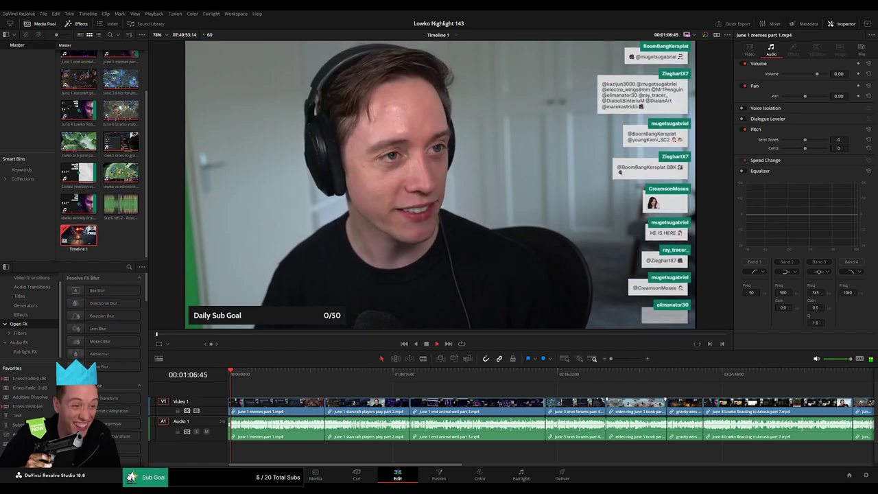
Review the opening webcam section of the June 1 memes part 1 clip, from about 00:01:06 to 00:03:50
{"action": "scroll", "coordinate": [261, 389], "scroll_direction": "up", "scroll_amount": 7}
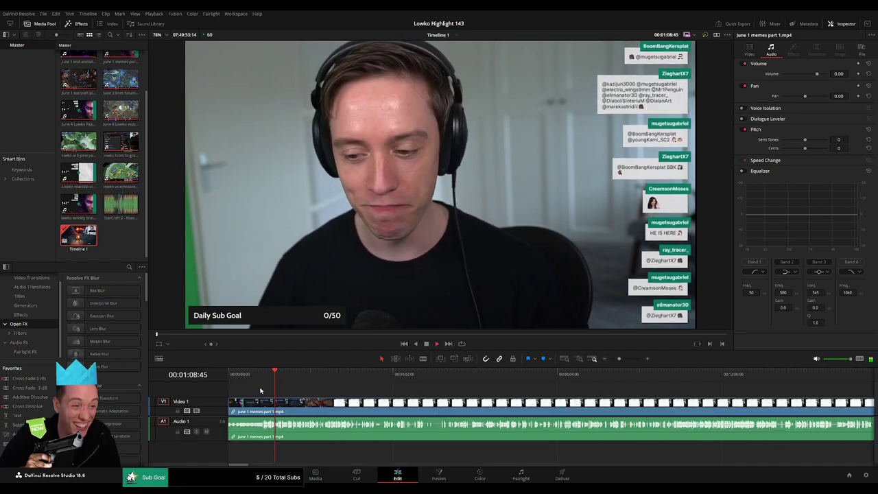
{"action": "scroll", "coordinate": [375, 393], "scroll_direction": "up", "scroll_amount": 2}
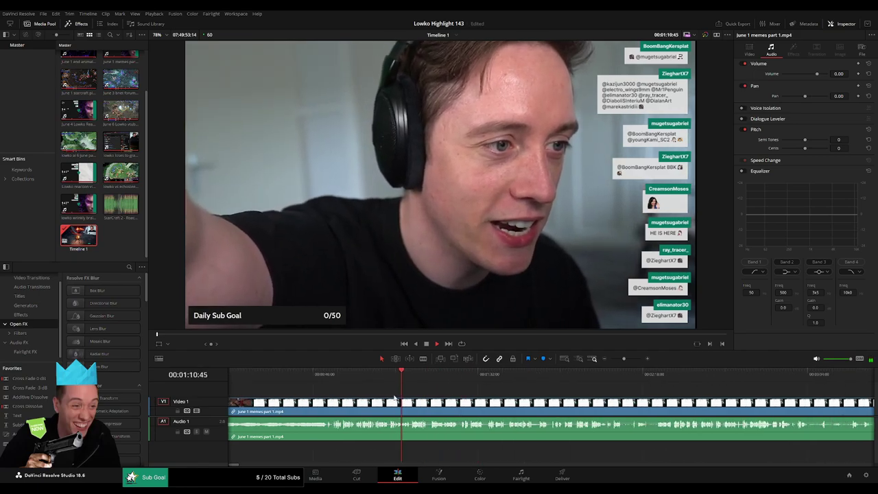
{"action": "scroll", "coordinate": [384, 396], "scroll_direction": "right", "scroll_amount": 3}
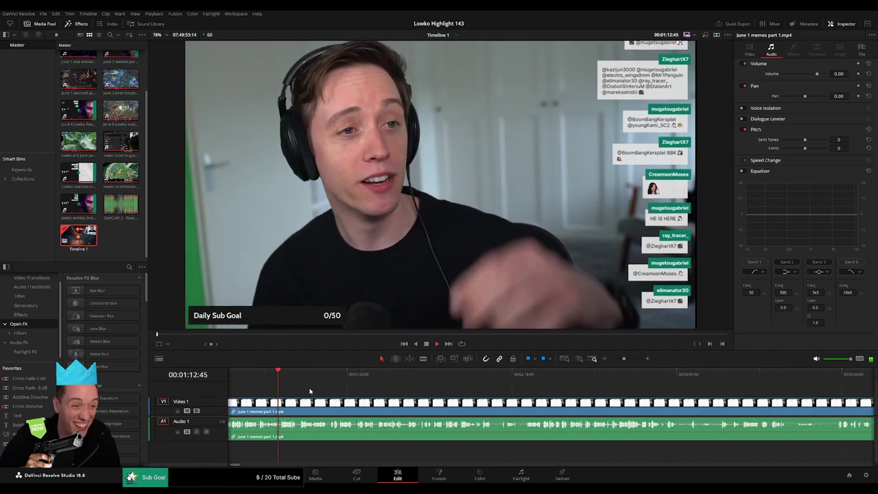
{"action": "left_click", "coordinate": [357, 377]}
{"action": "left_click", "coordinate": [526, 383]}
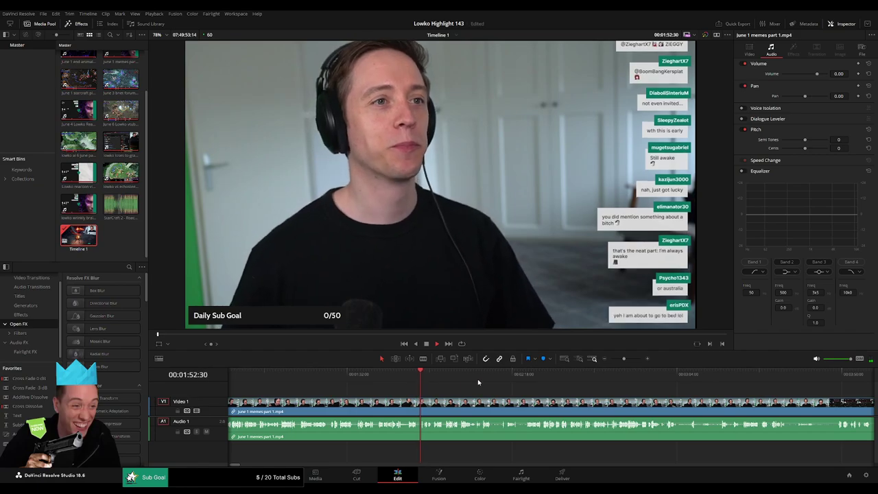
{"action": "key", "text": "space"}
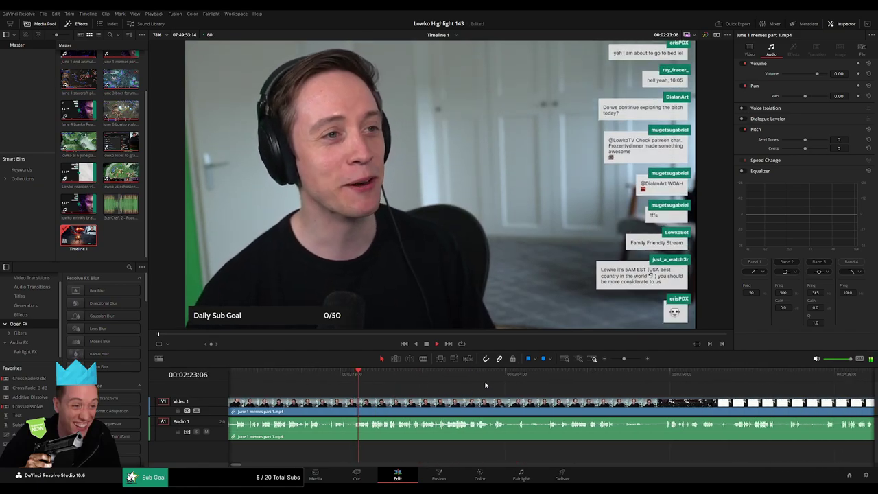
{"action": "left_click", "coordinate": [337, 384]}
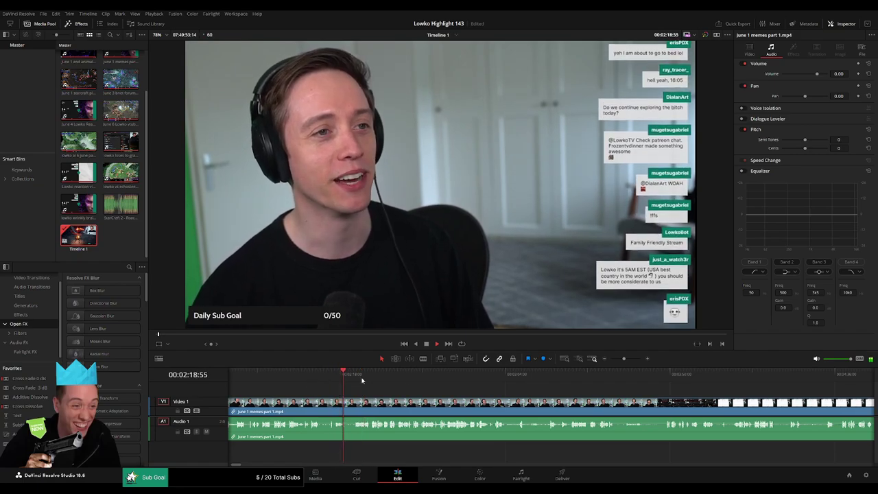
{"action": "left_click", "coordinate": [551, 377]}
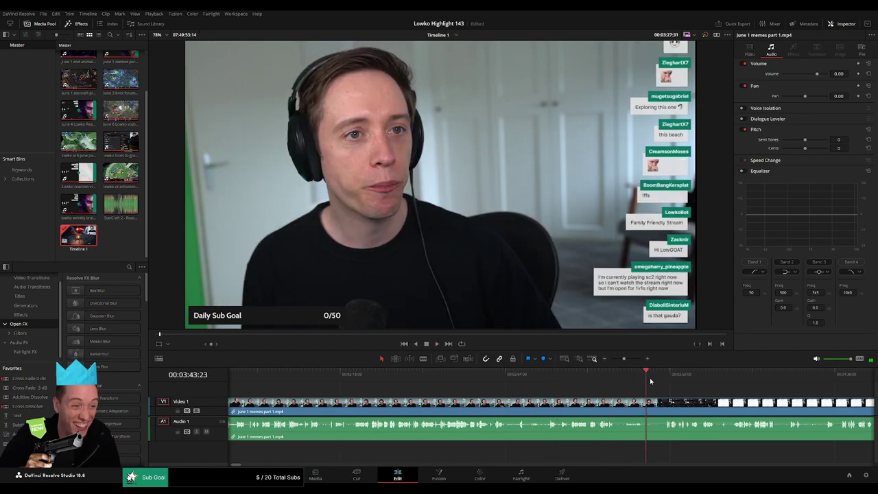
{"action": "left_click", "coordinate": [669, 380]}
{"action": "left_click_drag", "start_coordinate": [669, 383], "coordinate": [413, 390]}
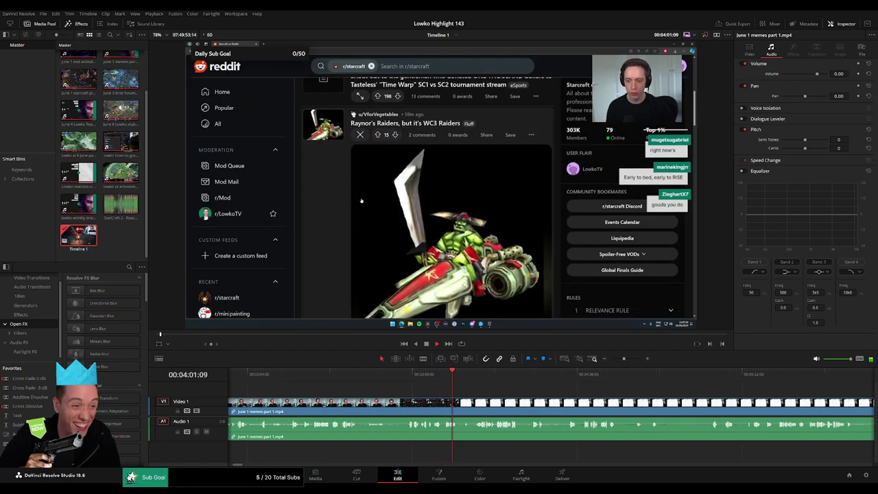
Check the Reddit section with the Raynor's Raiders post, between about 00:04:01 and 00:04:34, for usable highlight material
{"action": "left_click_drag", "start_coordinate": [624, 359], "coordinate": [626, 360]}
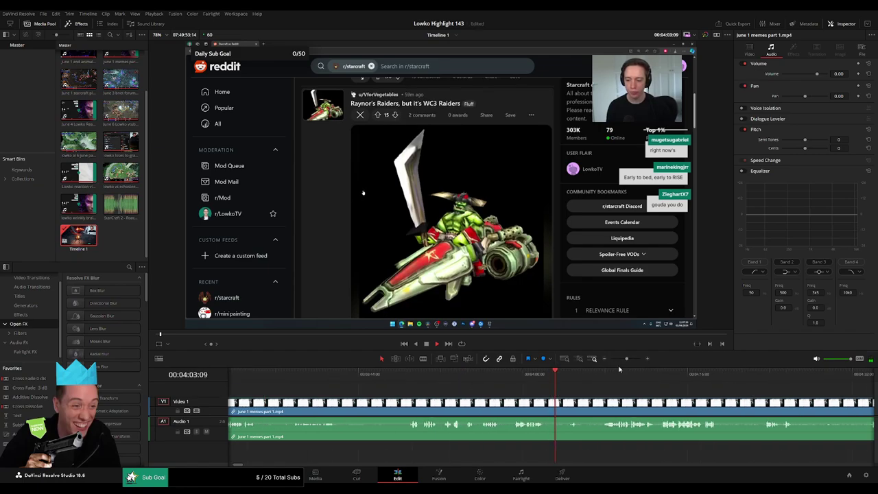
{"action": "left_click", "coordinate": [570, 375]}
{"action": "scroll", "coordinate": [569, 415], "scroll_direction": "right", "scroll_amount": 3}
{"action": "left_click", "coordinate": [499, 374]}
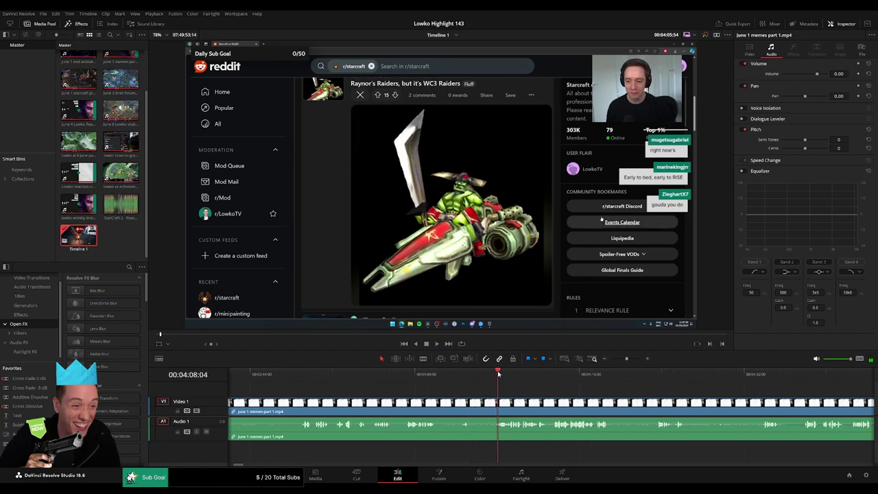
{"action": "left_click_drag", "start_coordinate": [519, 388], "coordinate": [411, 386]}
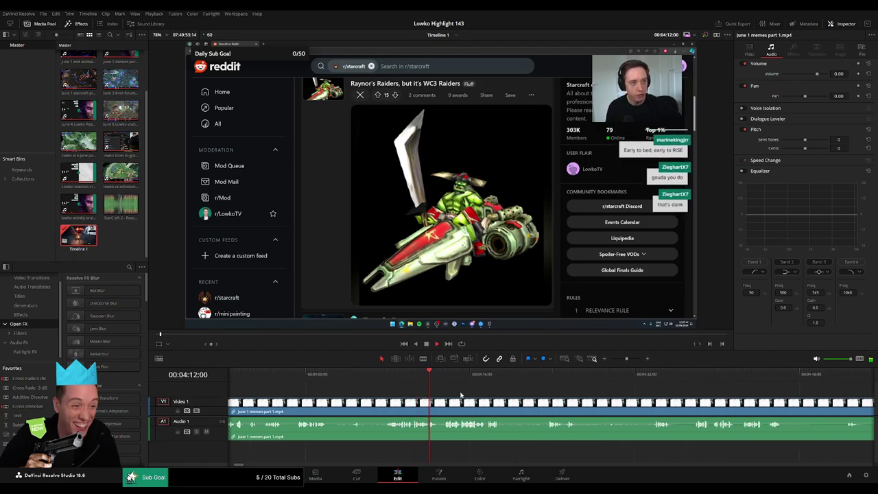
{"action": "scroll", "coordinate": [415, 390], "scroll_direction": "right", "scroll_amount": 2}
{"action": "scroll", "coordinate": [404, 391], "scroll_direction": "right", "scroll_amount": 2}
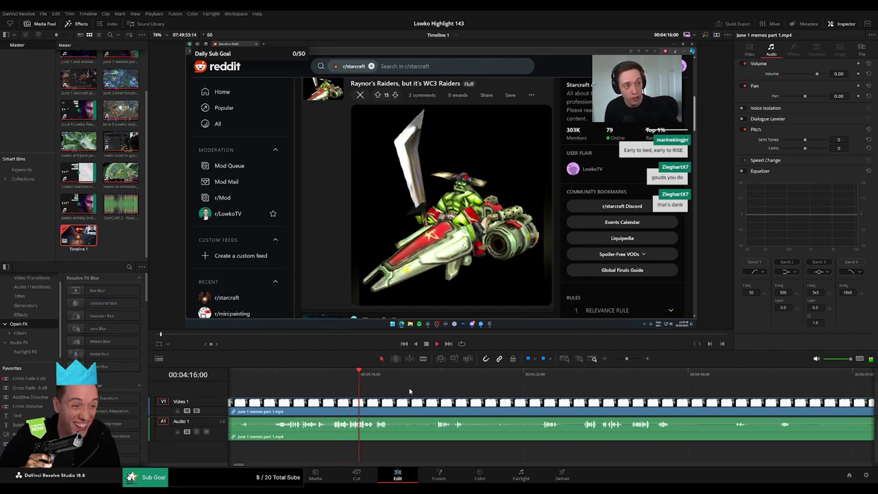
{"action": "scroll", "coordinate": [391, 389], "scroll_direction": "right", "scroll_amount": 1}
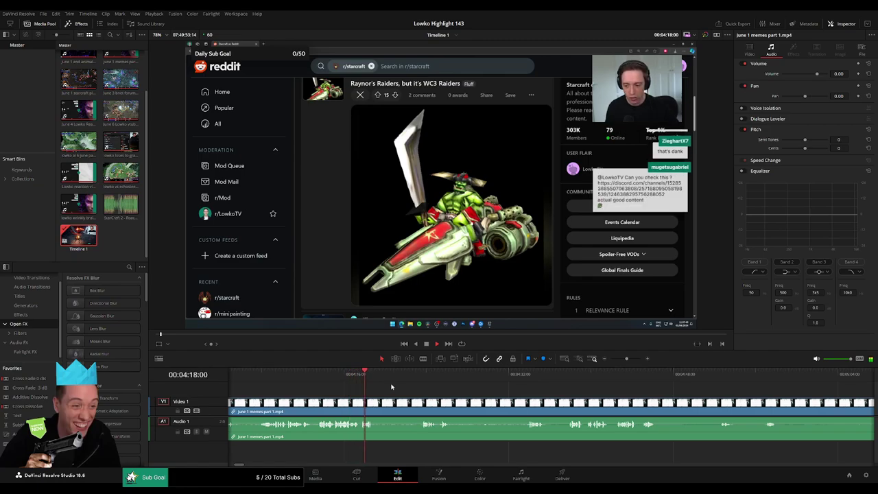
{"action": "left_click", "coordinate": [418, 379]}
{"action": "scroll", "coordinate": [416, 386], "scroll_direction": "right", "scroll_amount": 2}
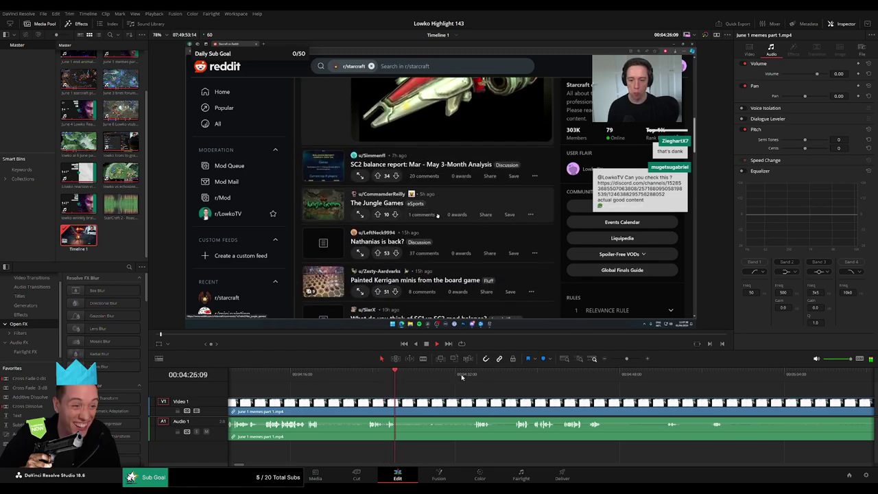
{"action": "left_click", "coordinate": [472, 377]}
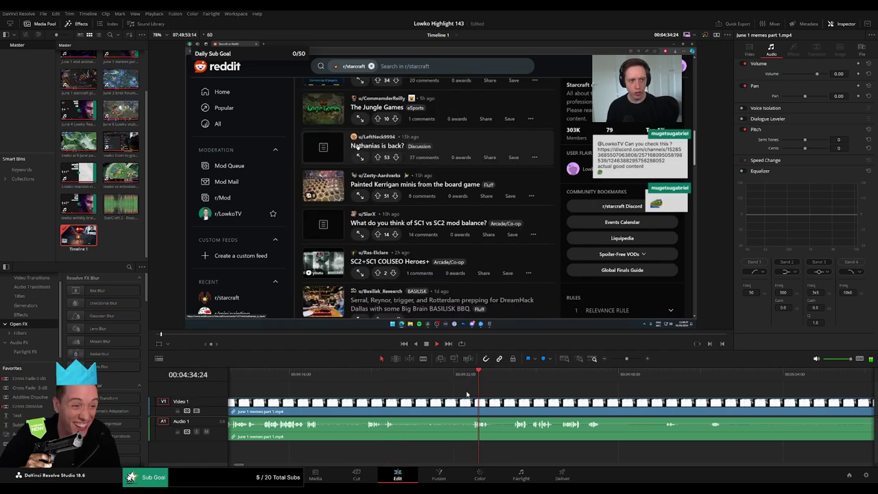
Skim the clip from about 00:04:34 through the painted Kerrigan minis and the chatbot page, up to about 00:05:41
{"action": "scroll", "coordinate": [422, 391], "scroll_direction": "right", "scroll_amount": 2}
{"action": "left_click", "coordinate": [436, 378]}
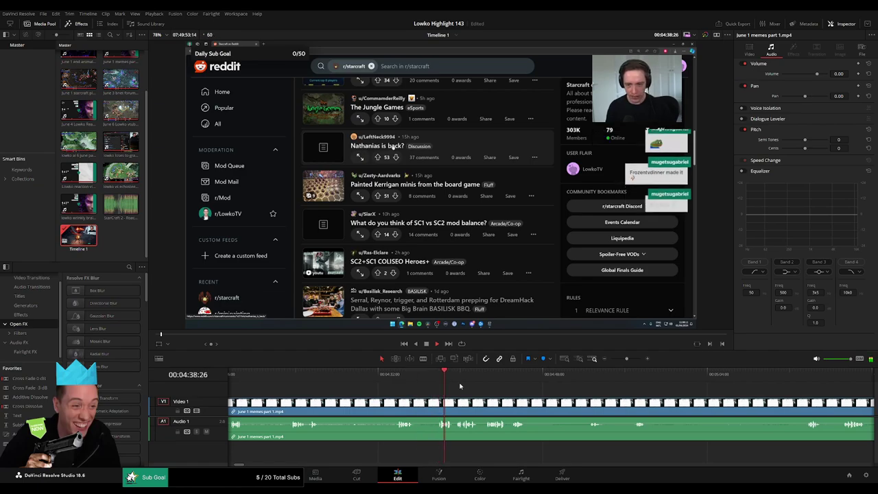
{"action": "scroll", "coordinate": [454, 393], "scroll_direction": "right", "scroll_amount": 1}
{"action": "scroll", "coordinate": [432, 392], "scroll_direction": "right", "scroll_amount": 3}
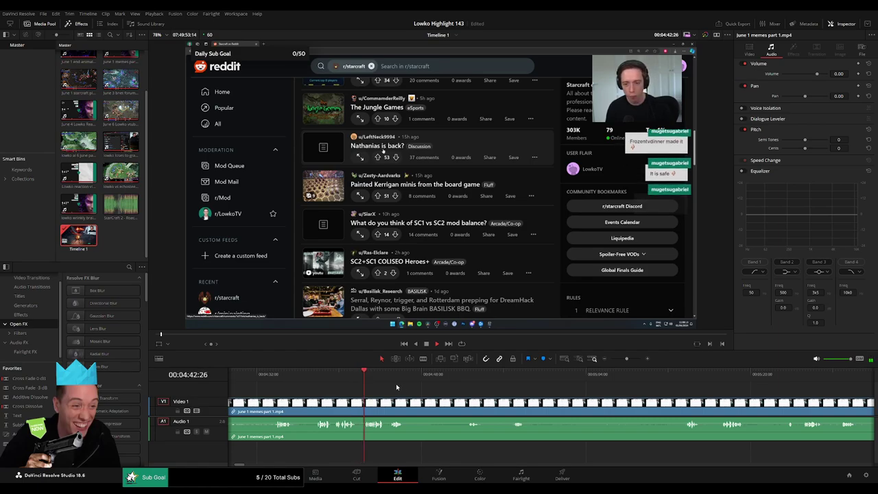
{"action": "scroll", "coordinate": [401, 394], "scroll_direction": "right", "scroll_amount": 1}
{"action": "scroll", "coordinate": [401, 394], "scroll_direction": "right", "scroll_amount": 1}
{"action": "left_click", "coordinate": [345, 377]}
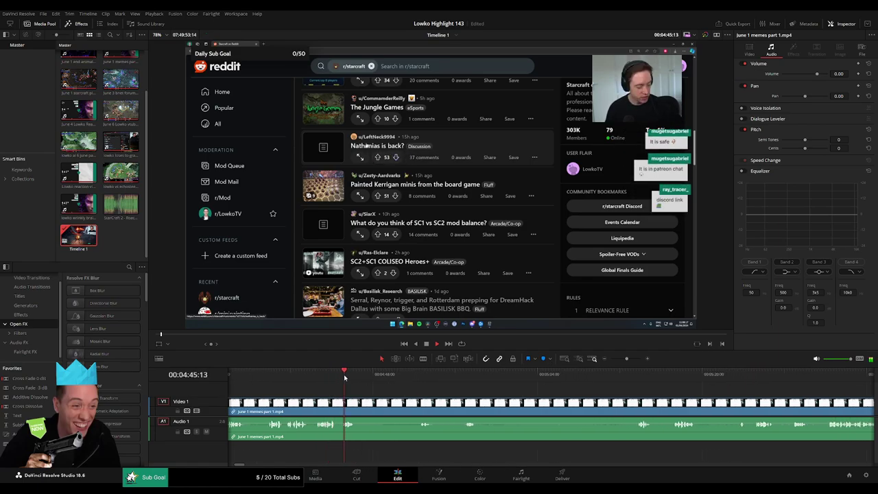
{"action": "left_click", "coordinate": [421, 380]}
{"action": "left_click", "coordinate": [456, 380]}
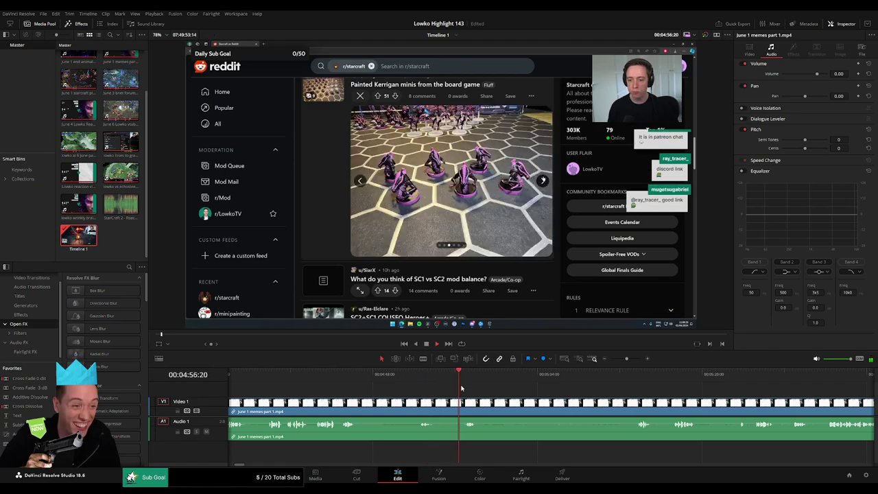
{"action": "left_click_drag", "start_coordinate": [513, 384], "coordinate": [427, 385]}
{"action": "left_click", "coordinate": [547, 377]}
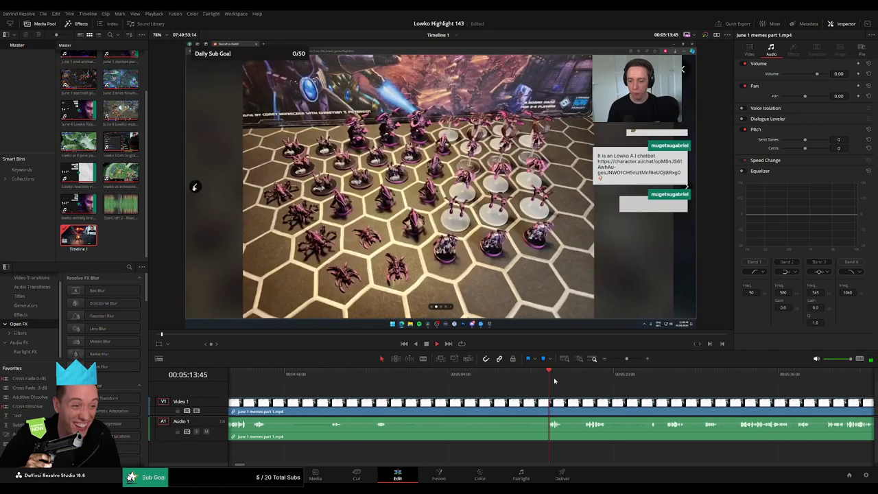
{"action": "left_click_drag", "start_coordinate": [562, 383], "coordinate": [416, 382]}
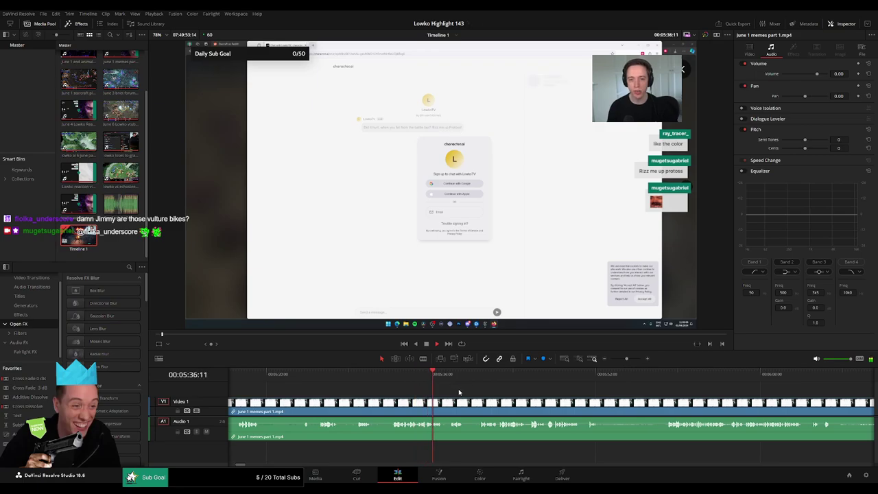
{"action": "left_click", "coordinate": [446, 374]}
{"action": "left_click_drag", "start_coordinate": [482, 398], "coordinate": [378, 384]}
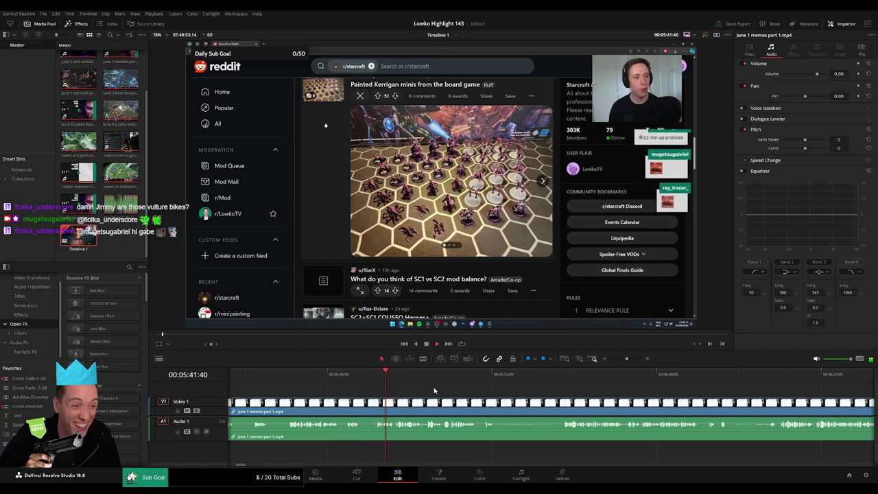
Split the clip at about 00:05:23, where the chatbot page opens, and ripple-delete everything before it
{"action": "scroll", "coordinate": [373, 396], "scroll_direction": "left", "scroll_amount": 2}
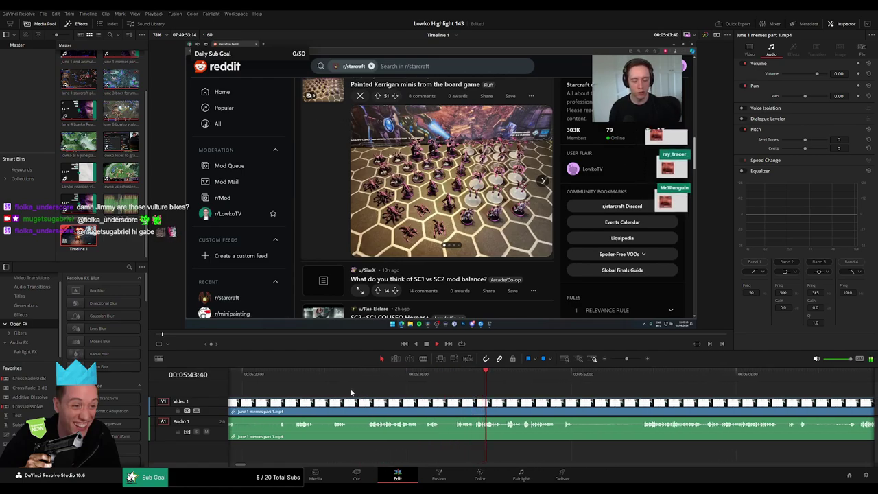
{"action": "scroll", "coordinate": [345, 390], "scroll_direction": "left", "scroll_amount": 2}
{"action": "left_click", "coordinate": [360, 377]}
{"action": "left_click", "coordinate": [345, 378]}
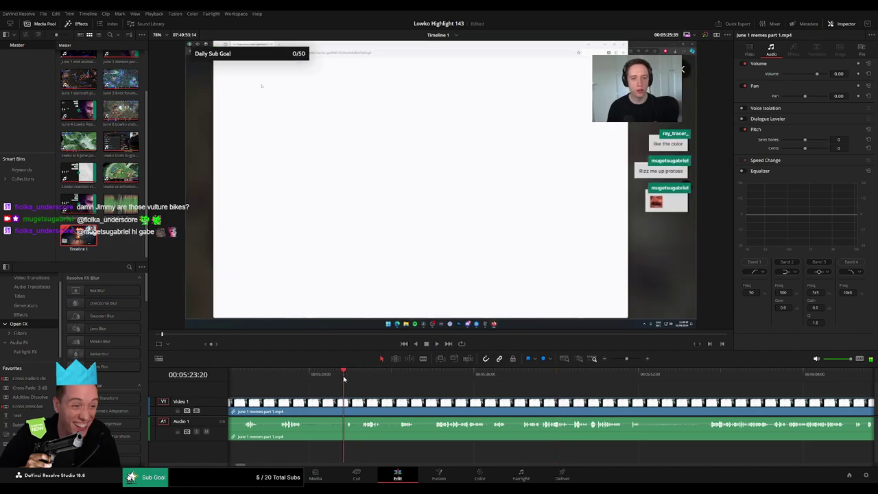
{"action": "key", "text": "b"}
{"action": "key", "text": "Home"}
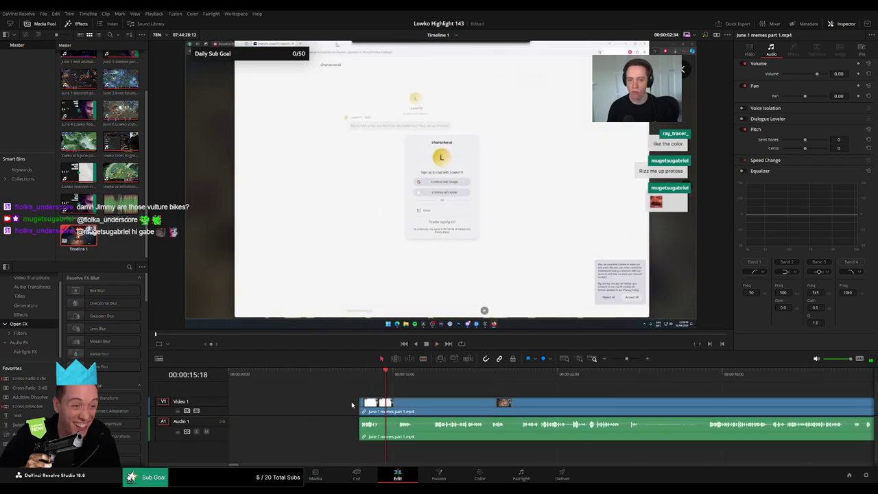
Ripple-delete the pause between about 00:00:05 and 00:00:07 and add a Cross Fade 0 dB on the audio cut
{"action": "left_click", "coordinate": [269, 375]}
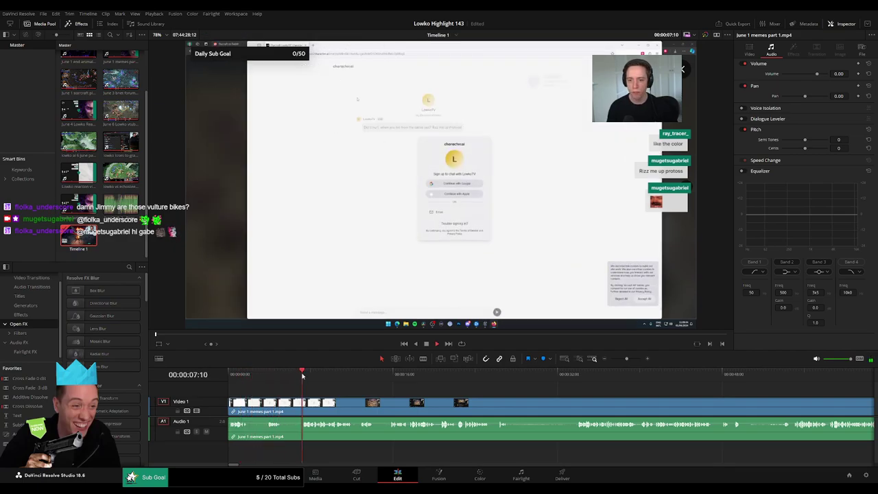
{"action": "left_click", "coordinate": [285, 404]}
{"action": "left_click", "coordinate": [303, 404]}
{"action": "key", "text": "a"}
{"action": "left_click", "coordinate": [294, 407]}
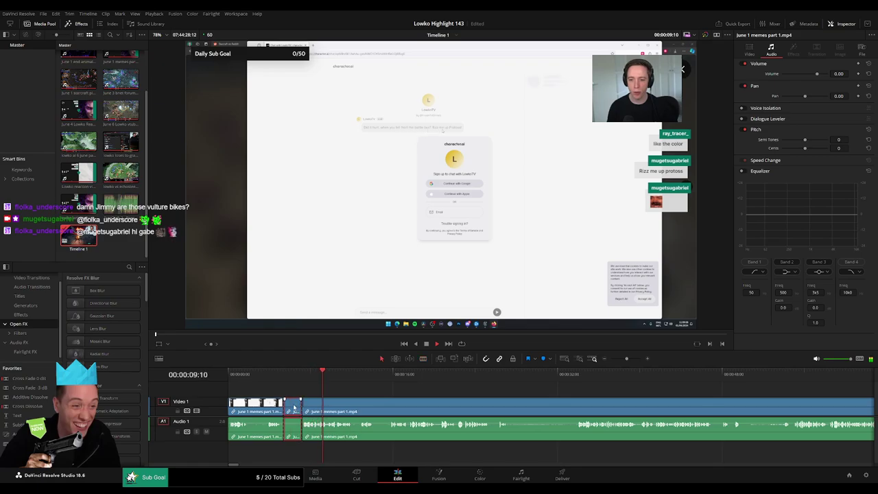
{"action": "key", "text": "Delete"}
{"action": "left_click_drag", "start_coordinate": [37, 378], "coordinate": [288, 439]}
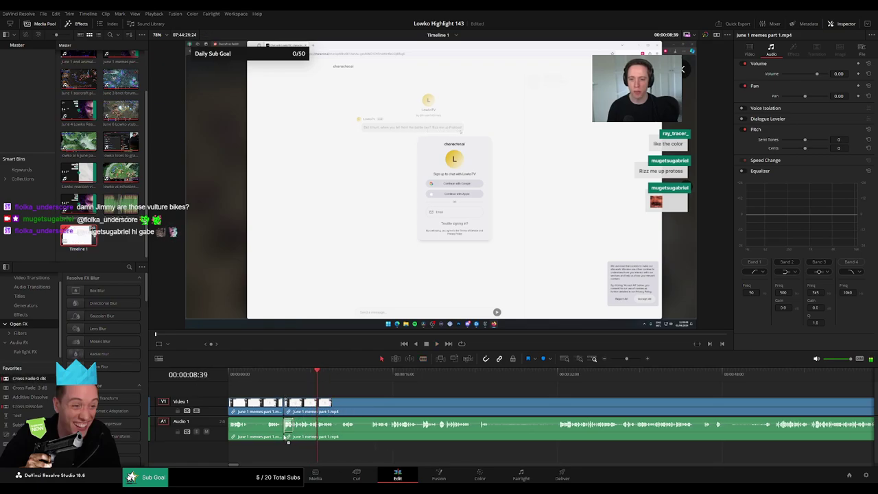
Ripple-delete the section from about 00:00:12 to 00:00:13:28 and add a Cross Fade 0 dB on its audio cut
{"action": "left_click", "coordinate": [357, 404]}
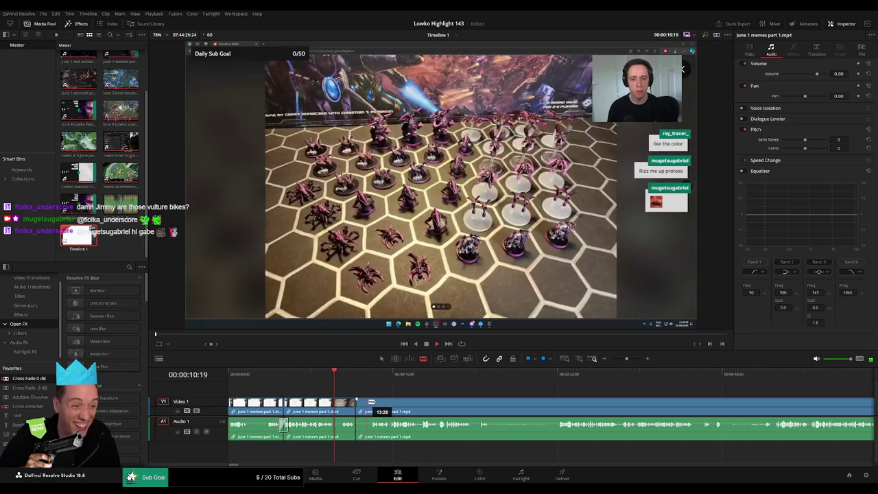
{"action": "left_click", "coordinate": [371, 404]}
{"action": "key", "text": "a"}
{"action": "left_click", "coordinate": [362, 405]}
{"action": "key", "text": "Delete"}
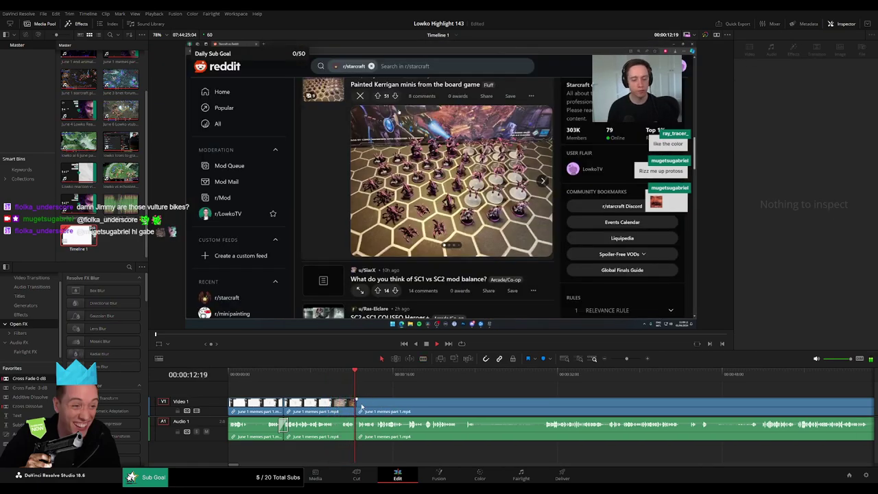
{"action": "left_click", "coordinate": [366, 407]}
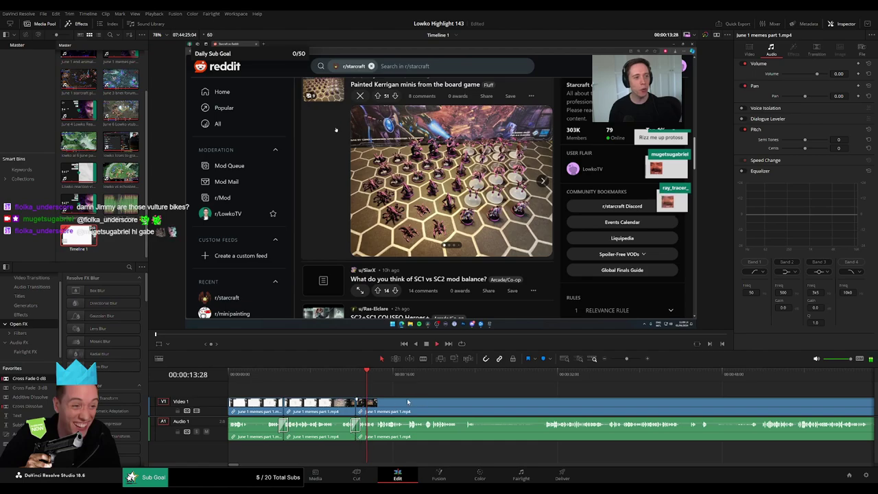
Ripple-delete the section from about 00:00:24 to 00:00:30:48 and add a Cross Fade 0 dB on its audio cut
{"action": "scroll", "coordinate": [407, 398], "scroll_direction": "right", "scroll_amount": 3}
{"action": "scroll", "coordinate": [326, 387], "scroll_direction": "right", "scroll_amount": 2}
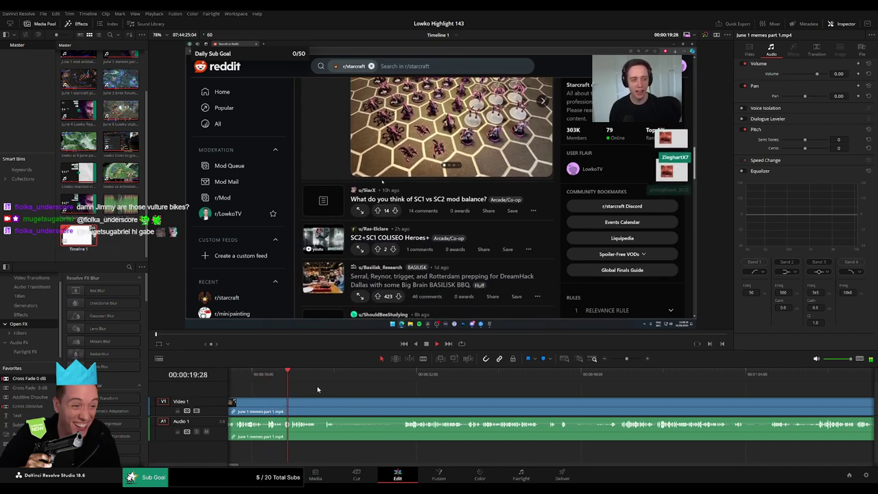
{"action": "scroll", "coordinate": [311, 389], "scroll_direction": "right", "scroll_amount": 2}
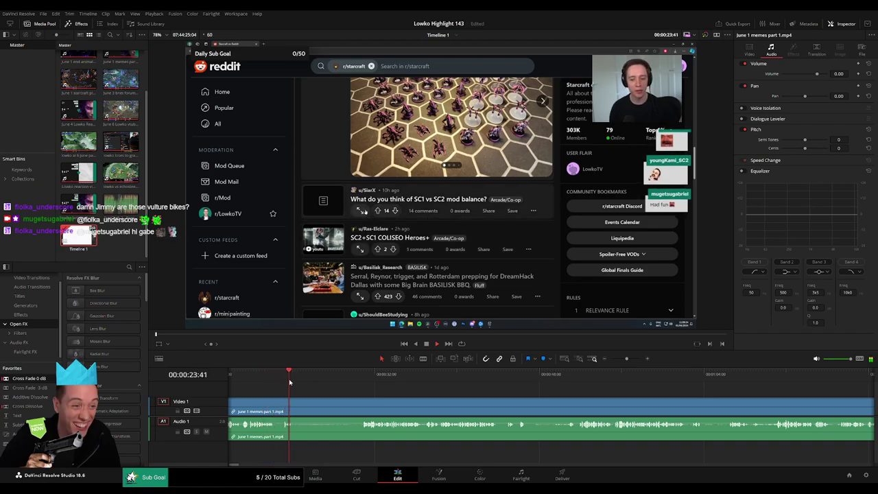
{"action": "key", "text": "b"}
{"action": "left_click", "coordinate": [295, 409]}
{"action": "left_click", "coordinate": [354, 378]}
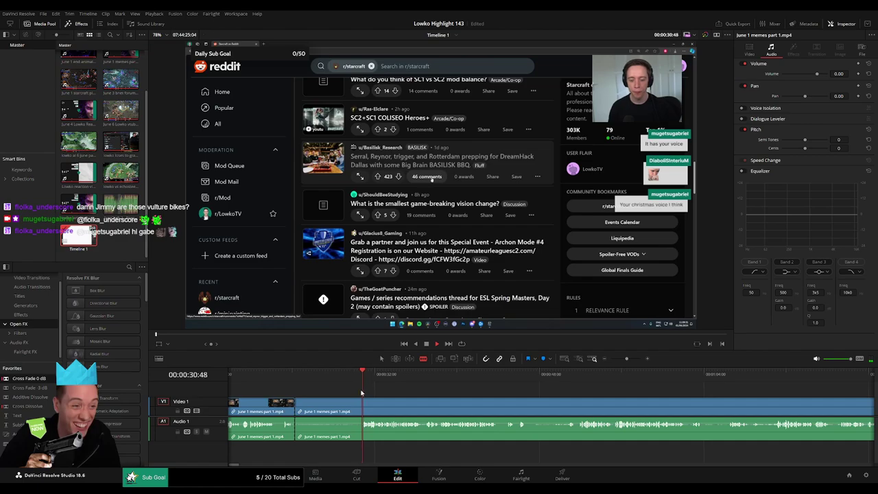
{"action": "left_click", "coordinate": [361, 410]}
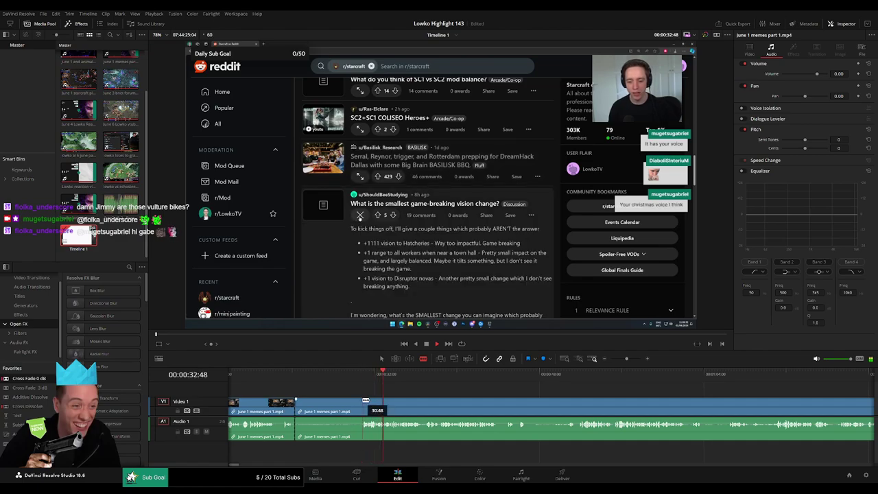
{"action": "key", "text": "a"}
{"action": "left_click", "coordinate": [346, 410]}
{"action": "key", "text": "Delete"}
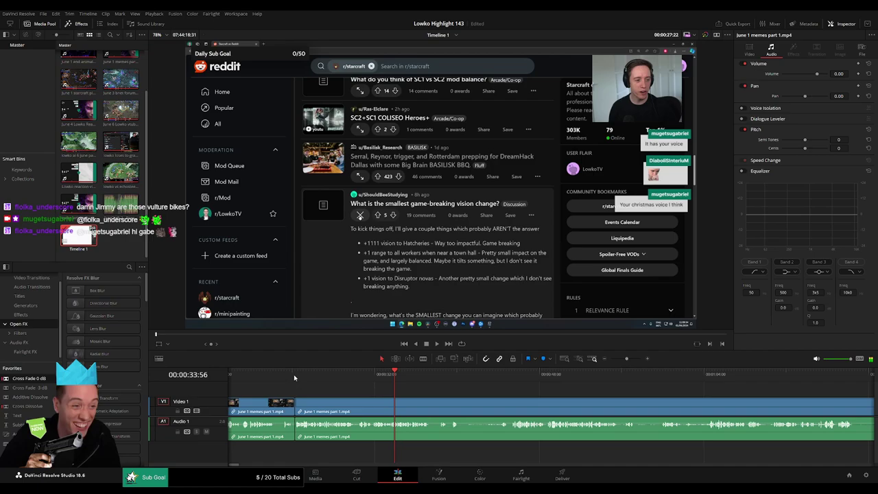
{"action": "left_click", "coordinate": [295, 378]}
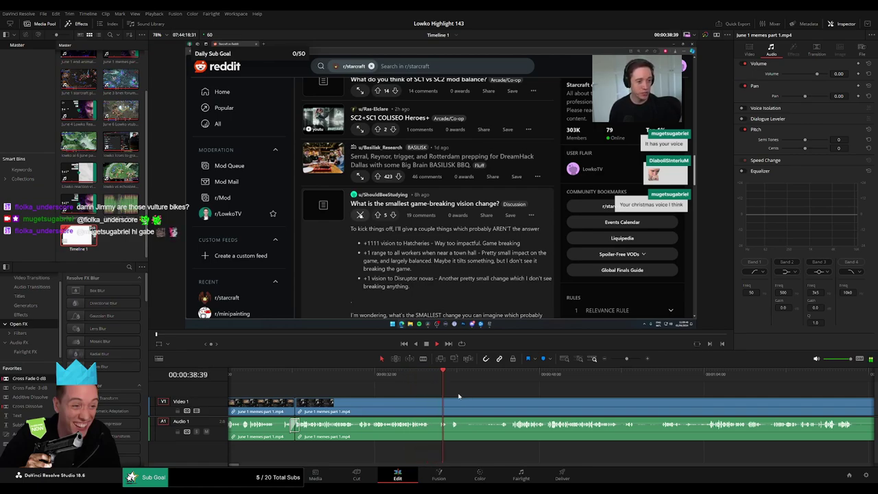
Ripple-delete the section from about 00:00:40:18 to 00:00:45 and add a Cross Fade 0 dB on its audio cut
{"action": "left_click_drag", "start_coordinate": [459, 396], "coordinate": [340, 387]}
{"action": "left_click", "coordinate": [362, 375]}
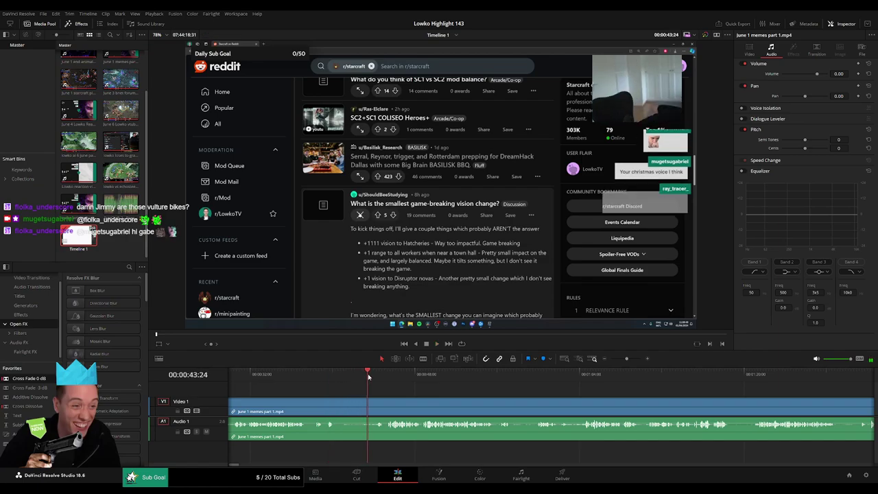
{"action": "left_click", "coordinate": [339, 405]}
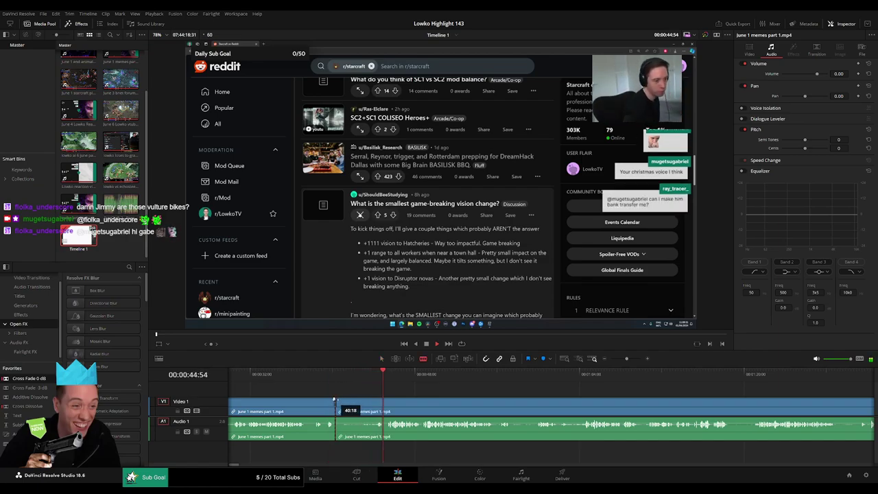
{"action": "left_click", "coordinate": [385, 405]}
{"action": "key", "text": "a"}
{"action": "left_click", "coordinate": [366, 405]}
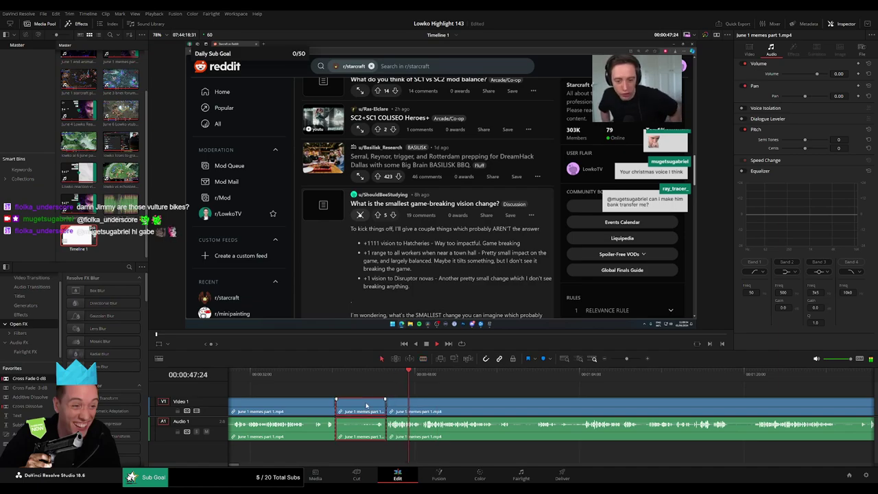
{"action": "key", "text": "Delete"}
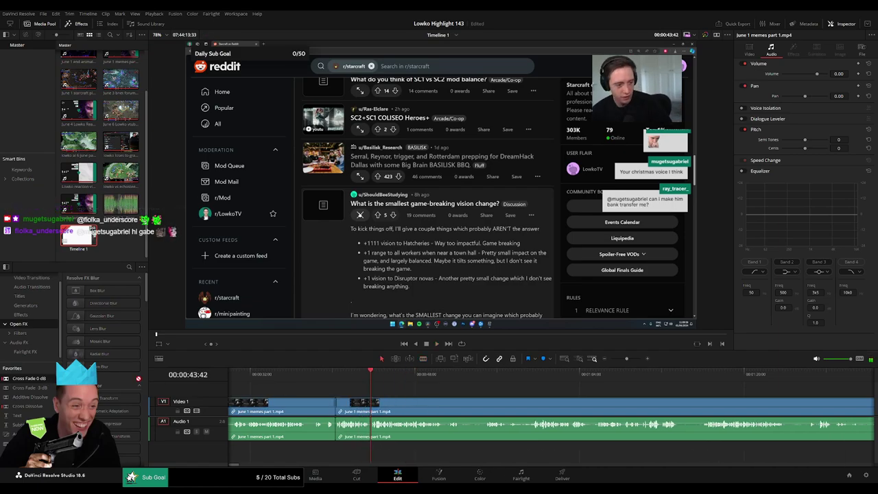
{"action": "scroll", "coordinate": [434, 408], "scroll_direction": "up", "scroll_amount": 3}
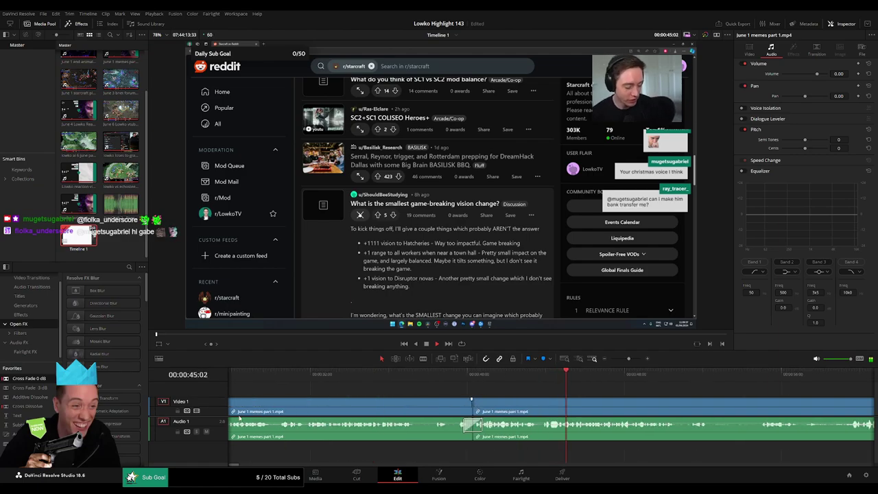
Ripple-delete the silent stretch from about 00:00:52 to 00:00:55 and add a Cross Fade 0 dB on its audio cut
{"action": "left_click_drag", "start_coordinate": [214, 416], "coordinate": [214, 417]}
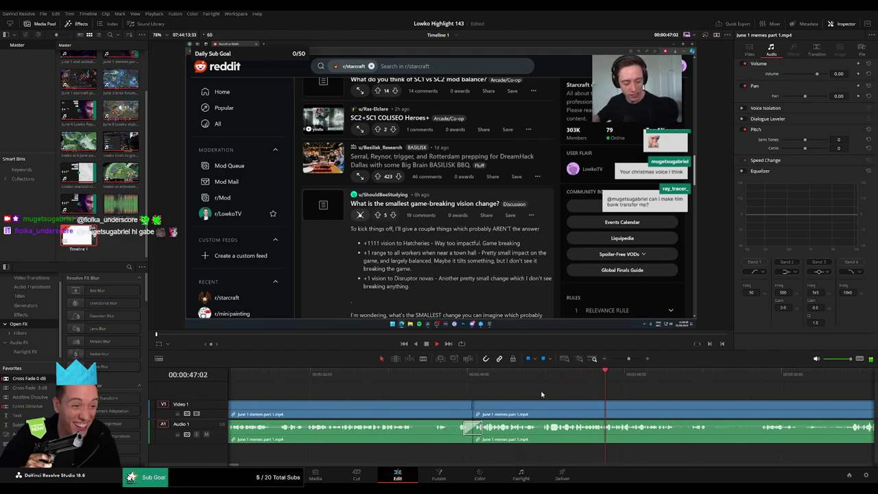
{"action": "left_click_drag", "start_coordinate": [542, 395], "coordinate": [349, 386]}
{"action": "scroll", "coordinate": [447, 397], "scroll_direction": "right", "scroll_amount": 1}
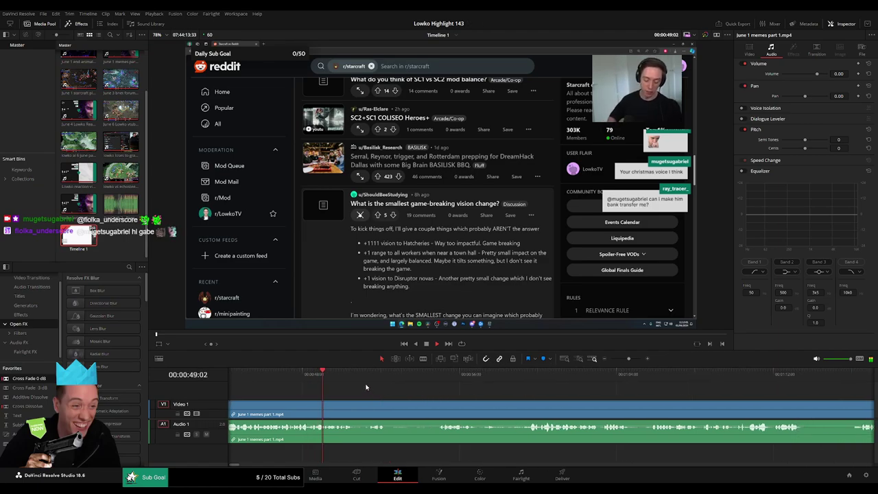
{"action": "scroll", "coordinate": [323, 383], "scroll_direction": "right", "scroll_amount": 1}
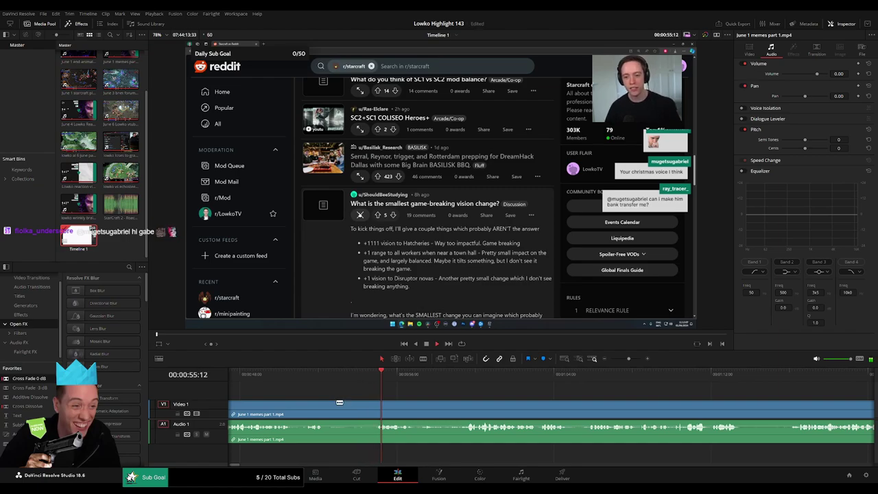
{"action": "left_click", "coordinate": [326, 403]}
{"action": "left_click", "coordinate": [376, 404]}
{"action": "key", "text": "a"}
{"action": "left_click", "coordinate": [361, 409]}
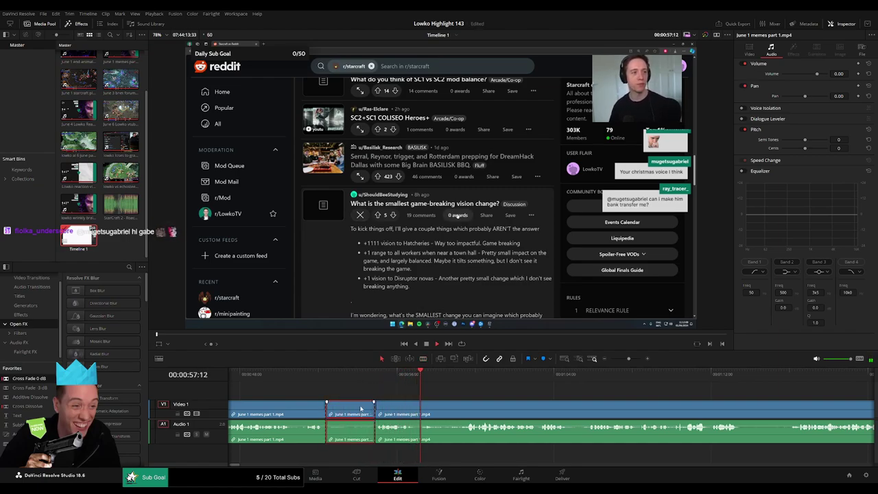
{"action": "key", "text": "Delete"}
{"action": "left_click_drag", "start_coordinate": [29, 379], "coordinate": [326, 440]}
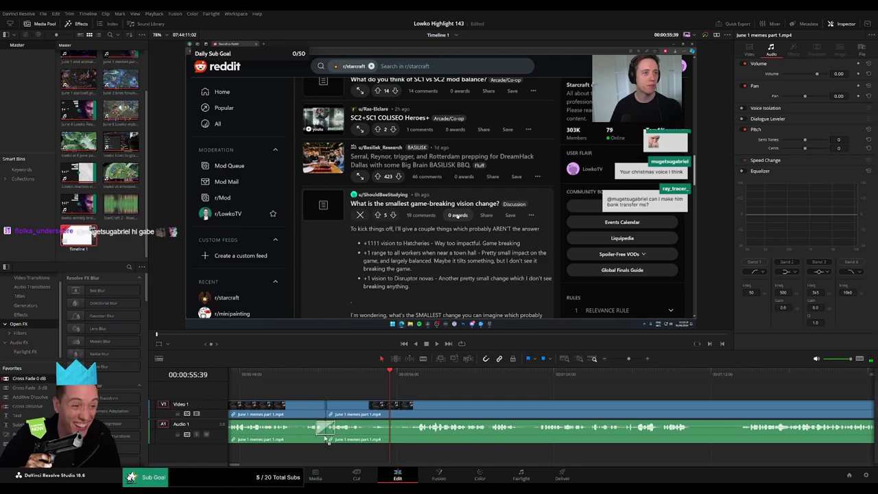
Ripple-delete the section from about 00:00:54:30 to 00:00:56:56 and add a Cross Fade 0 dB on its audio cut
{"action": "key", "text": "b"}
{"action": "left_click", "coordinate": [368, 411]}
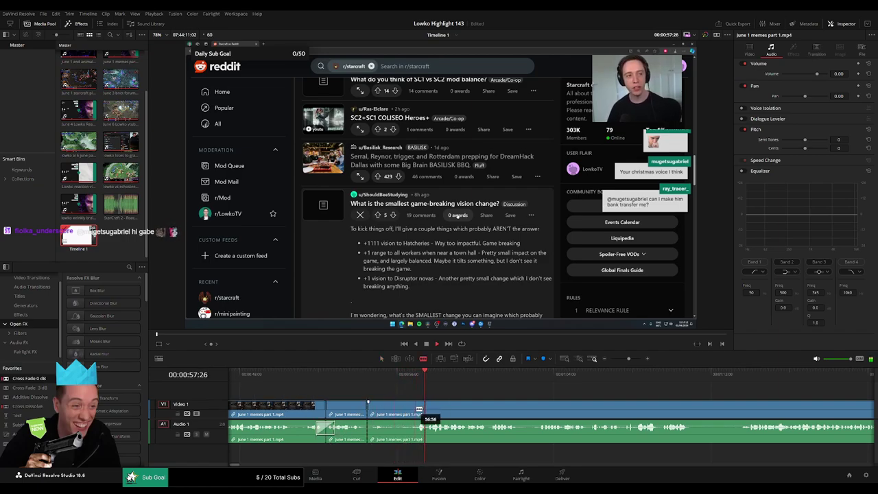
{"action": "left_click", "coordinate": [418, 410]}
{"action": "key", "text": "a"}
{"action": "left_click", "coordinate": [403, 413]}
{"action": "key", "text": "Delete"}
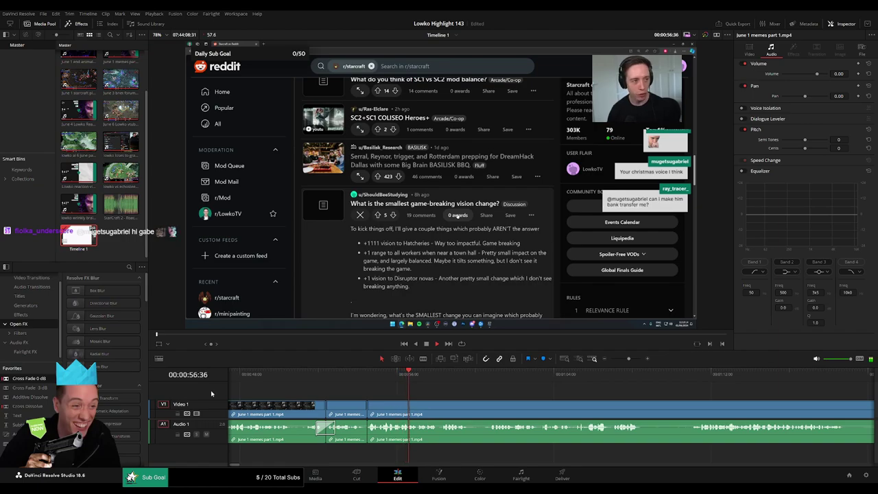
{"action": "left_click_drag", "start_coordinate": [29, 379], "coordinate": [371, 444]}
Ripple-delete the short pause of about one second starting just before 00:01:00 in the clip
{"action": "left_click_drag", "start_coordinate": [483, 409], "coordinate": [342, 398]}
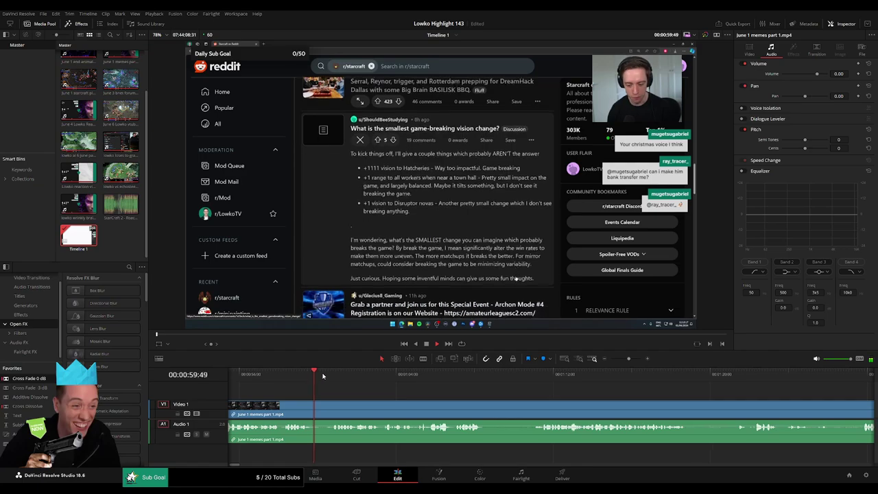
{"action": "left_click", "coordinate": [323, 376]}
{"action": "key", "text": "b"}
{"action": "left_click", "coordinate": [311, 404]}
{"action": "left_click", "coordinate": [330, 405]}
{"action": "key", "text": "a"}
{"action": "left_click", "coordinate": [322, 408]}
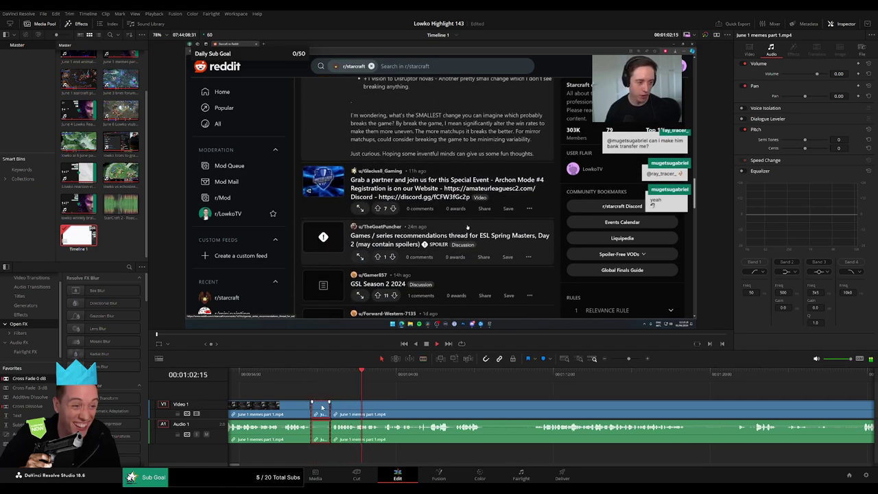
{"action": "key", "text": "Delete"}
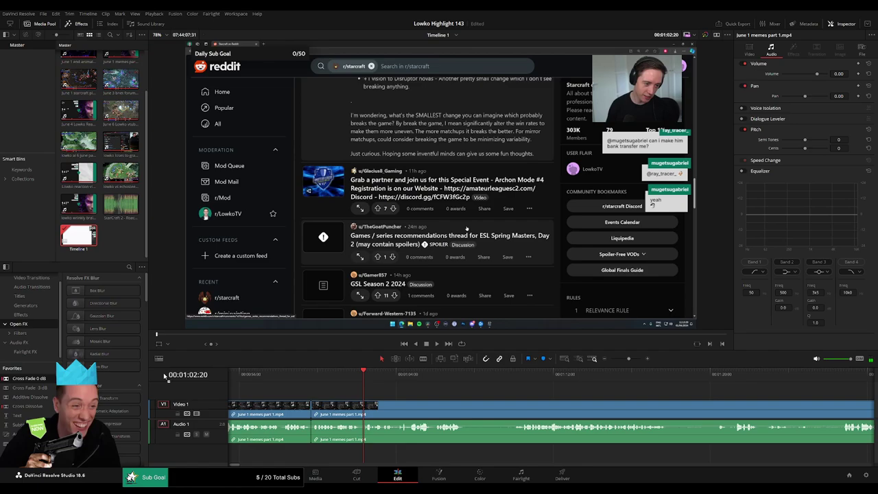
Ripple-delete the pause from about 00:01:07:40 to 00:01:10 and add a Cross Fade 0 dB on its audio cut
{"action": "scroll", "coordinate": [427, 407], "scroll_direction": "right", "scroll_amount": 2}
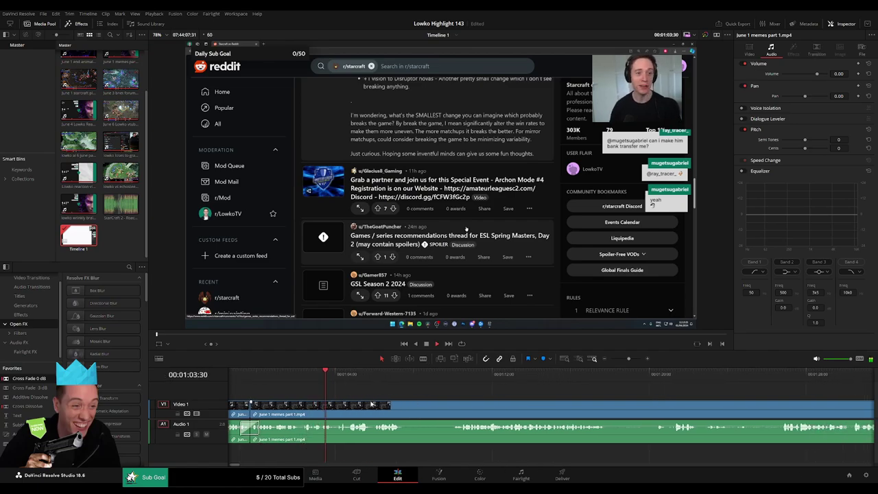
{"action": "scroll", "coordinate": [357, 404], "scroll_direction": "right", "scroll_amount": 3}
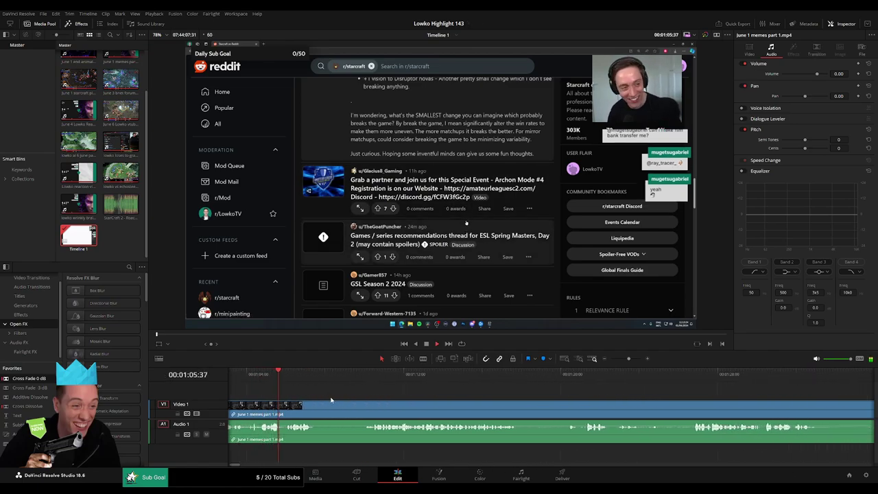
{"action": "key", "text": "b"}
{"action": "left_click", "coordinate": [319, 407]}
{"action": "left_click", "coordinate": [364, 406]}
{"action": "key", "text": "a"}
{"action": "left_click", "coordinate": [348, 410]}
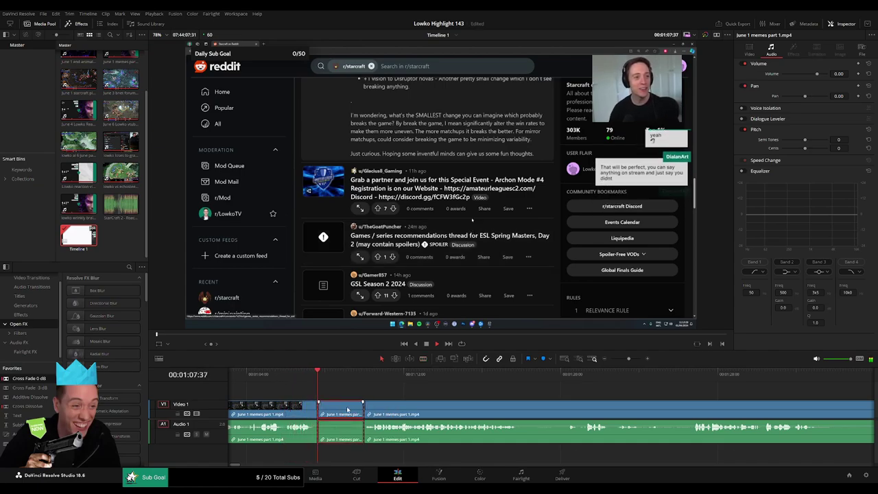
{"action": "key", "text": "Delete"}
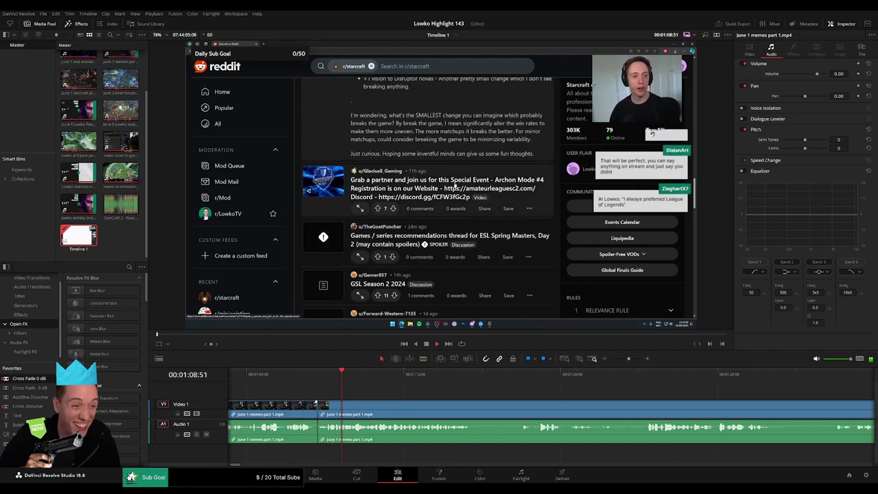
{"action": "left_click", "coordinate": [318, 430]}
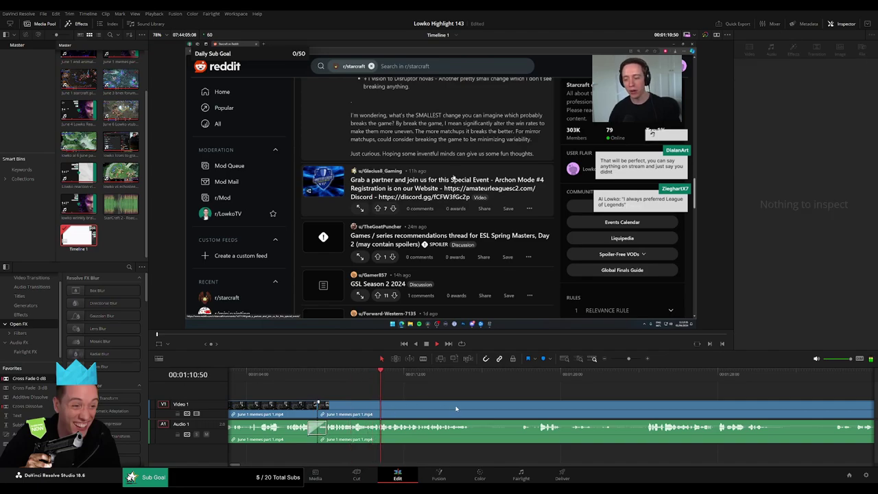
Split the clip at about 00:01:12:10 and 00:01:12:25 to isolate a very short segment
{"action": "left_click_drag", "start_coordinate": [456, 409], "coordinate": [389, 405]}
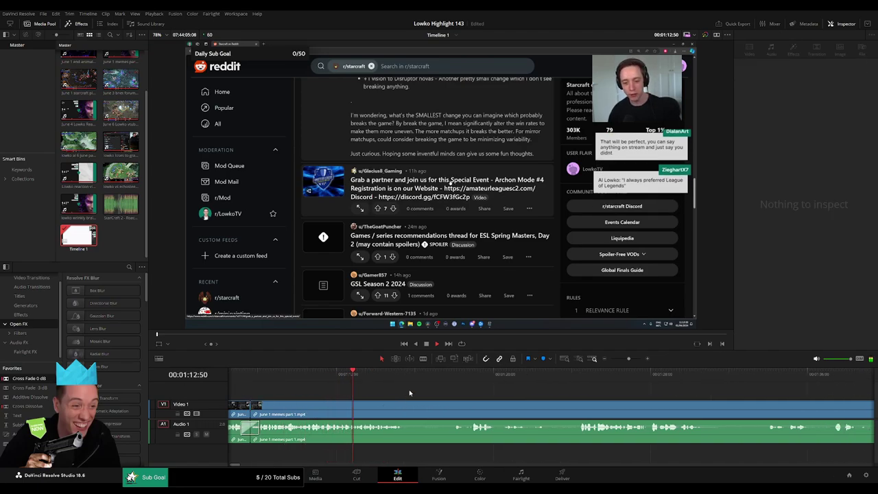
{"action": "key", "text": "space"}
{"action": "left_click_drag", "start_coordinate": [628, 358], "coordinate": [633, 360]}
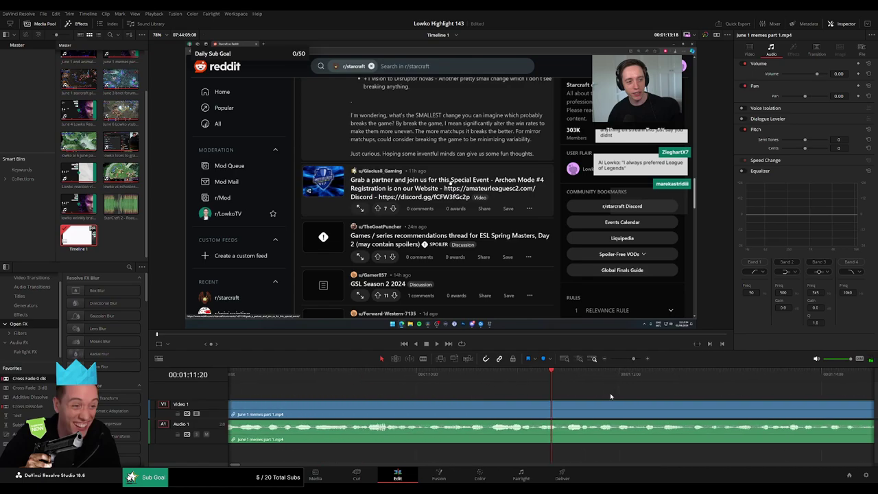
{"action": "left_click_drag", "start_coordinate": [611, 396], "coordinate": [451, 387]}
{"action": "key", "text": "space"}
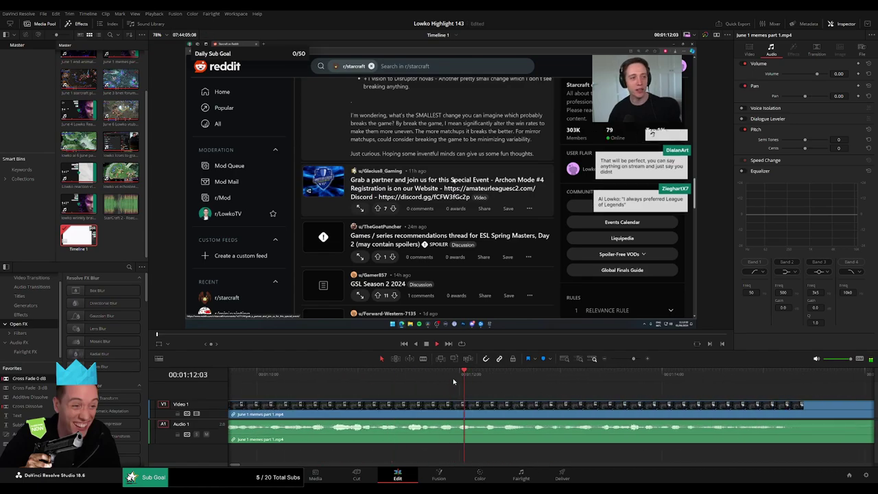
{"action": "left_click", "coordinate": [481, 402]}
{"action": "key", "text": "Left"}
{"action": "key", "text": "Left"}
{"action": "key", "text": "Left"}
{"action": "left_click", "coordinate": [505, 403]}
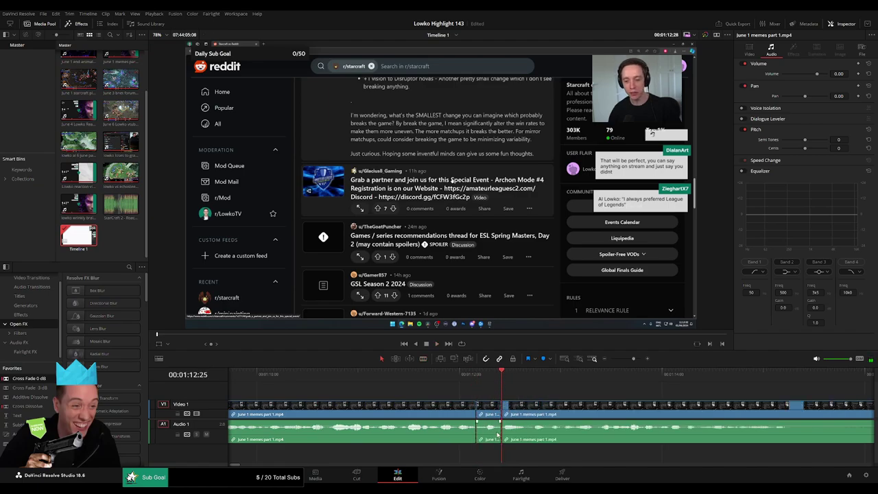
Silence the short segment's original audio and lay the StarCraft 2 Roach Quotes sound beneath it on a second audio track, trimmed to the segment's length
{"action": "key", "text": "a"}
{"action": "left_click_drag", "start_coordinate": [492, 424], "coordinate": [493, 446]}
{"action": "left_click_drag", "start_coordinate": [121, 206], "coordinate": [480, 453]}
{"action": "left_click_drag", "start_coordinate": [549, 454], "coordinate": [499, 456]}
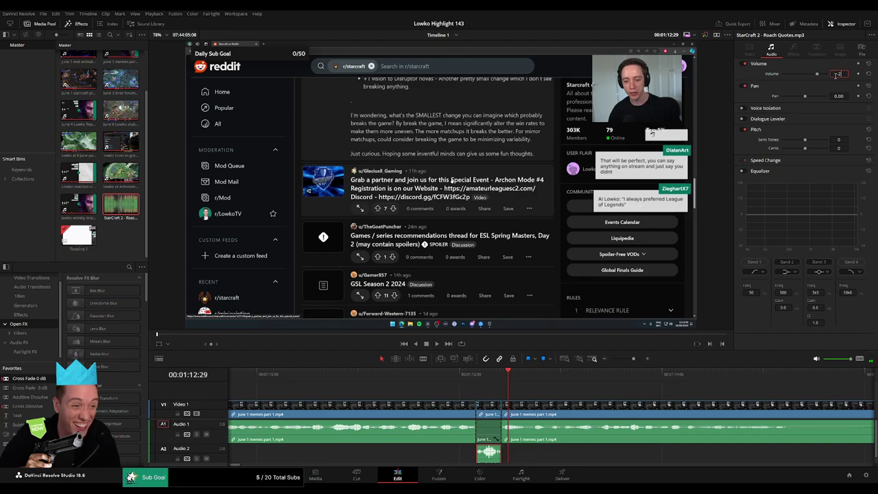
Apply a lower volume to the Roach Quotes clip and play back the replaced audio around 00:01:12
{"action": "left_click", "coordinate": [447, 376]}
{"action": "key", "text": "space"}
{"action": "left_click", "coordinate": [531, 387]}
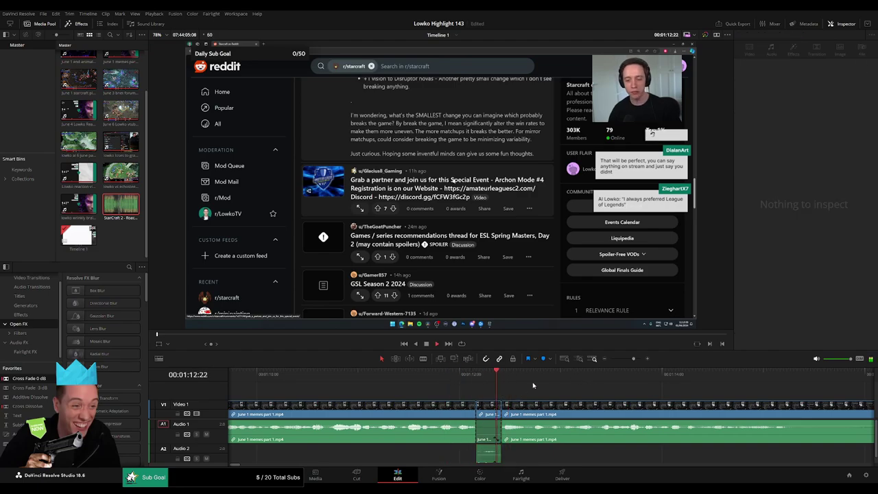
Ripple-delete the silence from about 00:01:15:30 to 00:01:18 and add a Cross Fade 0 dB on its audio cut
{"action": "left_click_drag", "start_coordinate": [633, 359], "coordinate": [478, 393]}
{"action": "left_click", "coordinate": [480, 377]}
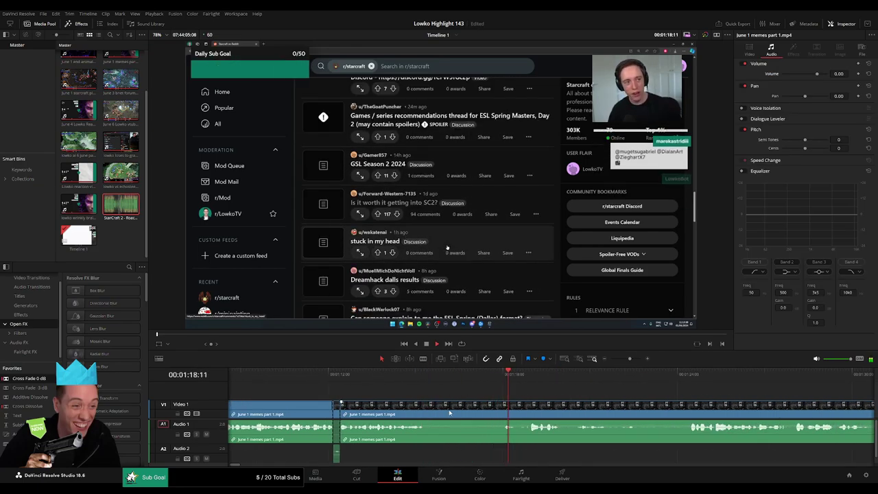
{"action": "key", "text": "b"}
{"action": "left_click", "coordinate": [427, 406]}
{"action": "left_click", "coordinate": [503, 408]}
{"action": "key", "text": "a"}
{"action": "left_click", "coordinate": [478, 414]}
{"action": "key", "text": "Delete"}
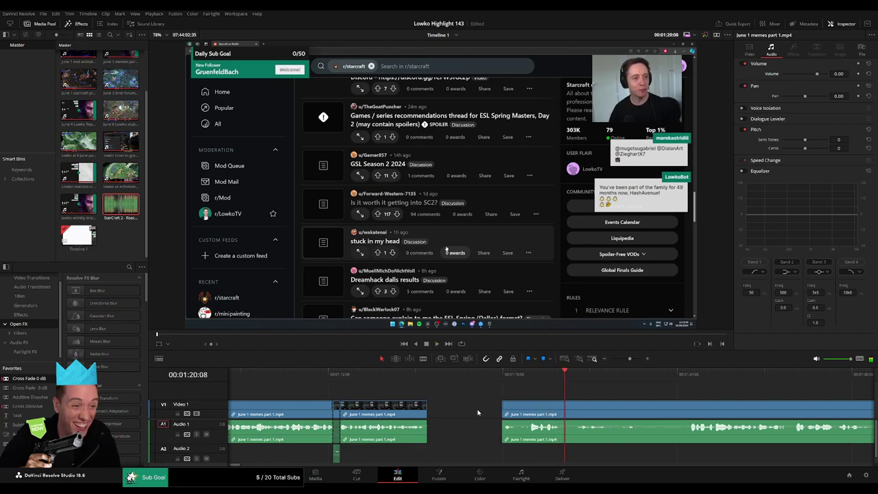
{"action": "left_click_drag", "start_coordinate": [38, 379], "coordinate": [424, 440]}
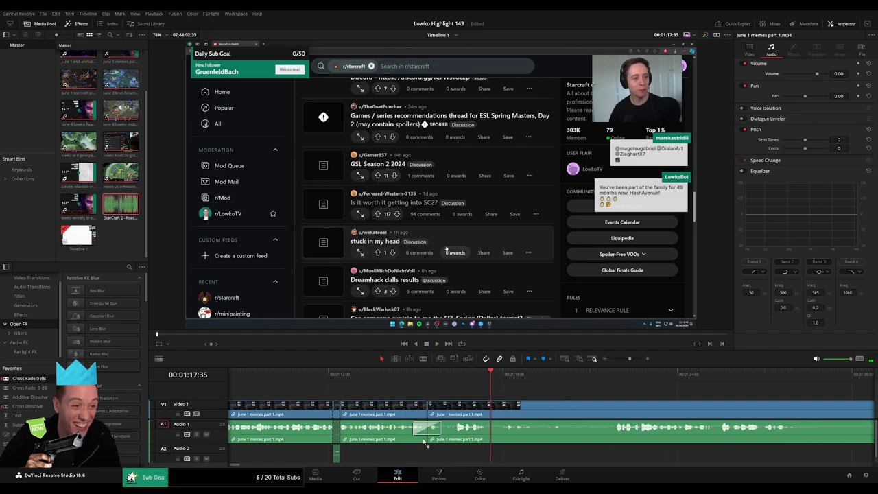
{"action": "left_click_drag", "start_coordinate": [452, 410], "coordinate": [454, 410]}
{"action": "left_click", "coordinate": [453, 411]}
{"action": "left_click", "coordinate": [426, 375]}
{"action": "key", "text": "space"}
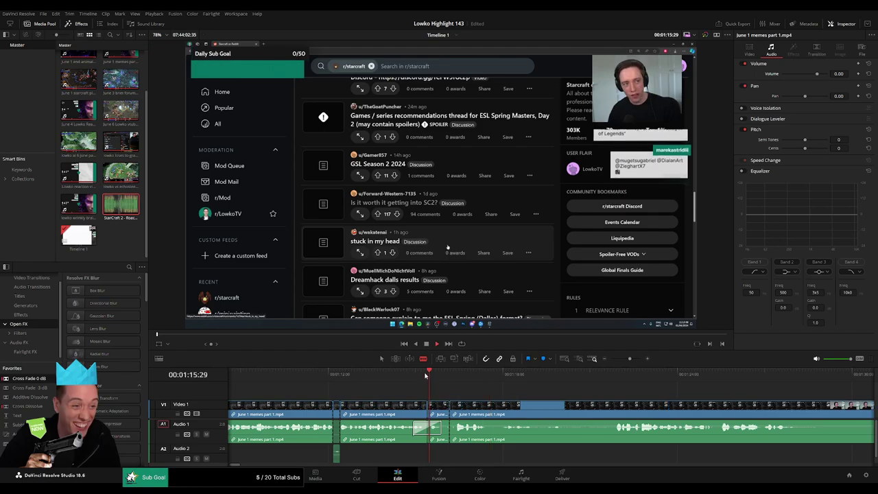
{"action": "key", "text": "space"}
{"action": "key", "text": "ctrl+z"}
Split the clip at about 00:01:15:55 and 00:01:21:50 and ripple-delete the section between the splits
{"action": "key", "text": "space"}
{"action": "key", "text": "space"}
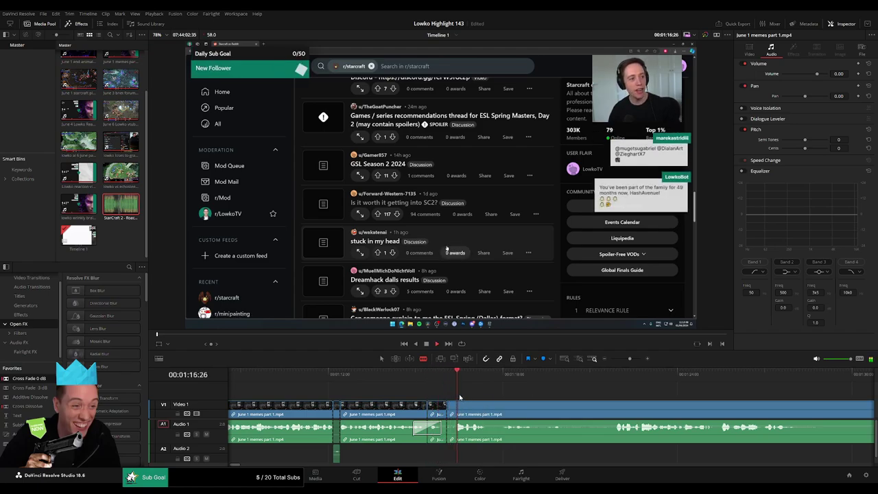
{"action": "left_click", "coordinate": [440, 382]}
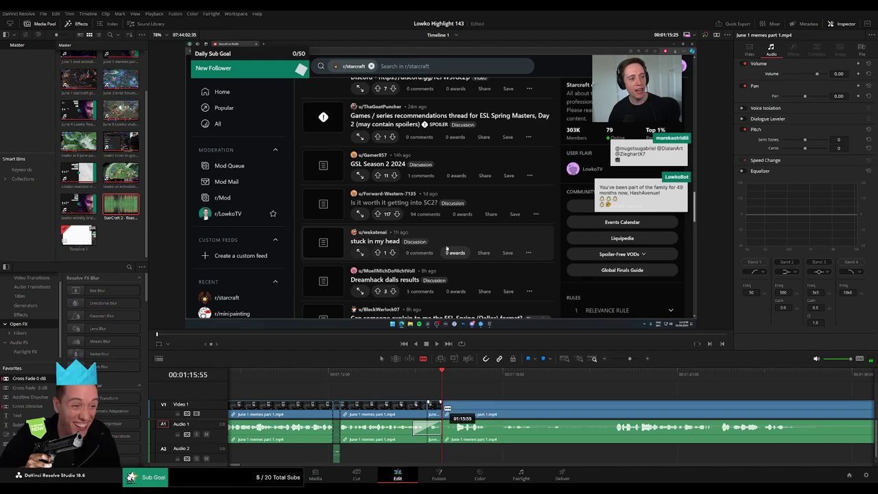
{"action": "left_click", "coordinate": [617, 375]}
{"action": "key", "text": "space"}
{"action": "scroll", "coordinate": [540, 390], "scroll_direction": "right", "scroll_amount": 3}
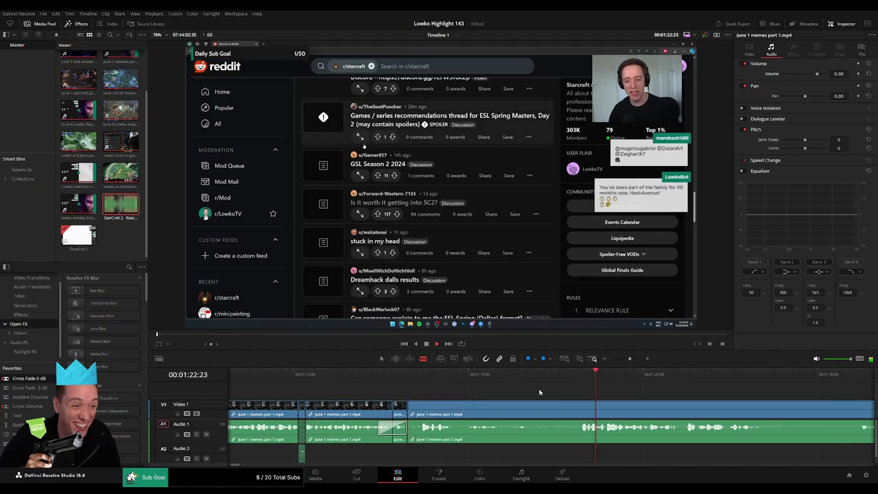
{"action": "left_click", "coordinate": [502, 406]}
{"action": "key", "text": "a"}
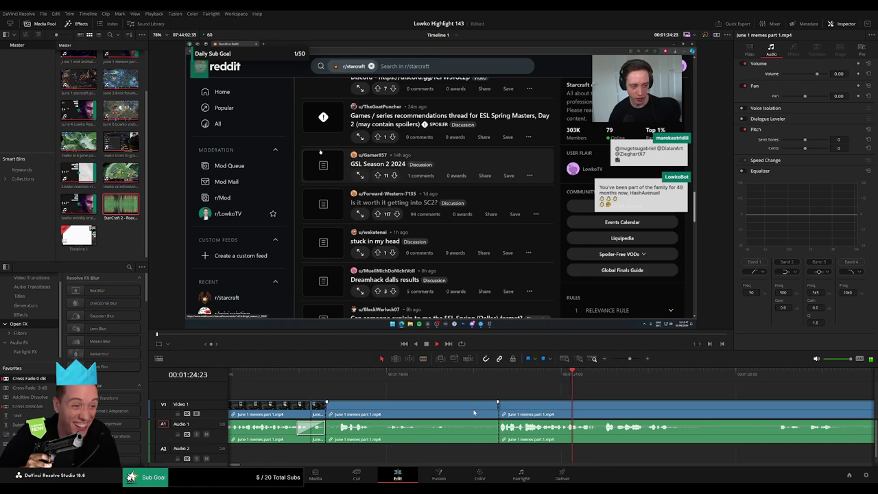
{"action": "left_click", "coordinate": [474, 413]}
{"action": "key", "text": "Delete"}
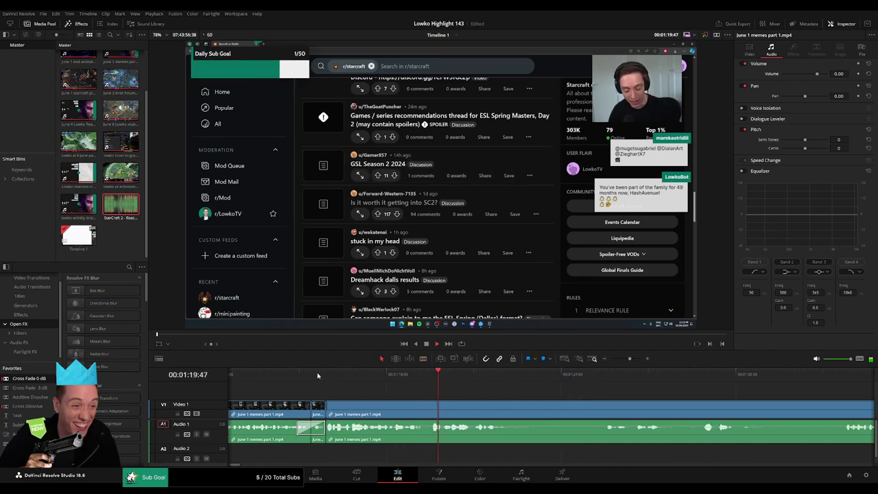
{"action": "left_click", "coordinate": [319, 375]}
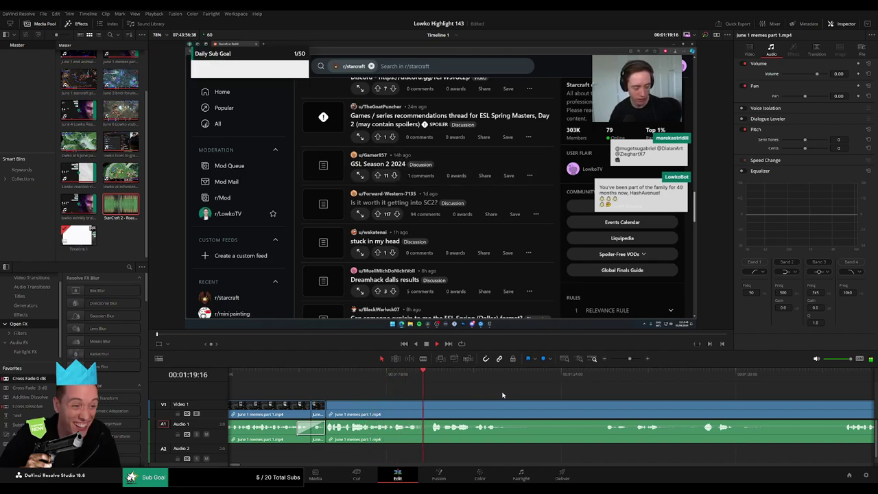
{"action": "left_click_drag", "start_coordinate": [502, 393], "coordinate": [421, 388]}
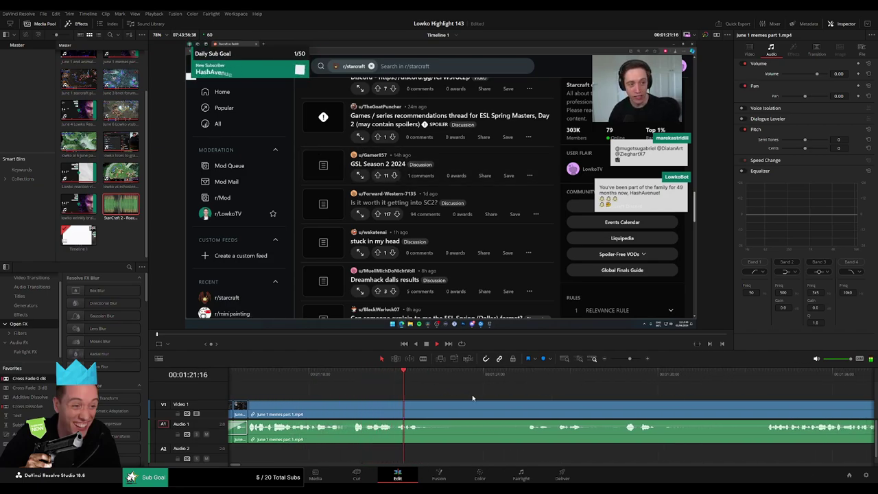
{"action": "scroll", "coordinate": [412, 388], "scroll_direction": "right", "scroll_amount": 2}
{"action": "key", "text": "b"}
{"action": "left_click", "coordinate": [394, 412]}
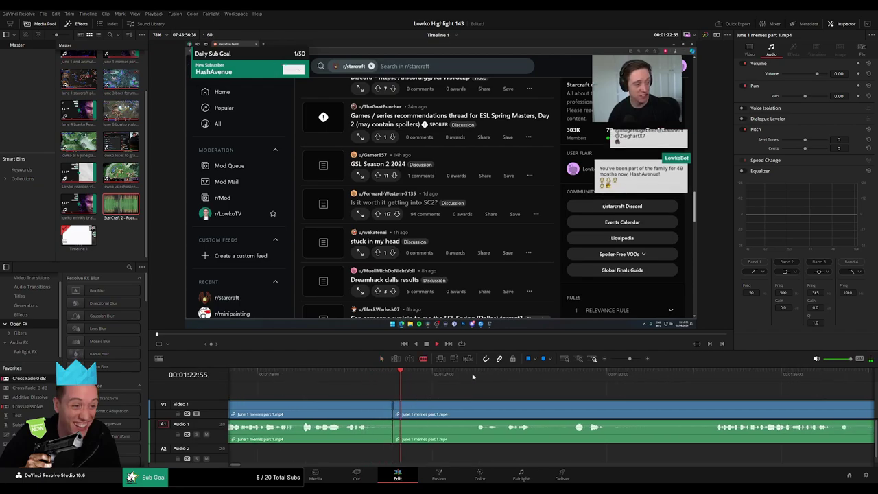
{"action": "key", "text": "ctrl+z"}
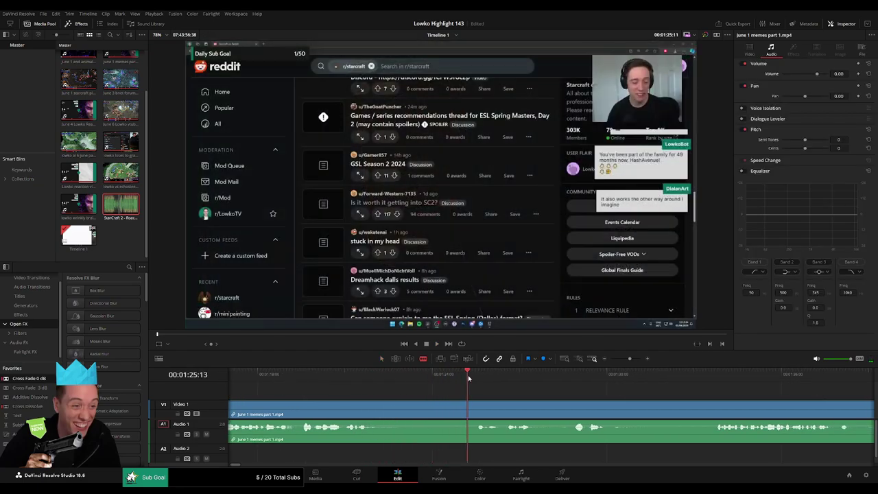
Ripple-delete the section from about 00:01:27:38 to 00:01:33:45 and add a Cross Fade 0 dB on its audio cut
{"action": "left_click", "coordinate": [408, 375]}
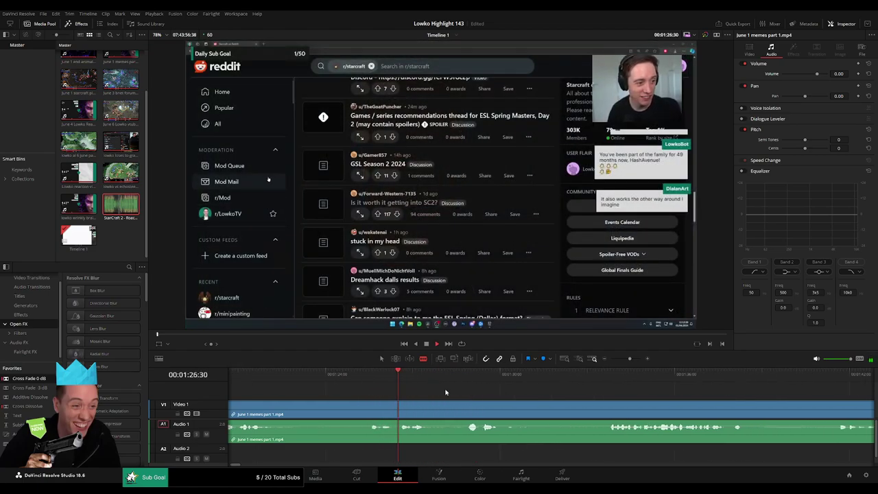
{"action": "key", "text": "ctrl+b"}
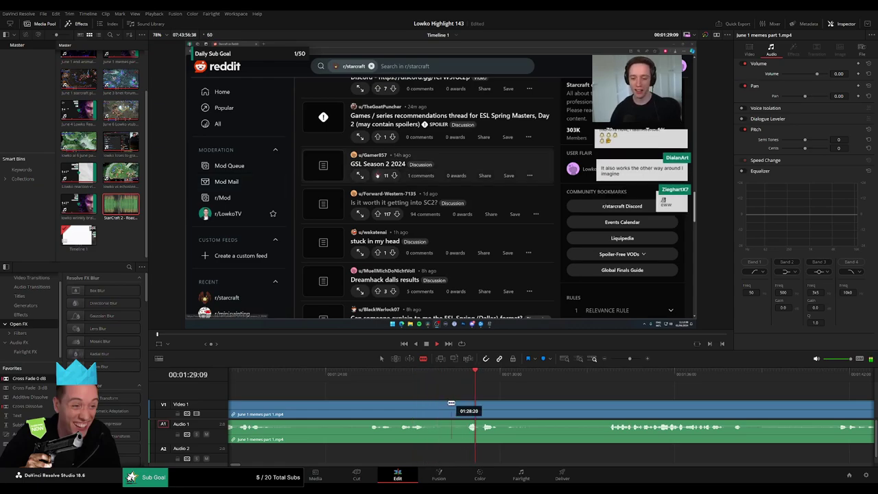
{"action": "left_click", "coordinate": [602, 380]}
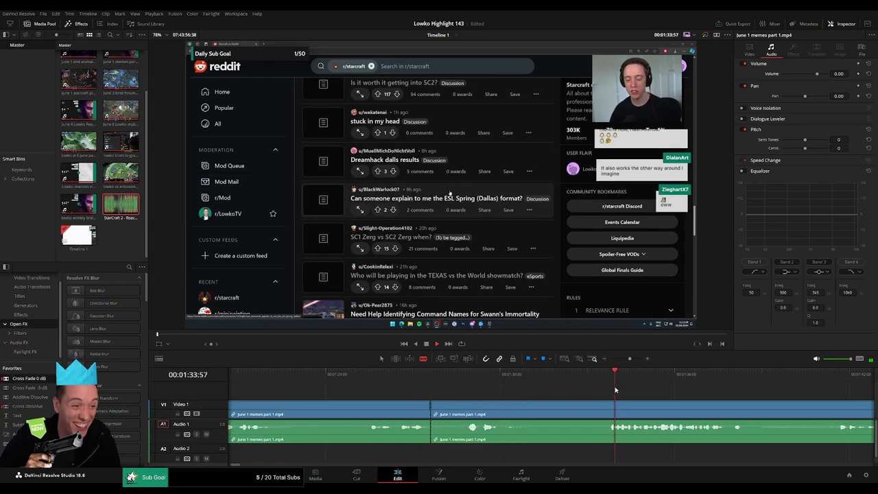
{"action": "left_click_drag", "start_coordinate": [614, 392], "coordinate": [515, 393]}
{"action": "left_click", "coordinate": [513, 403]}
{"action": "left_click", "coordinate": [483, 406]}
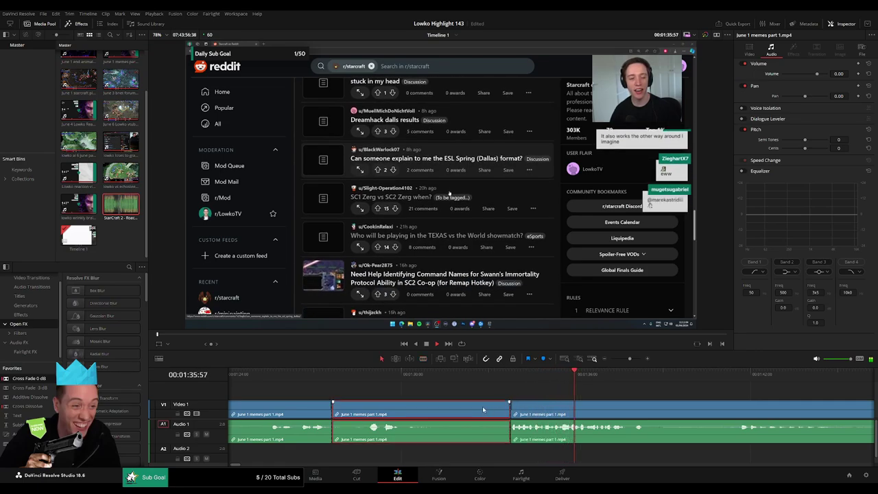
{"action": "key", "text": "Delete"}
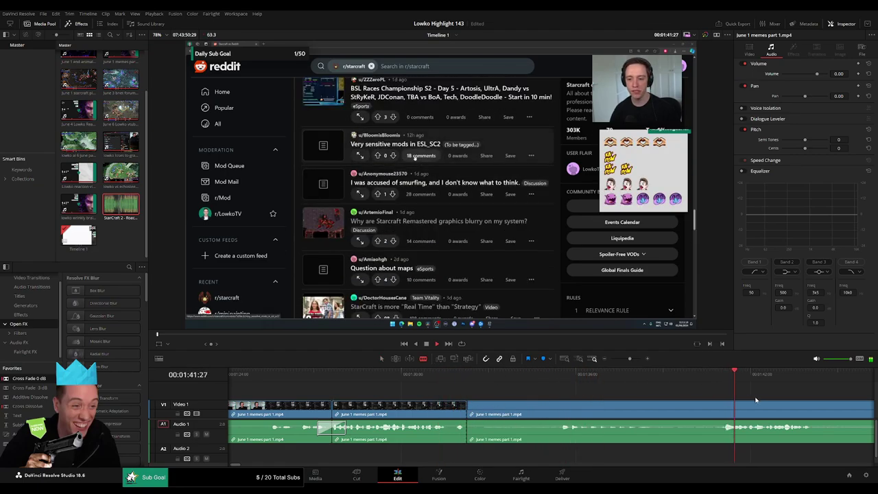
Review the footage up to about 00:02:12 and ripple-delete the section from about 00:01:32:15 to 00:01:47:35
{"action": "left_click", "coordinate": [727, 381]}
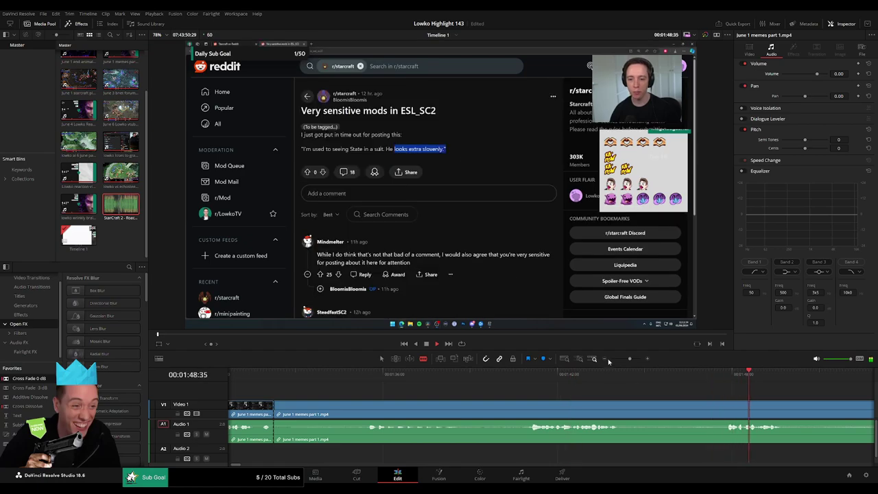
{"action": "left_click_drag", "start_coordinate": [630, 359], "coordinate": [624, 360]}
{"action": "left_click", "coordinate": [576, 377]}
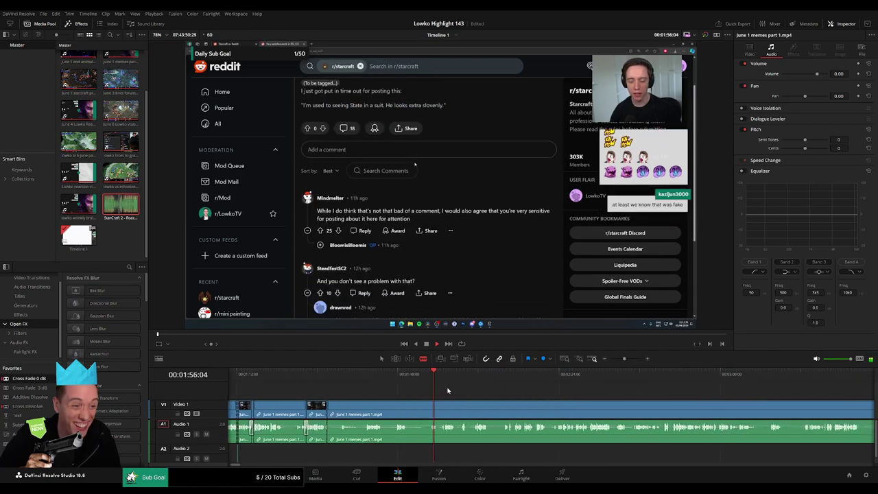
{"action": "left_click_drag", "start_coordinate": [458, 376], "coordinate": [502, 378]}
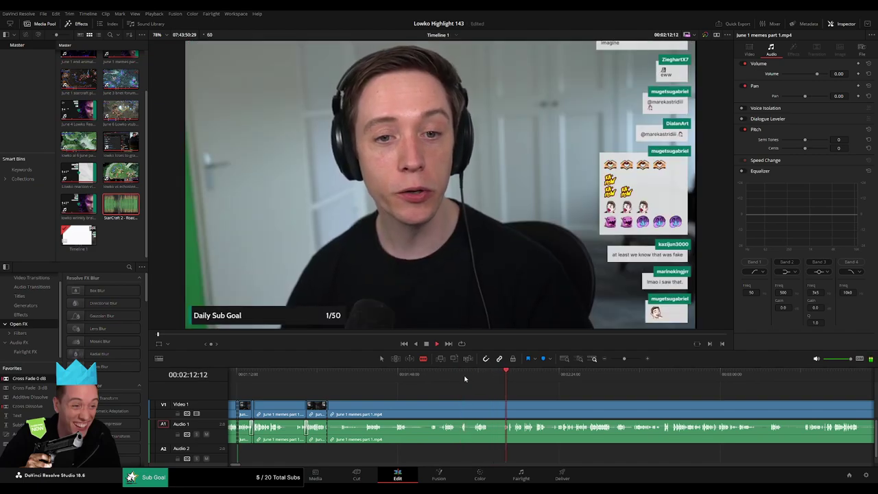
{"action": "left_click", "coordinate": [430, 376]}
{"action": "left_click_drag", "start_coordinate": [432, 377], "coordinate": [508, 378]}
{"action": "left_click", "coordinate": [397, 374]}
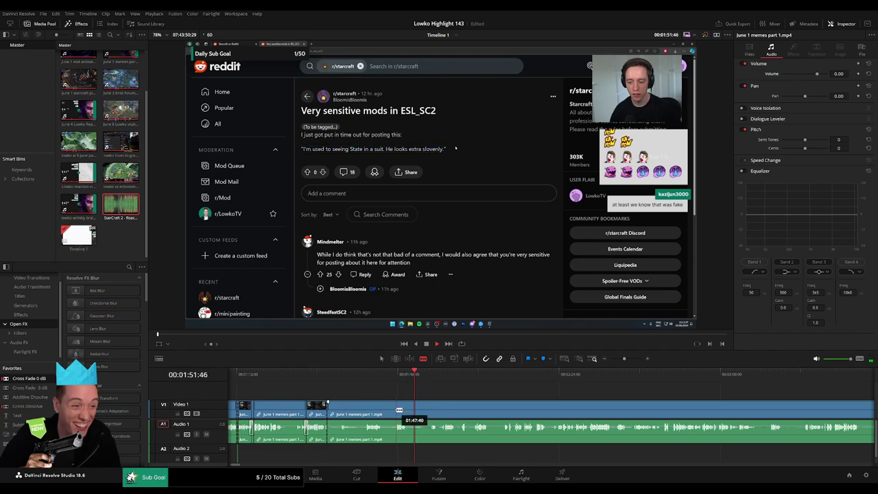
{"action": "key", "text": "Delete"}
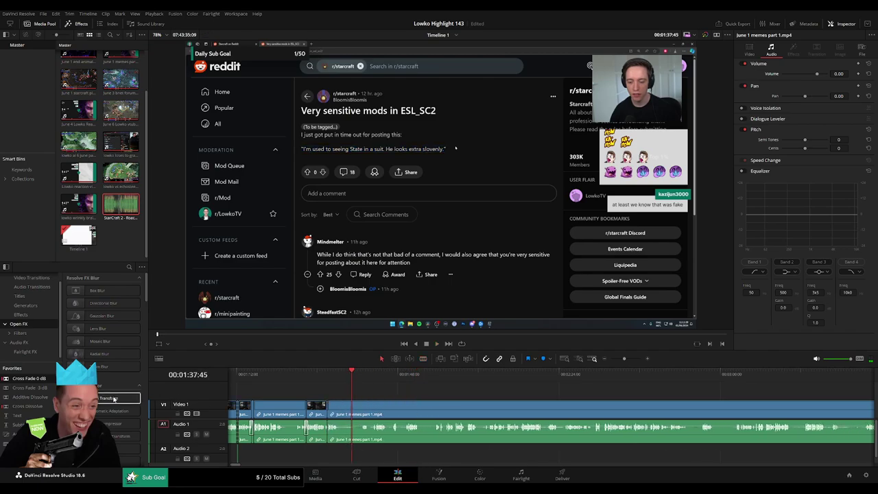
Remove the section from about 00:01:35 to 00:01:40 together with its gap and cross-fade the audio cut
{"action": "key", "text": "space"}
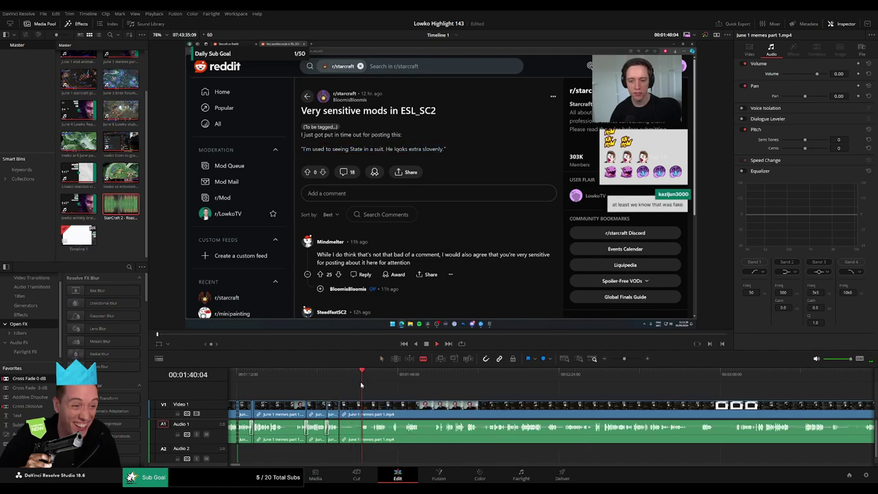
{"action": "scroll", "coordinate": [472, 414], "scroll_direction": "up", "scroll_amount": 3}
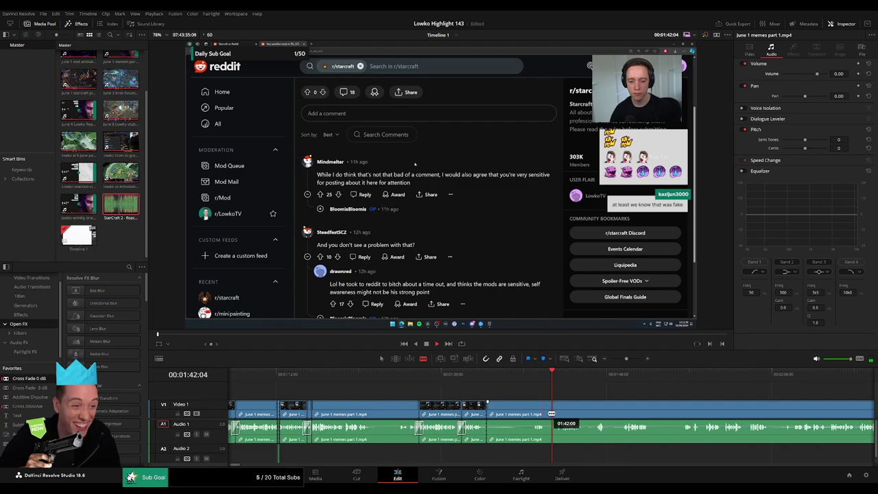
{"action": "scroll", "coordinate": [552, 414], "scroll_direction": "up", "scroll_amount": 1}
{"action": "left_click", "coordinate": [530, 414]}
{"action": "key", "text": "a"}
{"action": "left_click", "coordinate": [516, 414]}
{"action": "key", "text": "Delete"}
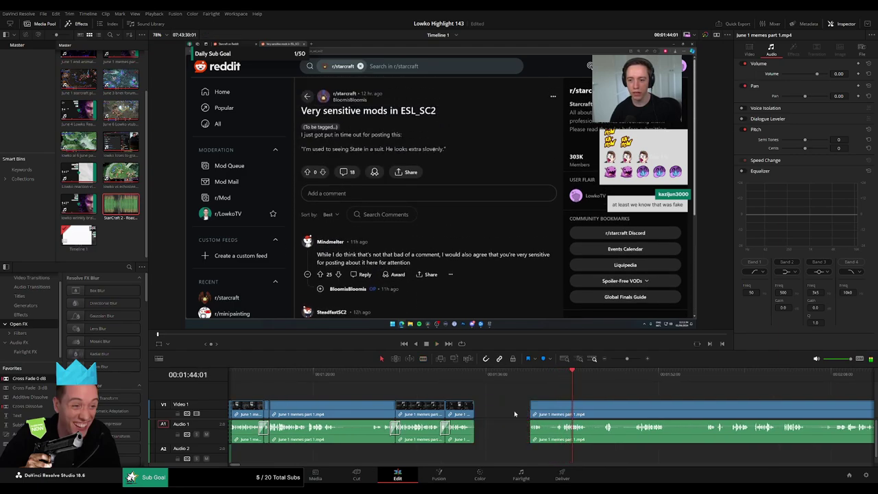
{"action": "left_click", "coordinate": [514, 411]}
{"action": "key", "text": "Delete"}
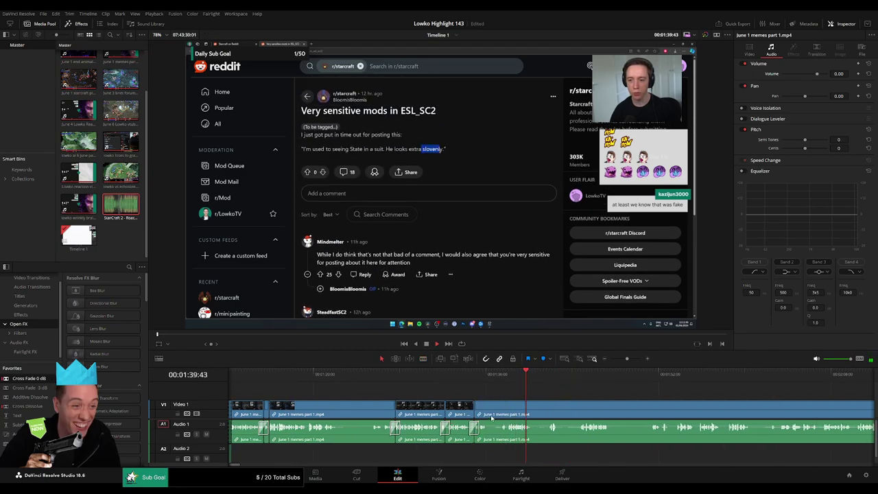
Ripple-delete the short section from about 00:01:36:30 to 00:01:37:25 and cross-fade the audio at the join
{"action": "key", "text": "b"}
{"action": "left_click", "coordinate": [490, 412]}
{"action": "left_click", "coordinate": [501, 409]}
{"action": "key", "text": "a"}
{"action": "left_click", "coordinate": [497, 409]}
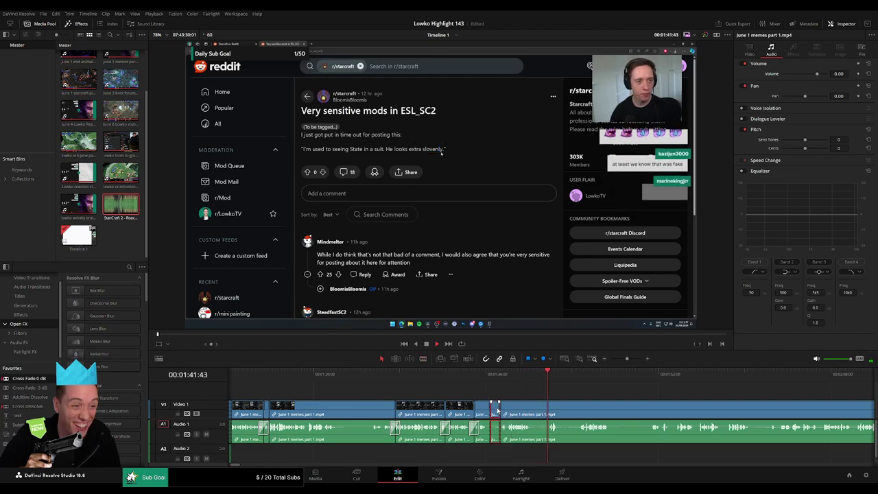
{"action": "key", "text": "Delete"}
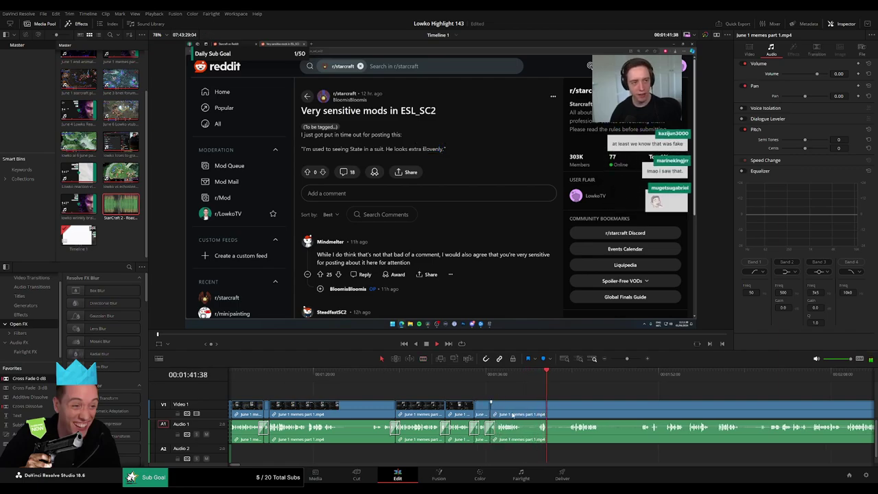
Remove the section from about 00:01:39:20 to 00:01:43:40, close the gap and cross-fade the audio cut
{"action": "key", "text": "b"}
{"action": "left_click", "coordinate": [523, 412]}
{"action": "scroll", "coordinate": [606, 408], "scroll_direction": "right", "scroll_amount": 3}
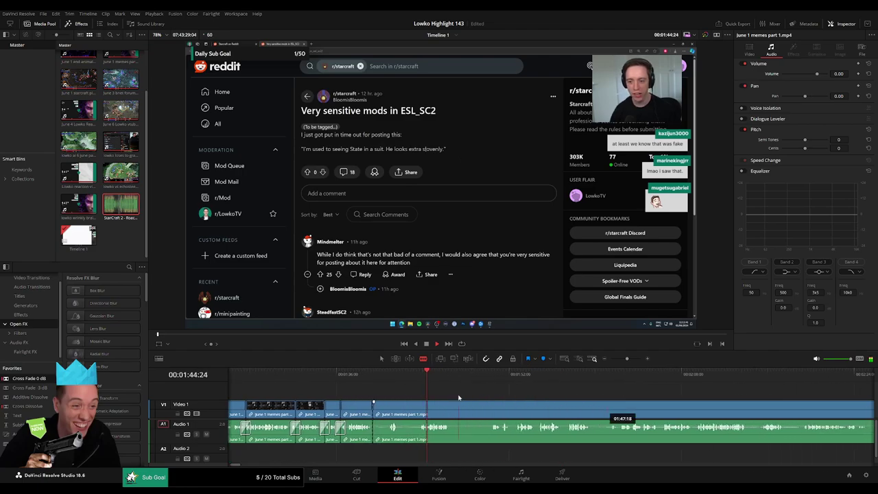
{"action": "left_click", "coordinate": [419, 410]}
{"action": "key", "text": "a"}
{"action": "left_click", "coordinate": [411, 413]}
{"action": "key", "text": "Delete"}
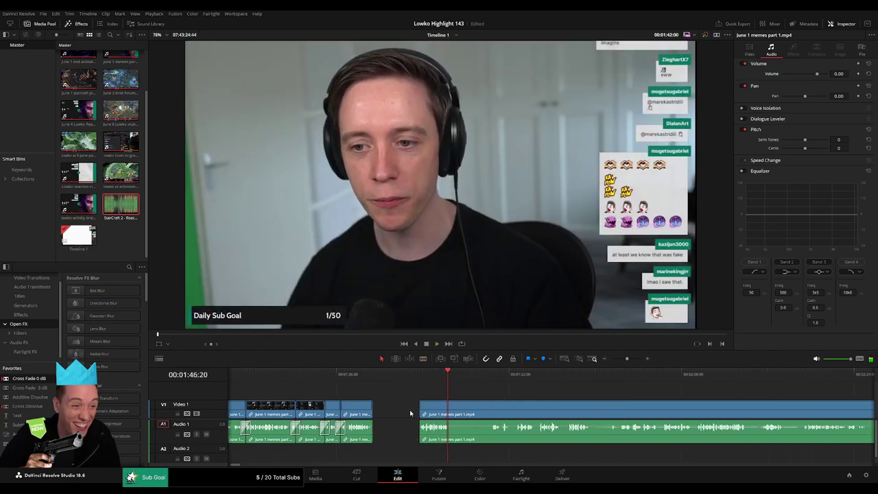
Ripple-delete the section from about 00:01:42:15 to 00:01:46:05 and cross-fade its audio cut
{"action": "key", "text": "space"}
{"action": "key", "text": "b"}
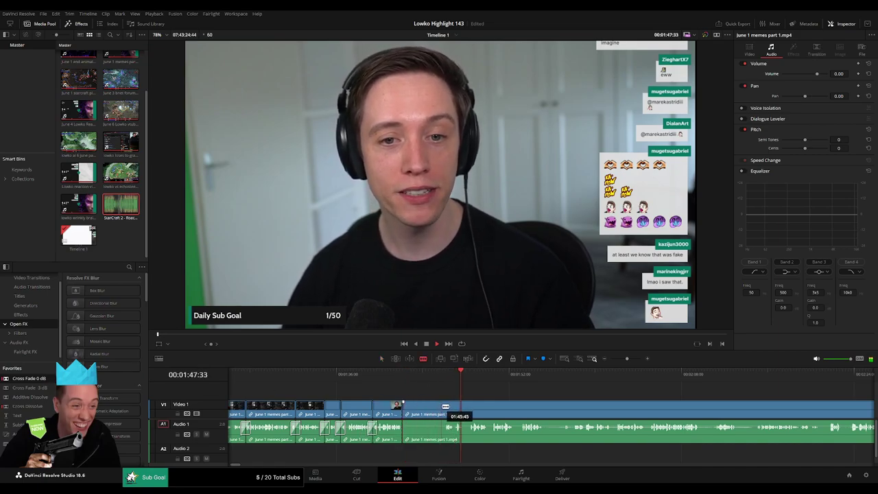
{"action": "left_click", "coordinate": [445, 406]}
{"action": "key", "text": "a"}
{"action": "left_click", "coordinate": [435, 410]}
{"action": "key", "text": "Delete"}
{"action": "key", "text": "space"}
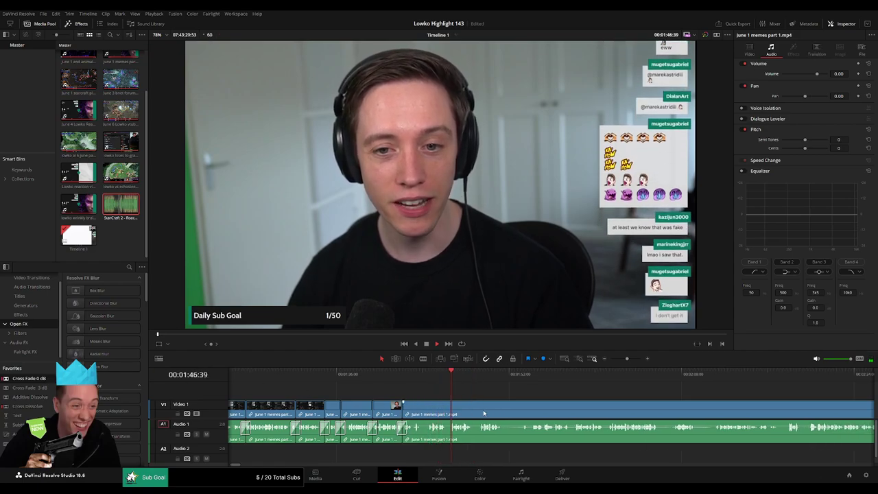
Split the linked video and audio clip at about 00:01:51:20
{"action": "left_click_drag", "start_coordinate": [485, 413], "coordinate": [370, 402]}
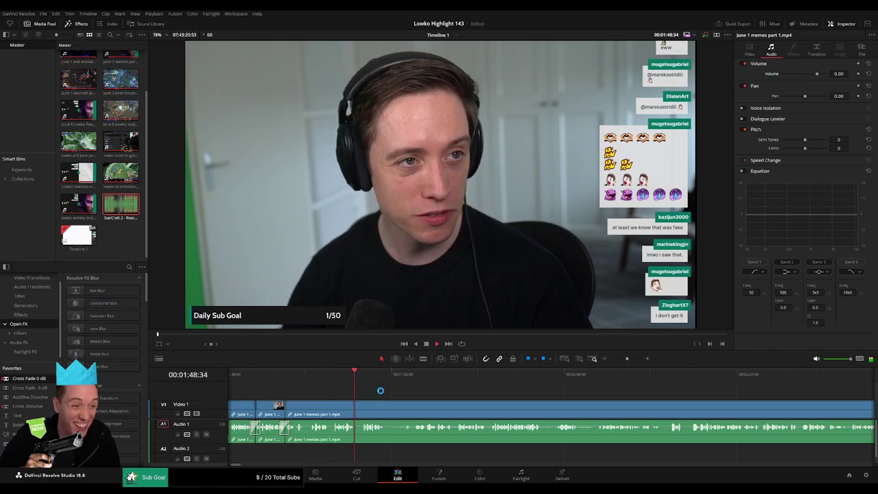
{"action": "scroll", "coordinate": [333, 388], "scroll_direction": "right", "scroll_amount": 2}
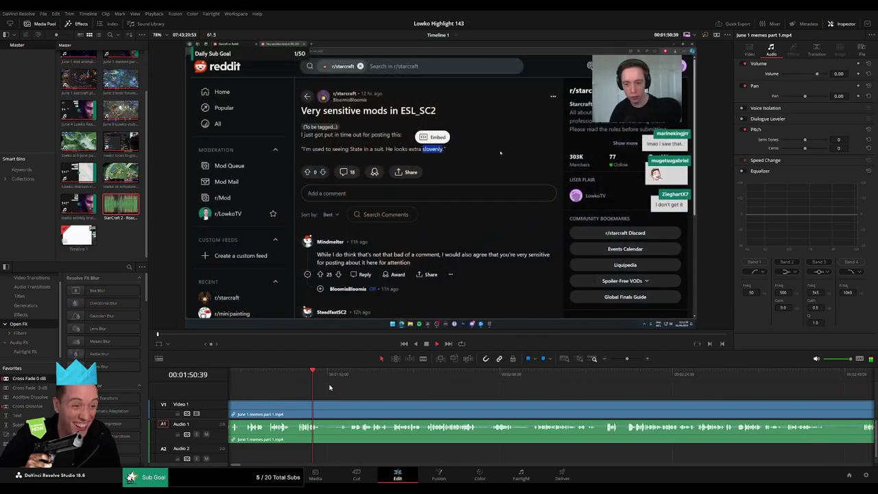
{"action": "left_click", "coordinate": [339, 376]}
{"action": "key", "text": "b"}
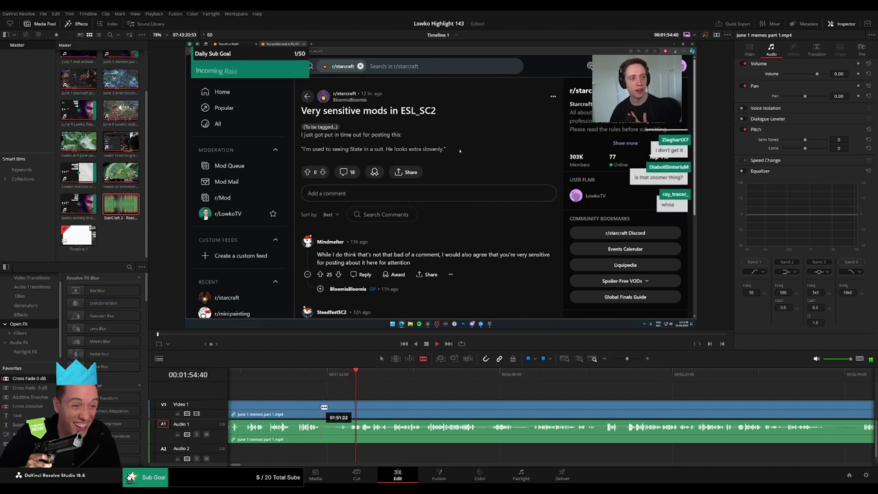
{"action": "left_click", "coordinate": [322, 408]}
{"action": "left_click_drag", "start_coordinate": [470, 381], "coordinate": [494, 383]}
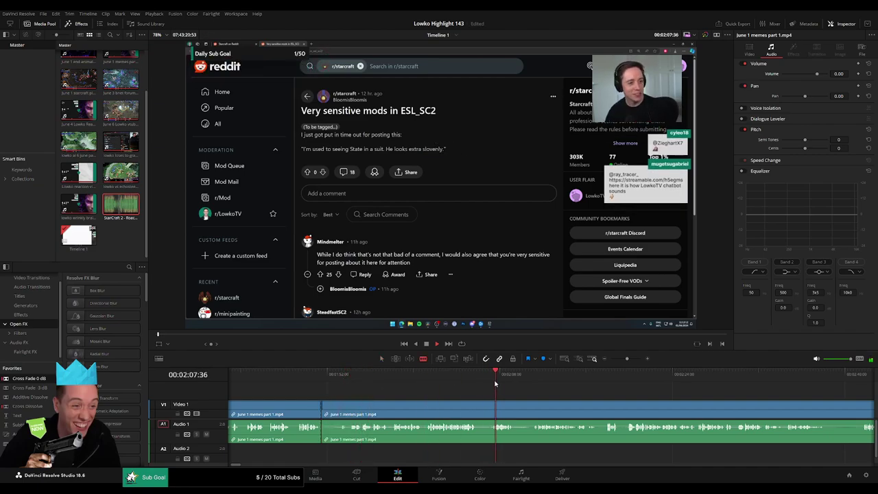
{"action": "key", "text": "ctrl+z"}
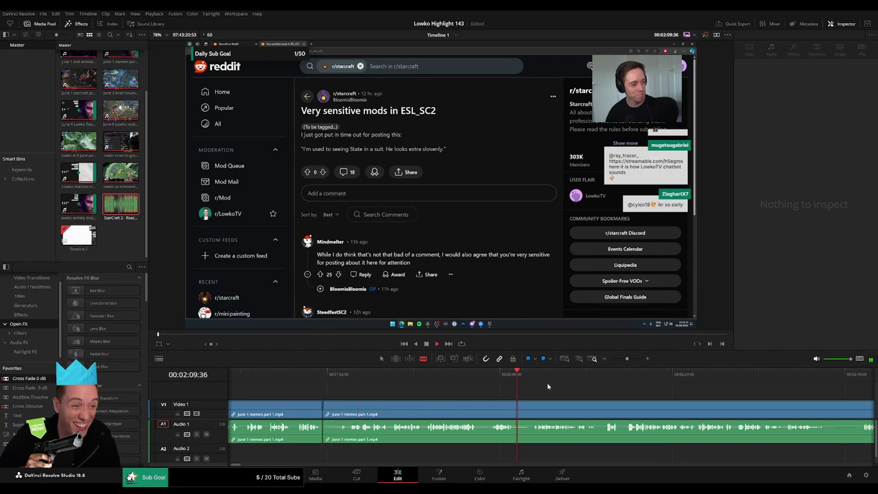
Split the clip again at about 00:02:41:38, ripple-delete the section back to about 00:01:51:20 and cross-fade the audio join
{"action": "left_click", "coordinate": [606, 379]}
{"action": "scroll", "coordinate": [569, 396], "scroll_direction": "right", "scroll_amount": 5}
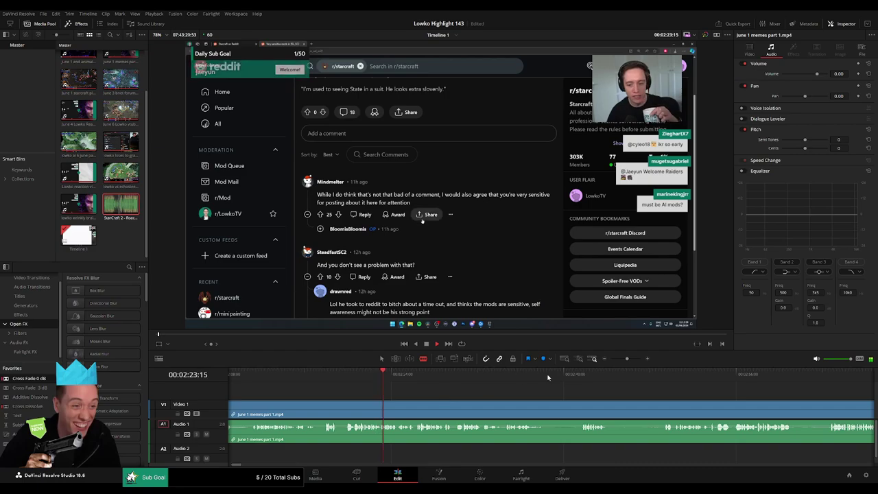
{"action": "left_click", "coordinate": [585, 379]}
{"action": "scroll", "coordinate": [613, 396], "scroll_direction": "right", "scroll_amount": 5}
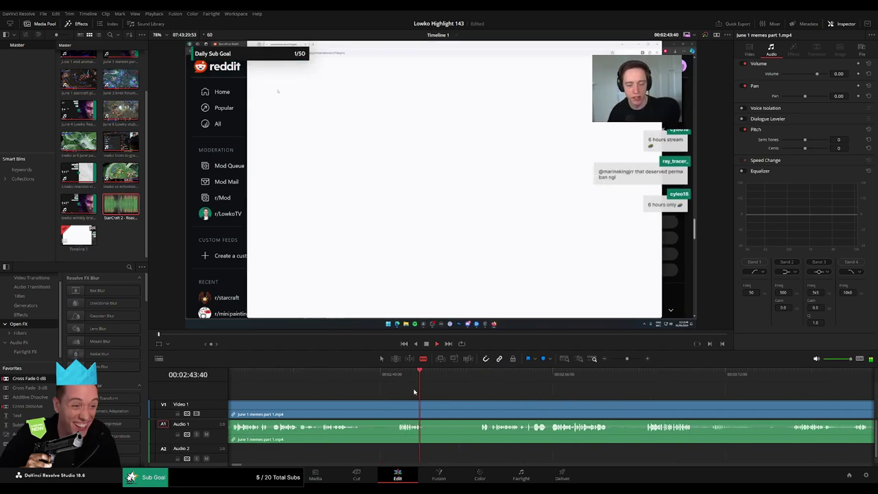
{"action": "left_click", "coordinate": [399, 378]}
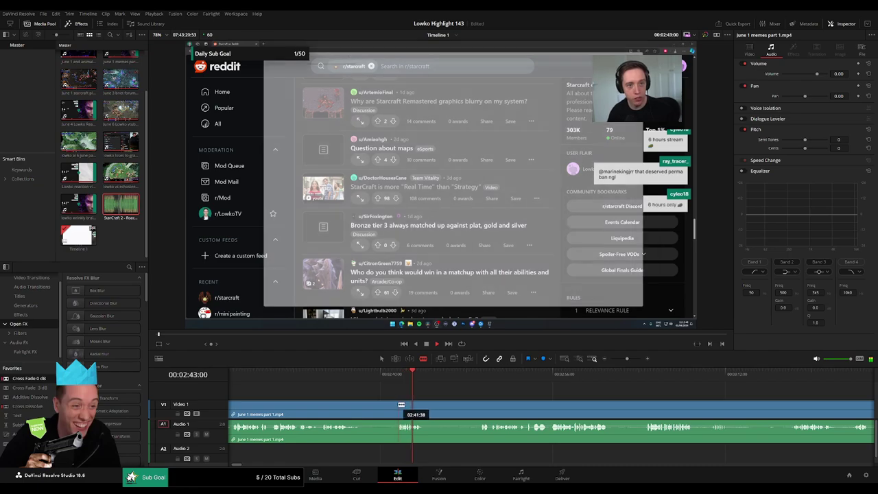
{"action": "left_click", "coordinate": [397, 406]}
{"action": "key", "text": "a"}
{"action": "left_click", "coordinate": [384, 410]}
{"action": "key", "text": "BackSpace"}
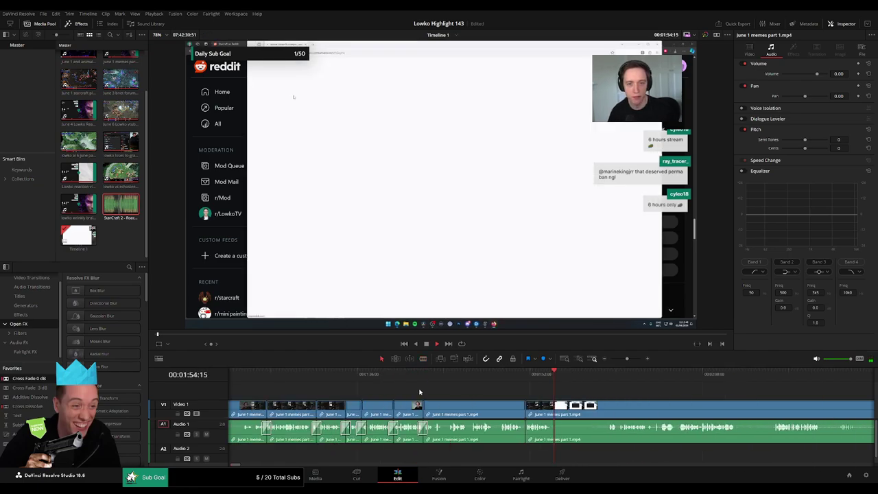
{"action": "scroll", "coordinate": [563, 428], "scroll_direction": "right", "scroll_amount": 3}
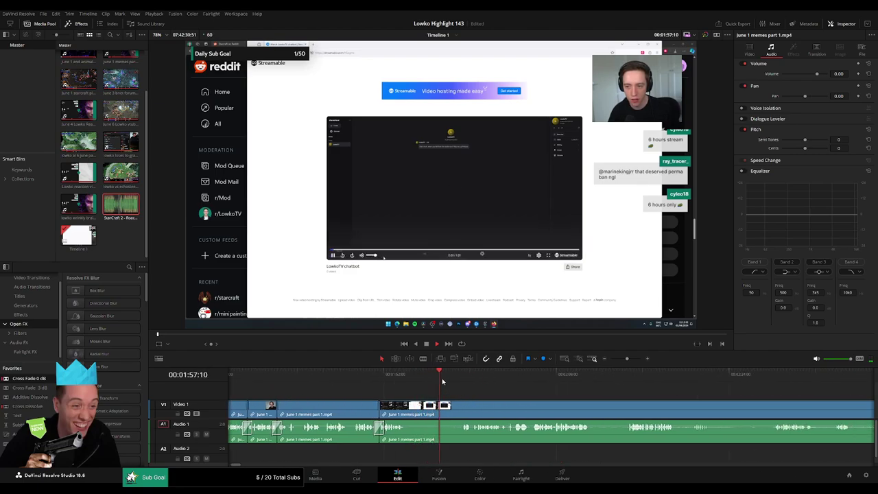
Ripple-delete the section from about 00:01:54:15 to 00:01:59:15 and cross-fade the audio at the join
{"action": "left_click_drag", "start_coordinate": [442, 381], "coordinate": [456, 379]}
{"action": "left_click_drag", "start_coordinate": [426, 408], "coordinate": [467, 405]}
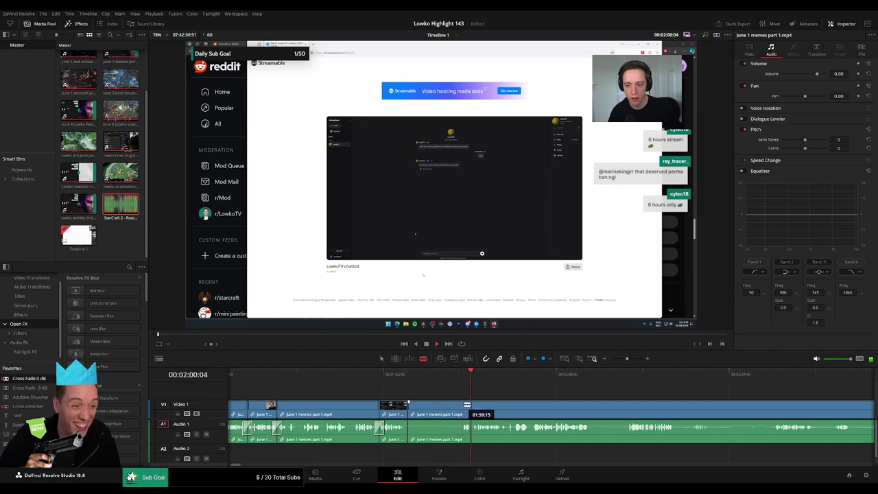
{"action": "left_click", "coordinate": [462, 406]}
{"action": "key", "text": "a"}
{"action": "left_click", "coordinate": [447, 411]}
{"action": "key", "text": "Delete"}
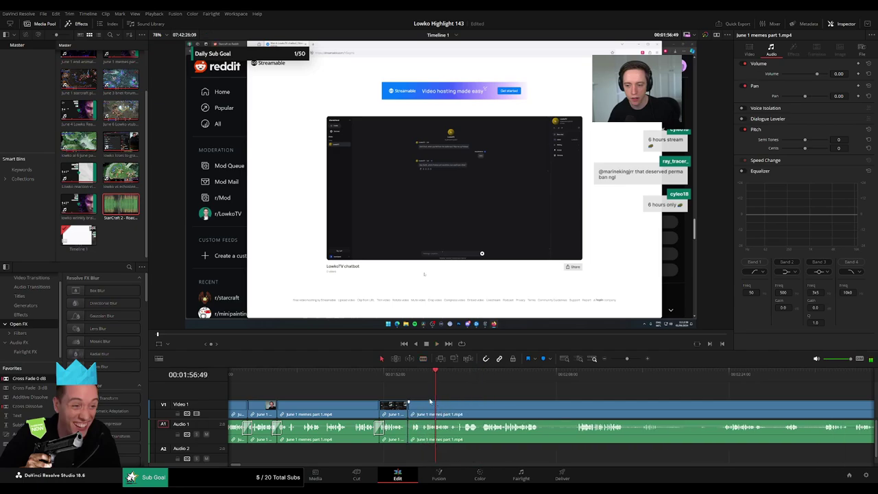
{"action": "key", "text": "space"}
{"action": "key", "text": "space"}
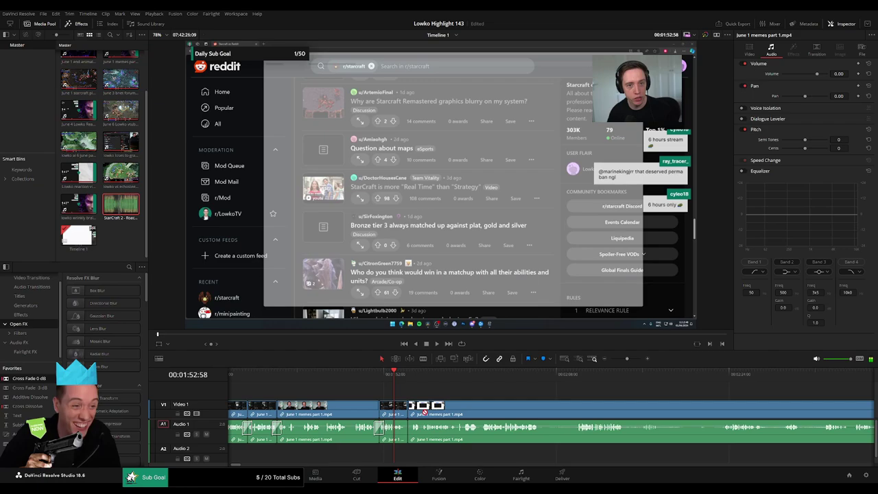
{"action": "key", "text": "space"}
Cut out the section from about 00:02:06:27 to 00:02:10, close the gap and cross-fade the audio cut
{"action": "scroll", "coordinate": [384, 450], "scroll_direction": "right", "scroll_amount": 2}
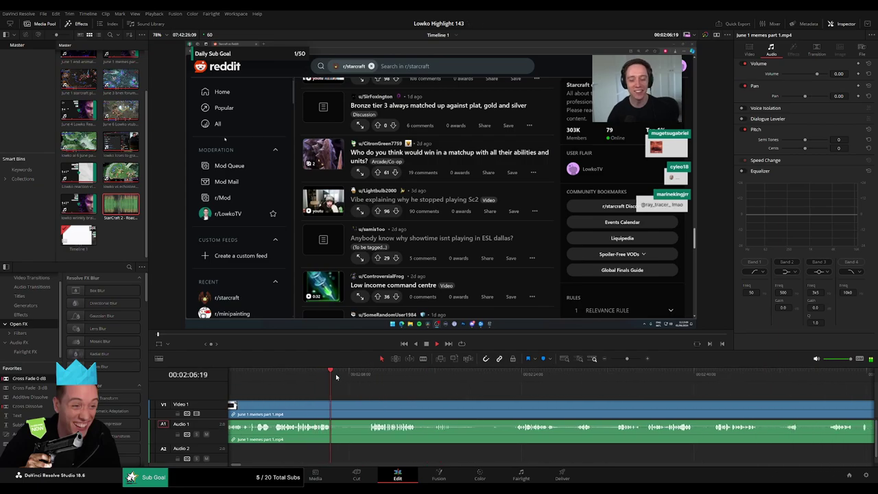
{"action": "left_click", "coordinate": [366, 378]}
{"action": "key", "text": "b"}
{"action": "left_click", "coordinate": [334, 403]}
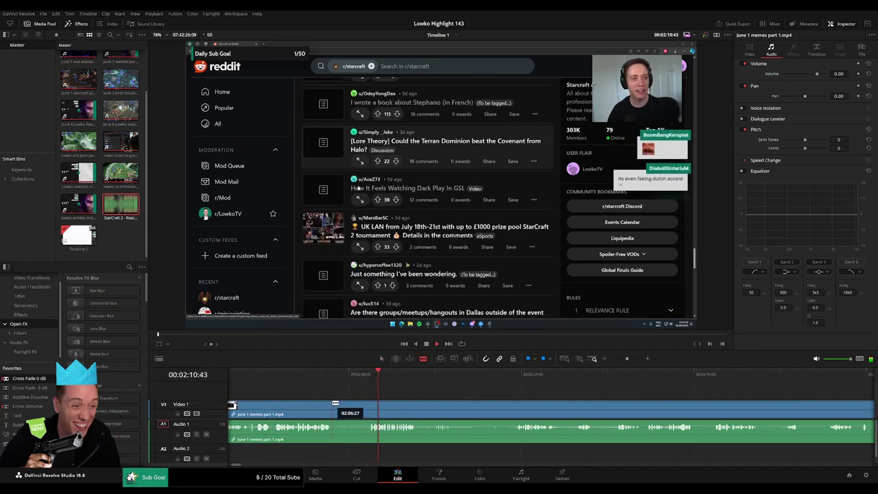
{"action": "left_click", "coordinate": [371, 403]}
{"action": "key", "text": "a"}
{"action": "left_click", "coordinate": [359, 407]}
{"action": "key", "text": "BackSpace"}
{"action": "left_click", "coordinate": [358, 408]}
{"action": "key", "text": "BackSpace"}
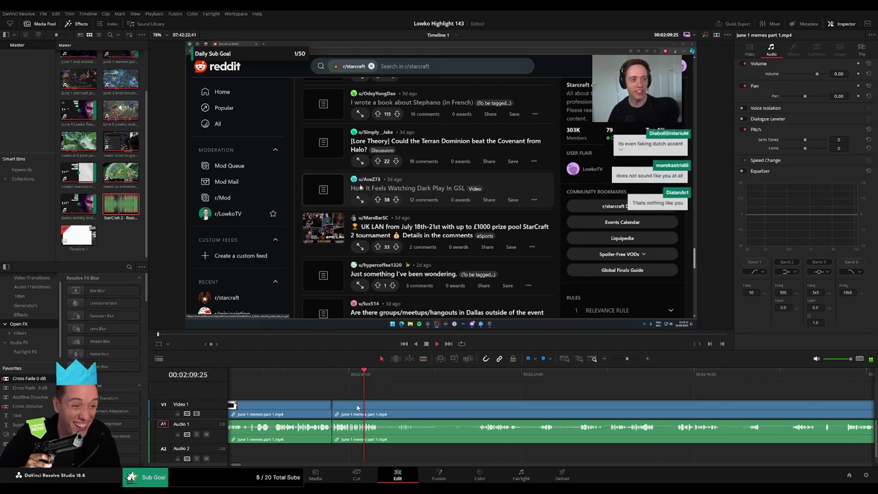
{"action": "left_click_drag", "start_coordinate": [338, 416], "coordinate": [332, 427]}
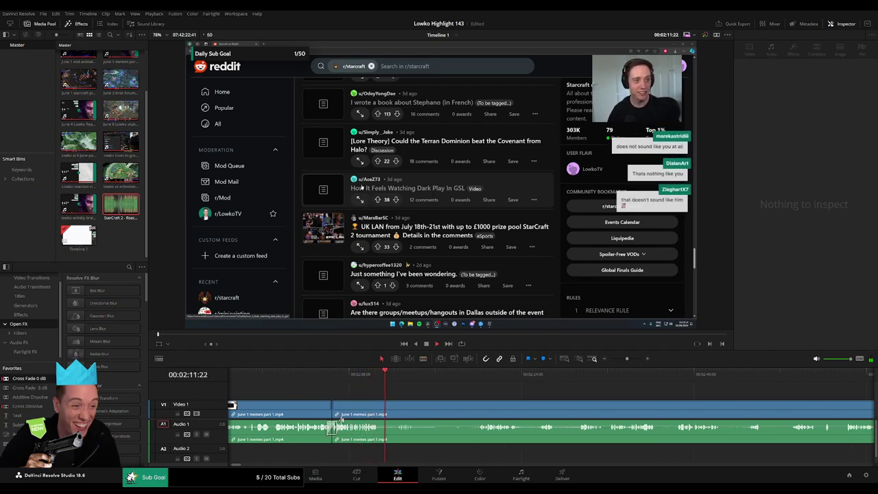
Split the linked clip at about 00:02:10:50, where the next unwanted section starts
{"action": "key", "text": "b"}
{"action": "left_click", "coordinate": [382, 406]}
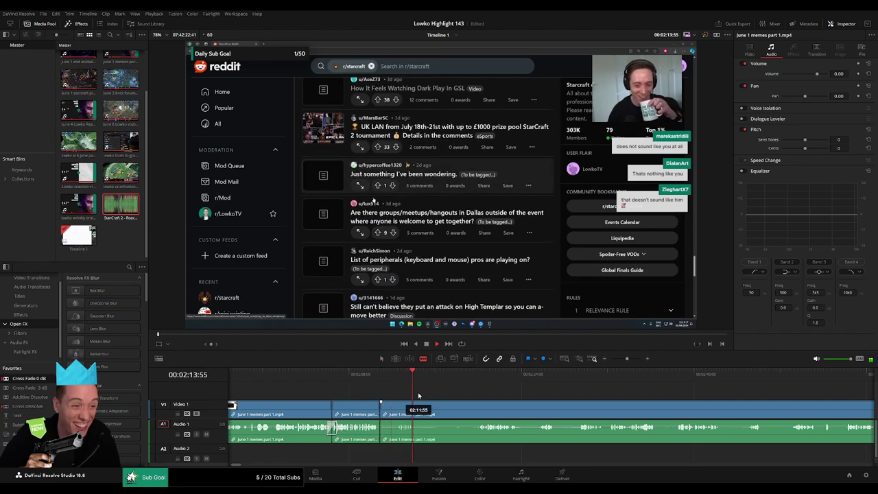
{"action": "left_click", "coordinate": [473, 378]}
{"action": "scroll", "coordinate": [453, 393], "scroll_direction": "right", "scroll_amount": 1}
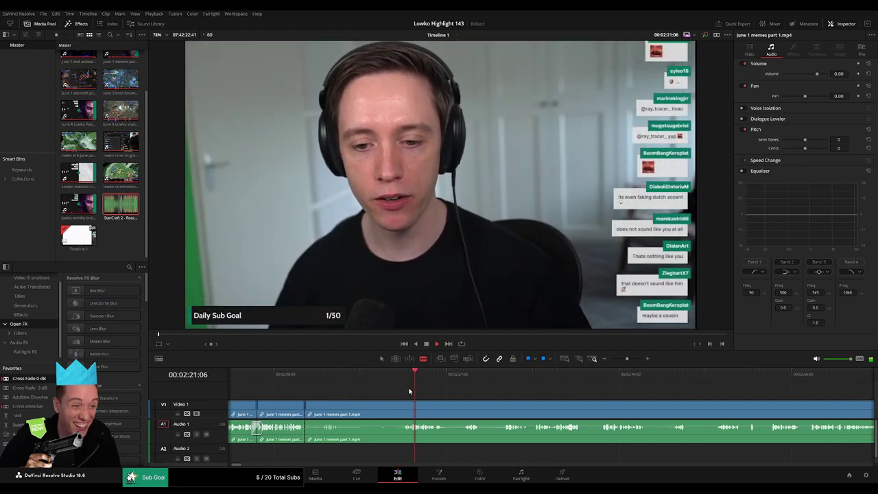
Review the footage up to about 00:03:25 to find where the unwanted section ends
{"action": "left_click", "coordinate": [464, 391]}
{"action": "scroll", "coordinate": [495, 391], "scroll_direction": "right", "scroll_amount": 2}
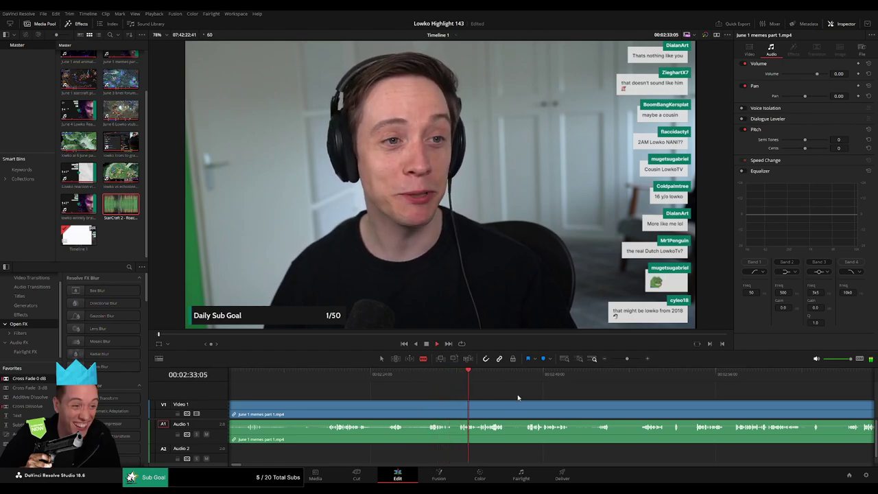
{"action": "scroll", "coordinate": [518, 398], "scroll_direction": "right", "scroll_amount": 2}
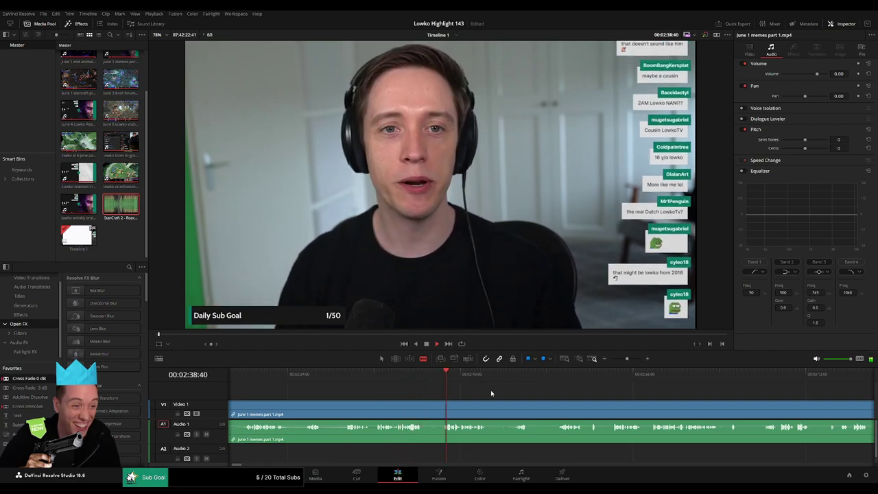
{"action": "scroll", "coordinate": [407, 391], "scroll_direction": "right", "scroll_amount": 2}
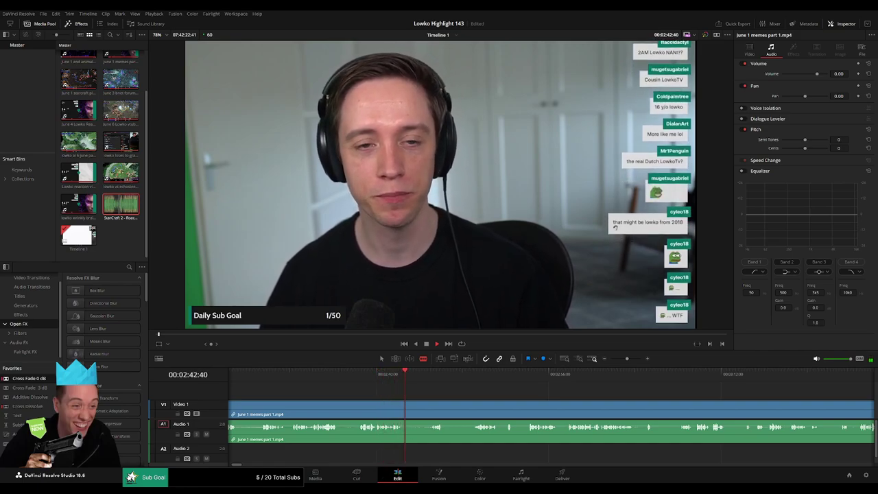
{"action": "scroll", "coordinate": [408, 383], "scroll_direction": "right", "scroll_amount": 1}
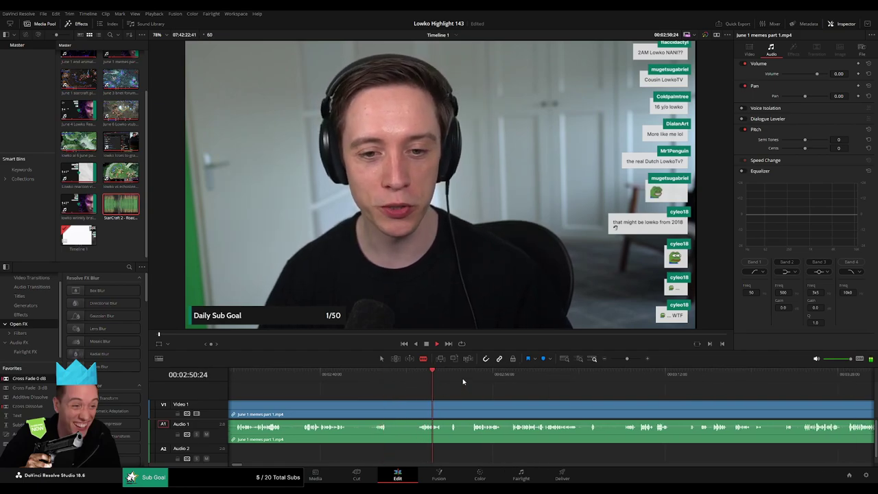
{"action": "scroll", "coordinate": [518, 395], "scroll_direction": "right", "scroll_amount": 2}
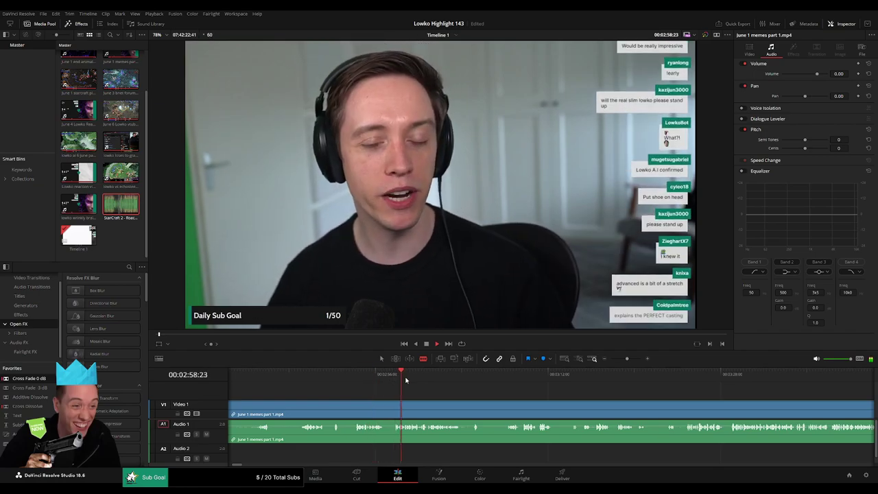
{"action": "left_click", "coordinate": [478, 377]}
{"action": "left_click", "coordinate": [506, 380]}
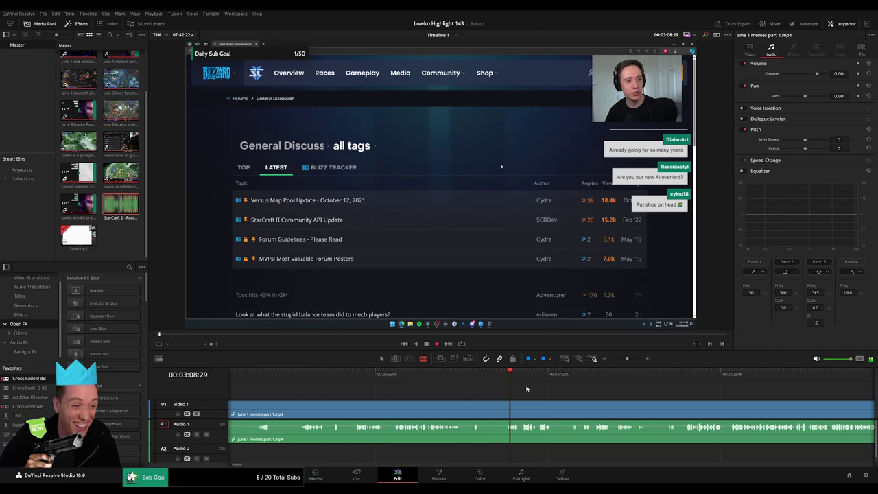
{"action": "scroll", "coordinate": [409, 384], "scroll_direction": "right", "scroll_amount": 2}
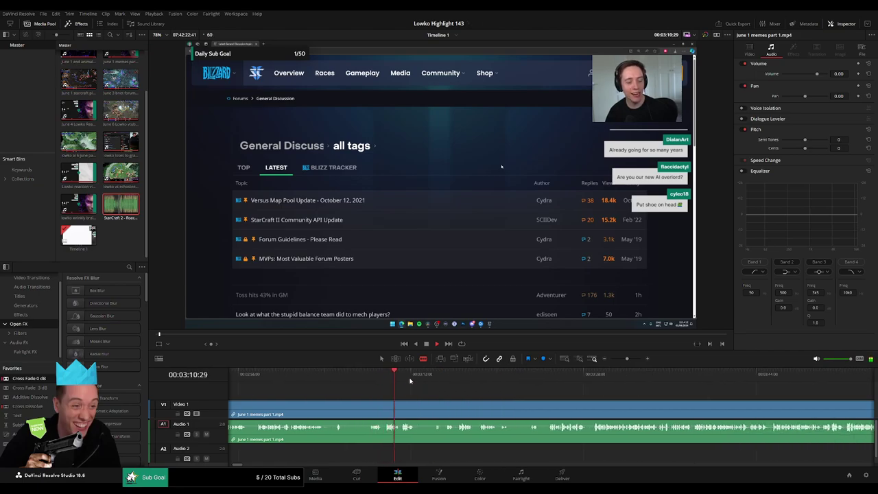
{"action": "left_click", "coordinate": [435, 380]}
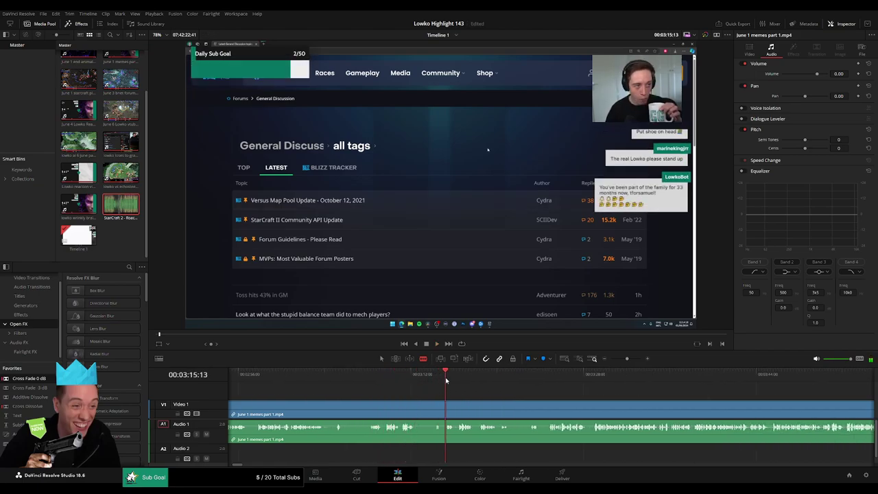
{"action": "scroll", "coordinate": [423, 389], "scroll_direction": "right", "scroll_amount": 1}
{"action": "scroll", "coordinate": [423, 387], "scroll_direction": "right", "scroll_amount": 1}
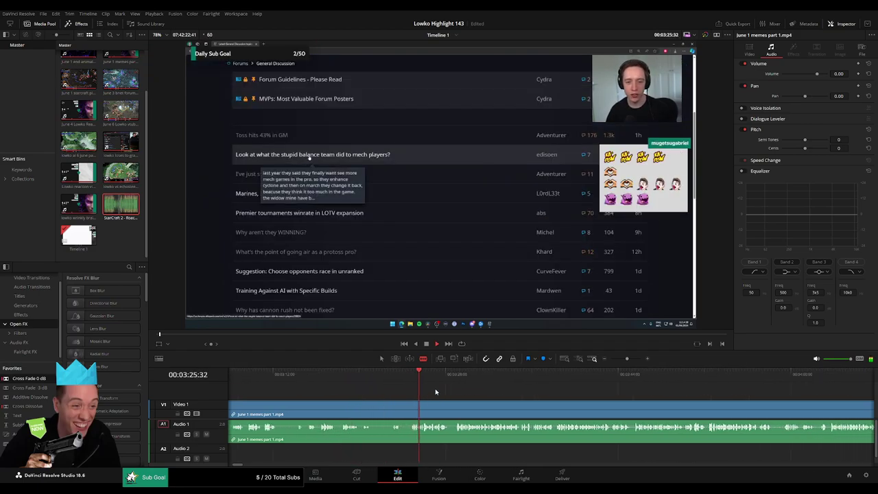
Split the clip at about 00:03:25, ripple-delete the section back to about 00:02:10:50 and cross-fade the audio join
{"action": "left_click", "coordinate": [353, 376]}
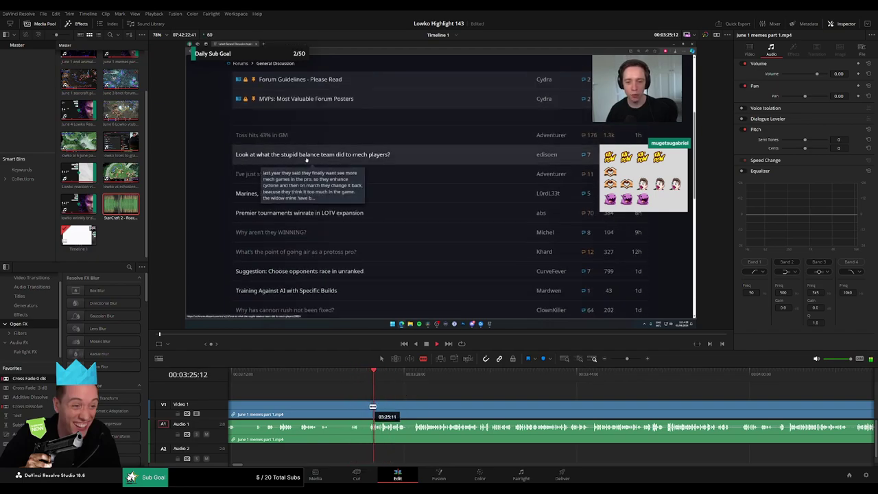
{"action": "left_click", "coordinate": [370, 409]}
{"action": "key", "text": "a"}
{"action": "left_click", "coordinate": [361, 410]}
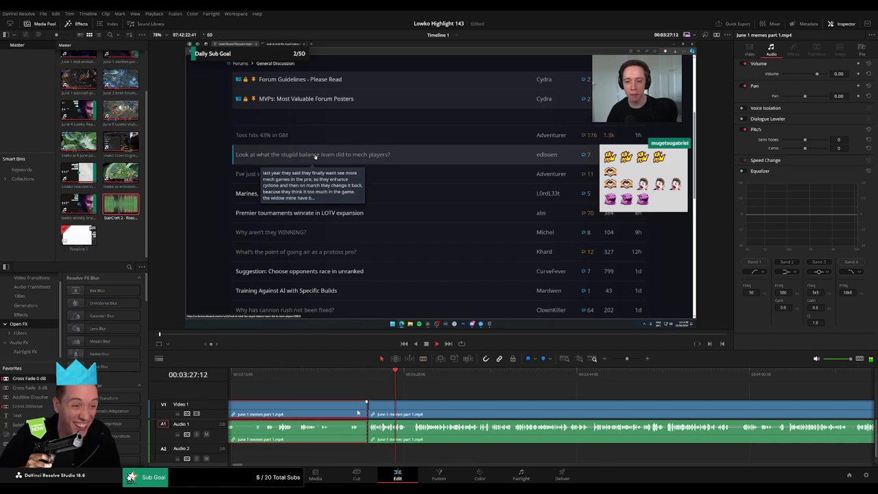
{"action": "key", "text": "Delete"}
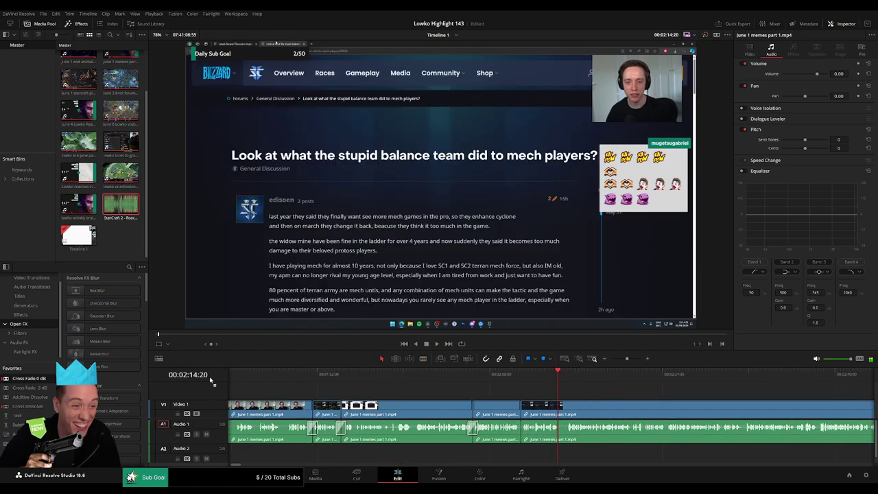
Play back from just before the join at about 00:02:10:50 and review the forum-post footage that follows
{"action": "left_click", "coordinate": [510, 377]}
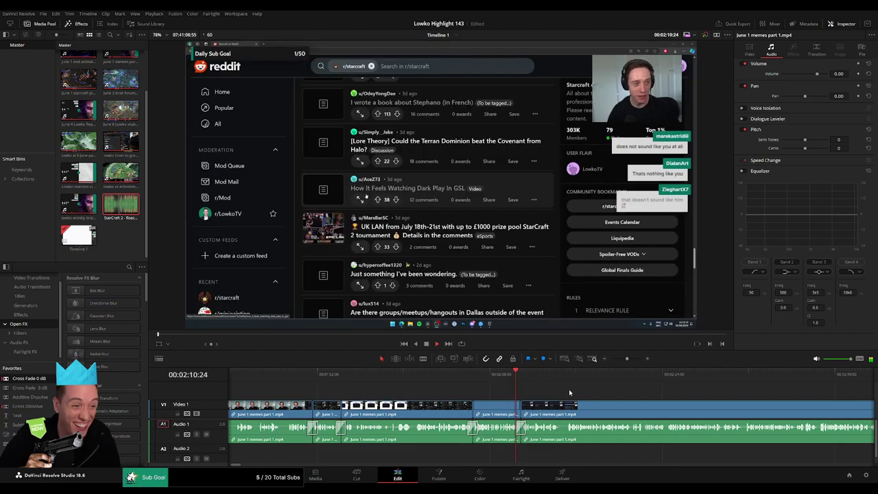
{"action": "left_click_drag", "start_coordinate": [569, 398], "coordinate": [445, 389]}
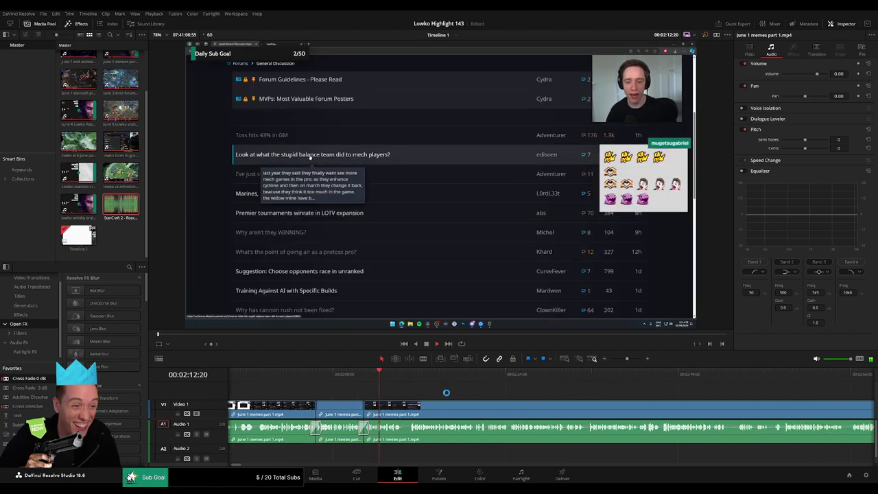
{"action": "scroll", "coordinate": [446, 393], "scroll_direction": "right", "scroll_amount": 2}
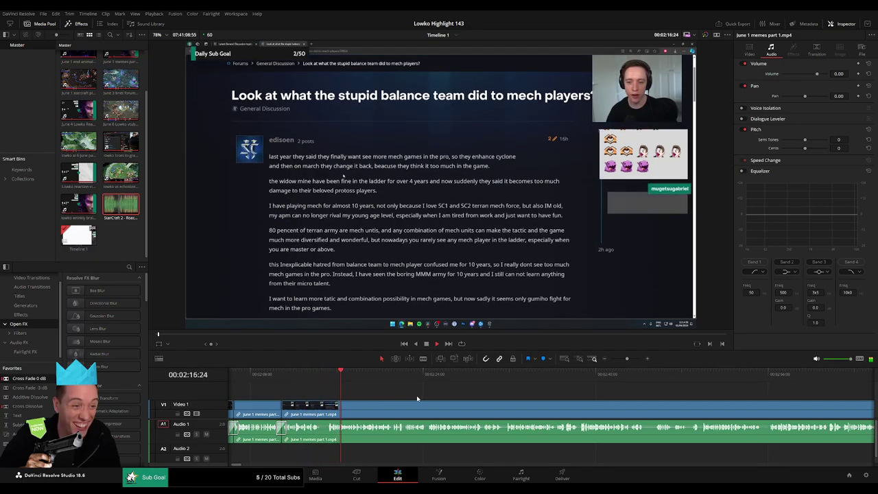
{"action": "scroll", "coordinate": [363, 398], "scroll_direction": "right", "scroll_amount": 1}
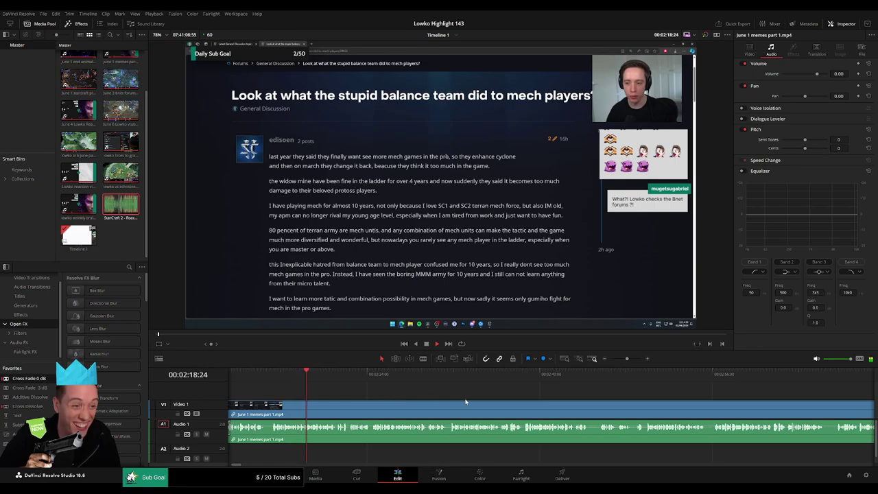
Ripple-delete the roughly one-second gap starting at about 00:02:44:30 and cross-fade the audio join
{"action": "scroll", "coordinate": [466, 402], "scroll_direction": "right", "scroll_amount": 1}
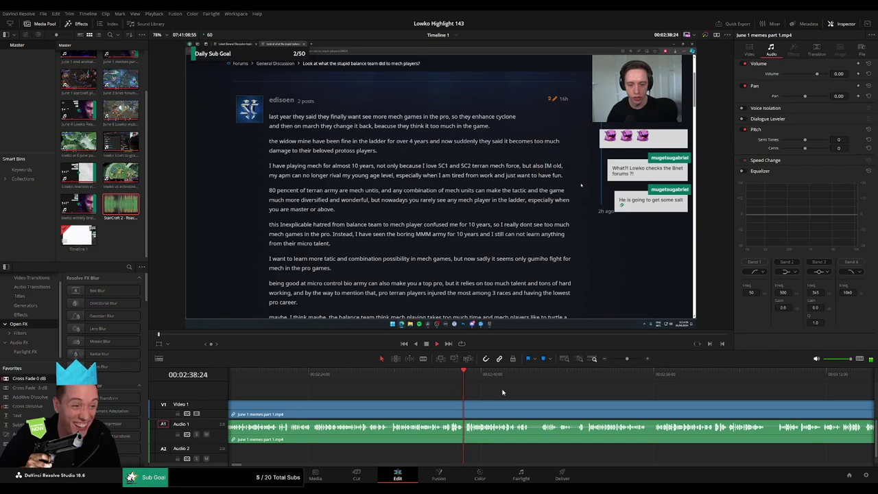
{"action": "scroll", "coordinate": [446, 392], "scroll_direction": "right", "scroll_amount": 3}
{"action": "scroll", "coordinate": [439, 392], "scroll_direction": "right", "scroll_amount": 3}
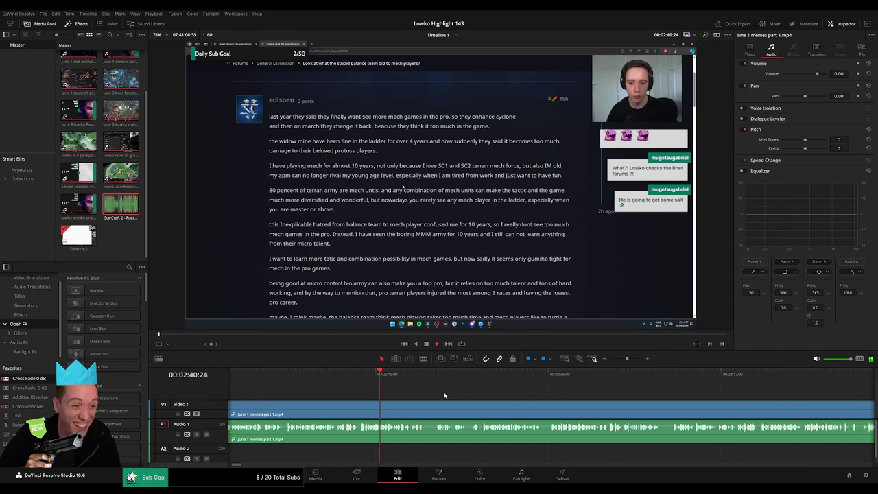
{"action": "left_click", "coordinate": [384, 406]}
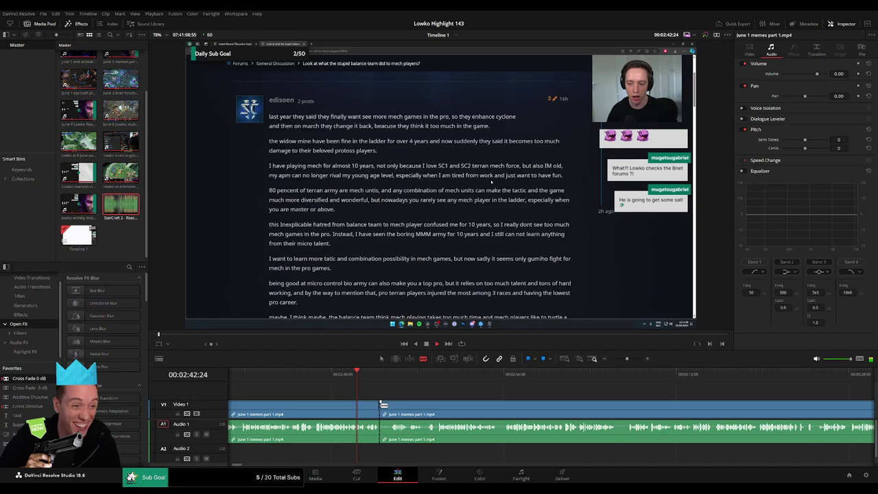
{"action": "left_click", "coordinate": [388, 407]}
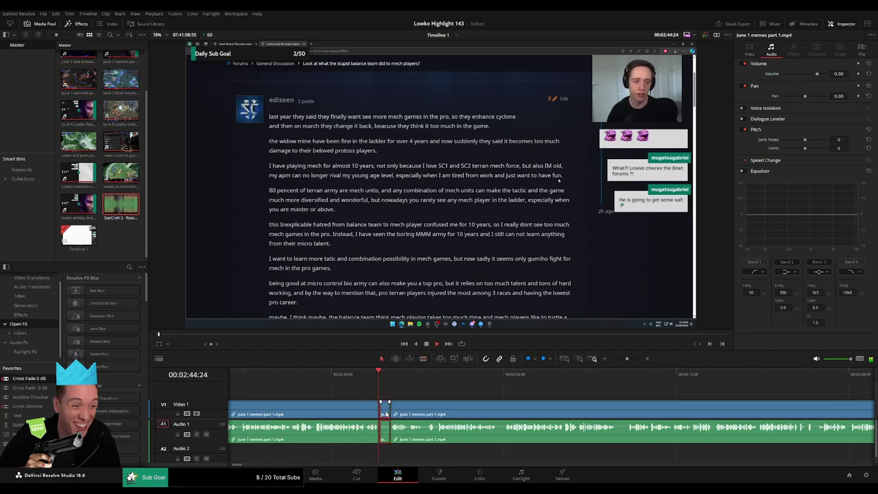
{"action": "left_click", "coordinate": [385, 414]}
{"action": "key", "text": "Delete"}
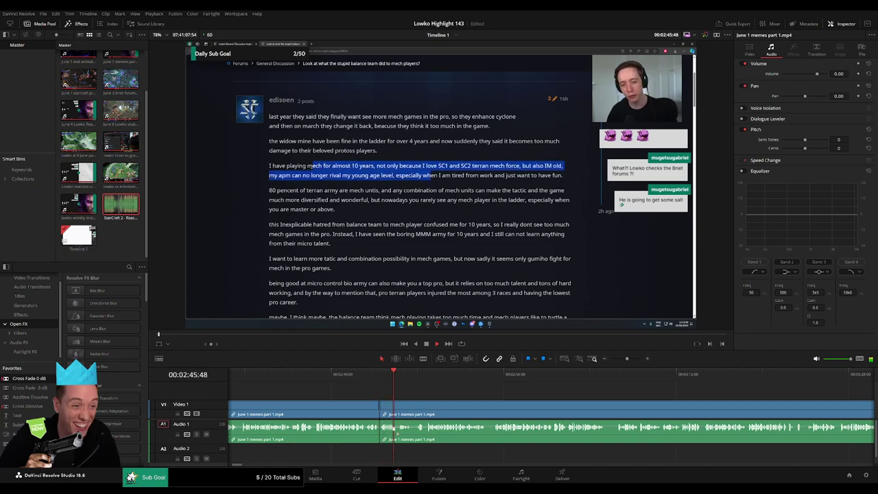
{"action": "left_click_drag", "start_coordinate": [395, 430], "coordinate": [381, 431]}
{"action": "left_click_drag", "start_coordinate": [455, 403], "coordinate": [375, 399]}
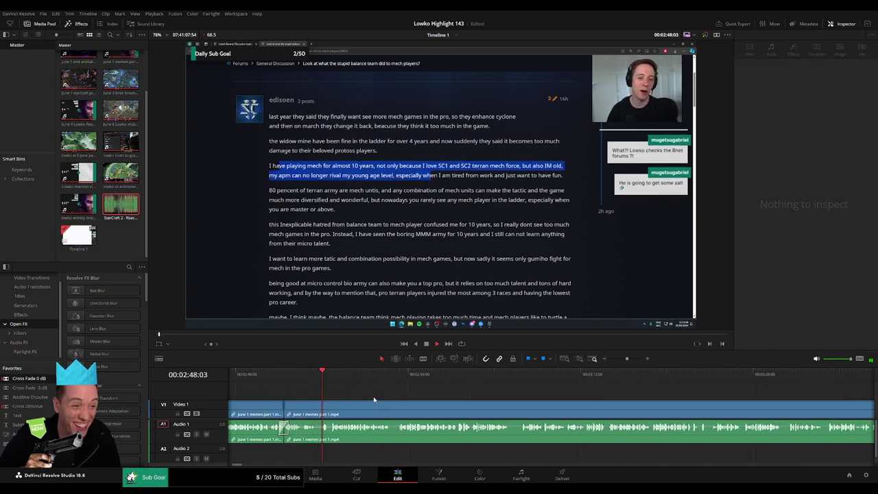
Cut out the roughly one-second section starting at about 00:03:05:30, close the gap and cross-fade the audio join
{"action": "scroll", "coordinate": [384, 400], "scroll_direction": "right", "scroll_amount": 2}
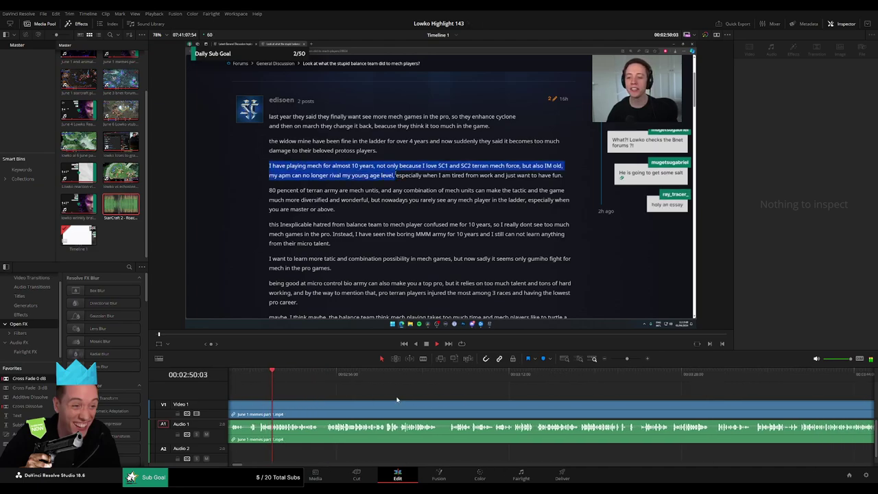
{"action": "left_click", "coordinate": [441, 407]}
{"action": "left_click", "coordinate": [445, 409]}
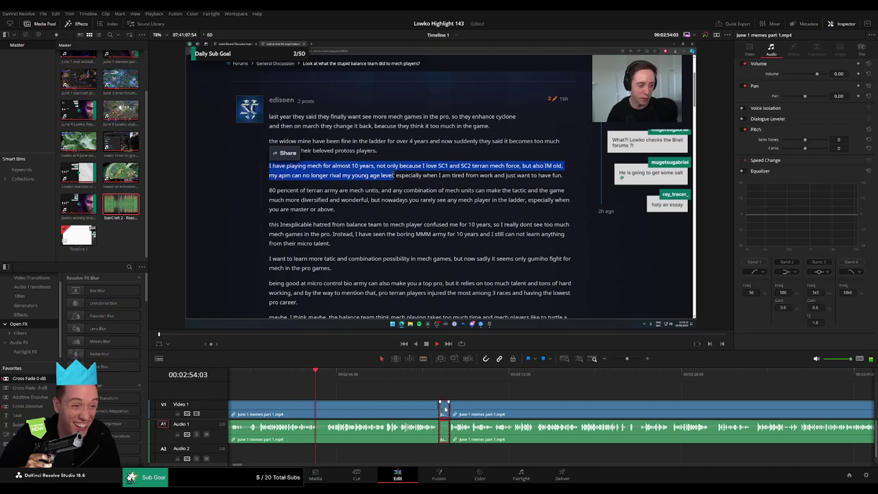
{"action": "key", "text": "Delete"}
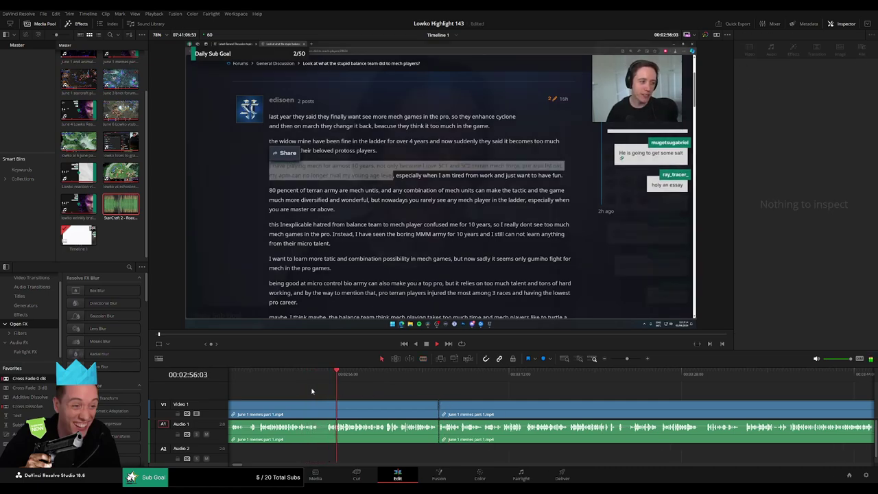
{"action": "left_click_drag", "start_coordinate": [444, 430], "coordinate": [440, 434]}
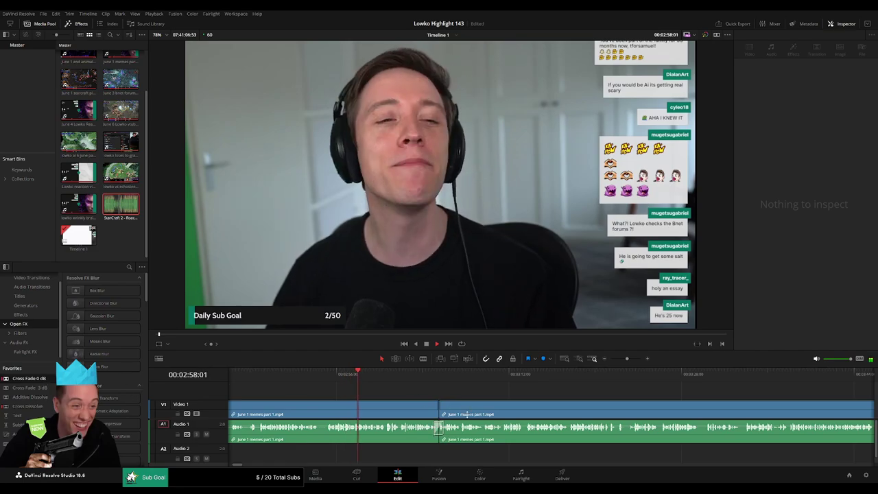
Split the linked clip at about 00:03:16:21 and 00:03:16:40 to isolate the moment that needs a sound effect
{"action": "left_click_drag", "start_coordinate": [505, 402], "coordinate": [412, 400]}
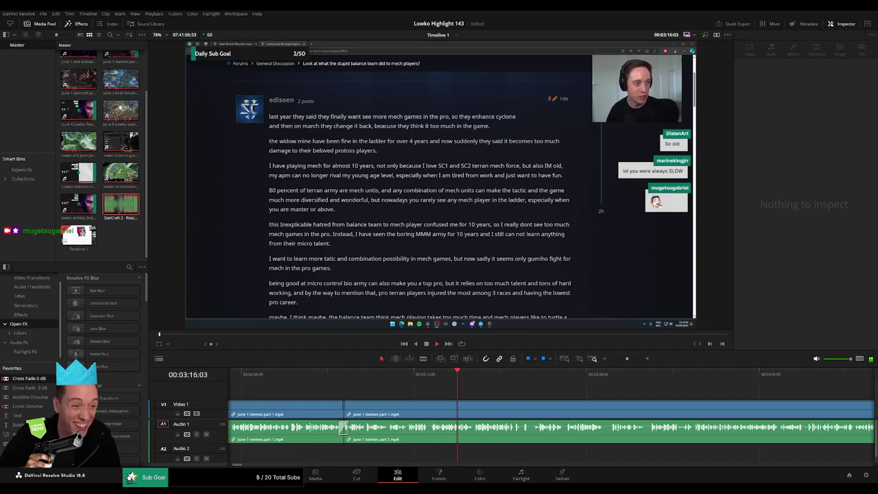
{"action": "left_click_drag", "start_coordinate": [628, 359], "coordinate": [633, 359]}
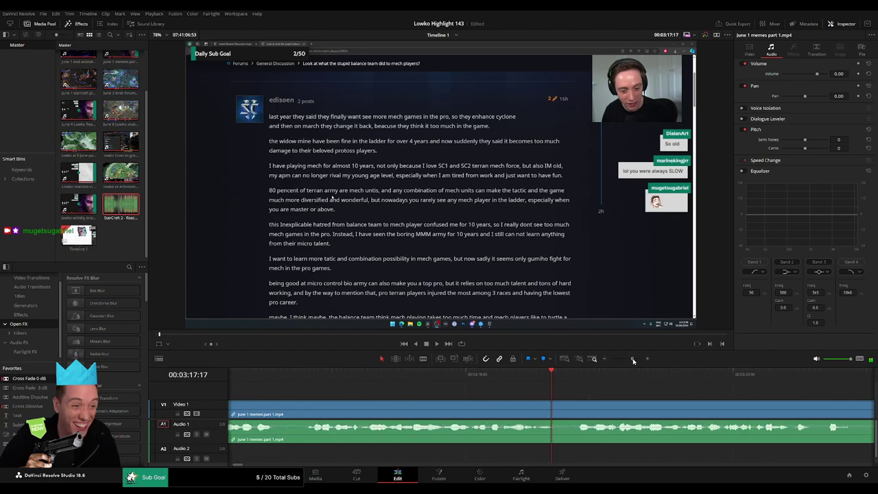
{"action": "key", "text": "space"}
{"action": "key", "text": "space"}
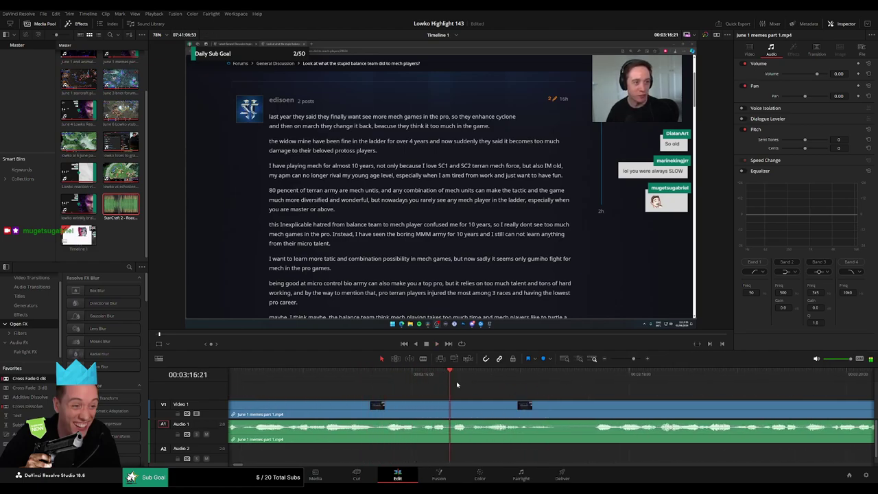
{"action": "key", "text": "b"}
{"action": "left_click", "coordinate": [451, 405]}
{"action": "key", "text": "space"}
{"action": "left_click", "coordinate": [483, 408]}
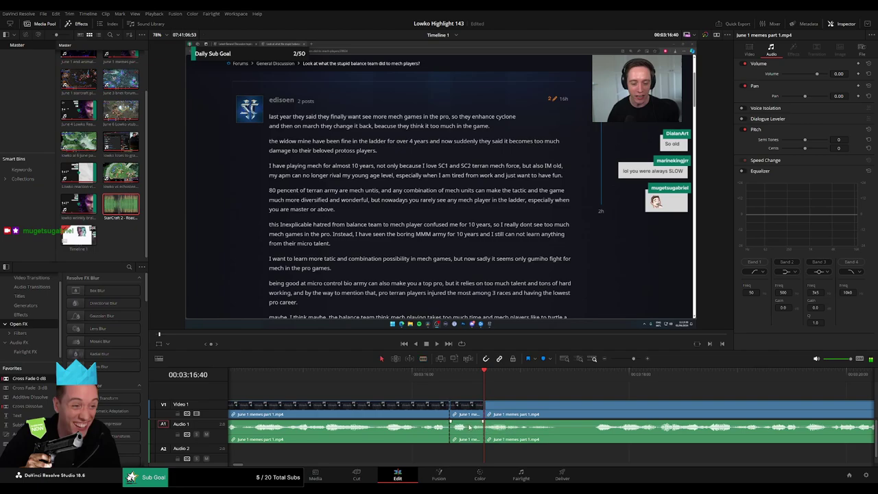
Mute the isolated segment's audio on Audio 1 by lowering its volume to -100
{"action": "key", "text": "a"}
{"action": "left_click", "coordinate": [469, 426]}
{"action": "left_click_drag", "start_coordinate": [468, 424], "coordinate": [470, 444]}
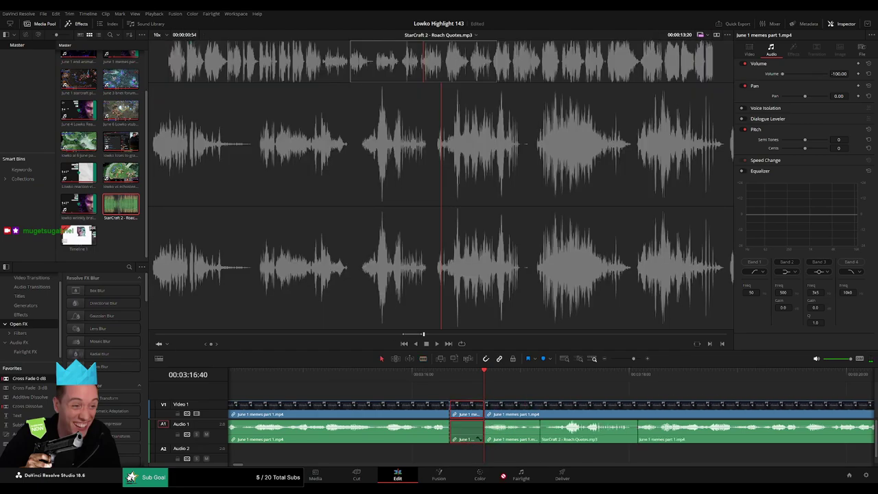
Place StarCraft 2 - Roach Quotes.mp3 on Audio 2 under the muted segment, trim it to match and set its volume to -23
{"action": "left_click_drag", "start_coordinate": [127, 205], "coordinate": [455, 456]}
{"action": "left_click_drag", "start_coordinate": [529, 455], "coordinate": [480, 456]}
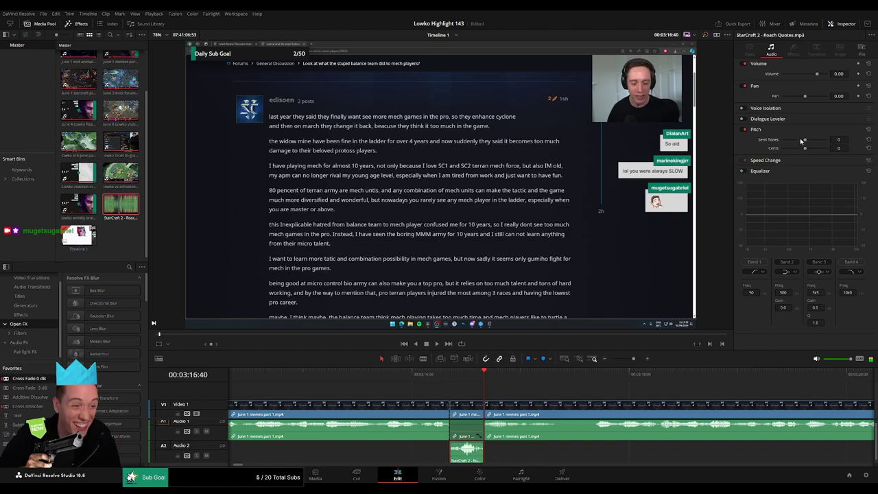
{"action": "type", "text": "-23"}
{"action": "key", "text": "Return"}
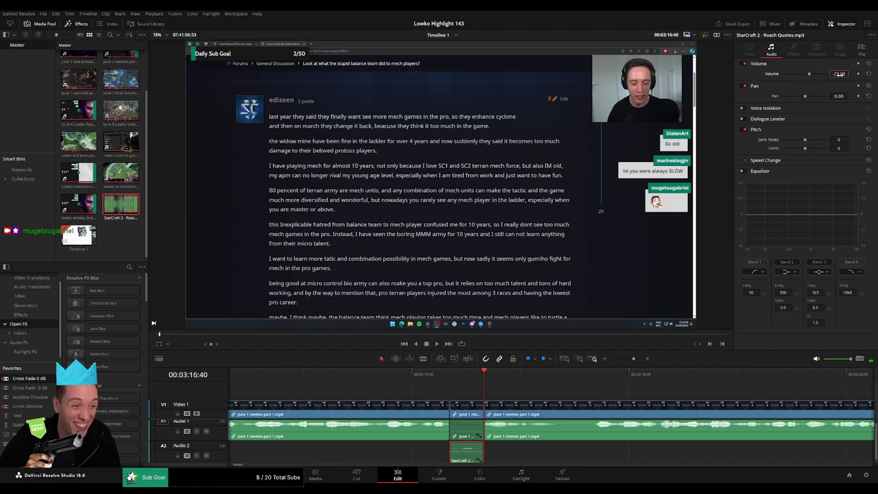
{"action": "left_click", "coordinate": [465, 390]}
Split the linked clip at 00:03:22:46 and about 00:03:23:34, and ripple-delete the quiet section between the cuts
{"action": "left_click_drag", "start_coordinate": [632, 359], "coordinate": [626, 363]}
{"action": "scroll", "coordinate": [572, 460], "scroll_direction": "up", "scroll_amount": 1}
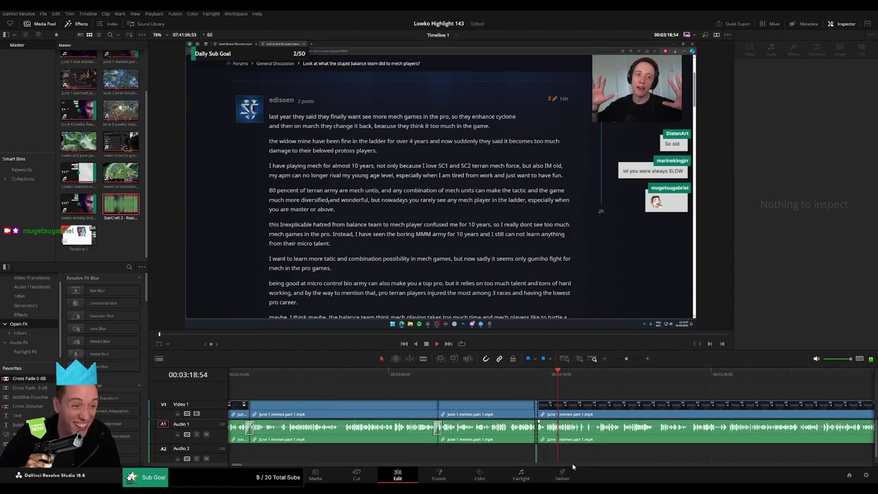
{"action": "scroll", "coordinate": [510, 395], "scroll_direction": "right", "scroll_amount": 3}
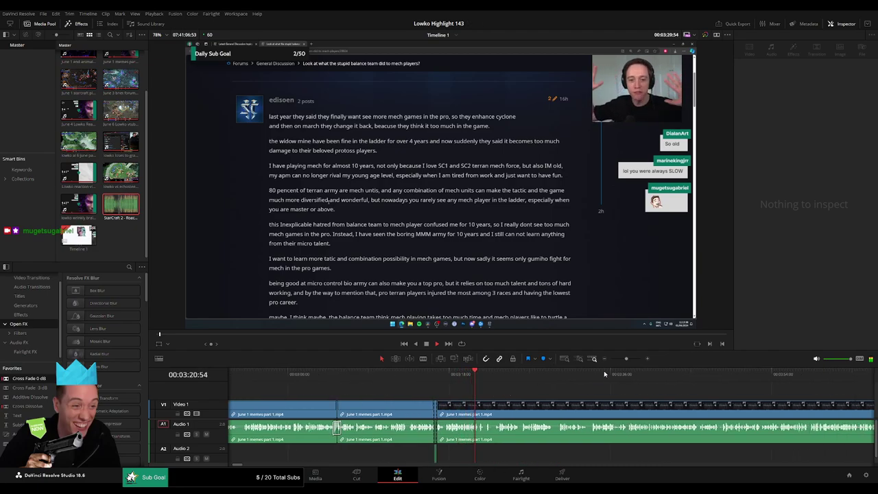
{"action": "left_click_drag", "start_coordinate": [629, 360], "coordinate": [630, 360]}
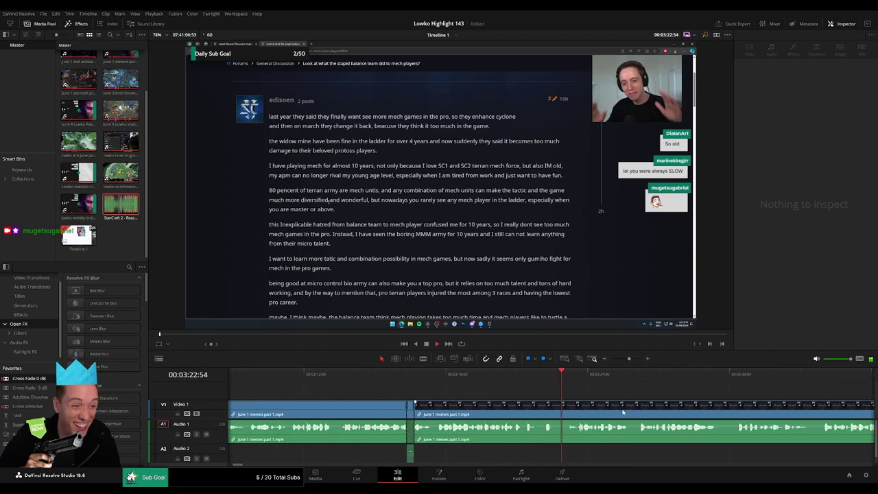
{"action": "scroll", "coordinate": [491, 400], "scroll_direction": "right", "scroll_amount": 3}
{"action": "key", "text": "b"}
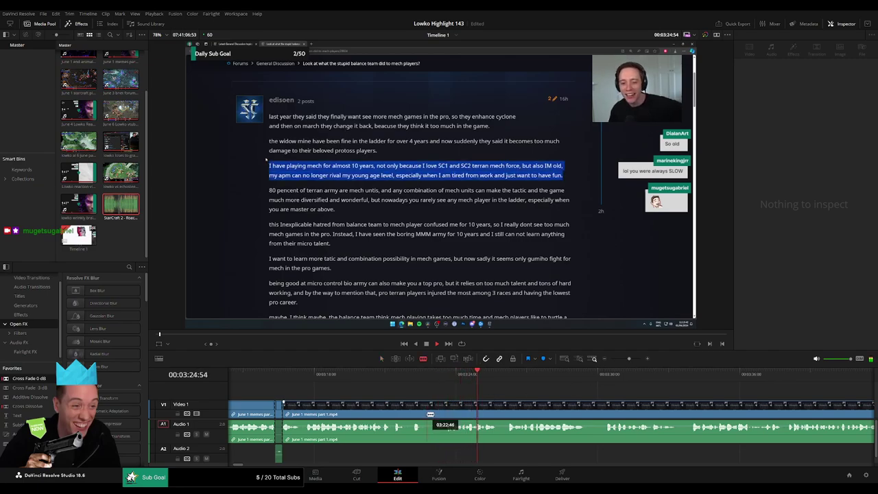
{"action": "left_click", "coordinate": [427, 411]}
{"action": "left_click", "coordinate": [446, 407]}
{"action": "key", "text": "a"}
{"action": "left_click", "coordinate": [438, 412]}
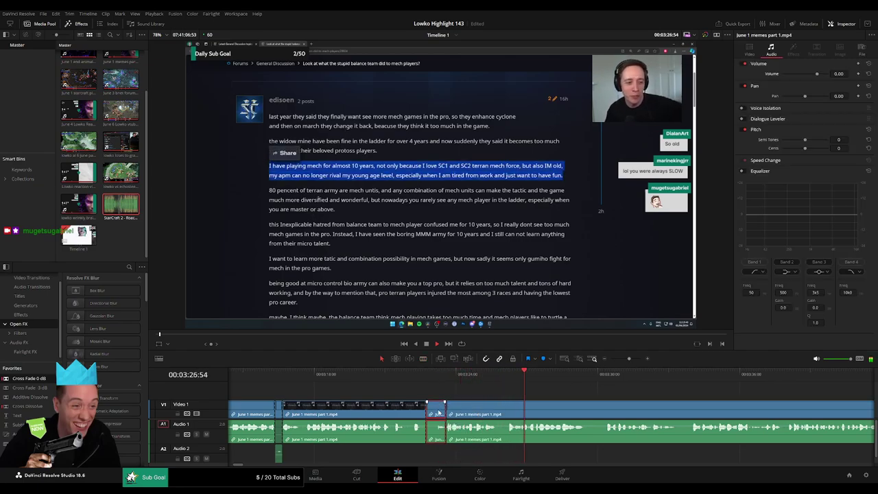
{"action": "key", "text": "Delete"}
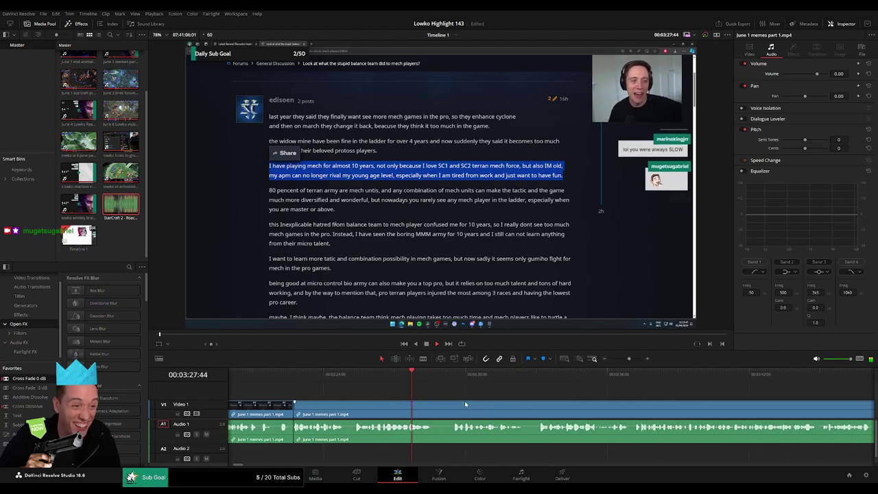
Cut out the quiet section of under a second starting at about 00:03:28:40 and close the gap
{"action": "key", "text": "b"}
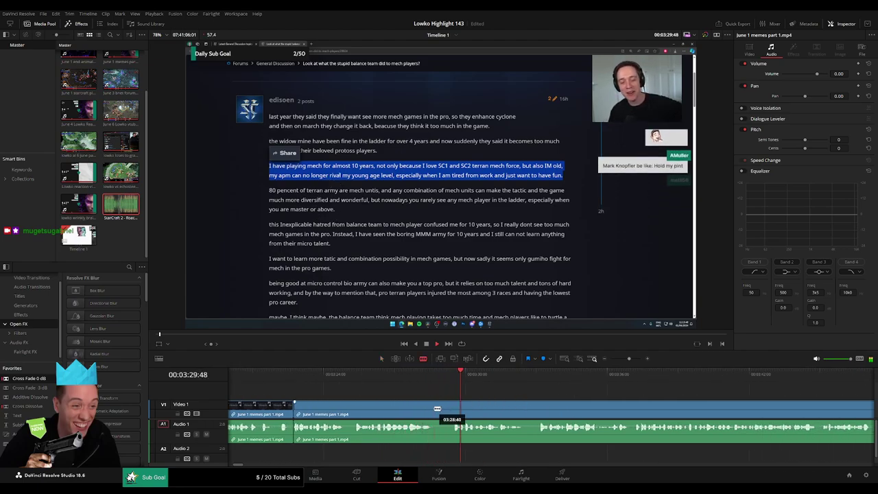
{"action": "left_click", "coordinate": [434, 408]}
{"action": "left_click", "coordinate": [452, 408]}
{"action": "key", "text": "a"}
{"action": "left_click", "coordinate": [444, 413]}
{"action": "key", "text": "Delete"}
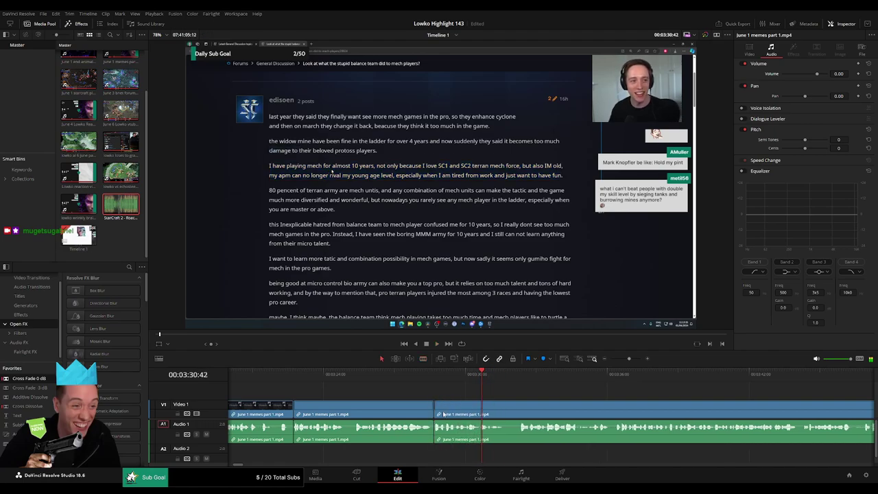
Ripple-delete the short silent section starting at about 00:03:31:42, just before the next spoken line
{"action": "key", "text": "b"}
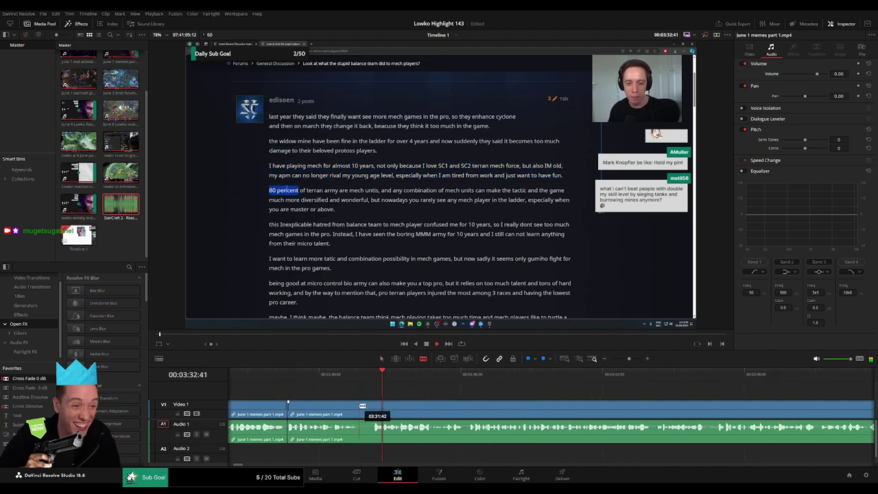
{"action": "left_click", "coordinate": [360, 409]}
{"action": "left_click", "coordinate": [373, 408]}
{"action": "key", "text": "a"}
{"action": "left_click", "coordinate": [369, 408]}
{"action": "key", "text": "Delete"}
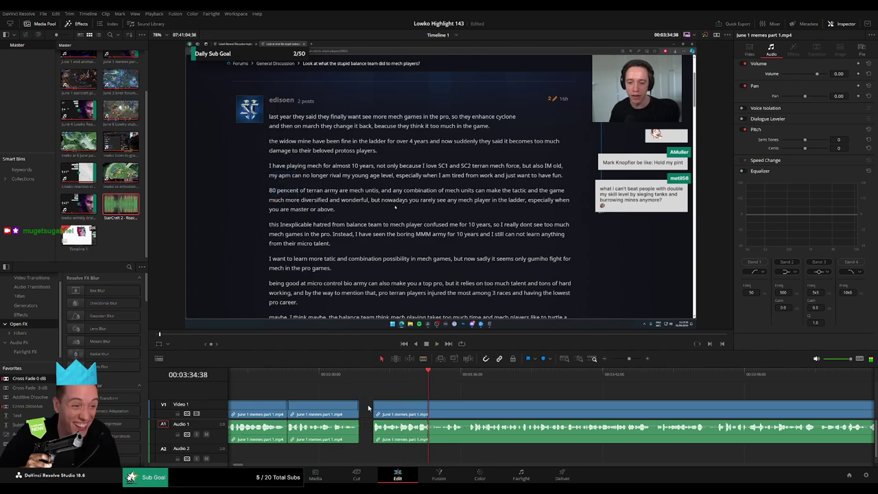
Review the forum-post footage up to about 00:04:05 and split the linked clip where the silence begins
{"action": "mouse_move", "coordinate": [627, 362]}
{"action": "left_mouse_down"}
{"action": "mouse_move", "coordinate": [609, 358]}
{"action": "mouse_move", "coordinate": [630, 358]}
{"action": "left_mouse_up"}
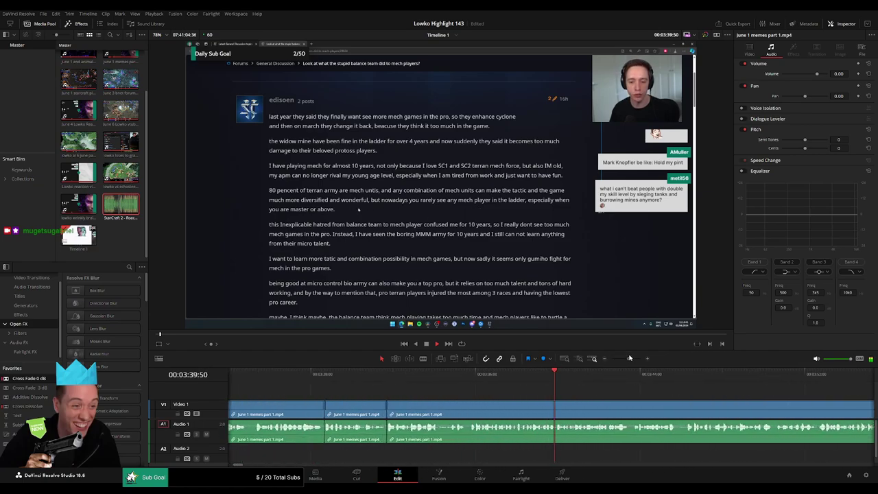
{"action": "scroll", "coordinate": [469, 396], "scroll_direction": "right", "scroll_amount": 3}
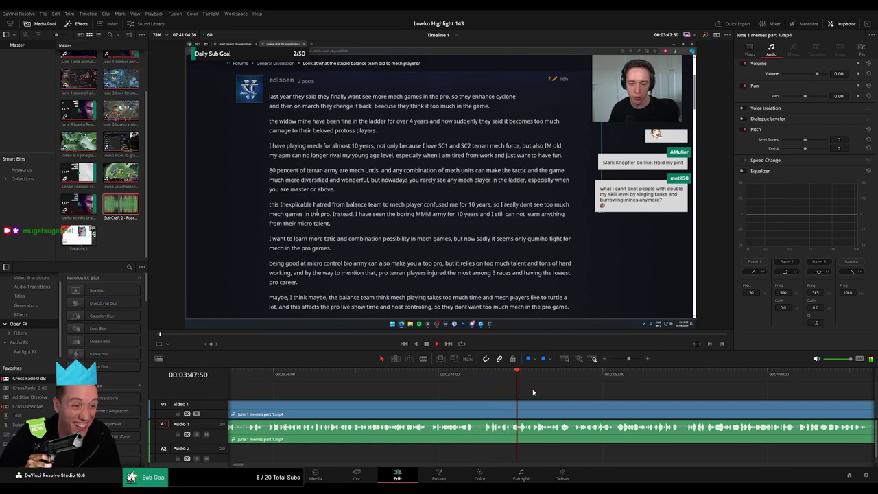
{"action": "left_click_drag", "start_coordinate": [608, 406], "coordinate": [411, 398]}
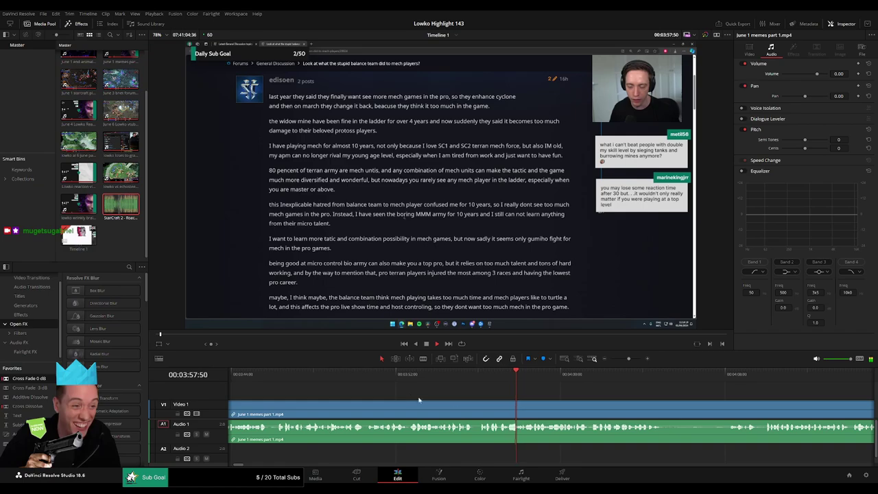
{"action": "left_click_drag", "start_coordinate": [581, 415], "coordinate": [406, 395]}
{"action": "key", "text": "b"}
{"action": "left_click", "coordinate": [447, 403]}
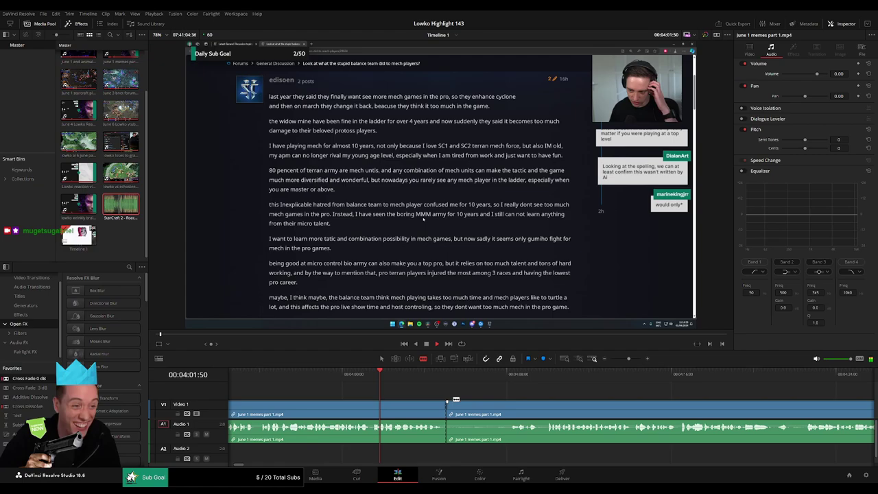
Split the clip at about 00:04:08, ripple-delete the silence back to about 00:04:05 and cross-fade the audio join
{"action": "left_click_drag", "start_coordinate": [466, 398], "coordinate": [421, 395]}
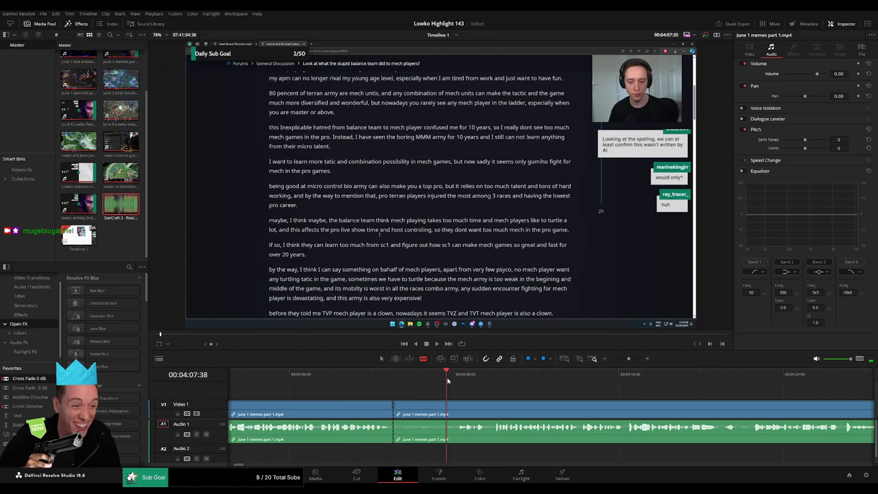
{"action": "left_click", "coordinate": [458, 411]}
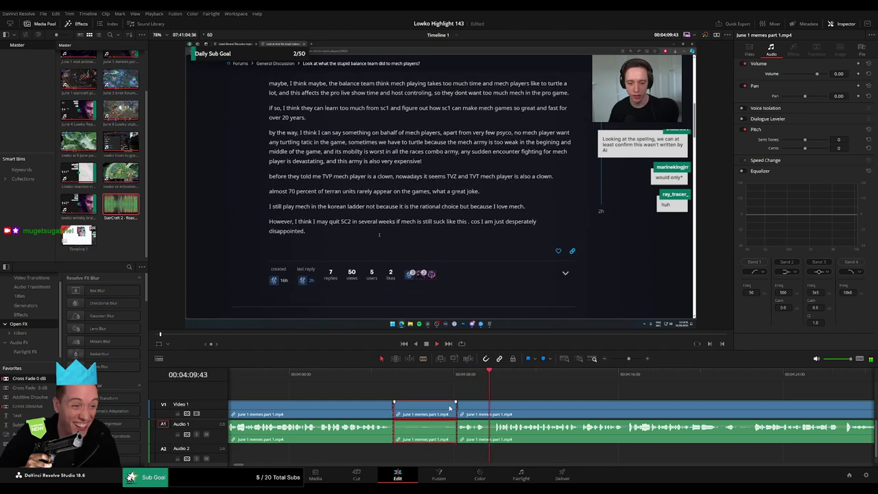
{"action": "key", "text": "ctrl+z"}
{"action": "key", "text": "a"}
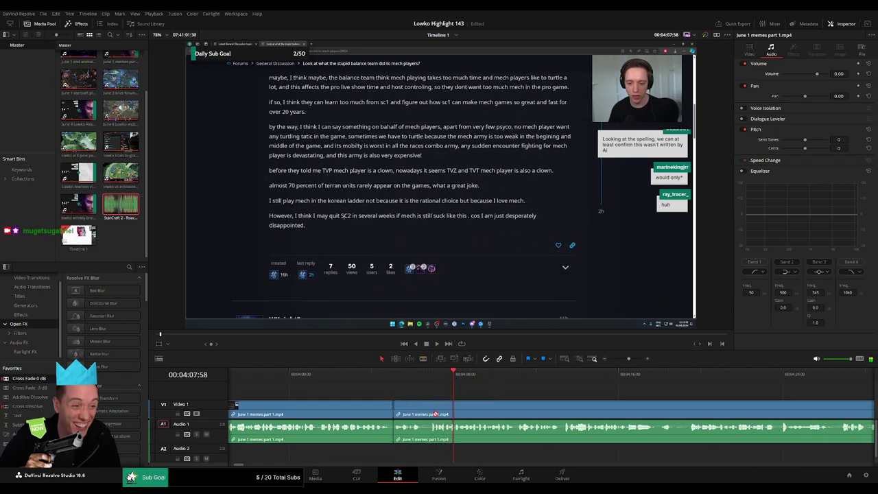
{"action": "left_click_drag", "start_coordinate": [550, 420], "coordinate": [433, 411]}
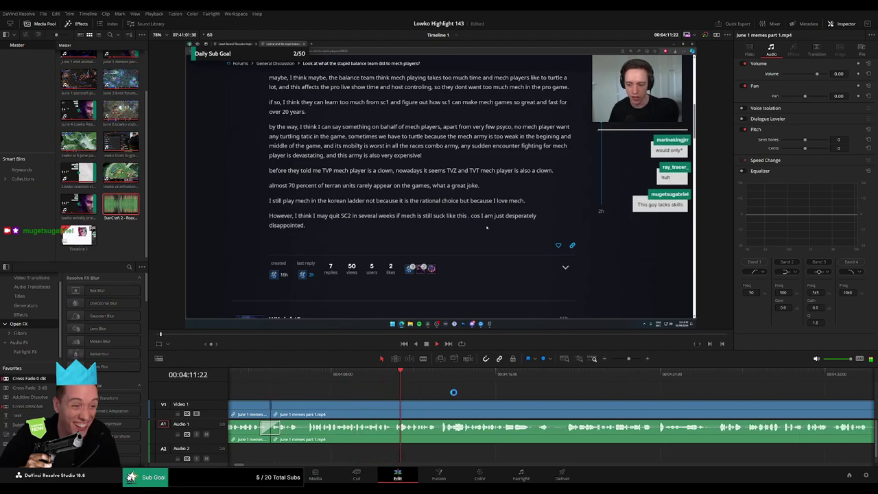
Play through the forum-post footage from about 00:04:11 to 00:04:33, checking the waveform for the next silence
{"action": "scroll", "coordinate": [481, 406], "scroll_direction": "right", "scroll_amount": 2}
{"action": "scroll", "coordinate": [439, 403], "scroll_direction": "right", "scroll_amount": 1}
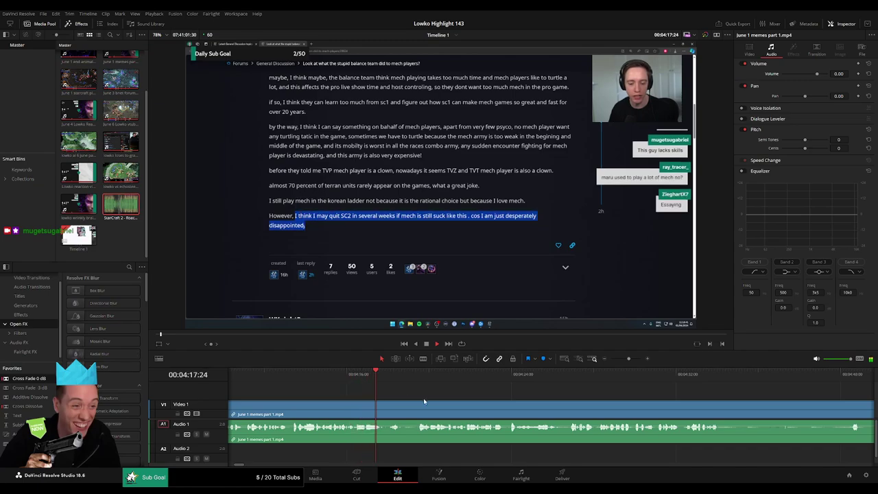
{"action": "scroll", "coordinate": [413, 388], "scroll_direction": "right", "scroll_amount": 2}
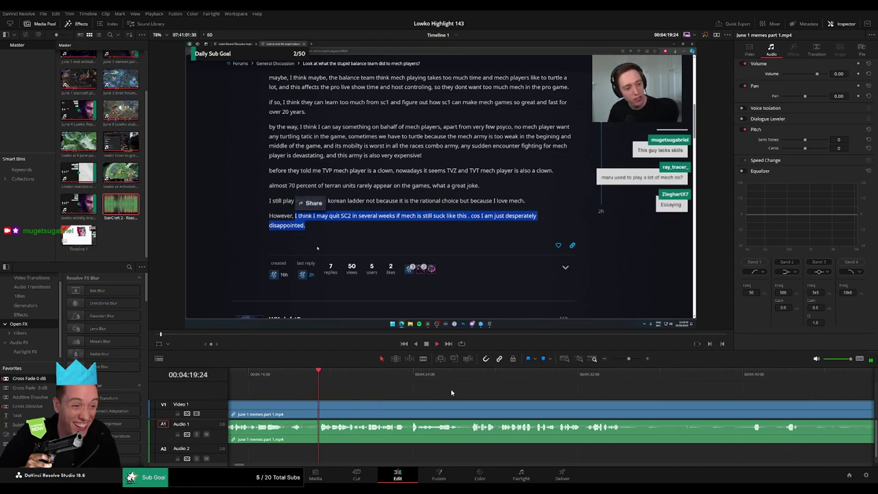
{"action": "scroll", "coordinate": [451, 391], "scroll_direction": "right", "scroll_amount": 2}
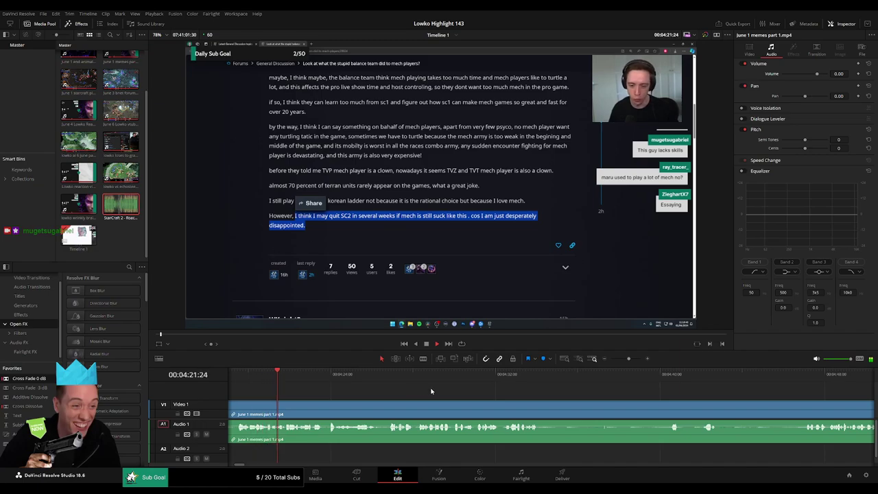
{"action": "scroll", "coordinate": [524, 405], "scroll_direction": "right", "scroll_amount": 1}
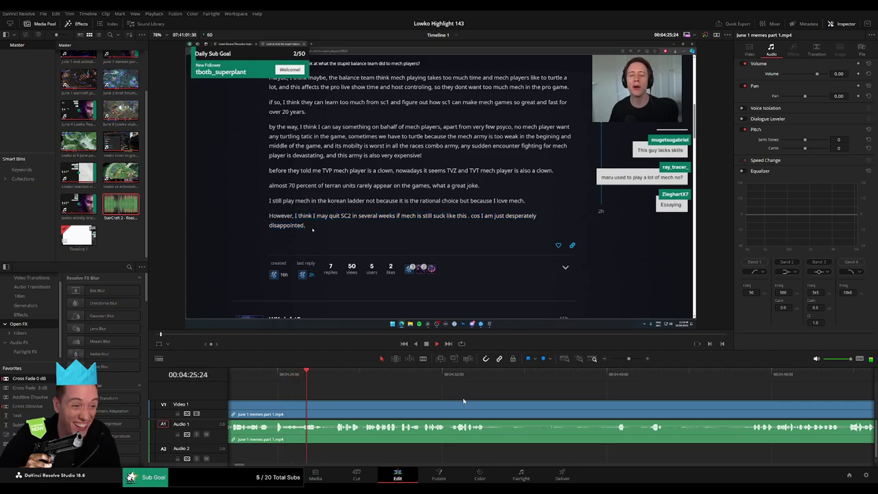
{"action": "scroll", "coordinate": [418, 400], "scroll_direction": "right", "scroll_amount": 2}
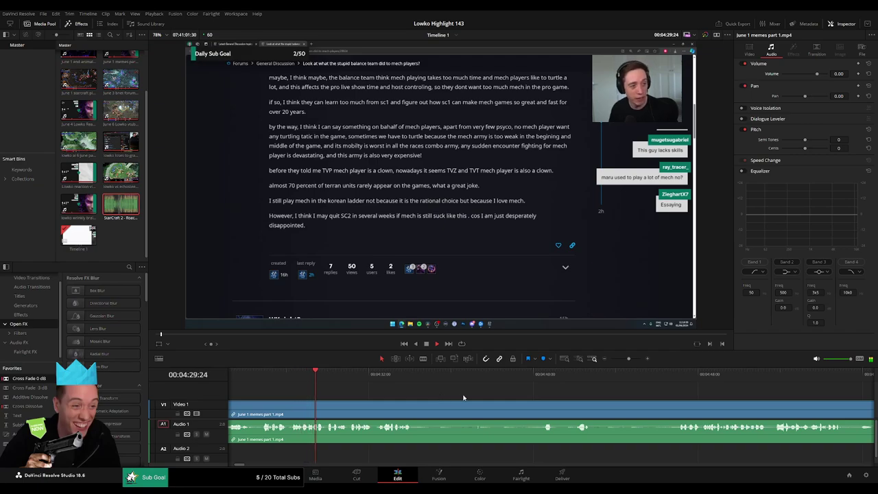
{"action": "scroll", "coordinate": [446, 398], "scroll_direction": "right", "scroll_amount": 1}
{"action": "scroll", "coordinate": [445, 403], "scroll_direction": "right", "scroll_amount": 2}
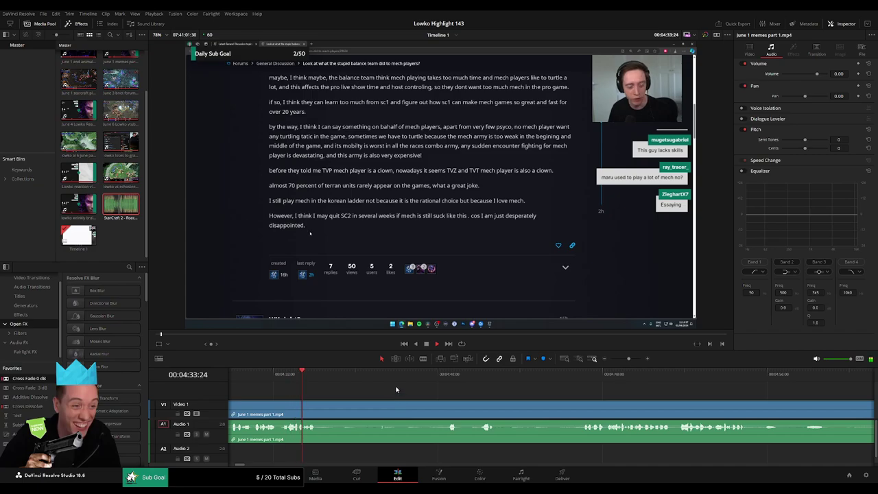
Split the linked clip at about 00:04:34, 00:04:40 and 00:04:43, and ripple-delete the silent section between the first two splits
{"action": "left_click", "coordinate": [409, 376]}
{"action": "left_click", "coordinate": [440, 377]}
{"action": "key", "text": "b"}
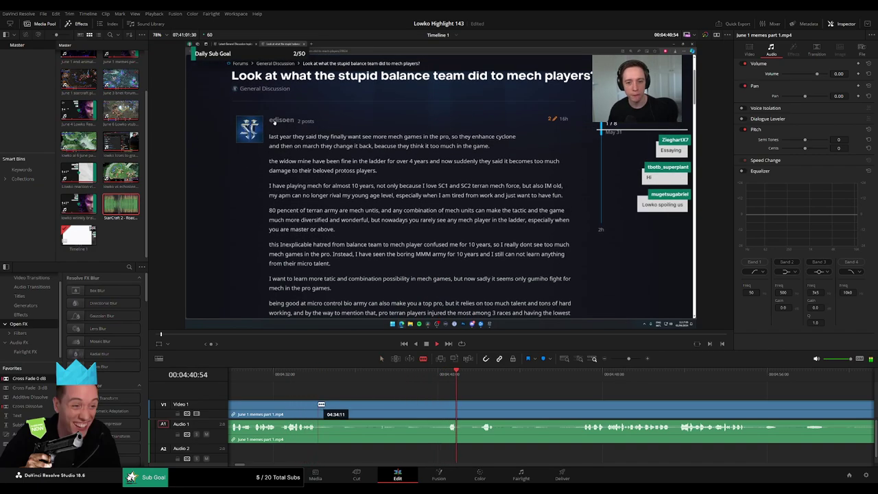
{"action": "left_click", "coordinate": [317, 406]}
{"action": "scroll", "coordinate": [406, 408], "scroll_direction": "right", "scroll_amount": 2}
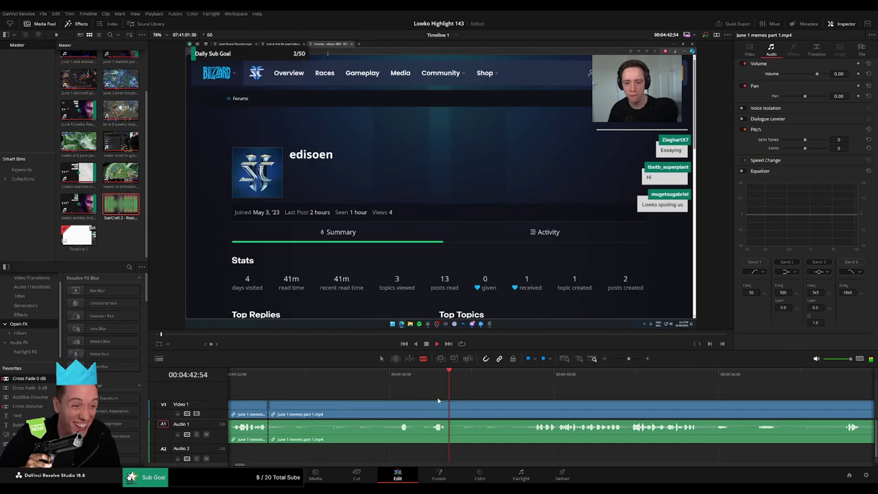
{"action": "left_click", "coordinate": [398, 411]}
{"action": "left_click", "coordinate": [450, 412]}
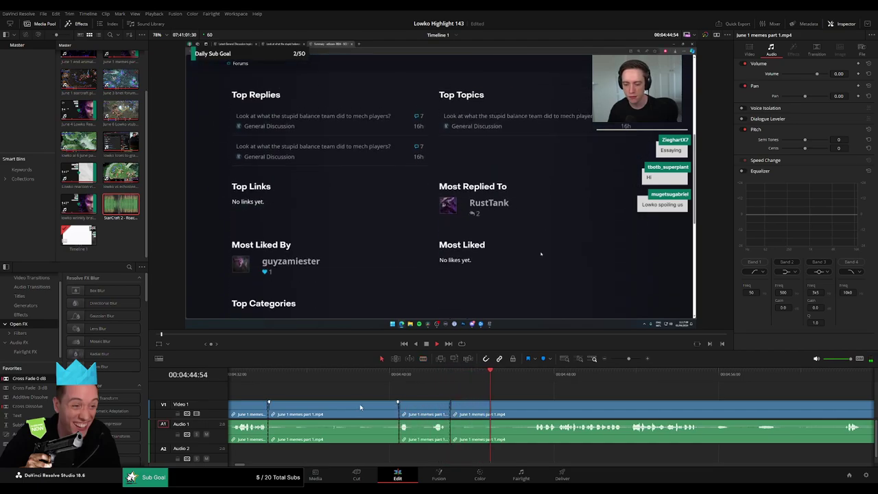
{"action": "key", "text": "a"}
{"action": "left_click", "coordinate": [355, 407]}
{"action": "key", "text": "Delete"}
Apply Cross Fade 0 dB to the two audio joins at about 00:04:34 and 00:04:36:30
{"action": "left_click", "coordinate": [408, 373]}
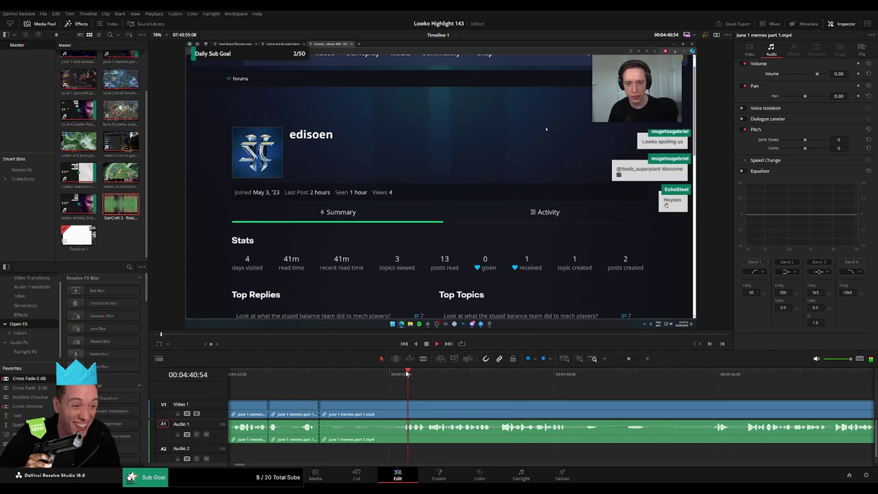
{"action": "left_click_drag", "start_coordinate": [29, 378], "coordinate": [264, 433]}
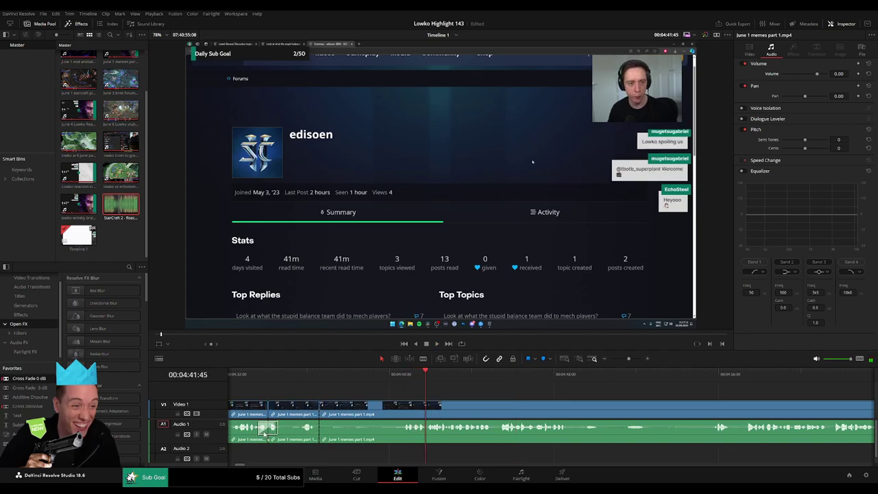
{"action": "left_click_drag", "start_coordinate": [29, 378], "coordinate": [343, 430]}
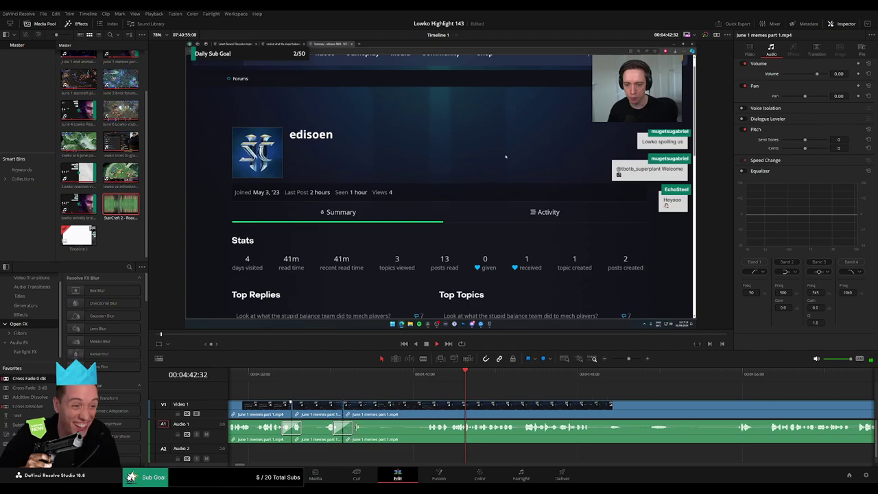
Ripple-delete the silence from about 00:04:37:35 to 00:04:40:35 and cross-fade the audio join
{"action": "key", "text": "b"}
{"action": "left_click", "coordinate": [364, 407]}
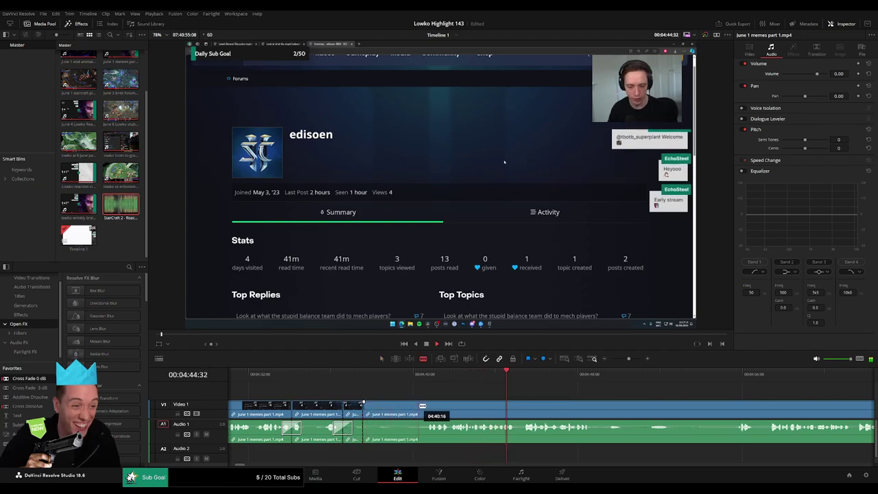
{"action": "left_click", "coordinate": [426, 407]}
{"action": "key", "text": "a"}
{"action": "left_click", "coordinate": [406, 411]}
{"action": "key", "text": "Delete"}
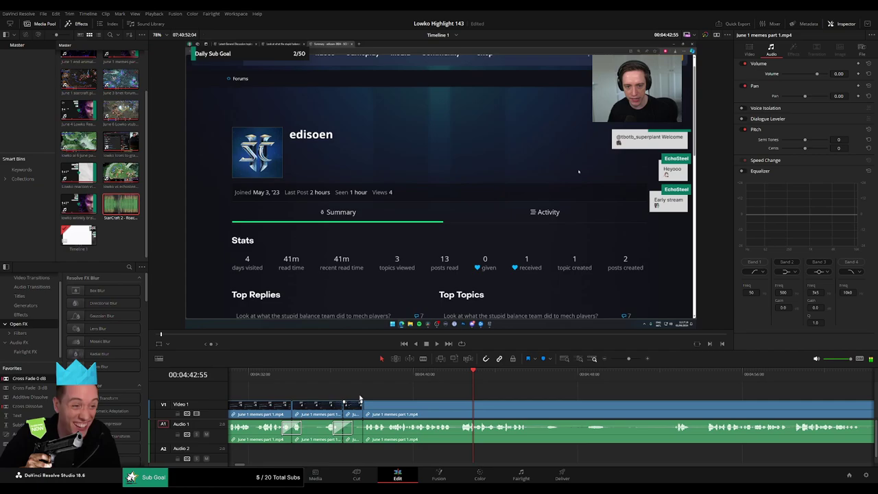
{"action": "key", "text": "space"}
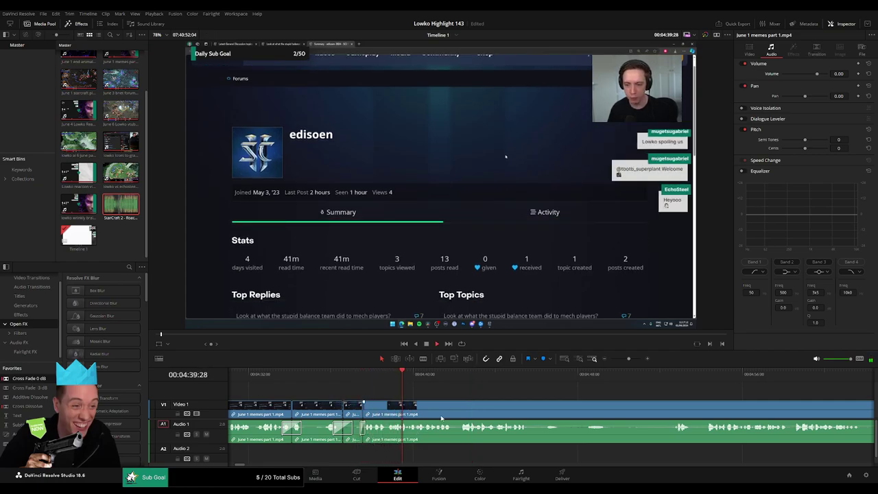
Split the clip at about 00:04:45:45 and 00:04:52:45 and ripple-delete the section between the splits
{"action": "left_click_drag", "start_coordinate": [458, 416], "coordinate": [357, 407]}
{"action": "left_click_drag", "start_coordinate": [432, 411], "coordinate": [352, 408]}
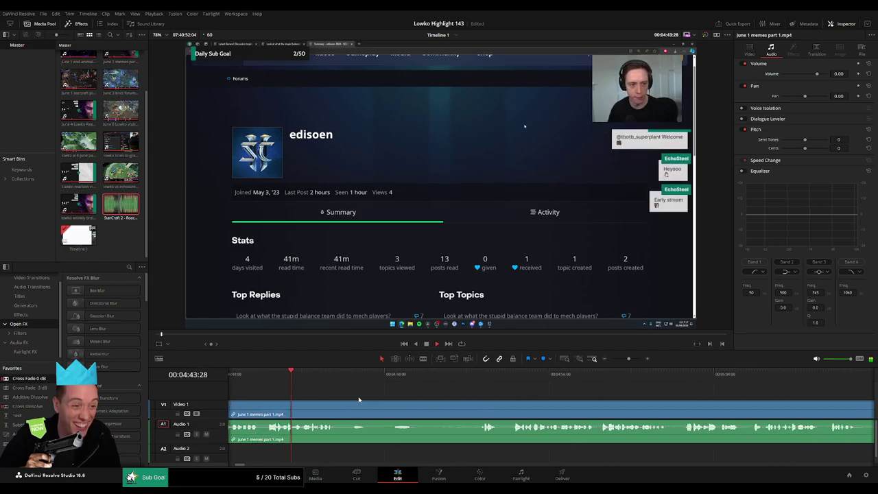
{"action": "key", "text": "b"}
{"action": "left_click", "coordinate": [305, 414]}
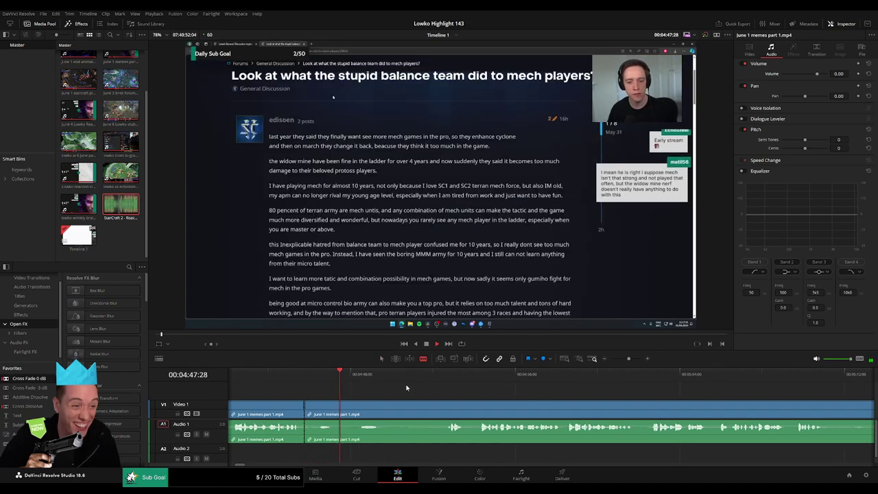
{"action": "left_click_drag", "start_coordinate": [439, 382], "coordinate": [446, 381]}
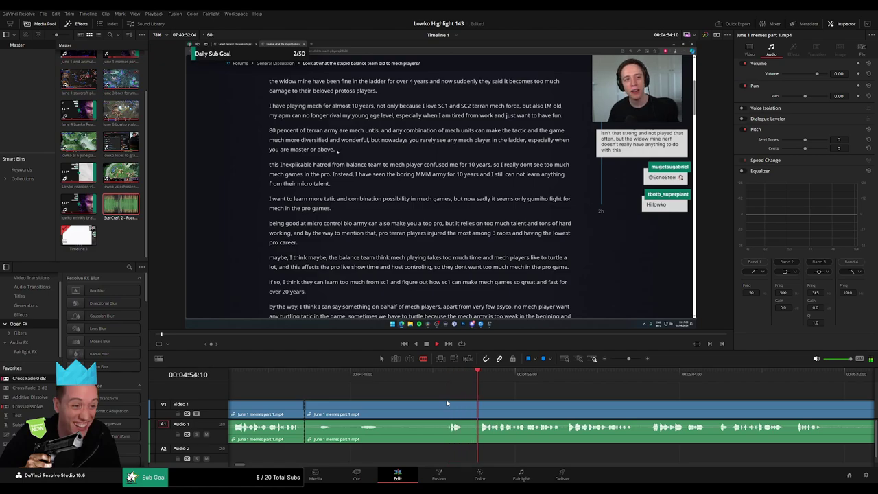
{"action": "left_click", "coordinate": [448, 409]}
{"action": "key", "text": "a"}
{"action": "left_click", "coordinate": [430, 412]}
{"action": "key", "text": "Delete"}
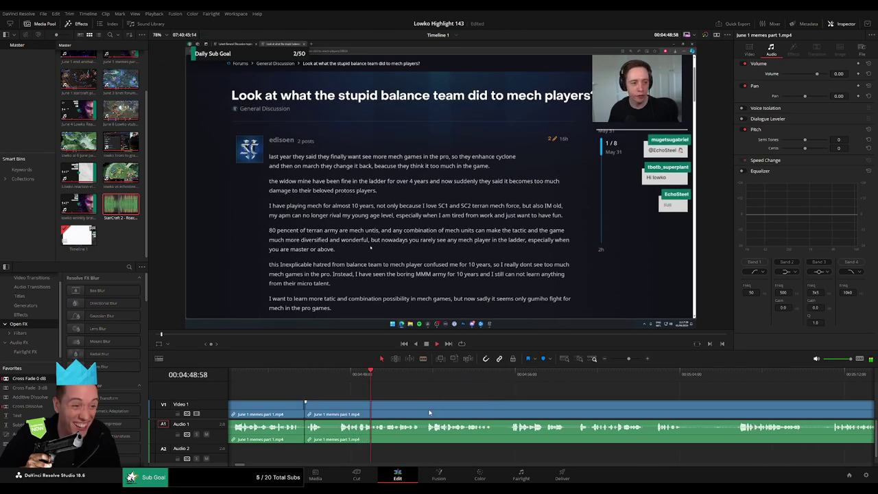
Ripple-delete the short silence starting at about 00:04:46:45 and cross-fade the audio joins there and at about 00:04:45:45
{"action": "left_click", "coordinate": [325, 412]}
{"action": "left_click", "coordinate": [339, 410]}
{"action": "key", "text": "a"}
{"action": "left_click", "coordinate": [332, 413]}
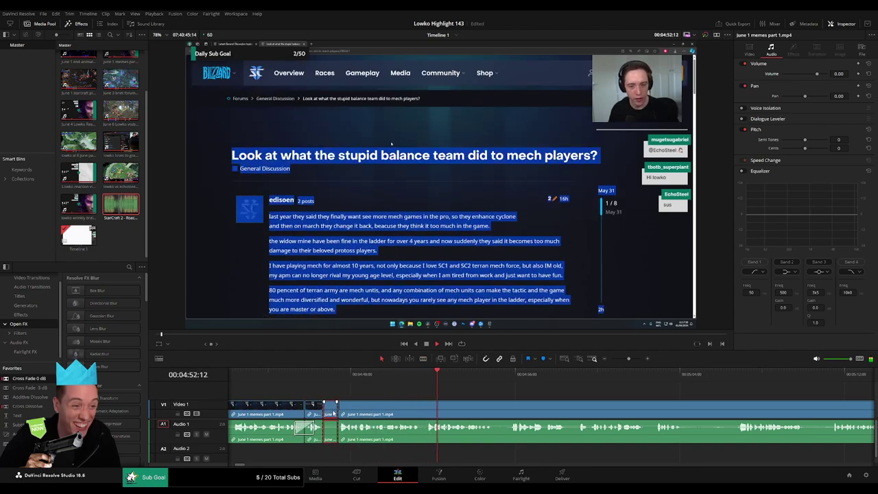
{"action": "key", "text": "Delete"}
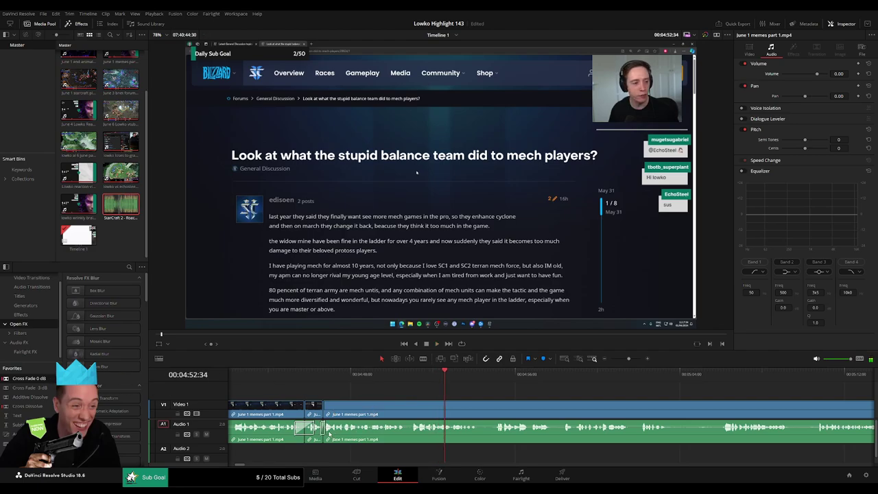
Cut out the quiet section of under a second starting at about 00:04:54:10 and cross-fade the audio join
{"action": "left_click_drag", "start_coordinate": [504, 407], "coordinate": [368, 402]}
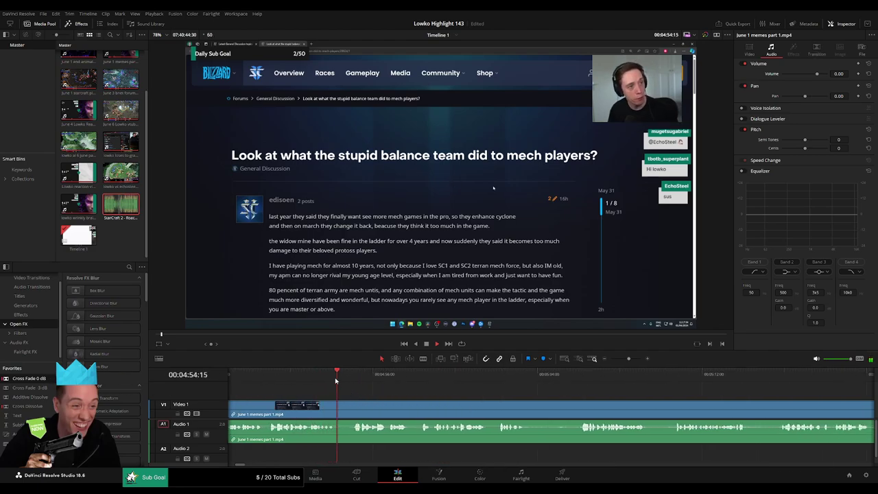
{"action": "left_click", "coordinate": [336, 408]}
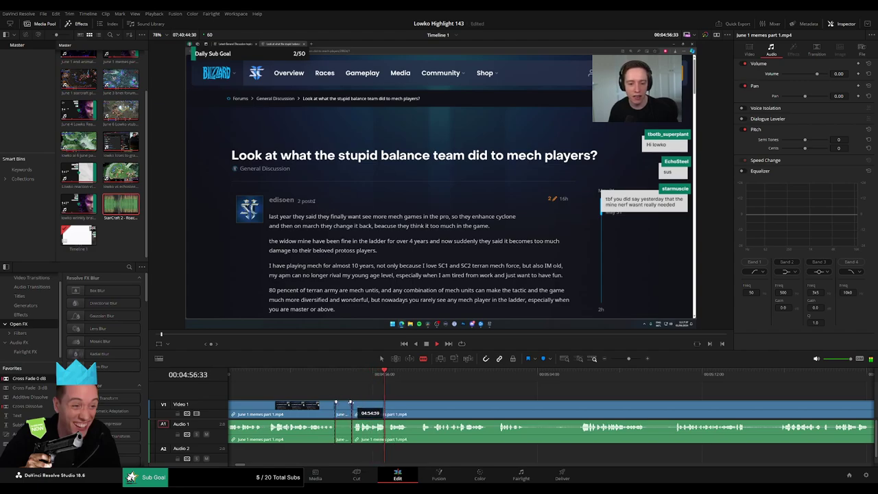
{"action": "key", "text": "a"}
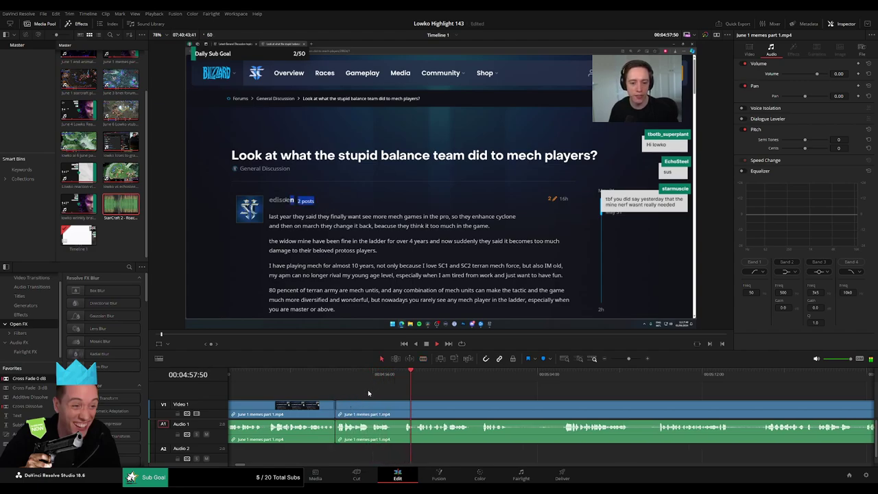
{"action": "left_click_drag", "start_coordinate": [357, 430], "coordinate": [336, 428]}
Split the clip at about 00:05:02:45 and 00:05:05:20 and ripple-delete the silence between the splits
{"action": "scroll", "coordinate": [402, 400], "scroll_direction": "right", "scroll_amount": 2}
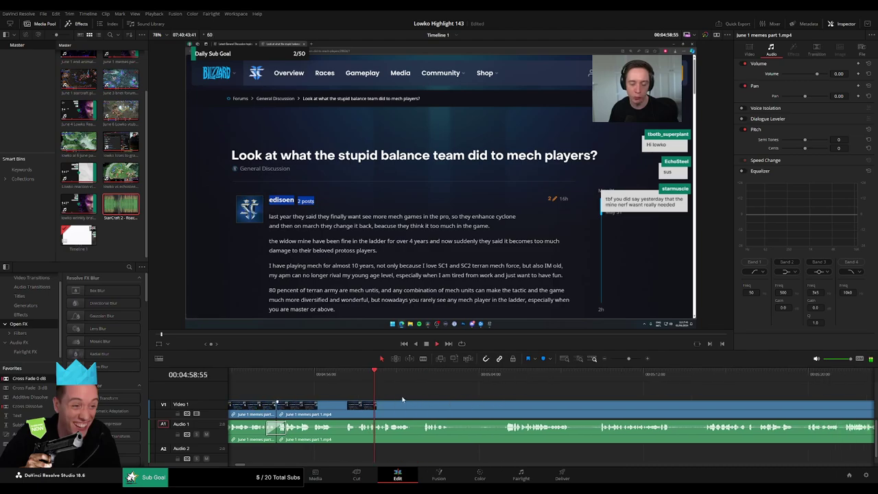
{"action": "scroll", "coordinate": [415, 389], "scroll_direction": "right", "scroll_amount": 3}
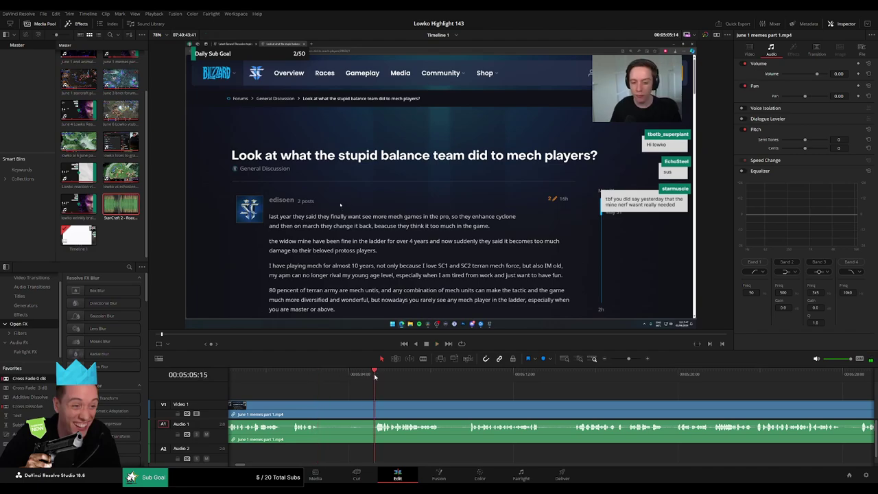
{"action": "key", "text": "b"}
{"action": "left_click", "coordinate": [323, 411]}
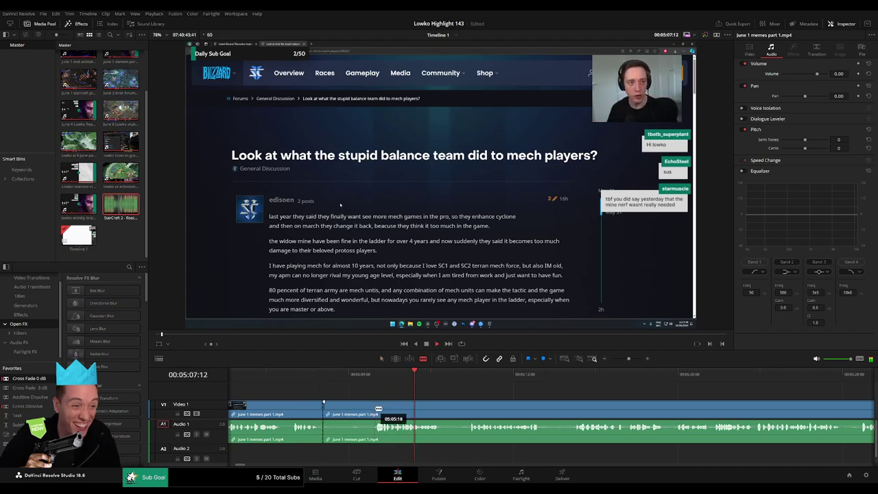
{"action": "left_click", "coordinate": [378, 410]}
{"action": "key", "text": "a"}
{"action": "left_click", "coordinate": [364, 410]}
{"action": "key", "text": "Delete"}
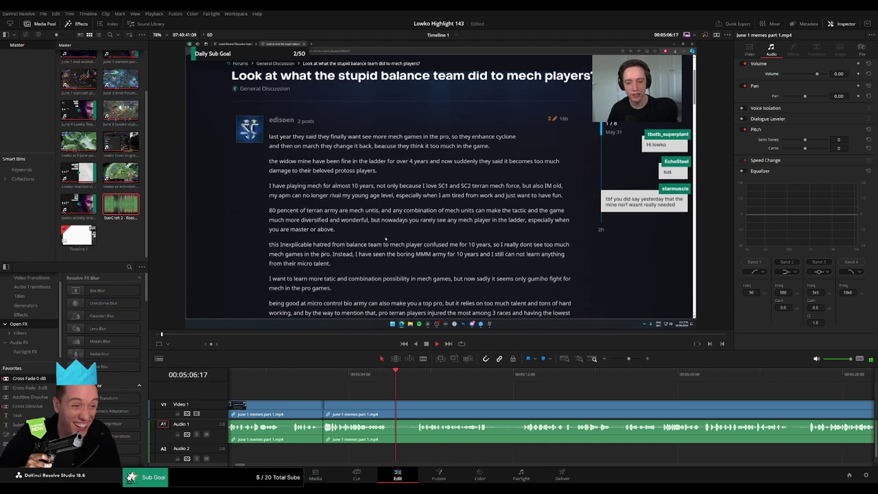
Ripple-delete the silence from about 00:05:06:00 to 00:05:07:15 and cross-fade the audio joins at about 00:05:02:45 and 00:05:06
{"action": "left_click", "coordinate": [389, 410]}
{"action": "left_click", "coordinate": [416, 410]}
{"action": "key", "text": "a"}
{"action": "left_click", "coordinate": [405, 412]}
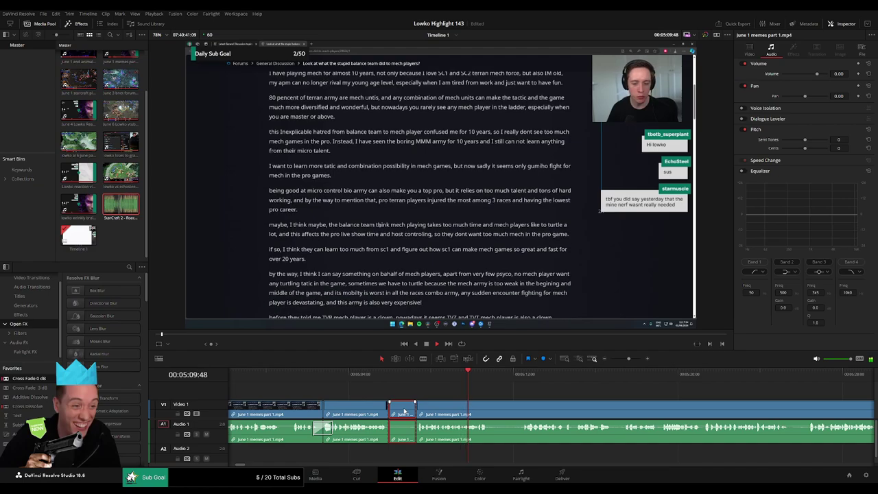
{"action": "key", "text": "Delete"}
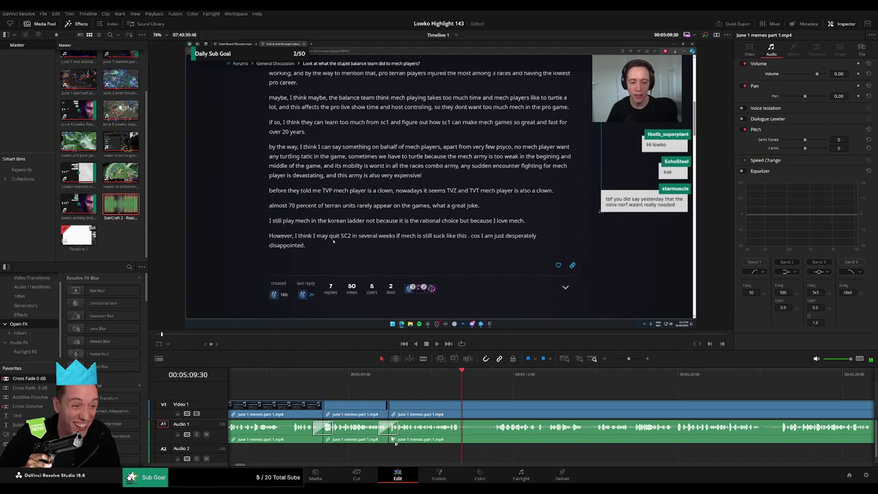
{"action": "left_click_drag", "start_coordinate": [392, 439], "coordinate": [393, 438]}
{"action": "key", "text": "space"}
Ripple-delete the silence from about 00:05:09:30 to 00:05:11, cross-fade the audio join and play back over the cut
{"action": "scroll", "coordinate": [412, 405], "scroll_direction": "right", "scroll_amount": 2}
{"action": "left_click", "coordinate": [373, 376]}
{"action": "key", "text": "b"}
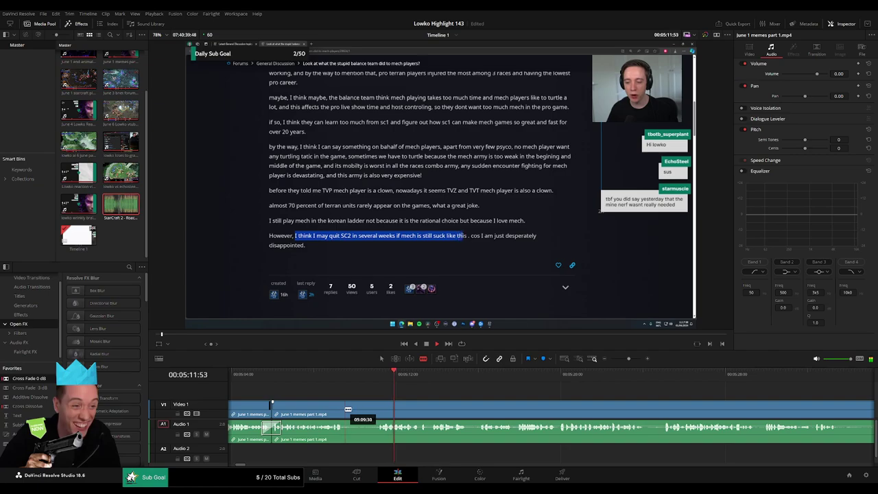
{"action": "left_click", "coordinate": [344, 410]}
{"action": "left_click", "coordinate": [376, 410]}
{"action": "key", "text": "a"}
{"action": "left_click", "coordinate": [366, 411]}
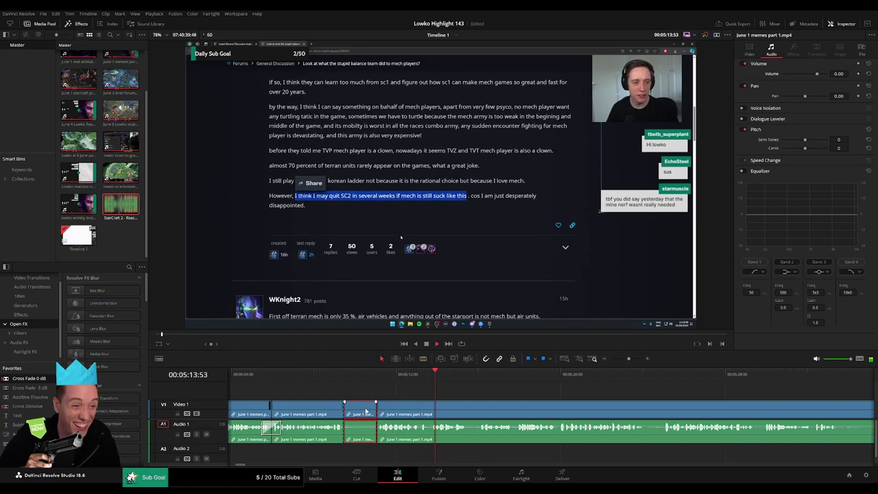
{"action": "key", "text": "Delete"}
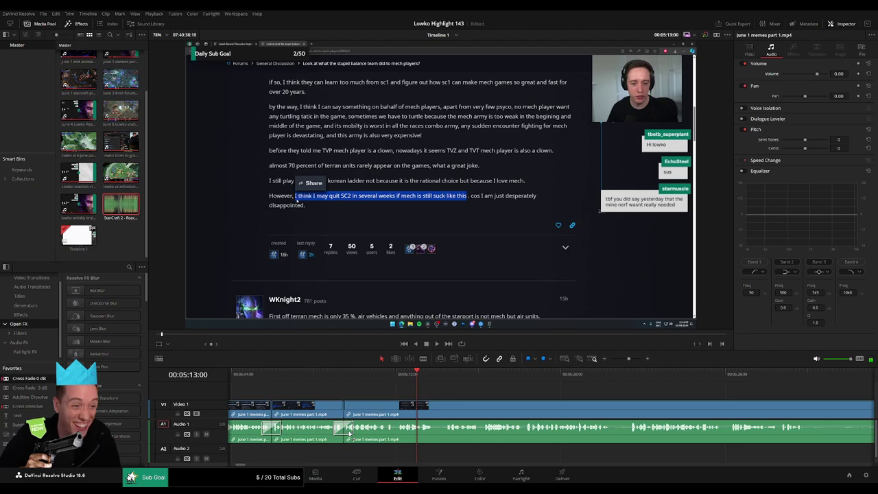
{"action": "left_click", "coordinate": [334, 376]}
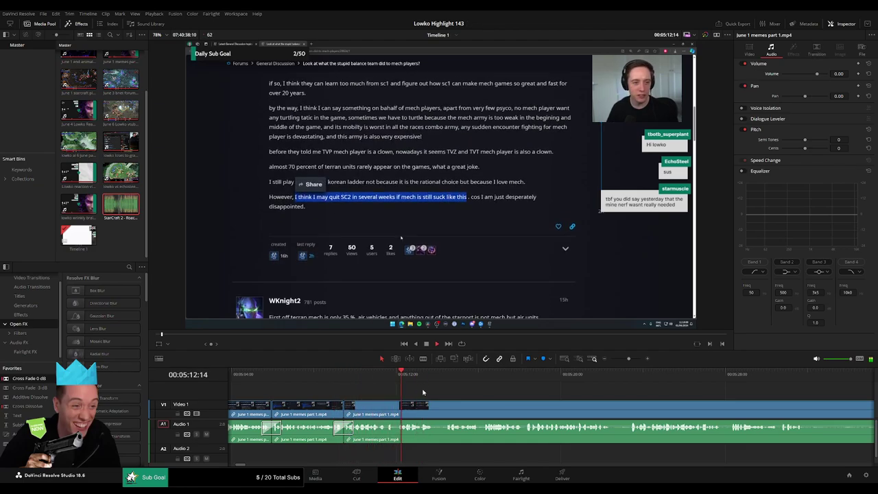
{"action": "left_click_drag", "start_coordinate": [534, 405], "coordinate": [377, 389]}
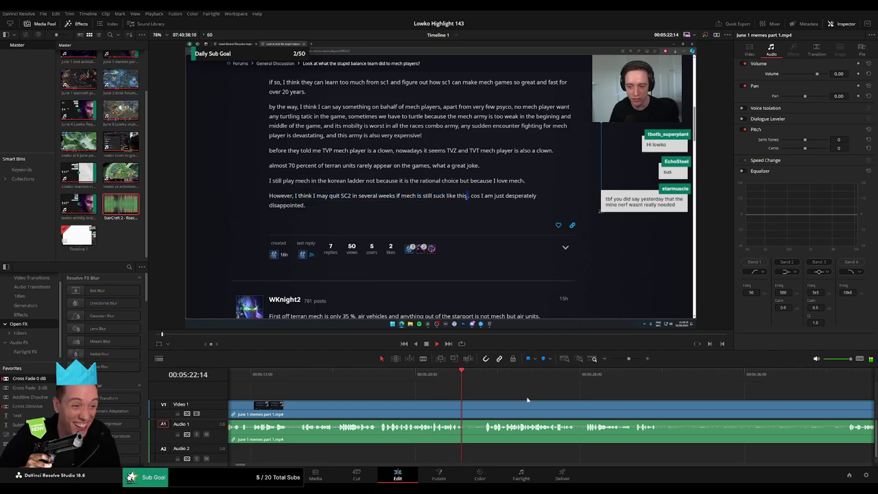
Ripple-delete the silence from about 00:05:22:27 to 00:05:23:20 and cross-fade the audio join
{"action": "left_click_drag", "start_coordinate": [529, 396], "coordinate": [403, 388]}
{"action": "key", "text": "b"}
{"action": "left_click", "coordinate": [334, 402]}
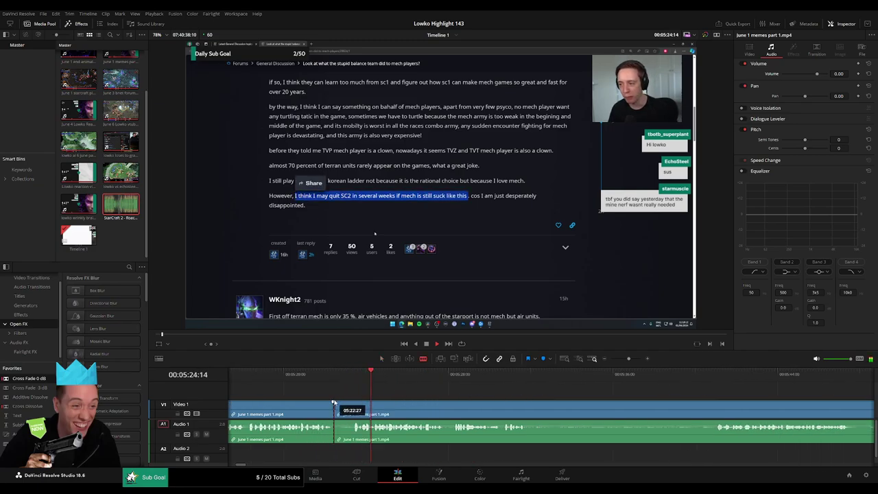
{"action": "left_click", "coordinate": [353, 404]}
{"action": "key", "text": "a"}
{"action": "left_click", "coordinate": [347, 404]}
{"action": "key", "text": "Delete"}
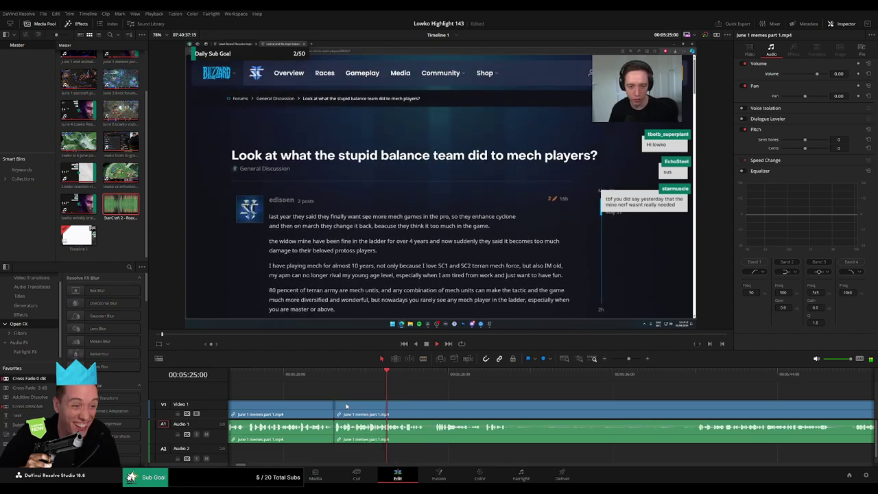
{"action": "left_click_drag", "start_coordinate": [37, 380], "coordinate": [334, 428]}
Ripple-delete the silence from about 00:05:31 to 00:05:40 and cross-fade the audio join
{"action": "left_click_drag", "start_coordinate": [477, 402], "coordinate": [379, 398]}
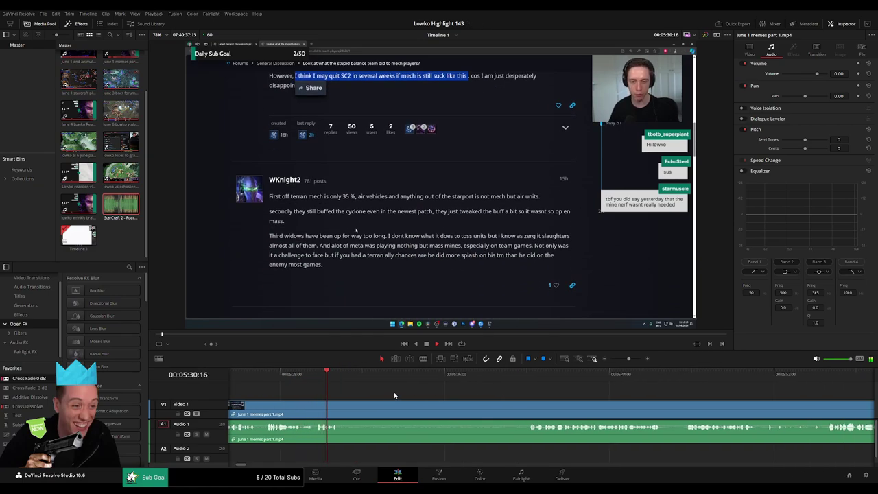
{"action": "key", "text": "b"}
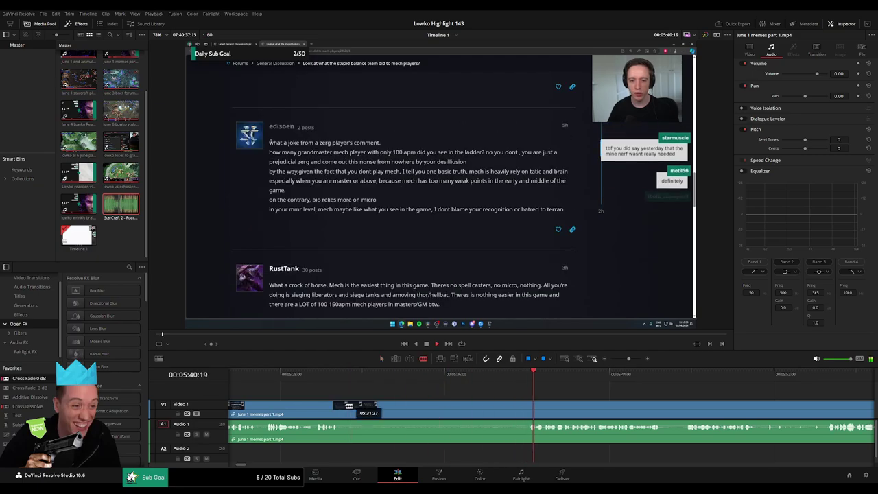
{"action": "left_click", "coordinate": [342, 406]}
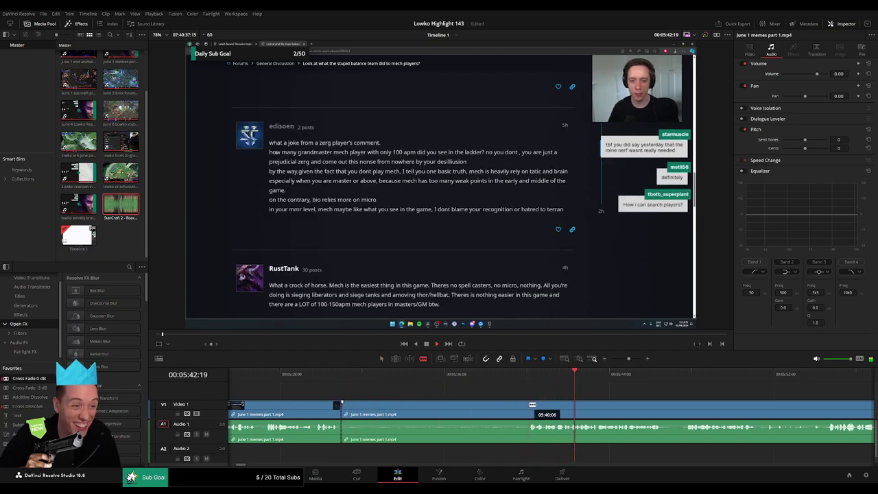
{"action": "left_click", "coordinate": [528, 406]}
{"action": "key", "text": "a"}
{"action": "left_click", "coordinate": [503, 409]}
{"action": "key", "text": "Delete"}
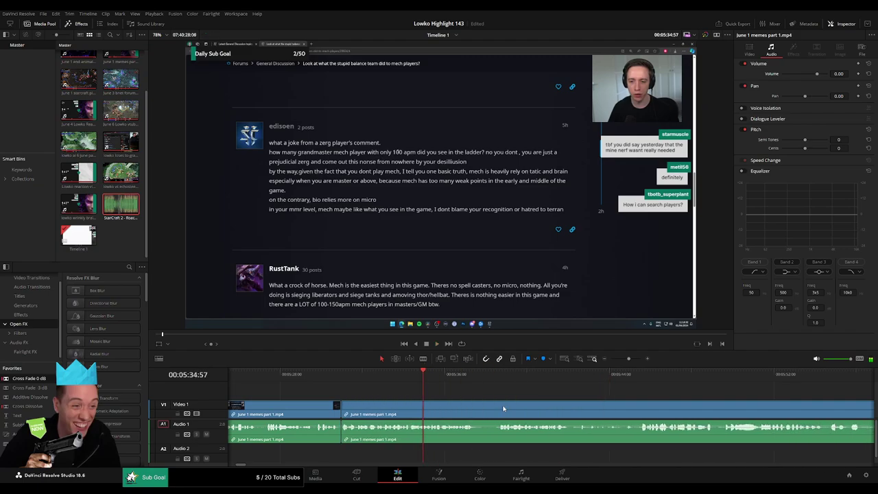
{"action": "left_click_drag", "start_coordinate": [340, 430], "coordinate": [341, 430]}
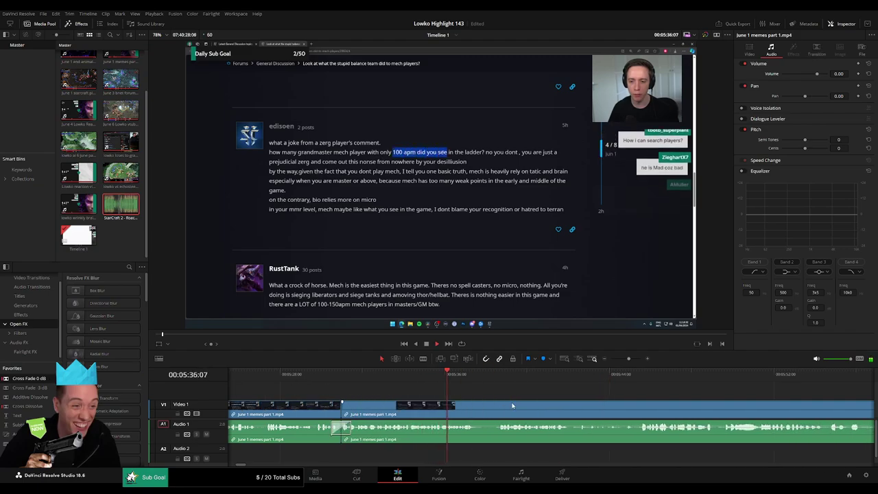
Play through the following speech and ripple-delete the quiet section from about 00:05:56:30 to 00:05:59:20
{"action": "left_click_drag", "start_coordinate": [514, 406], "coordinate": [435, 400]}
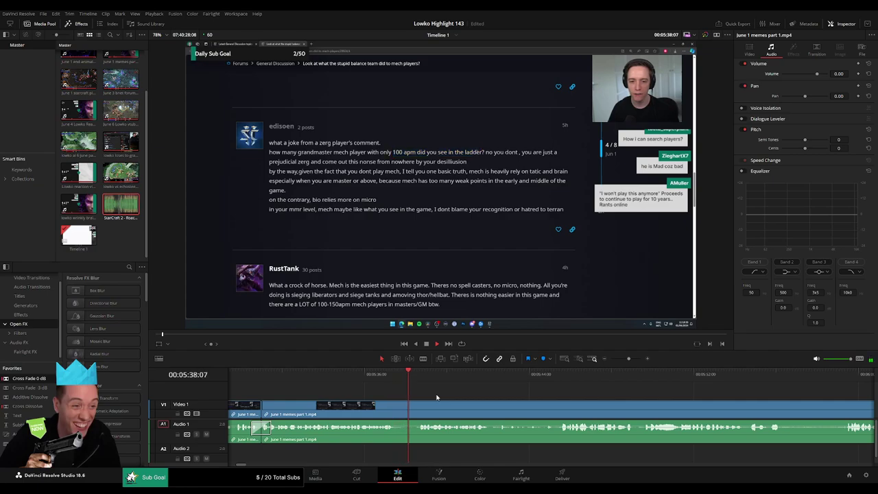
{"action": "scroll", "coordinate": [412, 395], "scroll_direction": "right", "scroll_amount": 5}
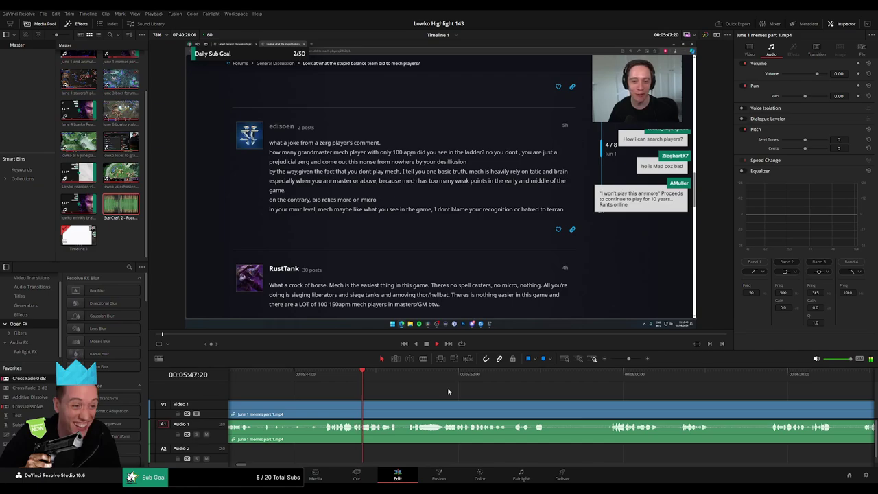
{"action": "left_click", "coordinate": [411, 405]}
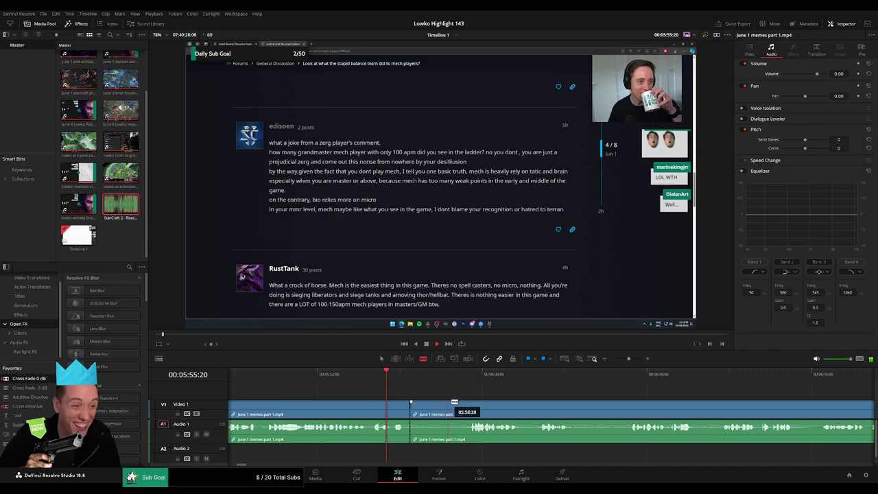
{"action": "key", "text": "Delete"}
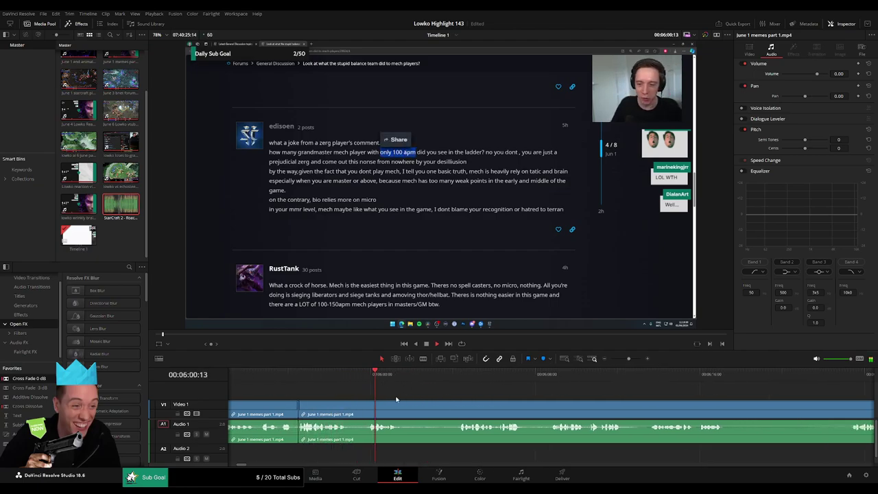
Ripple-delete the silences at about 00:06:01:33 to 00:06:04:15 and 00:06:04:38 to 00:06:06:01, and cross-fade both audio joins
{"action": "left_click", "coordinate": [342, 377]}
{"action": "key", "text": "b"}
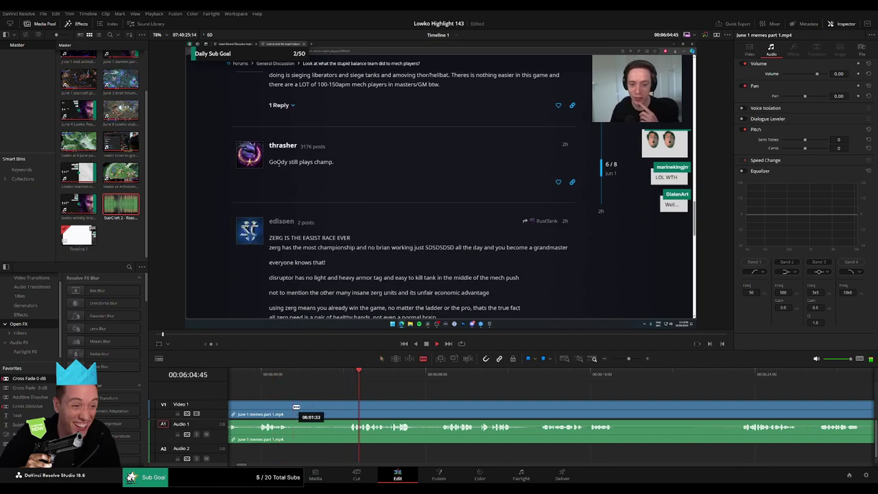
{"action": "left_click", "coordinate": [294, 404]}
{"action": "left_click", "coordinate": [347, 405]}
{"action": "key", "text": "a"}
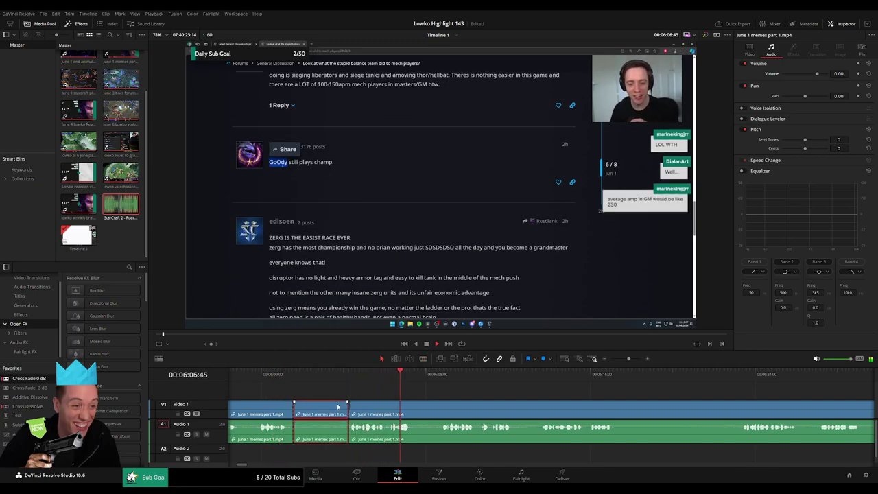
{"action": "key", "text": "Delete"}
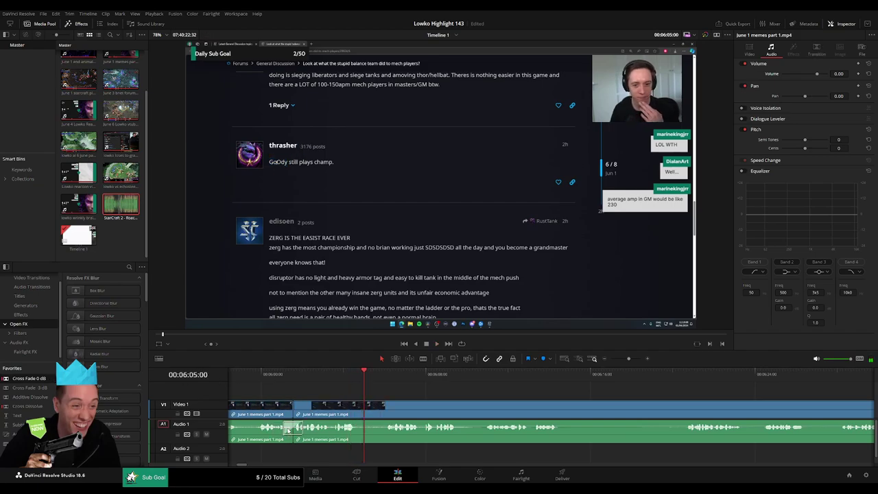
{"action": "left_click", "coordinate": [372, 410]}
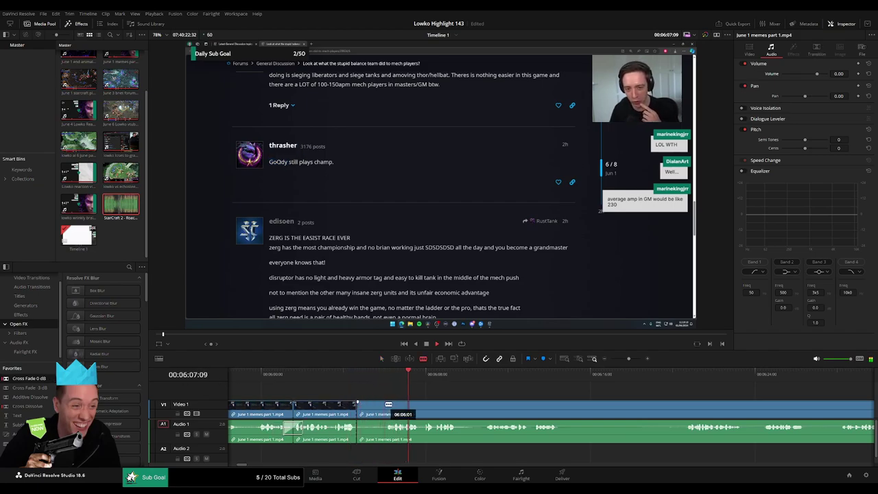
{"action": "key", "text": "Delete"}
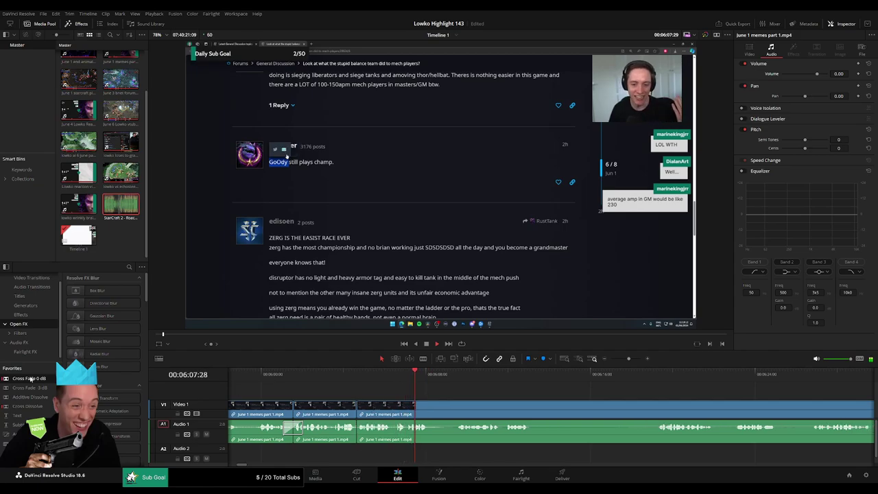
Ripple-delete the silence from about 00:06:08:05 to 00:06:09:25 and cross-fade the audio join
{"action": "scroll", "coordinate": [397, 424], "scroll_direction": "right", "scroll_amount": 3}
{"action": "left_click", "coordinate": [361, 378]}
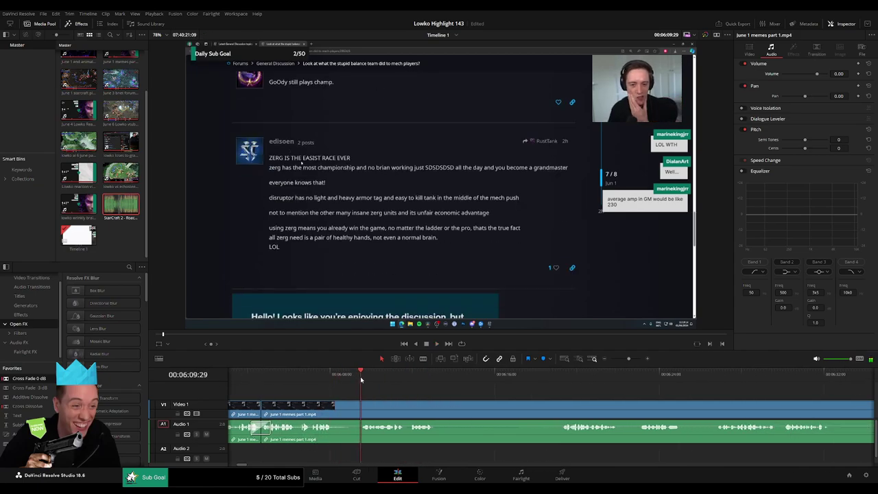
{"action": "left_click", "coordinate": [333, 408]}
{"action": "left_click", "coordinate": [359, 408]}
{"action": "key", "text": "a"}
{"action": "left_click", "coordinate": [347, 409]}
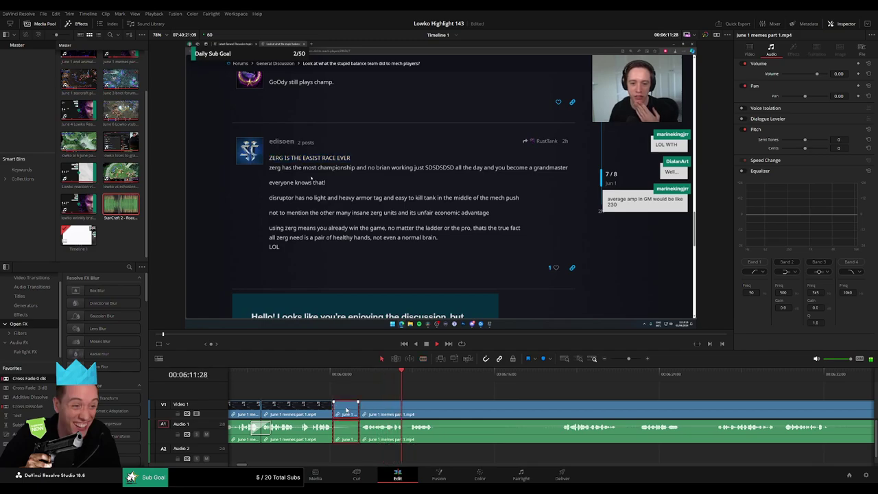
{"action": "key", "text": "Delete"}
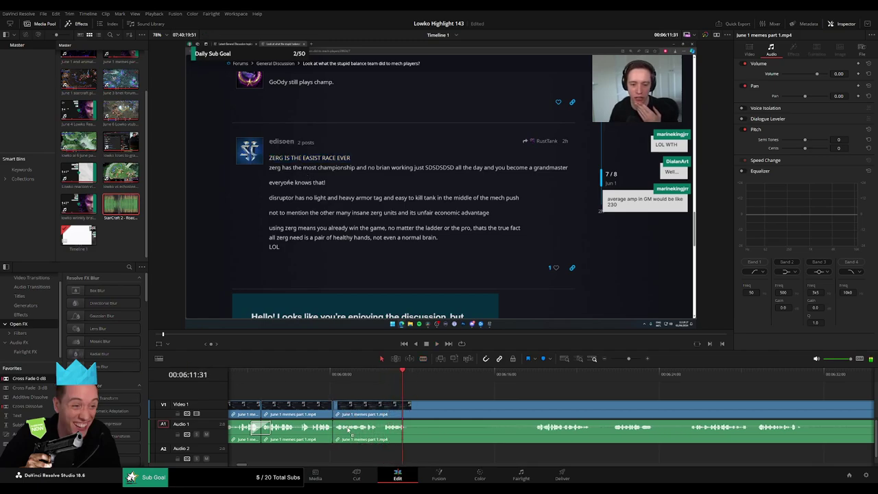
Ripple-delete the silence from about 00:06:11:50 to 00:06:17:55 and cross-fade the audio join
{"action": "left_click", "coordinate": [534, 389]}
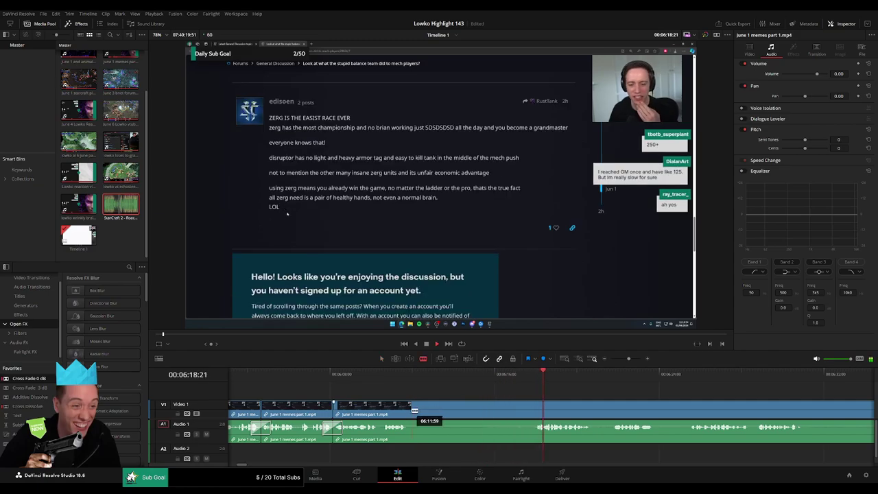
{"action": "left_click", "coordinate": [411, 411]}
{"action": "left_click", "coordinate": [514, 412]}
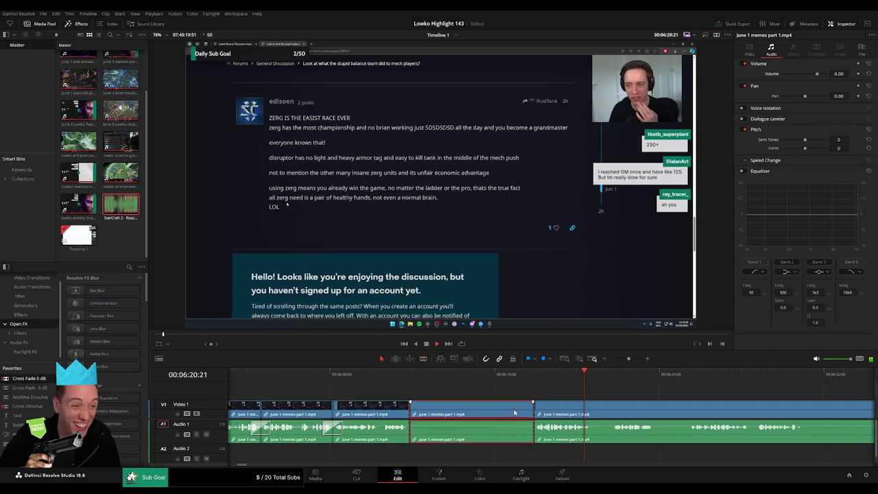
{"action": "key", "text": "Delete"}
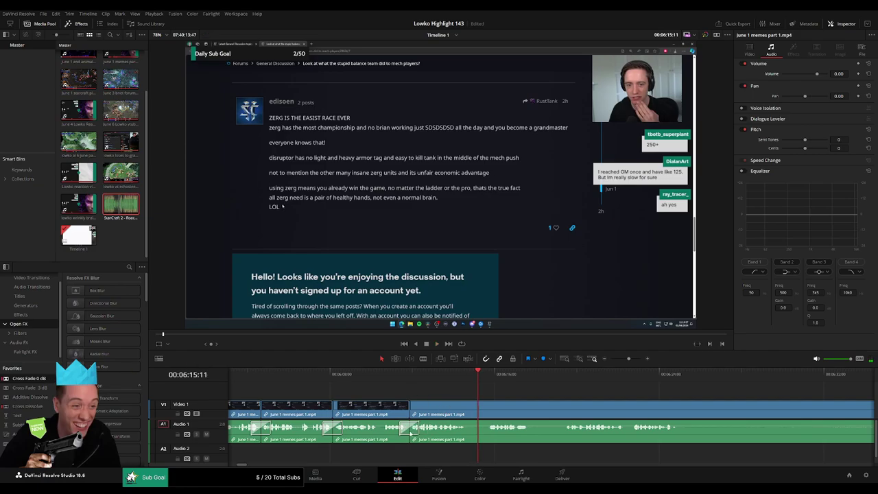
Split the clip at about 00:06:14:35 and 00:06:15:40 and ripple-delete the silence between the splits
{"action": "scroll", "coordinate": [407, 402], "scroll_direction": "right", "scroll_amount": 4}
{"action": "left_click", "coordinate": [343, 409]}
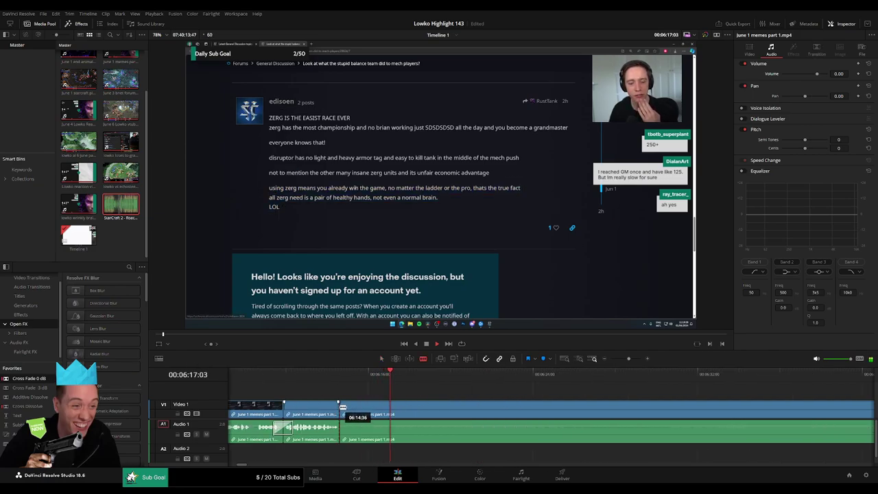
{"action": "left_click", "coordinate": [364, 409]}
{"action": "key", "text": "a"}
{"action": "left_click", "coordinate": [353, 409]}
{"action": "key", "text": "Delete"}
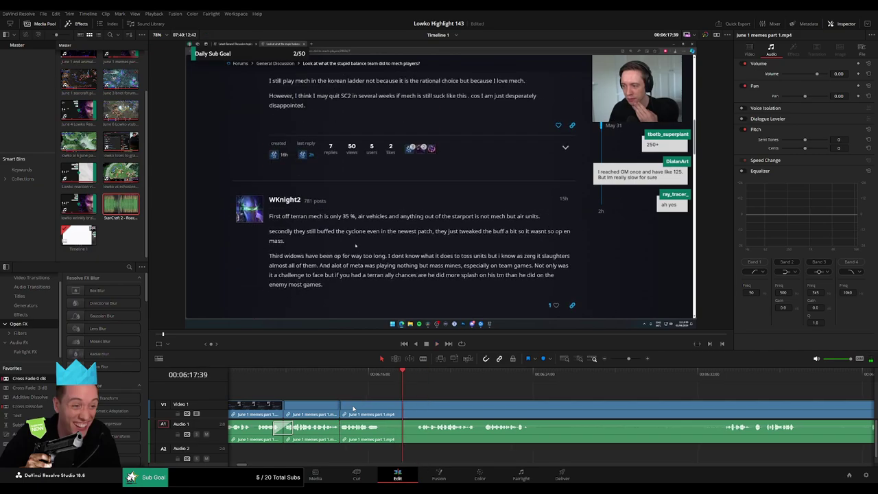
Split the clip at about 00:06:16:40 and 00:06:18:20 and ripple-delete the section between the splits
{"action": "key", "text": "b"}
{"action": "left_click", "coordinate": [382, 406]}
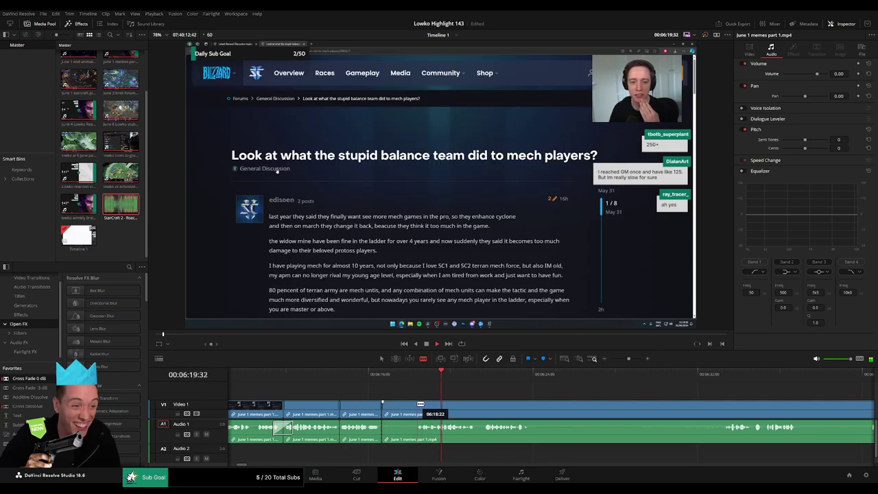
{"action": "left_click", "coordinate": [418, 404]}
{"action": "key", "text": "a"}
{"action": "left_click", "coordinate": [402, 410]}
{"action": "key", "text": "Delete"}
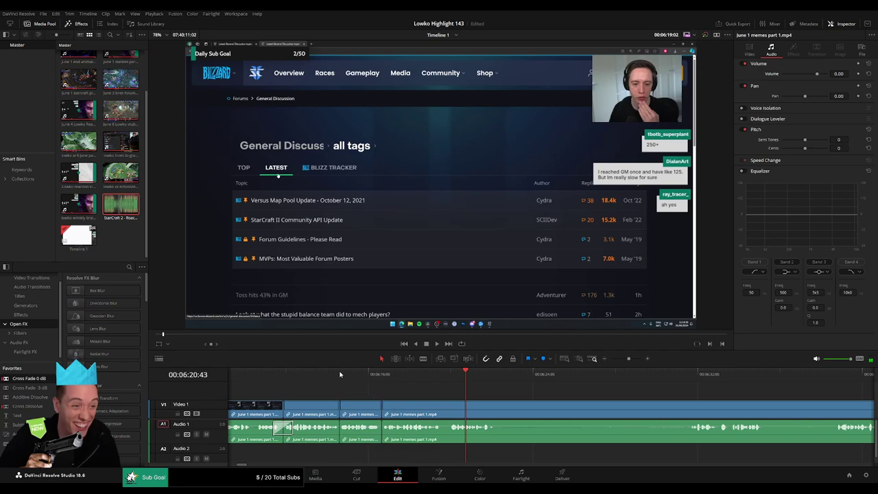
Cross-fade the audio joins at about 00:06:14:35 and 00:06:16:40
{"action": "left_click", "coordinate": [341, 374]}
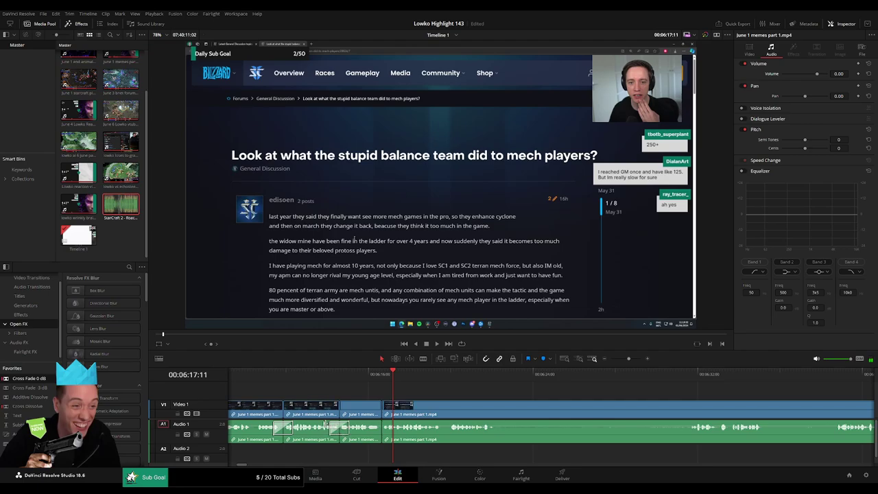
{"action": "left_click", "coordinate": [384, 433]}
{"action": "key", "text": "shift+t"}
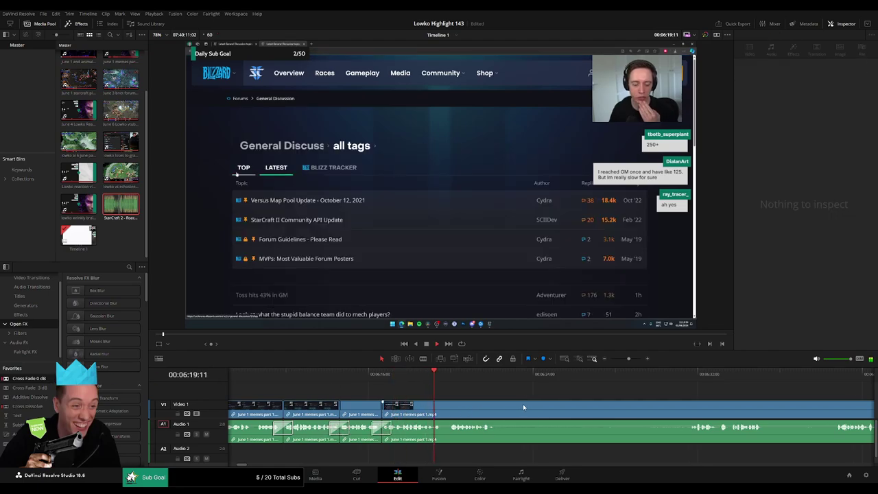
Ripple-delete the silence from about 00:06:22:27 to 00:06:31:35 and cross-fade the audio join
{"action": "left_click_drag", "start_coordinate": [541, 405], "coordinate": [431, 402]}
{"action": "scroll", "coordinate": [411, 393], "scroll_direction": "right", "scroll_amount": 2}
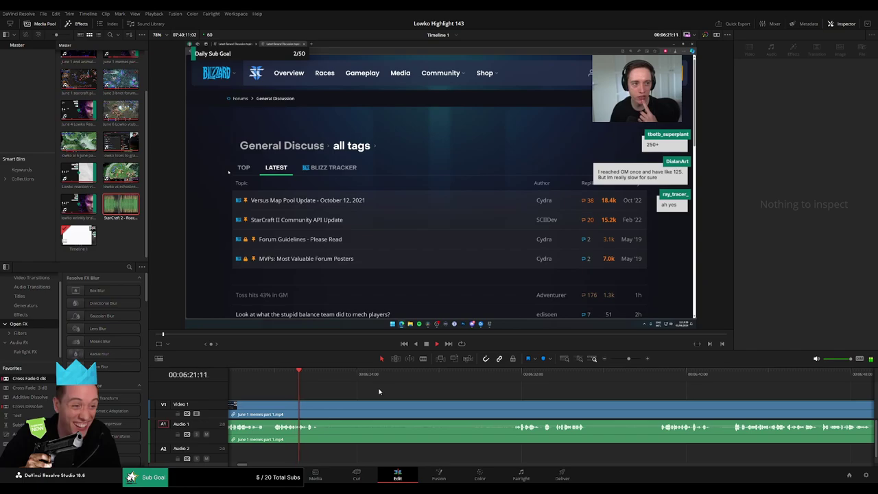
{"action": "key", "text": "b"}
{"action": "left_click", "coordinate": [327, 409]}
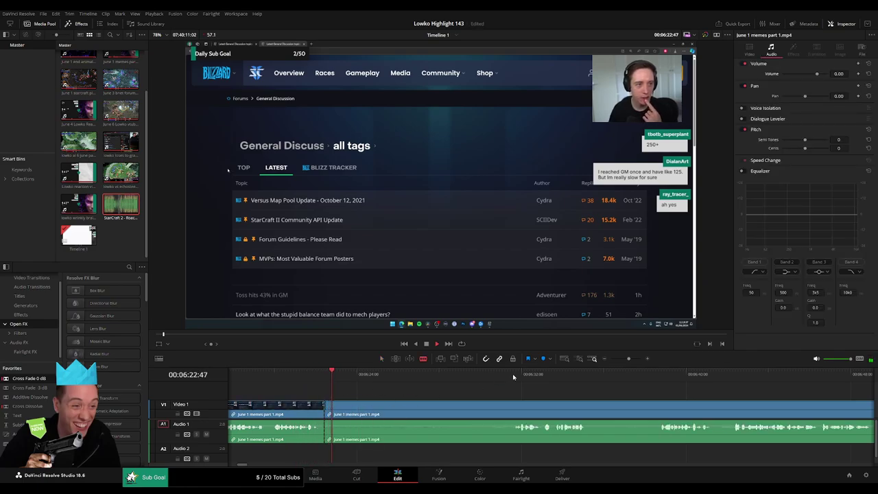
{"action": "left_click", "coordinate": [514, 377]}
{"action": "scroll", "coordinate": [449, 389], "scroll_direction": "right", "scroll_amount": 3}
{"action": "scroll", "coordinate": [375, 405], "scroll_direction": "left", "scroll_amount": 3}
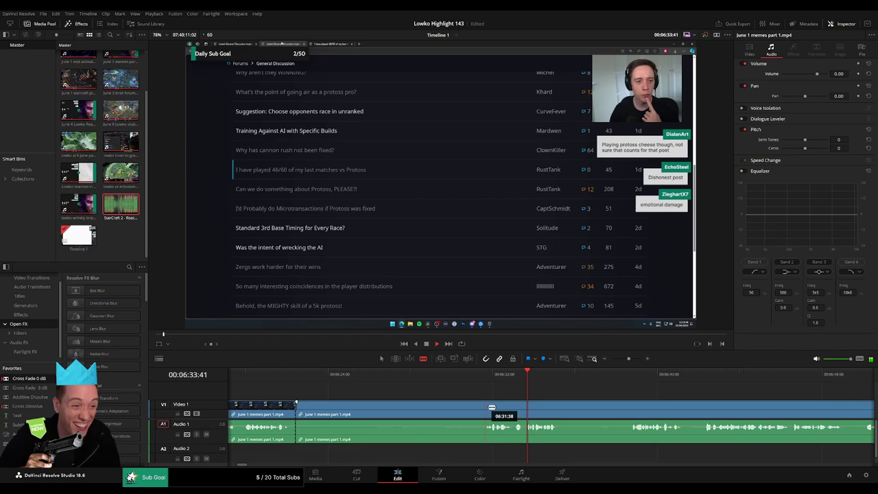
{"action": "left_click", "coordinate": [483, 410]}
{"action": "key", "text": "a"}
{"action": "left_click", "coordinate": [455, 411]}
{"action": "key", "text": "Delete"}
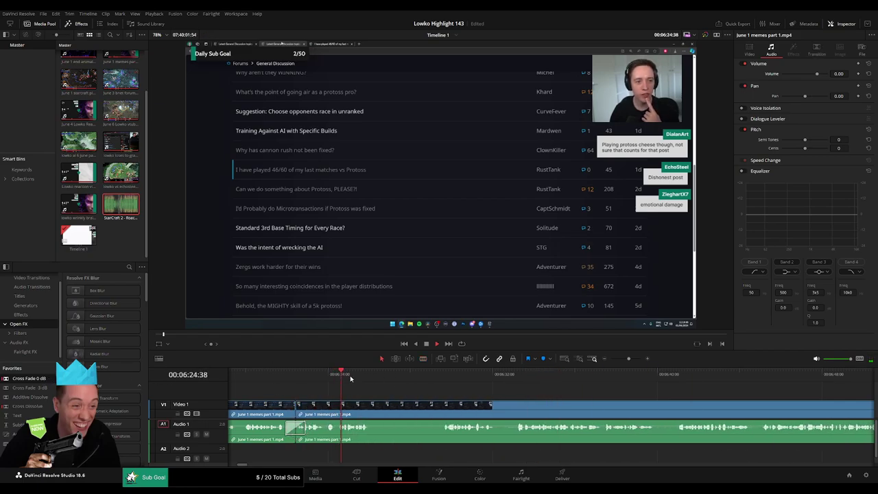
Ripple-delete the silence from about 00:06:26:05 to 00:06:29:30, cross-fade the audio join and play back past the cut
{"action": "key", "text": "b"}
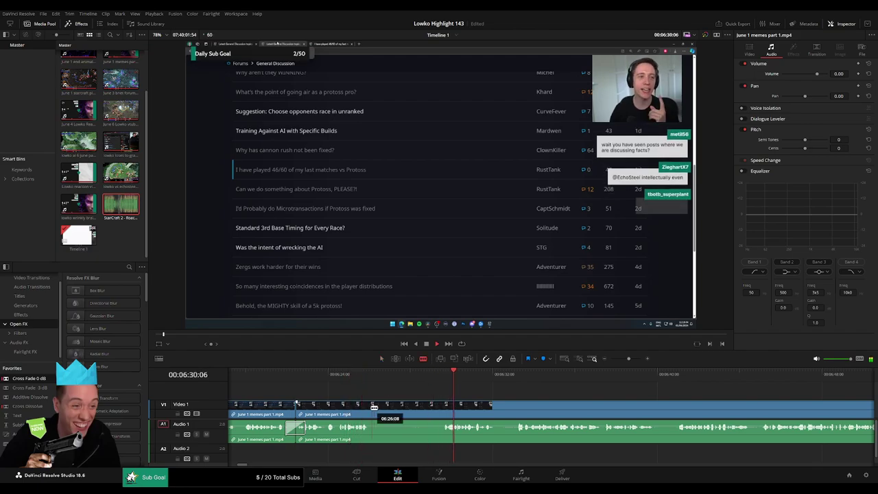
{"action": "left_click", "coordinate": [372, 411]}
{"action": "key", "text": "a"}
{"action": "left_click", "coordinate": [415, 410]}
{"action": "key", "text": "Delete"}
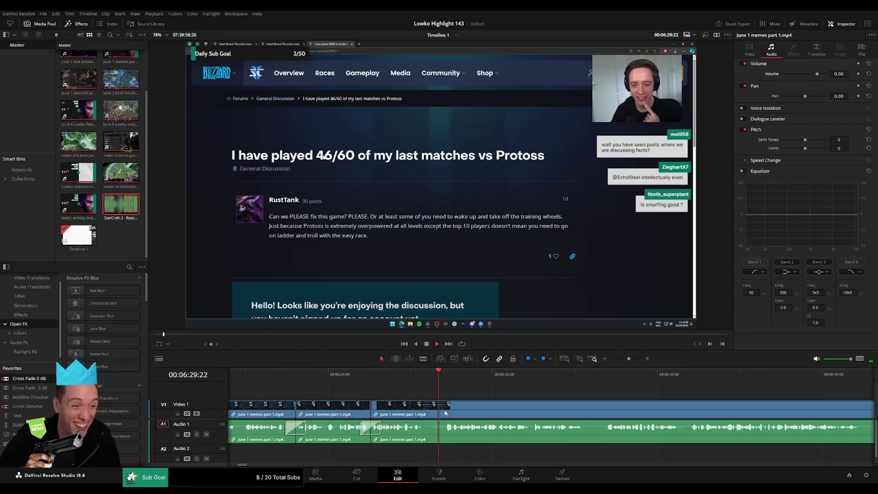
{"action": "scroll", "coordinate": [411, 403], "scroll_direction": "right", "scroll_amount": 3}
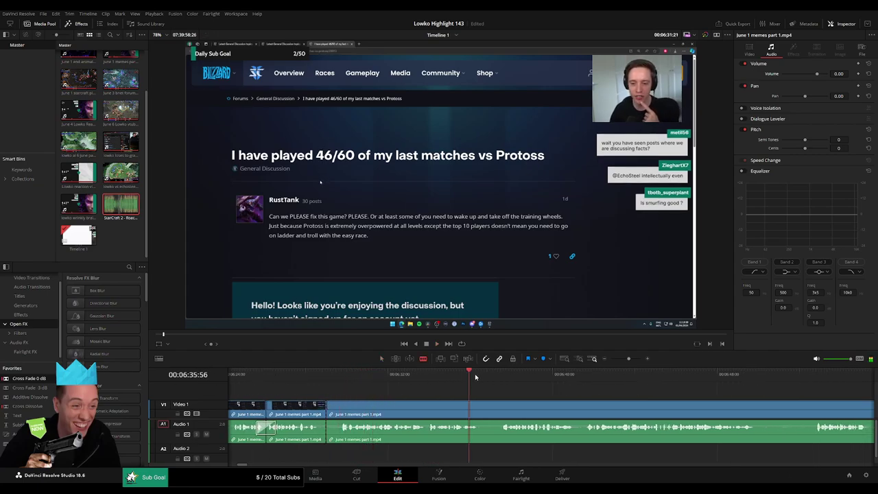
Skim the forum-reading section of June 1 memes part 1.mp4 from about 00:06:36 to 00:13:04 for highlight-worthy moments
{"action": "scroll", "coordinate": [441, 385], "scroll_direction": "right", "scroll_amount": 4}
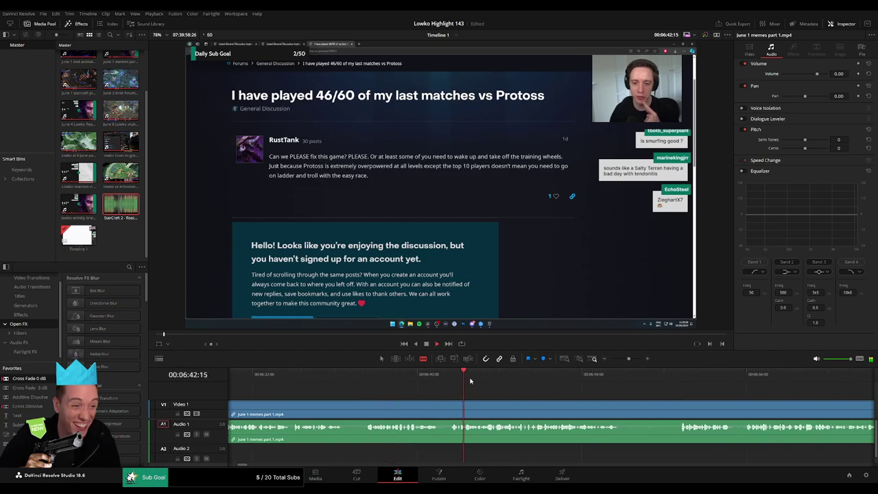
{"action": "scroll", "coordinate": [504, 387], "scroll_direction": "right", "scroll_amount": 3}
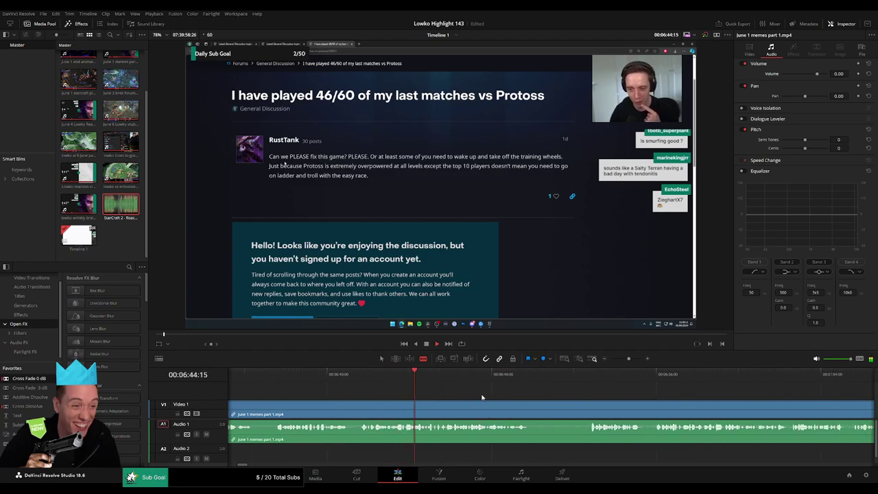
{"action": "scroll", "coordinate": [473, 396], "scroll_direction": "right", "scroll_amount": 2}
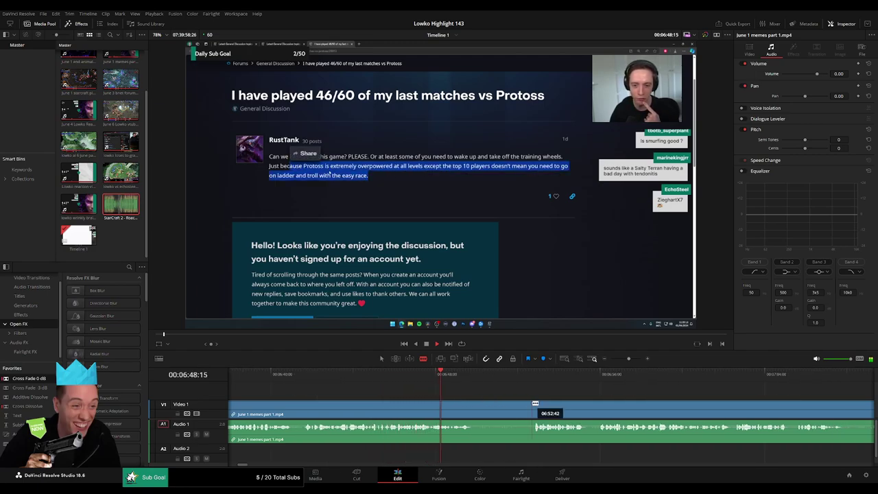
{"action": "scroll", "coordinate": [421, 390], "scroll_direction": "right", "scroll_amount": 3}
{"action": "left_click", "coordinate": [421, 389]}
{"action": "scroll", "coordinate": [412, 386], "scroll_direction": "right", "scroll_amount": 3}
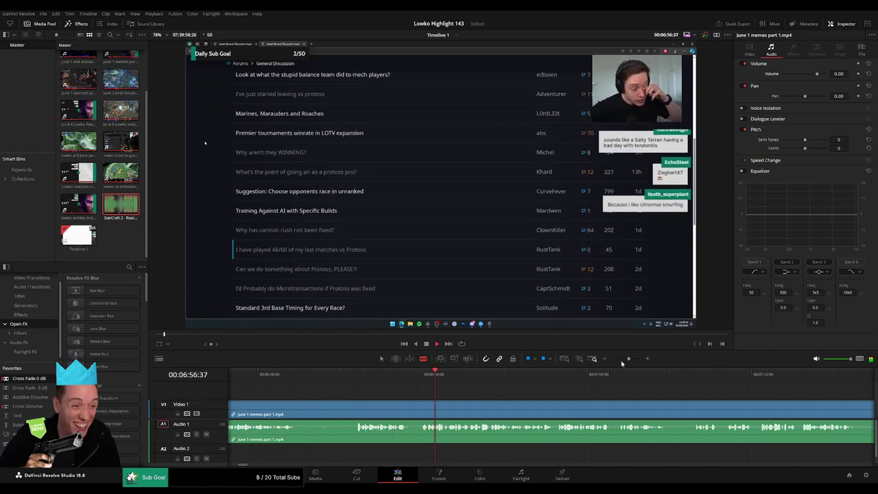
{"action": "left_click_drag", "start_coordinate": [627, 360], "coordinate": [619, 360]}
{"action": "left_click_drag", "start_coordinate": [540, 380], "coordinate": [549, 379]}
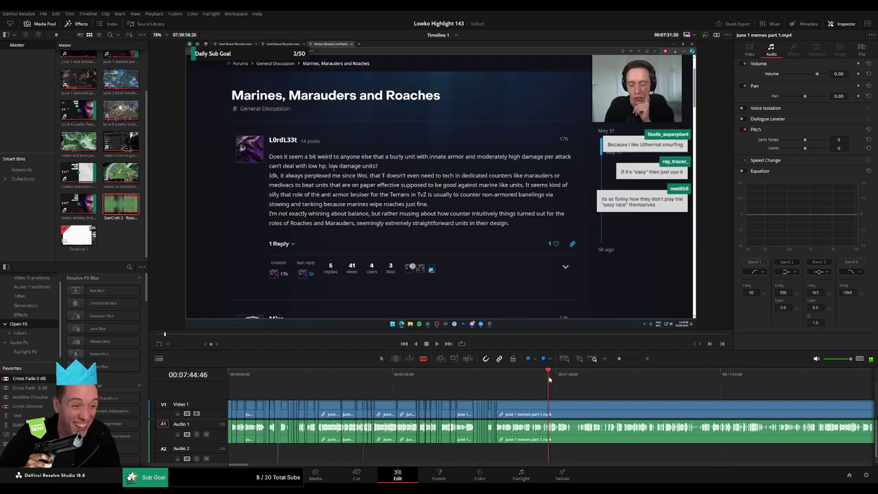
{"action": "scroll", "coordinate": [429, 385], "scroll_direction": "right", "scroll_amount": 3}
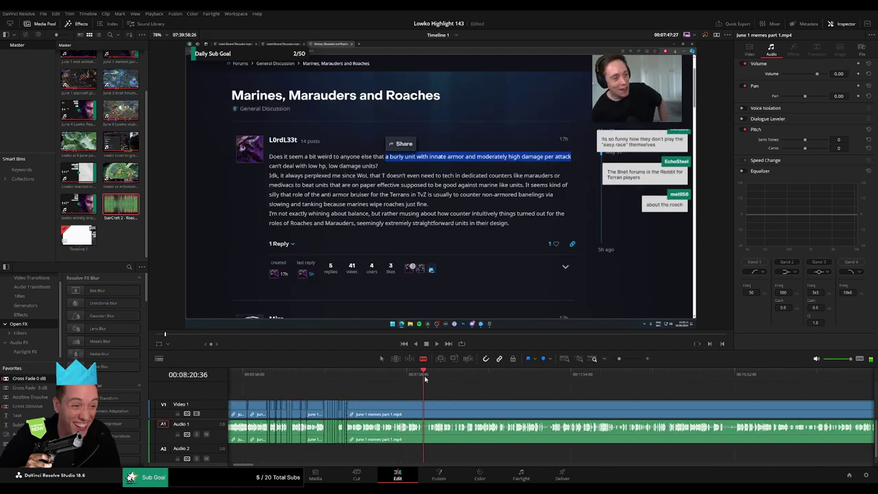
{"action": "left_click", "coordinate": [431, 378]}
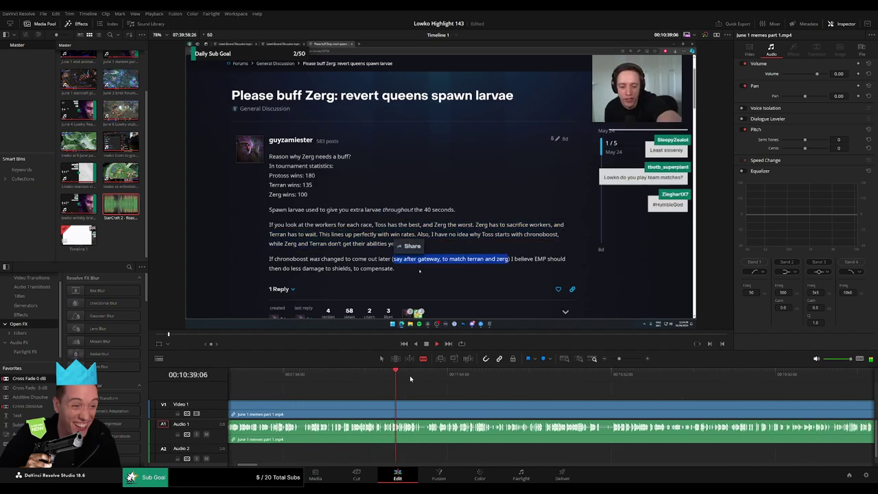
{"action": "left_click", "coordinate": [494, 374]}
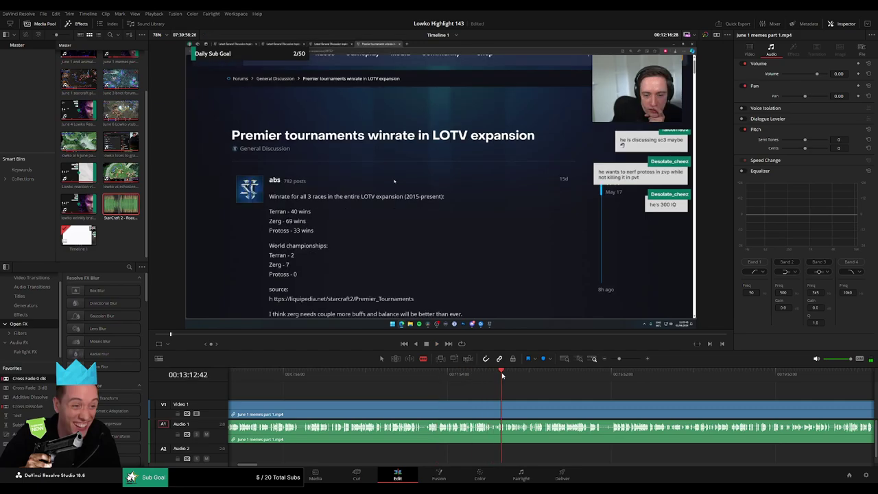
{"action": "left_click", "coordinate": [493, 374]}
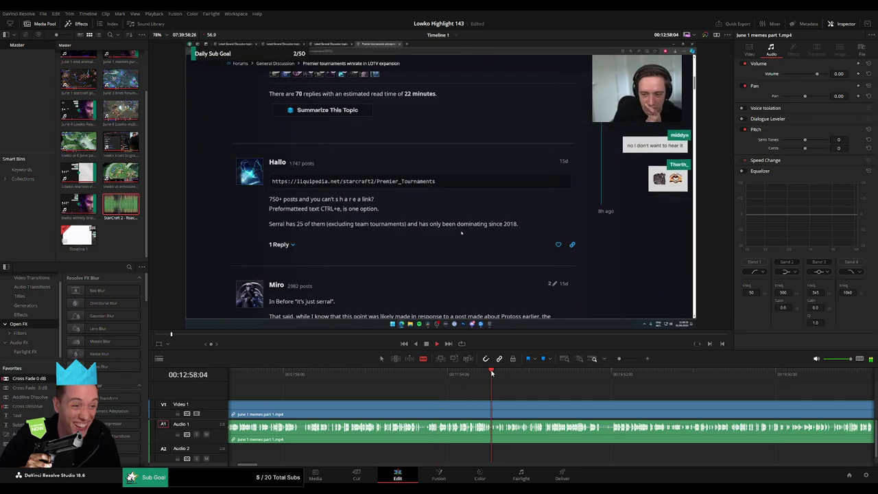
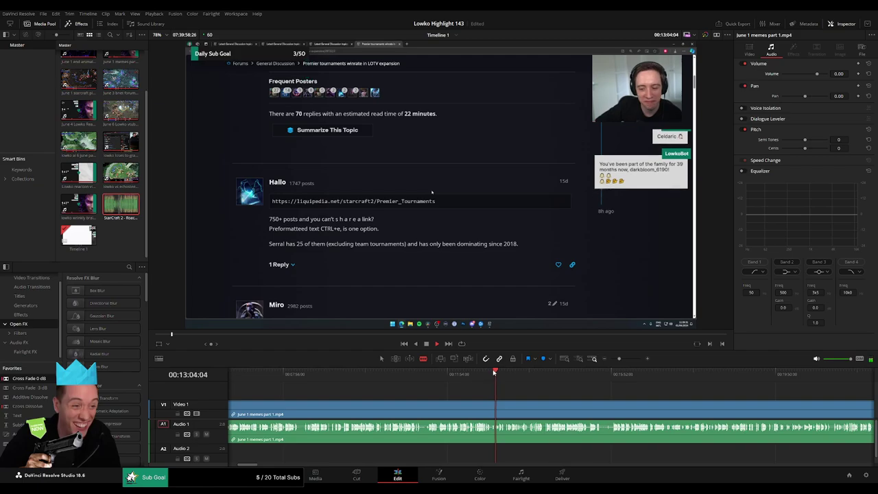
{"action": "left_click", "coordinate": [486, 374]}
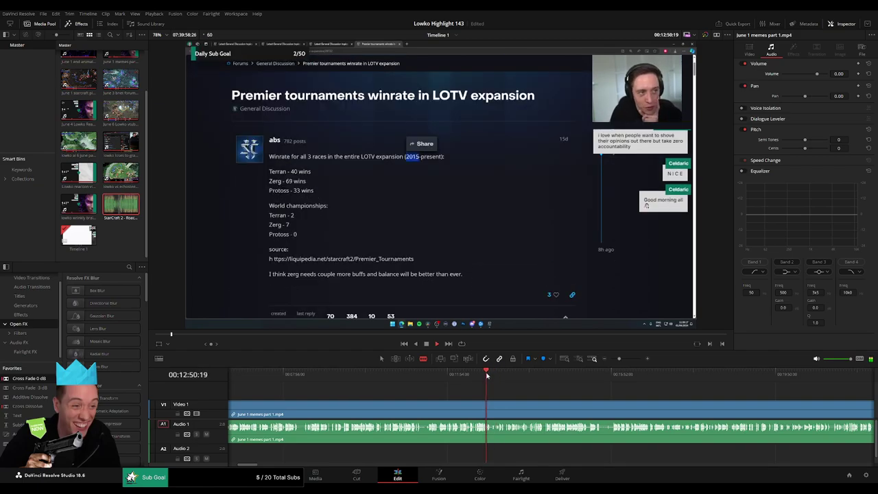
Skim the remainder of June 1 memes part 1.mp4 and ripple-delete everything in it after about 00:06:29:00
{"action": "left_click_drag", "start_coordinate": [487, 376], "coordinate": [607, 389]}
{"action": "key", "text": "space"}
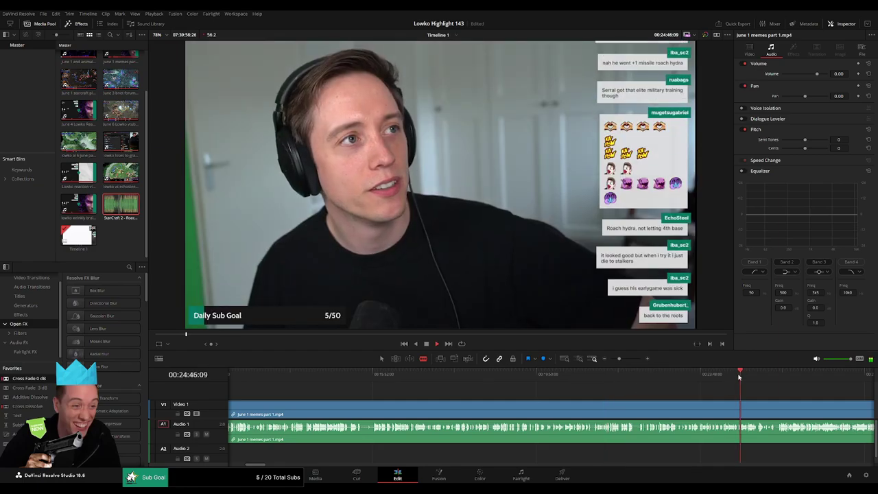
{"action": "left_click_drag", "start_coordinate": [675, 377], "coordinate": [653, 378]}
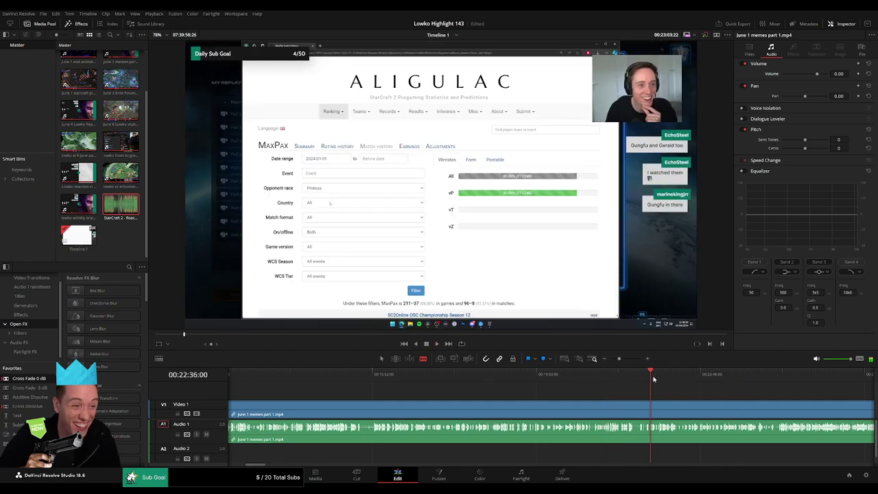
{"action": "left_click", "coordinate": [757, 376]}
{"action": "left_click_drag", "start_coordinate": [778, 386], "coordinate": [516, 377]}
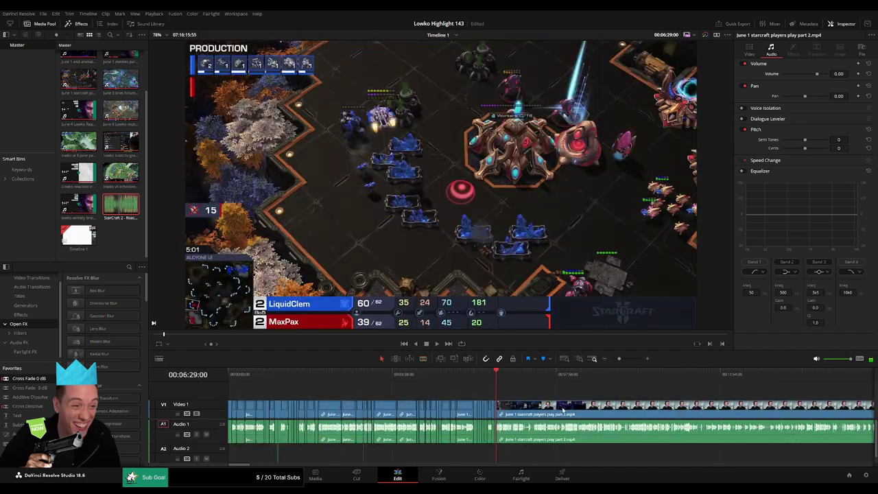
Skim June 1 starcraft players play part 2.mp4 from about 00:06:29 to 00:29:00 to locate the lead-in to the fishing-game footage
{"action": "mouse_move", "coordinate": [625, 359]}
{"action": "left_mouse_down"}
{"action": "mouse_move", "coordinate": [634, 364]}
{"action": "mouse_move", "coordinate": [608, 361]}
{"action": "left_mouse_up"}
{"action": "key", "text": "space"}
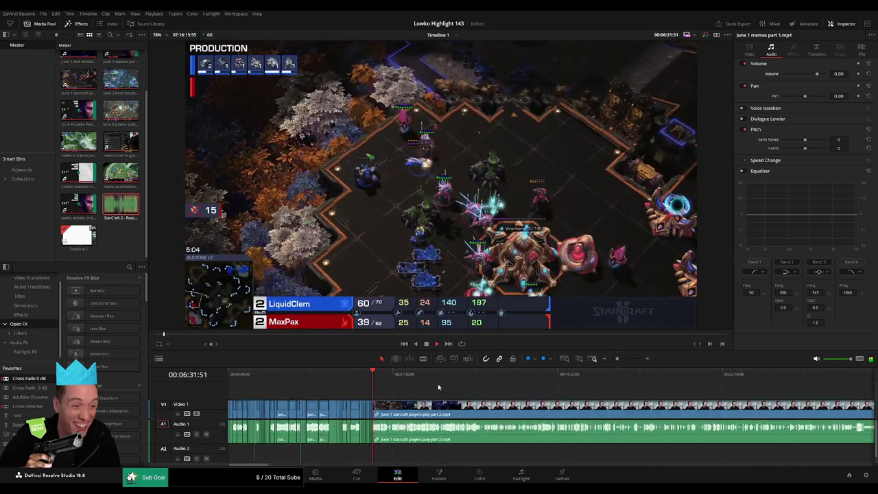
{"action": "left_click", "coordinate": [440, 376]}
{"action": "left_click_drag", "start_coordinate": [442, 381], "coordinate": [596, 377]}
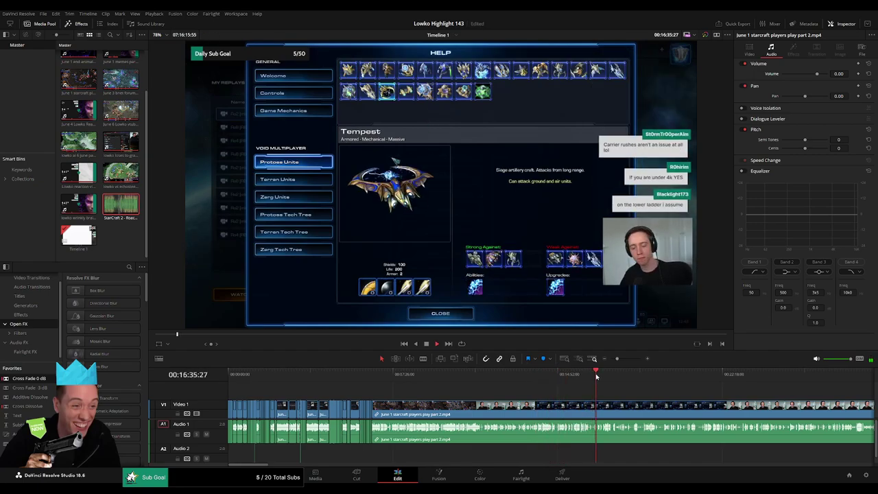
{"action": "scroll", "coordinate": [474, 383], "scroll_direction": "right", "scroll_amount": 5}
{"action": "left_click_drag", "start_coordinate": [459, 374], "coordinate": [487, 380]}
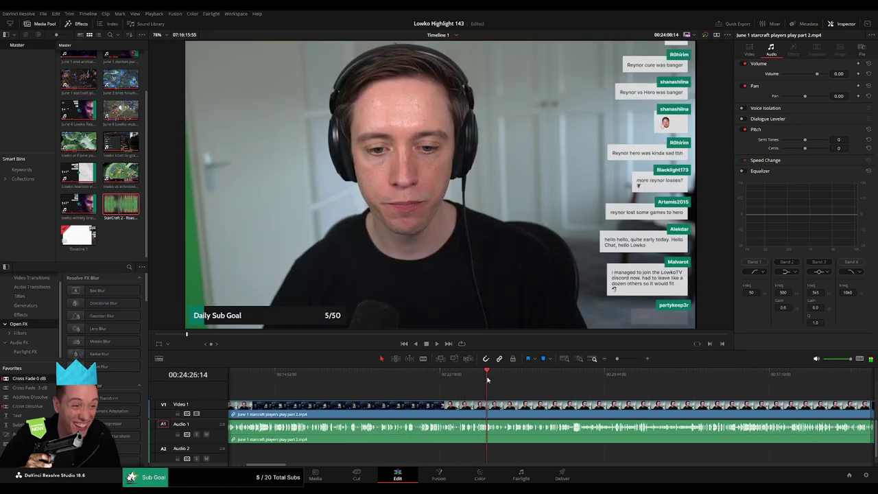
{"action": "key", "text": "space"}
{"action": "left_click", "coordinate": [588, 378]}
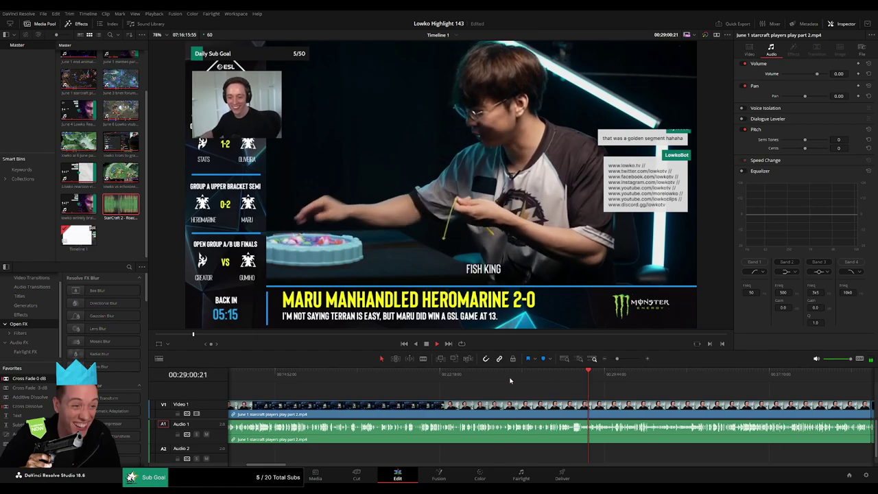
{"action": "left_click", "coordinate": [476, 374]}
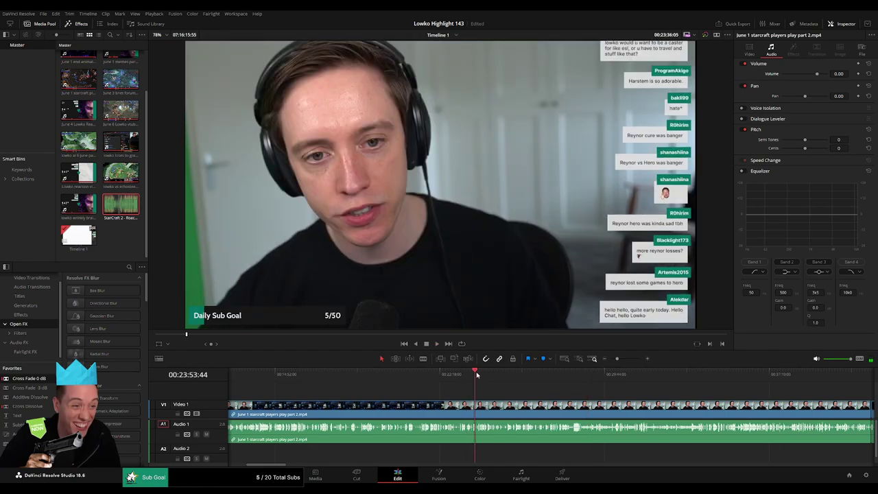
{"action": "left_click", "coordinate": [552, 376]}
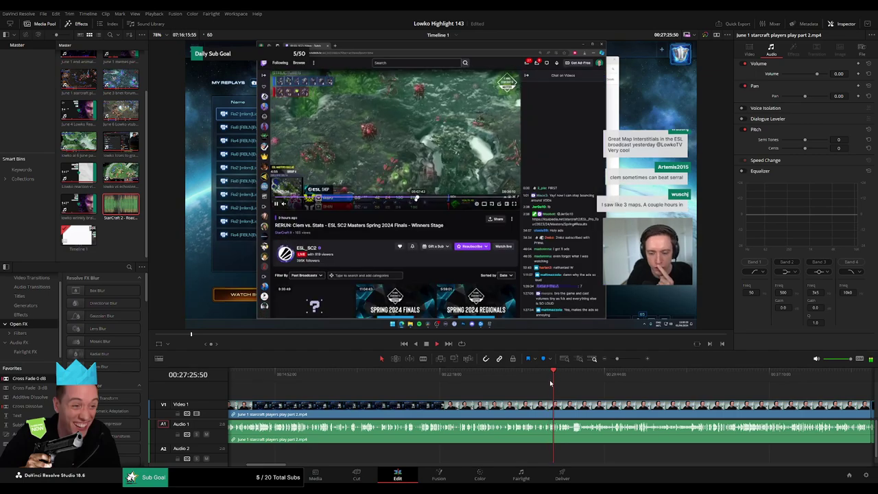
{"action": "left_click", "coordinate": [561, 376]}
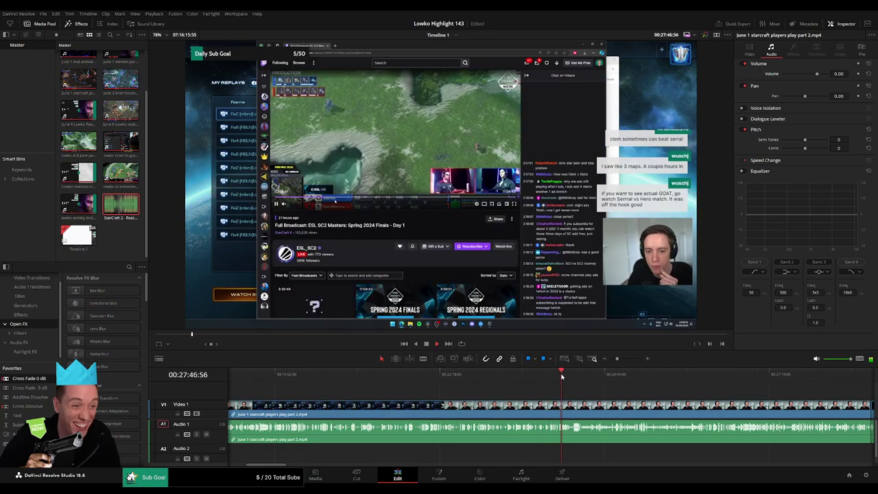
Play through the section from about 00:27:47 to 00:28:33 to examine where the fishing-game moment begins
{"action": "left_click_drag", "start_coordinate": [617, 359], "coordinate": [435, 383]}
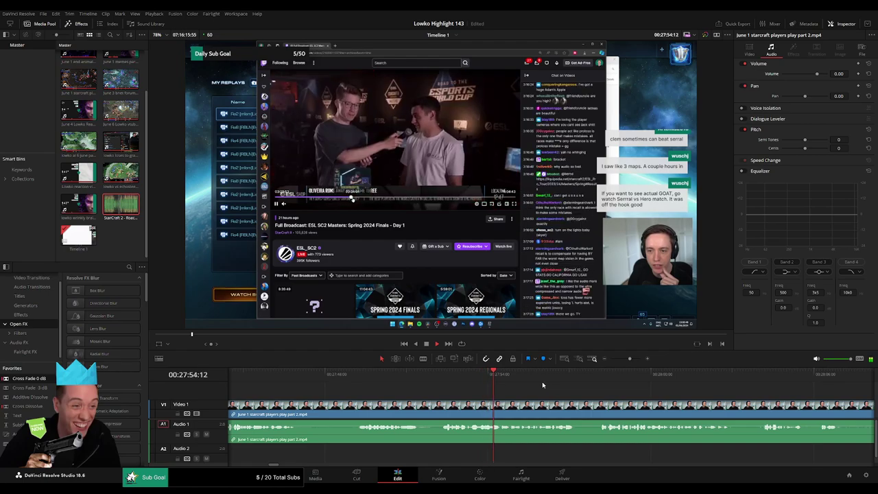
{"action": "left_click", "coordinate": [591, 382]}
{"action": "left_click_drag", "start_coordinate": [639, 386], "coordinate": [487, 386]}
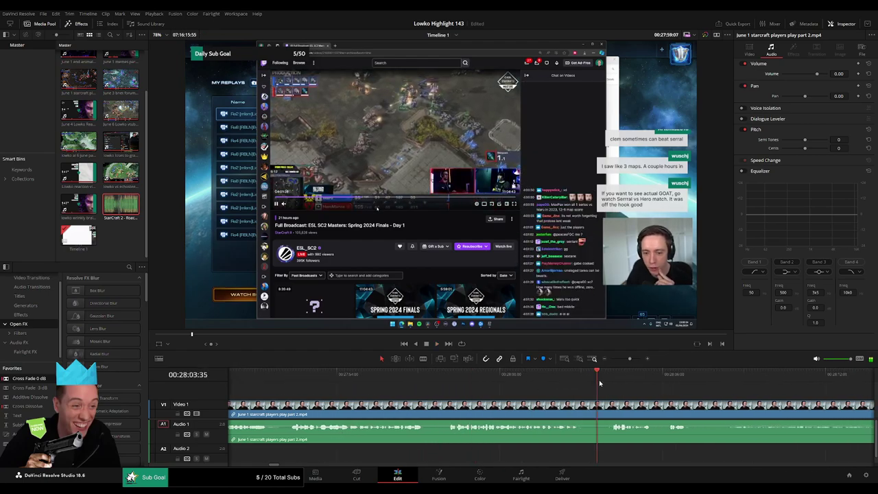
{"action": "scroll", "coordinate": [542, 381], "scroll_direction": "right", "scroll_amount": 3}
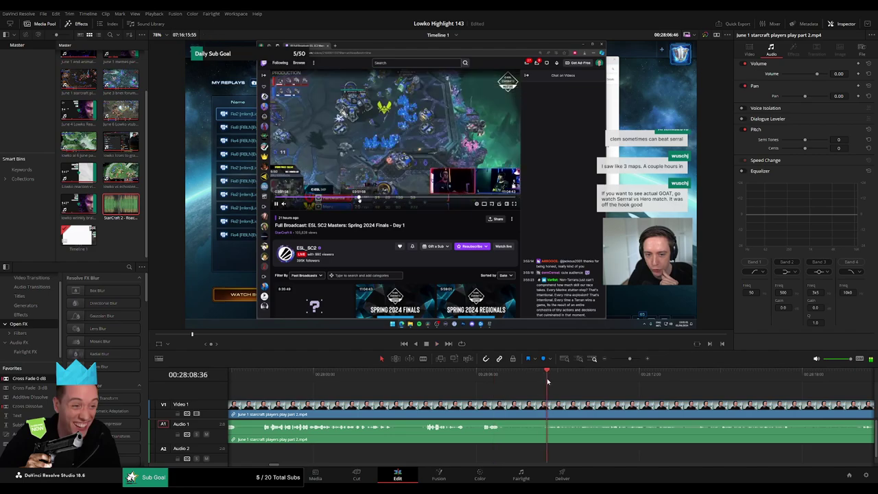
{"action": "left_click", "coordinate": [685, 377]}
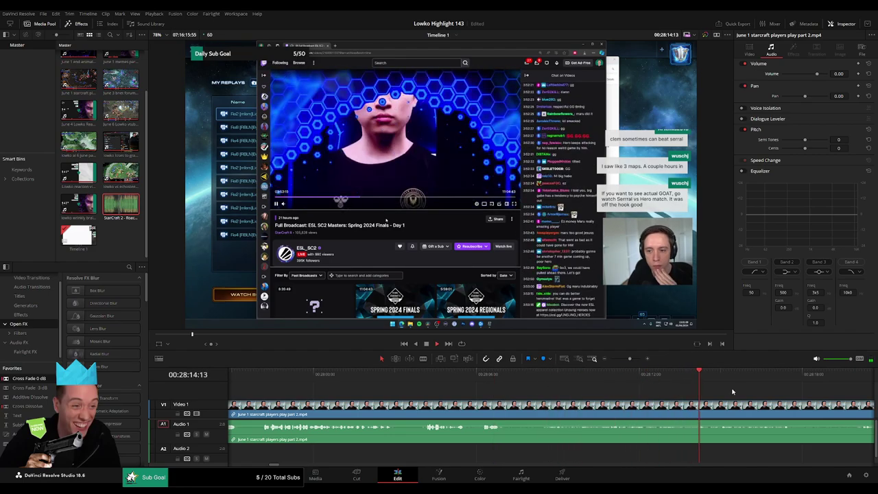
{"action": "scroll", "coordinate": [733, 392], "scroll_direction": "right", "scroll_amount": 3}
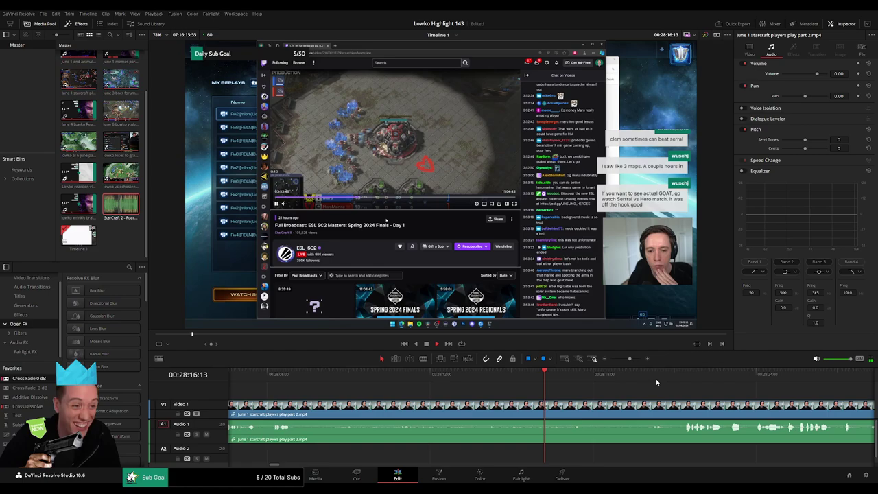
{"action": "left_click", "coordinate": [669, 379]}
{"action": "left_click_drag", "start_coordinate": [693, 379], "coordinate": [464, 381]}
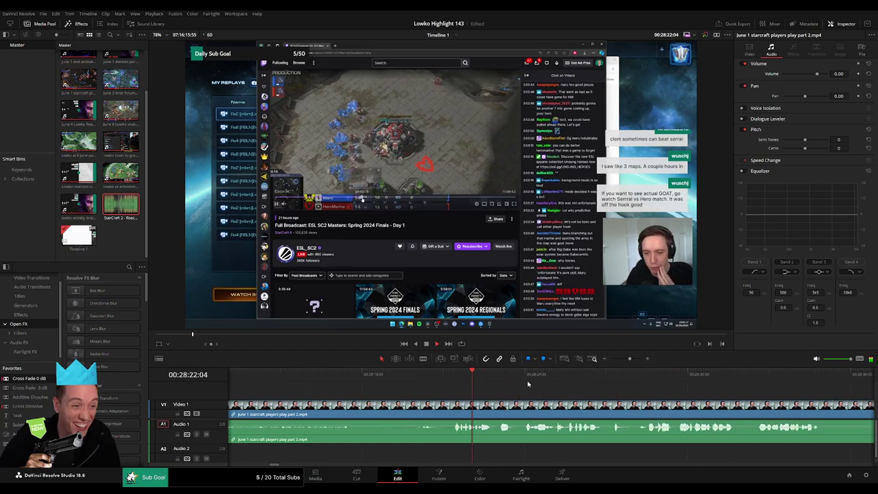
{"action": "left_click", "coordinate": [586, 380]}
{"action": "scroll", "coordinate": [309, 382], "scroll_direction": "right", "scroll_amount": 1}
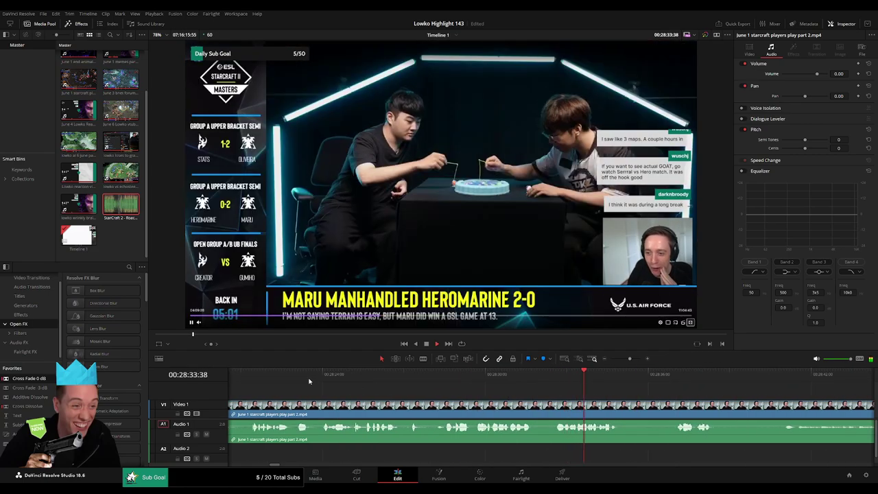
Split June 1 starcraft players play part 2.mp4 at about 00:28:21, just before the fishing-game footage, and ripple-delete the part before the split
{"action": "left_click", "coordinate": [309, 381]}
{"action": "scroll", "coordinate": [412, 391], "scroll_direction": "left", "scroll_amount": 2}
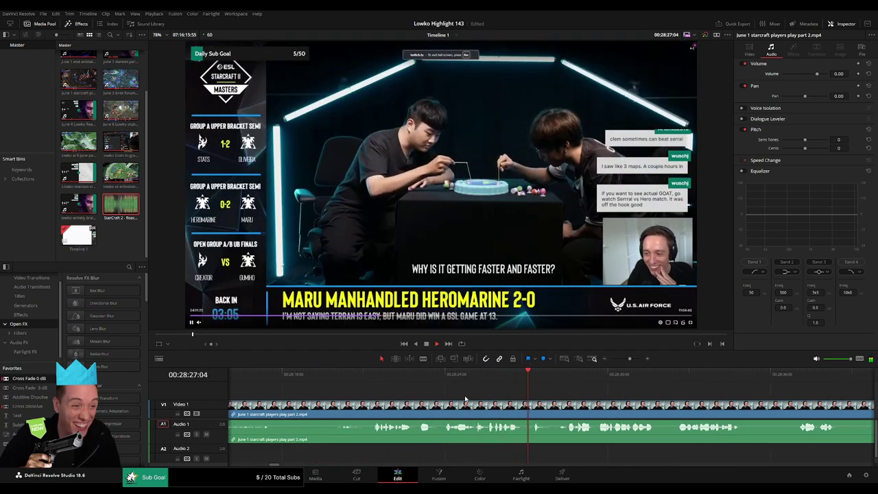
{"action": "left_click", "coordinate": [377, 377]}
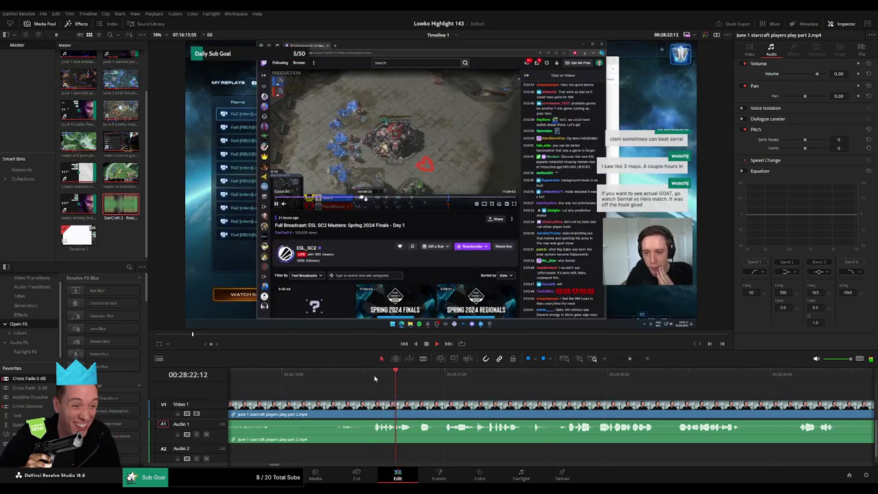
{"action": "key", "text": "b"}
{"action": "left_click", "coordinate": [372, 410]}
{"action": "key", "text": "a"}
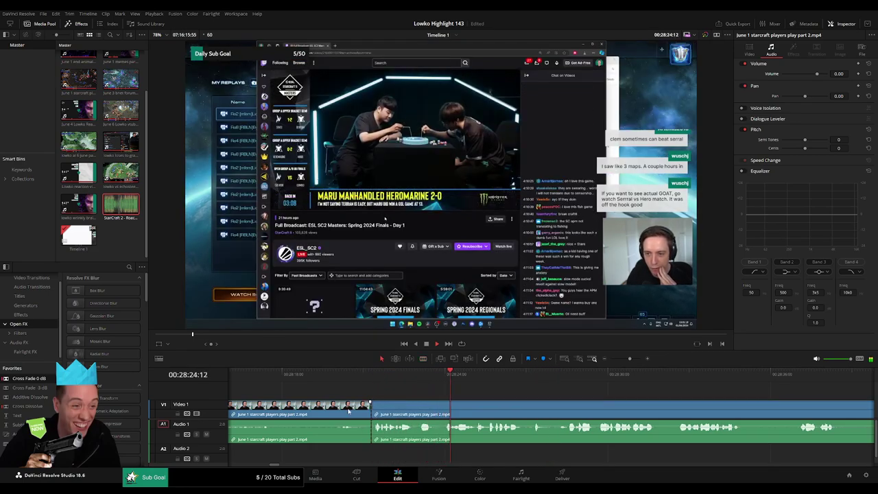
{"action": "left_click", "coordinate": [348, 410]}
{"action": "key", "text": "BackSpace"}
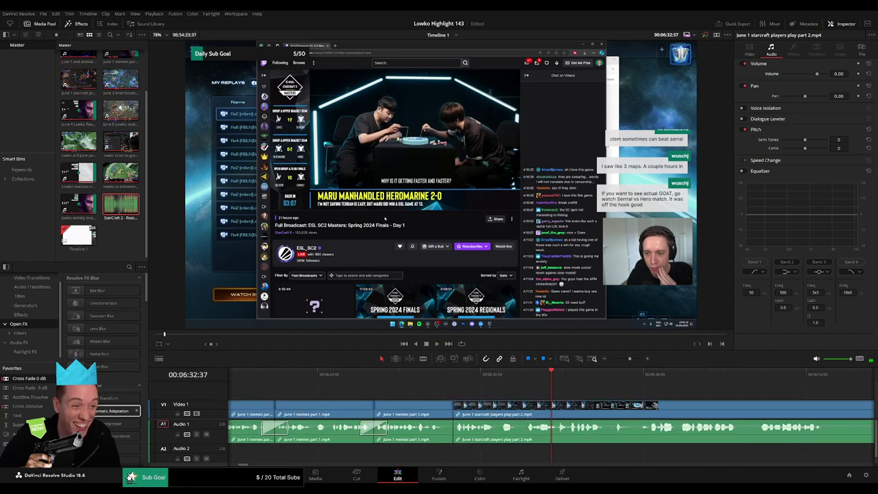
Cross-fade the audio join between the two recordings at about 00:06:29:00 and play back past the cut
{"action": "key", "text": "space"}
{"action": "left_click", "coordinate": [426, 376]}
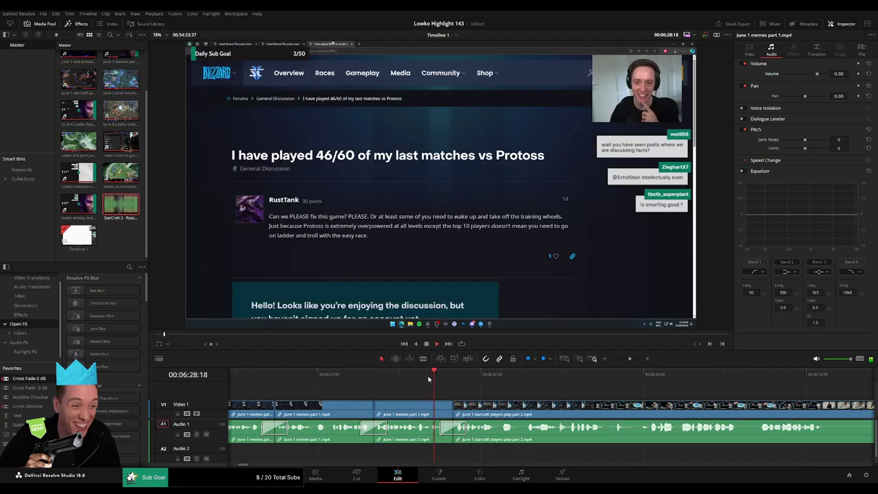
{"action": "left_click_drag", "start_coordinate": [580, 404], "coordinate": [476, 396]}
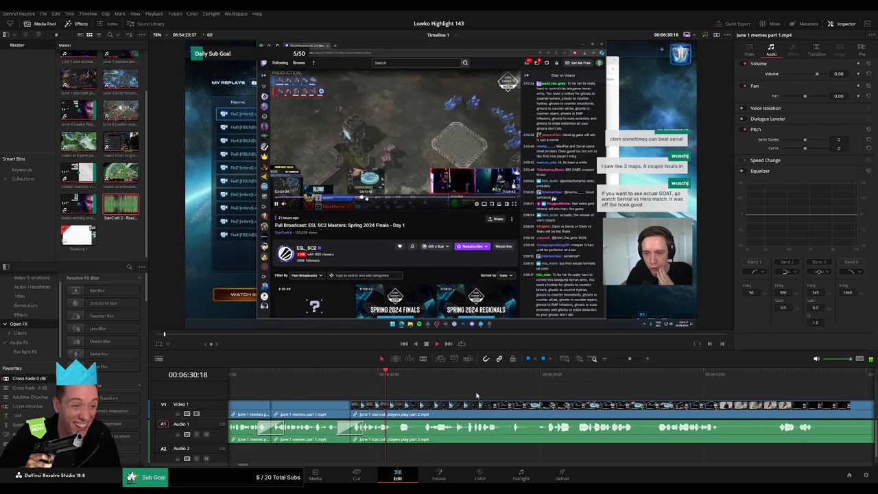
{"action": "mouse_move", "coordinate": [630, 359]}
{"action": "left_mouse_down"}
{"action": "mouse_move", "coordinate": [606, 361]}
{"action": "mouse_move", "coordinate": [628, 361]}
{"action": "left_mouse_up"}
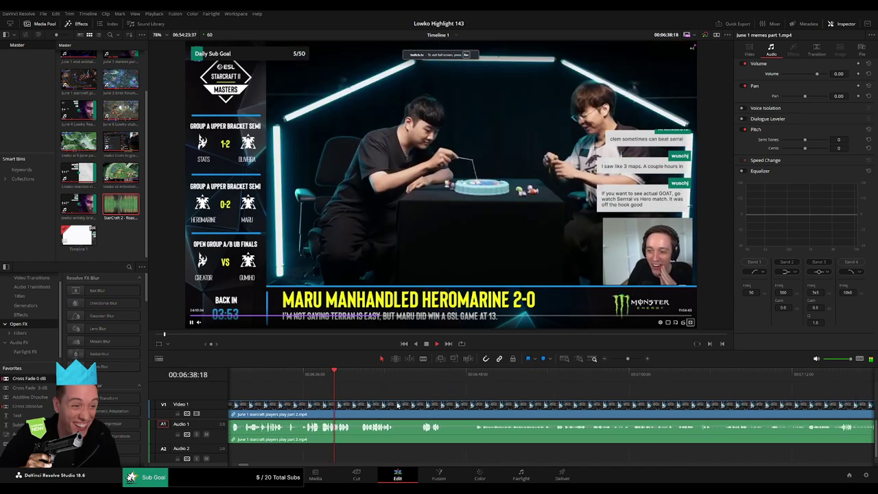
Split June 1 starcraft players play part 2.mp4 at 00:06:39:02 and 00:06:39:34 and mute the piece between at -100 dB
{"action": "key", "text": "space"}
{"action": "left_click_drag", "start_coordinate": [628, 360], "coordinate": [635, 360]}
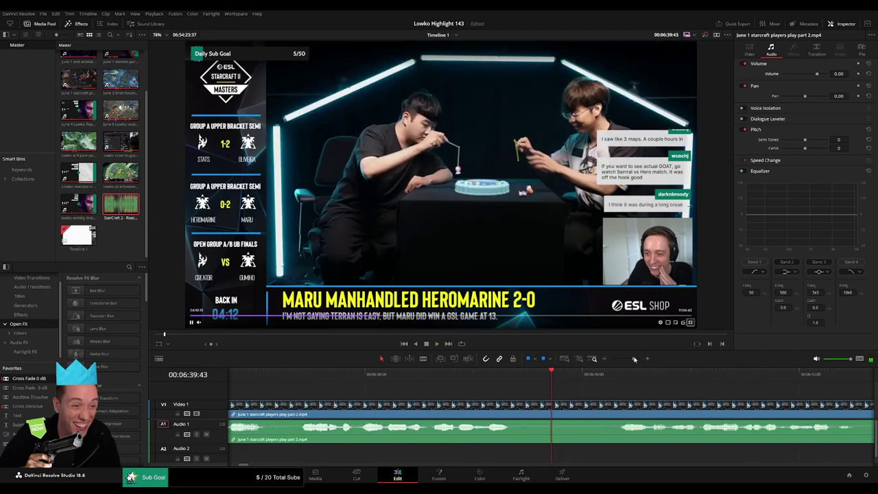
{"action": "key", "text": "b"}
{"action": "left_click", "coordinate": [446, 409]}
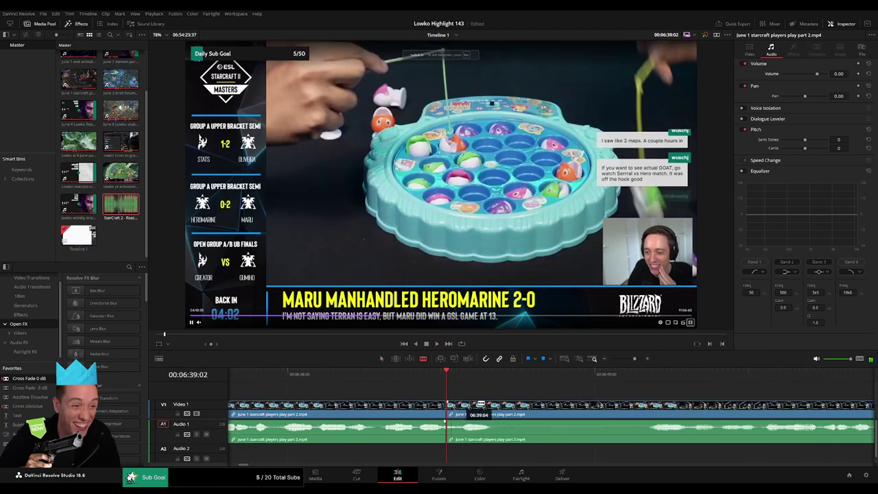
{"action": "left_click", "coordinate": [529, 409]}
{"action": "key", "text": "a"}
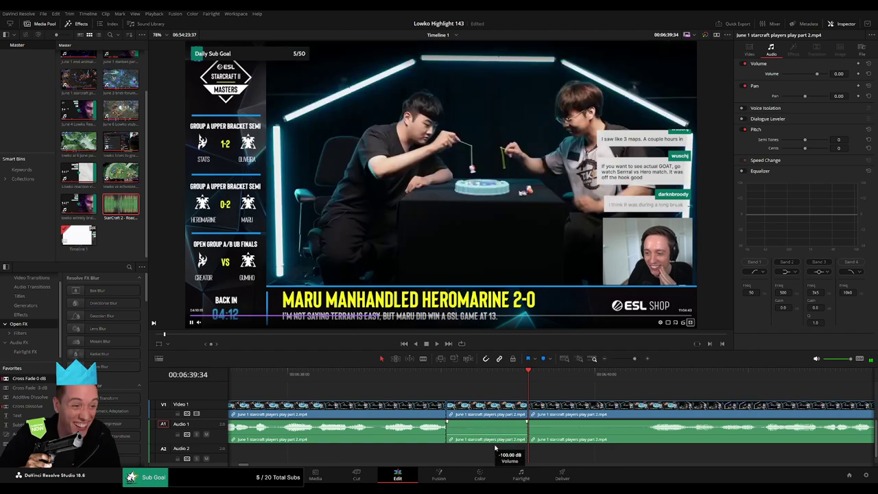
Cover the muted piece at 00:06:39 with StarCraft 2 - Roach Quotes.mp3 on Audio 2 at volume -23 and save the project
{"action": "left_click_drag", "start_coordinate": [117, 218], "coordinate": [524, 459]}
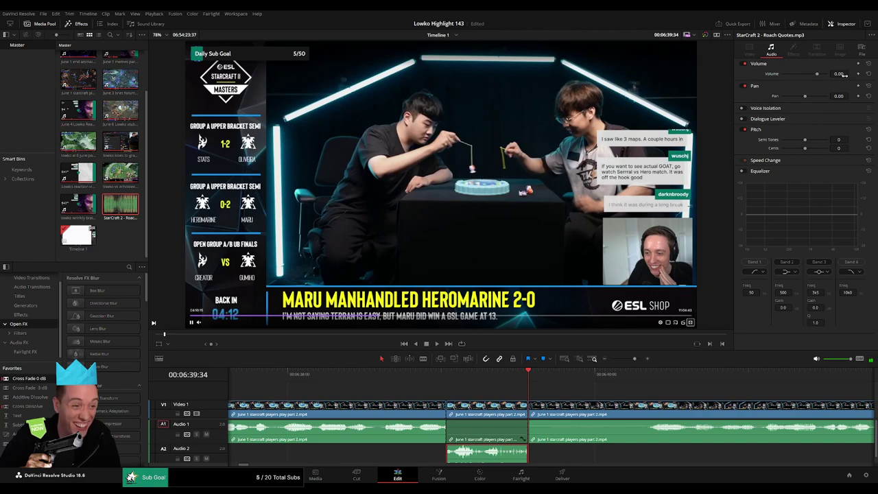
{"action": "left_click", "coordinate": [620, 386]}
{"action": "key", "text": "space"}
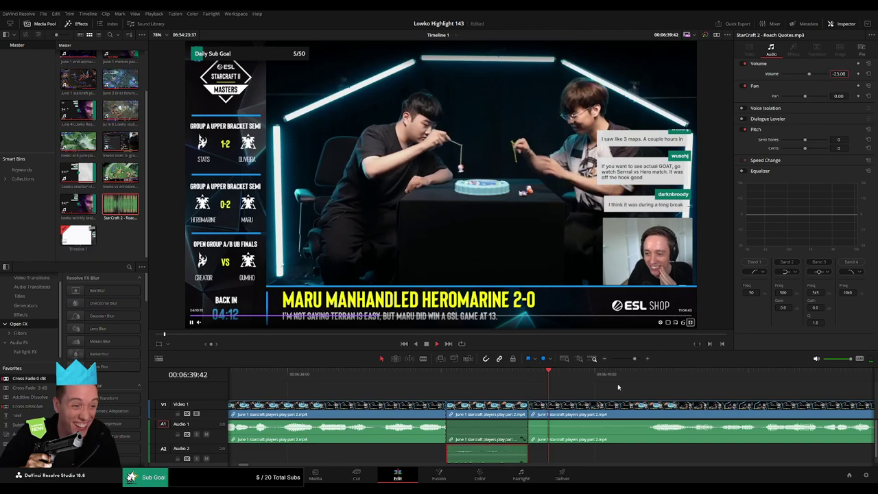
{"action": "left_click", "coordinate": [428, 374]}
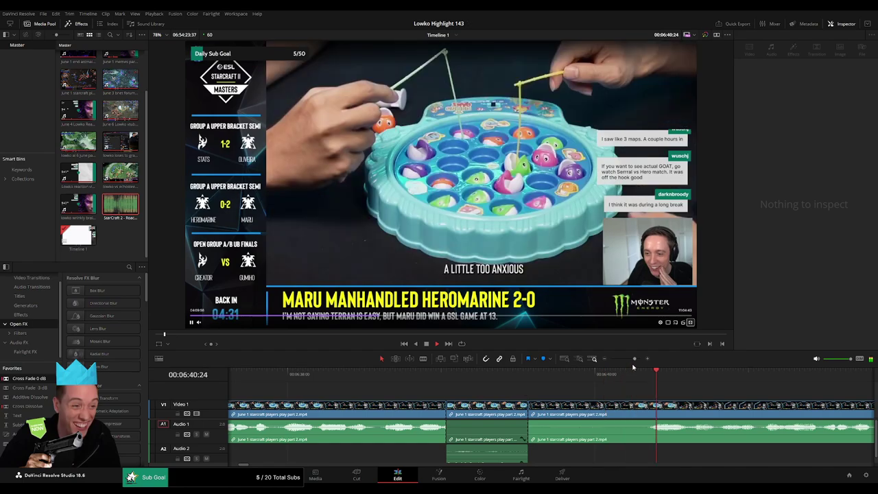
{"action": "left_click_drag", "start_coordinate": [635, 359], "coordinate": [631, 359]}
{"action": "key", "text": "ctrl+s"}
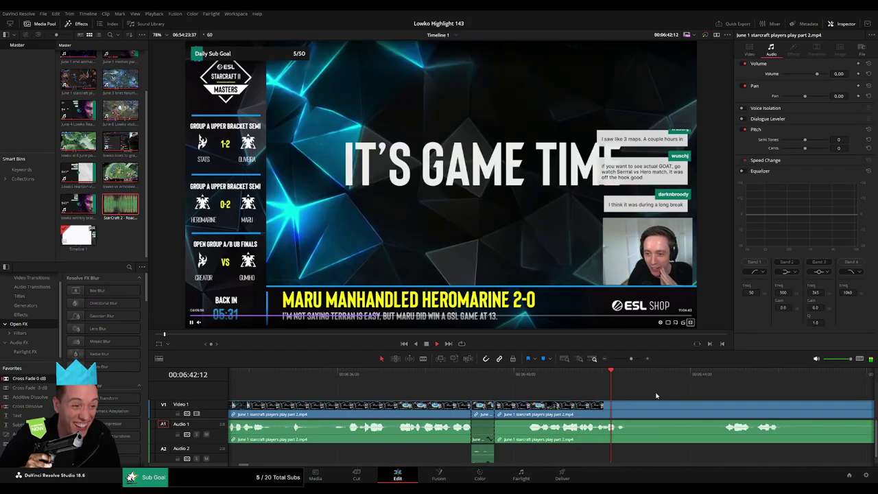
Cut out and ripple-delete the section from about 00:06:46 to 00:06:48:43 and cross-fade the audio join
{"action": "scroll", "coordinate": [540, 378], "scroll_direction": "down", "scroll_amount": 2}
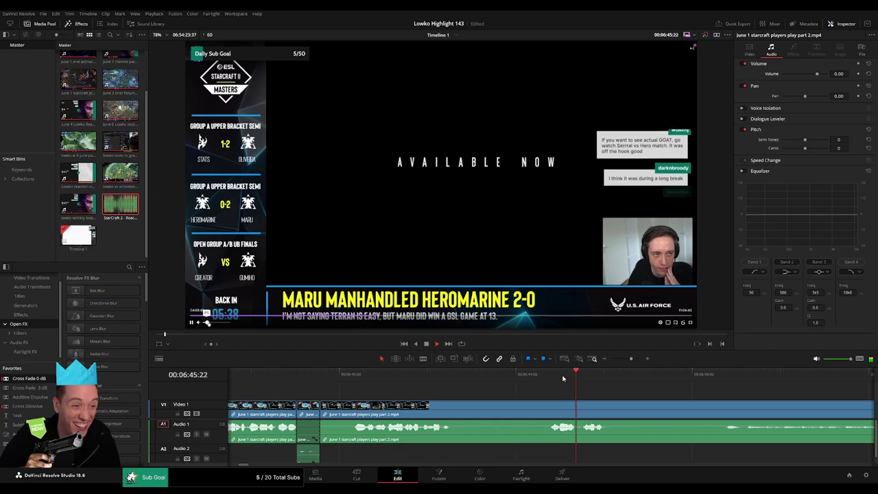
{"action": "left_click_drag", "start_coordinate": [632, 359], "coordinate": [628, 359]}
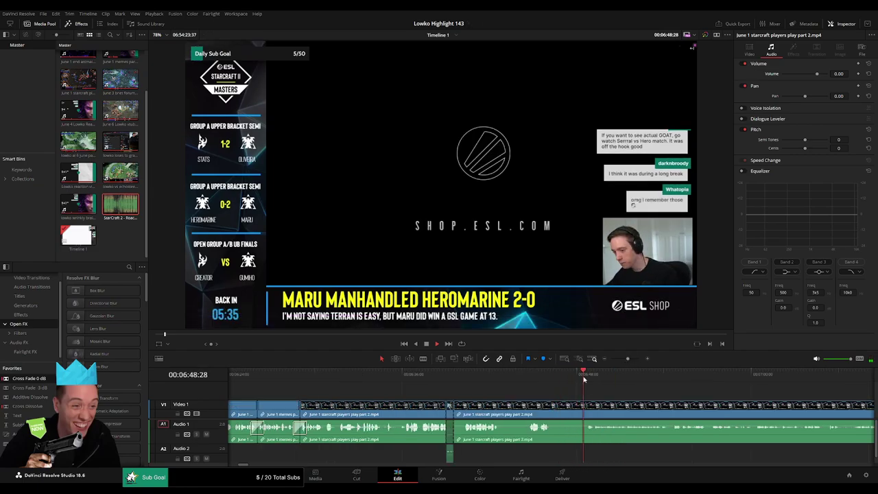
{"action": "left_click", "coordinate": [554, 410]}
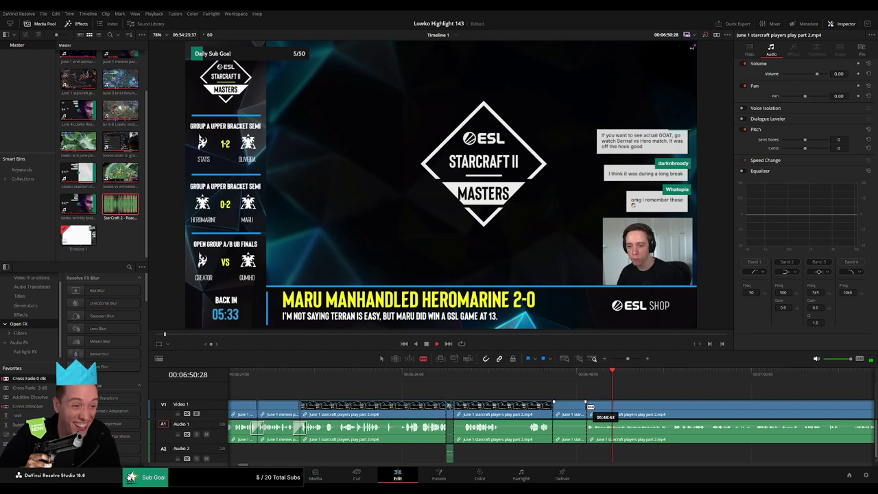
{"action": "key", "text": "a"}
{"action": "left_click", "coordinate": [579, 410]}
{"action": "key", "text": "Delete"}
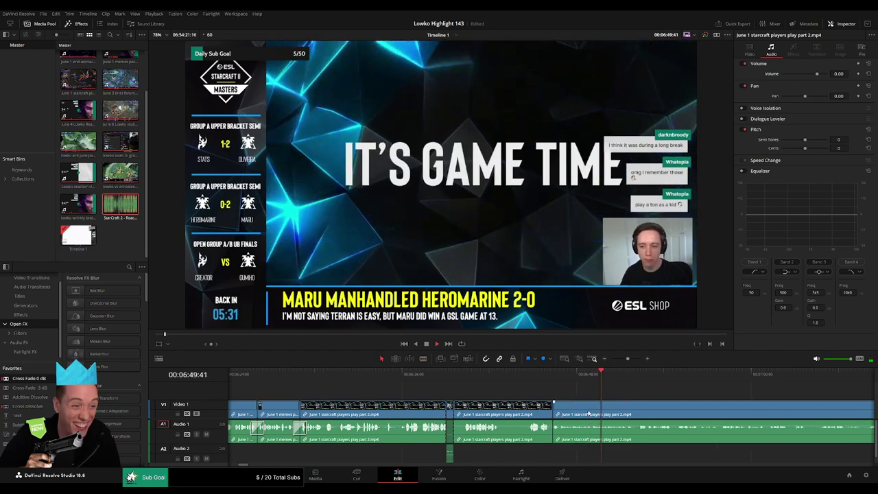
{"action": "left_click_drag", "start_coordinate": [588, 414], "coordinate": [461, 410]}
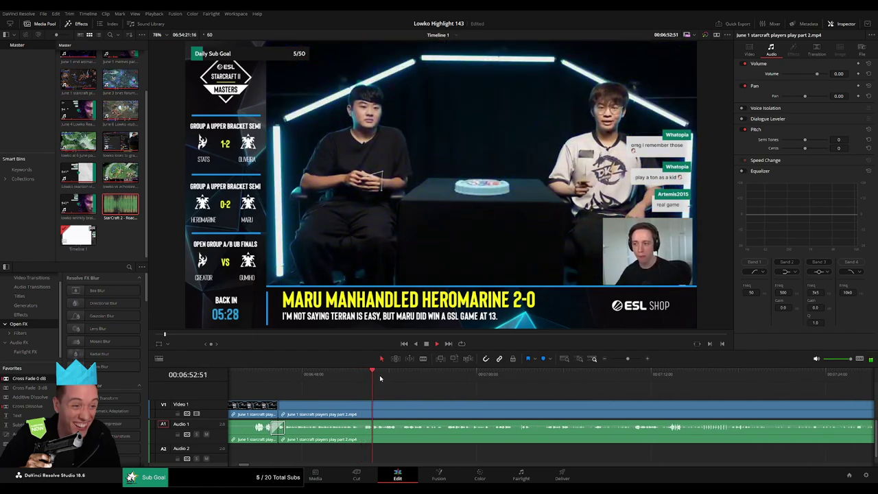
Isolate the spoken moment between 00:07:33:44 and 00:07:34:05 with two splits and mute its audio
{"action": "left_click_drag", "start_coordinate": [380, 378], "coordinate": [636, 384]}
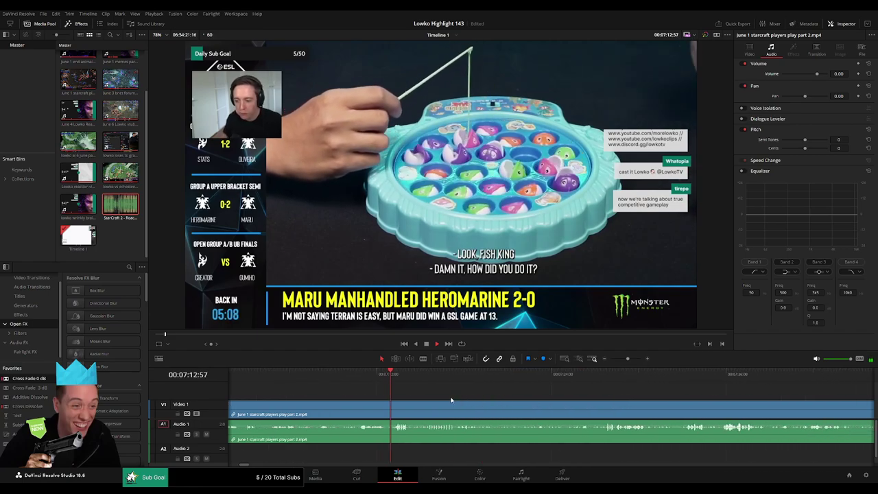
{"action": "left_click", "coordinate": [461, 378]}
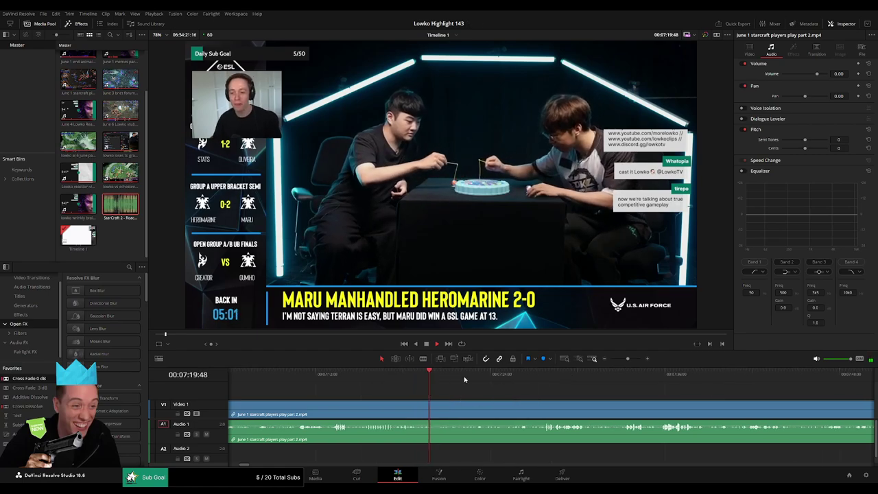
{"action": "left_click", "coordinate": [515, 380]}
{"action": "left_click_drag", "start_coordinate": [557, 391], "coordinate": [484, 387]}
{"action": "left_click", "coordinate": [473, 381]}
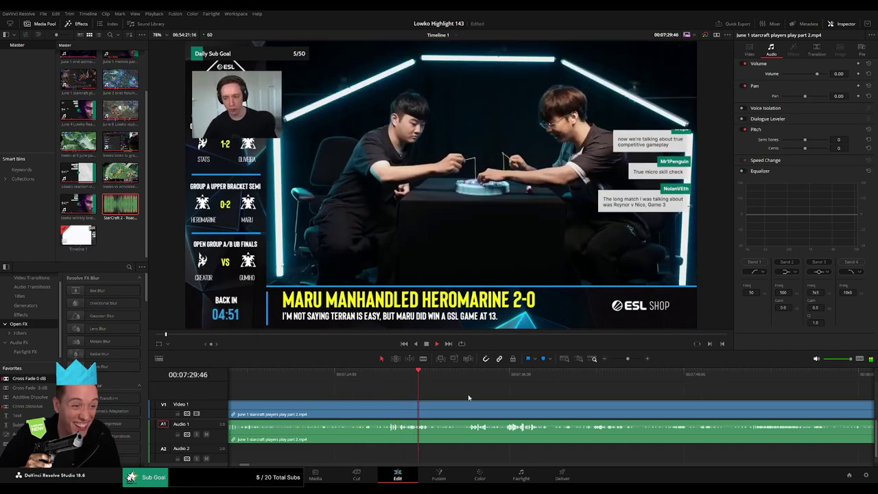
{"action": "left_click", "coordinate": [469, 380]}
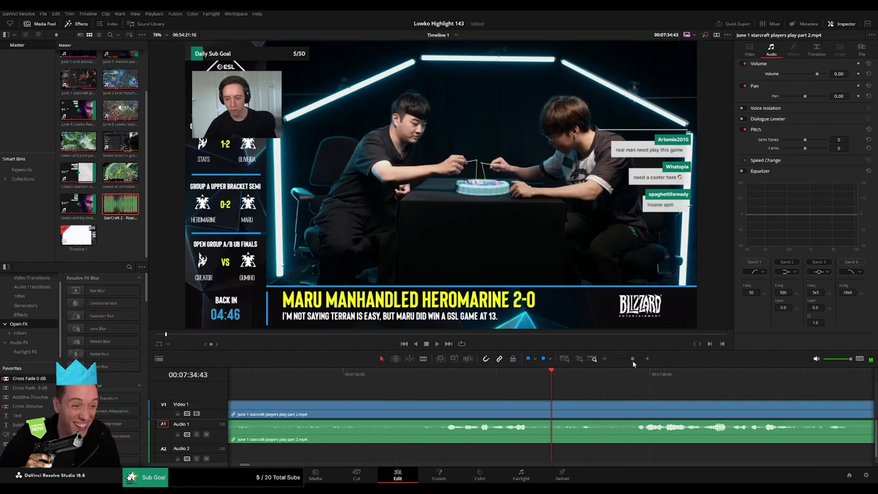
{"action": "key", "text": "b"}
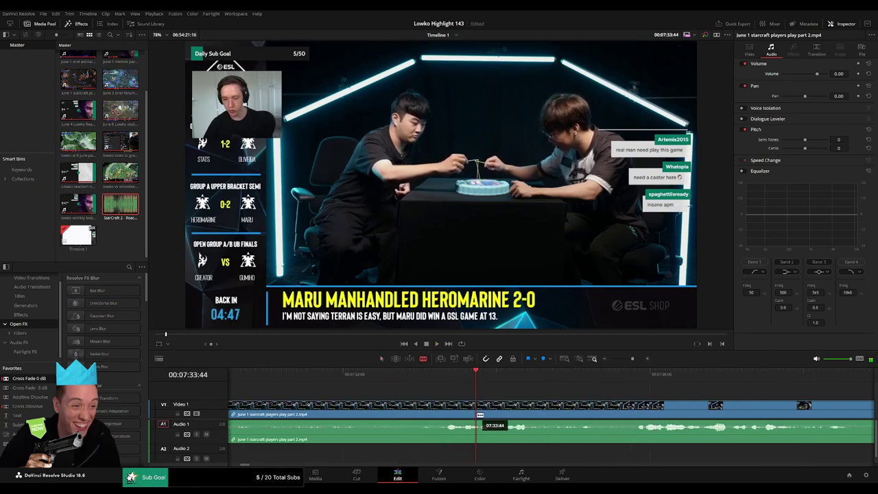
{"action": "left_click", "coordinate": [476, 405]}
{"action": "key", "text": "a"}
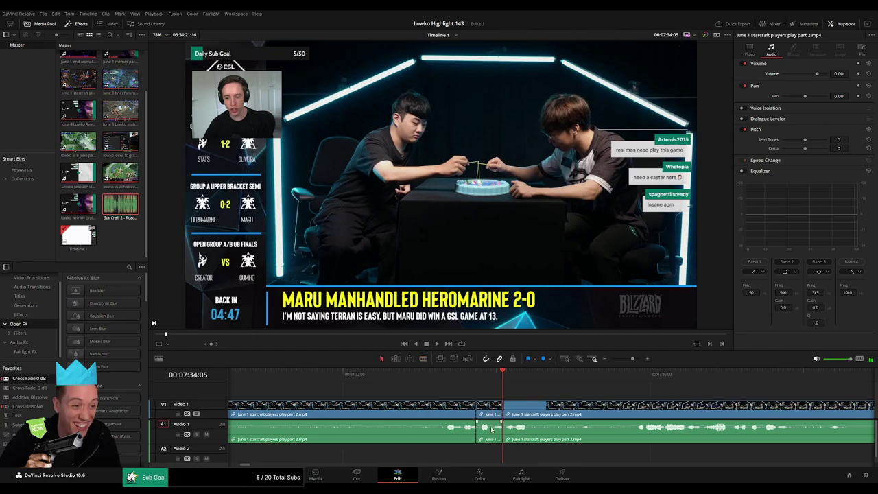
Cover the muted piece at 00:07:33:44 with StarCraft 2 - Roach Quotes.mp3 on Audio 2 at volume -23 and play back the lead-in
{"action": "left_click_drag", "start_coordinate": [114, 204], "coordinate": [502, 453]}
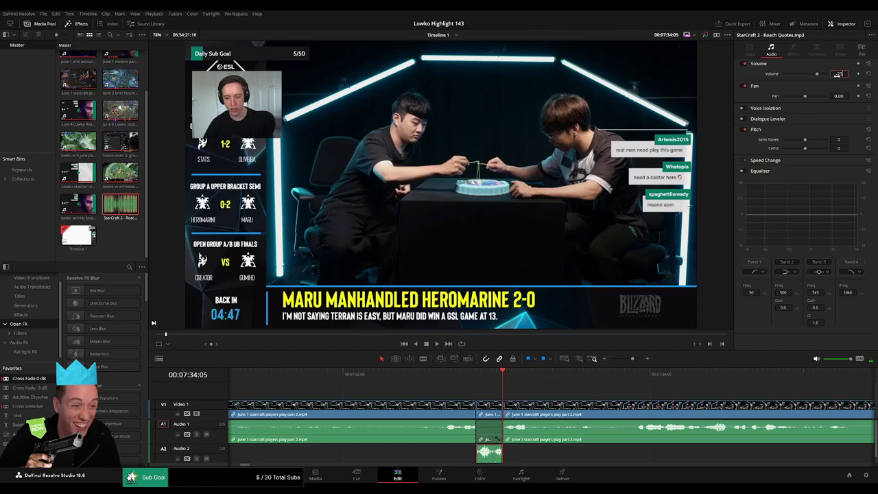
{"action": "left_click", "coordinate": [266, 377]}
{"action": "key", "text": "space"}
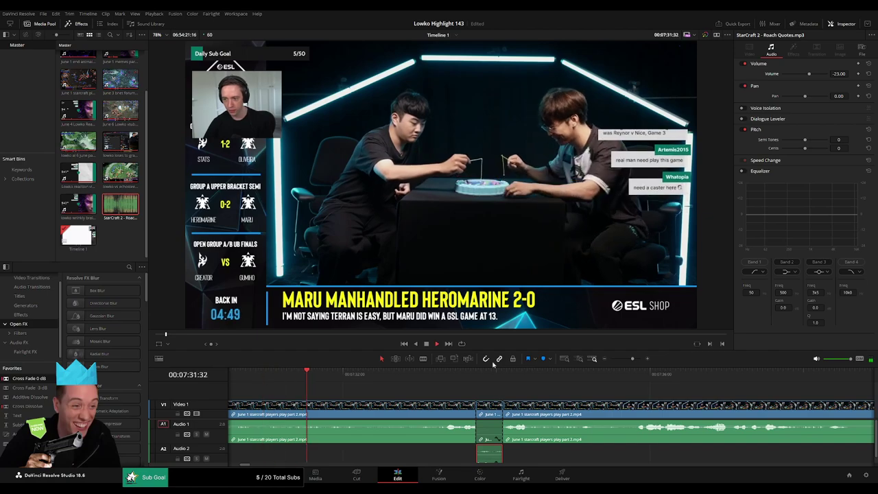
Replay the section from about 00:07:27 to 00:07:31 to examine the commentary before the covered moment
{"action": "key", "text": "space"}
{"action": "scroll", "coordinate": [596, 378], "scroll_direction": "down", "scroll_amount": 4}
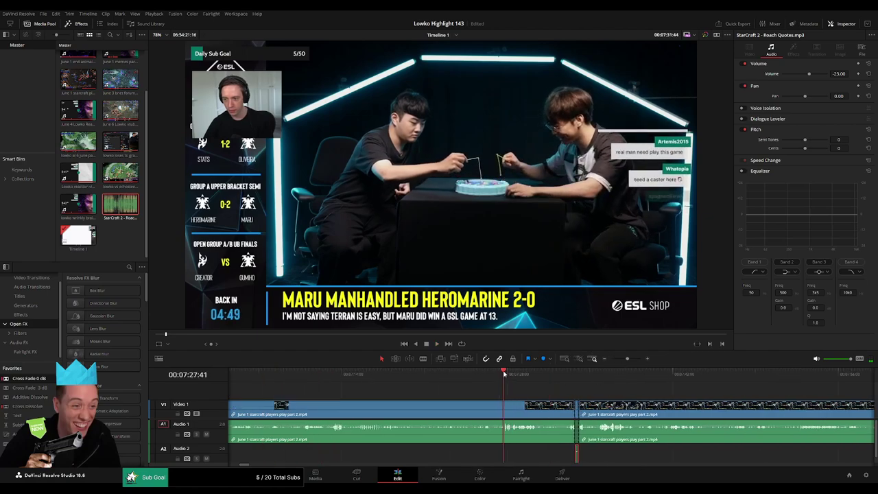
{"action": "key", "text": "space"}
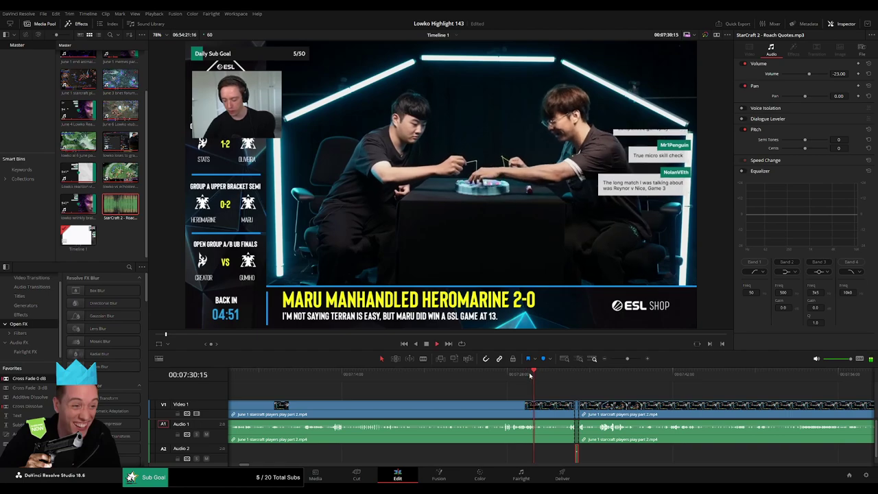
{"action": "left_click", "coordinate": [522, 375]}
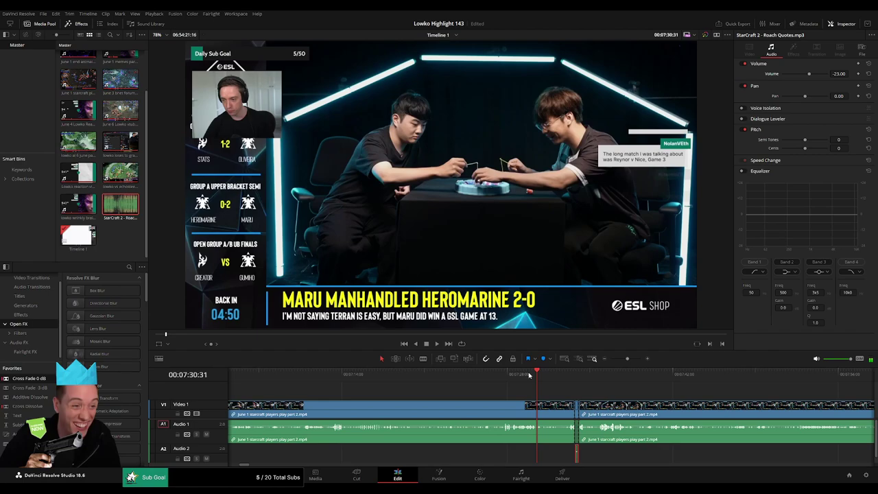
{"action": "left_click", "coordinate": [518, 376]}
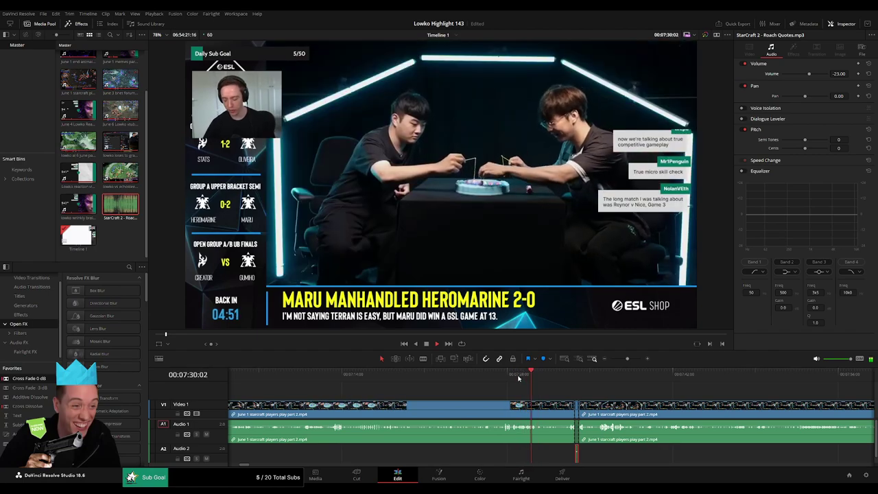
{"action": "left_click", "coordinate": [508, 377]}
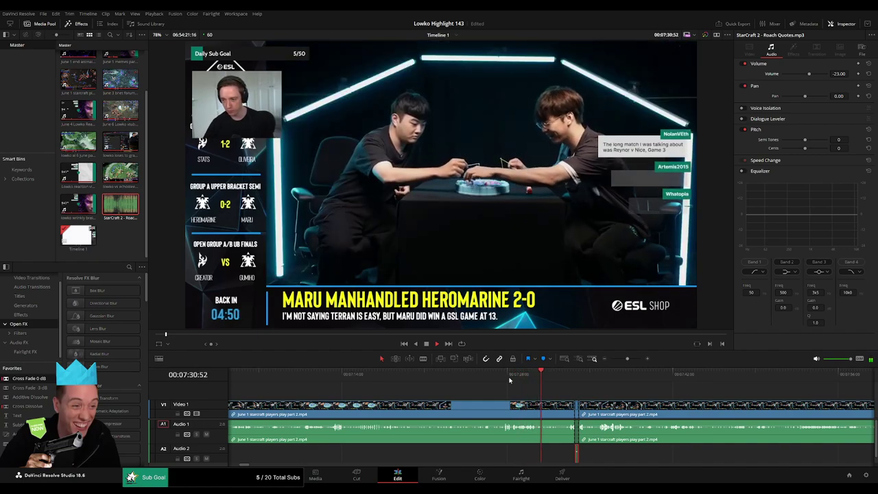
{"action": "left_click_drag", "start_coordinate": [578, 389], "coordinate": [430, 391]}
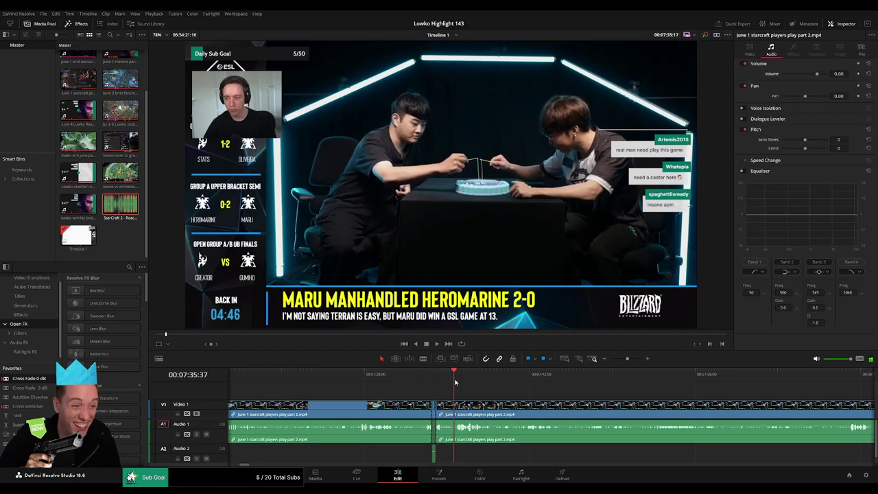
Play and skim the fishing-game footage from about 00:07:35 to 00:08:12 to check the commentary for unwanted moments
{"action": "scroll", "coordinate": [453, 391], "scroll_direction": "right", "scroll_amount": 2}
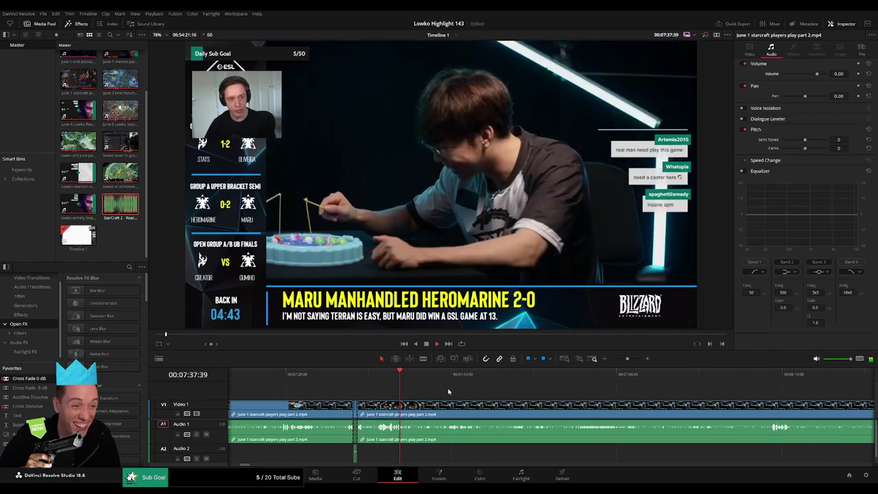
{"action": "left_click", "coordinate": [437, 379]}
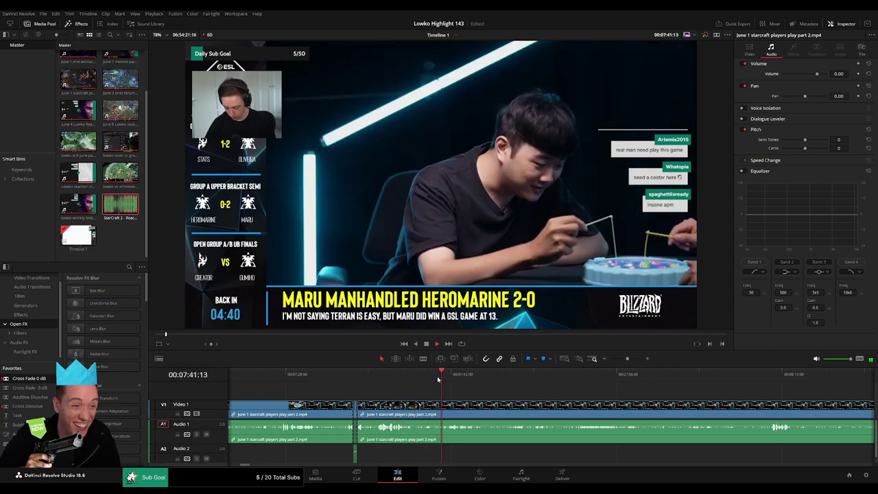
{"action": "scroll", "coordinate": [484, 387], "scroll_direction": "right", "scroll_amount": 2}
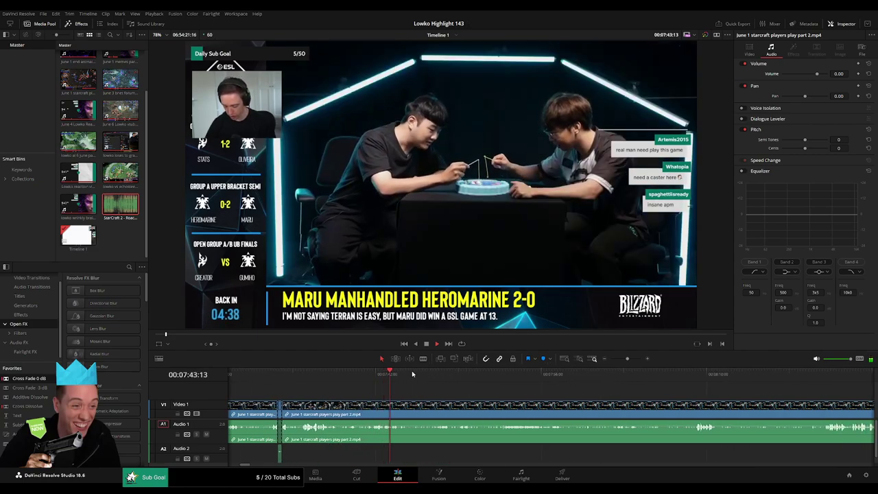
{"action": "left_click", "coordinate": [432, 375]}
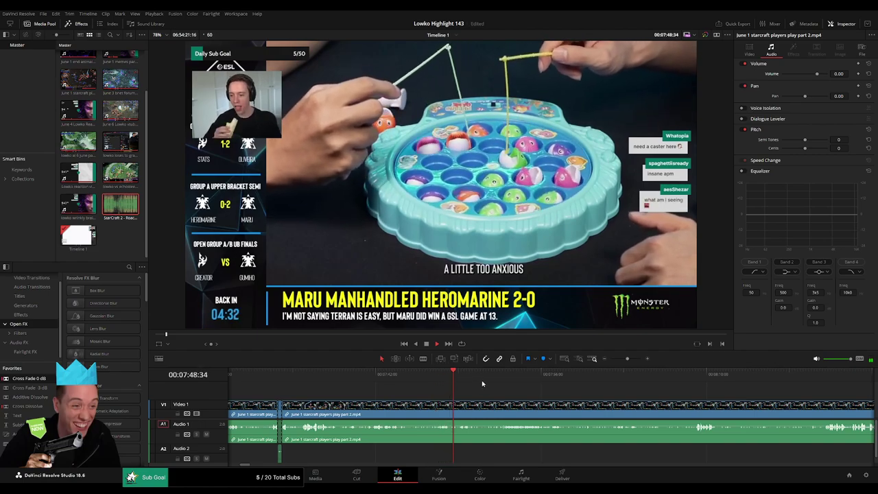
{"action": "scroll", "coordinate": [490, 389], "scroll_direction": "right", "scroll_amount": 2}
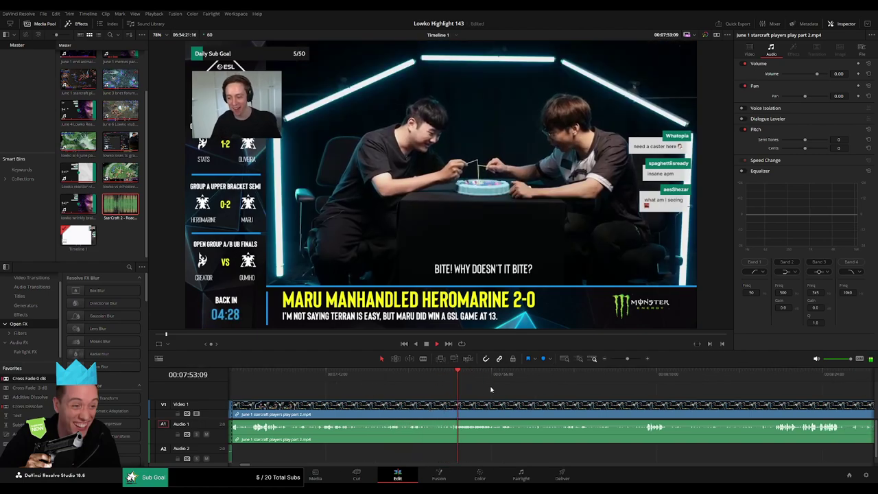
{"action": "scroll", "coordinate": [491, 390], "scroll_direction": "right", "scroll_amount": 2}
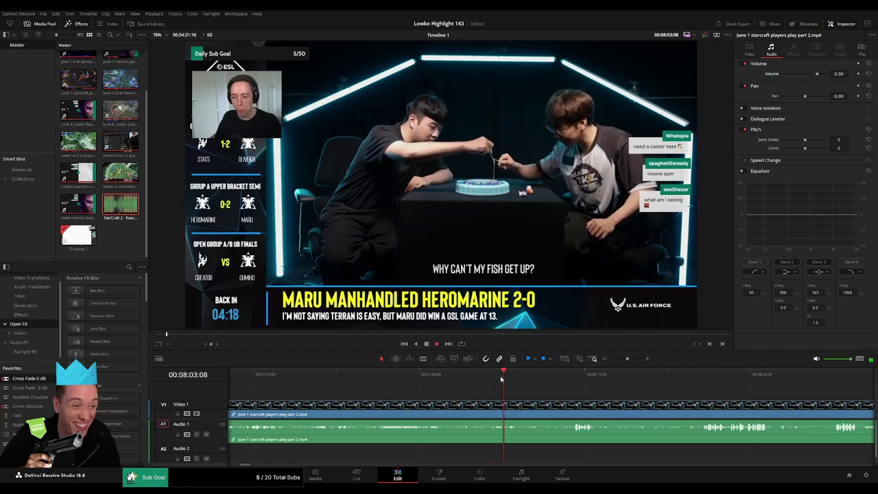
{"action": "scroll", "coordinate": [437, 392], "scroll_direction": "right", "scroll_amount": 3}
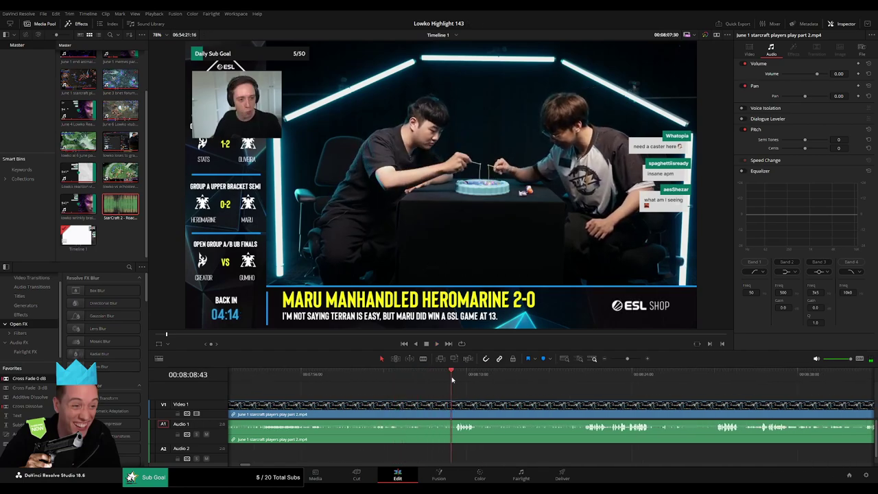
{"action": "scroll", "coordinate": [480, 395], "scroll_direction": "right", "scroll_amount": 3}
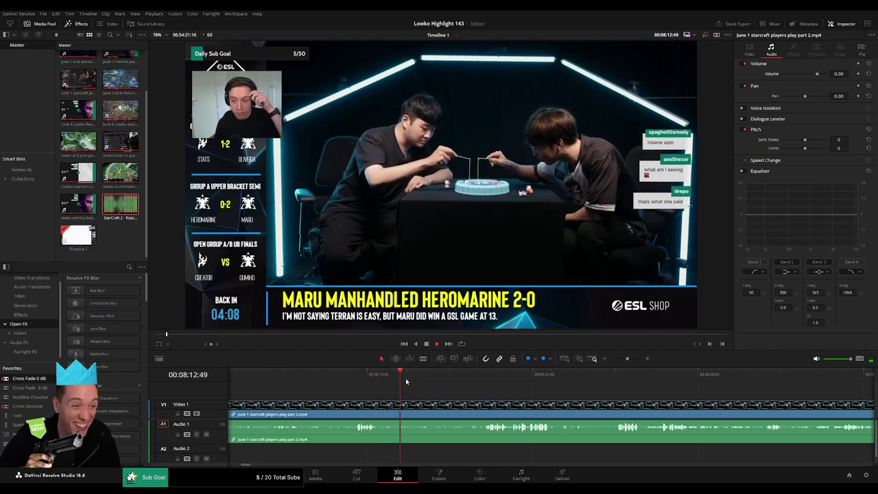
Skim on from about 00:08:12 to 00:09:11 to examine where the fishing-game segment ends
{"action": "left_click_drag", "start_coordinate": [408, 381], "coordinate": [485, 388]}
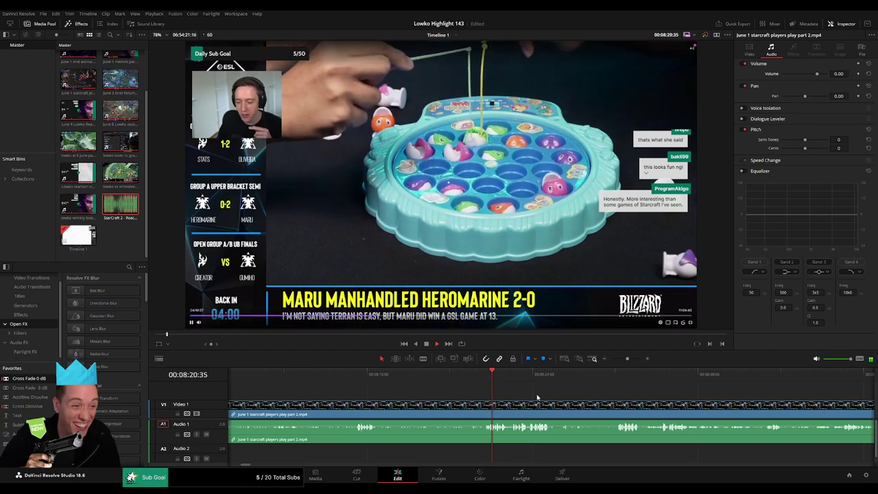
{"action": "scroll", "coordinate": [537, 396], "scroll_direction": "right", "scroll_amount": 3}
{"action": "scroll", "coordinate": [357, 396], "scroll_direction": "right", "scroll_amount": 3}
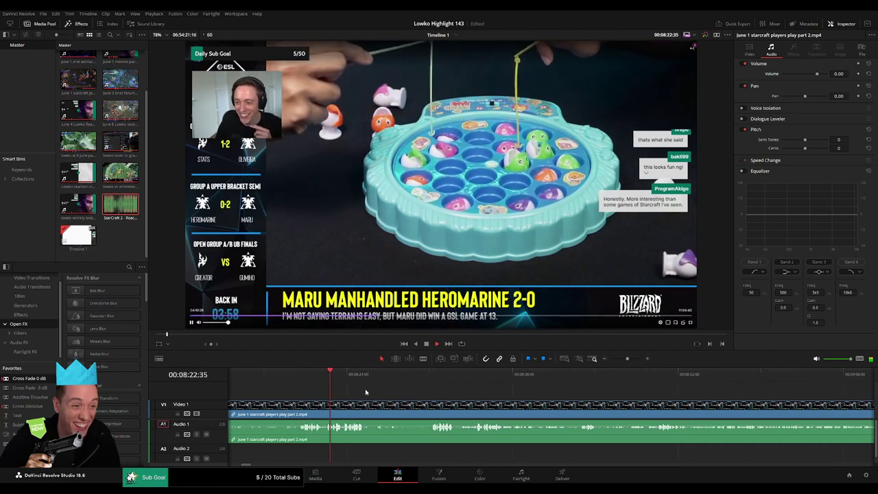
{"action": "scroll", "coordinate": [390, 391], "scroll_direction": "right", "scroll_amount": 1}
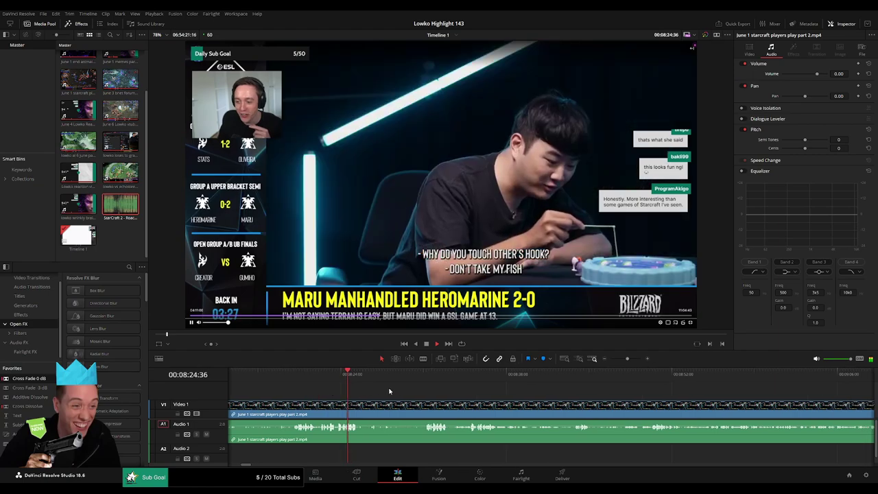
{"action": "left_click_drag", "start_coordinate": [390, 392], "coordinate": [381, 391]}
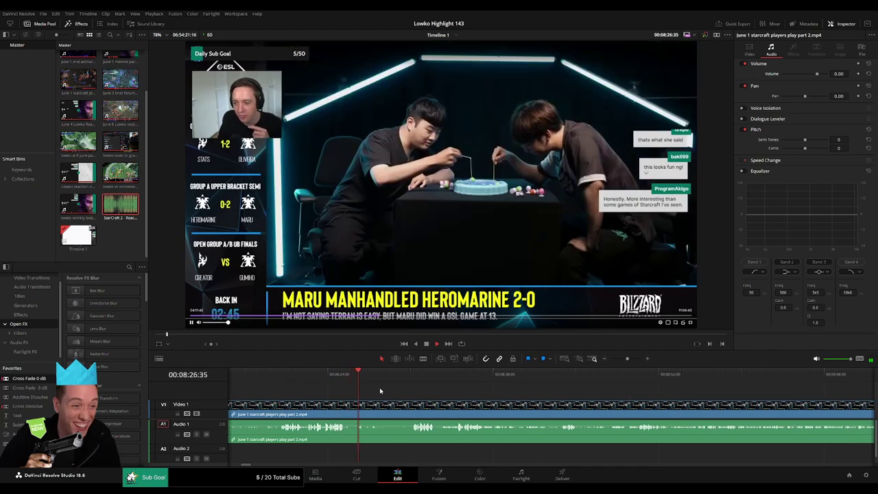
{"action": "left_click_drag", "start_coordinate": [383, 379], "coordinate": [406, 378]}
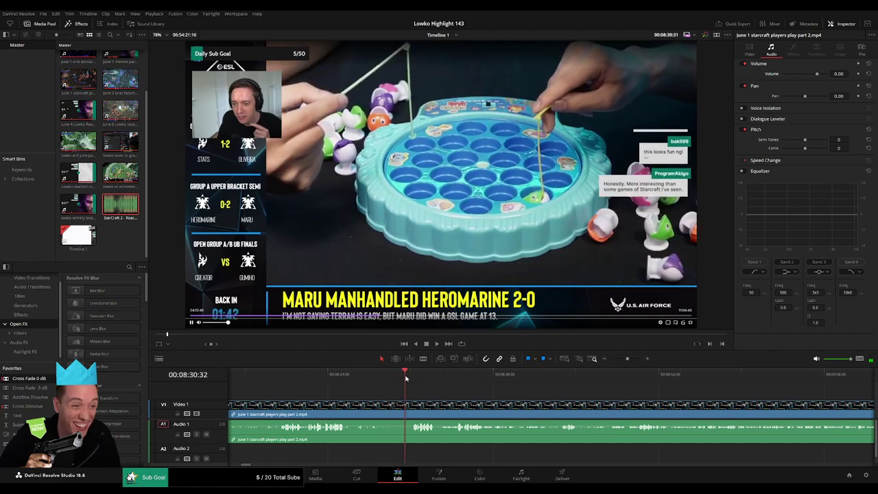
{"action": "key", "text": "space"}
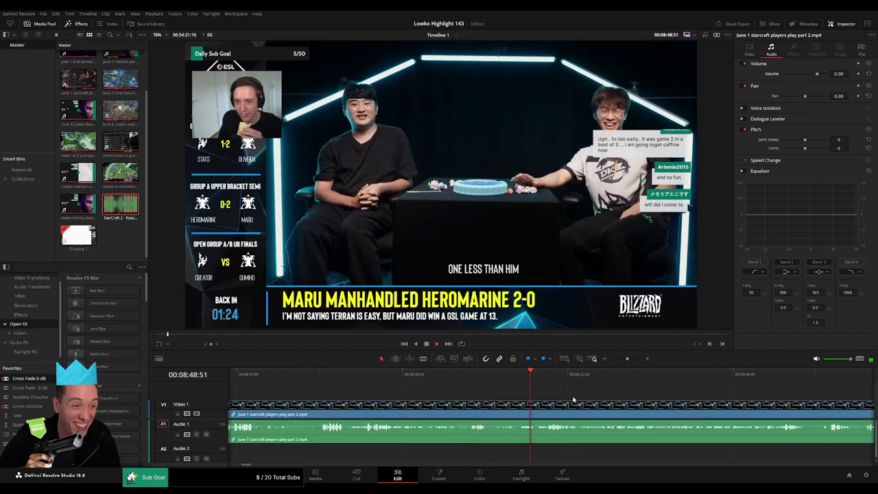
{"action": "left_click_drag", "start_coordinate": [574, 400], "coordinate": [425, 397]}
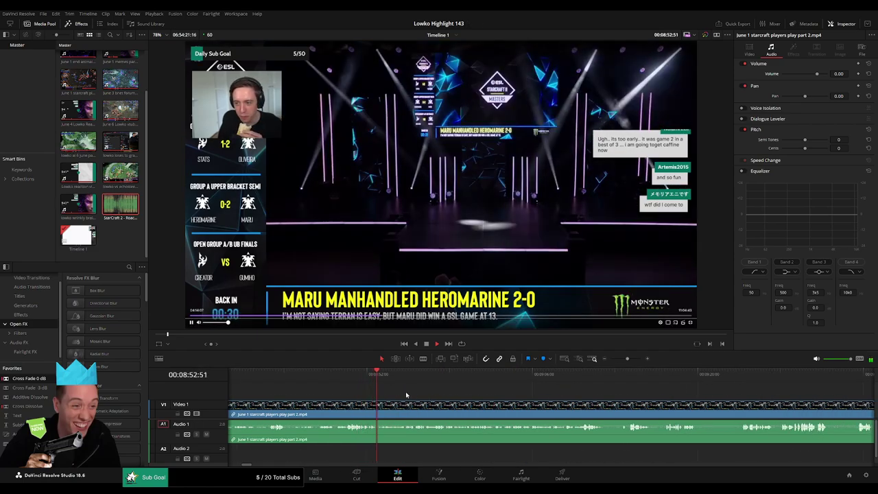
{"action": "left_click_drag", "start_coordinate": [392, 382], "coordinate": [585, 377]}
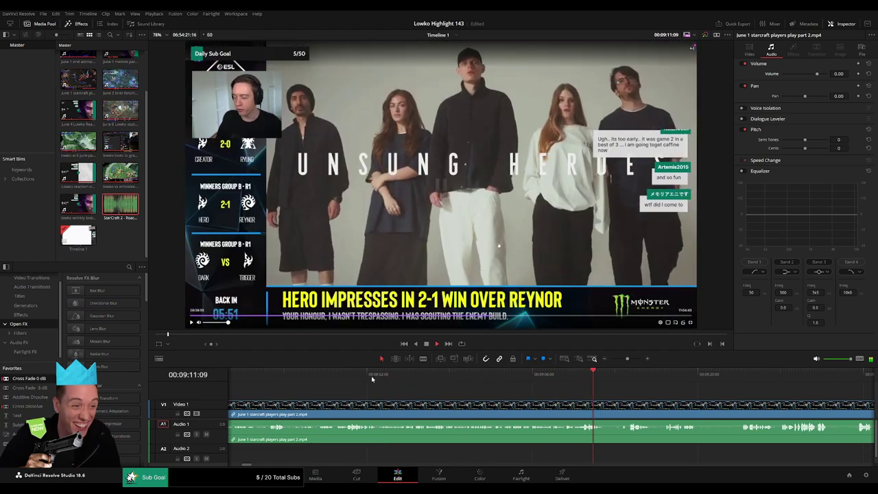
Split the clip at about 00:08:52:54, after the fishing-game segment ends
{"action": "left_click", "coordinate": [363, 376]}
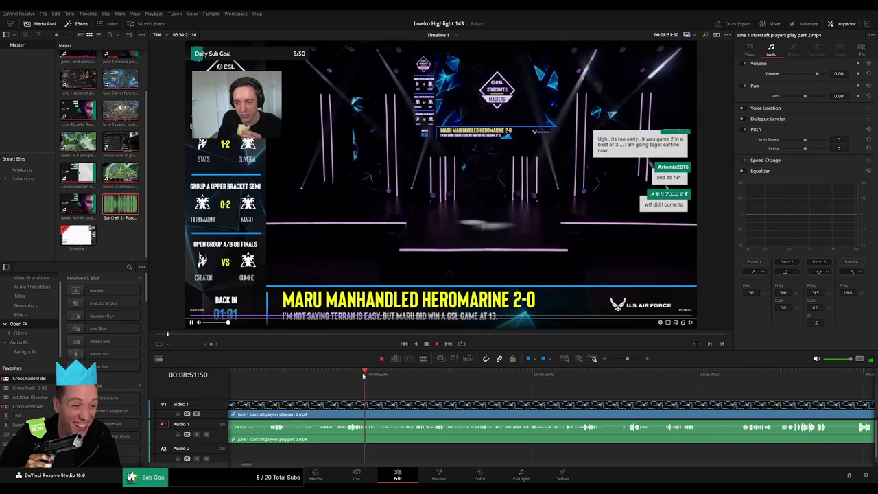
{"action": "key", "text": "space"}
{"action": "key", "text": "b"}
{"action": "left_click", "coordinate": [379, 406]}
Ripple-delete the section from that split up to 00:09:17:10, just before the full-screen webcam talk, and cross-fade the audio join
{"action": "left_click", "coordinate": [629, 376]}
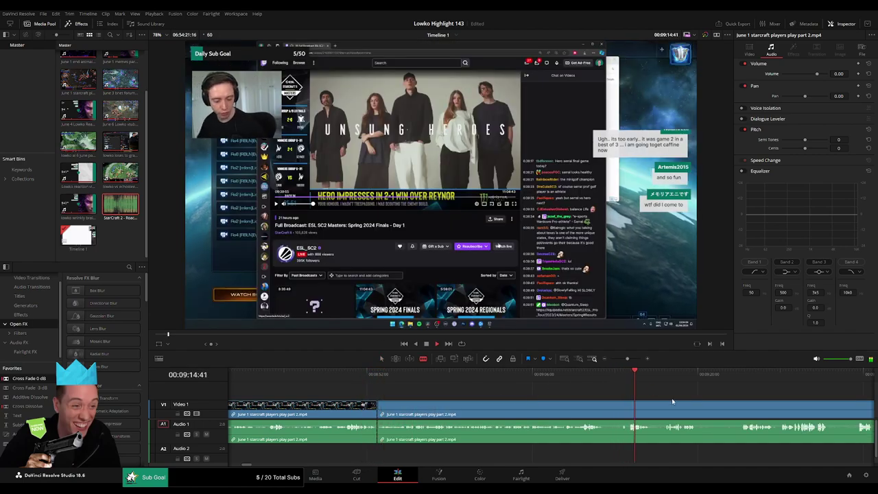
{"action": "left_click", "coordinate": [666, 377]}
{"action": "scroll", "coordinate": [729, 414], "scroll_direction": "right", "scroll_amount": 4}
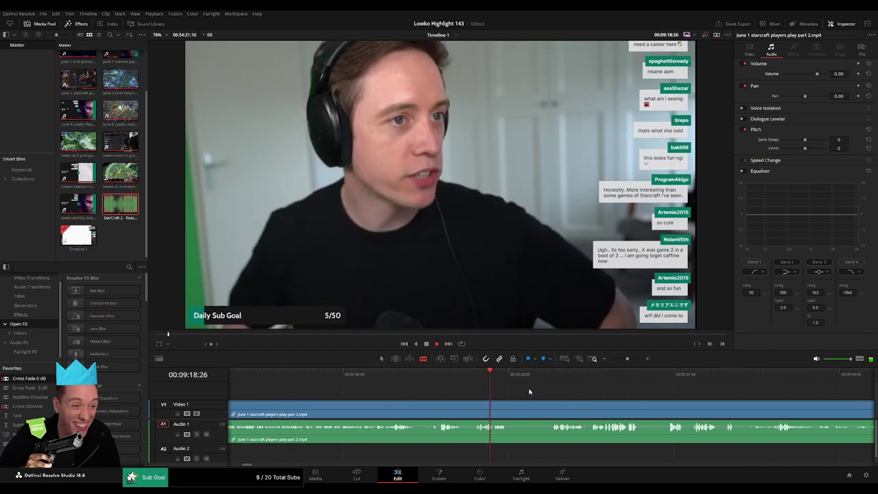
{"action": "left_click", "coordinate": [556, 381]}
{"action": "scroll", "coordinate": [582, 394], "scroll_direction": "right", "scroll_amount": 2}
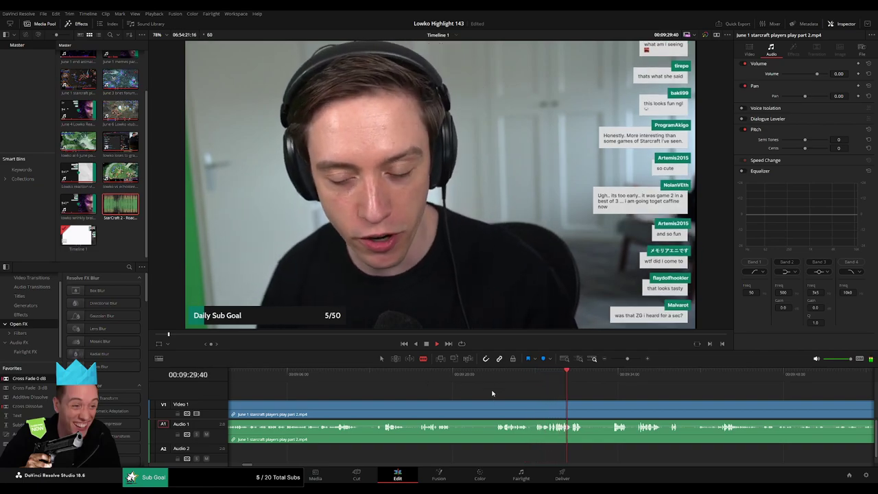
{"action": "left_click", "coordinate": [425, 381]}
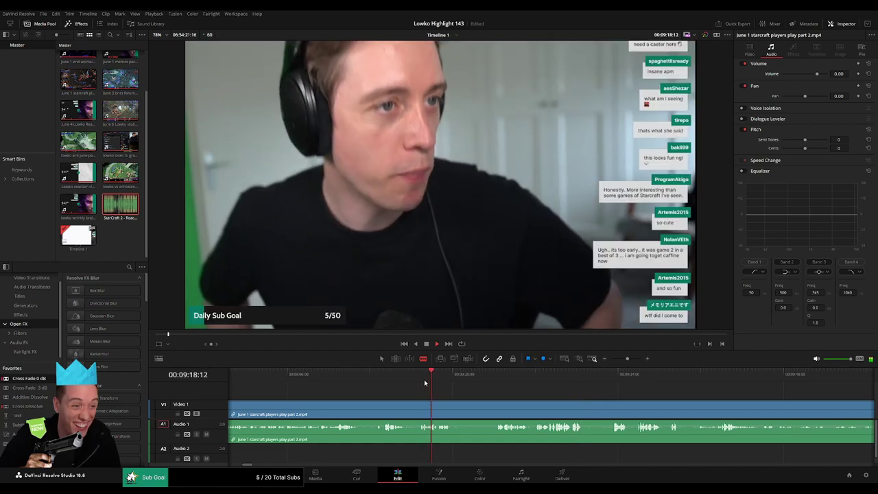
{"action": "left_click", "coordinate": [422, 409]}
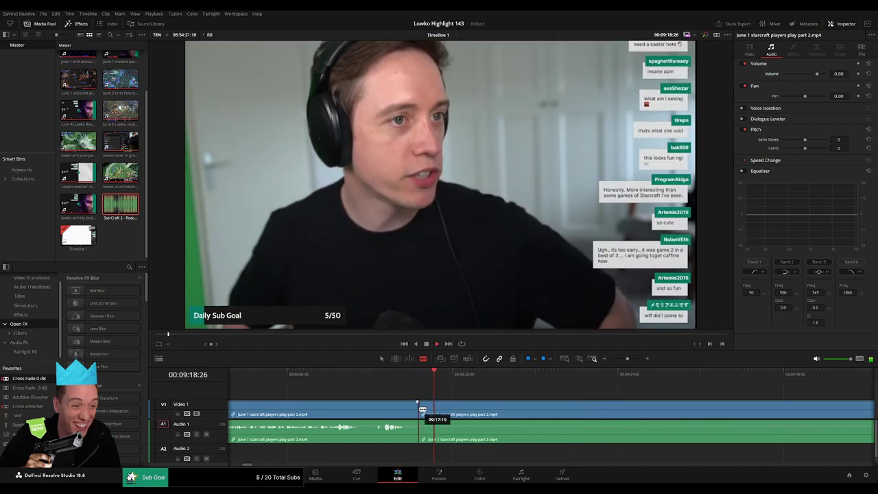
{"action": "key", "text": "a"}
{"action": "left_click", "coordinate": [403, 412]}
{"action": "key", "text": "Delete"}
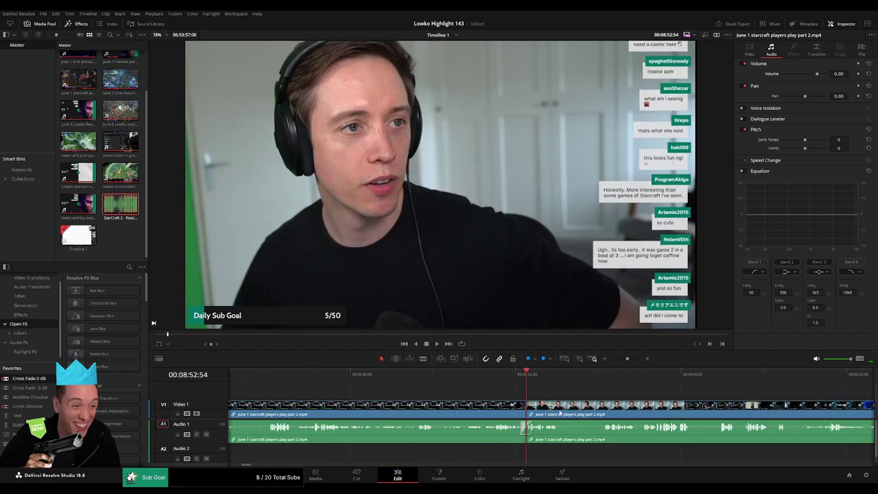
Play back the new join at 00:08:52:54 and shorten its audio cross fade to 34 frames
{"action": "key", "text": "space"}
{"action": "left_click_drag", "start_coordinate": [627, 361], "coordinate": [634, 365]}
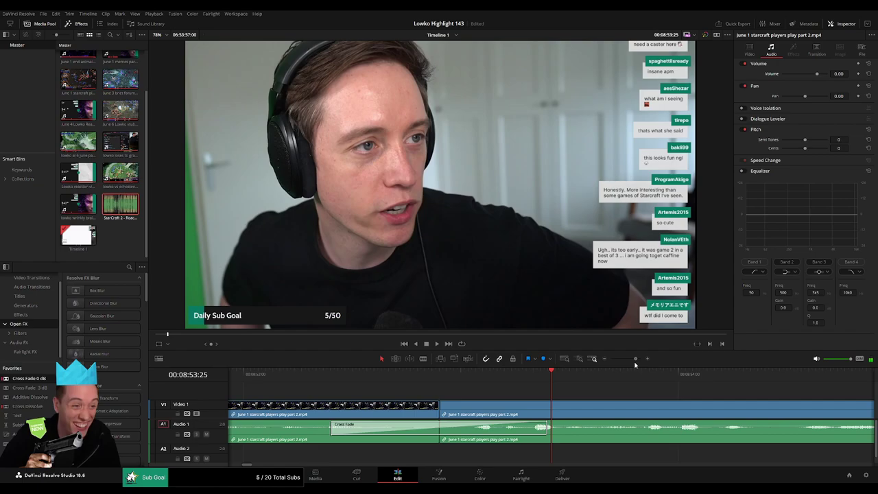
{"action": "left_click", "coordinate": [545, 430]}
Isolate the spoken moment between about 00:08:53:18 and 00:08:53:34 with two splits
{"action": "key", "text": "b"}
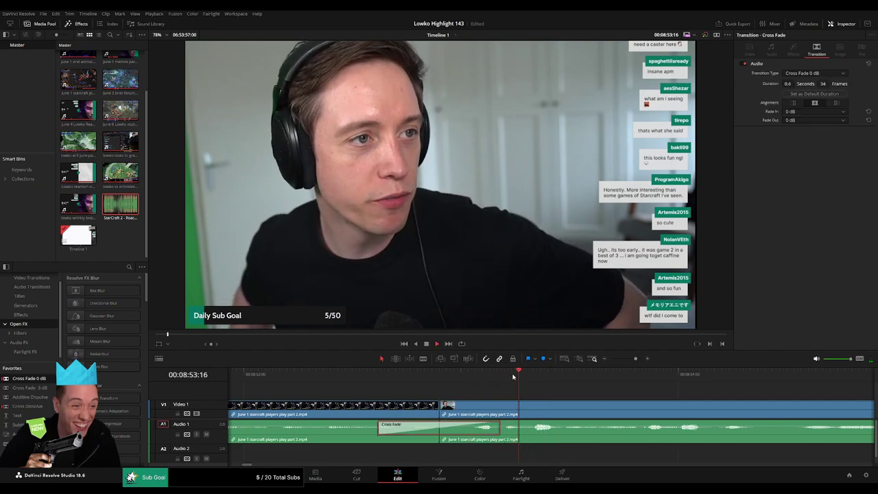
{"action": "left_click", "coordinate": [526, 411]}
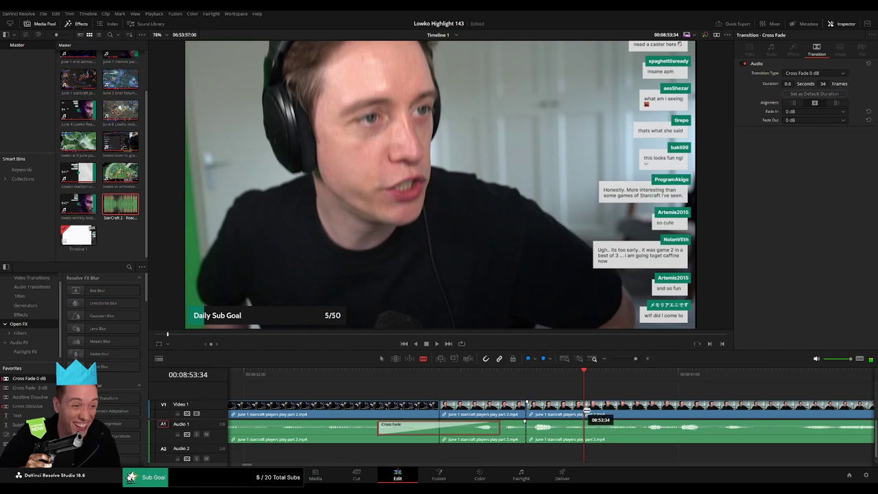
{"action": "left_click", "coordinate": [584, 412]}
Mute the isolated piece, cover it with StarCraft 2 - Roach Quotes.mp3 on Audio 2 at volume -23, and play it back
{"action": "key", "text": "a"}
{"action": "left_click_drag", "start_coordinate": [123, 210], "coordinate": [584, 456]}
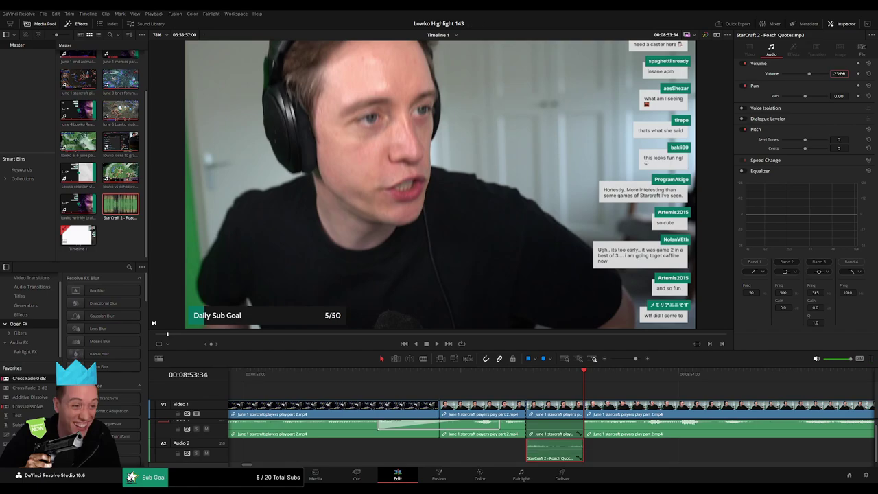
{"action": "left_click", "coordinate": [481, 376]}
{"action": "key", "text": "space"}
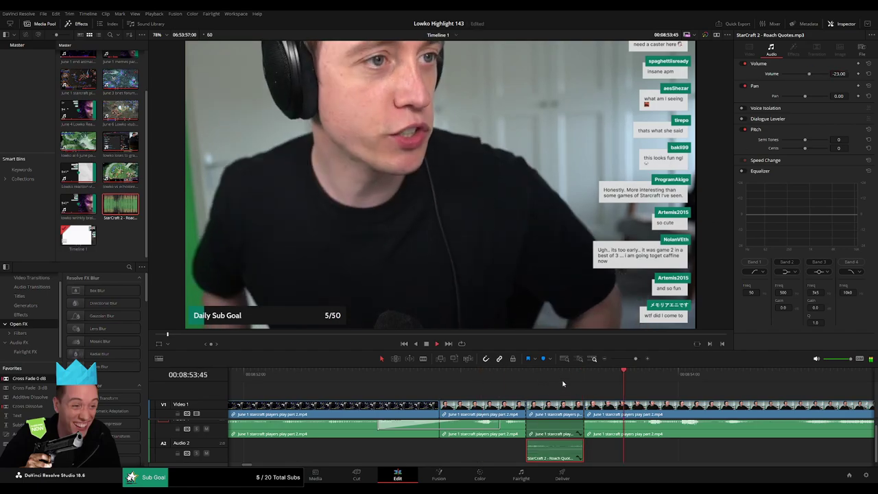
Cut out and ripple-delete the section from about 00:08:55:30 to 00:08:59:12 and cross-fade the audio join
{"action": "left_click_drag", "start_coordinate": [636, 359], "coordinate": [631, 361]}
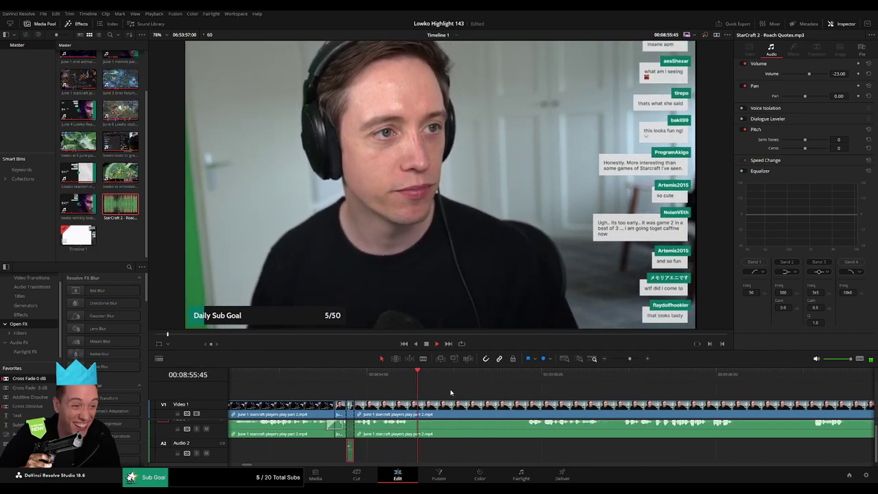
{"action": "left_click", "coordinate": [405, 414]}
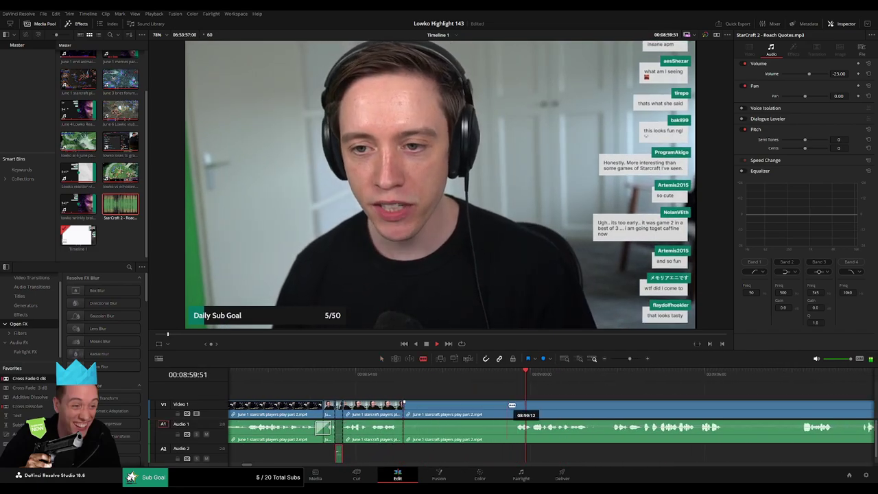
{"action": "left_click", "coordinate": [512, 407]}
{"action": "key", "text": "a"}
{"action": "left_click", "coordinate": [492, 410]}
{"action": "key", "text": "Delete"}
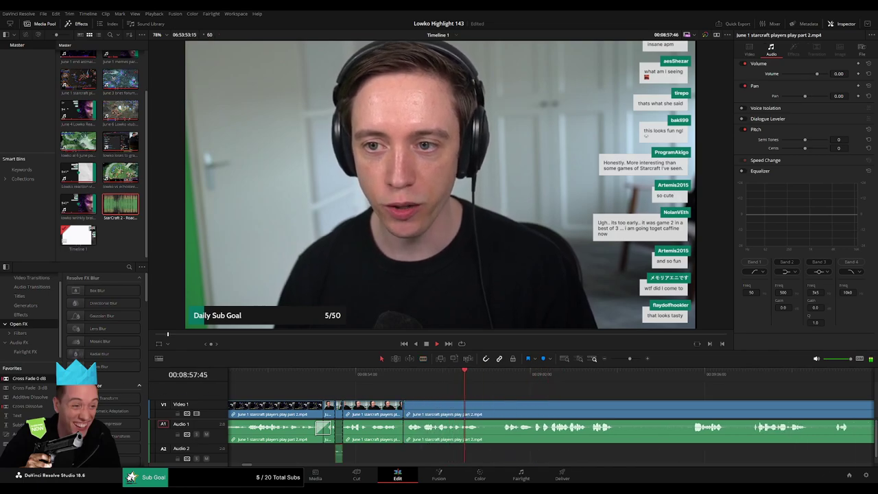
{"action": "left_click", "coordinate": [404, 413]}
{"action": "key", "text": "shift+t"}
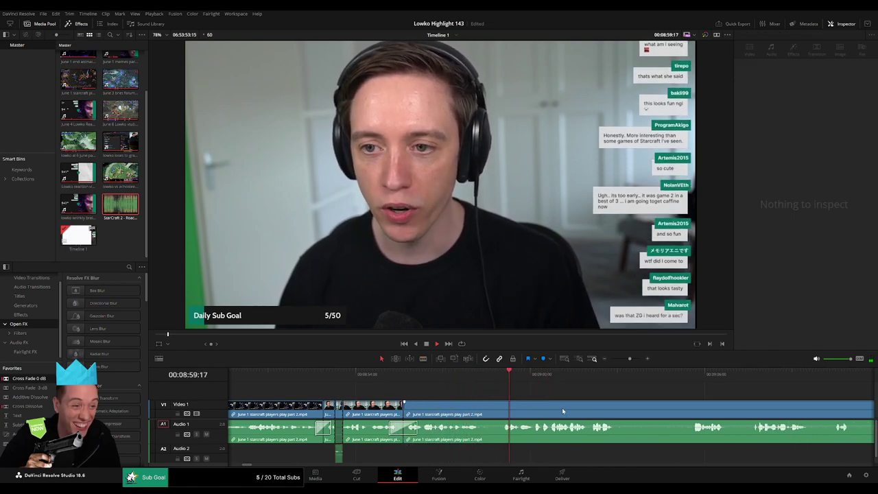
Cut out the silent section from about 00:09:03 to 00:09:05:27
{"action": "left_click_drag", "start_coordinate": [563, 411], "coordinate": [428, 404]}
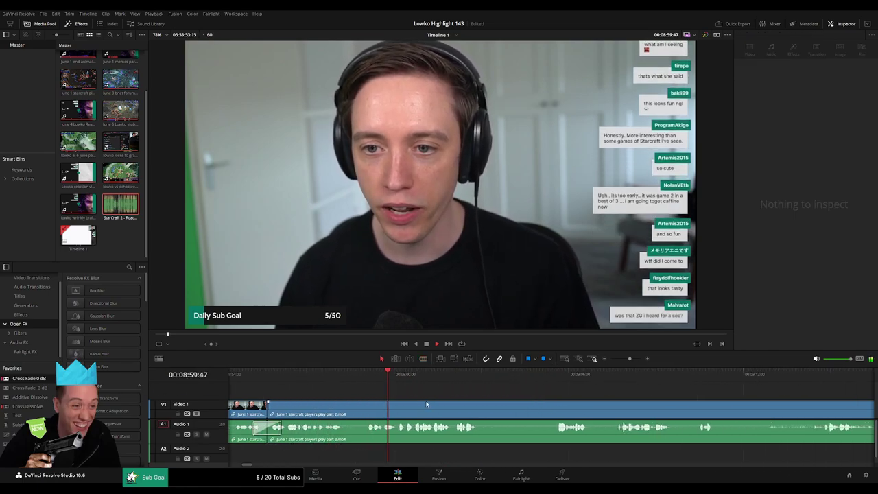
{"action": "key", "text": "b"}
{"action": "left_click", "coordinate": [486, 413]}
{"action": "left_click_drag", "start_coordinate": [554, 407], "coordinate": [552, 411]}
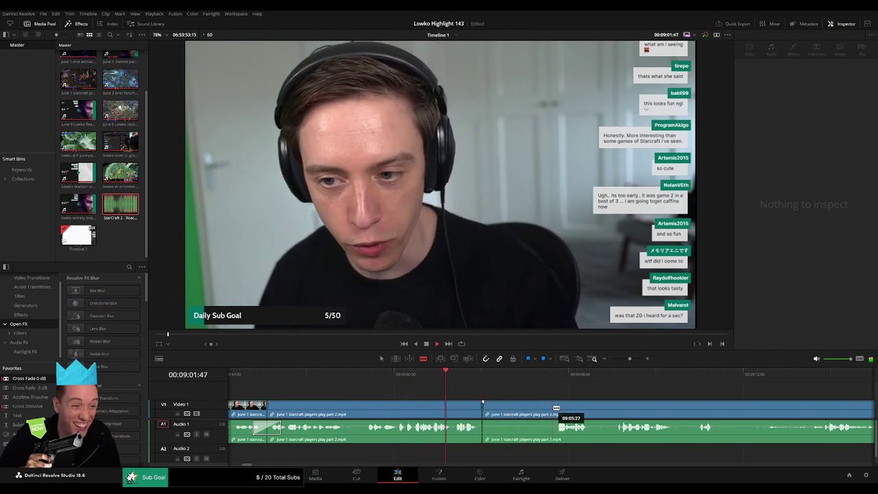
{"action": "key", "text": "BackSpace"}
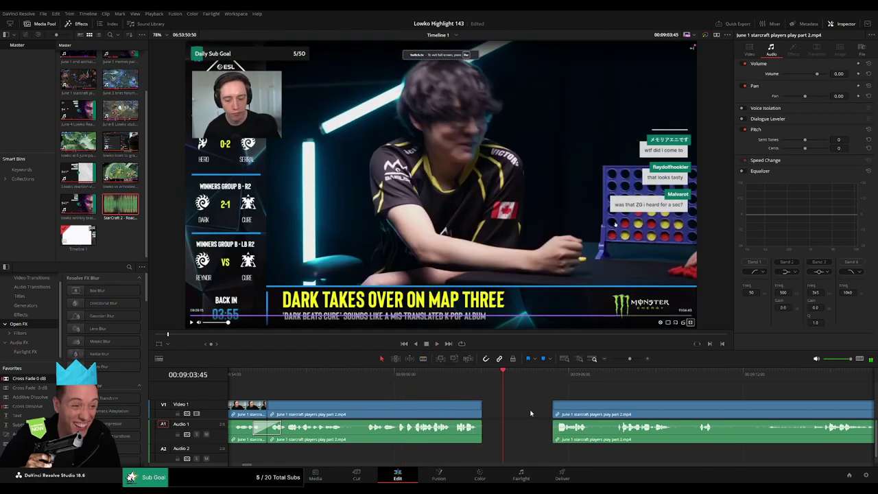
Close the gap left by the silent cut at about 00:09:03 and cross-fade the audio join
{"action": "left_click", "coordinate": [530, 413]}
{"action": "key", "text": "BackSpace"}
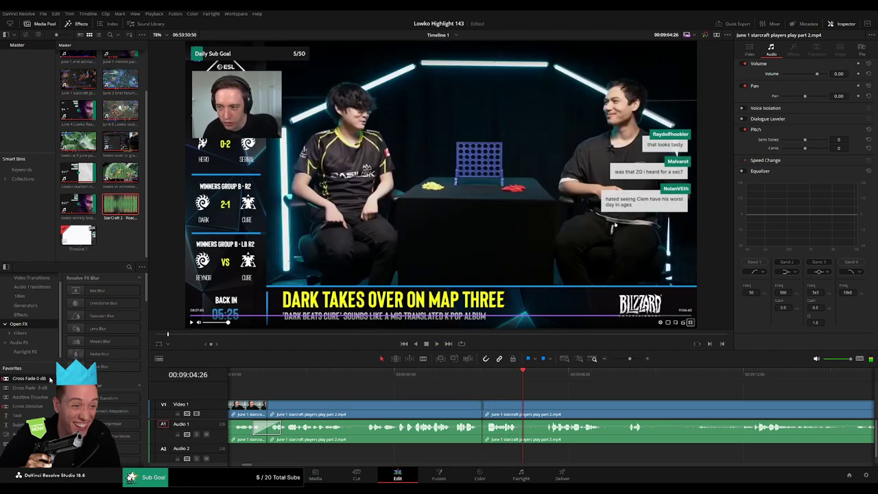
{"action": "scroll", "coordinate": [554, 408], "scroll_direction": "right", "scroll_amount": 3}
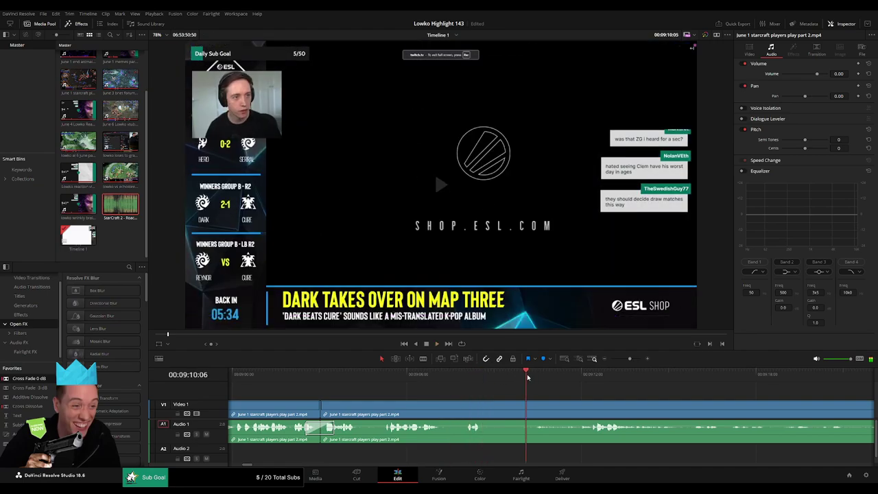
Cut out and ripple-delete the quiet section from about 00:09:08:40 to 00:09:10:20 and cross-fade the audio join
{"action": "left_click", "coordinate": [534, 404]}
{"action": "key", "text": "a"}
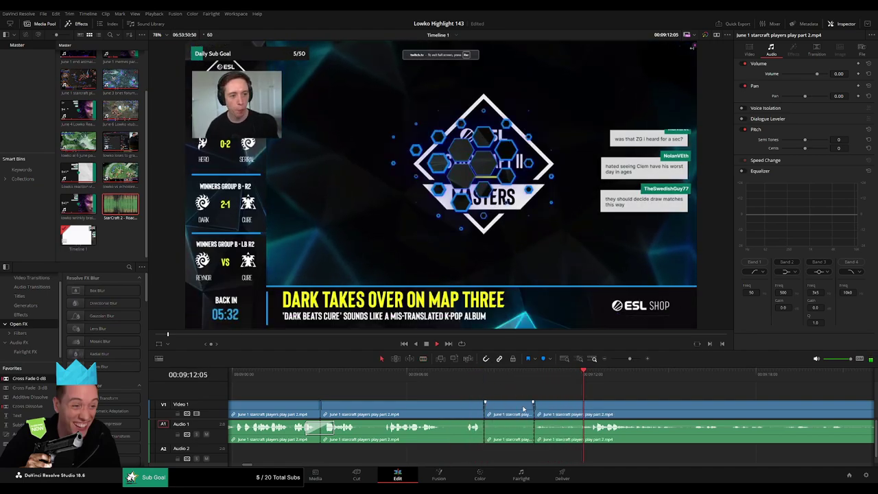
{"action": "left_click", "coordinate": [526, 408]}
{"action": "key", "text": "Delete"}
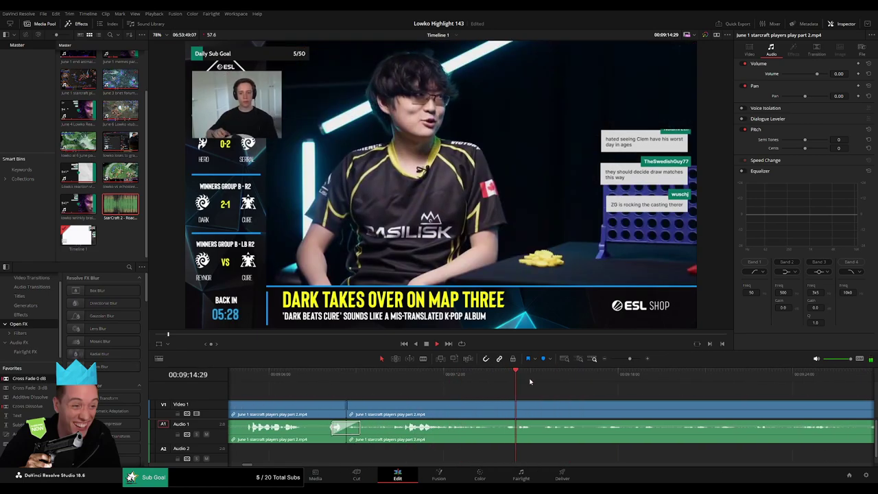
Review the Connect 4 footage between about 00:09:14 and 00:10:34 for moments worth keeping
{"action": "scroll", "coordinate": [619, 400], "scroll_direction": "down", "scroll_amount": 10}
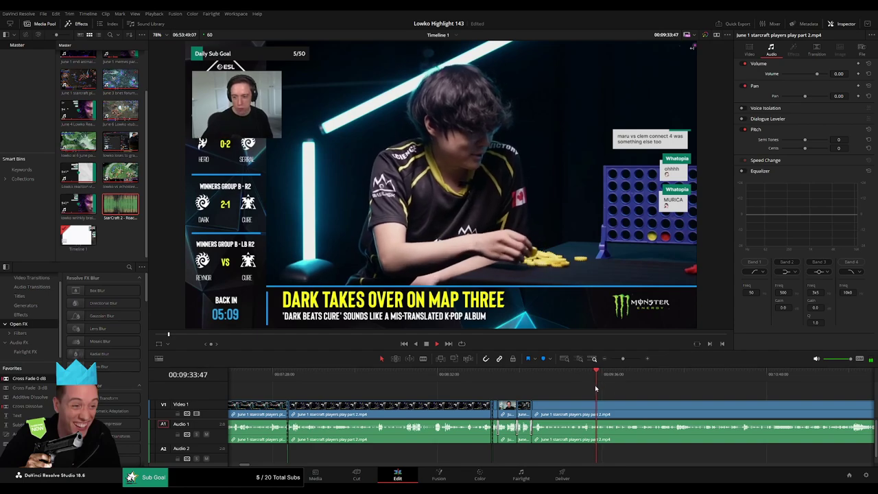
{"action": "left_click_drag", "start_coordinate": [623, 359], "coordinate": [626, 359]}
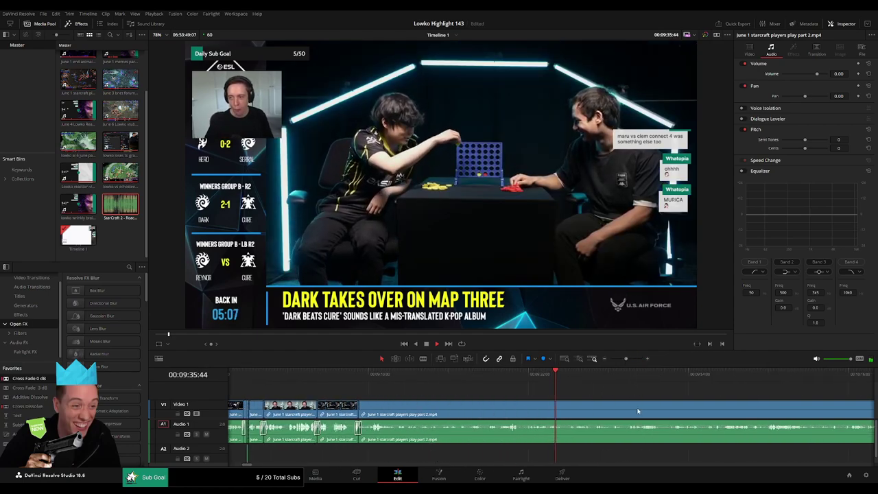
{"action": "left_click_drag", "start_coordinate": [593, 409], "coordinate": [476, 409]}
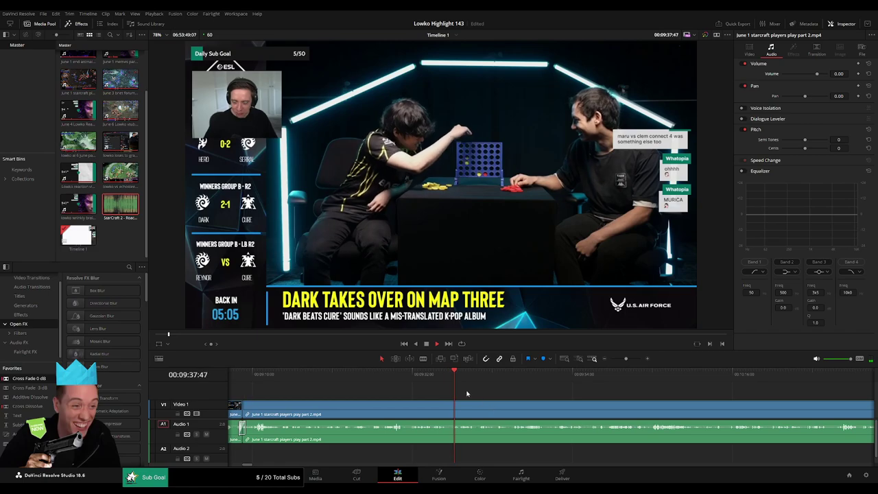
{"action": "left_click", "coordinate": [513, 375]}
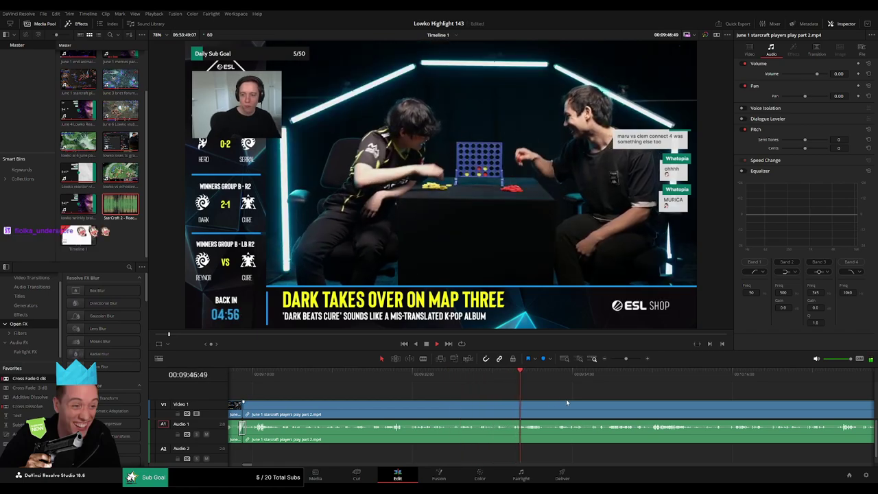
{"action": "scroll", "coordinate": [567, 403], "scroll_direction": "right", "scroll_amount": 3}
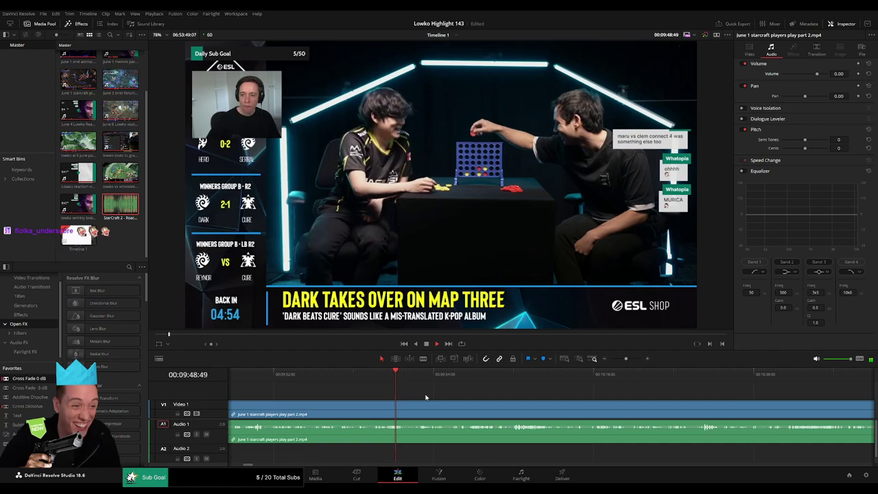
{"action": "left_click", "coordinate": [423, 376]}
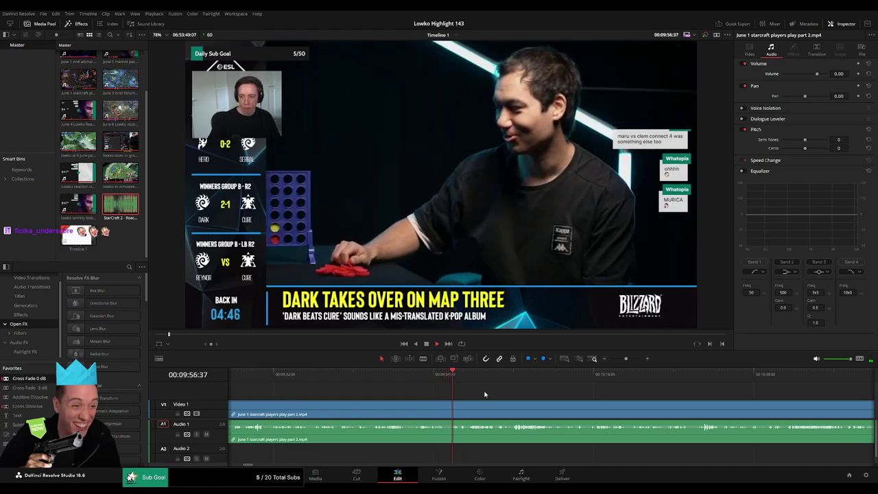
{"action": "left_click", "coordinate": [419, 376]}
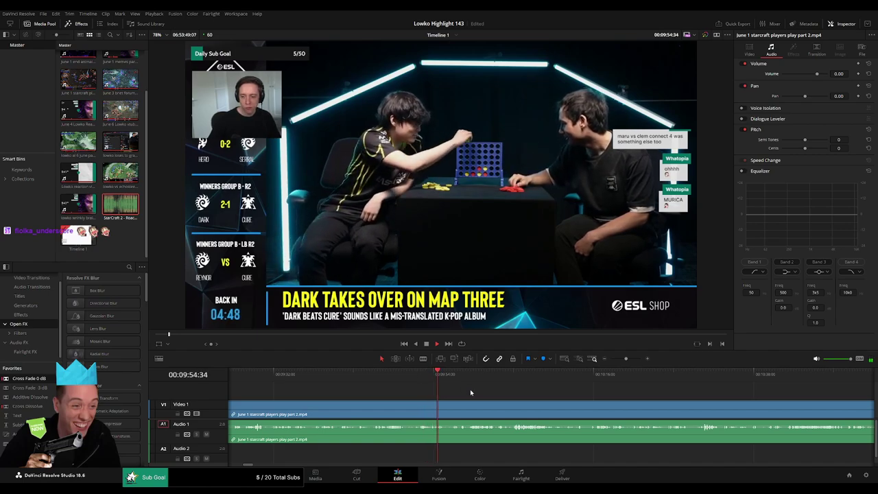
{"action": "left_click", "coordinate": [454, 374]}
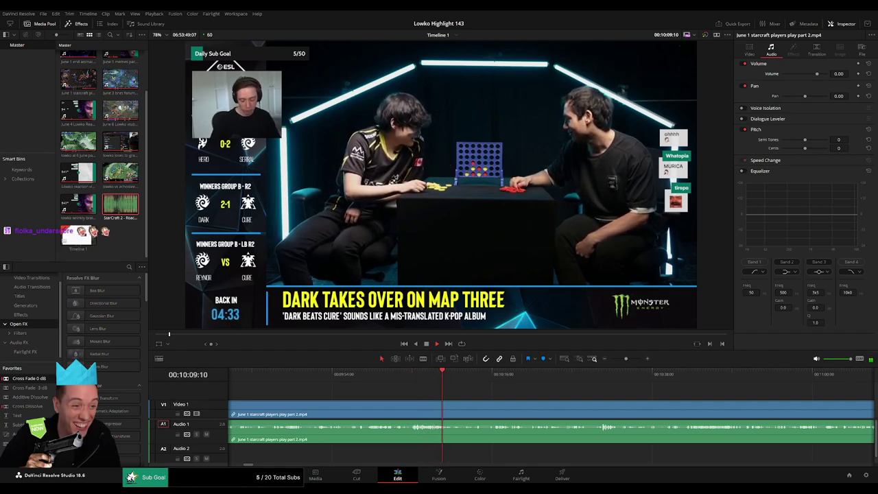
{"action": "left_click", "coordinate": [416, 376]}
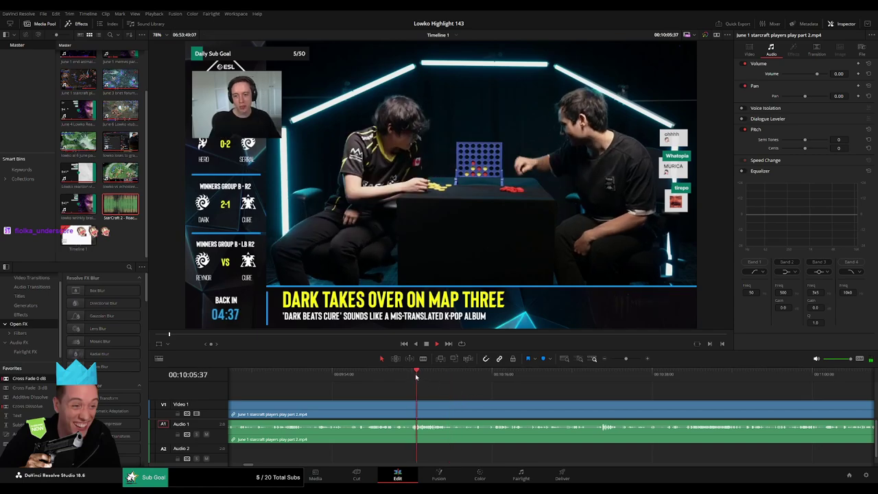
{"action": "left_click_drag", "start_coordinate": [445, 377], "coordinate": [494, 377]}
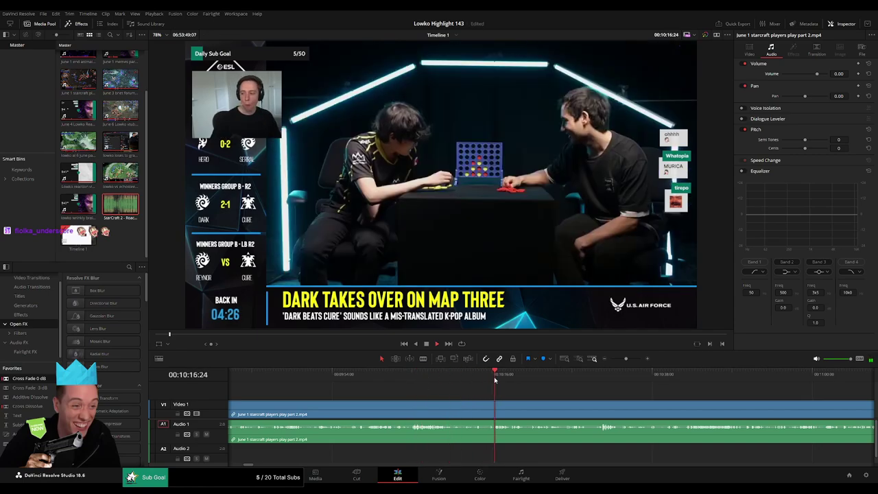
{"action": "key", "text": "space"}
{"action": "scroll", "coordinate": [431, 400], "scroll_direction": "right", "scroll_amount": 3}
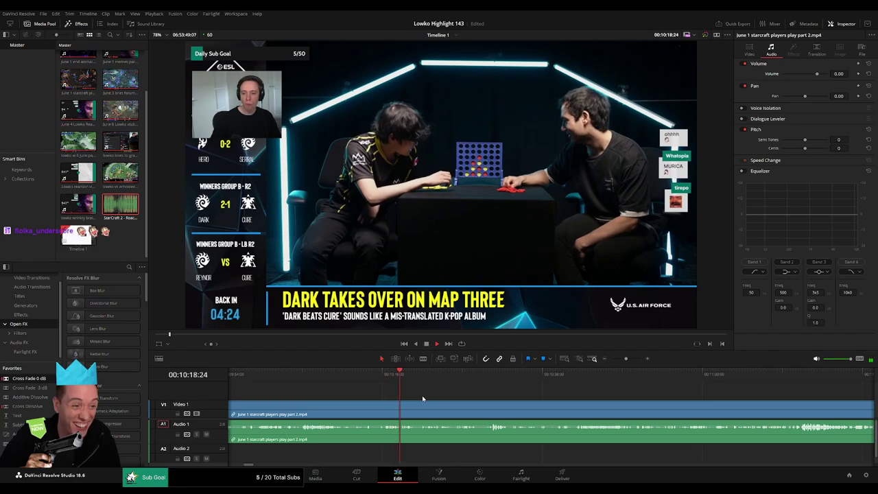
{"action": "left_click", "coordinate": [424, 376]}
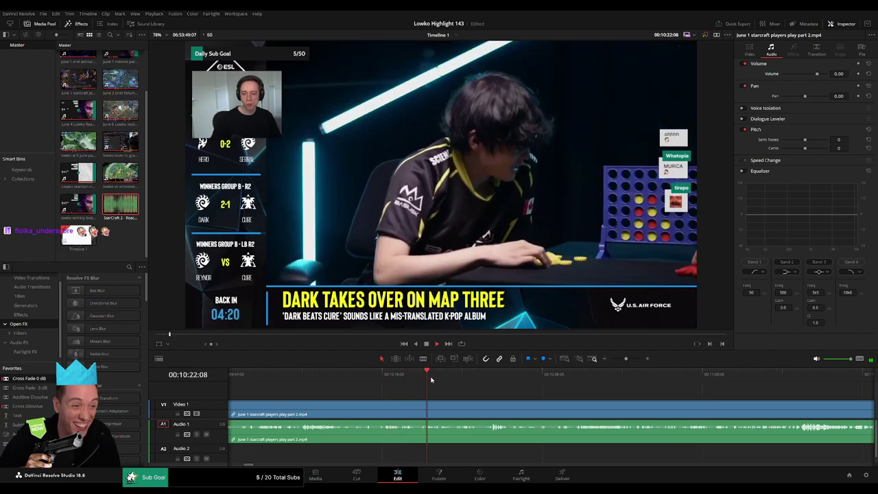
{"action": "left_click", "coordinate": [459, 376]}
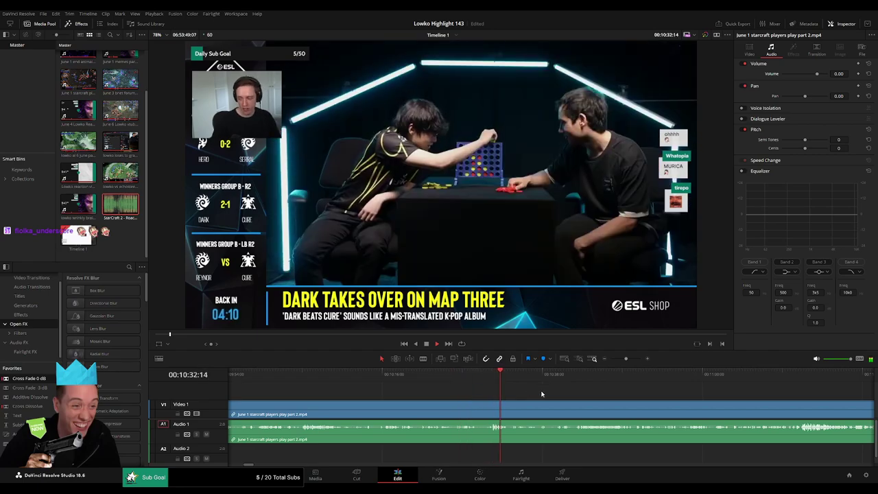
{"action": "left_click_drag", "start_coordinate": [467, 395], "coordinate": [391, 393]}
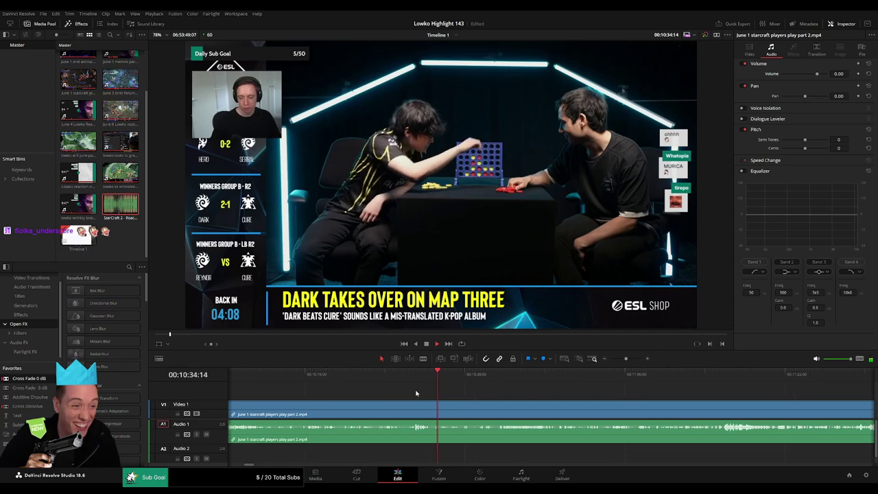
Find the end of the Connect 4 footage and split the part 2 clip at about 00:11:03:45
{"action": "left_click_drag", "start_coordinate": [452, 379], "coordinate": [504, 381]}
{"action": "left_click", "coordinate": [568, 381]}
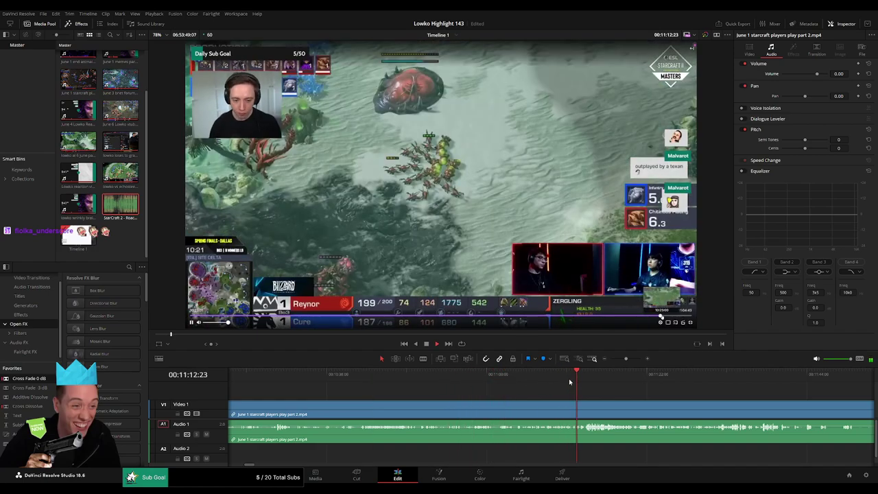
{"action": "left_click", "coordinate": [498, 380]}
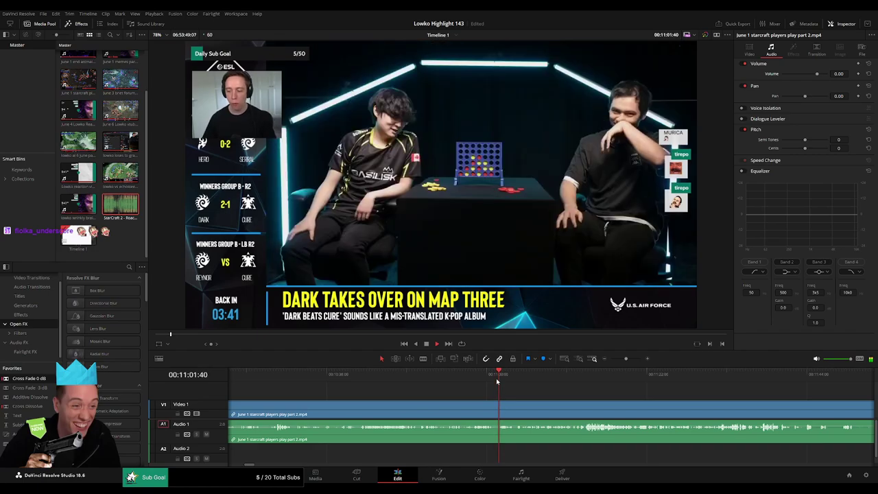
{"action": "left_click_drag", "start_coordinate": [530, 398], "coordinate": [440, 394]}
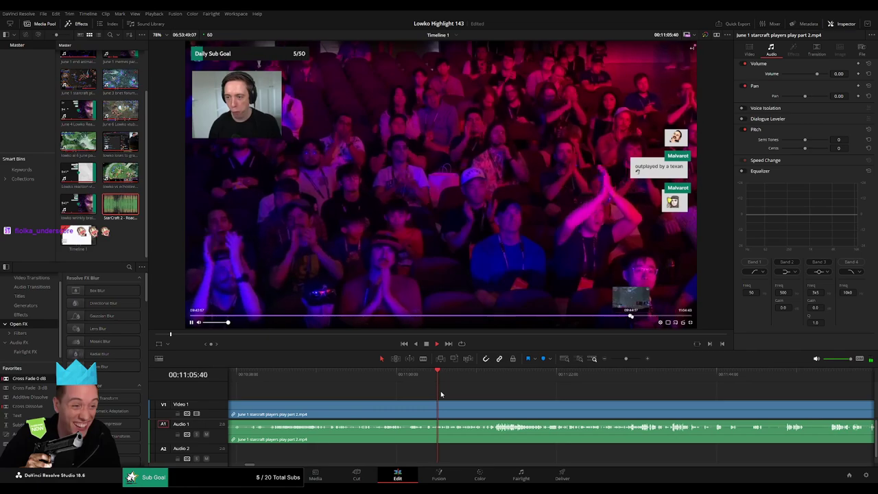
{"action": "left_click", "coordinate": [426, 382]}
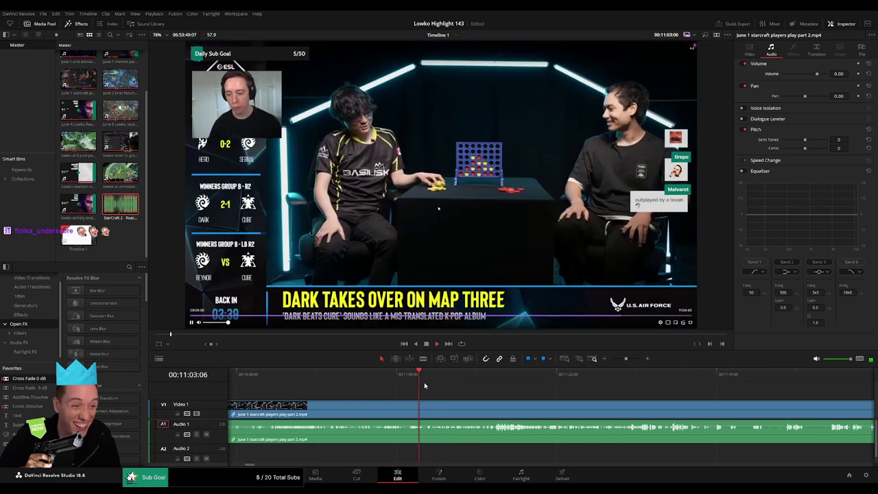
{"action": "left_click", "coordinate": [426, 410]}
Review the footage following the new split up to about 00:11:50
{"action": "left_click", "coordinate": [499, 380]}
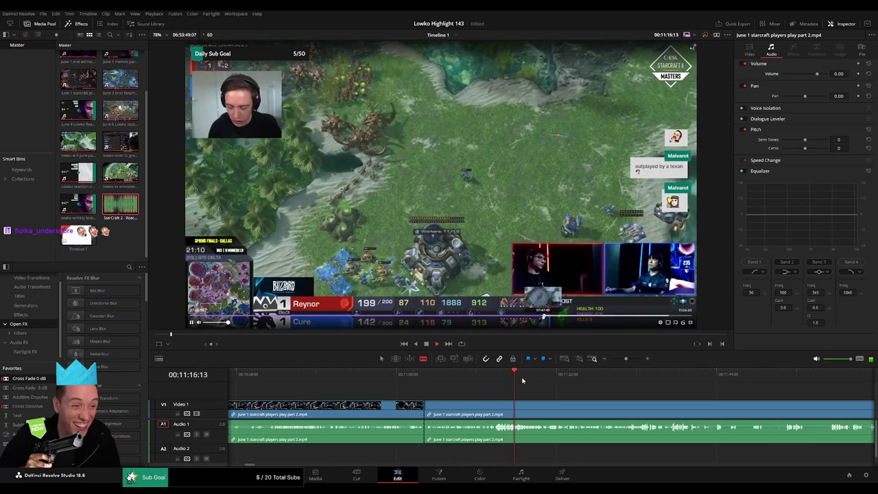
{"action": "left_click_drag", "start_coordinate": [523, 381], "coordinate": [443, 387]}
{"action": "left_click", "coordinate": [479, 380]}
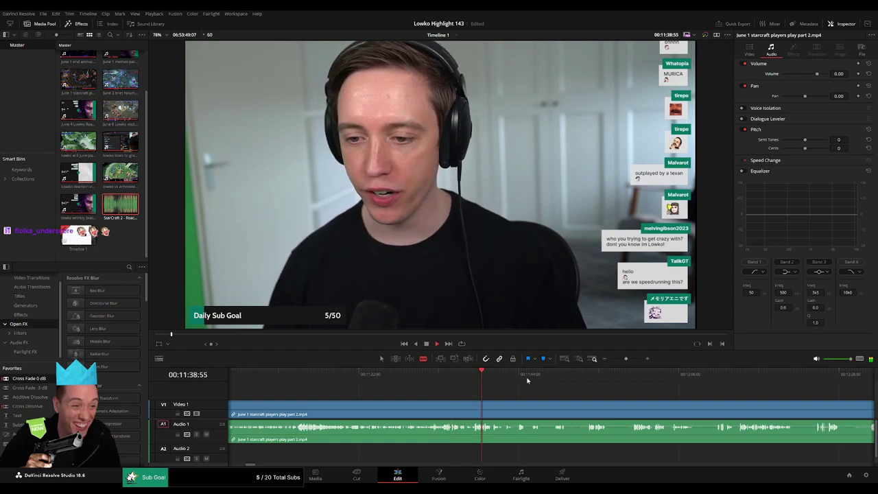
{"action": "scroll", "coordinate": [555, 391], "scroll_direction": "down", "scroll_amount": 5}
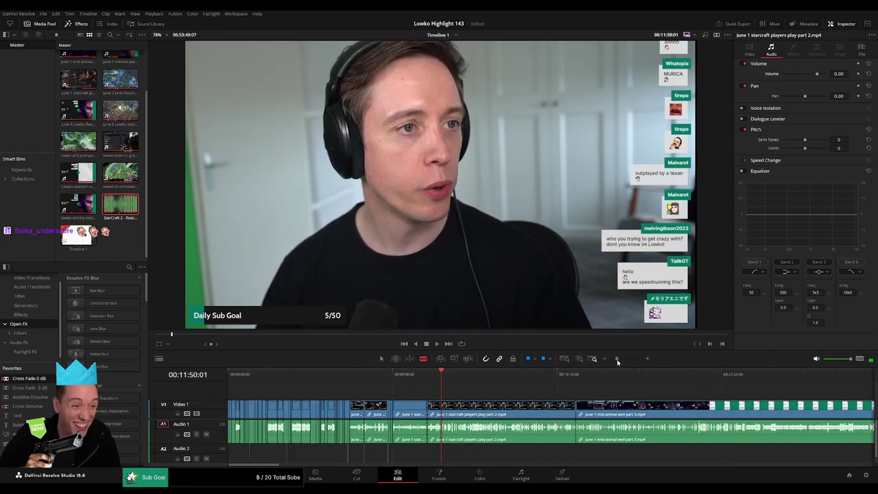
Replay the recent cuts around 00:08:56 to 00:09:04 and split the part 2 clip at 00:08:58:42
{"action": "left_click", "coordinate": [323, 378]}
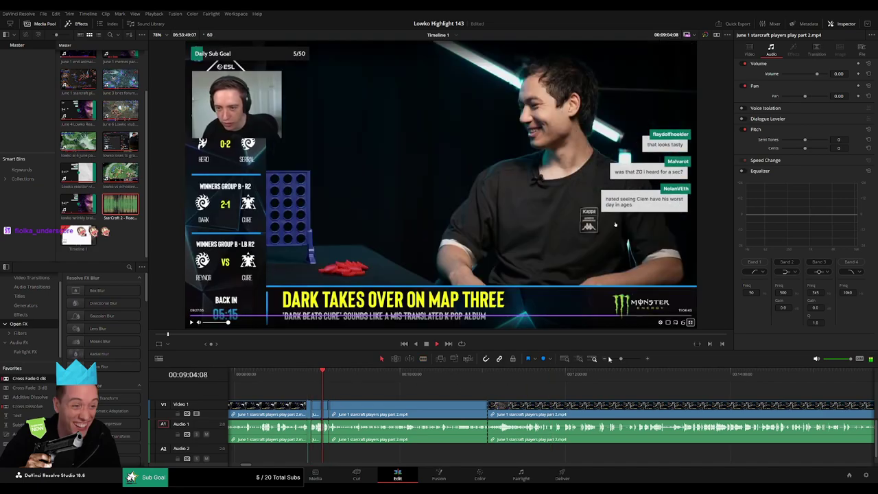
{"action": "left_click", "coordinate": [629, 359]}
{"action": "left_click", "coordinate": [481, 378]}
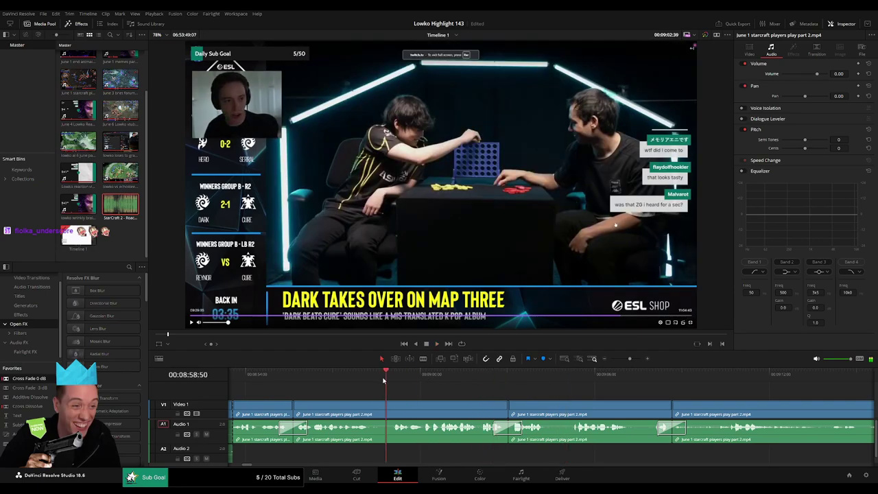
{"action": "key", "text": "space"}
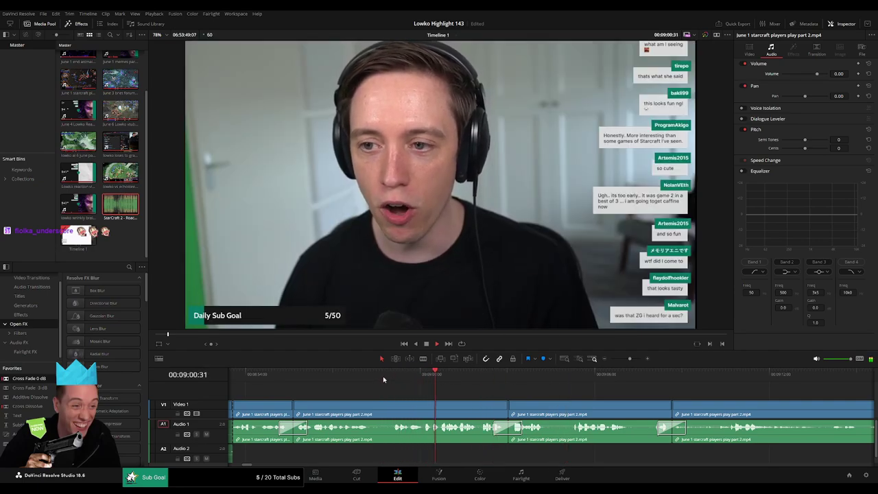
{"action": "left_click", "coordinate": [294, 378]}
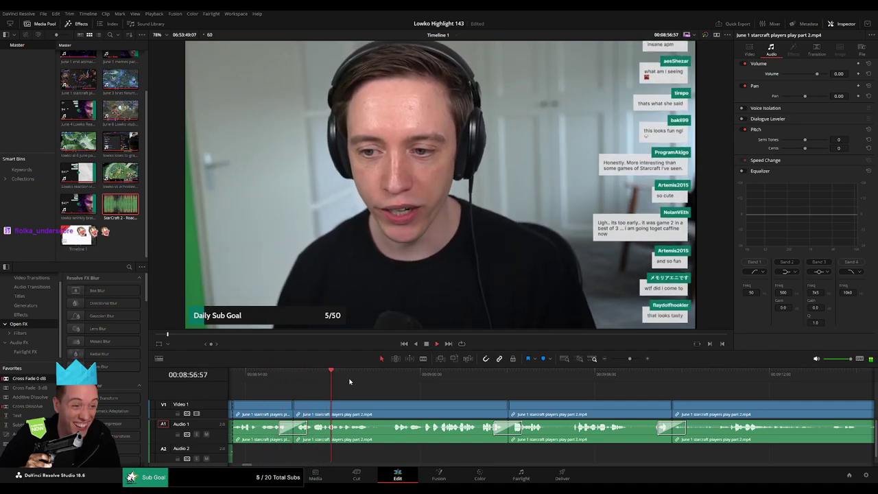
{"action": "key", "text": "b"}
{"action": "left_click", "coordinate": [383, 414]}
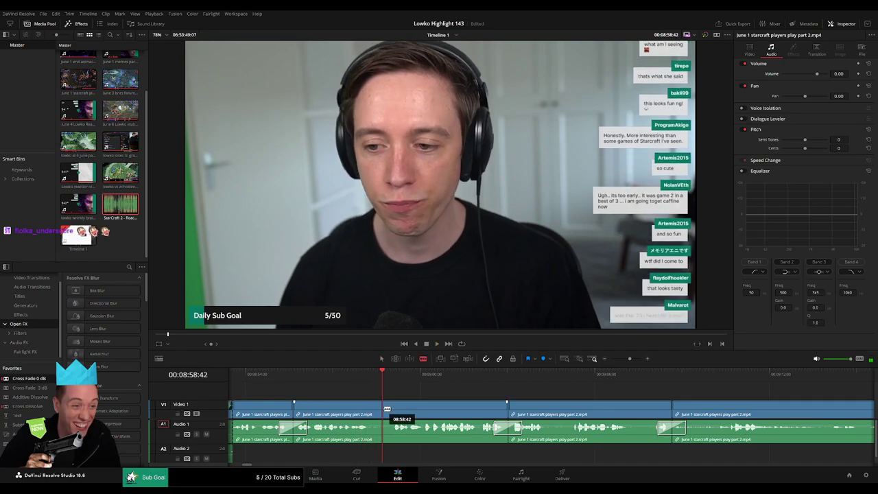
Ripple-delete all clips between the split at 00:08:58:42 and the split at about 00:11:03:45
{"action": "left_click_drag", "start_coordinate": [630, 358], "coordinate": [622, 358]}
{"action": "key", "text": "a"}
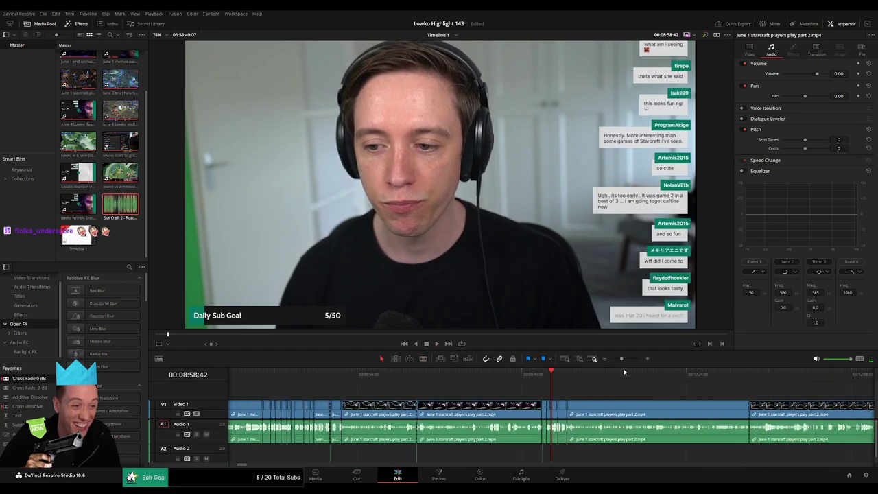
{"action": "left_click_drag", "start_coordinate": [653, 392], "coordinate": [555, 417]}
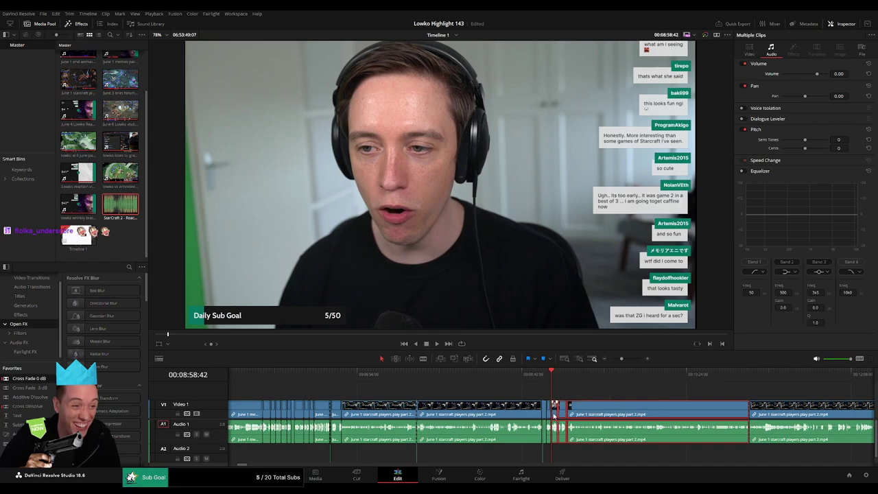
{"action": "key", "text": "Delete"}
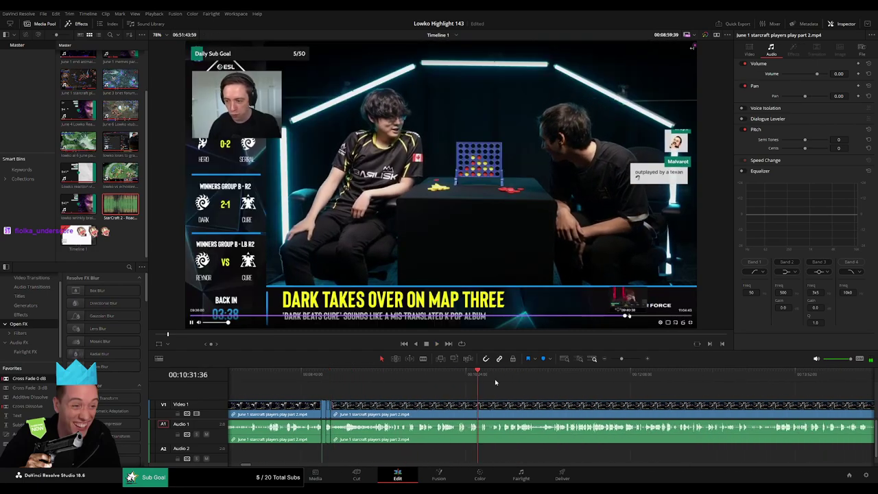
Check the remaining part 2 footage up to about 00:15:53 and ripple-delete the part 2 clip that follows 00:08:58
{"action": "left_click_drag", "start_coordinate": [495, 382], "coordinate": [618, 386]}
{"action": "key", "text": "space"}
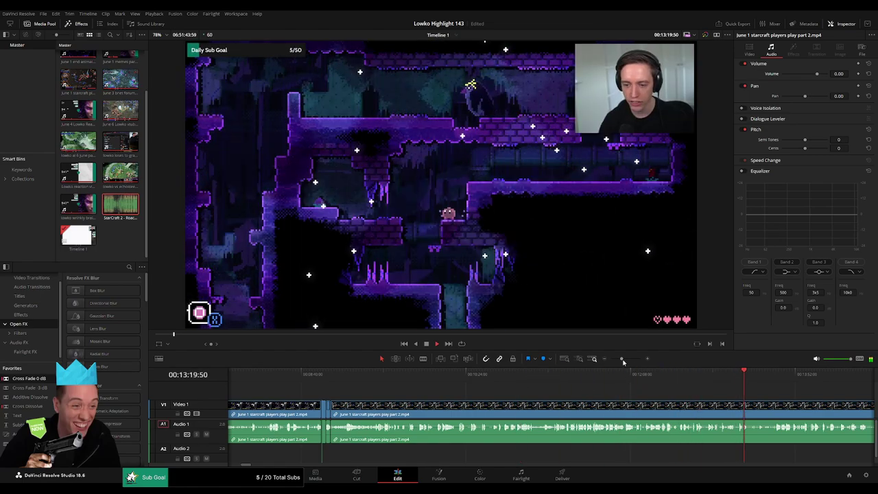
{"action": "left_click_drag", "start_coordinate": [622, 360], "coordinate": [633, 379]}
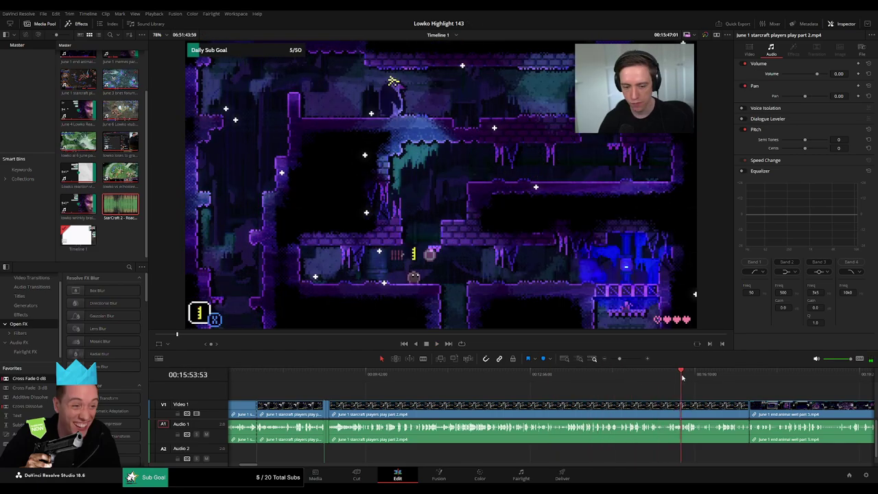
{"action": "left_click", "coordinate": [574, 414]}
{"action": "key", "text": "Delete"}
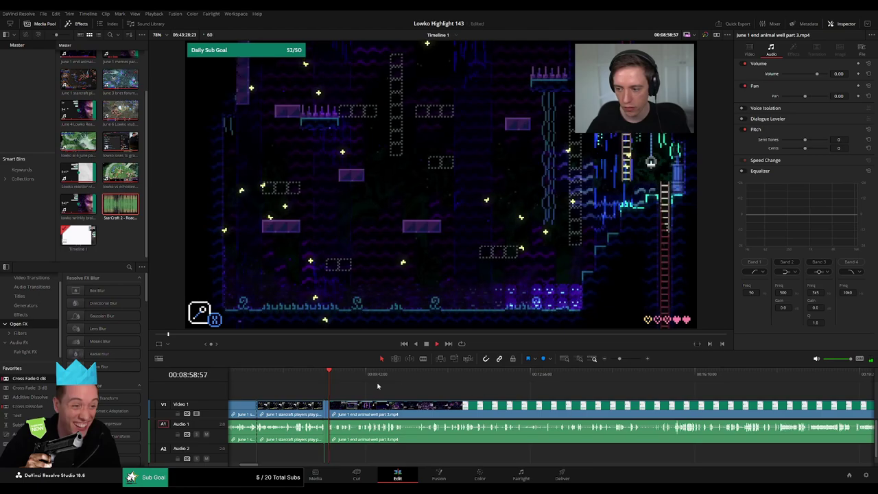
Skim the Animal Well part 3 clip up to about 00:17:10 for highlight material
{"action": "left_click_drag", "start_coordinate": [381, 379], "coordinate": [615, 360]}
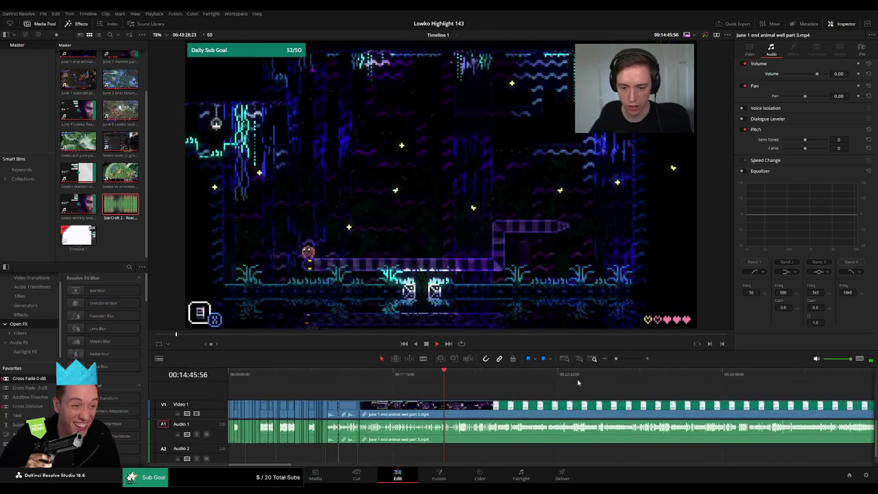
{"action": "left_click", "coordinate": [536, 379]}
{"action": "left_click", "coordinate": [470, 380]}
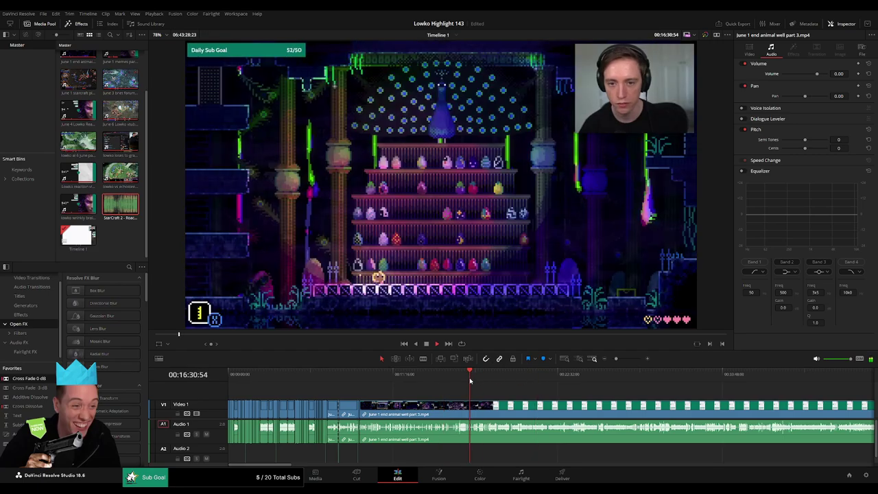
{"action": "left_click", "coordinate": [478, 380]}
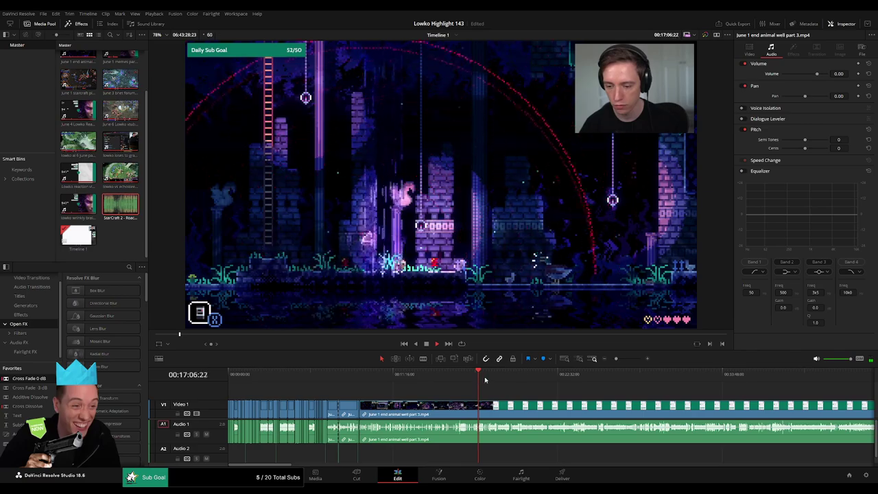
{"action": "left_click_drag", "start_coordinate": [617, 364], "coordinate": [625, 362]}
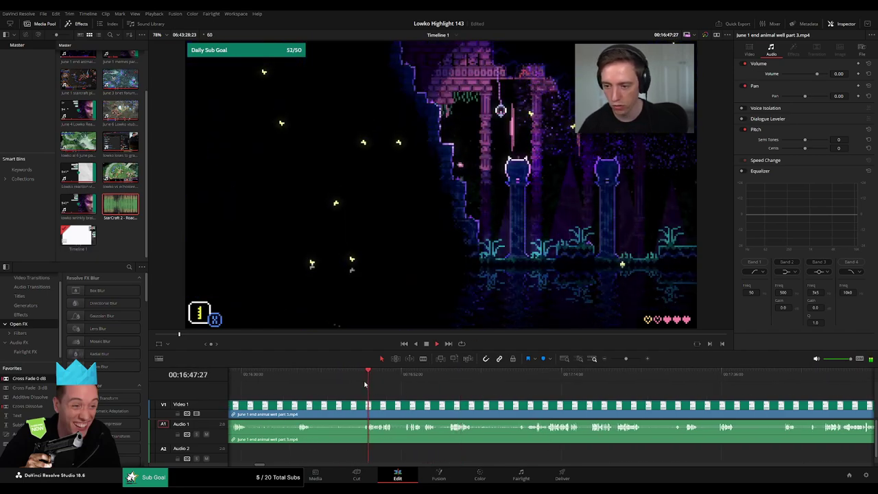
{"action": "left_click_drag", "start_coordinate": [380, 384], "coordinate": [508, 385]}
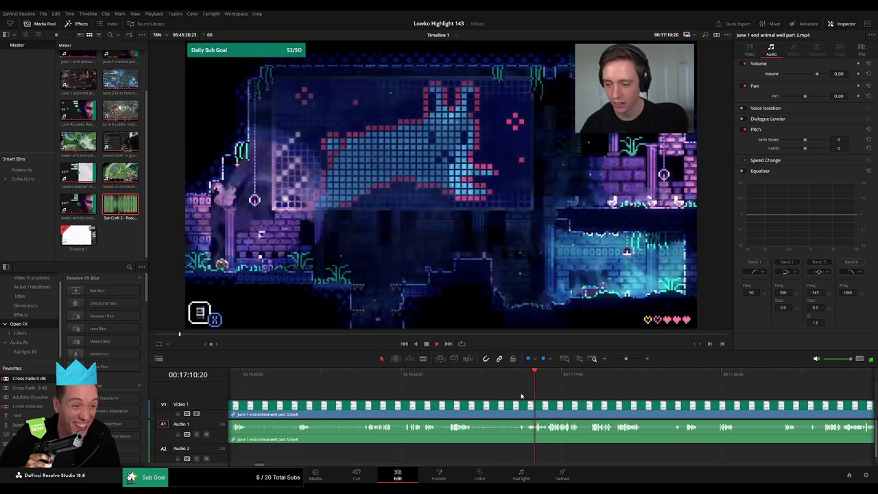
Trace the moment in the part 3 clip back from about 00:16:28 to 00:15:46
{"action": "scroll", "coordinate": [337, 403], "scroll_direction": "left", "scroll_amount": 3}
{"action": "left_click", "coordinate": [345, 374]}
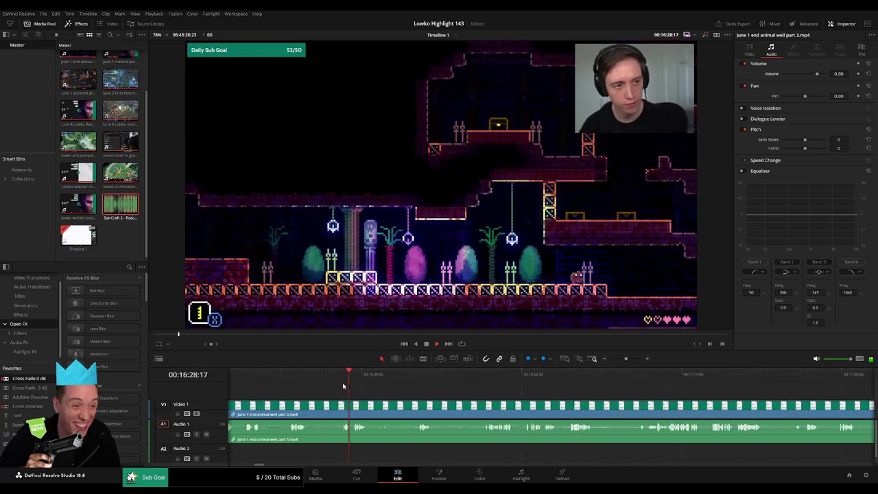
{"action": "scroll", "coordinate": [418, 395], "scroll_direction": "left", "scroll_amount": 4}
{"action": "left_click", "coordinate": [271, 375]}
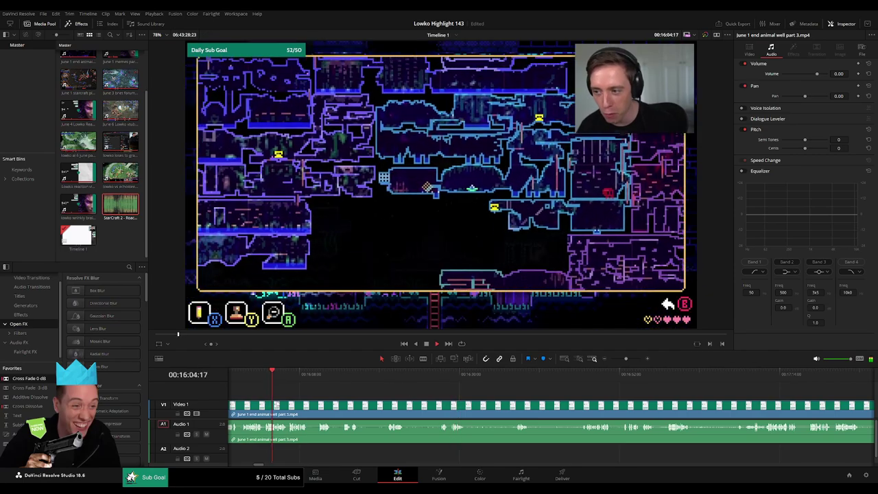
{"action": "scroll", "coordinate": [343, 386], "scroll_direction": "left", "scroll_amount": 3}
{"action": "left_click", "coordinate": [309, 379]}
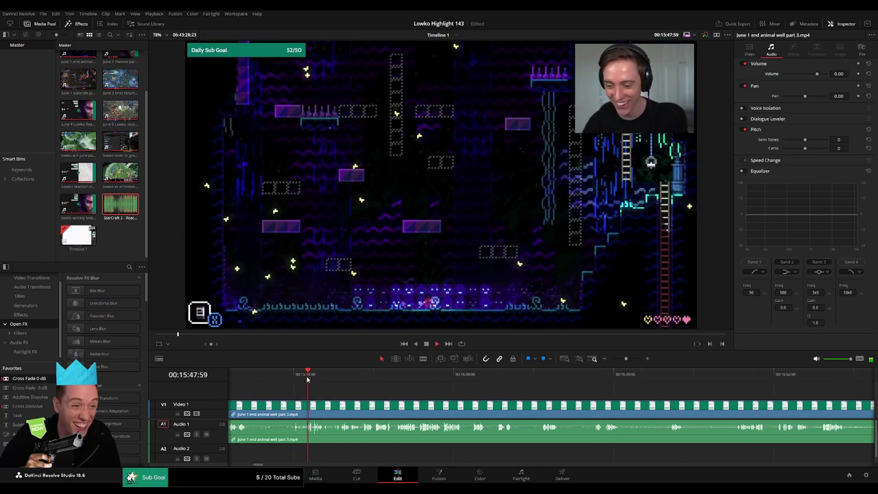
{"action": "left_click", "coordinate": [291, 378]}
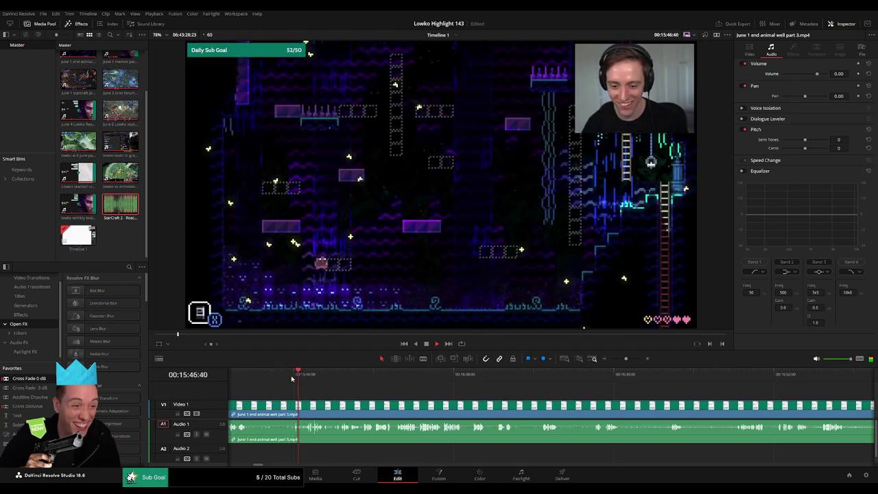
Review the part 3 footage around 00:15:56 to 00:16:02 more closely
{"action": "left_click_drag", "start_coordinate": [311, 377], "coordinate": [374, 375]}
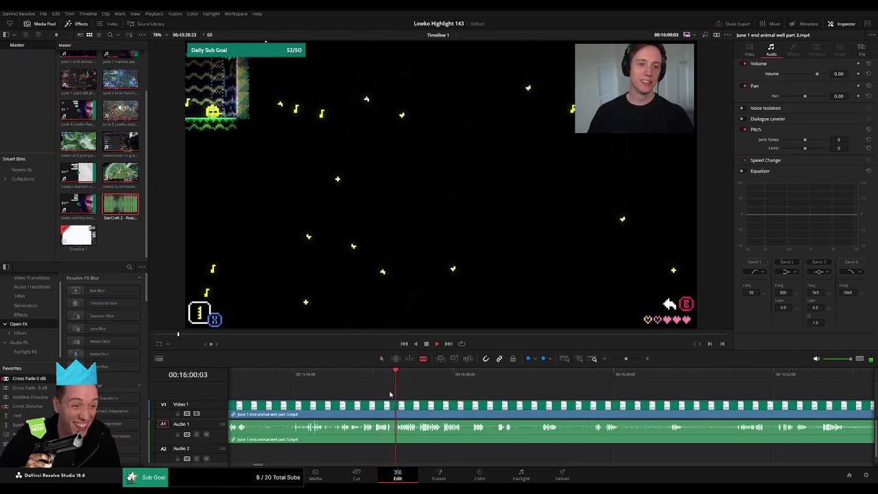
{"action": "left_click_drag", "start_coordinate": [626, 359], "coordinate": [632, 361]}
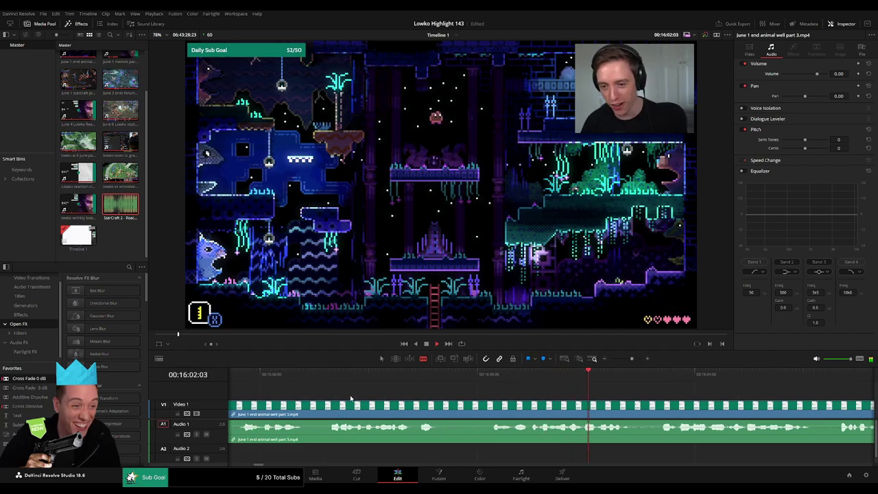
{"action": "left_click_drag", "start_coordinate": [287, 382], "coordinate": [245, 379]}
{"action": "key", "text": "space"}
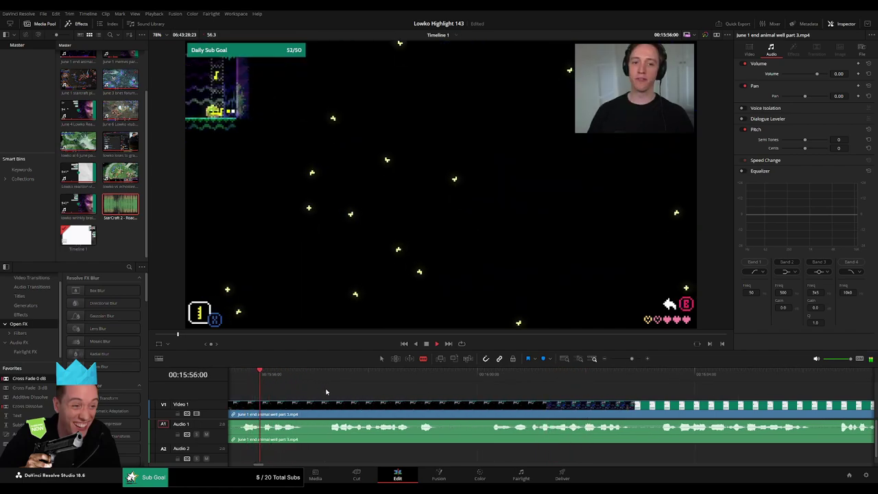
{"action": "left_click_drag", "start_coordinate": [325, 392], "coordinate": [470, 391]}
{"action": "left_click_drag", "start_coordinate": [632, 358], "coordinate": [621, 360]}
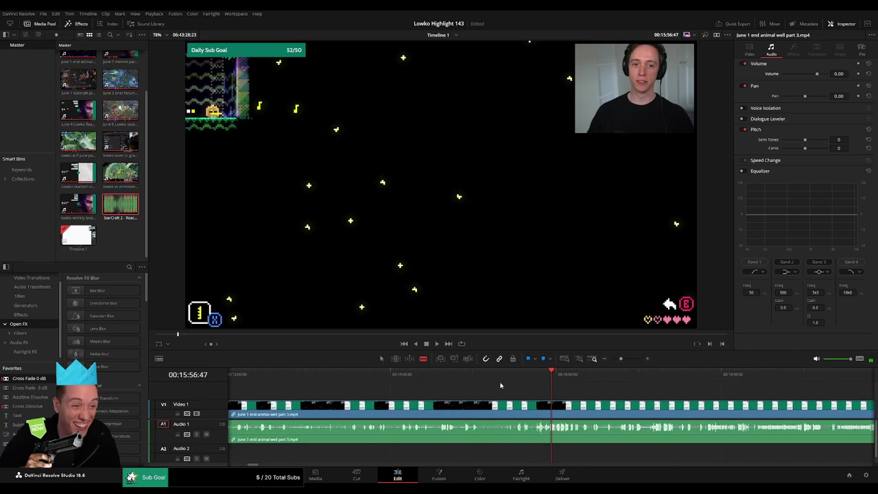
Find the highlight's start after 00:14:37, split the part 3 clip at about 00:15:32 and ripple-delete the footage before it
{"action": "left_click_drag", "start_coordinate": [476, 383], "coordinate": [464, 382]}
{"action": "key", "text": "space"}
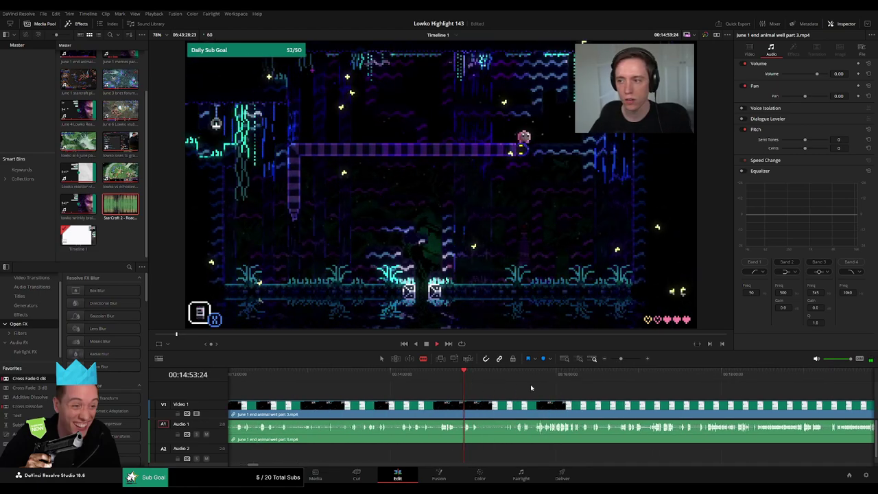
{"action": "left_click_drag", "start_coordinate": [621, 360], "coordinate": [626, 360]}
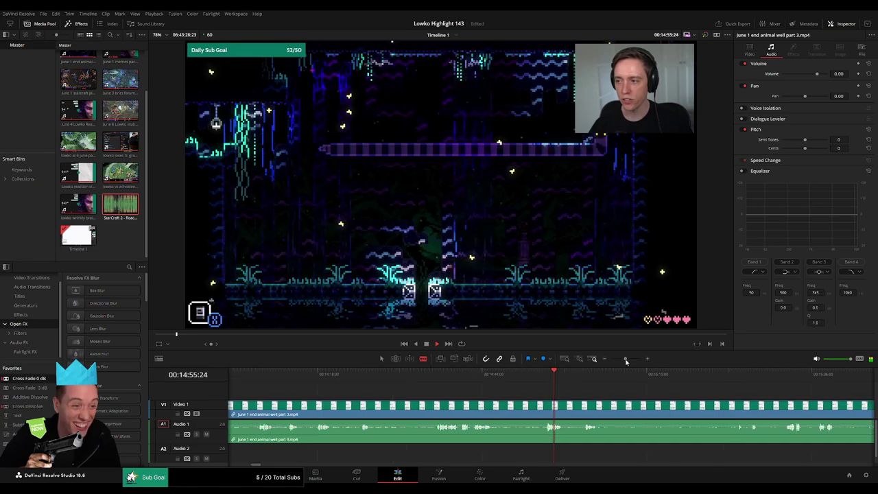
{"action": "left_click", "coordinate": [437, 384]}
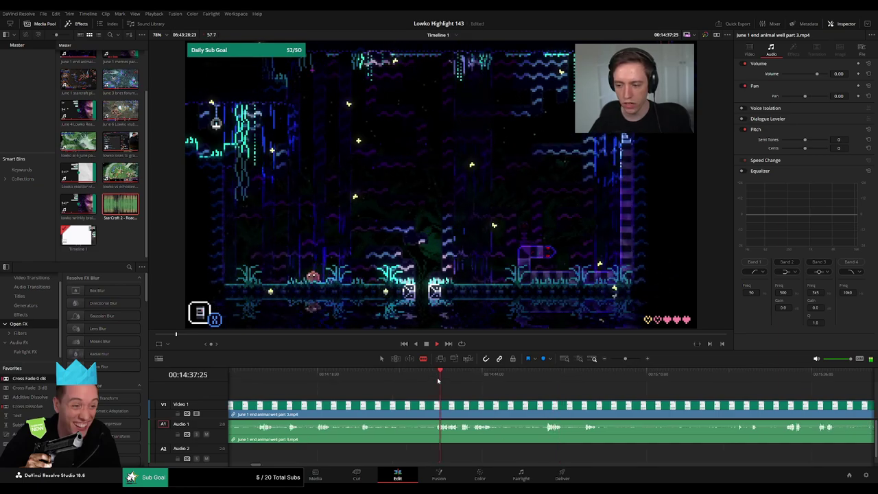
{"action": "left_click", "coordinate": [582, 382]}
{"action": "scroll", "coordinate": [634, 405], "scroll_direction": "right", "scroll_amount": 3}
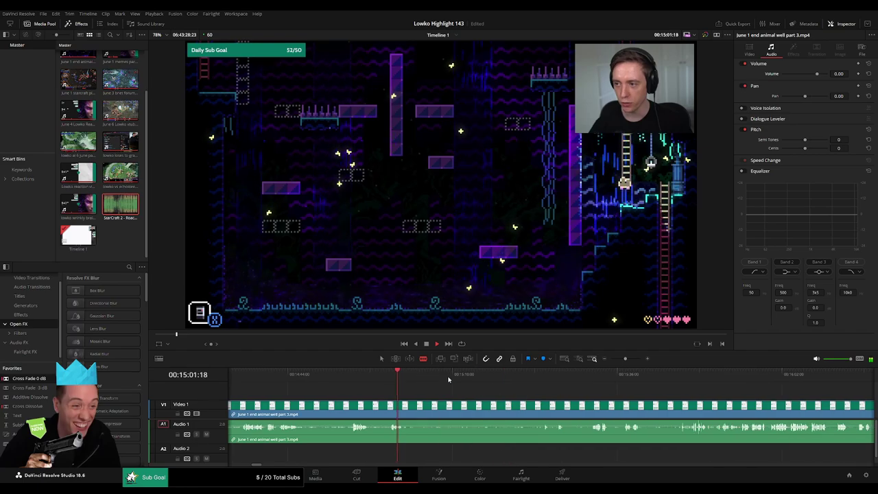
{"action": "left_click", "coordinate": [530, 381]}
{"action": "scroll", "coordinate": [557, 388], "scroll_direction": "right", "scroll_amount": 2}
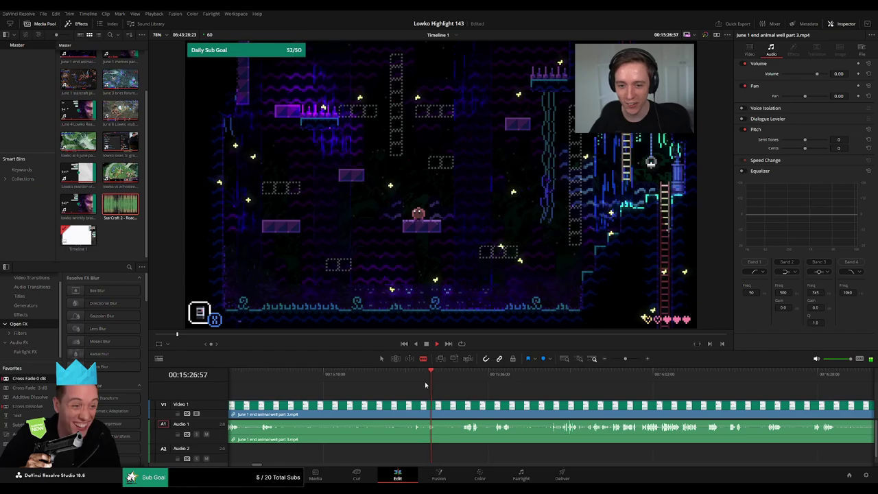
{"action": "left_click", "coordinate": [459, 382]}
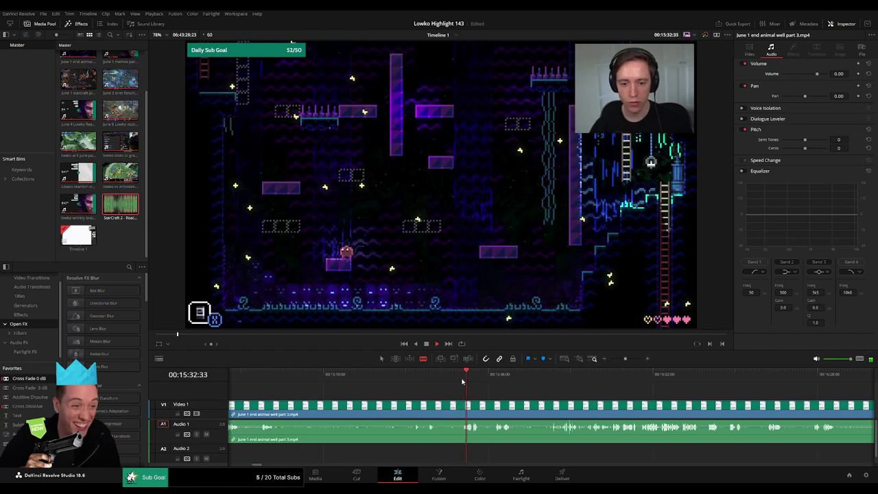
{"action": "left_click", "coordinate": [464, 406]}
{"action": "key", "text": "a"}
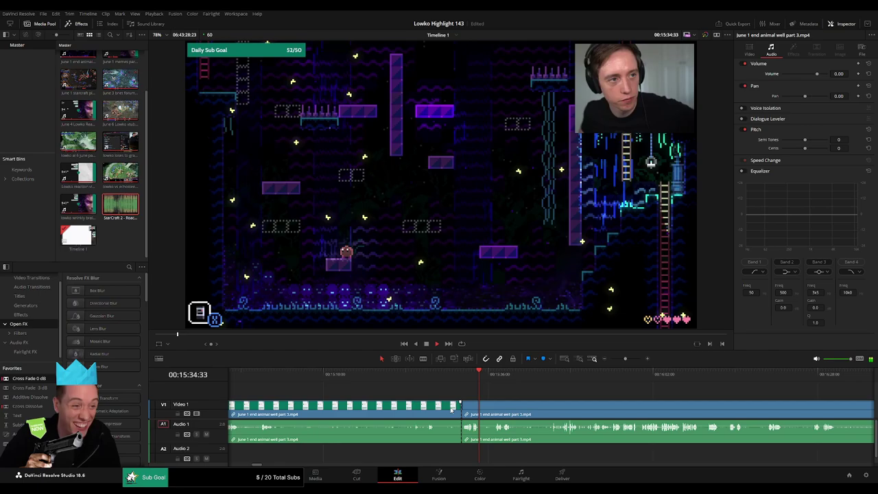
{"action": "left_click", "coordinate": [452, 409]}
{"action": "key", "text": "Delete"}
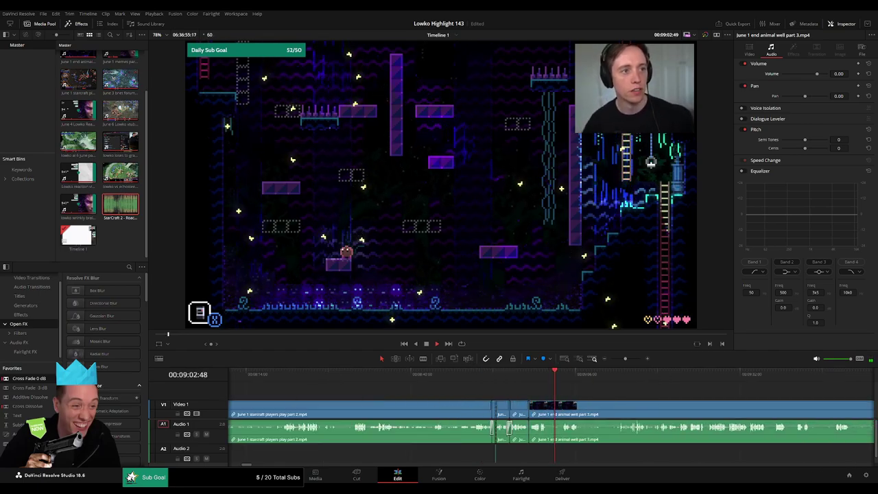
Cut the silent section between about 00:09:01 and 00:09:04 out of the part 3 clip and cross-fade the audio at the cut
{"action": "left_click_drag", "start_coordinate": [625, 360], "coordinate": [633, 361]}
{"action": "key", "text": "b"}
{"action": "left_click", "coordinate": [485, 411]}
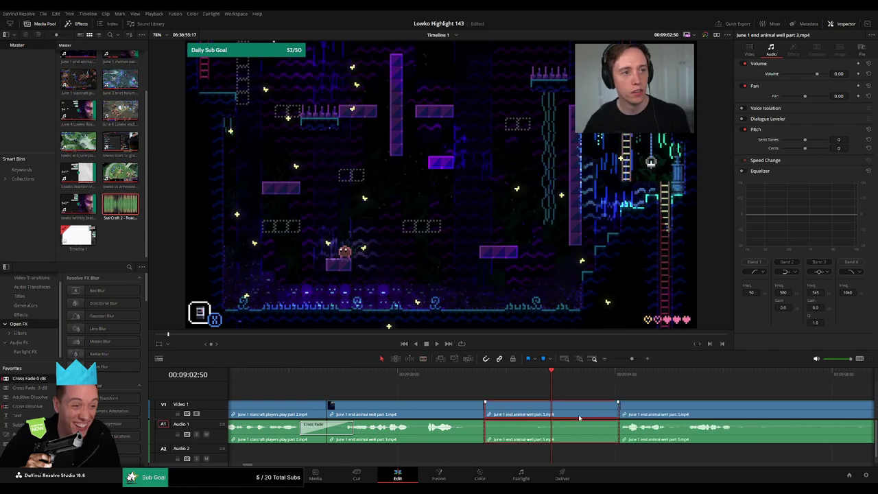
{"action": "key", "text": "Delete"}
{"action": "key", "text": "Up"}
{"action": "key", "text": "space"}
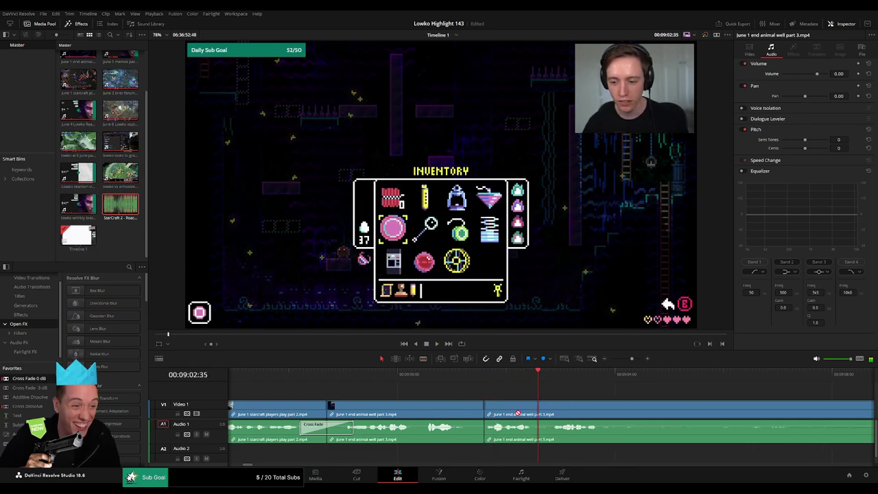
{"action": "key", "text": "shift+t"}
Review the part 3 footage after the new cut from about 00:09:05 to 00:09:14 for the next cut point
{"action": "scroll", "coordinate": [485, 410], "scroll_direction": "right", "scroll_amount": 3}
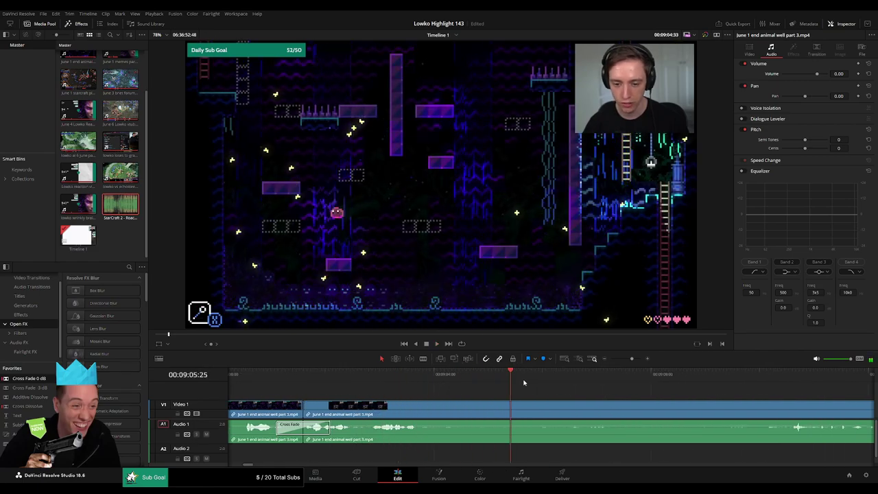
{"action": "left_click_drag", "start_coordinate": [755, 414], "coordinate": [618, 403]}
{"action": "left_click_drag", "start_coordinate": [632, 359], "coordinate": [627, 362]}
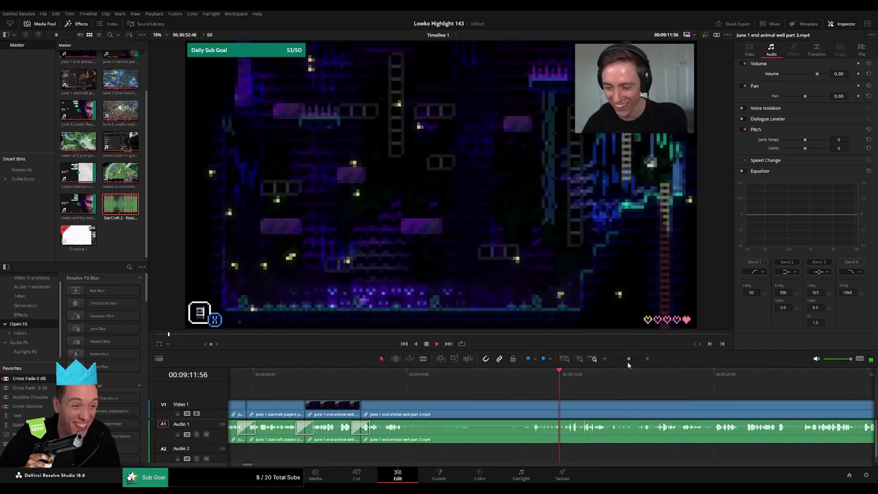
{"action": "left_click_drag", "start_coordinate": [648, 403], "coordinate": [457, 395]}
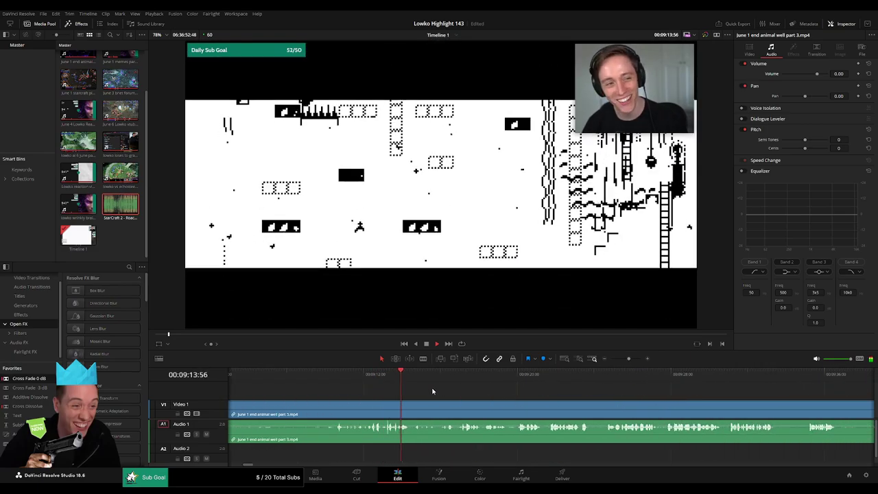
{"action": "key", "text": "space"}
{"action": "left_click_drag", "start_coordinate": [629, 359], "coordinate": [637, 360]}
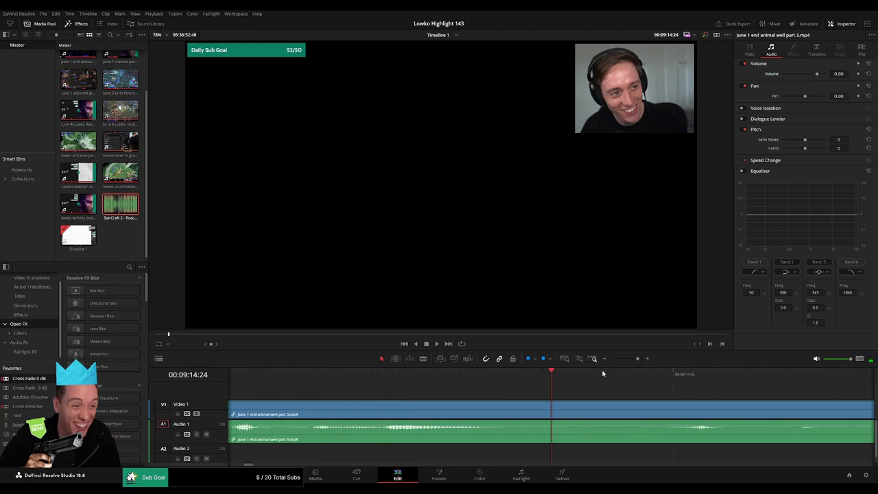
{"action": "left_click", "coordinate": [632, 360]}
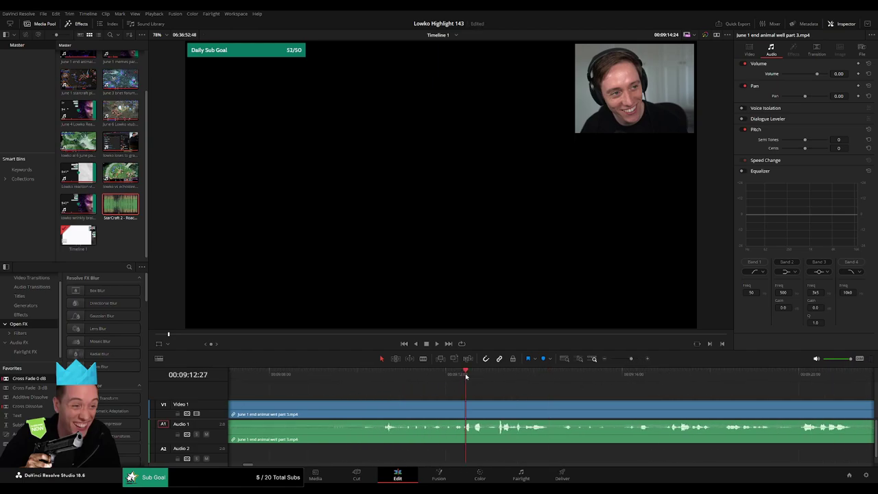
Split the animal well clip at about 00:09:13:36 and 00:09:13:57 to isolate the short white-flash segment
{"action": "key", "text": "space"}
{"action": "left_click_drag", "start_coordinate": [544, 402], "coordinate": [451, 397]}
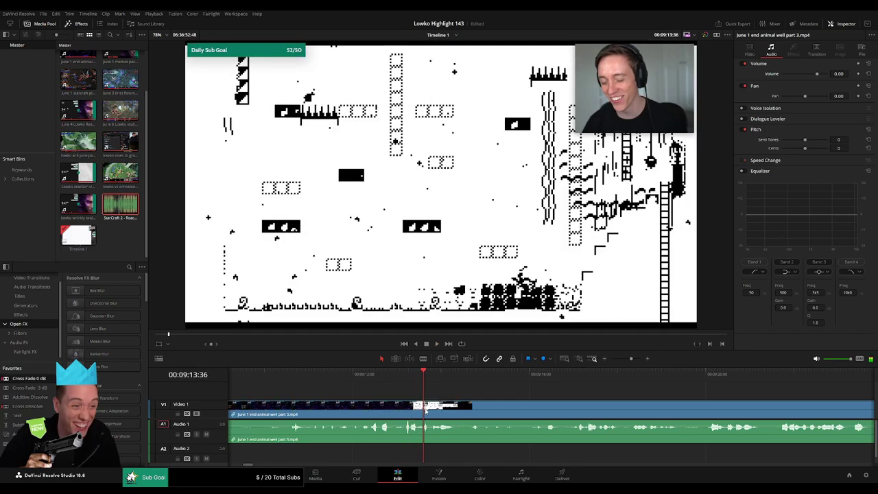
{"action": "key", "text": "b"}
{"action": "left_click", "coordinate": [425, 410]}
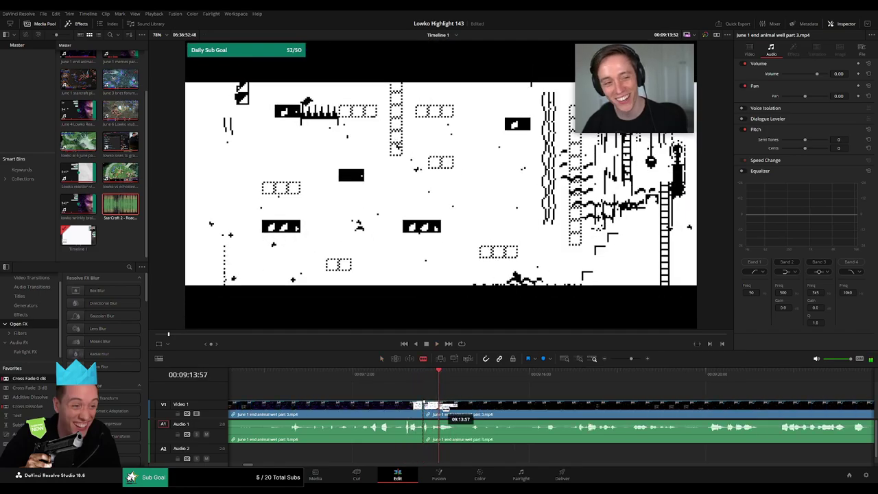
{"action": "left_click", "coordinate": [439, 410]}
{"action": "key", "text": "a"}
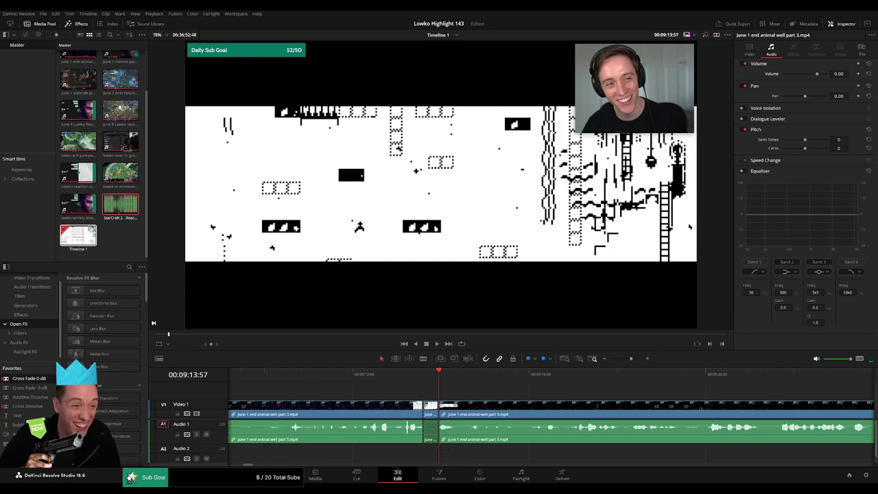
Place the StarCraft 2 Roach Quotes audio on Audio 2 beneath the short segment and lower its volume to about -23
{"action": "left_click_drag", "start_coordinate": [134, 212], "coordinate": [440, 451]}
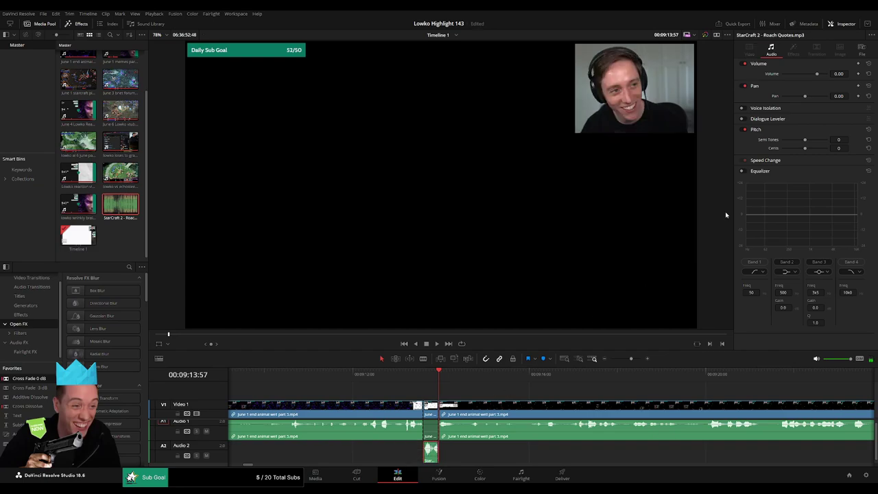
{"action": "left_click", "coordinate": [839, 73]}
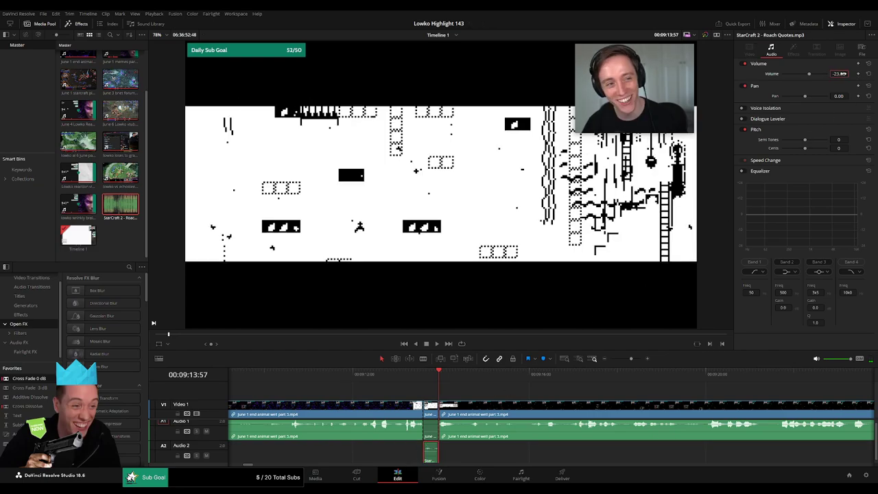
Play through the footage following the Roach Quotes sound effect up to about 00:09:22 to find the next passage to trim
{"action": "key", "text": "space"}
{"action": "scroll", "coordinate": [506, 425], "scroll_direction": "right", "scroll_amount": 1}
{"action": "left_click", "coordinate": [516, 393]}
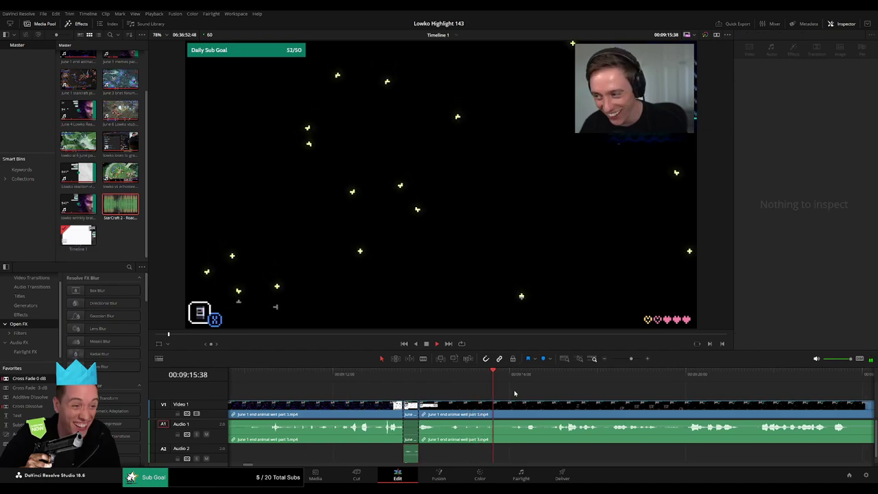
{"action": "left_click", "coordinate": [536, 375]}
{"action": "left_click_drag", "start_coordinate": [599, 400], "coordinate": [455, 389]}
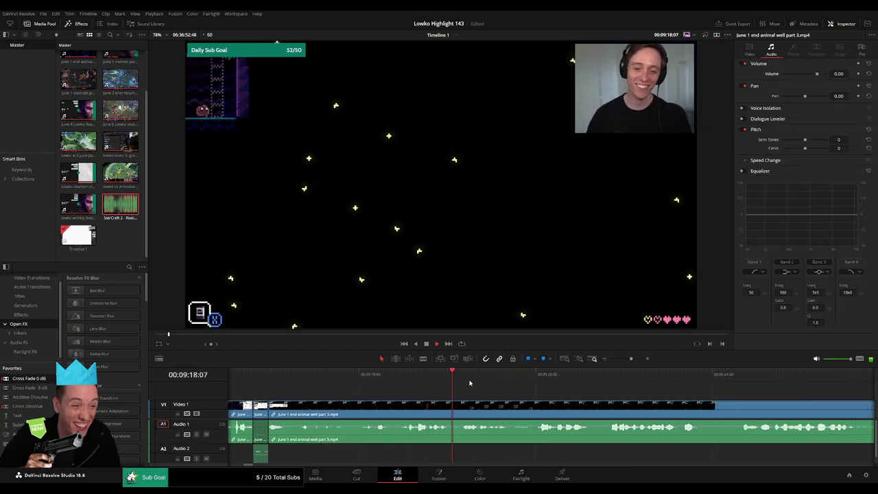
{"action": "left_click", "coordinate": [526, 379]}
{"action": "scroll", "coordinate": [542, 398], "scroll_direction": "right", "scroll_amount": 3}
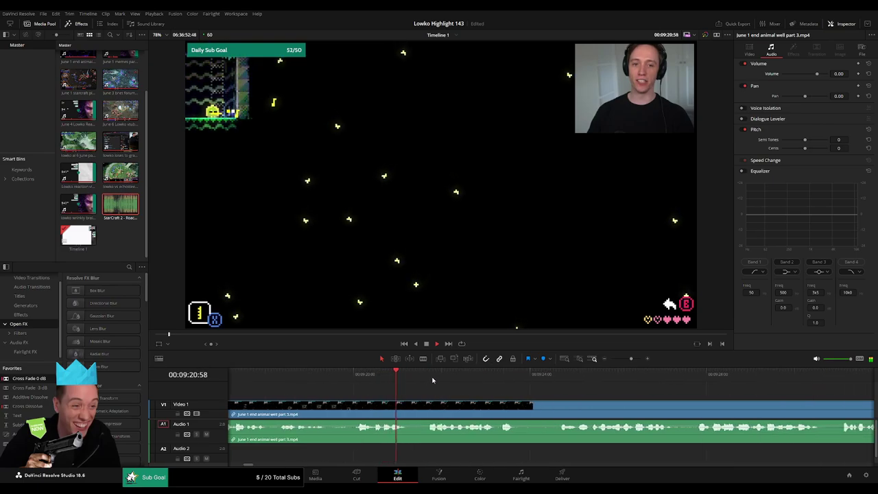
{"action": "left_click", "coordinate": [471, 378]}
Cut the animal well clip at about 00:09:23:19 and just before 00:09:25, and ripple-delete the passage between the cuts
{"action": "key", "text": "space"}
{"action": "key", "text": "b"}
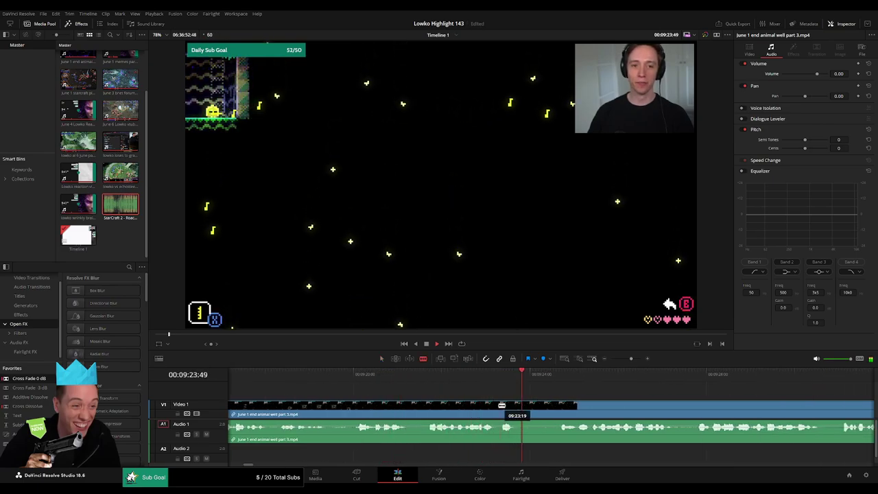
{"action": "left_click", "coordinate": [498, 405]}
{"action": "left_click", "coordinate": [562, 405]}
{"action": "key", "text": "a"}
{"action": "left_click", "coordinate": [551, 408]}
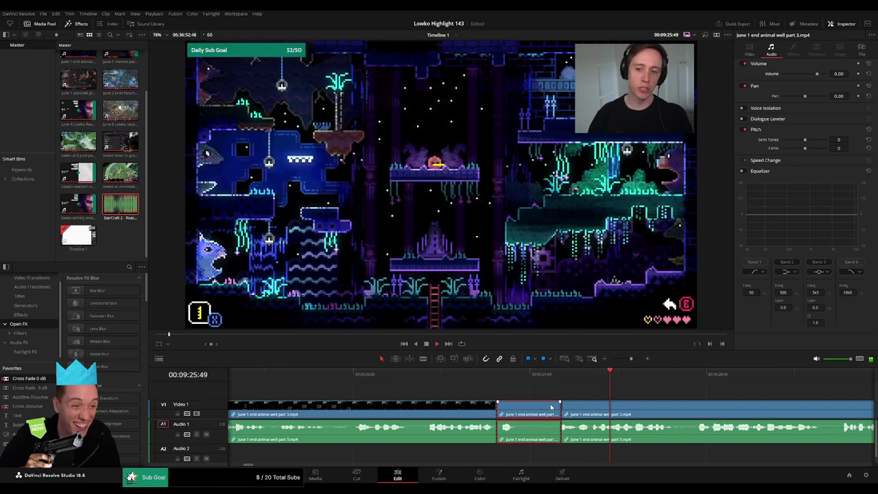
{"action": "key", "text": "Delete"}
Cut out the pause in the map-screen footage from about 00:09:31:49 to 00:09:33:40 and close the gap
{"action": "key", "text": "space"}
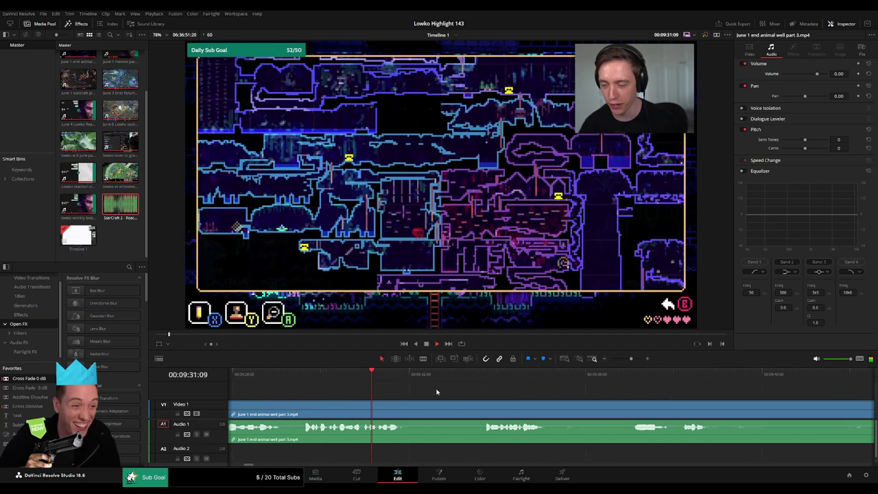
{"action": "left_click", "coordinate": [473, 379]}
{"action": "key", "text": "b"}
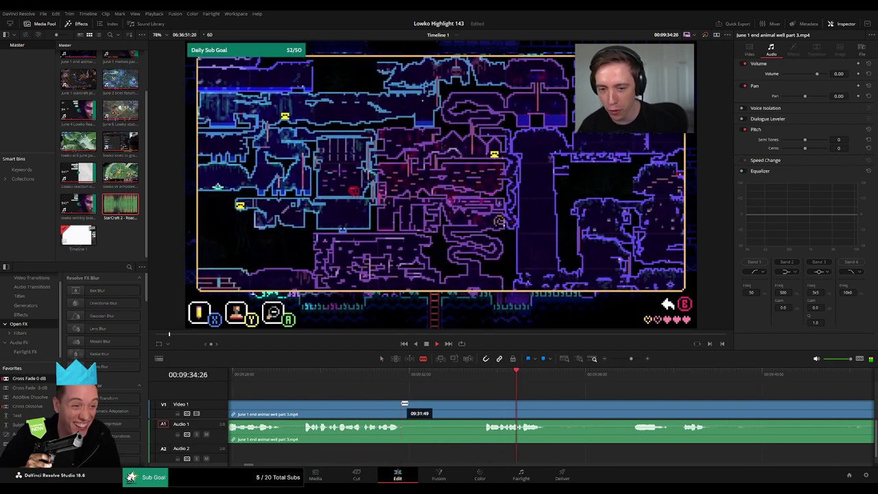
{"action": "left_click", "coordinate": [401, 403]}
{"action": "left_click", "coordinate": [482, 404]}
{"action": "key", "text": "a"}
{"action": "left_click", "coordinate": [464, 408]}
{"action": "key", "text": "Delete"}
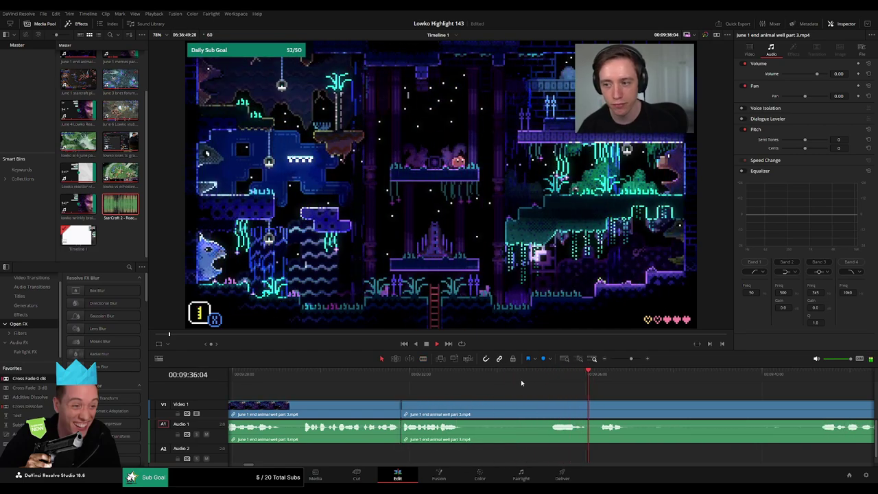
Split the animal well clip at 00:10:28:28 and ripple-delete the segment from the previous cut up to that point
{"action": "left_click_drag", "start_coordinate": [632, 359], "coordinate": [625, 360]}
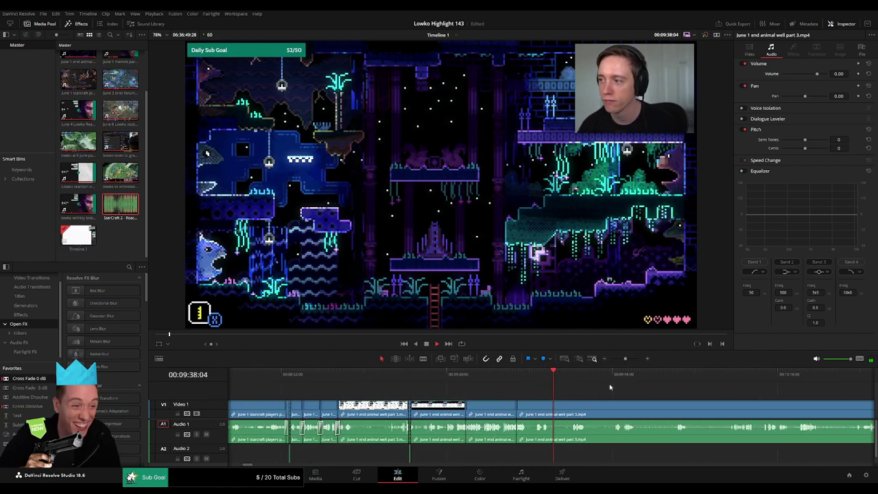
{"action": "left_click", "coordinate": [678, 384]}
{"action": "left_click", "coordinate": [767, 384]}
{"action": "scroll", "coordinate": [635, 398], "scroll_direction": "right", "scroll_amount": 7}
{"action": "left_click", "coordinate": [546, 383]}
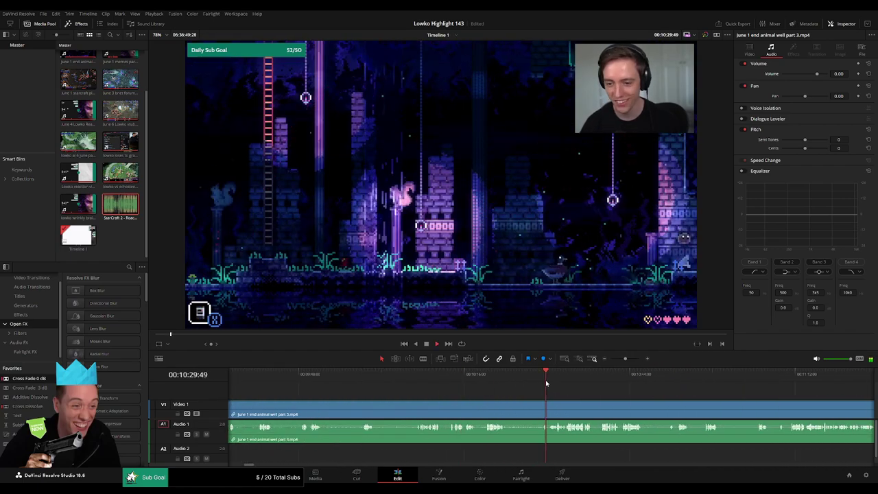
{"action": "mouse_move", "coordinate": [546, 384]}
{"action": "left_mouse_down"}
{"action": "mouse_move", "coordinate": [519, 384]}
{"action": "mouse_move", "coordinate": [531, 384]}
{"action": "left_mouse_up"}
{"action": "key", "text": "space"}
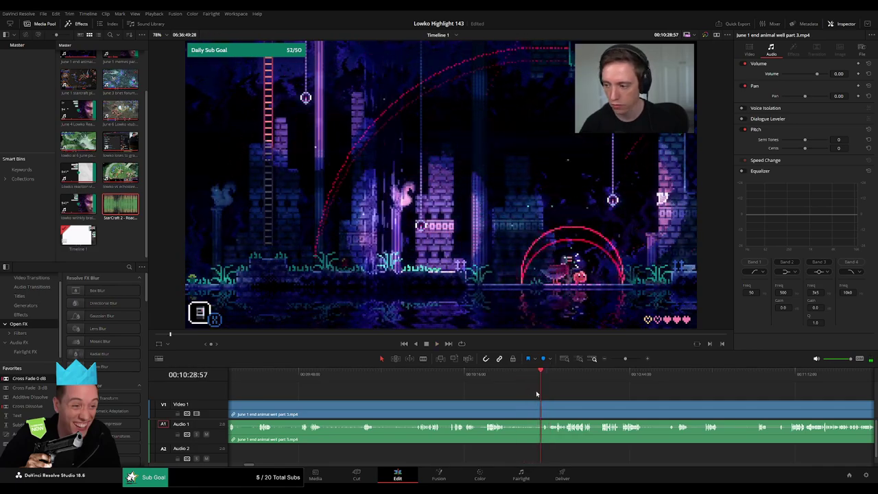
{"action": "key", "text": "ctrl+b"}
{"action": "left_click", "coordinate": [527, 406]}
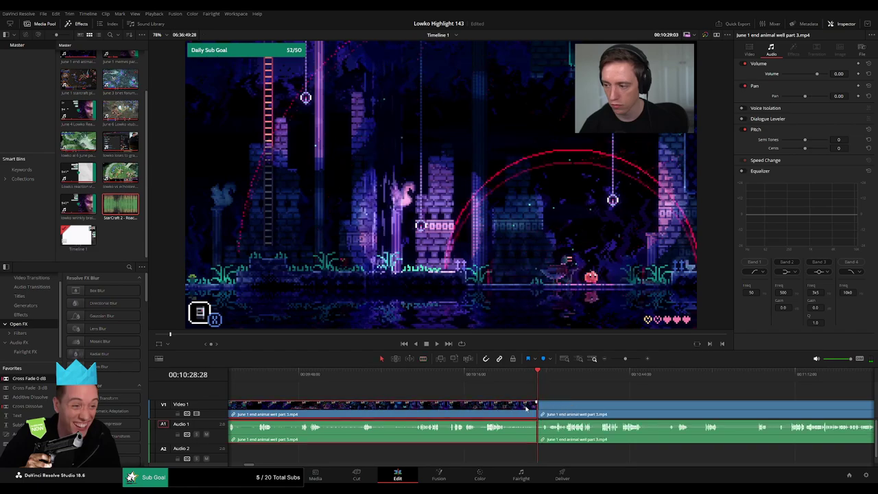
{"action": "key", "text": "Delete"}
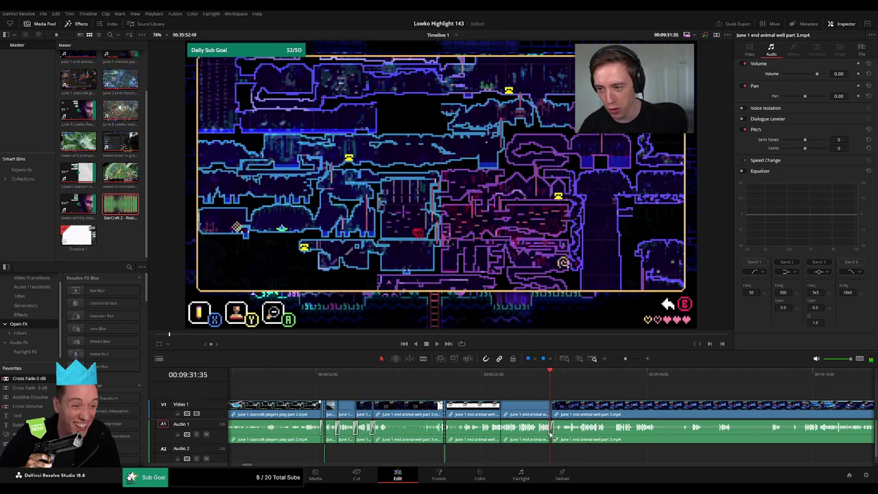
Cut out the quiet bunny mural footage from about 00:09:49 to 00:09:55 and close the gap
{"action": "left_click_drag", "start_coordinate": [598, 410], "coordinate": [416, 401]}
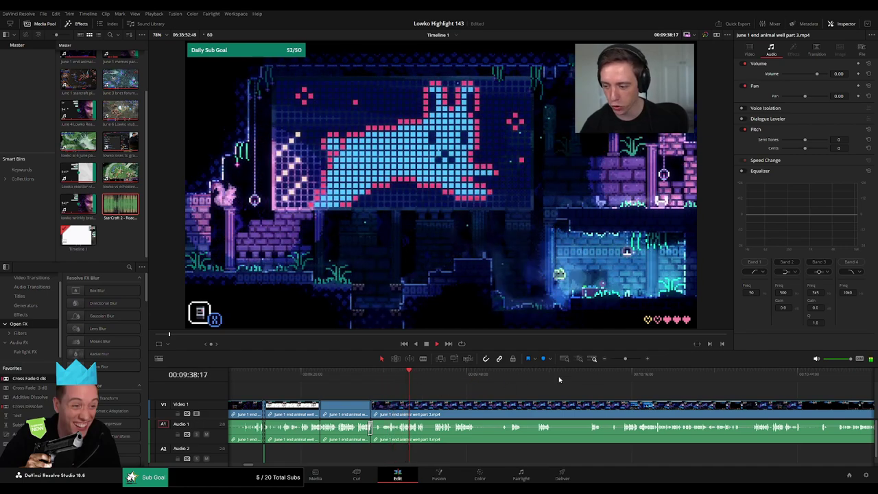
{"action": "left_click_drag", "start_coordinate": [625, 360], "coordinate": [403, 392]}
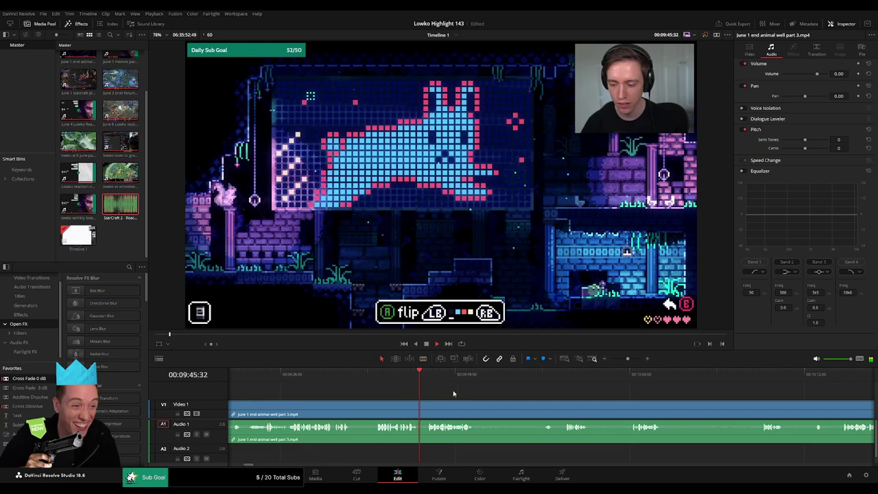
{"action": "left_click_drag", "start_coordinate": [471, 399], "coordinate": [396, 398]}
{"action": "left_click", "coordinate": [402, 409]}
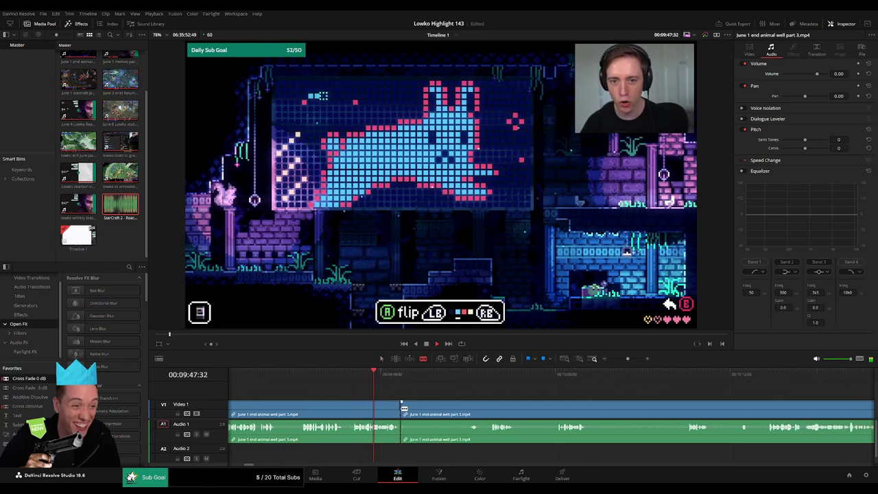
{"action": "left_click_drag", "start_coordinate": [453, 378], "coordinate": [468, 379]}
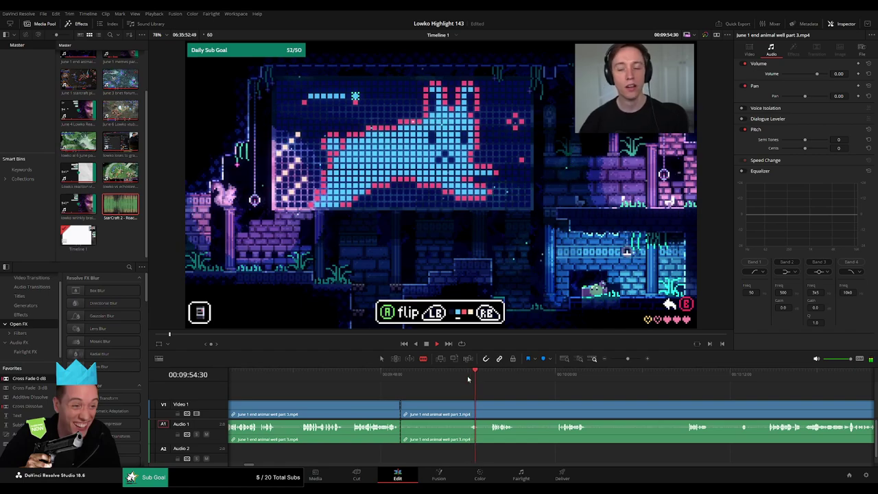
{"action": "left_click", "coordinate": [492, 403]}
{"action": "key", "text": "a"}
{"action": "left_click", "coordinate": [474, 411]}
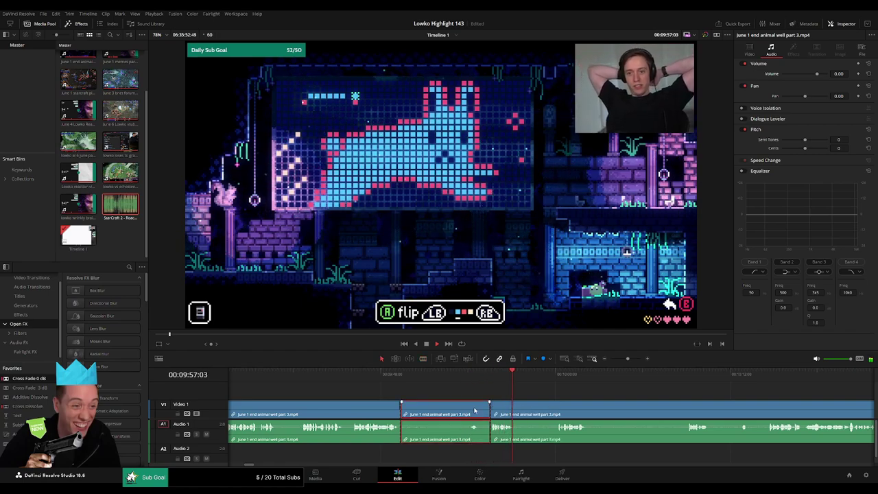
{"action": "key", "text": "Delete"}
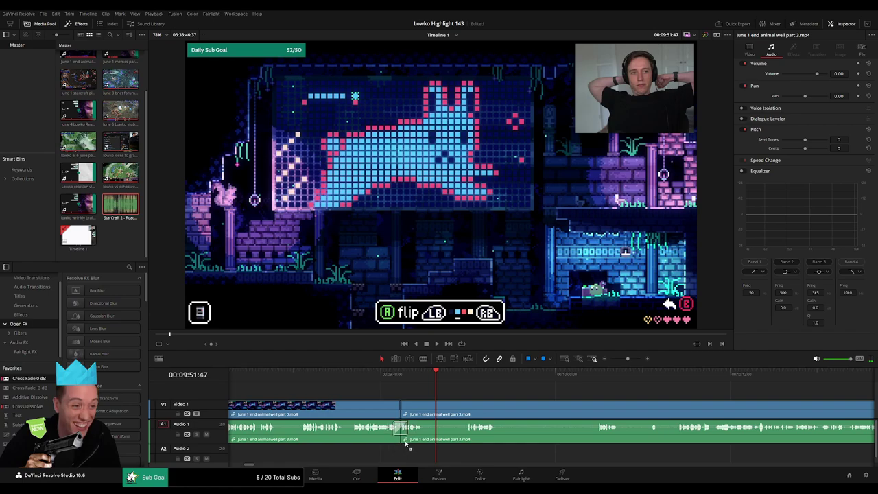
Remove the bunny mural passage from about 00:09:51 to 00:09:54 and close the gap
{"action": "left_click_drag", "start_coordinate": [448, 387], "coordinate": [466, 385]}
{"action": "left_click", "coordinate": [427, 412]}
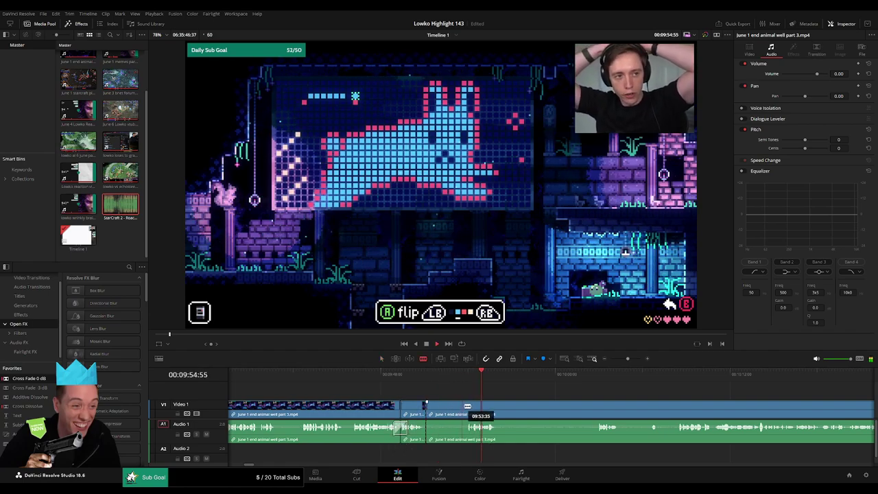
{"action": "left_click", "coordinate": [467, 407]}
{"action": "key", "text": "a"}
{"action": "left_click", "coordinate": [459, 411]}
{"action": "key", "text": "Delete"}
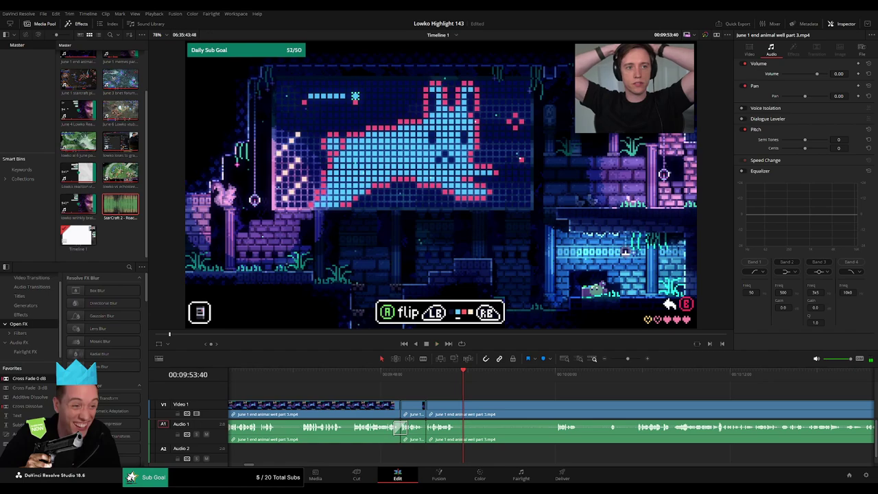
Split the clip at about 00:09:53 and 00:10:00, and ripple-delete the silent section between the splits
{"action": "key", "text": "b"}
{"action": "left_click", "coordinate": [461, 413]}
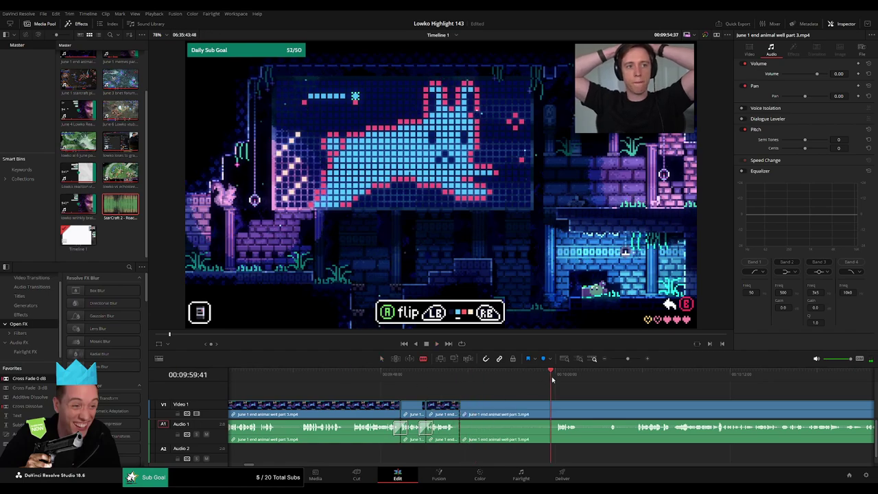
{"action": "left_click_drag", "start_coordinate": [579, 392], "coordinate": [464, 393]}
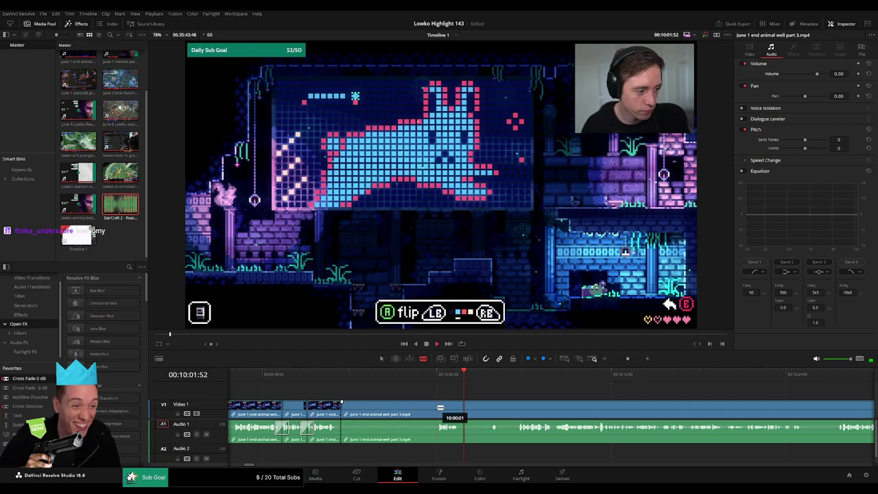
{"action": "left_click", "coordinate": [439, 408]}
{"action": "key", "text": "a"}
{"action": "left_click", "coordinate": [412, 416]}
{"action": "key", "text": "Delete"}
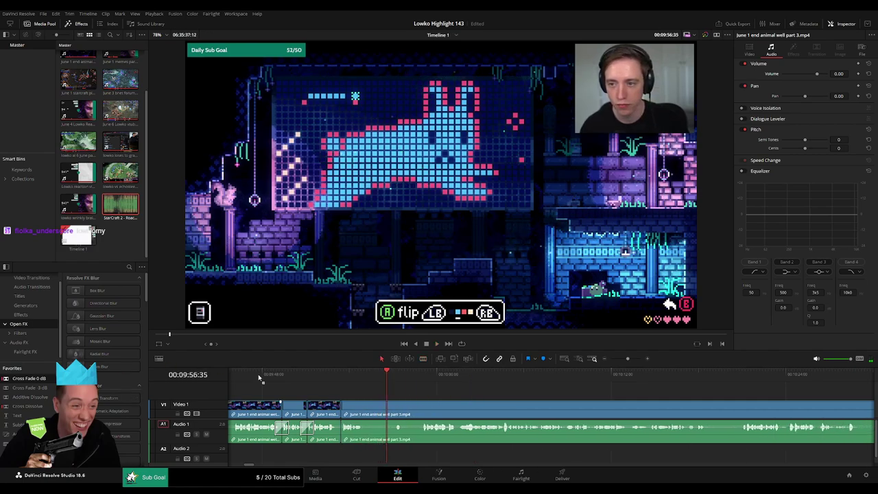
Cut out the section from about 00:09:55 to 00:09:59 before the mural solution video plays, closing the gap
{"action": "left_click", "coordinate": [365, 410]}
{"action": "left_click", "coordinate": [420, 409]}
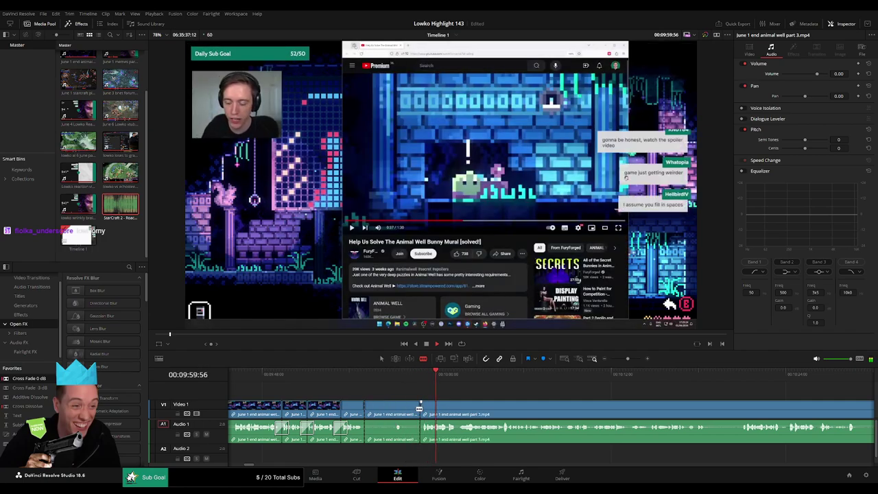
{"action": "key", "text": "Delete"}
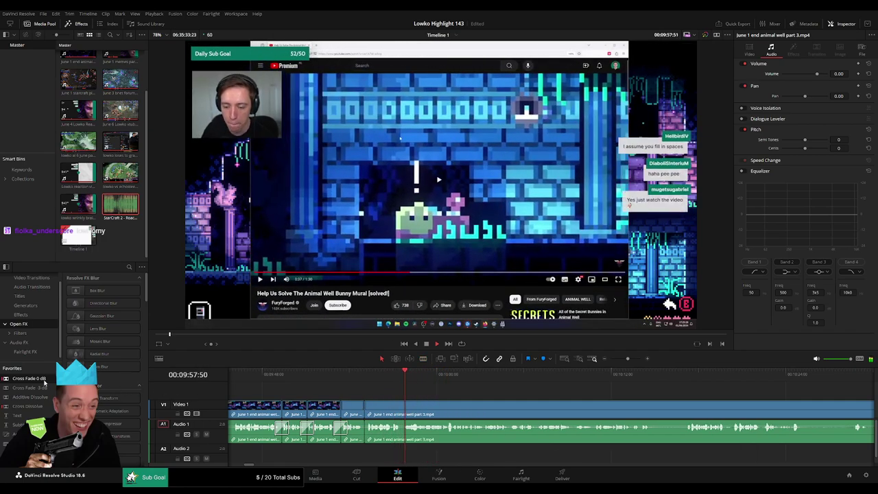
Skim the mural solution footage from about 00:10:00 to 00:10:17 to find the next passage to trim
{"action": "left_click", "coordinate": [441, 379]}
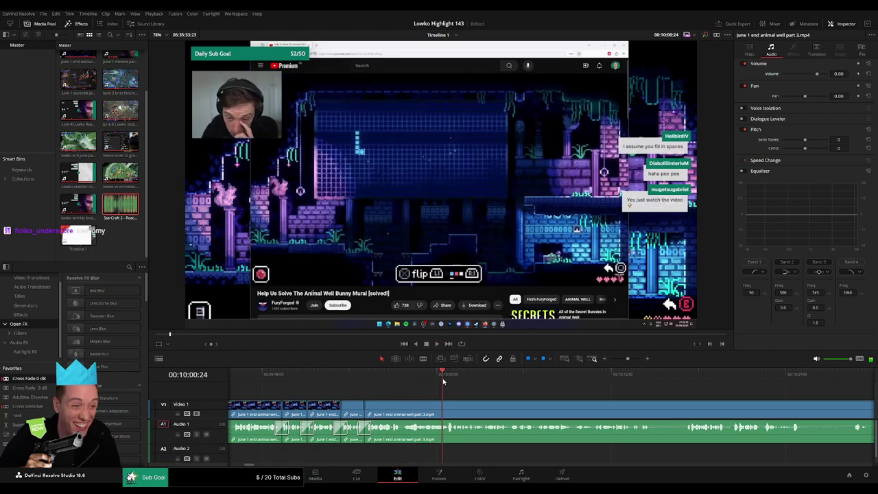
{"action": "left_click_drag", "start_coordinate": [531, 402], "coordinate": [427, 391]}
{"action": "left_click", "coordinate": [448, 383]}
{"action": "left_click", "coordinate": [527, 386]}
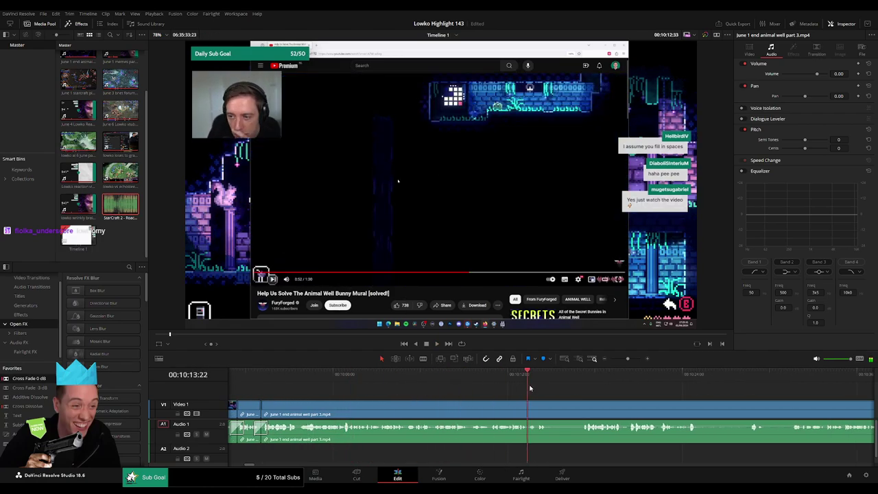
{"action": "left_click_drag", "start_coordinate": [564, 394], "coordinate": [440, 385]}
{"action": "left_click", "coordinate": [470, 381]}
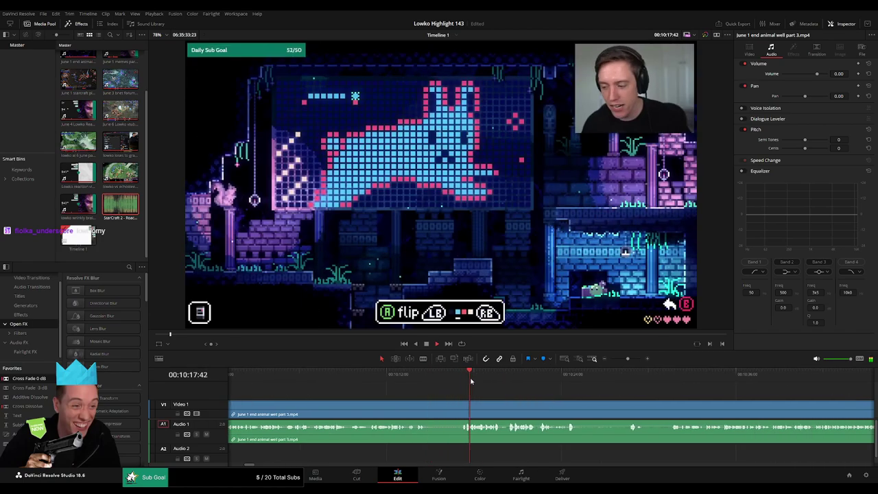
{"action": "left_click", "coordinate": [442, 380]}
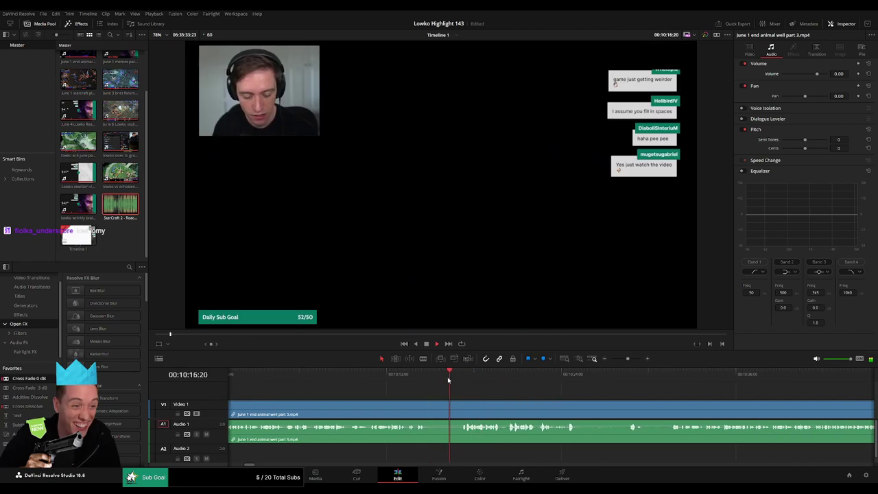
{"action": "left_click_drag", "start_coordinate": [418, 383], "coordinate": [412, 383]}
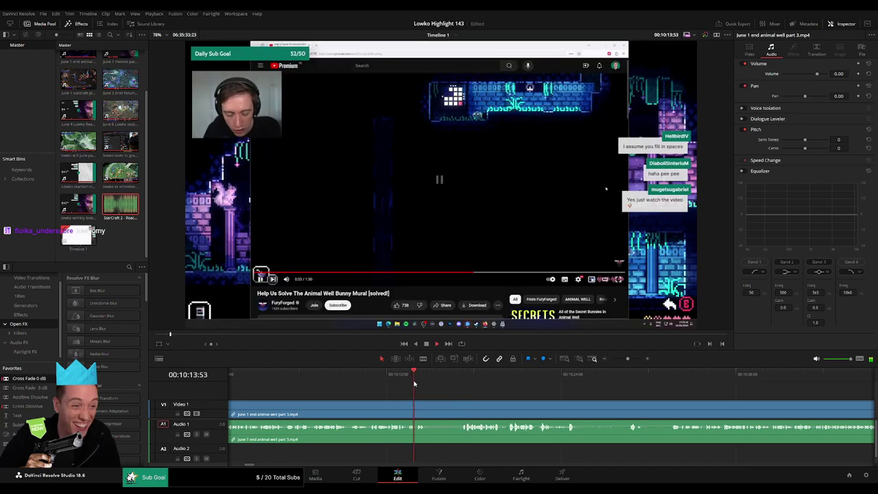
{"action": "key", "text": "b"}
{"action": "left_click", "coordinate": [434, 406]}
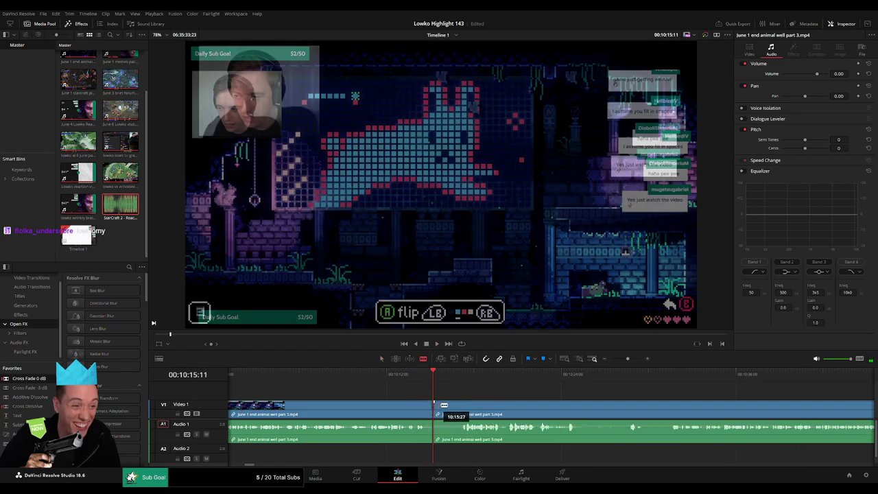
{"action": "key", "text": "ctrl+z"}
Cut out the footage from about 00:10:14 to 00:10:17, closing the gap with an audio cross fade, and replay the join
{"action": "left_click", "coordinate": [419, 382]}
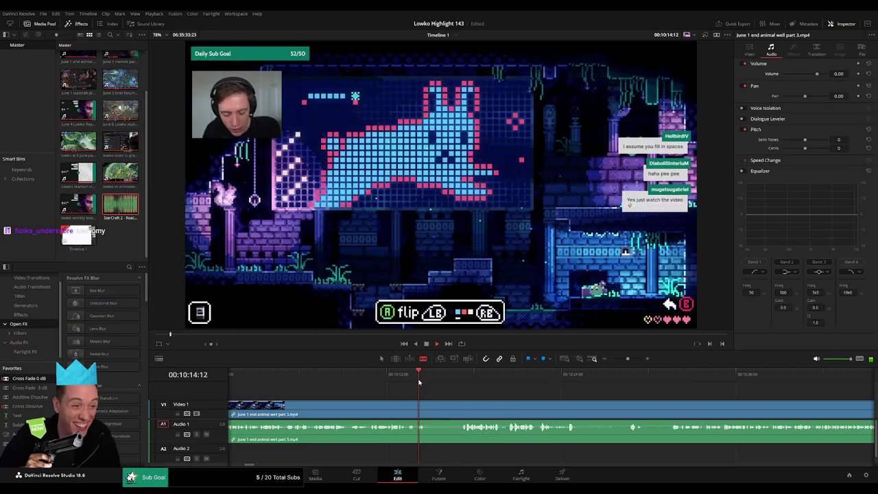
{"action": "left_click", "coordinate": [432, 405]}
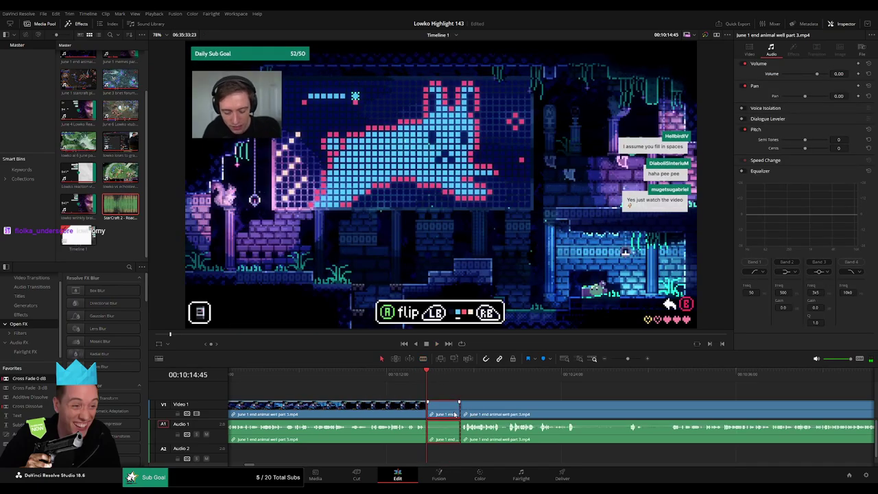
{"action": "key", "text": "Delete"}
{"action": "key", "text": "space"}
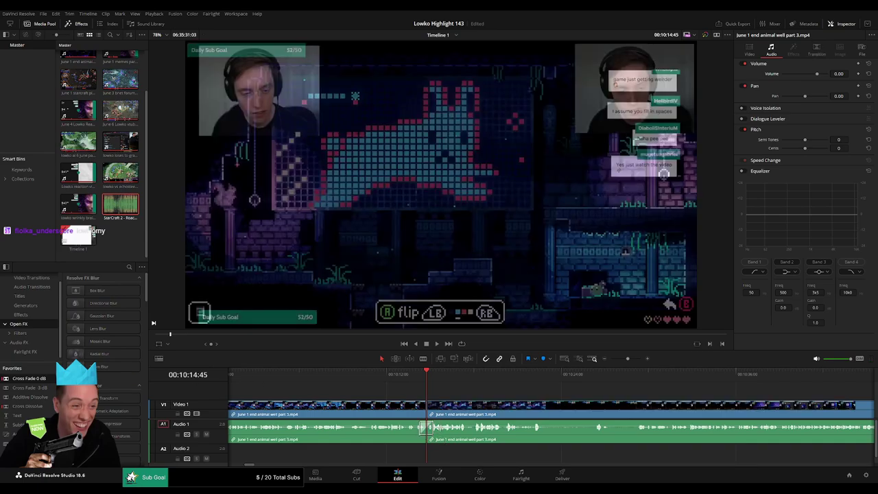
{"action": "left_click", "coordinate": [424, 374]}
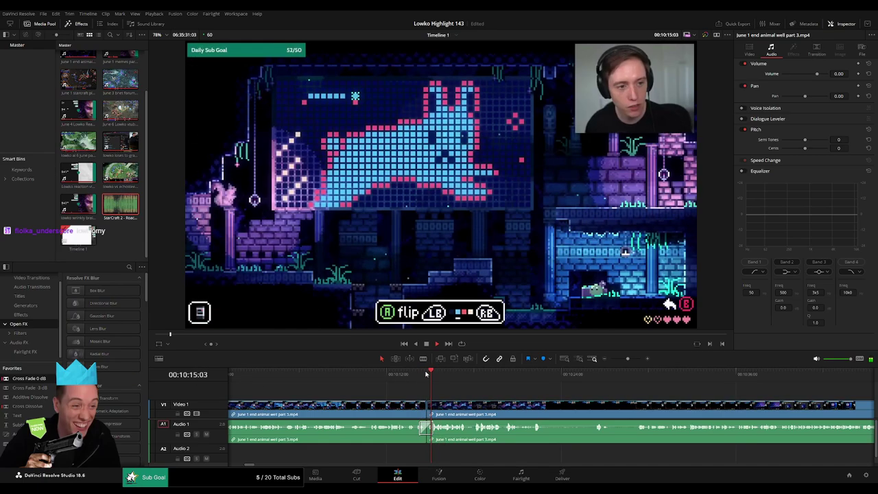
Split the clip at about 00:10:23 and 00:10:26, and ripple-delete the quiet section between the splits
{"action": "left_click_drag", "start_coordinate": [501, 394], "coordinate": [374, 390]}
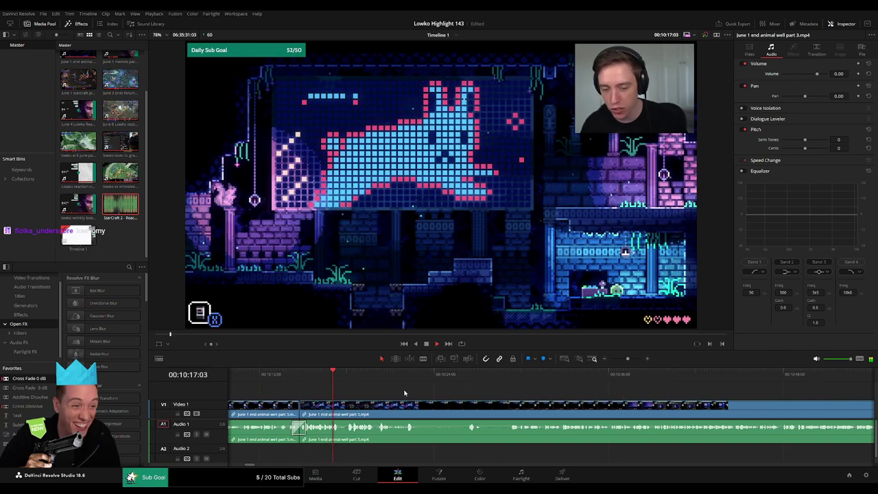
{"action": "left_click", "coordinate": [376, 383]}
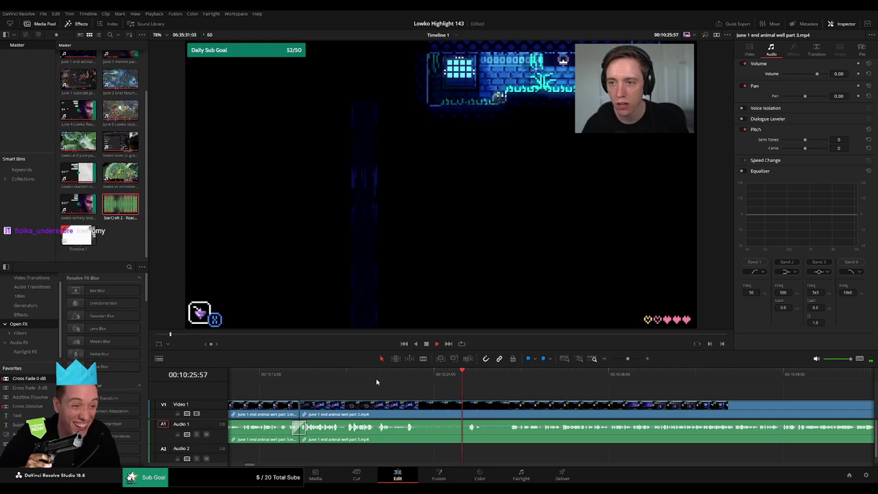
{"action": "left_click", "coordinate": [502, 394]}
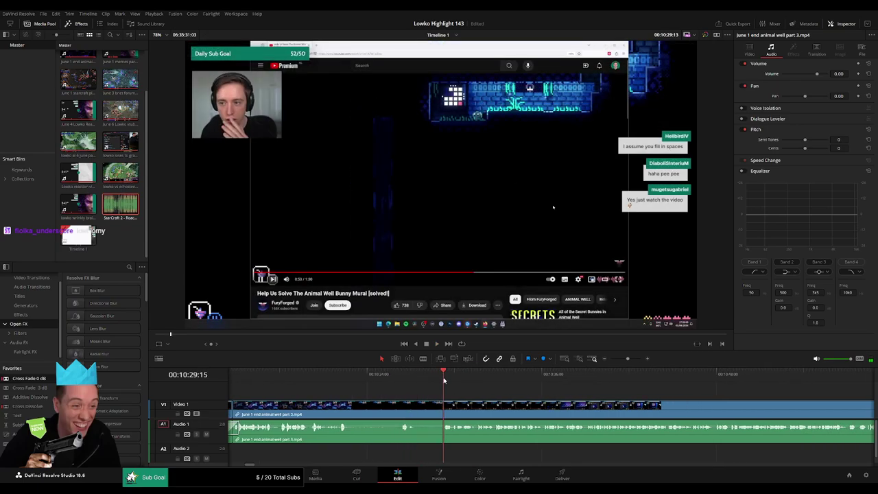
{"action": "left_click_drag", "start_coordinate": [519, 396], "coordinate": [461, 396]}
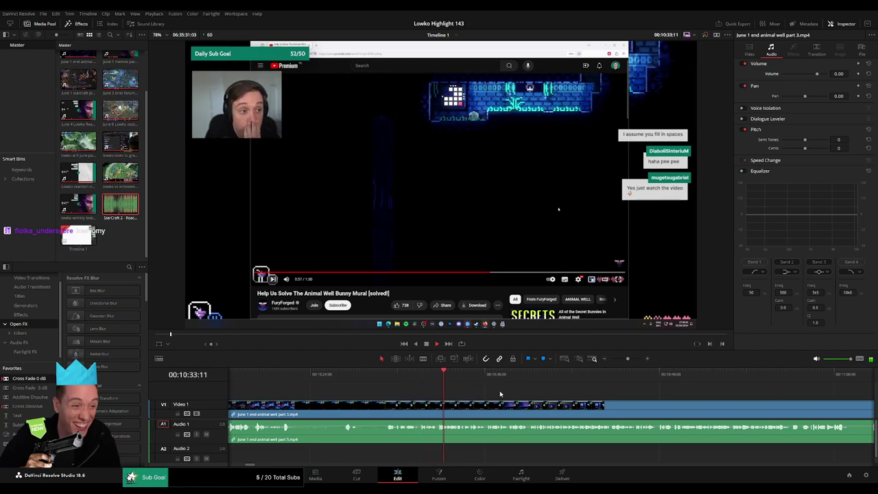
{"action": "left_click", "coordinate": [291, 374]}
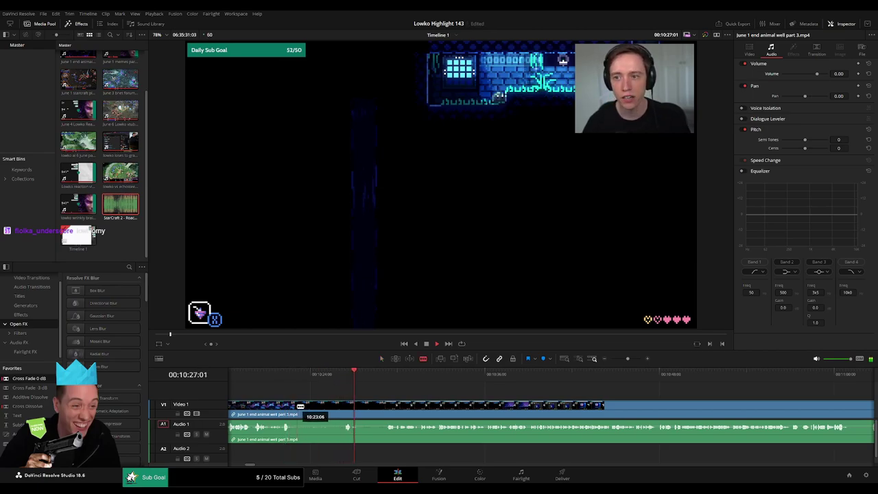
{"action": "left_click", "coordinate": [295, 406]}
{"action": "left_click", "coordinate": [342, 405]}
{"action": "key", "text": "a"}
{"action": "left_click", "coordinate": [335, 408]}
{"action": "key", "text": "Delete"}
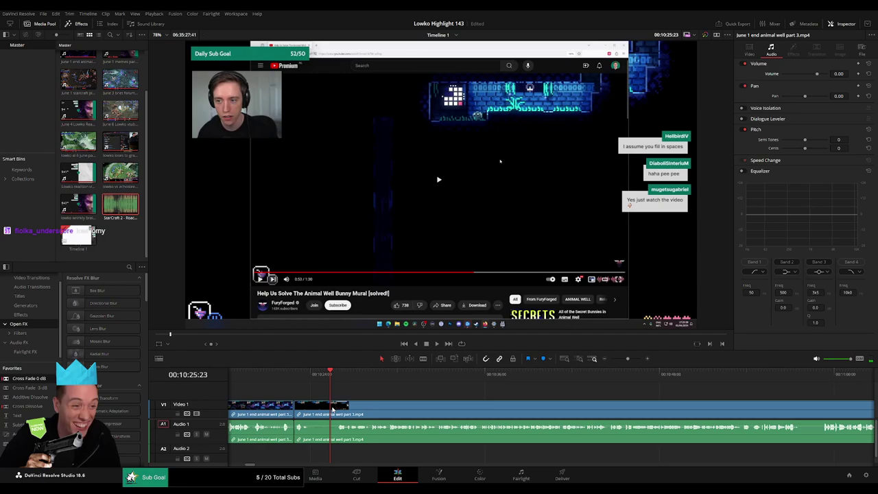
Cut out the pause from about 00:10:57 to 00:10:59, close the gap, and add an audio cross fade at the cut
{"action": "scroll", "coordinate": [412, 408], "scroll_direction": "right", "scroll_amount": 5}
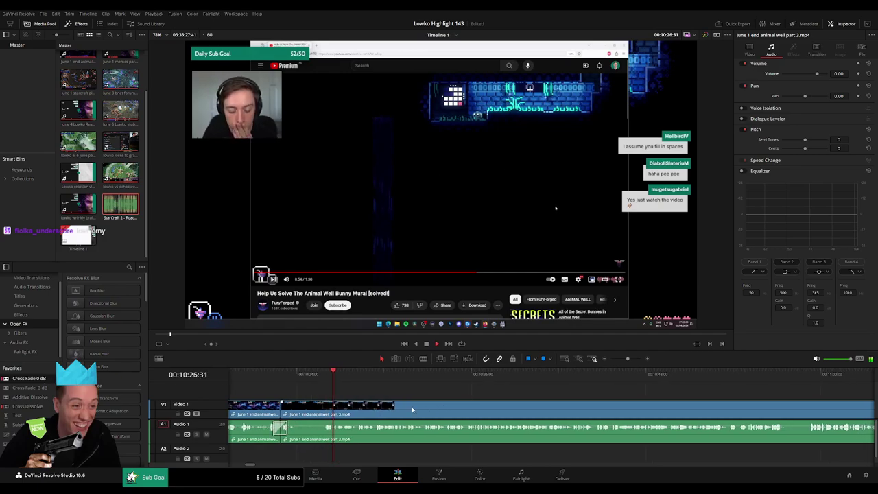
{"action": "left_click_drag", "start_coordinate": [292, 380], "coordinate": [503, 388]}
{"action": "scroll", "coordinate": [412, 393], "scroll_direction": "right", "scroll_amount": 5}
{"action": "scroll", "coordinate": [411, 391], "scroll_direction": "right", "scroll_amount": 2}
{"action": "left_click_drag", "start_coordinate": [407, 382], "coordinate": [538, 393]}
{"action": "scroll", "coordinate": [458, 399], "scroll_direction": "right", "scroll_amount": 2}
{"action": "scroll", "coordinate": [453, 397], "scroll_direction": "right", "scroll_amount": 8}
{"action": "left_click", "coordinate": [296, 380]}
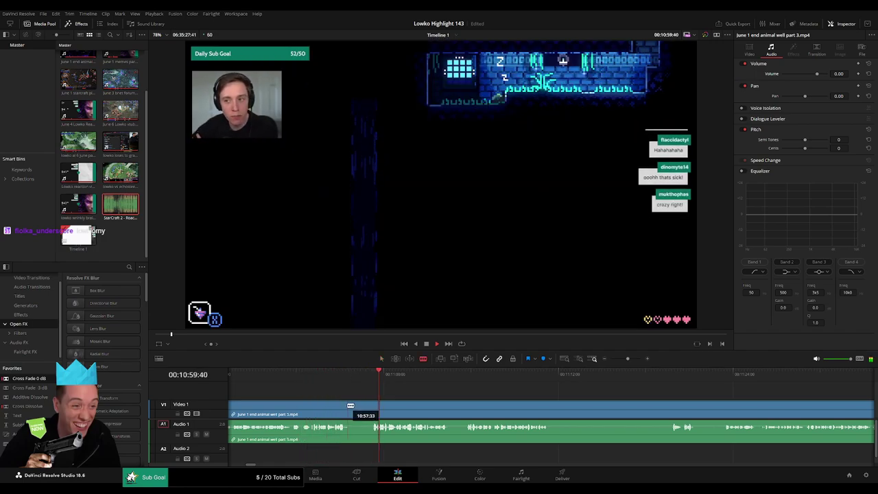
{"action": "left_click", "coordinate": [346, 409]}
{"action": "key", "text": "a"}
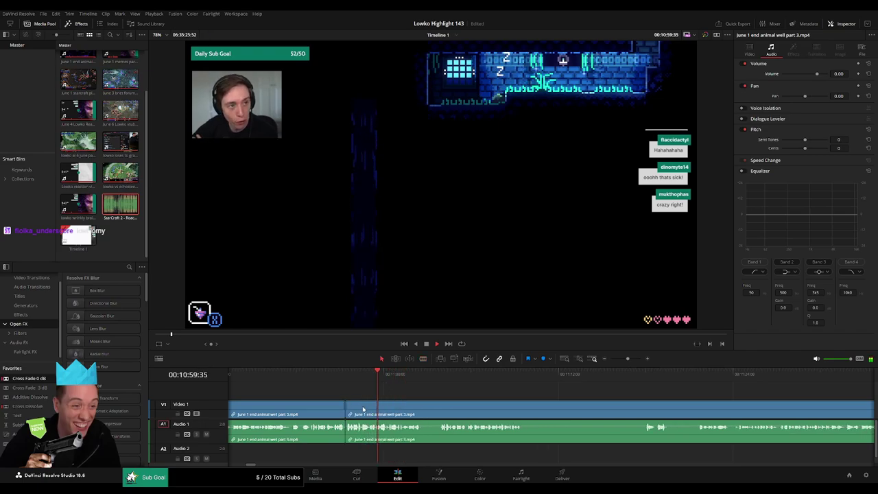
{"action": "left_click", "coordinate": [346, 431]}
{"action": "key", "text": "shift+t"}
Remove the silent section from about 00:11:02 to 00:11:04, closing the gap with an audio cross fade
{"action": "scroll", "coordinate": [337, 404], "scroll_direction": "right", "scroll_amount": 5}
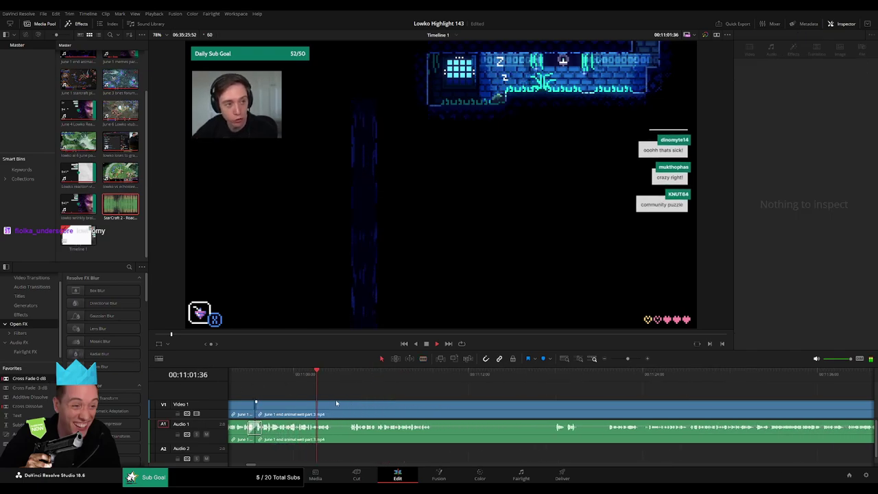
{"action": "left_click", "coordinate": [335, 373]}
{"action": "key", "text": "b"}
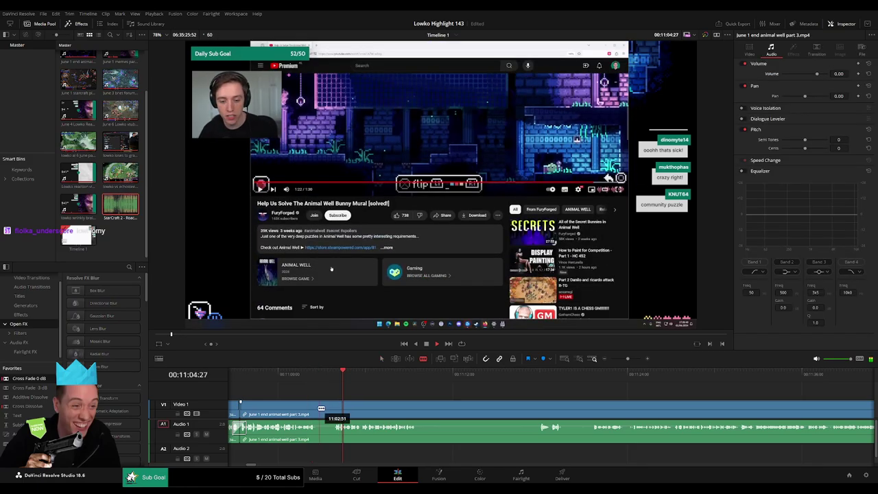
{"action": "left_click_drag", "start_coordinate": [321, 408], "coordinate": [317, 429]}
{"action": "key", "text": "Delete"}
{"action": "key", "text": "space"}
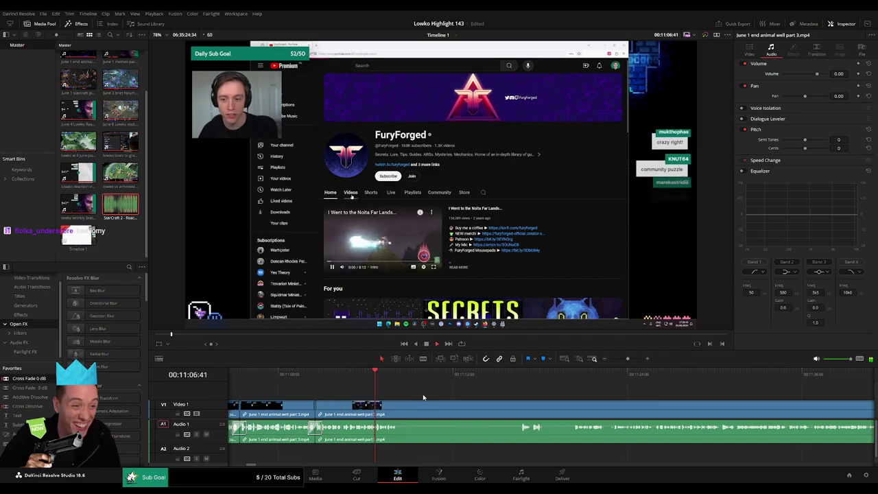
Split the FuryForged channel browsing footage at about 00:11:08 and 00:11:16, and ripple-delete the silent part between
{"action": "scroll", "coordinate": [412, 397], "scroll_direction": "right", "scroll_amount": 2}
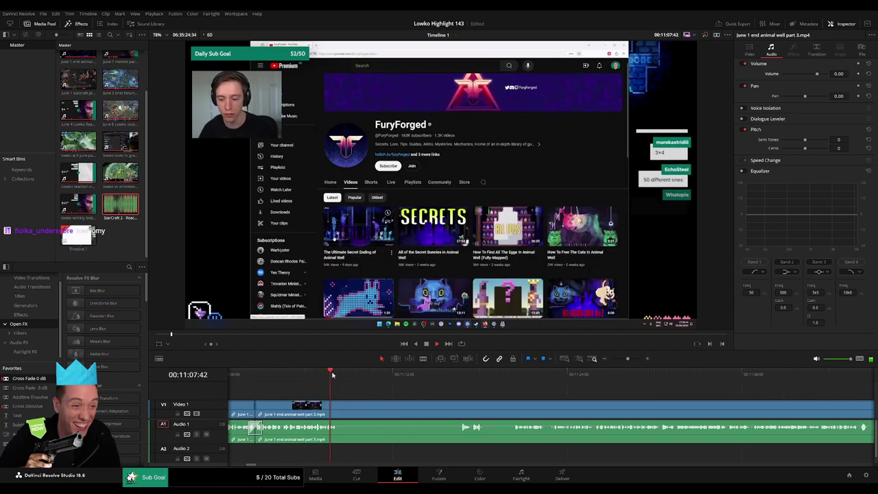
{"action": "left_click_drag", "start_coordinate": [332, 375], "coordinate": [458, 375]}
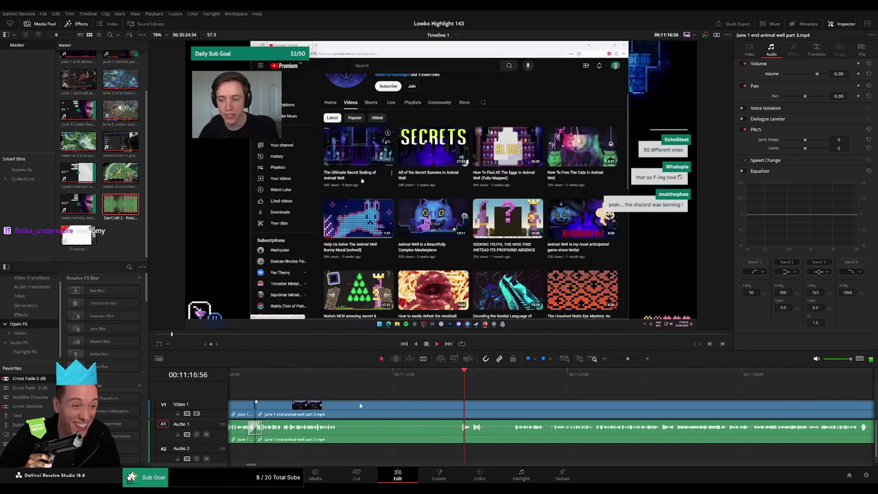
{"action": "key", "text": "b"}
{"action": "left_click", "coordinate": [341, 404]}
{"action": "left_click", "coordinate": [463, 405]}
{"action": "key", "text": "a"}
{"action": "left_click", "coordinate": [444, 407]}
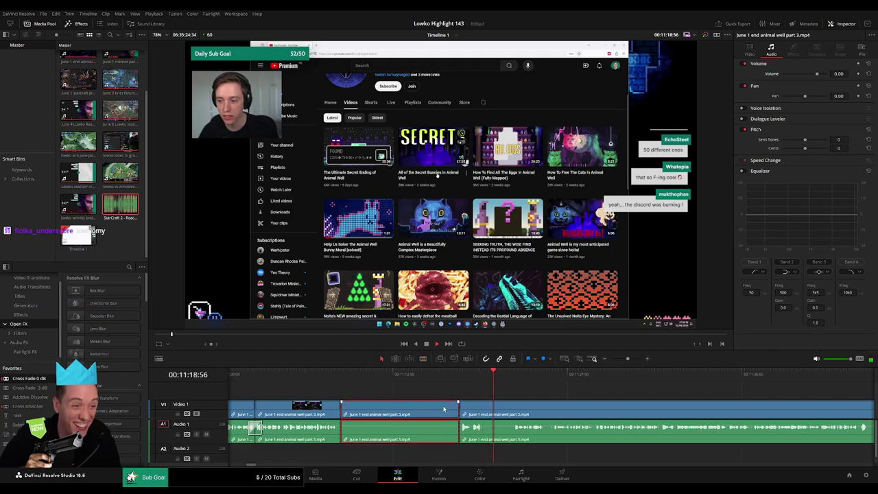
{"action": "key", "text": "Delete"}
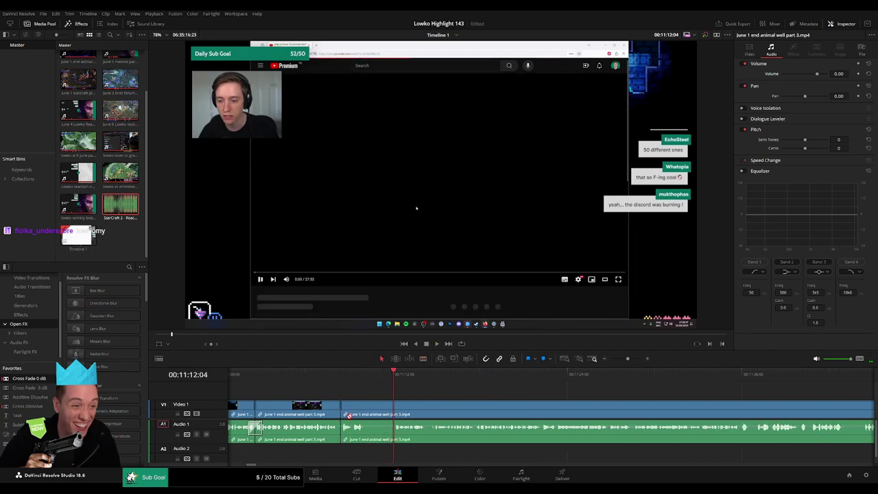
Cut out the loading of the secret bunnies video from about 00:11:10 to 00:11:12 and close the gap
{"action": "key", "text": "b"}
{"action": "left_click", "coordinate": [367, 407]}
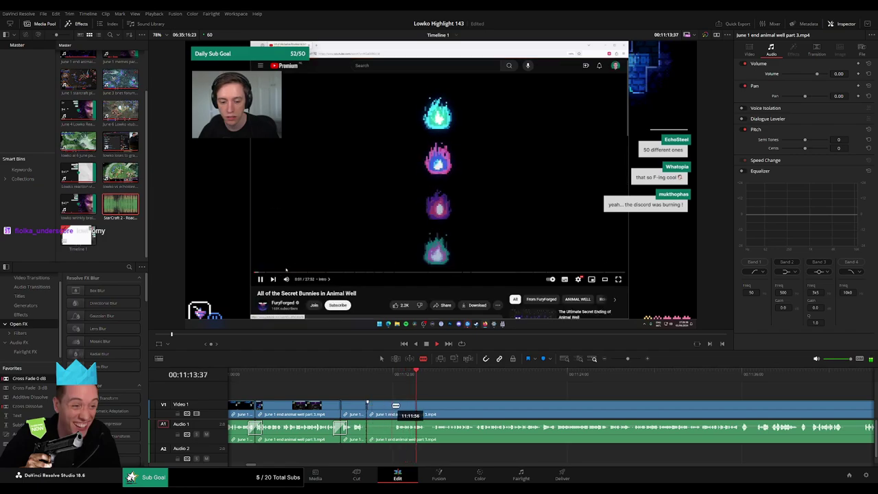
{"action": "left_click", "coordinate": [394, 408]}
{"action": "key", "text": "a"}
{"action": "left_click", "coordinate": [388, 410]}
{"action": "key", "text": "Delete"}
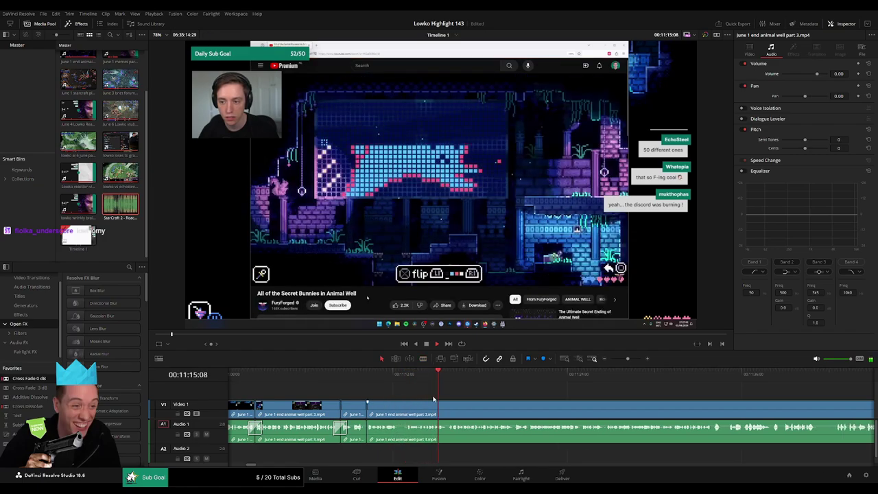
Remove the secret bunnies video's opening from about 00:11:10 to 00:11:13 and close the gap
{"action": "left_click", "coordinate": [373, 374]}
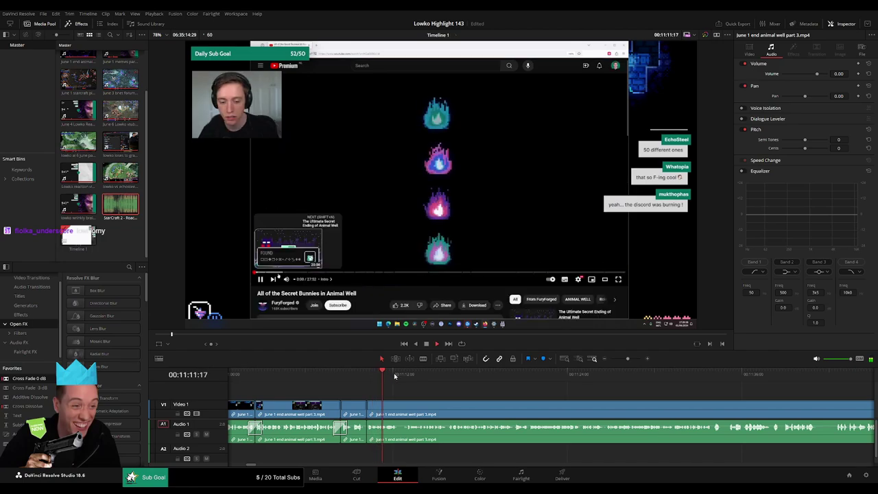
{"action": "left_click", "coordinate": [406, 375]}
{"action": "key", "text": "b"}
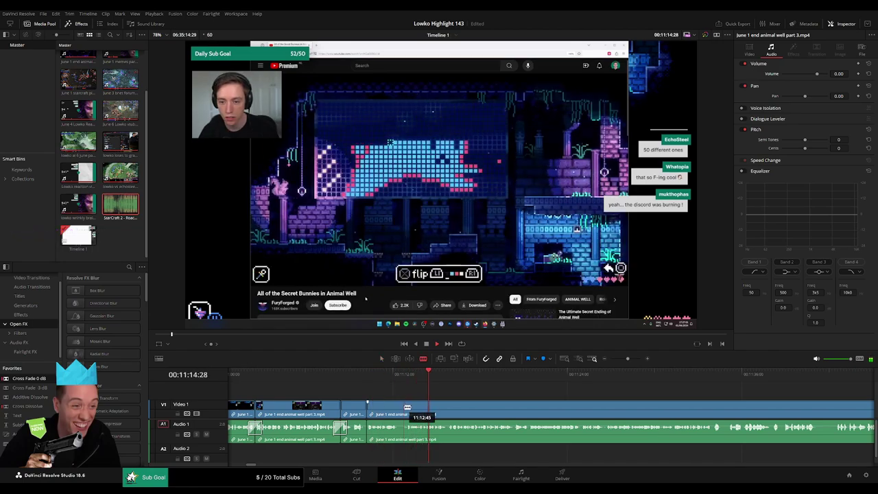
{"action": "left_click", "coordinate": [402, 409]}
{"action": "key", "text": "a"}
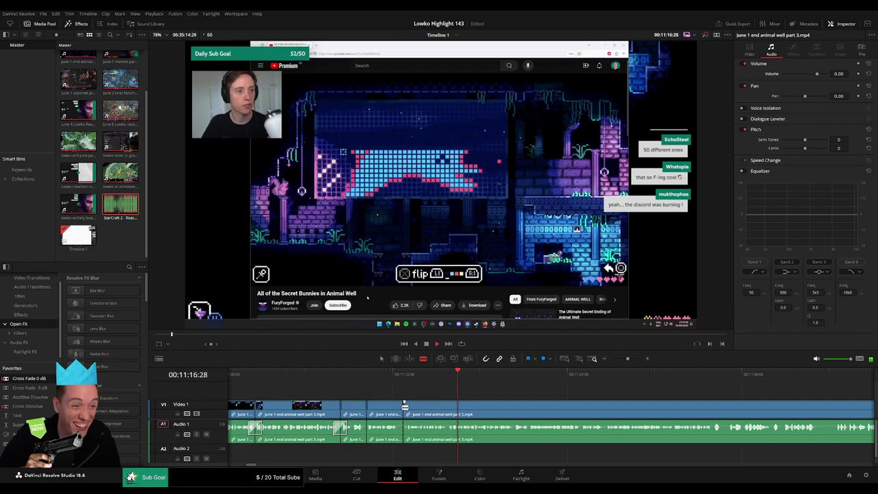
{"action": "left_click", "coordinate": [396, 412]}
{"action": "key", "text": "Delete"}
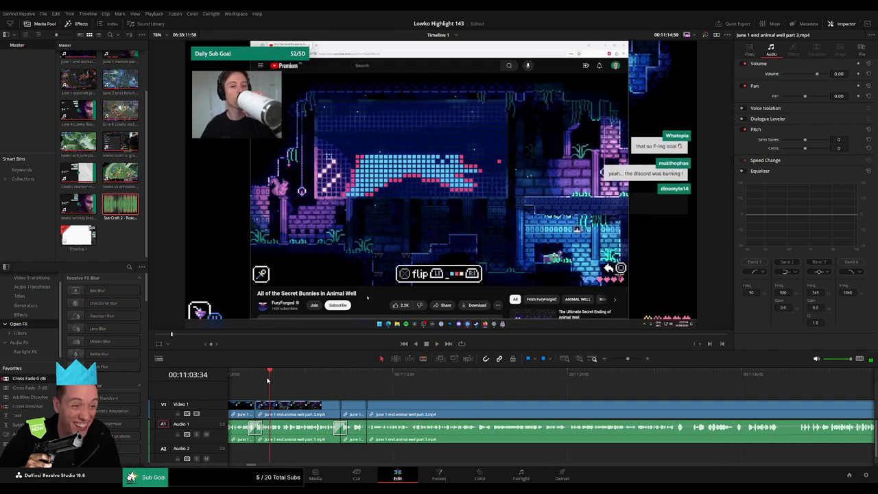
Play back the trimmed passages up to about 00:11:10 and add an audio cross fade at the last cut
{"action": "left_click_drag", "start_coordinate": [268, 380], "coordinate": [240, 380]}
{"action": "key", "text": "space"}
{"action": "scroll", "coordinate": [336, 399], "scroll_direction": "left", "scroll_amount": 3}
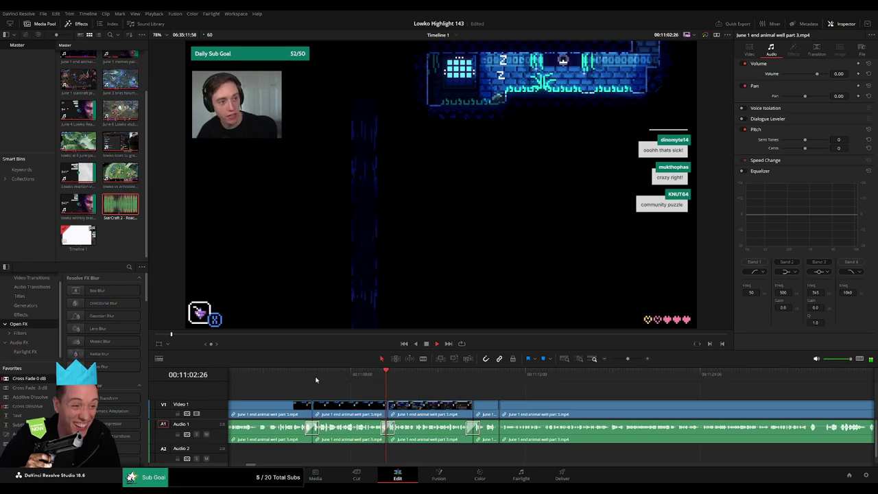
{"action": "left_click", "coordinate": [304, 377]}
{"action": "left_click", "coordinate": [493, 377]}
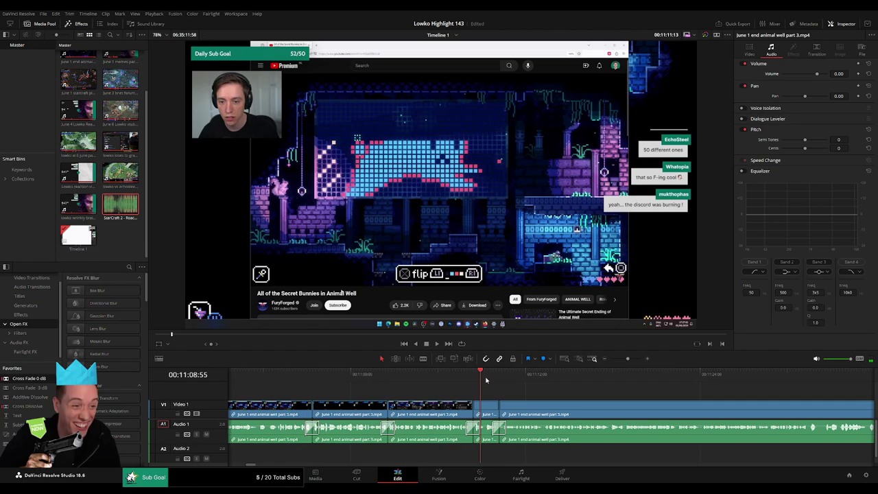
{"action": "scroll", "coordinate": [413, 396], "scroll_direction": "right", "scroll_amount": 3}
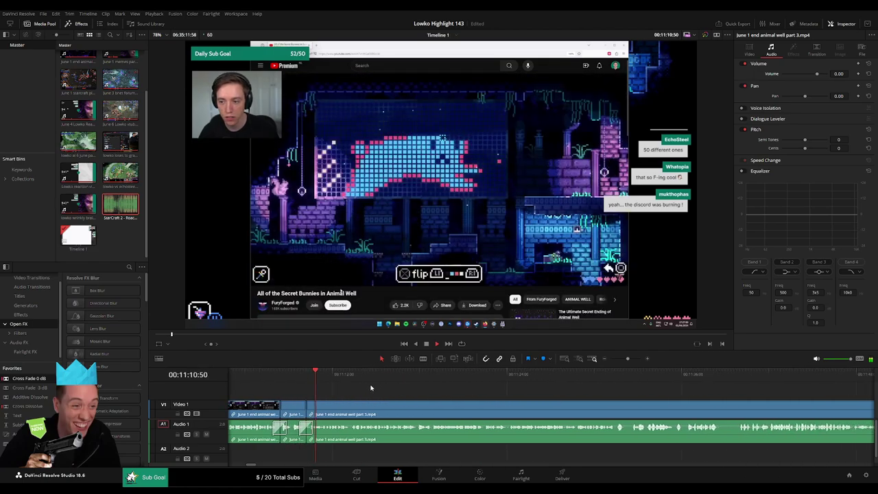
Skim ahead from about 00:11:10 and cut out the short stretch of bunny chart footage at about 00:11:39, closing the gap
{"action": "left_click", "coordinate": [300, 375]}
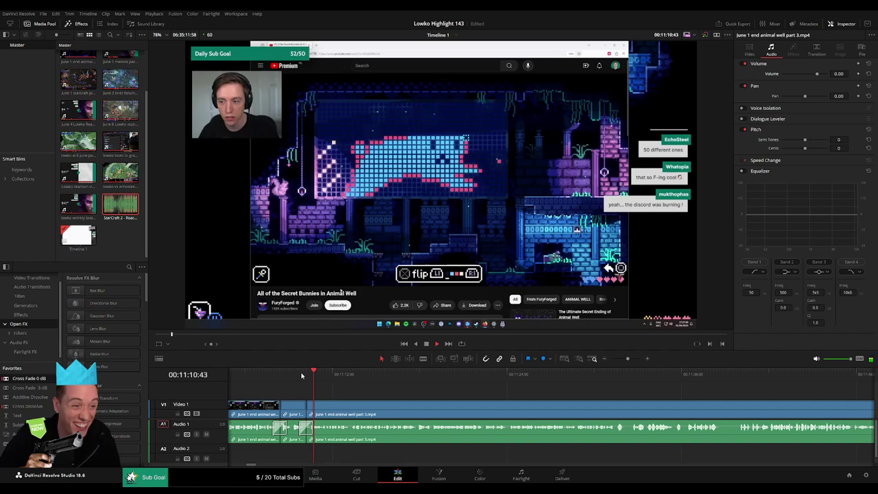
{"action": "left_click", "coordinate": [388, 374]}
{"action": "left_click", "coordinate": [556, 375]}
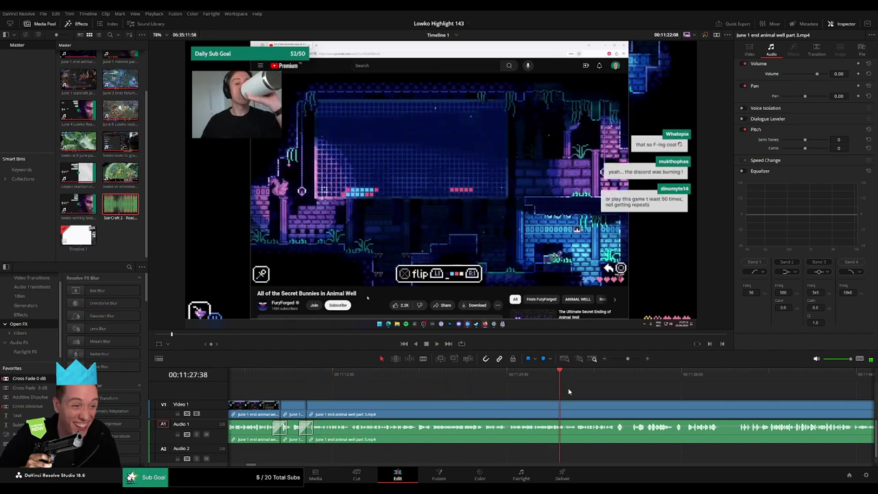
{"action": "left_click", "coordinate": [610, 377]}
{"action": "left_click_drag", "start_coordinate": [608, 395], "coordinate": [450, 396]}
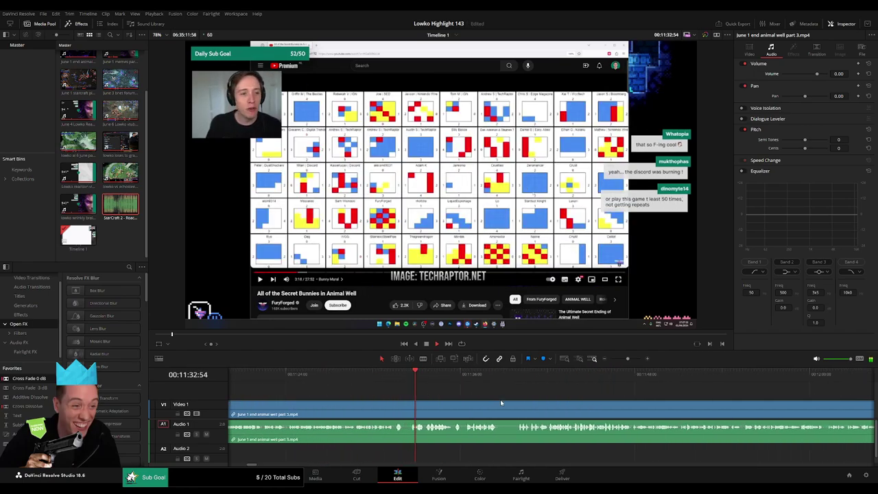
{"action": "key", "text": "b"}
{"action": "left_click", "coordinate": [395, 411]}
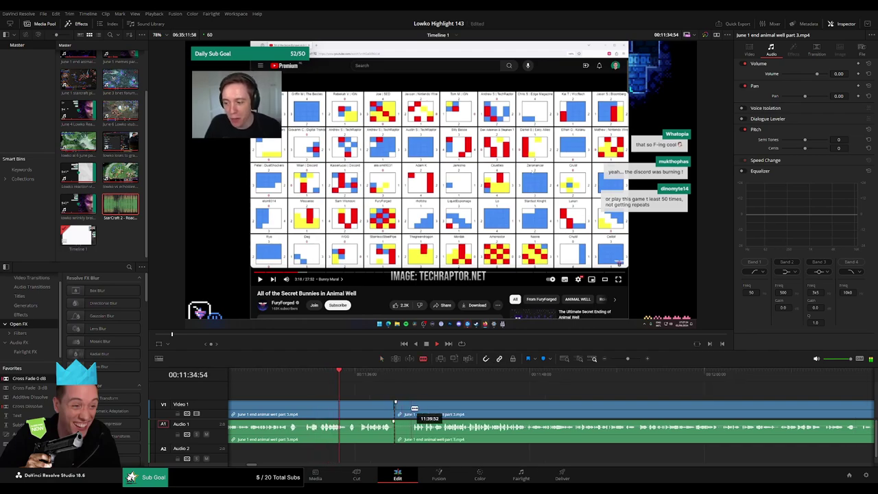
{"action": "left_click", "coordinate": [410, 412]}
{"action": "key", "text": "a"}
{"action": "left_click", "coordinate": [405, 412]}
{"action": "key", "text": "Delete"}
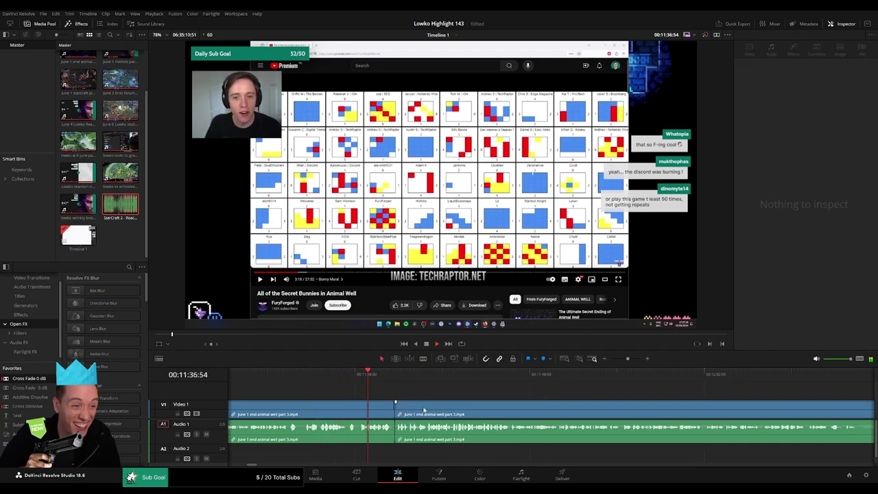
Split the bunny chart clip at about 00:11:36:46 and 00:11:37:03, and lower that section's audio to -100 dB
{"action": "left_click_drag", "start_coordinate": [624, 361], "coordinate": [634, 364]}
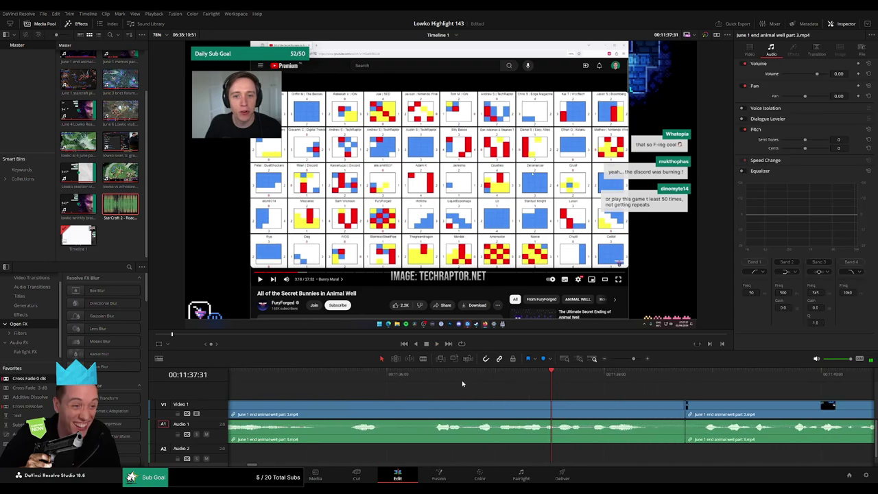
{"action": "key", "text": "ctrl+b"}
{"action": "key", "text": "space"}
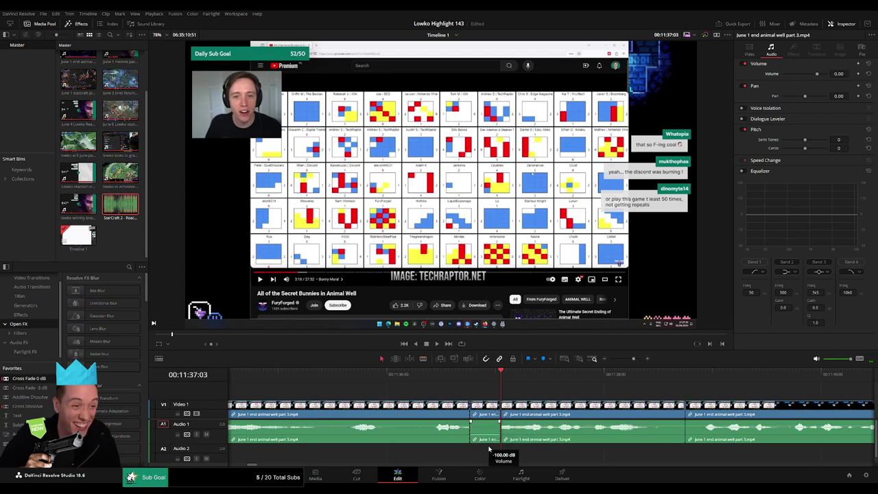
{"action": "left_click_drag", "start_coordinate": [489, 449], "coordinate": [489, 450]}
Place StarCraft 2 - Roach Quotes.mp3 on Audio 2 beneath the muted section, trimmed to its length, with volume -23
{"action": "left_click_drag", "start_coordinate": [120, 204], "coordinate": [470, 455]}
{"action": "left_click_drag", "start_coordinate": [547, 457], "coordinate": [501, 454]}
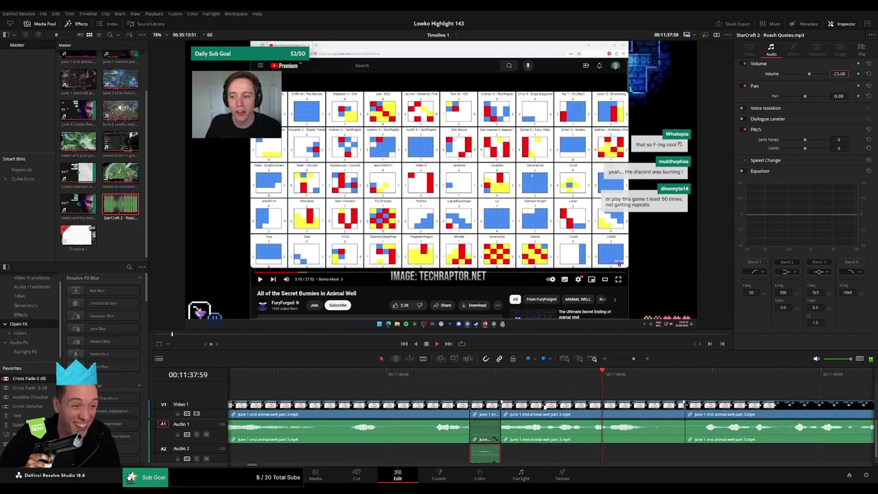
{"action": "left_click", "coordinate": [369, 396]}
{"action": "left_click_drag", "start_coordinate": [218, 419], "coordinate": [221, 413]}
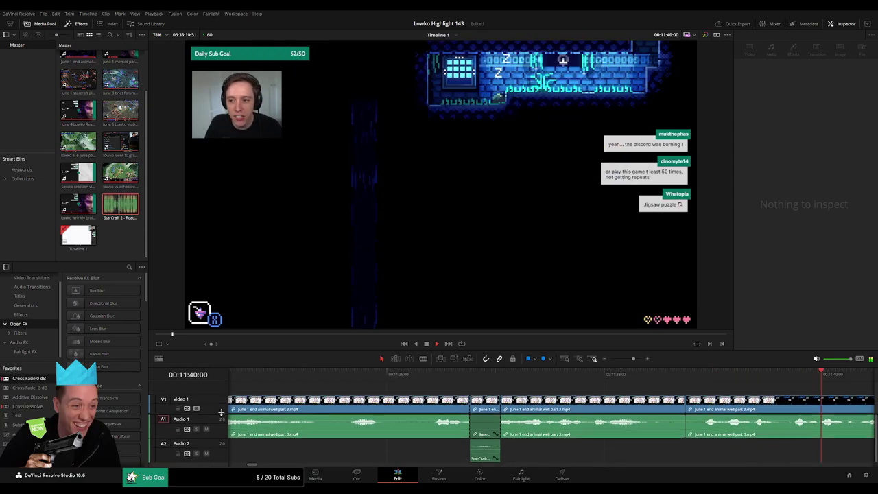
Skim the secret bunnies footage from about 00:11:45 to 00:13:12 for passages to trim
{"action": "mouse_move", "coordinate": [634, 362]}
{"action": "left_mouse_down"}
{"action": "mouse_move", "coordinate": [606, 363]}
{"action": "mouse_move", "coordinate": [625, 365]}
{"action": "left_mouse_up"}
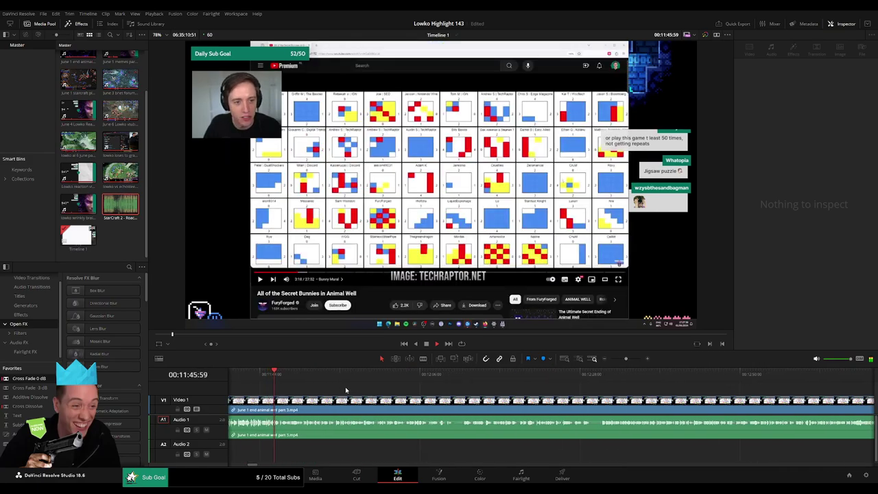
{"action": "left_click_drag", "start_coordinate": [285, 376], "coordinate": [588, 379]}
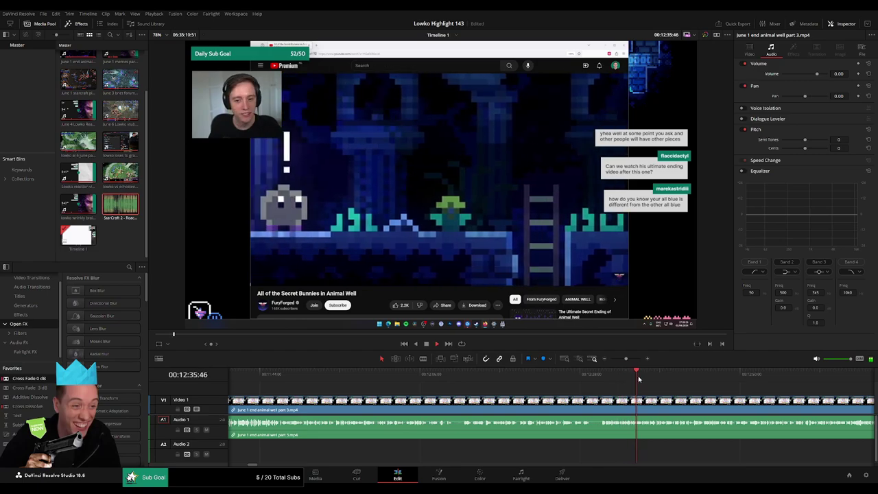
{"action": "left_click_drag", "start_coordinate": [638, 379], "coordinate": [382, 391]}
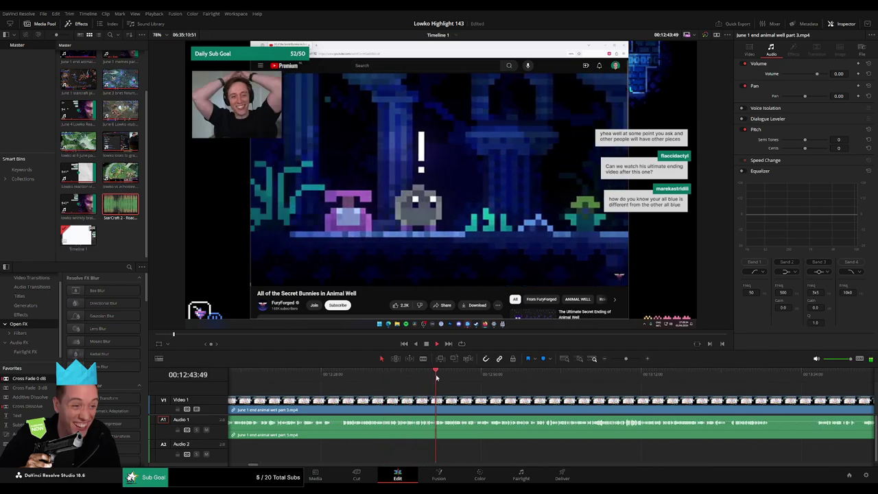
{"action": "left_click_drag", "start_coordinate": [489, 375], "coordinate": [390, 385]}
{"action": "left_click", "coordinate": [407, 381]}
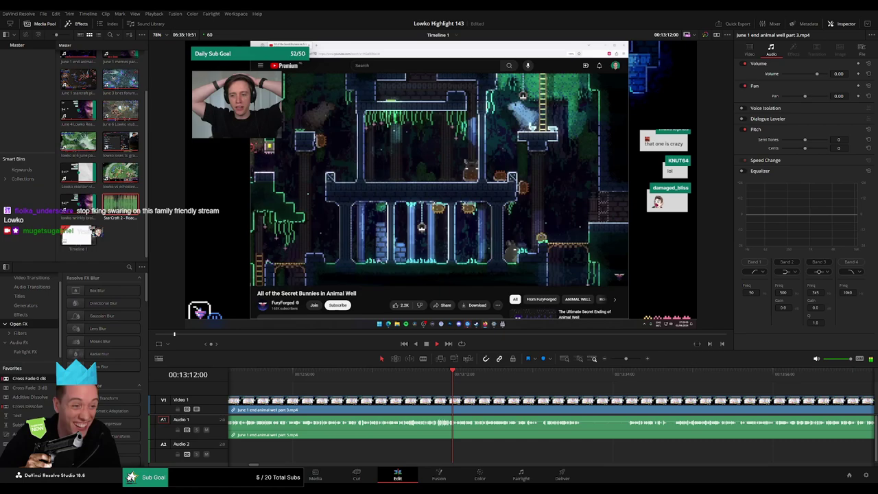
{"action": "left_click", "coordinate": [397, 374]}
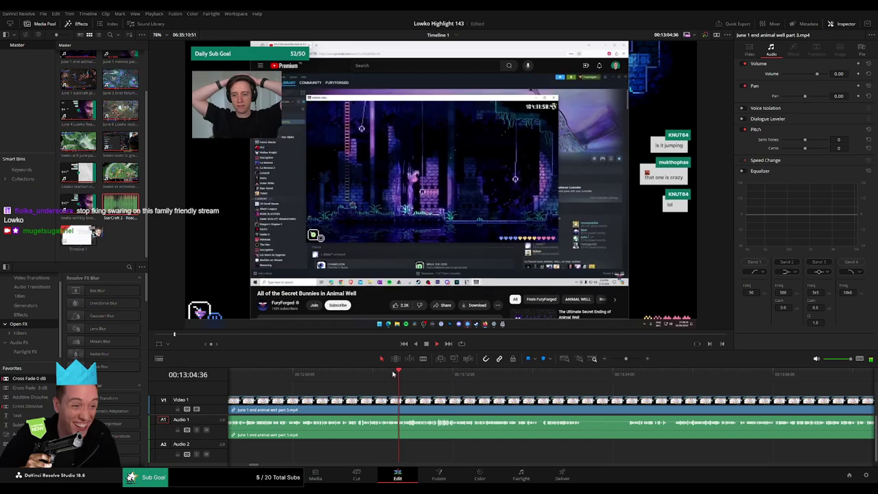
{"action": "left_click", "coordinate": [431, 375]}
{"action": "scroll", "coordinate": [441, 390], "scroll_direction": "right", "scroll_amount": 3}
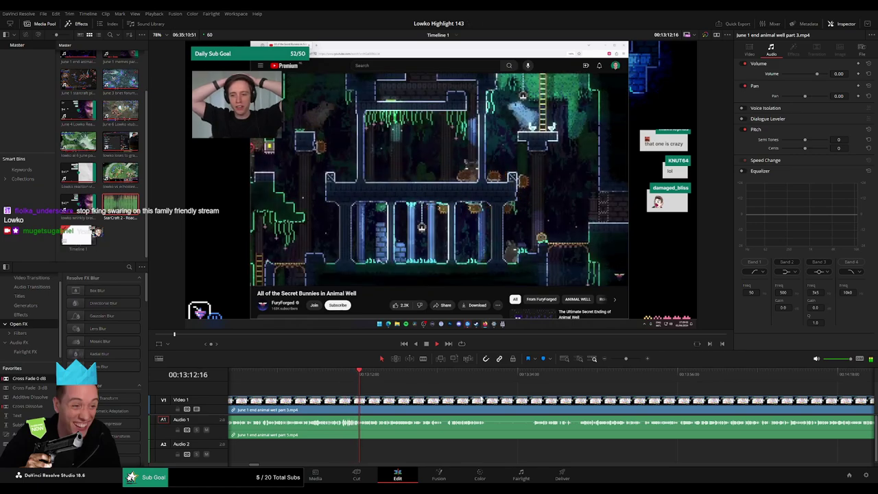
Try isolating the passage between about 00:13:29 and 00:13:35 with two splits, and undo both splits
{"action": "left_click", "coordinate": [489, 400]}
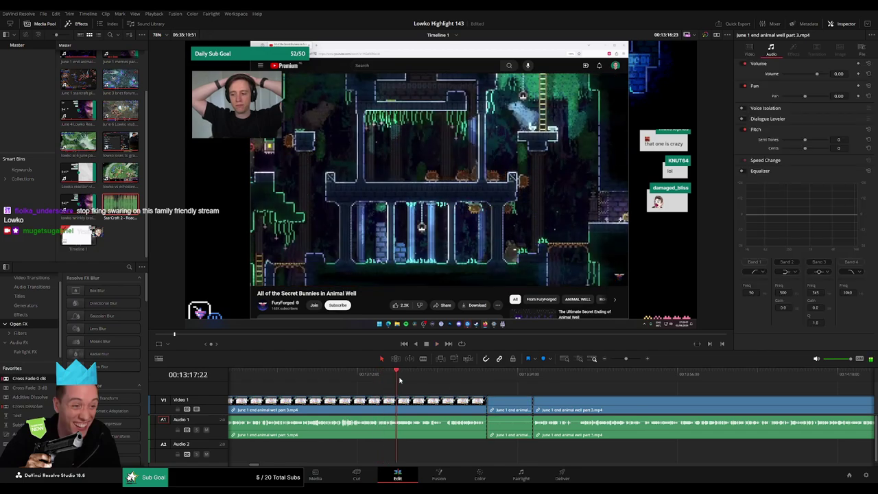
{"action": "left_click", "coordinate": [458, 377]}
{"action": "left_click", "coordinate": [479, 377]}
{"action": "scroll", "coordinate": [453, 393], "scroll_direction": "right", "scroll_amount": 3}
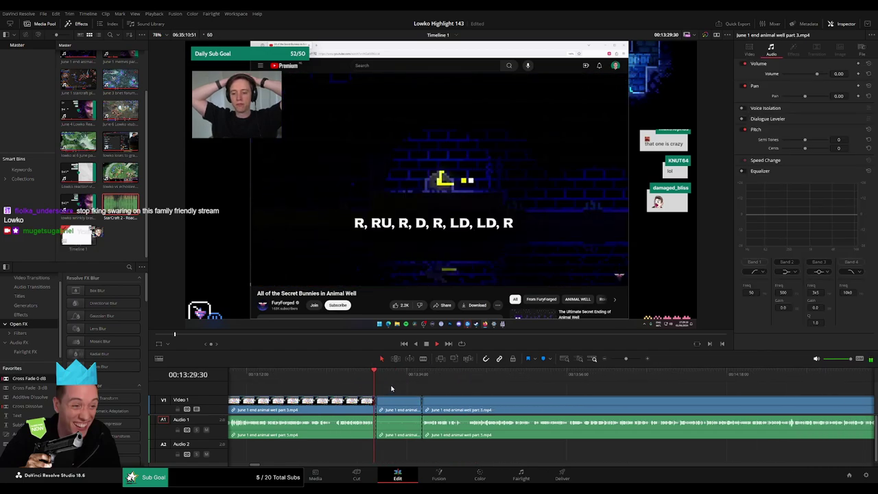
{"action": "key", "text": "ctrl+z"}
{"action": "key", "text": "ctrl+z"}
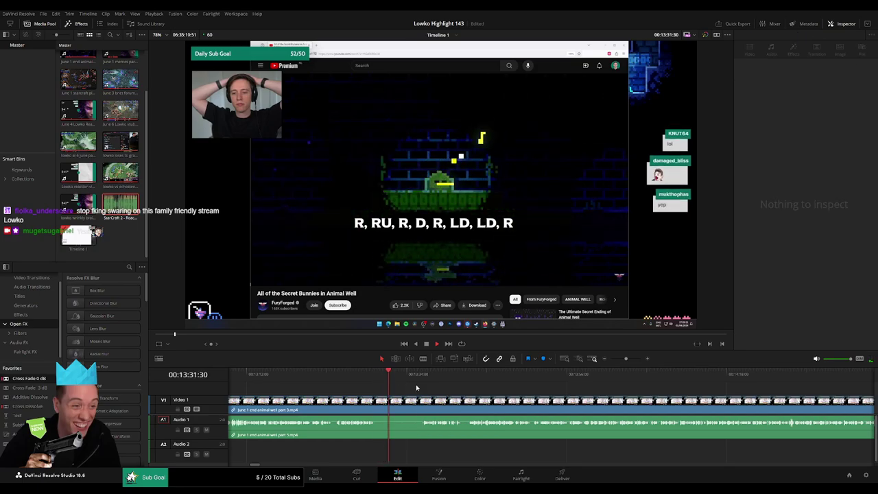
Skim the footage from about 00:13:31 to 00:15:24 for passages to trim
{"action": "left_click", "coordinate": [402, 379]}
{"action": "key", "text": "space"}
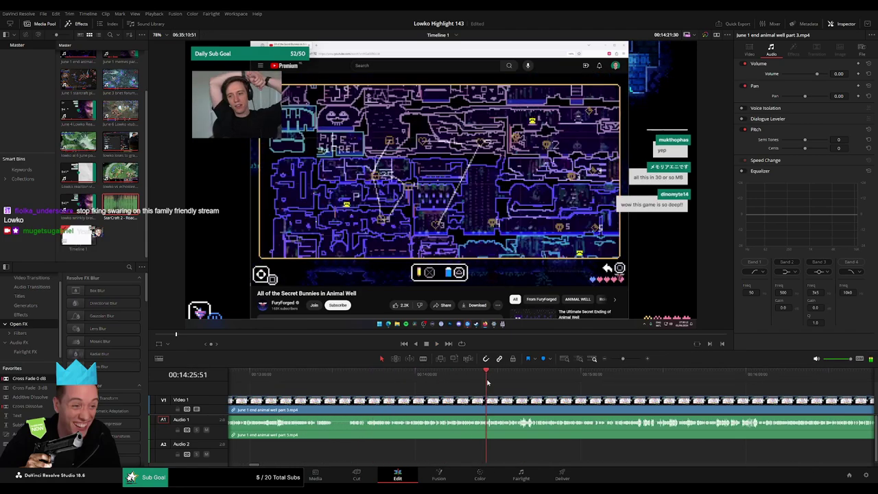
{"action": "left_click", "coordinate": [418, 375]}
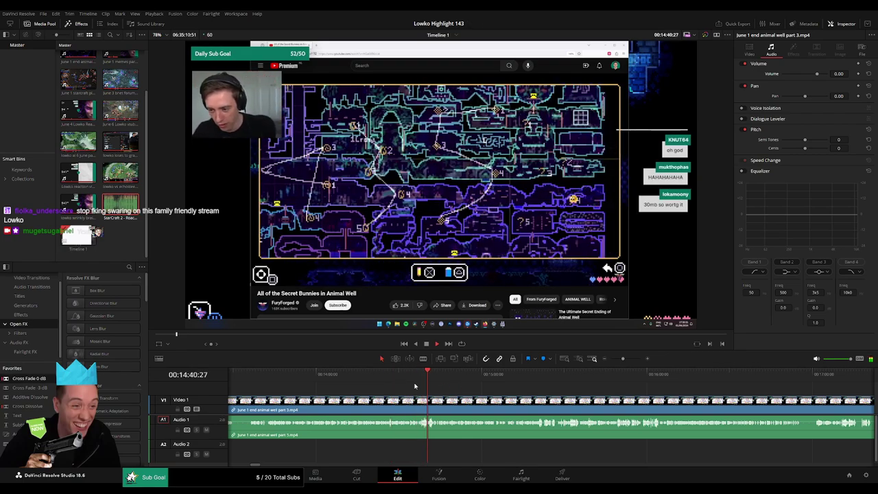
{"action": "left_click", "coordinate": [412, 374]}
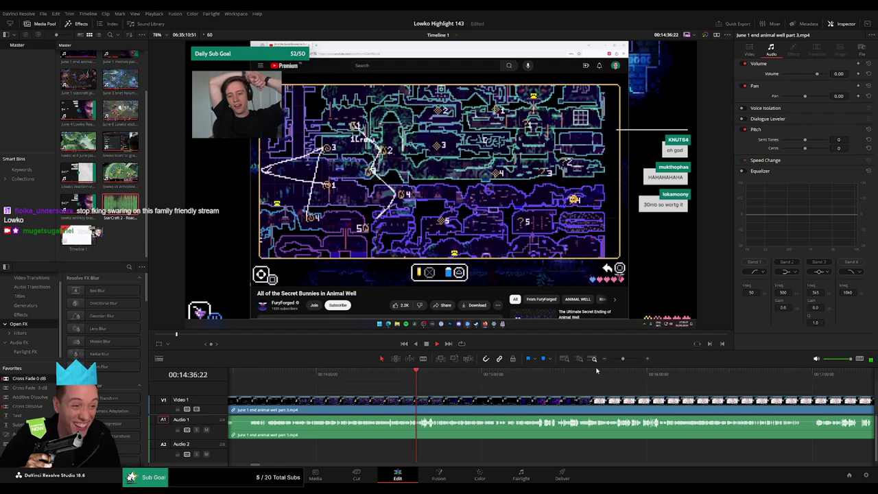
{"action": "left_click_drag", "start_coordinate": [623, 359], "coordinate": [626, 359]}
{"action": "scroll", "coordinate": [439, 395], "scroll_direction": "right", "scroll_amount": 3}
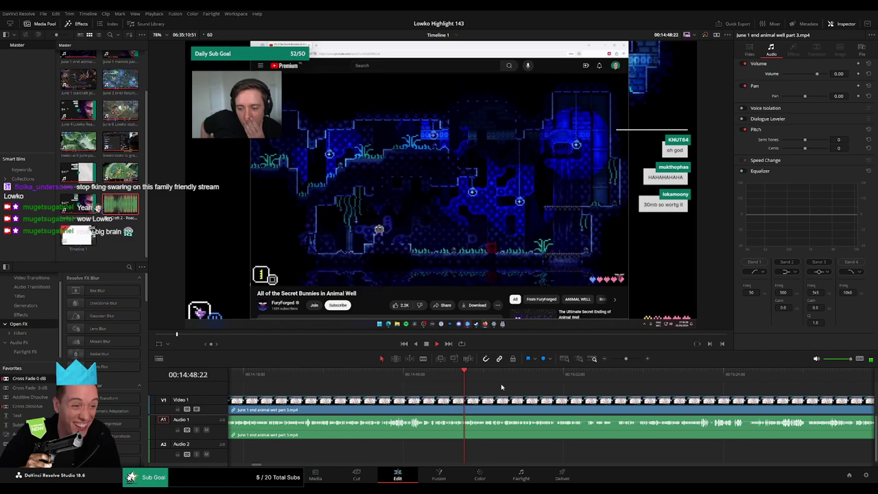
{"action": "left_click_drag", "start_coordinate": [474, 379], "coordinate": [697, 376]}
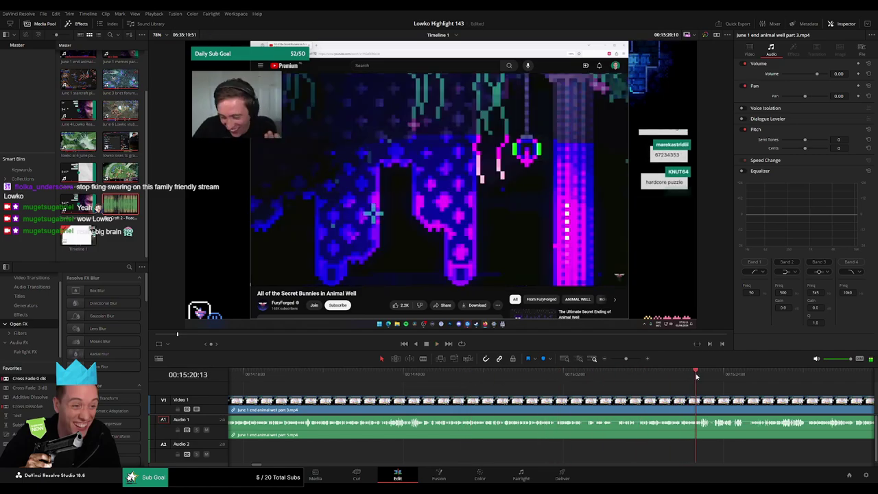
{"action": "left_click", "coordinate": [455, 377]}
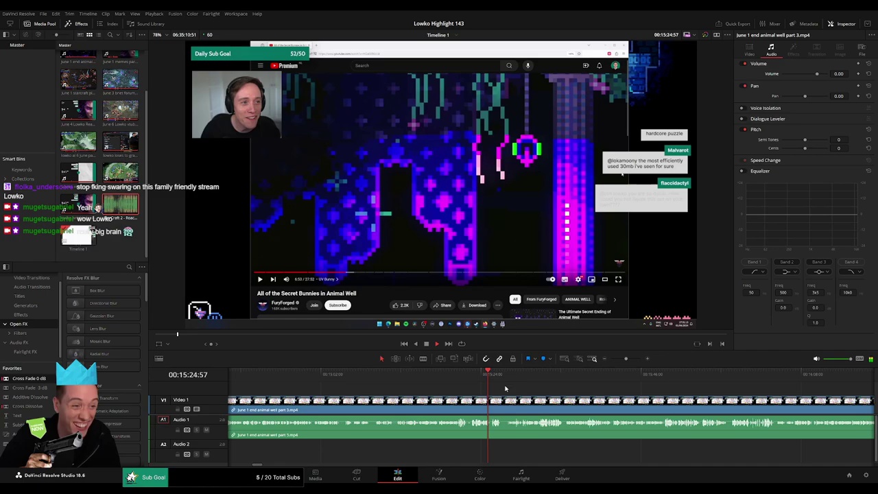
Cut out the pause from about 00:15:26:43 to 00:15:27:39, close the gap, and play back the footage after the cut
{"action": "left_click", "coordinate": [630, 359]}
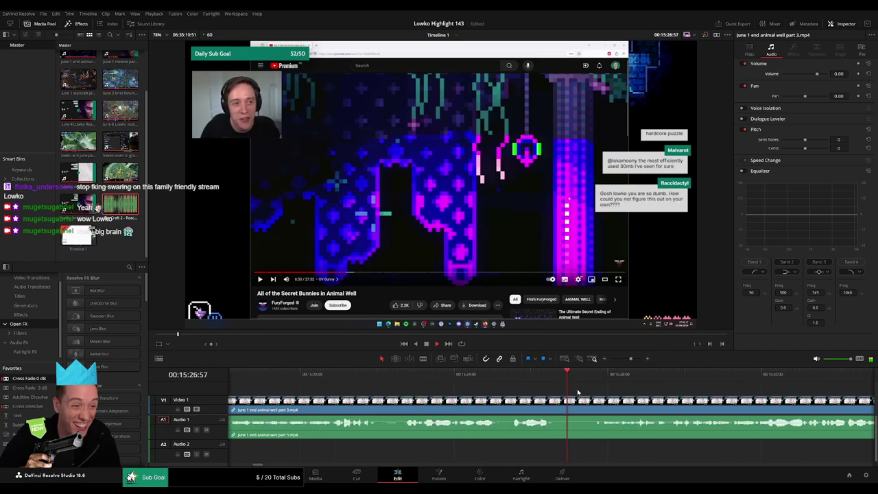
{"action": "key", "text": "b"}
{"action": "left_click", "coordinate": [558, 402]}
{"action": "left_click", "coordinate": [594, 401]}
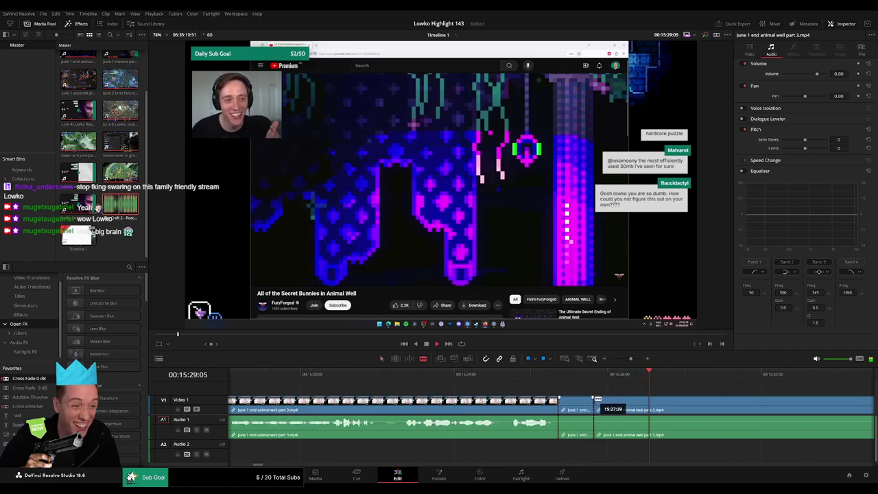
{"action": "key", "text": "a"}
{"action": "left_click", "coordinate": [586, 405]}
{"action": "key", "text": "Delete"}
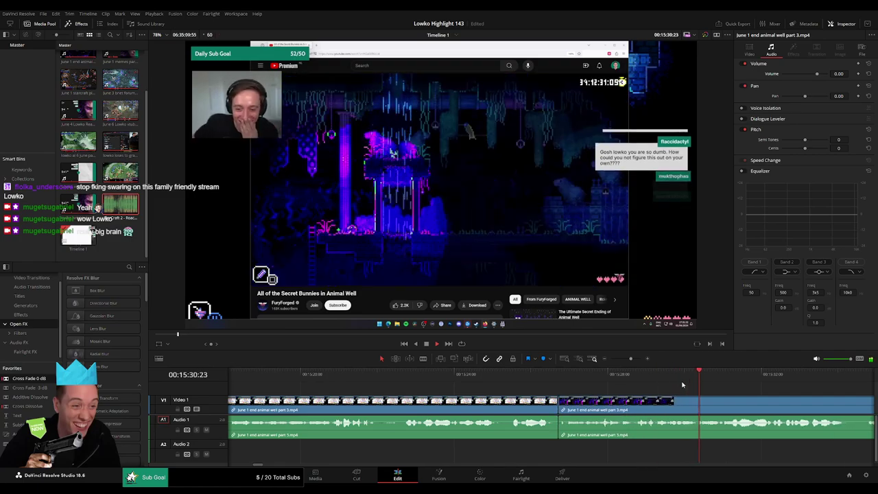
{"action": "left_click", "coordinate": [604, 375]}
{"action": "left_click", "coordinate": [721, 375]}
{"action": "scroll", "coordinate": [579, 390], "scroll_direction": "right", "scroll_amount": 5}
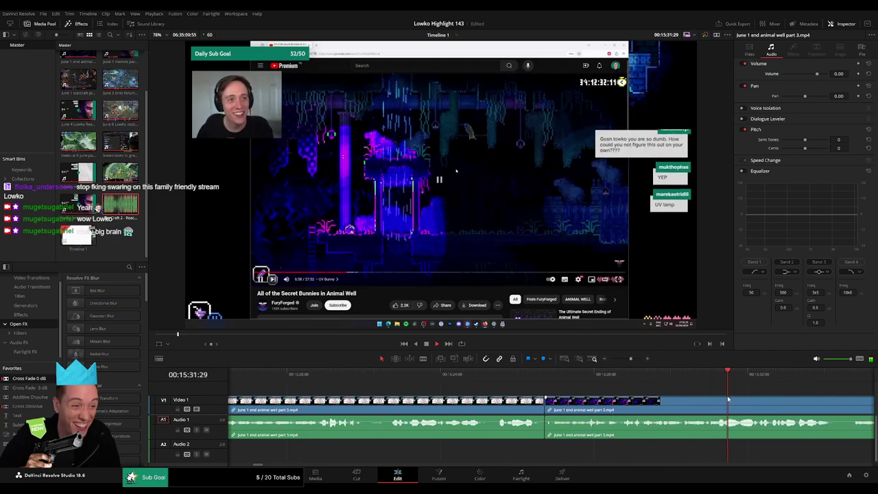
{"action": "scroll", "coordinate": [579, 389], "scroll_direction": "right", "scroll_amount": 2}
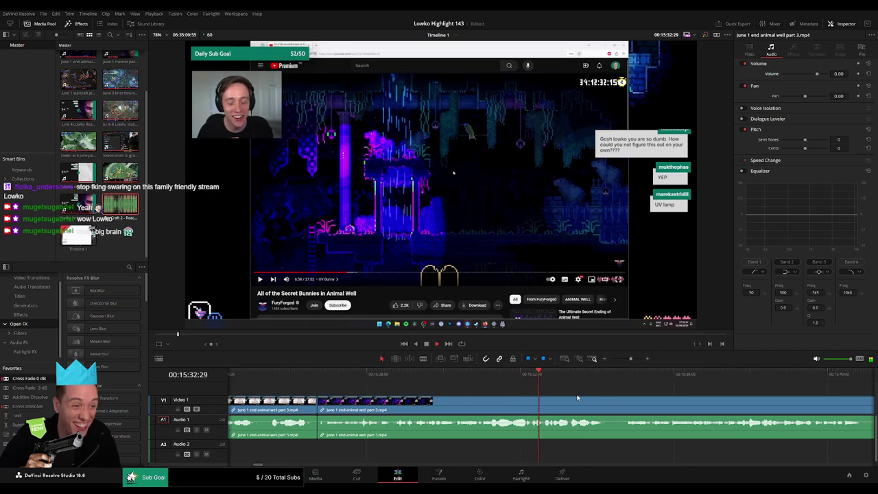
Cut out the short pause at about 00:15:57, close the gap, and play back across the cut
{"action": "left_click_drag", "start_coordinate": [631, 359], "coordinate": [628, 359]}
{"action": "left_click", "coordinate": [612, 377]}
{"action": "scroll", "coordinate": [536, 400], "scroll_direction": "right", "scroll_amount": 1}
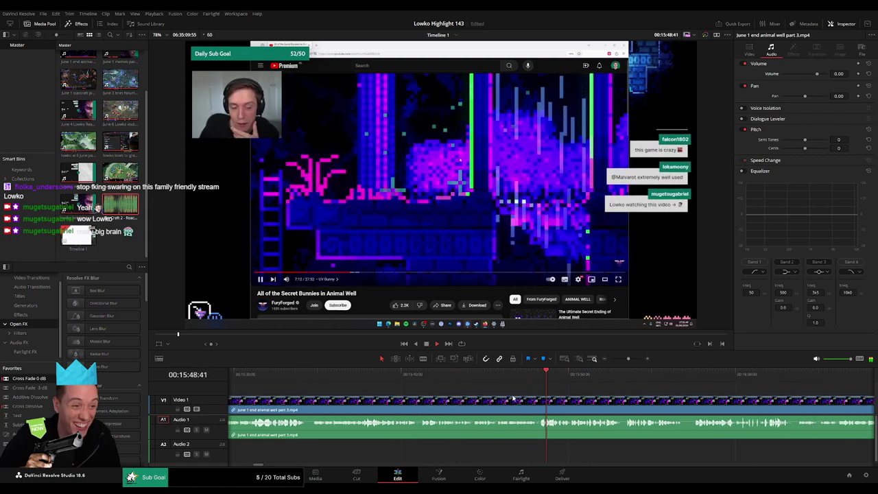
{"action": "scroll", "coordinate": [512, 398], "scroll_direction": "right", "scroll_amount": 2}
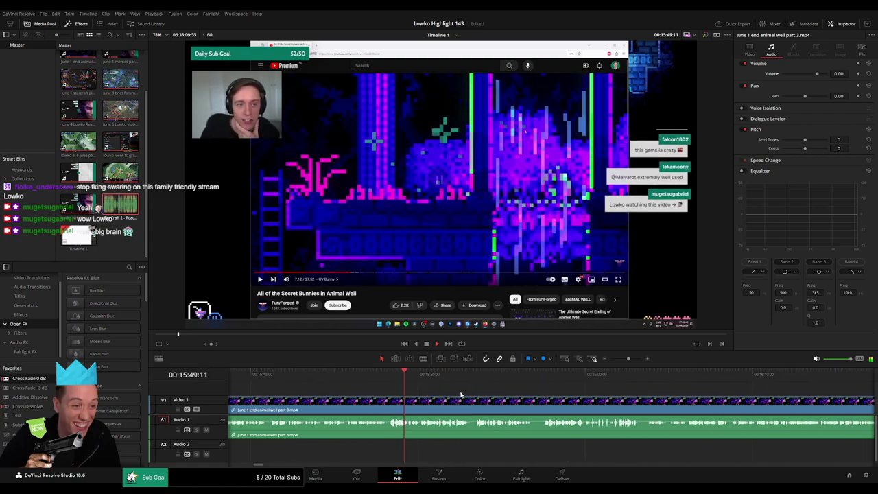
{"action": "key", "text": "b"}
{"action": "left_click", "coordinate": [535, 403]}
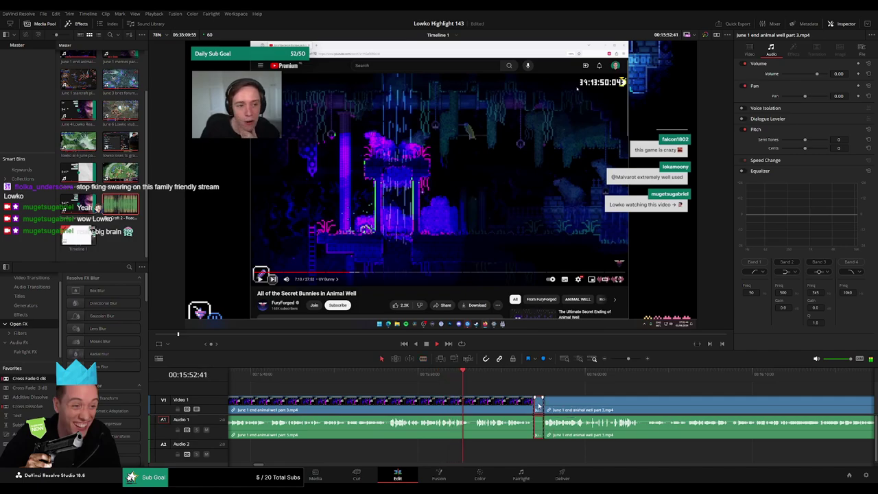
{"action": "key", "text": "Delete"}
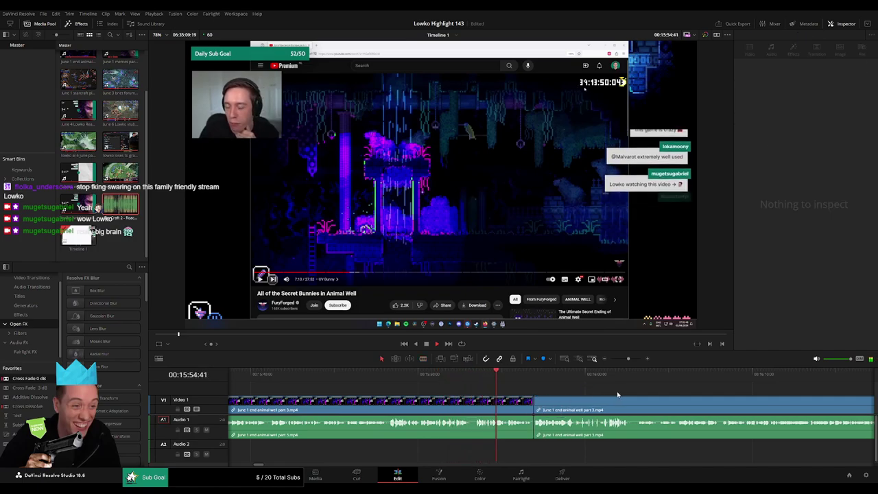
{"action": "scroll", "coordinate": [485, 391], "scroll_direction": "right", "scroll_amount": 2}
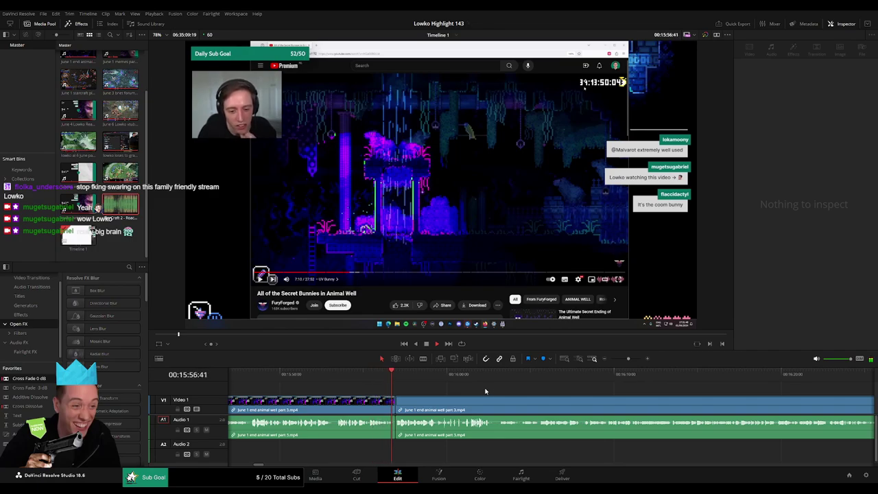
{"action": "scroll", "coordinate": [511, 400], "scroll_direction": "right", "scroll_amount": 2}
{"action": "key", "text": "space"}
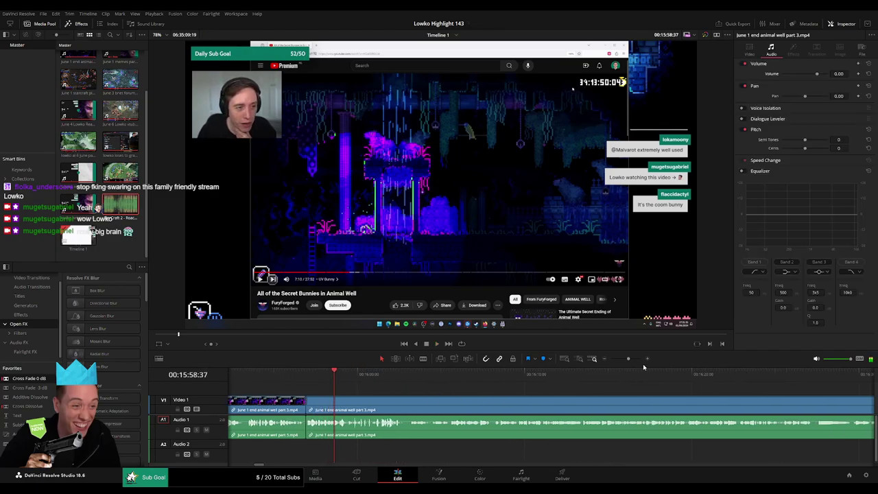
Isolate and mute the audio from about 00:15:57:36 to 00:15:58:00, covering it with a StarCraft 2 - Roach Quotes.mp3 clip at -23 volume
{"action": "left_click_drag", "start_coordinate": [629, 359], "coordinate": [633, 360]}
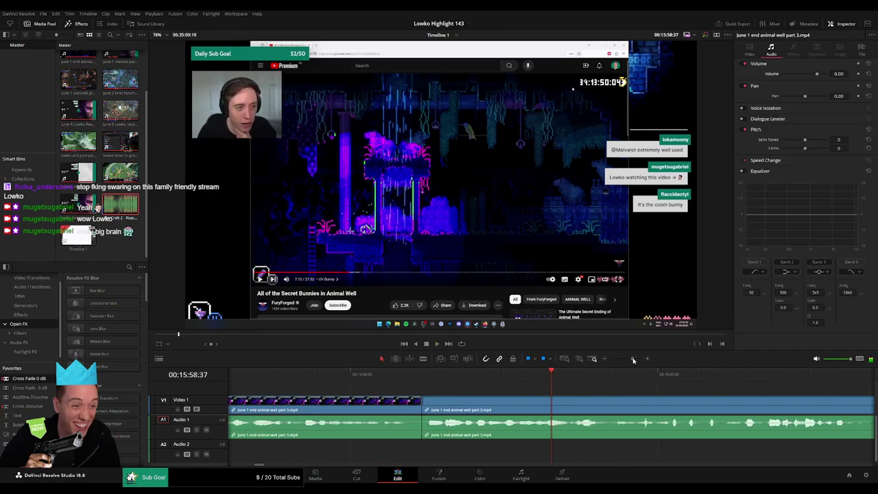
{"action": "left_click", "coordinate": [440, 378]}
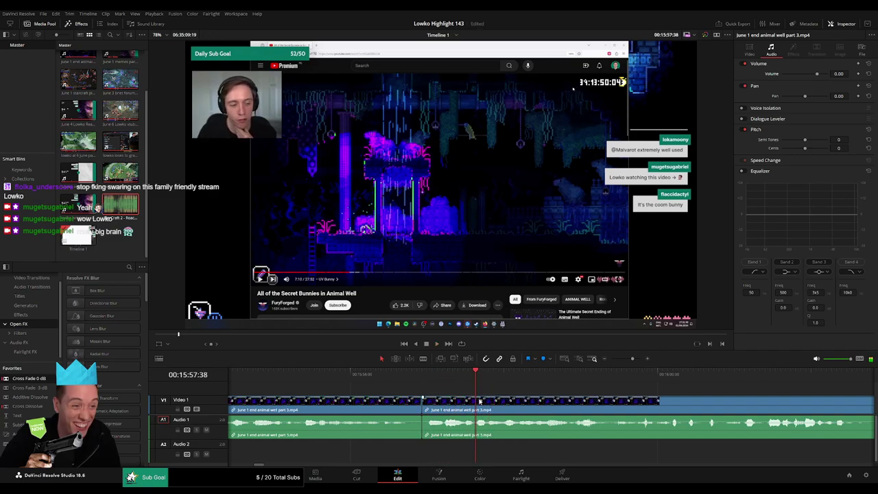
{"action": "key", "text": "b"}
{"action": "left_click", "coordinate": [476, 401]}
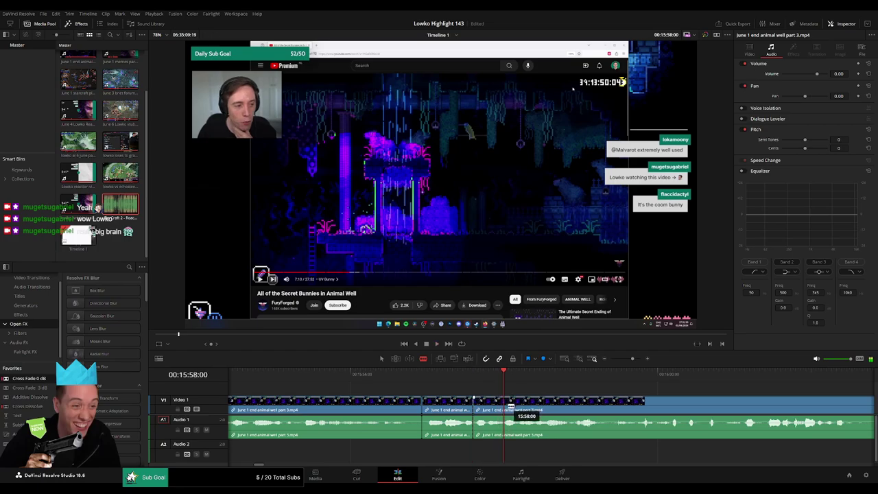
{"action": "left_click", "coordinate": [506, 409]}
{"action": "key", "text": "a"}
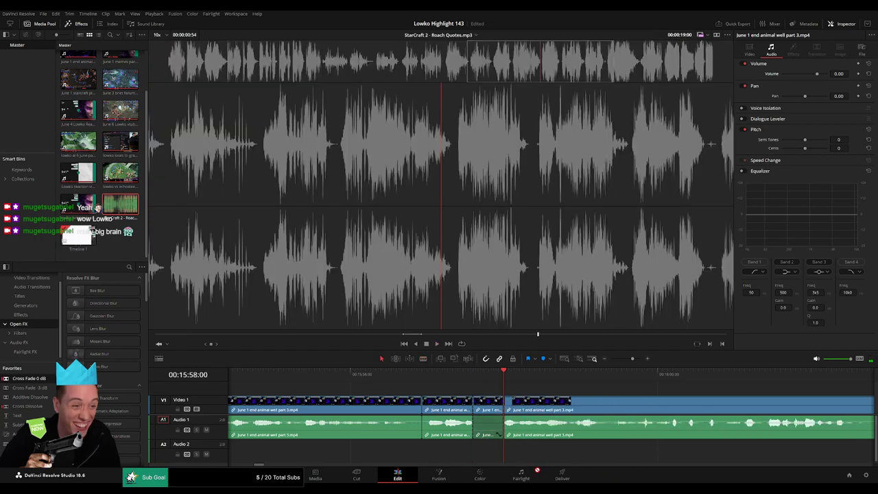
{"action": "left_click_drag", "start_coordinate": [124, 209], "coordinate": [463, 451]}
{"action": "left_click_drag", "start_coordinate": [462, 451], "coordinate": [504, 453]}
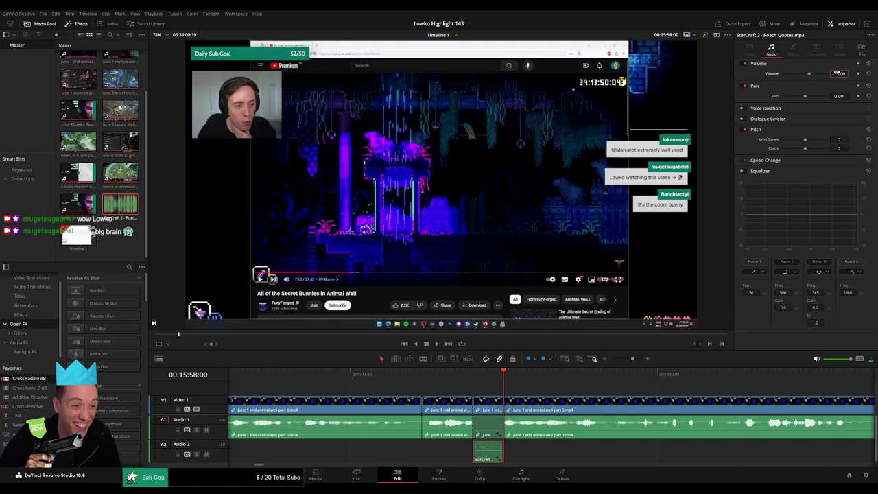
Review the footage from about 00:15:34 across the covered word, and skim onward to about 00:17:13 for passages to trim
{"action": "scroll", "coordinate": [423, 392], "scroll_direction": "left", "scroll_amount": 3}
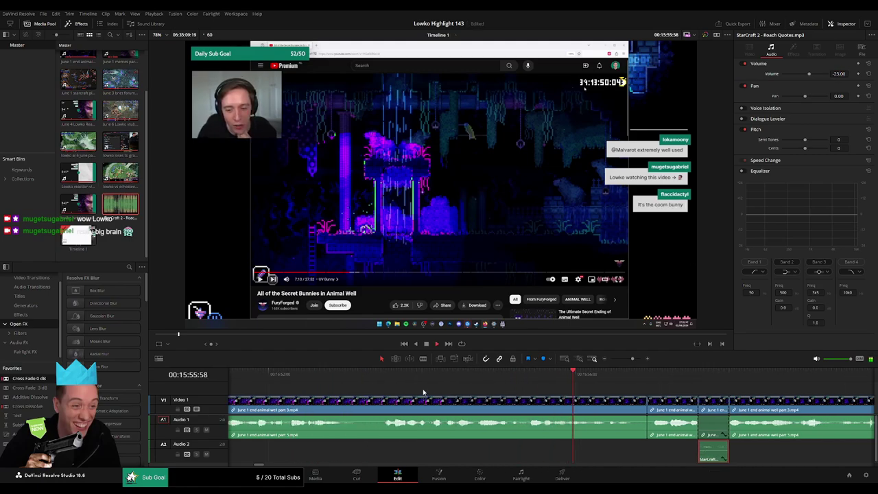
{"action": "scroll", "coordinate": [326, 379], "scroll_direction": "left", "scroll_amount": 3}
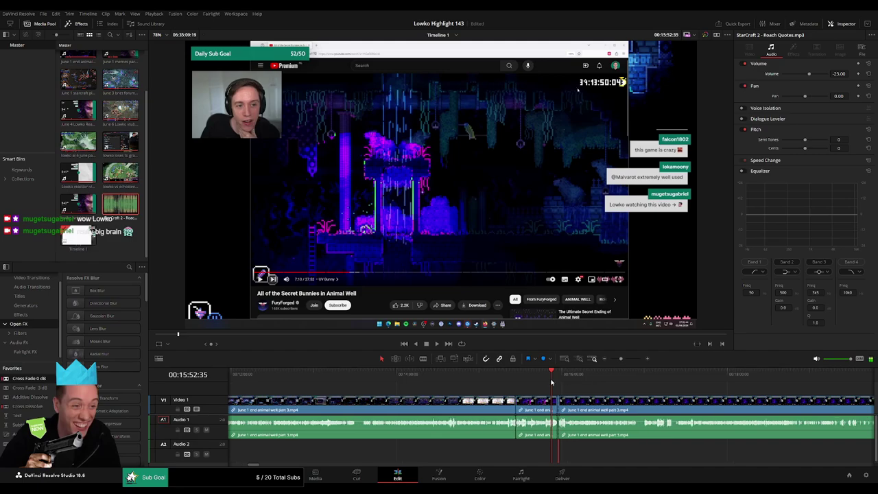
{"action": "left_click", "coordinate": [512, 377]}
{"action": "key", "text": "space"}
{"action": "left_click", "coordinate": [529, 376]}
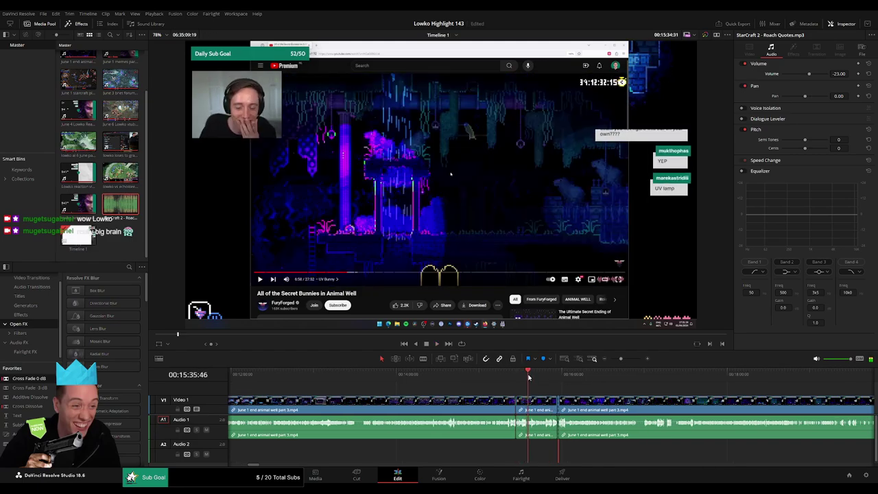
{"action": "left_click_drag", "start_coordinate": [530, 376], "coordinate": [550, 376]}
{"action": "key", "text": "space"}
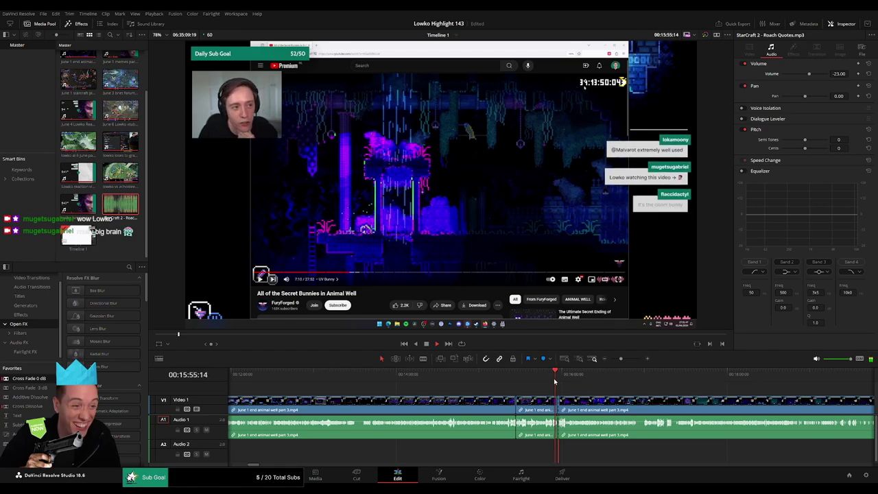
{"action": "left_click", "coordinate": [627, 359]}
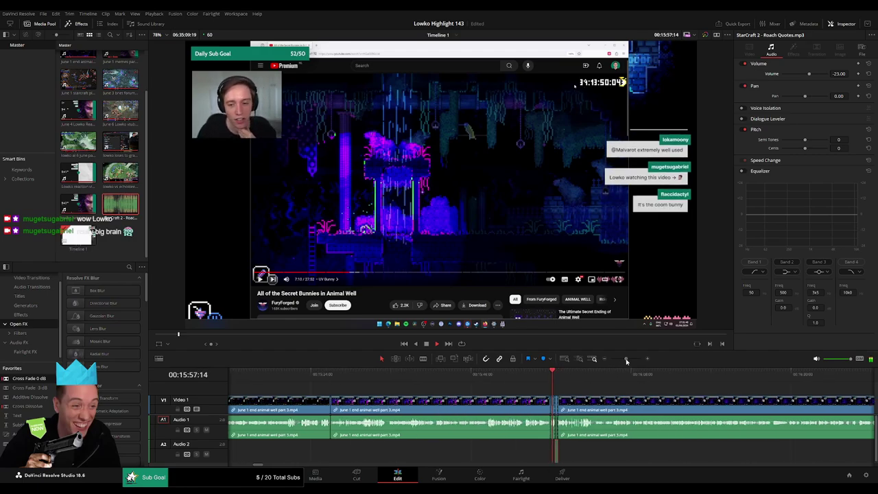
{"action": "left_click", "coordinate": [588, 390]}
{"action": "left_click_drag", "start_coordinate": [629, 388], "coordinate": [389, 383]}
{"action": "left_click_drag", "start_coordinate": [632, 360], "coordinate": [627, 361]}
{"action": "left_click_drag", "start_coordinate": [590, 390], "coordinate": [463, 396]}
{"action": "left_click", "coordinate": [507, 380]}
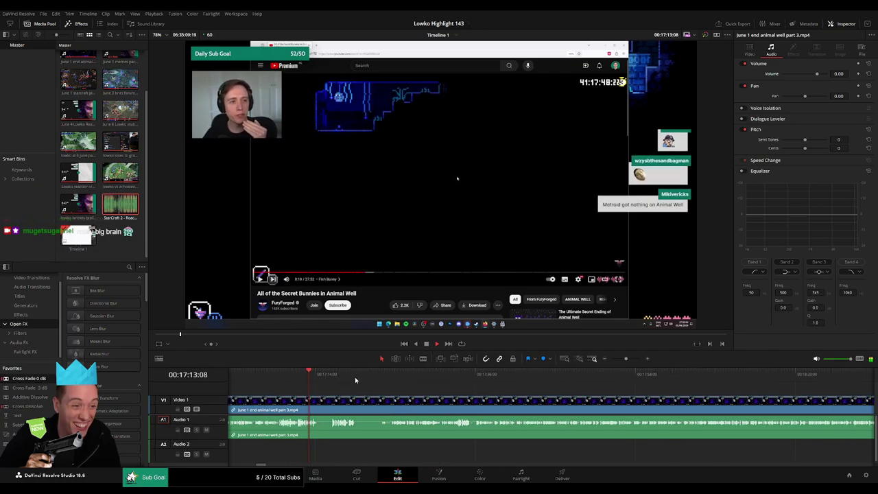
Cut out the passage from about 00:17:14 to 00:17:16 and close the gap
{"action": "left_click", "coordinate": [318, 405]}
{"action": "left_click", "coordinate": [332, 406]}
{"action": "key", "text": "a"}
{"action": "left_click", "coordinate": [326, 407]}
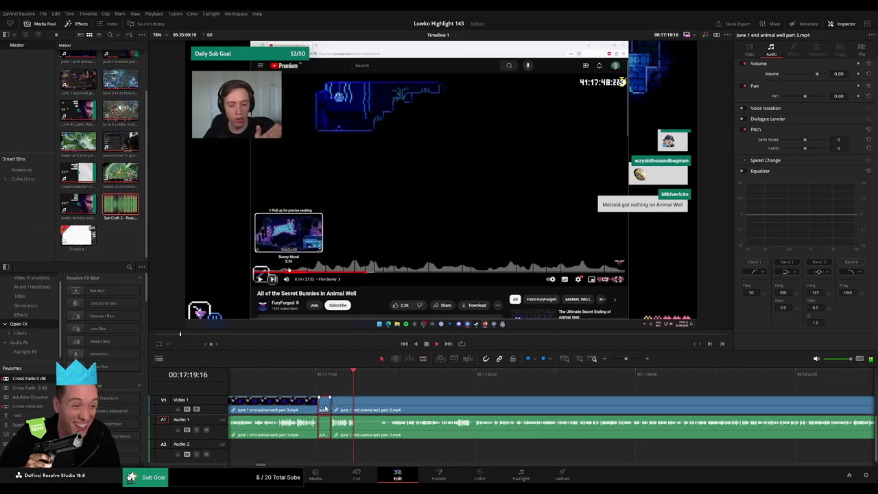
{"action": "key", "text": "Delete"}
Cut out the passage from about 00:17:18 to 00:17:21 and close the gap
{"action": "left_click", "coordinate": [370, 377]}
{"action": "key", "text": "b"}
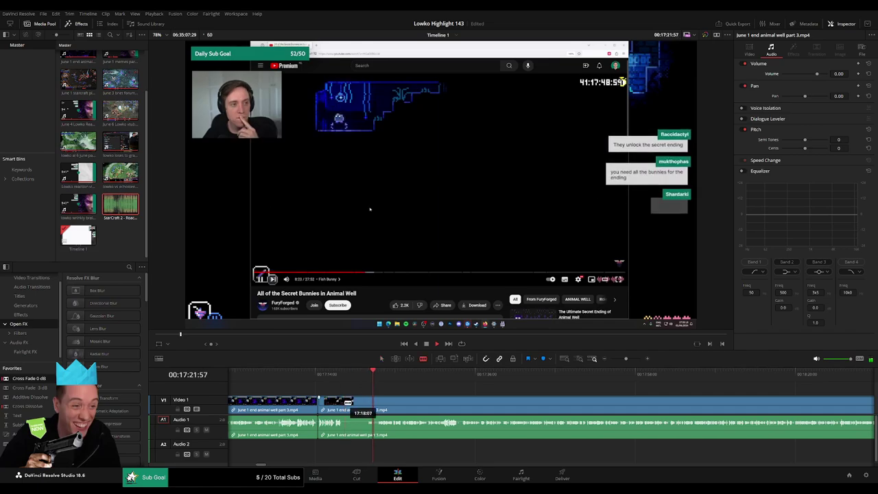
{"action": "left_click", "coordinate": [344, 403]}
{"action": "left_click", "coordinate": [367, 404]}
{"action": "key", "text": "a"}
{"action": "left_click", "coordinate": [359, 404]}
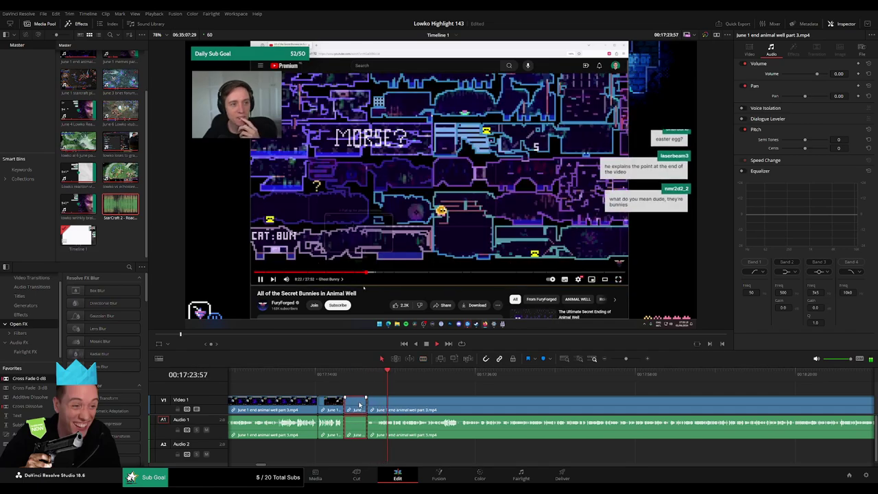
{"action": "key", "text": "BackSpace"}
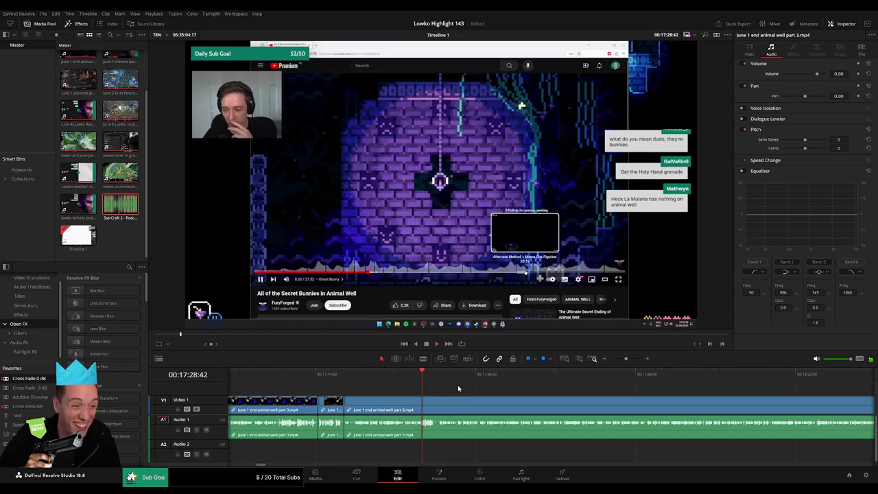
Skim the footage from about 00:17:28 to 00:20:32 for passages to trim or words to mute
{"action": "scroll", "coordinate": [487, 396], "scroll_direction": "right", "scroll_amount": 3}
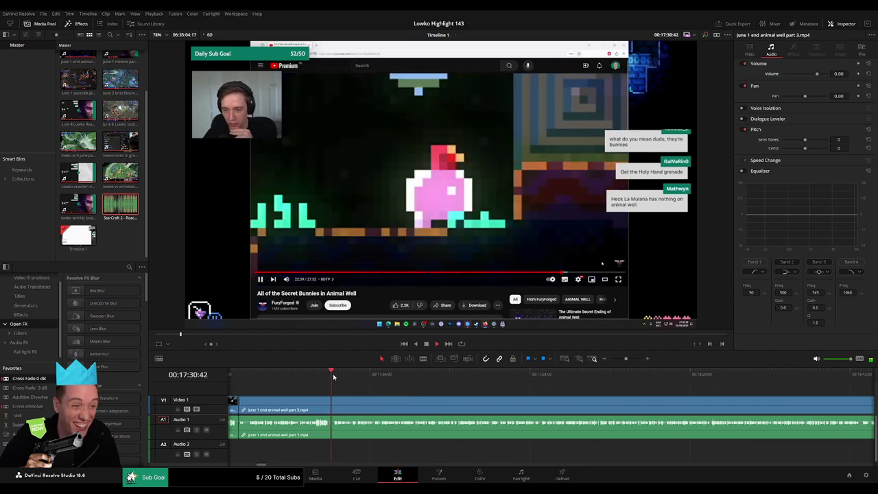
{"action": "left_click_drag", "start_coordinate": [333, 375], "coordinate": [825, 385]}
{"action": "scroll", "coordinate": [723, 408], "scroll_direction": "right", "scroll_amount": 1}
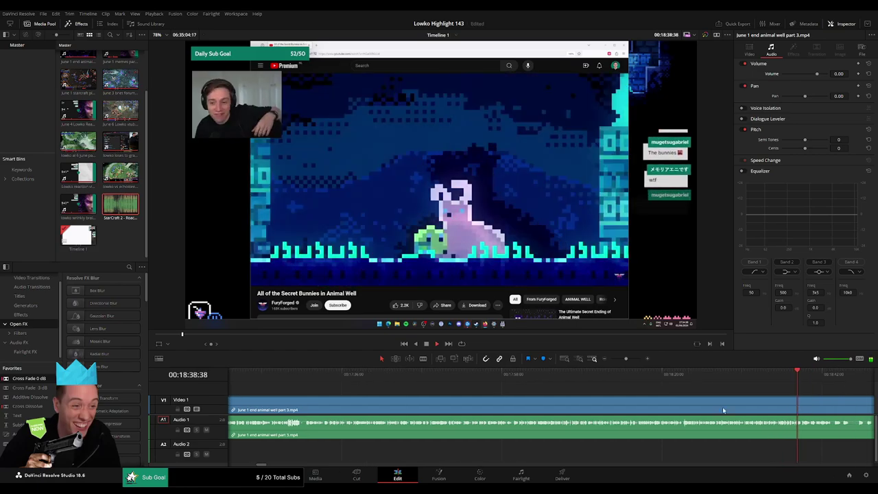
{"action": "scroll", "coordinate": [723, 410], "scroll_direction": "right", "scroll_amount": 12}
{"action": "left_click_drag", "start_coordinate": [419, 376], "coordinate": [412, 394]}
{"action": "scroll", "coordinate": [635, 393], "scroll_direction": "right", "scroll_amount": 1}
{"action": "left_click_drag", "start_coordinate": [309, 380], "coordinate": [472, 383]}
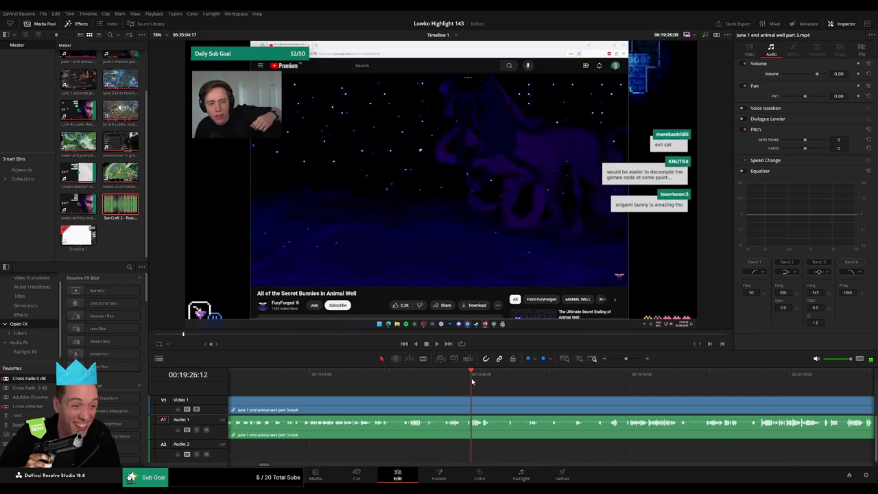
{"action": "left_click_drag", "start_coordinate": [539, 401], "coordinate": [427, 395]}
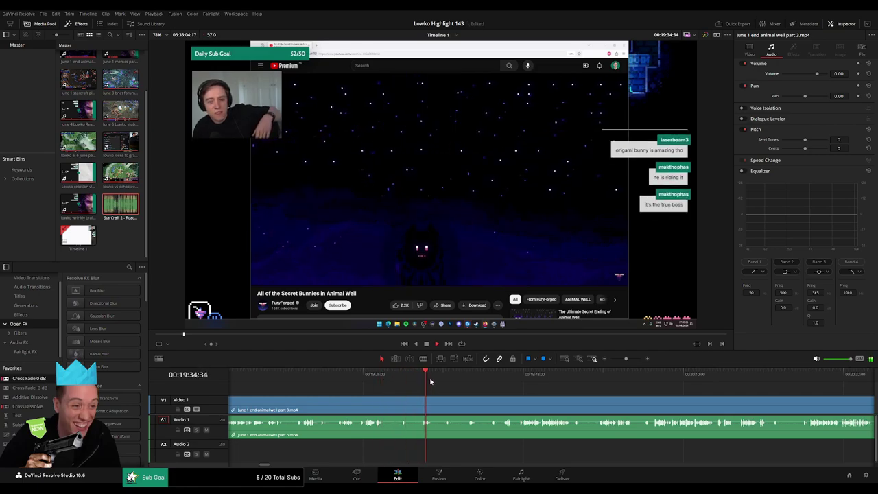
{"action": "left_click_drag", "start_coordinate": [431, 381], "coordinate": [507, 382]}
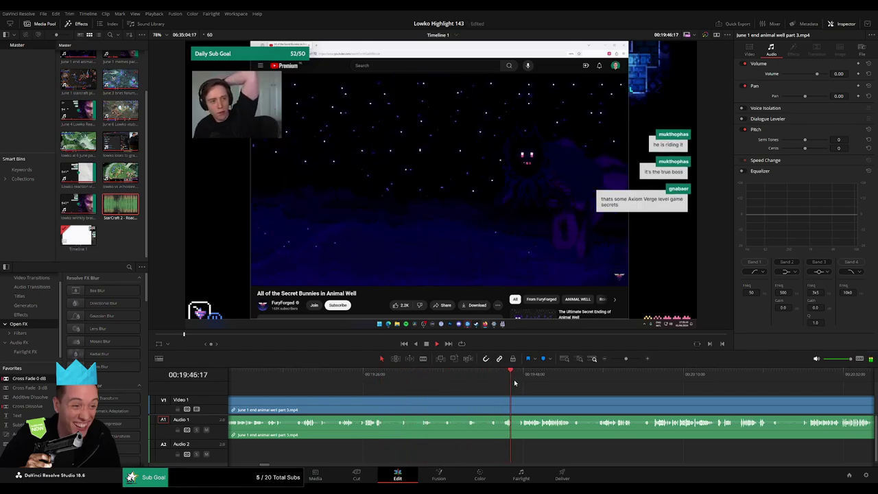
{"action": "scroll", "coordinate": [449, 393], "scroll_direction": "right", "scroll_amount": 4}
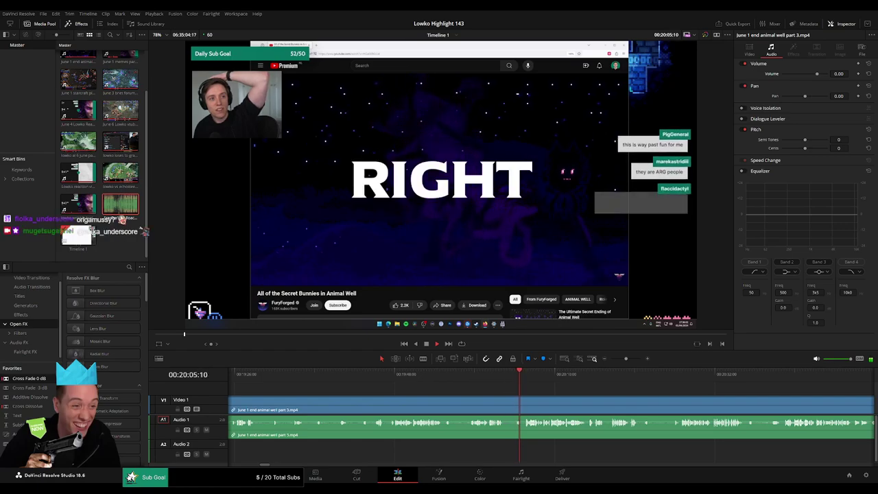
{"action": "left_click_drag", "start_coordinate": [618, 394], "coordinate": [391, 398]}
{"action": "mouse_move", "coordinate": [626, 359]}
{"action": "left_mouse_down"}
{"action": "mouse_move", "coordinate": [608, 362]}
{"action": "mouse_move", "coordinate": [625, 361]}
{"action": "left_mouse_up"}
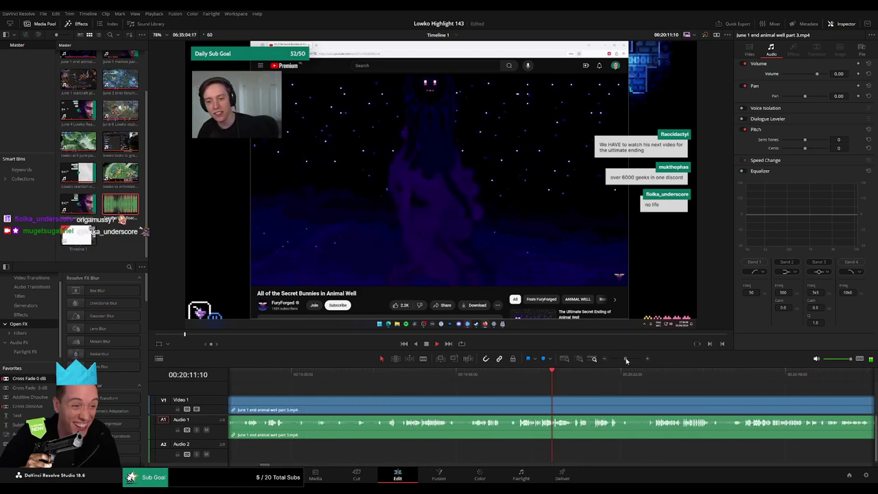
{"action": "left_click_drag", "start_coordinate": [624, 402], "coordinate": [396, 397]}
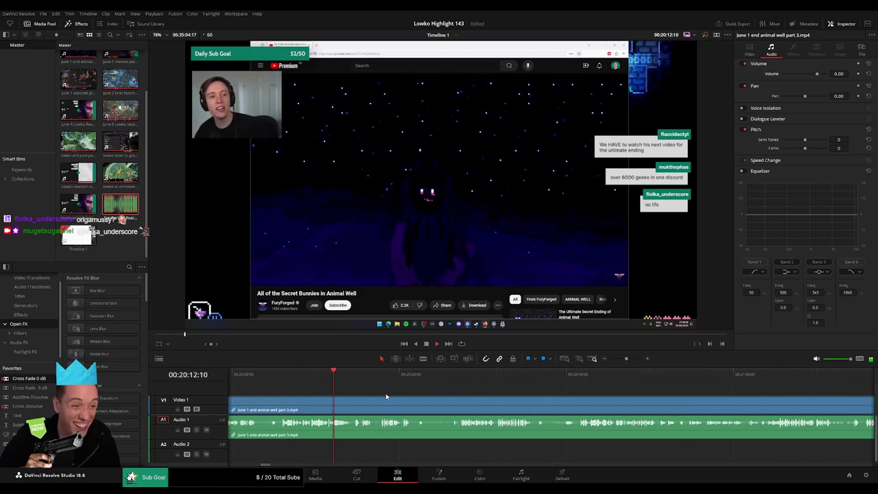
{"action": "left_click", "coordinate": [355, 376]}
{"action": "left_click", "coordinate": [339, 376]}
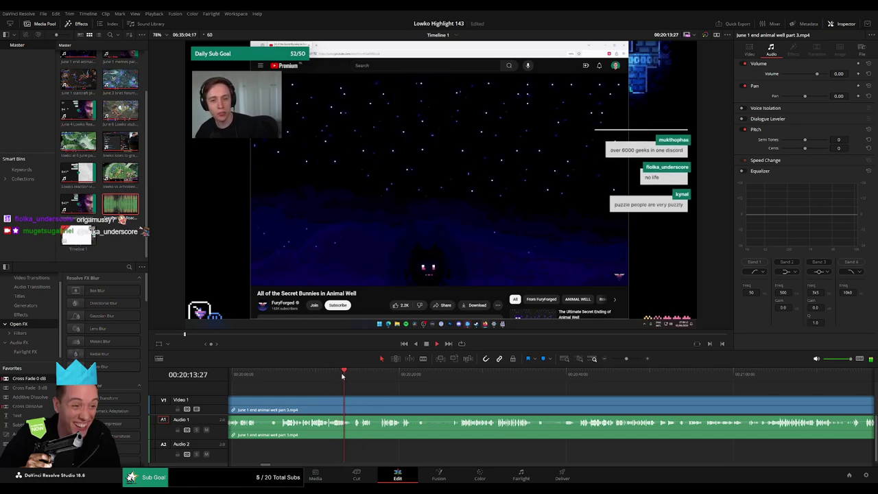
{"action": "left_click_drag", "start_coordinate": [348, 376], "coordinate": [360, 376]}
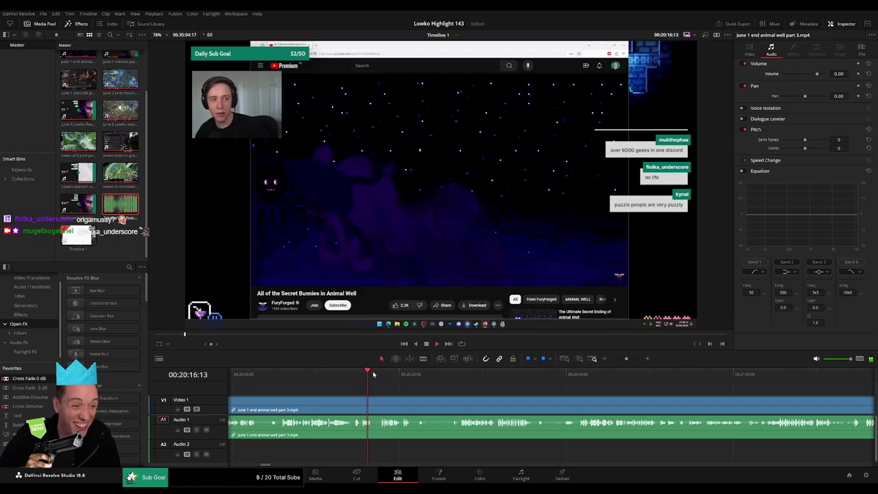
{"action": "left_click", "coordinate": [380, 376]}
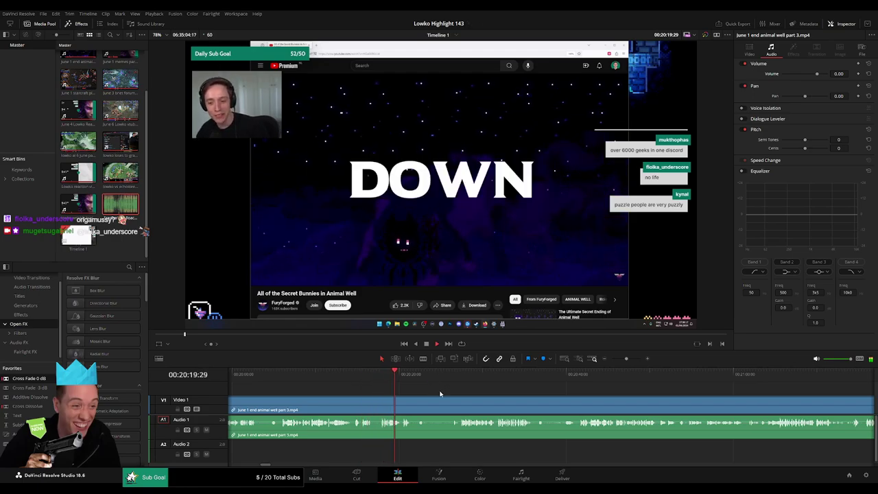
{"action": "left_click_drag", "start_coordinate": [441, 393], "coordinate": [379, 391]}
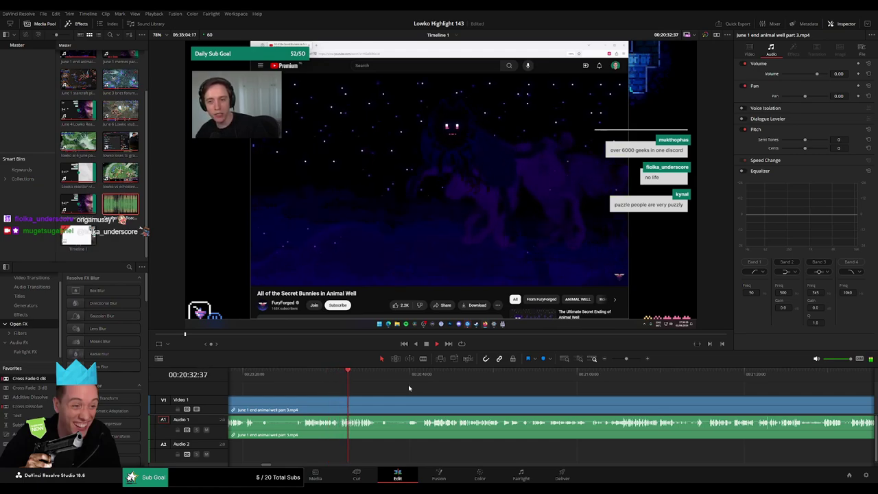
Isolate the word between 00:20:32:44 and 00:20:32:58 with two splits and lower its audio to -100 dB
{"action": "left_click_drag", "start_coordinate": [623, 361], "coordinate": [630, 362]}
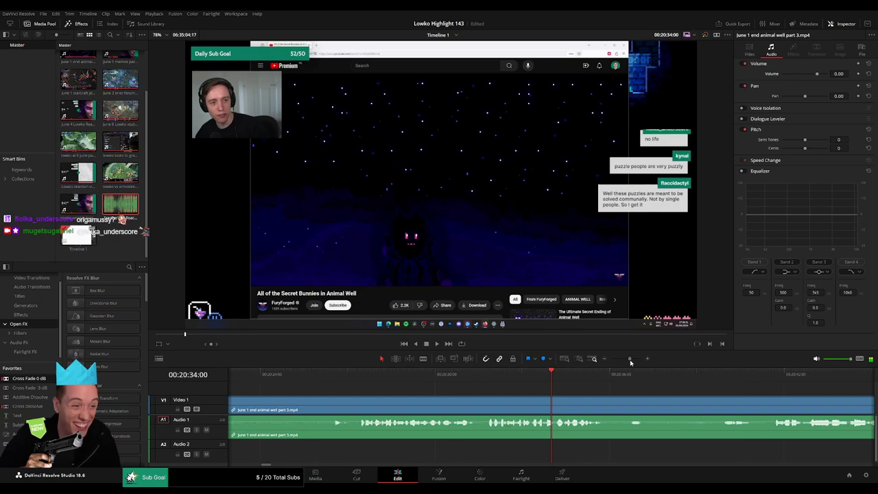
{"action": "key", "text": "space"}
{"action": "left_click", "coordinate": [521, 374]}
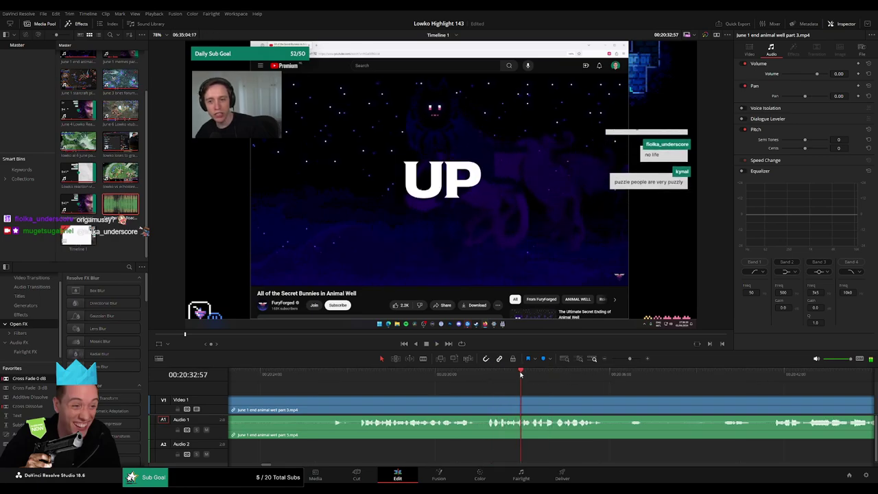
{"action": "left_click", "coordinate": [633, 359]}
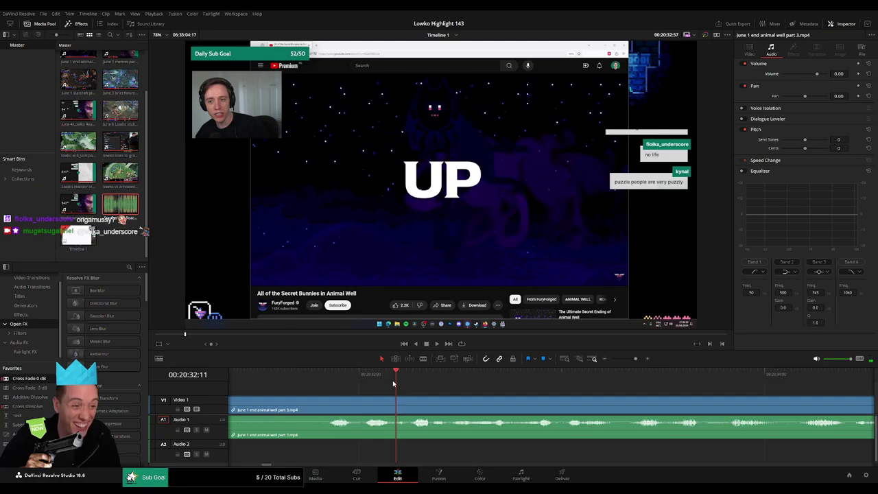
{"action": "left_click_drag", "start_coordinate": [393, 384], "coordinate": [461, 383]}
{"action": "key", "text": "b"}
{"action": "left_click", "coordinate": [508, 411]}
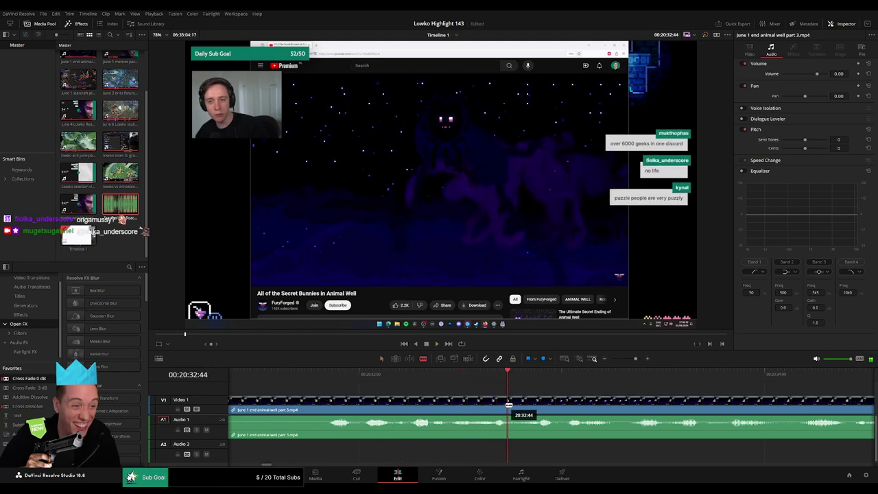
{"action": "left_click", "coordinate": [555, 405]}
{"action": "key", "text": "a"}
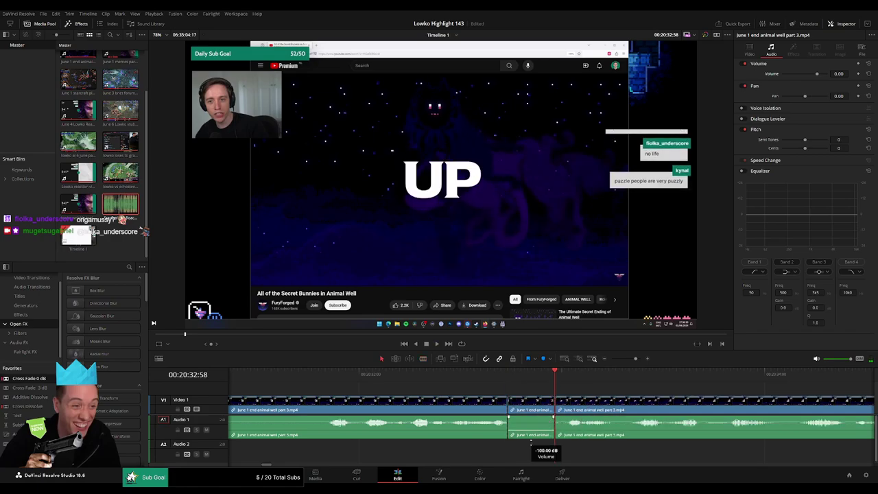
Cover the muted word at 00:20:32:44 with a StarCraft 2 - Roach Quotes.mp3 clip on Audio 2, trimmed to fit and set to -23 volume
{"action": "left_click_drag", "start_coordinate": [116, 205], "coordinate": [513, 452]}
{"action": "left_click_drag", "start_coordinate": [641, 452], "coordinate": [554, 452]}
{"action": "left_click", "coordinate": [540, 450]}
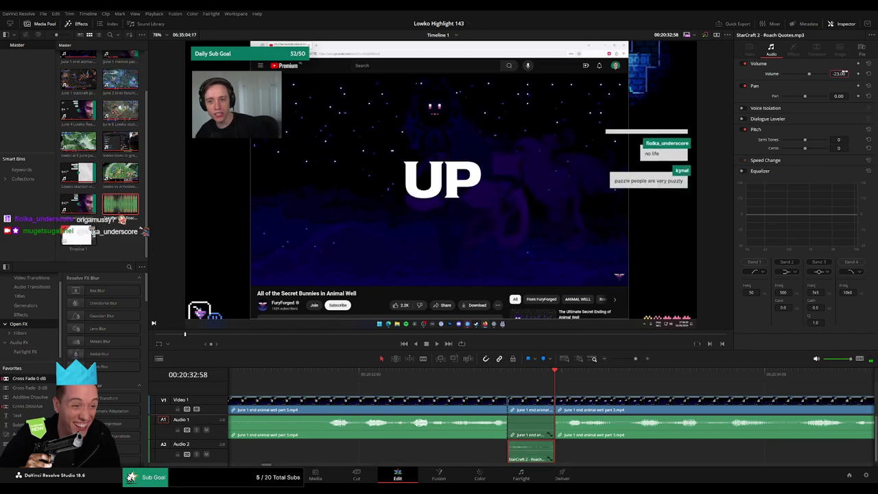
{"action": "key", "text": "space"}
Play back the footage after the covered word and skim onward to about 00:20:39
{"action": "left_click_drag", "start_coordinate": [636, 359], "coordinate": [628, 359]}
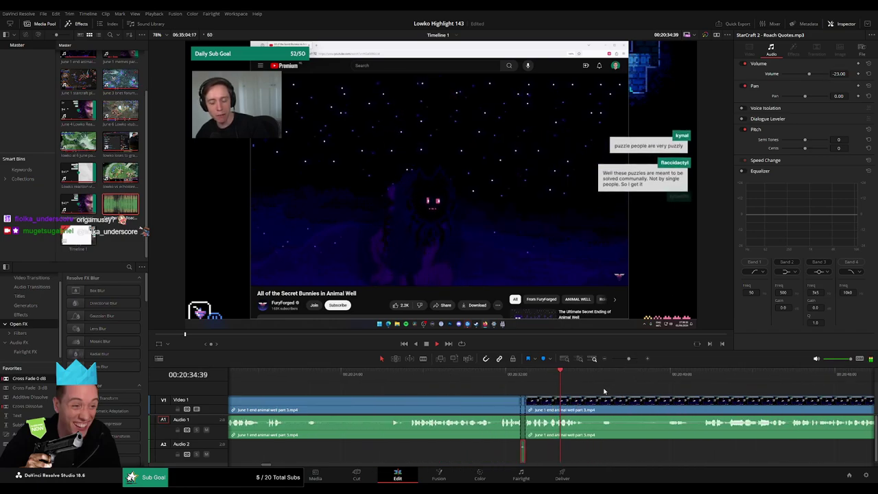
{"action": "left_click", "coordinate": [605, 391]}
{"action": "left_click", "coordinate": [594, 377]}
{"action": "left_click_drag", "start_coordinate": [643, 398], "coordinate": [458, 389]}
{"action": "left_click", "coordinate": [482, 376]}
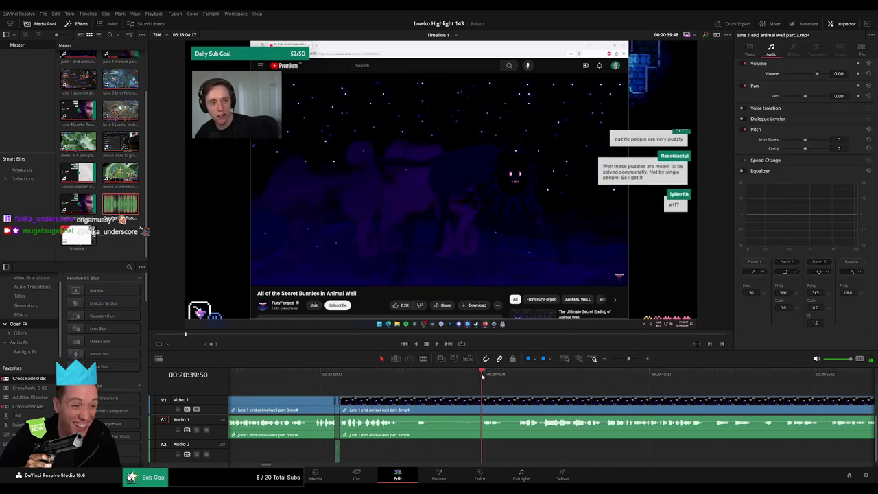
Skim the footage from about 00:20:39 to 00:21:31 for passages to trim or words to mute
{"action": "key", "text": "space"}
{"action": "scroll", "coordinate": [436, 393], "scroll_direction": "right", "scroll_amount": 3}
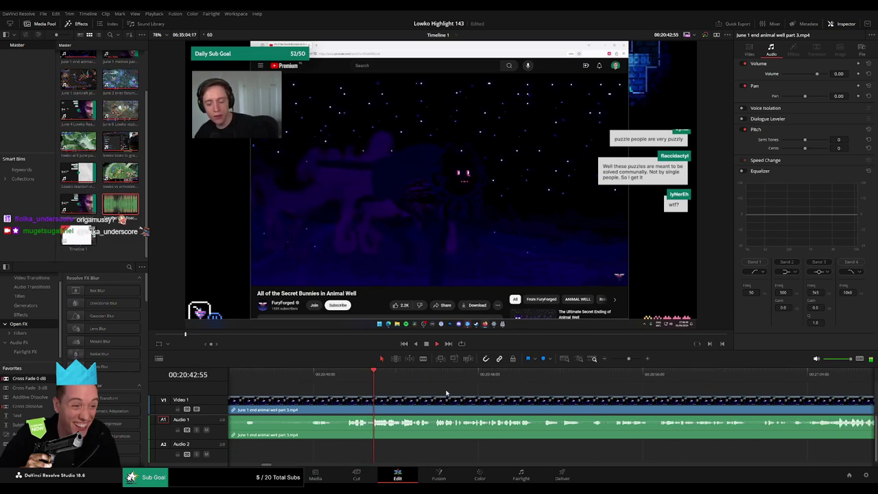
{"action": "scroll", "coordinate": [357, 393], "scroll_direction": "right", "scroll_amount": 2}
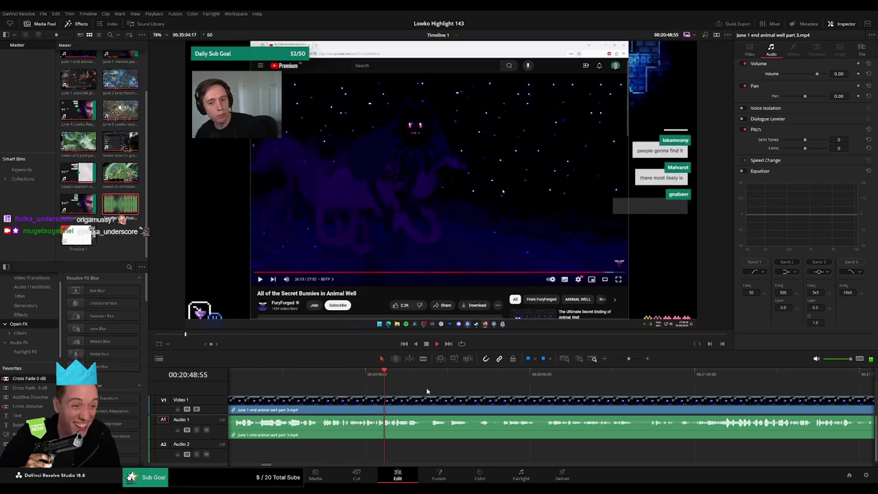
{"action": "scroll", "coordinate": [356, 375], "scroll_direction": "right", "scroll_amount": 2}
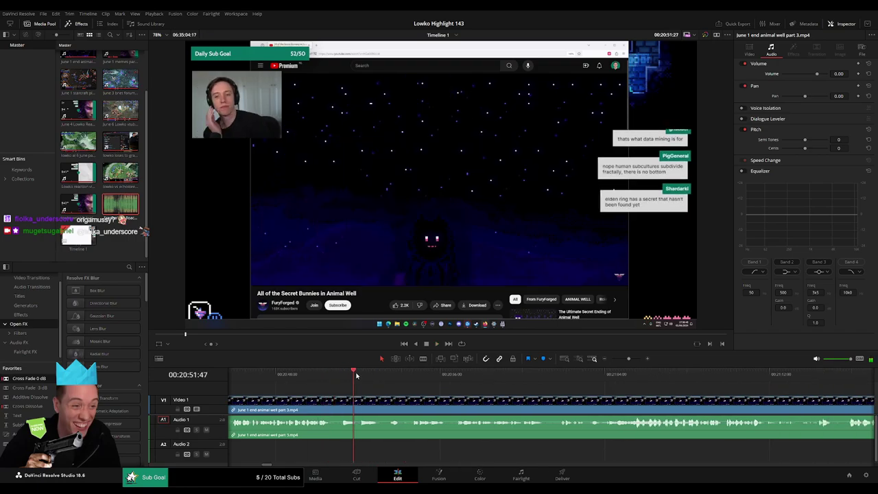
{"action": "left_click_drag", "start_coordinate": [357, 376], "coordinate": [610, 376]}
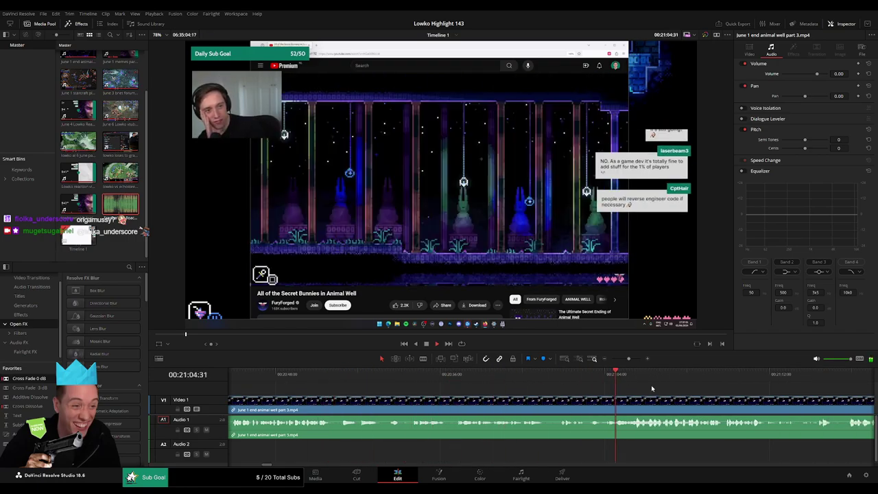
{"action": "left_click_drag", "start_coordinate": [659, 389], "coordinate": [458, 388]}
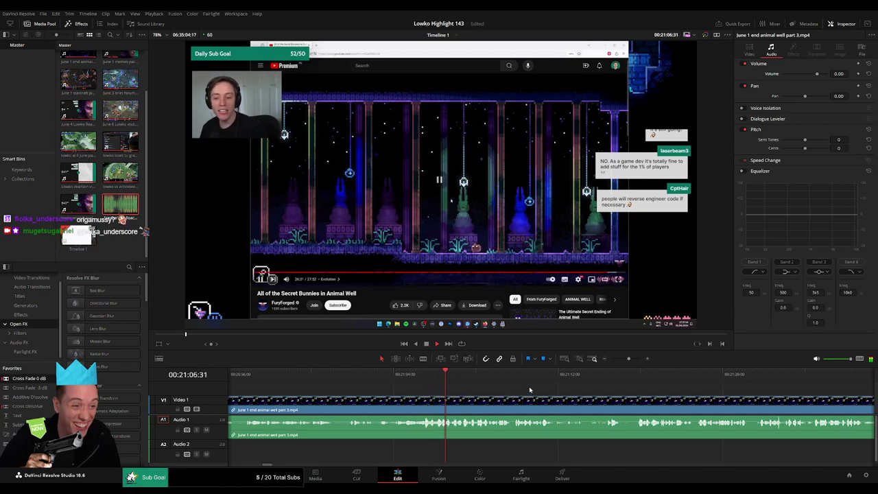
{"action": "scroll", "coordinate": [494, 389], "scroll_direction": "right", "scroll_amount": 3}
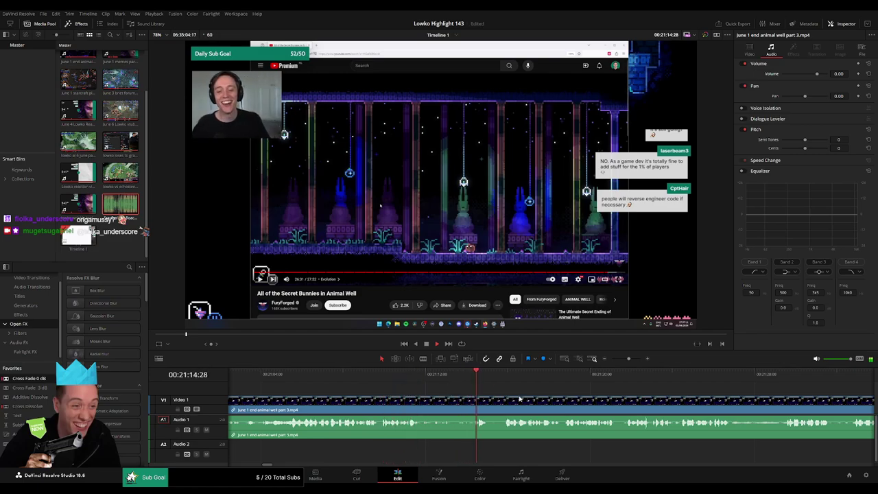
{"action": "scroll", "coordinate": [520, 398], "scroll_direction": "right", "scroll_amount": 4}
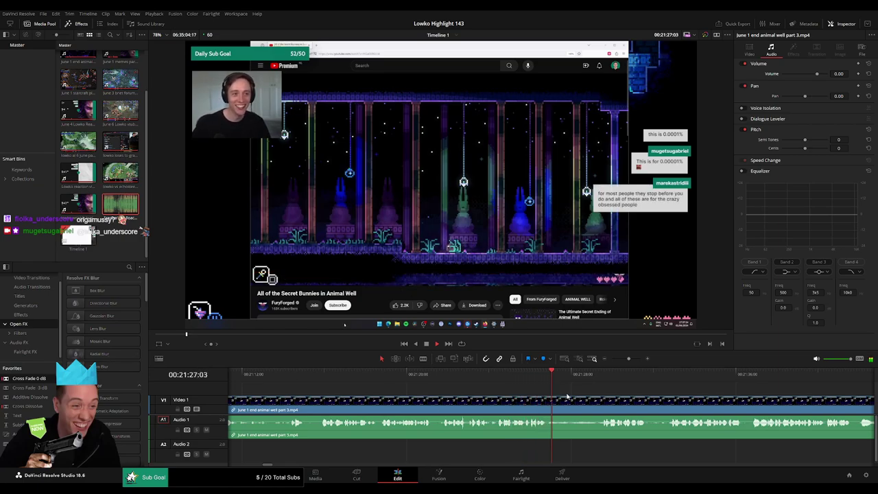
{"action": "left_click_drag", "start_coordinate": [562, 396], "coordinate": [324, 393]}
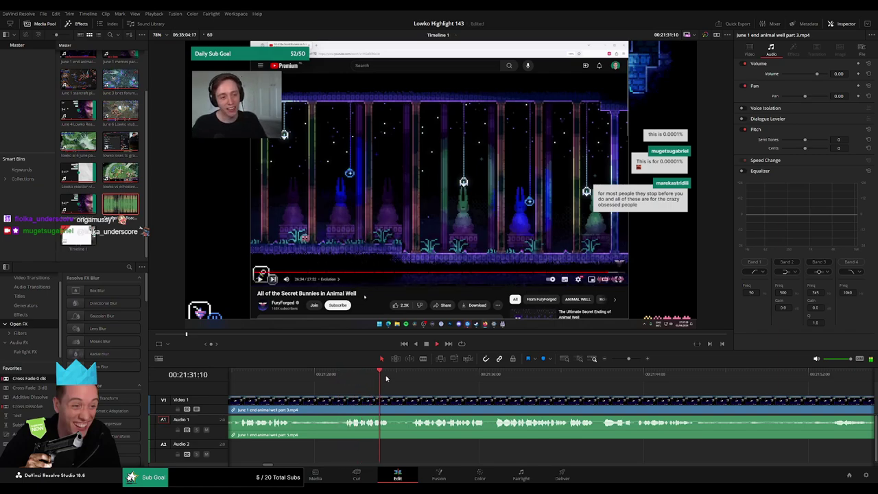
Cut out the roughly one-second passage after about 00:21:31:40 and smooth the Audio 1 cut with a cross fade
{"action": "left_click", "coordinate": [391, 406]}
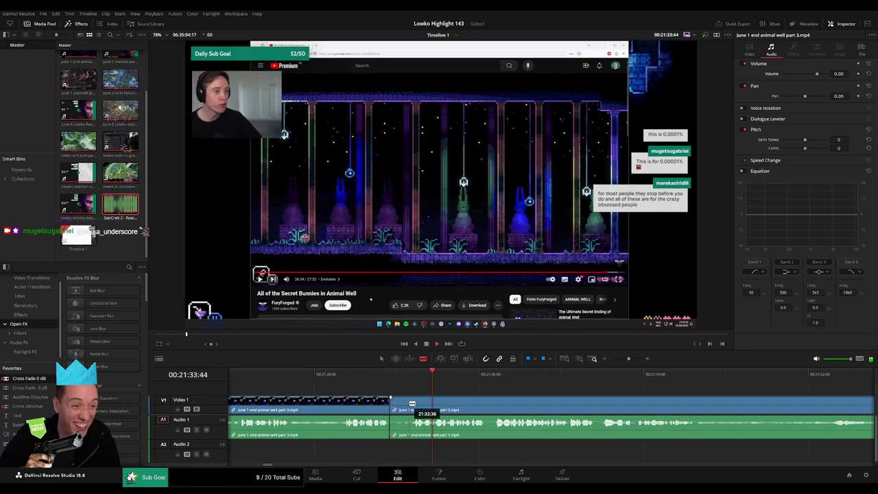
{"action": "left_click", "coordinate": [411, 406]}
{"action": "key", "text": "Delete"}
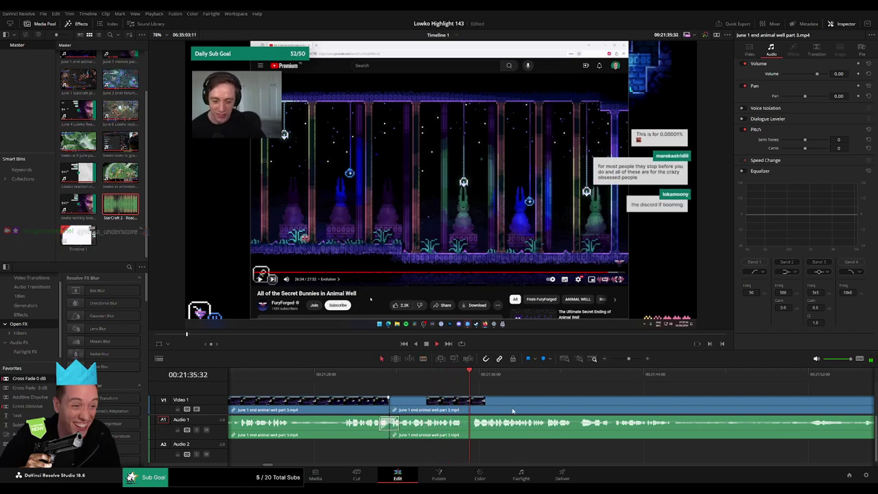
Skim the footage from about 00:21:35 to 00:22:52 for passages to trim or words to mute
{"action": "scroll", "coordinate": [380, 396], "scroll_direction": "right", "scroll_amount": 3}
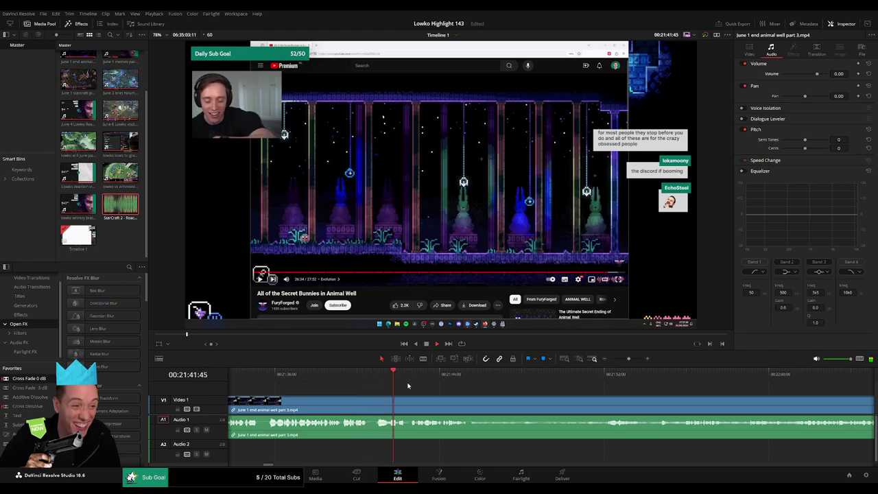
{"action": "scroll", "coordinate": [505, 395], "scroll_direction": "right", "scroll_amount": 8}
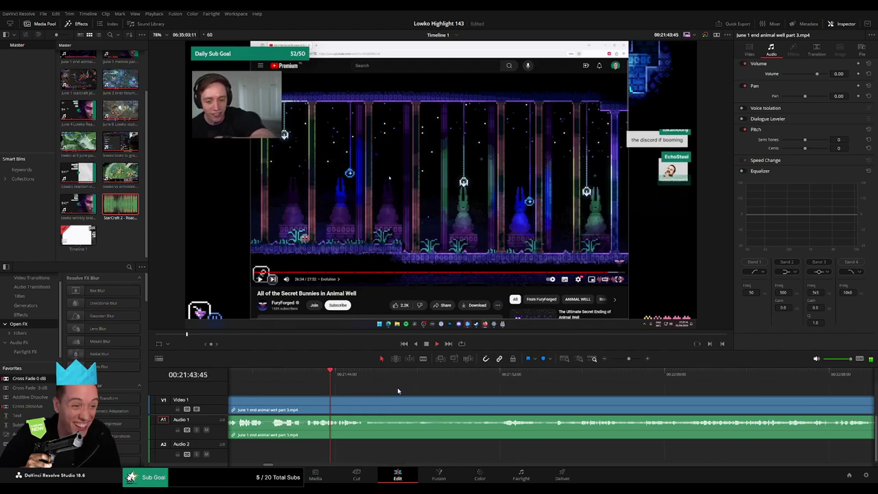
{"action": "left_click", "coordinate": [376, 377]}
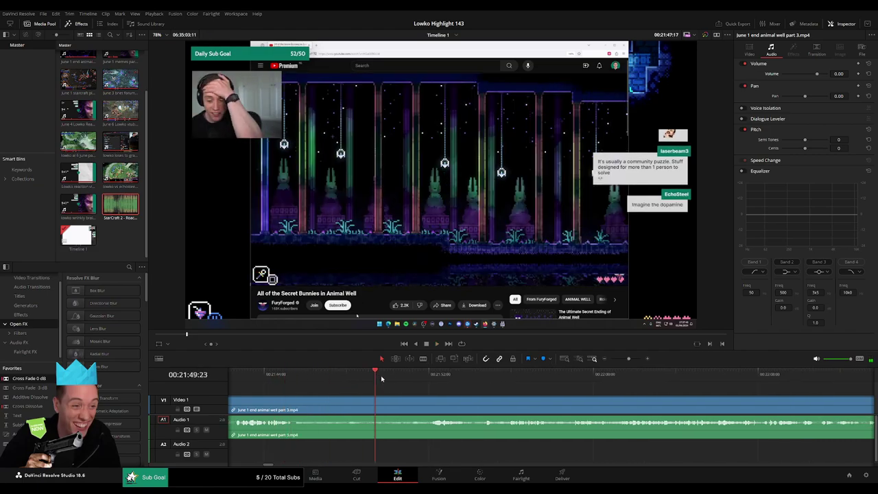
{"action": "left_click", "coordinate": [434, 378]}
{"action": "scroll", "coordinate": [448, 390], "scroll_direction": "right", "scroll_amount": 5}
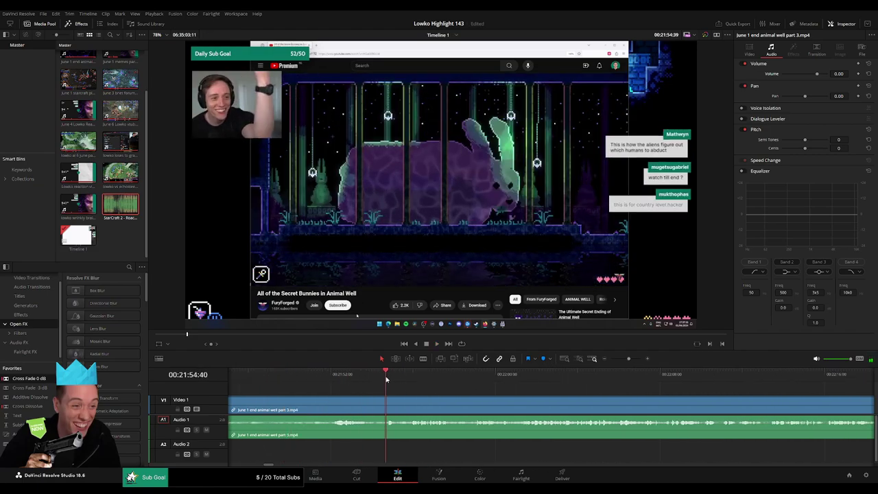
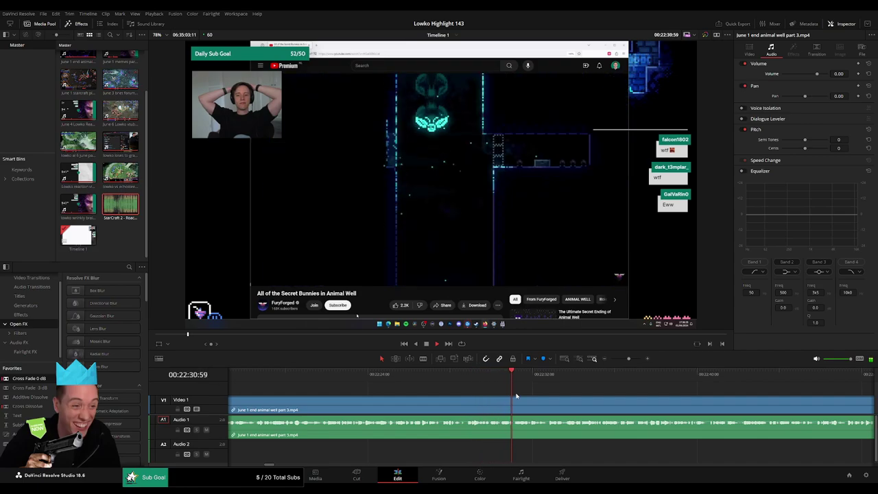
{"action": "left_click_drag", "start_coordinate": [595, 400], "coordinate": [757, 390]}
{"action": "scroll", "coordinate": [618, 394], "scroll_direction": "right", "scroll_amount": 10}
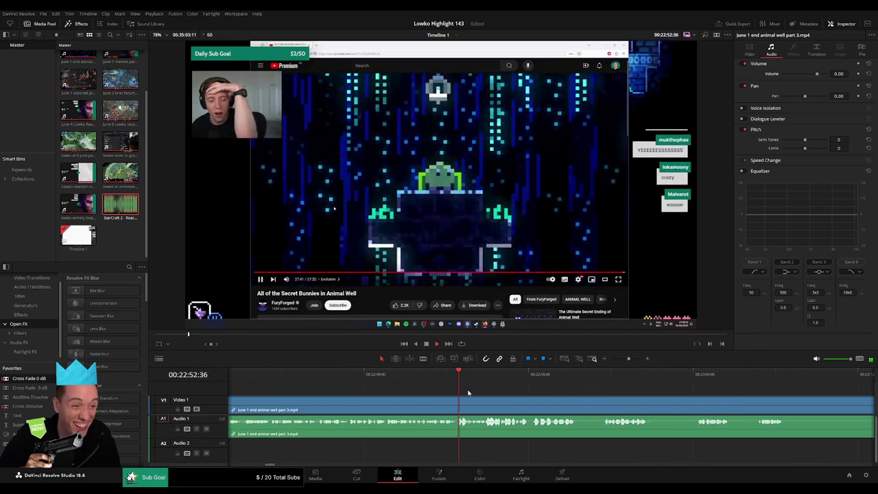
Cut out the roughly one-second pause between about 00:22:58:25 and 00:22:59:35 and close the gap
{"action": "left_click_drag", "start_coordinate": [529, 392], "coordinate": [444, 377]}
{"action": "key", "text": "b"}
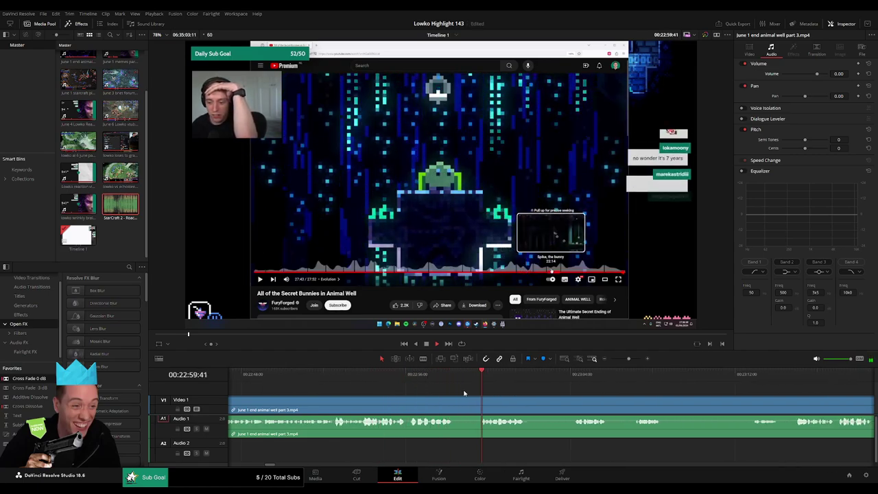
{"action": "left_click", "coordinate": [456, 405]}
{"action": "left_click", "coordinate": [480, 399]}
{"action": "key", "text": "a"}
{"action": "left_click", "coordinate": [473, 400]}
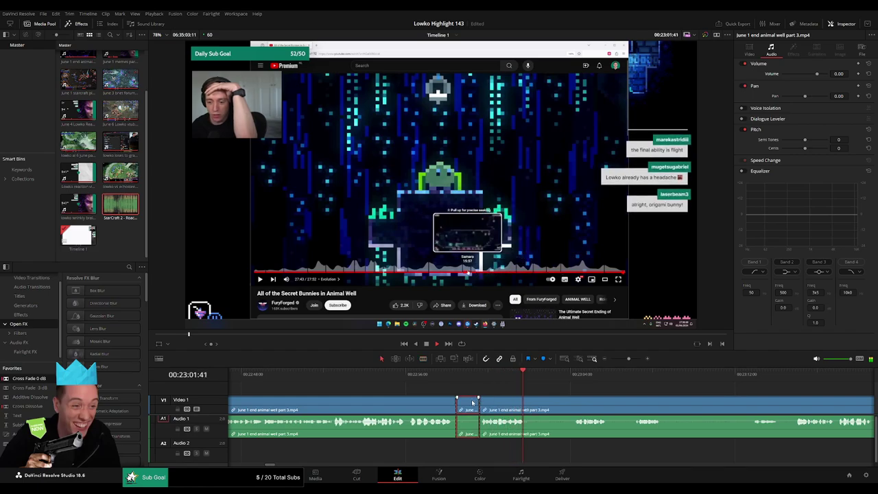
{"action": "key", "text": "Delete"}
Cut out the quiet passage from 00:23:00:49 to about 00:23:03 and close the gap
{"action": "key", "text": "b"}
{"action": "left_click", "coordinate": [505, 405]}
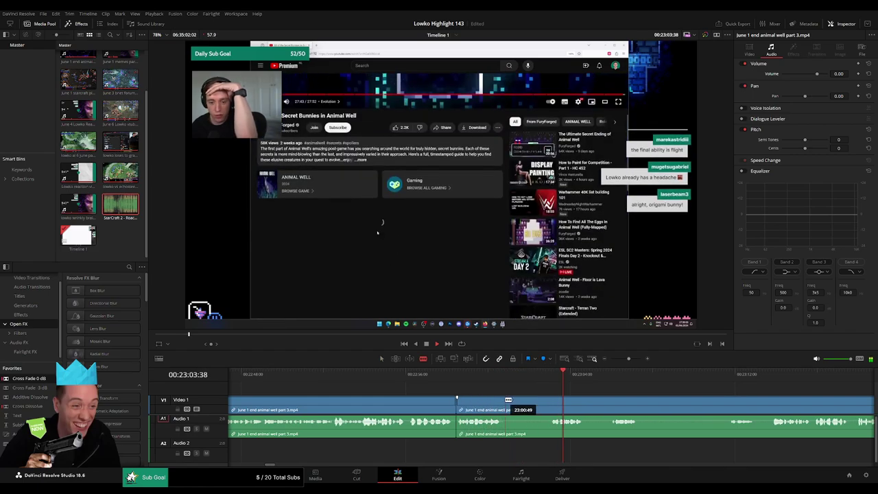
{"action": "left_click", "coordinate": [548, 405]}
{"action": "key", "text": "a"}
{"action": "left_click", "coordinate": [532, 405]}
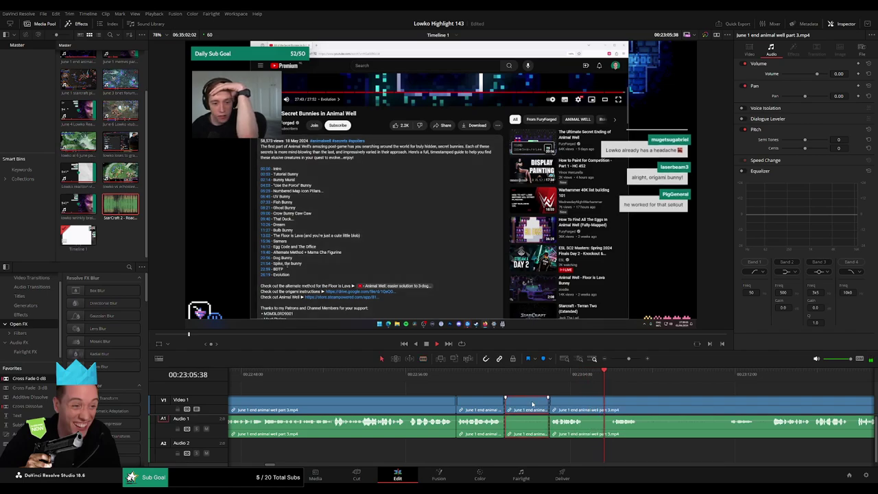
{"action": "key", "text": "Delete"}
Cut out the dead passage from about 00:23:02:30 to 00:23:11:36 and close the gap
{"action": "key", "text": "b"}
{"action": "left_click", "coordinate": [541, 402]}
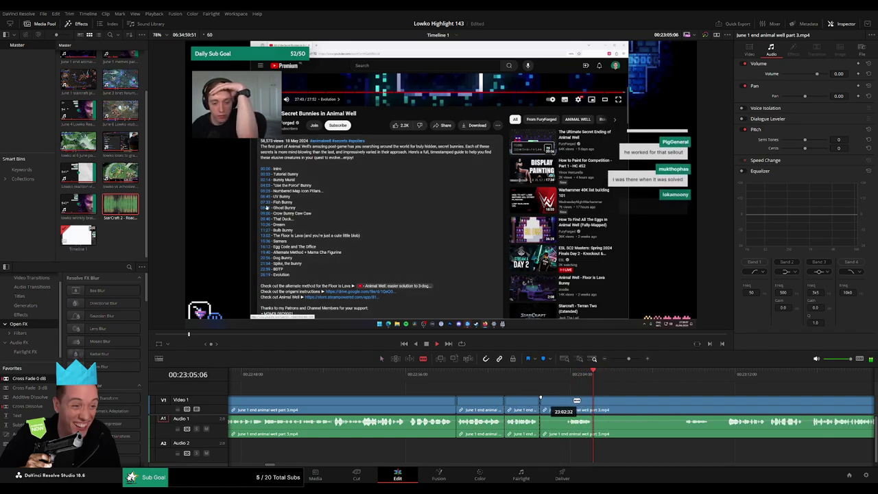
{"action": "scroll", "coordinate": [577, 400], "scroll_direction": "right", "scroll_amount": 3}
{"action": "left_click_drag", "start_coordinate": [556, 380], "coordinate": [567, 379]}
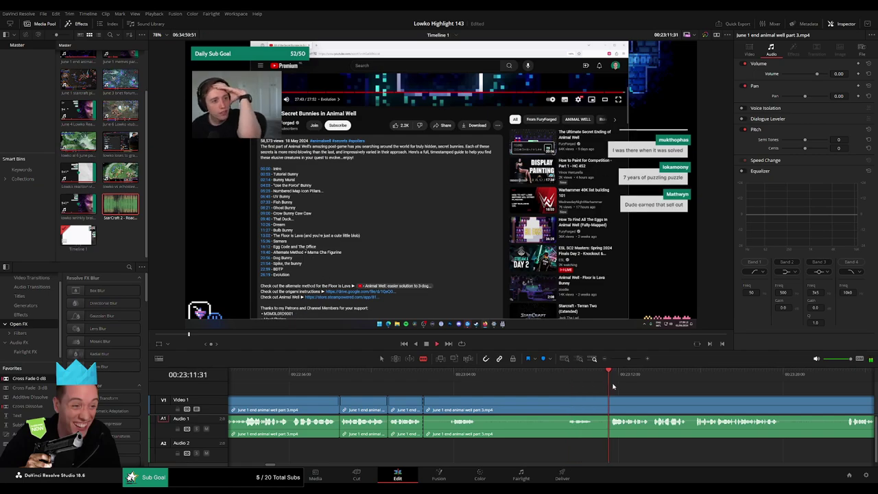
{"action": "scroll", "coordinate": [576, 392], "scroll_direction": "down", "scroll_amount": 2}
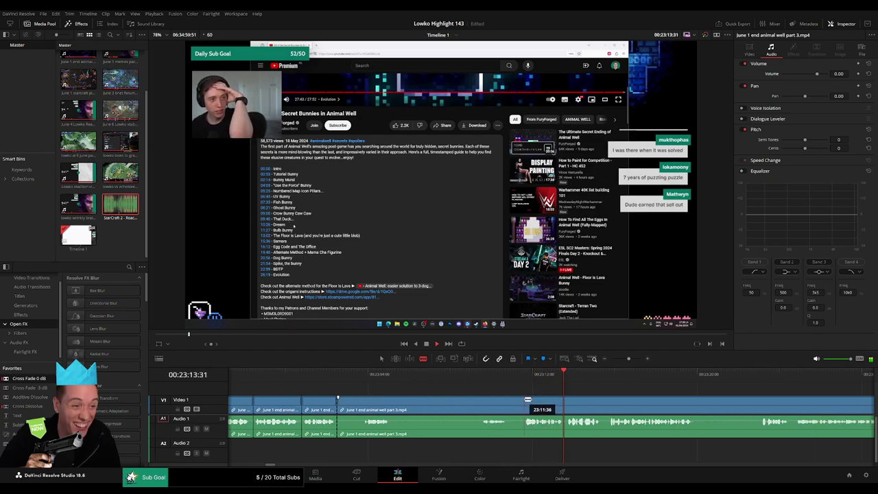
{"action": "key", "text": "Delete"}
Review the new cut and remove the silent passage between about 00:23:11 and 00:23:14
{"action": "left_click", "coordinate": [383, 375]}
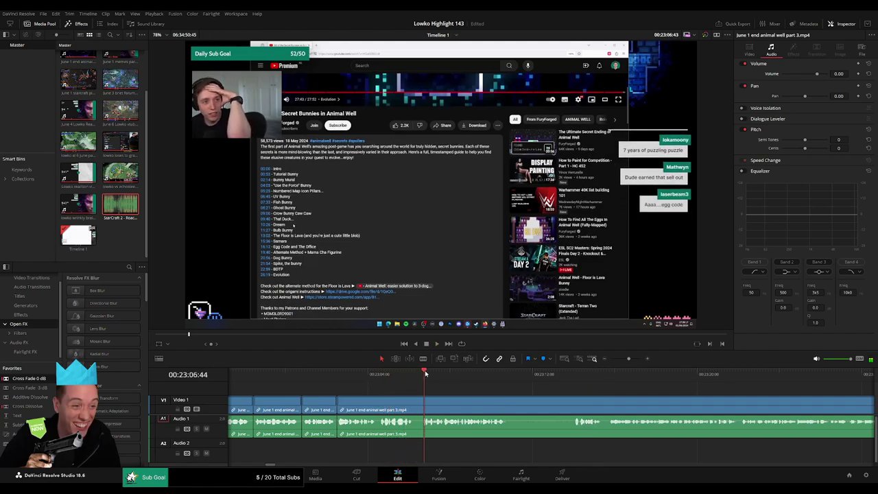
{"action": "scroll", "coordinate": [377, 389], "scroll_direction": "down", "scroll_amount": 3}
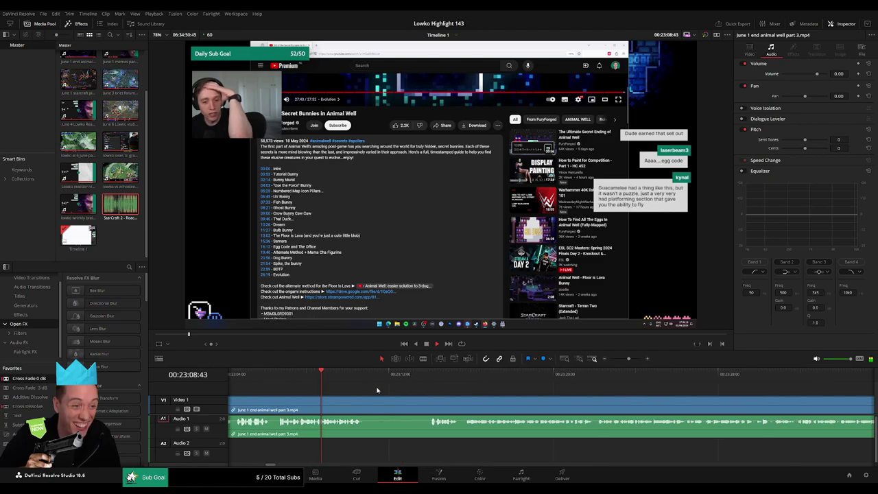
{"action": "key", "text": "b"}
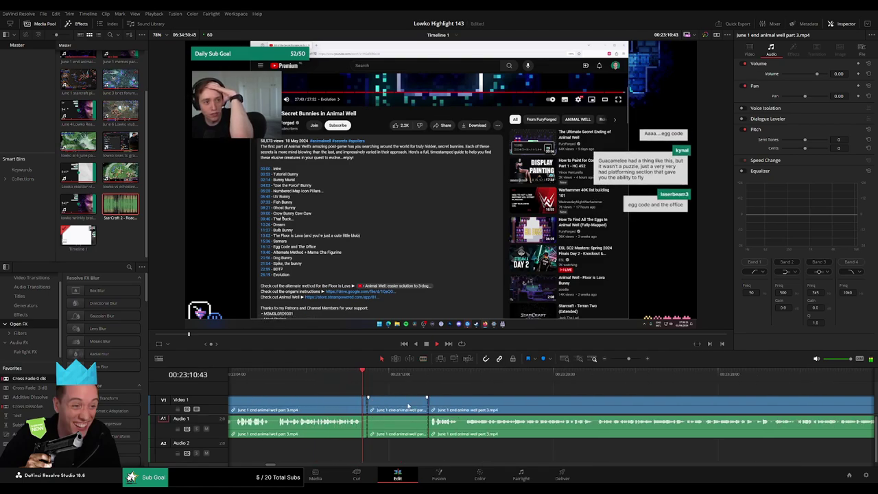
{"action": "key", "text": "Delete"}
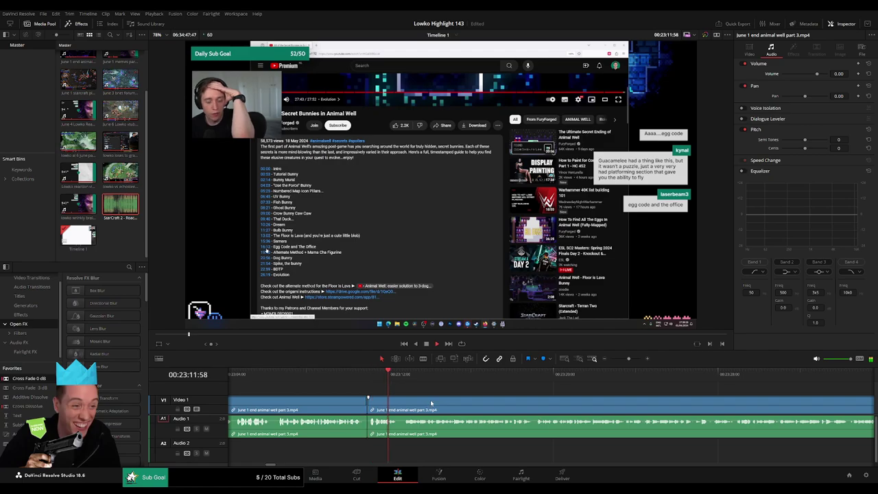
Skim the footage from about 00:23:12 to 00:23:58 for passages to trim or words to mute
{"action": "scroll", "coordinate": [406, 399], "scroll_direction": "down", "scroll_amount": 2}
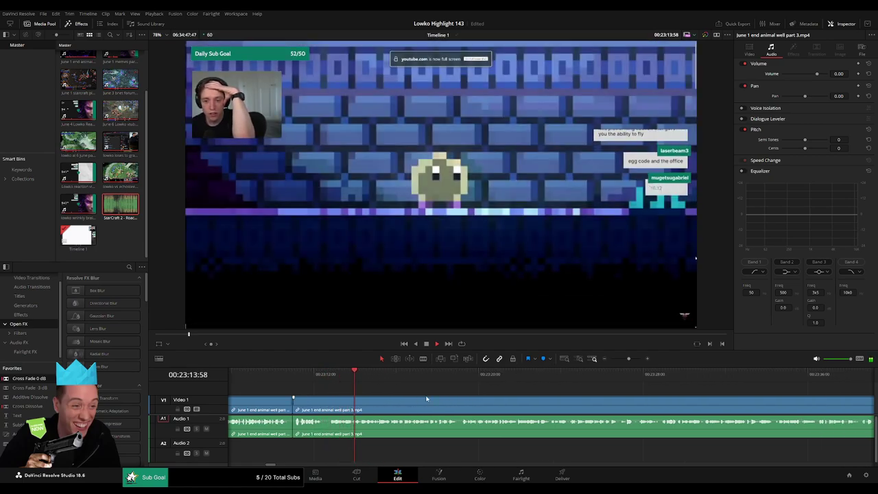
{"action": "left_click_drag", "start_coordinate": [372, 376], "coordinate": [663, 378]}
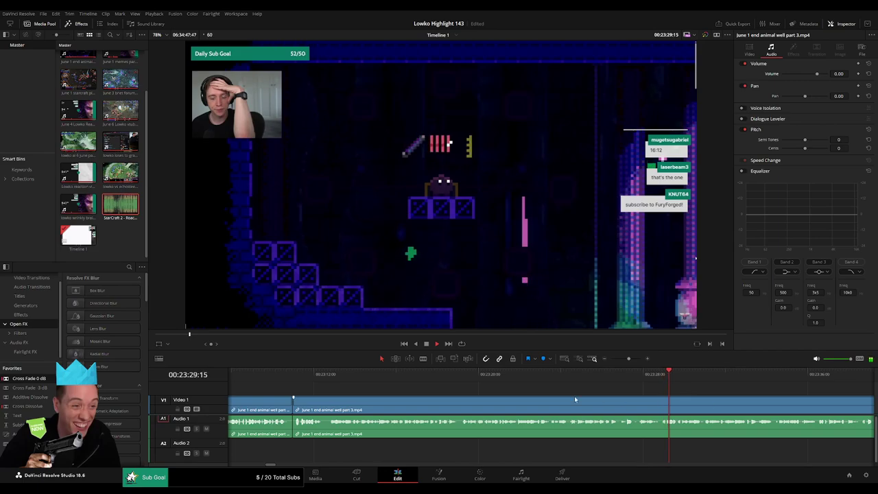
{"action": "scroll", "coordinate": [574, 398], "scroll_direction": "down", "scroll_amount": 4}
{"action": "left_click_drag", "start_coordinate": [473, 377], "coordinate": [811, 380]}
{"action": "scroll", "coordinate": [404, 398], "scroll_direction": "down", "scroll_amount": 5}
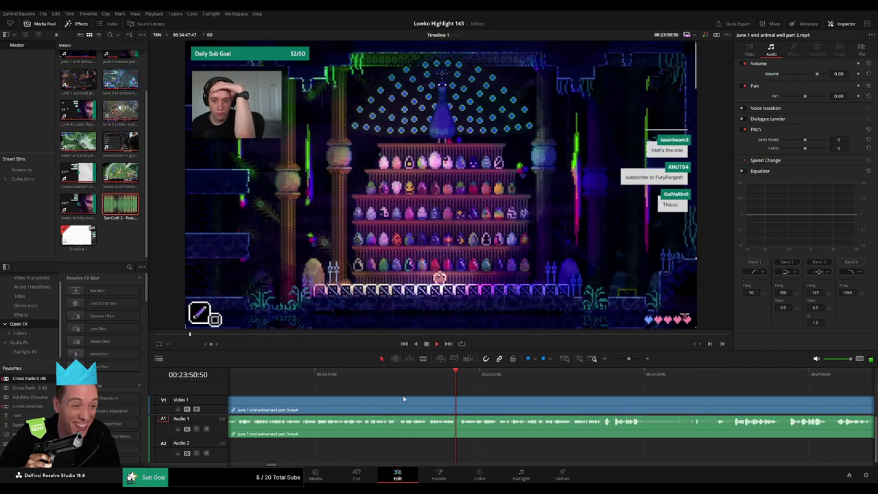
{"action": "left_click", "coordinate": [601, 376]}
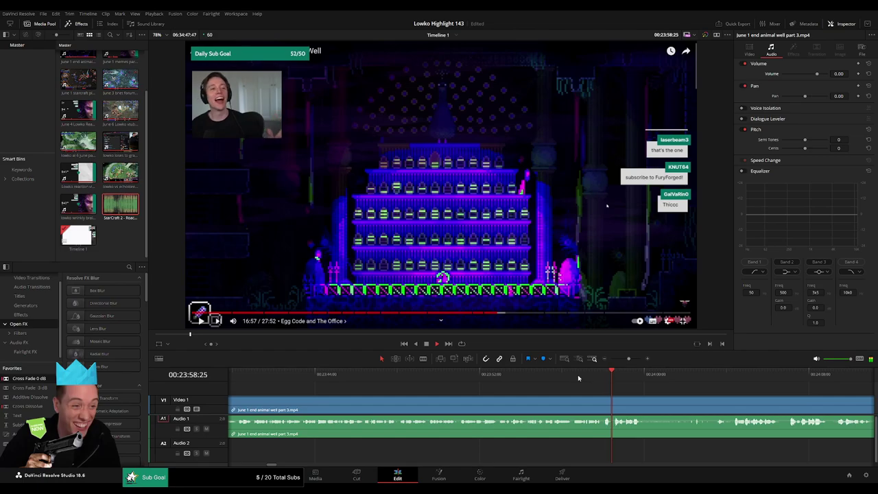
Cut out the passage from about 00:24:00 to 00:24:01:30 and add a Cross Fade 0 dB to the Audio 1 cut
{"action": "scroll", "coordinate": [646, 394], "scroll_direction": "down", "scroll_amount": 3}
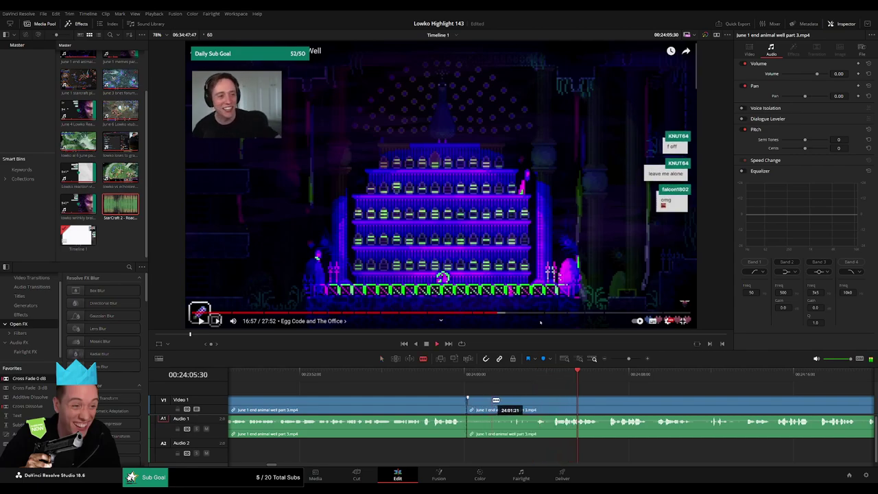
{"action": "key", "text": "a"}
{"action": "left_click", "coordinate": [487, 406]}
{"action": "key", "text": "Delete"}
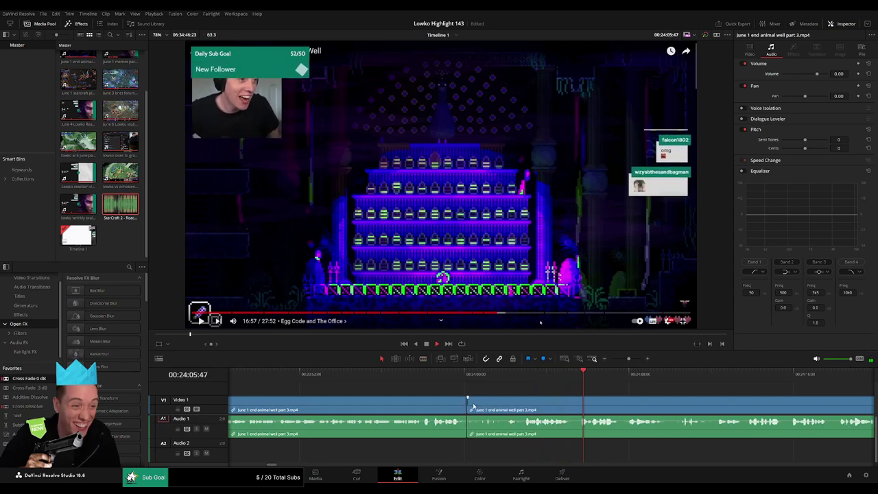
{"action": "left_click_drag", "start_coordinate": [48, 379], "coordinate": [470, 433]}
Skim the footage from about 00:24:05 to 00:25:12 for dead passages to trim or words to mute
{"action": "left_click_drag", "start_coordinate": [593, 455], "coordinate": [309, 443]}
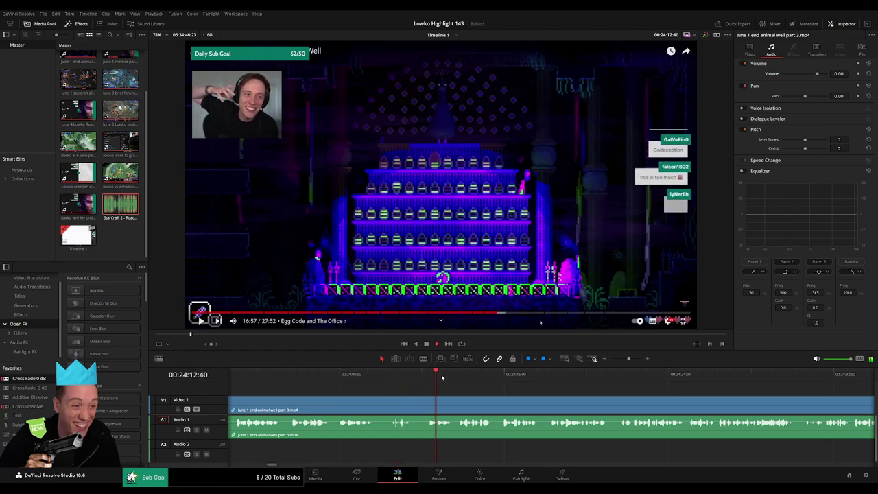
{"action": "scroll", "coordinate": [391, 392], "scroll_direction": "right", "scroll_amount": 2}
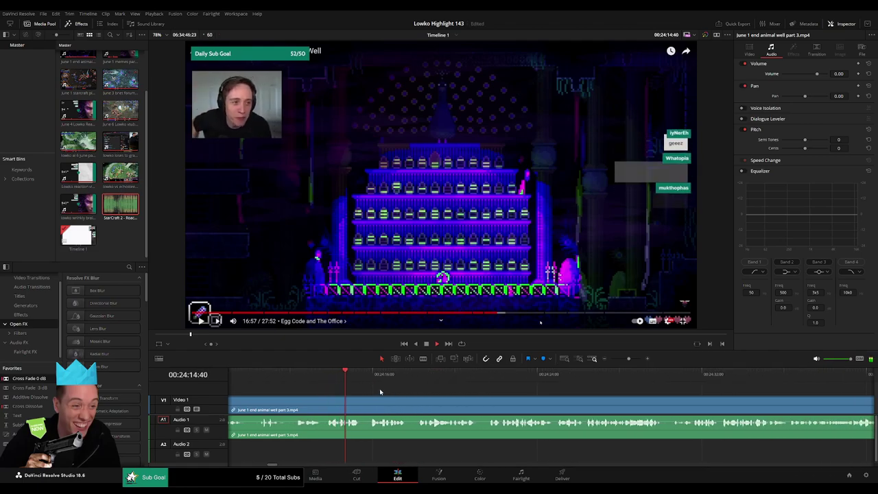
{"action": "left_click", "coordinate": [374, 378]}
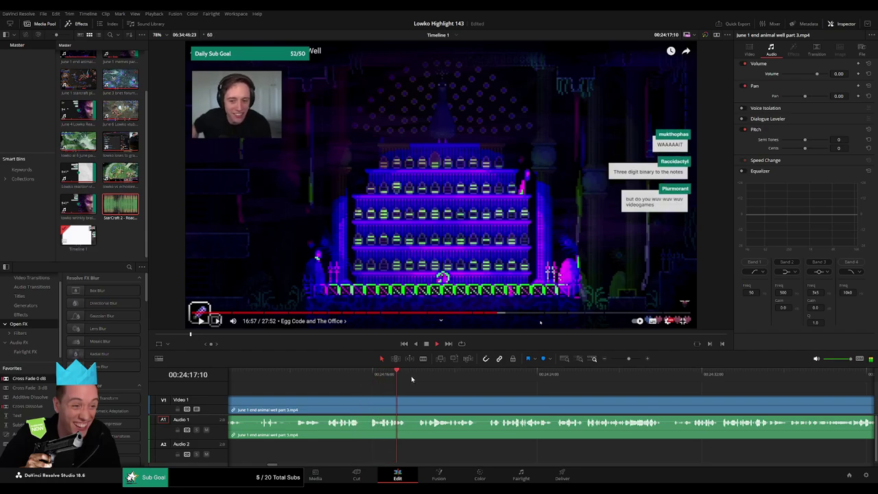
{"action": "scroll", "coordinate": [516, 391], "scroll_direction": "right", "scroll_amount": 2}
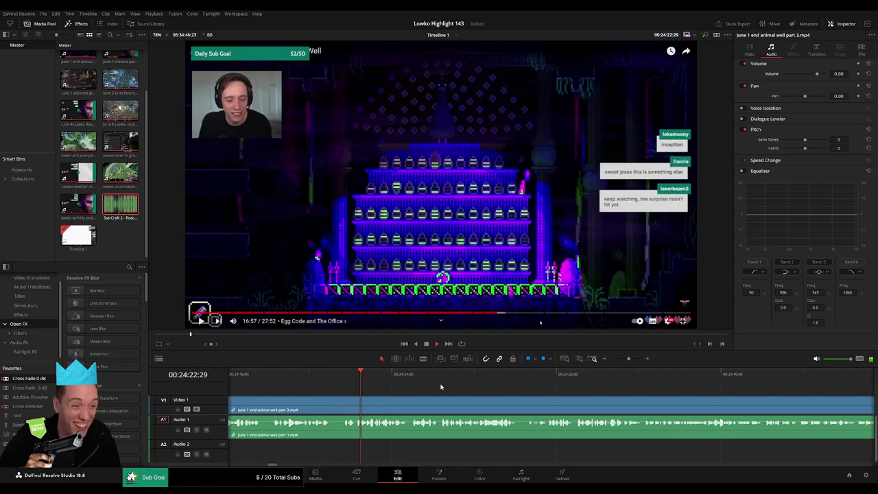
{"action": "scroll", "coordinate": [387, 391], "scroll_direction": "right", "scroll_amount": 2}
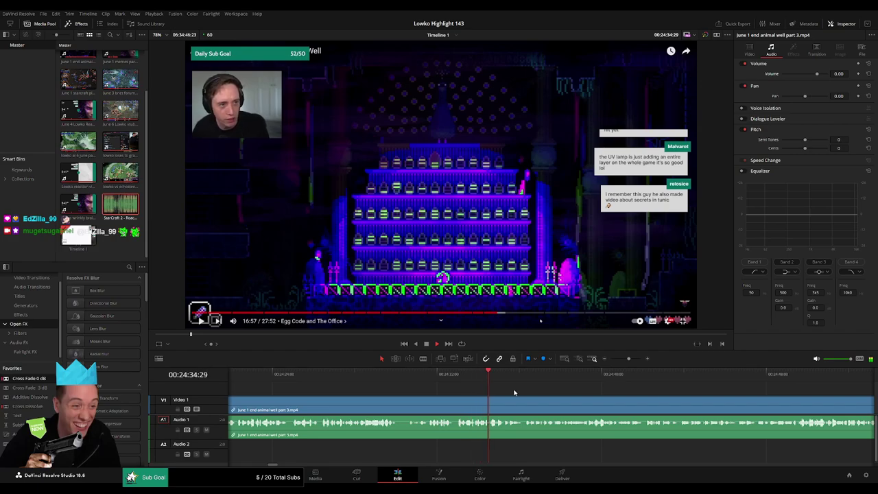
{"action": "left_click_drag", "start_coordinate": [581, 391], "coordinate": [382, 386]}
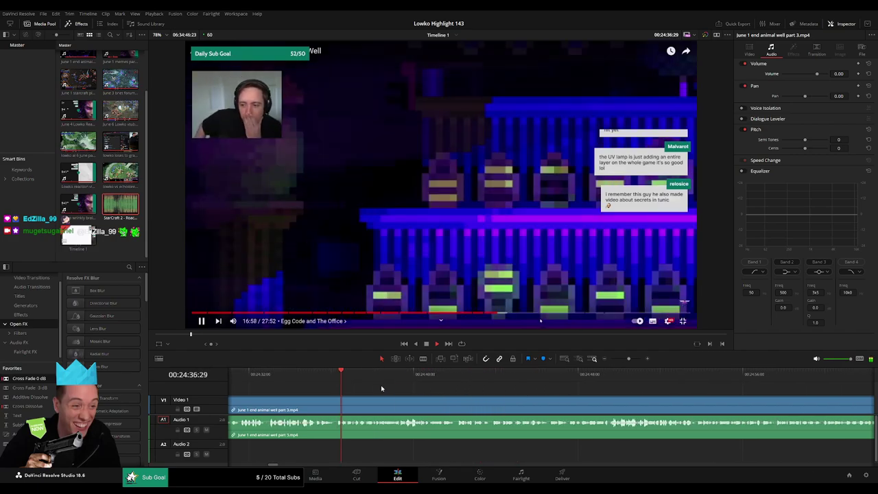
{"action": "left_click", "coordinate": [399, 377]}
{"action": "left_click_drag", "start_coordinate": [472, 392], "coordinate": [371, 383]}
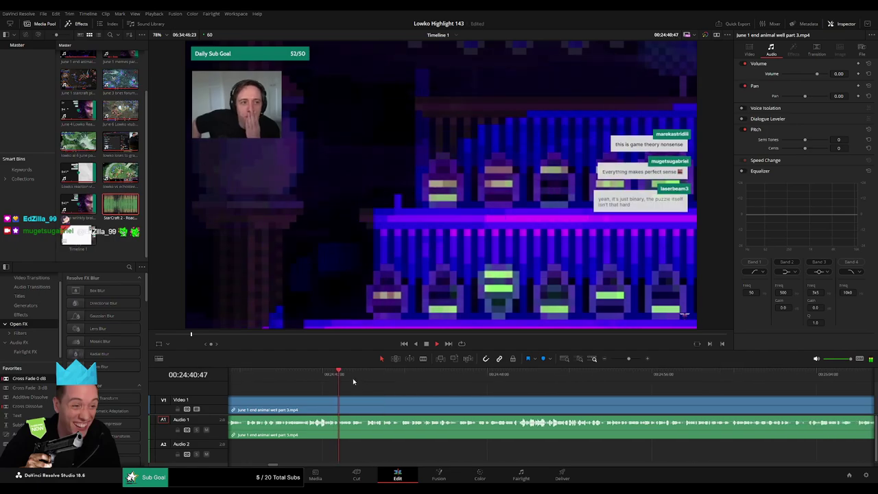
{"action": "left_click", "coordinate": [498, 378]}
{"action": "left_click_drag", "start_coordinate": [579, 400], "coordinate": [432, 404]}
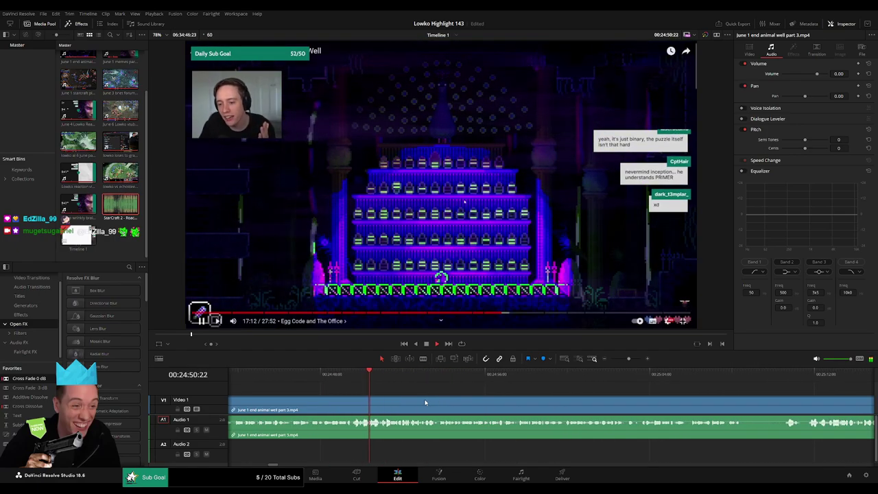
{"action": "left_click_drag", "start_coordinate": [477, 394], "coordinate": [426, 379]}
{"action": "left_click", "coordinate": [367, 378]}
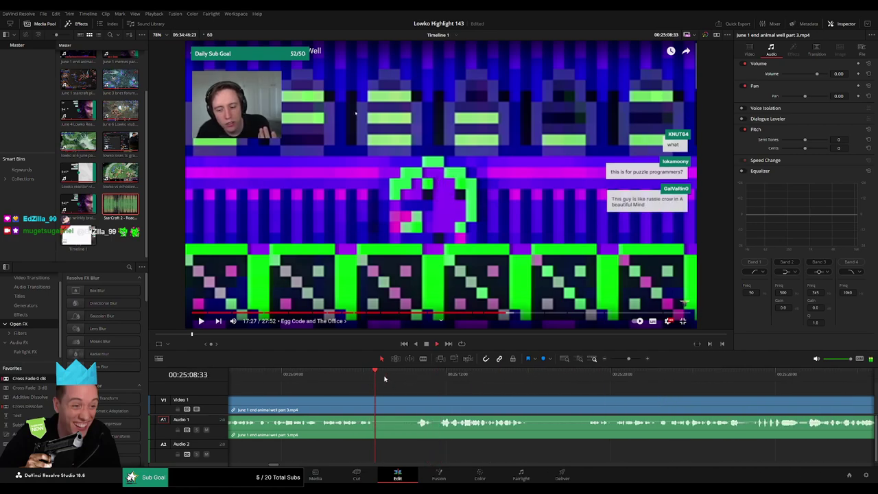
{"action": "left_click_drag", "start_coordinate": [509, 397], "coordinate": [382, 394]}
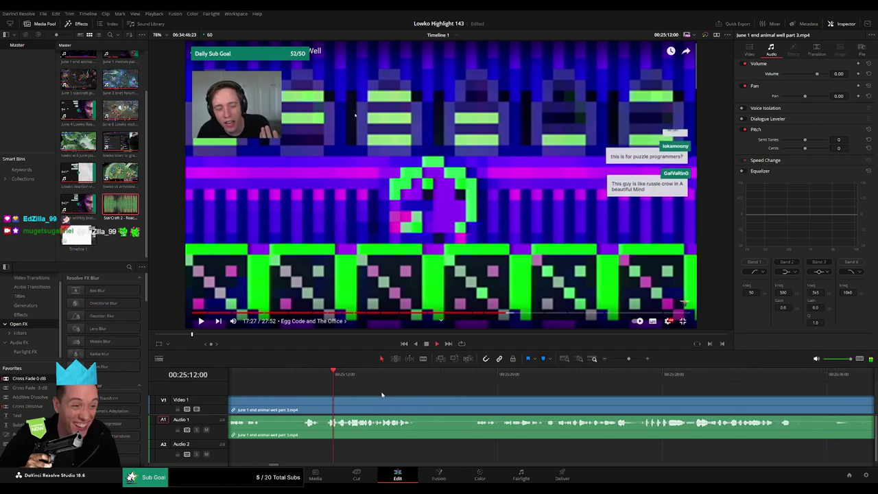
Cut out the dead passage from about 00:25:16 to 00:25:18:55 and close the gap
{"action": "scroll", "coordinate": [401, 392], "scroll_direction": "right", "scroll_amount": 1}
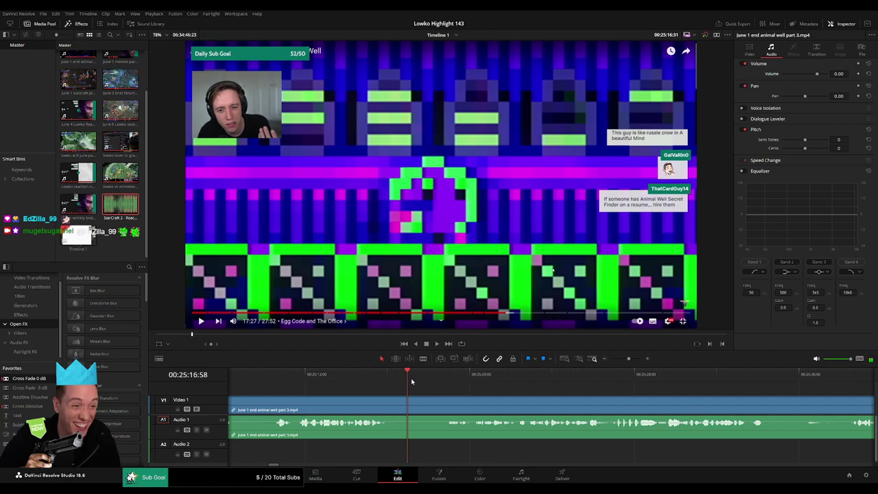
{"action": "key", "text": "b"}
{"action": "left_click", "coordinate": [389, 410]}
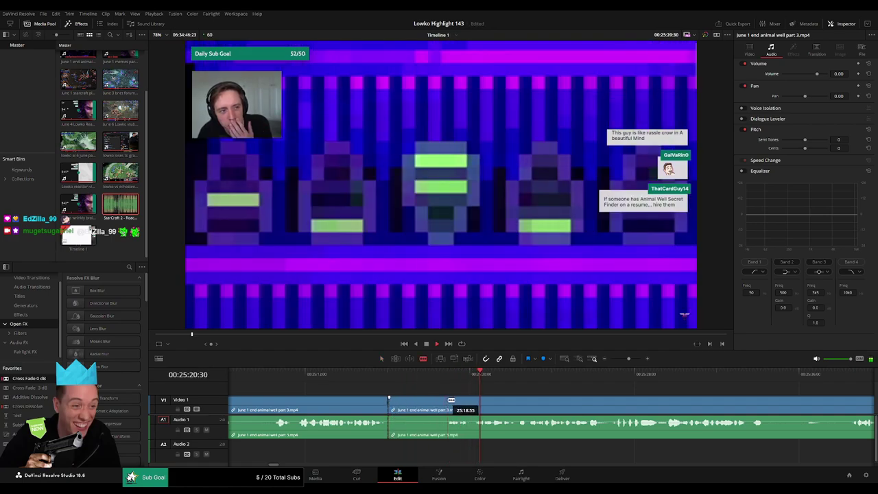
{"action": "left_click", "coordinate": [449, 401]}
{"action": "key", "text": "a"}
{"action": "left_click", "coordinate": [438, 406]}
{"action": "key", "text": "Delete"}
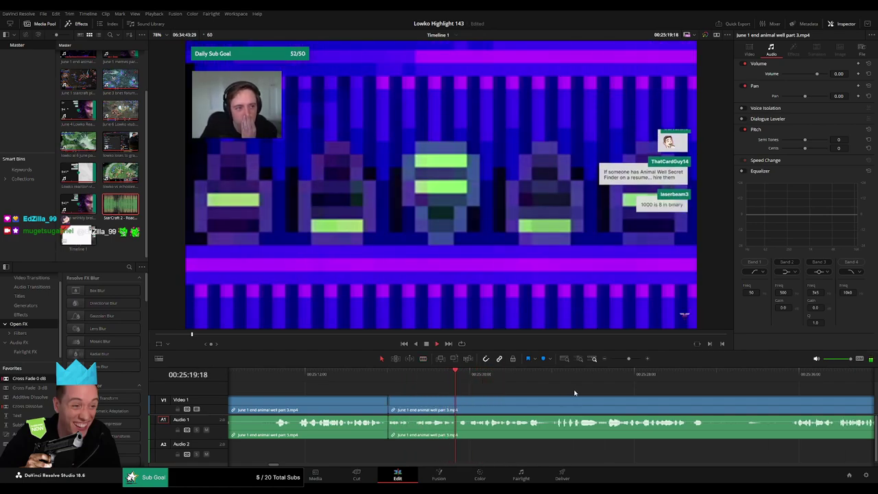
Skim the footage from about 00:25:19 to 00:25:39 for further passages to trim or words to mute
{"action": "left_click_drag", "start_coordinate": [575, 394], "coordinate": [435, 388]}
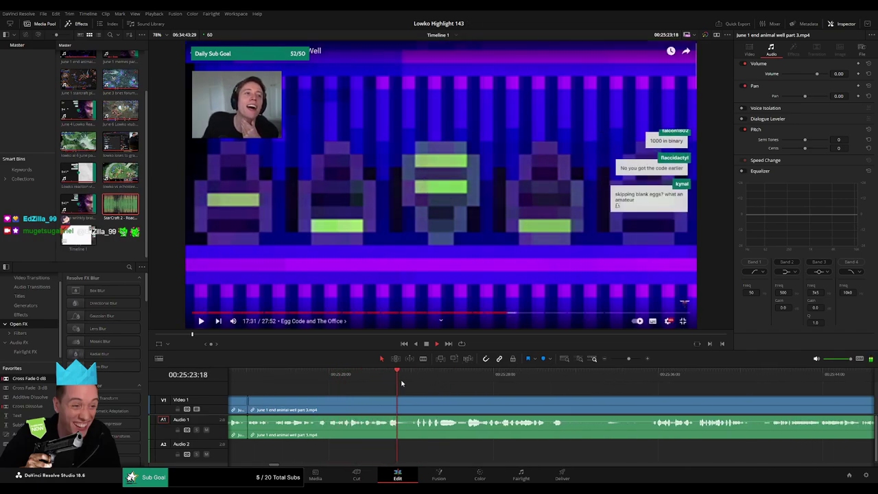
{"action": "scroll", "coordinate": [374, 395], "scroll_direction": "right", "scroll_amount": 5}
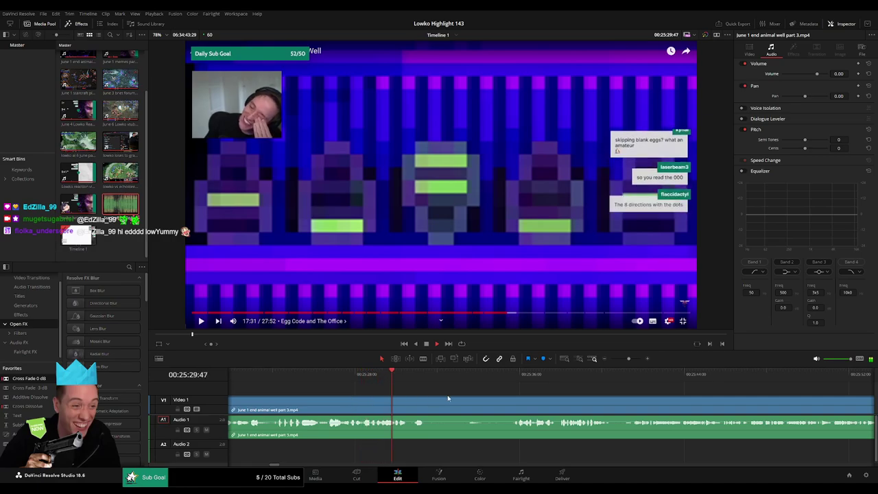
{"action": "scroll", "coordinate": [374, 396], "scroll_direction": "right", "scroll_amount": 3}
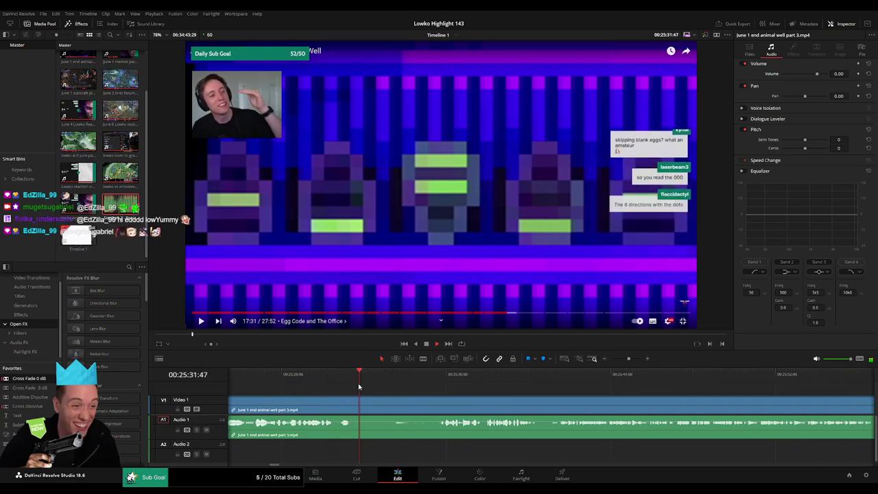
{"action": "left_click_drag", "start_coordinate": [358, 388], "coordinate": [388, 381]}
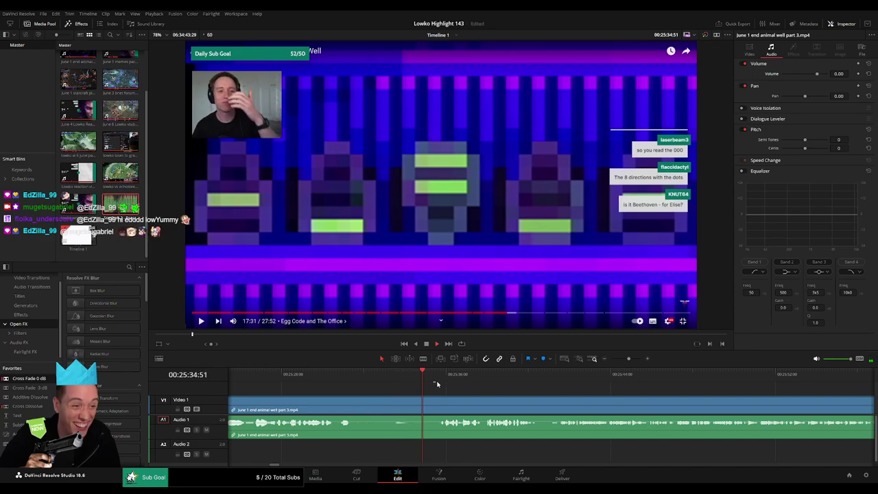
{"action": "scroll", "coordinate": [421, 397], "scroll_direction": "right", "scroll_amount": 5}
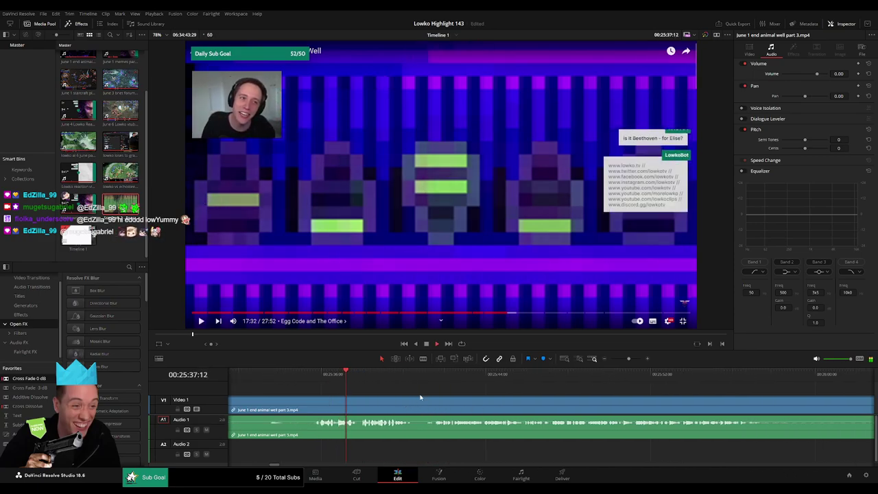
{"action": "scroll", "coordinate": [425, 395], "scroll_direction": "right", "scroll_amount": 3}
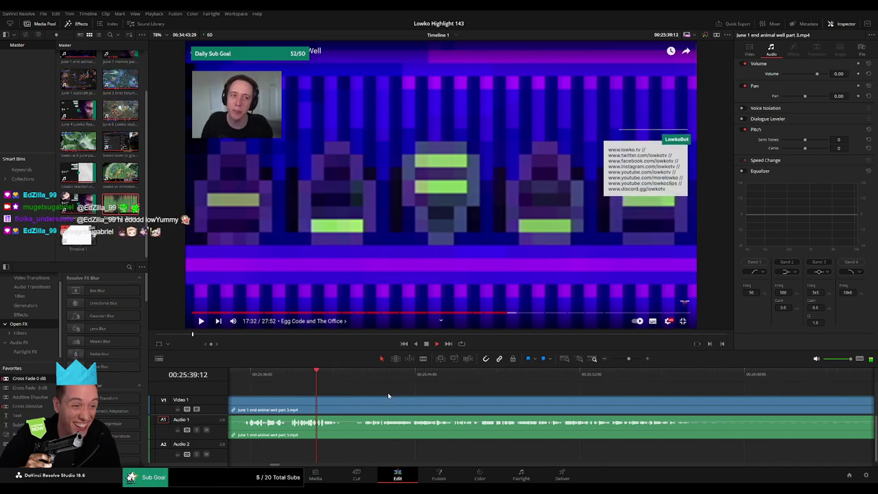
Locate the word to mute and isolate it by splitting the clip at about 00:25:38:40 and 00:25:38:51
{"action": "key", "text": "space"}
{"action": "left_click_drag", "start_coordinate": [629, 360], "coordinate": [631, 360]}
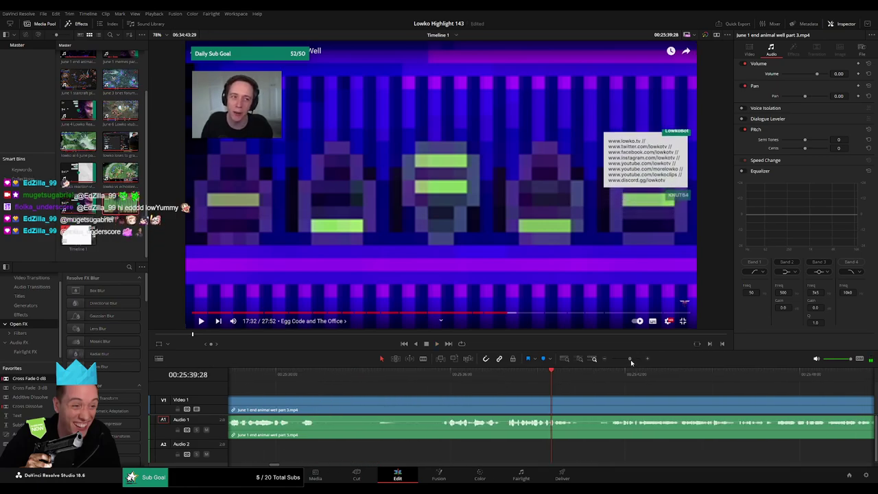
{"action": "key", "text": "space"}
{"action": "key", "text": "space"}
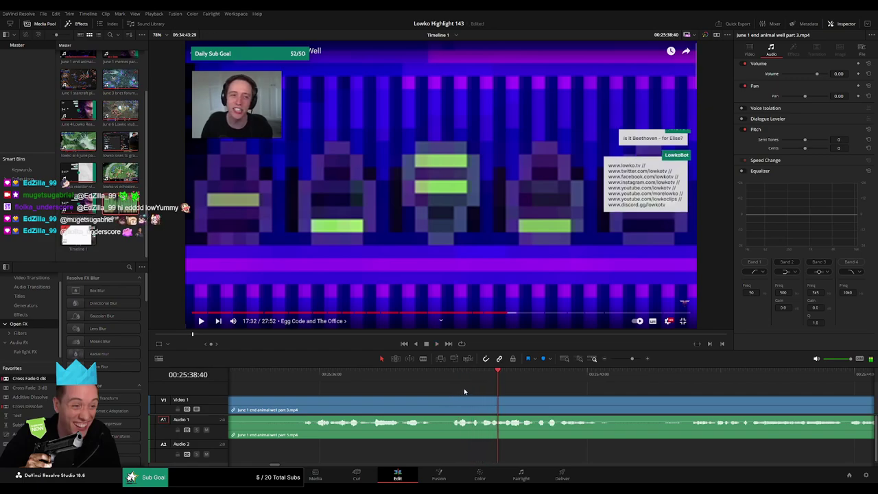
{"action": "key", "text": "b"}
{"action": "left_click", "coordinate": [498, 406]}
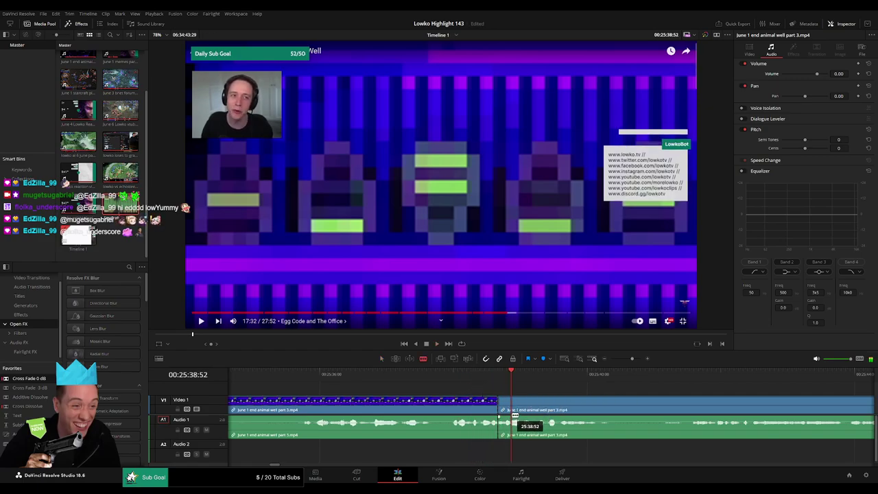
{"action": "left_click_drag", "start_coordinate": [631, 358], "coordinate": [636, 358]}
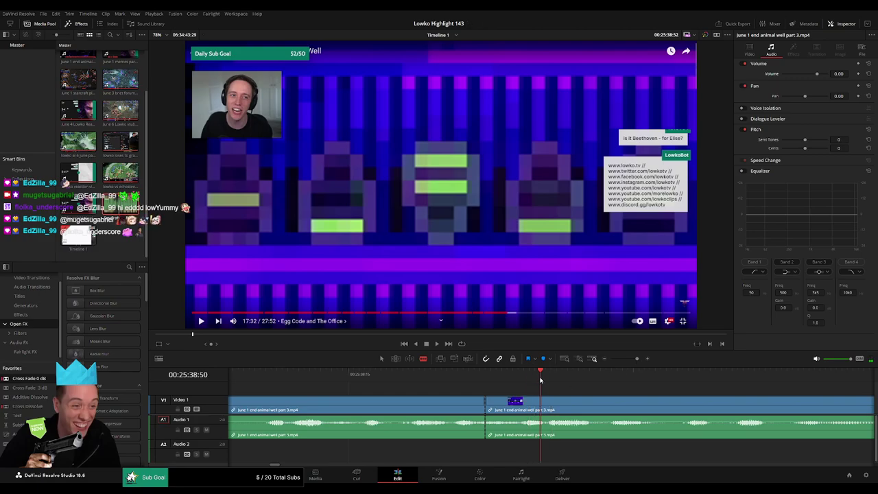
{"action": "left_click_drag", "start_coordinate": [540, 378], "coordinate": [495, 379]}
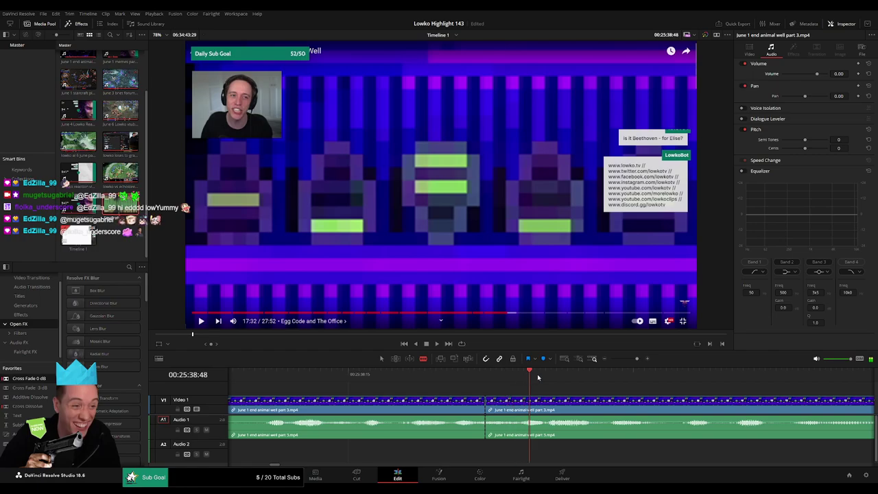
{"action": "left_click", "coordinate": [551, 408]}
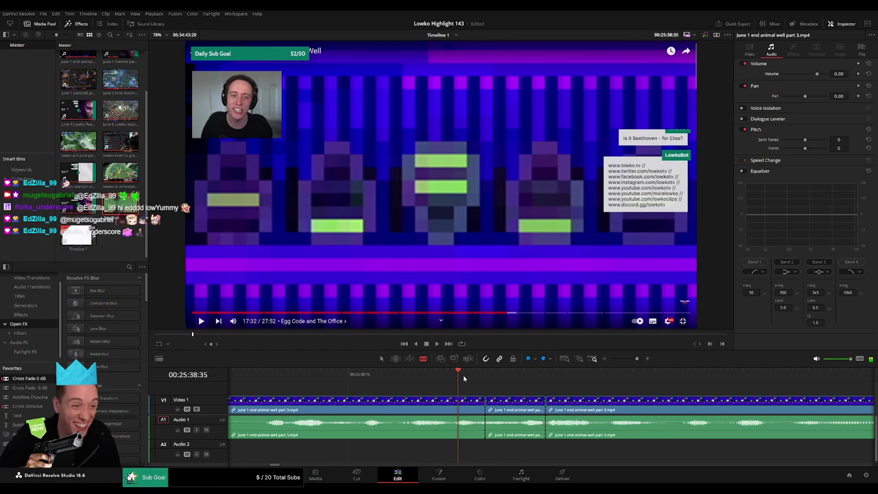
Shift the isolated segment's start to about 00:25:38:39, lower its audio volume to -98.60 and play it back
{"action": "left_click_drag", "start_coordinate": [476, 378], "coordinate": [411, 379]}
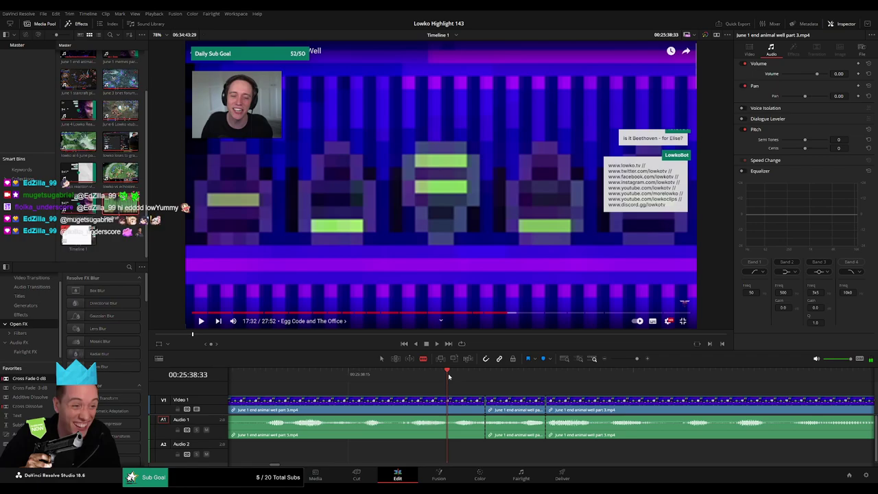
{"action": "key", "text": "Right"}
{"action": "key", "text": "Right"}
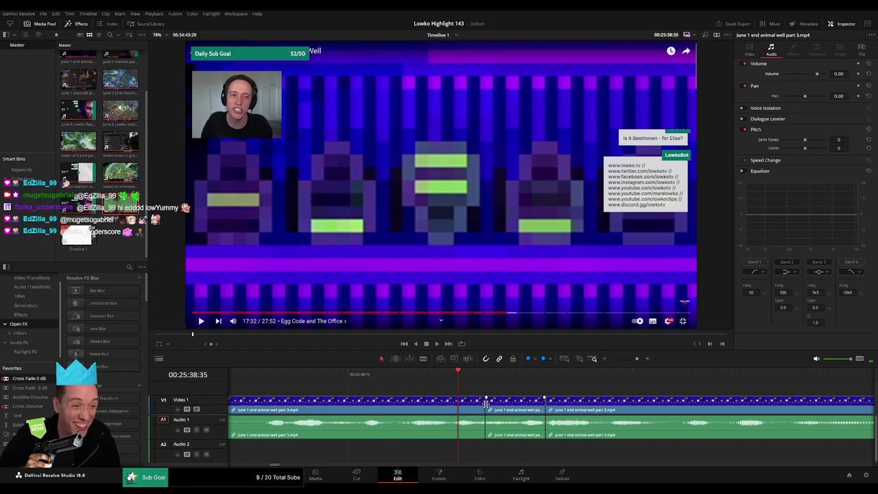
{"action": "left_click_drag", "start_coordinate": [486, 404], "coordinate": [501, 443]}
{"action": "left_click", "coordinate": [399, 381]}
{"action": "key", "text": "space"}
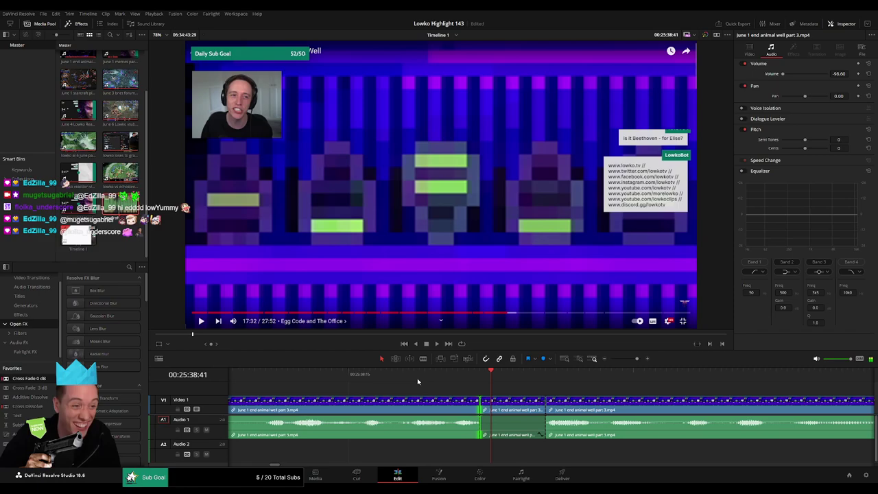
Place StarCraft 2 - Roach Quotes.mp3 on Audio 2 under the muted segment, trim it to the same length and set its volume to -23
{"action": "left_click_drag", "start_coordinate": [120, 204], "coordinate": [403, 455]}
{"action": "left_click_drag", "start_coordinate": [409, 453], "coordinate": [480, 451]}
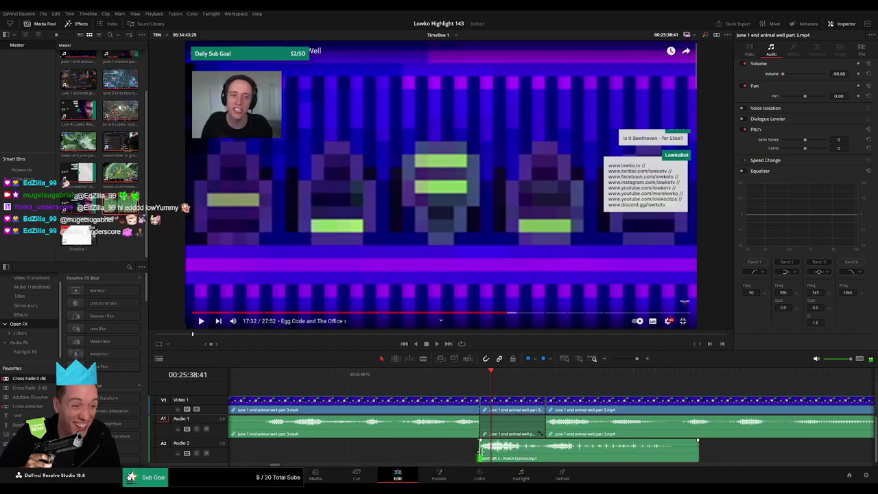
{"action": "left_click_drag", "start_coordinate": [695, 449], "coordinate": [545, 450]}
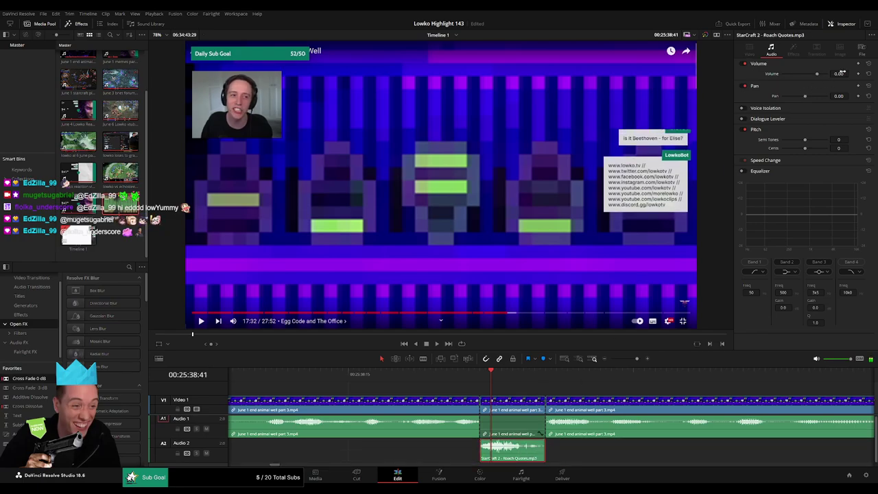
{"action": "type", "text": "-23"}
{"action": "key", "text": "Return"}
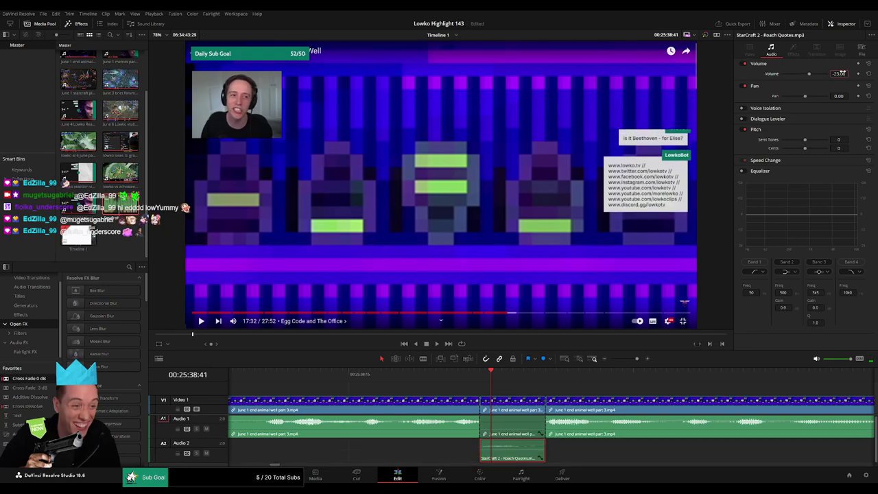
{"action": "key", "text": "space"}
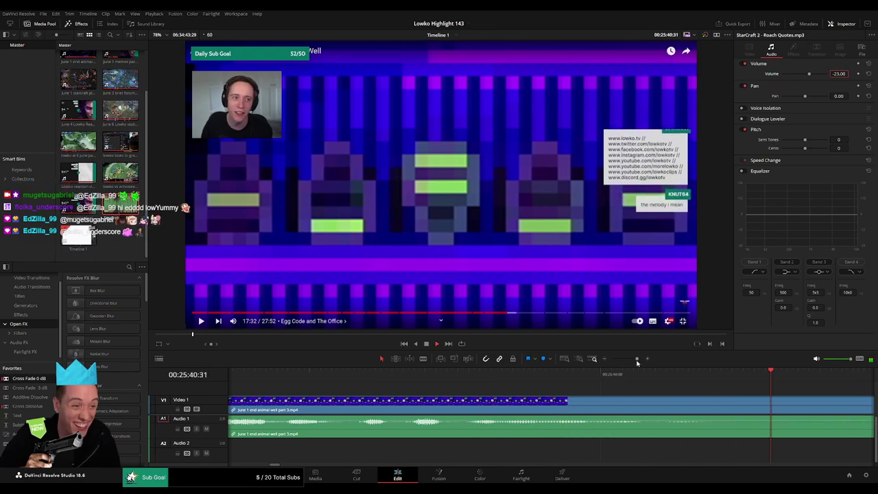
Skim the footage from about 00:25:40 to 00:26:10:56 for the next passage to trim
{"action": "left_click_drag", "start_coordinate": [636, 359], "coordinate": [625, 361]}
{"action": "left_click", "coordinate": [616, 390]}
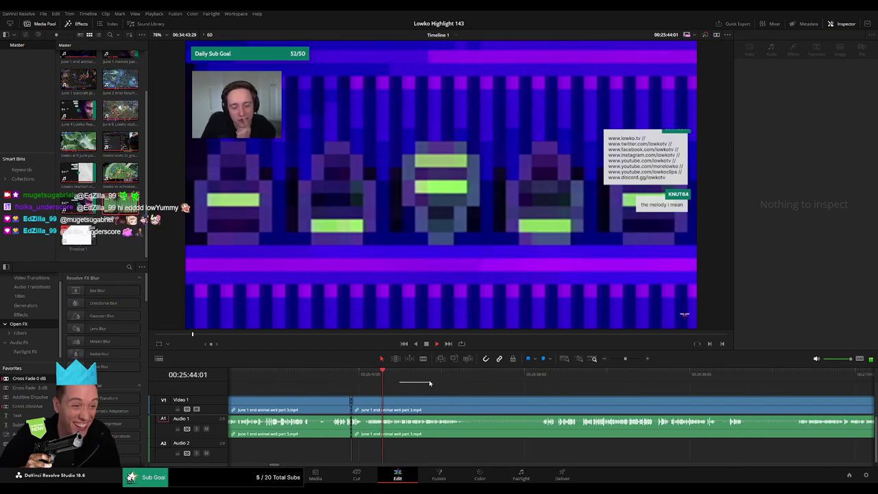
{"action": "left_click", "coordinate": [444, 378]}
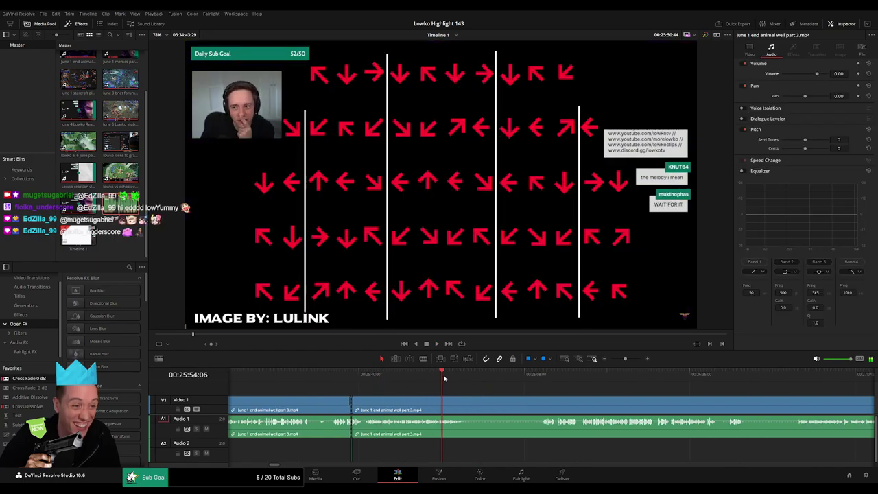
{"action": "left_click_drag", "start_coordinate": [444, 378], "coordinate": [542, 379]}
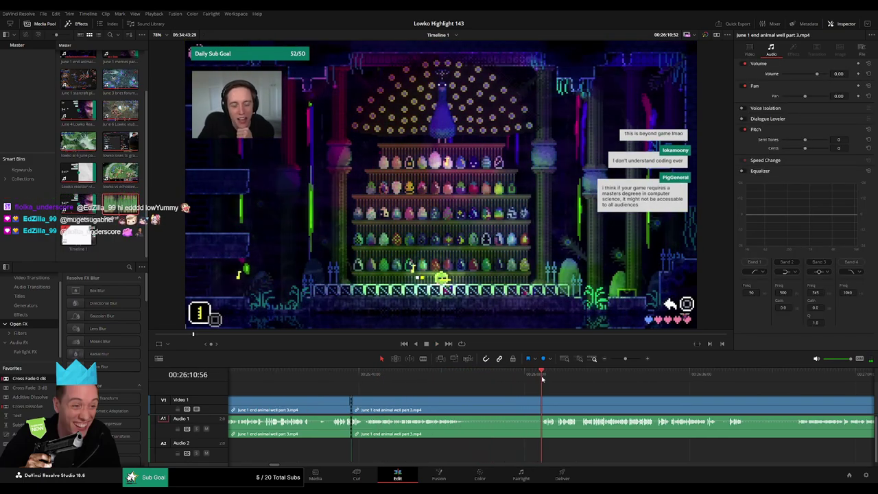
Locate the next word to mute, isolate it with splits just before 00:26:14:31 and at about 00:26:14:45, and mute that segment's audio
{"action": "left_click_drag", "start_coordinate": [609, 392], "coordinate": [403, 380]}
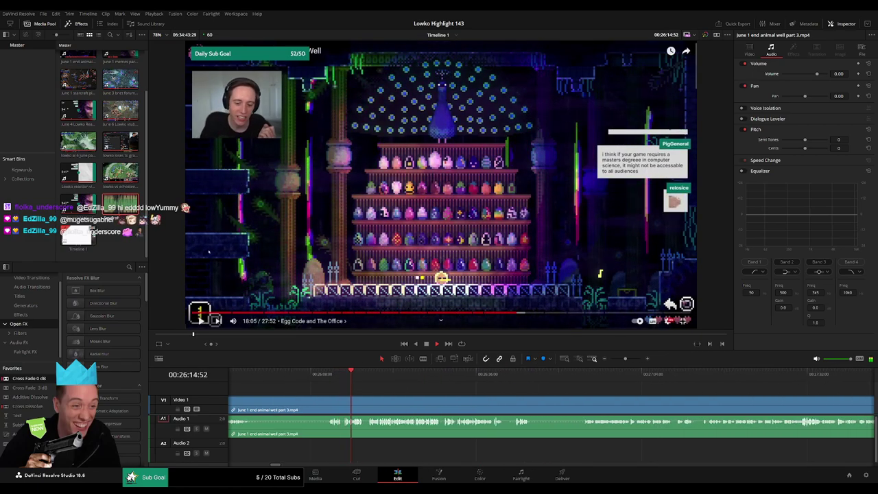
{"action": "left_click", "coordinate": [335, 372]}
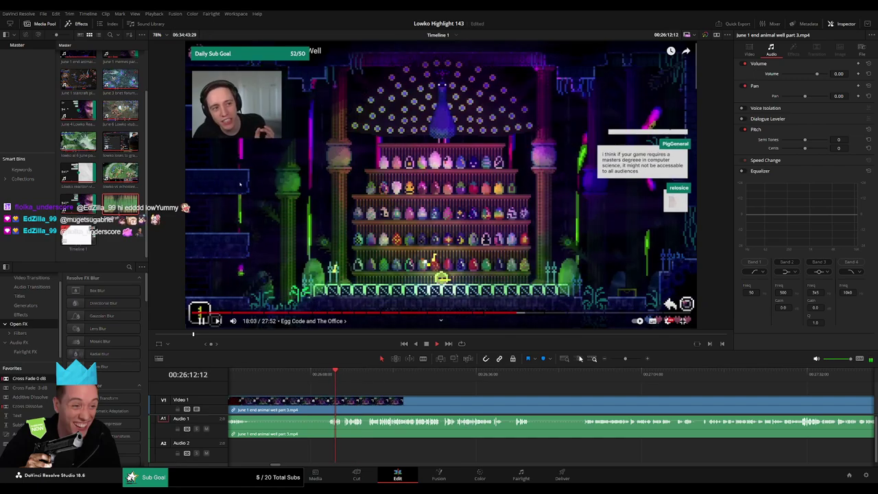
{"action": "left_click", "coordinate": [580, 358]}
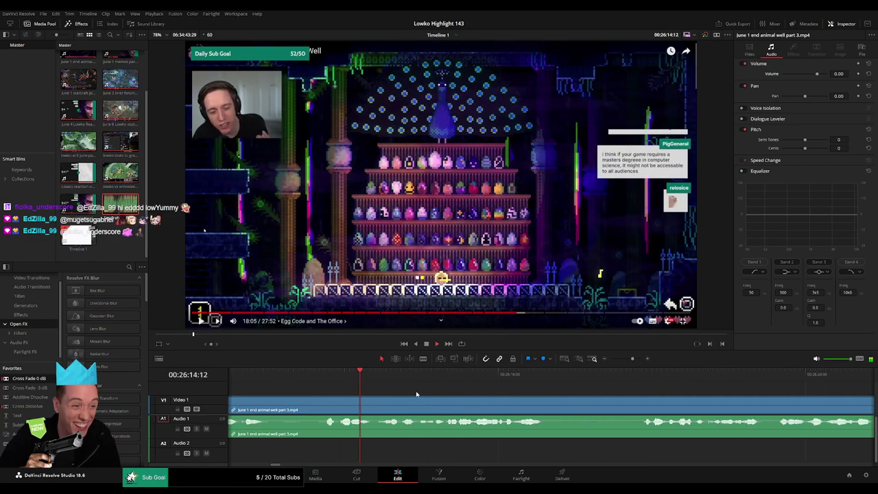
{"action": "scroll", "coordinate": [414, 394], "scroll_direction": "right", "scroll_amount": 1}
{"action": "left_click", "coordinate": [290, 381]}
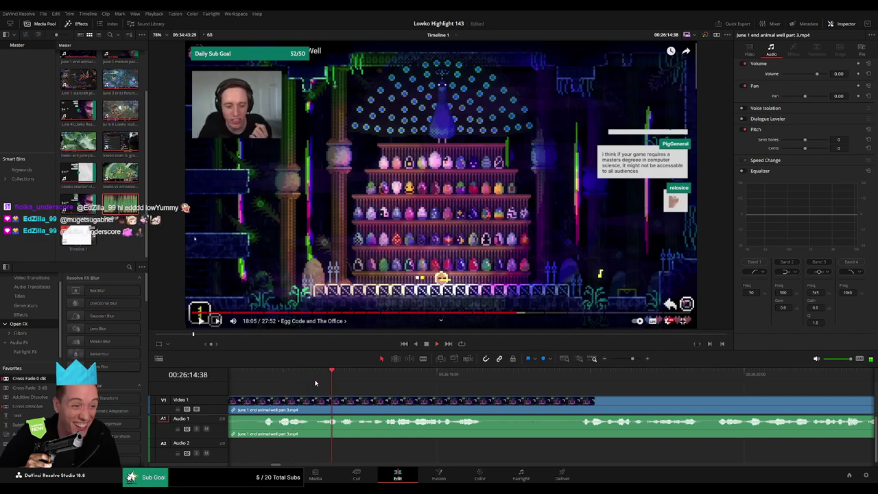
{"action": "left_click_drag", "start_coordinate": [339, 391], "coordinate": [313, 384]}
{"action": "key", "text": "b"}
{"action": "left_click", "coordinate": [314, 409]}
{"action": "key", "text": "space"}
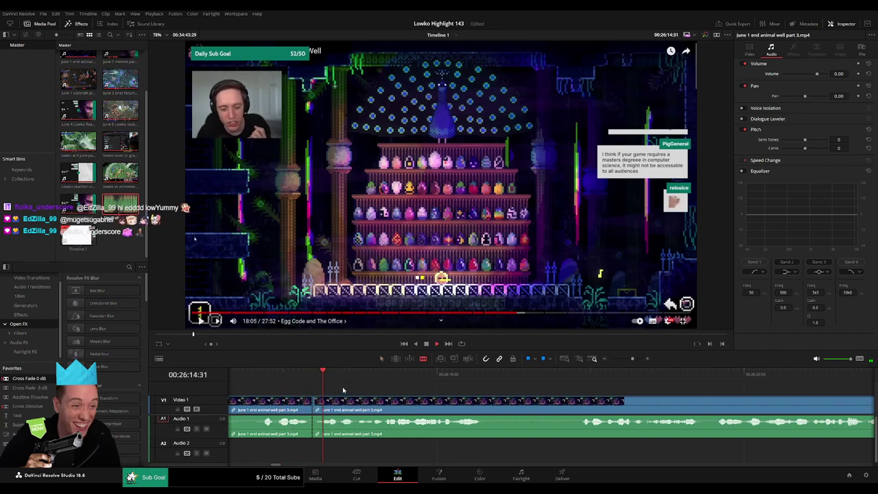
{"action": "left_click", "coordinate": [314, 371]}
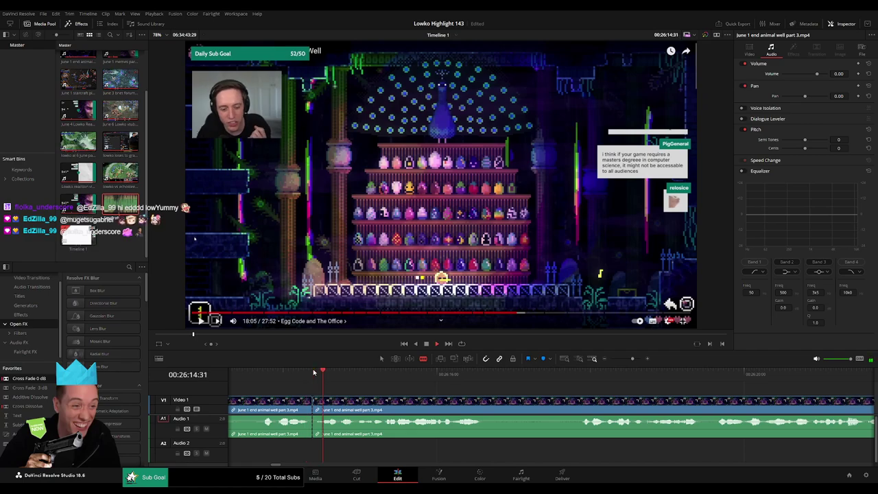
{"action": "left_click", "coordinate": [343, 398]}
{"action": "key", "text": "a"}
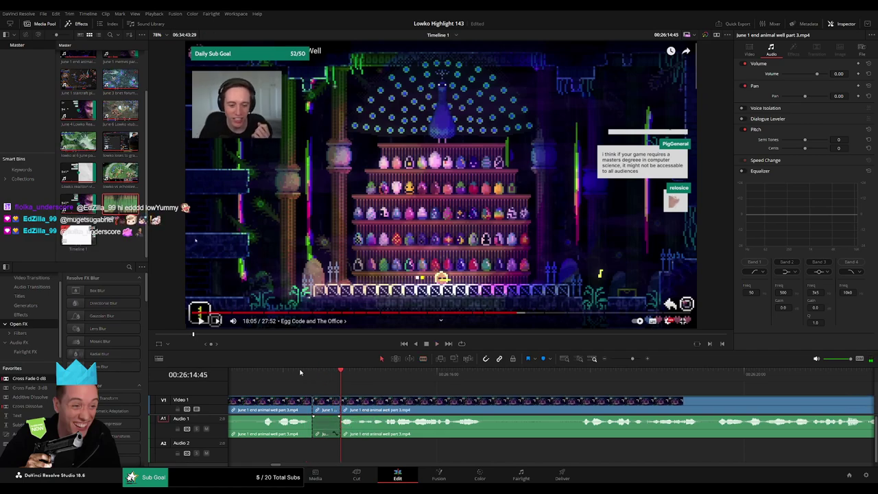
Place StarCraft 2 - Roach Quotes.mp3 on Audio 2 under the muted segment, trim it to match and set its volume to -23
{"action": "left_click_drag", "start_coordinate": [120, 203], "coordinate": [301, 459]}
{"action": "left_click_drag", "start_coordinate": [300, 455], "coordinate": [314, 453]}
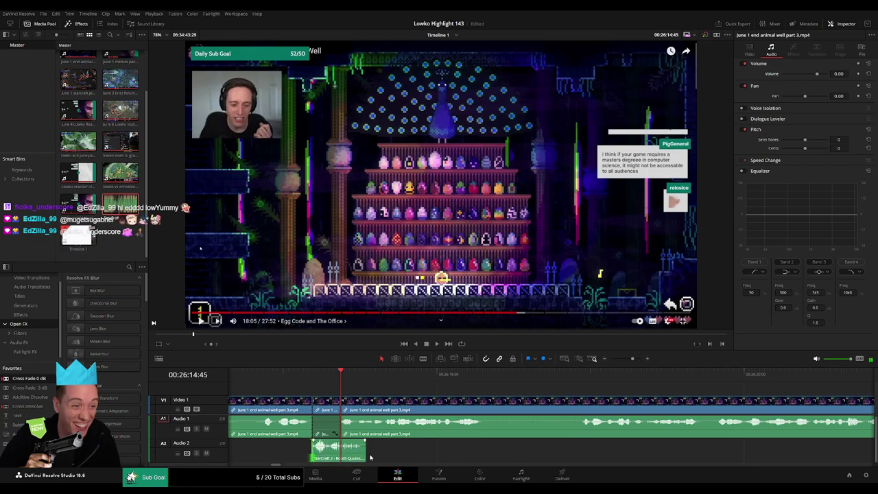
{"action": "left_click_drag", "start_coordinate": [366, 456], "coordinate": [339, 455]}
{"action": "left_click", "coordinate": [840, 74]}
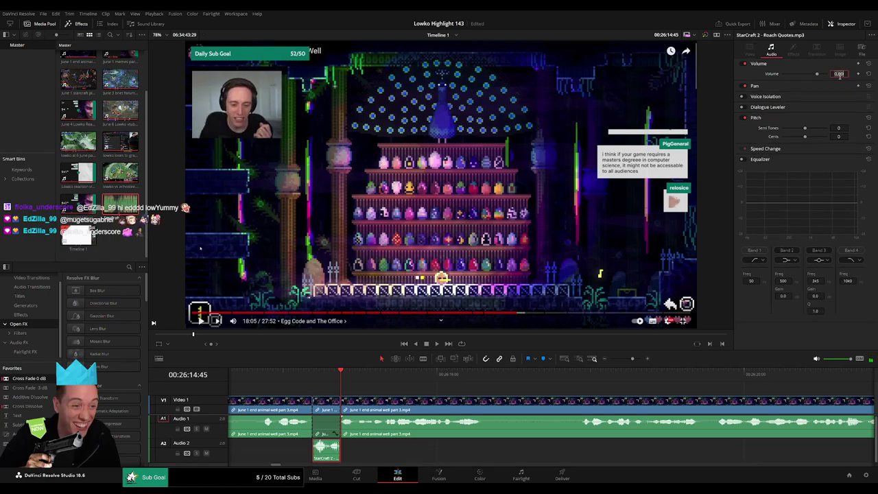
{"action": "key", "text": "Return"}
{"action": "key", "text": "space"}
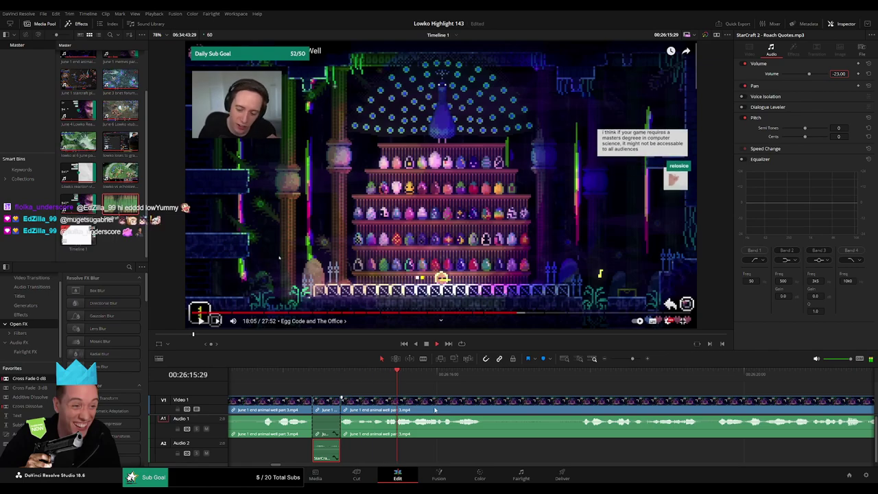
Split the clip at 00:26:16:39 and again where speech resumes, and ripple delete the silent piece between the cuts
{"action": "left_click", "coordinate": [404, 393]}
{"action": "left_click", "coordinate": [548, 384]}
{"action": "key", "text": "b"}
{"action": "left_click", "coordinate": [487, 404]}
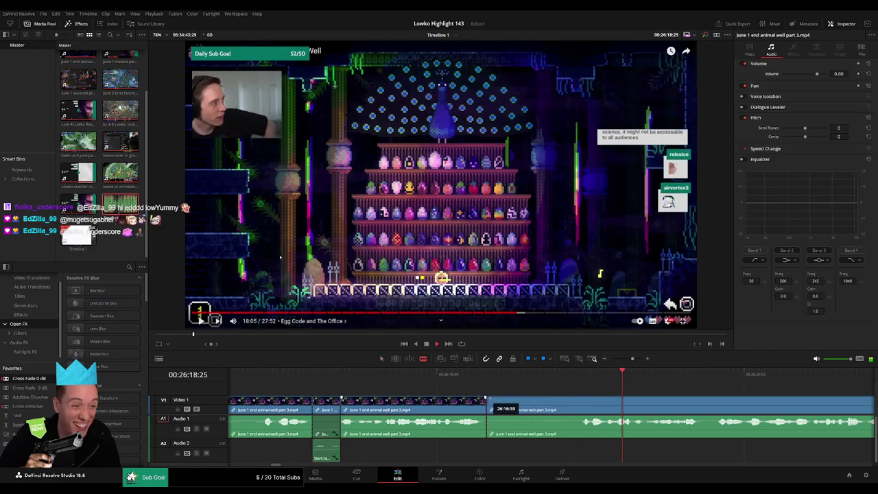
{"action": "left_click", "coordinate": [578, 404]}
{"action": "key", "text": "a"}
{"action": "left_click", "coordinate": [560, 407]}
{"action": "key", "text": "Delete"}
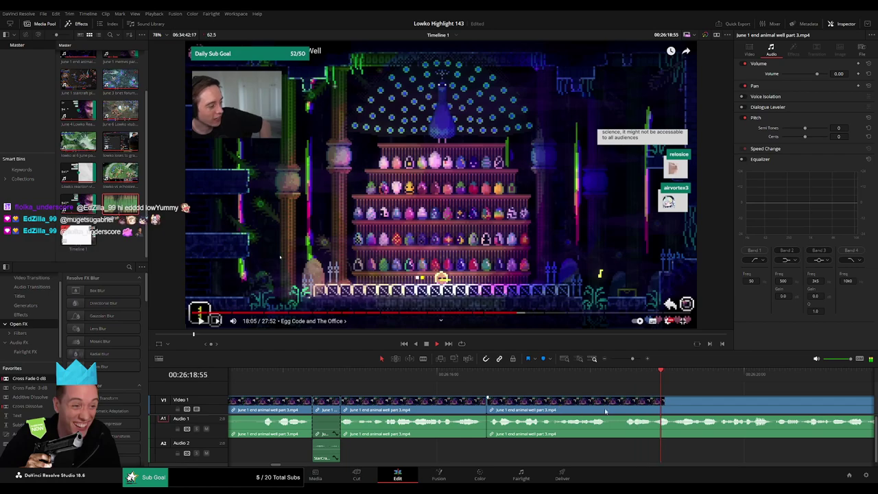
Cut out the short pause starting at about 00:26:28:26 and close the gap it leaves
{"action": "left_click_drag", "start_coordinate": [633, 360], "coordinate": [632, 360]}
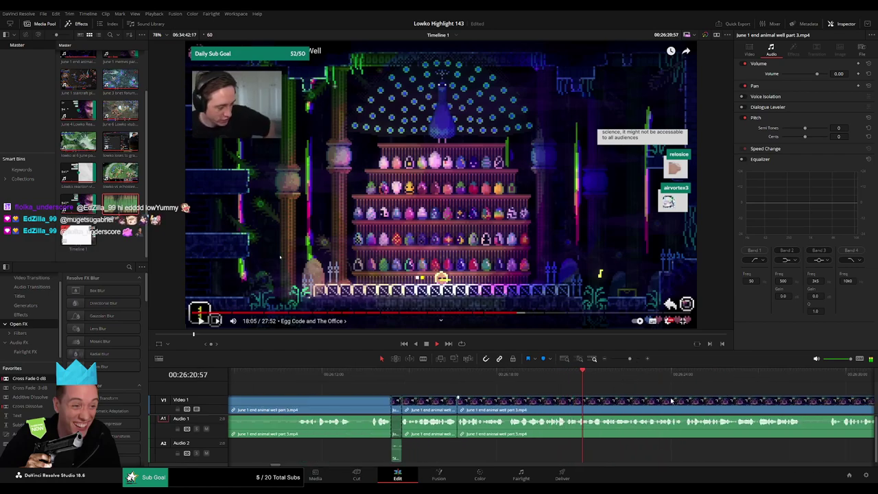
{"action": "left_click_drag", "start_coordinate": [672, 401], "coordinate": [413, 384]}
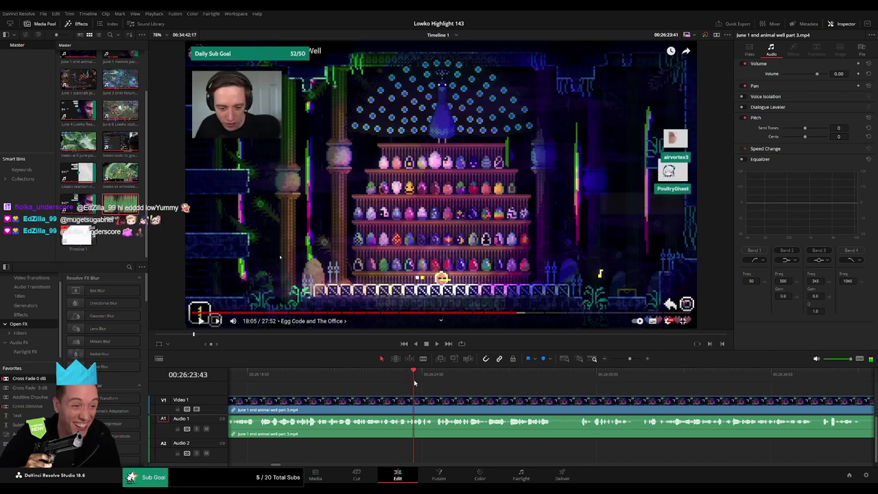
{"action": "left_click_drag", "start_coordinate": [482, 396], "coordinate": [362, 393]}
{"action": "key", "text": "b"}
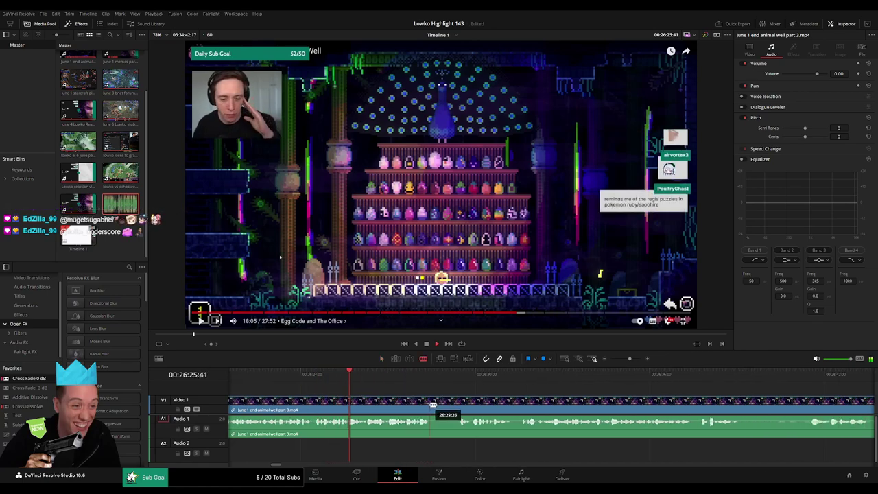
{"action": "left_click", "coordinate": [433, 405]}
{"action": "left_click", "coordinate": [457, 406]}
{"action": "key", "text": "a"}
{"action": "left_click", "coordinate": [447, 408]}
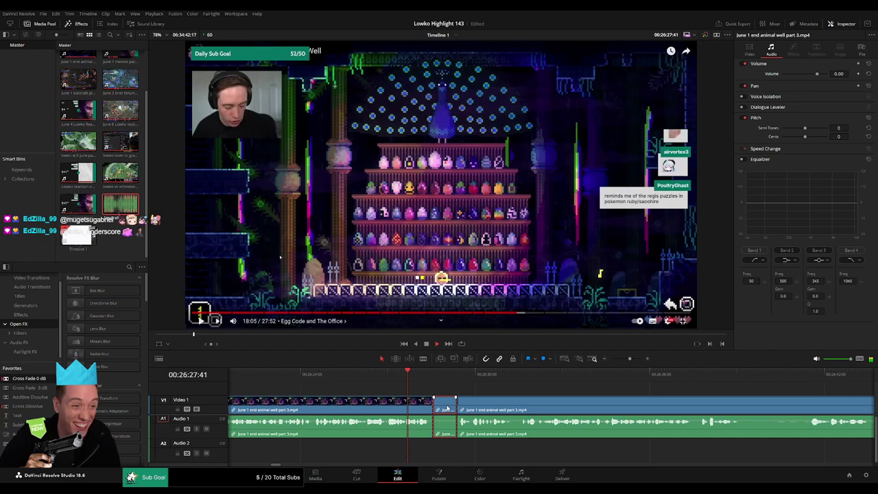
{"action": "key", "text": "Delete"}
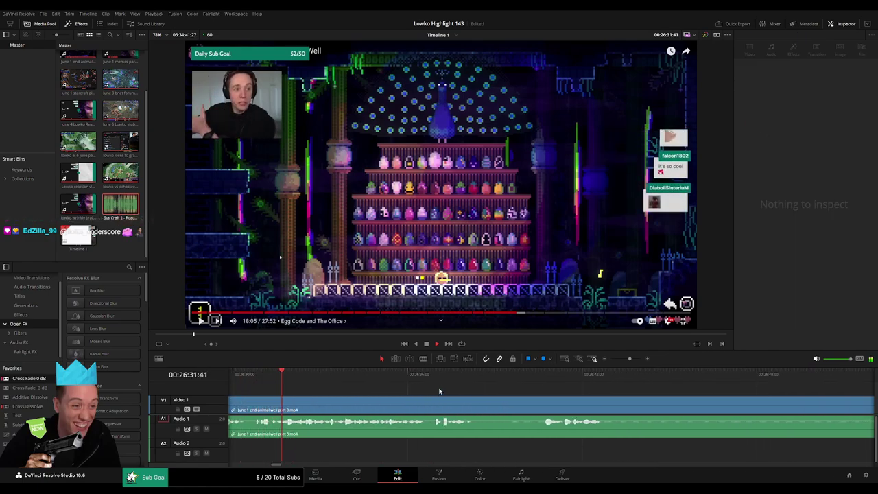
Isolate the word ending at about 00:26:32:41 by splitting the clip on both sides of it, and mute the isolated segment
{"action": "left_click", "coordinate": [255, 375]}
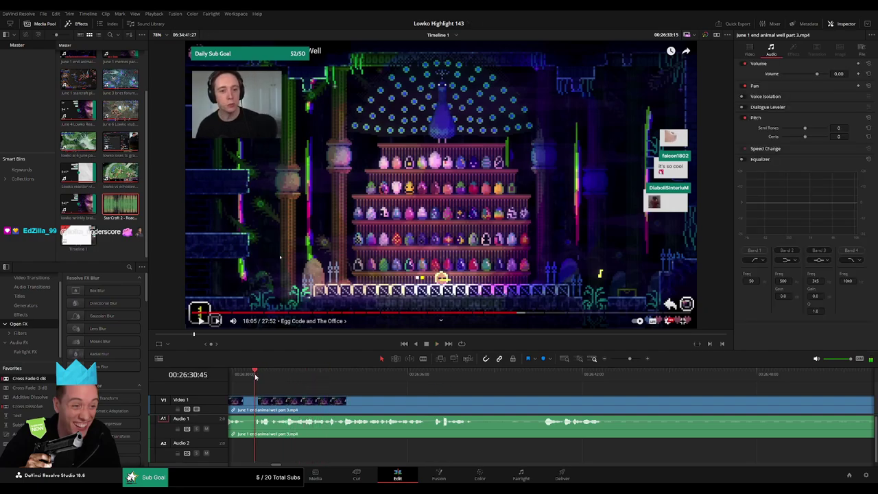
{"action": "left_click", "coordinate": [302, 376]}
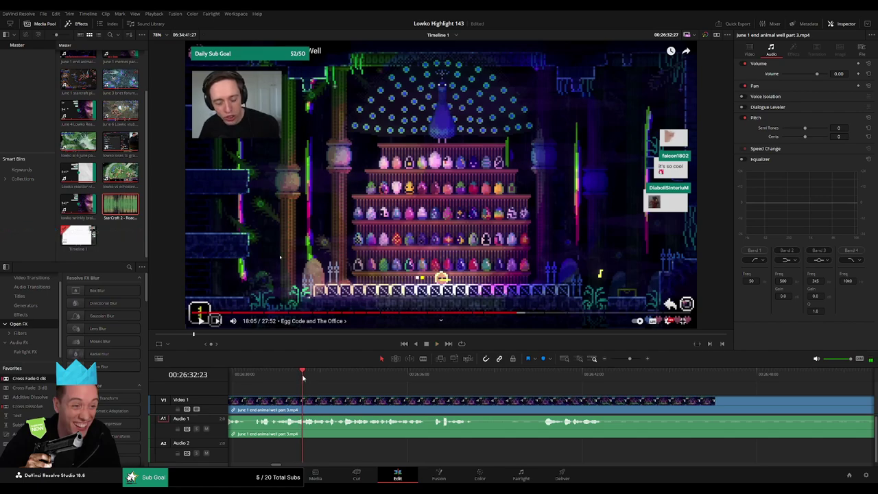
{"action": "left_click_drag", "start_coordinate": [302, 376], "coordinate": [305, 377]}
{"action": "key", "text": "b"}
{"action": "left_click", "coordinate": [307, 399]}
{"action": "key", "text": "space"}
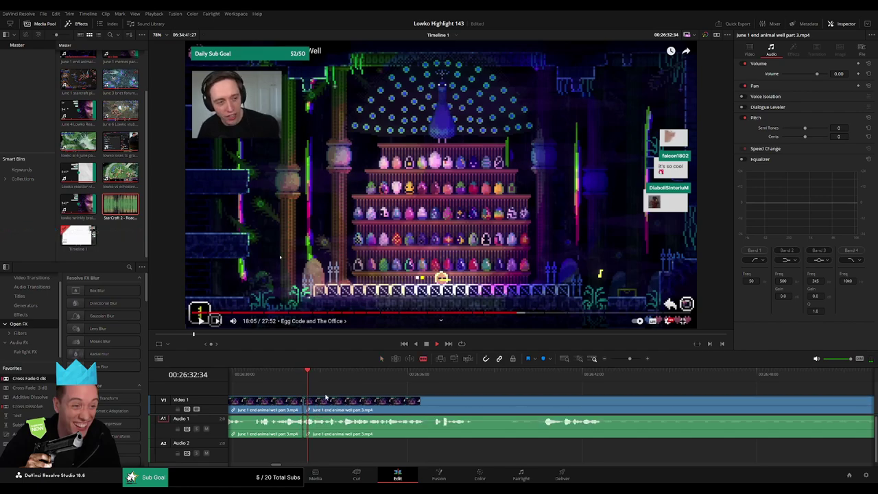
{"action": "left_click", "coordinate": [306, 378]}
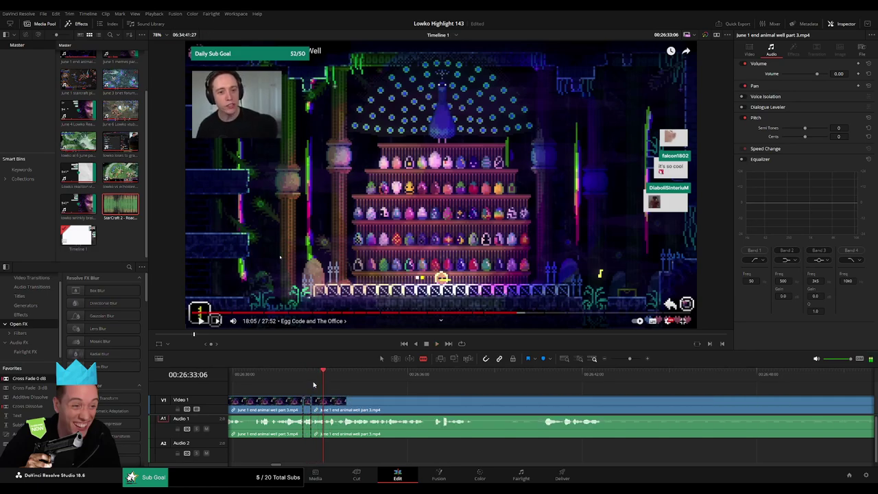
{"action": "key", "text": "a"}
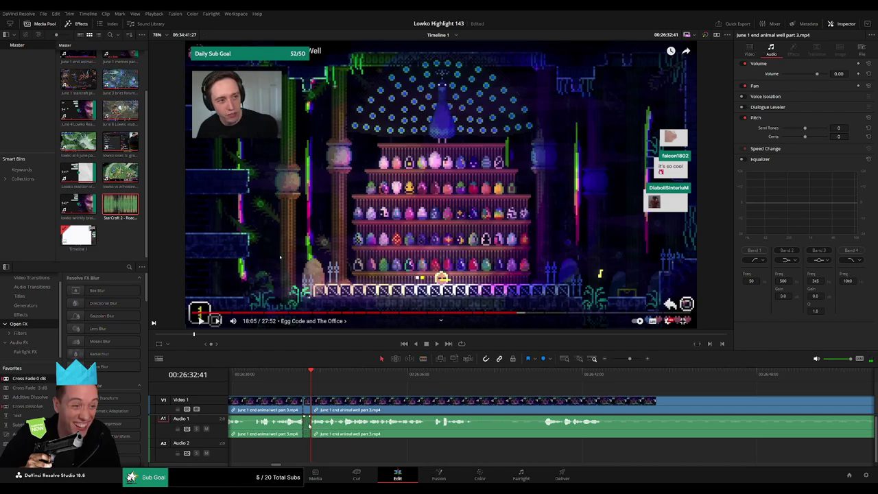
Cover the muted word before 00:26:32:41 with StarCraft 2 - Roach Quotes.mp3 on Audio 2, trimmed to the same length at -23 volume
{"action": "left_click_drag", "start_coordinate": [121, 205], "coordinate": [310, 456]}
{"action": "left_click", "coordinate": [305, 458]}
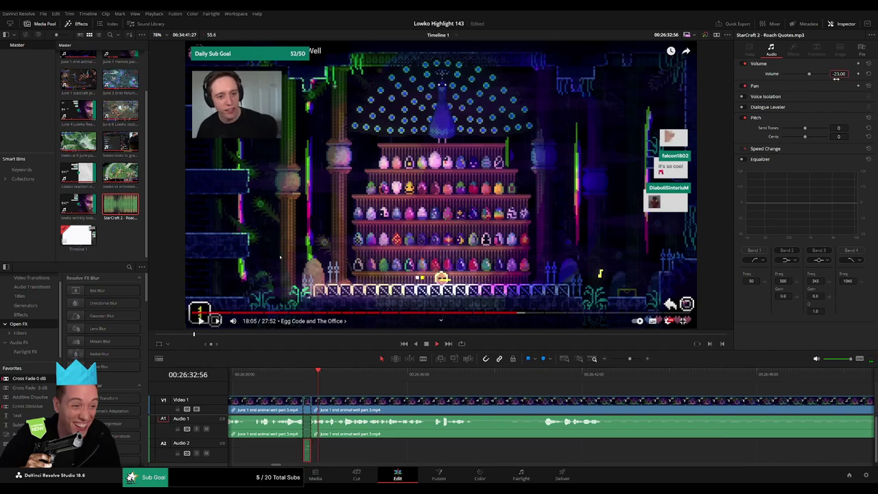
{"action": "left_click", "coordinate": [387, 394]}
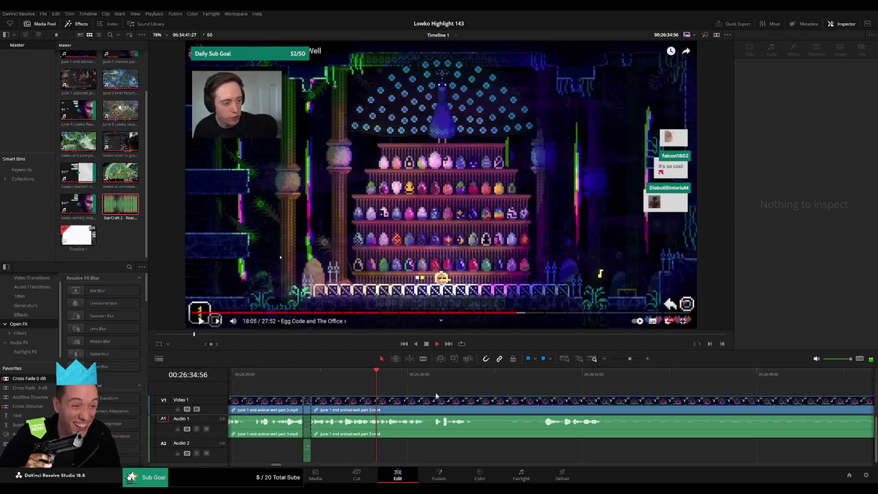
Skim the footage from about 00:26:34:56 to 00:28:21:19 for the next passage to trim
{"action": "scroll", "coordinate": [427, 398], "scroll_direction": "right", "scroll_amount": 4}
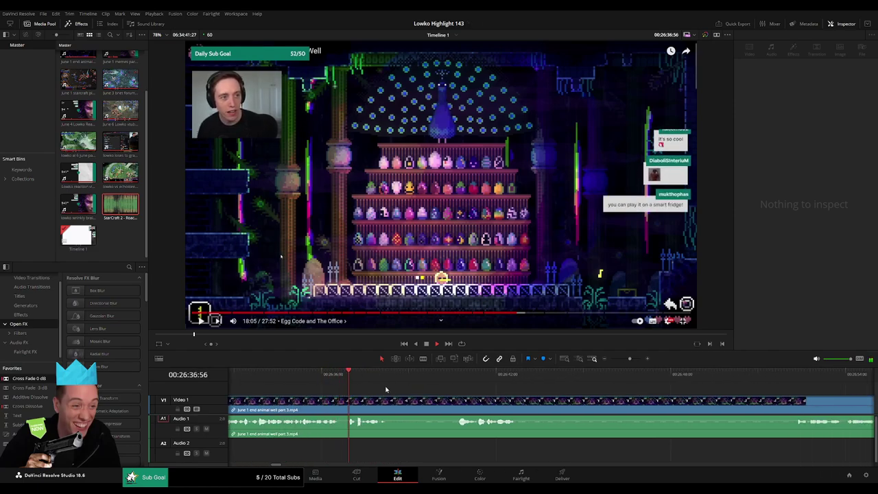
{"action": "scroll", "coordinate": [371, 398], "scroll_direction": "right", "scroll_amount": 3}
{"action": "left_click_drag", "start_coordinate": [367, 382], "coordinate": [406, 384]}
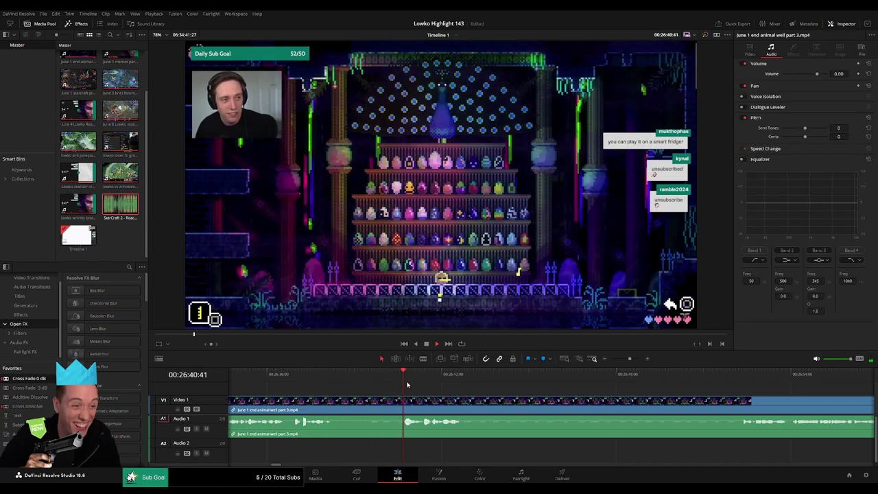
{"action": "scroll", "coordinate": [407, 385], "scroll_direction": "right", "scroll_amount": 3}
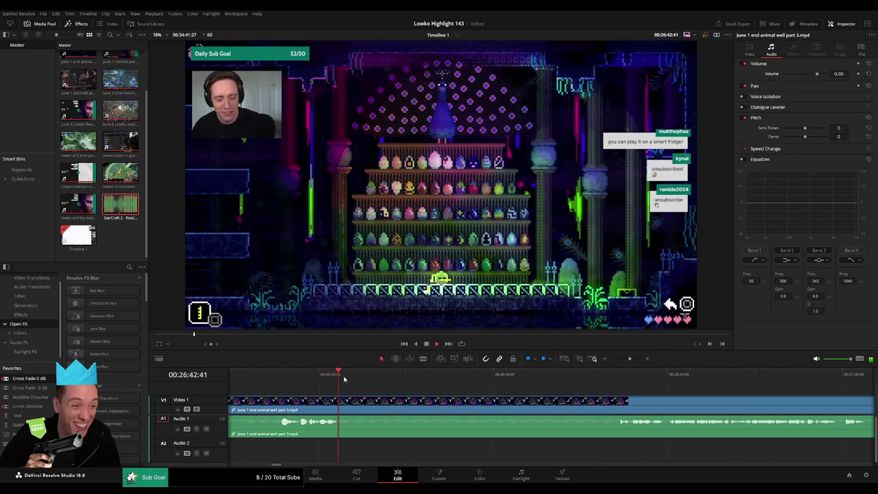
{"action": "left_click_drag", "start_coordinate": [344, 379], "coordinate": [613, 389]}
{"action": "scroll", "coordinate": [655, 392], "scroll_direction": "right", "scroll_amount": 3}
{"action": "left_click_drag", "start_coordinate": [630, 360], "coordinate": [623, 360]}
{"action": "left_click_drag", "start_coordinate": [557, 376], "coordinate": [443, 392]}
{"action": "key", "text": "space"}
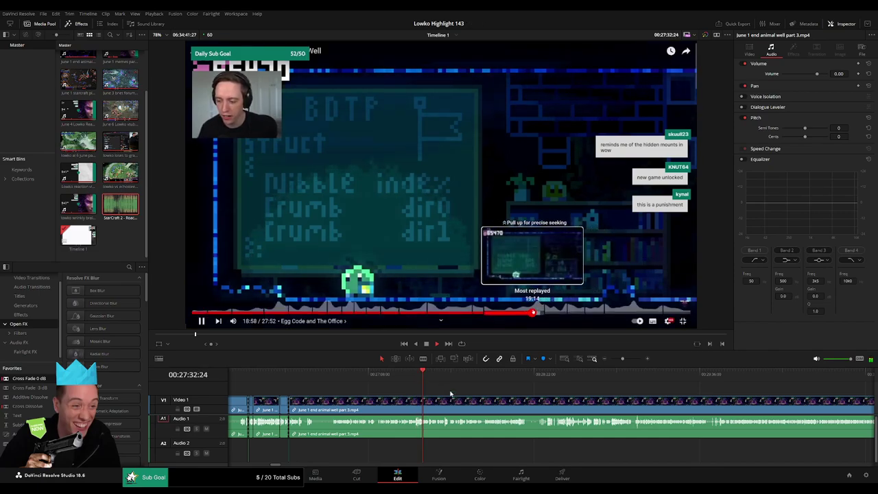
{"action": "left_click", "coordinate": [443, 382]}
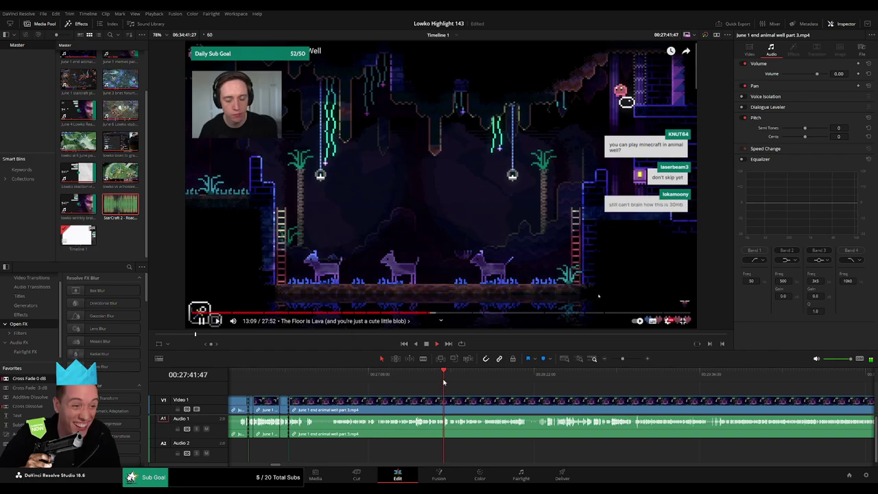
{"action": "left_click_drag", "start_coordinate": [443, 381], "coordinate": [528, 384]}
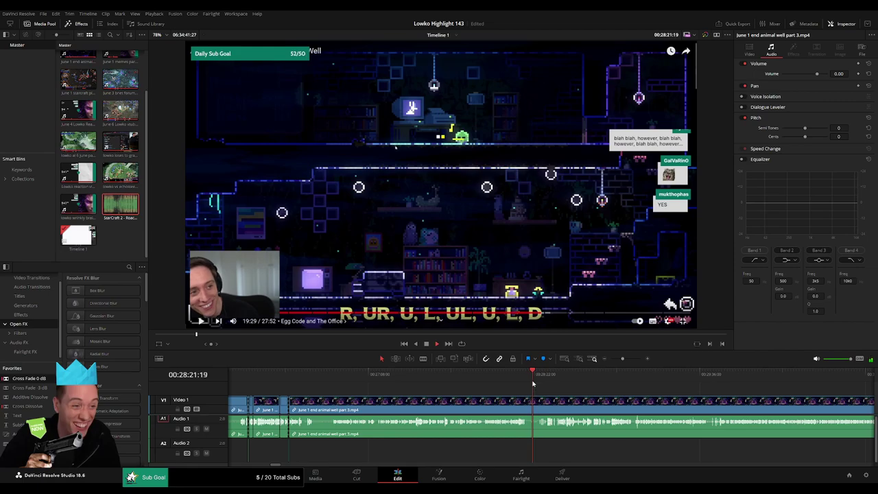
{"action": "left_click_drag", "start_coordinate": [622, 359], "coordinate": [625, 359]}
{"action": "left_click", "coordinate": [488, 377]}
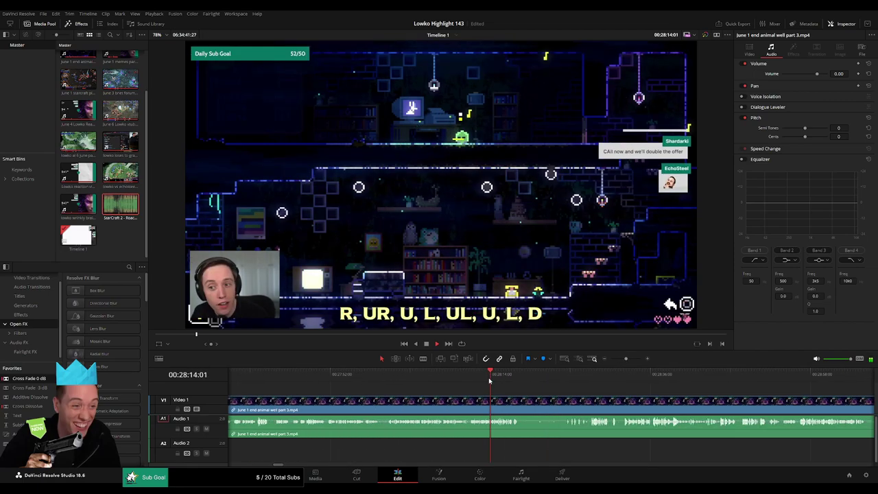
Cut out the pause starting at 00:28:18:11, close the gap and smooth the audio cut with a cross fade
{"action": "left_click_drag", "start_coordinate": [538, 391], "coordinate": [413, 390]}
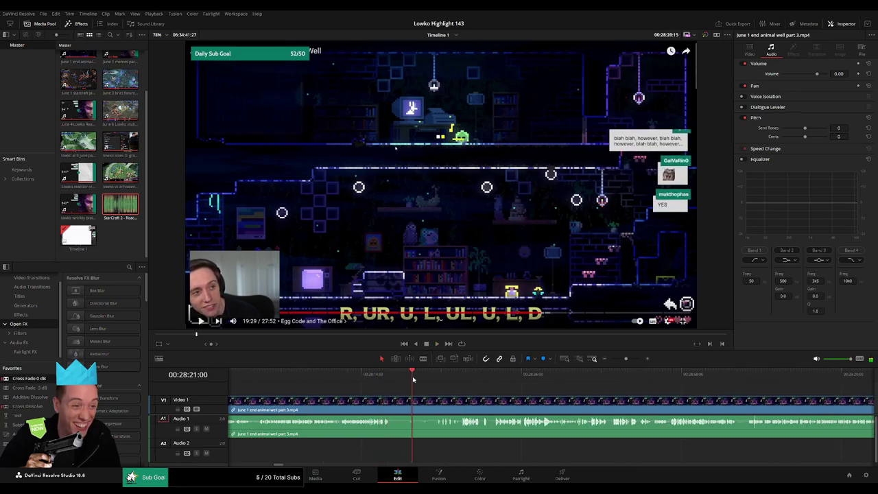
{"action": "key", "text": "b"}
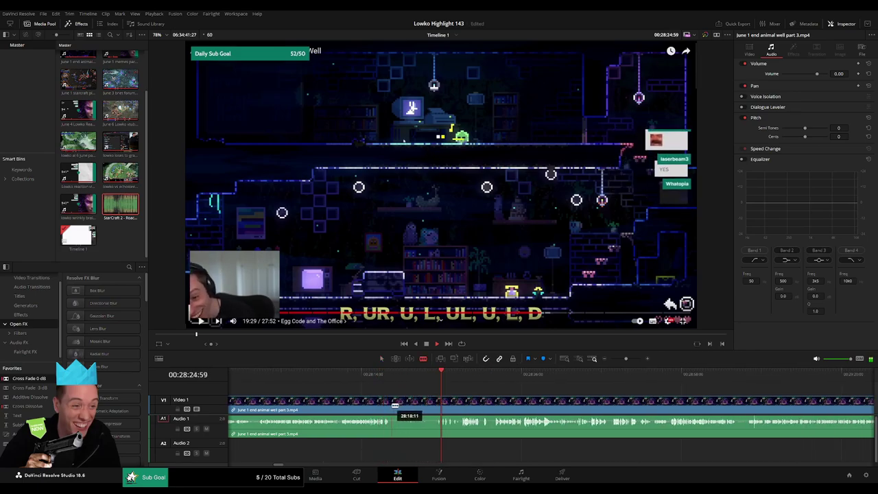
{"action": "left_click", "coordinate": [392, 409]}
{"action": "left_click", "coordinate": [390, 374]}
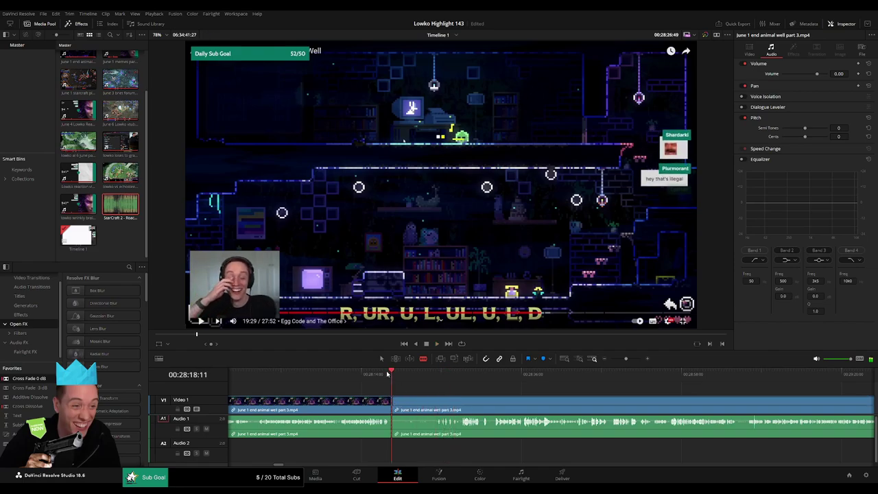
{"action": "left_click", "coordinate": [435, 405]}
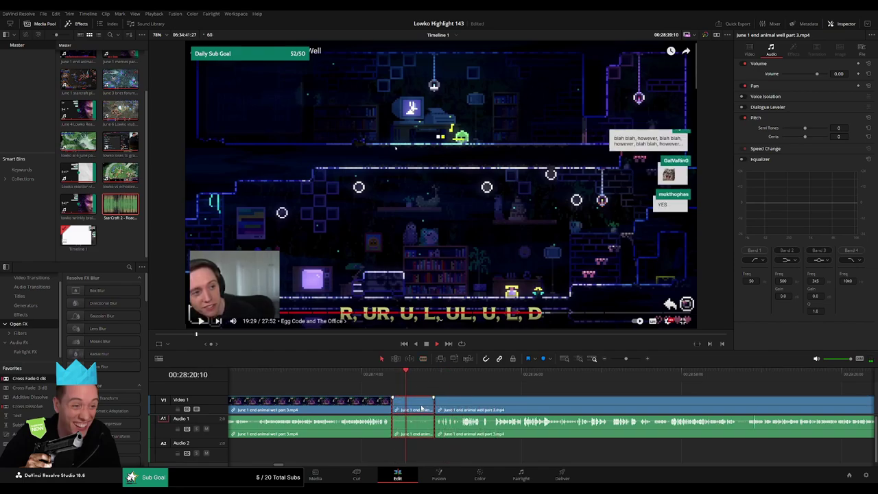
{"action": "key", "text": "Delete"}
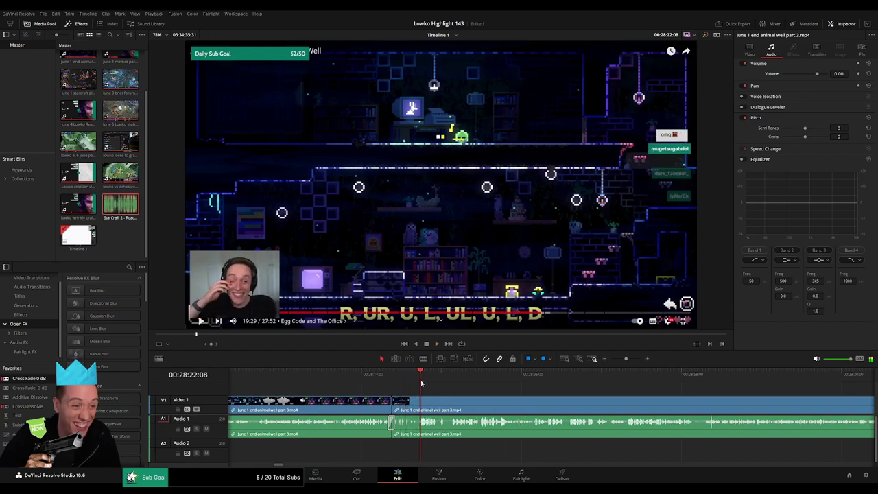
Cut out the short pause at about 00:28:25 and close the gap it leaves
{"action": "left_click_drag", "start_coordinate": [483, 404], "coordinate": [364, 396]}
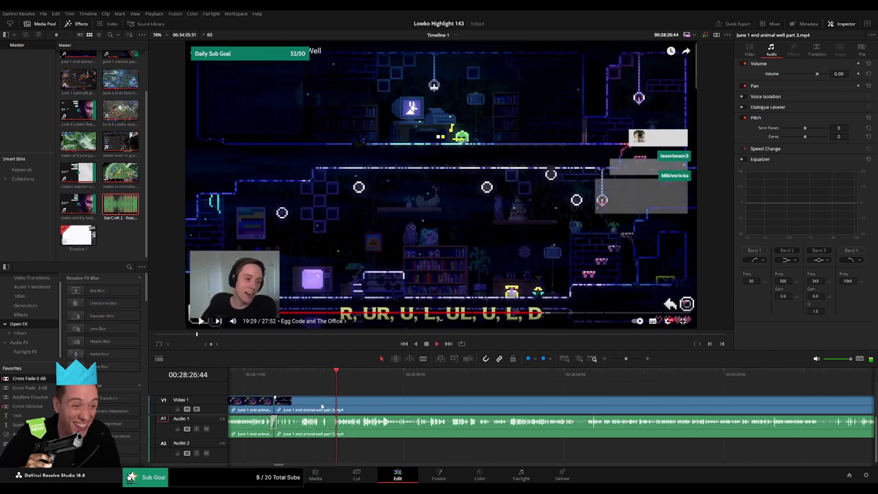
{"action": "left_click", "coordinate": [332, 405]}
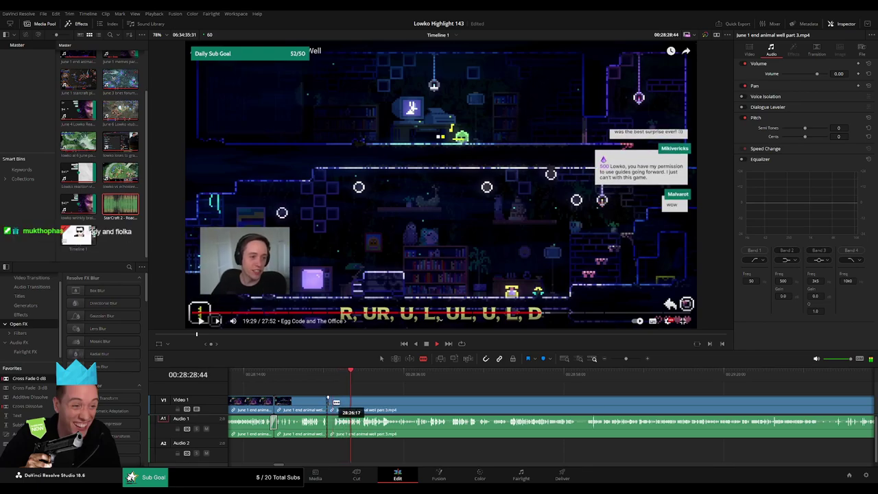
{"action": "key", "text": "a"}
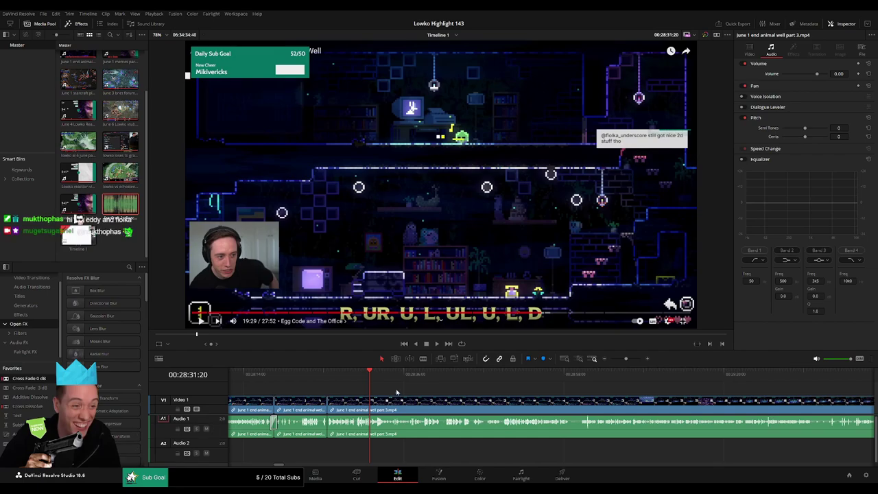
Skim the footage from about 00:28:31 to 00:32:29 for the next passage to trim
{"action": "key", "text": "space"}
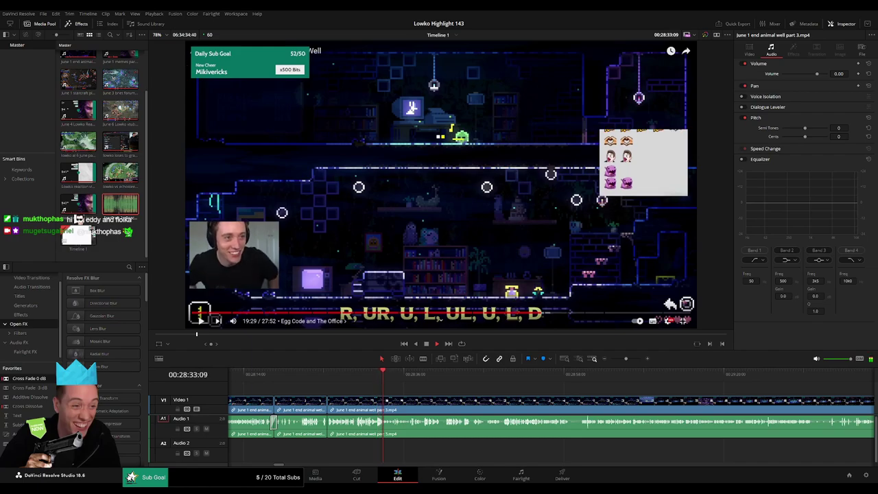
{"action": "left_click", "coordinate": [402, 376]}
{"action": "key", "text": "space"}
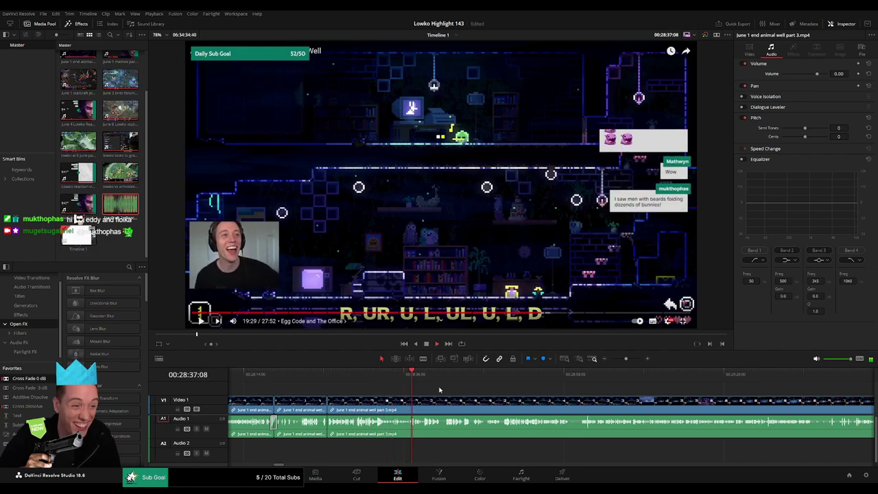
{"action": "left_click_drag", "start_coordinate": [424, 392], "coordinate": [319, 392]}
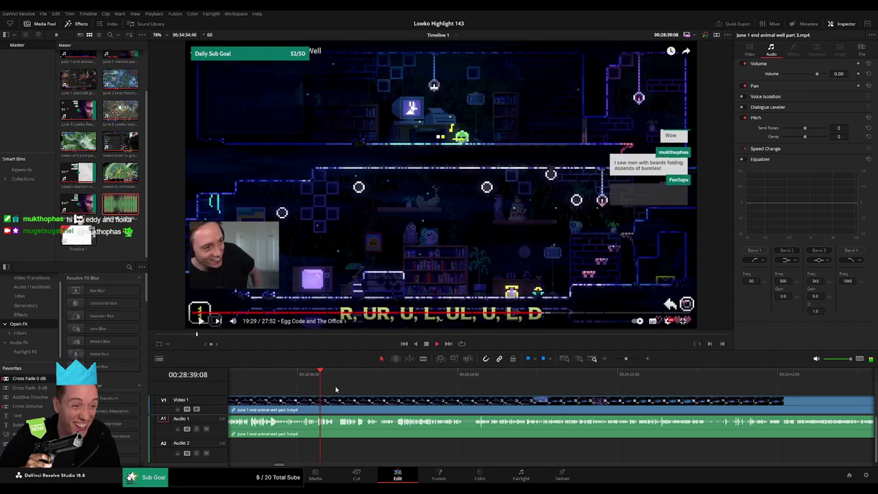
{"action": "left_click_drag", "start_coordinate": [626, 359], "coordinate": [631, 360]}
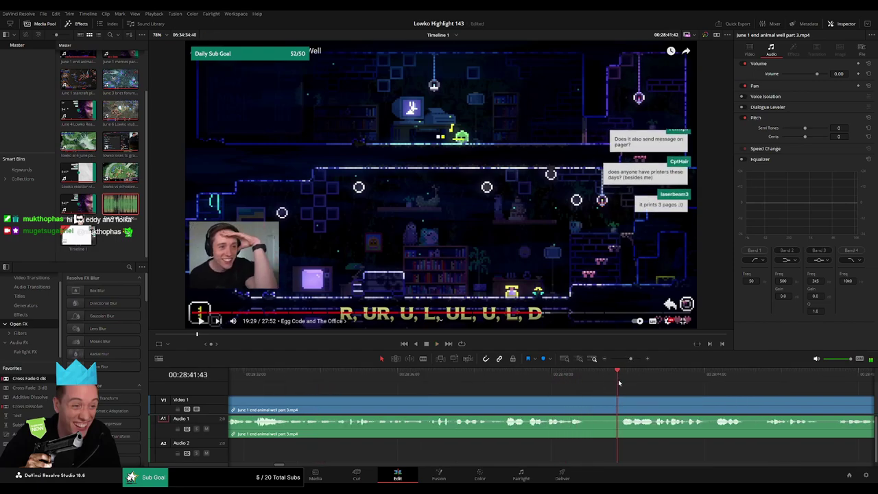
{"action": "scroll", "coordinate": [536, 395], "scroll_direction": "right", "scroll_amount": 3}
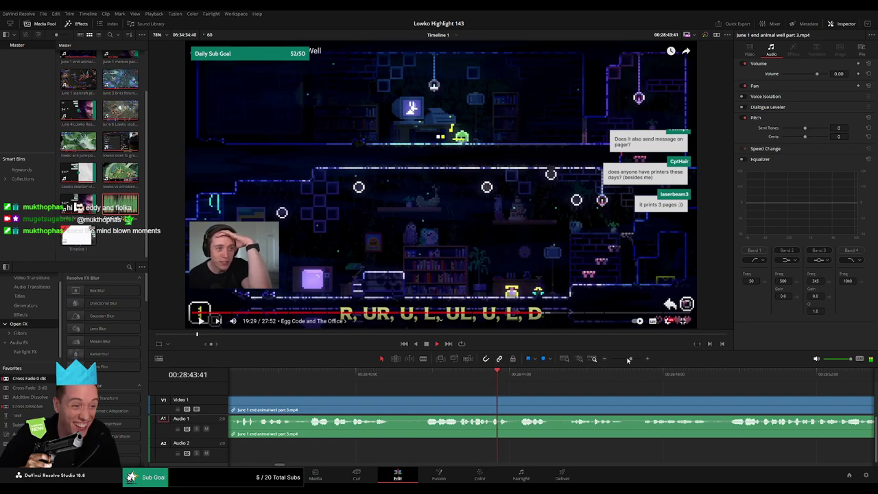
{"action": "left_click_drag", "start_coordinate": [630, 359], "coordinate": [627, 360]}
{"action": "left_click_drag", "start_coordinate": [620, 391], "coordinate": [439, 391]}
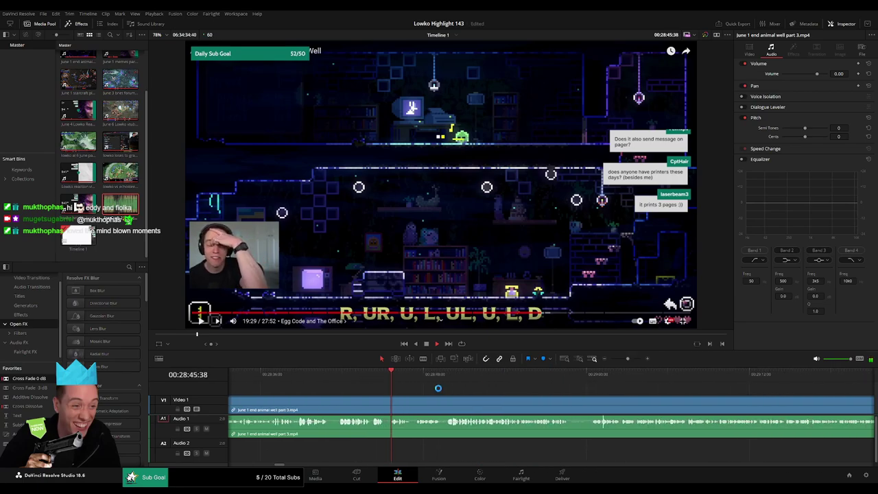
{"action": "left_click", "coordinate": [422, 377]}
{"action": "left_click", "coordinate": [446, 377]}
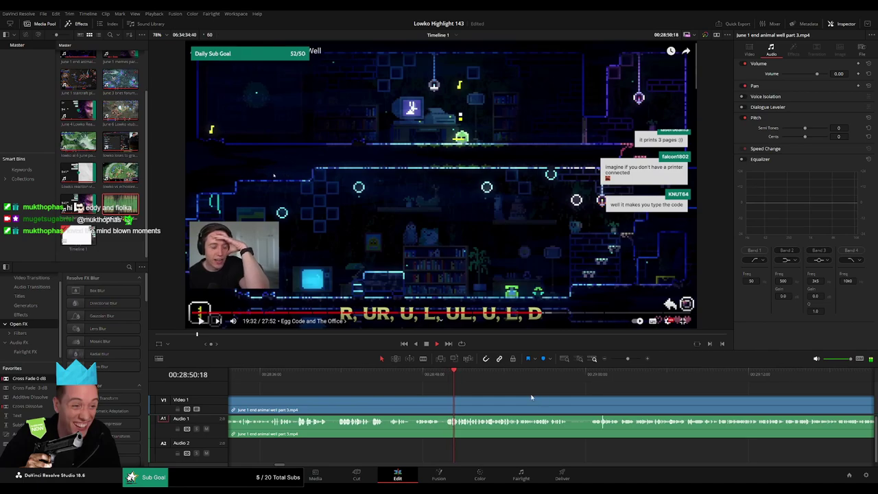
{"action": "left_click_drag", "start_coordinate": [535, 397], "coordinate": [415, 394]}
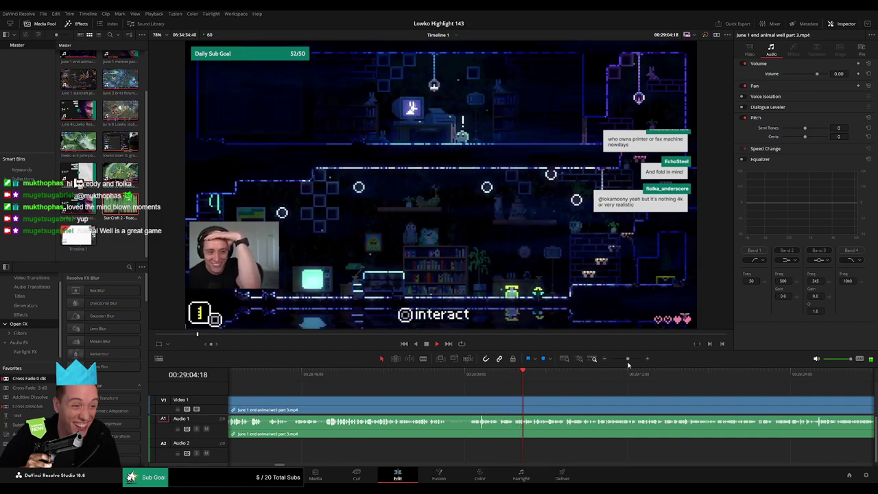
{"action": "left_click_drag", "start_coordinate": [628, 360], "coordinate": [625, 361]}
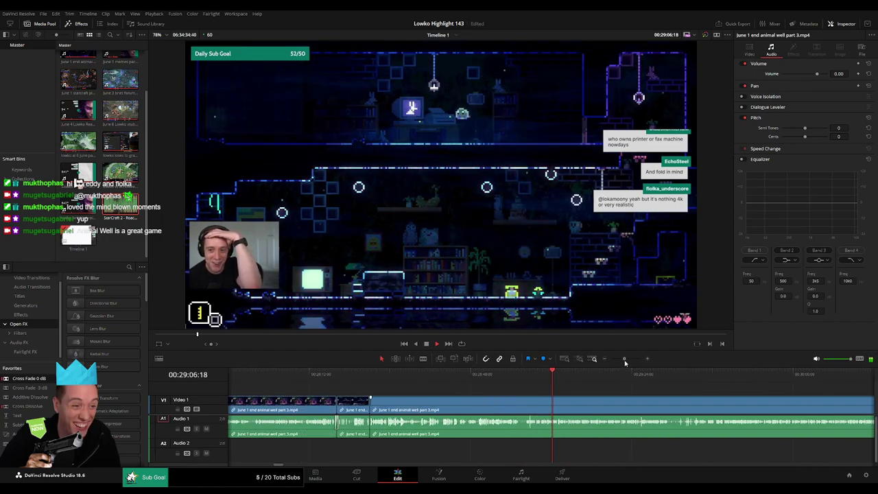
{"action": "scroll", "coordinate": [505, 402], "scroll_direction": "right", "scroll_amount": 5}
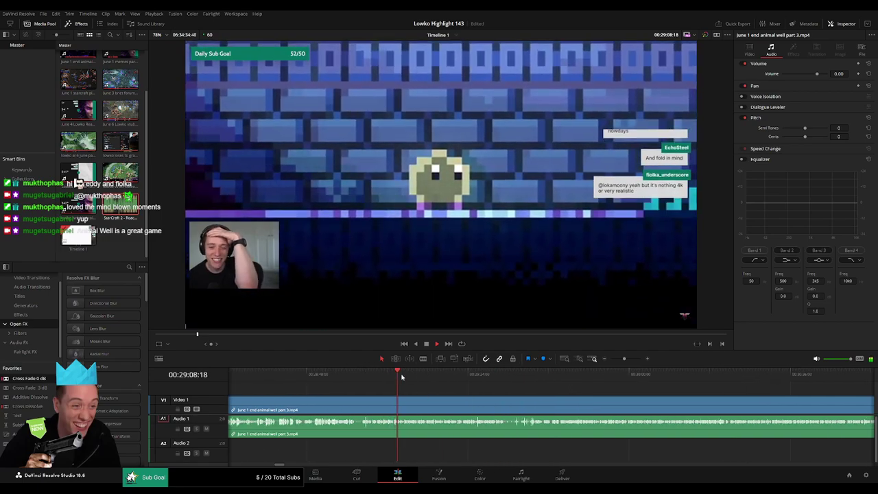
{"action": "left_click", "coordinate": [409, 376]}
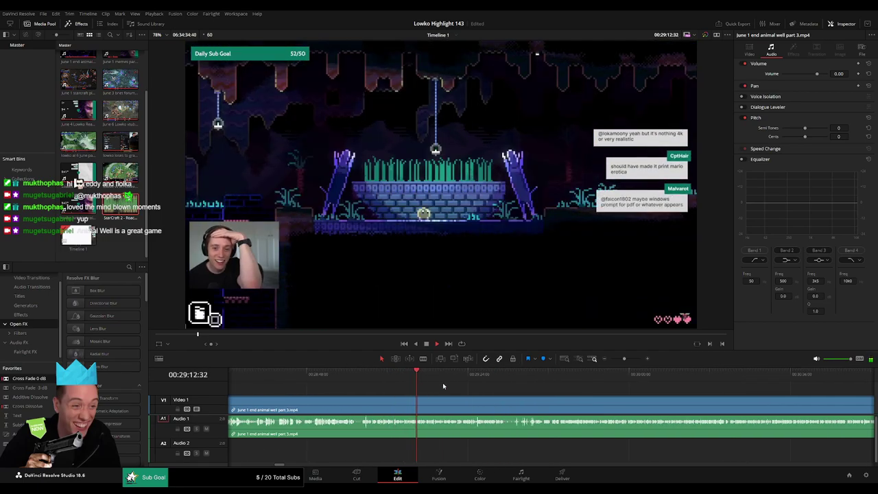
{"action": "scroll", "coordinate": [438, 394], "scroll_direction": "right", "scroll_amount": 3}
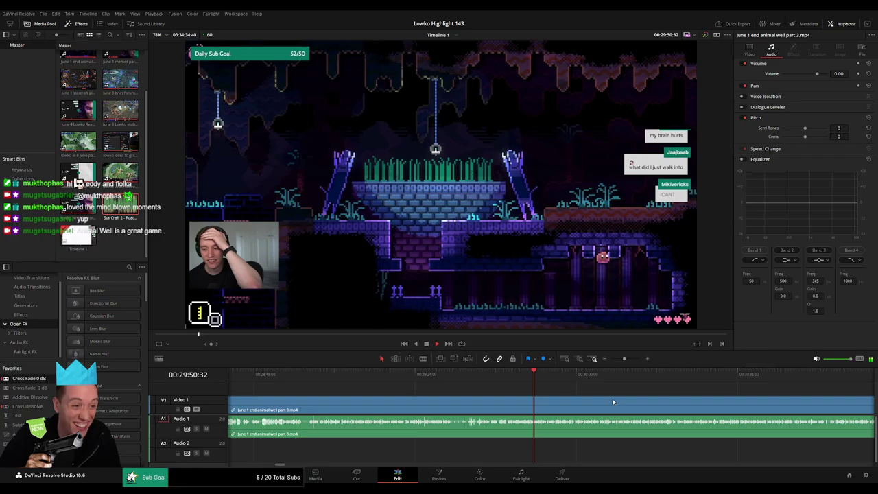
{"action": "left_click_drag", "start_coordinate": [614, 403], "coordinate": [492, 396]}
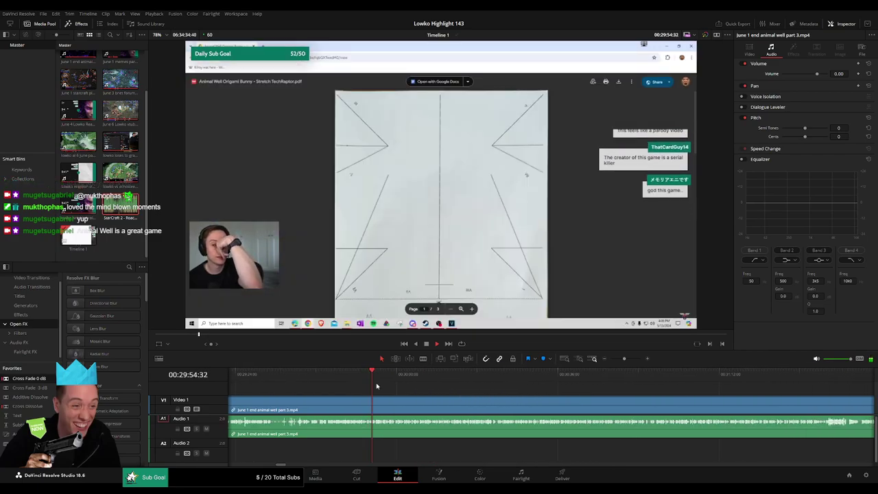
{"action": "left_click_drag", "start_coordinate": [377, 380], "coordinate": [432, 394]}
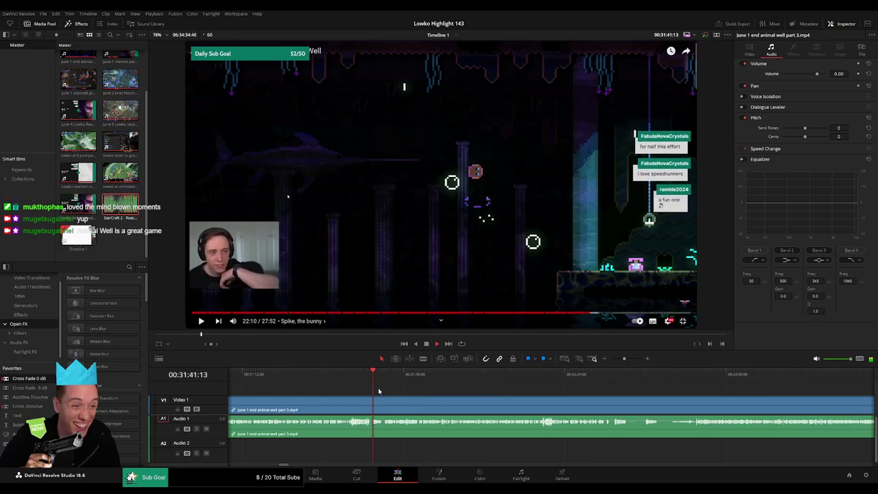
{"action": "left_click_drag", "start_coordinate": [378, 388], "coordinate": [543, 384]}
{"action": "key", "text": "space"}
{"action": "scroll", "coordinate": [523, 395], "scroll_direction": "right", "scroll_amount": 4}
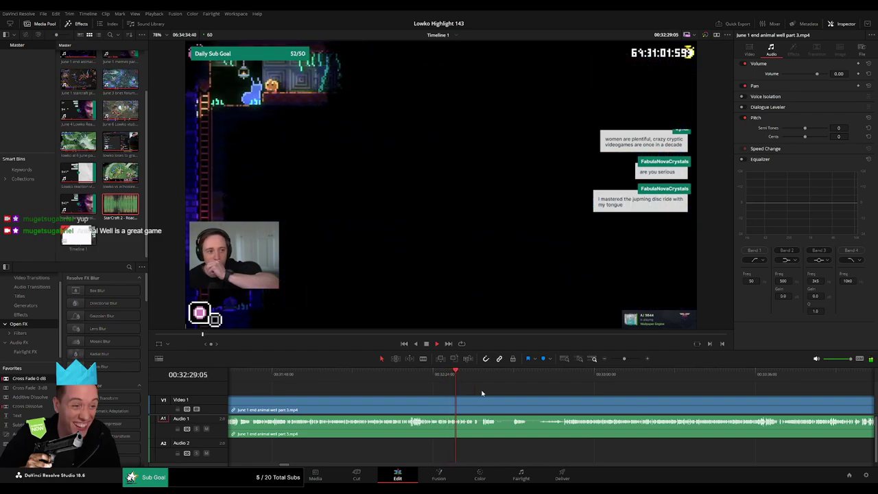
Cut out the short pause starting at about 00:32:34, close the gap and cross-fade the audio at the cut
{"action": "left_click_drag", "start_coordinate": [624, 359], "coordinate": [629, 360]}
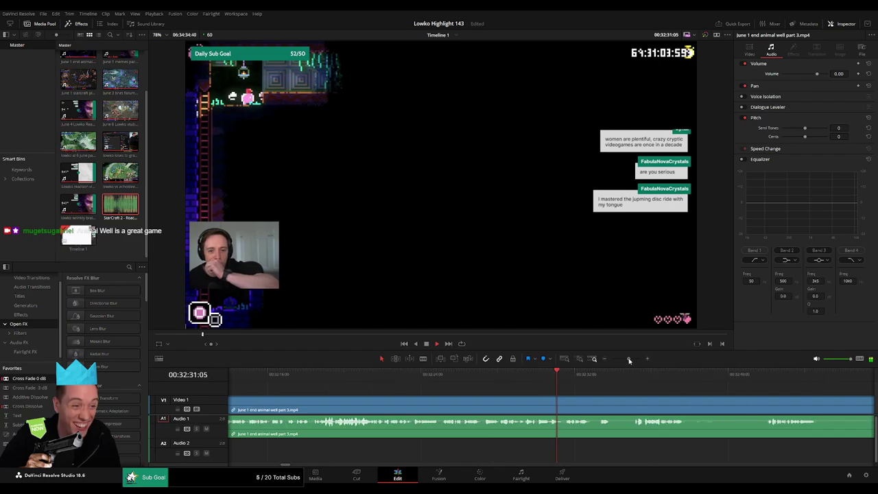
{"action": "scroll", "coordinate": [516, 404], "scroll_direction": "right", "scroll_amount": 3}
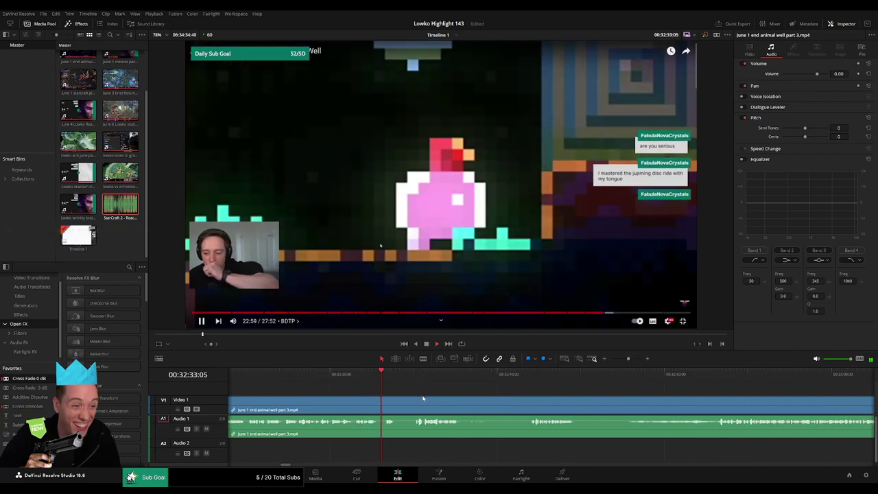
{"action": "left_click_drag", "start_coordinate": [400, 382], "coordinate": [408, 379]}
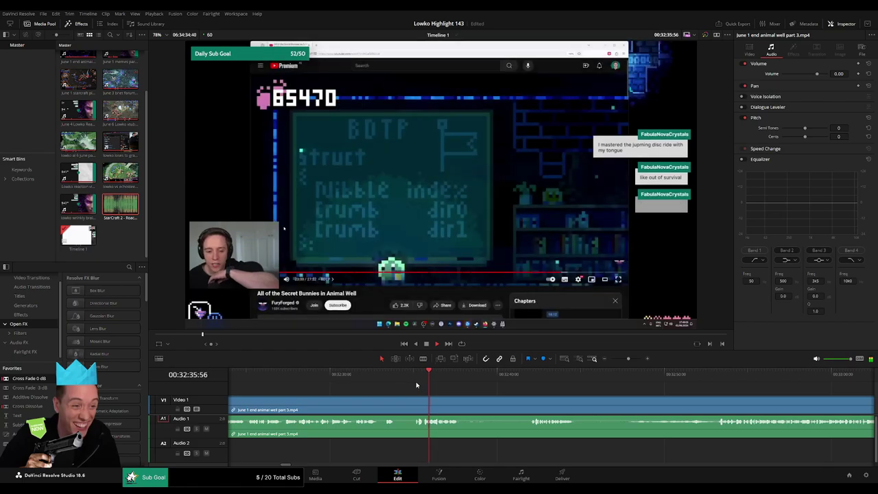
{"action": "left_click", "coordinate": [398, 400]}
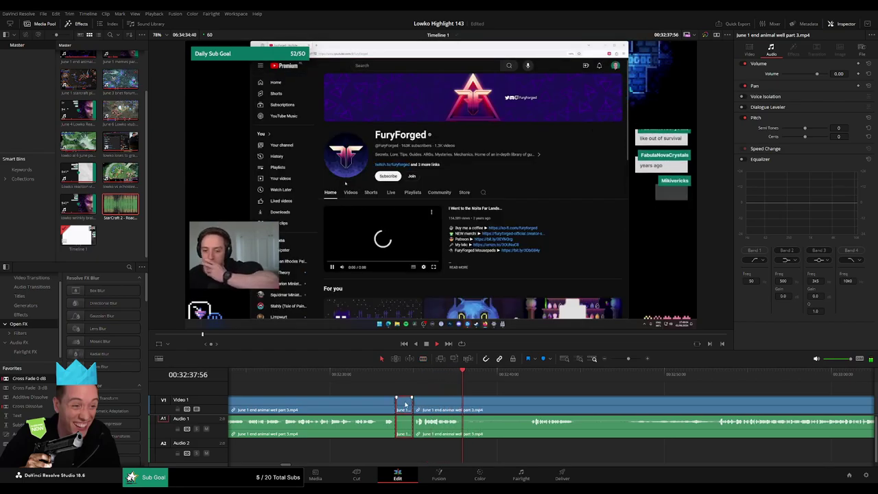
{"action": "key", "text": "a"}
{"action": "left_click", "coordinate": [397, 425]}
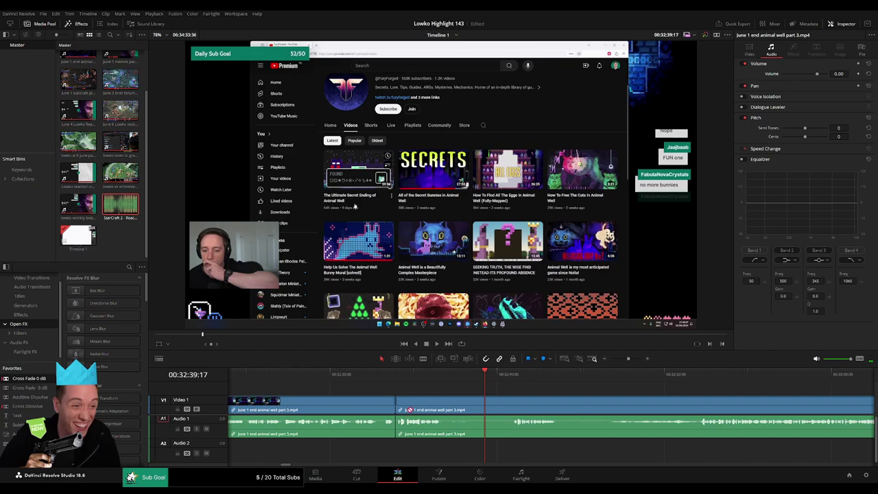
{"action": "key", "text": "shift+t"}
Cut out the pause starting at about 00:32:37, close the gap and cross-fade the audio across the new cut
{"action": "key", "text": "b"}
{"action": "left_click", "coordinate": [448, 410]}
{"action": "left_click", "coordinate": [518, 376]}
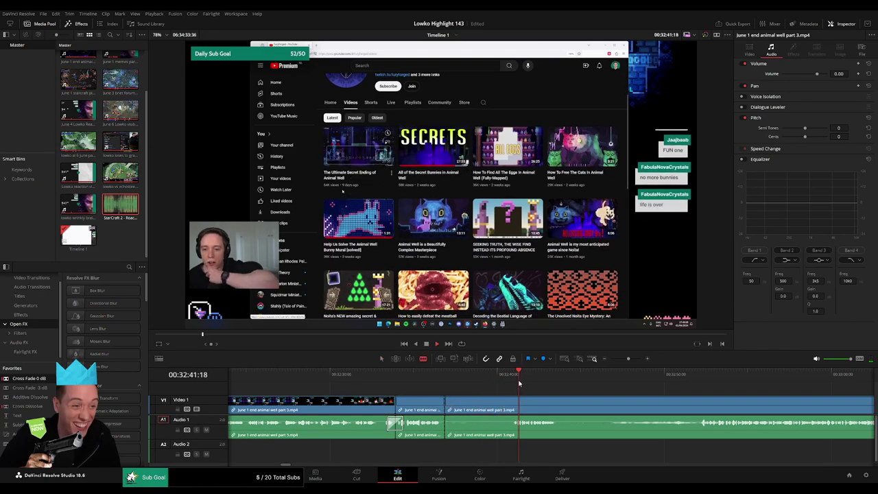
{"action": "left_click_drag", "start_coordinate": [565, 404], "coordinate": [483, 400]}
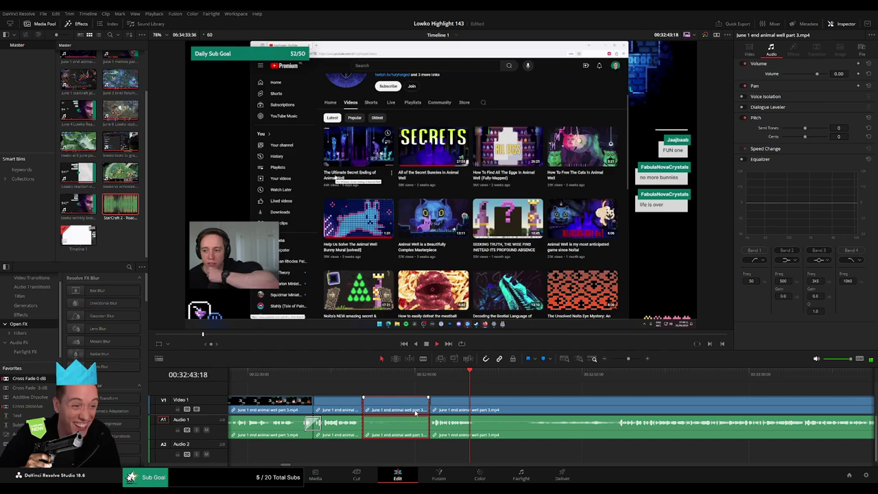
{"action": "key", "text": "Delete"}
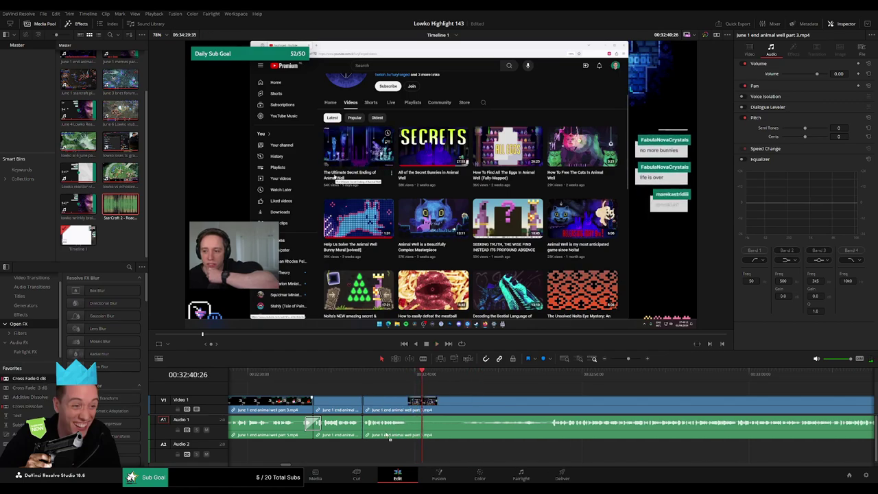
Cut out the quiet passage starting at about 00:32:40, close the gap and smooth the audio join with a cross fade
{"action": "left_click", "coordinate": [461, 376]}
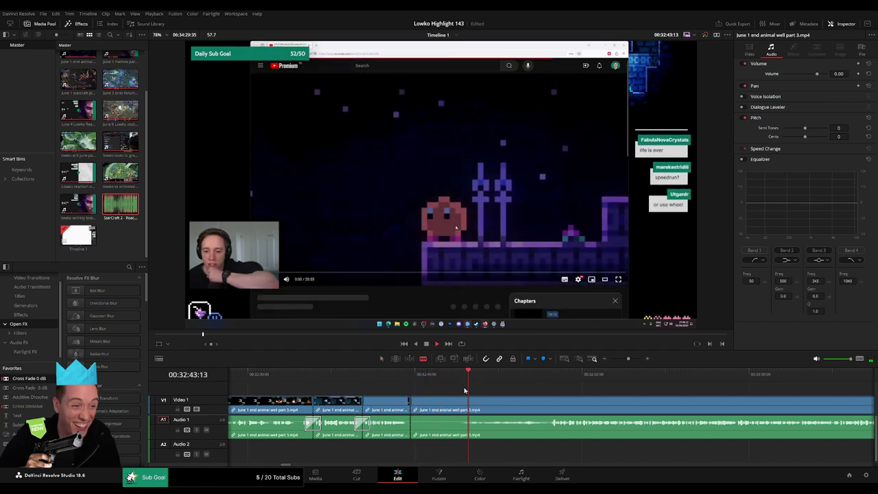
{"action": "left_click", "coordinate": [458, 408]}
{"action": "key", "text": "a"}
{"action": "left_click", "coordinate": [443, 410]}
{"action": "key", "text": "BackSpace"}
{"action": "left_click", "coordinate": [442, 411]}
{"action": "key", "text": "BackSpace"}
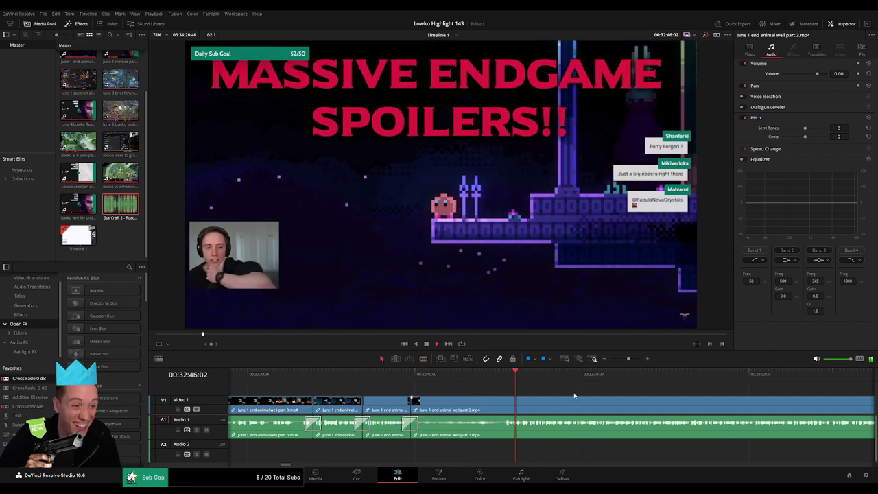
Skim the footage from about 00:32:46 to 00:33:45 for the next passage to trim
{"action": "left_click_drag", "start_coordinate": [629, 359], "coordinate": [623, 362]}
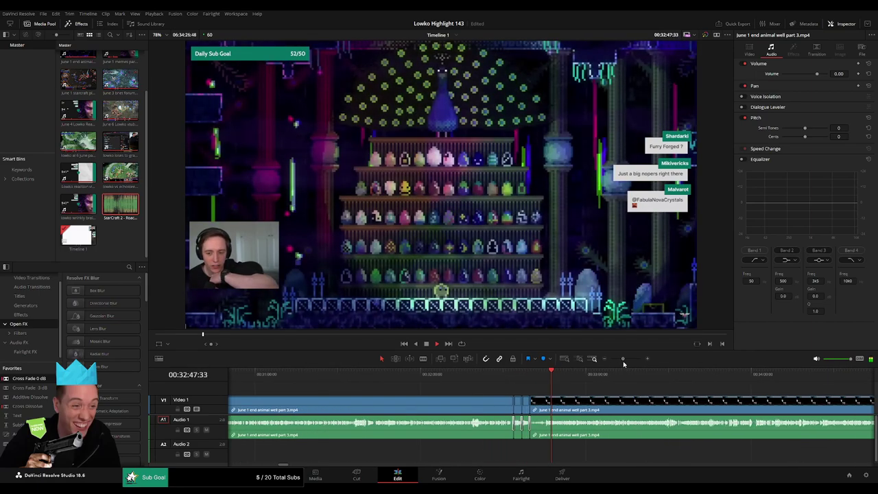
{"action": "left_click_drag", "start_coordinate": [564, 379], "coordinate": [596, 380]}
{"action": "left_click", "coordinate": [575, 375]}
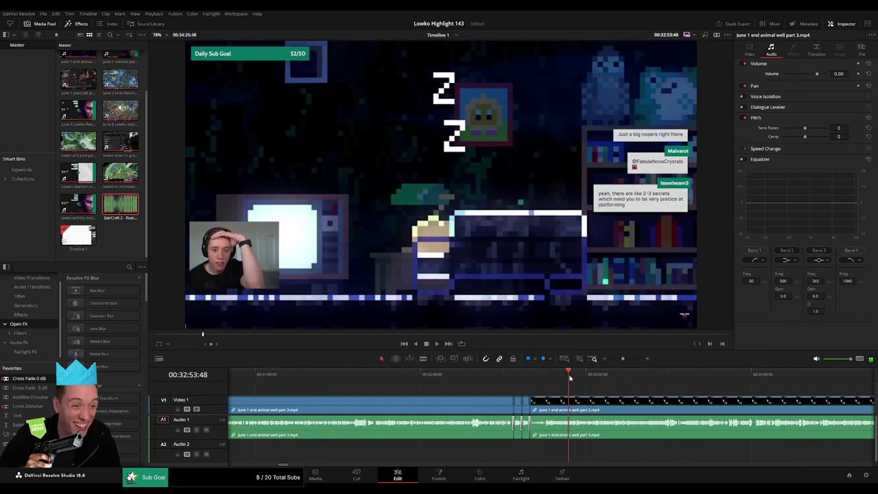
{"action": "left_click", "coordinate": [610, 375]}
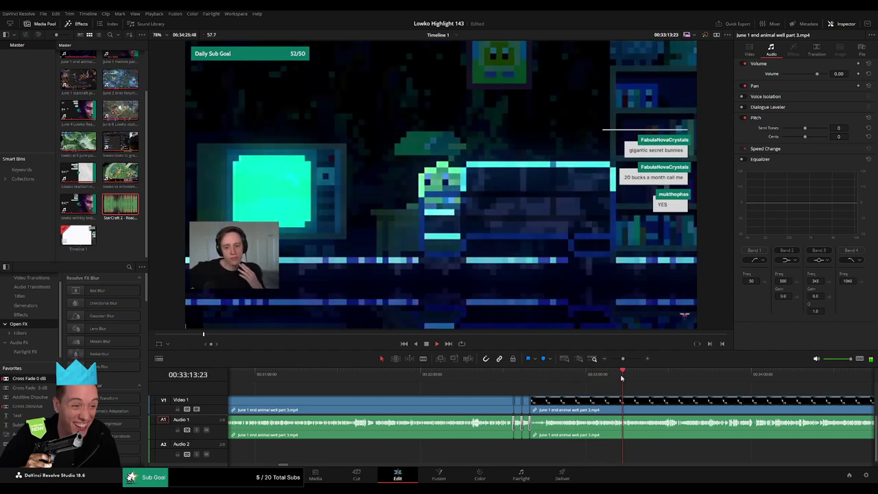
{"action": "left_click_drag", "start_coordinate": [622, 359], "coordinate": [625, 361]}
{"action": "left_click", "coordinate": [606, 377]}
{"action": "left_click", "coordinate": [641, 379]}
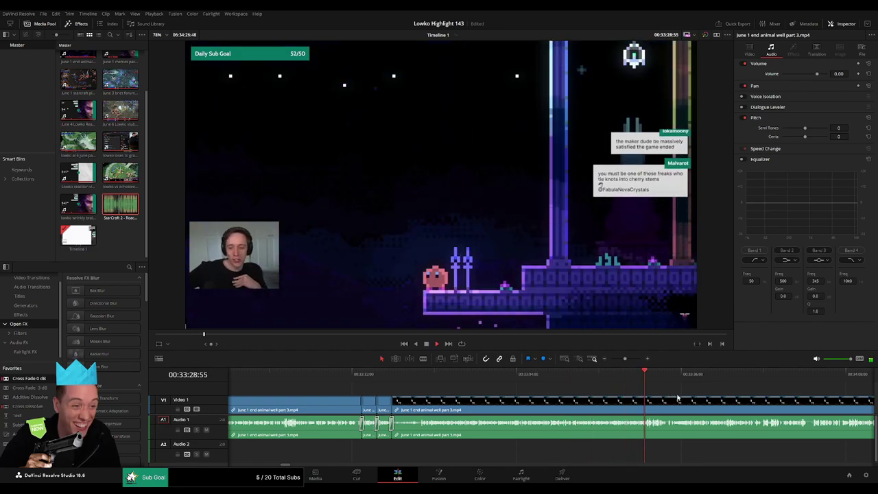
{"action": "left_click_drag", "start_coordinate": [678, 400], "coordinate": [491, 387]}
{"action": "left_click_drag", "start_coordinate": [625, 360], "coordinate": [625, 360]}
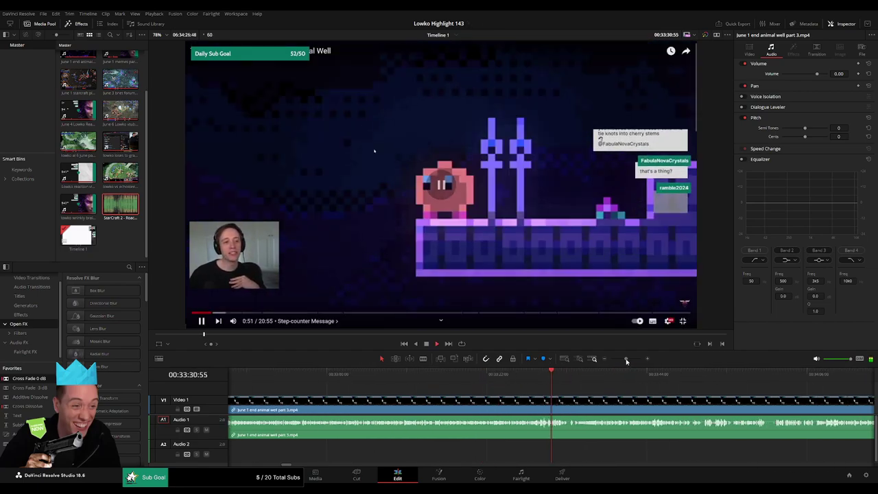
{"action": "left_click_drag", "start_coordinate": [610, 394], "coordinate": [409, 396]}
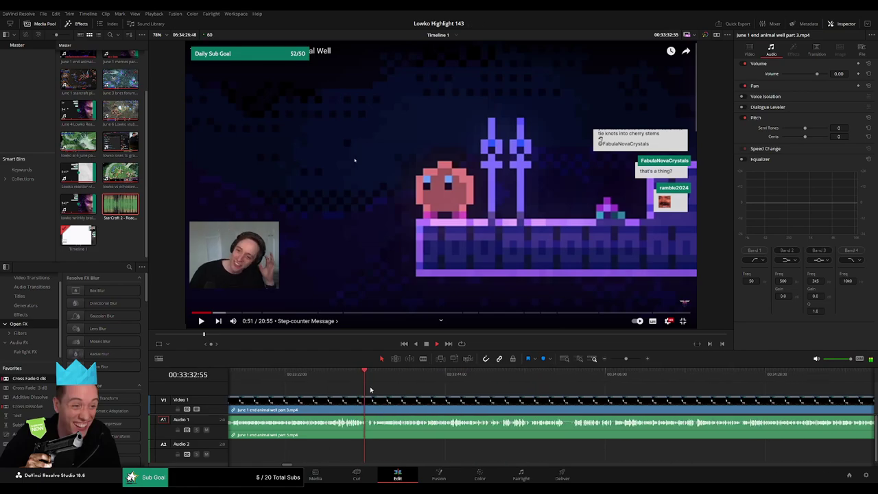
{"action": "left_click", "coordinate": [406, 381]}
{"action": "left_click", "coordinate": [441, 382]}
{"action": "left_click", "coordinate": [451, 382]}
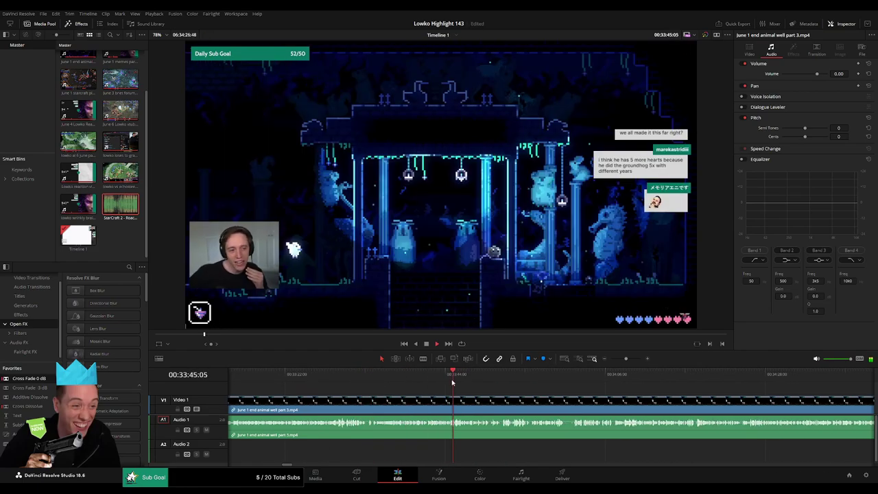
Check the footage from about 00:33:45 to 00:35:59 for pauses or words that need editing
{"action": "left_click_drag", "start_coordinate": [507, 396], "coordinate": [385, 394]}
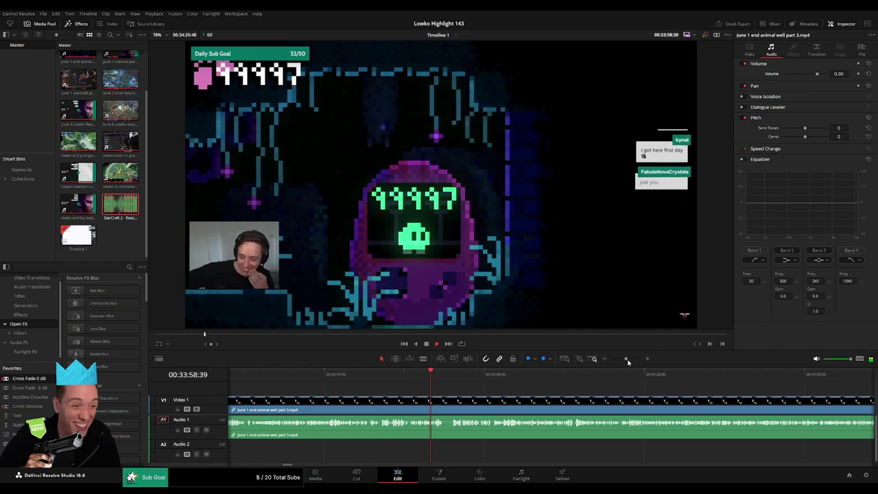
{"action": "left_click_drag", "start_coordinate": [627, 360], "coordinate": [630, 360]}
{"action": "left_click_drag", "start_coordinate": [597, 391], "coordinate": [408, 395]}
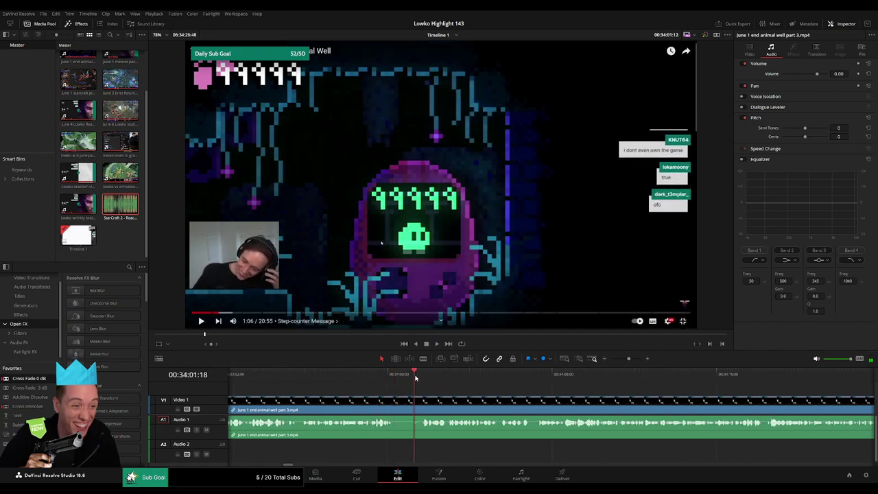
{"action": "left_click_drag", "start_coordinate": [499, 394], "coordinate": [396, 393]}
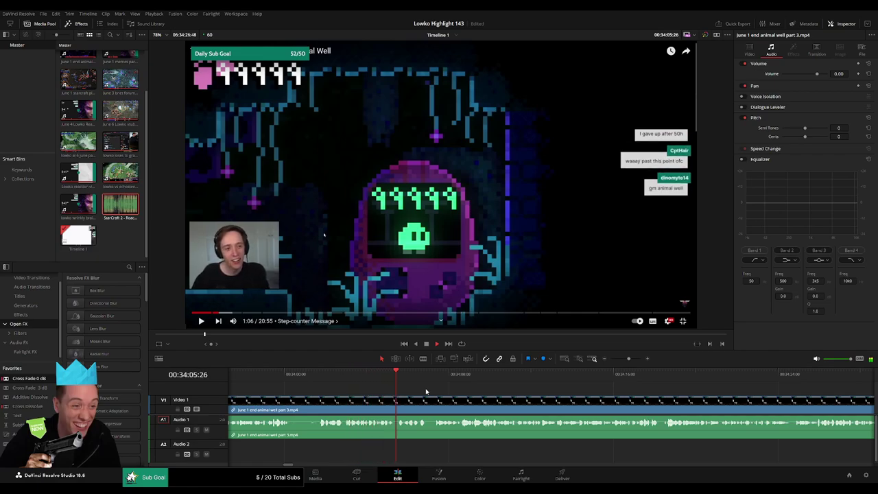
{"action": "scroll", "coordinate": [446, 395], "scroll_direction": "right", "scroll_amount": 3}
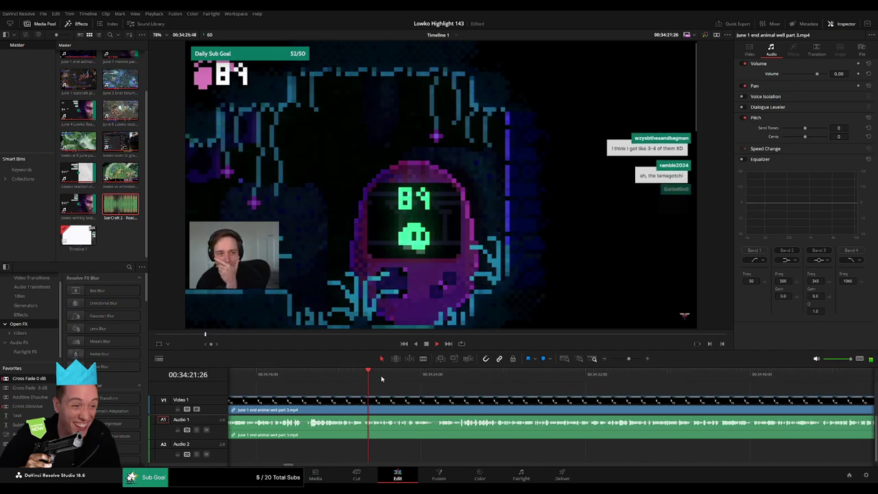
{"action": "left_click", "coordinate": [437, 375]}
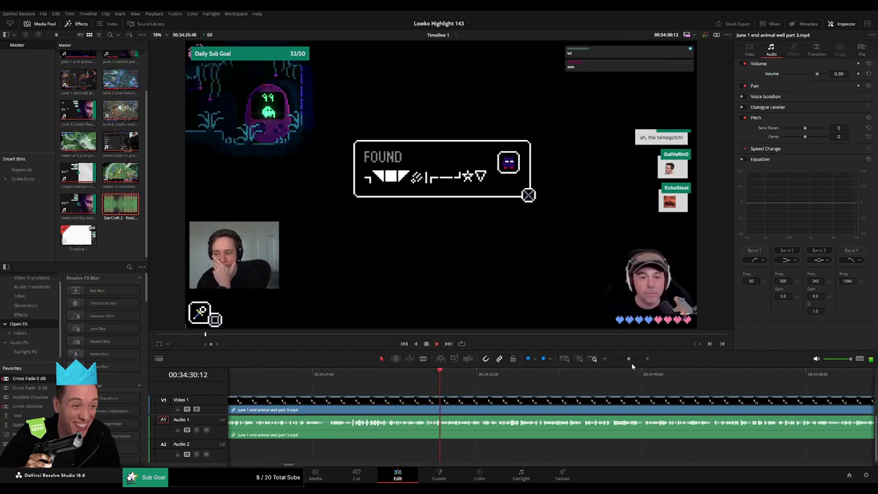
{"action": "mouse_move", "coordinate": [629, 360]}
{"action": "left_mouse_down"}
{"action": "mouse_move", "coordinate": [614, 360]}
{"action": "mouse_move", "coordinate": [624, 362]}
{"action": "left_mouse_up"}
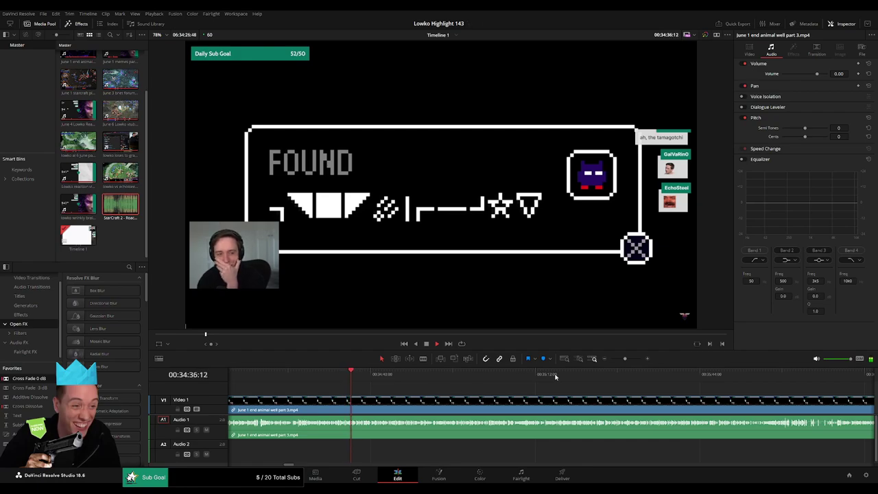
{"action": "left_click_drag", "start_coordinate": [624, 361], "coordinate": [623, 362]}
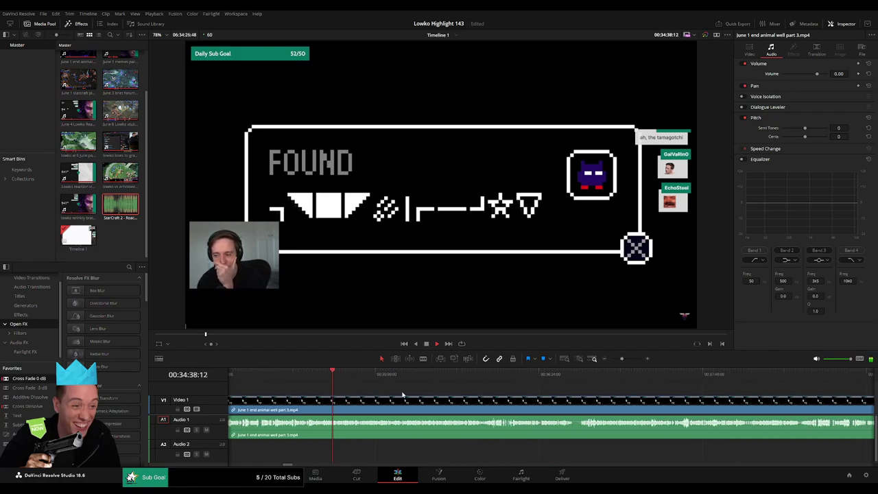
{"action": "left_click_drag", "start_coordinate": [334, 379], "coordinate": [483, 387]}
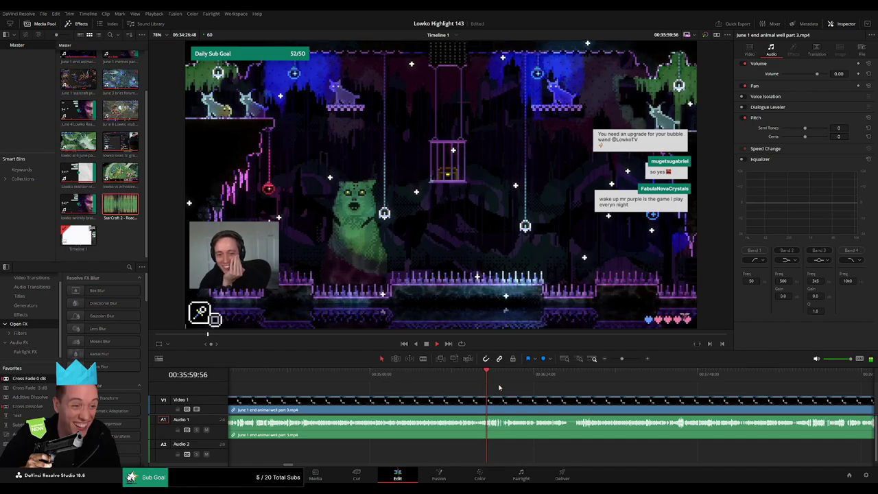
Skim on through the footage from about 00:35:59 to 00:36:53 for a passage to edit
{"action": "left_click_drag", "start_coordinate": [622, 361], "coordinate": [419, 389]}
{"action": "left_click_drag", "start_coordinate": [627, 361], "coordinate": [448, 391]}
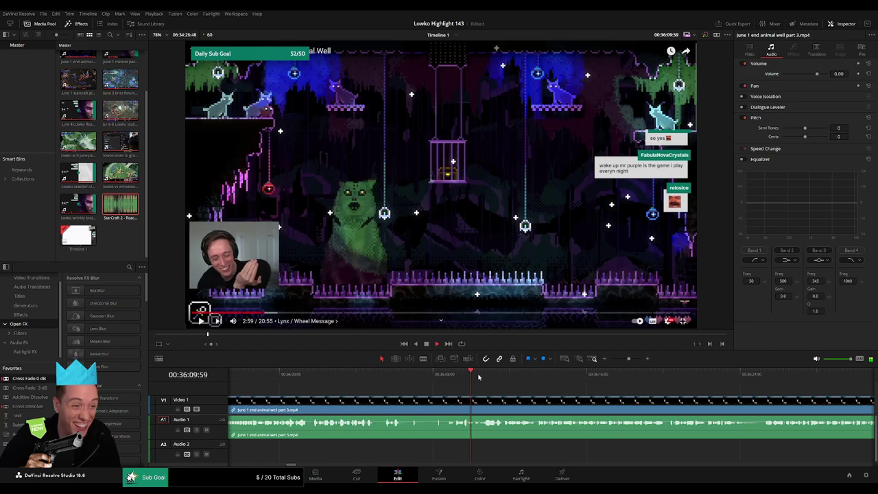
{"action": "left_click", "coordinate": [538, 376]}
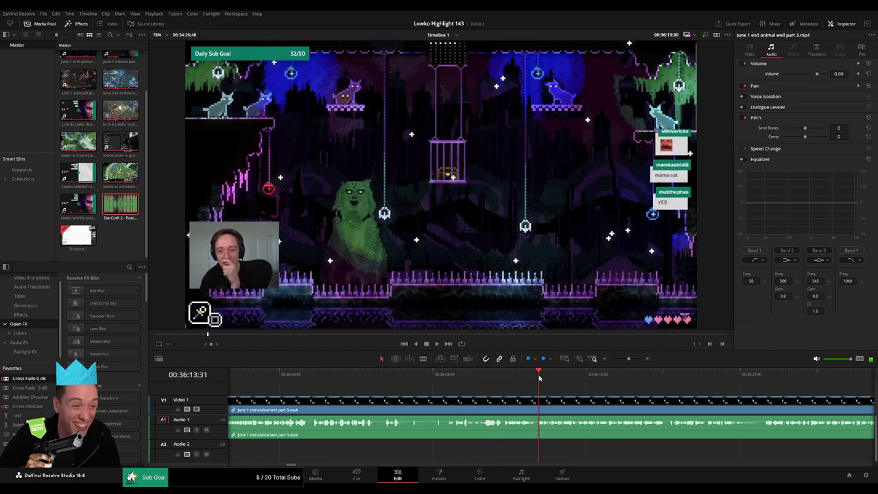
{"action": "left_click", "coordinate": [614, 376]}
{"action": "left_click", "coordinate": [787, 376]}
{"action": "left_click_drag", "start_coordinate": [628, 359], "coordinate": [622, 362]}
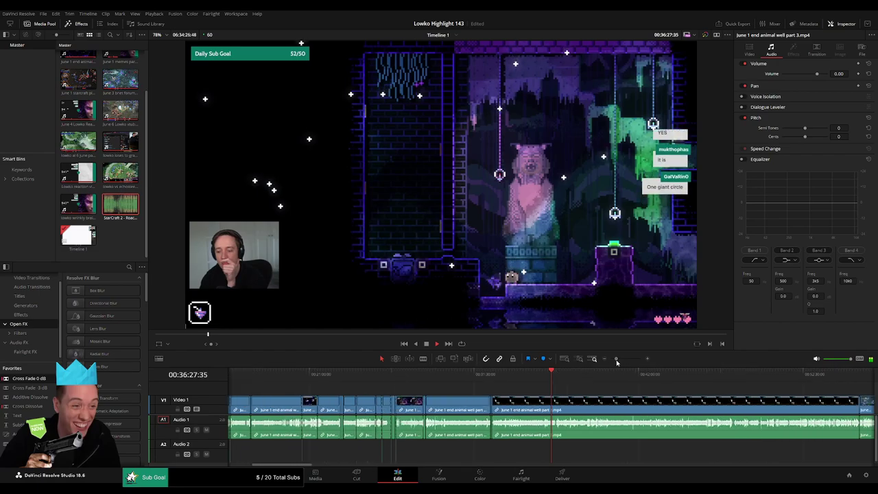
{"action": "left_click_drag", "start_coordinate": [559, 382], "coordinate": [605, 380]}
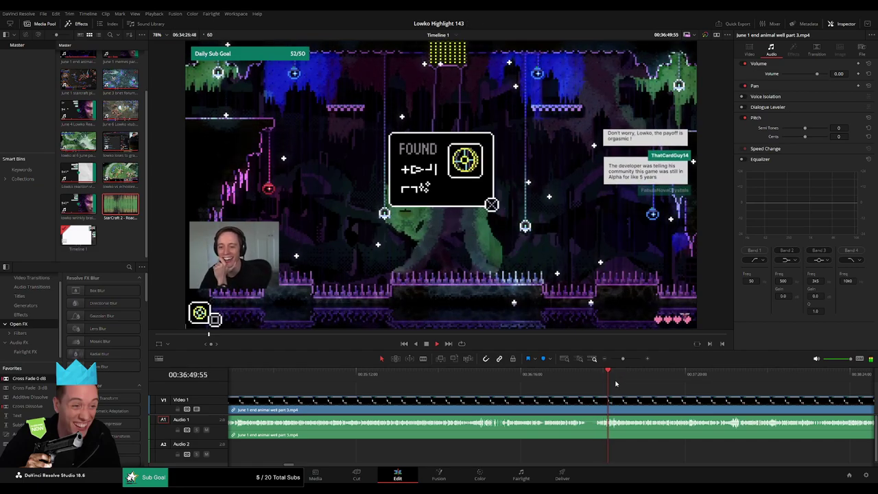
{"action": "left_click_drag", "start_coordinate": [624, 360], "coordinate": [627, 360]}
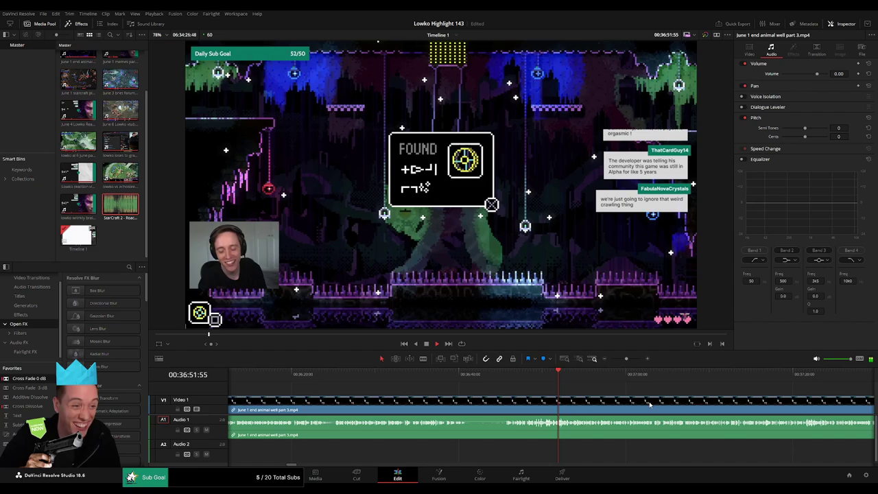
{"action": "left_click_drag", "start_coordinate": [651, 404], "coordinate": [505, 399]}
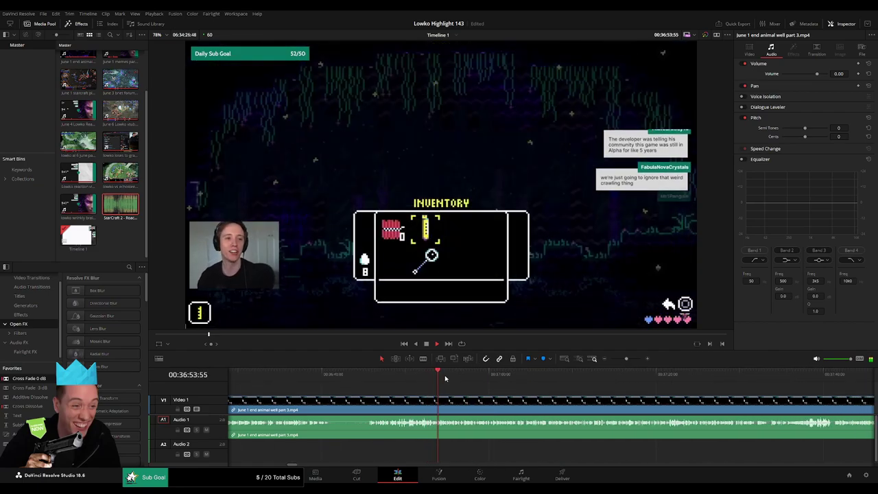
Mute the word ending at 00:36:53:55 and cover it on Audio 2 with a trimmed, quieter StarCraft 2 Roach Quotes clip
{"action": "left_click_drag", "start_coordinate": [631, 363], "coordinate": [632, 362]}
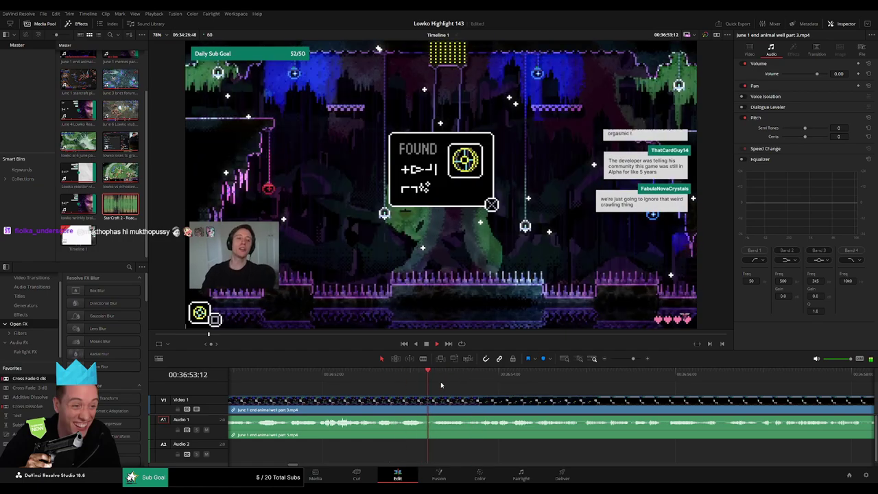
{"action": "left_click", "coordinate": [472, 410]}
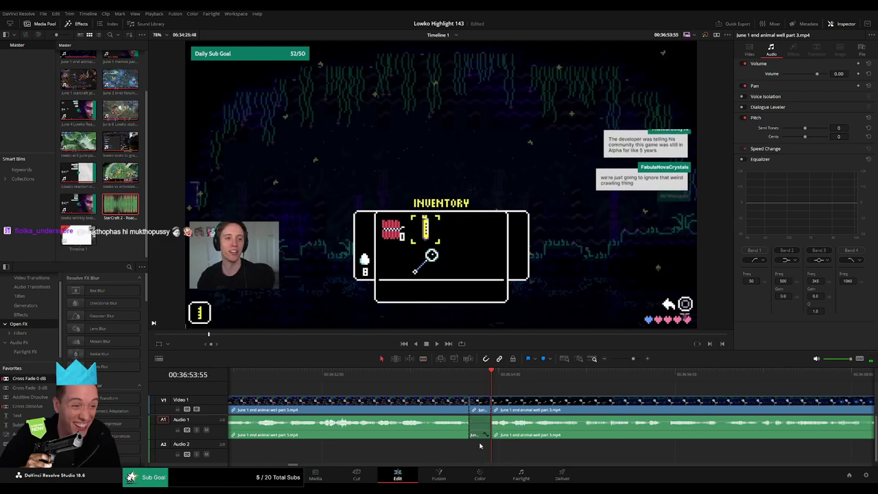
{"action": "left_click_drag", "start_coordinate": [129, 220], "coordinate": [513, 458]}
{"action": "left_click_drag", "start_coordinate": [460, 454], "coordinate": [491, 454]}
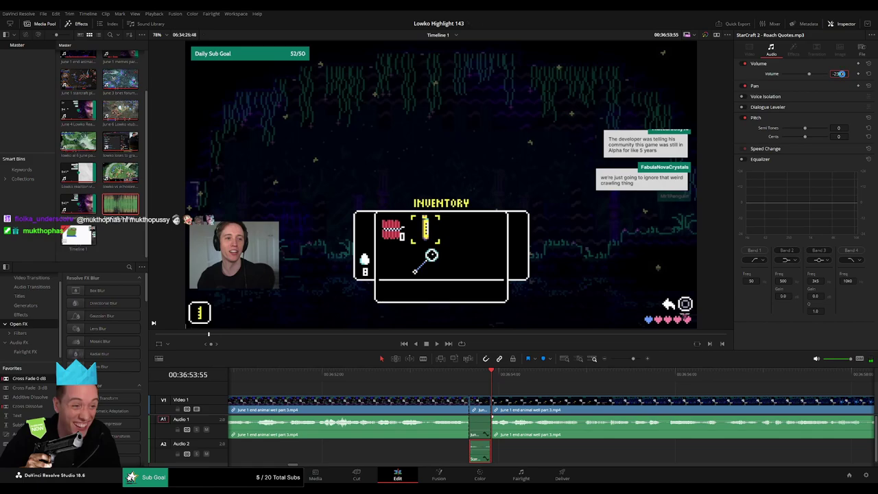
{"action": "key", "text": "Return"}
{"action": "key", "text": "space"}
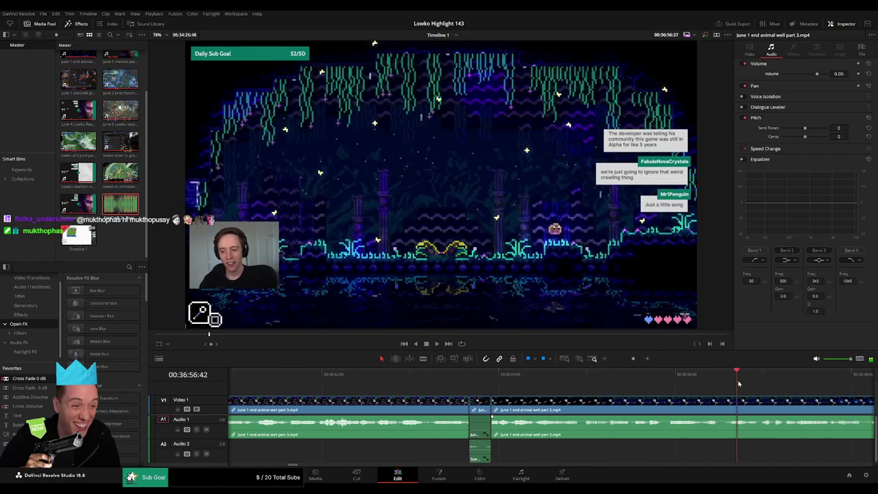
Skim the footage from about 00:36:56 to 00:38:44 for the next passage to trim
{"action": "left_click_drag", "start_coordinate": [632, 358], "coordinate": [627, 360]}
{"action": "left_click_drag", "start_coordinate": [568, 377], "coordinate": [474, 405]}
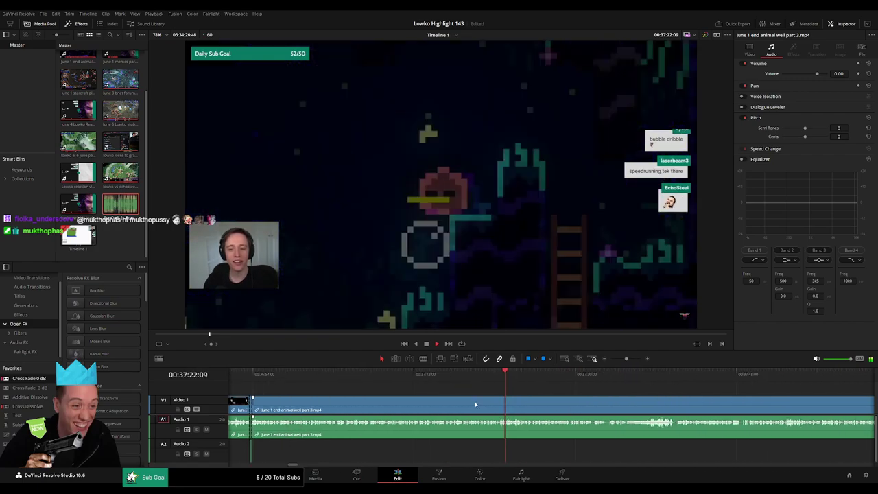
{"action": "left_click_drag", "start_coordinate": [595, 396], "coordinate": [457, 398]}
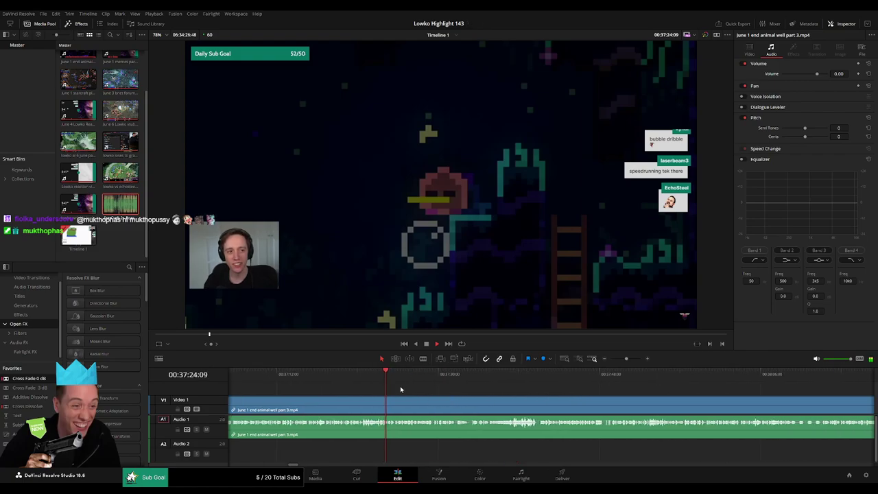
{"action": "left_click_drag", "start_coordinate": [403, 378], "coordinate": [509, 378]}
{"action": "left_click_drag", "start_coordinate": [568, 398], "coordinate": [495, 382]}
{"action": "key", "text": "space"}
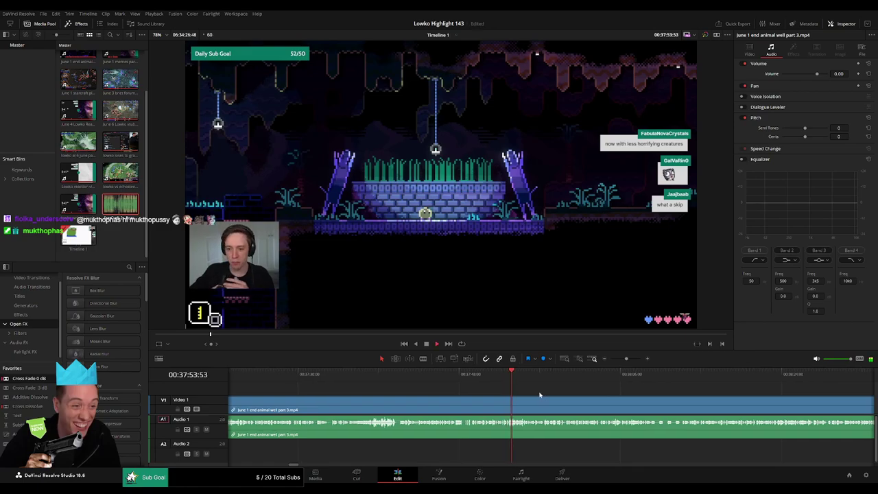
{"action": "scroll", "coordinate": [424, 394], "scroll_direction": "right", "scroll_amount": 3}
{"action": "left_click_drag", "start_coordinate": [391, 382], "coordinate": [757, 388]}
{"action": "key", "text": "space"}
{"action": "scroll", "coordinate": [735, 399], "scroll_direction": "right", "scroll_amount": 1}
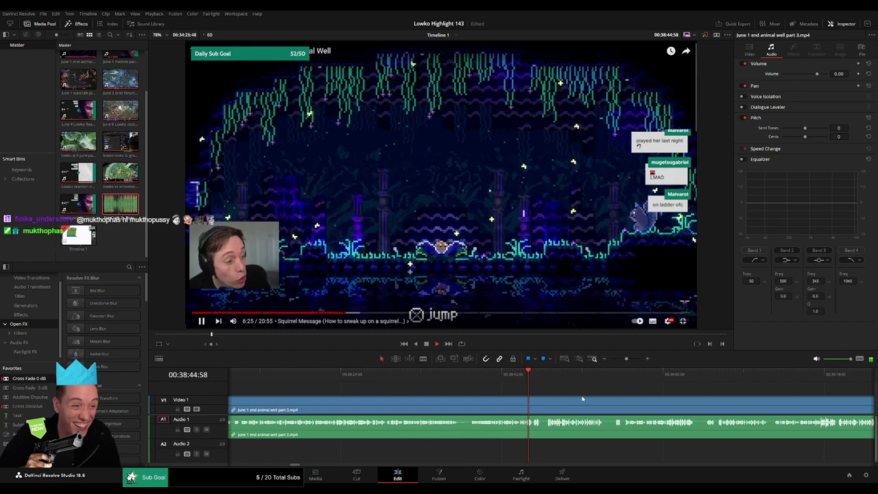
Cut out the short pause starting at about 00:38:53 in the squirrel message section and close the gap
{"action": "left_click", "coordinate": [400, 384]}
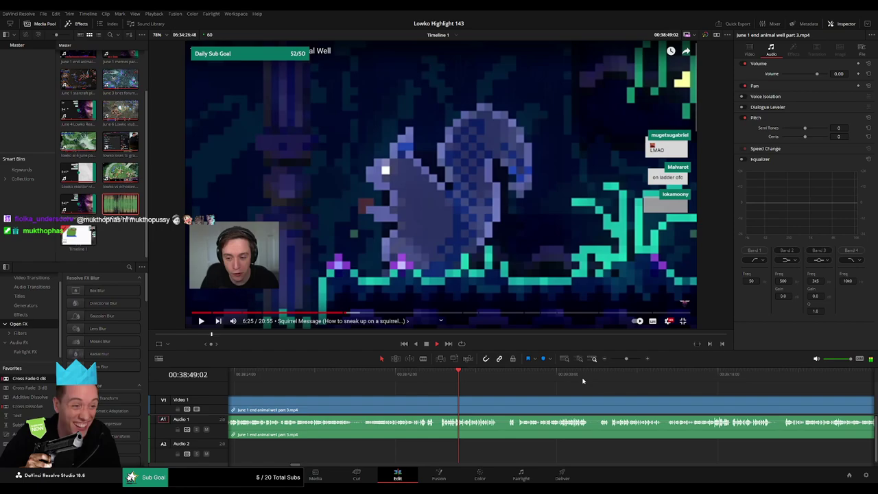
{"action": "scroll", "coordinate": [487, 391], "scroll_direction": "up", "scroll_amount": 2}
{"action": "scroll", "coordinate": [452, 393], "scroll_direction": "right", "scroll_amount": 2}
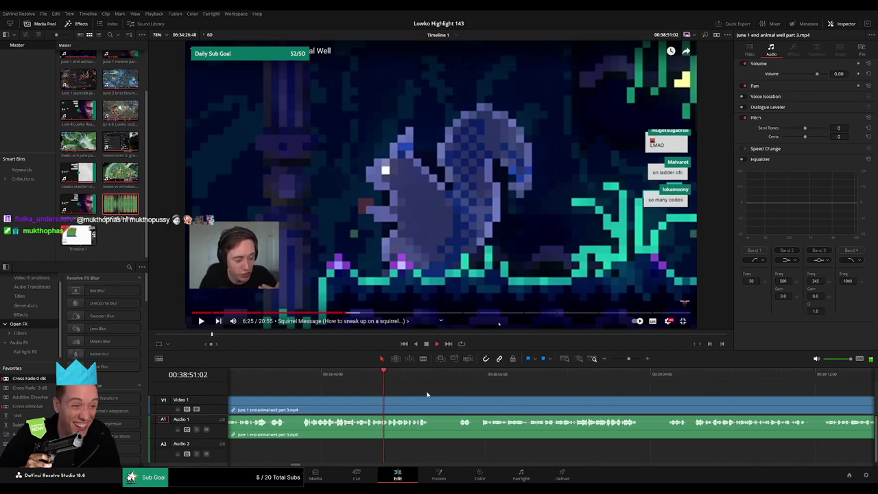
{"action": "scroll", "coordinate": [405, 392], "scroll_direction": "right", "scroll_amount": 1}
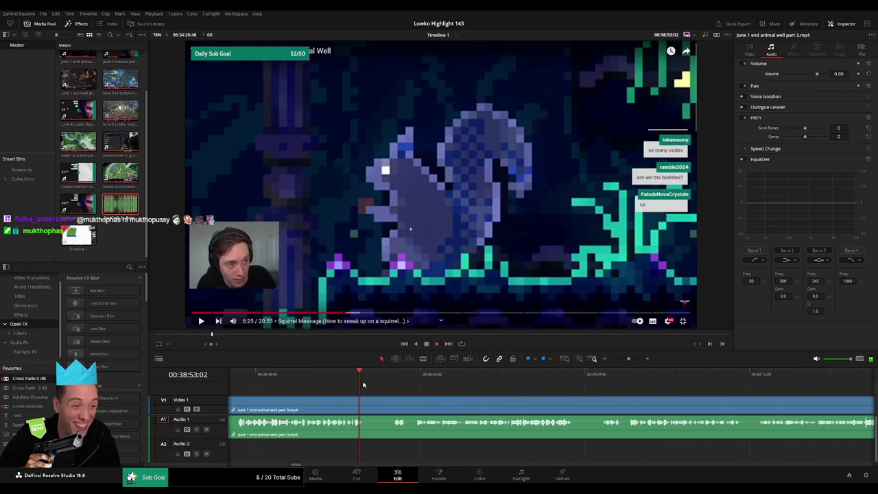
{"action": "left_click", "coordinate": [367, 399]}
{"action": "left_click", "coordinate": [391, 400]}
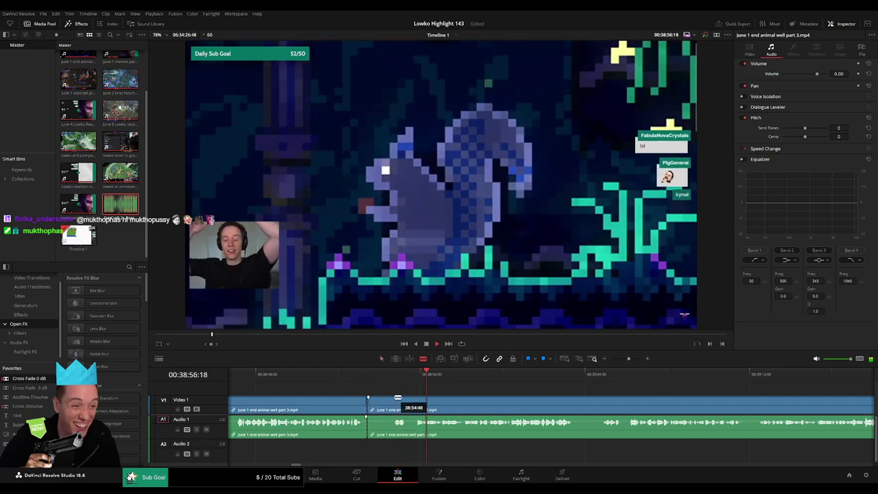
{"action": "key", "text": "Delete"}
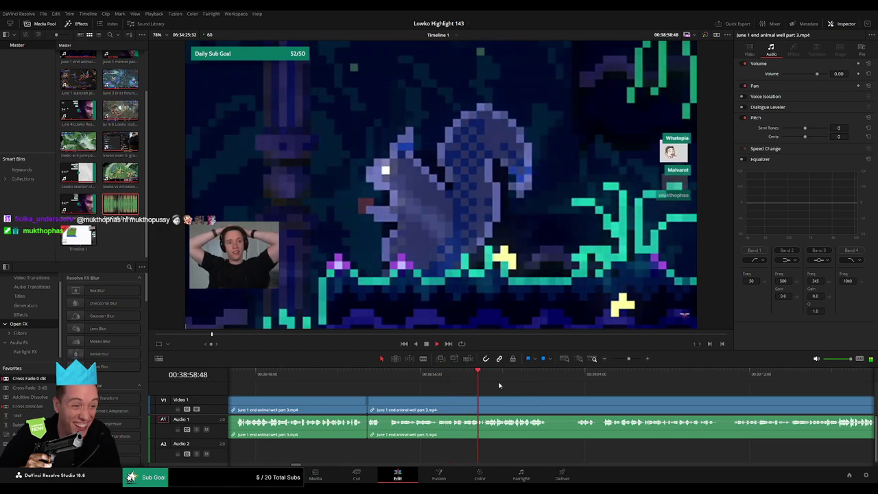
Cut out the pause from about 00:39:02 to 00:39:03:30 in the squirrel message section and close the gap
{"action": "left_click", "coordinate": [495, 378]}
{"action": "left_click", "coordinate": [515, 379]}
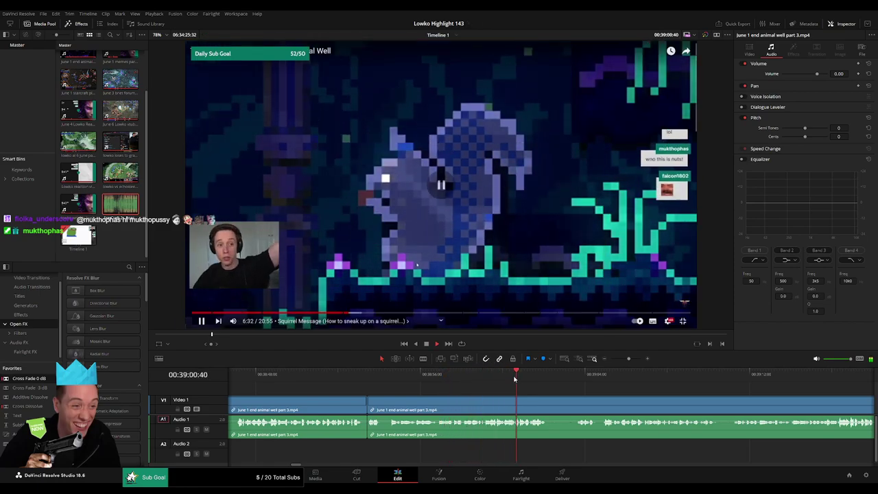
{"action": "left_click", "coordinate": [374, 378]}
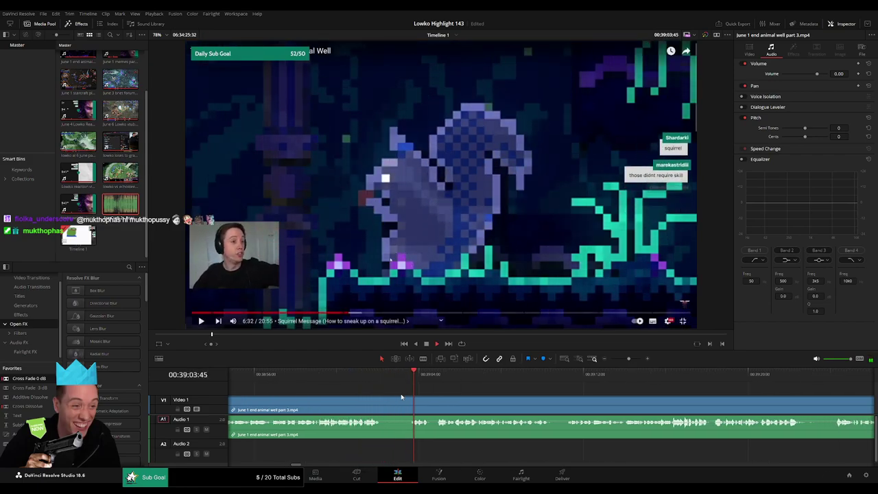
{"action": "left_click", "coordinate": [382, 402]}
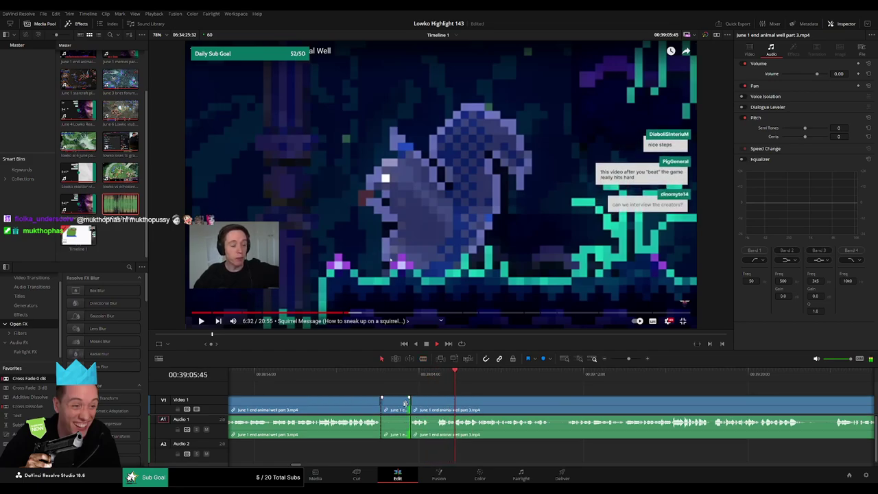
{"action": "key", "text": "Delete"}
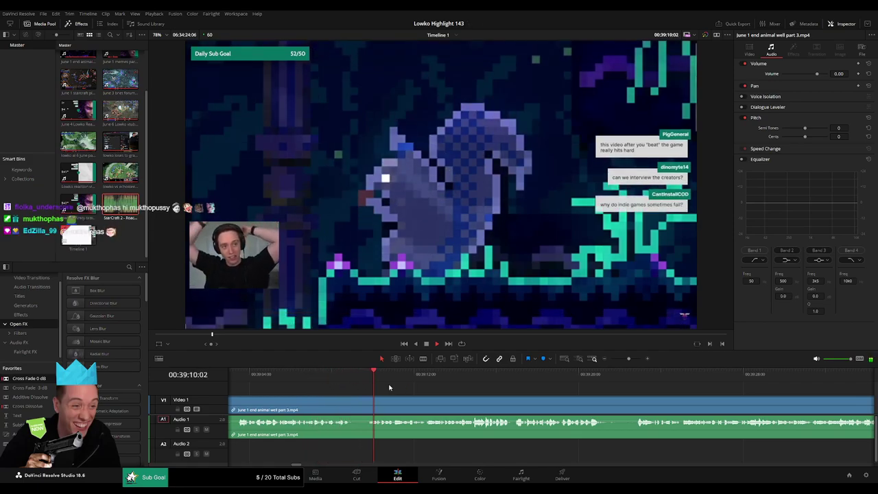
Cut out the pause from about 00:39:21:20 to 00:39:22:40, close the gap and smooth the cut with an audio cross fade
{"action": "left_click", "coordinate": [434, 374]}
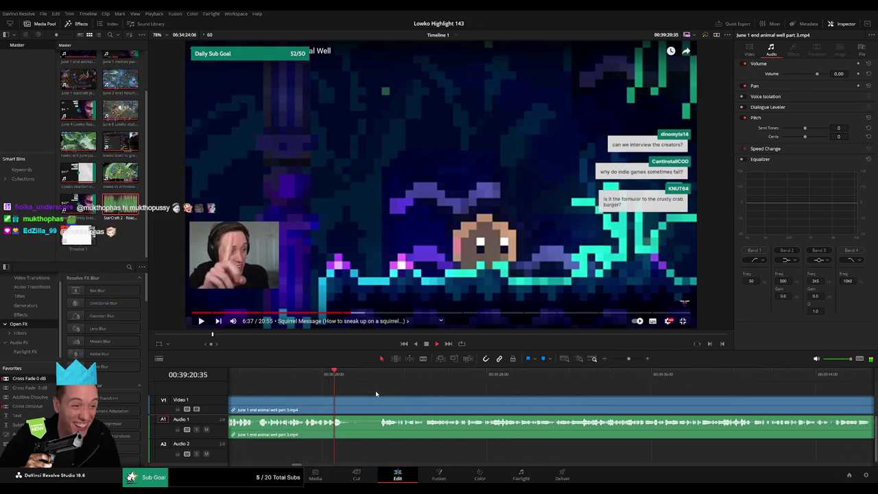
{"action": "key", "text": "b"}
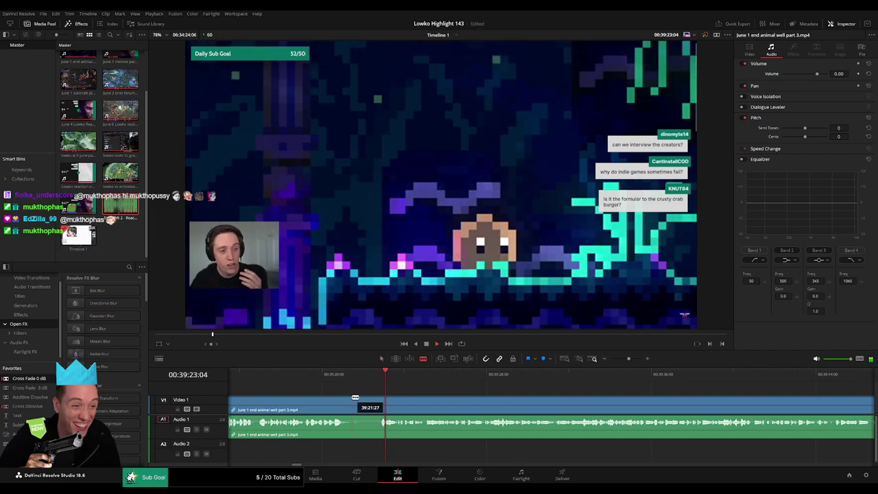
{"action": "left_click", "coordinate": [353, 402]}
{"action": "left_click", "coordinate": [379, 402]}
{"action": "key", "text": "a"}
{"action": "left_click", "coordinate": [370, 404]}
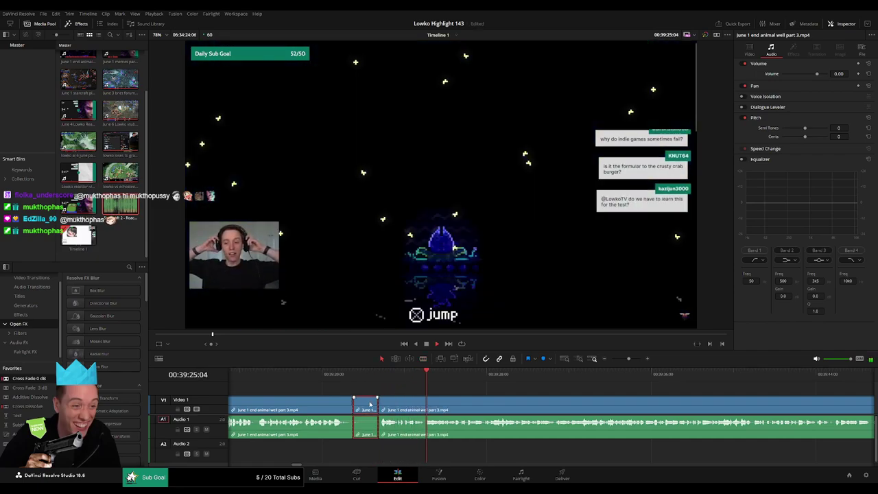
{"action": "key", "text": "Delete"}
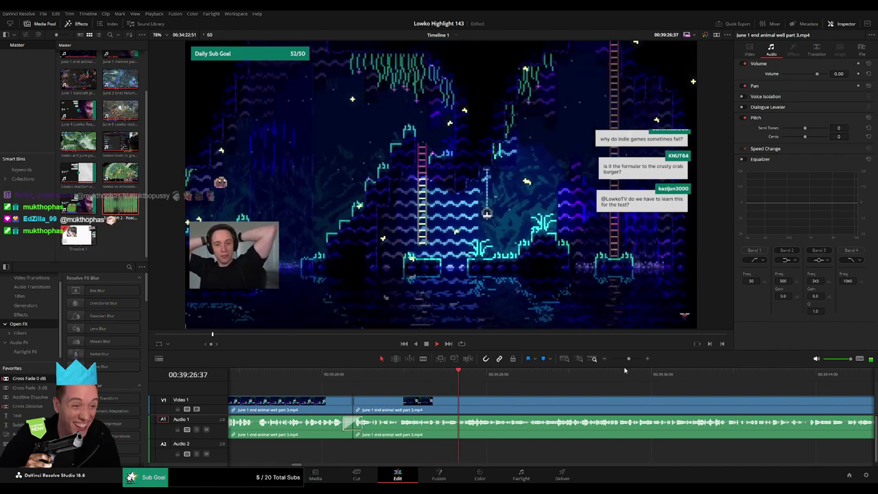
Skim the footage from about 00:39:26 to 00:42:14 for the next passage to trim
{"action": "left_click_drag", "start_coordinate": [628, 359], "coordinate": [626, 360]}
{"action": "left_click_drag", "start_coordinate": [586, 394], "coordinate": [404, 392]}
{"action": "left_click", "coordinate": [364, 375]}
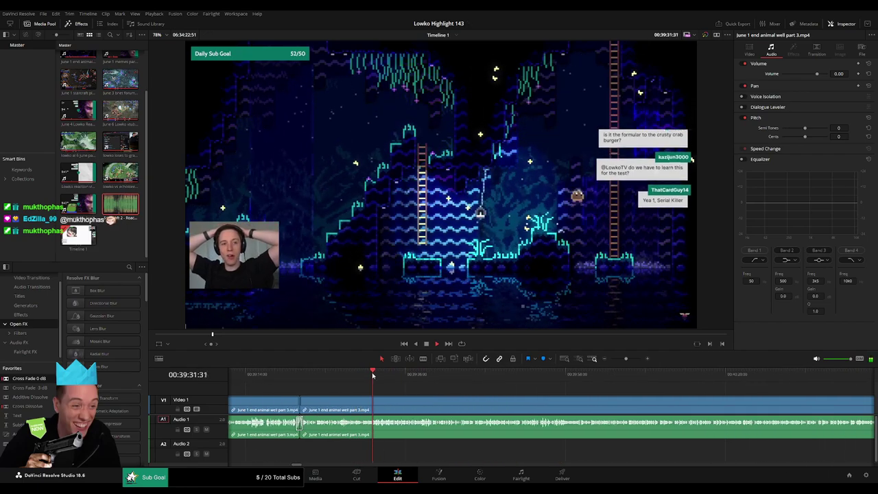
{"action": "left_click", "coordinate": [411, 375]}
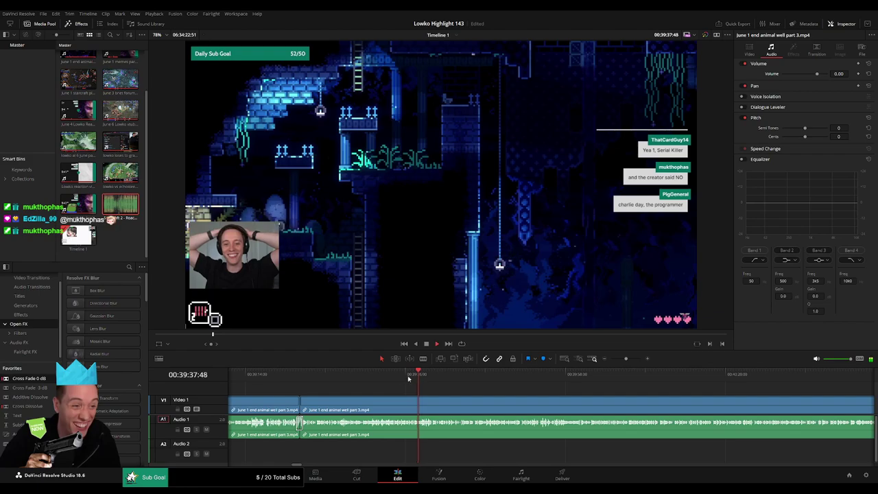
{"action": "left_click", "coordinate": [383, 375]}
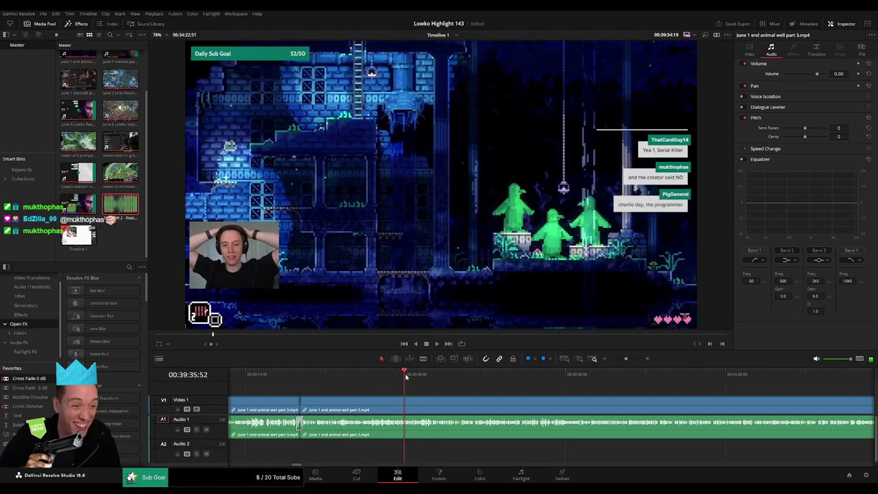
{"action": "left_click_drag", "start_coordinate": [406, 377], "coordinate": [421, 378]}
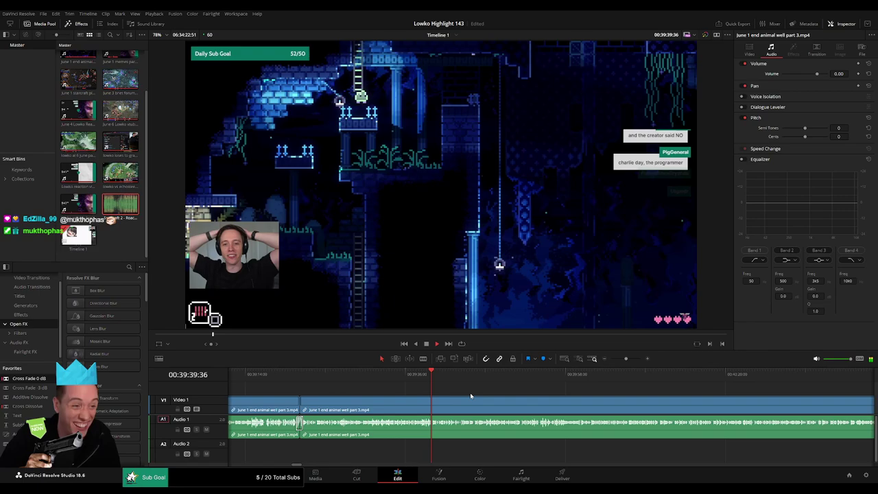
{"action": "mouse_move", "coordinate": [439, 380]}
{"action": "left_mouse_down"}
{"action": "mouse_move", "coordinate": [484, 380]}
{"action": "mouse_move", "coordinate": [419, 390]}
{"action": "mouse_move", "coordinate": [415, 378]}
{"action": "mouse_move", "coordinate": [428, 378]}
{"action": "left_mouse_up"}
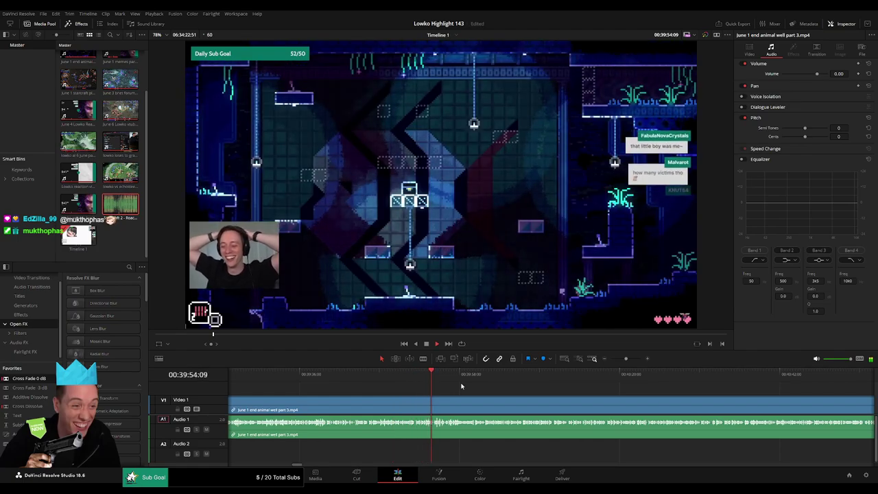
{"action": "left_click_drag", "start_coordinate": [478, 389], "coordinate": [326, 381]}
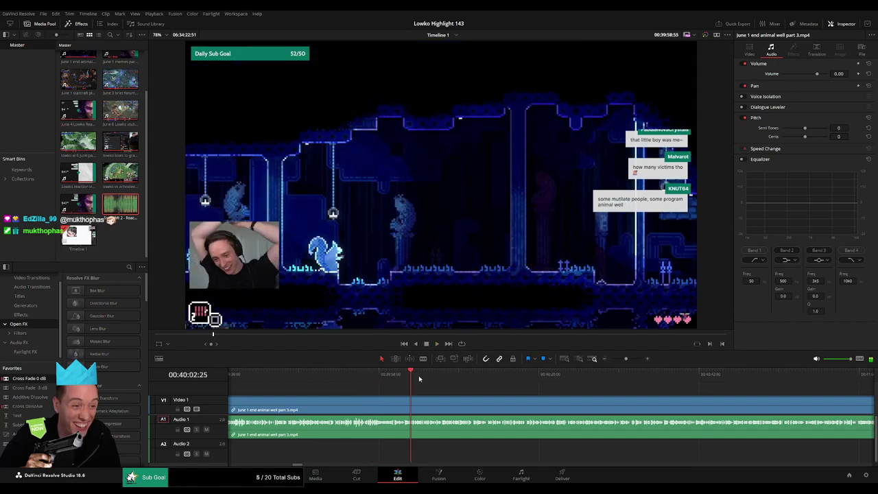
{"action": "left_click_drag", "start_coordinate": [420, 379], "coordinate": [851, 384]}
{"action": "left_click_drag", "start_coordinate": [828, 401], "coordinate": [390, 380]}
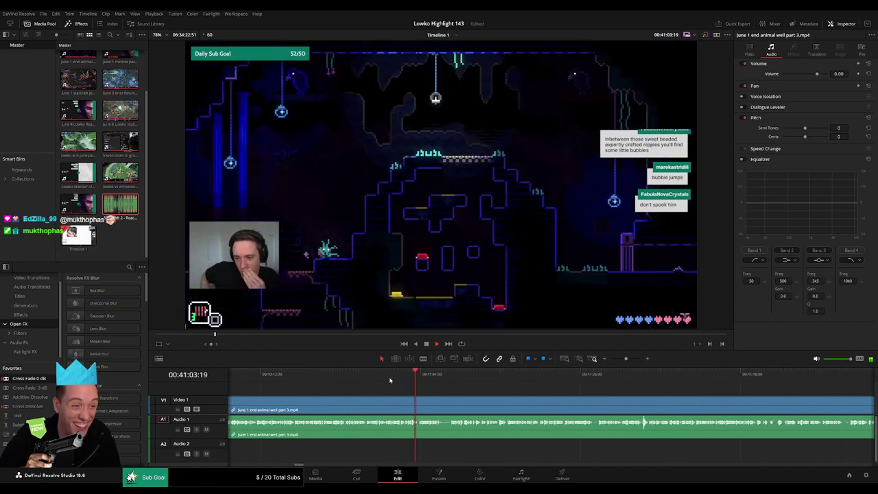
{"action": "left_click", "coordinate": [450, 374]}
{"action": "left_click_drag", "start_coordinate": [546, 374], "coordinate": [689, 378]}
{"action": "left_click_drag", "start_coordinate": [630, 390], "coordinate": [579, 396]}
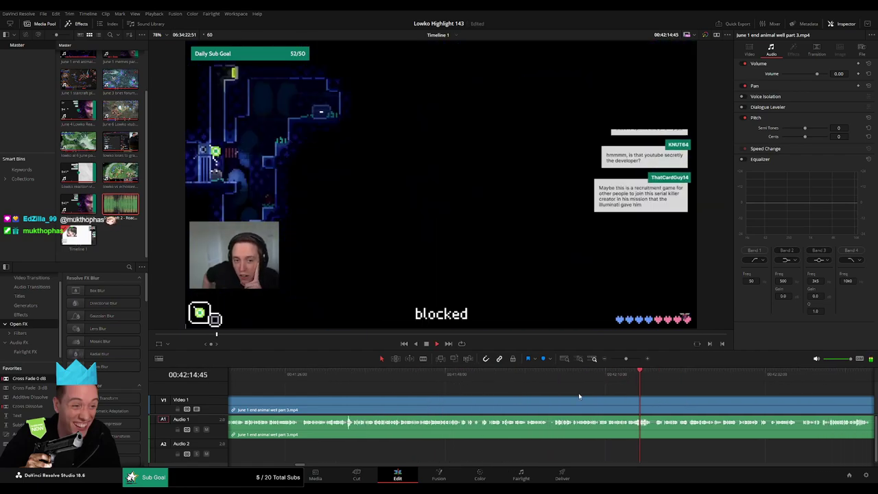
Skim on through the speedrun credits and Iguana's Code sections, from about 00:42:14 to 00:45:56, for dead passages
{"action": "left_click_drag", "start_coordinate": [389, 376], "coordinate": [527, 375]}
{"action": "key", "text": "space"}
{"action": "left_click_drag", "start_coordinate": [598, 394], "coordinate": [434, 389]}
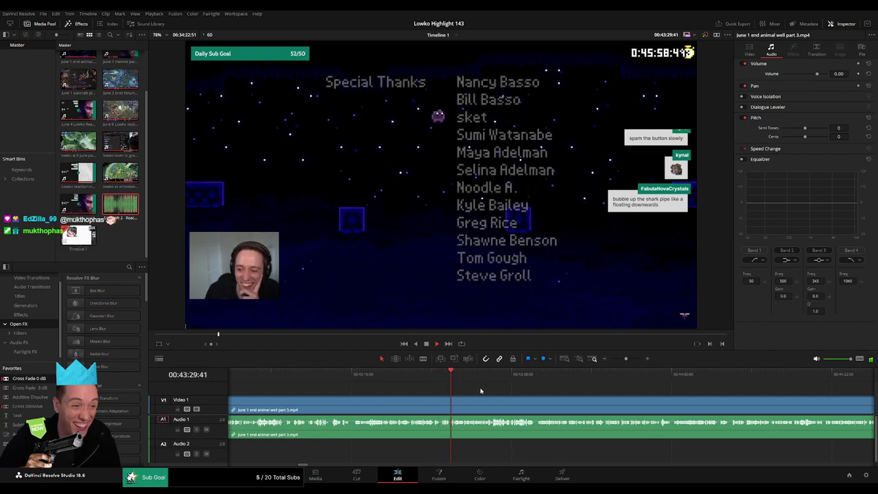
{"action": "left_click_drag", "start_coordinate": [511, 396], "coordinate": [373, 376]}
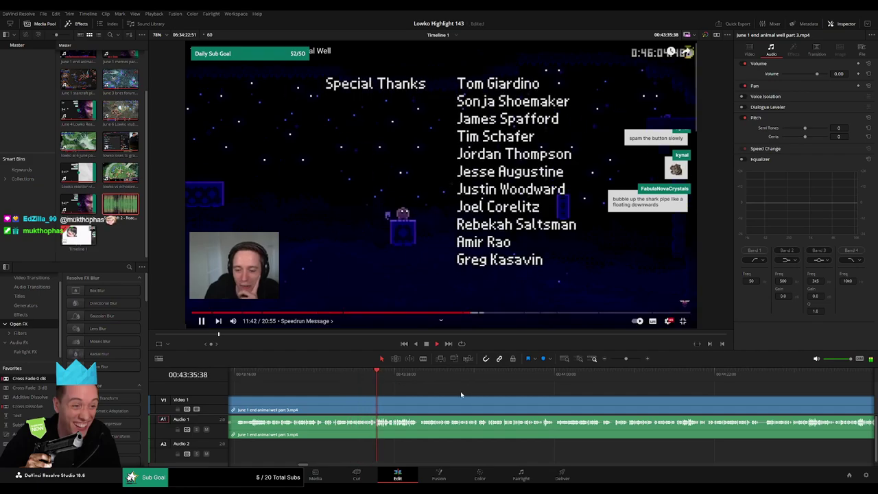
{"action": "left_click_drag", "start_coordinate": [458, 393], "coordinate": [357, 387]}
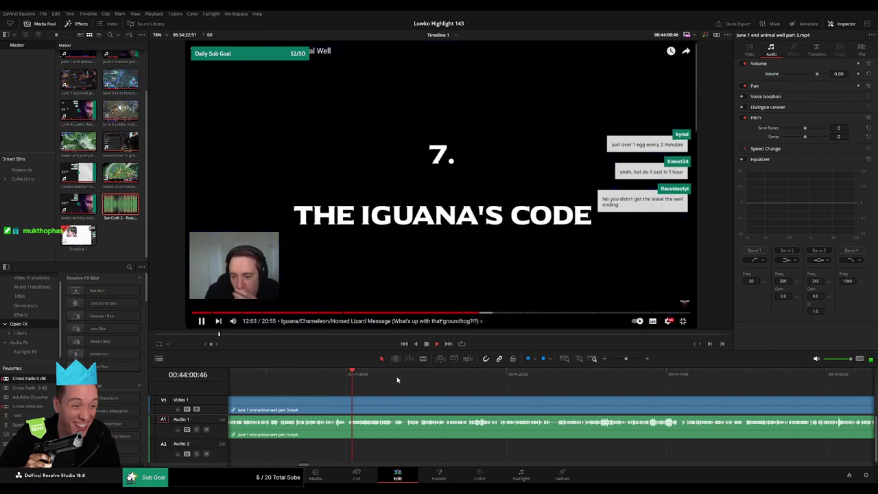
{"action": "left_click", "coordinate": [469, 382]}
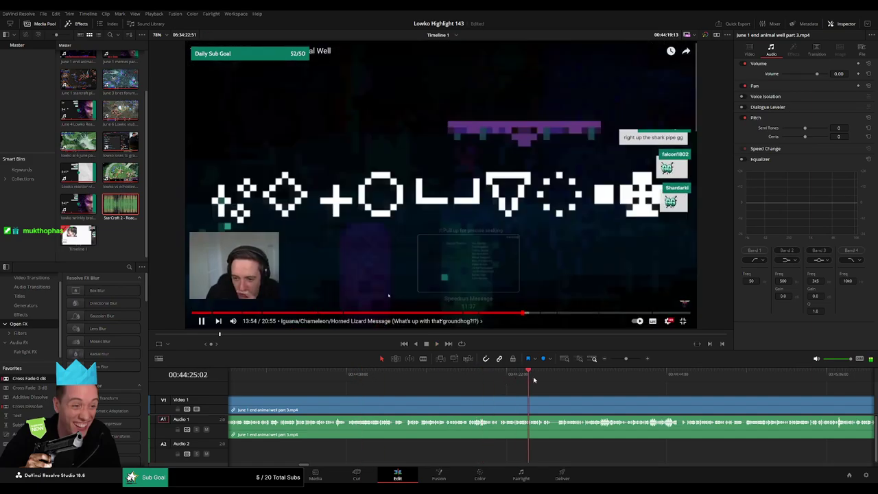
{"action": "left_click", "coordinate": [598, 379]}
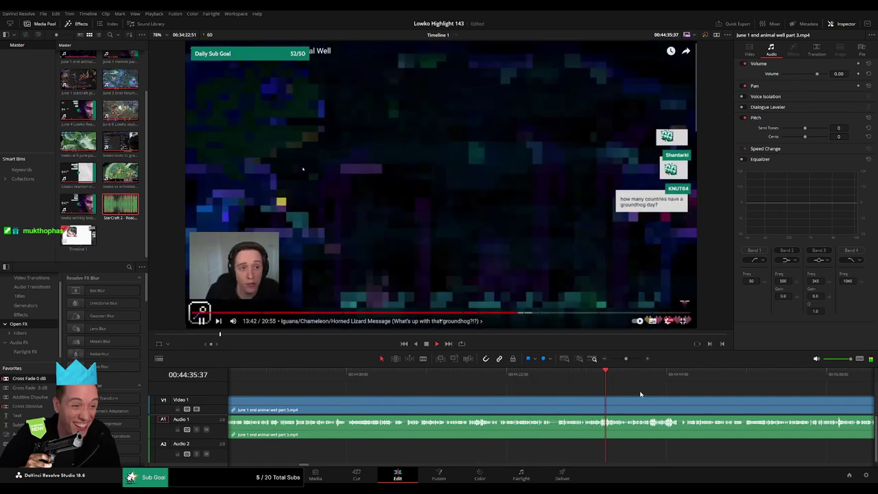
{"action": "left_click", "coordinate": [433, 377]}
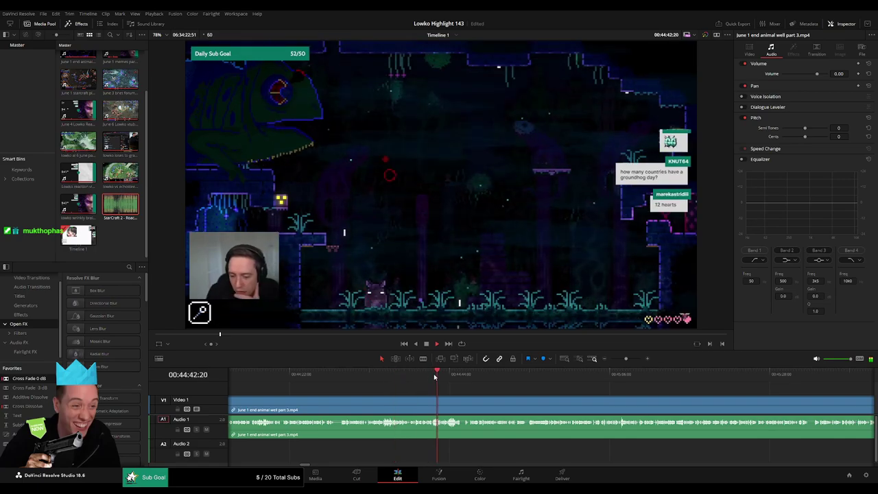
{"action": "left_click", "coordinate": [449, 376]}
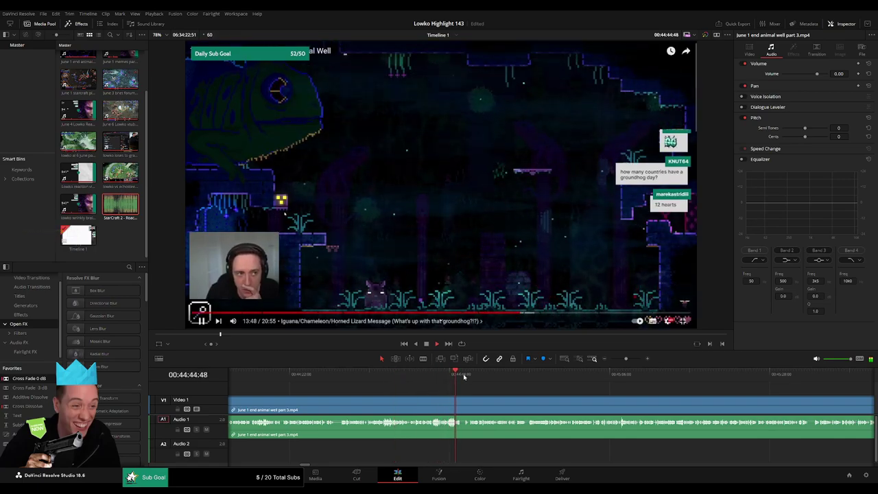
{"action": "left_click", "coordinate": [520, 376]}
{"action": "left_click", "coordinate": [651, 374]}
{"action": "left_click", "coordinate": [615, 373]}
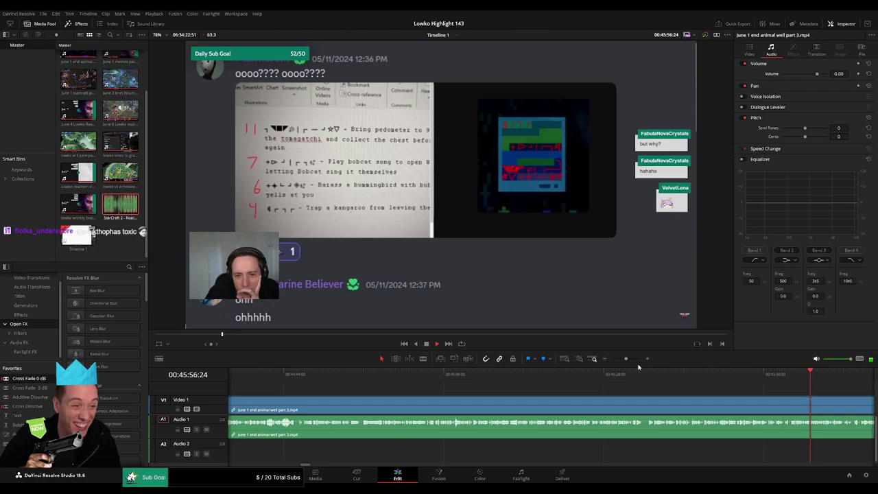
Cut out the roughly one-second pause starting at about 00:46:17 in the secret path section and close the gap
{"action": "left_click_drag", "start_coordinate": [625, 358], "coordinate": [631, 359]}
{"action": "left_click", "coordinate": [575, 375]}
{"action": "key", "text": "b"}
{"action": "left_click", "coordinate": [513, 409]}
{"action": "left_click", "coordinate": [582, 404]}
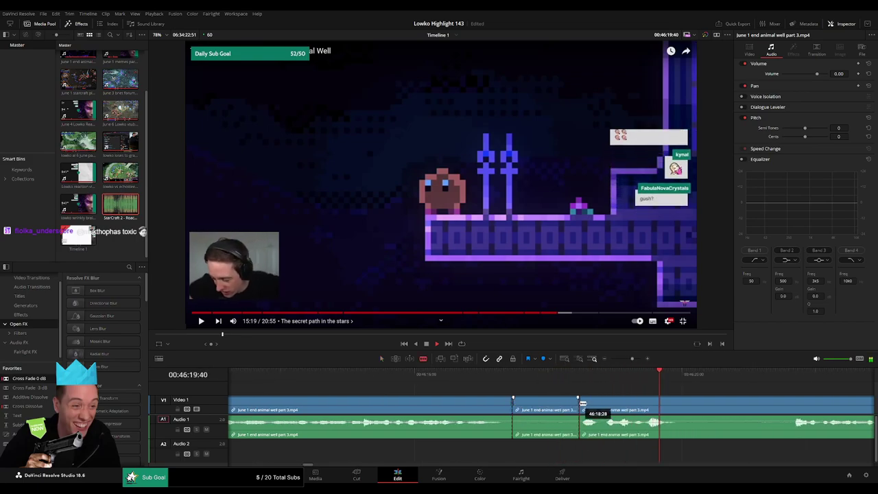
{"action": "key", "text": "a"}
{"action": "left_click", "coordinate": [562, 407]}
{"action": "key", "text": "Delete"}
Cut out the pause from about 00:46:19:00 to 00:46:20:35 and close the gap
{"action": "left_click_drag", "start_coordinate": [650, 413], "coordinate": [478, 394]}
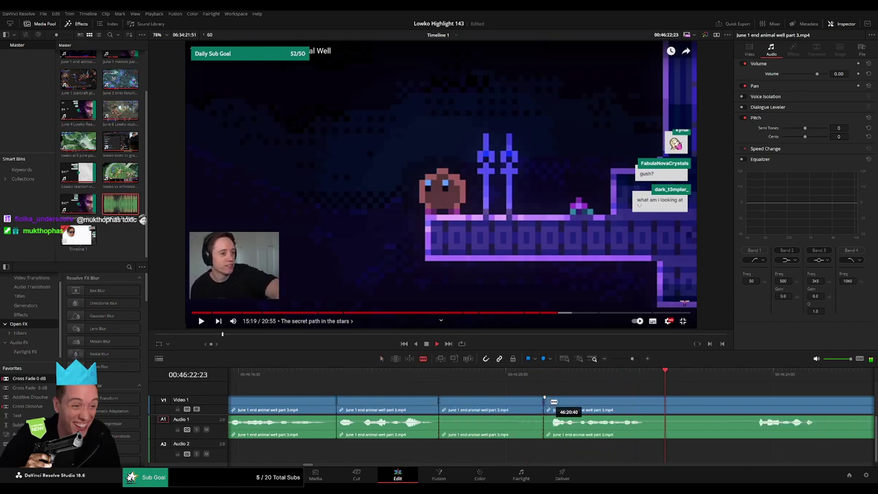
{"action": "left_click_drag", "start_coordinate": [553, 402], "coordinate": [551, 401]}
{"action": "key", "text": "Delete"}
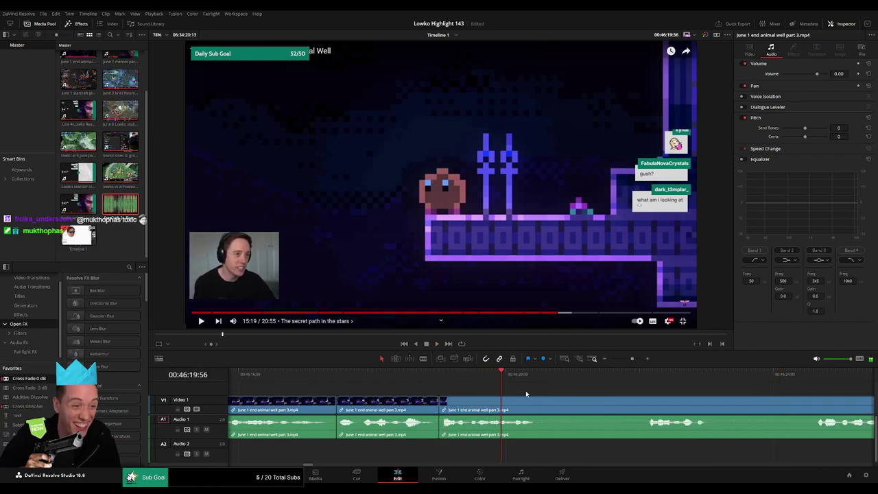
Mute the word between 00:46:20:01 and 00:46:20:15 and cover it on Audio 2 with a trimmed, quieter StarCraft 2 Roach Quotes clip
{"action": "left_click", "coordinate": [472, 378]}
{"action": "key", "text": "space"}
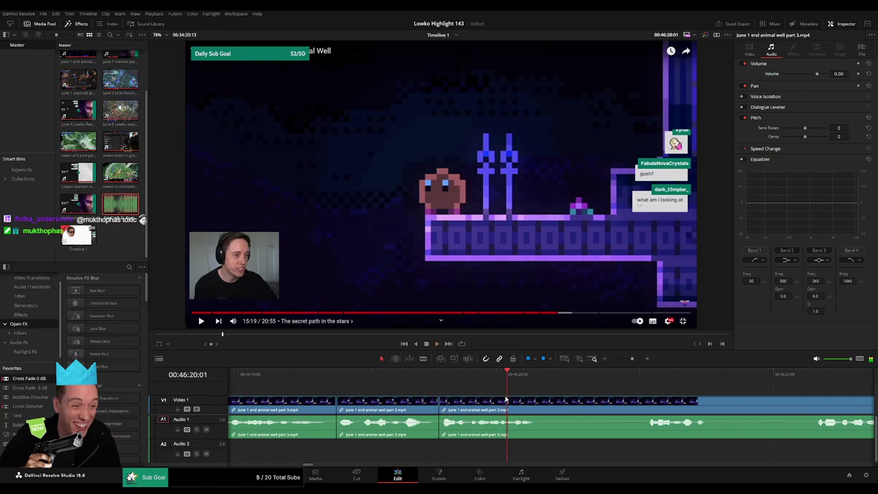
{"action": "key", "text": "b"}
{"action": "left_click", "coordinate": [508, 401]}
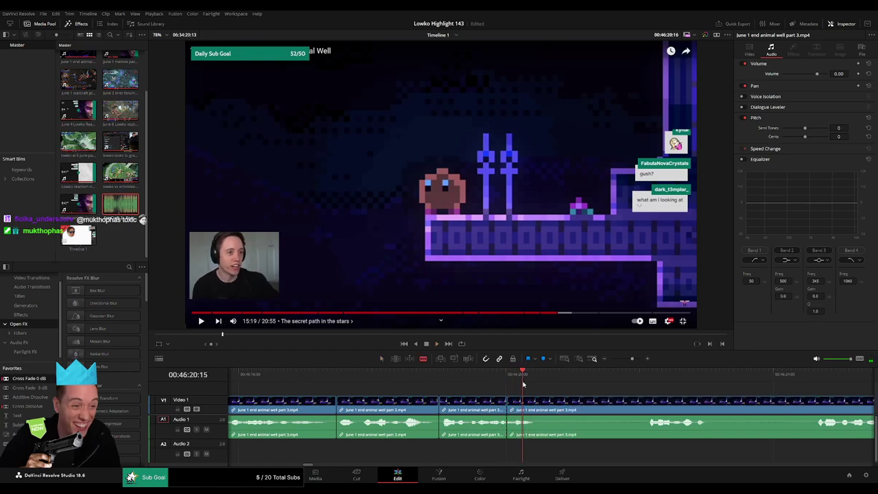
{"action": "left_click", "coordinate": [523, 401]}
{"action": "key", "text": "a"}
{"action": "left_click_drag", "start_coordinate": [515, 423], "coordinate": [516, 449]}
{"action": "left_click_drag", "start_coordinate": [133, 206], "coordinate": [518, 450]}
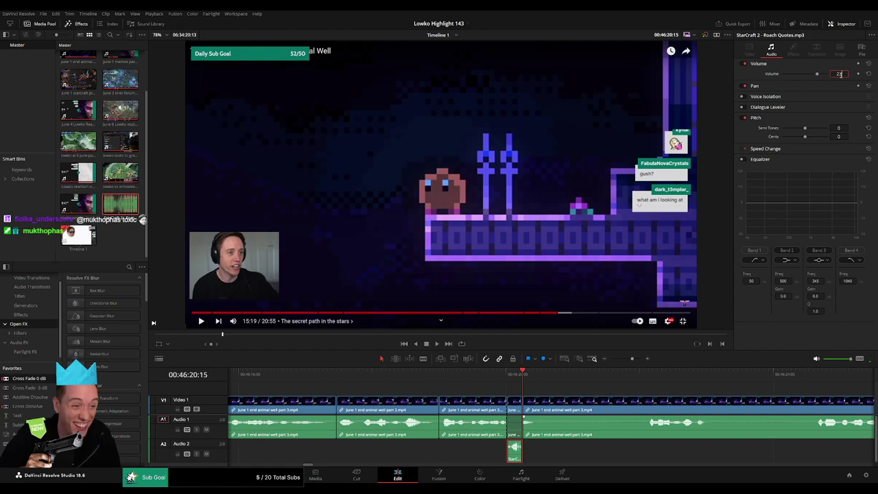
Cut out the pause from about 00:46:20:45 to 00:46:22:05 and close the gap
{"action": "left_click", "coordinate": [632, 382]}
{"action": "left_click", "coordinate": [561, 407]}
{"action": "scroll", "coordinate": [652, 399], "scroll_direction": "right", "scroll_amount": 1}
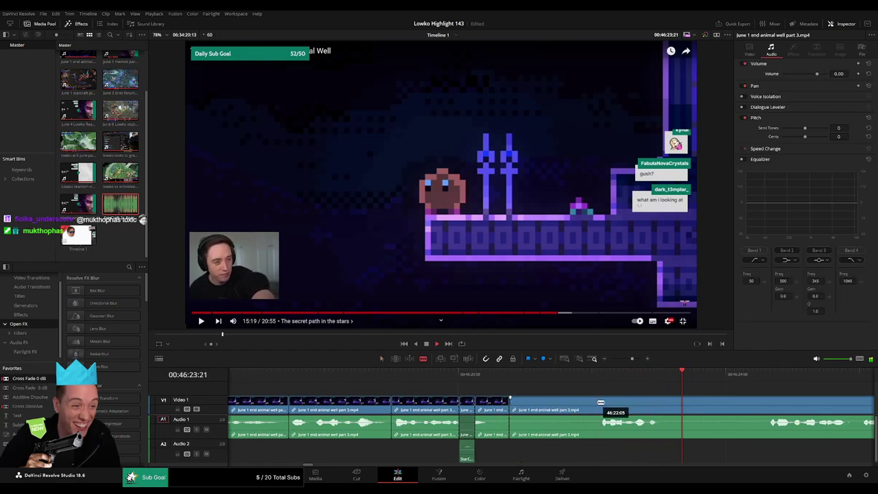
{"action": "left_click", "coordinate": [600, 404]}
{"action": "key", "text": "a"}
{"action": "left_click", "coordinate": [583, 407]}
{"action": "key", "text": "Delete"}
Cut out the pause from about 00:46:21:48 to 00:46:23:18 and close the gap
{"action": "key", "text": "b"}
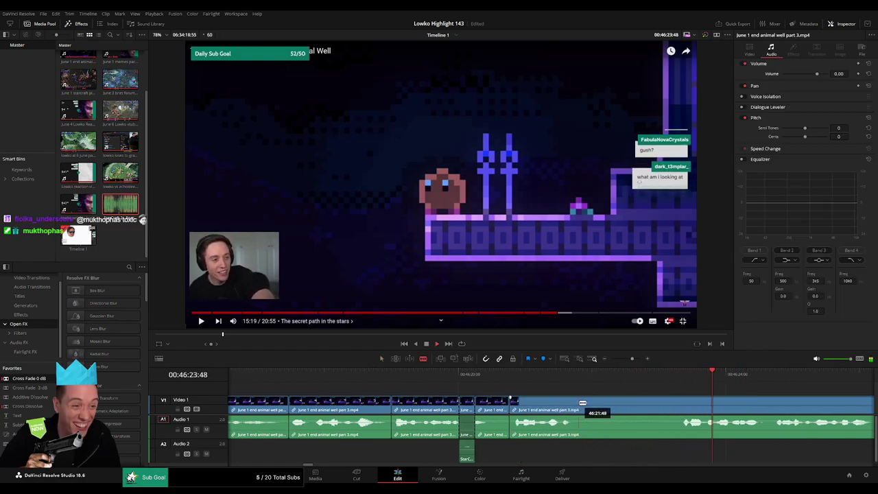
{"action": "left_click", "coordinate": [580, 403]}
{"action": "left_click", "coordinate": [679, 405]}
{"action": "key", "text": "a"}
{"action": "left_click", "coordinate": [659, 408]}
{"action": "key", "text": "Delete"}
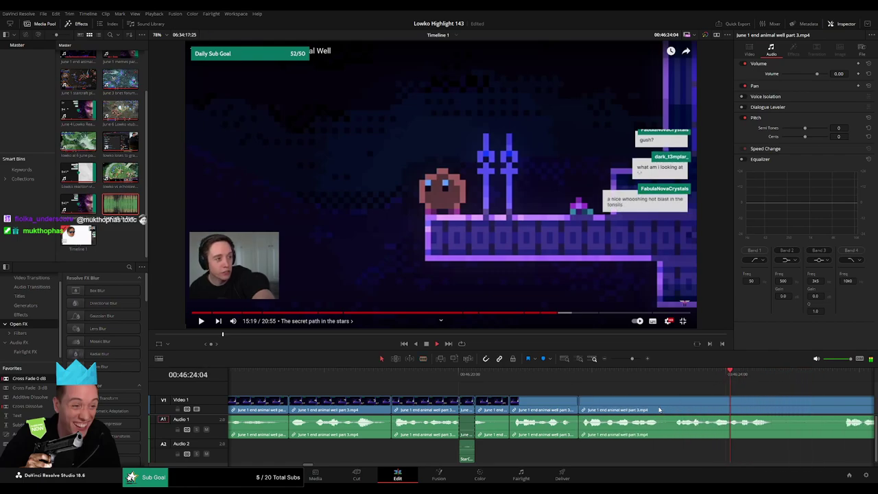
Cut out the pause of about one second starting at about 00:46:24:47 and close the gap
{"action": "scroll", "coordinate": [627, 404], "scroll_direction": "right", "scroll_amount": 5}
{"action": "key", "text": "b"}
{"action": "left_click", "coordinate": [392, 407]}
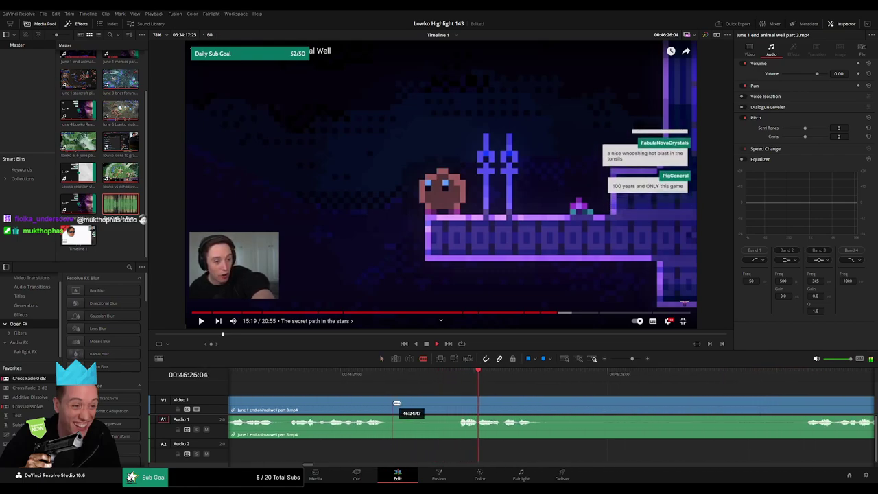
{"action": "left_click", "coordinate": [453, 408]}
{"action": "key", "text": "Delete"}
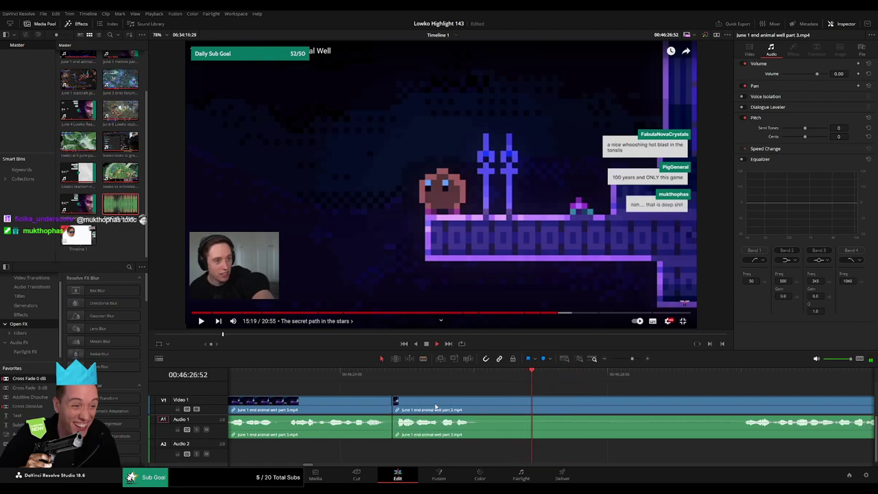
Cut out the pause from about 00:46:26:14 to 00:46:30:00 and close the gap
{"action": "key", "text": "b"}
{"action": "left_click", "coordinate": [490, 404]}
{"action": "scroll", "coordinate": [458, 398], "scroll_direction": "right", "scroll_amount": 3}
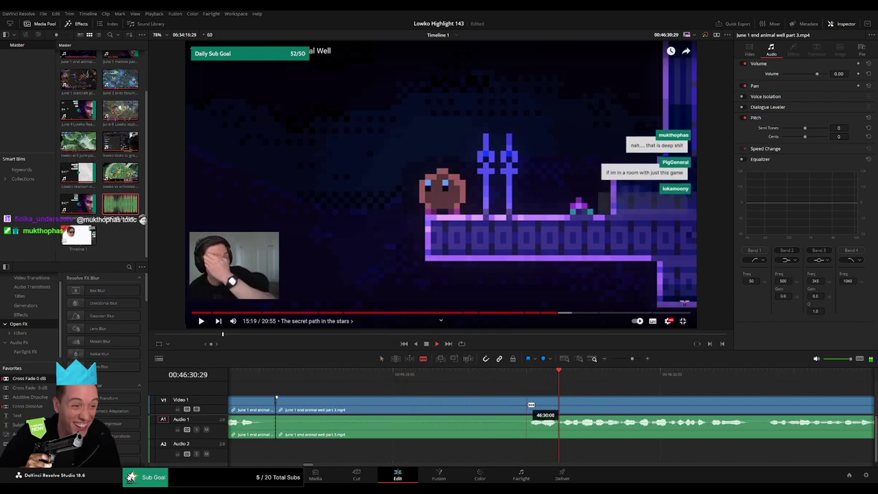
{"action": "left_click", "coordinate": [527, 406]}
{"action": "key", "text": "a"}
{"action": "left_click", "coordinate": [506, 408]}
{"action": "key", "text": "Delete"}
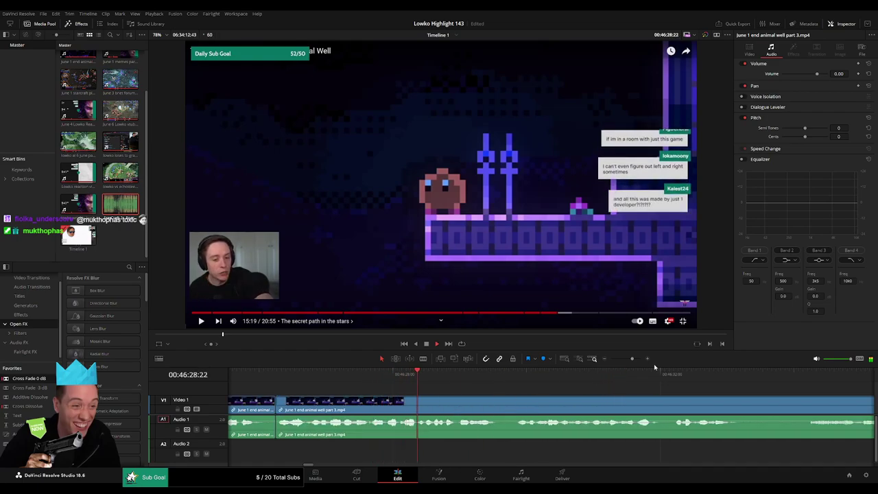
Cut out the pause from about 00:46:33:16 to 00:46:34:05 and close the gap
{"action": "left_click_drag", "start_coordinate": [633, 358], "coordinate": [629, 360]}
{"action": "left_click_drag", "start_coordinate": [637, 404], "coordinate": [440, 391]}
{"action": "key", "text": "b"}
{"action": "left_click", "coordinate": [446, 402]}
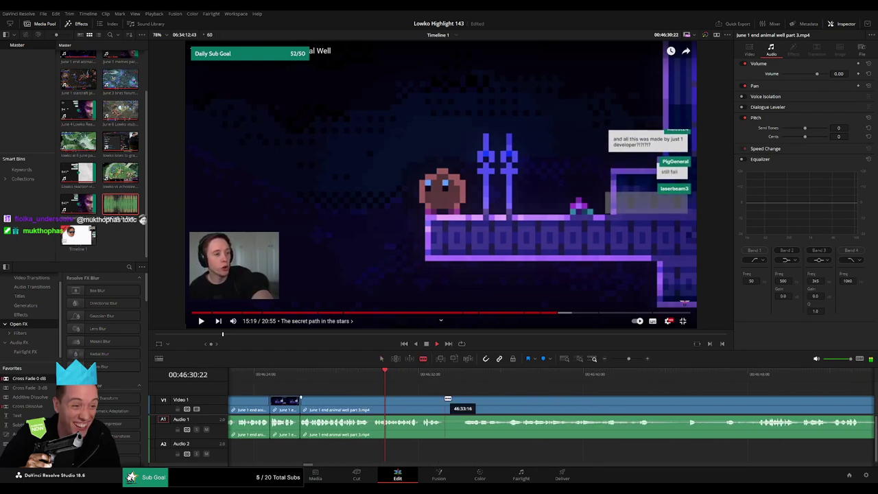
{"action": "left_click", "coordinate": [460, 401]}
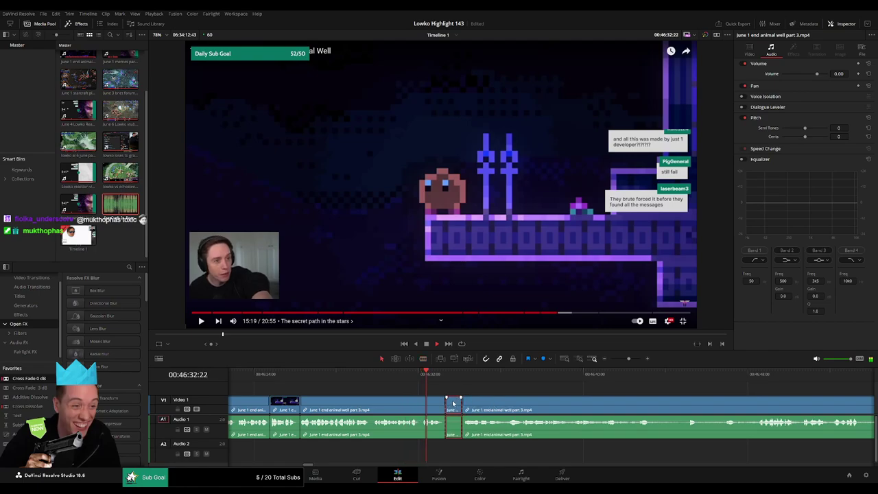
{"action": "key", "text": "Delete"}
Mute the word between 00:46:31:08 and 00:46:31:24 and cover it on Audio 2 with a trimmed, quieter StarCraft 2 Roach Quotes clip
{"action": "left_click", "coordinate": [401, 373]}
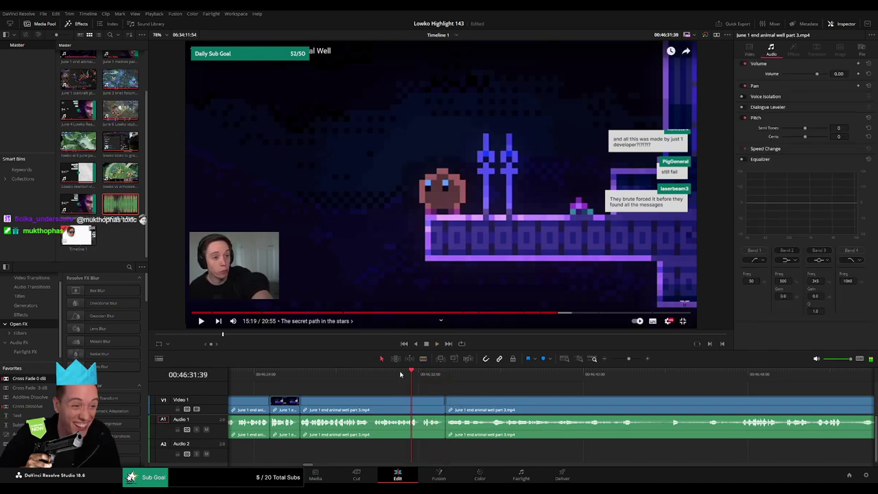
{"action": "key", "text": "space"}
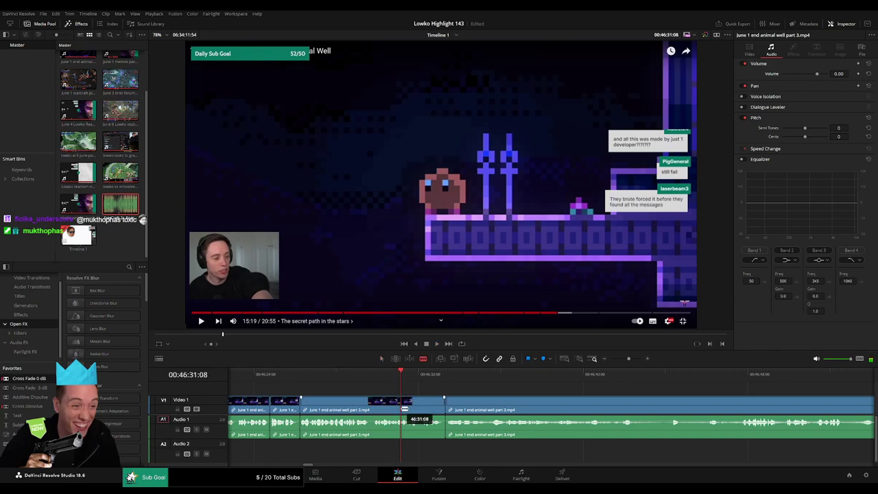
{"action": "left_click", "coordinate": [403, 409]}
{"action": "left_click_drag", "start_coordinate": [405, 425], "coordinate": [406, 449]}
{"action": "left_click_drag", "start_coordinate": [124, 204], "coordinate": [392, 453]}
{"action": "left_click", "coordinate": [392, 453]}
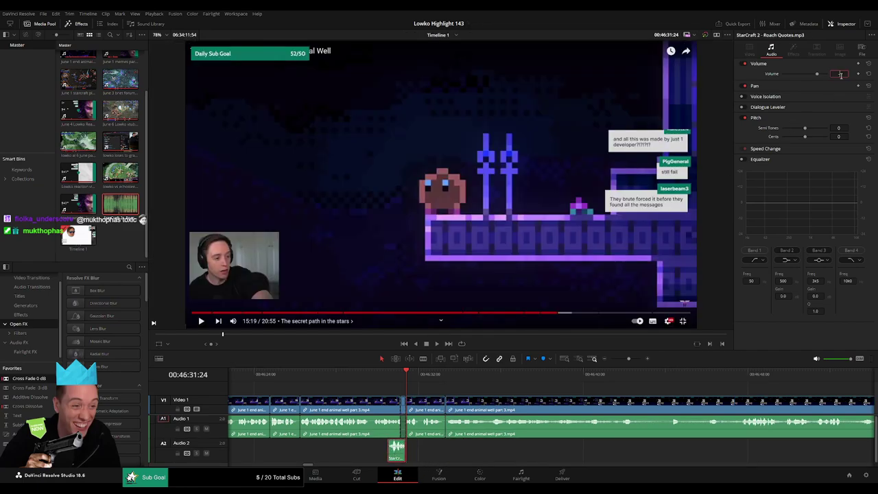
{"action": "left_click_drag", "start_coordinate": [391, 451], "coordinate": [406, 451]}
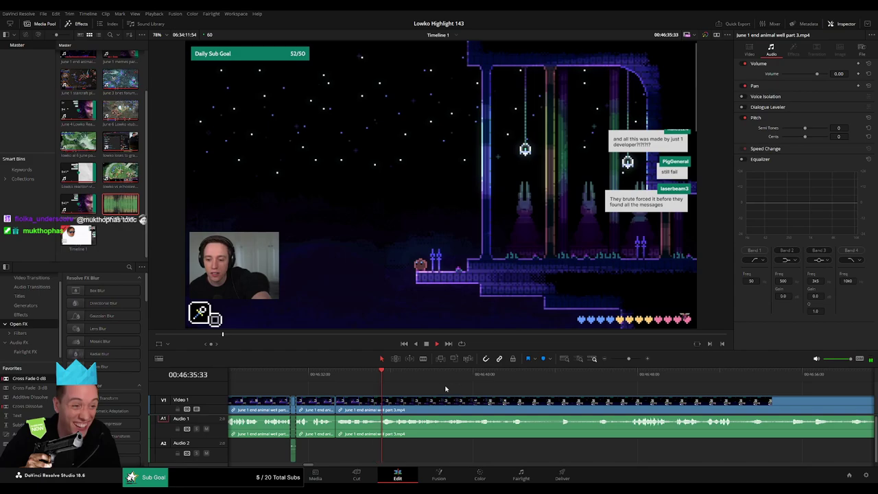
Skim the footage from about 00:46:35 to 00:47:37, checking for words to mute or dead passages to trim
{"action": "left_click_drag", "start_coordinate": [389, 379], "coordinate": [616, 380]}
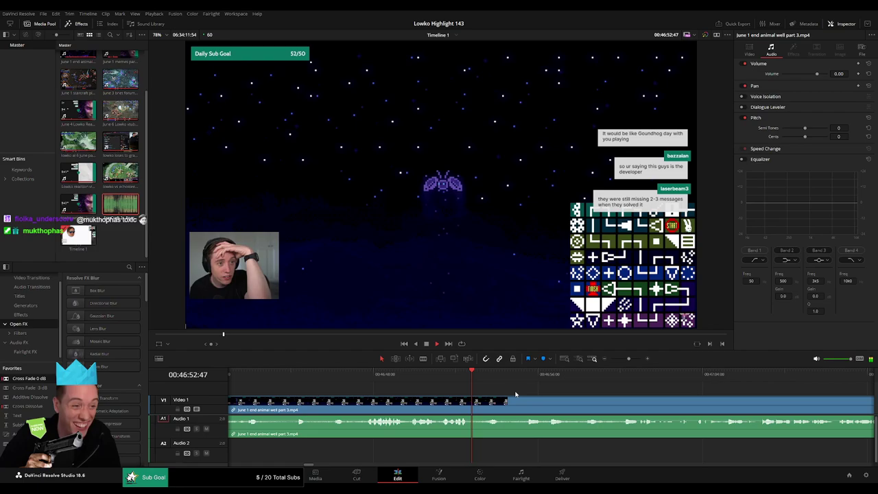
{"action": "left_click_drag", "start_coordinate": [486, 379], "coordinate": [633, 382]}
{"action": "scroll", "coordinate": [653, 387], "scroll_direction": "right", "scroll_amount": 4}
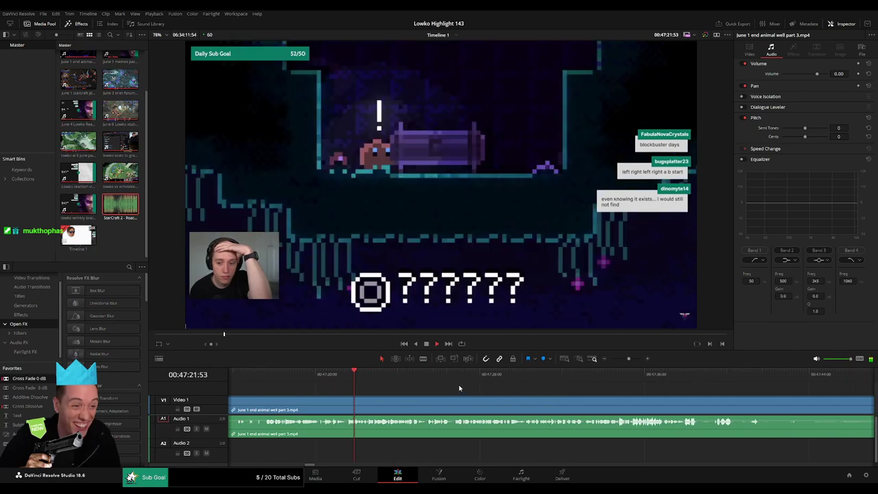
{"action": "mouse_move", "coordinate": [628, 359]}
{"action": "left_mouse_down"}
{"action": "mouse_move", "coordinate": [616, 360]}
{"action": "mouse_move", "coordinate": [628, 360]}
{"action": "left_mouse_up"}
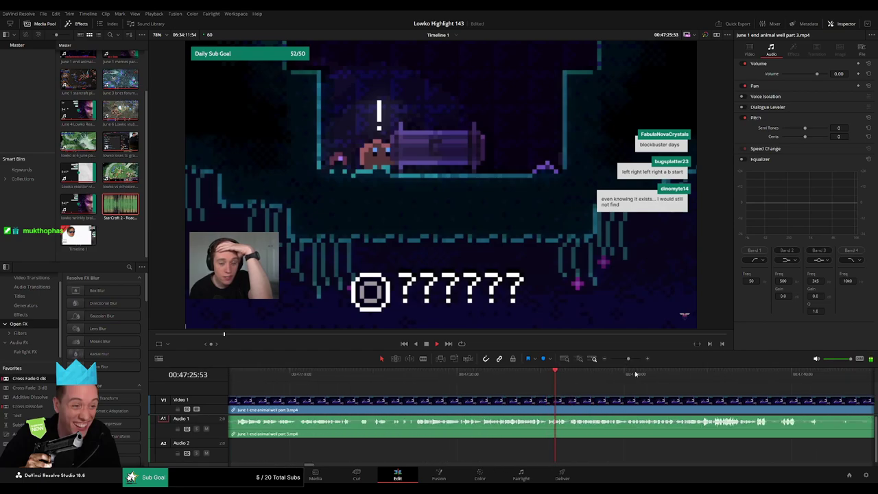
{"action": "scroll", "coordinate": [470, 384], "scroll_direction": "right", "scroll_amount": 4}
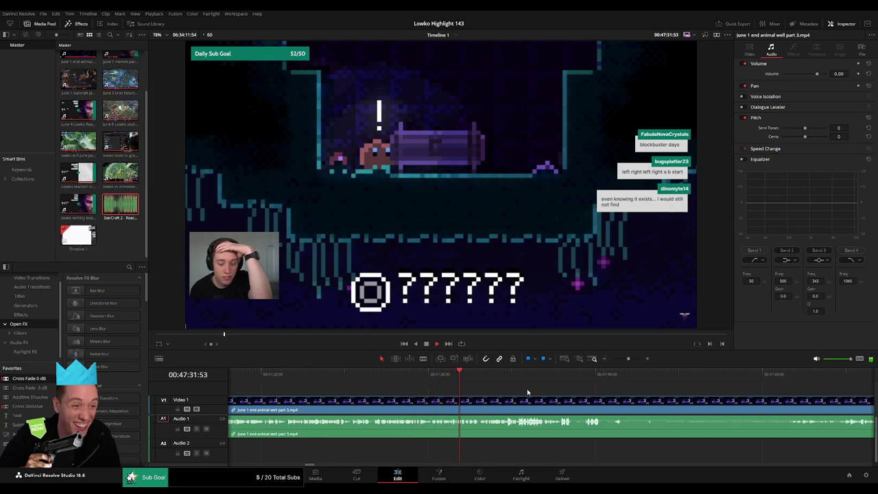
{"action": "scroll", "coordinate": [466, 396], "scroll_direction": "right", "scroll_amount": 2}
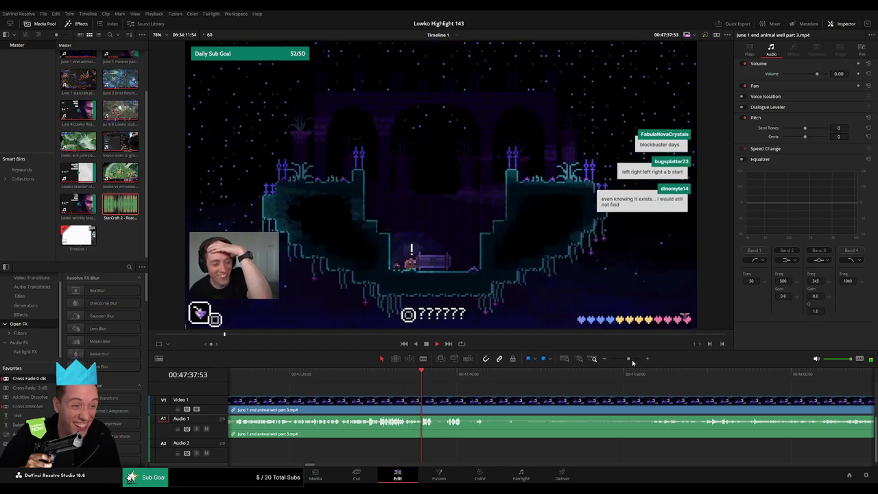
Mute the word between 00:47:36:33 and 00:47:36:55 and cover it on Audio 2 with a trimmed, quieter StarCraft 2 Roach Quotes clip
{"action": "scroll", "coordinate": [547, 389], "scroll_direction": "up", "scroll_amount": 2}
{"action": "left_click_drag", "start_coordinate": [409, 383], "coordinate": [455, 386]}
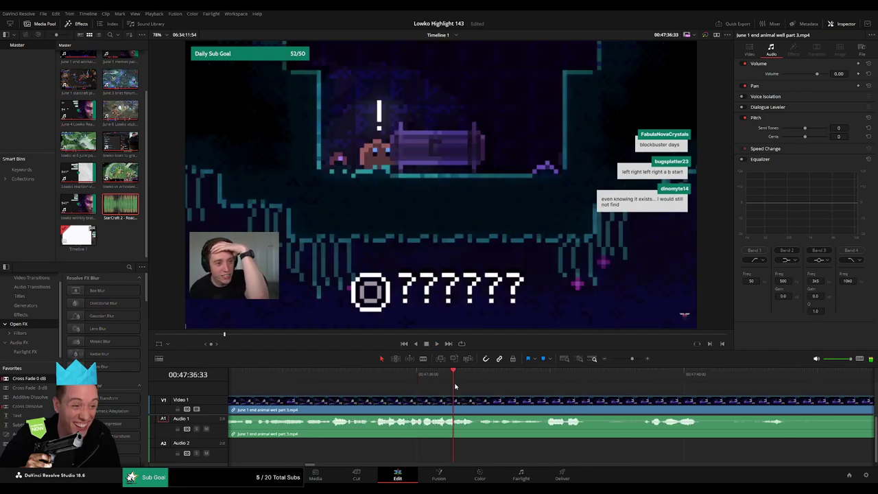
{"action": "left_click", "coordinate": [456, 408]}
{"action": "key", "text": "space"}
{"action": "key", "text": "space"}
{"action": "left_click", "coordinate": [473, 414]}
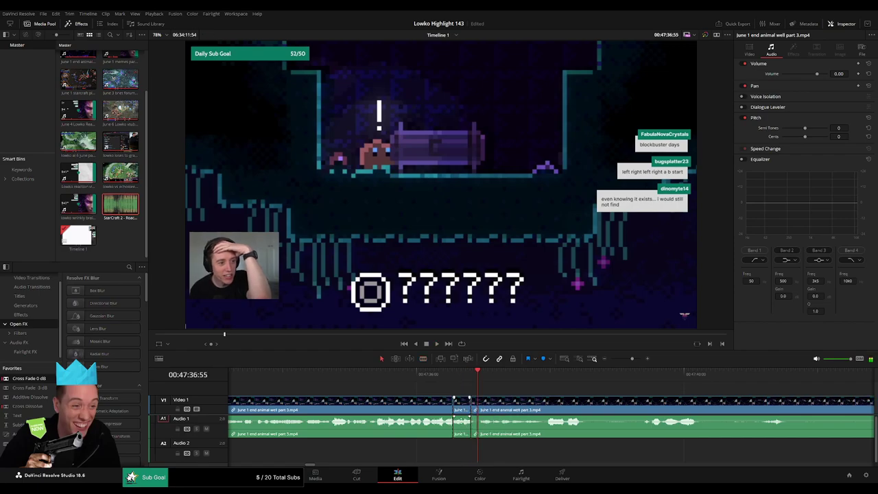
{"action": "left_click_drag", "start_coordinate": [471, 409], "coordinate": [478, 410]}
{"action": "left_click", "coordinate": [471, 433], "text": "alt"}
{"action": "key", "text": "BackSpace"}
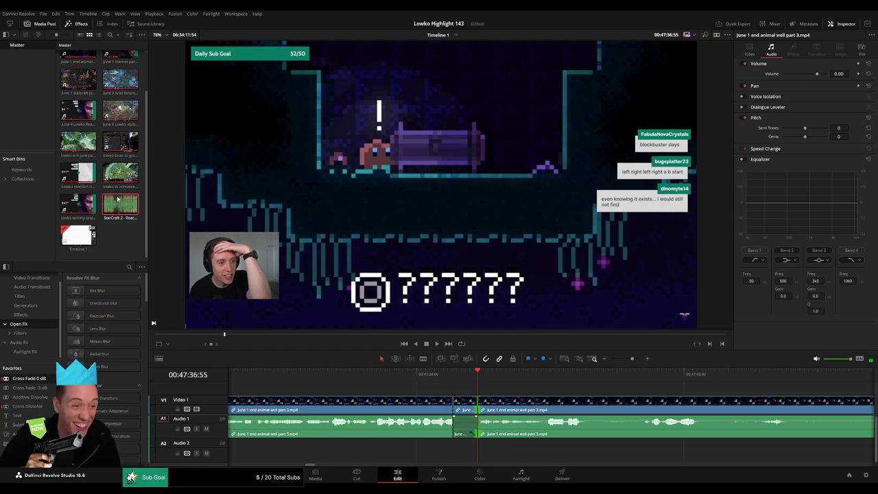
{"action": "left_click_drag", "start_coordinate": [120, 204], "coordinate": [477, 453]}
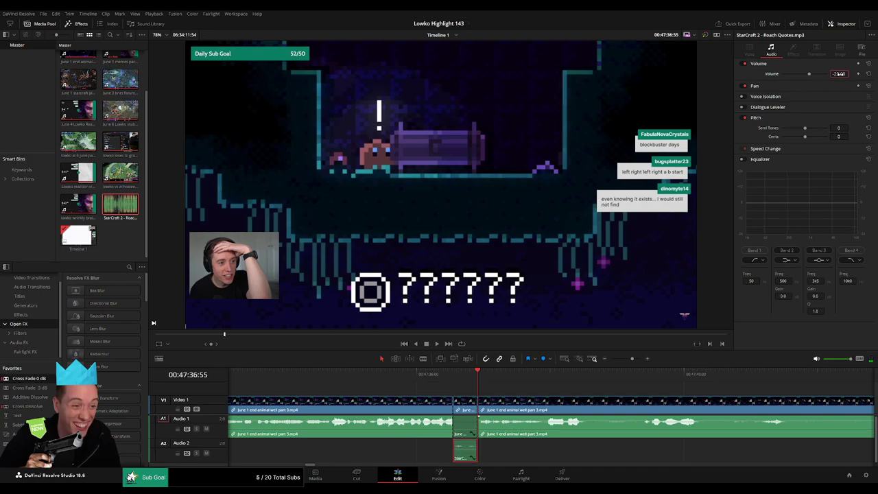
{"action": "left_click", "coordinate": [530, 394]}
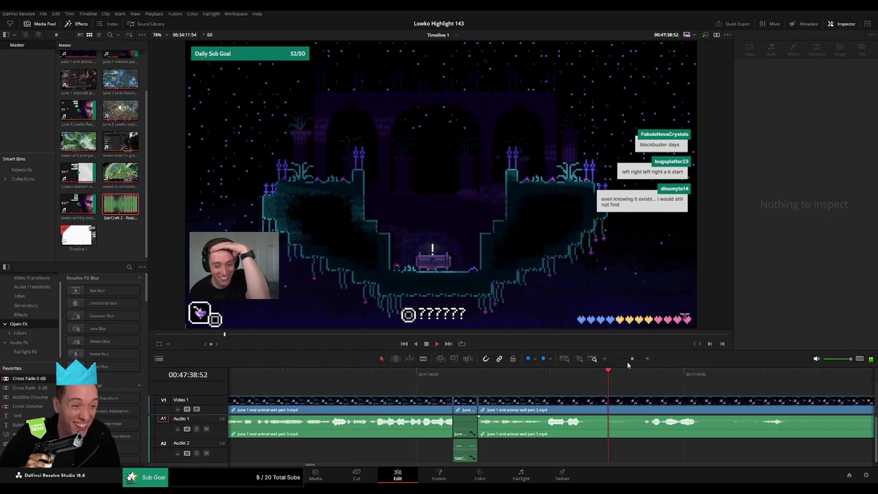
Skim the footage from about 00:47:38 to 00:49:59, checking for dead passages or words to mute
{"action": "left_click_drag", "start_coordinate": [631, 359], "coordinate": [626, 360]}
{"action": "scroll", "coordinate": [462, 399], "scroll_direction": "right", "scroll_amount": 2}
{"action": "left_click_drag", "start_coordinate": [461, 399], "coordinate": [412, 386]}
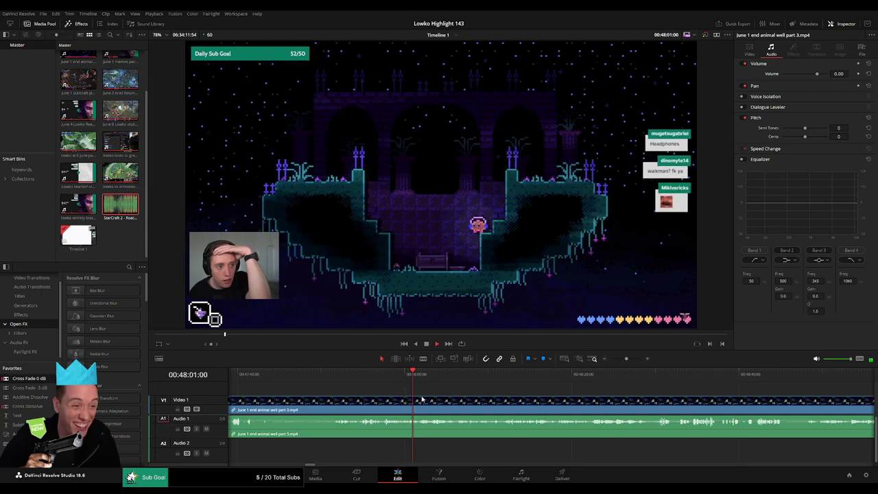
{"action": "scroll", "coordinate": [460, 391], "scroll_direction": "right", "scroll_amount": 1}
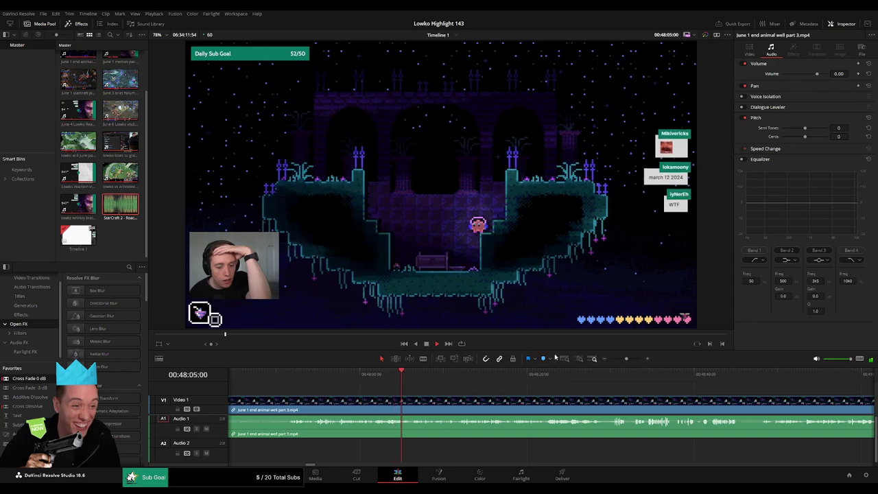
{"action": "left_click_drag", "start_coordinate": [427, 377], "coordinate": [610, 382]}
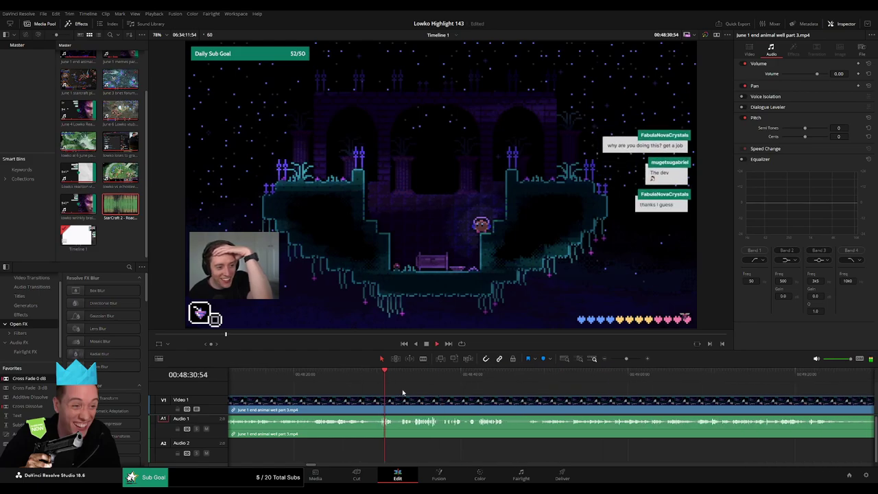
{"action": "left_click_drag", "start_coordinate": [398, 385], "coordinate": [401, 380]}
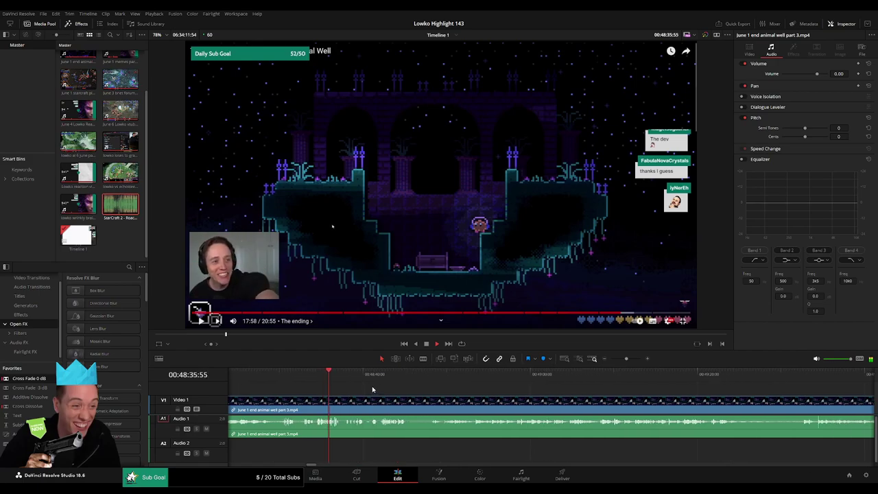
{"action": "left_click_drag", "start_coordinate": [338, 376], "coordinate": [379, 382]}
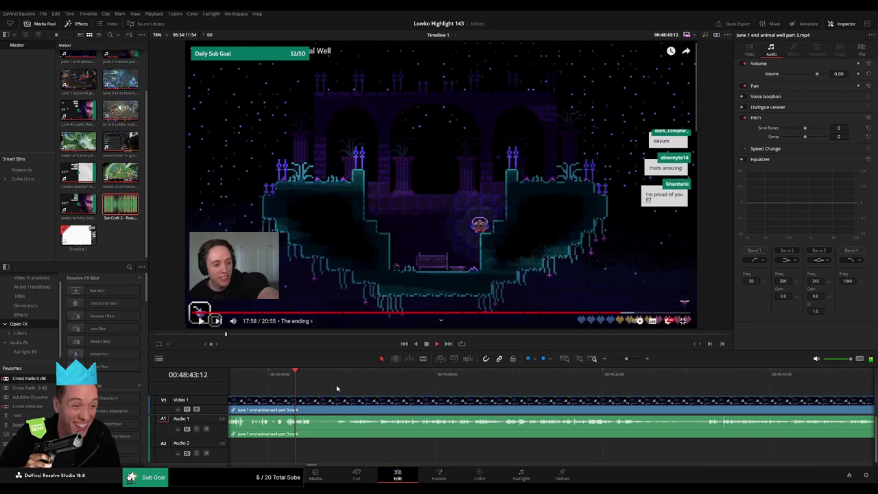
{"action": "left_click_drag", "start_coordinate": [311, 377], "coordinate": [334, 378]}
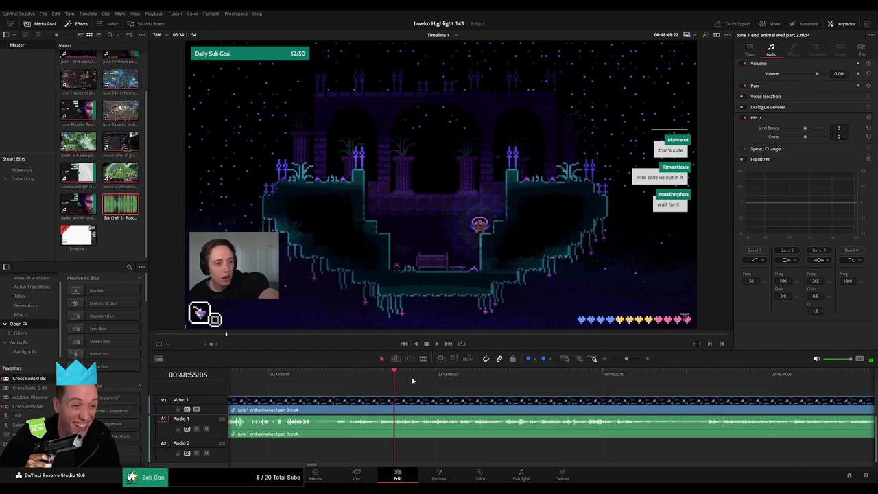
{"action": "mouse_move", "coordinate": [413, 381]}
{"action": "left_mouse_down"}
{"action": "mouse_move", "coordinate": [546, 400]}
{"action": "mouse_move", "coordinate": [411, 393]}
{"action": "left_mouse_up"}
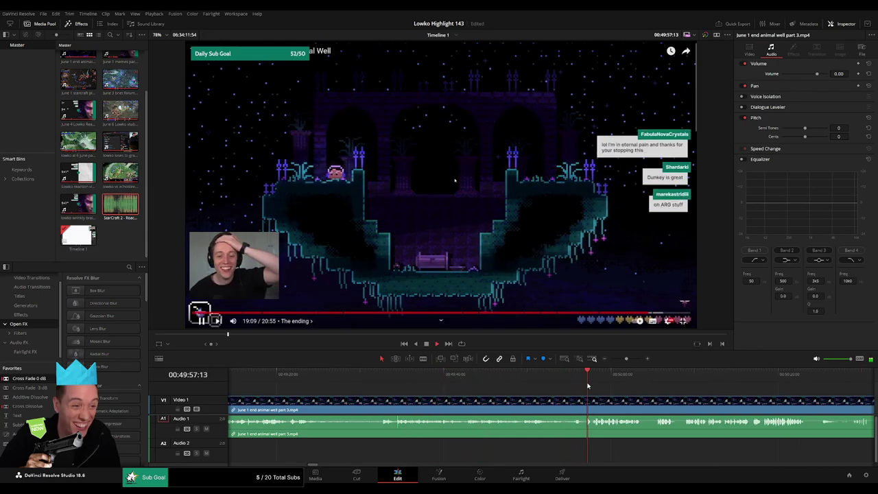
{"action": "left_click_drag", "start_coordinate": [587, 386], "coordinate": [404, 387]}
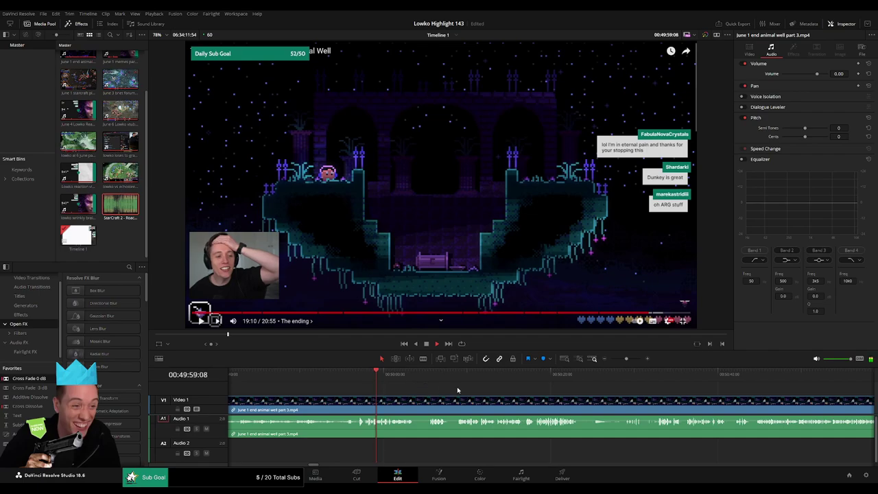
Cut out about two seconds starting at about 00:50:03:40, close the gap and add Cross Fade 0 dB on the audio cut
{"action": "left_click_drag", "start_coordinate": [627, 360], "coordinate": [629, 360]}
{"action": "left_click_drag", "start_coordinate": [604, 393], "coordinate": [418, 403]}
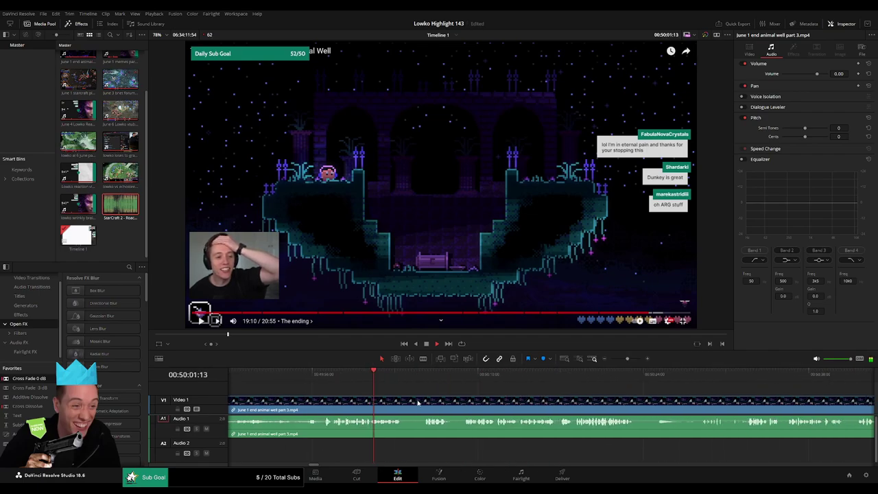
{"action": "left_click", "coordinate": [404, 402]}
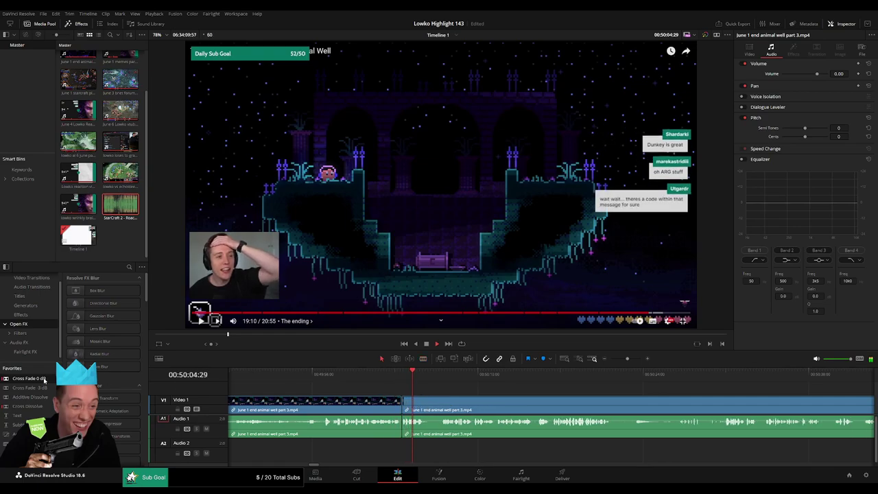
{"action": "left_click", "coordinate": [404, 427]}
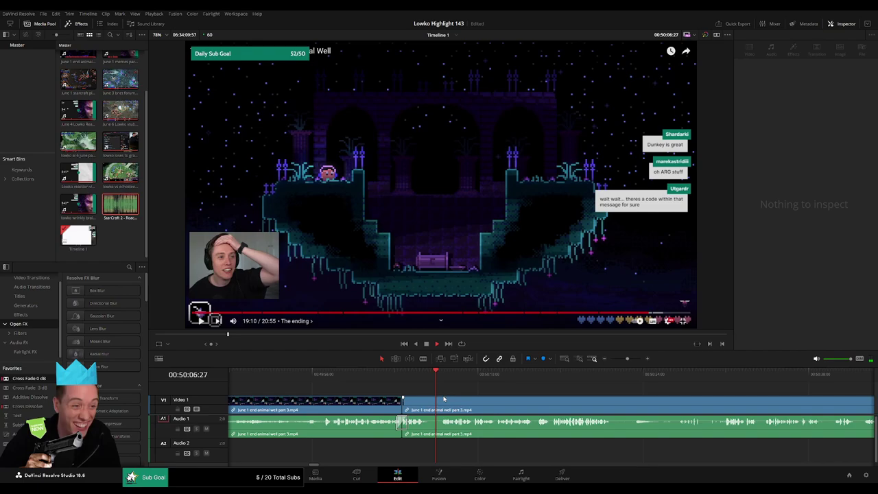
Cut out the pause from about 00:50:05:38 to 00:50:06:58, close the gap and add a cross fade on the audio cut
{"action": "left_click", "coordinate": [427, 403]}
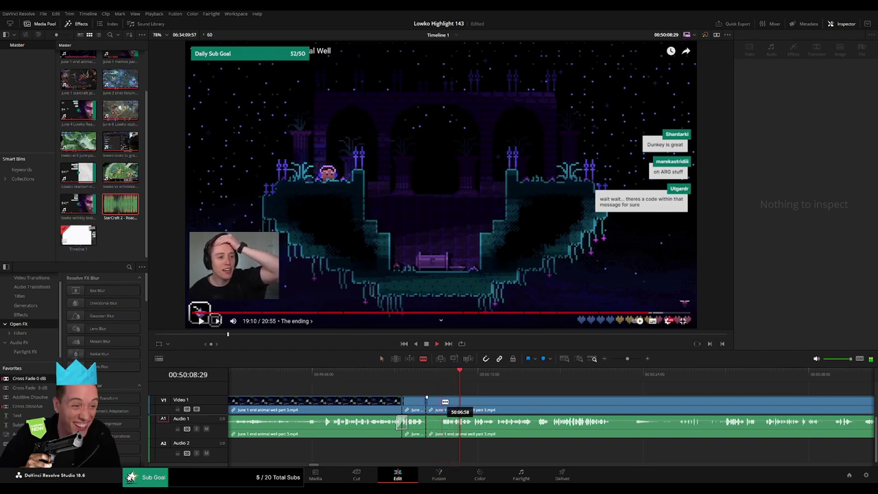
{"action": "key", "text": "a"}
{"action": "left_click", "coordinate": [446, 403]}
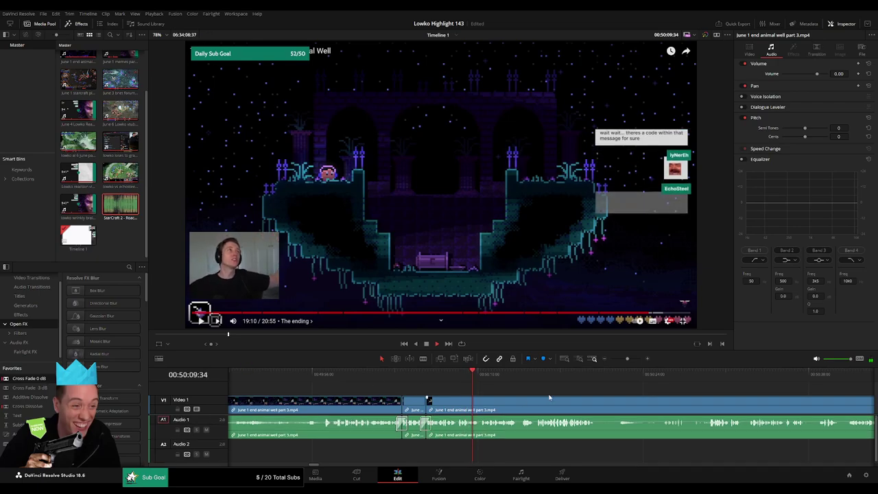
Cut out the passage from about 00:50:20 to 00:50:29:30, close the gap and add a cross fade on the audio cut
{"action": "left_click_drag", "start_coordinate": [549, 398], "coordinate": [404, 394]}
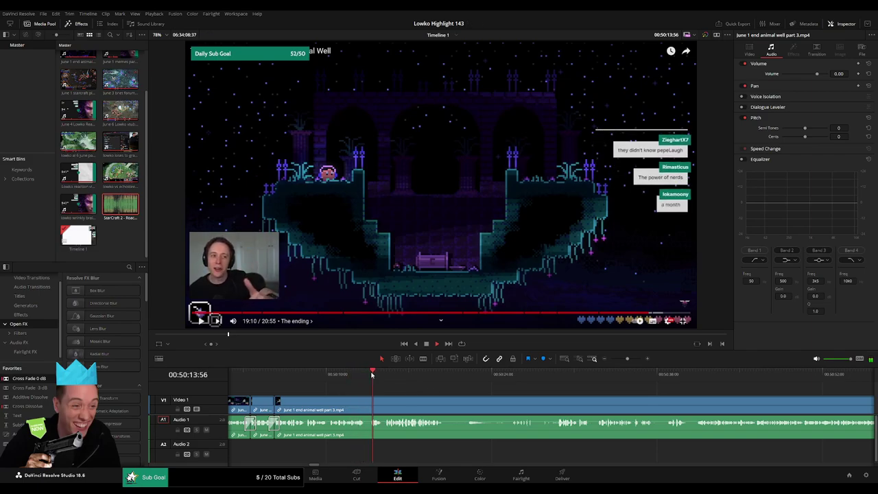
{"action": "scroll", "coordinate": [391, 389], "scroll_direction": "right", "scroll_amount": 2}
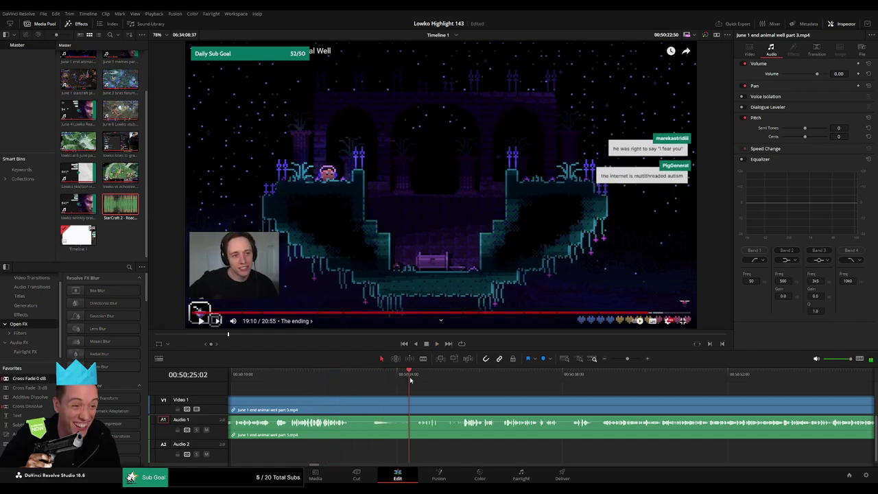
{"action": "left_click", "coordinate": [352, 410]}
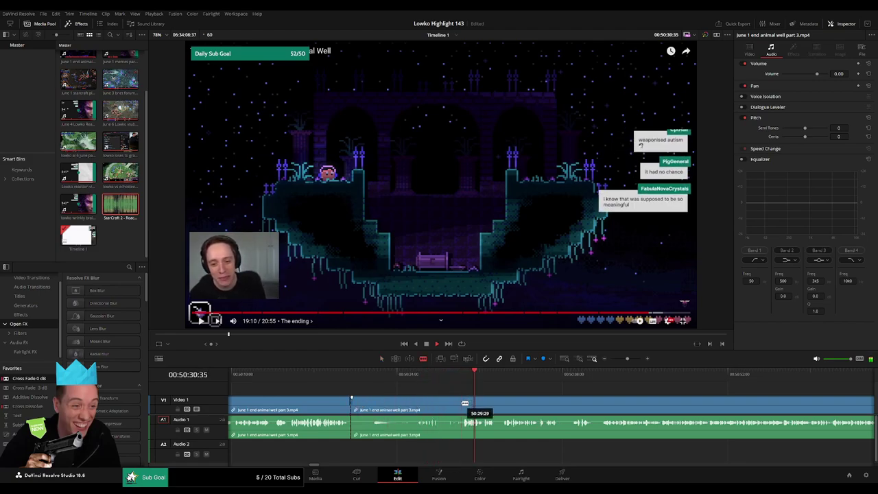
{"action": "left_click", "coordinate": [463, 405]}
{"action": "key", "text": "a"}
{"action": "key", "text": "Delete"}
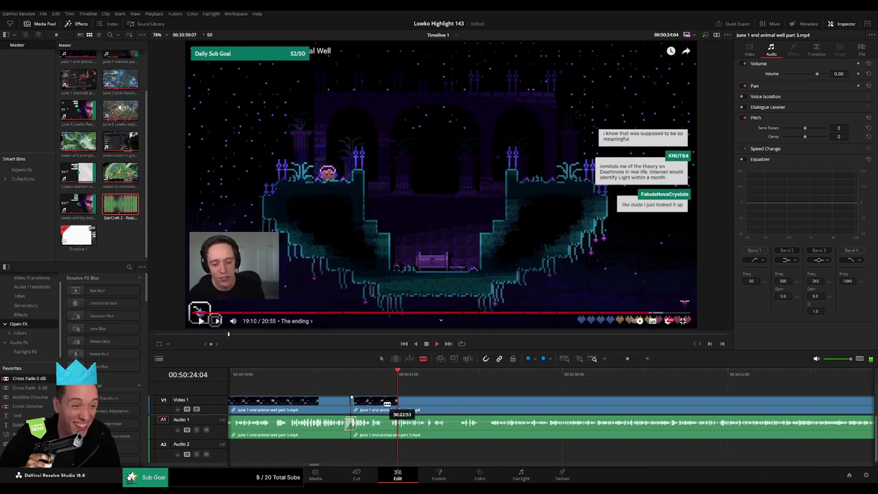
Cut out the half-second pause starting at about 00:50:22:53 and close the gap
{"action": "left_click", "coordinate": [386, 403]}
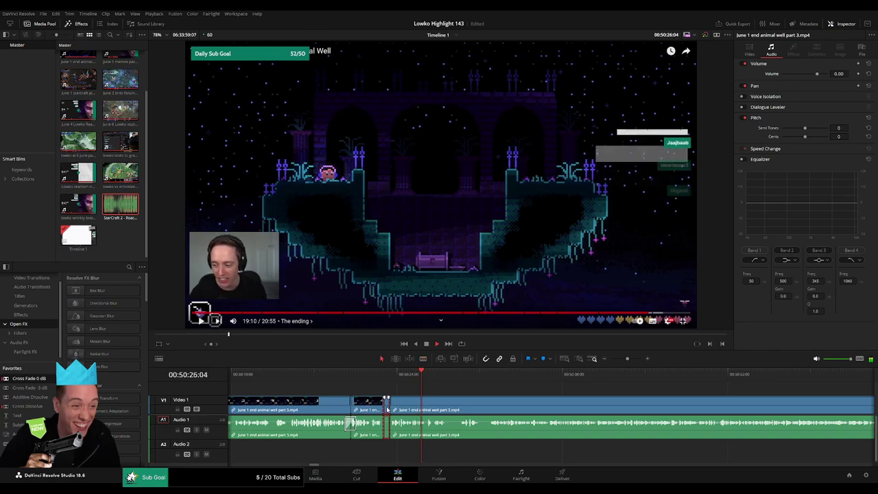
{"action": "key", "text": "Delete"}
{"action": "scroll", "coordinate": [368, 389], "scroll_direction": "right", "scroll_amount": 2}
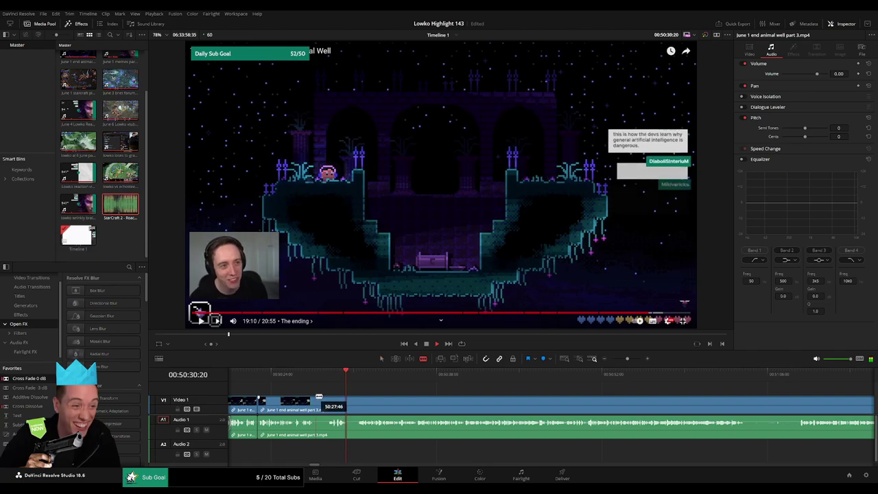
Cut out the pause from about 00:50:27:45 to 00:50:28:50 and close the gap
{"action": "left_click", "coordinate": [317, 398]}
{"action": "left_click", "coordinate": [328, 399]}
{"action": "key", "text": "a"}
{"action": "left_click", "coordinate": [323, 404]}
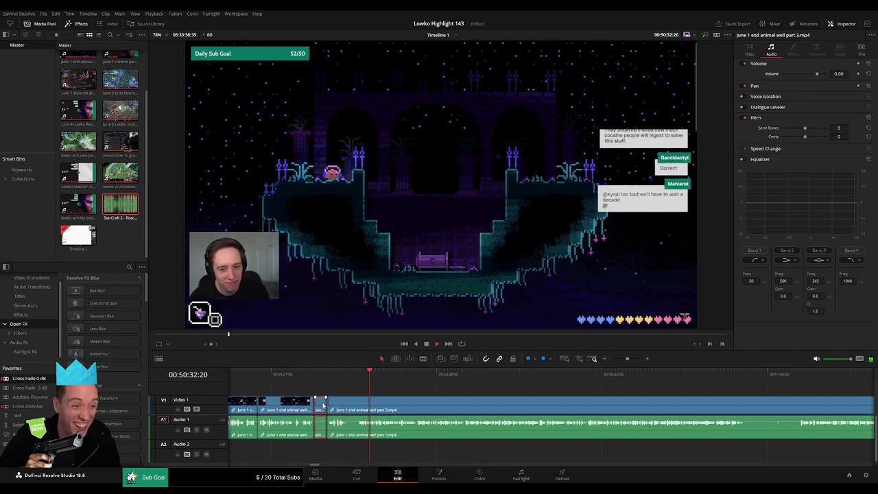
{"action": "key", "text": "Delete"}
Skim the footage from about 00:50:33 to 00:51:54, checking for dead passages
{"action": "left_click", "coordinate": [665, 380]}
{"action": "left_click", "coordinate": [716, 384]}
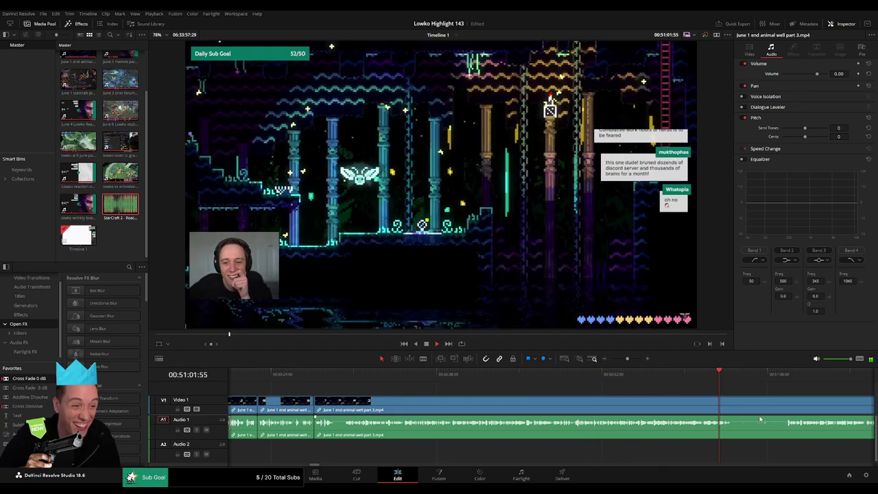
{"action": "scroll", "coordinate": [760, 419], "scroll_direction": "right", "scroll_amount": 5}
{"action": "left_click_drag", "start_coordinate": [421, 378], "coordinate": [688, 393]}
{"action": "scroll", "coordinate": [712, 402], "scroll_direction": "right", "scroll_amount": 4}
{"action": "left_click_drag", "start_coordinate": [581, 383], "coordinate": [707, 393]}
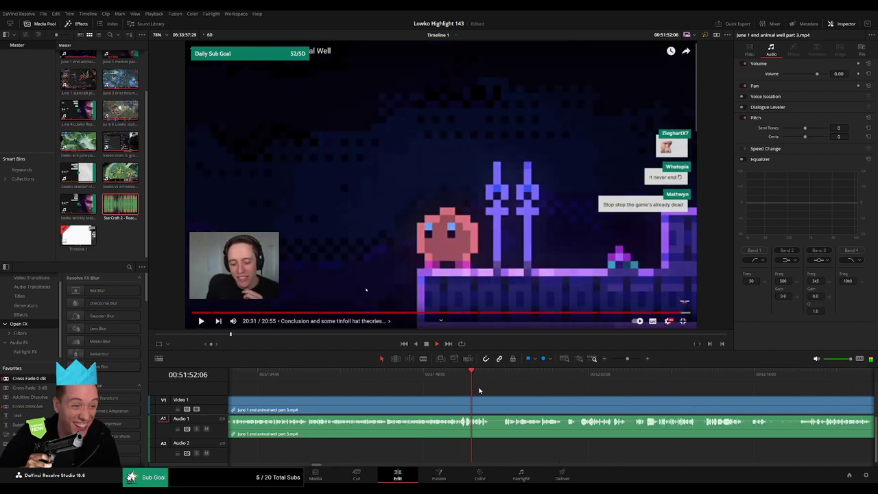
{"action": "scroll", "coordinate": [480, 390], "scroll_direction": "right", "scroll_amount": 3}
Cut out about one second of silence starting at about 00:51:53:47 and close the gap
{"action": "left_click", "coordinate": [373, 378]}
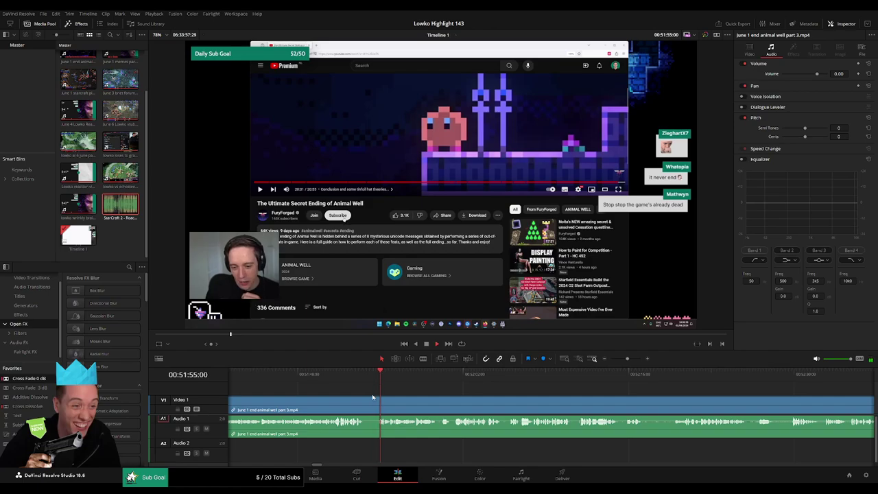
{"action": "left_click", "coordinate": [367, 402]}
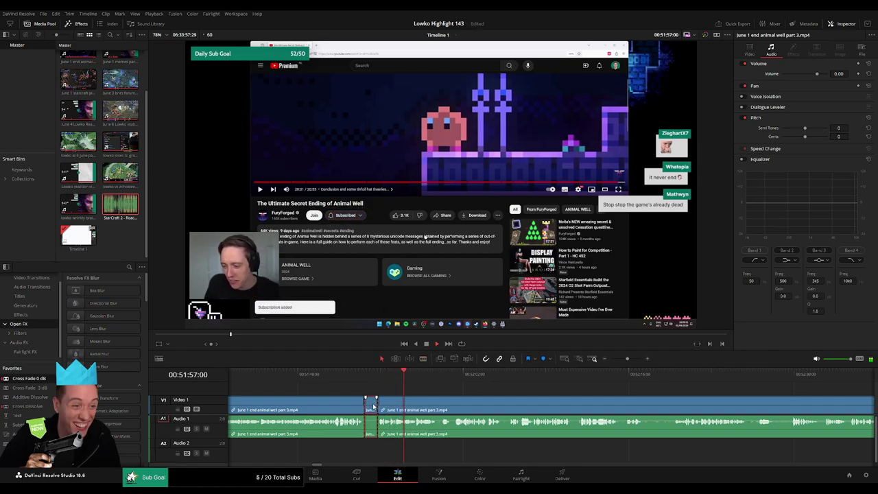
{"action": "key", "text": "Delete"}
{"action": "scroll", "coordinate": [337, 392], "scroll_direction": "right", "scroll_amount": 3}
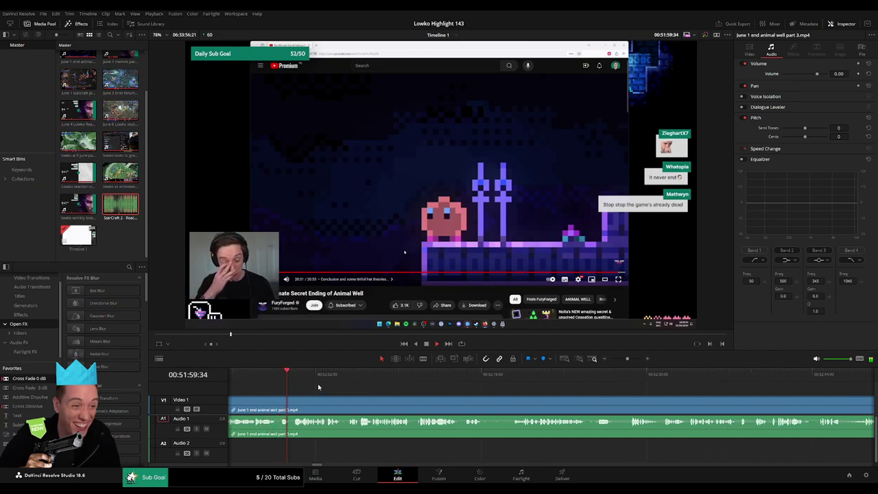
Cut out the pause from about 00:51:58:45 to 00:52:00:10 and close the gap
{"action": "left_click", "coordinate": [278, 402]}
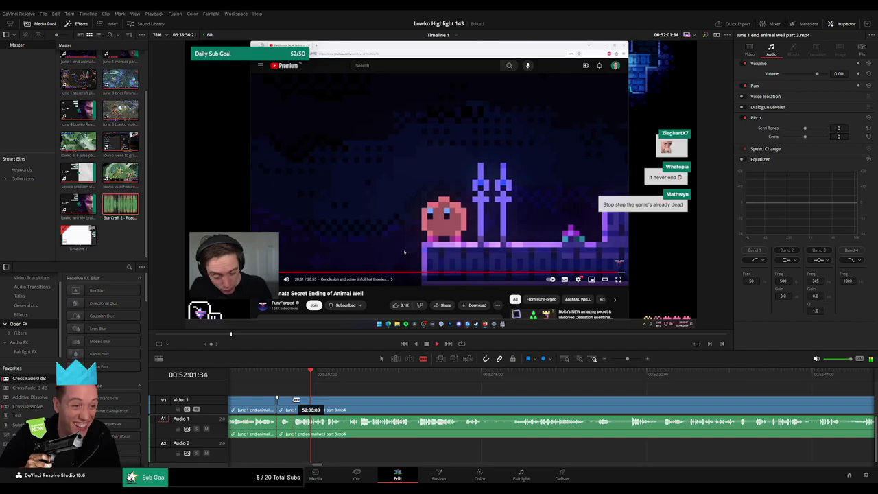
{"action": "key", "text": "Delete"}
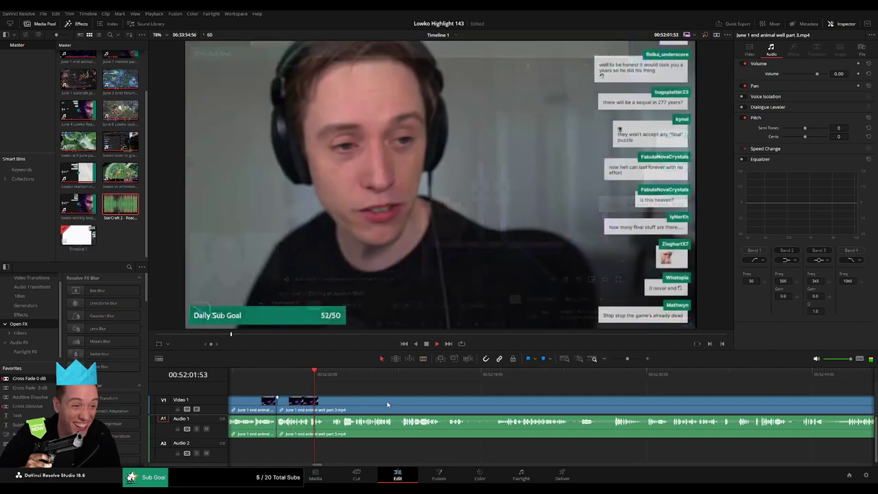
{"action": "left_click_drag", "start_coordinate": [390, 405], "coordinate": [323, 397]}
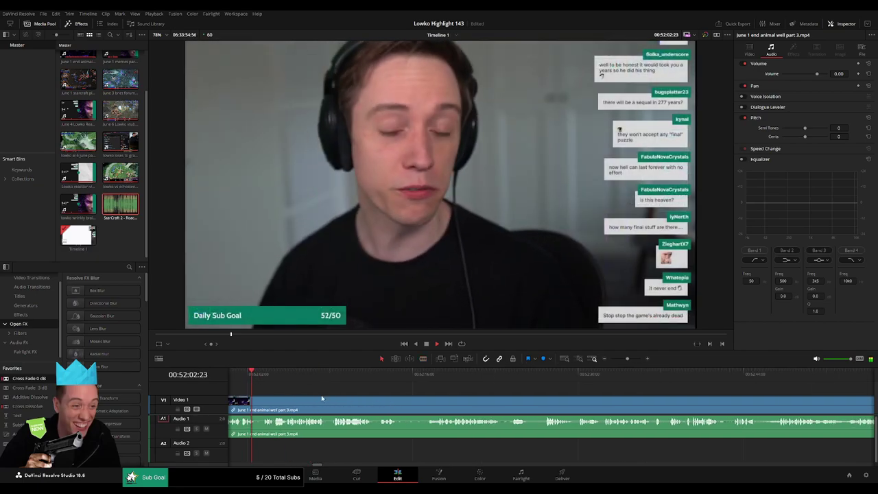
Cut out about half a second starting at about 00:52:02:50 and close the gap
{"action": "left_click", "coordinate": [258, 404]}
{"action": "left_click", "coordinate": [263, 405]}
{"action": "key", "text": "a"}
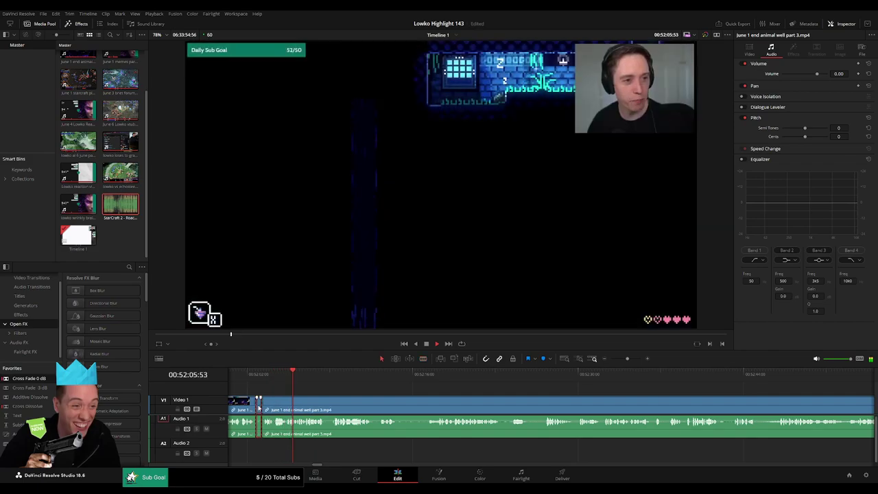
{"action": "key", "text": "Delete"}
{"action": "left_click_drag", "start_coordinate": [370, 398], "coordinate": [319, 400]}
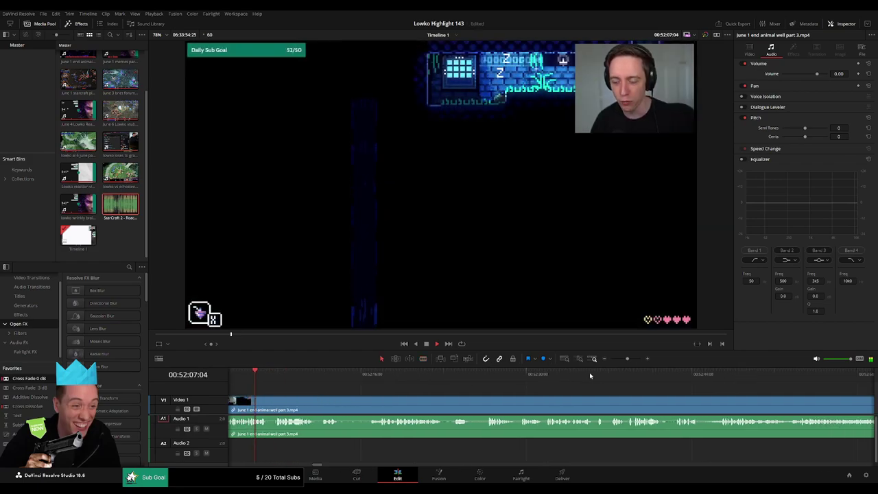
Cut out the passage from about 00:52:08:00 to 00:52:09:06 and close the gap
{"action": "left_click_drag", "start_coordinate": [627, 359], "coordinate": [631, 363]}
{"action": "left_click_drag", "start_coordinate": [569, 398], "coordinate": [443, 409]}
{"action": "key", "text": "b"}
{"action": "left_click", "coordinate": [437, 405]}
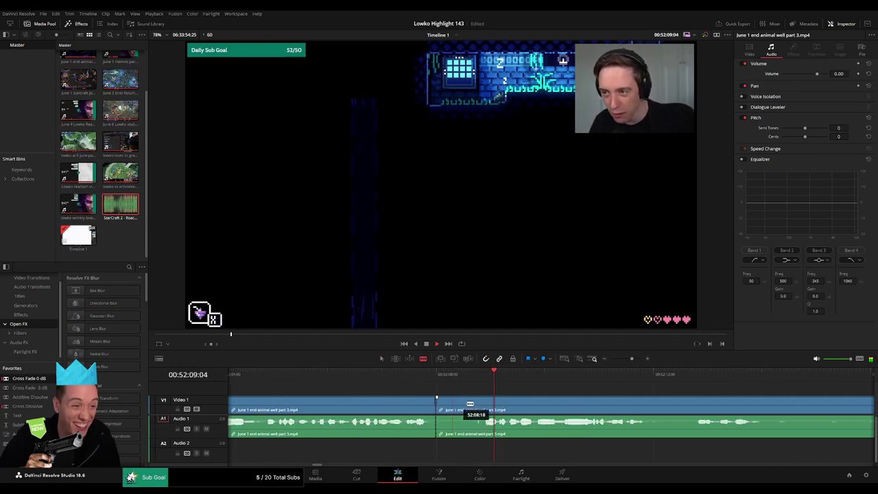
{"action": "left_click", "coordinate": [497, 404]}
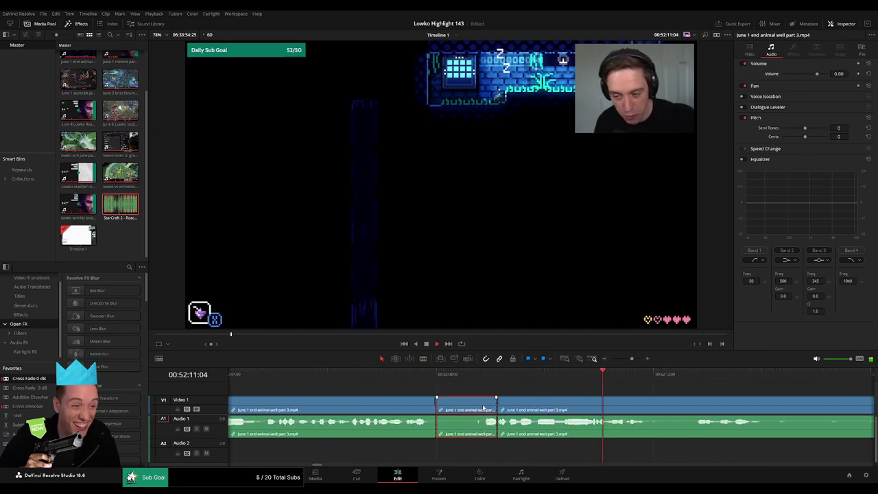
{"action": "key", "text": "Delete"}
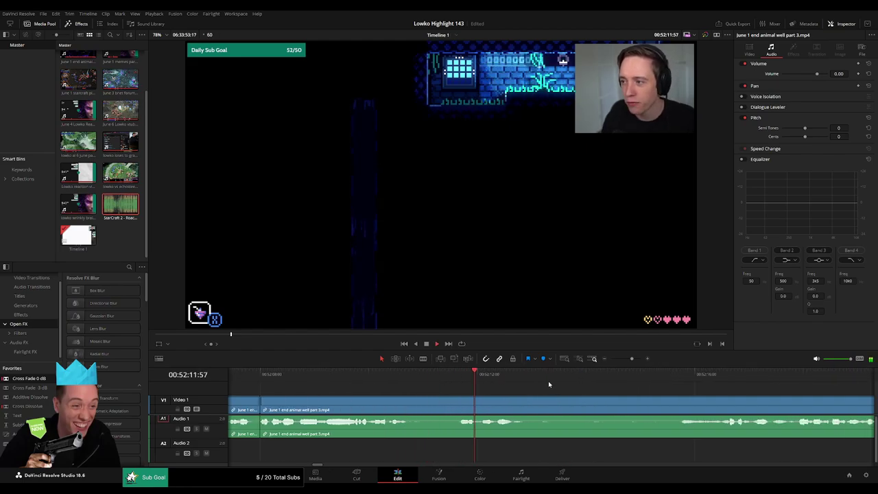
Review the footage from about 00:52:12 to 00:52:21 for further pauses to trim
{"action": "left_click_drag", "start_coordinate": [530, 390], "coordinate": [359, 387]}
{"action": "left_click", "coordinate": [420, 382]}
{"action": "left_click", "coordinate": [507, 385]}
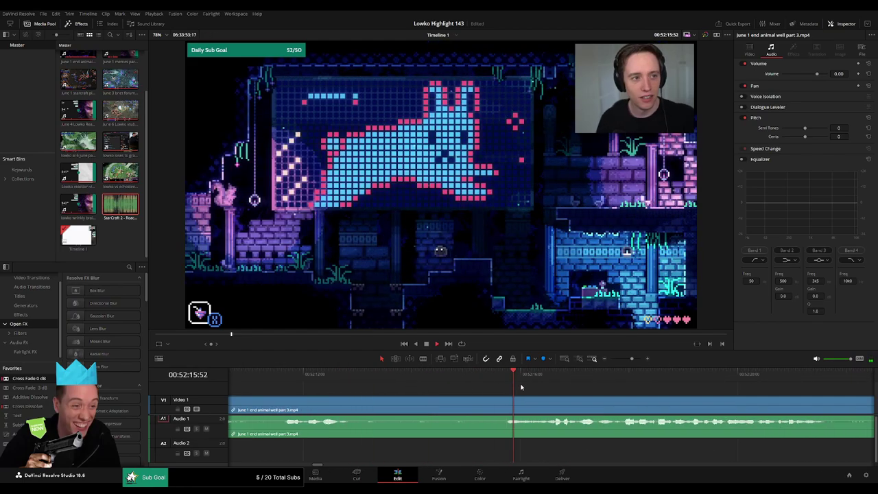
{"action": "left_click_drag", "start_coordinate": [631, 360], "coordinate": [628, 361]}
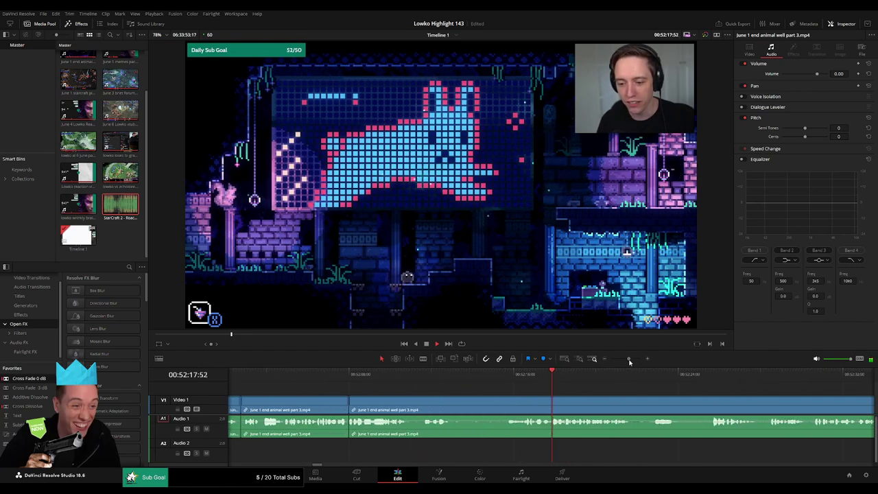
{"action": "left_click_drag", "start_coordinate": [577, 393], "coordinate": [370, 390]}
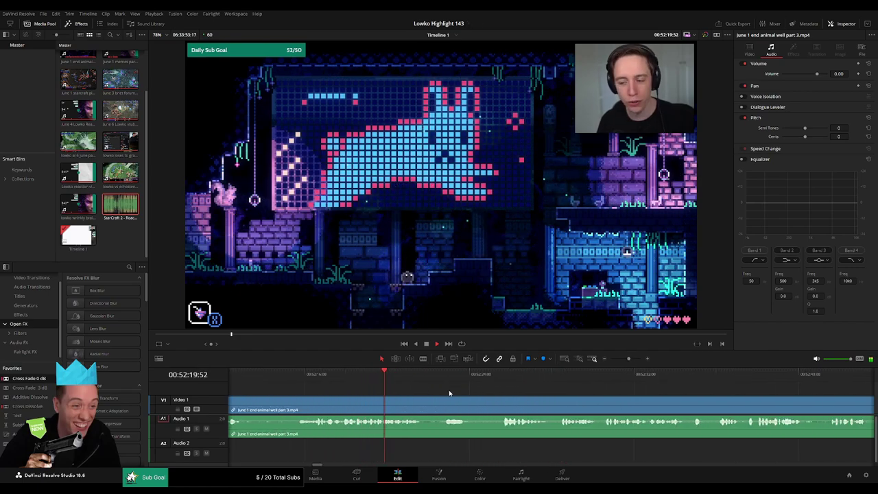
{"action": "left_click_drag", "start_coordinate": [450, 392], "coordinate": [378, 396]}
Cut out the passage from about 00:52:21:50 to 00:52:25:35, close the gap and add a cross fade on the audio cut
{"action": "left_click", "coordinate": [370, 378]}
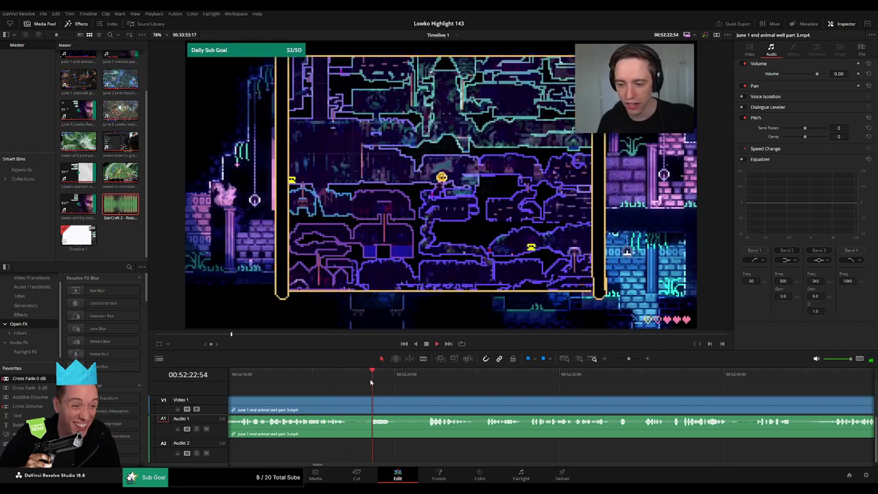
{"action": "left_click", "coordinate": [428, 384]}
{"action": "key", "text": "b"}
{"action": "left_click", "coordinate": [352, 406]}
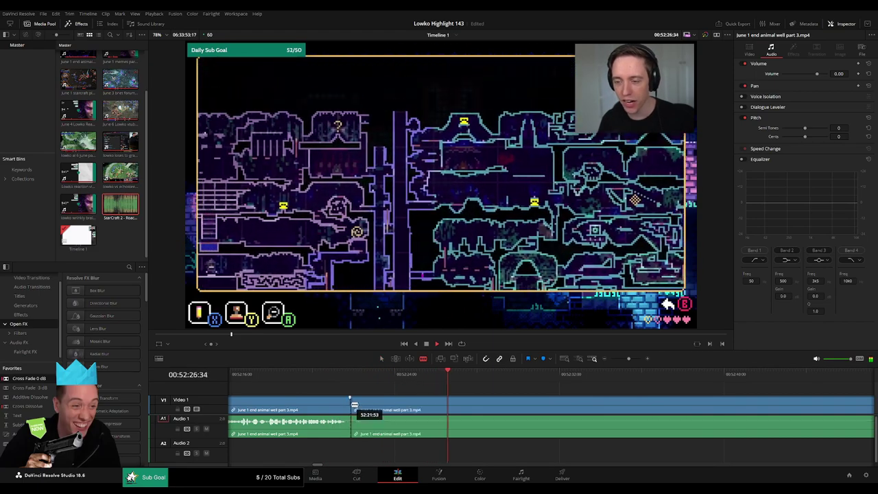
{"action": "left_click", "coordinate": [429, 406]}
{"action": "key", "text": "a"}
{"action": "left_click", "coordinate": [416, 407]}
{"action": "key", "text": "Delete"}
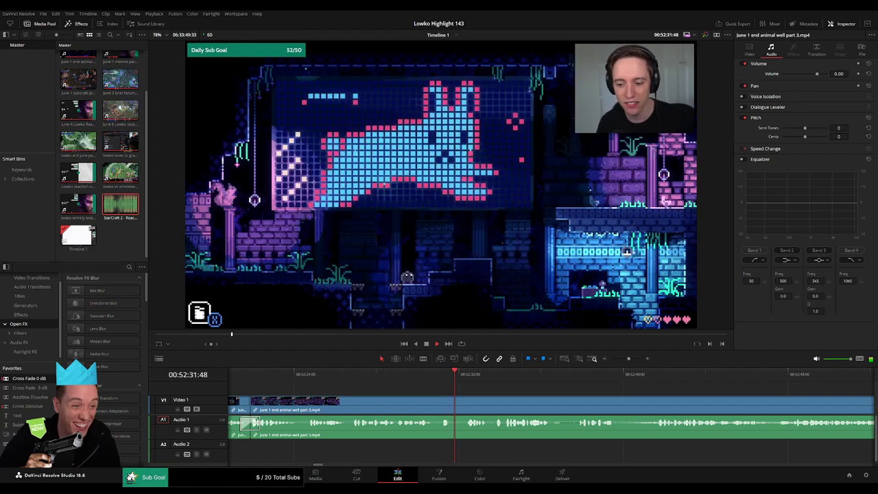
{"action": "left_click_drag", "start_coordinate": [577, 397], "coordinate": [463, 394]}
{"action": "scroll", "coordinate": [453, 395], "scroll_direction": "right", "scroll_amount": 3}
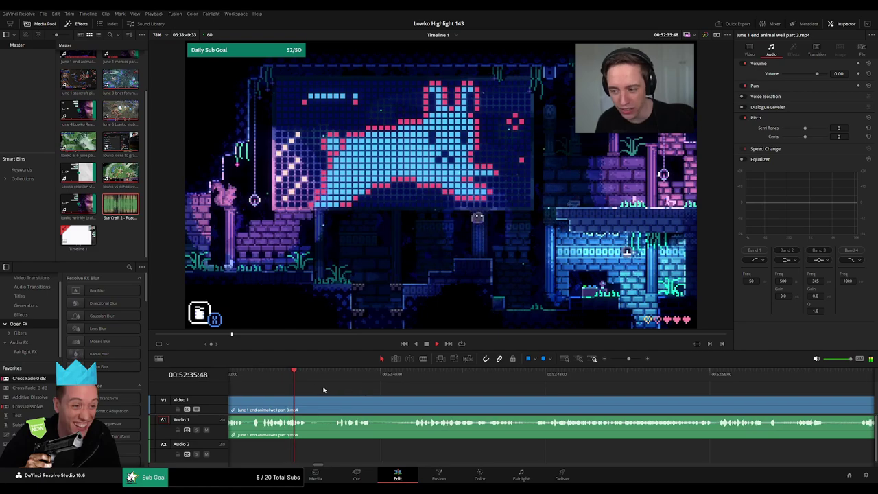
Cut about two seconds out of the Animal Well part 3 clip from about 00:52:39:40 and crossfade the audio at the join
{"action": "left_click", "coordinate": [333, 377]}
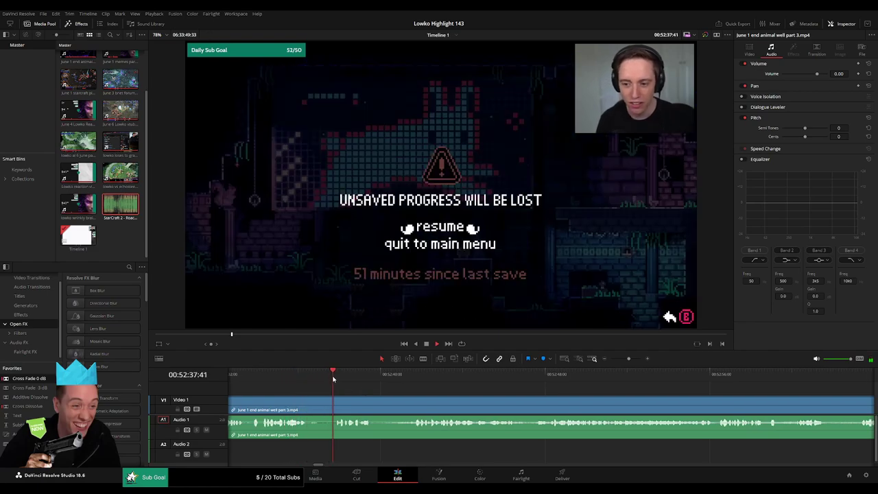
{"action": "left_click", "coordinate": [382, 380]}
{"action": "left_click", "coordinate": [412, 380]}
{"action": "key", "text": "b"}
{"action": "left_click", "coordinate": [374, 399]}
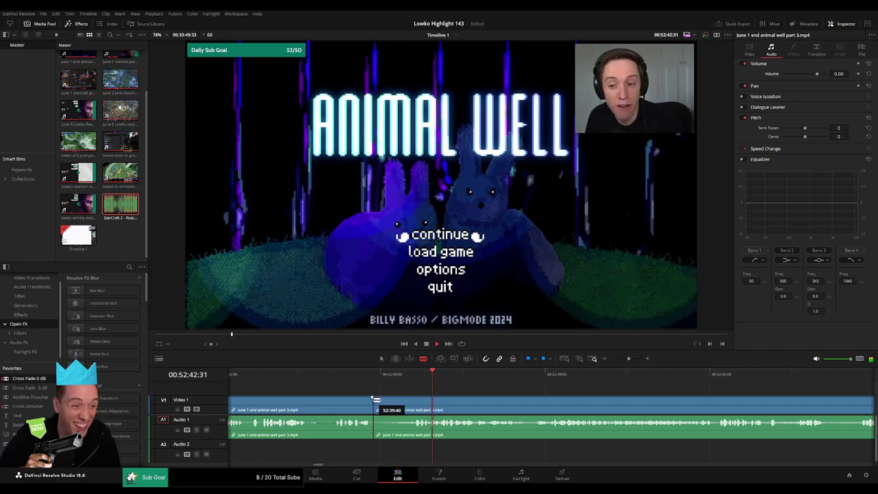
{"action": "left_click", "coordinate": [412, 405]}
{"action": "key", "text": "a"}
{"action": "key", "text": "Delete"}
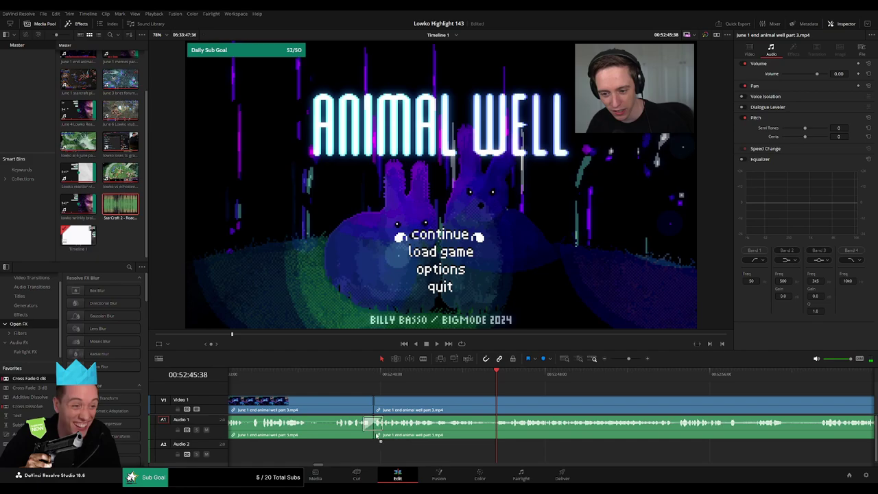
Split the Animal Well clip at both ends of a short segment that ends at 00:52:52:48
{"action": "mouse_move", "coordinate": [628, 361]}
{"action": "left_mouse_down"}
{"action": "mouse_move", "coordinate": [619, 361]}
{"action": "mouse_move", "coordinate": [630, 361]}
{"action": "left_mouse_up"}
{"action": "left_click_drag", "start_coordinate": [645, 392], "coordinate": [476, 396]}
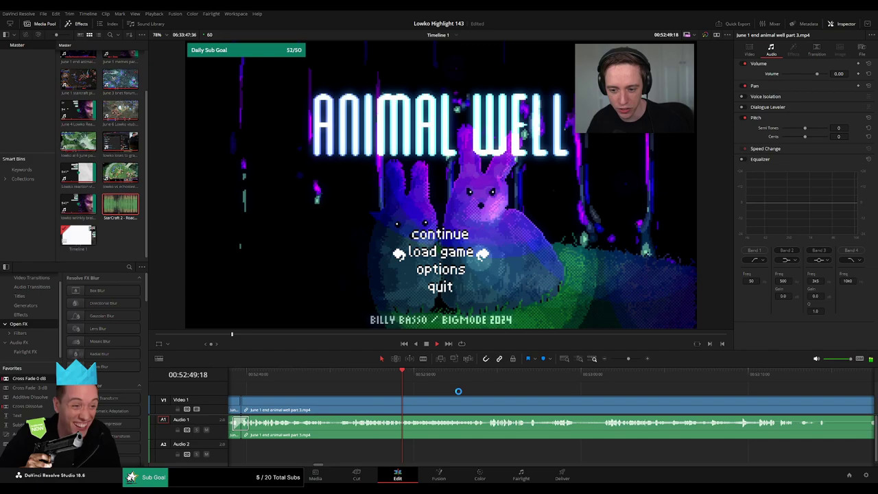
{"action": "scroll", "coordinate": [432, 394], "scroll_direction": "right", "scroll_amount": 2}
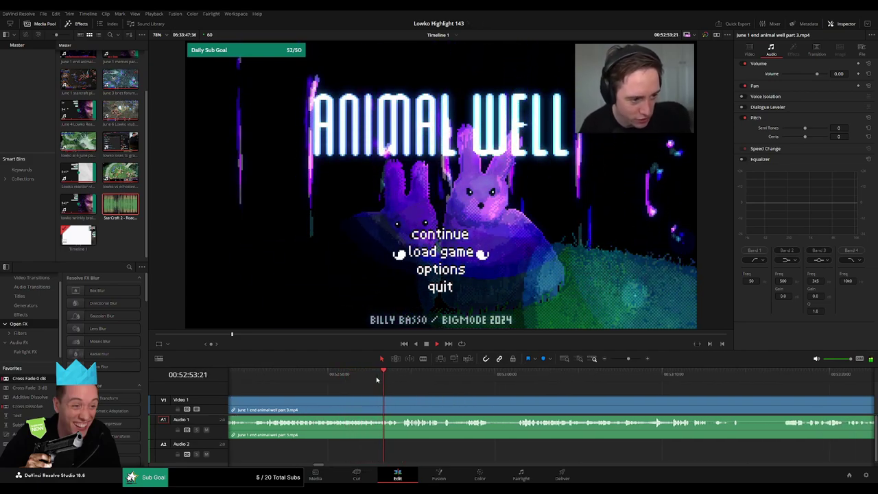
{"action": "left_click_drag", "start_coordinate": [377, 379], "coordinate": [355, 376]}
{"action": "key", "text": "space"}
{"action": "left_click_drag", "start_coordinate": [628, 359], "coordinate": [633, 361]}
{"action": "key", "text": "b"}
{"action": "left_click", "coordinate": [553, 403]}
{"action": "left_click", "coordinate": [581, 411]}
{"action": "key", "text": "a"}
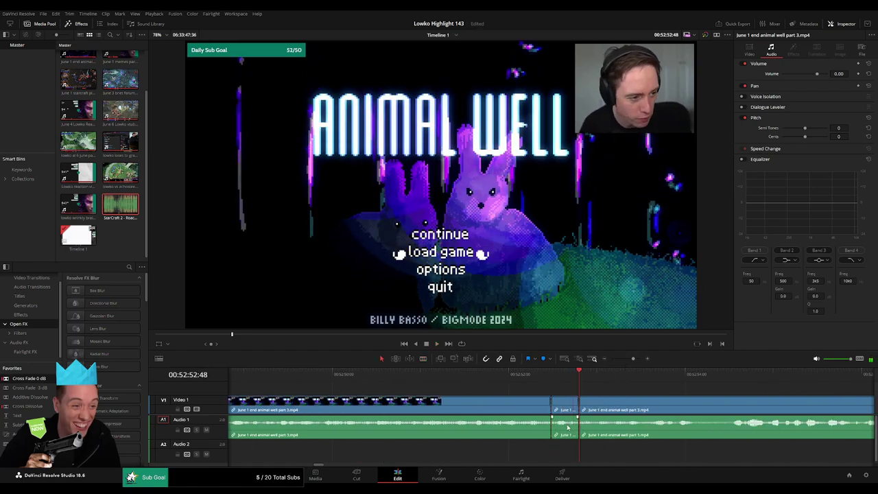
Place the StarCraft 2 Roach Quotes sound on Audio 2 under the short segment and trim it to that segment's length
{"action": "left_click_drag", "start_coordinate": [569, 443], "coordinate": [568, 444]}
{"action": "left_click_drag", "start_coordinate": [123, 206], "coordinate": [533, 452]}
{"action": "left_click_drag", "start_coordinate": [537, 451], "coordinate": [553, 451]}
{"action": "left_click_drag", "start_coordinate": [612, 451], "coordinate": [580, 449]}
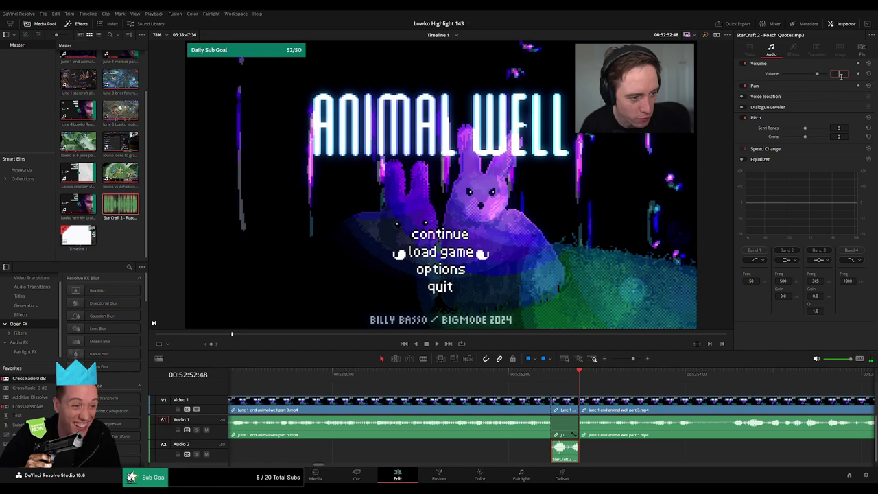
{"action": "left_click", "coordinate": [638, 393]}
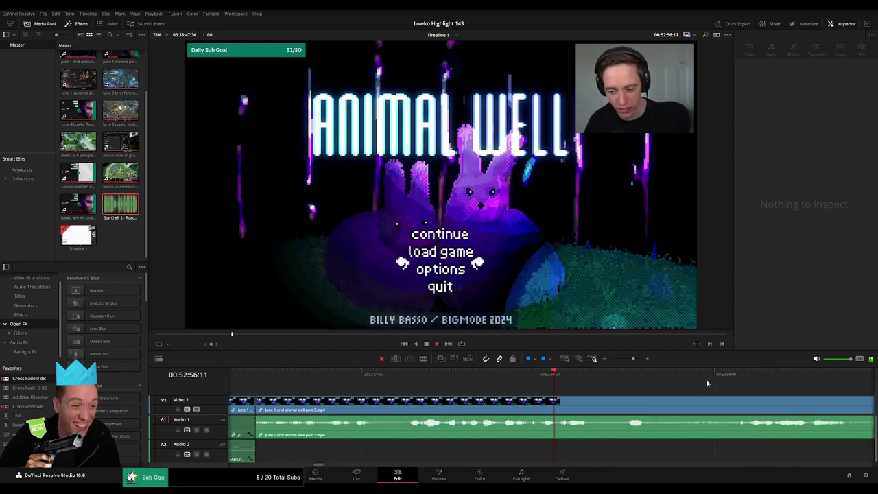
Cut about one second out of the Animal Well clip from about 00:52:57 and close the gap
{"action": "left_click_drag", "start_coordinate": [630, 359], "coordinate": [628, 359]}
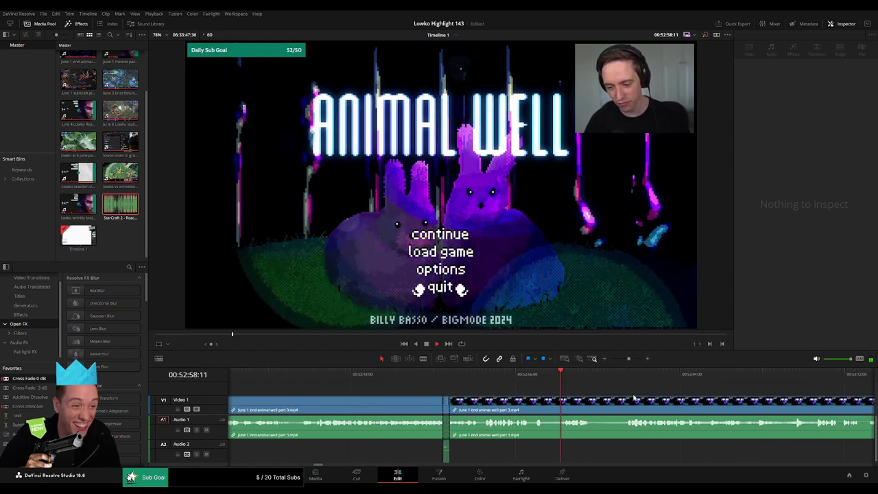
{"action": "left_click_drag", "start_coordinate": [620, 397], "coordinate": [490, 396]}
{"action": "key", "text": "b"}
{"action": "left_click", "coordinate": [418, 404]}
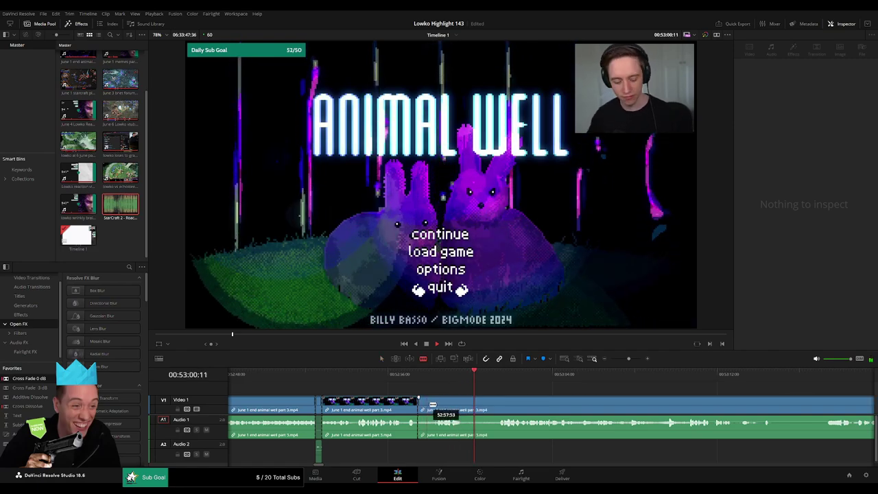
{"action": "left_click", "coordinate": [439, 405]}
{"action": "key", "text": "a"}
{"action": "left_click", "coordinate": [428, 406]}
{"action": "key", "text": "Delete"}
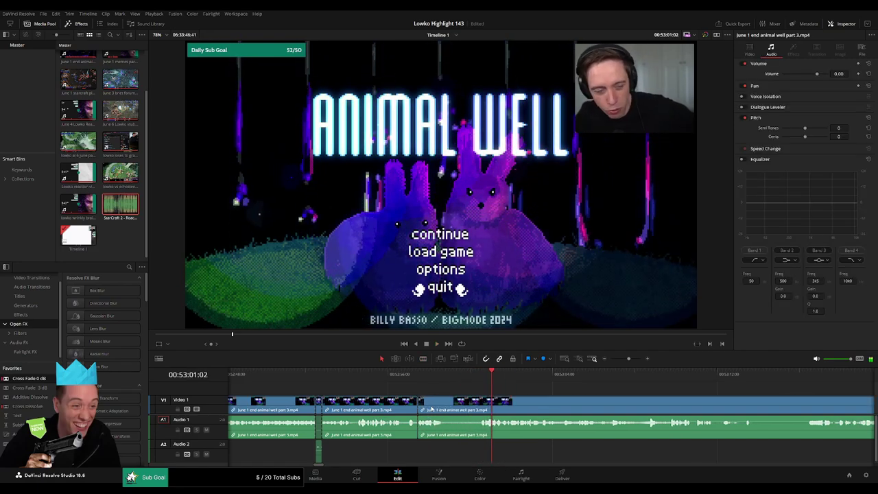
Remove the section from about 00:52:59 to 00:53:00 and crossfade the audio at the join
{"action": "key", "text": "b"}
{"action": "left_click", "coordinate": [445, 406]}
{"action": "left_click", "coordinate": [479, 405]}
{"action": "key", "text": "a"}
{"action": "left_click", "coordinate": [472, 406]}
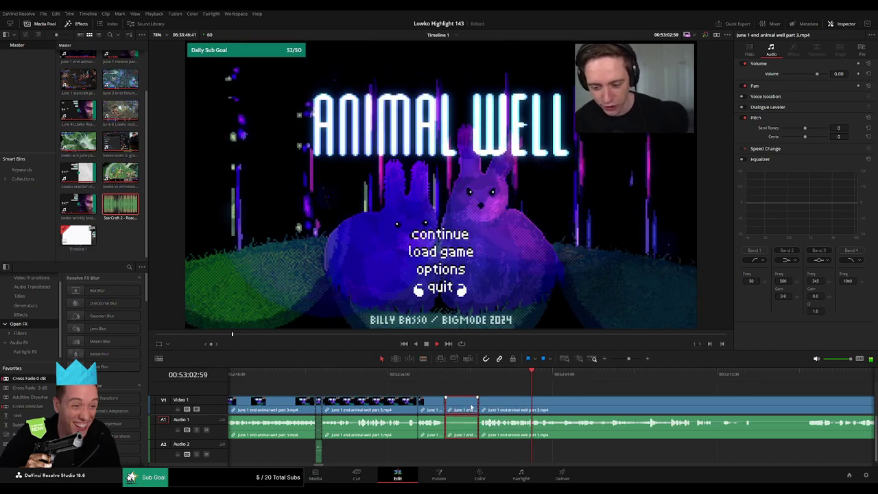
{"action": "key", "text": "BackSpace"}
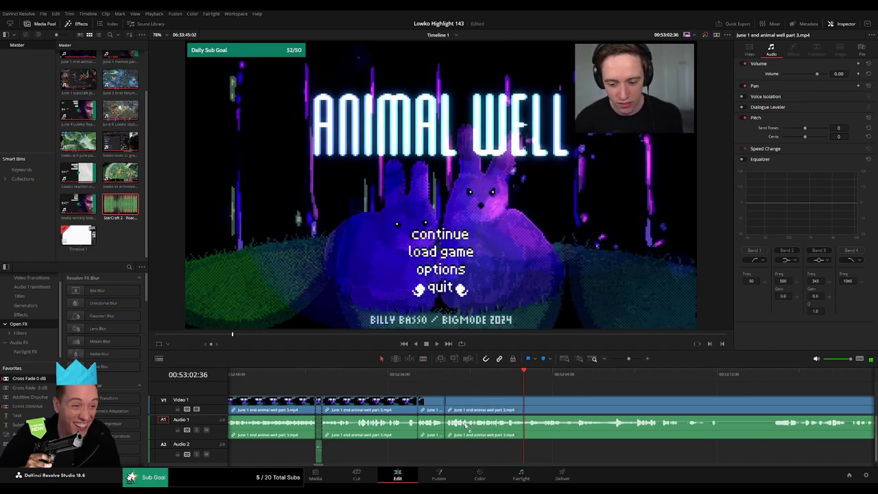
Remove the stretch from about 00:53:10 to 00:53:15 in the Animal Well clip and crossfade the audio at the join
{"action": "key", "text": "space"}
{"action": "left_click_drag", "start_coordinate": [594, 415], "coordinate": [428, 406]}
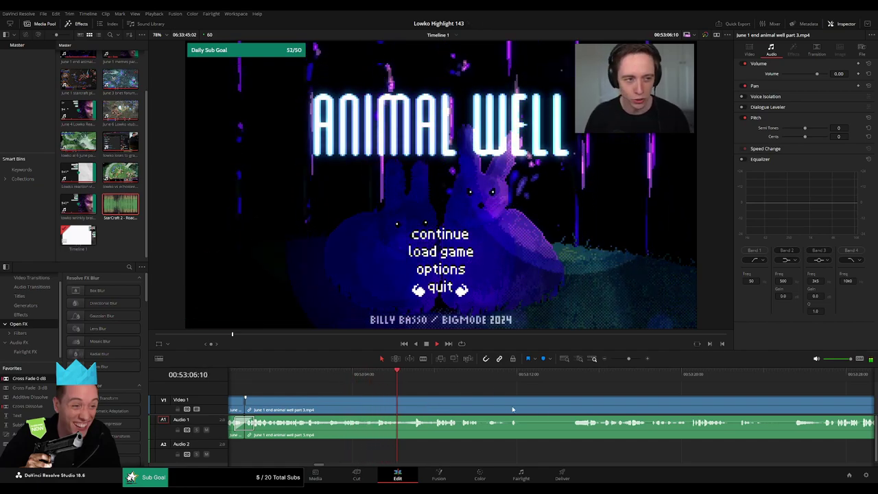
{"action": "scroll", "coordinate": [418, 398], "scroll_direction": "right", "scroll_amount": 2}
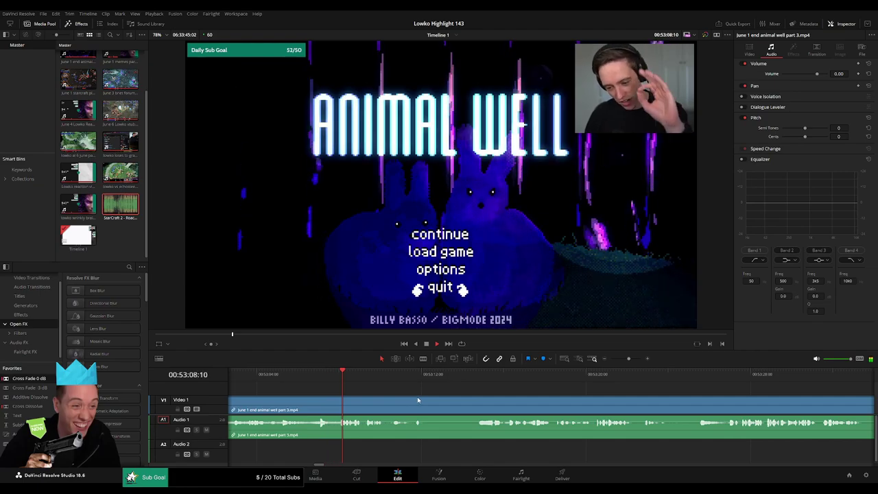
{"action": "left_click_drag", "start_coordinate": [421, 400], "coordinate": [392, 397]}
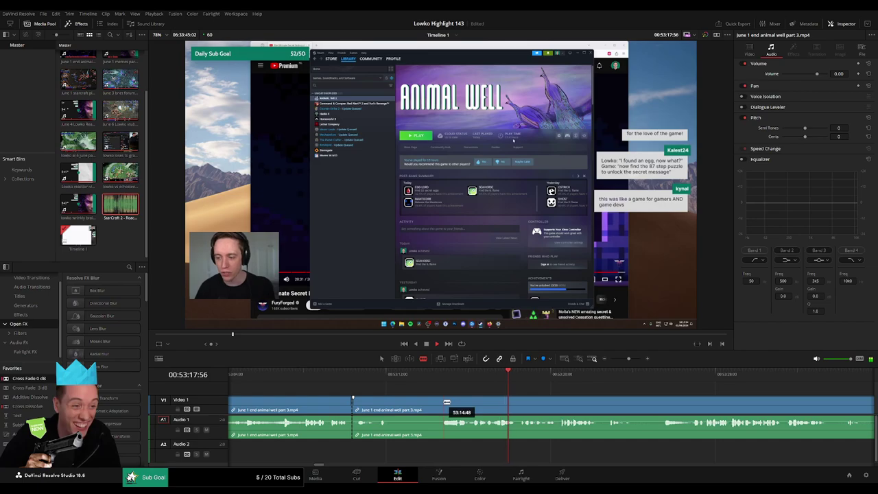
{"action": "left_click", "coordinate": [335, 376]}
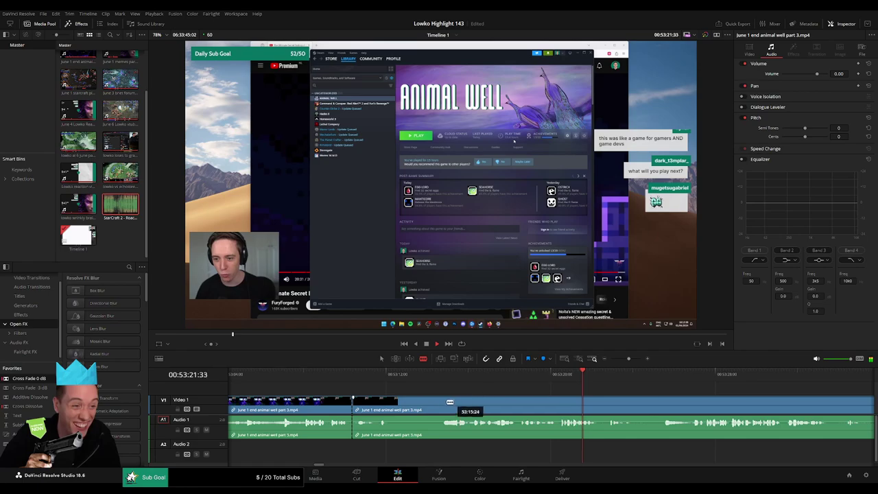
{"action": "key", "text": "Delete"}
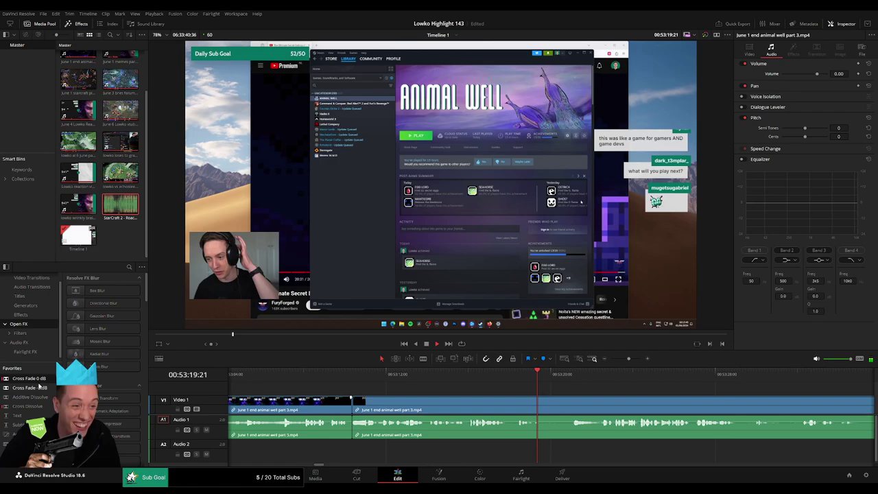
Remove the section from about 00:53:20 to 00:53:22 and crossfade the audio at the join
{"action": "scroll", "coordinate": [528, 399], "scroll_direction": "right", "scroll_amount": 3}
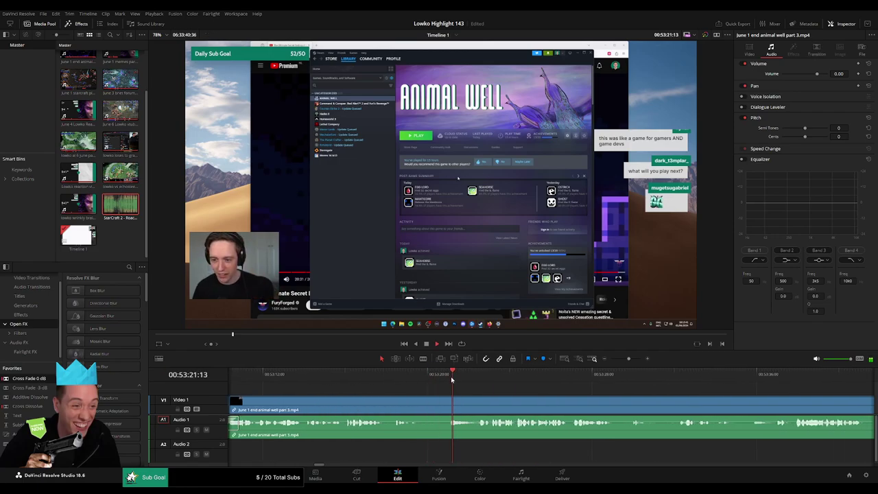
{"action": "left_click", "coordinate": [421, 405]}
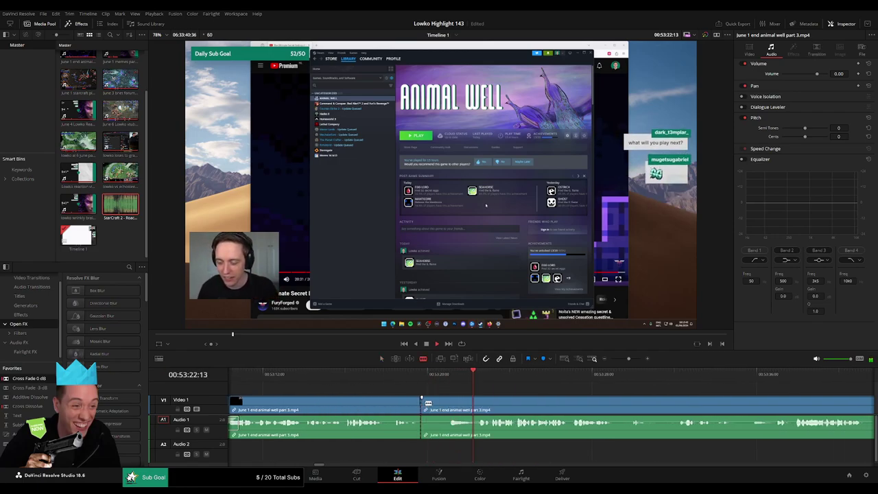
{"action": "left_click", "coordinate": [477, 405]}
{"action": "key", "text": "a"}
{"action": "left_click", "coordinate": [460, 408]}
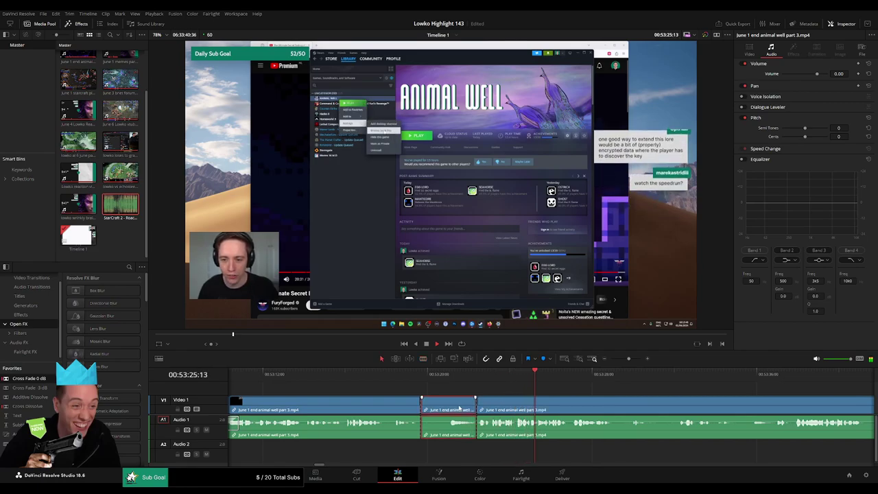
{"action": "key", "text": "Delete"}
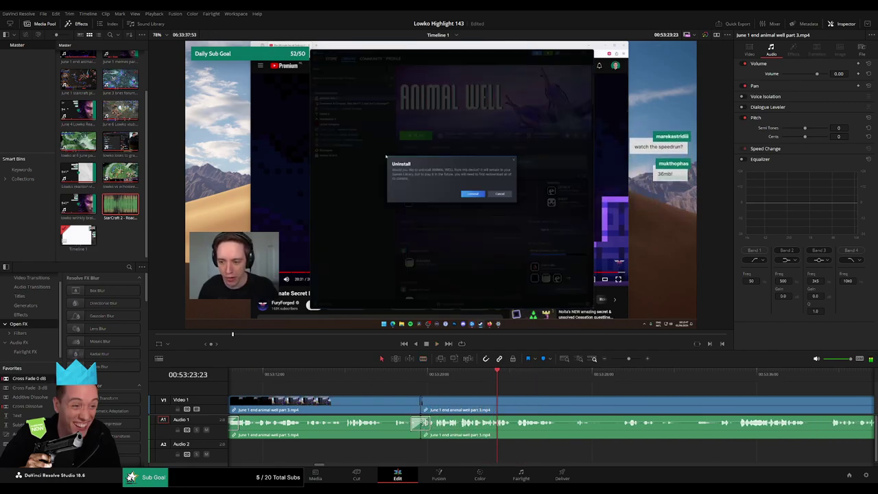
Split the Animal Well part 3 clip at about 00:53:28 and delete everything remaining up to the June 3 bnet forums part 4 clip
{"action": "scroll", "coordinate": [407, 400], "scroll_direction": "right", "scroll_amount": 4}
{"action": "scroll", "coordinate": [384, 400], "scroll_direction": "right", "scroll_amount": 2}
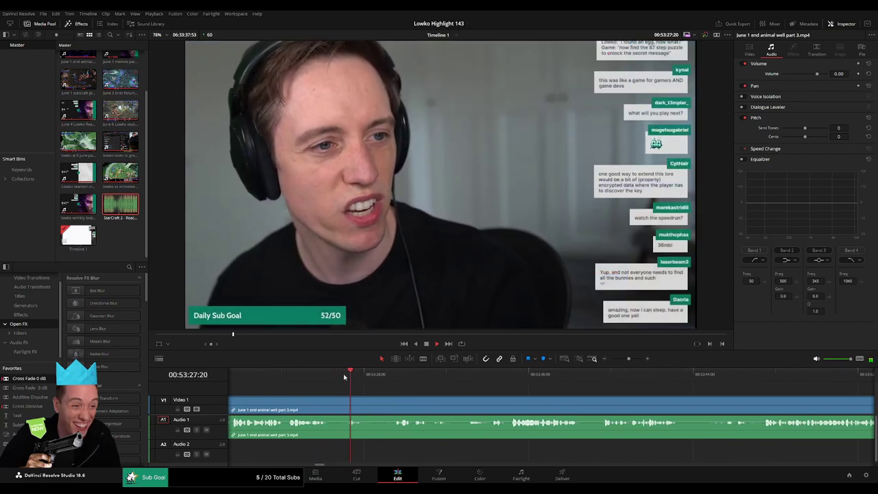
{"action": "key", "text": "b"}
{"action": "left_click", "coordinate": [369, 405]}
{"action": "left_click", "coordinate": [500, 376]}
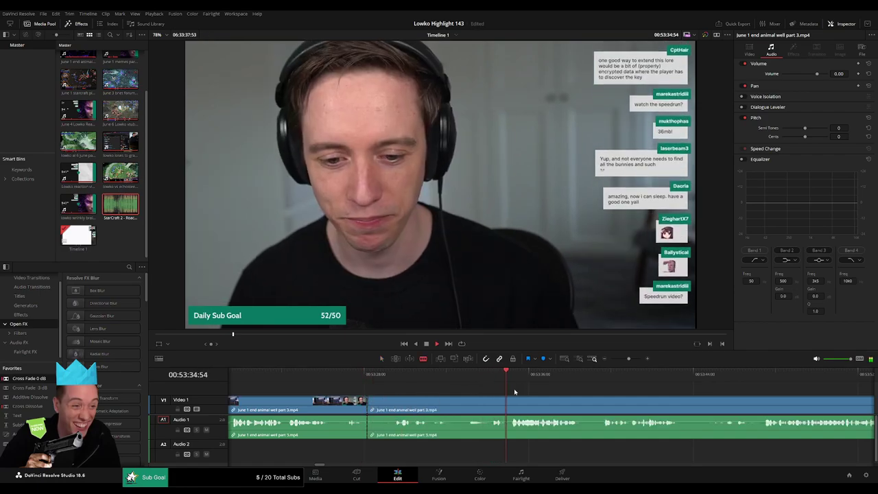
{"action": "left_click_drag", "start_coordinate": [628, 359], "coordinate": [619, 360]}
{"action": "key", "text": "a"}
{"action": "left_click", "coordinate": [591, 407]}
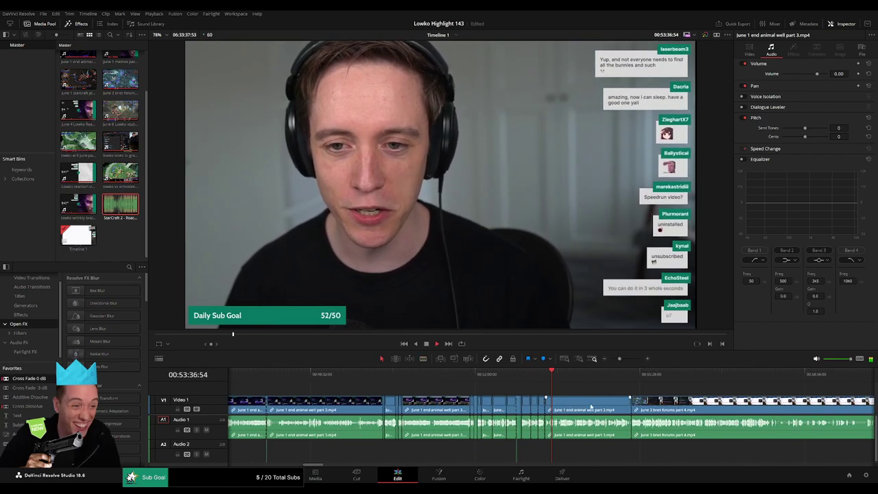
{"action": "key", "text": "Delete"}
Skim the June 3 bnet forums part 4 clip up to the "Best way to use YAMATO cannon" thread around 01:07:21
{"action": "scroll", "coordinate": [594, 406], "scroll_direction": "right", "scroll_amount": 3}
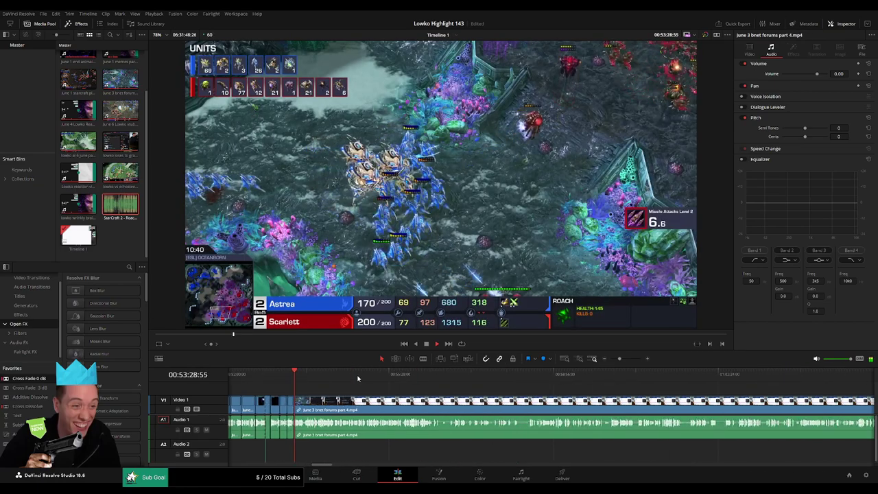
{"action": "left_click", "coordinate": [623, 376]}
{"action": "left_click_drag", "start_coordinate": [620, 360], "coordinate": [615, 360]}
{"action": "left_click", "coordinate": [577, 378]}
{"action": "scroll", "coordinate": [578, 377], "scroll_direction": "right", "scroll_amount": 4}
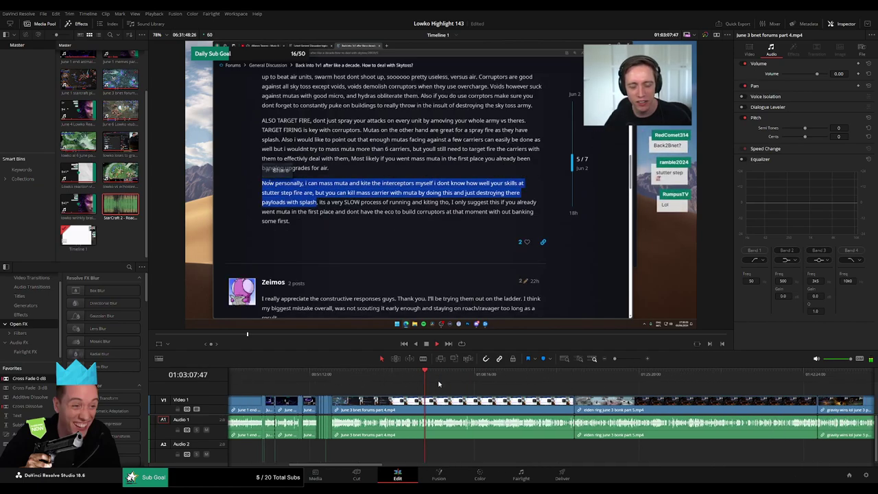
{"action": "left_click", "coordinate": [440, 378]}
{"action": "left_click_drag", "start_coordinate": [446, 379], "coordinate": [467, 379]}
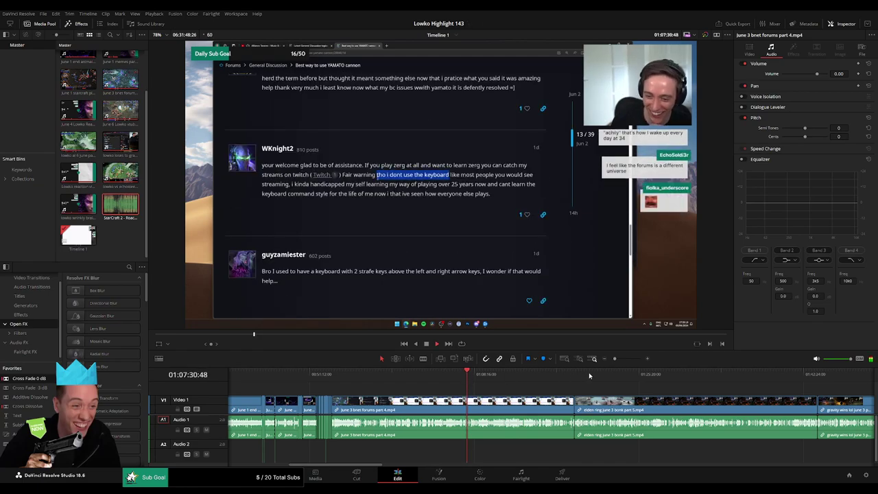
{"action": "left_click_drag", "start_coordinate": [614, 359], "coordinate": [623, 358]}
{"action": "left_click_drag", "start_coordinate": [526, 374], "coordinate": [516, 375]}
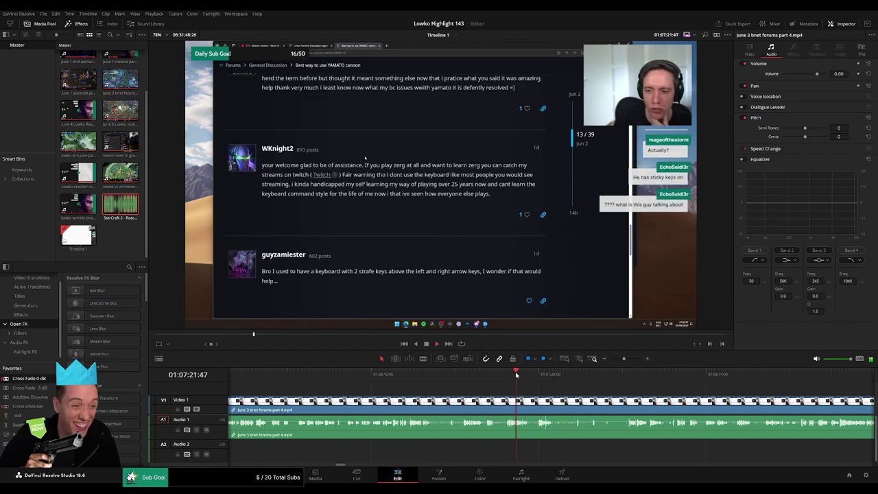
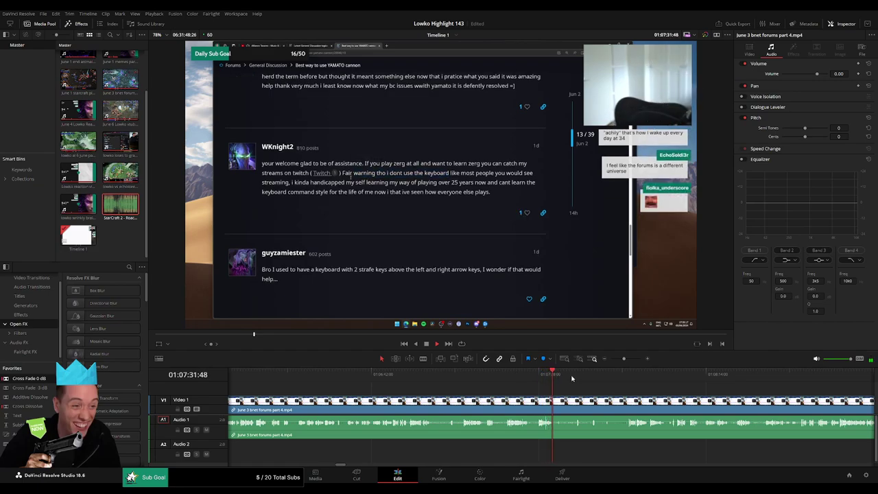
Review the YAMATO cannon thread footage back to about 01:04:46 and examine the Twitch clip playback around 01:05:11
{"action": "left_click_drag", "start_coordinate": [573, 376], "coordinate": [622, 359]}
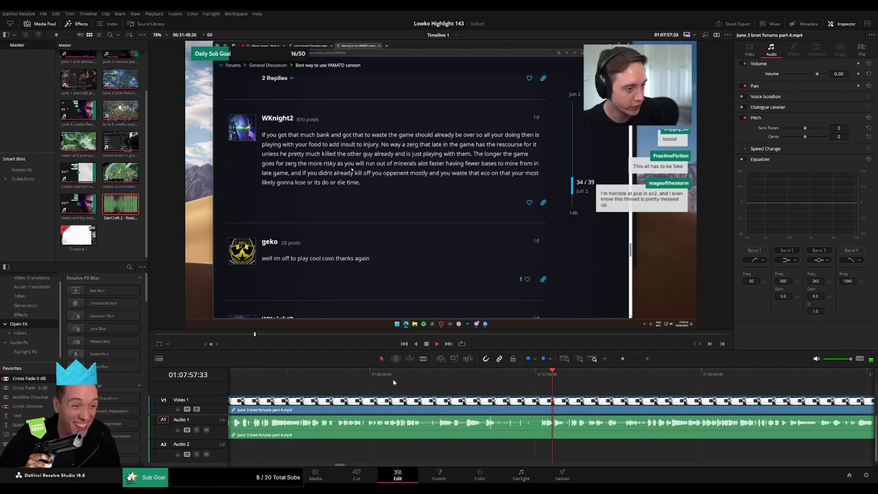
{"action": "left_click", "coordinate": [394, 377]}
{"action": "left_click_drag", "start_coordinate": [350, 378], "coordinate": [490, 391]}
{"action": "left_click", "coordinate": [427, 378]}
{"action": "left_click_drag", "start_coordinate": [426, 380], "coordinate": [404, 388]}
{"action": "left_click_drag", "start_coordinate": [623, 359], "coordinate": [624, 360]}
{"action": "left_click", "coordinate": [473, 380]}
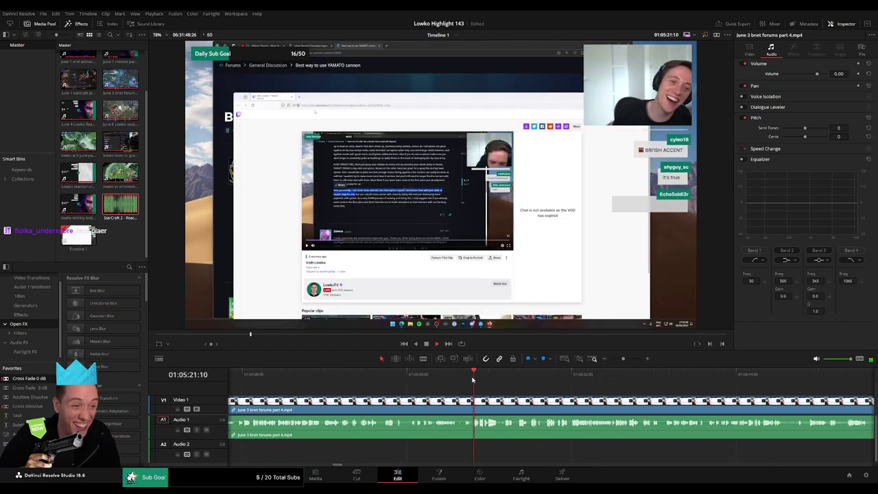
{"action": "left_click", "coordinate": [360, 383]}
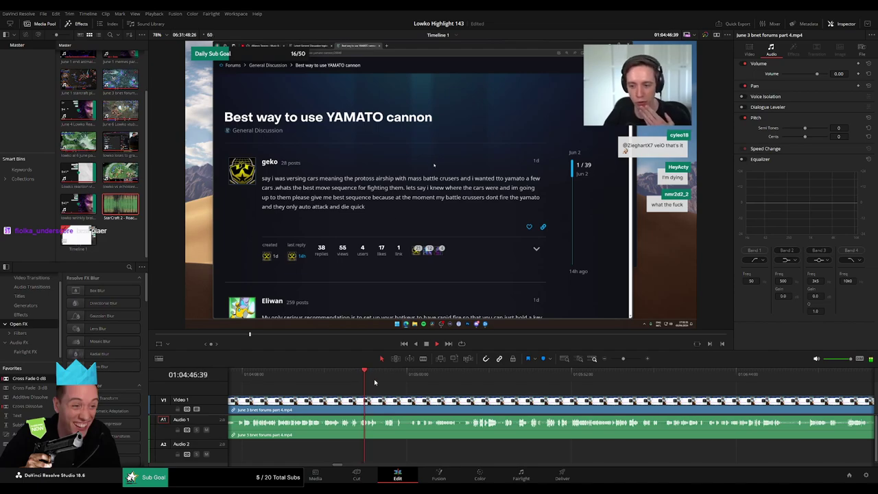
{"action": "left_click_drag", "start_coordinate": [374, 382], "coordinate": [424, 382]}
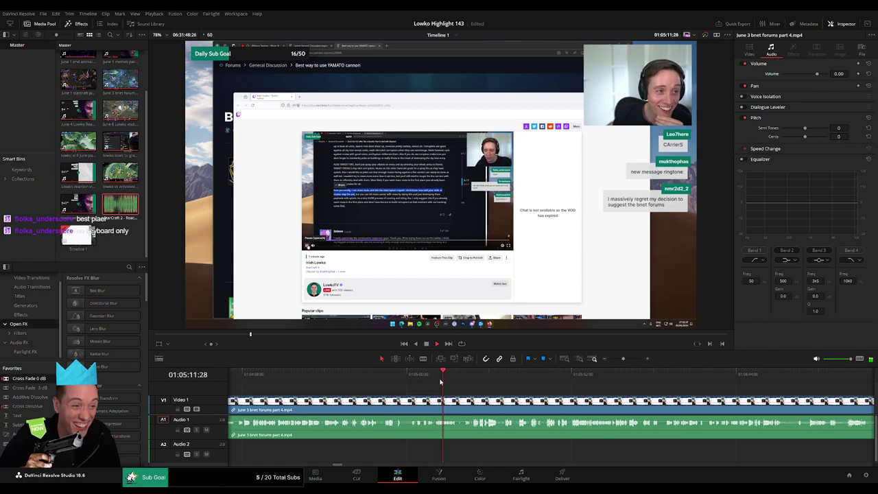
{"action": "left_click_drag", "start_coordinate": [624, 360], "coordinate": [630, 361]}
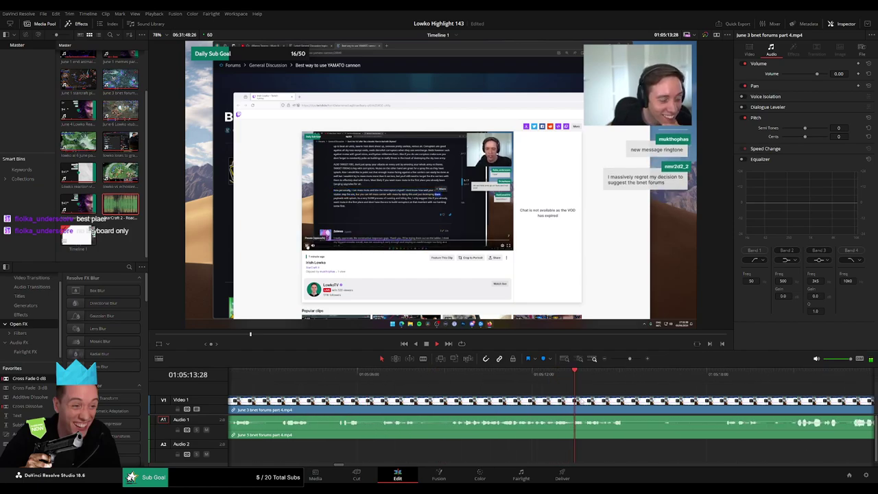
Play through the Twitch clip viewing and the start of the YAMATO cannon thread from about 01:05:13 to 01:05:32
{"action": "scroll", "coordinate": [407, 388], "scroll_direction": "right", "scroll_amount": 3}
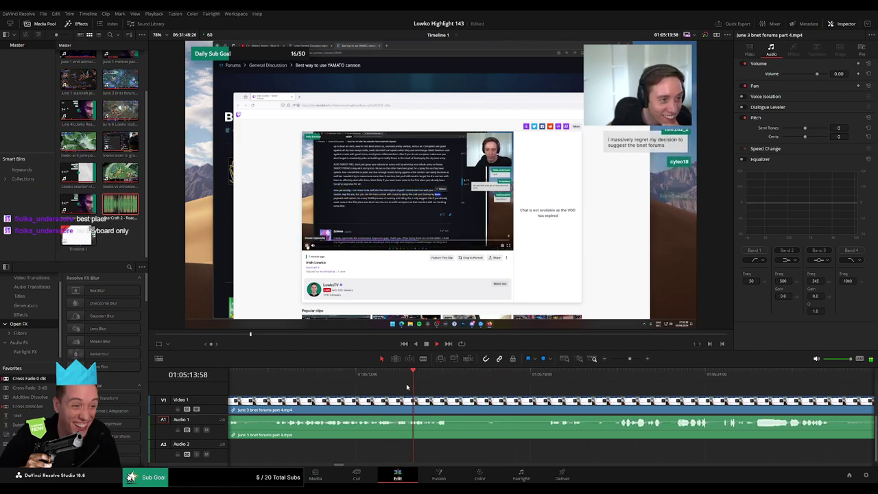
{"action": "left_click", "coordinate": [485, 378]}
{"action": "left_click", "coordinate": [540, 379]}
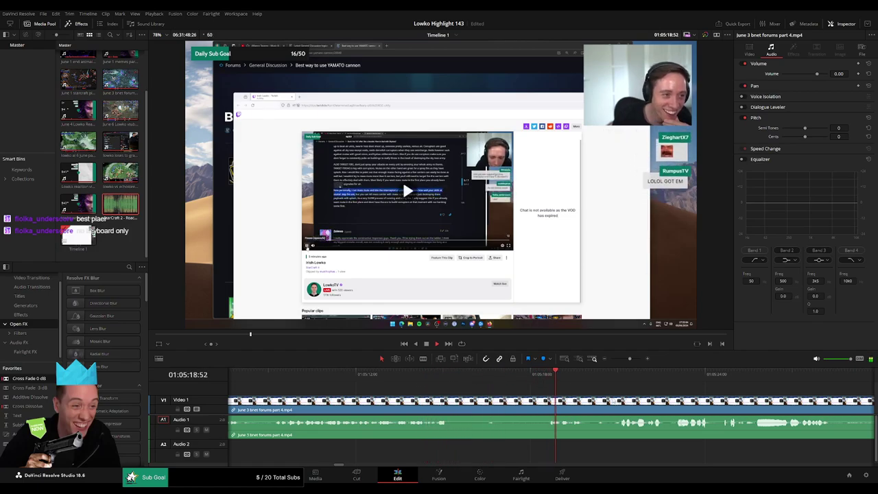
{"action": "scroll", "coordinate": [467, 391], "scroll_direction": "right", "scroll_amount": 3}
{"action": "scroll", "coordinate": [501, 386], "scroll_direction": "right", "scroll_amount": 2}
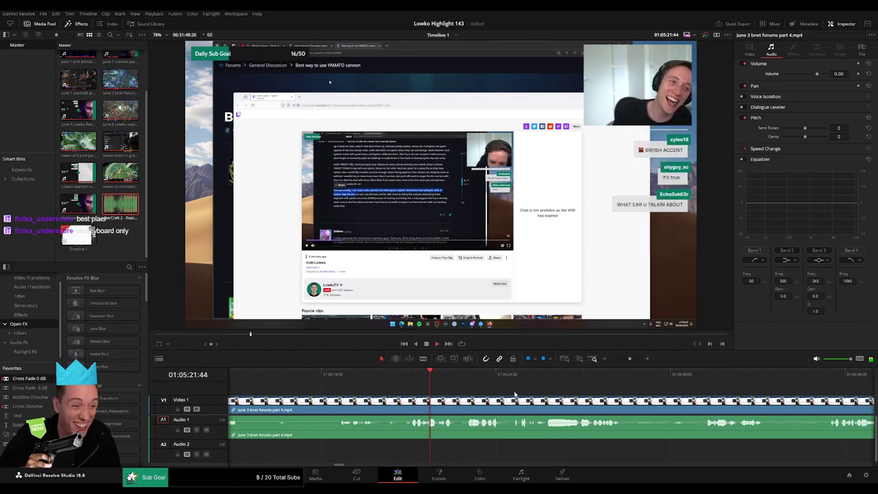
{"action": "scroll", "coordinate": [555, 383], "scroll_direction": "right", "scroll_amount": 3}
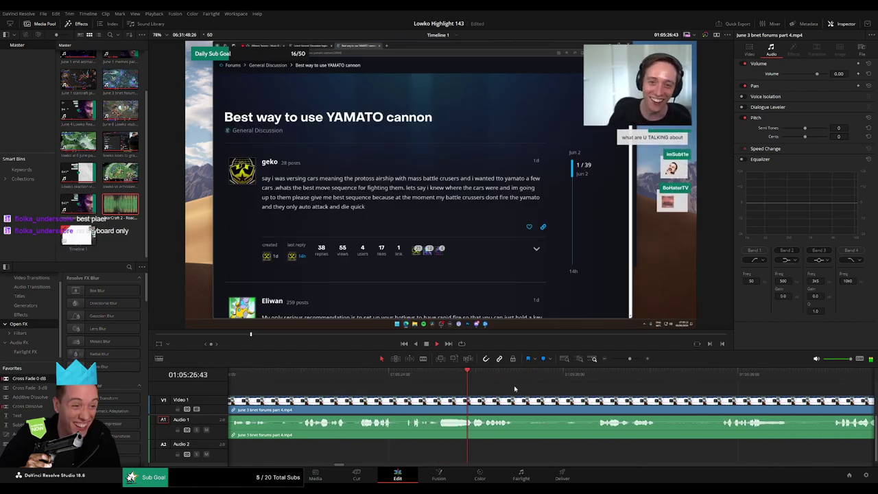
{"action": "left_click", "coordinate": [602, 384]}
Skim the earlier "How to deal with Skytoss?" thread footage between about 01:02:37 and 01:03:04
{"action": "scroll", "coordinate": [639, 373], "scroll_direction": "down", "scroll_amount": 5}
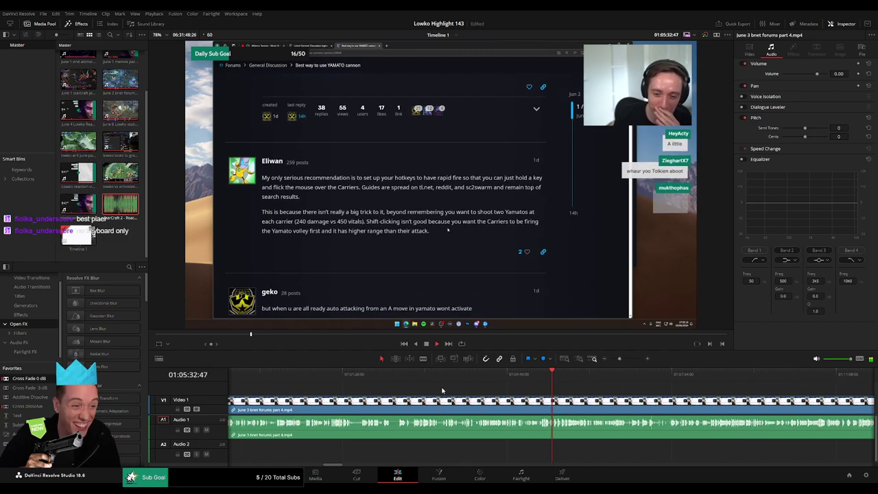
{"action": "left_click", "coordinate": [411, 376]}
{"action": "left_click", "coordinate": [402, 375]}
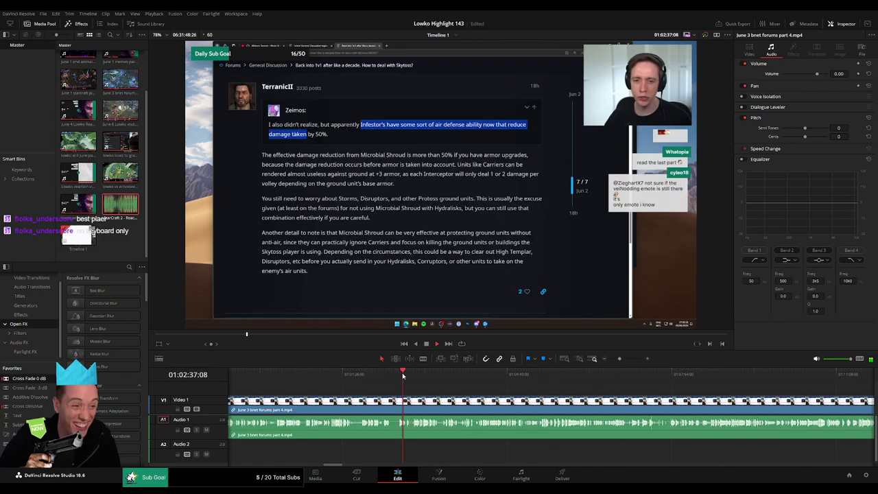
{"action": "left_click", "coordinate": [424, 375]}
{"action": "left_click", "coordinate": [435, 376]}
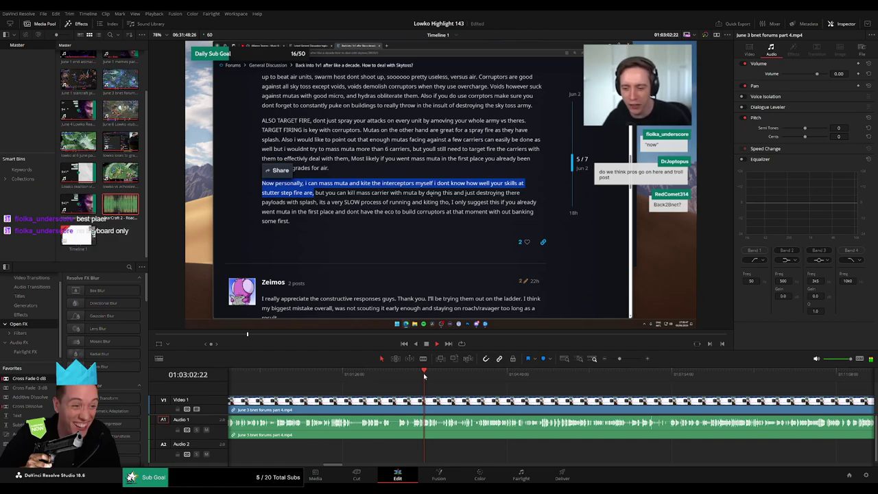
{"action": "scroll", "coordinate": [612, 365], "scroll_direction": "up", "scroll_amount": 3}
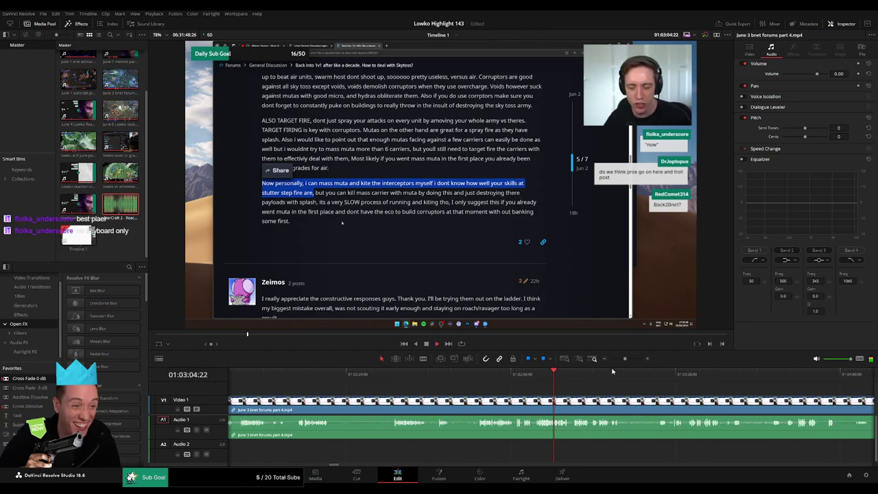
{"action": "left_click", "coordinate": [594, 374]}
{"action": "left_click_drag", "start_coordinate": [618, 391], "coordinate": [346, 378]}
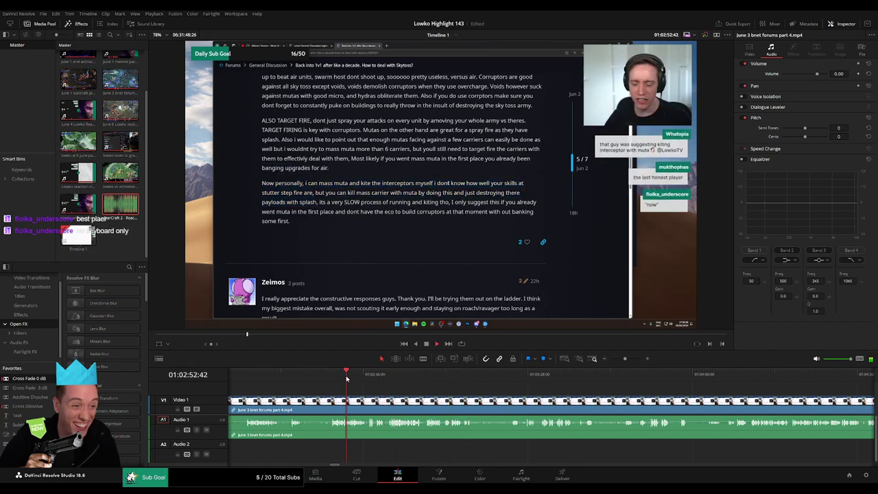
{"action": "left_click", "coordinate": [368, 379]}
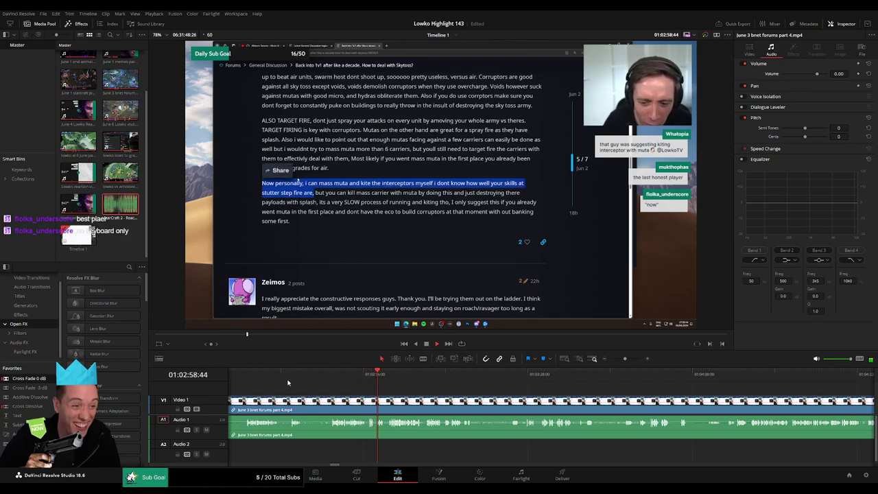
{"action": "left_click", "coordinate": [389, 382]}
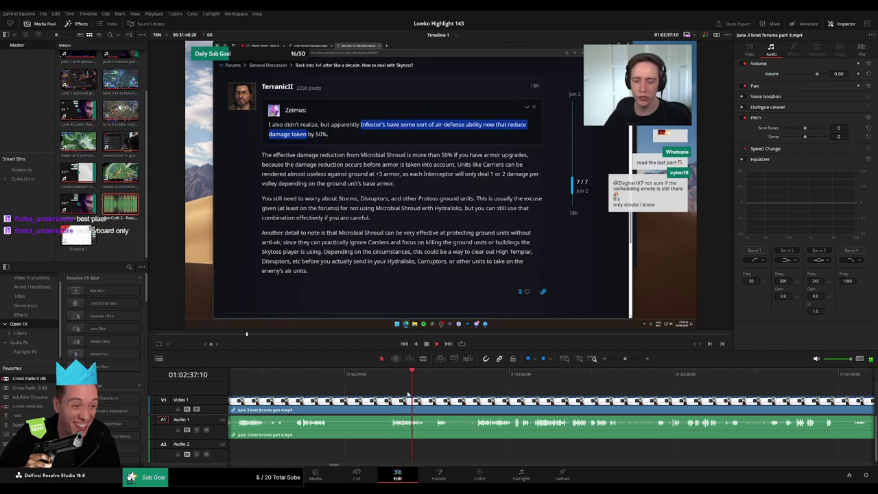
Split the June 3 bnet forums part 4 clip at about 01:02:33 and delete its footage before the cut
{"action": "left_click", "coordinate": [393, 402]}
{"action": "key", "text": "a"}
{"action": "left_click", "coordinate": [380, 407]}
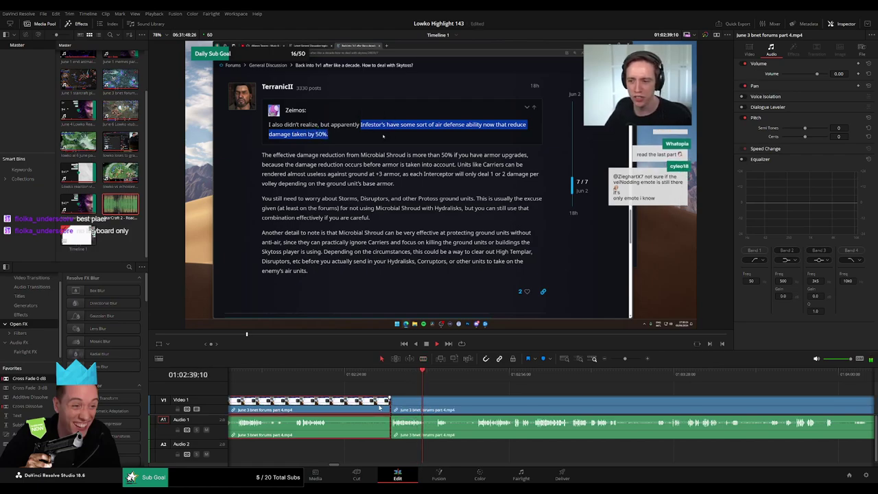
{"action": "key", "text": "Delete"}
{"action": "key", "text": "space"}
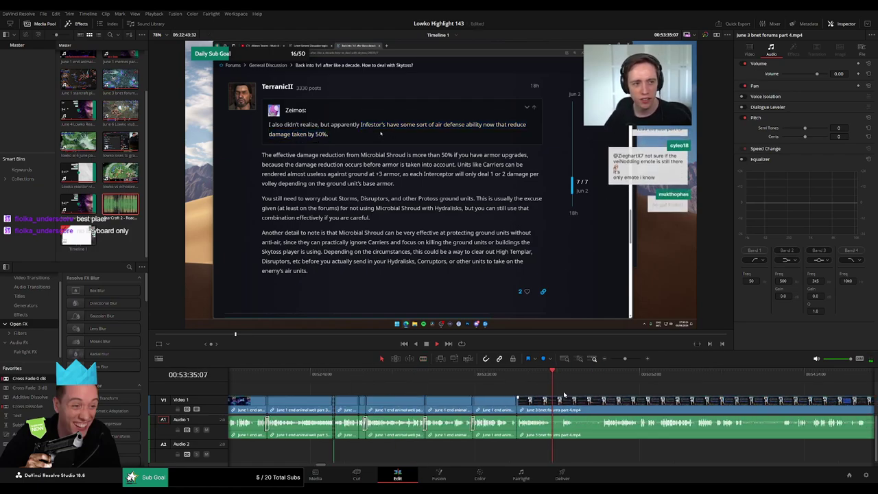
Remove the section of the bnet forums clip from about 00:53:34 to 00:53:37
{"action": "left_click_drag", "start_coordinate": [625, 358], "coordinate": [627, 363]}
{"action": "key", "text": "b"}
{"action": "left_click", "coordinate": [541, 407]}
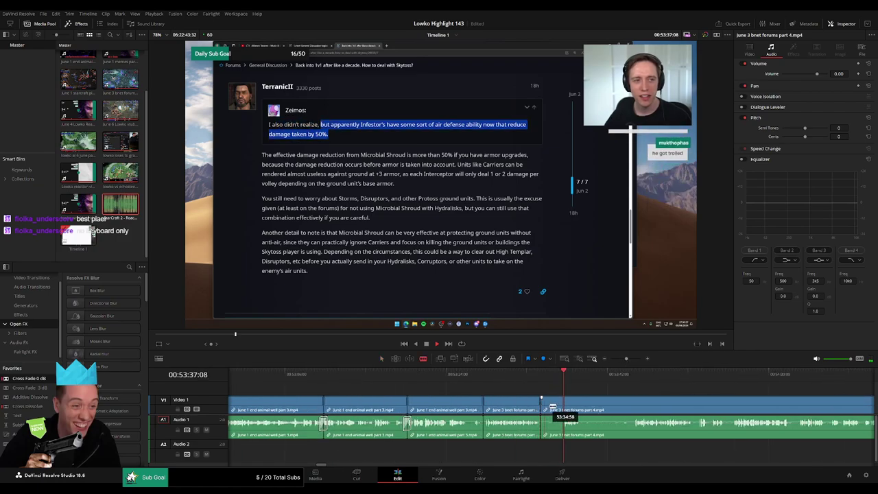
{"action": "left_click", "coordinate": [563, 403]}
{"action": "key", "text": "a"}
{"action": "left_click", "coordinate": [555, 407]}
{"action": "key", "text": "Delete"}
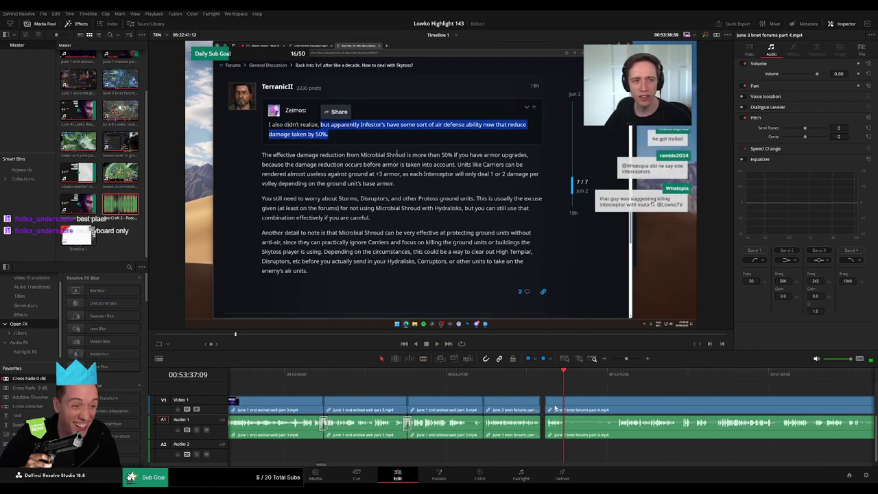
Crossfade the audio where the Animal Well clip meets the bnet forums clip and play back the shortened footage
{"action": "left_click", "coordinate": [481, 375]}
{"action": "key", "text": "space"}
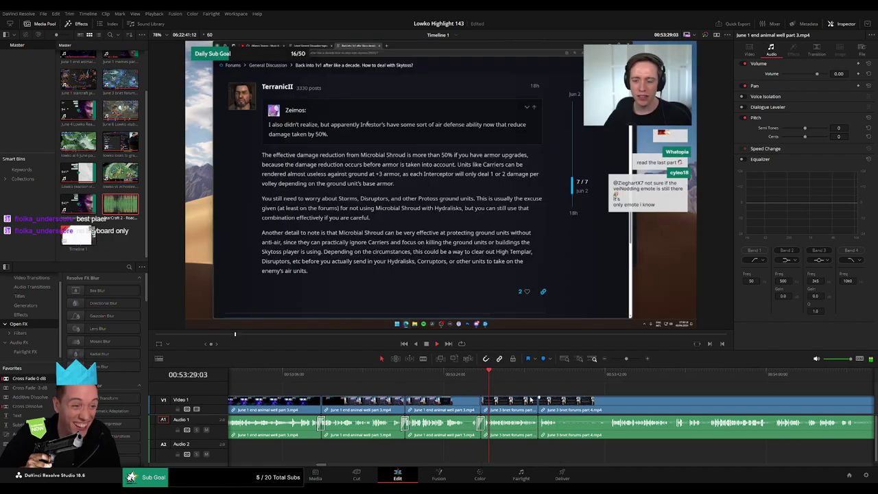
{"action": "left_click_drag", "start_coordinate": [530, 400], "coordinate": [500, 383]}
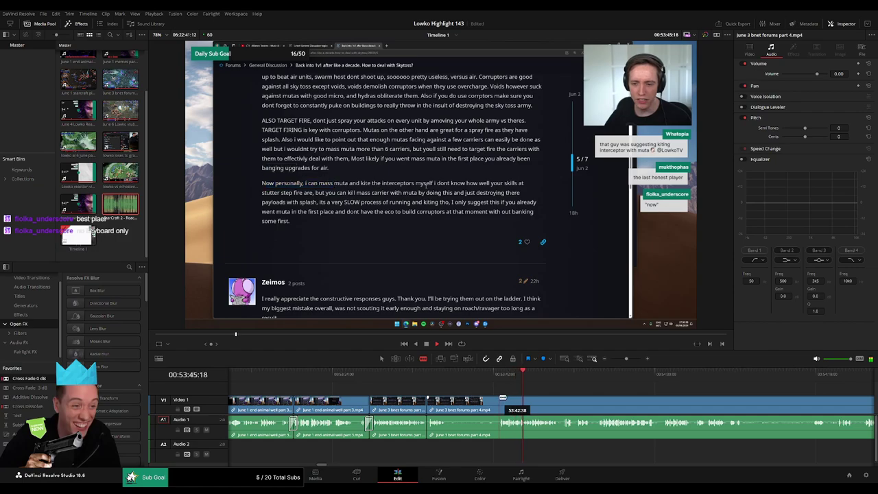
Undo the recent crossfade, section removal and opening cut in the June 3 bnet forums part 4 clip
{"action": "key", "text": "ctrl+z"}
{"action": "key", "text": "ctrl+z"}
{"action": "key", "text": "ctrl+z"}
{"action": "key", "text": "ctrl+z"}
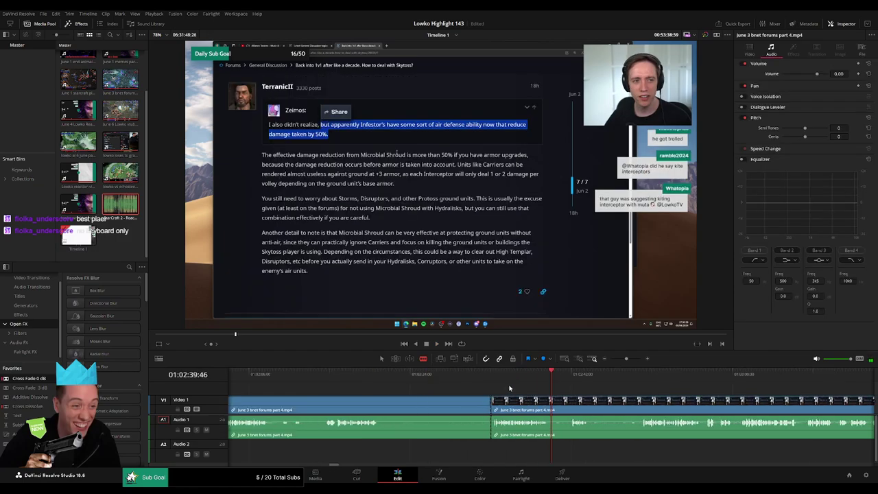
{"action": "key", "text": "ctrl+z"}
Skim the Skytoss thread footage backwards from about 01:02:14 to 01:00:44 to find where the discussion begins
{"action": "scroll", "coordinate": [514, 385], "scroll_direction": "left", "scroll_amount": 3}
{"action": "left_click_drag", "start_coordinate": [473, 375], "coordinate": [491, 376]}
{"action": "key", "text": "space"}
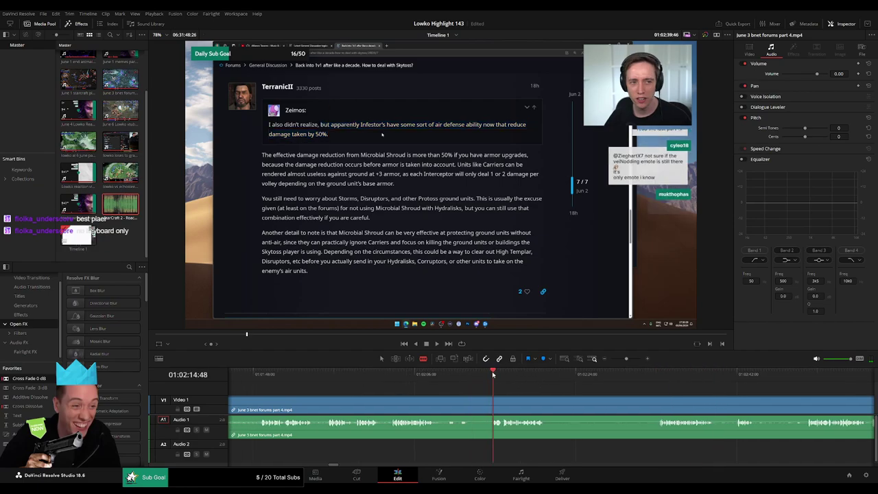
{"action": "left_click", "coordinate": [342, 376]}
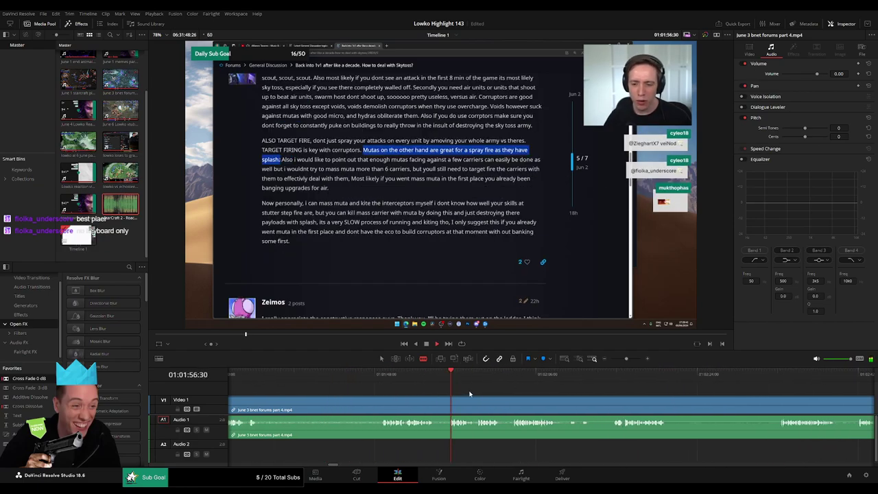
{"action": "left_click_drag", "start_coordinate": [418, 380], "coordinate": [400, 378]}
{"action": "scroll", "coordinate": [470, 391], "scroll_direction": "left", "scroll_amount": 3}
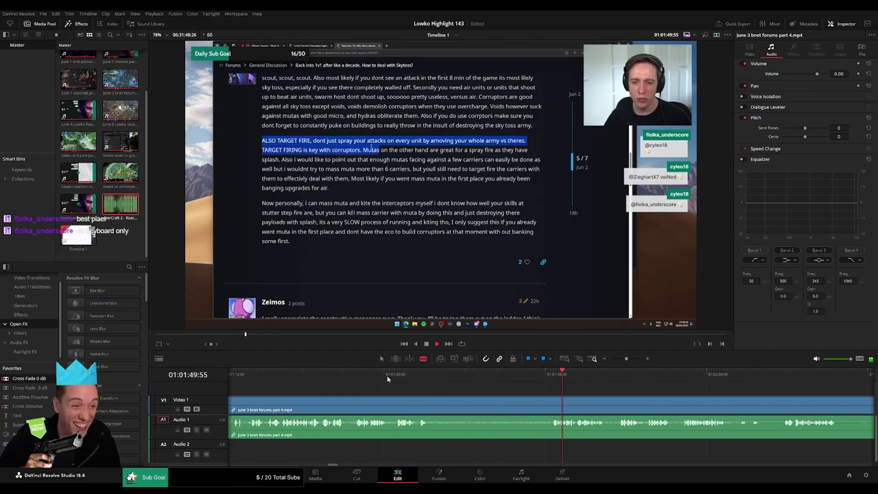
{"action": "scroll", "coordinate": [382, 390], "scroll_direction": "left", "scroll_amount": 3}
{"action": "left_click", "coordinate": [342, 379]}
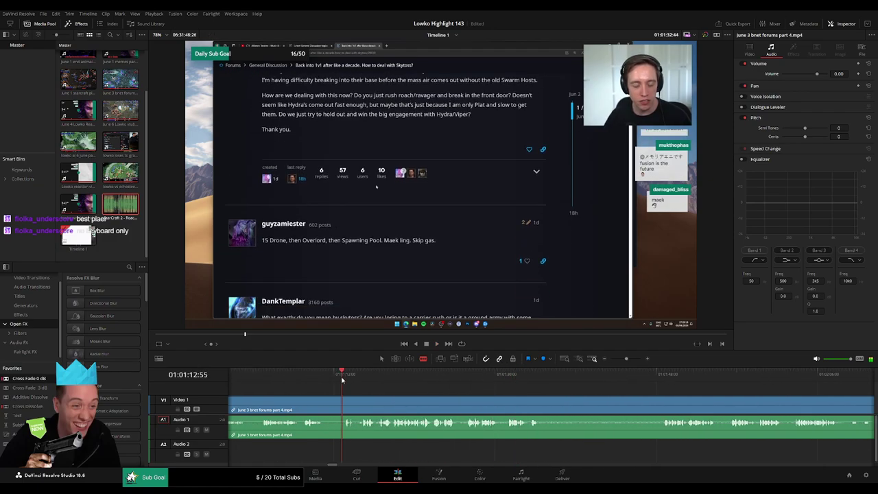
{"action": "left_click_drag", "start_coordinate": [337, 393], "coordinate": [462, 400]}
{"action": "left_click", "coordinate": [382, 378]}
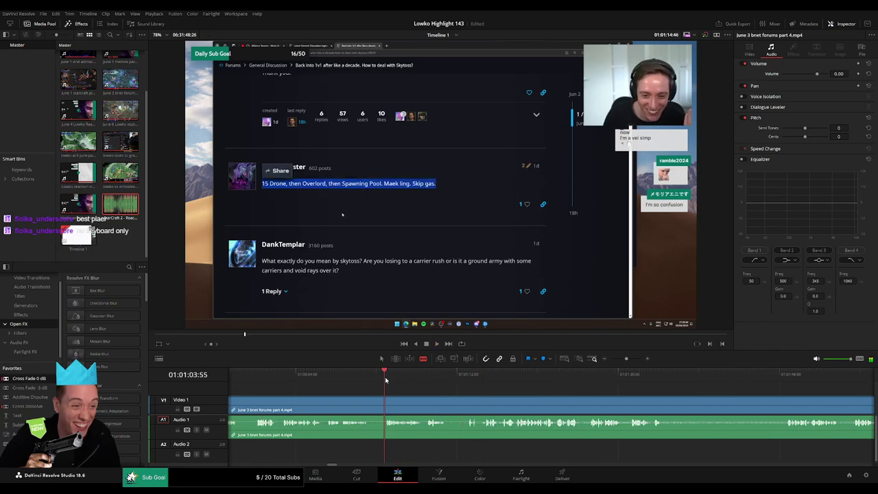
{"action": "left_click", "coordinate": [269, 375]}
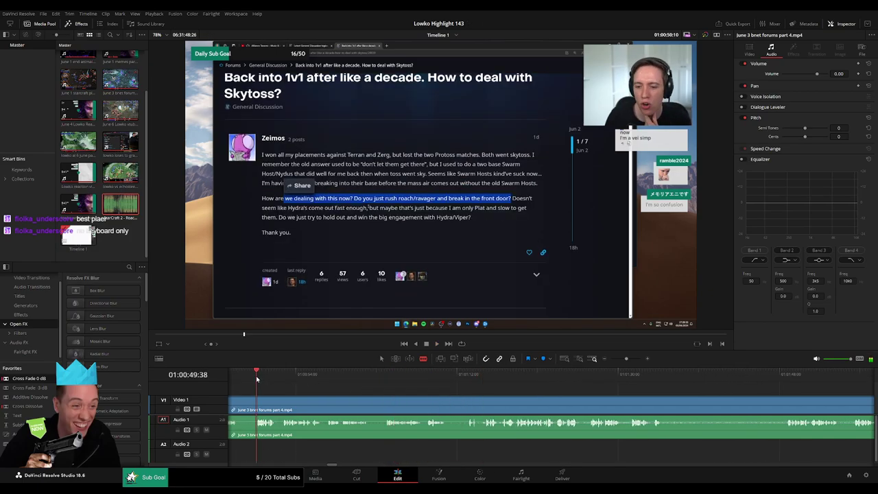
{"action": "left_click", "coordinate": [368, 376]}
{"action": "left_click_drag", "start_coordinate": [370, 386], "coordinate": [518, 394]}
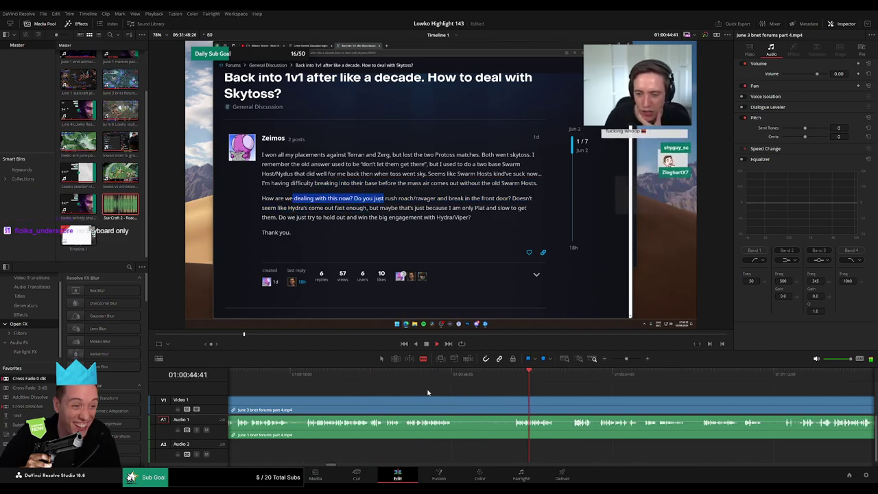
Split the bnet forums part 4 clip at about 01:00:08, where the Skytoss thread starts, and delete everything in it before the cut
{"action": "left_click", "coordinate": [307, 377]}
{"action": "left_click", "coordinate": [304, 376]}
{"action": "left_click", "coordinate": [411, 378]}
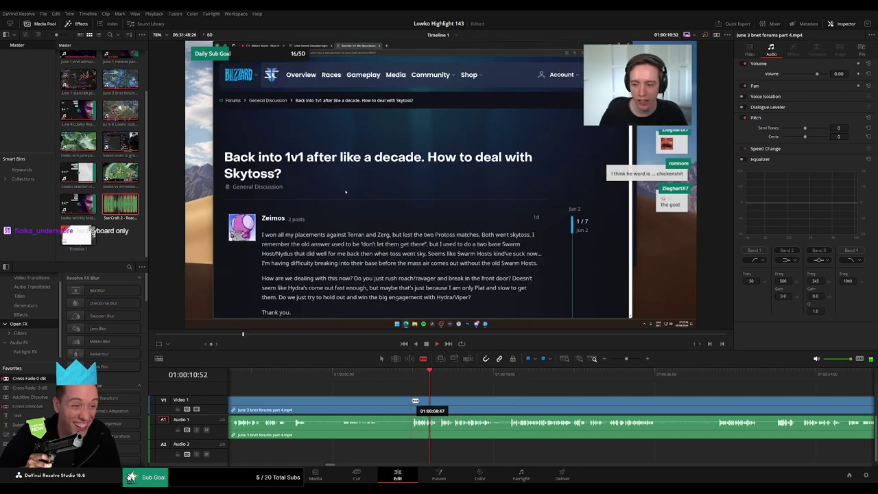
{"action": "left_click", "coordinate": [412, 406]}
{"action": "key", "text": "a"}
{"action": "left_click", "coordinate": [400, 405]}
{"action": "key", "text": "BackSpace"}
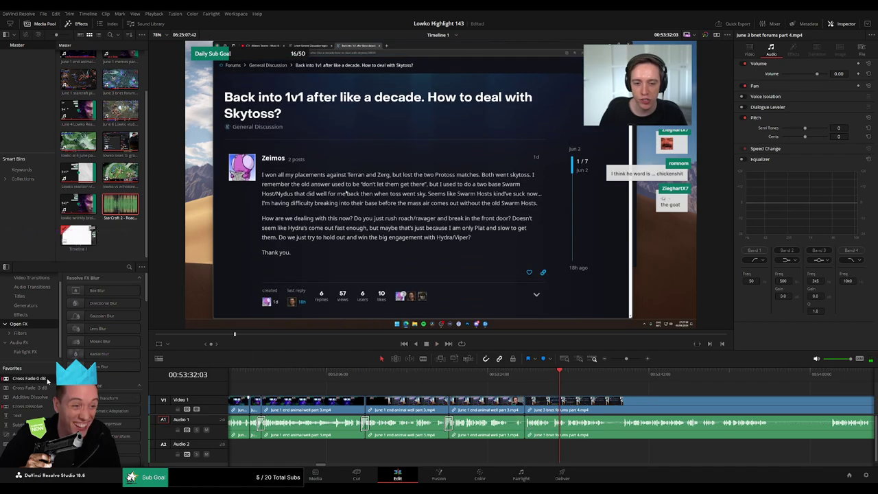
Remove the section from about 00:53:37 to 00:53:39 in the bnet forums clip and crossfade the audio at the join
{"action": "scroll", "coordinate": [658, 410], "scroll_direction": "right", "scroll_amount": 3}
{"action": "left_click_drag", "start_coordinate": [365, 374], "coordinate": [534, 375]}
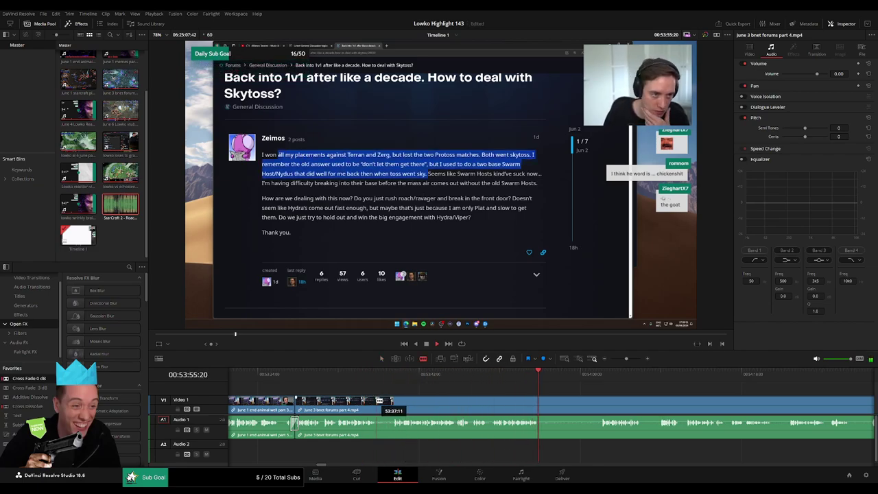
{"action": "left_click", "coordinate": [376, 403]}
{"action": "left_click", "coordinate": [394, 403]}
{"action": "key", "text": "a"}
{"action": "left_click", "coordinate": [386, 406]}
{"action": "key", "text": "Delete"}
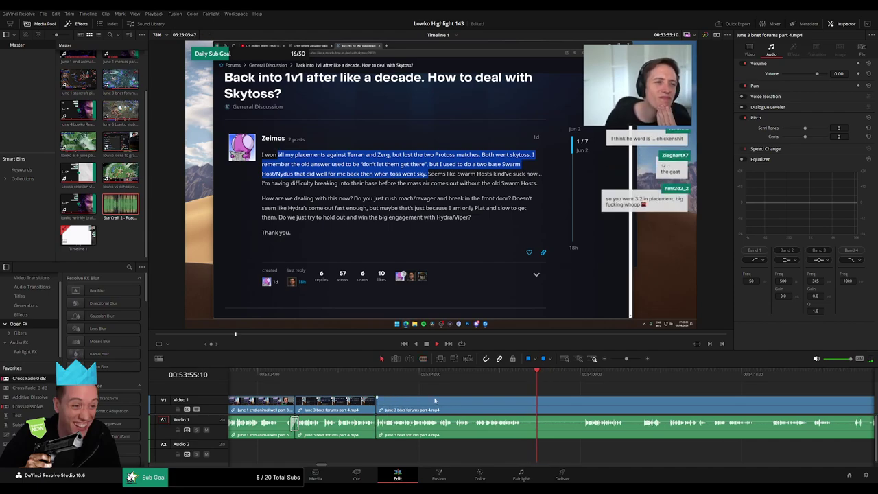
{"action": "left_click_drag", "start_coordinate": [52, 378], "coordinate": [375, 433]}
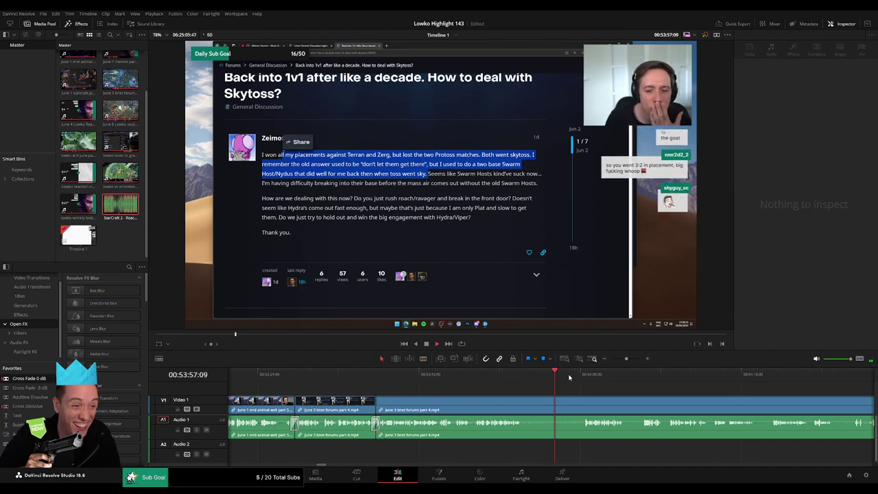
Remove the sections from about 00:53:53 to 00:54:00 and from about 00:54:05 to 00:54:07 in the bnet forums clip
{"action": "scroll", "coordinate": [647, 400], "scroll_direction": "right", "scroll_amount": 3}
{"action": "key", "text": "b"}
{"action": "left_click", "coordinate": [329, 401]}
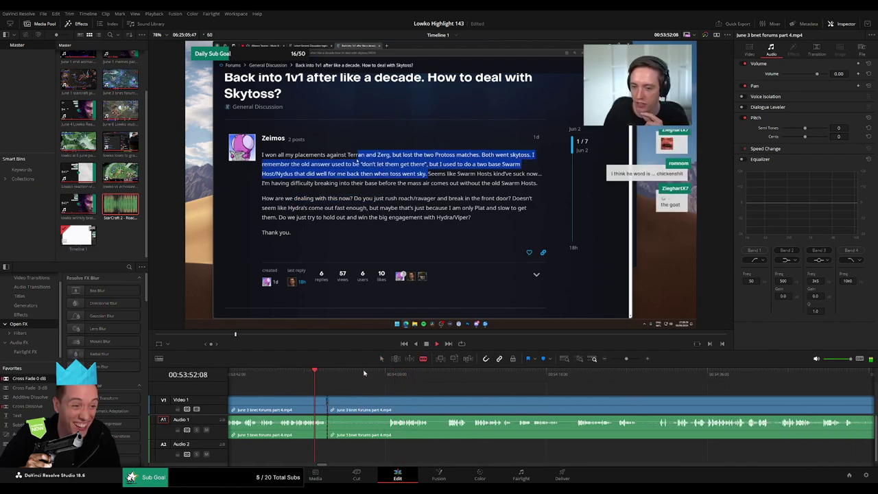
{"action": "left_click", "coordinate": [386, 404]}
{"action": "left_click", "coordinate": [430, 404]}
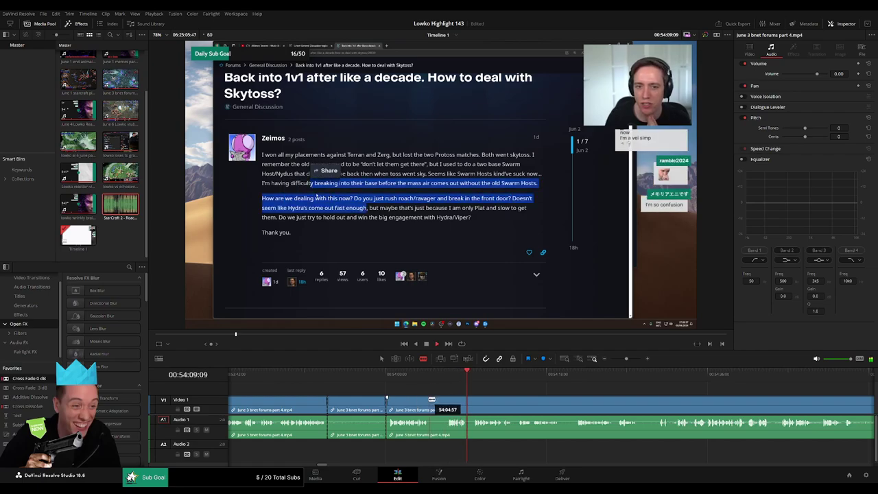
{"action": "left_click", "coordinate": [448, 400]}
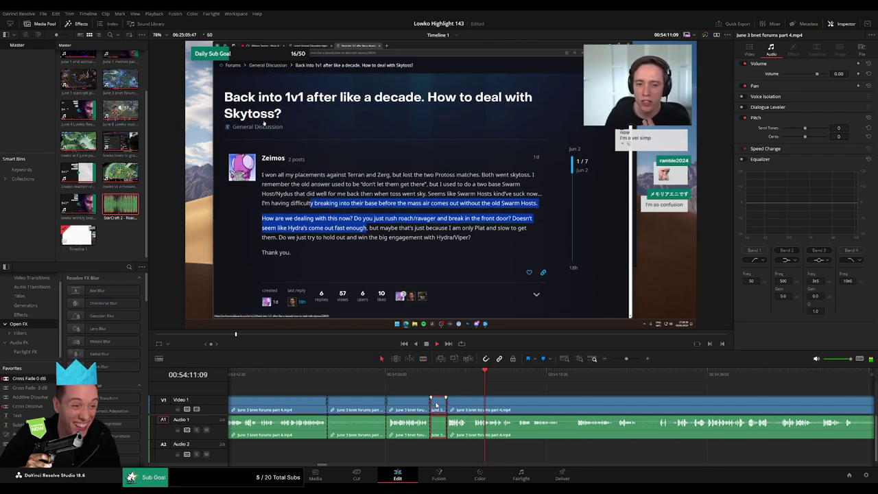
{"action": "key", "text": "a"}
{"action": "left_click", "coordinate": [440, 402]}
{"action": "key", "text": "Delete"}
{"action": "key", "text": "space"}
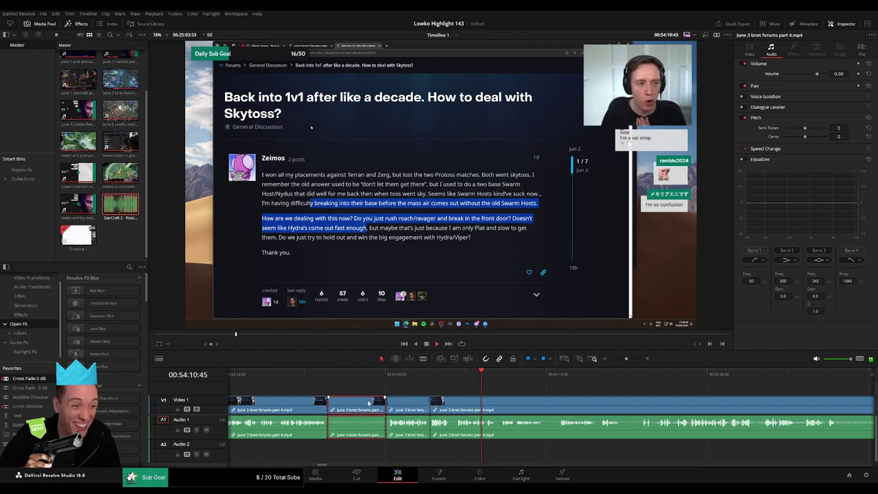
{"action": "key", "text": "Delete"}
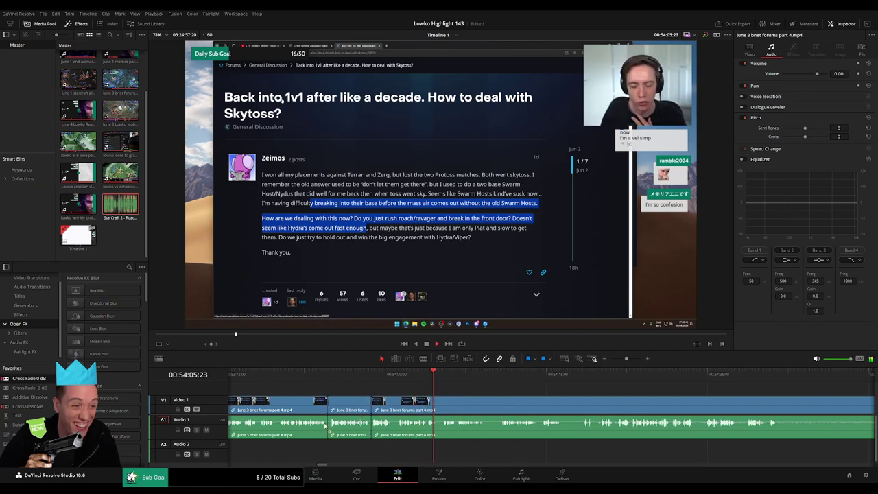
Remove the section from about 00:54:11 to 00:54:13 and crossfade the audio at that join and the two joins before it
{"action": "left_click", "coordinate": [326, 424]}
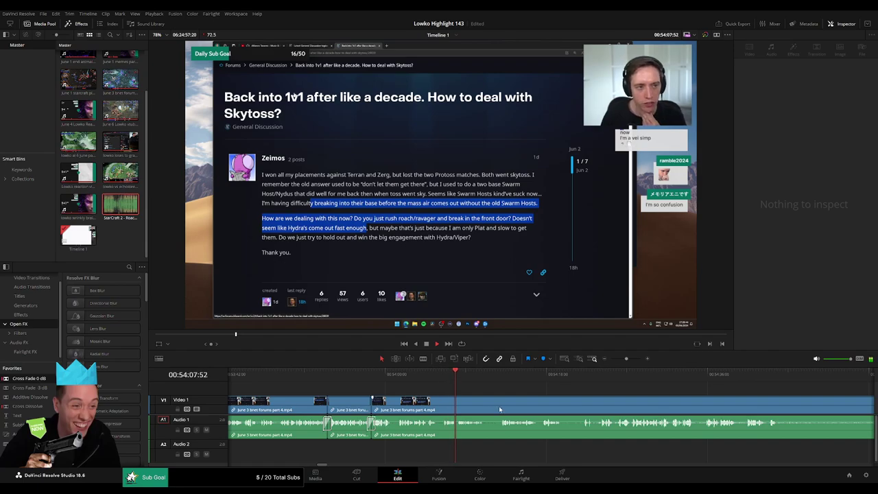
{"action": "scroll", "coordinate": [500, 409], "scroll_direction": "right", "scroll_amount": 3}
{"action": "left_click", "coordinate": [400, 373]}
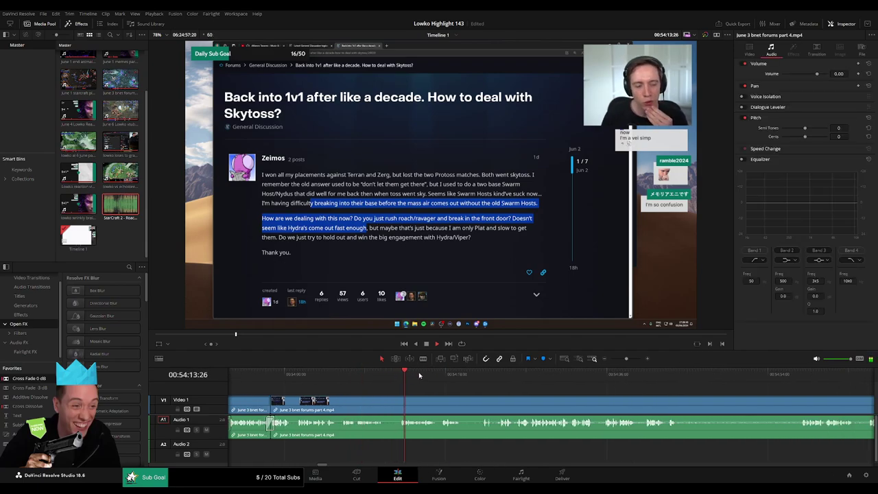
{"action": "left_click_drag", "start_coordinate": [430, 375], "coordinate": [442, 375]}
{"action": "key", "text": "b"}
{"action": "left_click", "coordinate": [385, 403]}
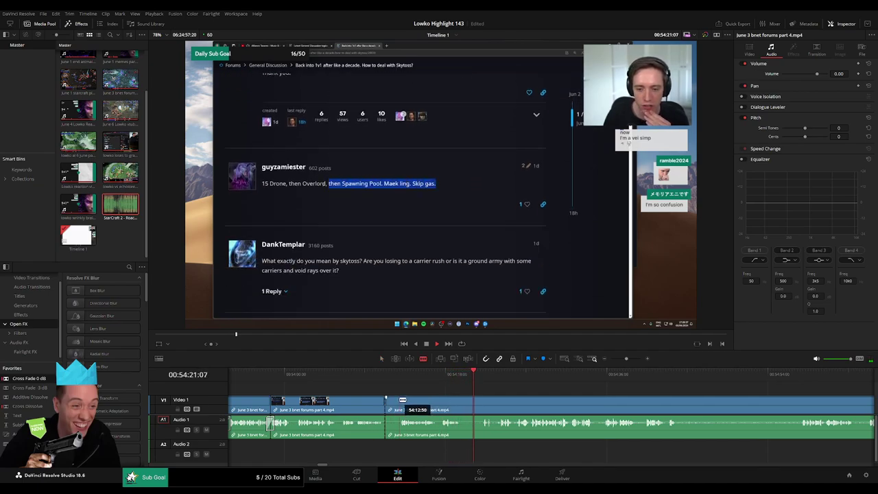
{"action": "left_click", "coordinate": [402, 410]}
{"action": "key", "text": "a"}
{"action": "left_click", "coordinate": [394, 407]}
{"action": "key", "text": "Delete"}
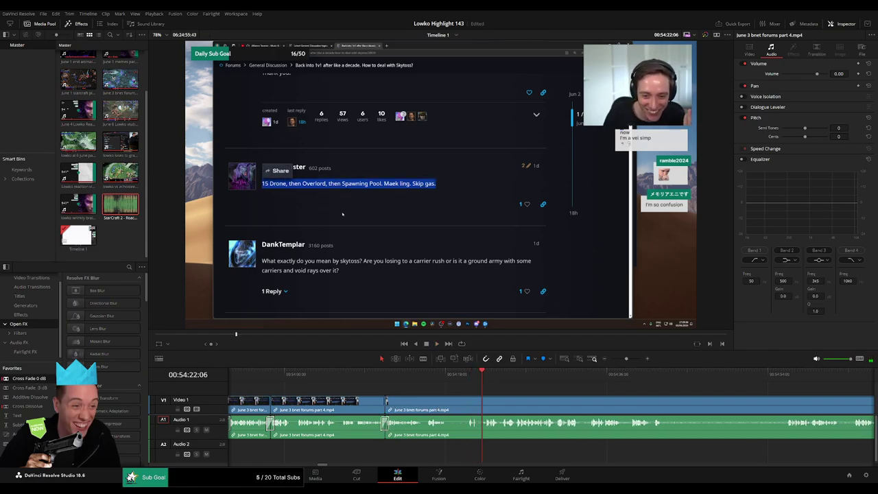
Remove the section from about 00:54:18 to 00:54:20 in the bnet forums clip and crossfade the audio at the join
{"action": "left_click", "coordinate": [450, 408]}
{"action": "left_click", "coordinate": [465, 408]}
{"action": "key", "text": "a"}
{"action": "left_click", "coordinate": [463, 409]}
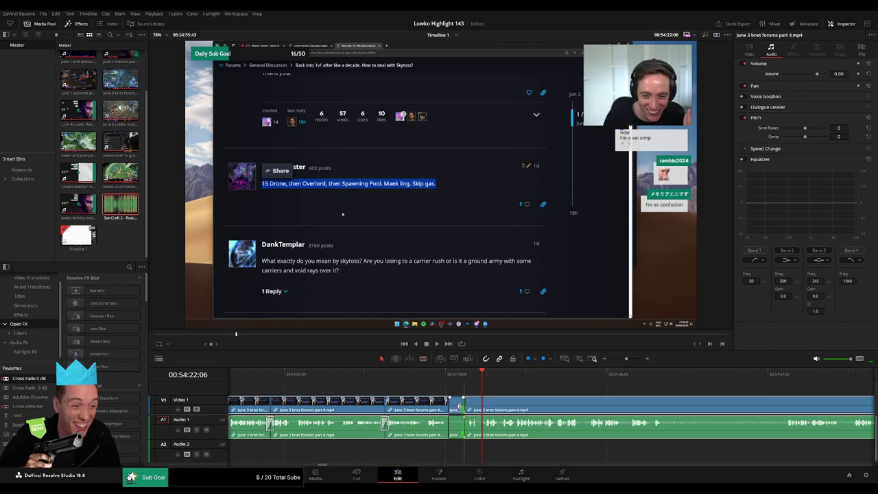
{"action": "key", "text": "Delete"}
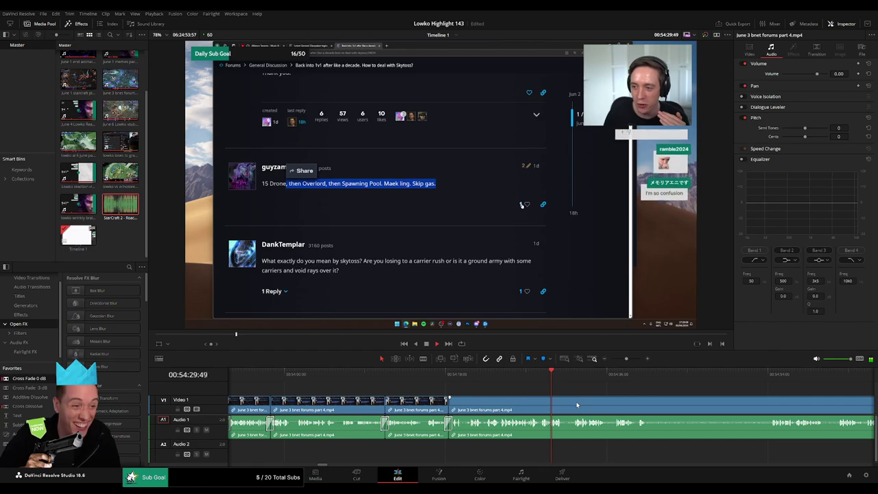
Remove the section from about 00:54:31 to 00:54:32 in the bnet forums clip and crossfade the audio at the join
{"action": "left_click", "coordinate": [575, 375]}
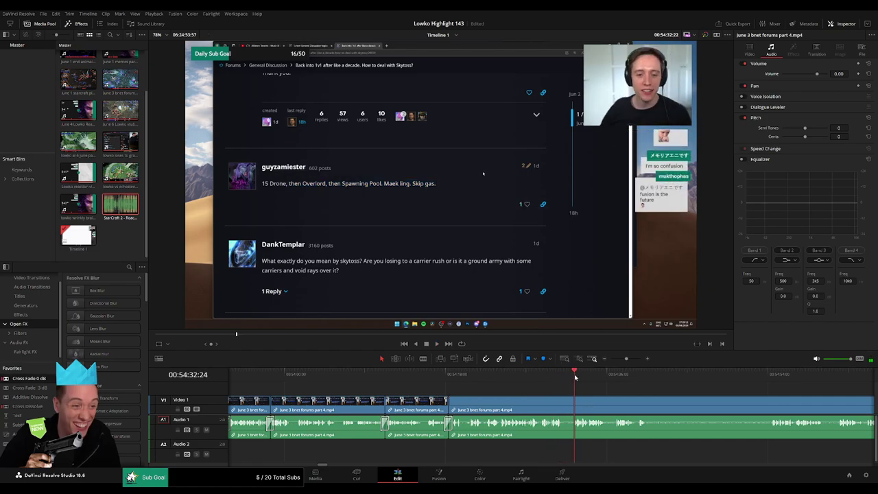
{"action": "left_click_drag", "start_coordinate": [615, 390], "coordinate": [458, 383]}
{"action": "key", "text": "b"}
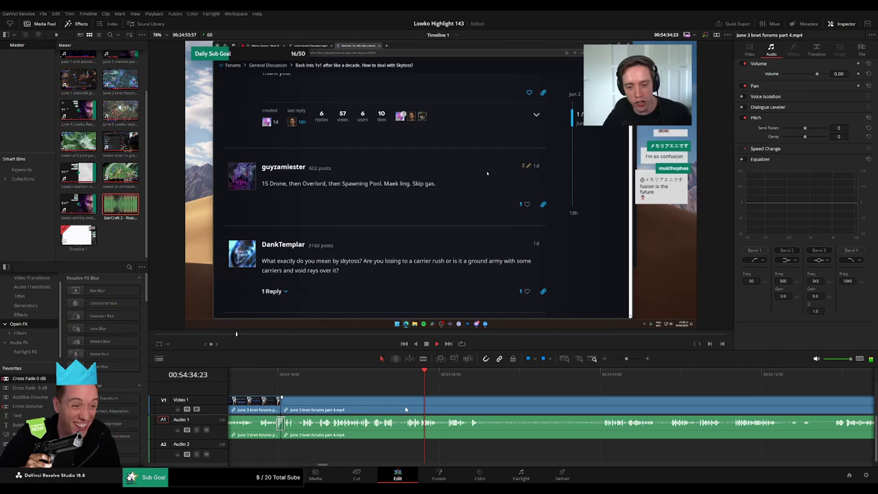
{"action": "left_click", "coordinate": [395, 406]}
{"action": "left_click", "coordinate": [403, 405]}
{"action": "key", "text": "a"}
{"action": "left_click", "coordinate": [398, 407]}
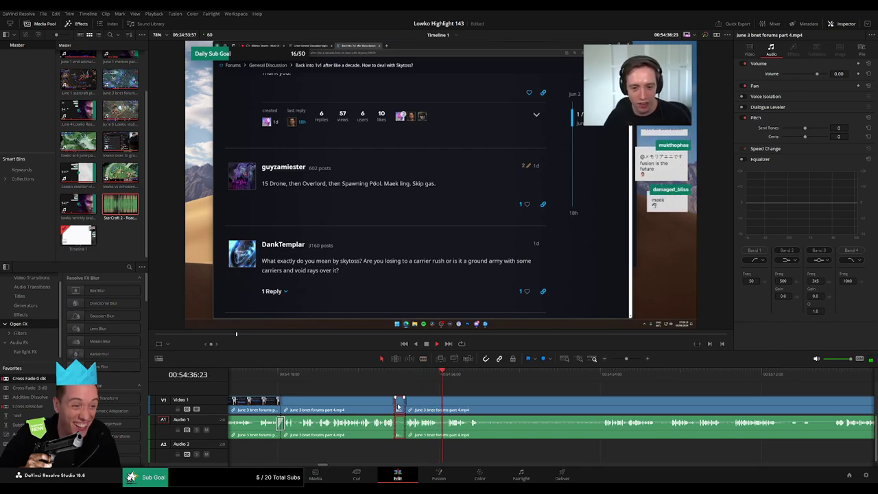
{"action": "key", "text": "Delete"}
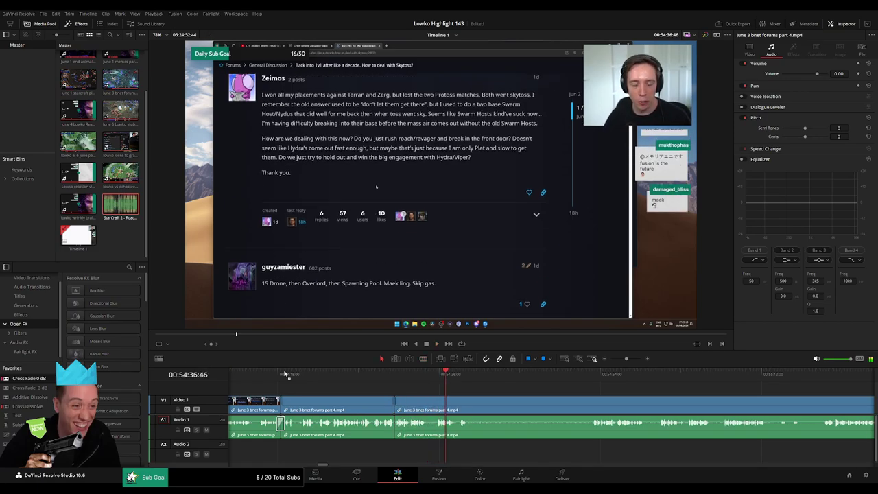
Remove the silent section from about 00:54:38 to 00:54:53 in the bnet forums clip and crossfade the audio at the join
{"action": "scroll", "coordinate": [396, 426], "scroll_direction": "right", "scroll_amount": 4}
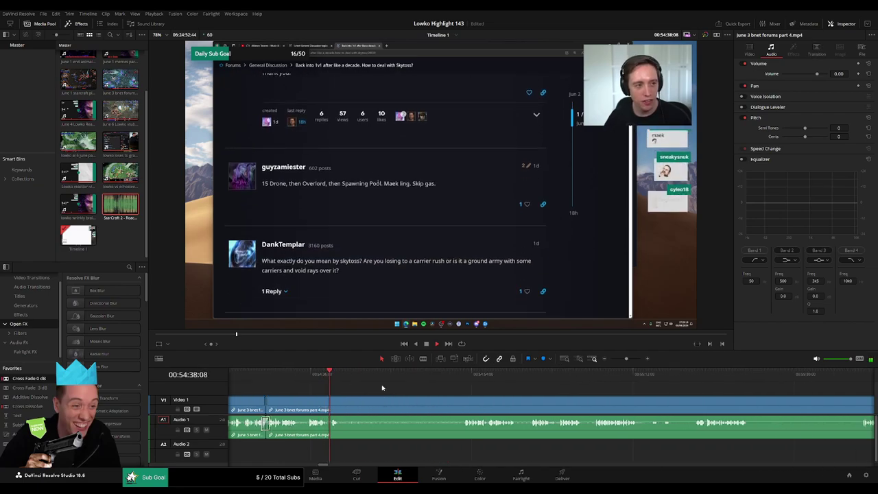
{"action": "left_click_drag", "start_coordinate": [420, 384], "coordinate": [464, 385]}
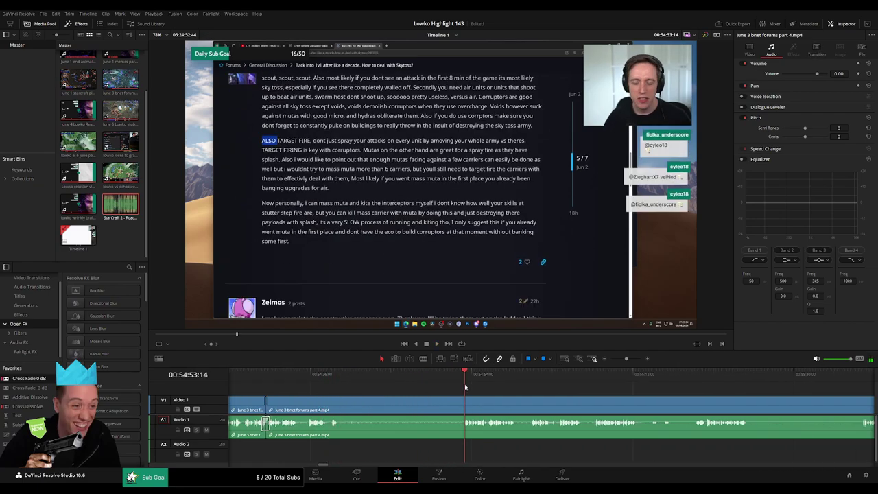
{"action": "key", "text": "b"}
{"action": "left_click", "coordinate": [340, 408]}
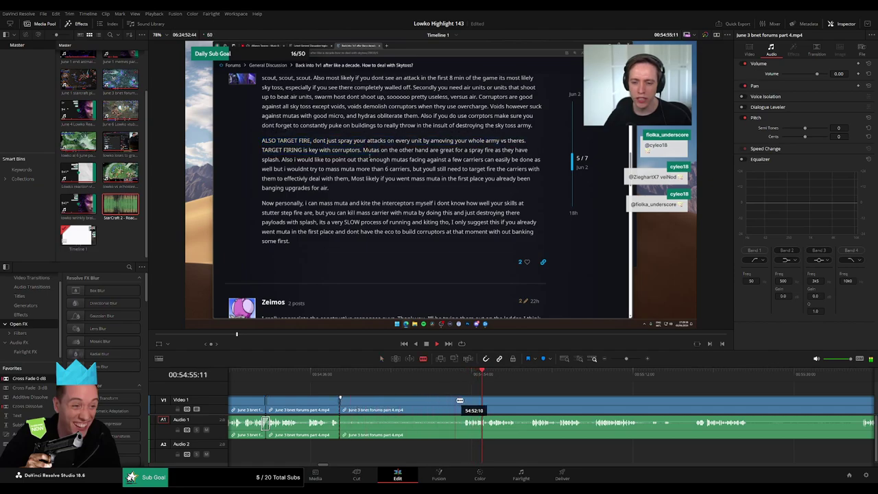
{"action": "key", "text": "a"}
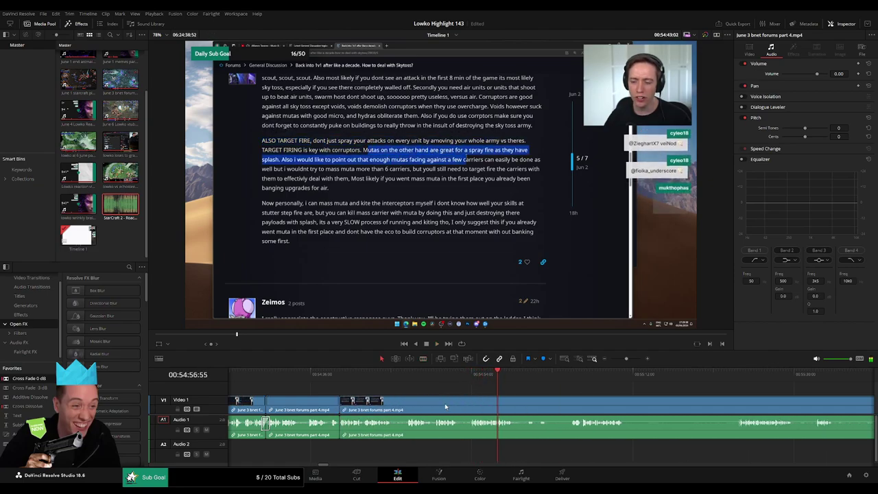
{"action": "left_click", "coordinate": [334, 377]}
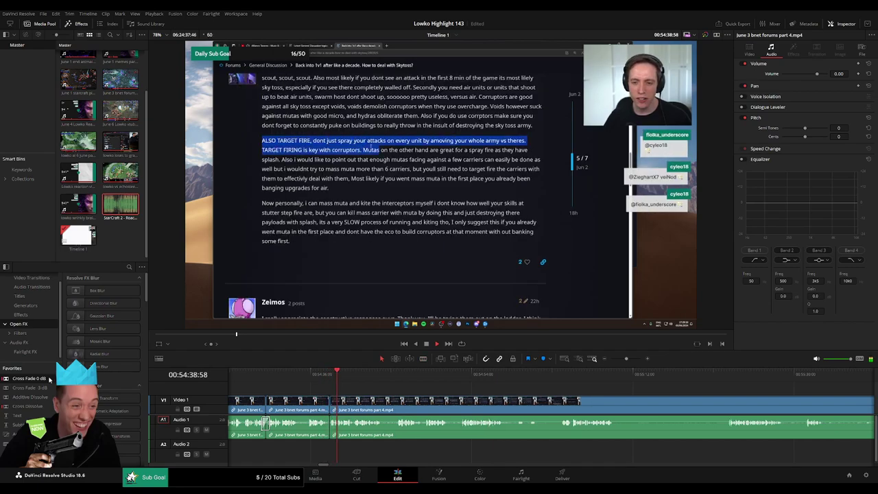
{"action": "left_click", "coordinate": [330, 429]}
{"action": "key", "text": "shift+t"}
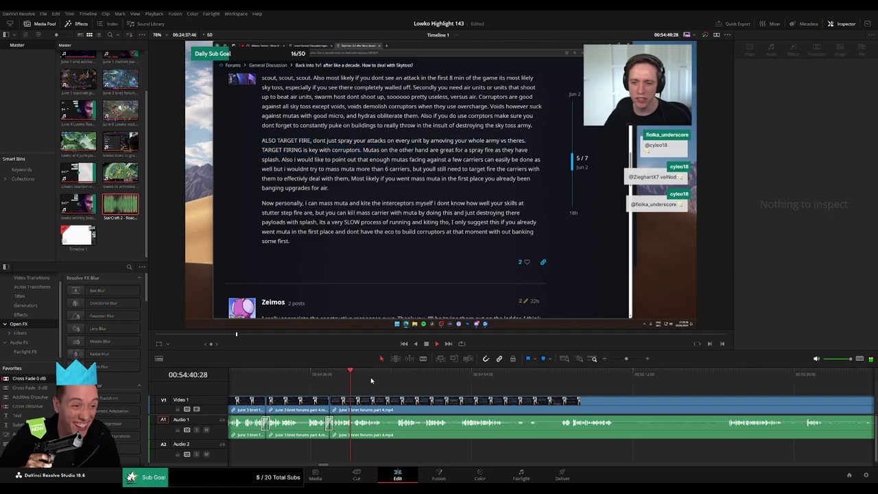
Remove the section from about 00:54:44 to 00:54:45 in the bnet forums clip and crossfade the audio at the join
{"action": "left_click", "coordinate": [390, 380]}
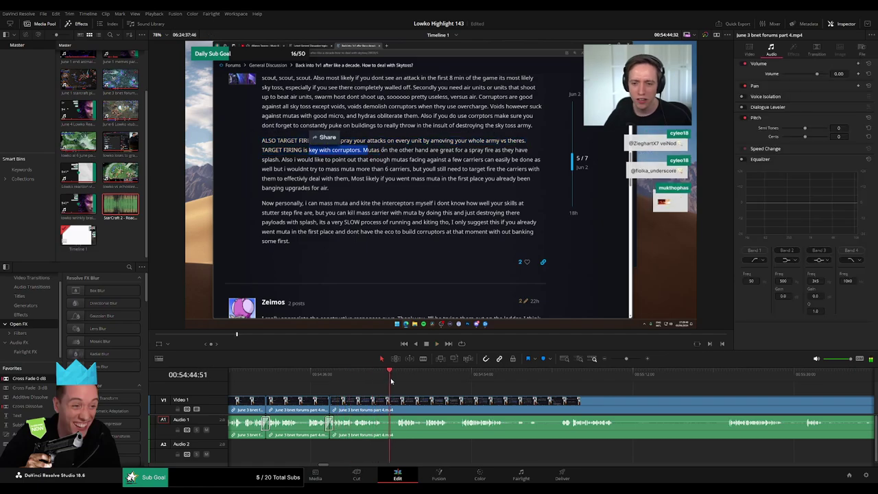
{"action": "left_click_drag", "start_coordinate": [488, 398], "coordinate": [373, 398]}
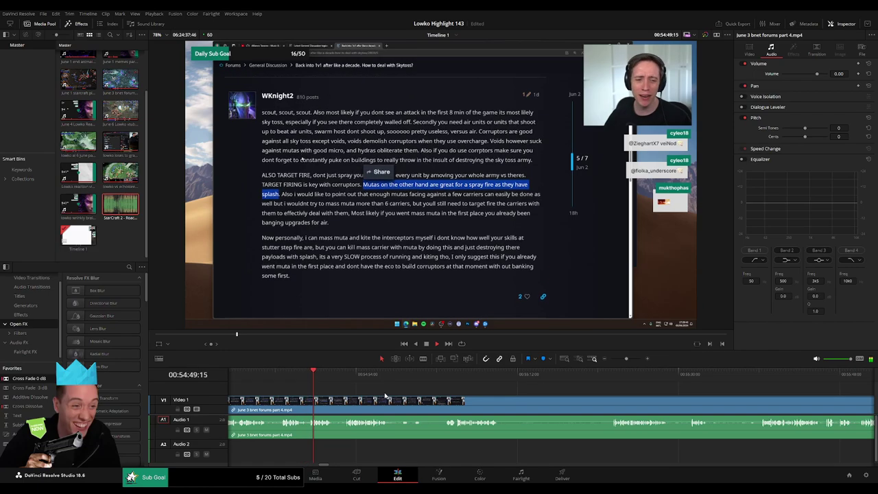
{"action": "key", "text": "b"}
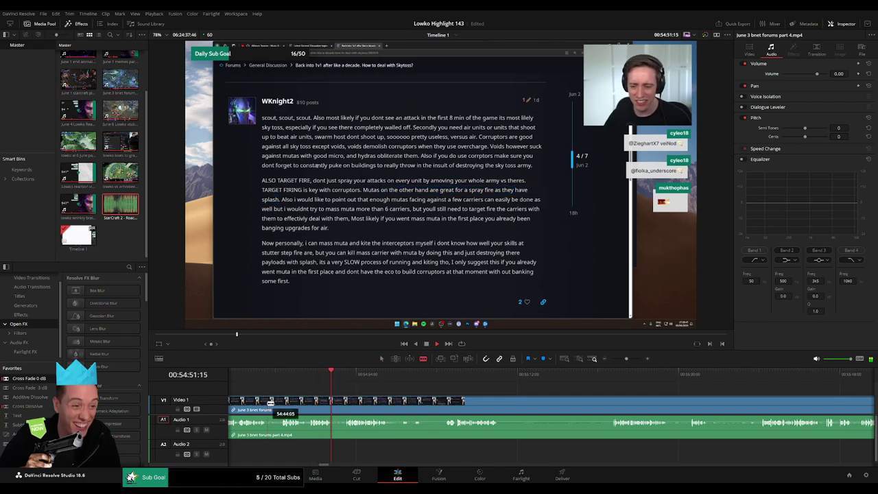
{"action": "left_click", "coordinate": [267, 402]}
{"action": "left_click_drag", "start_coordinate": [283, 404], "coordinate": [273, 406]}
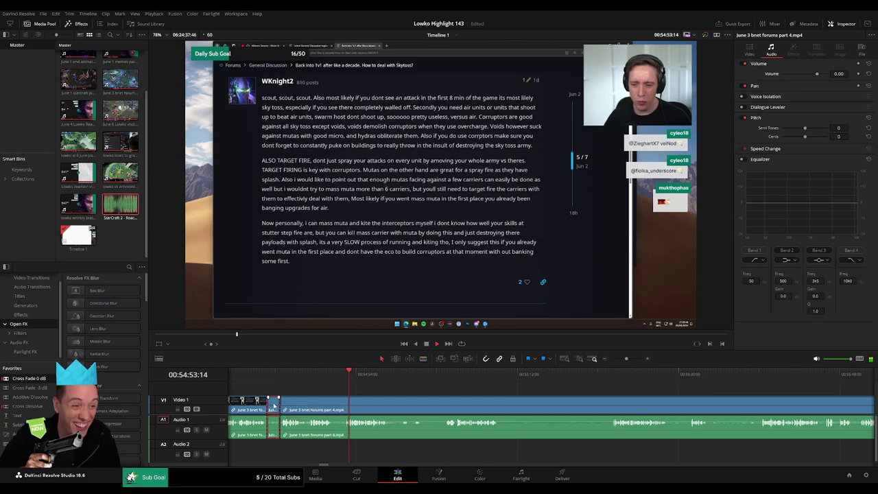
{"action": "key", "text": "Delete"}
{"action": "left_click", "coordinate": [267, 425]}
{"action": "key", "text": "shift+t"}
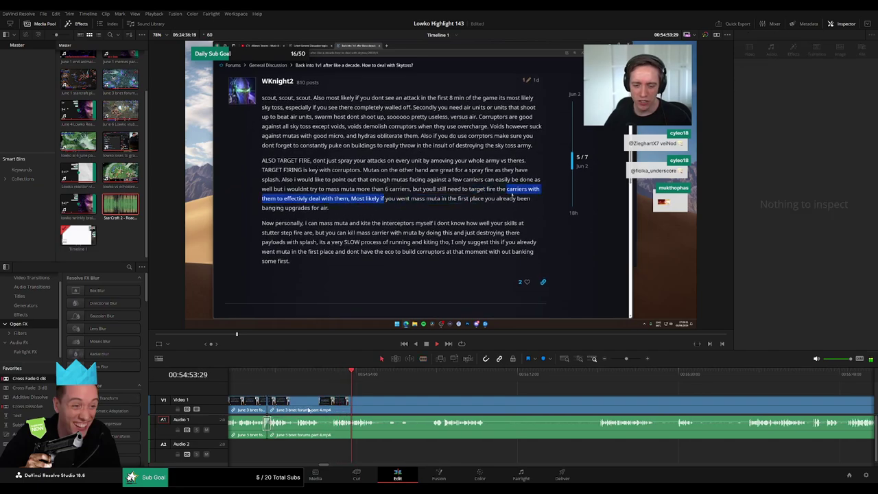
Remove the pause from about 00:54:50 to 00:54:51 in the bnet forums clip and crossfade the audio at the join
{"action": "key", "text": "b"}
{"action": "left_click", "coordinate": [323, 403]}
{"action": "left_click", "coordinate": [333, 404]}
{"action": "key", "text": "a"}
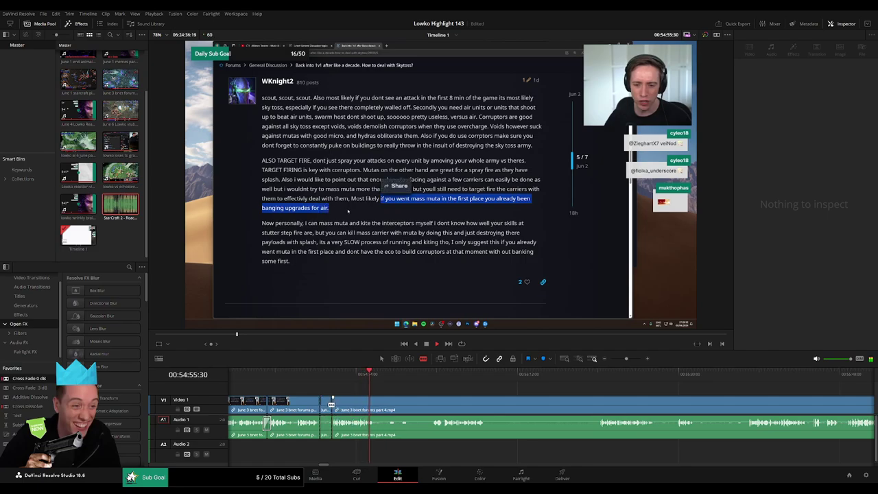
{"action": "left_click", "coordinate": [327, 408]}
{"action": "key", "text": "Delete"}
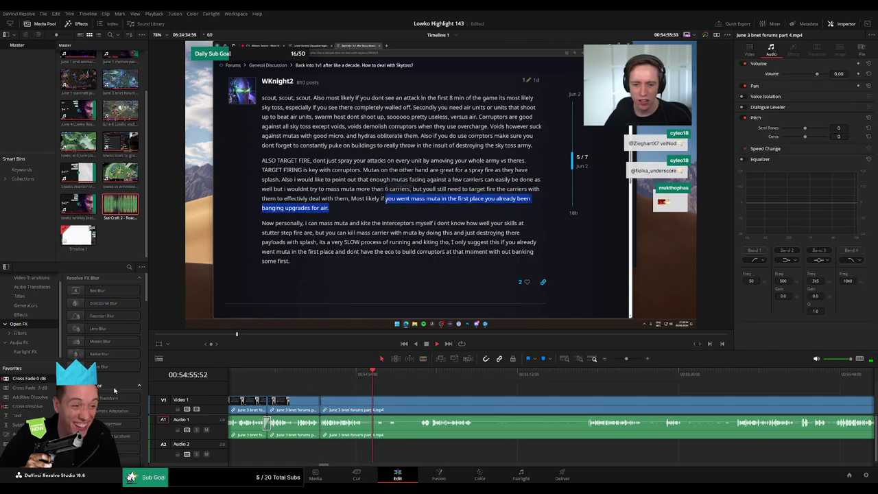
{"action": "left_click_drag", "start_coordinate": [321, 428], "coordinate": [321, 426]}
Remove the section from about 00:54:59 to 00:55:01 in the bnet forums clip and add a Cross Fade 0 dB to the audio join
{"action": "scroll", "coordinate": [453, 407], "scroll_direction": "right", "scroll_amount": 2}
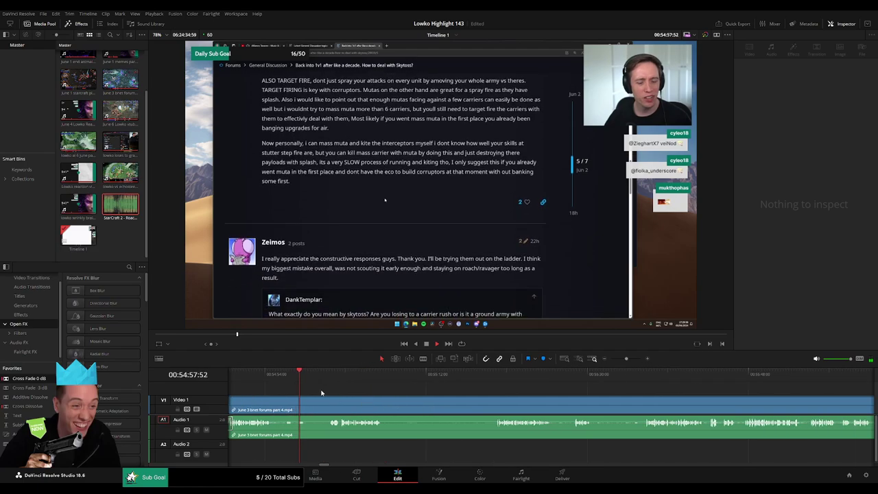
{"action": "left_click", "coordinate": [321, 378]}
{"action": "key", "text": "b"}
{"action": "left_click", "coordinate": [310, 402]}
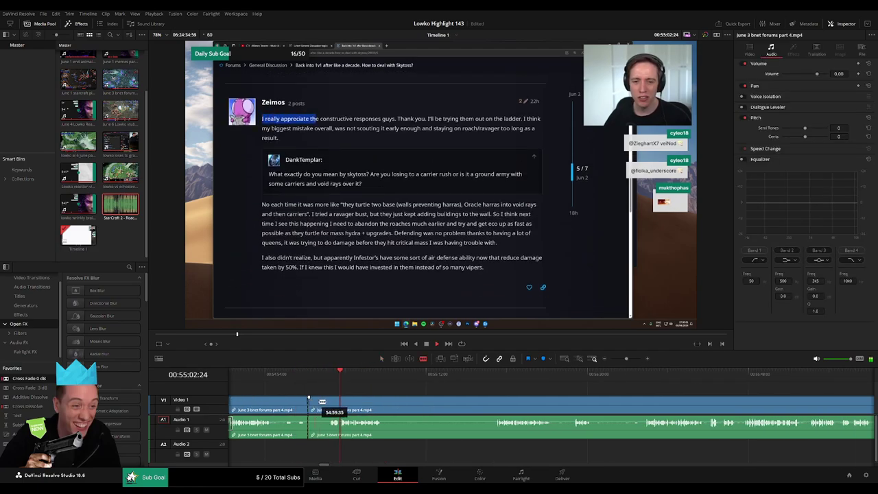
{"action": "left_click", "coordinate": [330, 402]}
{"action": "key", "text": "a"}
{"action": "left_click", "coordinate": [322, 402]}
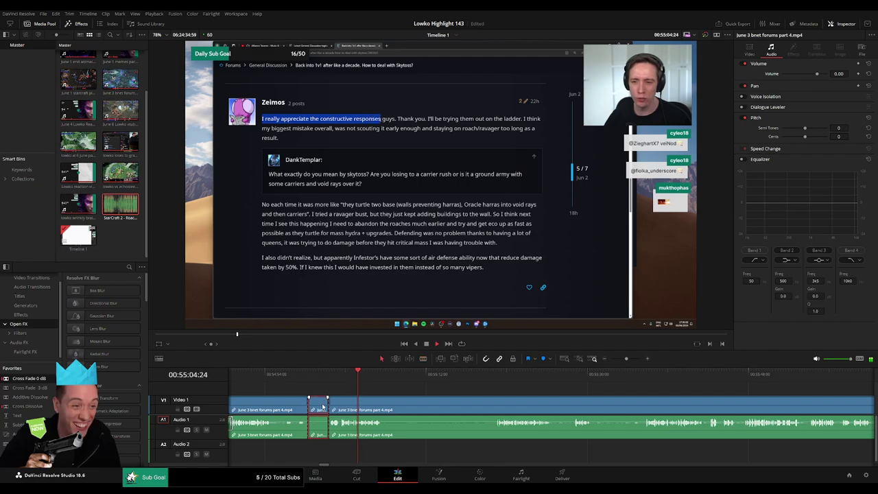
{"action": "key", "text": "Delete"}
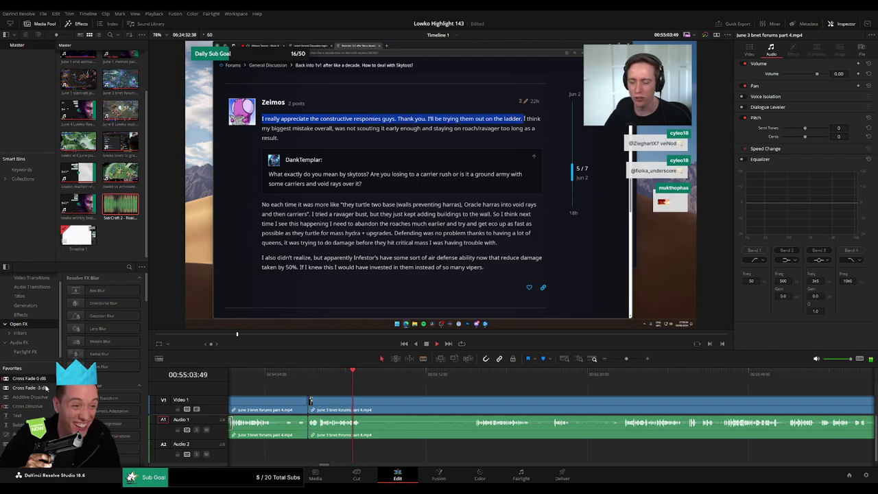
{"action": "left_click_drag", "start_coordinate": [42, 380], "coordinate": [310, 425]}
Remove the silent section from about 00:55:05 to 00:55:17 in the bnet forums clip and crossfade the audio at the join
{"action": "left_click", "coordinate": [472, 377]}
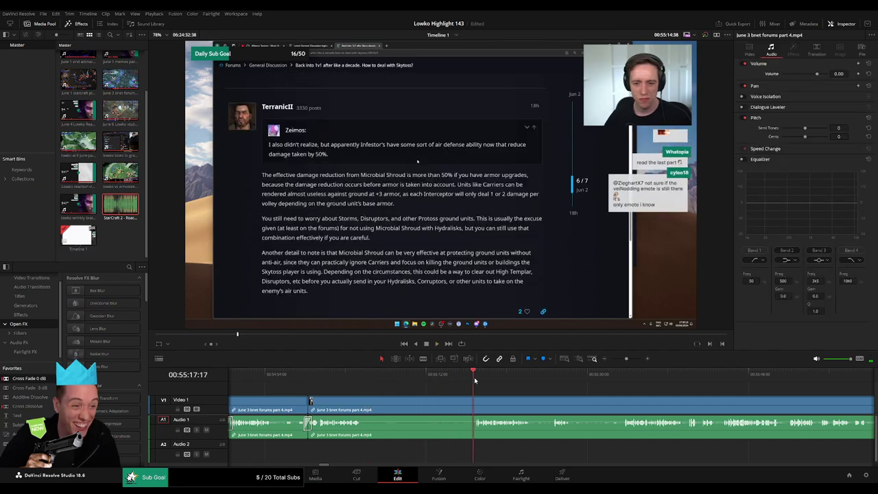
{"action": "key", "text": "b"}
{"action": "left_click_drag", "start_coordinate": [362, 400], "coordinate": [473, 402]}
{"action": "left_click", "coordinate": [455, 409]}
{"action": "key", "text": "Delete"}
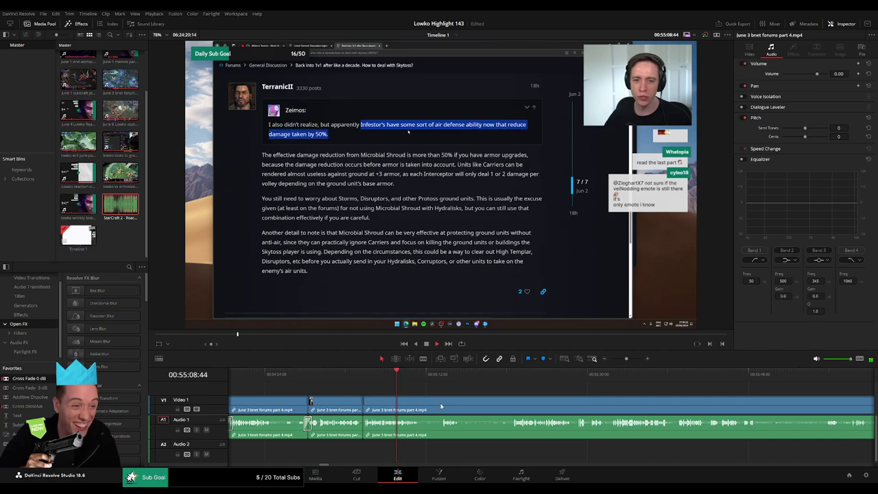
{"action": "left_click_drag", "start_coordinate": [370, 429], "coordinate": [365, 427]}
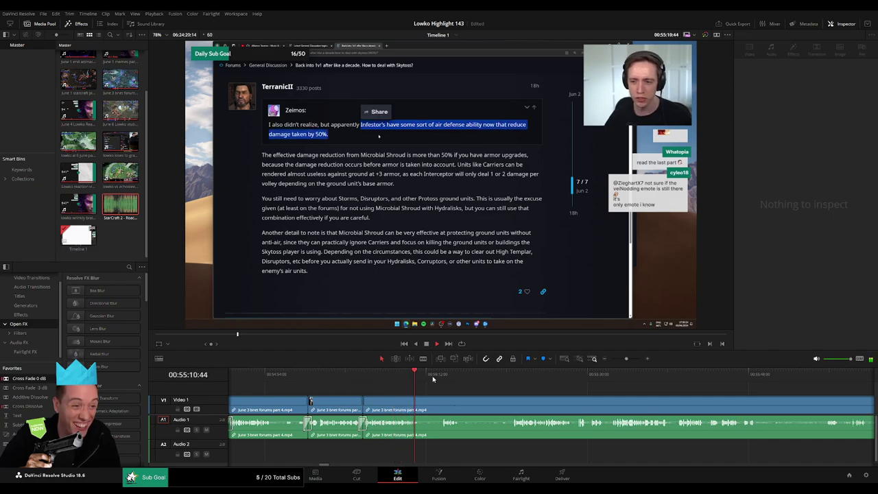
Remove the section from about 00:55:11 to 00:55:14 in the bnet forums clip and add a Cross Fade 0 dB to the audio join
{"action": "left_click", "coordinate": [439, 375]}
{"action": "key", "text": "b"}
{"action": "left_click", "coordinate": [420, 402]}
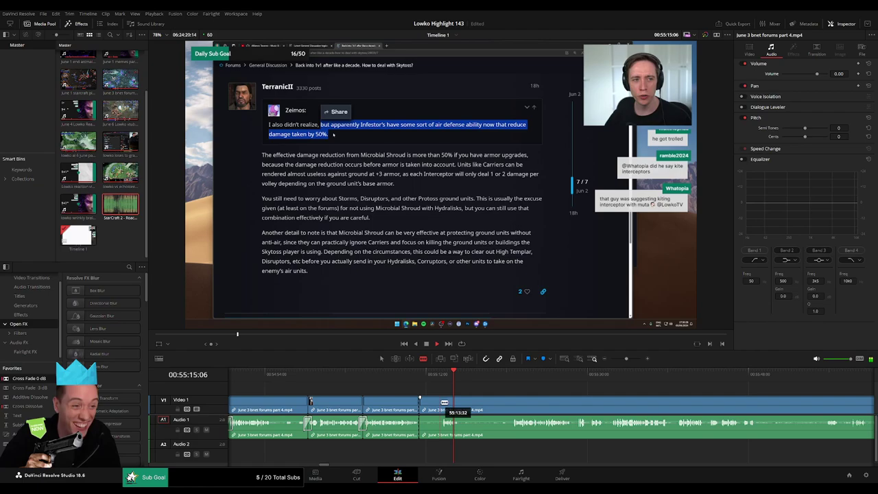
{"action": "key", "text": "a"}
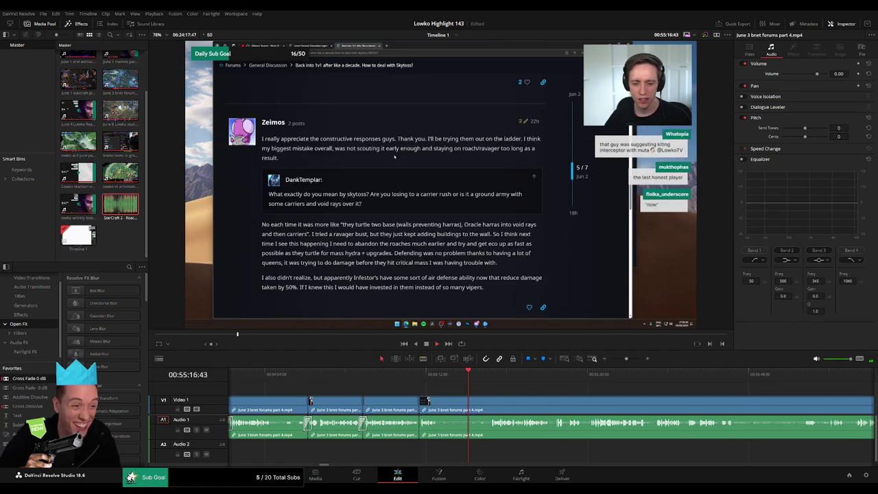
{"action": "left_click_drag", "start_coordinate": [29, 378], "coordinate": [419, 425]}
Remove the section from about 00:55:14 to 00:55:19 in the bnet forums clip
{"action": "left_click_drag", "start_coordinate": [504, 410], "coordinate": [343, 396]}
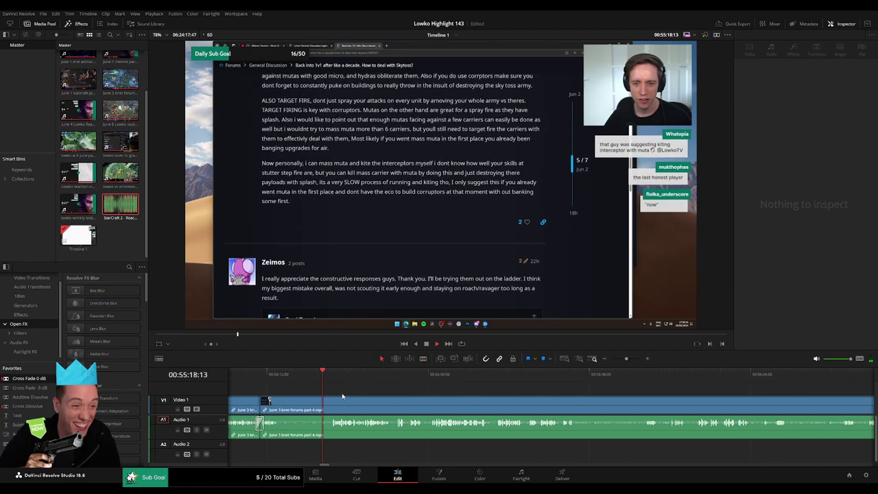
{"action": "key", "text": "b"}
{"action": "left_click", "coordinate": [282, 404]}
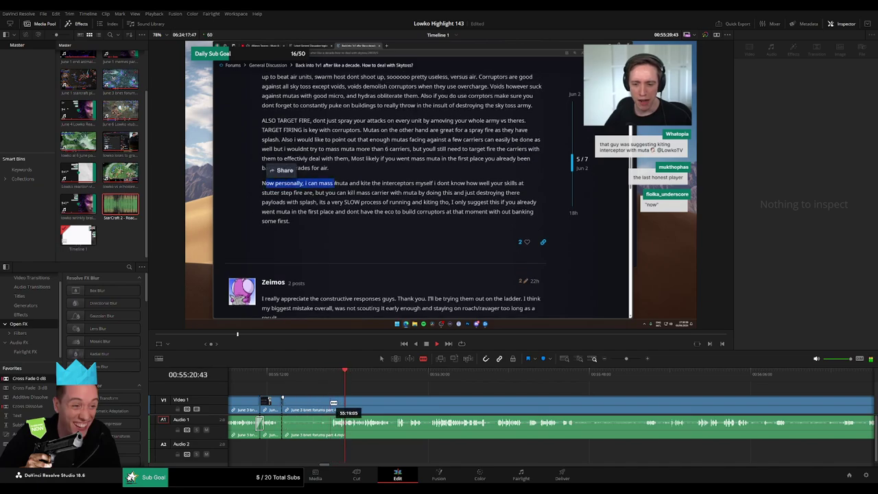
{"action": "left_click", "coordinate": [333, 404]}
{"action": "key", "text": "a"}
{"action": "left_click", "coordinate": [323, 406]}
{"action": "key", "text": "Delete"}
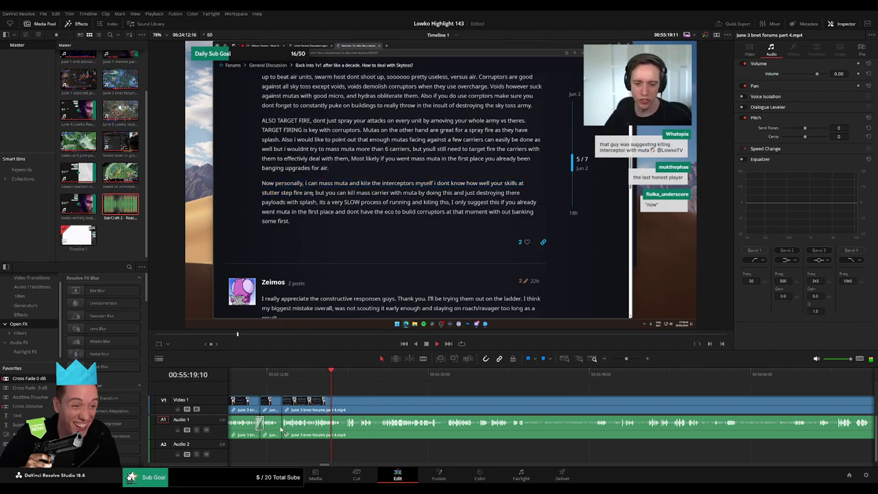
Add a Cross Fade 0 dB to the audio join at about 00:55:14 in the bnet forums clip
{"action": "left_click_drag", "start_coordinate": [281, 430], "coordinate": [282, 428]}
{"action": "left_click_drag", "start_coordinate": [626, 359], "coordinate": [633, 360]}
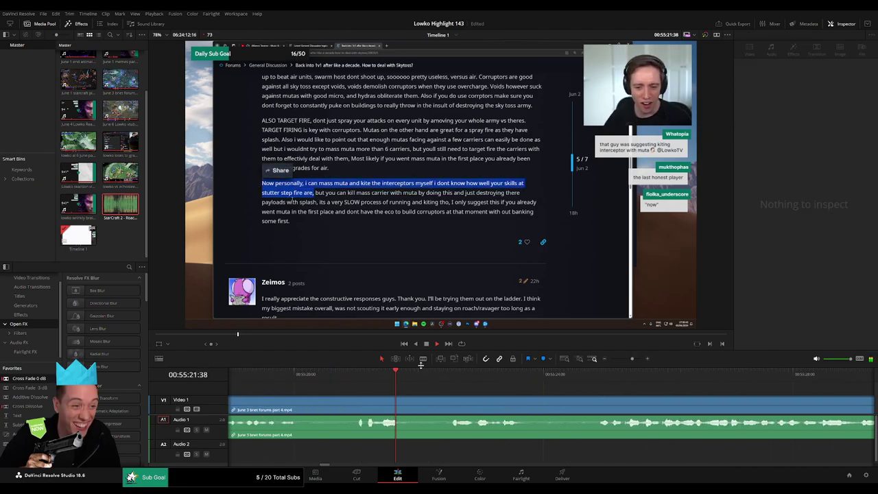
Split off the half-second piece after about 00:55:21 in the bnet forums clip and mute its audio on Audio 1
{"action": "left_click", "coordinate": [356, 374]}
{"action": "key", "text": "space"}
{"action": "key", "text": "ctrl+b"}
{"action": "key", "text": "space"}
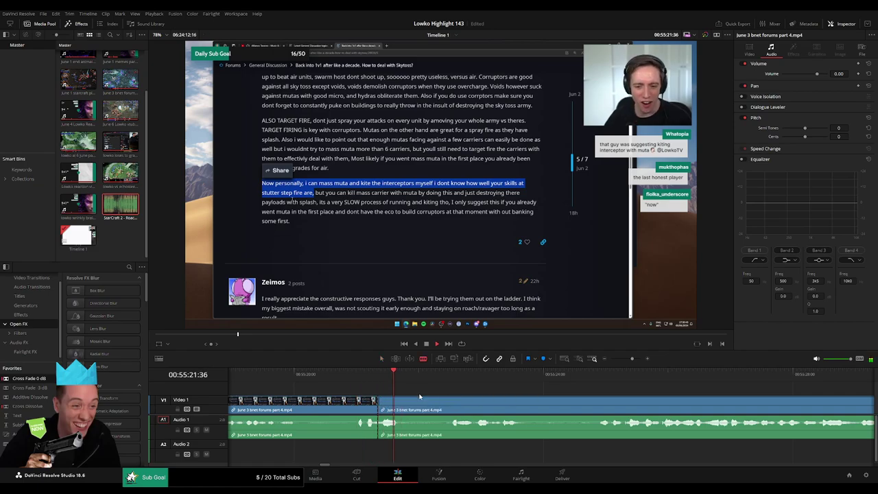
{"action": "key", "text": "space"}
{"action": "key", "text": "ctrl+b"}
{"action": "left_click_drag", "start_coordinate": [393, 420], "coordinate": [393, 437]}
{"action": "key", "text": "q"}
Place StarCraft 2 - Roach Quotes.mp3 on Audio 2 beneath the muted piece at 00:55:21 and set its volume to -23
{"action": "left_click_drag", "start_coordinate": [374, 303], "coordinate": [400, 454]}
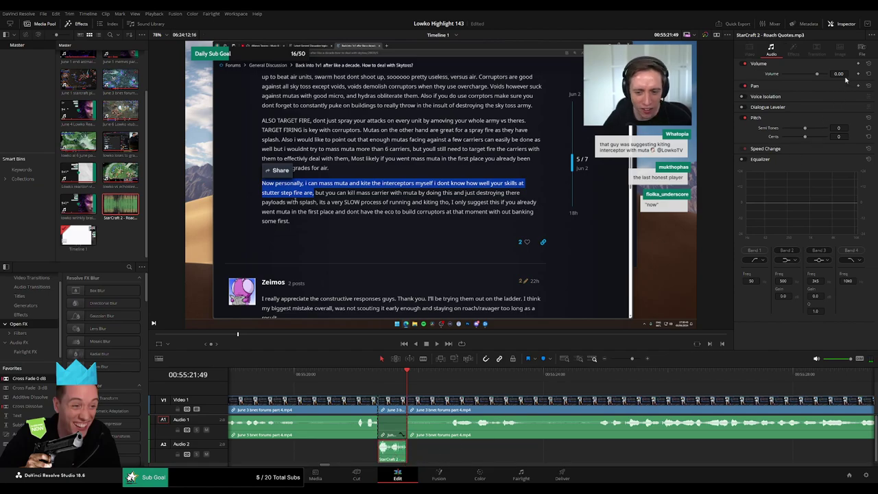
{"action": "type", "text": "-23"}
{"action": "key", "text": "Return"}
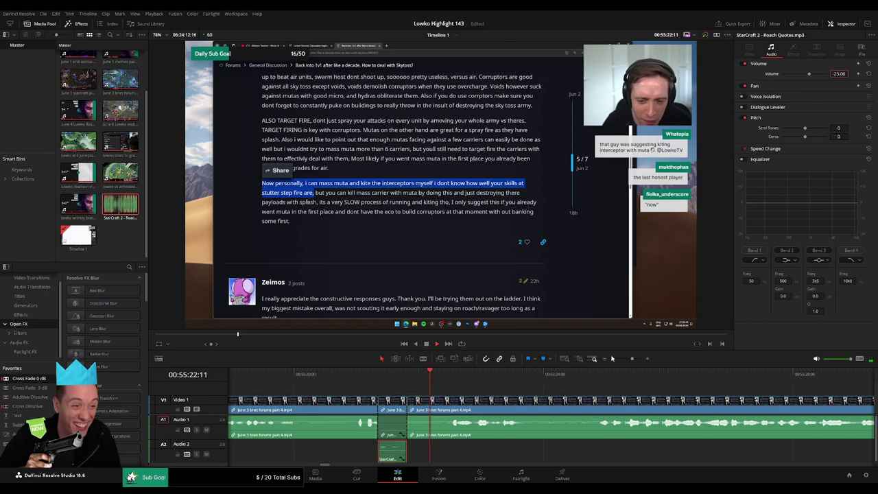
Split off the short piece from about 00:55:32:39 to 00:55:33:00 in the bnet forums clip and mute its audio
{"action": "left_click", "coordinate": [444, 391]}
{"action": "left_click", "coordinate": [587, 377]}
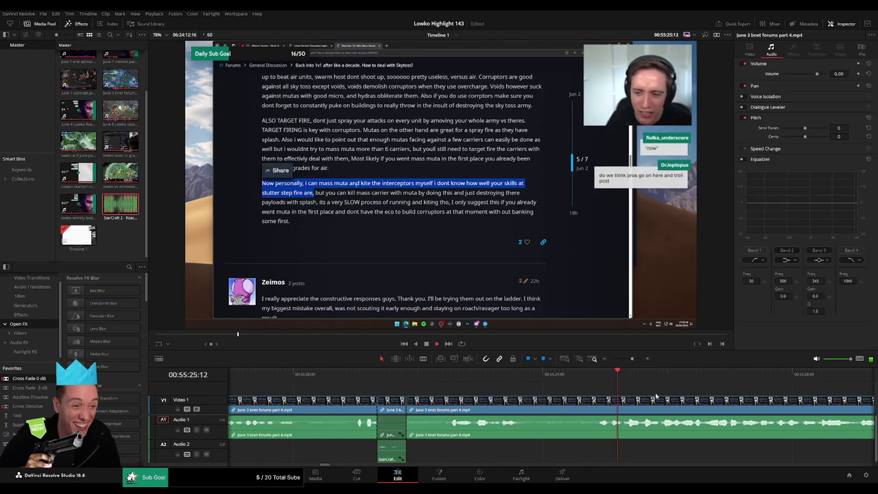
{"action": "scroll", "coordinate": [655, 396], "scroll_direction": "right", "scroll_amount": 3}
{"action": "left_click_drag", "start_coordinate": [631, 358], "coordinate": [629, 360]}
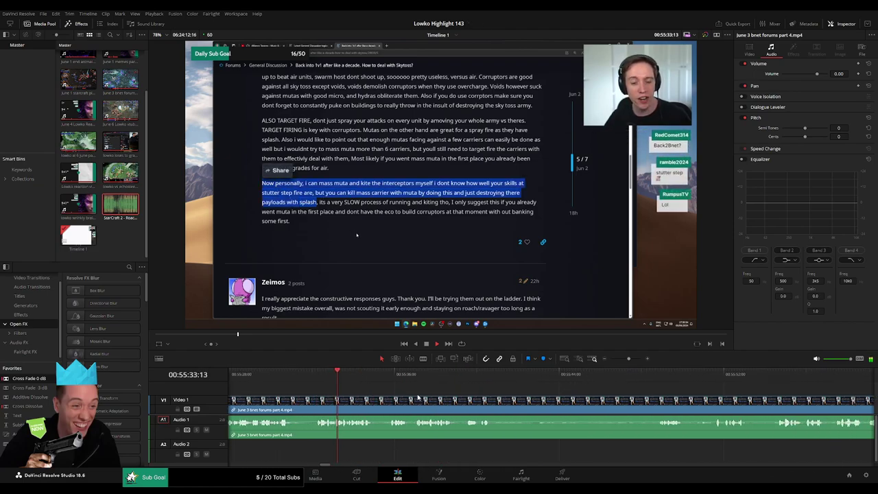
{"action": "left_click", "coordinate": [635, 359]}
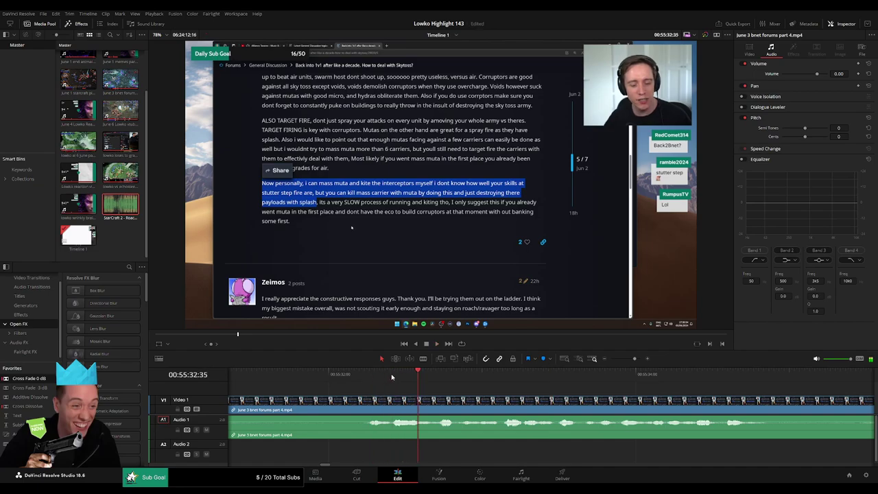
{"action": "key", "text": "b"}
{"action": "left_click", "coordinate": [430, 405]}
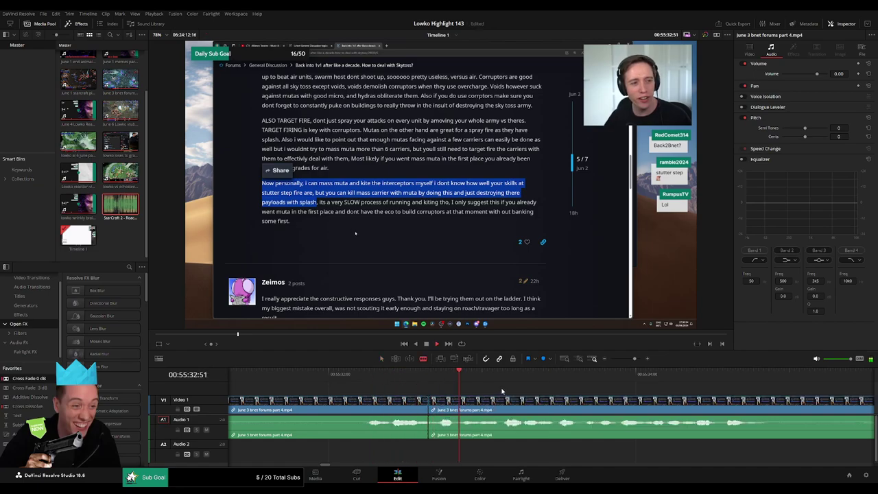
{"action": "left_click", "coordinate": [484, 411]}
{"action": "key", "text": "a"}
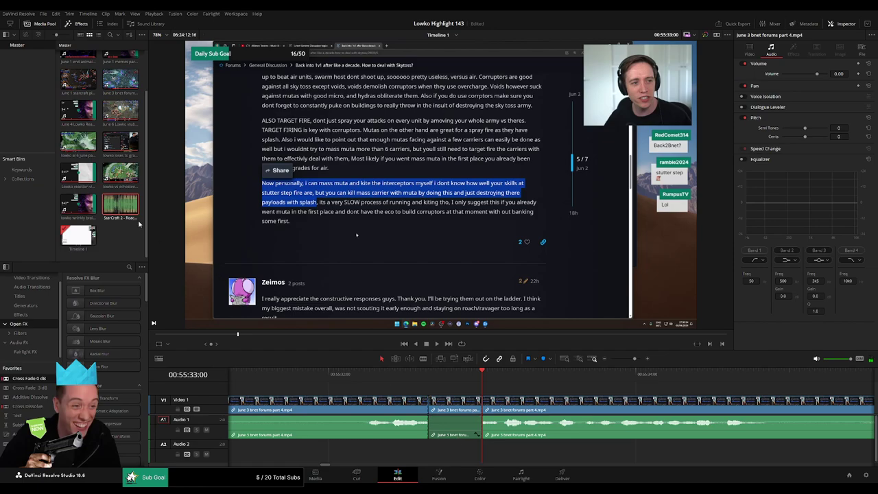
Place Roach Quotes.mp3 on Audio 2 under the muted piece ending at 00:55:33, trim it to match, and set its volume to -23
{"action": "left_click_drag", "start_coordinate": [130, 212], "coordinate": [430, 452]}
{"action": "left_click_drag", "start_coordinate": [542, 453], "coordinate": [481, 454]}
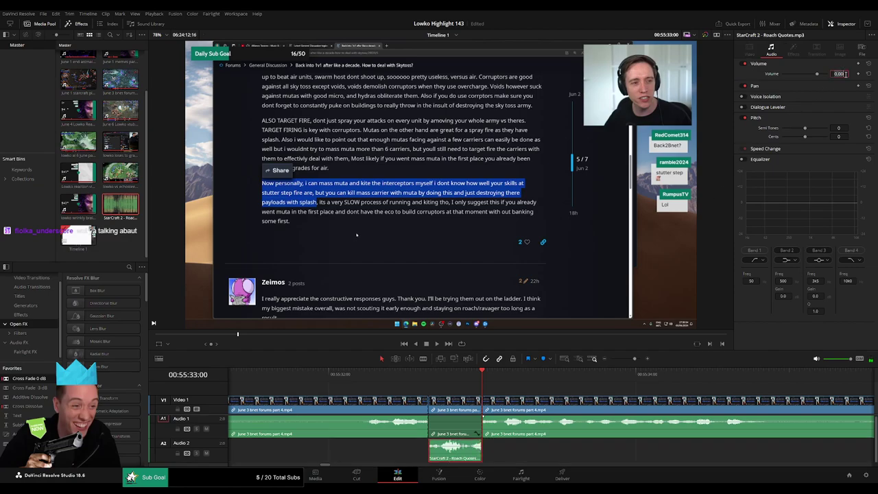
{"action": "type", "text": "-23"}
{"action": "key", "text": "Return"}
{"action": "left_click_drag", "start_coordinate": [634, 359], "coordinate": [628, 361]}
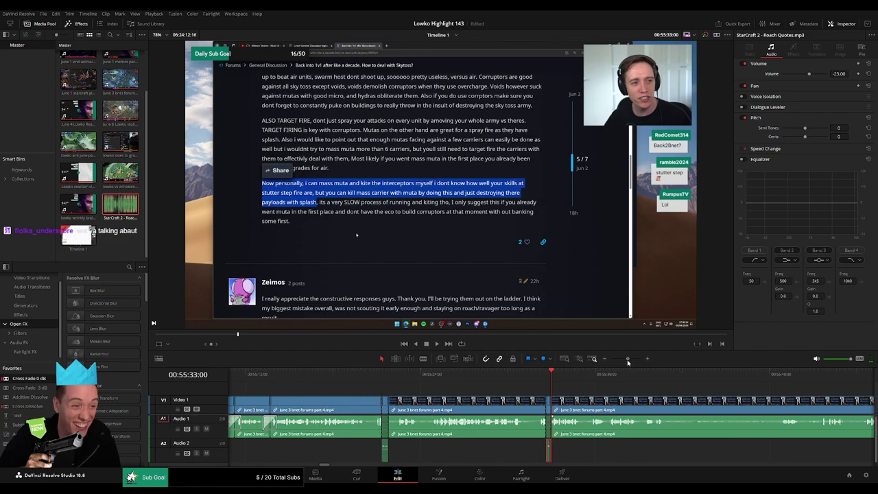
{"action": "left_click", "coordinate": [372, 370]}
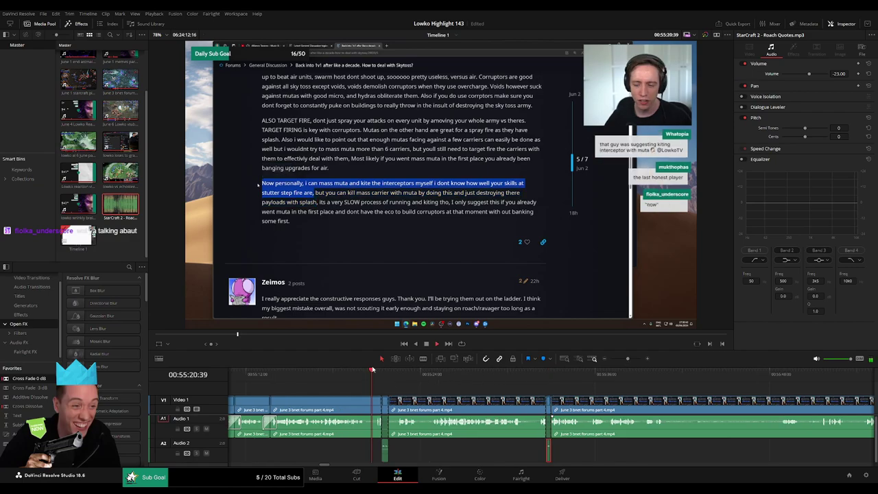
{"action": "left_click", "coordinate": [433, 389]}
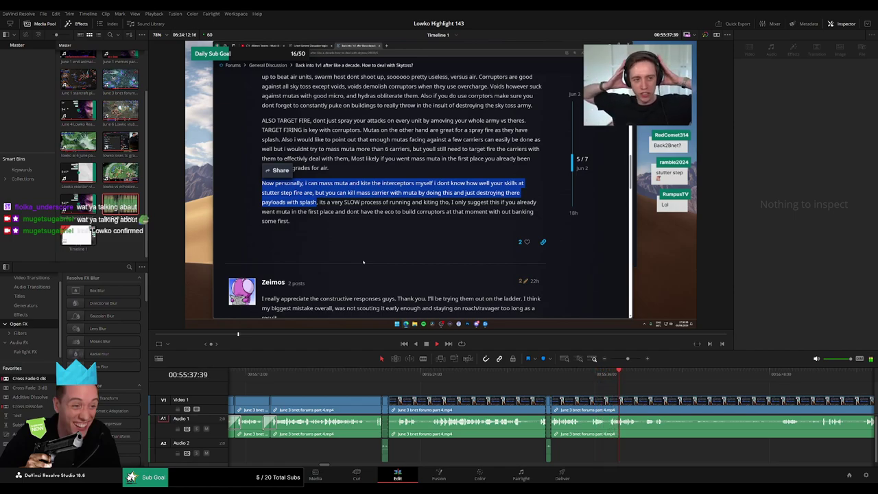
Remove the section from about 00:55:41 to 00:55:49 in the bnet forums clip and add a Cross Fade 0 dB to the audio join
{"action": "left_click_drag", "start_coordinate": [669, 392], "coordinate": [284, 368]}
{"action": "left_click", "coordinate": [393, 379]}
{"action": "key", "text": "space"}
{"action": "key", "text": "b"}
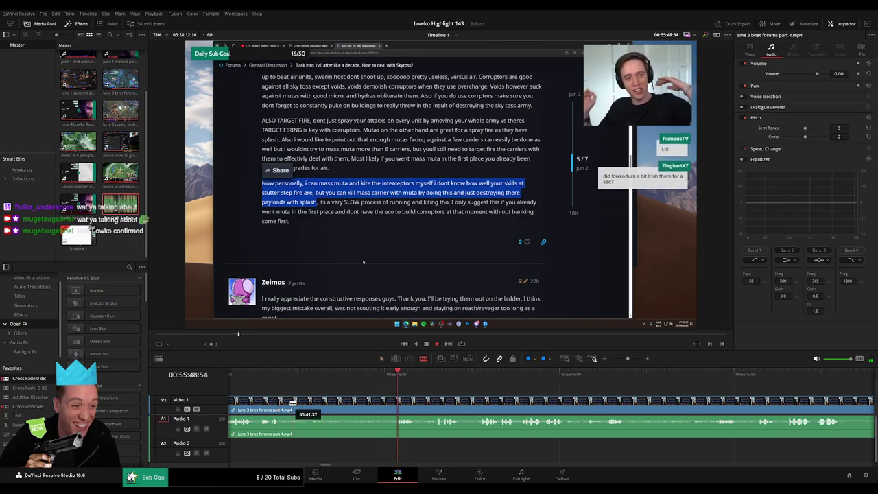
{"action": "left_click", "coordinate": [282, 405]}
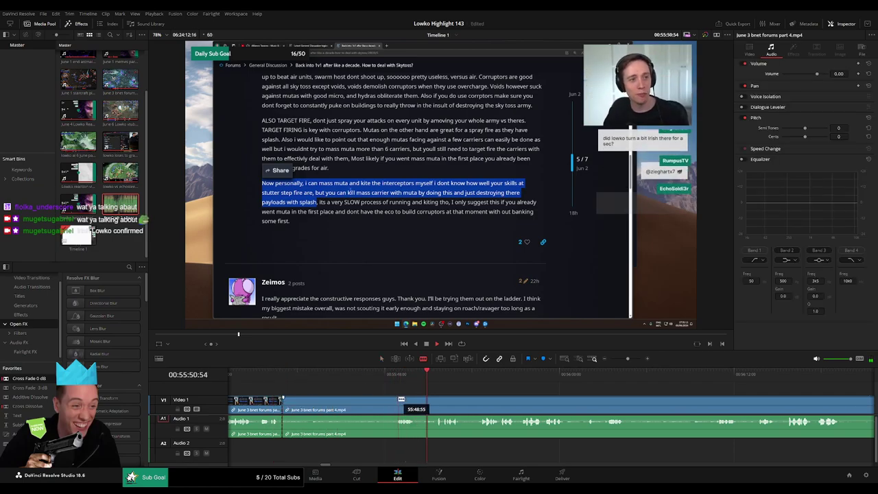
{"action": "left_click", "coordinate": [399, 400]}
{"action": "key", "text": "a"}
{"action": "left_click", "coordinate": [384, 406]}
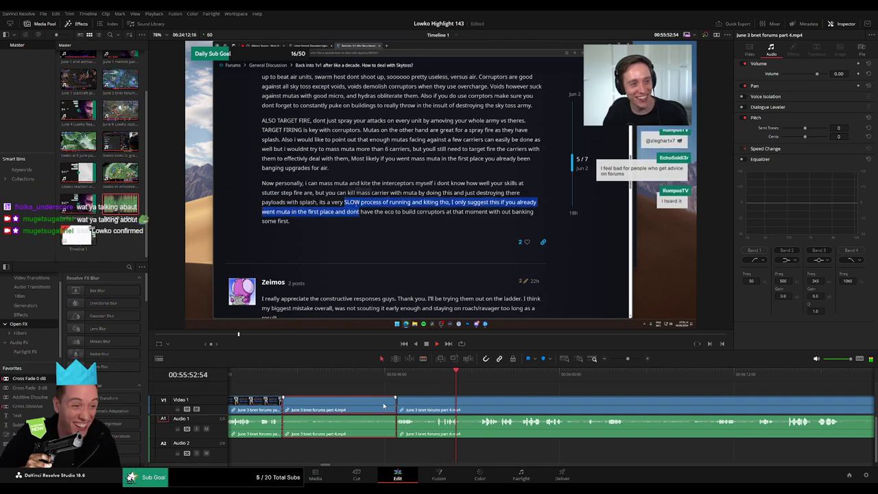
{"action": "key", "text": "Delete"}
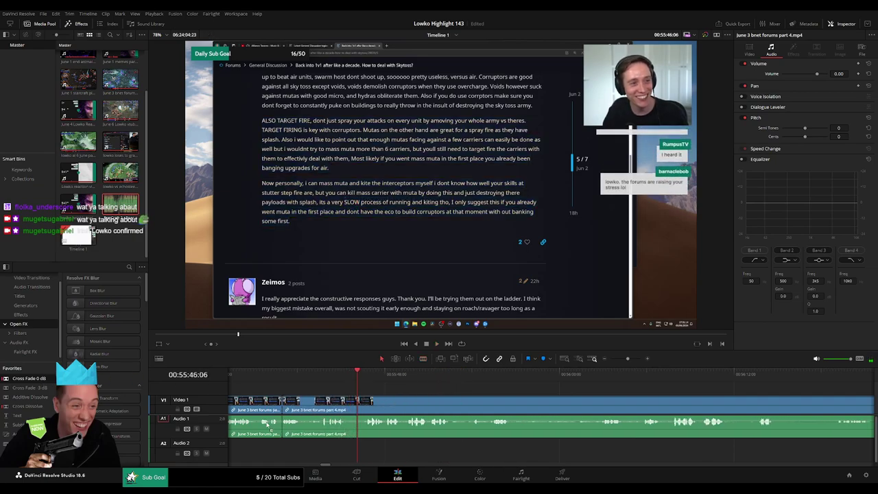
Remove the section from about 00:55:45 to 00:55:47 in the bnet forums clip and crossfade the audio at the join
{"action": "key", "text": "b"}
{"action": "left_click", "coordinate": [350, 404]}
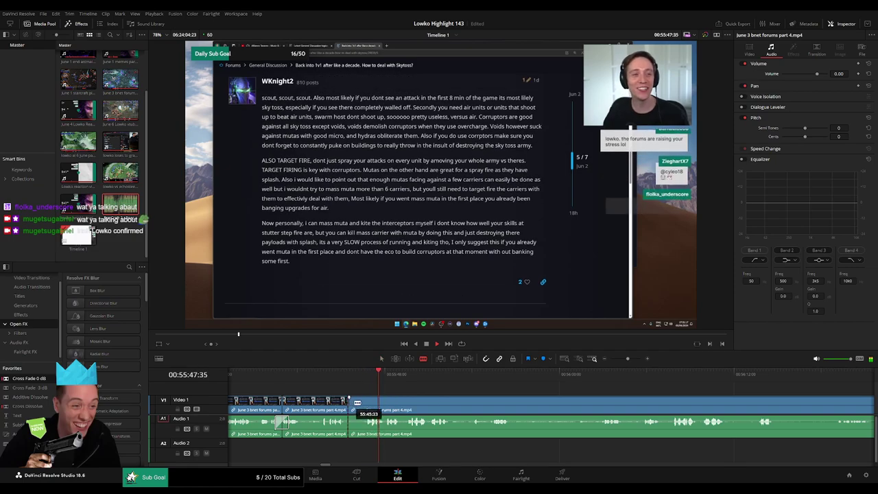
{"action": "key", "text": "BackSpace"}
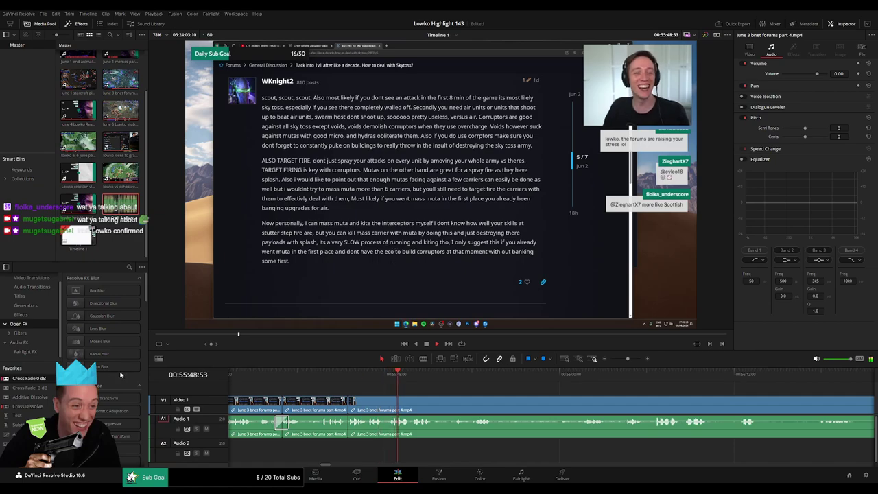
{"action": "left_click_drag", "start_coordinate": [354, 429], "coordinate": [350, 426]}
Remove the section from about 00:55:56 to 00:56:02 in the bnet forums clip and add a Cross Fade 0 dB to the audio join
{"action": "scroll", "coordinate": [465, 399], "scroll_direction": "right", "scroll_amount": 3}
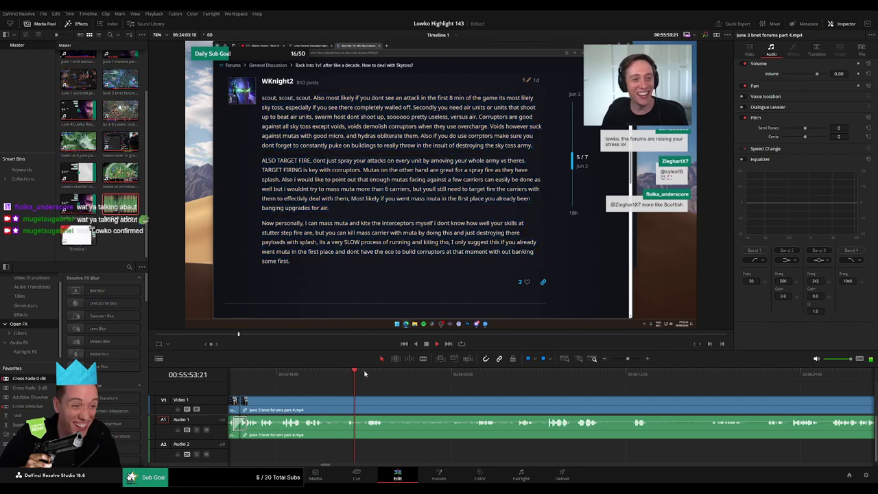
{"action": "left_click", "coordinate": [367, 374]}
{"action": "scroll", "coordinate": [411, 386], "scroll_direction": "right", "scroll_amount": 2}
{"action": "left_click", "coordinate": [398, 376]}
{"action": "key", "text": "b"}
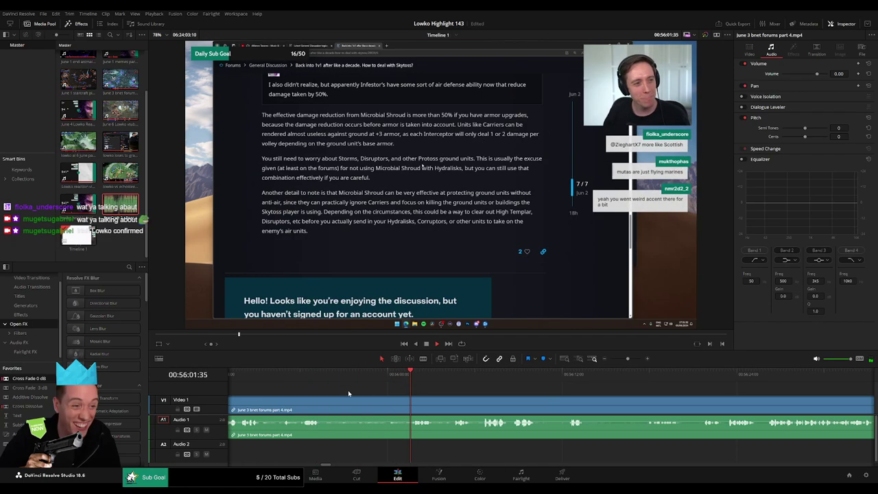
{"action": "left_click", "coordinate": [323, 410]}
{"action": "left_click", "coordinate": [414, 402]}
{"action": "key", "text": "a"}
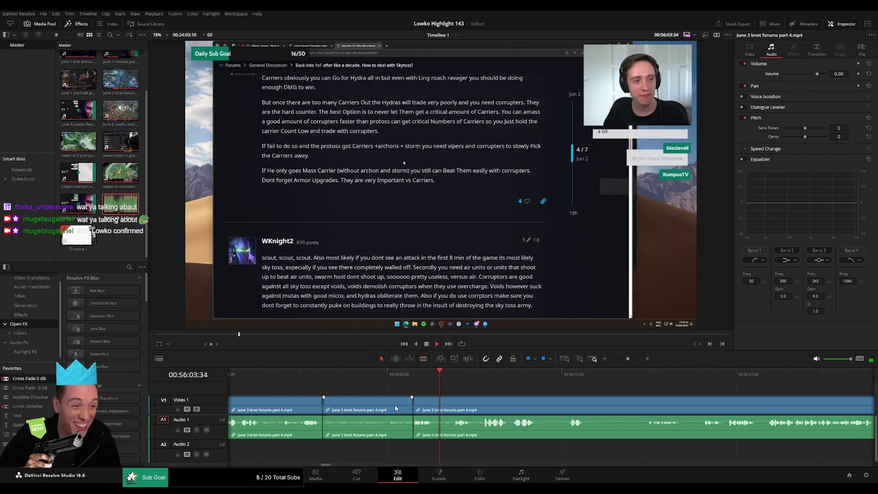
{"action": "left_click", "coordinate": [396, 408]}
{"action": "key", "text": "Delete"}
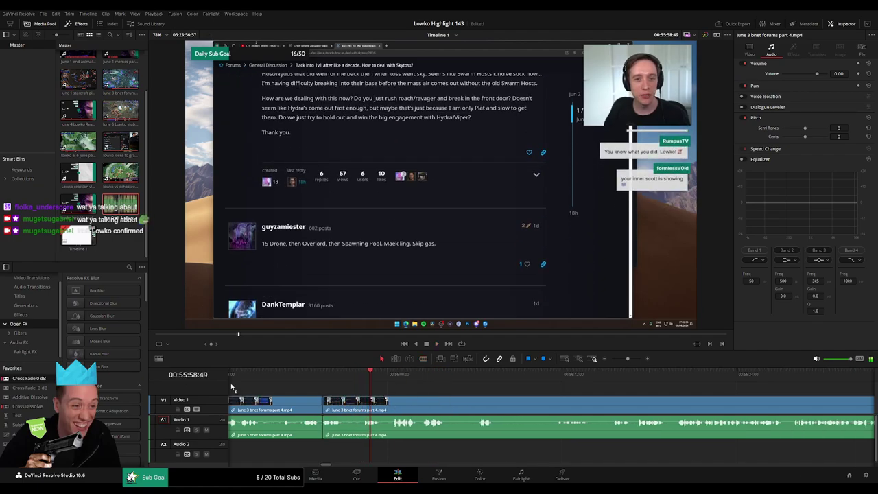
Remove the section from about 00:55:57 to 00:55:58 in the bnet forums clip and crossfade the audio at the join
{"action": "key", "text": "b"}
{"action": "left_click", "coordinate": [345, 404]}
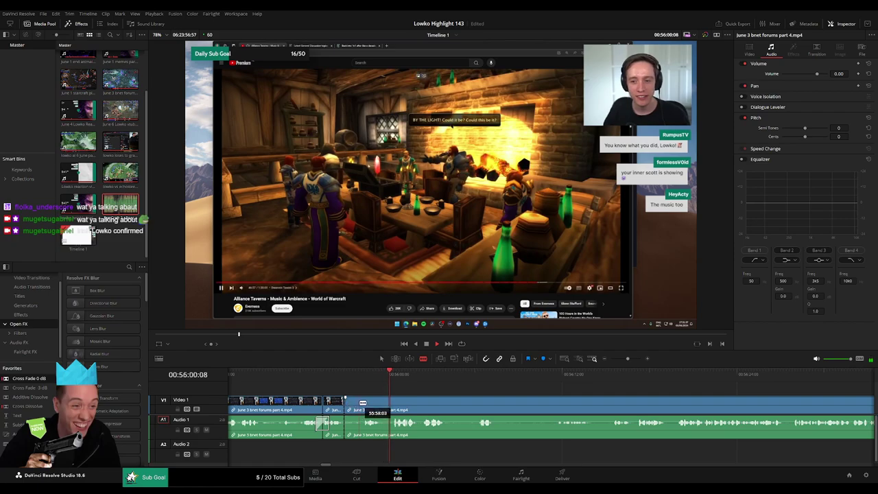
{"action": "left_click", "coordinate": [362, 403]}
{"action": "key", "text": "a"}
{"action": "left_click", "coordinate": [354, 406]}
{"action": "key", "text": "Delete"}
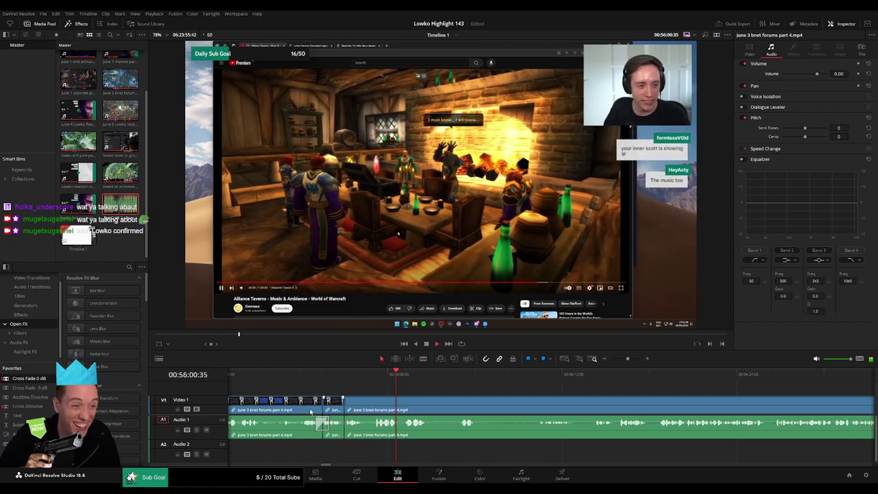
{"action": "key", "text": "space"}
{"action": "left_click_drag", "start_coordinate": [344, 425], "coordinate": [345, 425]}
{"action": "key", "text": "space"}
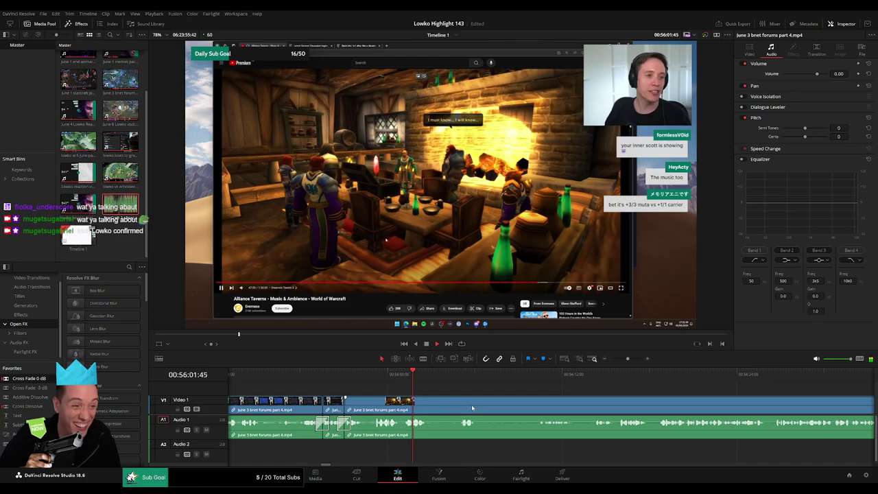
Remove the section from about 00:56:03 to 00:56:05 in the bnet forums clip and add a Cross Fade 0 dB to the audio join
{"action": "left_click_drag", "start_coordinate": [472, 408], "coordinate": [346, 405]}
{"action": "left_click", "coordinate": [328, 376]}
{"action": "key", "text": "b"}
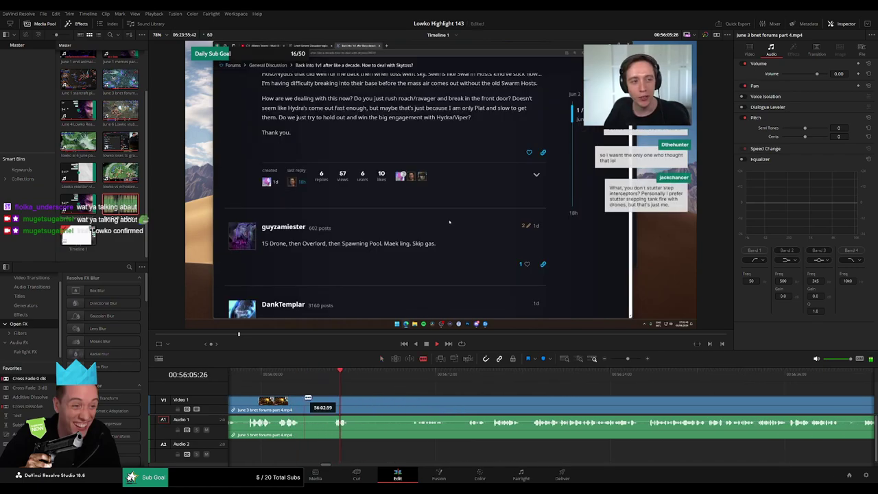
{"action": "left_click", "coordinate": [333, 403]}
{"action": "key", "text": "a"}
{"action": "left_click", "coordinate": [323, 404]}
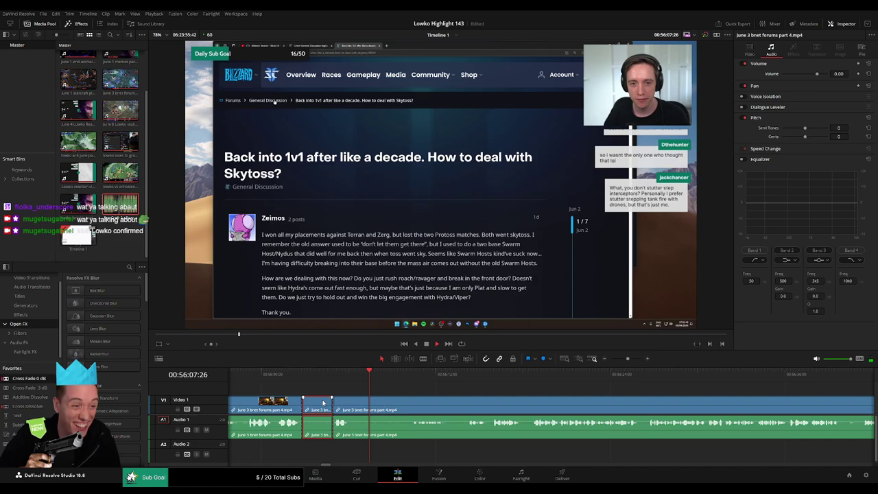
{"action": "key", "text": "Delete"}
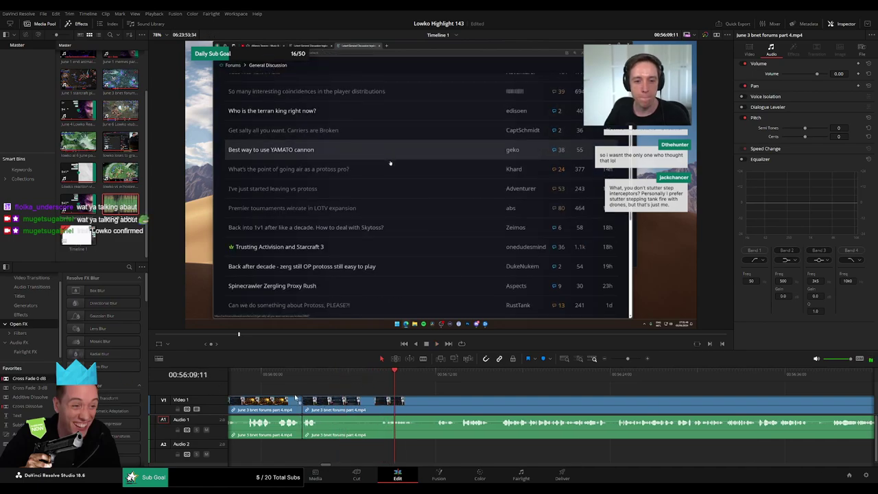
{"action": "left_click_drag", "start_coordinate": [295, 424], "coordinate": [300, 412]}
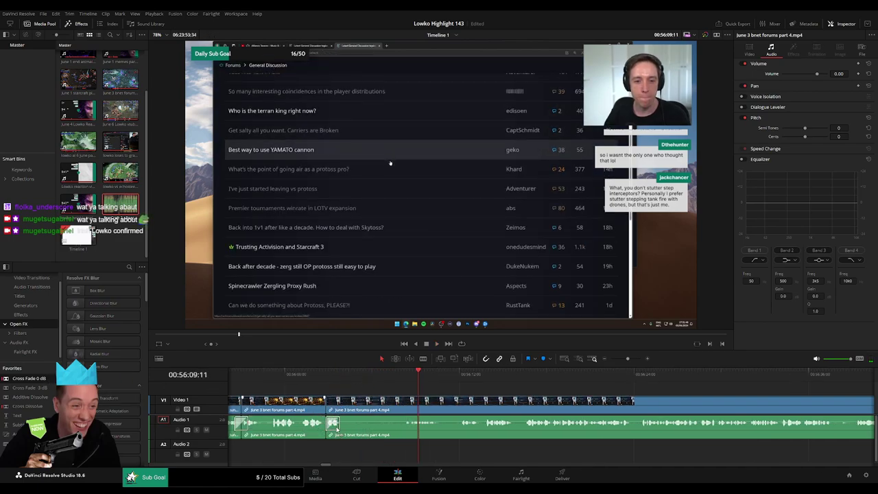
Remove the YAMATO cannon forum section from about 00:56:05 to 00:56:58 in the bnet forums clip
{"action": "key", "text": "space"}
{"action": "key", "text": "b"}
{"action": "left_click", "coordinate": [352, 404]}
{"action": "left_click", "coordinate": [485, 376]}
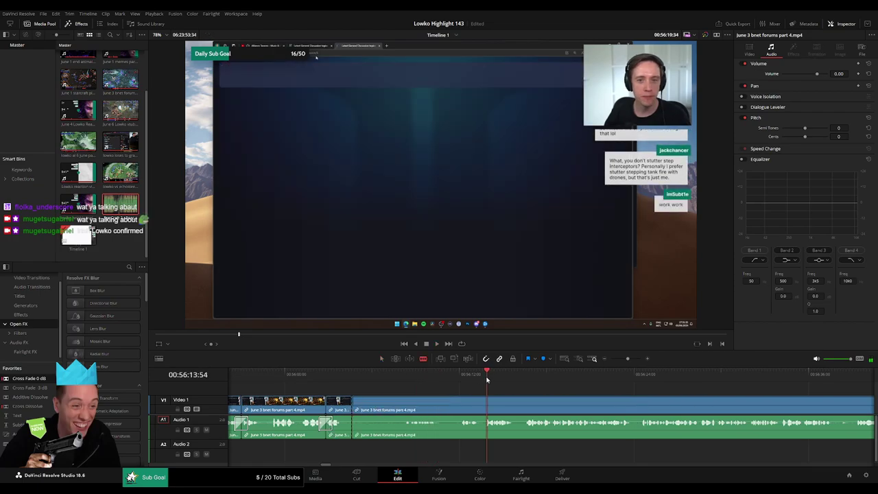
{"action": "scroll", "coordinate": [563, 397], "scroll_direction": "right", "scroll_amount": 7}
{"action": "left_click_drag", "start_coordinate": [579, 376], "coordinate": [621, 361]}
{"action": "scroll", "coordinate": [676, 402], "scroll_direction": "right", "scroll_amount": 3}
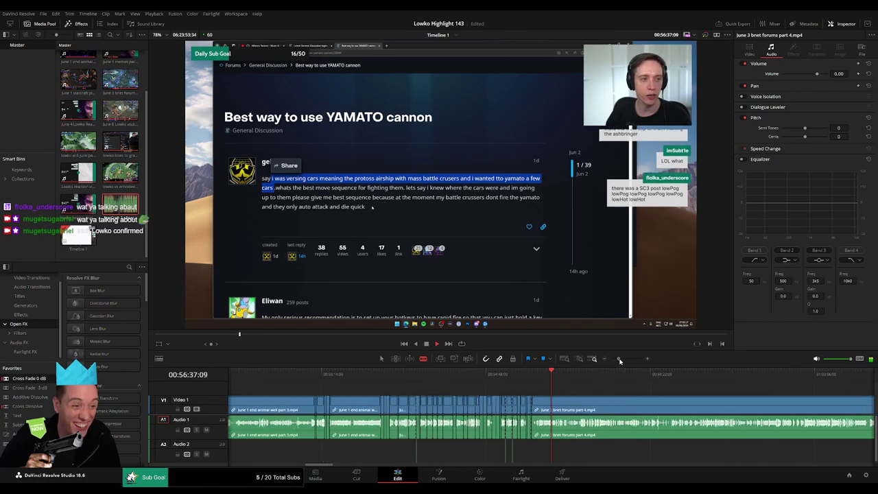
{"action": "left_click_drag", "start_coordinate": [575, 379], "coordinate": [628, 361]}
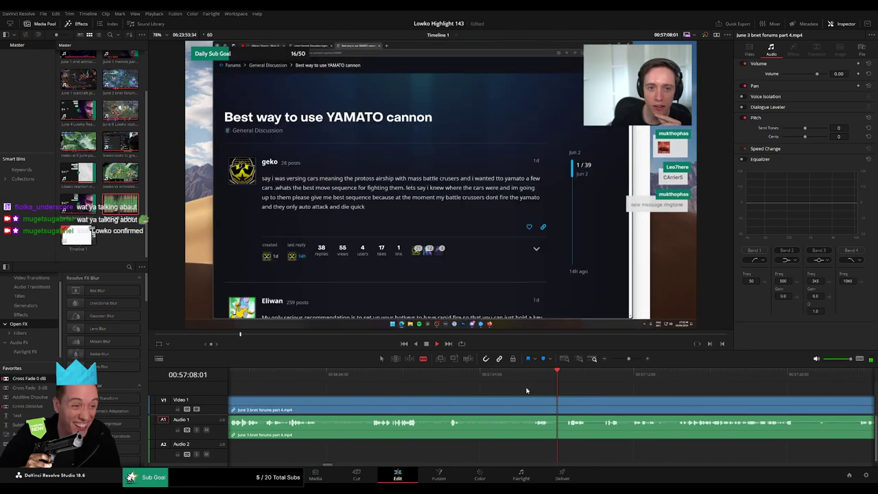
{"action": "left_click", "coordinate": [370, 378]}
{"action": "mouse_move", "coordinate": [375, 378]}
{"action": "left_mouse_down"}
{"action": "mouse_move", "coordinate": [291, 379]}
{"action": "mouse_move", "coordinate": [376, 376]}
{"action": "left_mouse_up"}
{"action": "left_click", "coordinate": [371, 398]}
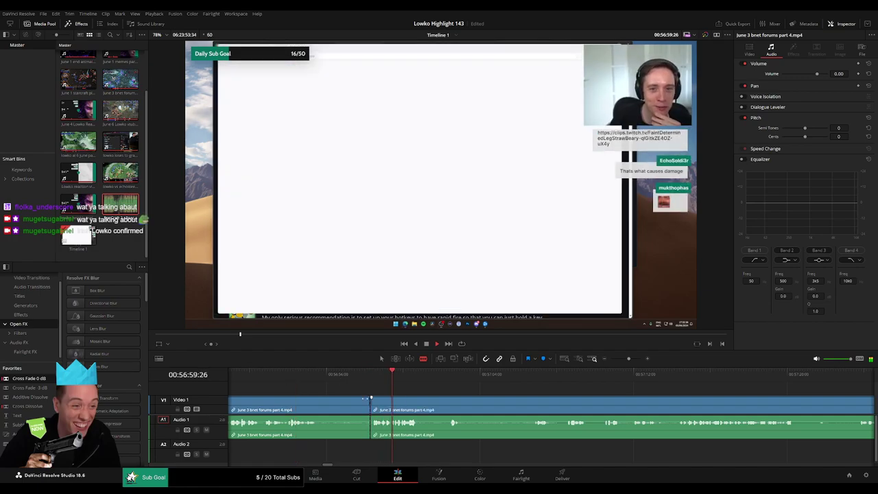
{"action": "key", "text": "a"}
{"action": "left_click", "coordinate": [361, 403]}
{"action": "key", "text": "Delete"}
{"action": "scroll", "coordinate": [359, 403], "scroll_direction": "right", "scroll_amount": 1}
{"action": "scroll", "coordinate": [373, 404], "scroll_direction": "left", "scroll_amount": 20}
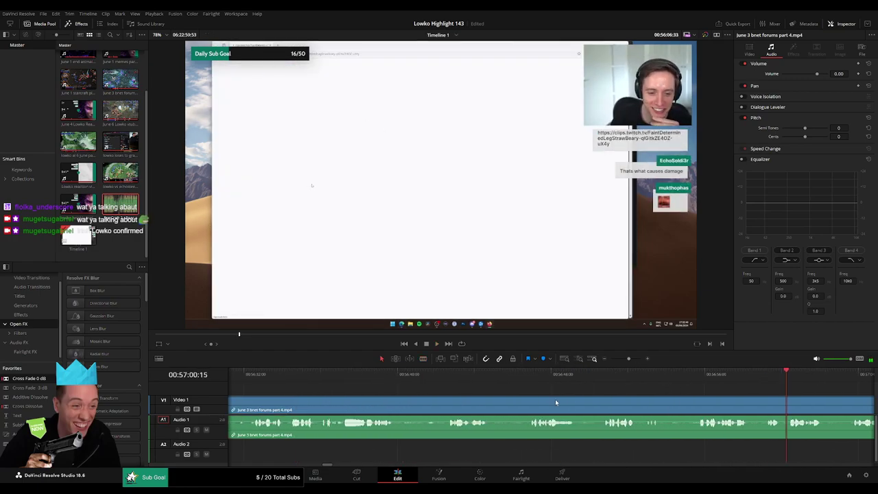
Crossfade the audio join at about 00:56:04, and split out and mute the audio from 00:56:05:59 to 00:56:06:13
{"action": "left_click_drag", "start_coordinate": [628, 358], "coordinate": [634, 360]}
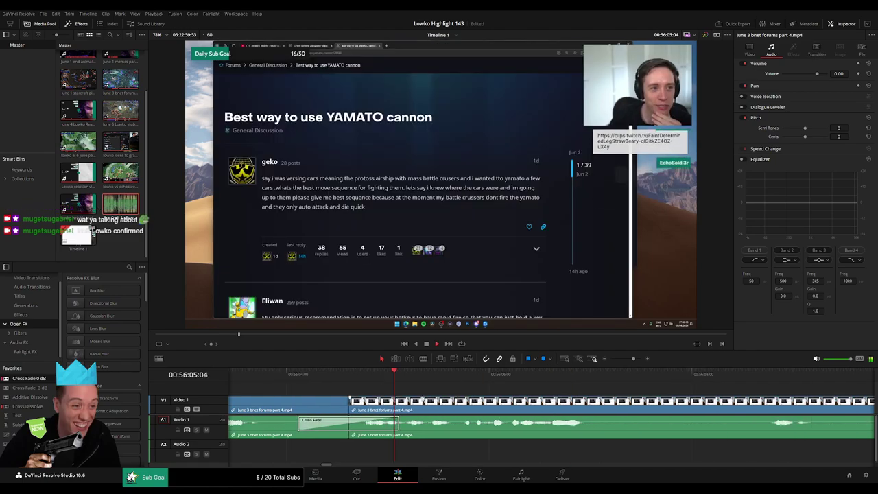
{"action": "left_click", "coordinate": [327, 375]}
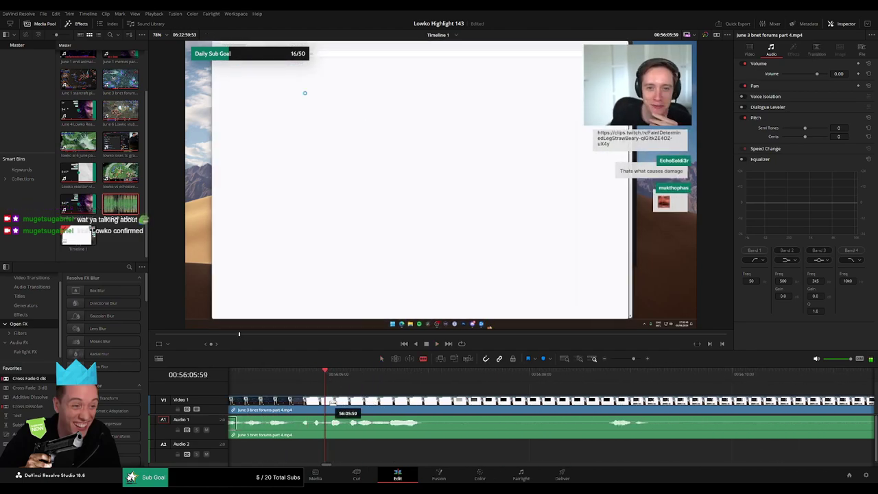
{"action": "left_click", "coordinate": [333, 403]}
{"action": "key", "text": "space"}
{"action": "key", "text": "space"}
{"action": "left_click", "coordinate": [353, 410]}
{"action": "left_click", "coordinate": [336, 433]}
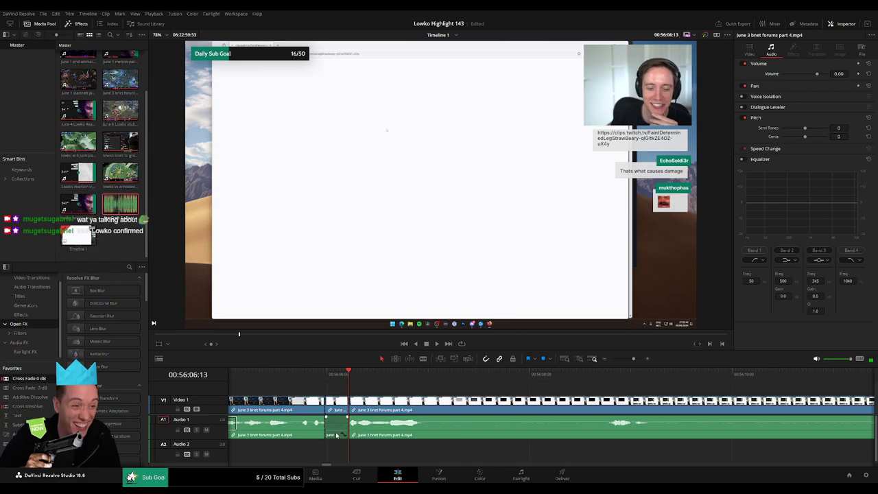
Place the Roach Quotes audio on Audio 2 under the muted word, trim it to that length and set its volume to -23
{"action": "left_click_drag", "start_coordinate": [124, 209], "coordinate": [326, 456]}
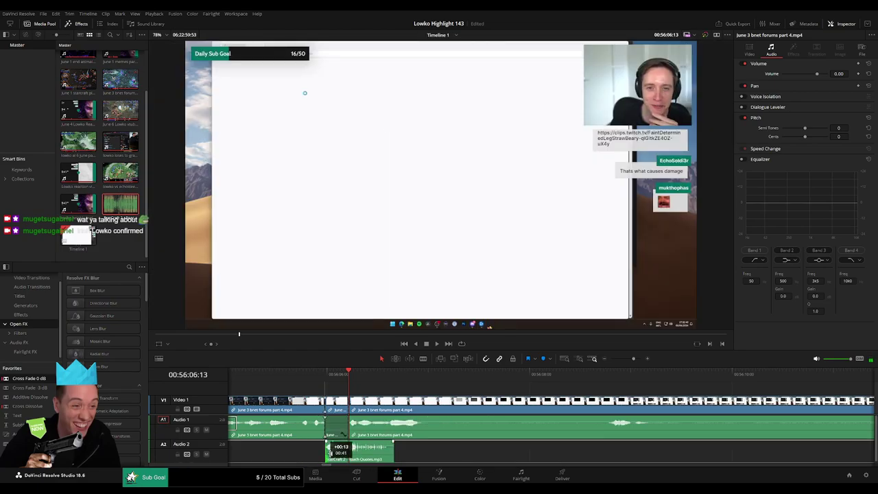
{"action": "left_click_drag", "start_coordinate": [393, 452], "coordinate": [349, 453]}
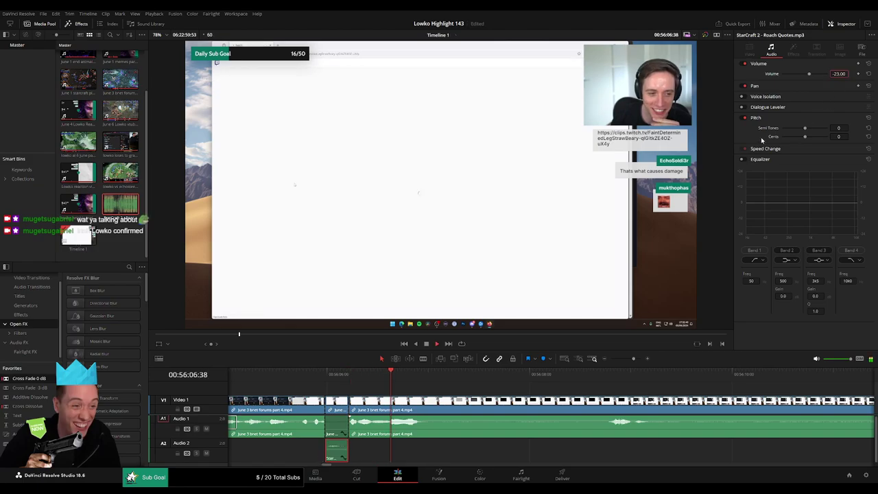
{"action": "left_click", "coordinate": [520, 389]}
{"action": "left_click", "coordinate": [606, 374]}
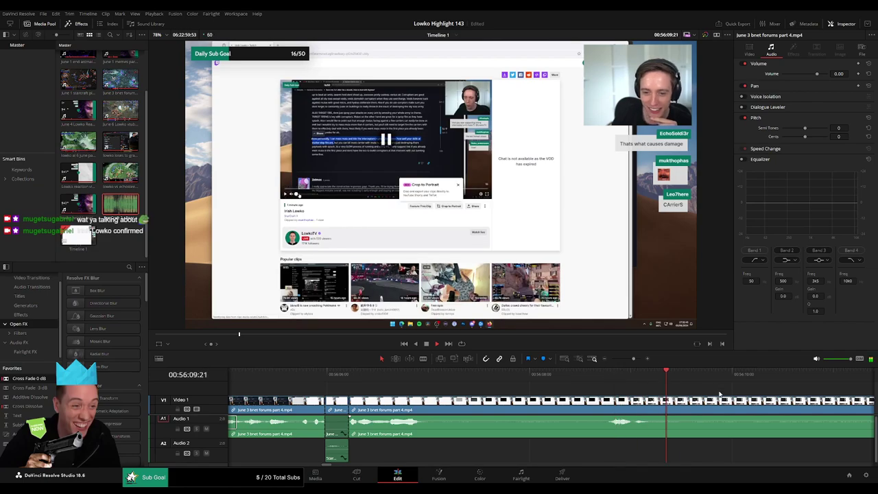
Remove the section from about 00:56:09:34 to 00:56:13 in the bnet forums clip and crossfade the audio at the join
{"action": "left_click_drag", "start_coordinate": [631, 360], "coordinate": [627, 359]}
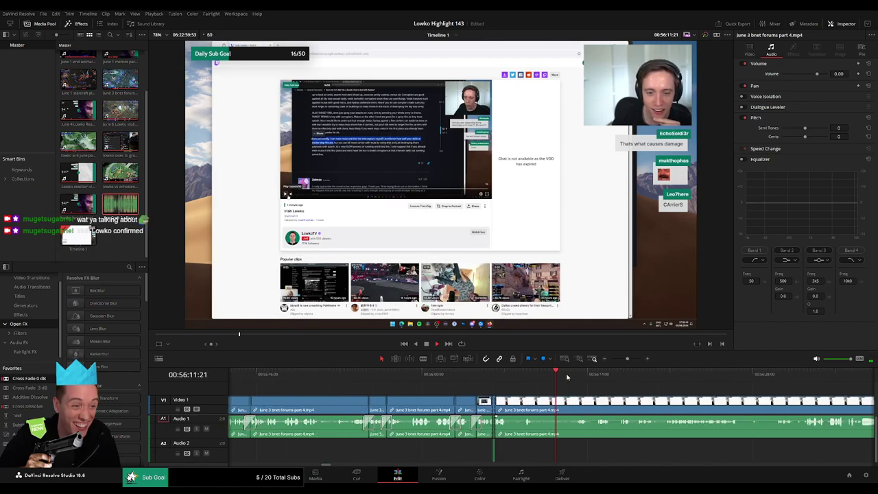
{"action": "left_click", "coordinate": [572, 375]}
{"action": "left_click_drag", "start_coordinate": [610, 394], "coordinate": [457, 393]}
{"action": "key", "text": "b"}
{"action": "left_click", "coordinate": [365, 404]}
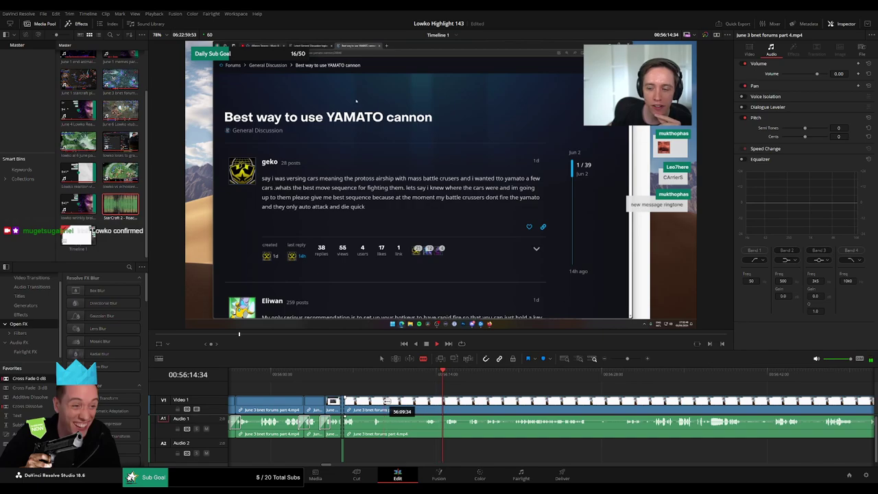
{"action": "left_click", "coordinate": [385, 403]}
{"action": "left_click", "coordinate": [427, 401]}
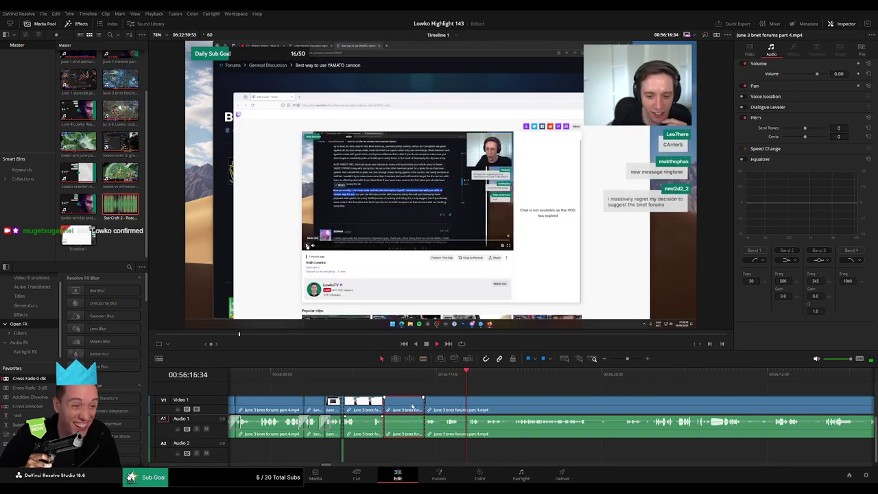
{"action": "key", "text": "Delete"}
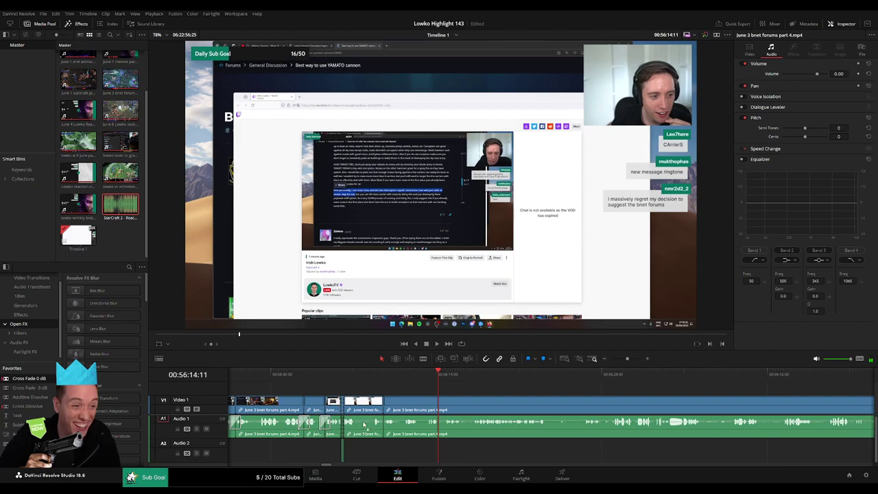
Mute the word at about 00:56:14 and cover it on Audio 2 with Roach Quotes audio, trimmed to fit and lowered in volume
{"action": "left_click_drag", "start_coordinate": [627, 359], "coordinate": [632, 359]}
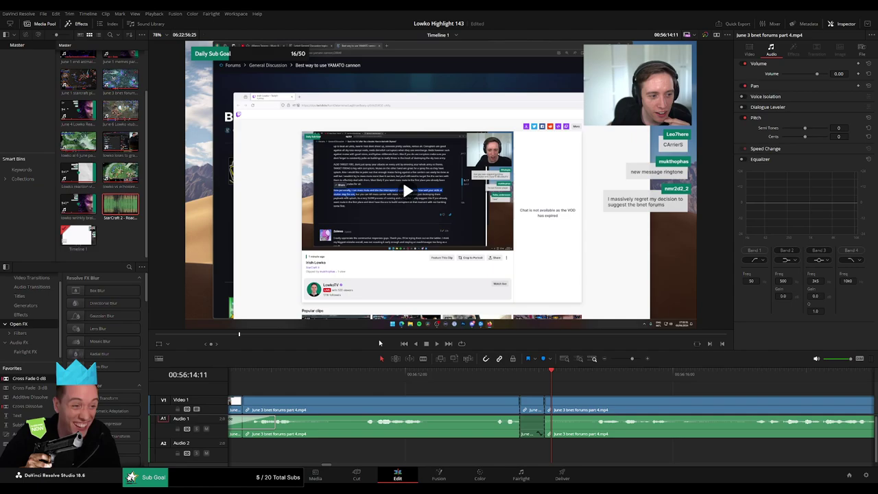
{"action": "left_click_drag", "start_coordinate": [124, 208], "coordinate": [528, 458]}
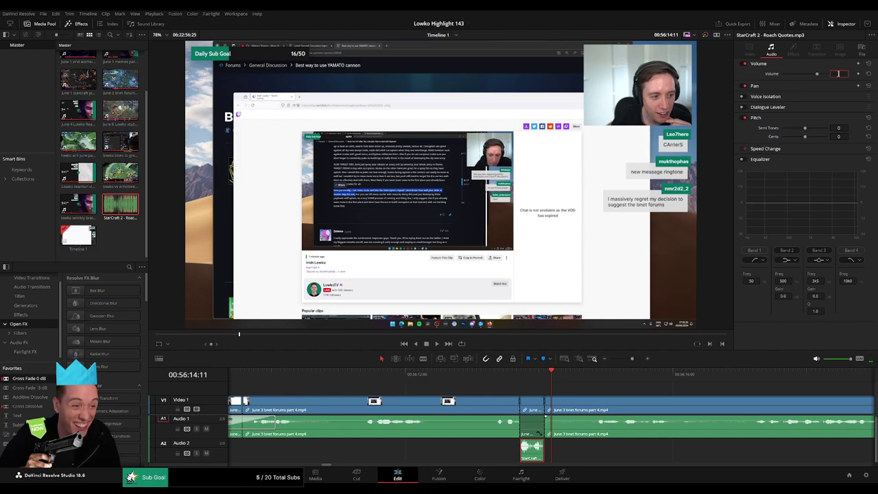
{"action": "left_click", "coordinate": [583, 392]}
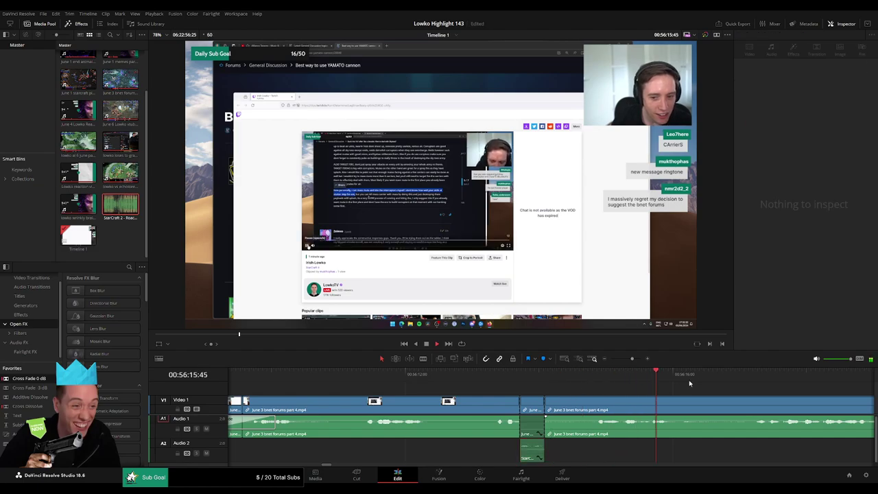
{"action": "left_click", "coordinate": [589, 381]}
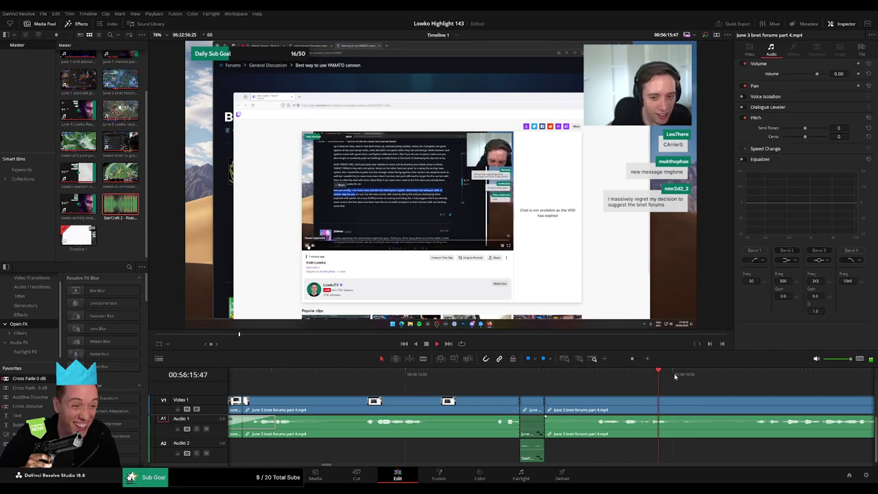
Review the Twitch clip reaction from about 00:56:16 to 00:56:34 for passages to cut
{"action": "left_click_drag", "start_coordinate": [633, 359], "coordinate": [629, 359]}
{"action": "scroll", "coordinate": [614, 401], "scroll_direction": "right", "scroll_amount": 3}
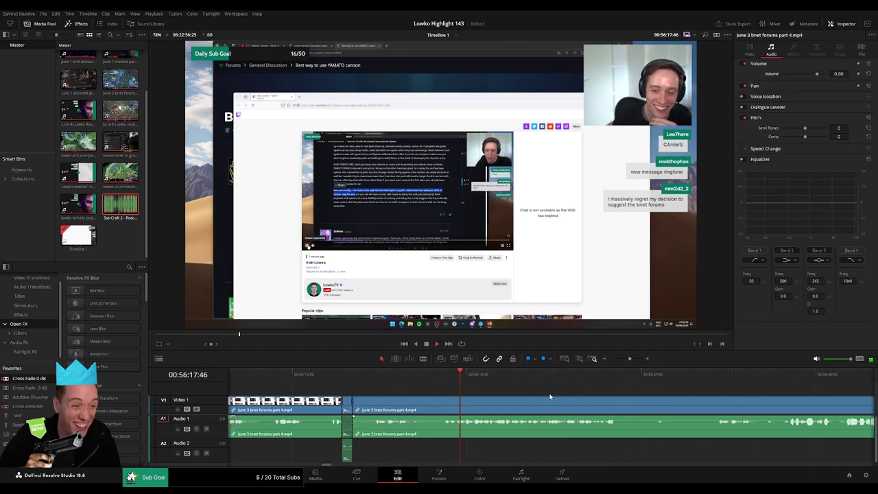
{"action": "left_click", "coordinate": [595, 379]}
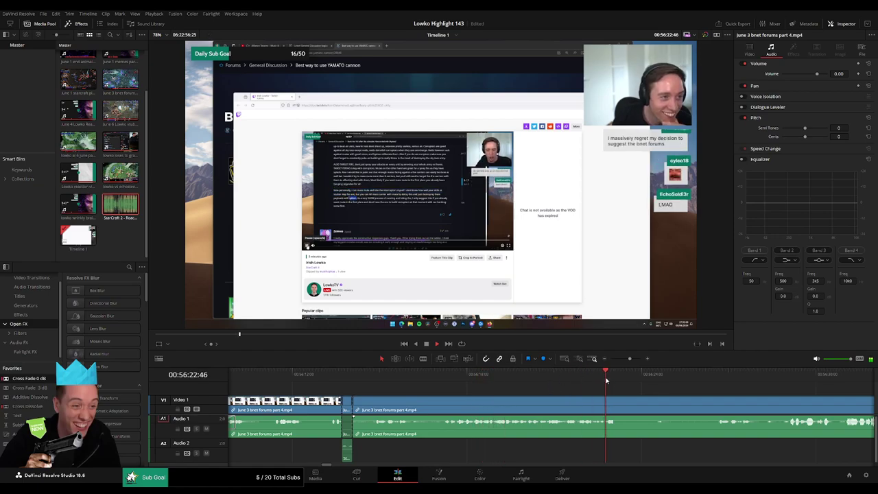
{"action": "scroll", "coordinate": [500, 389], "scroll_direction": "right", "scroll_amount": 3}
{"action": "left_click", "coordinate": [555, 380]}
{"action": "scroll", "coordinate": [621, 395], "scroll_direction": "right", "scroll_amount": 3}
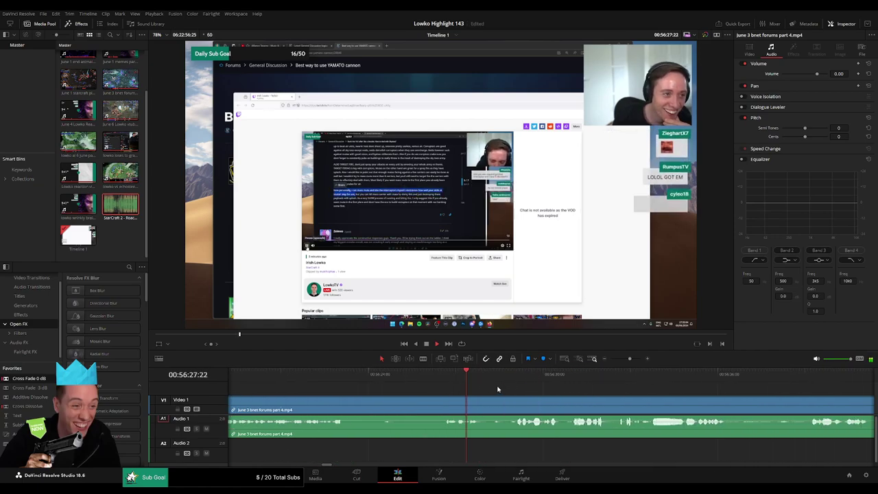
{"action": "left_click", "coordinate": [447, 375]}
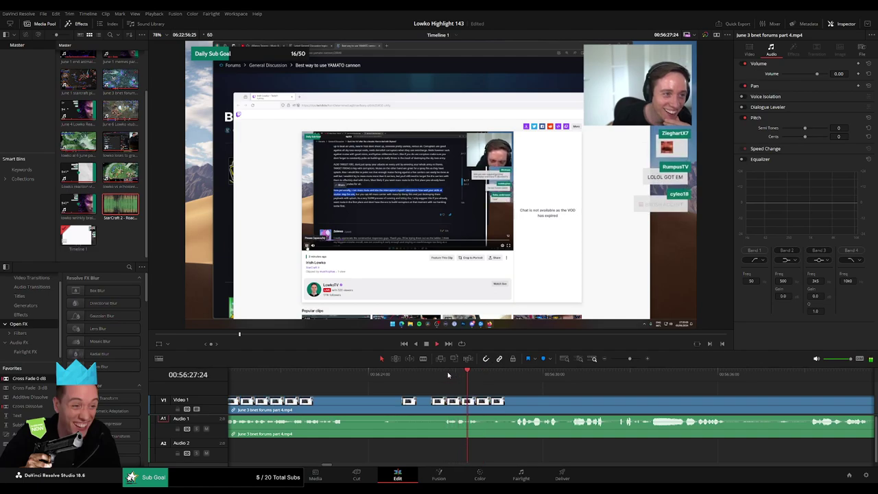
{"action": "left_click", "coordinate": [382, 376]}
{"action": "key", "text": "b"}
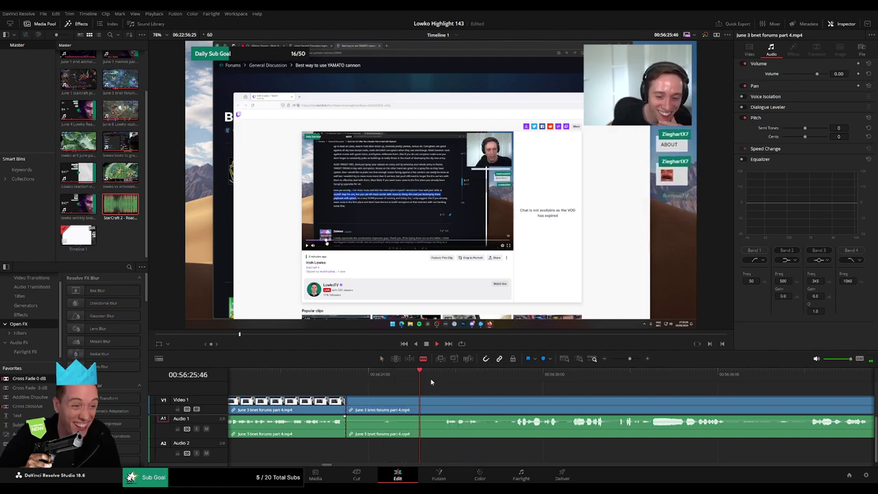
{"action": "left_click_drag", "start_coordinate": [526, 398], "coordinate": [463, 398]}
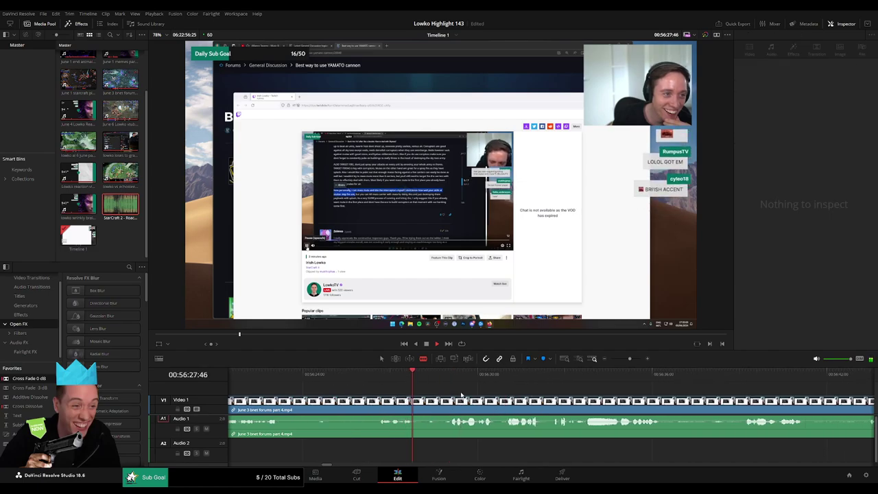
{"action": "left_click", "coordinate": [381, 382]}
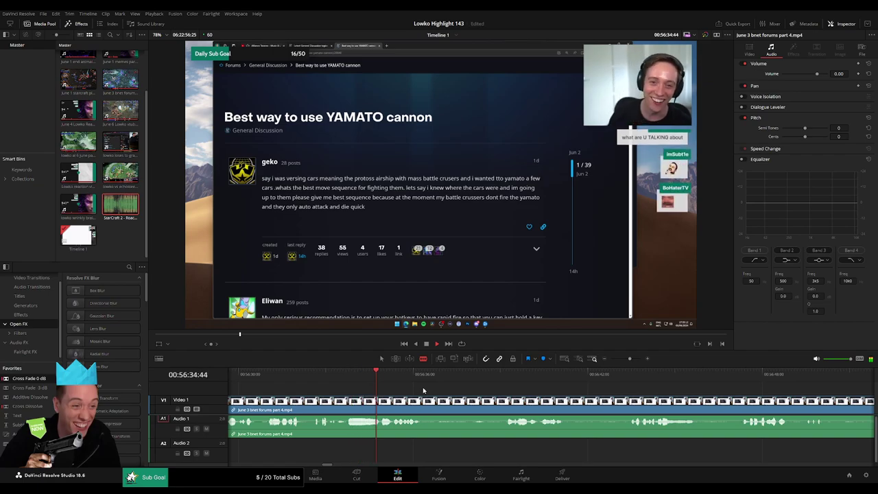
Remove the very short section just before 00:56:33:42 in the bnet forums clip
{"action": "left_click", "coordinate": [337, 404]}
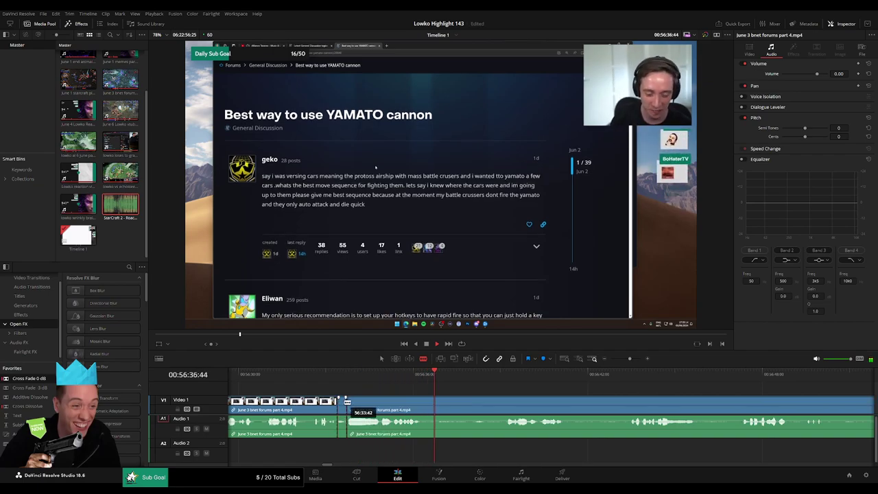
{"action": "key", "text": "a"}
{"action": "key", "text": "b"}
Remove the section from about 00:56:36 to 00:56:39 in the bnet forums clip and crossfade the audio at the join
{"action": "left_click", "coordinate": [416, 410]}
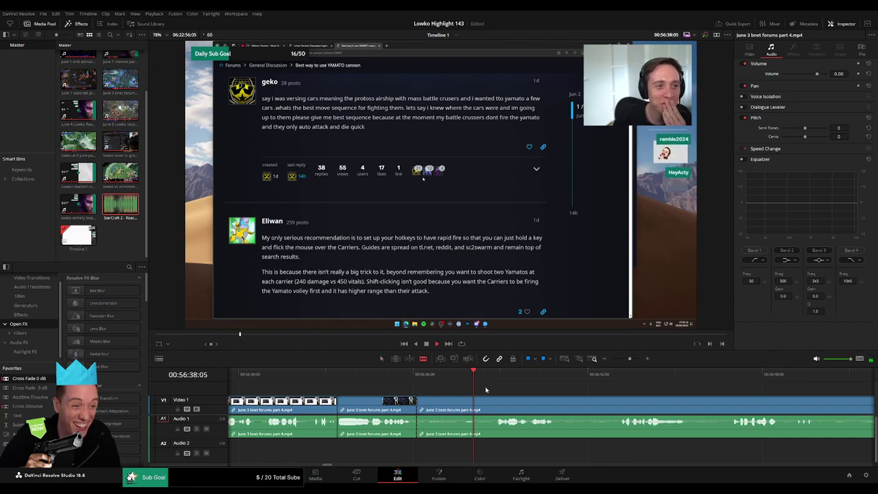
{"action": "scroll", "coordinate": [524, 403], "scroll_direction": "right", "scroll_amount": 1}
{"action": "left_click", "coordinate": [447, 407]}
{"action": "key", "text": "a"}
{"action": "left_click", "coordinate": [435, 410]}
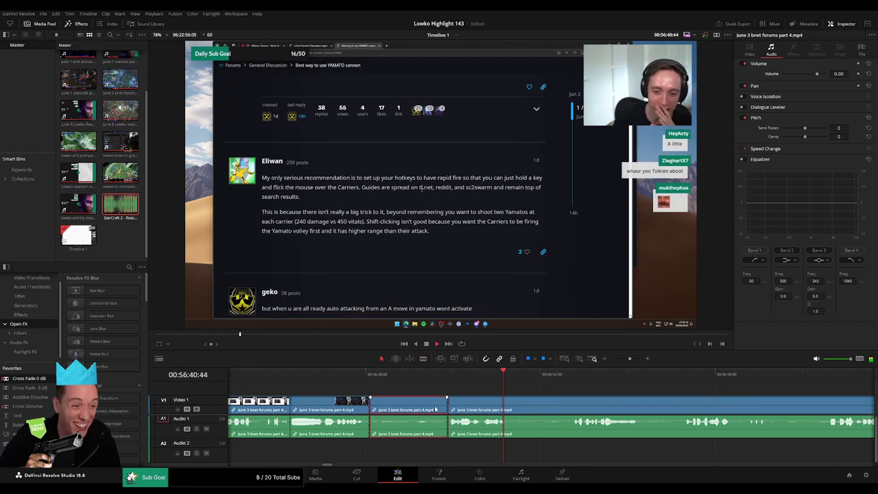
{"action": "key", "text": "Delete"}
{"action": "left_click", "coordinate": [398, 410]}
{"action": "key", "text": "Delete"}
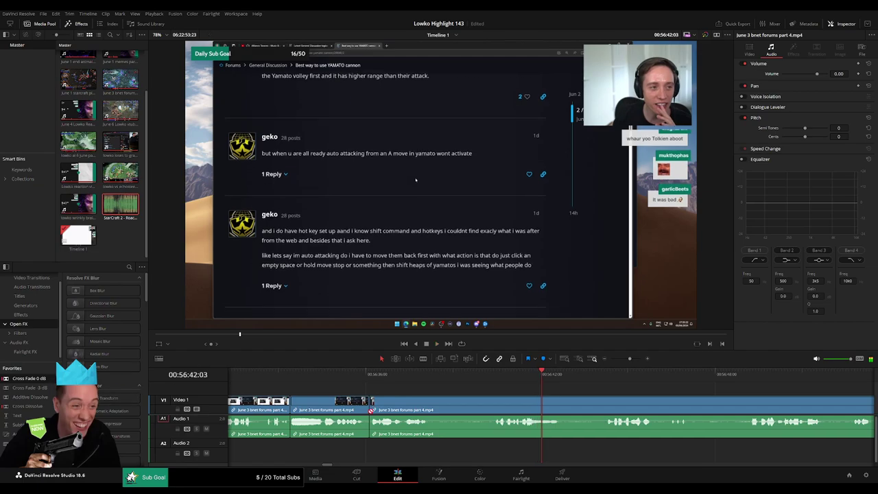
Split the bnet forums clip at about 00:56:38
{"action": "key", "text": "b"}
{"action": "left_click", "coordinate": [435, 410]}
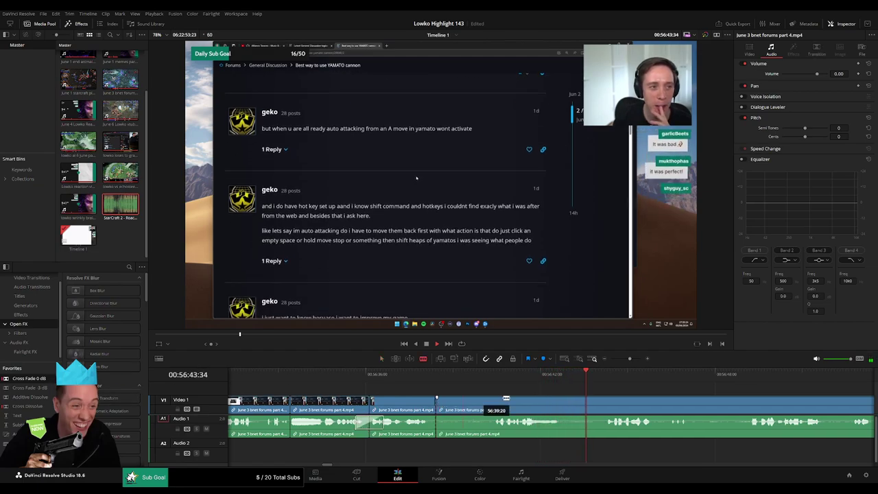
Try to separate and remove the section from about 00:56:38 to 00:56:44 in the bnet forums clip
{"action": "scroll", "coordinate": [593, 395], "scroll_direction": "right", "scroll_amount": 1}
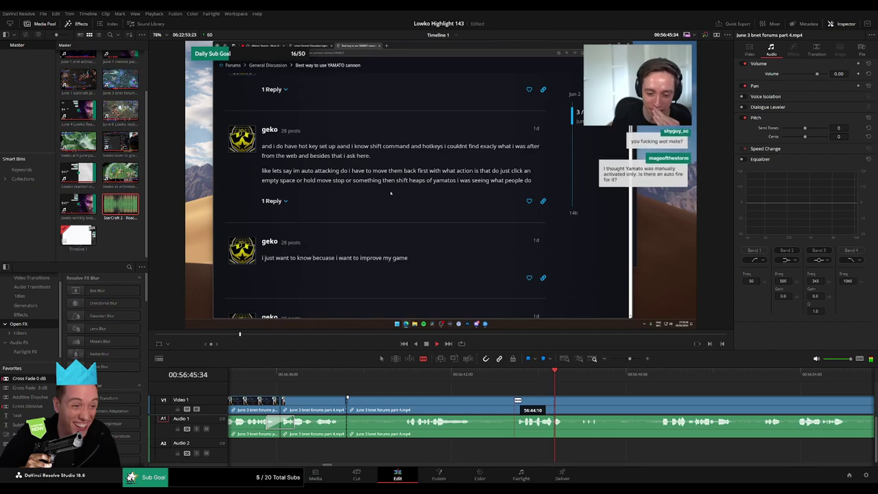
{"action": "key", "text": "a"}
{"action": "left_click", "coordinate": [483, 409]}
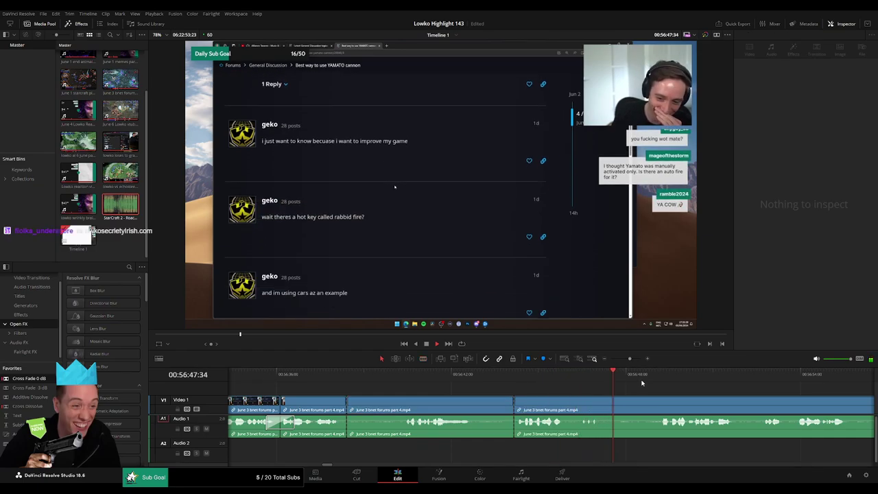
{"action": "key", "text": "Delete"}
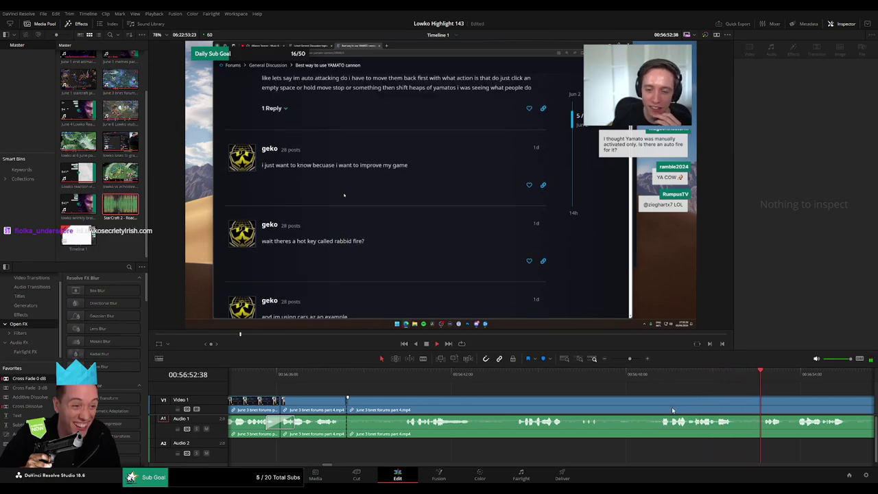
Review the bnet forums footage from about 00:56:52 to 01:01:34 for the point where useful material resumes
{"action": "left_click_drag", "start_coordinate": [690, 406], "coordinate": [523, 401]}
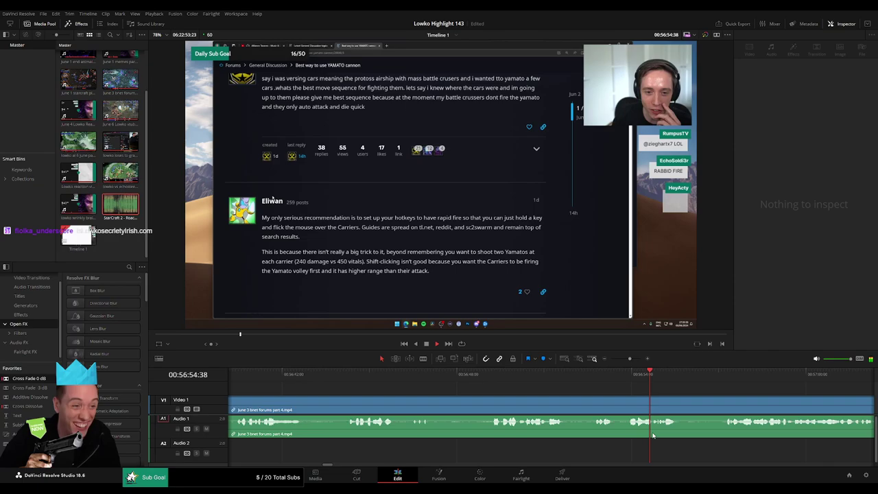
{"action": "left_click_drag", "start_coordinate": [720, 436], "coordinate": [551, 408]}
{"action": "left_click", "coordinate": [560, 375]}
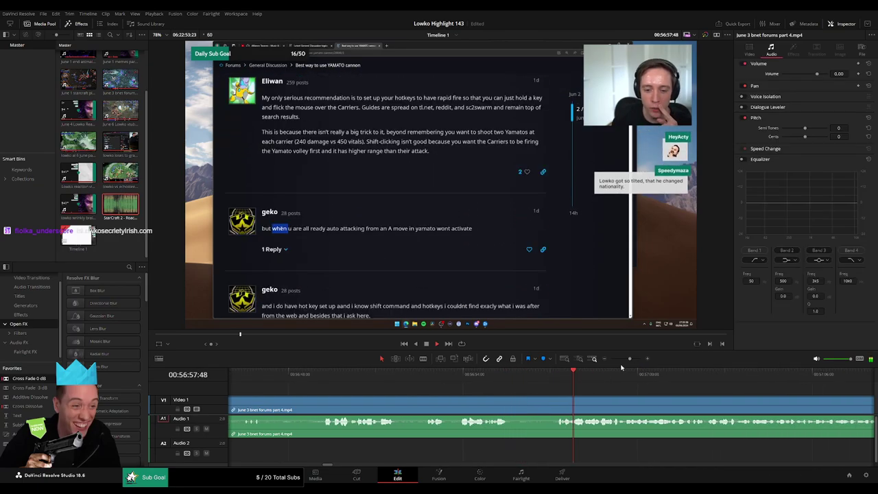
{"action": "left_click_drag", "start_coordinate": [629, 358], "coordinate": [623, 360]}
{"action": "left_click_drag", "start_coordinate": [552, 378], "coordinate": [424, 408]}
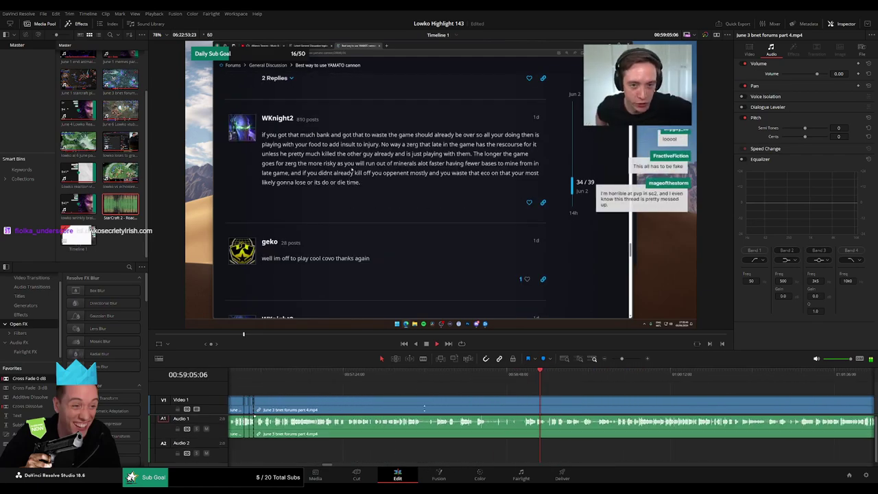
{"action": "scroll", "coordinate": [422, 394], "scroll_direction": "right", "scroll_amount": 3}
{"action": "left_click_drag", "start_coordinate": [506, 378], "coordinate": [422, 400]}
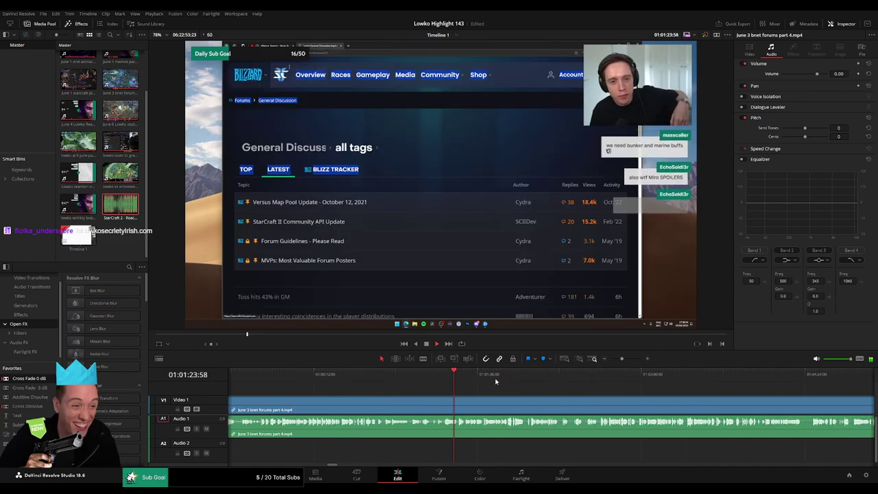
{"action": "left_click", "coordinate": [442, 374]}
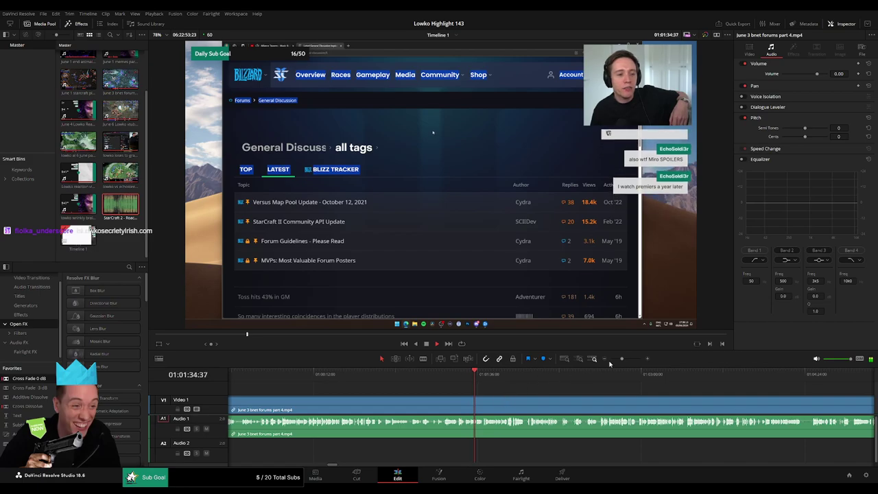
Examine the General Discussion talk in the bnet forums footage from about 01:01:34 to 01:02:27
{"action": "left_click_drag", "start_coordinate": [622, 359], "coordinate": [629, 360]}
{"action": "left_click_drag", "start_coordinate": [635, 400], "coordinate": [443, 395]}
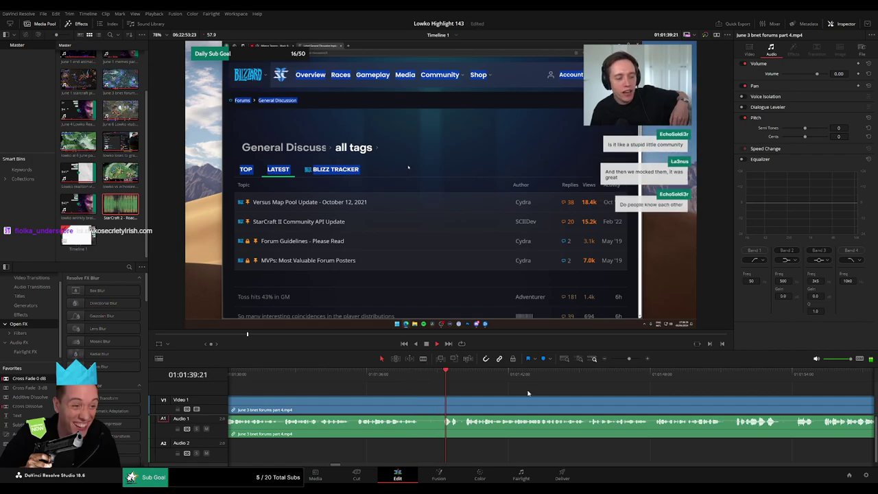
{"action": "scroll", "coordinate": [422, 382], "scroll_direction": "right", "scroll_amount": 4}
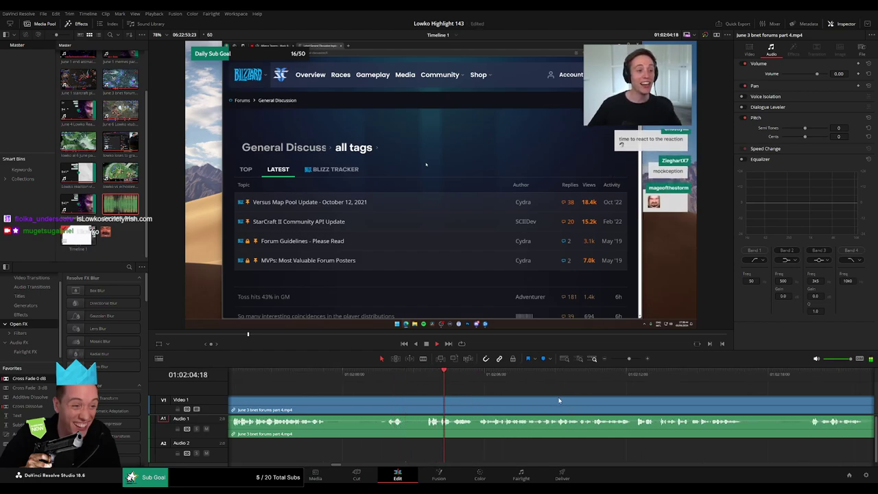
{"action": "mouse_move", "coordinate": [629, 359]}
{"action": "left_mouse_down"}
{"action": "mouse_move", "coordinate": [622, 359]}
{"action": "mouse_move", "coordinate": [629, 359]}
{"action": "left_mouse_up"}
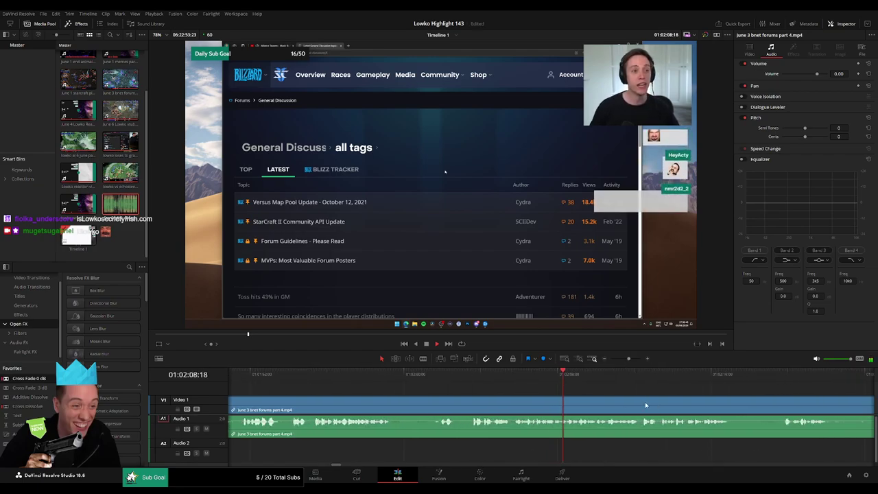
{"action": "left_click_drag", "start_coordinate": [652, 405], "coordinate": [478, 394]}
{"action": "scroll", "coordinate": [443, 395], "scroll_direction": "right", "scroll_amount": 2}
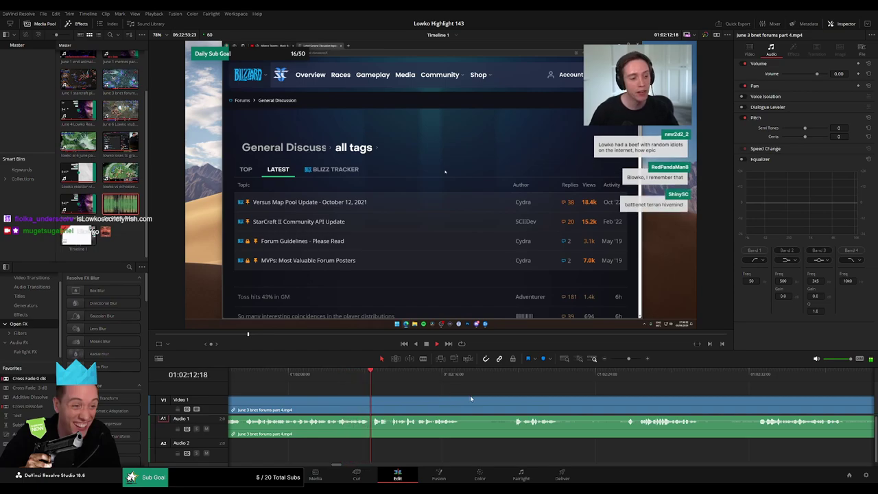
{"action": "scroll", "coordinate": [470, 395], "scroll_direction": "right", "scroll_amount": 2}
{"action": "scroll", "coordinate": [415, 400], "scroll_direction": "right", "scroll_amount": 2}
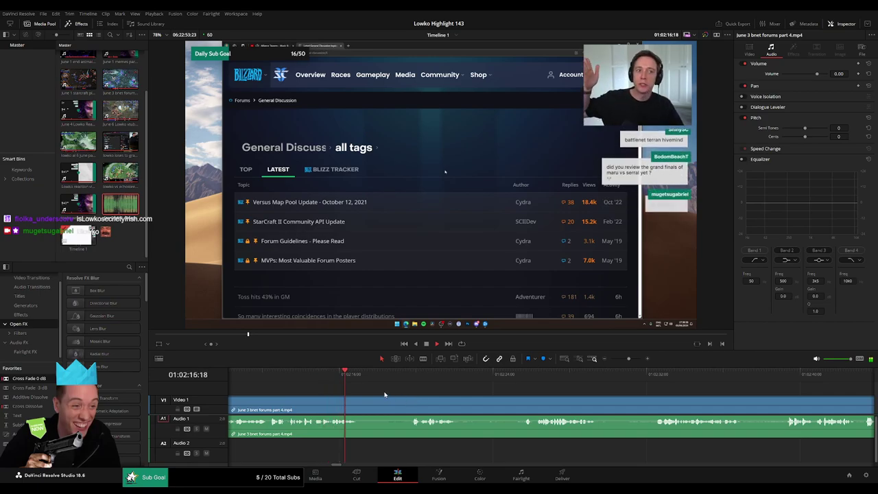
{"action": "left_click", "coordinate": [412, 378]}
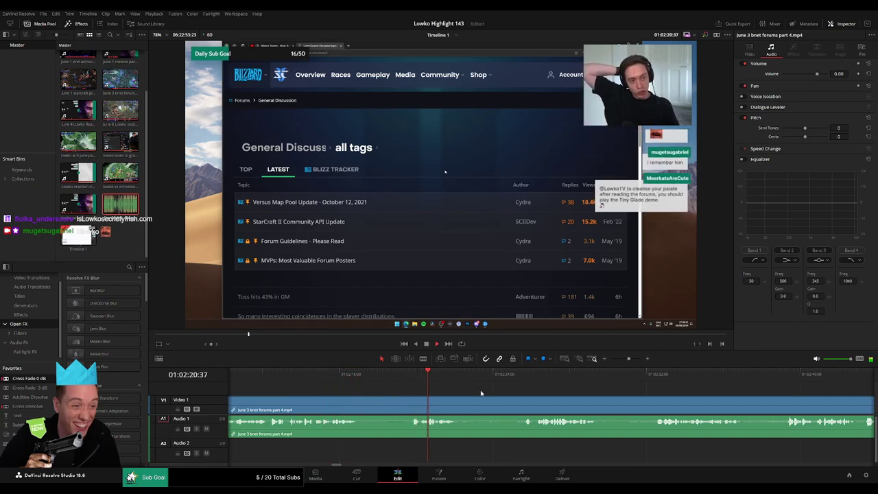
{"action": "scroll", "coordinate": [439, 398], "scroll_direction": "right", "scroll_amount": 1}
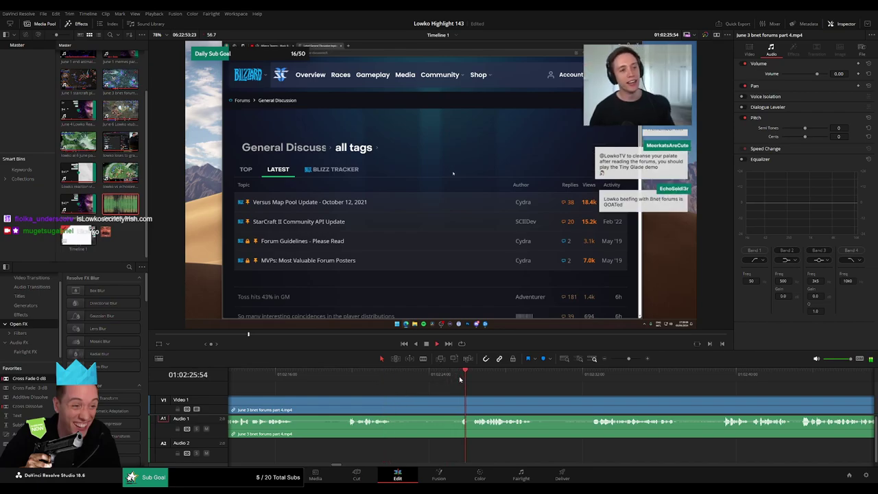
{"action": "scroll", "coordinate": [506, 396], "scroll_direction": "right", "scroll_amount": 1}
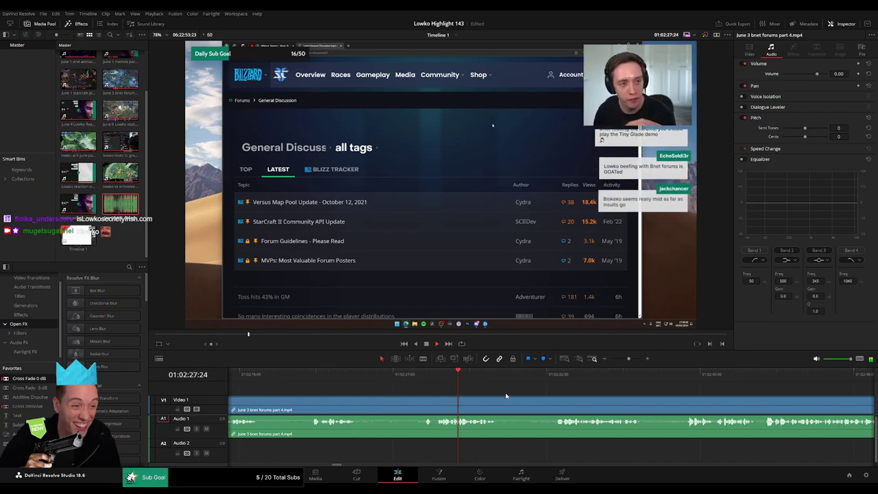
Split the bnet forums clip at about 01:01:15 and remove the footage back to the cut at about 00:56:38
{"action": "left_click", "coordinate": [620, 362]}
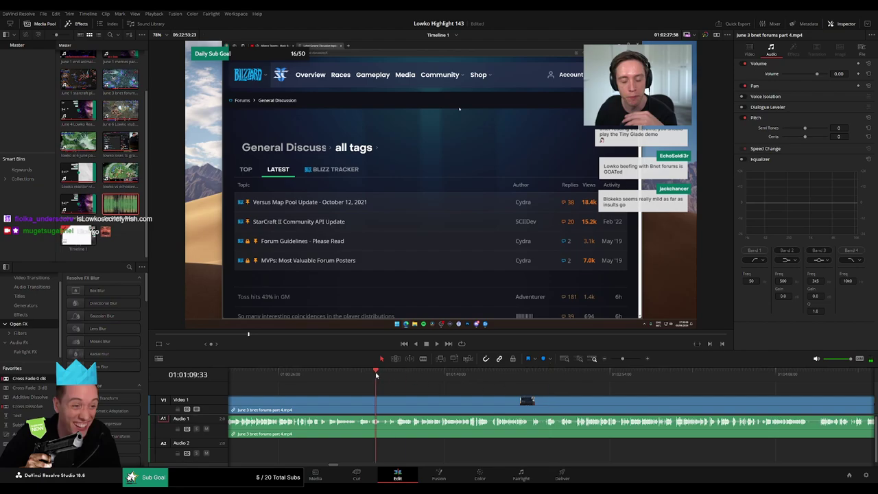
{"action": "left_click", "coordinate": [623, 362]}
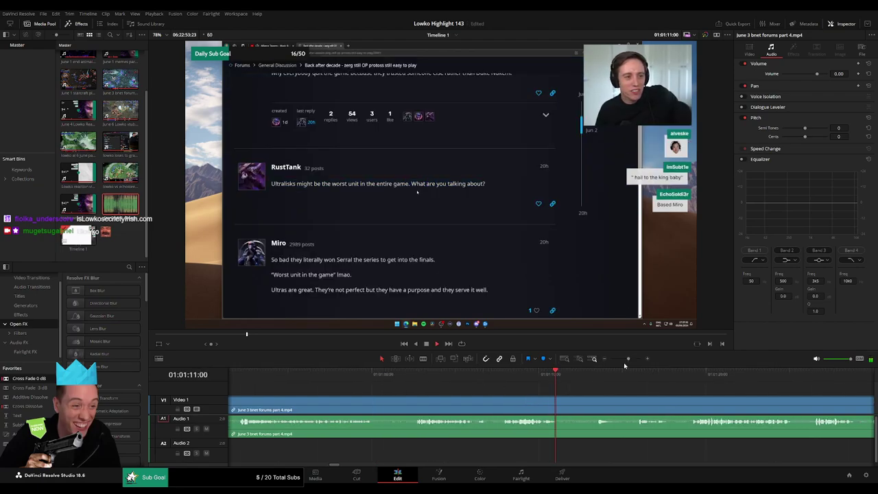
{"action": "left_click", "coordinate": [594, 376]}
{"action": "scroll", "coordinate": [466, 387], "scroll_direction": "right", "scroll_amount": 5}
{"action": "left_click", "coordinate": [472, 379]}
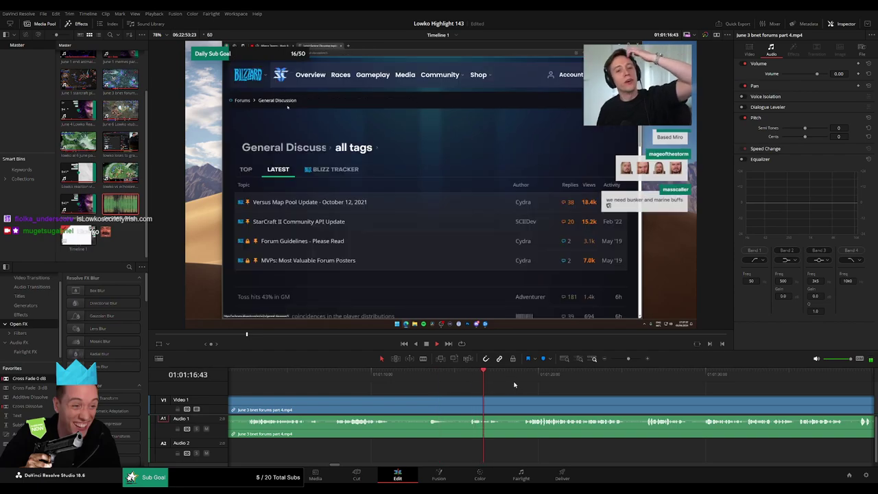
{"action": "key", "text": "b"}
{"action": "left_click", "coordinate": [467, 400]}
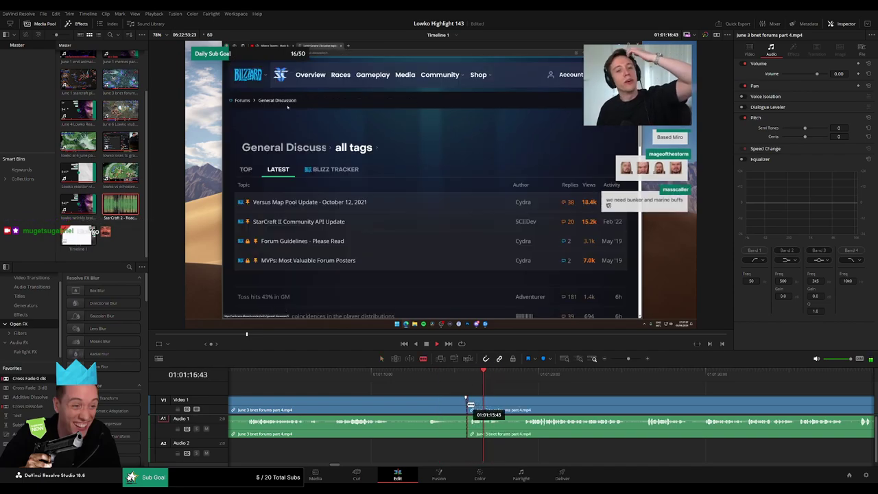
{"action": "key", "text": "a"}
{"action": "left_click", "coordinate": [452, 408]}
{"action": "key", "text": "Delete"}
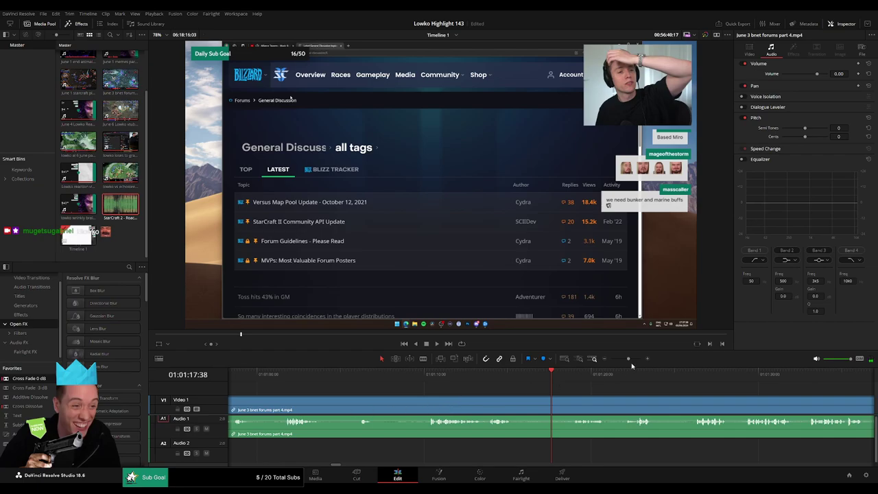
Go back to the new join at about 00:56:38 and crossfade its audio
{"action": "left_click_drag", "start_coordinate": [629, 360], "coordinate": [622, 361]}
{"action": "scroll", "coordinate": [396, 407], "scroll_direction": "left", "scroll_amount": 10}
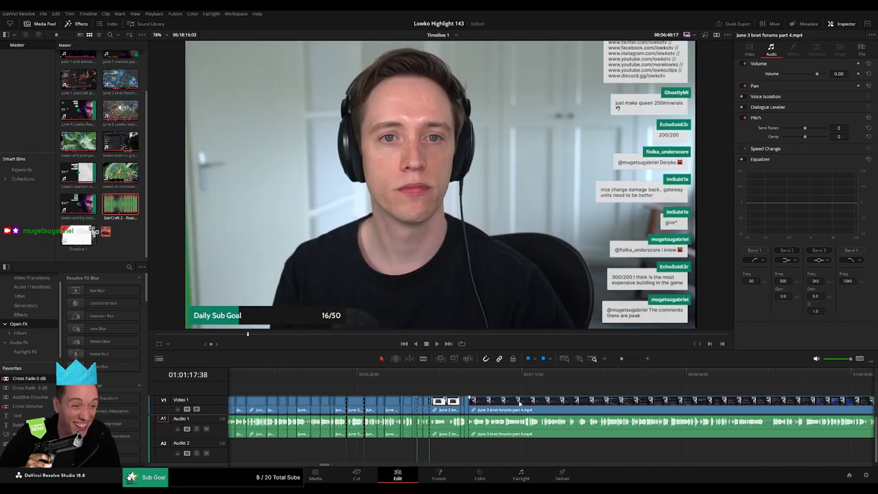
{"action": "left_click", "coordinate": [469, 384]}
{"action": "key", "text": "space"}
{"action": "left_click_drag", "start_coordinate": [622, 360], "coordinate": [627, 360]}
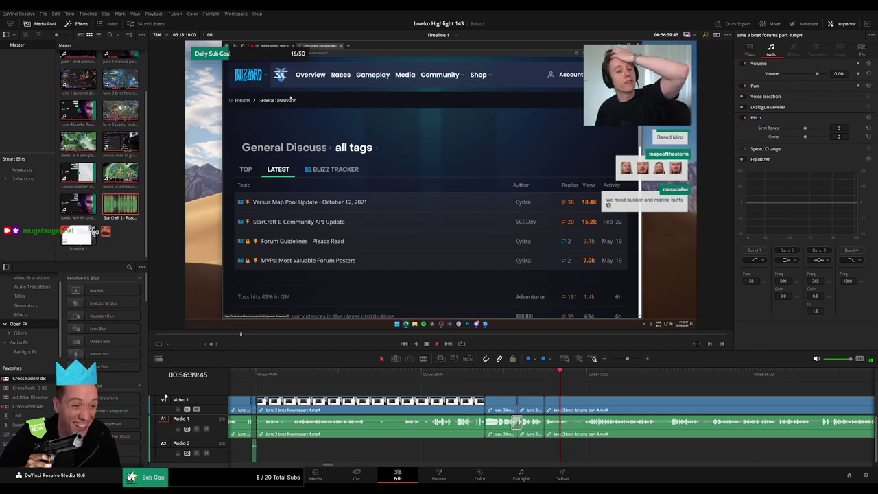
{"action": "left_click_drag", "start_coordinate": [234, 373], "coordinate": [545, 424]}
{"action": "key", "text": "space"}
Remove the section from about 00:56:41 to 00:56:42 in the bnet forums clip and crossfade the audio at the join
{"action": "scroll", "coordinate": [606, 398], "scroll_direction": "right", "scroll_amount": 5}
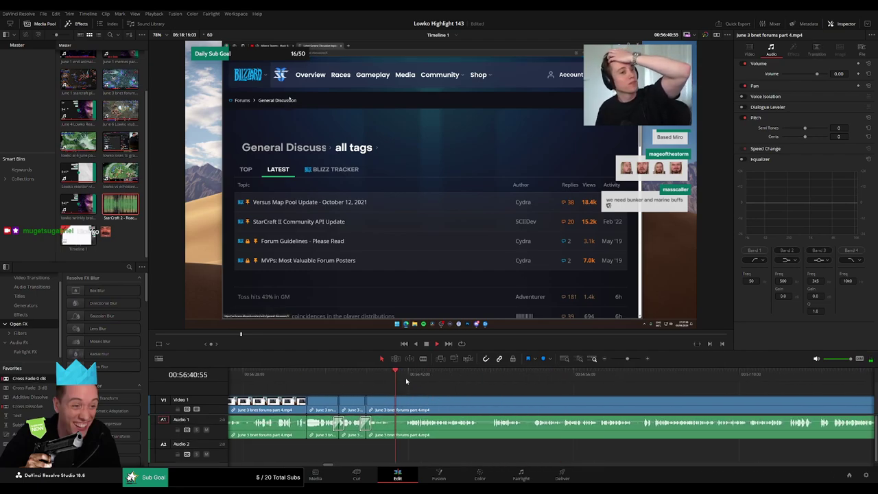
{"action": "left_click", "coordinate": [406, 377]}
{"action": "key", "text": "b"}
{"action": "left_click", "coordinate": [393, 404]}
{"action": "left_click", "coordinate": [404, 405]}
{"action": "key", "text": "a"}
{"action": "left_click", "coordinate": [399, 406]}
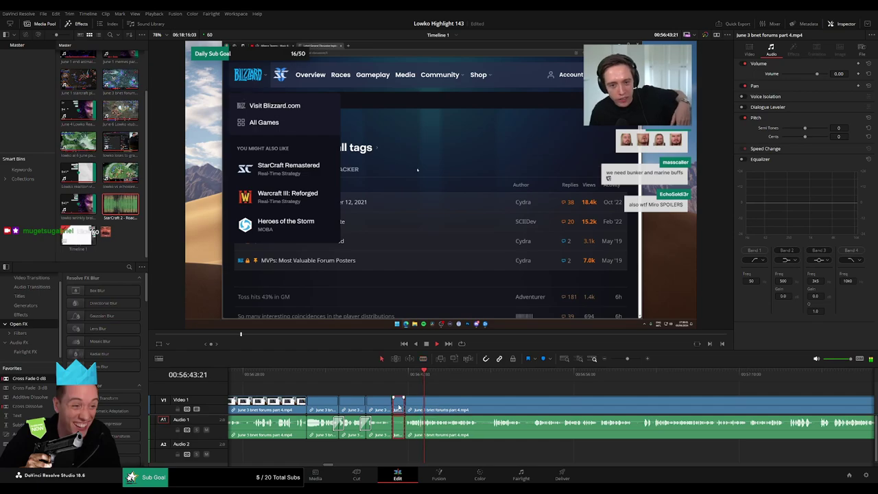
{"action": "key", "text": "Delete"}
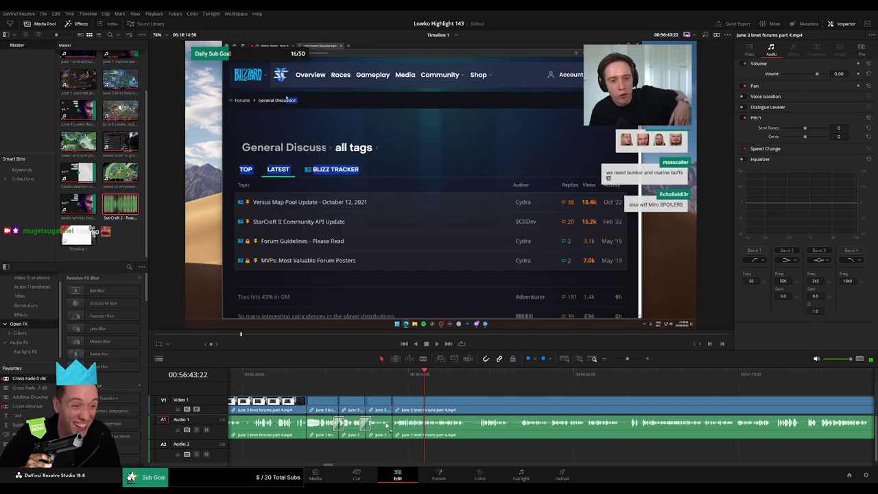
Remove the section from about 00:56:47 to 00:56:48 in the bnet forums clip and crossfade the audio at the join
{"action": "left_click", "coordinate": [477, 378]}
{"action": "key", "text": "b"}
{"action": "left_click", "coordinate": [467, 407]}
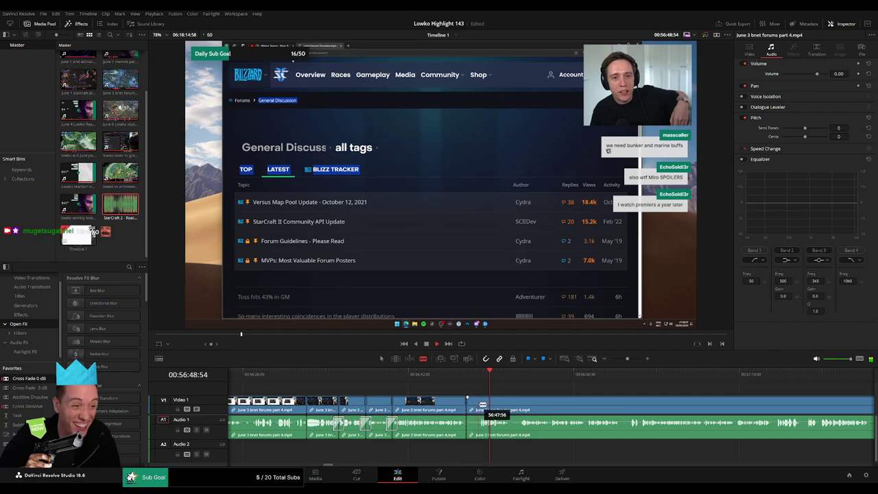
{"action": "left_click", "coordinate": [480, 407]}
{"action": "key", "text": "a"}
{"action": "key", "text": "Delete"}
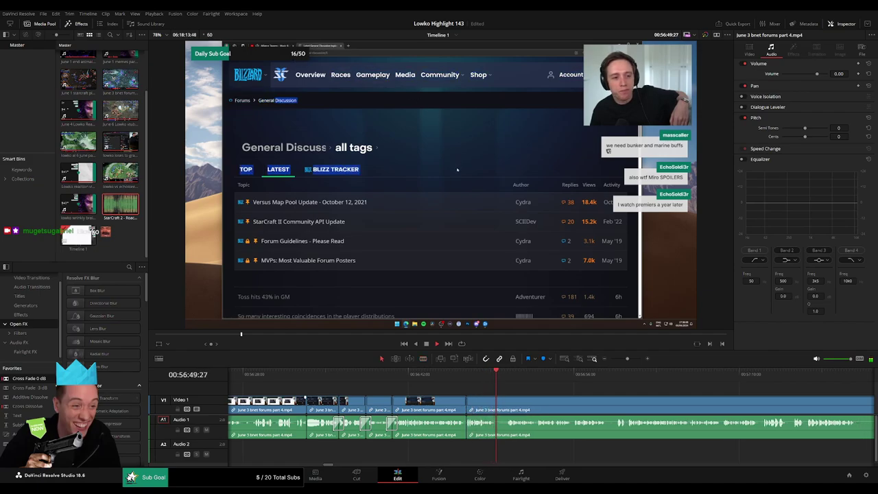
{"action": "key", "text": "space"}
Remove the section of about one second just before 00:56:50:20 in the bnet forums clip and crossfade the join's audio
{"action": "scroll", "coordinate": [391, 394], "scroll_direction": "right", "scroll_amount": 3}
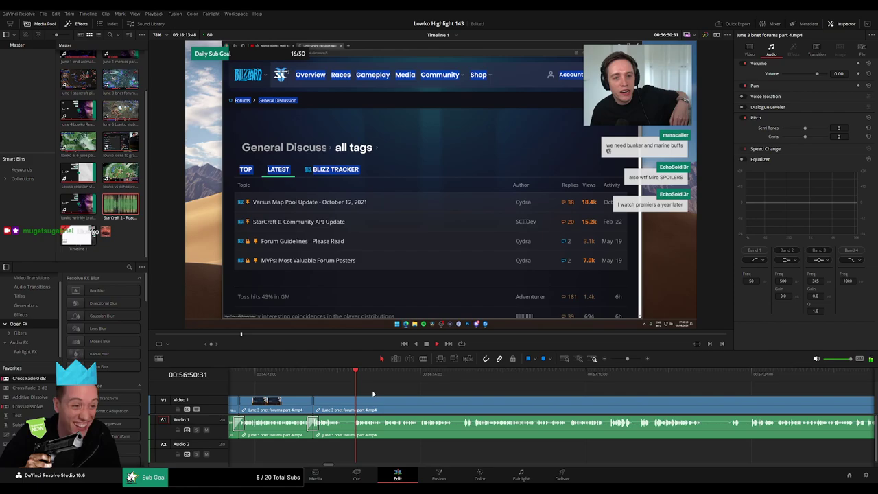
{"action": "left_click", "coordinate": [343, 400]}
{"action": "left_click", "coordinate": [353, 400]}
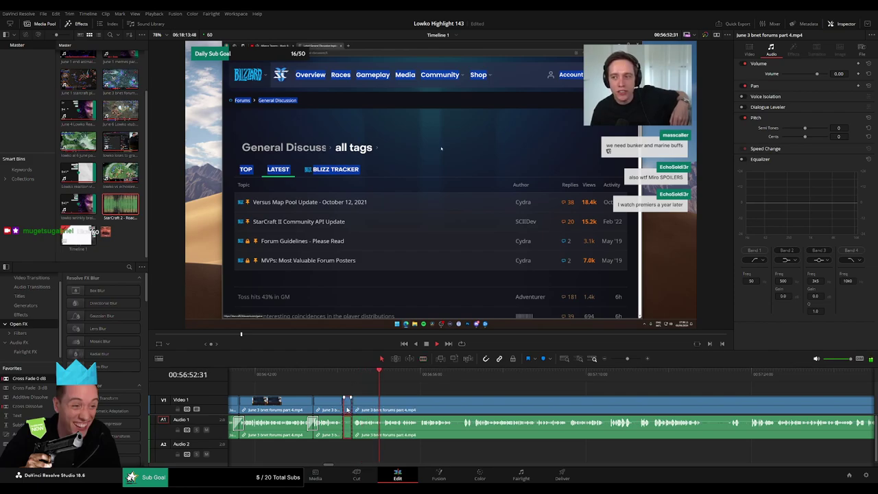
{"action": "left_click", "coordinate": [348, 410]}
{"action": "key", "text": "Delete"}
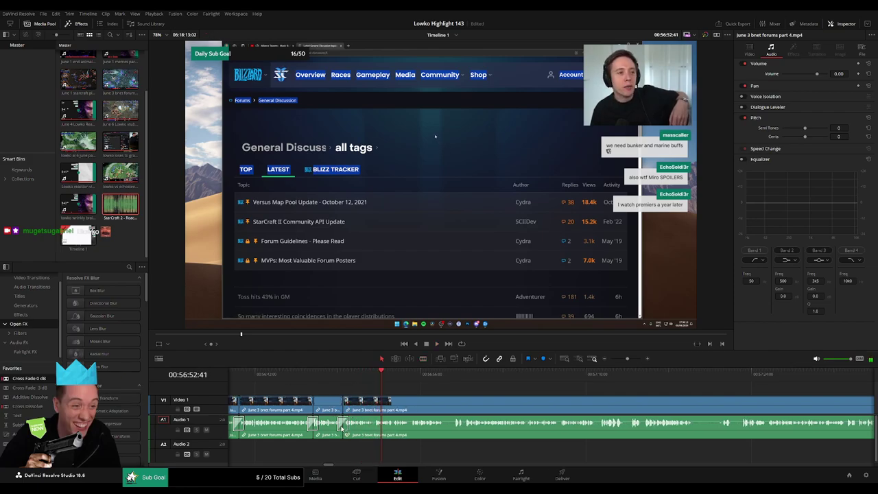
Remove the section from about 00:57:18:30 to 00:57:20 in the bnet forums clip and crossfade the audio at the join
{"action": "left_click", "coordinate": [453, 375]}
{"action": "key", "text": "b"}
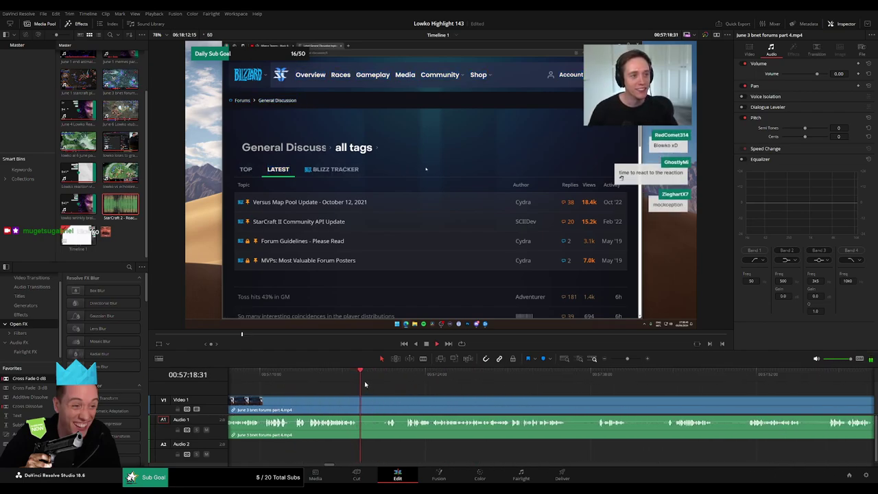
{"action": "key", "text": "b"}
{"action": "left_click", "coordinate": [361, 409]}
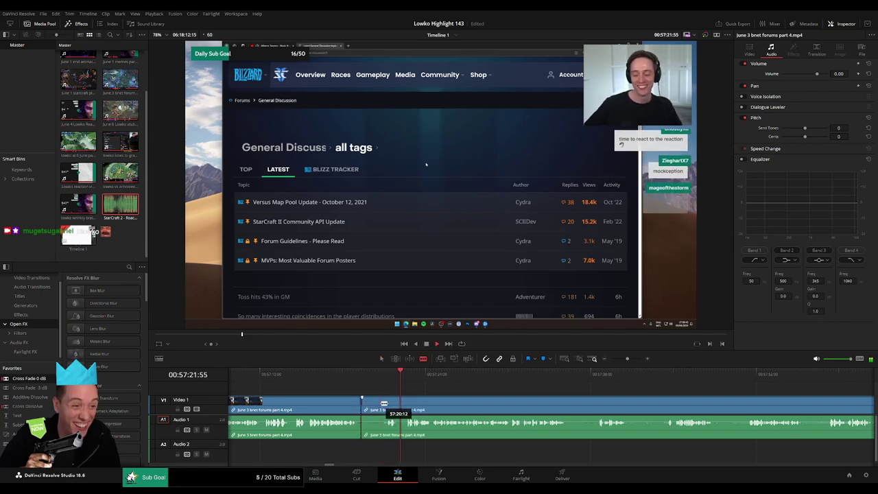
{"action": "left_click", "coordinate": [381, 405]}
{"action": "key", "text": "a"}
{"action": "key", "text": "BackSpace"}
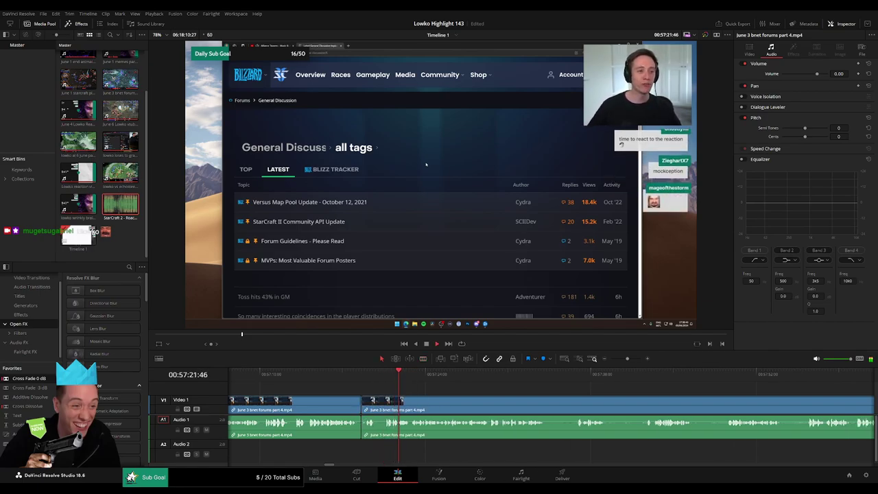
Remove the very short section starting at about 00:57:20 in the bnet forums clip
{"action": "left_click", "coordinate": [377, 402]}
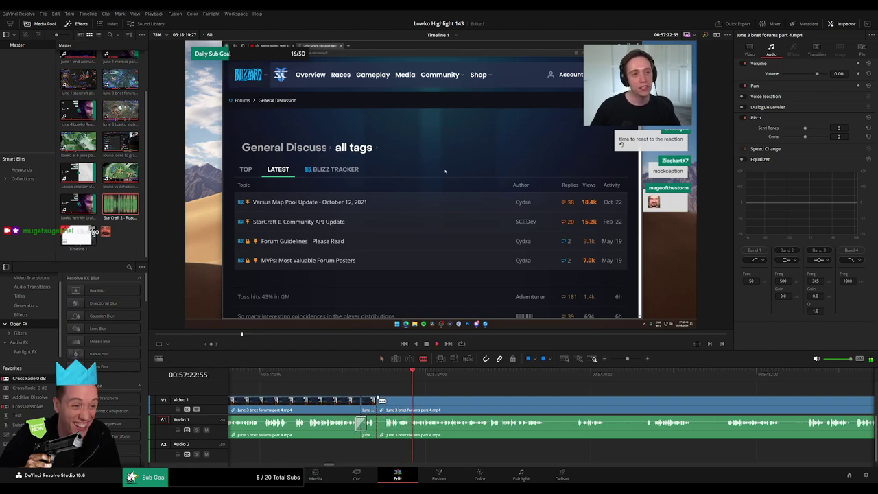
{"action": "left_click", "coordinate": [386, 403]}
{"action": "key", "text": "a"}
{"action": "left_click", "coordinate": [381, 406]}
{"action": "key", "text": "BackSpace"}
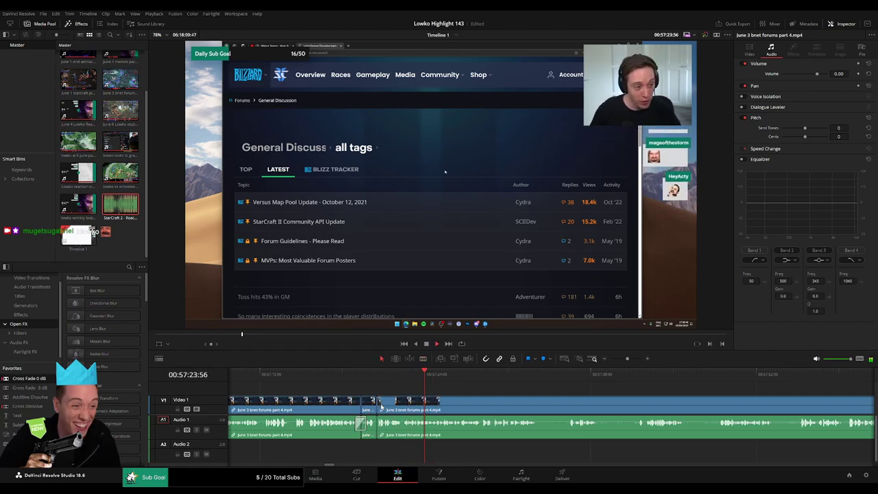
Remove the section from about 00:57:33:30 to 00:57:36 in the bnet forums clip and crossfade the audio at the join
{"action": "left_click", "coordinate": [517, 374]}
{"action": "scroll", "coordinate": [481, 391], "scroll_direction": "right", "scroll_amount": 3}
{"action": "left_click", "coordinate": [348, 378]}
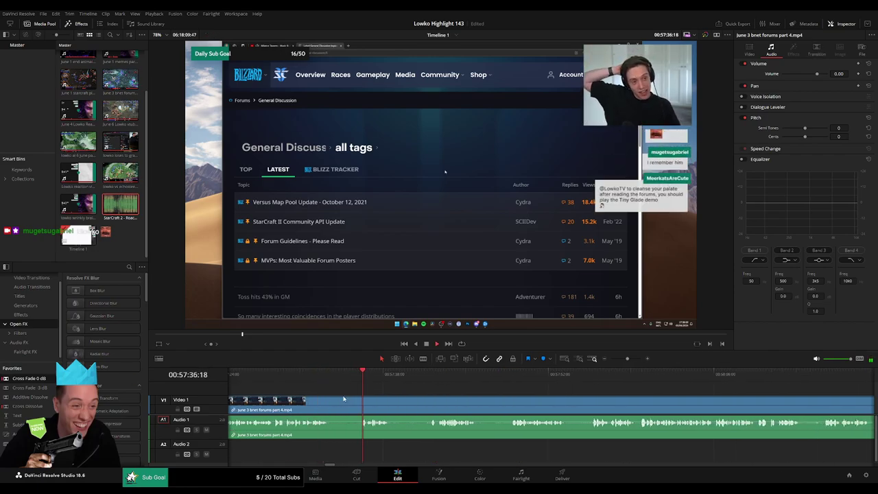
{"action": "left_click", "coordinate": [332, 403]}
{"action": "left_click", "coordinate": [364, 403]}
{"action": "key", "text": "a"}
{"action": "left_click", "coordinate": [353, 403]}
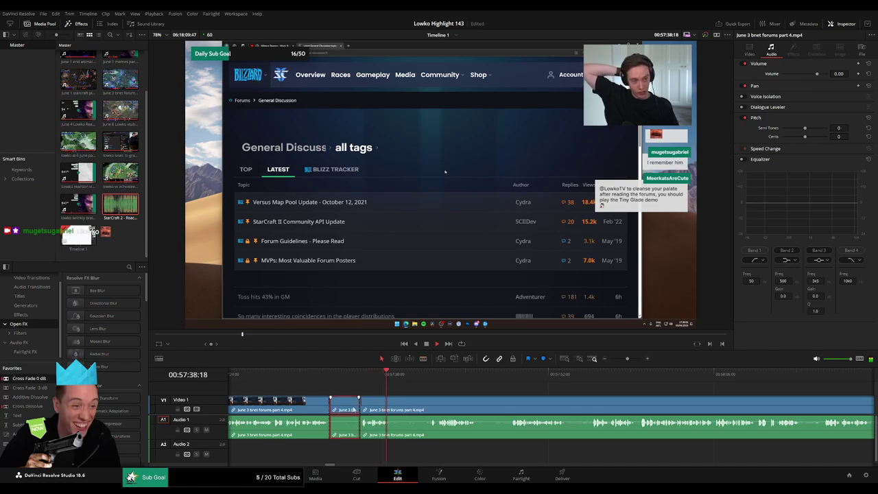
{"action": "key", "text": "Delete"}
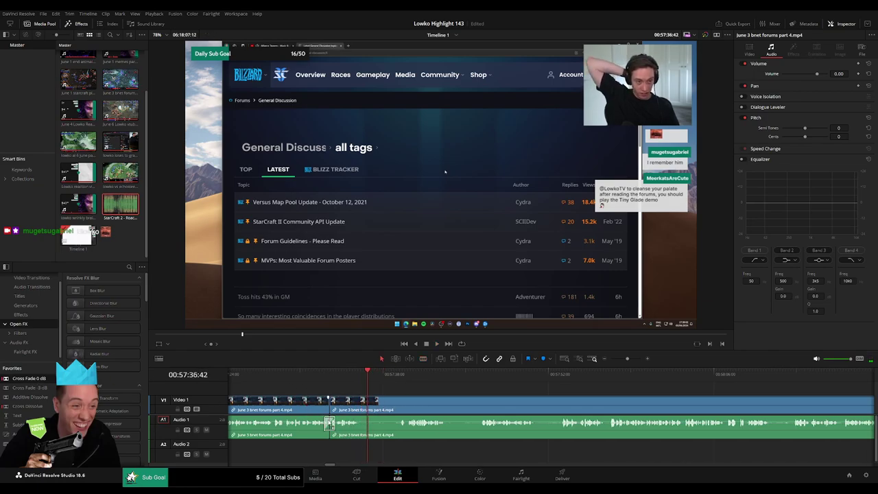
Remove the section from about 00:57:36 to 00:57:40 in the bnet forums clip and crossfade the audio at the join
{"action": "key", "text": "b"}
{"action": "left_click", "coordinate": [362, 409]}
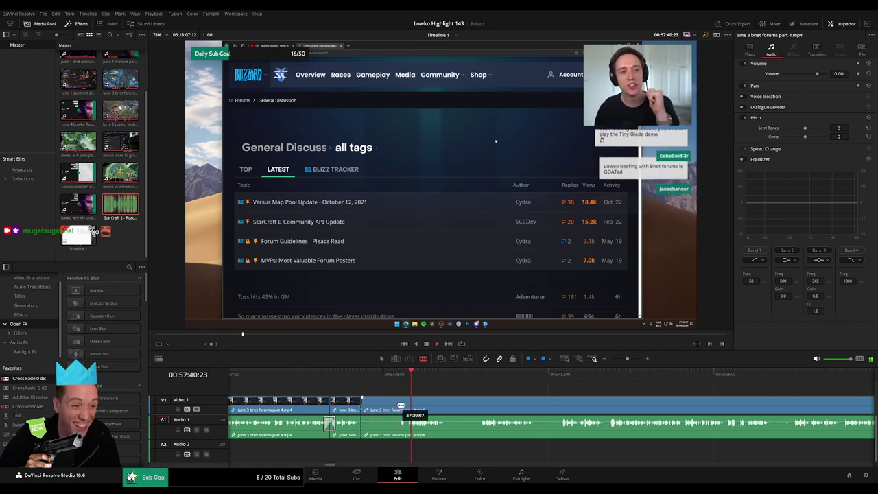
{"action": "left_click", "coordinate": [408, 407]}
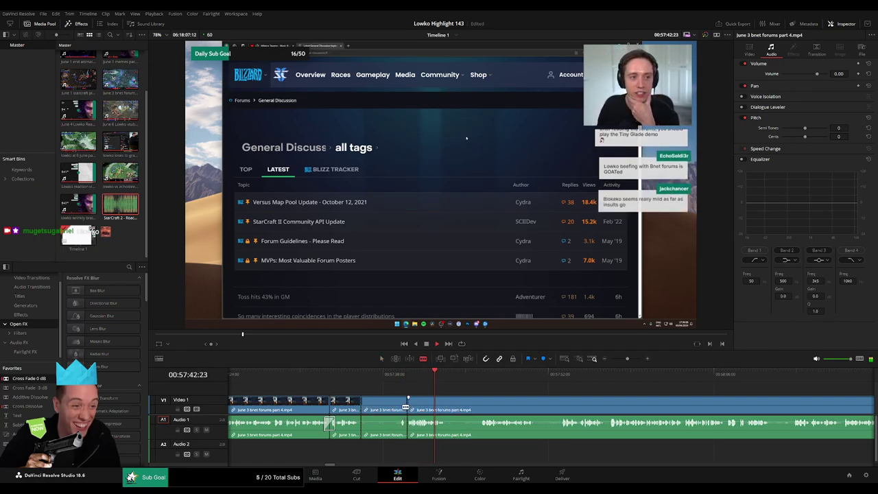
{"action": "key", "text": "Delete"}
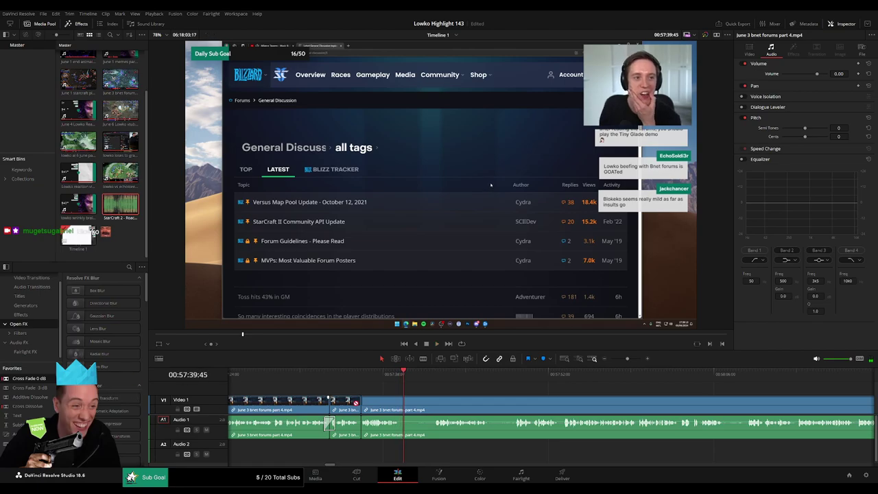
{"action": "left_click_drag", "start_coordinate": [442, 401], "coordinate": [347, 396]}
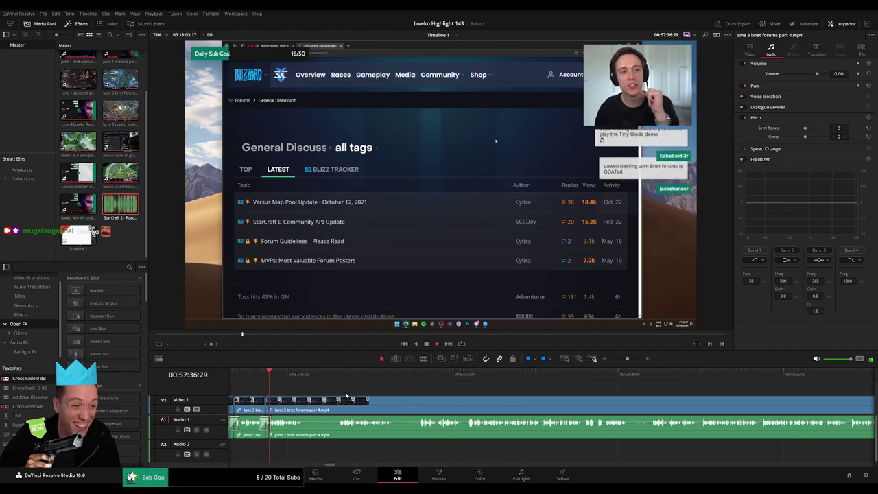
Remove the section from about 00:57:39:40 to 00:57:42 in the bnet forums clip and crossfade the audio at the join
{"action": "key", "text": "b"}
{"action": "left_click", "coordinate": [306, 400]}
{"action": "left_click", "coordinate": [337, 401]}
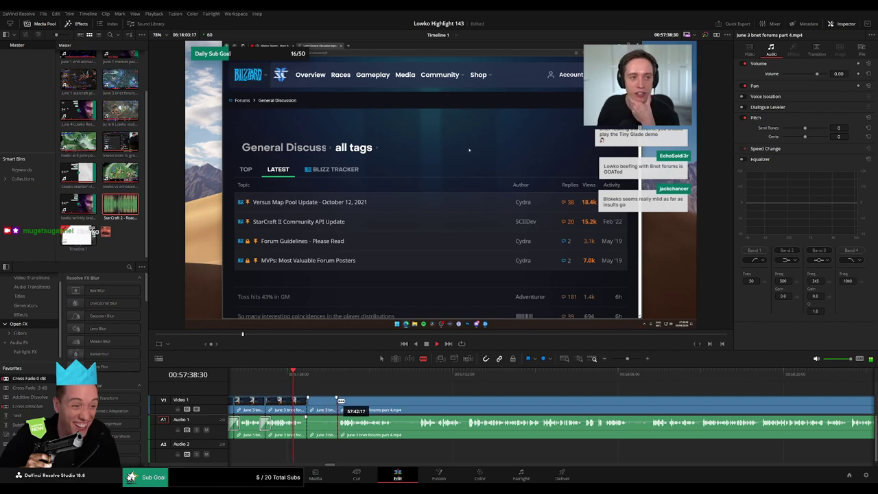
{"action": "key", "text": "a"}
{"action": "left_click", "coordinate": [331, 406]}
{"action": "key", "text": "Delete"}
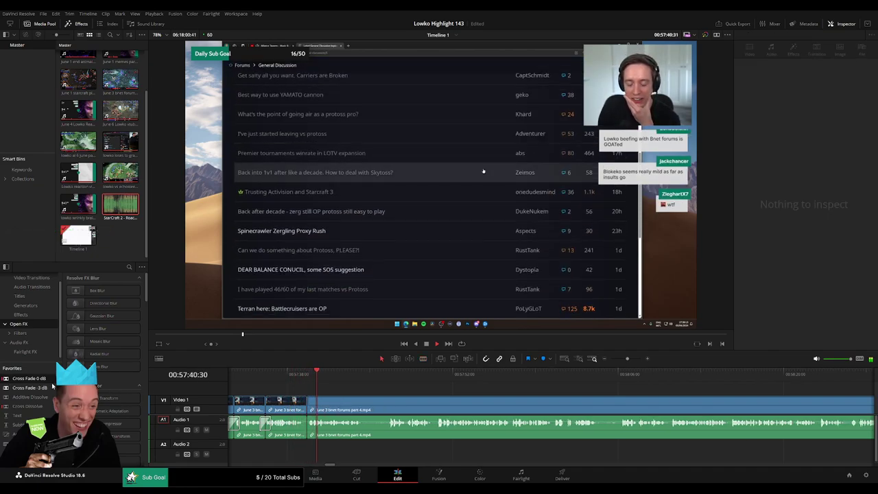
{"action": "left_click", "coordinate": [310, 431]}
Remove the section from about 00:57:44:30 to 00:57:46:30 in the bnet forums clip and crossfade the audio at the join
{"action": "scroll", "coordinate": [315, 405], "scroll_direction": "right", "scroll_amount": 3}
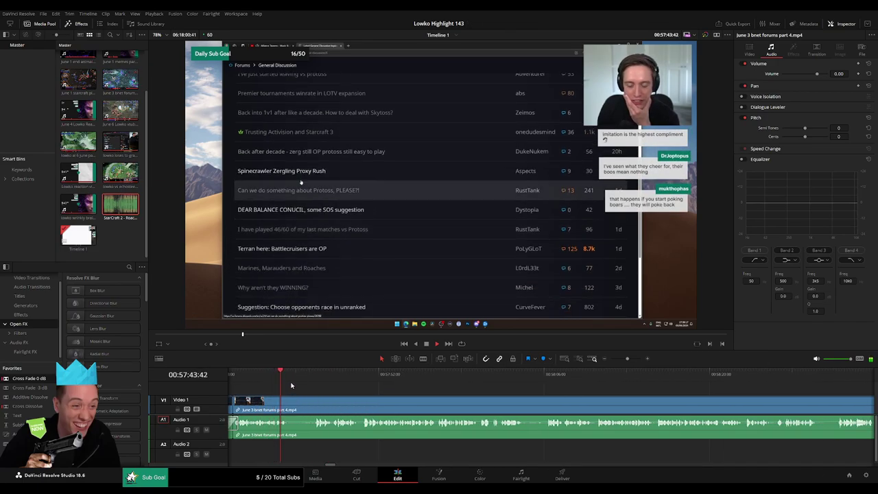
{"action": "left_click_drag", "start_coordinate": [298, 378], "coordinate": [309, 379]}
{"action": "key", "text": "b"}
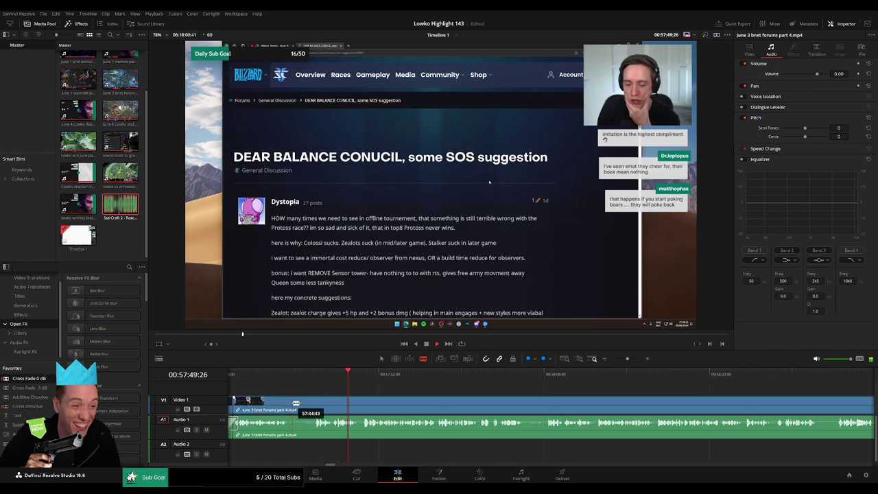
{"action": "left_click_drag", "start_coordinate": [406, 376], "coordinate": [528, 379]}
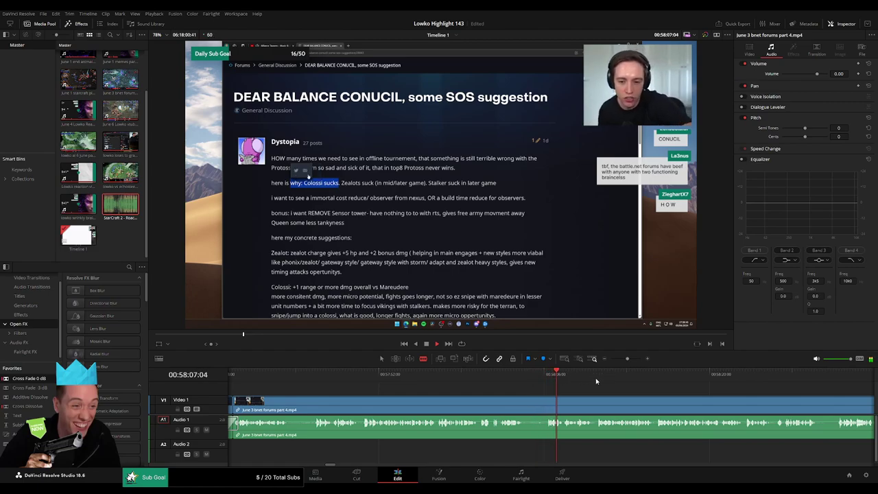
{"action": "left_click", "coordinate": [294, 405]}
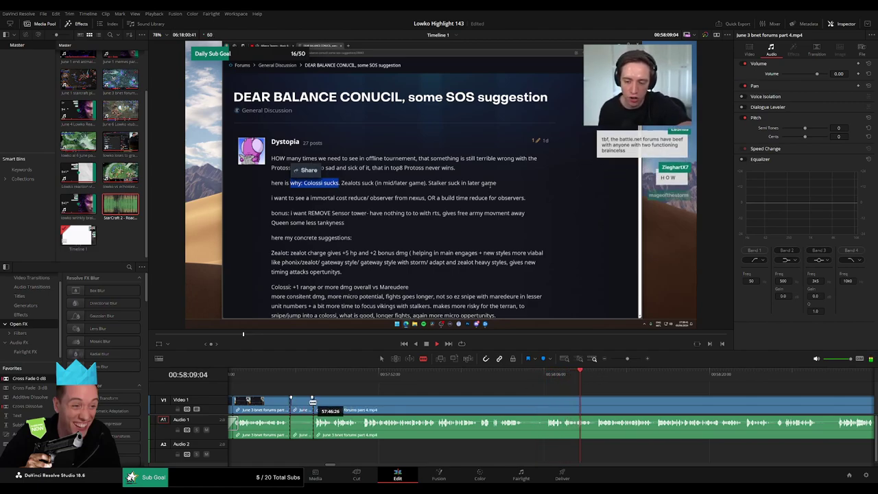
{"action": "key", "text": "a"}
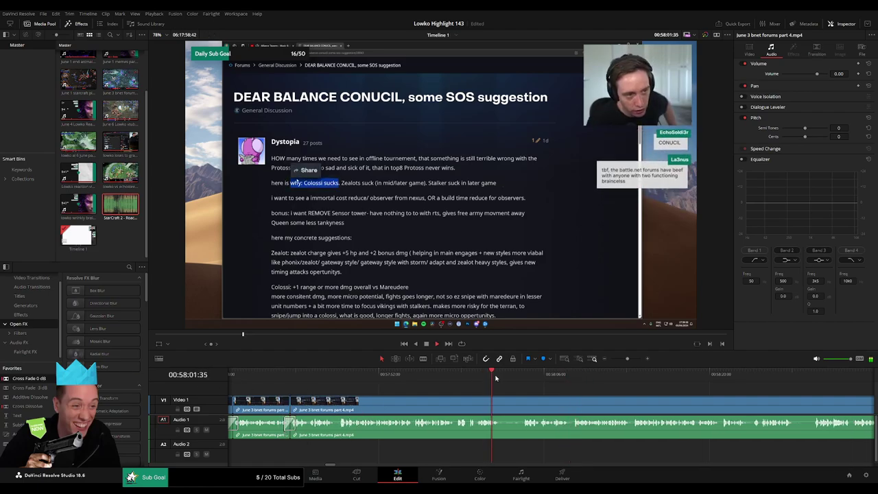
Remove the section from about 00:58:02:20 to 00:58:04 in the bnet forums clip and crossfade the audio at the join
{"action": "left_click_drag", "start_coordinate": [494, 376], "coordinate": [459, 378]}
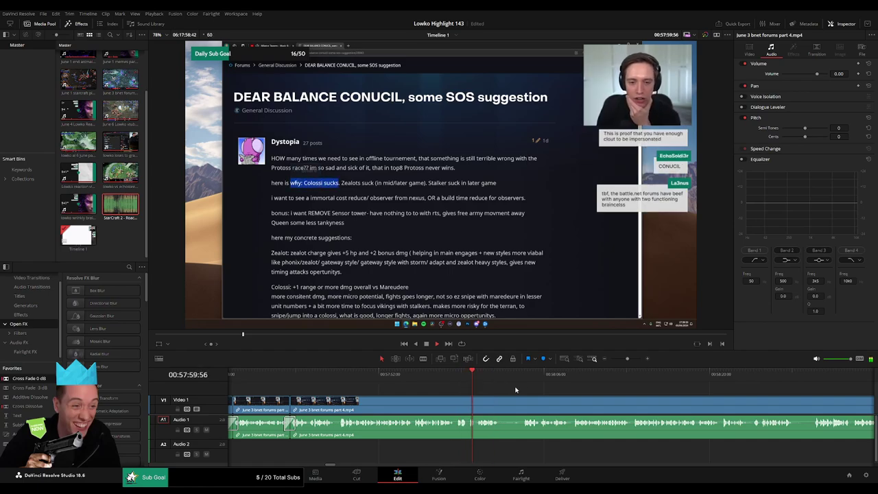
{"action": "left_click_drag", "start_coordinate": [516, 390], "coordinate": [438, 385]}
{"action": "scroll", "coordinate": [447, 388], "scroll_direction": "right", "scroll_amount": 2}
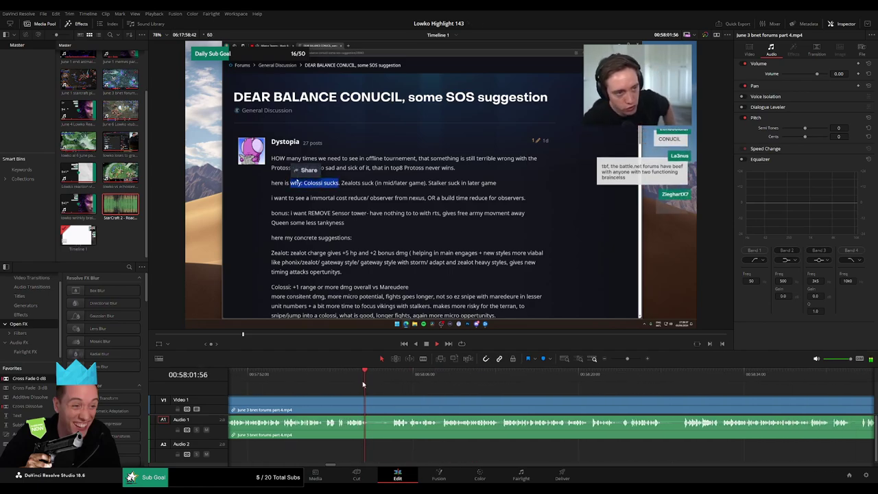
{"action": "left_click", "coordinate": [371, 404]}
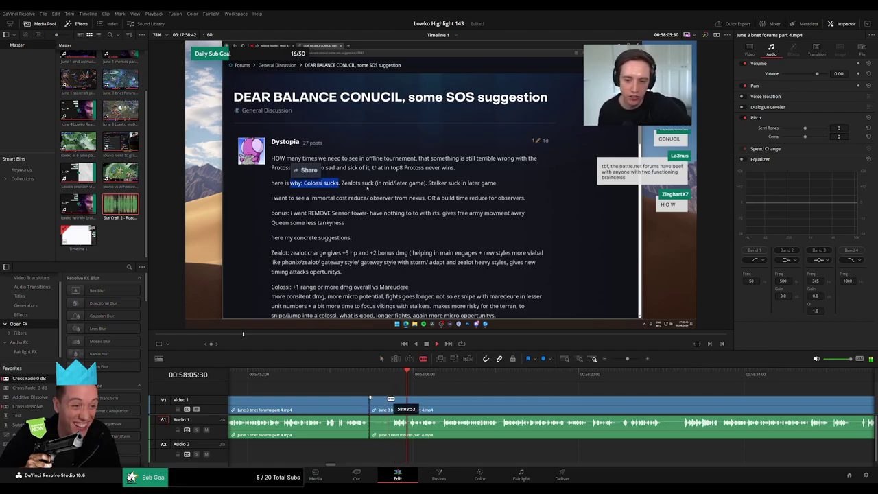
{"action": "key", "text": "Delete"}
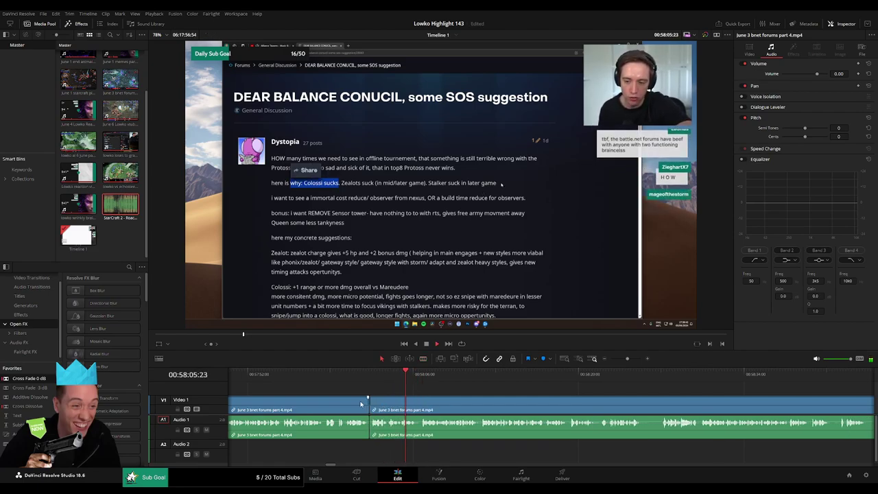
{"action": "left_click_drag", "start_coordinate": [367, 437], "coordinate": [367, 435]}
Review the bnet forums clip from about 00:58:06 to 00:58:25 for pauses to cut
{"action": "key", "text": "space"}
{"action": "scroll", "coordinate": [368, 410], "scroll_direction": "right", "scroll_amount": 7}
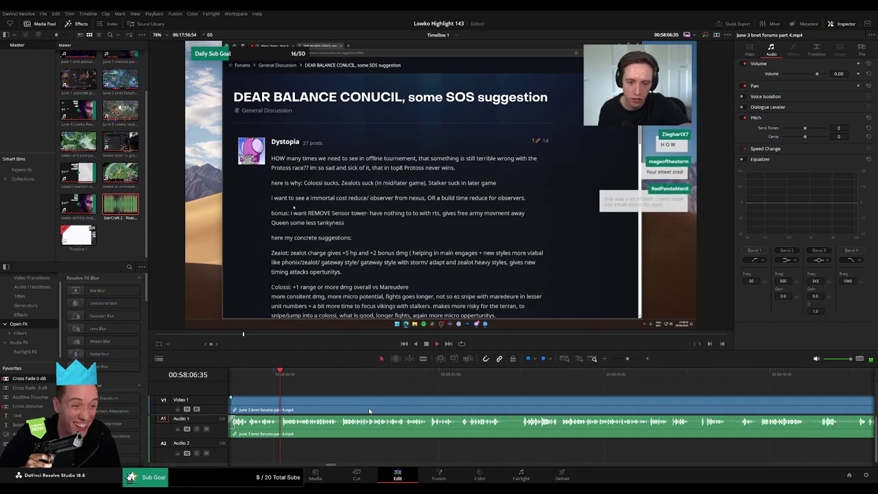
{"action": "scroll", "coordinate": [367, 448], "scroll_direction": "right", "scroll_amount": 1}
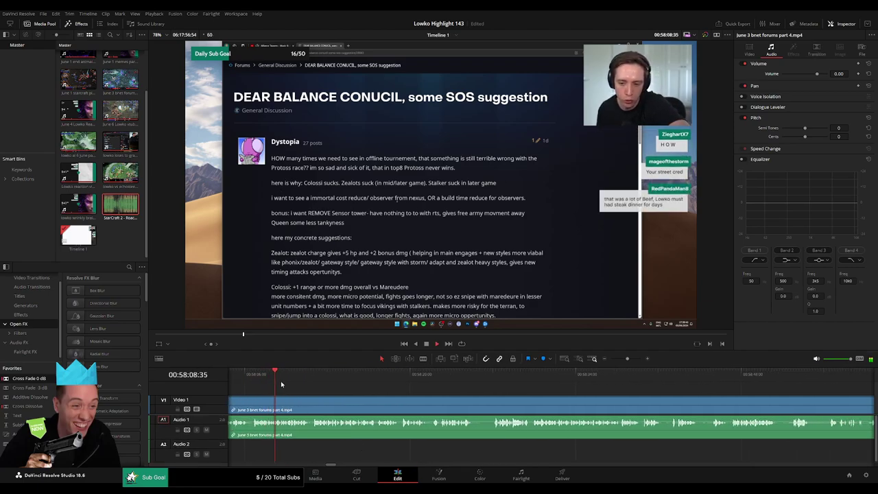
{"action": "left_click_drag", "start_coordinate": [281, 385], "coordinate": [372, 383]}
{"action": "left_click_drag", "start_coordinate": [435, 402], "coordinate": [344, 392]}
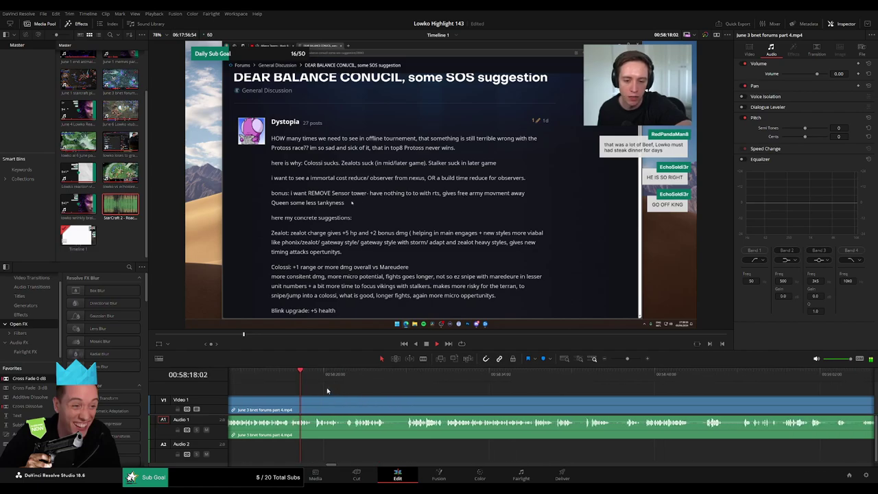
{"action": "left_click", "coordinate": [321, 386]}
{"action": "left_click", "coordinate": [370, 386]}
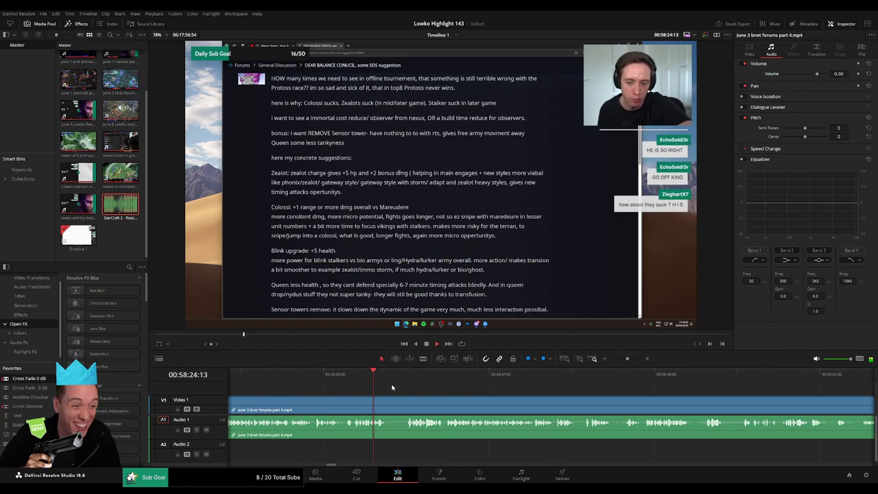
{"action": "left_click_drag", "start_coordinate": [409, 393], "coordinate": [329, 389]}
{"action": "left_click", "coordinate": [325, 382]}
Remove the section from about 00:58:25:30 to 00:58:27 in the bnet forums clip and crossfade the audio at the join
{"action": "key", "text": "b"}
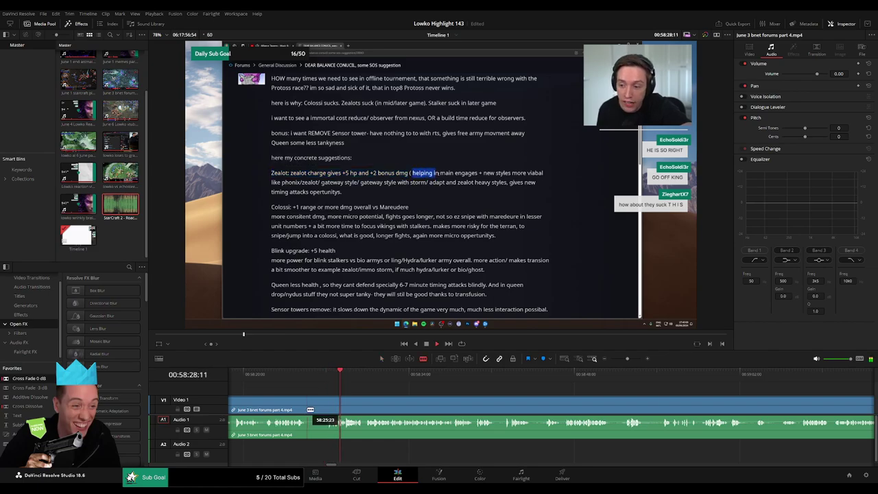
{"action": "left_click", "coordinate": [309, 410]}
{"action": "left_click", "coordinate": [324, 410]}
{"action": "key", "text": "a"}
{"action": "left_click", "coordinate": [318, 411]}
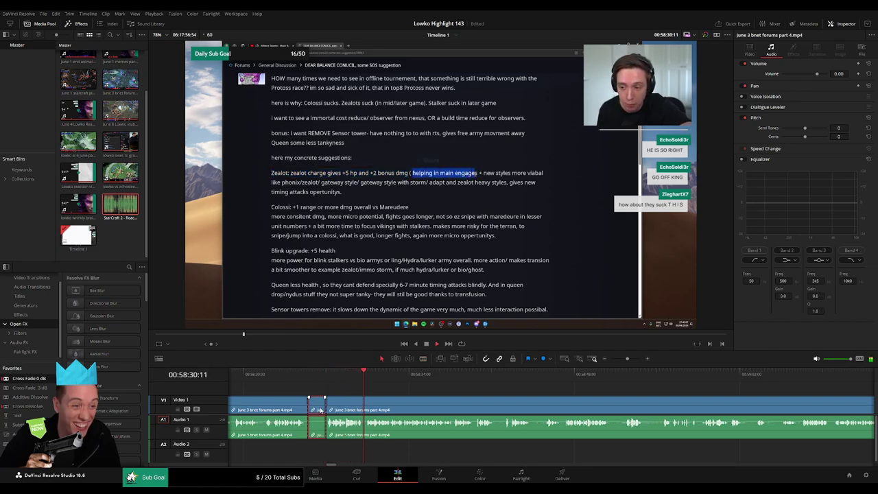
{"action": "key", "text": "Delete"}
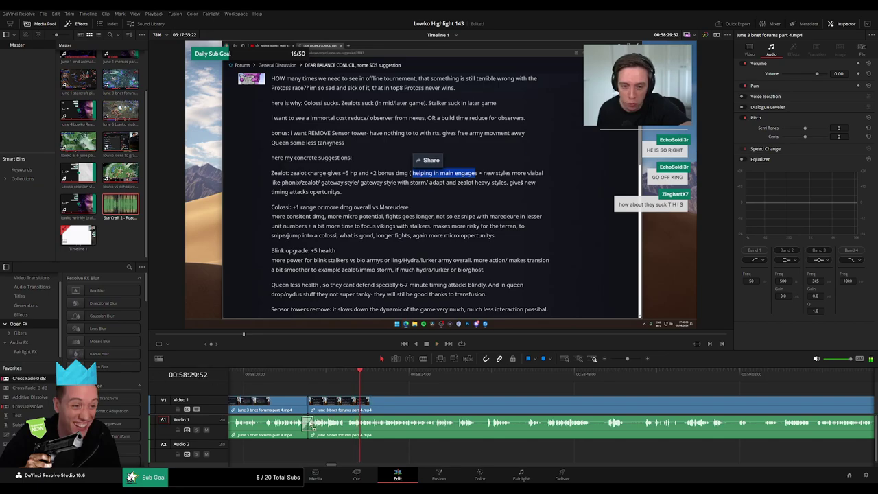
Review the bnet forums clip from about 00:58:30 to 00:59:05 for the next pause to cut
{"action": "left_click_drag", "start_coordinate": [453, 412], "coordinate": [365, 403]}
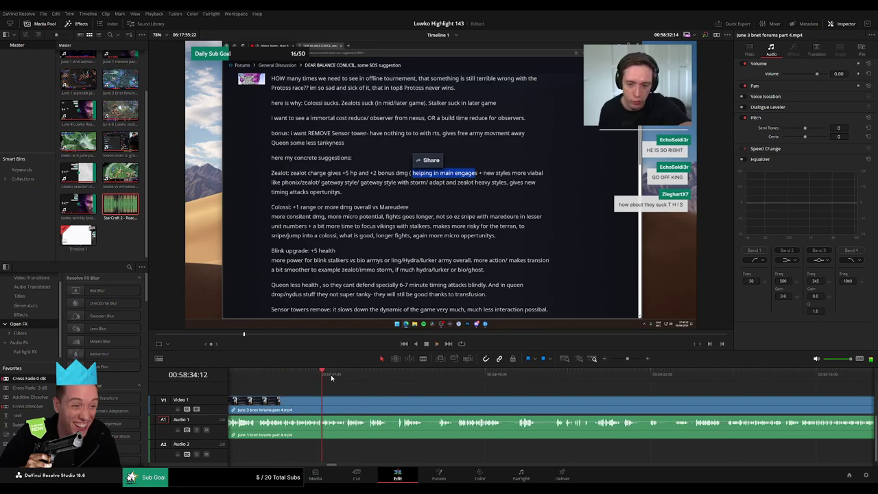
{"action": "left_click", "coordinate": [356, 379]}
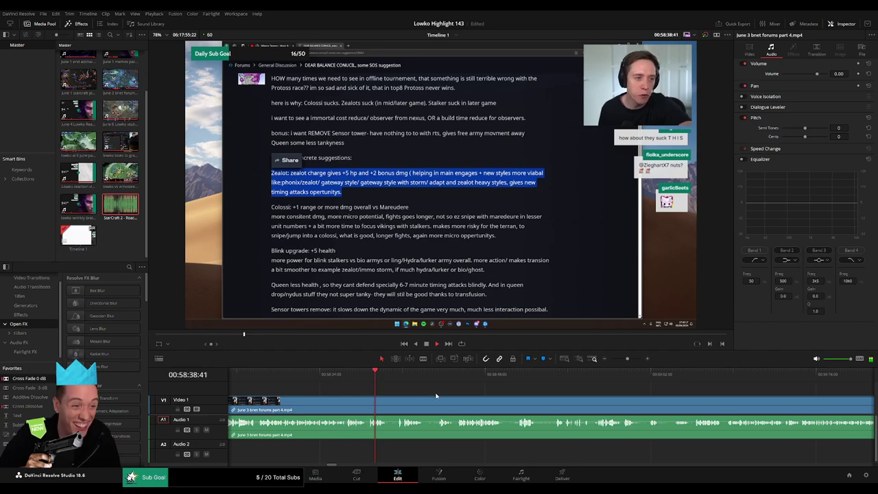
{"action": "scroll", "coordinate": [391, 392], "scroll_direction": "right", "scroll_amount": 3}
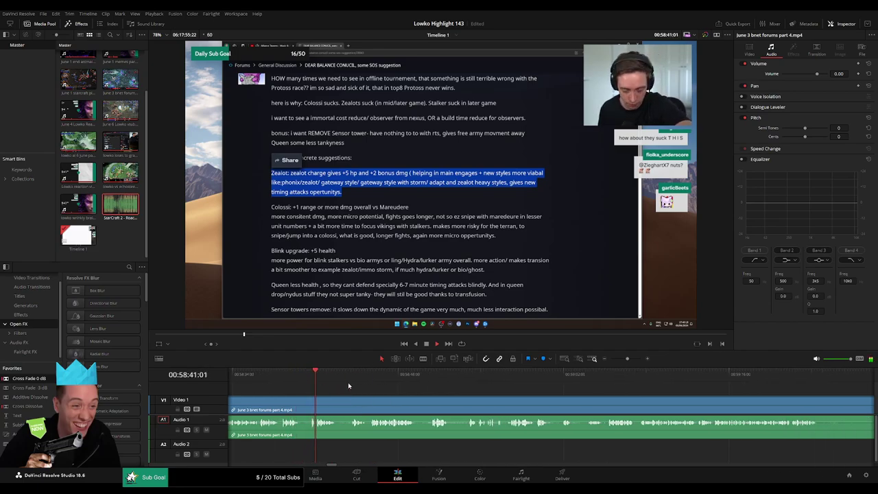
{"action": "left_click", "coordinate": [350, 376]}
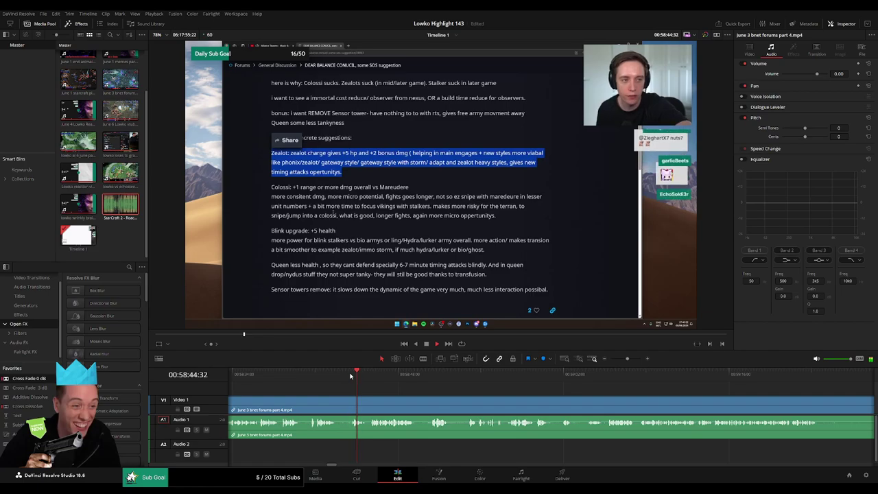
{"action": "scroll", "coordinate": [364, 388], "scroll_direction": "right", "scroll_amount": 2}
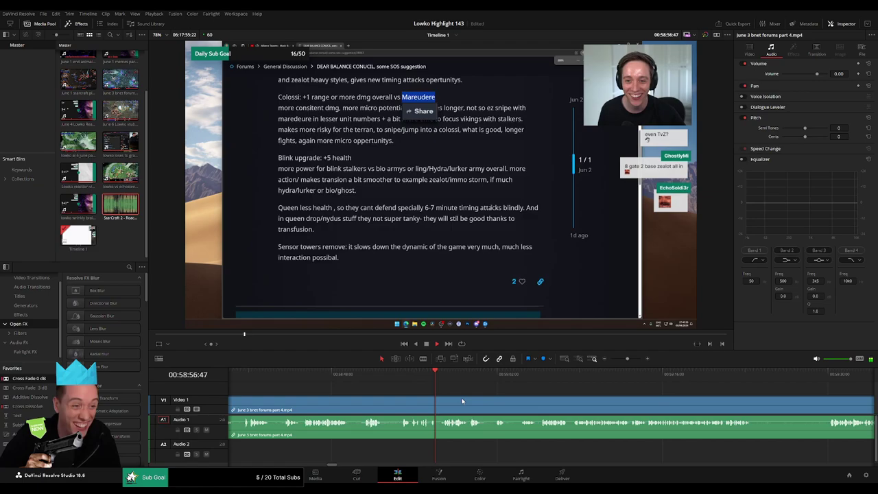
{"action": "scroll", "coordinate": [434, 404], "scroll_direction": "right", "scroll_amount": 3}
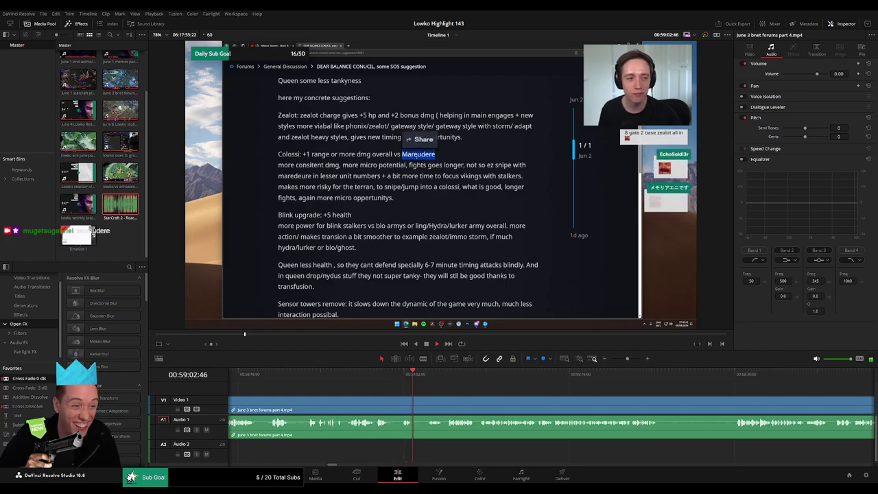
{"action": "scroll", "coordinate": [429, 394], "scroll_direction": "right", "scroll_amount": 3}
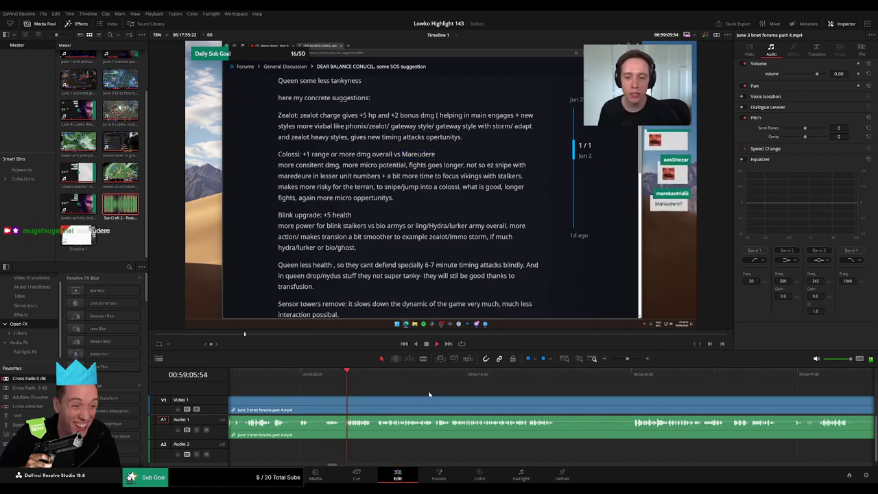
Remove the section from about 00:59:03 to 00:59:05:40 in the bnet forums clip
{"action": "key", "text": "b"}
{"action": "left_click", "coordinate": [312, 405]}
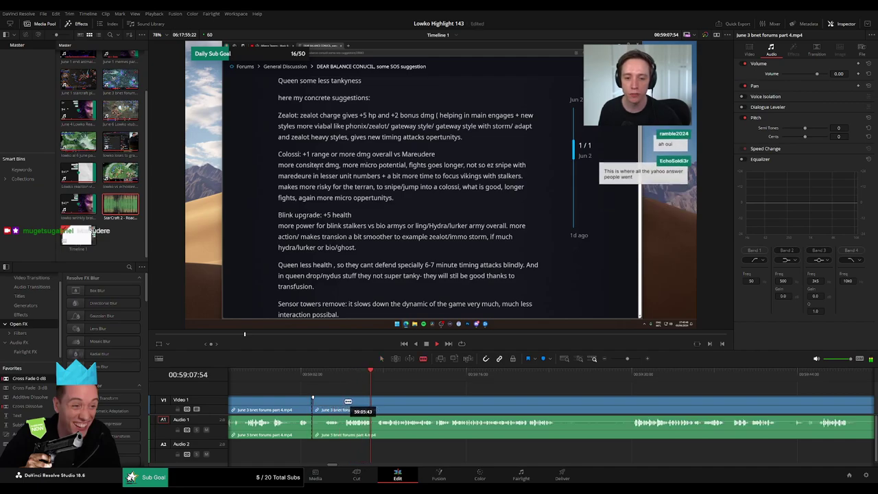
{"action": "left_click", "coordinate": [344, 403]}
{"action": "key", "text": "a"}
{"action": "left_click", "coordinate": [337, 405]}
{"action": "key", "text": "Delete"}
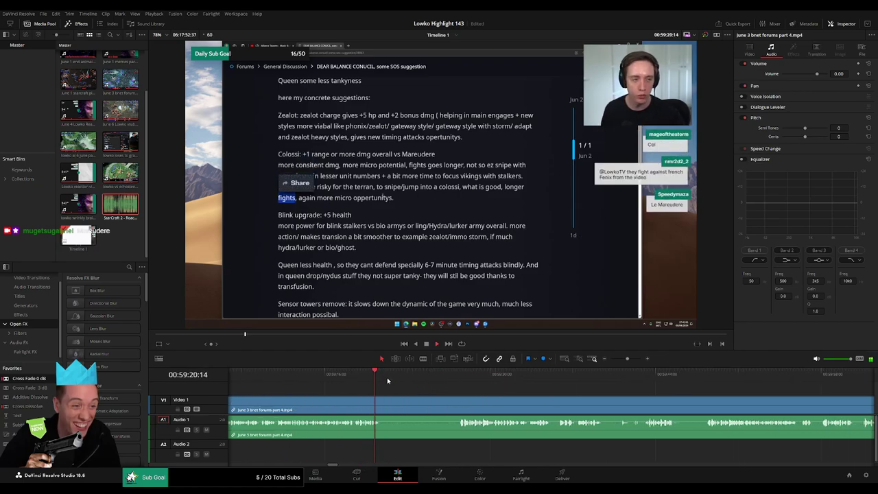
Remove the section from about 00:59:21 to 00:59:27:15 in the bnet forums clip
{"action": "left_click", "coordinate": [455, 377]}
{"action": "key", "text": "b"}
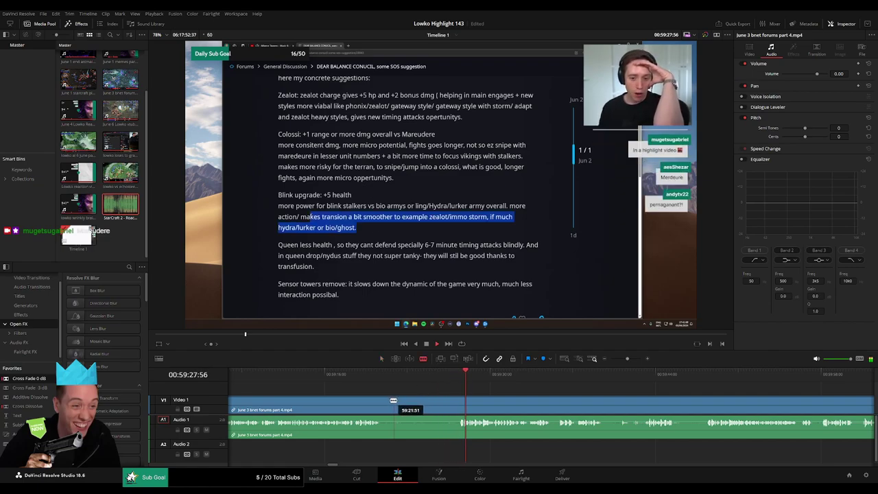
{"action": "left_click", "coordinate": [384, 406]}
{"action": "left_click", "coordinate": [458, 405]}
{"action": "key", "text": "a"}
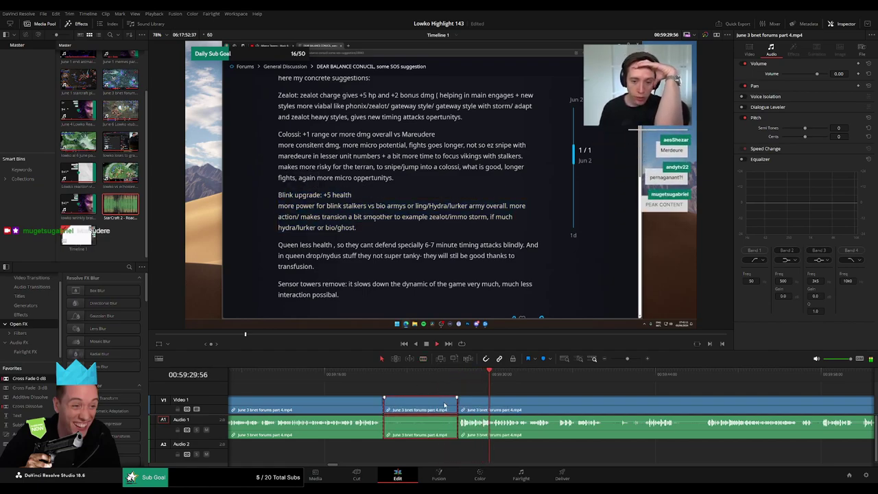
{"action": "left_click", "coordinate": [421, 410]}
{"action": "key", "text": "Delete"}
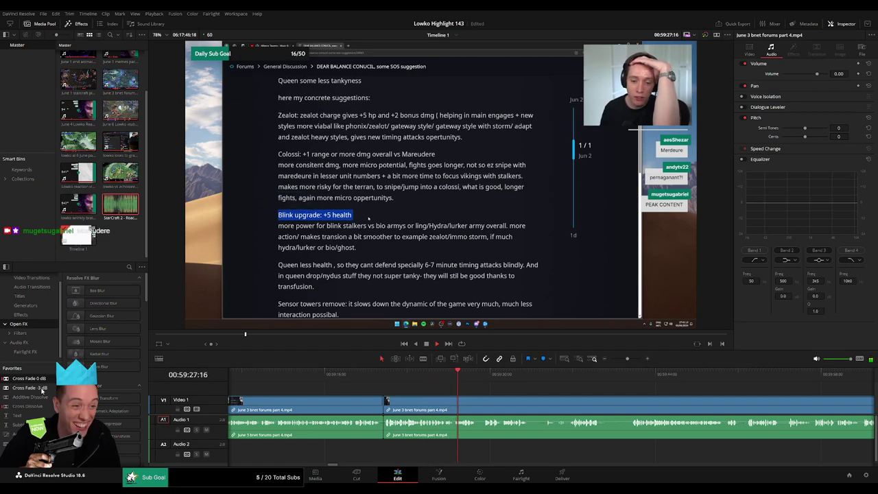
Apply Cross Fade 0 dB to the audio join at about 00:59:21, replacing the misplaced fade
{"action": "left_click_drag", "start_coordinate": [376, 431], "coordinate": [377, 430]}
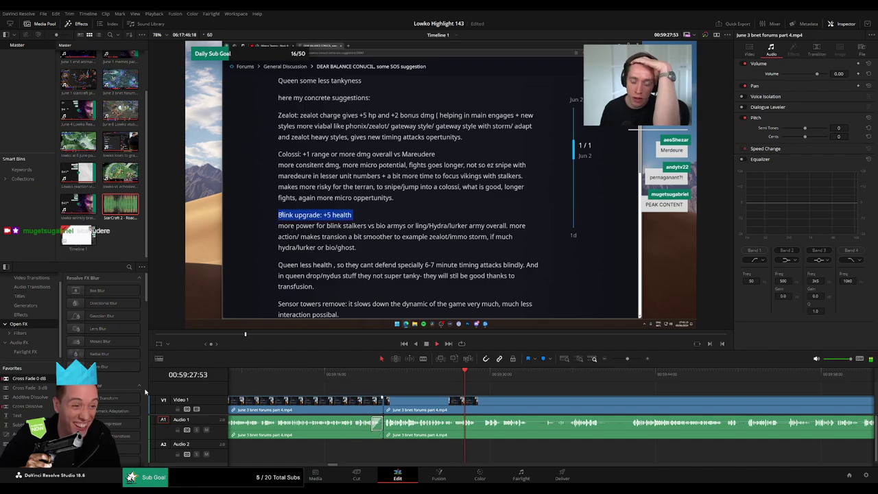
{"action": "key", "text": "ctrl+z"}
{"action": "left_click_drag", "start_coordinate": [29, 379], "coordinate": [406, 432]}
{"action": "key", "text": "space"}
Remove the short pause from about 00:59:33:20 to 00:59:34:40 in the bnet forums clip
{"action": "scroll", "coordinate": [374, 403], "scroll_direction": "right", "scroll_amount": 3}
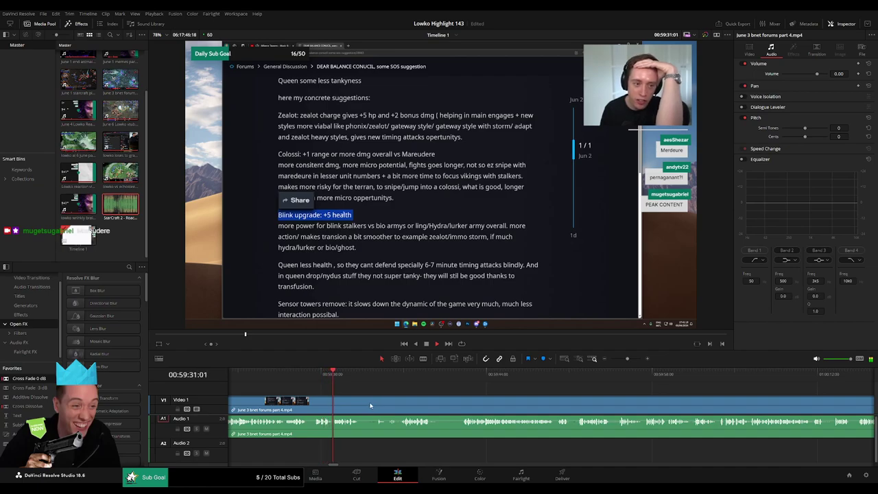
{"action": "scroll", "coordinate": [371, 406], "scroll_direction": "right", "scroll_amount": 2}
{"action": "left_click", "coordinate": [325, 376]}
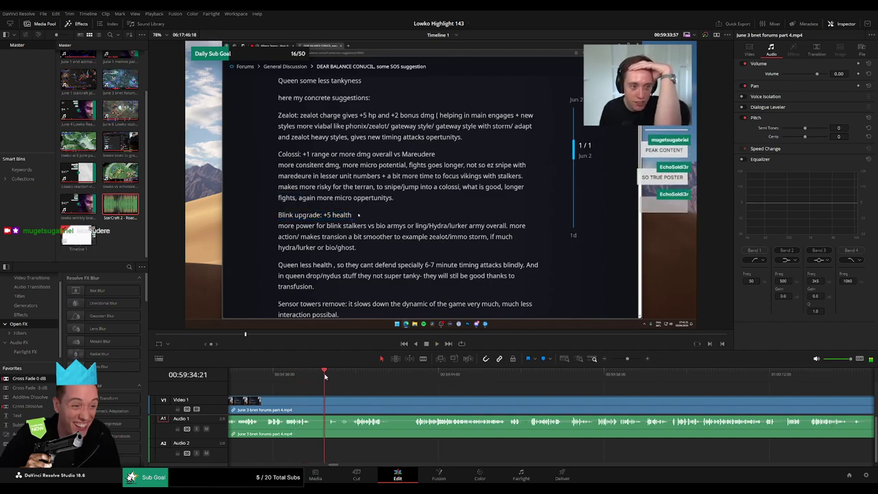
{"action": "left_click", "coordinate": [316, 400]}
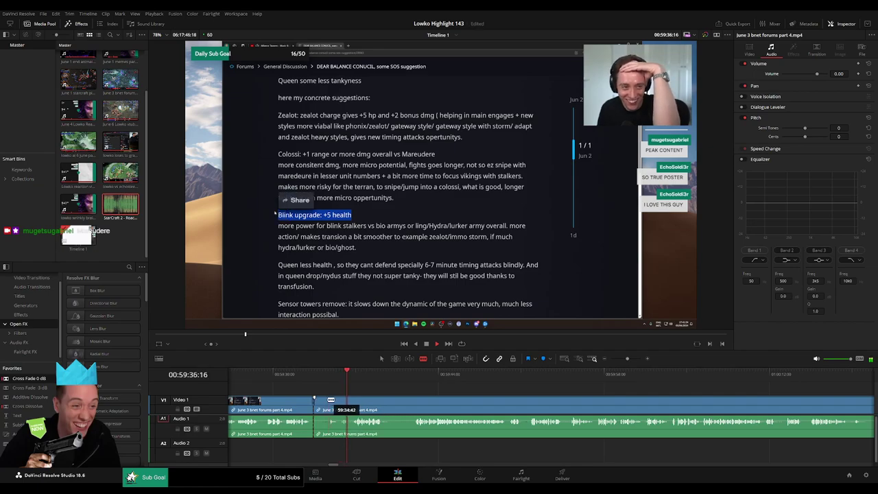
{"action": "left_click", "coordinate": [329, 400]}
{"action": "key", "text": "a"}
{"action": "left_click", "coordinate": [322, 406]}
{"action": "key", "text": "Delete"}
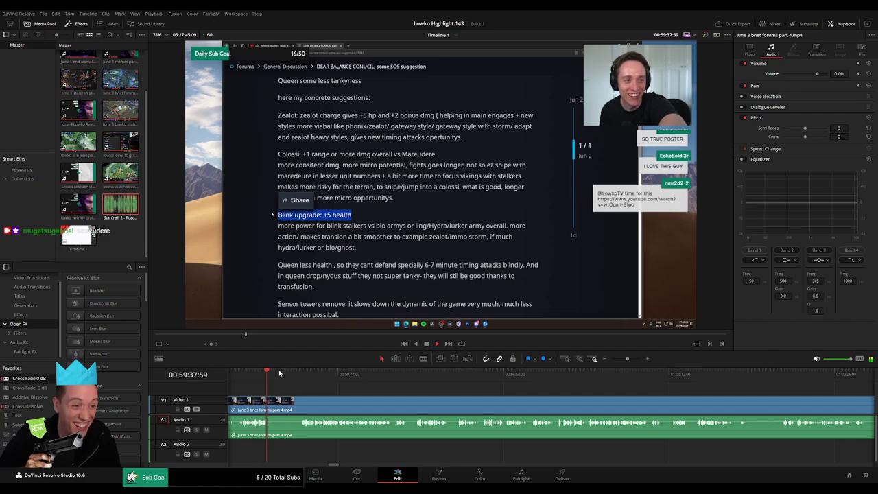
Remove the section from about 00:59:38:15 to 00:59:40:40 in the bnet forums clip and crossfade the audio at the join
{"action": "left_click", "coordinate": [300, 375]}
{"action": "left_click", "coordinate": [272, 405]}
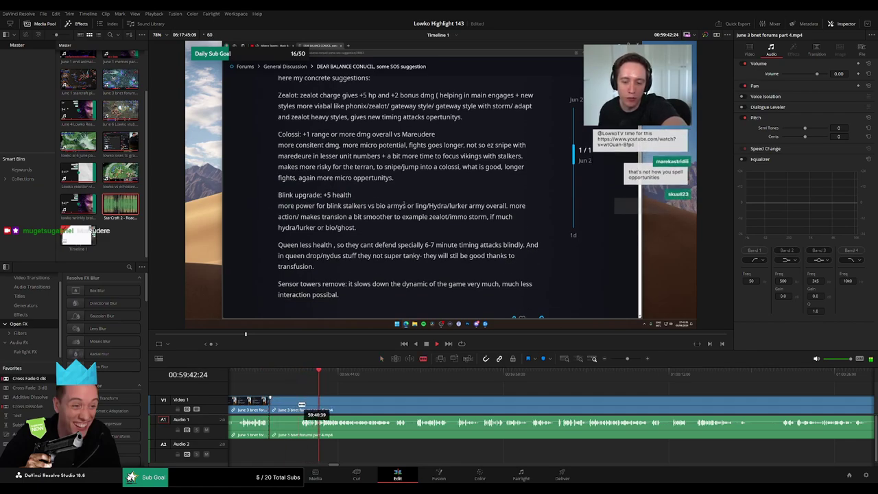
{"action": "left_click", "coordinate": [300, 406]}
{"action": "key", "text": "Delete"}
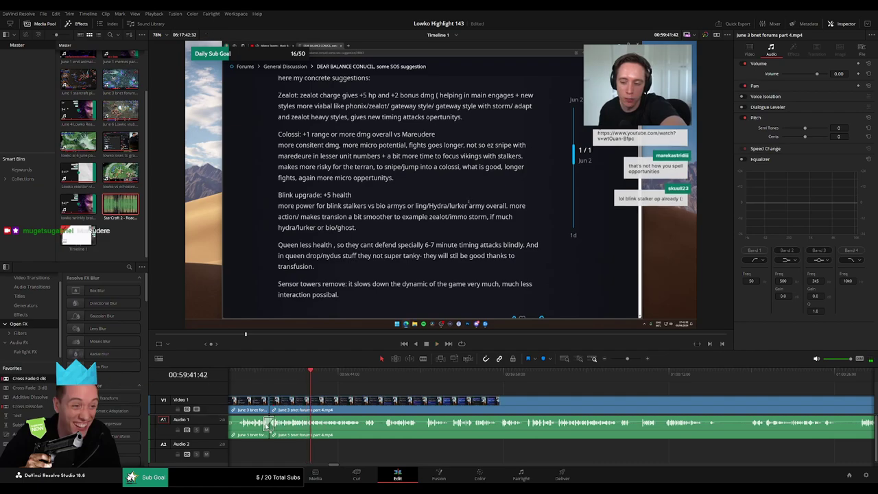
{"action": "key", "text": "space"}
Remove the short pause from about 00:59:50:50 to 00:59:51:35 in the bnet forums clip
{"action": "left_click", "coordinate": [367, 375]}
{"action": "left_click", "coordinate": [386, 375]}
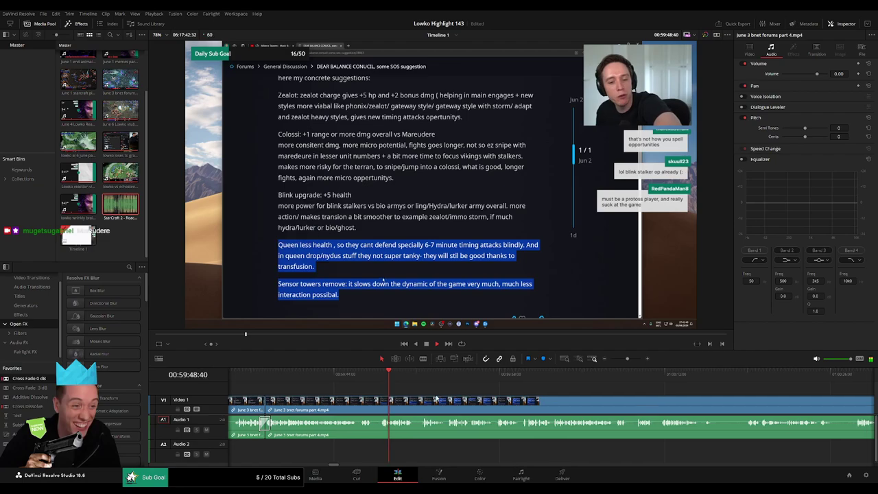
{"action": "scroll", "coordinate": [425, 397], "scroll_direction": "right", "scroll_amount": 2}
{"action": "left_click", "coordinate": [337, 377]}
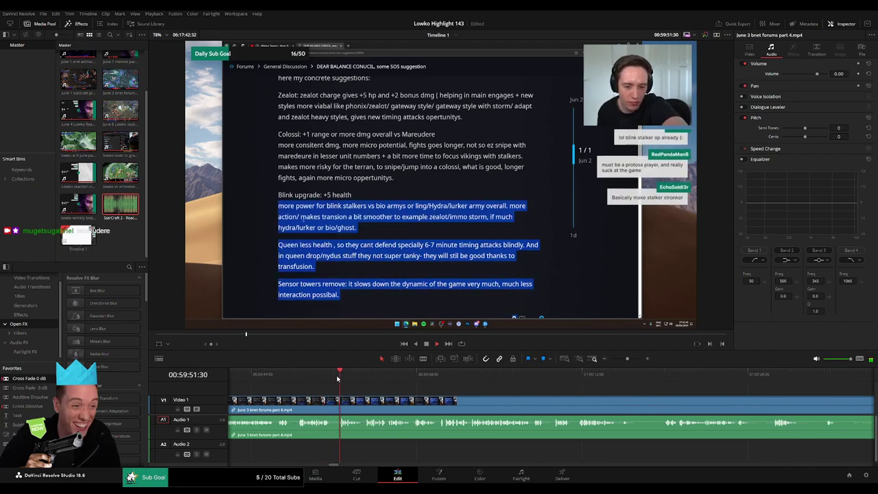
{"action": "left_click_drag", "start_coordinate": [627, 359], "coordinate": [633, 360]}
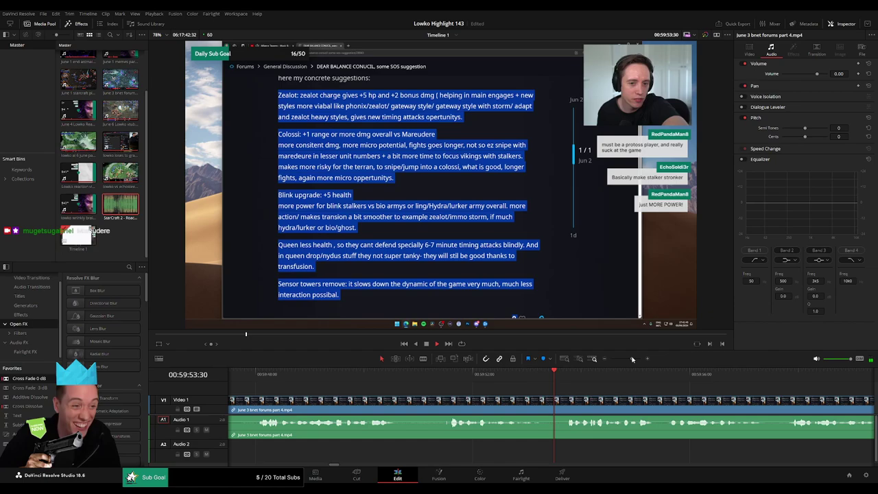
{"action": "left_click", "coordinate": [410, 402]}
{"action": "left_click", "coordinate": [450, 402]}
{"action": "key", "text": "a"}
{"action": "left_click", "coordinate": [439, 402]}
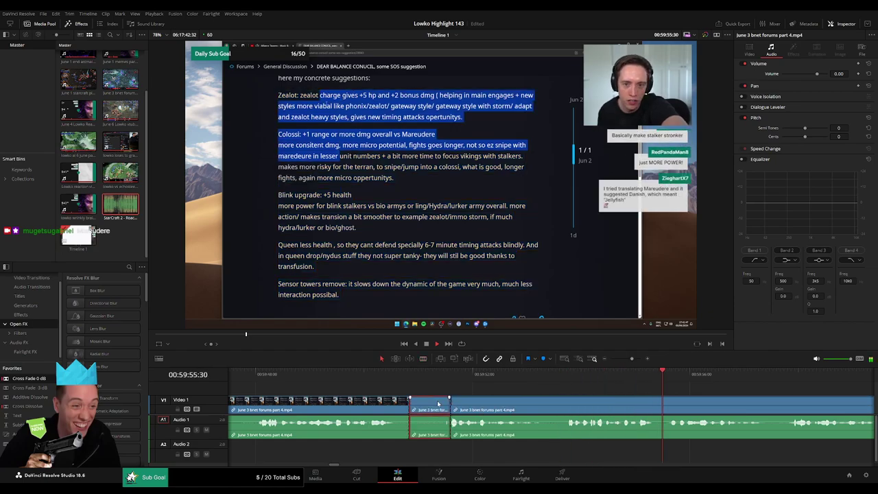
{"action": "key", "text": "Delete"}
{"action": "left_click", "coordinate": [438, 403]}
{"action": "key", "text": "BackSpace"}
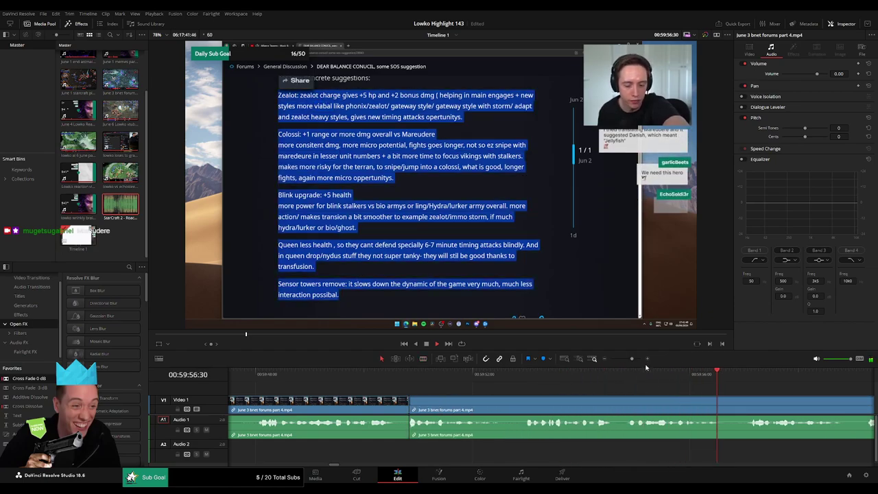
Split off the word from about 00:59:55:45 to 00:59:56:04 in the bnet forums clip and lower its audio to silence
{"action": "left_click_drag", "start_coordinate": [638, 383], "coordinate": [459, 379]}
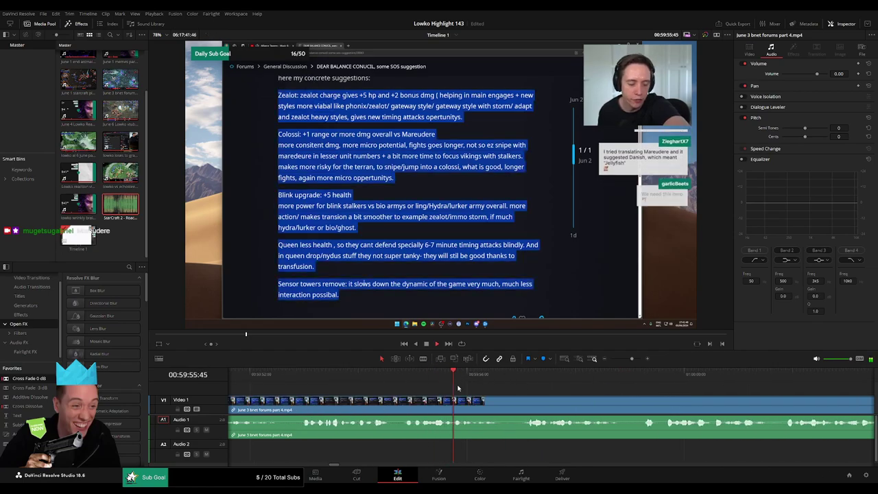
{"action": "key", "text": "b"}
{"action": "left_click", "coordinate": [454, 405]}
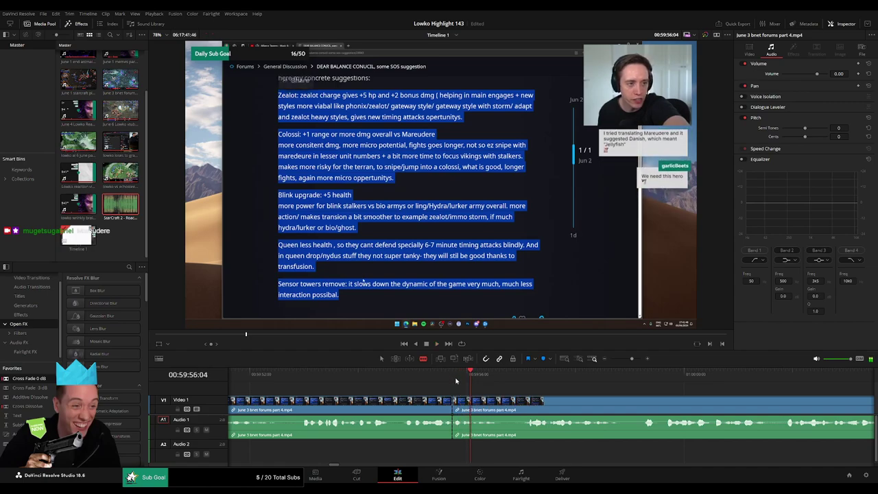
{"action": "left_click", "coordinate": [471, 399]}
{"action": "key", "text": "a"}
{"action": "left_click_drag", "start_coordinate": [462, 423], "coordinate": [460, 438]}
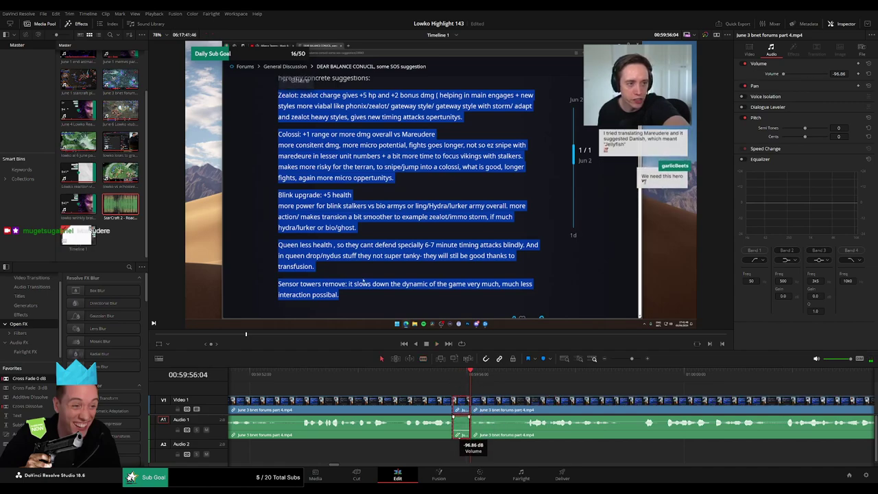
Place a Roach Quotes audio snippet on Audio 2 beneath the muted word at 00:59:55:45 with its volume at -23.00
{"action": "left_click_drag", "start_coordinate": [128, 218], "coordinate": [483, 457]}
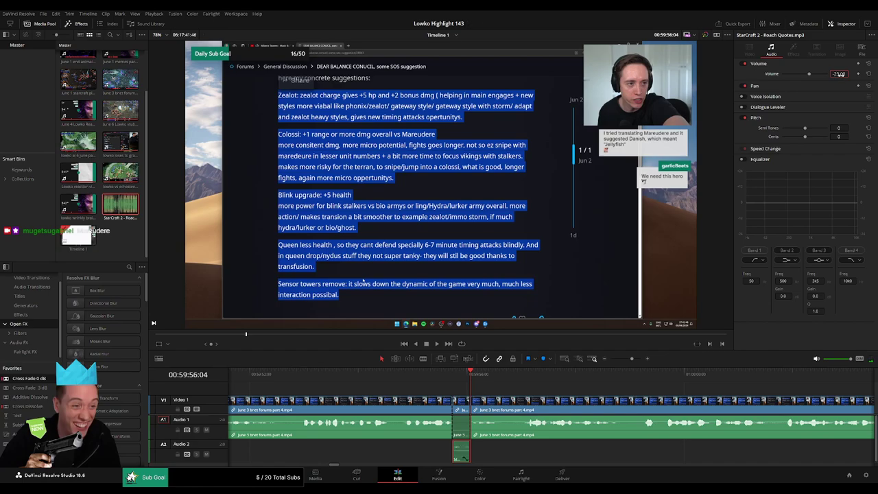
{"action": "key", "text": "space"}
{"action": "left_click", "coordinate": [616, 384]}
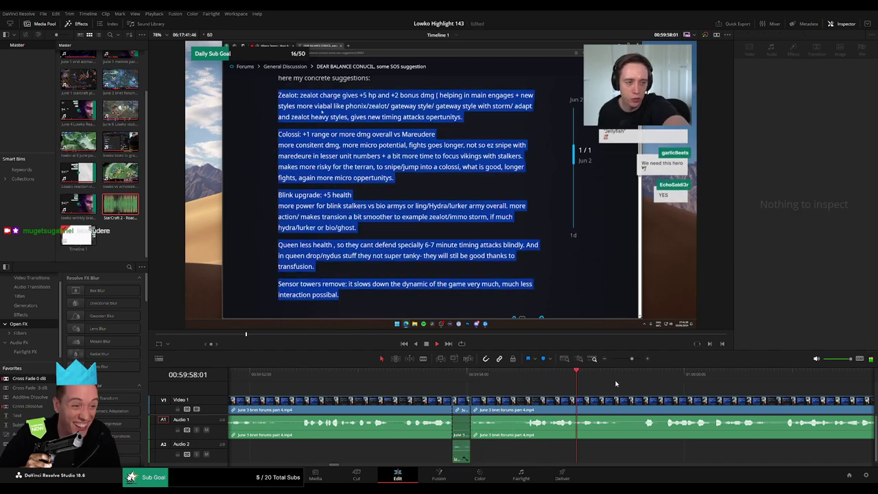
Split off the word from about 01:00:06:05 to 01:00:06:20 in the bnet forums clip and mute its audio
{"action": "left_click_drag", "start_coordinate": [631, 359], "coordinate": [626, 363]}
{"action": "scroll", "coordinate": [533, 386], "scroll_direction": "right", "scroll_amount": 4}
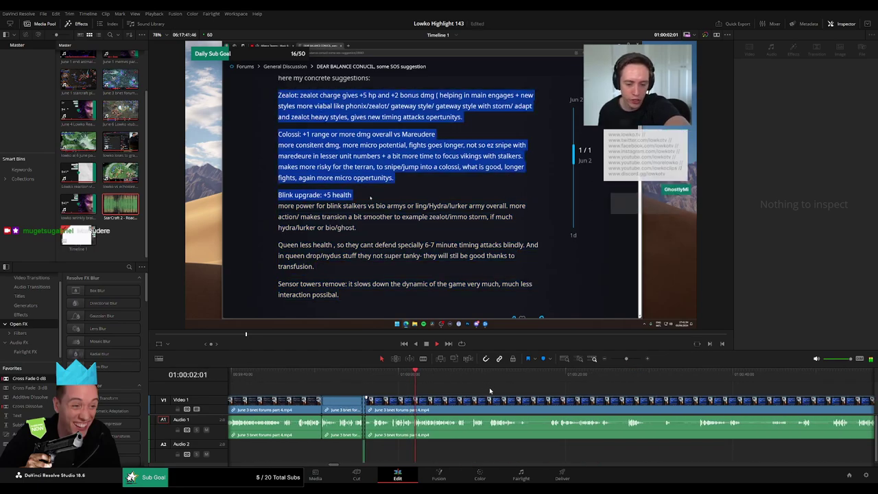
{"action": "scroll", "coordinate": [497, 384], "scroll_direction": "right", "scroll_amount": 4}
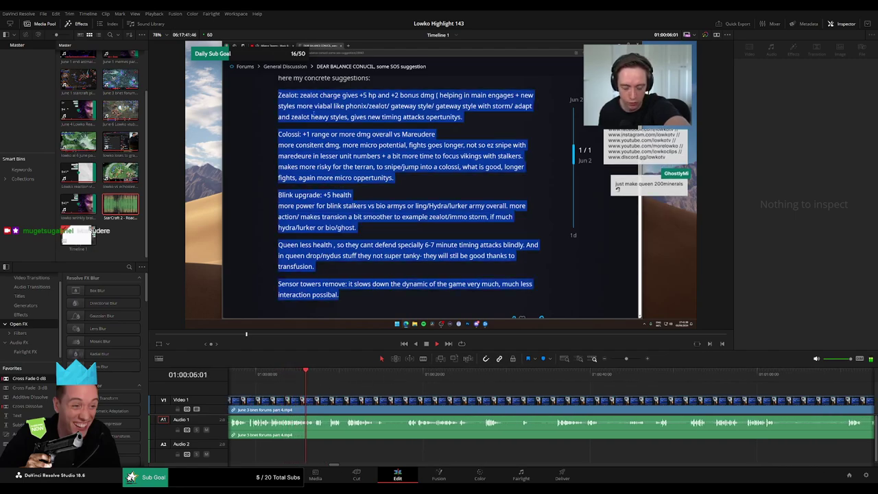
{"action": "key", "text": "space"}
{"action": "left_click_drag", "start_coordinate": [627, 360], "coordinate": [636, 361]}
{"action": "left_click_drag", "start_coordinate": [386, 378], "coordinate": [300, 395]}
{"action": "key", "text": "space"}
{"action": "key", "text": "space"}
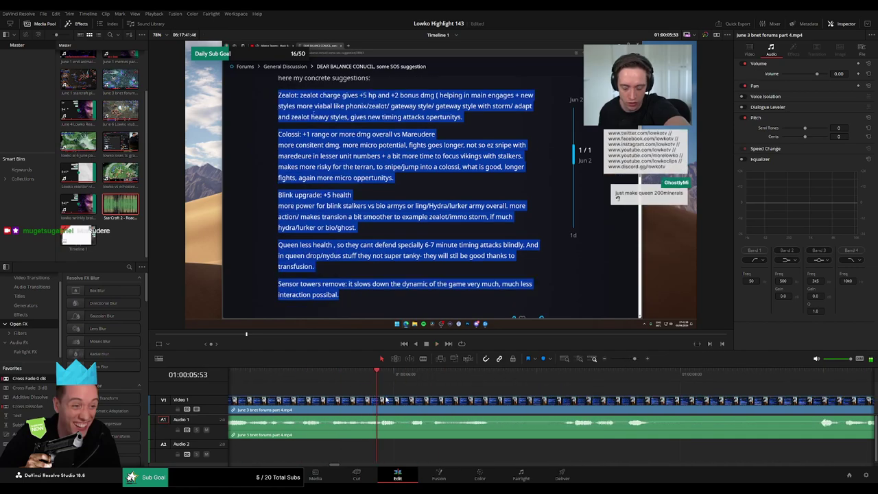
{"action": "key", "text": "space"}
{"action": "key", "text": "space"}
{"action": "key", "text": "b"}
{"action": "left_click", "coordinate": [409, 405]}
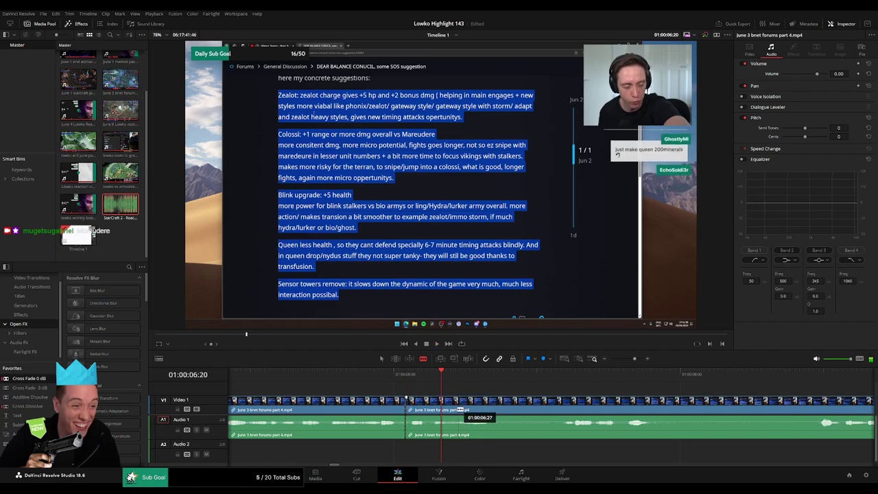
{"action": "left_click", "coordinate": [442, 422]}
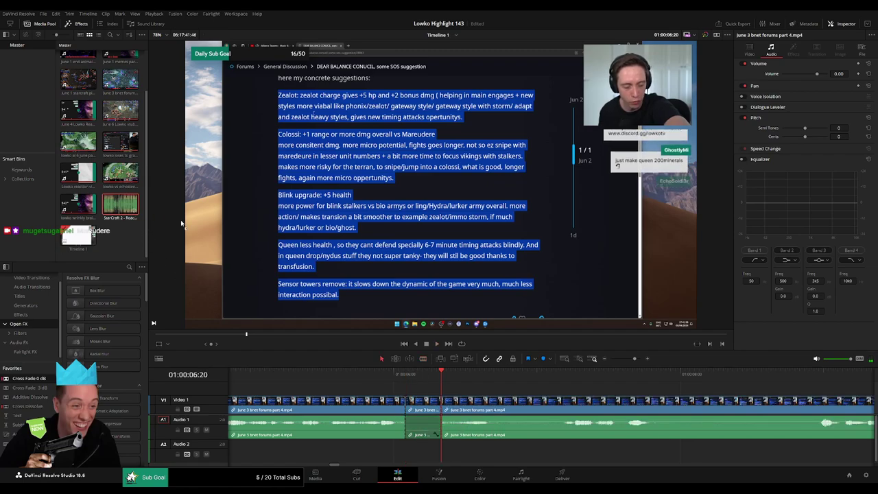
Place a Roach Quotes audio snippet on Audio 2 beneath the muted word at 01:00:06:05 and set its volume to -23.00
{"action": "left_click_drag", "start_coordinate": [182, 224], "coordinate": [445, 455]}
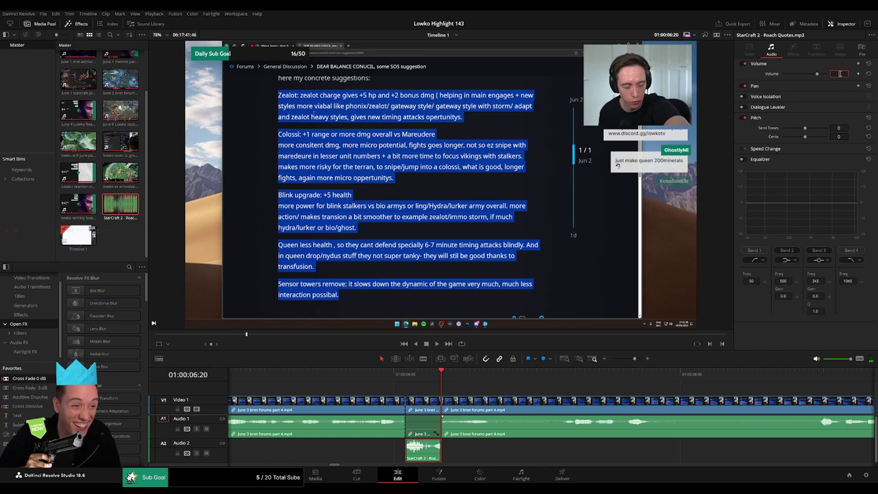
{"action": "key", "text": "space"}
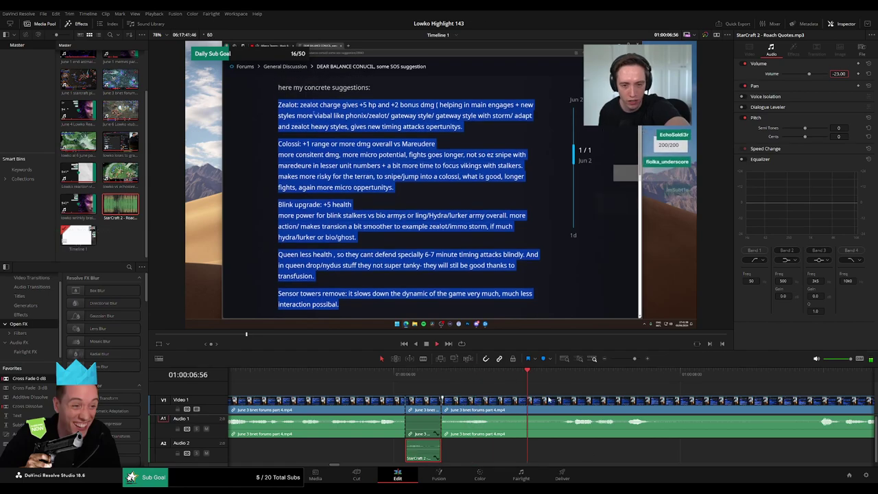
{"action": "left_click", "coordinate": [678, 394]}
Remove the section from about 01:00:15:25 to 01:00:18:13 in the bnet forums clip and crossfade the audio at the join
{"action": "left_click_drag", "start_coordinate": [635, 359], "coordinate": [629, 361]}
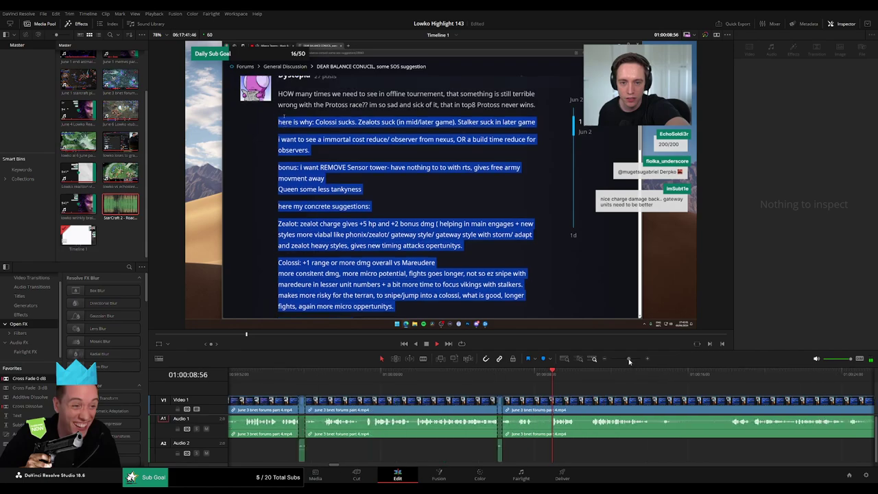
{"action": "scroll", "coordinate": [476, 398], "scroll_direction": "right", "scroll_amount": 5}
{"action": "left_click", "coordinate": [432, 380]}
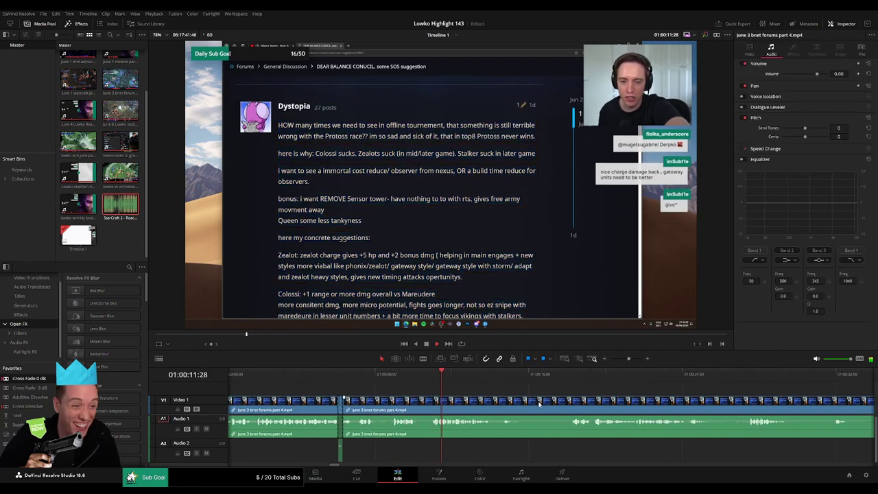
{"action": "left_click", "coordinate": [409, 378]}
{"action": "left_click", "coordinate": [479, 378]}
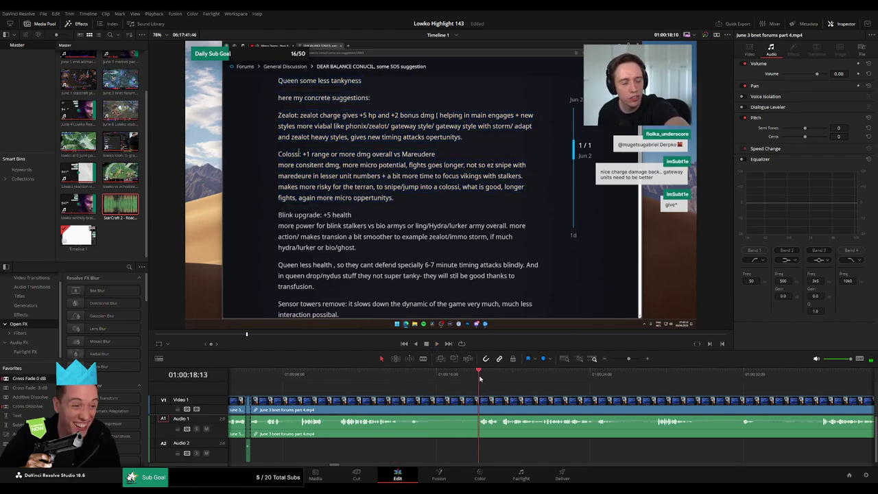
{"action": "left_click", "coordinate": [424, 402]}
{"action": "left_click", "coordinate": [479, 401]}
{"action": "key", "text": "a"}
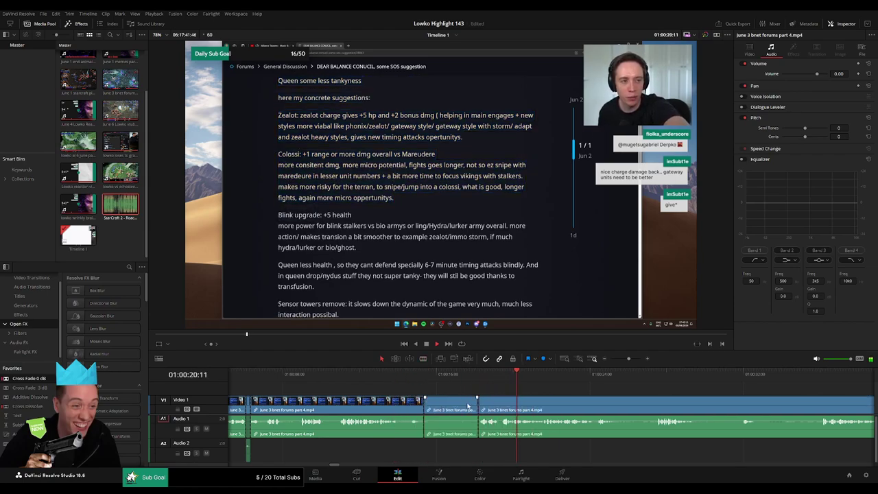
{"action": "key", "text": "Delete"}
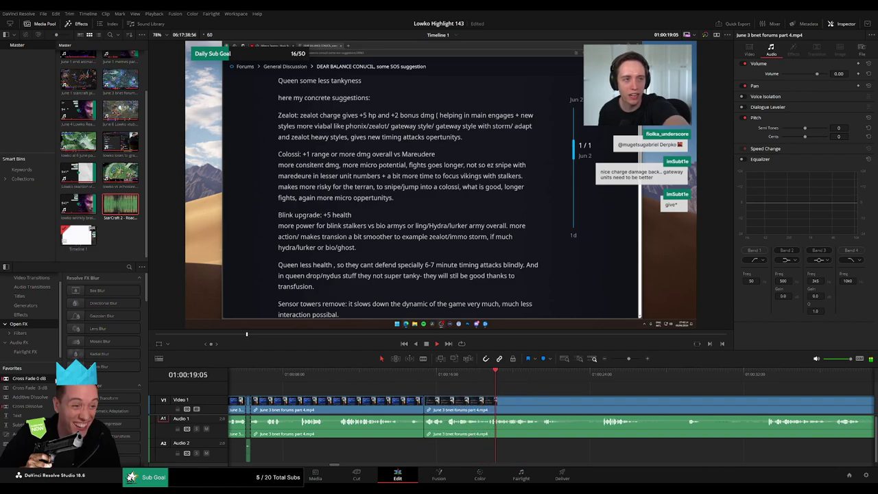
{"action": "left_click_drag", "start_coordinate": [568, 412], "coordinate": [414, 398]}
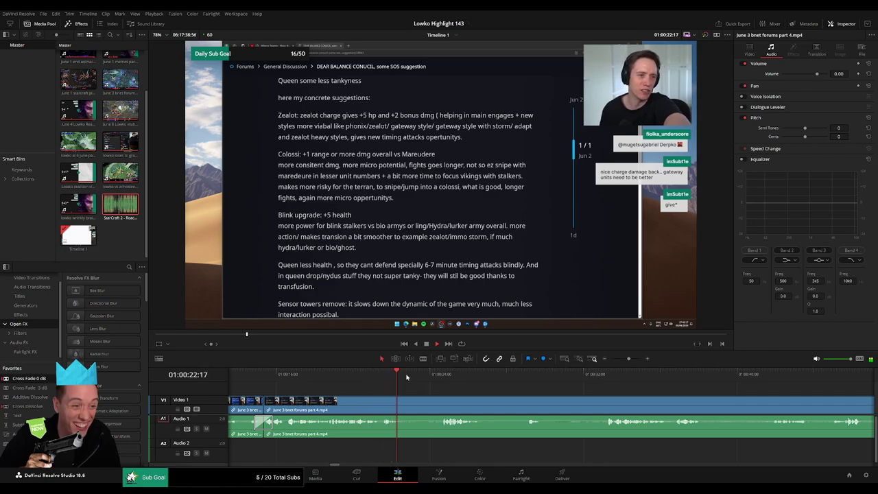
Remove the section from about 01:00:22:20 to 01:00:24:35 in the bnet forums clip
{"action": "key", "text": "b"}
{"action": "left_click", "coordinate": [399, 405]}
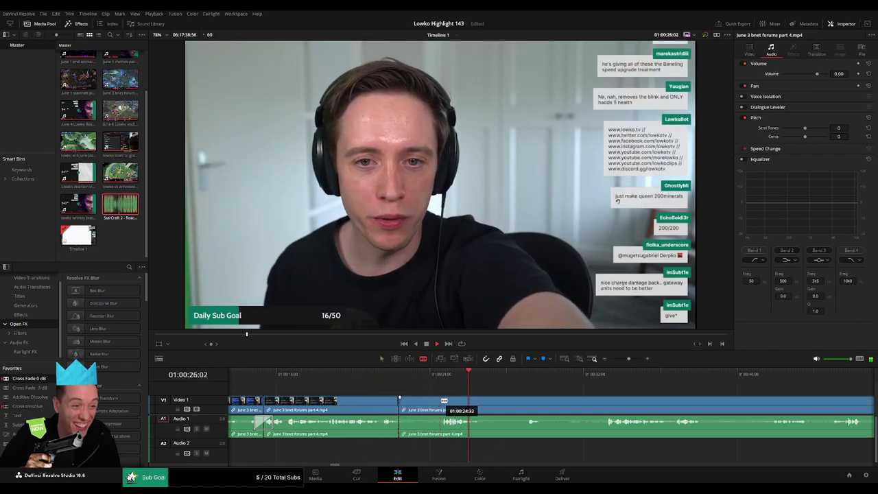
{"action": "left_click", "coordinate": [443, 400]}
{"action": "key", "text": "a"}
{"action": "left_click", "coordinate": [425, 406]}
{"action": "key", "text": "Delete"}
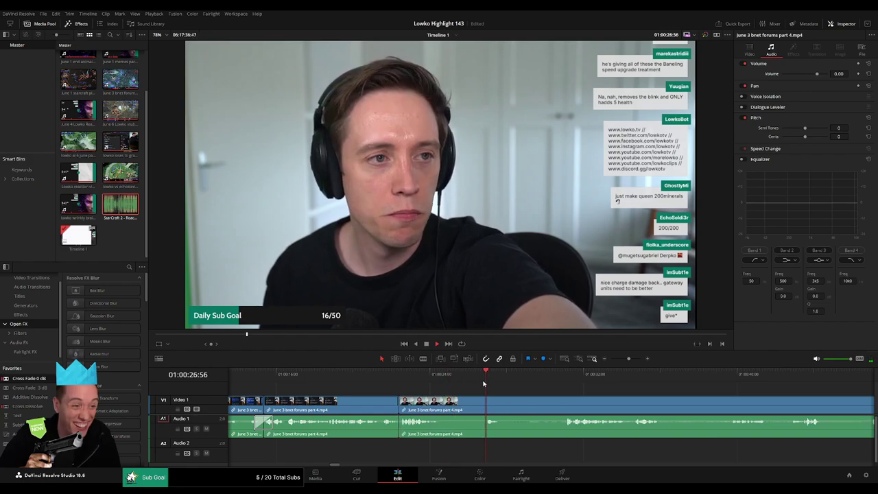
Remove the section from about 01:00:24:55 to 01:00:31:00 in the bnet forums clip and crossfade the audio at the 01:00:22:20 and 01:00:24:55 joins
{"action": "left_click", "coordinate": [446, 405]}
{"action": "left_click", "coordinate": [566, 378]}
{"action": "left_click_drag", "start_coordinate": [642, 399], "coordinate": [511, 393]}
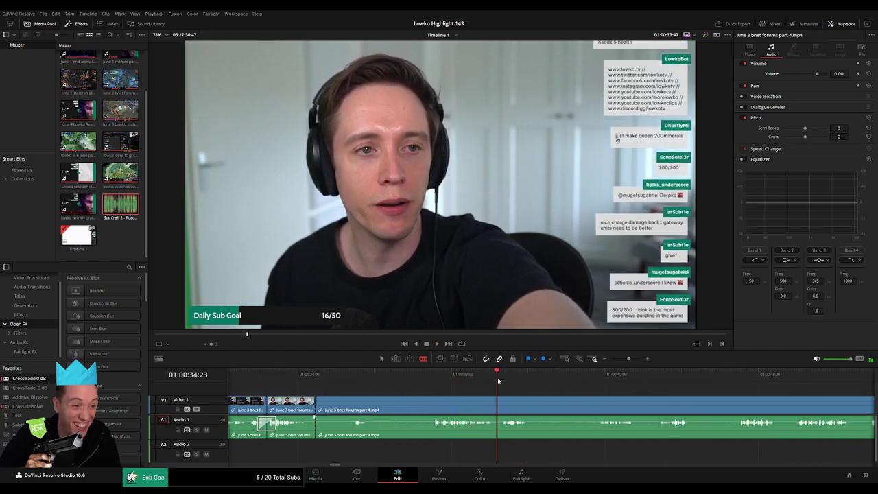
{"action": "left_click", "coordinate": [433, 409]}
{"action": "key", "text": "a"}
{"action": "left_click", "coordinate": [355, 409]}
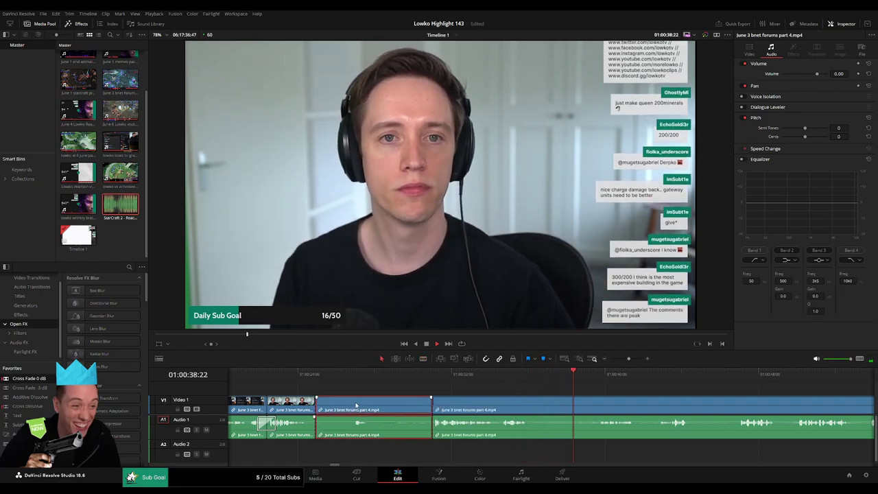
{"action": "key", "text": "Delete"}
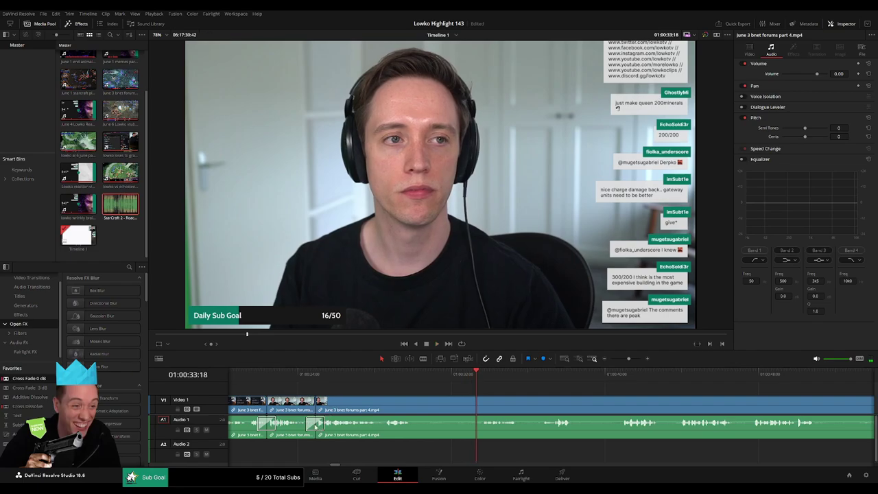
Remove the section from about 01:00:30:05 to 01:00:40:46 in the bnet forums clip and crossfade the audio at the join
{"action": "left_click", "coordinate": [549, 377]}
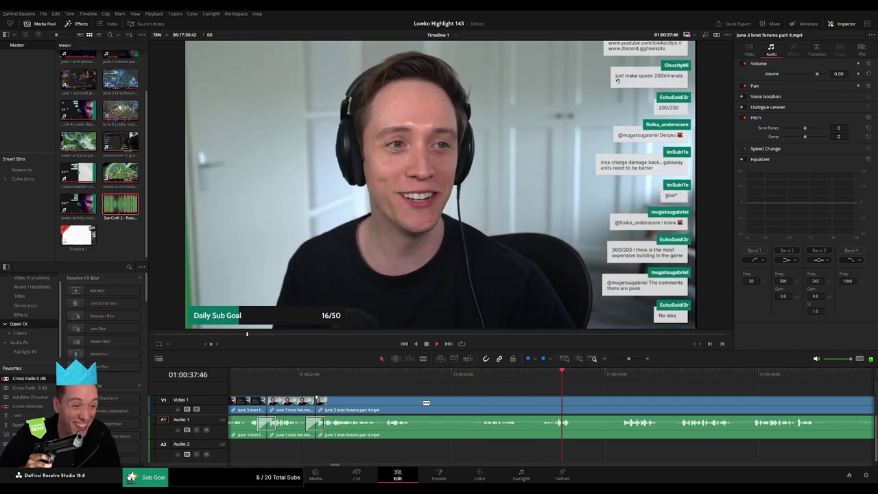
{"action": "key", "text": "b"}
{"action": "left_click", "coordinate": [416, 402]}
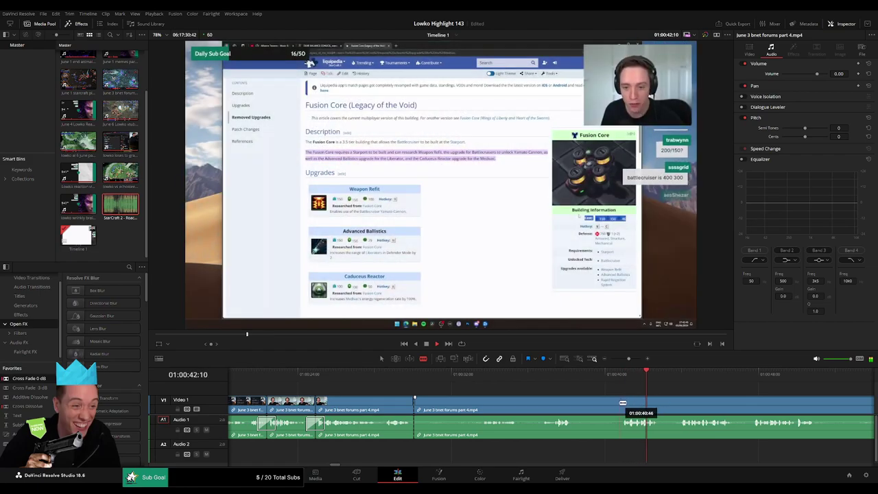
{"action": "left_click", "coordinate": [623, 403]}
{"action": "key", "text": "a"}
{"action": "left_click", "coordinate": [581, 407]}
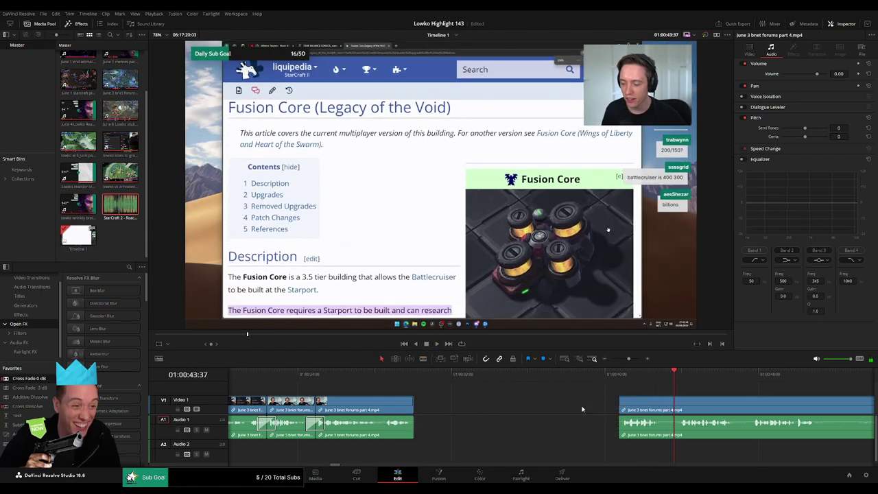
{"action": "key", "text": "Delete"}
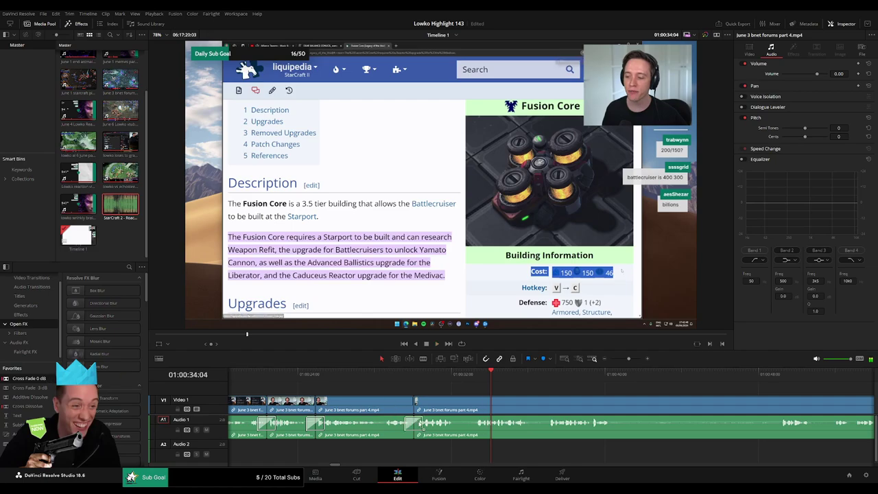
Split off the word from about 01:00:33:34 to 01:00:33:51 in the bnet forums clip and mute its audio
{"action": "left_click", "coordinate": [434, 379]}
{"action": "scroll", "coordinate": [429, 394], "scroll_direction": "right", "scroll_amount": 4}
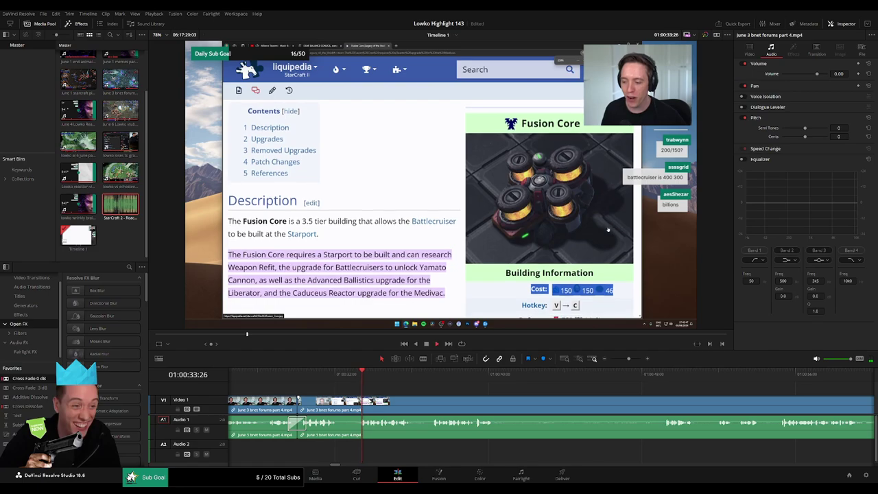
{"action": "left_click_drag", "start_coordinate": [629, 359], "coordinate": [638, 358]}
{"action": "key", "text": "b"}
{"action": "left_click", "coordinate": [553, 408]}
{"action": "key", "text": "space"}
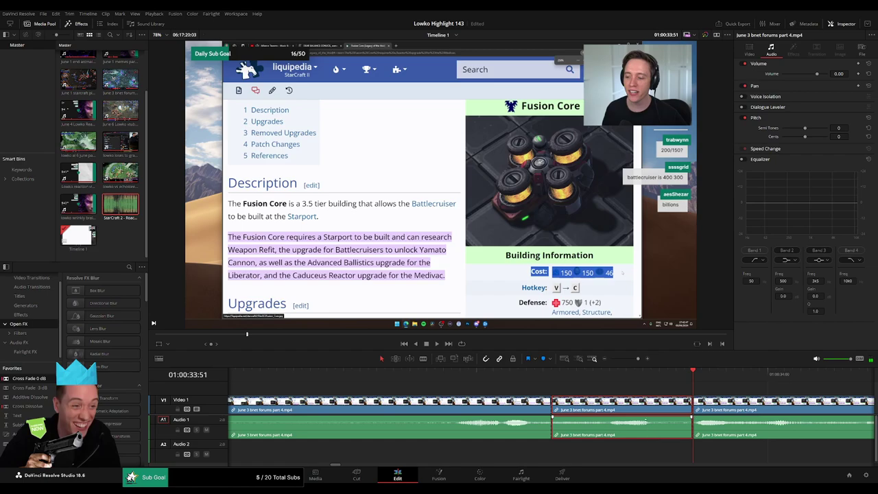
{"action": "left_click_drag", "start_coordinate": [645, 420], "coordinate": [649, 449]}
Place a Roach Quotes audio snippet on Audio 2 beneath the muted word at 01:00:33:34, trim it to the word's length and set its volume to -23.00
{"action": "left_click_drag", "start_coordinate": [120, 204], "coordinate": [450, 453]}
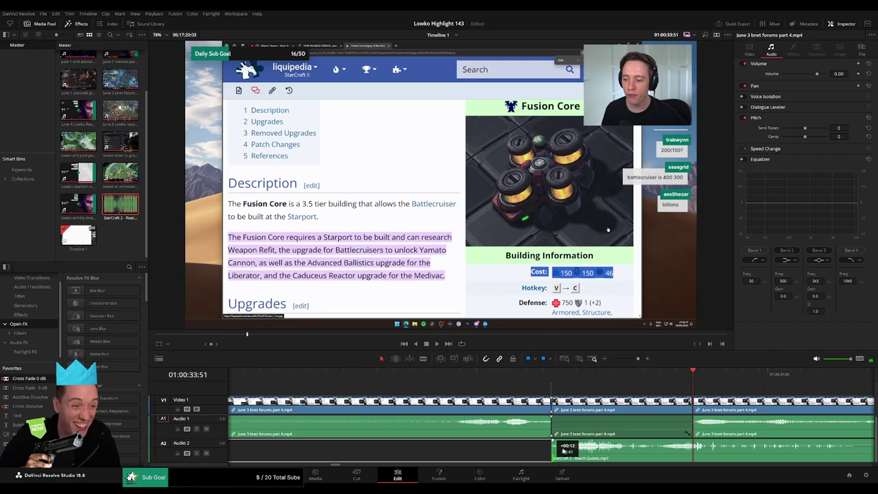
{"action": "scroll", "coordinate": [587, 439], "scroll_direction": "down", "scroll_amount": 4}
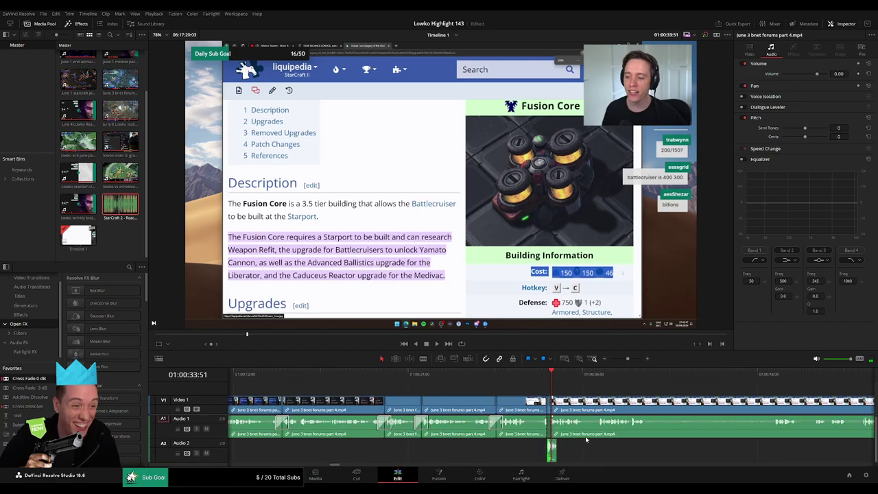
{"action": "left_click", "coordinate": [552, 453]}
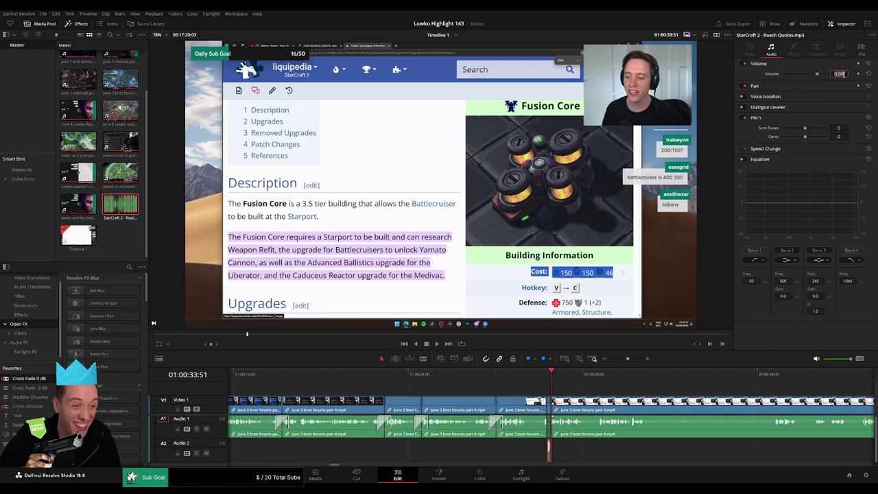
{"action": "key", "text": "Return"}
{"action": "key", "text": "space"}
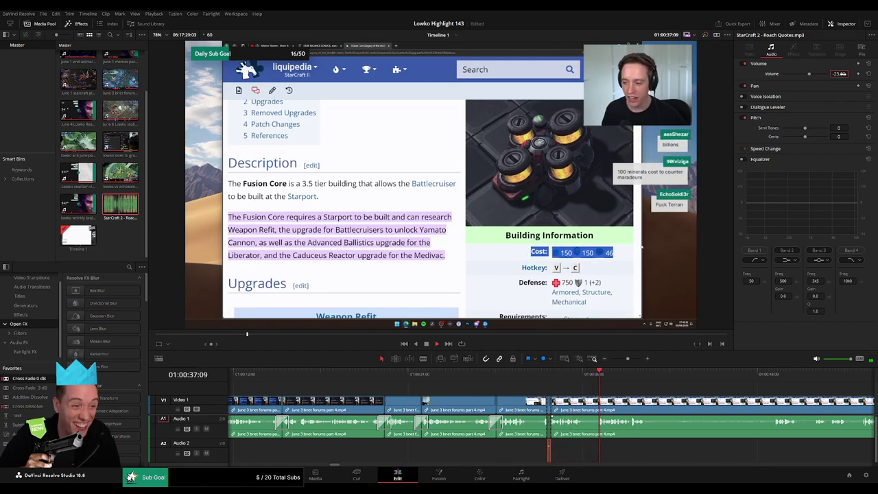
Remove the section from about 01:00:40:35 to 01:00:49:00 in the bnet forums clip and crossfade the audio at the join
{"action": "left_click", "coordinate": [662, 390]}
{"action": "left_click_drag", "start_coordinate": [685, 389], "coordinate": [486, 383]}
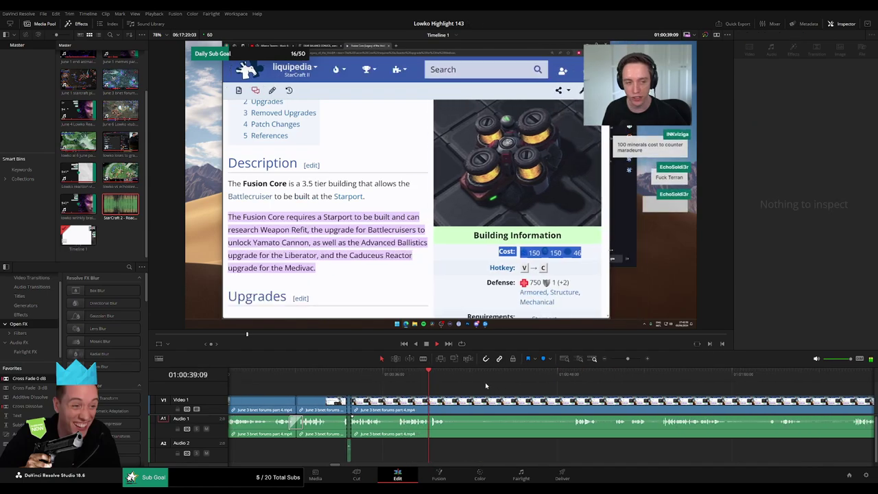
{"action": "left_click", "coordinate": [573, 384]}
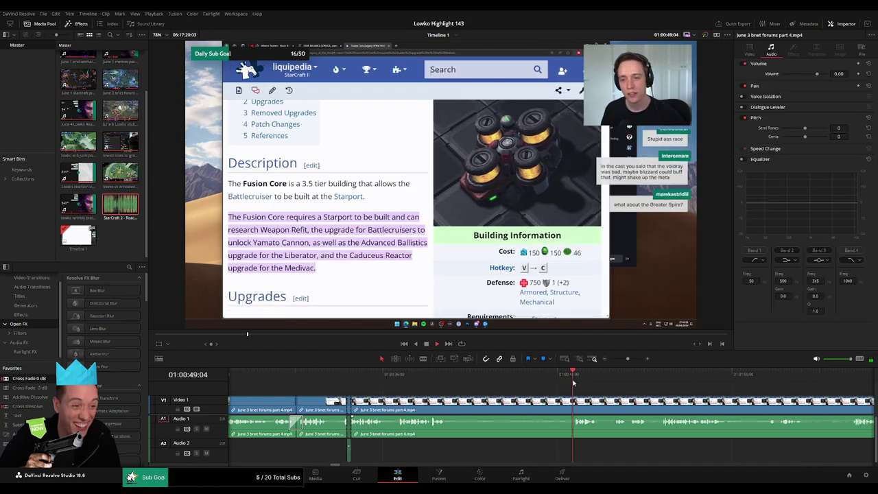
{"action": "left_click", "coordinate": [452, 402]}
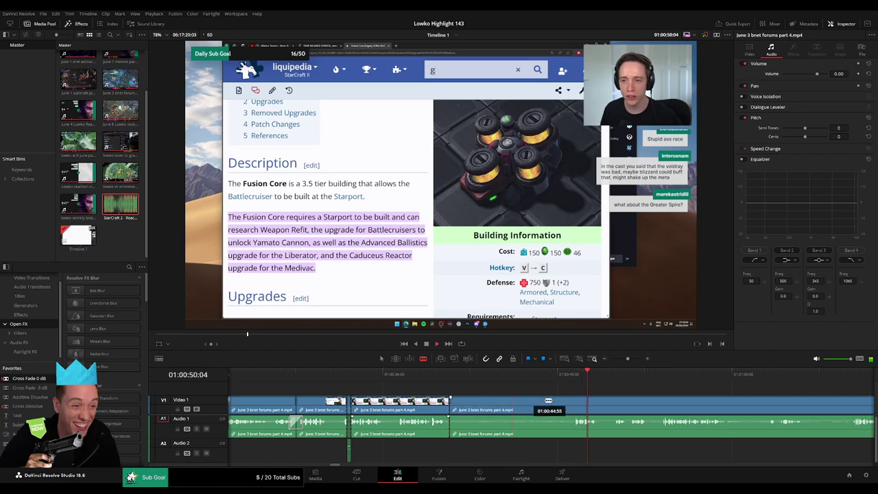
{"action": "left_click", "coordinate": [572, 402]}
{"action": "key", "text": "a"}
{"action": "left_click", "coordinate": [551, 406]}
{"action": "key", "text": "Delete"}
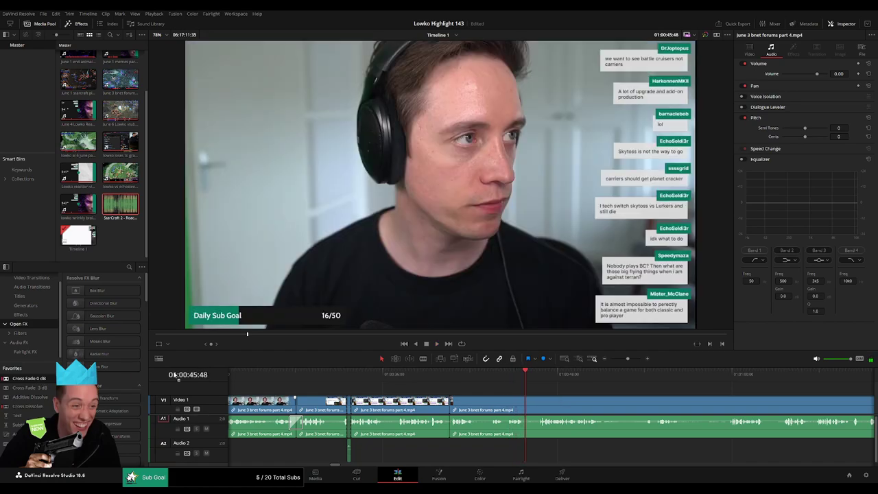
{"action": "left_click_drag", "start_coordinate": [444, 431], "coordinate": [450, 429]}
Remove the section from about 01:00:51:55 to 01:00:54:05 in the bnet forums clip and crossfade the audio at the join
{"action": "left_click_drag", "start_coordinate": [588, 400], "coordinate": [450, 392]}
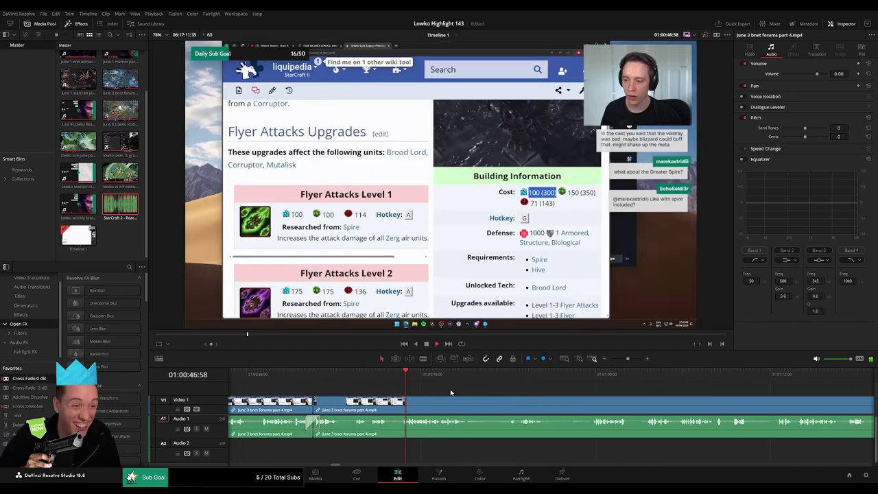
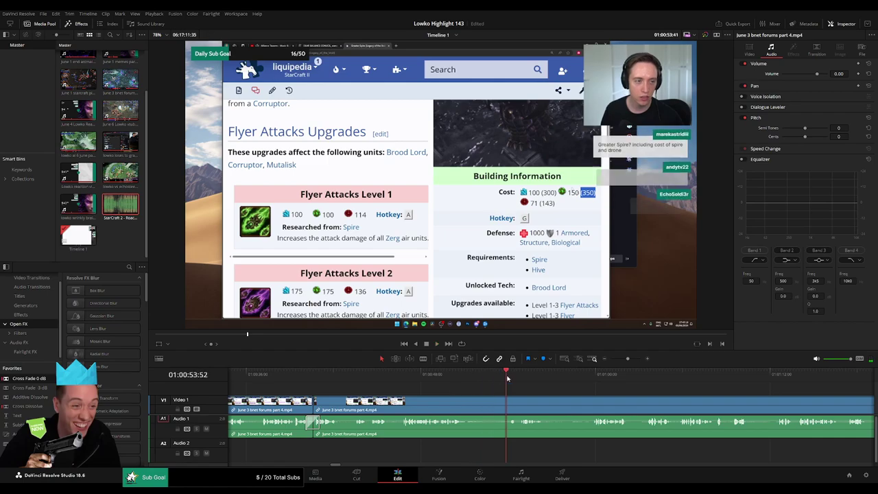
{"action": "key", "text": "b"}
{"action": "left_click", "coordinate": [478, 409]}
{"action": "key", "text": "a"}
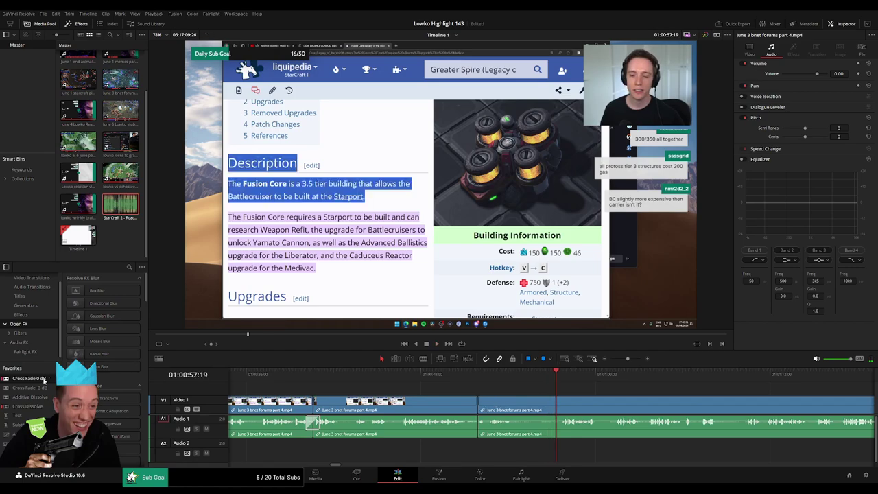
{"action": "left_click_drag", "start_coordinate": [43, 379], "coordinate": [478, 424]}
Remove about 3 seconds at 01:00:54:35 and about 1 second at 01:00:57:15 from the bnet forums clip, crossfading the audio at both joins
{"action": "scroll", "coordinate": [425, 408], "scroll_direction": "right", "scroll_amount": 4}
{"action": "key", "text": "b"}
{"action": "left_click", "coordinate": [410, 408]}
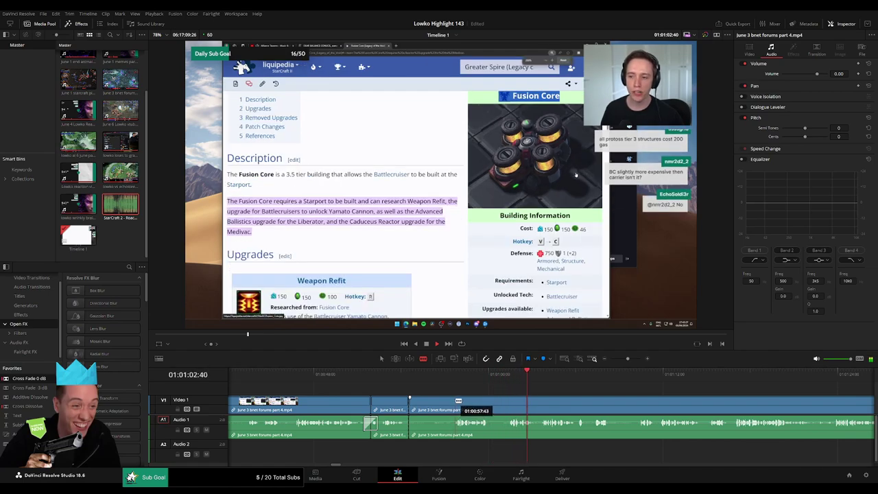
{"action": "left_click", "coordinate": [451, 408]}
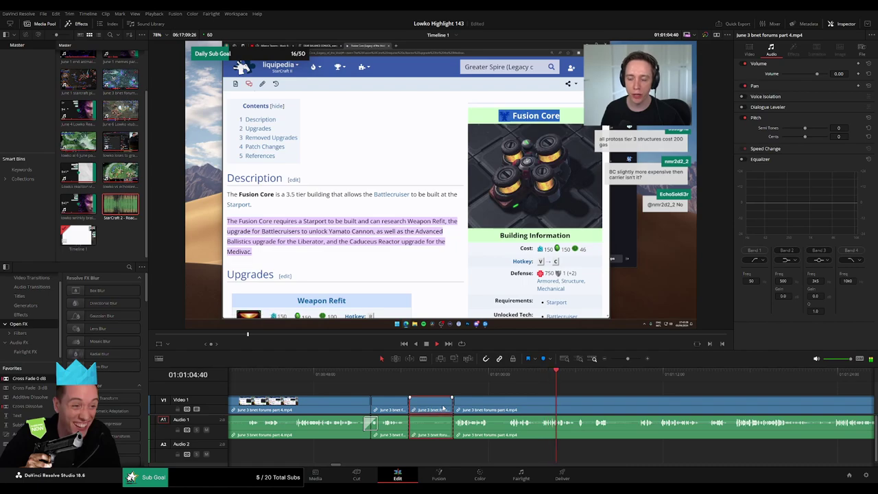
{"action": "key", "text": "Delete"}
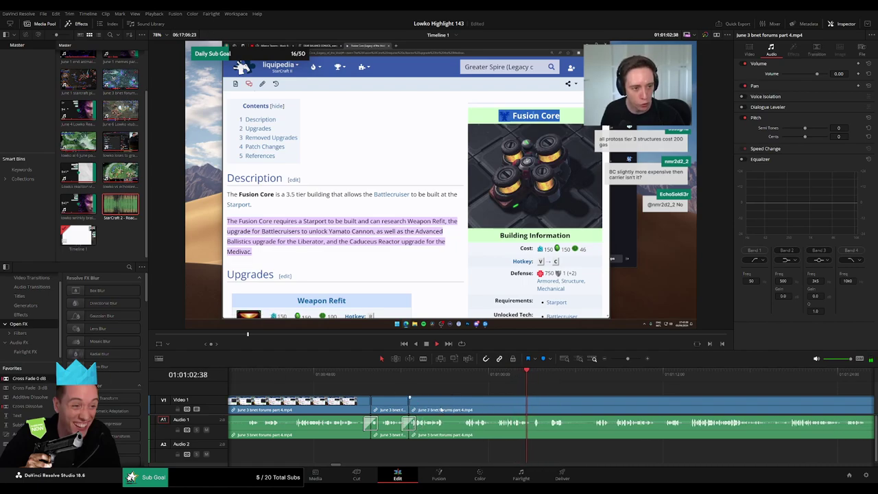
{"action": "left_click", "coordinate": [448, 408]}
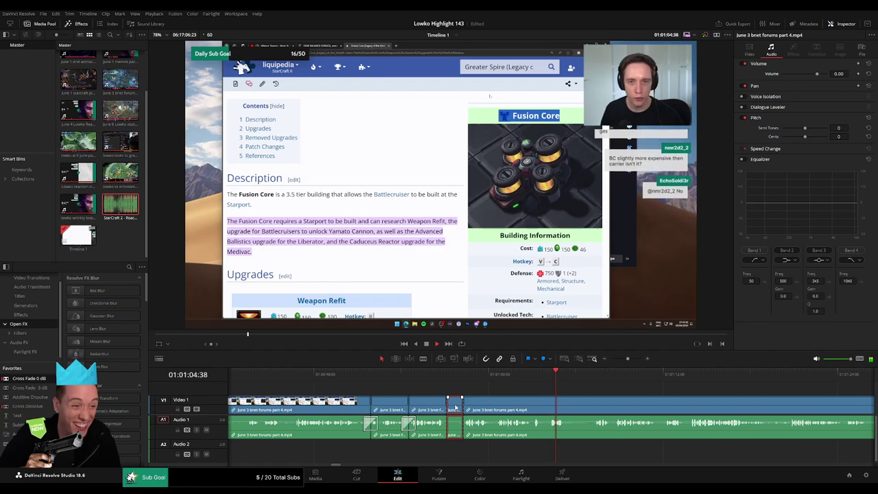
{"action": "key", "text": "Delete"}
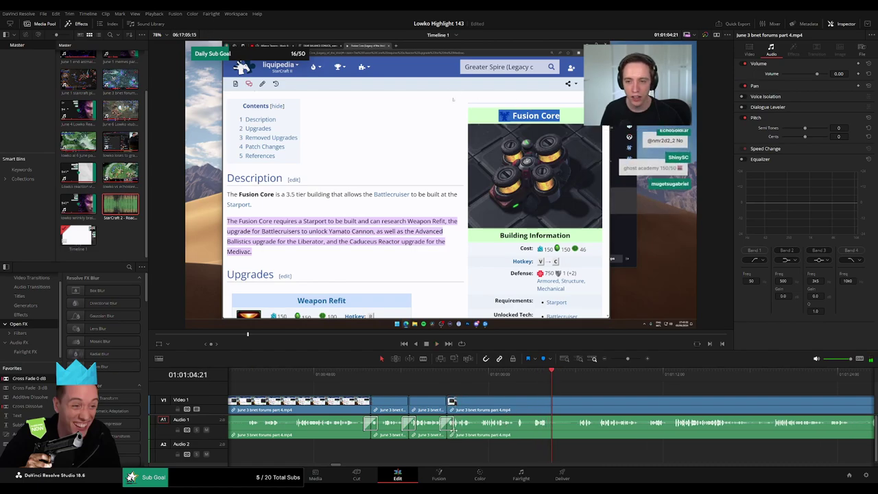
Remove the section from about 01:01:04:05 to 01:01:06:07 in the bnet forums clip and crossfade the audio at the join
{"action": "key", "text": "space"}
{"action": "scroll", "coordinate": [496, 394], "scroll_direction": "right", "scroll_amount": 2}
{"action": "left_click", "coordinate": [494, 374]}
{"action": "key", "text": "b"}
{"action": "left_click", "coordinate": [463, 398]}
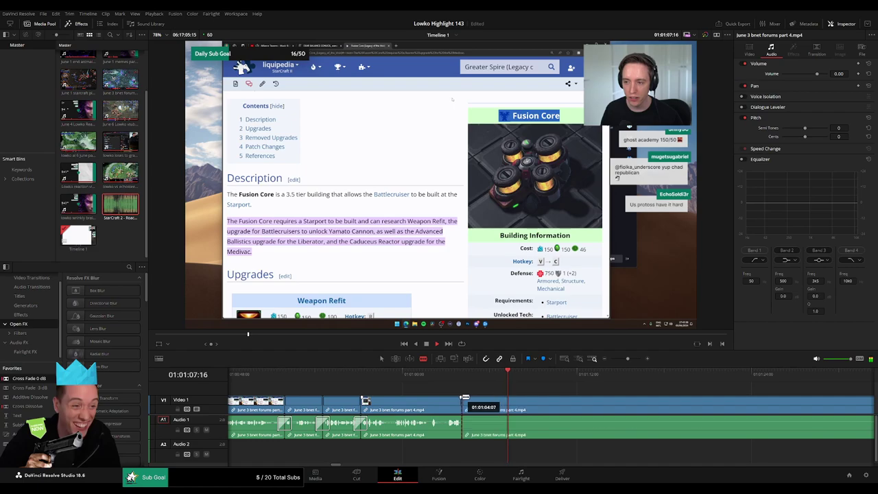
{"action": "left_click", "coordinate": [490, 405]}
{"action": "key", "text": "Delete"}
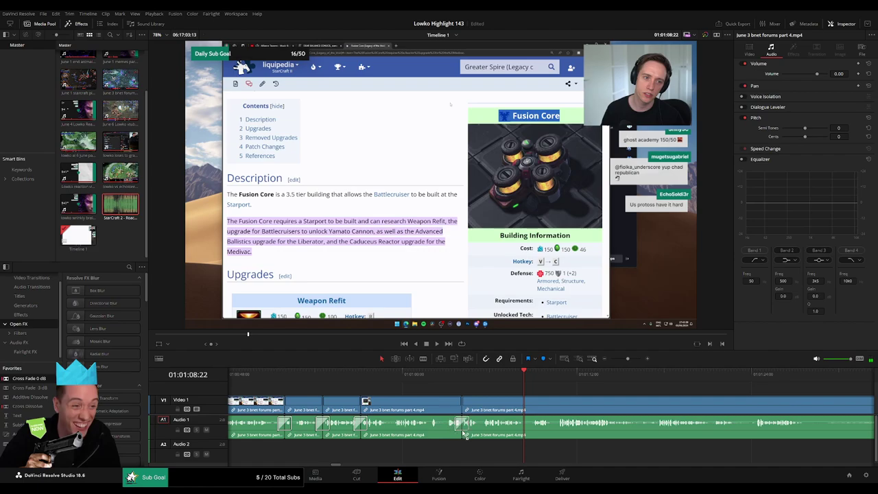
Remove the section from about 01:01:22:50 to 01:01:24:13 in the bnet forums clip and crossfade the audio at the join
{"action": "scroll", "coordinate": [396, 405], "scroll_direction": "right", "scroll_amount": 6}
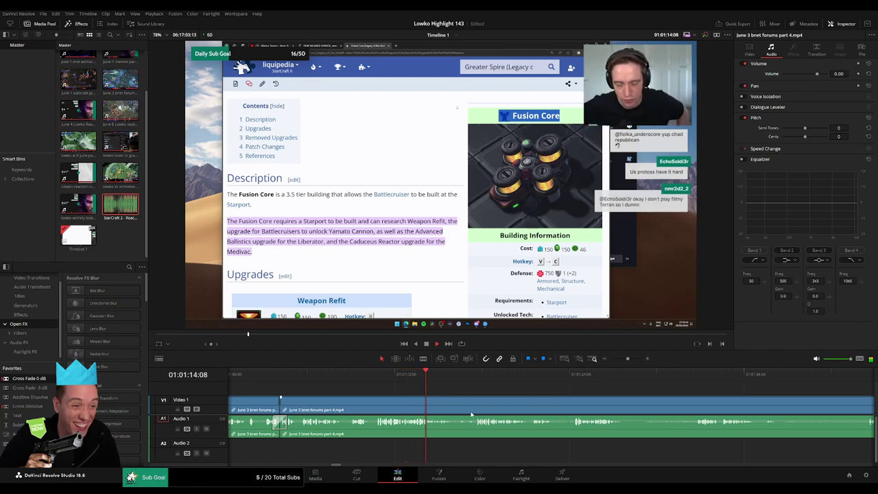
{"action": "scroll", "coordinate": [418, 396], "scroll_direction": "right", "scroll_amount": 3}
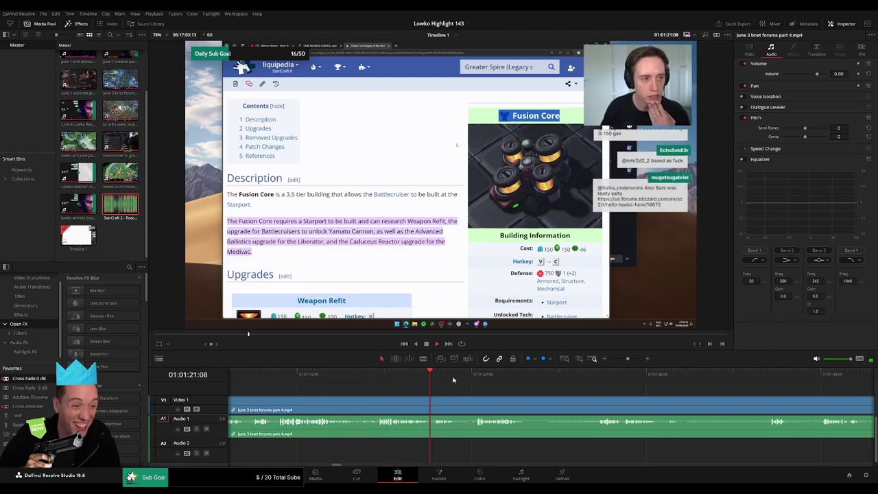
{"action": "scroll", "coordinate": [396, 379], "scroll_direction": "right", "scroll_amount": 3}
{"action": "left_click", "coordinate": [384, 374]}
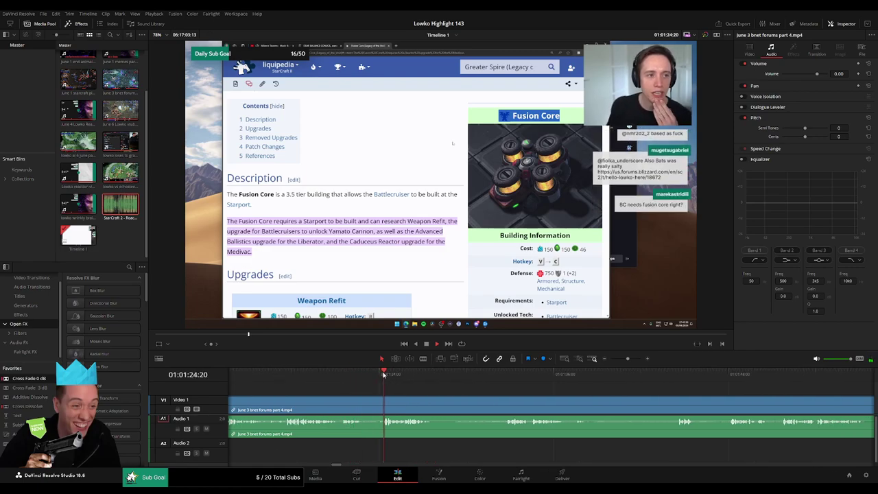
{"action": "left_click_drag", "start_coordinate": [385, 401], "coordinate": [379, 400]}
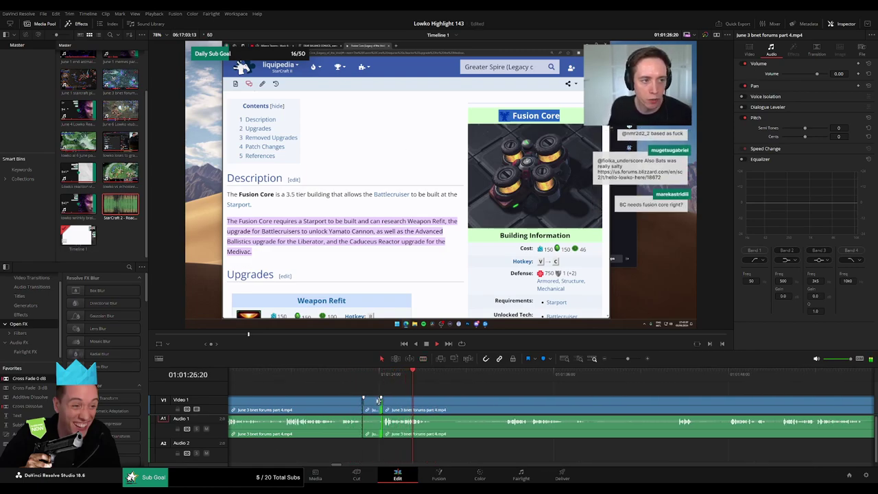
{"action": "left_click", "coordinate": [373, 401]}
{"action": "key", "text": "Delete"}
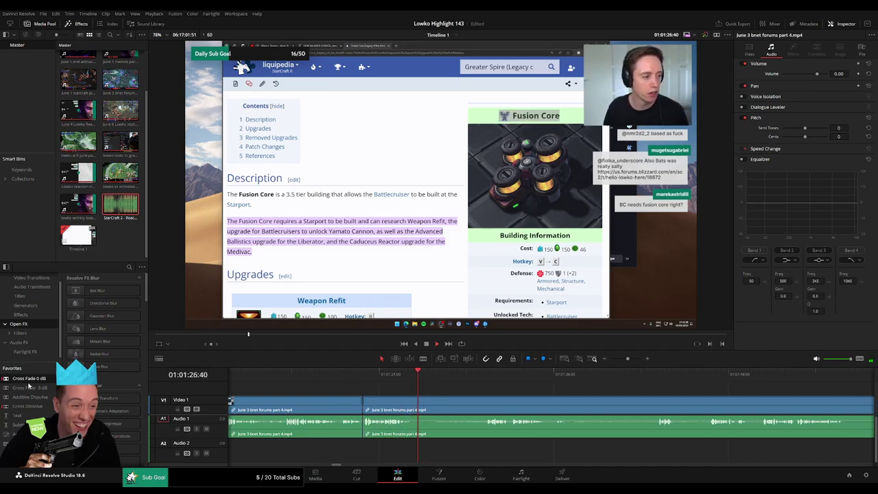
{"action": "left_click_drag", "start_coordinate": [44, 382], "coordinate": [376, 425]}
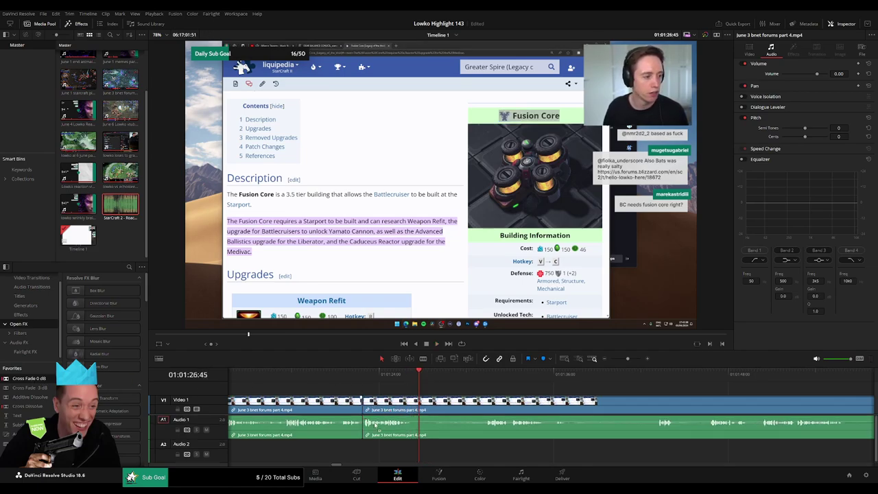
Remove the section from about 01:01:26:31 to 01:01:31:15 in the bnet forums clip and crossfade the audio at the join
{"action": "left_click_drag", "start_coordinate": [473, 374], "coordinate": [487, 376]}
{"action": "left_click", "coordinate": [416, 404]}
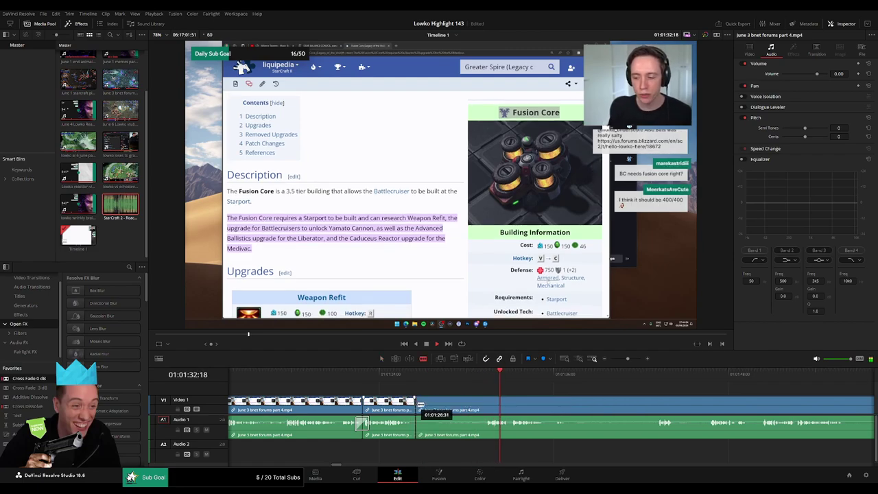
{"action": "left_click", "coordinate": [484, 404]}
{"action": "key", "text": "a"}
{"action": "left_click", "coordinate": [472, 404]}
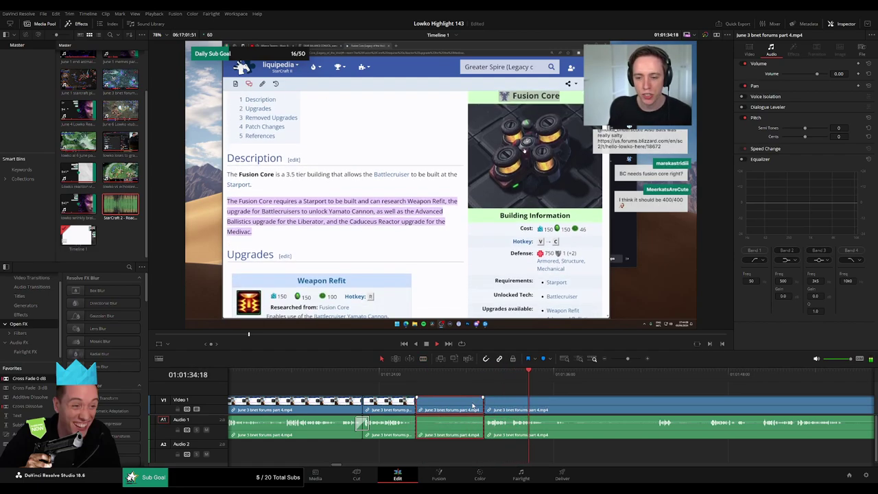
{"action": "key", "text": "BackSpace"}
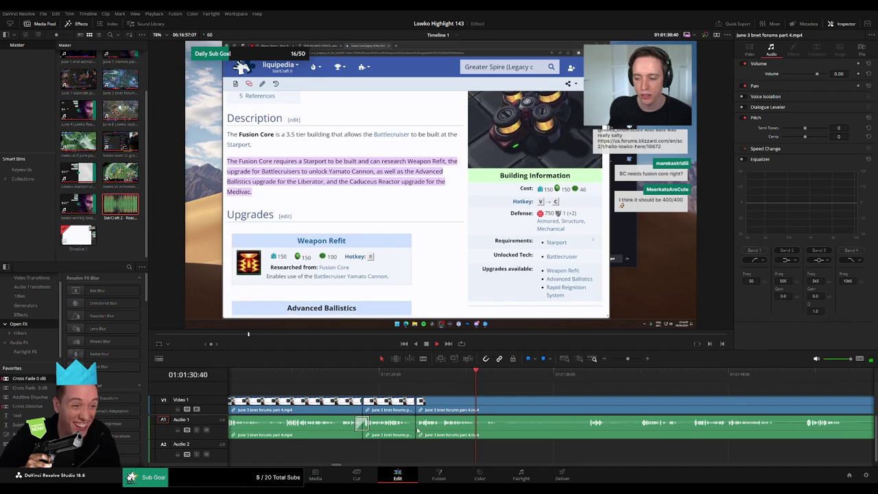
Remove about 01:01:32:29 to 01:01:38:25 and 01:01:39:21 to 01:01:41:45 from the bnet forums clip, crossfading the audio at both joins
{"action": "left_click_drag", "start_coordinate": [517, 405], "coordinate": [389, 393]}
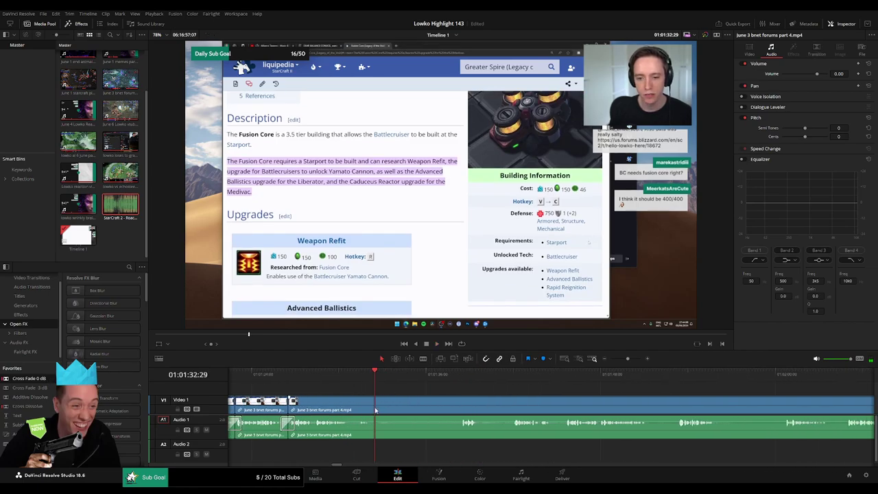
{"action": "left_click", "coordinate": [377, 410]}
{"action": "key", "text": "b"}
{"action": "left_click", "coordinate": [375, 411]}
{"action": "left_click", "coordinate": [460, 374]}
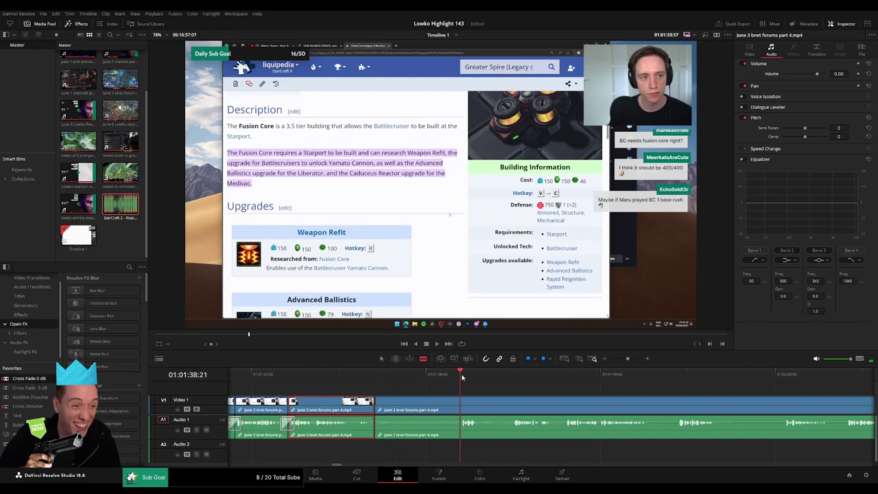
{"action": "left_click", "coordinate": [518, 392]}
{"action": "left_click", "coordinate": [508, 375]}
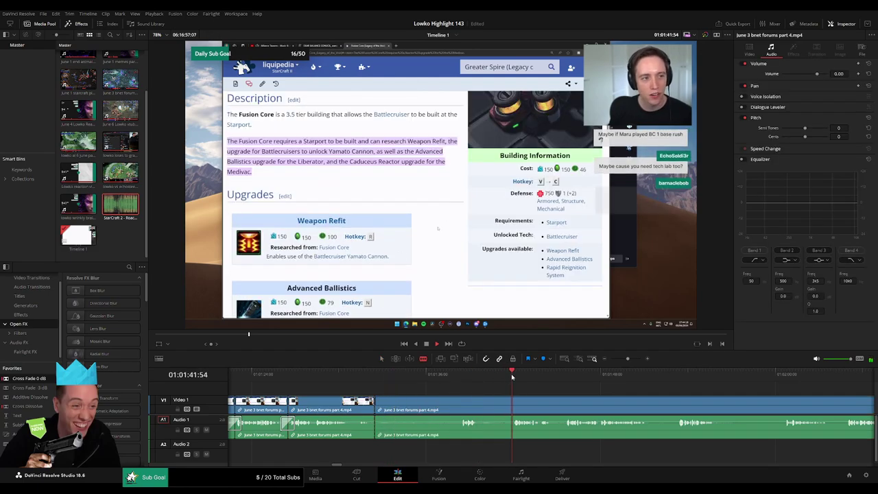
{"action": "left_click", "coordinate": [463, 404]}
{"action": "left_click", "coordinate": [479, 404]}
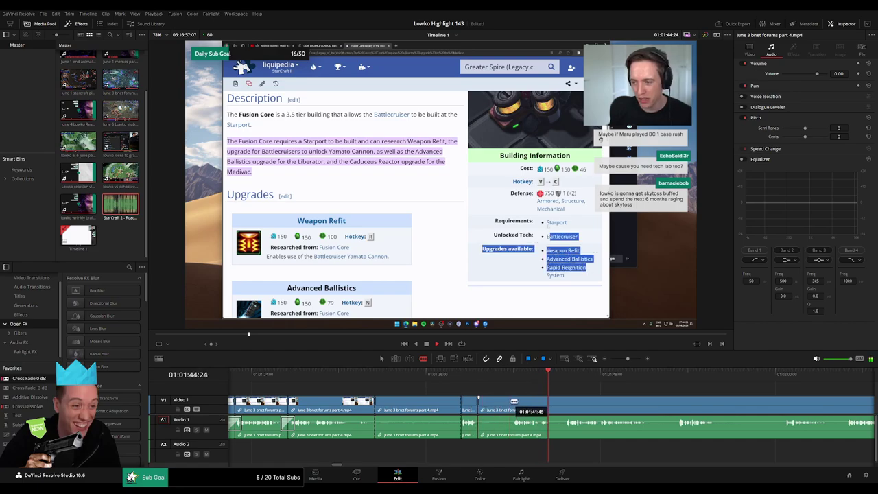
{"action": "left_click", "coordinate": [515, 402]}
{"action": "key", "text": "a"}
{"action": "left_click", "coordinate": [506, 405]}
{"action": "key", "text": "BackSpace"}
{"action": "left_click", "coordinate": [504, 406]}
{"action": "key", "text": "BackSpace"}
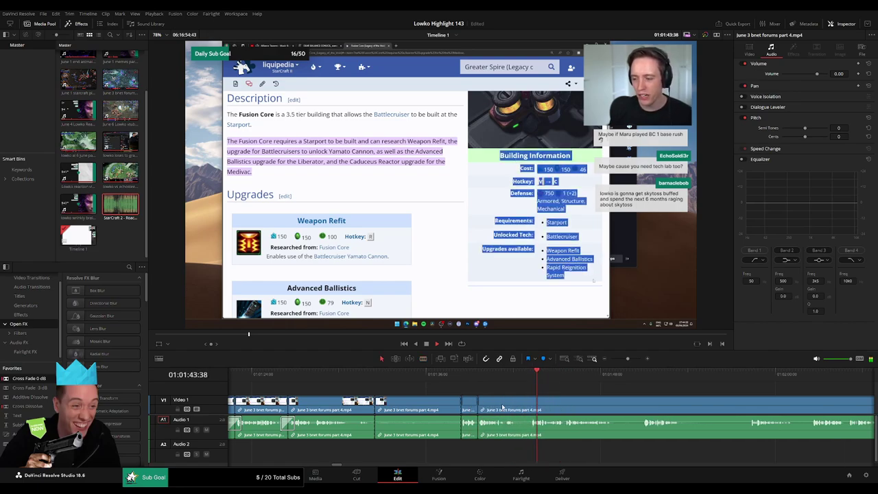
{"action": "left_click", "coordinate": [427, 405]}
{"action": "key", "text": "BackSpace"}
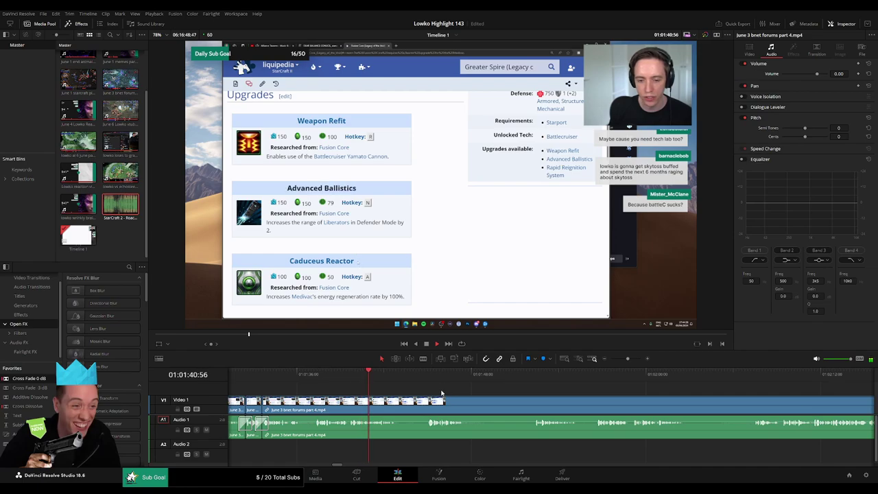
Remove the section from about 01:01:43:03 to 01:01:44:54 in the bnet forums clip
{"action": "scroll", "coordinate": [404, 391], "scroll_direction": "right", "scroll_amount": 1}
{"action": "left_click_drag", "start_coordinate": [363, 379], "coordinate": [376, 379]}
{"action": "left_click", "coordinate": [353, 404]}
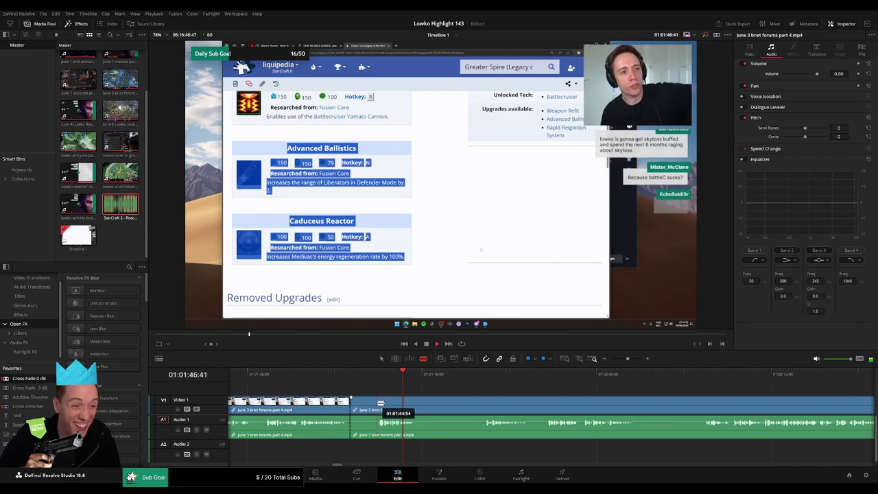
{"action": "left_click", "coordinate": [381, 404]}
{"action": "key", "text": "a"}
{"action": "left_click", "coordinate": [374, 406]}
{"action": "key", "text": "Delete"}
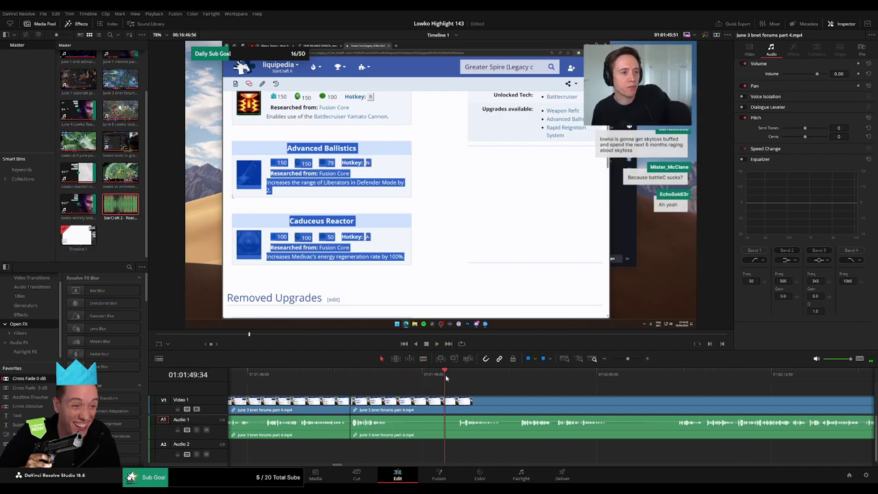
Remove the section from about 01:01:43:03 to 01:01:50:29 in the bnet forums clip and crossfade the audio at the join
{"action": "key", "text": "space"}
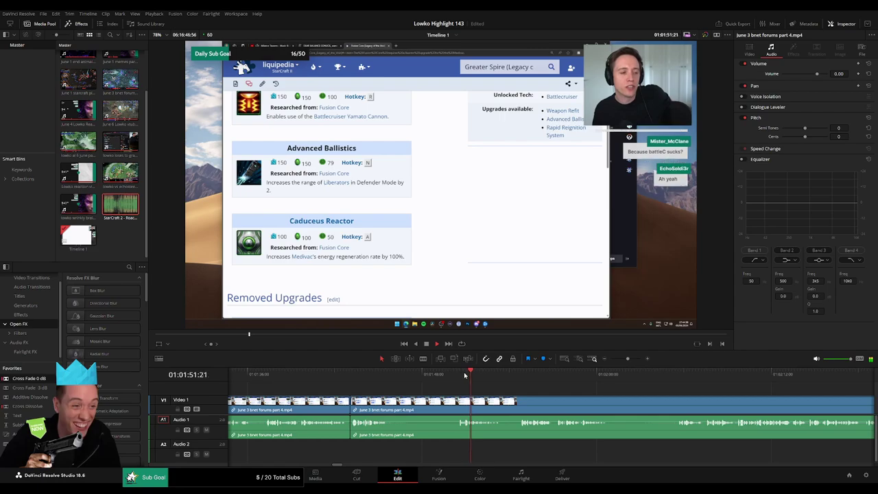
{"action": "left_click", "coordinate": [331, 374]}
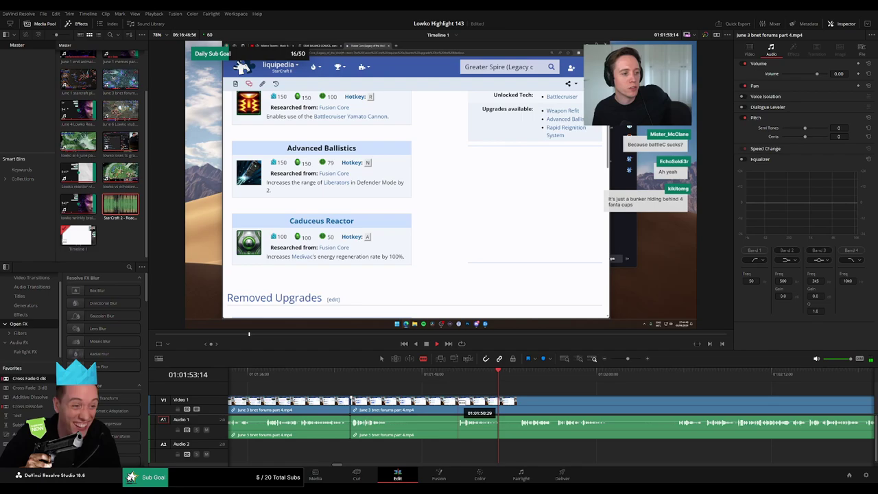
{"action": "left_click", "coordinate": [459, 403]}
{"action": "key", "text": "a"}
{"action": "left_click", "coordinate": [442, 403]}
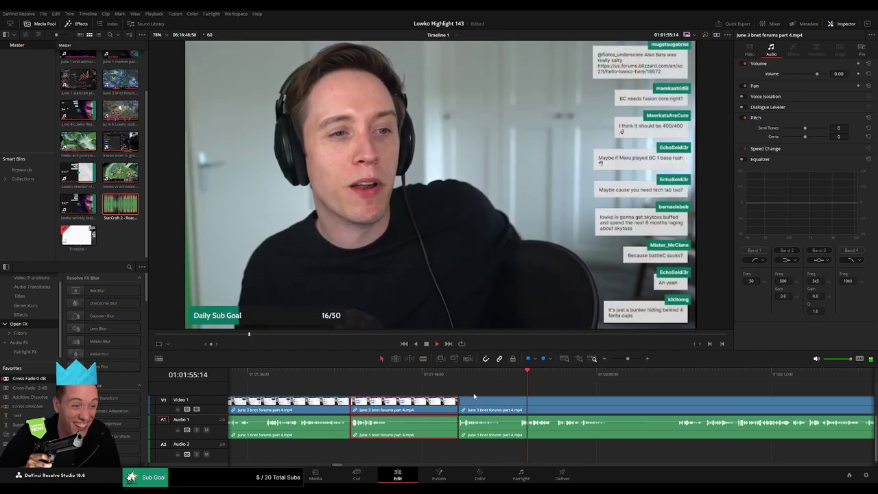
{"action": "key", "text": "BackSpace"}
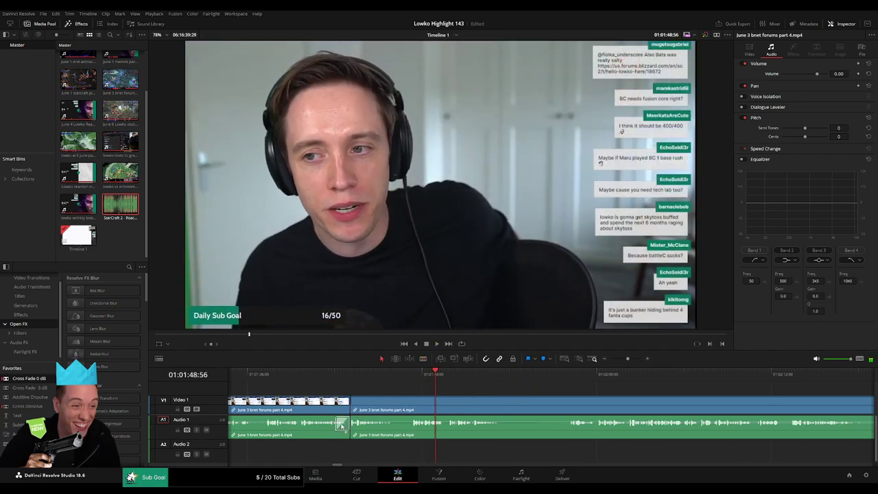
{"action": "left_click_drag", "start_coordinate": [342, 426], "coordinate": [350, 426]}
Remove the section from about 01:01:46:00 to 01:01:47:12 in the bnet forums clip and crossfade the audio at the join
{"action": "key", "text": "space"}
{"action": "key", "text": "b"}
{"action": "left_click", "coordinate": [393, 403]}
{"action": "left_click", "coordinate": [410, 402]}
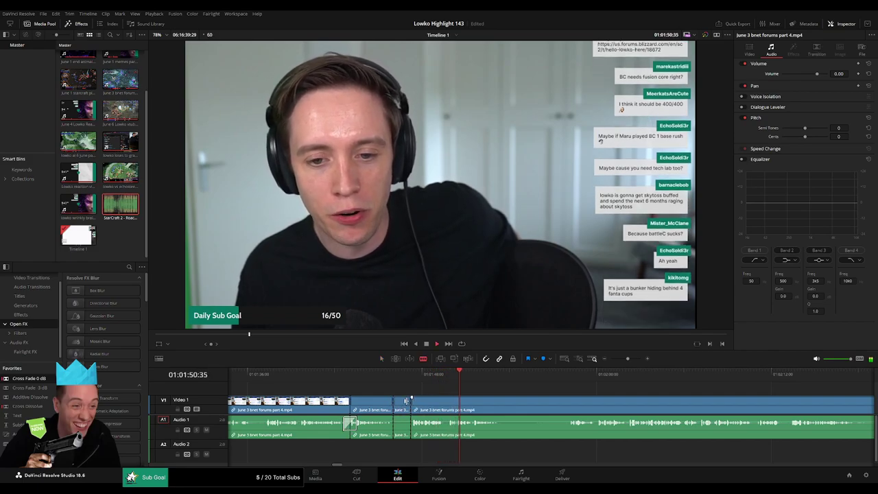
{"action": "key", "text": "a"}
{"action": "left_click", "coordinate": [404, 401]}
{"action": "key", "text": "Delete"}
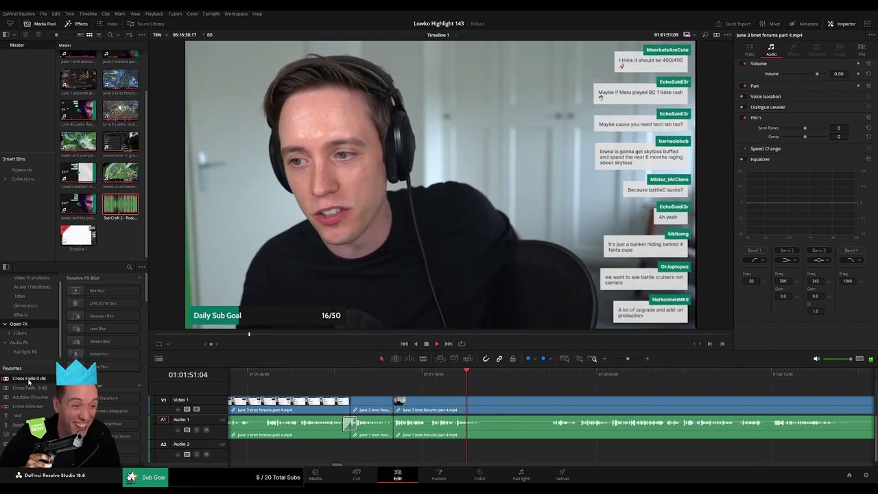
Remove the section from about 01:01:52:05 to 01:01:56:47 in the bnet forums clip and crossfade the audio at the join
{"action": "left_click", "coordinate": [556, 374]}
{"action": "left_click_drag", "start_coordinate": [574, 386], "coordinate": [412, 392]}
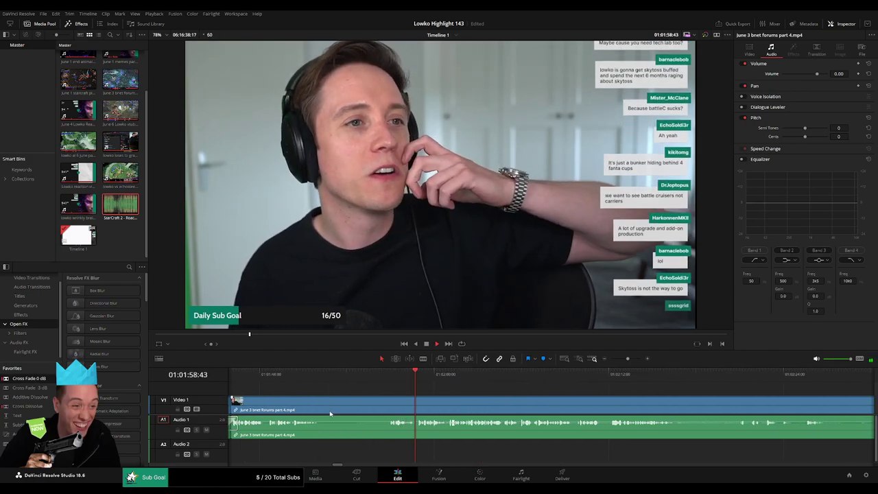
{"action": "key", "text": "b"}
{"action": "left_click", "coordinate": [321, 409]}
{"action": "left_click", "coordinate": [389, 407]}
{"action": "key", "text": "a"}
{"action": "left_click", "coordinate": [378, 410]}
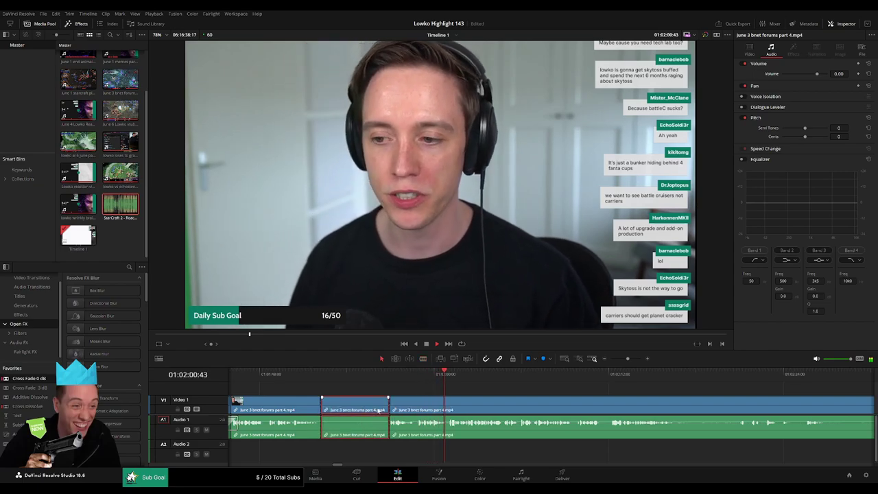
{"action": "key", "text": "Delete"}
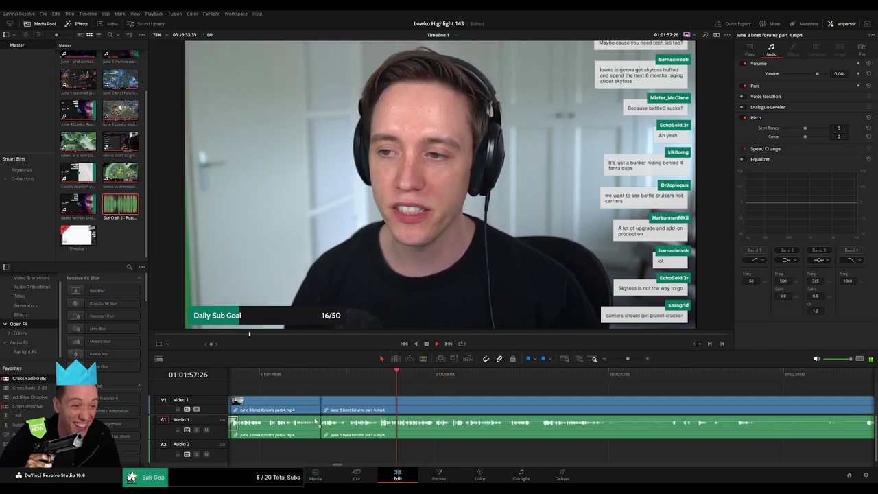
{"action": "left_click", "coordinate": [319, 423]}
Remove the section from about 01:02:12:05 to 01:02:16:22 in the bnet forums clip and crossfade the audio at the join
{"action": "left_click_drag", "start_coordinate": [476, 408], "coordinate": [408, 403]}
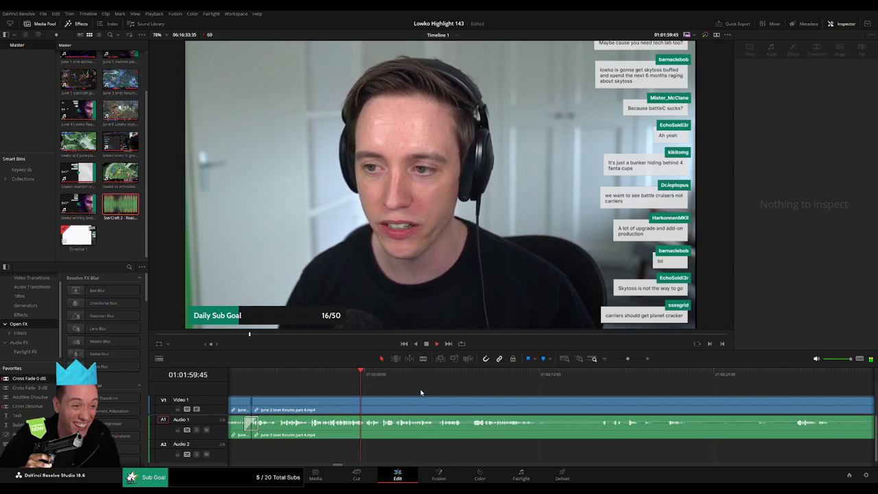
{"action": "scroll", "coordinate": [428, 389], "scroll_direction": "right", "scroll_amount": 3}
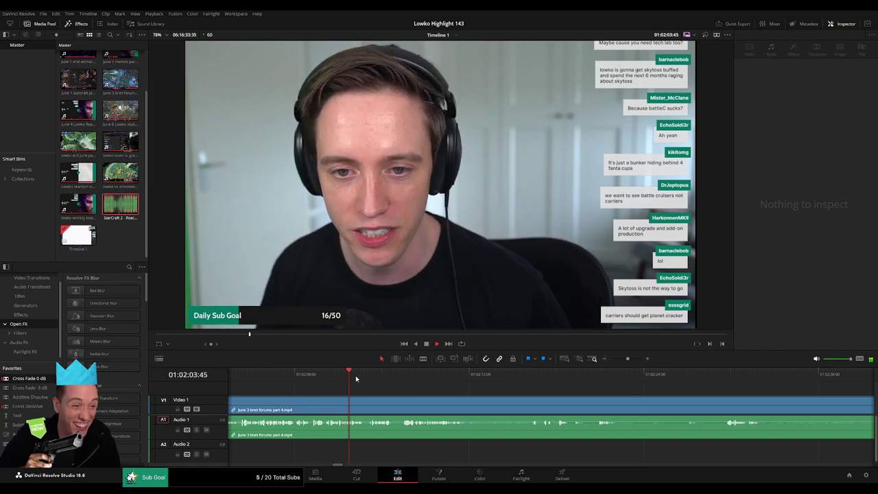
{"action": "left_click", "coordinate": [372, 376]}
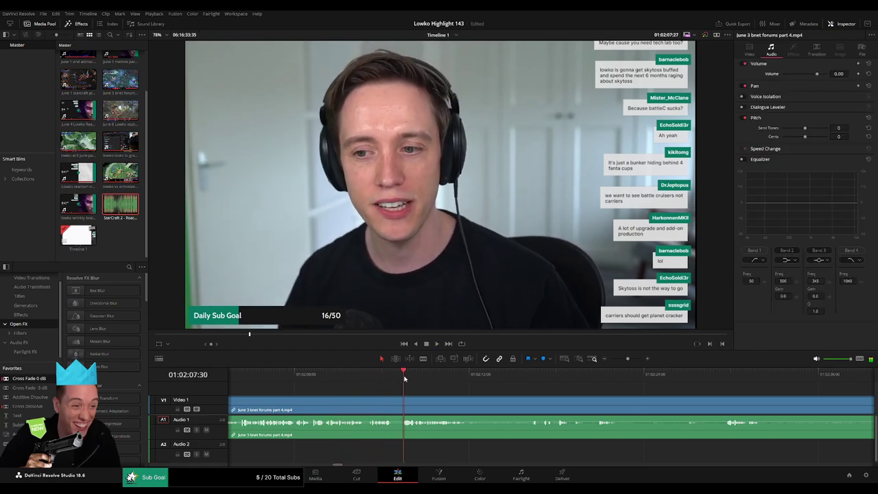
{"action": "scroll", "coordinate": [400, 382], "scroll_direction": "right", "scroll_amount": 4}
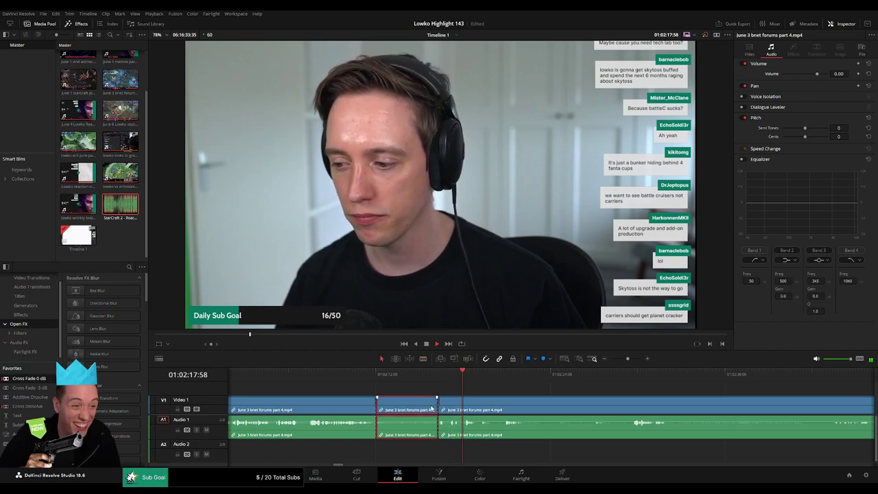
{"action": "key", "text": "Delete"}
{"action": "key", "text": "space"}
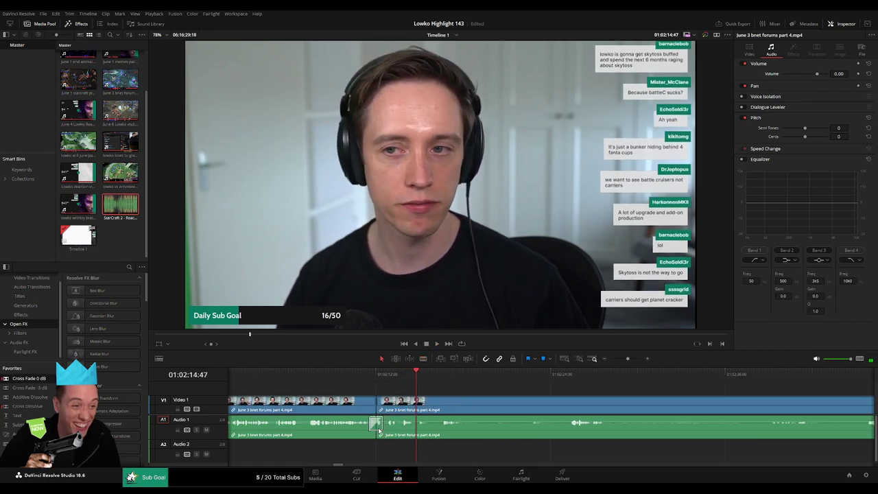
Split the bnet forums clip at about 01:02:18:00 and remove everything after it up to the elden ring june 3 bonk part 5 clip
{"action": "left_click", "coordinate": [439, 376]}
{"action": "left_click_drag", "start_coordinate": [505, 399], "coordinate": [420, 397]}
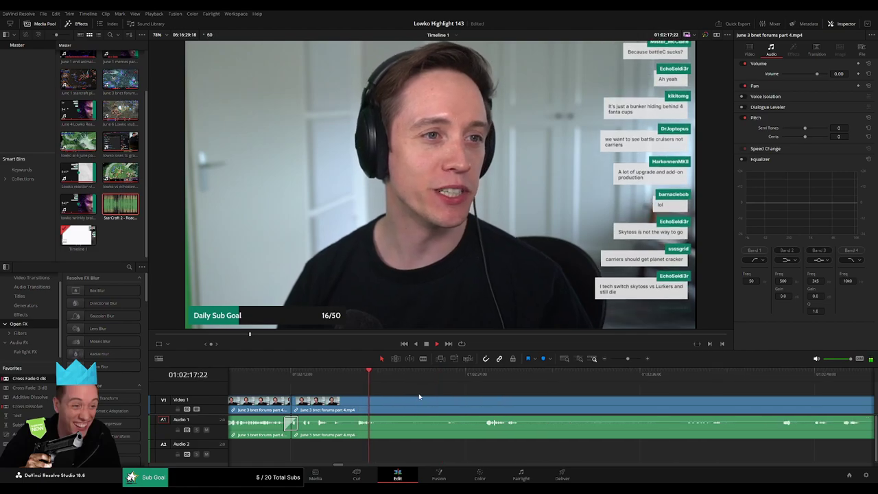
{"action": "key", "text": "space"}
{"action": "key", "text": "b"}
{"action": "left_click", "coordinate": [379, 410]}
{"action": "left_click", "coordinate": [483, 376]}
{"action": "key", "text": "space"}
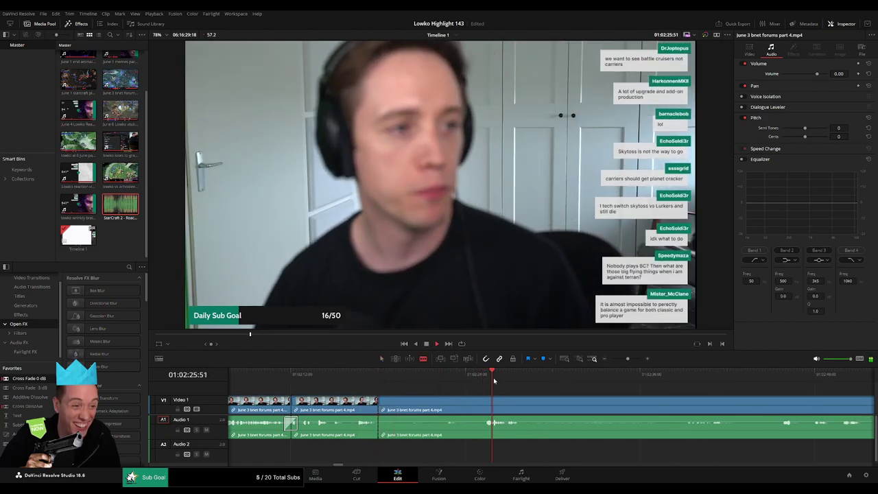
{"action": "scroll", "coordinate": [566, 403], "scroll_direction": "down", "scroll_amount": 3}
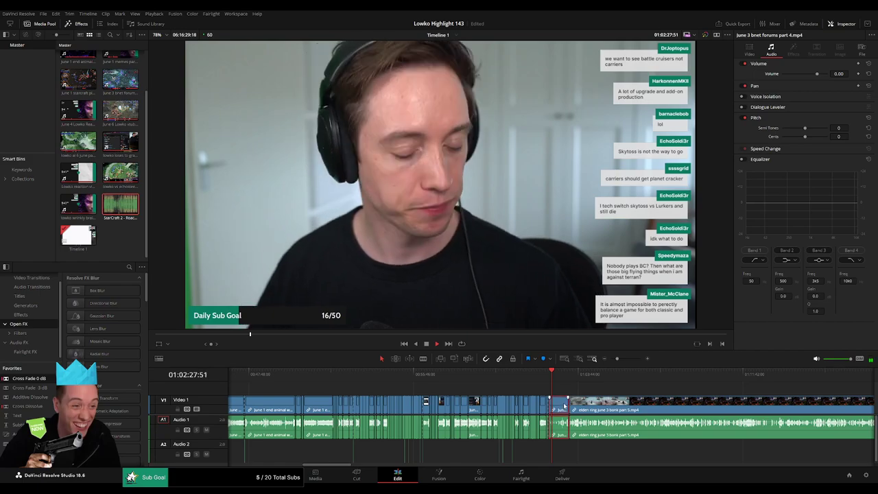
{"action": "key", "text": "Delete"}
Skim through the elden ring june 3 bonk part 5 clip up to about 01:10:54 to find where its usable footage starts
{"action": "left_click", "coordinate": [590, 375]}
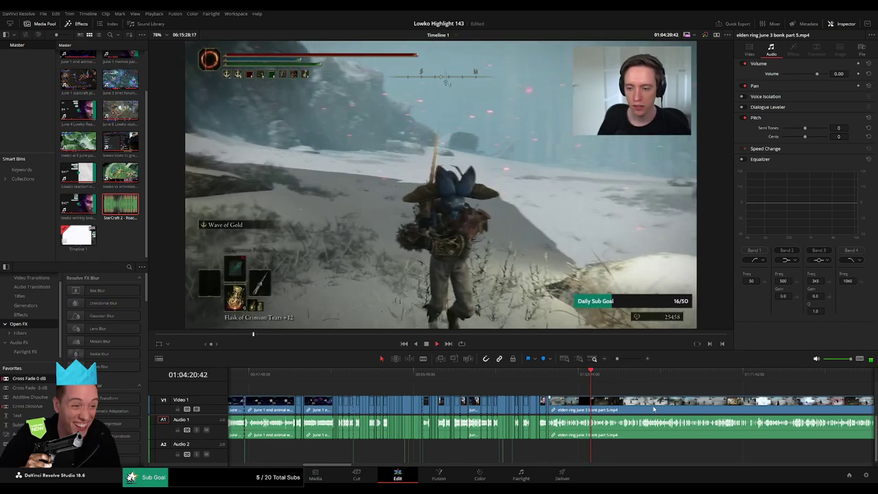
{"action": "left_click_drag", "start_coordinate": [654, 409], "coordinate": [488, 407]}
{"action": "left_click_drag", "start_coordinate": [454, 375], "coordinate": [462, 375]}
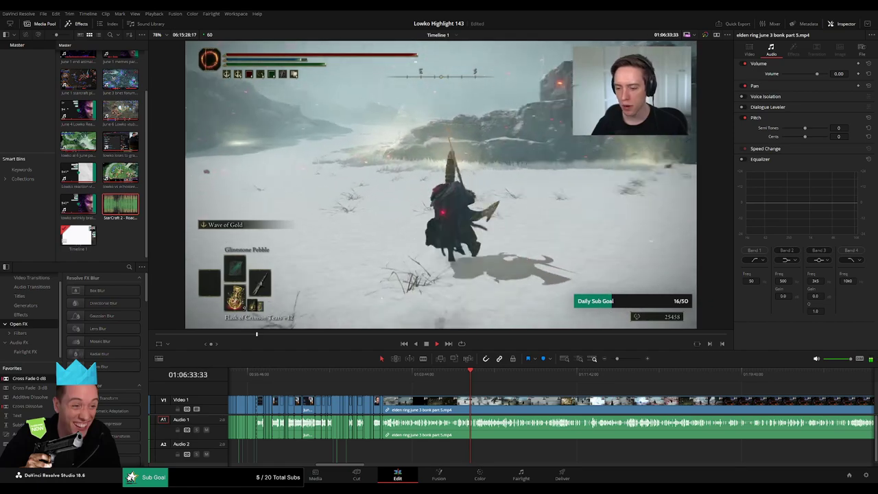
{"action": "key", "text": "space"}
{"action": "mouse_move", "coordinate": [474, 375]}
{"action": "left_mouse_down"}
{"action": "mouse_move", "coordinate": [450, 376]}
{"action": "mouse_move", "coordinate": [479, 375]}
{"action": "left_mouse_up"}
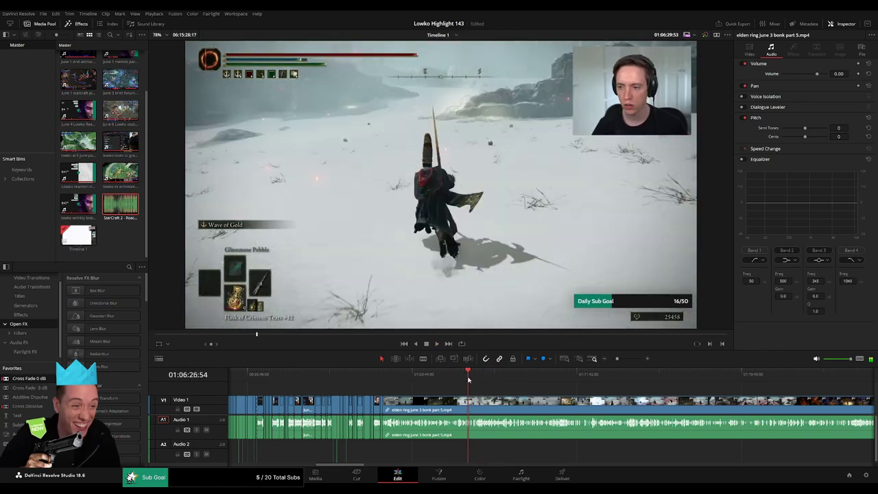
{"action": "left_click_drag", "start_coordinate": [460, 379], "coordinate": [380, 380]}
{"action": "left_click_drag", "start_coordinate": [446, 379], "coordinate": [492, 379]}
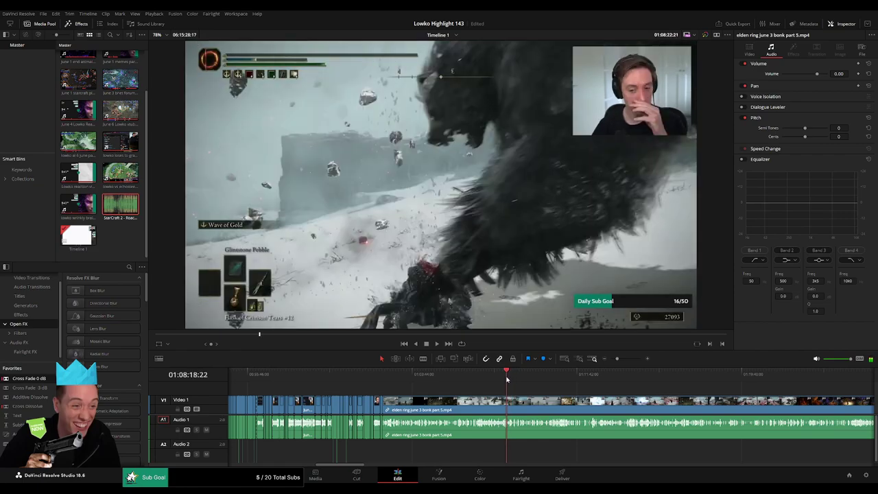
{"action": "left_click", "coordinate": [571, 359]}
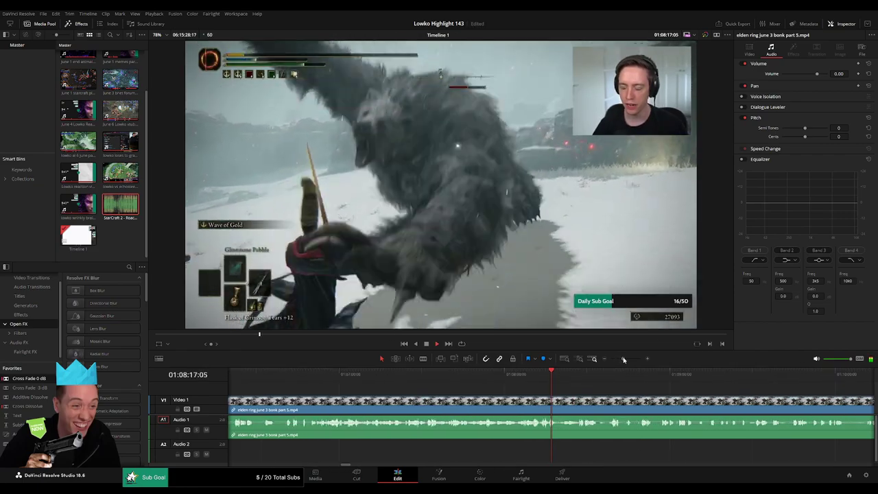
{"action": "left_click", "coordinate": [479, 379]}
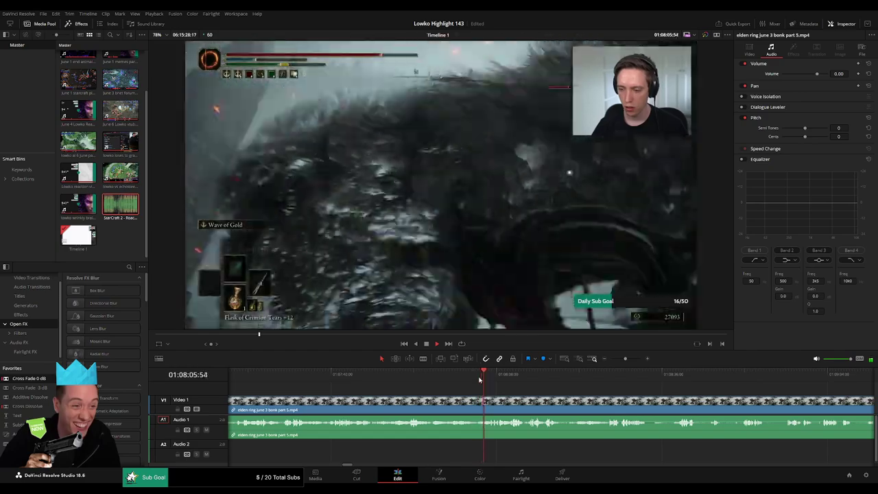
{"action": "left_click", "coordinate": [401, 381]}
{"action": "left_click_drag", "start_coordinate": [401, 381], "coordinate": [399, 381]}
{"action": "left_click_drag", "start_coordinate": [484, 380], "coordinate": [767, 382]}
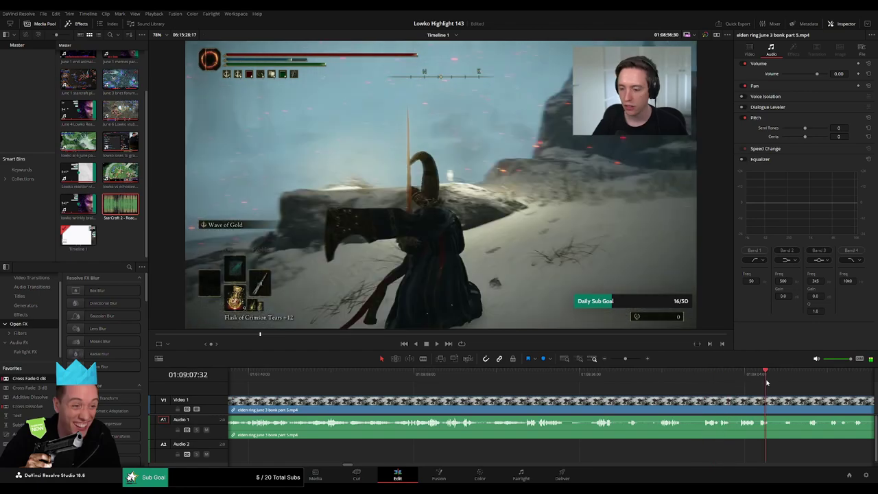
{"action": "scroll", "coordinate": [675, 398], "scroll_direction": "right", "scroll_amount": 5}
{"action": "left_click_drag", "start_coordinate": [508, 379], "coordinate": [693, 390]}
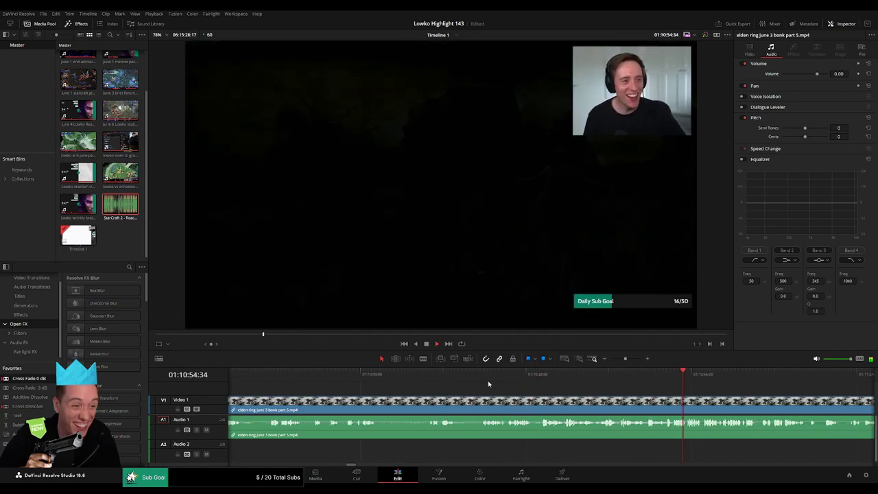
Split the elden ring clip at about 01:10:13, remove everything before it back to the bnet forums clip and crossfade the audio at the join
{"action": "left_click", "coordinate": [483, 383]}
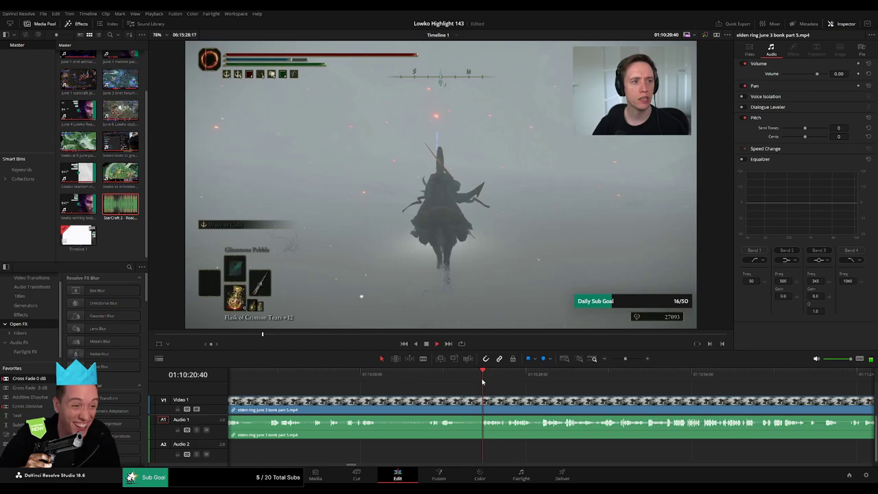
{"action": "left_click", "coordinate": [435, 381]}
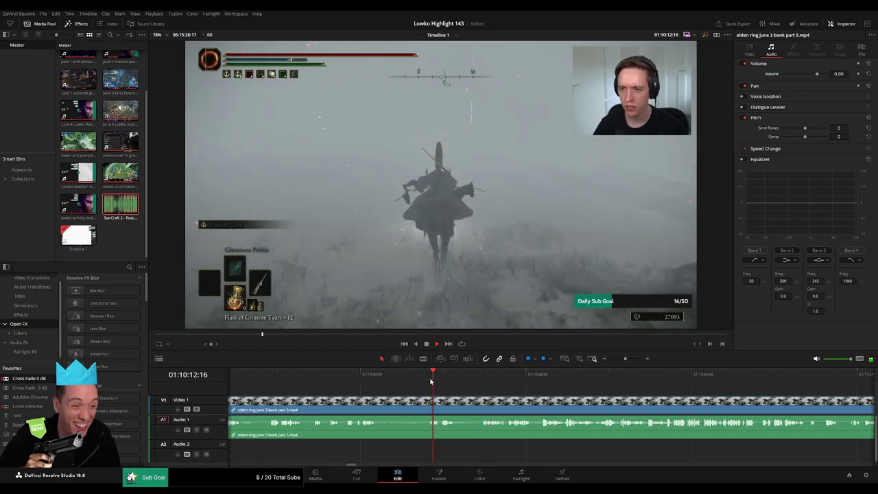
{"action": "left_click", "coordinate": [445, 381]}
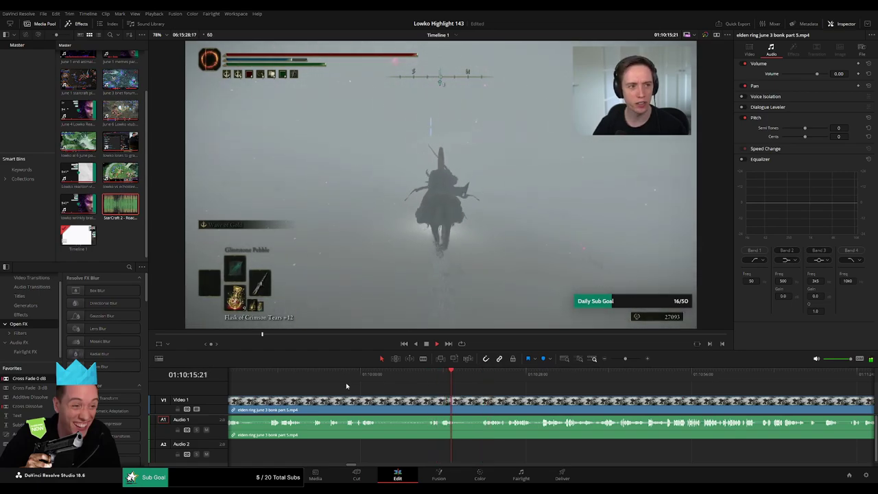
{"action": "key", "text": "b"}
{"action": "left_click", "coordinate": [442, 405]}
{"action": "left_click", "coordinate": [442, 383]}
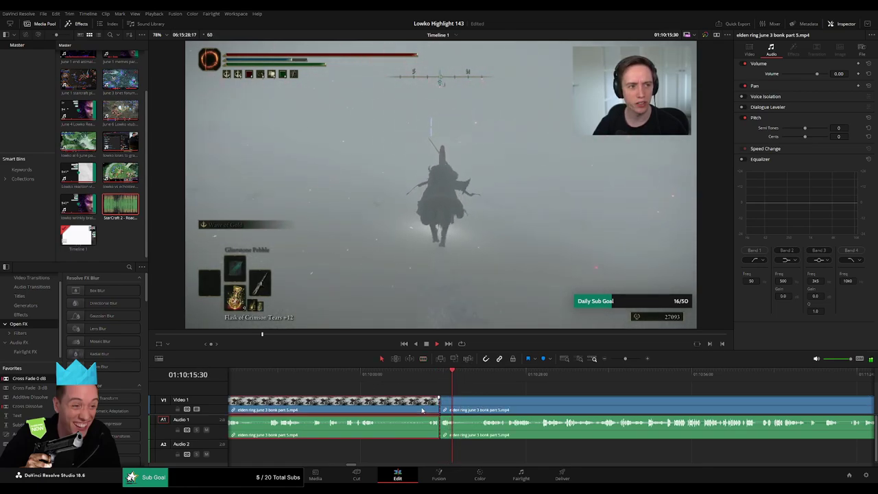
{"action": "key", "text": "Delete"}
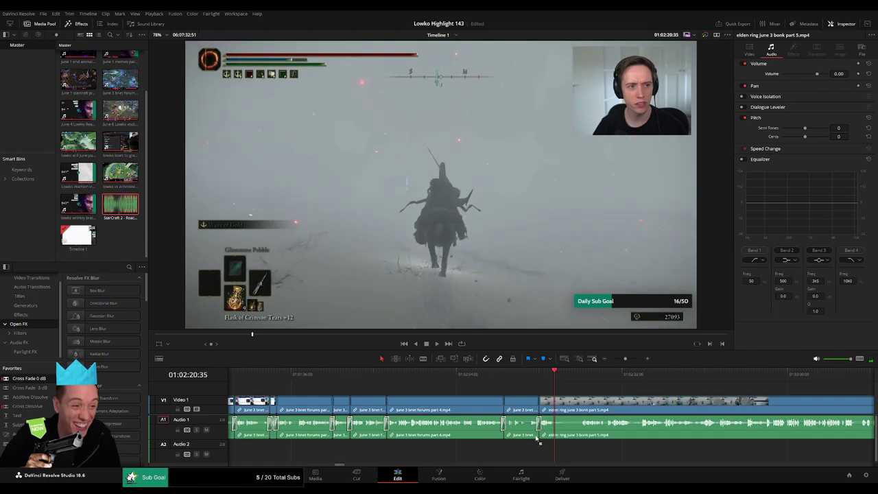
Remove the section from about 01:02:22:28 to 01:02:34:56 in the elden ring clip and crossfade the audio at the join
{"action": "scroll", "coordinate": [588, 402], "scroll_direction": "right", "scroll_amount": 3}
{"action": "left_click", "coordinate": [439, 378]}
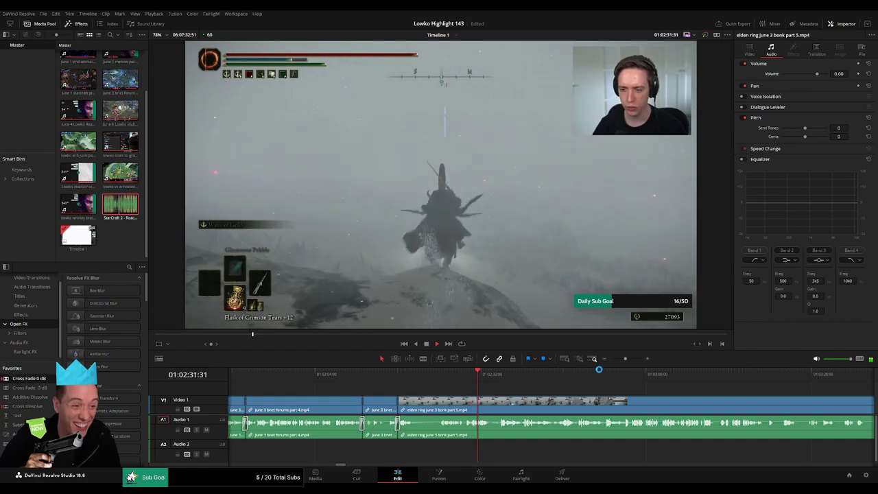
{"action": "left_click_drag", "start_coordinate": [626, 359], "coordinate": [626, 359]}
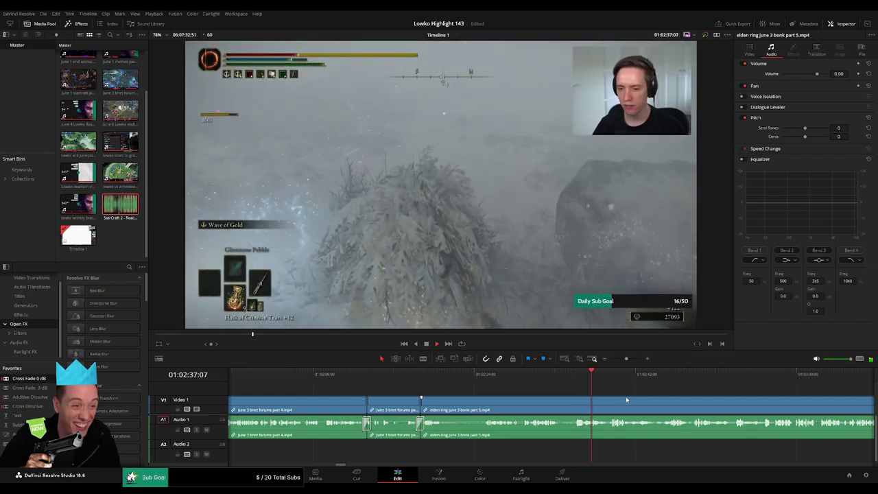
{"action": "scroll", "coordinate": [522, 391], "scroll_direction": "down", "scroll_amount": 3}
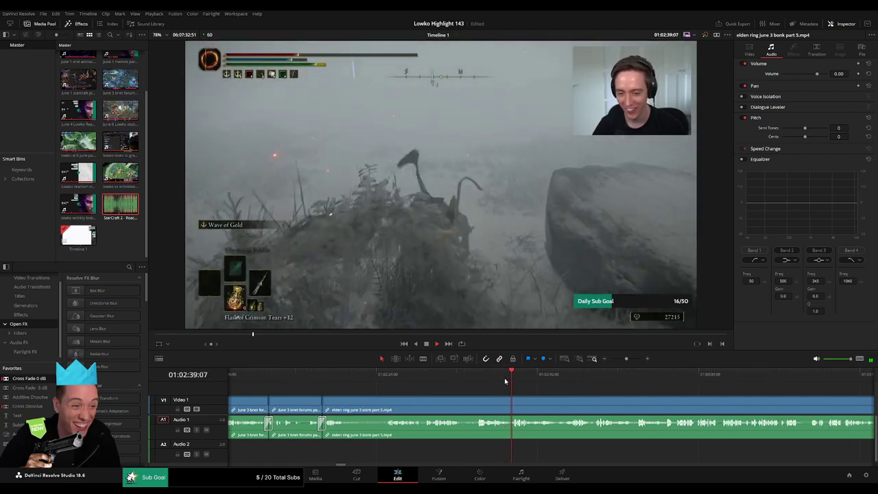
{"action": "left_click", "coordinate": [334, 376]}
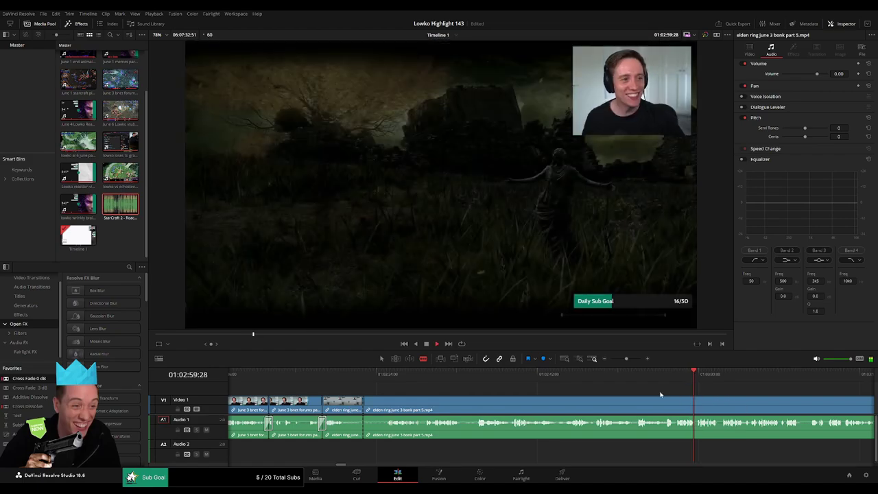
{"action": "left_click", "coordinate": [634, 377]}
{"action": "left_click", "coordinate": [599, 379]}
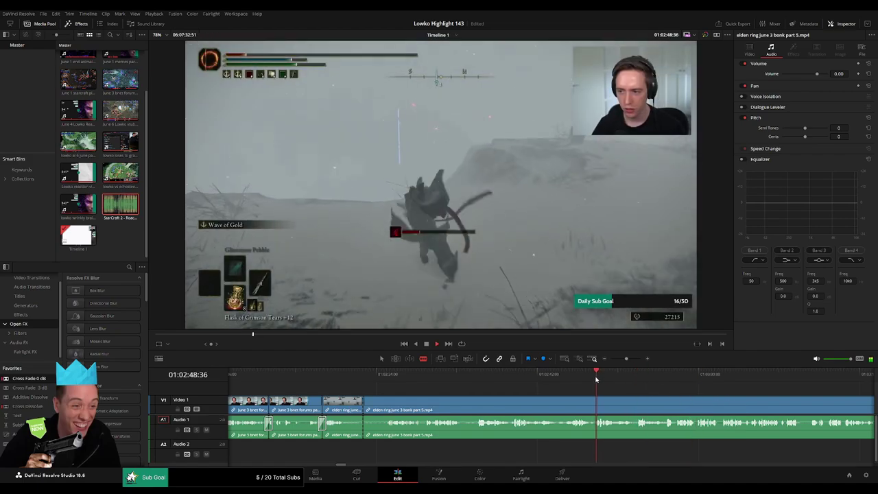
{"action": "left_click", "coordinate": [509, 375]}
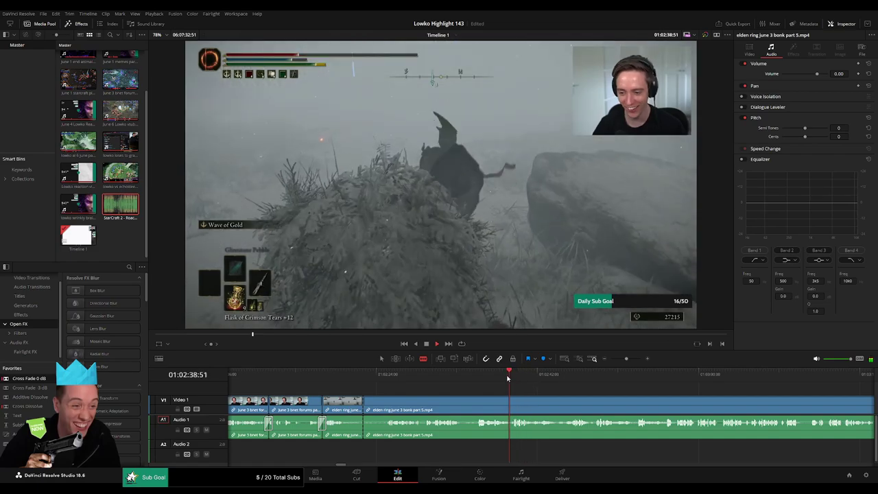
{"action": "left_click", "coordinate": [478, 375]}
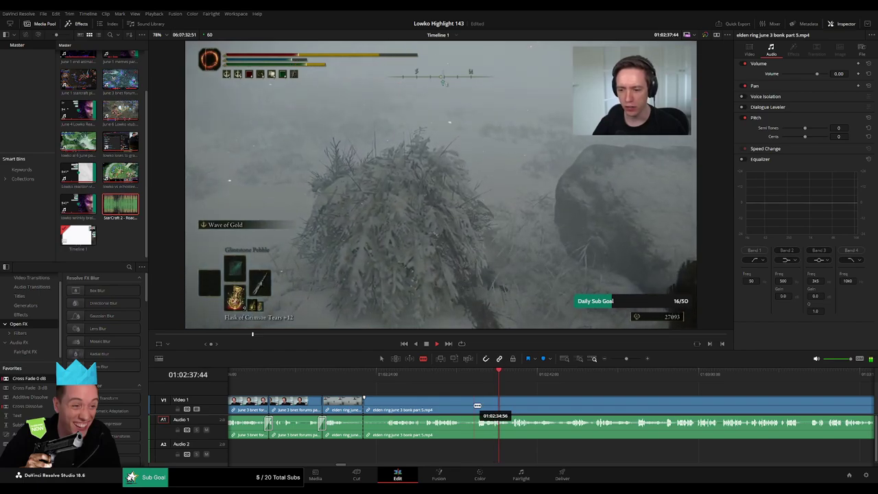
{"action": "left_click", "coordinate": [477, 406]}
{"action": "key", "text": "a"}
{"action": "left_click", "coordinate": [457, 407]}
{"action": "key", "text": "Delete"}
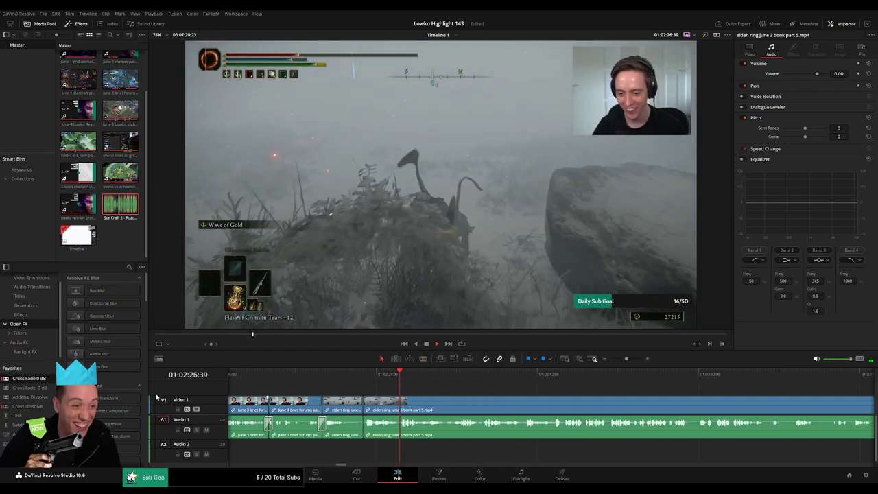
Isolate the short section from about 01:02:24:41 to 01:02:24:53 of the elden ring clip and silence its audio
{"action": "left_click_drag", "start_coordinate": [625, 358], "coordinate": [634, 360]}
{"action": "key", "text": "space"}
{"action": "left_click_drag", "start_coordinate": [427, 389], "coordinate": [322, 383]}
{"action": "left_click", "coordinate": [309, 381]}
{"action": "key", "text": "space"}
{"action": "key", "text": "b"}
{"action": "left_click", "coordinate": [323, 400]}
{"action": "left_click", "coordinate": [343, 382]}
{"action": "left_click", "coordinate": [343, 409]}
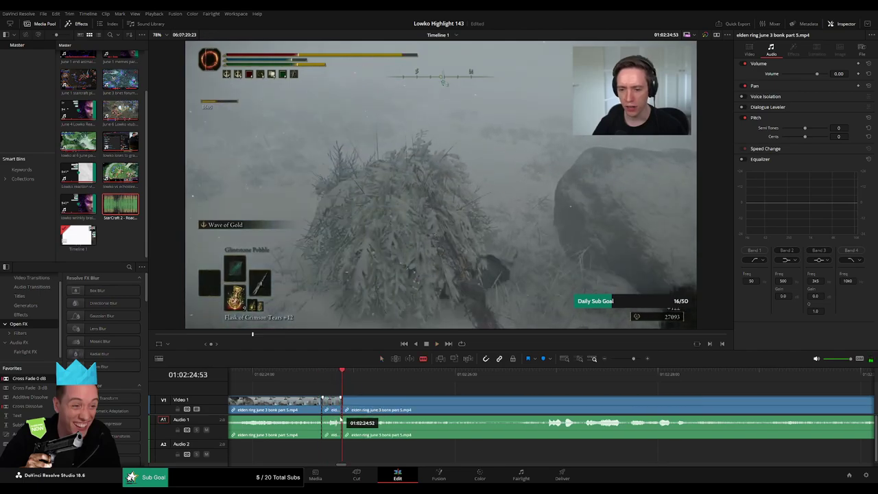
{"action": "key", "text": "a"}
{"action": "left_click_drag", "start_coordinate": [333, 423], "coordinate": [334, 446]}
Place StarCraft 2 - Roach Quotes.mp3 on Audio 2 under the silenced section near 01:02:24:41, trim it to match and set its volume to -23.00
{"action": "left_click_drag", "start_coordinate": [120, 204], "coordinate": [323, 459]}
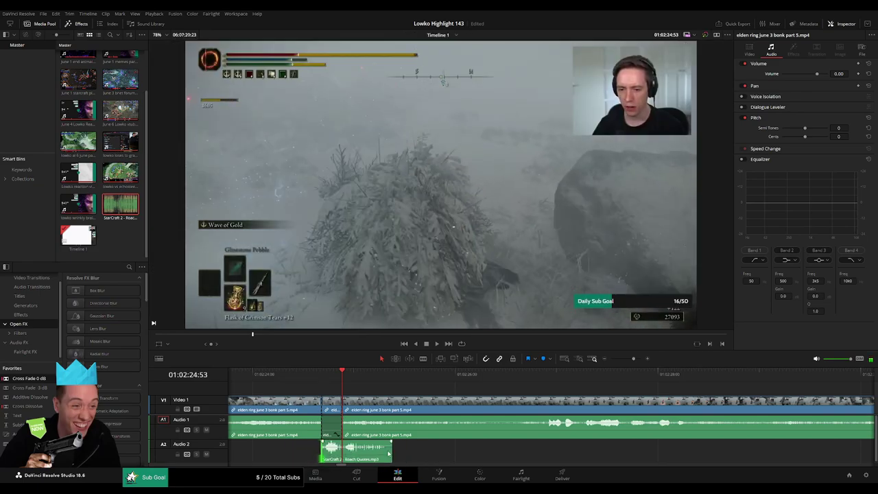
{"action": "left_click_drag", "start_coordinate": [389, 450], "coordinate": [342, 450]}
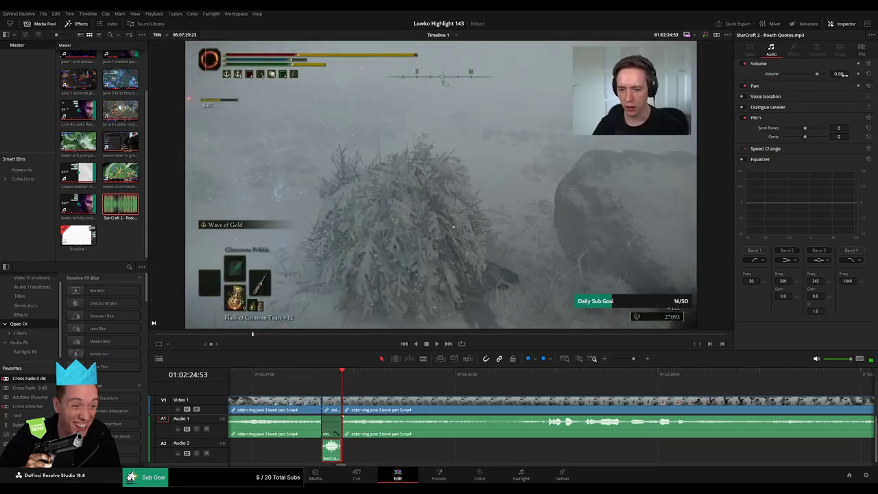
{"action": "key", "text": "space"}
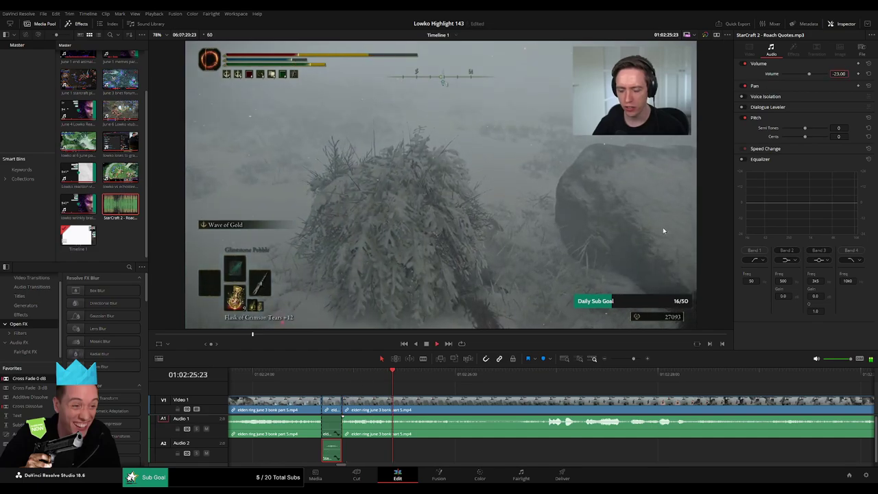
{"action": "left_click_drag", "start_coordinate": [633, 359], "coordinate": [629, 359]}
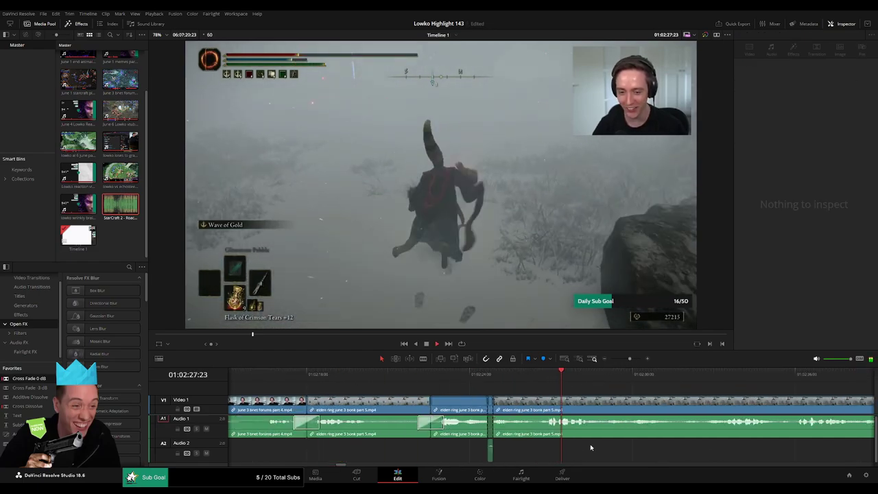
Remove the section from about 01:02:58:40 to 01:03:00:57 in the elden ring clip
{"action": "left_click_drag", "start_coordinate": [580, 419], "coordinate": [394, 385]}
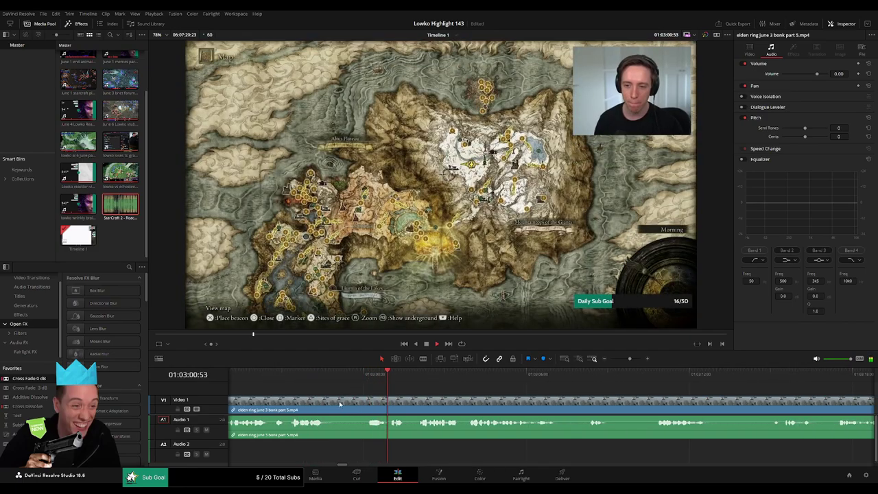
{"action": "key", "text": "b"}
{"action": "left_click", "coordinate": [328, 405]}
{"action": "left_click", "coordinate": [390, 405]}
{"action": "key", "text": "a"}
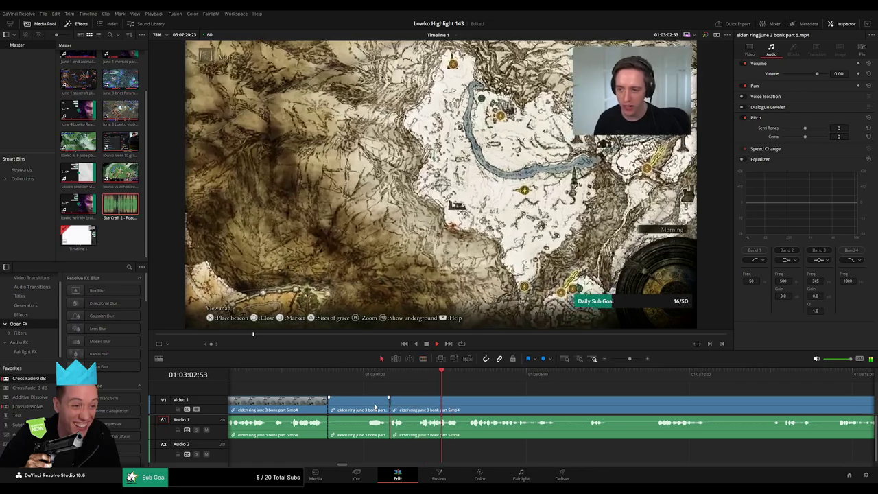
{"action": "left_click", "coordinate": [375, 406]}
{"action": "key", "text": "Delete"}
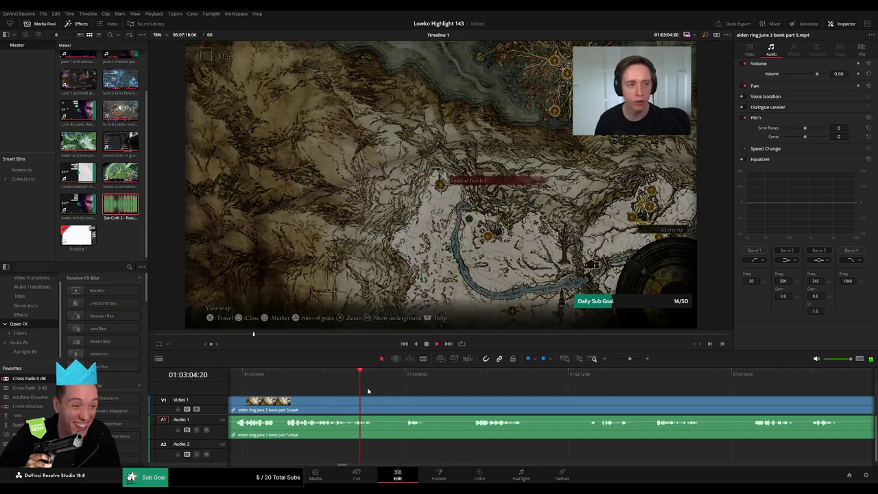
Isolate the short section from 01:03:03:24 to 01:03:03:46 of the elden ring clip and silence its audio
{"action": "left_click", "coordinate": [312, 377]}
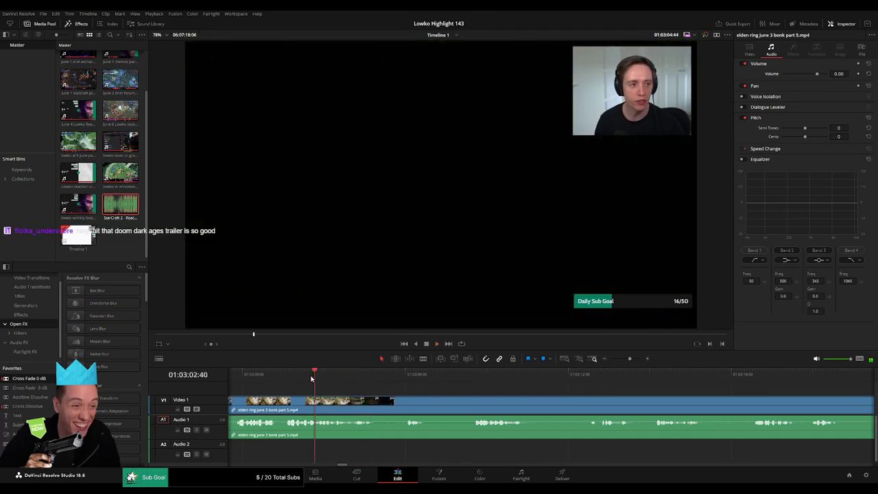
{"action": "key", "text": "space"}
{"action": "key", "text": "b"}
{"action": "left_click", "coordinate": [336, 402]}
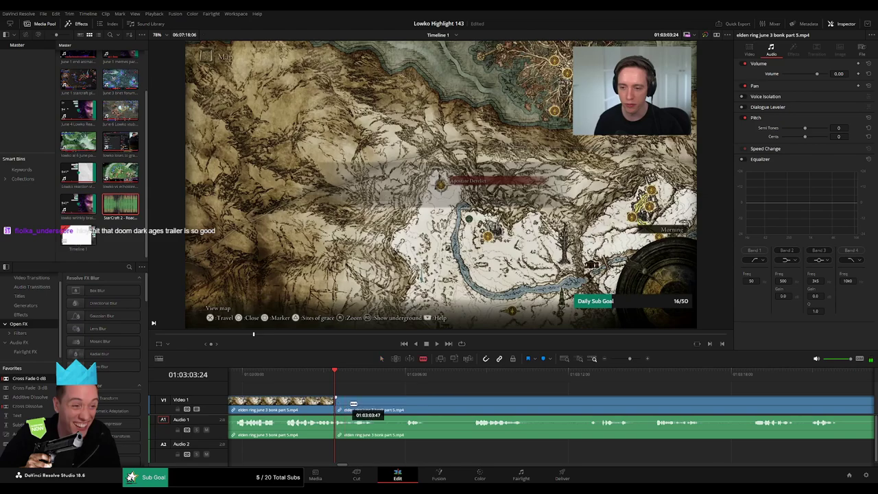
{"action": "key", "text": "space"}
{"action": "key", "text": "space"}
{"action": "left_click", "coordinate": [345, 412]}
{"action": "key", "text": "a"}
{"action": "key", "text": "ctrl+t"}
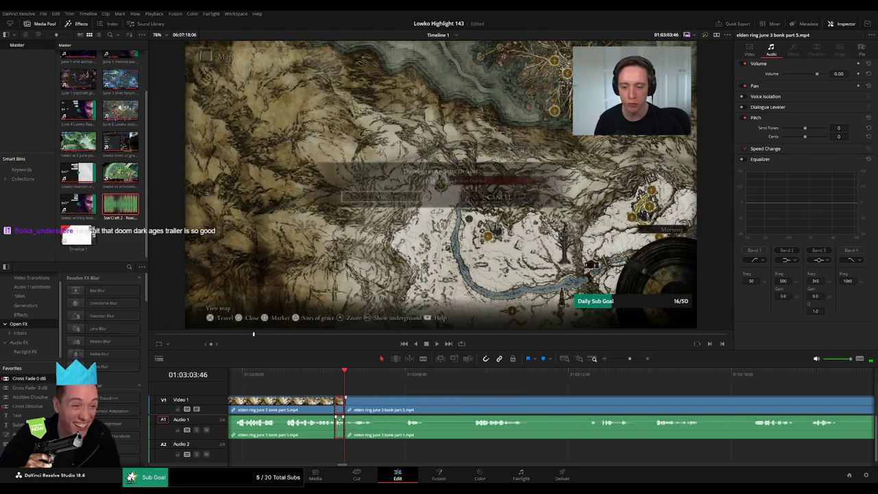
{"action": "scroll", "coordinate": [430, 435], "scroll_direction": "up", "scroll_amount": 3}
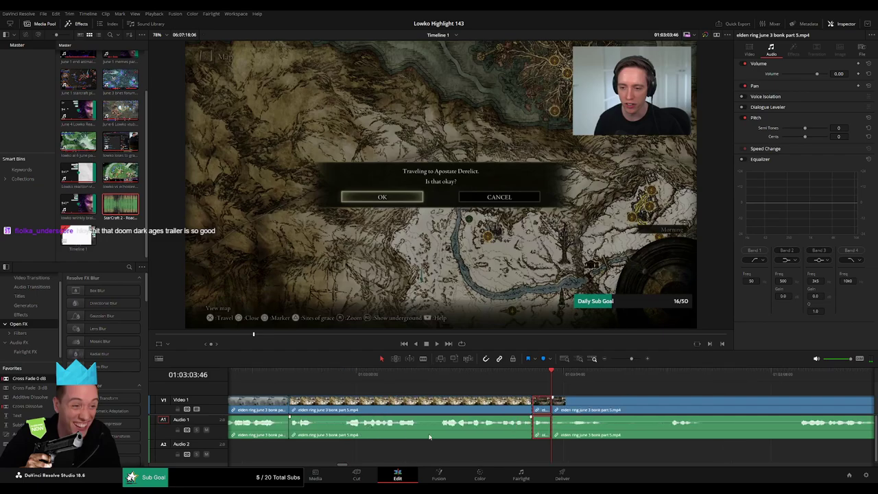
{"action": "left_click_drag", "start_coordinate": [538, 419], "coordinate": [538, 443]}
Add StarCraft 2 - Roach Quotes.mp3 on Audio 2 beneath the silenced section near 01:03:03:24, fitted to its length, with volume -23.00
{"action": "left_click_drag", "start_coordinate": [120, 204], "coordinate": [551, 453]}
{"action": "left_click", "coordinate": [540, 451]}
{"action": "key", "text": "space"}
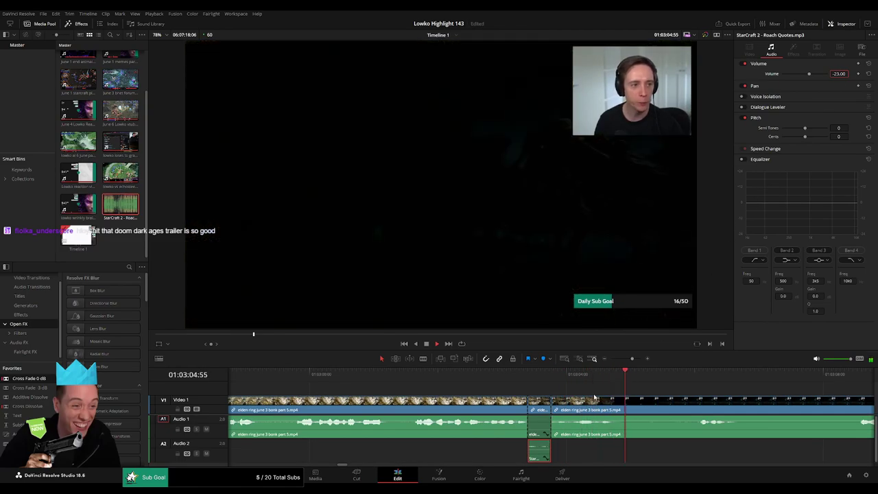
{"action": "left_click_drag", "start_coordinate": [632, 358], "coordinate": [629, 360]}
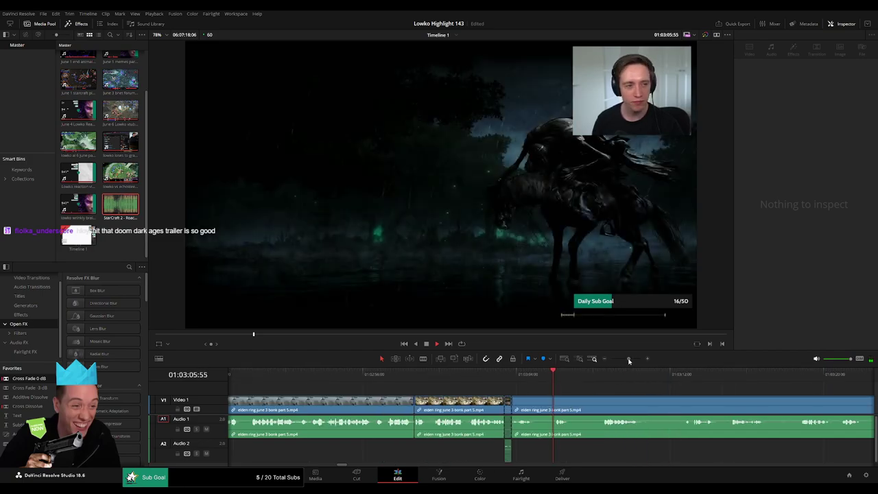
Remove a short section of the elden ring clip starting at about 01:03:06:57 and add Cross Fade 0 dB at the audio join
{"action": "left_click", "coordinate": [443, 409]}
{"action": "key", "text": "b"}
{"action": "left_click", "coordinate": [433, 407]}
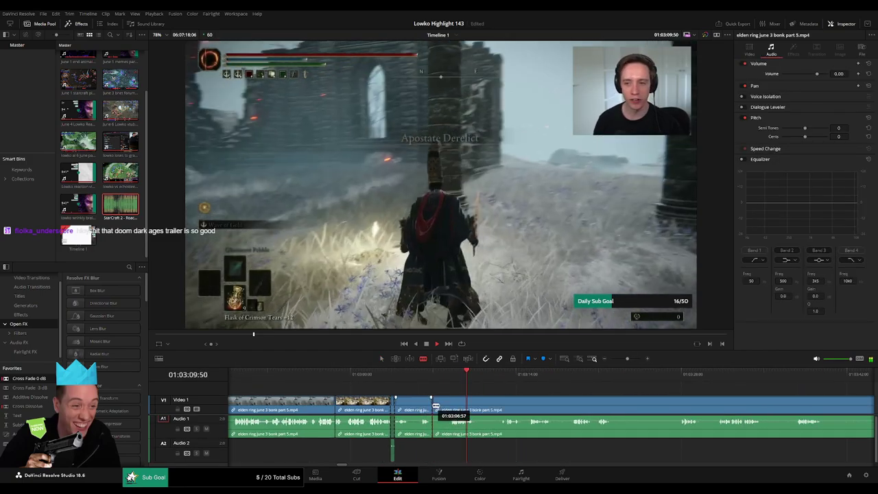
{"action": "left_click", "coordinate": [450, 407]}
{"action": "key", "text": "a"}
{"action": "left_click", "coordinate": [444, 406]}
{"action": "key", "text": "BackSpace"}
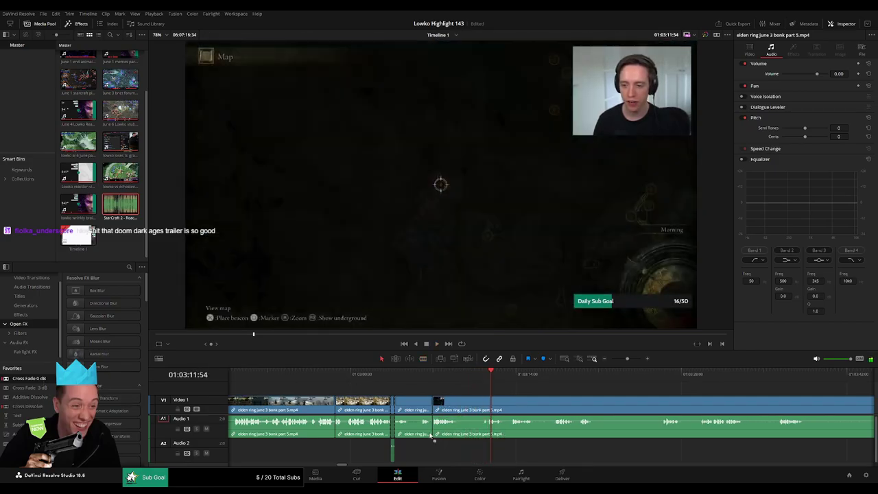
{"action": "left_click_drag", "start_coordinate": [431, 436], "coordinate": [432, 428]}
{"action": "key", "text": "space"}
Remove the elden ring footage from about 01:03:09 to about 01:05:48 and add Cross Fade 0 dB at the audio join
{"action": "key", "text": "b"}
{"action": "left_click", "coordinate": [460, 402]}
{"action": "left_click", "coordinate": [579, 376]}
{"action": "left_click", "coordinate": [668, 375]}
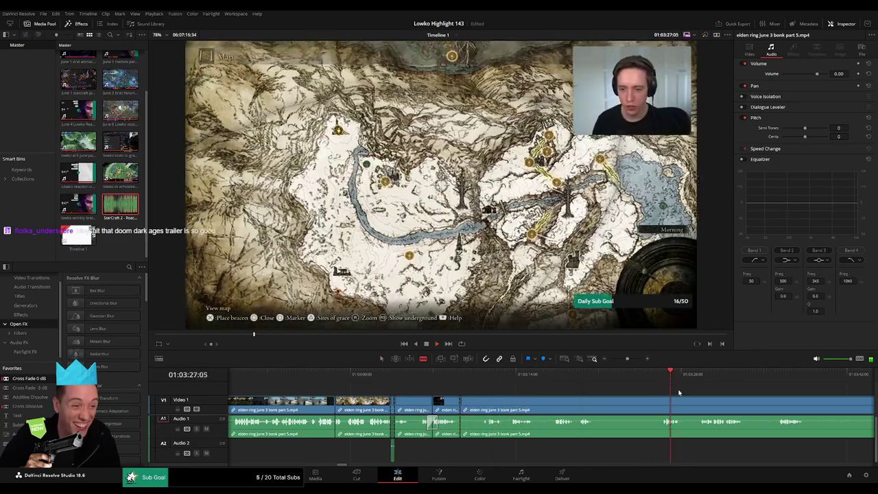
{"action": "left_click", "coordinate": [799, 375]}
{"action": "left_click_drag", "start_coordinate": [627, 359], "coordinate": [668, 385]}
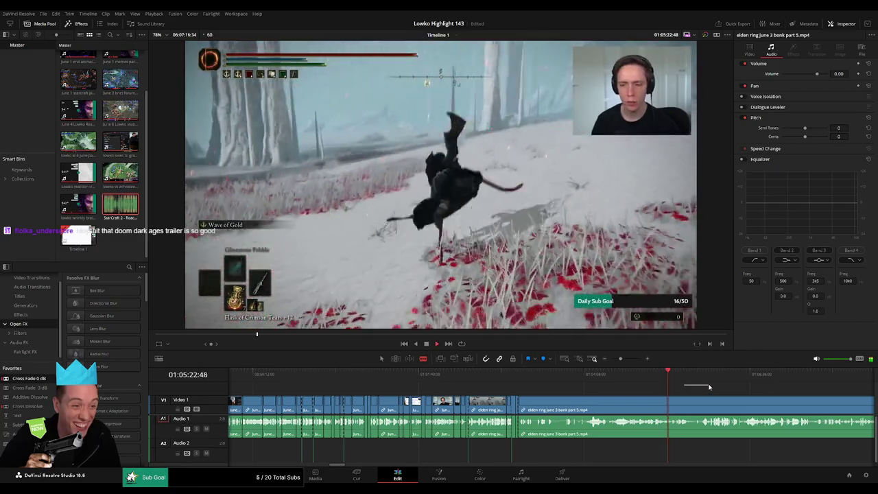
{"action": "left_click", "coordinate": [704, 382]}
{"action": "left_click_drag", "start_coordinate": [731, 398], "coordinate": [597, 387]}
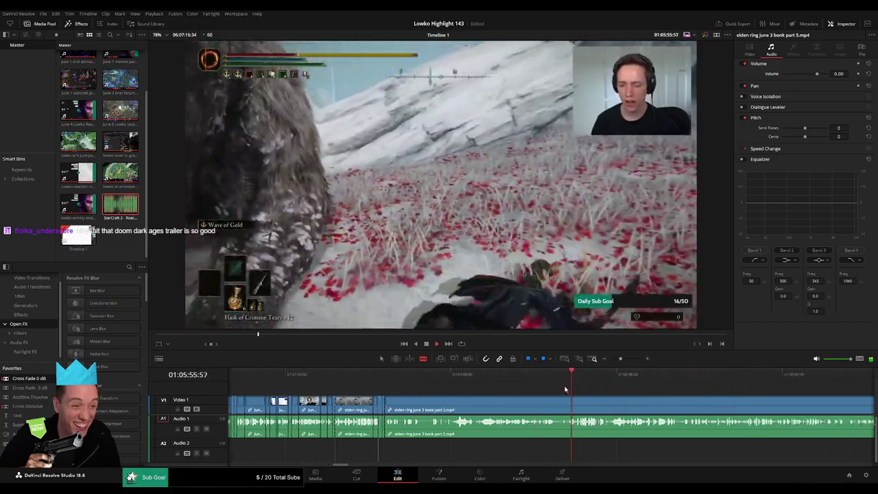
{"action": "left_click_drag", "start_coordinate": [621, 359], "coordinate": [625, 359]}
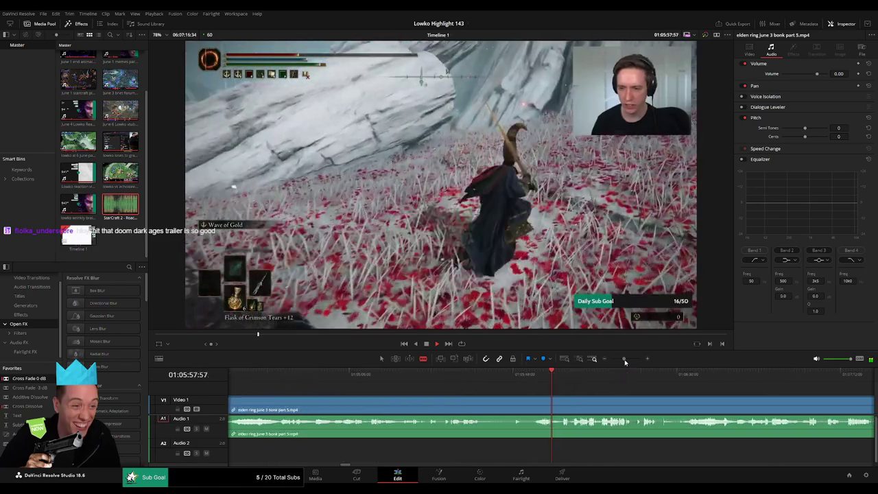
{"action": "left_click", "coordinate": [415, 381]}
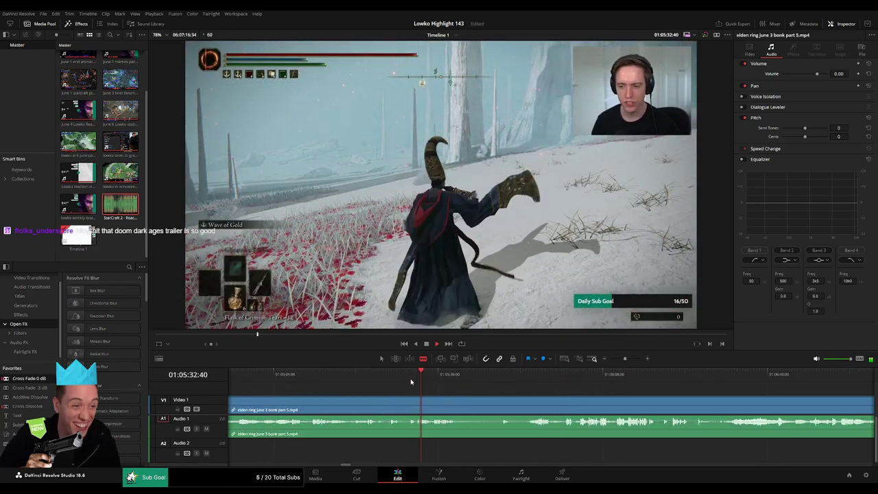
{"action": "left_click_drag", "start_coordinate": [410, 383], "coordinate": [507, 385]}
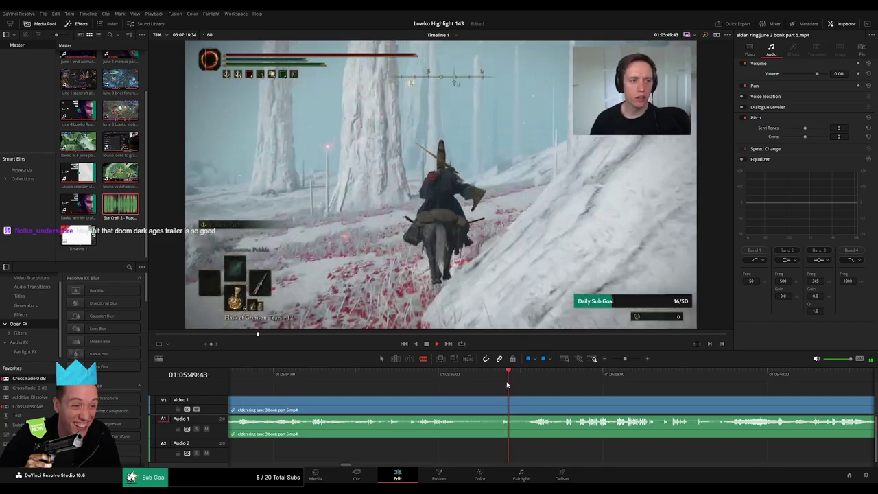
{"action": "left_click", "coordinate": [500, 405]}
{"action": "key", "text": "a"}
{"action": "left_click", "coordinate": [487, 409]}
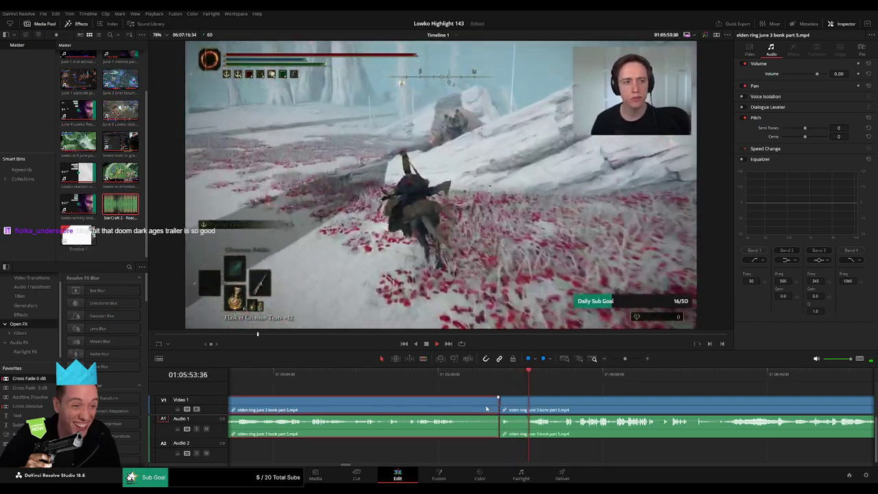
{"action": "key", "text": "BackSpace"}
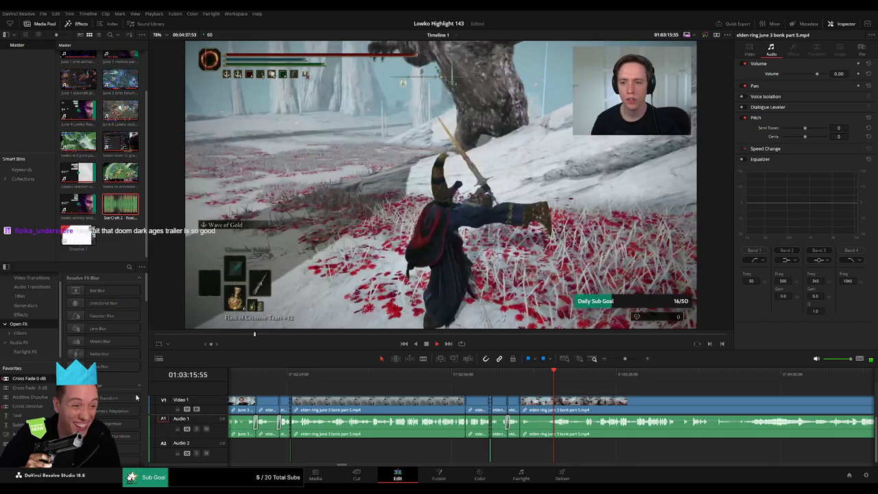
{"action": "left_click_drag", "start_coordinate": [136, 397], "coordinate": [521, 428]}
Split the elden ring clip at about 01:03:39:41, as the screen goes dark after the invasion
{"action": "scroll", "coordinate": [493, 409], "scroll_direction": "right", "scroll_amount": 1}
{"action": "scroll", "coordinate": [492, 410], "scroll_direction": "right", "scroll_amount": 3}
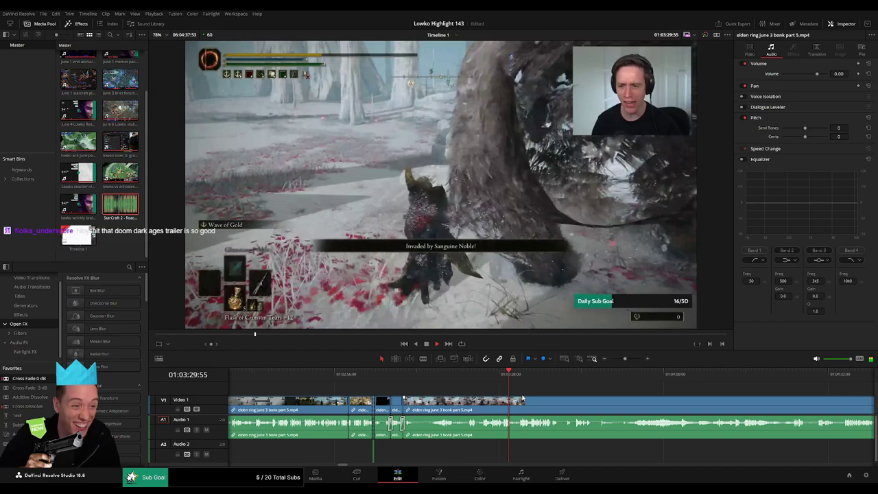
{"action": "scroll", "coordinate": [522, 398], "scroll_direction": "right", "scroll_amount": 4}
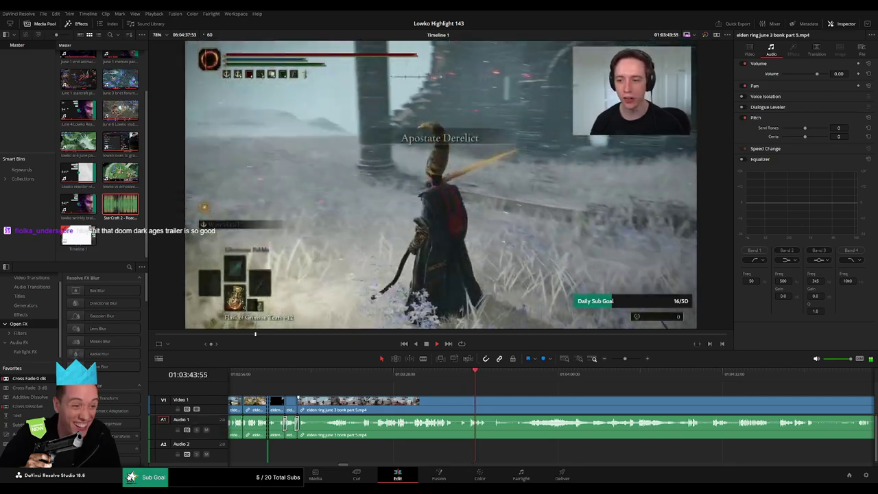
{"action": "left_click_drag", "start_coordinate": [625, 359], "coordinate": [629, 359]}
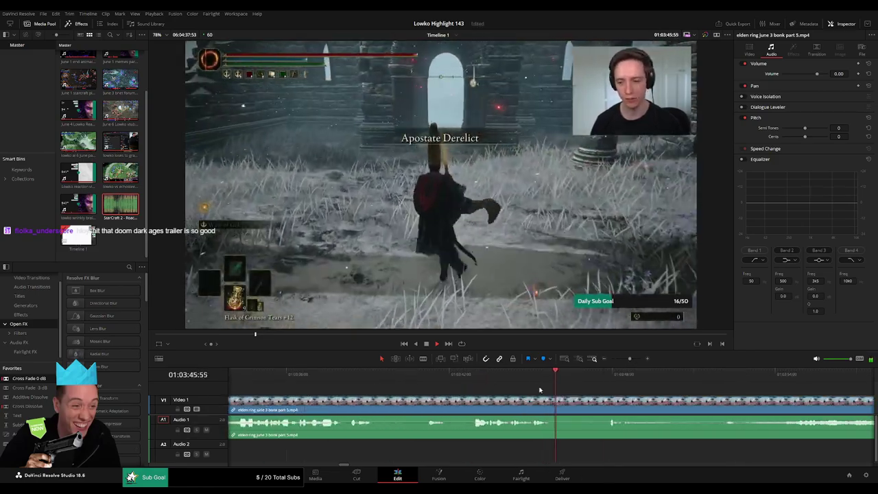
{"action": "left_click", "coordinate": [349, 375]}
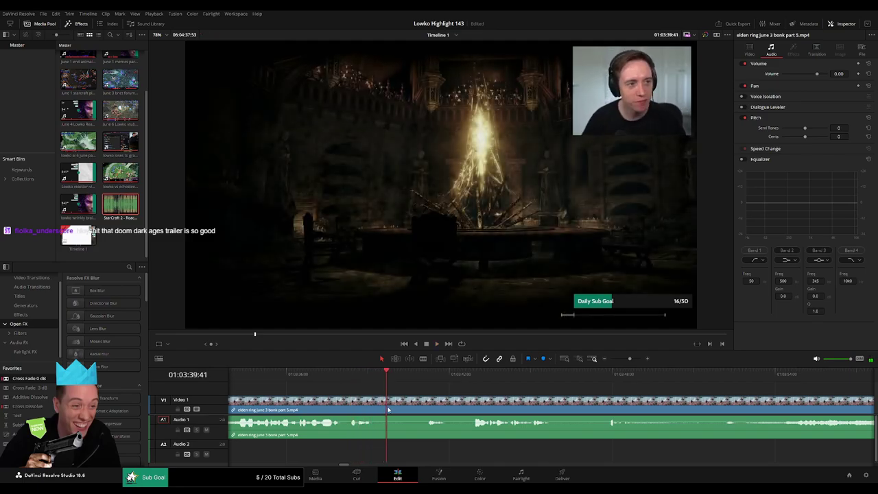
{"action": "key", "text": "b"}
{"action": "left_click", "coordinate": [387, 410]}
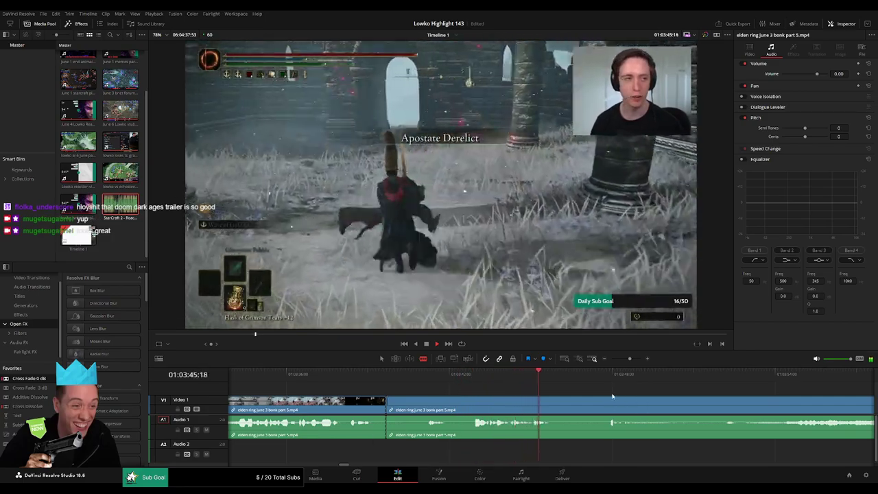
Skim the rest of the elden ring clip from the last cut to its end for footage worth keeping
{"action": "left_click_drag", "start_coordinate": [631, 361], "coordinate": [623, 360]}
{"action": "left_click", "coordinate": [573, 377]}
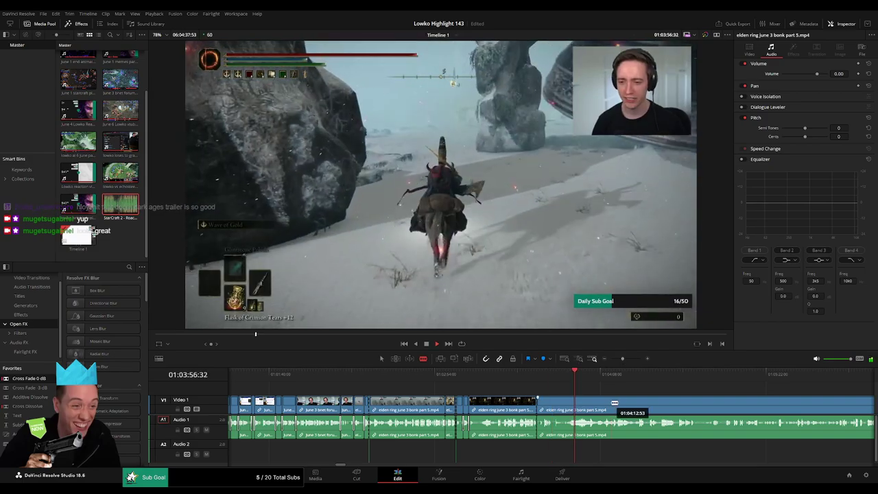
{"action": "left_click_drag", "start_coordinate": [616, 402], "coordinate": [475, 385]}
{"action": "left_click_drag", "start_coordinate": [480, 381], "coordinate": [538, 383]}
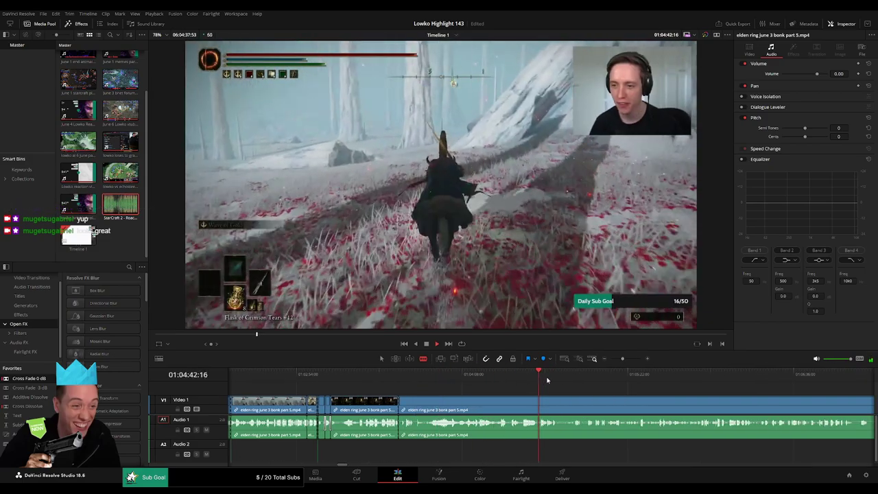
{"action": "left_click_drag", "start_coordinate": [607, 384], "coordinate": [504, 383]}
{"action": "left_click_drag", "start_coordinate": [581, 376], "coordinate": [593, 392]}
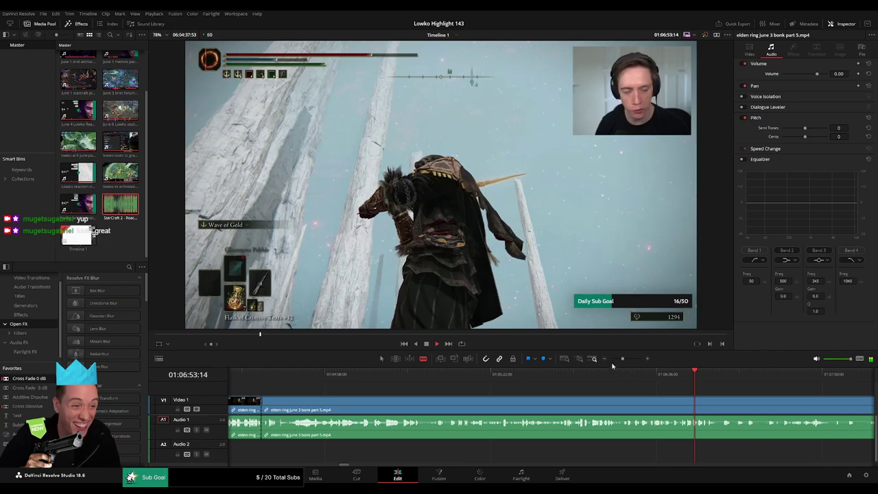
{"action": "left_click_drag", "start_coordinate": [622, 358], "coordinate": [615, 359]}
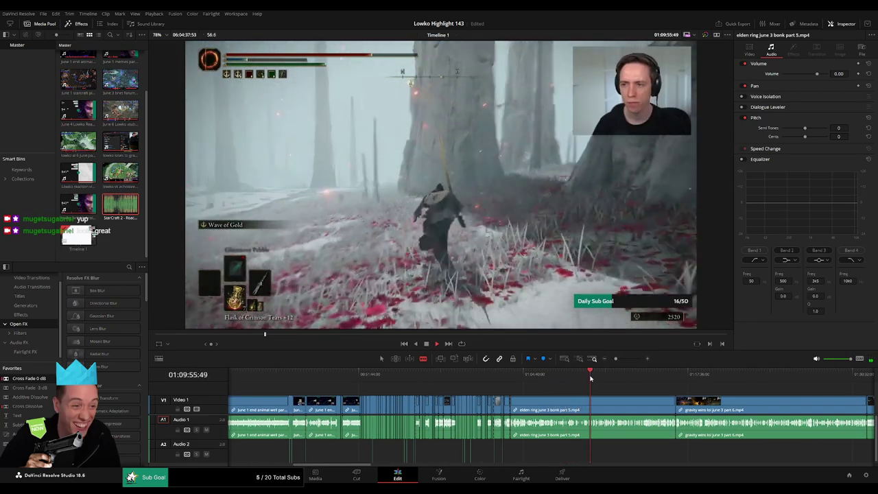
{"action": "left_click_drag", "start_coordinate": [566, 377], "coordinate": [554, 378]}
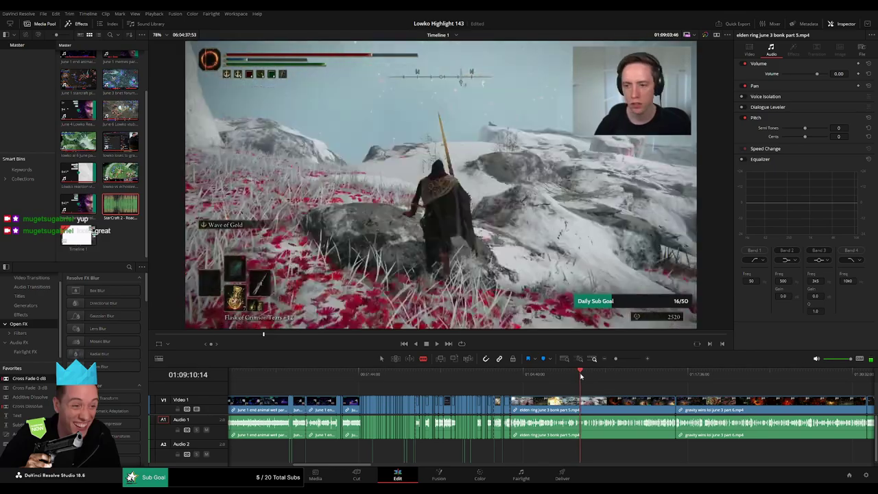
{"action": "left_click_drag", "start_coordinate": [592, 377], "coordinate": [599, 377]}
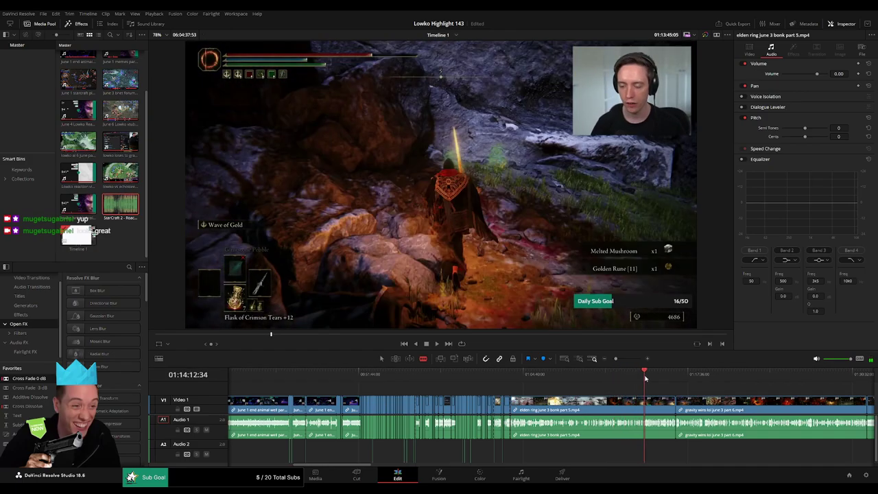
{"action": "left_click_drag", "start_coordinate": [666, 377], "coordinate": [452, 385]}
Try deleting the rest of the elden ring clip after the last cut, and undo the deletion
{"action": "left_click", "coordinate": [629, 403]}
{"action": "key", "text": "Delete"}
{"action": "left_click", "coordinate": [315, 377]}
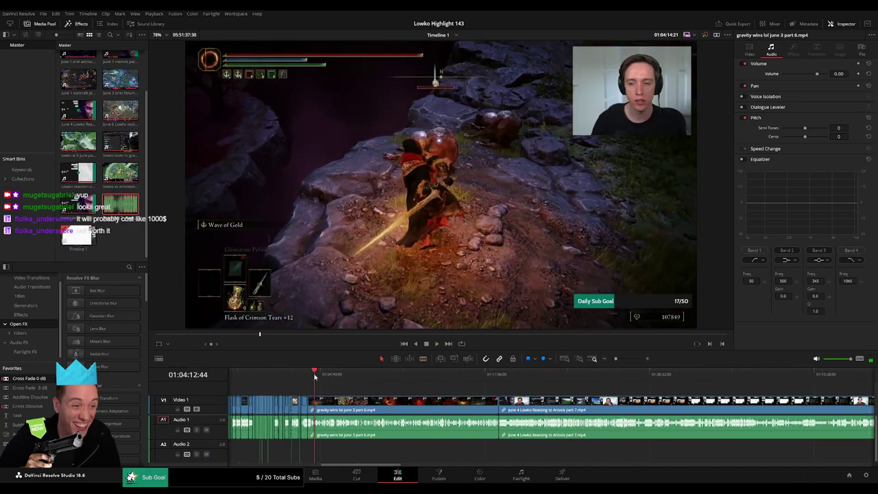
{"action": "key", "text": "ctrl+z"}
{"action": "key", "text": "ctrl+z"}
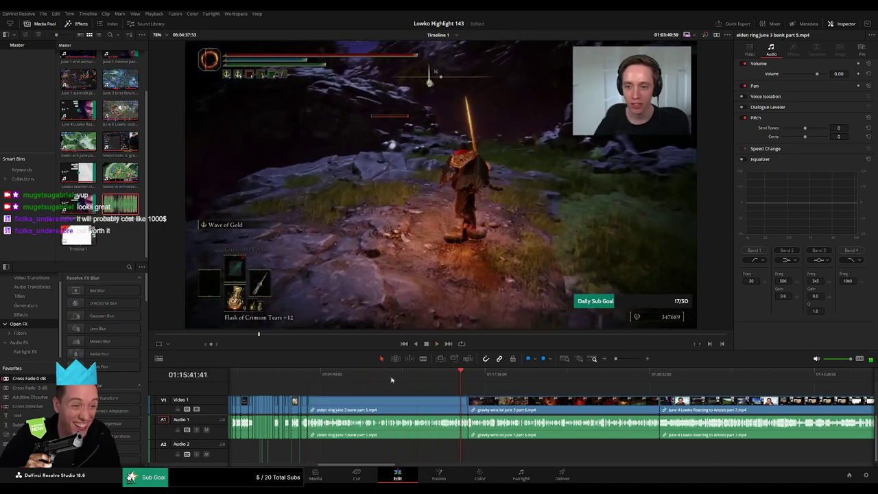
Ripple delete the rest of the elden ring clip so gravity wins lol june 3 part 6.mp4 directly follows the last cut
{"action": "left_click", "coordinate": [431, 405]}
{"action": "key", "text": "Delete"}
{"action": "key", "text": "space"}
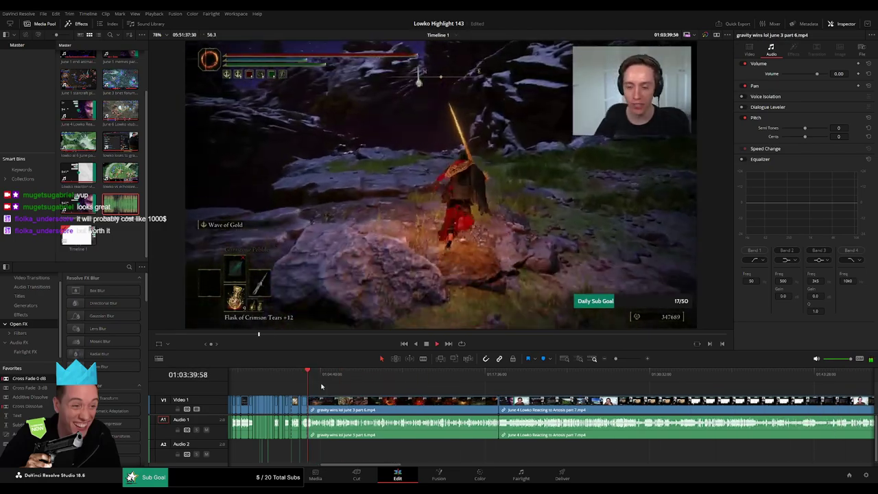
Find the start of the usable moment in the gravity wins lol clip and split the clip at about 01:08:52:10
{"action": "mouse_move", "coordinate": [327, 378]}
{"action": "left_mouse_down"}
{"action": "mouse_move", "coordinate": [359, 379]}
{"action": "mouse_move", "coordinate": [313, 376]}
{"action": "left_mouse_up"}
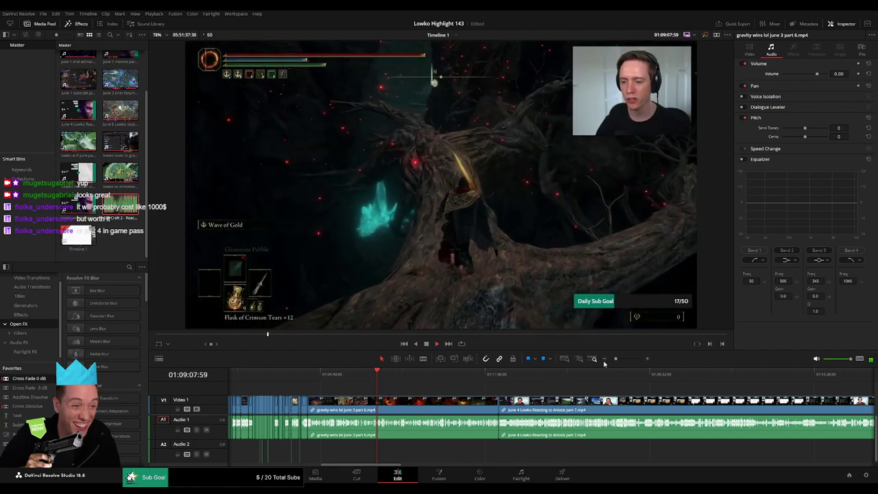
{"action": "left_click_drag", "start_coordinate": [615, 358], "coordinate": [629, 359]}
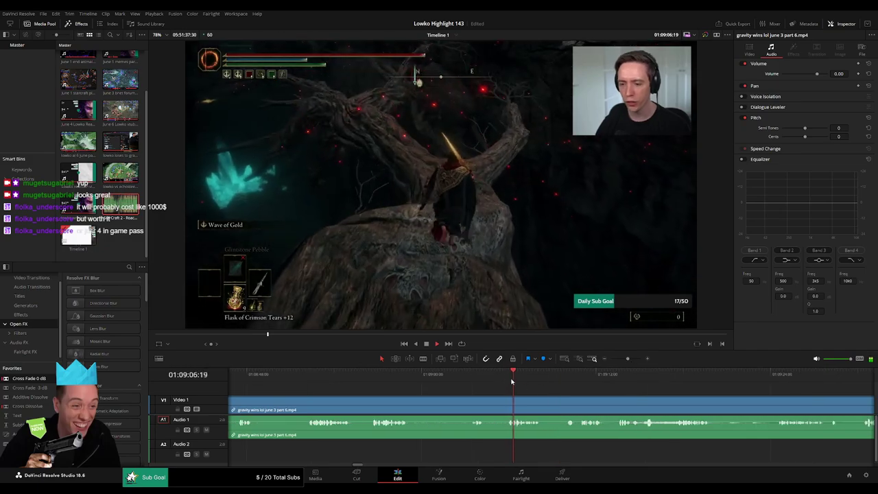
{"action": "scroll", "coordinate": [450, 383], "scroll_direction": "right", "scroll_amount": 2}
{"action": "left_click", "coordinate": [472, 377]}
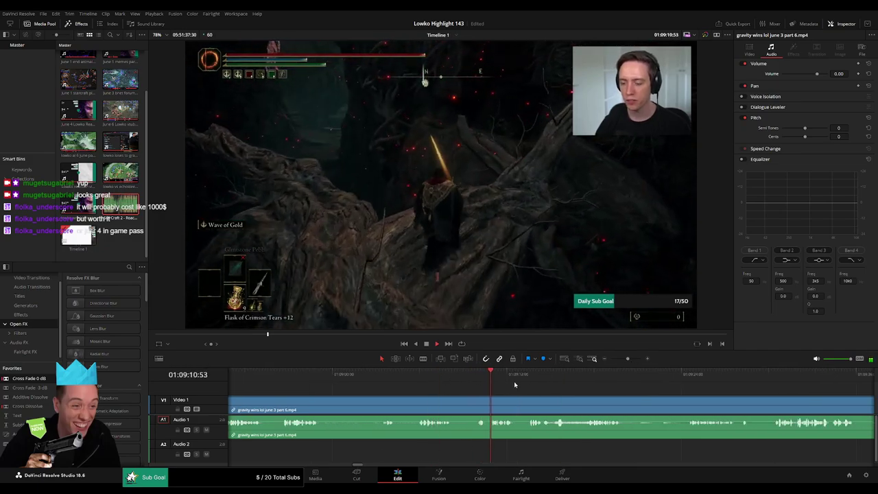
{"action": "left_click_drag", "start_coordinate": [288, 378], "coordinate": [328, 378]}
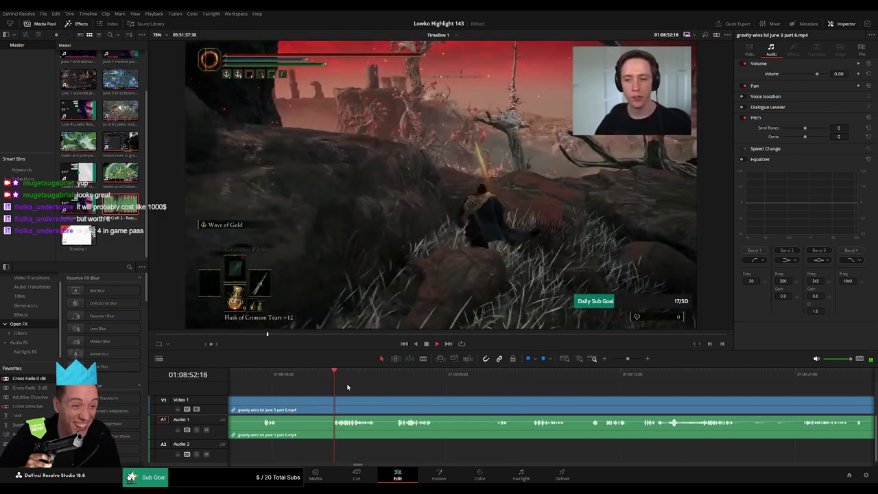
{"action": "scroll", "coordinate": [446, 390], "scroll_direction": "left", "scroll_amount": 2}
{"action": "key", "text": "b"}
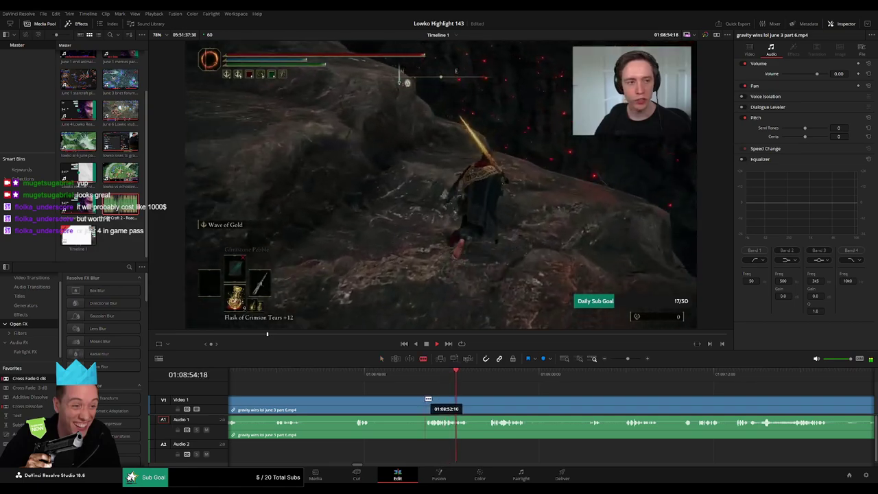
Split the gravity wins part 6 clip at about 01:08:52 and ripple delete the segment before the cut
{"action": "left_click", "coordinate": [425, 400]}
{"action": "key", "text": "a"}
{"action": "left_click", "coordinate": [411, 407]}
{"action": "key", "text": "BackSpace"}
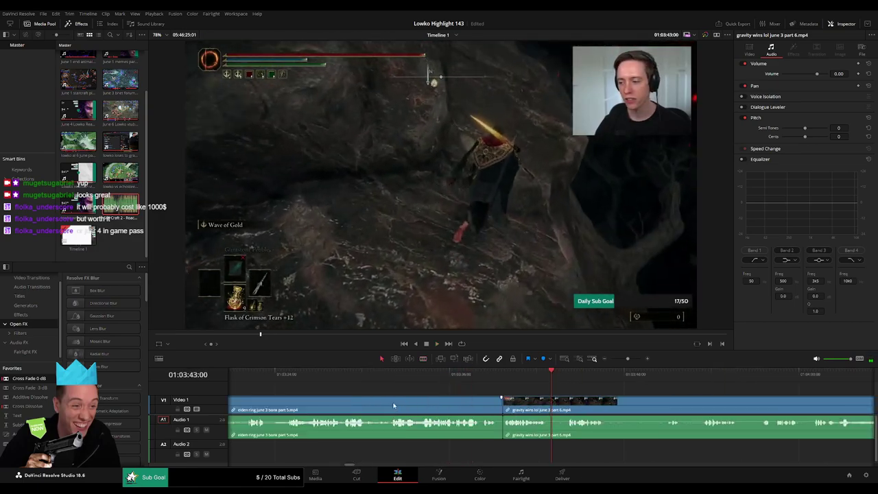
Add a Cross Fade 0 dB at the audio join between the elden ring clip and the gravity wins clip
{"action": "mouse_move", "coordinate": [628, 359]}
{"action": "left_mouse_down"}
{"action": "mouse_move", "coordinate": [620, 359]}
{"action": "mouse_move", "coordinate": [628, 360]}
{"action": "left_mouse_up"}
{"action": "left_click", "coordinate": [503, 375]}
{"action": "key", "text": "space"}
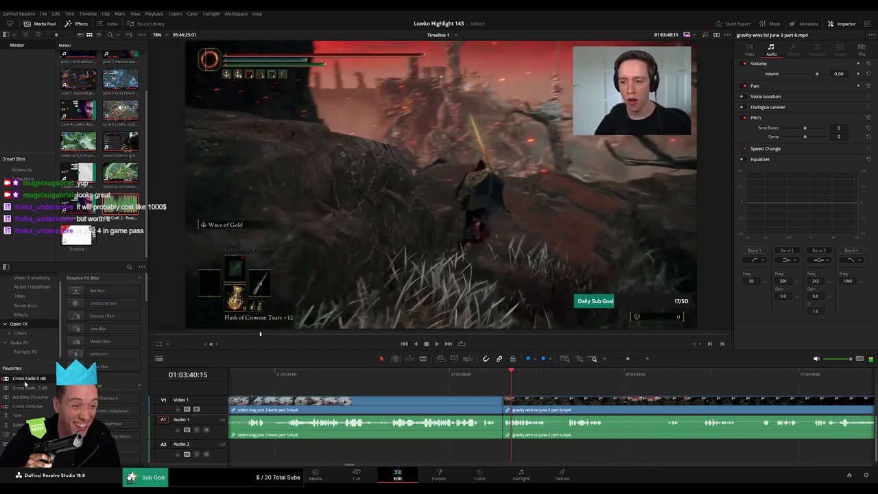
{"action": "left_click_drag", "start_coordinate": [25, 381], "coordinate": [504, 425]}
{"action": "key", "text": "space"}
{"action": "left_click_drag", "start_coordinate": [599, 418], "coordinate": [388, 414]}
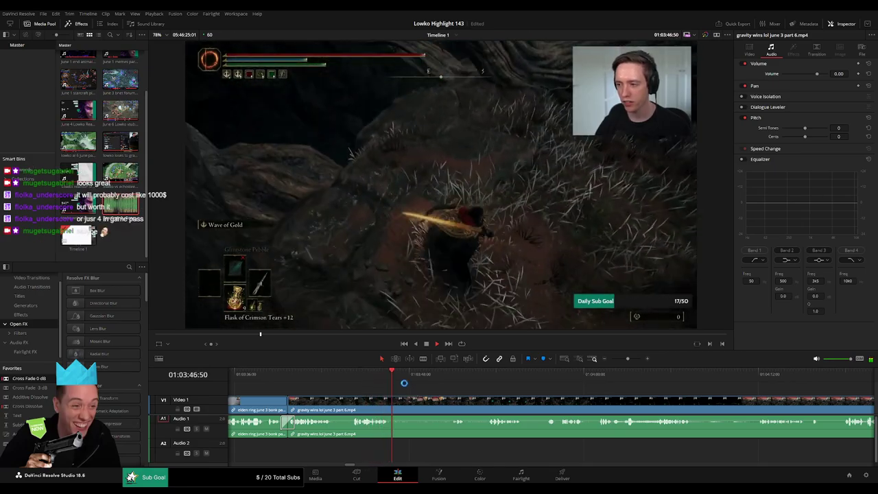
Cut out the gravity wins footage from about 01:03:46 to 01:03:53 and cross-fade the audio at the join
{"action": "left_click", "coordinate": [443, 374]}
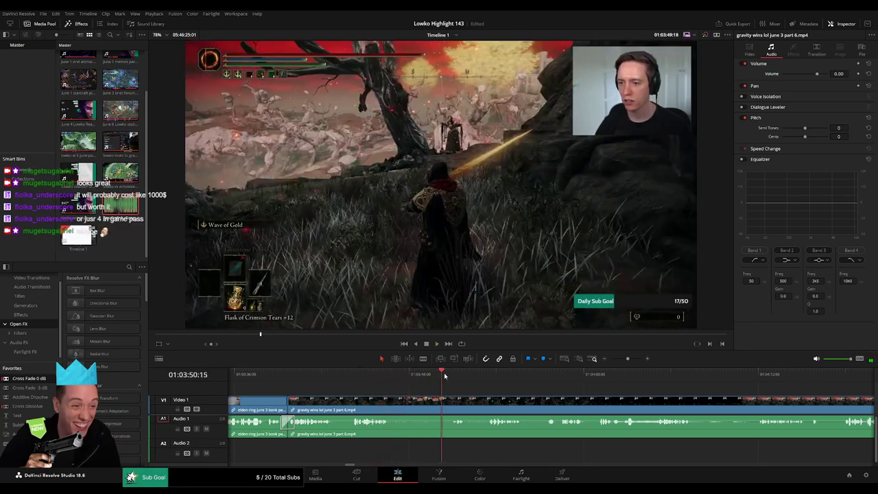
{"action": "key", "text": "b"}
{"action": "left_click", "coordinate": [392, 400]}
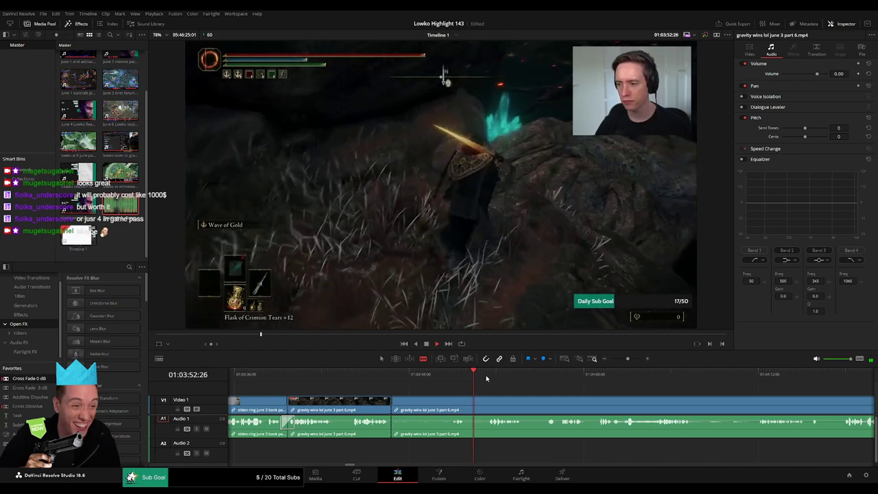
{"action": "left_click", "coordinate": [486, 379]}
{"action": "scroll", "coordinate": [515, 396], "scroll_direction": "right", "scroll_amount": 1}
{"action": "left_click", "coordinate": [458, 402]}
{"action": "key", "text": "a"}
{"action": "left_click", "coordinate": [440, 404]}
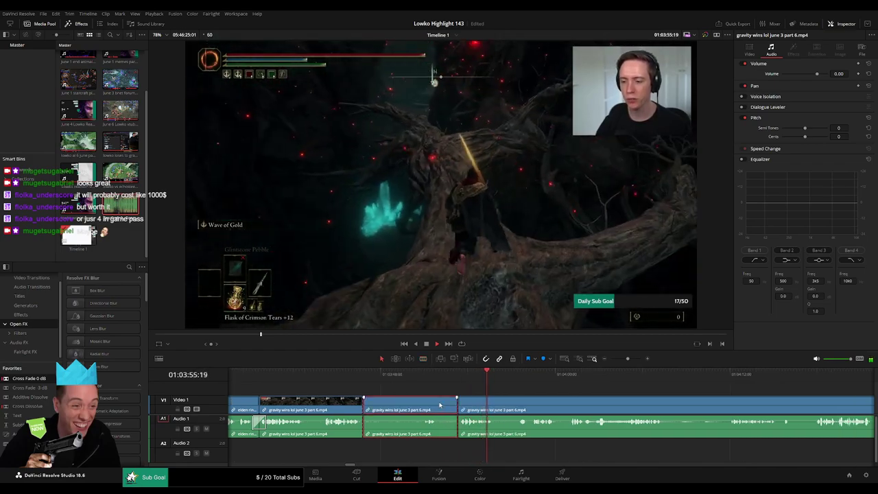
{"action": "key", "text": "Delete"}
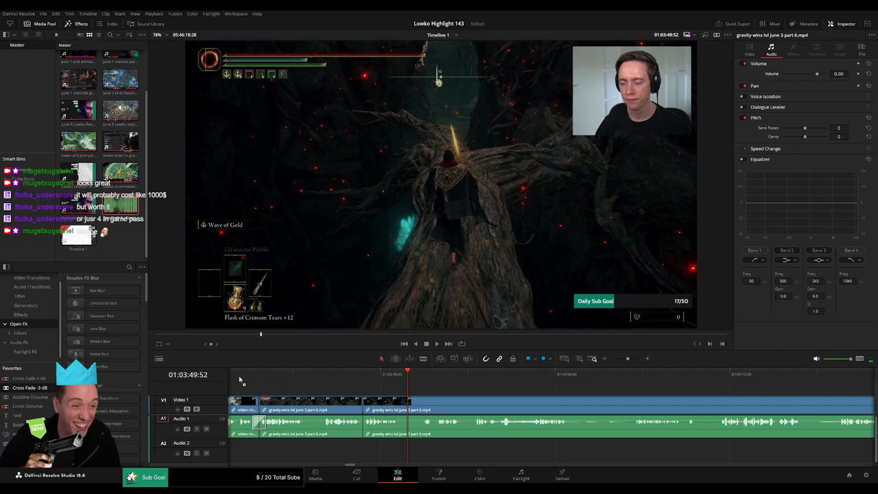
{"action": "key", "text": "space"}
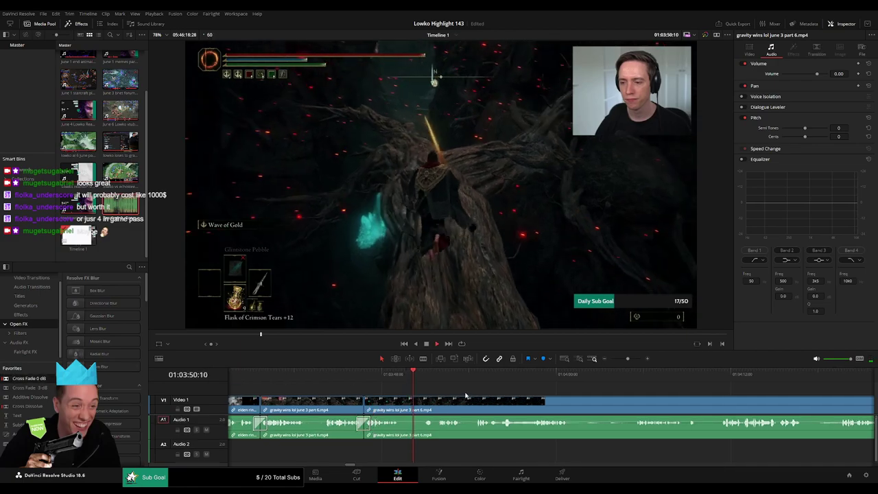
Review the gravity wins footage from about 01:03:50 to 01:04:09 for the next section to cut
{"action": "scroll", "coordinate": [475, 390], "scroll_direction": "right", "scroll_amount": 2}
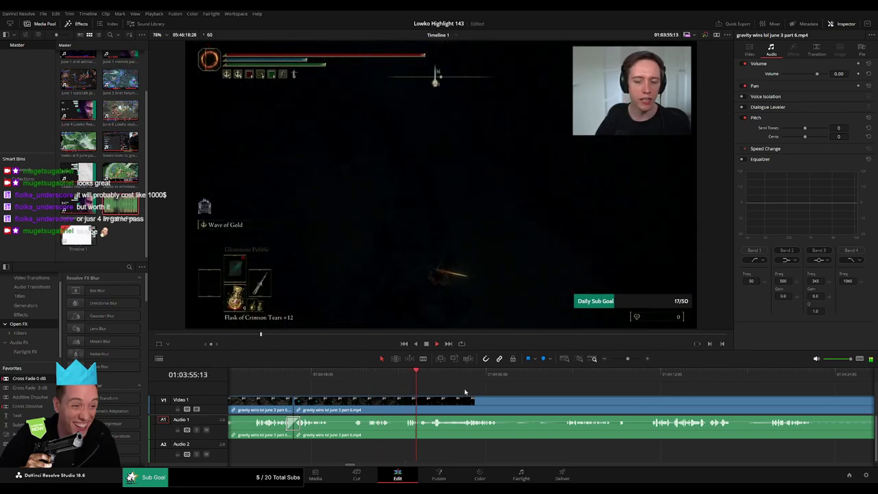
{"action": "scroll", "coordinate": [466, 391], "scroll_direction": "right", "scroll_amount": 2}
{"action": "left_click", "coordinate": [320, 378]}
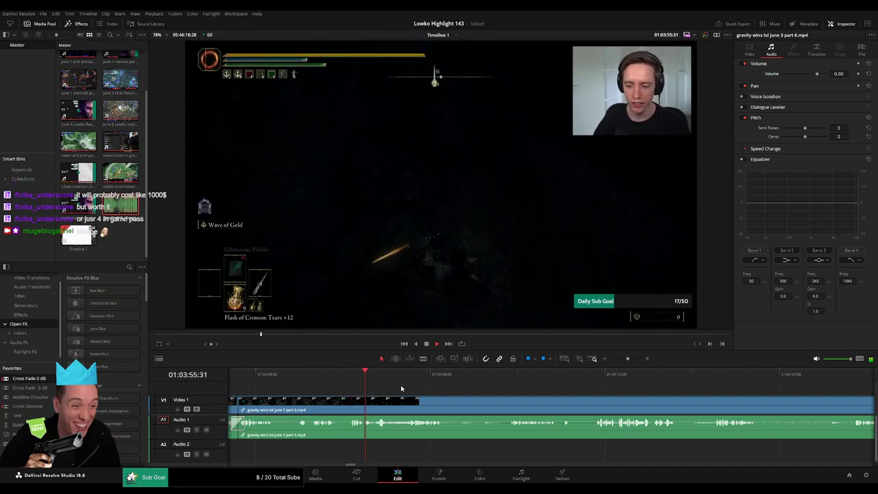
{"action": "scroll", "coordinate": [411, 392], "scroll_direction": "right", "scroll_amount": 2}
{"action": "left_click_drag", "start_coordinate": [345, 376], "coordinate": [364, 378]}
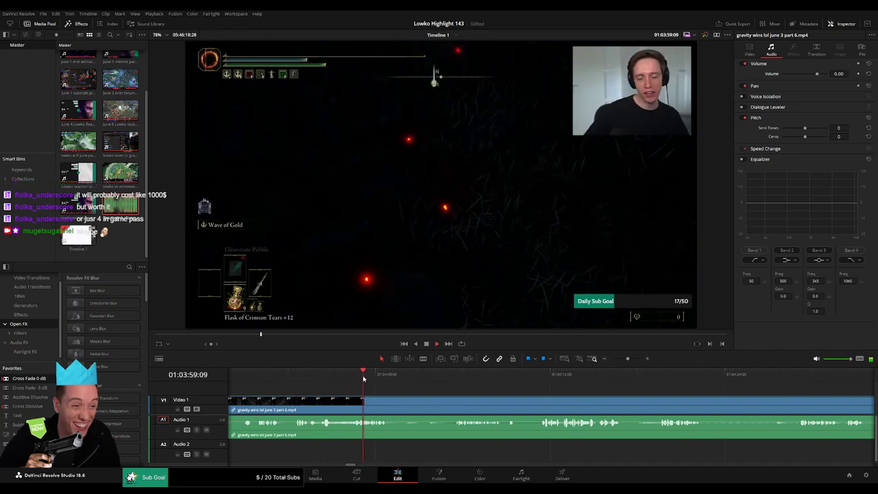
{"action": "left_click", "coordinate": [444, 377]}
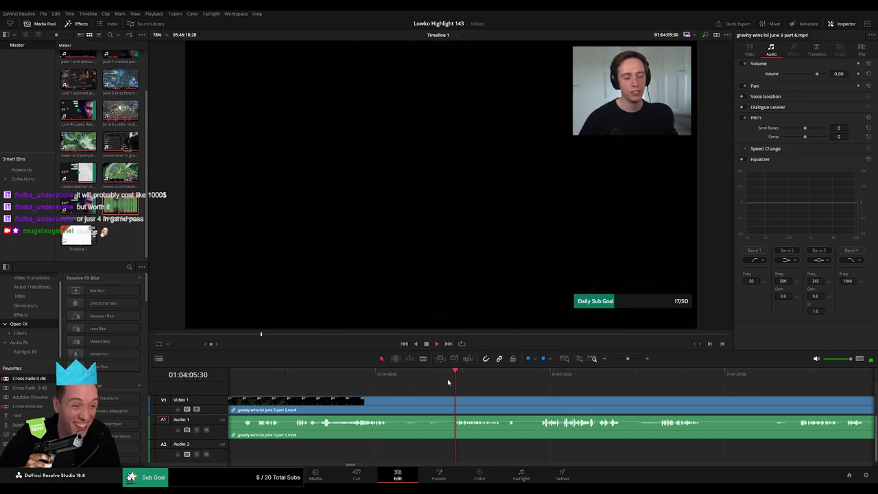
{"action": "scroll", "coordinate": [479, 390], "scroll_direction": "right", "scroll_amount": 2}
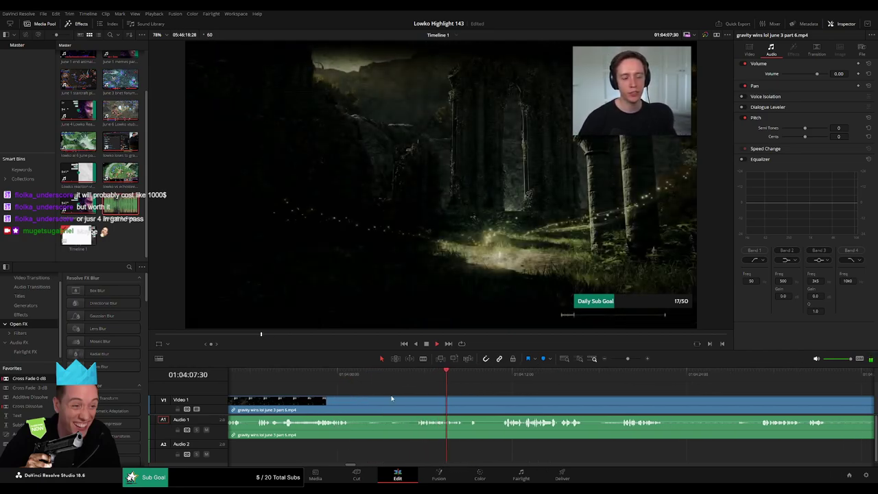
{"action": "scroll", "coordinate": [481, 397], "scroll_direction": "right", "scroll_amount": 2}
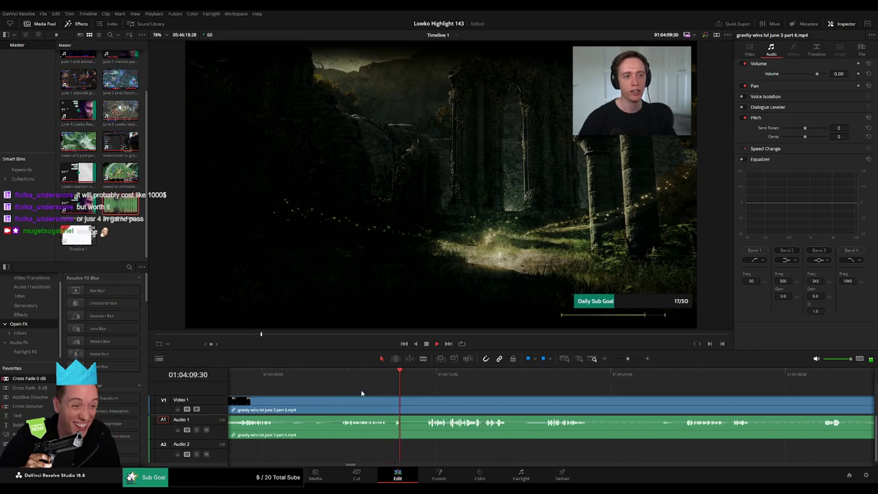
Cut out the gravity wins footage from 01:04:01:58 to about 01:04:05 and cross-fade the audio at the join
{"action": "left_click", "coordinate": [282, 374]}
{"action": "key", "text": "b"}
{"action": "left_click", "coordinate": [295, 399]}
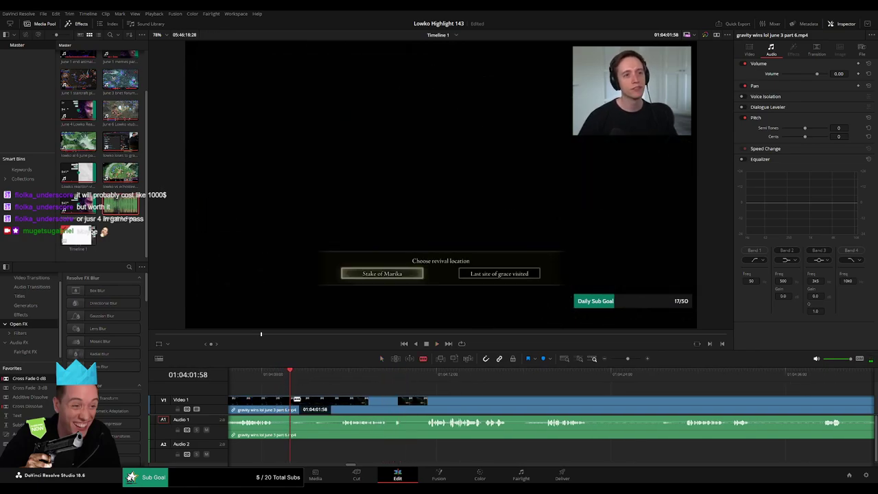
{"action": "left_click", "coordinate": [337, 380]}
{"action": "left_click", "coordinate": [342, 402]}
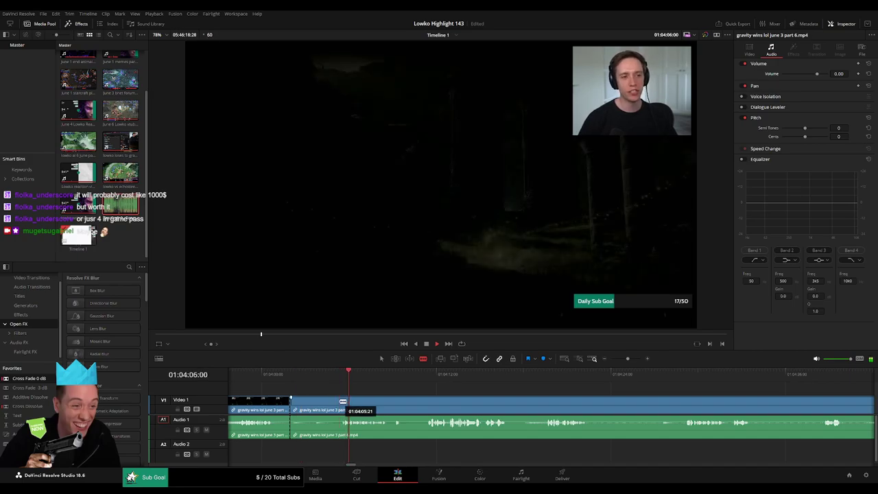
{"action": "key", "text": "a"}
{"action": "left_click", "coordinate": [334, 405]}
{"action": "key", "text": "Delete"}
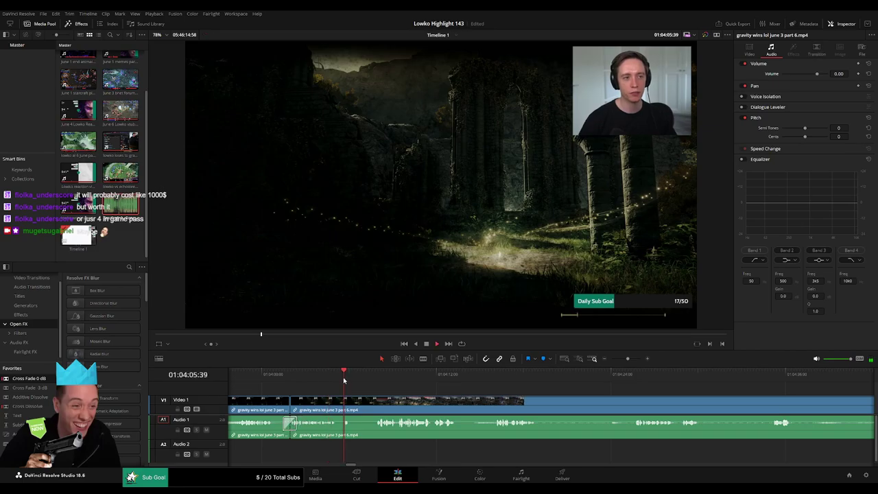
Cut out the short quiet section from about 01:04:06 to 01:04:07 and cross-fade the audio at the join
{"action": "left_click", "coordinate": [366, 381]}
{"action": "key", "text": "b"}
{"action": "left_click", "coordinate": [353, 402]}
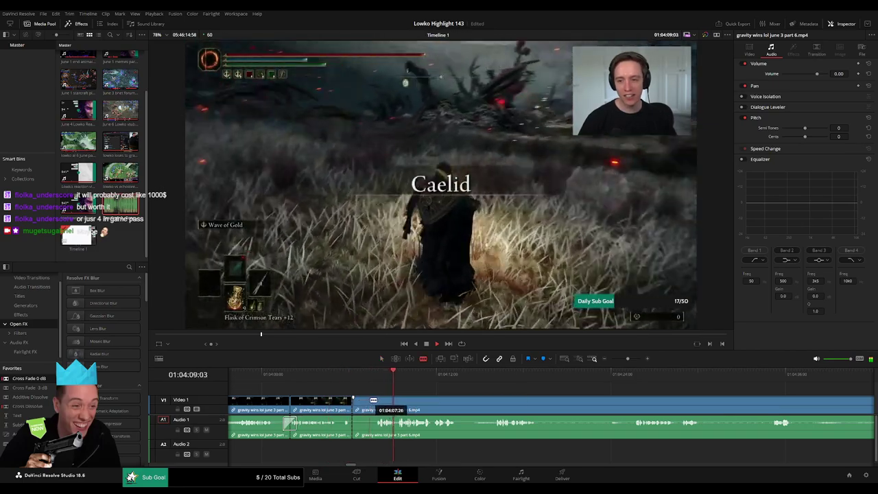
{"action": "left_click", "coordinate": [375, 401]}
{"action": "key", "text": "a"}
{"action": "left_click", "coordinate": [371, 402]}
{"action": "key", "text": "Delete"}
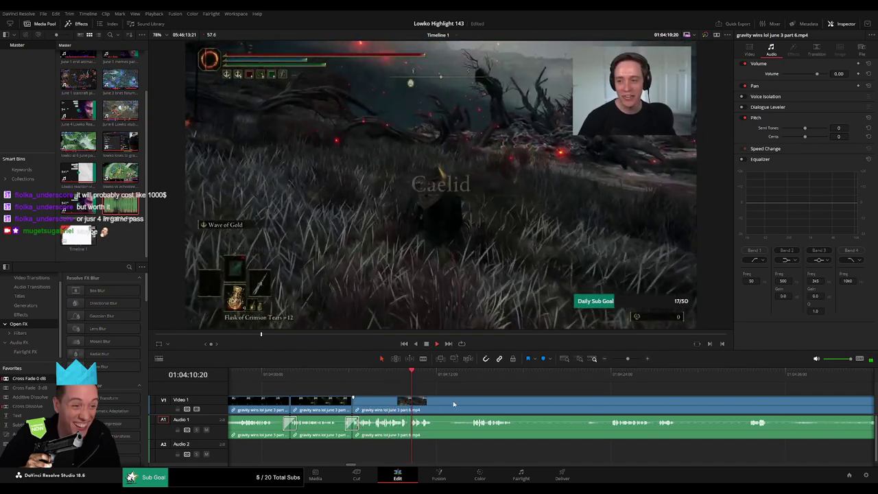
Ripple delete the quiet gravity wins section from about 01:04:12 to 01:04:14
{"action": "scroll", "coordinate": [449, 404], "scroll_direction": "right", "scroll_amount": 2}
{"action": "left_click", "coordinate": [388, 374]}
{"action": "left_click", "coordinate": [403, 379]}
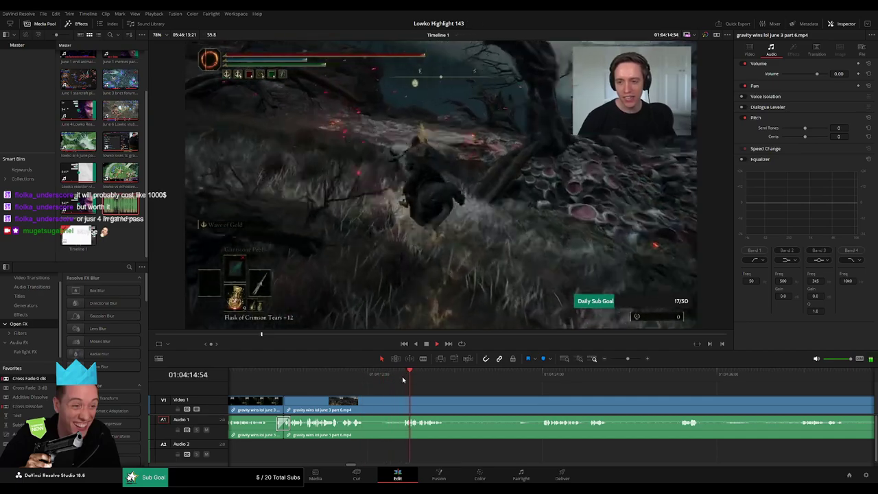
{"action": "key", "text": "b"}
{"action": "left_click", "coordinate": [367, 400]}
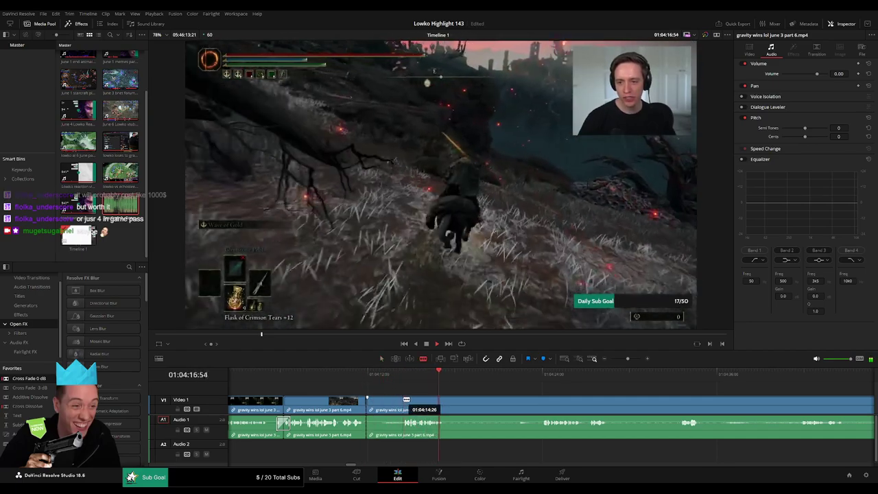
{"action": "left_click", "coordinate": [403, 405]}
{"action": "key", "text": "a"}
{"action": "left_click", "coordinate": [391, 405]}
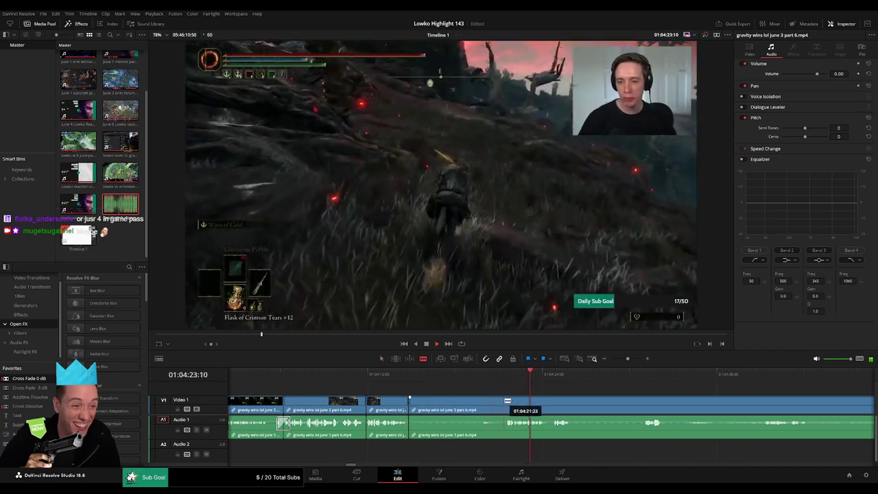
Ripple delete the segment from about 01:04:14 to 01:04:21 and cross-fade the audio at the join
{"action": "key", "text": "Delete"}
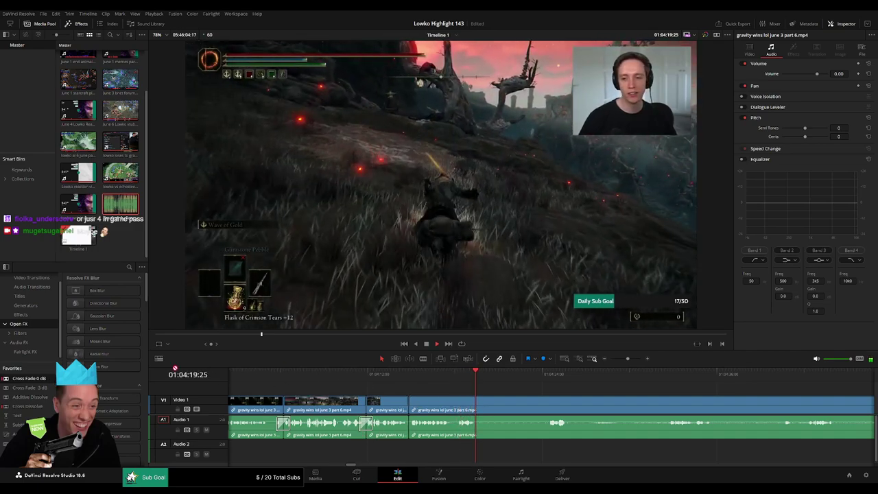
{"action": "left_click", "coordinate": [410, 432]}
{"action": "key", "text": "shift+t"}
Cut out the gravity wins footage from about 01:04:19 to 01:04:24 and cross-fade the audio at the join
{"action": "scroll", "coordinate": [507, 393], "scroll_direction": "right", "scroll_amount": 2}
{"action": "left_click", "coordinate": [469, 378]}
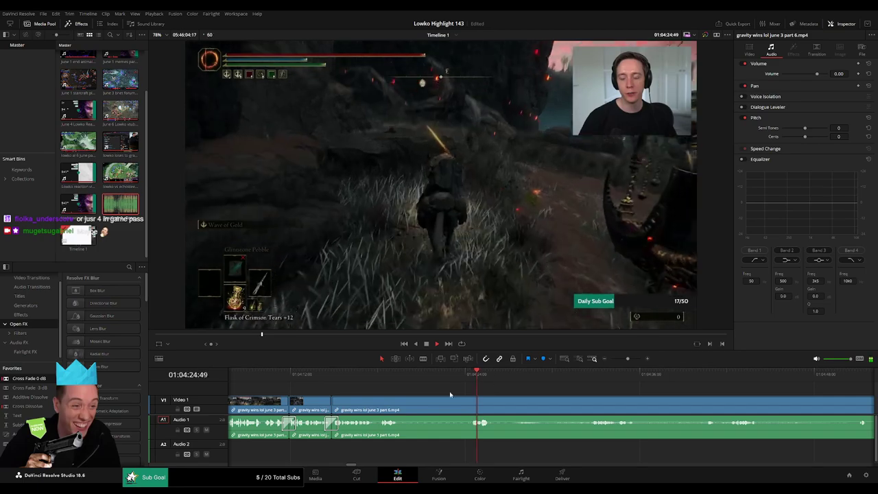
{"action": "key", "text": "ctrl+z"}
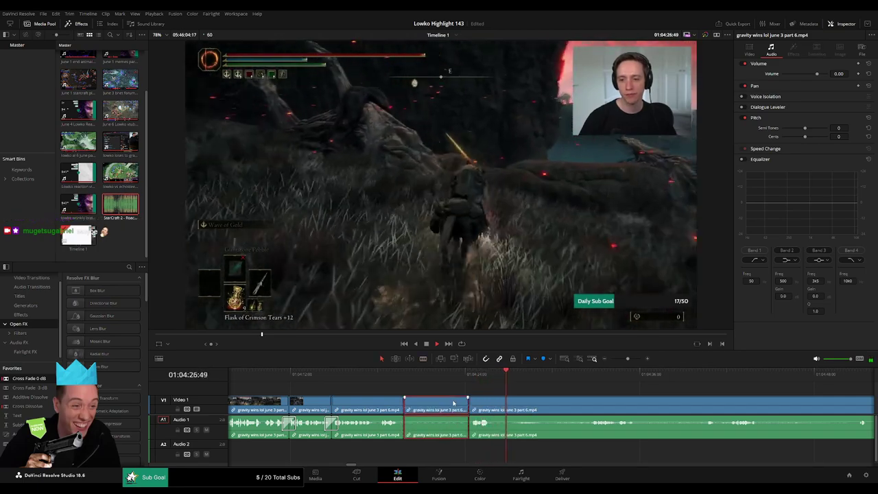
{"action": "key", "text": "Delete"}
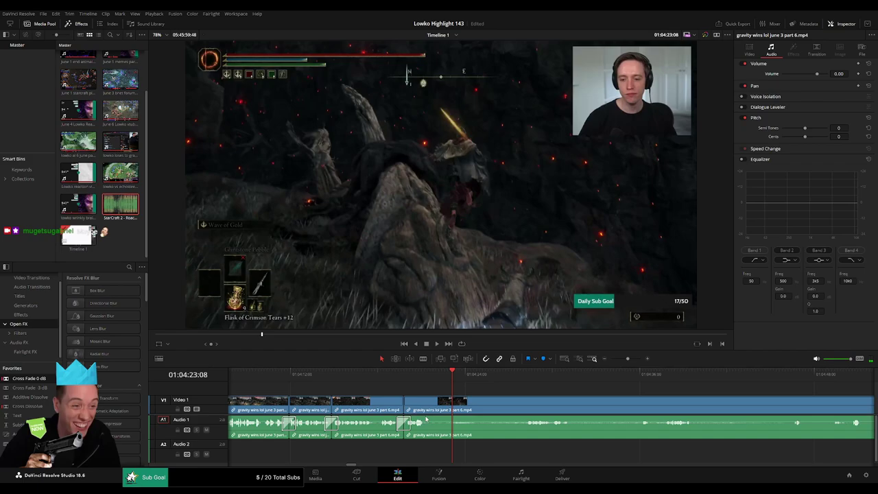
Cut out the cave-approach footage between 01:04:22:17 and 01:05:19:33, closing the gap up to the scarlet rot scene
{"action": "key", "text": "b"}
{"action": "left_click", "coordinate": [439, 404]}
{"action": "left_click", "coordinate": [523, 378]}
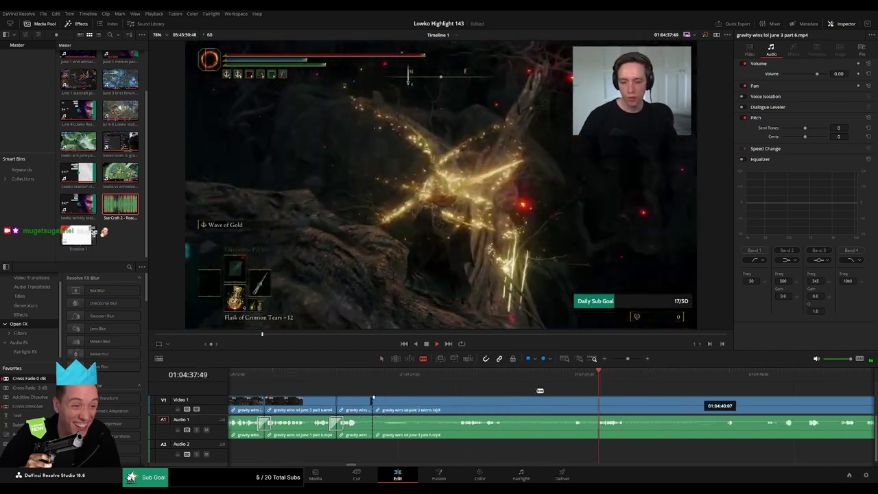
{"action": "left_click_drag", "start_coordinate": [540, 390], "coordinate": [510, 381]}
{"action": "left_click", "coordinate": [513, 374]}
{"action": "left_click", "coordinate": [635, 381]}
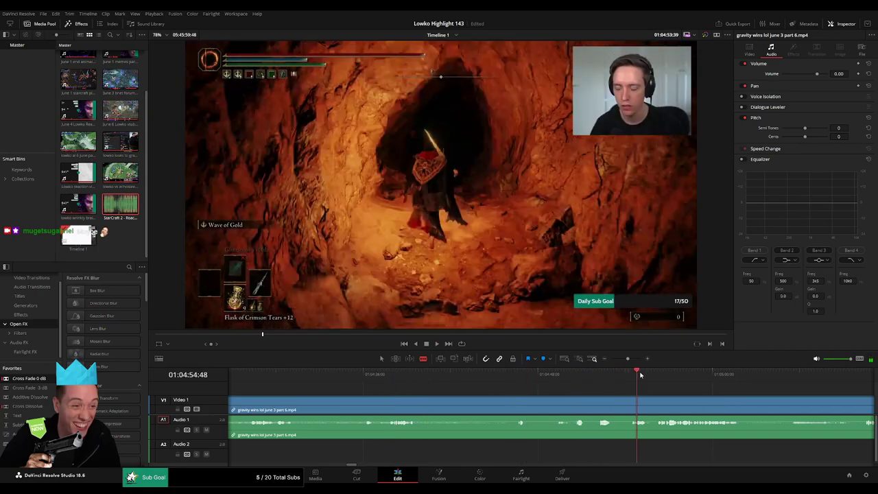
{"action": "left_click", "coordinate": [654, 387]}
{"action": "left_click_drag", "start_coordinate": [627, 359], "coordinate": [624, 359]}
{"action": "left_click", "coordinate": [602, 375]}
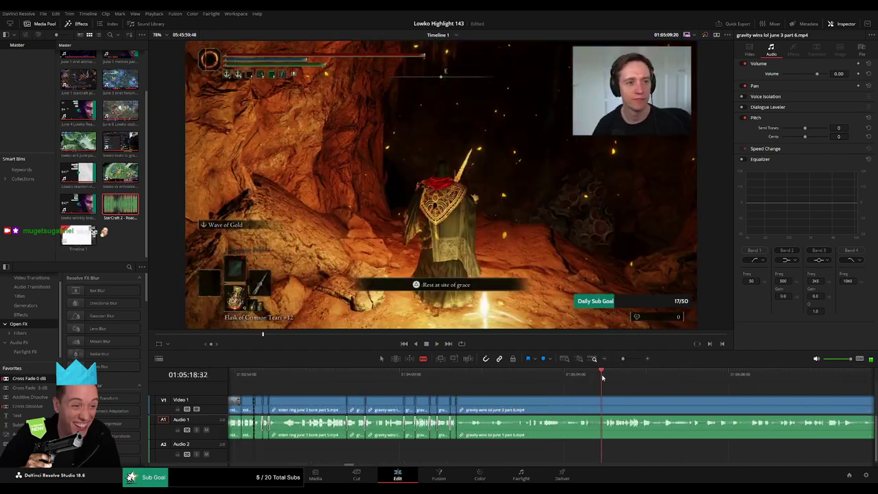
{"action": "left_click_drag", "start_coordinate": [641, 394], "coordinate": [488, 386]}
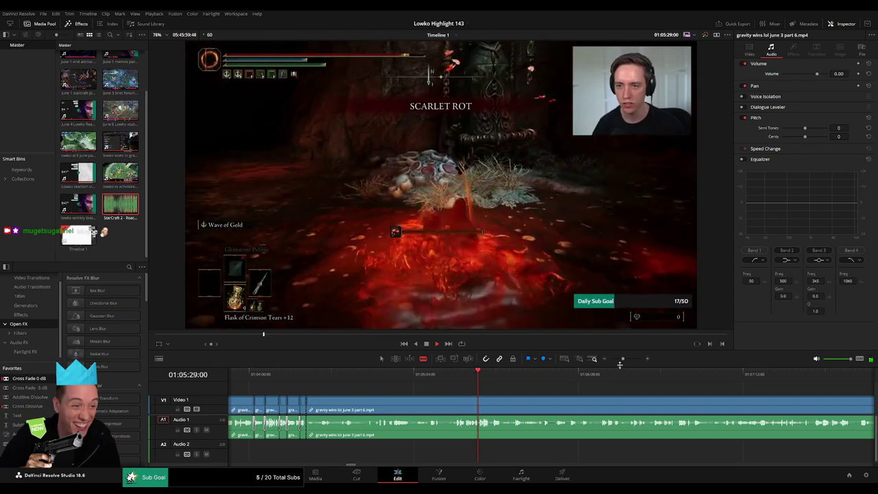
{"action": "left_click_drag", "start_coordinate": [620, 364], "coordinate": [626, 364]}
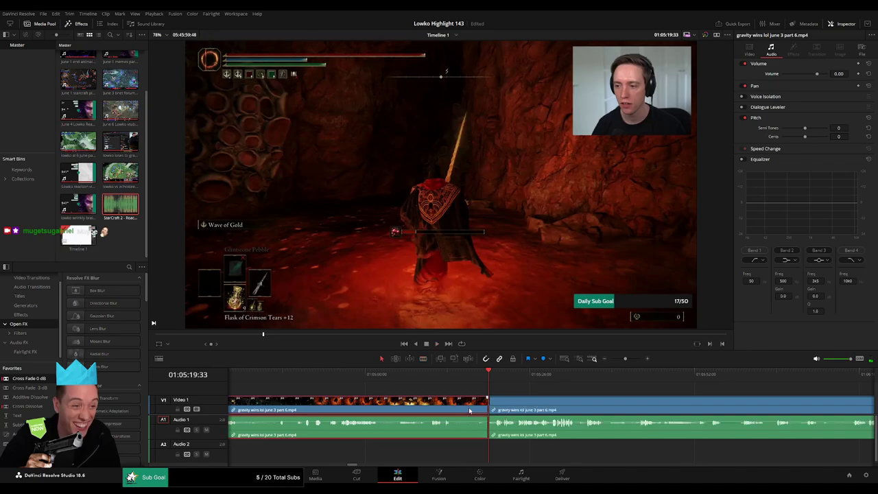
{"action": "key", "text": "Up"}
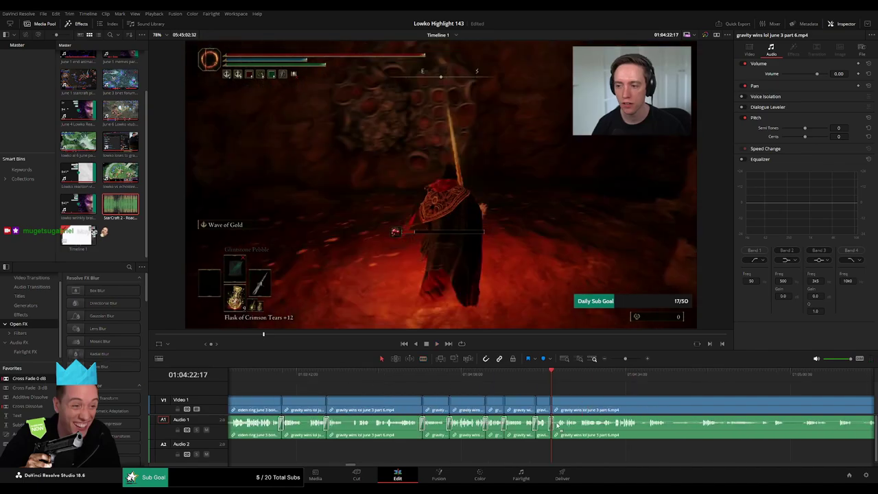
Isolate a short piece of the gravity wins clip at about 01:04:33 and pull its own audio volume down to silence
{"action": "key", "text": "space"}
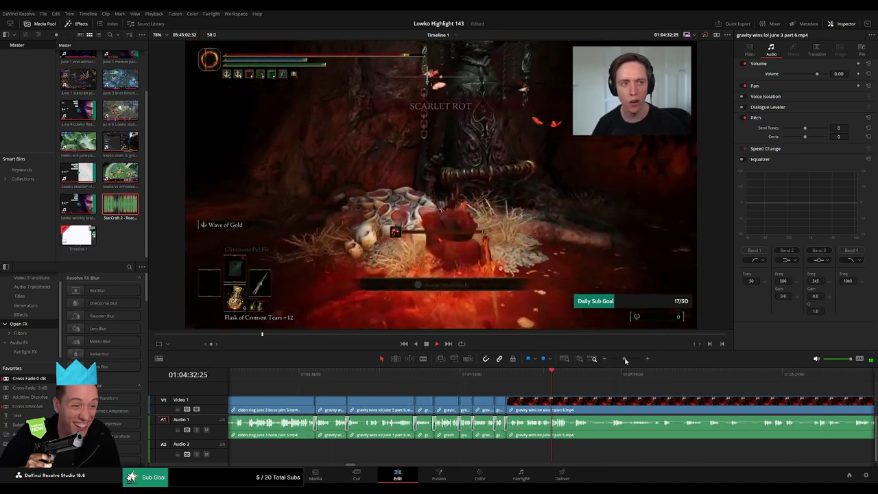
{"action": "left_click_drag", "start_coordinate": [625, 360], "coordinate": [627, 360]}
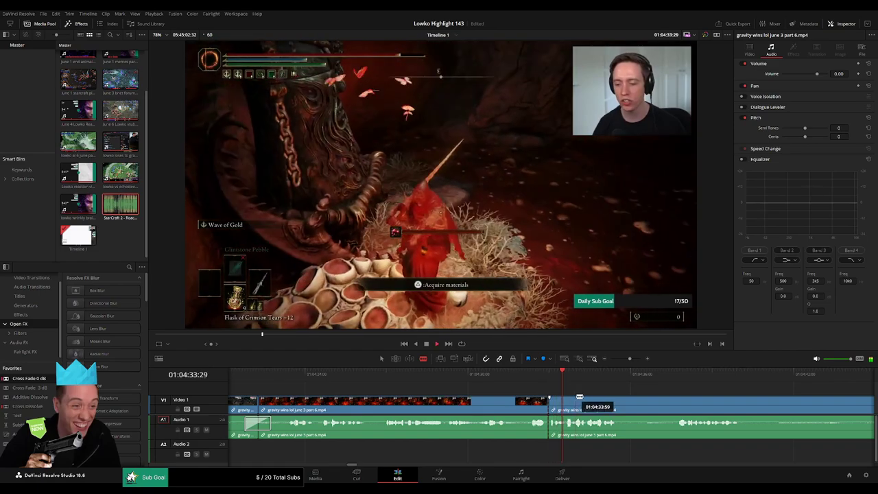
{"action": "left_click", "coordinate": [567, 408]}
{"action": "left_click_drag", "start_coordinate": [559, 420], "coordinate": [558, 423]}
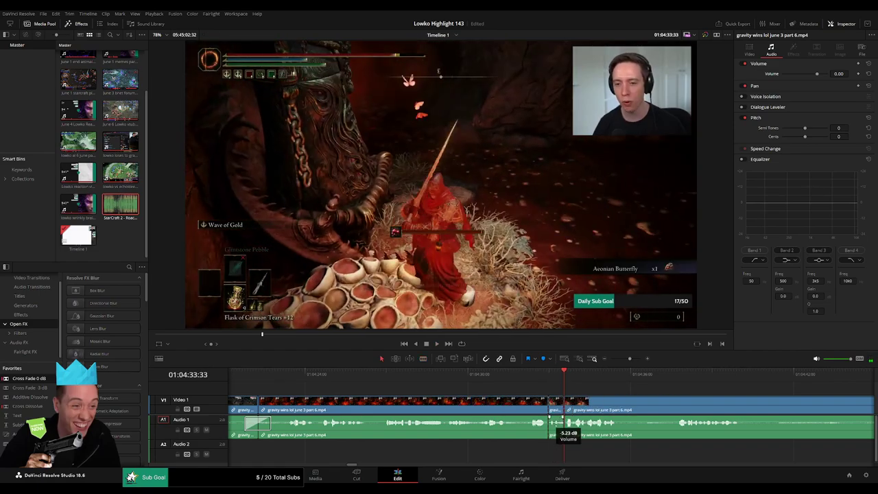
Place StarCraft 2 - Roach Quotes.mp3 on Audio 2 beneath the short muted segment at about 01:04:33 and lower its volume
{"action": "left_click_drag", "start_coordinate": [120, 204], "coordinate": [558, 456]}
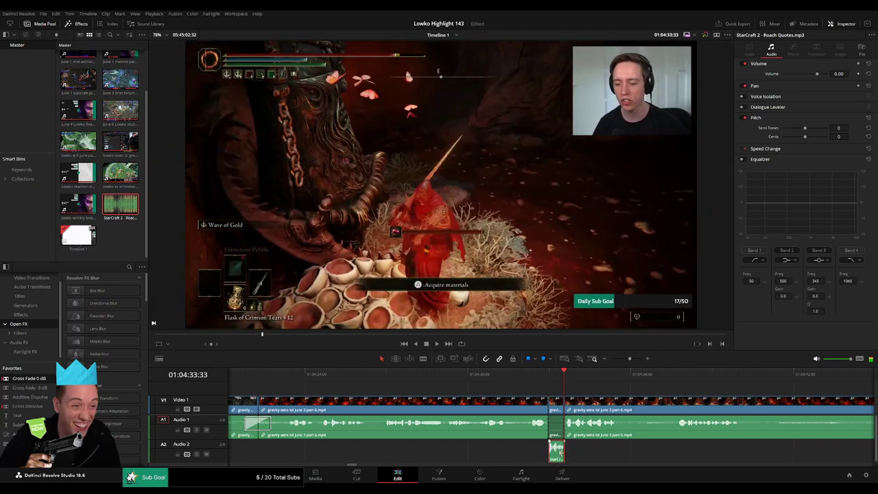
{"action": "left_click", "coordinate": [847, 75]}
{"action": "left_click", "coordinate": [584, 391]}
Ripple delete the footage after the death screen from about 01:04:59 to 01:05:02 and cross-fade the audio at the join
{"action": "left_click", "coordinate": [675, 378]}
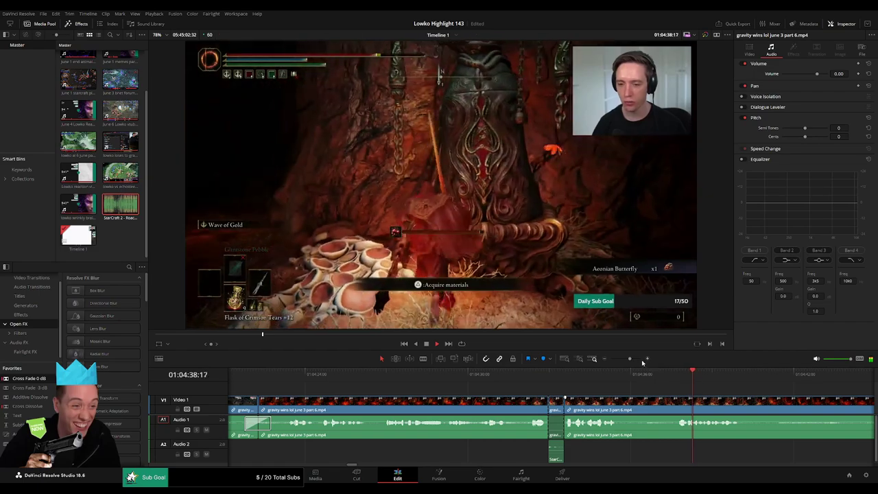
{"action": "left_click_drag", "start_coordinate": [629, 360], "coordinate": [626, 364]}
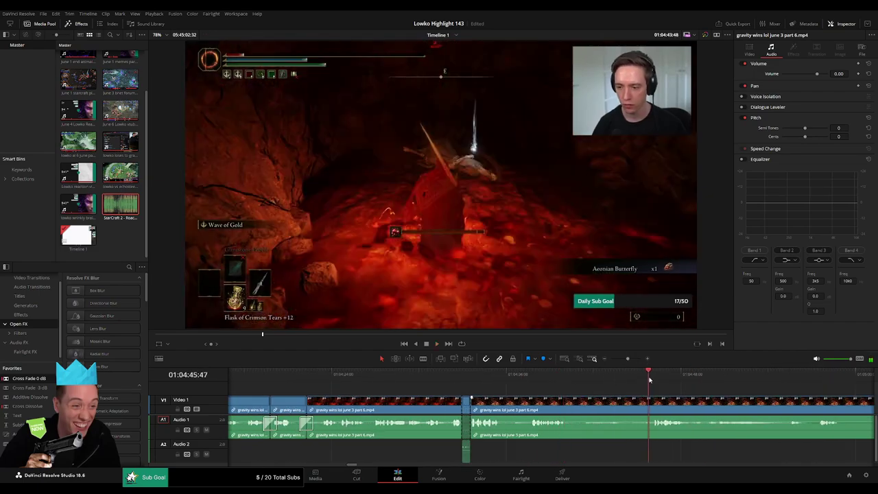
{"action": "key", "text": "b"}
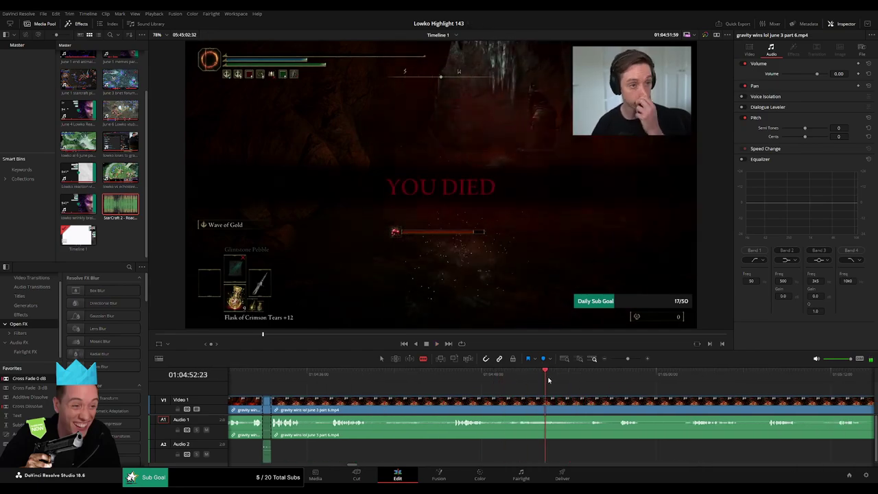
{"action": "left_click", "coordinate": [500, 407]}
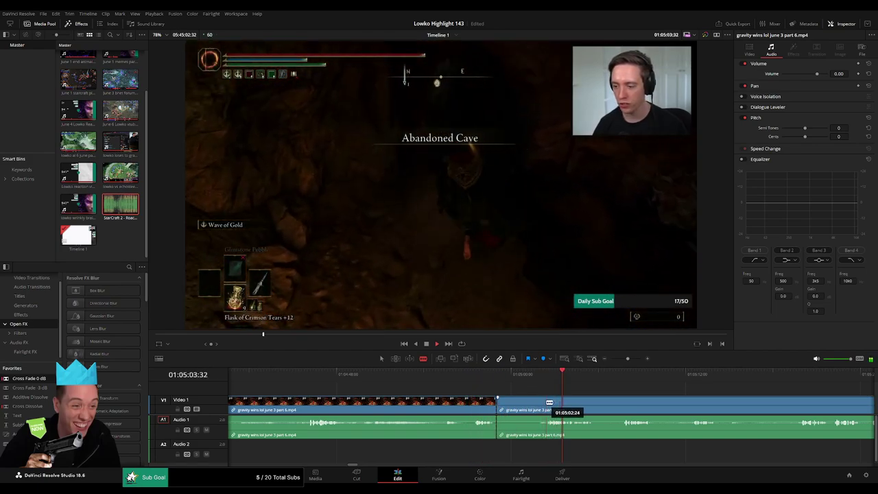
{"action": "left_click", "coordinate": [547, 403]}
{"action": "key", "text": "a"}
{"action": "left_click", "coordinate": [539, 405]}
{"action": "key", "text": "BackSpace"}
{"action": "left_click", "coordinate": [539, 406]}
{"action": "key", "text": "BackSpace"}
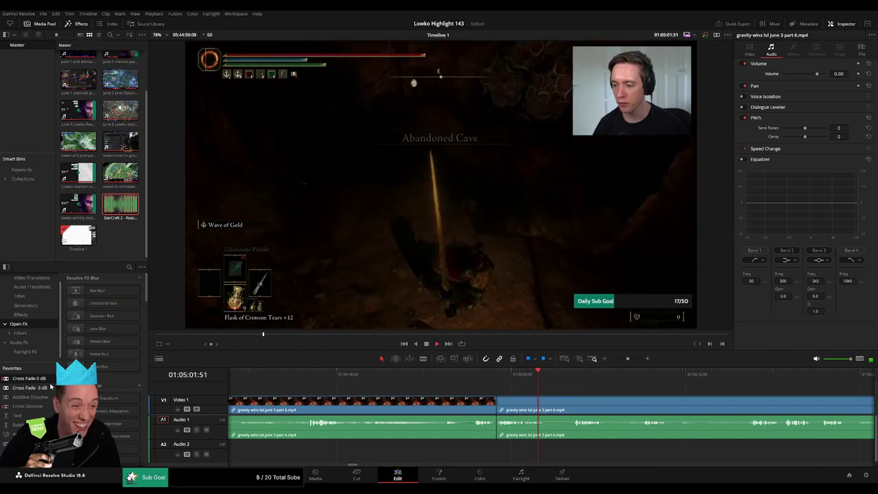
Ripple delete the quiet Abandoned Cave section from about 01:05:02 to 01:05:04 and cross-fade the audio at the join
{"action": "left_click_drag", "start_coordinate": [554, 400], "coordinate": [477, 403]}
{"action": "key", "text": "b"}
{"action": "left_click", "coordinate": [449, 407]}
{"action": "left_click", "coordinate": [477, 402]}
{"action": "key", "text": "a"}
{"action": "left_click", "coordinate": [466, 405]}
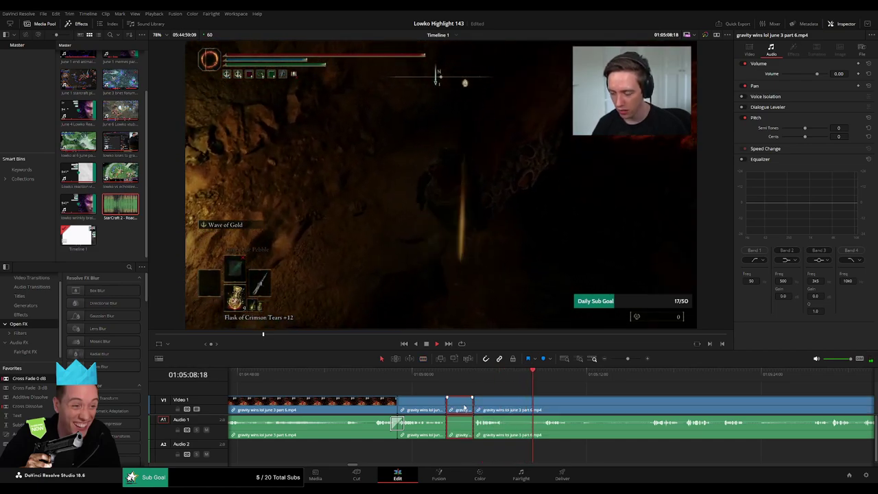
{"action": "key", "text": "Delete"}
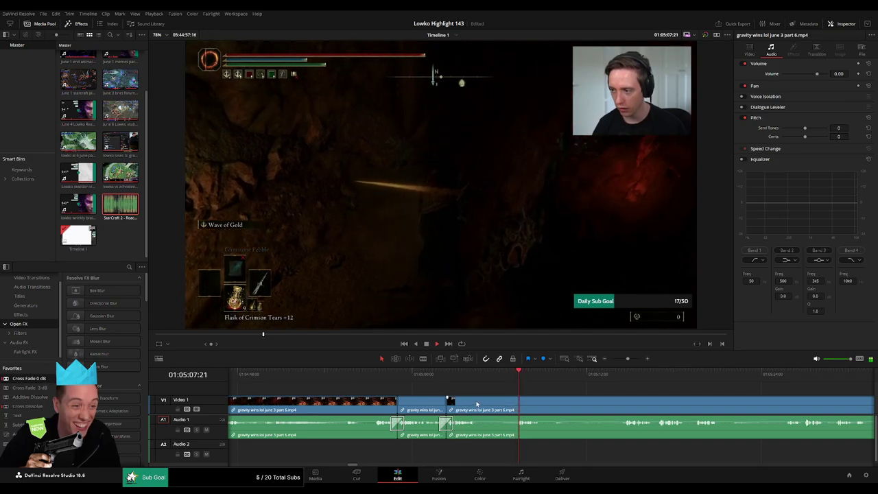
Cut out the gravity wins footage from about 01:05:05 to 01:05:07 and cross-fade the audio at the join
{"action": "key", "text": "b"}
{"action": "left_click", "coordinate": [480, 403]}
{"action": "left_click", "coordinate": [515, 400]}
{"action": "key", "text": "a"}
{"action": "left_click", "coordinate": [503, 405]}
{"action": "key", "text": "Delete"}
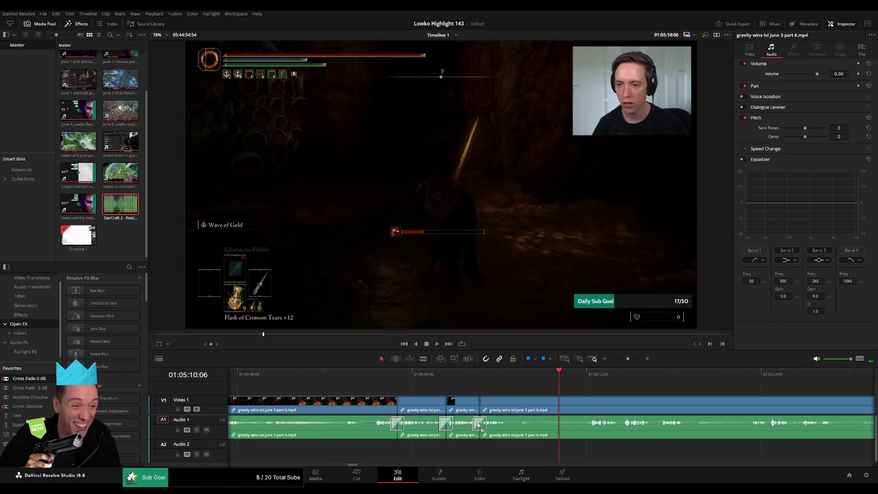
Cut out the long cave exploration from about 01:05:07 to 01:07:12, closing the gap up to the Aeonian Butterfly pickup
{"action": "left_click_drag", "start_coordinate": [662, 401], "coordinate": [519, 387]}
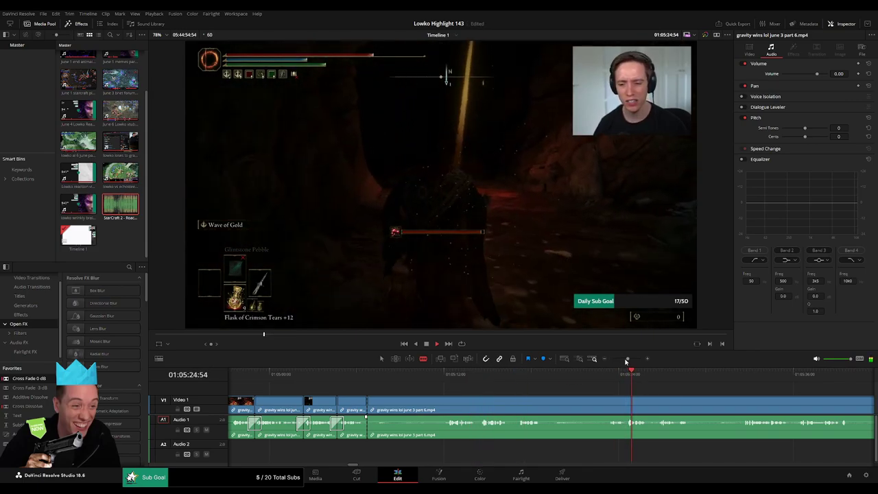
{"action": "left_click_drag", "start_coordinate": [627, 358], "coordinate": [622, 359]}
{"action": "left_click_drag", "start_coordinate": [634, 397], "coordinate": [515, 382]}
{"action": "left_click", "coordinate": [511, 378]}
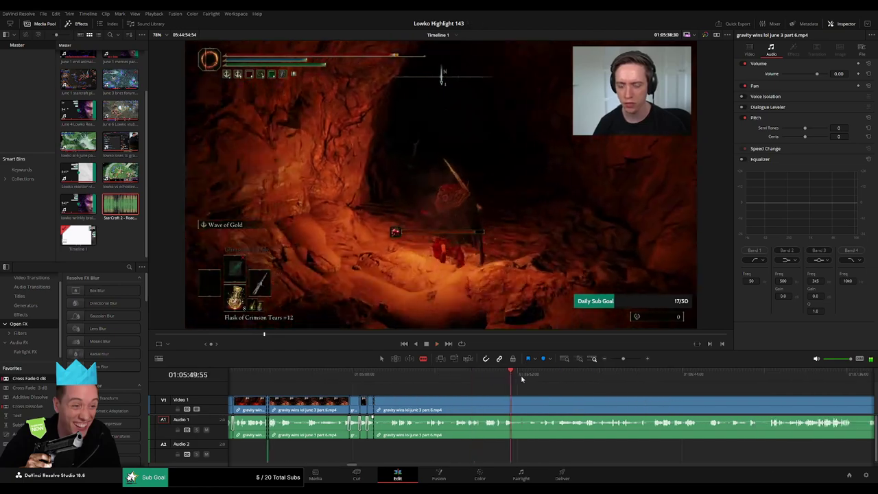
{"action": "left_click", "coordinate": [549, 378]}
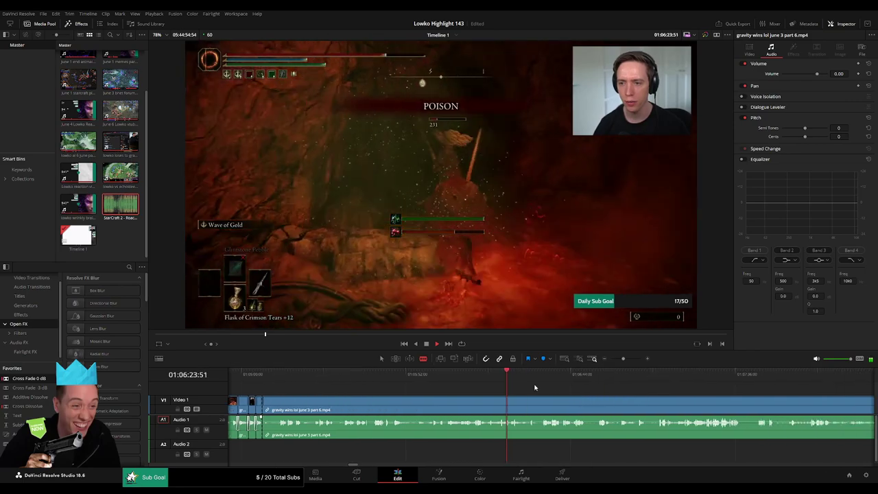
{"action": "left_click", "coordinate": [563, 379]}
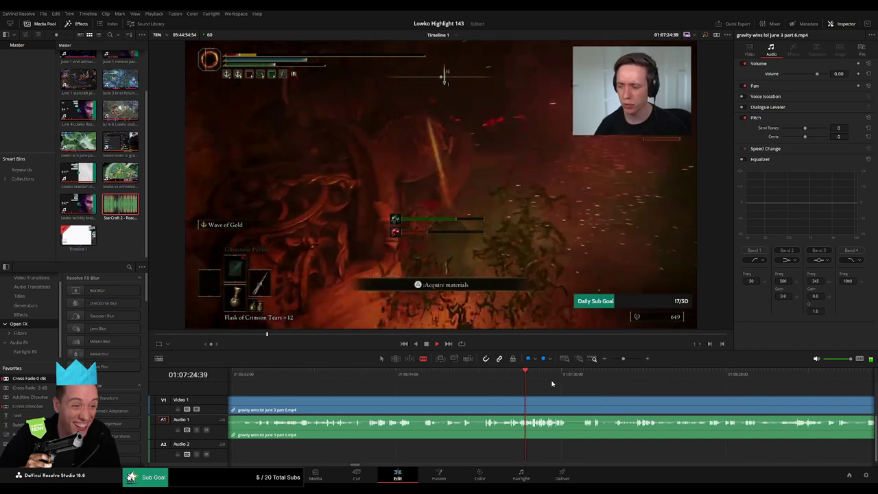
{"action": "left_click", "coordinate": [489, 379]}
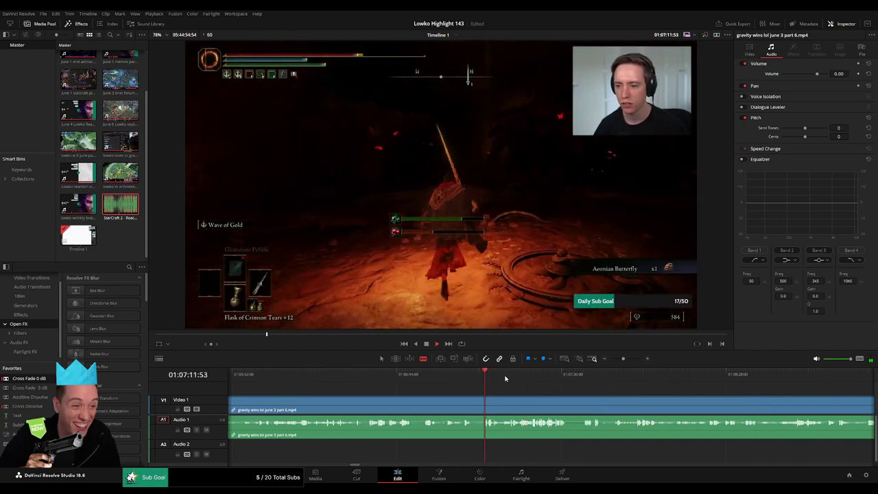
{"action": "left_click_drag", "start_coordinate": [623, 359], "coordinate": [627, 358]}
{"action": "left_click", "coordinate": [542, 401]}
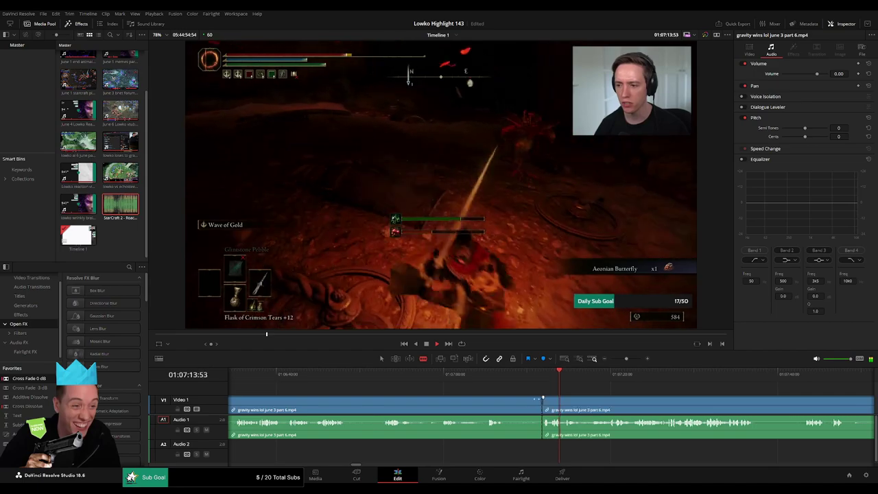
{"action": "key", "text": "a"}
{"action": "left_click", "coordinate": [521, 403]}
{"action": "key", "text": "Delete"}
{"action": "left_click", "coordinate": [540, 400]}
{"action": "key", "text": "Delete"}
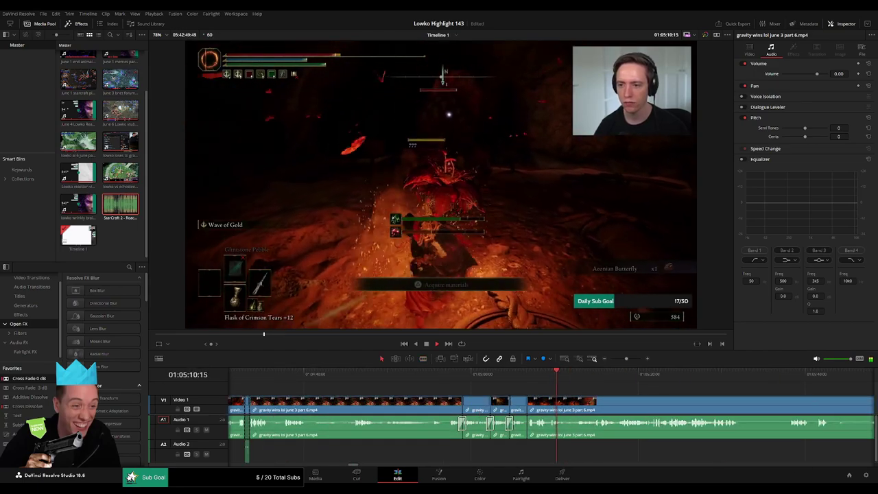
Cut out the black respawn section from about 01:05:32 to 01:05:38 and cross-fade the audio at the join
{"action": "key", "text": "Down"}
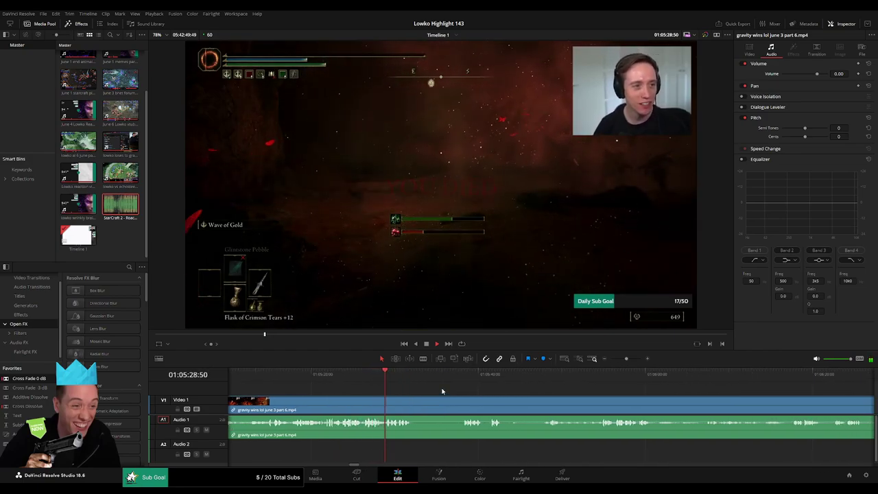
{"action": "key", "text": "b"}
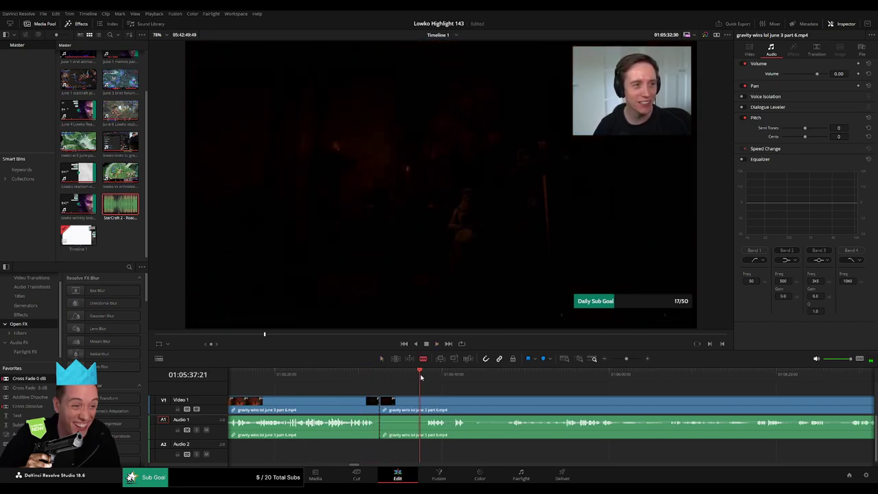
{"action": "left_click", "coordinate": [425, 404]}
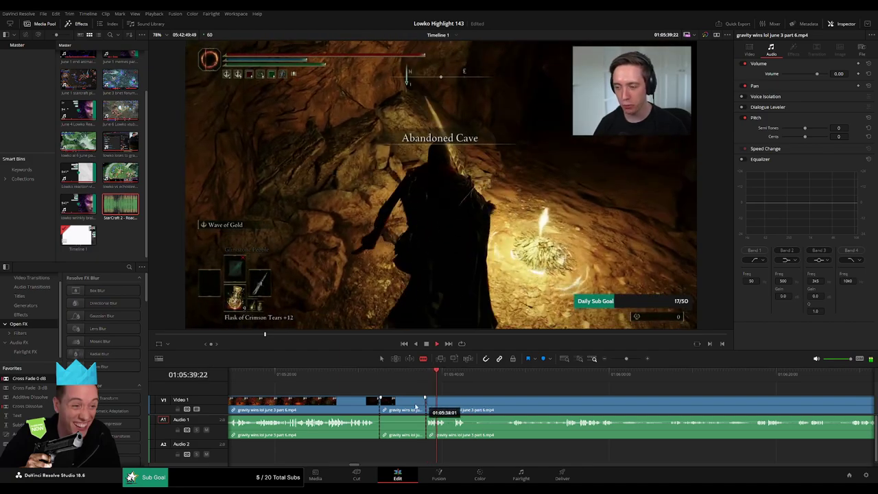
{"action": "key", "text": "Delete"}
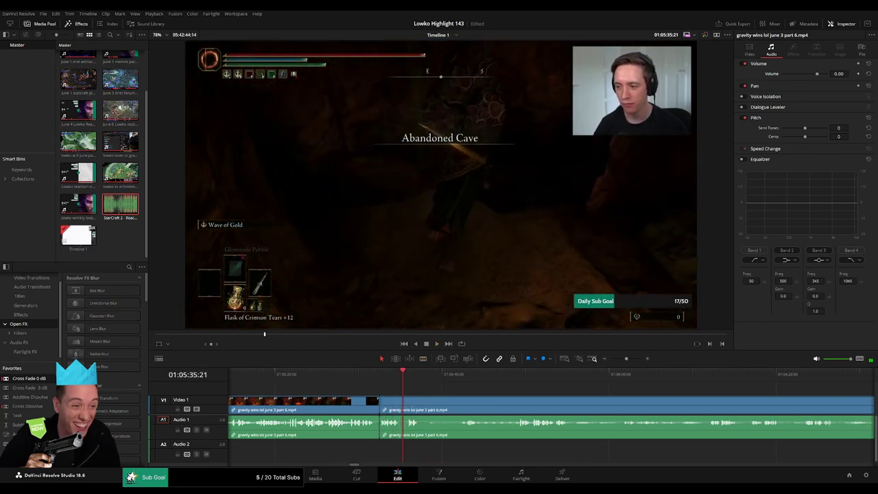
Ripple delete the cave run from about 01:05:37 to 01:05:49 and cross-fade the audio at the join
{"action": "scroll", "coordinate": [330, 396], "scroll_direction": "right", "scroll_amount": 2}
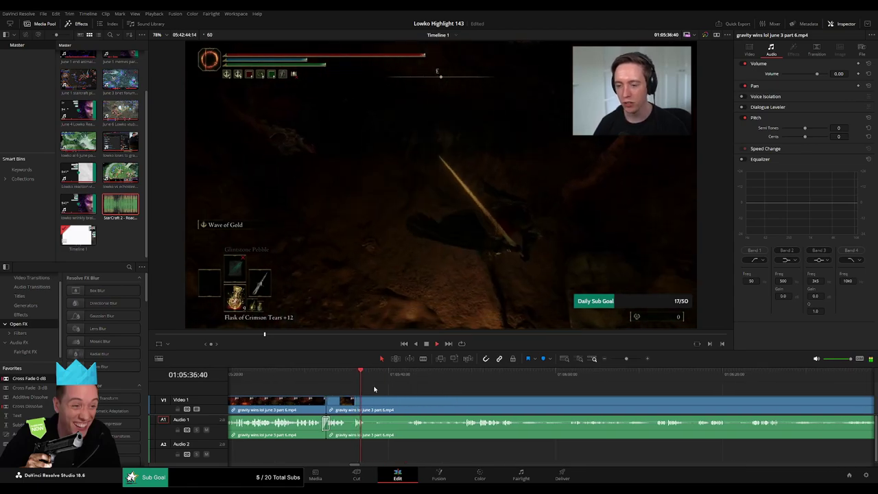
{"action": "left_click", "coordinate": [402, 376]}
{"action": "left_click_drag", "start_coordinate": [405, 379], "coordinate": [412, 379]}
{"action": "key", "text": "b"}
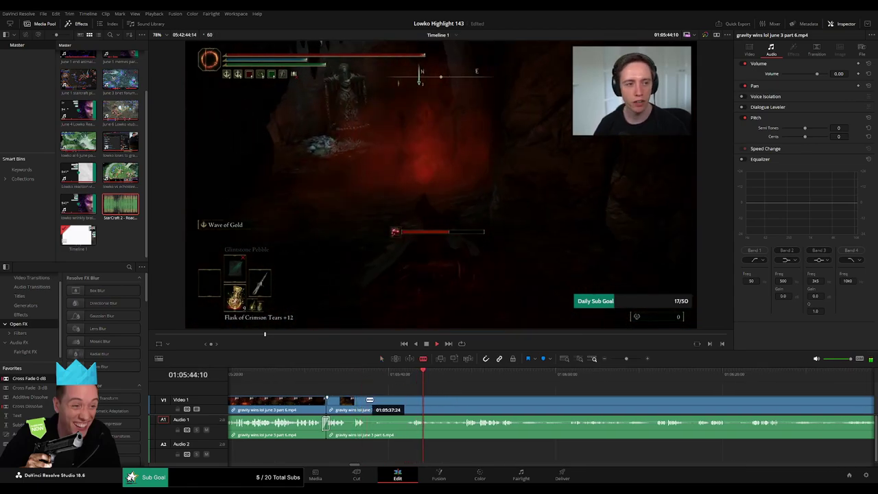
{"action": "left_click", "coordinate": [366, 404]}
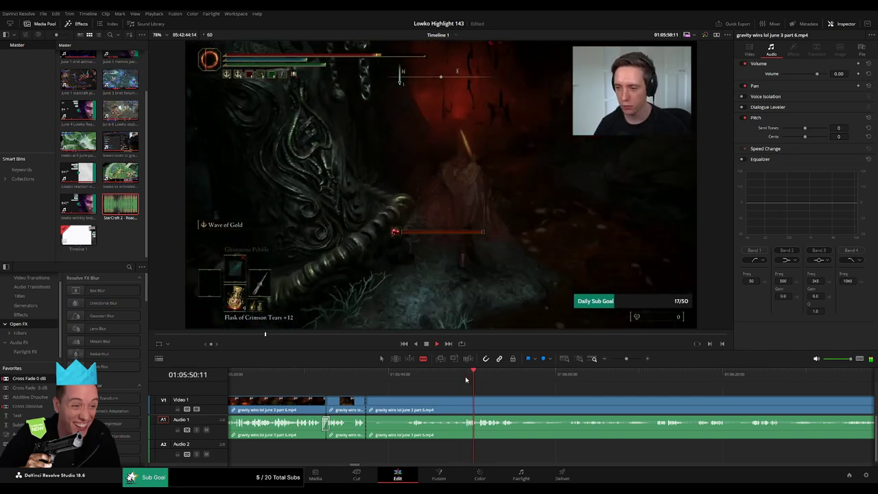
{"action": "left_click", "coordinate": [464, 403]}
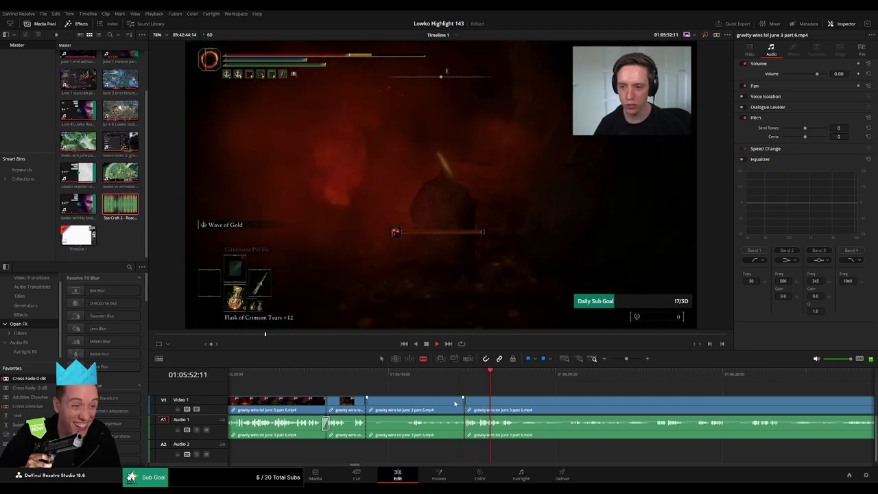
{"action": "key", "text": "Delete"}
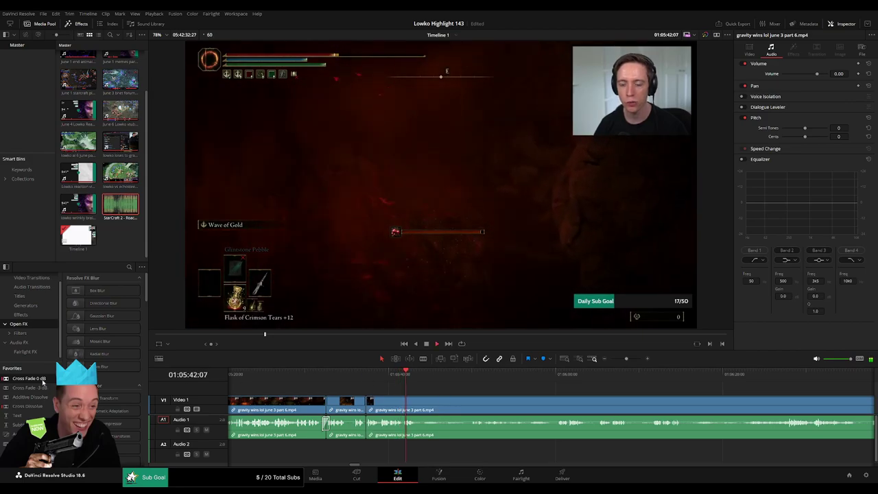
Cut out the dark cave run from about 01:05:43 to 01:06:00, closing the gap and cross-fading the audio at the join
{"action": "scroll", "coordinate": [412, 391], "scroll_direction": "right", "scroll_amount": 2}
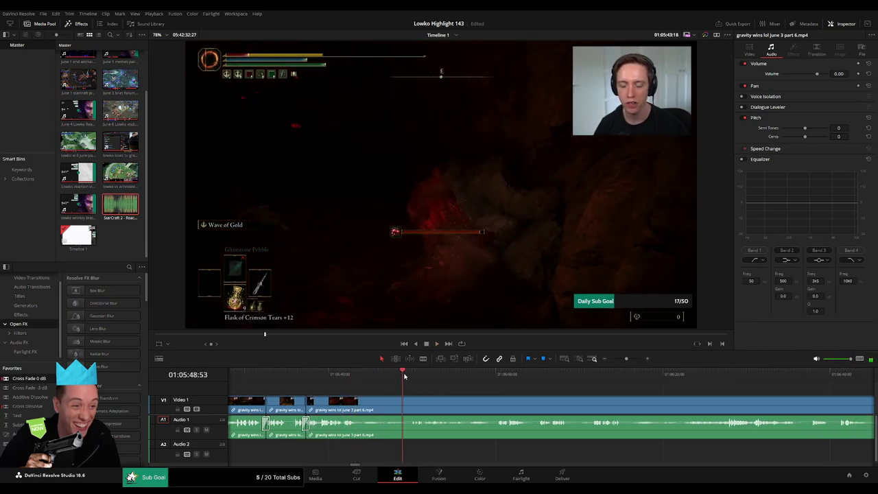
{"action": "left_click", "coordinate": [361, 401]}
{"action": "left_click", "coordinate": [493, 376]}
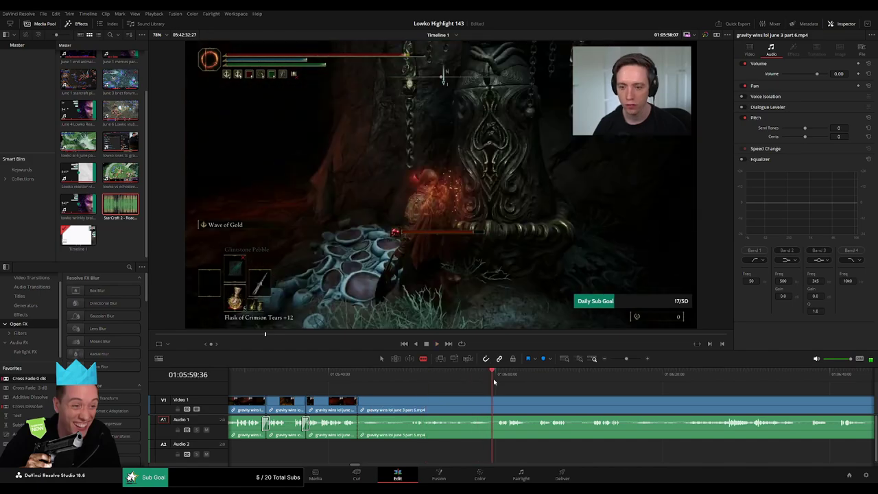
{"action": "scroll", "coordinate": [448, 389], "scroll_direction": "right", "scroll_amount": 3}
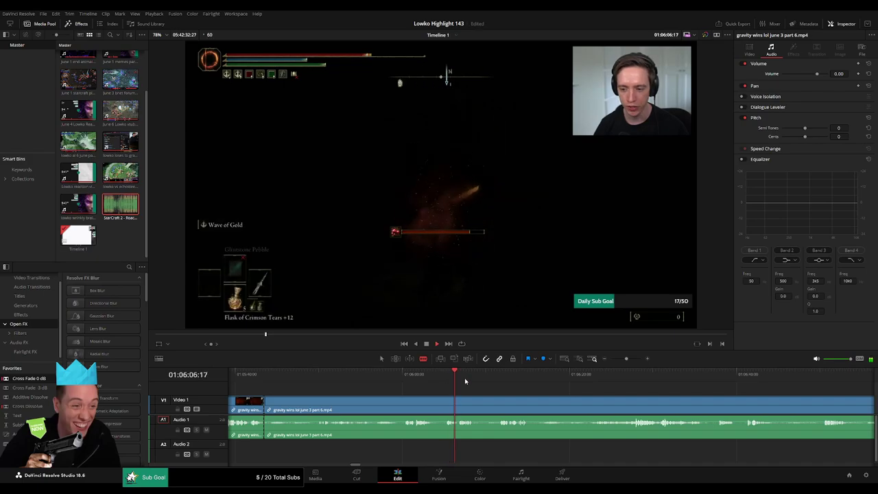
{"action": "left_click", "coordinate": [500, 375]}
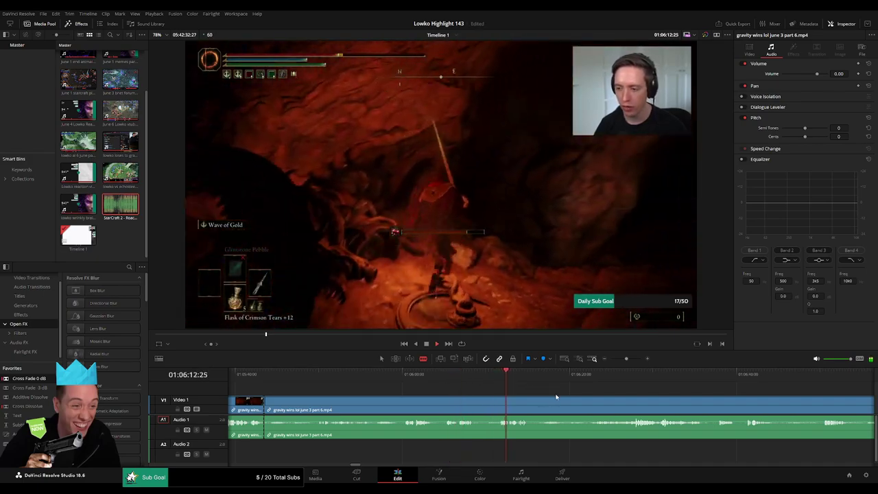
{"action": "left_click_drag", "start_coordinate": [557, 398], "coordinate": [462, 392]}
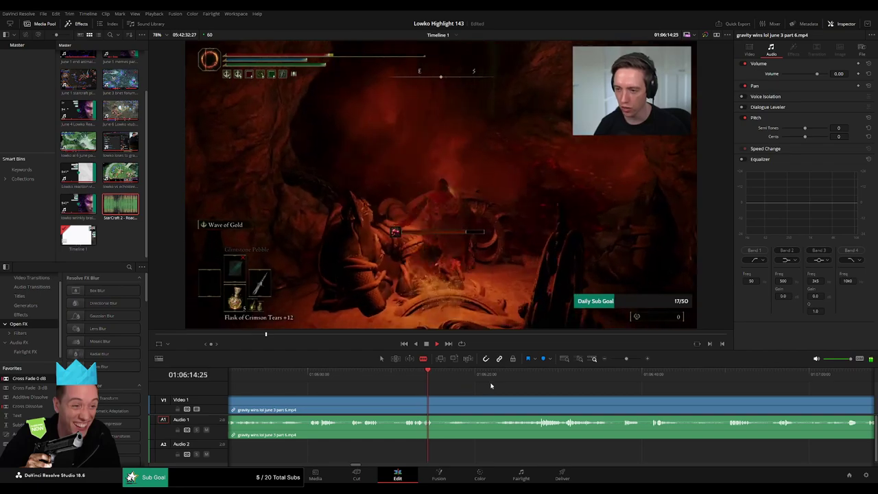
{"action": "left_click", "coordinate": [540, 376]}
{"action": "left_click", "coordinate": [354, 382]}
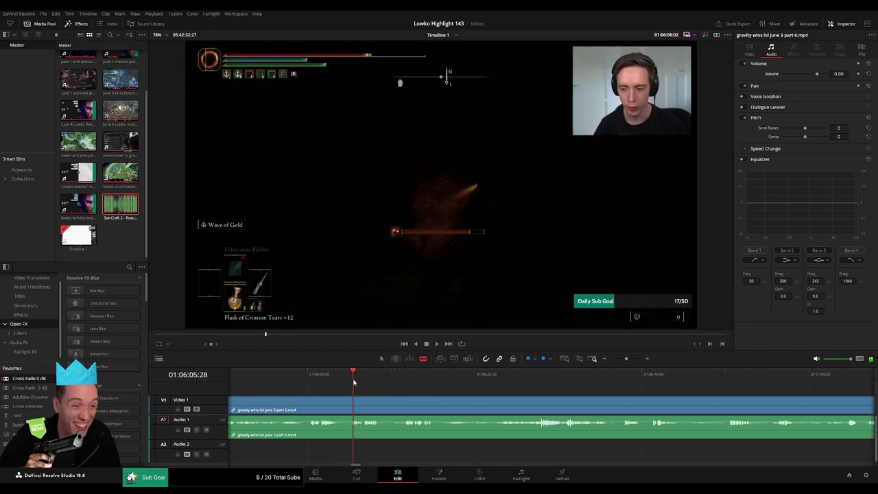
{"action": "left_click_drag", "start_coordinate": [361, 391], "coordinate": [441, 396]}
{"action": "left_click", "coordinate": [388, 379]}
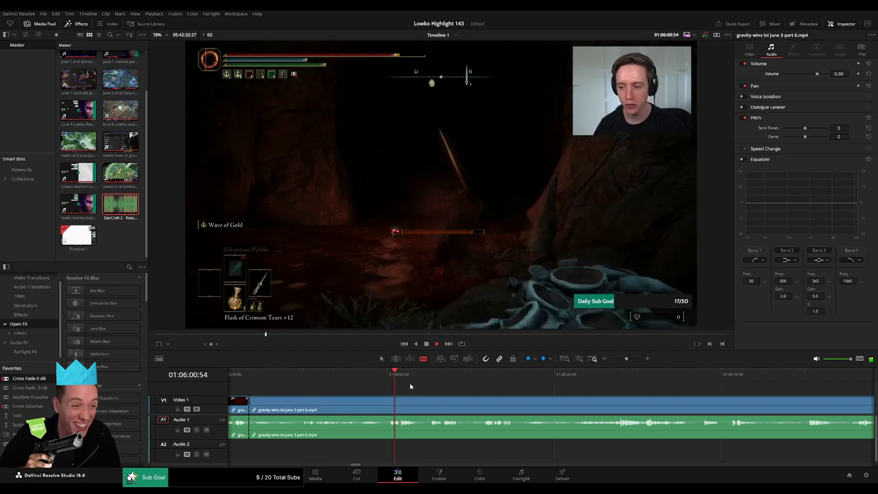
{"action": "left_click", "coordinate": [432, 380]}
{"action": "left_click", "coordinate": [389, 404]}
{"action": "key", "text": "a"}
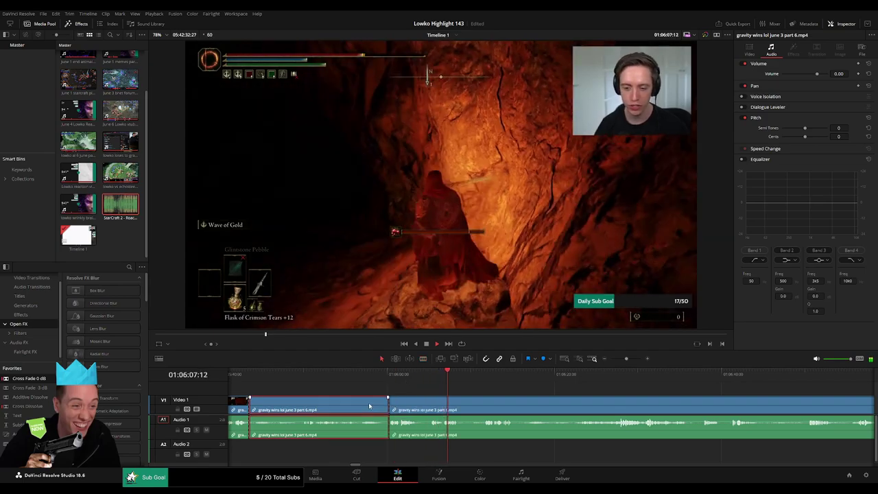
{"action": "left_click", "coordinate": [369, 405]}
{"action": "key", "text": "Delete"}
Ripple delete the gravity wins footage from about 01:05:52 to 01:05:54 and cross-fade the audio at the join
{"action": "left_click_drag", "start_coordinate": [361, 401], "coordinate": [483, 397]}
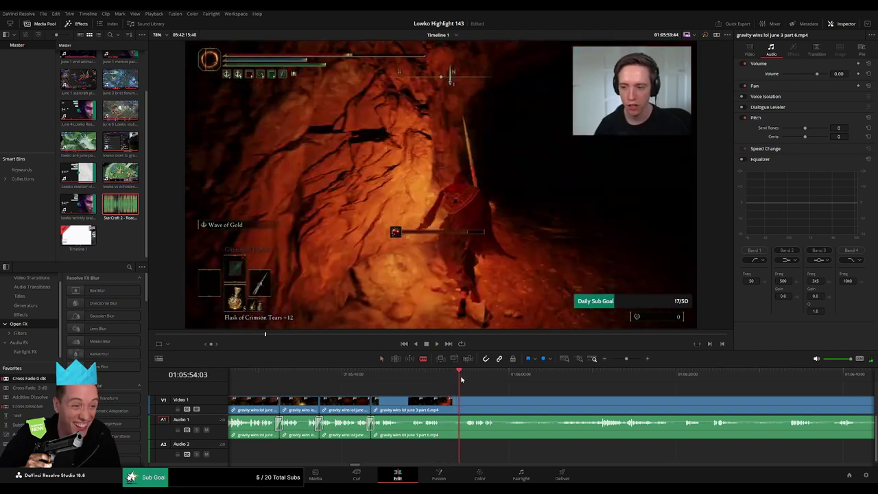
{"action": "left_click", "coordinate": [444, 403]}
{"action": "left_click", "coordinate": [466, 401]}
{"action": "key", "text": "a"}
{"action": "left_click", "coordinate": [459, 407]}
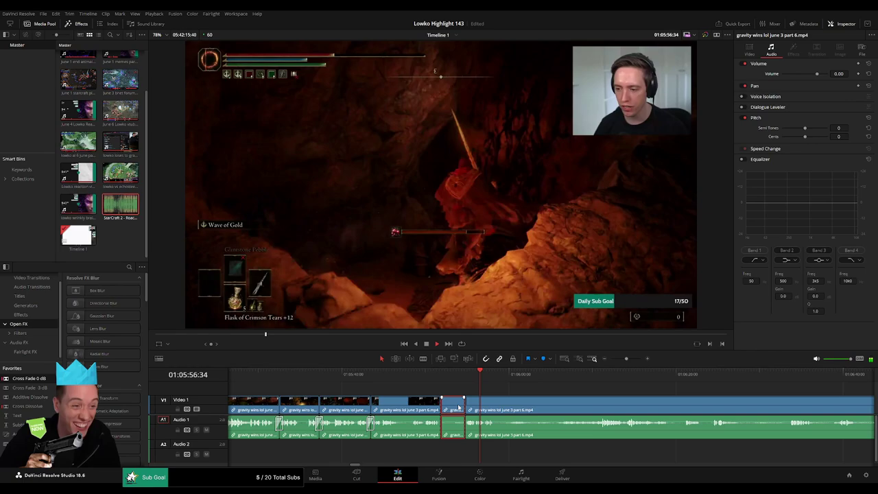
{"action": "key", "text": "Delete"}
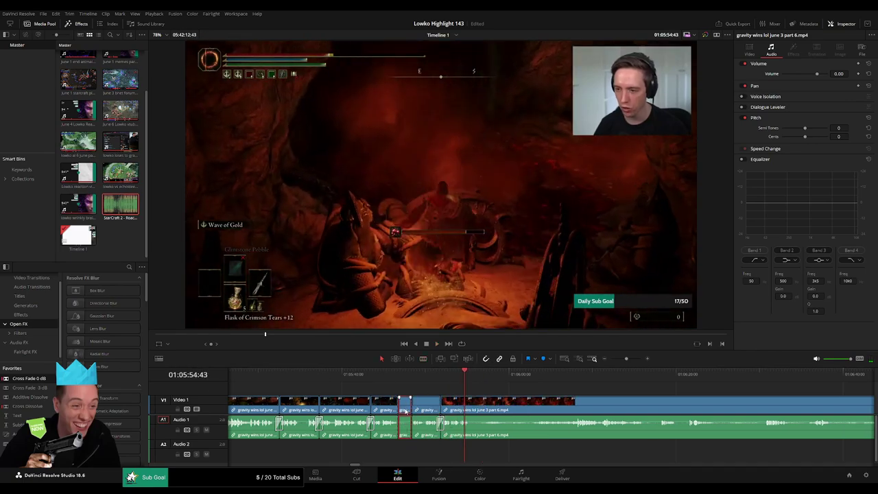
Ripple delete the short gravity wins piece at about 01:05:47 to 01:05:48 and cross-fade the audio at the join
{"action": "key", "text": "Delete"}
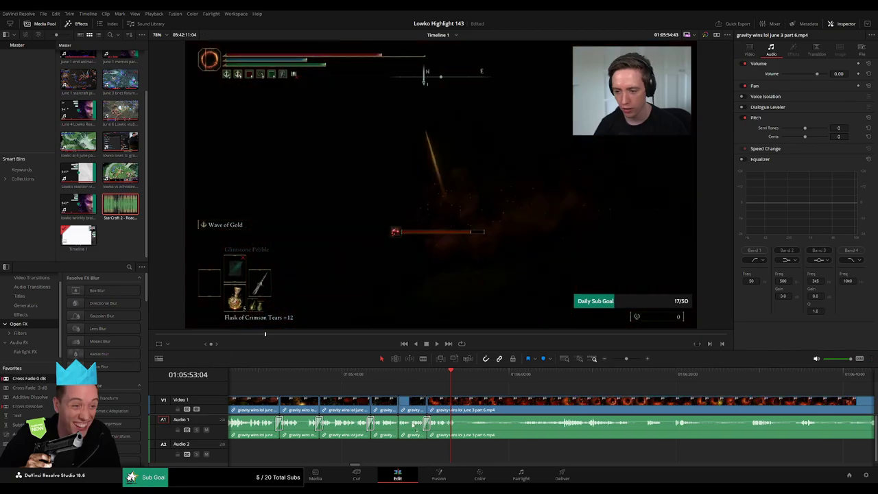
{"action": "left_click_drag", "start_coordinate": [414, 425], "coordinate": [400, 424]}
{"action": "key", "text": "space"}
Cut out the cave footage from about 01:05:54 to 01:06:16, closing the gap and cross-fading the audio at the join
{"action": "left_click_drag", "start_coordinate": [525, 378], "coordinate": [644, 381]}
{"action": "key", "text": "b"}
{"action": "left_click", "coordinate": [459, 401]}
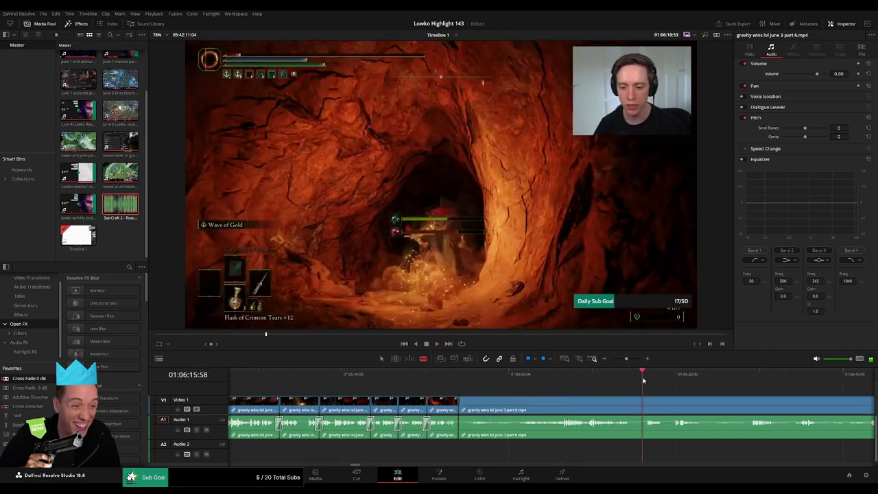
{"action": "scroll", "coordinate": [610, 387], "scroll_direction": "right", "scroll_amount": 4}
{"action": "left_click", "coordinate": [602, 378]}
{"action": "left_click", "coordinate": [512, 377]}
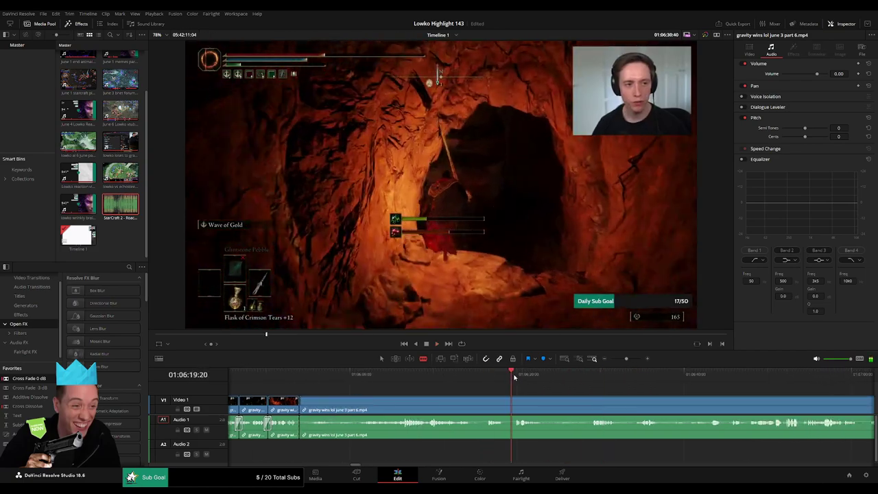
{"action": "left_click", "coordinate": [496, 377]}
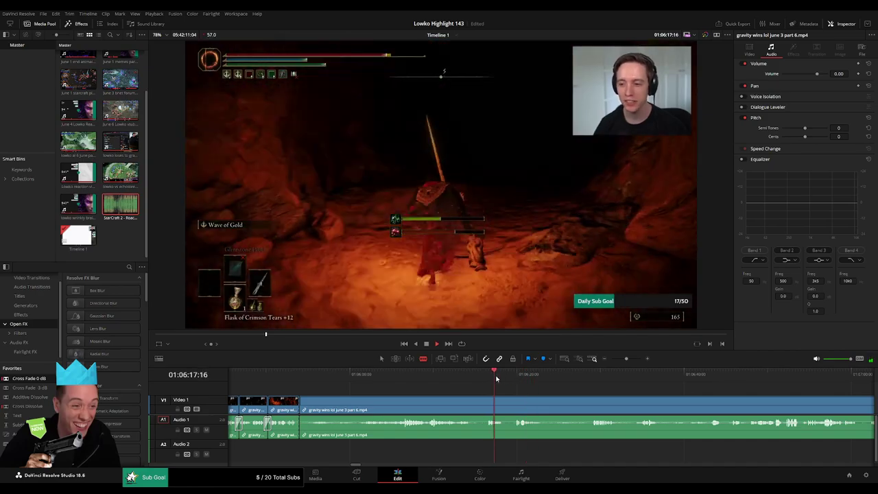
{"action": "left_click", "coordinate": [489, 377]}
{"action": "left_click_drag", "start_coordinate": [519, 379], "coordinate": [538, 380]}
{"action": "left_click", "coordinate": [488, 402]}
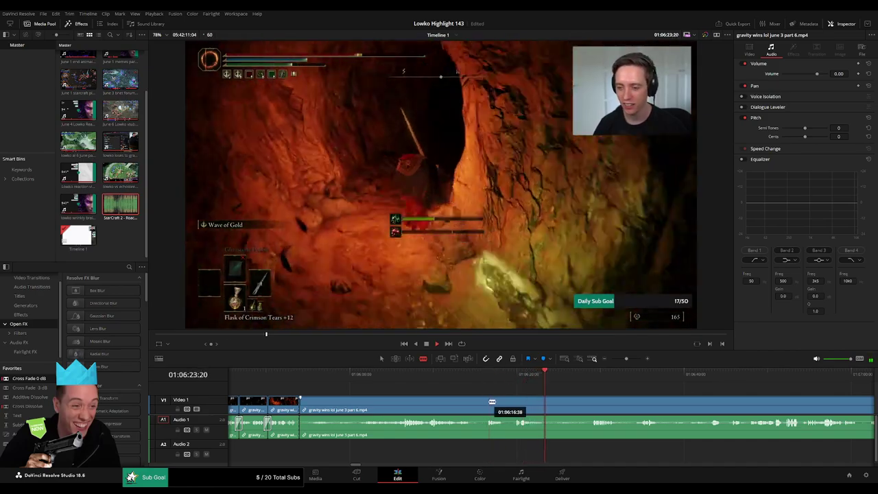
{"action": "key", "text": "a"}
{"action": "left_click", "coordinate": [479, 405]}
{"action": "key", "text": "Delete"}
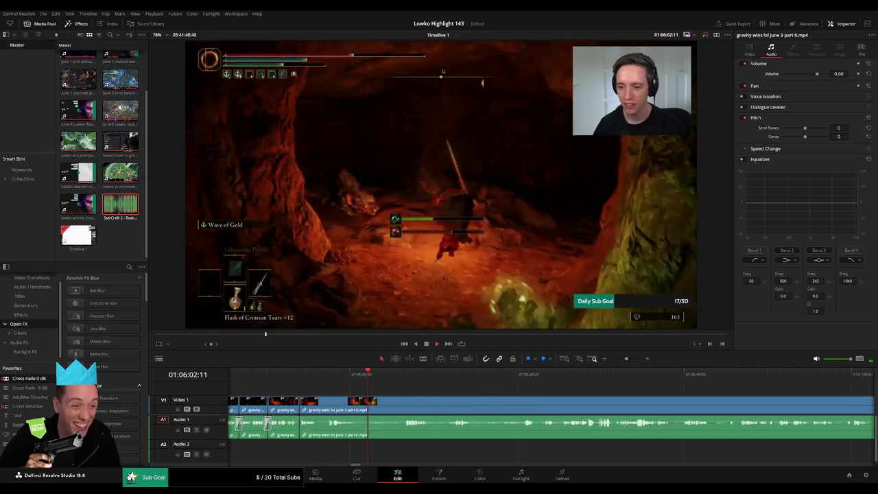
Cut out the gravity wins footage from about 01:05:56 to 01:05:57 and cross-fade the audio at the join
{"action": "key", "text": "space"}
{"action": "key", "text": "b"}
{"action": "left_click", "coordinate": [318, 406]}
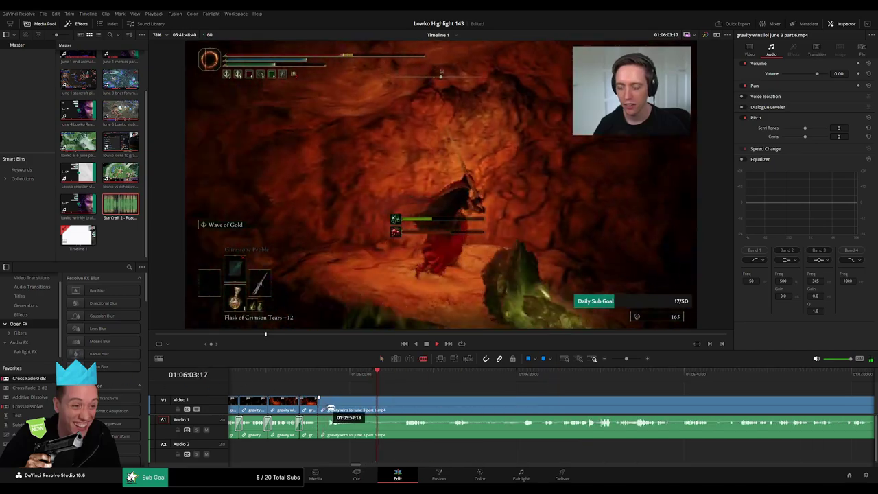
{"action": "left_click", "coordinate": [328, 407]}
{"action": "key", "text": "a"}
{"action": "left_click", "coordinate": [324, 409]}
{"action": "key", "text": "Delete"}
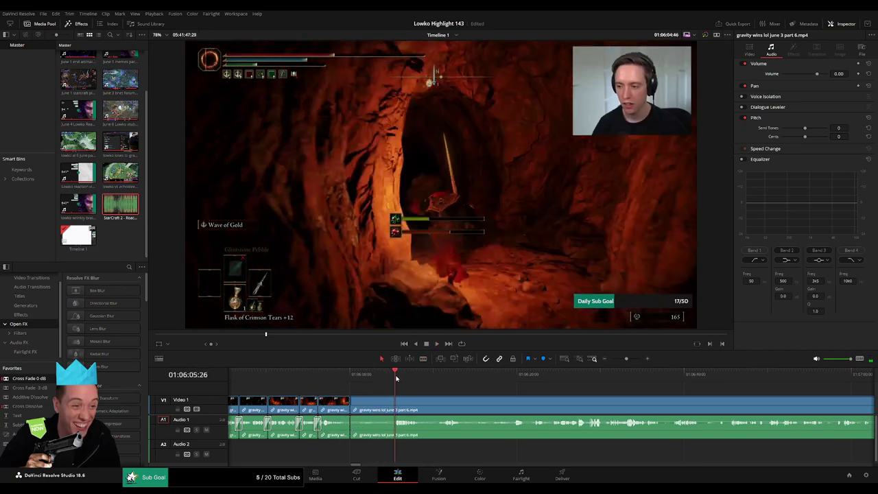
Ripple delete the rest of the gravity wins clip from about 01:06:00 up to the June 4 Lowko Reacting to Artosis clip
{"action": "left_click", "coordinate": [609, 386]}
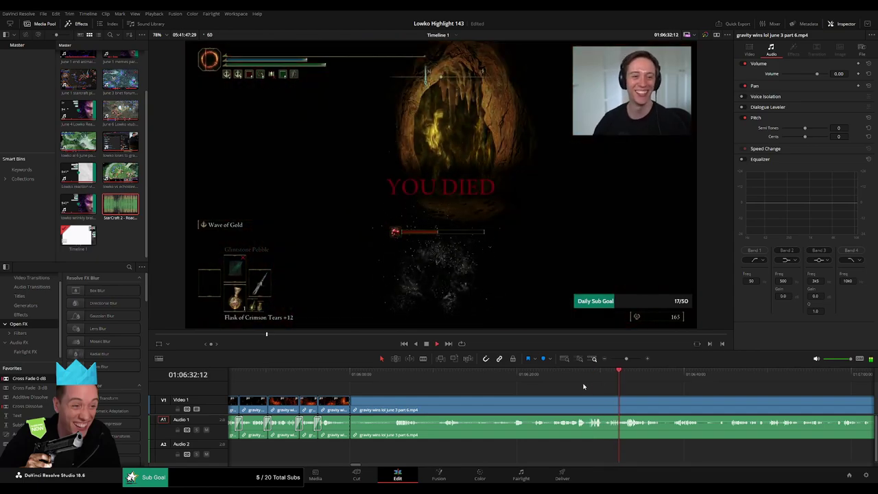
{"action": "left_click_drag", "start_coordinate": [626, 385], "coordinate": [762, 384]}
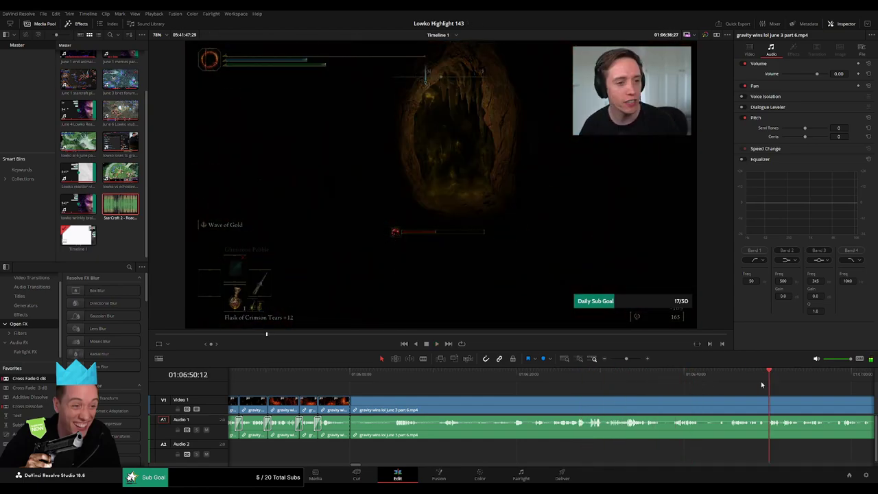
{"action": "left_click_drag", "start_coordinate": [627, 359], "coordinate": [620, 360]}
{"action": "left_click", "coordinate": [625, 377]}
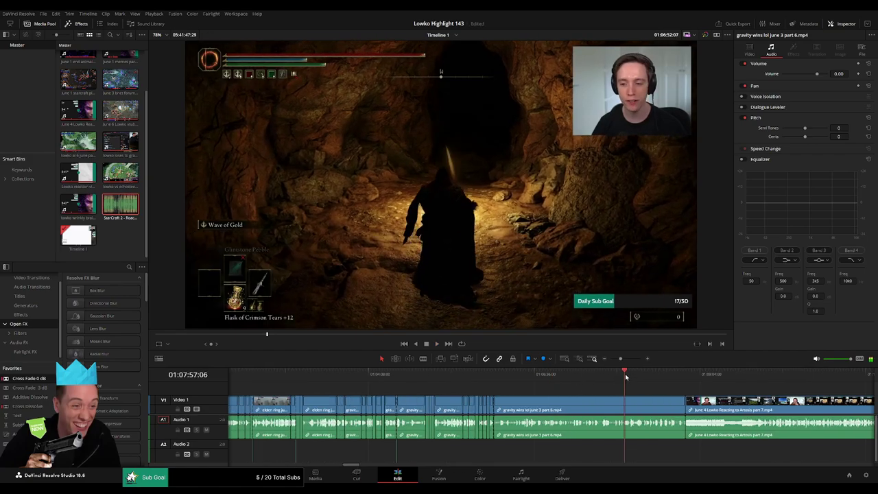
{"action": "left_click", "coordinate": [588, 413]}
{"action": "key", "text": "Delete"}
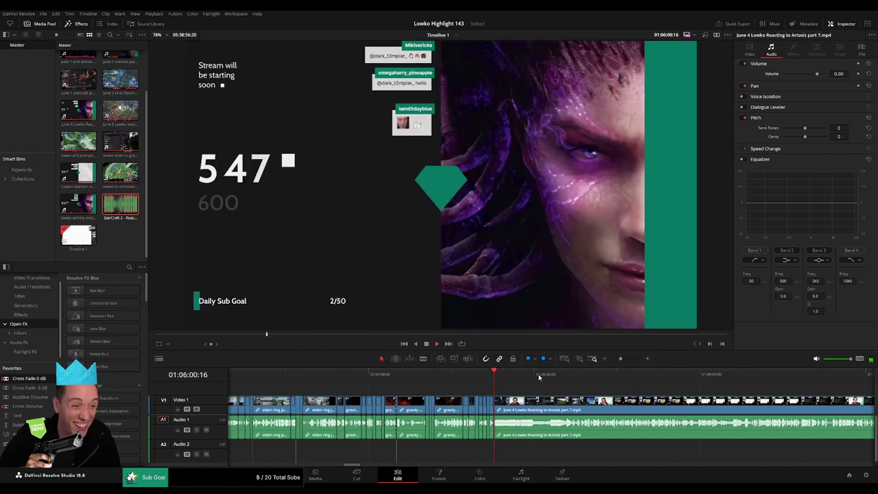
Skim the June 4 Lowko Reacting to Artosis part 7 clip to find which sections are worth keeping
{"action": "left_click_drag", "start_coordinate": [628, 382], "coordinate": [700, 379]}
{"action": "scroll", "coordinate": [583, 390], "scroll_direction": "right", "scroll_amount": 5}
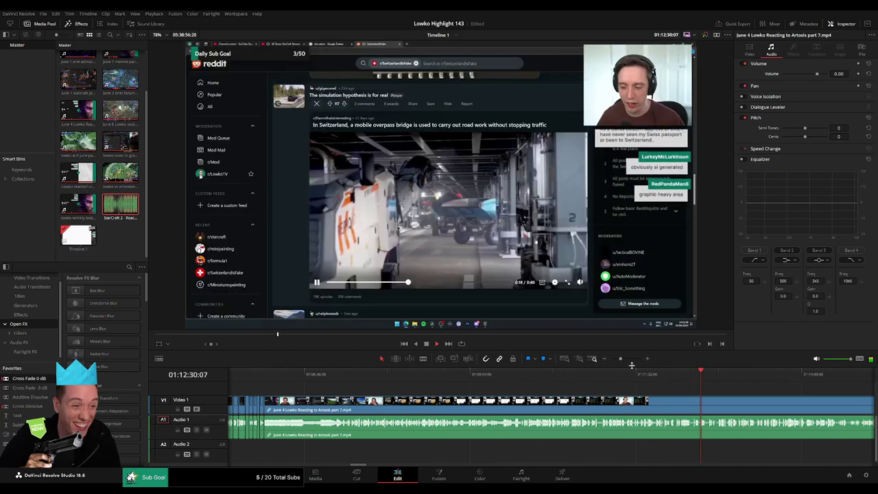
{"action": "left_click_drag", "start_coordinate": [621, 358], "coordinate": [567, 379]}
{"action": "left_click_drag", "start_coordinate": [561, 379], "coordinate": [553, 379]}
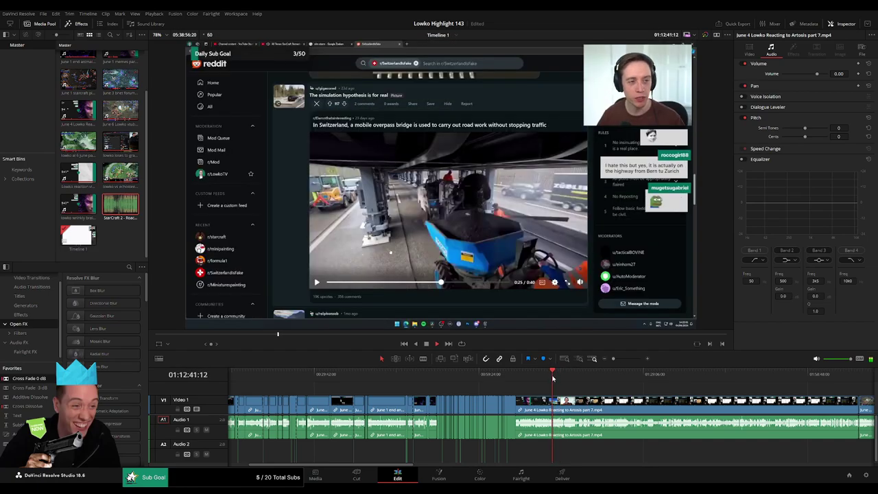
{"action": "left_click", "coordinate": [590, 377]}
{"action": "left_click", "coordinate": [604, 378]}
{"action": "left_click", "coordinate": [650, 379]}
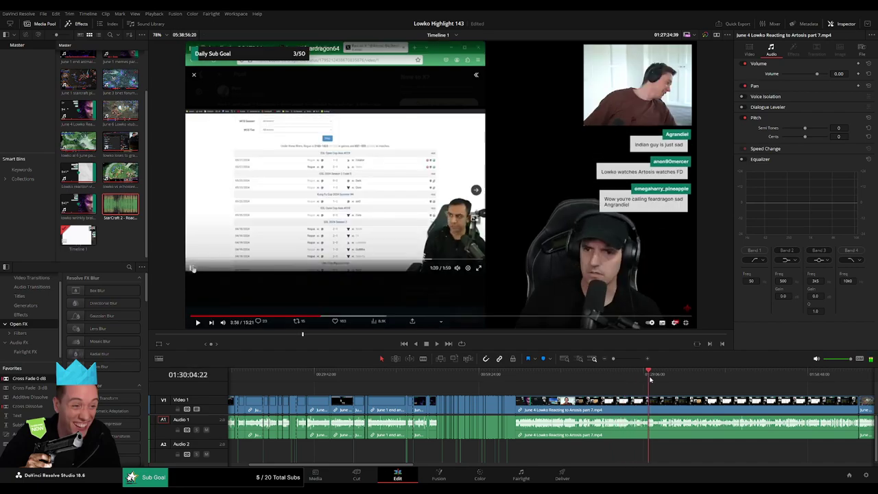
{"action": "scroll", "coordinate": [580, 390], "scroll_direction": "right", "scroll_amount": 1}
{"action": "scroll", "coordinate": [580, 389], "scroll_direction": "right", "scroll_amount": 4}
{"action": "left_click", "coordinate": [546, 376]}
{"action": "left_click", "coordinate": [595, 378]}
{"action": "left_click", "coordinate": [608, 380]}
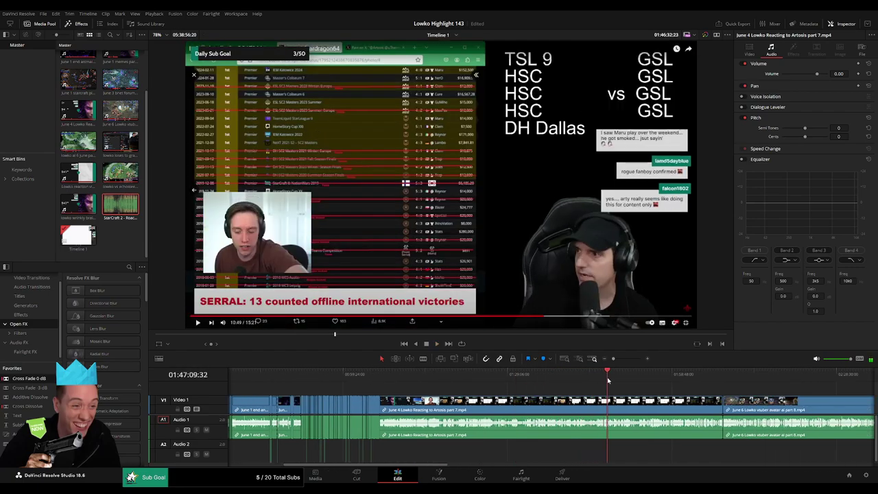
{"action": "left_click_drag", "start_coordinate": [608, 379], "coordinate": [538, 379]}
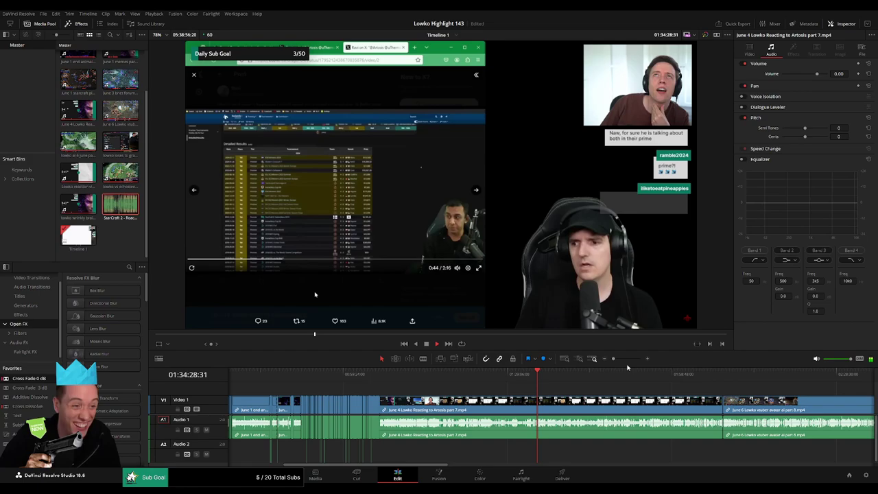
{"action": "left_click_drag", "start_coordinate": [613, 361], "coordinate": [603, 362]}
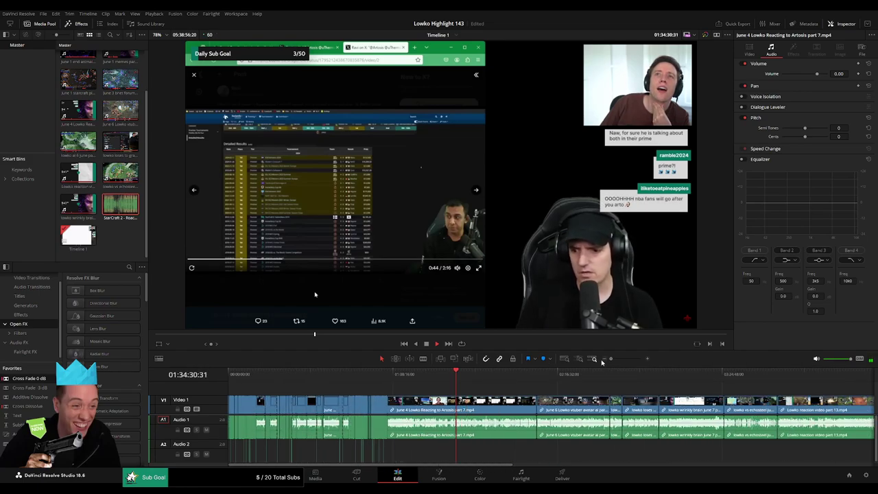
{"action": "left_click_drag", "start_coordinate": [651, 411], "coordinate": [642, 389]}
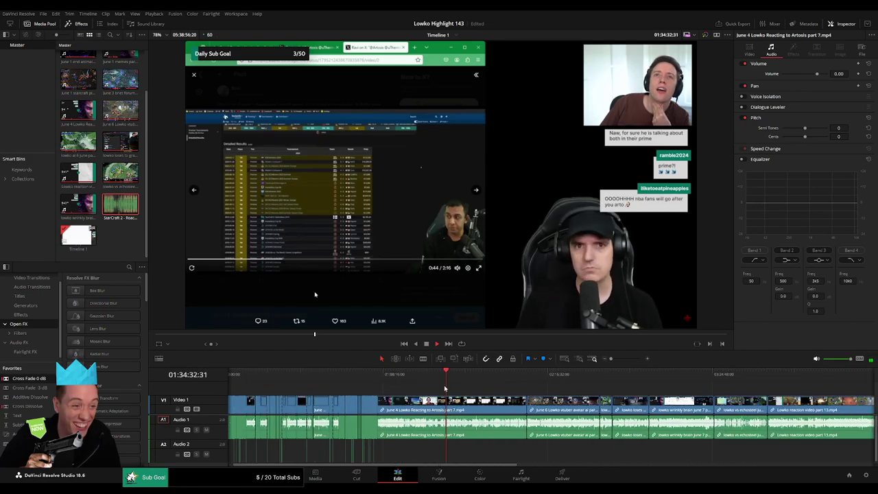
Cut the June 4 Artosis reaction clip at about 01:14:53 and ripple delete everything in it before that point
{"action": "left_click_drag", "start_coordinate": [610, 359], "coordinate": [617, 360]}
{"action": "left_click", "coordinate": [314, 382]}
{"action": "left_click_drag", "start_coordinate": [491, 374], "coordinate": [285, 377]}
{"action": "left_click_drag", "start_coordinate": [335, 392], "coordinate": [592, 394]}
{"action": "left_click", "coordinate": [551, 379]}
{"action": "left_click_drag", "start_coordinate": [617, 359], "coordinate": [627, 361]}
{"action": "left_click", "coordinate": [472, 380]}
{"action": "key", "text": "space"}
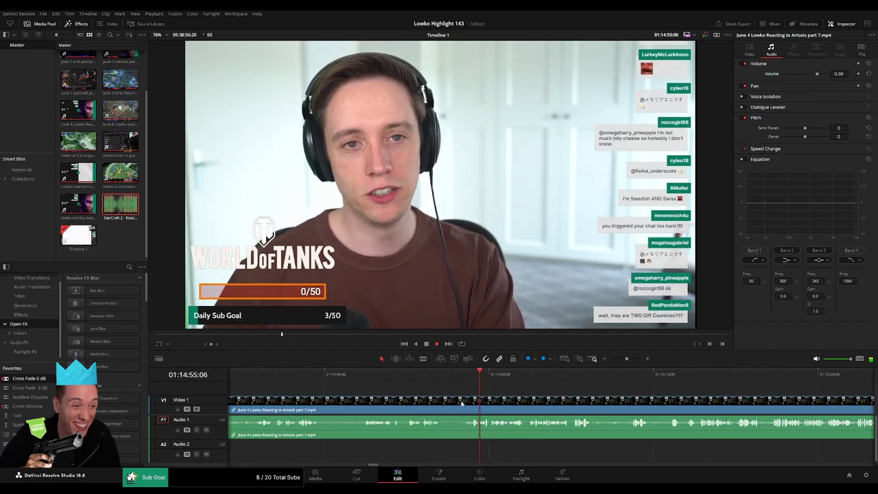
{"action": "key", "text": "b"}
{"action": "left_click", "coordinate": [463, 403]}
{"action": "key", "text": "a"}
{"action": "left_click", "coordinate": [437, 406]}
{"action": "key", "text": "Delete"}
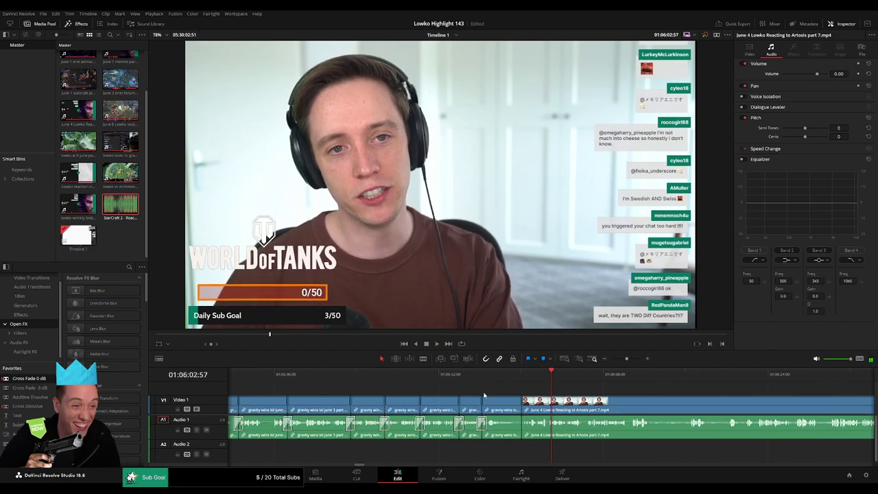
Cut out the June 4 Artosis reaction footage from about 01:51:04 to 01:51:07 and cross-fade the audio at the join
{"action": "scroll", "coordinate": [532, 412], "scroll_direction": "down", "scroll_amount": 5}
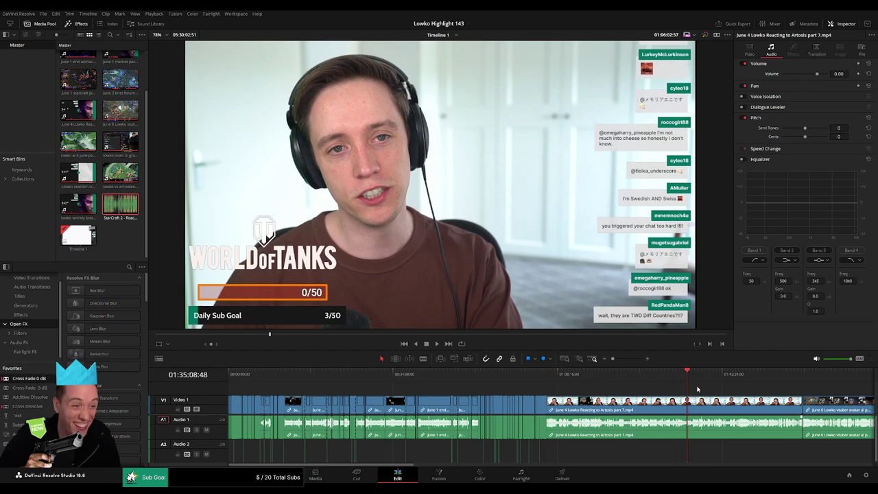
{"action": "left_click_drag", "start_coordinate": [698, 389], "coordinate": [514, 382]}
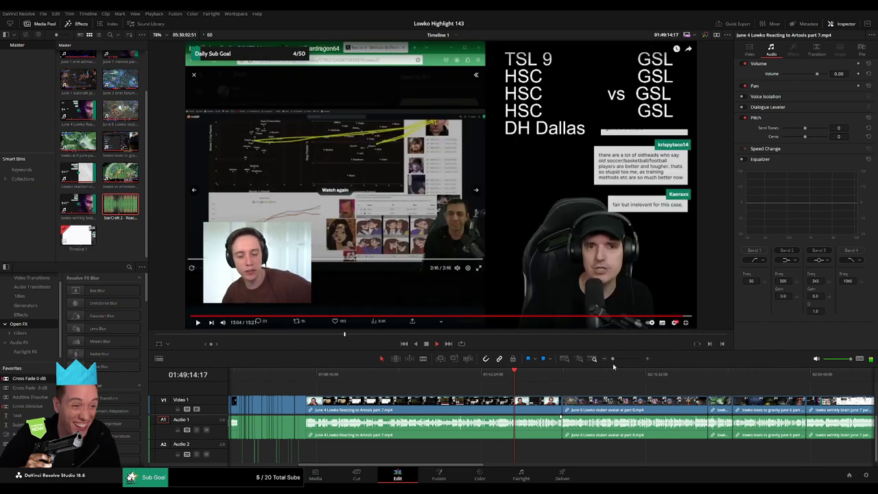
{"action": "left_click_drag", "start_coordinate": [612, 360], "coordinate": [643, 380]}
{"action": "left_click_drag", "start_coordinate": [724, 384], "coordinate": [506, 383]}
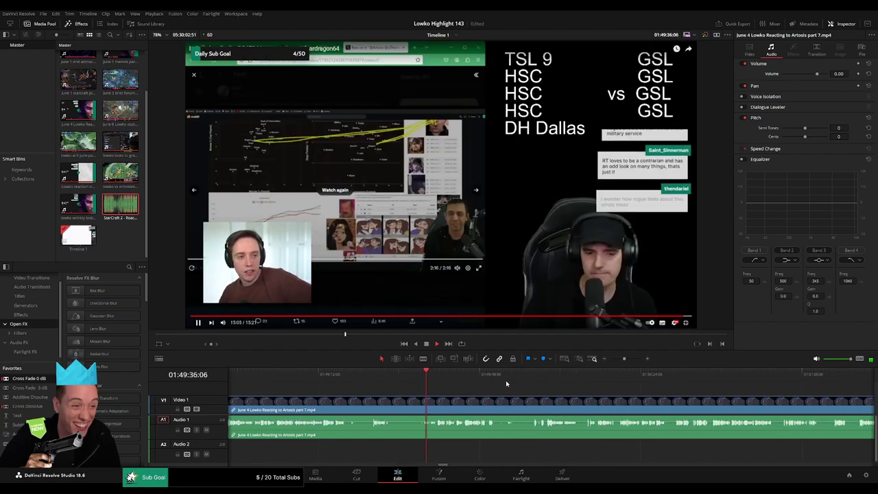
{"action": "left_click_drag", "start_coordinate": [776, 382], "coordinate": [433, 387]}
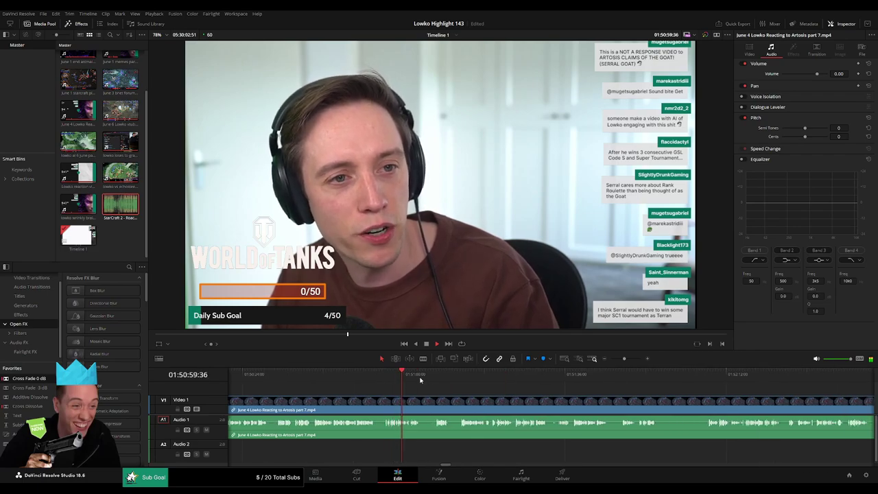
{"action": "left_click", "coordinate": [439, 376]}
{"action": "left_click", "coordinate": [459, 378]}
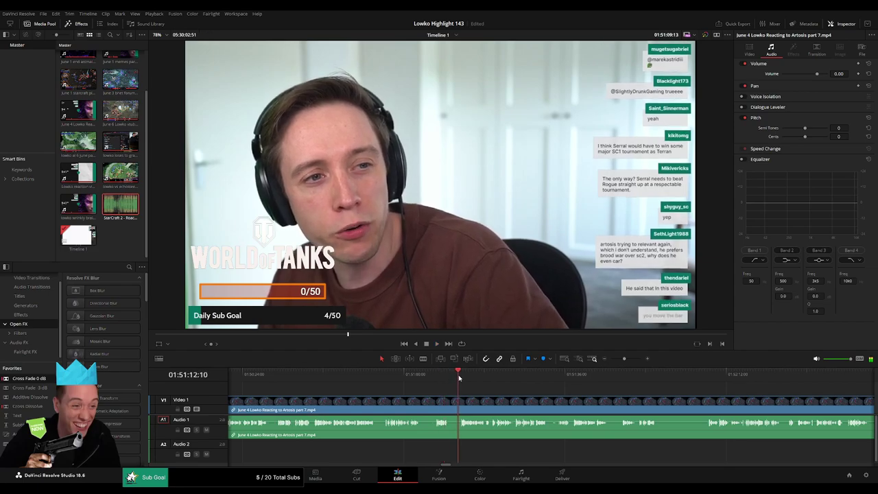
{"action": "left_click_drag", "start_coordinate": [459, 377], "coordinate": [462, 377]}
{"action": "left_click", "coordinate": [422, 399]}
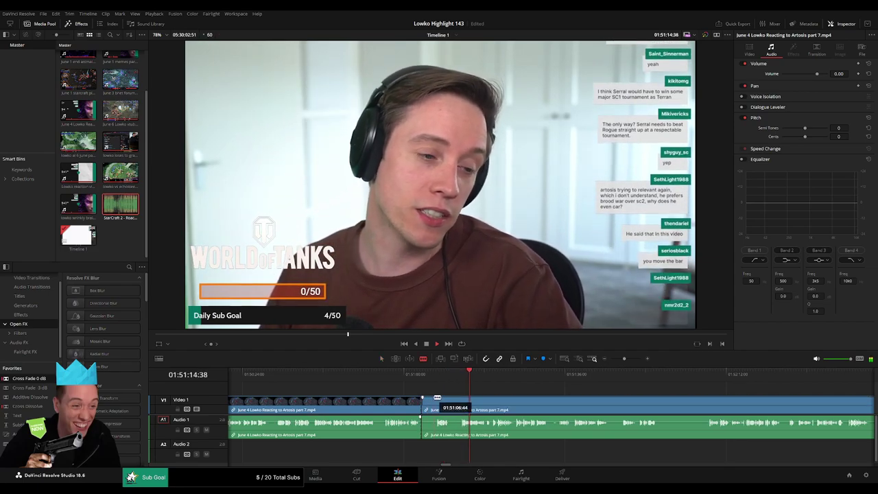
{"action": "left_click", "coordinate": [435, 400]}
{"action": "key", "text": "a"}
{"action": "key", "text": "Delete"}
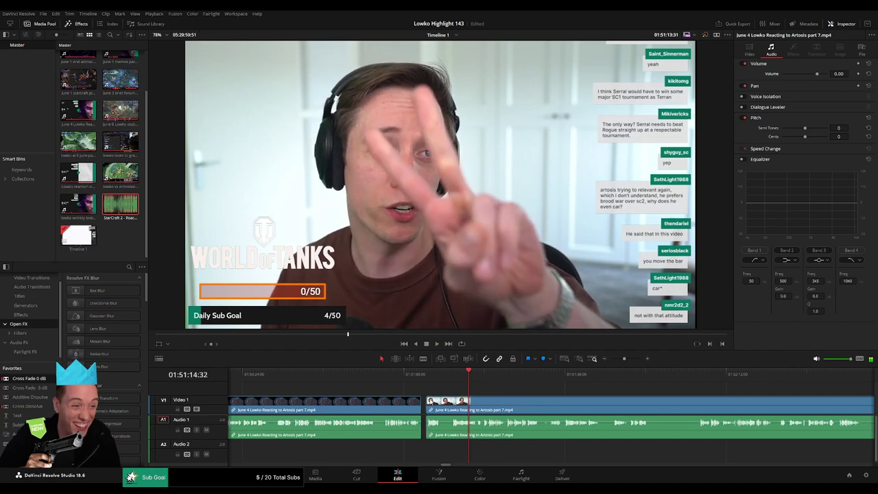
Cut out the Artosis reaction footage from about 01:51:07 to 01:51:09 and cross-fade the audio at the join
{"action": "key", "text": "space"}
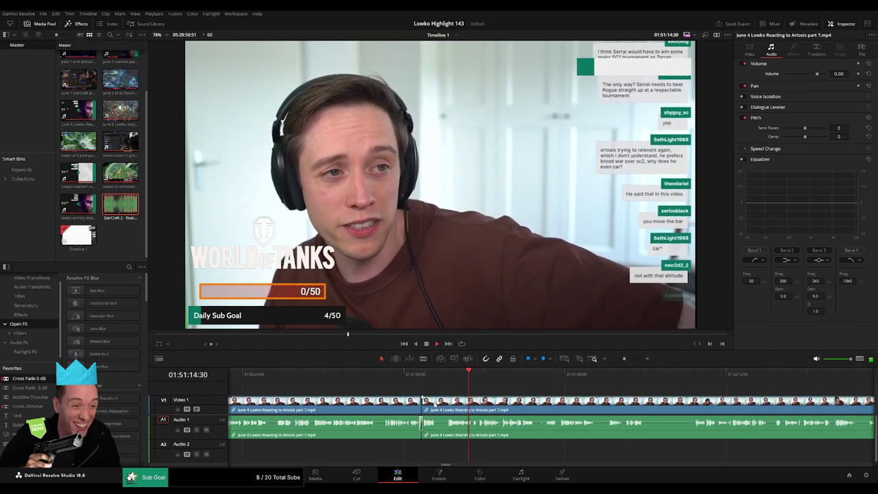
{"action": "key", "text": "b"}
{"action": "left_click", "coordinate": [436, 402]}
{"action": "left_click", "coordinate": [446, 403]}
{"action": "key", "text": "a"}
{"action": "left_click", "coordinate": [442, 405]}
{"action": "key", "text": "Delete"}
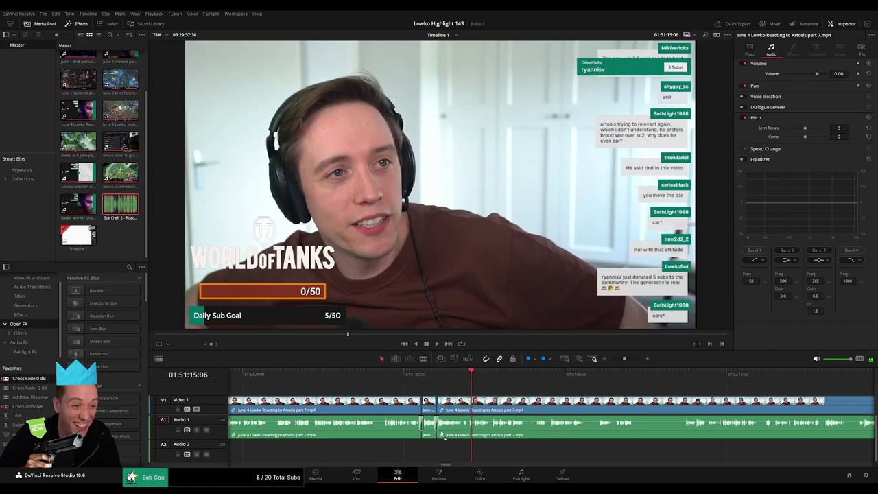
Cut the quiet gap from about 01:51:52 to 01:52:03 out of the Artosis reaction clip
{"action": "left_click_drag", "start_coordinate": [472, 377], "coordinate": [624, 382]}
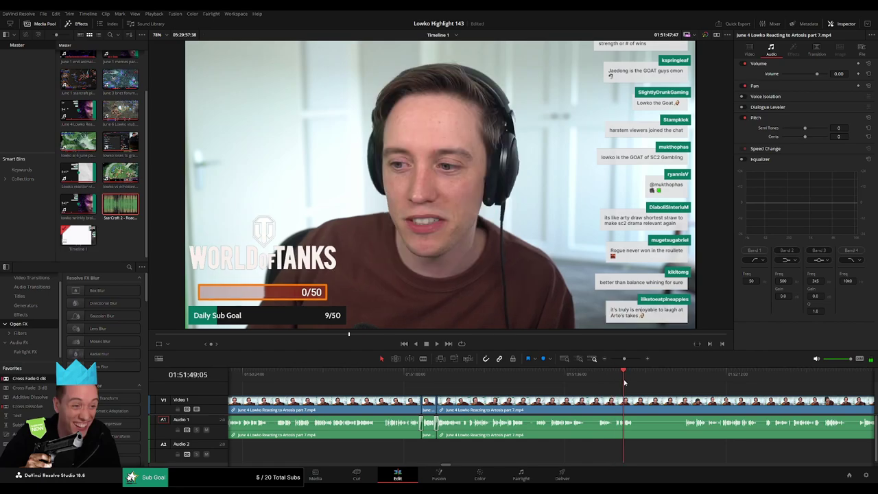
{"action": "scroll", "coordinate": [483, 394], "scroll_direction": "right", "scroll_amount": 3}
{"action": "left_click", "coordinate": [444, 380]}
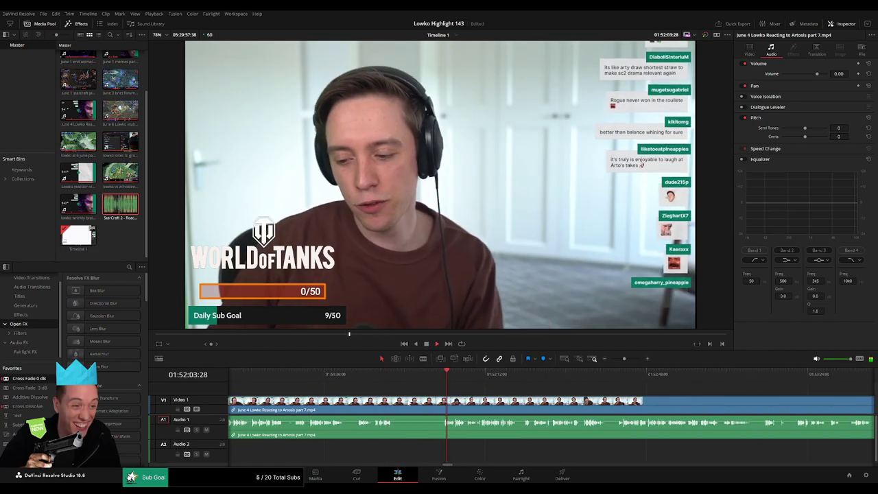
{"action": "key", "text": "b"}
{"action": "left_click", "coordinate": [394, 400]}
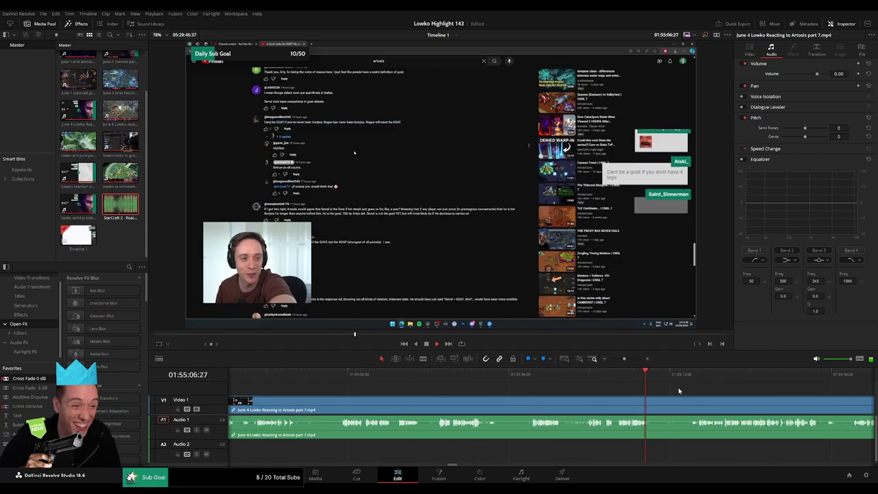
Split the Artosis reaction clip at about 01:55:45, where the talking pauses
{"action": "scroll", "coordinate": [815, 379], "scroll_direction": "right", "scroll_amount": 6}
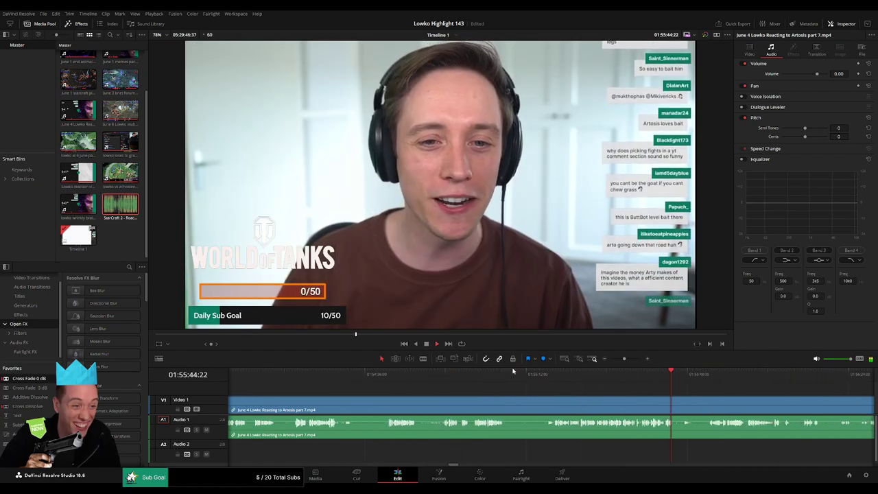
{"action": "left_click", "coordinate": [388, 374]}
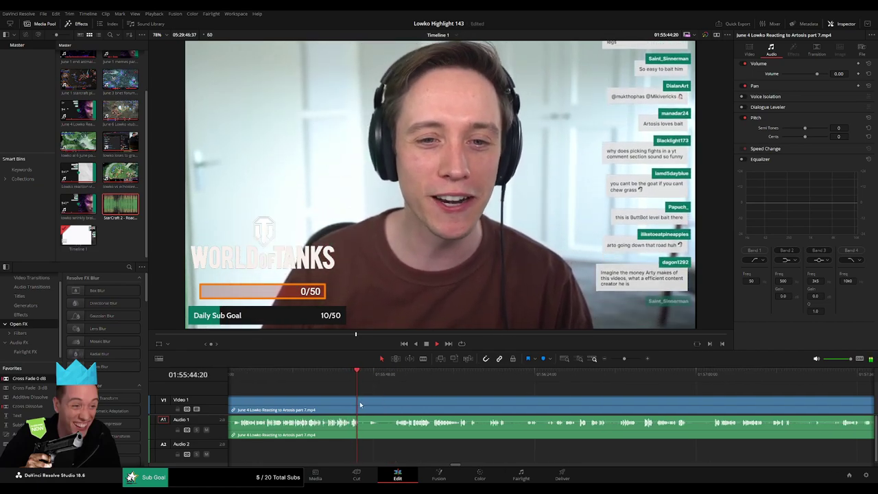
{"action": "key", "text": "space"}
{"action": "key", "text": "b"}
{"action": "left_click", "coordinate": [361, 409]}
Ripple delete the Artosis reaction footage from about 01:55:07 to 01:55:16 and cross-fade the audio at the join
{"action": "scroll", "coordinate": [362, 409], "scroll_direction": "up", "scroll_amount": 3}
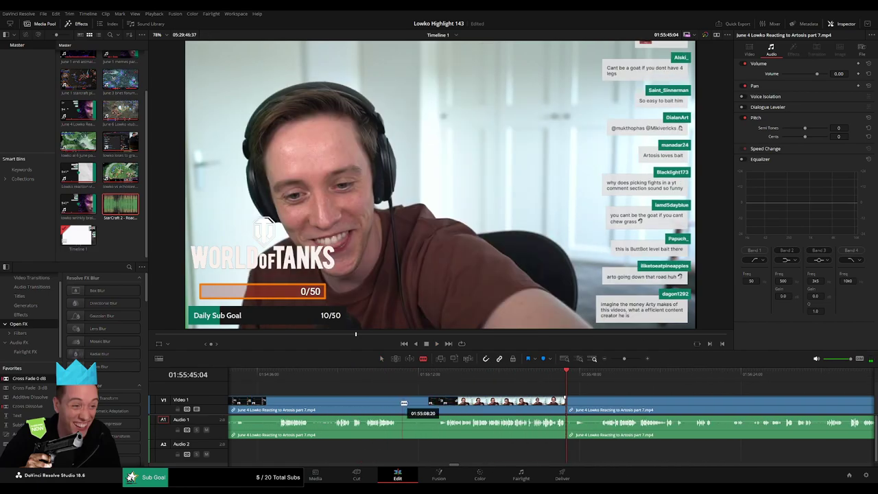
{"action": "left_click", "coordinate": [437, 404]}
{"action": "key", "text": "a"}
{"action": "left_click", "coordinate": [419, 403]}
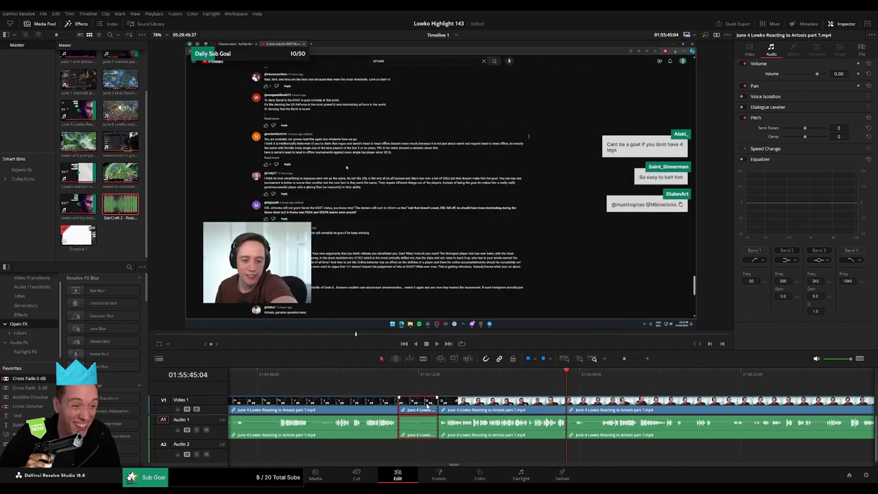
{"action": "key", "text": "Delete"}
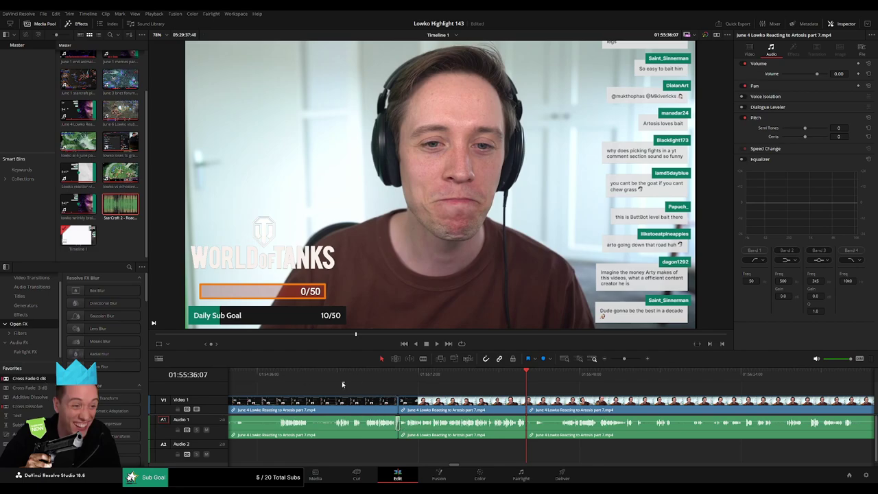
Cut out the comment-reading footage from about 01:54:33 to 01:54:41 and cross-fade the audio at the join
{"action": "scroll", "coordinate": [446, 385], "scroll_direction": "up", "scroll_amount": 3}
{"action": "left_click_drag", "start_coordinate": [451, 385], "coordinate": [410, 382]}
{"action": "key", "text": "space"}
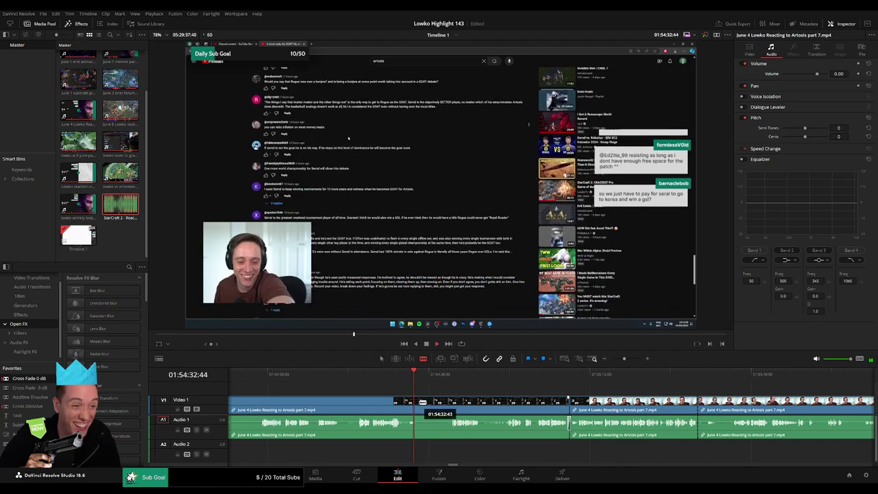
{"action": "left_click", "coordinate": [417, 404]}
{"action": "left_click", "coordinate": [452, 404]}
{"action": "key", "text": "a"}
{"action": "left_click", "coordinate": [436, 405]}
{"action": "key", "text": "Delete"}
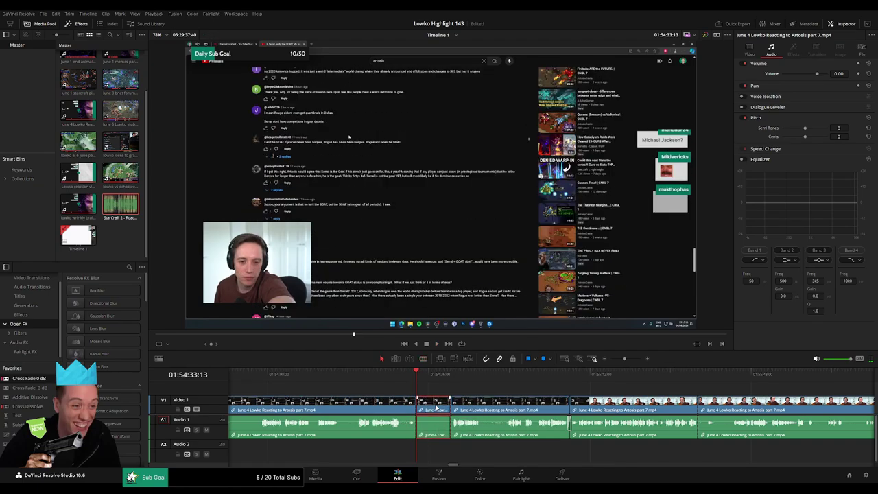
Ripple delete the comment-reading footage from about 01:53:48 to 01:53:58 and cross-fade the audio at the join
{"action": "scroll", "coordinate": [422, 429], "scroll_direction": "up", "scroll_amount": 3}
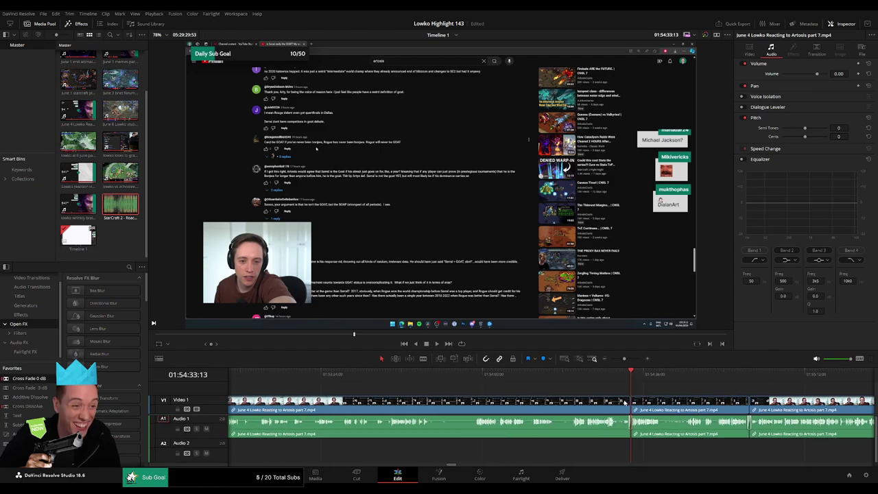
{"action": "left_click", "coordinate": [426, 376]}
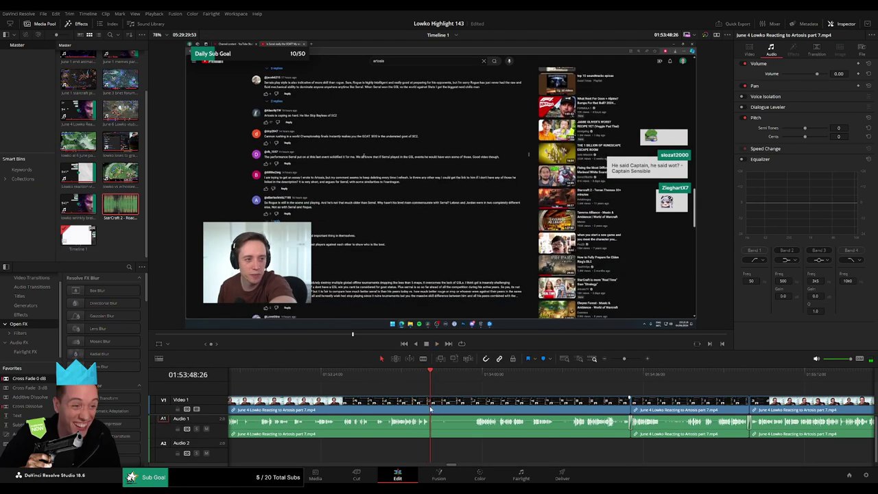
{"action": "key", "text": "Delete"}
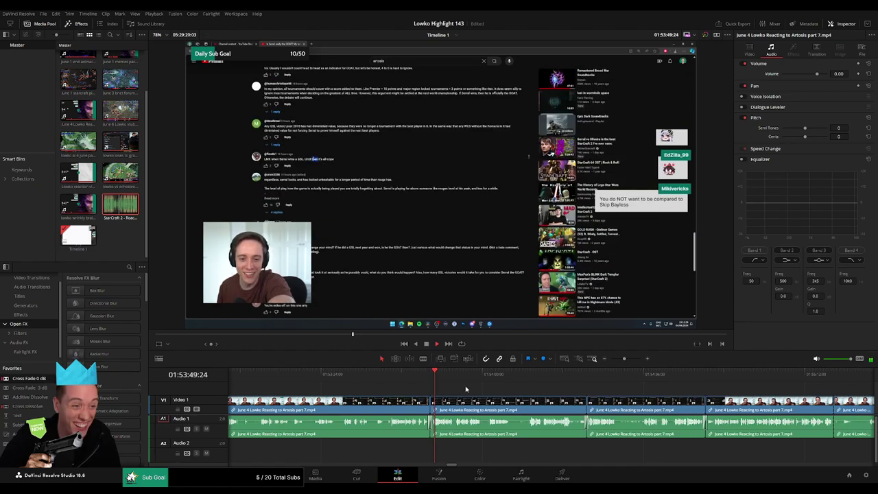
Split the Artosis reaction clip at about 01:54:06 and 01:54:10 and ripple delete the piece between
{"action": "left_click", "coordinate": [486, 376]}
{"action": "left_click", "coordinate": [529, 376]}
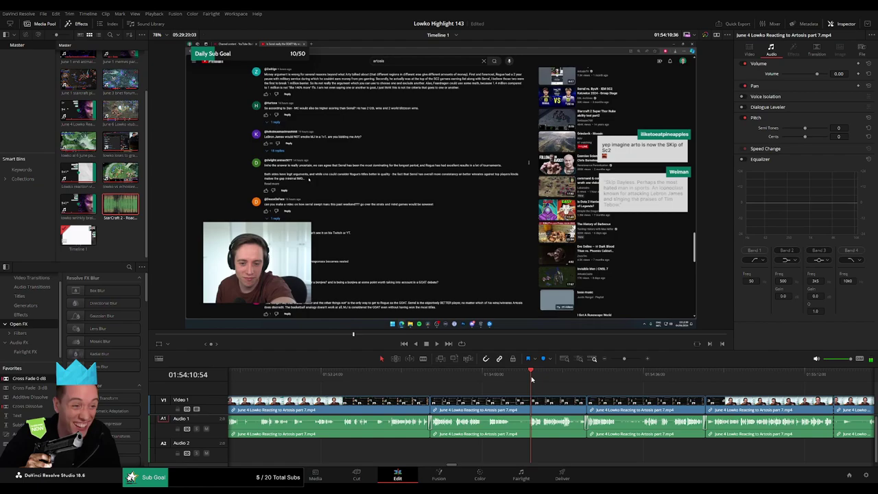
{"action": "left_click", "coordinate": [513, 406]}
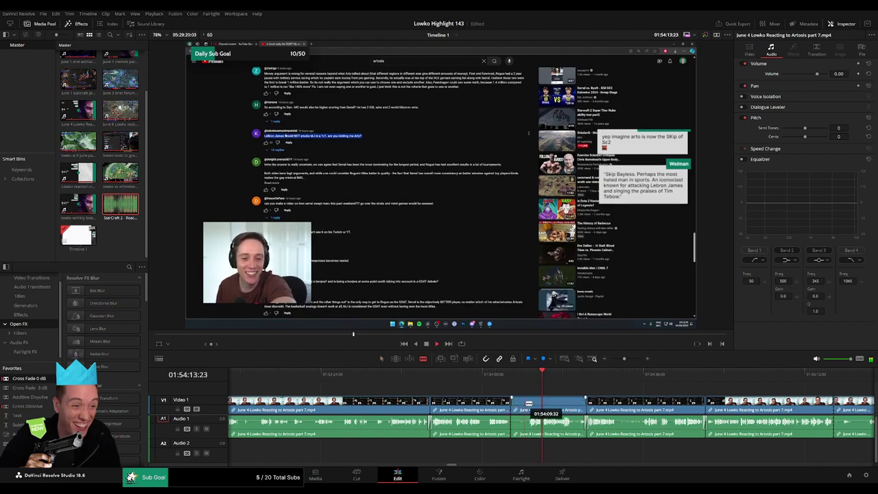
{"action": "left_click", "coordinate": [528, 406]}
{"action": "key", "text": "a"}
{"action": "left_click", "coordinate": [519, 408]}
{"action": "key", "text": "Delete"}
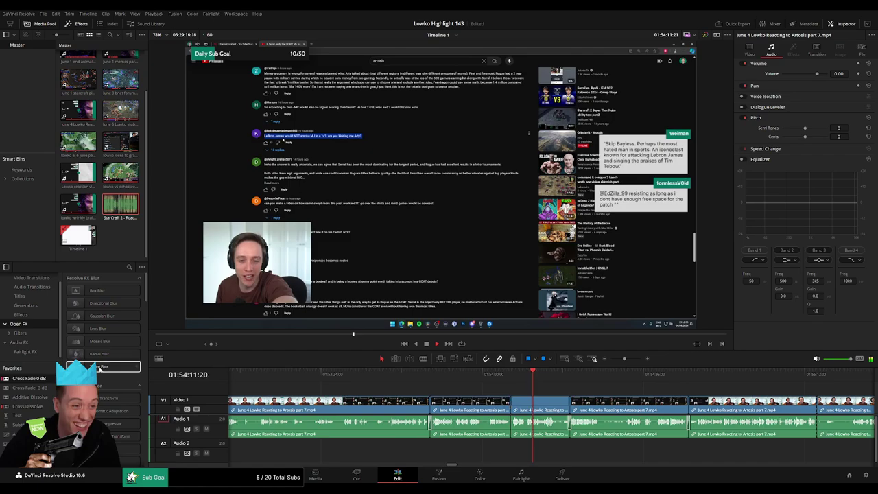
Remove the start of the last Artosis reaction piece, from about 01:55:14 to 01:55:22, and cross-fade the audio at the join
{"action": "left_click", "coordinate": [569, 375]}
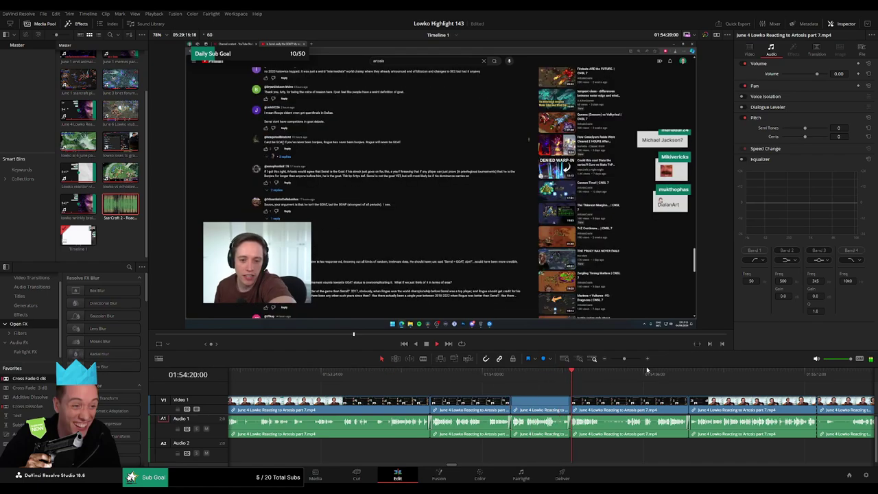
{"action": "left_click_drag", "start_coordinate": [624, 359], "coordinate": [614, 359]}
{"action": "left_click", "coordinate": [318, 374]}
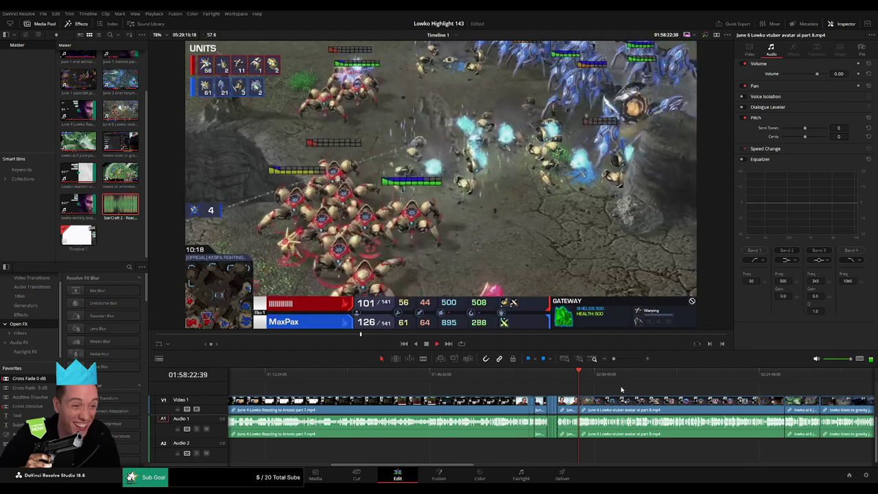
{"action": "key", "text": "space"}
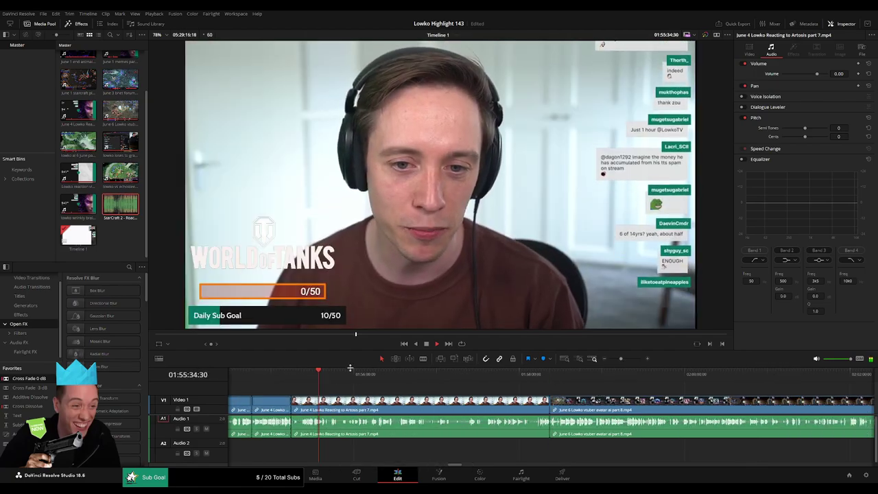
{"action": "left_click", "coordinate": [304, 376]}
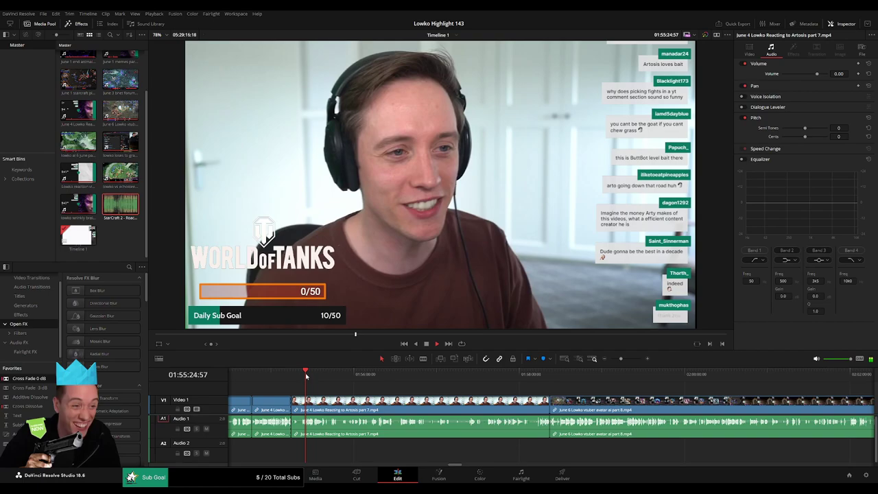
{"action": "left_click", "coordinate": [625, 359]}
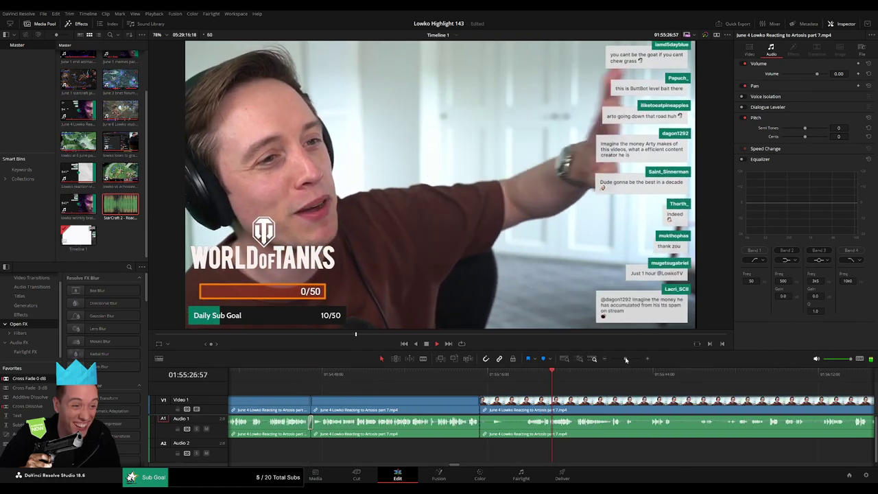
{"action": "key", "text": "b"}
{"action": "left_click", "coordinate": [526, 403]}
{"action": "key", "text": "a"}
{"action": "left_click", "coordinate": [515, 403]}
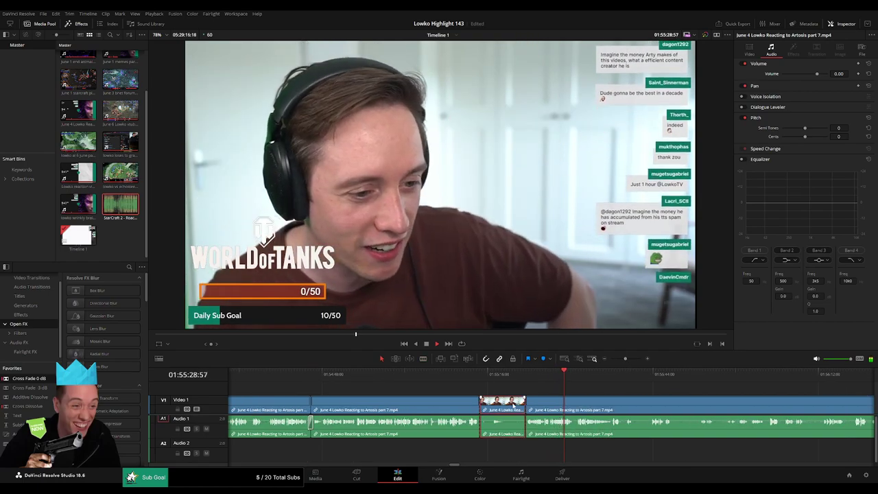
{"action": "key", "text": "Delete"}
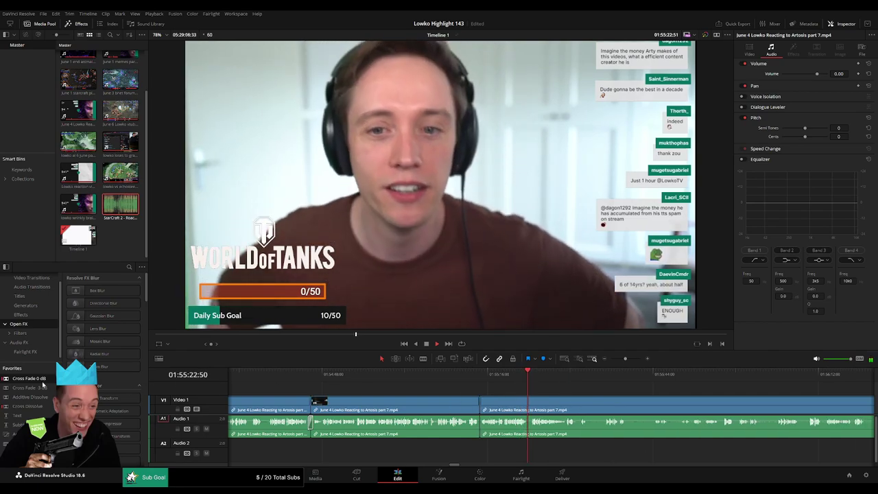
Split the last Artosis reaction piece at about 01:55:33 and ripple delete the rest of that clip
{"action": "scroll", "coordinate": [556, 402], "scroll_direction": "right", "scroll_amount": 2}
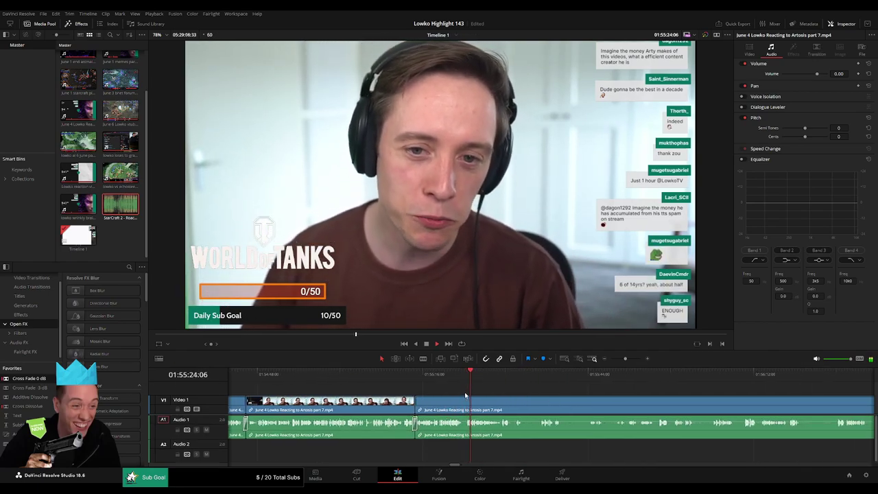
{"action": "scroll", "coordinate": [539, 401], "scroll_direction": "right", "scroll_amount": 4}
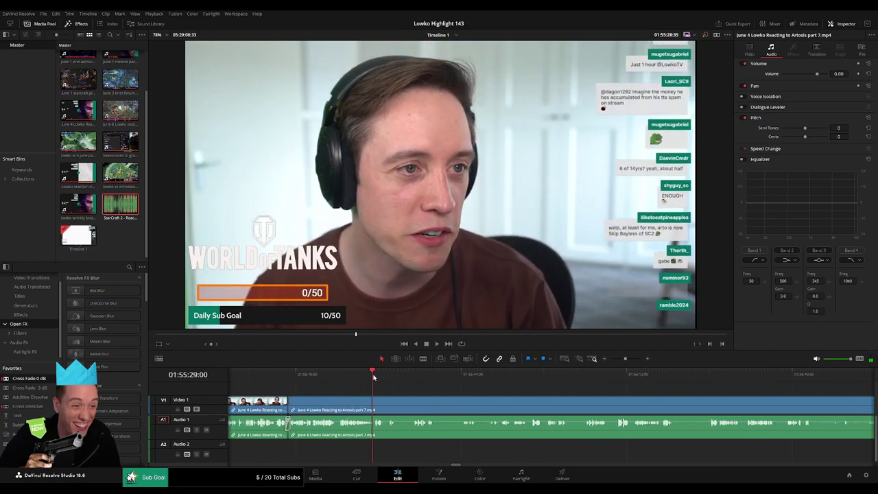
{"action": "left_click", "coordinate": [387, 374]}
{"action": "key", "text": "space"}
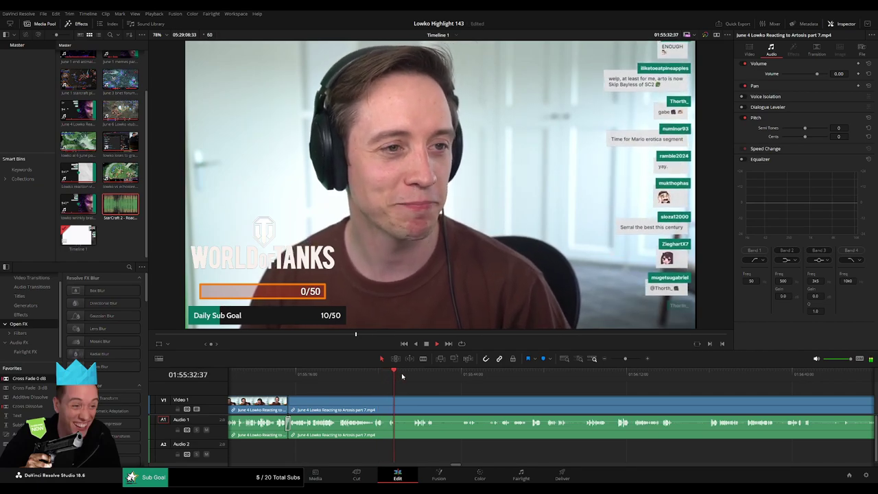
{"action": "left_click", "coordinate": [416, 374]}
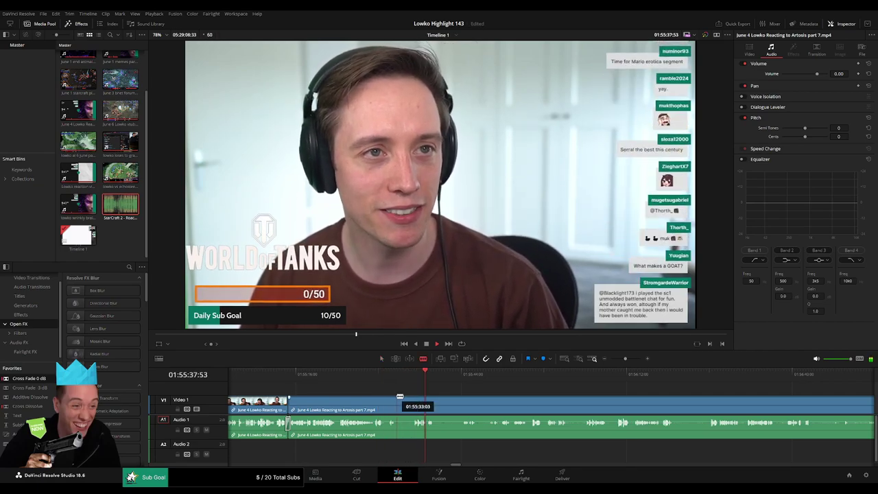
{"action": "scroll", "coordinate": [560, 373], "scroll_direction": "down", "scroll_amount": 8}
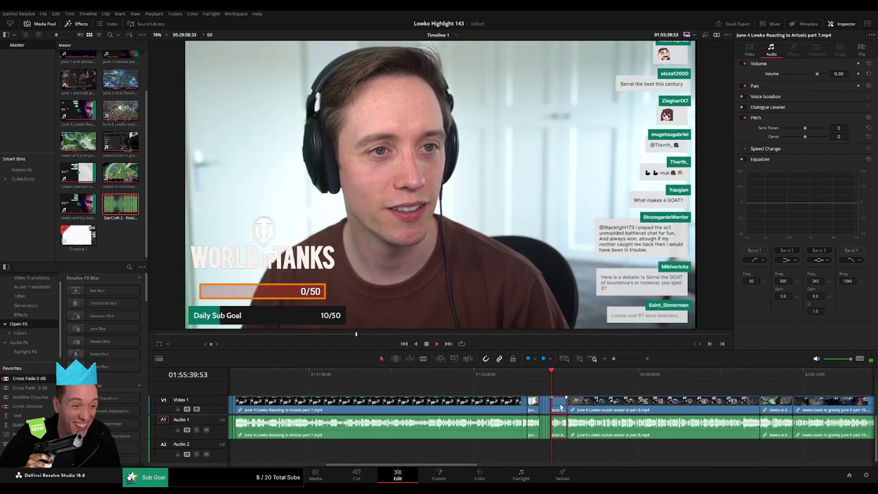
{"action": "key", "text": "Delete"}
Split the June 6 vtuber avatar clip at about 01:58:24 and ripple delete everything in it before that point
{"action": "scroll", "coordinate": [377, 375], "scroll_direction": "right", "scroll_amount": 4}
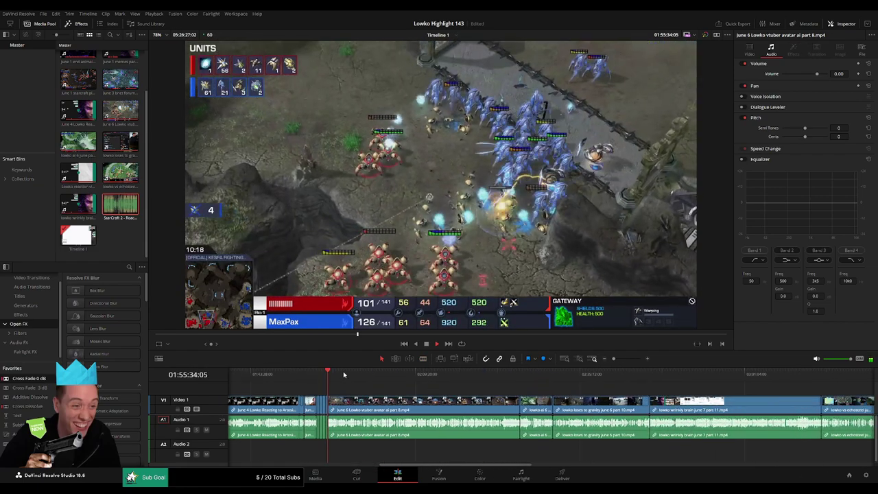
{"action": "left_click", "coordinate": [369, 376]}
{"action": "left_click_drag", "start_coordinate": [366, 377], "coordinate": [343, 379]}
{"action": "left_click_drag", "start_coordinate": [613, 358], "coordinate": [629, 359]}
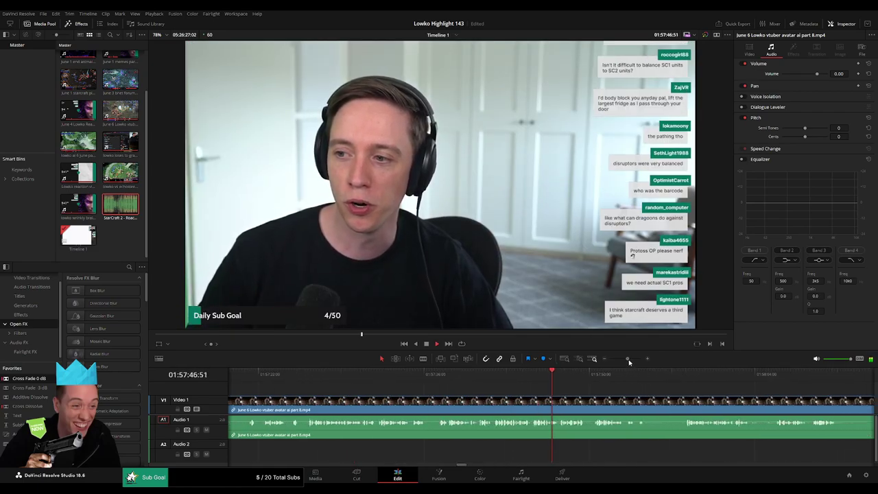
{"action": "left_click_drag", "start_coordinate": [725, 399], "coordinate": [538, 390]}
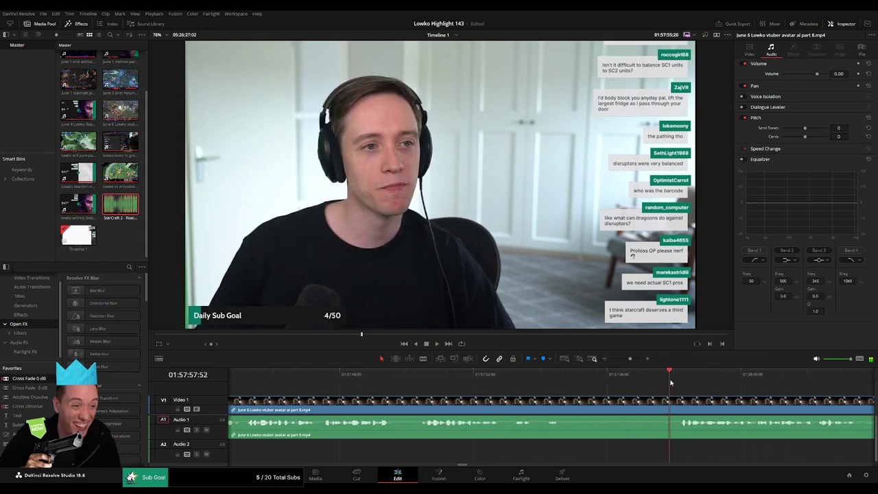
{"action": "scroll", "coordinate": [613, 391], "scroll_direction": "right", "scroll_amount": 2}
{"action": "left_click", "coordinate": [711, 387]}
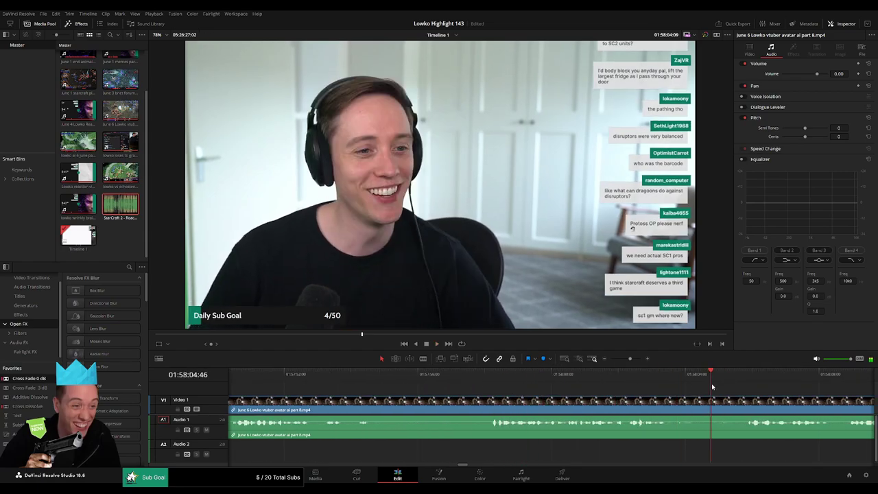
{"action": "left_click_drag", "start_coordinate": [744, 389], "coordinate": [465, 383]}
{"action": "left_click", "coordinate": [651, 387]}
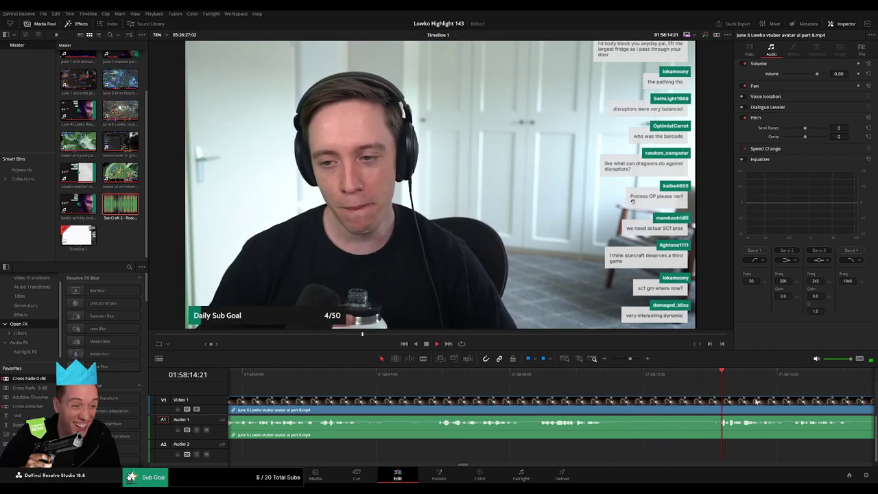
{"action": "scroll", "coordinate": [485, 402], "scroll_direction": "right", "scroll_amount": 3}
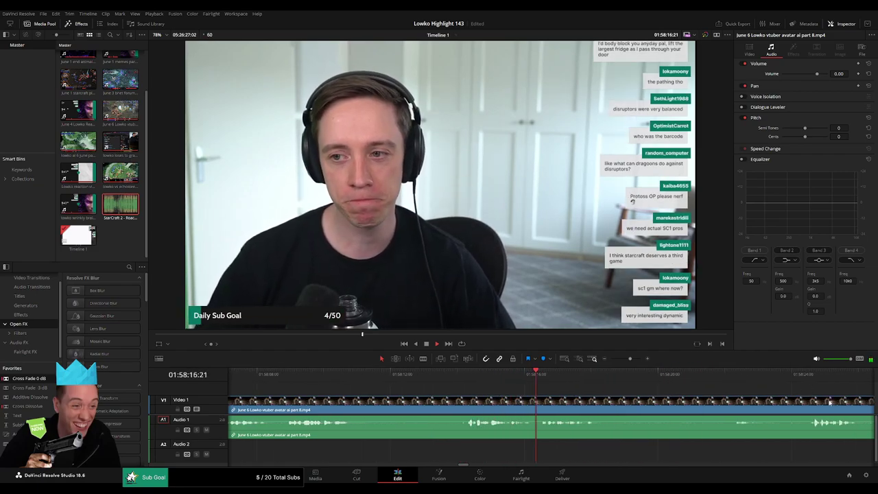
{"action": "left_click", "coordinate": [806, 381]}
{"action": "left_click_drag", "start_coordinate": [810, 381], "coordinate": [474, 402]}
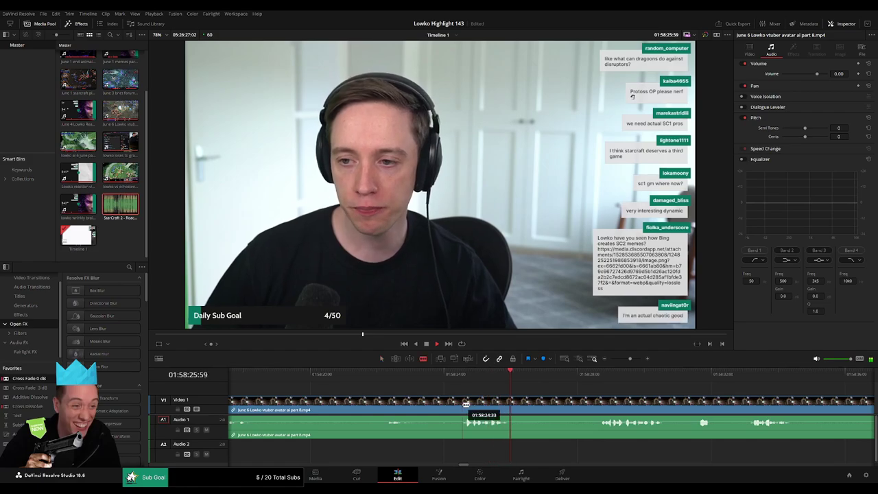
{"action": "left_click", "coordinate": [465, 405]}
{"action": "key", "text": "a"}
{"action": "left_click", "coordinate": [442, 407]}
{"action": "key", "text": "Delete"}
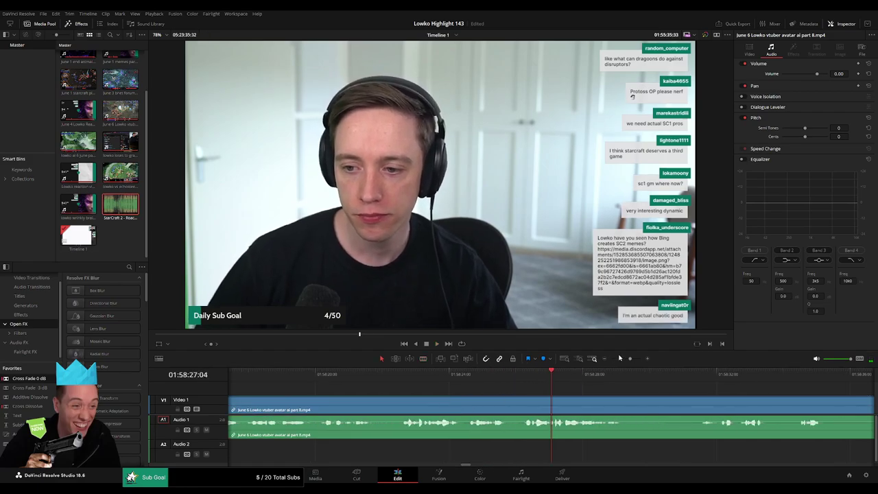
Cross-fade the audio where the June 4 Artosis reaction clip meets the June 6 vtuber avatar clip
{"action": "mouse_move", "coordinate": [629, 358]}
{"action": "left_mouse_down"}
{"action": "mouse_move", "coordinate": [607, 357]}
{"action": "mouse_move", "coordinate": [622, 358]}
{"action": "left_mouse_up"}
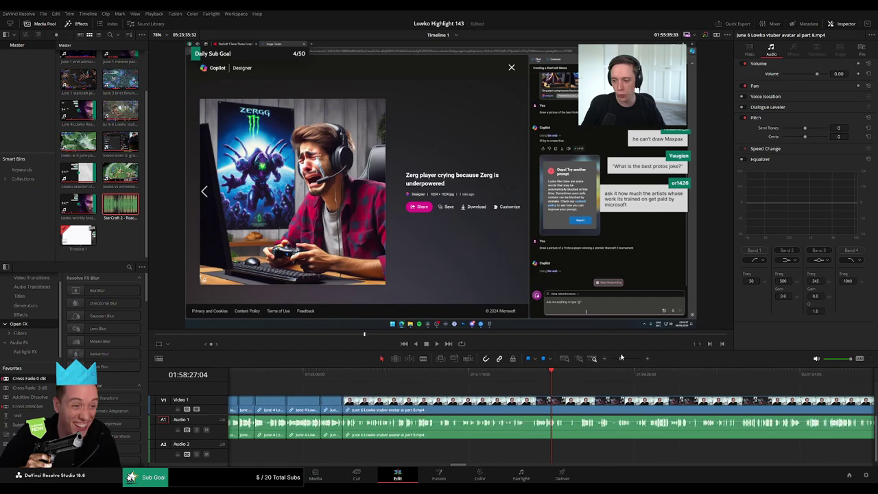
{"action": "key", "text": "space"}
{"action": "scroll", "coordinate": [624, 360], "scroll_direction": "up", "scroll_amount": 2}
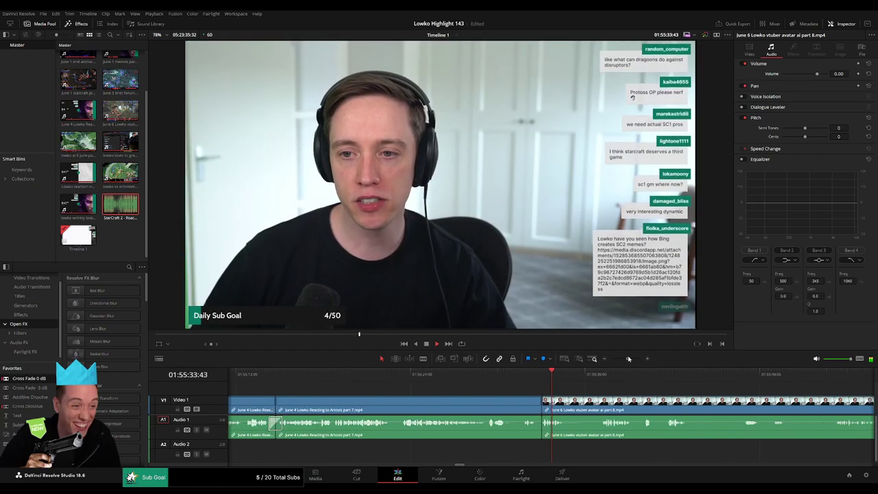
{"action": "left_click_drag", "start_coordinate": [540, 431], "coordinate": [538, 430]}
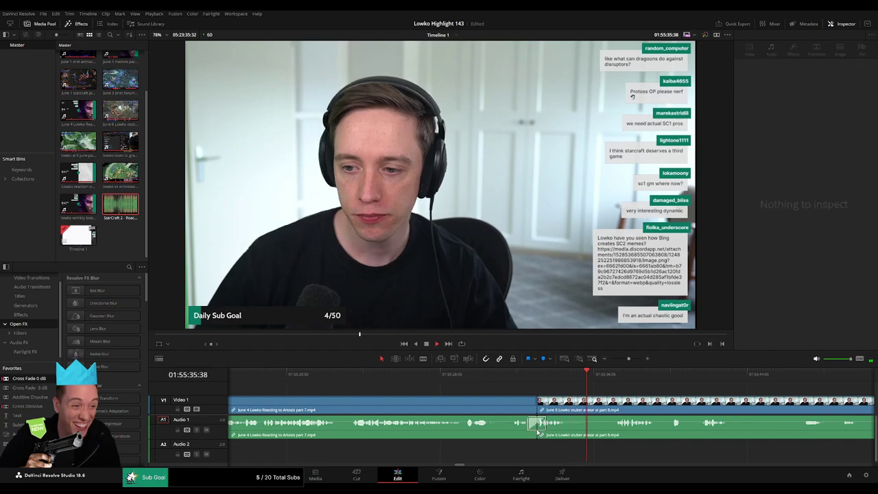
Ripple delete the vtuber avatar footage from about 01:55:35 to 01:55:37 and cross-fade the audio at the join
{"action": "left_click", "coordinate": [517, 375]}
{"action": "left_click_drag", "start_coordinate": [587, 395], "coordinate": [438, 395]}
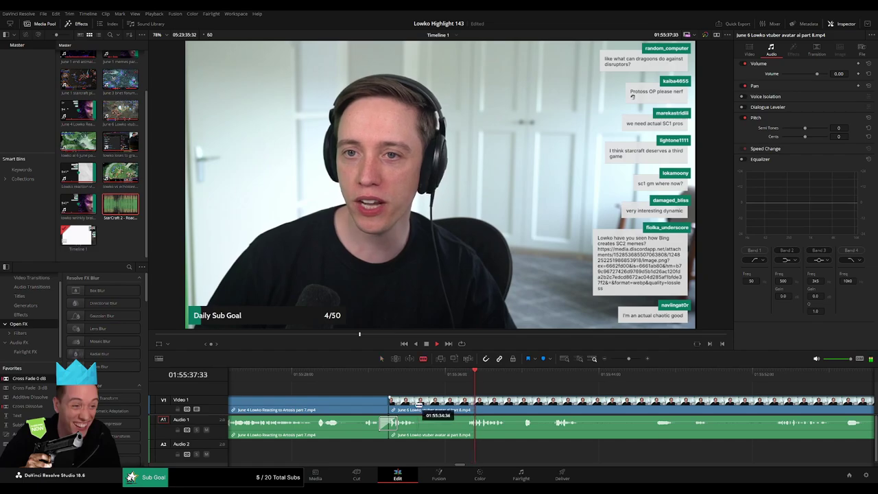
{"action": "left_click_drag", "start_coordinate": [418, 405], "coordinate": [445, 403]}
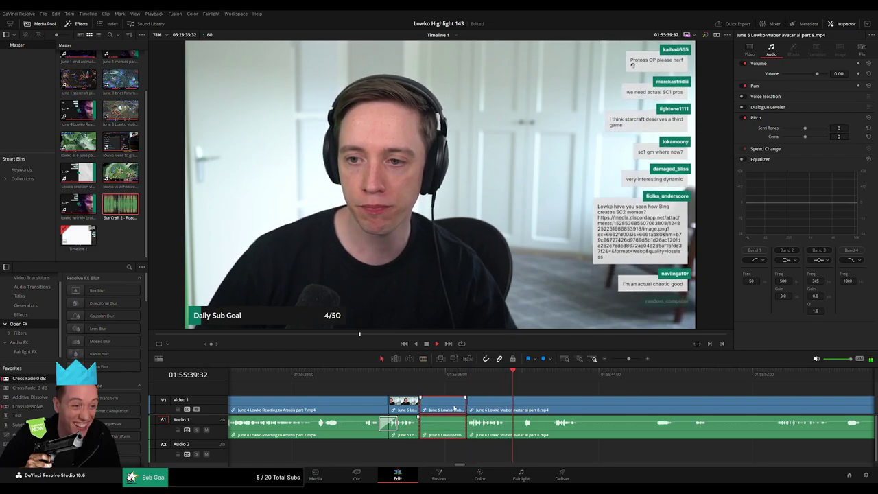
{"action": "key", "text": "Delete"}
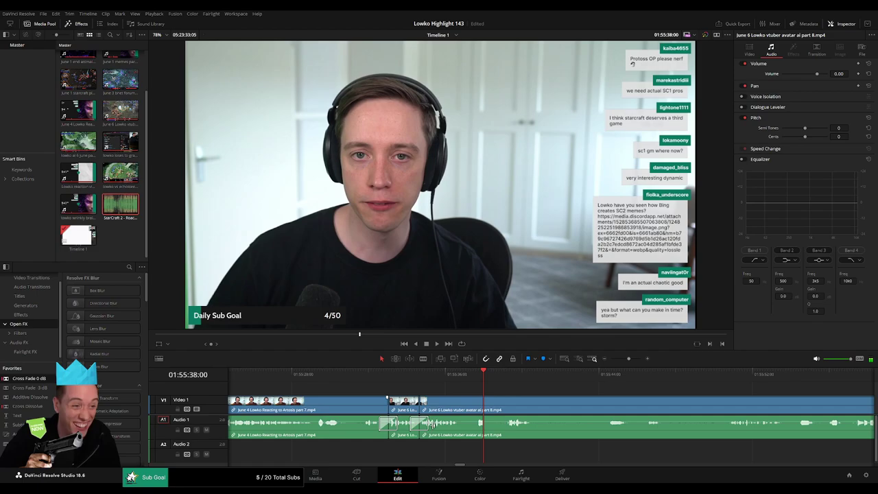
Split the vtuber avatar clip at about 01:55:37 and 01:55:56 and ripple delete the piece between
{"action": "key", "text": "space"}
{"action": "key", "text": "b"}
{"action": "left_click", "coordinate": [463, 403]}
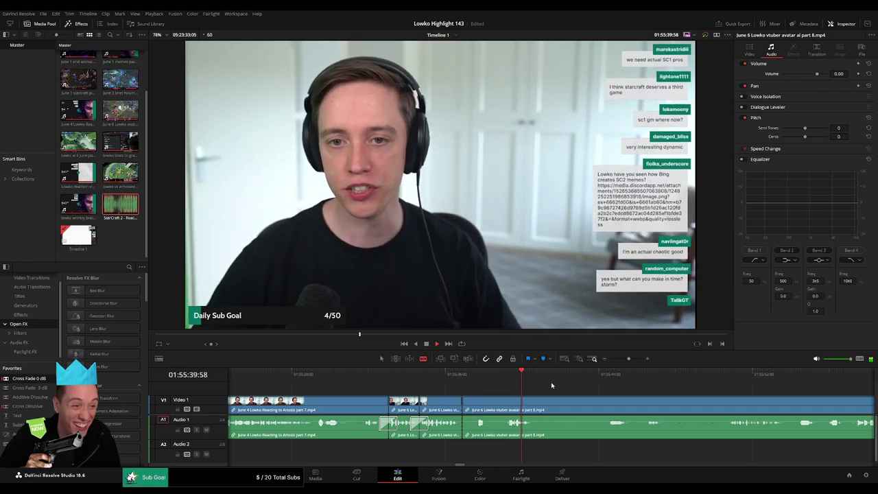
{"action": "left_click_drag", "start_coordinate": [565, 382], "coordinate": [728, 386]}
{"action": "left_click", "coordinate": [734, 376]}
{"action": "scroll", "coordinate": [622, 398], "scroll_direction": "right", "scroll_amount": 5}
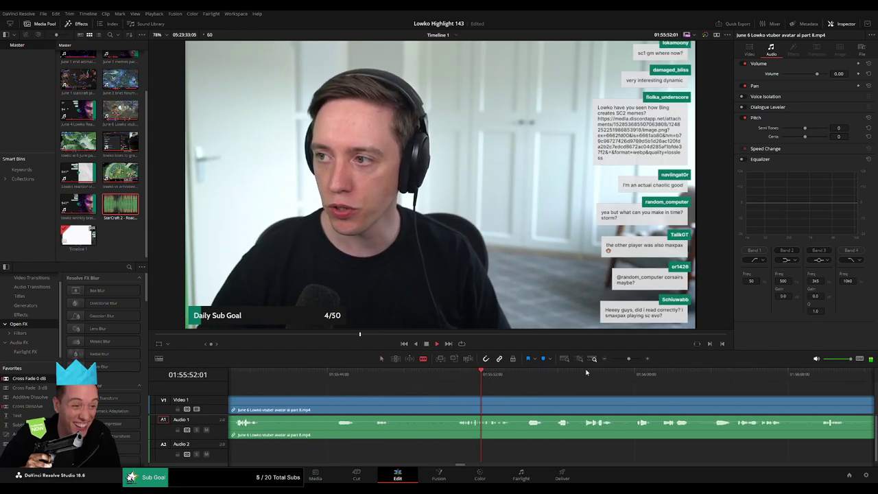
{"action": "left_click", "coordinate": [774, 375]}
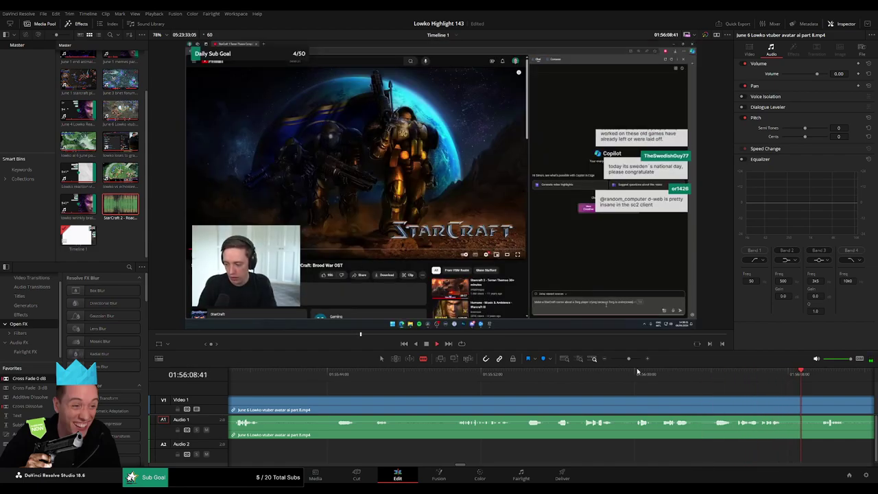
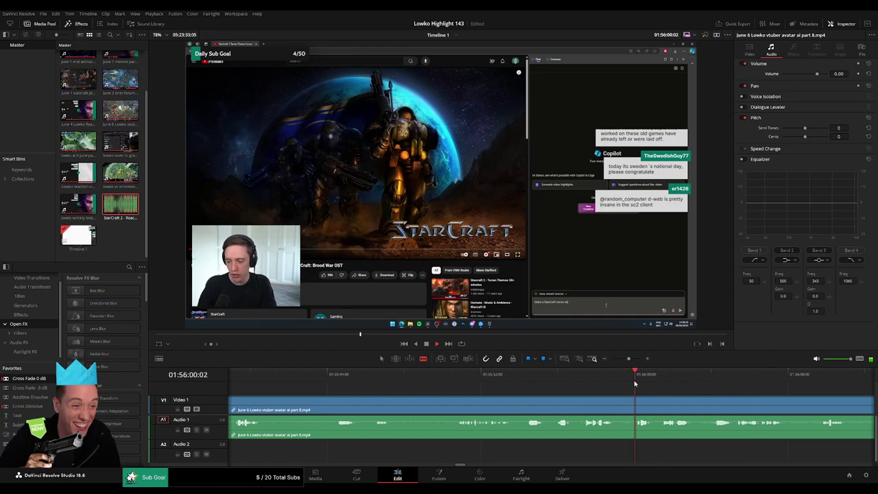
{"action": "left_click", "coordinate": [587, 376]}
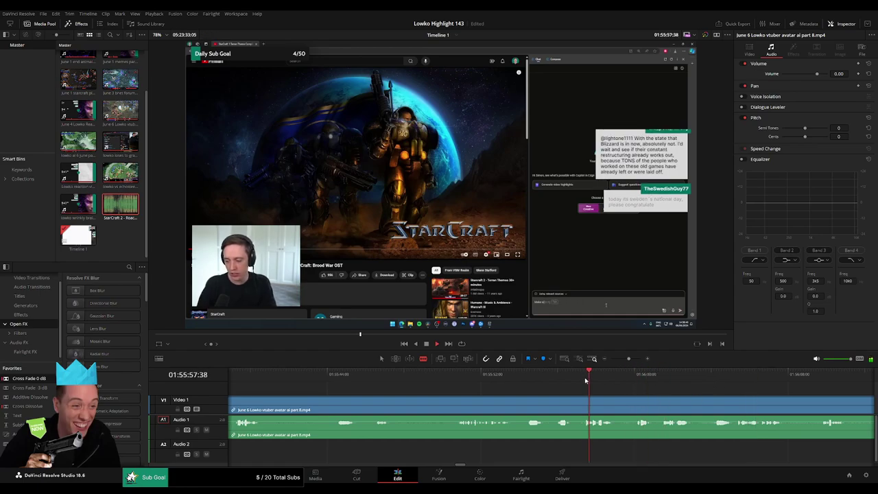
{"action": "left_click", "coordinate": [460, 376]}
{"action": "left_click", "coordinate": [527, 388]}
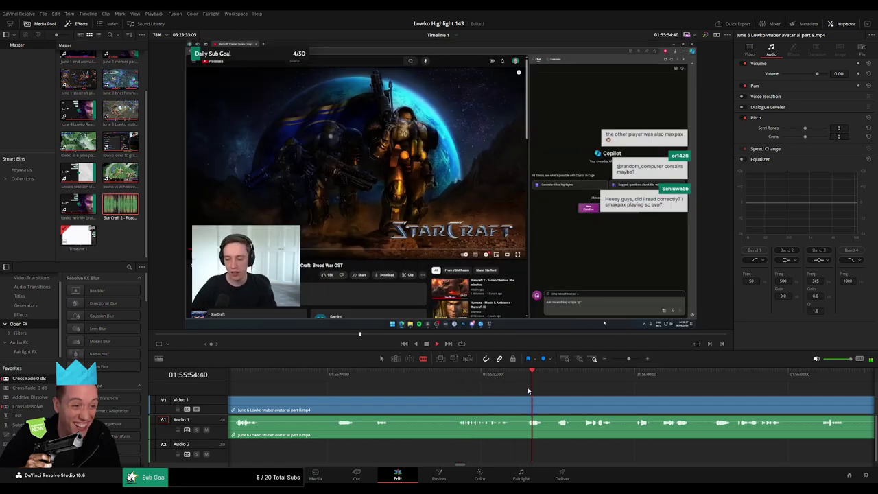
{"action": "left_click", "coordinate": [554, 405]}
{"action": "key", "text": "a"}
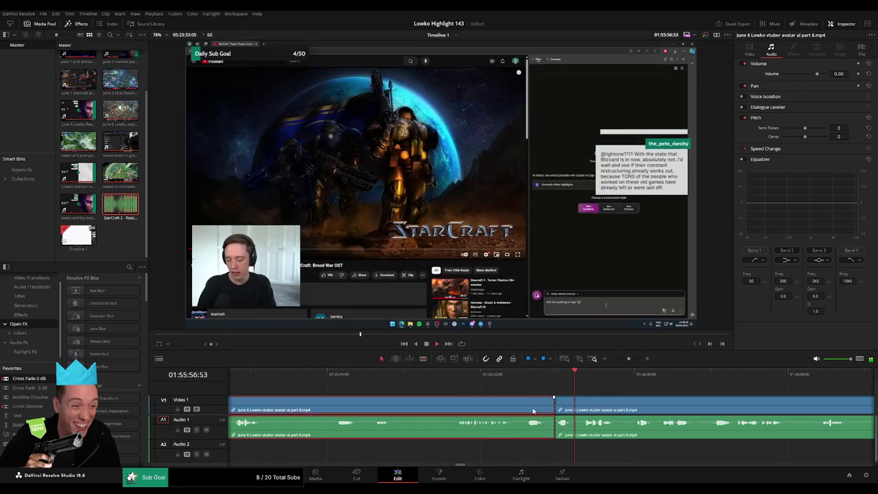
{"action": "key", "text": "BackSpace"}
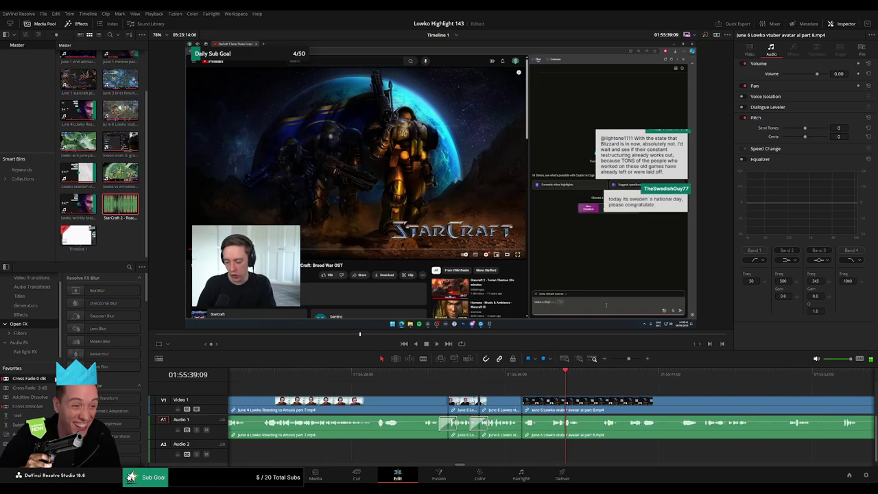
Ripple delete the Copilot image-generation wait from about 01:55:54 to 01:56:15 and cross-fade the audio at the join
{"action": "left_click_drag", "start_coordinate": [652, 382], "coordinate": [474, 379]}
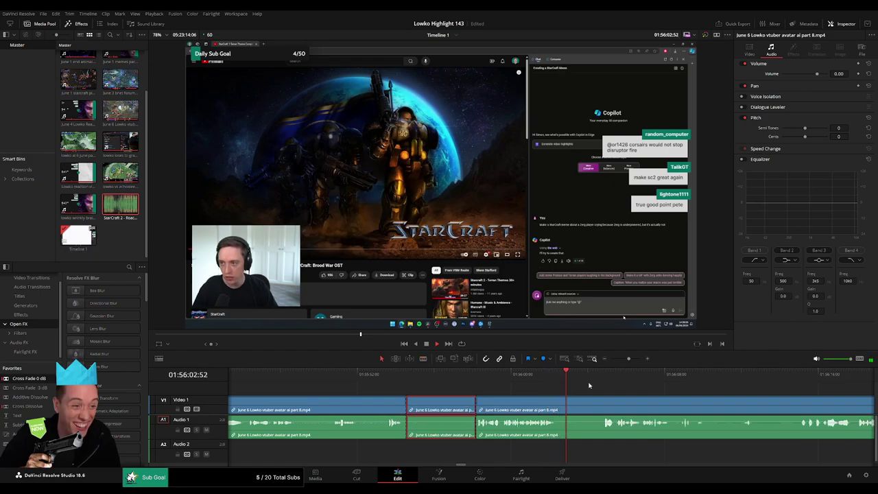
{"action": "left_click", "coordinate": [639, 390]}
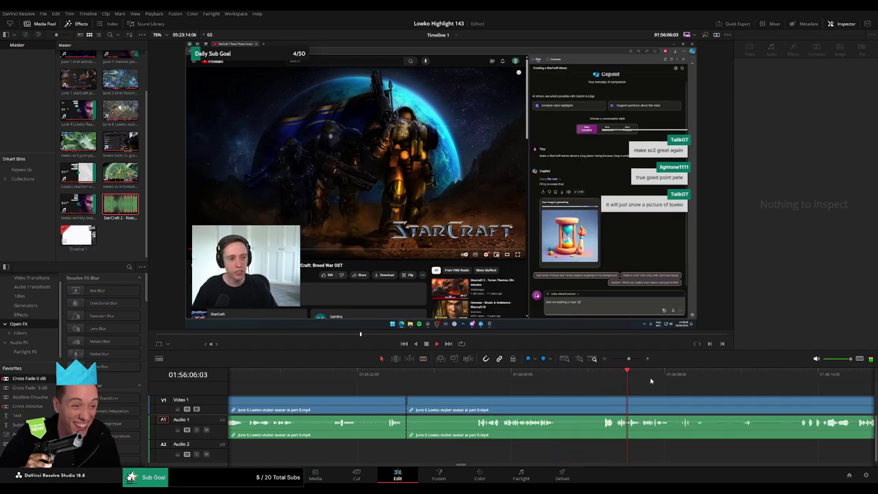
{"action": "left_click_drag", "start_coordinate": [663, 394], "coordinate": [593, 388]}
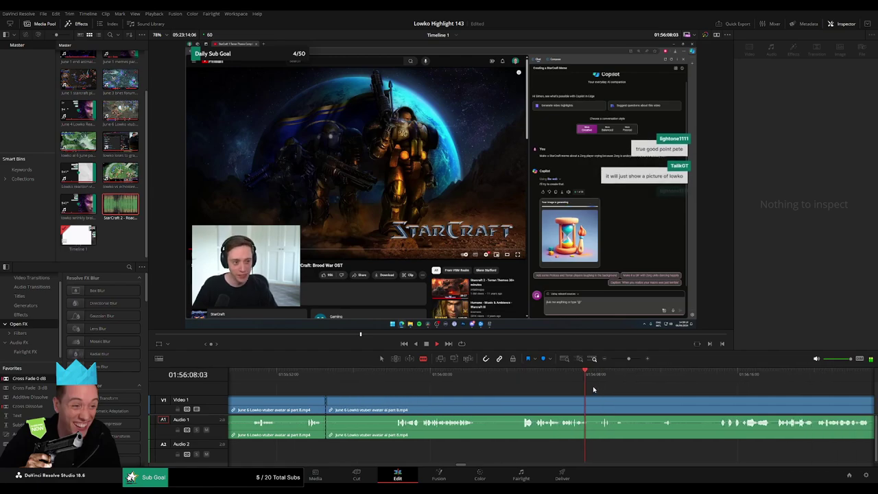
{"action": "left_click_drag", "start_coordinate": [684, 378], "coordinate": [708, 378]}
{"action": "left_click", "coordinate": [660, 375]}
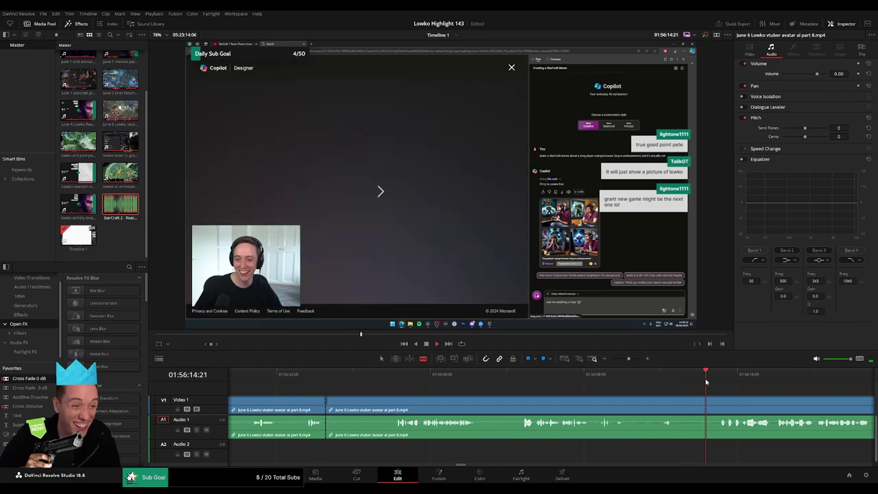
{"action": "left_click", "coordinate": [718, 405]}
{"action": "key", "text": "a"}
{"action": "left_click", "coordinate": [678, 405]}
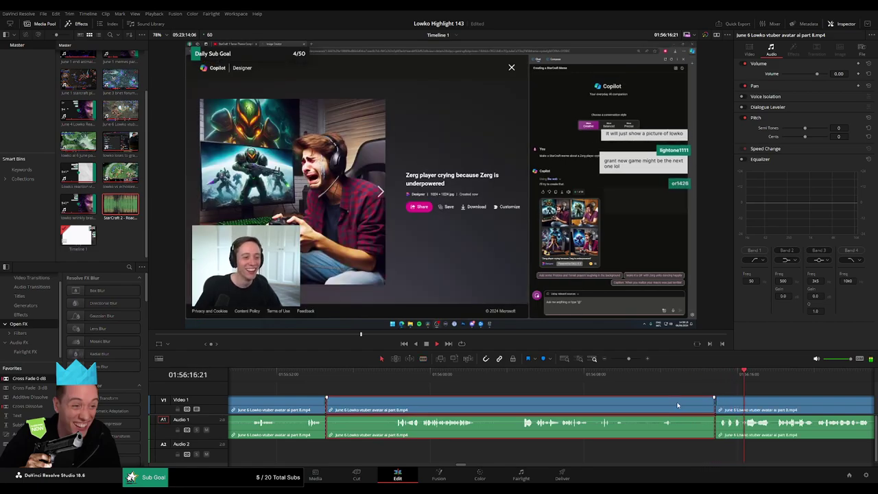
{"action": "key", "text": "Delete"}
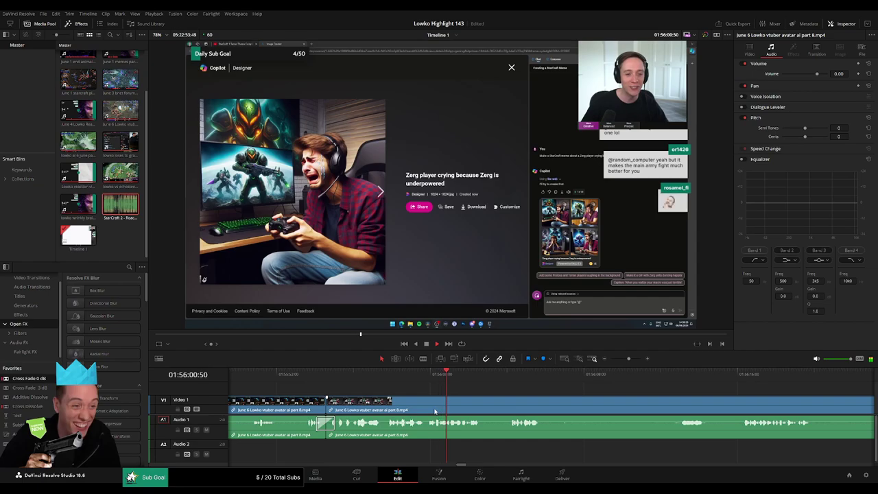
Split the vtuber avatar clip at about 01:56:00:15 and 01:56:00:28 to isolate the short spoken piece between
{"action": "key", "text": "space"}
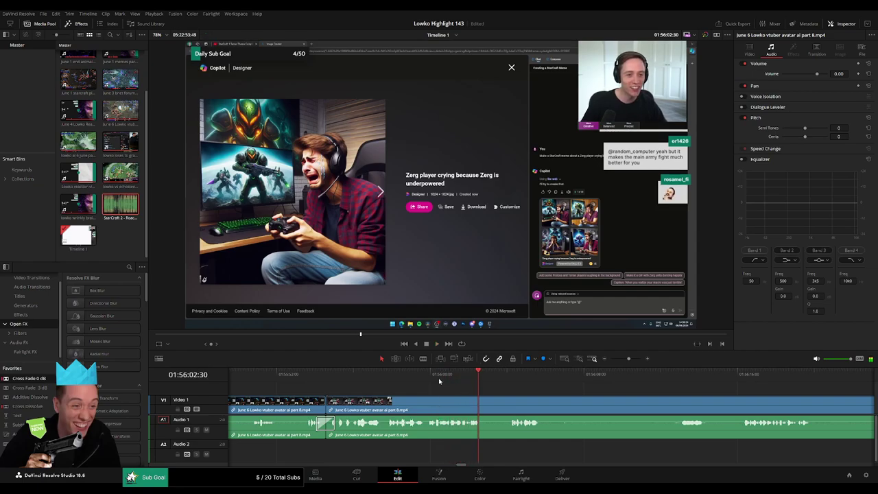
{"action": "left_click", "coordinate": [416, 377]}
{"action": "key", "text": "space"}
{"action": "key", "text": "space"}
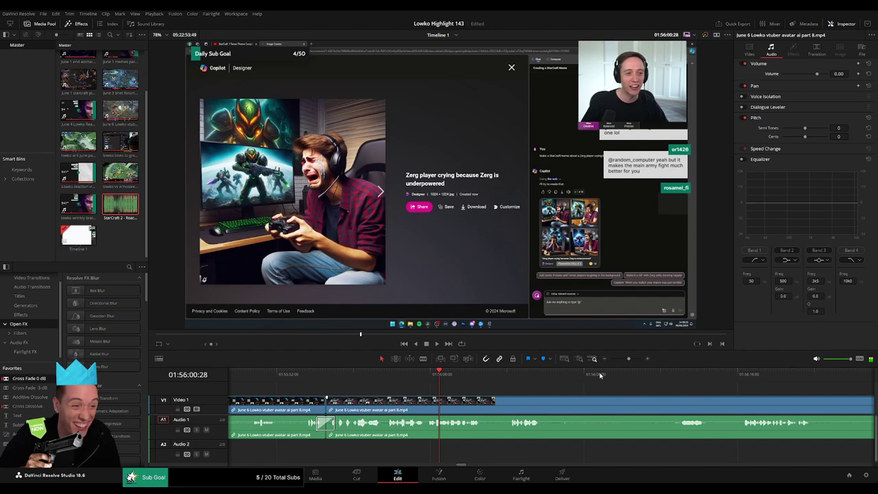
{"action": "left_click_drag", "start_coordinate": [628, 359], "coordinate": [634, 360]}
{"action": "key", "text": "b"}
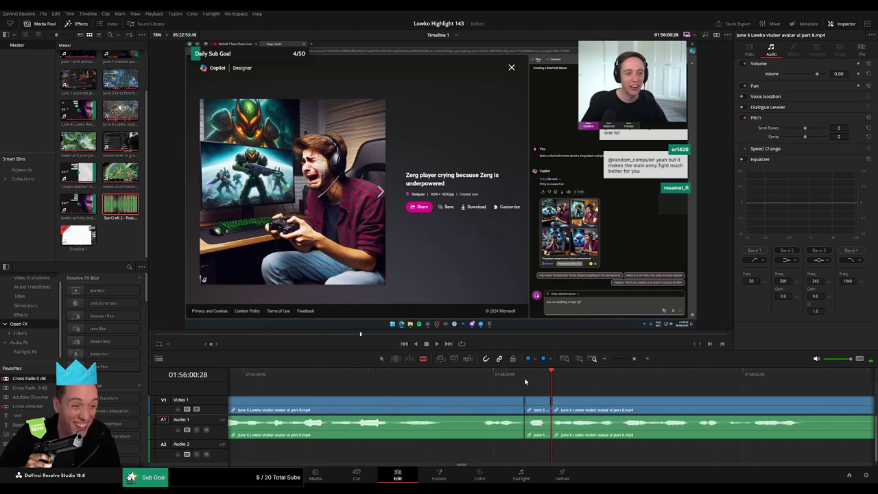
Roll the short piece's end cut to 01:56:00:31 and turn its audio all the way down
{"action": "left_click", "coordinate": [525, 381]}
{"action": "key", "text": "space"}
{"action": "key", "text": "space"}
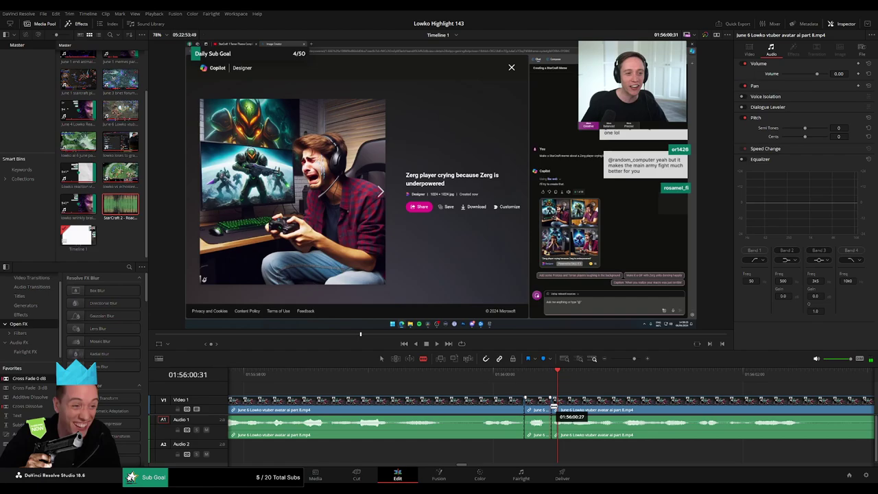
{"action": "left_click", "coordinate": [553, 410]}
{"action": "key", "text": "a"}
{"action": "left_click_drag", "start_coordinate": [552, 433], "coordinate": [552, 446]}
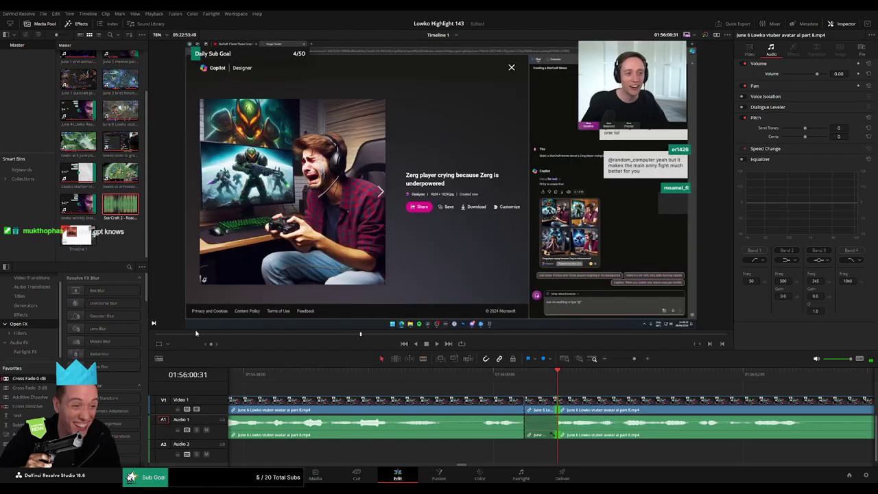
Place the StarCraft 2 - Roach Quotes audio on Audio 2 under the silenced piece and trim it to end at 01:56:00:31
{"action": "left_click_drag", "start_coordinate": [108, 213], "coordinate": [542, 458]}
{"action": "left_click_drag", "start_coordinate": [612, 454], "coordinate": [560, 453]}
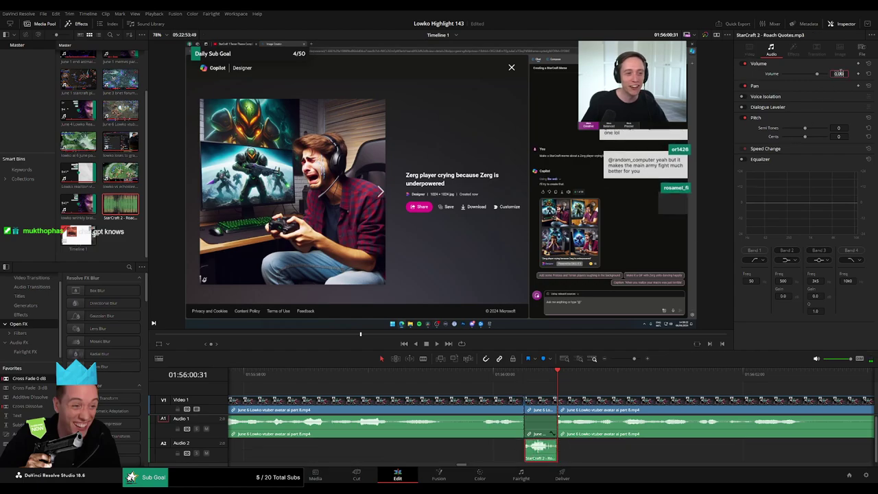
{"action": "left_click", "coordinate": [630, 362]}
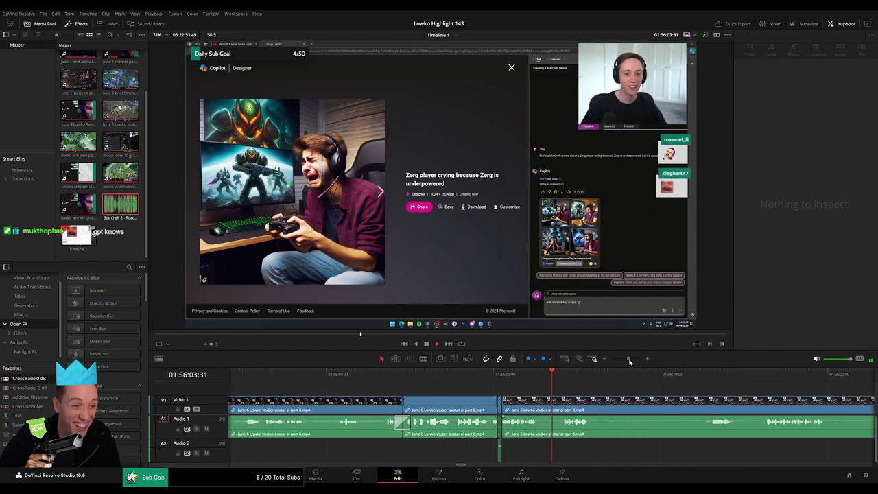
Split out and ripple delete the vtuber avatar footage from about 01:56:03 to 01:56:04
{"action": "left_click", "coordinate": [629, 361]}
{"action": "key", "text": "b"}
{"action": "left_click", "coordinate": [538, 403]}
{"action": "left_click", "coordinate": [562, 403]}
{"action": "key", "text": "a"}
{"action": "left_click", "coordinate": [552, 403]}
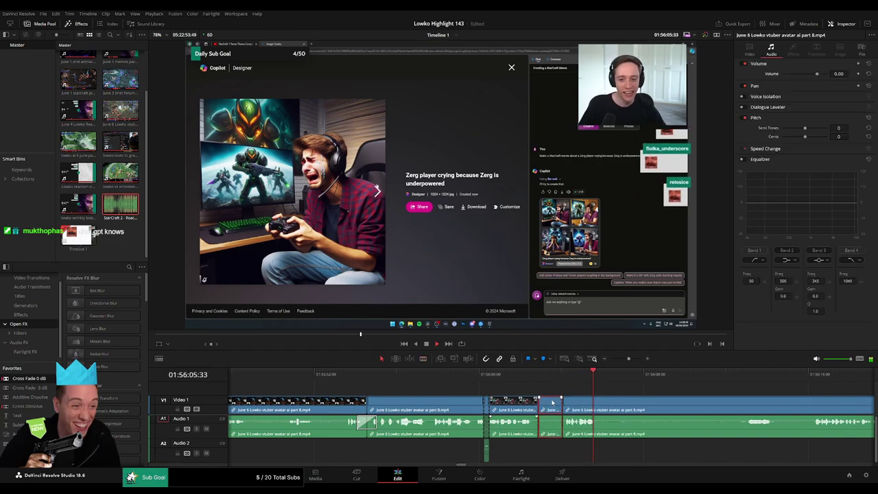
{"action": "key", "text": "Delete"}
{"action": "scroll", "coordinate": [529, 392], "scroll_direction": "right", "scroll_amount": 3}
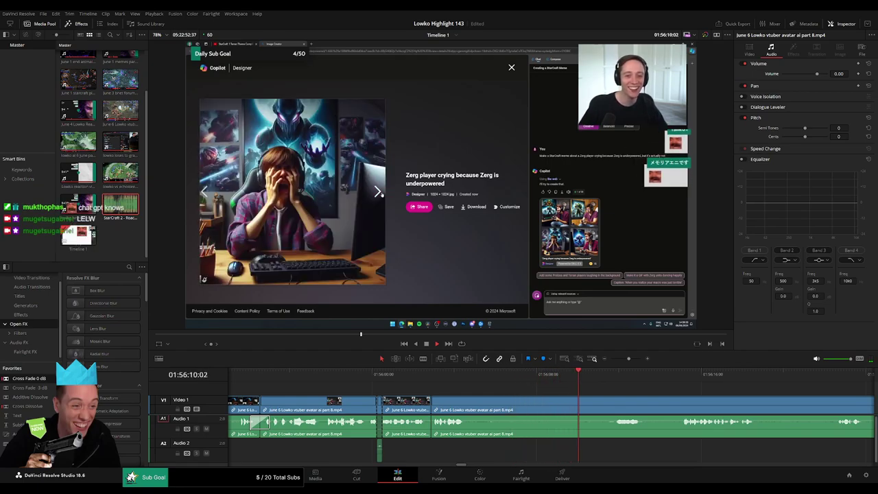
Split out and ripple delete the vtuber avatar footage from about 01:56:14 to 01:56:22
{"action": "left_click_drag", "start_coordinate": [656, 402], "coordinate": [484, 405]}
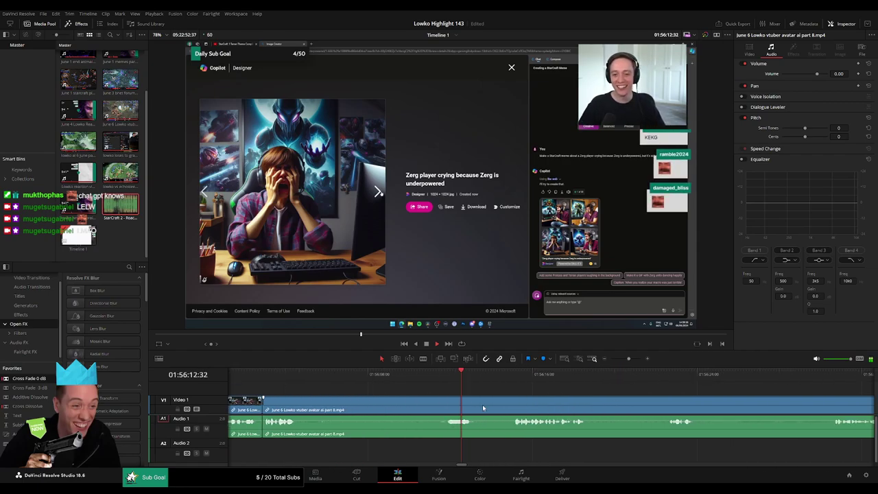
{"action": "left_click", "coordinate": [520, 373]}
{"action": "left_click_drag", "start_coordinate": [604, 396], "coordinate": [403, 392]}
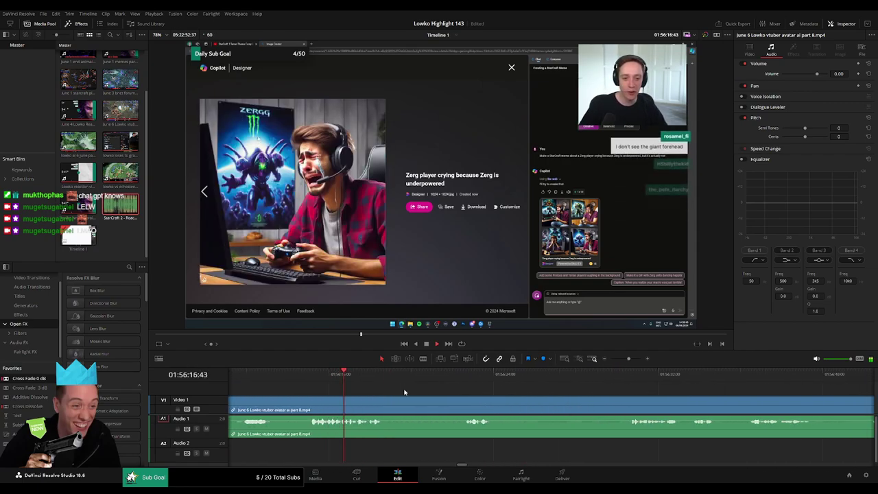
{"action": "key", "text": "b"}
{"action": "left_click", "coordinate": [289, 408]}
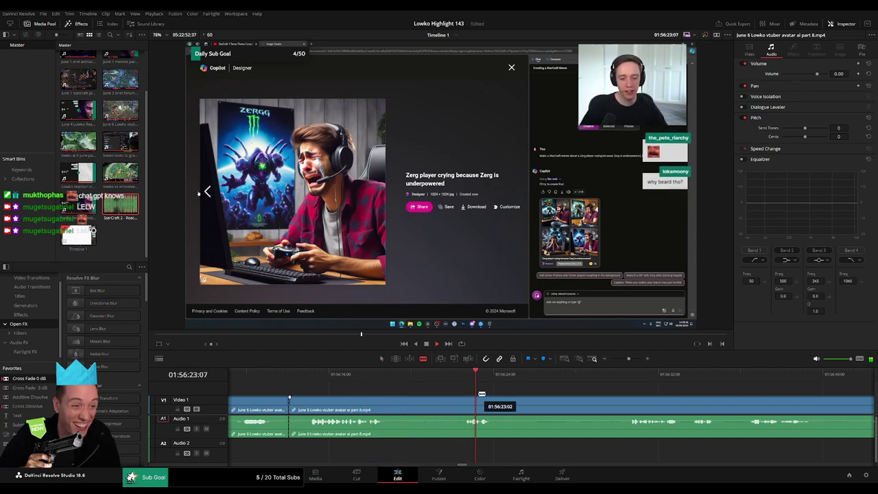
{"action": "left_click", "coordinate": [463, 400]}
{"action": "key", "text": "a"}
{"action": "left_click", "coordinate": [433, 401]}
{"action": "key", "text": "Delete"}
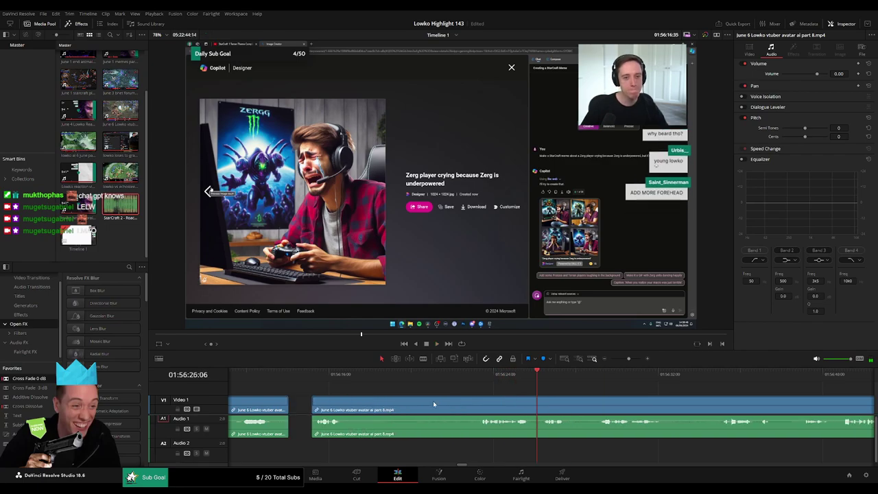
Split out and ripple delete the vtuber avatar footage from about 01:56:16 to 01:56:22
{"action": "left_click", "coordinate": [463, 379]}
{"action": "left_click", "coordinate": [330, 400]}
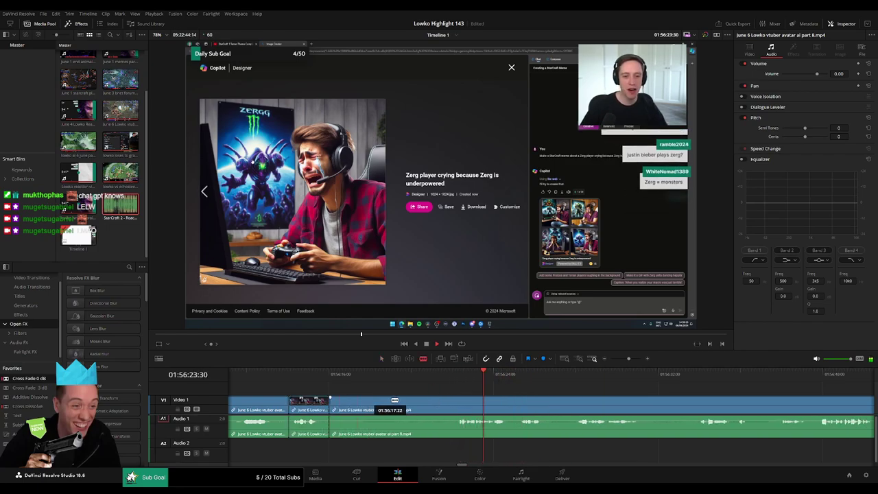
{"action": "left_click", "coordinate": [456, 401]}
{"action": "key", "text": "a"}
{"action": "left_click", "coordinate": [435, 407]}
{"action": "key", "text": "Delete"}
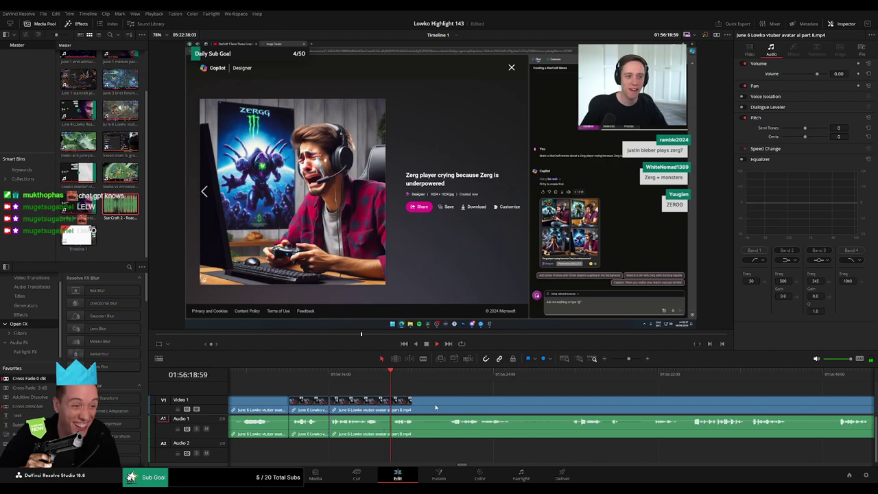
Split out and ripple delete the quiet vtuber avatar footage from about 01:56:20 to 01:56:22
{"action": "scroll", "coordinate": [475, 410], "scroll_direction": "right", "scroll_amount": 2}
{"action": "left_click", "coordinate": [360, 379]}
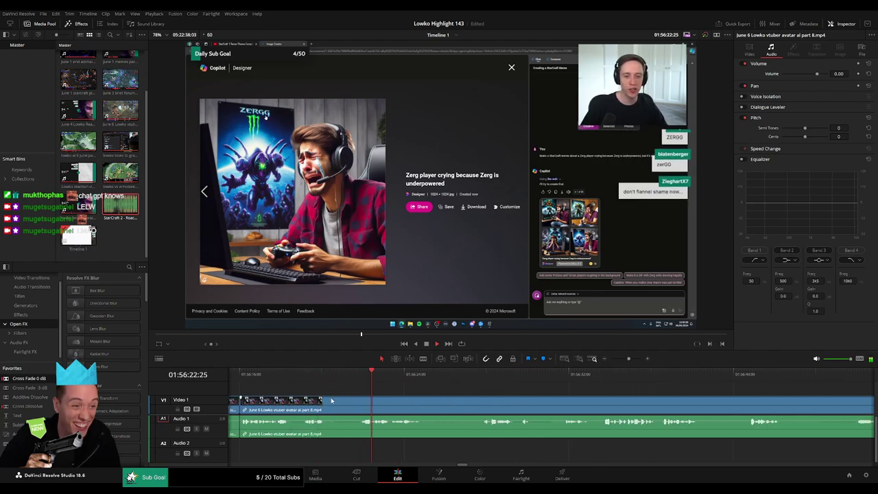
{"action": "key", "text": "b"}
{"action": "left_click", "coordinate": [331, 400]}
{"action": "left_click", "coordinate": [359, 400]}
{"action": "key", "text": "a"}
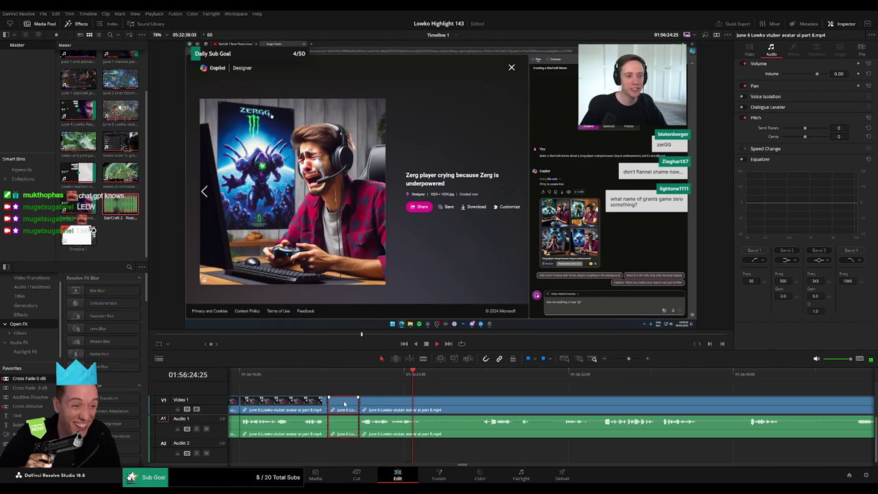
{"action": "key", "text": "Delete"}
Split out and ripple delete the vtuber avatar footage from about 01:56:23:30 to 01:56:26
{"action": "scroll", "coordinate": [384, 381], "scroll_direction": "right", "scroll_amount": 2}
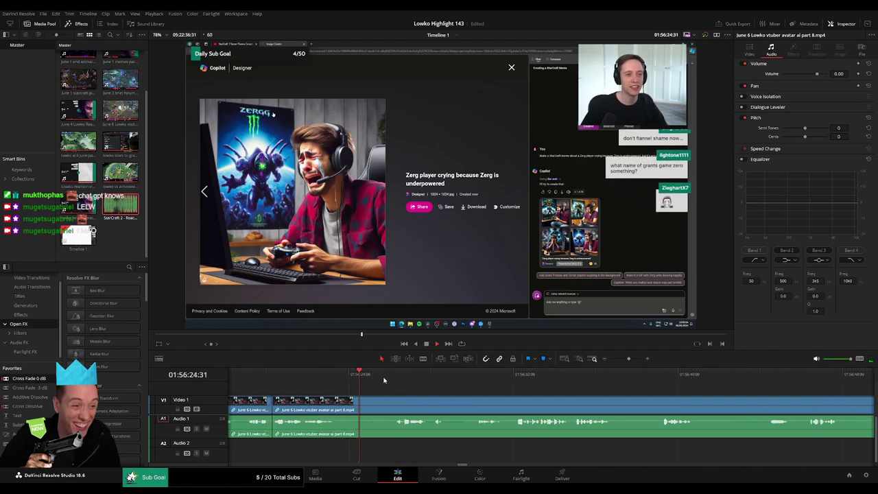
{"action": "left_click", "coordinate": [339, 404]}
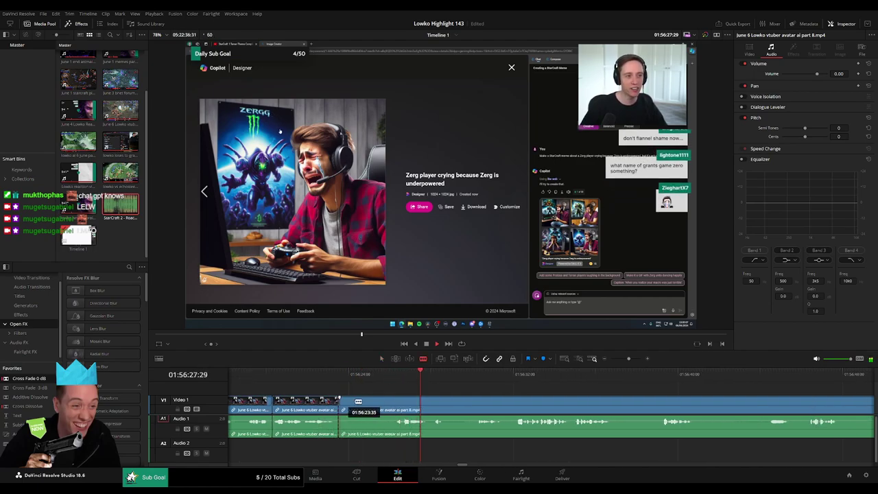
{"action": "left_click", "coordinate": [390, 404]}
{"action": "key", "text": "a"}
{"action": "left_click", "coordinate": [371, 403]}
{"action": "key", "text": "Delete"}
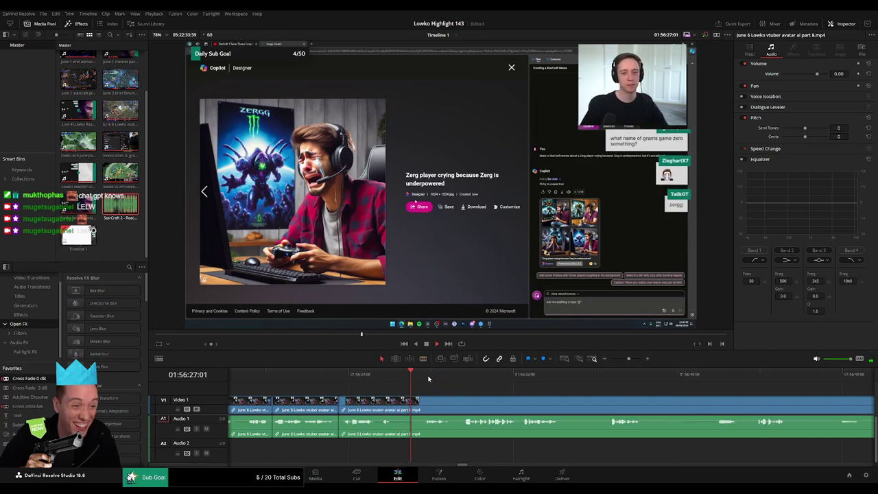
Split out and ripple delete the short pause from about 01:56:26 to 01:56:27:30
{"action": "key", "text": "b"}
{"action": "left_click", "coordinate": [396, 403]}
{"action": "left_click", "coordinate": [421, 401]}
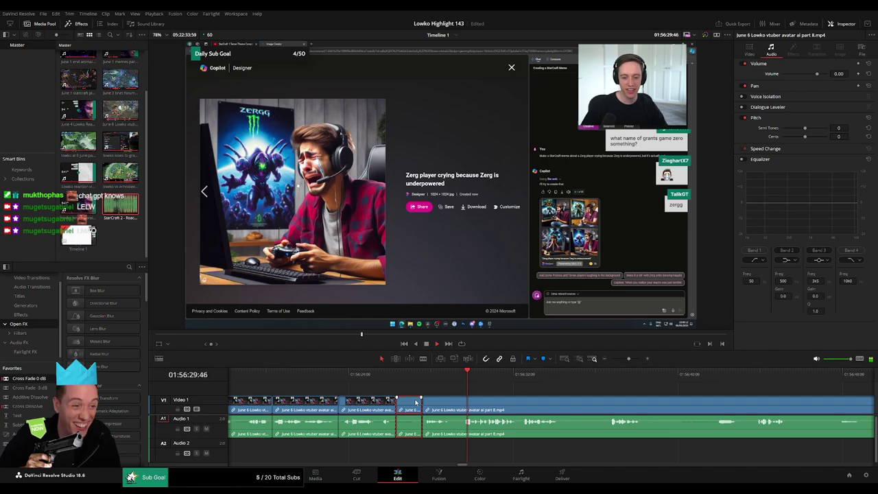
{"action": "key", "text": "Delete"}
Split out and ripple delete the vtuber avatar footage from about 01:56:33 to 01:56:35
{"action": "left_click_drag", "start_coordinate": [528, 397], "coordinate": [388, 396]}
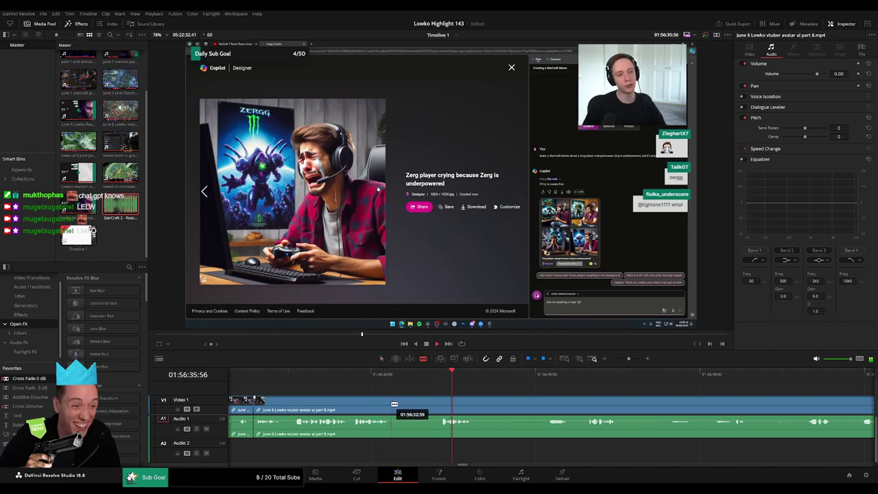
{"action": "left_click", "coordinate": [392, 404]}
{"action": "left_click", "coordinate": [439, 404]}
{"action": "key", "text": "a"}
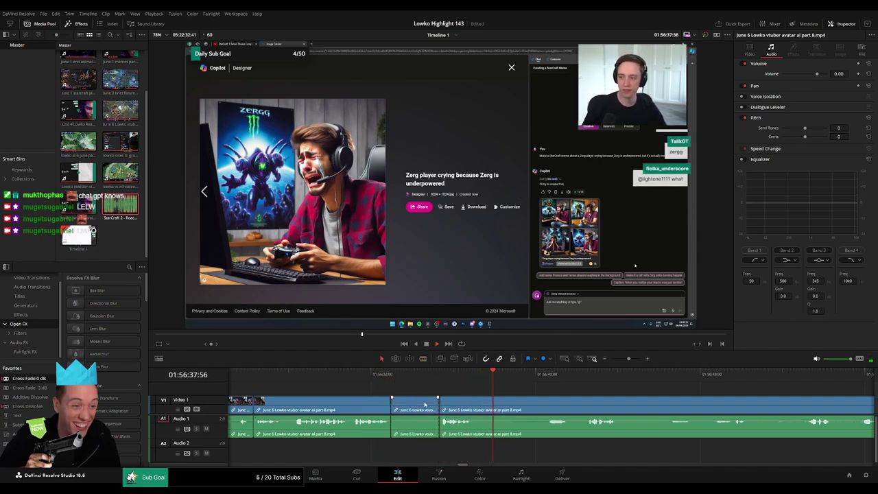
{"action": "left_click", "coordinate": [425, 405]}
{"action": "key", "text": "Delete"}
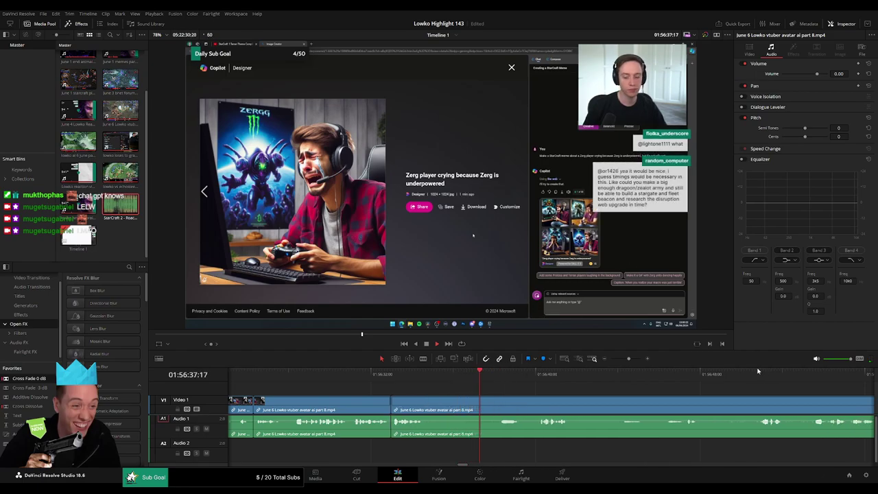
Split the vtuber avatar clip at about 01:56:51 and ripple delete everything back to the cut at about 01:56:33
{"action": "left_click", "coordinate": [761, 374]}
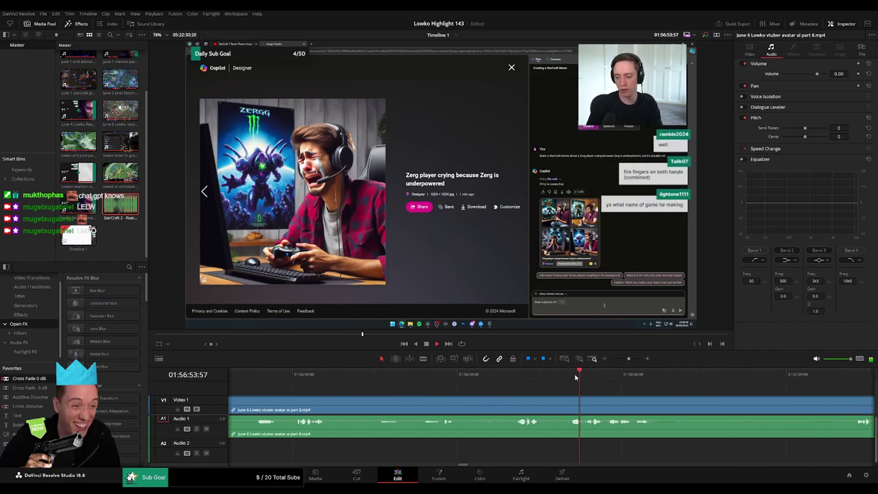
{"action": "left_click", "coordinate": [439, 374]}
{"action": "left_click", "coordinate": [516, 375]}
{"action": "key", "text": "b"}
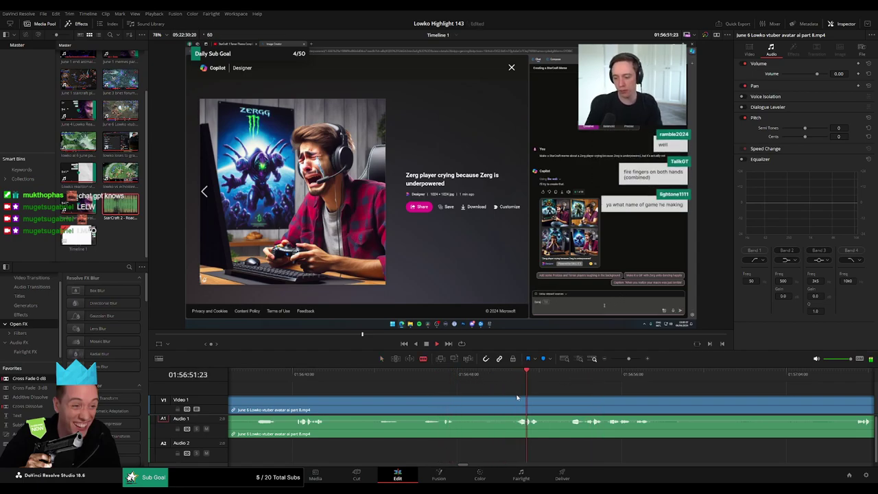
{"action": "left_click", "coordinate": [516, 402]}
{"action": "key", "text": "a"}
{"action": "left_click", "coordinate": [501, 403]}
{"action": "key", "text": "BackSpace"}
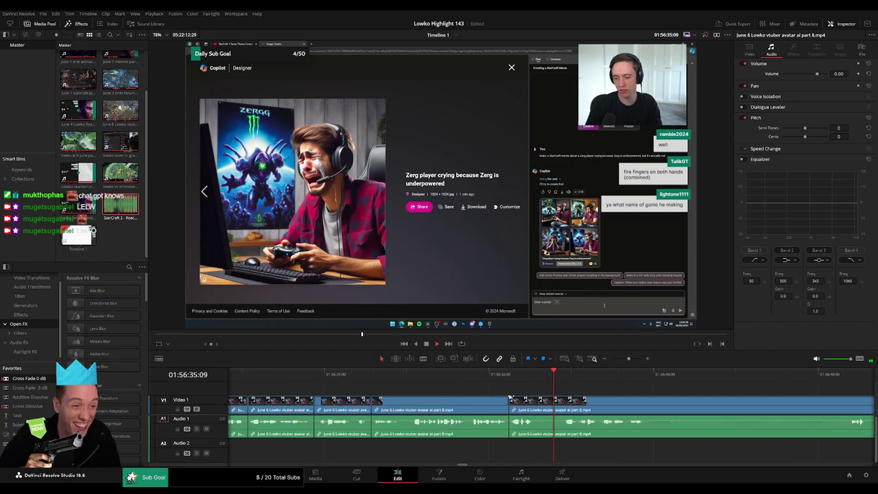
Try to split the vtuber avatar clip at about 01:56:40, where the talking stops
{"action": "left_click_drag", "start_coordinate": [685, 404], "coordinate": [489, 394]}
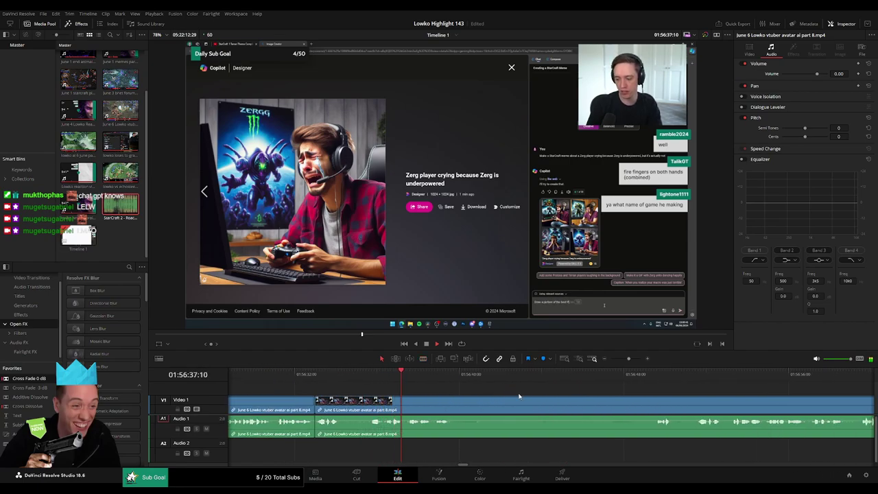
{"action": "scroll", "coordinate": [520, 396], "scroll_direction": "right", "scroll_amount": 1}
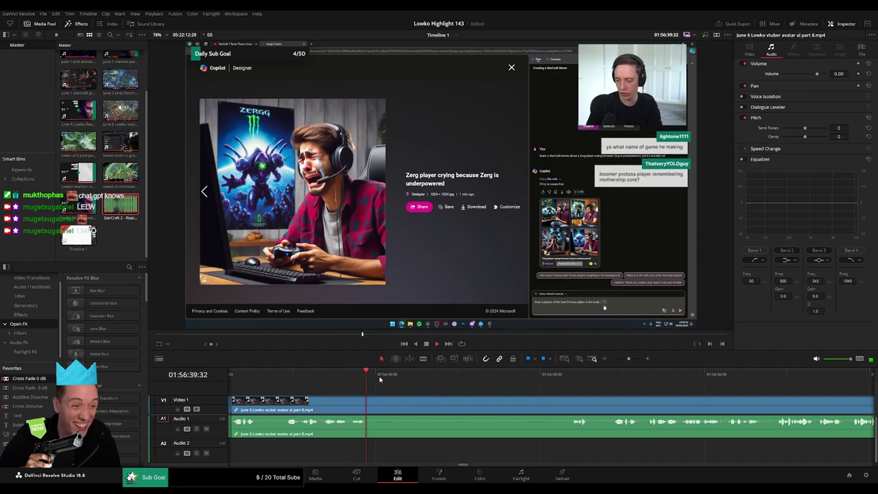
{"action": "left_click_drag", "start_coordinate": [380, 378], "coordinate": [565, 377]}
{"action": "key", "text": "b"}
{"action": "left_click", "coordinate": [373, 403]}
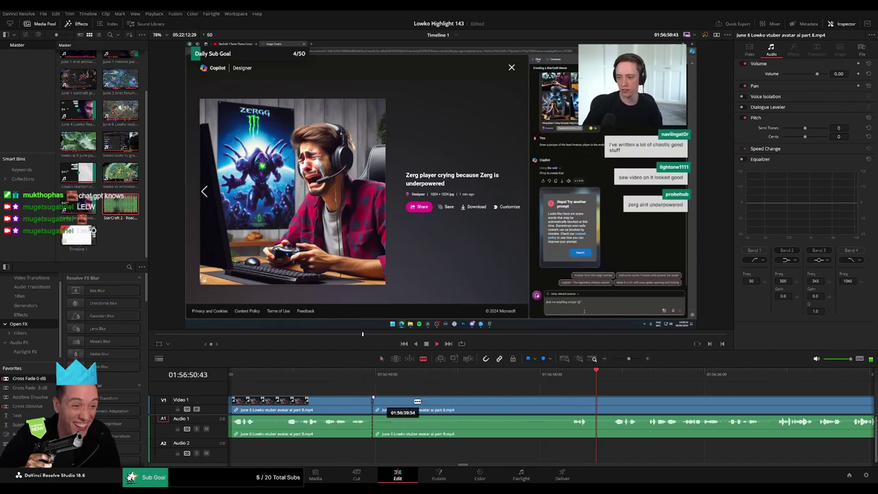
Review the rest of the vtuber avatar clip from about 01:57:00 to 01:58:48 for sections worth keeping
{"action": "left_click", "coordinate": [795, 374]}
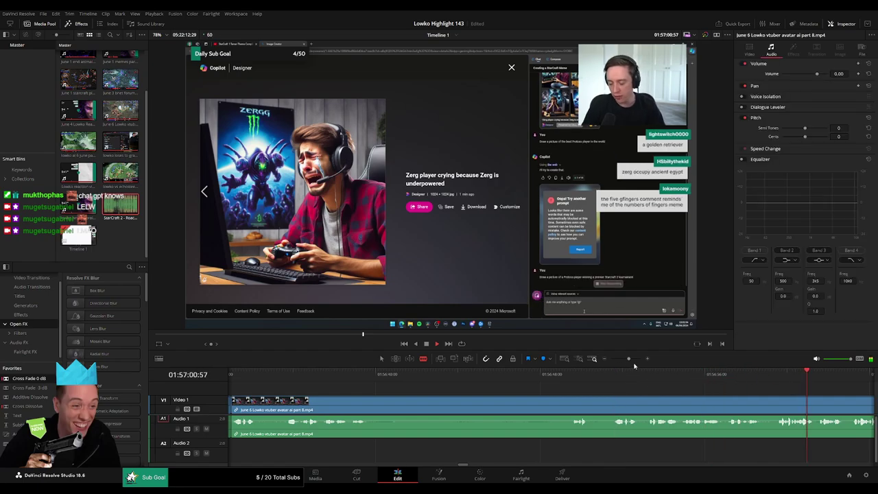
{"action": "left_click_drag", "start_coordinate": [628, 360], "coordinate": [620, 365]}
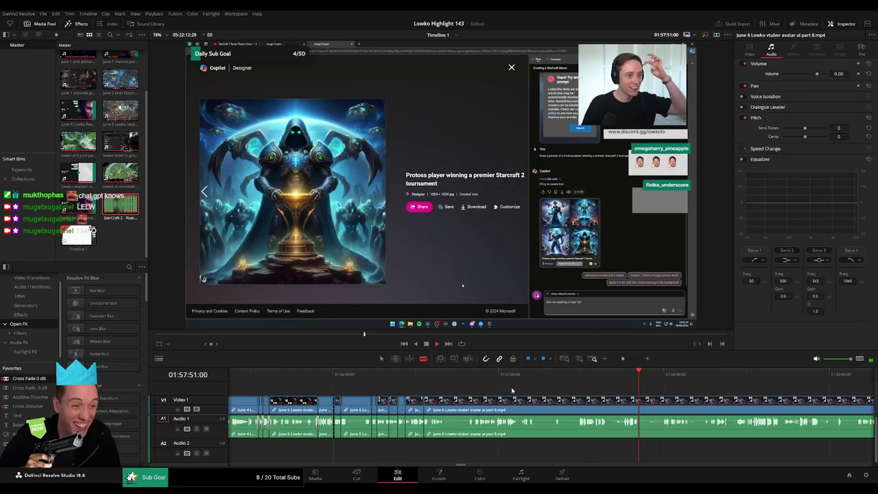
{"action": "left_click", "coordinate": [482, 375]}
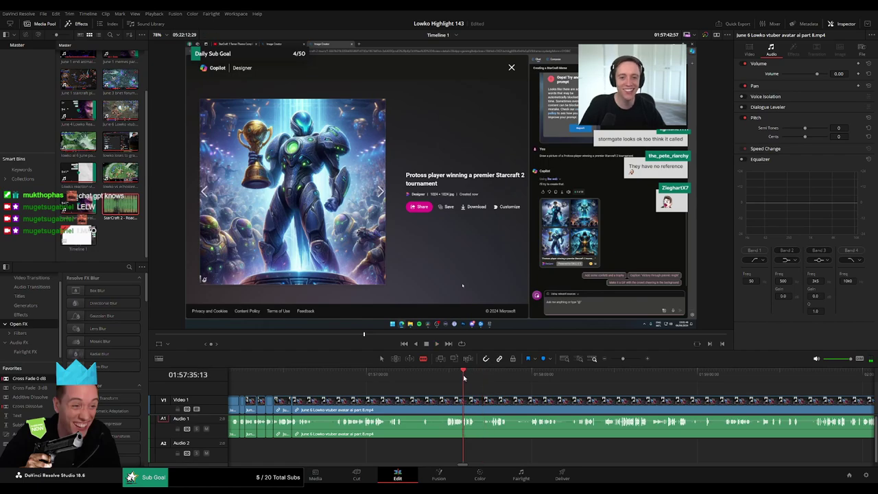
{"action": "left_click", "coordinate": [450, 377]}
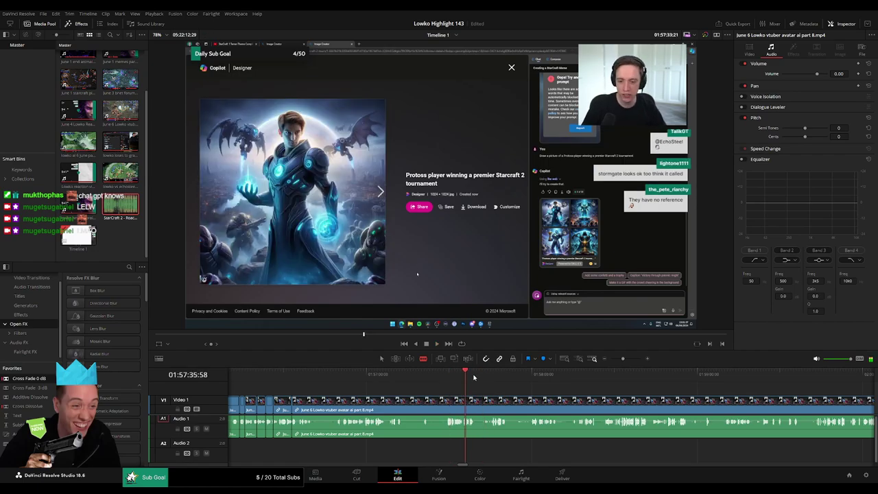
{"action": "left_click_drag", "start_coordinate": [473, 377], "coordinate": [663, 377]}
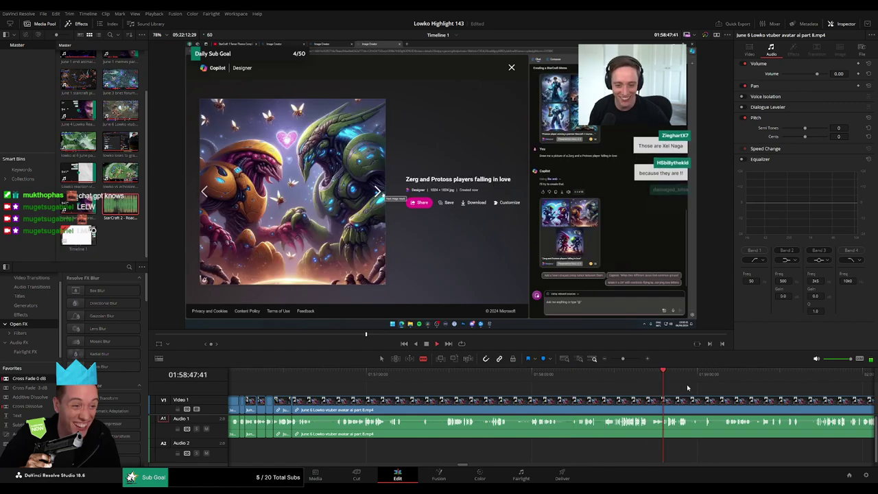
{"action": "left_click", "coordinate": [621, 375]}
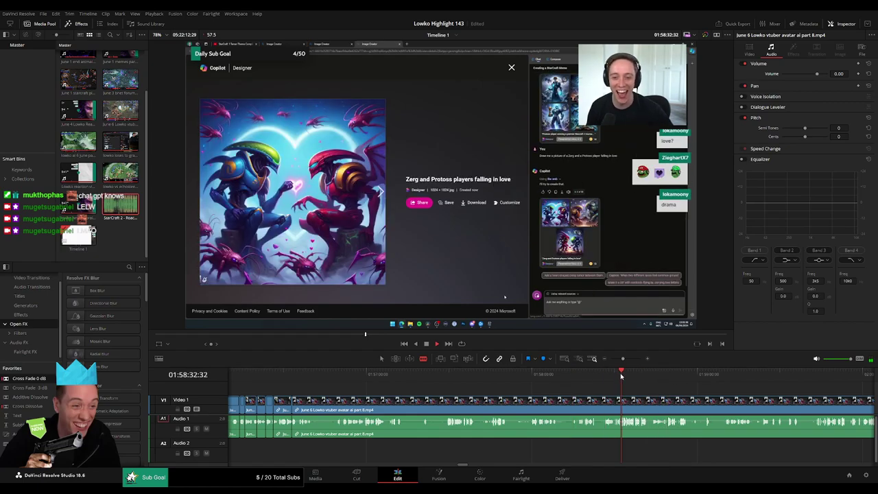
{"action": "left_click", "coordinate": [605, 374]}
{"action": "left_click_drag", "start_coordinate": [622, 359], "coordinate": [629, 359]}
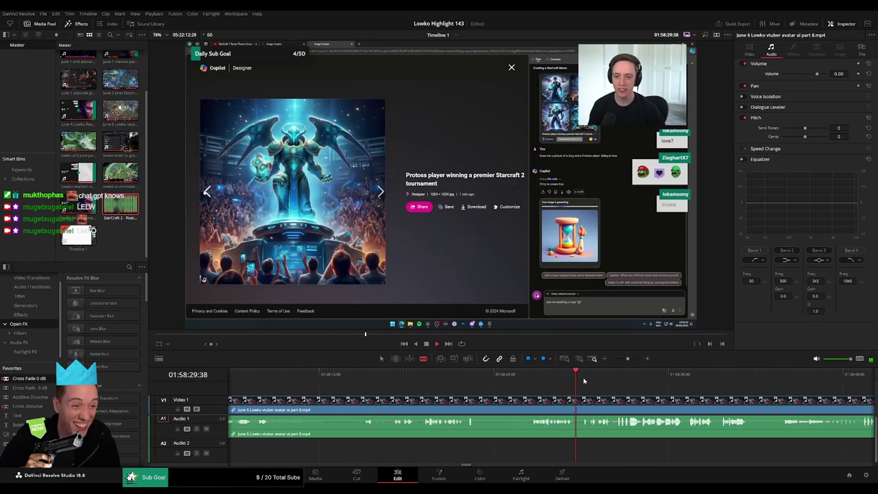
{"action": "key", "text": "space"}
{"action": "mouse_move", "coordinate": [628, 359]}
{"action": "left_mouse_down"}
{"action": "mouse_move", "coordinate": [619, 360]}
{"action": "mouse_move", "coordinate": [630, 358]}
{"action": "left_mouse_up"}
{"action": "scroll", "coordinate": [648, 404], "scroll_direction": "right", "scroll_amount": 2}
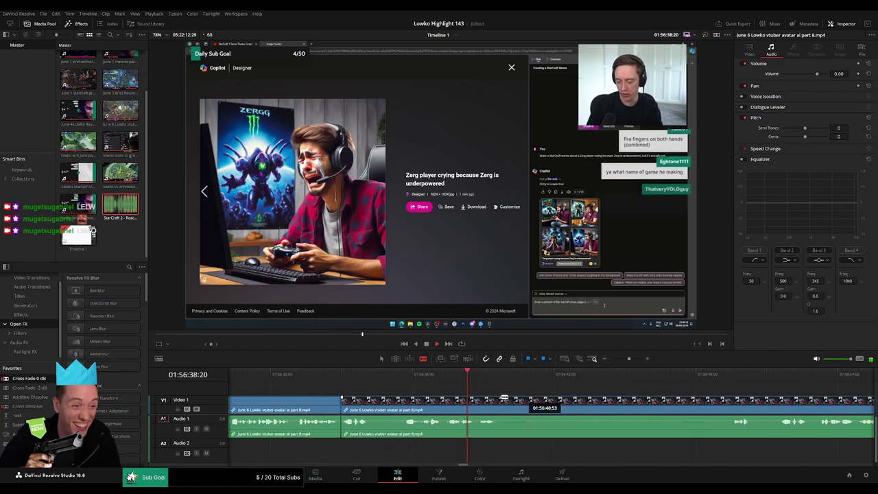
Split the vtuber avatar clip at about 01:56:51:30 and ripple delete the footage back to the cut at about 01:56:33
{"action": "left_click", "coordinate": [341, 379]}
{"action": "left_click", "coordinate": [733, 376]}
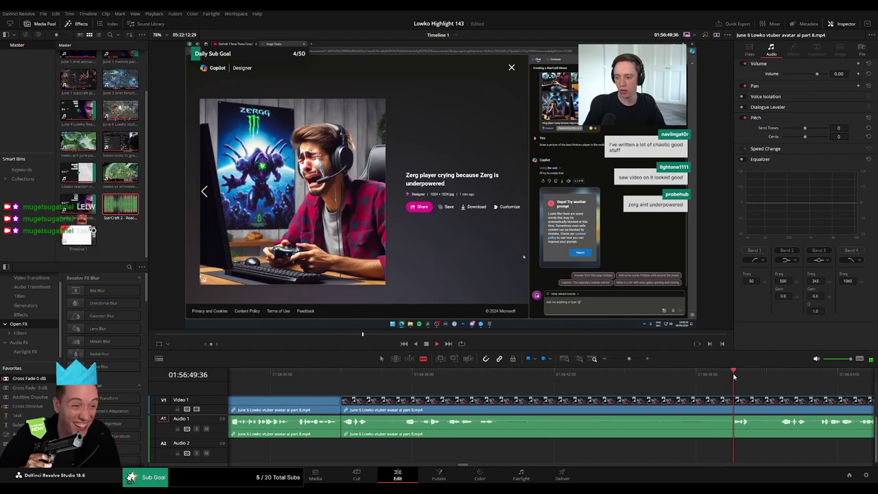
{"action": "scroll", "coordinate": [527, 396], "scroll_direction": "right", "scroll_amount": 4}
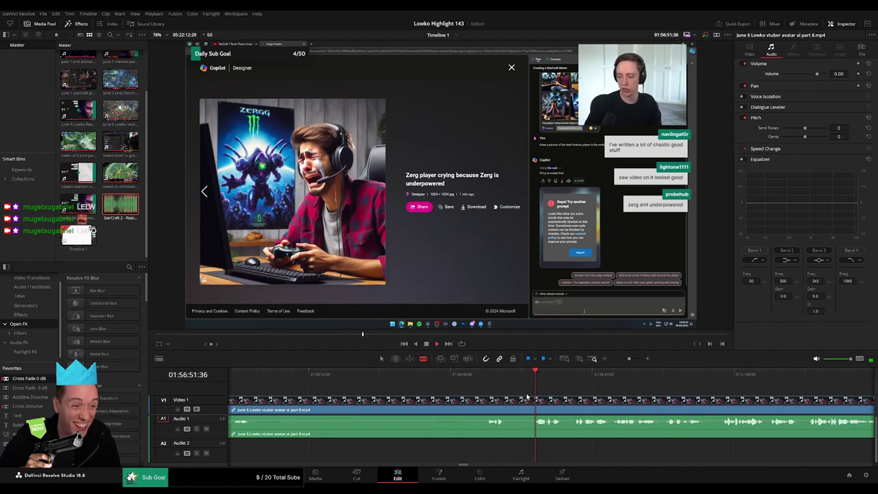
{"action": "left_click", "coordinate": [534, 397]}
{"action": "key", "text": "a"}
{"action": "left_click", "coordinate": [512, 402]}
{"action": "key", "text": "Delete"}
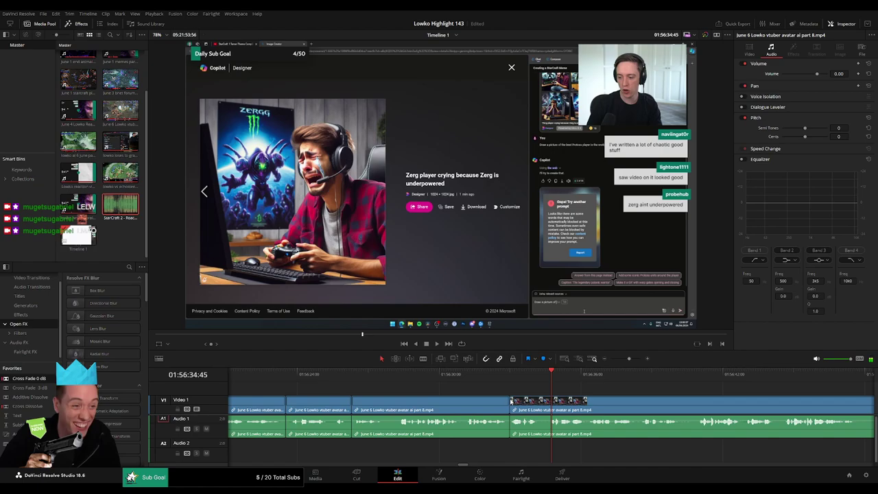
{"action": "scroll", "coordinate": [676, 399], "scroll_direction": "down", "scroll_amount": 4}
{"action": "scroll", "coordinate": [590, 398], "scroll_direction": "right", "scroll_amount": 2}
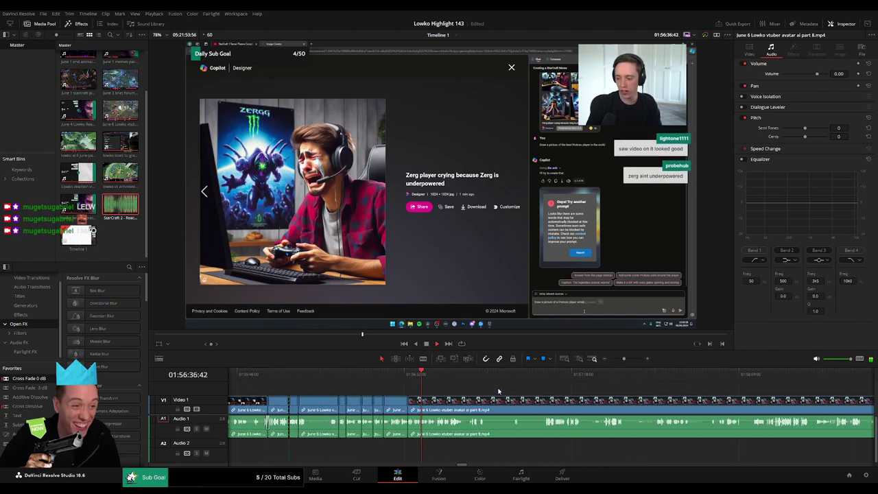
{"action": "key", "text": "b"}
{"action": "left_click", "coordinate": [486, 400]}
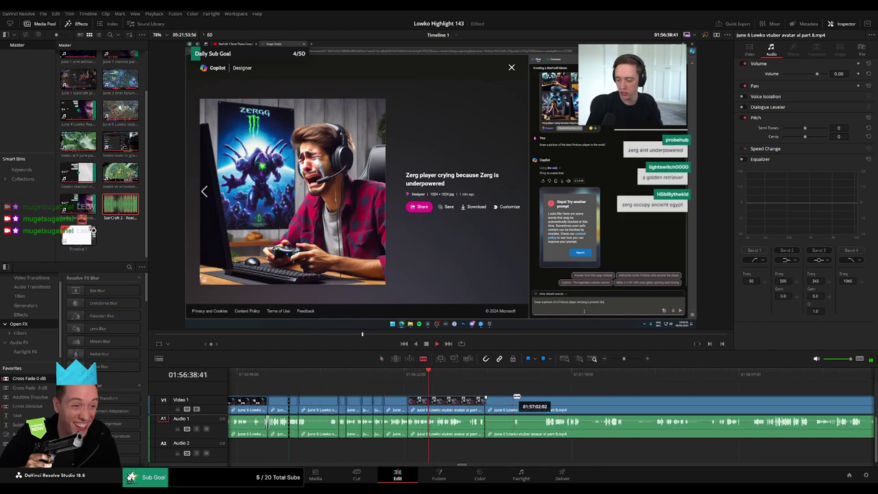
{"action": "left_click", "coordinate": [514, 399]}
{"action": "key", "text": "a"}
{"action": "left_click", "coordinate": [507, 401]}
{"action": "key", "text": "Delete"}
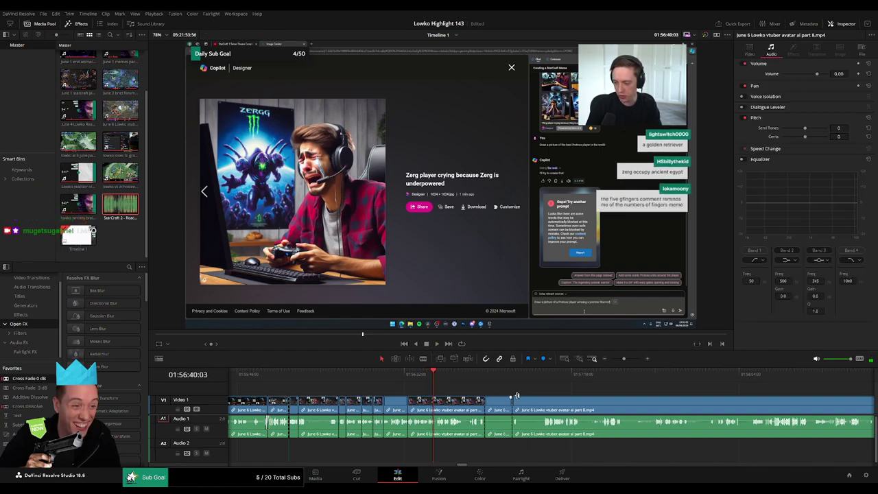
Split out and ripple delete the quiet vtuber avatar footage from about 01:56:47:35 to 01:56:49:55
{"action": "left_click", "coordinate": [452, 374]}
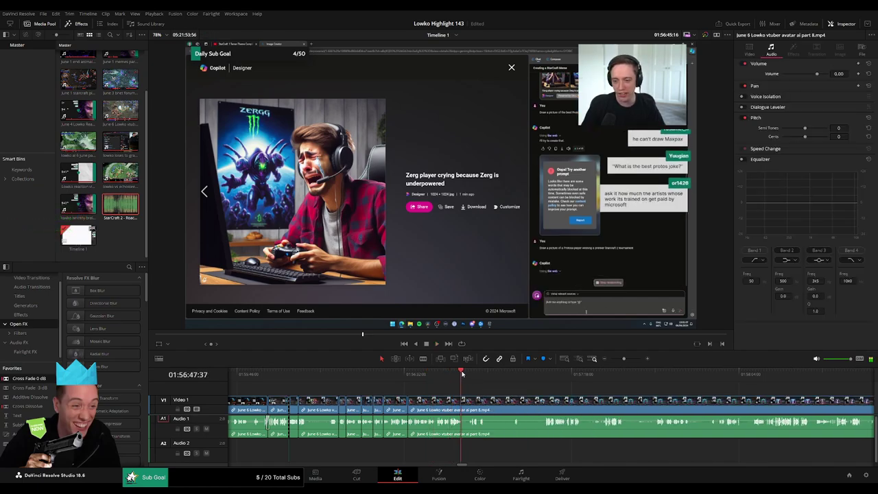
{"action": "left_click_drag", "start_coordinate": [461, 373], "coordinate": [478, 374]}
{"action": "left_click_drag", "start_coordinate": [630, 359], "coordinate": [632, 360]}
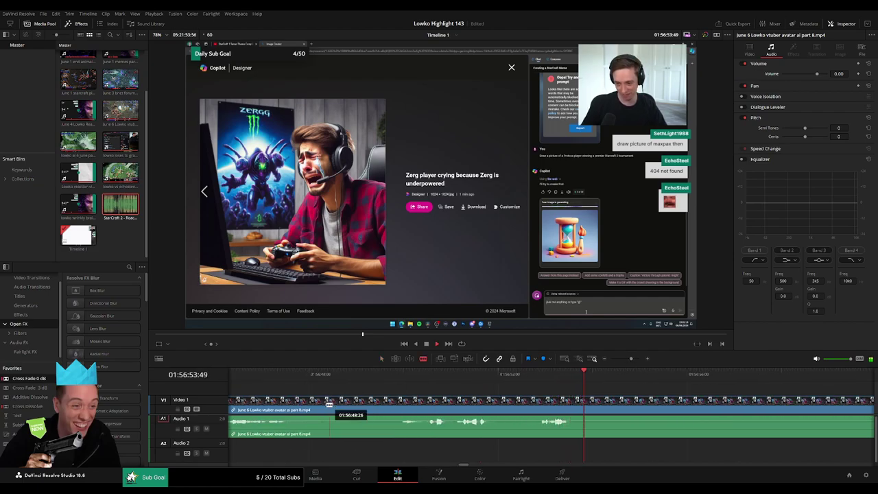
{"action": "left_click_drag", "start_coordinate": [329, 405], "coordinate": [292, 404]}
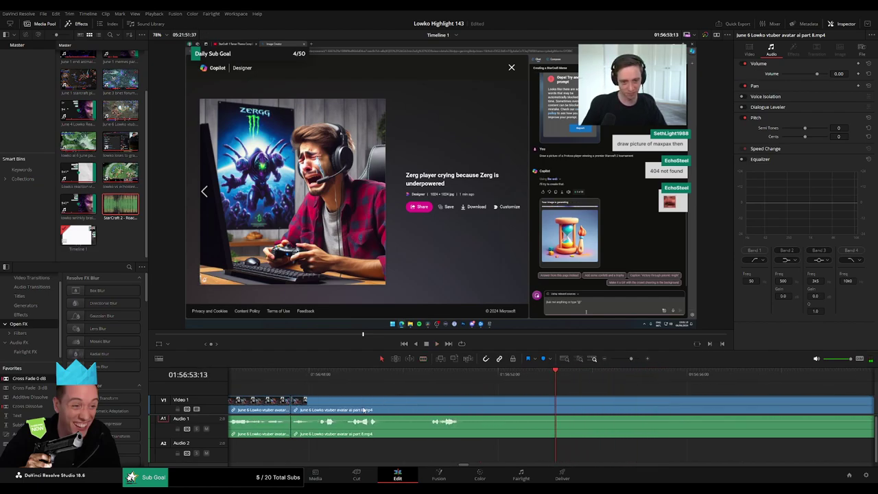
Split the clip at about 01:56:48:10 and ripple delete the short piece back to the cut at about 01:56:47:35
{"action": "left_click", "coordinate": [292, 376]}
{"action": "key", "text": "space"}
{"action": "key", "text": "b"}
{"action": "left_click", "coordinate": [318, 410]}
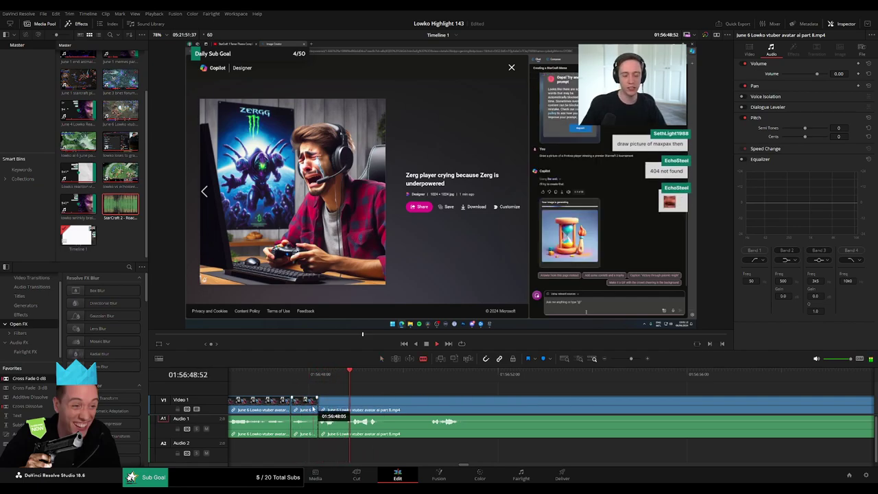
{"action": "key", "text": "Delete"}
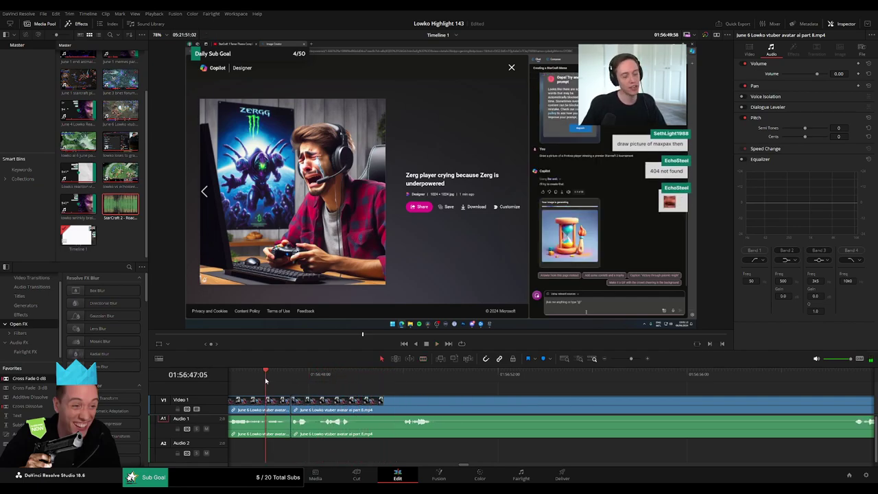
Split the vtuber avatar clip at about 01:56:51 and 01:57:08, and ripple delete the footage between the two cuts
{"action": "key", "text": "space"}
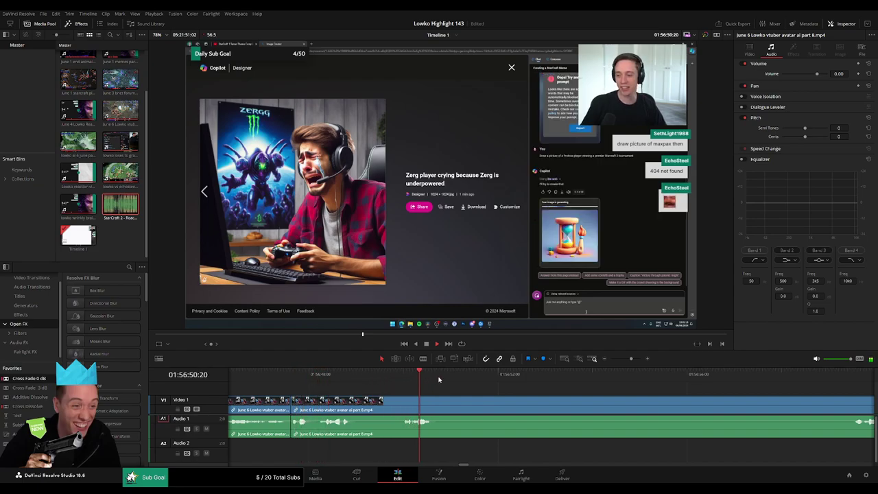
{"action": "key", "text": "b"}
{"action": "left_click", "coordinate": [448, 407]}
{"action": "scroll", "coordinate": [624, 396], "scroll_direction": "right", "scroll_amount": 4}
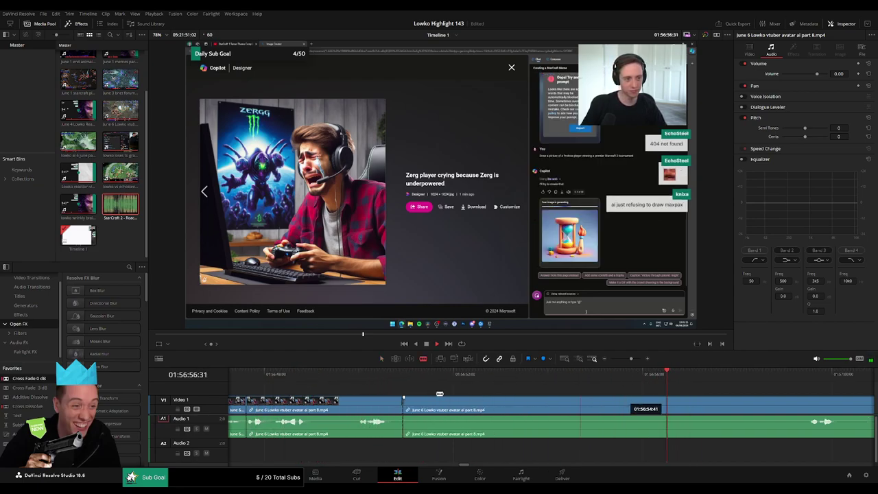
{"action": "left_click", "coordinate": [583, 374]}
{"action": "left_click_drag", "start_coordinate": [700, 402], "coordinate": [443, 402]}
{"action": "left_click", "coordinate": [712, 376]}
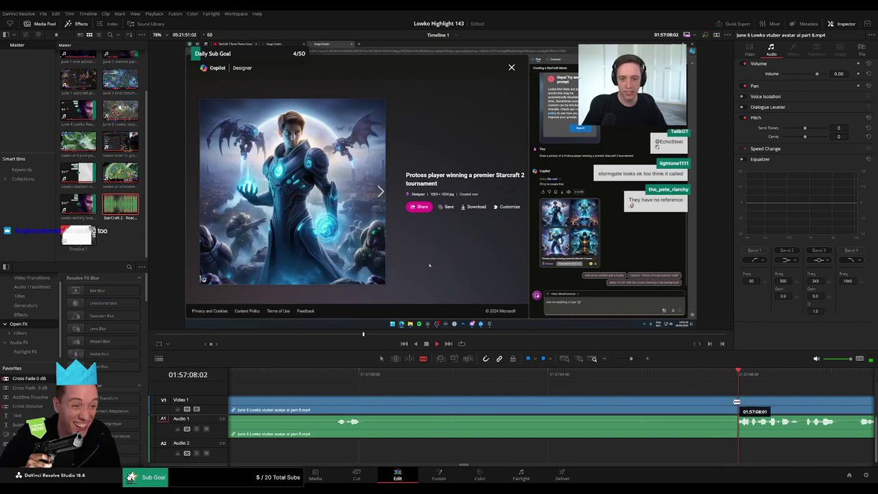
{"action": "left_click", "coordinate": [732, 402]}
{"action": "key", "text": "a"}
{"action": "left_click", "coordinate": [685, 404]}
{"action": "key", "text": "Delete"}
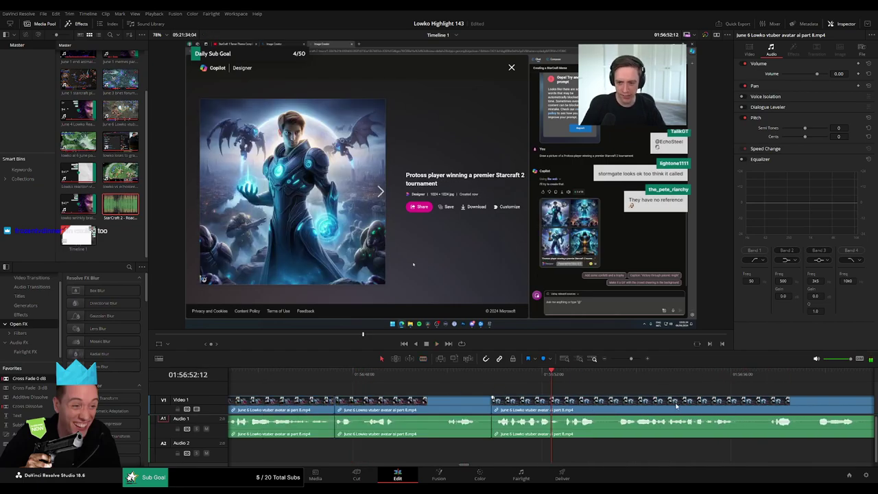
Split out the word at about 01:57:08 and replace its audio with the StarCraft 2 - Roach Quotes sound at reduced volume on Audio 2
{"action": "left_click_drag", "start_coordinate": [632, 365], "coordinate": [629, 365]}
{"action": "key", "text": "space"}
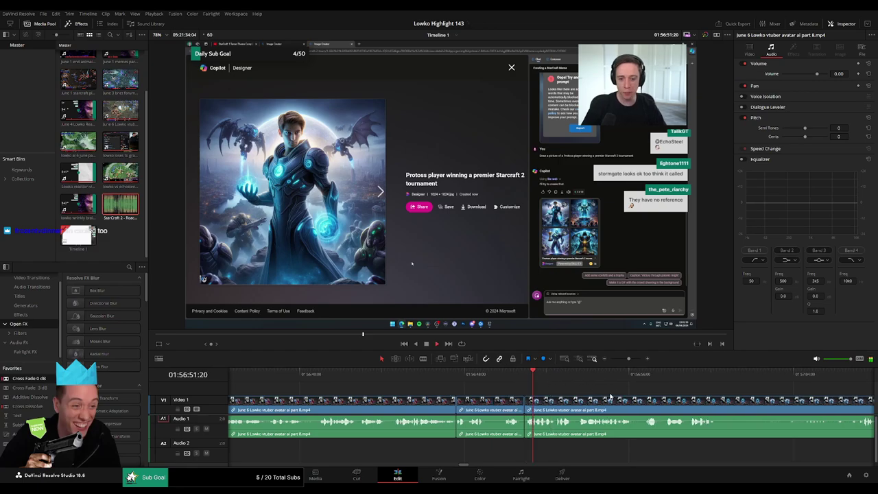
{"action": "left_click_drag", "start_coordinate": [672, 398], "coordinate": [455, 383]}
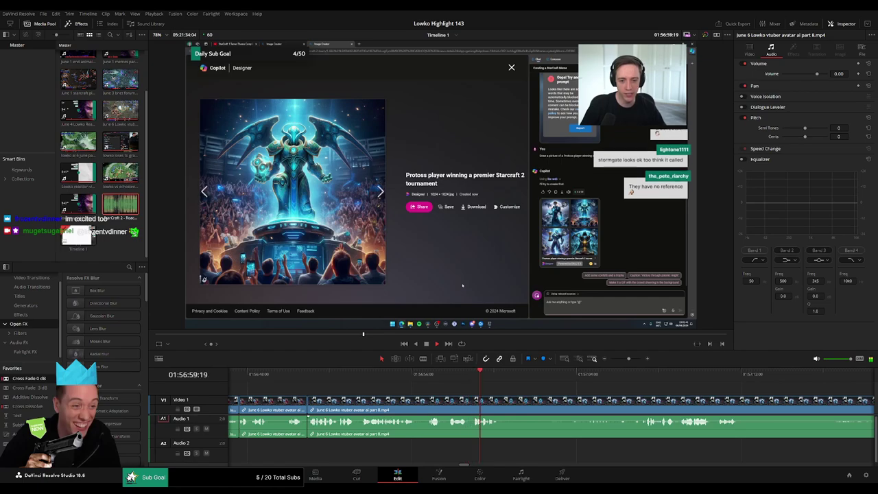
{"action": "left_click_drag", "start_coordinate": [534, 388], "coordinate": [385, 380]}
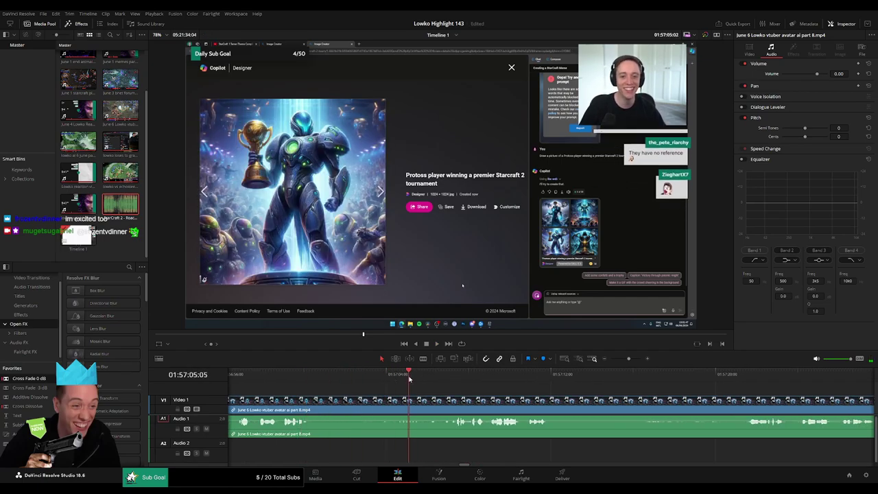
{"action": "left_click_drag", "start_coordinate": [527, 389], "coordinate": [401, 389]}
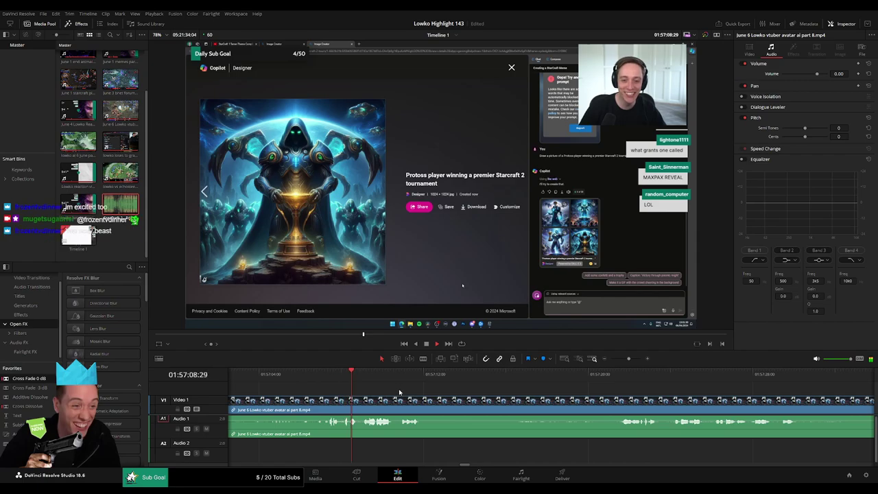
{"action": "left_click", "coordinate": [326, 381]}
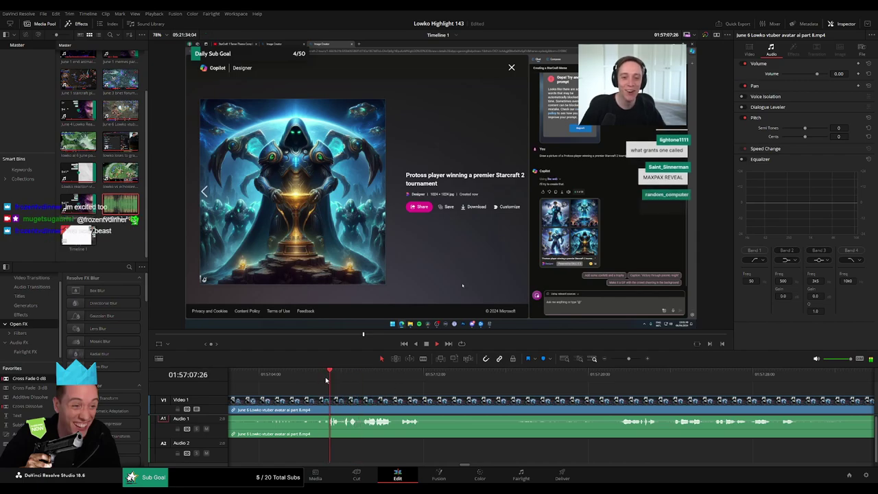
{"action": "left_click", "coordinate": [349, 409]}
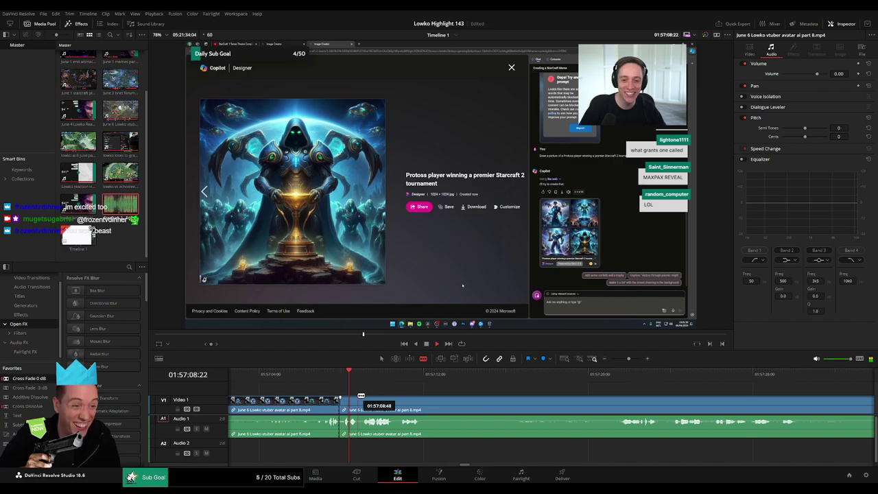
{"action": "left_click_drag", "start_coordinate": [361, 396], "coordinate": [351, 411]}
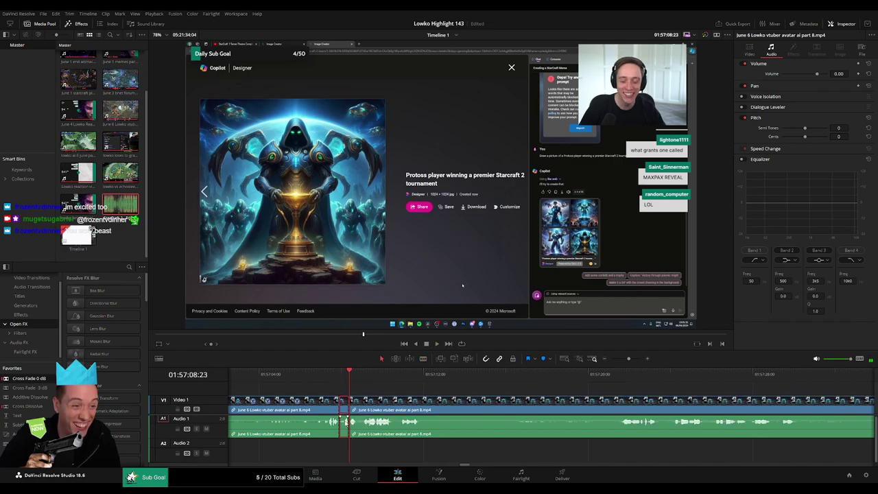
{"action": "left_click_drag", "start_coordinate": [135, 209], "coordinate": [341, 453]}
{"action": "left_click", "coordinate": [346, 455]}
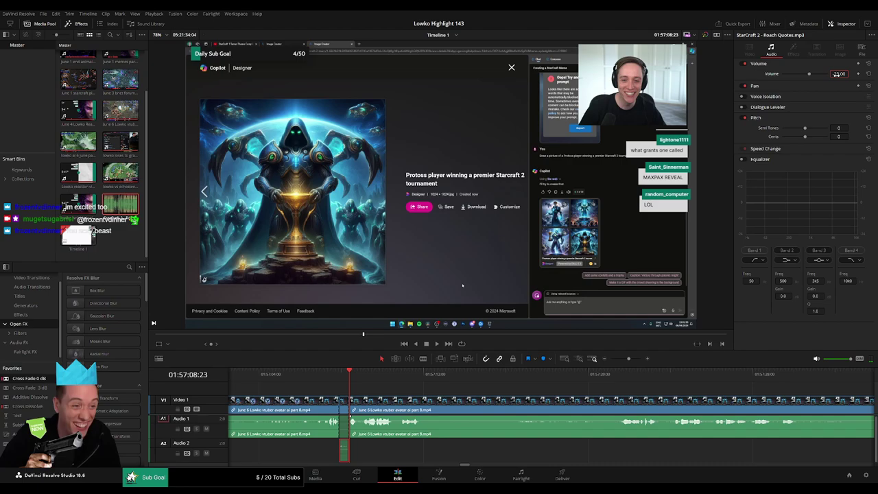
Split out and ripple delete the vtuber avatar footage from about 01:57:12 to 01:57:21
{"action": "mouse_move", "coordinate": [623, 360]}
{"action": "left_mouse_down"}
{"action": "mouse_move", "coordinate": [633, 361]}
{"action": "mouse_move", "coordinate": [625, 365]}
{"action": "left_mouse_up"}
{"action": "left_click", "coordinate": [565, 392]}
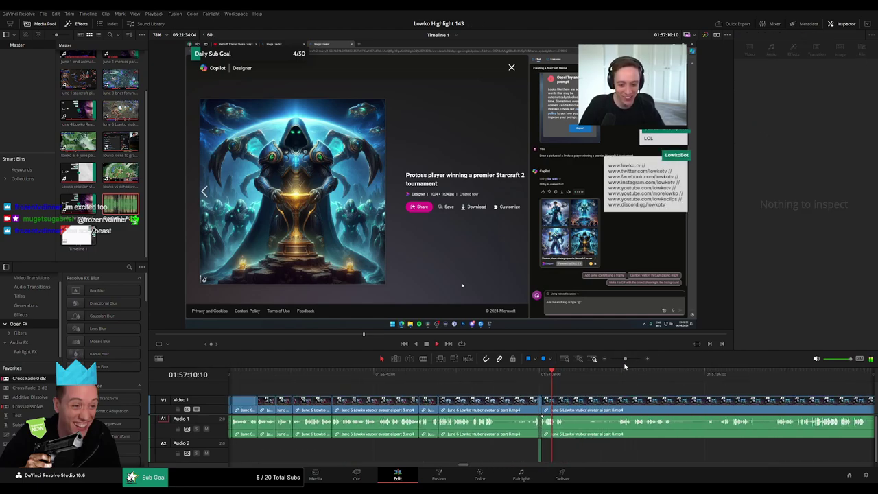
{"action": "scroll", "coordinate": [473, 381], "scroll_direction": "right", "scroll_amount": 3}
{"action": "left_click_drag", "start_coordinate": [428, 373], "coordinate": [478, 374]}
{"action": "key", "text": "b"}
{"action": "left_click", "coordinate": [428, 398]}
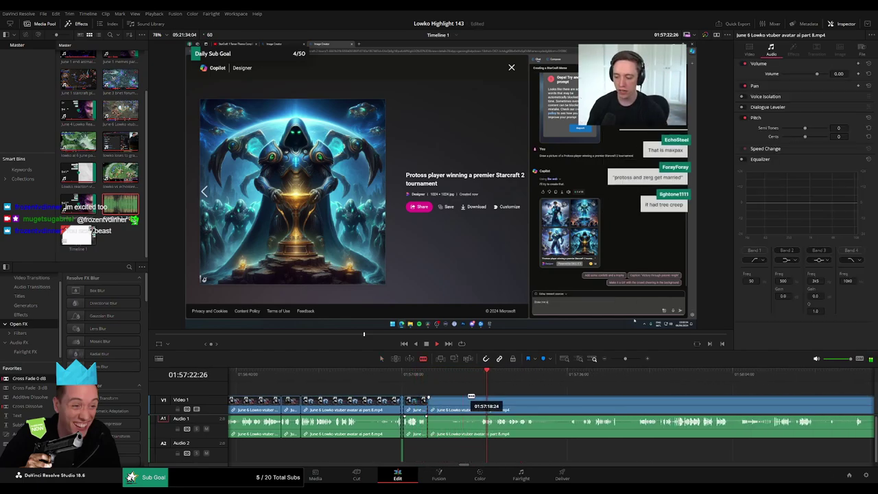
{"action": "key", "text": "a"}
{"action": "left_click", "coordinate": [473, 403]}
{"action": "key", "text": "Delete"}
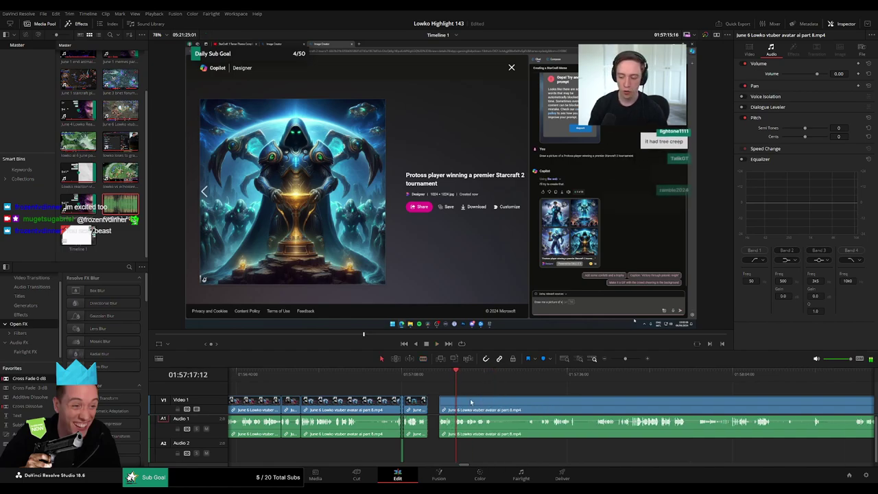
{"action": "scroll", "coordinate": [379, 394], "scroll_direction": "right", "scroll_amount": 3}
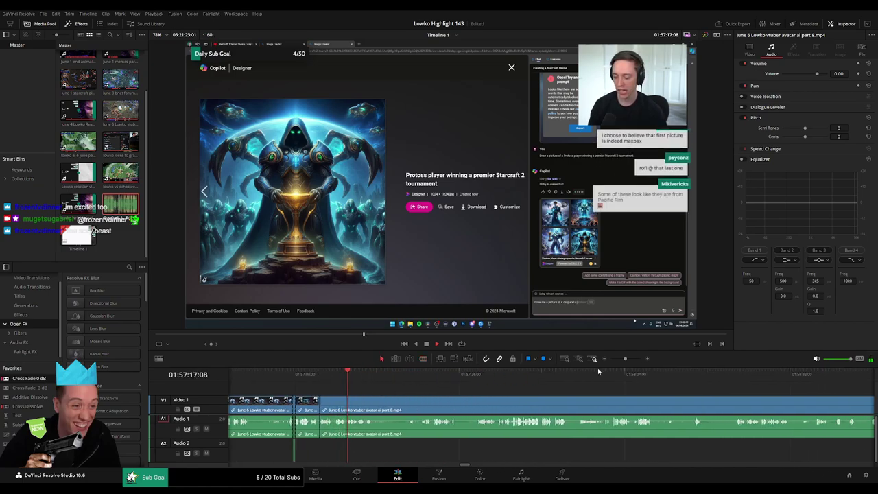
Split the vtuber avatar clip at about 01:57:21 and 01:57:29, ripple delete the footage between, and cross-fade the join's audio
{"action": "left_click_drag", "start_coordinate": [625, 359], "coordinate": [628, 360]}
{"action": "scroll", "coordinate": [428, 393], "scroll_direction": "right", "scroll_amount": 5}
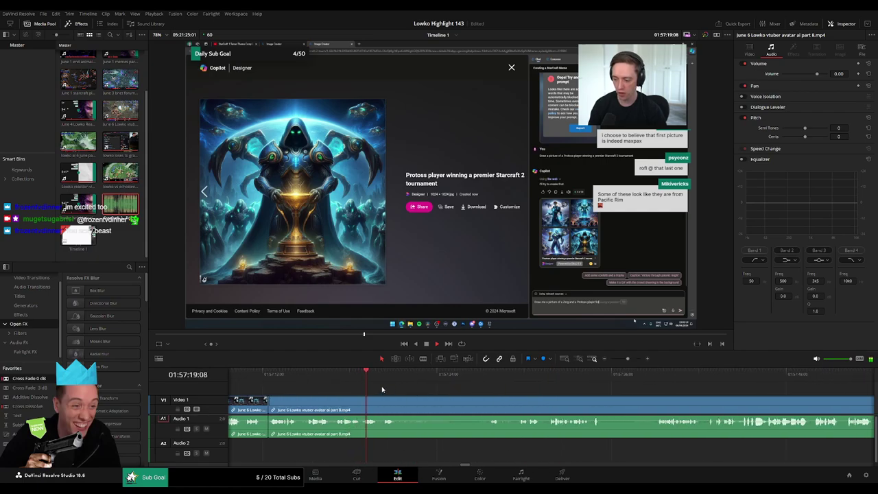
{"action": "left_click_drag", "start_coordinate": [443, 379], "coordinate": [487, 380]}
{"action": "key", "text": "b"}
{"action": "left_click", "coordinate": [401, 400]}
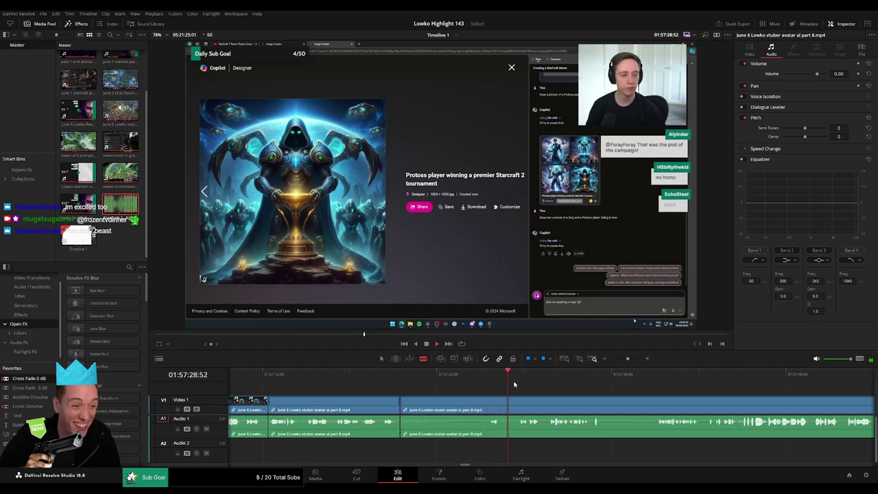
{"action": "left_click", "coordinate": [520, 405]}
{"action": "key", "text": "a"}
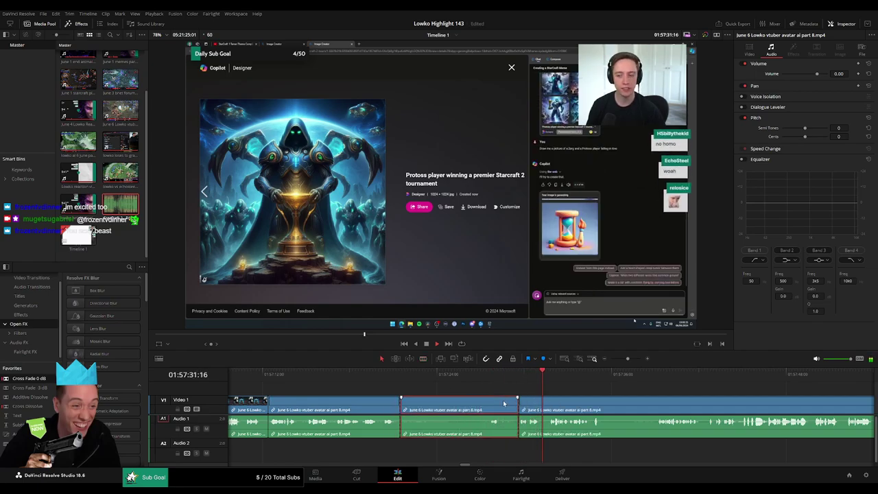
{"action": "left_click", "coordinate": [503, 405]}
{"action": "key", "text": "Delete"}
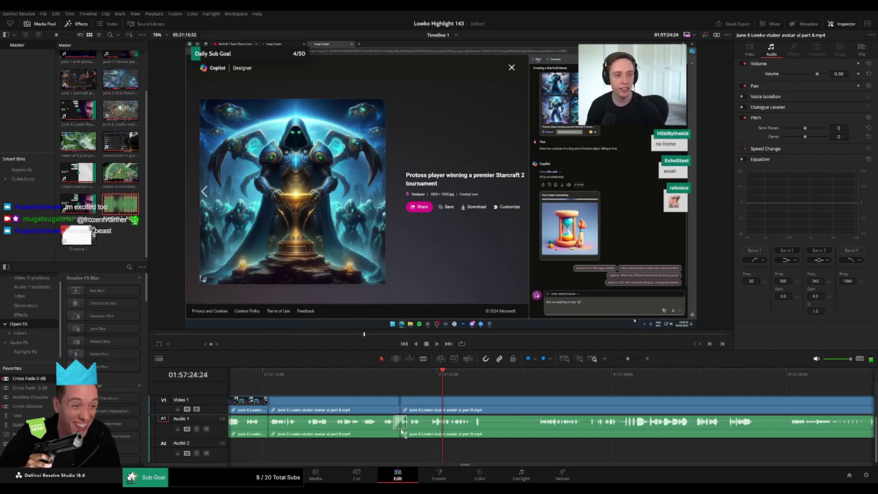
Cut out the vtuber avatar footage from about 01:57:27 to 01:57:31, closing the gap and cross-fading the audio join
{"action": "scroll", "coordinate": [374, 397], "scroll_direction": "right", "scroll_amount": 3}
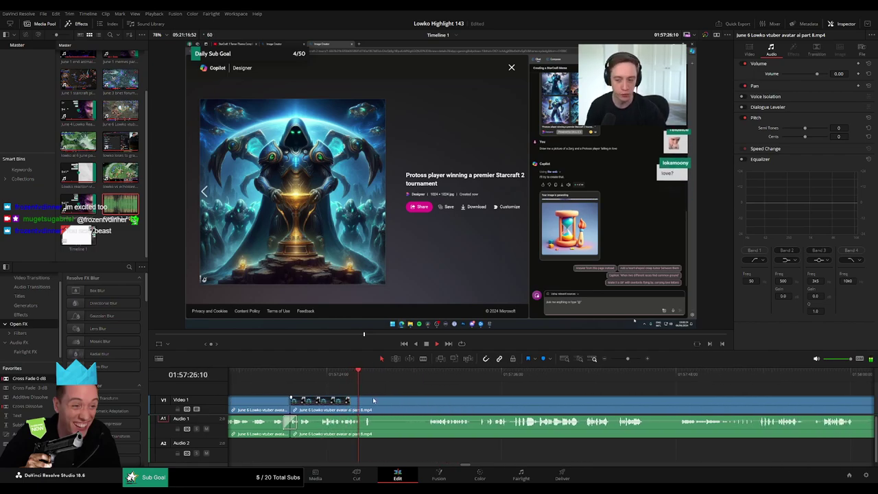
{"action": "left_click", "coordinate": [411, 375]}
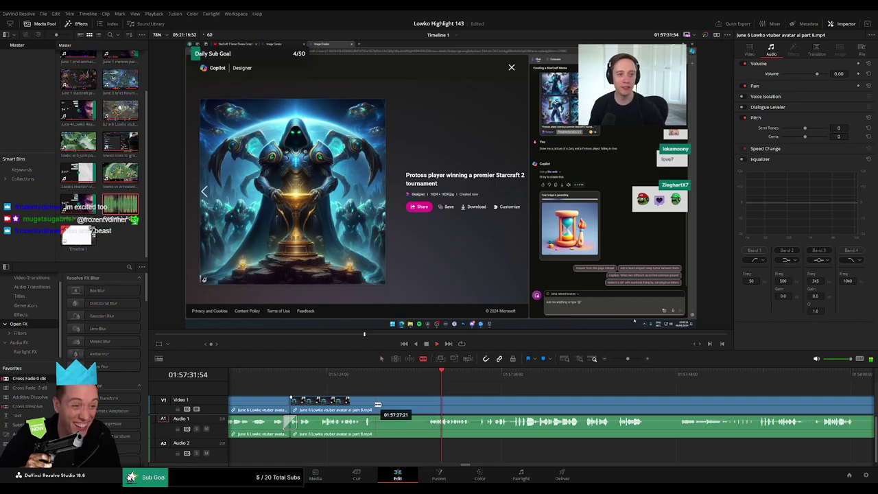
{"action": "left_click", "coordinate": [377, 404]}
{"action": "left_click", "coordinate": [429, 404]}
{"action": "key", "text": "a"}
{"action": "left_click", "coordinate": [423, 405]}
{"action": "key", "text": "Delete"}
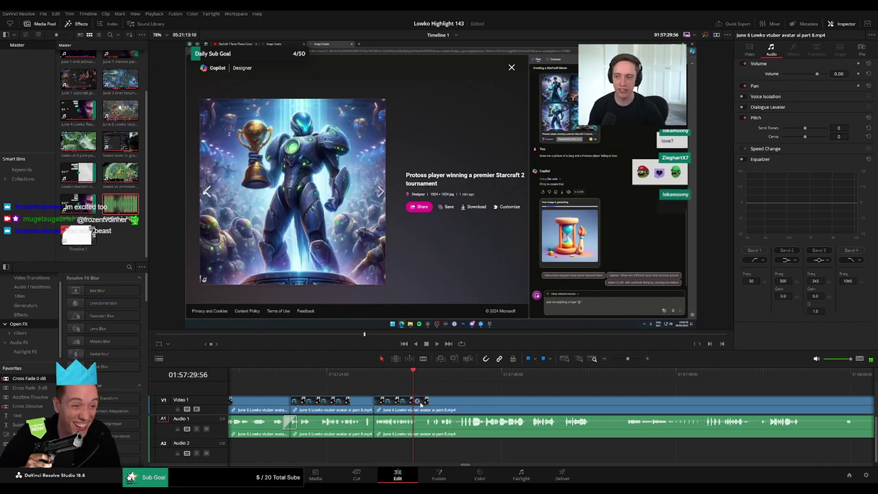
{"action": "key", "text": "space"}
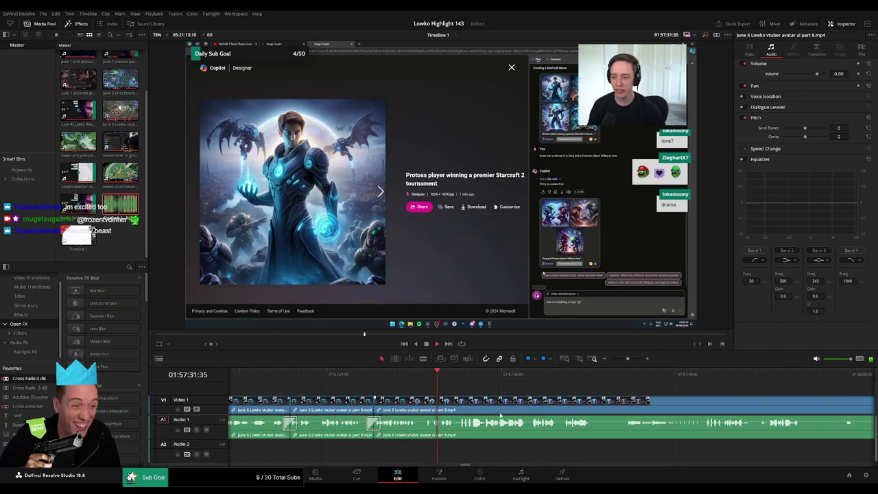
Split out and ripple delete the footage from about 01:57:42 to 01:57:44, and add an audio cross fade at the join
{"action": "scroll", "coordinate": [501, 415], "scroll_direction": "right", "scroll_amount": 3}
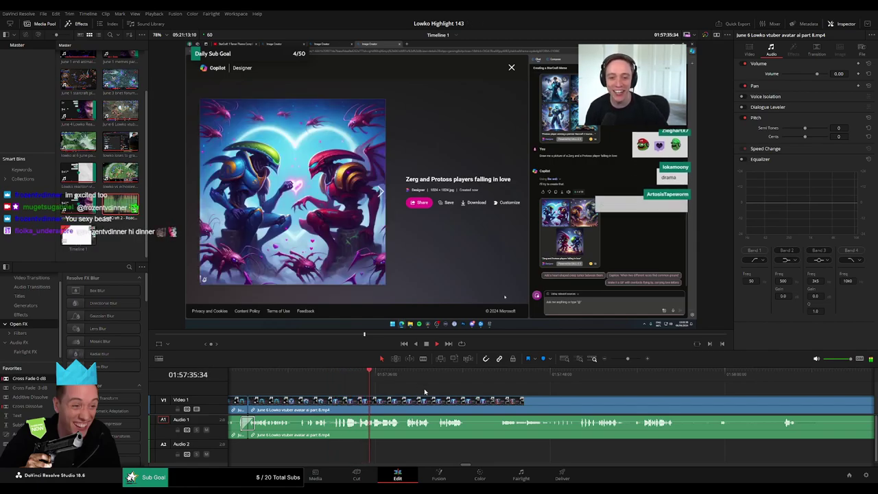
{"action": "scroll", "coordinate": [391, 396], "scroll_direction": "right", "scroll_amount": 1}
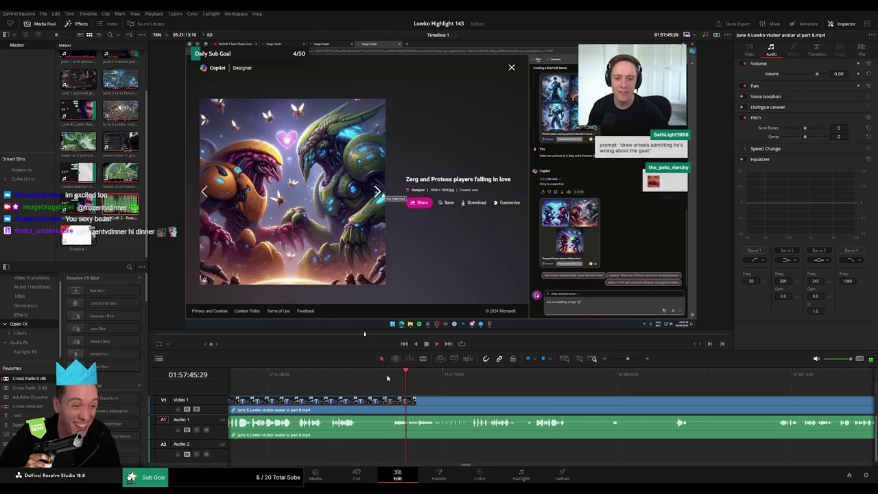
{"action": "key", "text": "b"}
{"action": "left_click", "coordinate": [360, 402]}
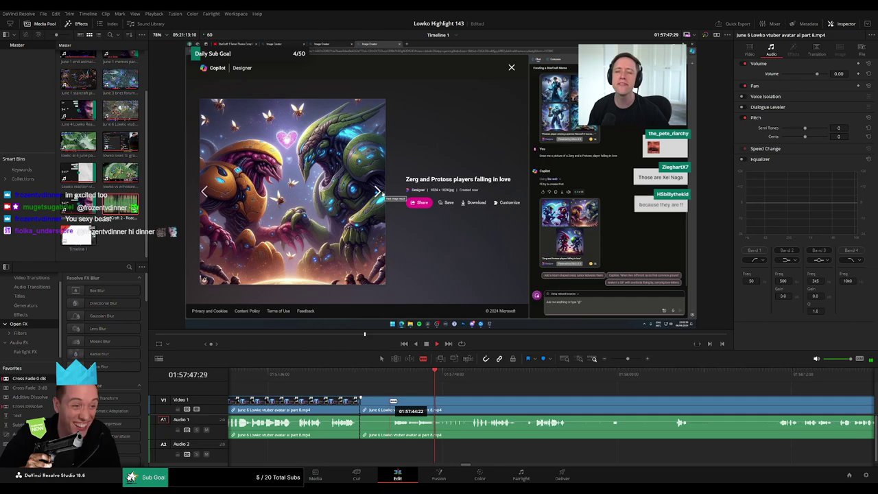
{"action": "left_click", "coordinate": [394, 401]}
{"action": "key", "text": "a"}
{"action": "left_click", "coordinate": [386, 404]}
{"action": "key", "text": "Delete"}
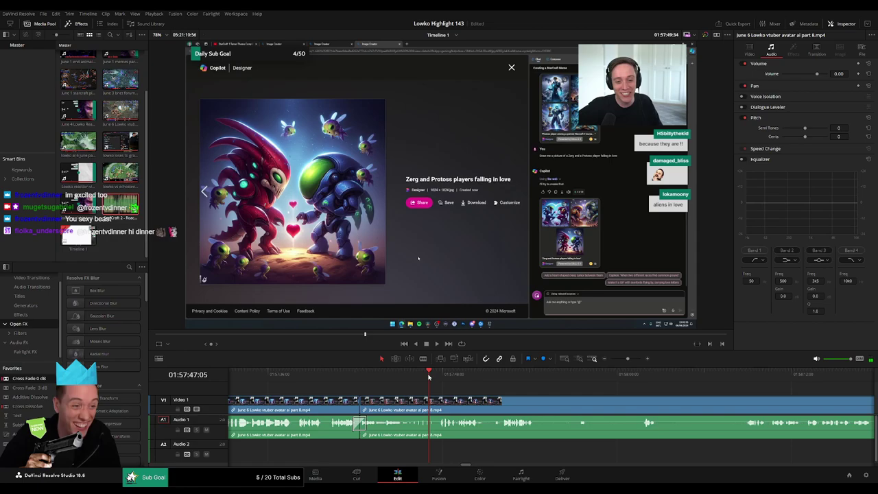
Split the vtuber avatar clip at about 01:57:54 and 01:58:01, and ripple delete the footage between the two cuts
{"action": "scroll", "coordinate": [387, 391], "scroll_direction": "right", "scroll_amount": 3}
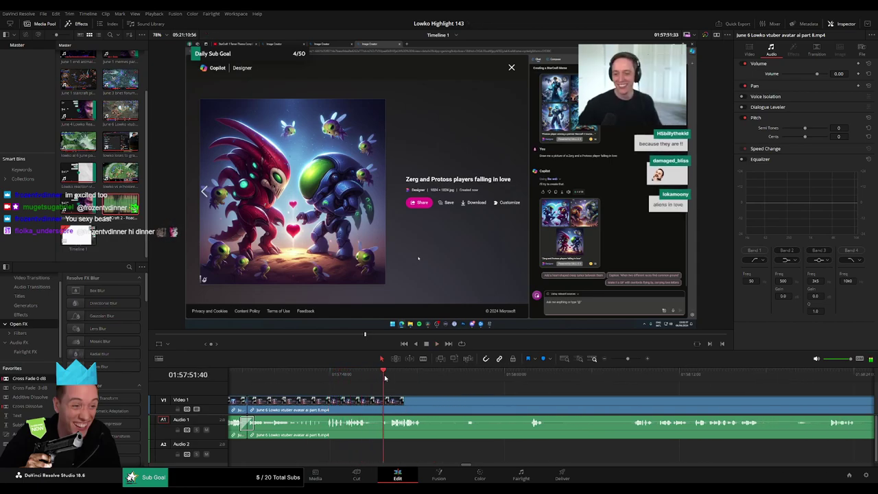
{"action": "left_click_drag", "start_coordinate": [444, 400], "coordinate": [430, 380]}
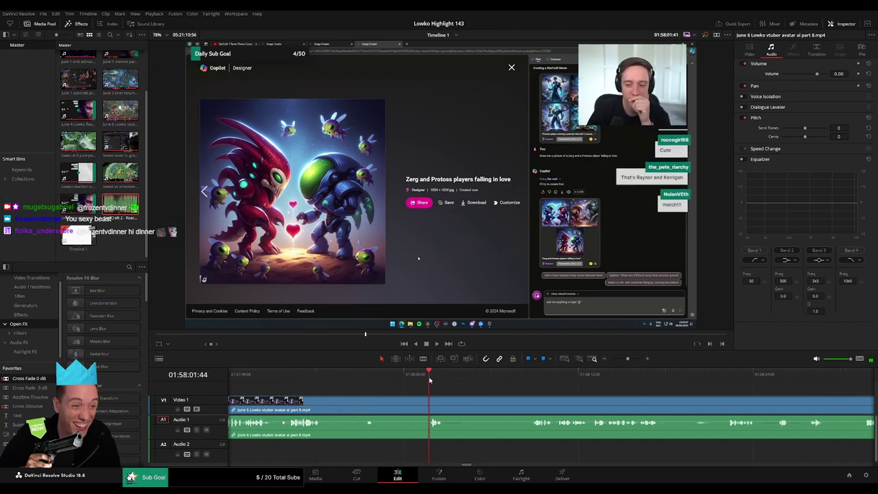
{"action": "key", "text": "b"}
{"action": "left_click", "coordinate": [324, 409]}
{"action": "left_click", "coordinate": [430, 403]}
{"action": "key", "text": "a"}
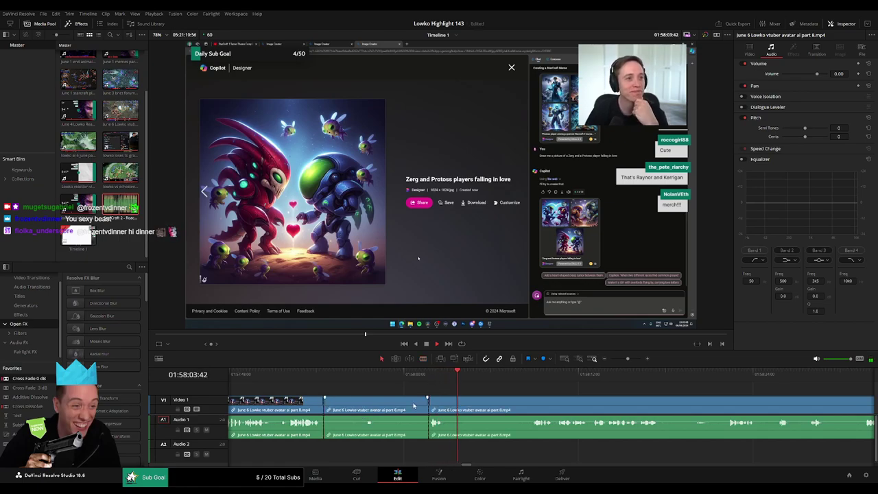
{"action": "left_click", "coordinate": [413, 407]}
{"action": "key", "text": "Delete"}
Ripple delete the footage from about 01:57:55 to 01:58:01, and cross-fade the audio at this join and the one just before it
{"action": "left_click", "coordinate": [429, 375]}
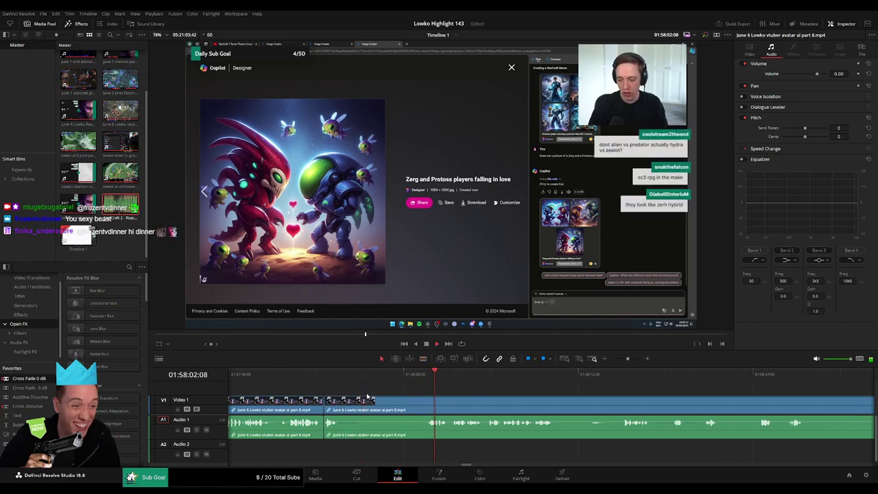
{"action": "left_click", "coordinate": [339, 405]}
{"action": "left_click", "coordinate": [424, 406]}
{"action": "key", "text": "a"}
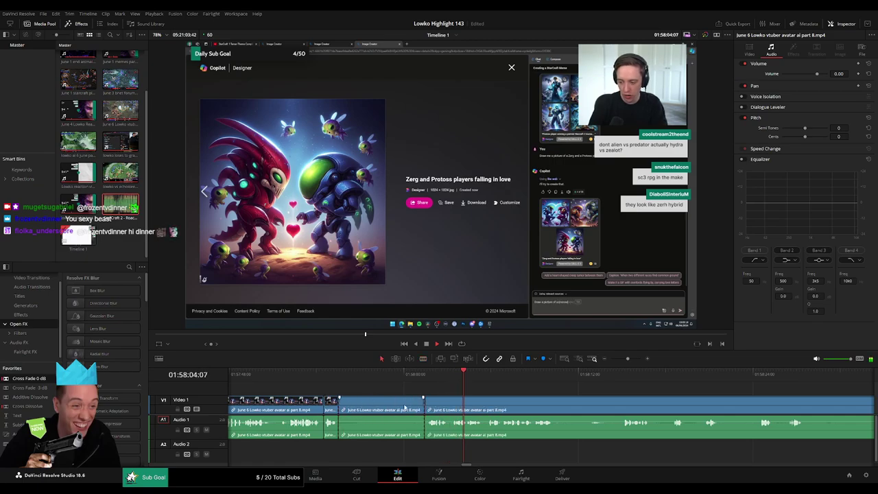
{"action": "left_click", "coordinate": [405, 408]}
{"action": "key", "text": "Delete"}
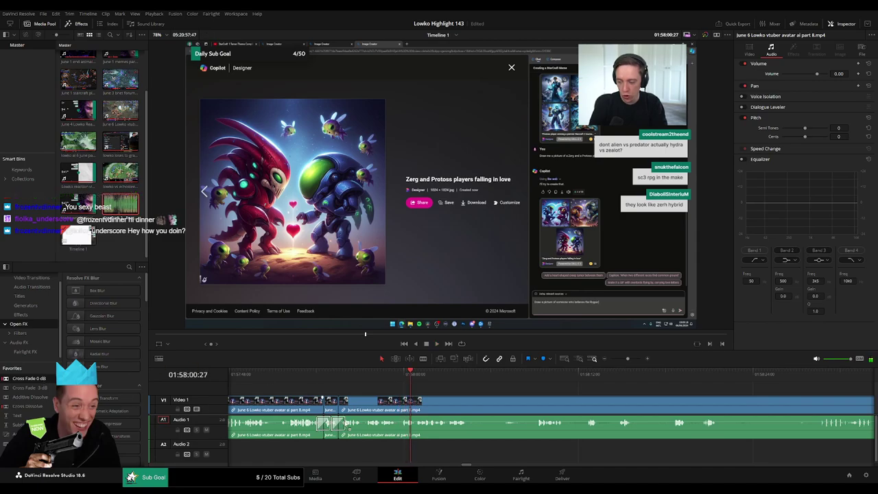
Split out and ripple delete the image-generation wait from about 01:58:04 to 01:58:18, and cross-fade the audio join
{"action": "scroll", "coordinate": [373, 404], "scroll_direction": "right", "scroll_amount": 3}
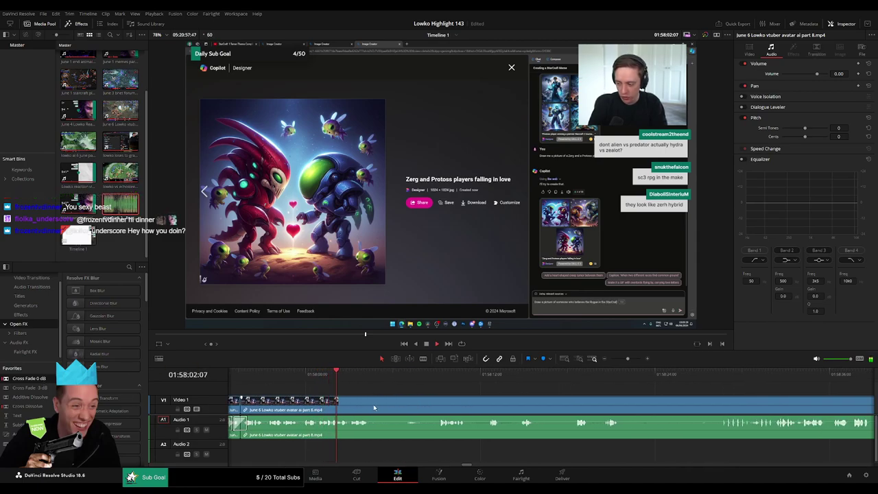
{"action": "left_click", "coordinate": [435, 374]}
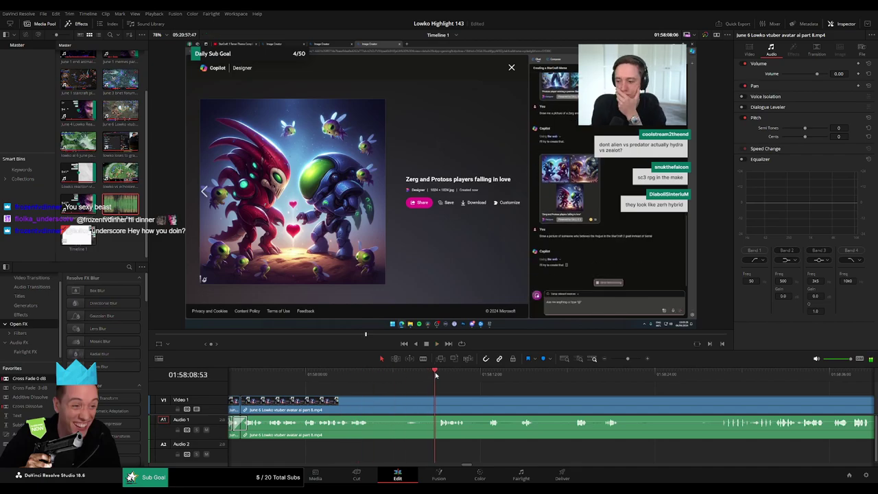
{"action": "key", "text": "b"}
{"action": "left_click", "coordinate": [373, 401]}
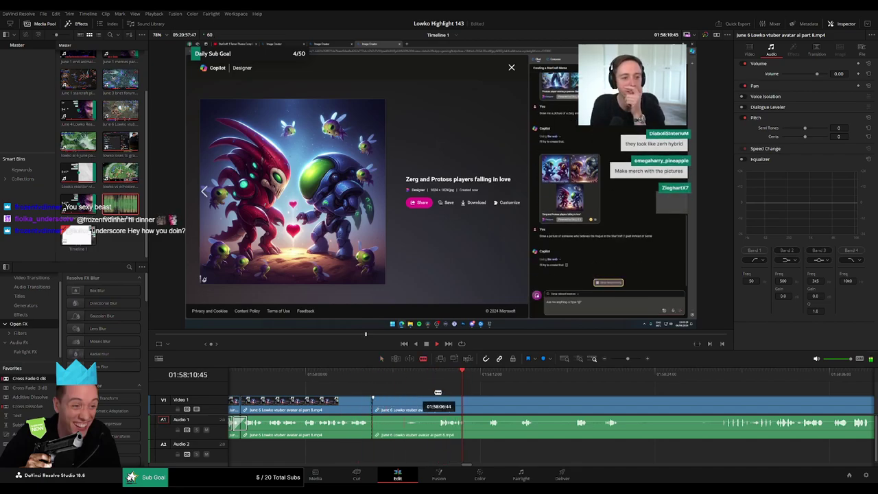
{"action": "left_click", "coordinate": [485, 377]}
{"action": "left_click", "coordinate": [533, 380]}
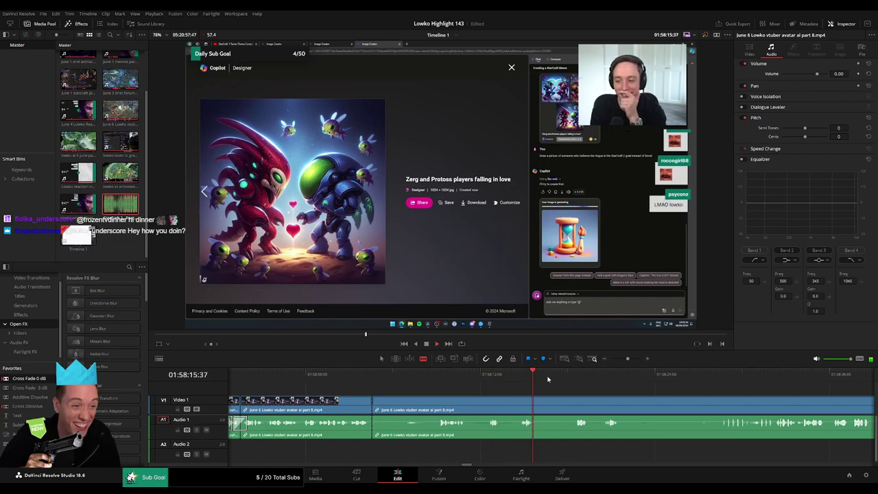
{"action": "left_click", "coordinate": [603, 378]}
{"action": "scroll", "coordinate": [555, 385], "scroll_direction": "right", "scroll_amount": 1}
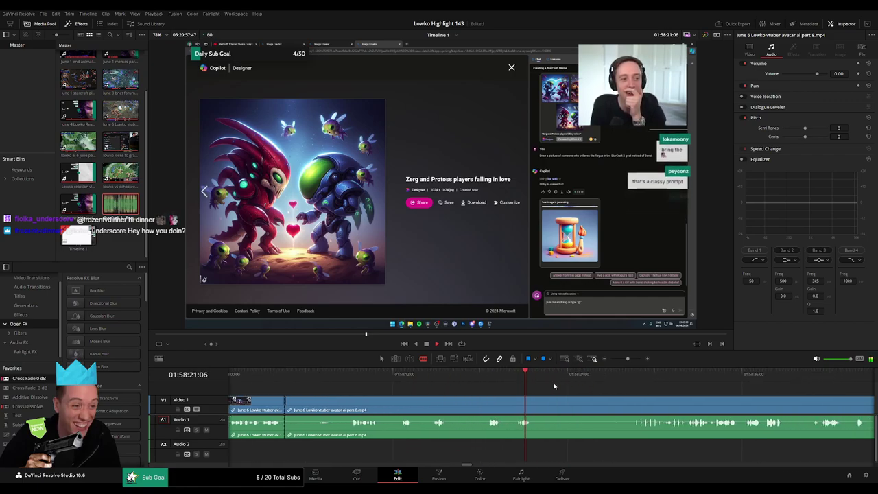
{"action": "left_click", "coordinate": [591, 375]}
{"action": "left_click", "coordinate": [488, 380]}
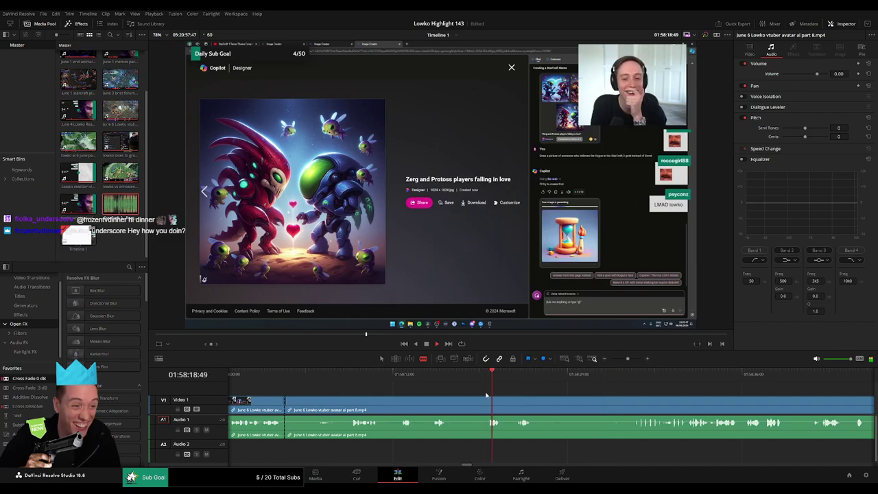
{"action": "left_click", "coordinate": [486, 407]}
{"action": "key", "text": "a"}
{"action": "left_click", "coordinate": [450, 411]}
{"action": "key", "text": "Delete"}
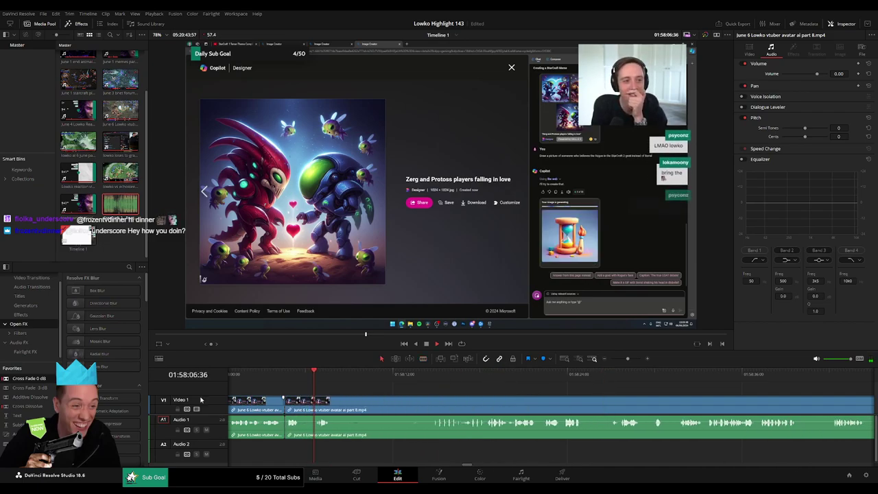
Remove the footage from about 01:58:08 to 01:58:13 with a ripple delete, cross-fade the audio join, and play back the result
{"action": "left_click", "coordinate": [396, 377]}
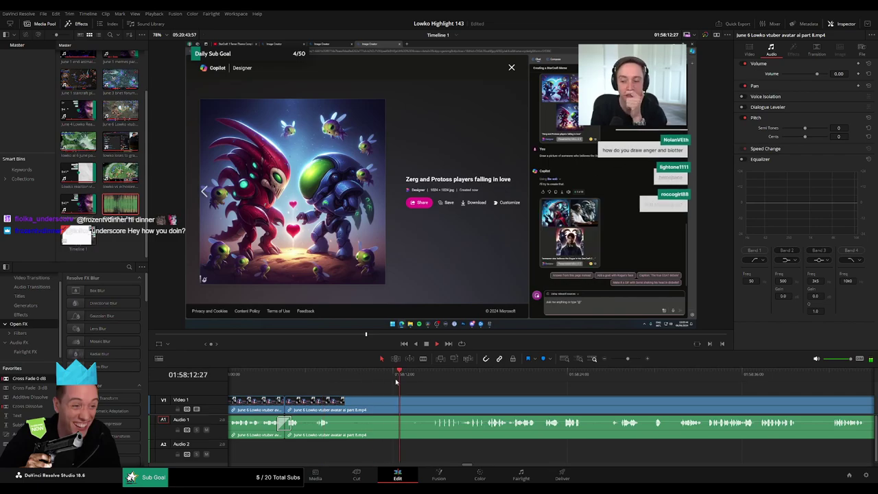
{"action": "left_click", "coordinate": [335, 407]}
{"action": "left_click", "coordinate": [408, 405]}
{"action": "key", "text": "a"}
{"action": "left_click", "coordinate": [388, 410]}
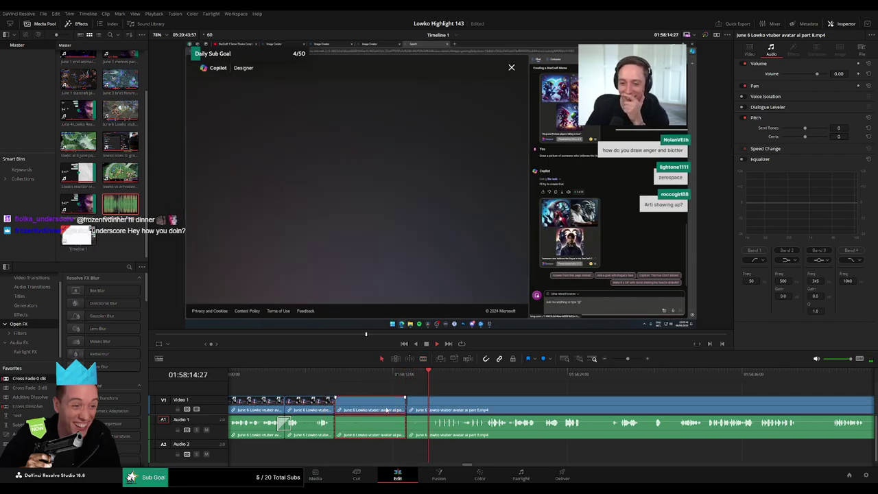
{"action": "key", "text": "Delete"}
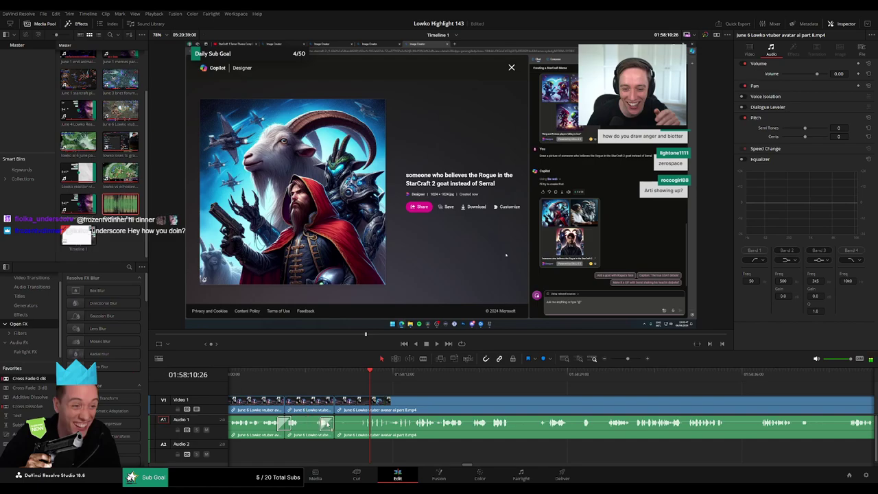
{"action": "left_click", "coordinate": [315, 376]}
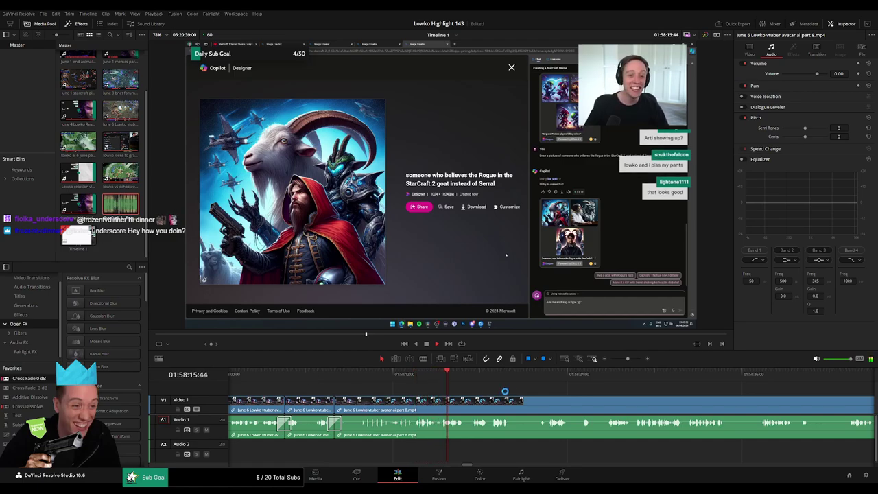
Split the vtuber avatar clip at about 01:58:24 and 01:58:26:45, and ripple delete the short piece between the cuts
{"action": "left_click_drag", "start_coordinate": [527, 393], "coordinate": [391, 393]}
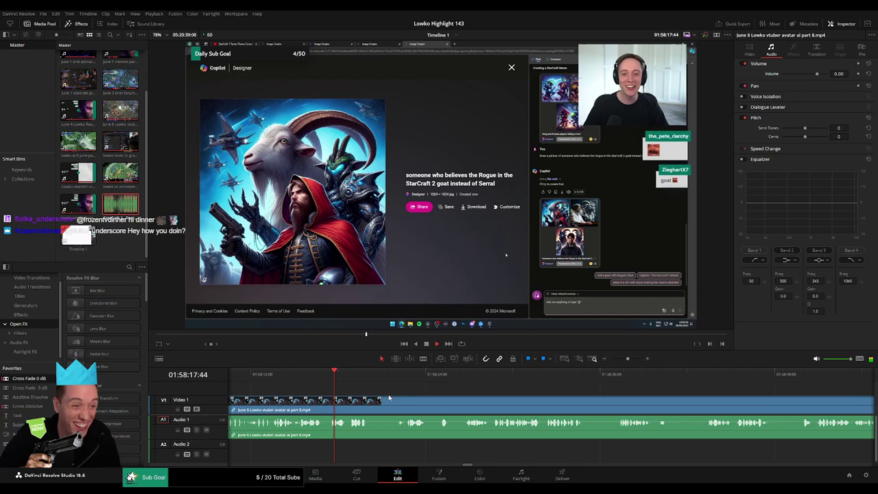
{"action": "scroll", "coordinate": [371, 395], "scroll_direction": "right", "scroll_amount": 1}
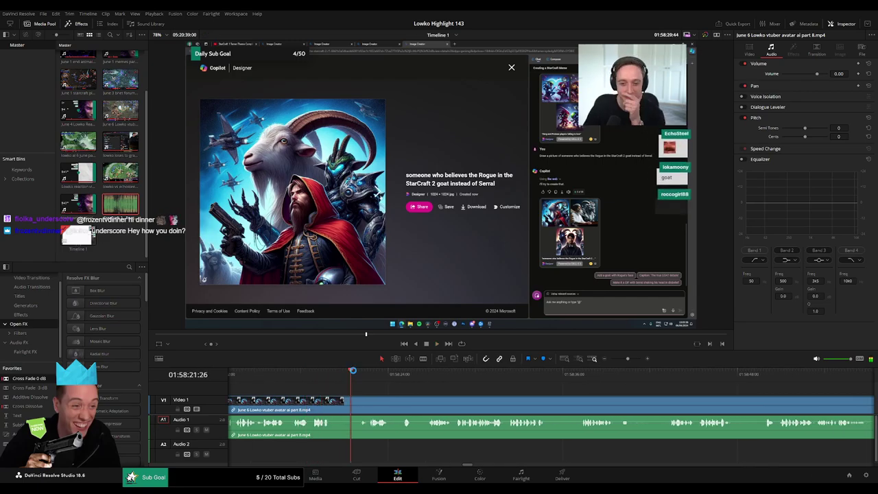
{"action": "left_click_drag", "start_coordinate": [352, 371], "coordinate": [368, 373]}
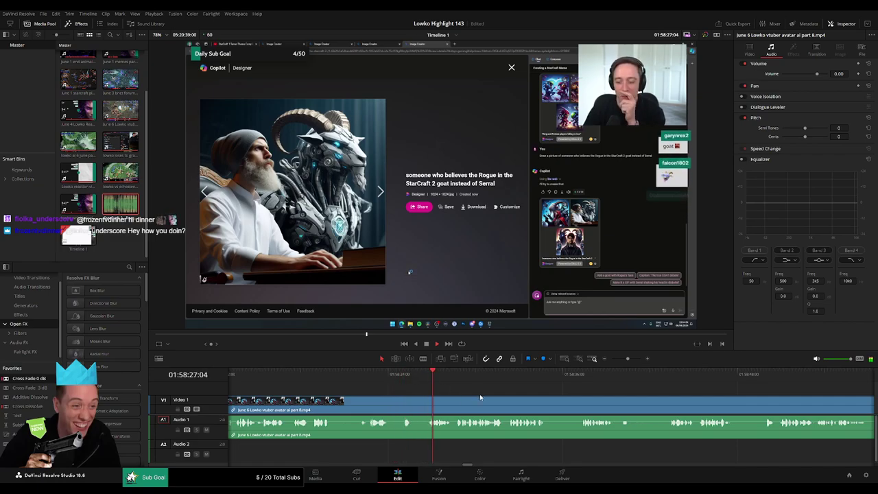
{"action": "key", "text": "b"}
{"action": "left_click", "coordinate": [392, 401]}
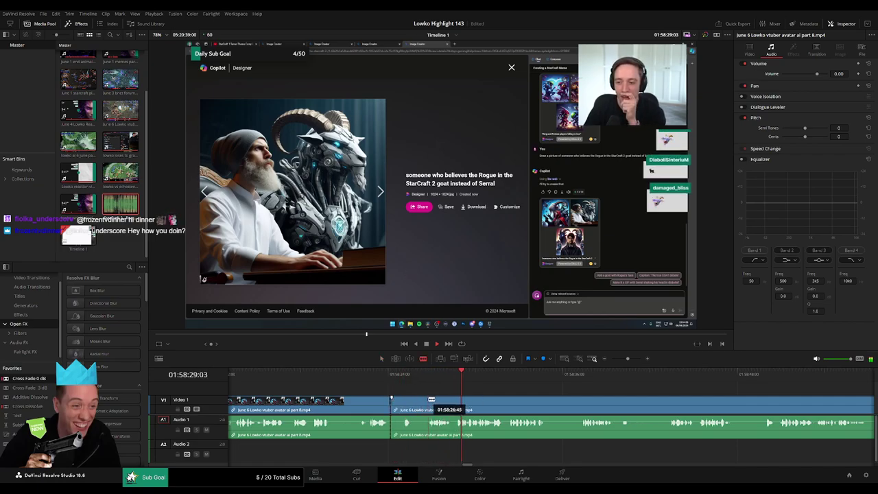
{"action": "left_click", "coordinate": [431, 400]}
{"action": "key", "text": "a"}
{"action": "left_click", "coordinate": [416, 402]}
{"action": "key", "text": "Delete"}
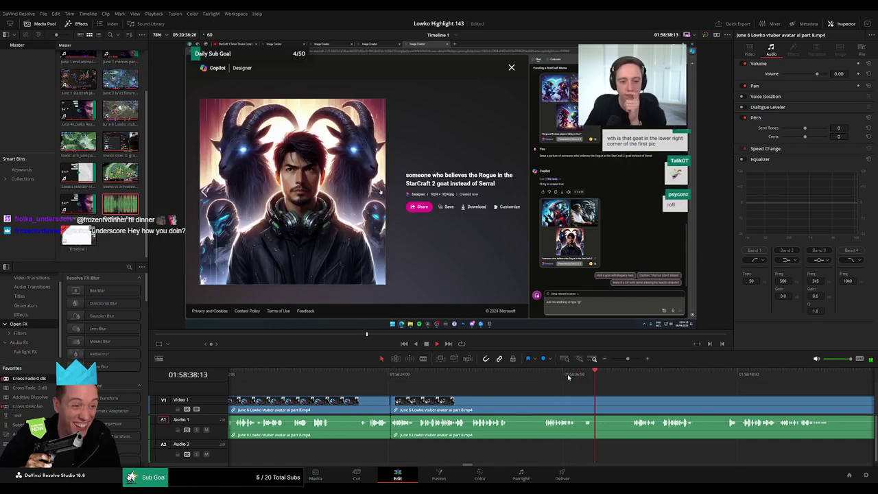
Split the vtuber avatar clip at about 01:58:32:30 and 01:58:34:40, and ripple delete the short piece between the cuts
{"action": "left_click", "coordinate": [635, 376]}
{"action": "key", "text": "b"}
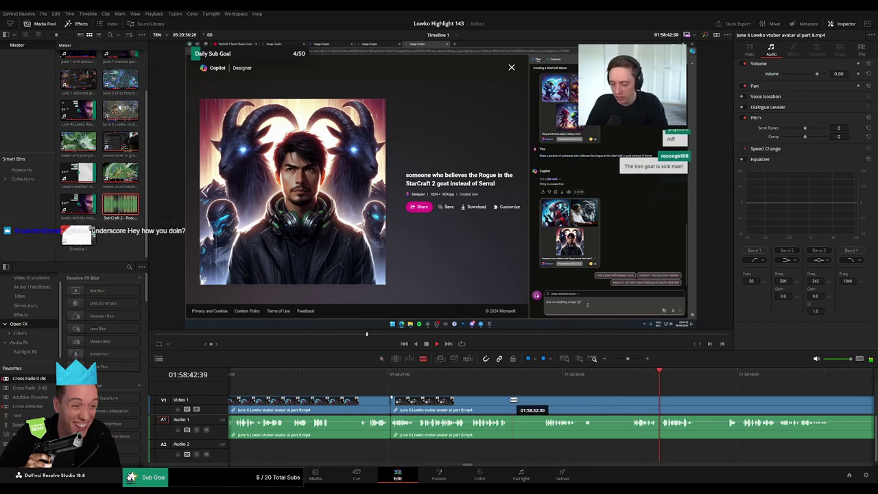
{"action": "left_click", "coordinate": [511, 400]}
{"action": "left_click", "coordinate": [543, 400]}
{"action": "key", "text": "a"}
{"action": "left_click", "coordinate": [536, 402]}
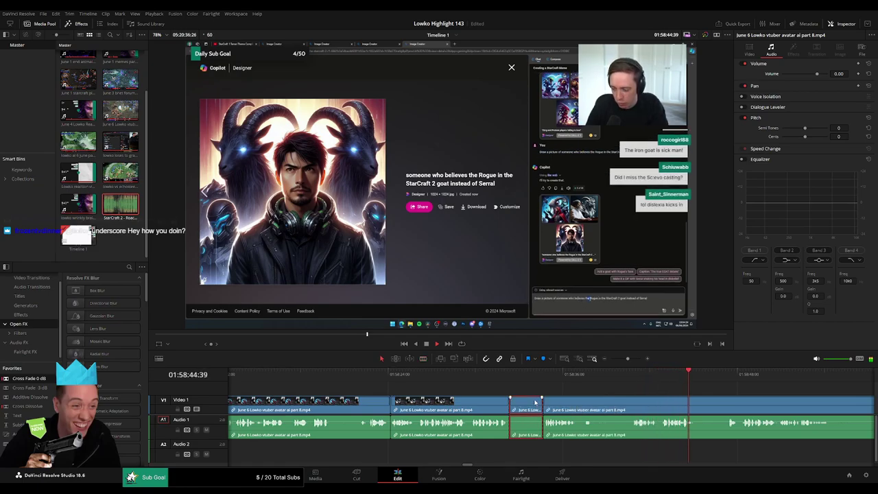
{"action": "key", "text": "Delete"}
Split out the footage from about 01:58:35 to 01:58:38:30 and ripple delete it
{"action": "left_click", "coordinate": [546, 401]}
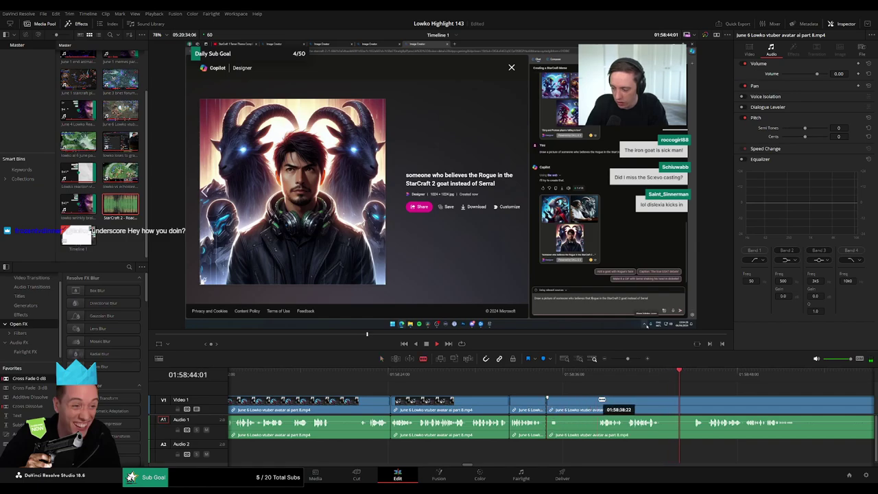
{"action": "left_click", "coordinate": [599, 401]}
{"action": "key", "text": "a"}
{"action": "key", "text": "Delete"}
Cut the vtuber avatar clip at about 01:58:39 and 01:58:41, and ripple delete the section between the cuts
{"action": "scroll", "coordinate": [580, 407], "scroll_direction": "right", "scroll_amount": 4}
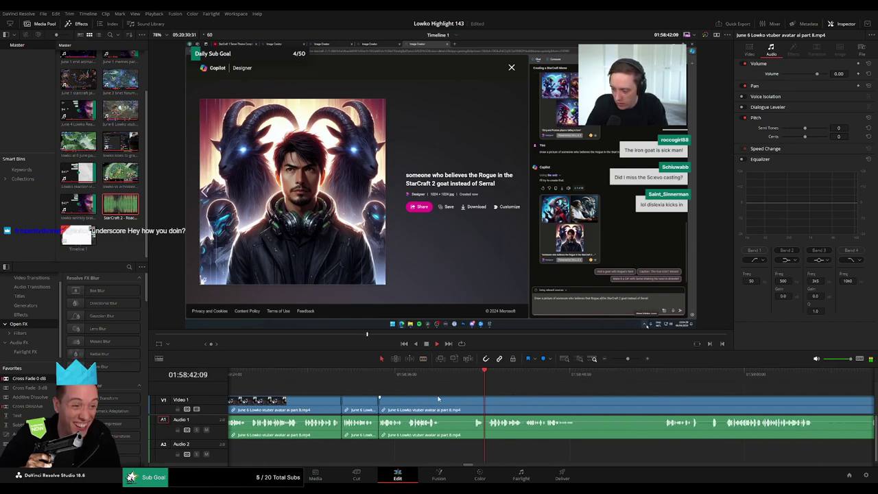
{"action": "key", "text": "b"}
{"action": "left_click", "coordinate": [387, 402]}
{"action": "left_click", "coordinate": [414, 402]}
{"action": "key", "text": "a"}
{"action": "left_click", "coordinate": [402, 405]}
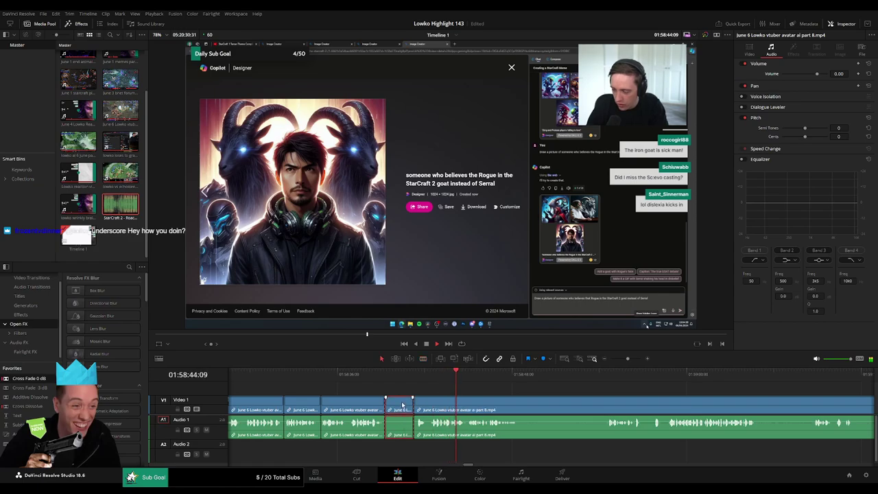
{"action": "key", "text": "Delete"}
Ripple delete the image-generation wait from about 01:58:47 to 01:58:52:20, and apply Cross Fade 0 dB to the audio join
{"action": "scroll", "coordinate": [385, 399], "scroll_direction": "right", "scroll_amount": 4}
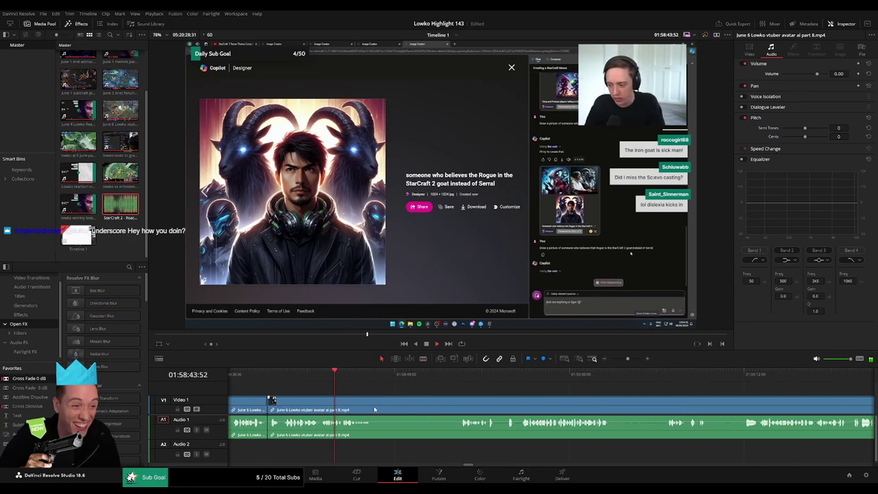
{"action": "key", "text": "b"}
{"action": "left_click", "coordinate": [380, 407]}
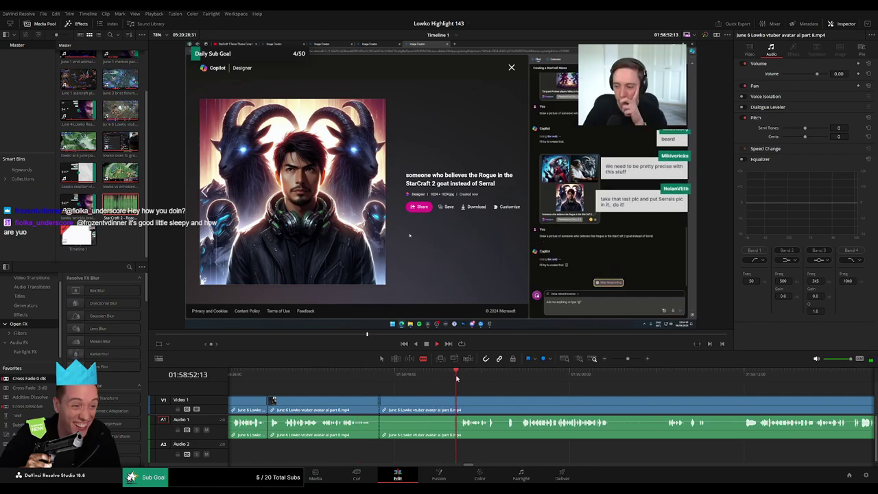
{"action": "scroll", "coordinate": [507, 402], "scroll_direction": "right", "scroll_amount": 2}
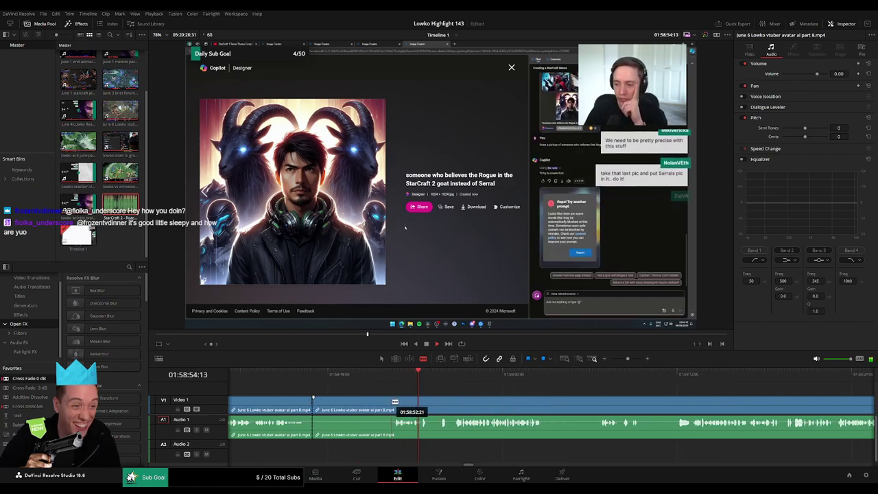
{"action": "left_click", "coordinate": [391, 405]}
{"action": "key", "text": "a"}
{"action": "left_click", "coordinate": [385, 404]}
{"action": "key", "text": "Delete"}
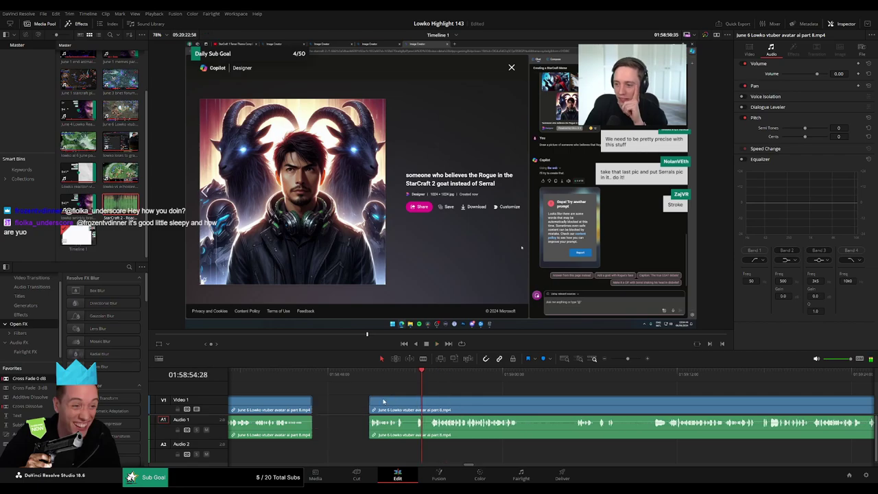
{"action": "left_click_drag", "start_coordinate": [29, 379], "coordinate": [312, 422]}
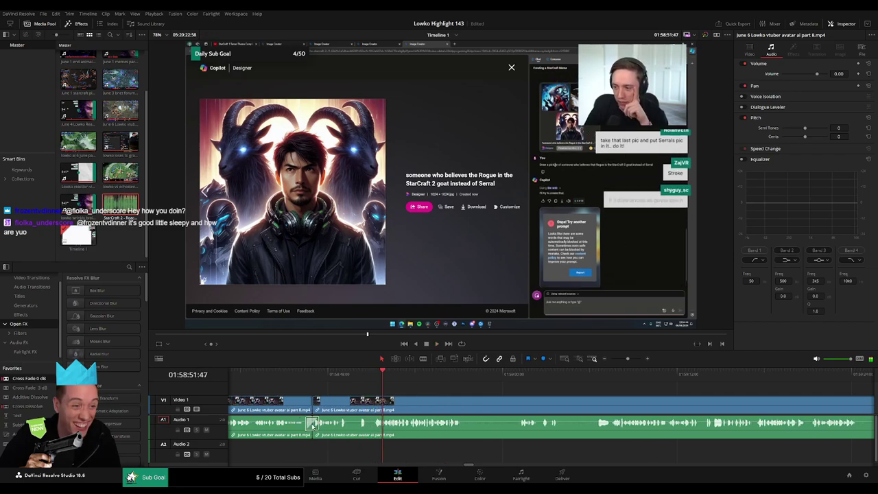
Play through the following section, then split out and ripple delete the pause from about 01:58:57 to 01:59:01
{"action": "scroll", "coordinate": [462, 412], "scroll_direction": "right", "scroll_amount": 4}
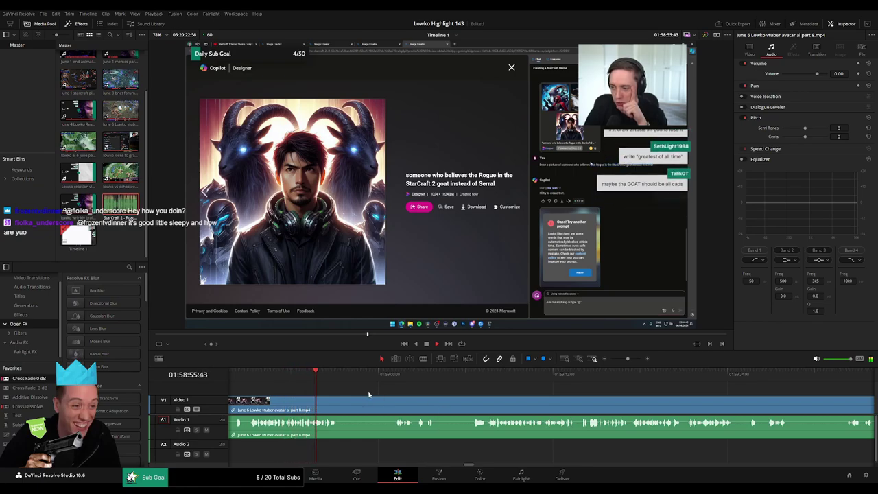
{"action": "left_click", "coordinate": [382, 375]}
{"action": "left_click_drag", "start_coordinate": [385, 376], "coordinate": [390, 377]}
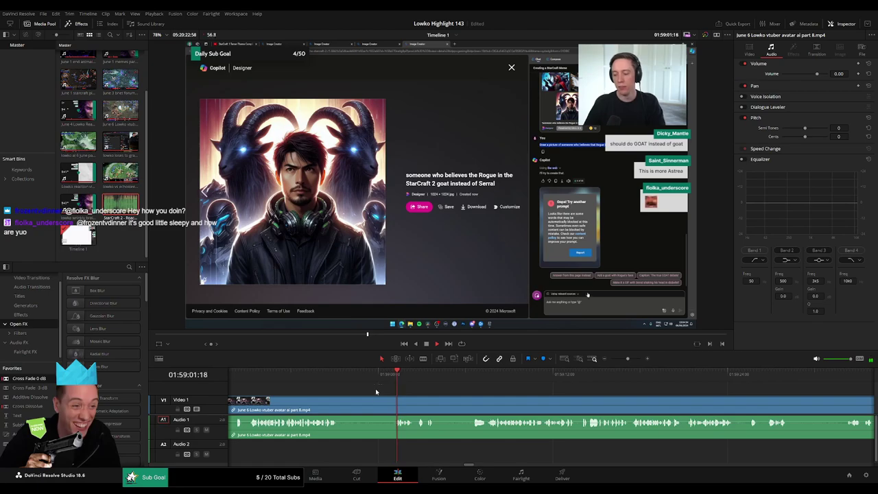
{"action": "key", "text": "b"}
{"action": "left_click", "coordinate": [340, 403]}
{"action": "left_click", "coordinate": [393, 405]}
{"action": "key", "text": "a"}
{"action": "left_click", "coordinate": [383, 407]}
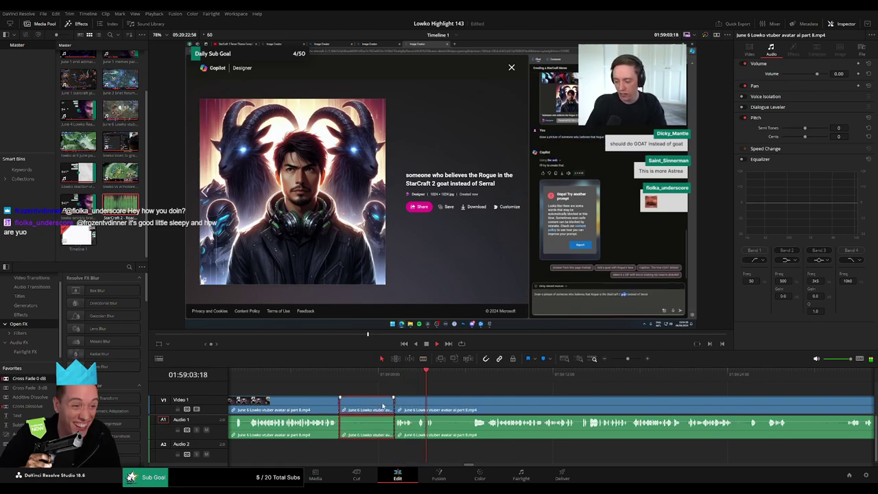
{"action": "key", "text": "Delete"}
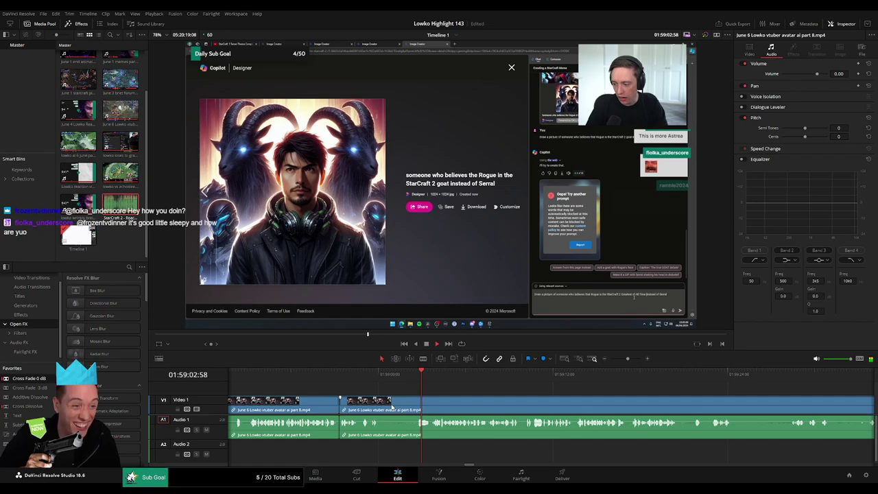
Ripple delete the footage from about 01:59:00 to 01:59:04, and cross-fade the audio at this join and the one just before it
{"action": "key", "text": "b"}
{"action": "left_click", "coordinate": [382, 405]}
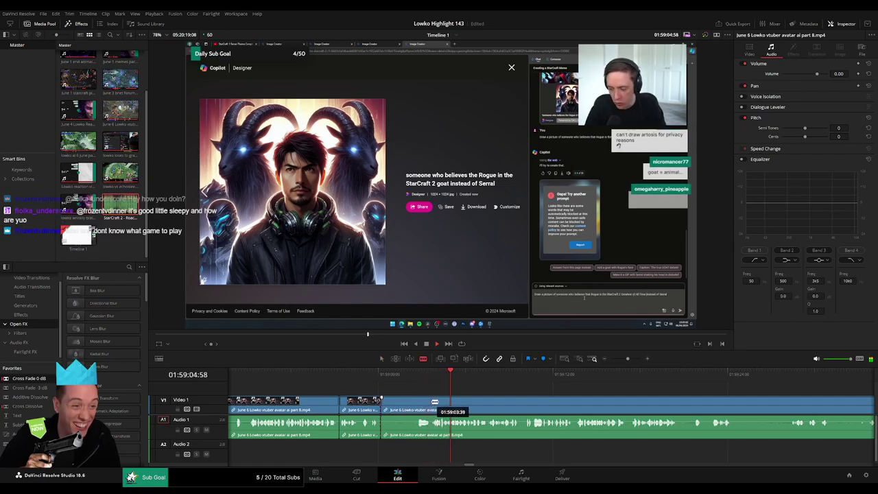
{"action": "key", "text": "a"}
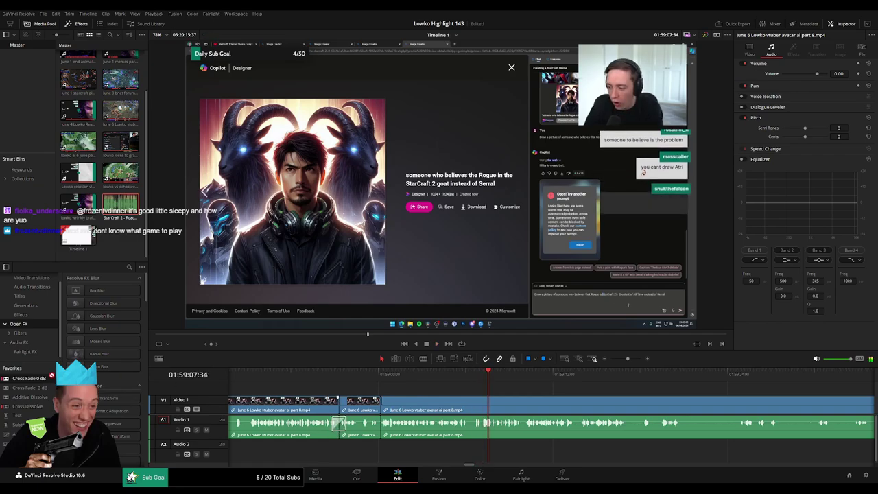
{"action": "left_click_drag", "start_coordinate": [404, 428], "coordinate": [392, 427]}
Review the next image-generation wait, ripple delete the footage from about 01:59:21 to 01:59:25, and cross-fade the audio join
{"action": "scroll", "coordinate": [377, 396], "scroll_direction": "right", "scroll_amount": 3}
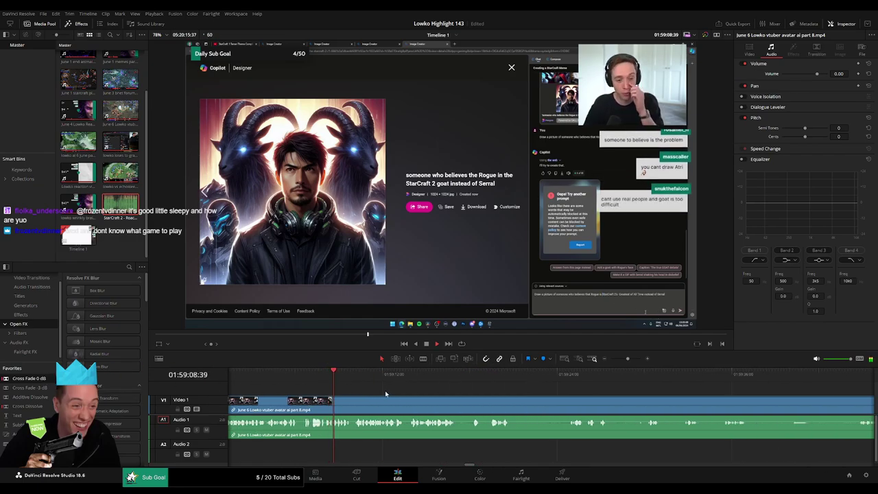
{"action": "left_click", "coordinate": [397, 377]}
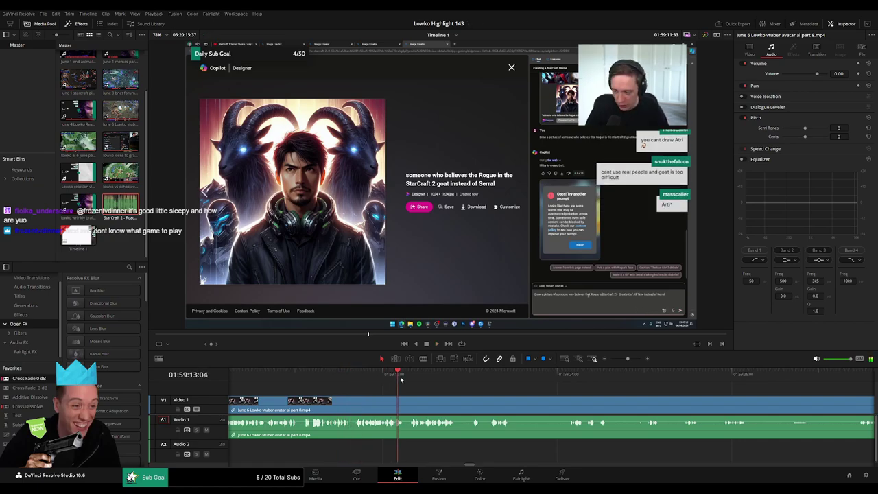
{"action": "left_click", "coordinate": [419, 376]}
{"action": "left_click", "coordinate": [471, 376]}
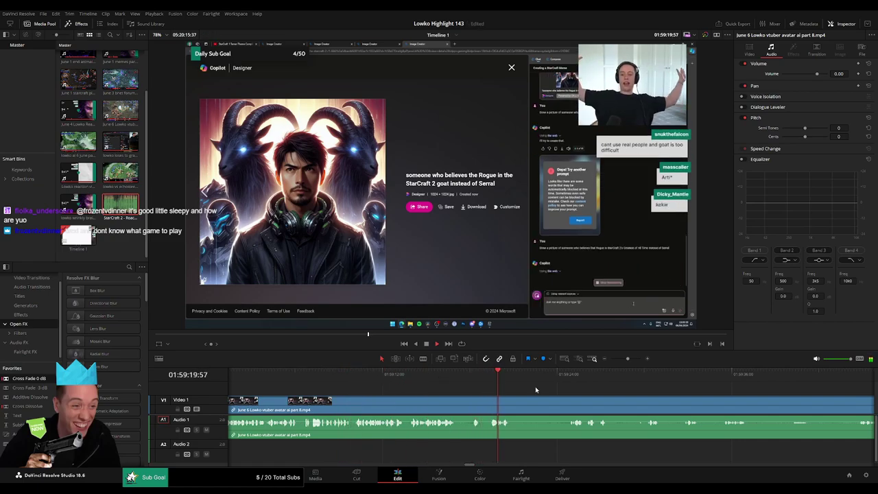
{"action": "left_click_drag", "start_coordinate": [537, 389], "coordinate": [603, 377]}
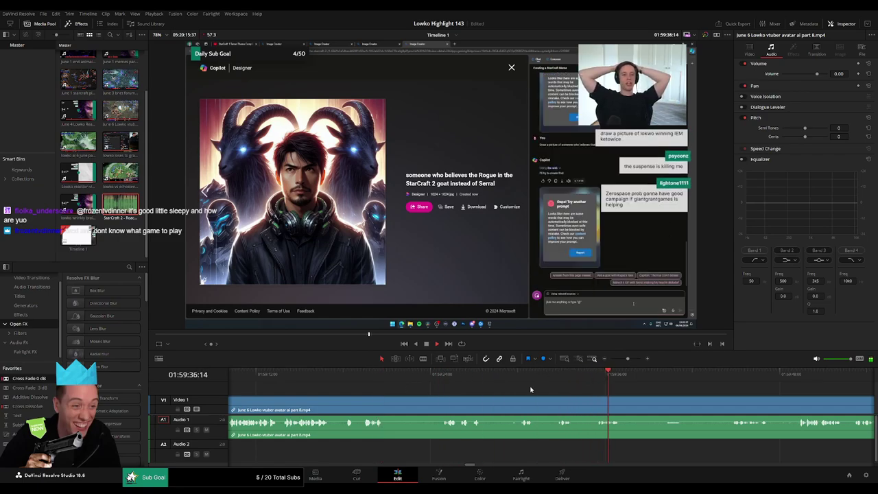
{"action": "left_click", "coordinate": [389, 409]}
{"action": "left_click", "coordinate": [520, 371]}
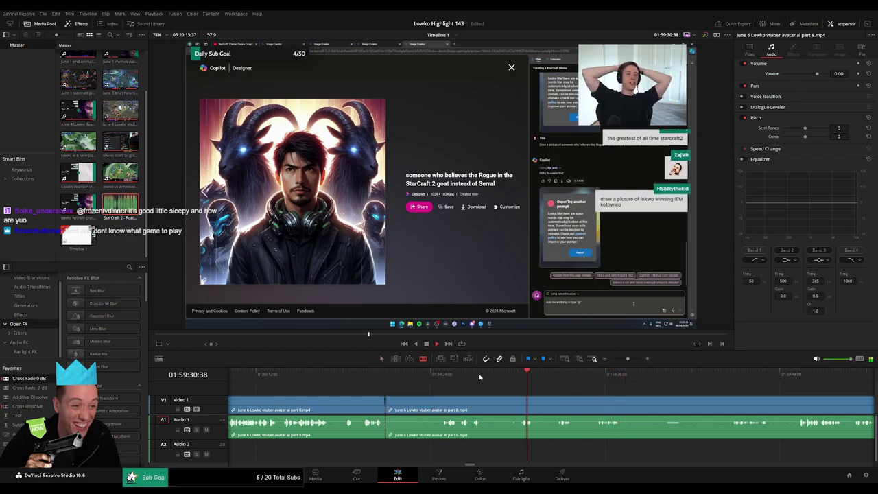
{"action": "left_click", "coordinate": [442, 410]}
{"action": "key", "text": "a"}
{"action": "left_click", "coordinate": [428, 406]}
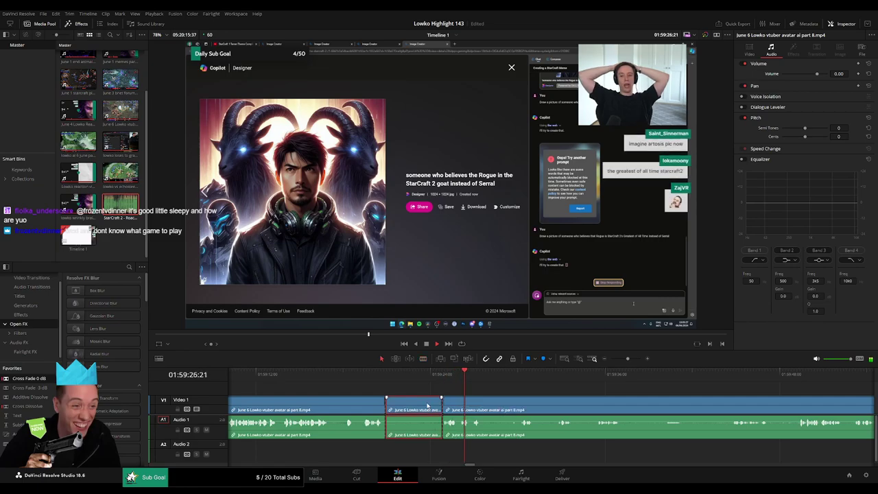
{"action": "key", "text": "Delete"}
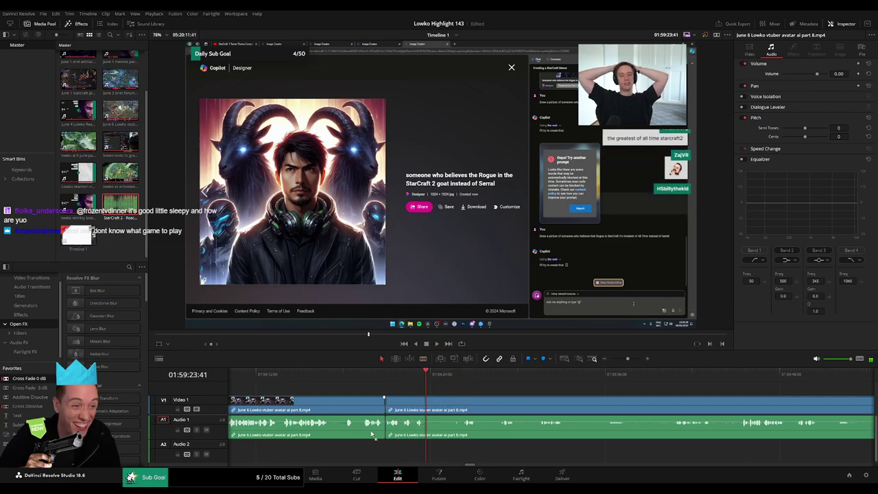
Remove the long stretch from about 01:59:33 to 02:00:24 with a ripple delete, and play back the result
{"action": "left_click", "coordinate": [462, 375]}
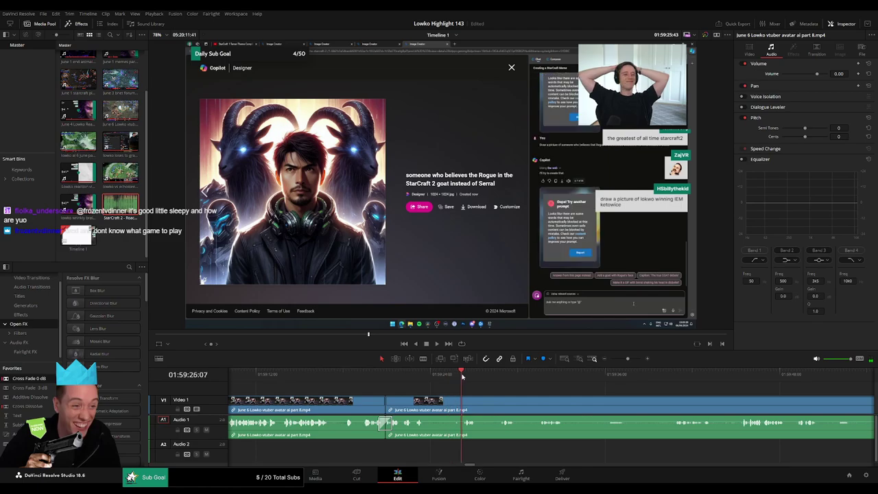
{"action": "left_click", "coordinate": [499, 375]}
{"action": "left_click", "coordinate": [538, 375]}
{"action": "left_click_drag", "start_coordinate": [568, 394], "coordinate": [449, 402]}
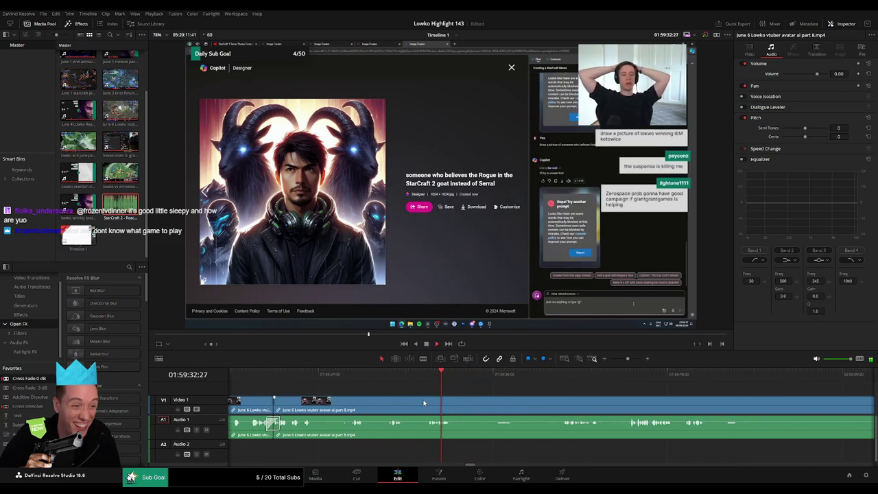
{"action": "key", "text": "b"}
{"action": "left_click", "coordinate": [452, 405]}
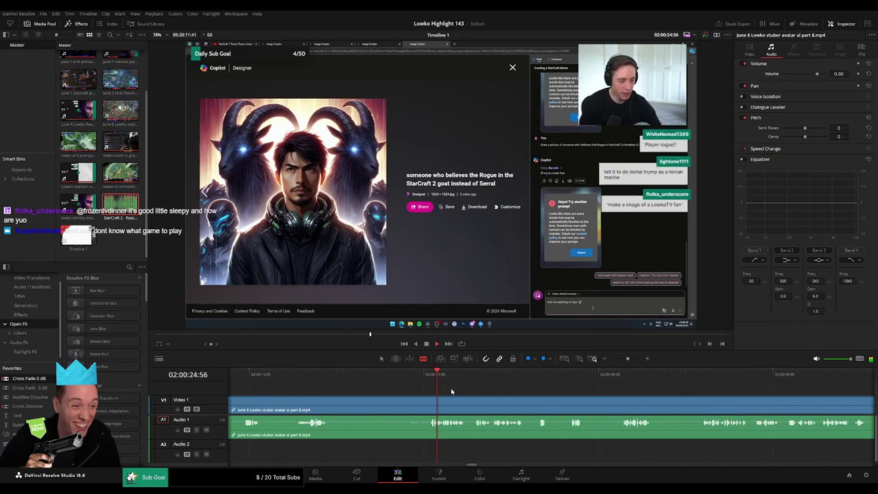
{"action": "left_click", "coordinate": [424, 377]}
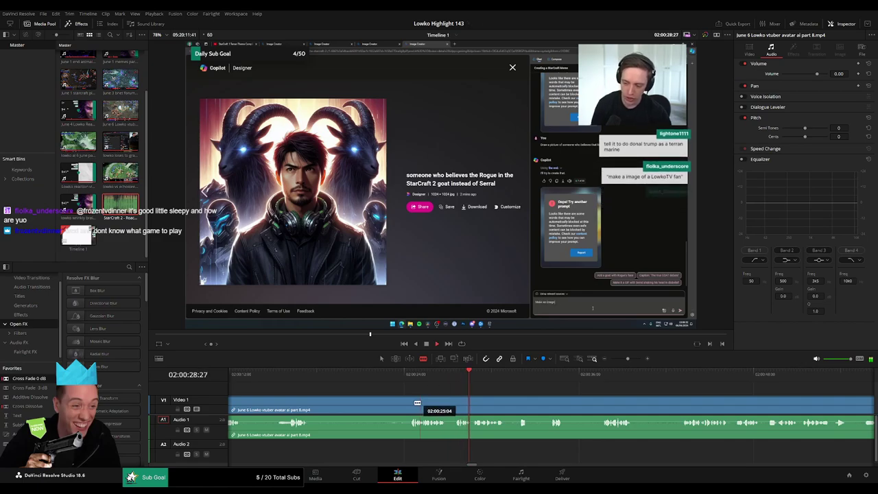
{"action": "left_click", "coordinate": [411, 405]}
{"action": "key", "text": "a"}
{"action": "left_click", "coordinate": [396, 408]}
{"action": "key", "text": "Delete"}
{"action": "key", "text": "space"}
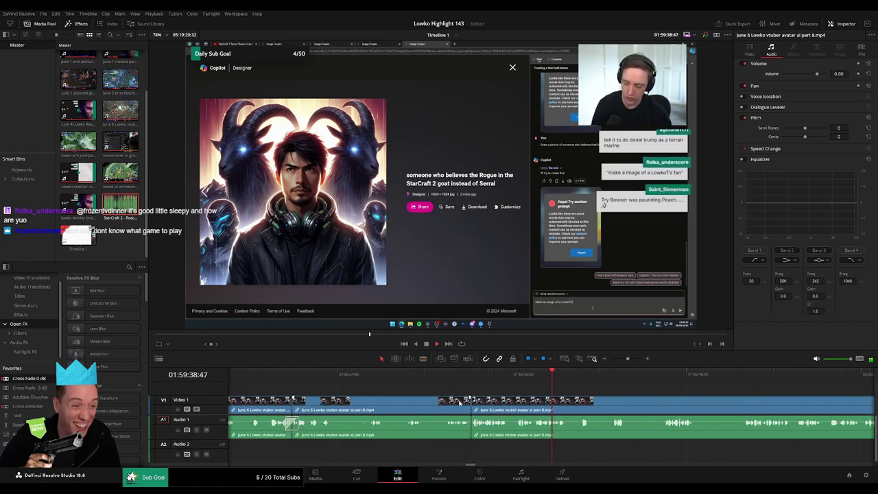
Ripple delete the footage from about 01:59:41:25 to 01:59:46:30, and cross-fade the audio join
{"action": "scroll", "coordinate": [432, 401], "scroll_direction": "right", "scroll_amount": 3}
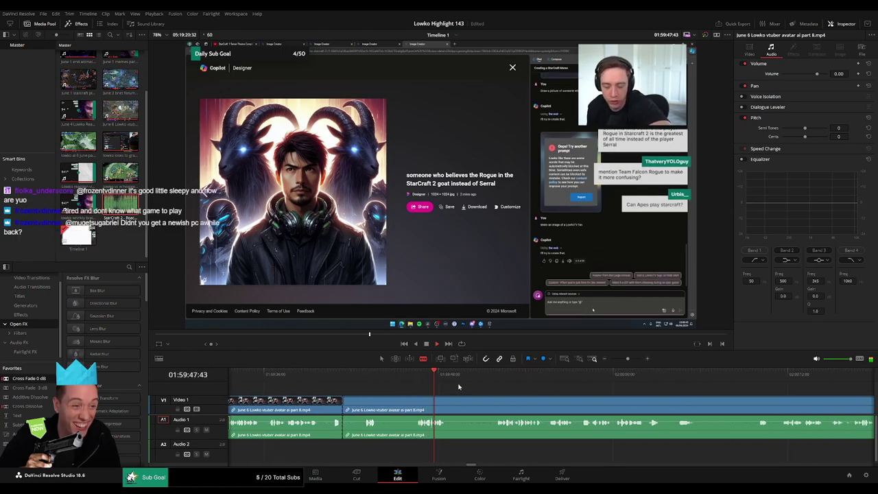
{"action": "left_click", "coordinate": [419, 381]}
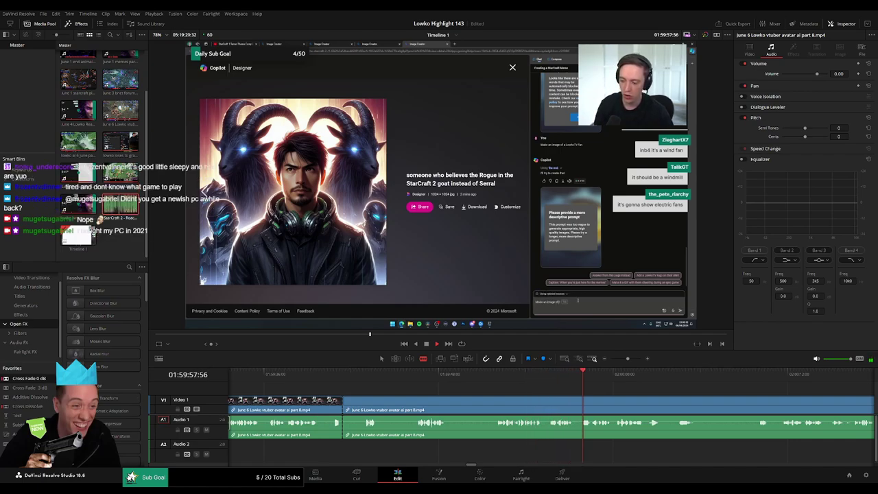
{"action": "left_click", "coordinate": [419, 374]}
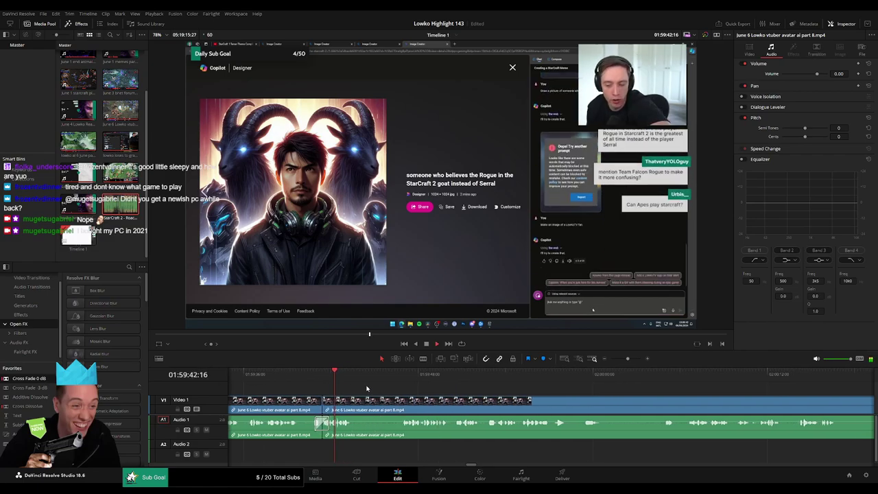
Split the clip at about 01:59:43:30 and 01:59:47, ripple delete the piece between the cuts, and cross-fade the audio join
{"action": "left_click", "coordinate": [382, 375]}
{"action": "key", "text": "b"}
{"action": "left_click", "coordinate": [344, 401]}
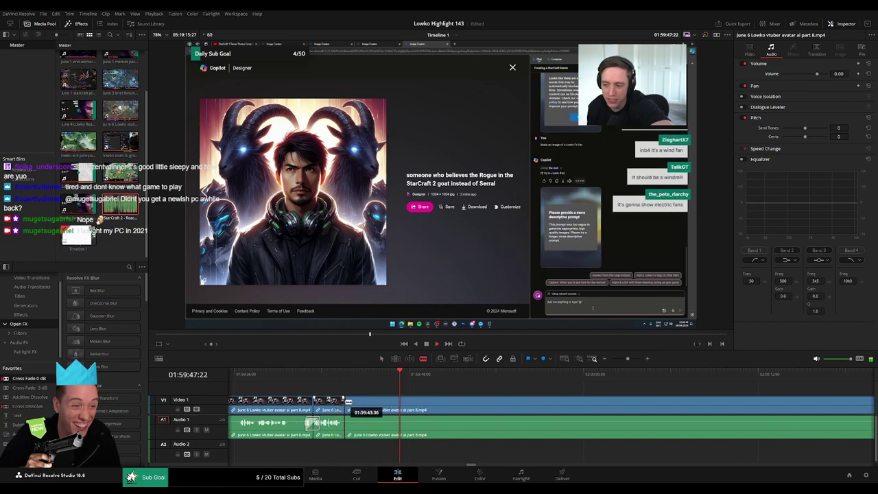
{"action": "left_click", "coordinate": [393, 402]}
{"action": "key", "text": "a"}
{"action": "left_click", "coordinate": [380, 403]}
{"action": "key", "text": "Delete"}
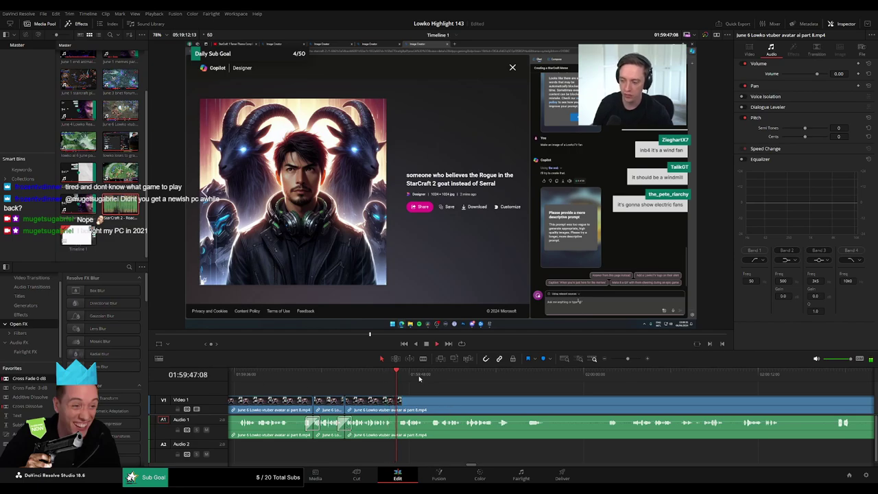
Split the clip at about 01:59:55 and 02:00:03, ripple delete the piece between the cuts, and cross-fade the audio join
{"action": "left_click_drag", "start_coordinate": [440, 378], "coordinate": [525, 378]}
{"action": "left_click_drag", "start_coordinate": [578, 394], "coordinate": [475, 380]}
{"action": "left_click", "coordinate": [388, 402]}
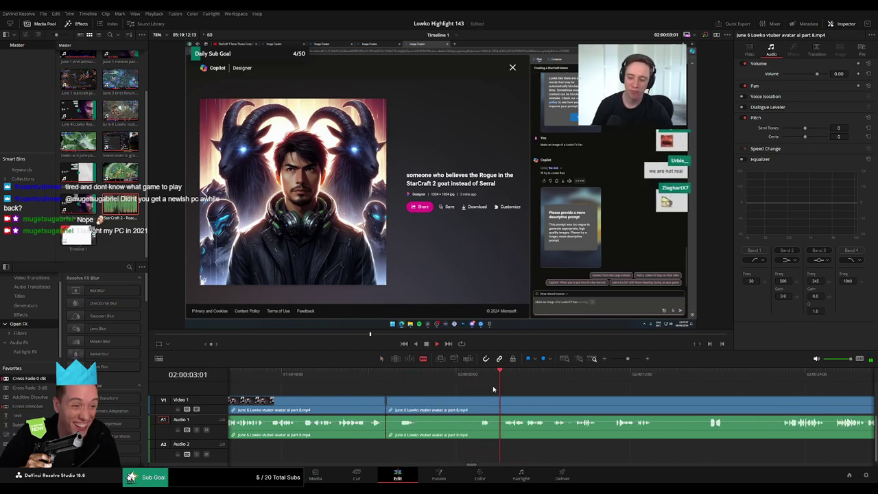
{"action": "left_click", "coordinate": [503, 400]}
{"action": "key", "text": "a"}
{"action": "left_click", "coordinate": [491, 404]}
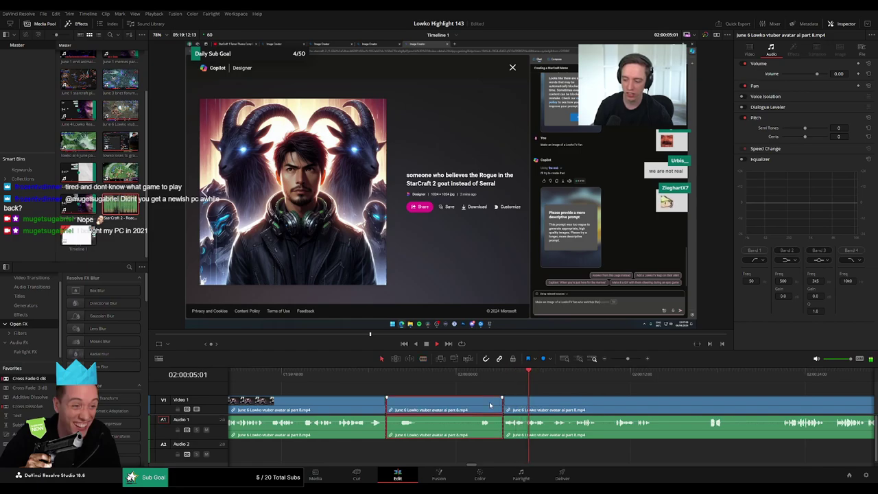
{"action": "key", "text": "Delete"}
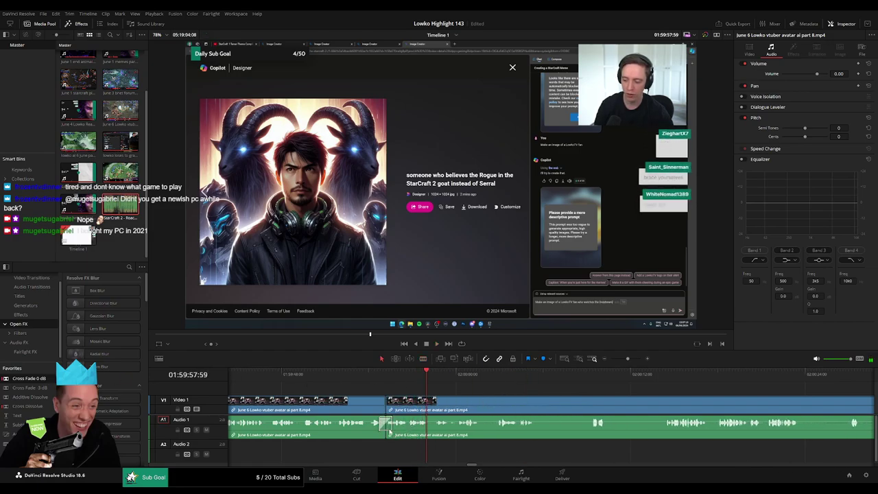
{"action": "key", "text": "space"}
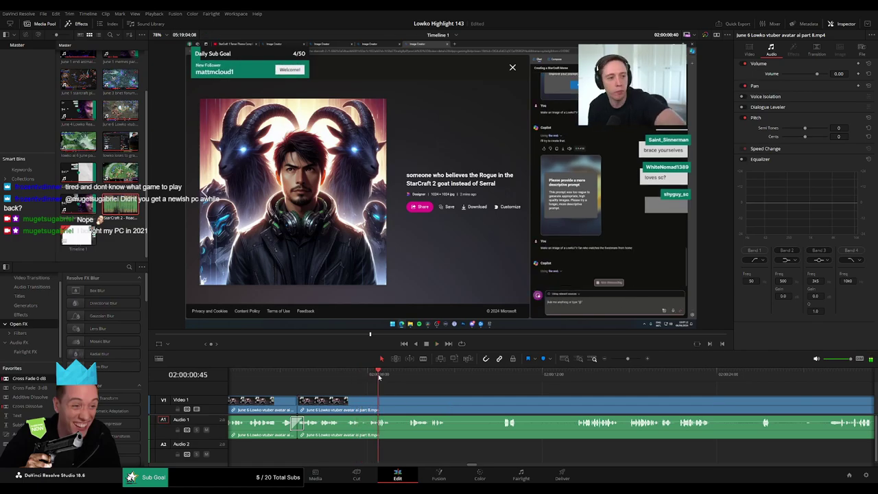
Ripple delete the footage from about 02:00:05:30 to 02:00:14:20, and cross-fade the audio join
{"action": "key", "text": "b"}
{"action": "left_click", "coordinate": [449, 399]}
{"action": "left_click", "coordinate": [571, 377]}
{"action": "left_click_drag", "start_coordinate": [616, 397], "coordinate": [509, 386]}
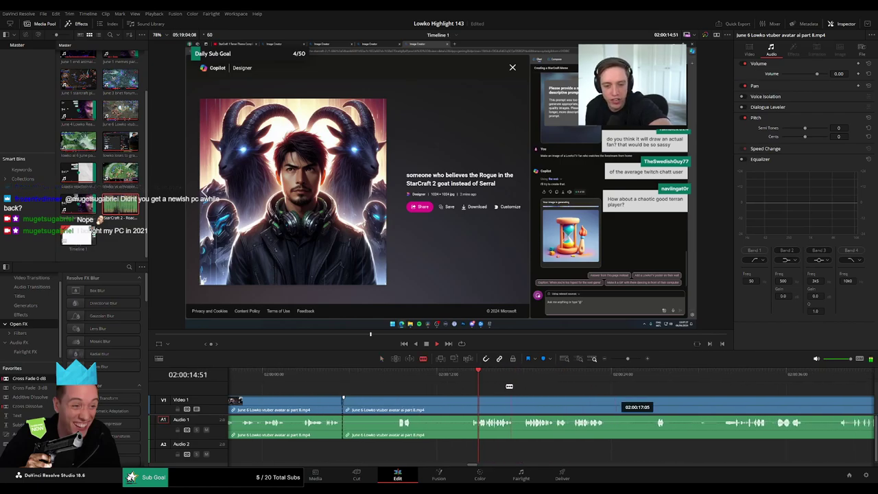
{"action": "left_click", "coordinate": [569, 376]}
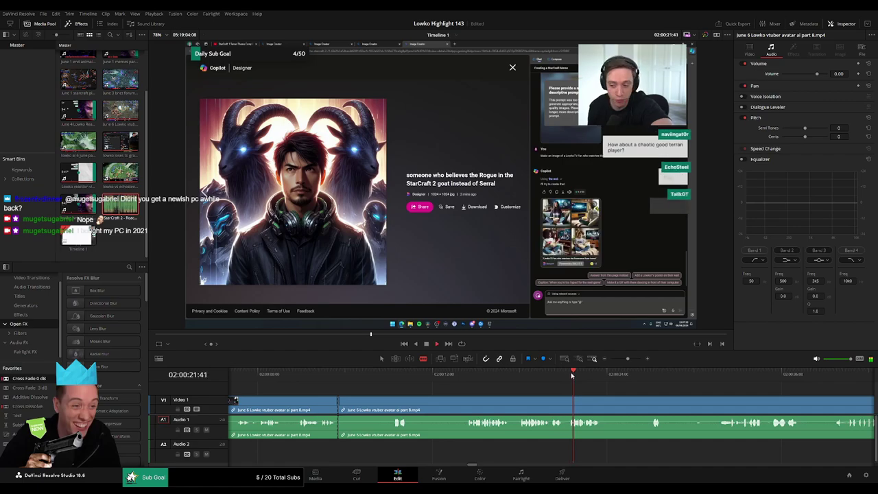
{"action": "left_click", "coordinate": [467, 400]}
{"action": "key", "text": "a"}
{"action": "left_click", "coordinate": [452, 402]}
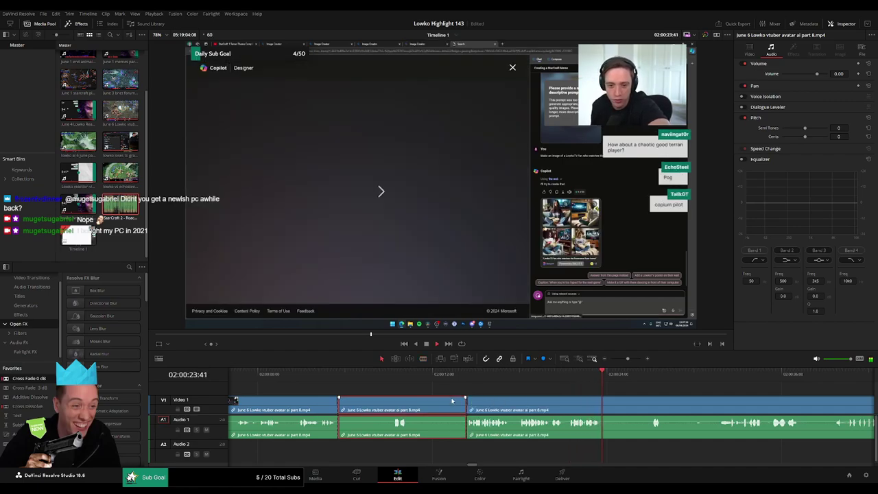
{"action": "key", "text": "Delete"}
{"action": "key", "text": "space"}
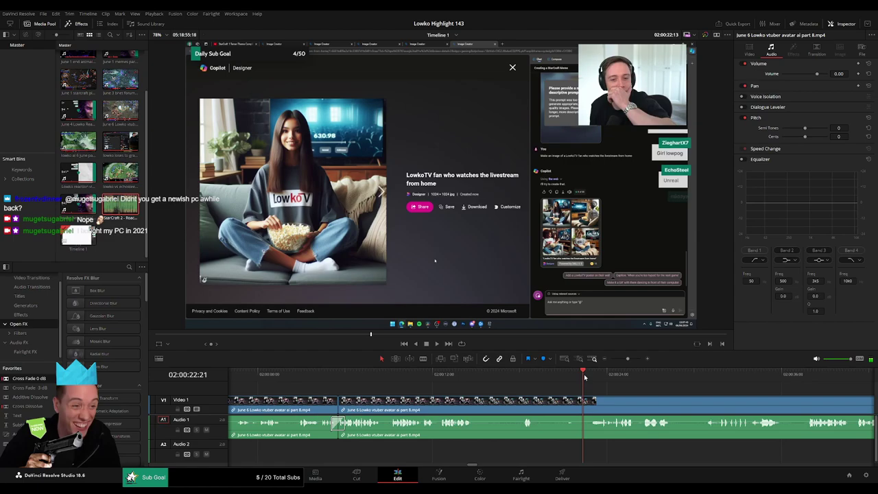
Ripple delete the footage from about 02:00:19 to 02:00:23, and cross-fade the audio join
{"action": "key", "text": "b"}
{"action": "left_click", "coordinate": [349, 400]}
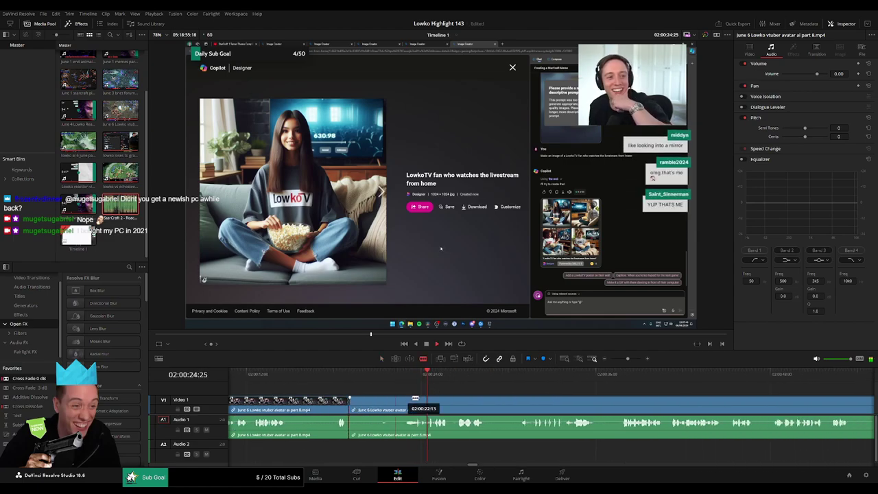
{"action": "left_click_drag", "start_coordinate": [408, 400], "coordinate": [408, 400]}
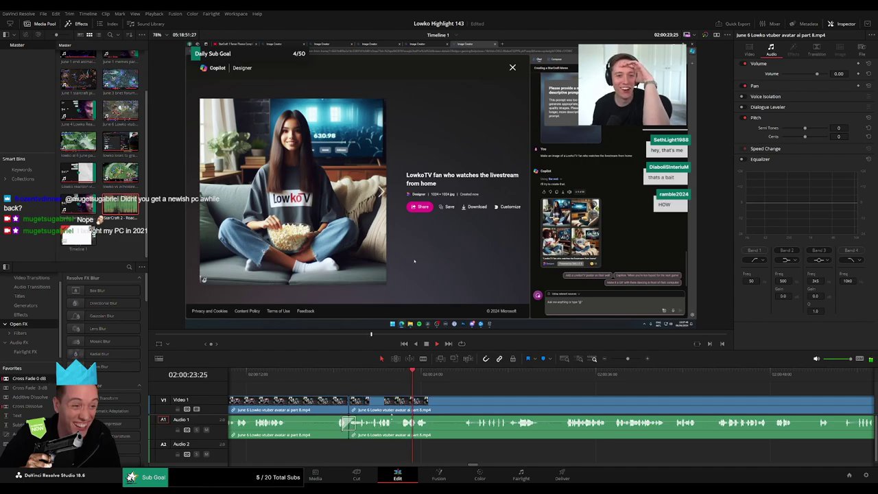
Ripple delete the short gap from about 02:00:32:15 to 02:00:33:50, and cross-fade the audio join
{"action": "scroll", "coordinate": [459, 407], "scroll_direction": "right", "scroll_amount": 2}
{"action": "left_click", "coordinate": [382, 375]}
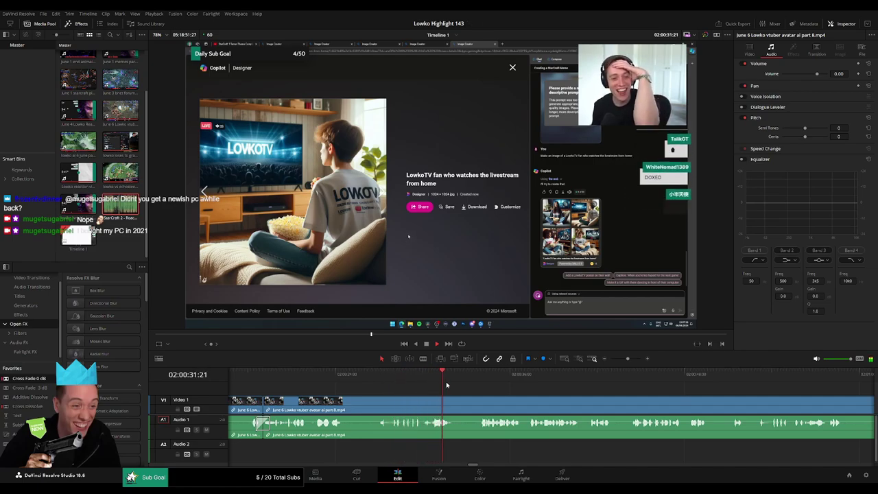
{"action": "scroll", "coordinate": [535, 399], "scroll_direction": "right", "scroll_amount": 3}
{"action": "key", "text": "b"}
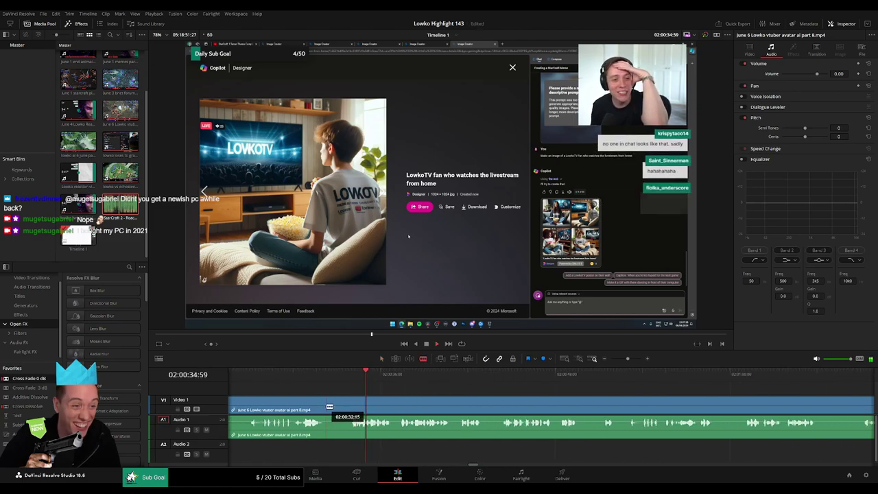
{"action": "left_click", "coordinate": [327, 406]}
{"action": "left_click_drag", "start_coordinate": [351, 406], "coordinate": [347, 406]}
{"action": "key", "text": "Delete"}
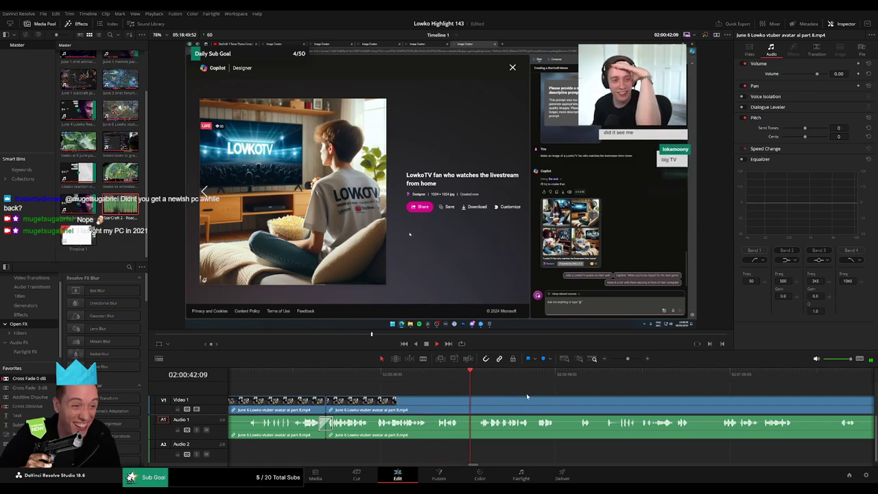
Ripple delete the short piece from about 02:00:41:30 to 02:00:42:40, and play back the join
{"action": "key", "text": "b"}
{"action": "left_click", "coordinate": [461, 408]}
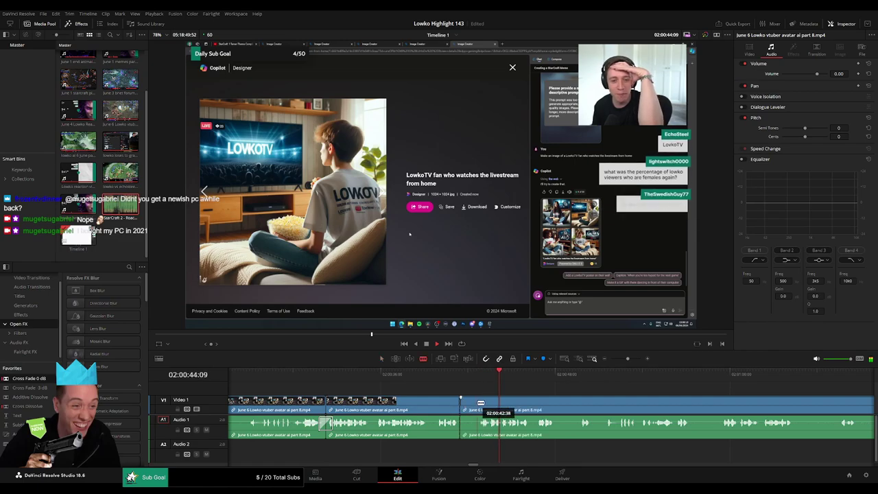
{"action": "left_click", "coordinate": [478, 404]}
{"action": "key", "text": "a"}
{"action": "left_click", "coordinate": [471, 407]}
{"action": "key", "text": "Delete"}
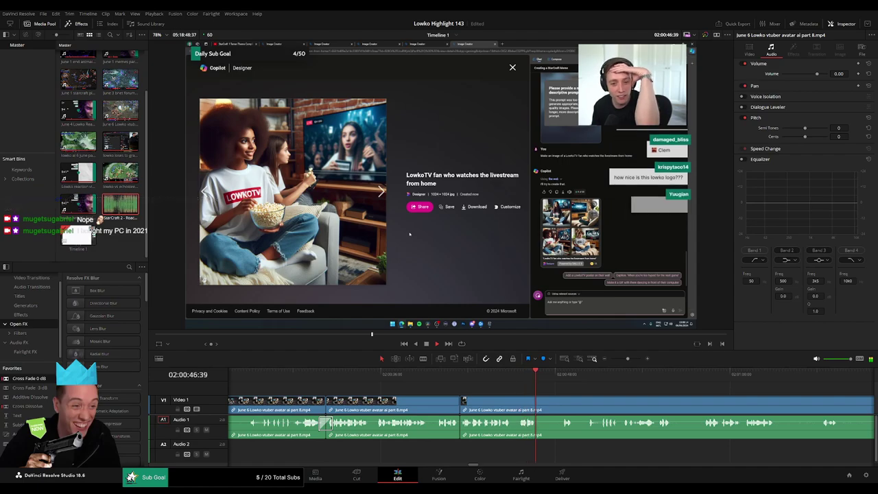
{"action": "left_click", "coordinate": [406, 375]}
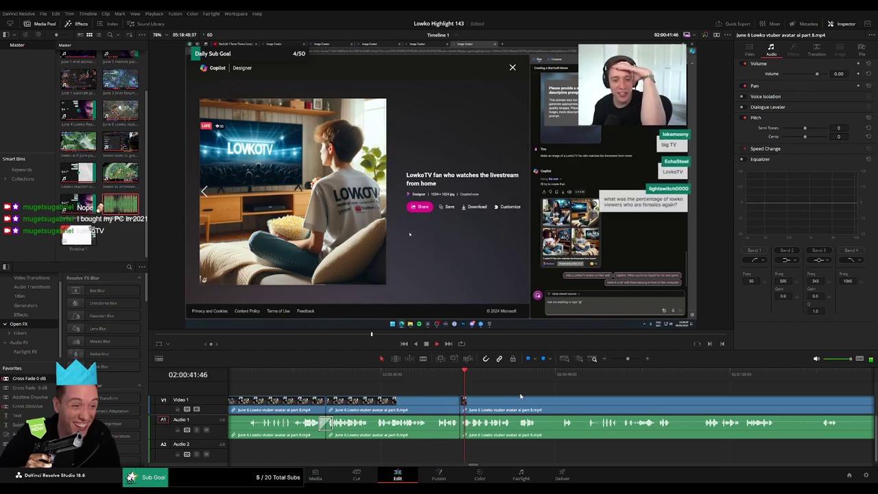
Review the following footage, ripple delete the piece from about 02:00:56:15 to 02:00:58:10, and cross-fade the audio join
{"action": "left_click_drag", "start_coordinate": [555, 390], "coordinate": [405, 382]}
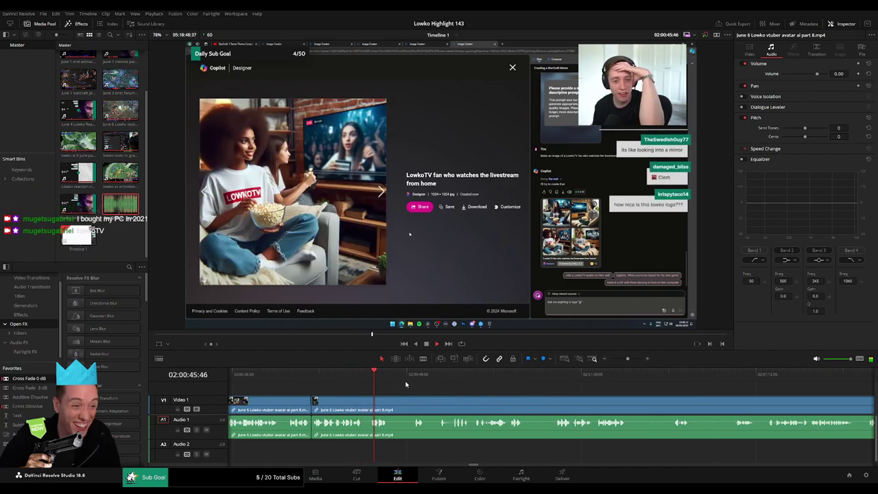
{"action": "left_click", "coordinate": [410, 376]}
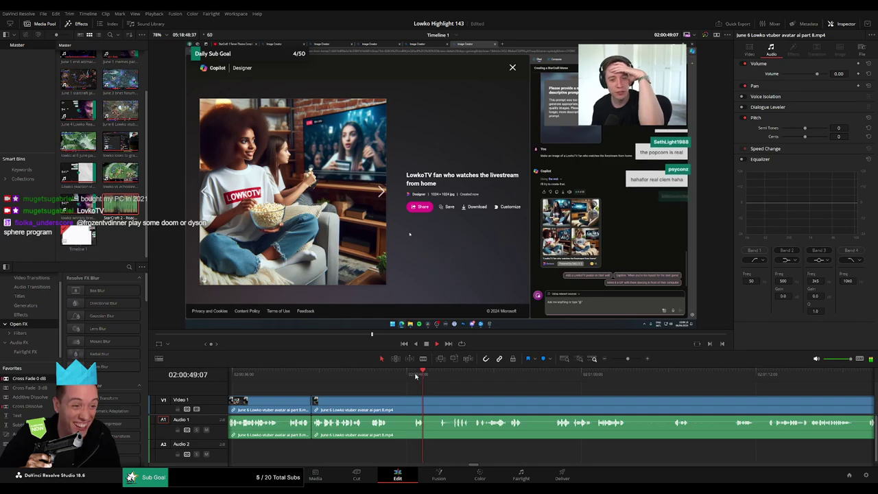
{"action": "left_click_drag", "start_coordinate": [491, 391], "coordinate": [412, 381]}
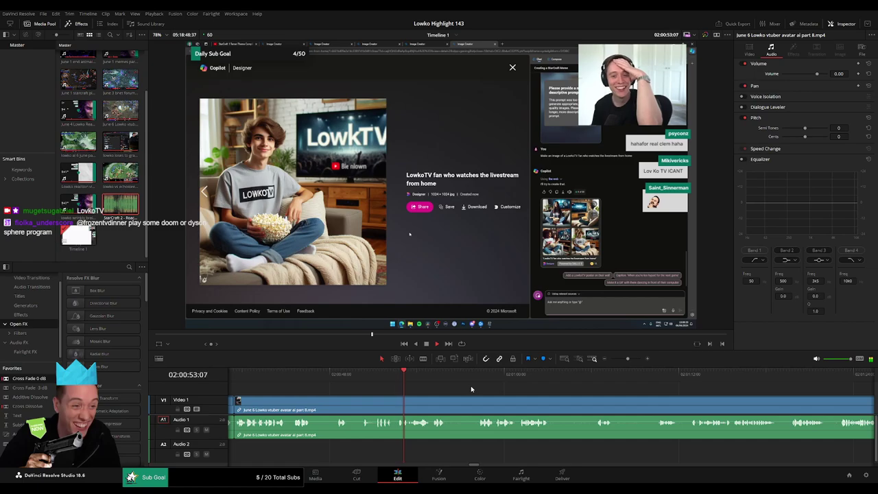
{"action": "left_click_drag", "start_coordinate": [471, 389], "coordinate": [416, 370]}
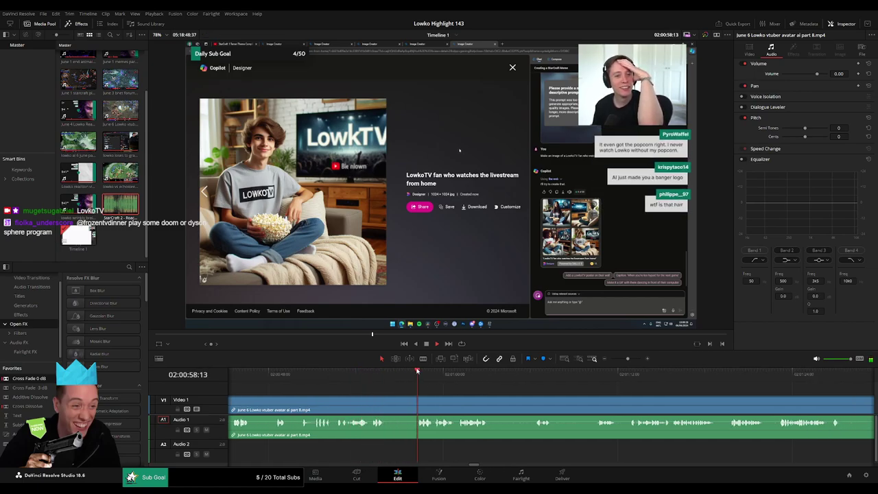
{"action": "left_click", "coordinate": [388, 403]}
{"action": "left_click", "coordinate": [416, 403]}
{"action": "key", "text": "a"}
{"action": "left_click", "coordinate": [406, 404]}
{"action": "key", "text": "Delete"}
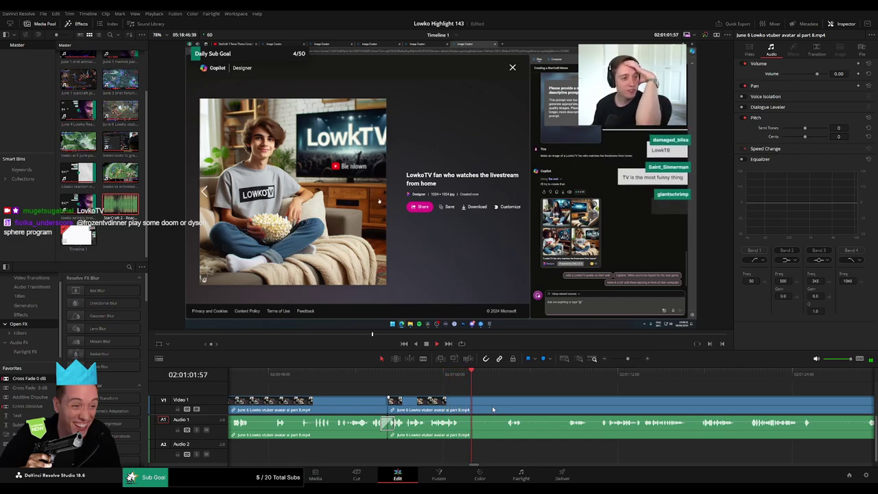
Split the clip at about 02:01:01:20 and 02:01:04:20, ripple delete the piece between the cuts, and cross-fade the audio join
{"action": "left_click", "coordinate": [508, 375]}
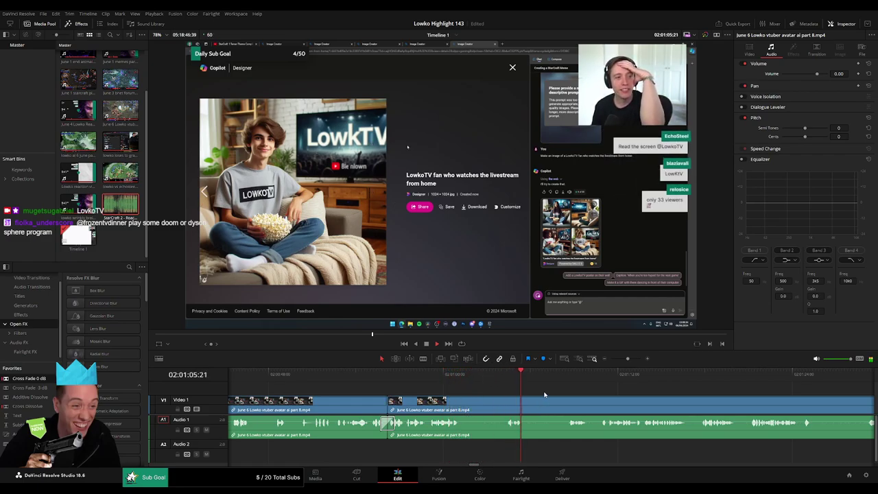
{"action": "key", "text": "b"}
{"action": "left_click", "coordinate": [462, 400]}
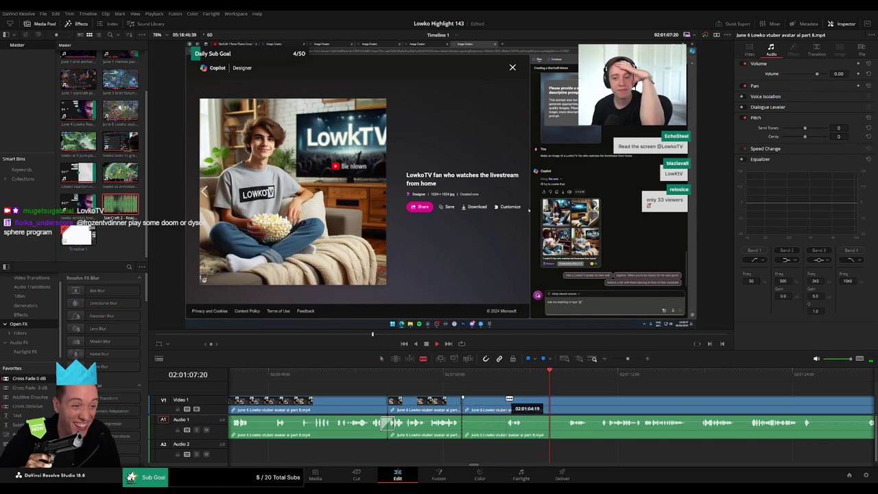
{"action": "left_click", "coordinate": [506, 401]}
{"action": "key", "text": "a"}
{"action": "left_click", "coordinate": [493, 402]}
{"action": "key", "text": "Delete"}
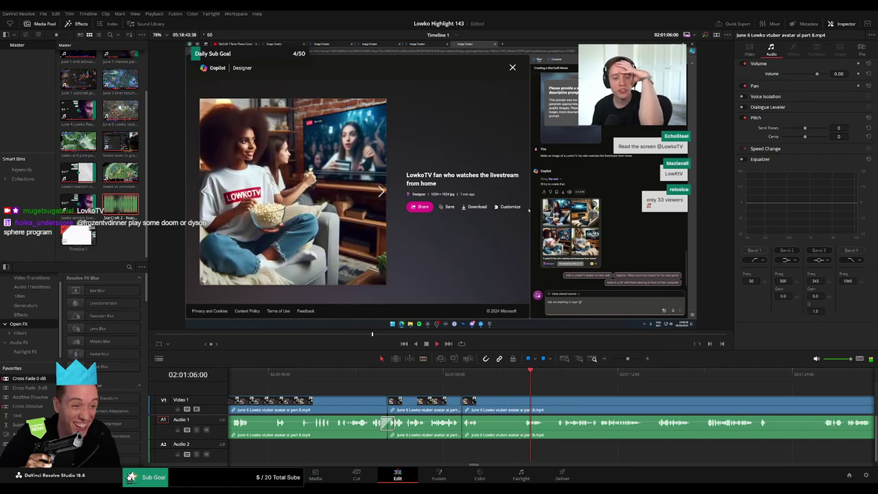
{"action": "key", "text": "space"}
Ripple delete the short piece from about 02:01:13:45 to 02:01:14:40, and cross-fade the audio join
{"action": "key", "text": "b"}
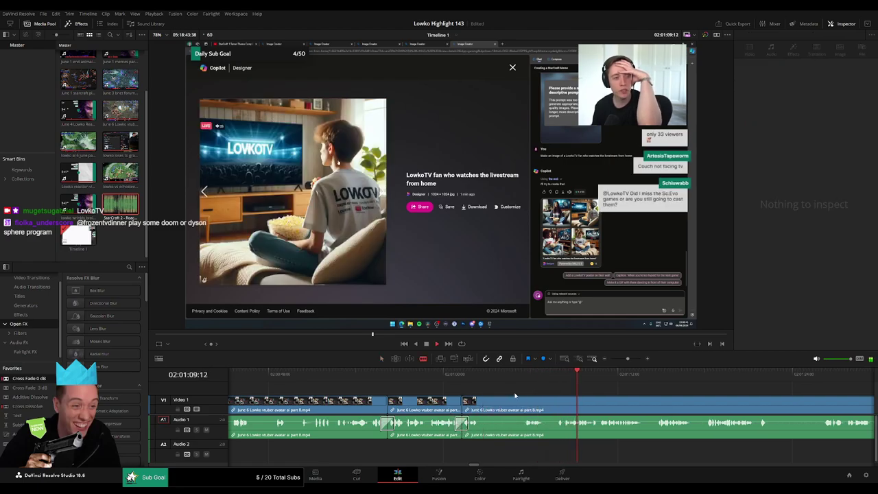
{"action": "left_click_drag", "start_coordinate": [662, 392], "coordinate": [494, 386]}
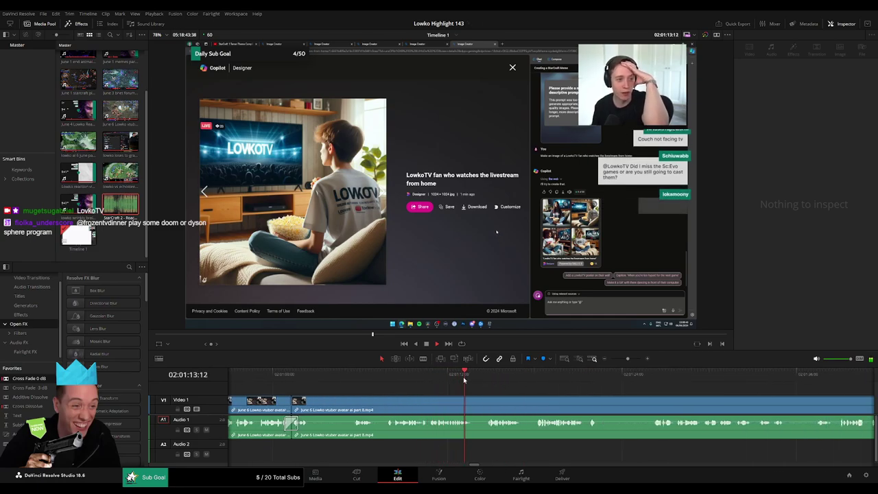
{"action": "left_click", "coordinate": [484, 374]}
{"action": "left_click_drag", "start_coordinate": [471, 384], "coordinate": [333, 406]}
{"action": "key", "text": "b"}
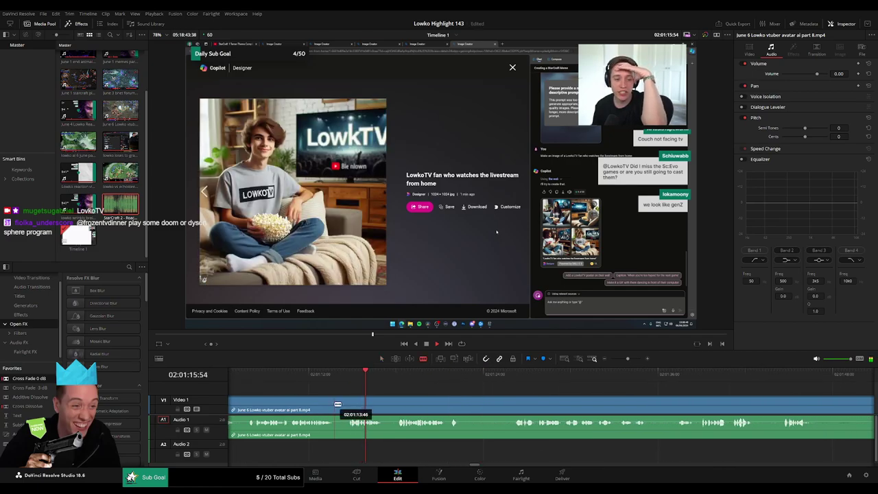
{"action": "left_click", "coordinate": [335, 405]}
{"action": "left_click", "coordinate": [348, 403]}
{"action": "key", "text": "a"}
{"action": "left_click", "coordinate": [341, 402]}
{"action": "key", "text": "Delete"}
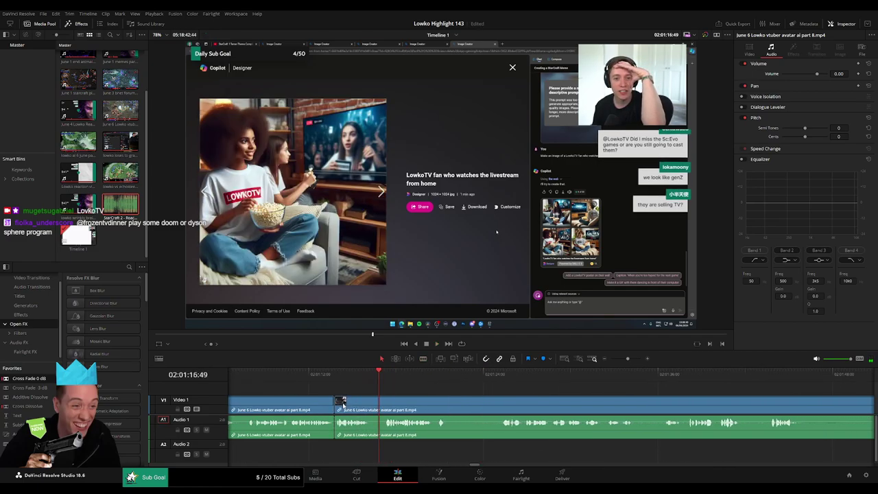
{"action": "left_click", "coordinate": [334, 431]}
{"action": "key", "text": "shift+t"}
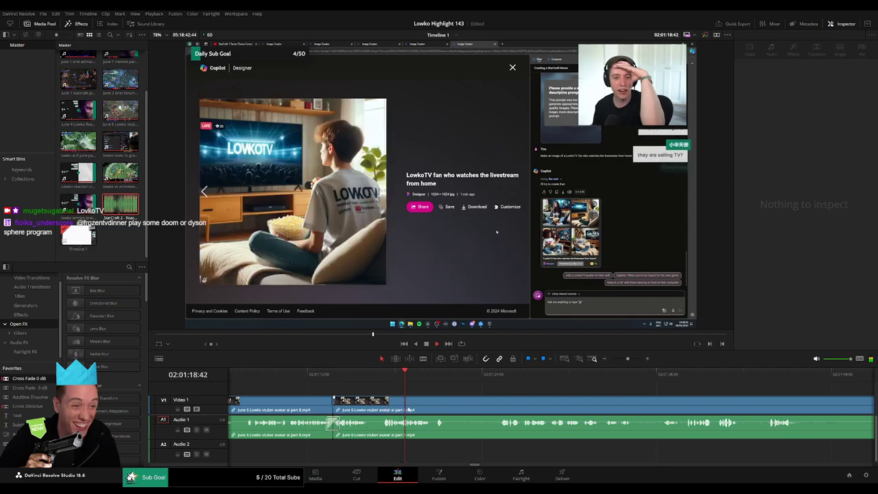
Split the clip at about 02:01:21:40, where the talking about the fan images ends
{"action": "left_click_drag", "start_coordinate": [429, 385], "coordinate": [369, 375]}
{"action": "key", "text": "b"}
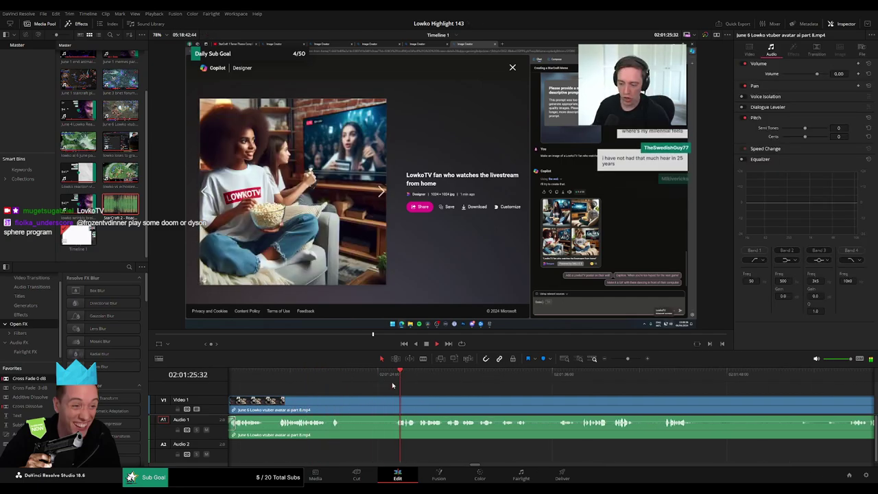
{"action": "left_click", "coordinate": [344, 405]}
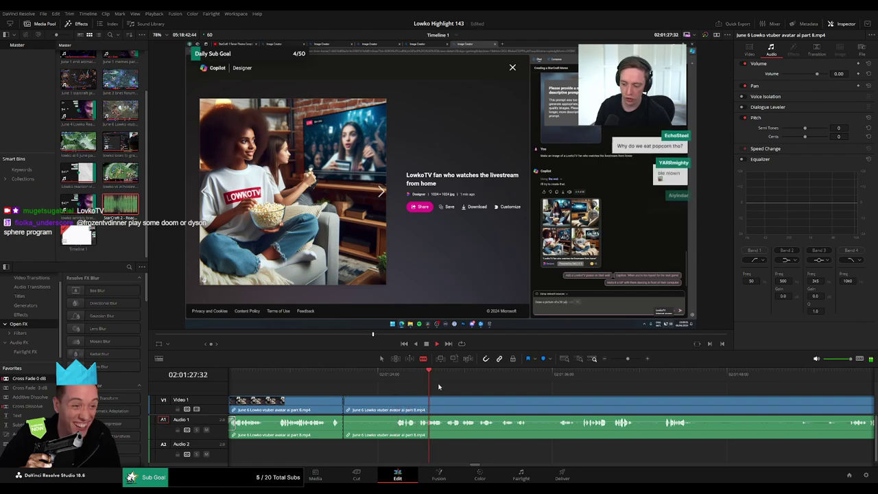
Skim the footage from the fan images through to the StarCraft 2 commentator images for sections worth keeping
{"action": "left_click_drag", "start_coordinate": [496, 378], "coordinate": [621, 361]}
{"action": "left_click_drag", "start_coordinate": [568, 376], "coordinate": [572, 378]}
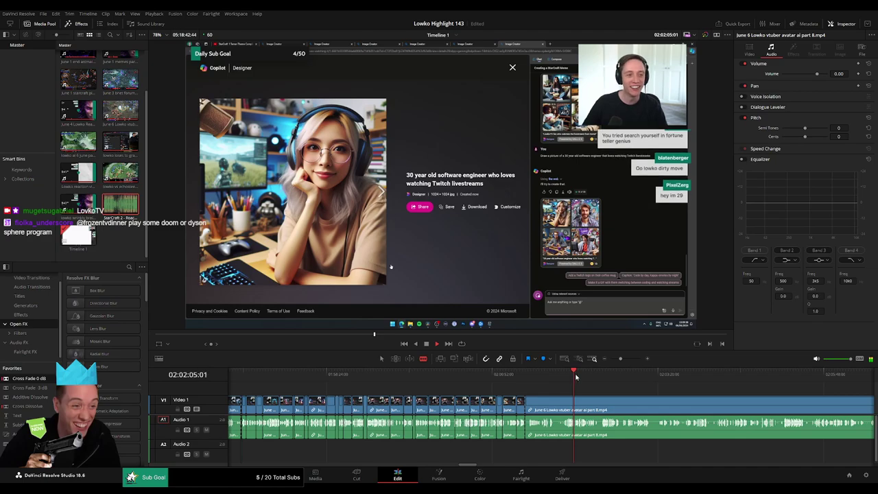
{"action": "left_click_drag", "start_coordinate": [577, 377], "coordinate": [466, 374]}
{"action": "key", "text": "space"}
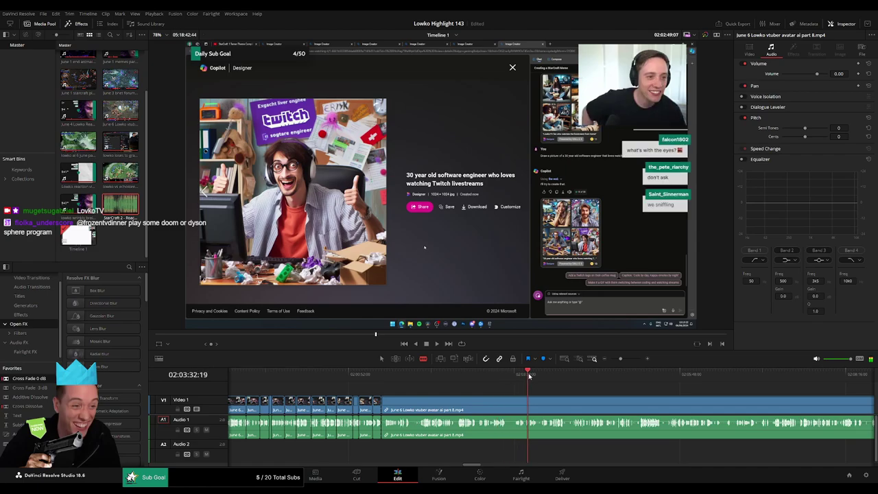
{"action": "mouse_move", "coordinate": [528, 376]}
{"action": "left_mouse_down"}
{"action": "mouse_move", "coordinate": [643, 376]}
{"action": "mouse_move", "coordinate": [417, 376]}
{"action": "mouse_move", "coordinate": [617, 376]}
{"action": "mouse_move", "coordinate": [537, 372]}
{"action": "left_mouse_up"}
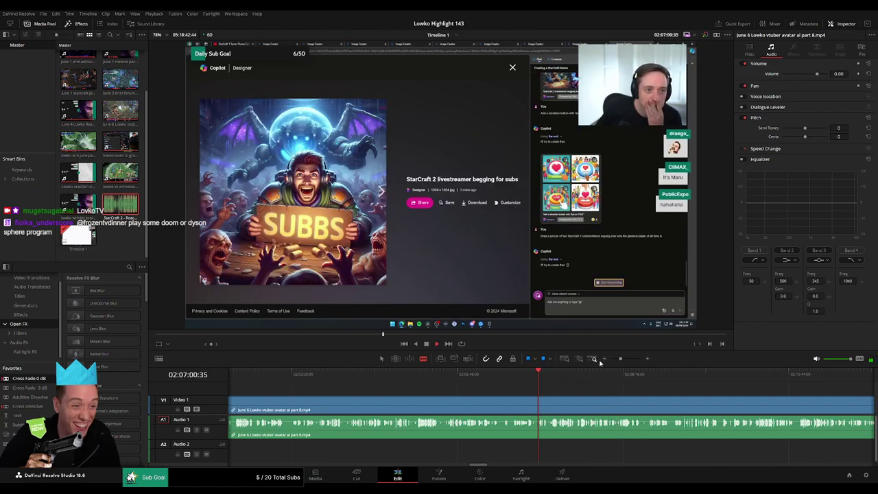
{"action": "left_click_drag", "start_coordinate": [620, 358], "coordinate": [630, 362]}
{"action": "left_click", "coordinate": [678, 378]}
{"action": "left_click_drag", "start_coordinate": [668, 386], "coordinate": [388, 382]}
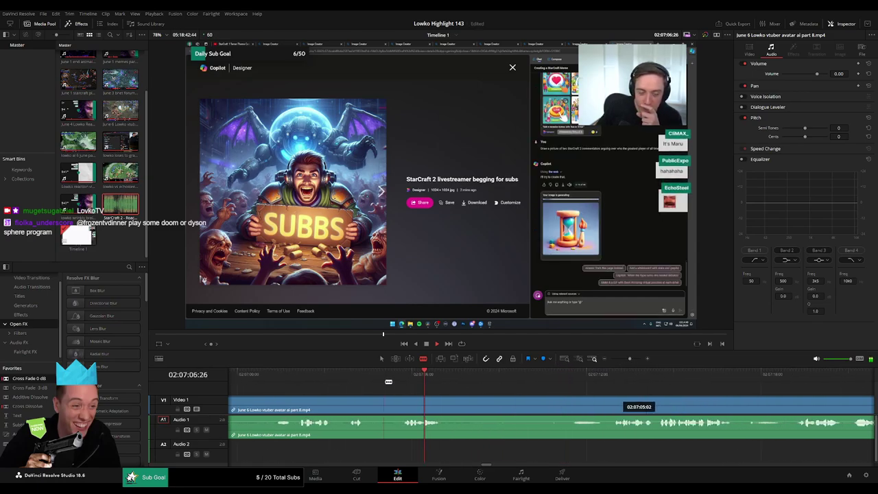
{"action": "left_click", "coordinate": [576, 376]}
{"action": "left_click_drag", "start_coordinate": [662, 395], "coordinate": [478, 386]}
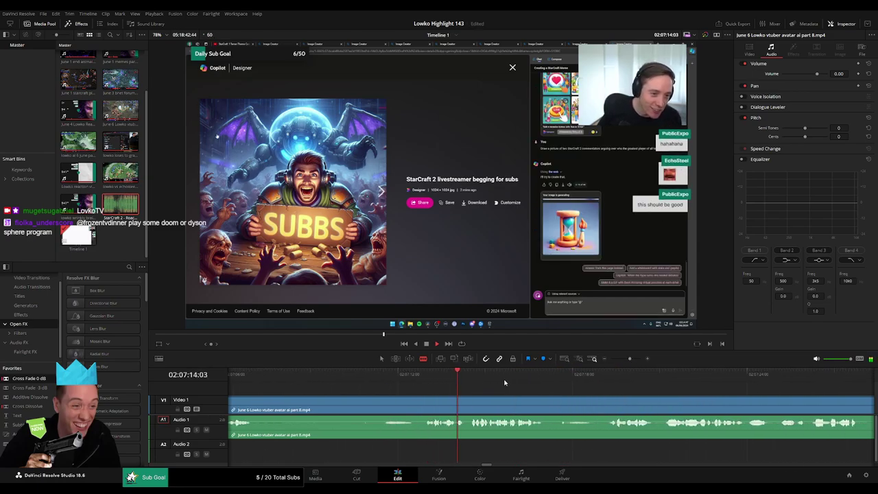
{"action": "left_click", "coordinate": [534, 374]}
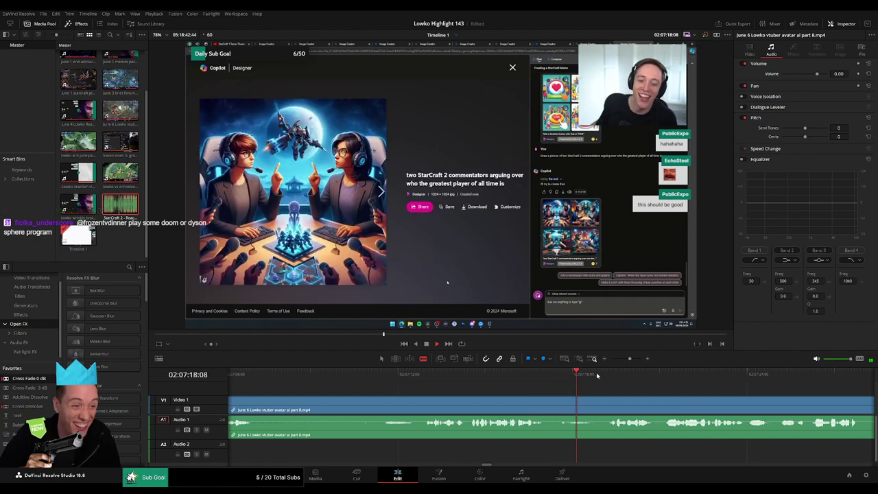
{"action": "left_click", "coordinate": [474, 377]}
{"action": "left_click_drag", "start_coordinate": [776, 374], "coordinate": [807, 373]}
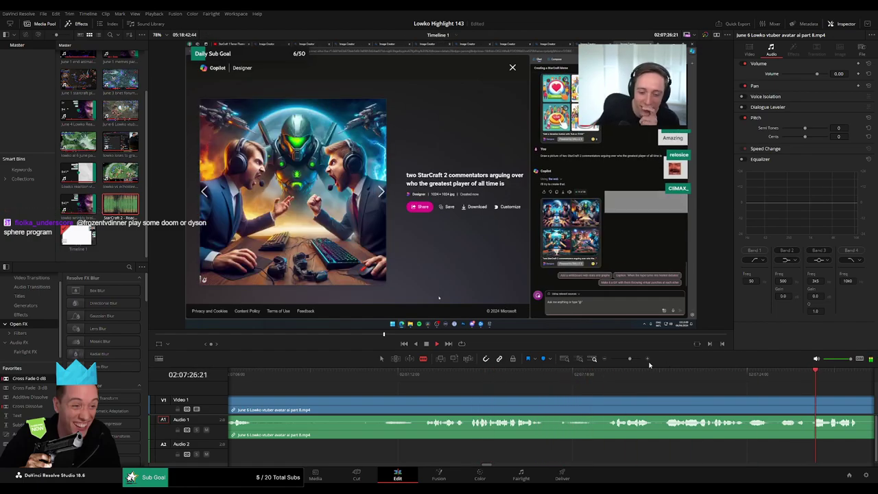
Split the clip at about 02:08:39, where the vtuber avatar request begins, ripple delete the preceding piece, and cross-fade the audio join
{"action": "left_click_drag", "start_coordinate": [630, 360], "coordinate": [619, 361]}
{"action": "left_click", "coordinate": [566, 375]}
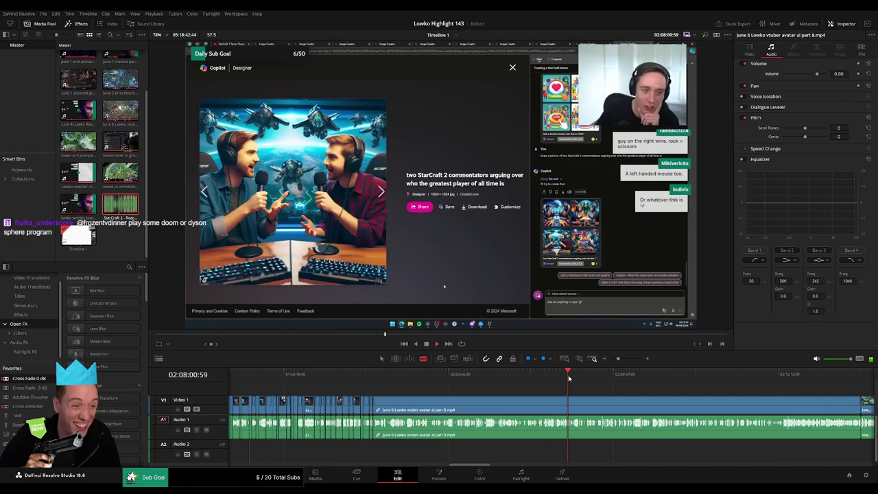
{"action": "left_click", "coordinate": [584, 376]}
{"action": "left_click", "coordinate": [601, 376]}
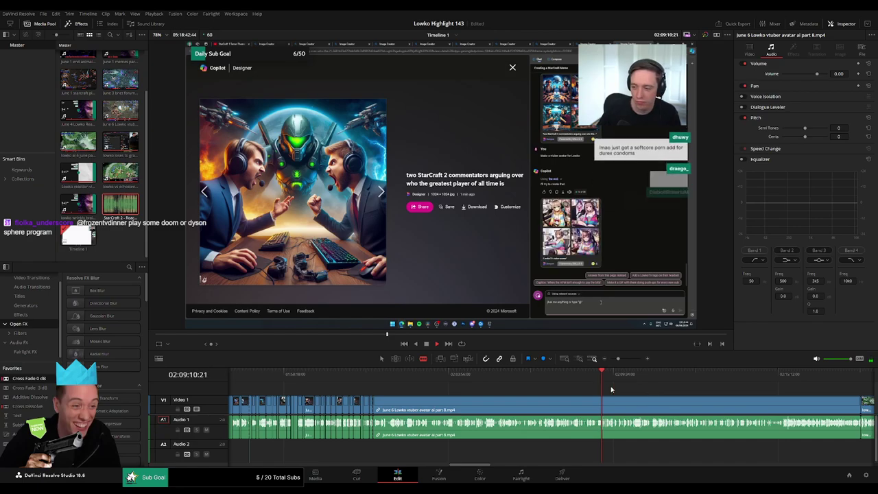
{"action": "left_click", "coordinate": [588, 375]}
{"action": "left_click_drag", "start_coordinate": [619, 359], "coordinate": [625, 359]}
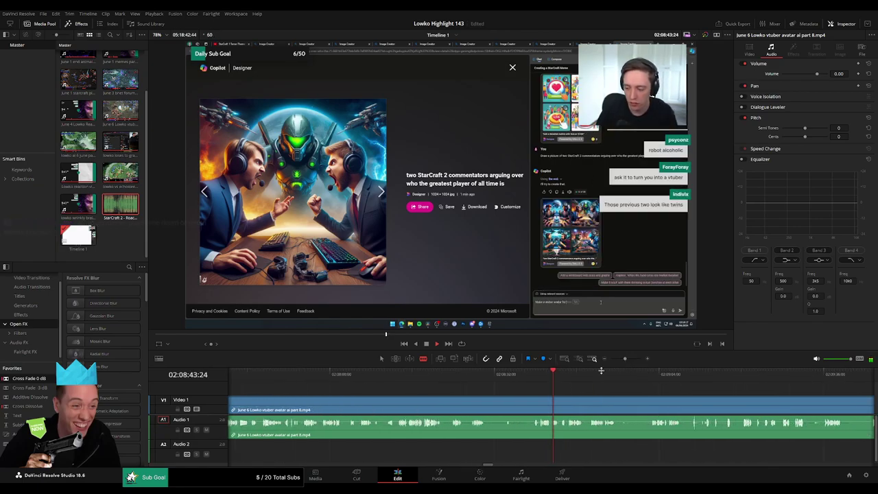
{"action": "left_click", "coordinate": [473, 374]}
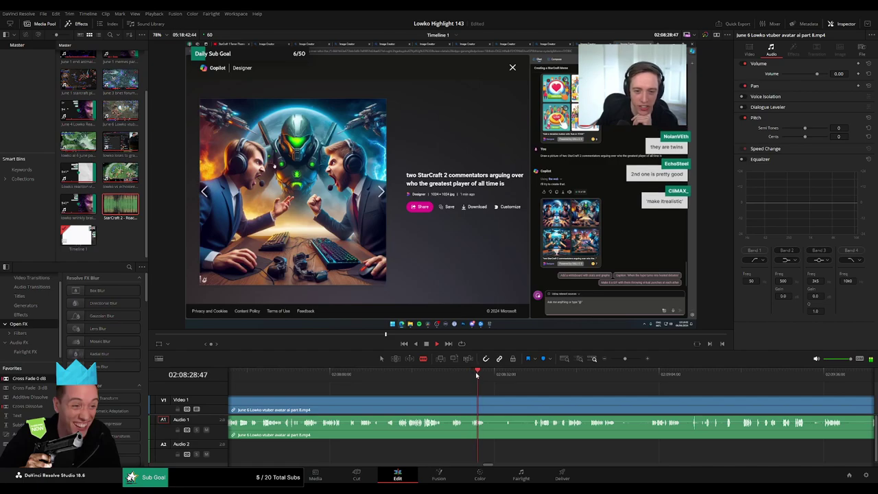
{"action": "left_click", "coordinate": [513, 374]}
{"action": "left_click", "coordinate": [531, 374]}
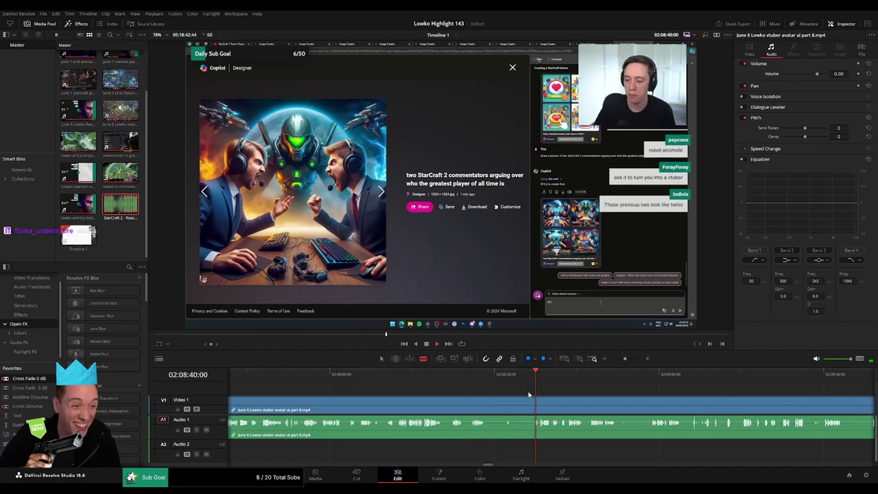
{"action": "left_click", "coordinate": [532, 405]}
{"action": "key", "text": "a"}
{"action": "left_click", "coordinate": [506, 403]}
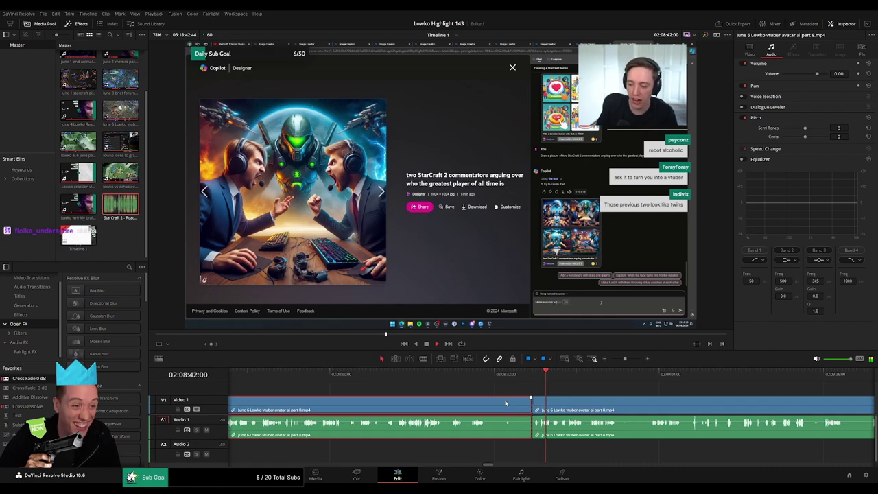
{"action": "key", "text": "BackSpace"}
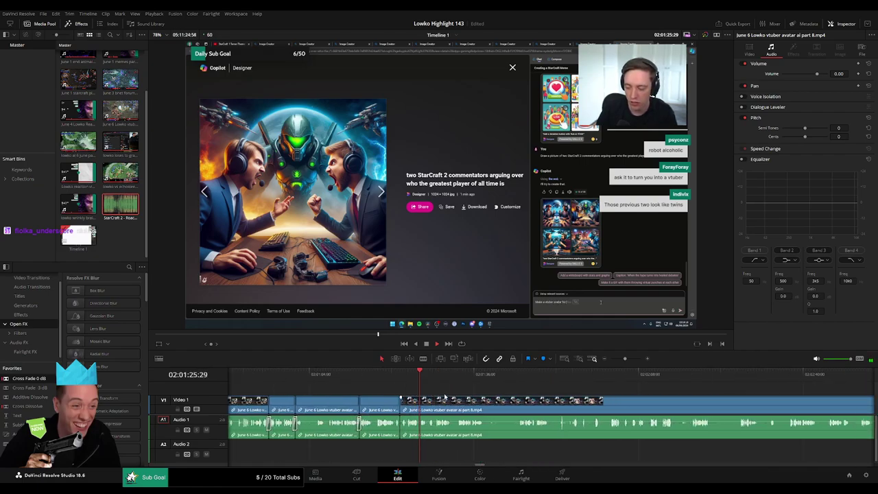
{"action": "left_click_drag", "start_coordinate": [624, 358], "coordinate": [628, 358]}
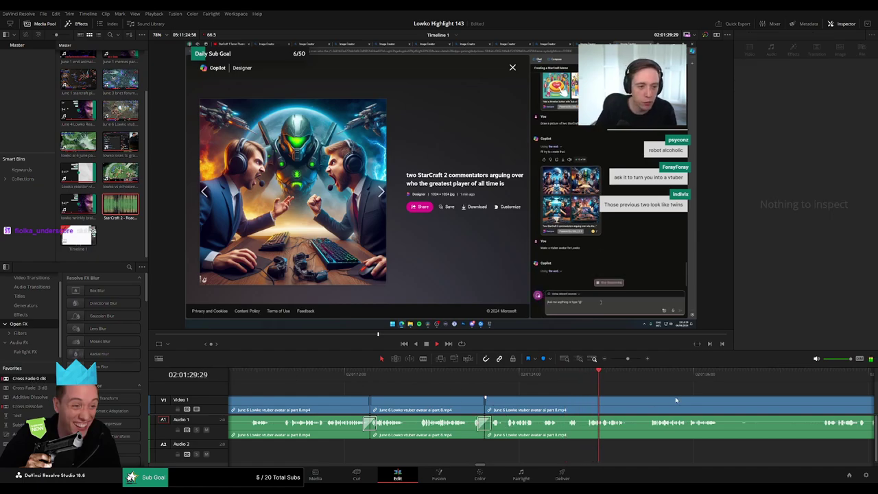
Ripple delete the short piece from about 02:01:31:35 to 02:01:33:00, and cross-fade the audio join
{"action": "left_click", "coordinate": [647, 375]}
{"action": "scroll", "coordinate": [520, 393], "scroll_direction": "right", "scroll_amount": 3}
{"action": "key", "text": "b"}
{"action": "left_click", "coordinate": [429, 408]}
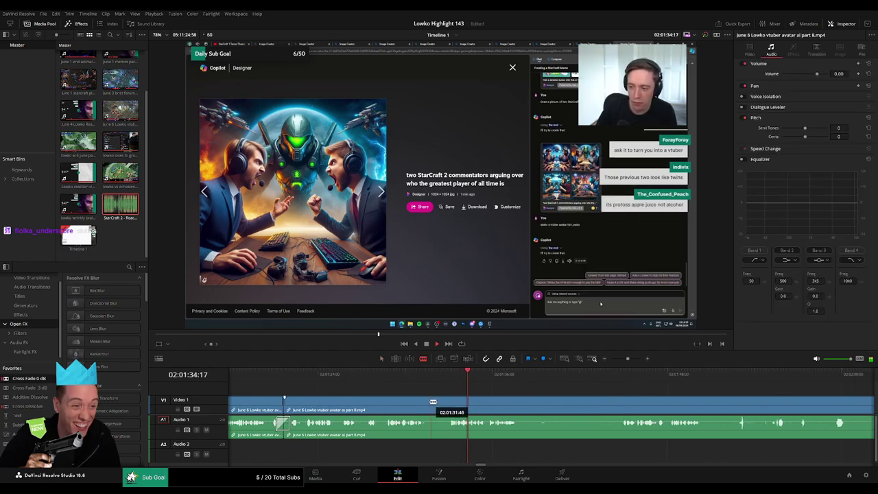
{"action": "left_click", "coordinate": [448, 408]}
{"action": "key", "text": "a"}
{"action": "left_click", "coordinate": [441, 405]}
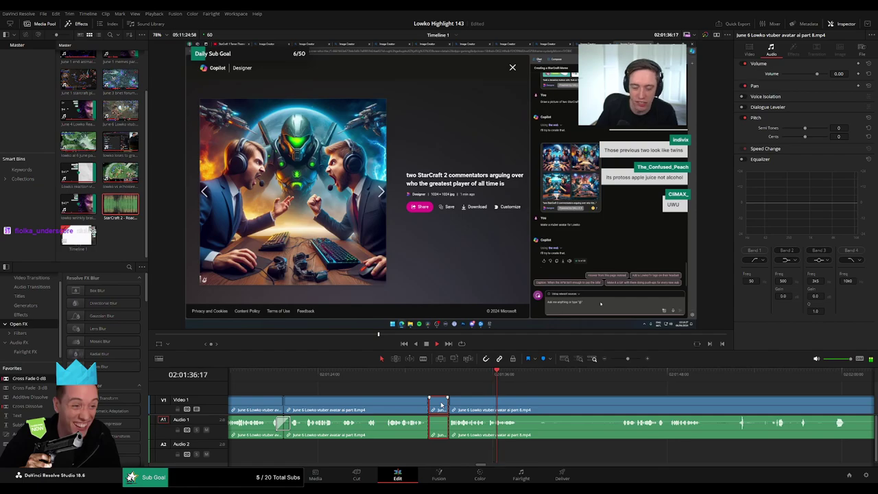
{"action": "key", "text": "Delete"}
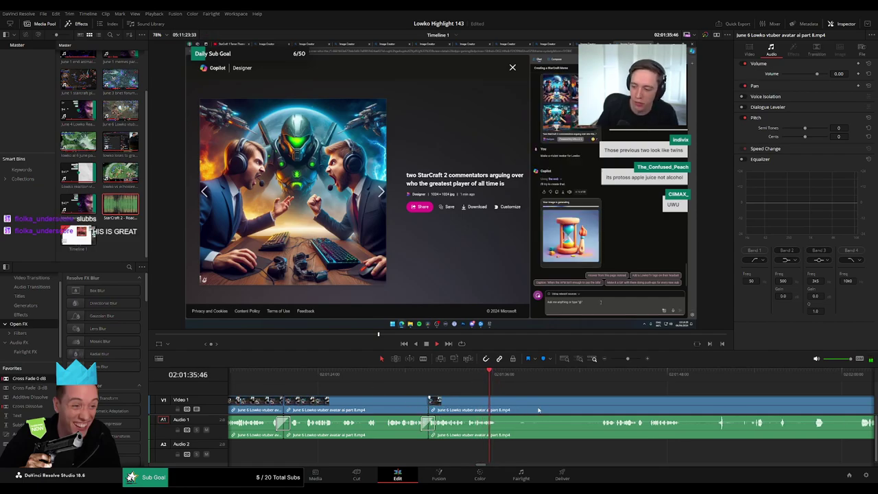
Split the clip at about 02:01:36:20 and 02:01:43:20, and ripple delete the piece between the cuts
{"action": "key", "text": "b"}
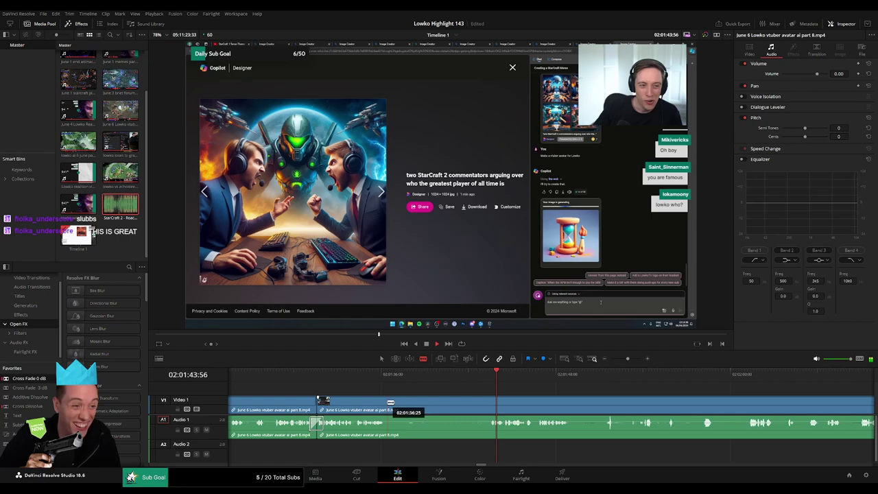
{"action": "left_click", "coordinate": [389, 403]}
{"action": "left_click", "coordinate": [488, 400]}
{"action": "key", "text": "a"}
{"action": "left_click", "coordinate": [472, 404]}
{"action": "key", "text": "Delete"}
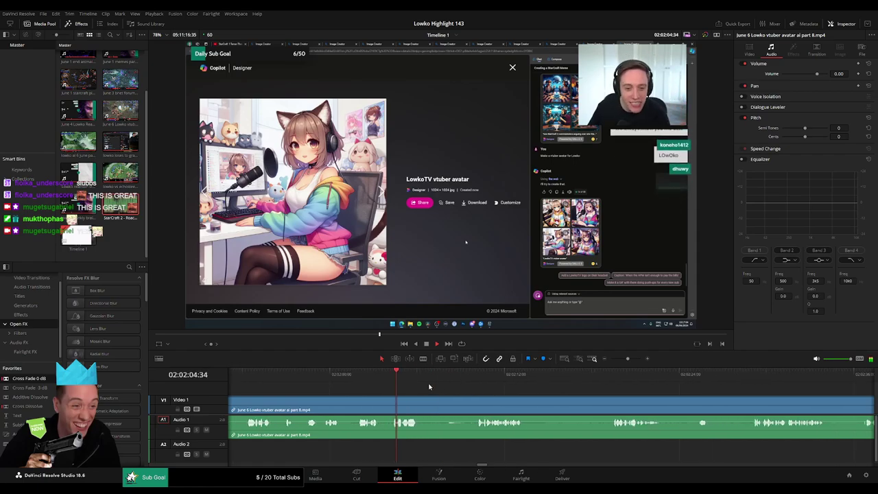
Ripple delete the quiet piece from about 02:02:13:20 to 02:02:19:25, and cross-fade the audio join
{"action": "left_click", "coordinate": [395, 376]}
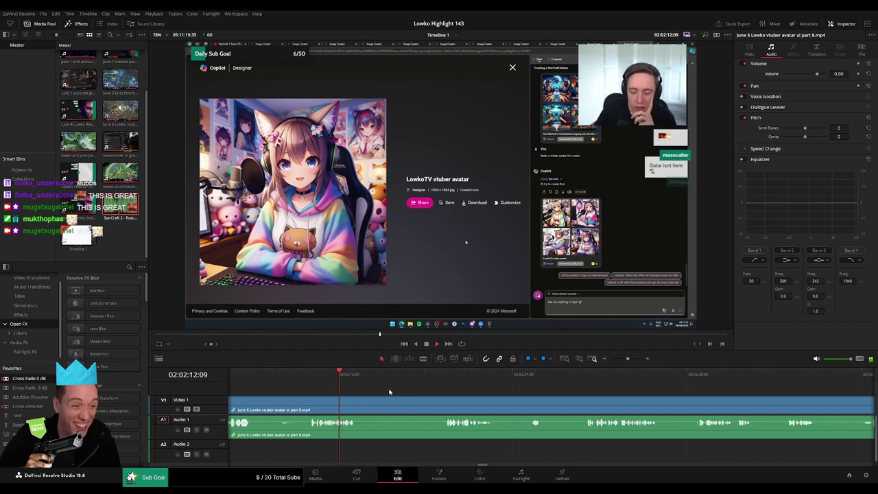
{"action": "key", "text": "b"}
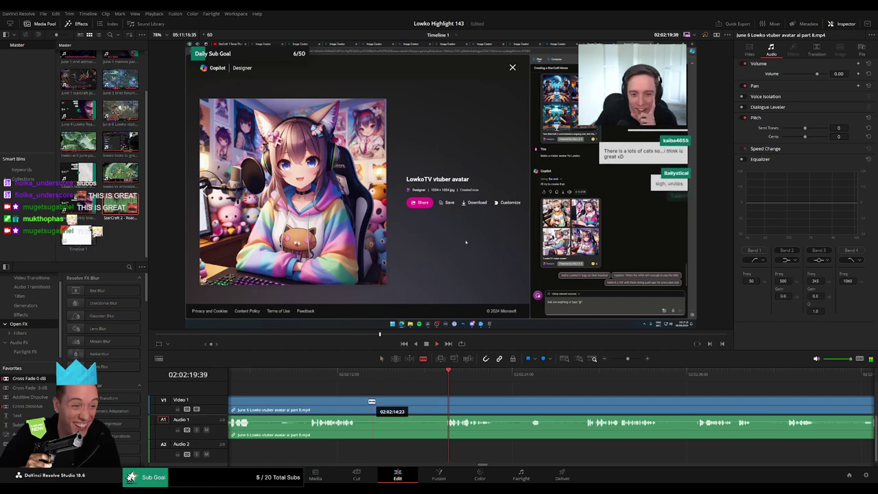
{"action": "left_click", "coordinate": [357, 410]}
{"action": "left_click", "coordinate": [446, 399]}
{"action": "key", "text": "a"}
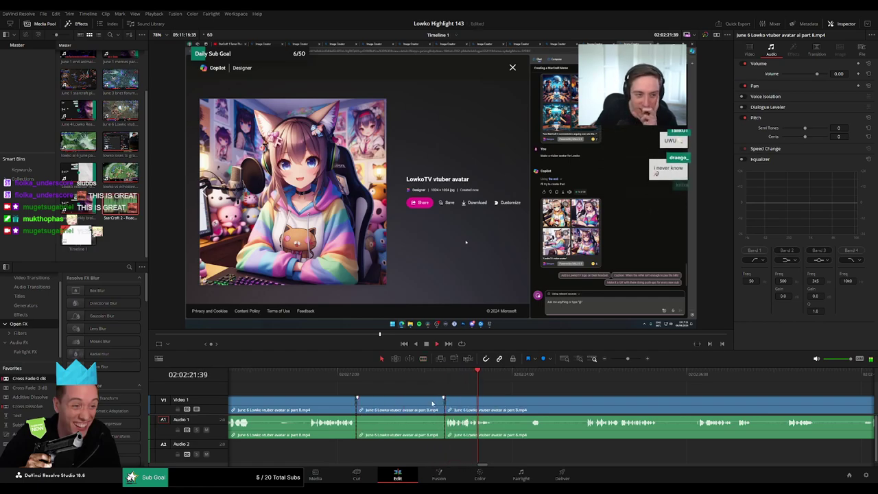
{"action": "left_click", "coordinate": [433, 404]}
{"action": "key", "text": "Delete"}
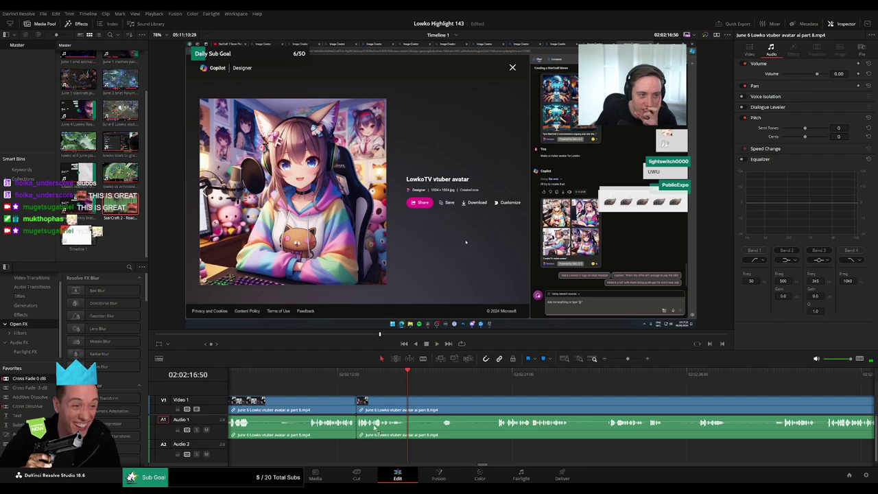
Split the clip at about 02:02:16:50 and 02:02:23:00, ripple delete the piece between the cuts, and cross-fade the audio join
{"action": "key", "text": "b"}
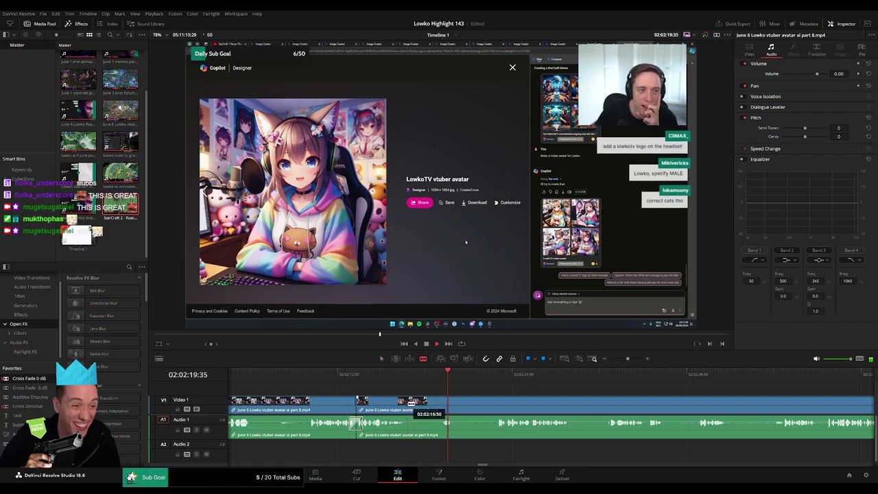
{"action": "left_click", "coordinate": [406, 402]}
{"action": "left_click", "coordinate": [500, 401]}
{"action": "key", "text": "a"}
{"action": "left_click", "coordinate": [482, 407]}
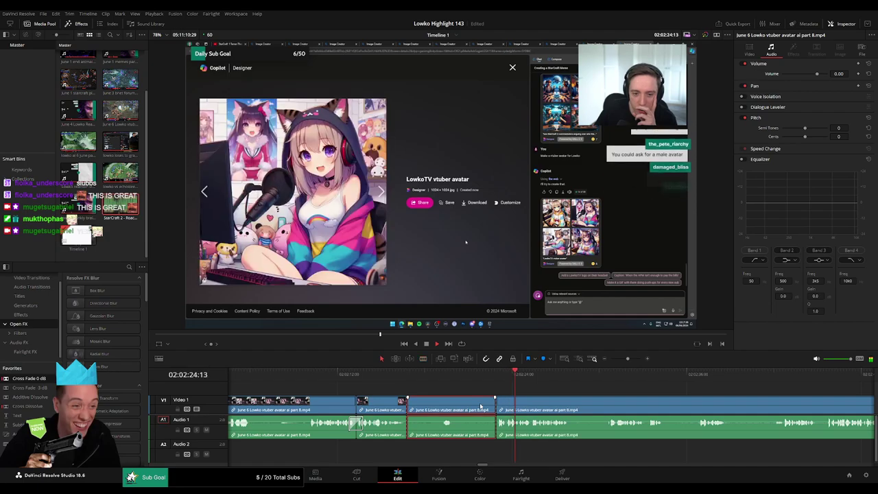
{"action": "key", "text": "Delete"}
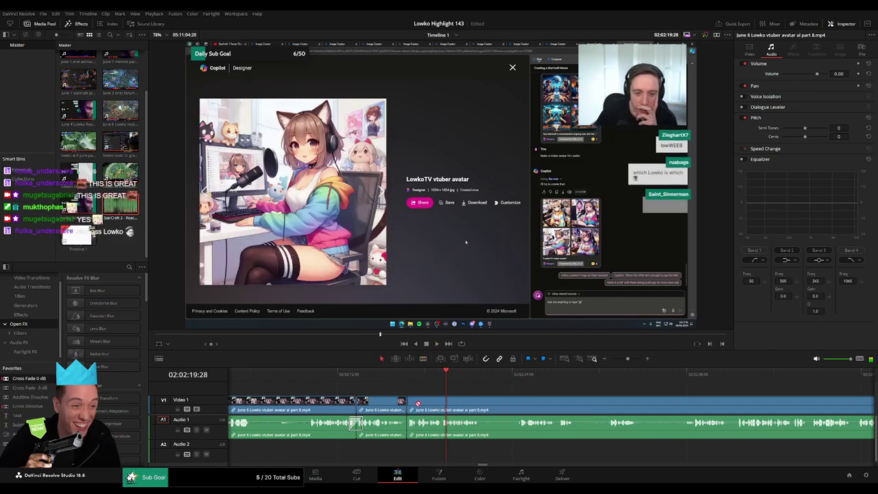
{"action": "key", "text": "shift+t"}
Ripple delete the piece of the vtuber image footage from about 02:02:21:50 to 02:02:24:35
{"action": "scroll", "coordinate": [374, 399], "scroll_direction": "right", "scroll_amount": 3}
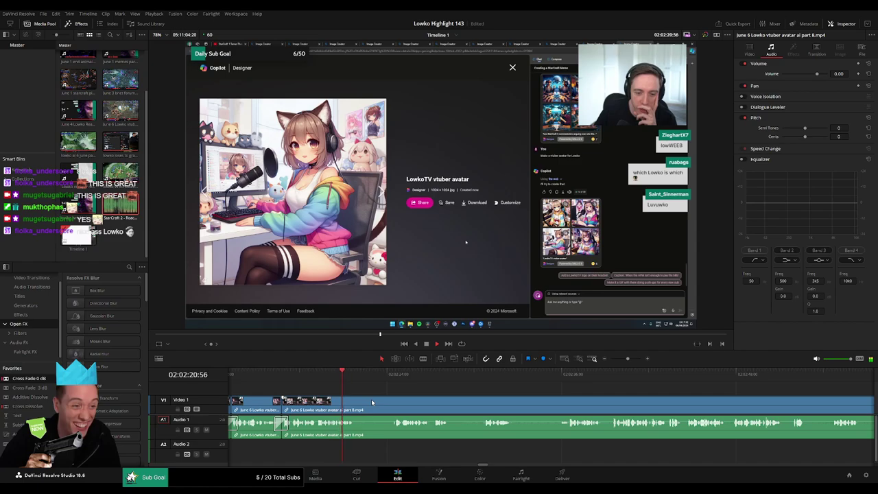
{"action": "left_click", "coordinate": [392, 376]}
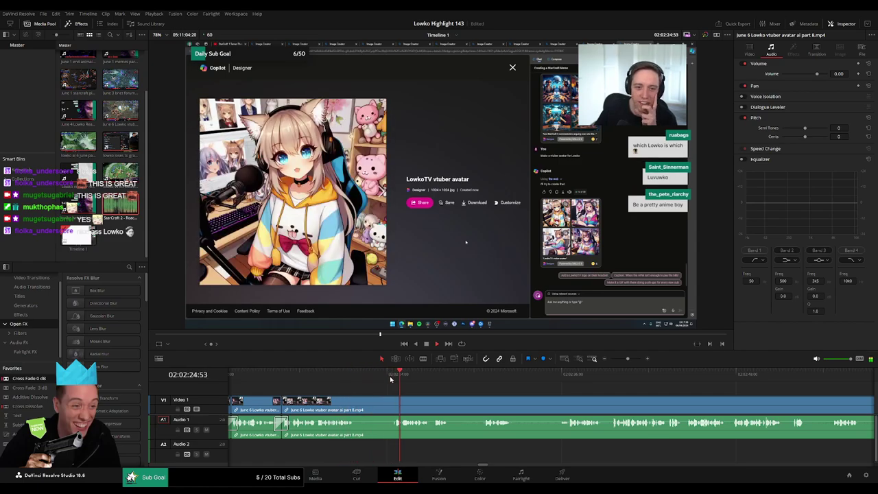
{"action": "key", "text": "b"}
{"action": "left_click", "coordinate": [356, 405]}
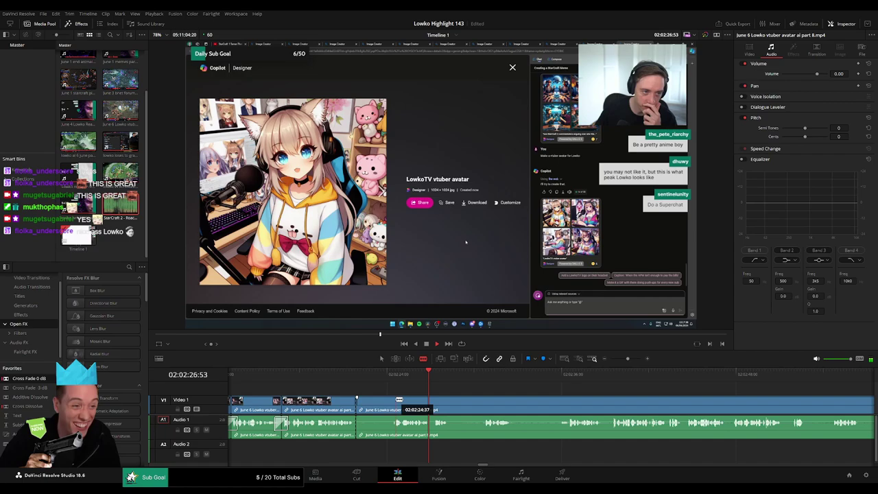
{"action": "left_click_drag", "start_coordinate": [399, 400], "coordinate": [394, 400]}
{"action": "key", "text": "Delete"}
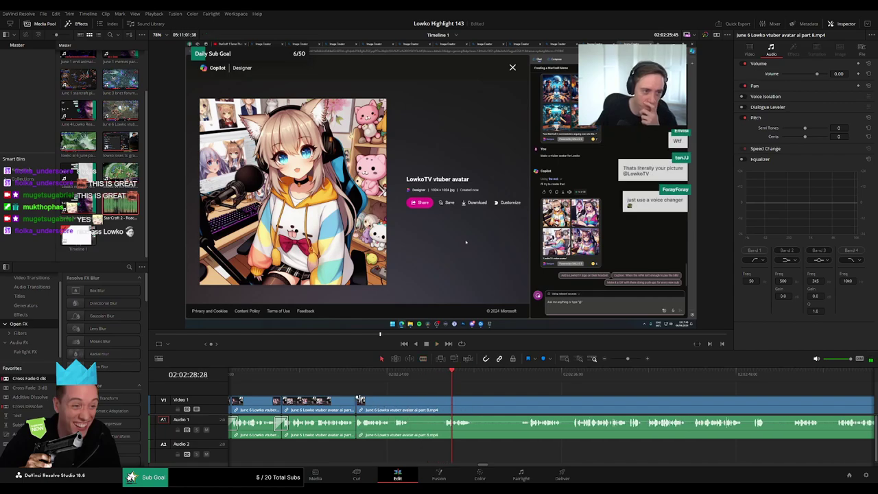
Review the last join, ripple delete the piece from about 02:02:25:35 to 02:02:27:50, and cross-fade the audio join
{"action": "left_click", "coordinate": [346, 375]}
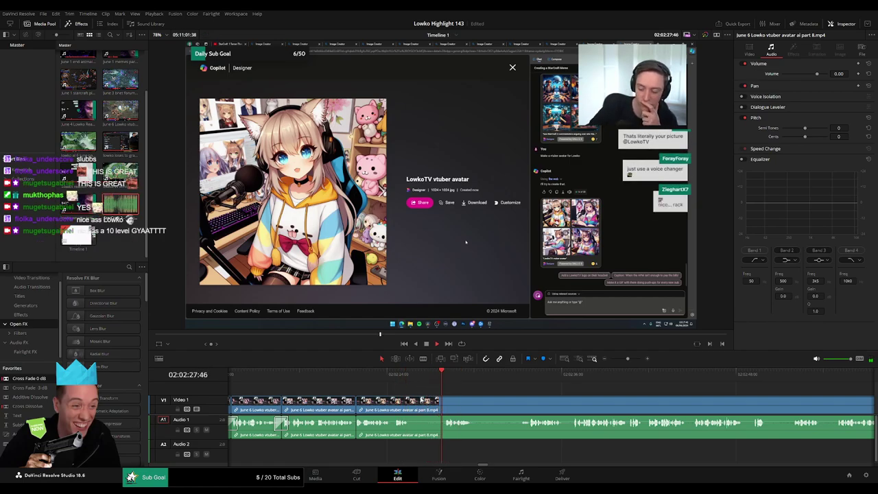
{"action": "key", "text": "b"}
{"action": "left_click", "coordinate": [410, 403]}
{"action": "left_click", "coordinate": [444, 403]}
{"action": "key", "text": "a"}
{"action": "left_click", "coordinate": [429, 406]}
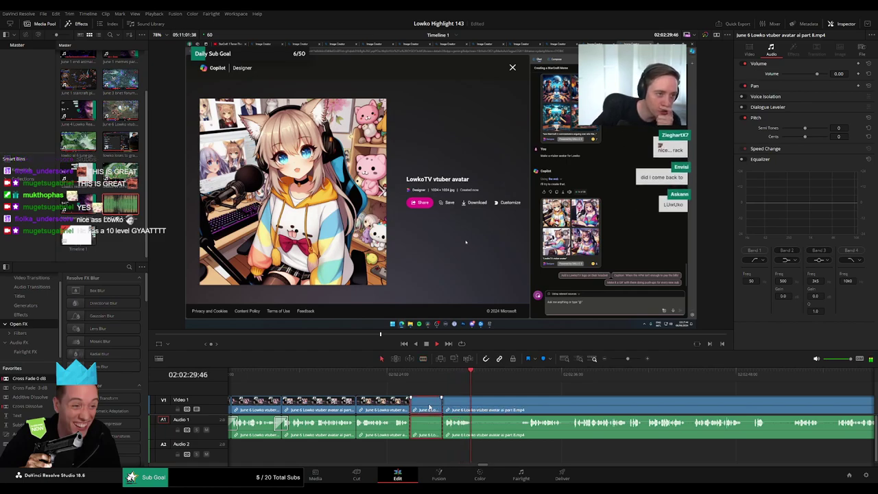
{"action": "key", "text": "Delete"}
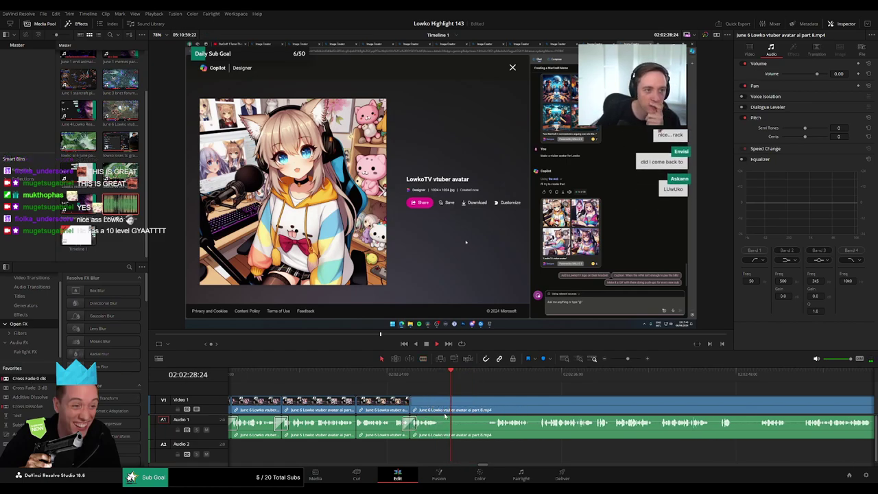
Split the clip at about 02:02:27:50 and 02:02:30:55, ripple delete the piece between the cuts, and cross-fade the audio join
{"action": "key", "text": "b"}
{"action": "left_click", "coordinate": [444, 415]}
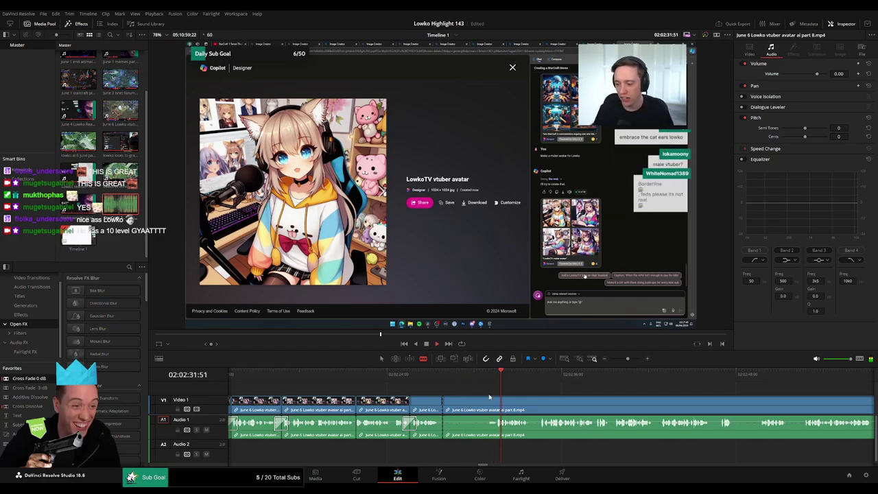
{"action": "left_click", "coordinate": [487, 404]}
{"action": "key", "text": "a"}
{"action": "left_click", "coordinate": [478, 410]}
{"action": "key", "text": "Delete"}
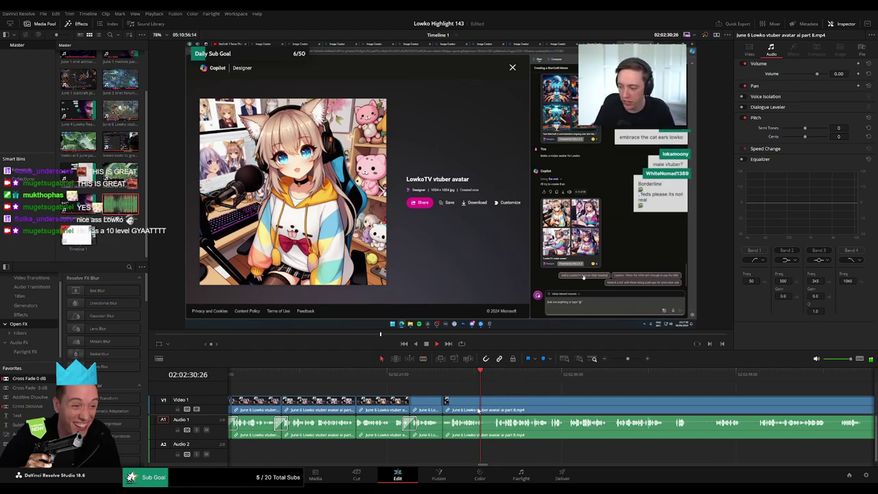
{"action": "key", "text": "space"}
{"action": "scroll", "coordinate": [389, 405], "scroll_direction": "right", "scroll_amount": 3}
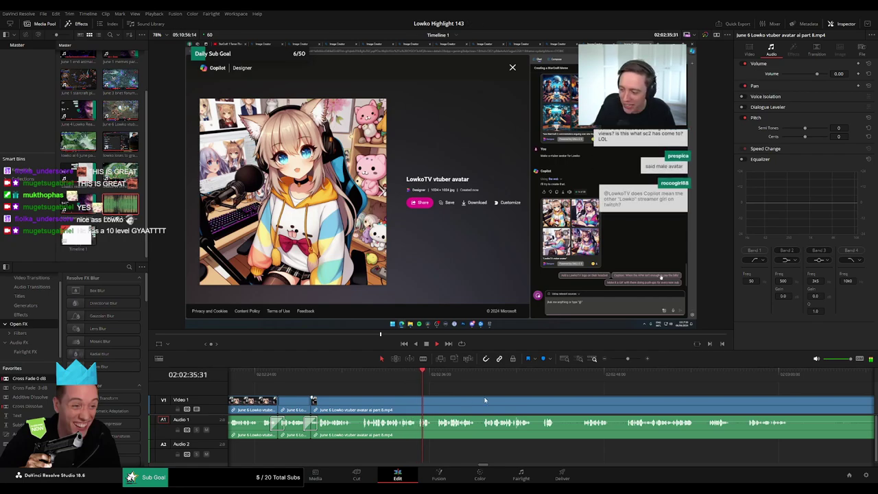
Ripple delete the quiet piece from about 02:02:44:45 to 02:02:46:30, and cross-fade the audio join
{"action": "scroll", "coordinate": [419, 396], "scroll_direction": "right", "scroll_amount": 2}
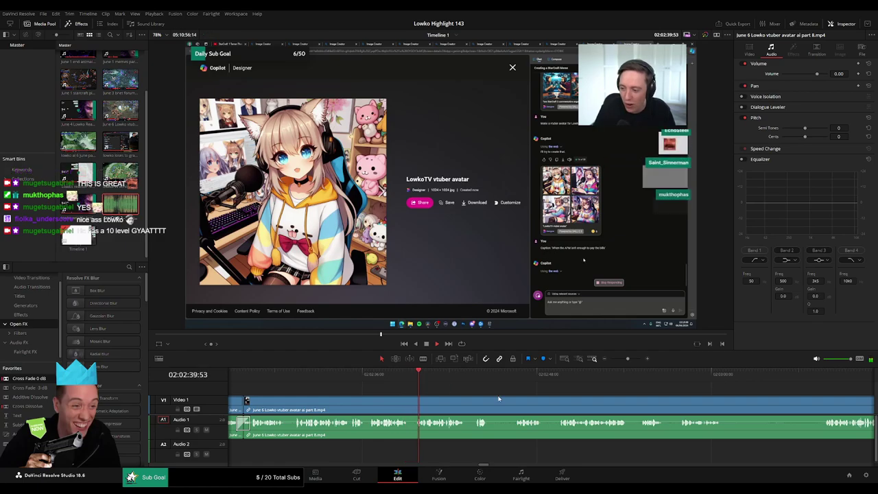
{"action": "scroll", "coordinate": [394, 396], "scroll_direction": "right", "scroll_amount": 3}
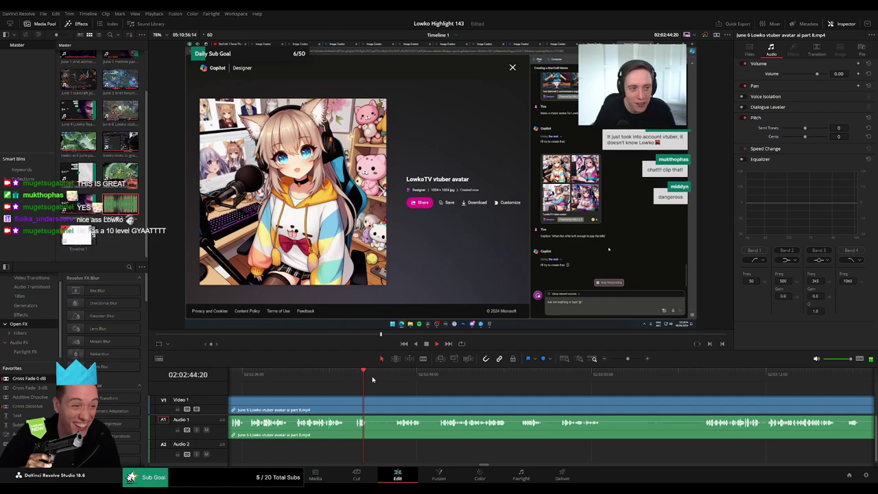
{"action": "key", "text": "b"}
{"action": "left_click", "coordinate": [371, 406]}
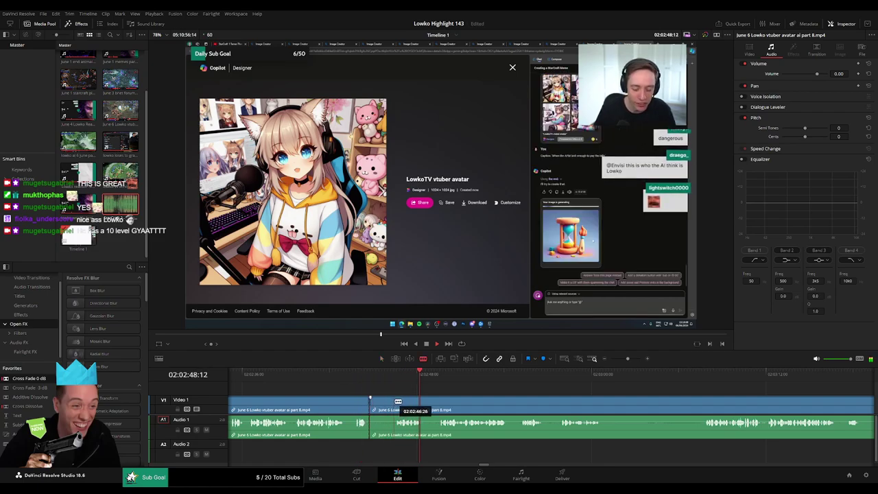
{"action": "left_click", "coordinate": [394, 405]}
{"action": "key", "text": "a"}
{"action": "left_click", "coordinate": [385, 406]}
{"action": "key", "text": "Delete"}
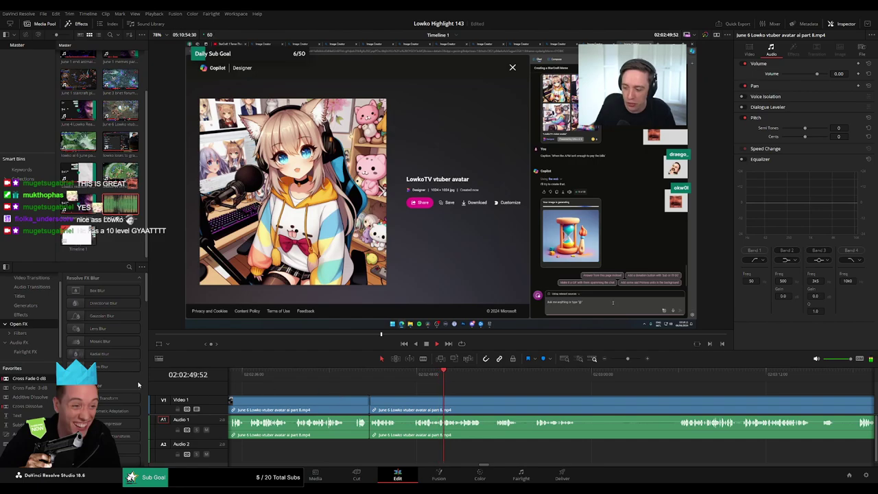
{"action": "left_click_drag", "start_coordinate": [30, 379], "coordinate": [372, 427]}
Review the last join, ripple delete the piece from about 02:02:46:45 to 02:02:47:50, and cross-fade the audio join
{"action": "left_click", "coordinate": [389, 380]}
{"action": "key", "text": "space"}
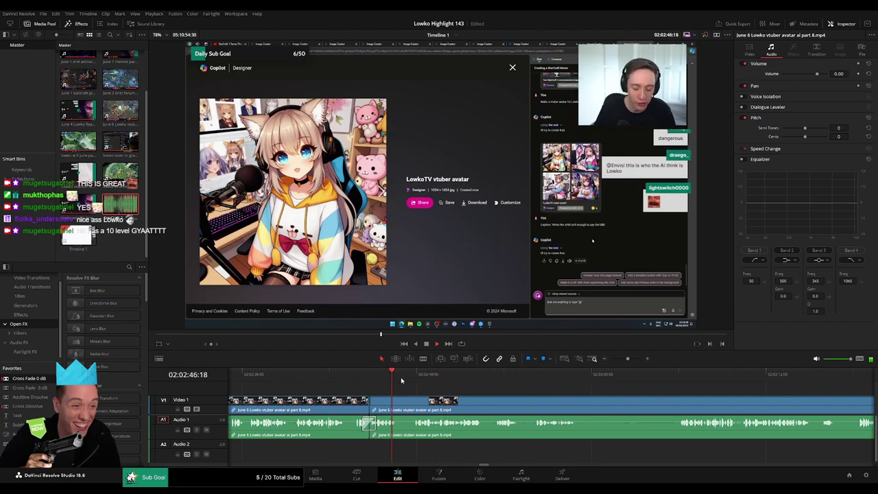
{"action": "left_click", "coordinate": [413, 380]}
{"action": "key", "text": "b"}
{"action": "left_click", "coordinate": [398, 405]}
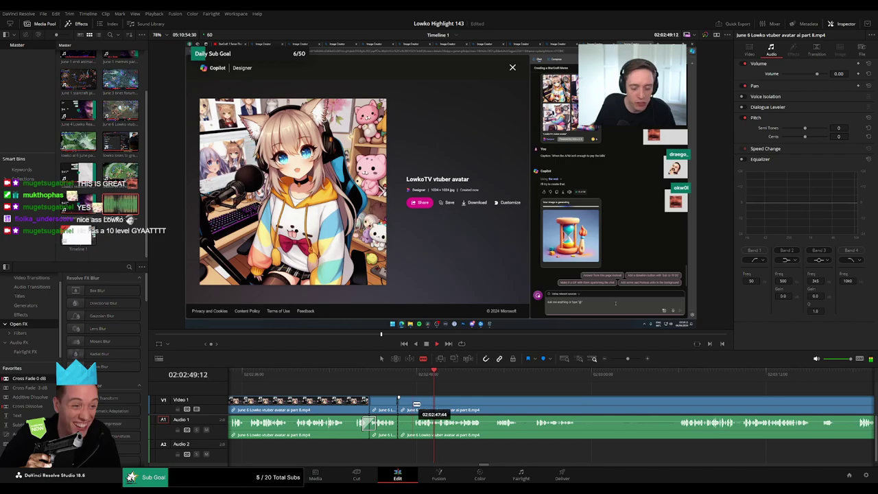
{"action": "left_click", "coordinate": [414, 405]}
{"action": "key", "text": "a"}
{"action": "left_click", "coordinate": [406, 409]}
{"action": "key", "text": "Delete"}
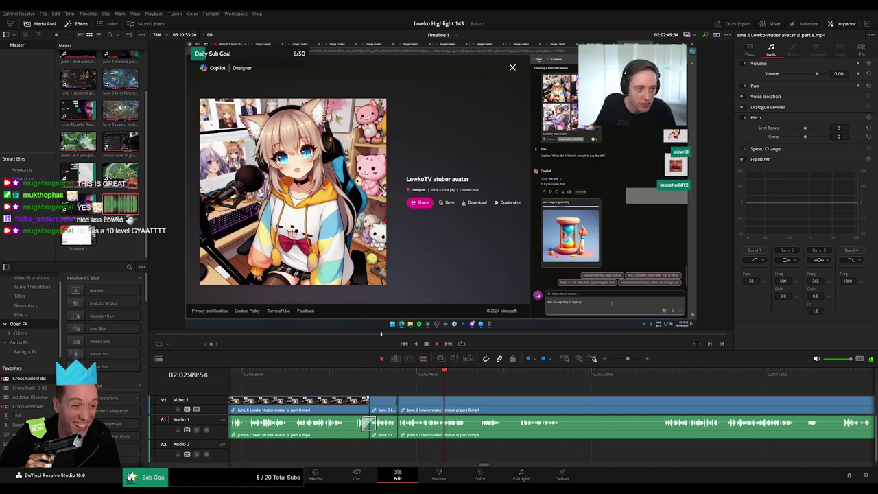
{"action": "left_click_drag", "start_coordinate": [401, 423], "coordinate": [402, 423]}
Play on past the last join and ripple delete the short pause from about 02:02:51:25 to 02:02:52:20
{"action": "key", "text": "space"}
{"action": "scroll", "coordinate": [446, 410], "scroll_direction": "right", "scroll_amount": 3}
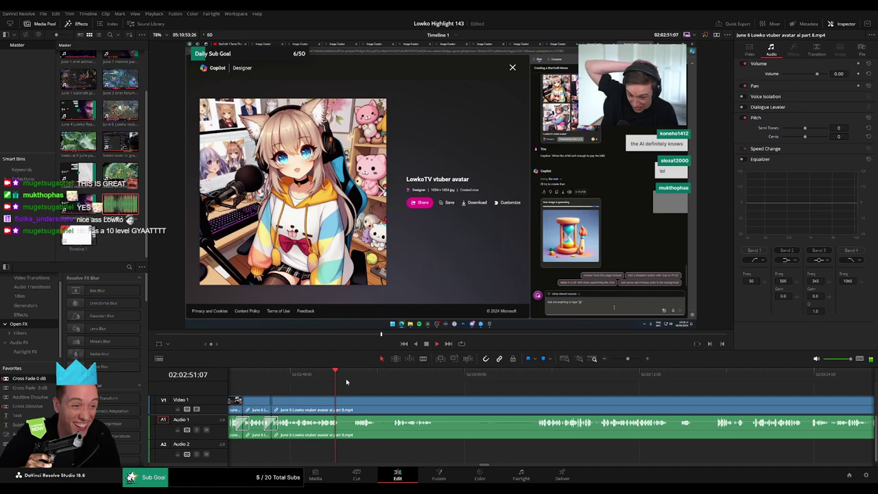
{"action": "left_click", "coordinate": [355, 380]}
{"action": "left_click_drag", "start_coordinate": [355, 381], "coordinate": [392, 379]}
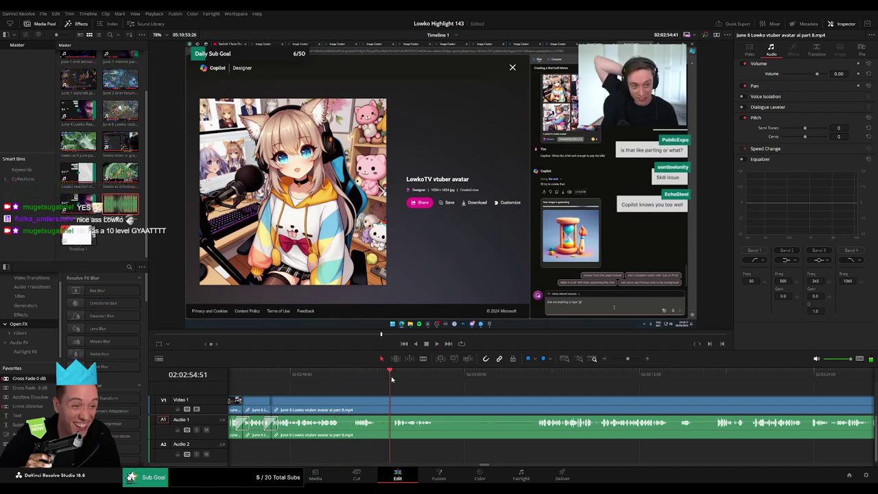
{"action": "key", "text": "b"}
{"action": "left_click", "coordinate": [341, 404]}
{"action": "left_click", "coordinate": [353, 405]}
{"action": "key", "text": "a"}
{"action": "left_click", "coordinate": [349, 408]}
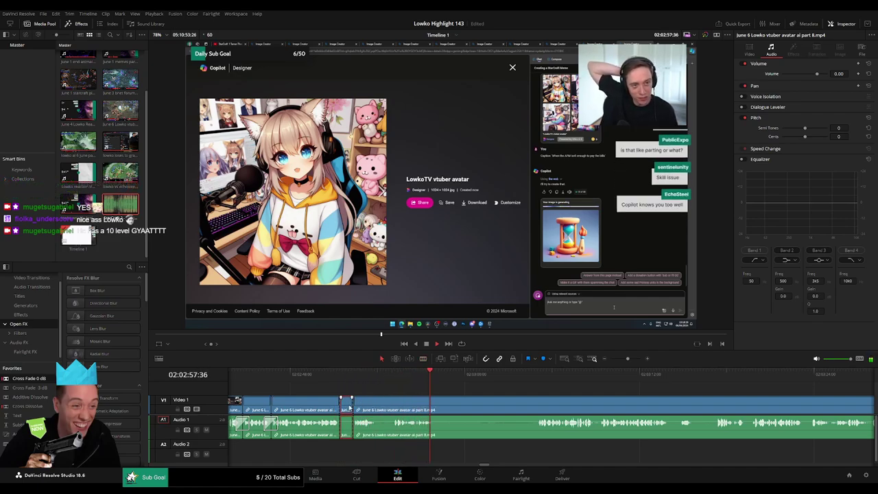
{"action": "key", "text": "Delete"}
Ripple delete the short pause from about 02:02:53:00 to 02:02:54:00, and cross-fade the two newest audio joins
{"action": "key", "text": "b"}
{"action": "left_click", "coordinate": [363, 405]}
{"action": "left_click", "coordinate": [378, 405]}
{"action": "key", "text": "a"}
{"action": "left_click", "coordinate": [371, 406]}
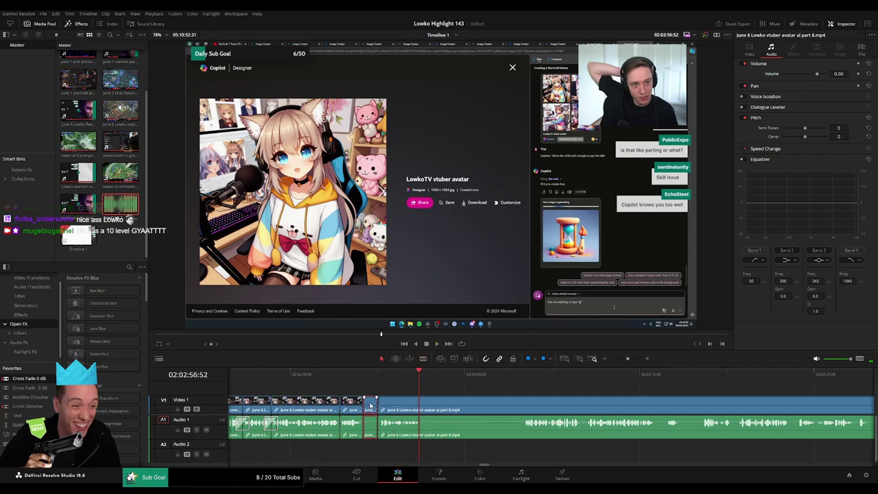
{"action": "key", "text": "BackSpace"}
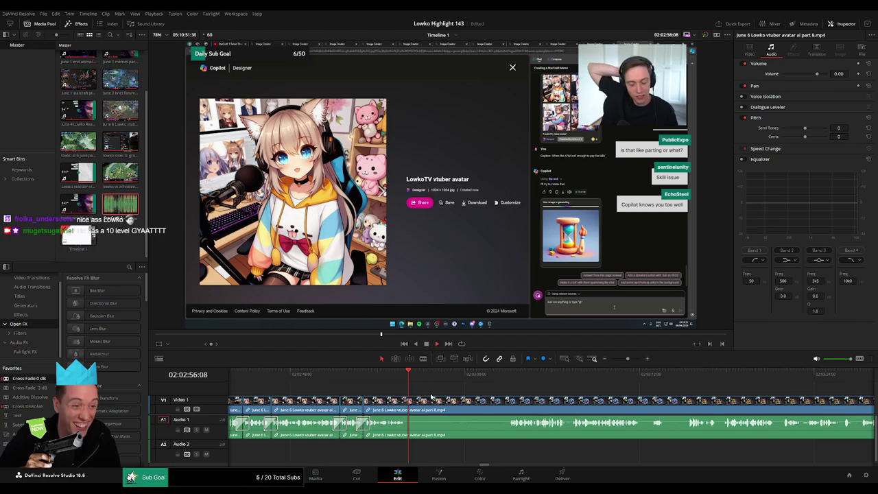
Ripple delete the quiet stretch from about 02:02:56:10 to 02:03:01:13, before the alien livestreamer image is discussed
{"action": "left_click_drag", "start_coordinate": [483, 377], "coordinate": [501, 376]}
{"action": "left_click", "coordinate": [458, 380]}
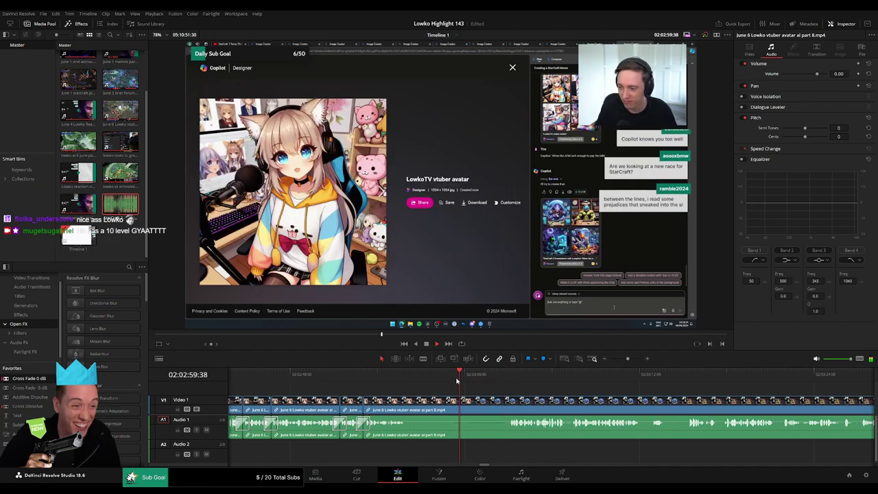
{"action": "key", "text": "b"}
{"action": "left_click", "coordinate": [409, 407]}
{"action": "key", "text": "space"}
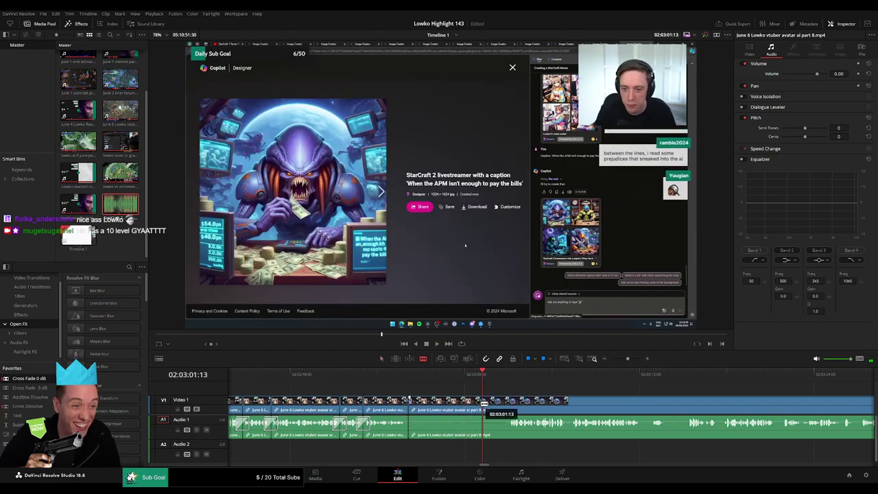
{"action": "left_click", "coordinate": [483, 403]}
{"action": "key", "text": "a"}
{"action": "left_click", "coordinate": [467, 407]}
{"action": "key", "text": "Delete"}
{"action": "key", "text": "space"}
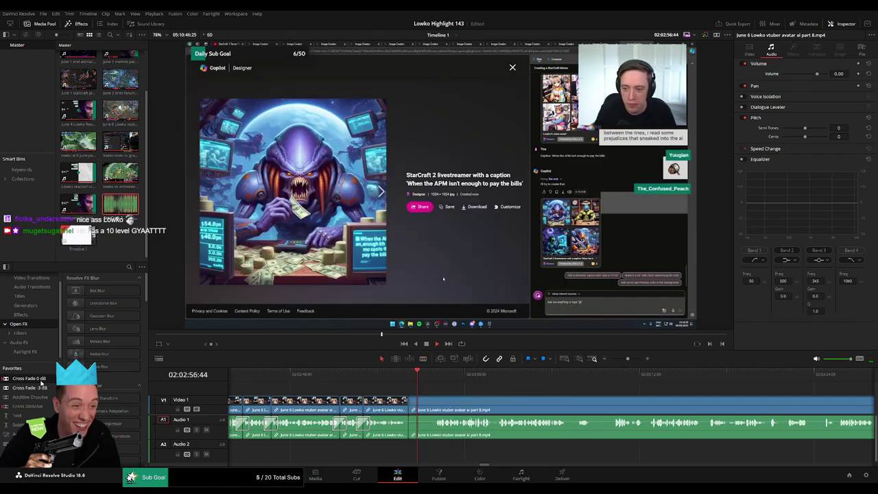
Ripple delete the start of the alien image footage from the last join to about 02:02:57:45, and cross-fade the audio join
{"action": "key", "text": "space"}
{"action": "key", "text": "b"}
{"action": "left_click", "coordinate": [439, 412]}
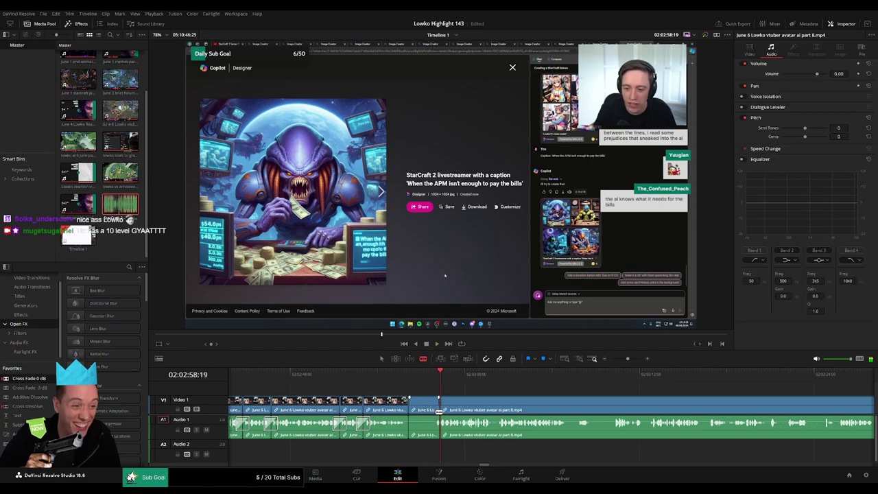
{"action": "key", "text": "ctrl+z"}
{"action": "left_click", "coordinate": [434, 406]}
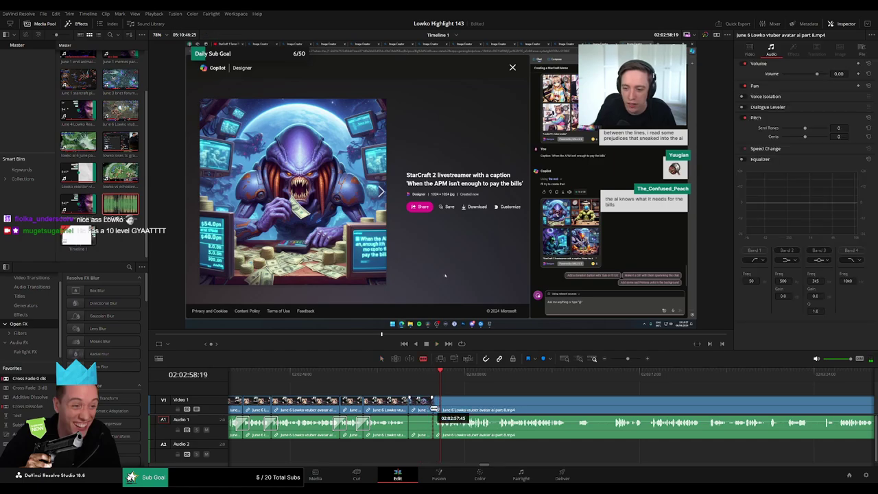
{"action": "key", "text": "a"}
{"action": "left_click", "coordinate": [424, 411]}
{"action": "key", "text": "Delete"}
{"action": "key", "text": "space"}
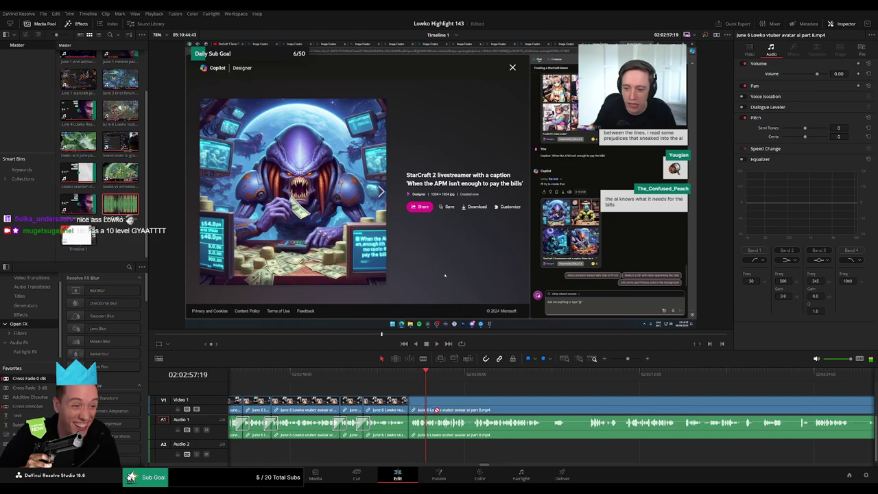
{"action": "key", "text": "space"}
Review the alien image footage, ripple delete the piece from about 02:03:05:15 to 02:03:08:15, and cross-fade the audio join
{"action": "scroll", "coordinate": [401, 412], "scroll_direction": "right", "scroll_amount": 3}
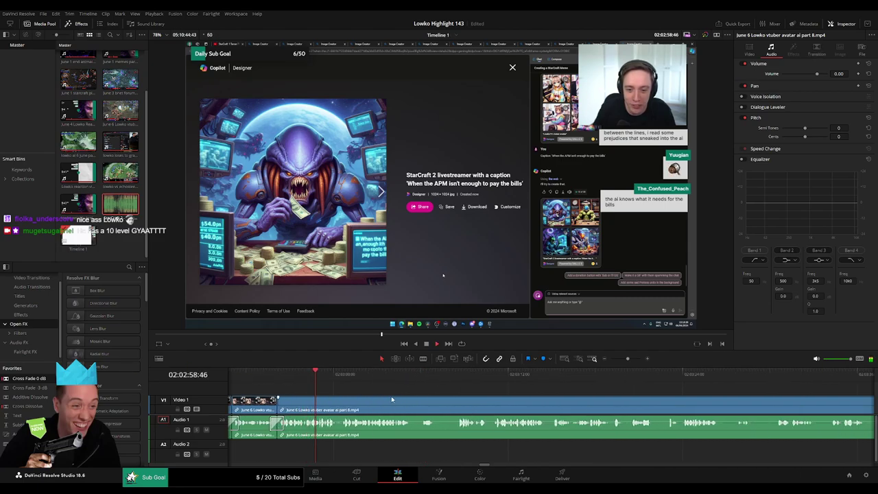
{"action": "left_click", "coordinate": [345, 380]}
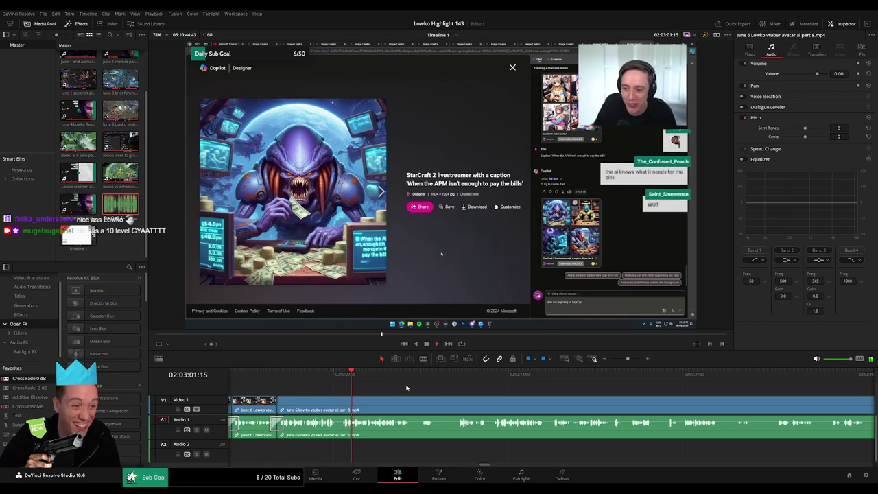
{"action": "mouse_move", "coordinate": [628, 360]}
{"action": "left_mouse_down"}
{"action": "mouse_move", "coordinate": [615, 360]}
{"action": "mouse_move", "coordinate": [629, 360]}
{"action": "left_mouse_up"}
{"action": "left_click", "coordinate": [581, 376]}
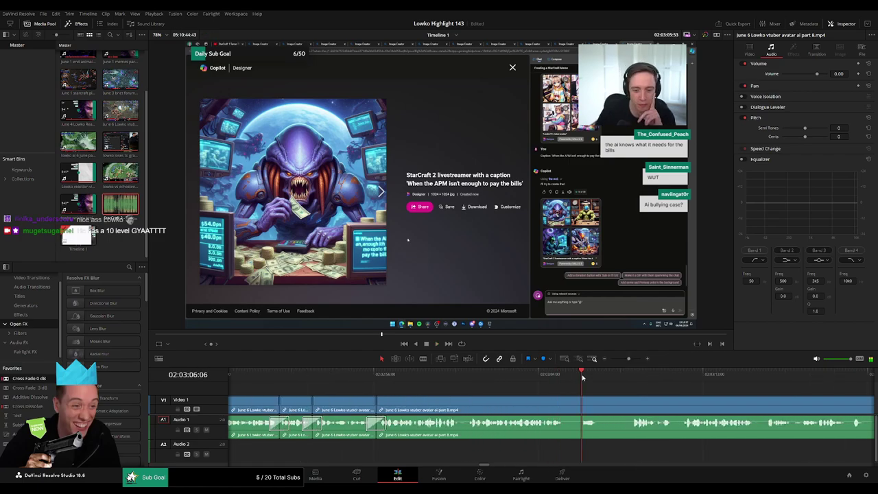
{"action": "scroll", "coordinate": [458, 386], "scroll_direction": "right", "scroll_amount": 4}
{"action": "left_click", "coordinate": [476, 377]}
{"action": "key", "text": "b"}
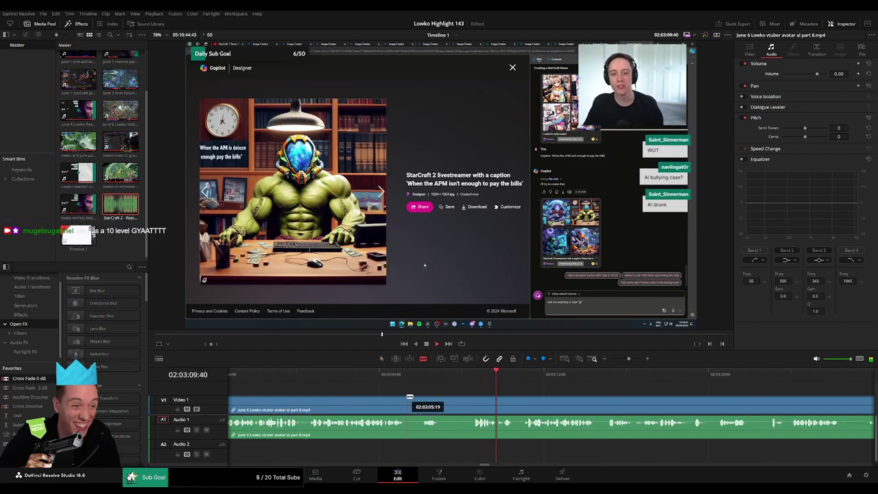
{"action": "left_click", "coordinate": [408, 405]}
{"action": "left_click", "coordinate": [469, 400]}
{"action": "key", "text": "a"}
{"action": "left_click", "coordinate": [455, 402]}
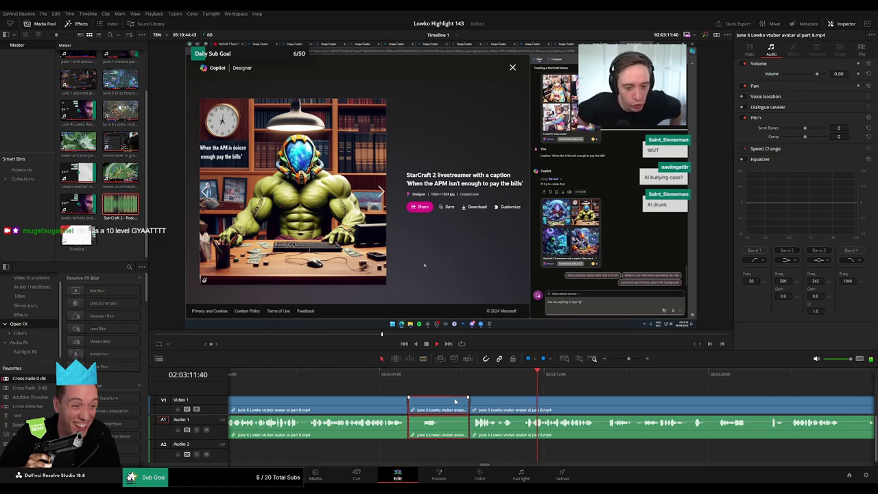
{"action": "key", "text": "BackSpace"}
{"action": "left_click_drag", "start_coordinate": [40, 382], "coordinate": [408, 426]}
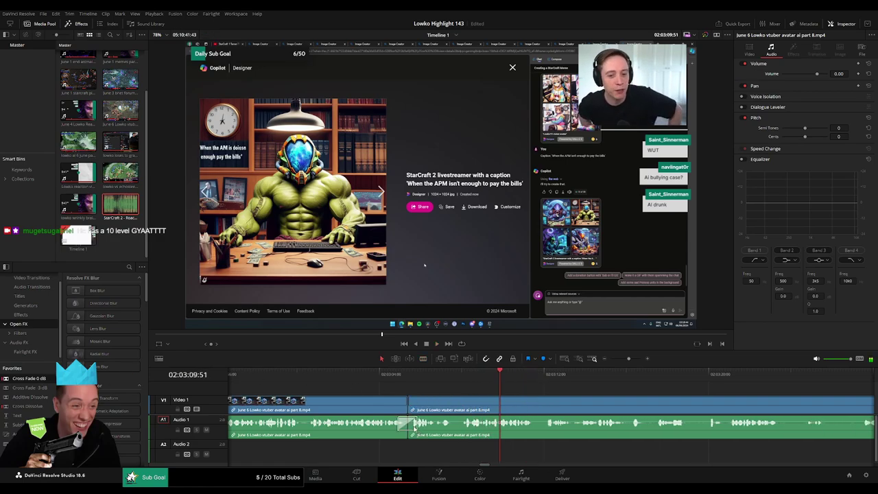
Review the footage of the StarCraft 2 livestreamer images from about 02:03:09:50 to 02:03:45:45 for sections worth cutting
{"action": "key", "text": "space"}
{"action": "scroll", "coordinate": [413, 402], "scroll_direction": "right", "scroll_amount": 3}
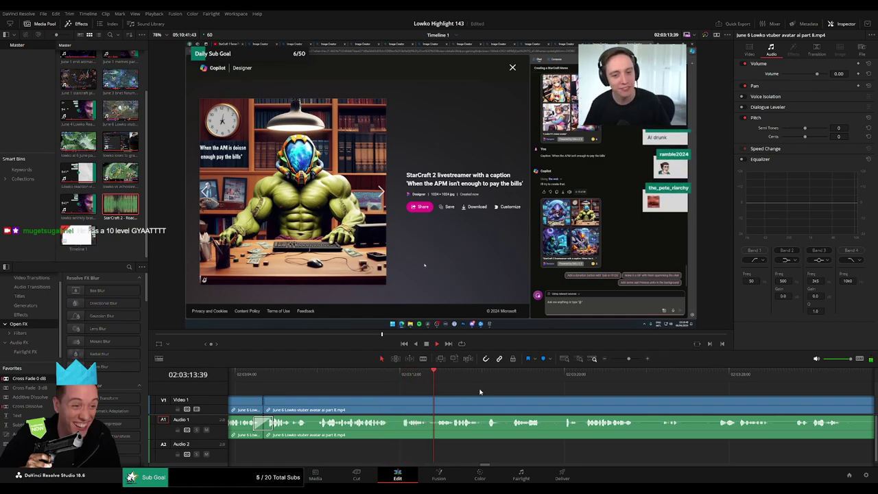
{"action": "scroll", "coordinate": [480, 392], "scroll_direction": "right", "scroll_amount": 4}
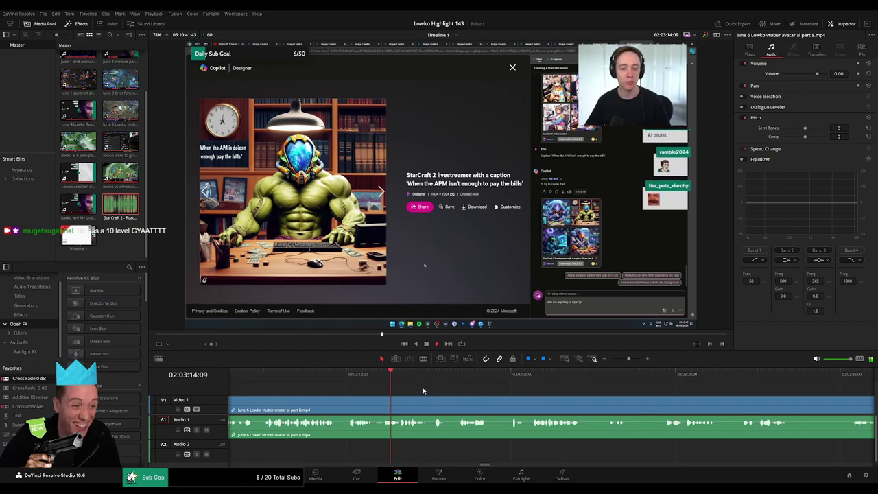
{"action": "left_click", "coordinate": [367, 379]}
{"action": "left_click_drag", "start_coordinate": [410, 375], "coordinate": [443, 377]}
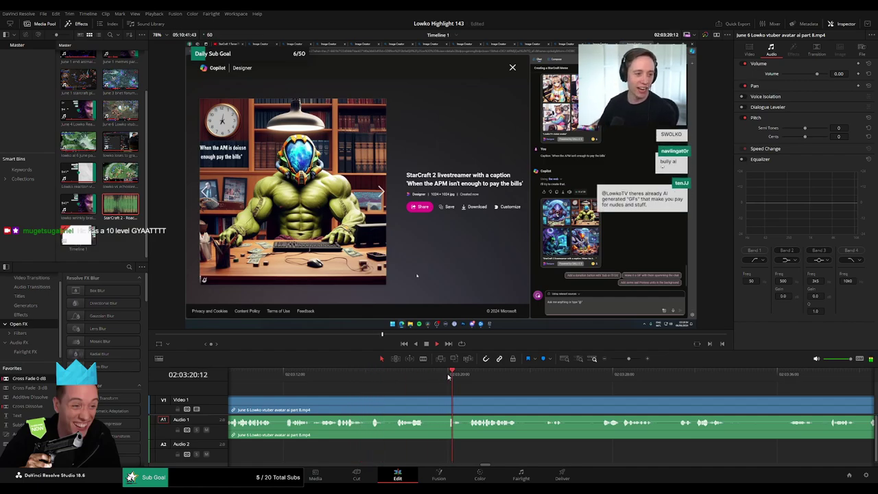
{"action": "left_click", "coordinate": [540, 374]}
{"action": "left_click_drag", "start_coordinate": [580, 391], "coordinate": [440, 380]}
{"action": "left_click_drag", "start_coordinate": [518, 397], "coordinate": [393, 391]}
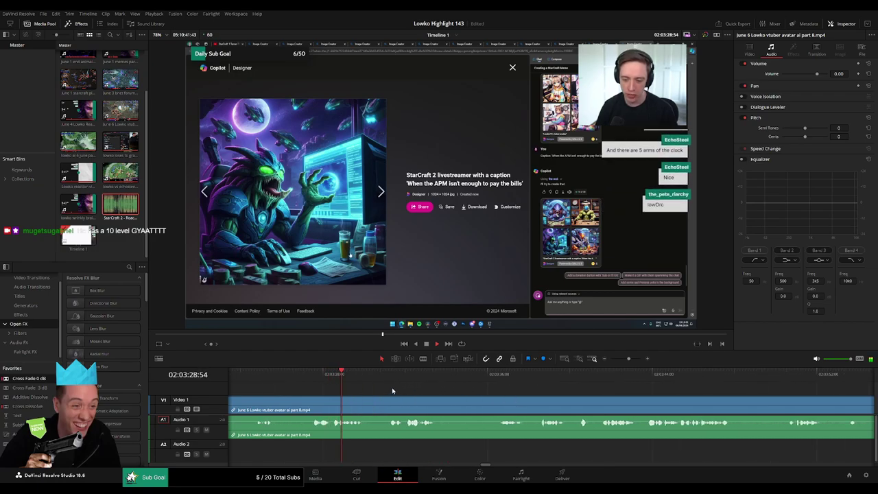
{"action": "left_click", "coordinate": [377, 376]}
{"action": "scroll", "coordinate": [430, 387], "scroll_direction": "right", "scroll_amount": 3}
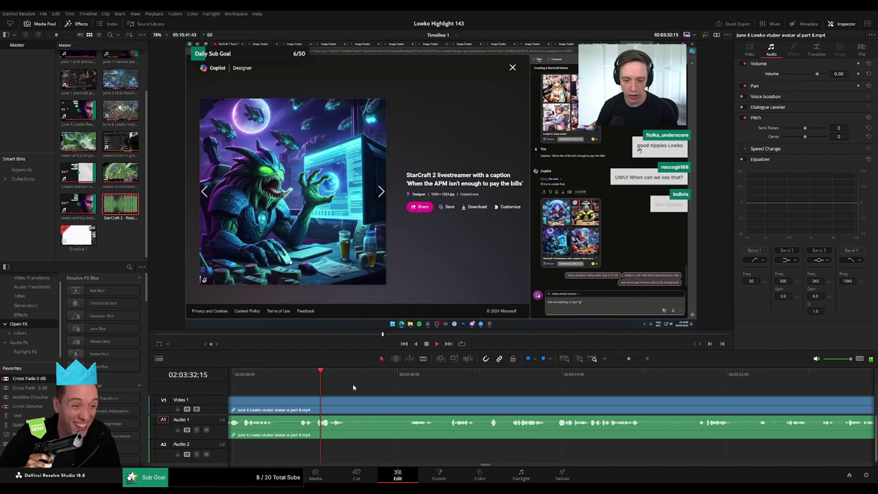
{"action": "left_click_drag", "start_coordinate": [376, 376], "coordinate": [400, 376]}
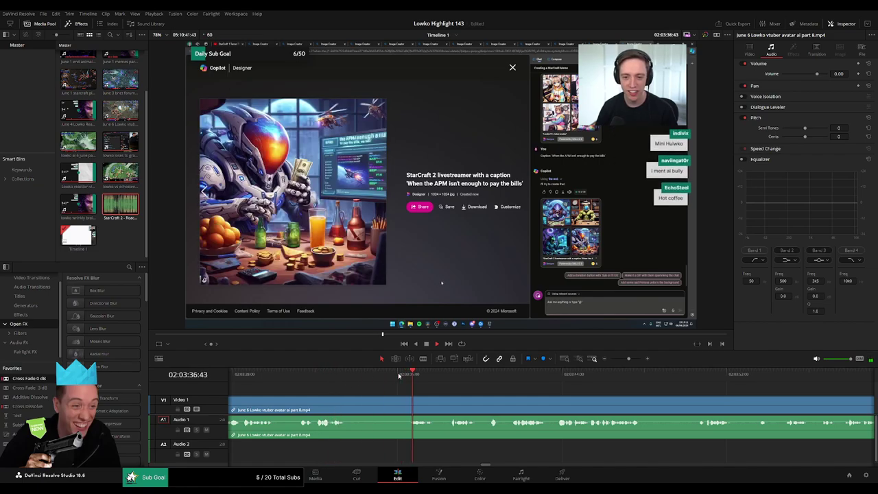
{"action": "scroll", "coordinate": [480, 391], "scroll_direction": "right", "scroll_amount": 4}
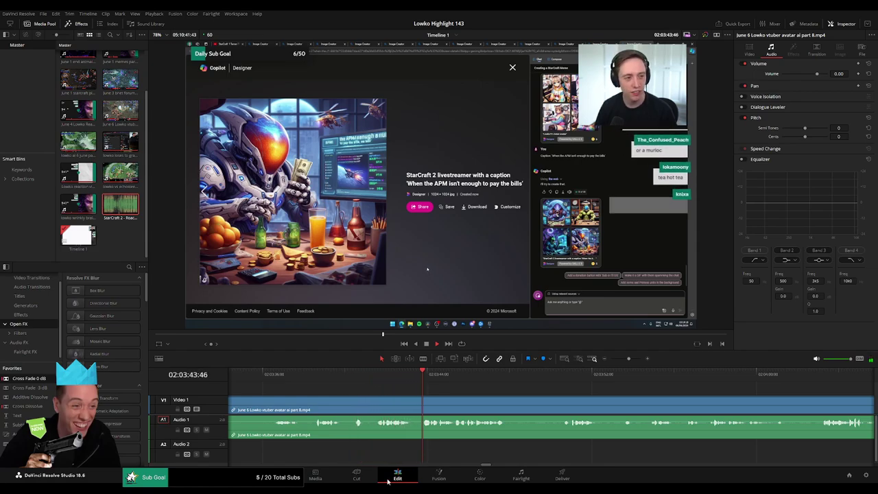
{"action": "scroll", "coordinate": [390, 394], "scroll_direction": "right", "scroll_amount": 4}
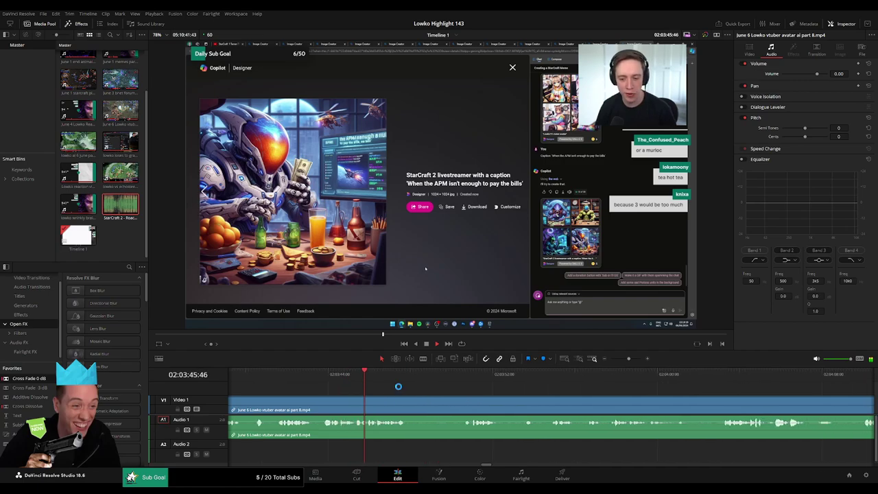
Ripple delete the piece of livestreamer image footage from about 02:03:48:00 to 02:03:50:30, and cross-fade the audio join
{"action": "scroll", "coordinate": [397, 386], "scroll_direction": "right", "scroll_amount": 2}
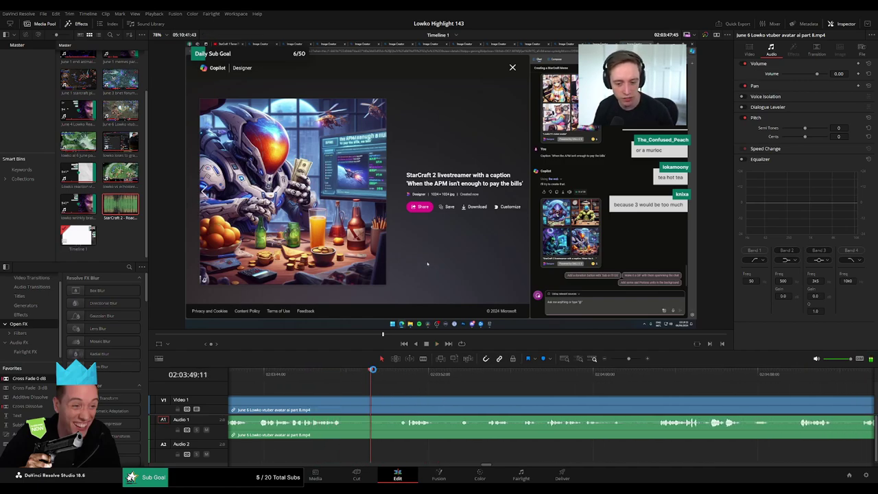
{"action": "left_click", "coordinate": [403, 371]}
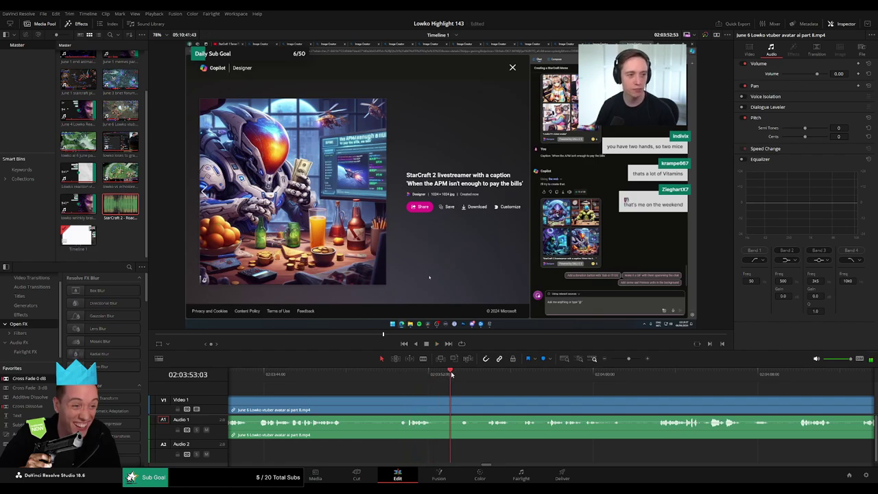
{"action": "key", "text": "b"}
{"action": "left_click", "coordinate": [346, 400]}
{"action": "left_click", "coordinate": [397, 400]}
{"action": "key", "text": "a"}
{"action": "left_click", "coordinate": [382, 402]}
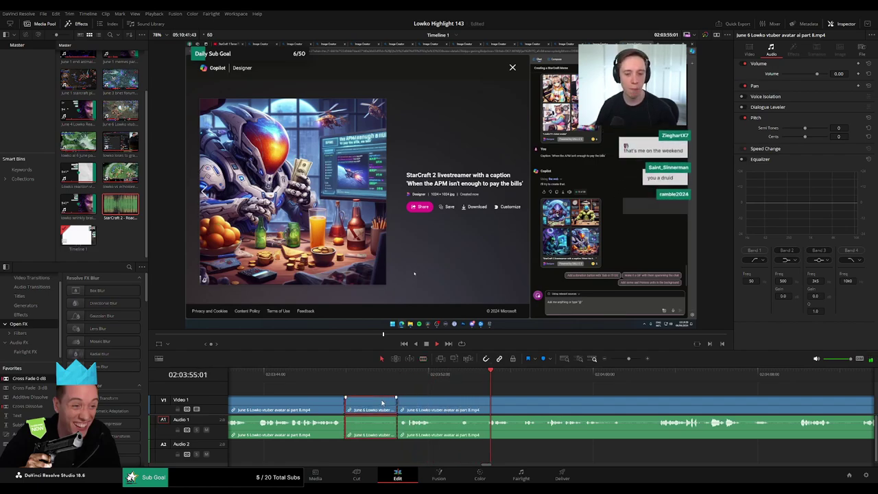
{"action": "key", "text": "Delete"}
{"action": "left_click_drag", "start_coordinate": [47, 384], "coordinate": [343, 428]}
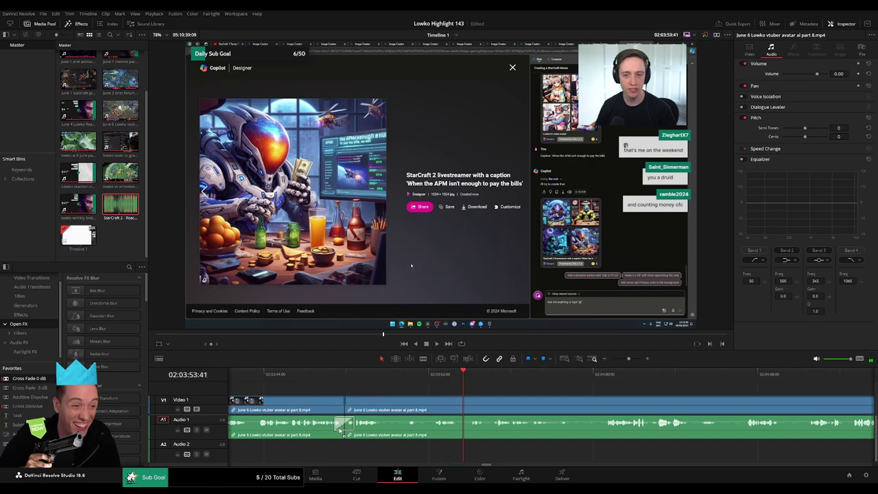
Split the footage at about 02:03:58:55 and 02:04:00:34 to isolate the quiet piece between those points
{"action": "left_click_drag", "start_coordinate": [523, 414], "coordinate": [320, 397]}
{"action": "scroll", "coordinate": [324, 389], "scroll_direction": "right", "scroll_amount": 1}
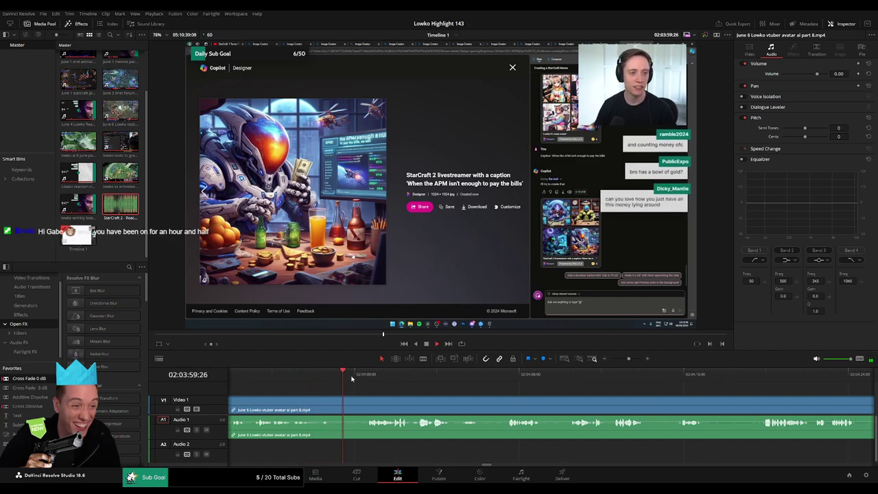
{"action": "left_click", "coordinate": [334, 400]}
{"action": "left_click", "coordinate": [366, 401]}
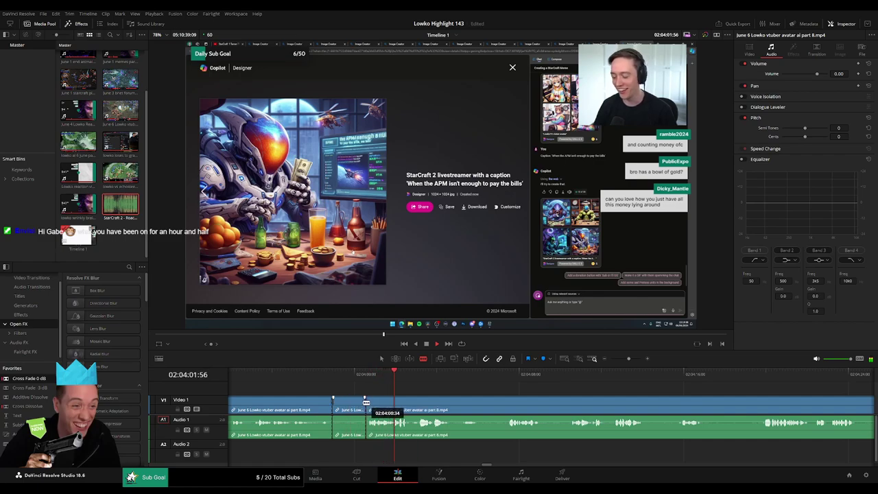
Ripple-delete the short segment already split off around 02:04:00 in the vtuber avatar part 8 clip
{"action": "key", "text": "a"}
{"action": "left_click", "coordinate": [355, 405]}
{"action": "key", "text": "Delete"}
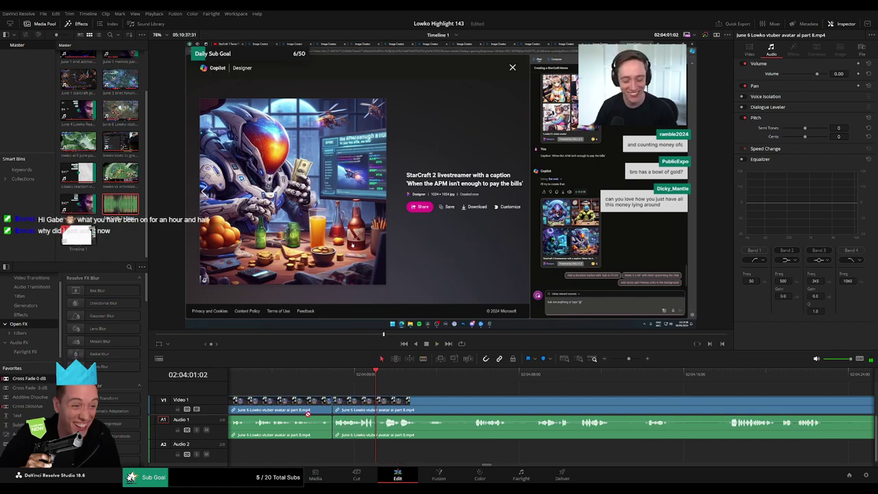
Review the edited vtuber avatar footage from about 02:00:32 back through the section around 02:01:55
{"action": "left_click", "coordinate": [623, 359]}
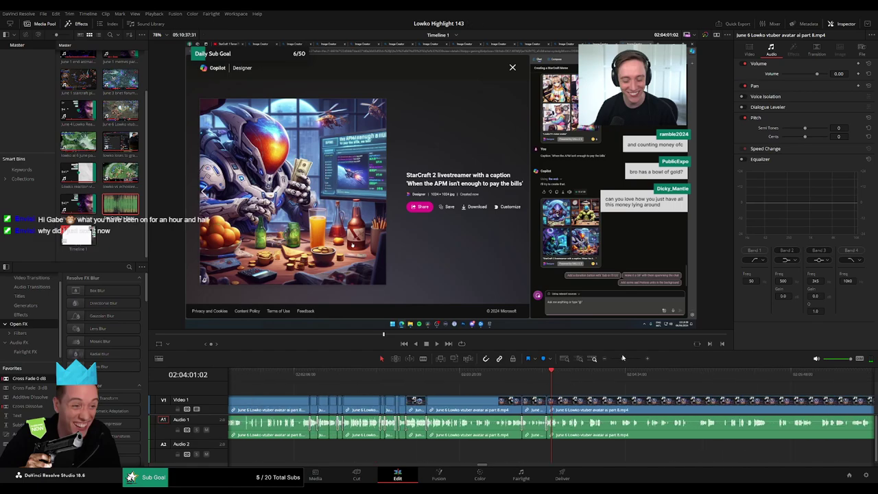
{"action": "left_click_drag", "start_coordinate": [623, 358], "coordinate": [619, 358]}
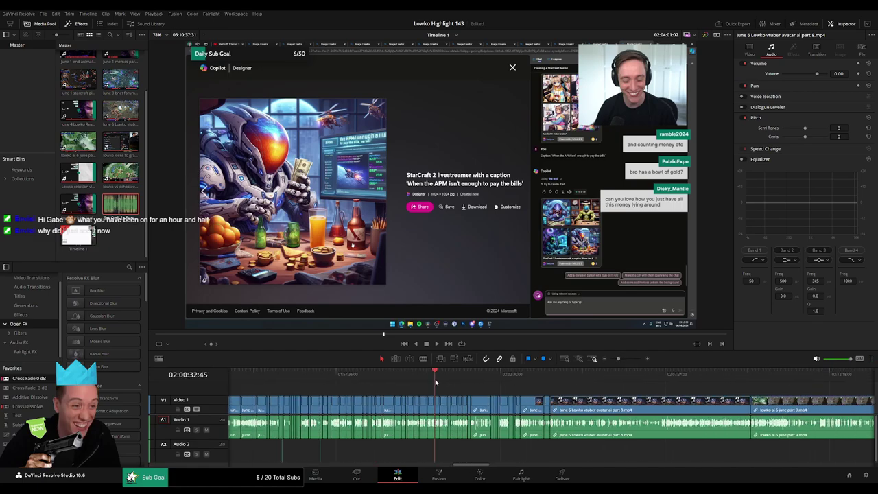
{"action": "key", "text": "space"}
{"action": "left_click_drag", "start_coordinate": [458, 380], "coordinate": [483, 378]}
{"action": "left_click_drag", "start_coordinate": [615, 359], "coordinate": [623, 360]}
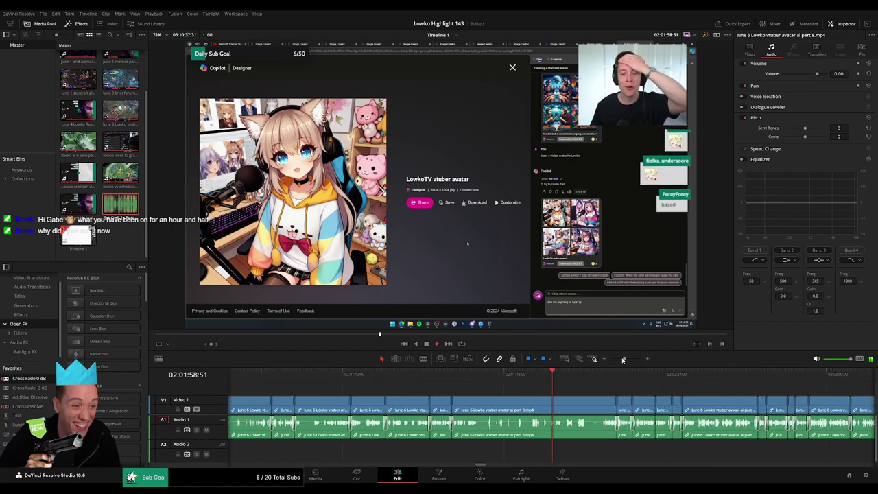
{"action": "left_click_drag", "start_coordinate": [454, 374], "coordinate": [486, 377]}
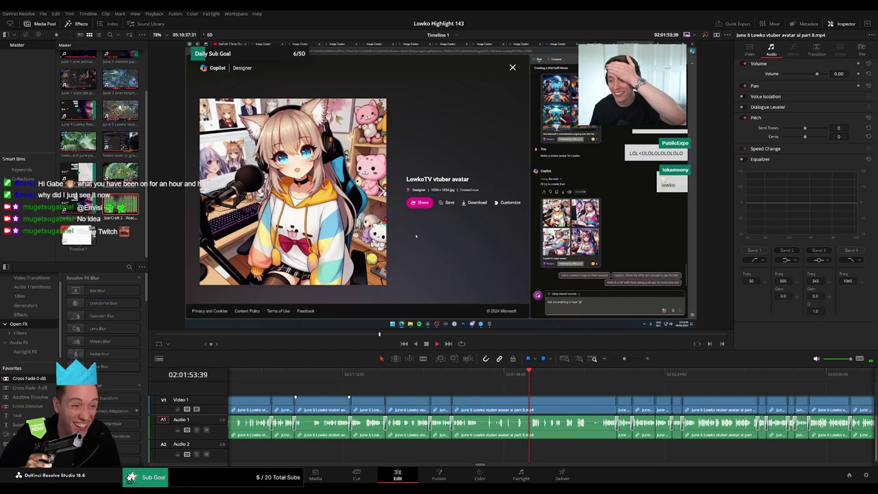
{"action": "left_click_drag", "start_coordinate": [565, 392], "coordinate": [423, 385]}
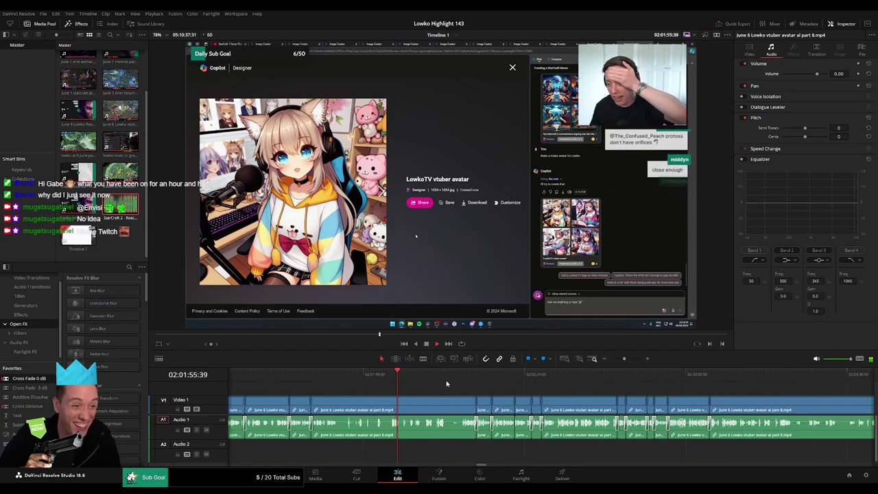
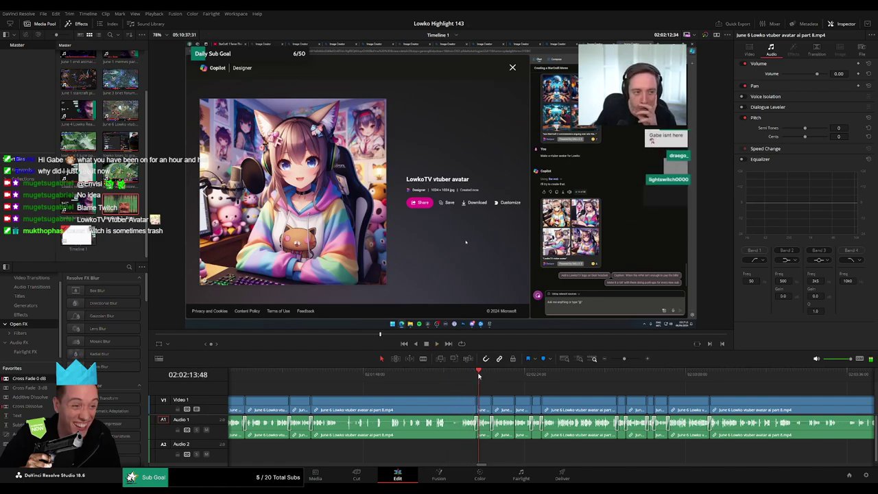
Check the playback of the edited footage from about 02:02:17 through the cut near 02:04:00
{"action": "scroll", "coordinate": [597, 376], "scroll_direction": "down", "scroll_amount": 3}
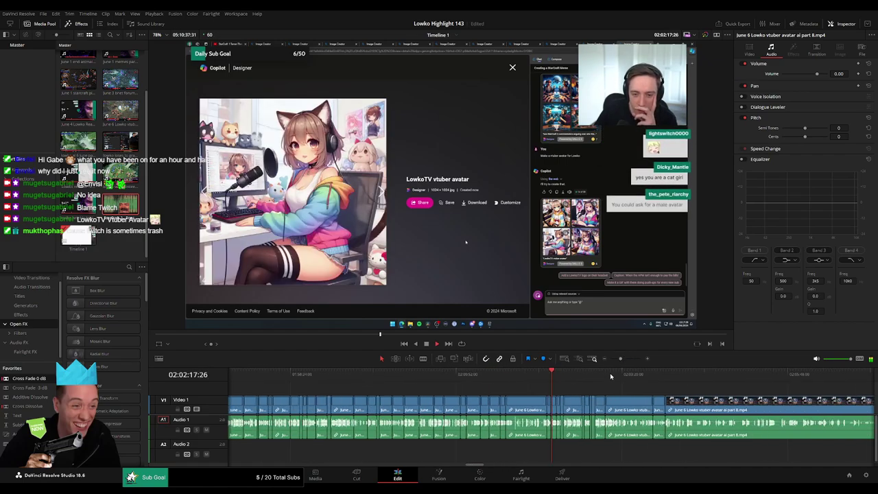
{"action": "left_click", "coordinate": [608, 373]}
{"action": "left_click_drag", "start_coordinate": [639, 392], "coordinate": [479, 376]}
{"action": "left_click_drag", "start_coordinate": [620, 358], "coordinate": [630, 359]}
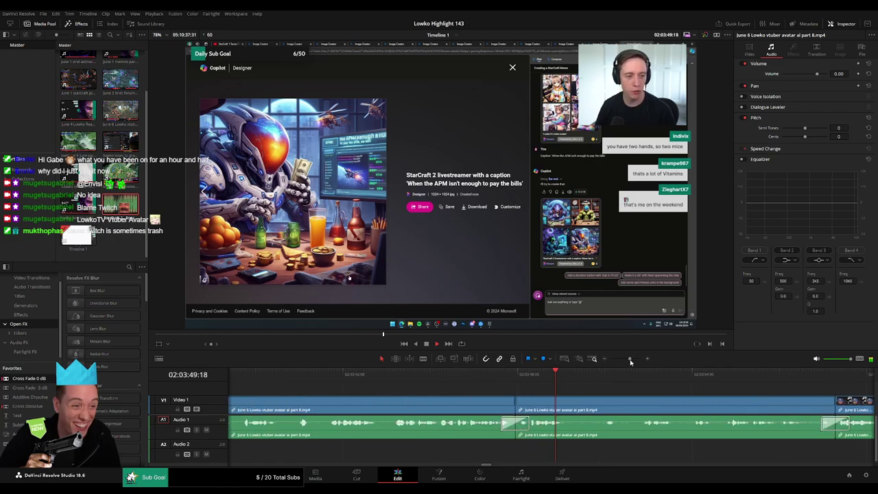
{"action": "left_click_drag", "start_coordinate": [825, 367], "coordinate": [826, 367]}
{"action": "left_click", "coordinate": [829, 375]}
{"action": "left_click_drag", "start_coordinate": [733, 382], "coordinate": [292, 379]}
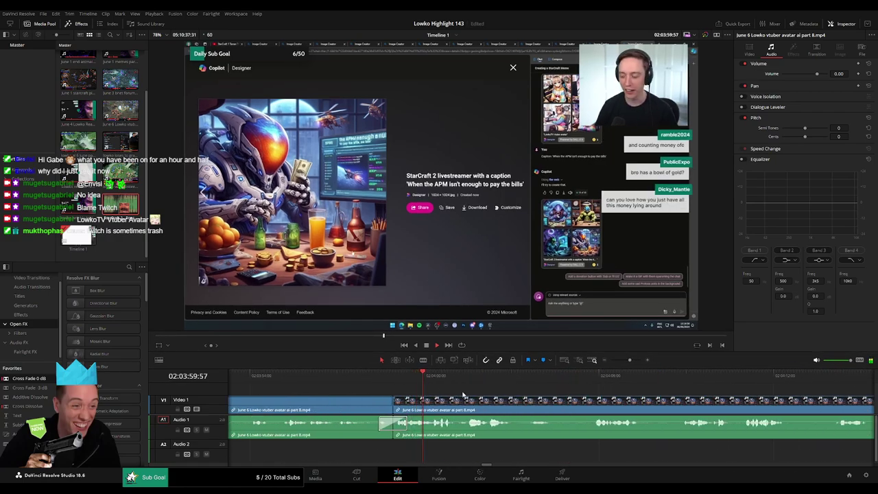
{"action": "left_click_drag", "start_coordinate": [471, 390], "coordinate": [446, 385]}
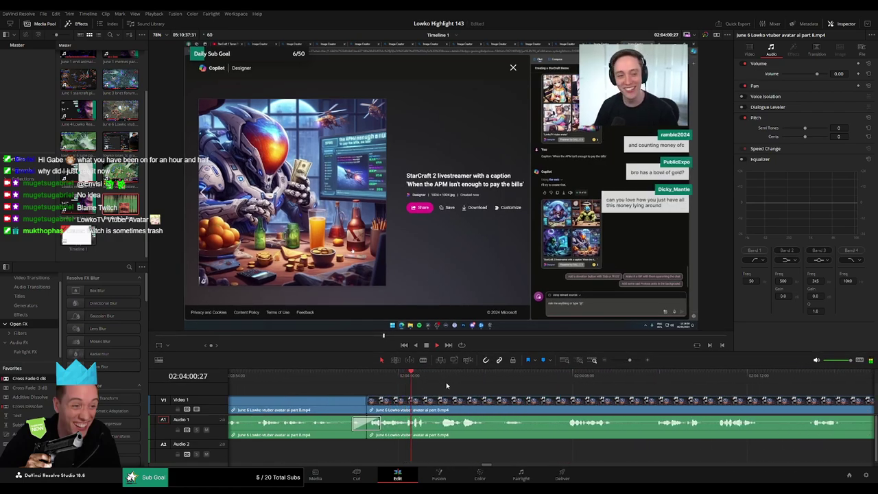
Cut out the stretch from about 02:04:12 to 02:04:14 and add a Cross Fade 0 dB at the audio join
{"action": "left_click", "coordinate": [515, 378]}
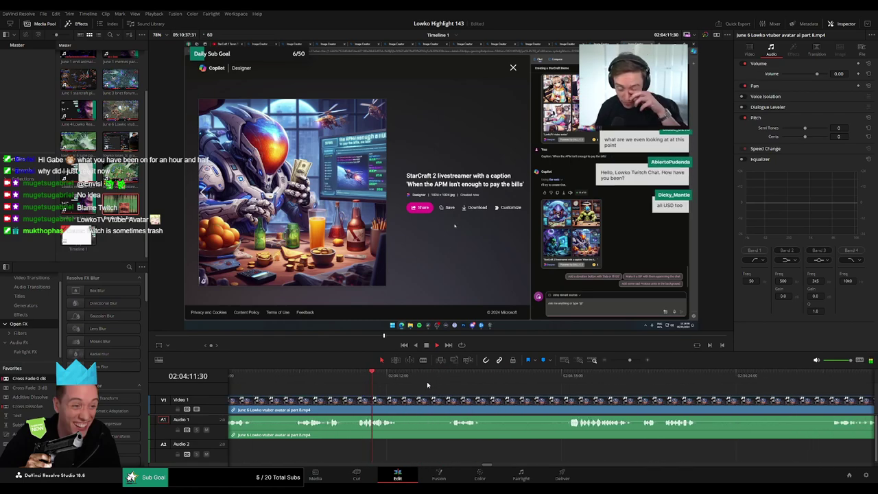
{"action": "key", "text": "b"}
{"action": "left_click", "coordinate": [403, 404]}
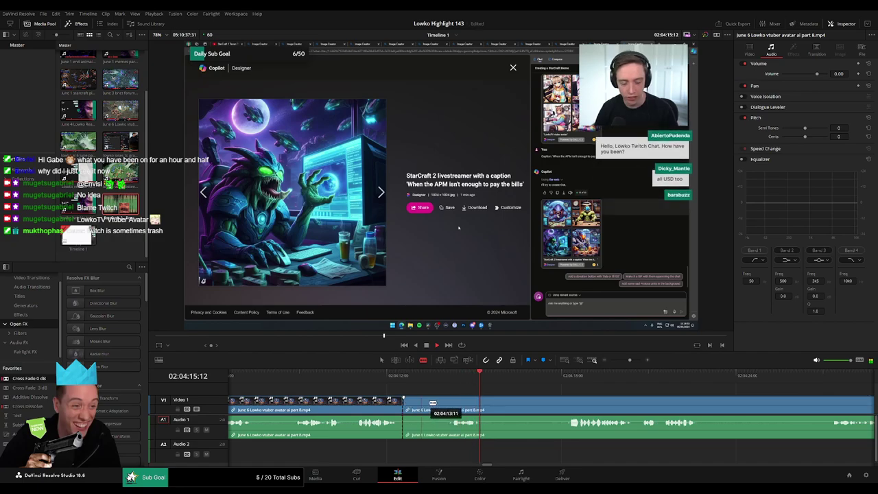
{"action": "left_click", "coordinate": [447, 403]}
{"action": "key", "text": "a"}
{"action": "left_click", "coordinate": [432, 406]}
{"action": "key", "text": "Delete"}
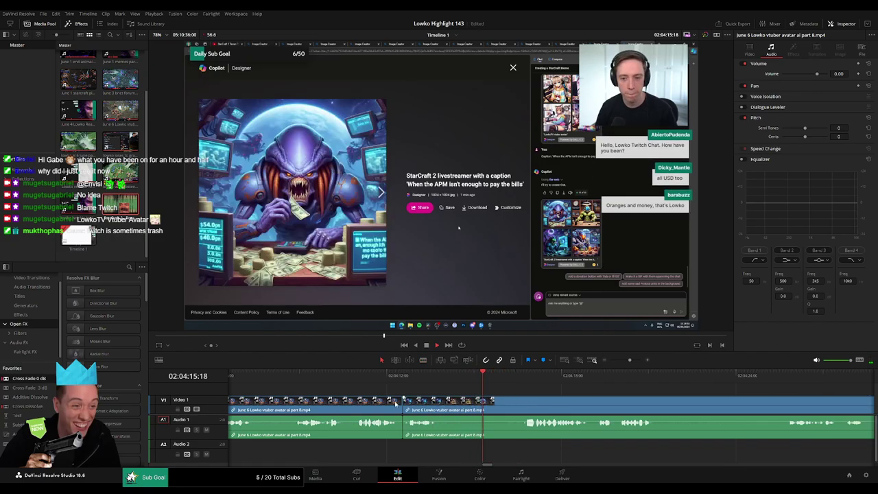
{"action": "left_click_drag", "start_coordinate": [31, 382], "coordinate": [405, 433]}
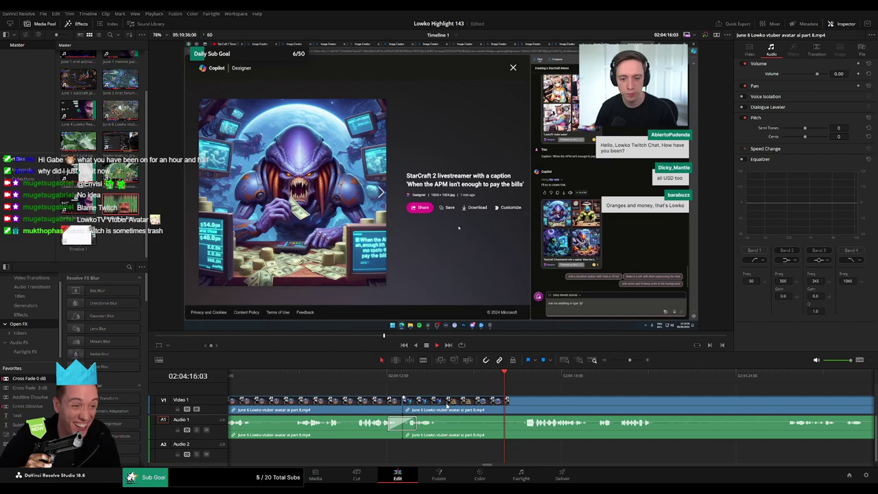
Split the clip at about 02:04:14 and 02:04:16 and ripple-delete the quiet segment in between
{"action": "key", "text": "b"}
{"action": "left_click", "coordinate": [444, 405]}
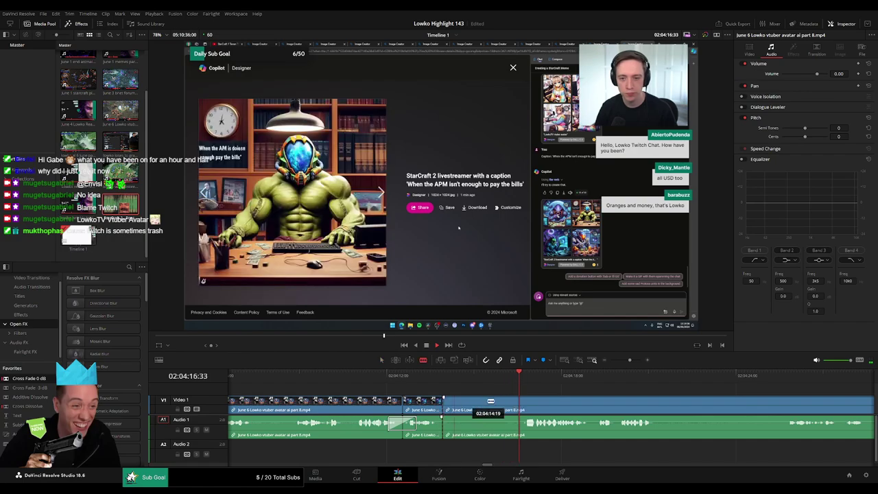
{"action": "left_click_drag", "start_coordinate": [525, 401], "coordinate": [501, 408]}
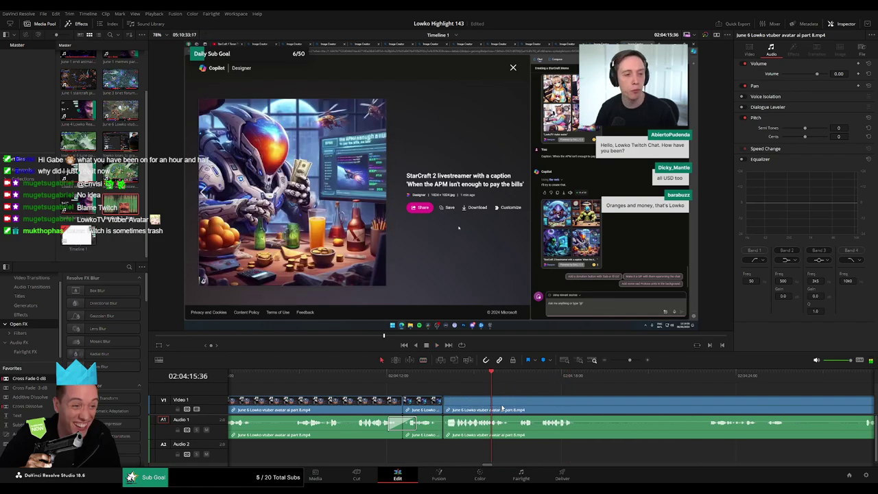
Skim the footage that follows and split the clip at 02:04:18:47, after the talking stops
{"action": "left_click_drag", "start_coordinate": [595, 410], "coordinate": [506, 402]}
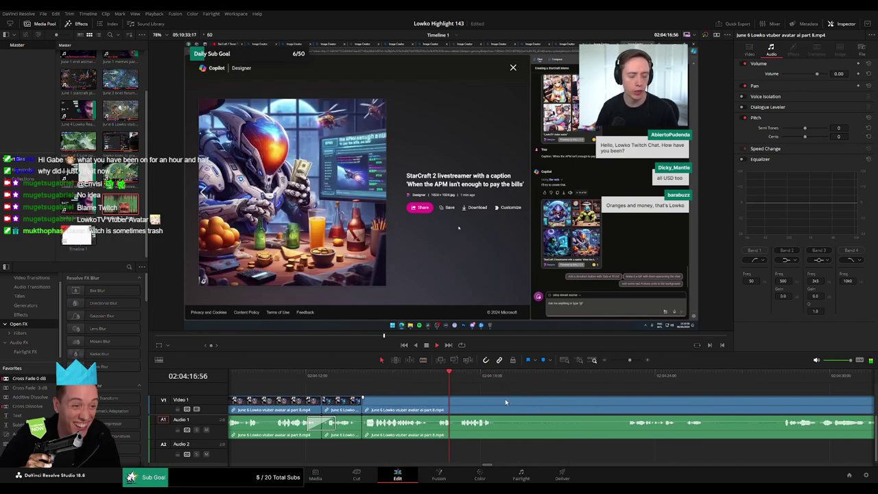
{"action": "left_click", "coordinate": [341, 378]}
{"action": "left_click_drag", "start_coordinate": [551, 379], "coordinate": [616, 364]}
{"action": "left_click", "coordinate": [593, 385]}
{"action": "left_click", "coordinate": [612, 385]}
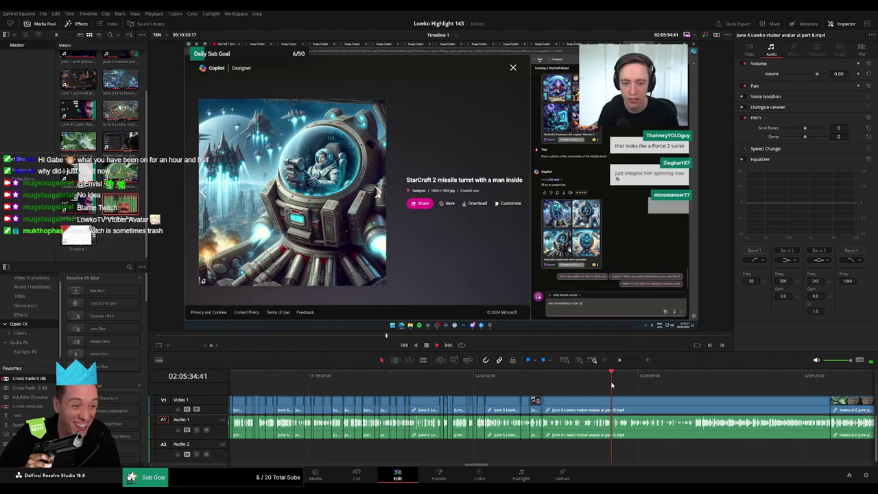
{"action": "left_click_drag", "start_coordinate": [615, 384], "coordinate": [557, 382]}
{"action": "left_click_drag", "start_coordinate": [625, 363], "coordinate": [629, 362]}
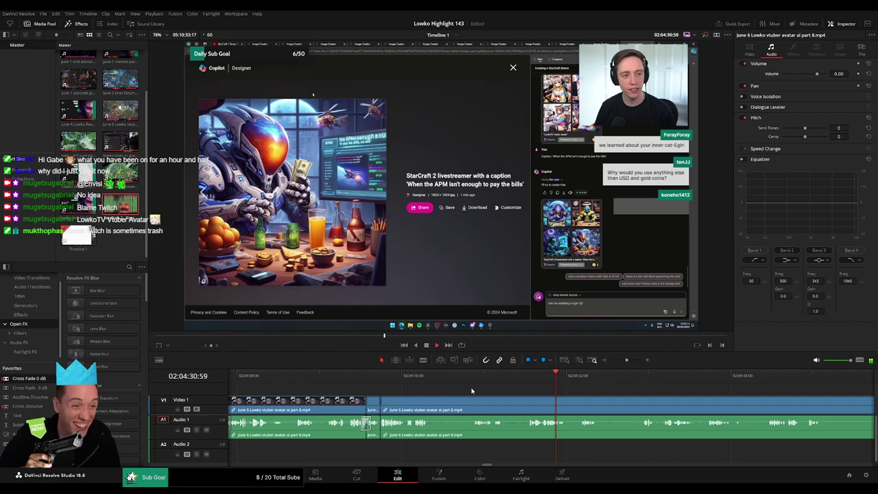
{"action": "key", "text": "b"}
{"action": "left_click", "coordinate": [415, 376]}
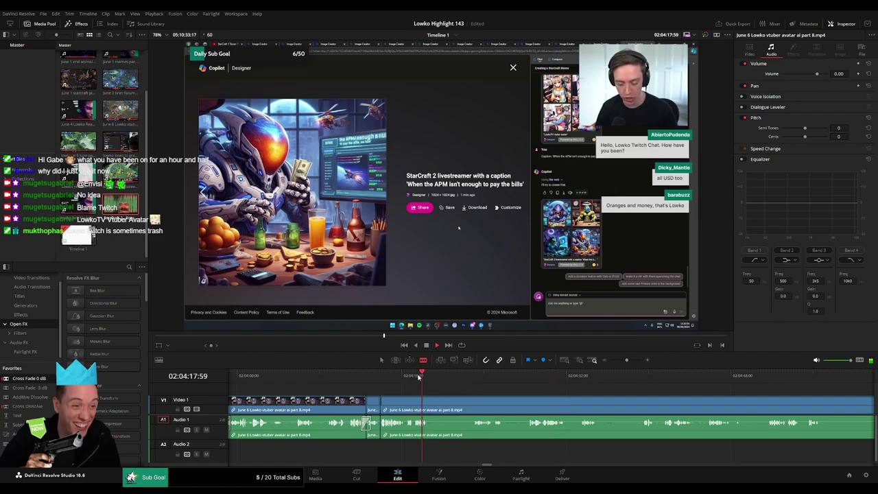
{"action": "key", "text": "ctrl+b"}
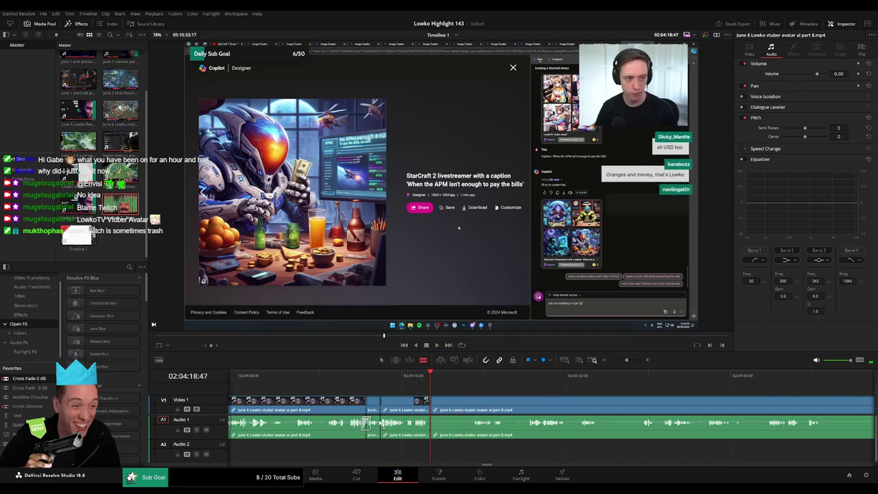
Split the clip at about 02:04:39, just before the prompt is written, and ripple-delete the segment back to the previous cut
{"action": "left_click", "coordinate": [467, 377]}
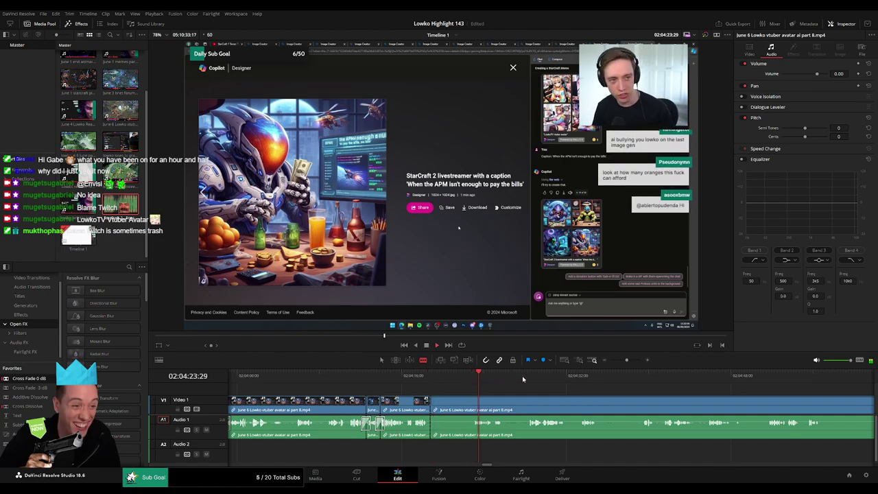
{"action": "left_click", "coordinate": [577, 376]}
{"action": "left_click", "coordinate": [639, 378]}
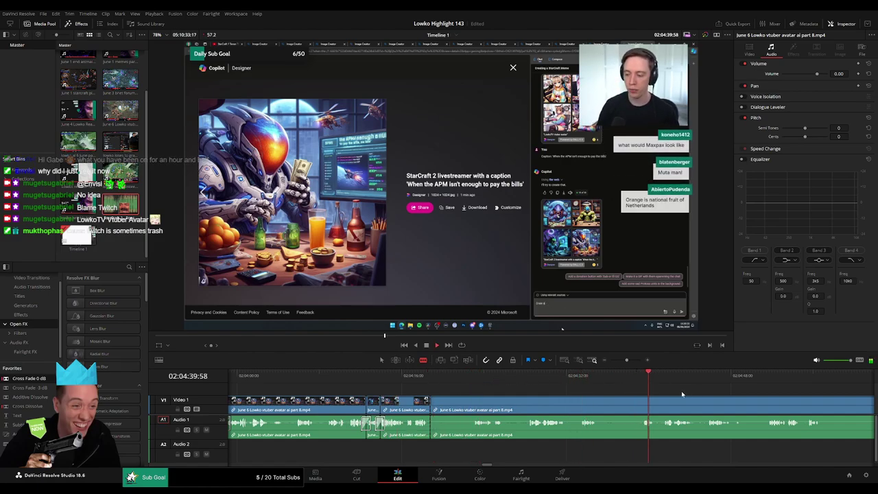
{"action": "left_click_drag", "start_coordinate": [683, 395], "coordinate": [518, 390]}
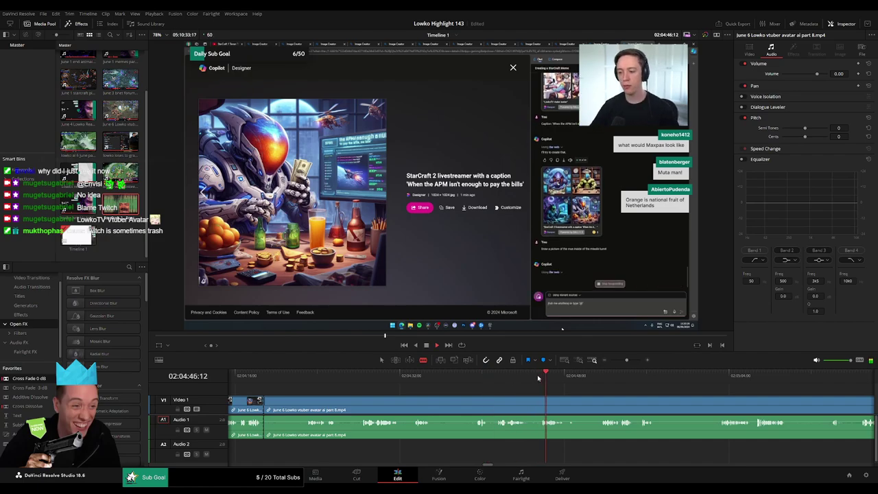
{"action": "left_click", "coordinate": [616, 376]}
{"action": "left_click", "coordinate": [472, 377]}
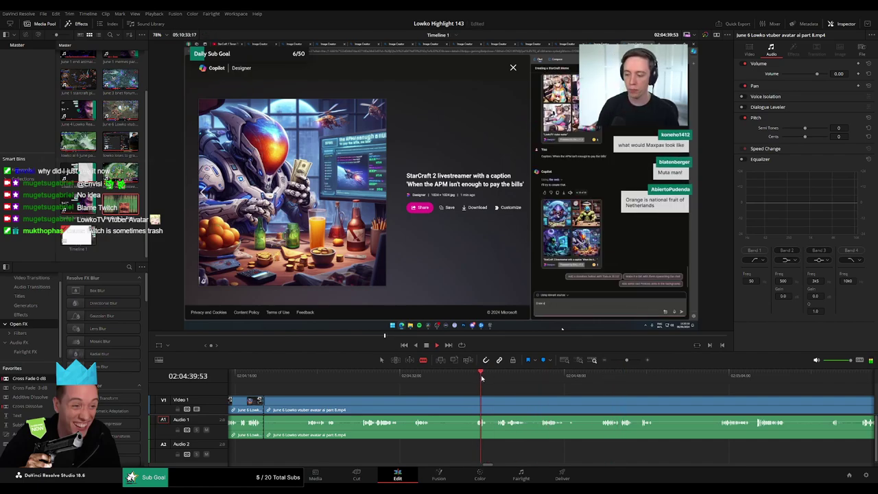
{"action": "left_click", "coordinate": [502, 378]}
{"action": "left_click", "coordinate": [478, 402]}
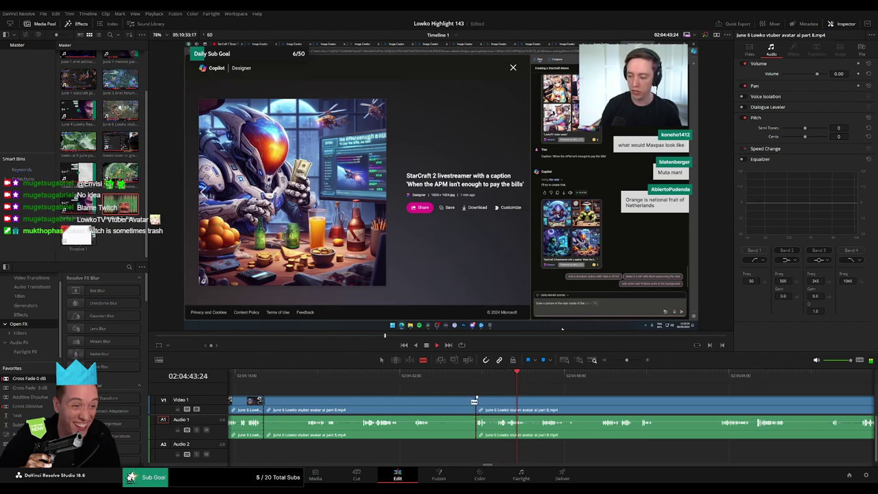
{"action": "key", "text": "a"}
{"action": "left_click", "coordinate": [455, 400]}
{"action": "key", "text": "Delete"}
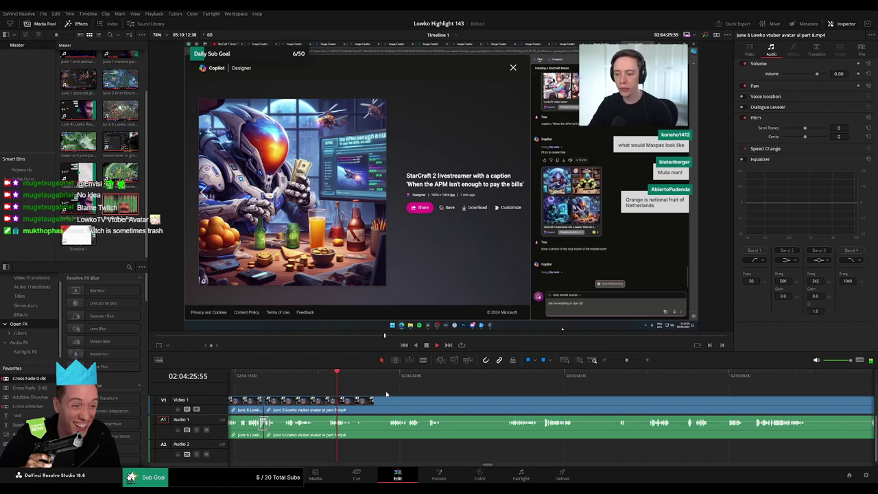
Split the clip at about 02:04:27 and 02:04:31 and ripple-delete the silent segment between the cuts
{"action": "left_click", "coordinate": [386, 376]}
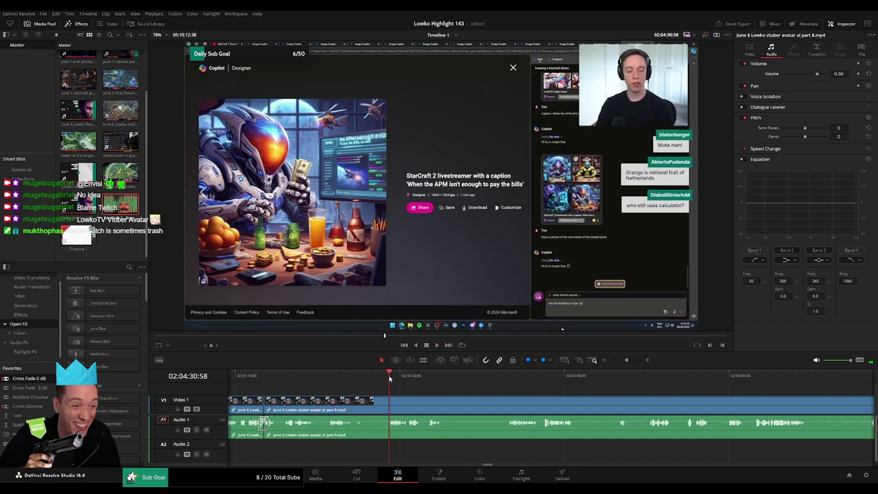
{"action": "key", "text": "b"}
{"action": "left_click", "coordinate": [353, 402]}
{"action": "left_click", "coordinate": [391, 403]}
{"action": "key", "text": "a"}
{"action": "left_click", "coordinate": [377, 406]}
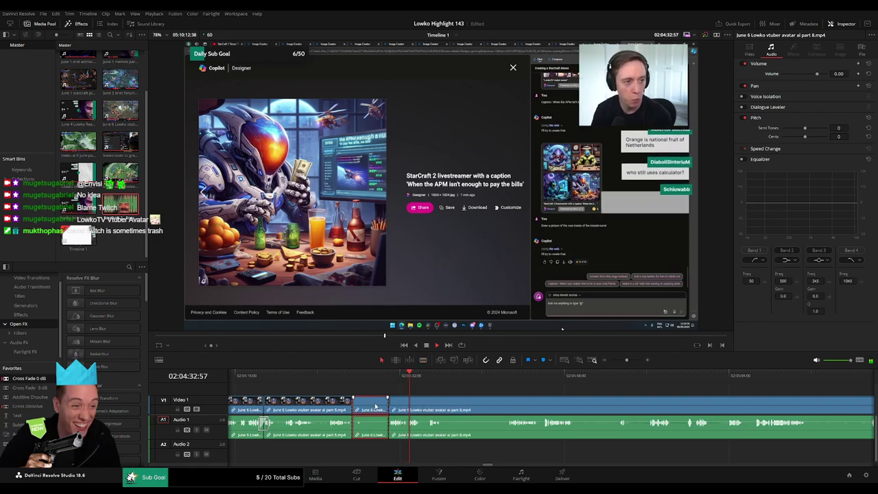
{"action": "key", "text": "Delete"}
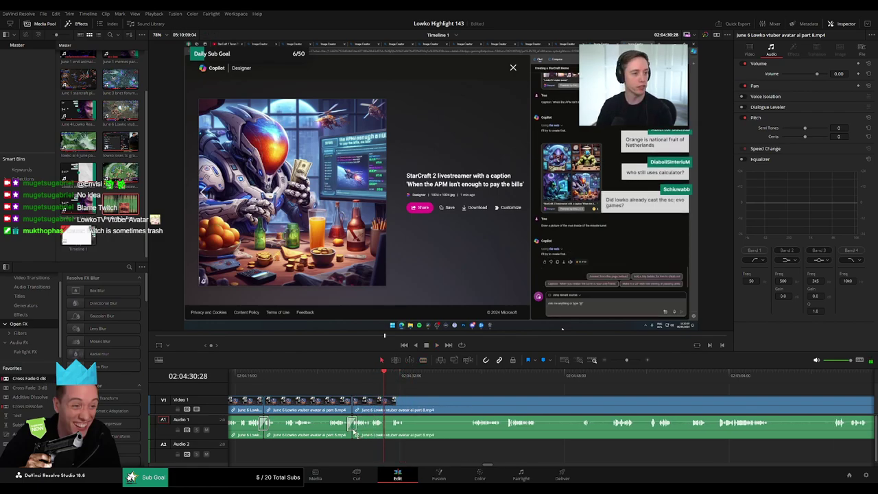
Split the clip at about 02:04:30 and 02:04:39 and ripple-delete the mostly silent segment while the image generates
{"action": "scroll", "coordinate": [405, 399], "scroll_direction": "right", "scroll_amount": 2}
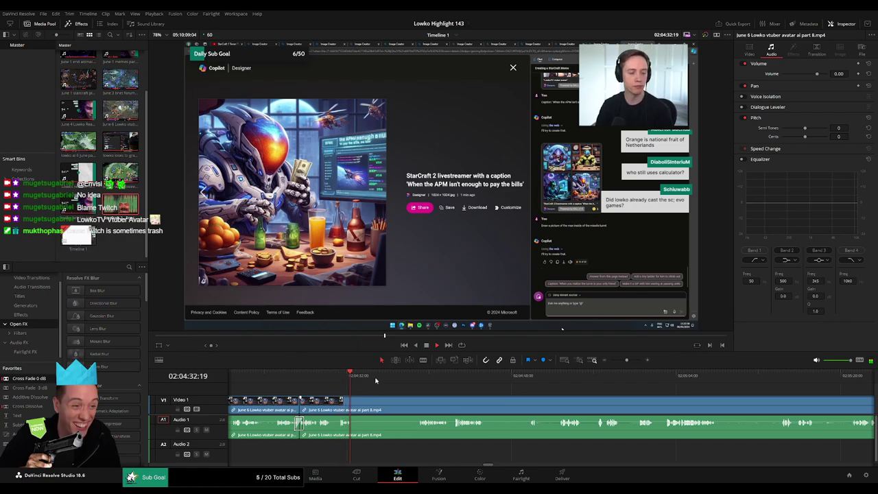
{"action": "left_click", "coordinate": [413, 377]}
{"action": "key", "text": "b"}
{"action": "left_click", "coordinate": [332, 410]}
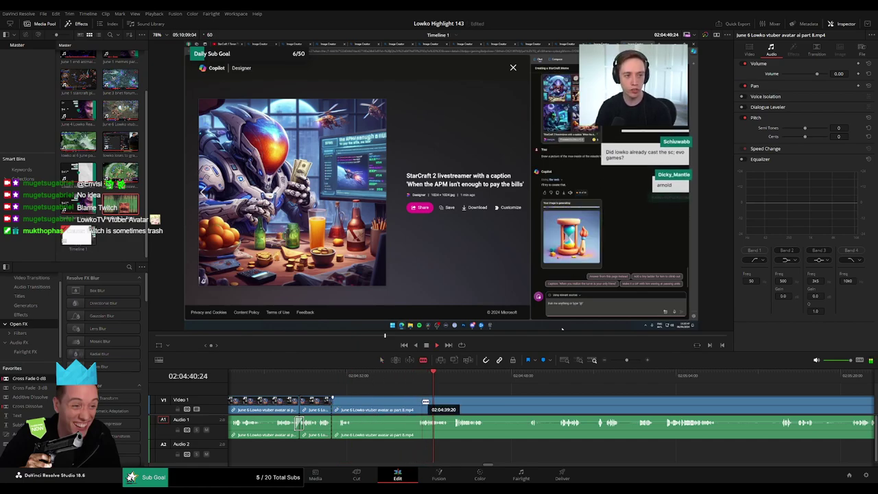
{"action": "left_click", "coordinate": [422, 411]}
{"action": "key", "text": "a"}
{"action": "left_click", "coordinate": [408, 410]}
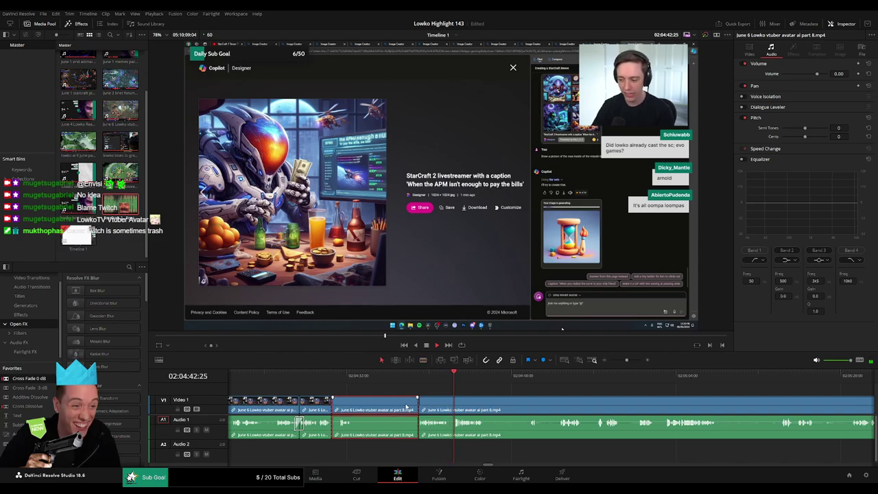
{"action": "key", "text": "Delete"}
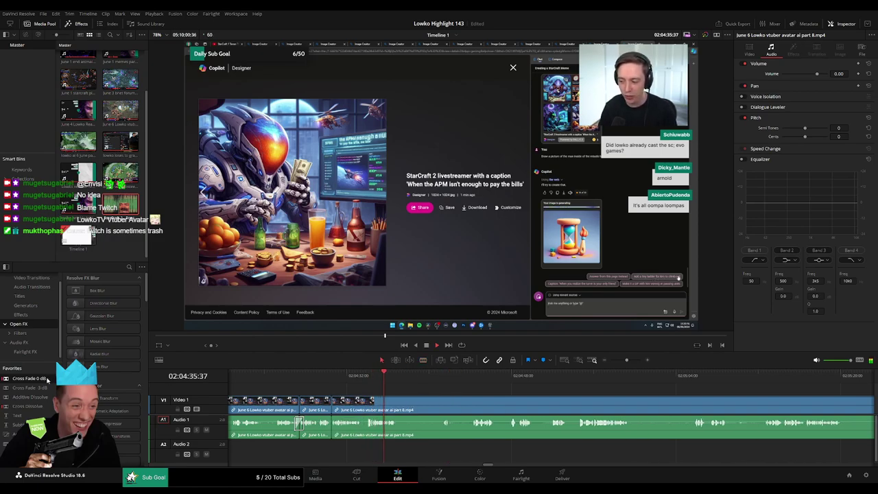
Split the clip at about 02:04:37 and 02:04:41 and ripple-delete the mostly silent segment between the cuts
{"action": "left_click", "coordinate": [444, 383]}
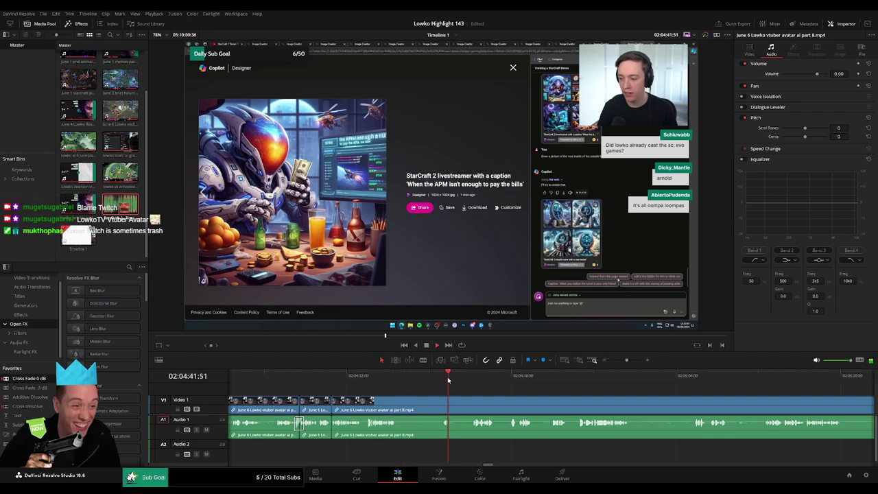
{"action": "left_click", "coordinate": [471, 384]}
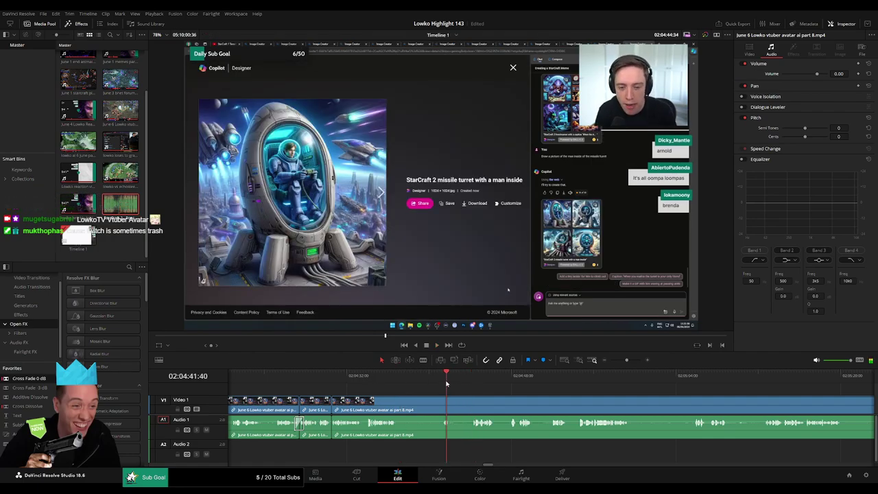
{"action": "left_click_drag", "start_coordinate": [446, 384], "coordinate": [444, 384]}
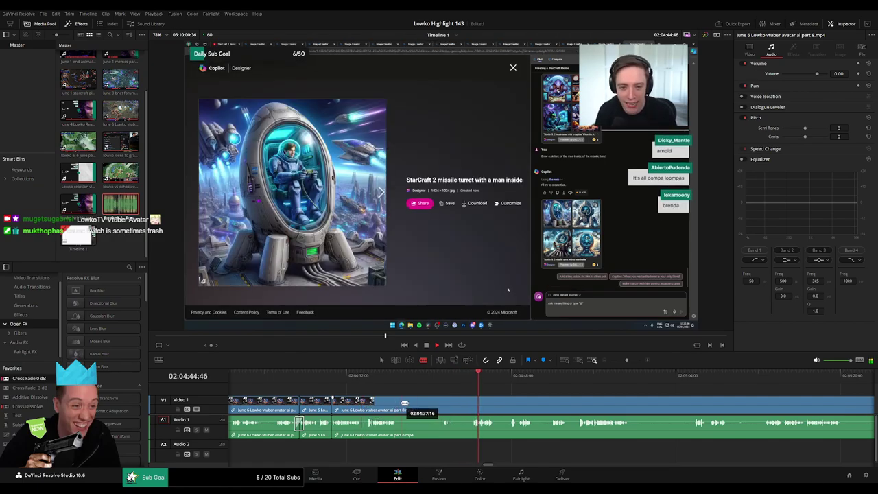
{"action": "left_click", "coordinate": [402, 401]}
{"action": "left_click", "coordinate": [441, 405]}
{"action": "key", "text": "a"}
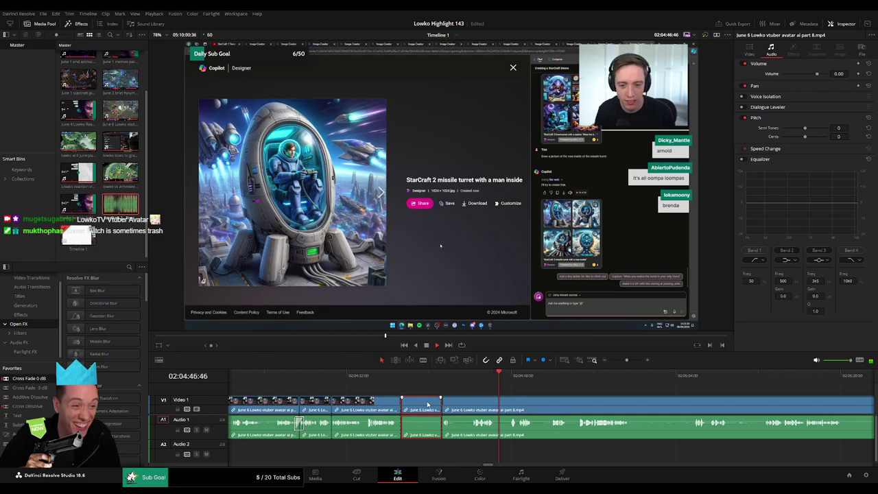
{"action": "key", "text": "Delete"}
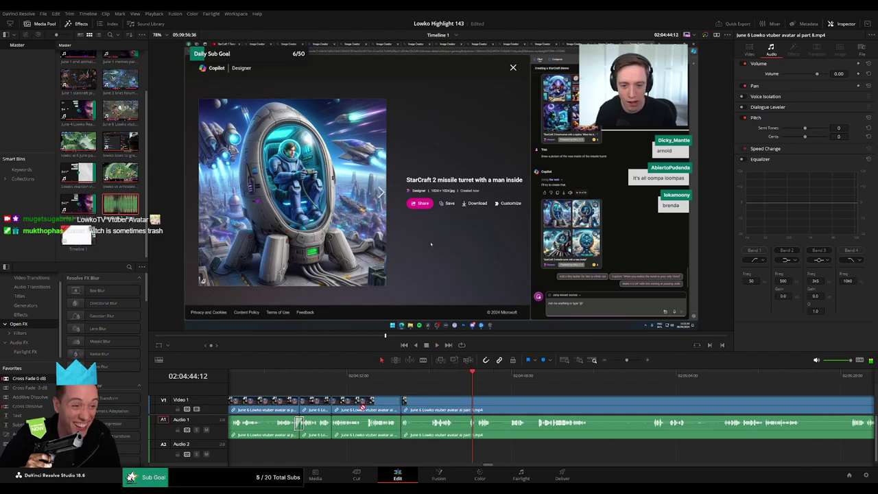
{"action": "key", "text": "space"}
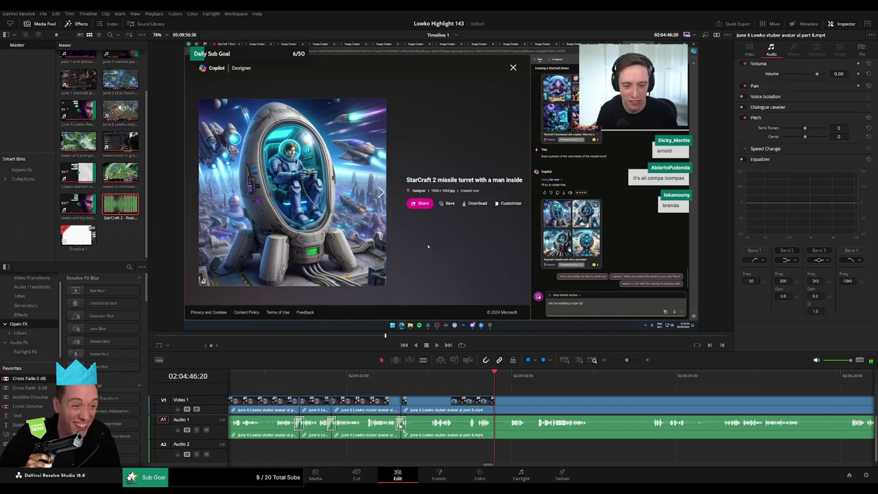
{"action": "scroll", "coordinate": [502, 389], "scroll_direction": "right", "scroll_amount": 2}
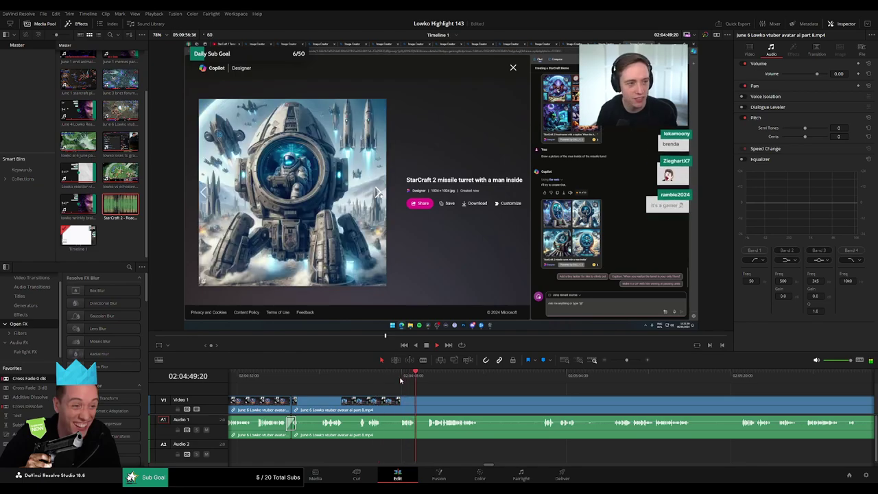
{"action": "left_click", "coordinate": [385, 405]}
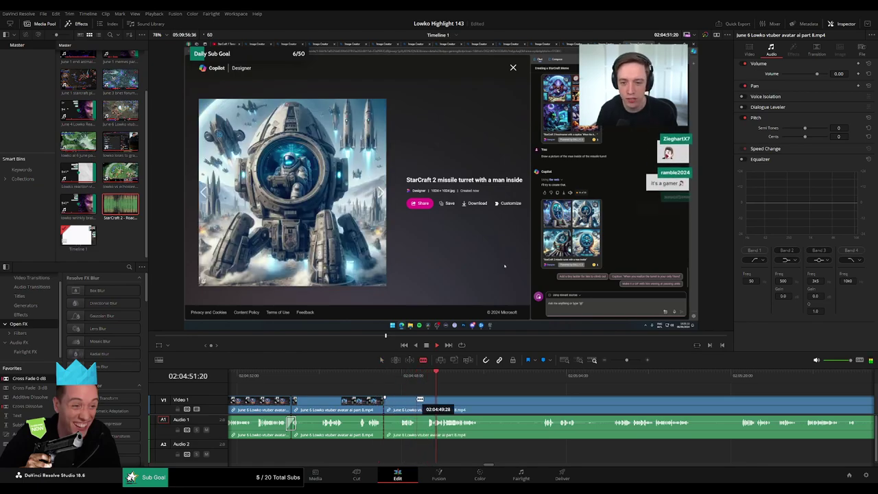
{"action": "key", "text": "ctrl+z"}
Split the clip around the word at about 02:04:48:17 and 02:04:48:33 and disable only the audio between the cuts
{"action": "left_click", "coordinate": [404, 376]}
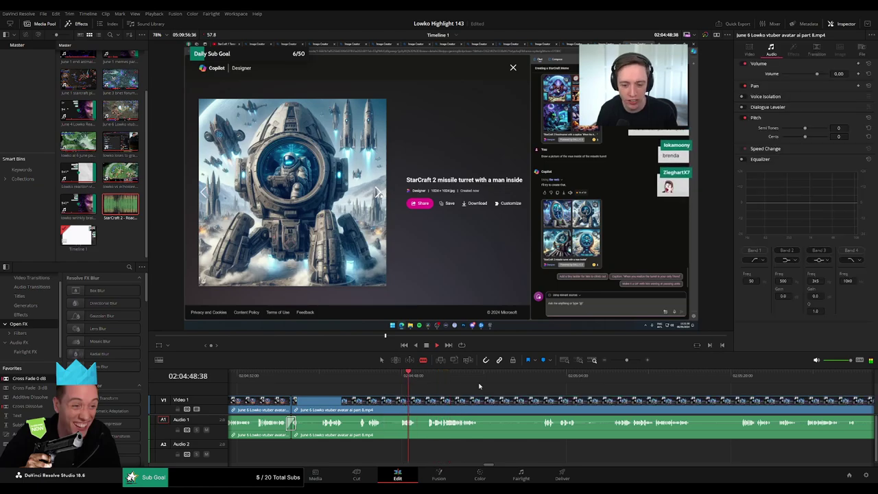
{"action": "key", "text": "space"}
{"action": "left_click_drag", "start_coordinate": [627, 361], "coordinate": [634, 361]}
{"action": "left_click", "coordinate": [516, 404]}
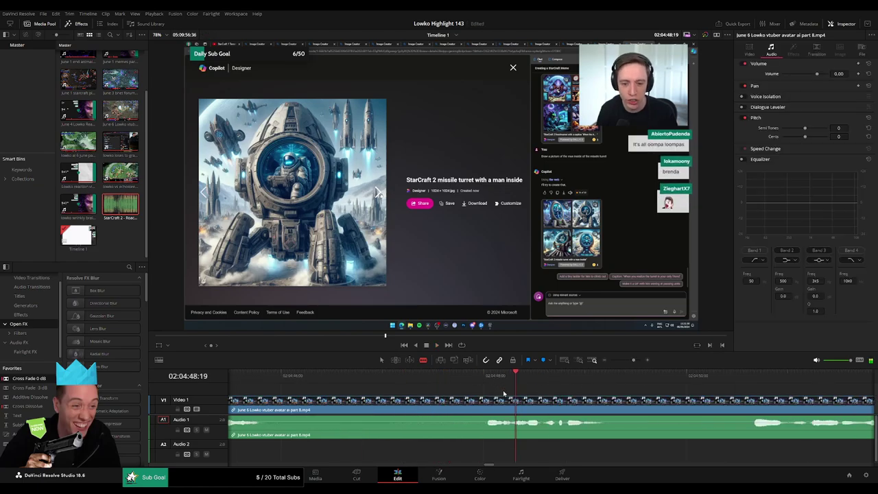
{"action": "left_click", "coordinate": [538, 419]}
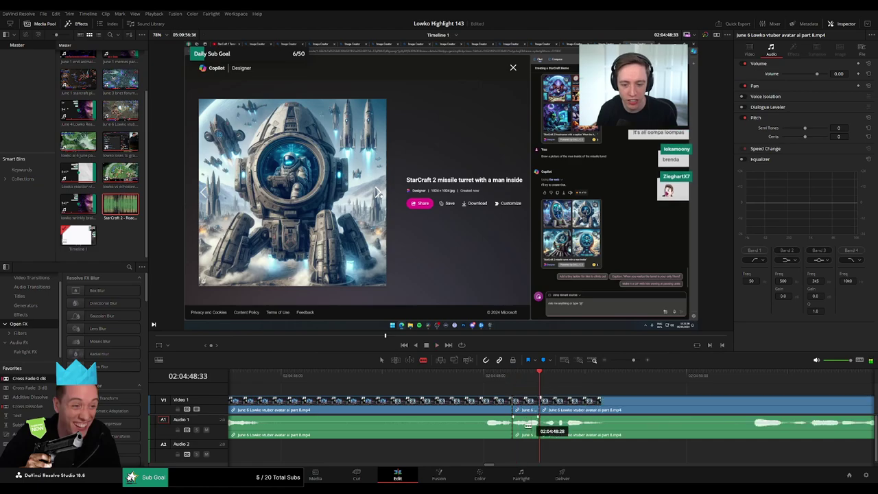
{"action": "key", "text": "a"}
{"action": "left_click", "coordinate": [525, 424], "text": "alt"}
{"action": "key", "text": "d"}
Place the StarCraft 2 - Roach Quotes.mp3 sound on Audio 2 beneath the disabled audio and trim it to the same length
{"action": "key", "text": "q"}
{"action": "left_click_drag", "start_coordinate": [537, 415], "coordinate": [514, 452]}
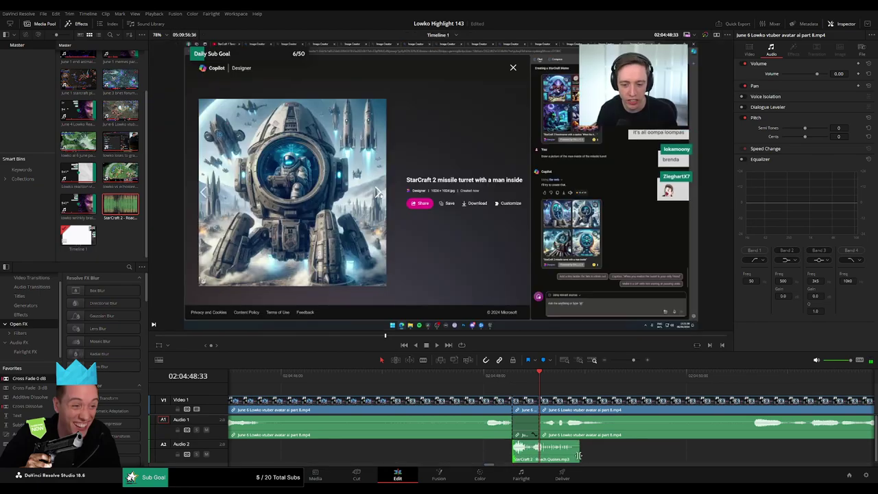
{"action": "left_click_drag", "start_coordinate": [578, 456], "coordinate": [539, 455]}
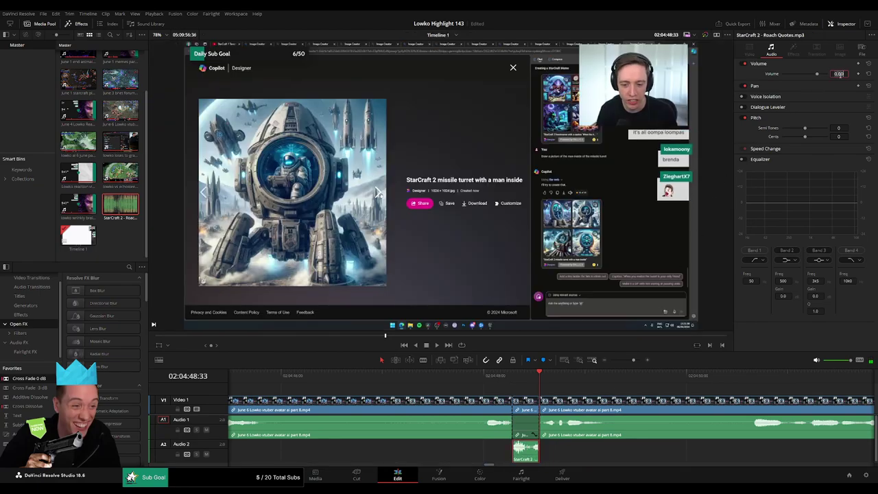
Set the Roach Quotes clip's volume to -23 and play back the censored word
{"action": "left_click_drag", "start_coordinate": [839, 74], "coordinate": [839, 74]}
{"action": "key", "text": "space"}
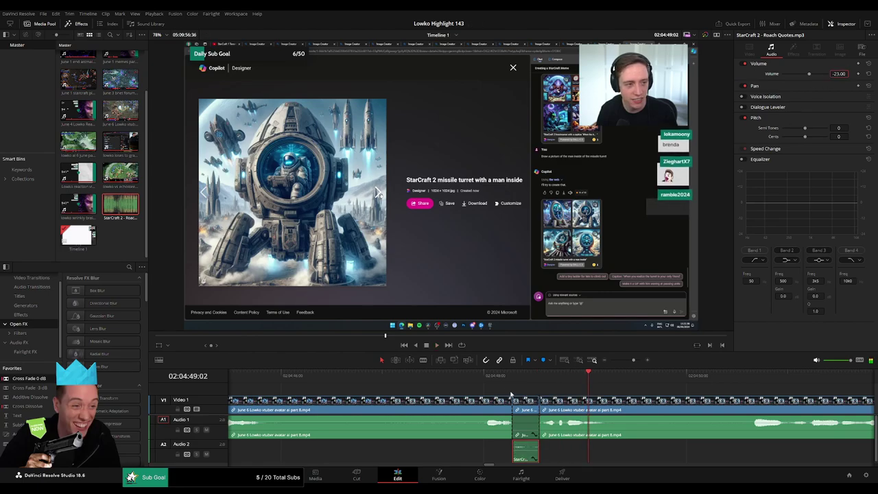
{"action": "left_click", "coordinate": [481, 377]}
Skim the footage after the censored word and split the clip at about 02:04:55, where the talking stops
{"action": "left_click_drag", "start_coordinate": [634, 360], "coordinate": [630, 363]}
{"action": "left_click", "coordinate": [607, 387]}
{"action": "left_click_drag", "start_coordinate": [662, 409], "coordinate": [456, 389]}
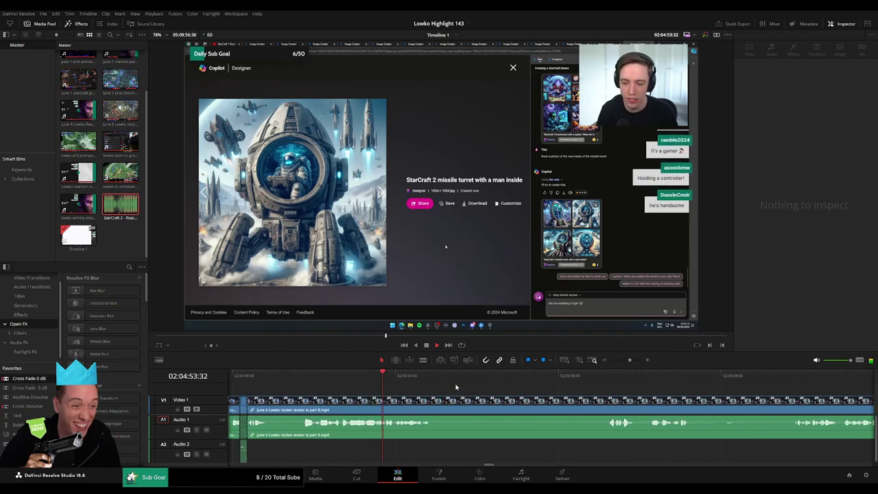
{"action": "left_click", "coordinate": [577, 376]}
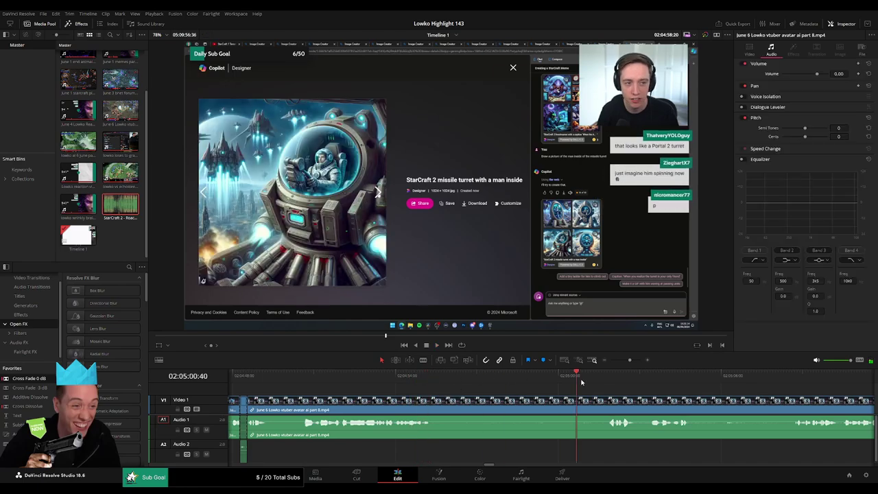
{"action": "key", "text": "b"}
{"action": "left_click", "coordinate": [436, 404]}
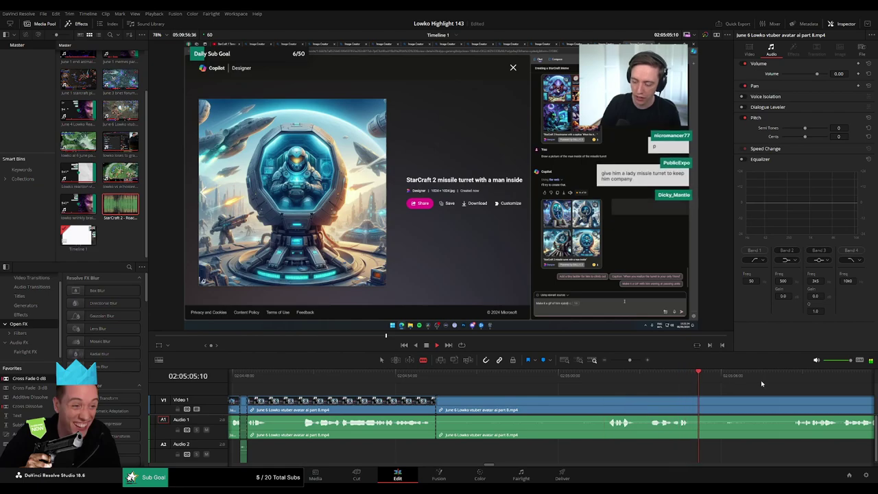
Split the clip at about 02:05:01, just before the talking resumes, and ripple-delete the silent segment back to the previous cut
{"action": "left_click", "coordinate": [800, 377]}
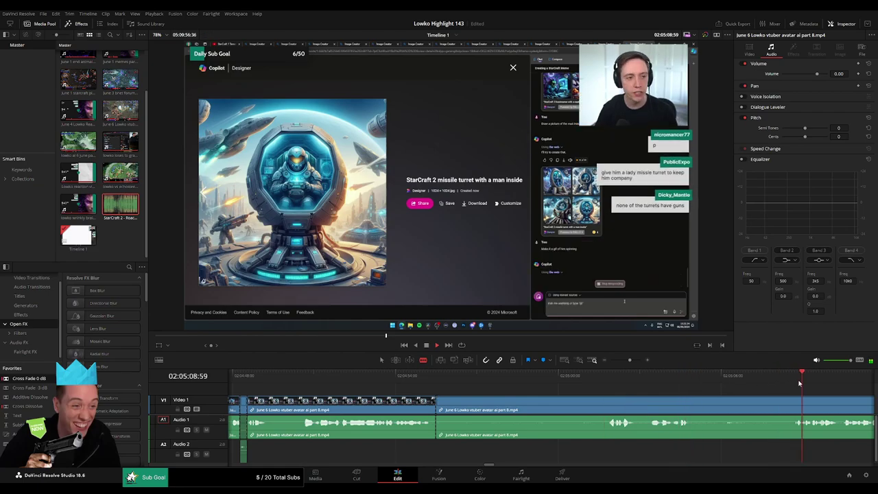
{"action": "left_click", "coordinate": [625, 362]}
{"action": "left_click", "coordinate": [583, 376]}
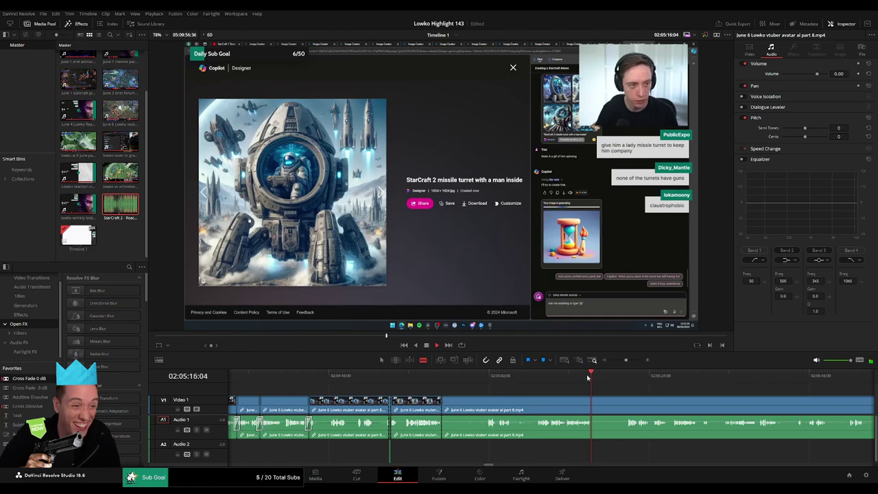
{"action": "left_click_drag", "start_coordinate": [588, 376], "coordinate": [627, 373]}
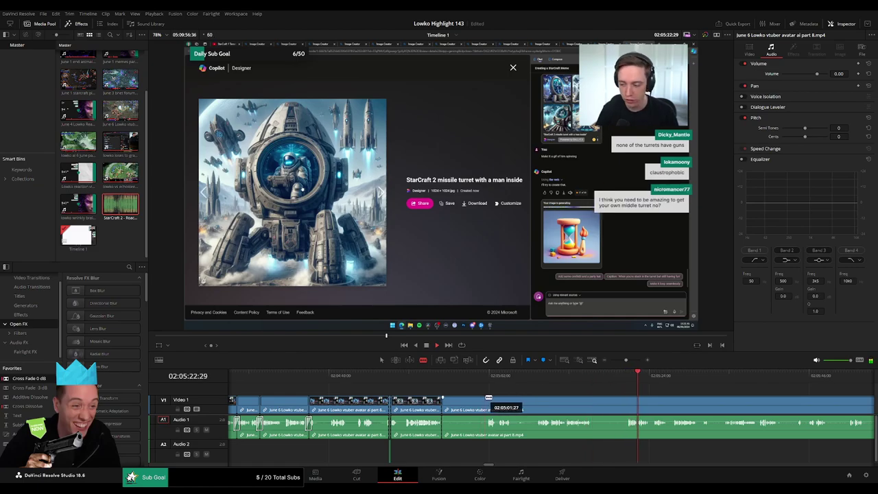
{"action": "left_click", "coordinate": [488, 399]}
{"action": "key", "text": "a"}
{"action": "left_click", "coordinate": [472, 404]}
{"action": "key", "text": "Delete"}
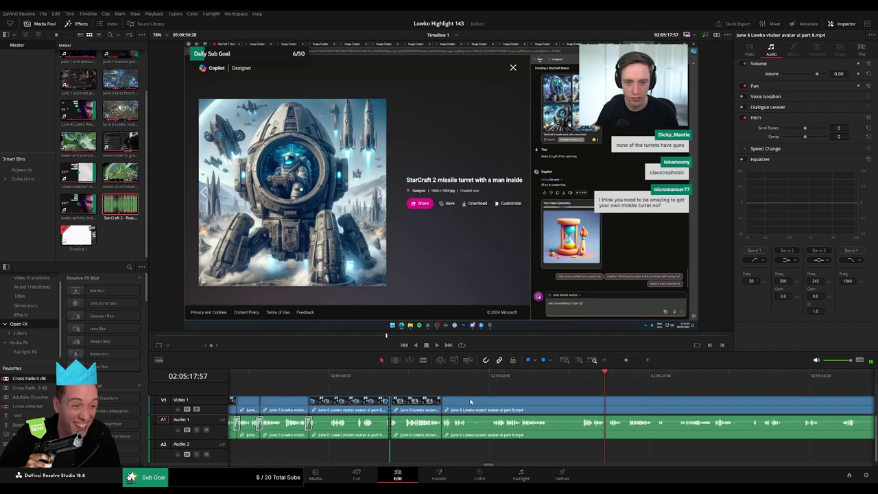
Split the clip at about 02:04:59 and 02:05:02 and ripple-delete the short silent segment between the cuts
{"action": "key", "text": "b"}
{"action": "left_click", "coordinate": [471, 400]}
{"action": "left_click", "coordinate": [492, 399]}
{"action": "key", "text": "a"}
{"action": "left_click", "coordinate": [483, 404]}
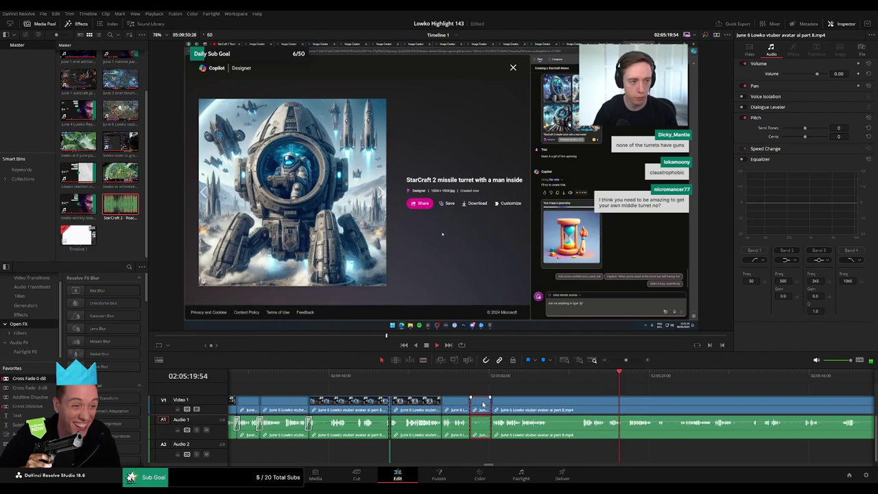
{"action": "key", "text": "Delete"}
Split the clip at about 02:05:07 and 02:05:11 and ripple-delete the segment between the cuts
{"action": "left_click", "coordinate": [532, 404]}
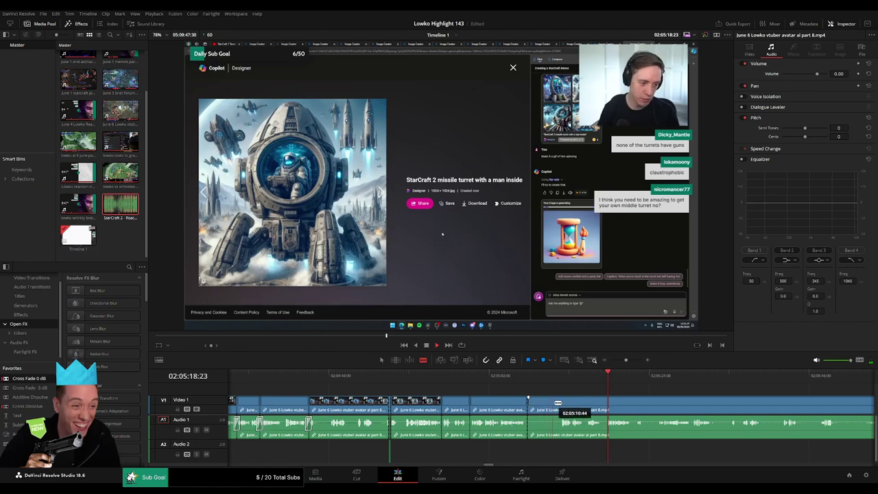
{"action": "left_click", "coordinate": [563, 400]}
{"action": "key", "text": "a"}
{"action": "left_click", "coordinate": [554, 403]}
{"action": "key", "text": "Delete"}
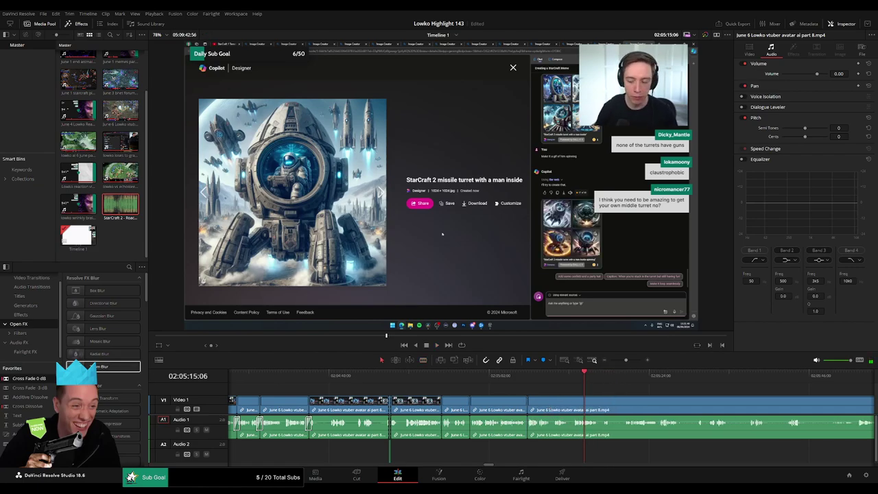
Play on through the generated spinning turret images and split the clip at about 02:05:17
{"action": "scroll", "coordinate": [31, 316], "scroll_direction": "up", "scroll_amount": 1}
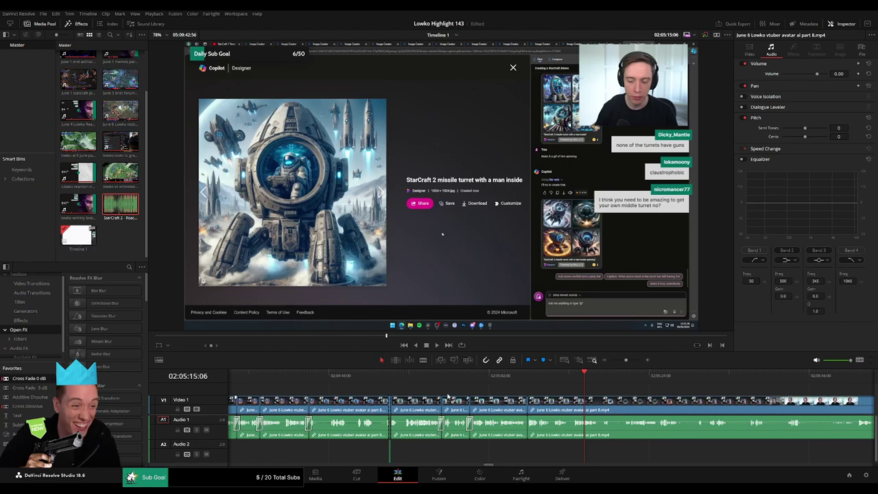
{"action": "key", "text": "space"}
{"action": "scroll", "coordinate": [588, 412], "scroll_direction": "right", "scroll_amount": 5}
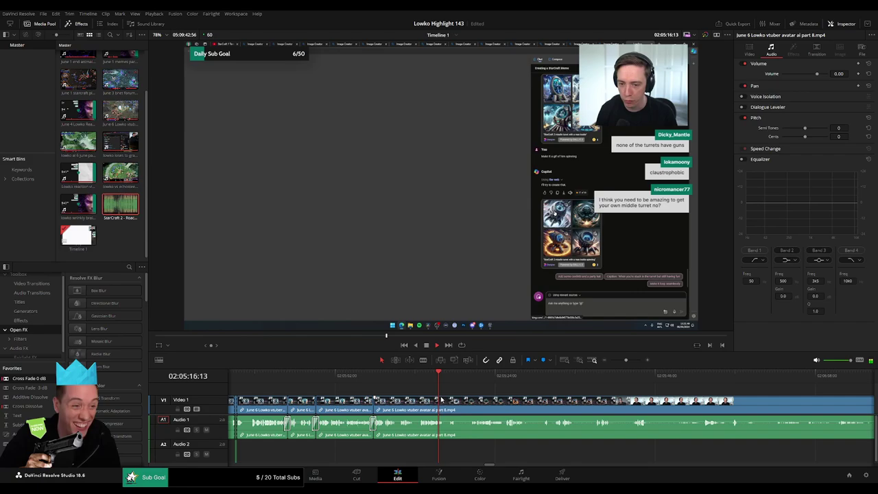
{"action": "scroll", "coordinate": [428, 395], "scroll_direction": "right", "scroll_amount": 2}
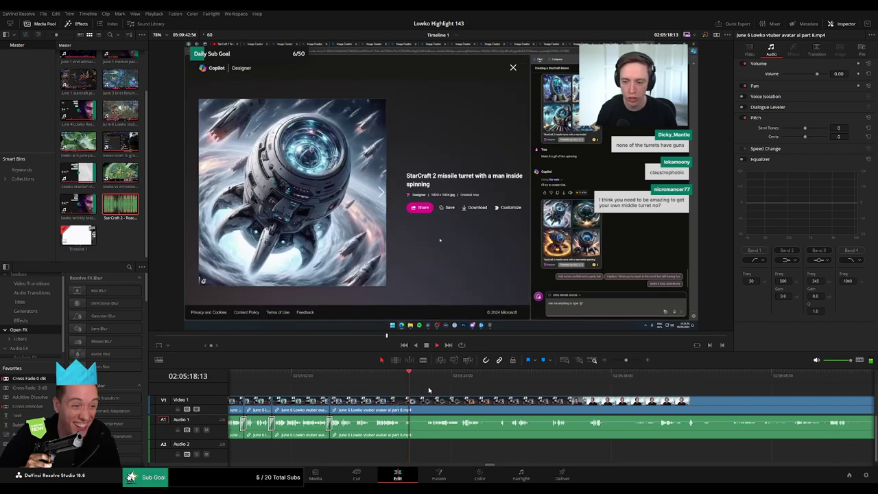
{"action": "key", "text": "b"}
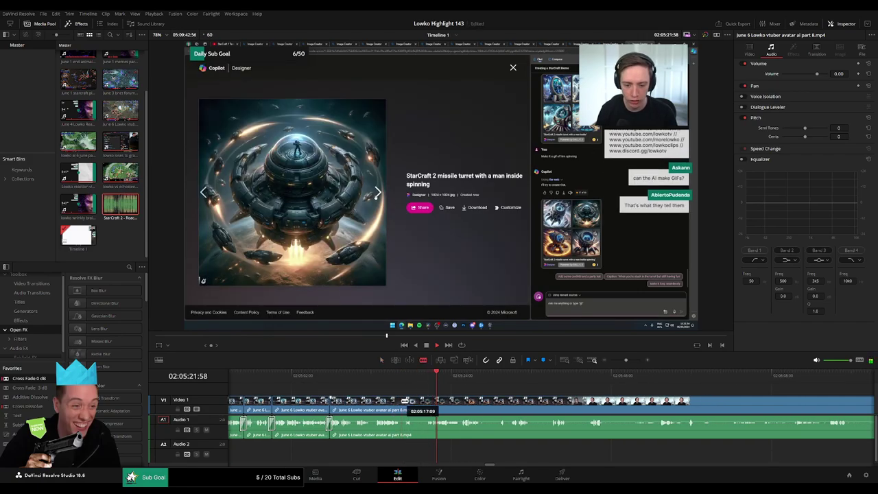
{"action": "left_click", "coordinate": [402, 402]}
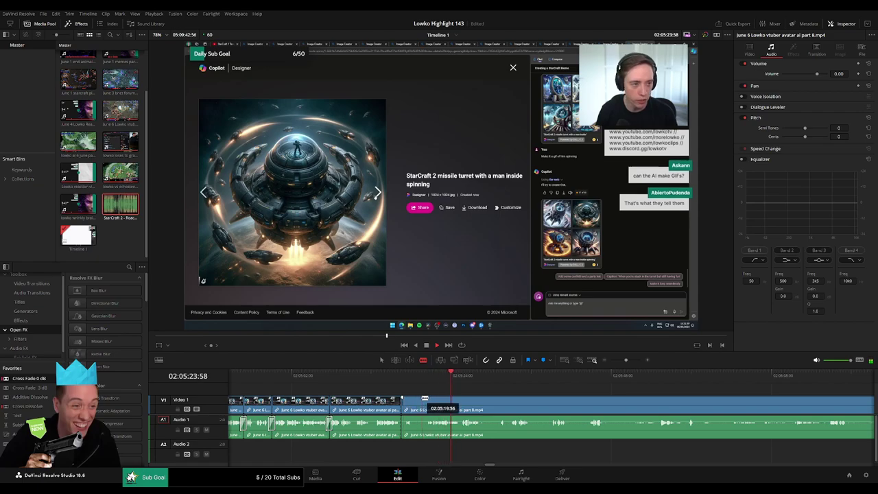
Split the clip at about 02:05:19 and ripple-delete the short segment back to the previous cut
{"action": "left_click", "coordinate": [408, 379]}
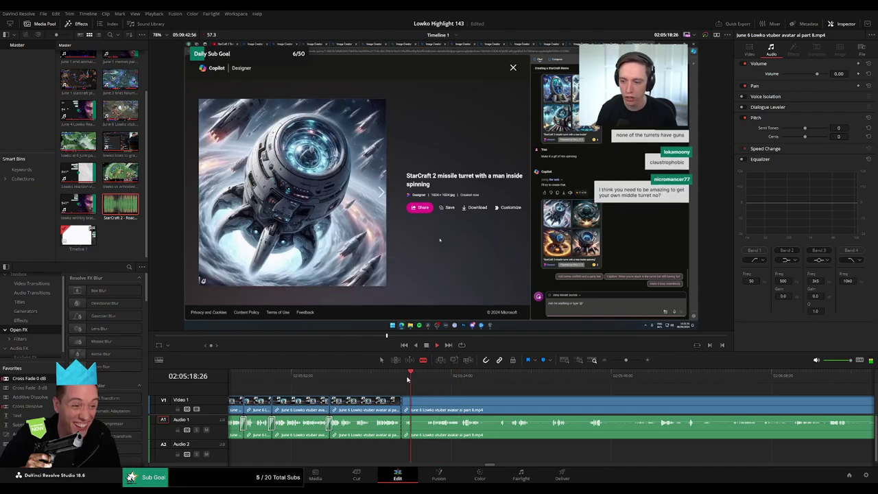
{"action": "key", "text": "space"}
{"action": "left_click", "coordinate": [413, 403]}
{"action": "key", "text": "a"}
{"action": "left_click", "coordinate": [410, 410]}
{"action": "left_click", "coordinate": [408, 409]}
{"action": "key", "text": "Delete"}
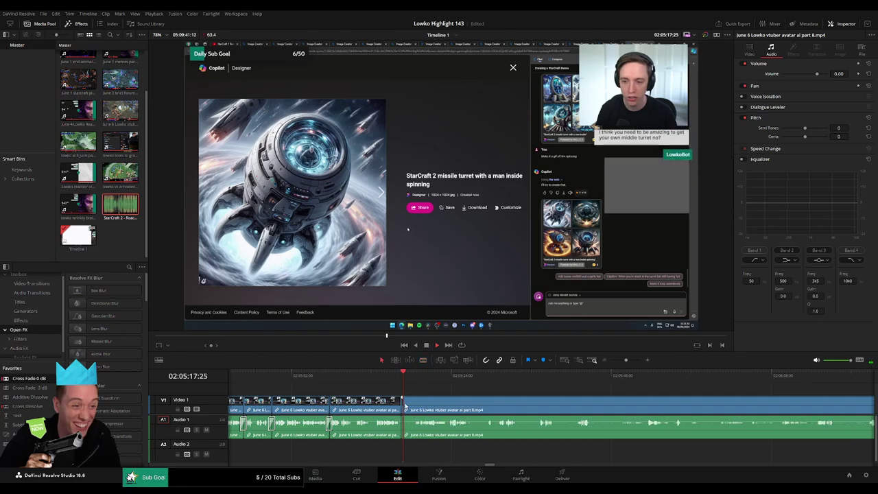
Cross-fade the audio at the join at about 02:05:17 and play the footage on to about 02:05:36
{"action": "key", "text": "space"}
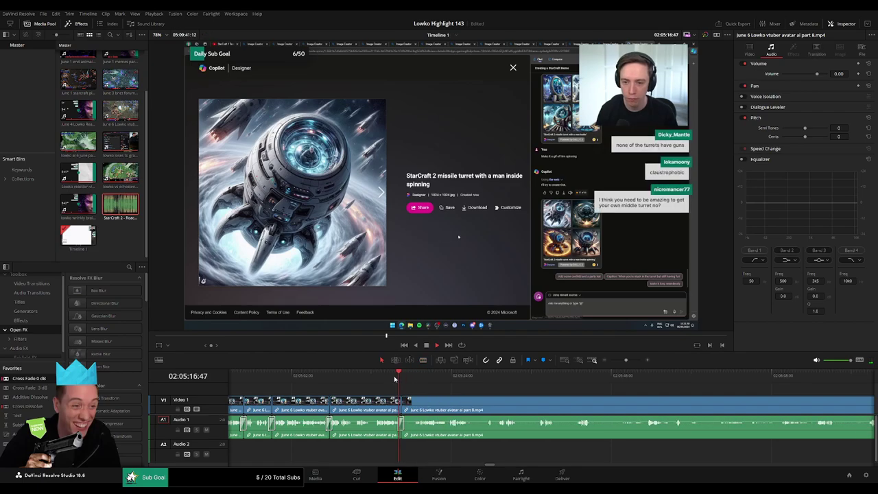
{"action": "left_click_drag", "start_coordinate": [424, 377], "coordinate": [456, 377]}
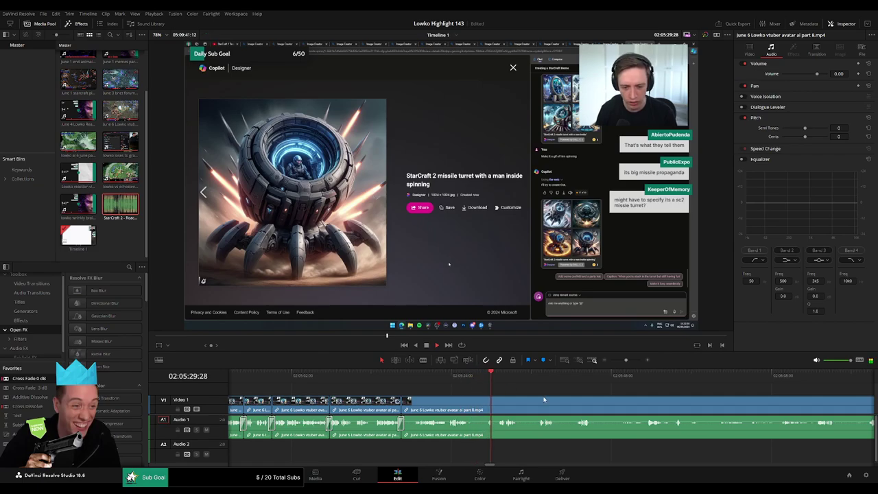
{"action": "left_click_drag", "start_coordinate": [541, 390], "coordinate": [374, 376]}
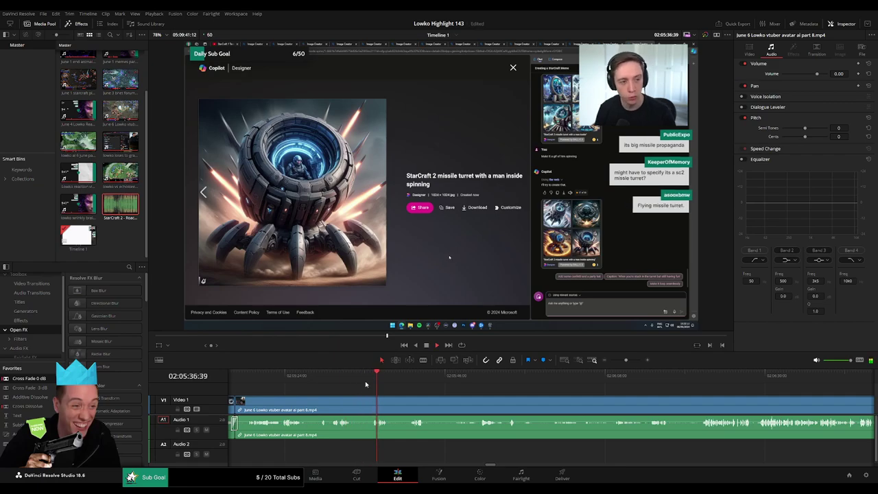
Ripple-delete the segment between about 02:05:33 and 02:05:36 and cross-fade the audio at the resulting join
{"action": "left_click", "coordinate": [355, 397]}
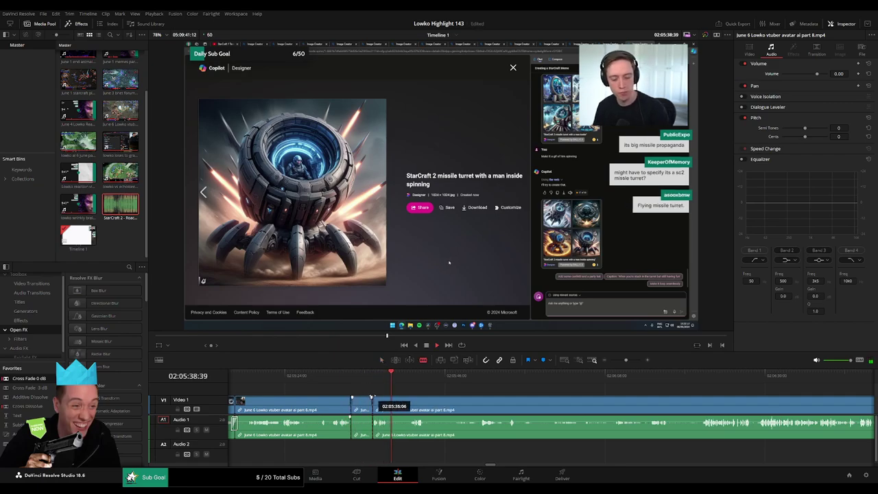
{"action": "key", "text": "space"}
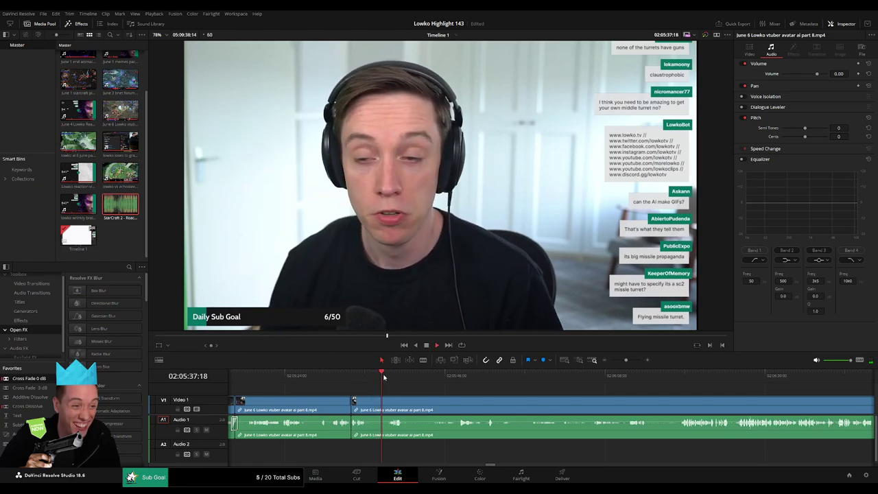
{"action": "left_click_drag", "start_coordinate": [344, 431], "coordinate": [350, 427]}
Split the clip at about 02:05:40 and ripple-delete its remainder up to the start of the lowko ai 6 june part 9 clip
{"action": "left_click_drag", "start_coordinate": [432, 402], "coordinate": [371, 399]}
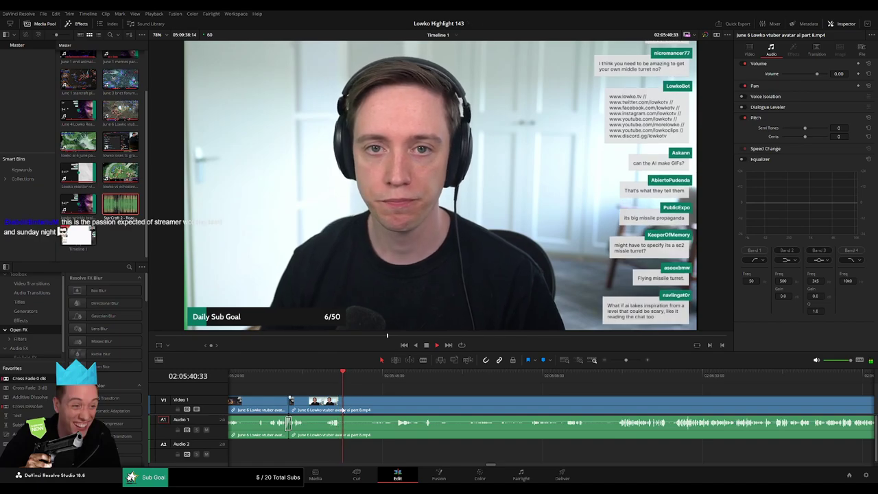
{"action": "key", "text": "space"}
{"action": "key", "text": "b"}
{"action": "left_click", "coordinate": [344, 403]}
{"action": "key", "text": "space"}
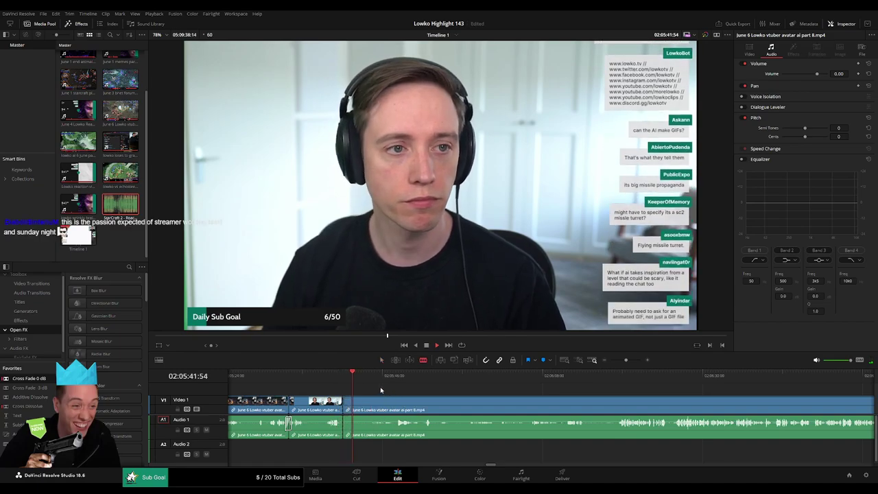
{"action": "left_click", "coordinate": [401, 377]}
{"action": "mouse_move", "coordinate": [615, 377]}
{"action": "left_mouse_down"}
{"action": "mouse_move", "coordinate": [623, 378]}
{"action": "mouse_move", "coordinate": [617, 361]}
{"action": "left_mouse_up"}
{"action": "key", "text": "a"}
{"action": "left_click", "coordinate": [583, 410]}
{"action": "key", "text": "Delete"}
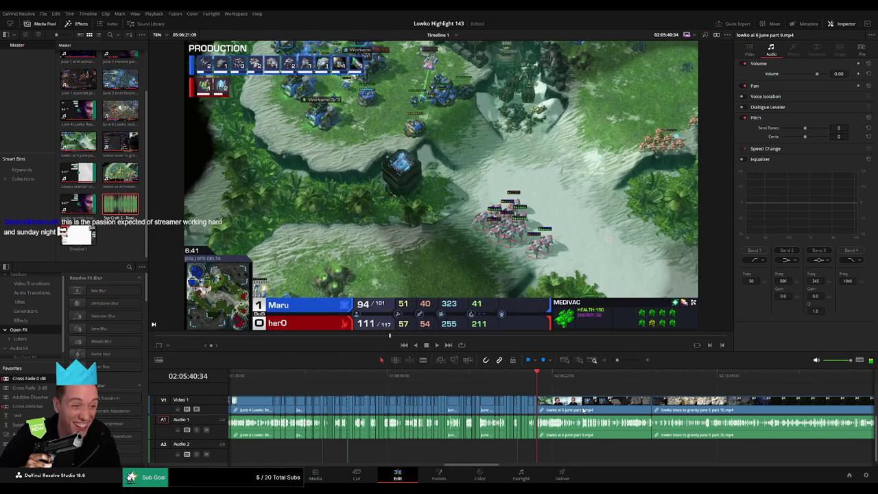
Review the lowko ai 6 june part 9 clip between about 02:07:33 and 02:07:45 to locate where the generated caster image begins
{"action": "scroll", "coordinate": [429, 387], "scroll_direction": "right", "scroll_amount": 3}
{"action": "left_click", "coordinate": [449, 377]}
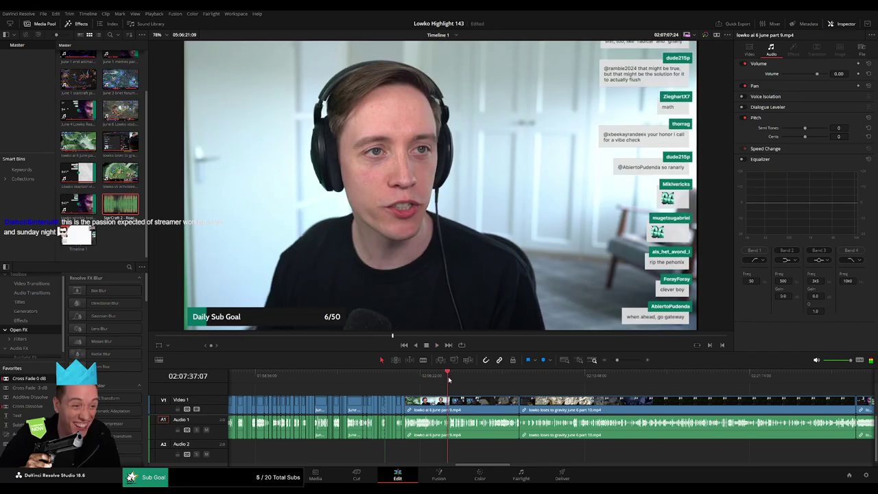
{"action": "left_click_drag", "start_coordinate": [617, 361], "coordinate": [629, 360]}
{"action": "left_click", "coordinate": [557, 375]}
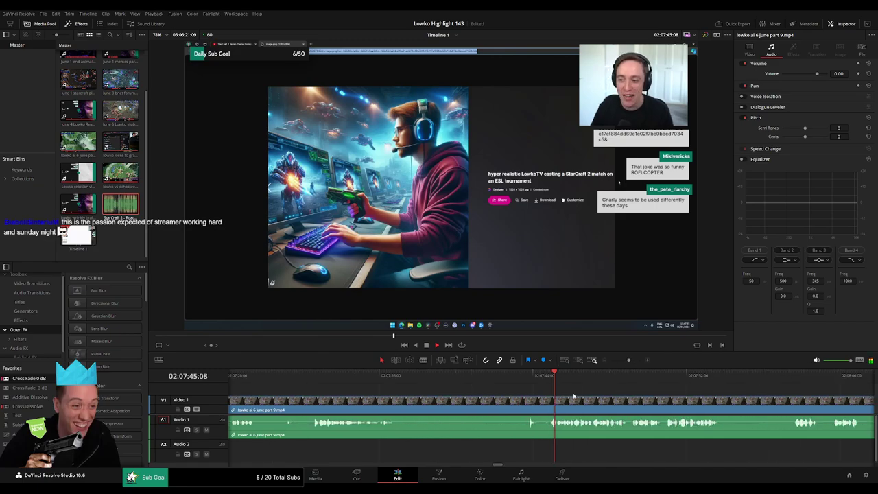
{"action": "left_click", "coordinate": [317, 376]}
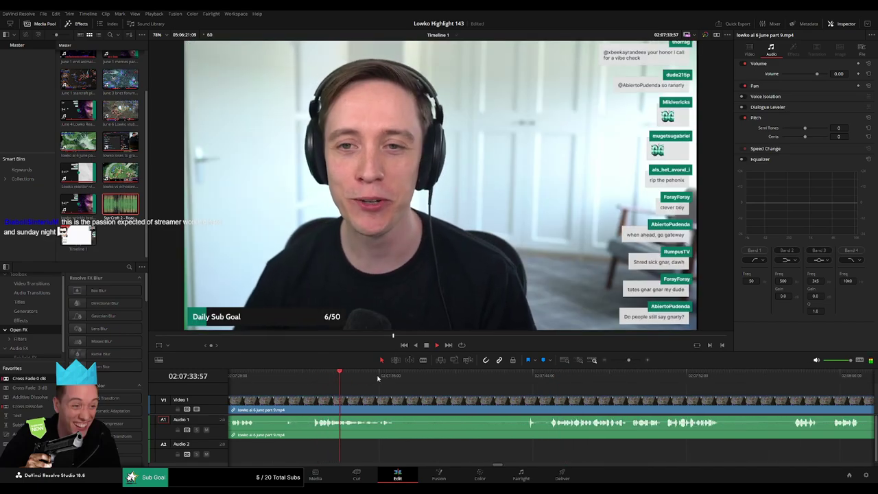
{"action": "left_click", "coordinate": [521, 377]}
{"action": "key", "text": "b"}
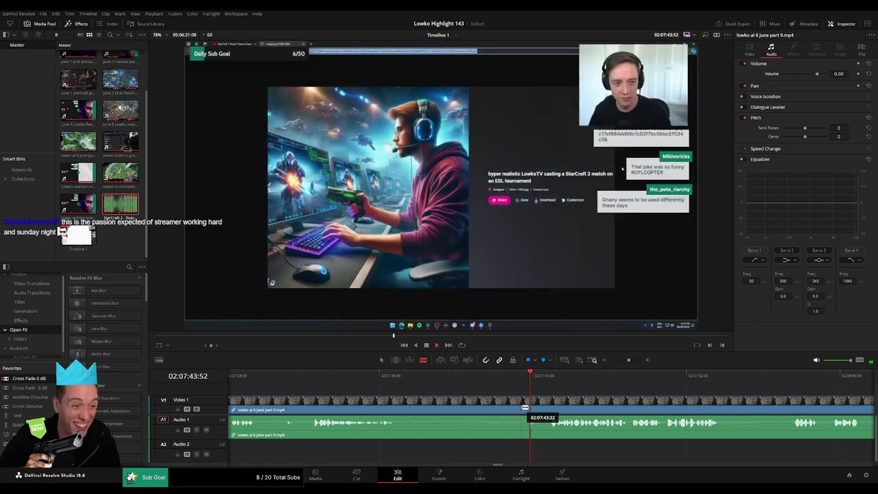
{"action": "left_click", "coordinate": [525, 408]}
{"action": "key", "text": "a"}
{"action": "left_click", "coordinate": [498, 410]}
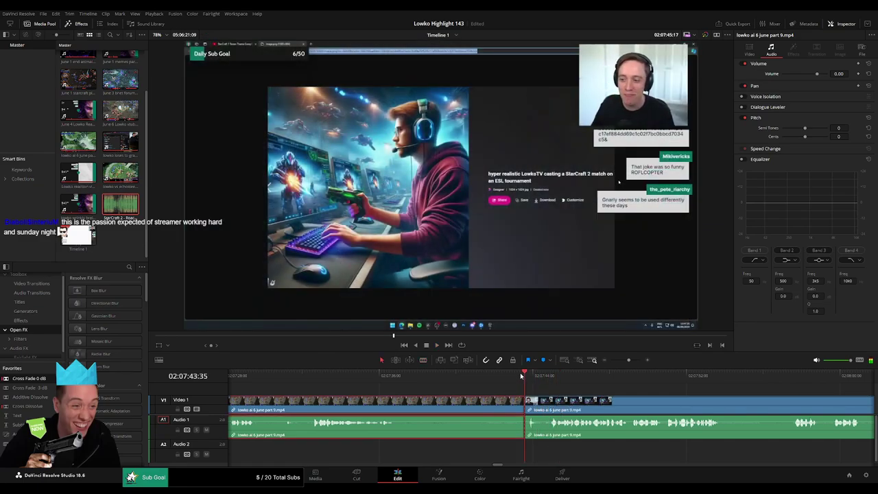
{"action": "key", "text": "ctrl+z"}
Split the part 9 clip at about 02:07:42 and ripple-delete its portion before the cut
{"action": "left_click", "coordinate": [515, 375]}
{"action": "left_click_drag", "start_coordinate": [508, 376], "coordinate": [502, 376]}
{"action": "key", "text": "b"}
{"action": "left_click", "coordinate": [502, 406]}
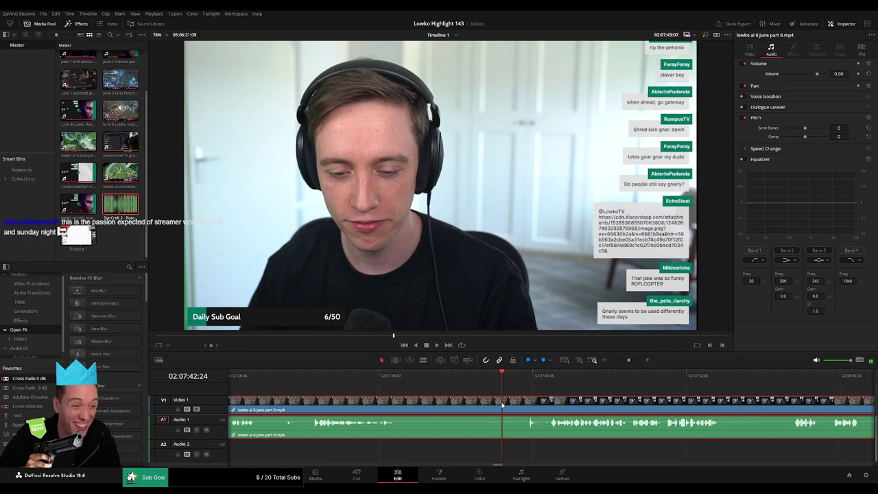
{"action": "key", "text": "a"}
{"action": "left_click", "coordinate": [494, 407]}
{"action": "key", "text": "Delete"}
Add a cross fade to the audio at the join at about 02:05:40 where the part 9 clip starts
{"action": "key", "text": "space"}
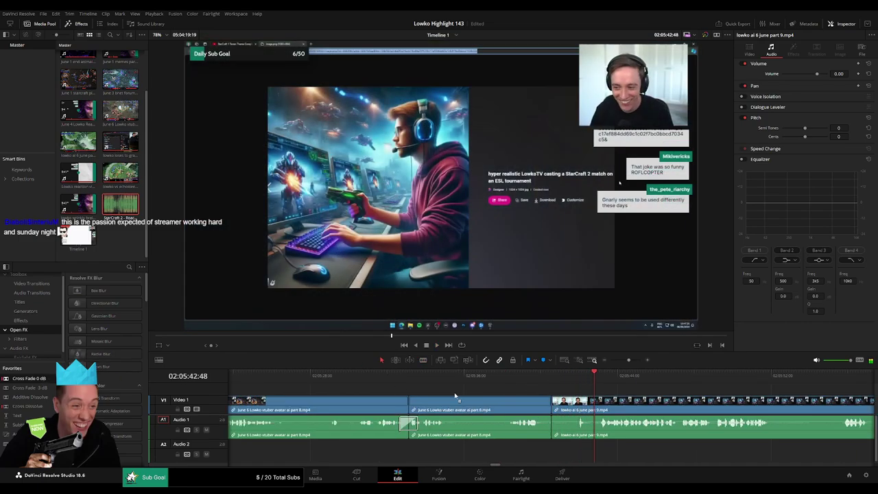
{"action": "left_click_drag", "start_coordinate": [455, 396], "coordinate": [548, 439]}
{"action": "scroll", "coordinate": [624, 396], "scroll_direction": "down", "scroll_amount": 4}
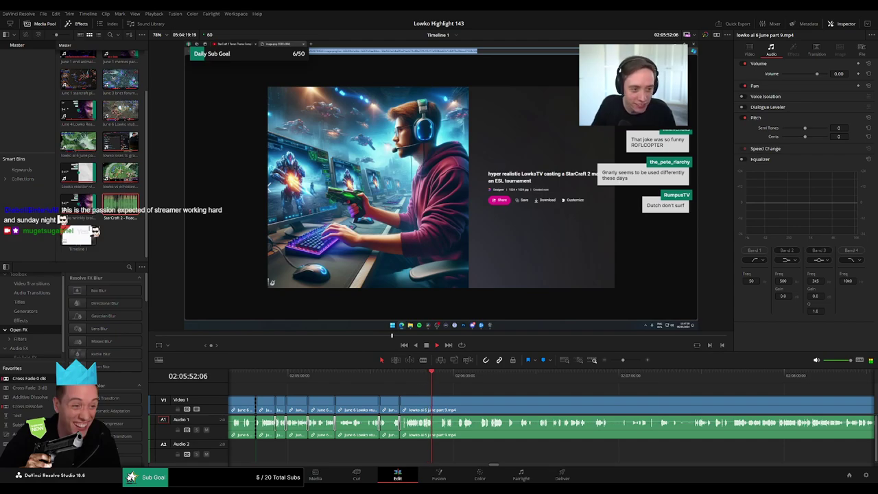
Isolate the word between 02:05:49:27 and 02:05:49:43 with two cuts and silence that short audio segment
{"action": "left_click", "coordinate": [415, 375]}
{"action": "left_click_drag", "start_coordinate": [623, 360], "coordinate": [631, 362]}
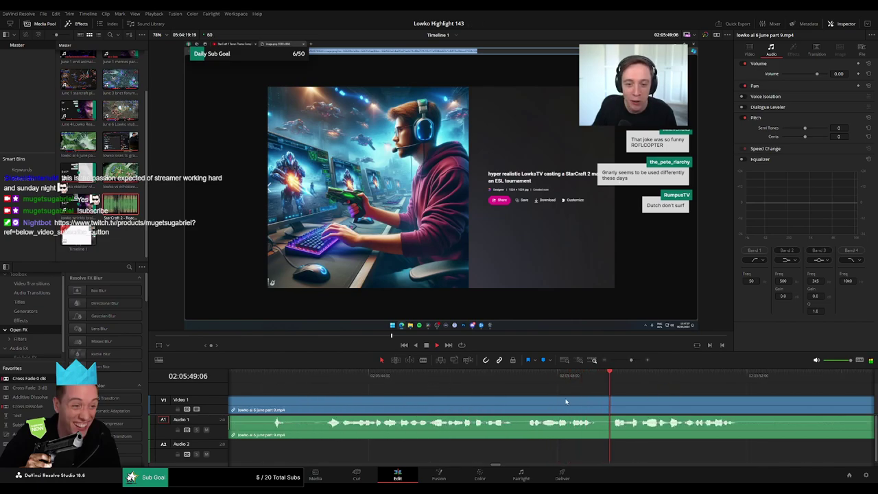
{"action": "scroll", "coordinate": [566, 402], "scroll_direction": "right", "scroll_amount": 3}
{"action": "left_click", "coordinate": [387, 376]}
{"action": "key", "text": "ctrl+b"}
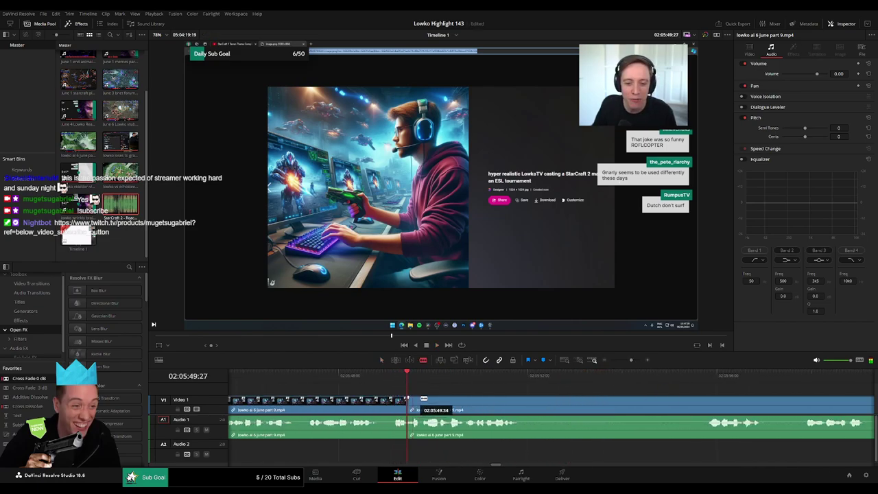
{"action": "left_click_drag", "start_coordinate": [415, 424], "coordinate": [412, 436]}
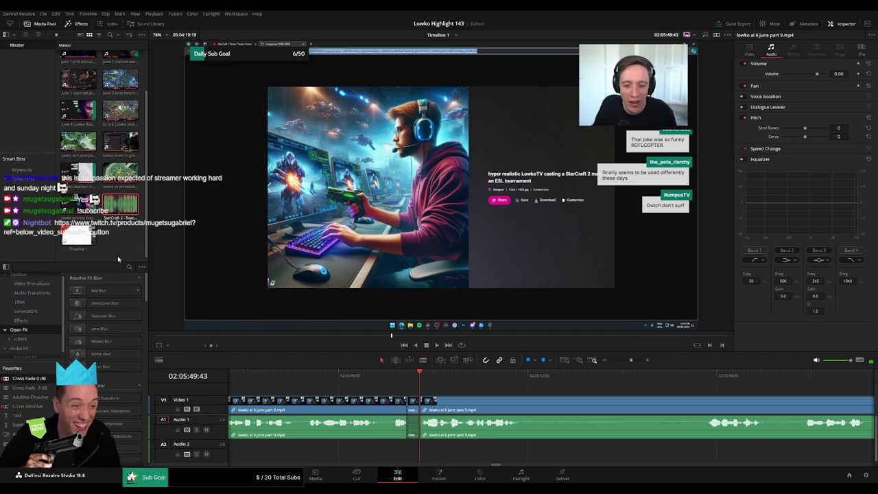
Place the StarCraft 2 - Roach Quotes sound on Audio 2 under the silenced word and set its volume to -23.00
{"action": "left_click_drag", "start_coordinate": [121, 208], "coordinate": [420, 454]}
{"action": "left_click", "coordinate": [828, 88]}
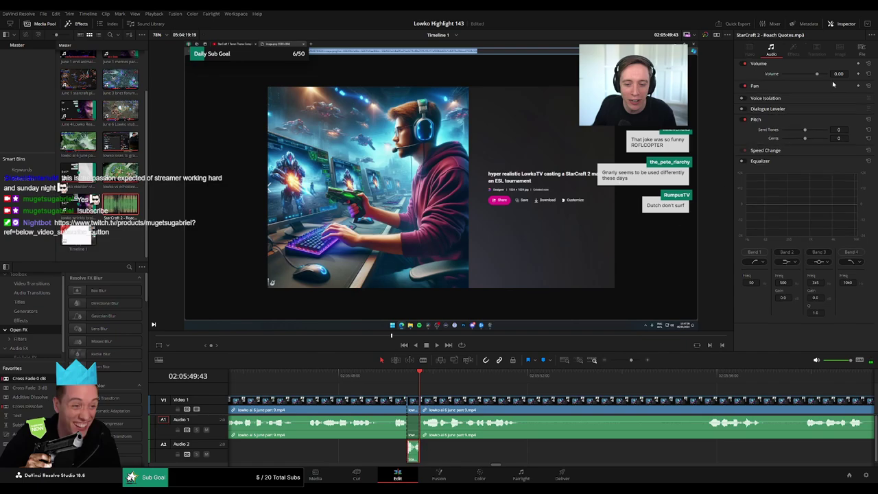
{"action": "left_click", "coordinate": [838, 75]}
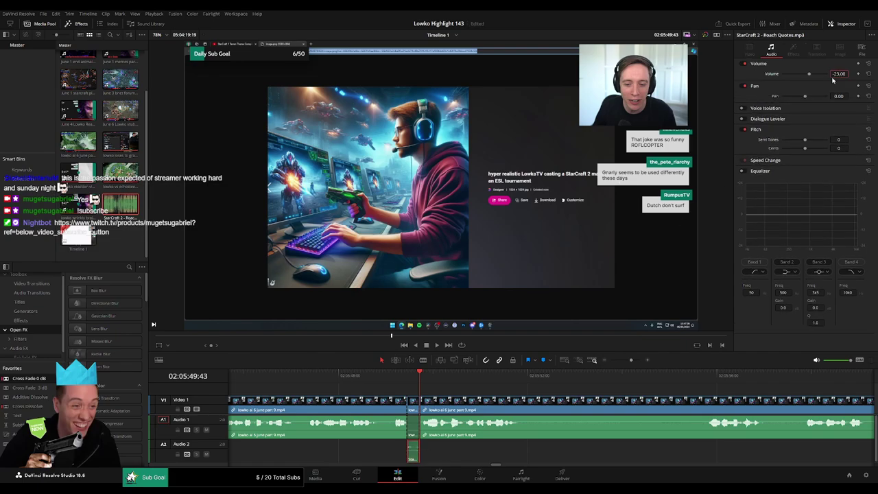
{"action": "left_click", "coordinate": [669, 387]}
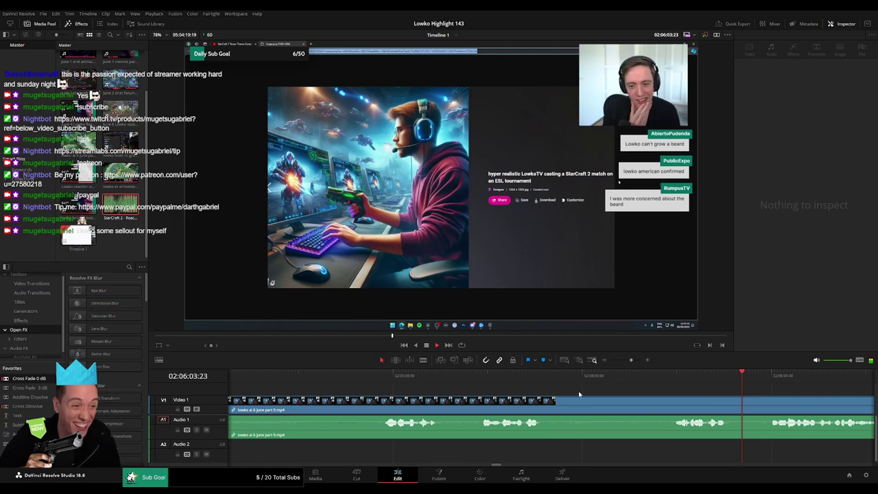
Split the part 9 clip at about 02:05:59 and 02:06:02 and ripple-delete the segment between the cuts
{"action": "key", "text": "b"}
{"action": "left_click", "coordinate": [548, 404]}
{"action": "left_click", "coordinate": [669, 402]}
{"action": "key", "text": "a"}
{"action": "left_click", "coordinate": [632, 408]}
{"action": "key", "text": "Delete"}
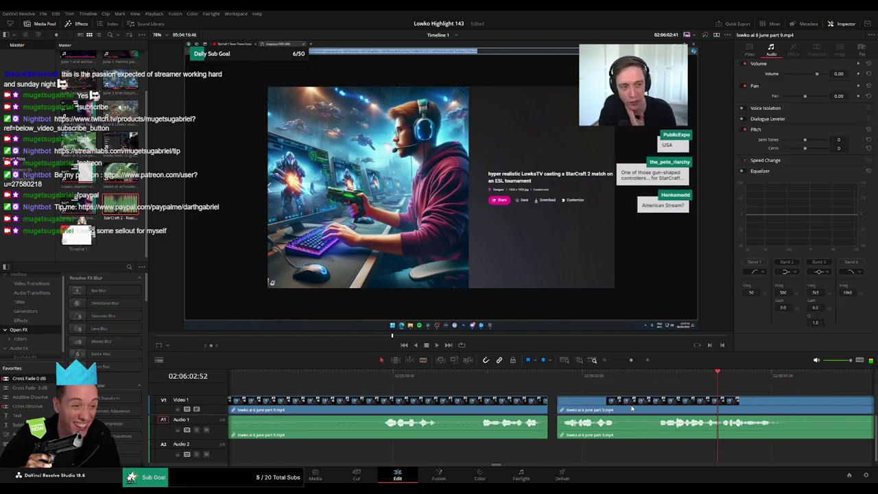
Ripple-delete the segment from about 02:05:57 up to the cut at 02:05:59 and cross-fade the audio at the join
{"action": "left_click", "coordinate": [523, 379]}
{"action": "key", "text": "space"}
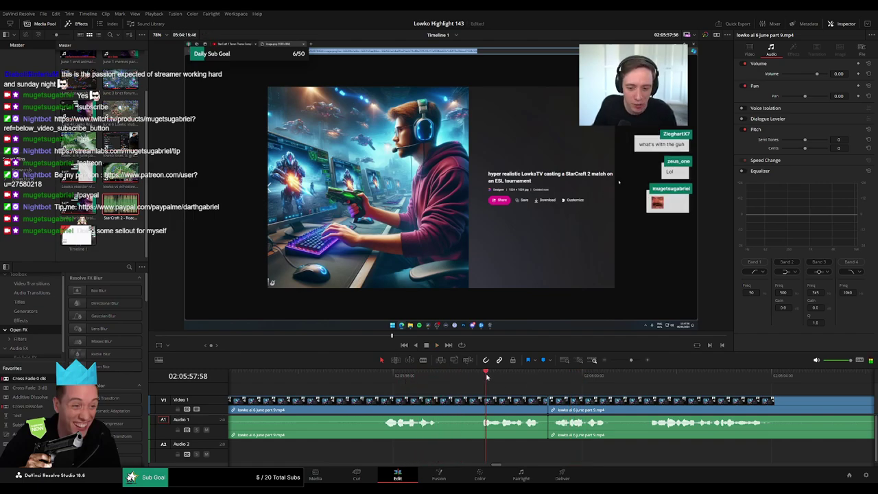
{"action": "left_click", "coordinate": [481, 405]}
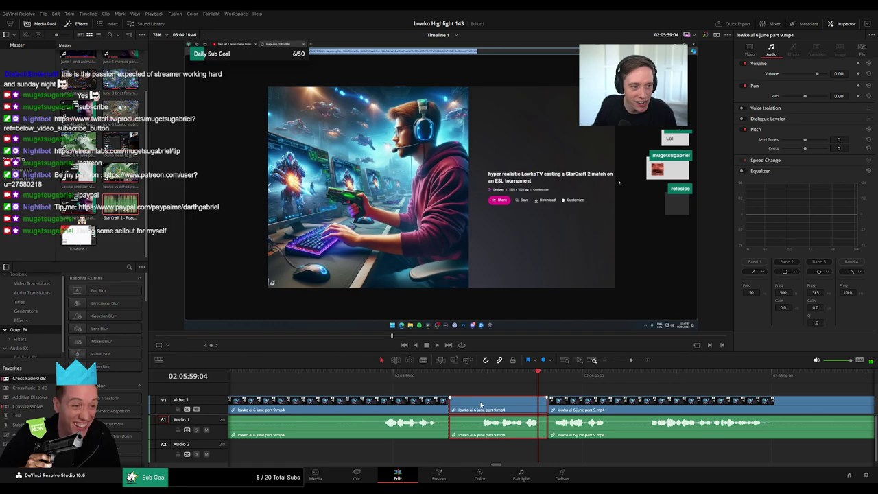
{"action": "key", "text": "Delete"}
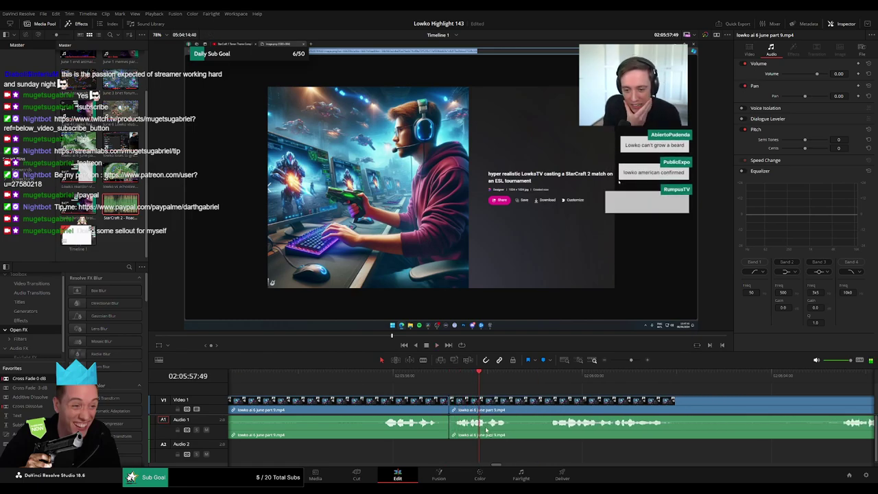
{"action": "left_click", "coordinate": [541, 377]}
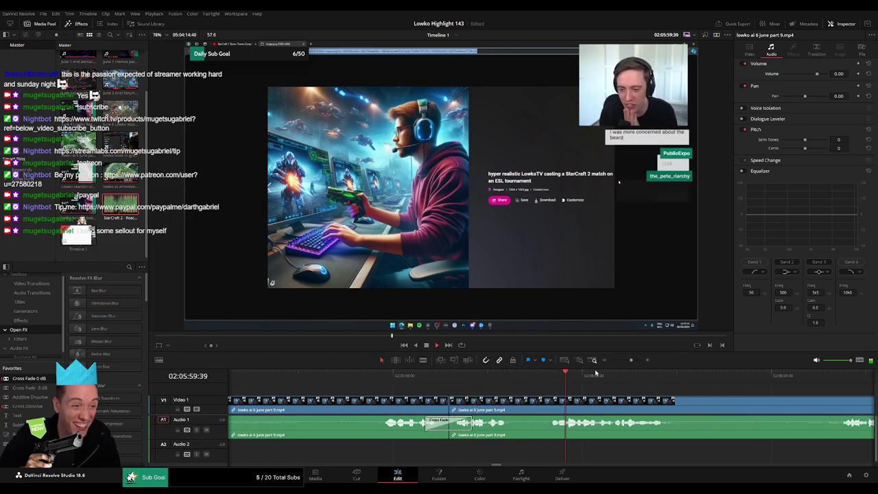
Ripple-delete the segment between about 02:06:02 and 02:06:05 and cross-fade the audio at the join
{"action": "left_click_drag", "start_coordinate": [631, 360], "coordinate": [625, 362]}
{"action": "scroll", "coordinate": [461, 391], "scroll_direction": "up", "scroll_amount": 2}
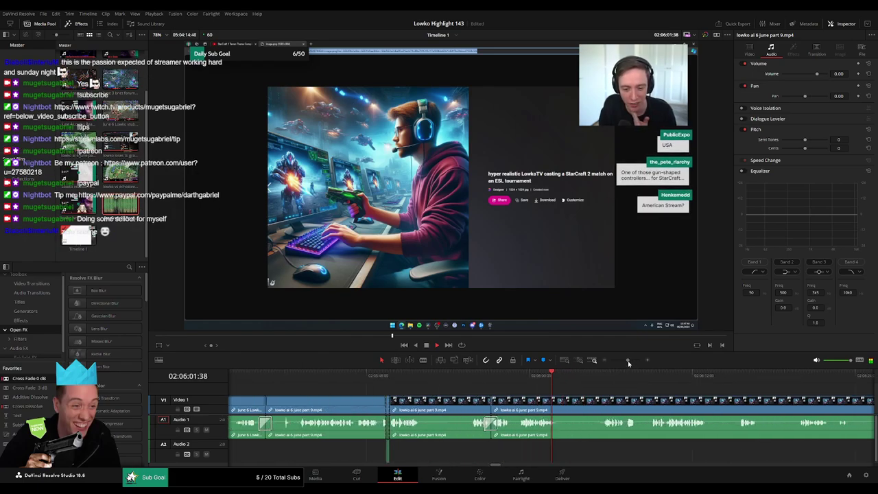
{"action": "scroll", "coordinate": [476, 403], "scroll_direction": "right", "scroll_amount": 2}
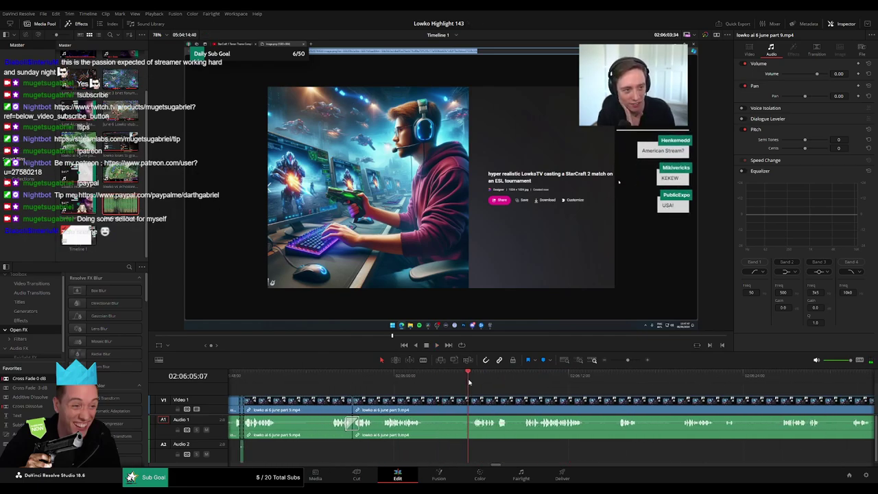
{"action": "key", "text": "b"}
{"action": "left_click", "coordinate": [426, 402]}
{"action": "left_click", "coordinate": [471, 403]}
{"action": "key", "text": "a"}
{"action": "left_click", "coordinate": [456, 406]}
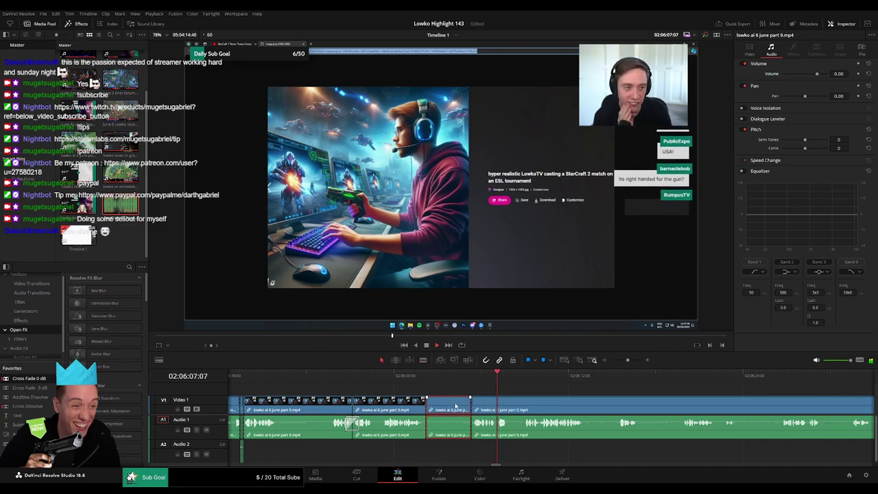
{"action": "key", "text": "Delete"}
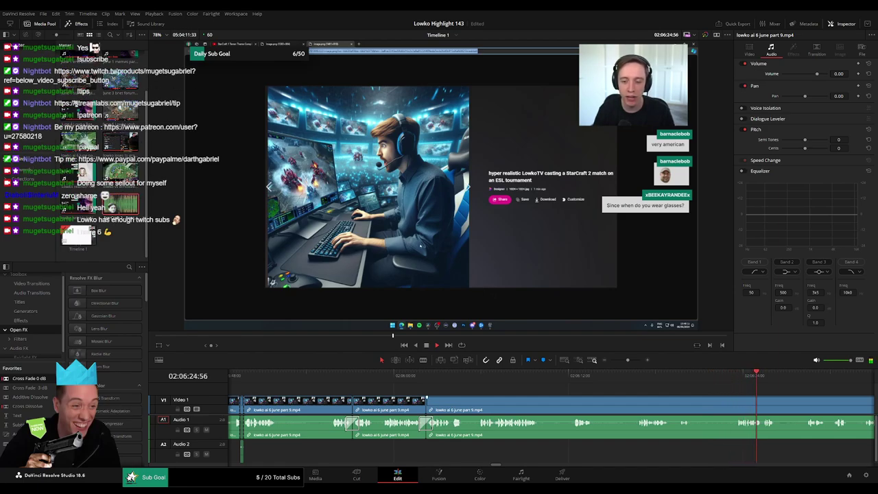
Ripple-delete the segment between about 02:06:10 and 02:06:12 and cross-fade the audio at the join
{"action": "left_click", "coordinate": [541, 404]}
{"action": "left_click", "coordinate": [569, 403]}
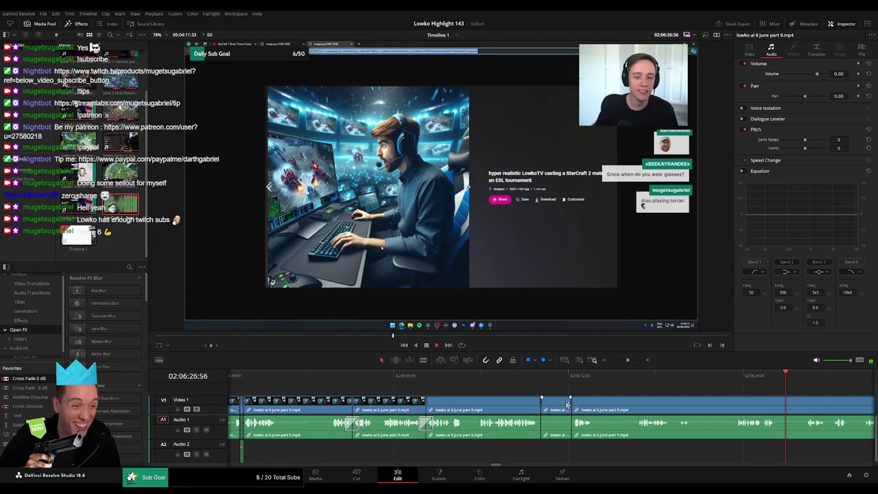
{"action": "left_click", "coordinate": [557, 410]}
{"action": "key", "text": "Delete"}
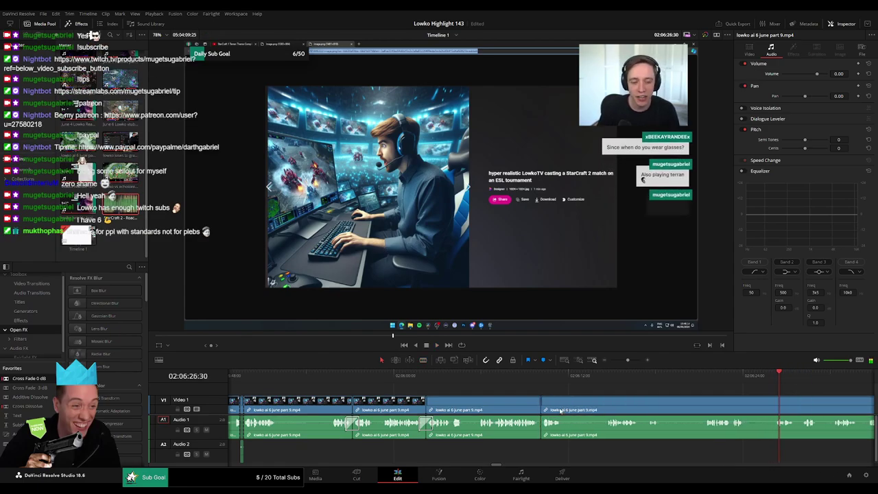
{"action": "scroll", "coordinate": [468, 388], "scroll_direction": "right", "scroll_amount": 6}
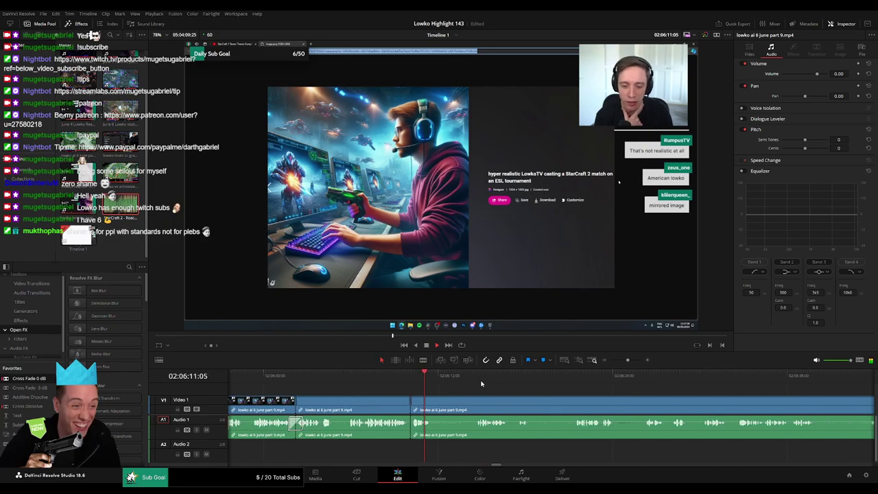
{"action": "left_click", "coordinate": [339, 373]}
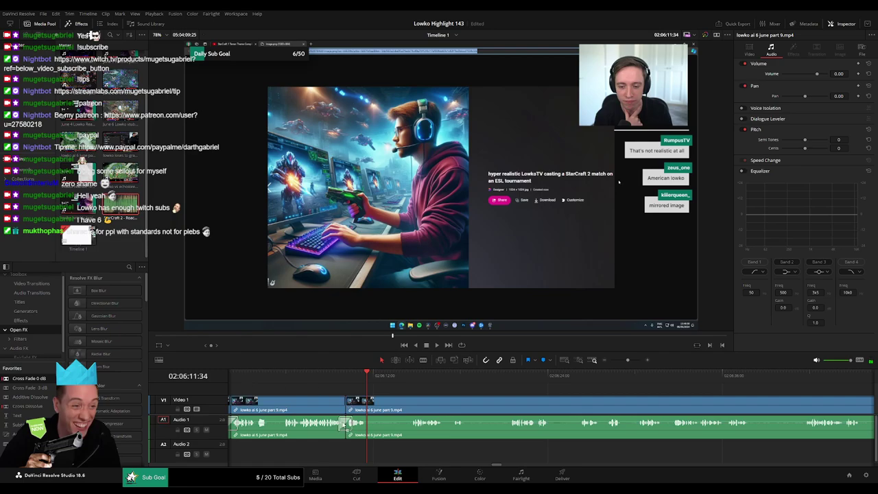
Ripple-delete the part 9 segment between about 02:06:12 and 02:06:21 and cross-fade the audio at the join
{"action": "left_click", "coordinate": [404, 382]}
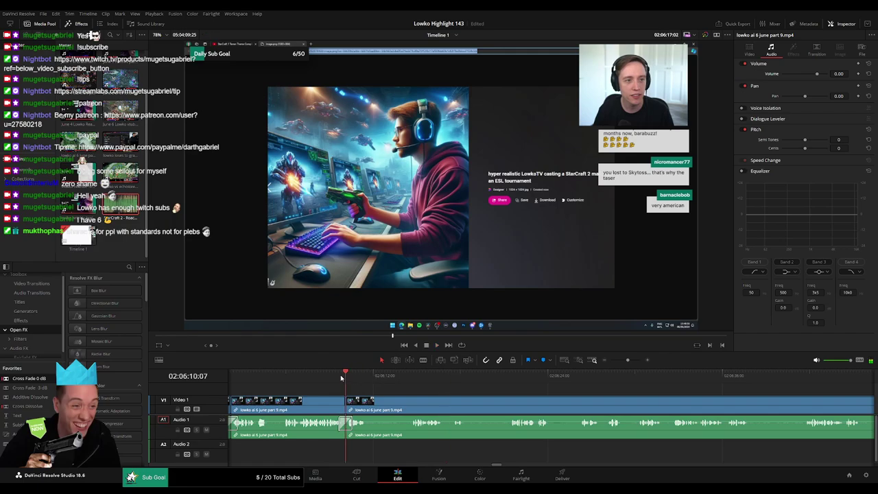
{"action": "left_click_drag", "start_coordinate": [341, 377], "coordinate": [325, 377]}
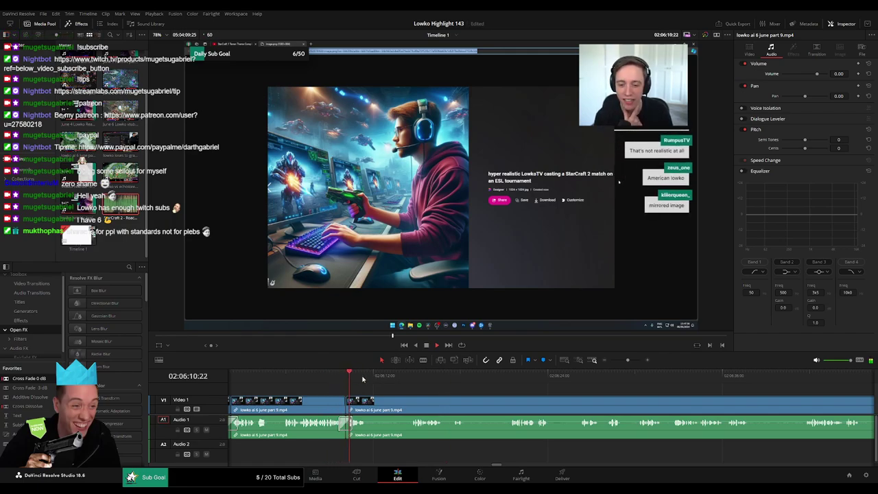
{"action": "key", "text": "b"}
{"action": "left_click", "coordinate": [375, 402]}
{"action": "left_click_drag", "start_coordinate": [480, 377], "coordinate": [504, 378]}
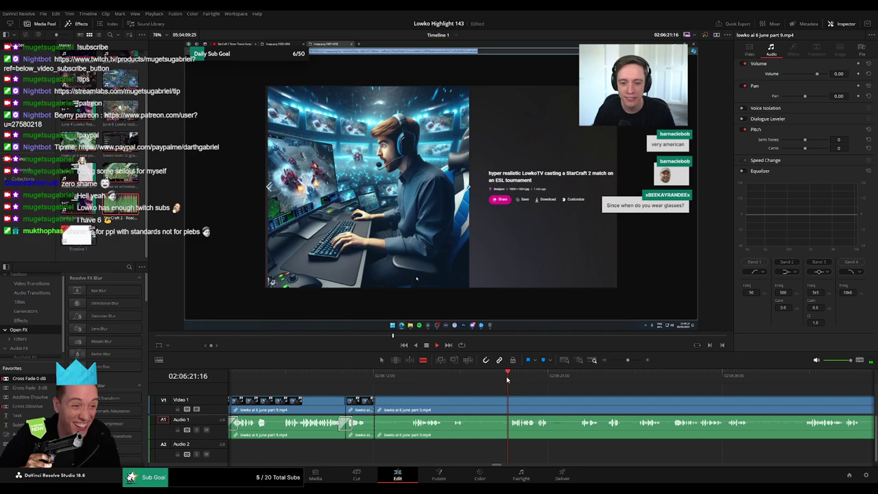
{"action": "left_click", "coordinate": [509, 402]}
{"action": "key", "text": "a"}
{"action": "left_click", "coordinate": [491, 405]}
{"action": "key", "text": "Delete"}
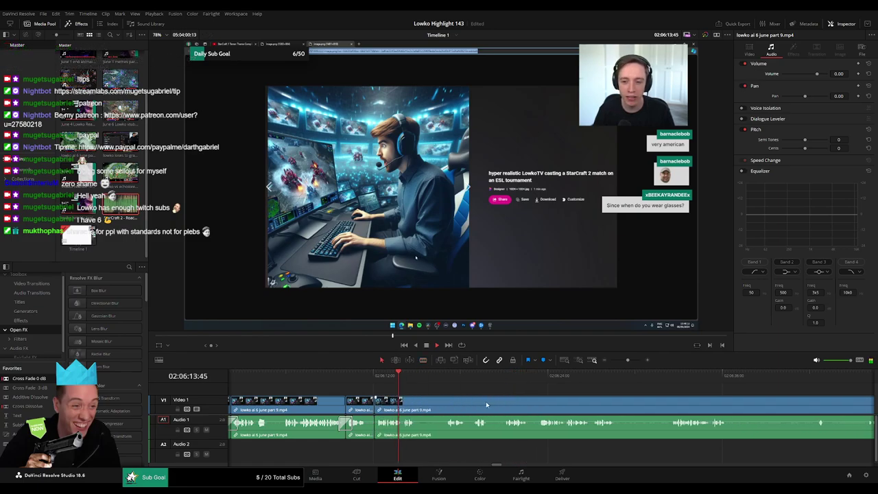
{"action": "key", "text": "space"}
{"action": "scroll", "coordinate": [380, 436], "scroll_direction": "right", "scroll_amount": 3}
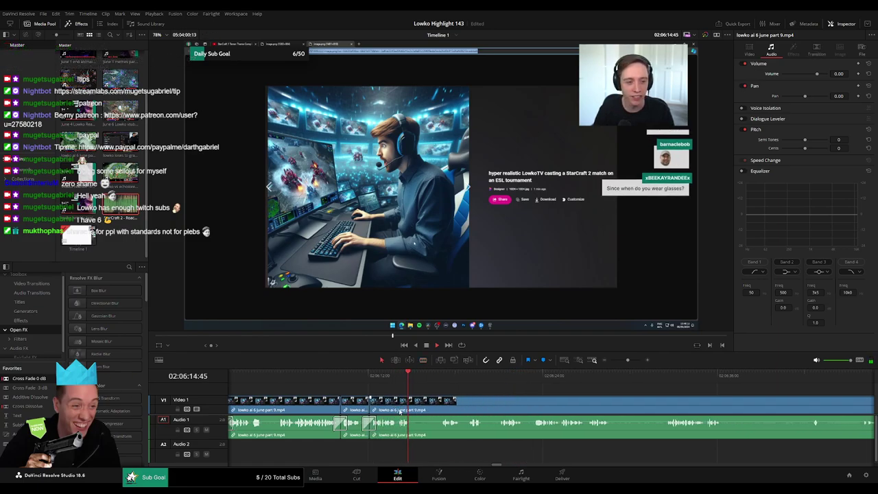
Ripple-delete the segment between about 02:06:15 and 02:06:17 and cross-fade the audio at the join
{"action": "left_click", "coordinate": [349, 376]}
{"action": "key", "text": "b"}
{"action": "left_click", "coordinate": [322, 400]}
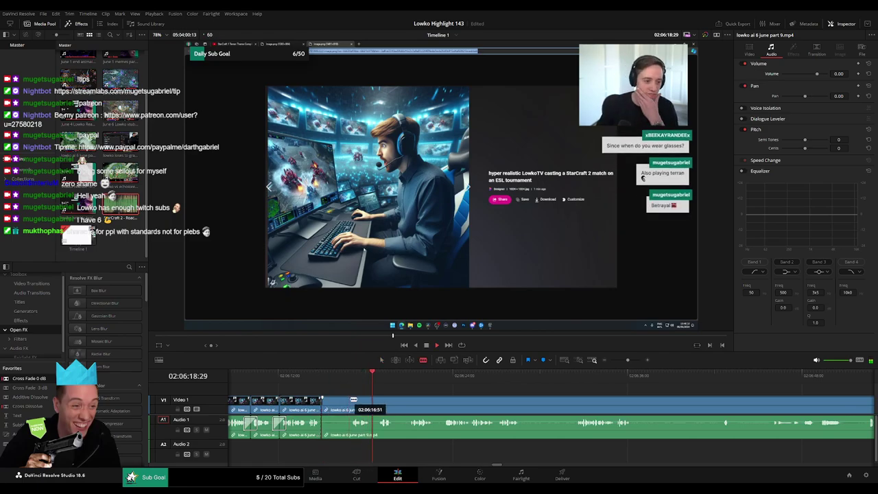
{"action": "left_click", "coordinate": [351, 400]}
{"action": "key", "text": "a"}
{"action": "left_click", "coordinate": [342, 403]}
{"action": "key", "text": "Delete"}
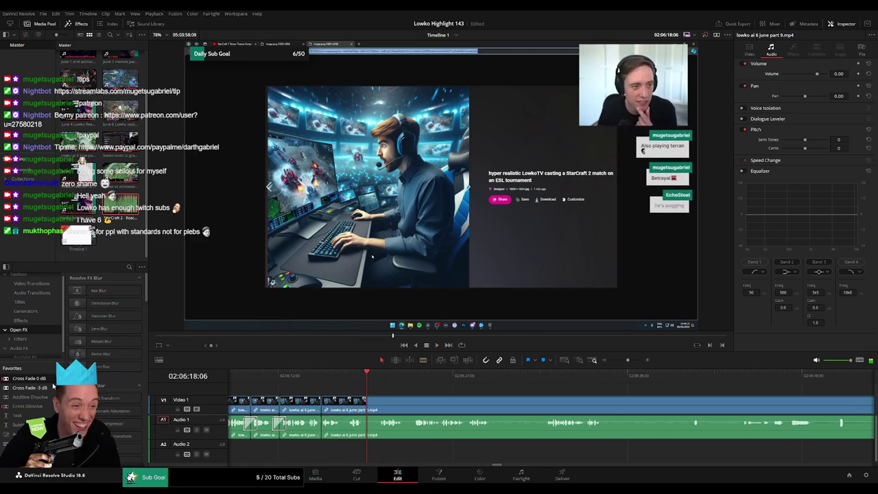
{"action": "scroll", "coordinate": [379, 414], "scroll_direction": "right", "scroll_amount": 3}
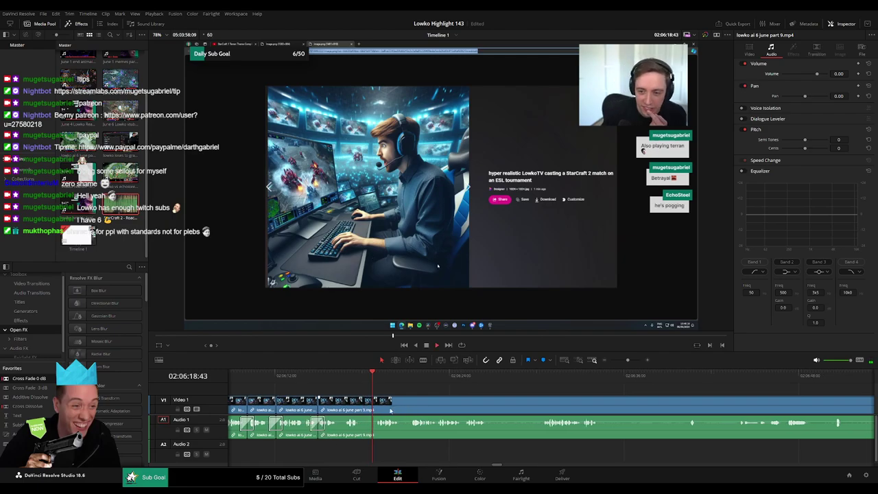
Ripple-delete the short segment between about 02:06:18 and 02:06:19 and cross-fade the audio at the join
{"action": "key", "text": "b"}
{"action": "left_click", "coordinate": [286, 406]}
{"action": "left_click_drag", "start_coordinate": [300, 407], "coordinate": [295, 409]}
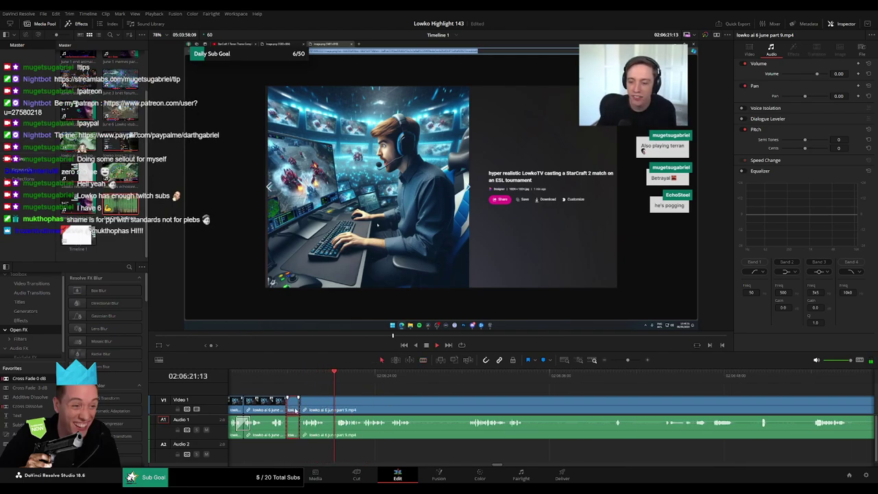
{"action": "key", "text": "Delete"}
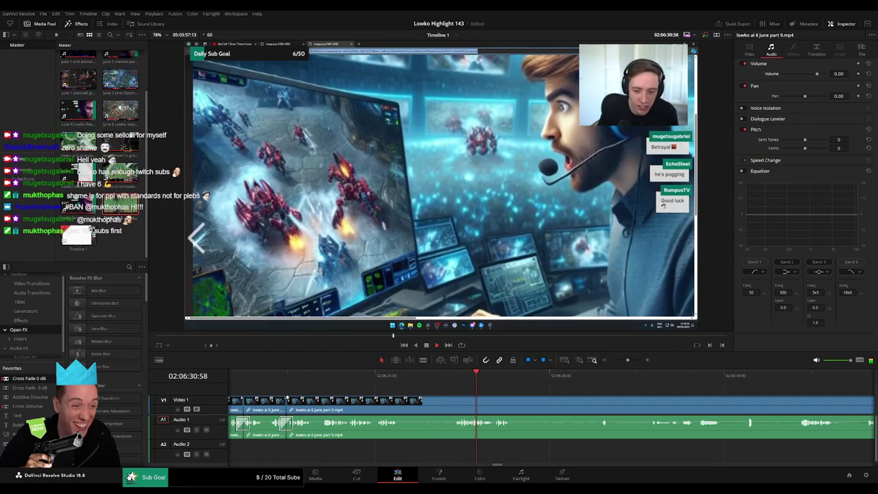
Ripple-delete the segment between about 02:06:33 and 02:06:53 and cross-fade the audio at the join
{"action": "scroll", "coordinate": [331, 400], "scroll_direction": "right", "scroll_amount": 2}
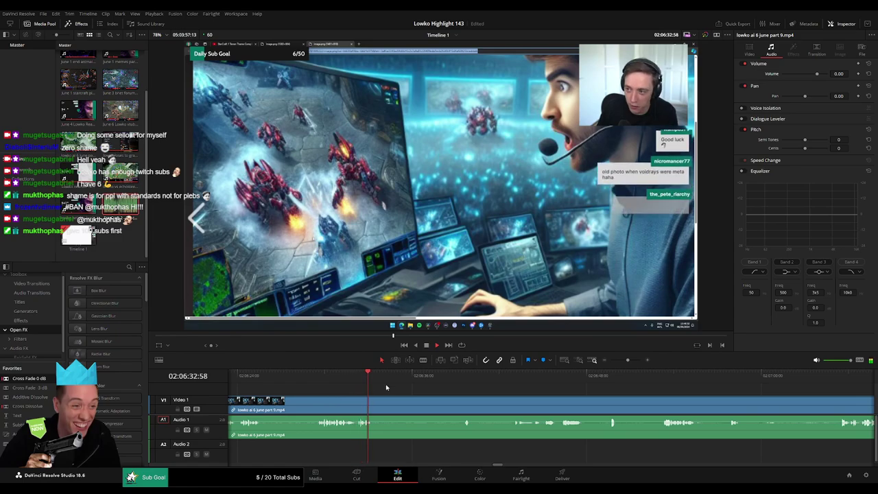
{"action": "left_click_drag", "start_coordinate": [405, 383], "coordinate": [461, 378]}
{"action": "key", "text": "b"}
{"action": "left_click", "coordinate": [375, 405]}
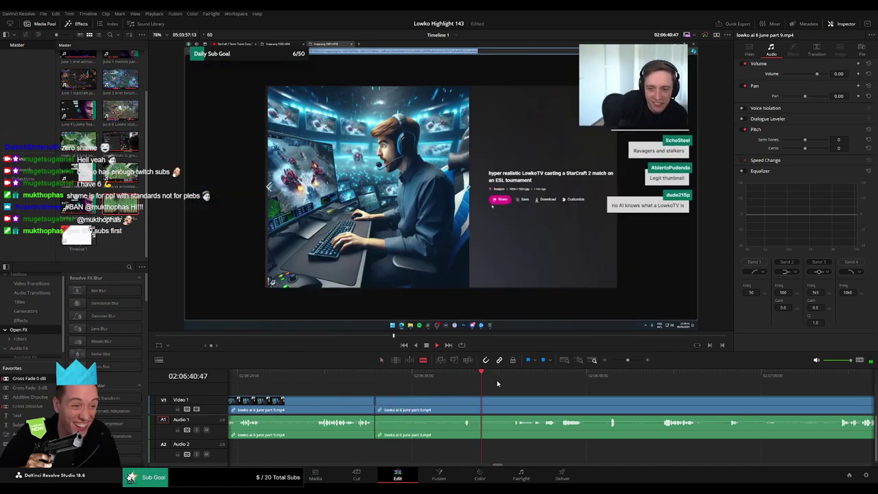
{"action": "scroll", "coordinate": [453, 388], "scroll_direction": "right", "scroll_amount": 3}
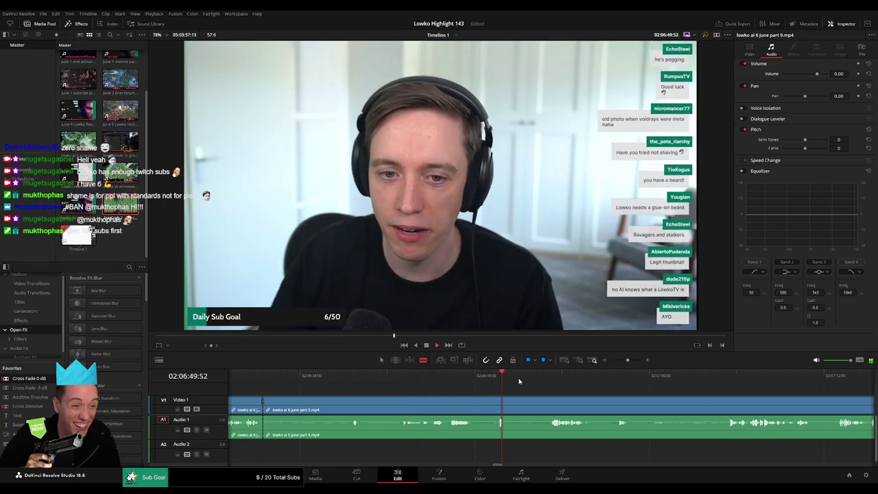
{"action": "left_click", "coordinate": [550, 378]}
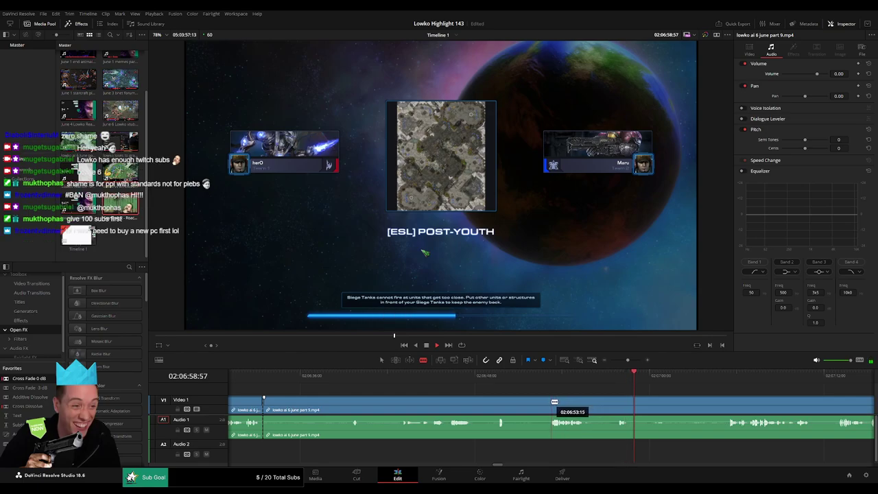
{"action": "left_click", "coordinate": [552, 402]}
{"action": "key", "text": "a"}
{"action": "left_click", "coordinate": [529, 407]}
{"action": "key", "text": "Delete"}
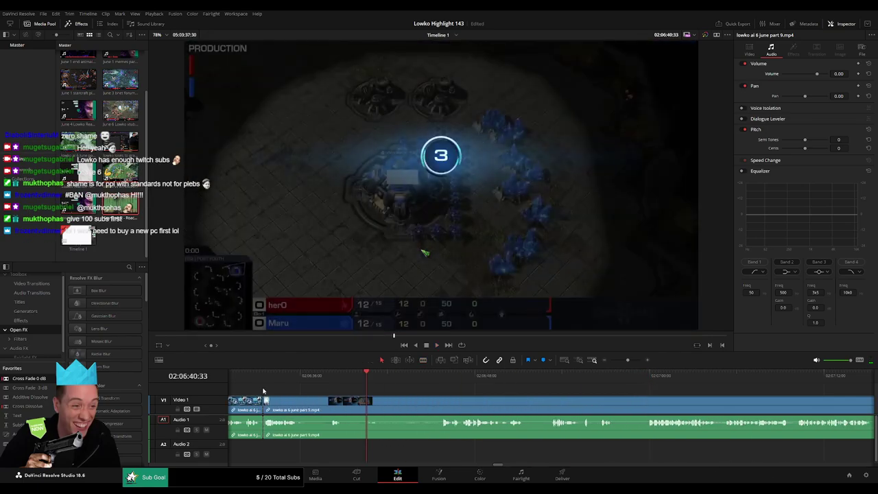
{"action": "left_click_drag", "start_coordinate": [245, 393], "coordinate": [263, 424]}
Ripple-delete the loading-screen segment between about 02:06:37 and 02:06:38 and cross-fade the audio at the join
{"action": "left_click", "coordinate": [289, 380]}
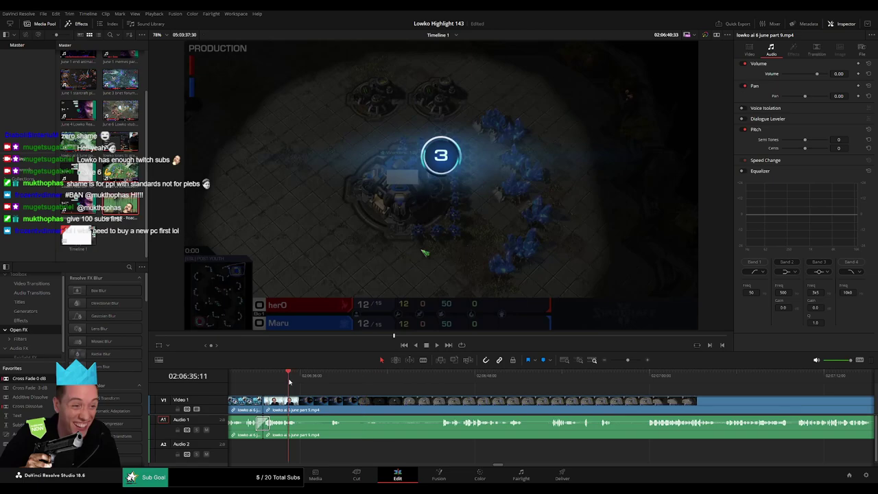
{"action": "key", "text": "space"}
{"action": "key", "text": "space"}
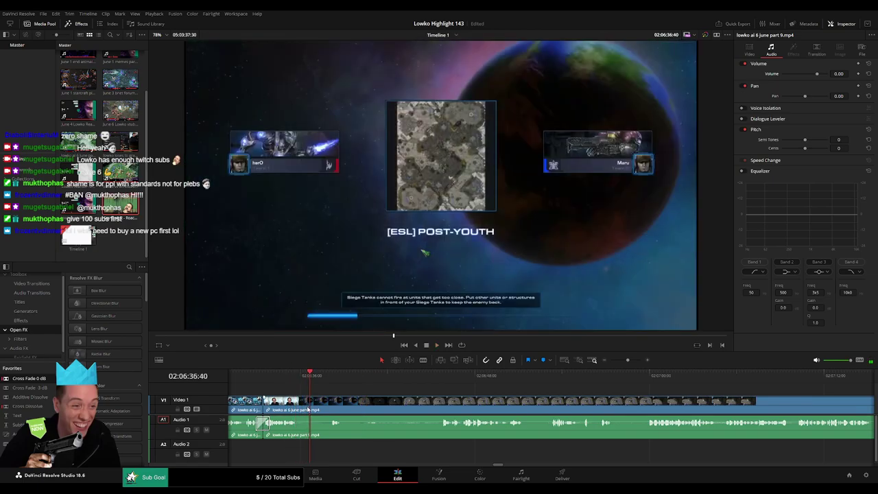
{"action": "key", "text": "b"}
{"action": "left_click", "coordinate": [310, 400]}
{"action": "left_click", "coordinate": [323, 407]}
{"action": "key", "text": "Delete"}
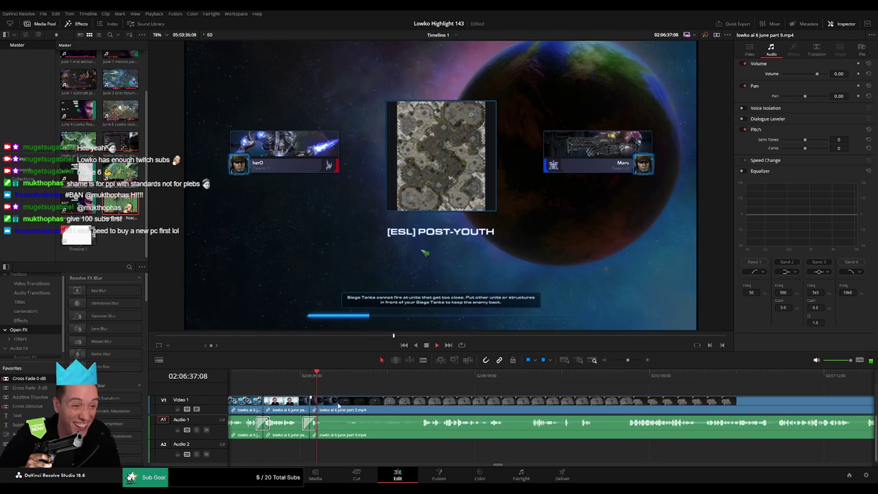
Split the part 9 clip at about 02:06:38 and ripple-delete all of its remaining footage
{"action": "left_click_drag", "start_coordinate": [333, 412], "coordinate": [345, 406]}
{"action": "left_click", "coordinate": [693, 378]}
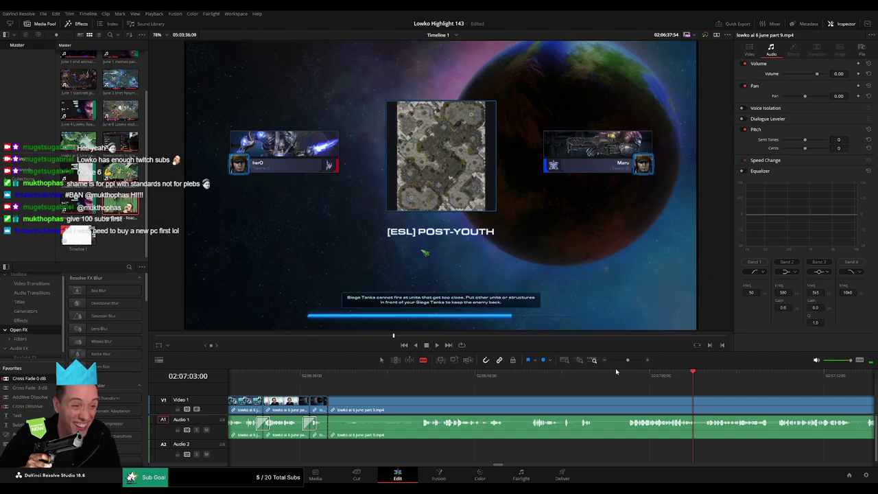
{"action": "key", "text": "space"}
{"action": "left_click_drag", "start_coordinate": [627, 360], "coordinate": [619, 362]}
{"action": "key", "text": "a"}
{"action": "key", "text": "Delete"}
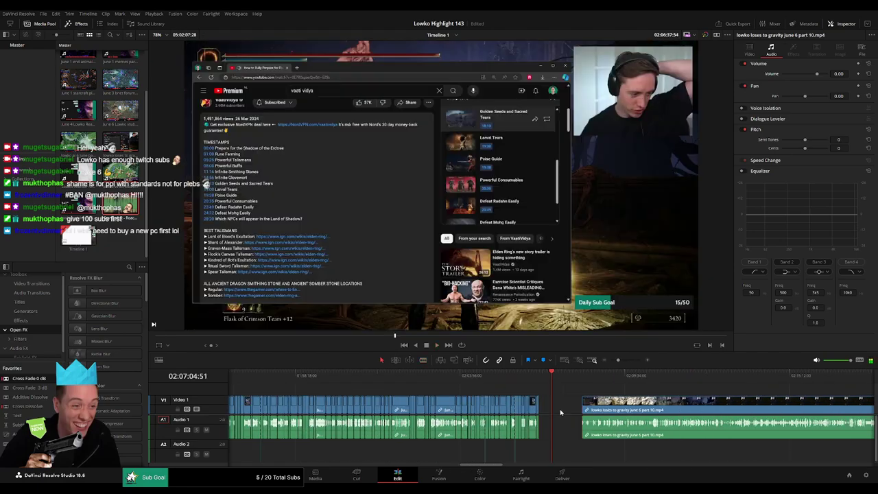
Split the part 10 clip at about 02:14:33 and ripple-delete all of its footage before the cut
{"action": "left_click_drag", "start_coordinate": [560, 384], "coordinate": [453, 377]}
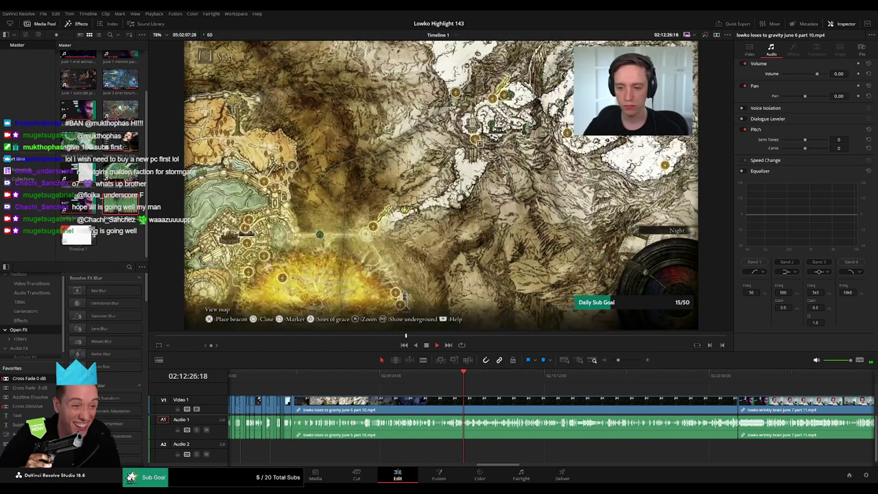
{"action": "left_click", "coordinate": [474, 376]}
{"action": "key", "text": "space"}
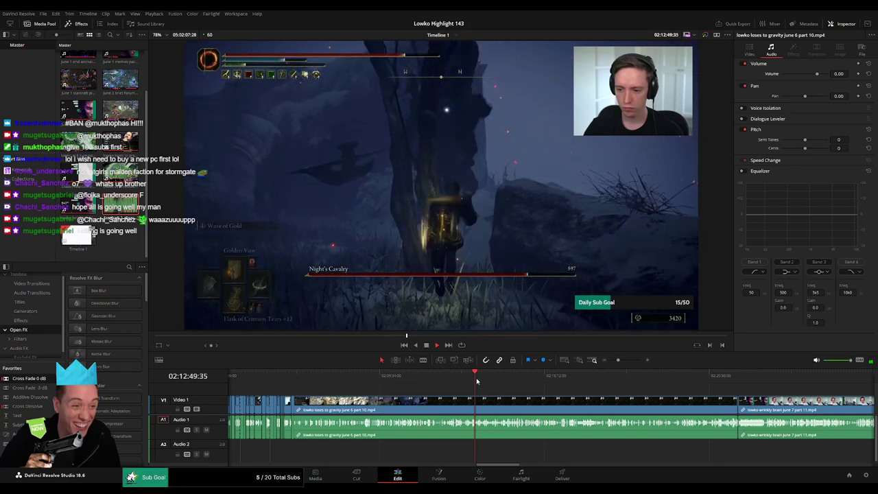
{"action": "left_click_drag", "start_coordinate": [477, 382], "coordinate": [524, 383]}
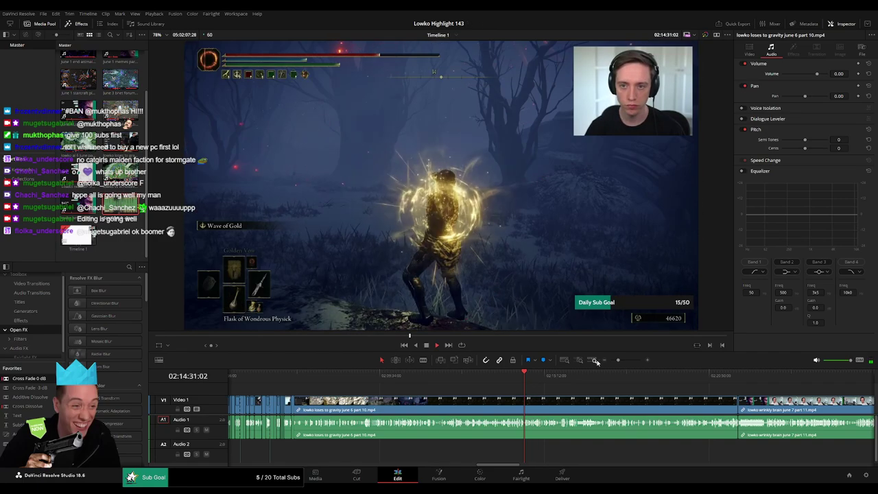
{"action": "left_click", "coordinate": [594, 360]}
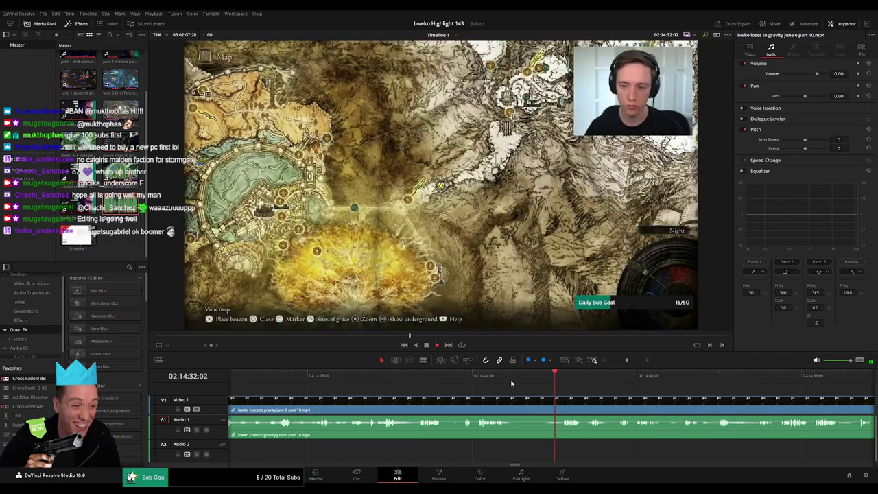
{"action": "left_click", "coordinate": [480, 376]}
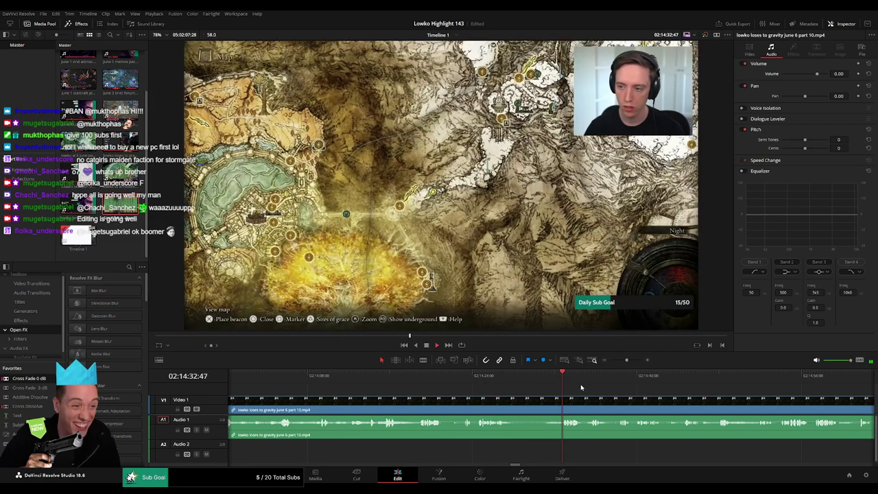
{"action": "left_click_drag", "start_coordinate": [580, 388], "coordinate": [471, 380]}
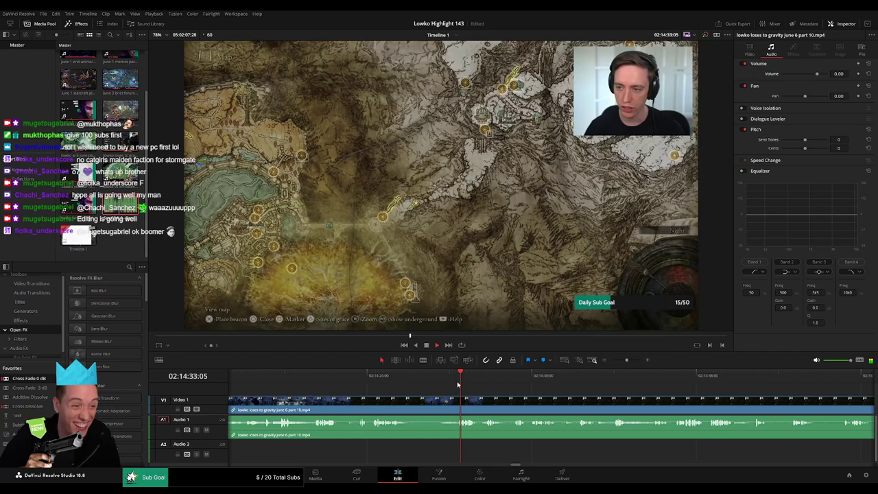
{"action": "left_click", "coordinate": [446, 383]}
{"action": "left_click", "coordinate": [460, 401]}
{"action": "key", "text": "a"}
{"action": "left_click", "coordinate": [446, 404]}
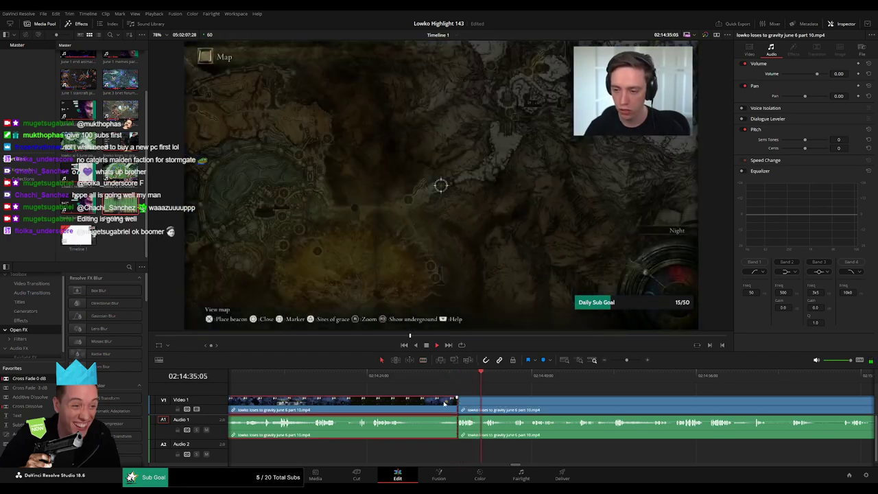
{"action": "key", "text": "Delete"}
Cross-fade the audio where the part 9 footage meets the part 10 clip and play back from the join
{"action": "left_click", "coordinate": [527, 434]}
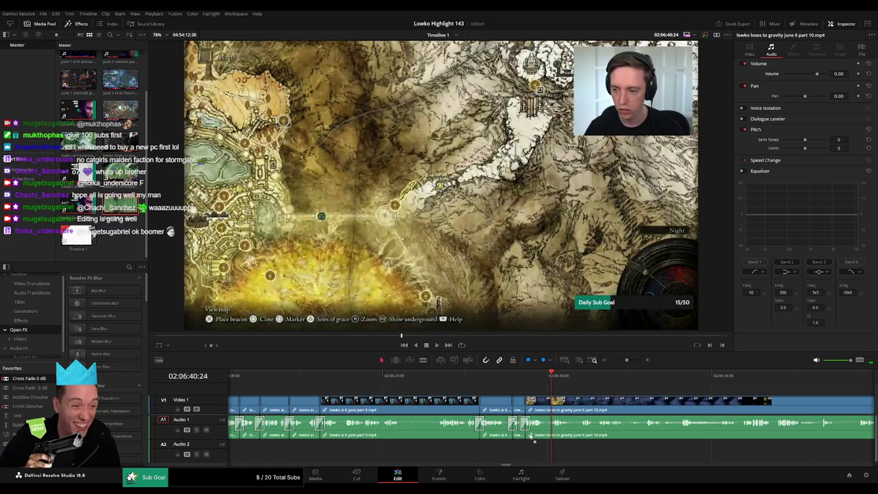
{"action": "key", "text": "shift+t"}
{"action": "left_click", "coordinate": [525, 381]}
{"action": "key", "text": "space"}
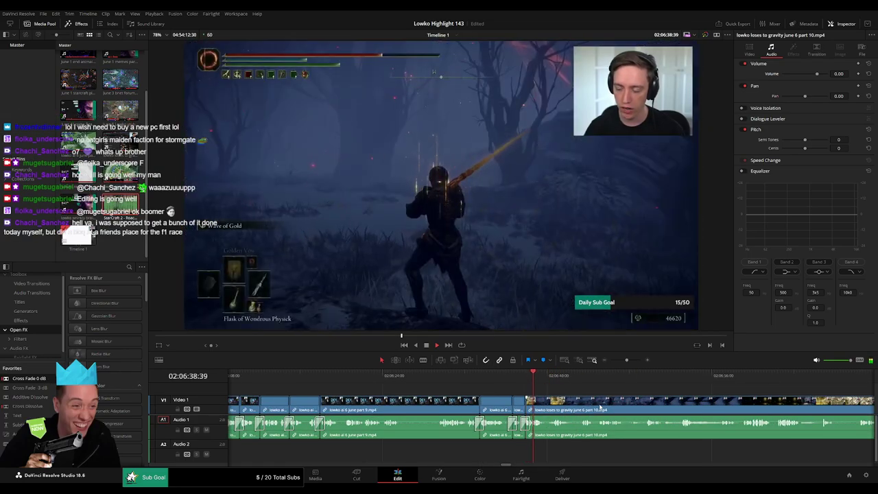
Review the start of the part 10 clip and ripple-delete the map-screen segment between about 02:07:08 and 02:07:10
{"action": "left_click_drag", "start_coordinate": [503, 391], "coordinate": [352, 389]}
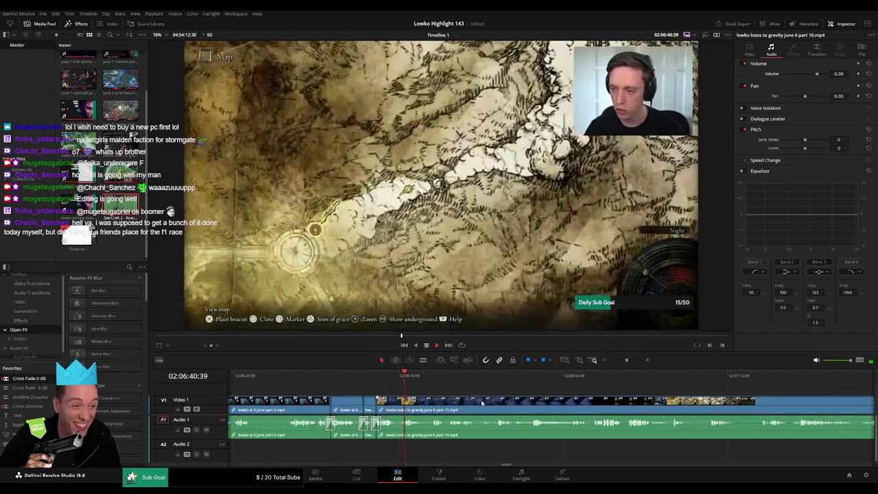
{"action": "scroll", "coordinate": [395, 392], "scroll_direction": "right", "scroll_amount": 3}
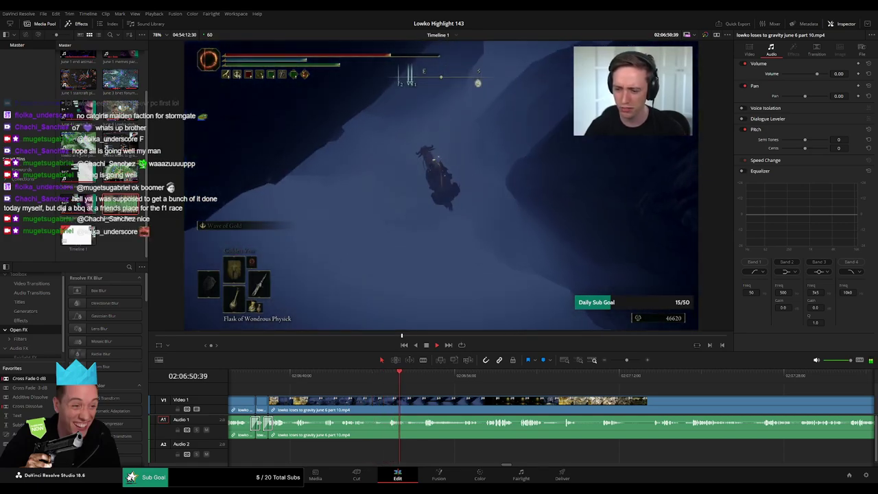
{"action": "left_click", "coordinate": [344, 381]}
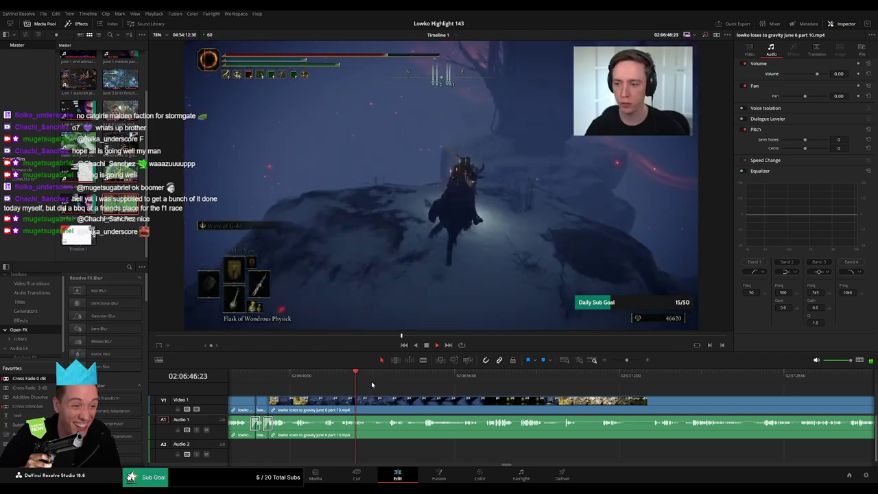
{"action": "left_click", "coordinate": [385, 381]}
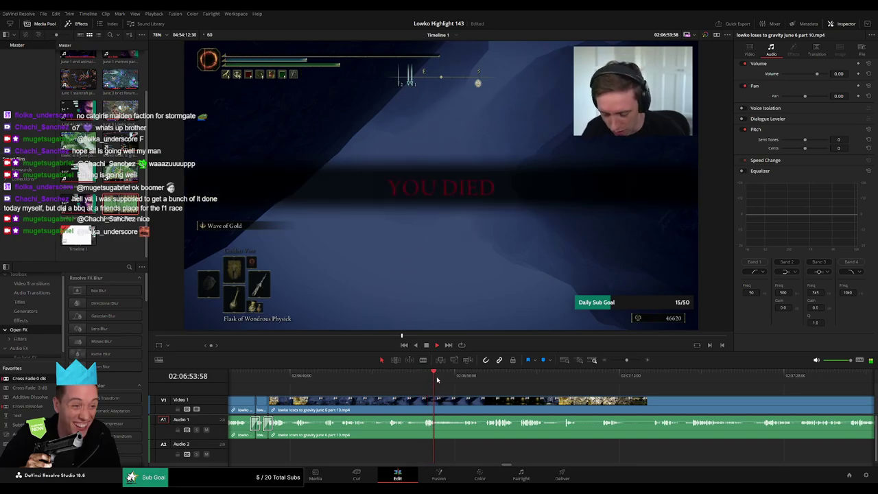
{"action": "left_click_drag", "start_coordinate": [505, 390], "coordinate": [394, 387]}
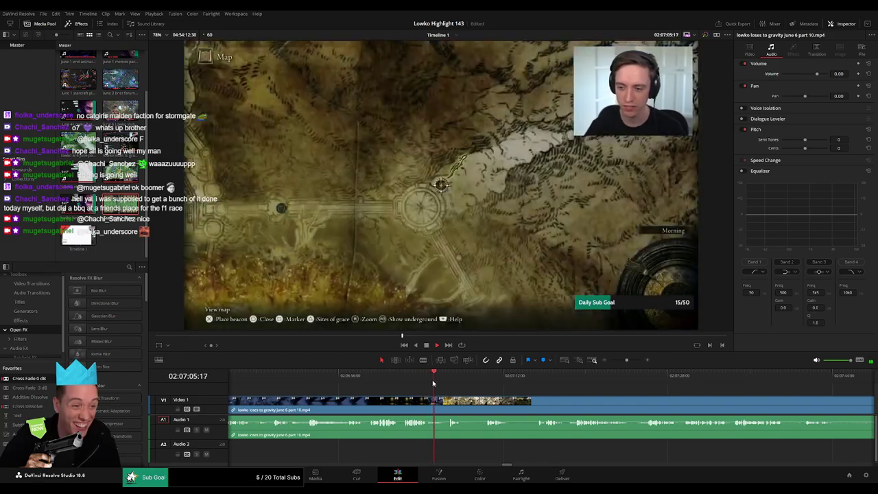
{"action": "left_click_drag", "start_coordinate": [433, 383], "coordinate": [487, 380]}
{"action": "left_click", "coordinate": [465, 403]}
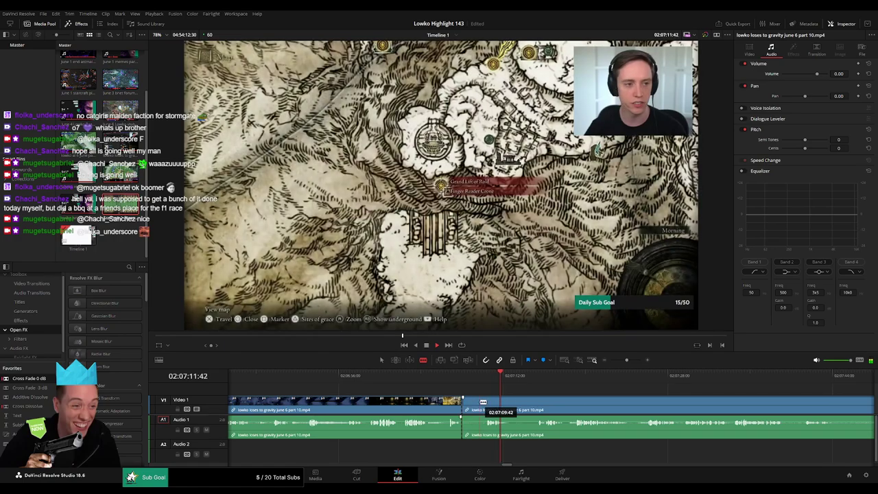
{"action": "left_click", "coordinate": [486, 403]}
{"action": "key", "text": "a"}
{"action": "left_click", "coordinate": [474, 407]}
{"action": "key", "text": "Delete"}
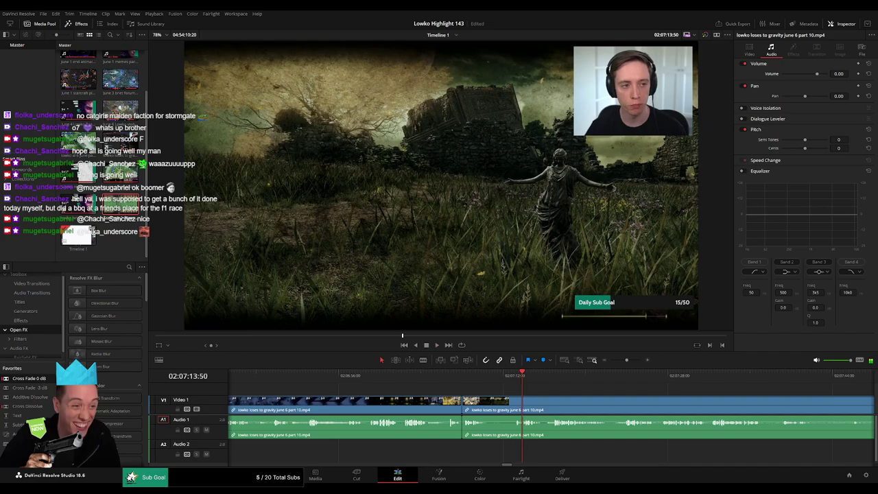
Ripple-delete the loading-screen segment between about 02:07:10 and 02:07:13 and cross-fade the audio at both new joins
{"action": "left_click", "coordinate": [491, 405]}
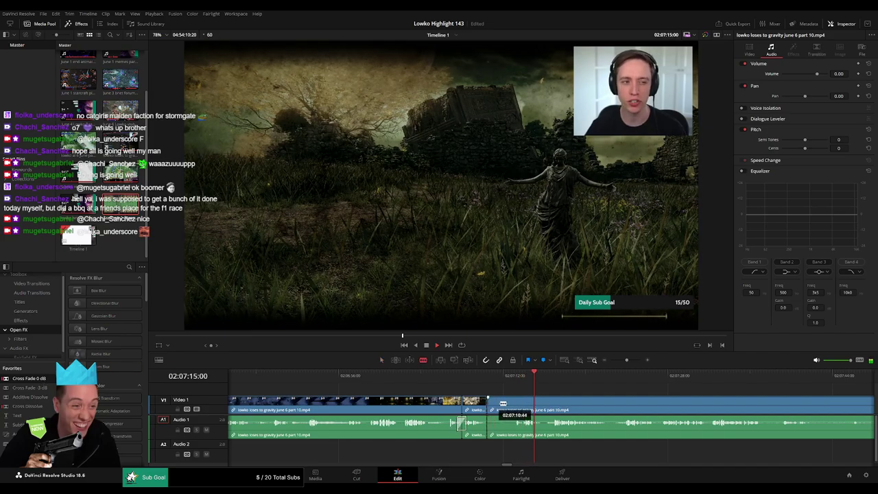
{"action": "left_click", "coordinate": [518, 404]}
{"action": "key", "text": "a"}
{"action": "left_click", "coordinate": [506, 408]}
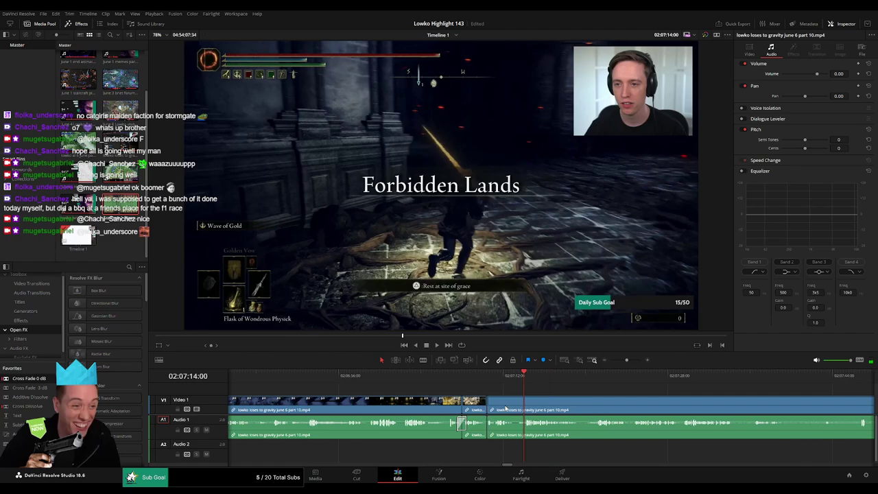
{"action": "key", "text": "Delete"}
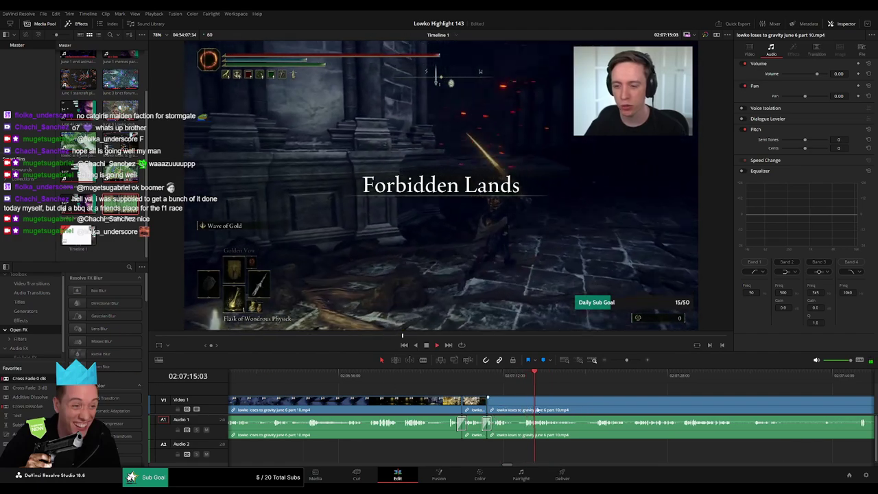
Censor the word at about 02:07:18 by muting its split-out audio and placing StarCraft 2 Roach Quotes on Audio 2 at -23 volume
{"action": "scroll", "coordinate": [384, 400], "scroll_direction": "right", "scroll_amount": 3}
{"action": "scroll", "coordinate": [405, 404], "scroll_direction": "right", "scroll_amount": 2}
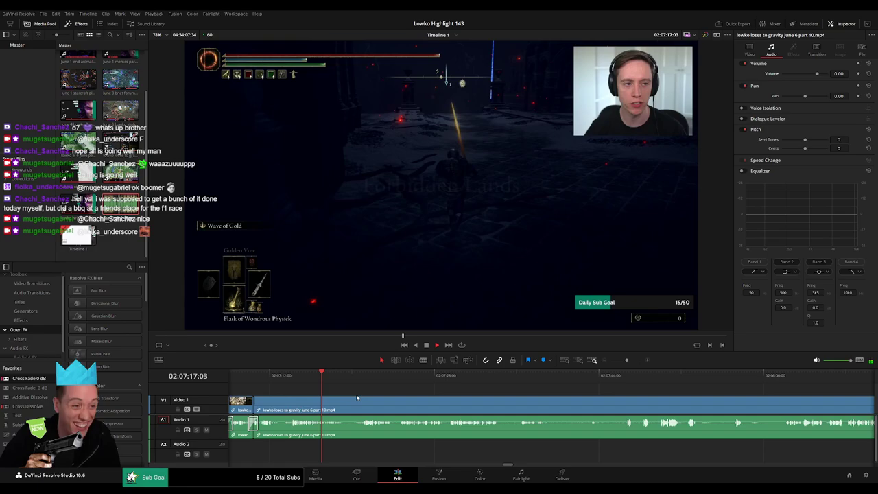
{"action": "left_click_drag", "start_coordinate": [627, 360], "coordinate": [633, 364]}
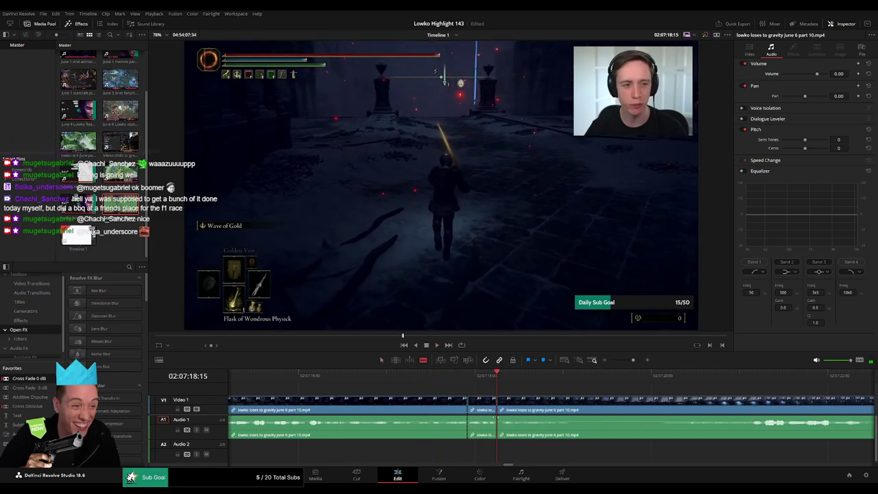
{"action": "left_click_drag", "start_coordinate": [153, 240], "coordinate": [477, 460]}
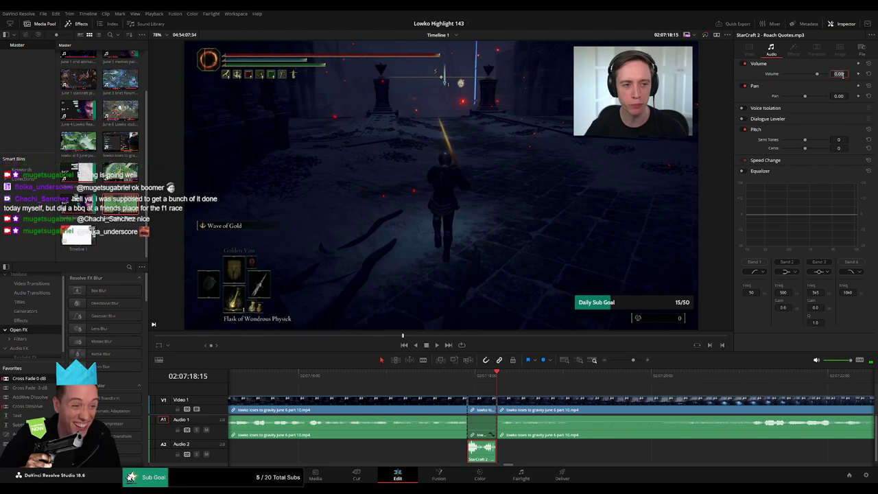
{"action": "key", "text": "Return"}
{"action": "key", "text": "space"}
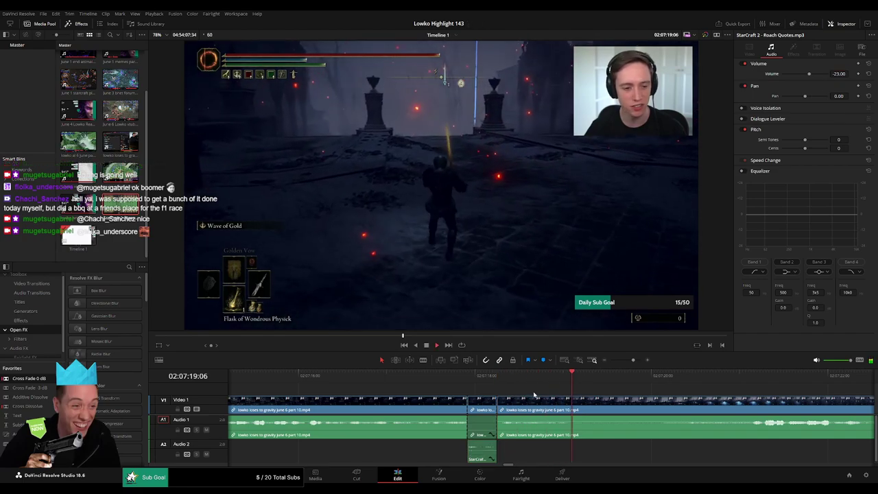
{"action": "left_click", "coordinate": [535, 394]}
Split out the word between 02:07:25:56 and 02:07:26:19 and cover its muted audio with StarCraft 2 Roach Quotes on Audio 2 at -23 volume
{"action": "scroll", "coordinate": [596, 393], "scroll_direction": "down", "scroll_amount": 5}
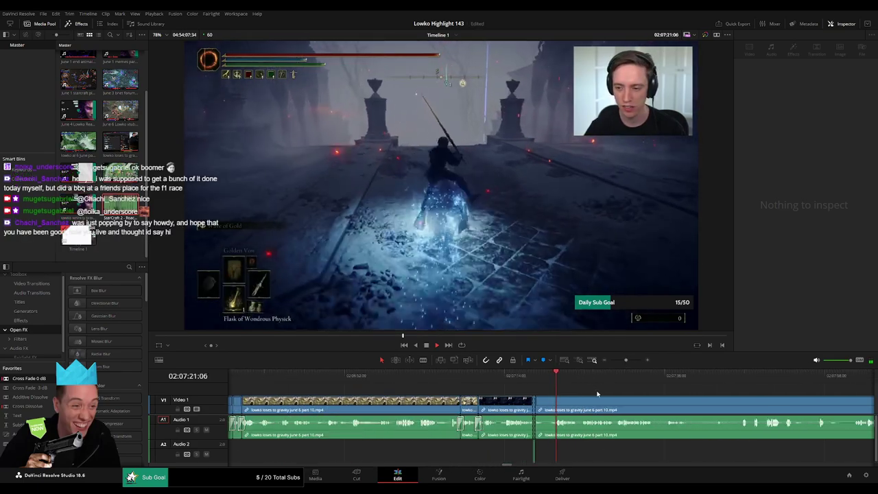
{"action": "left_click_drag", "start_coordinate": [597, 394], "coordinate": [471, 382]}
{"action": "scroll", "coordinate": [506, 387], "scroll_direction": "right", "scroll_amount": 3}
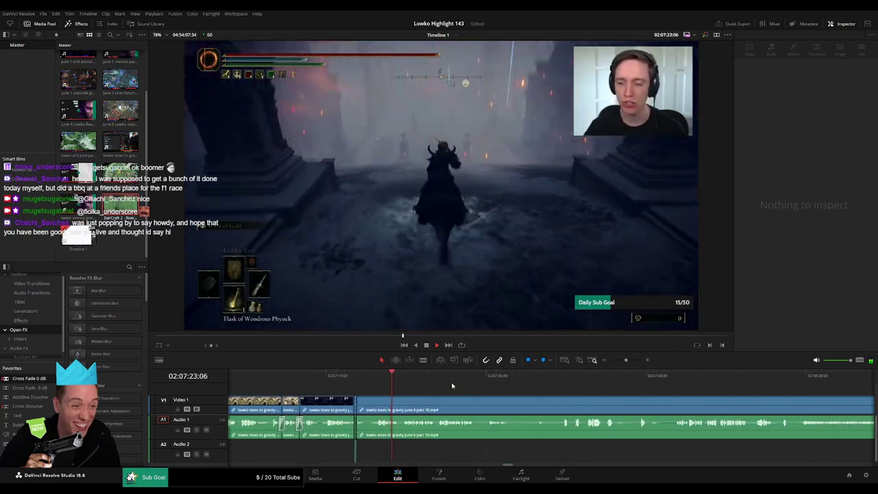
{"action": "left_click_drag", "start_coordinate": [434, 400], "coordinate": [413, 400]}
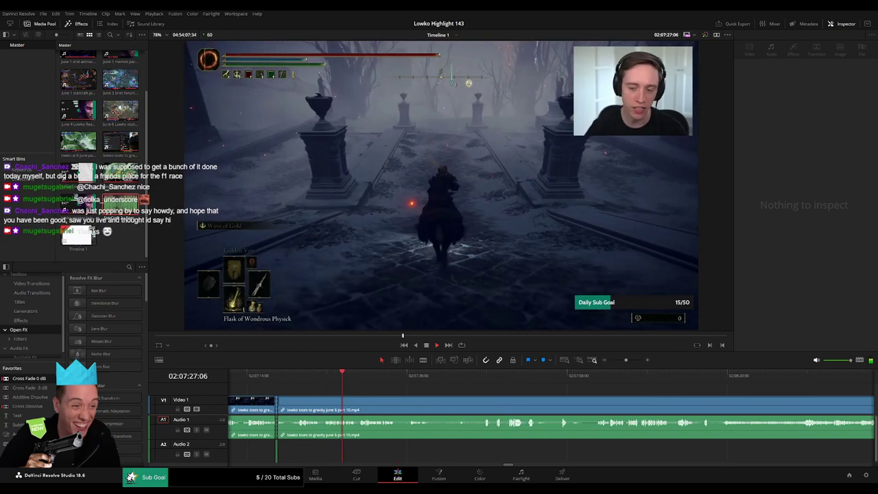
{"action": "left_click", "coordinate": [325, 377]}
{"action": "left_click_drag", "start_coordinate": [625, 360], "coordinate": [629, 361]}
{"action": "left_click", "coordinate": [450, 379]}
{"action": "scroll", "coordinate": [486, 384], "scroll_direction": "right", "scroll_amount": 6}
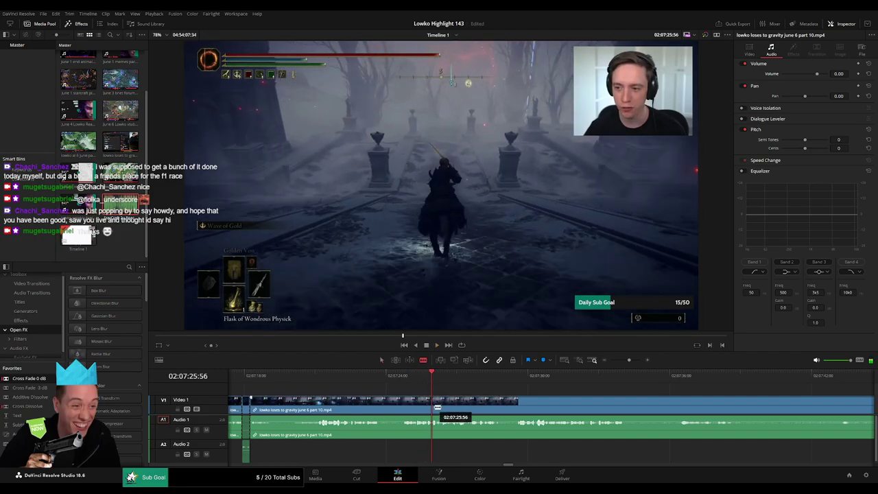
{"action": "left_click", "coordinate": [440, 429]}
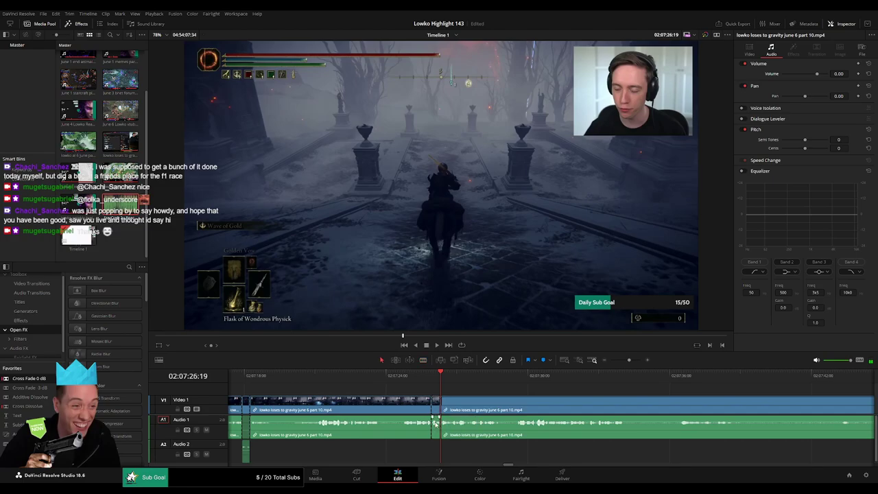
{"action": "scroll", "coordinate": [439, 424], "scroll_direction": "up", "scroll_amount": 2}
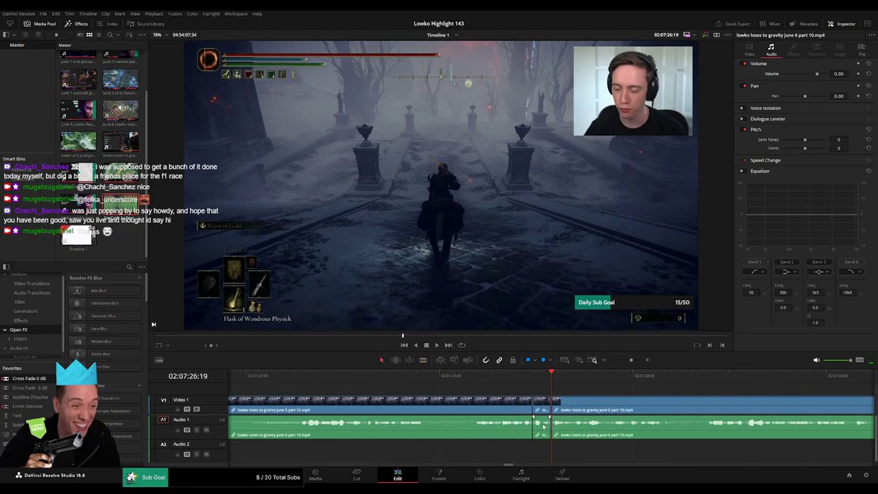
{"action": "left_click_drag", "start_coordinate": [124, 201], "coordinate": [535, 454]}
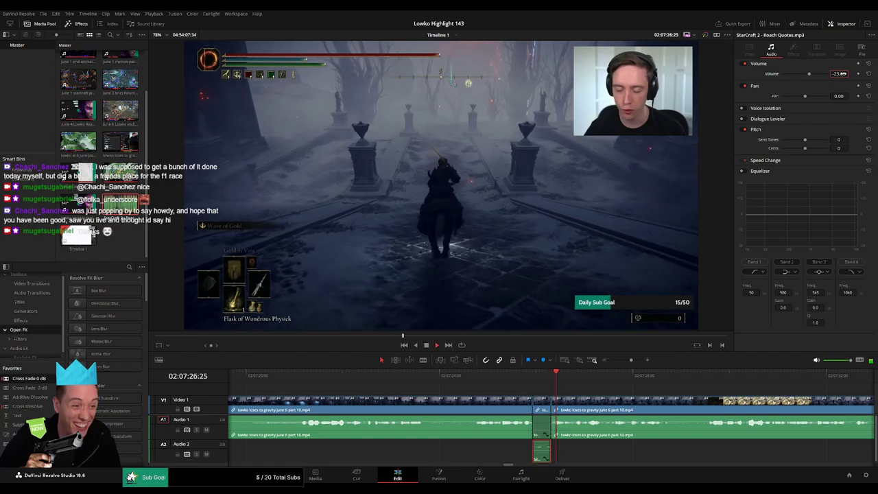
Ripple-delete the horseback segment of the part 10 clip between about 02:07:34 and 02:07:36
{"action": "left_click_drag", "start_coordinate": [632, 360], "coordinate": [627, 361]}
{"action": "scroll", "coordinate": [590, 387], "scroll_direction": "right", "scroll_amount": 2}
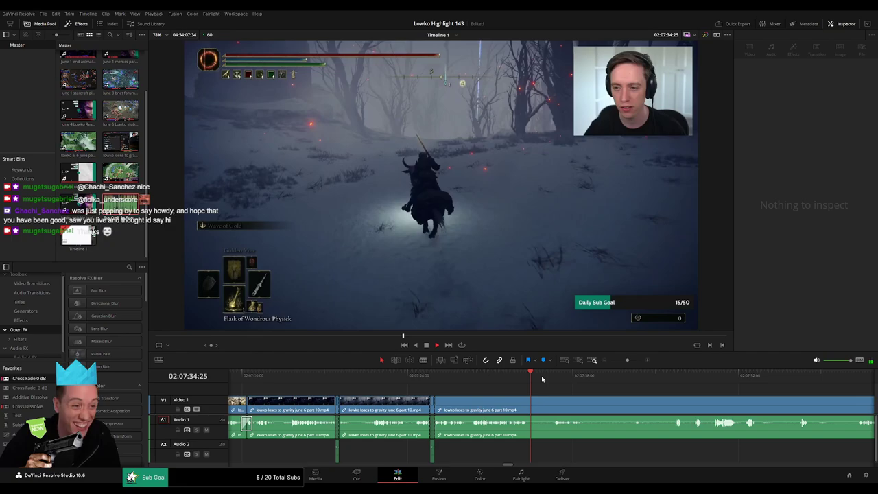
{"action": "left_click_drag", "start_coordinate": [542, 378], "coordinate": [548, 375]}
{"action": "scroll", "coordinate": [570, 400], "scroll_direction": "right", "scroll_amount": 5}
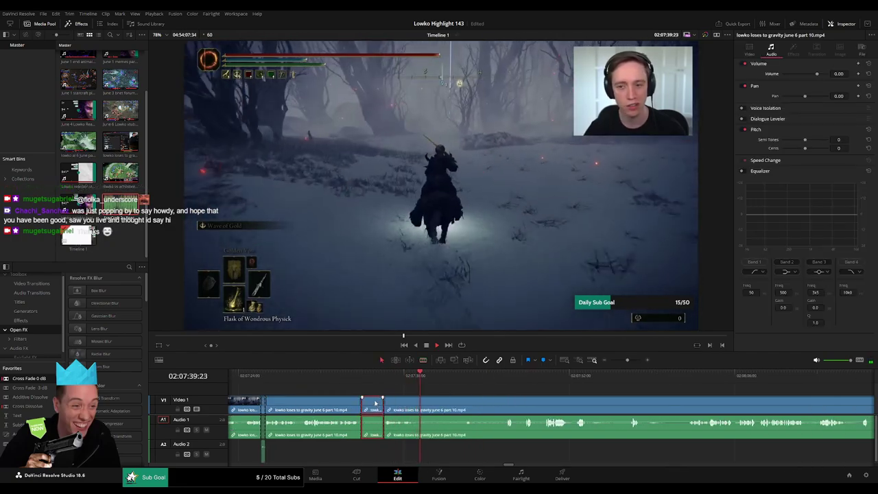
{"action": "key", "text": "Delete"}
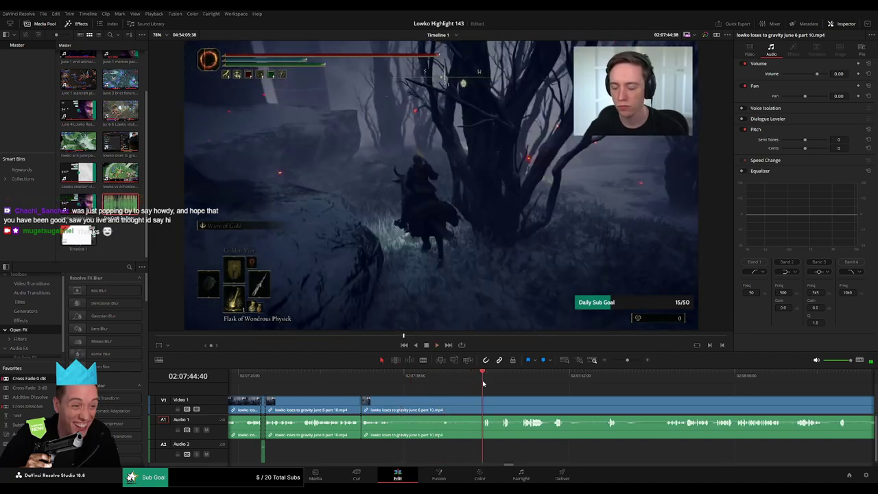
Split the part 10 clip at about 02:07:38 and cross-fade the audio at the join near 02:07:34
{"action": "left_click", "coordinate": [401, 406]}
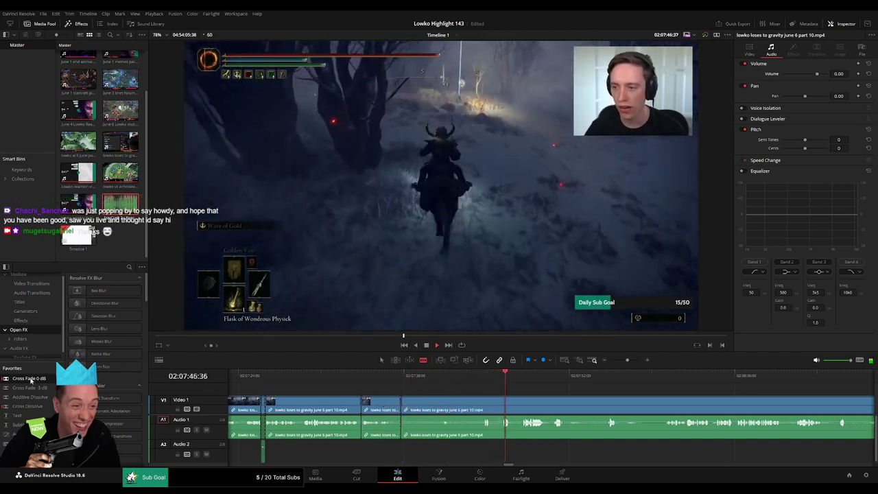
{"action": "left_click_drag", "start_coordinate": [378, 435], "coordinate": [363, 433]}
{"action": "scroll", "coordinate": [522, 397], "scroll_direction": "right", "scroll_amount": 3}
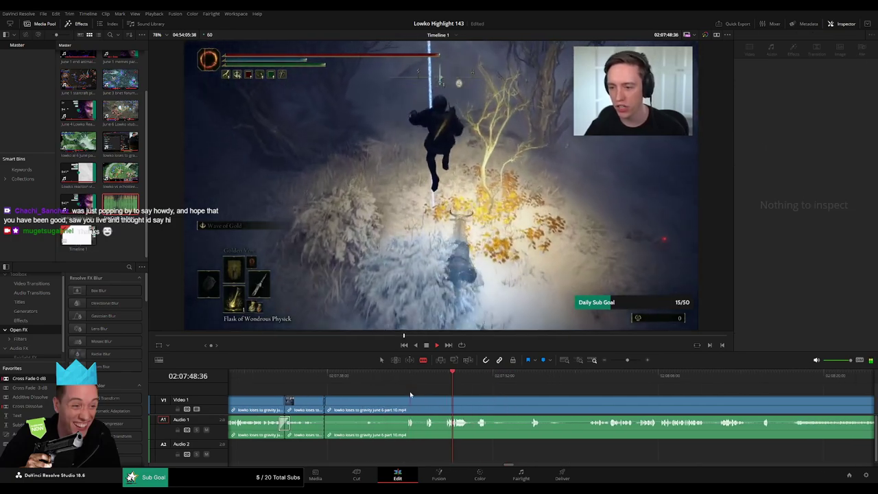
Split the part 10 clip at about 02:08:00 and ripple-delete the footage back to the cut at about 02:07:38
{"action": "left_click", "coordinate": [526, 378]}
{"action": "left_click", "coordinate": [618, 379]}
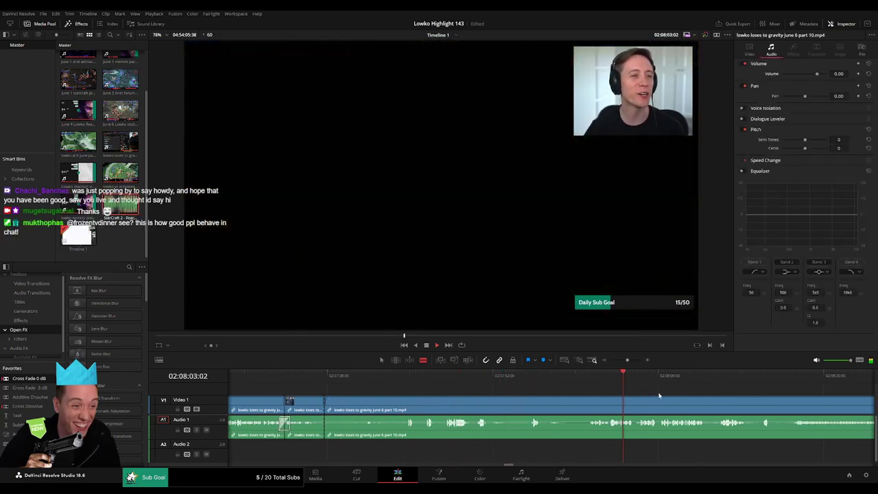
{"action": "left_click_drag", "start_coordinate": [628, 361], "coordinate": [629, 361]}
{"action": "left_click", "coordinate": [465, 380]}
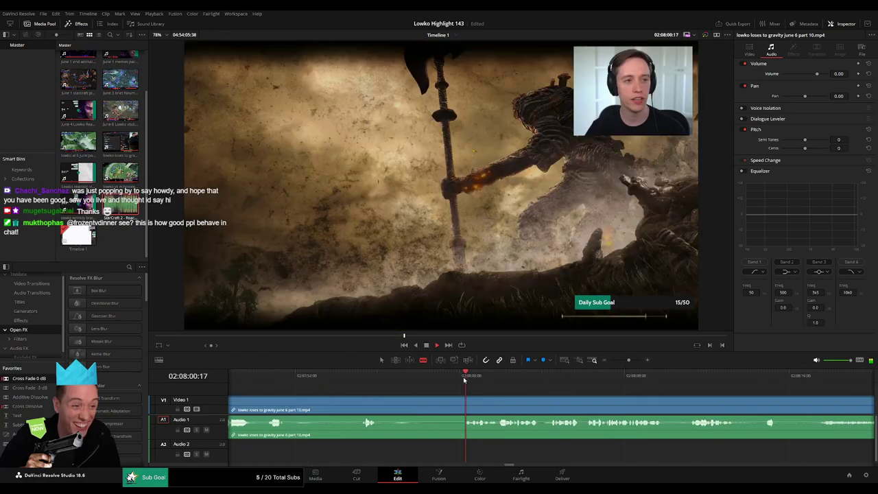
{"action": "key", "text": "ctrl+z"}
{"action": "key", "text": "b"}
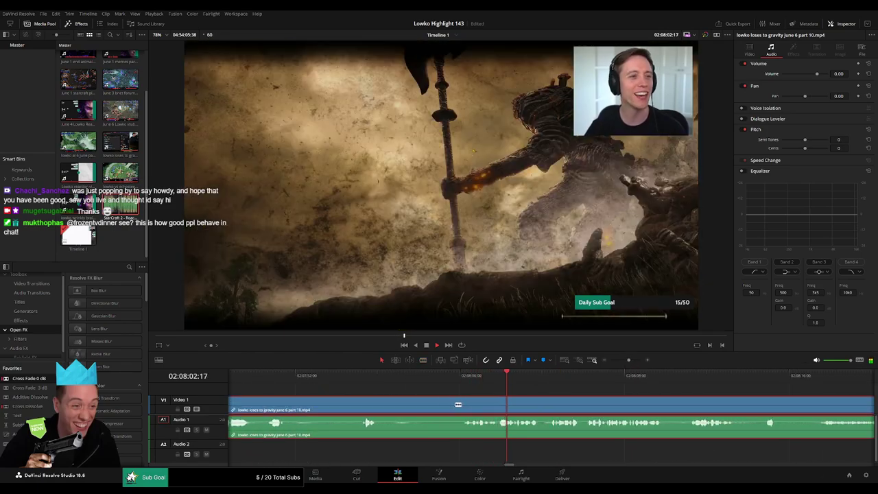
{"action": "left_click", "coordinate": [466, 403]}
{"action": "key", "text": "a"}
{"action": "left_click", "coordinate": [447, 407]}
{"action": "key", "text": "Delete"}
Ripple-delete the short segment between about 02:07:48 and 02:07:49 and cross-fade the audio at the join
{"action": "left_click", "coordinate": [506, 410]}
{"action": "key", "text": "Delete"}
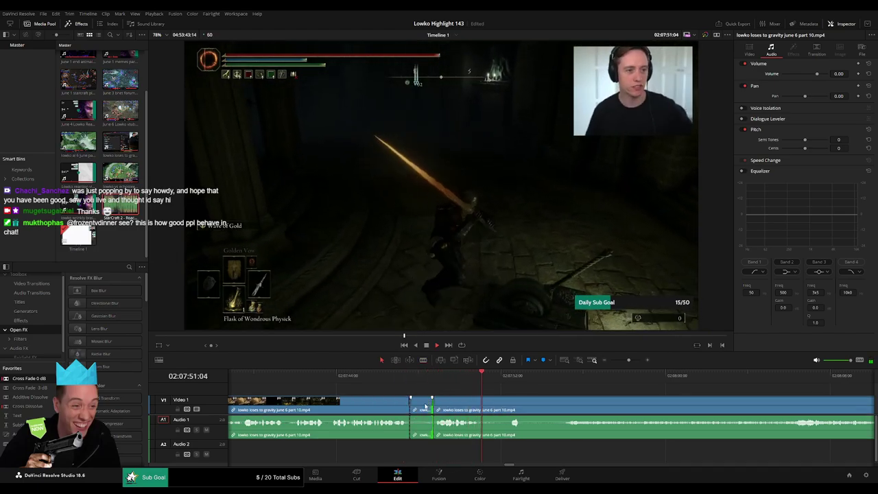
{"action": "key", "text": "Delete"}
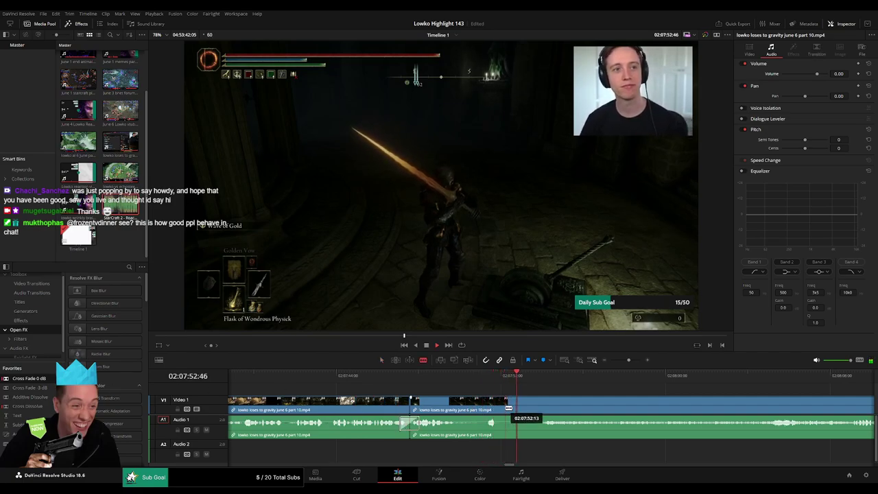
Split the part 10 clip at about 02:08:44 and ripple-delete the footage back to the cut at about 02:07:52
{"action": "left_click_drag", "start_coordinate": [629, 360], "coordinate": [617, 361]}
{"action": "left_click", "coordinate": [575, 377]}
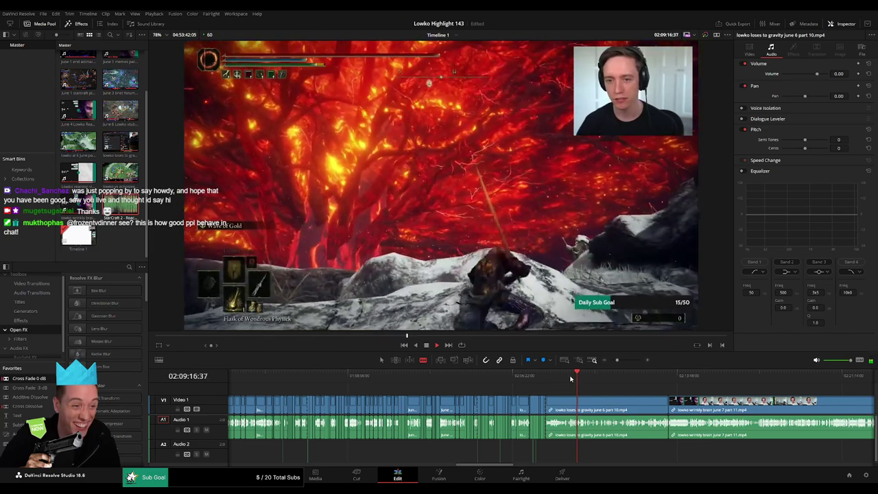
{"action": "left_click", "coordinate": [568, 376]}
{"action": "left_click", "coordinate": [570, 377]}
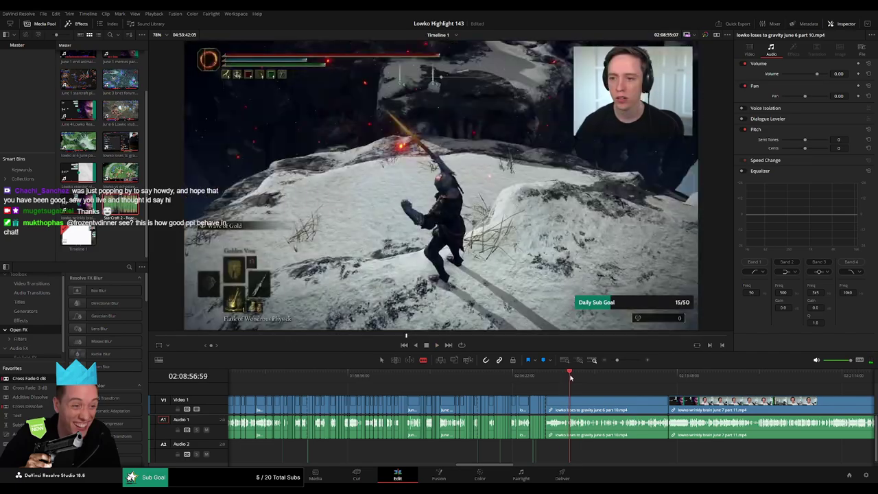
{"action": "left_click_drag", "start_coordinate": [618, 360], "coordinate": [625, 359]}
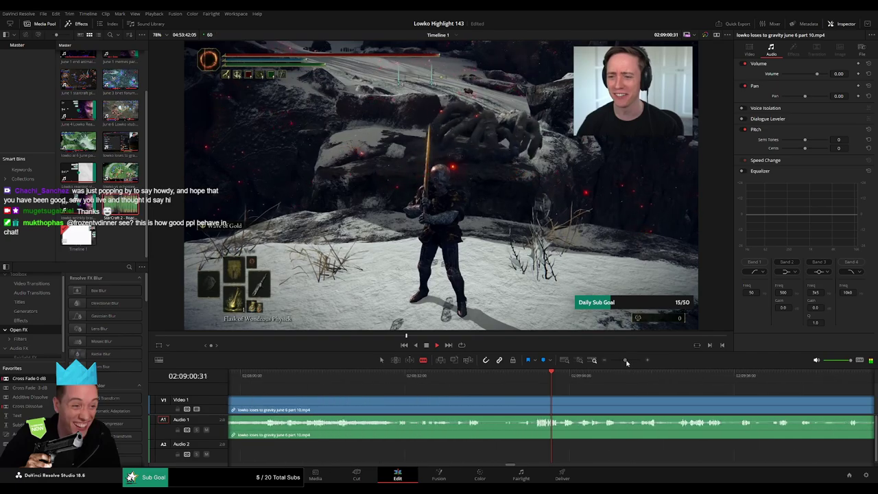
{"action": "left_click", "coordinate": [419, 377]}
{"action": "left_click", "coordinate": [478, 377]}
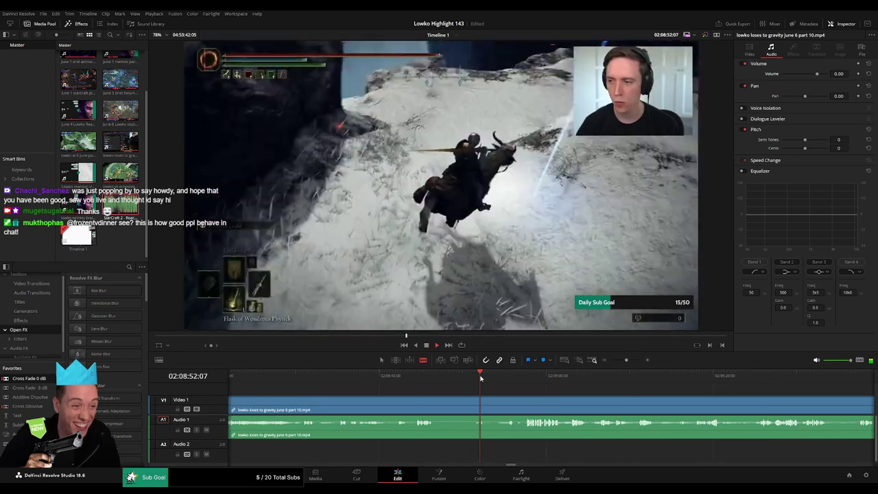
{"action": "left_click", "coordinate": [413, 376]}
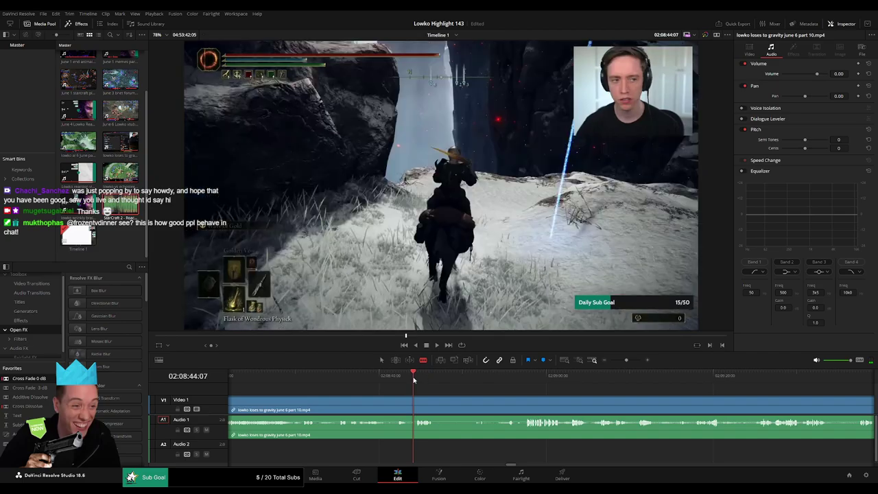
{"action": "left_click", "coordinate": [416, 400]}
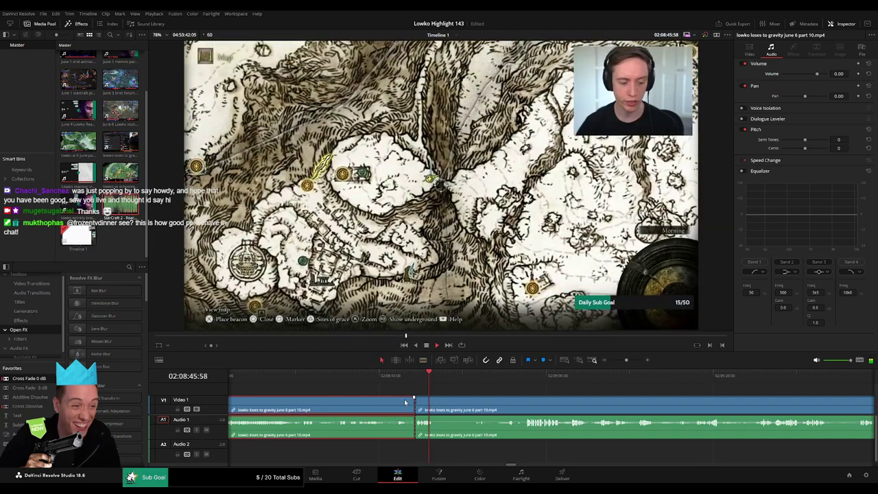
{"action": "key", "text": "Delete"}
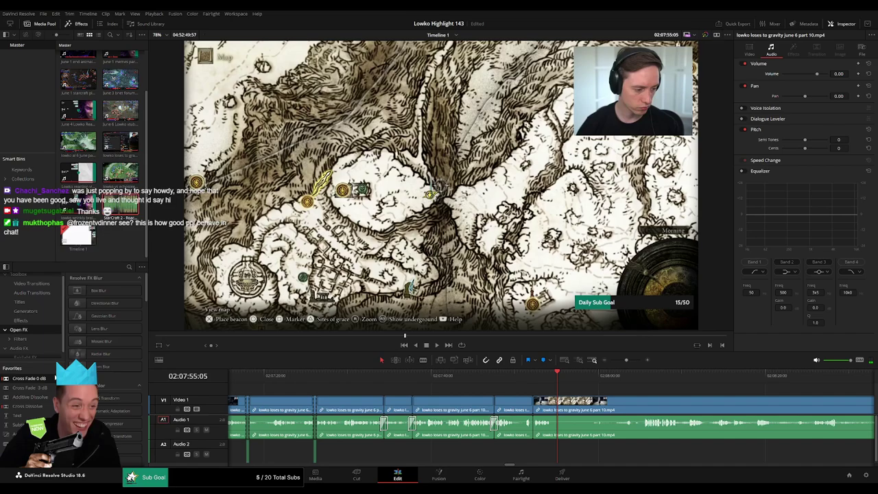
Ripple-delete the part 10 footage between about 02:07:54 and 02:07:59 and cross-fade the audio at the join
{"action": "left_click", "coordinate": [594, 377]}
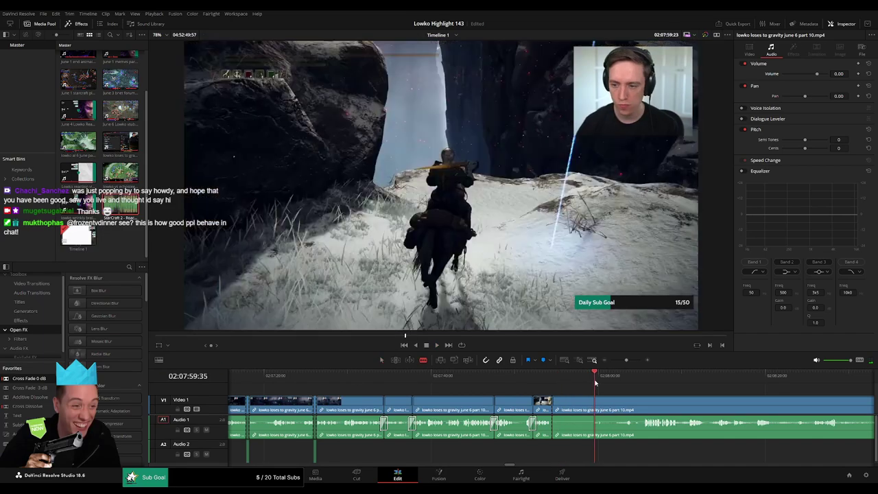
{"action": "left_click", "coordinate": [592, 404]}
{"action": "key", "text": "a"}
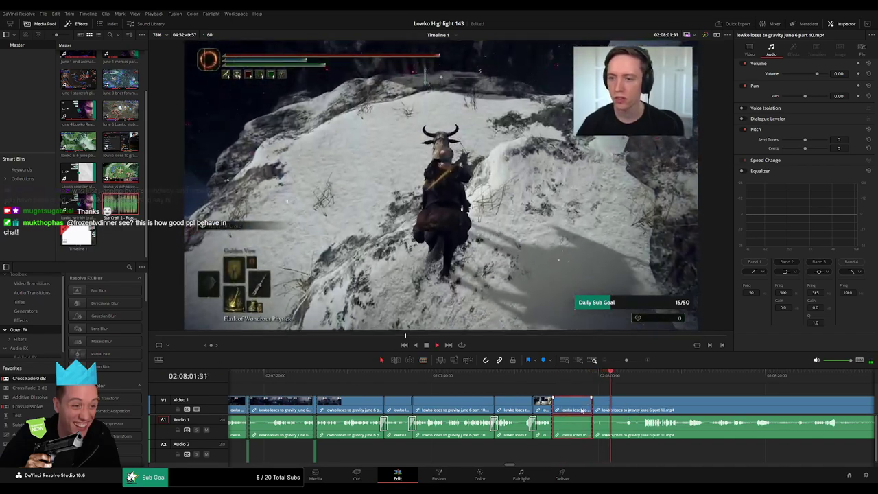
{"action": "left_click", "coordinate": [581, 410]}
{"action": "key", "text": "Delete"}
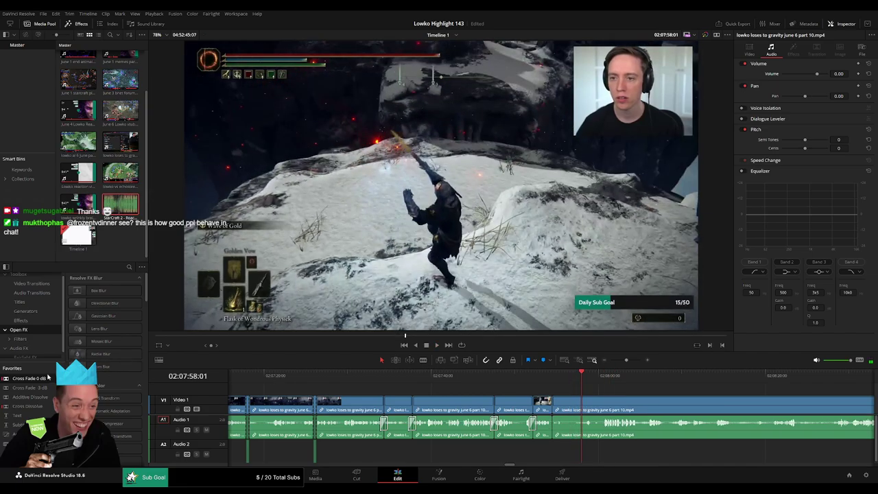
{"action": "key", "text": "space"}
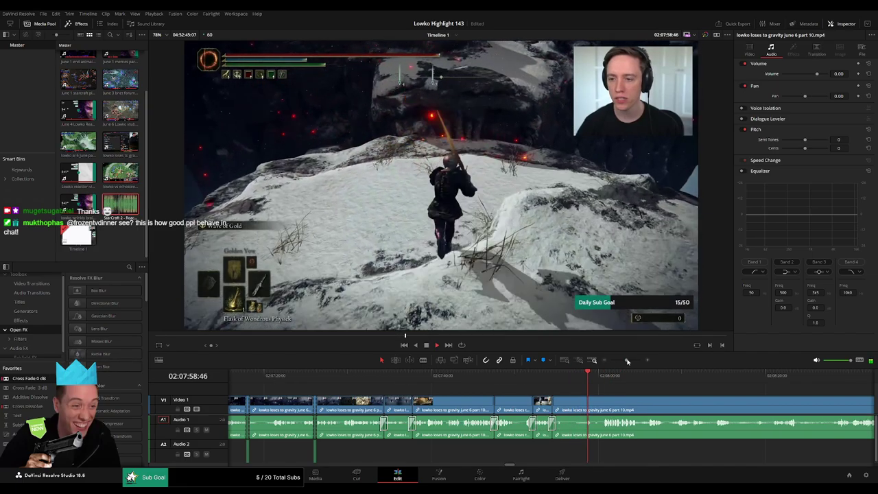
Split out the word at about 02:08:02 in the part 10 clip and cover it with StarCraft 2 - Roach Quotes.mp3 on Audio 2
{"action": "left_click_drag", "start_coordinate": [627, 360], "coordinate": [632, 360]}
{"action": "scroll", "coordinate": [554, 403], "scroll_direction": "right", "scroll_amount": 1}
{"action": "left_click_drag", "start_coordinate": [591, 401], "coordinate": [462, 396]}
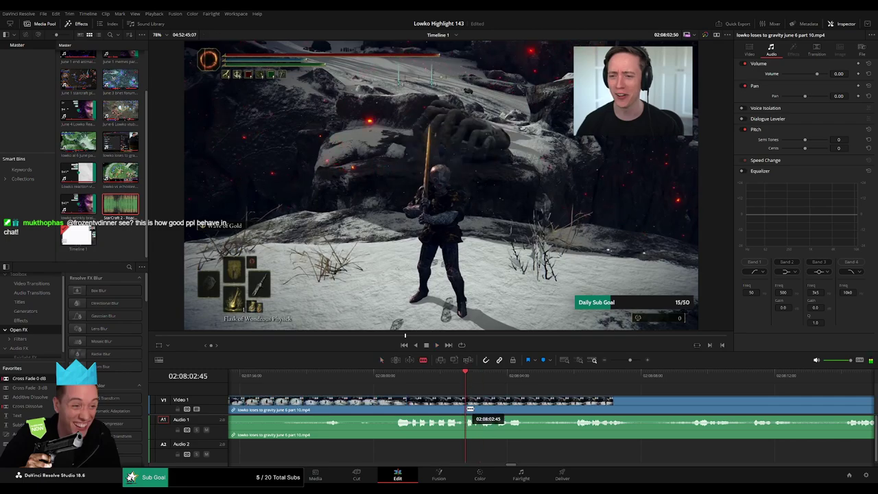
{"action": "left_click", "coordinate": [470, 407]}
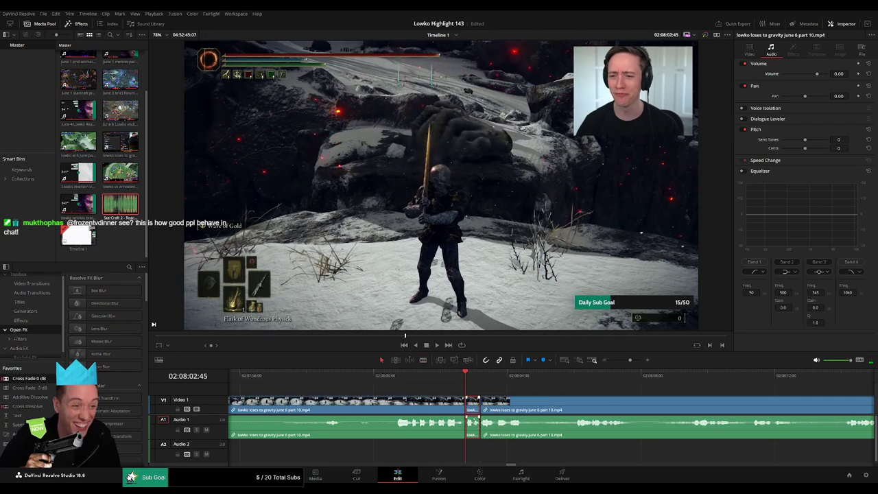
{"action": "left_click_drag", "start_coordinate": [121, 205], "coordinate": [480, 455]}
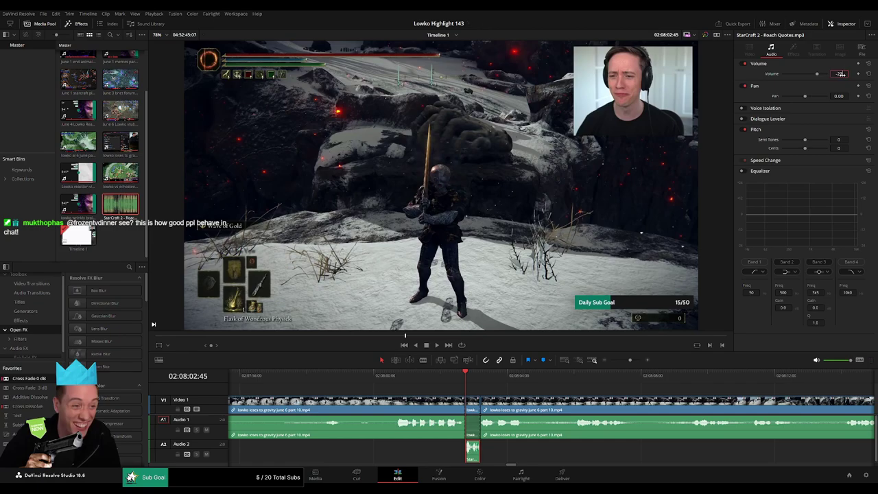
{"action": "left_click", "coordinate": [451, 376]}
{"action": "left_click", "coordinate": [529, 391]}
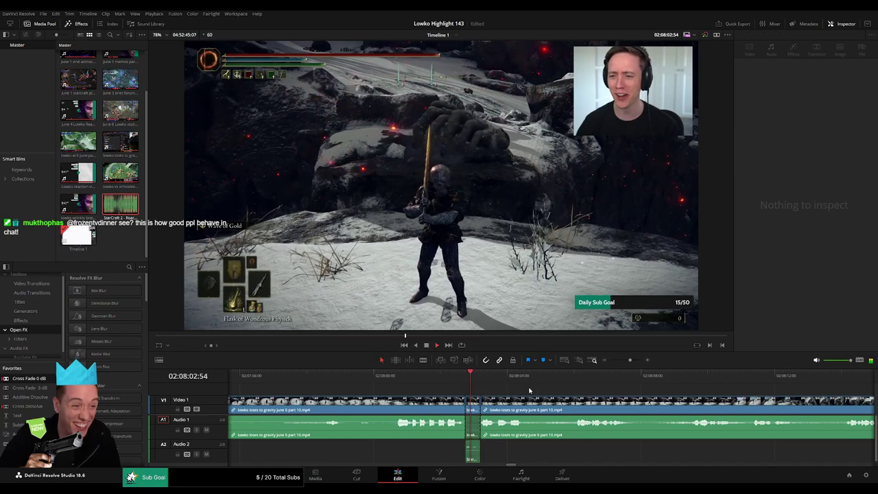
Review the part 10 fight footage after the censored word and split the clip at about 02:08:13
{"action": "left_click_drag", "start_coordinate": [527, 376], "coordinate": [570, 377]}
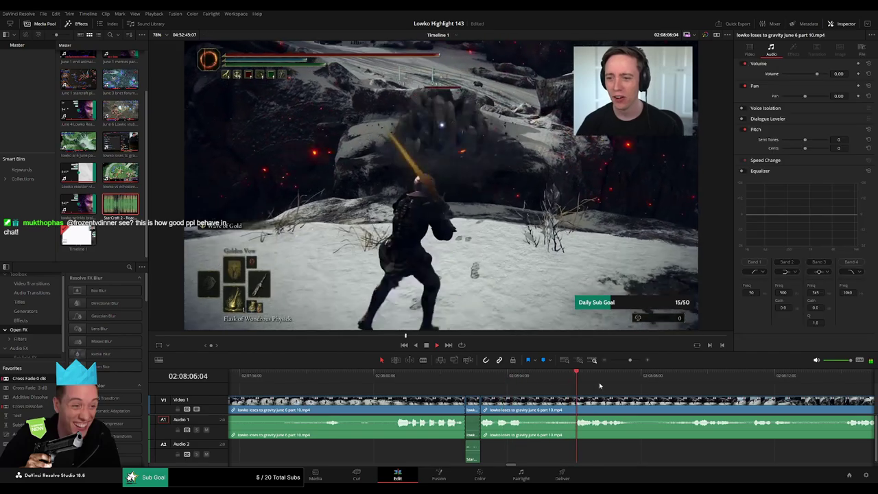
{"action": "left_click_drag", "start_coordinate": [788, 403], "coordinate": [600, 397]}
{"action": "left_click", "coordinate": [495, 379]}
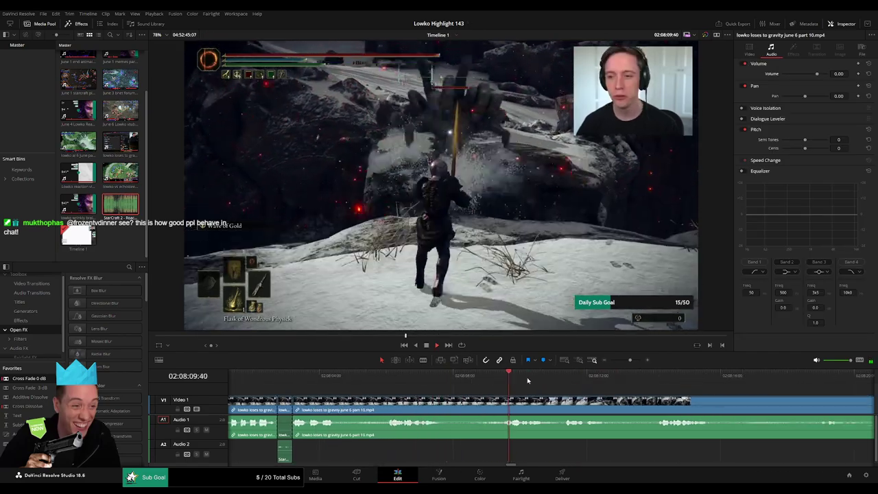
{"action": "left_click_drag", "start_coordinate": [630, 361], "coordinate": [482, 379]}
{"action": "left_click", "coordinate": [619, 382]}
{"action": "left_click", "coordinate": [382, 376]}
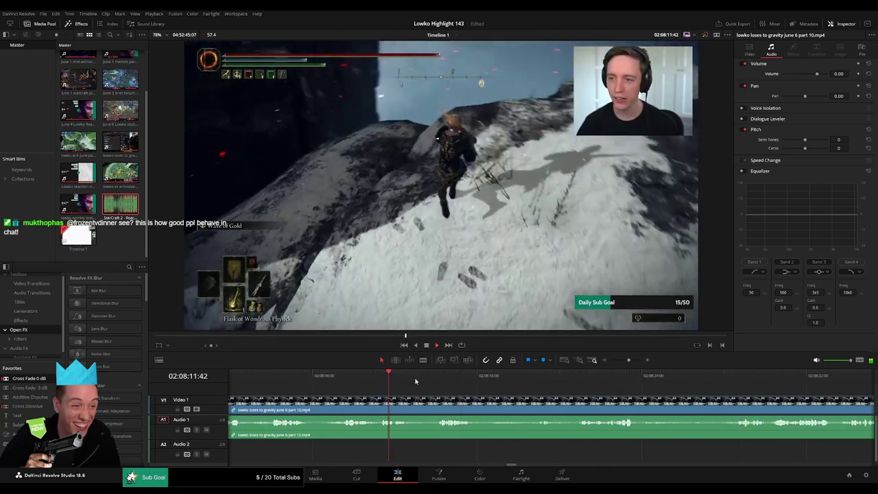
{"action": "key", "text": "b"}
{"action": "left_click", "coordinate": [417, 406]}
Ripple-delete the part 10 footage between about 02:08:13 and 02:08:28 and cross-fade the audio at the join
{"action": "left_click", "coordinate": [579, 378]}
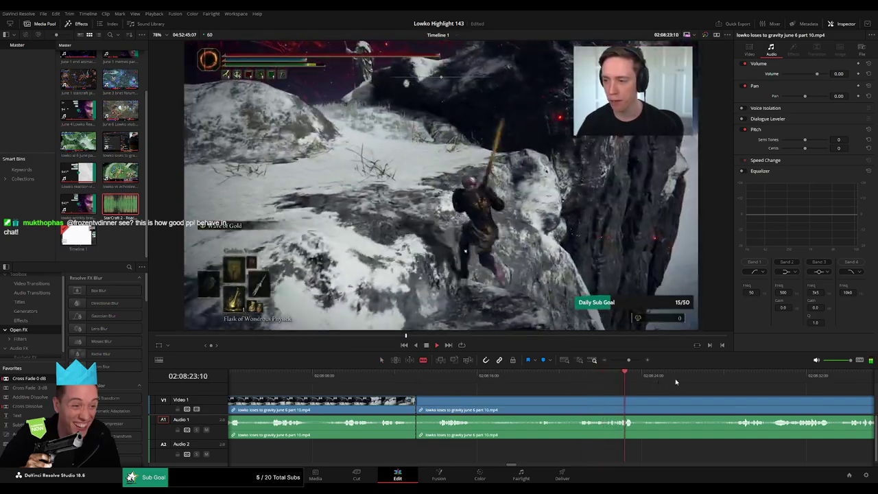
{"action": "left_click", "coordinate": [735, 378]}
{"action": "left_click", "coordinate": [734, 404]}
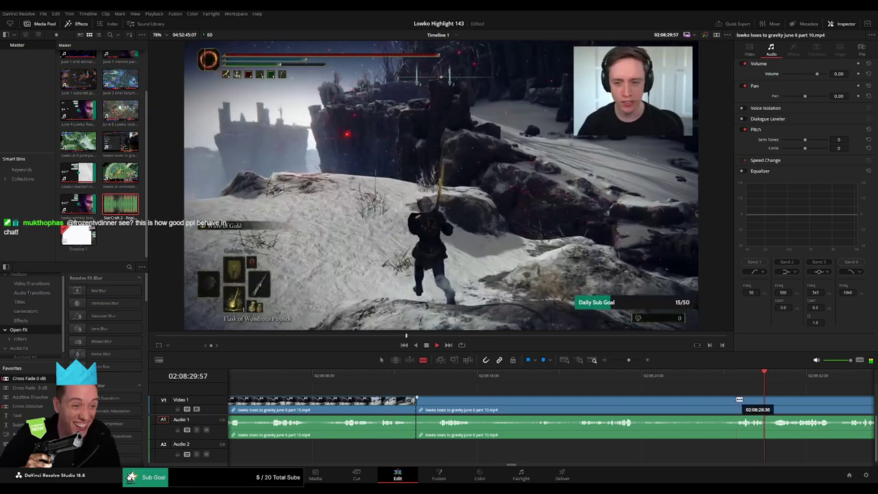
{"action": "key", "text": "a"}
{"action": "left_click", "coordinate": [698, 410]}
{"action": "key", "text": "Delete"}
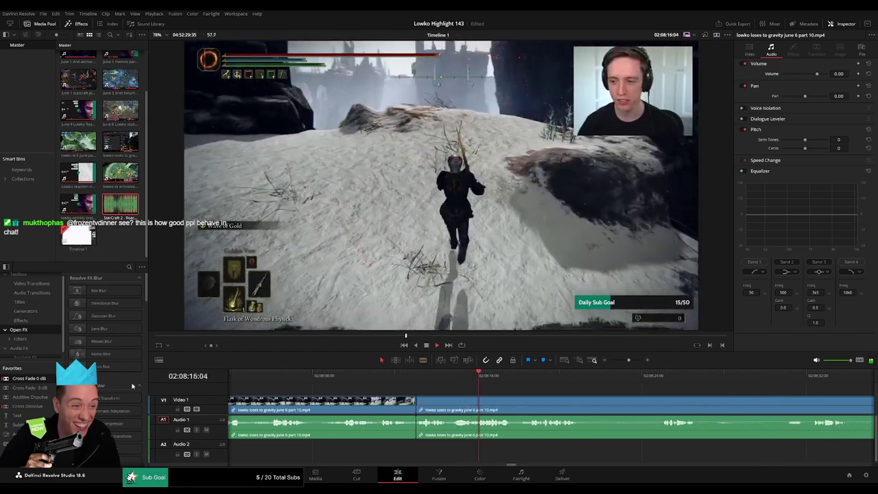
{"action": "left_click_drag", "start_coordinate": [419, 437], "coordinate": [417, 432]}
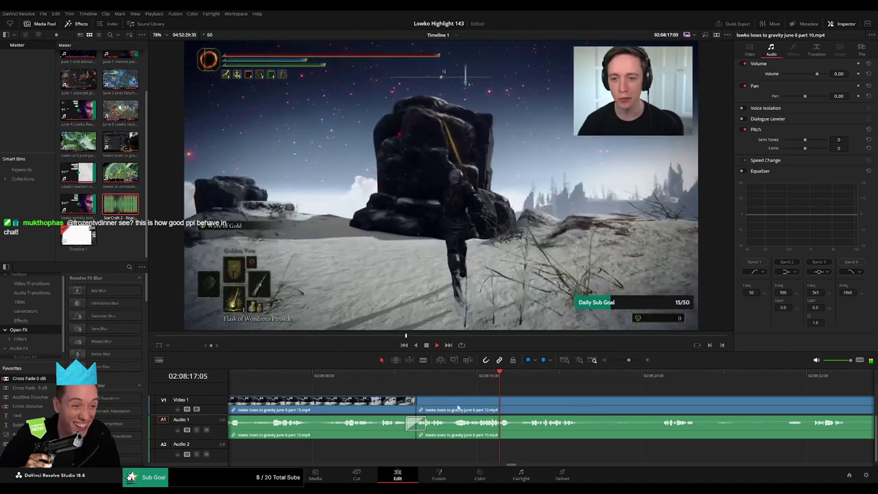
Split the part 10 clip at about 02:08:21 and ripple-delete the rest of it up to the part 11 clip
{"action": "scroll", "coordinate": [458, 408], "scroll_direction": "right", "scroll_amount": 4}
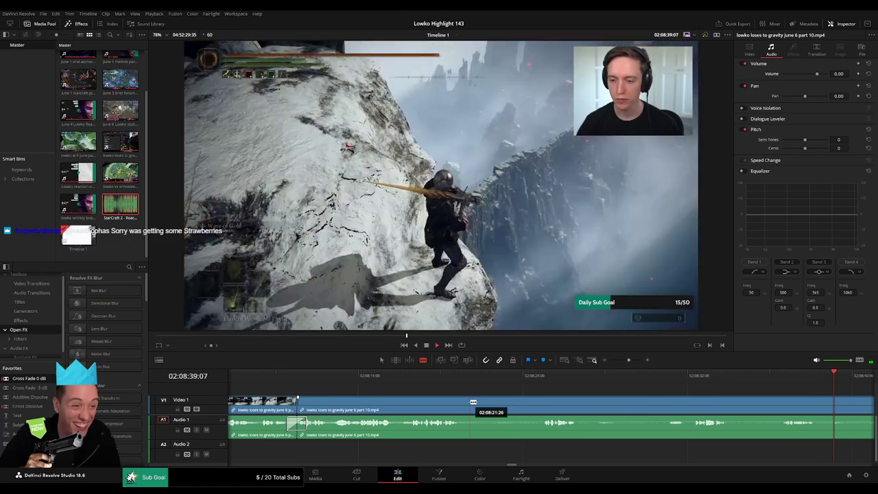
{"action": "left_click", "coordinate": [468, 412]}
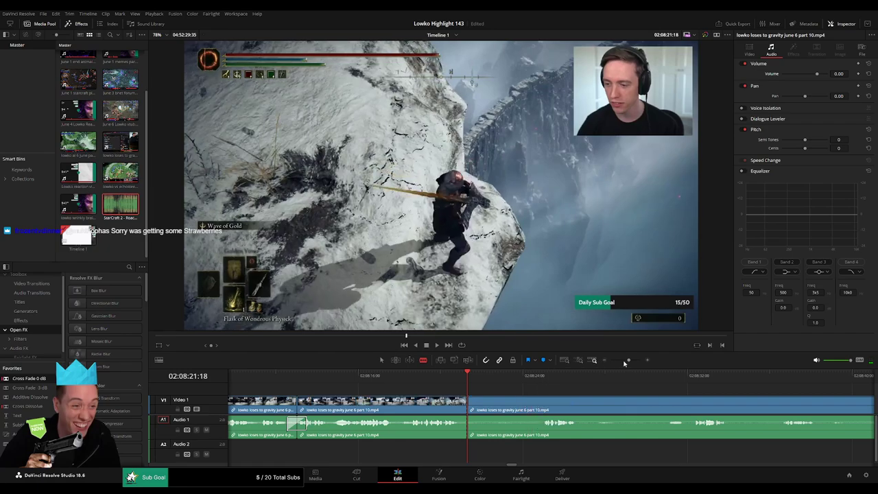
{"action": "left_click_drag", "start_coordinate": [625, 364], "coordinate": [623, 361]}
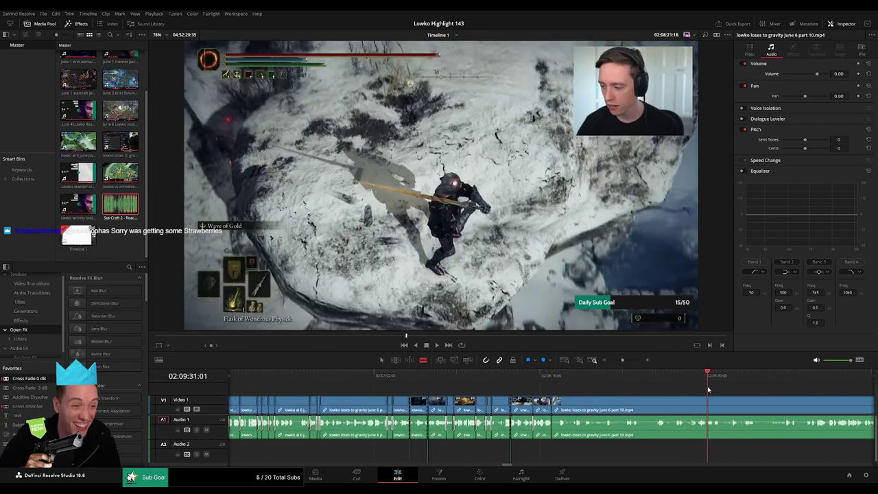
{"action": "left_click_drag", "start_coordinate": [623, 360], "coordinate": [618, 359]}
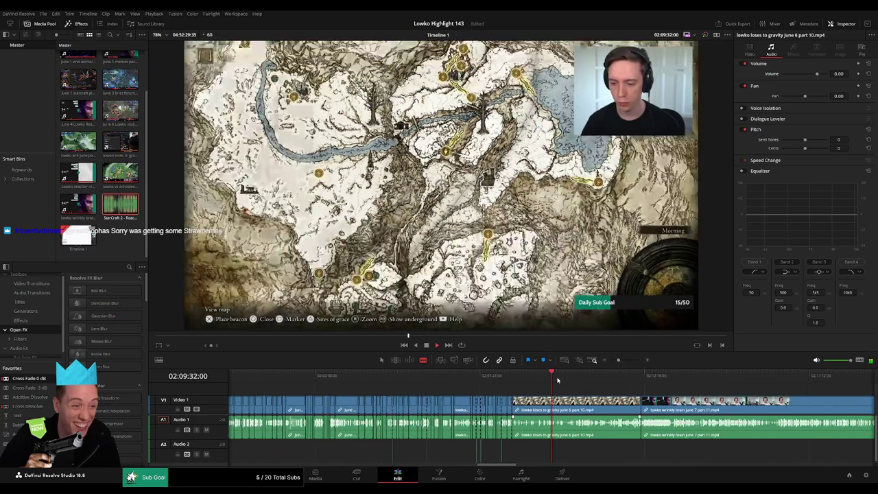
{"action": "mouse_move", "coordinate": [557, 380]}
{"action": "left_mouse_down"}
{"action": "mouse_move", "coordinate": [567, 381]}
{"action": "mouse_move", "coordinate": [529, 382]}
{"action": "mouse_move", "coordinate": [611, 381]}
{"action": "mouse_move", "coordinate": [574, 381]}
{"action": "left_mouse_up"}
{"action": "key", "text": "a"}
{"action": "left_click", "coordinate": [601, 411]}
{"action": "key", "text": "Delete"}
{"action": "key", "text": "space"}
Examine the lowko wrinkly brain june 7 part 11 clip from its start to about 02:15:35 for footage worth keeping
{"action": "left_click_drag", "start_coordinate": [618, 360], "coordinate": [610, 361]}
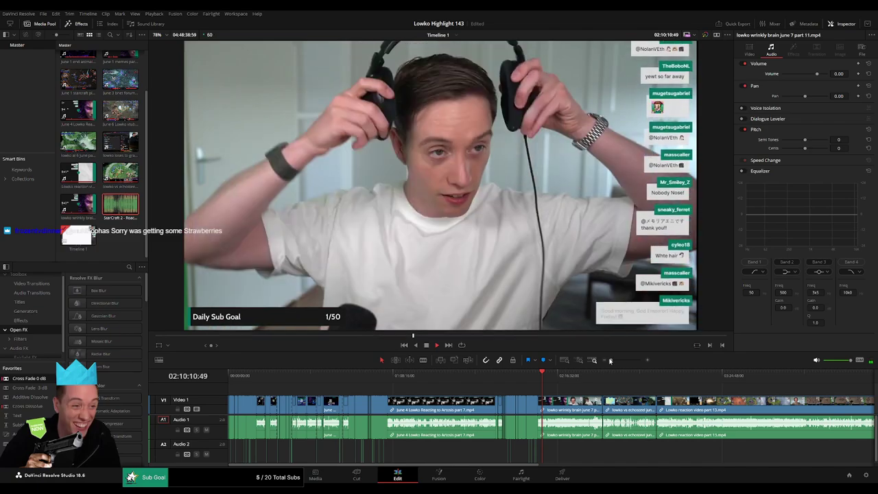
{"action": "scroll", "coordinate": [678, 399], "scroll_direction": "right", "scroll_amount": 1}
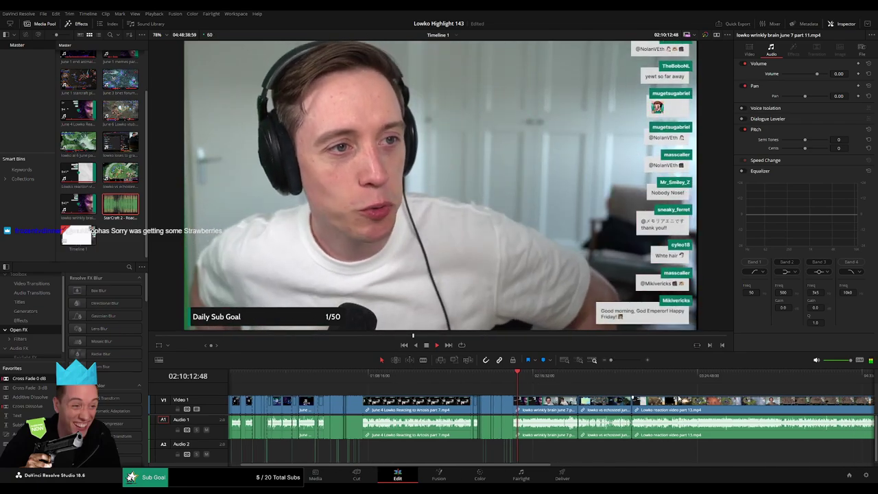
{"action": "scroll", "coordinate": [678, 400], "scroll_direction": "down", "scroll_amount": 2}
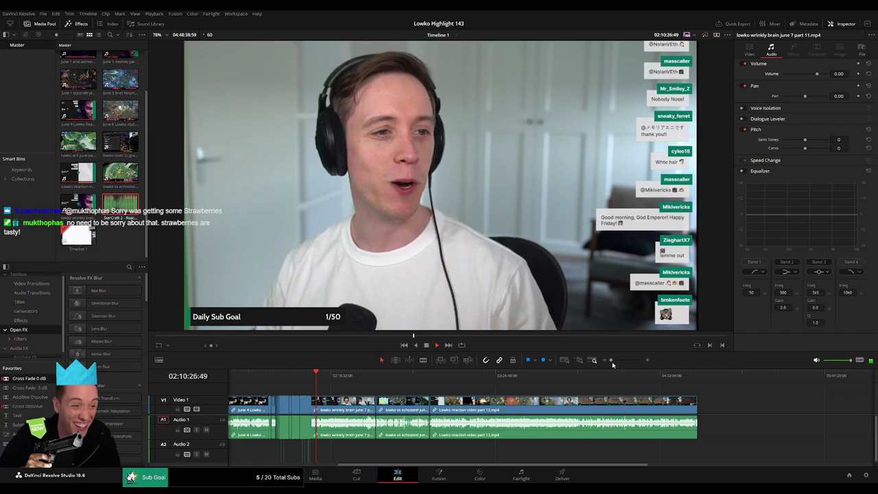
{"action": "left_click_drag", "start_coordinate": [612, 364], "coordinate": [621, 364]}
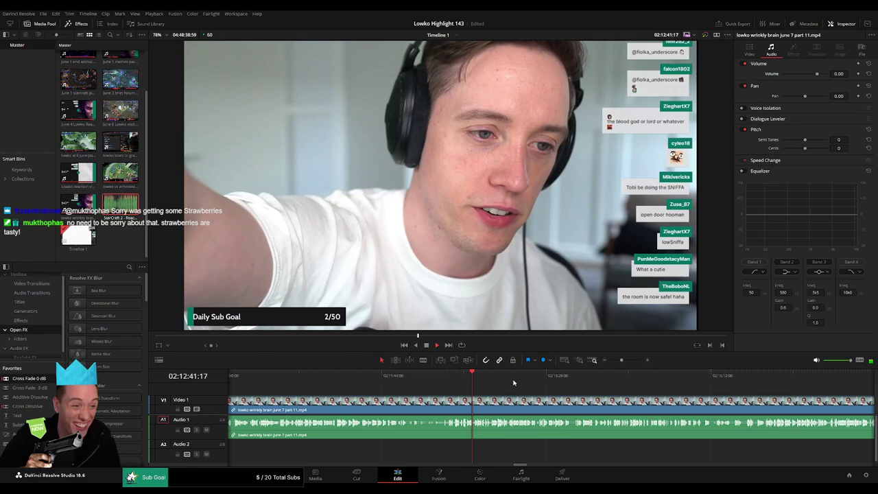
{"action": "left_click", "coordinate": [441, 376]}
{"action": "left_click_drag", "start_coordinate": [441, 376], "coordinate": [282, 377]}
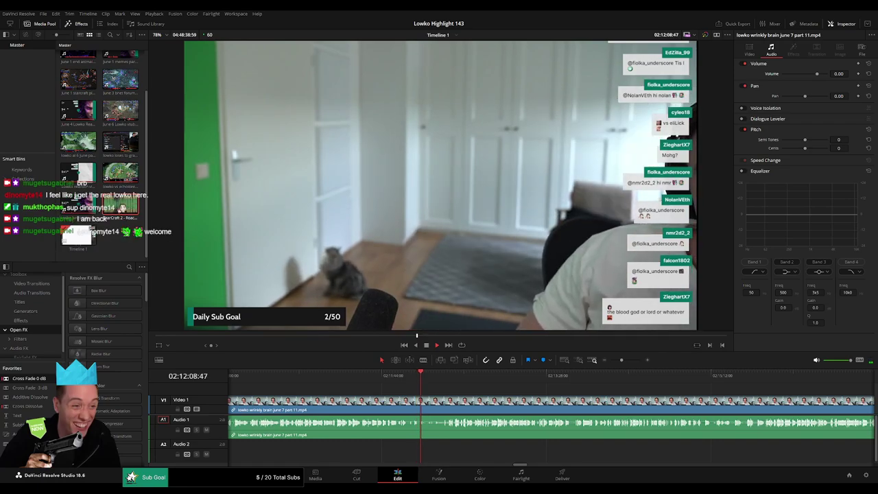
{"action": "left_click_drag", "start_coordinate": [449, 381], "coordinate": [739, 392]}
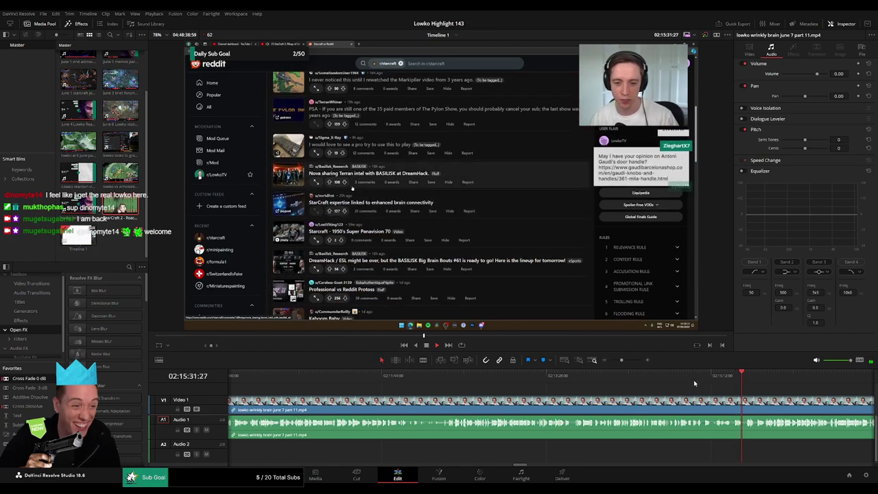
{"action": "left_click", "coordinate": [695, 384]}
{"action": "left_click", "coordinate": [715, 383]}
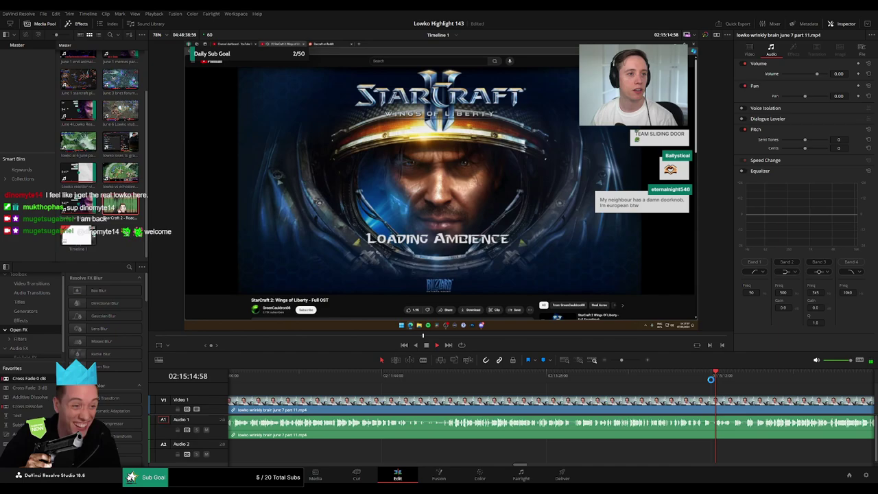
{"action": "left_click_drag", "start_coordinate": [622, 361], "coordinate": [629, 361]}
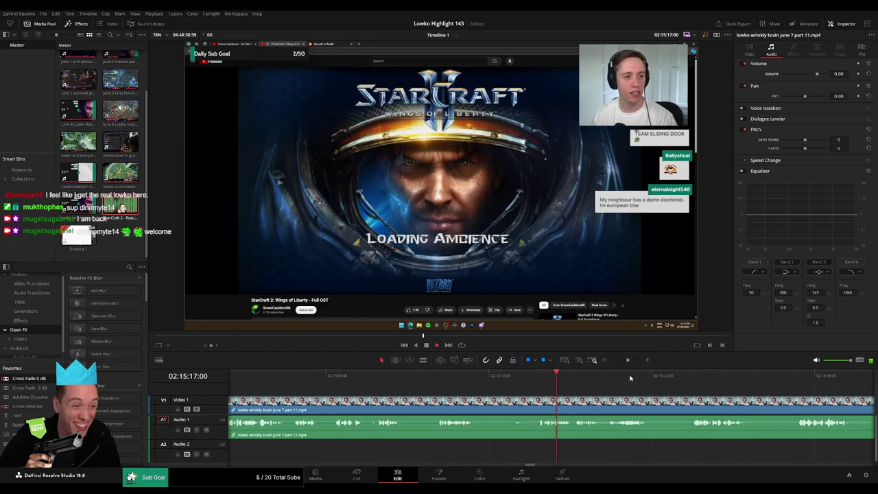
{"action": "left_click_drag", "start_coordinate": [695, 384], "coordinate": [431, 387]}
{"action": "left_click", "coordinate": [560, 377]}
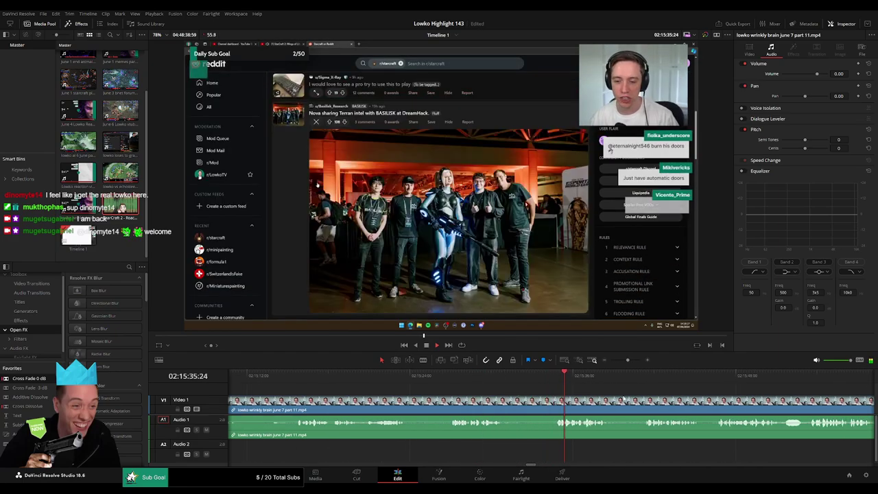
Split the part 11 clip at about 02:15:46 and ripple-delete everything in it before that point
{"action": "left_click_drag", "start_coordinate": [625, 389], "coordinate": [483, 389]}
{"action": "left_click", "coordinate": [509, 377]}
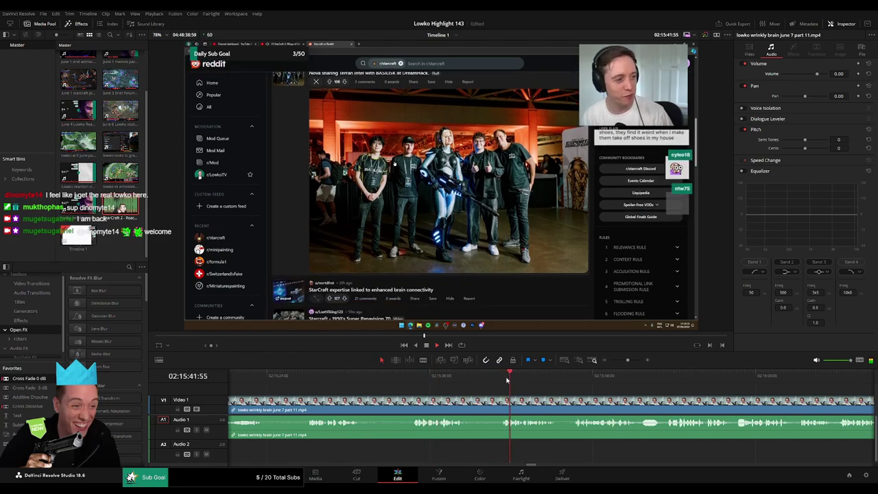
{"action": "left_click", "coordinate": [583, 377]}
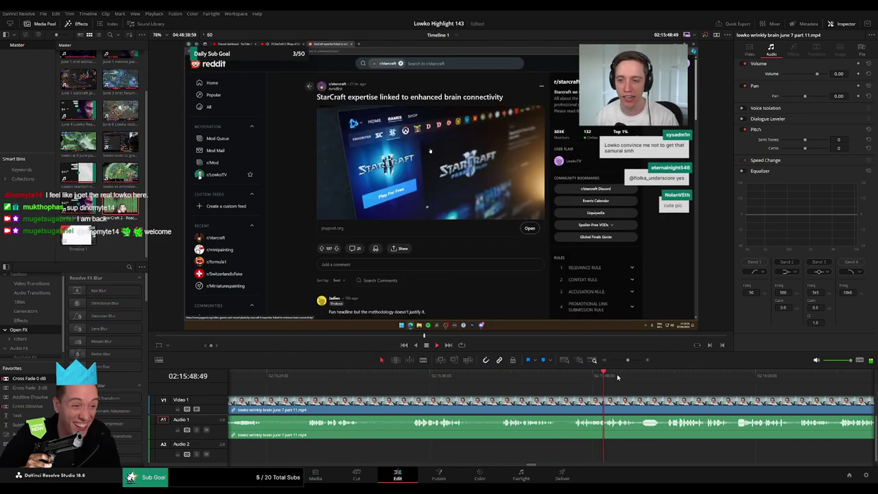
{"action": "key", "text": "b"}
{"action": "left_click", "coordinate": [574, 403]}
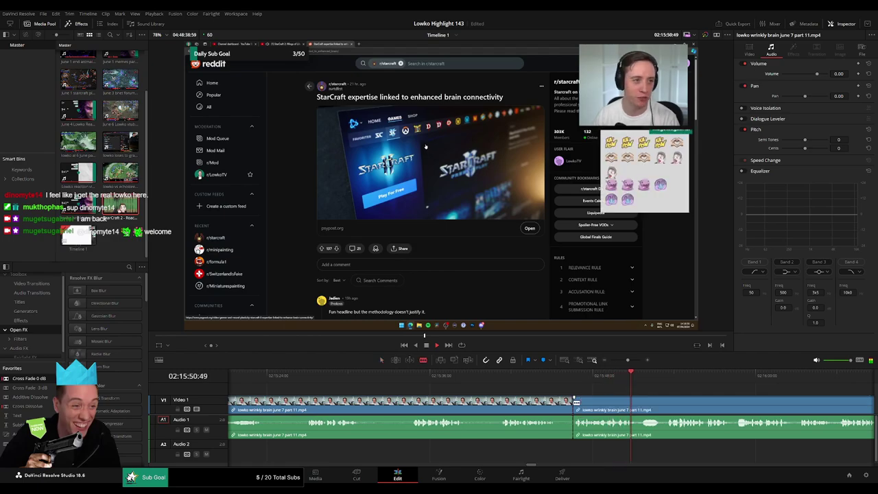
{"action": "key", "text": "a"}
{"action": "left_click", "coordinate": [538, 405]}
{"action": "key", "text": "Delete"}
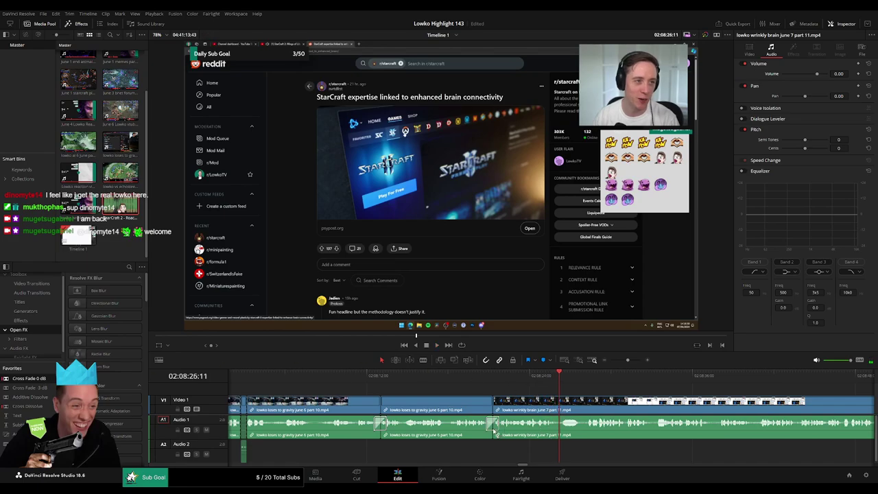
Ripple-delete about 10 frames from the start of the part 11 clip and cross-fade the audio at its join with part 10
{"action": "left_click", "coordinate": [486, 379]}
{"action": "left_click", "coordinate": [477, 378]}
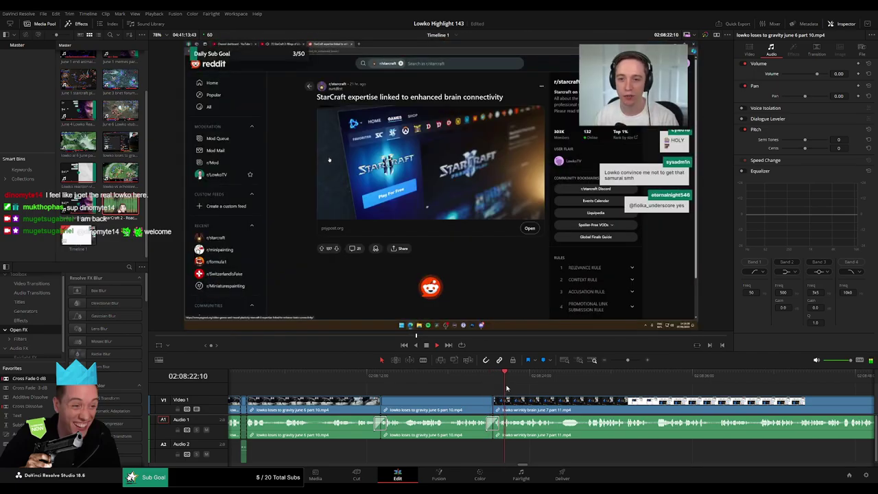
{"action": "left_click", "coordinate": [488, 377]}
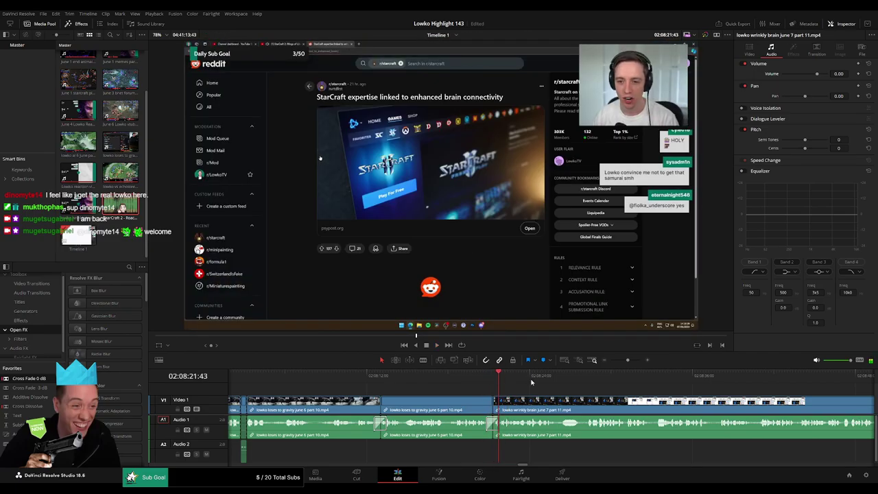
{"action": "left_click_drag", "start_coordinate": [628, 360], "coordinate": [635, 361]}
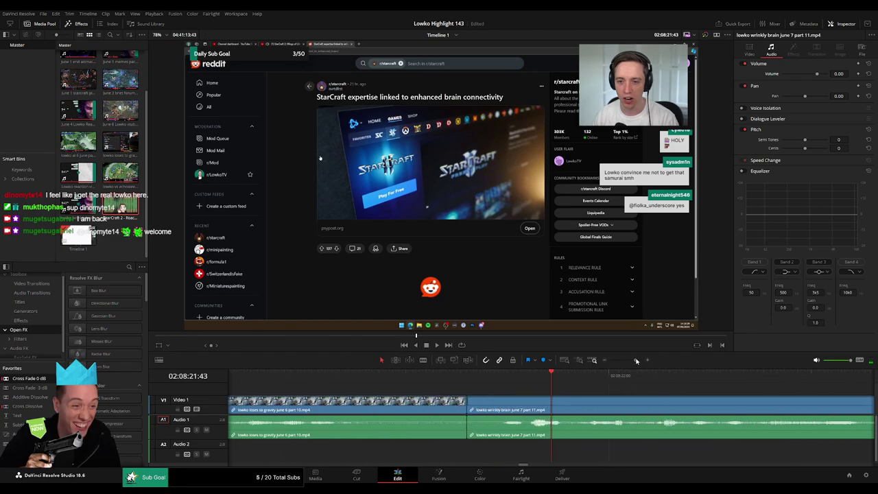
{"action": "key", "text": "b"}
{"action": "left_click", "coordinate": [496, 410]}
{"action": "key", "text": "a"}
{"action": "left_click", "coordinate": [489, 409]}
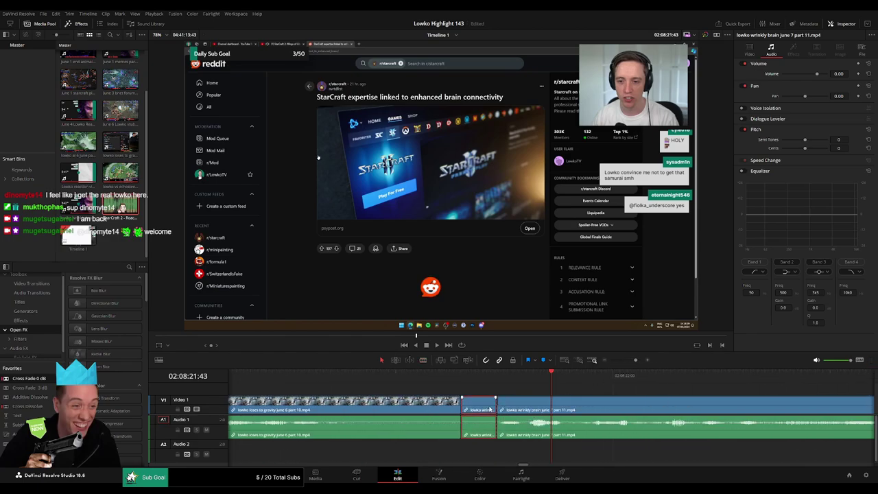
{"action": "key", "text": "Delete"}
{"action": "left_click_drag", "start_coordinate": [31, 378], "coordinate": [460, 433]}
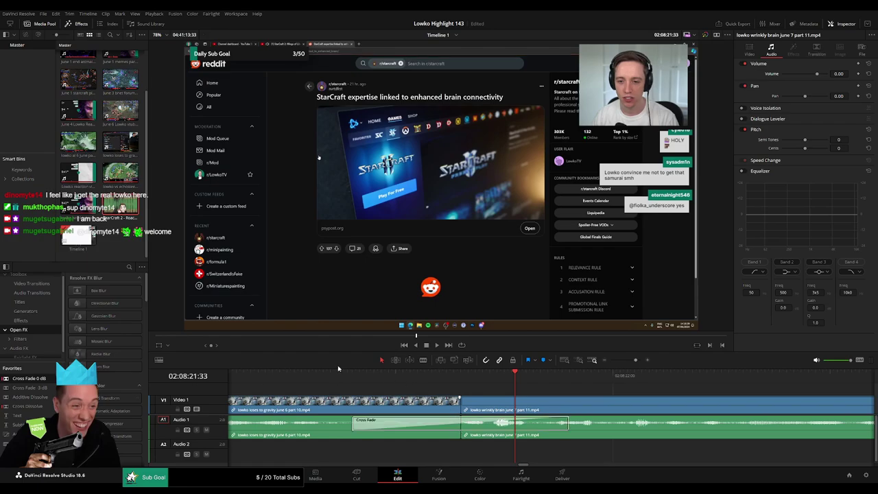
Review the start of the part 11 article footage and split the clip at about 02:08:44, before the word that needs censoring
{"action": "key", "text": "space"}
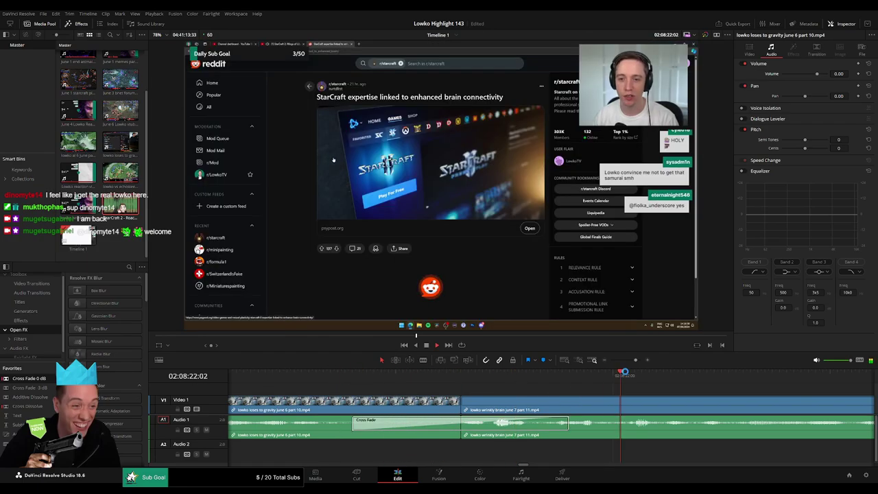
{"action": "mouse_move", "coordinate": [635, 360]}
{"action": "left_mouse_down"}
{"action": "mouse_move", "coordinate": [610, 363]}
{"action": "mouse_move", "coordinate": [627, 360]}
{"action": "left_mouse_up"}
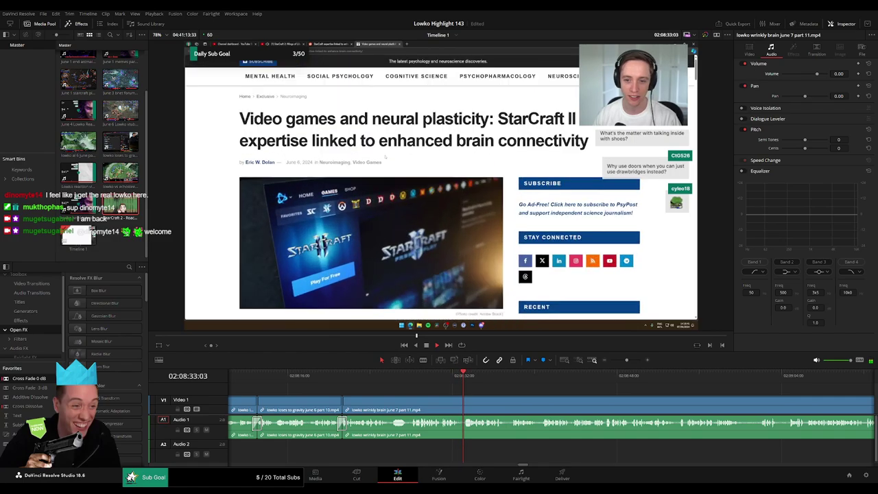
{"action": "scroll", "coordinate": [470, 393], "scroll_direction": "right", "scroll_amount": 5}
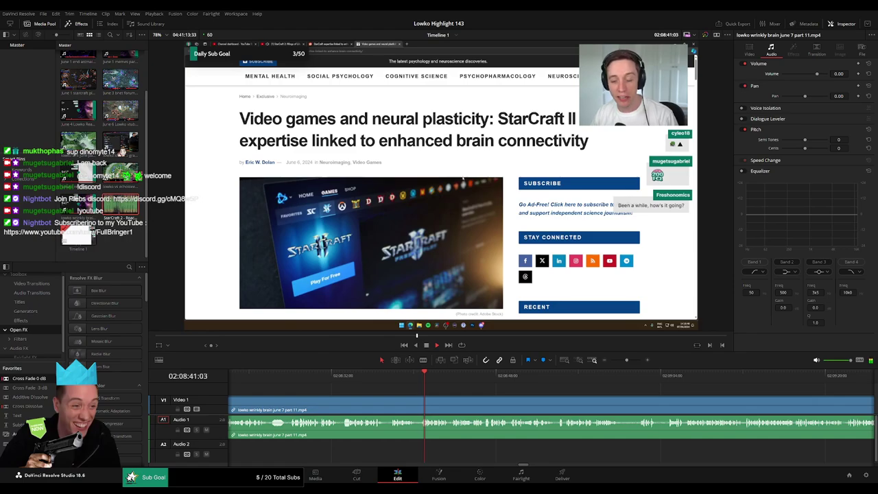
{"action": "left_click_drag", "start_coordinate": [533, 407], "coordinate": [383, 402]}
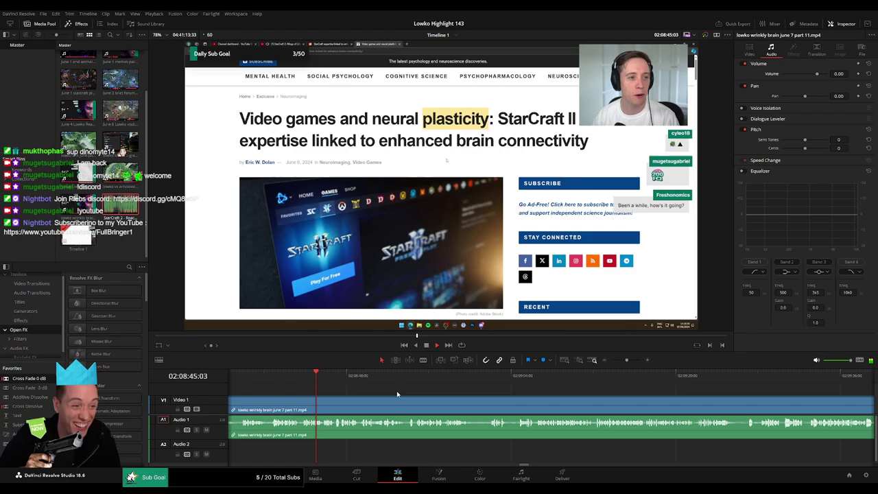
{"action": "key", "text": "space"}
{"action": "scroll", "coordinate": [398, 394], "scroll_direction": "up", "scroll_amount": 5}
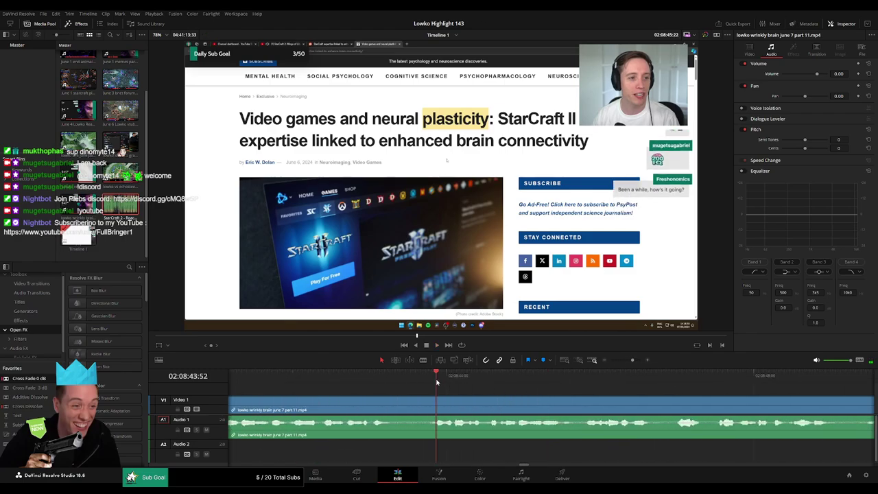
{"action": "key", "text": "space"}
{"action": "left_click_drag", "start_coordinate": [471, 393], "coordinate": [376, 392]}
{"action": "key", "text": "space"}
{"action": "key", "text": "b"}
{"action": "left_click", "coordinate": [395, 403]}
{"action": "key", "text": "space"}
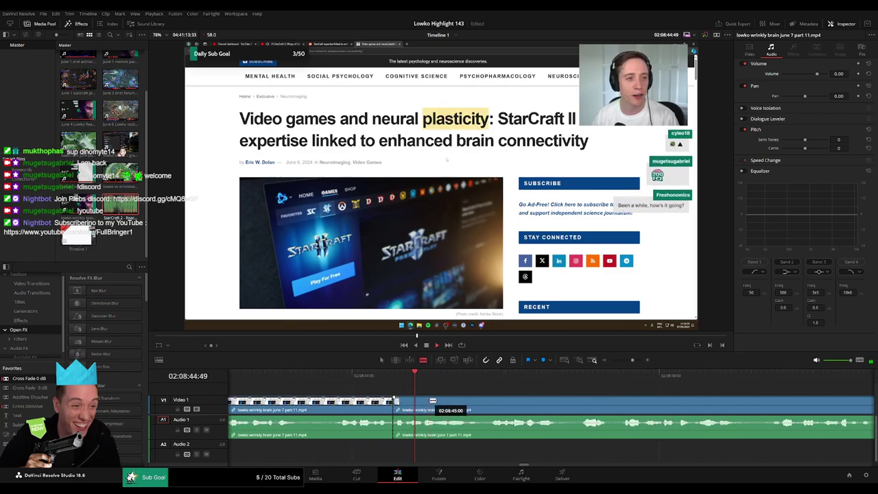
Split off the word ending at about 02:08:44:46, mute it and place StarCraft 2 - Roach Quotes.mp3 at -23 volume beneath it on Audio 2
{"action": "key", "text": "Up"}
{"action": "left_click", "coordinate": [394, 376]}
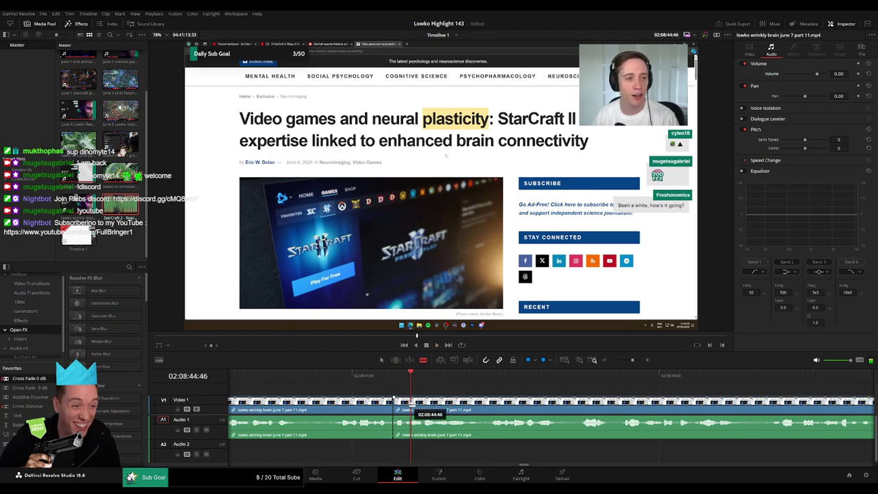
{"action": "left_click", "coordinate": [412, 403]}
{"action": "key", "text": "a"}
{"action": "left_click_drag", "start_coordinate": [404, 425], "coordinate": [404, 451]}
{"action": "left_click_drag", "start_coordinate": [120, 205], "coordinate": [410, 453]}
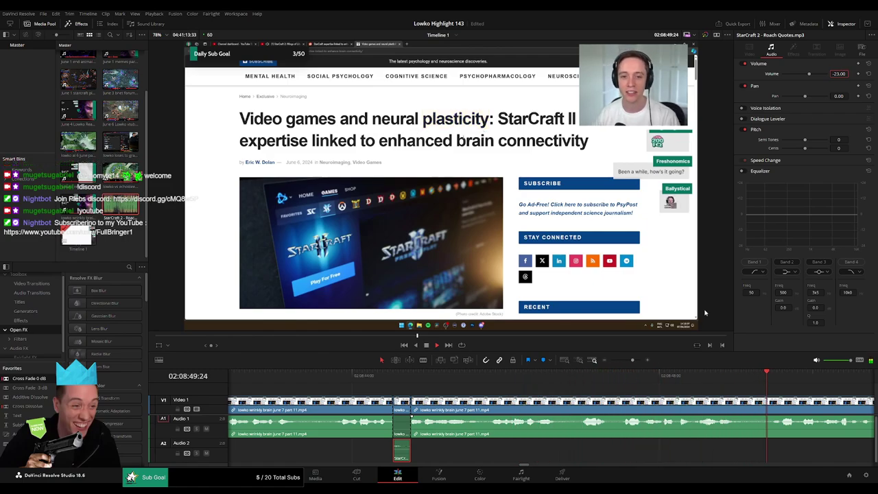
Split the part 11 clip at about 02:09:00 and 02:09:02 and ripple-delete the piece between the cuts
{"action": "left_click", "coordinate": [719, 392]}
{"action": "left_click_drag", "start_coordinate": [633, 360], "coordinate": [413, 377]}
{"action": "key", "text": "b"}
{"action": "left_click", "coordinate": [393, 403]}
{"action": "left_click", "coordinate": [422, 401]}
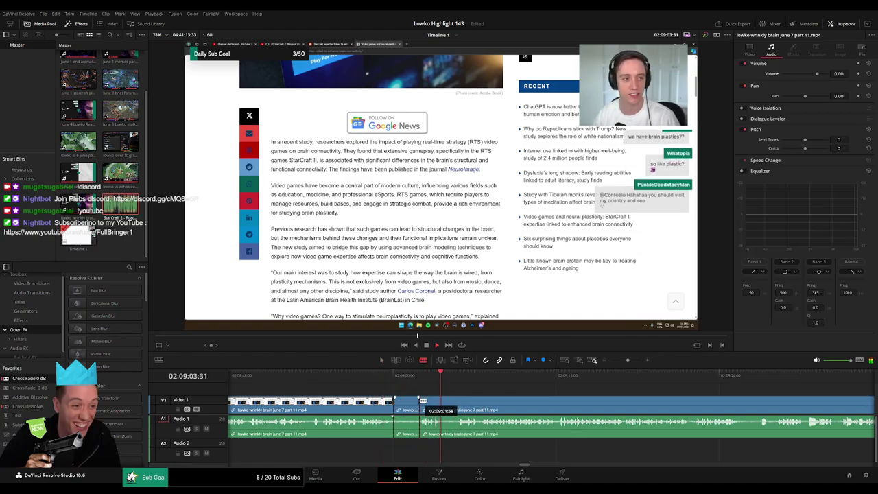
{"action": "key", "text": "Delete"}
Ripple-delete a further pause of just under a second at about 02:09:01 and cross-fade the audio at the joins
{"action": "key", "text": "b"}
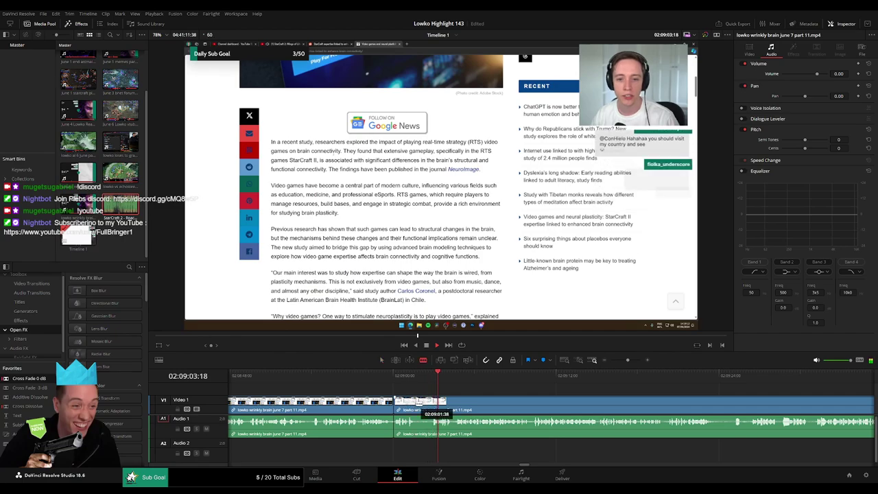
{"action": "key", "text": "Delete"}
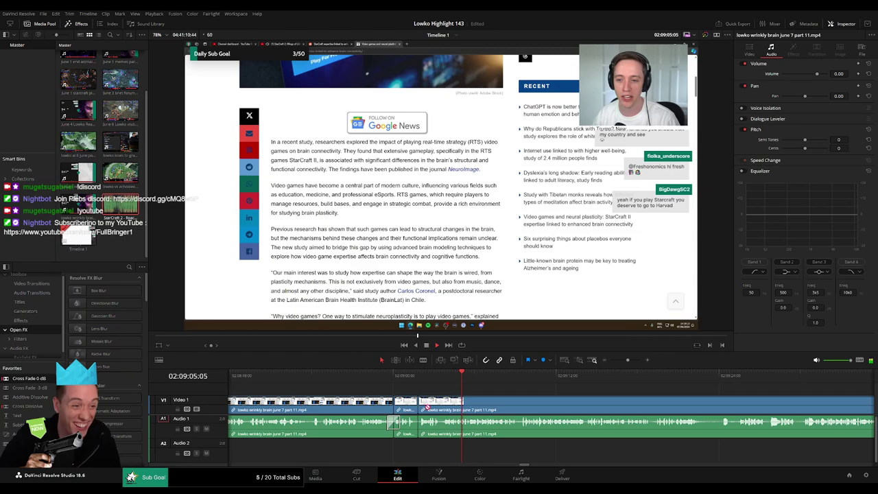
{"action": "left_click_drag", "start_coordinate": [420, 433], "coordinate": [419, 429]}
Examine the part 11 footage of the research article up to about 02:09:51 for dull or silent stretches
{"action": "left_click_drag", "start_coordinate": [501, 381], "coordinate": [590, 376]}
{"action": "key", "text": "space"}
{"action": "scroll", "coordinate": [455, 382], "scroll_direction": "right", "scroll_amount": 3}
{"action": "left_click", "coordinate": [461, 378]}
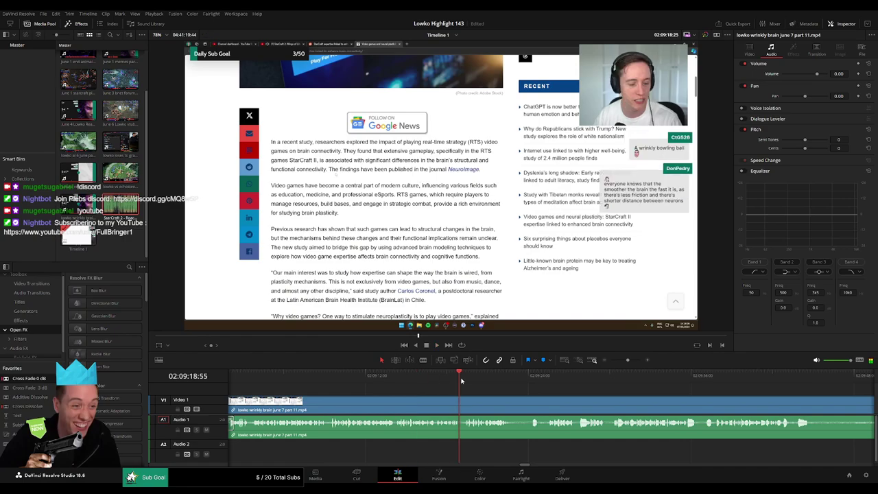
{"action": "left_click_drag", "start_coordinate": [516, 390], "coordinate": [396, 385]}
{"action": "key", "text": "b"}
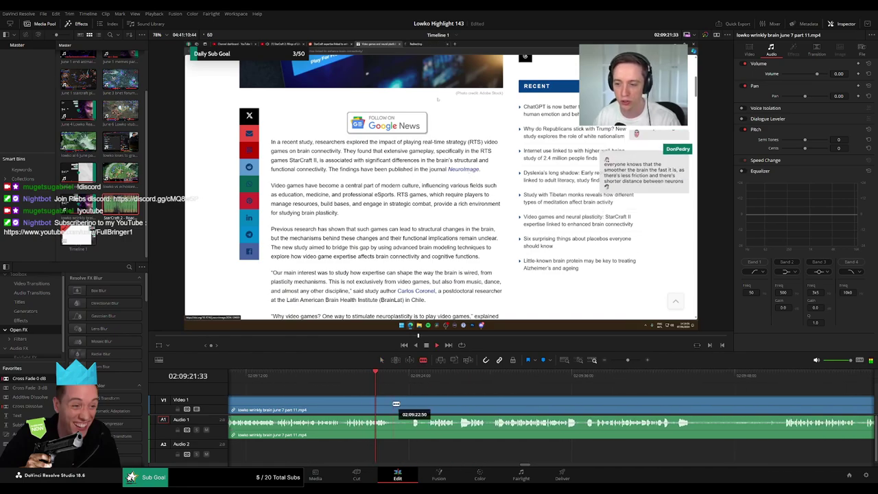
{"action": "left_click", "coordinate": [408, 380]}
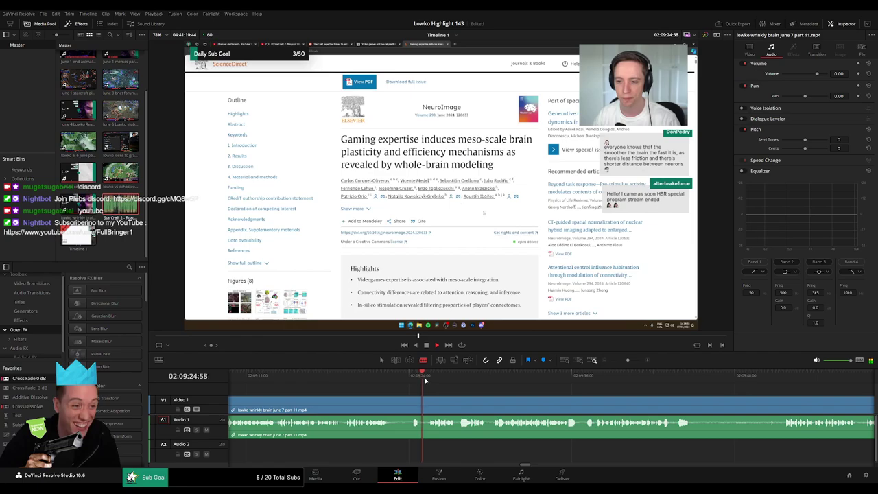
{"action": "left_click_drag", "start_coordinate": [433, 380], "coordinate": [451, 381]}
{"action": "left_click", "coordinate": [465, 380]}
{"action": "left_click", "coordinate": [485, 381]}
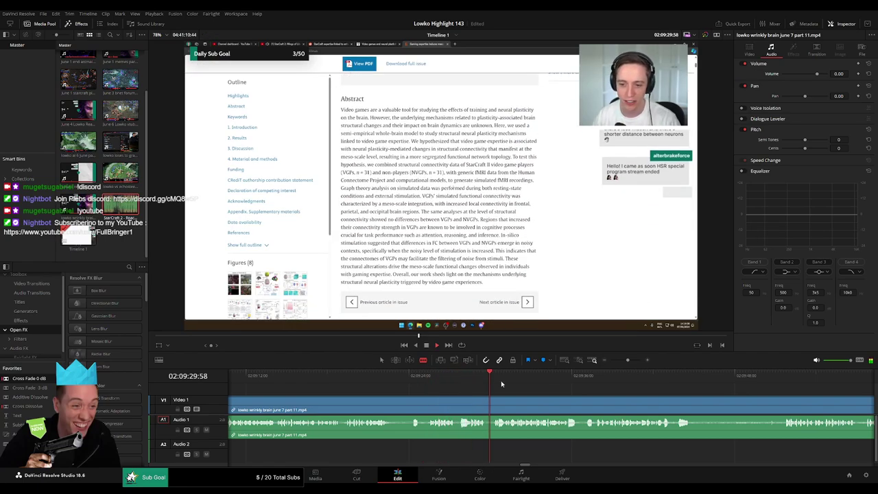
{"action": "left_click_drag", "start_coordinate": [555, 390], "coordinate": [432, 391]}
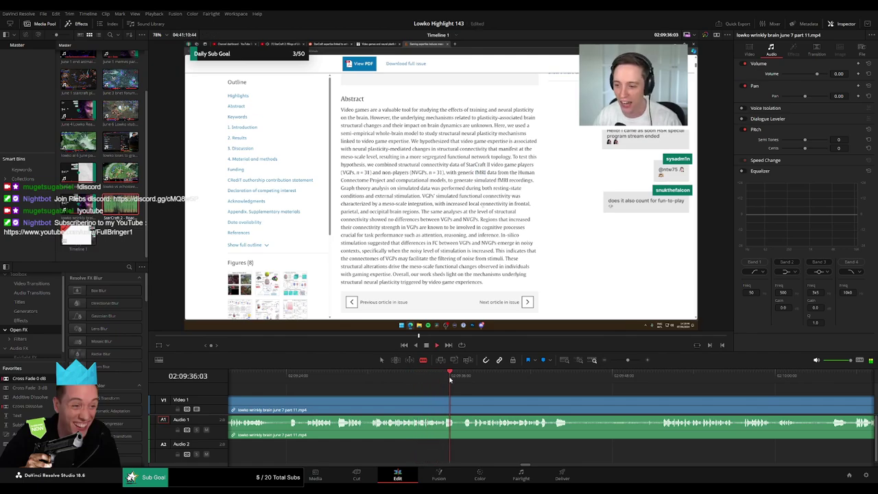
{"action": "scroll", "coordinate": [425, 384], "scroll_direction": "right", "scroll_amount": 3}
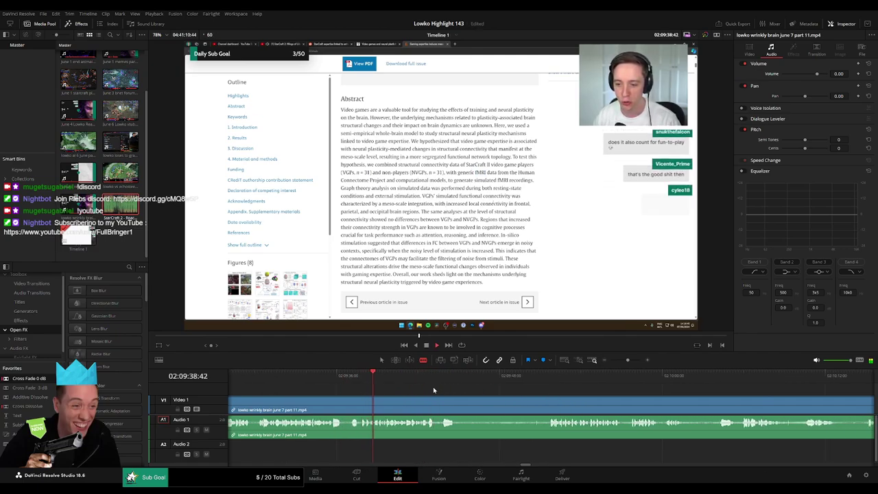
{"action": "left_click", "coordinate": [399, 378]}
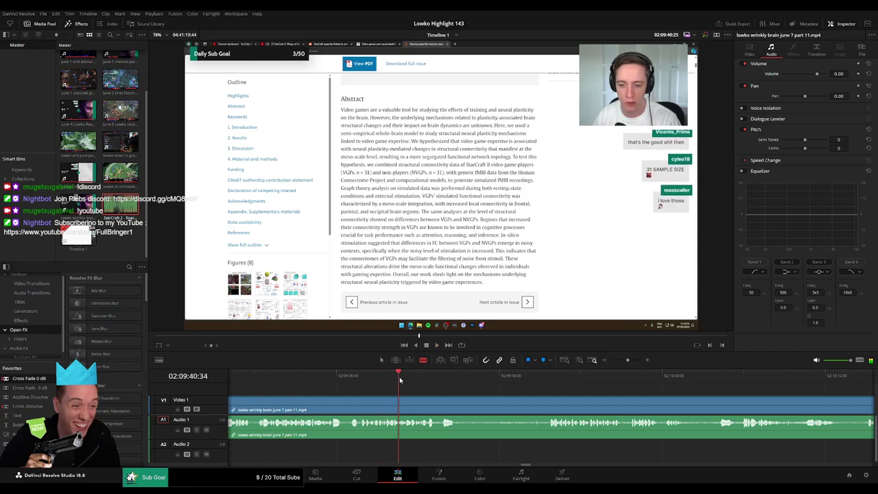
{"action": "left_click", "coordinate": [441, 382]}
{"action": "left_click", "coordinate": [549, 378]}
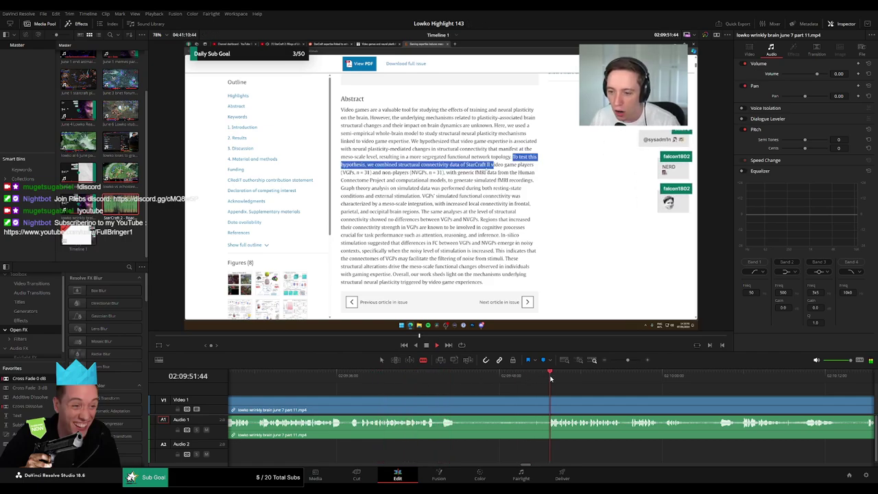
Ripple-delete the silent part 11 stretch between about 02:09:44 and 02:09:51 and cross-fade the audio at the join
{"action": "left_click", "coordinate": [457, 402]}
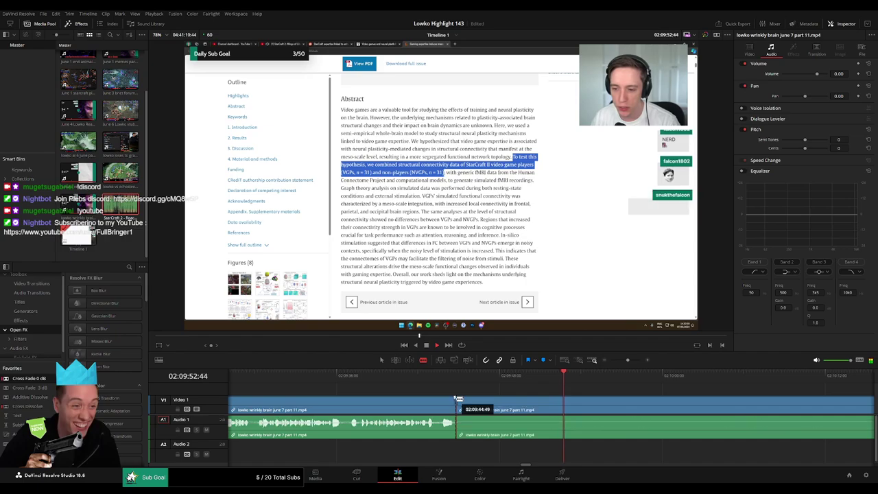
{"action": "left_click", "coordinate": [550, 400]}
{"action": "key", "text": "a"}
{"action": "left_click", "coordinate": [534, 407]}
{"action": "key", "text": "Delete"}
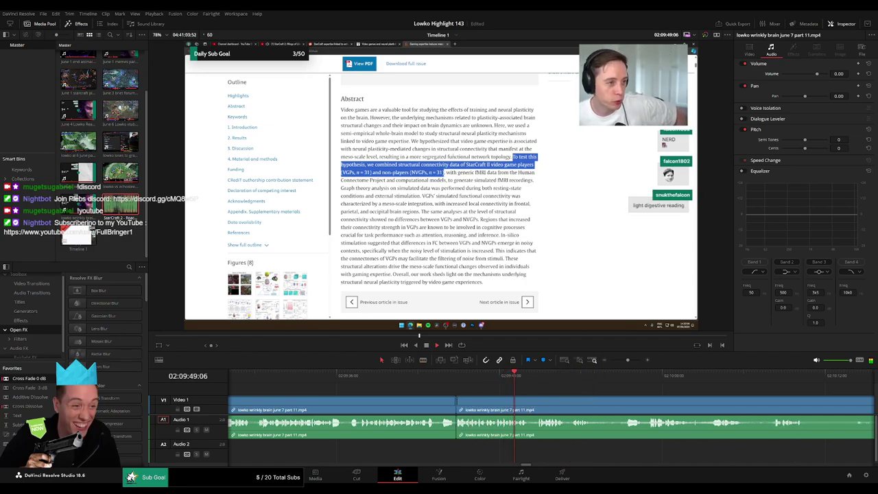
{"action": "left_click_drag", "start_coordinate": [461, 417], "coordinate": [458, 421]}
Ripple-delete the part 11 pause between about 02:09:55 and 02:09:57 and cross-fade the audio at the join
{"action": "left_click_drag", "start_coordinate": [584, 406], "coordinate": [406, 396]}
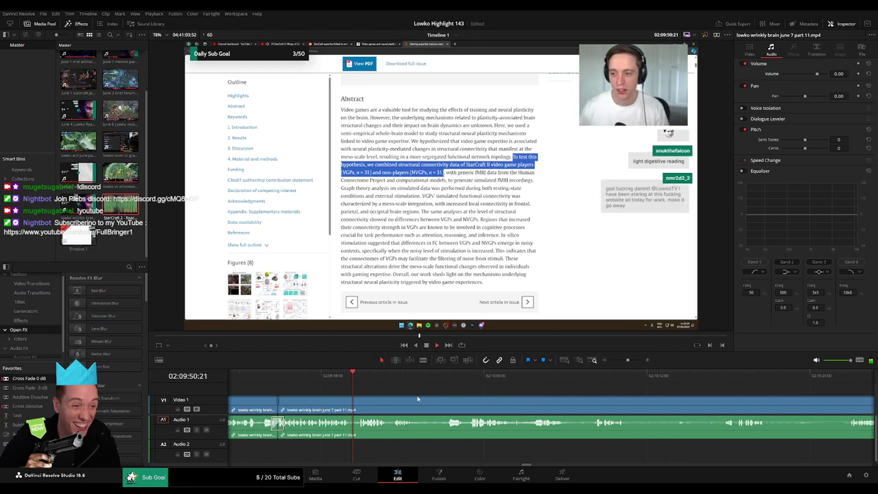
{"action": "key", "text": "b"}
{"action": "left_click", "coordinate": [418, 403]}
{"action": "left_click", "coordinate": [447, 404]}
{"action": "key", "text": "a"}
{"action": "left_click", "coordinate": [438, 406]}
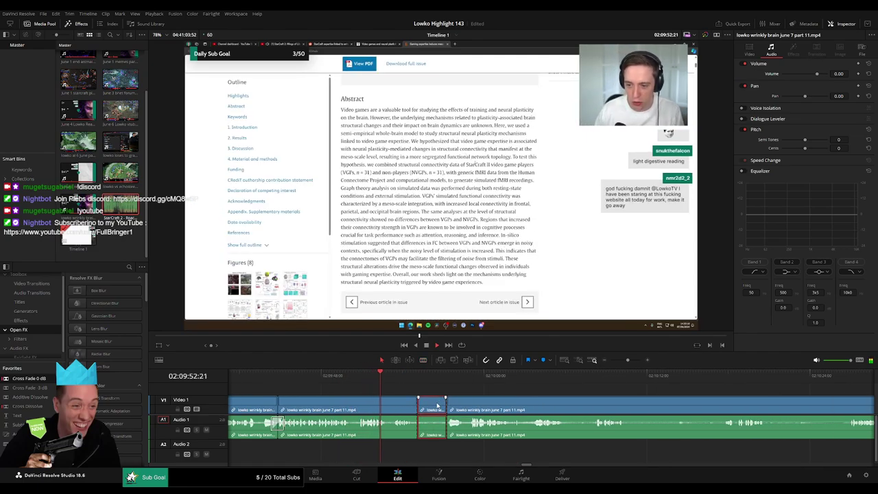
{"action": "key", "text": "Delete"}
{"action": "left_click", "coordinate": [423, 435]}
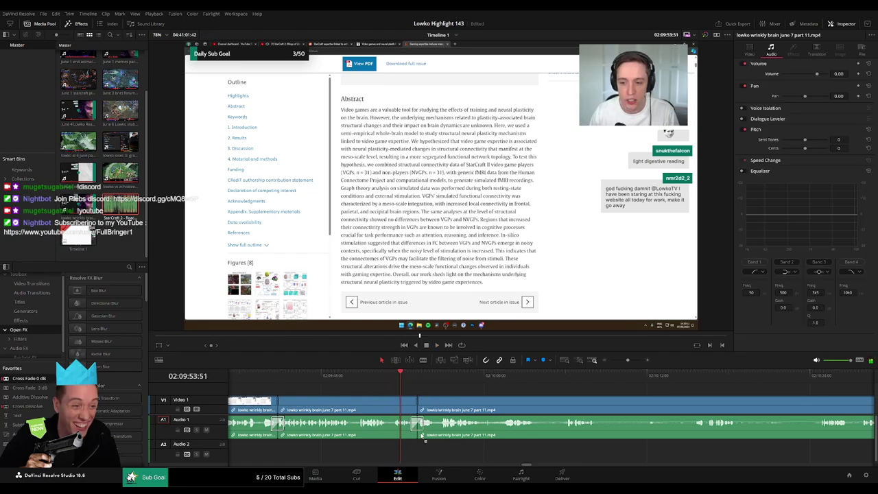
Ripple-delete the part 11 pause between about 02:09:59 and 02:10:01 and cross-fade the audio at the join
{"action": "scroll", "coordinate": [474, 412], "scroll_direction": "right", "scroll_amount": 2}
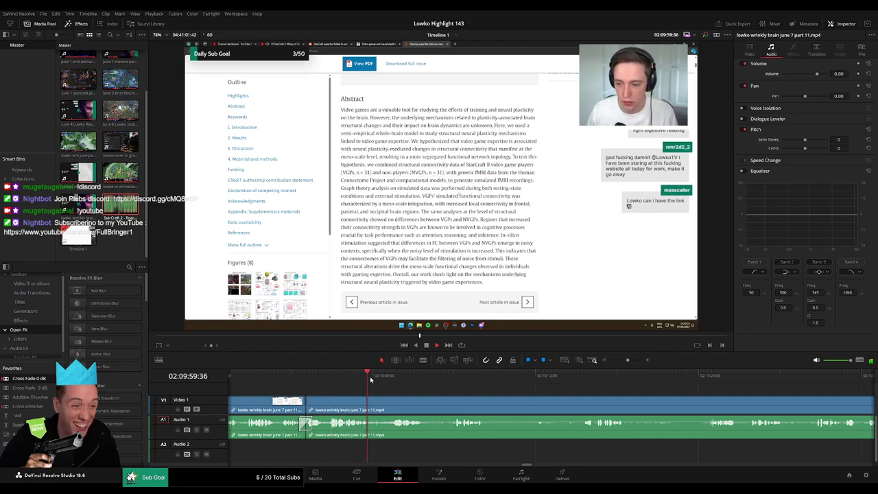
{"action": "left_click", "coordinate": [370, 406]}
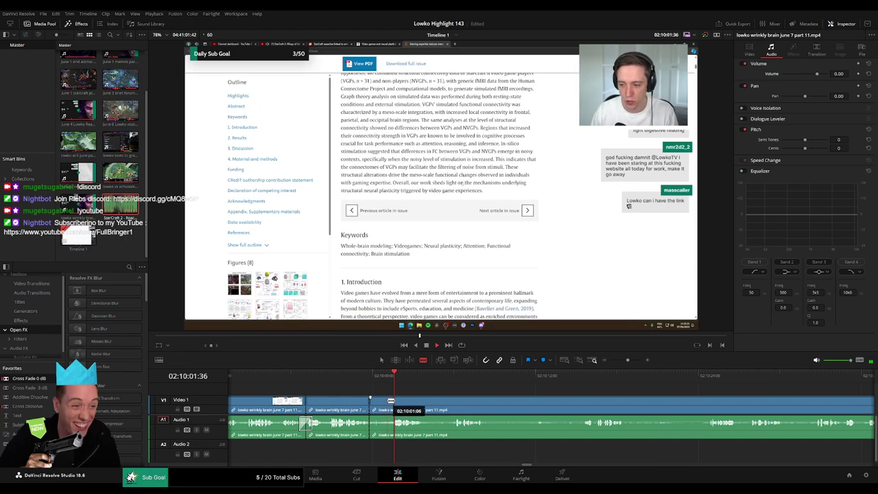
{"action": "left_click", "coordinate": [395, 402]}
{"action": "key", "text": "a"}
{"action": "left_click", "coordinate": [386, 404]}
{"action": "key", "text": "BackSpace"}
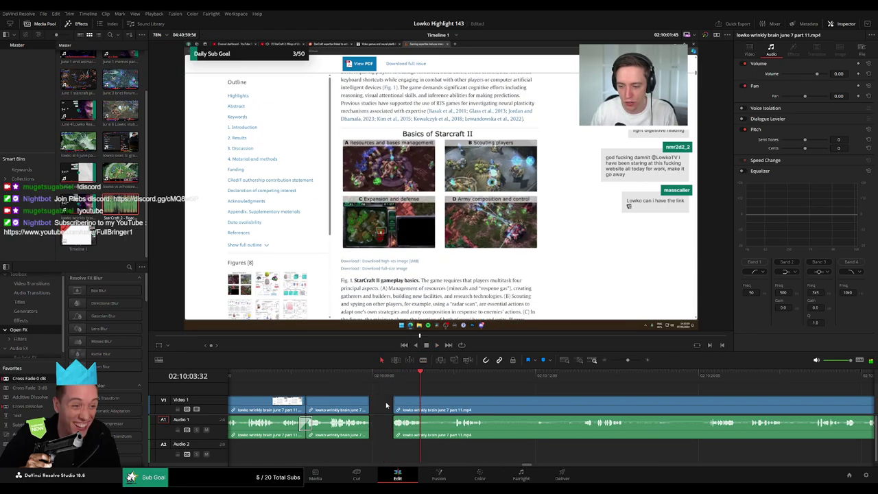
{"action": "left_click", "coordinate": [386, 404]}
{"action": "key", "text": "BackSpace"}
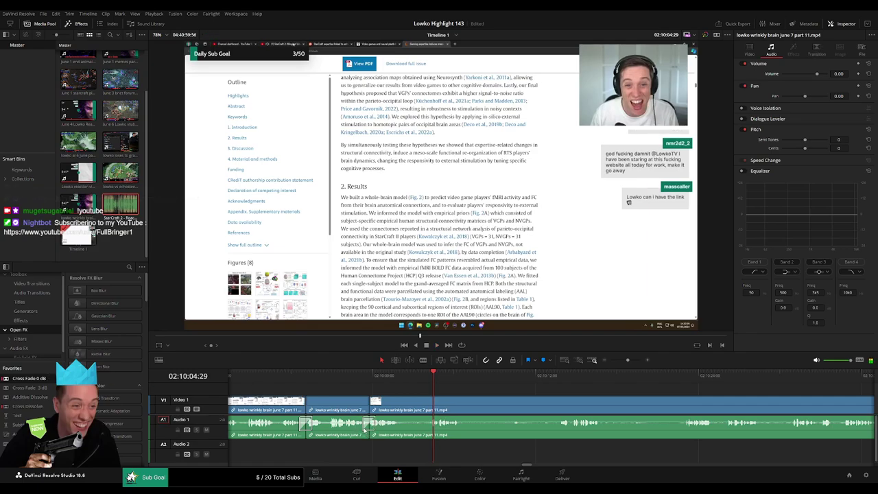
Ripple-delete the dull article-scrolling stretch of part 11 between about 02:10:02 and 02:10:13
{"action": "key", "text": "b"}
{"action": "left_click", "coordinate": [400, 411]}
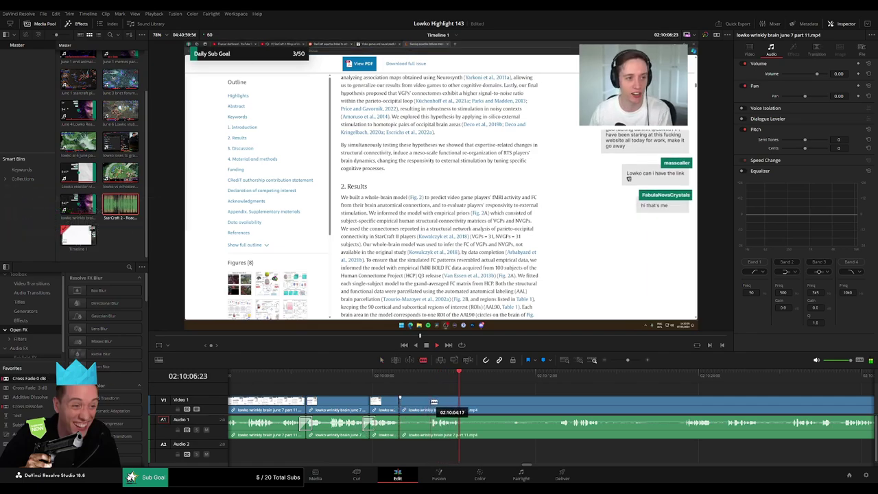
{"action": "key", "text": "ctrl+z"}
{"action": "left_click", "coordinate": [404, 403]}
{"action": "left_click", "coordinate": [563, 377]}
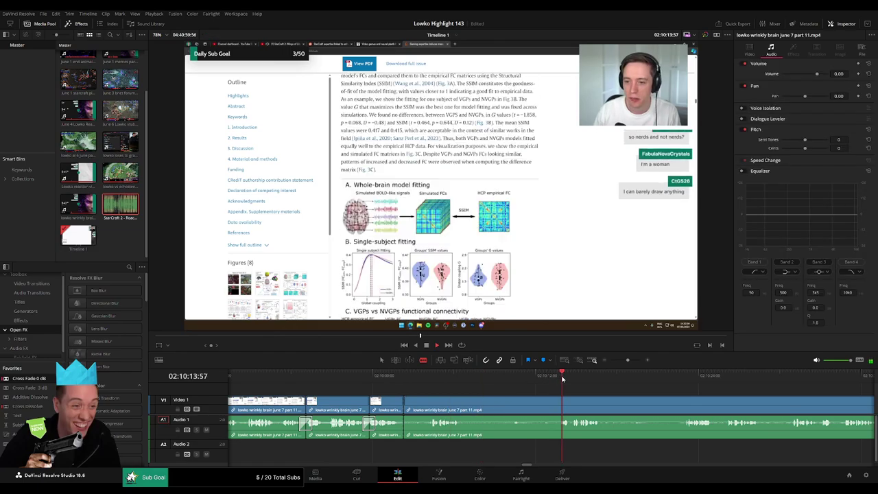
{"action": "scroll", "coordinate": [542, 389], "scroll_direction": "right", "scroll_amount": 1}
{"action": "left_click", "coordinate": [508, 404]}
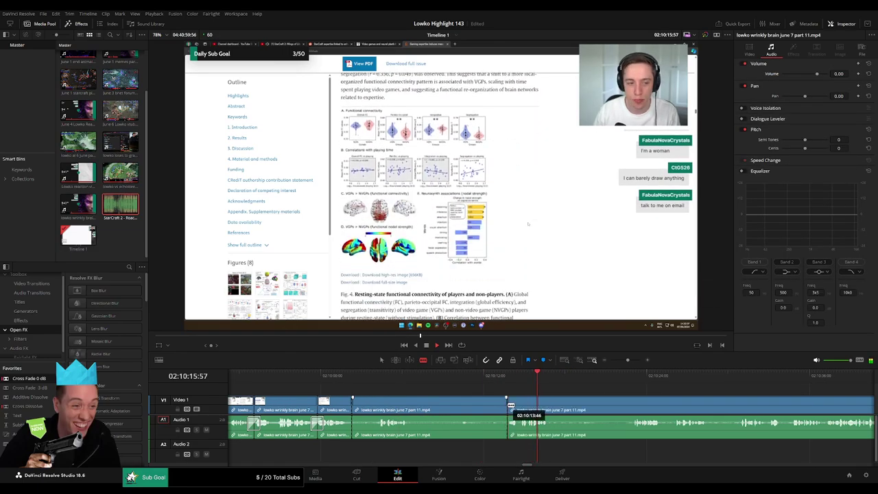
{"action": "key", "text": "a"}
{"action": "left_click", "coordinate": [488, 404]}
{"action": "key", "text": "Delete"}
Ripple-delete the part 11 stretch between about 02:10:05 and 02:10:11 and cross-fade the audio at this and the preceding join
{"action": "left_click", "coordinate": [458, 377]}
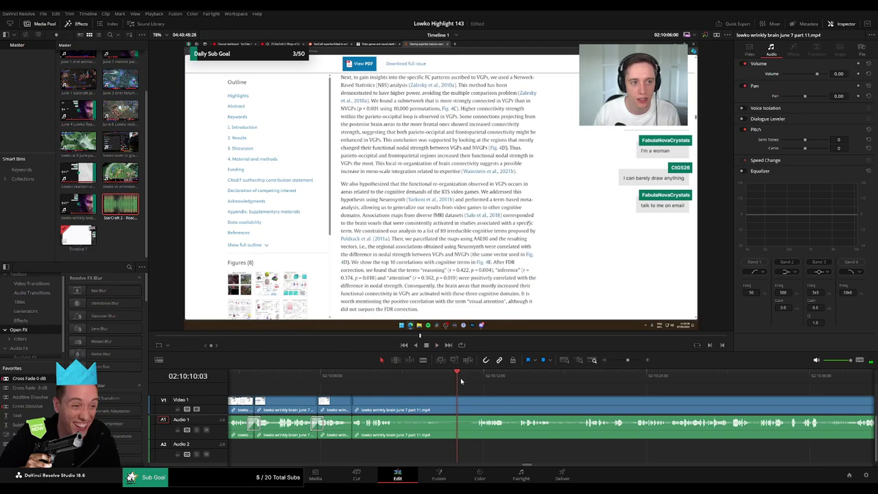
{"action": "left_click_drag", "start_coordinate": [461, 381], "coordinate": [472, 381]}
{"action": "key", "text": "b"}
{"action": "left_click", "coordinate": [396, 402]}
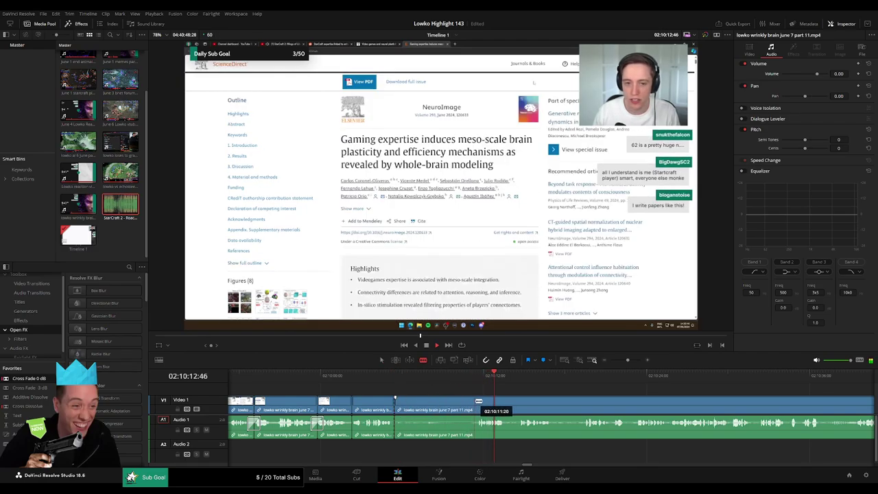
{"action": "left_click", "coordinate": [477, 409]}
{"action": "key", "text": "a"}
{"action": "left_click", "coordinate": [458, 406]}
{"action": "key", "text": "Delete"}
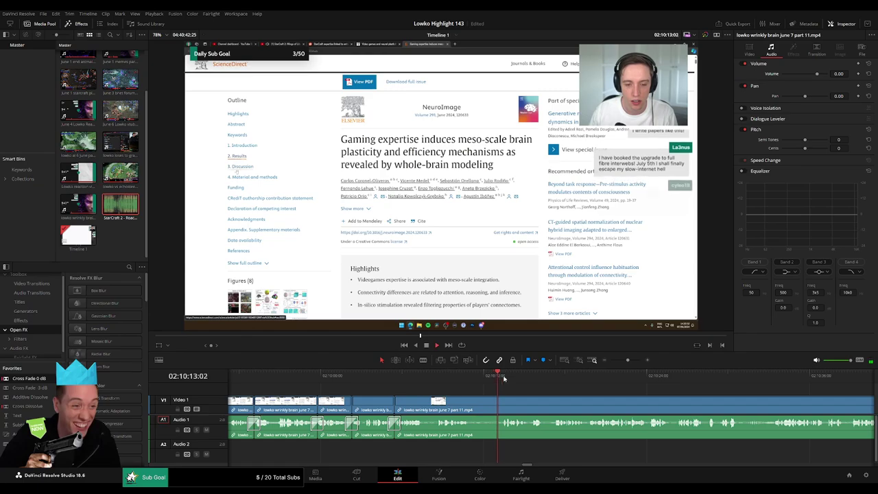
Ripple-delete the part 11 pause between about 02:10:11 and 02:10:13 and cross-fade the audio at the join
{"action": "key", "text": "b"}
{"action": "left_click", "coordinate": [363, 402]}
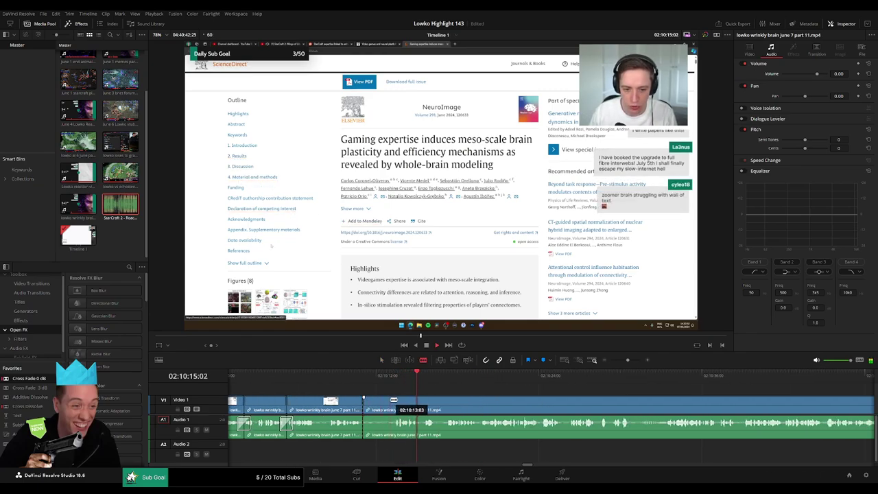
{"action": "left_click", "coordinate": [393, 402]}
{"action": "key", "text": "a"}
{"action": "left_click", "coordinate": [386, 405]}
{"action": "key", "text": "BackSpace"}
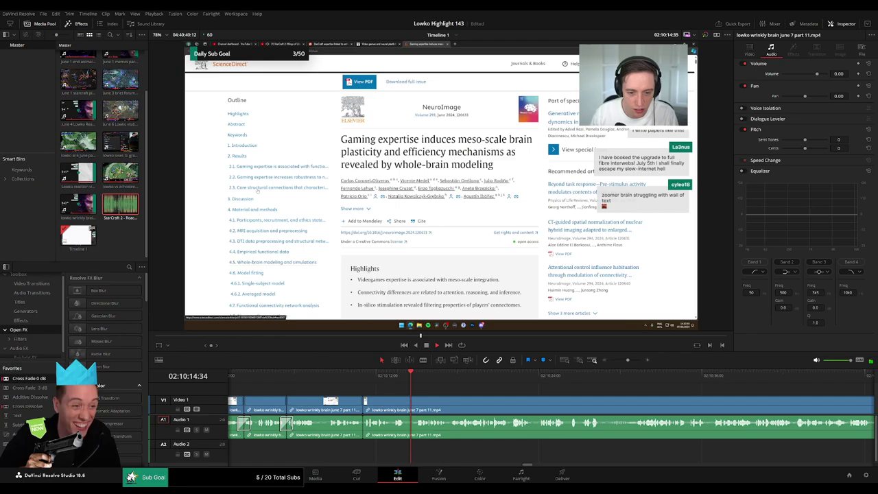
{"action": "left_click", "coordinate": [364, 435]}
{"action": "key", "text": "shift+t"}
Split out the spoken word between about 02:10:24:27 and 02:10:24:43 in part 11 and silence its audio
{"action": "left_click_drag", "start_coordinate": [510, 407], "coordinate": [403, 402]}
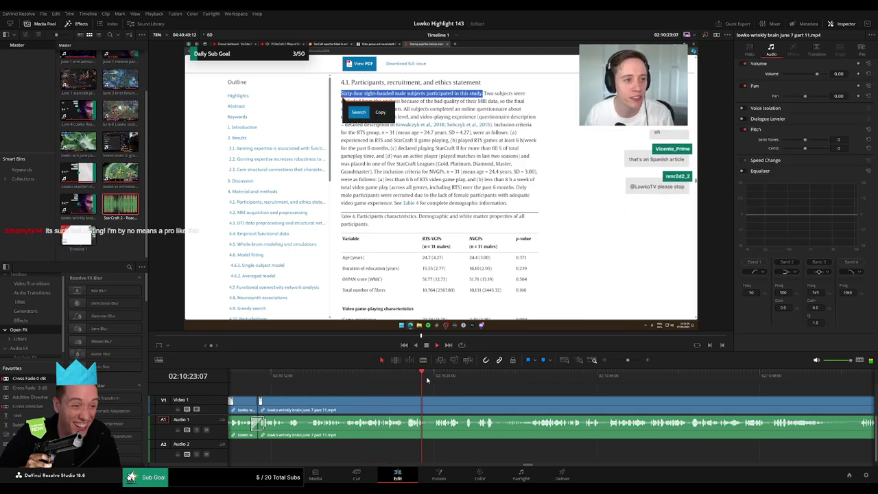
{"action": "left_click", "coordinate": [396, 378]}
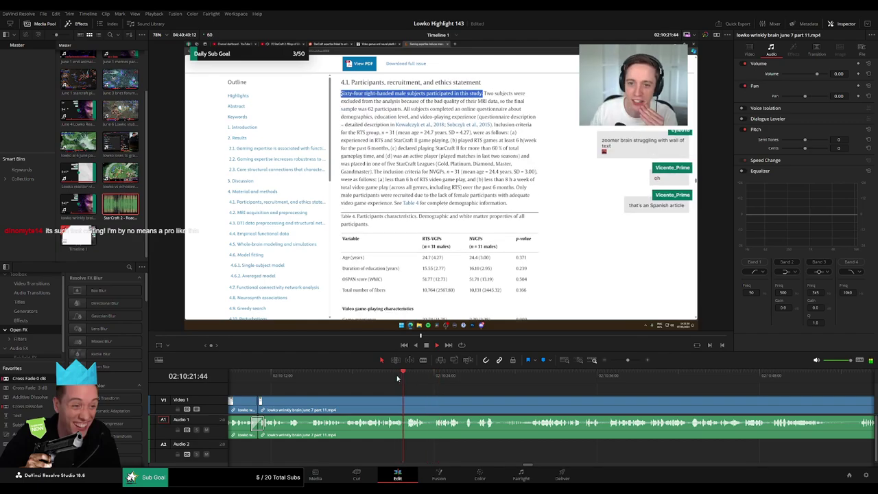
{"action": "left_click_drag", "start_coordinate": [628, 360], "coordinate": [635, 361]}
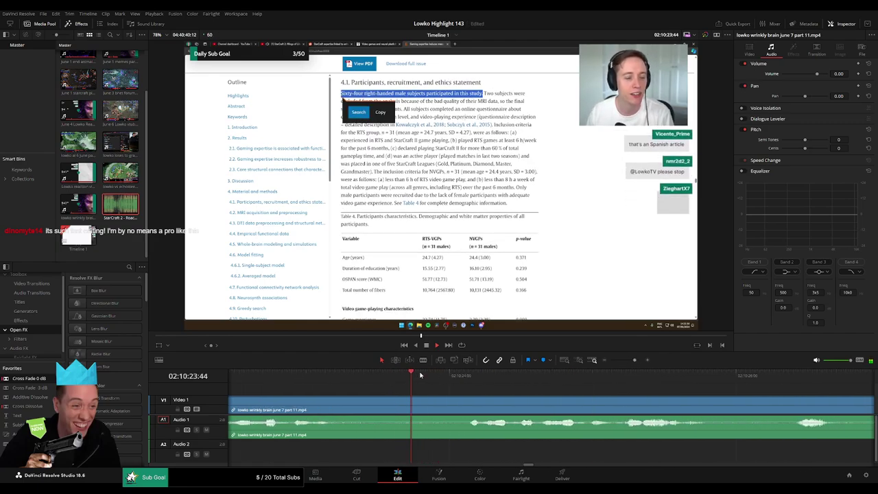
{"action": "left_click_drag", "start_coordinate": [633, 395], "coordinate": [489, 388]}
{"action": "left_click_drag", "start_coordinate": [363, 375], "coordinate": [317, 375]}
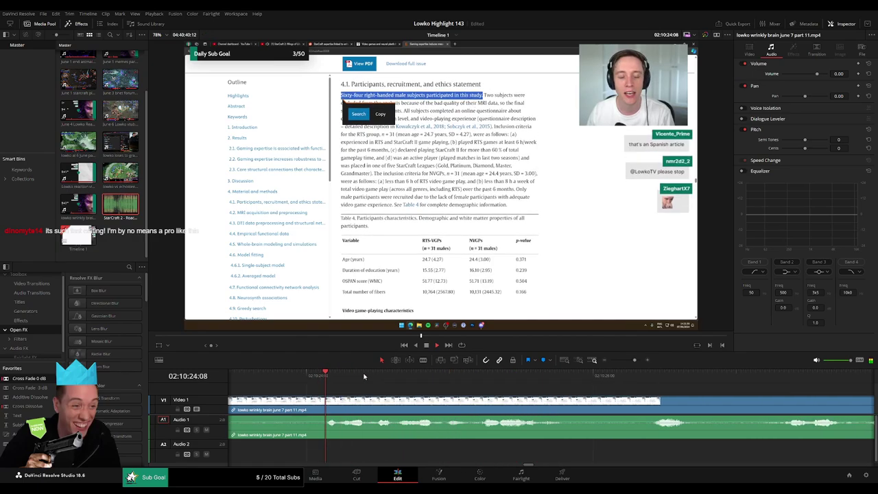
{"action": "key", "text": "space"}
{"action": "key", "text": "ctrl+b"}
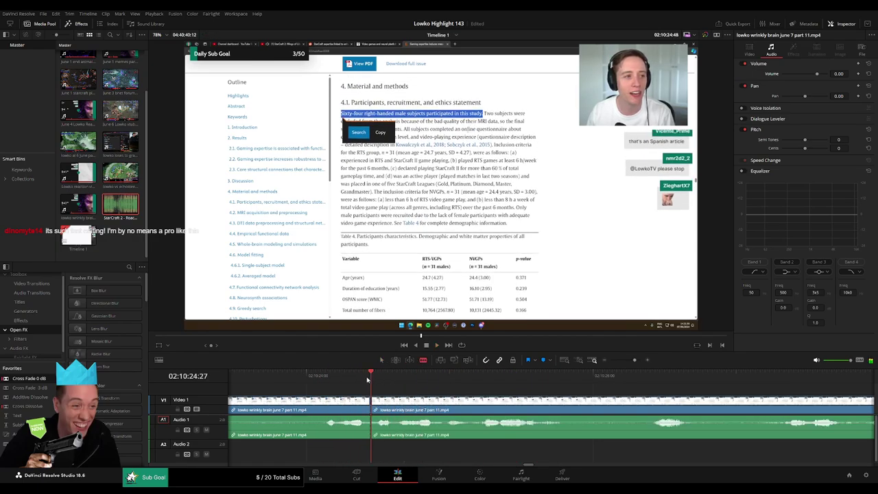
{"action": "key", "text": "space"}
{"action": "left_click", "coordinate": [409, 408]}
{"action": "key", "text": "a"}
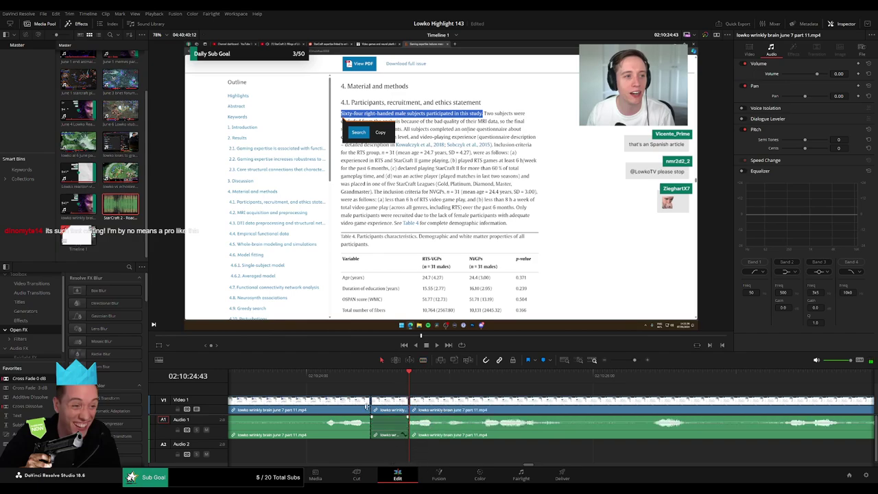
Place StarCraft 2 - Roach Quotes.mp3 on Audio 2 under the silenced word, set its volume to -23, and play it back
{"action": "left_click_drag", "start_coordinate": [120, 206], "coordinate": [396, 461]}
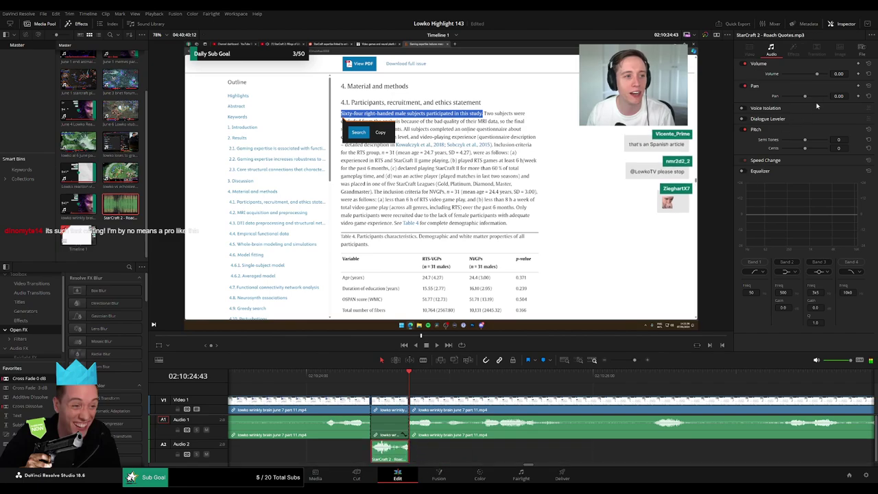
{"action": "type", "text": "-20"}
{"action": "key", "text": "Return"}
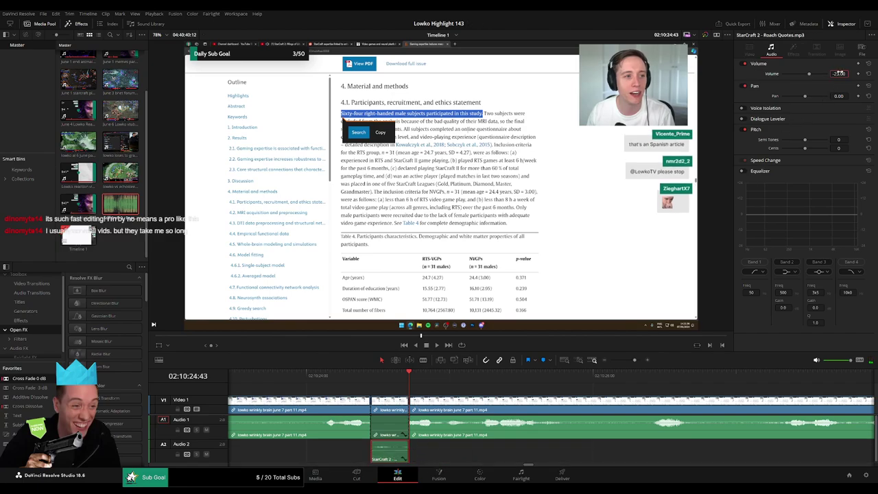
{"action": "left_click", "coordinate": [316, 376]}
{"action": "key", "text": "space"}
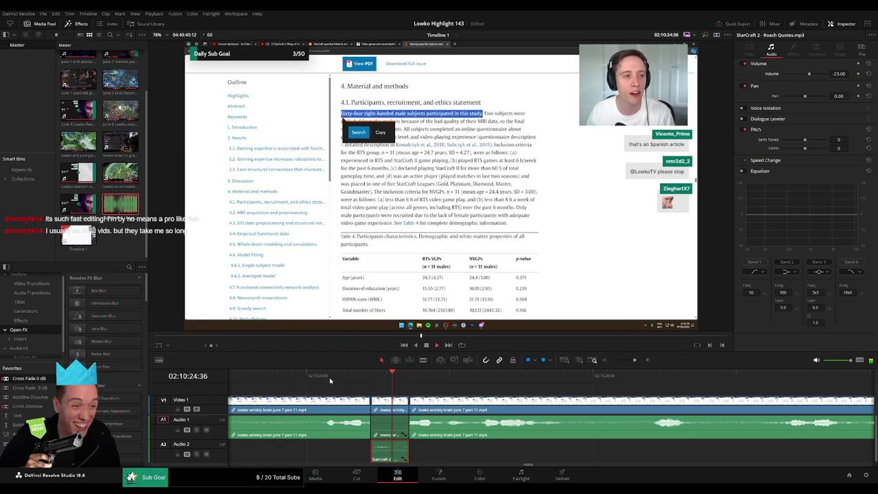
Ripple-delete the silent part 11 stretch of about two seconds at about 02:10:53
{"action": "left_click", "coordinate": [423, 392]}
{"action": "left_click_drag", "start_coordinate": [633, 360], "coordinate": [627, 361]}
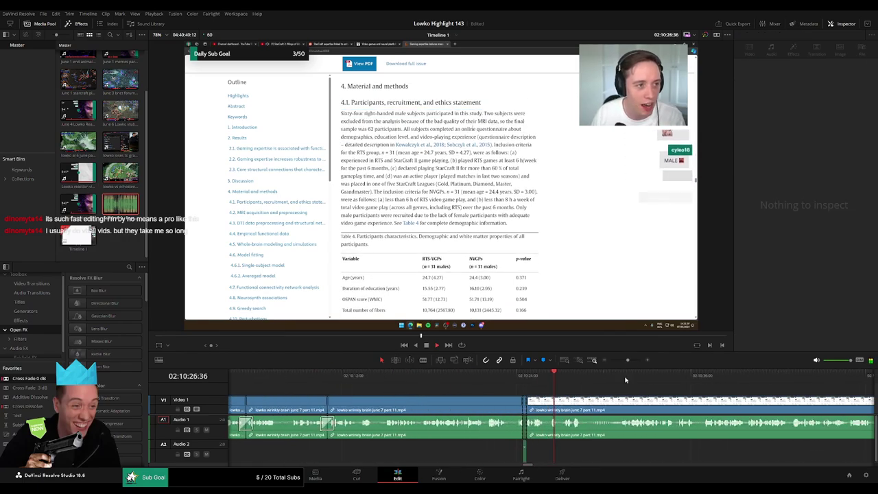
{"action": "left_click_drag", "start_coordinate": [640, 397], "coordinate": [406, 396]}
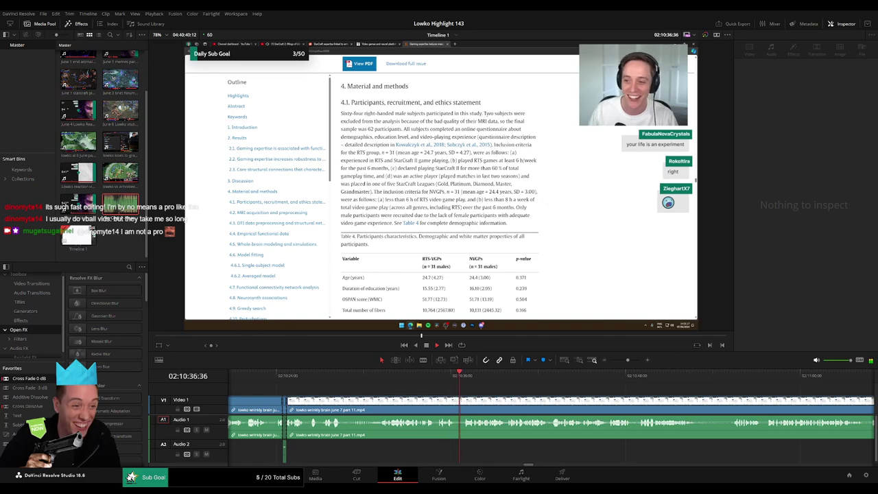
{"action": "left_click", "coordinate": [427, 398]}
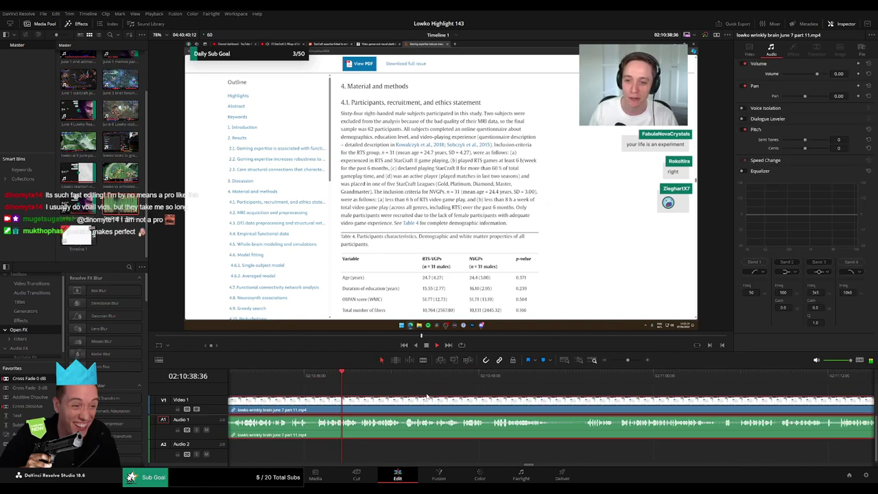
{"action": "left_click", "coordinate": [426, 394]}
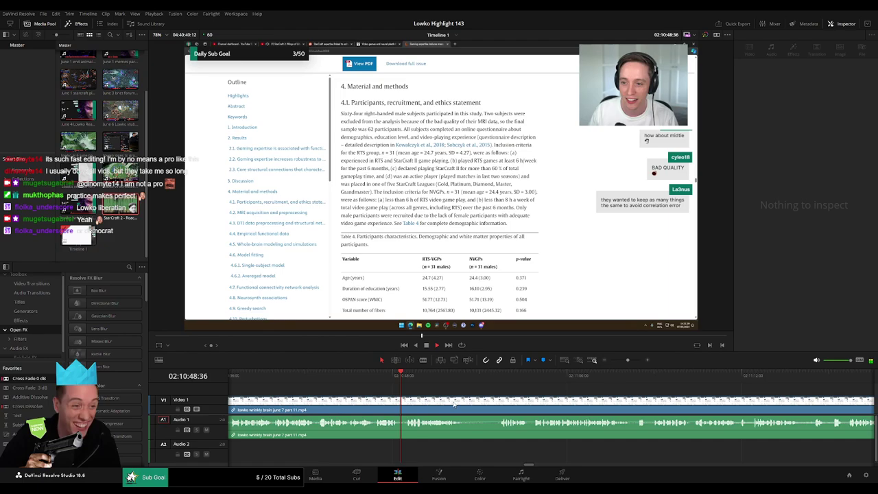
{"action": "mouse_move", "coordinate": [469, 405]}
{"action": "left_mouse_down"}
{"action": "mouse_move", "coordinate": [508, 410]}
{"action": "mouse_move", "coordinate": [469, 409]}
{"action": "left_mouse_up"}
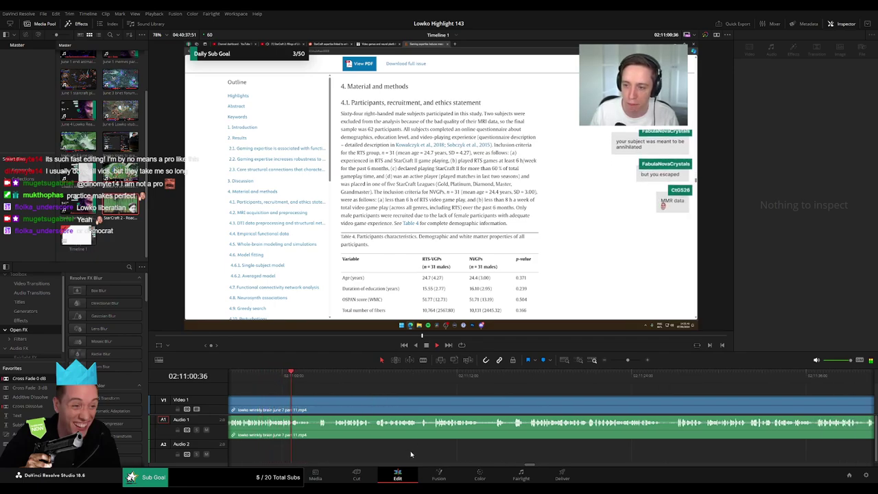
Ripple-delete the part 11 stretch between about 02:11:15 and 02:11:17 and cross-fade the audio at the join
{"action": "left_click", "coordinate": [317, 382]}
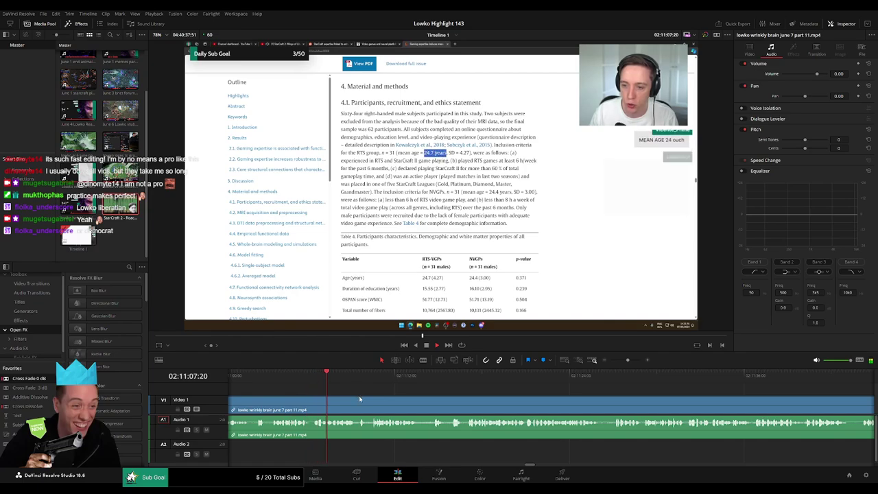
{"action": "left_click", "coordinate": [359, 376]}
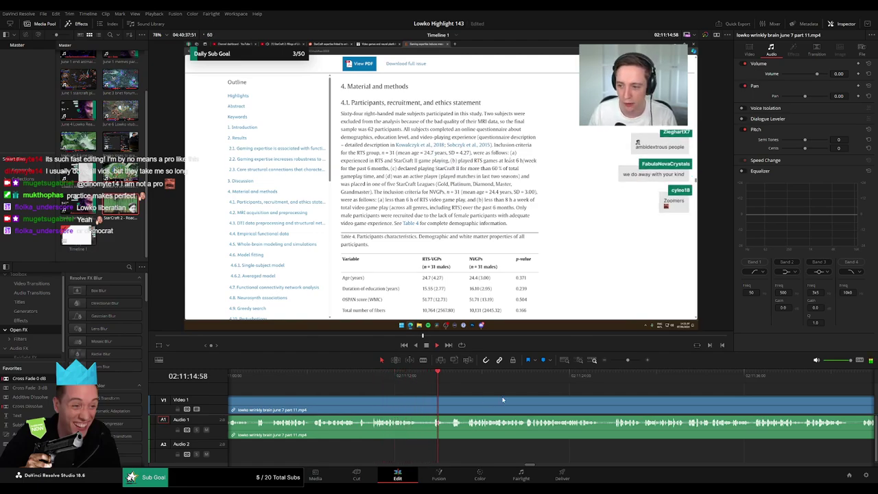
{"action": "left_click_drag", "start_coordinate": [503, 399], "coordinate": [396, 387]}
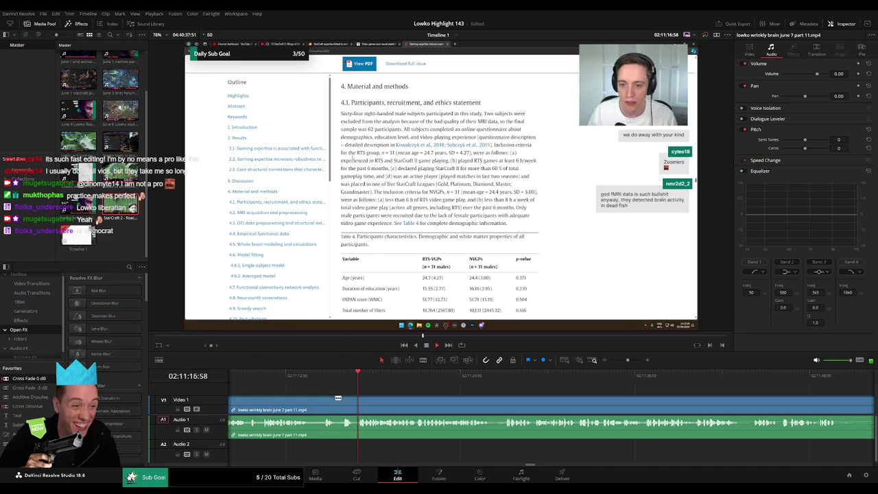
{"action": "left_click", "coordinate": [339, 400]}
{"action": "left_click", "coordinate": [359, 399]}
{"action": "key", "text": "a"}
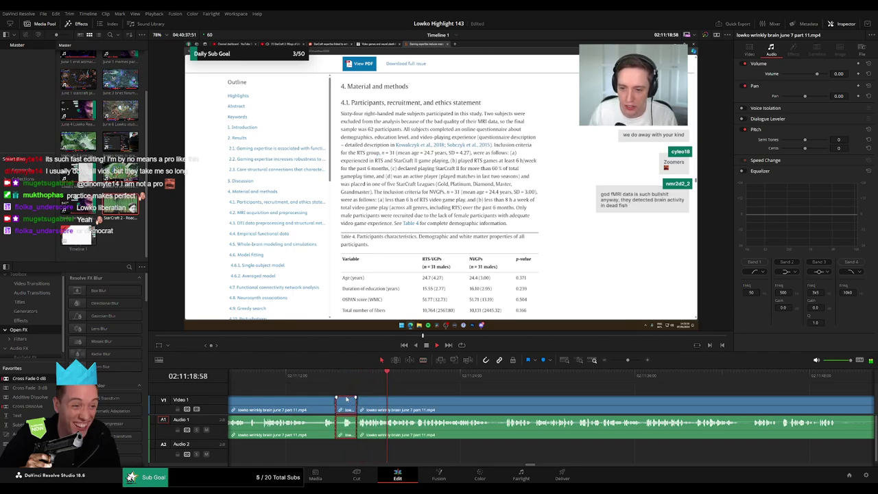
{"action": "key", "text": "Delete"}
{"action": "left_click", "coordinate": [359, 401]}
{"action": "key", "text": "a"}
{"action": "left_click", "coordinate": [351, 403]}
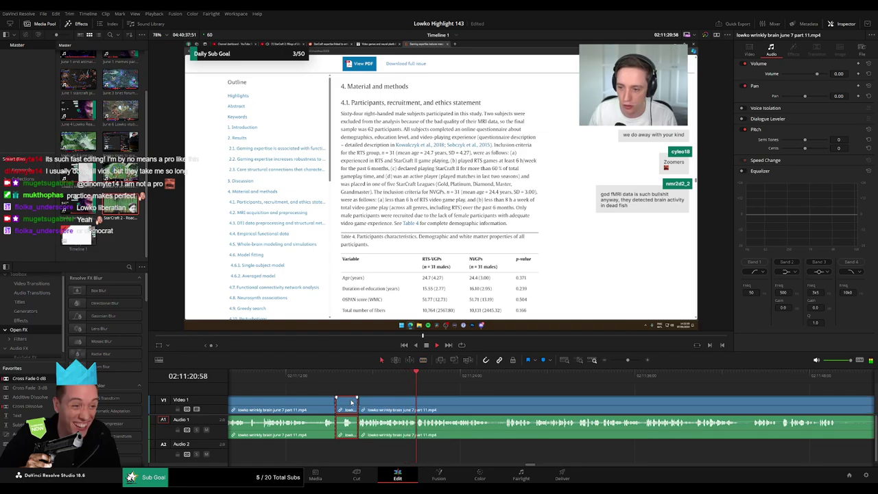
{"action": "key", "text": "Delete"}
{"action": "key", "text": "space"}
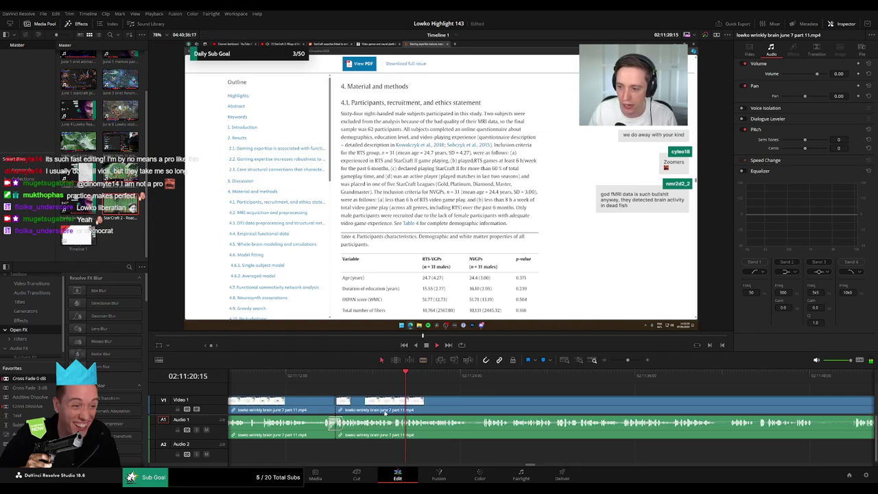
Ripple-delete the part 11 pause of about one second at about 02:11:24
{"action": "left_click_drag", "start_coordinate": [445, 393], "coordinate": [364, 388]}
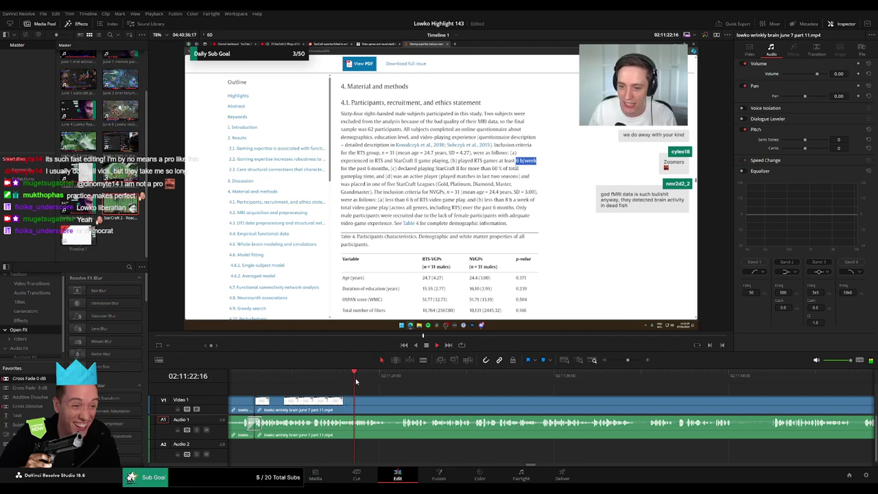
{"action": "left_click", "coordinate": [389, 404]}
{"action": "left_click", "coordinate": [403, 405]}
{"action": "key", "text": "a"}
{"action": "left_click", "coordinate": [394, 407]}
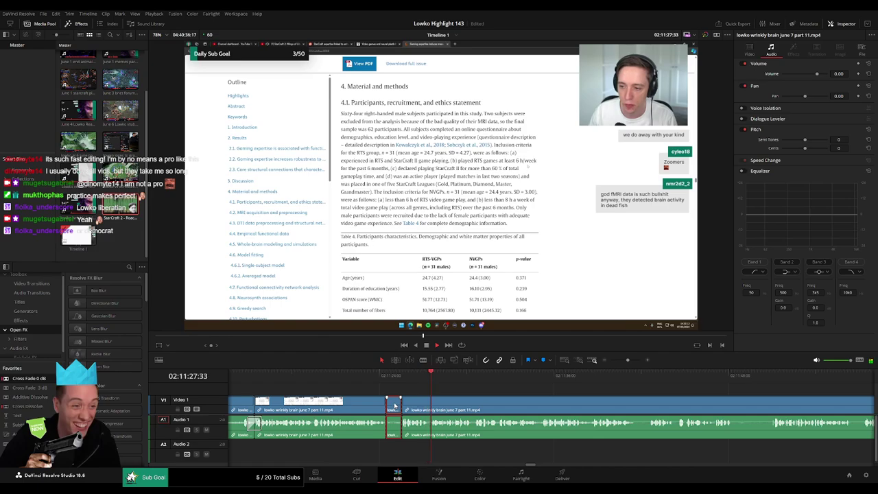
{"action": "key", "text": "Delete"}
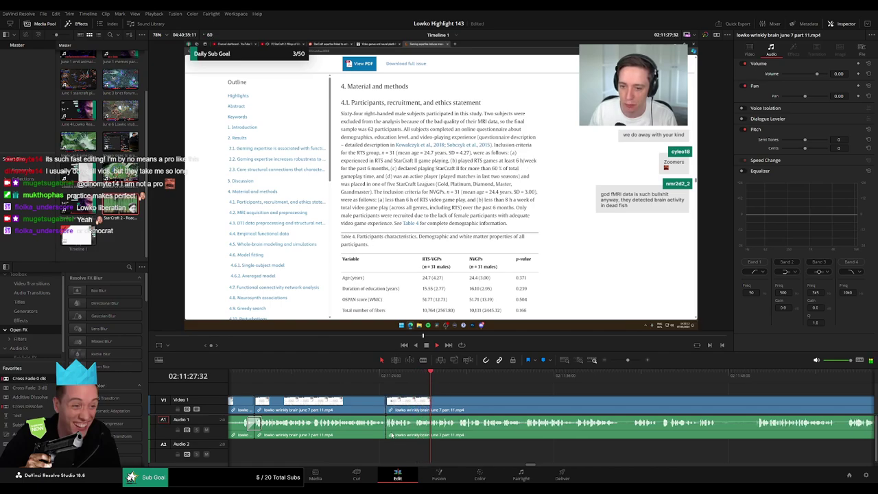
Add an audio cross fade at the part 11 join at about 02:11:24 and play past it
{"action": "left_click", "coordinate": [387, 431]}
{"action": "key", "text": "shift+t"}
{"action": "scroll", "coordinate": [486, 409], "scroll_direction": "right", "scroll_amount": 3}
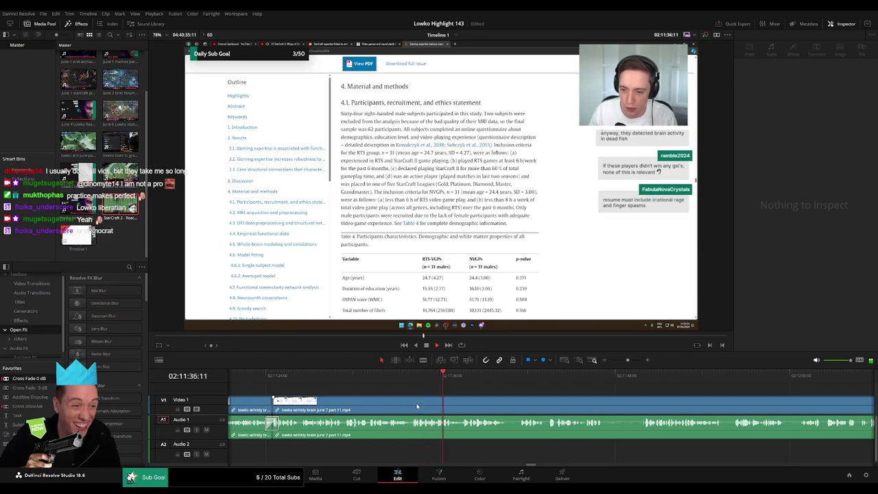
Ripple-delete the part 11 stretch of about three seconds between about 02:11:47 and 02:11:50
{"action": "scroll", "coordinate": [563, 413], "scroll_direction": "right", "scroll_amount": 3}
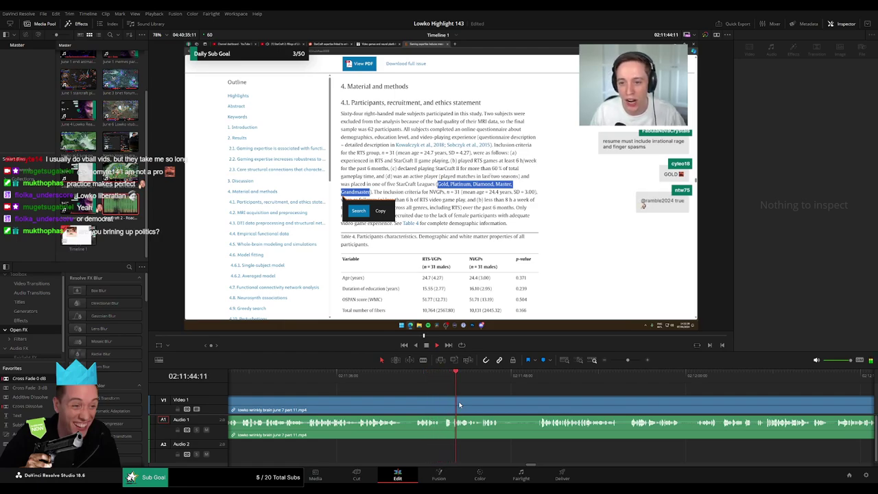
{"action": "scroll", "coordinate": [501, 412], "scroll_direction": "right", "scroll_amount": 4}
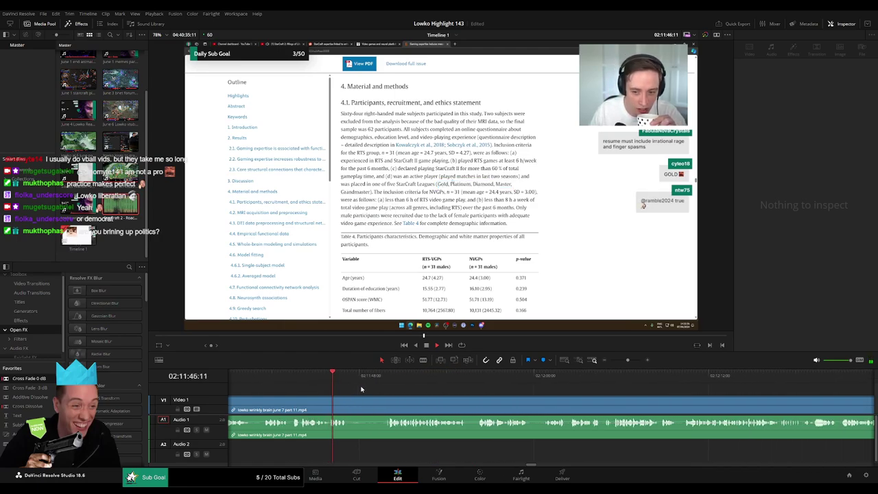
{"action": "left_click", "coordinate": [374, 376]}
{"action": "key", "text": "b"}
{"action": "left_click", "coordinate": [349, 399]}
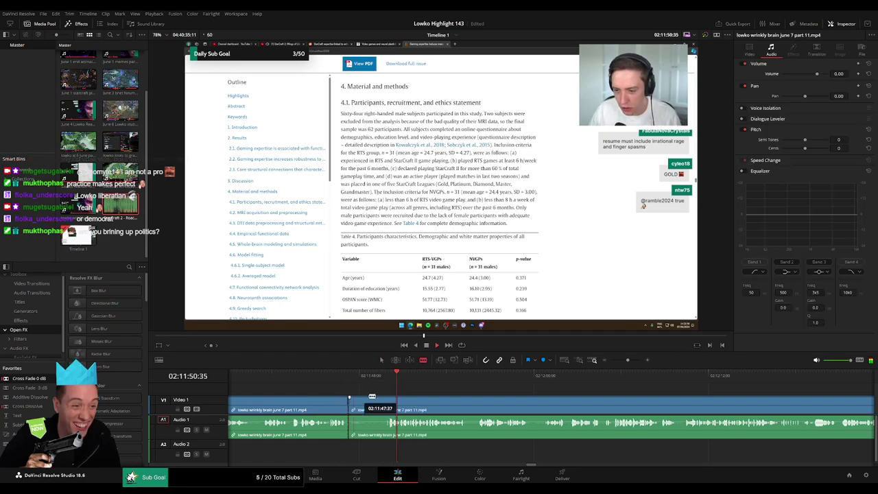
{"action": "left_click", "coordinate": [388, 405]}
{"action": "key", "text": "a"}
{"action": "key", "text": "Delete"}
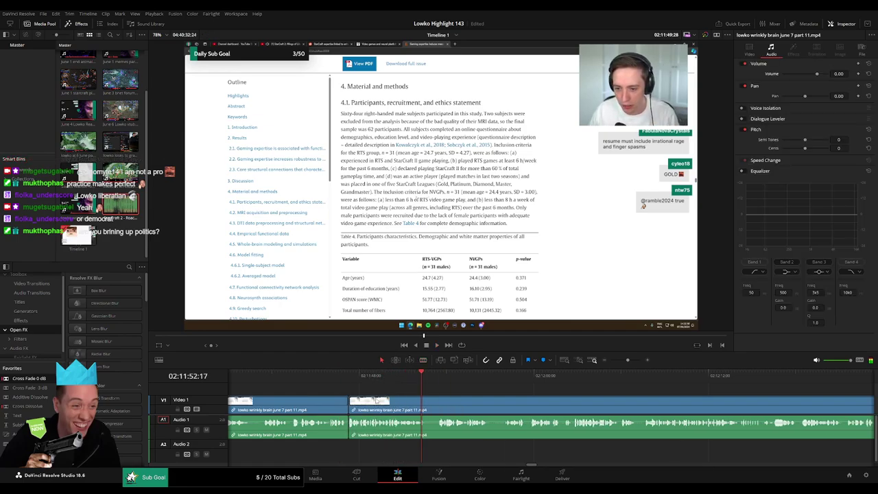
Ripple-delete the part 11 pause of under a second at about 02:11:53, cross-fade the audio join and play it back
{"action": "left_click", "coordinate": [428, 405]}
{"action": "left_click", "coordinate": [435, 404]}
{"action": "key", "text": "a"}
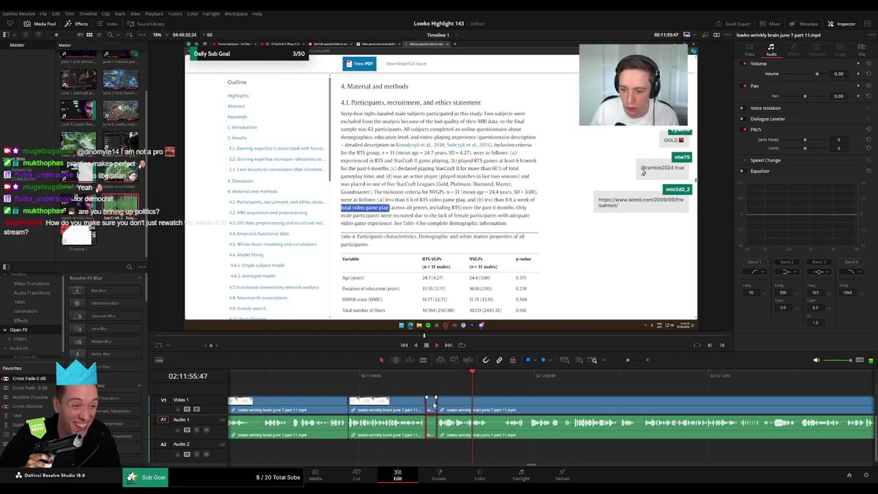
{"action": "key", "text": "Delete"}
{"action": "scroll", "coordinate": [334, 394], "scroll_direction": "right", "scroll_amount": 3}
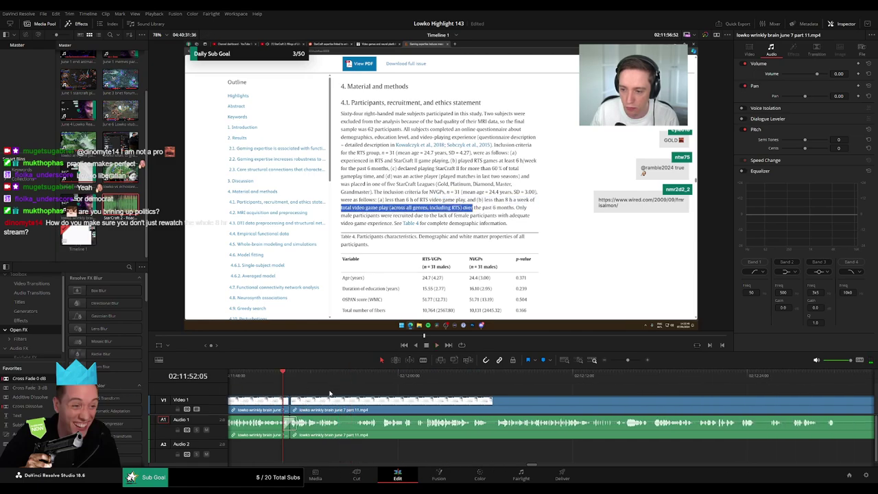
{"action": "left_click", "coordinate": [287, 389]}
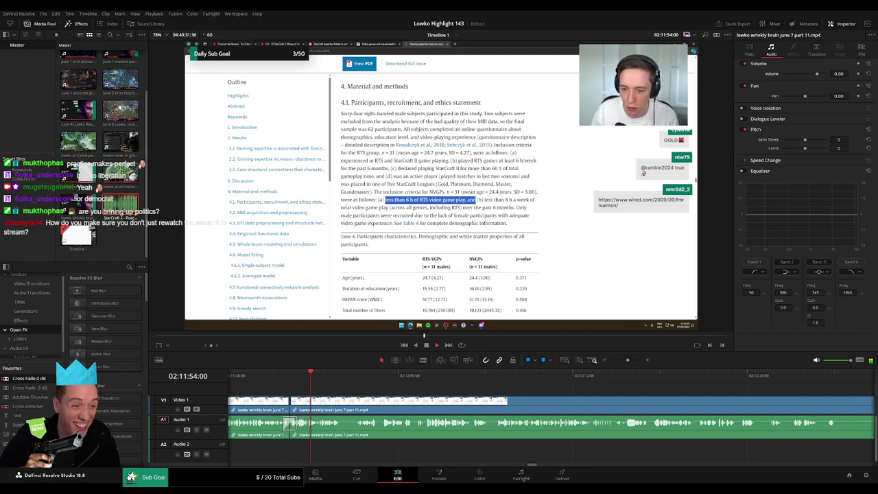
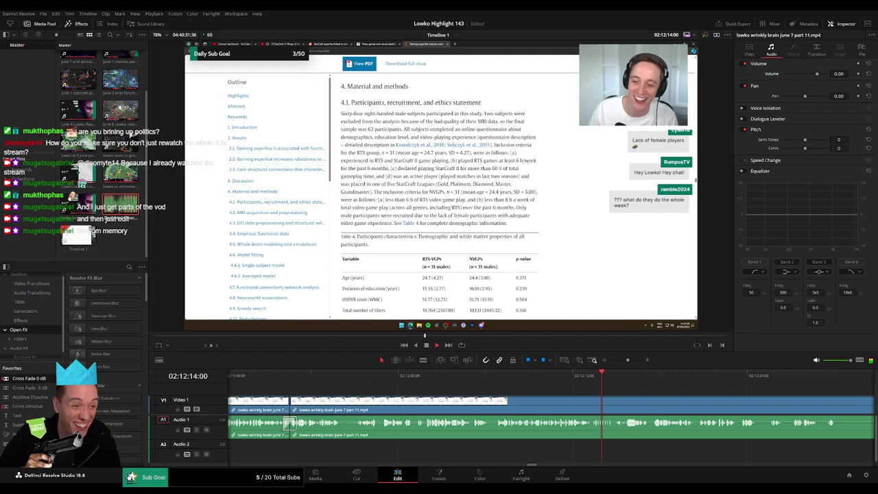
Ripple-delete the part 11 pause of about one second at about 02:11:56 and apply Cross Fade 0 dB at the audio join
{"action": "key", "text": "b"}
{"action": "left_click", "coordinate": [343, 405]}
{"action": "key", "text": "a"}
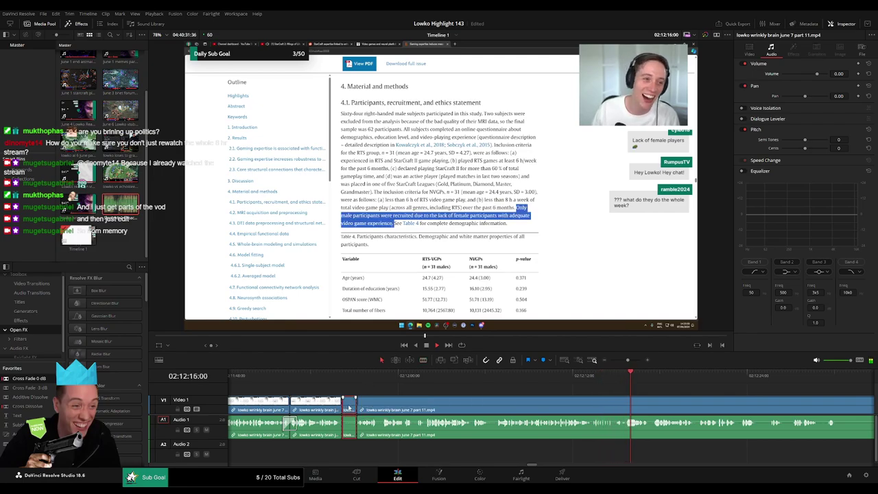
{"action": "left_click_drag", "start_coordinate": [24, 387], "coordinate": [328, 402]}
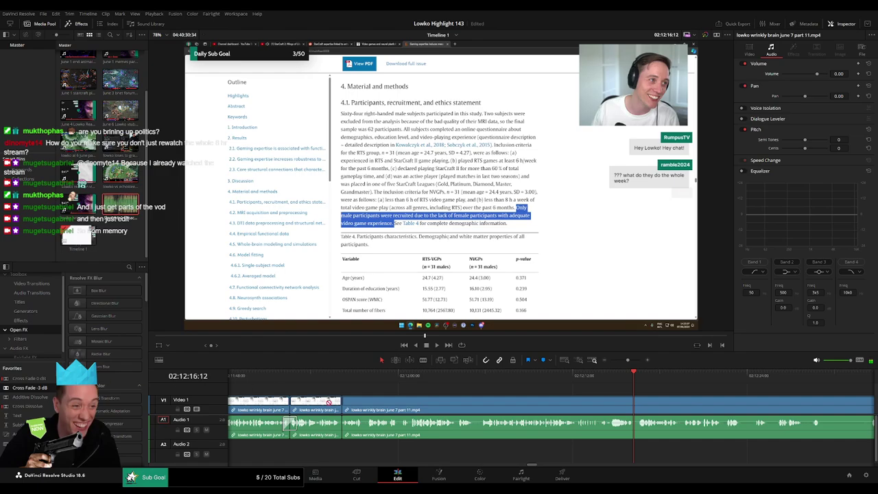
{"action": "left_click_drag", "start_coordinate": [29, 379], "coordinate": [342, 398]}
{"action": "left_click_drag", "start_coordinate": [345, 435], "coordinate": [345, 433]}
Ripple-delete two part 11 pauses of under a second each, at about 02:12:23 and 02:12:25
{"action": "left_click_drag", "start_coordinate": [549, 398], "coordinate": [331, 389]}
{"action": "left_click_drag", "start_coordinate": [533, 389], "coordinate": [376, 401]}
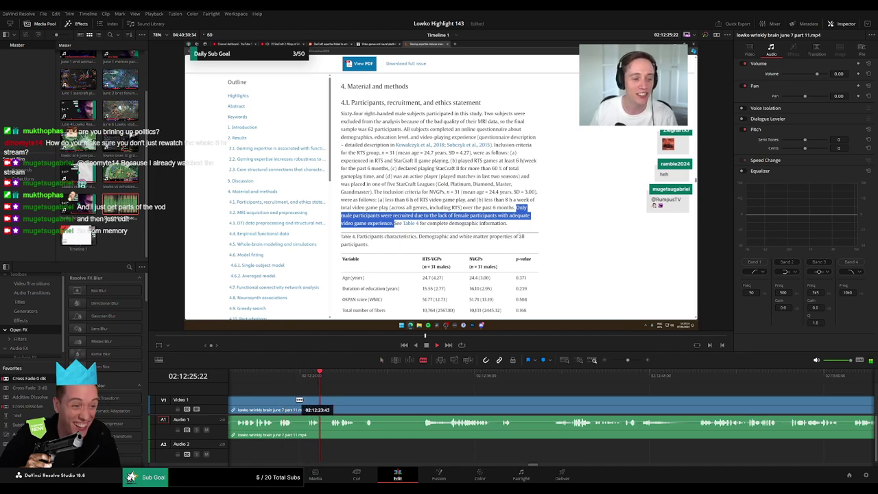
{"action": "left_click", "coordinate": [298, 400]}
{"action": "key", "text": "Delete"}
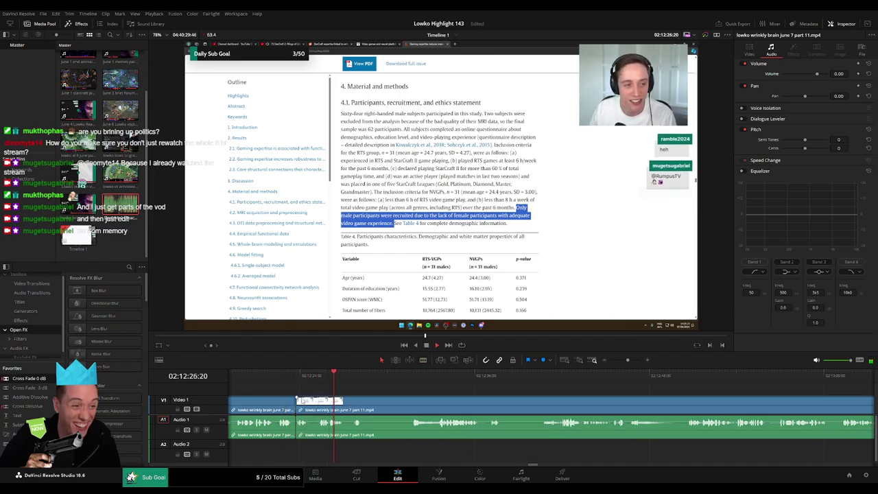
{"action": "key", "text": "b"}
{"action": "left_click", "coordinate": [311, 402]}
{"action": "left_click", "coordinate": [319, 402]}
{"action": "key", "text": "a"}
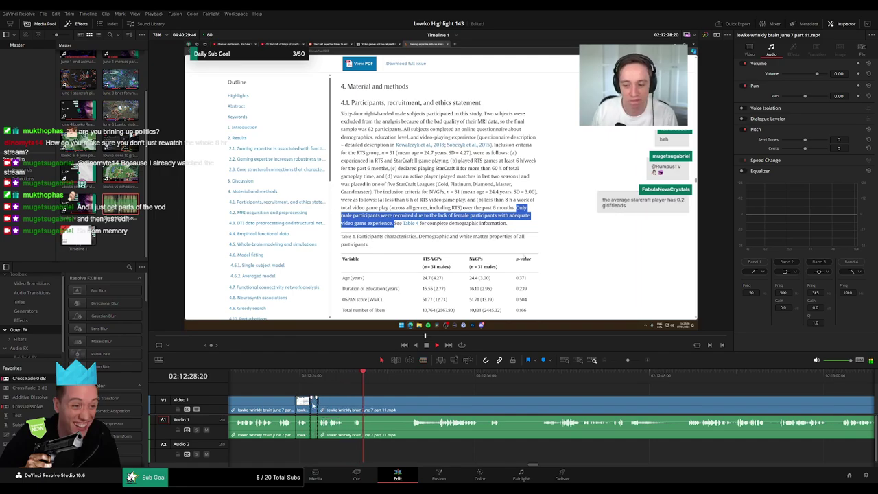
{"action": "left_click", "coordinate": [315, 403]}
{"action": "key", "text": "Delete"}
Cut part 11 at about 02:12:27, 02:12:31 and 02:12:37, and ripple-delete the first stretch of nearly five seconds
{"action": "left_click", "coordinate": [337, 401]}
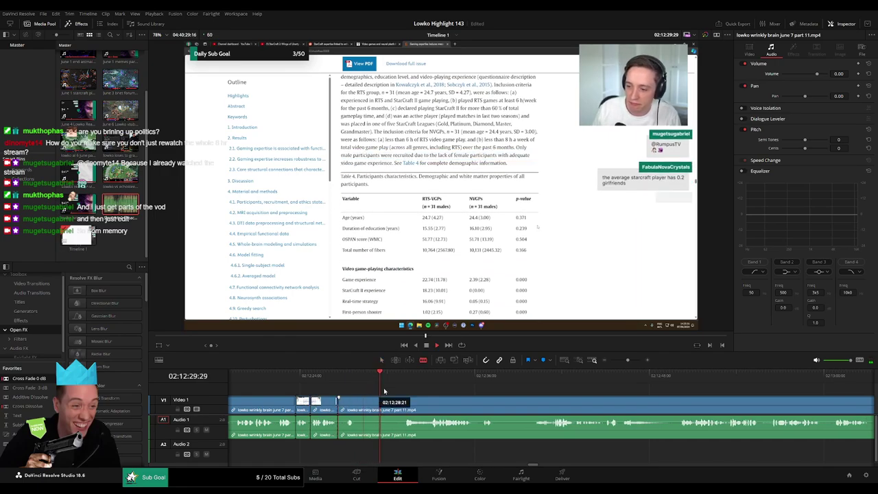
{"action": "left_click", "coordinate": [408, 376]}
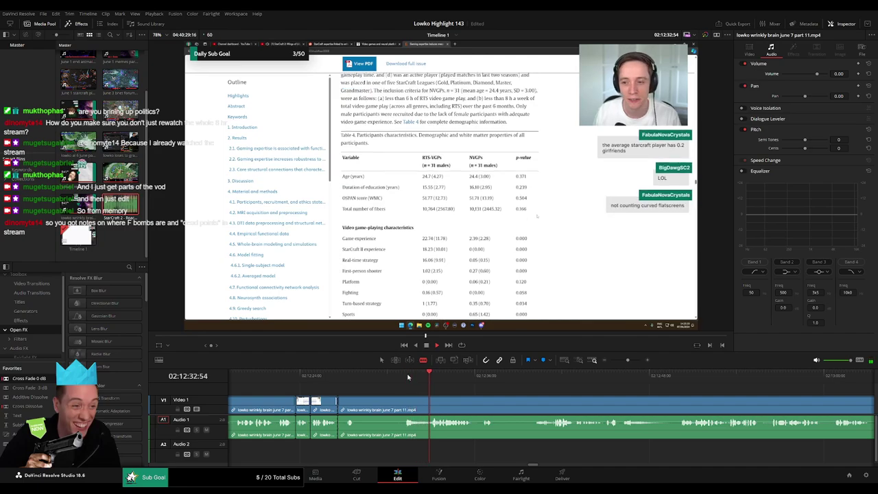
{"action": "left_click", "coordinate": [404, 376]}
{"action": "left_click", "coordinate": [426, 377]}
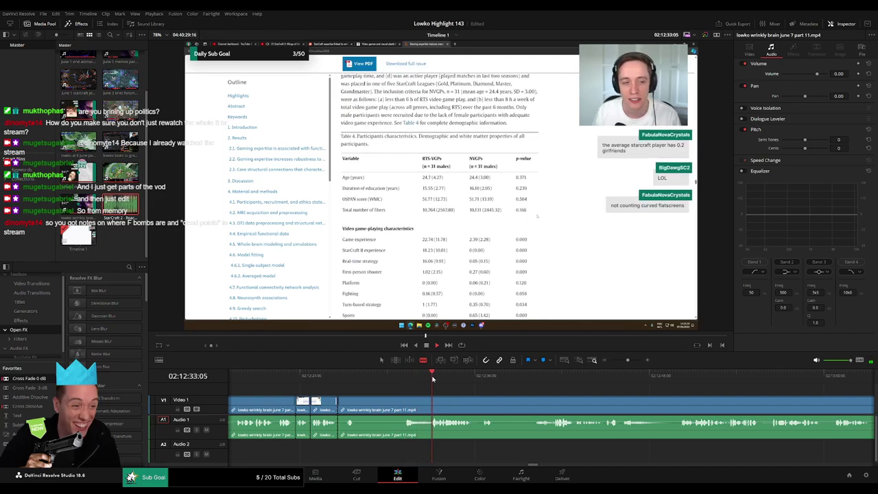
{"action": "scroll", "coordinate": [399, 387], "scroll_direction": "right", "scroll_amount": 3}
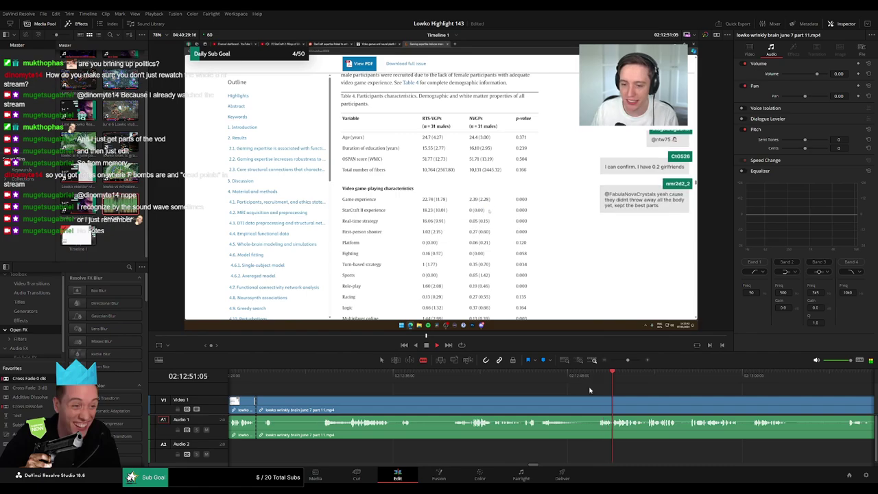
{"action": "left_click", "coordinate": [487, 376]}
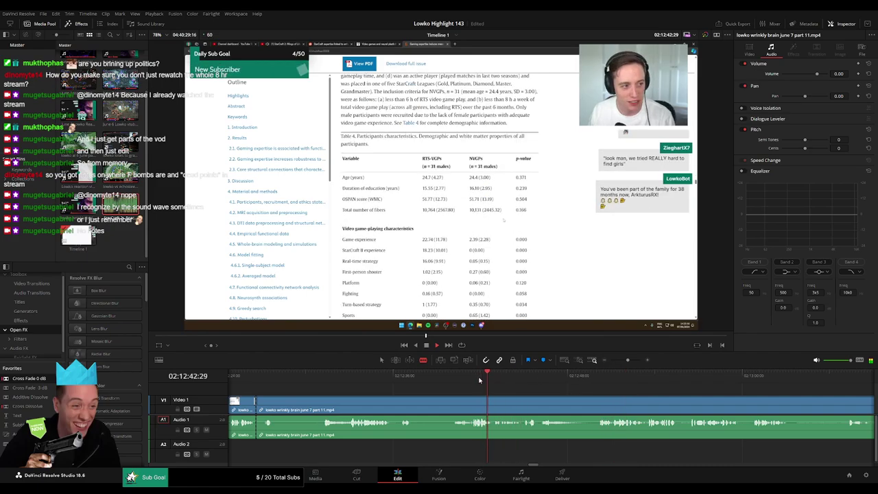
{"action": "left_click", "coordinate": [354, 376]}
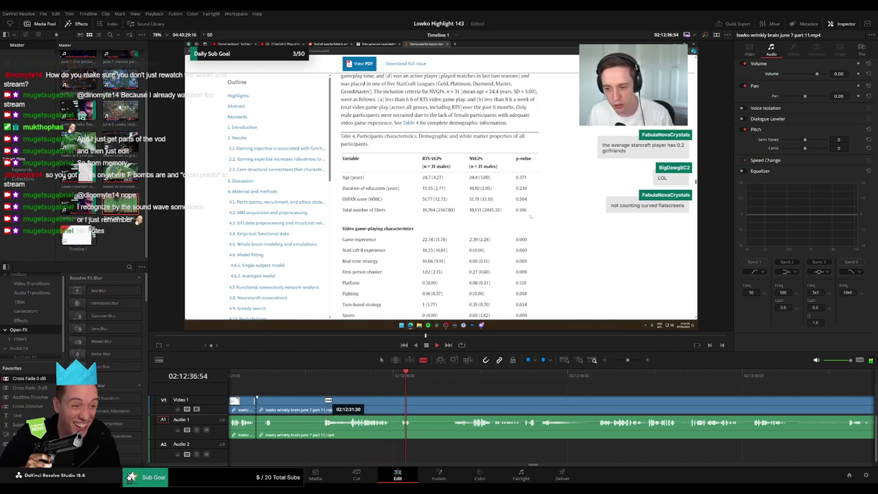
{"action": "left_click", "coordinate": [326, 401]}
{"action": "left_click", "coordinate": [306, 403]}
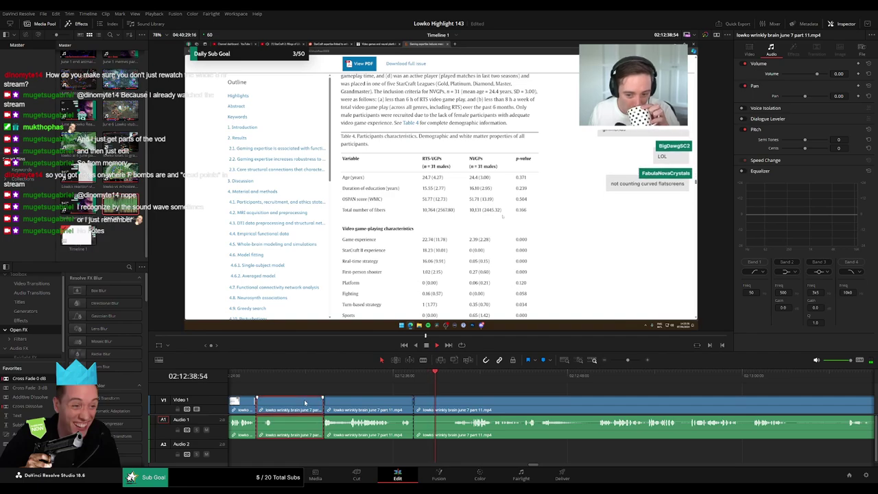
{"action": "key", "text": "Delete"}
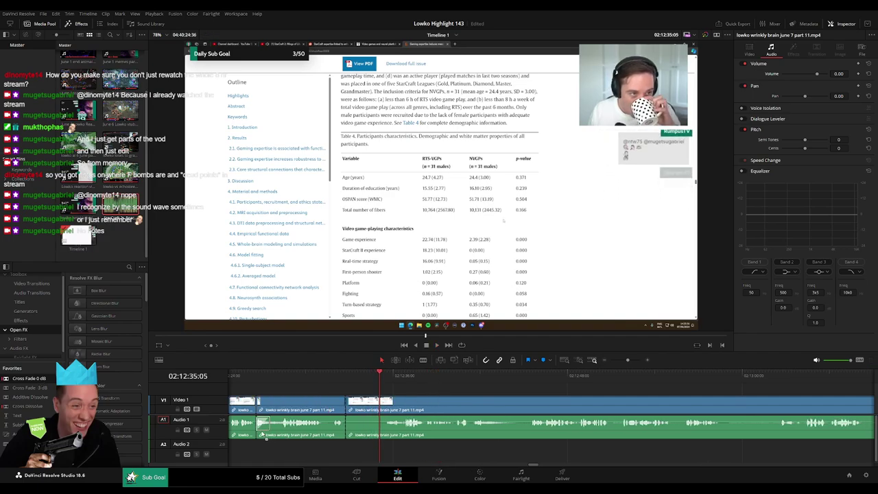
Ripple-delete the part 11 stretch between about 02:12:33 and 02:12:45 and cross-fade the audio at the join
{"action": "key", "text": "b"}
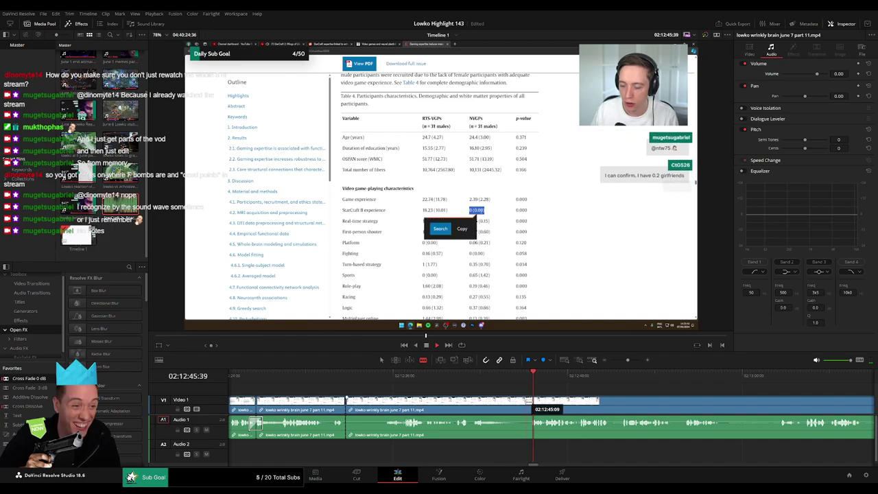
{"action": "left_click", "coordinate": [530, 410]}
{"action": "key", "text": "a"}
{"action": "left_click", "coordinate": [509, 412]}
{"action": "key", "text": "Delete"}
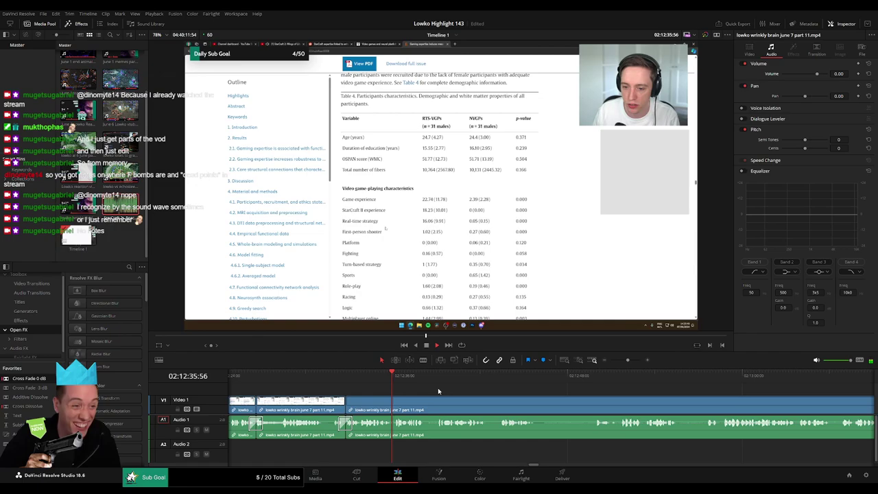
Ripple-delete the part 11 stretch between about 02:12:46 and 02:12:50 and cross-fade the audio at the join
{"action": "left_click_drag", "start_coordinate": [438, 388], "coordinate": [359, 389]}
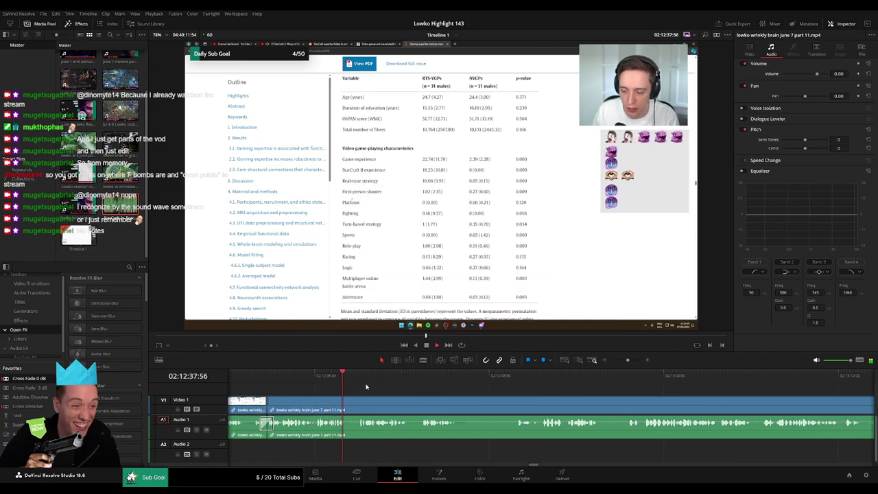
{"action": "left_click_drag", "start_coordinate": [433, 397], "coordinate": [380, 393]}
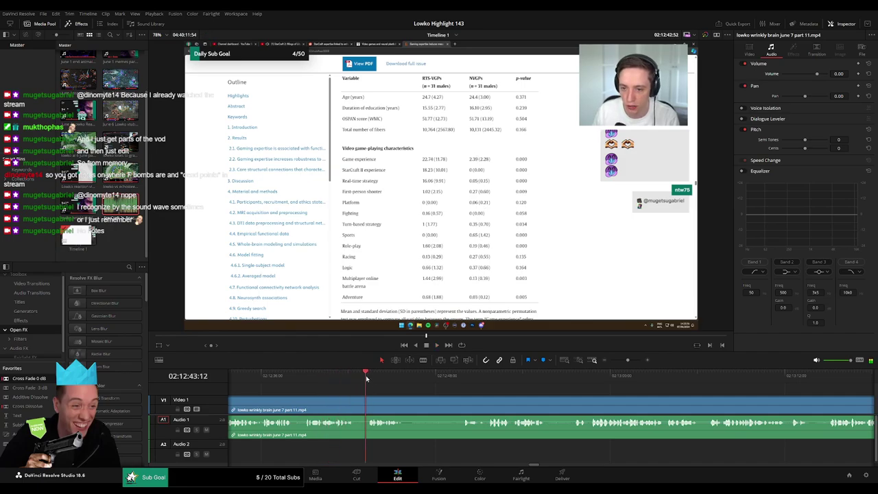
{"action": "scroll", "coordinate": [412, 389], "scroll_direction": "right", "scroll_amount": 2}
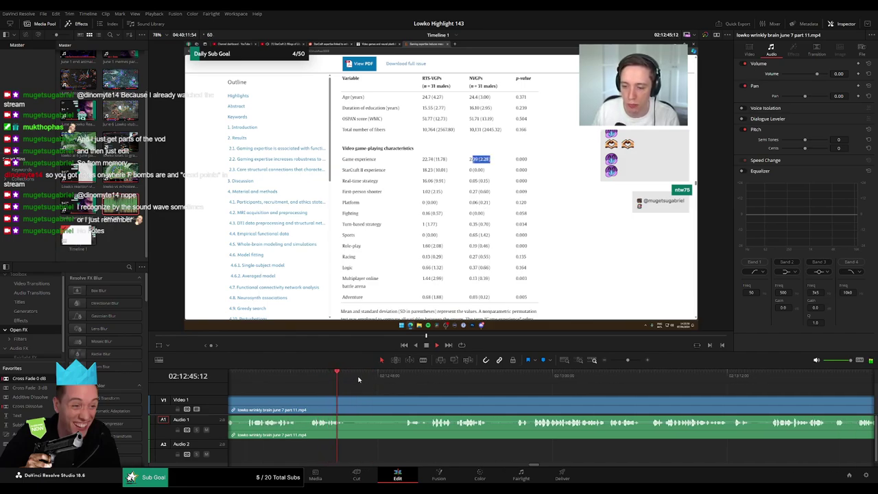
{"action": "left_click", "coordinate": [399, 377]}
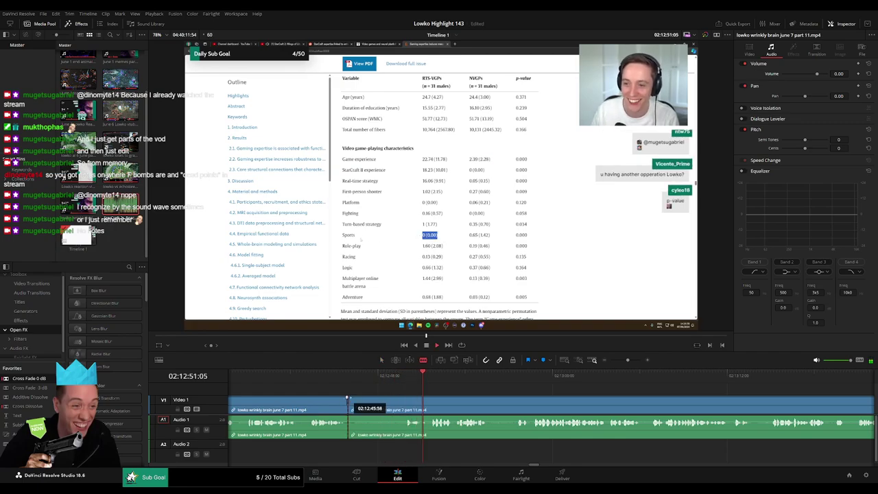
{"action": "left_click", "coordinate": [404, 403]}
{"action": "key", "text": "a"}
{"action": "left_click", "coordinate": [394, 404]}
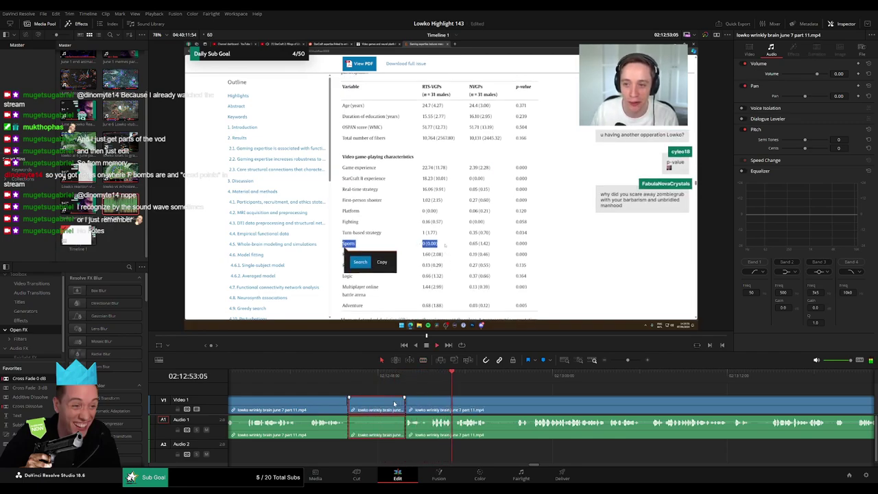
{"action": "key", "text": "Delete"}
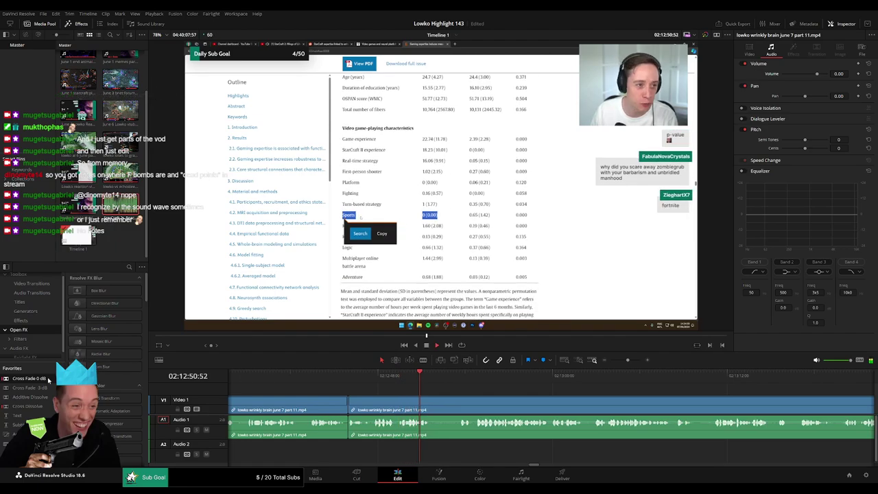
{"action": "left_click", "coordinate": [455, 376]}
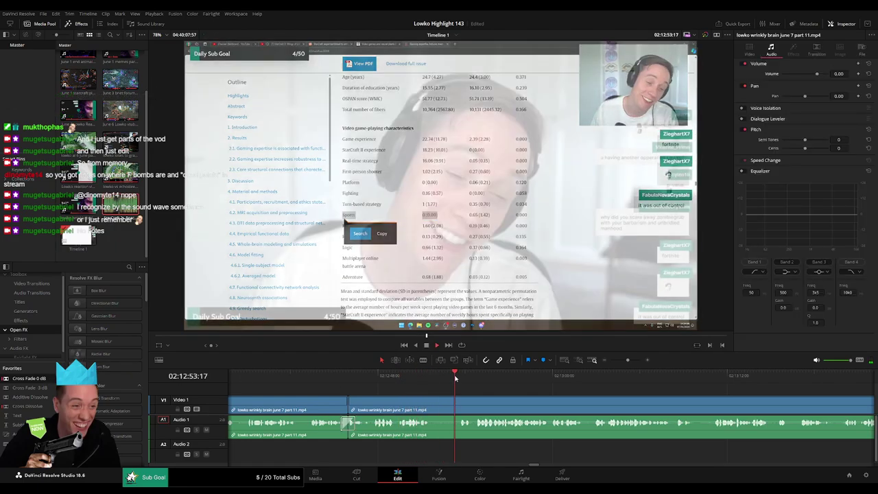
Cut part 11 at about 02:13:01:43 and 02:13:02:06 and disable only the audio of the short piece between the cuts
{"action": "scroll", "coordinate": [440, 388], "scroll_direction": "right", "scroll_amount": 3}
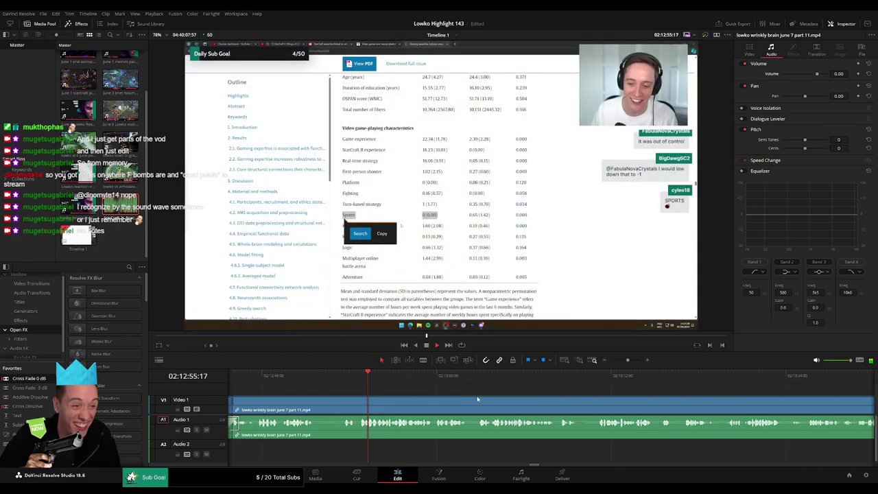
{"action": "scroll", "coordinate": [458, 400], "scroll_direction": "right", "scroll_amount": 2}
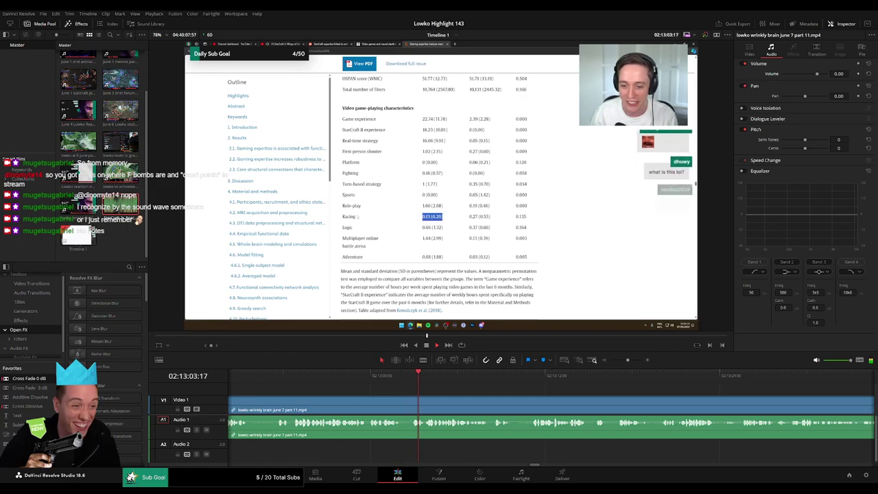
{"action": "left_click", "coordinate": [379, 374]}
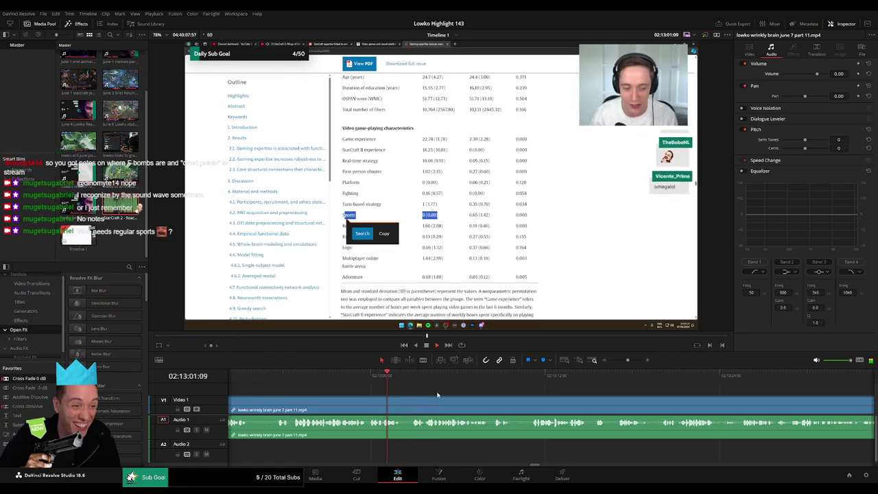
{"action": "key", "text": "space"}
{"action": "left_click_drag", "start_coordinate": [627, 360], "coordinate": [634, 360]}
{"action": "left_click", "coordinate": [582, 376]}
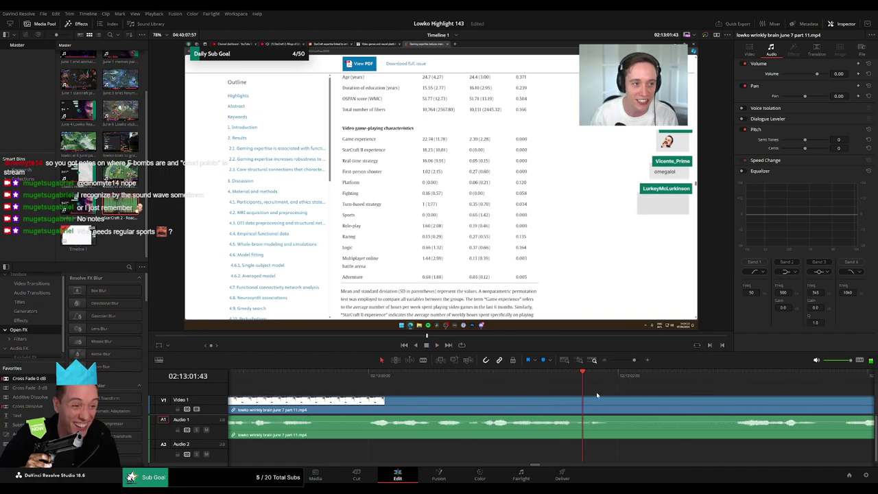
{"action": "key", "text": "b"}
{"action": "left_click", "coordinate": [583, 400]}
{"action": "left_click", "coordinate": [630, 406]}
{"action": "key", "text": "a"}
{"action": "left_click", "coordinate": [614, 422], "text": "alt"}
{"action": "key", "text": "d"}
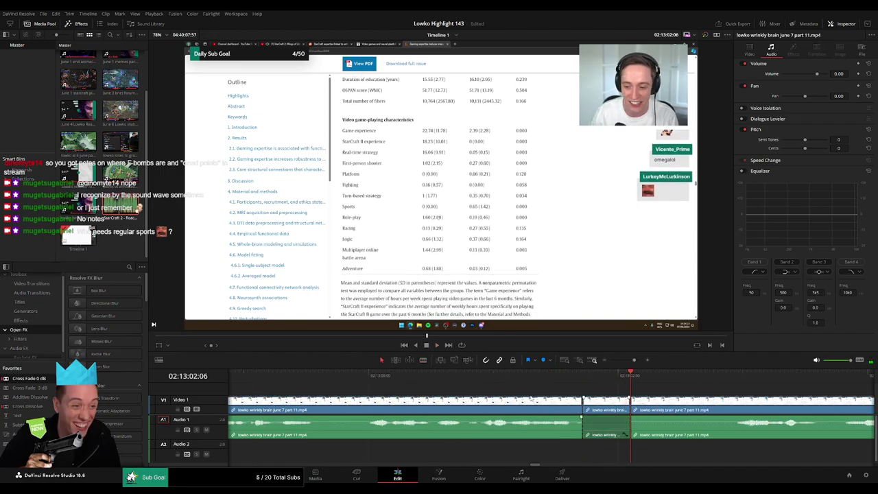
Place StarCraft 2 - Roach Quotes.mp3 on Audio 2 under the muted piece, trim it to that length and set its volume to -23
{"action": "left_click_drag", "start_coordinate": [128, 206], "coordinate": [589, 454]}
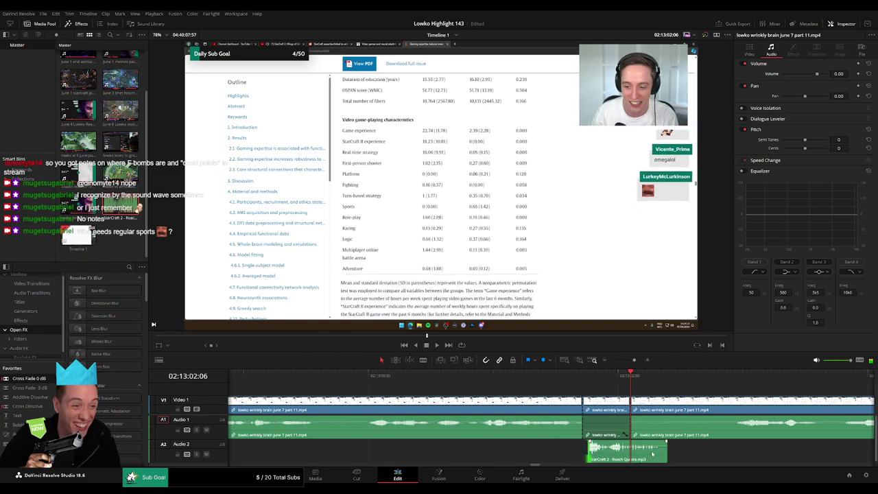
{"action": "left_click_drag", "start_coordinate": [668, 454], "coordinate": [584, 455]}
{"action": "left_click", "coordinate": [604, 452]}
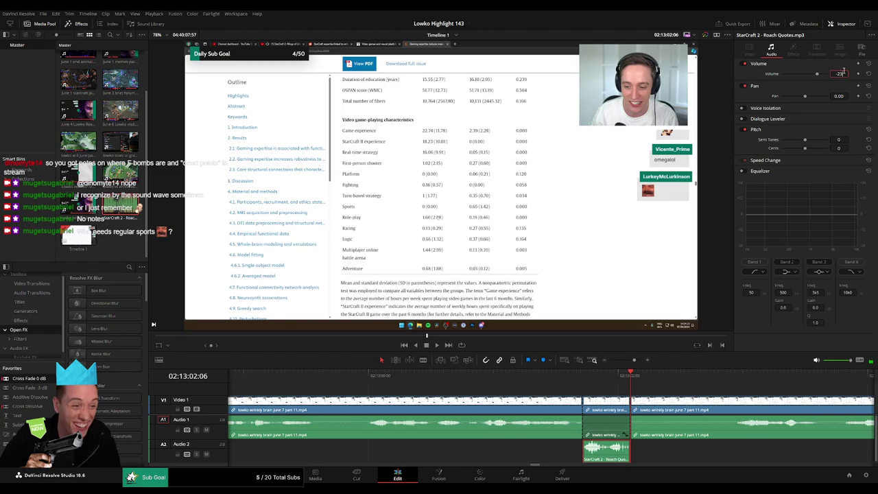
{"action": "key", "text": "Return"}
{"action": "key", "text": "space"}
{"action": "left_click", "coordinate": [677, 393]}
Ripple-delete the part 11 pause between about 02:13:09.7 and 02:13:11 and cross-fade the audio at the join
{"action": "left_click_drag", "start_coordinate": [634, 361], "coordinate": [488, 390]}
{"action": "left_click", "coordinate": [538, 377]}
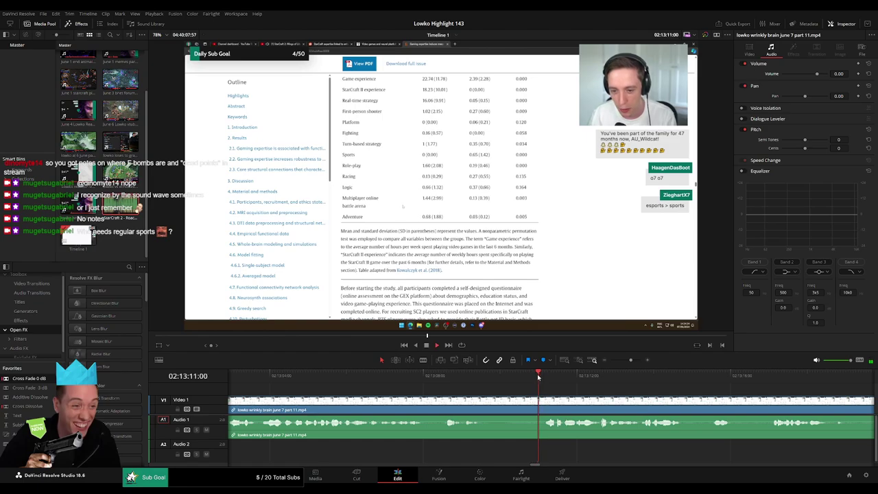
{"action": "left_click", "coordinate": [489, 400]}
{"action": "left_click", "coordinate": [539, 401]}
{"action": "key", "text": "a"}
{"action": "left_click", "coordinate": [521, 403]}
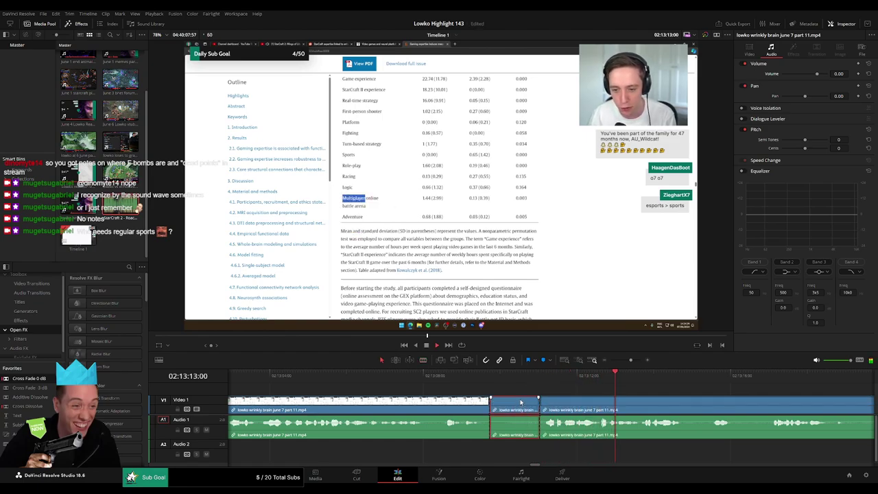
{"action": "key", "text": "Delete"}
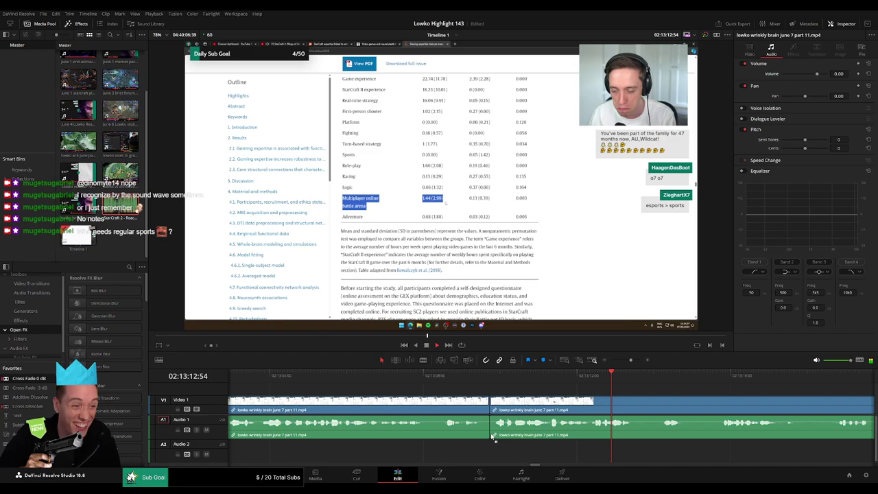
{"action": "left_click_drag", "start_coordinate": [492, 437], "coordinate": [301, 398]}
Ripple-delete two part 11 pauses, over a second at about 02:13:17 and under half a second at about 02:13:18
{"action": "left_click", "coordinate": [544, 381]}
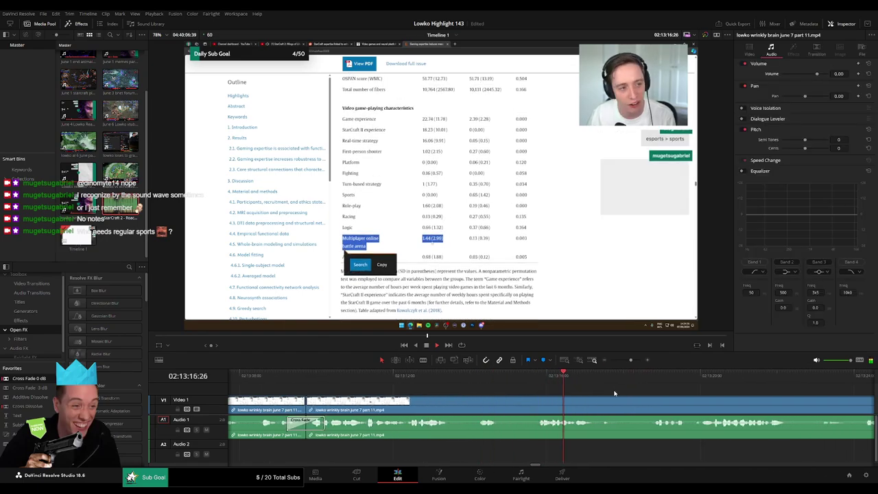
{"action": "left_click", "coordinate": [645, 379]}
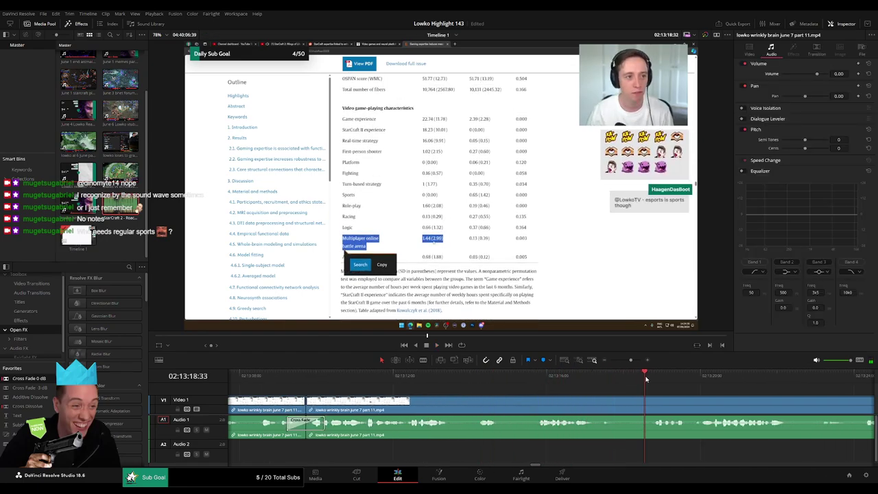
{"action": "left_click", "coordinate": [598, 404]}
{"action": "key", "text": "a"}
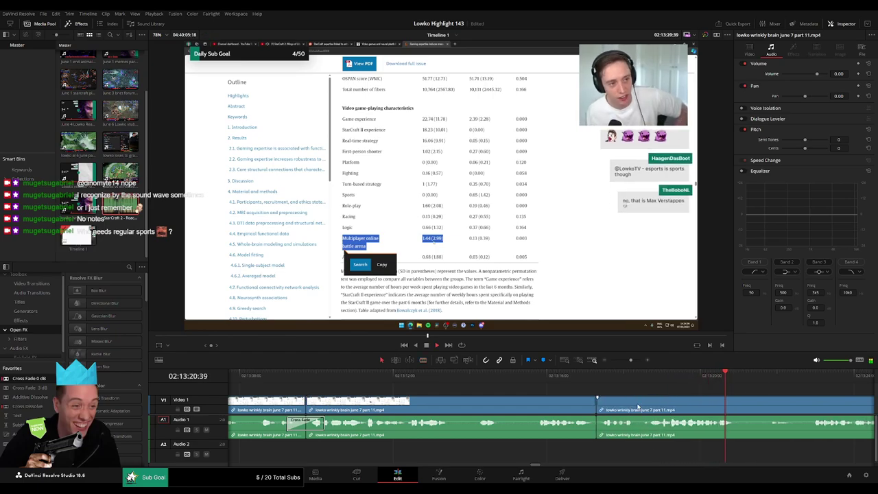
{"action": "left_click_drag", "start_coordinate": [638, 406], "coordinate": [477, 389]}
{"action": "left_click", "coordinate": [488, 404]}
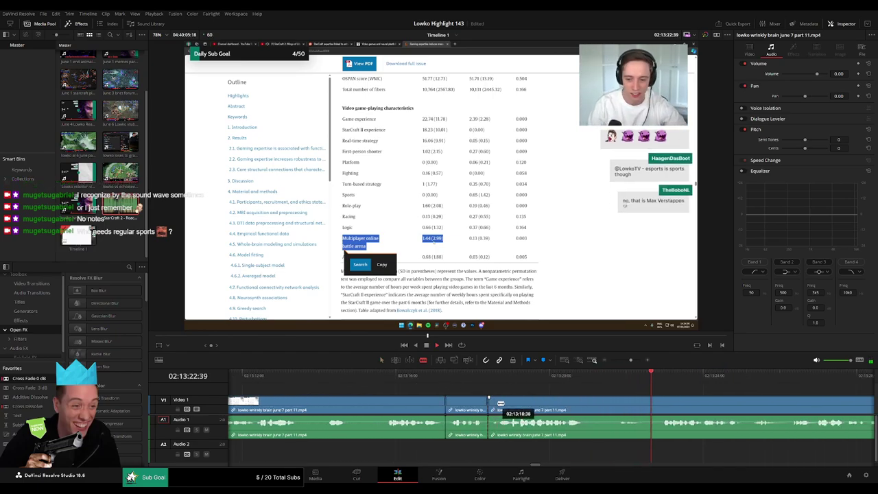
{"action": "key", "text": "Delete"}
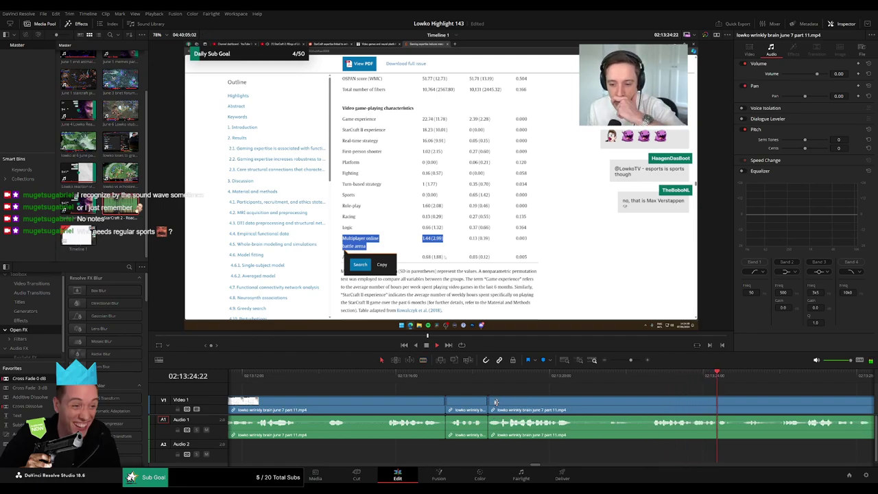
Review part 11 up to about 02:13:34 and cut it at about 02:13:25, where the dull stretch begins
{"action": "left_click_drag", "start_coordinate": [655, 400], "coordinate": [440, 384]}
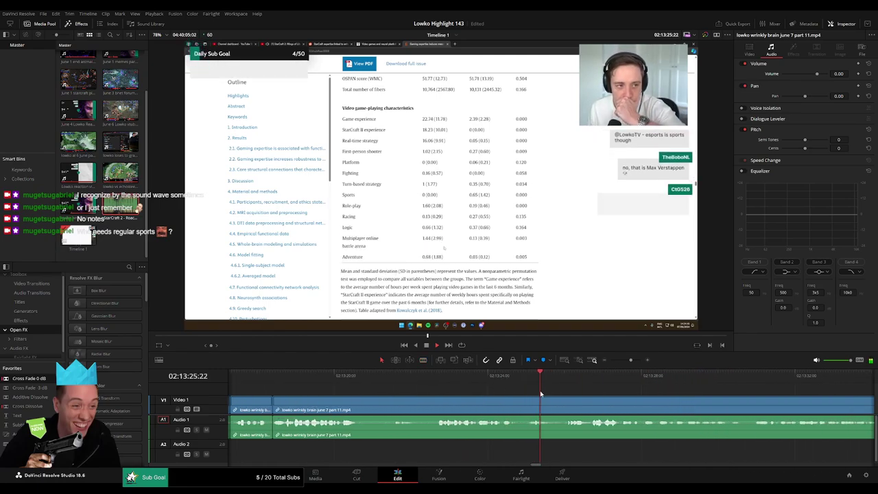
{"action": "left_click_drag", "start_coordinate": [632, 361], "coordinate": [626, 361]}
{"action": "left_click", "coordinate": [589, 376]}
{"action": "key", "text": "space"}
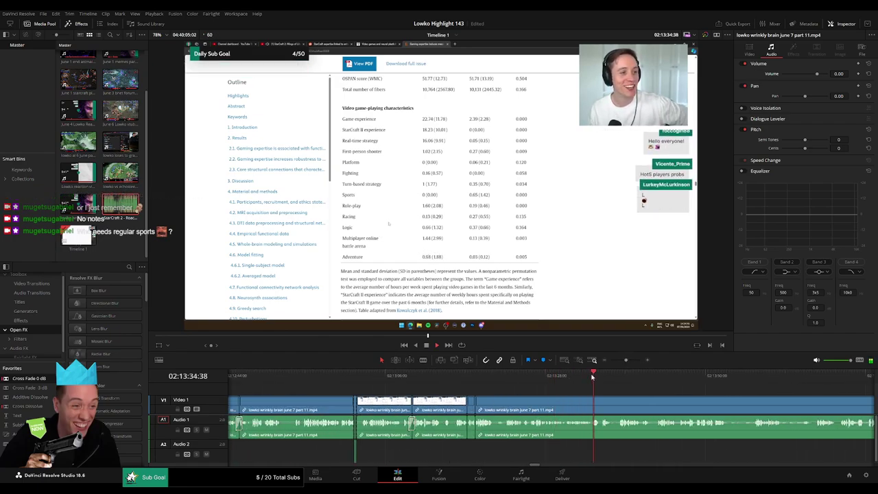
{"action": "left_click", "coordinate": [523, 377]}
{"action": "left_click", "coordinate": [517, 379]}
{"action": "key", "text": "b"}
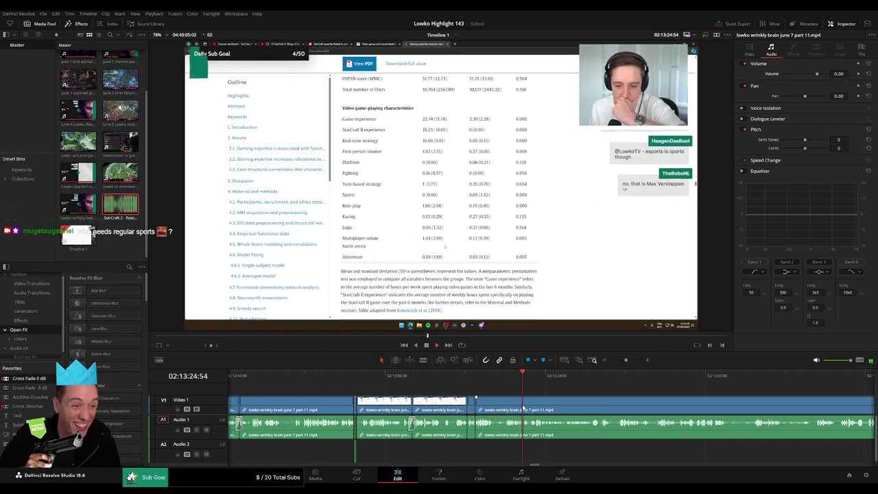
{"action": "left_click", "coordinate": [523, 406]}
Scrub part 11 between about 02:13:44 and 02:16:34 to locate where the dull stretch should end
{"action": "left_click", "coordinate": [653, 380]}
{"action": "scroll", "coordinate": [645, 396], "scroll_direction": "right", "scroll_amount": 3}
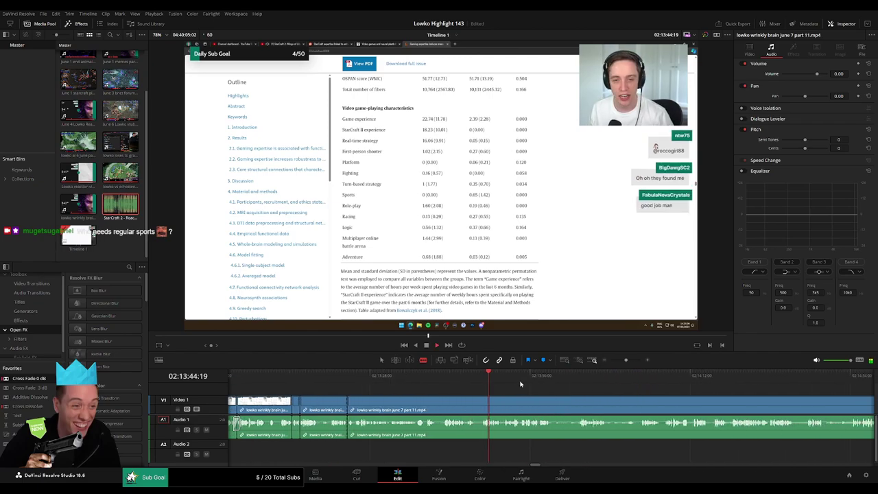
{"action": "left_click_drag", "start_coordinate": [519, 376], "coordinate": [579, 376]}
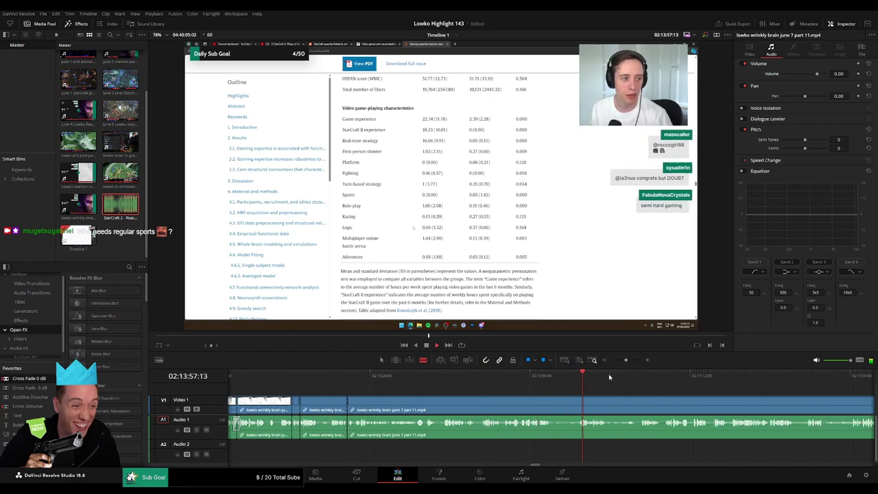
{"action": "left_click", "coordinate": [642, 378]}
{"action": "scroll", "coordinate": [659, 386], "scroll_direction": "right", "scroll_amount": 2}
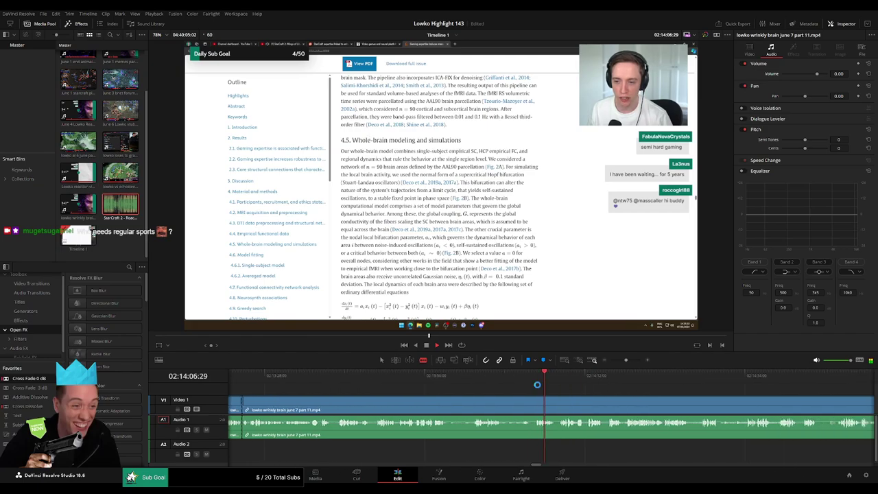
{"action": "left_click", "coordinate": [481, 376]}
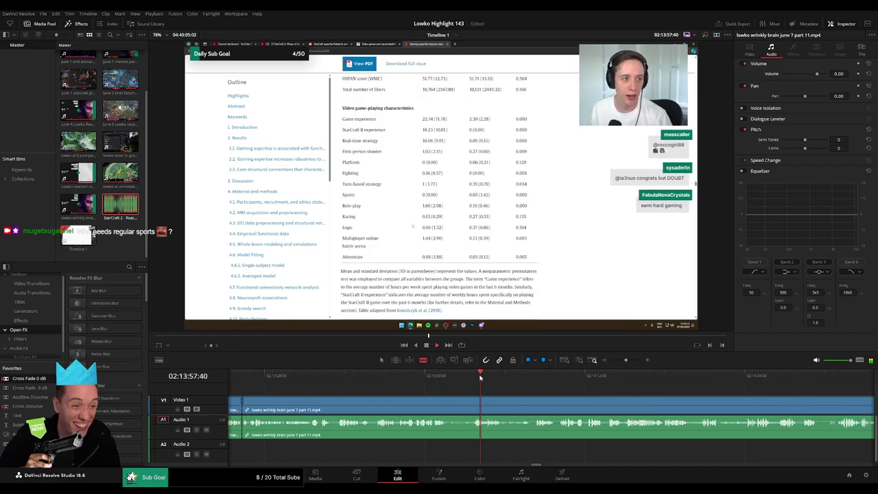
{"action": "left_click_drag", "start_coordinate": [549, 377], "coordinate": [557, 376]}
{"action": "scroll", "coordinate": [592, 388], "scroll_direction": "right", "scroll_amount": 1}
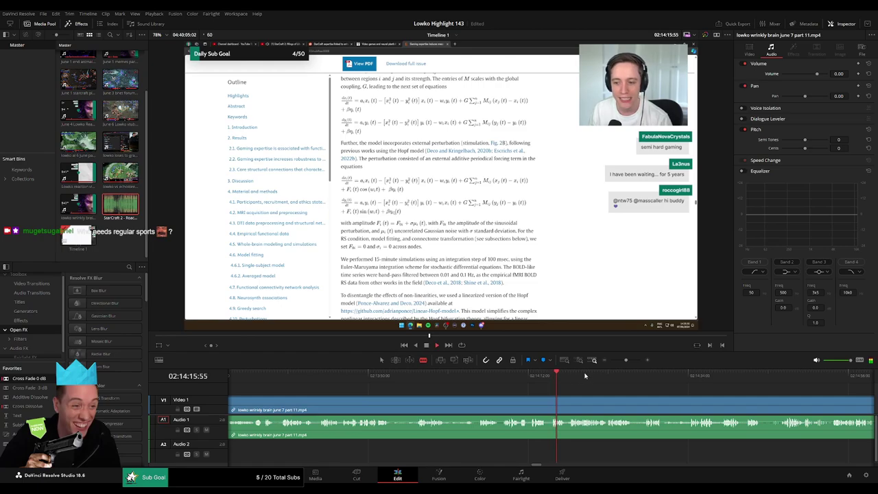
{"action": "left_click_drag", "start_coordinate": [595, 376], "coordinate": [767, 378]}
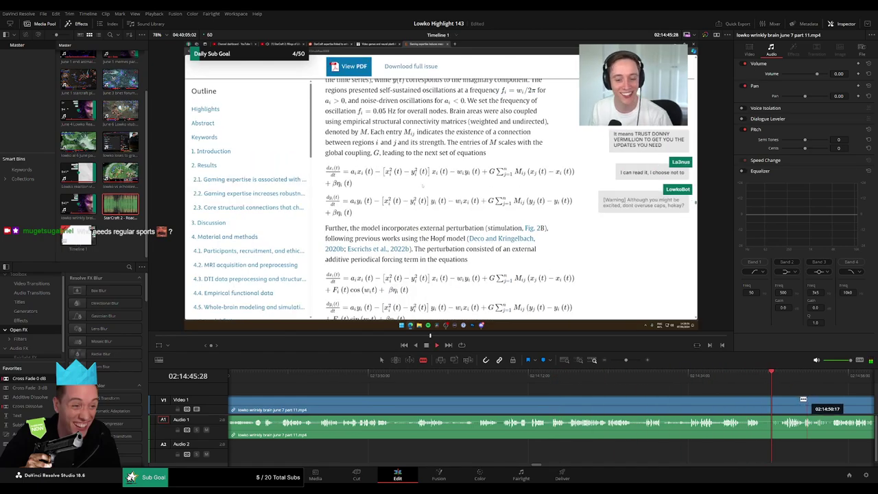
{"action": "left_click_drag", "start_coordinate": [806, 399], "coordinate": [737, 381]}
{"action": "left_click_drag", "start_coordinate": [780, 397], "coordinate": [639, 378]}
{"action": "left_click_drag", "start_coordinate": [689, 396], "coordinate": [639, 381]}
{"action": "scroll", "coordinate": [597, 395], "scroll_direction": "right", "scroll_amount": 3}
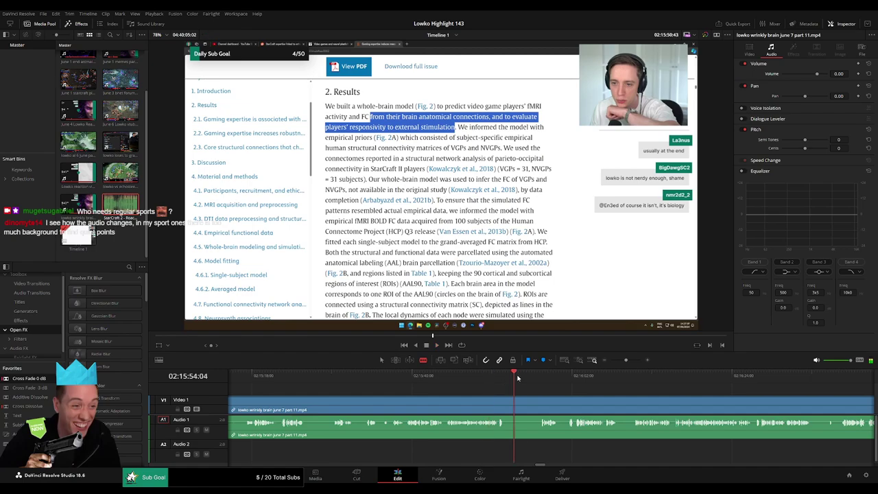
{"action": "left_click", "coordinate": [545, 378]}
{"action": "left_click_drag", "start_coordinate": [583, 390], "coordinate": [474, 385]}
{"action": "left_click_drag", "start_coordinate": [669, 383], "coordinate": [743, 382]}
{"action": "left_click", "coordinate": [687, 382]}
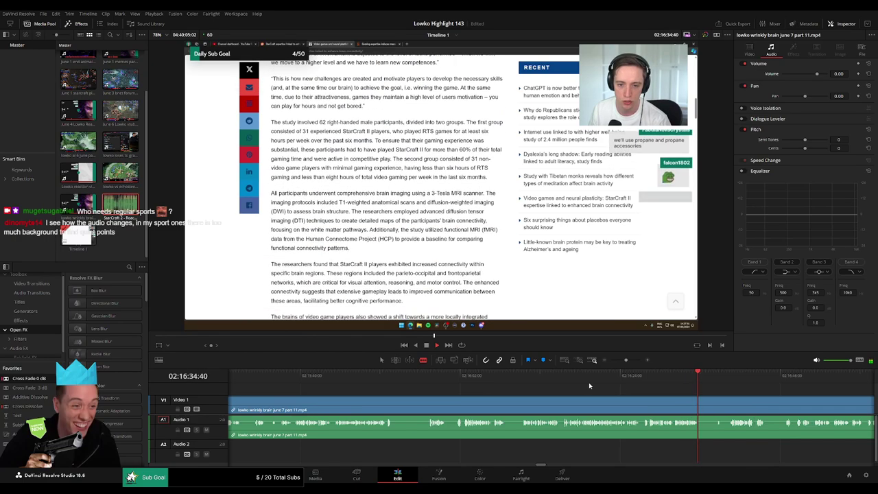
{"action": "left_click", "coordinate": [560, 387]}
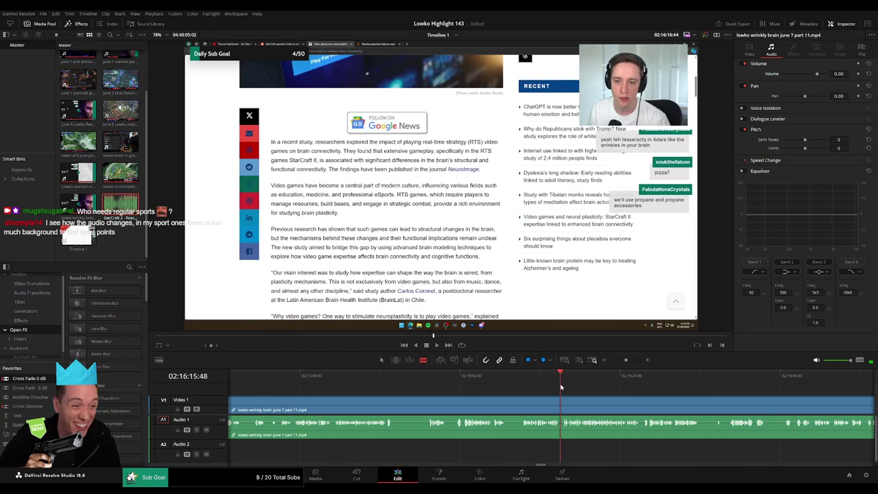
Cut part 11 at about 02:16:10, ripple-delete everything from the 02:13:25 cut to there and cross-fade the audio at the join
{"action": "left_click", "coordinate": [524, 380]}
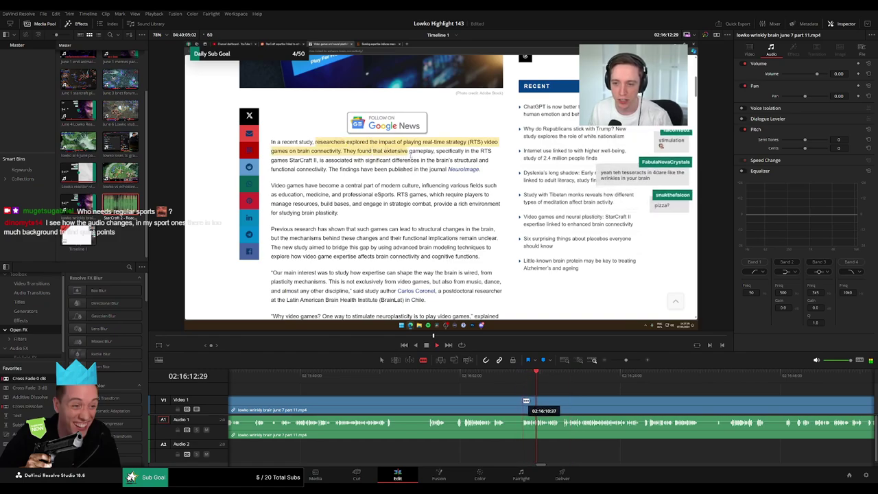
{"action": "left_click", "coordinate": [525, 401]}
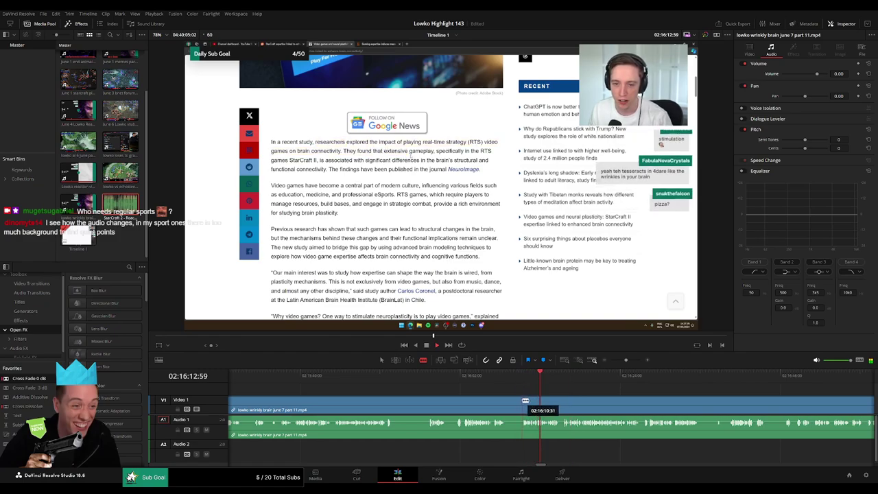
{"action": "left_click", "coordinate": [496, 381]}
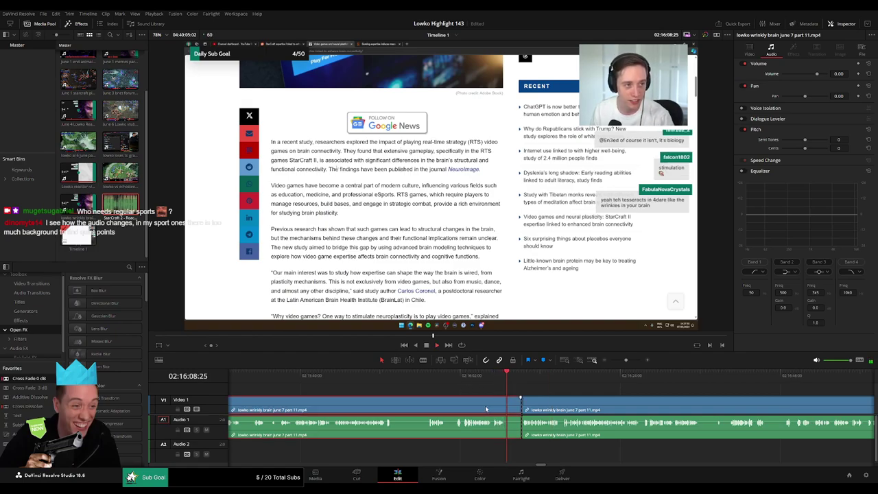
{"action": "key", "text": "Up"}
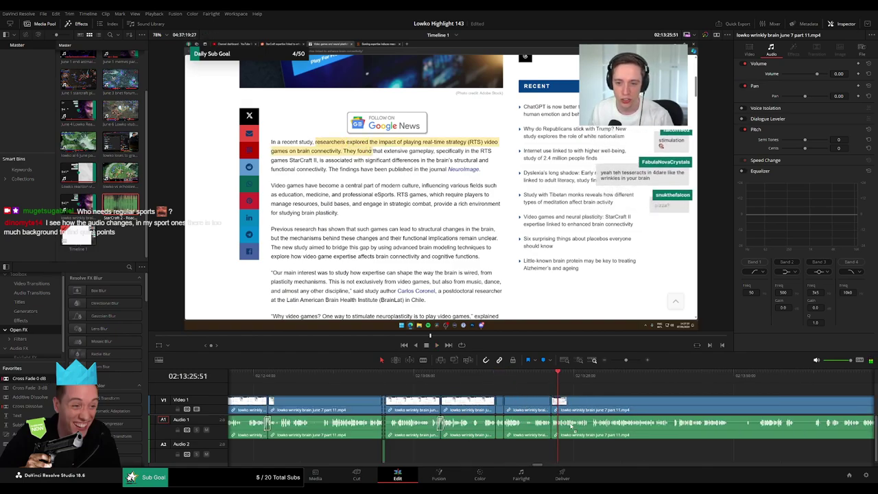
{"action": "scroll", "coordinate": [592, 416], "scroll_direction": "right", "scroll_amount": 6}
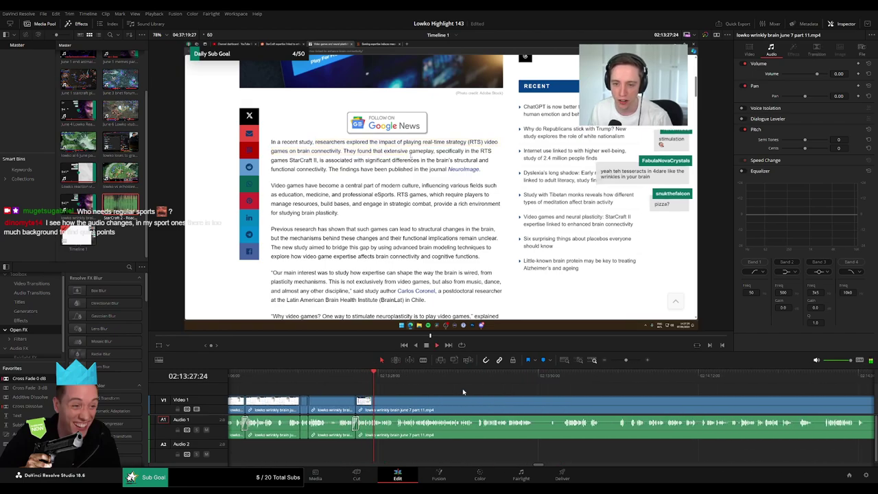
Ripple-delete the part 11 pause of under a second at about 02:13:30
{"action": "left_click_drag", "start_coordinate": [627, 361], "coordinate": [628, 362]}
{"action": "scroll", "coordinate": [596, 402], "scroll_direction": "right", "scroll_amount": 5}
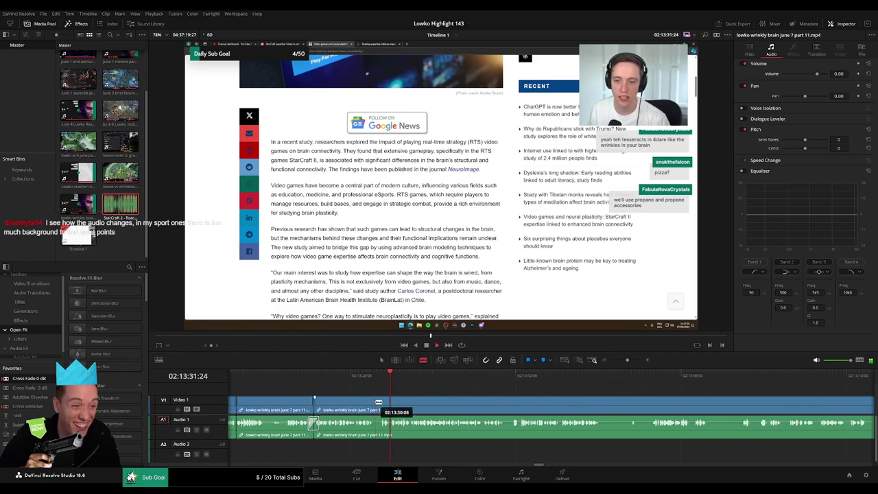
{"action": "left_click", "coordinate": [375, 401]}
{"action": "left_click_drag", "start_coordinate": [385, 401], "coordinate": [377, 402]}
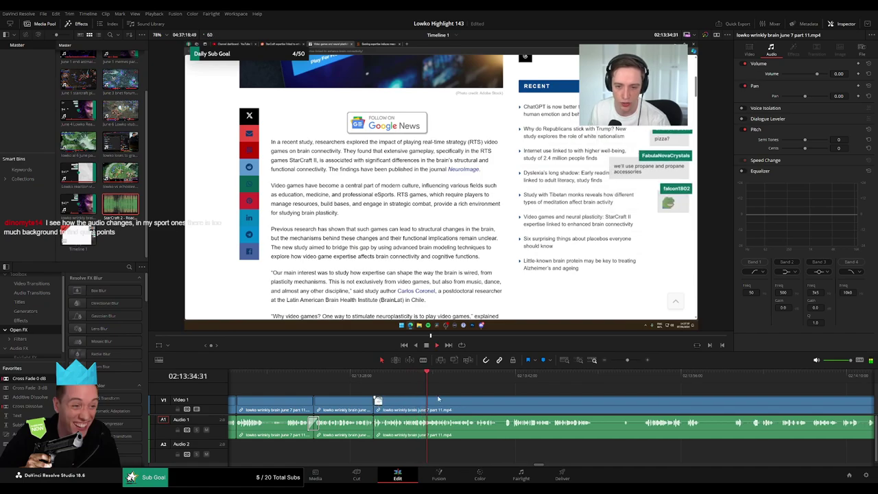
{"action": "left_click_drag", "start_coordinate": [480, 396], "coordinate": [423, 392]}
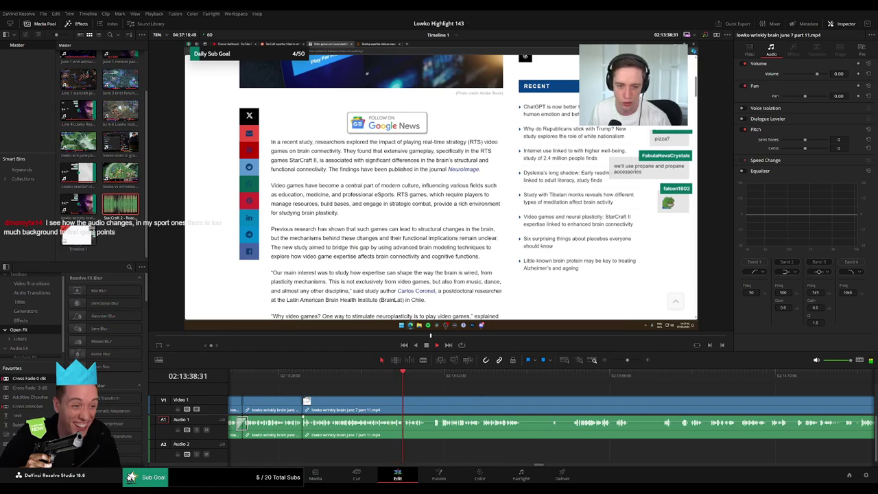
Ripple-delete the part 11 silences from about 02:13:48 to 02:13:52 and 02:13:53 to 02:13:56, cross-fading the audio at both joins
{"action": "left_click_drag", "start_coordinate": [456, 408], "coordinate": [383, 392]}
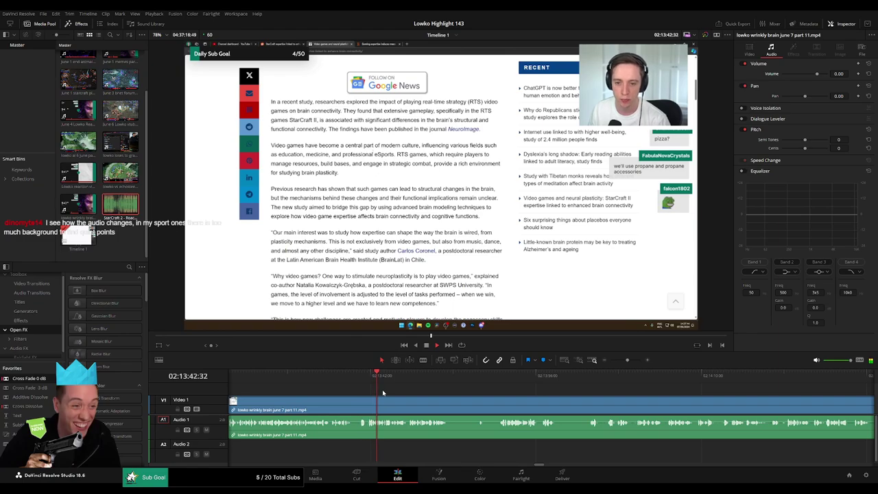
{"action": "scroll", "coordinate": [412, 394], "scroll_direction": "right", "scroll_amount": 2}
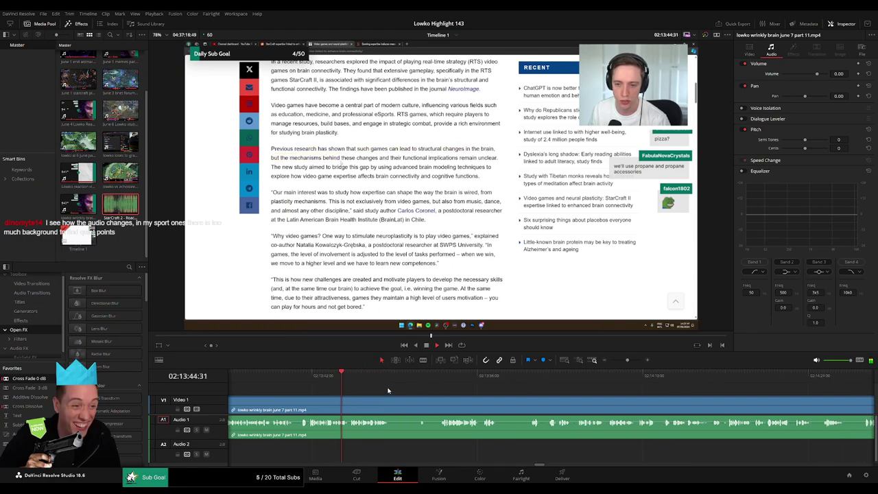
{"action": "scroll", "coordinate": [364, 389], "scroll_direction": "right", "scroll_amount": 1}
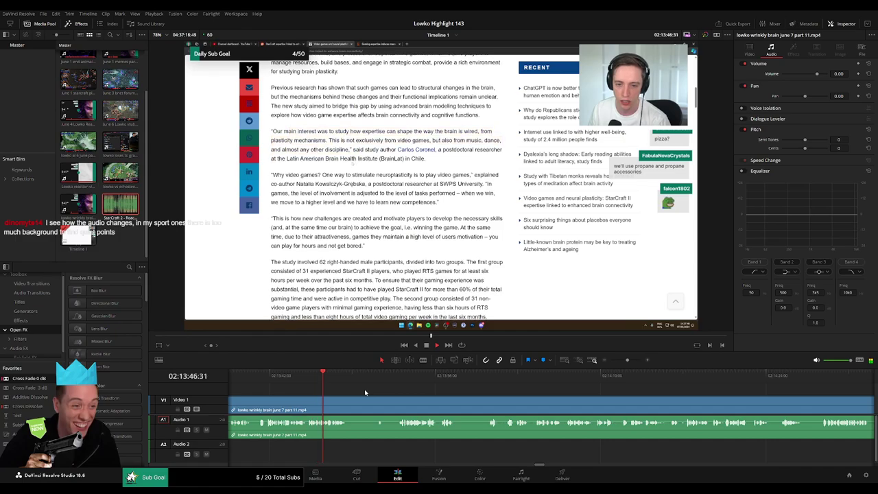
{"action": "key", "text": "shift+Right"}
{"action": "key", "text": "shift+Right"}
{"action": "key", "text": "shift+Right"}
{"action": "key", "text": "shift+Right"}
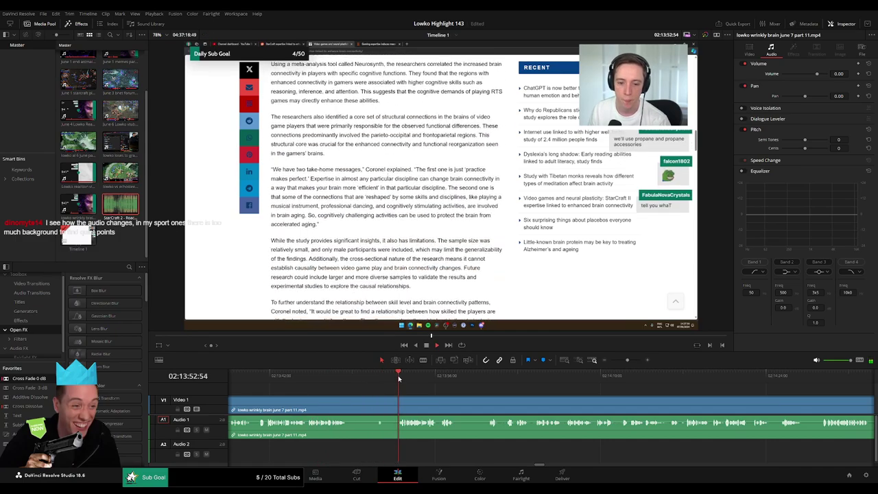
{"action": "key", "text": "b"}
{"action": "left_click", "coordinate": [349, 404]}
{"action": "left_click", "coordinate": [398, 403]}
{"action": "key", "text": "a"}
{"action": "left_click", "coordinate": [393, 404]}
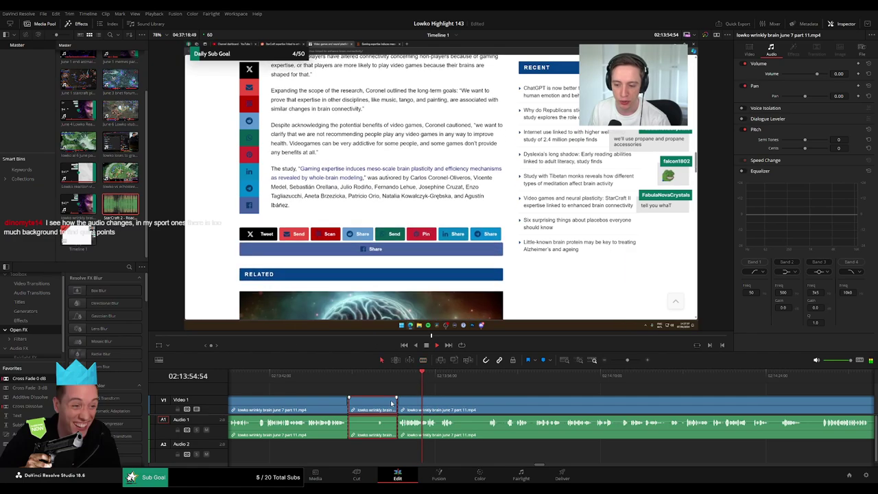
{"action": "key", "text": "Delete"}
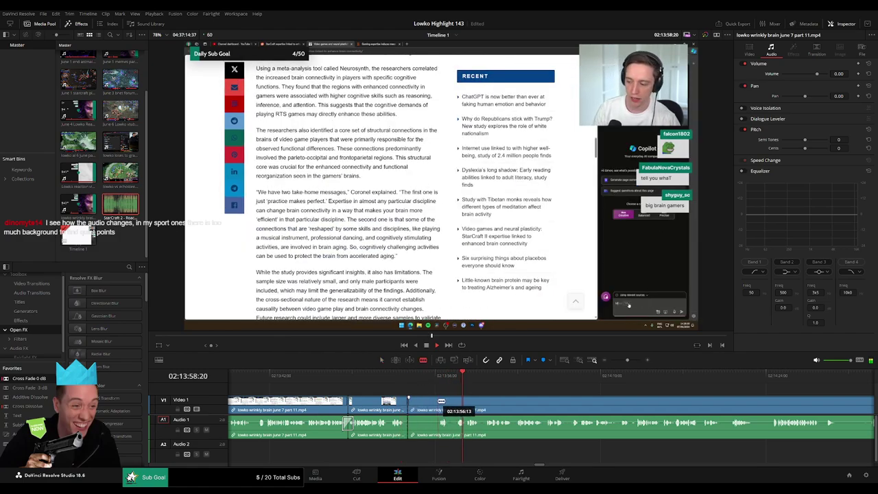
{"action": "key", "text": "Delete"}
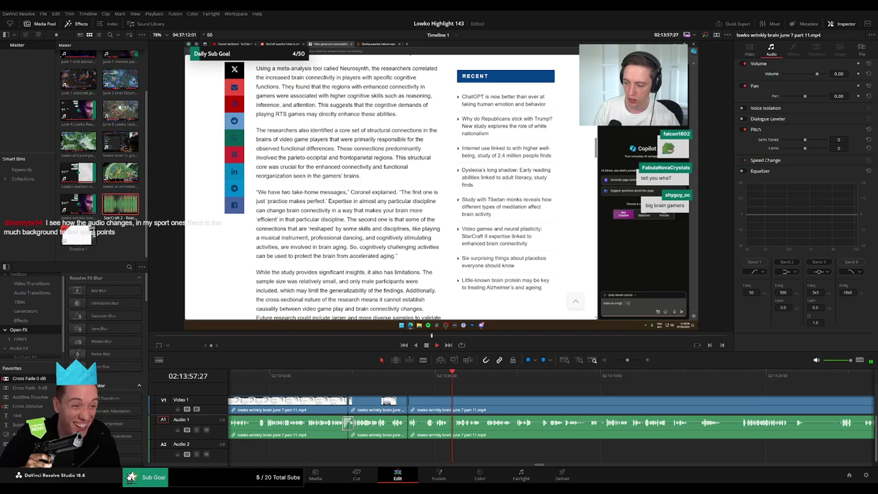
Review part 11 up to about 02:14:24, ripple-delete the stretch from about 02:14:17 to 02:14:22 and cross-fade the audio at the join
{"action": "scroll", "coordinate": [416, 393], "scroll_direction": "right", "scroll_amount": 3}
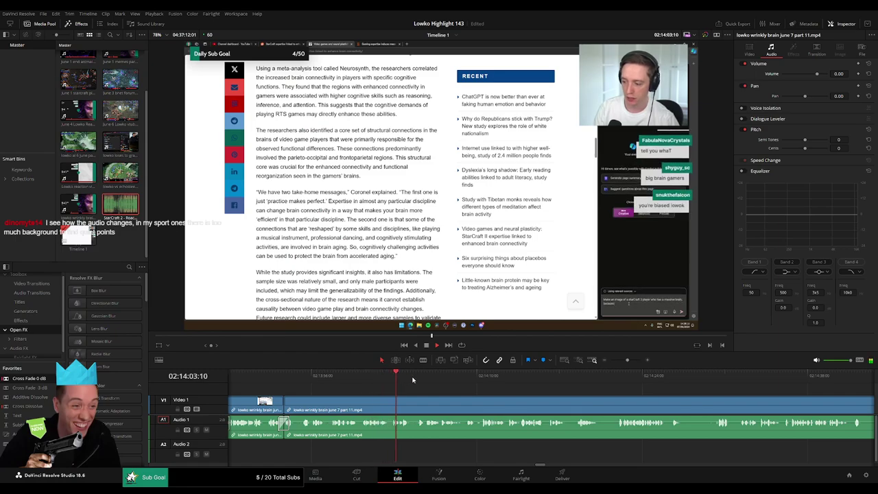
{"action": "left_click", "coordinate": [419, 376]}
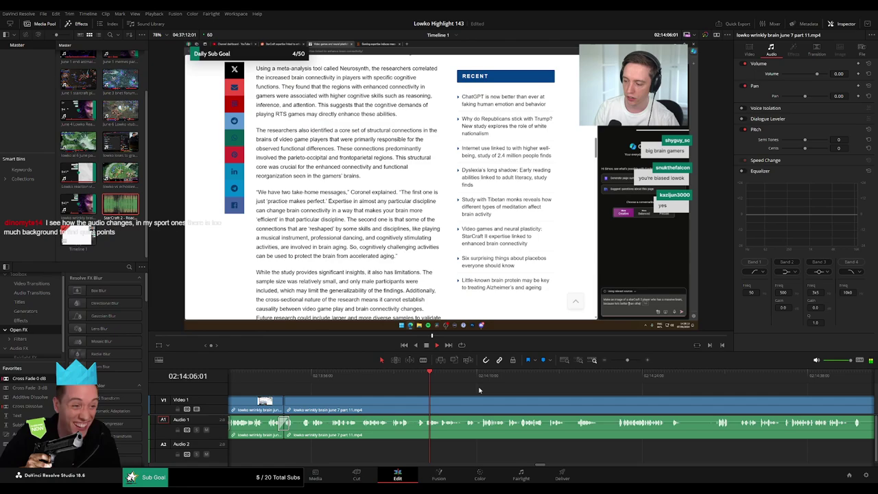
{"action": "scroll", "coordinate": [498, 394], "scroll_direction": "right", "scroll_amount": 1}
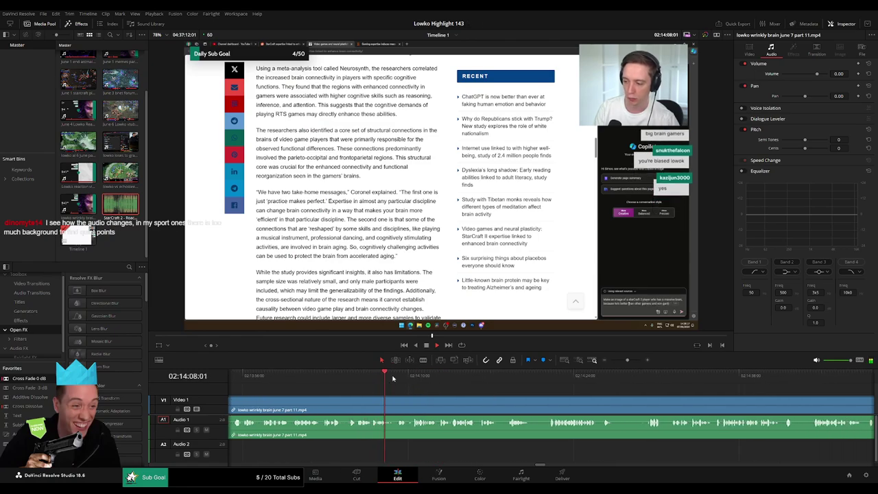
{"action": "left_click", "coordinate": [404, 375]}
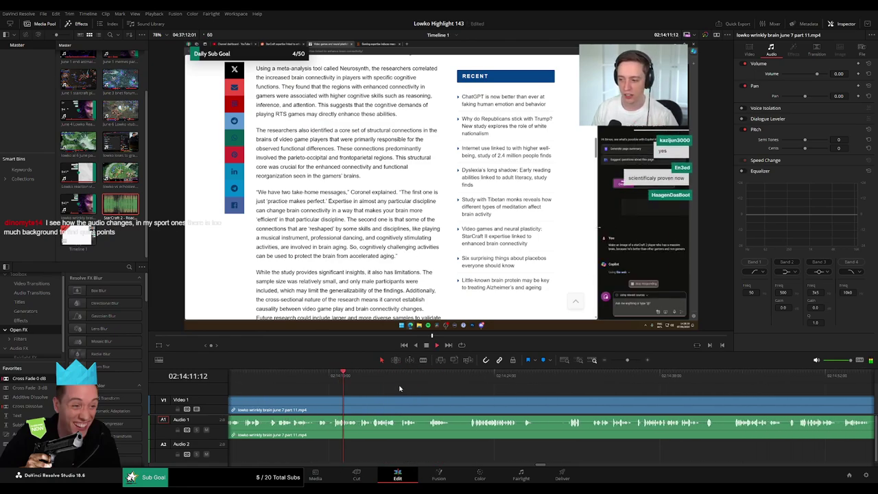
{"action": "scroll", "coordinate": [409, 388], "scroll_direction": "right", "scroll_amount": 1}
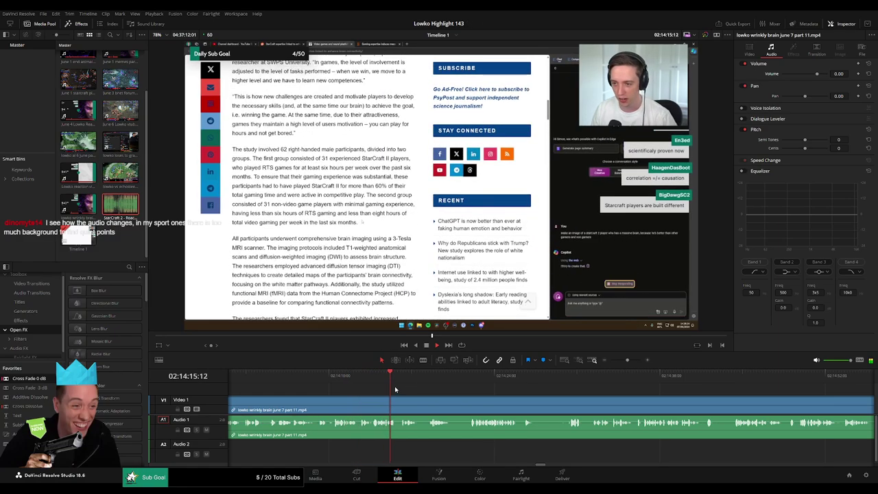
{"action": "left_click", "coordinate": [425, 379]}
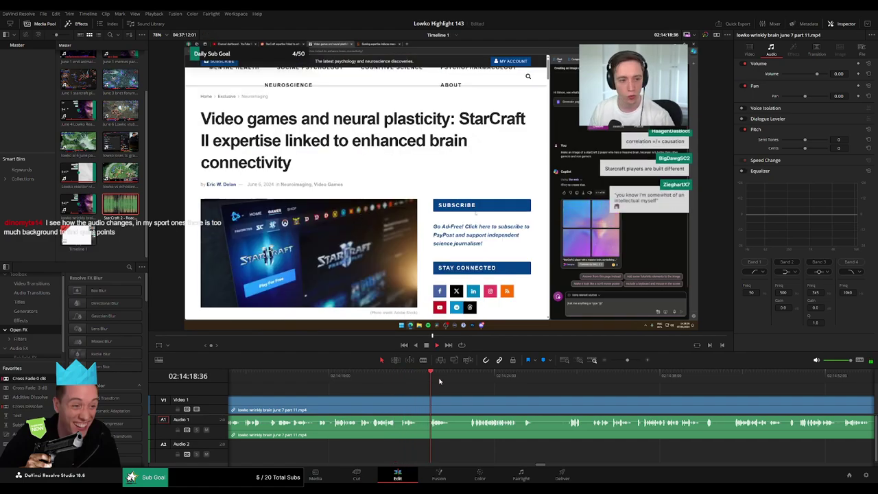
{"action": "scroll", "coordinate": [423, 387], "scroll_direction": "right", "scroll_amount": 1}
{"action": "left_click_drag", "start_coordinate": [398, 379], "coordinate": [408, 378]}
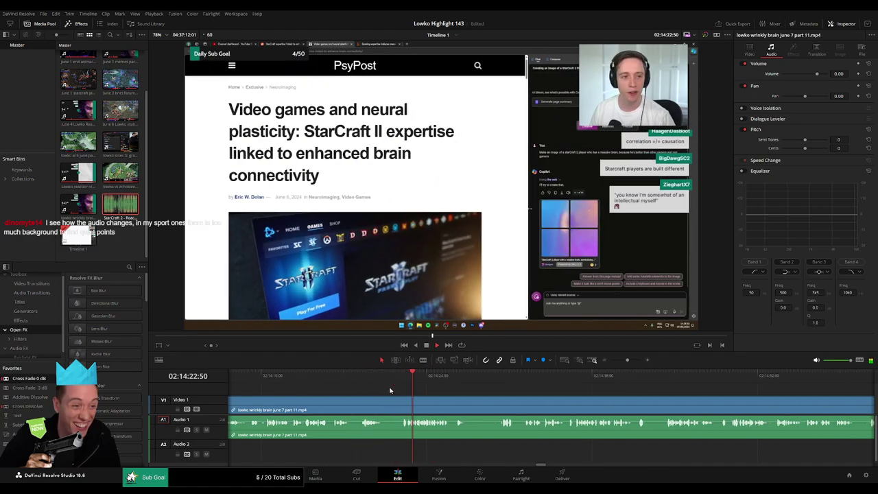
{"action": "left_click", "coordinate": [402, 399]}
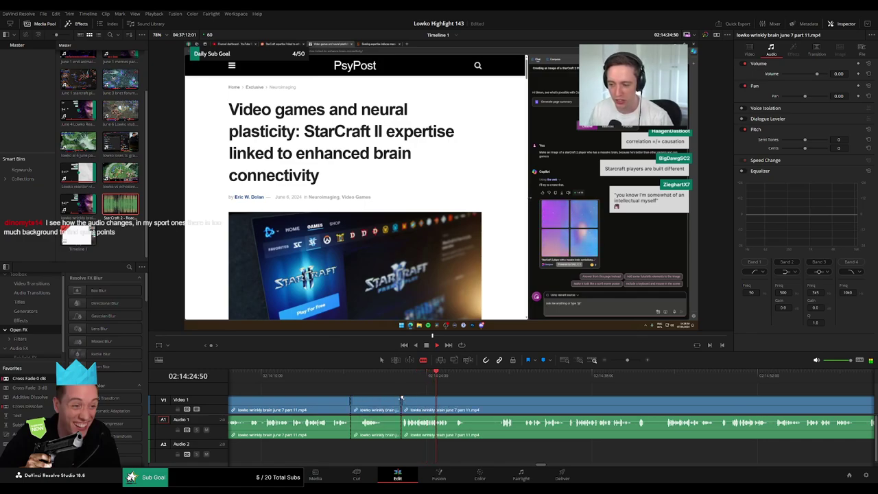
{"action": "key", "text": "Delete"}
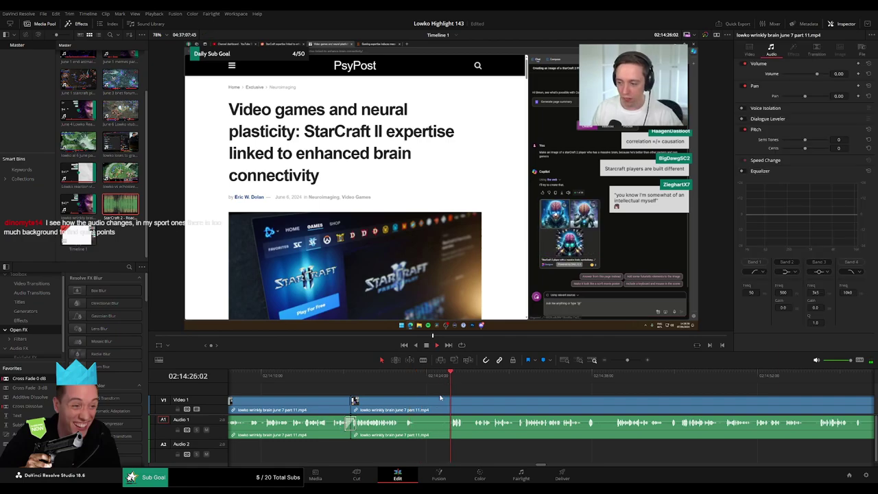
Ripple-delete the roughly two-second part 11 pause starting at about 02:14:23 and cross-fade the audio at the join
{"action": "left_click", "coordinate": [418, 406]}
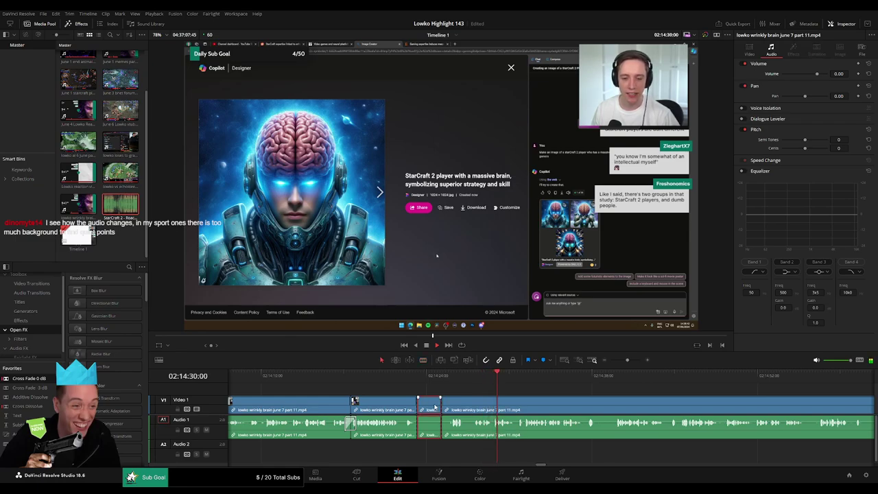
{"action": "key", "text": "Delete"}
{"action": "left_click_drag", "start_coordinate": [422, 420], "coordinate": [419, 420]}
{"action": "key", "text": "space"}
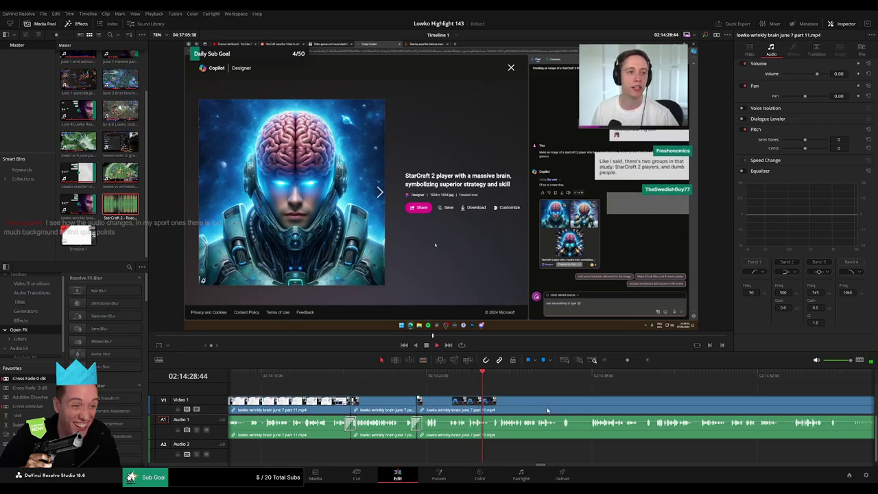
Ripple-delete the part 11 pause from about 02:14:36 to 02:14:38 and cross-fade the audio at the join
{"action": "left_click_drag", "start_coordinate": [548, 408], "coordinate": [381, 404]}
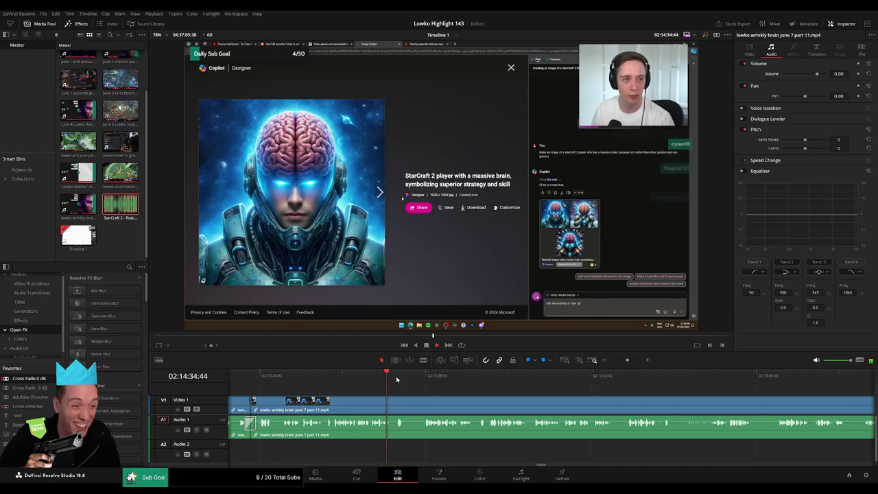
{"action": "key", "text": "space"}
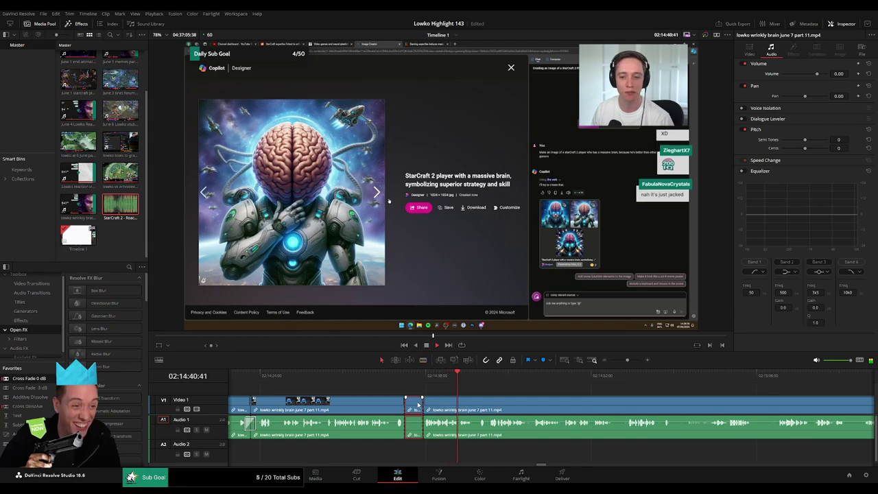
{"action": "key", "text": "Delete"}
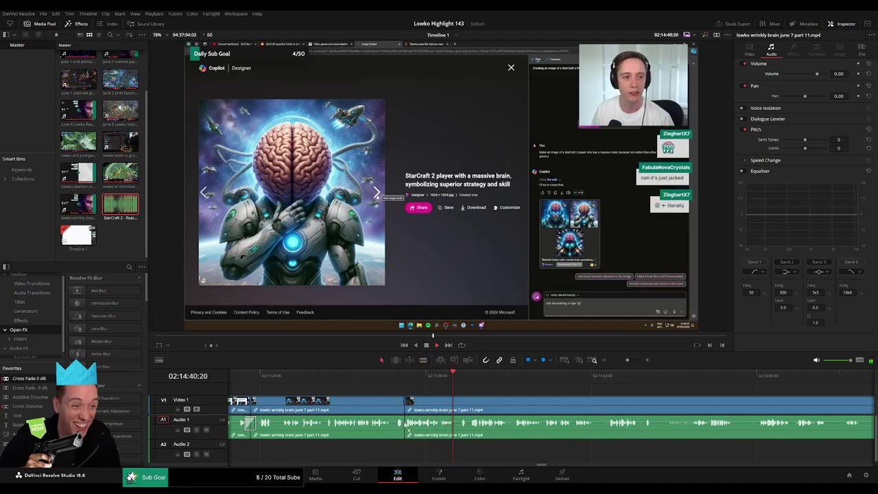
{"action": "left_click", "coordinate": [405, 425]}
{"action": "key", "text": "shift+t"}
Review part 11 up to about 02:15:01, ripple-delete the pause from about 02:14:57 to 02:14:58 and cross-fade the audio at the join
{"action": "scroll", "coordinate": [406, 407], "scroll_direction": "right", "scroll_amount": 2}
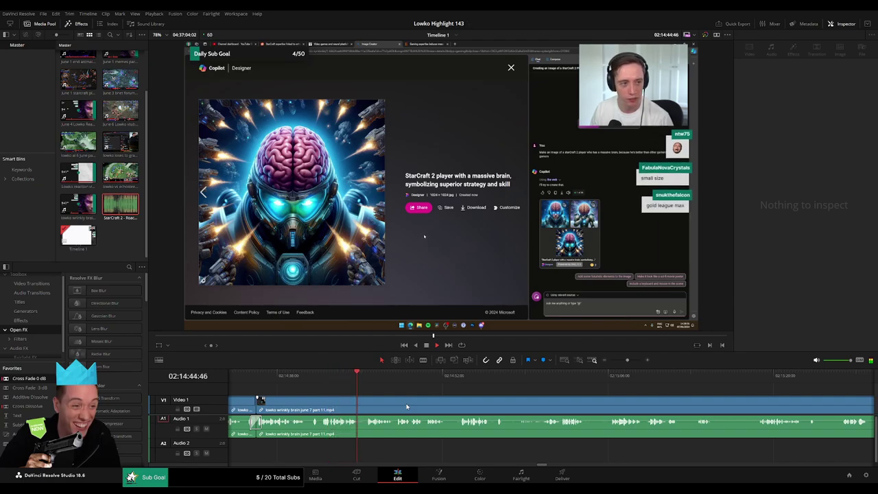
{"action": "scroll", "coordinate": [405, 402], "scroll_direction": "right", "scroll_amount": 2}
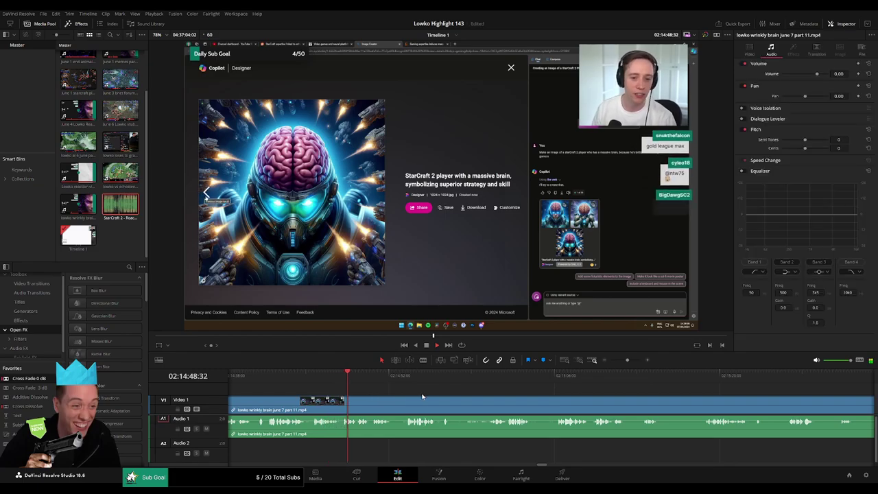
{"action": "scroll", "coordinate": [357, 393], "scroll_direction": "right", "scroll_amount": 2}
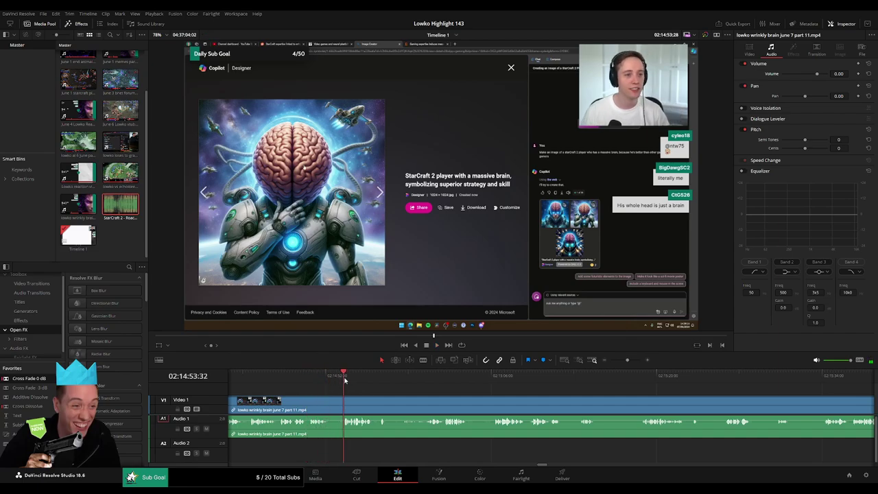
{"action": "scroll", "coordinate": [380, 390], "scroll_direction": "right", "scroll_amount": 2}
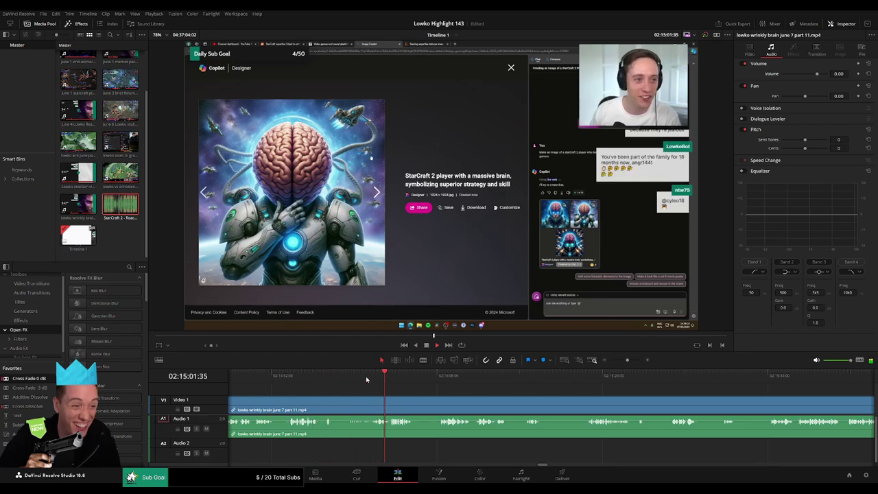
{"action": "left_click", "coordinate": [357, 375]}
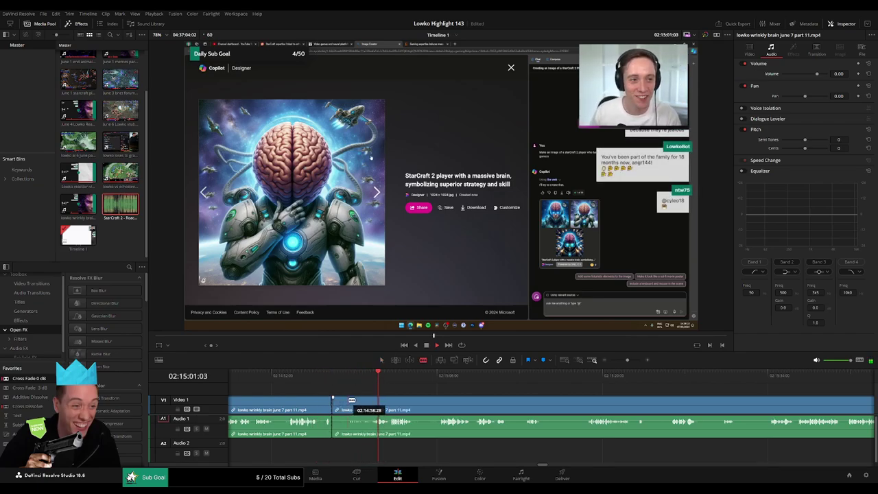
{"action": "left_click_drag", "start_coordinate": [352, 400], "coordinate": [337, 401]}
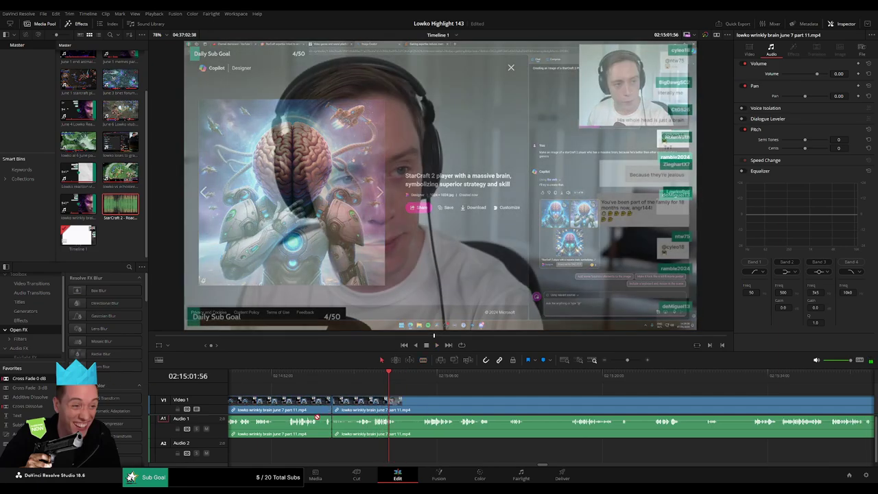
{"action": "left_click_drag", "start_coordinate": [316, 417], "coordinate": [332, 425]}
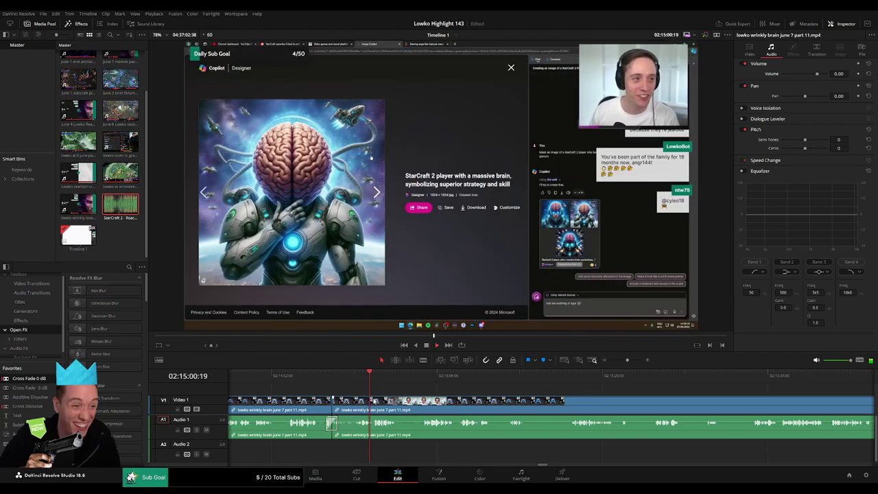
Cut part 11 at about 02:15:00 and 02:15:04, ripple-delete the section between the cuts and cross-fade the audio at the join
{"action": "key", "text": "b"}
{"action": "left_click", "coordinate": [375, 401]}
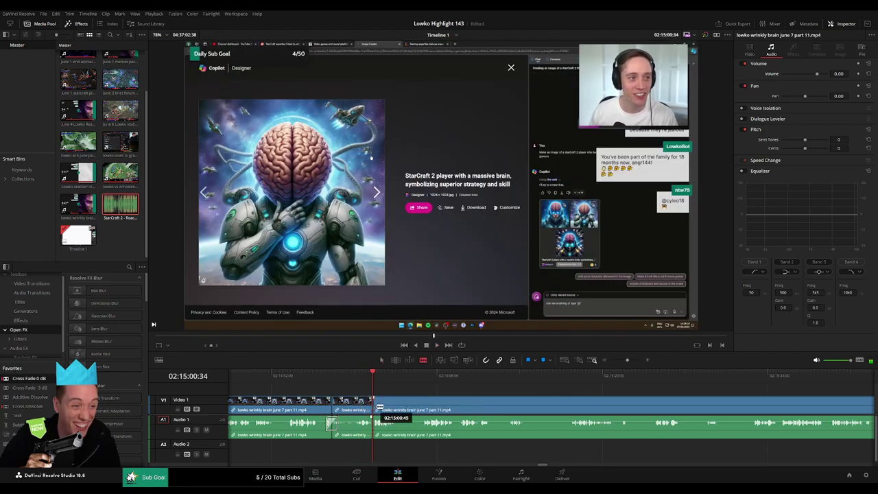
{"action": "left_click_drag", "start_coordinate": [430, 379], "coordinate": [582, 374]}
{"action": "left_click", "coordinate": [457, 376]}
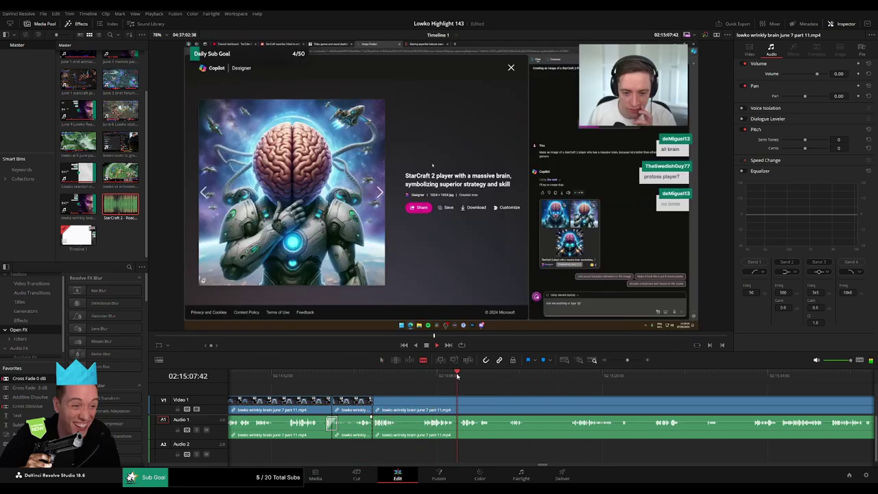
{"action": "left_click", "coordinate": [423, 374]}
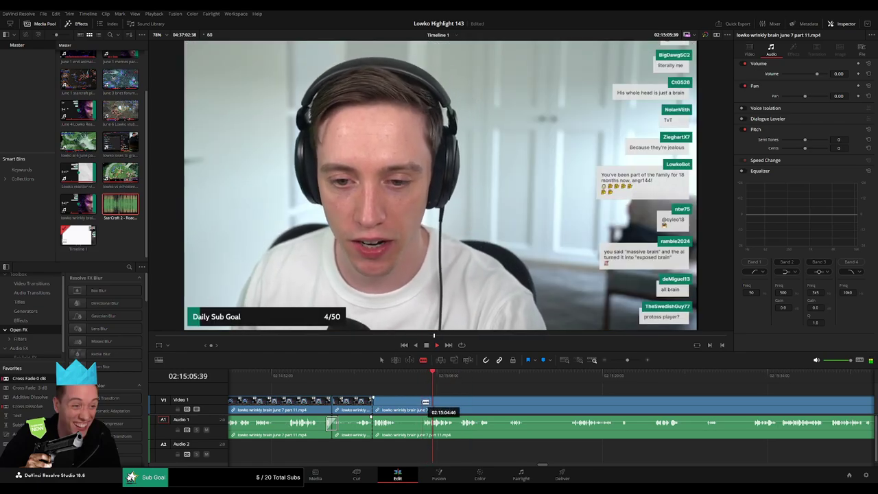
{"action": "left_click", "coordinate": [422, 404]}
{"action": "key", "text": "a"}
{"action": "left_click", "coordinate": [410, 405]}
{"action": "key", "text": "Delete"}
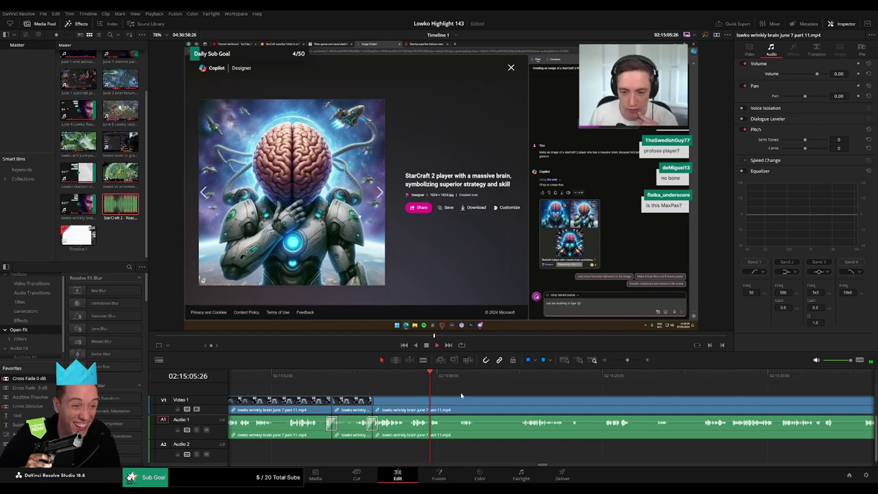
Cut part 11 at about 02:15:09 and 02:15:13 and ripple-delete the quiet section between the cuts
{"action": "left_click_drag", "start_coordinate": [461, 395], "coordinate": [384, 392]}
{"action": "left_click", "coordinate": [385, 381]}
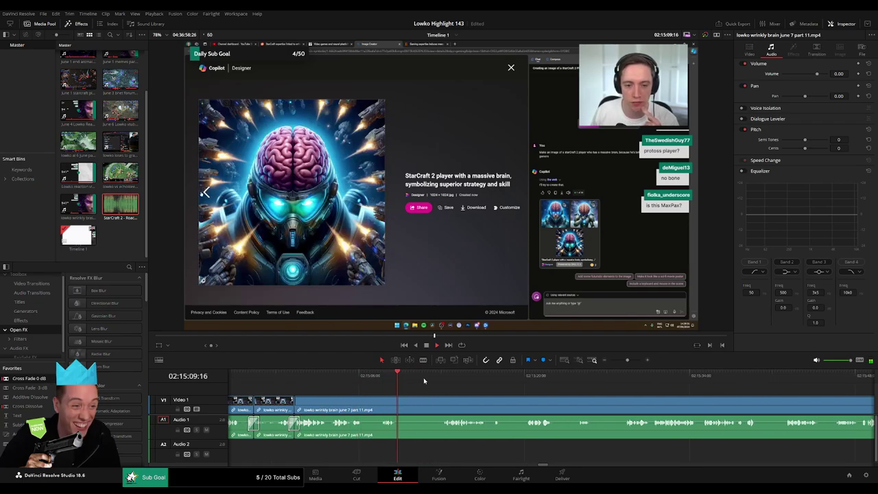
{"action": "left_click", "coordinate": [443, 377]}
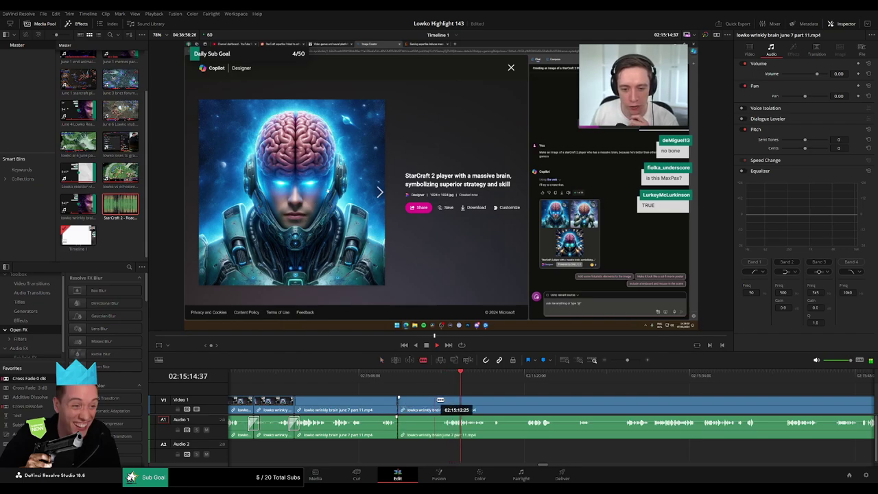
{"action": "left_click", "coordinate": [444, 400]}
{"action": "key", "text": "a"}
{"action": "left_click", "coordinate": [435, 405]}
{"action": "key", "text": "Delete"}
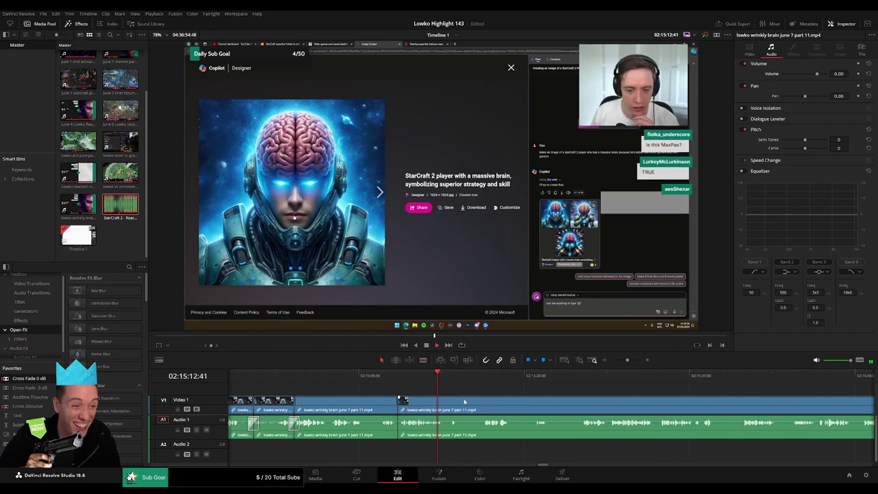
Review part 11 and cut it at about 02:15:14, 02:15:16, 02:15:18 and 02:15:20 to isolate two pauses
{"action": "scroll", "coordinate": [404, 429], "scroll_direction": "right", "scroll_amount": 3}
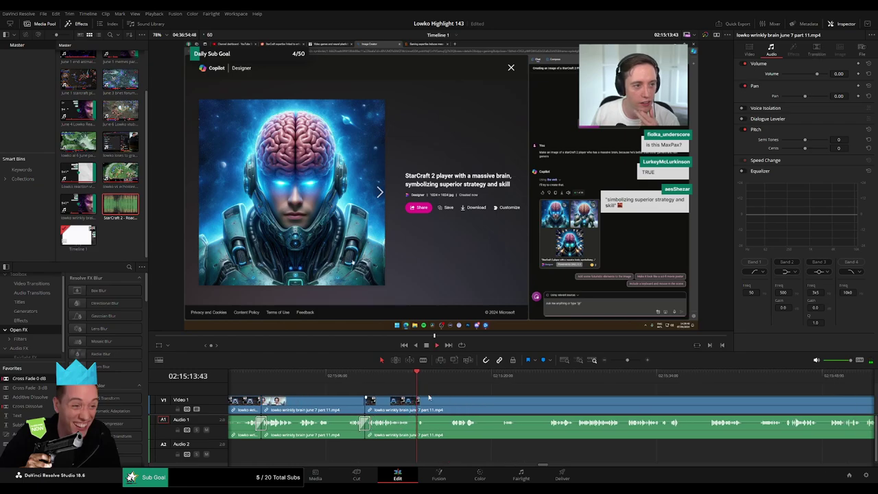
{"action": "left_click", "coordinate": [393, 377]}
{"action": "key", "text": "b"}
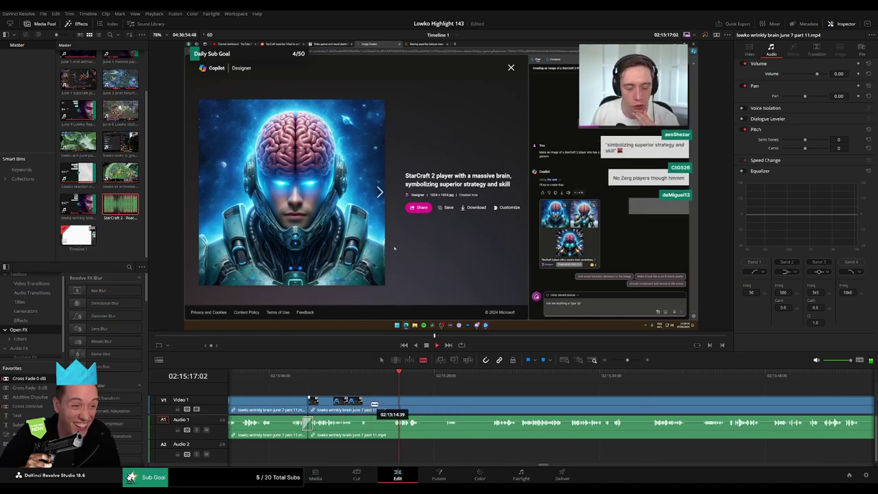
{"action": "left_click", "coordinate": [370, 404]}
{"action": "left_click", "coordinate": [445, 378]}
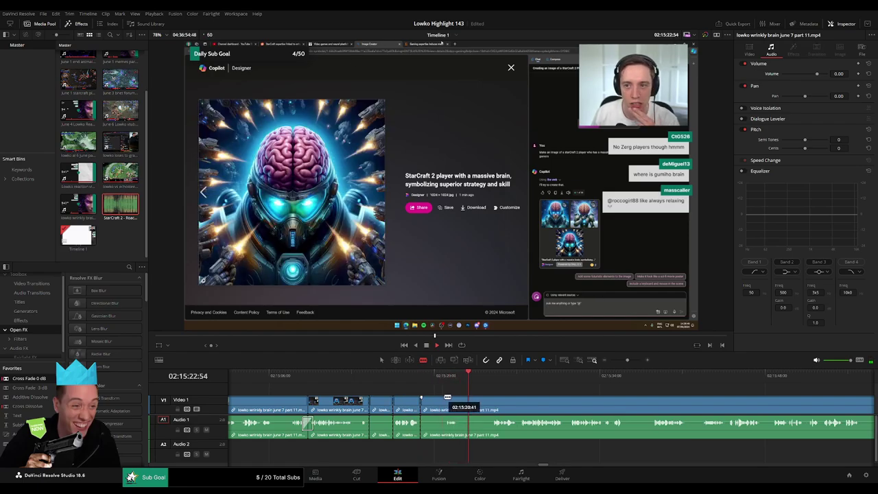
{"action": "left_click", "coordinate": [446, 398]}
Ripple-delete the two isolated part 11 pauses and cross-fade the audio at both joins
{"action": "key", "text": "a"}
{"action": "left_click", "coordinate": [436, 402]}
{"action": "key", "text": "Delete"}
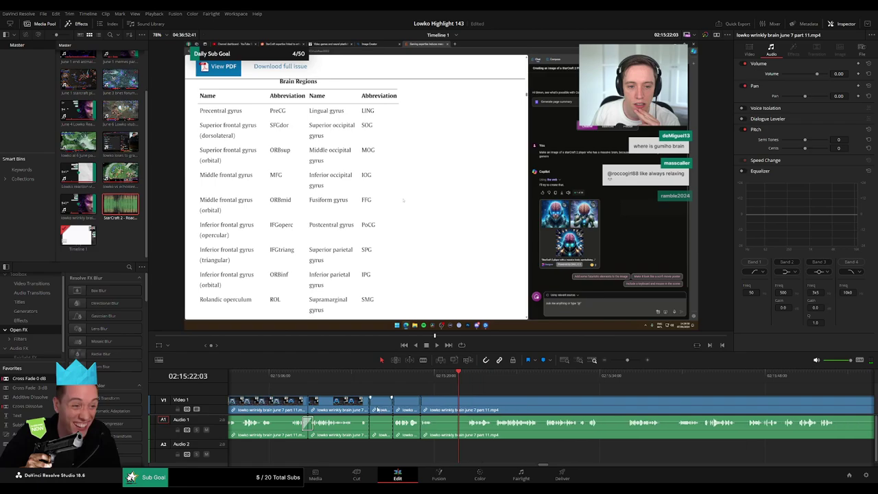
{"action": "key", "text": "Delete"}
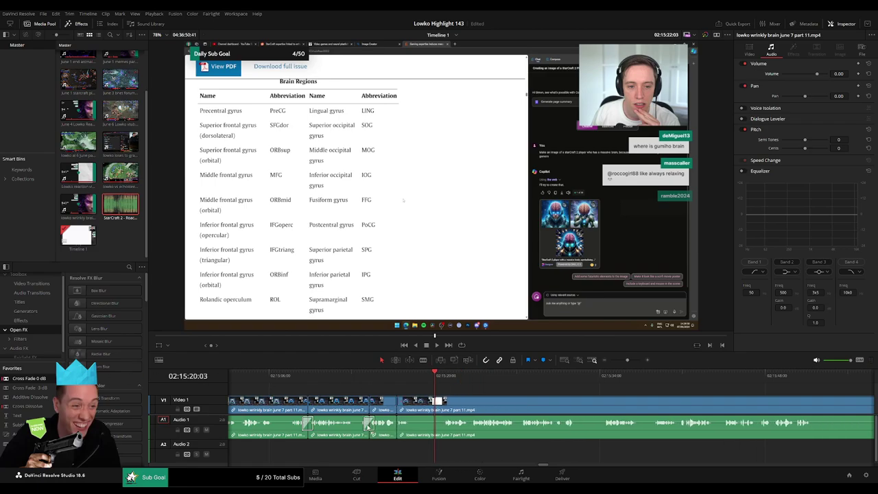
{"action": "key", "text": "space"}
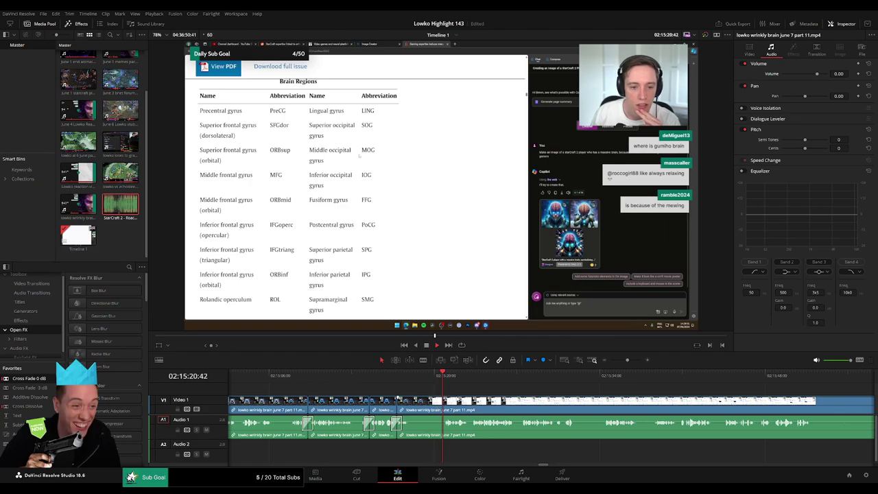
Cut part 11 at about 02:15:18, skim the remaining footage and ripple-delete everything from the cut to the start of part 12
{"action": "scroll", "coordinate": [426, 394], "scroll_direction": "right", "scroll_amount": 2}
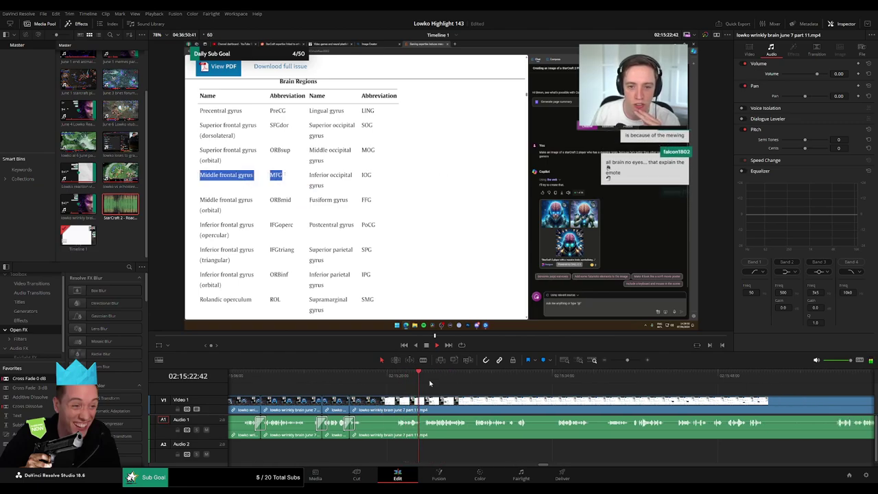
{"action": "left_click", "coordinate": [497, 376]}
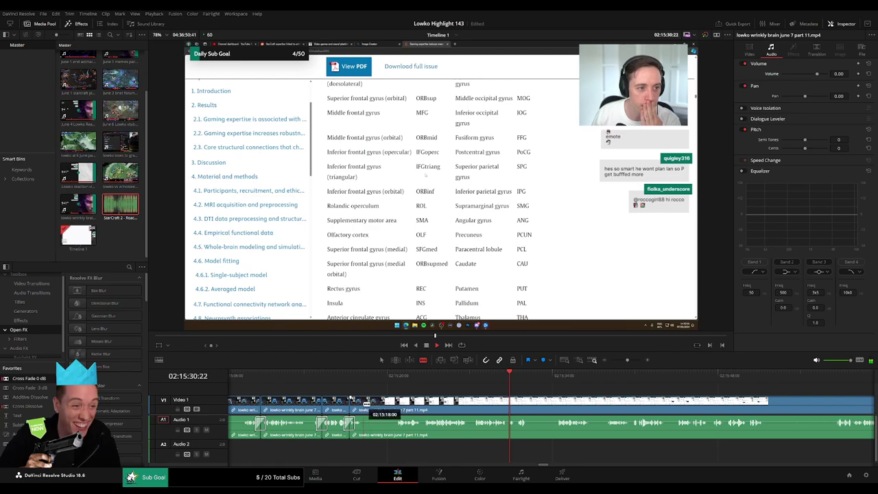
{"action": "left_click", "coordinate": [568, 376]}
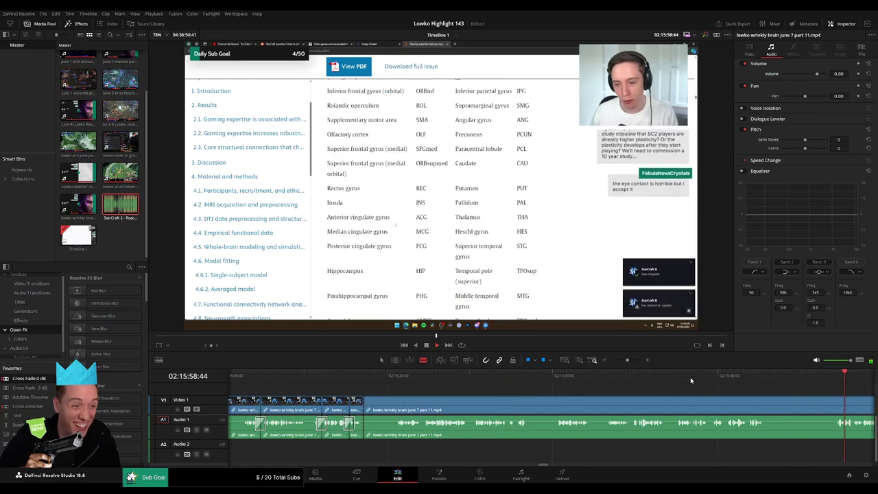
{"action": "scroll", "coordinate": [728, 384], "scroll_direction": "down", "scroll_amount": 3}
{"action": "left_click", "coordinate": [663, 376]}
{"action": "scroll", "coordinate": [494, 378], "scroll_direction": "right", "scroll_amount": 3}
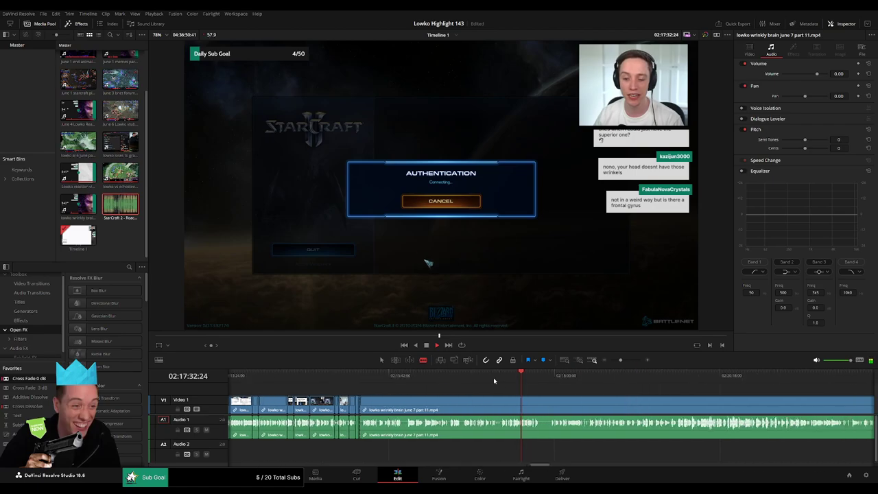
{"action": "left_click", "coordinate": [443, 377]}
{"action": "left_click", "coordinate": [412, 377]}
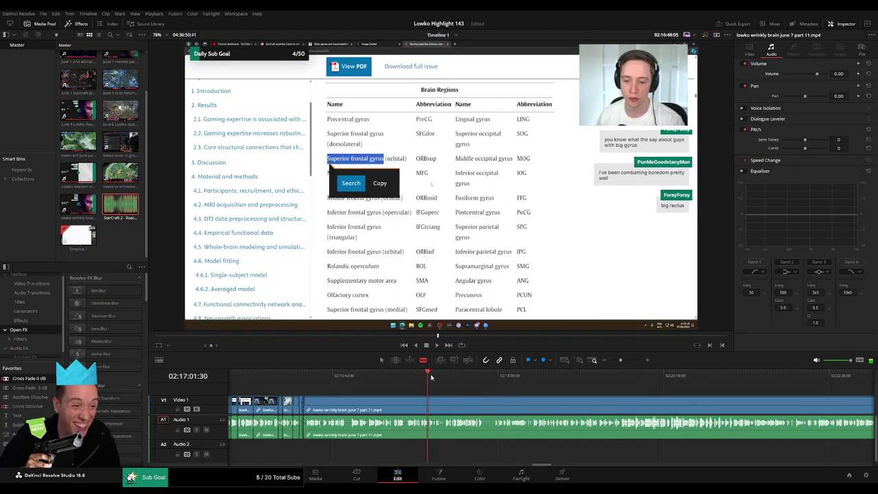
{"action": "left_click_drag", "start_coordinate": [431, 377], "coordinate": [758, 373]}
{"action": "left_click_drag", "start_coordinate": [621, 361], "coordinate": [614, 360]}
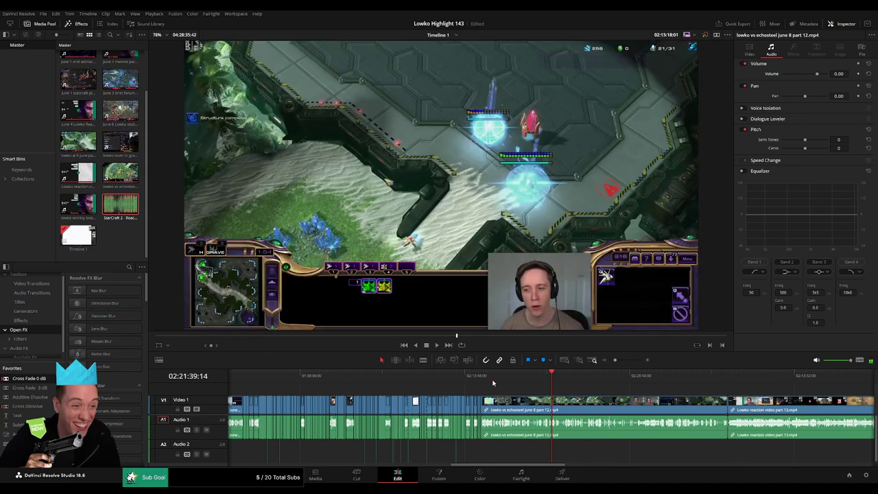
Skim the opening of part 12 from about 02:16:14 to 02:21:26 to find where the footage worth keeping begins
{"action": "left_click", "coordinate": [523, 376]}
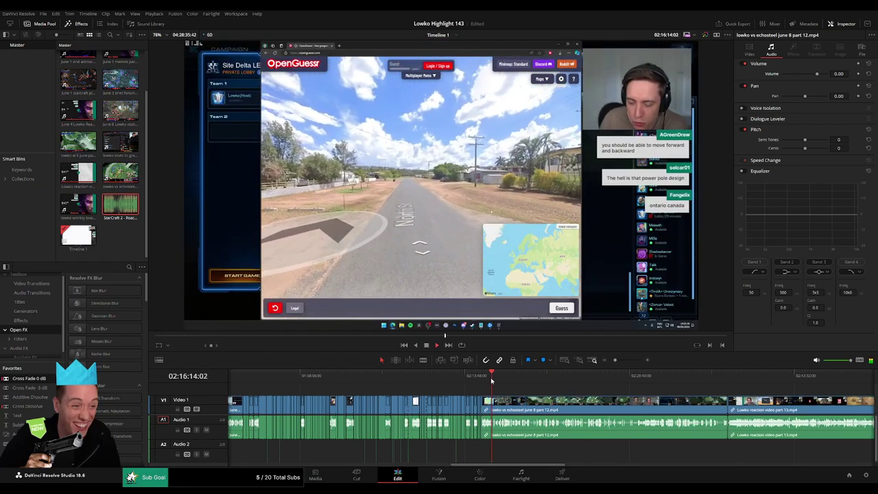
{"action": "left_click", "coordinate": [526, 379]}
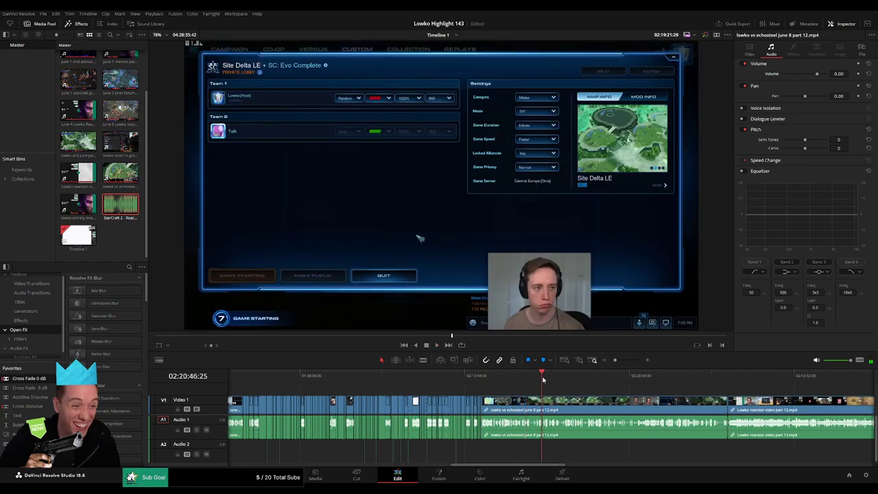
{"action": "left_click_drag", "start_coordinate": [543, 380], "coordinate": [548, 380]}
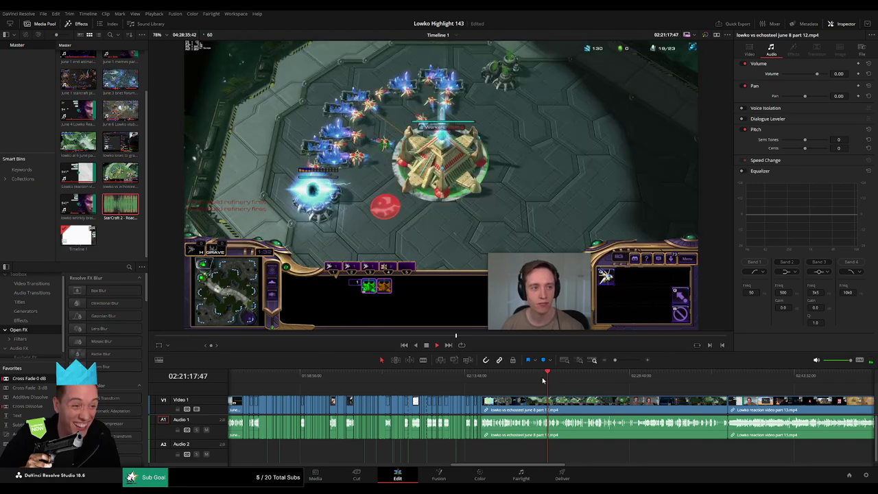
{"action": "left_click", "coordinate": [542, 380]}
{"action": "left_click_drag", "start_coordinate": [616, 360], "coordinate": [625, 360]}
{"action": "left_click", "coordinate": [433, 378]}
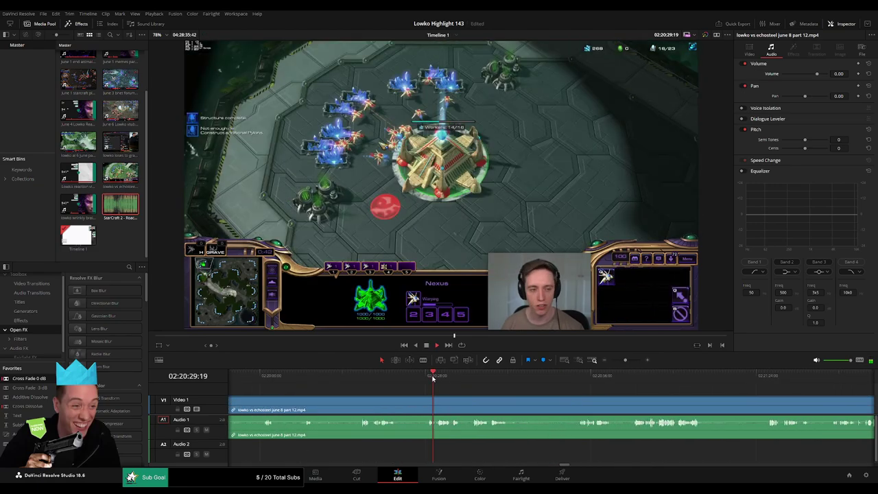
{"action": "scroll", "coordinate": [617, 368], "scroll_direction": "down", "scroll_amount": 4}
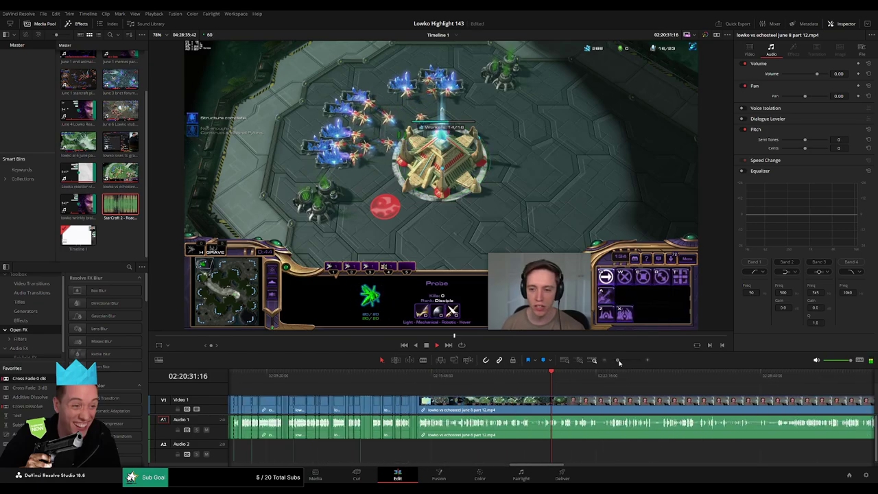
{"action": "left_click", "coordinate": [451, 377]}
{"action": "left_click", "coordinate": [461, 375]}
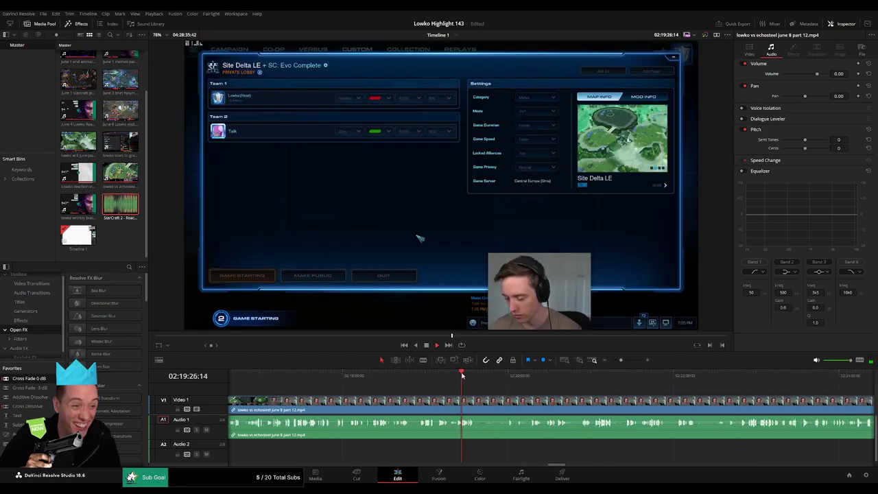
{"action": "left_click_drag", "start_coordinate": [497, 375], "coordinate": [476, 384]}
{"action": "left_click", "coordinate": [474, 376]}
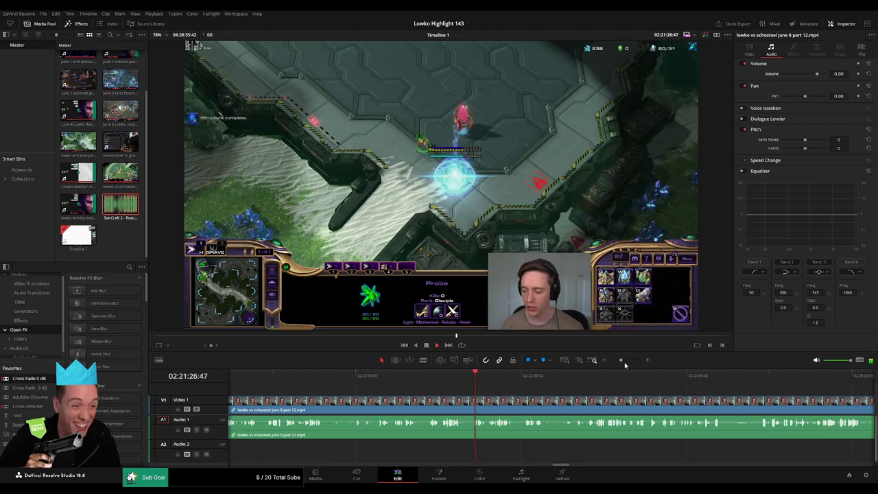
Cut part 12 at about 02:21:25 and review the footage leading up to the cut
{"action": "left_click", "coordinate": [627, 361]}
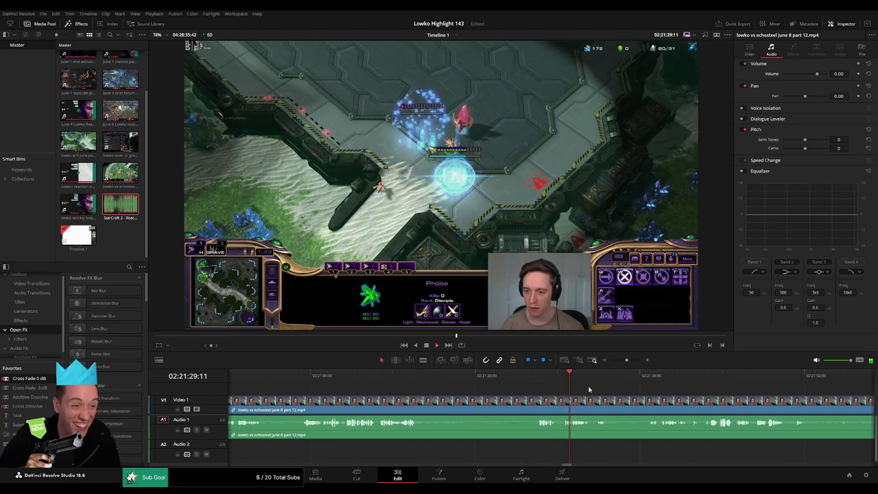
{"action": "left_click_drag", "start_coordinate": [589, 389], "coordinate": [486, 382]}
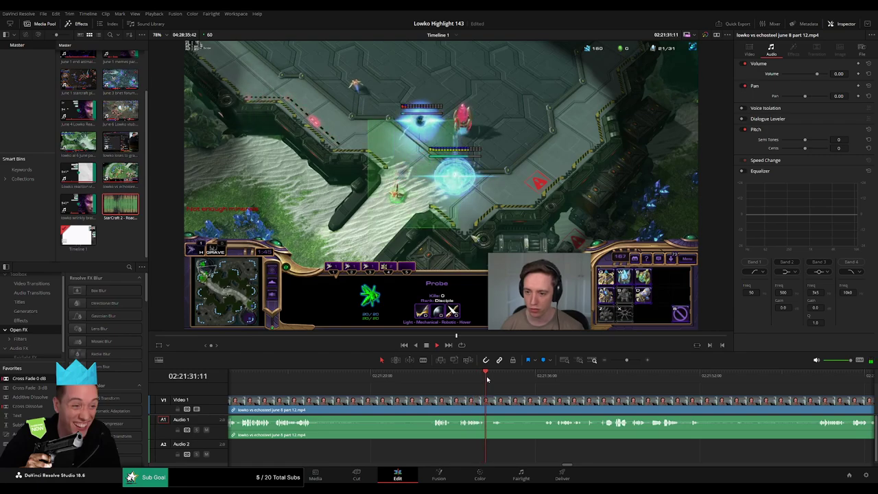
{"action": "left_click", "coordinate": [435, 376]}
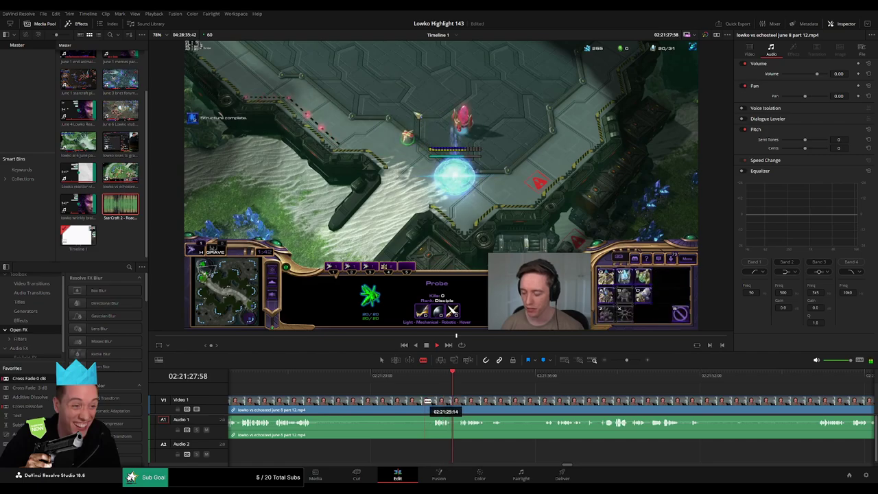
{"action": "left_click", "coordinate": [425, 402]}
{"action": "left_click", "coordinate": [290, 376]}
{"action": "scroll", "coordinate": [321, 396], "scroll_direction": "left", "scroll_amount": 3}
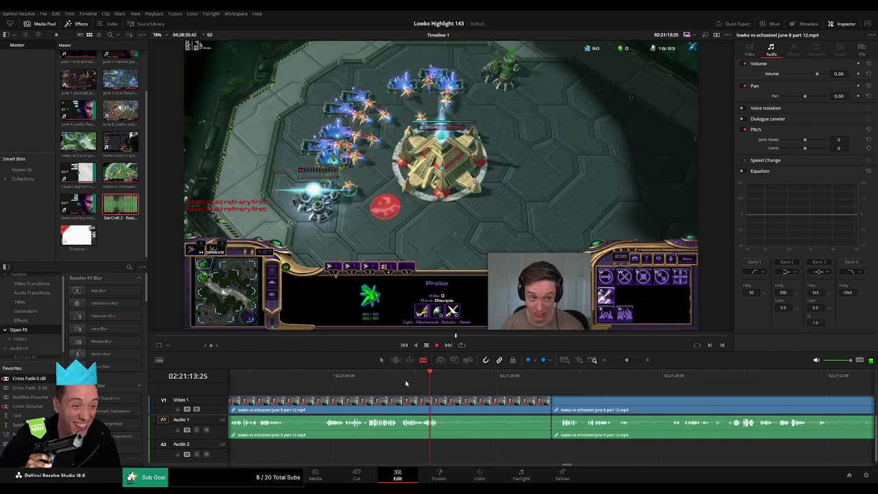
{"action": "left_click", "coordinate": [369, 376]}
{"action": "left_click", "coordinate": [530, 376]}
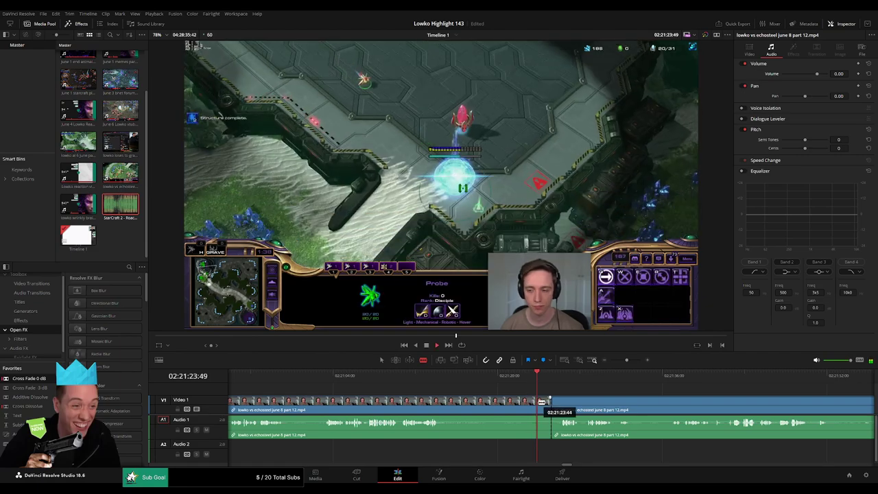
Replace the last part 12 cut with one at about 02:21:24 and ripple-delete the clip's opening before it
{"action": "key", "text": "ctrl+z"}
{"action": "left_click", "coordinate": [546, 398]}
{"action": "key", "text": "Delete"}
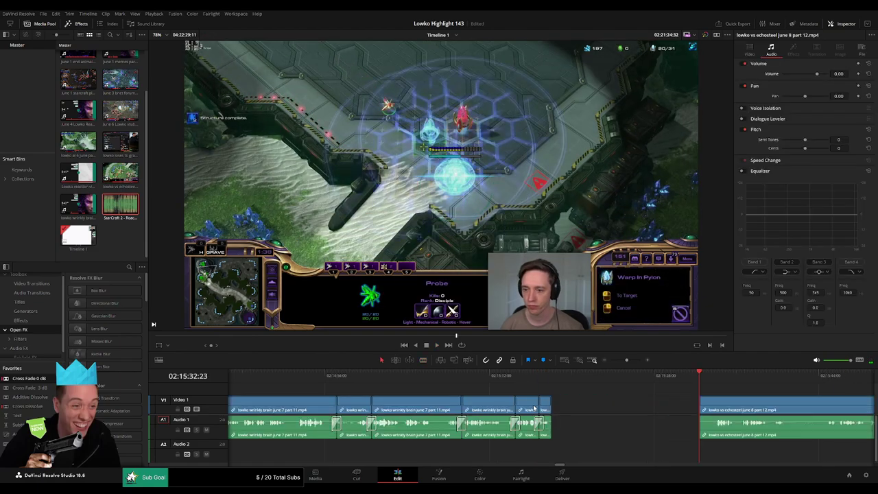
Close the gap between part 11 and part 12 and cross-fade the audio at the join
{"action": "left_click", "coordinate": [584, 406]}
{"action": "key", "text": "Delete"}
{"action": "key", "text": "space"}
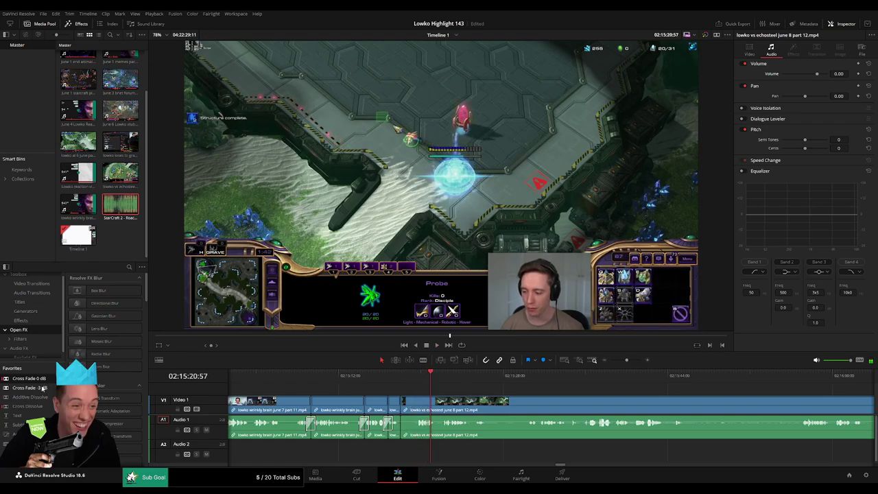
{"action": "key", "text": "space"}
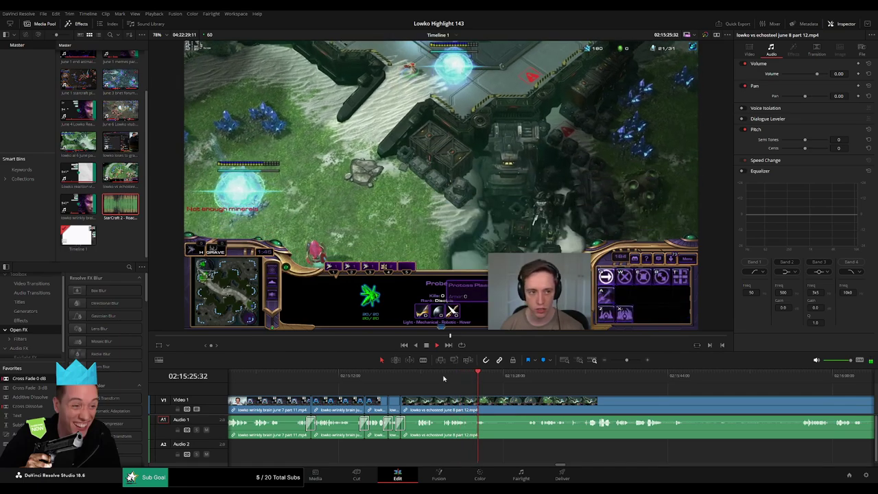
Cut part 12 at about 02:15:26 and 02:15:30, ripple-delete the section between the cuts and cross-fade the audio at the join
{"action": "key", "text": "b"}
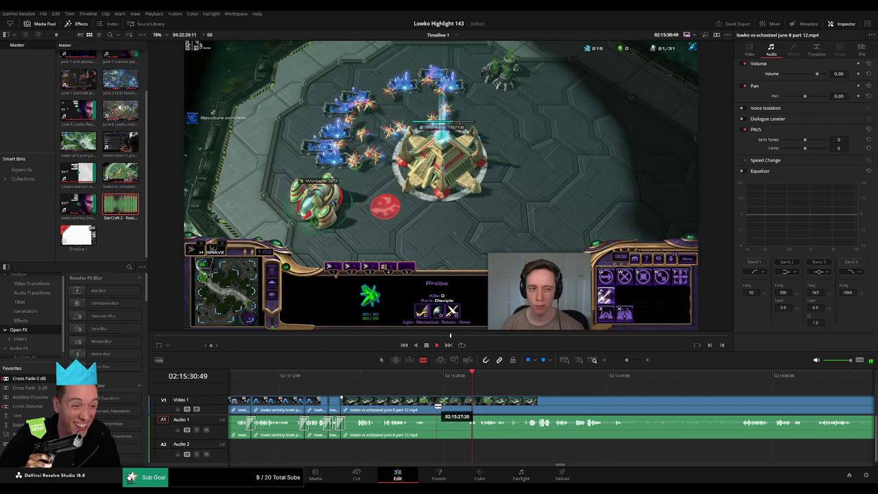
{"action": "left_click", "coordinate": [431, 404]}
{"action": "left_click", "coordinate": [469, 404]}
{"action": "key", "text": "a"}
{"action": "left_click", "coordinate": [458, 407]}
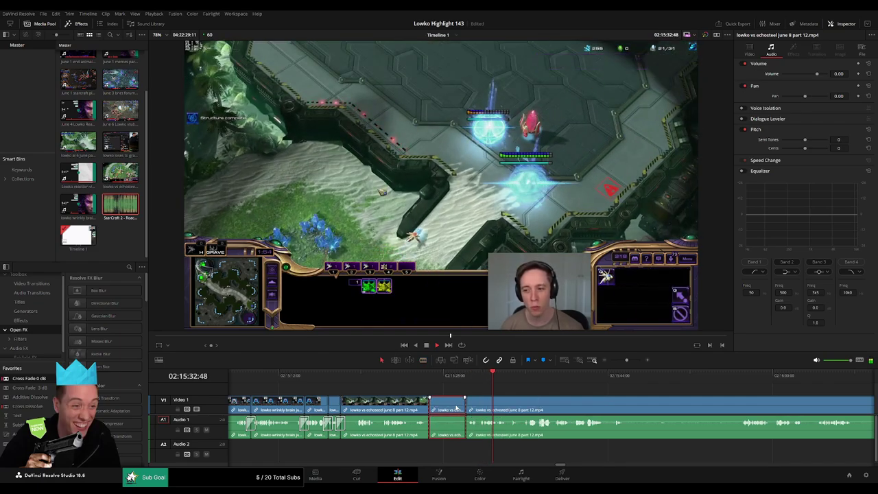
{"action": "key", "text": "Delete"}
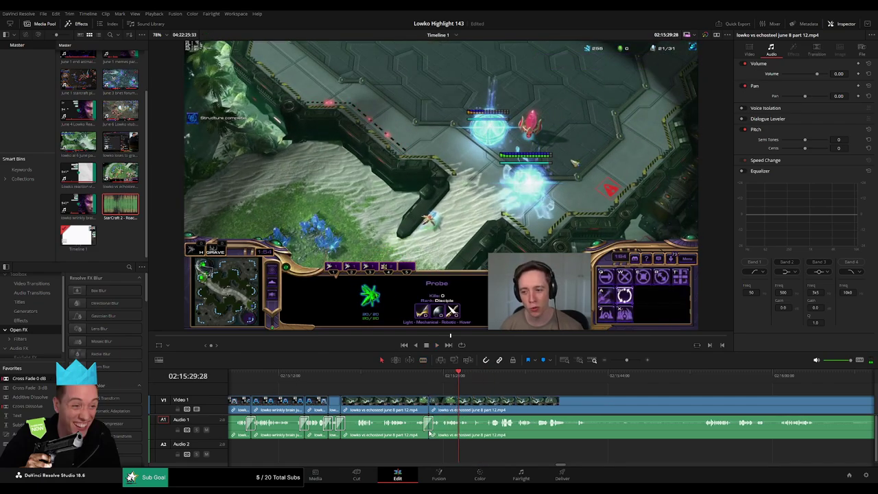
{"action": "key", "text": "space"}
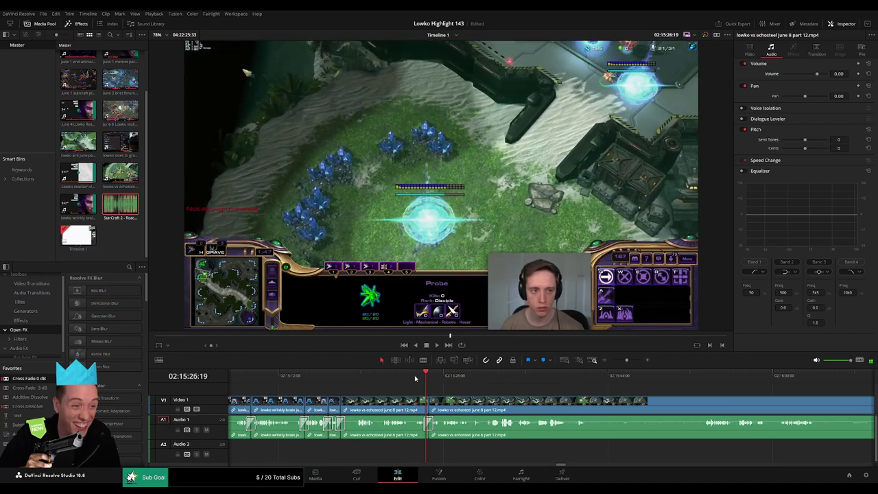
Review the gameplay clip, split video and audio at about 02:15:42 and 02:15:53, and ripple-delete the quiet stretch between the cuts
{"action": "left_click", "coordinate": [416, 378]}
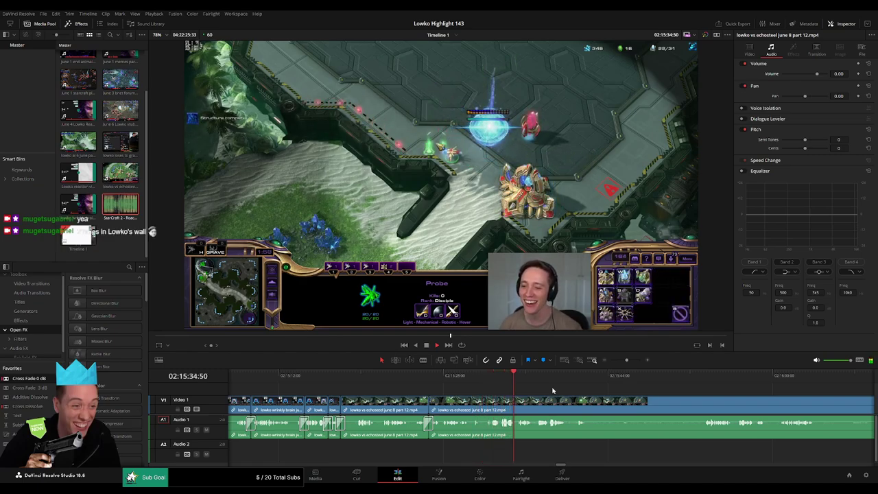
{"action": "left_click_drag", "start_coordinate": [567, 390], "coordinate": [423, 383]}
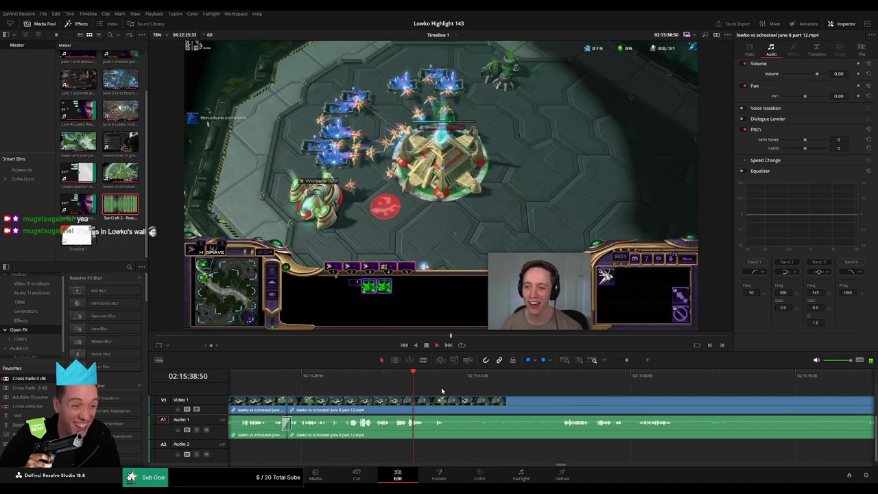
{"action": "scroll", "coordinate": [408, 387], "scroll_direction": "right", "scroll_amount": 1}
{"action": "left_click", "coordinate": [399, 380]}
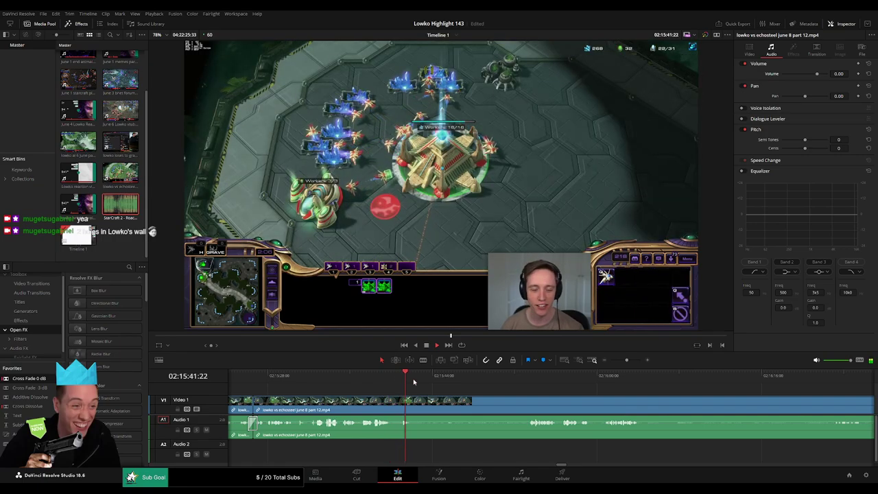
{"action": "left_click_drag", "start_coordinate": [421, 381], "coordinate": [526, 385]}
{"action": "key", "text": "b"}
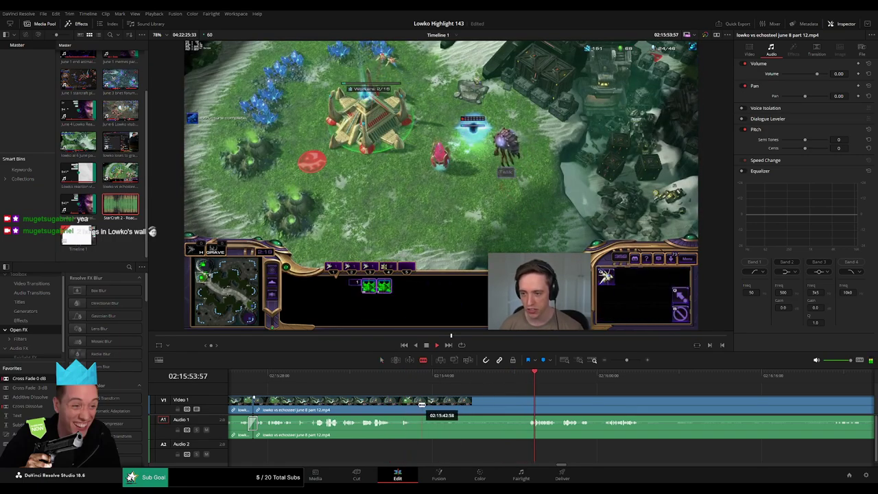
{"action": "left_click", "coordinate": [413, 405]}
{"action": "left_click", "coordinate": [528, 405]}
{"action": "key", "text": "a"}
{"action": "left_click", "coordinate": [510, 406]}
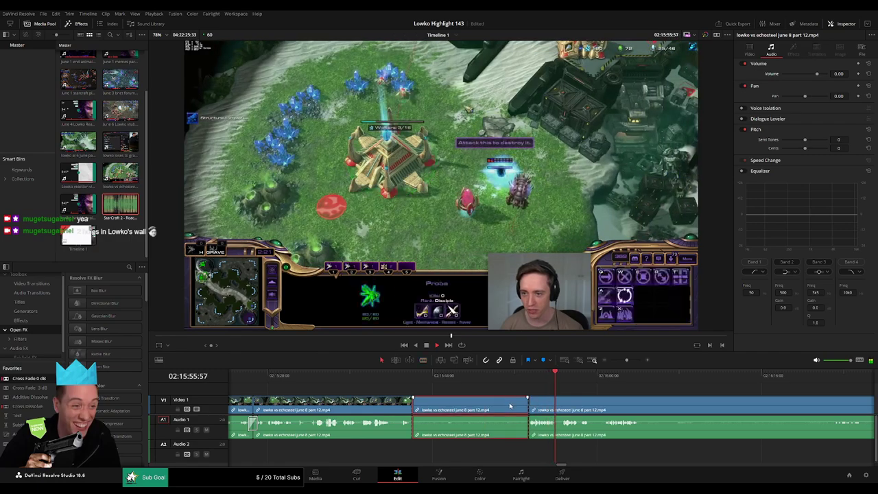
{"action": "key", "text": "Delete"}
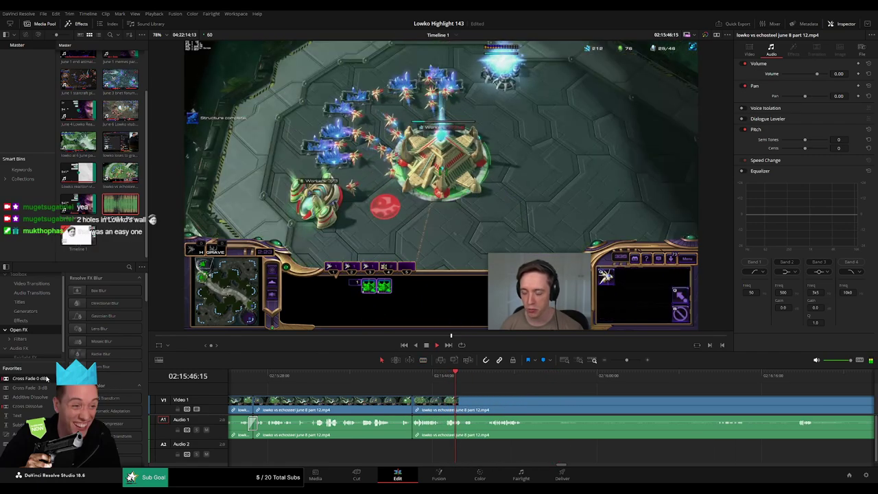
Isolate the short pause around 02:15:45 and ripple-delete it from video and audio
{"action": "left_click", "coordinate": [634, 360]}
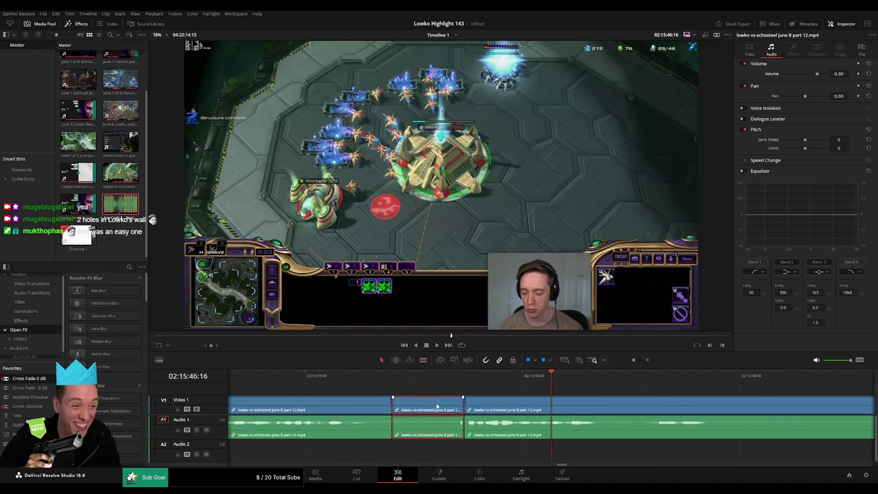
{"action": "key", "text": "Delete"}
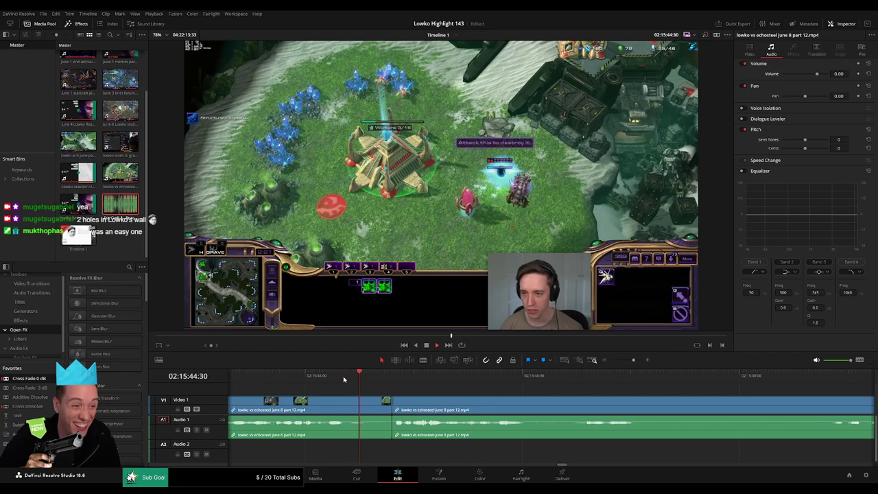
{"action": "left_click_drag", "start_coordinate": [632, 361], "coordinate": [625, 360]}
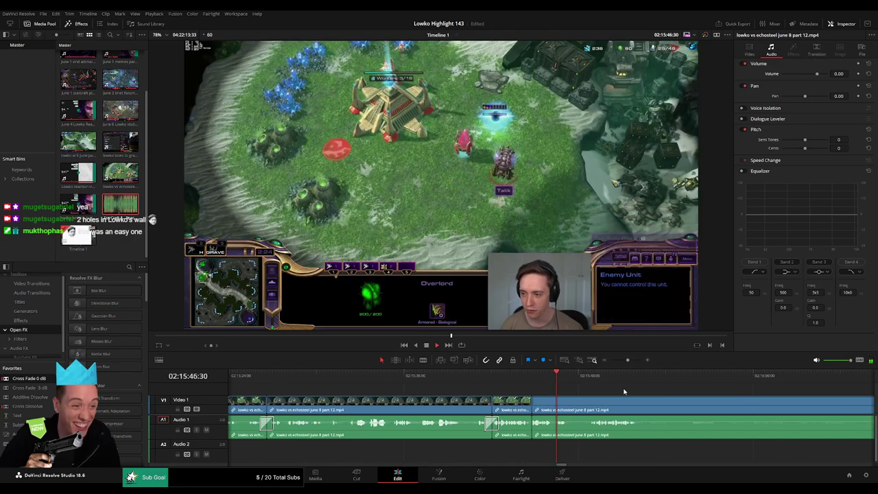
Review the following footage and ripple-delete the mostly silent stretch from about 02:15:52 to 02:16:27
{"action": "left_click_drag", "start_coordinate": [601, 391], "coordinate": [437, 387]}
{"action": "left_click", "coordinate": [431, 377]}
{"action": "left_click_drag", "start_coordinate": [548, 396], "coordinate": [436, 389]}
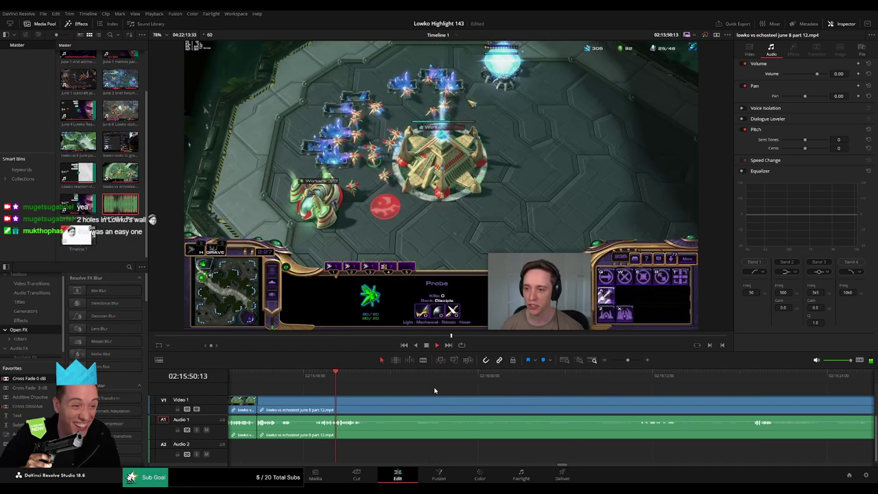
{"action": "left_click_drag", "start_coordinate": [376, 378], "coordinate": [637, 392]}
{"action": "left_click", "coordinate": [367, 401]}
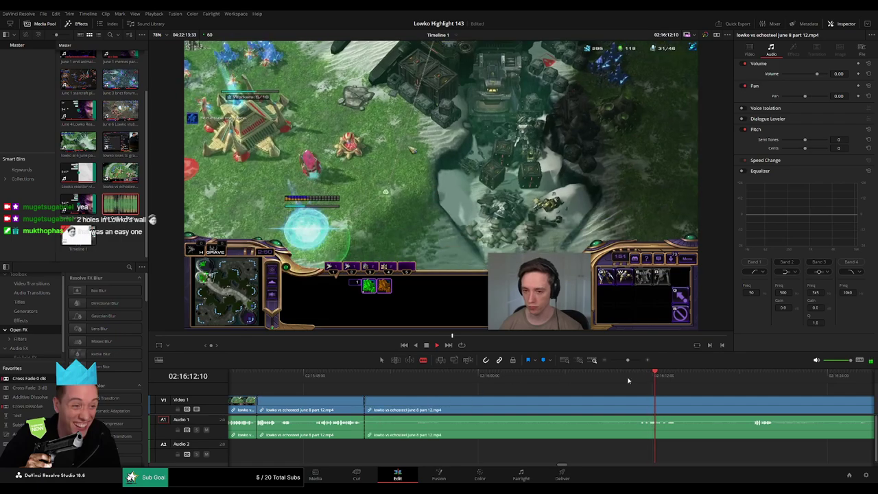
{"action": "left_click_drag", "start_coordinate": [713, 379], "coordinate": [572, 377]}
{"action": "scroll", "coordinate": [571, 377], "scroll_direction": "right", "scroll_amount": 2}
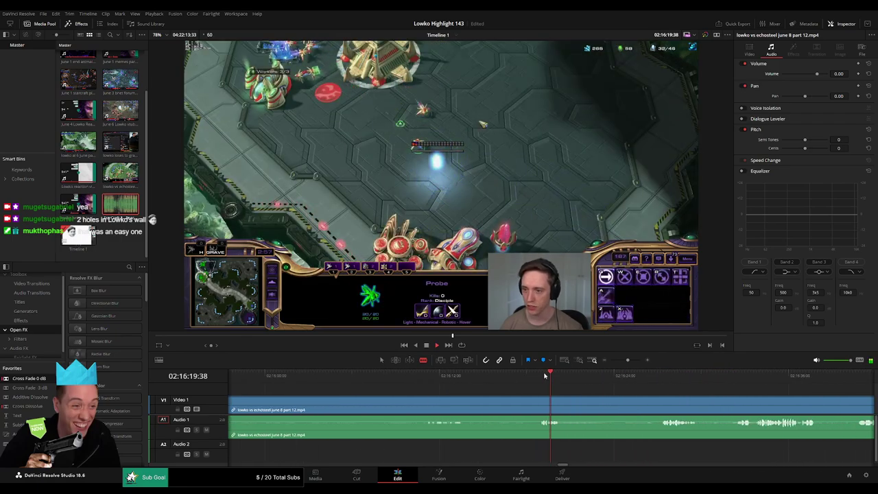
{"action": "left_click", "coordinate": [664, 377]}
{"action": "scroll", "coordinate": [531, 387], "scroll_direction": "right", "scroll_amount": 4}
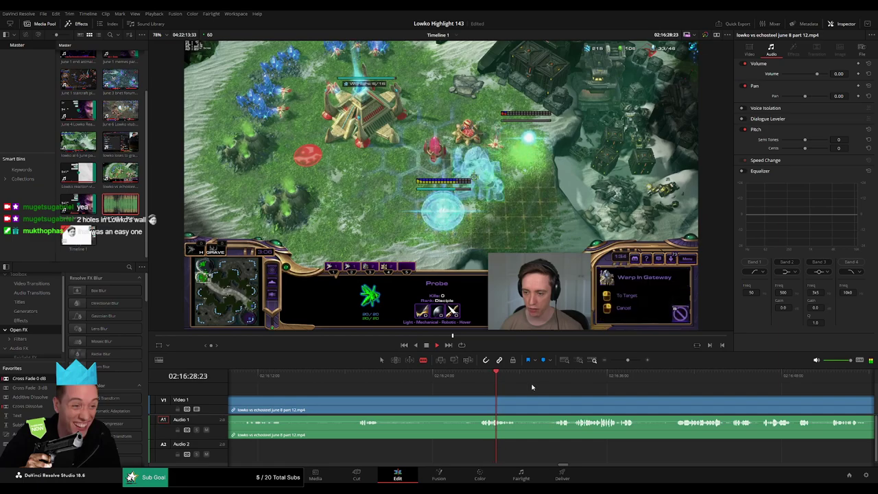
{"action": "key", "text": "Delete"}
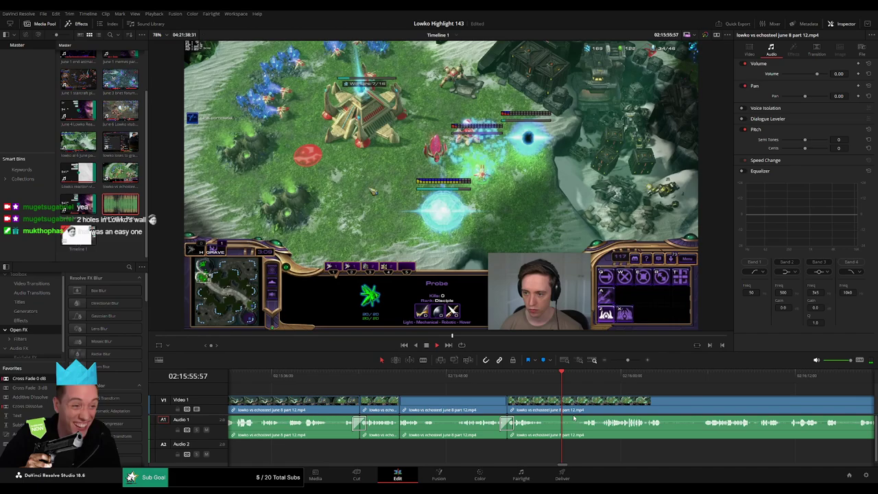
Ripple-delete the pause between about 02:16:03 and 02:16:06 and put a Cross Fade 0 dB on the audio cut
{"action": "scroll", "coordinate": [574, 417], "scroll_direction": "right", "scroll_amount": 3}
{"action": "scroll", "coordinate": [439, 400], "scroll_direction": "right", "scroll_amount": 2}
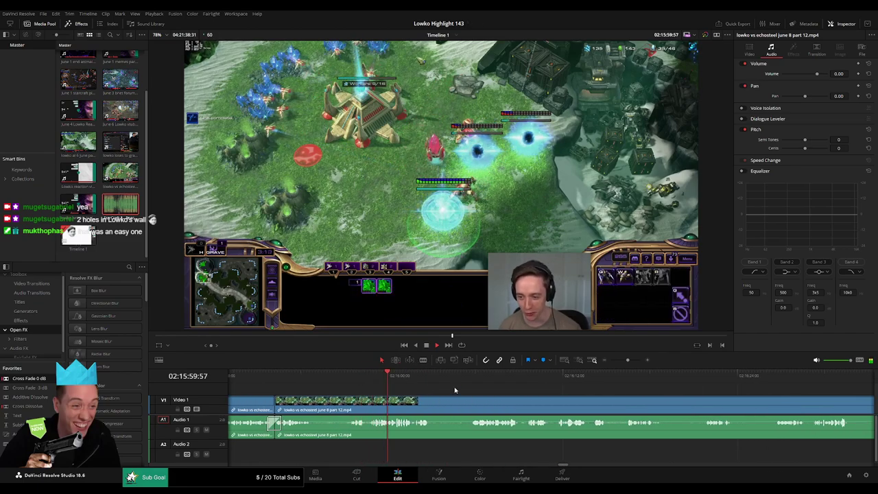
{"action": "scroll", "coordinate": [407, 389], "scroll_direction": "right", "scroll_amount": 1}
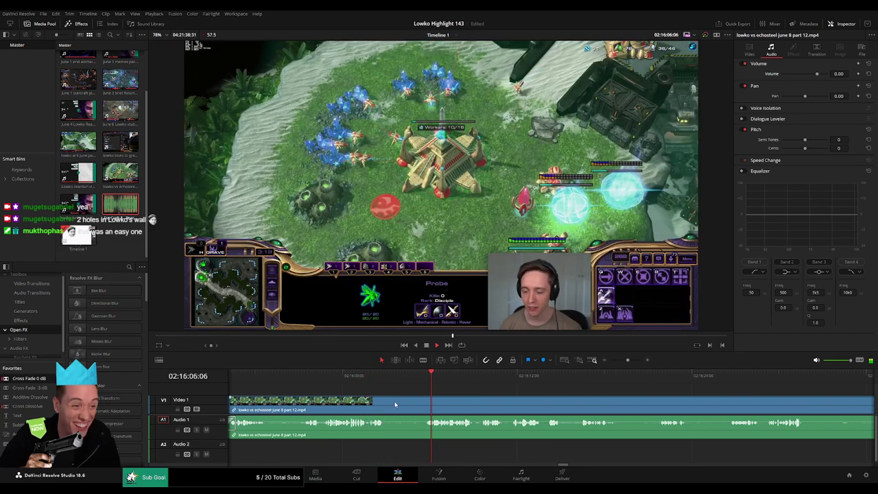
{"action": "key", "text": "b"}
{"action": "left_click", "coordinate": [389, 402]}
{"action": "left_click", "coordinate": [430, 402]}
{"action": "key", "text": "a"}
{"action": "left_click", "coordinate": [418, 403]}
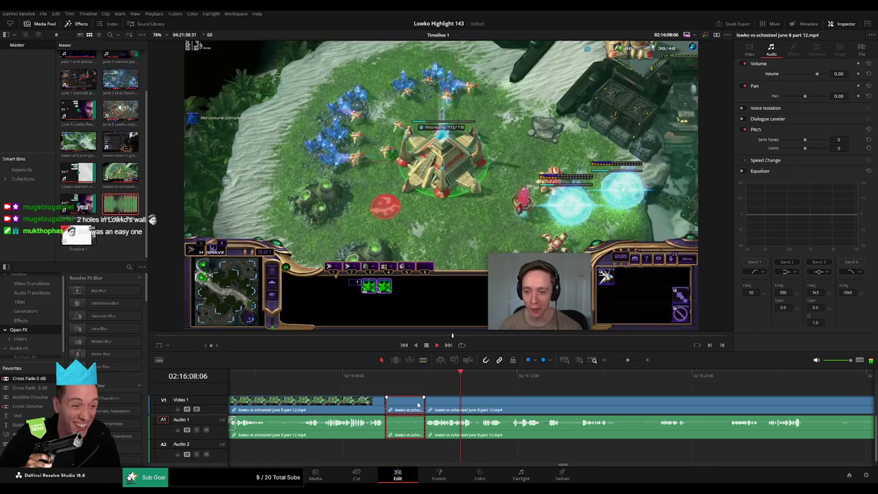
{"action": "key", "text": "Delete"}
{"action": "left_click_drag", "start_coordinate": [31, 379], "coordinate": [118, 373]}
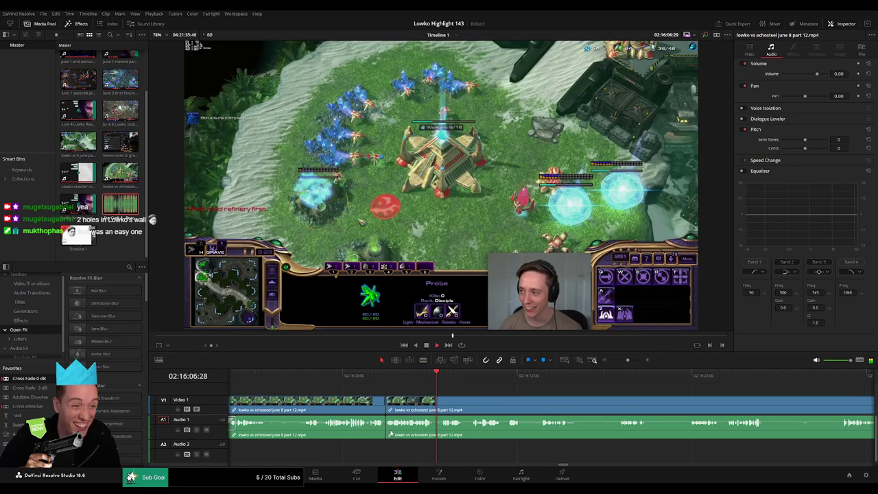
{"action": "left_click_drag", "start_coordinate": [391, 433], "coordinate": [387, 428]}
Split the clip at about 02:16:16 and 02:16:19, ripple-delete the piece in between, and resume playback
{"action": "left_click_drag", "start_coordinate": [526, 397], "coordinate": [430, 392]}
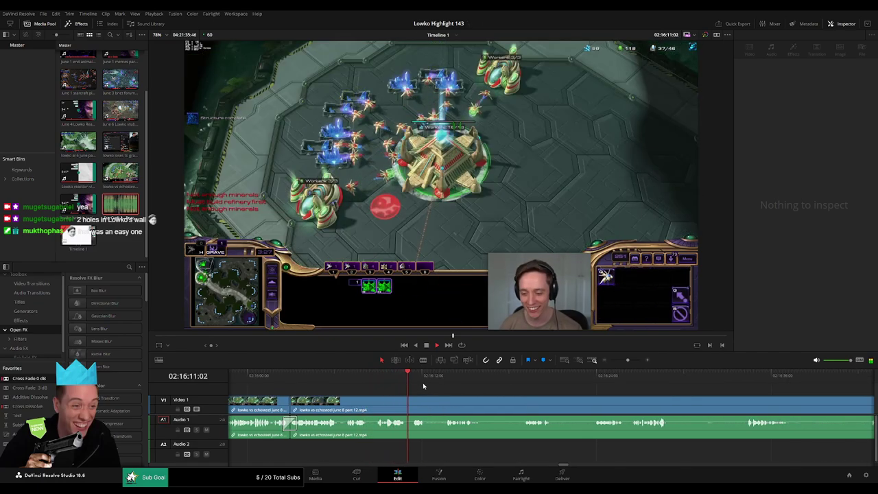
{"action": "left_click_drag", "start_coordinate": [469, 390], "coordinate": [419, 389]}
{"action": "left_click", "coordinate": [394, 385]}
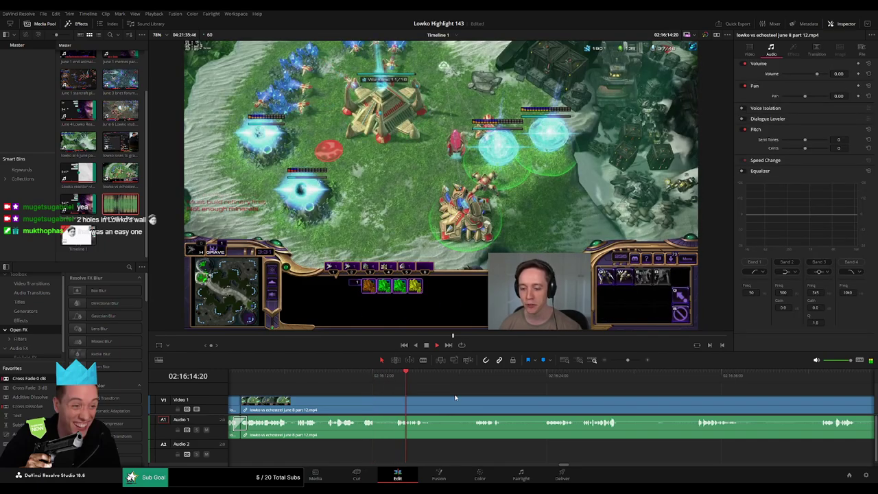
{"action": "scroll", "coordinate": [458, 398], "scroll_direction": "right", "scroll_amount": 3}
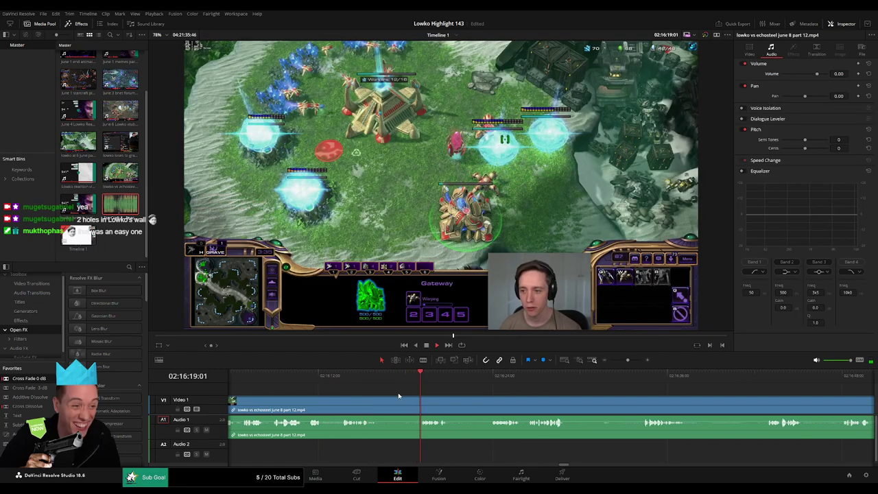
{"action": "key", "text": "b"}
{"action": "left_click", "coordinate": [419, 400]}
{"action": "key", "text": "a"}
{"action": "left_click", "coordinate": [412, 404]}
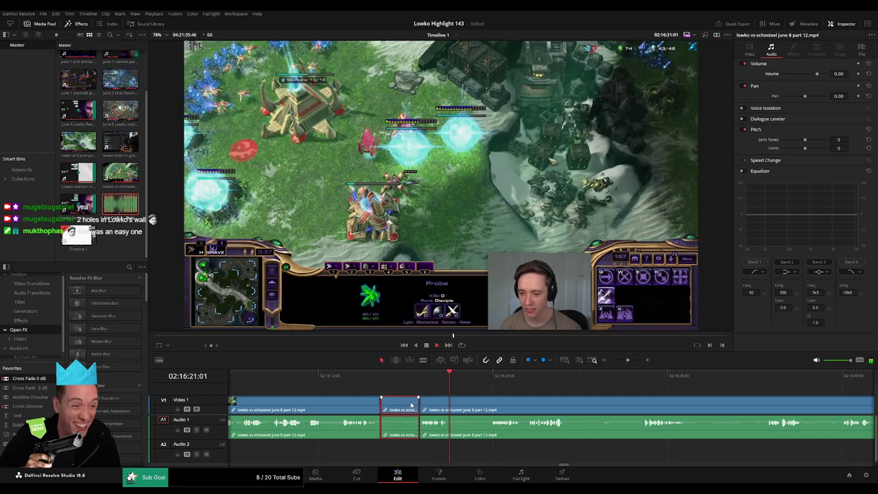
{"action": "key", "text": "space"}
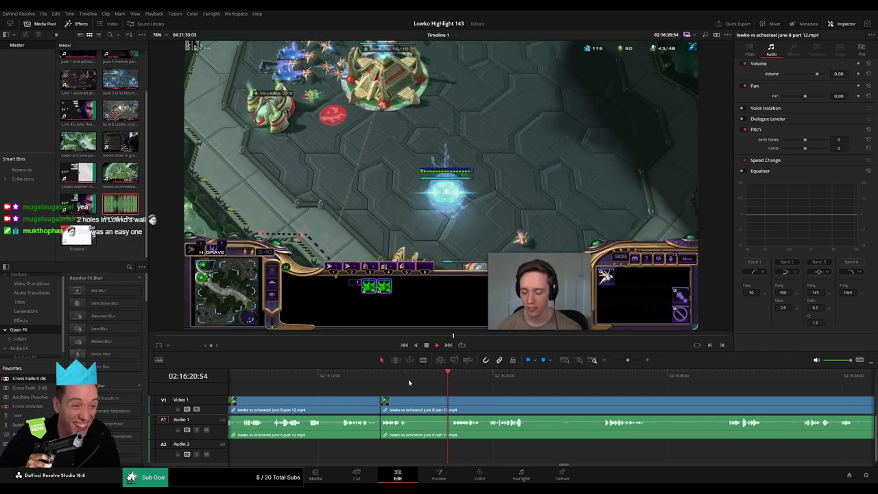
Ripple-delete the silent part from about 02:16:18 to 02:16:21 and put a Cross Fade 0 dB on the audio cut
{"action": "key", "text": "b"}
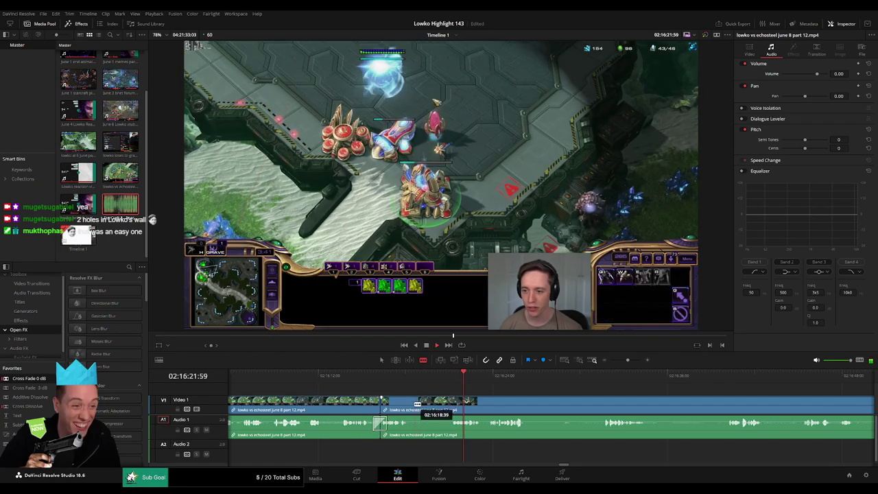
{"action": "left_click", "coordinate": [411, 403]}
{"action": "left_click", "coordinate": [449, 402]}
{"action": "key", "text": "a"}
{"action": "left_click", "coordinate": [433, 408]}
{"action": "key", "text": "Delete"}
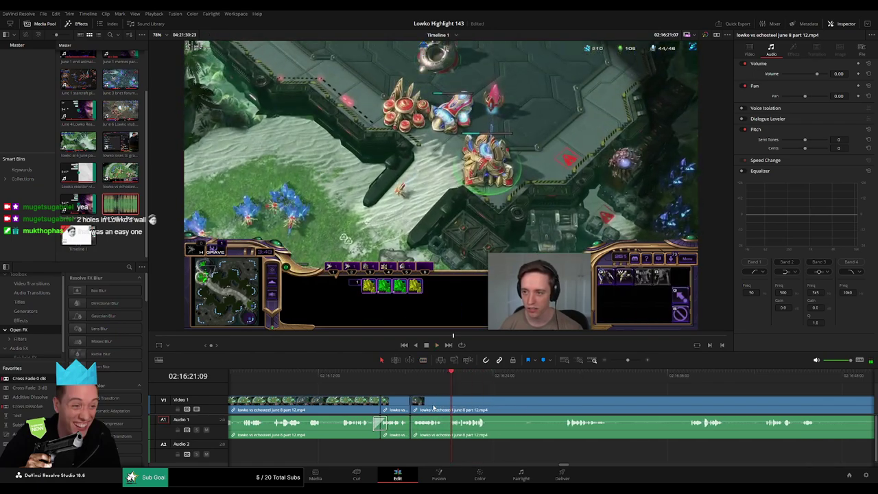
{"action": "left_click_drag", "start_coordinate": [412, 434], "coordinate": [411, 433]}
{"action": "key", "text": "space"}
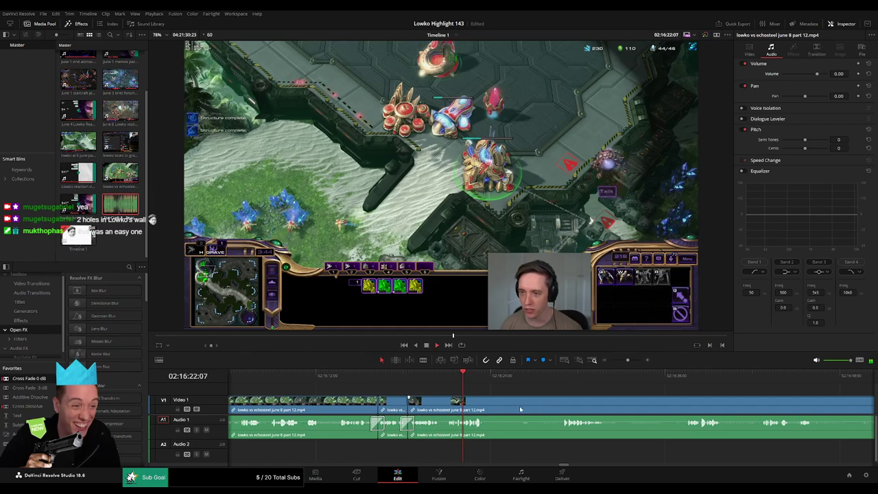
Split the clip at about 02:16:24 and 02:16:29 and ripple-delete the silent section between the cuts
{"action": "left_click_drag", "start_coordinate": [535, 409], "coordinate": [452, 379]}
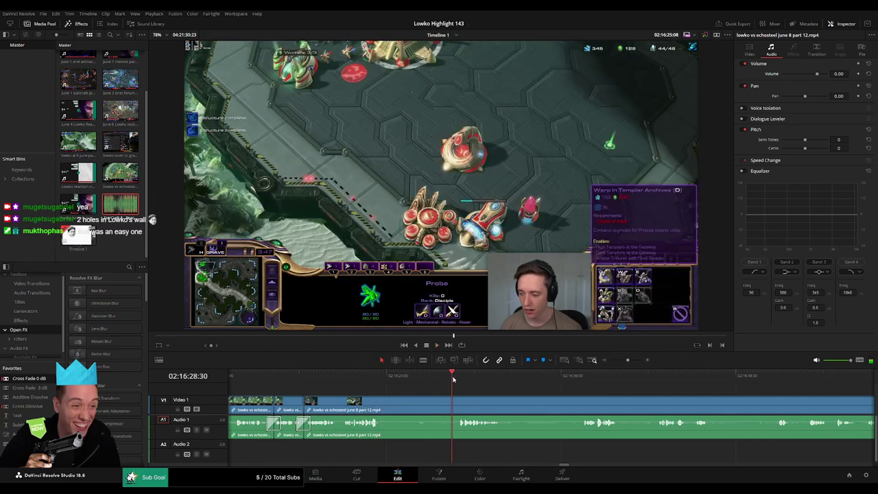
{"action": "key", "text": "b"}
{"action": "left_click", "coordinate": [382, 398]}
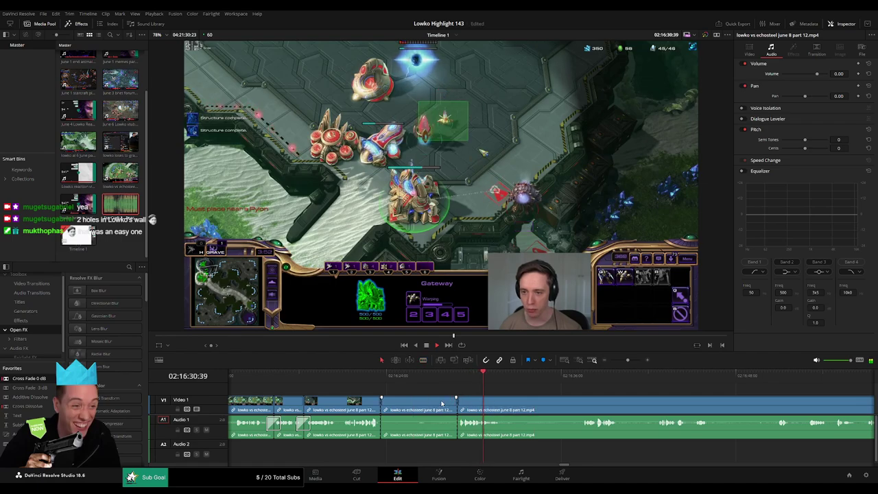
{"action": "left_click", "coordinate": [441, 404]}
{"action": "key", "text": "Delete"}
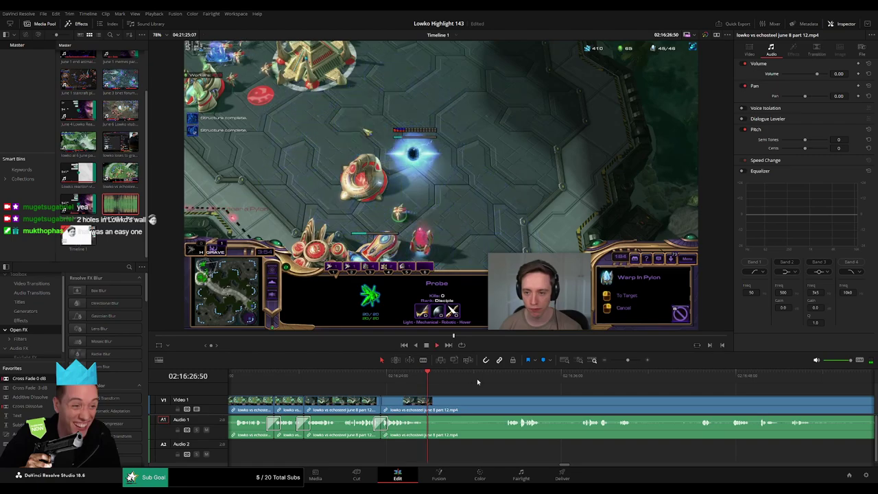
Ripple-delete the quiet stretch from about 02:16:27 to 02:16:32 and put a Cross Fade 0 dB on the audio cut
{"action": "left_click", "coordinate": [510, 380]}
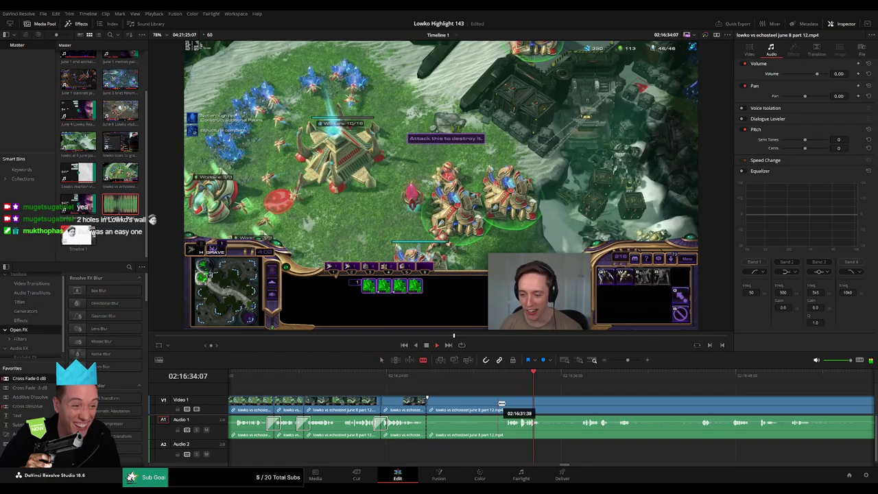
{"action": "left_click", "coordinate": [505, 403]}
{"action": "key", "text": "a"}
{"action": "left_click", "coordinate": [490, 405]}
{"action": "key", "text": "Delete"}
{"action": "key", "text": "space"}
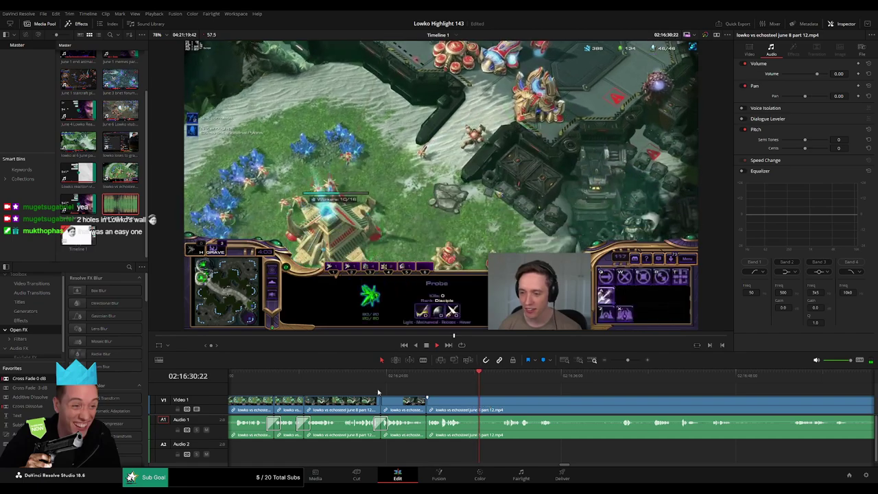
{"action": "left_click_drag", "start_coordinate": [434, 437], "coordinate": [428, 427]}
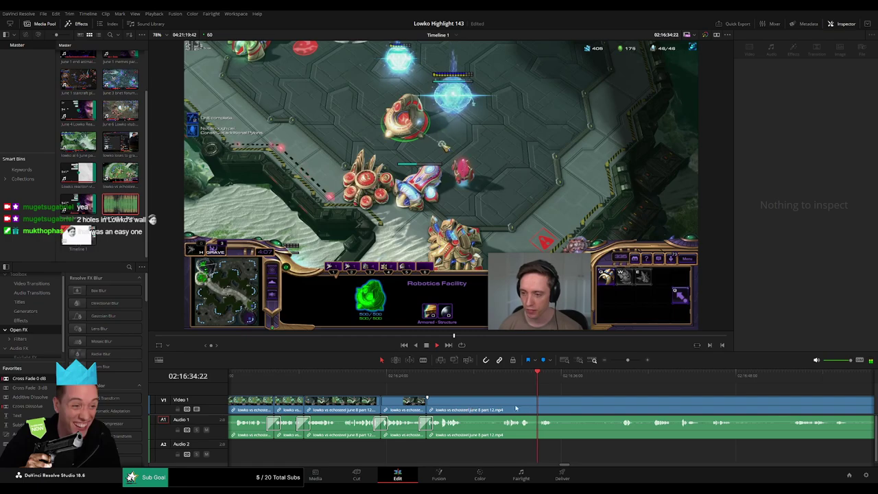
Review the next footage and ripple-delete the pause between about 02:16:29 and 02:16:32
{"action": "scroll", "coordinate": [459, 394], "scroll_direction": "right", "scroll_amount": 4}
{"action": "left_click", "coordinate": [348, 383]}
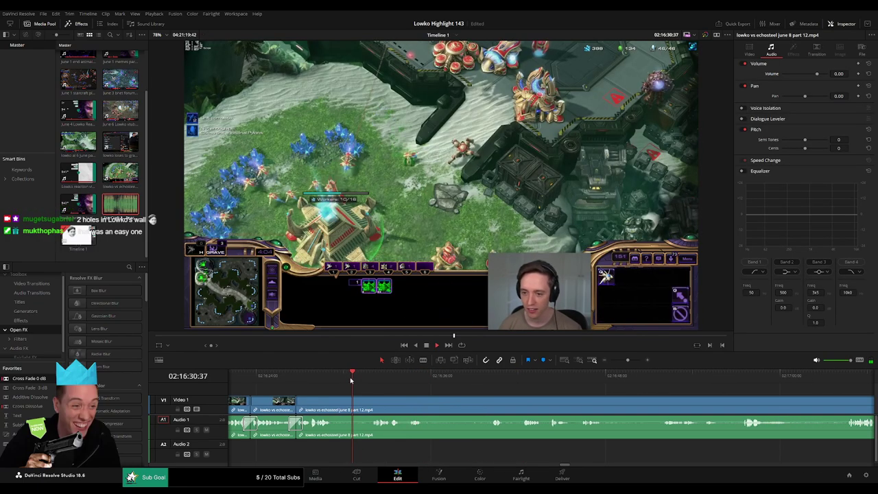
{"action": "left_click", "coordinate": [396, 383]}
{"action": "left_click", "coordinate": [412, 383]}
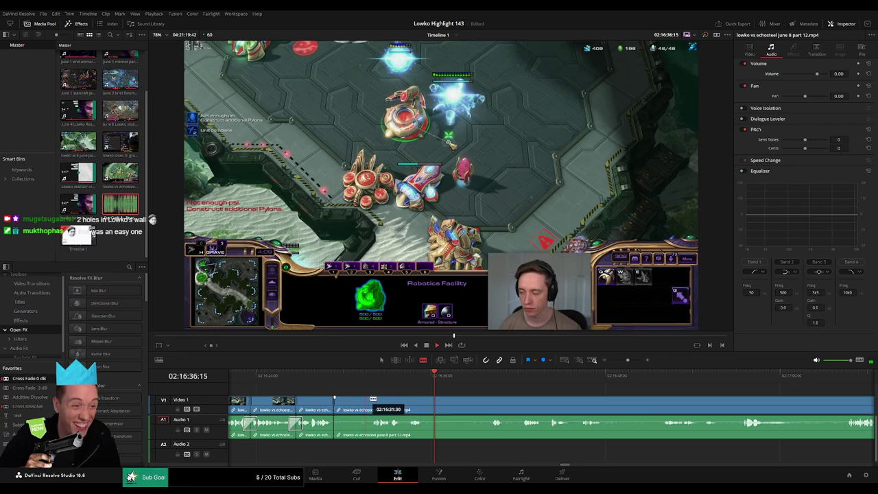
{"action": "key", "text": "Delete"}
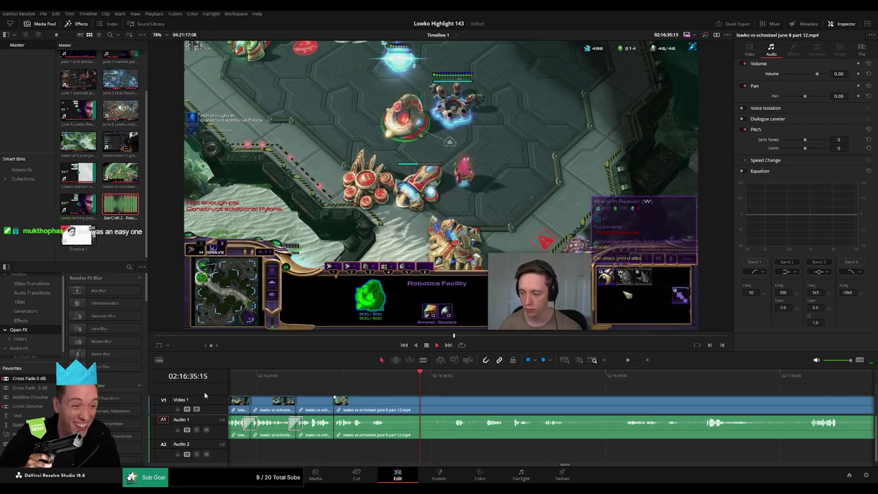
Ripple-delete the silent stretch from about 02:16:33 to 02:16:37 and put a Cross Fade 0 dB on the audio cut
{"action": "key", "text": "ctrl+z"}
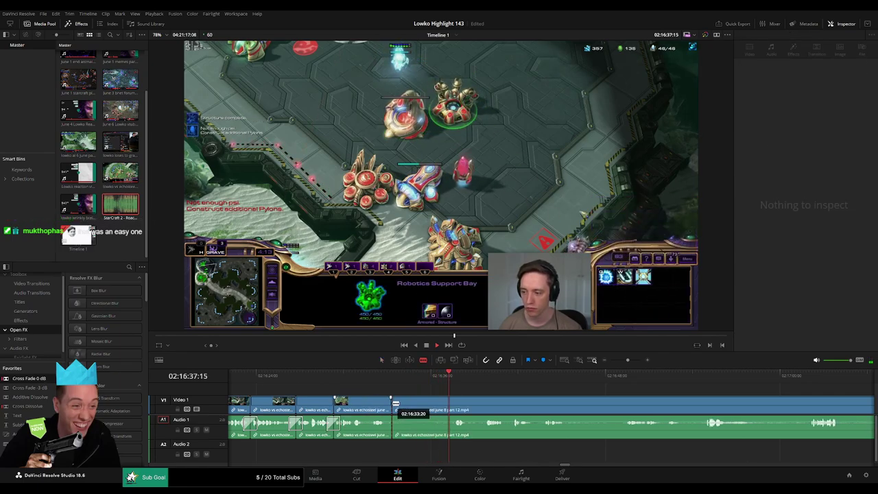
{"action": "left_click", "coordinate": [489, 381]}
{"action": "left_click_drag", "start_coordinate": [545, 392], "coordinate": [456, 388]}
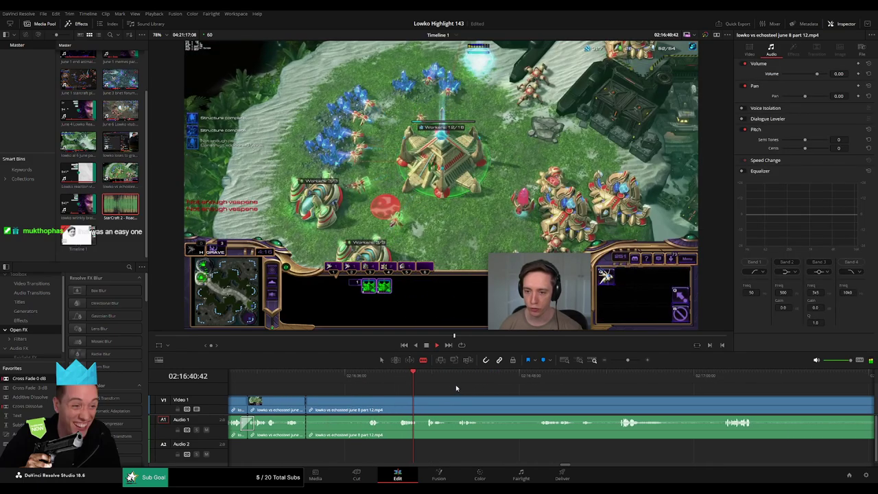
{"action": "key", "text": "ctrl+z"}
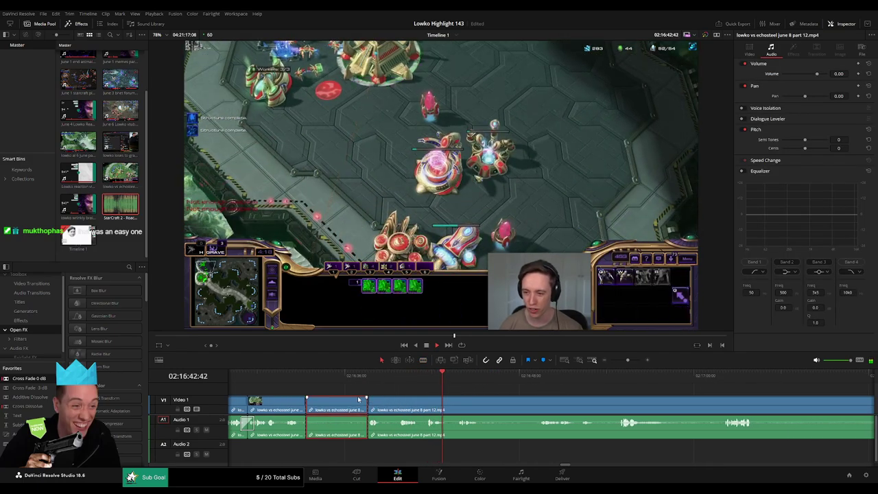
{"action": "left_click", "coordinate": [404, 374]}
{"action": "key", "text": "space"}
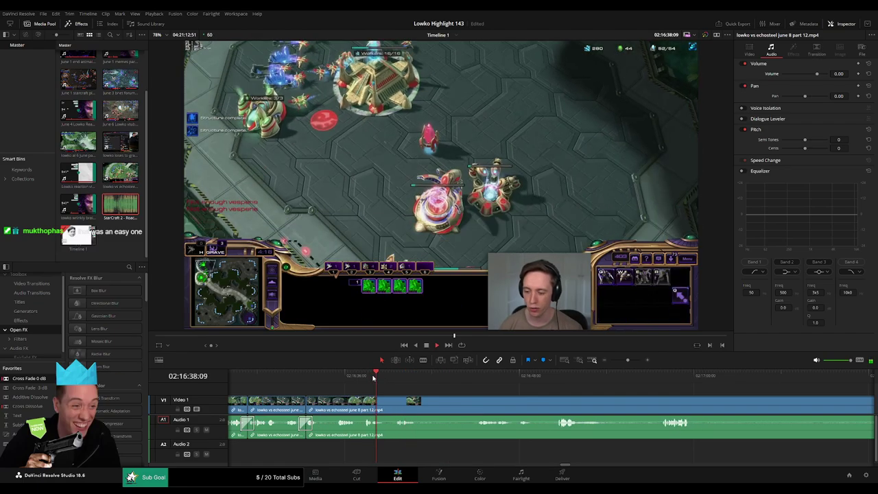
Ripple-delete the quiet stretch from about 02:16:39 to 02:16:49 and put a Cross Fade 0 dB on the audio cut
{"action": "left_click", "coordinate": [434, 377]}
{"action": "left_click", "coordinate": [483, 377]}
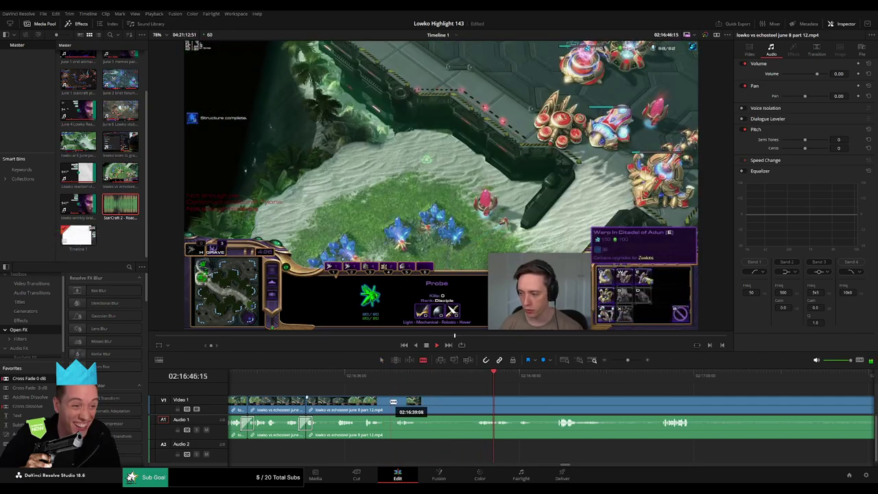
{"action": "left_click", "coordinate": [514, 375]}
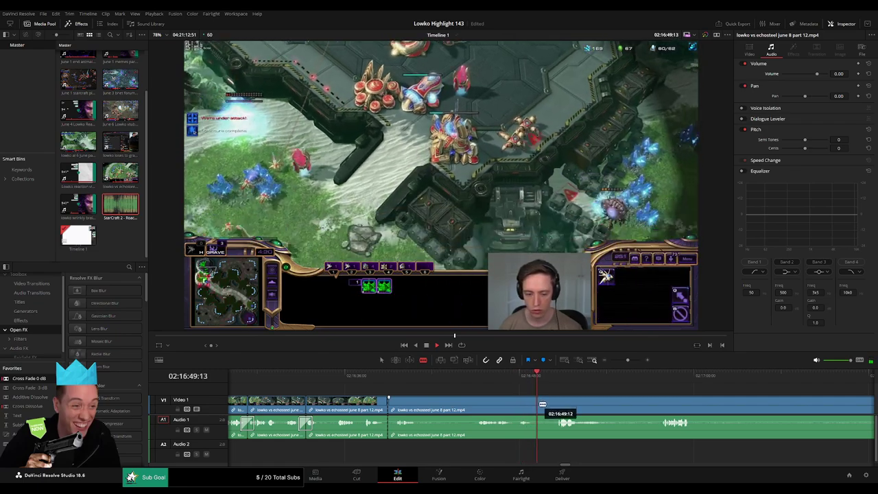
{"action": "left_click", "coordinate": [542, 405]}
{"action": "key", "text": "a"}
{"action": "left_click", "coordinate": [525, 410]}
{"action": "key", "text": "Delete"}
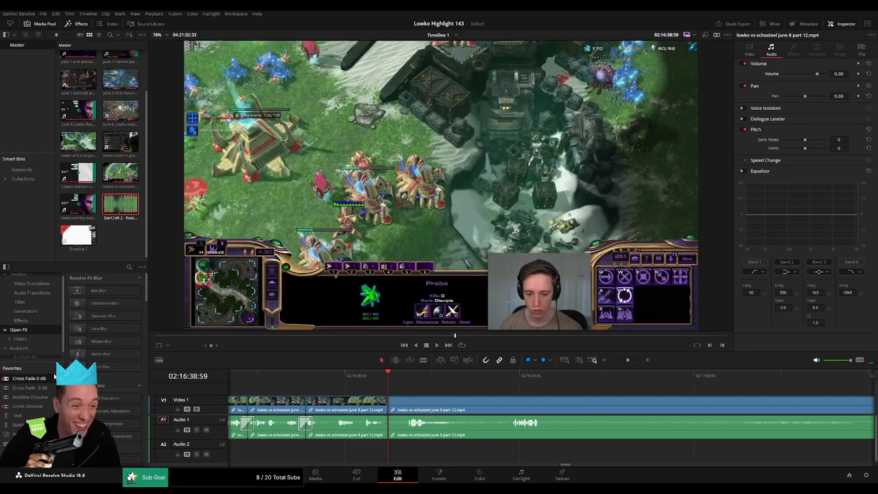
{"action": "left_click_drag", "start_coordinate": [55, 377], "coordinate": [388, 434]}
Play through the speech near 02:16:48, find the start of the part to cover, and split the clip at 02:16:48:04
{"action": "key", "text": "space"}
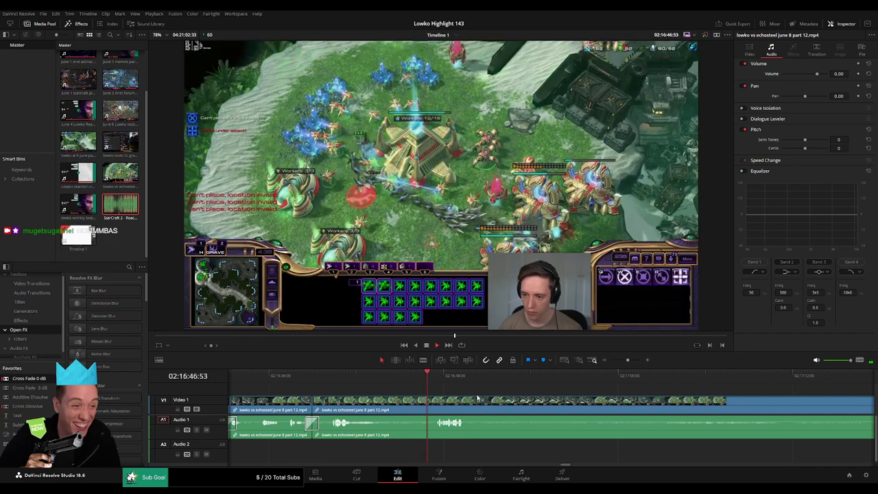
{"action": "left_click_drag", "start_coordinate": [483, 397], "coordinate": [383, 391]}
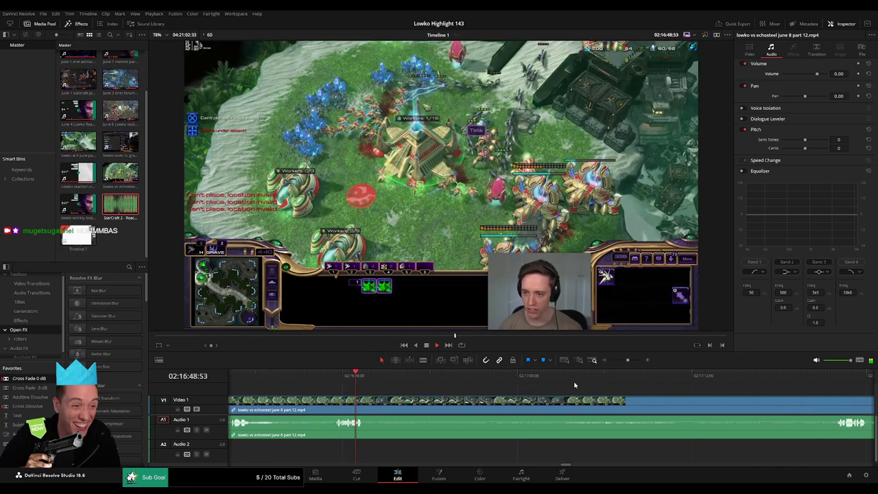
{"action": "key", "text": "space"}
{"action": "left_click_drag", "start_coordinate": [628, 360], "coordinate": [635, 360]}
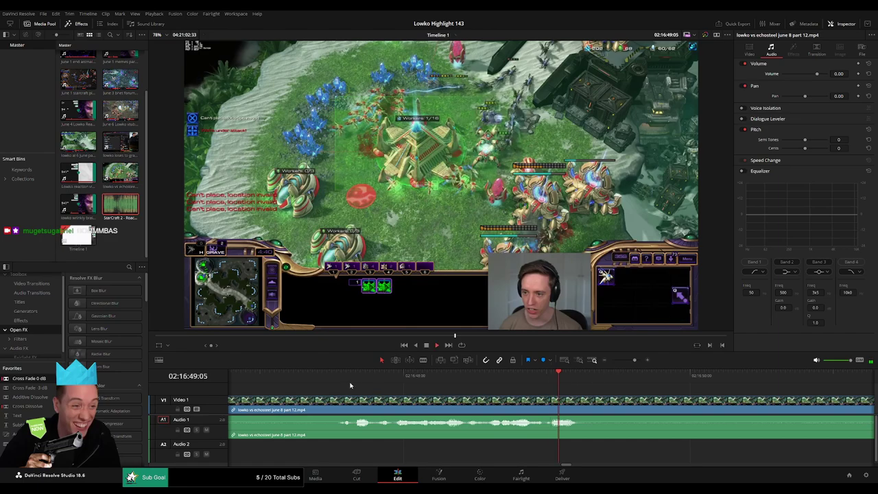
{"action": "left_click", "coordinate": [350, 384]}
{"action": "left_click", "coordinate": [364, 381]}
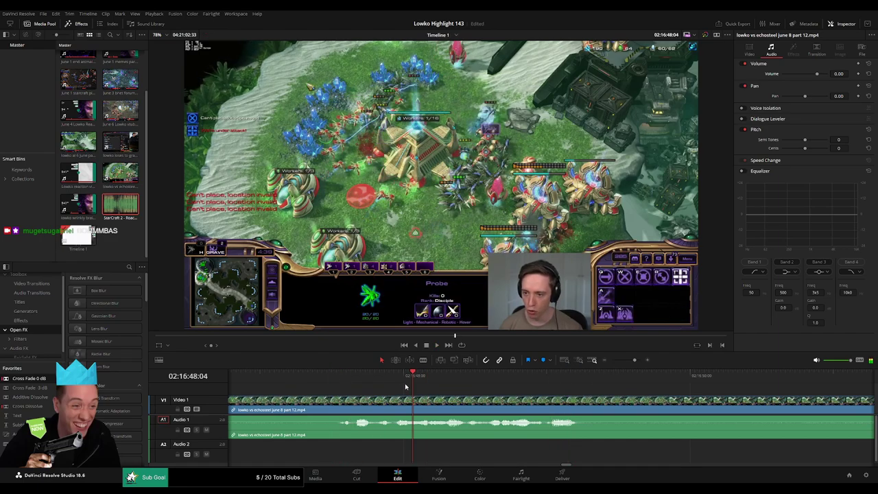
{"action": "key", "text": "Right"}
{"action": "key", "text": "Right"}
{"action": "key", "text": "Right"}
{"action": "key", "text": "Right"}
{"action": "key", "text": "Right"}
{"action": "key", "text": "Right"}
{"action": "key", "text": "Right"}
{"action": "key", "text": "Right"}
{"action": "key", "text": "Right"}
{"action": "key", "text": "Right"}
{"action": "key", "text": "Right"}
{"action": "key", "text": "Right"}
{"action": "key", "text": "Right"}
{"action": "key", "text": "Right"}
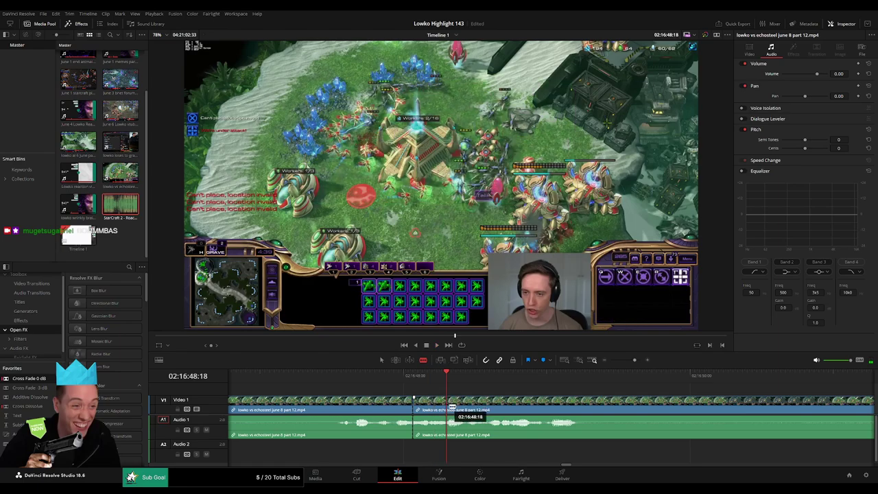
Split the clip at 02:16:48:26 and silence the Audio 1 segment between the two cuts
{"action": "left_click", "coordinate": [451, 409]}
{"action": "key", "text": "ctrl+z"}
{"action": "left_click", "coordinate": [470, 394]}
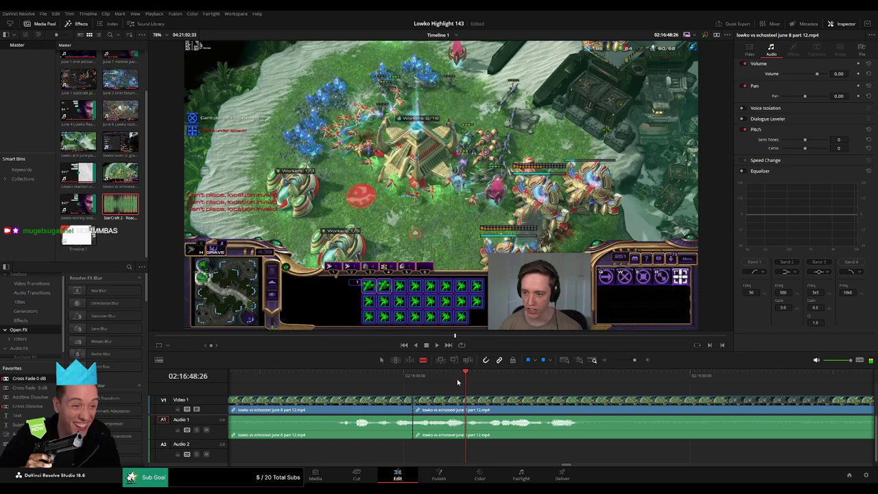
{"action": "left_click_drag", "start_coordinate": [455, 383], "coordinate": [463, 383]}
{"action": "left_click_drag", "start_coordinate": [440, 419], "coordinate": [441, 446]}
Place StarCraft 2 - Roach Quotes.mp3 on Audio 2 under the silenced segment, trim it to the same length, and set its volume to -23
{"action": "left_click_drag", "start_coordinate": [121, 205], "coordinate": [417, 462]}
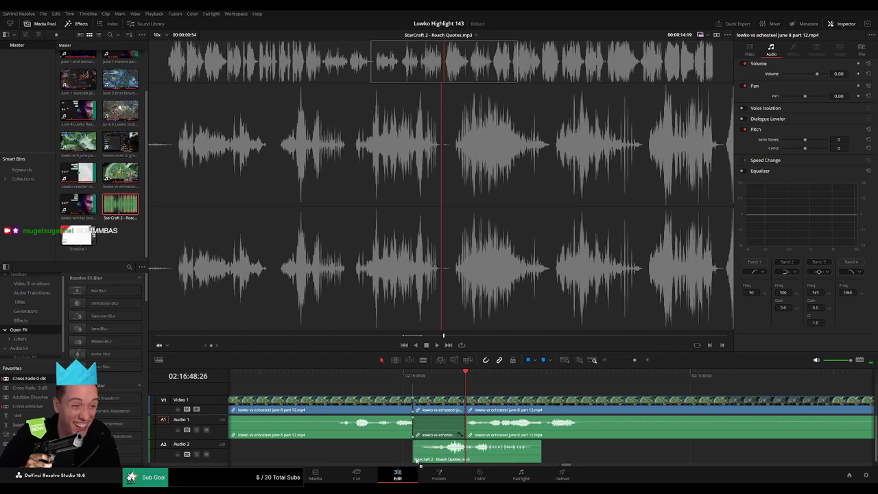
{"action": "left_click", "coordinate": [389, 452]}
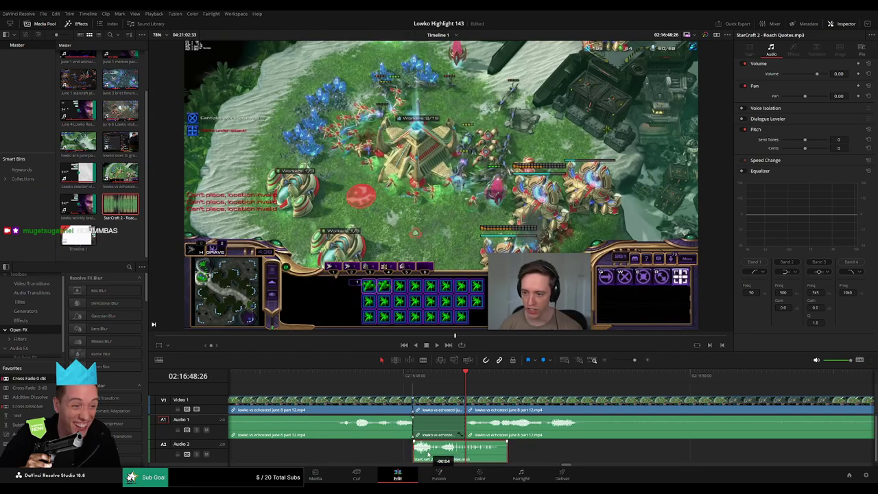
{"action": "left_click_drag", "start_coordinate": [507, 452], "coordinate": [465, 453]}
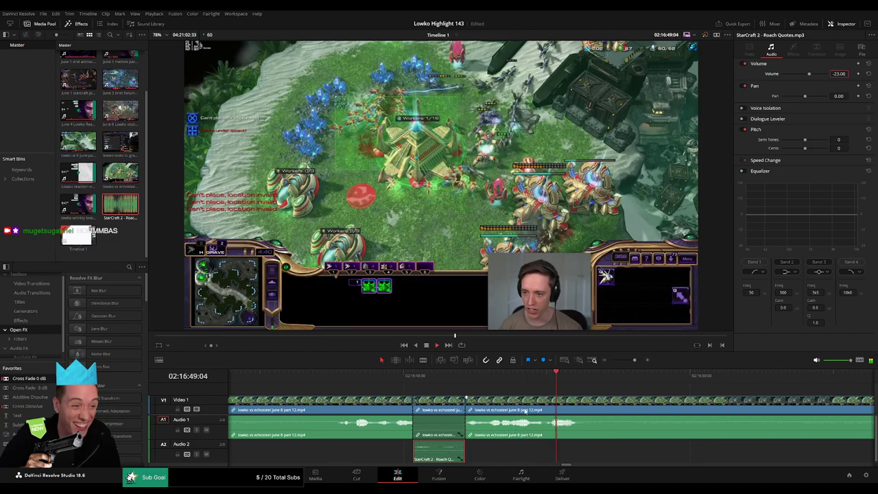
{"action": "left_click", "coordinate": [529, 391]}
Review the footage that follows and ripple-delete the pause between about 02:17:40 and 02:17:42
{"action": "left_click_drag", "start_coordinate": [634, 360], "coordinate": [623, 364]}
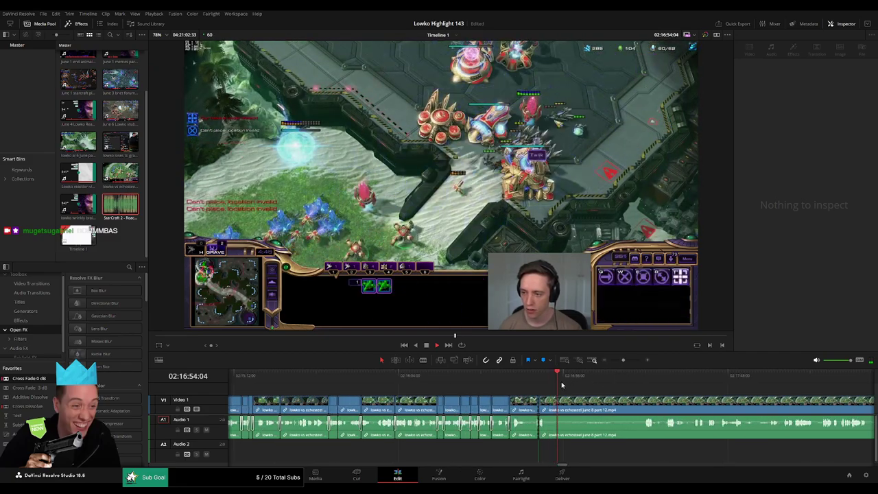
{"action": "left_click", "coordinate": [578, 385]}
{"action": "left_click_drag", "start_coordinate": [578, 385], "coordinate": [478, 389]}
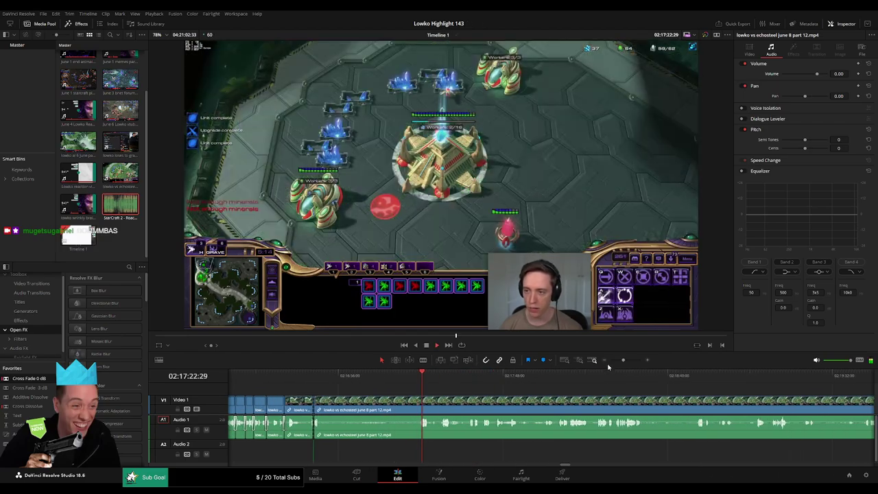
{"action": "scroll", "coordinate": [583, 403], "scroll_direction": "up", "scroll_amount": 5}
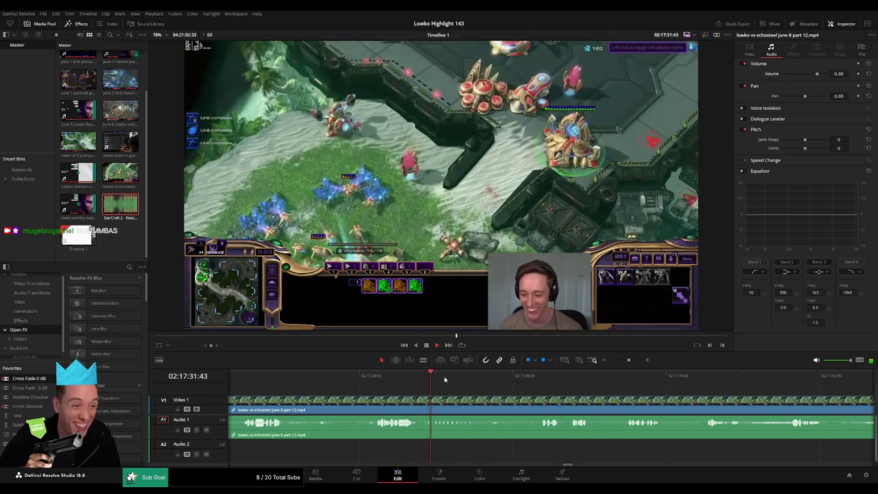
{"action": "left_click_drag", "start_coordinate": [446, 378], "coordinate": [536, 383]}
{"action": "left_click", "coordinate": [442, 376]}
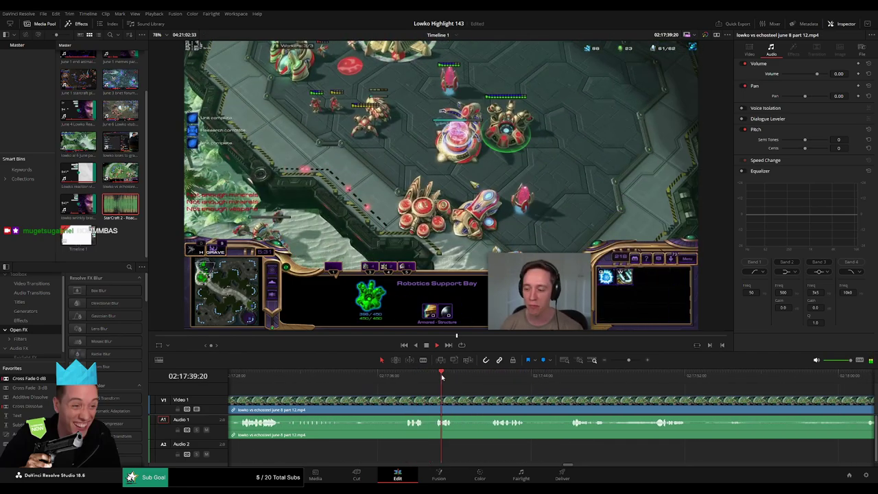
{"action": "left_click", "coordinate": [490, 381]}
{"action": "scroll", "coordinate": [528, 398], "scroll_direction": "right", "scroll_amount": 1}
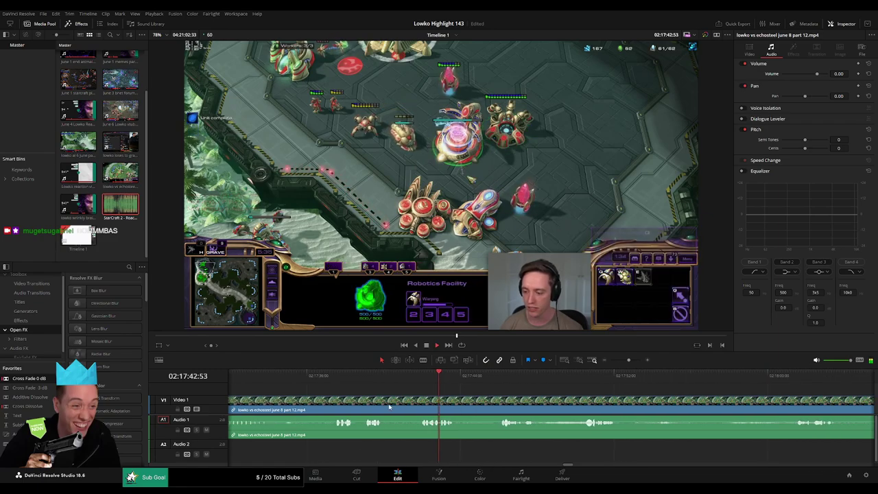
{"action": "key", "text": "b"}
{"action": "left_click", "coordinate": [388, 404]}
{"action": "left_click", "coordinate": [419, 402]}
{"action": "key", "text": "a"}
{"action": "left_click", "coordinate": [410, 404]}
{"action": "key", "text": "BackSpace"}
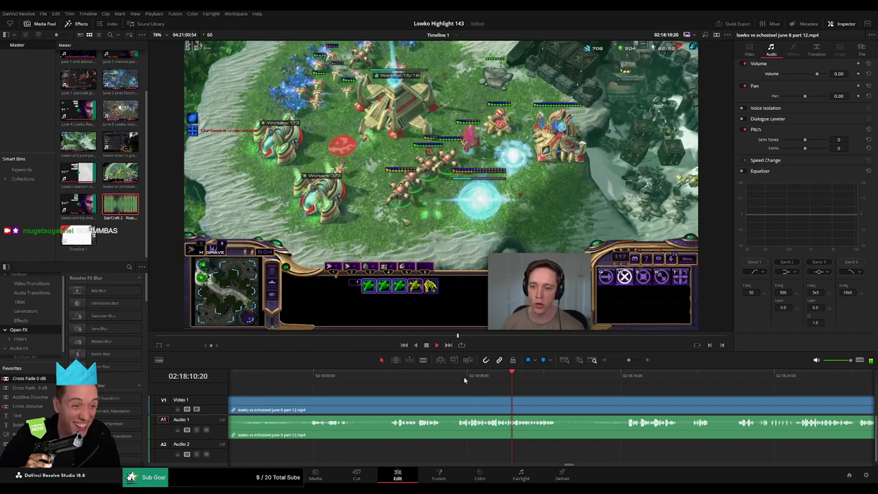
Ripple-delete the pauses at about 02:18:13 to 02:18:15 and 02:18:17 to 02:18:18, putting a Cross Fade 0 dB on both audio cuts
{"action": "left_click_drag", "start_coordinate": [578, 405], "coordinate": [396, 392]}
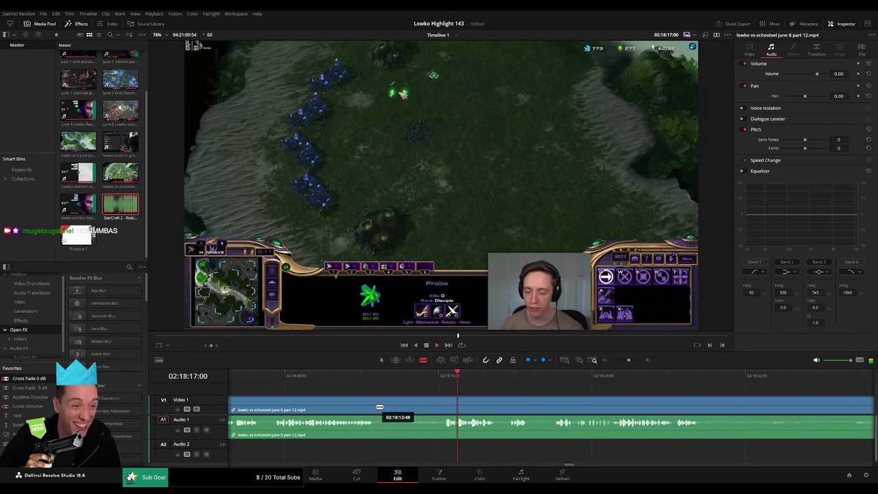
{"action": "left_click", "coordinate": [430, 407]}
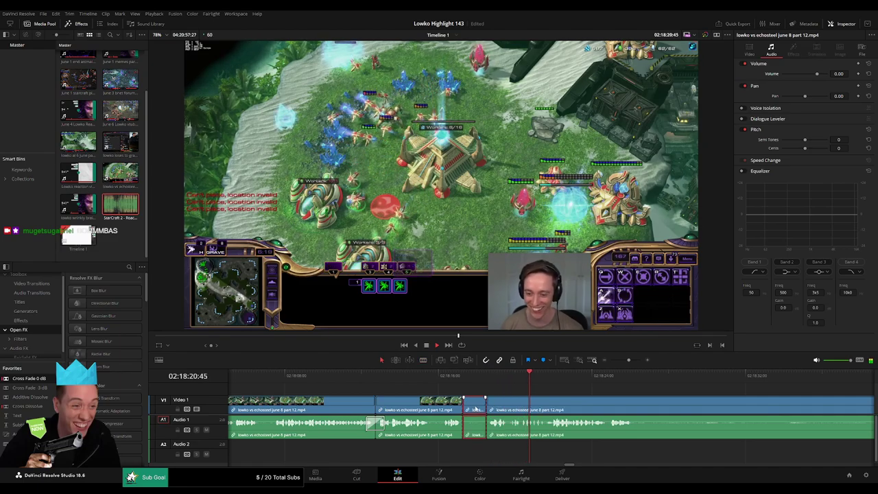
{"action": "left_click_drag", "start_coordinate": [506, 425], "coordinate": [469, 434]}
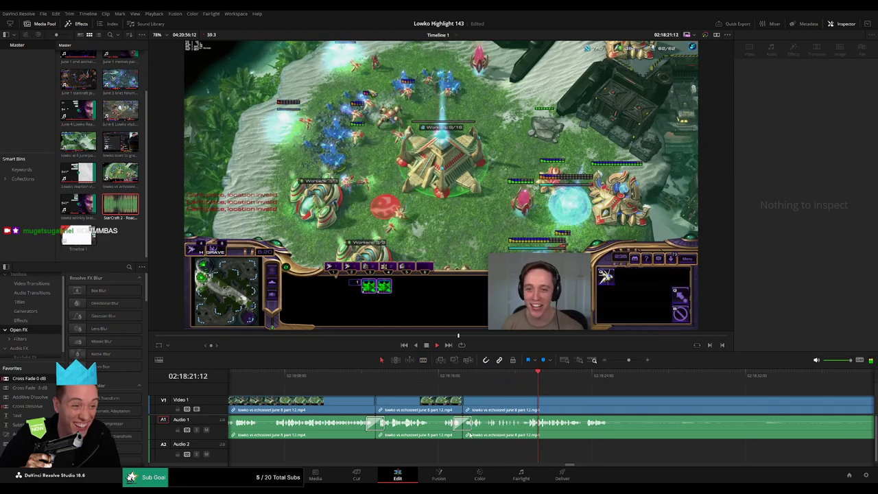
Split the clip at about 02:18:25, where the long silent section begins
{"action": "left_click_drag", "start_coordinate": [607, 402], "coordinate": [458, 395]}
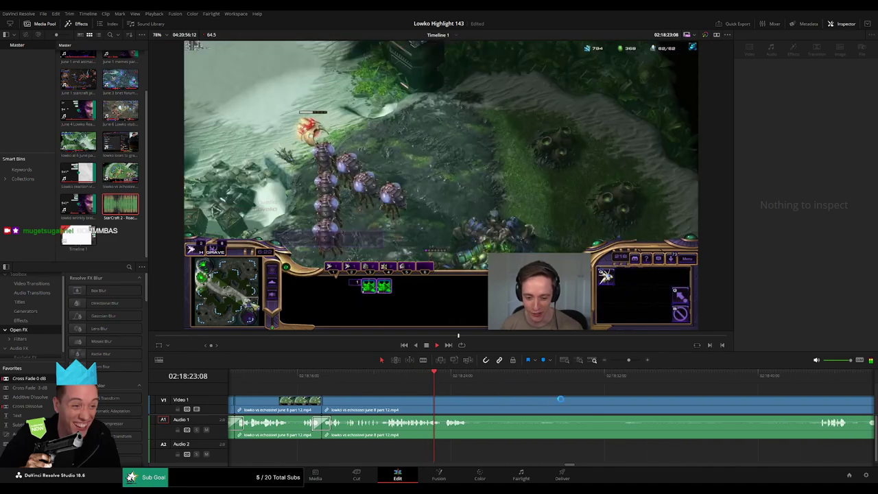
{"action": "scroll", "coordinate": [457, 394], "scroll_direction": "right", "scroll_amount": 3}
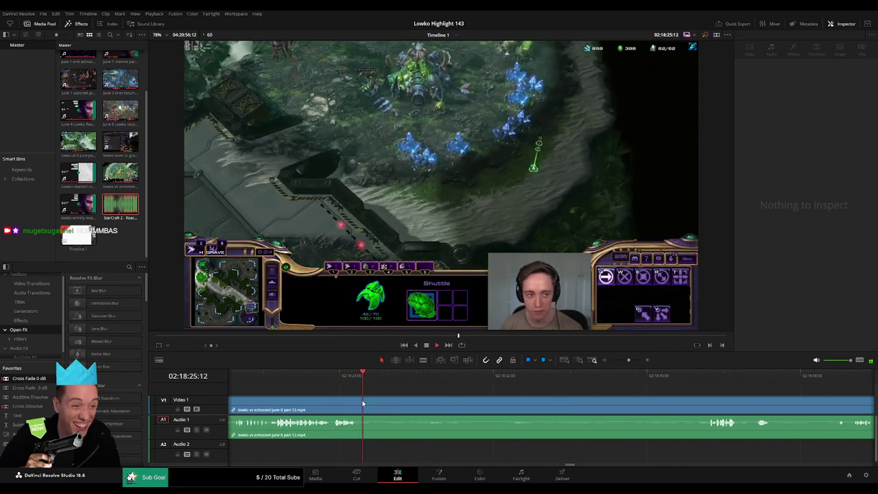
{"action": "key", "text": "b"}
{"action": "left_click", "coordinate": [370, 403]}
Examine the remaining footage from about 02:18:40 to 02:22:00 for the point where the highlight should resume
{"action": "left_click", "coordinate": [667, 377]}
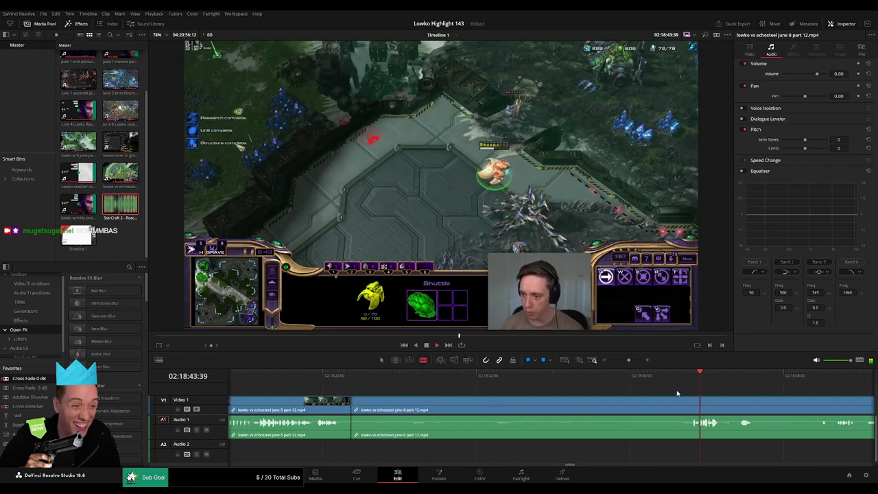
{"action": "scroll", "coordinate": [597, 378], "scroll_direction": "right", "scroll_amount": 4}
{"action": "left_click", "coordinate": [598, 377]}
{"action": "left_click", "coordinate": [721, 379]}
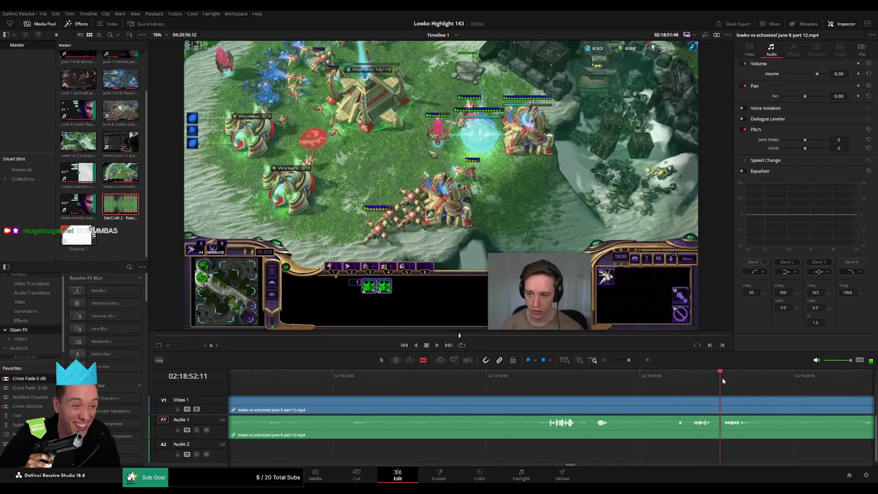
{"action": "left_click_drag", "start_coordinate": [629, 361], "coordinate": [625, 361]}
{"action": "left_click", "coordinate": [590, 380]}
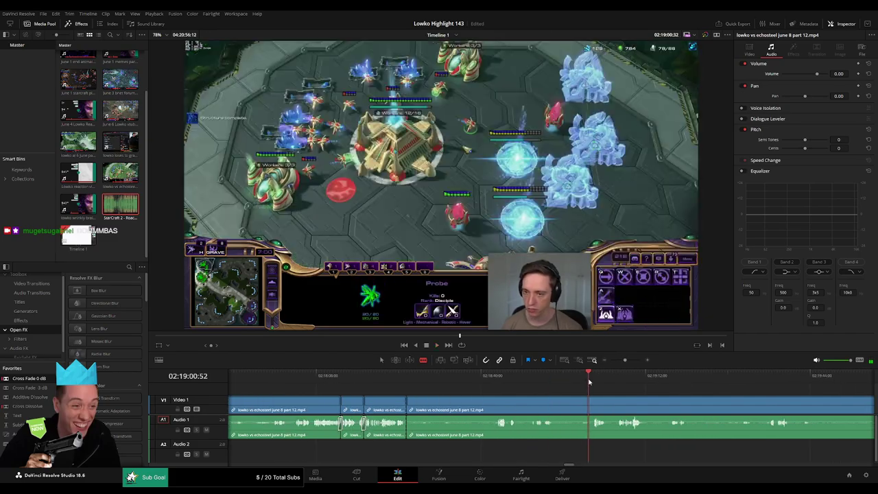
{"action": "scroll", "coordinate": [463, 384], "scroll_direction": "right", "scroll_amount": 4}
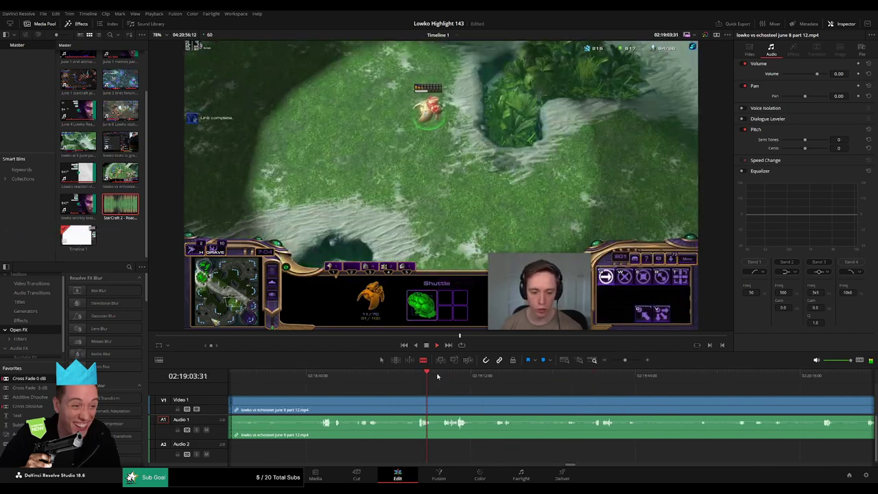
{"action": "left_click", "coordinate": [462, 378]}
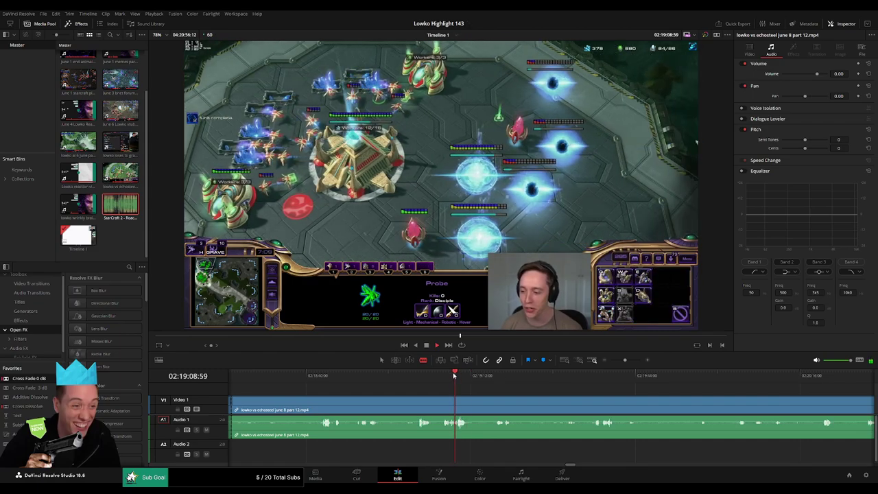
{"action": "left_click_drag", "start_coordinate": [455, 376], "coordinate": [620, 361]}
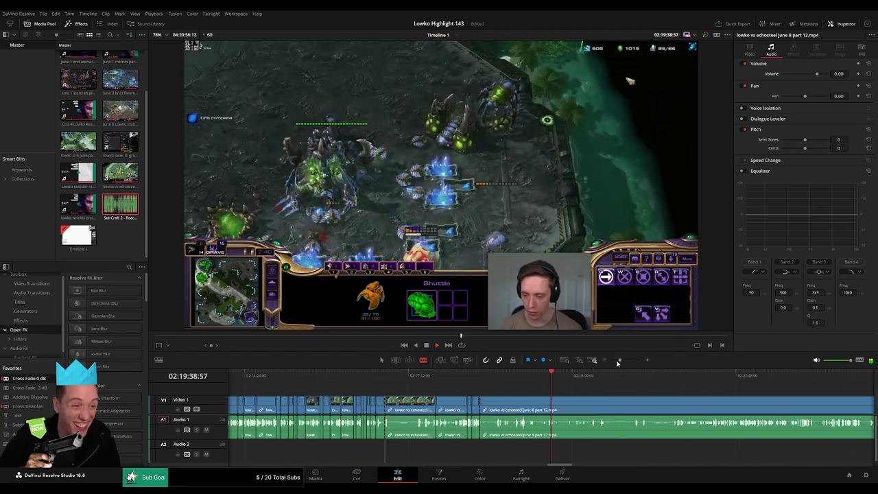
{"action": "left_click_drag", "start_coordinate": [554, 377], "coordinate": [678, 378]}
{"action": "scroll", "coordinate": [551, 387], "scroll_direction": "right", "scroll_amount": 5}
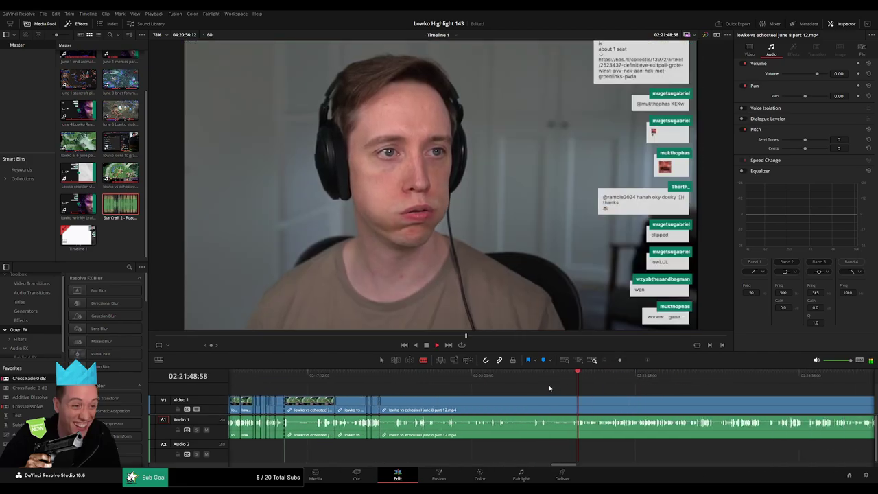
{"action": "left_click", "coordinate": [500, 377]}
{"action": "left_click_drag", "start_coordinate": [499, 378], "coordinate": [542, 379]}
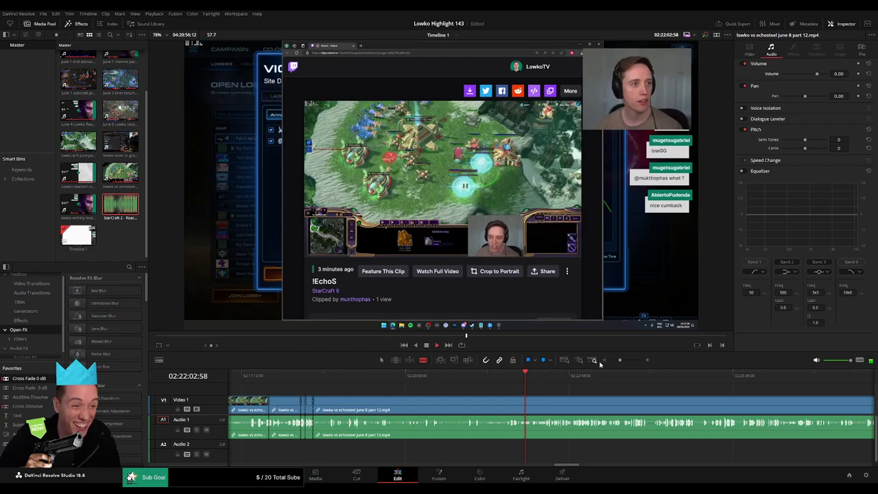
Examine the echosteel footage from about 02:21:58 to 02:22:25 for anything worth keeping in the highlight
{"action": "left_click", "coordinate": [626, 363]}
{"action": "left_click", "coordinate": [488, 381]}
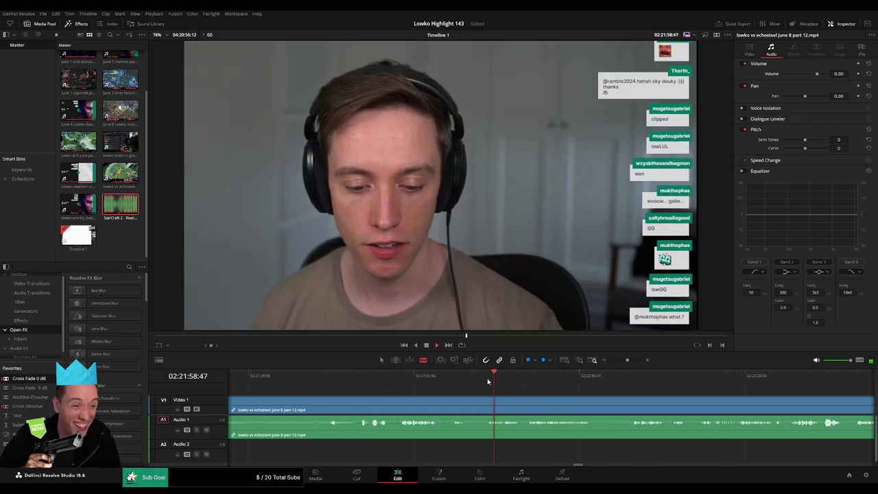
{"action": "key", "text": "space"}
{"action": "left_click_drag", "start_coordinate": [476, 379], "coordinate": [486, 379]}
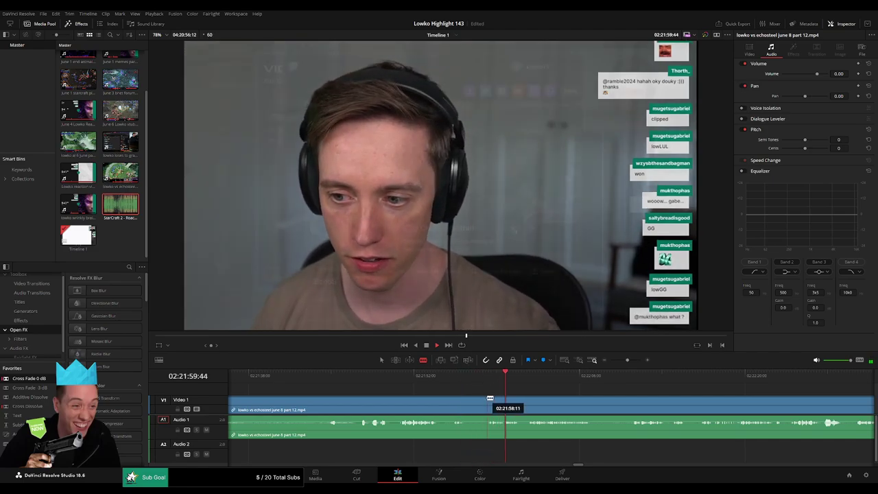
{"action": "key", "text": "space"}
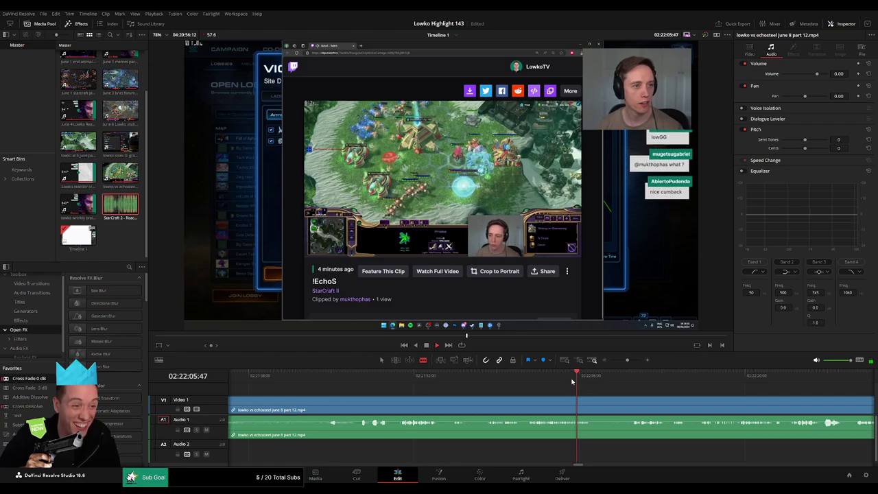
{"action": "left_click", "coordinate": [632, 378]}
{"action": "scroll", "coordinate": [539, 385], "scroll_direction": "right", "scroll_amount": 3}
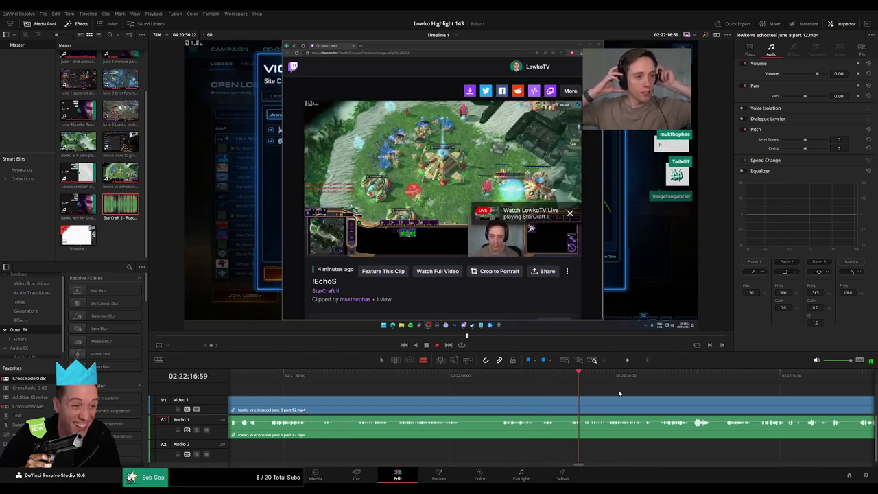
{"action": "scroll", "coordinate": [618, 390], "scroll_direction": "right", "scroll_amount": 3}
{"action": "scroll", "coordinate": [508, 379], "scroll_direction": "right", "scroll_amount": 3}
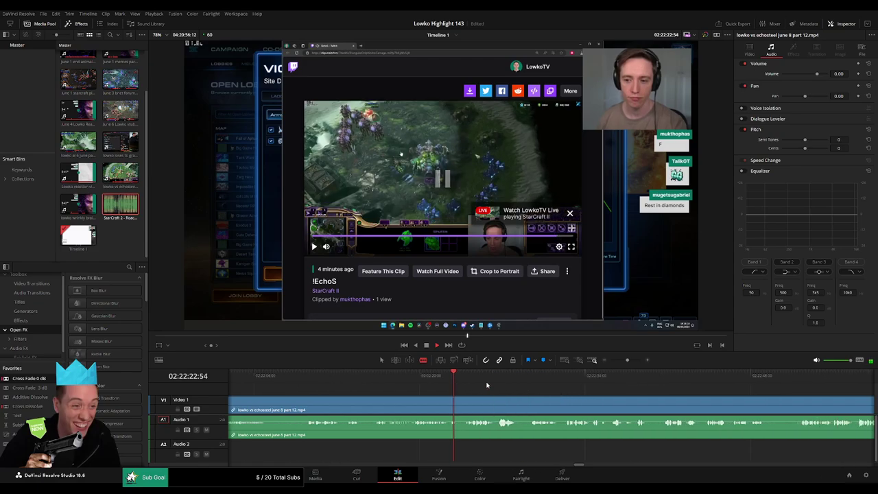
{"action": "scroll", "coordinate": [455, 382], "scroll_direction": "right", "scroll_amount": 3}
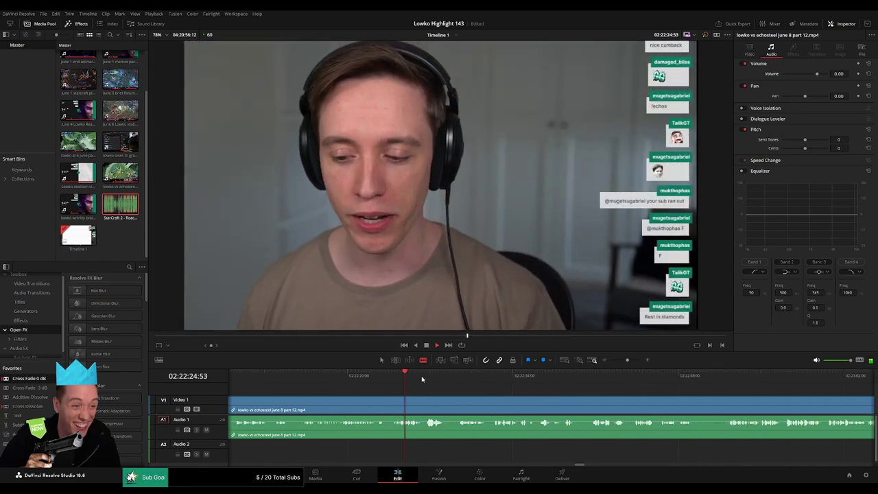
Skim the rest of the echosteel footage, from about 02:22:46 to 02:25:26, for usable moments
{"action": "left_click_drag", "start_coordinate": [423, 375], "coordinate": [618, 360]}
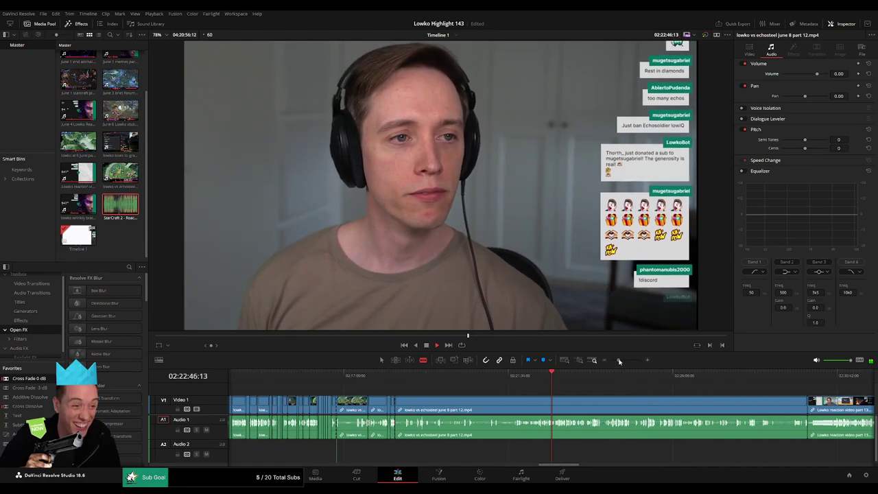
{"action": "left_click", "coordinate": [560, 382]}
{"action": "left_click", "coordinate": [593, 380]}
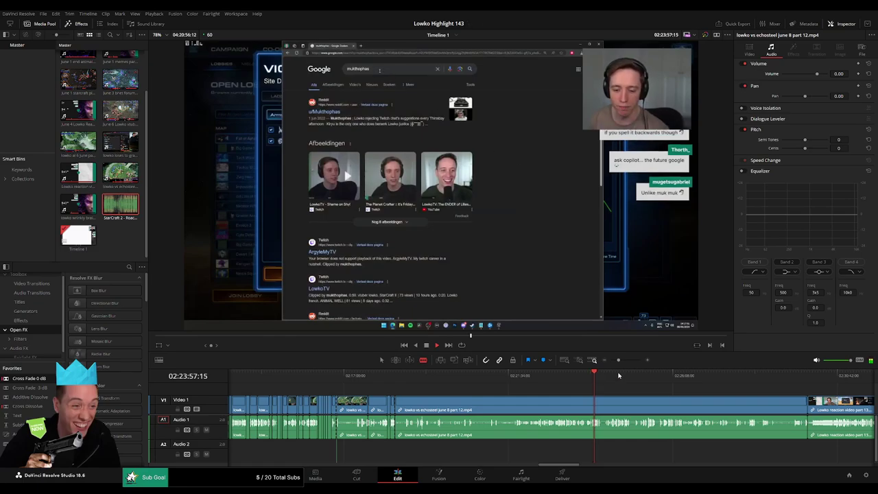
{"action": "left_click_drag", "start_coordinate": [606, 380], "coordinate": [620, 380]}
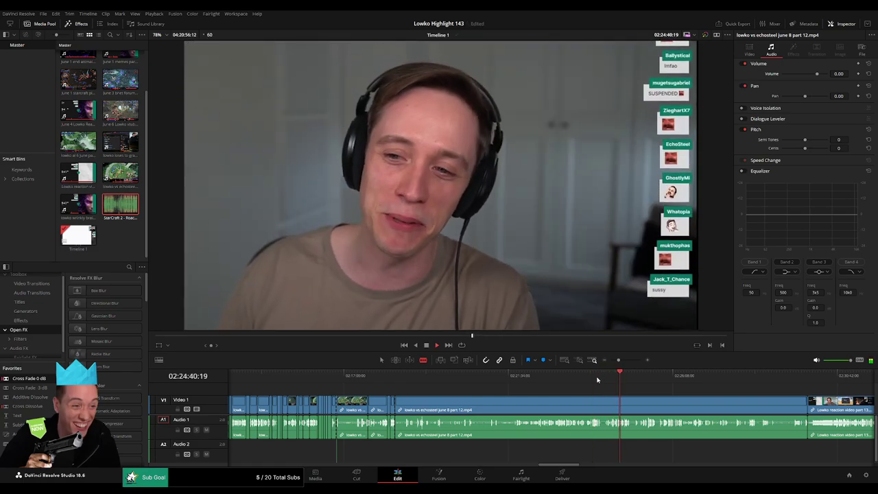
{"action": "left_click", "coordinate": [647, 376]}
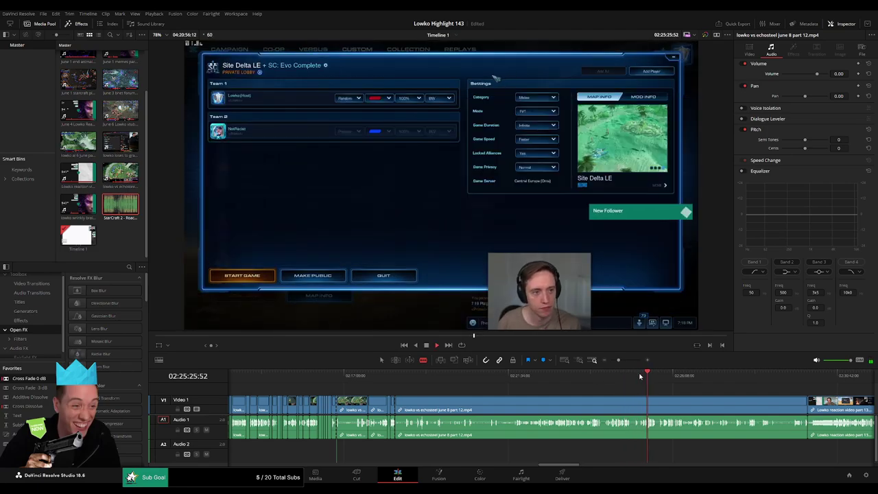
{"action": "left_click", "coordinate": [629, 374]}
{"action": "left_click_drag", "start_coordinate": [614, 376], "coordinate": [627, 361]}
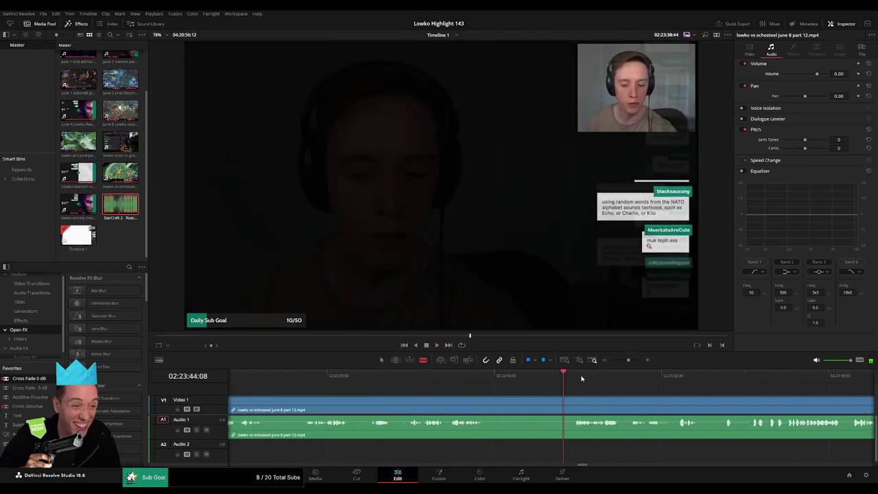
{"action": "left_click", "coordinate": [721, 379]}
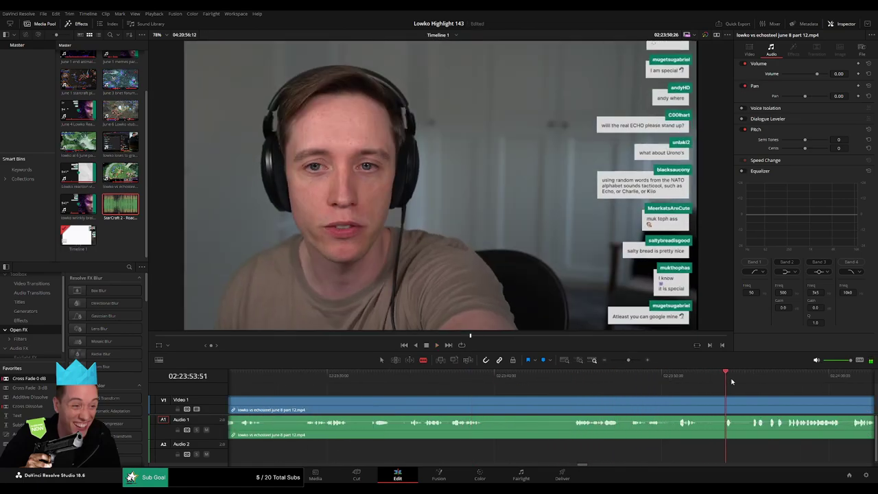
{"action": "left_click", "coordinate": [791, 379]}
{"action": "left_click_drag", "start_coordinate": [629, 361], "coordinate": [624, 362]}
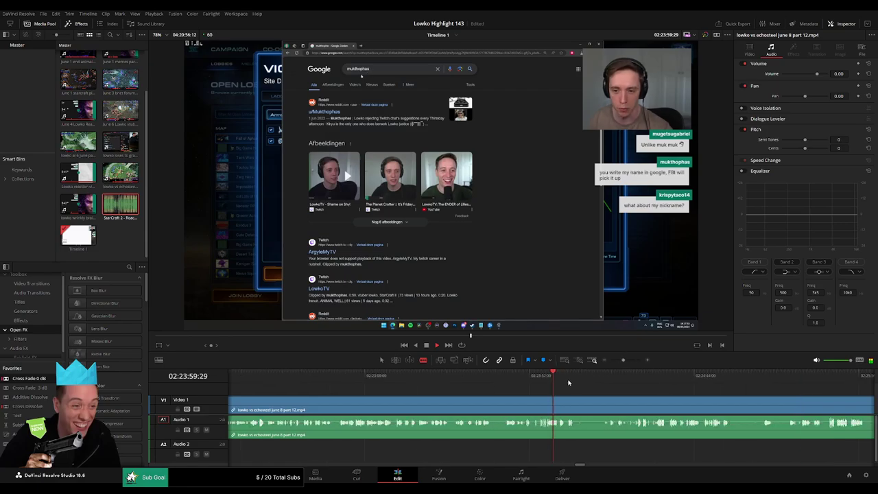
{"action": "left_click_drag", "start_coordinate": [568, 383], "coordinate": [721, 377]}
Ripple-delete the entire remaining section of lowko vs echosteel june 8 part 12.mp4 after the split at about 02:18:25
{"action": "left_click_drag", "start_coordinate": [623, 360], "coordinate": [614, 360]}
{"action": "left_click", "coordinate": [554, 409]}
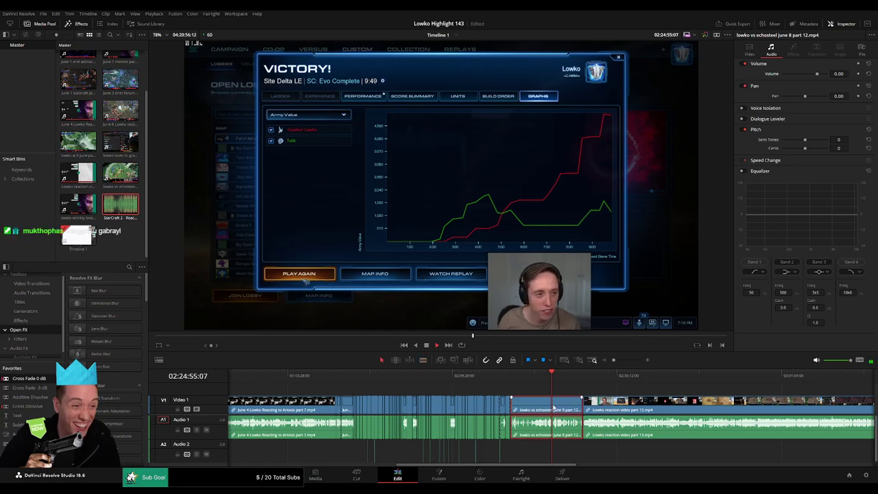
{"action": "key", "text": "Delete"}
Skim Lowko reaction video part 13.mp4 from its start at 02:18:25 to about 02:40:30 for a highlight-worthy section
{"action": "left_click_drag", "start_coordinate": [614, 361], "coordinate": [598, 365]}
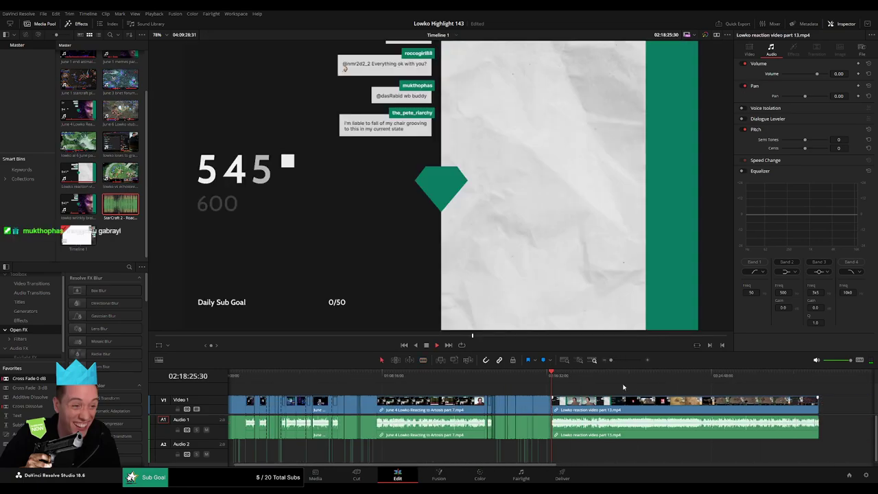
{"action": "scroll", "coordinate": [402, 388], "scroll_direction": "right", "scroll_amount": 5}
{"action": "left_click", "coordinate": [394, 380]}
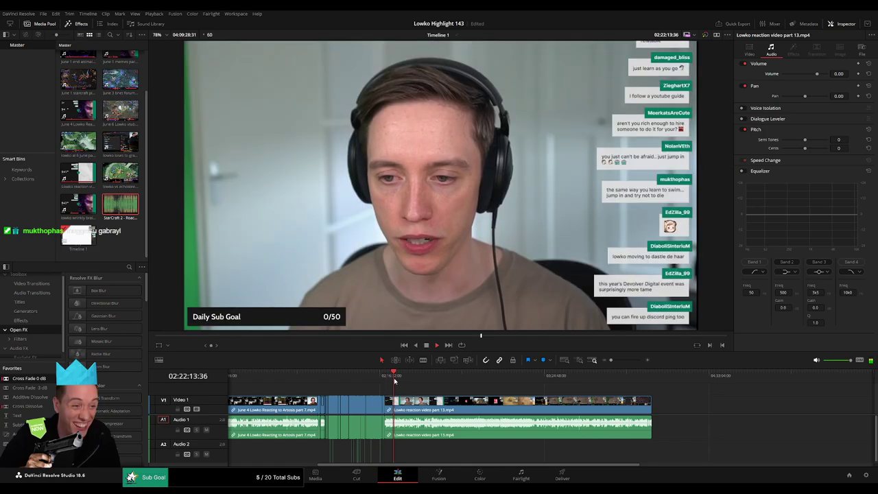
{"action": "left_click", "coordinate": [403, 379]}
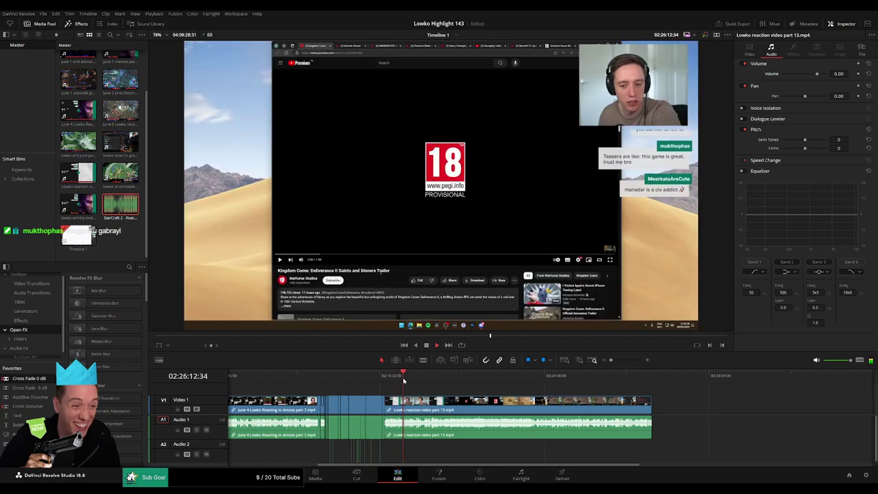
{"action": "left_click_drag", "start_coordinate": [403, 380], "coordinate": [430, 377]}
{"action": "left_click_drag", "start_coordinate": [613, 361], "coordinate": [622, 360]}
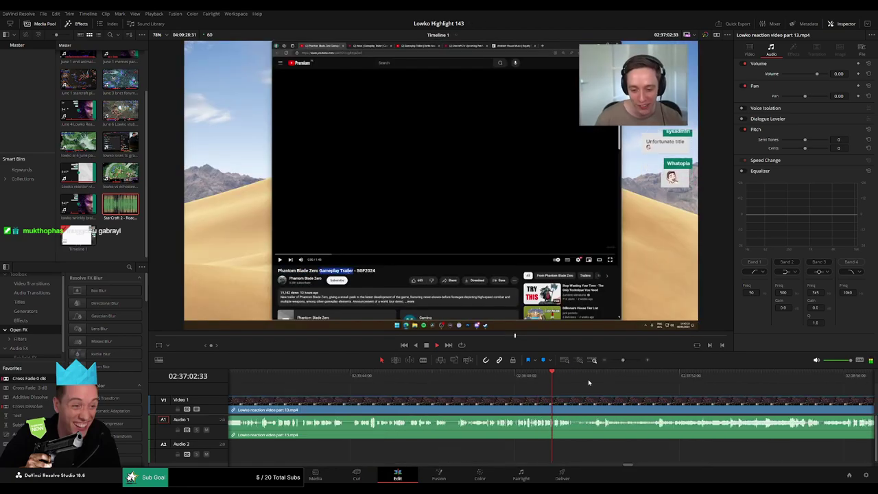
{"action": "key", "text": "space"}
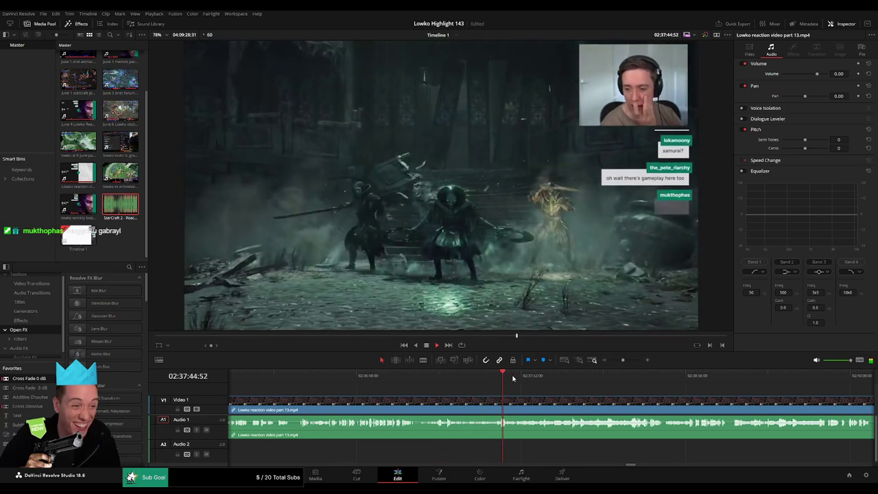
{"action": "left_click", "coordinate": [570, 379]}
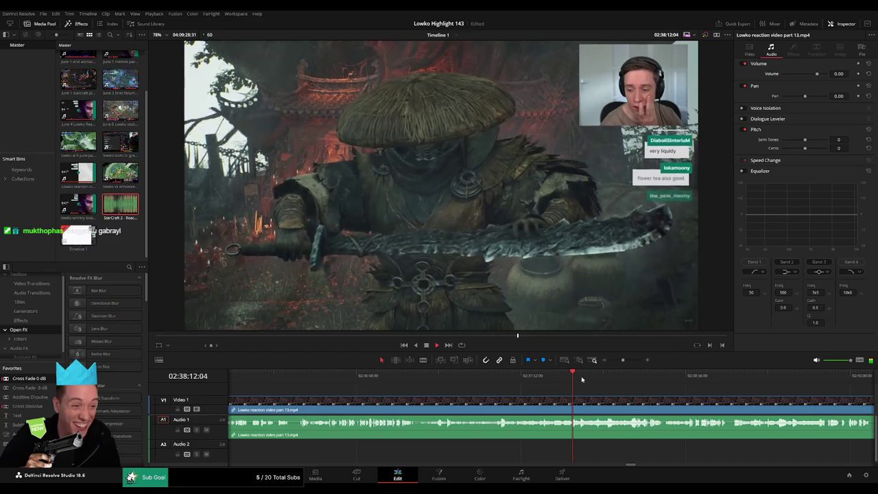
{"action": "left_click_drag", "start_coordinate": [594, 376], "coordinate": [636, 376]}
{"action": "scroll", "coordinate": [535, 384], "scroll_direction": "right", "scroll_amount": 4}
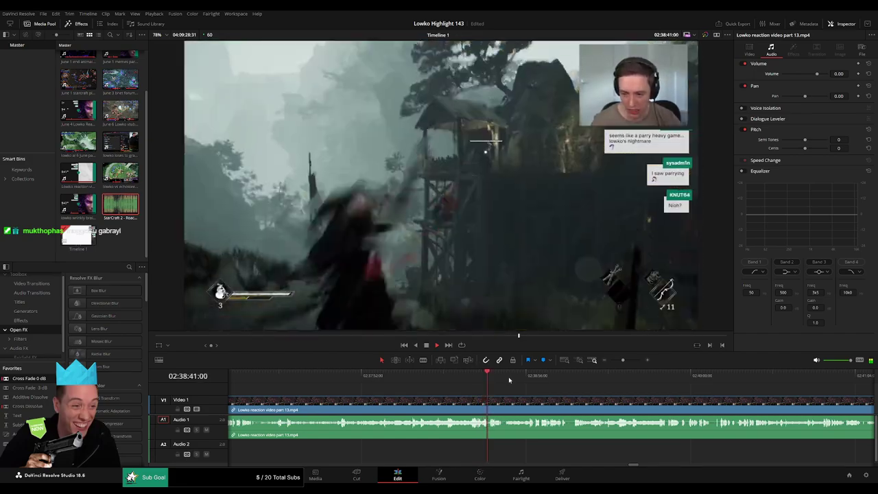
{"action": "left_click", "coordinate": [519, 379]}
{"action": "left_click_drag", "start_coordinate": [518, 379], "coordinate": [684, 376]}
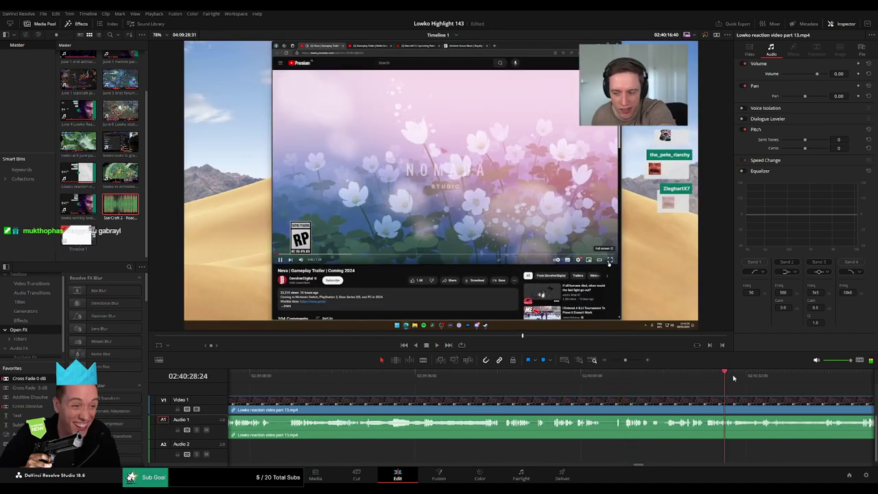
{"action": "left_click_drag", "start_coordinate": [734, 378], "coordinate": [771, 375]}
Review the reaction footage up to about 02:44:00 to find where the Battle Aces trailer discussion starts
{"action": "left_click_drag", "start_coordinate": [625, 360], "coordinate": [503, 376]}
{"action": "left_click", "coordinate": [506, 380]}
{"action": "left_click_drag", "start_coordinate": [621, 361], "coordinate": [482, 385]}
{"action": "left_click_drag", "start_coordinate": [321, 379], "coordinate": [586, 389]}
{"action": "left_click", "coordinate": [349, 376]}
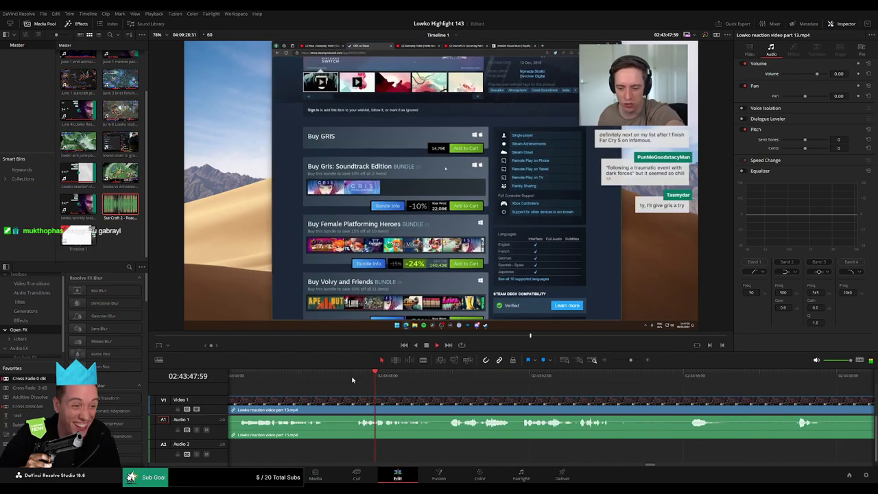
{"action": "left_click", "coordinate": [451, 378]}
{"action": "left_click", "coordinate": [510, 381]}
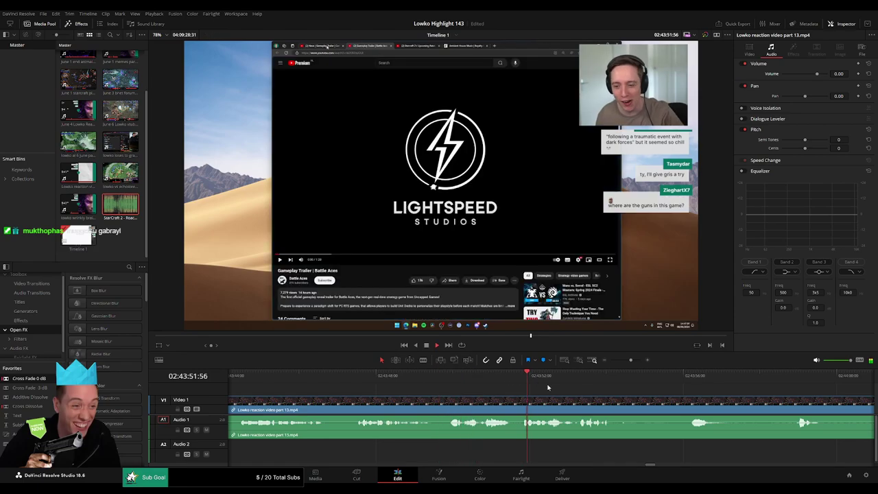
{"action": "left_click_drag", "start_coordinate": [588, 386], "coordinate": [458, 386]}
{"action": "left_click", "coordinate": [556, 381]}
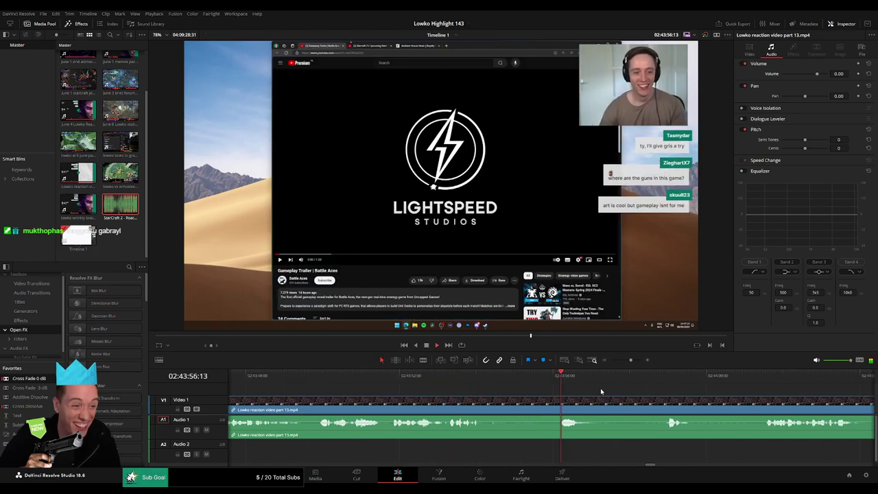
{"action": "left_click", "coordinate": [647, 381]}
{"action": "left_click_drag", "start_coordinate": [702, 385], "coordinate": [479, 386]}
{"action": "key", "text": "space"}
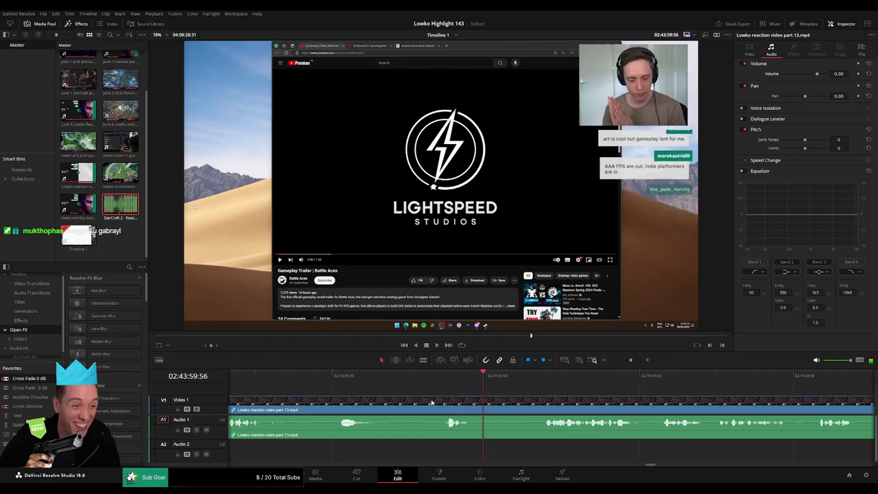
Split the reaction clip at 02:43:58:02 and ripple-delete everything in that clip before the split
{"action": "key", "text": "b"}
{"action": "left_click", "coordinate": [432, 402]}
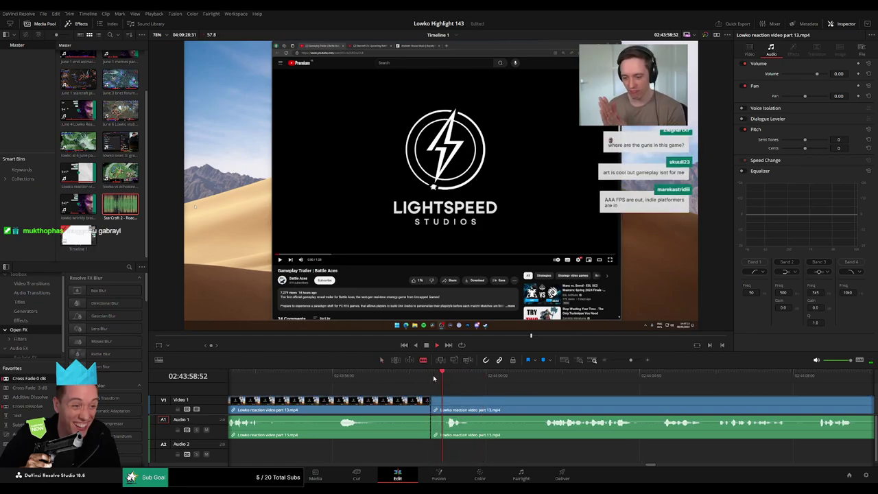
{"action": "key", "text": "ctrl+z"}
{"action": "key", "text": "space"}
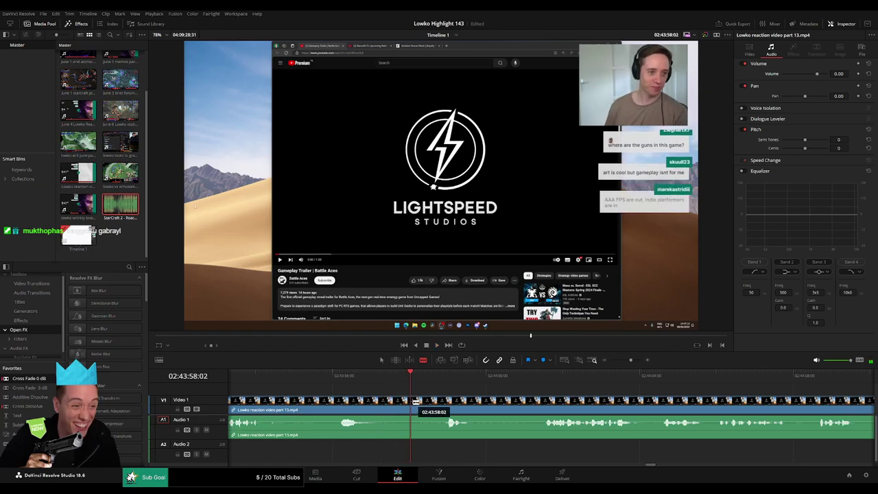
{"action": "left_click", "coordinate": [413, 402]}
{"action": "key", "text": "a"}
{"action": "left_click", "coordinate": [392, 406]}
{"action": "key", "text": "Delete"}
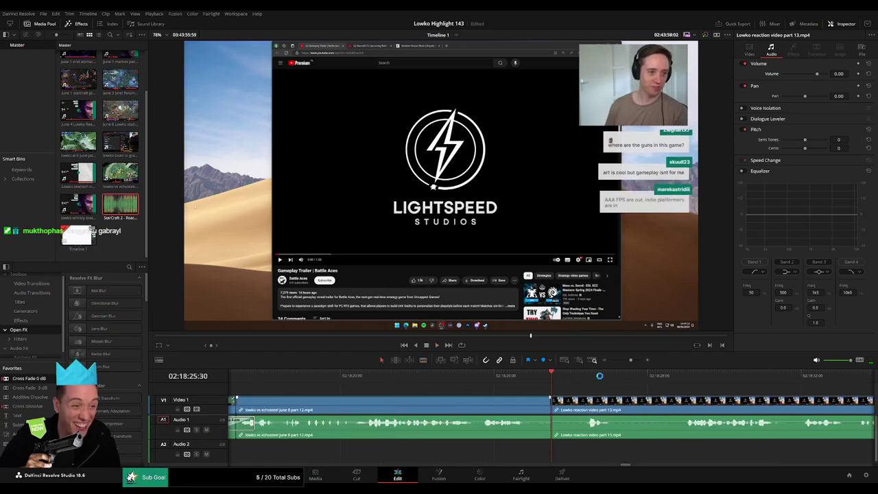
Review the start of the trimmed reaction clip and ripple-delete the pause between about 02:18:31 and 02:18:32
{"action": "left_click_drag", "start_coordinate": [631, 361], "coordinate": [610, 361]}
{"action": "scroll", "coordinate": [470, 388], "scroll_direction": "right", "scroll_amount": 3}
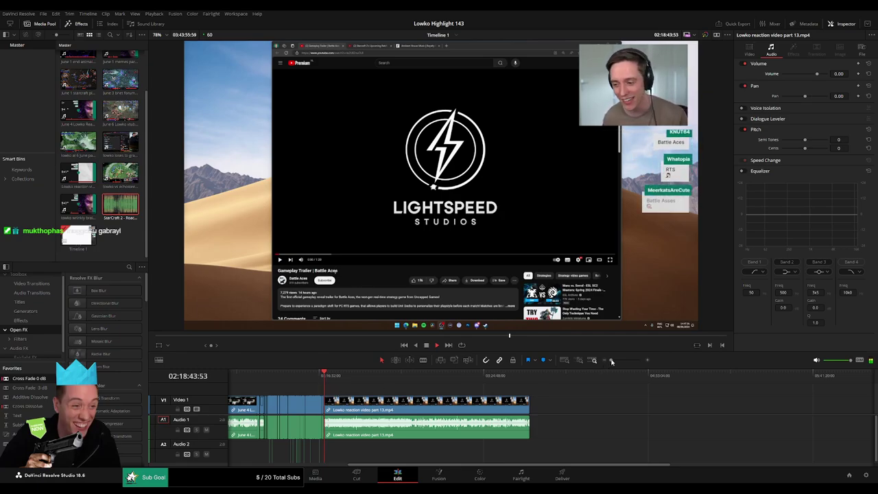
{"action": "left_click_drag", "start_coordinate": [612, 361], "coordinate": [627, 363]}
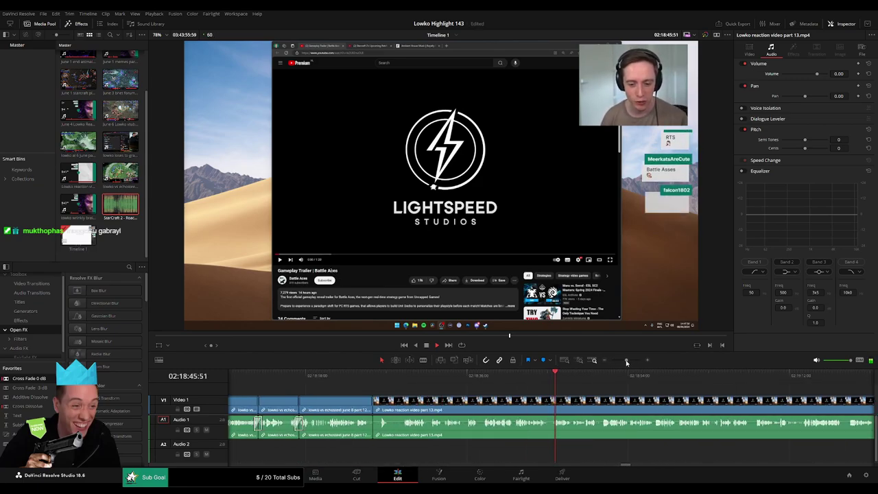
{"action": "left_click", "coordinate": [315, 375]}
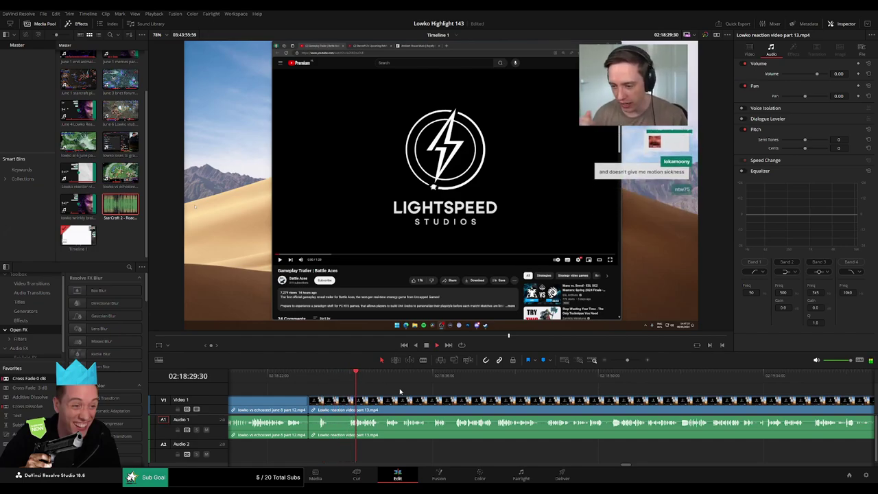
{"action": "left_click_drag", "start_coordinate": [627, 361], "coordinate": [448, 383]}
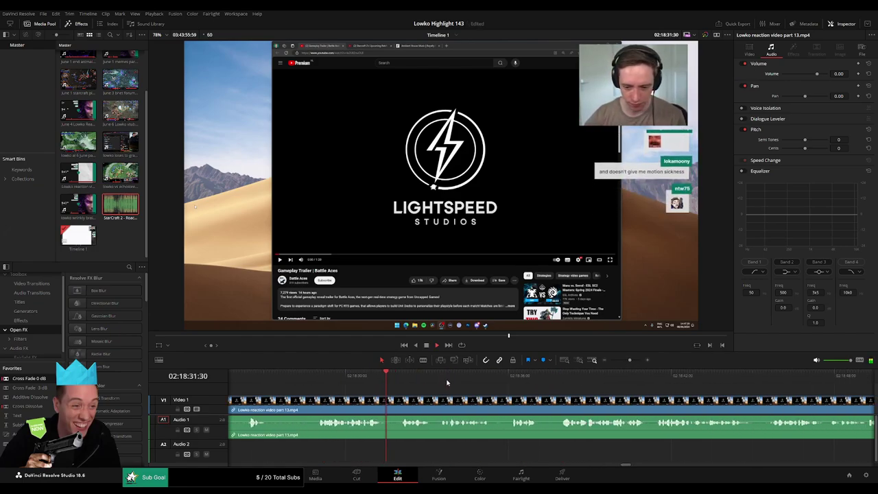
{"action": "left_click", "coordinate": [385, 400]}
{"action": "key", "text": "a"}
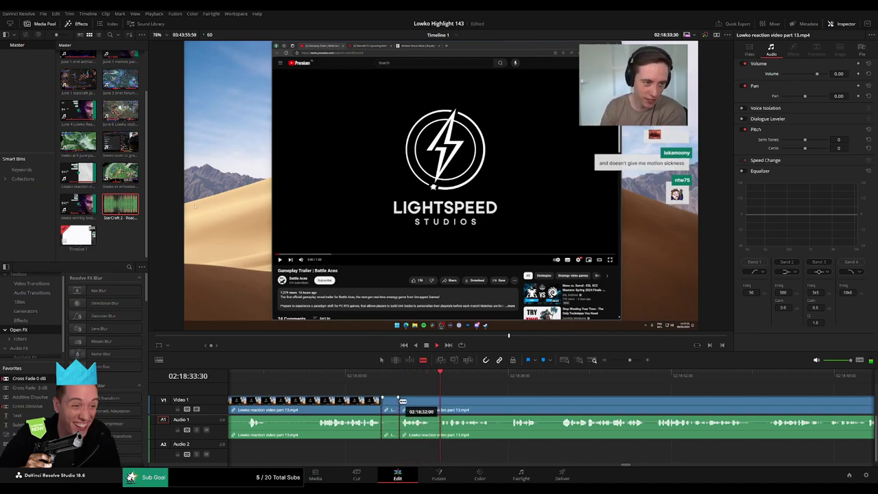
{"action": "key", "text": "Delete"}
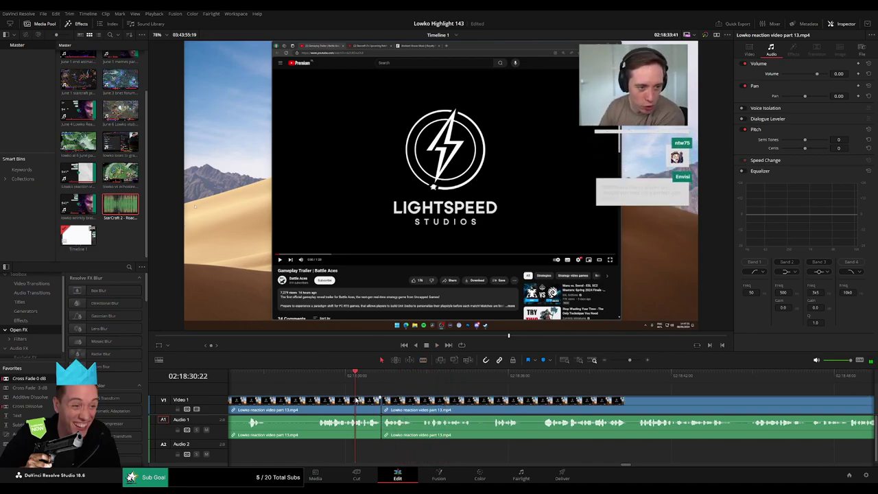
Undo the last splits and ripple delete around 02:18:31 in the reaction clip
{"action": "key", "text": "ctrl+z"}
{"action": "key", "text": "ctrl+z"}
{"action": "key", "text": "ctrl+z"}
{"action": "left_click", "coordinate": [385, 407]}
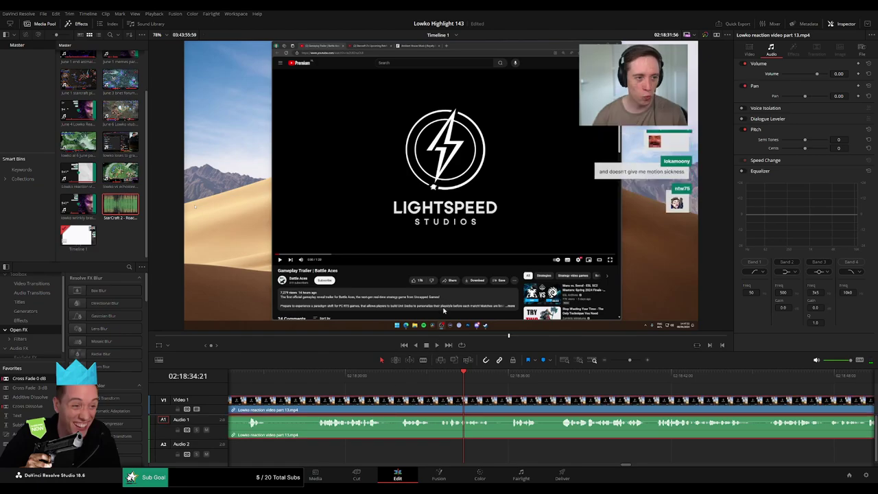
{"action": "key", "text": "ctrl+z"}
{"action": "left_click", "coordinate": [407, 386]}
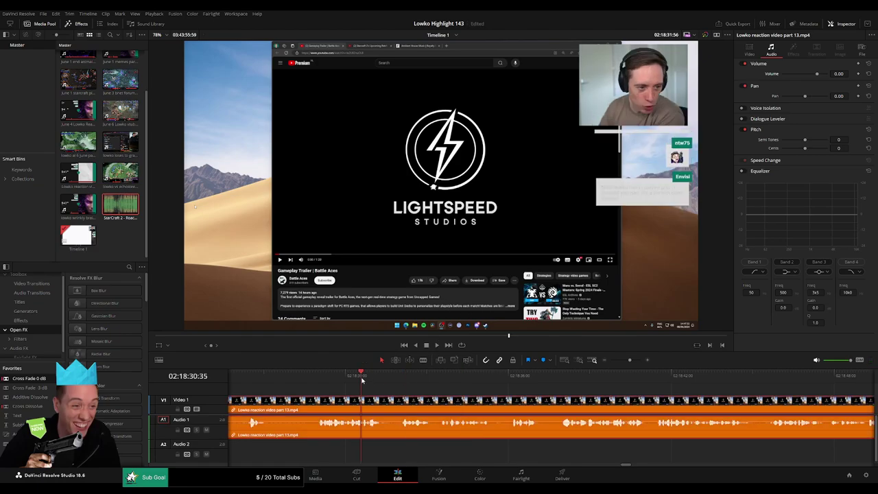
Split the reaction clip around the pause starting at 02:18:31:32, ripple-delete that pause, and cross-fade the audio at the cut
{"action": "key", "text": "b"}
{"action": "left_click", "coordinate": [396, 406]}
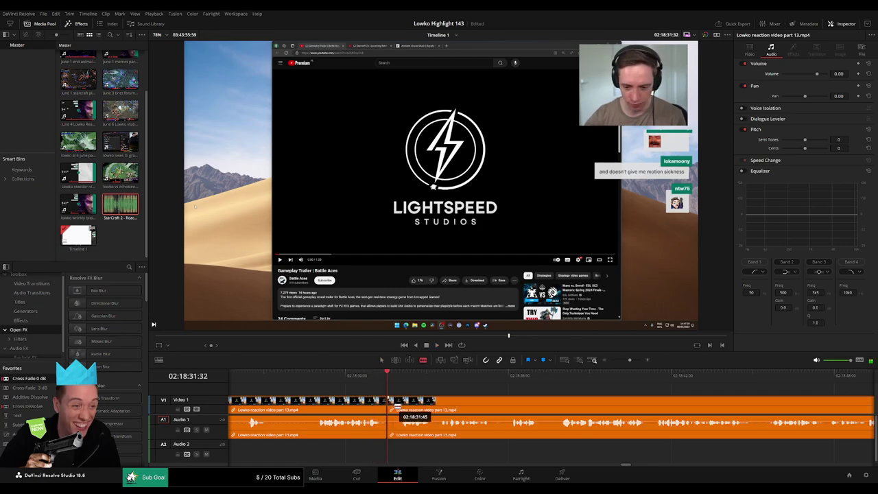
{"action": "key", "text": "a"}
{"action": "left_click", "coordinate": [394, 410]}
{"action": "key", "text": "Delete"}
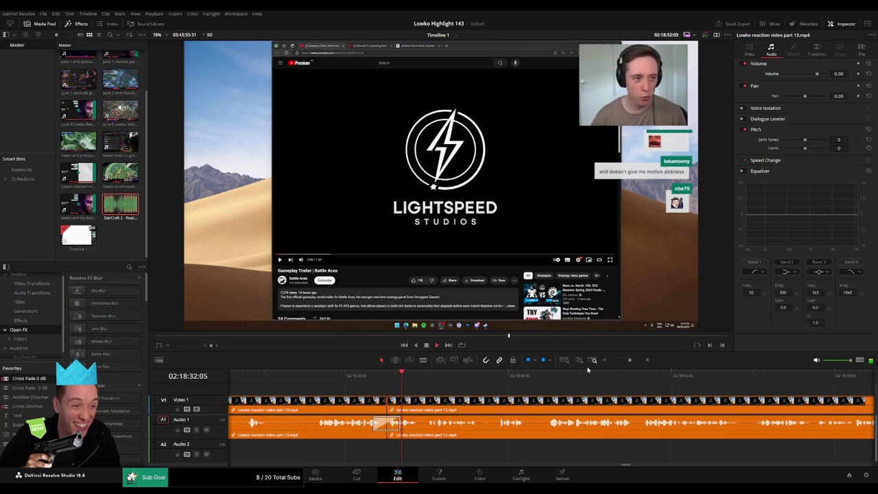
Split out and ripple-delete the two short pauses at about 02:18:35 and 02:18:36 in the reaction clip
{"action": "left_click_drag", "start_coordinate": [630, 360], "coordinate": [629, 361]}
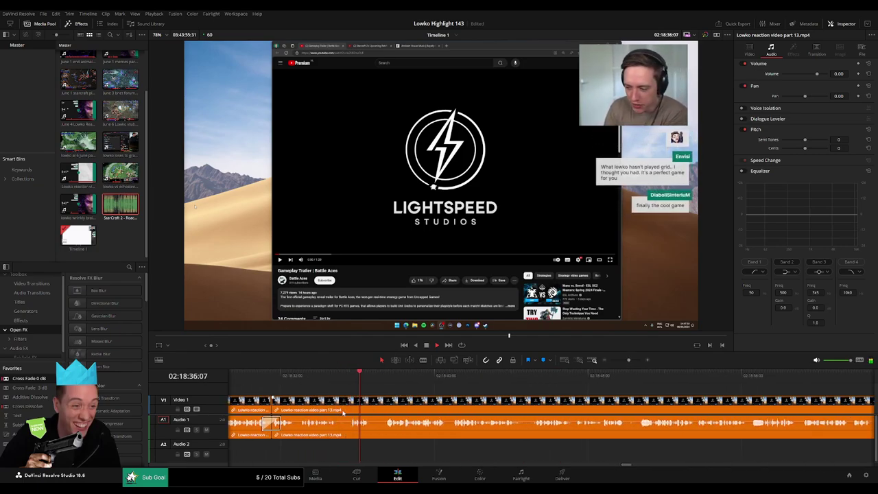
{"action": "left_click_drag", "start_coordinate": [338, 409], "coordinate": [347, 407]}
{"action": "key", "text": "Delete"}
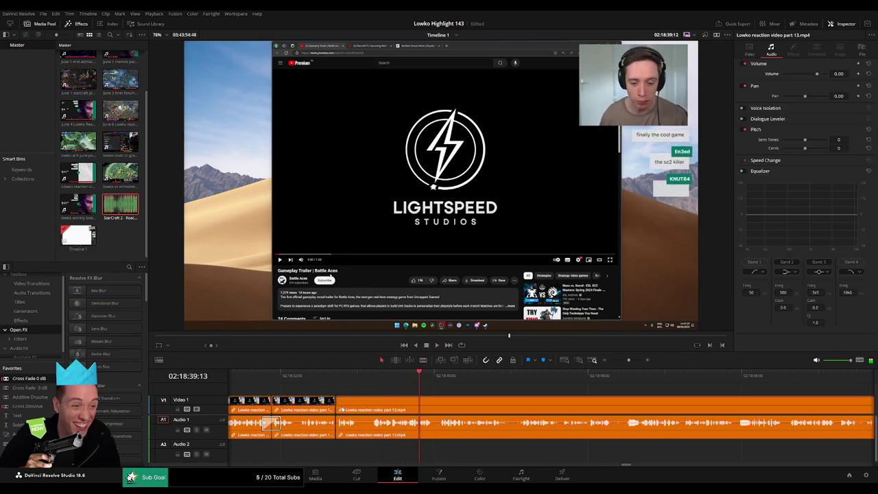
{"action": "key", "text": "b"}
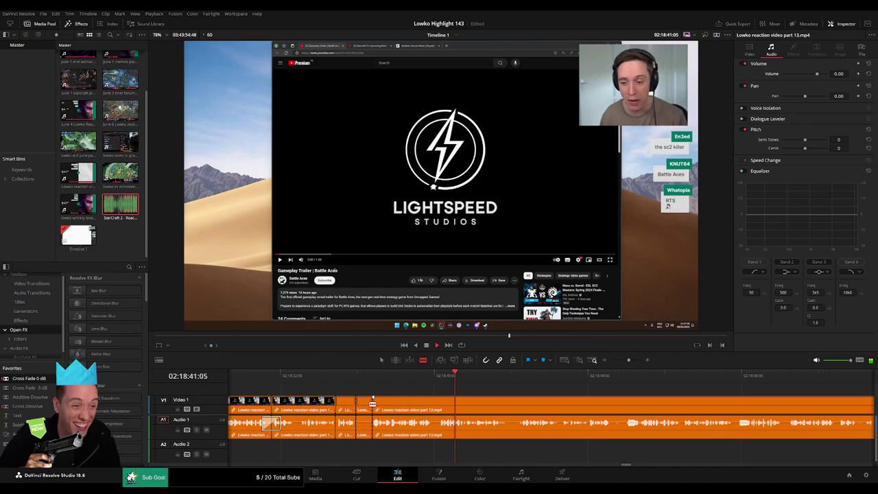
{"action": "key", "text": "Delete"}
{"action": "left_click", "coordinate": [348, 378]}
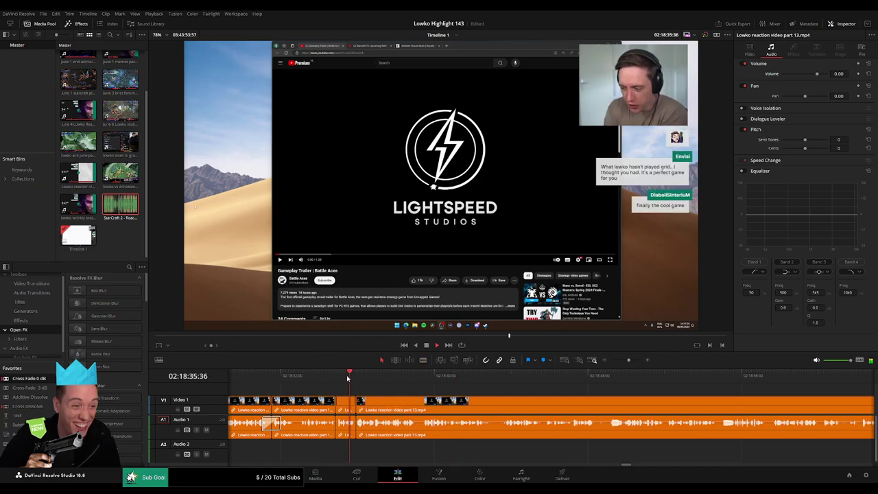
Review the reaction footage past 02:18:40 and ripple-delete the short pause at about 02:18:43
{"action": "scroll", "coordinate": [442, 389], "scroll_direction": "right", "scroll_amount": 3}
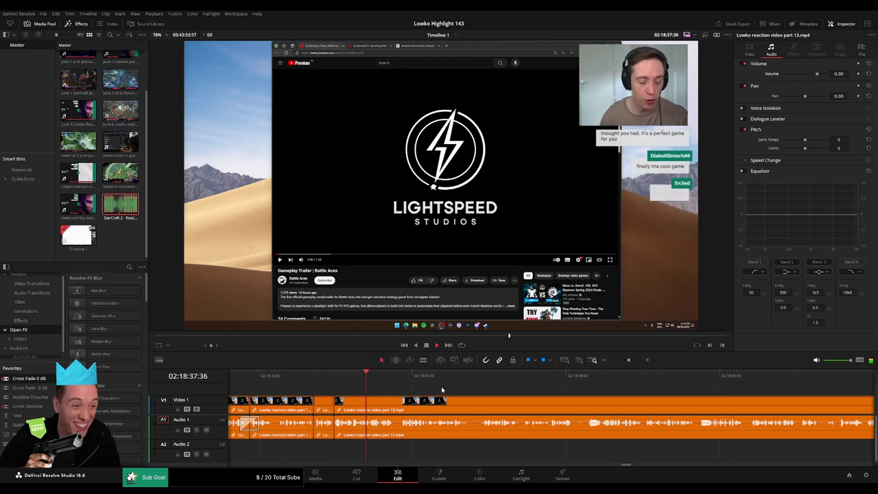
{"action": "scroll", "coordinate": [439, 391], "scroll_direction": "right", "scroll_amount": 3}
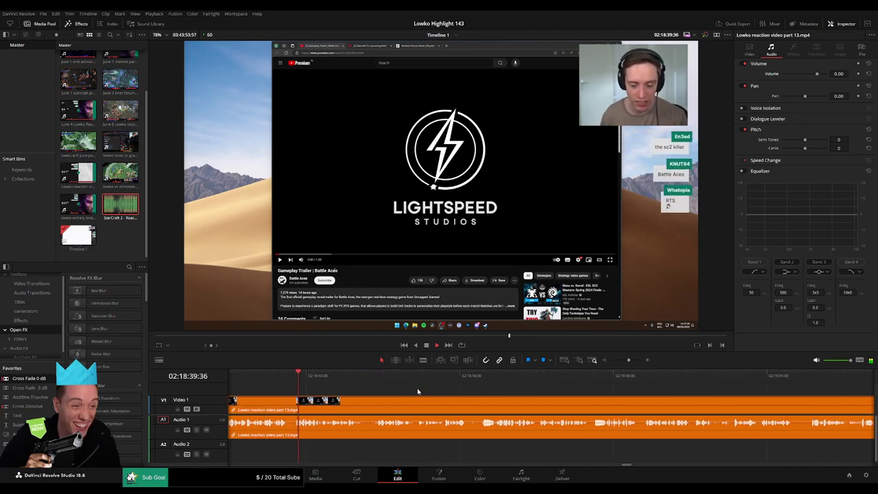
{"action": "mouse_move", "coordinate": [628, 360]}
{"action": "left_mouse_down"}
{"action": "mouse_move", "coordinate": [620, 361]}
{"action": "mouse_move", "coordinate": [631, 361]}
{"action": "left_mouse_up"}
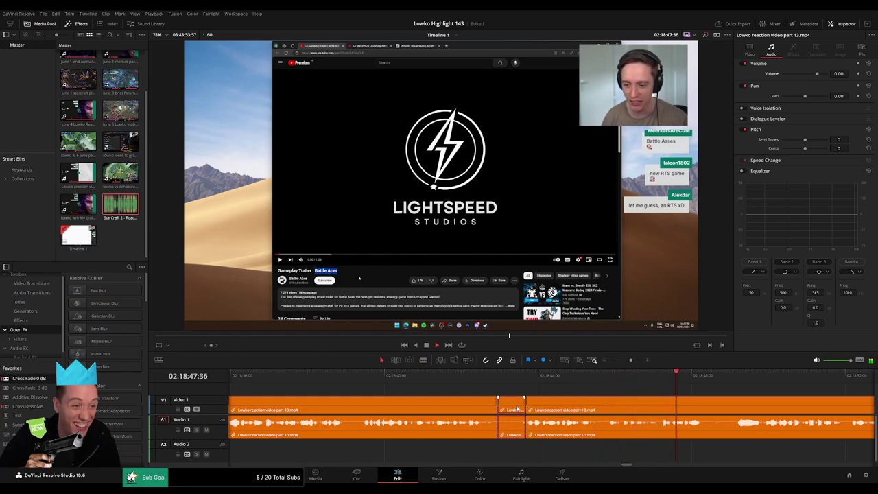
{"action": "left_click", "coordinate": [517, 409]}
{"action": "key", "text": "Delete"}
{"action": "left_click", "coordinate": [474, 375]}
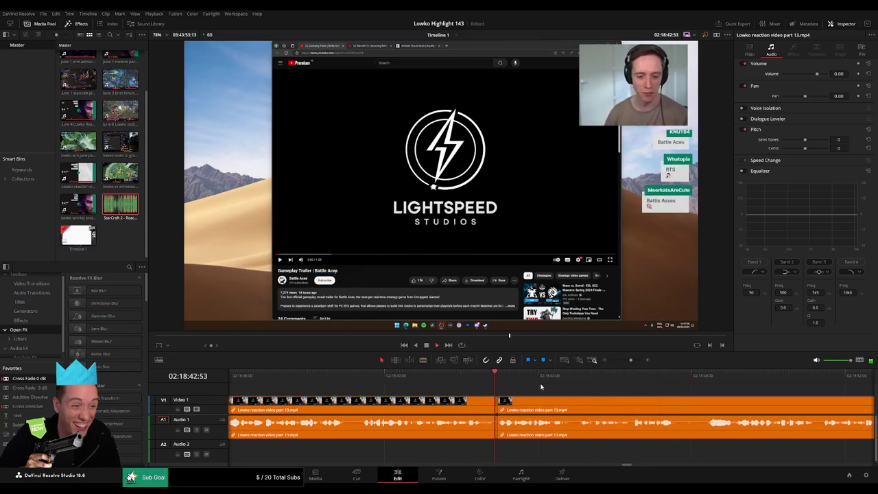
Cut out the pause just before 02:18:48 in the reaction clip and close the gap
{"action": "scroll", "coordinate": [607, 400], "scroll_direction": "right", "scroll_amount": 3}
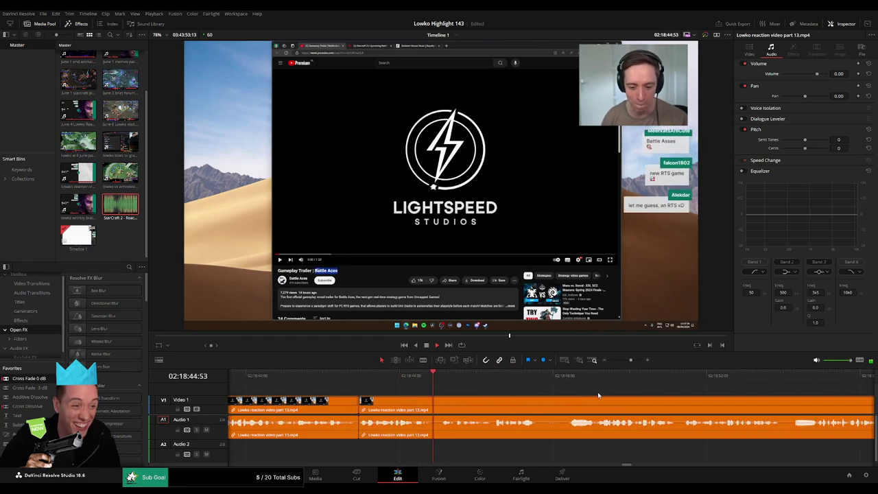
{"action": "scroll", "coordinate": [529, 392], "scroll_direction": "right", "scroll_amount": 2}
{"action": "scroll", "coordinate": [462, 388], "scroll_direction": "right", "scroll_amount": 1}
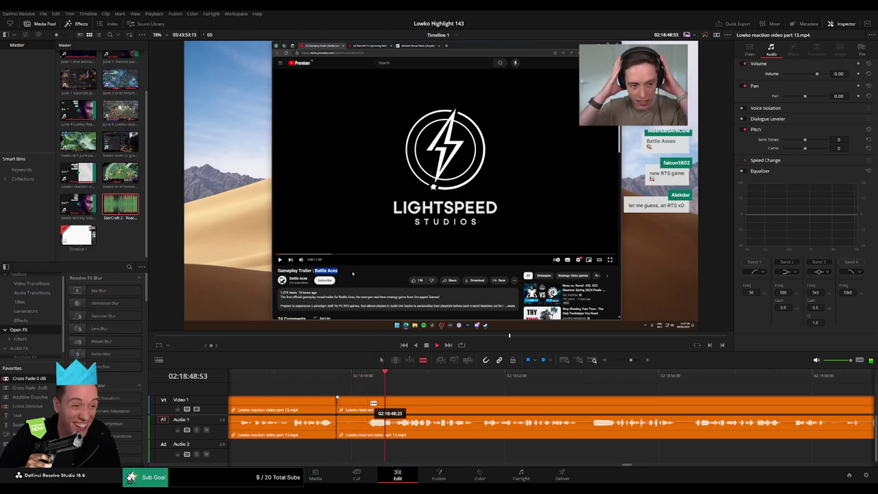
{"action": "key", "text": "Delete"}
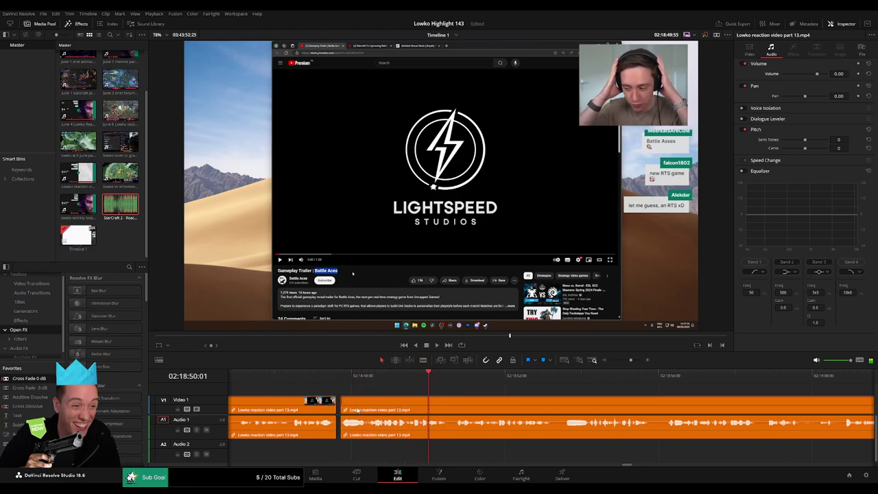
Review the reaction footage from 02:18:50 to 02:19:05 and ripple-delete the pause of about one second around 02:19:04
{"action": "scroll", "coordinate": [453, 394], "scroll_direction": "right", "scroll_amount": 1}
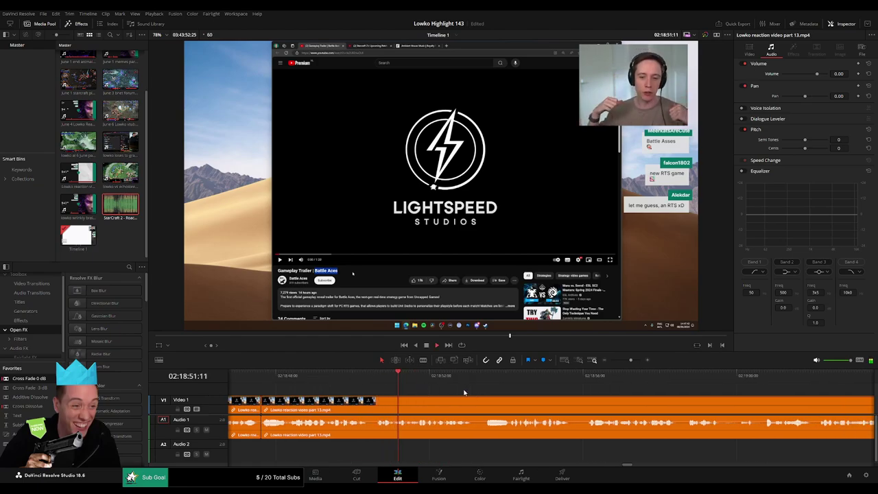
{"action": "scroll", "coordinate": [433, 395], "scroll_direction": "right", "scroll_amount": 2}
{"action": "scroll", "coordinate": [444, 395], "scroll_direction": "right", "scroll_amount": 1}
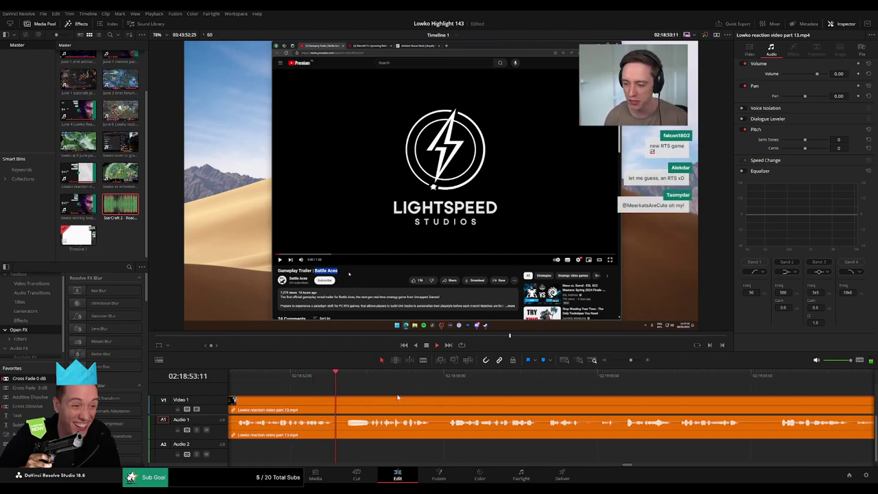
{"action": "scroll", "coordinate": [460, 403], "scroll_direction": "right", "scroll_amount": 1}
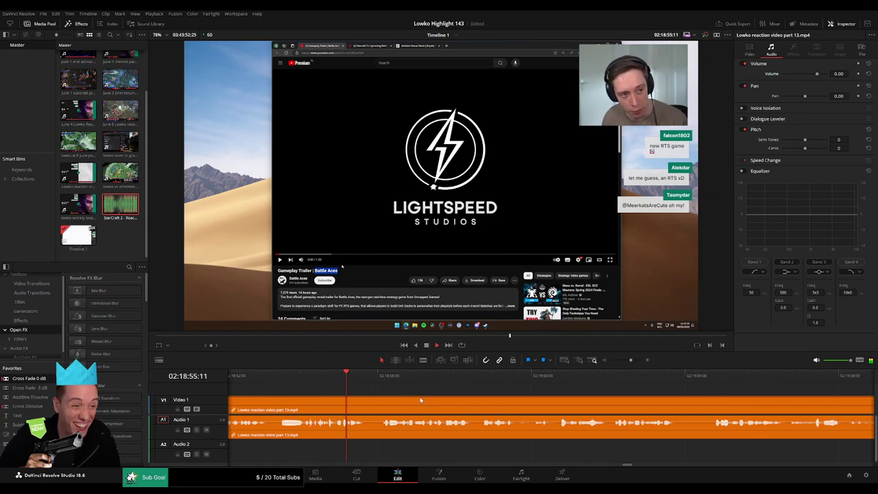
{"action": "scroll", "coordinate": [476, 399], "scroll_direction": "right", "scroll_amount": 1}
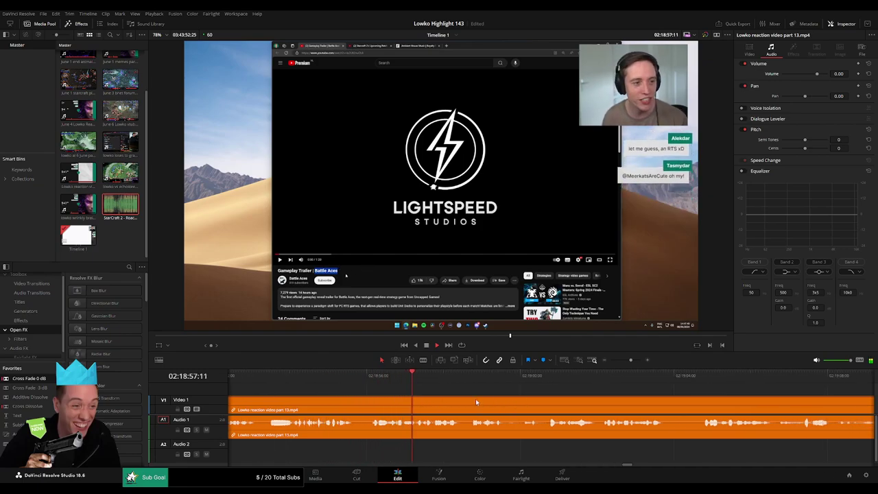
{"action": "scroll", "coordinate": [434, 400], "scroll_direction": "right", "scroll_amount": 2}
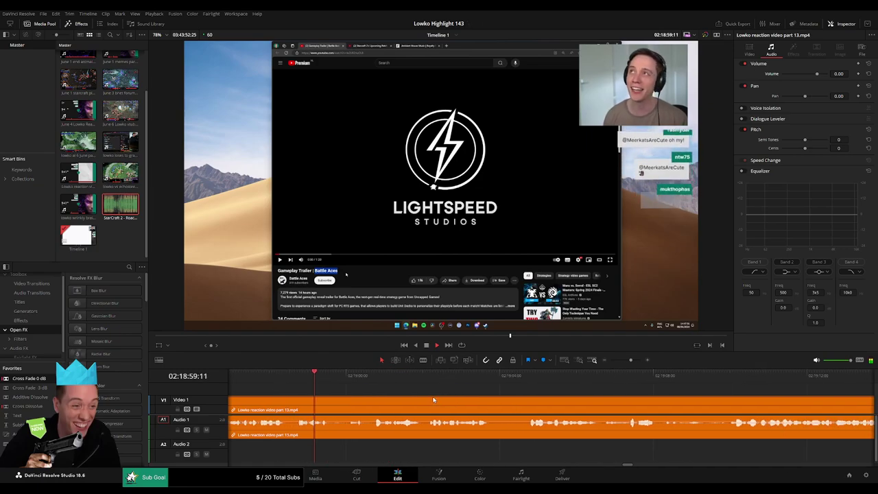
{"action": "scroll", "coordinate": [436, 398], "scroll_direction": "right", "scroll_amount": 1}
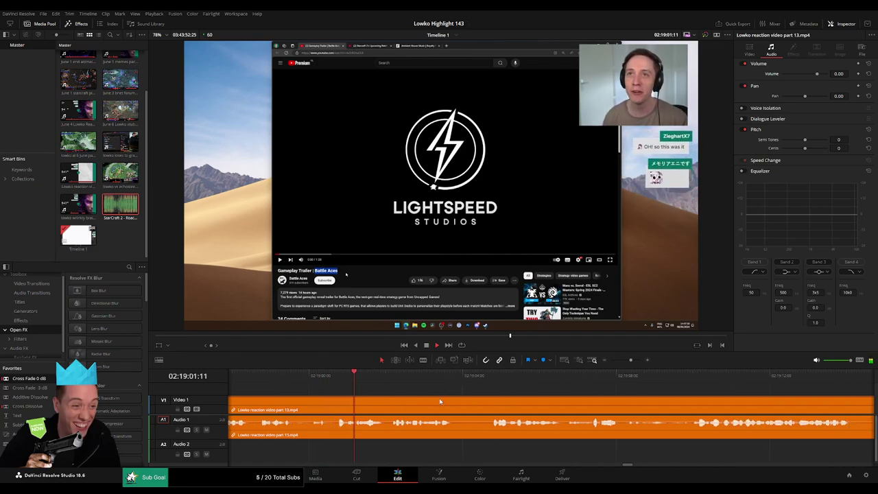
{"action": "scroll", "coordinate": [490, 402], "scroll_direction": "right", "scroll_amount": 1}
{"action": "scroll", "coordinate": [447, 400], "scroll_direction": "right", "scroll_amount": 1}
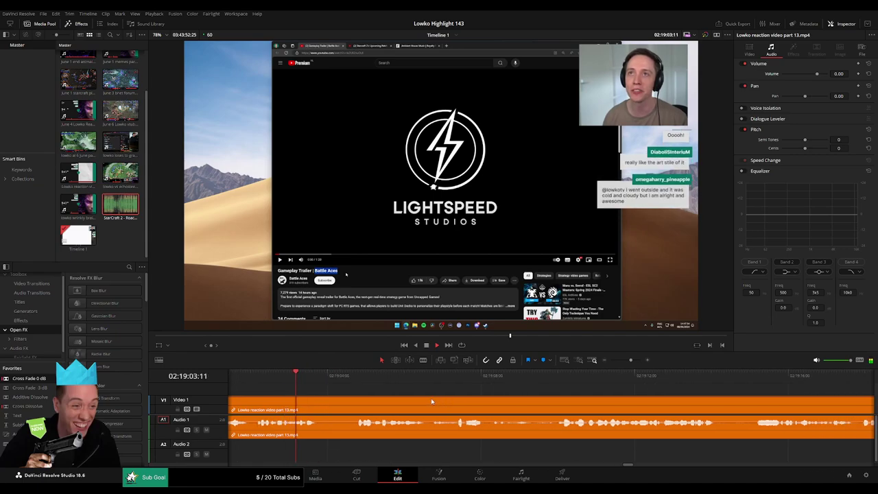
{"action": "left_click", "coordinate": [354, 380]}
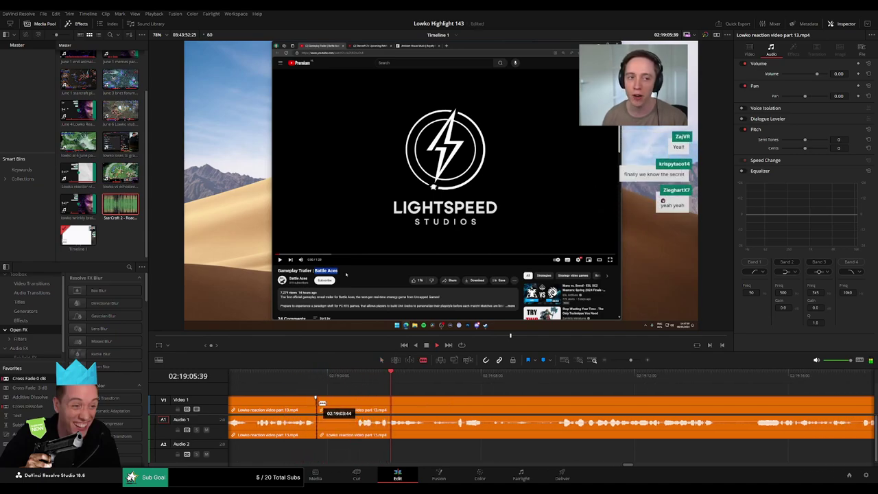
{"action": "key", "text": "Delete"}
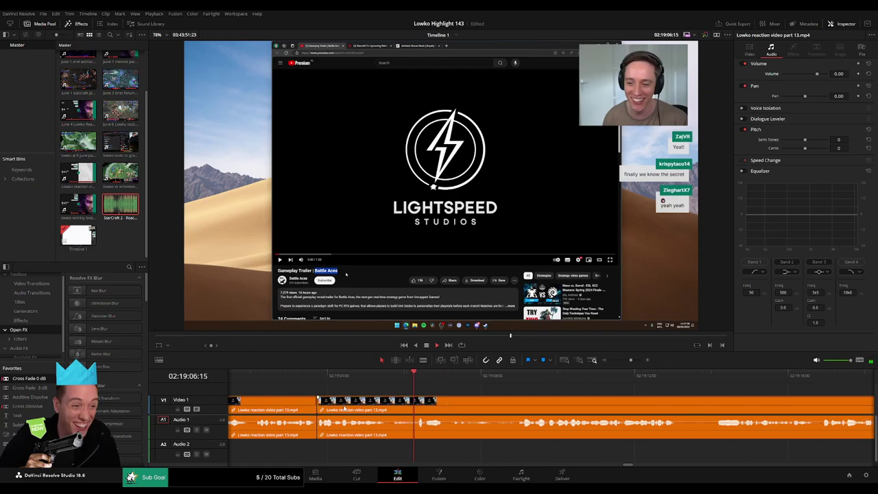
Review the reaction footage after 02:19:06 and ripple-delete the pause between about 02:19:13 and 02:19:14
{"action": "scroll", "coordinate": [481, 400], "scroll_direction": "right", "scroll_amount": 1}
{"action": "left_click_drag", "start_coordinate": [467, 402], "coordinate": [411, 401]}
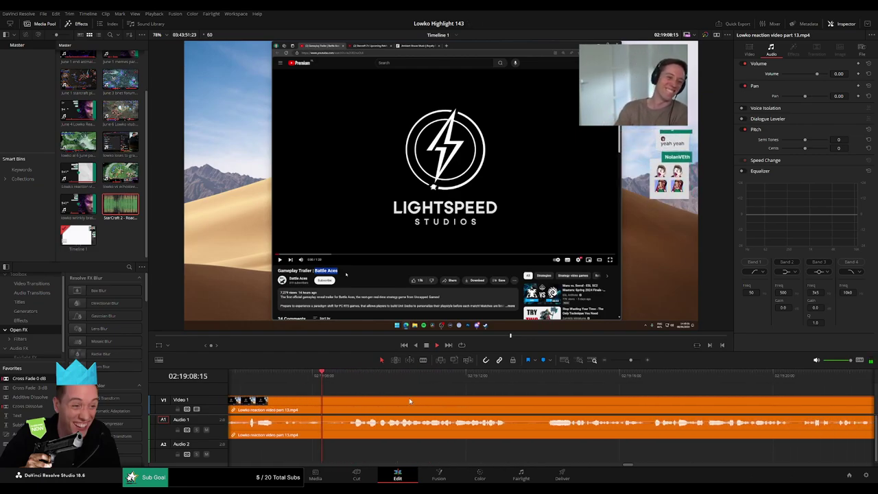
{"action": "scroll", "coordinate": [444, 398], "scroll_direction": "right", "scroll_amount": 1}
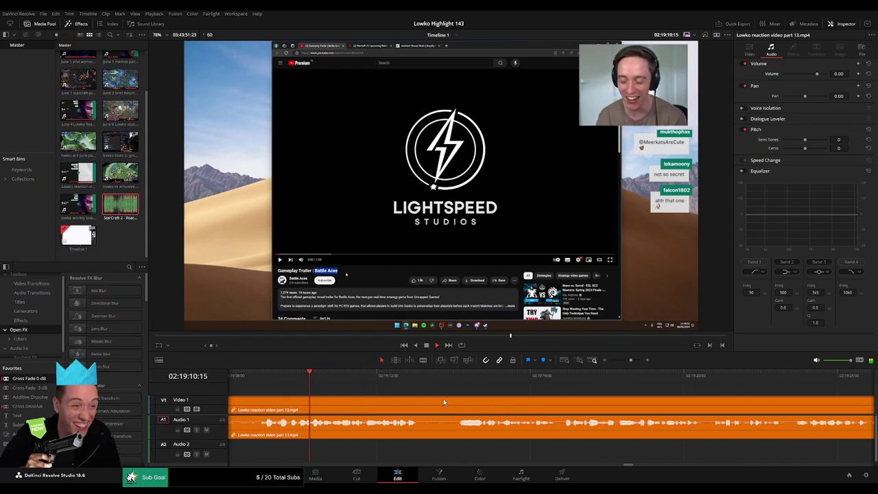
{"action": "left_click_drag", "start_coordinate": [631, 363], "coordinate": [627, 361]}
{"action": "key", "text": "b"}
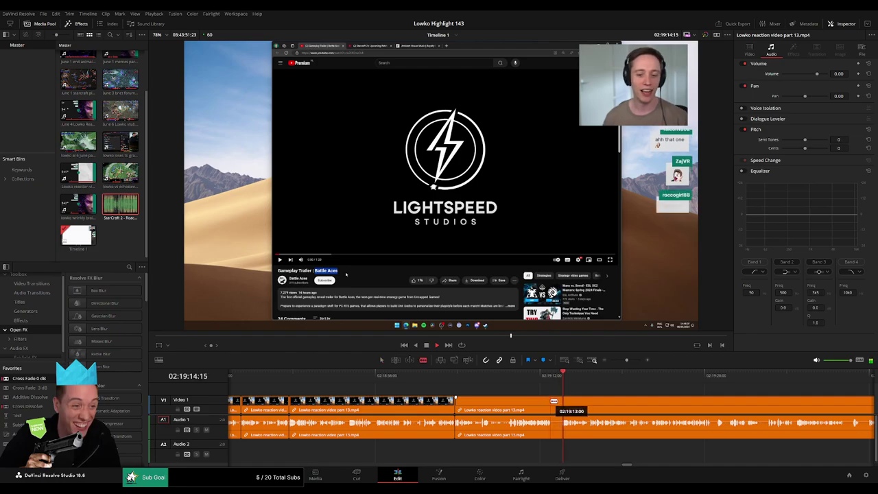
{"action": "left_click", "coordinate": [552, 401]}
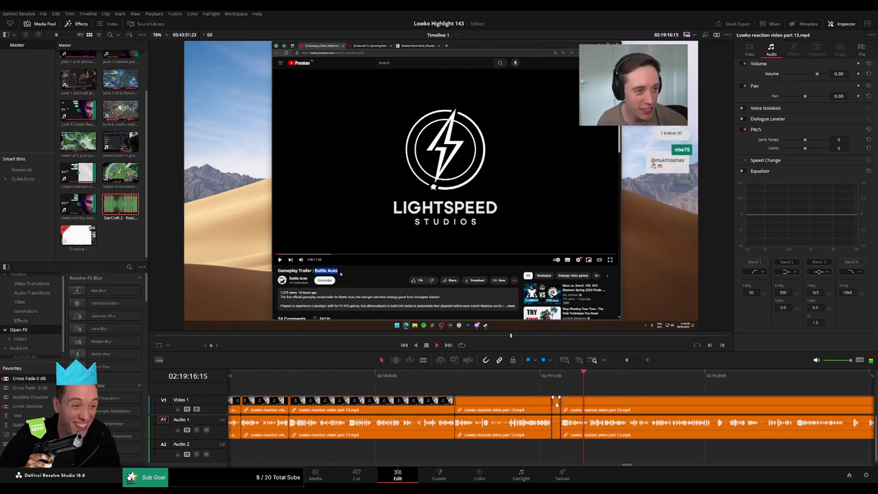
{"action": "key", "text": "a"}
Review the reaction footage up to about 02:19:32 and ripple-delete the two short pauses between about 02:19:28 and 02:19:30
{"action": "scroll", "coordinate": [444, 389], "scroll_direction": "right", "scroll_amount": 5}
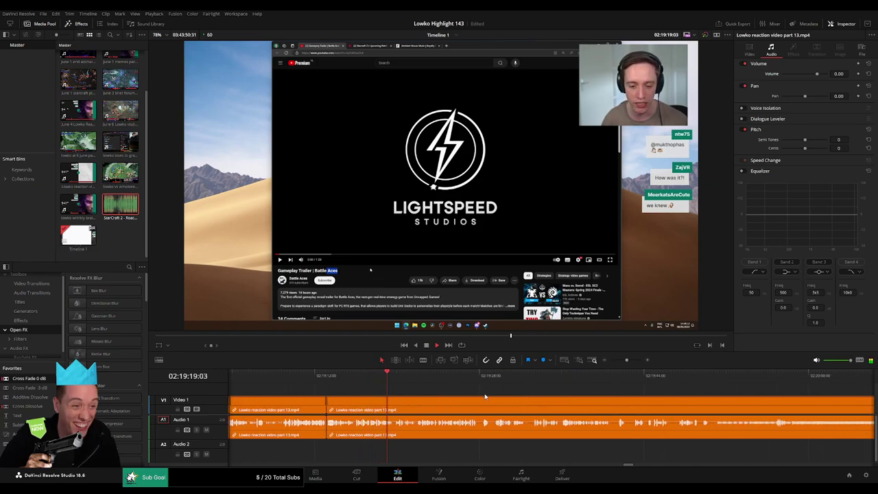
{"action": "scroll", "coordinate": [485, 396], "scroll_direction": "right", "scroll_amount": 2}
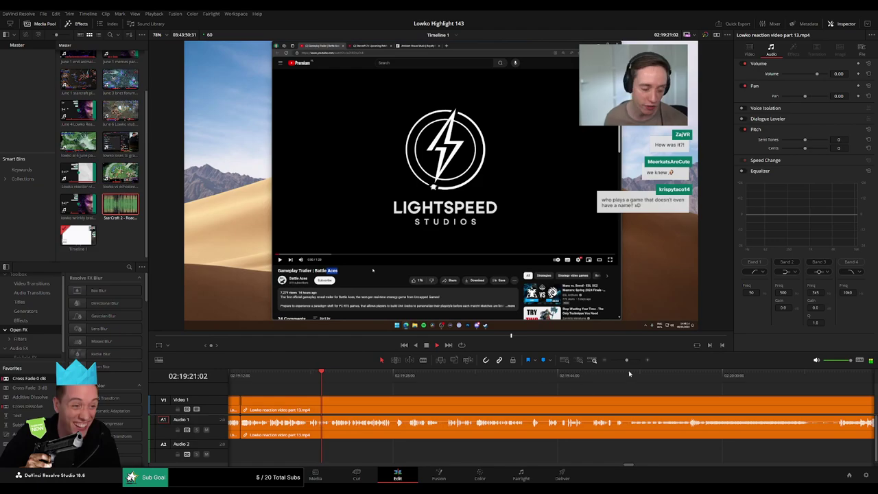
{"action": "mouse_move", "coordinate": [629, 361]}
{"action": "left_mouse_down"}
{"action": "mouse_move", "coordinate": [610, 364]}
{"action": "mouse_move", "coordinate": [627, 359]}
{"action": "left_mouse_up"}
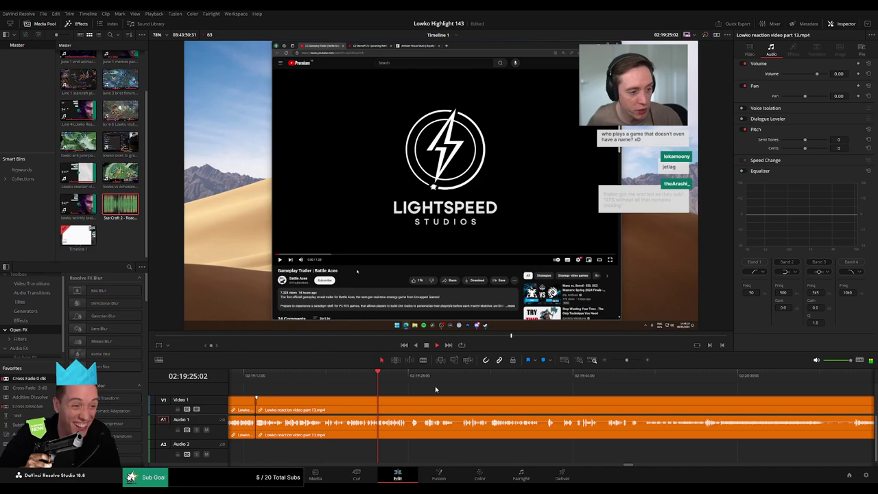
{"action": "left_click_drag", "start_coordinate": [453, 391], "coordinate": [372, 392]}
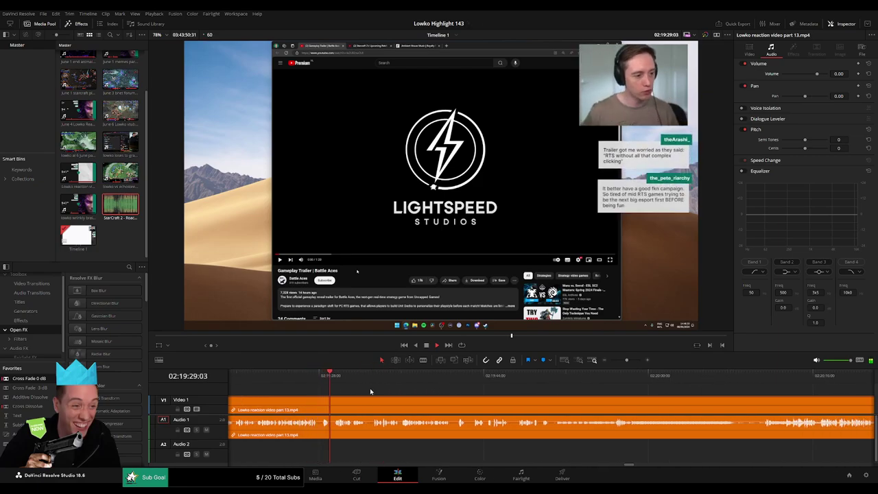
{"action": "left_click", "coordinate": [629, 361]}
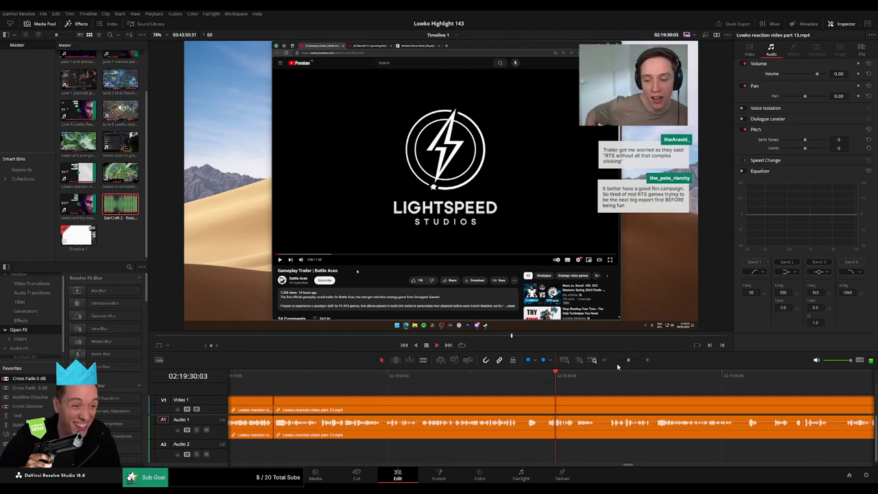
{"action": "left_click", "coordinate": [541, 405]}
{"action": "key", "text": "a"}
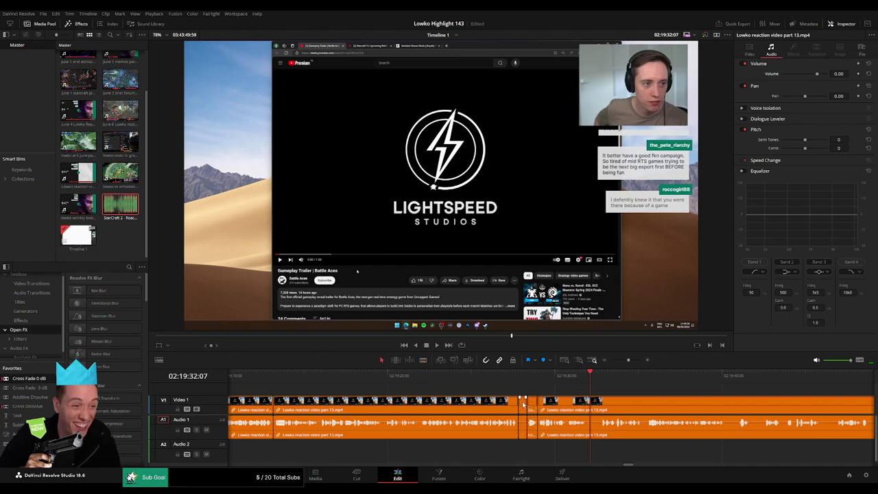
{"action": "left_click", "coordinate": [523, 405]}
{"action": "key", "text": "Delete"}
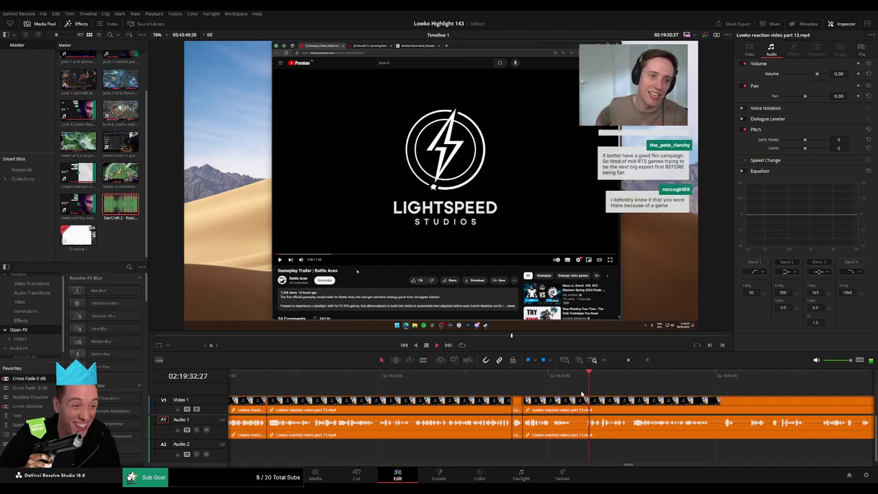
Review the reaction footage after 02:19:32 and ripple-delete the pause between about 02:19:39 and 02:19:40
{"action": "scroll", "coordinate": [542, 393], "scroll_direction": "right", "scroll_amount": 3}
{"action": "left_click", "coordinate": [424, 376]}
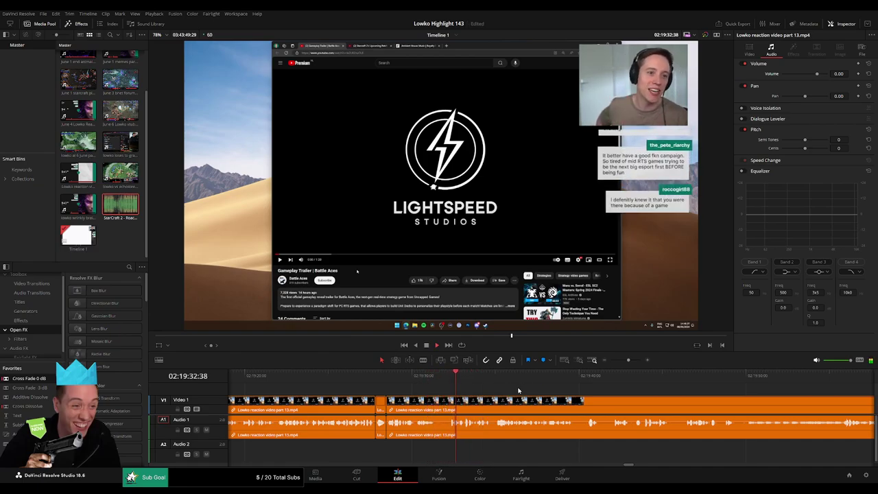
{"action": "scroll", "coordinate": [442, 389], "scroll_direction": "right", "scroll_amount": 2}
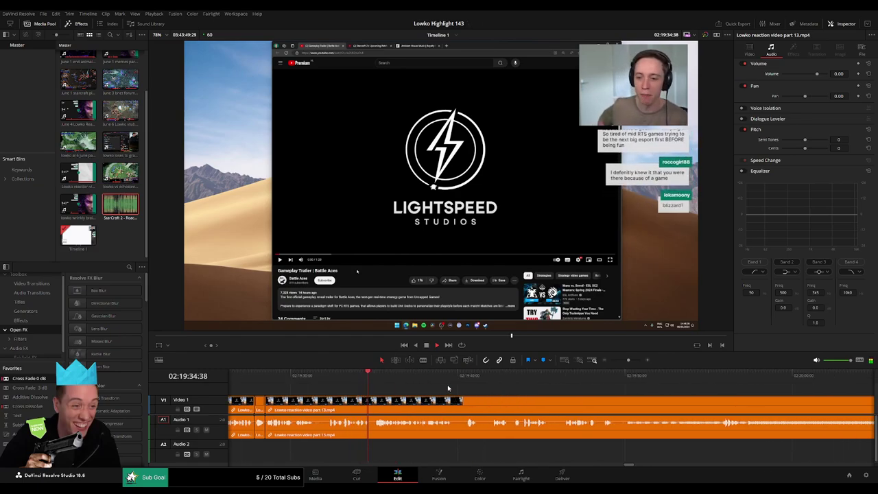
{"action": "scroll", "coordinate": [480, 389], "scroll_direction": "right", "scroll_amount": 1}
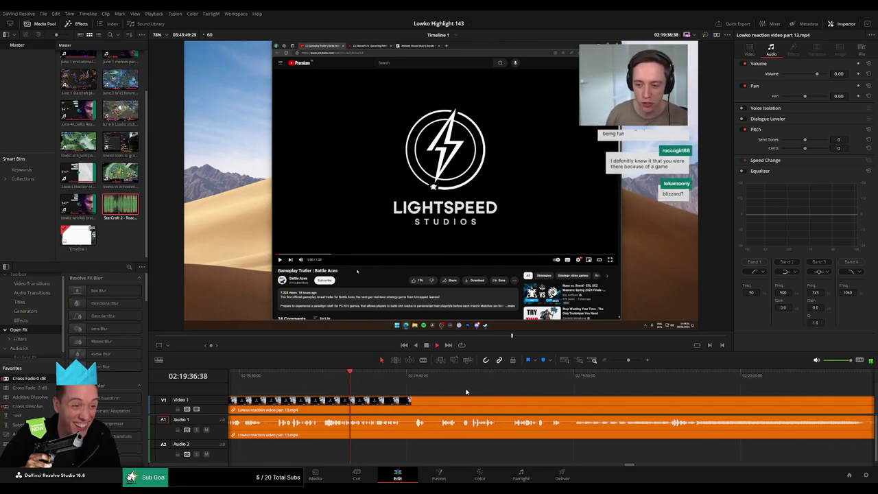
{"action": "scroll", "coordinate": [475, 392], "scroll_direction": "right", "scroll_amount": 1}
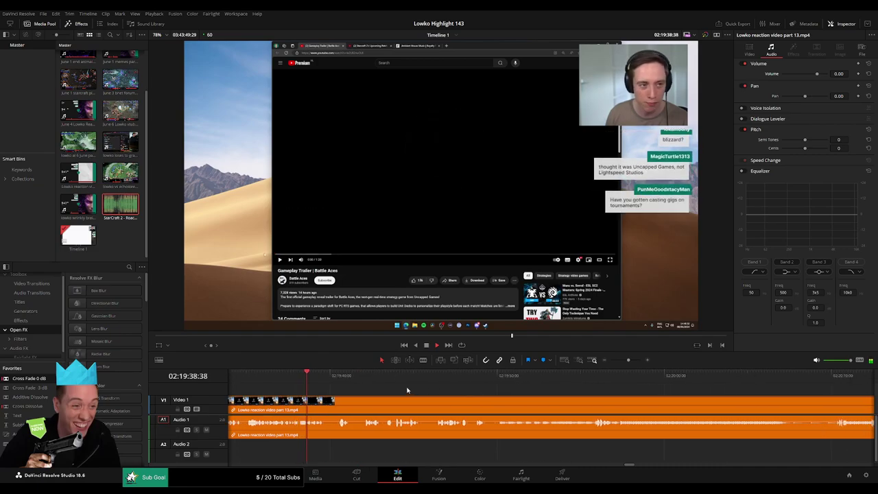
{"action": "left_click", "coordinate": [325, 404]}
{"action": "left_click", "coordinate": [339, 404]}
{"action": "key", "text": "a"}
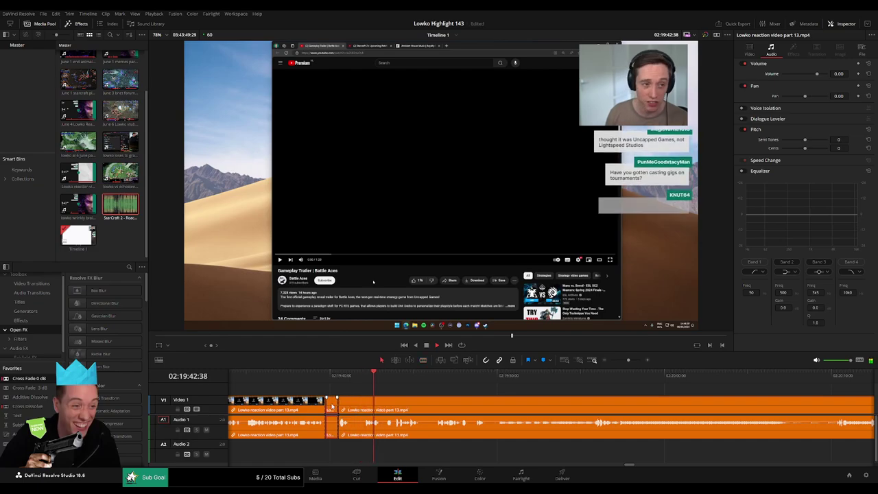
{"action": "left_click", "coordinate": [332, 406]}
{"action": "key", "text": "BackSpace"}
{"action": "left_click", "coordinate": [331, 406]}
{"action": "key", "text": "Delete"}
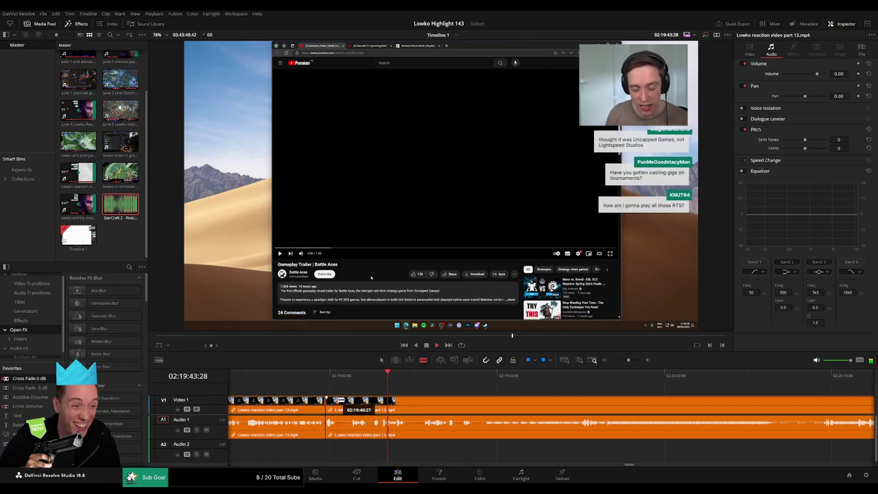
Ripple-delete the short pauses in the reaction clip around 02:19:41, 02:19:44 and 02:19:46
{"action": "left_click", "coordinate": [337, 401]}
{"action": "left_click", "coordinate": [350, 402]}
{"action": "key", "text": "a"}
{"action": "key", "text": "Delete"}
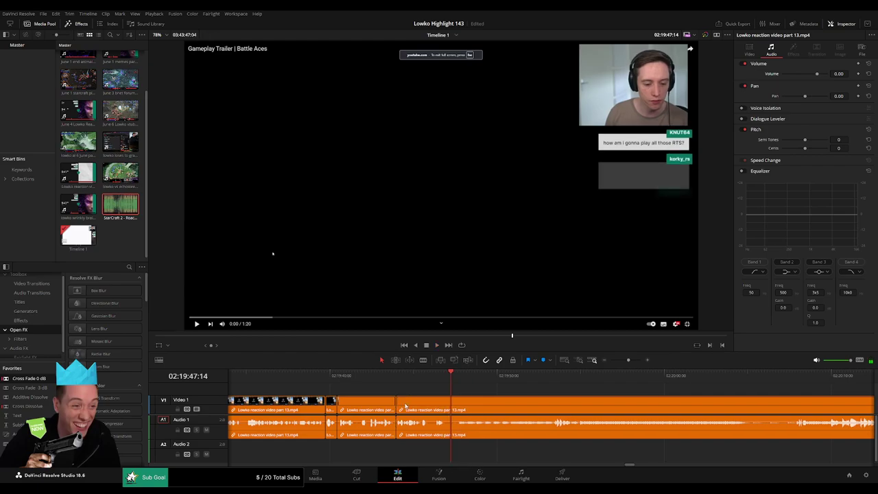
{"action": "key", "text": "b"}
{"action": "left_click", "coordinate": [430, 402]}
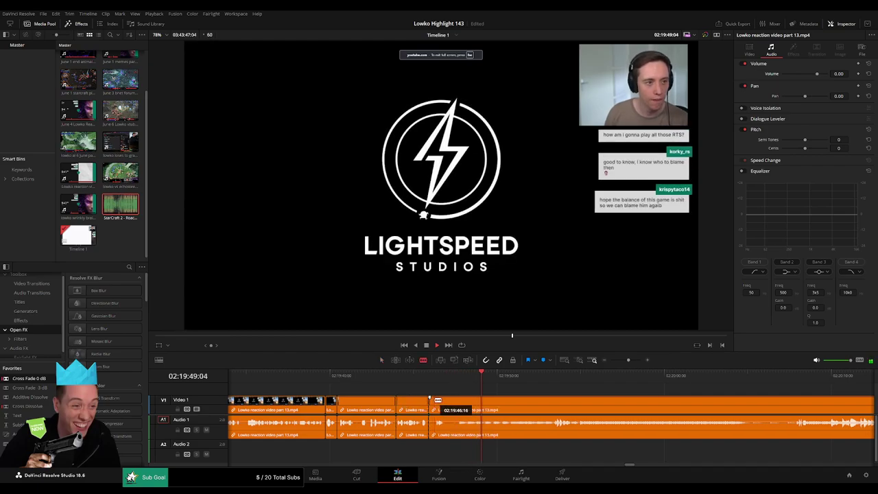
{"action": "key", "text": "a"}
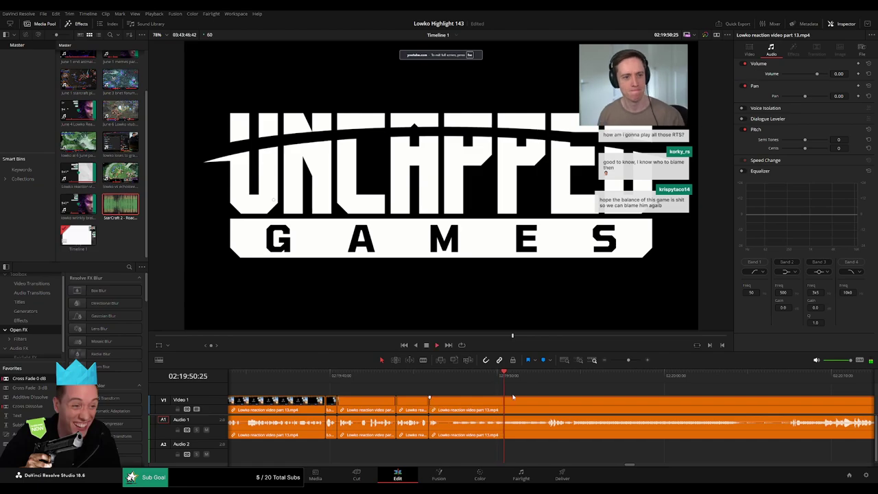
Skip ahead to about 02:20:07 and review the Battle Aces trailer reaction up to about 02:20:50 for where the commentary should resume
{"action": "left_click_drag", "start_coordinate": [582, 400], "coordinate": [620, 377]}
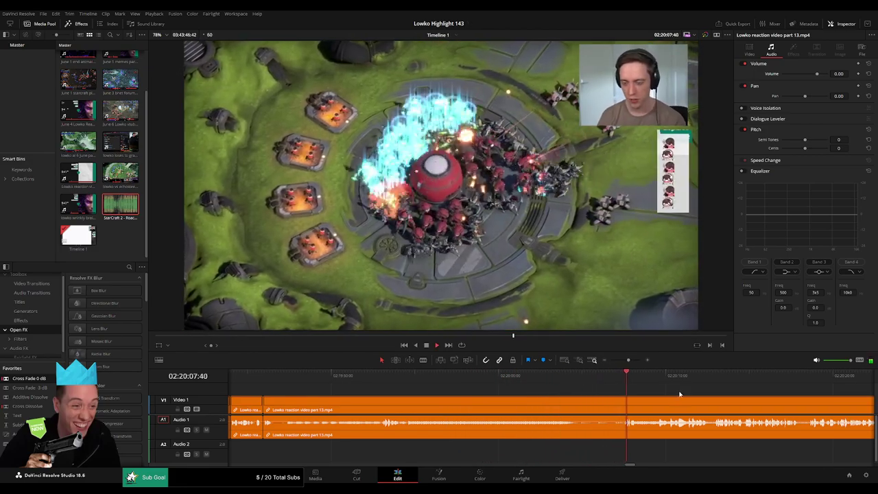
{"action": "scroll", "coordinate": [402, 377], "scroll_direction": "right", "scroll_amount": 5}
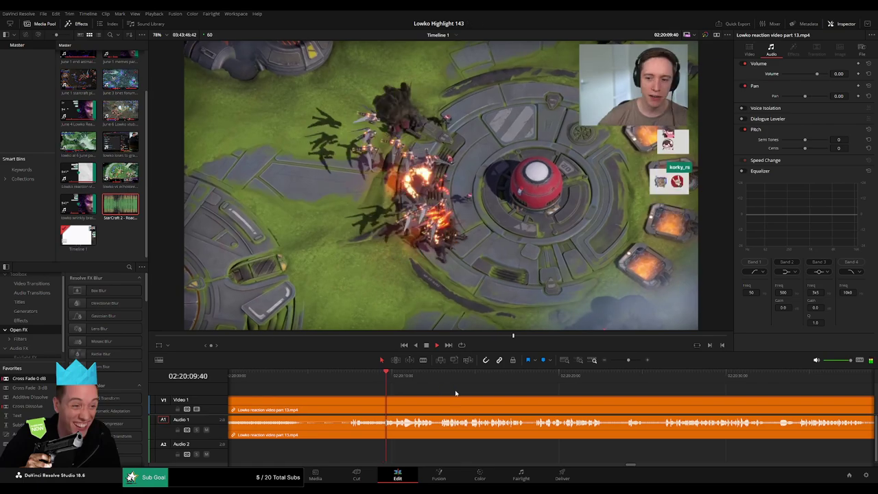
{"action": "scroll", "coordinate": [319, 389], "scroll_direction": "right", "scroll_amount": 2}
{"action": "scroll", "coordinate": [384, 394], "scroll_direction": "right", "scroll_amount": 1}
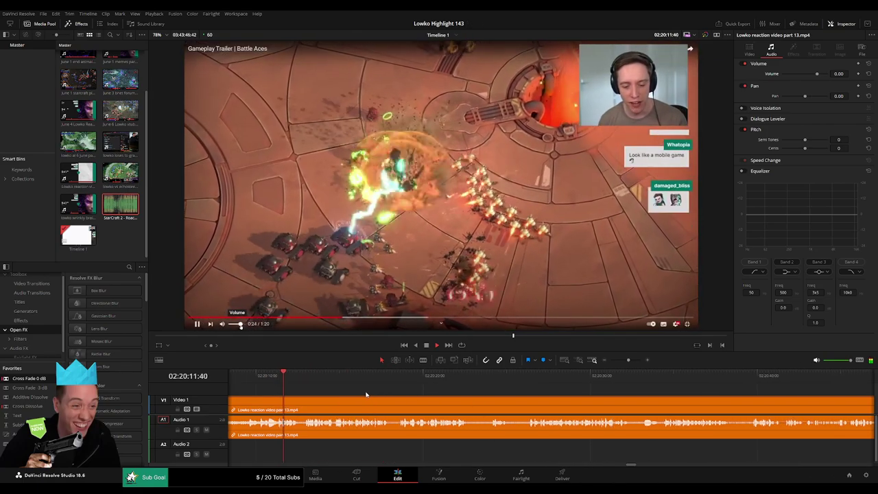
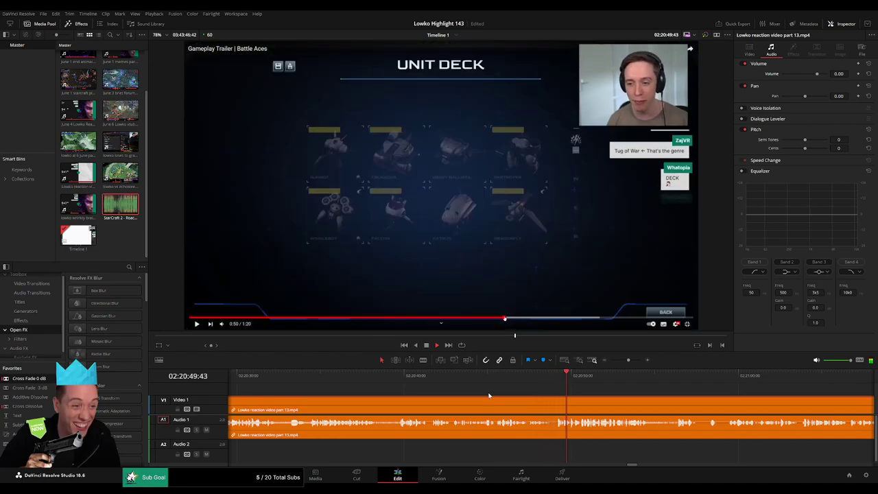
{"action": "left_click_drag", "start_coordinate": [567, 389], "coordinate": [543, 389]}
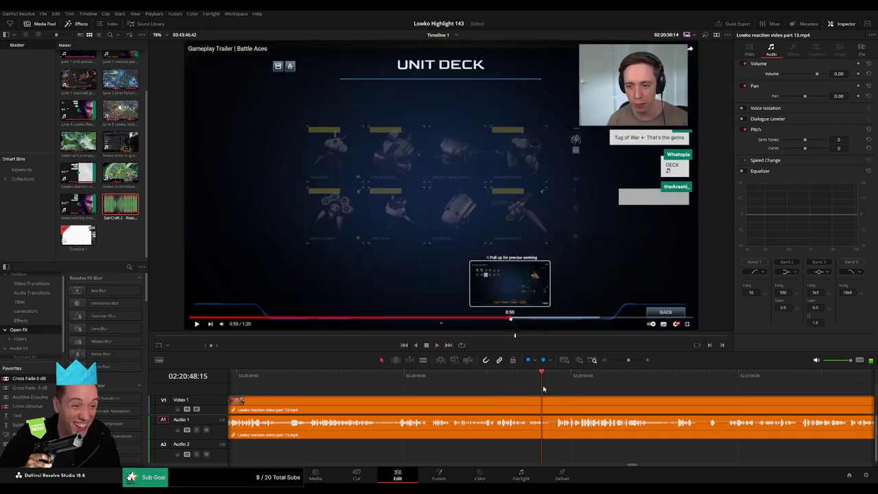
{"action": "left_click", "coordinate": [636, 359]}
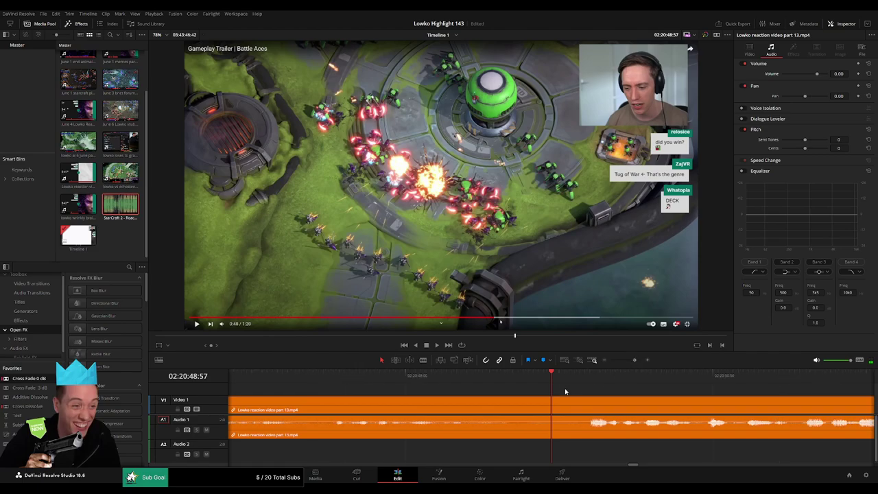
Try to cut out the short stretch of the reaction clip between 02:20:48:47 and 02:20:49:20 and close the gap
{"action": "left_click_drag", "start_coordinate": [527, 384], "coordinate": [525, 385]}
{"action": "key", "text": "b"}
{"action": "left_click", "coordinate": [526, 403]}
{"action": "key", "text": "space"}
{"action": "key", "text": "space"}
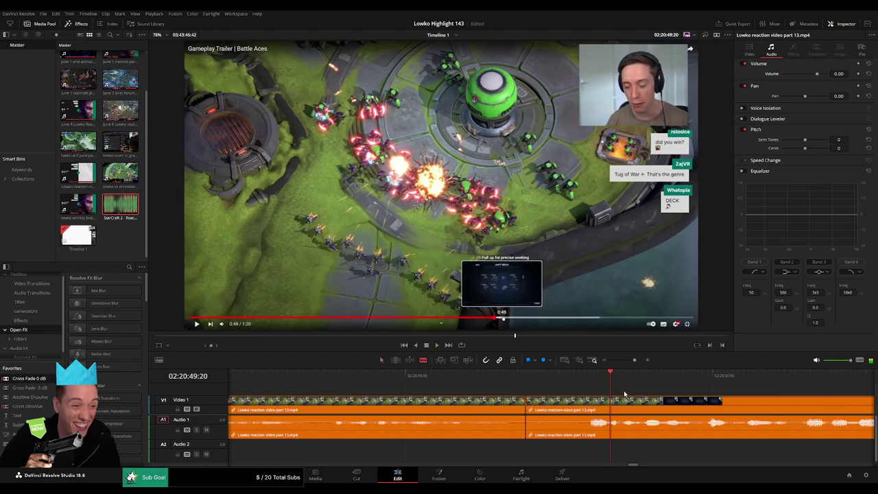
{"action": "left_click", "coordinate": [610, 400]}
{"action": "key", "text": "a"}
{"action": "left_click", "coordinate": [587, 403]}
{"action": "key", "text": "Delete"}
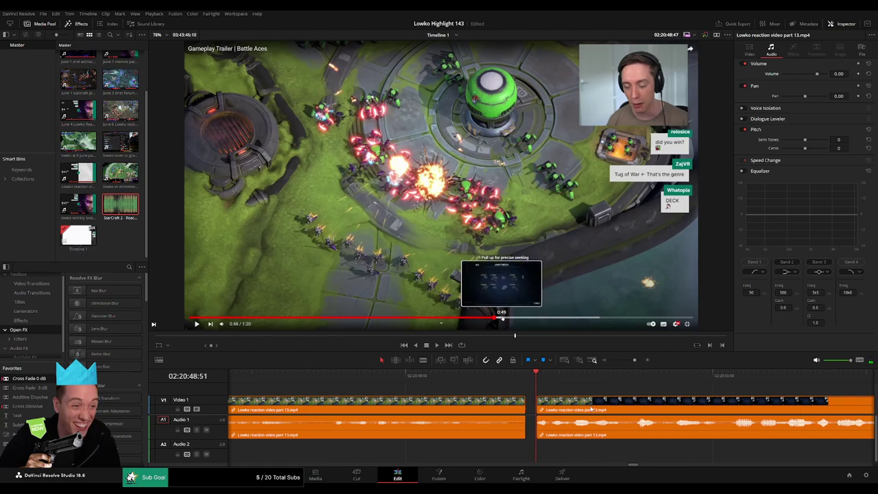
Play back the join around 02:20:49 and undo the trial cuts and deletion there
{"action": "key", "text": "space"}
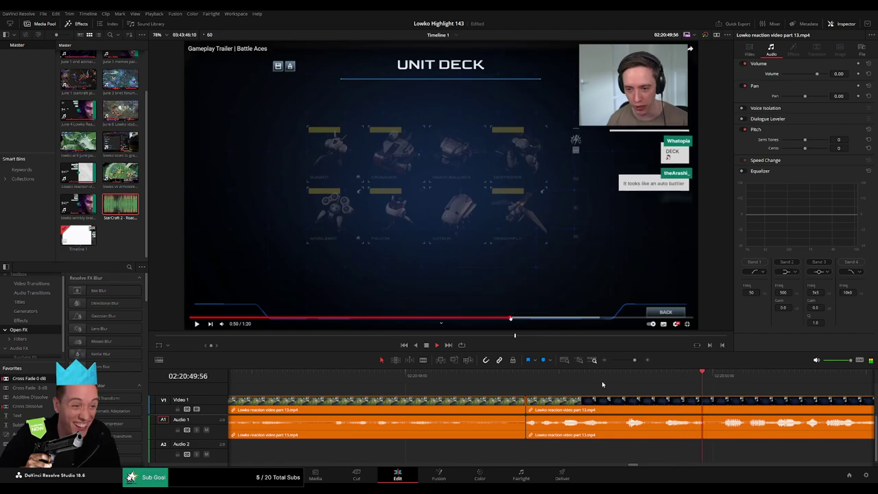
{"action": "left_click_drag", "start_coordinate": [634, 361], "coordinate": [629, 361]}
{"action": "left_click_drag", "start_coordinate": [600, 389], "coordinate": [507, 388]}
{"action": "left_click", "coordinate": [414, 378]}
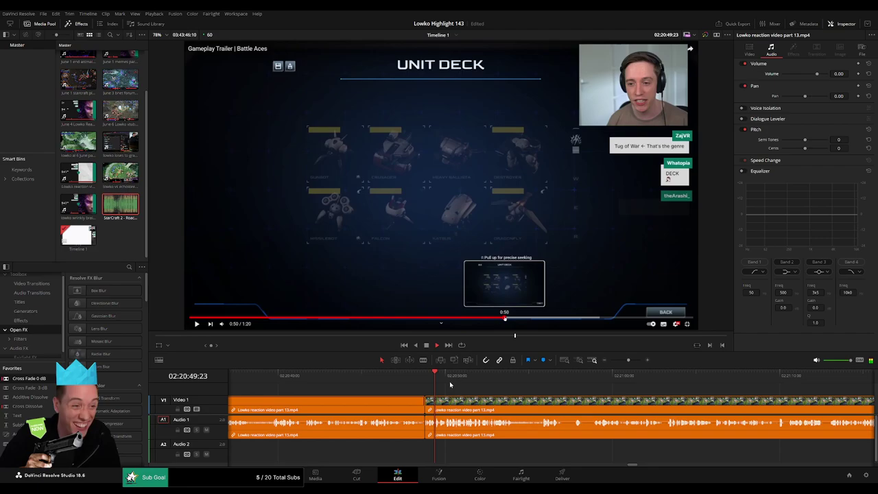
{"action": "key", "text": "space"}
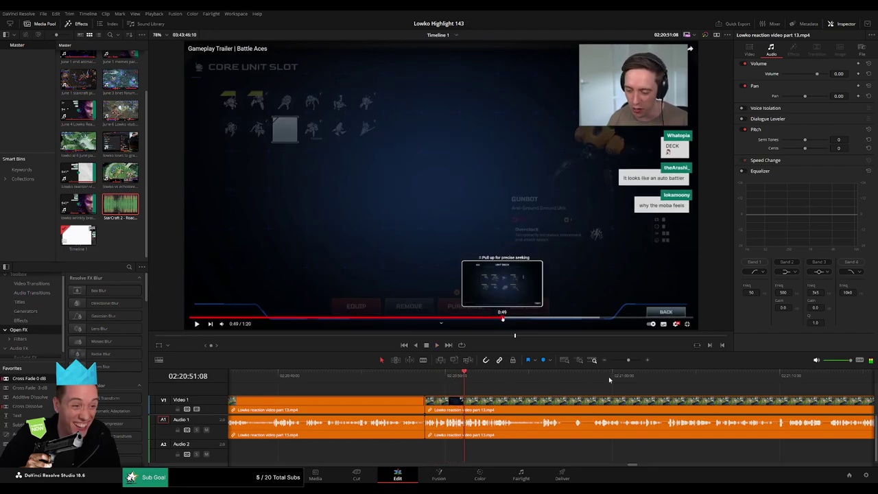
{"action": "key", "text": "ctrl+z"}
{"action": "left_click_drag", "start_coordinate": [629, 360], "coordinate": [638, 360]}
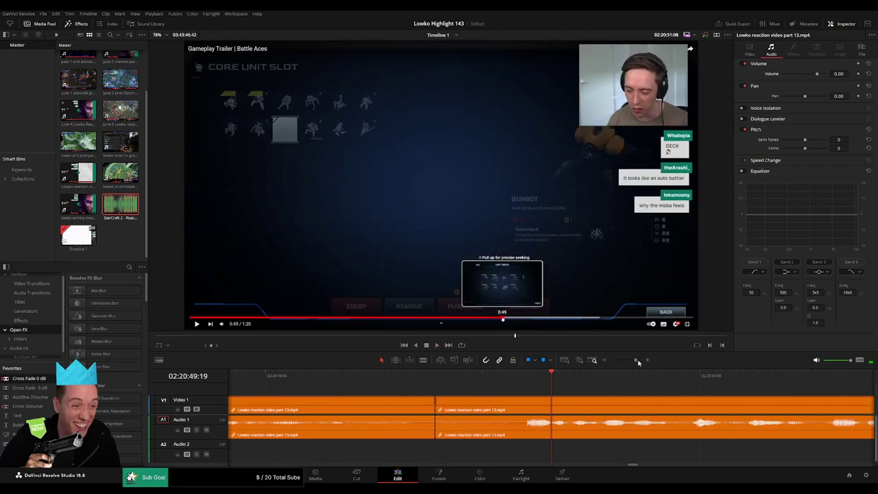
{"action": "key", "text": "ctrl+z"}
Split the reaction clip at 02:20:49:19 and ripple-delete the trailer section from about 02:19:46 up to that split
{"action": "left_click", "coordinate": [492, 379]}
{"action": "key", "text": "space"}
{"action": "key", "text": "space"}
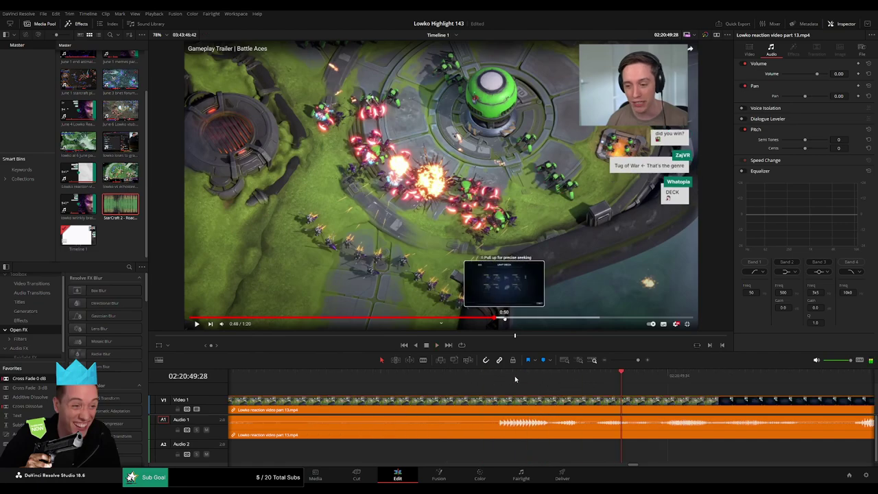
{"action": "left_click", "coordinate": [509, 379]}
{"action": "left_click_drag", "start_coordinate": [544, 376], "coordinate": [550, 376]}
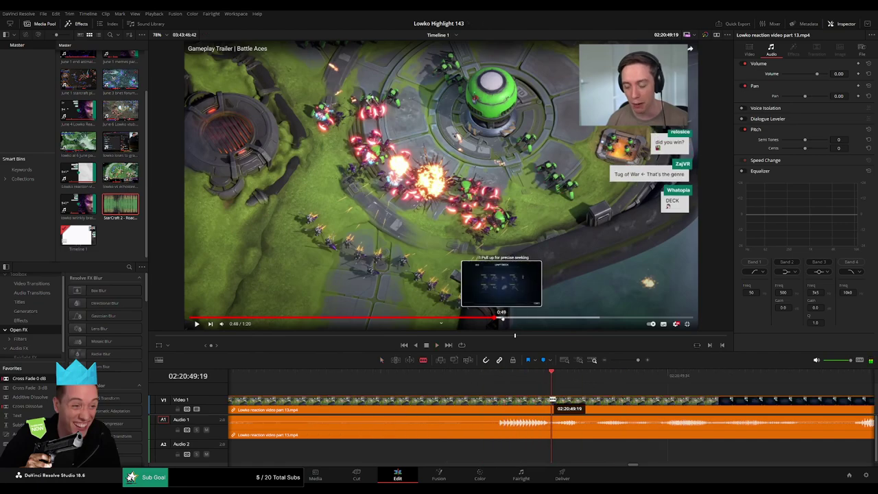
{"action": "left_click", "coordinate": [554, 402]}
{"action": "key", "text": "a"}
{"action": "left_click", "coordinate": [526, 409]}
{"action": "key", "text": "Delete"}
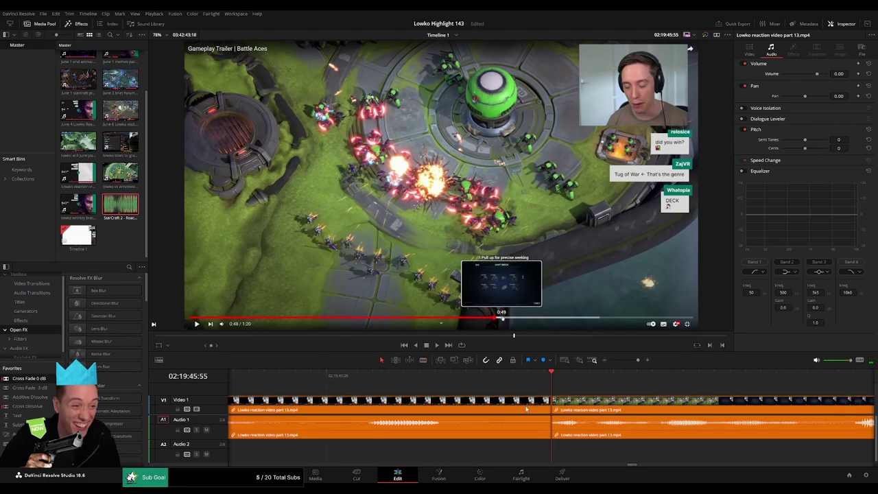
Play back the new join at about 02:19:46 to check the transition into the Unit Deck commentary
{"action": "left_click", "coordinate": [365, 384]}
{"action": "left_click_drag", "start_coordinate": [365, 384], "coordinate": [500, 380]}
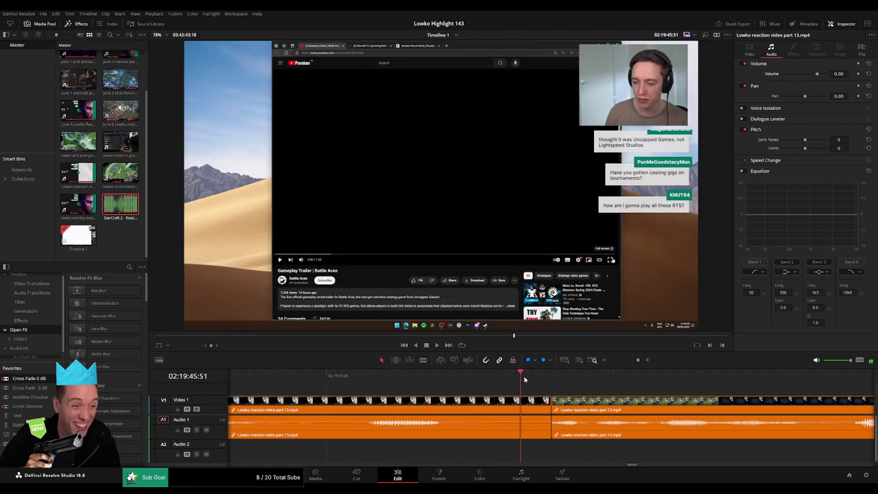
{"action": "key", "text": "space"}
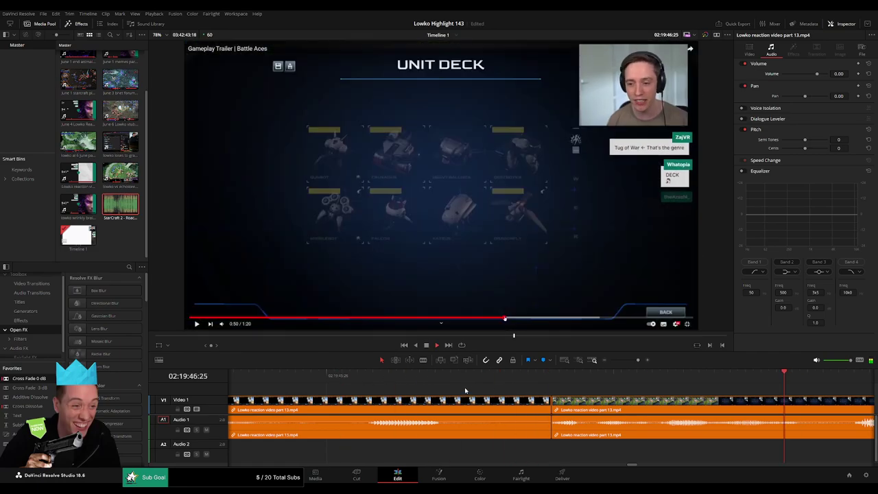
Review the commentary after 02:19:48 and ripple-delete the short pause around 02:19:54
{"action": "scroll", "coordinate": [597, 393], "scroll_direction": "down", "scroll_amount": 3}
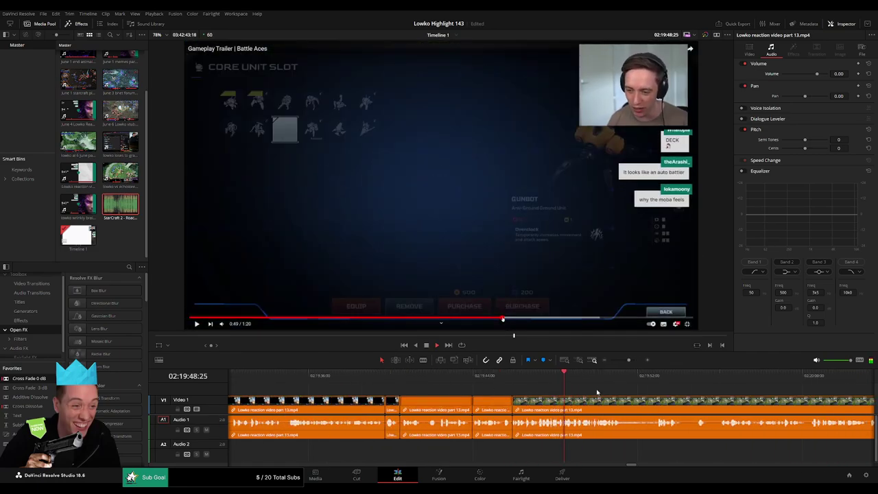
{"action": "left_click_drag", "start_coordinate": [620, 390], "coordinate": [388, 376]}
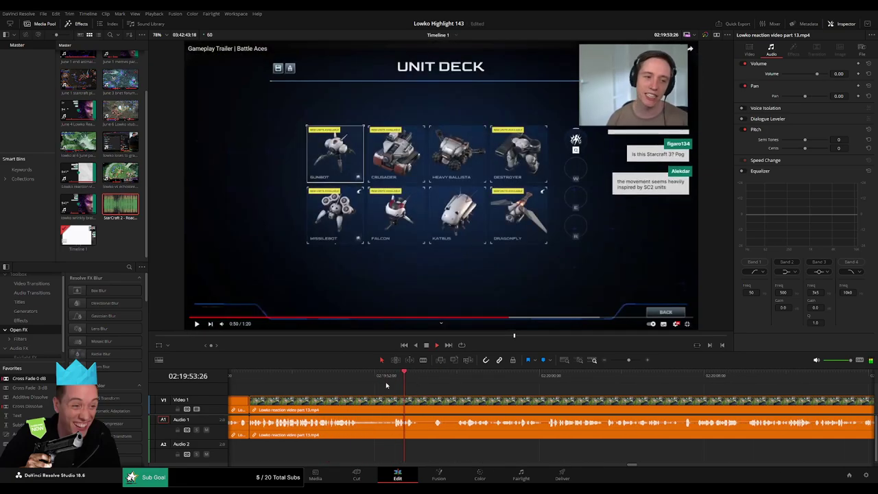
{"action": "scroll", "coordinate": [387, 385], "scroll_direction": "right", "scroll_amount": 1}
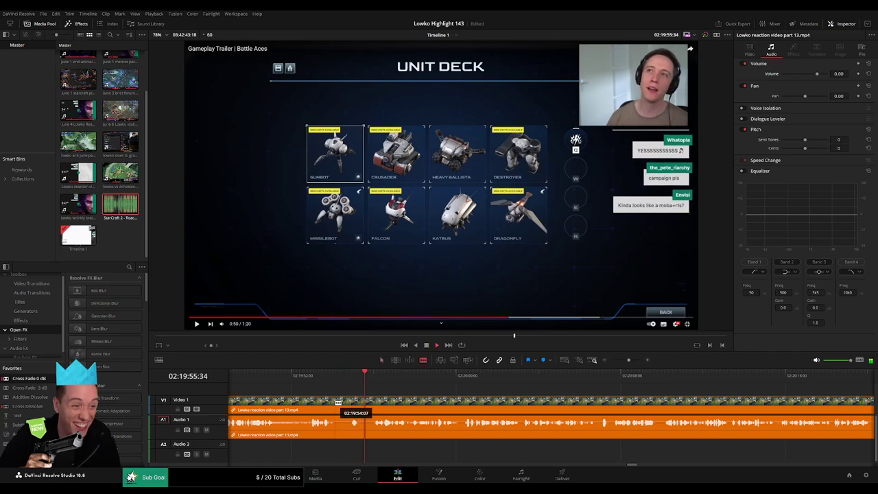
{"action": "left_click", "coordinate": [338, 403]}
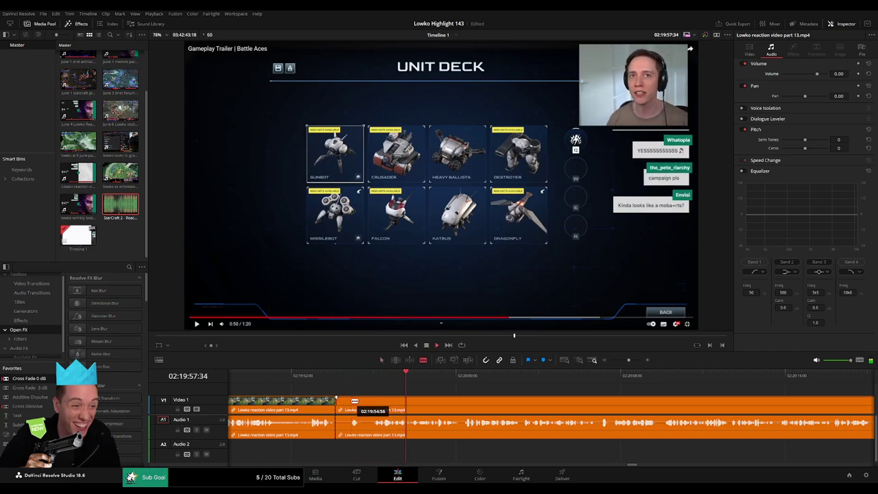
{"action": "key", "text": "Delete"}
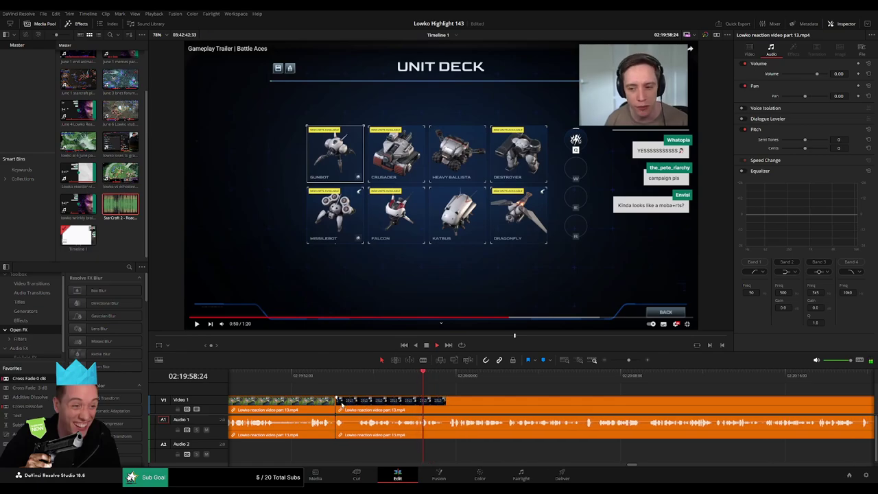
Split the reaction clip on both sides of the short pause around 02:19:55 and ripple-delete it
{"action": "key", "text": "b"}
{"action": "left_click", "coordinate": [347, 402]}
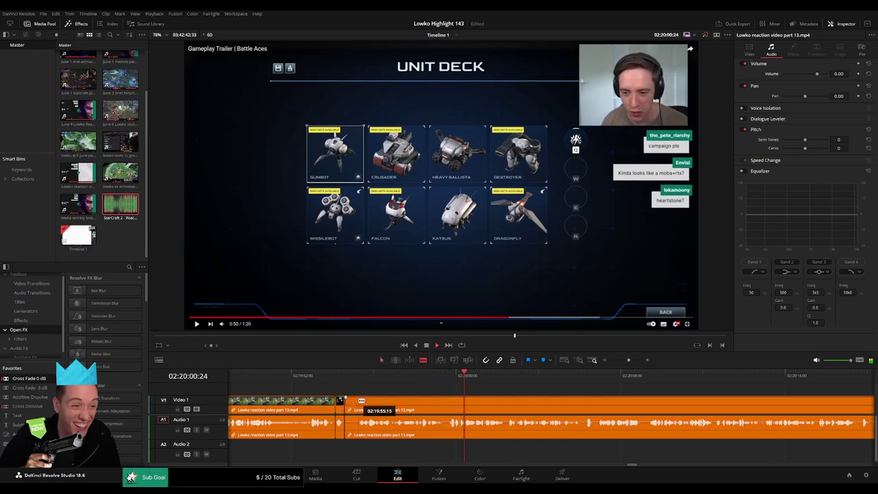
{"action": "left_click", "coordinate": [360, 402]}
{"action": "key", "text": "a"}
{"action": "left_click", "coordinate": [352, 406]}
{"action": "key", "text": "Delete"}
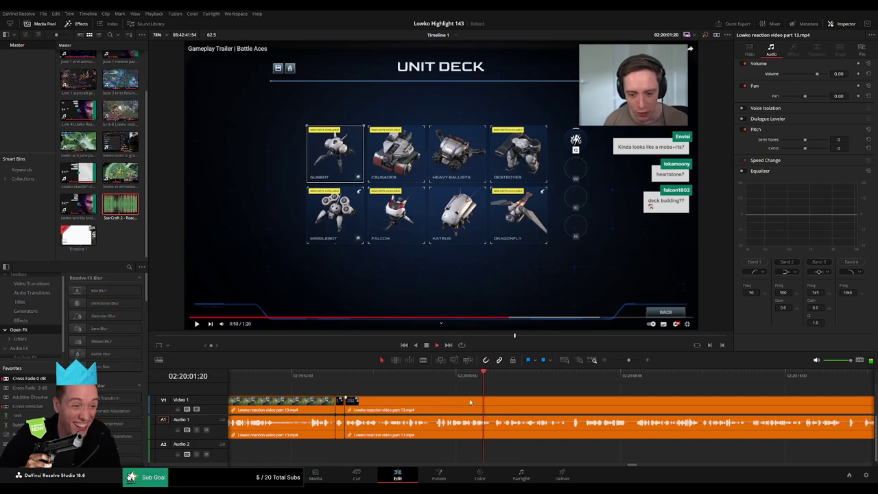
Review the Unit Deck commentary from about 02:20:01 and ripple-delete the two short pauses around 02:20:18 and 02:20:19
{"action": "scroll", "coordinate": [470, 402], "scroll_direction": "right", "scroll_amount": 3}
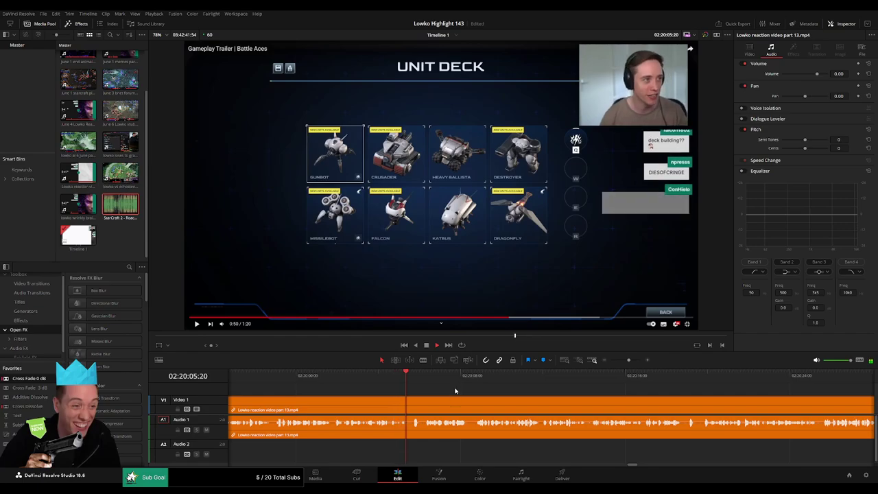
{"action": "scroll", "coordinate": [383, 388], "scroll_direction": "right", "scroll_amount": 2}
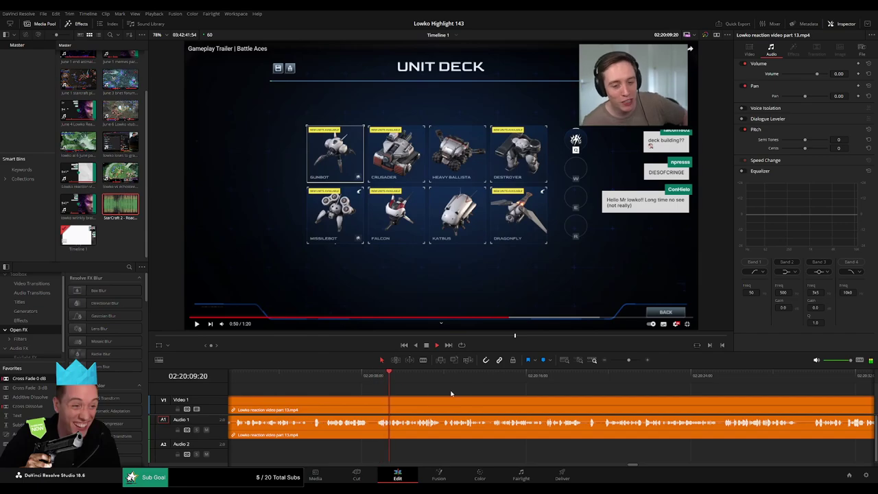
{"action": "mouse_move", "coordinate": [628, 361]}
{"action": "left_mouse_down"}
{"action": "mouse_move", "coordinate": [612, 360]}
{"action": "mouse_move", "coordinate": [632, 361]}
{"action": "left_mouse_up"}
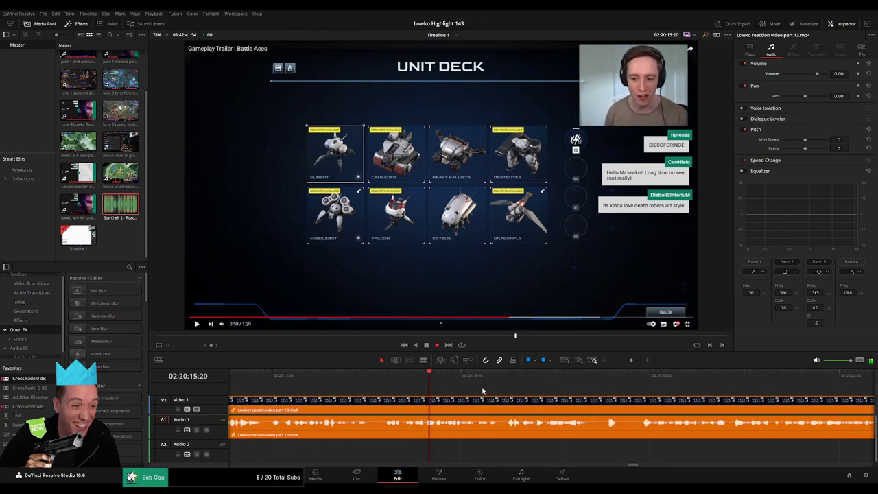
{"action": "left_click", "coordinate": [394, 403]}
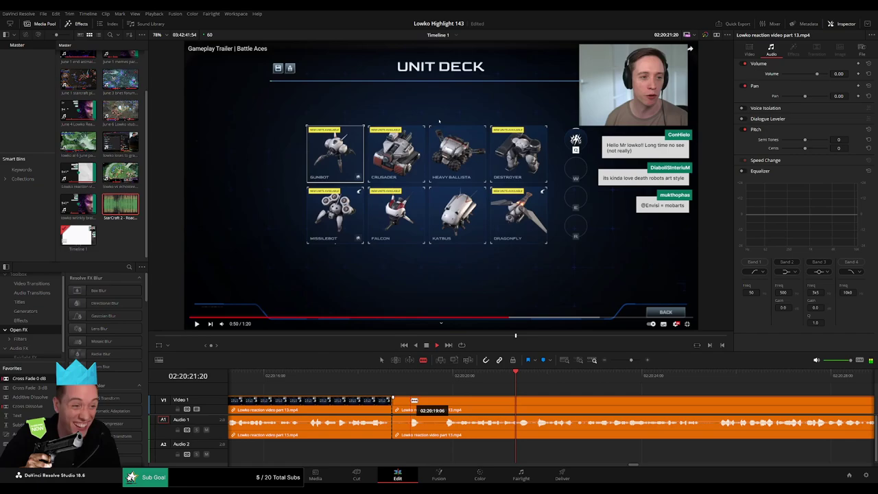
{"action": "key", "text": "Delete"}
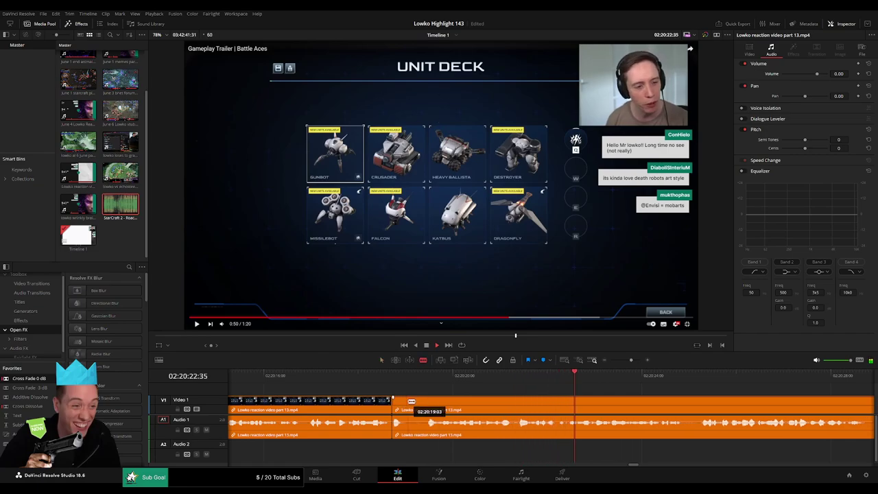
{"action": "left_click", "coordinate": [408, 404]}
{"action": "key", "text": "Delete"}
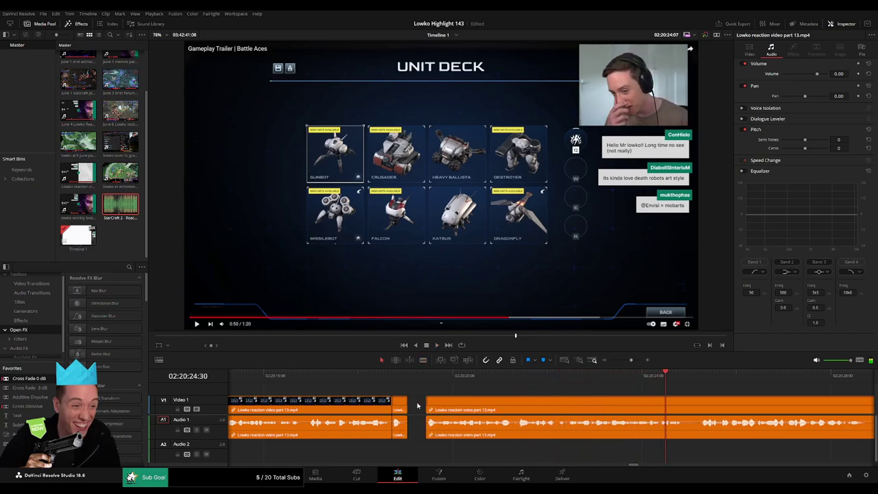
Split the reaction clip on both sides of the pause around 02:20:28 and ripple-delete it
{"action": "left_click", "coordinate": [495, 404]}
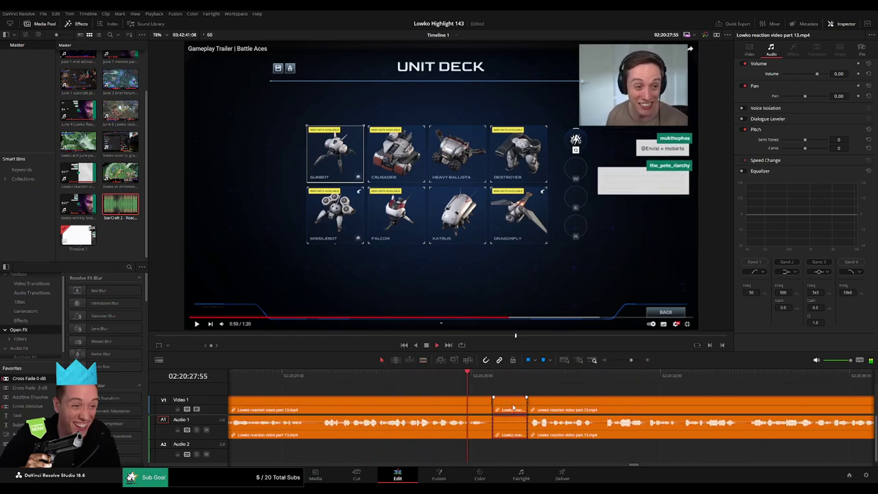
{"action": "left_click", "coordinate": [635, 405]}
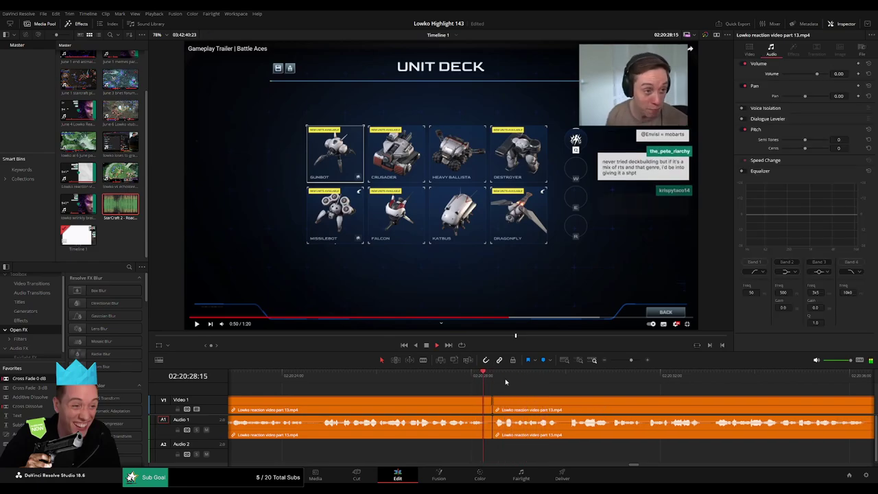
{"action": "left_click_drag", "start_coordinate": [635, 404], "coordinate": [447, 394]}
{"action": "left_click_drag", "start_coordinate": [529, 403], "coordinate": [408, 403]}
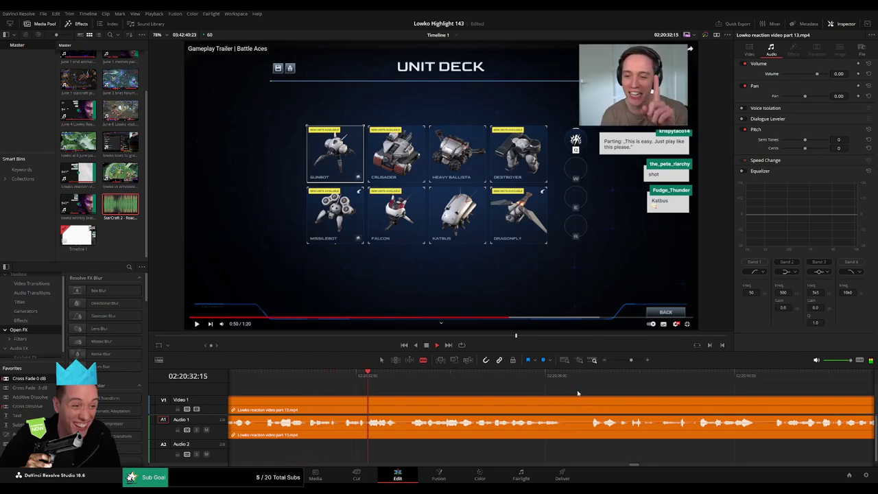
Review the commentary from about 02:20:32 onward and ripple-delete the short pause around 02:21:00
{"action": "scroll", "coordinate": [542, 393], "scroll_direction": "right", "scroll_amount": 2}
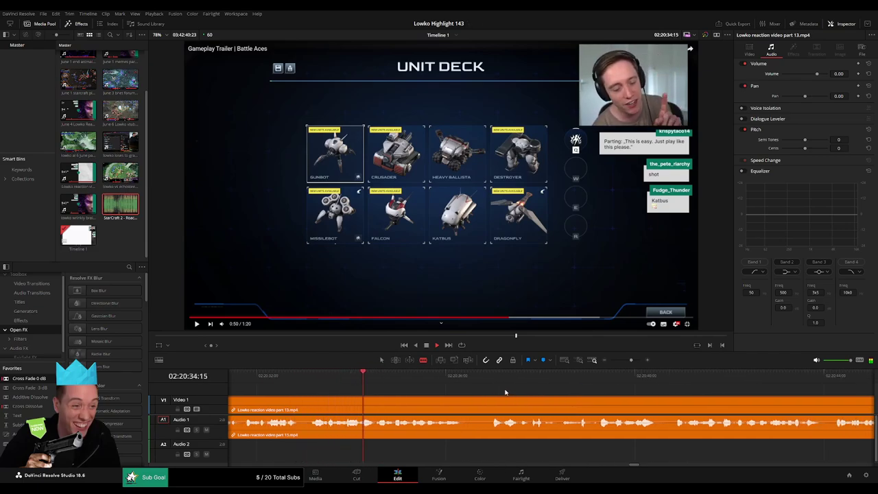
{"action": "left_click_drag", "start_coordinate": [544, 392], "coordinate": [484, 393]}
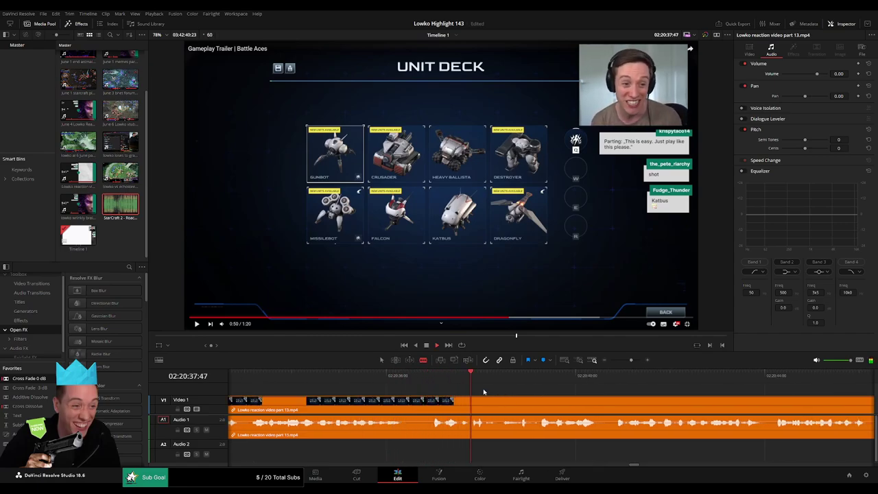
{"action": "scroll", "coordinate": [470, 397], "scroll_direction": "right", "scroll_amount": 3}
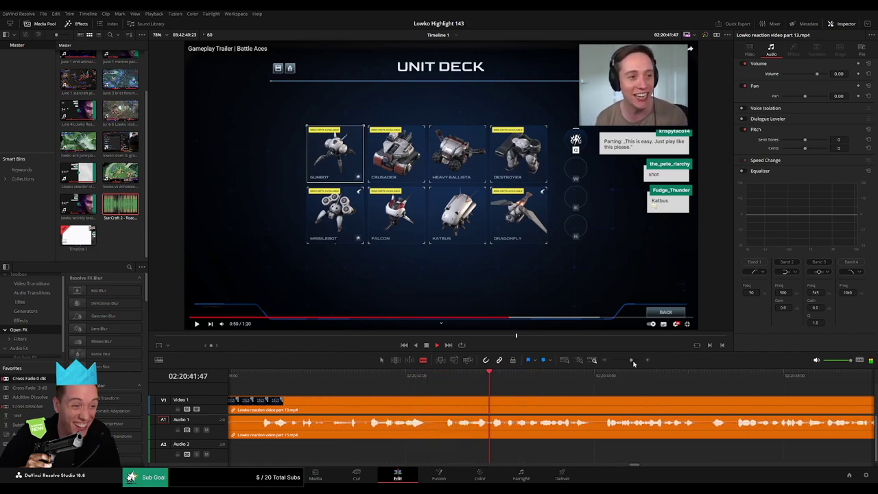
{"action": "left_click_drag", "start_coordinate": [633, 363], "coordinate": [514, 386]}
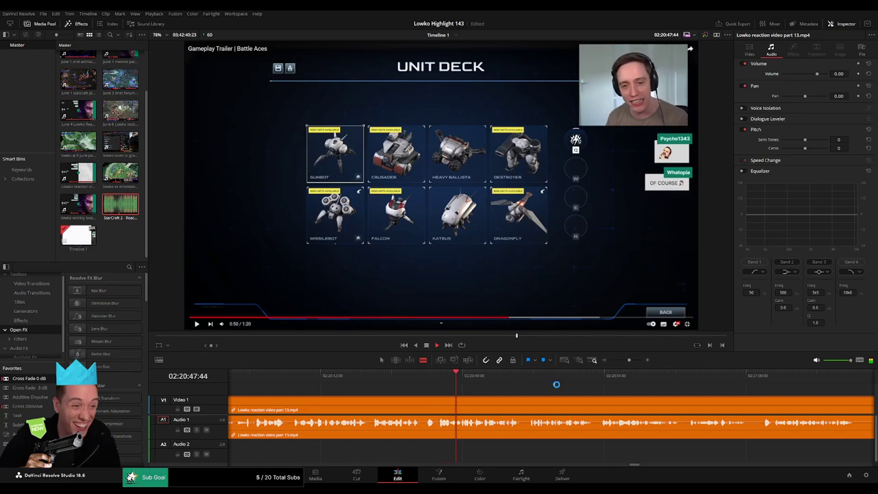
{"action": "scroll", "coordinate": [529, 389], "scroll_direction": "right", "scroll_amount": 2}
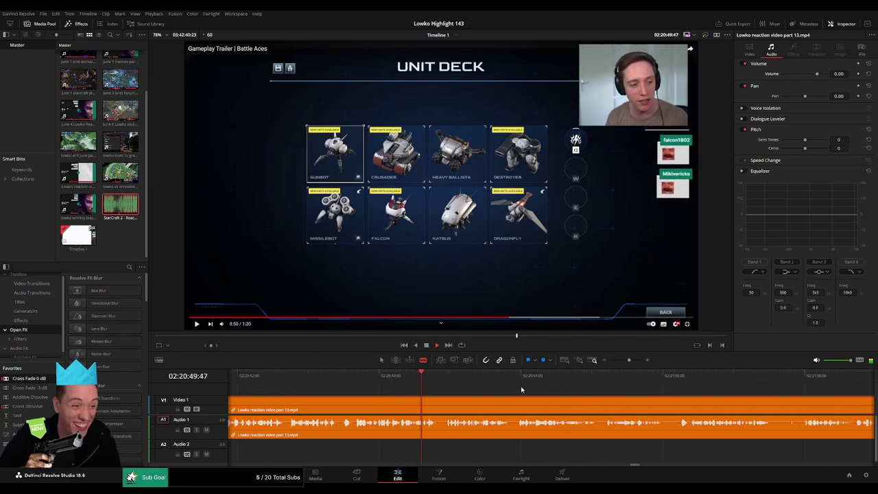
{"action": "scroll", "coordinate": [497, 385], "scroll_direction": "right", "scroll_amount": 2}
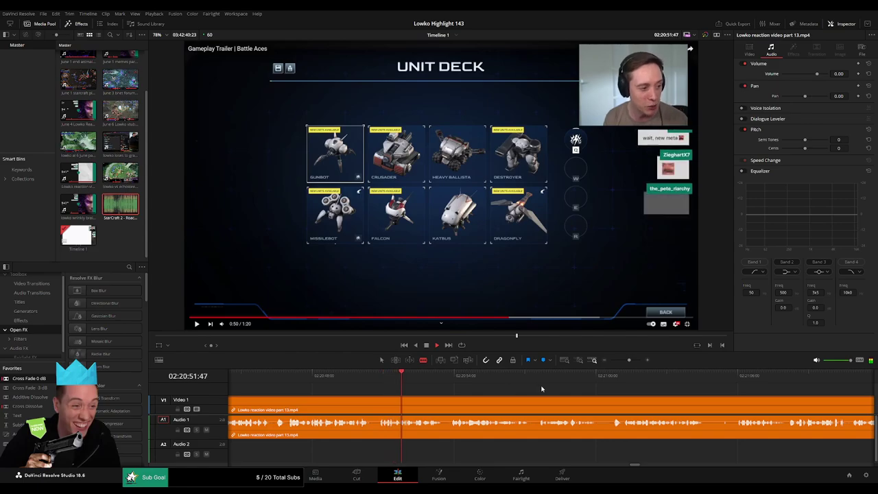
{"action": "scroll", "coordinate": [531, 390], "scroll_direction": "right", "scroll_amount": 2}
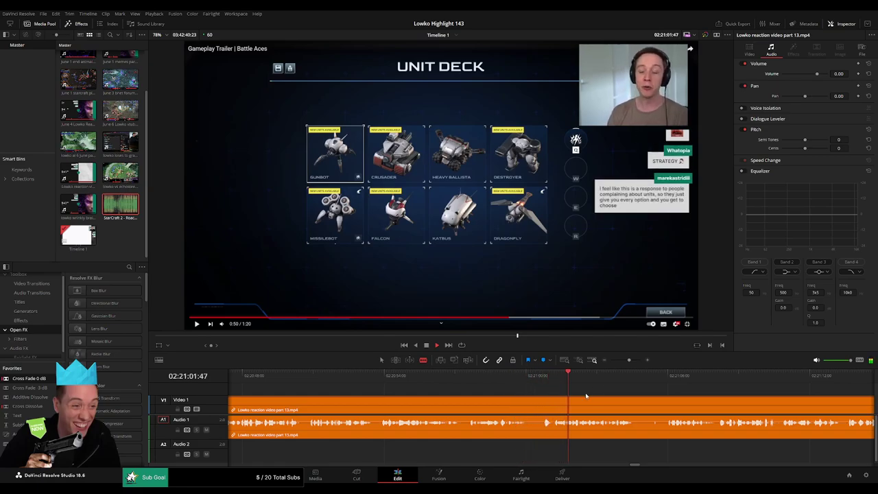
{"action": "left_click", "coordinate": [530, 402]}
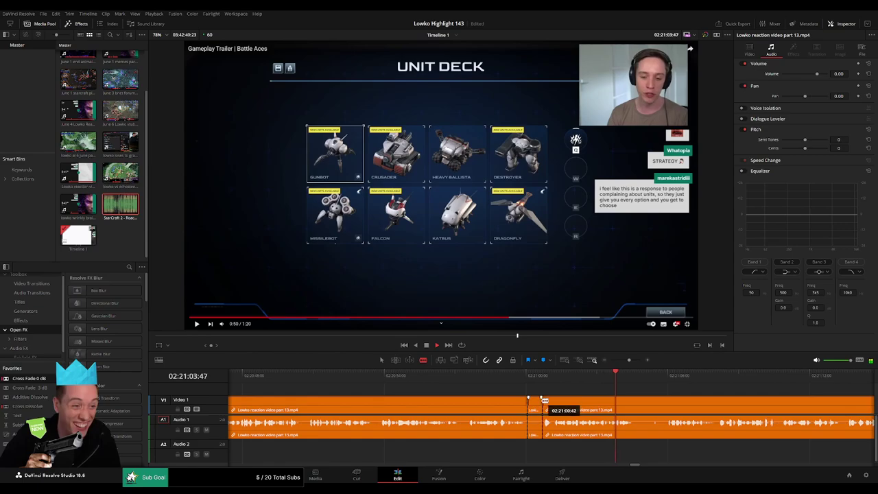
{"action": "key", "text": "Delete"}
Cut out the pause around 02:21:04 with a ripple delete and play back the new join
{"action": "left_click_drag", "start_coordinate": [626, 396], "coordinate": [419, 389]}
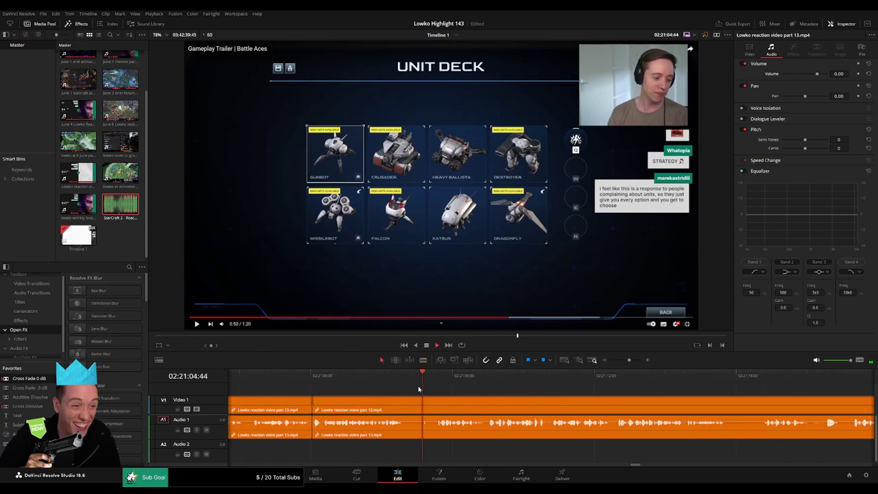
{"action": "left_click", "coordinate": [406, 399]}
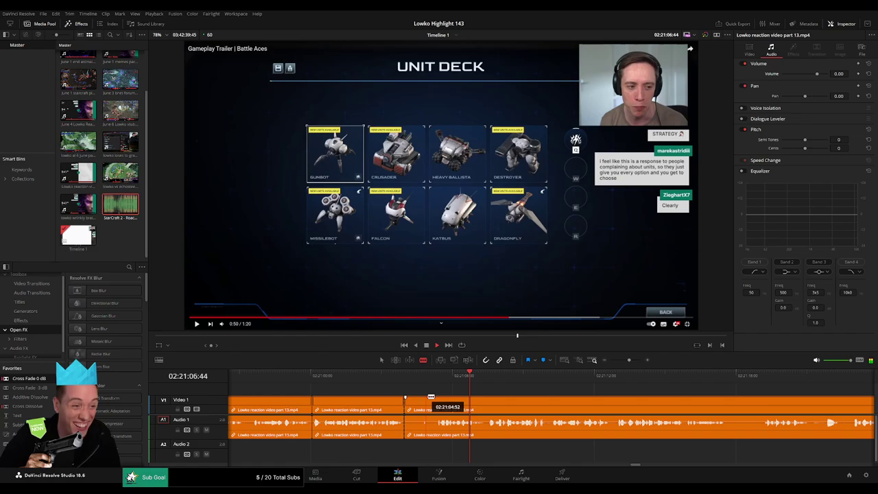
{"action": "key", "text": "a"}
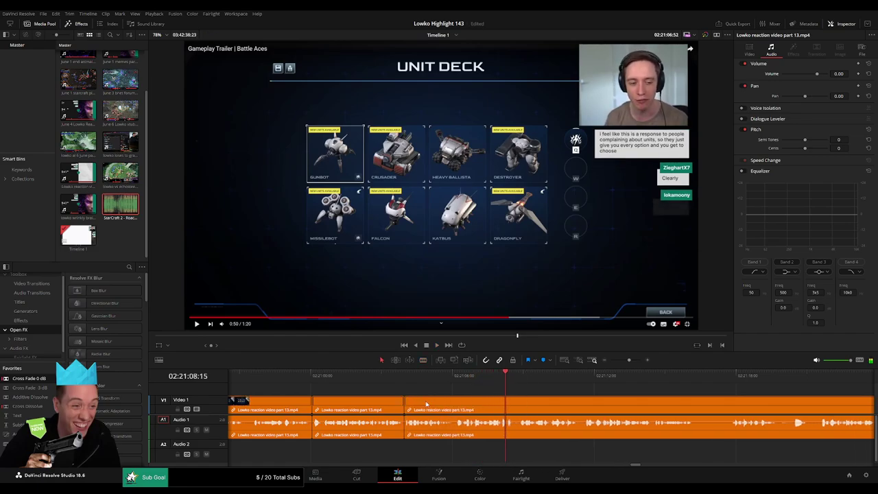
{"action": "left_click", "coordinate": [405, 379]}
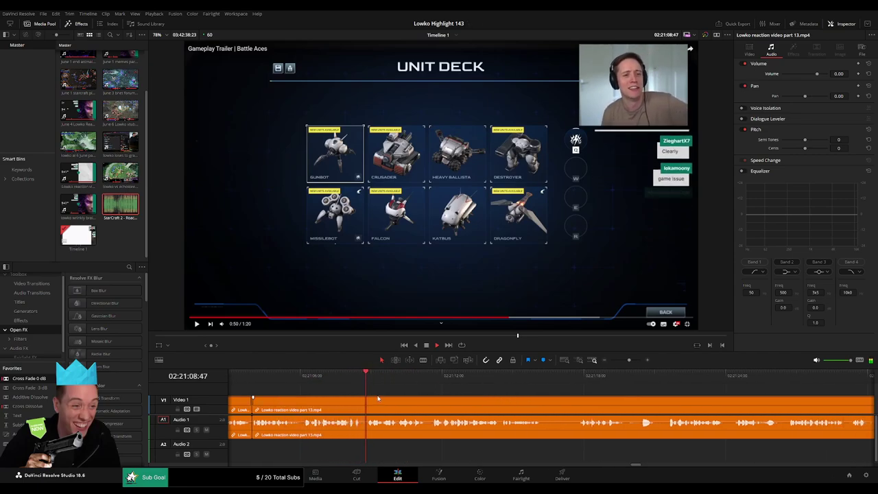
Place an Adjustment Clip above the reaction footage, starting at 02:21:07:53
{"action": "left_click", "coordinate": [309, 376]}
{"action": "key", "text": "space"}
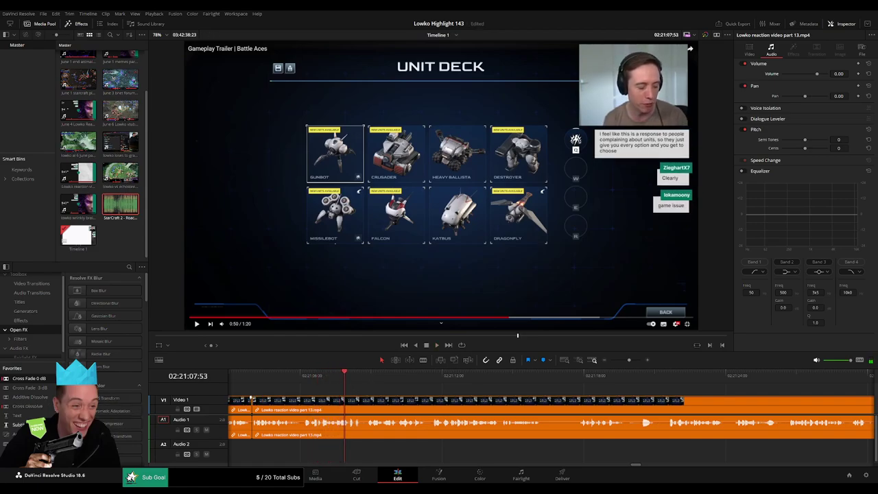
{"action": "left_click_drag", "start_coordinate": [253, 398], "coordinate": [349, 391]}
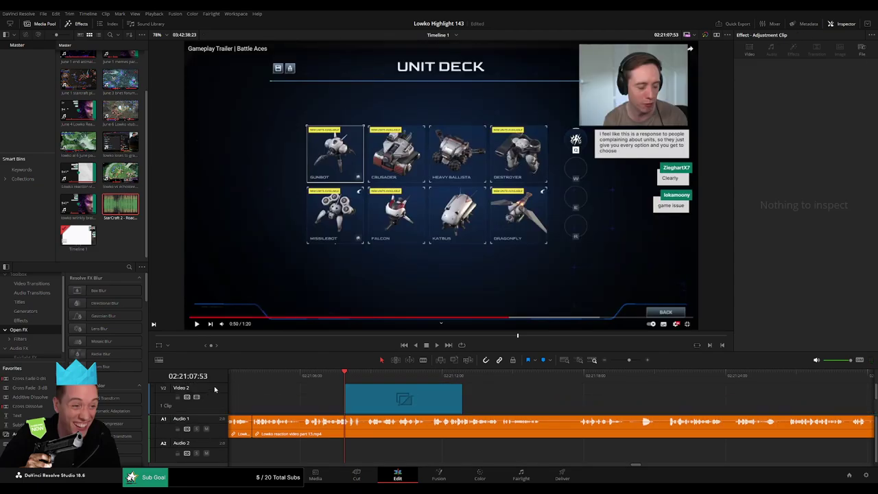
Set the adjustment clip's zoom to 2.000 and its position to X -927, Y -521 to frame the webcam, and play it back
{"action": "left_click", "coordinate": [380, 389]}
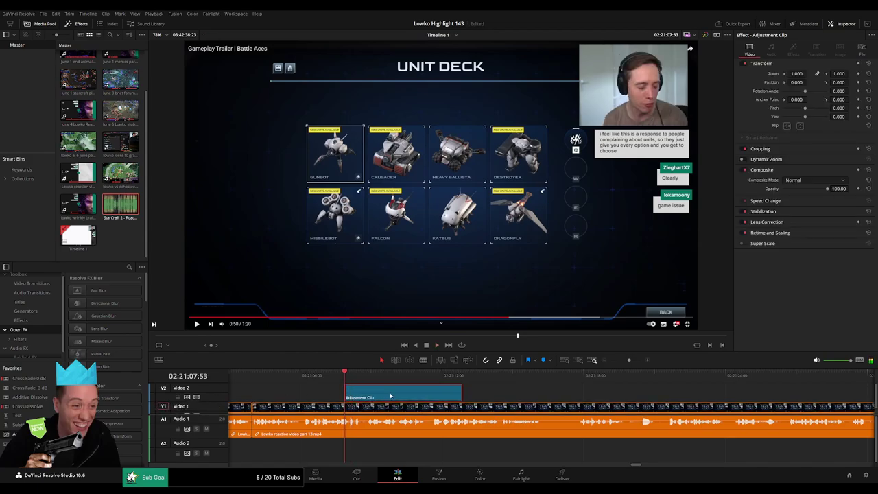
{"action": "left_click_drag", "start_coordinate": [796, 74], "coordinate": [755, 82]}
{"action": "left_click_drag", "start_coordinate": [837, 83], "coordinate": [691, 51]}
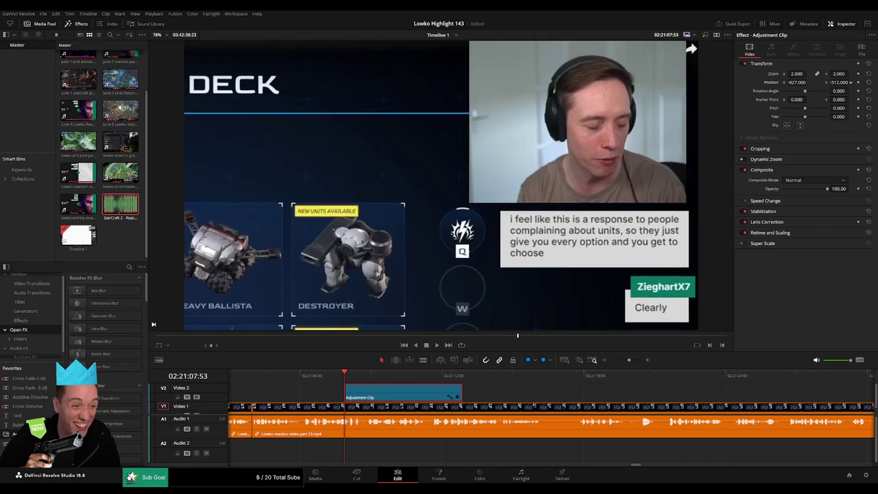
{"action": "key", "text": "space"}
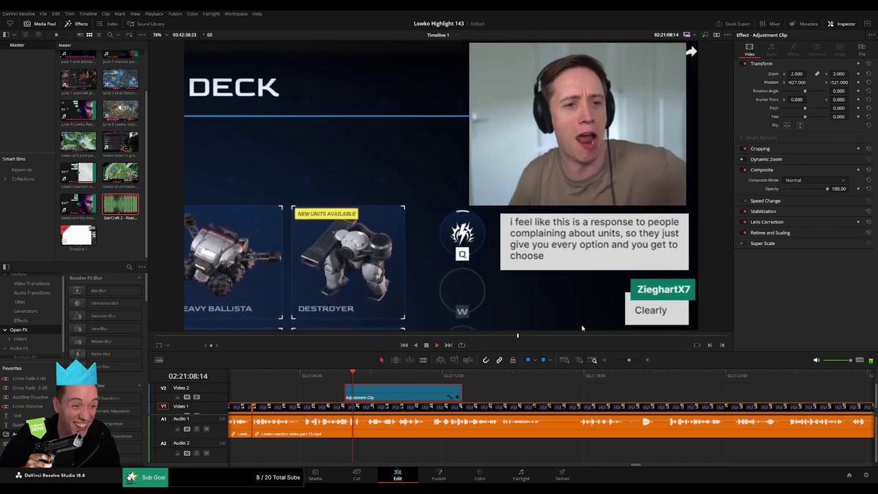
Trim the end of the adjustment clip back to 02:21:11:20, checking the zoom-out point in playback
{"action": "left_click", "coordinate": [518, 397]}
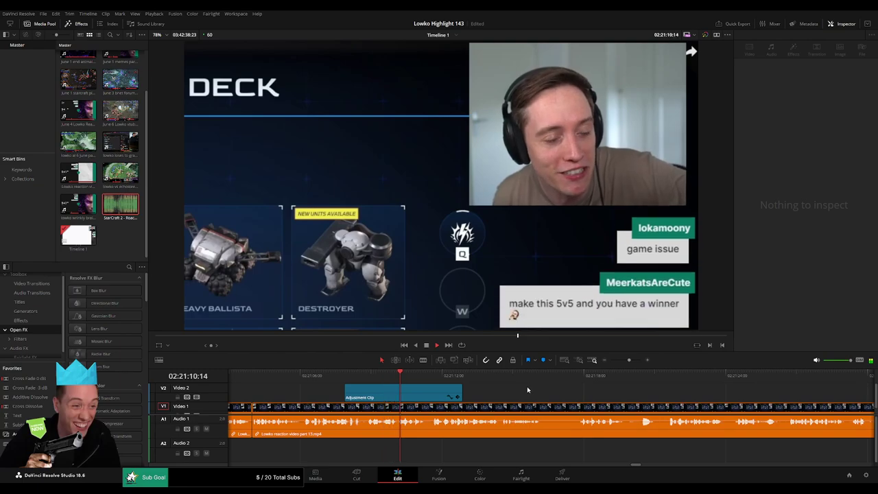
{"action": "left_click", "coordinate": [460, 391]}
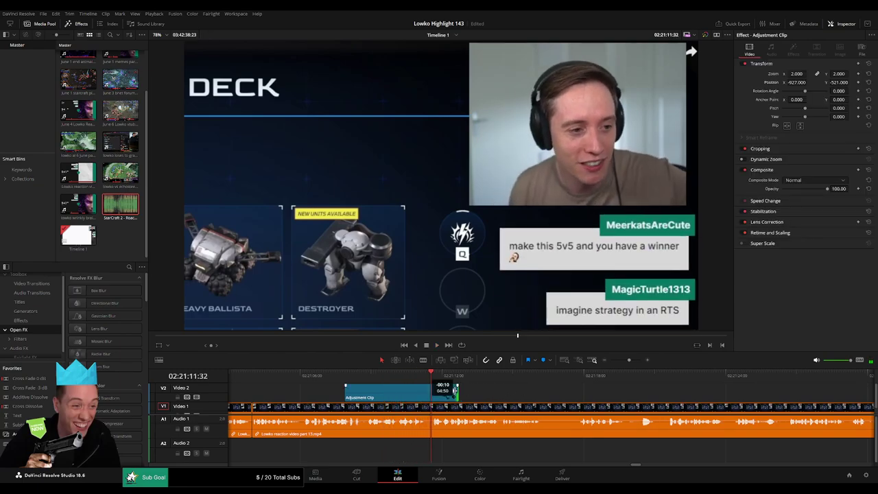
{"action": "left_click_drag", "start_coordinate": [437, 392], "coordinate": [431, 393]}
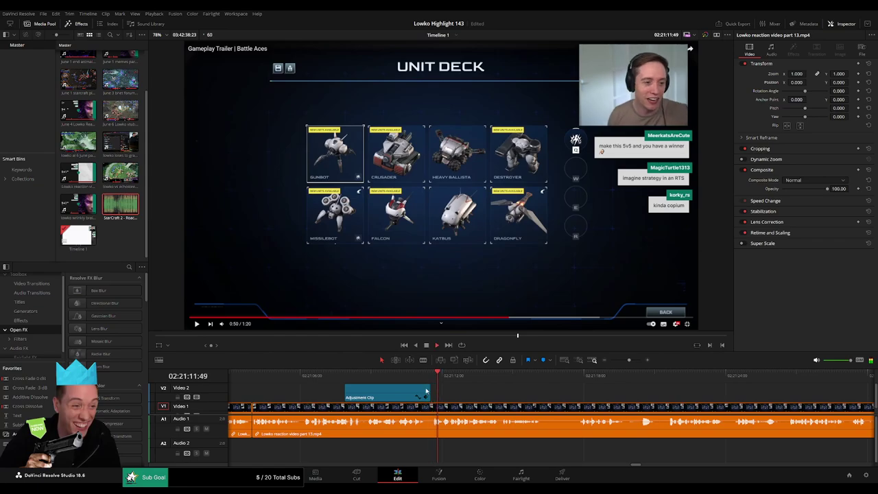
{"action": "left_click", "coordinate": [426, 391]}
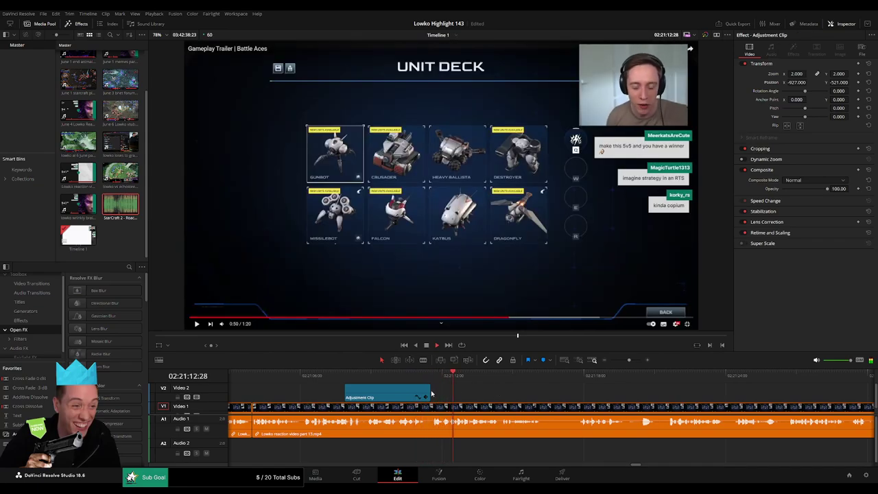
{"action": "key", "text": "alt+l"}
{"action": "key", "text": "space"}
{"action": "left_click_drag", "start_coordinate": [429, 391], "coordinate": [426, 392]}
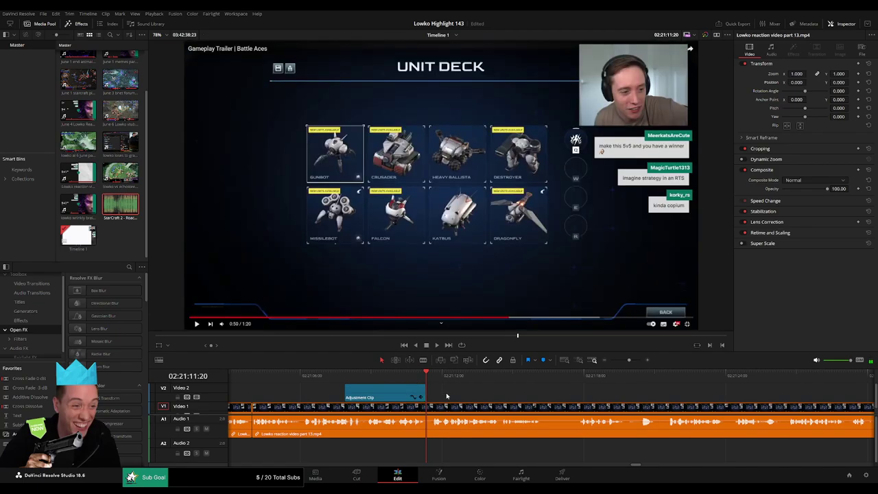
Split the reaction clip at the adjustment clip's end, ripple-delete the short pause after it, and resume playback
{"action": "key", "text": "space"}
{"action": "key", "text": "b"}
{"action": "left_click", "coordinate": [426, 407]}
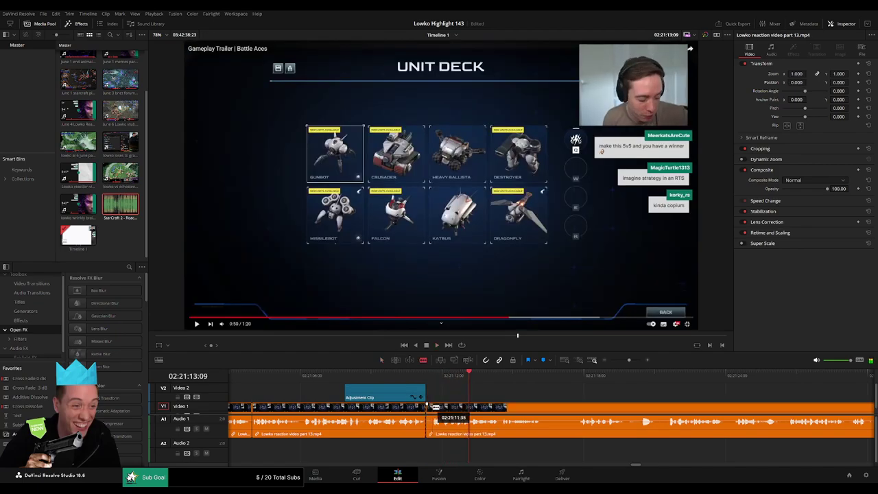
{"action": "left_click", "coordinate": [433, 407]}
{"action": "left_click", "coordinate": [430, 408]}
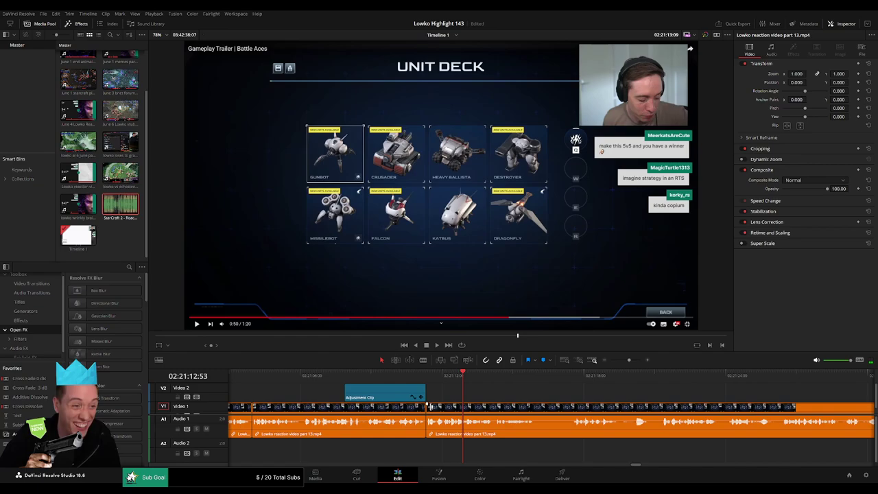
{"action": "key", "text": "Delete"}
{"action": "key", "text": "space"}
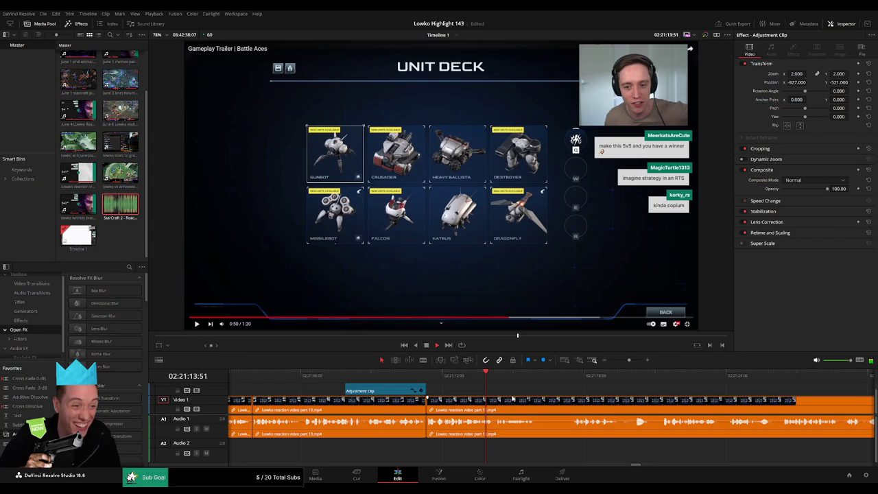
Split the reaction clip around the pause at about 02:21:16 to 02:21:17 and ripple-delete it
{"action": "left_click", "coordinate": [561, 376]}
{"action": "left_click", "coordinate": [536, 400]}
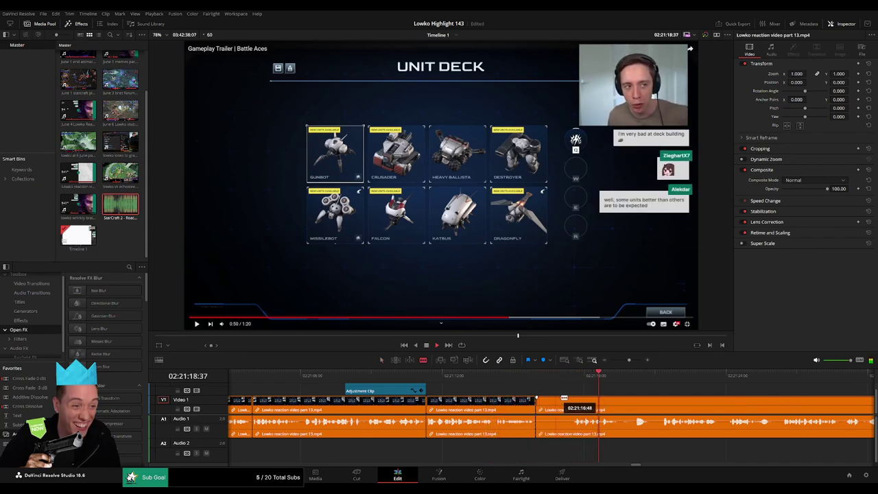
{"action": "left_click", "coordinate": [571, 400]}
{"action": "left_click", "coordinate": [565, 404]}
{"action": "key", "text": "Delete"}
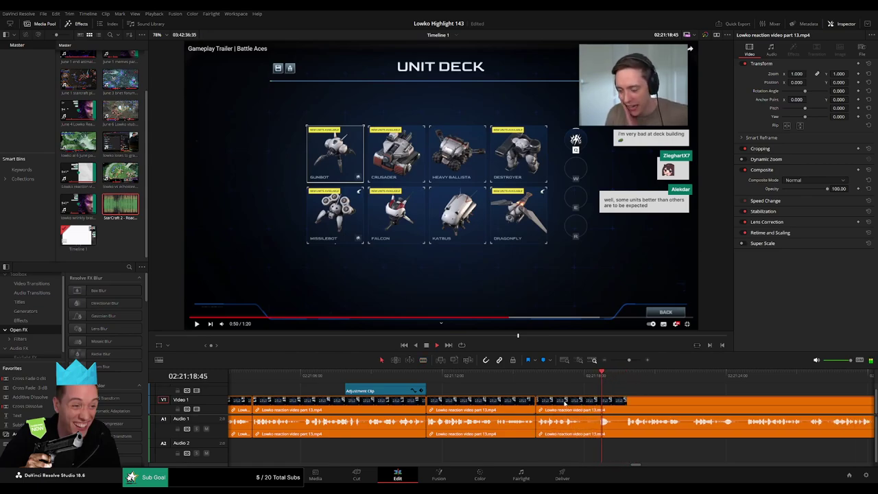
Cut out the roughly one-second pause at about 02:21:30 in the reaction clip and close the gap
{"action": "scroll", "coordinate": [567, 391], "scroll_direction": "right", "scroll_amount": 4}
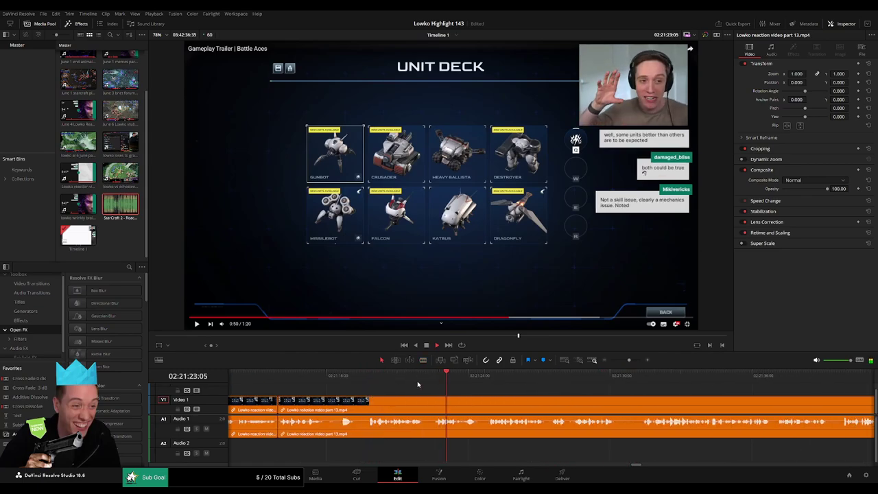
{"action": "left_click_drag", "start_coordinate": [505, 395], "coordinate": [415, 389]}
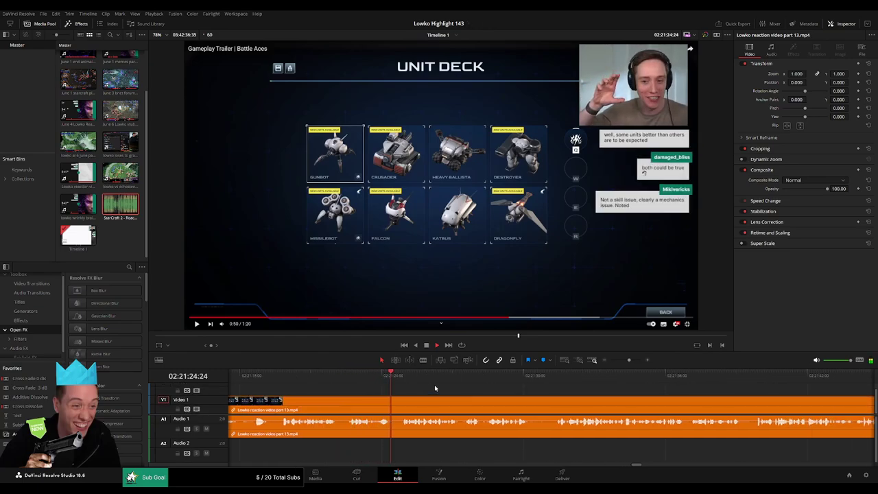
{"action": "scroll", "coordinate": [446, 388], "scroll_direction": "right", "scroll_amount": 2}
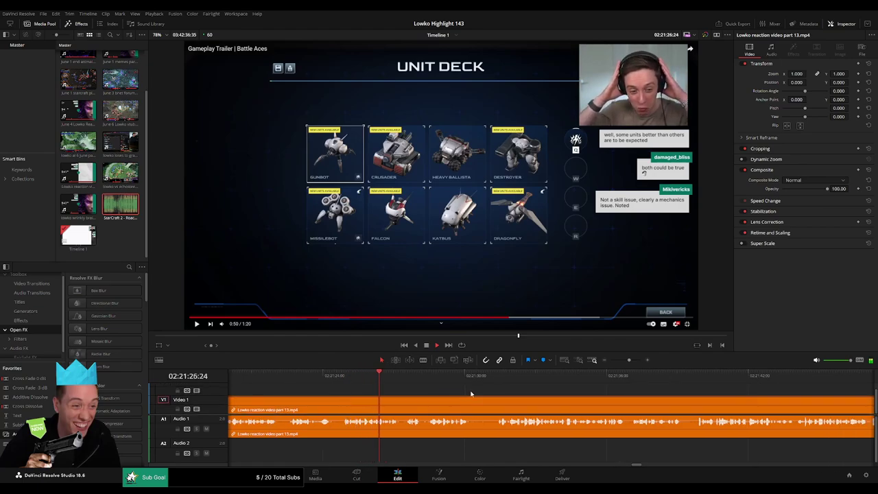
{"action": "left_click", "coordinate": [472, 399]}
{"action": "left_click", "coordinate": [495, 399]}
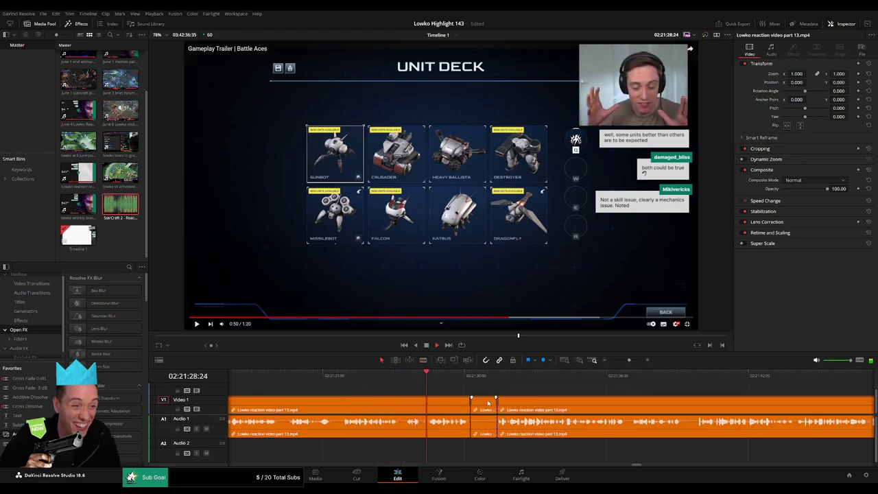
{"action": "key", "text": "Delete"}
Split the reaction clip on both sides of the quiet stretch at about 02:21:38 and ripple-delete it
{"action": "left_click_drag", "start_coordinate": [548, 397], "coordinate": [423, 392]}
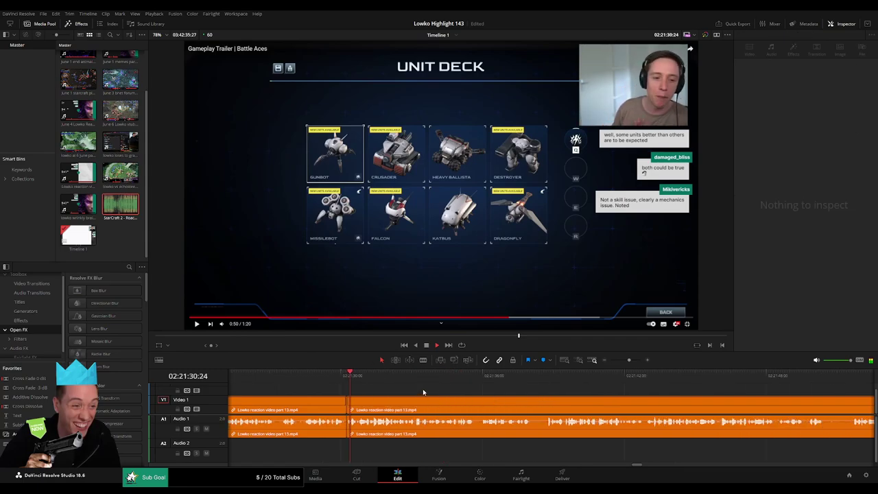
{"action": "mouse_move", "coordinate": [628, 360]}
{"action": "left_mouse_down"}
{"action": "mouse_move", "coordinate": [608, 361]}
{"action": "mouse_move", "coordinate": [632, 363]}
{"action": "left_mouse_up"}
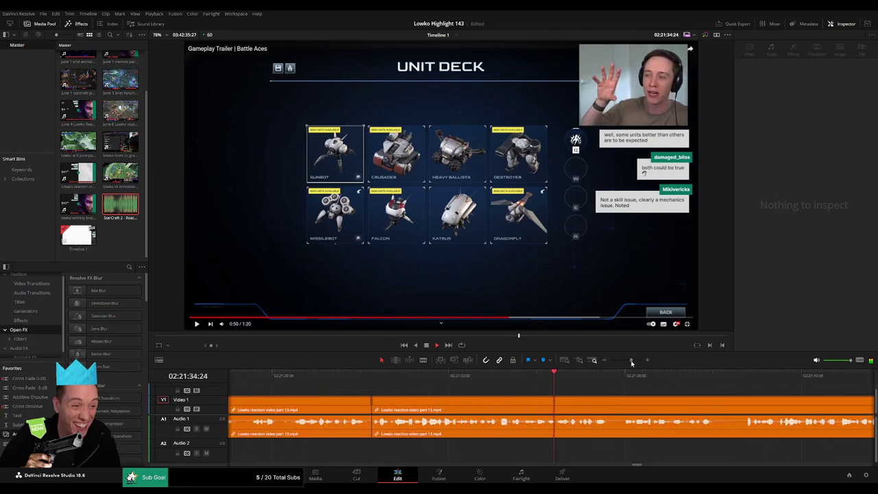
{"action": "left_click_drag", "start_coordinate": [697, 393], "coordinate": [393, 378]}
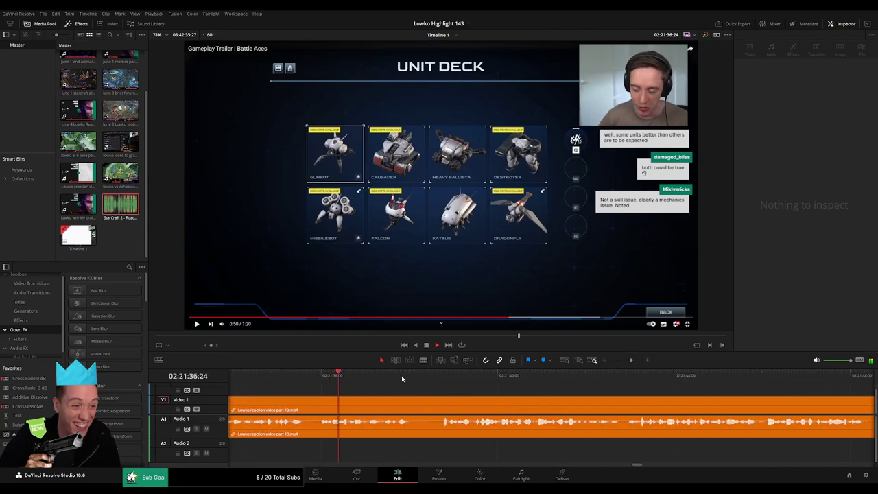
{"action": "left_click", "coordinate": [414, 398]}
{"action": "left_click", "coordinate": [440, 398]}
{"action": "key", "text": "a"}
{"action": "left_click", "coordinate": [434, 405]}
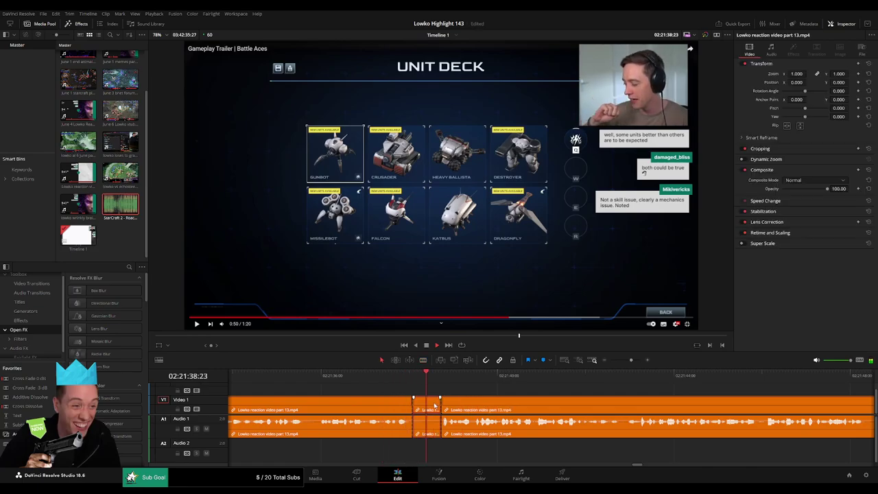
{"action": "key", "text": "Delete"}
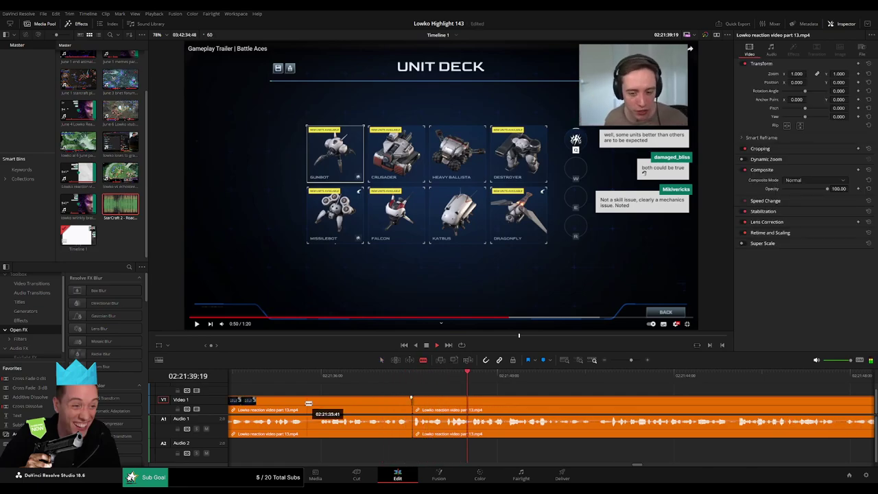
Isolate the short silence at about 02:21:35:41 in the reaction footage and ripple-delete it
{"action": "left_click", "coordinate": [308, 404]}
{"action": "left_click", "coordinate": [318, 403]}
{"action": "key", "text": "a"}
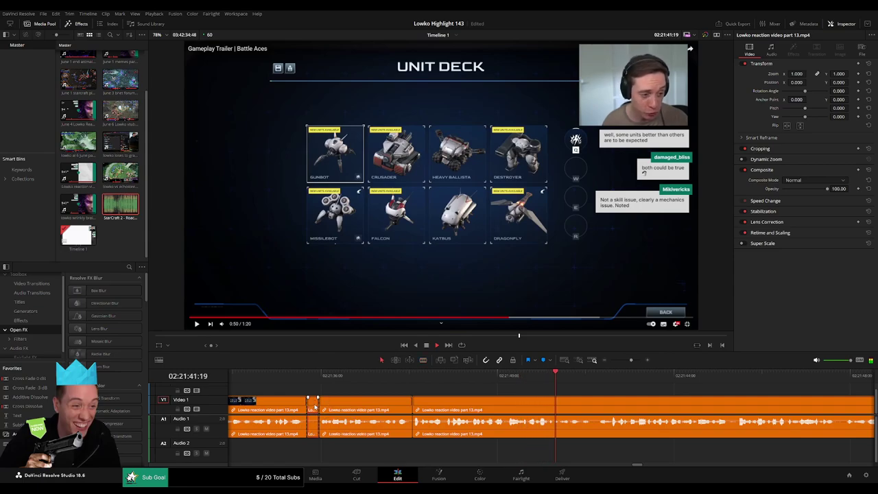
{"action": "left_click", "coordinate": [315, 406]}
{"action": "key", "text": "Delete"}
Split the reaction clip around the silence leading up to about 02:21:50:40 and ripple-delete that segment
{"action": "scroll", "coordinate": [472, 393], "scroll_direction": "right", "scroll_amount": 6}
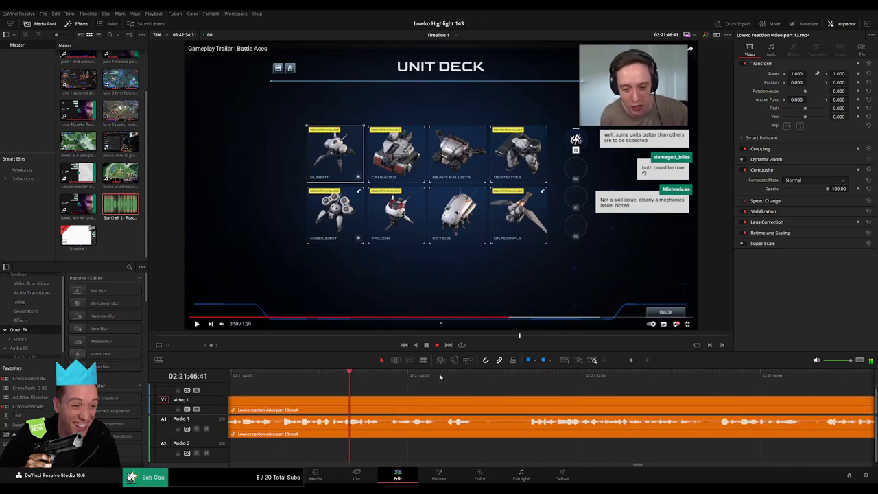
{"action": "key", "text": "b"}
{"action": "left_click", "coordinate": [454, 403]}
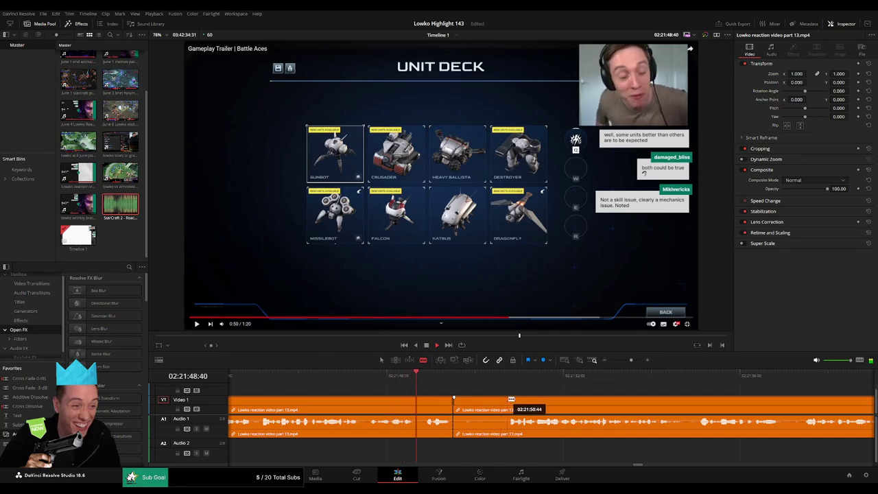
{"action": "left_click", "coordinate": [506, 403]}
{"action": "key", "text": "a"}
{"action": "left_click", "coordinate": [494, 405]}
{"action": "key", "text": "Delete"}
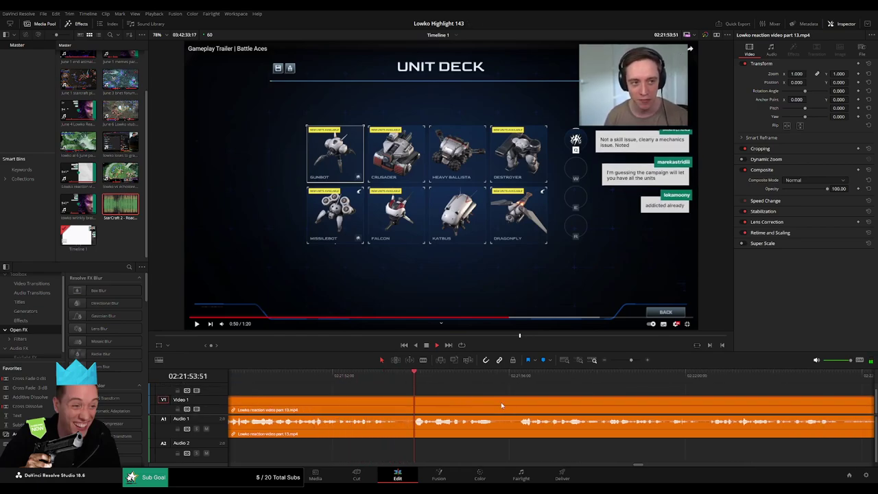
Cut out the brief pause at about 02:21:56 in the reaction footage and close the gap
{"action": "left_click", "coordinate": [371, 410]}
{"action": "left_click", "coordinate": [389, 409]}
{"action": "key", "text": "a"}
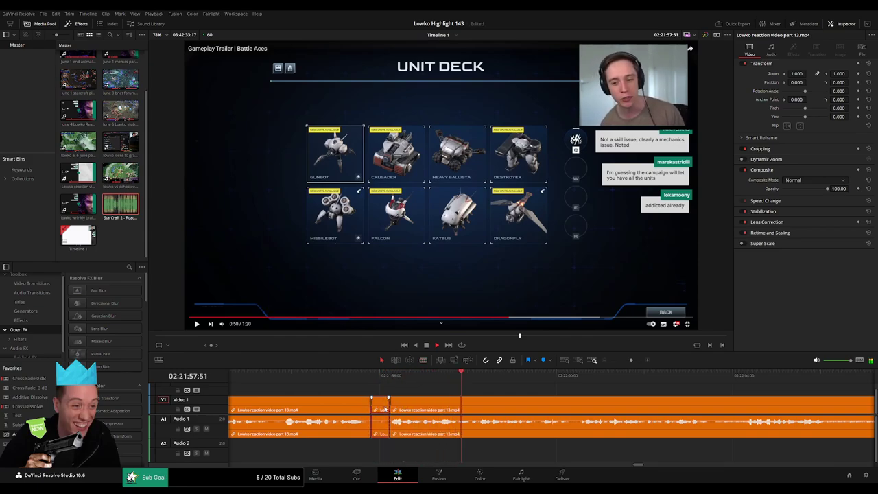
{"action": "left_click", "coordinate": [385, 410]}
{"action": "key", "text": "Delete"}
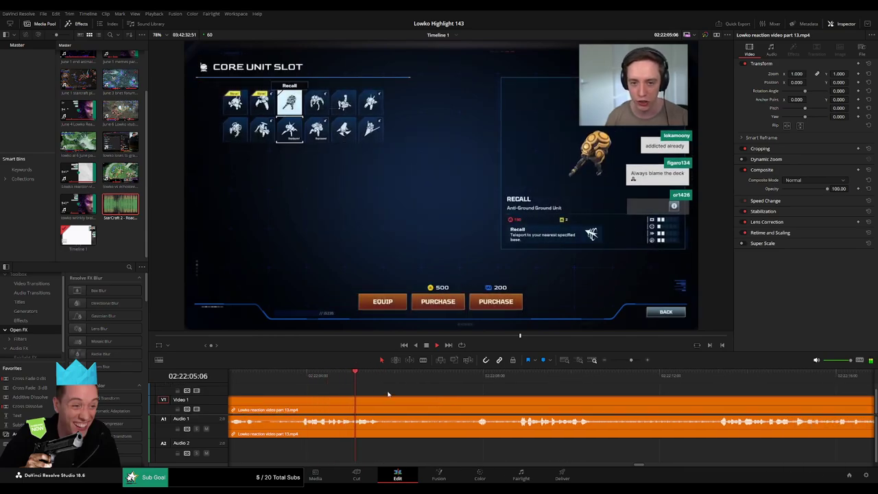
Review the game trailer footage from about 02:22:05 to 02:22:33, skipping ahead through the quieter parts
{"action": "left_click", "coordinate": [471, 379]}
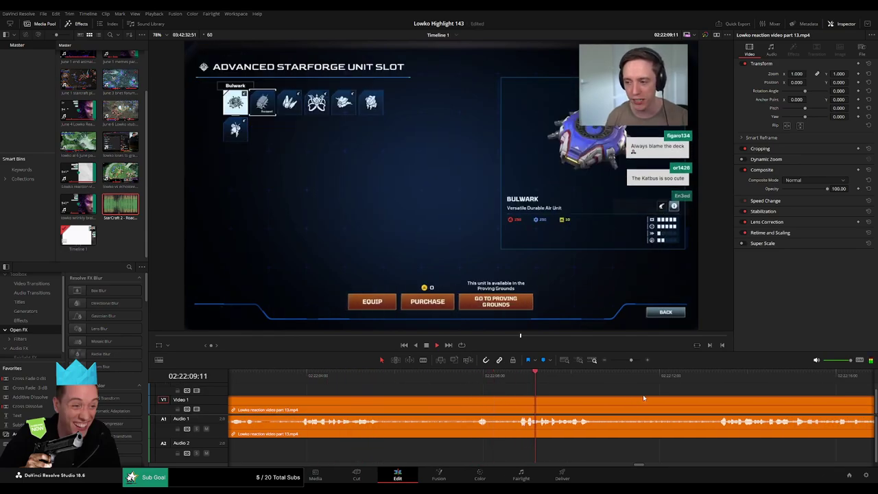
{"action": "left_click", "coordinate": [447, 375]}
{"action": "left_click", "coordinate": [524, 377]}
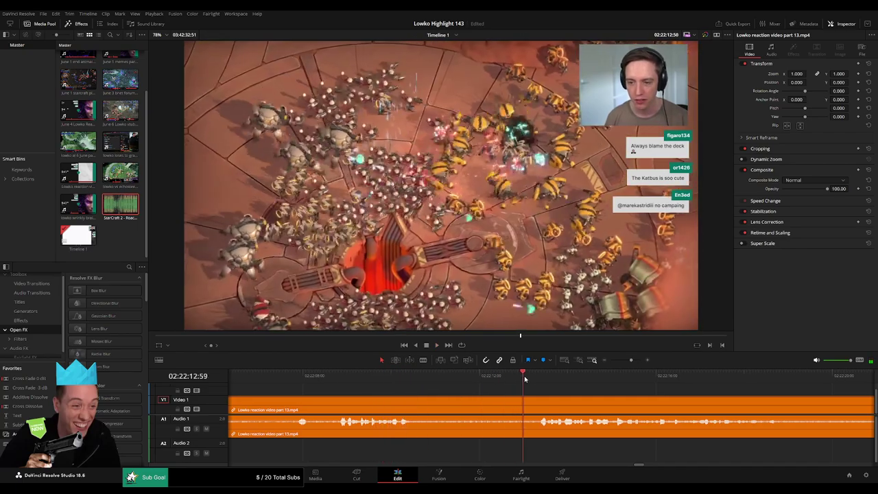
{"action": "left_click_drag", "start_coordinate": [660, 402], "coordinate": [470, 392]}
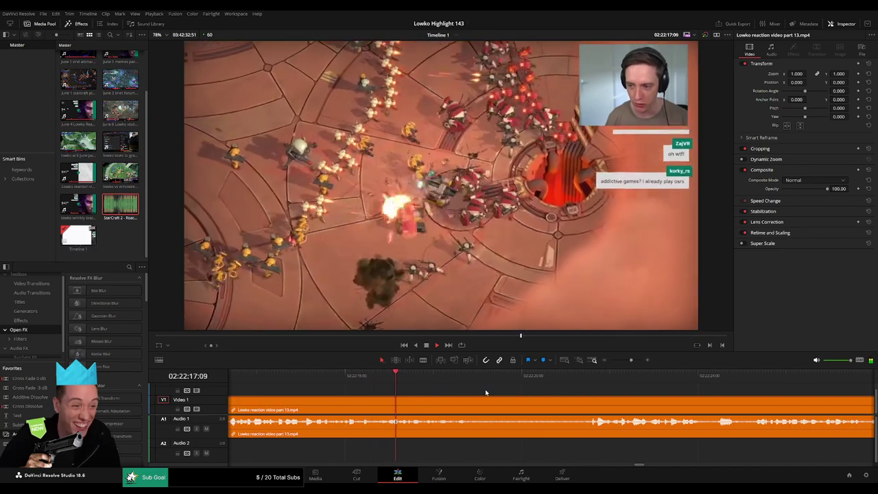
{"action": "left_click", "coordinate": [531, 376]}
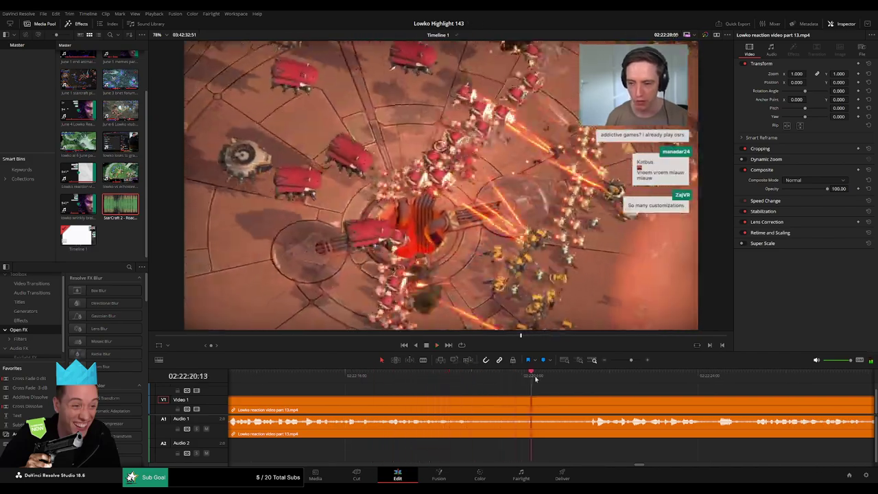
{"action": "left_click", "coordinate": [576, 376]}
{"action": "left_click_drag", "start_coordinate": [631, 396], "coordinate": [457, 385]}
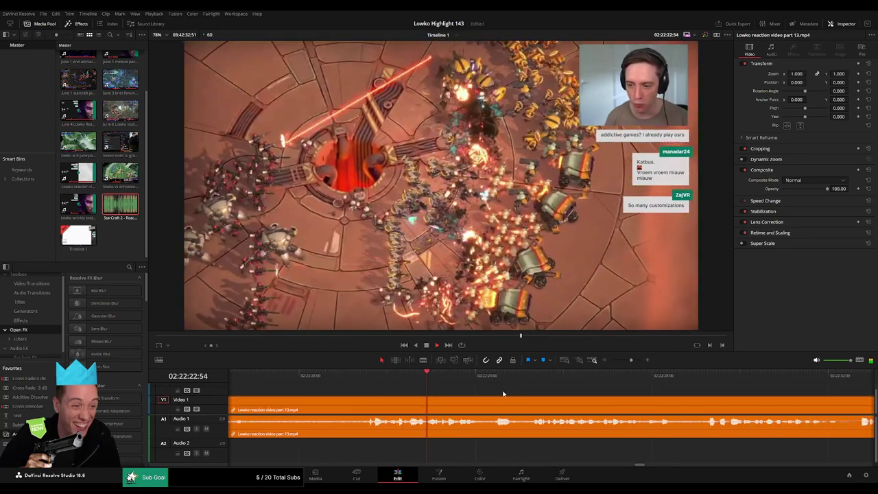
{"action": "left_click", "coordinate": [490, 377]}
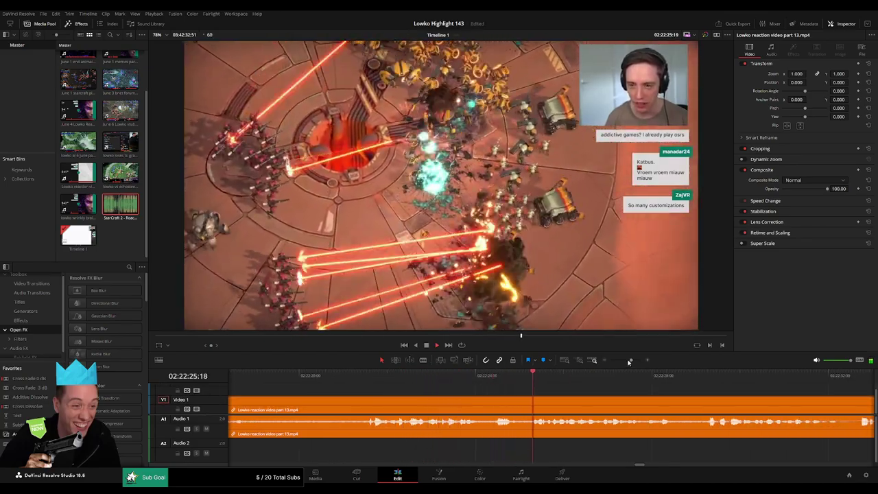
{"action": "mouse_move", "coordinate": [630, 360]}
{"action": "left_mouse_down"}
{"action": "mouse_move", "coordinate": [609, 361]}
{"action": "mouse_move", "coordinate": [629, 359]}
{"action": "left_mouse_up"}
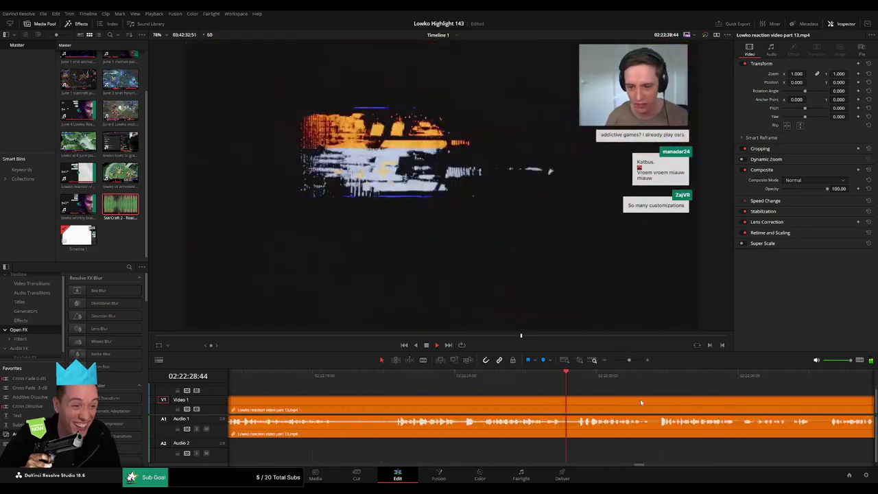
{"action": "left_click_drag", "start_coordinate": [640, 399], "coordinate": [435, 392]}
{"action": "scroll", "coordinate": [435, 392], "scroll_direction": "right", "scroll_amount": 2}
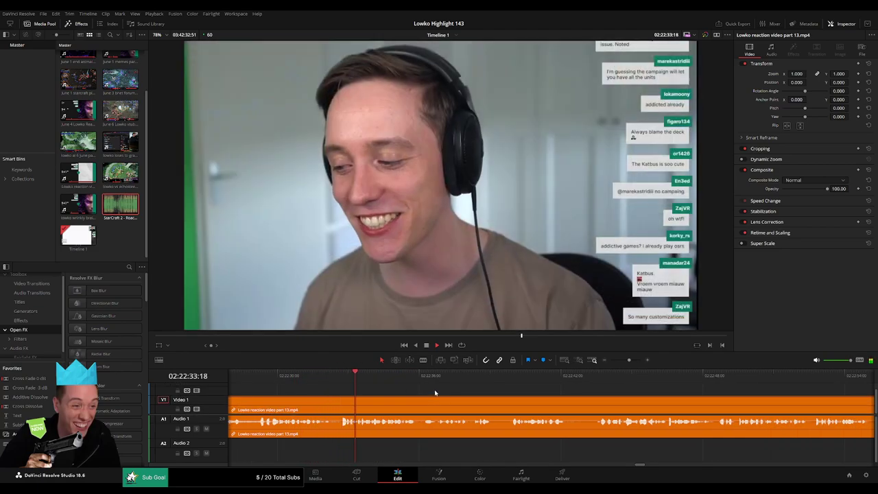
Split the reaction clip at about 02:22:32:13 and again at 02:22:32:56, at the switch from the trailer end screen to the full-screen webcam
{"action": "left_click", "coordinate": [327, 380]}
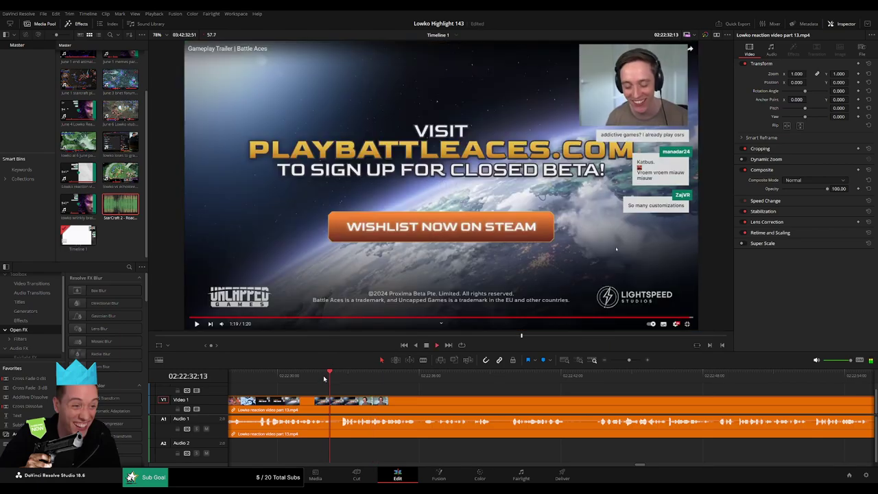
{"action": "left_click_drag", "start_coordinate": [627, 362], "coordinate": [634, 365]}
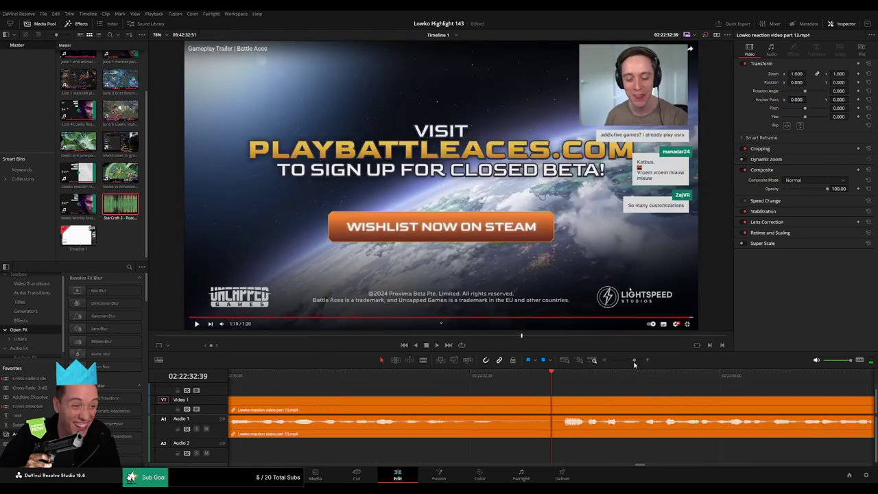
{"action": "key", "text": "space"}
{"action": "key", "text": "Right"}
{"action": "key", "text": "Right"}
{"action": "key", "text": "Right"}
{"action": "key", "text": "Right"}
{"action": "key", "text": "Right"}
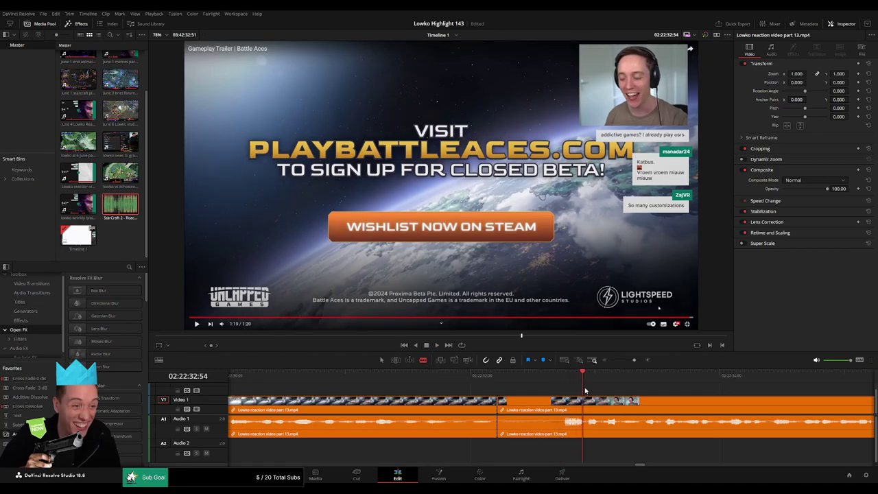
{"action": "key", "text": "Left"}
{"action": "left_click", "coordinate": [587, 402]}
{"action": "key", "text": "a"}
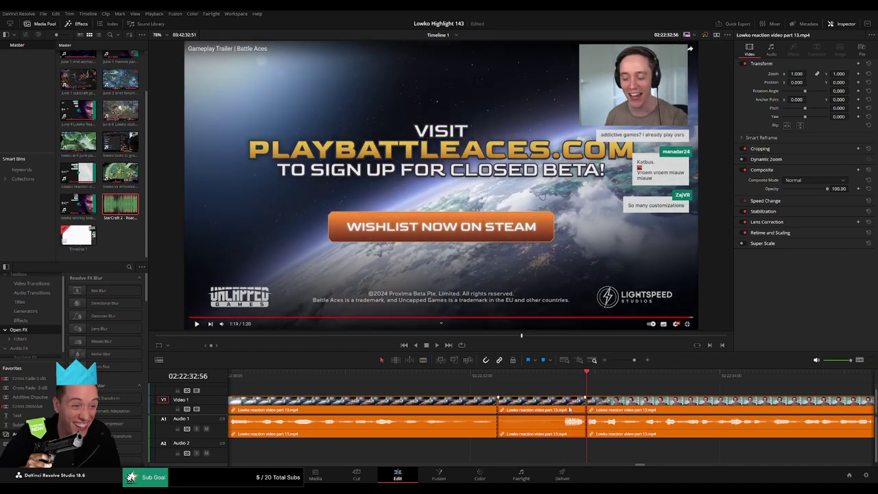
Ripple-delete the short segment before the full-screen webcam shot and play back the new cut from just before it
{"action": "left_click", "coordinate": [569, 409]}
{"action": "key", "text": "Delete"}
{"action": "left_click", "coordinate": [479, 380]}
{"action": "key", "text": "space"}
{"action": "left_click", "coordinate": [478, 379]}
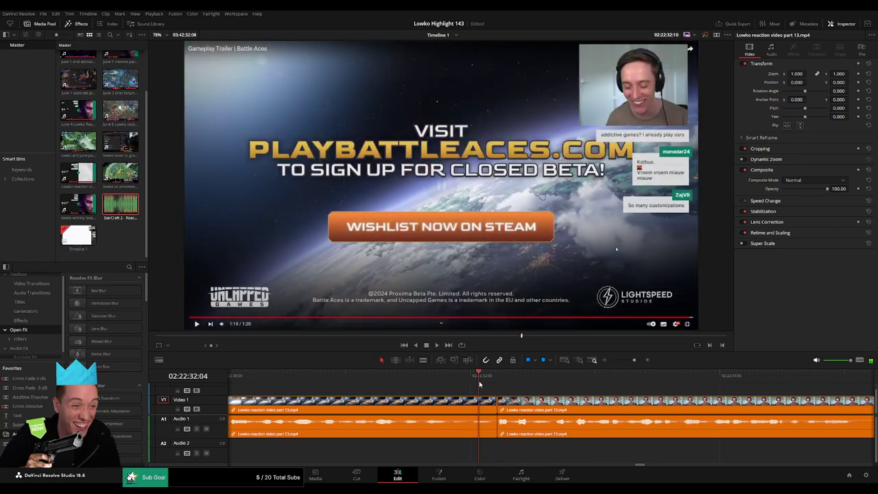
{"action": "key", "text": "space"}
{"action": "left_click", "coordinate": [471, 380]}
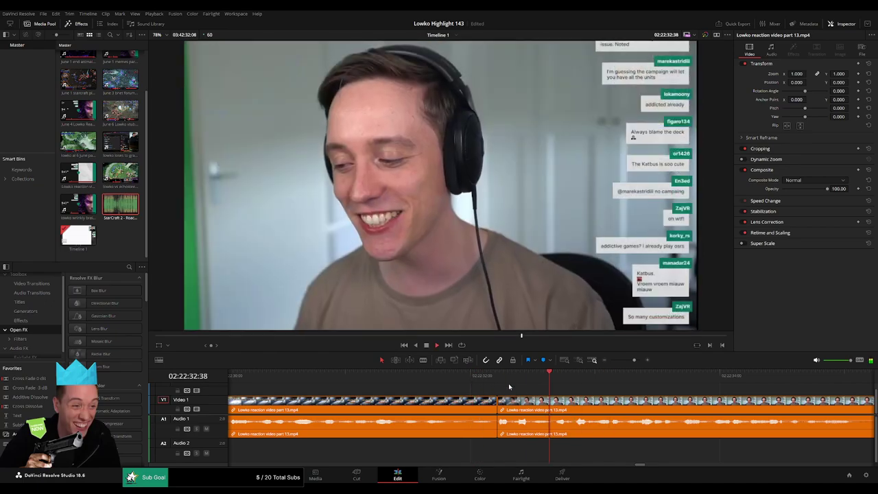
Split the full-screen webcam footage at about 02:22:35:20 and 02:22:36:04, ripple-delete the pause between the cuts, and resume playback
{"action": "left_click_drag", "start_coordinate": [631, 360], "coordinate": [466, 394]}
{"action": "key", "text": "b"}
{"action": "key", "text": "space"}
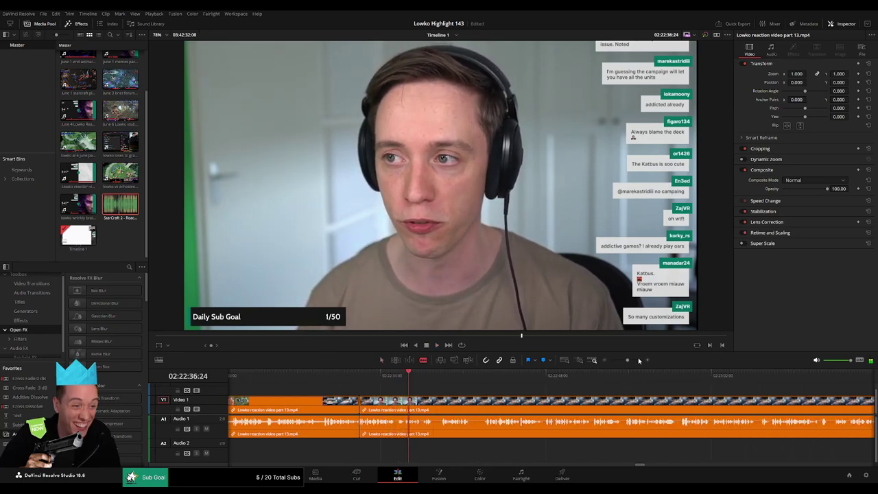
{"action": "left_click_drag", "start_coordinate": [628, 360], "coordinate": [634, 361]}
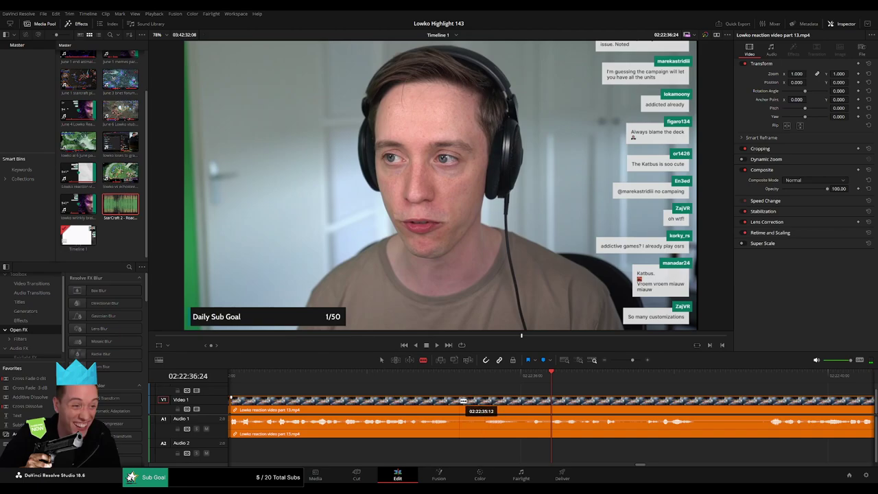
{"action": "left_click", "coordinate": [471, 400]}
{"action": "key", "text": "space"}
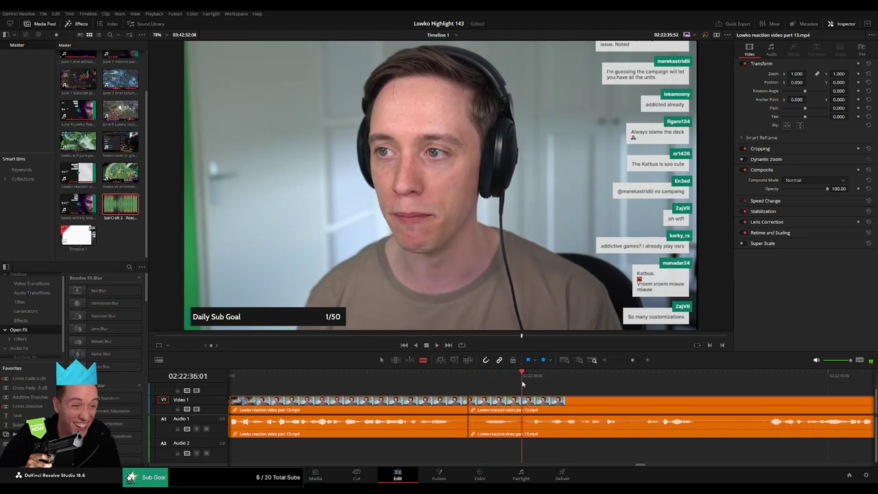
{"action": "left_click", "coordinate": [526, 403]}
{"action": "key", "text": "a"}
{"action": "left_click", "coordinate": [513, 411]}
{"action": "key", "text": "Delete"}
{"action": "key", "text": "space"}
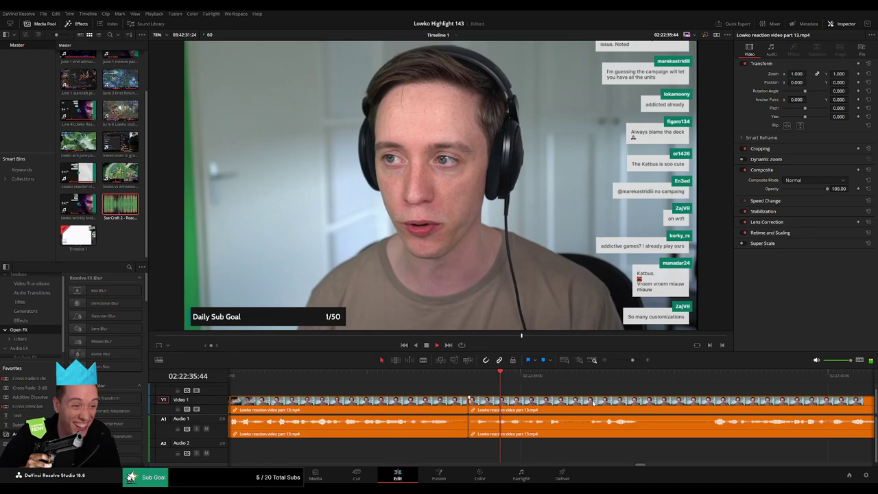
Split the full-screen webcam footage at about 02:22:37:36 and 02:22:38:29, and ripple-delete the silent segment between the cuts
{"action": "scroll", "coordinate": [462, 397], "scroll_direction": "right", "scroll_amount": 1}
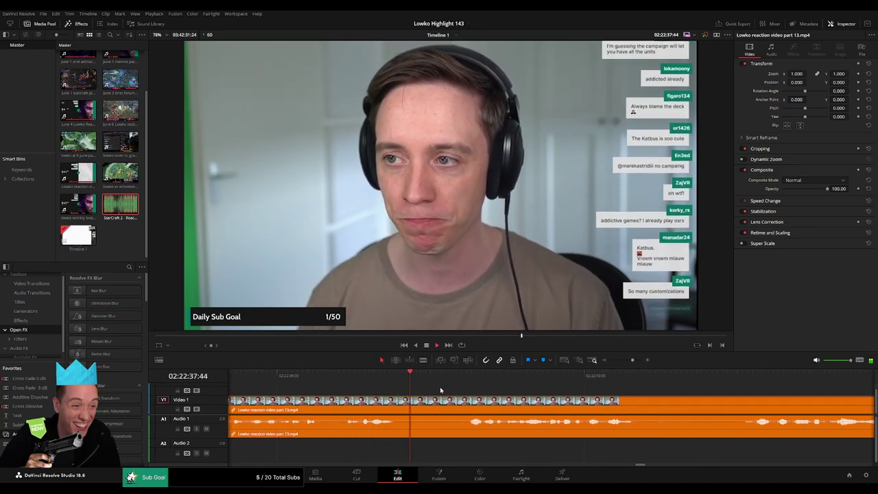
{"action": "key", "text": "b"}
{"action": "left_click", "coordinate": [401, 399]}
{"action": "left_click", "coordinate": [467, 400]}
{"action": "key", "text": "a"}
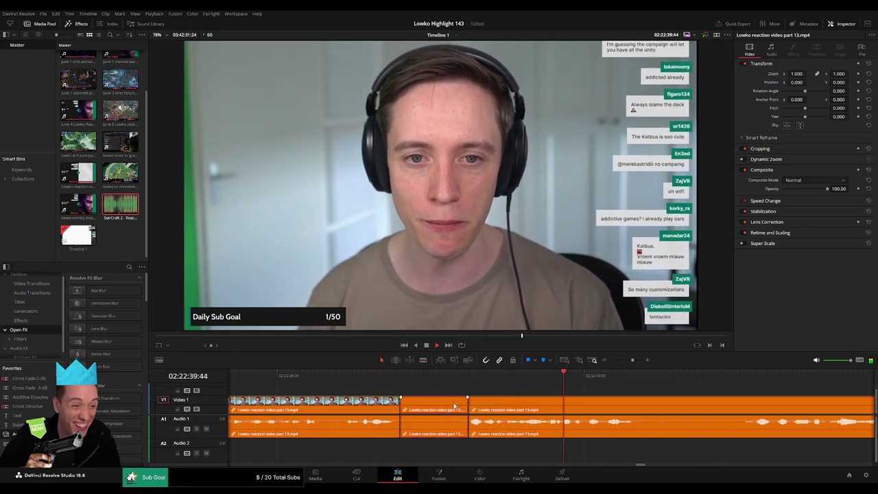
{"action": "key", "text": "Delete"}
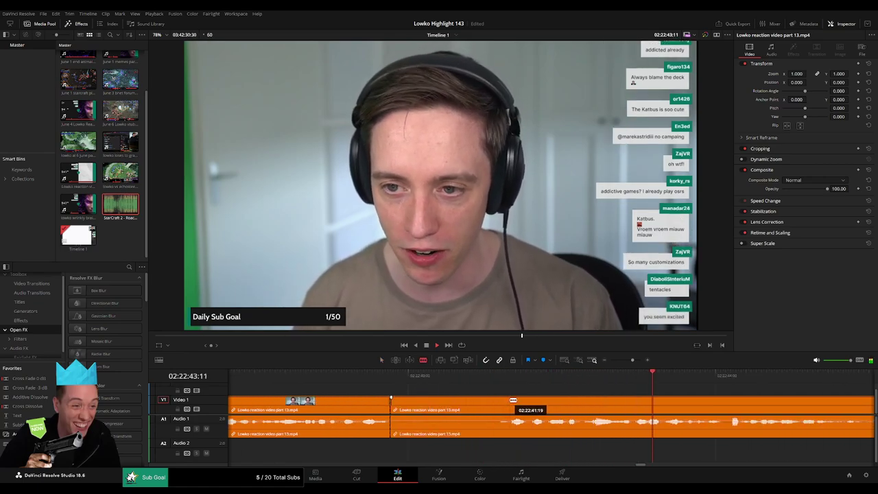
Cut out the pause from about 02:22:39:45 to 02:22:41:17 with a ripple delete and resume playback
{"action": "left_click", "coordinate": [509, 401]}
{"action": "key", "text": "Delete"}
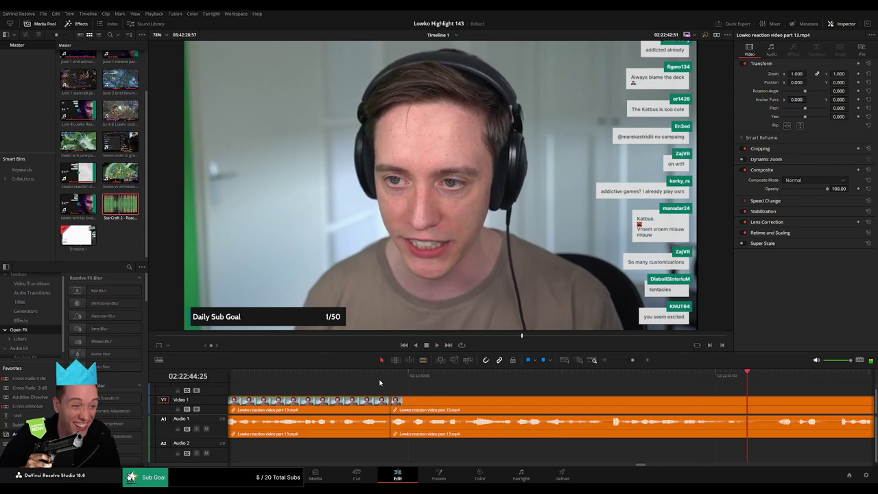
{"action": "key", "text": "space"}
Play through the webcam talk and ripple-delete the short pause from about 02:22:55:45 to 02:22:56:10
{"action": "left_click_drag", "start_coordinate": [633, 360], "coordinate": [412, 391]}
{"action": "scroll", "coordinate": [621, 363], "scroll_direction": "down", "scroll_amount": 3}
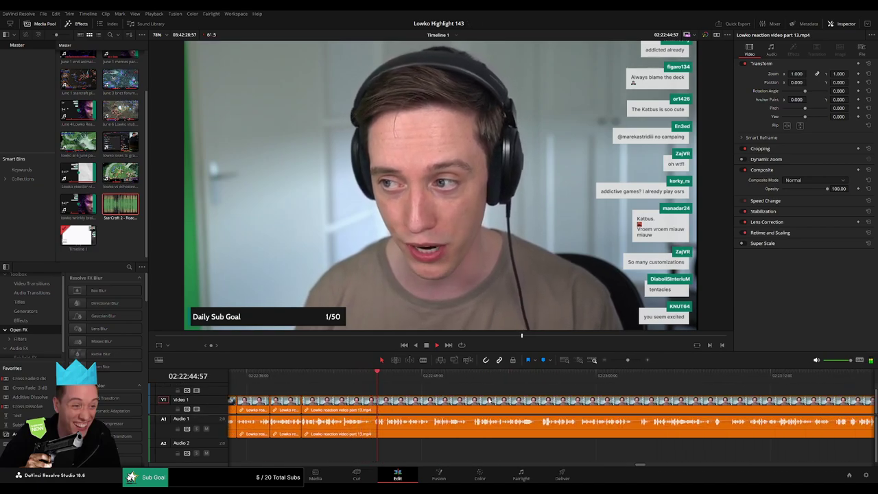
{"action": "left_click_drag", "start_coordinate": [490, 401], "coordinate": [415, 401]}
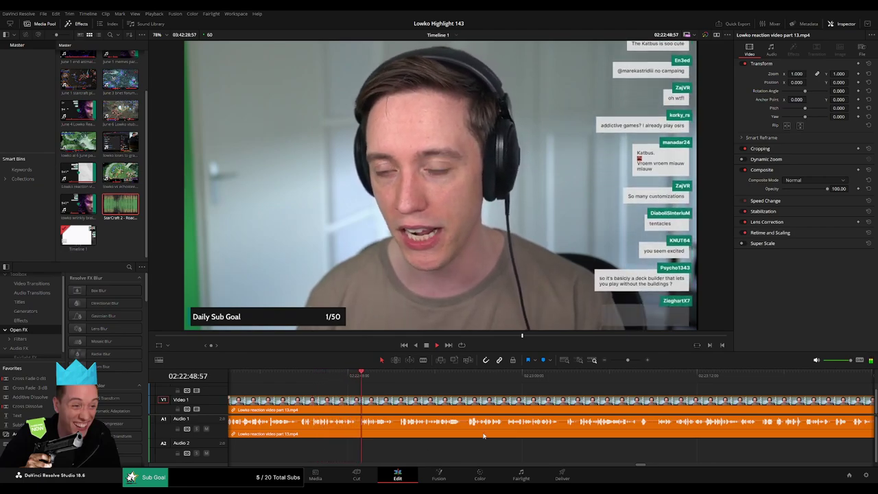
{"action": "scroll", "coordinate": [496, 403], "scroll_direction": "right", "scroll_amount": 2}
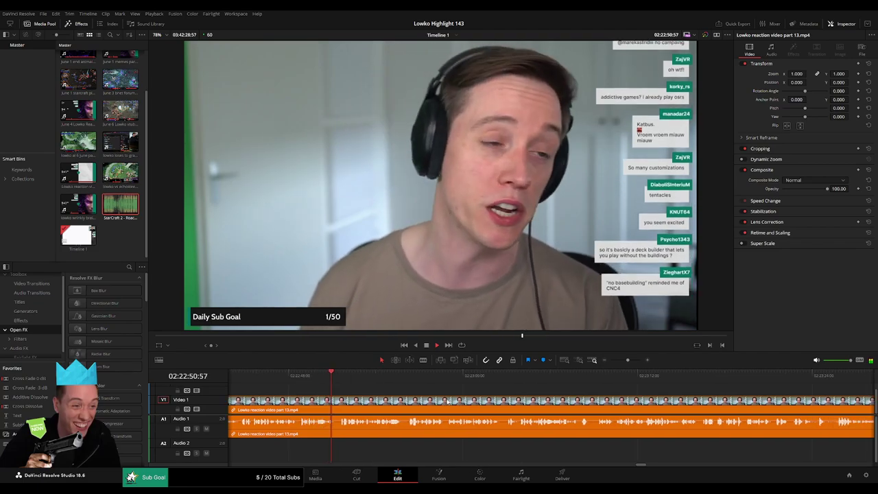
{"action": "scroll", "coordinate": [470, 404], "scroll_direction": "right", "scroll_amount": 2}
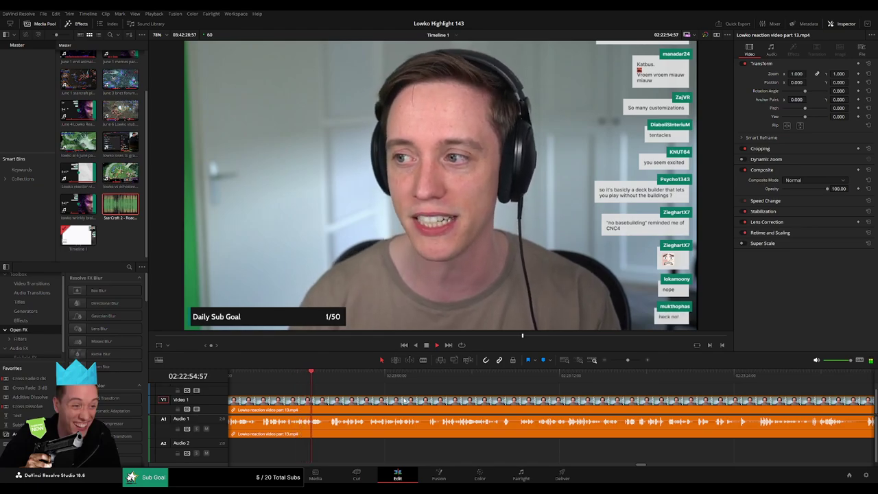
{"action": "left_click", "coordinate": [326, 400]}
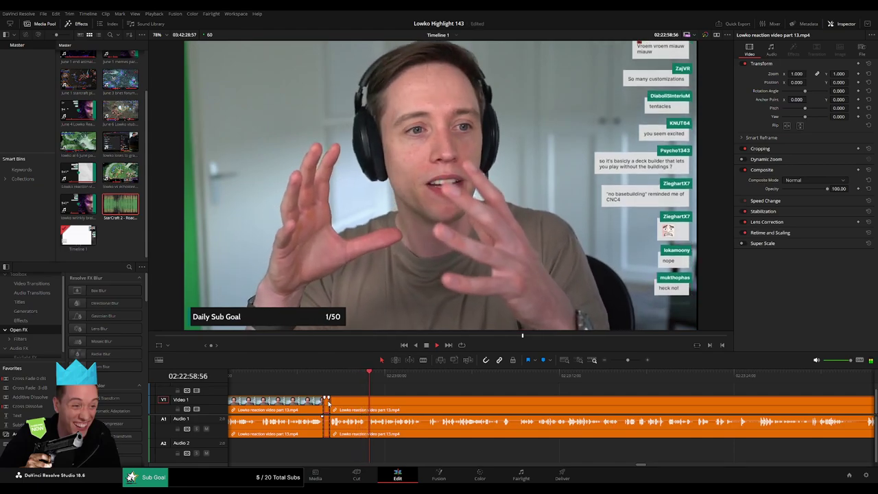
Split the reaction clip at about 02:23:08:14 and 02:23:08:45, and ripple-delete the pause between the cuts
{"action": "scroll", "coordinate": [400, 397], "scroll_direction": "right", "scroll_amount": 2}
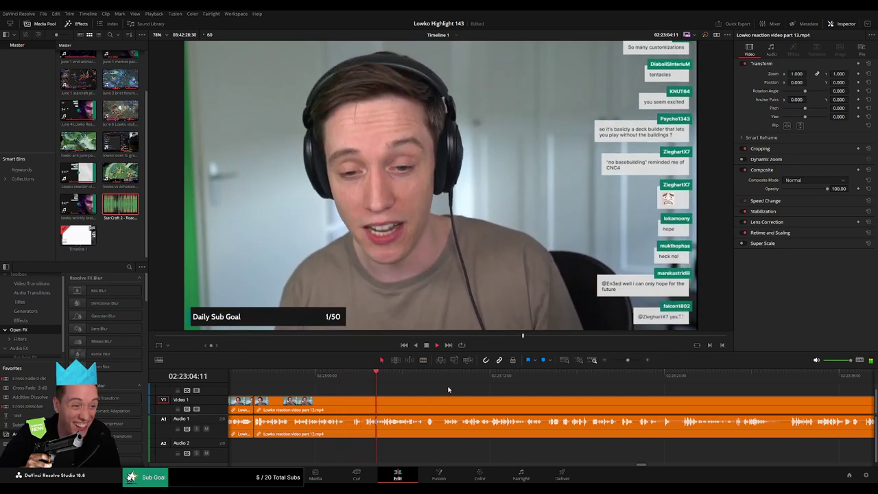
{"action": "scroll", "coordinate": [448, 389], "scroll_direction": "right", "scroll_amount": 2}
{"action": "key", "text": "b"}
{"action": "left_click", "coordinate": [383, 400]}
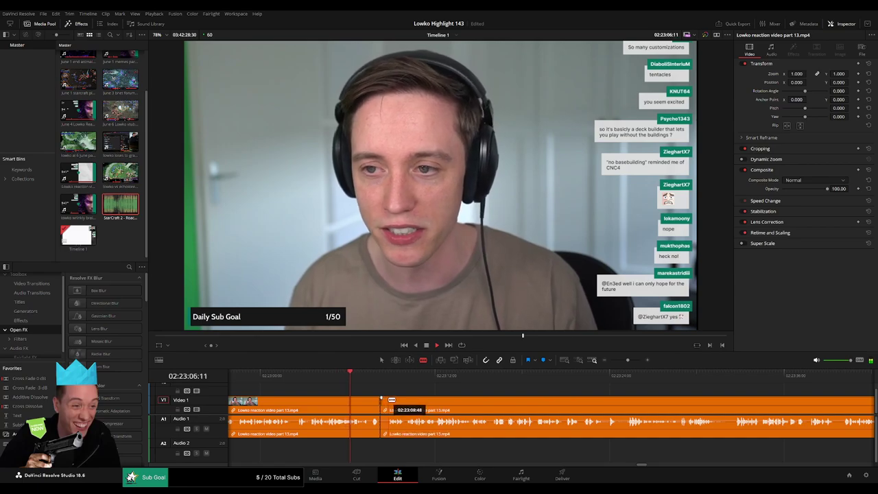
{"action": "left_click_drag", "start_coordinate": [391, 400], "coordinate": [385, 405]}
{"action": "left_click", "coordinate": [385, 404]}
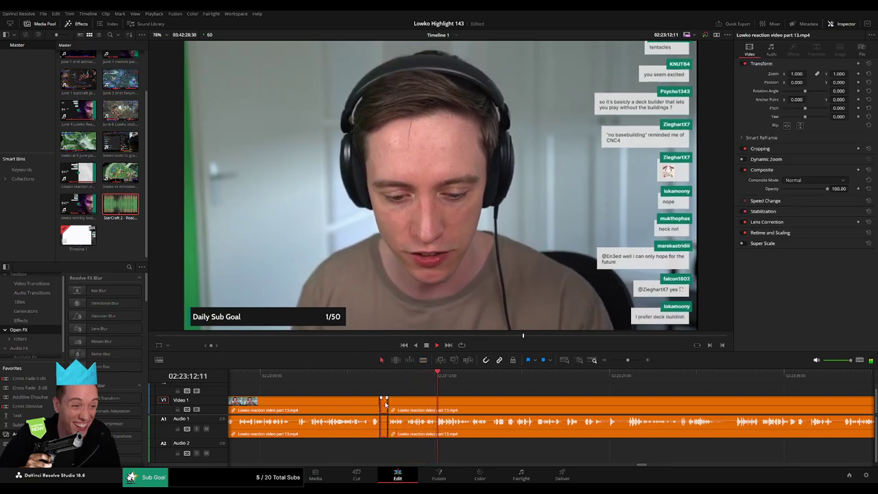
{"action": "key", "text": "Delete"}
Split the gameplay footage at about 02:23:24:37 and eight frames further on, and ripple-delete the tiny gap before the speech
{"action": "left_click_drag", "start_coordinate": [461, 401], "coordinate": [367, 391]}
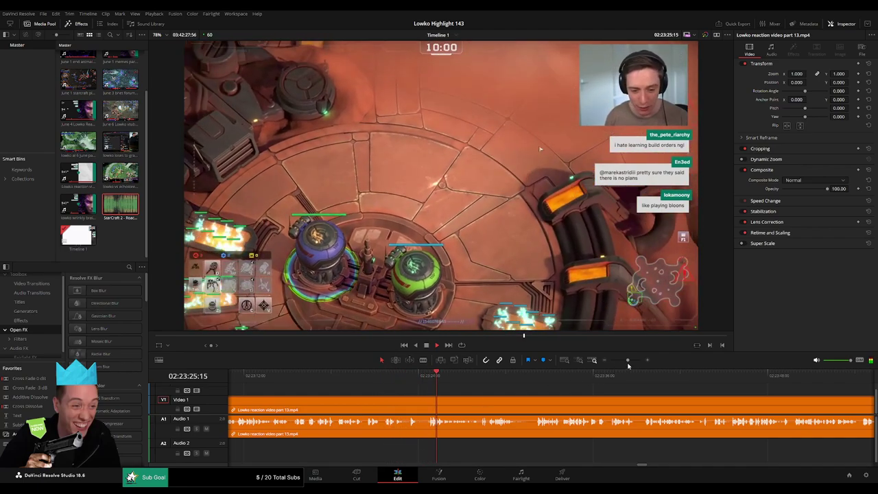
{"action": "left_click_drag", "start_coordinate": [628, 361], "coordinate": [632, 361]}
{"action": "key", "text": "b"}
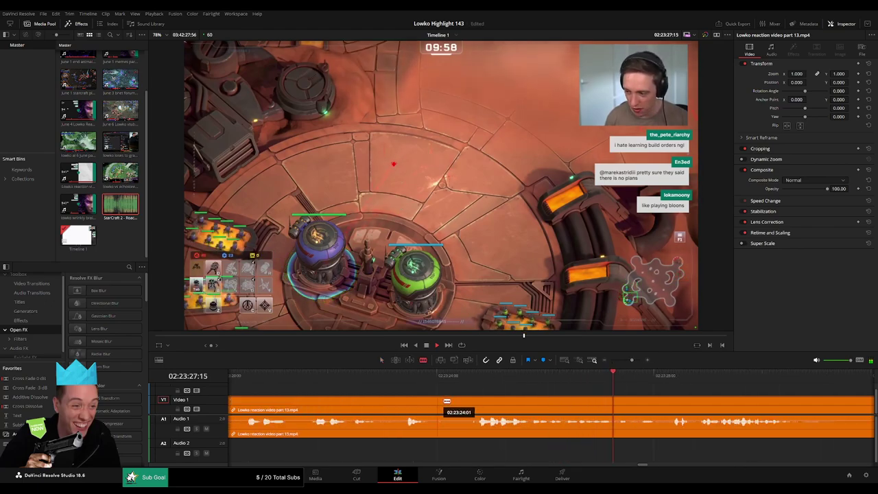
{"action": "left_click", "coordinate": [471, 375]}
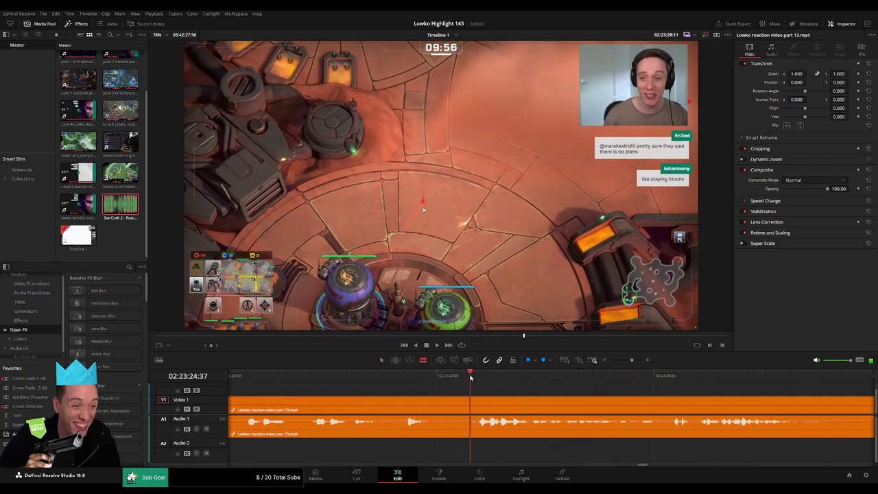
{"action": "left_click", "coordinate": [474, 399]}
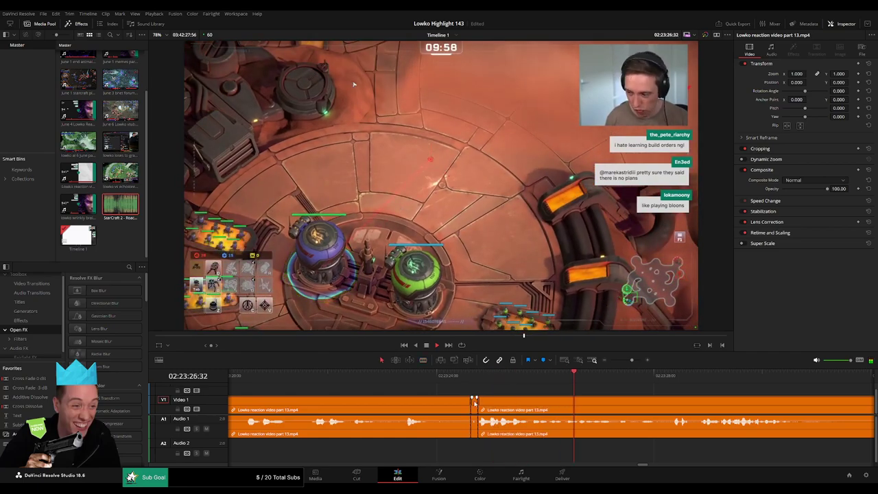
{"action": "key", "text": "a"}
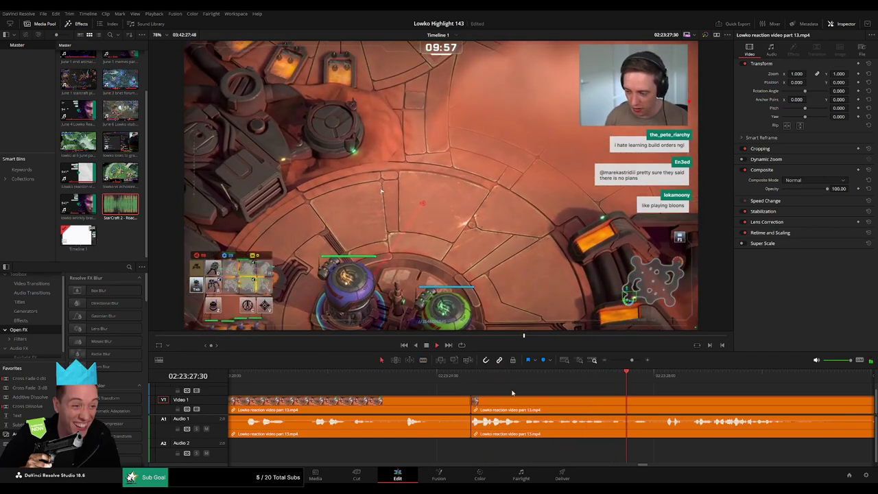
Split the gameplay footage at 02:23:30:34 and 02:23:31:25, and ripple-delete the silent segment between the cuts
{"action": "mouse_move", "coordinate": [629, 360]}
{"action": "left_mouse_down"}
{"action": "mouse_move", "coordinate": [611, 360]}
{"action": "mouse_move", "coordinate": [632, 363]}
{"action": "left_mouse_up"}
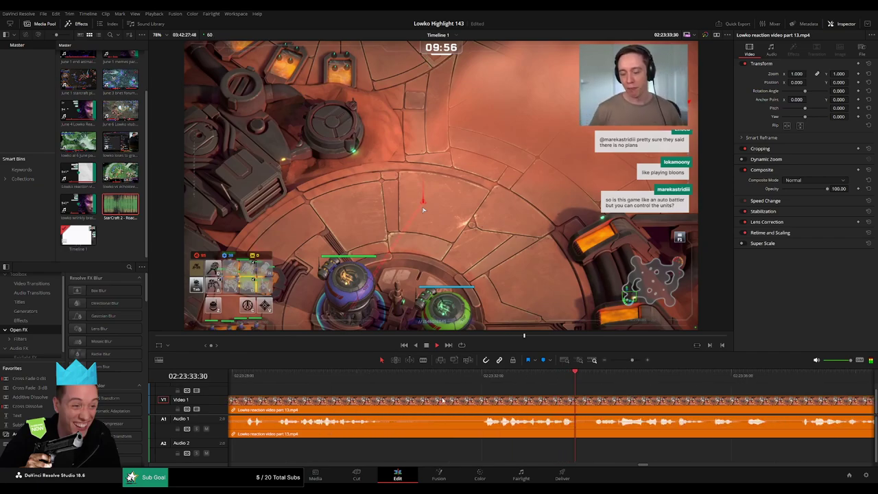
{"action": "key", "text": "space"}
{"action": "left_click", "coordinate": [392, 380]}
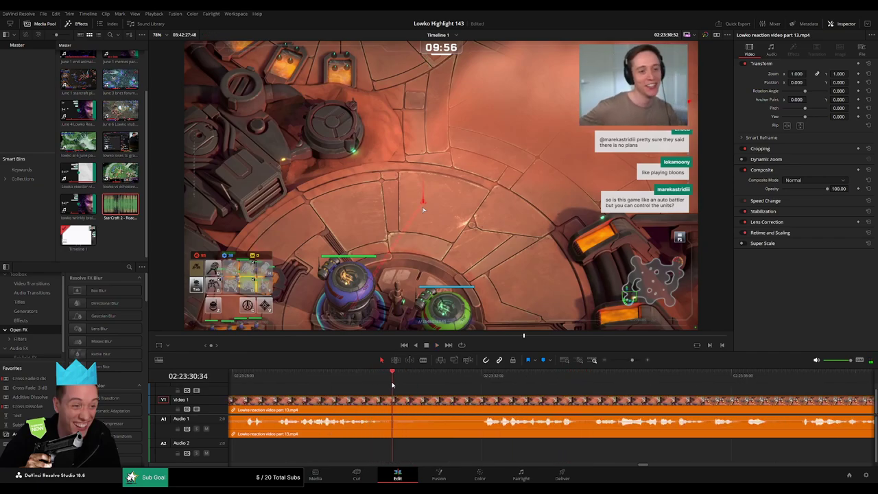
{"action": "key", "text": "b"}
{"action": "left_click", "coordinate": [393, 399]}
{"action": "left_click", "coordinate": [446, 402]}
{"action": "key", "text": "a"}
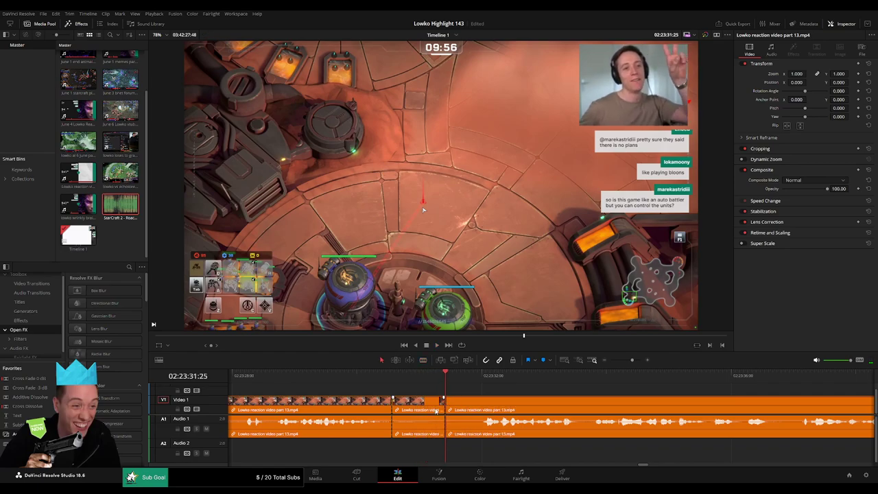
{"action": "left_click", "coordinate": [415, 404]}
{"action": "key", "text": "Delete"}
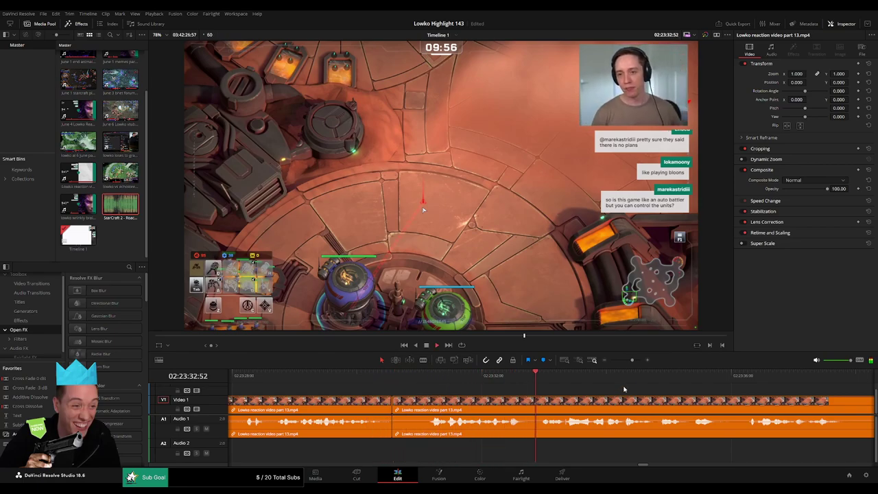
Isolate the pause from about 02:23:37:55 to 02:23:38:35 in the gameplay footage and ripple-delete it
{"action": "mouse_move", "coordinate": [631, 362]}
{"action": "left_mouse_down"}
{"action": "mouse_move", "coordinate": [611, 362]}
{"action": "mouse_move", "coordinate": [627, 359]}
{"action": "left_mouse_up"}
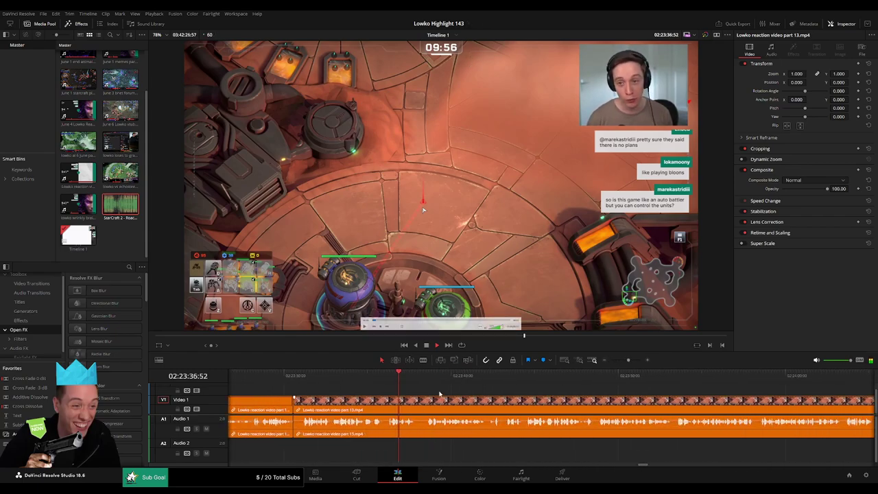
{"action": "left_click", "coordinate": [365, 400]}
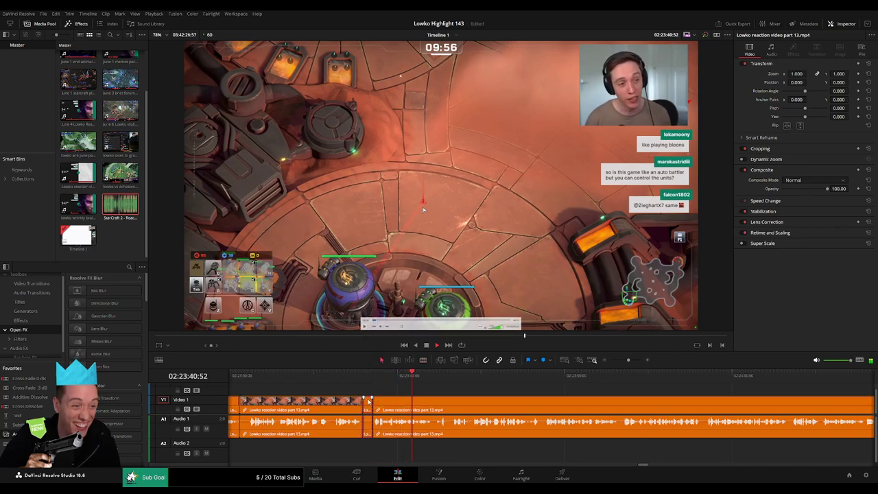
{"action": "key", "text": "Delete"}
Split the reaction clip around the brief pause at about 02:23:57:34 to 02:23:57:52 and ripple-delete that piece
{"action": "left_click_drag", "start_coordinate": [446, 391], "coordinate": [360, 385]}
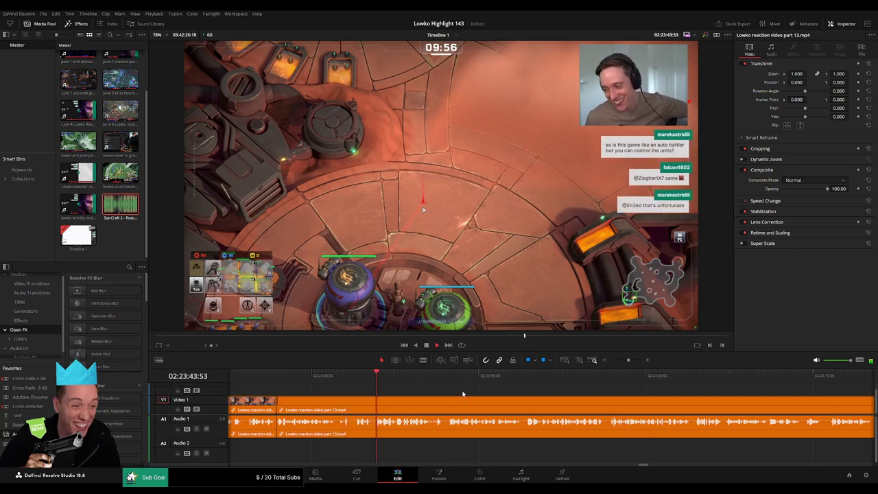
{"action": "scroll", "coordinate": [480, 391], "scroll_direction": "right", "scroll_amount": 3}
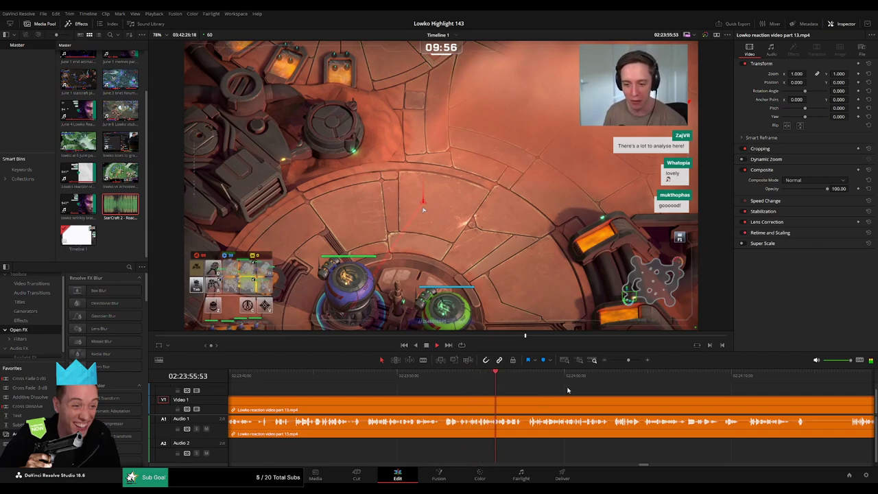
{"action": "left_click_drag", "start_coordinate": [584, 392], "coordinate": [458, 393]}
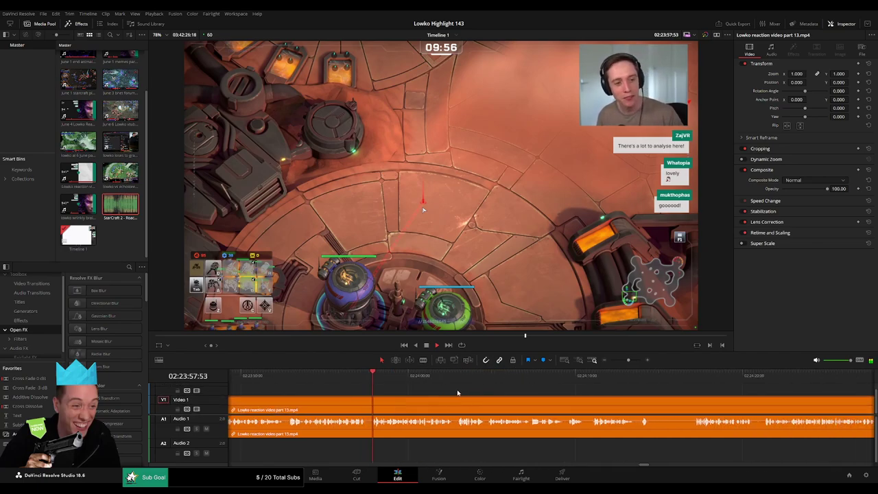
{"action": "left_click", "coordinate": [368, 406]}
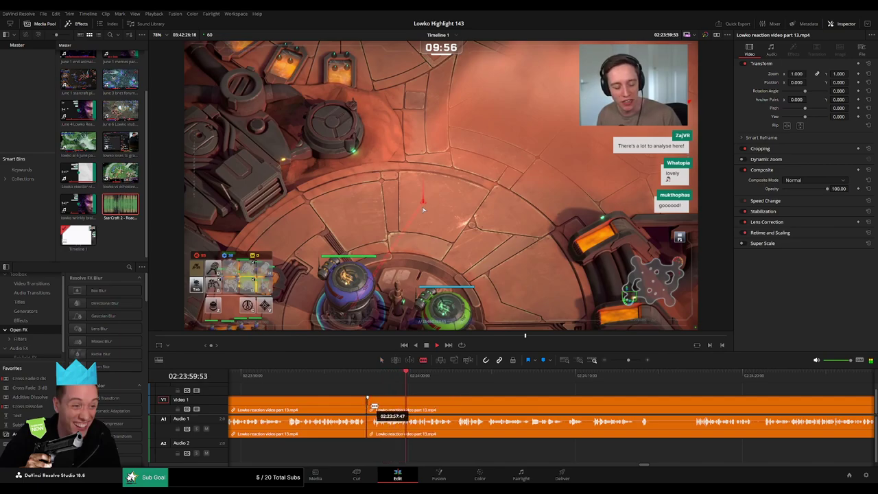
{"action": "left_click", "coordinate": [372, 405]}
{"action": "key", "text": "a"}
{"action": "key", "text": "Delete"}
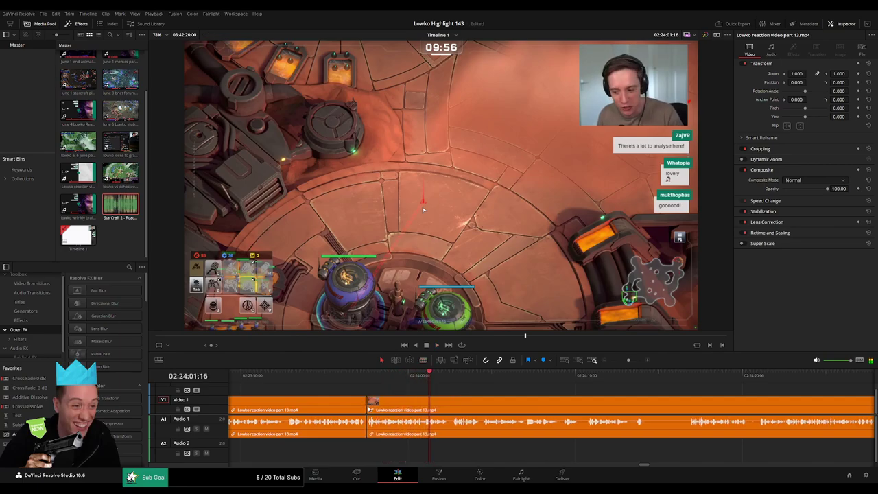
Ripple-delete the pauses from about 02:24:10:17 to 02:24:10:44 and from about 02:24:13:43 to 02:24:16:25 in the reaction clip
{"action": "scroll", "coordinate": [444, 403], "scroll_direction": "right", "scroll_amount": 4}
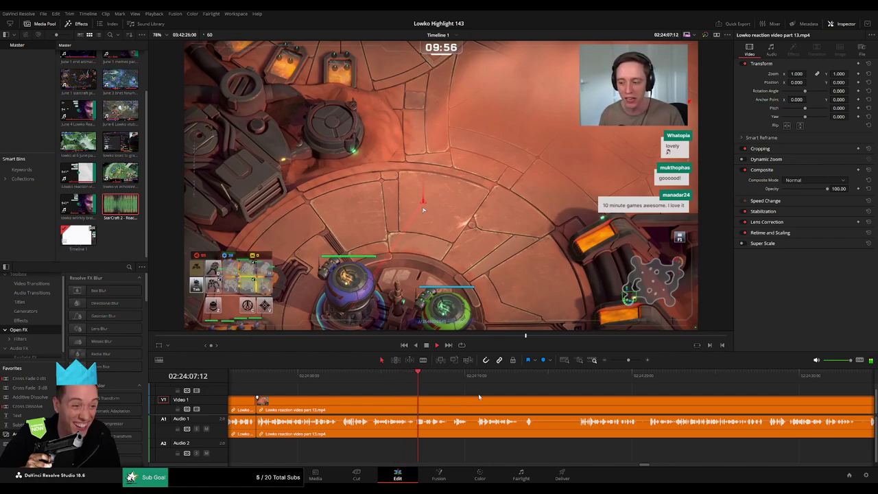
{"action": "scroll", "coordinate": [517, 399], "scroll_direction": "right", "scroll_amount": 4}
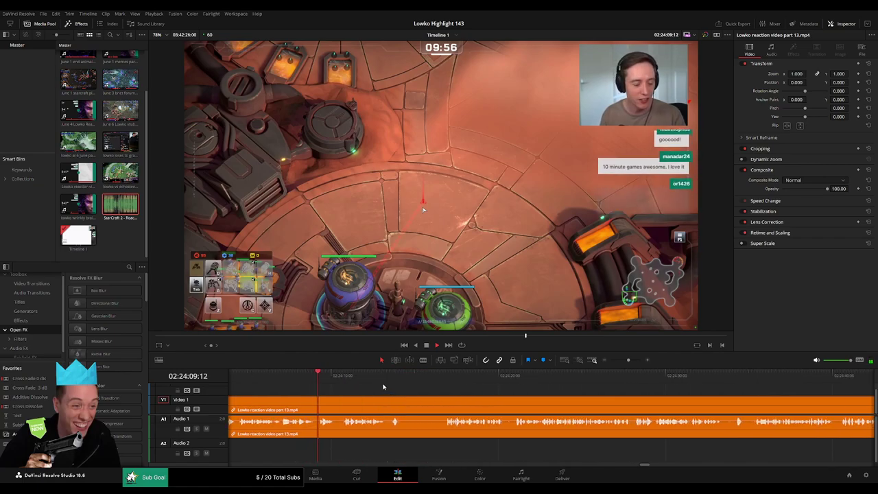
{"action": "left_click", "coordinate": [342, 405]}
{"action": "key", "text": "Delete"}
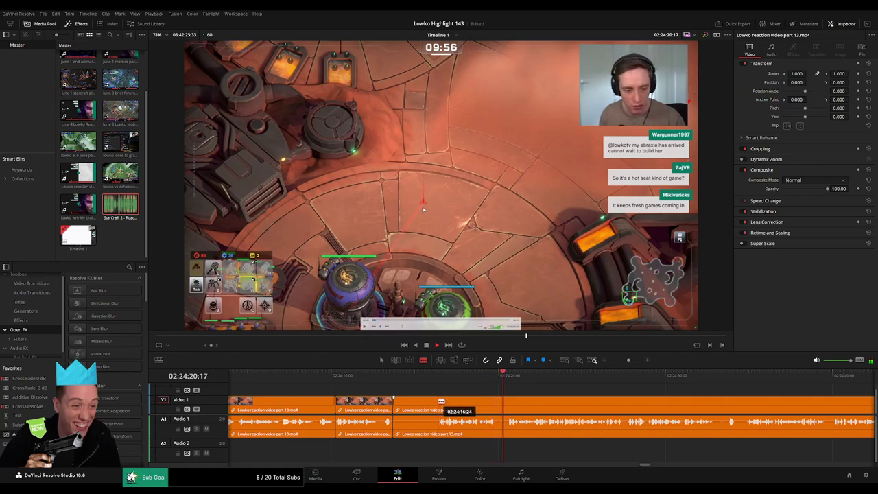
{"action": "left_click", "coordinate": [438, 402]}
{"action": "key", "text": "BackSpace"}
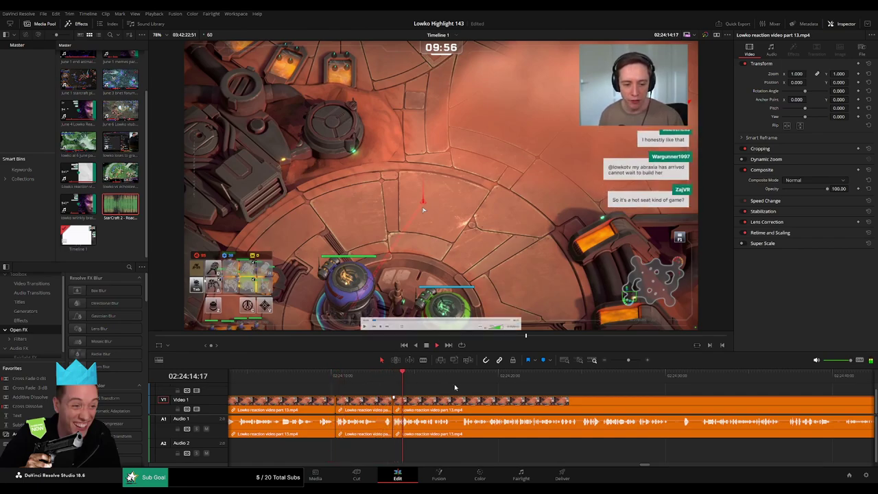
Split the reaction clip at about 02:24:17:15 and 02:24:17:49, and ripple-delete the pause between the cuts
{"action": "left_click_drag", "start_coordinate": [538, 398], "coordinate": [404, 386]}
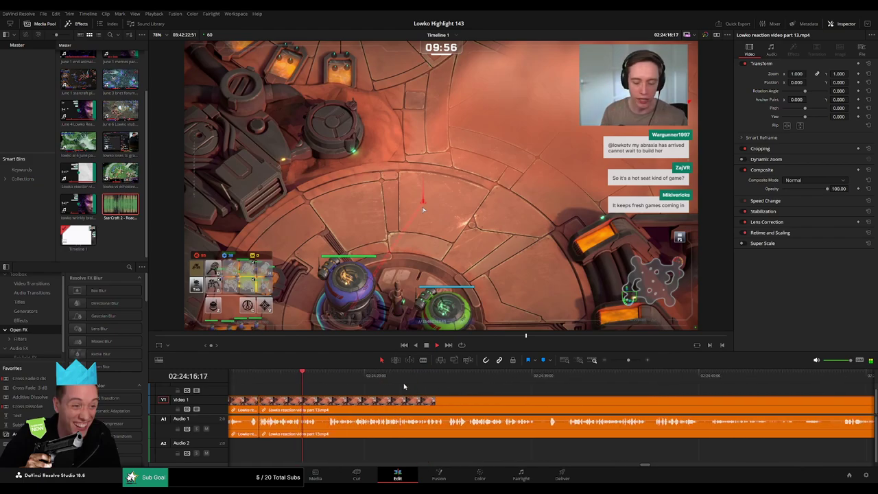
{"action": "left_click", "coordinate": [319, 405]}
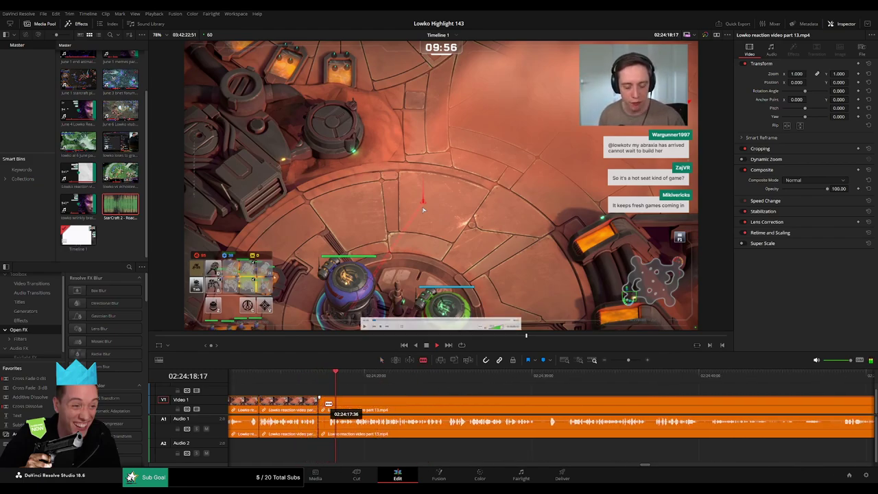
{"action": "key", "text": "a"}
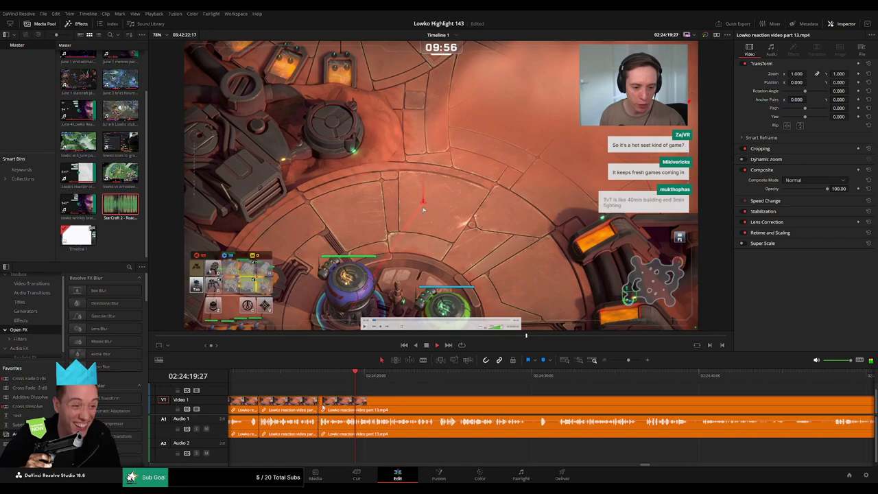
Add an adjustment clip above the reaction clip at 02:24:20:07 with zoom 3.000, position X 1896 and Y 1037, framing the command card
{"action": "left_click", "coordinate": [347, 384]}
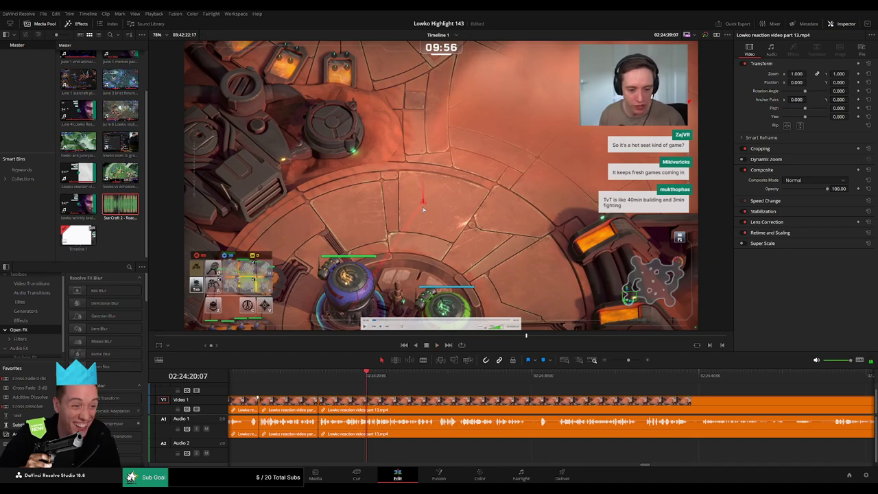
{"action": "left_click_drag", "start_coordinate": [257, 397], "coordinate": [373, 395]}
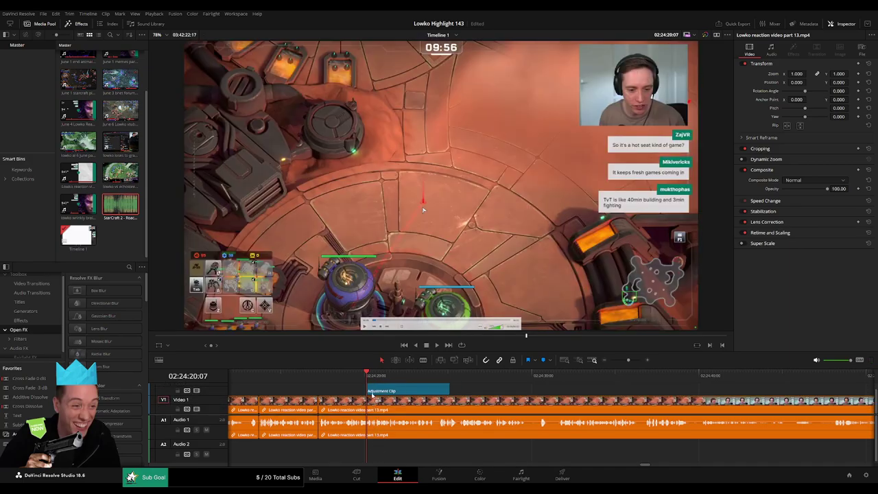
{"action": "left_click_drag", "start_coordinate": [798, 74], "coordinate": [840, 82]}
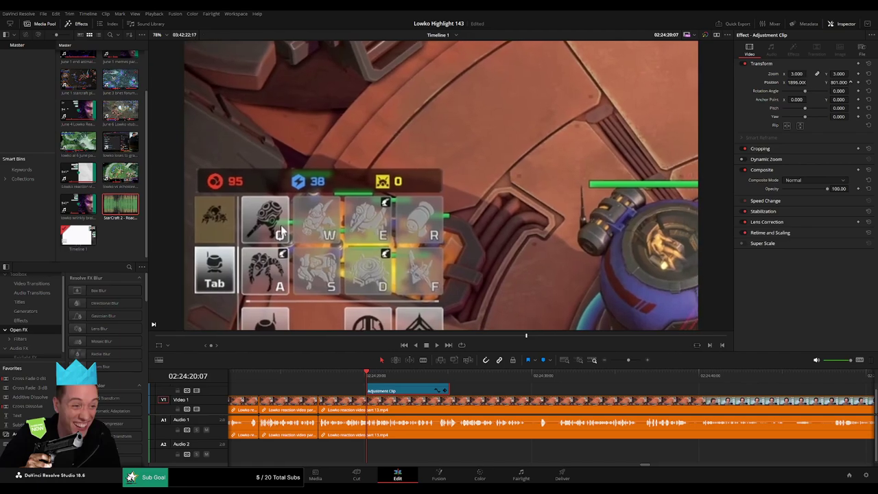
{"action": "left_click_drag", "start_coordinate": [282, 233], "coordinate": [280, 168]}
{"action": "key", "text": "space"}
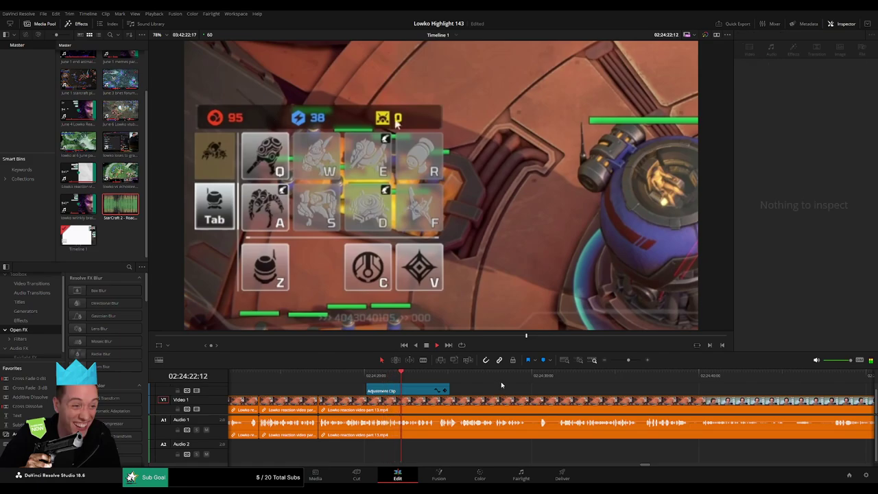
Shorten the adjustment clip so that it ends at about 02:24:24
{"action": "left_click_drag", "start_coordinate": [503, 395], "coordinate": [440, 389]}
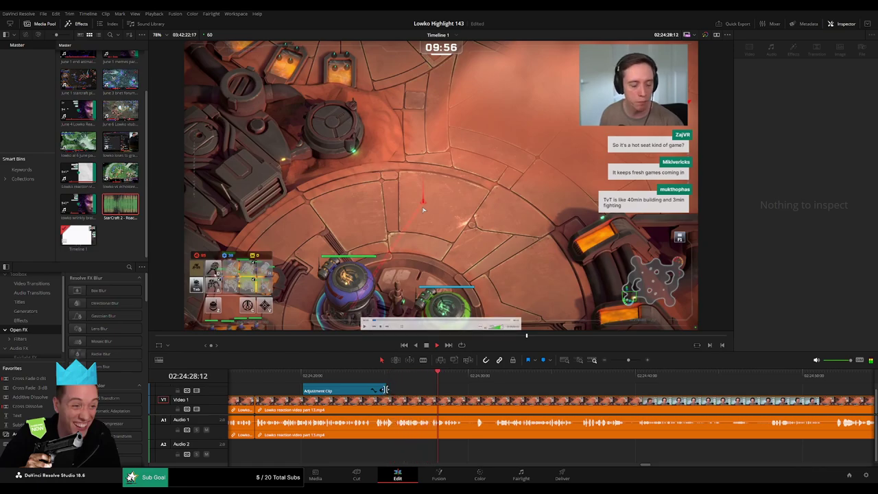
{"action": "left_click_drag", "start_coordinate": [385, 390], "coordinate": [371, 390]}
{"action": "left_click", "coordinate": [360, 377]}
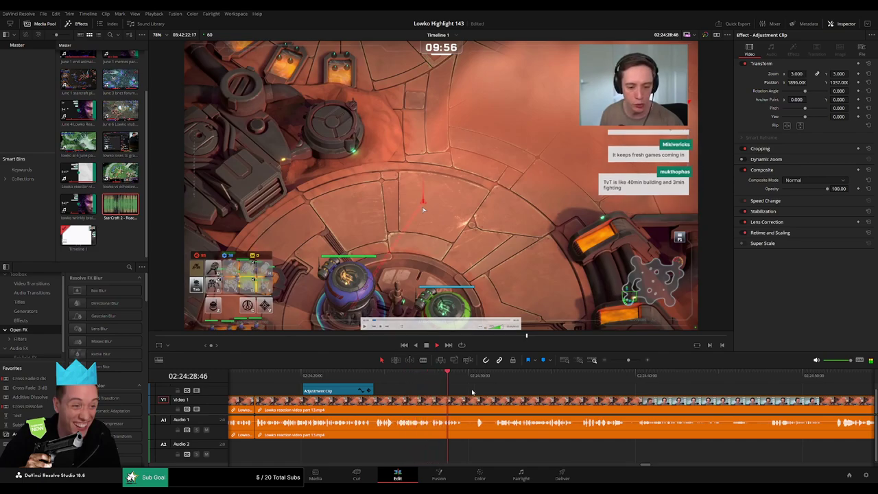
Split the reaction clip at about 02:24:29:35 and 02:24:30:24, and ripple-delete the pause between the cuts
{"action": "key", "text": "b"}
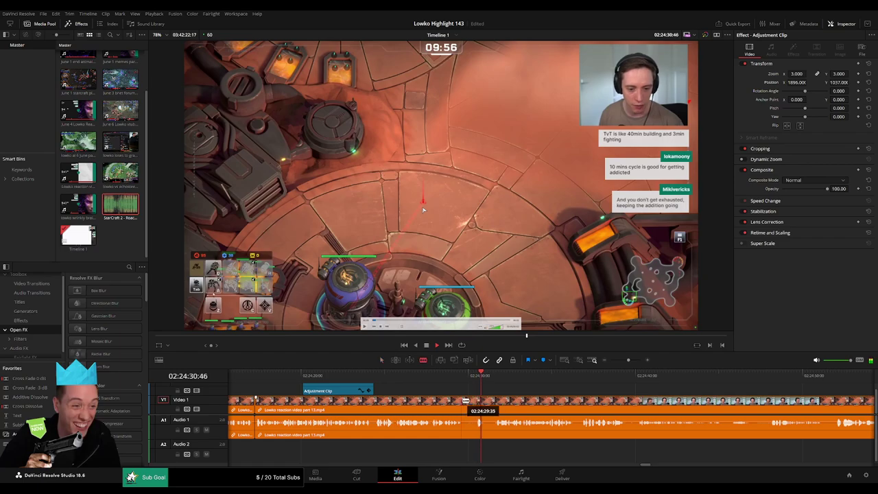
{"action": "left_click", "coordinate": [464, 404]}
{"action": "left_click", "coordinate": [476, 399]}
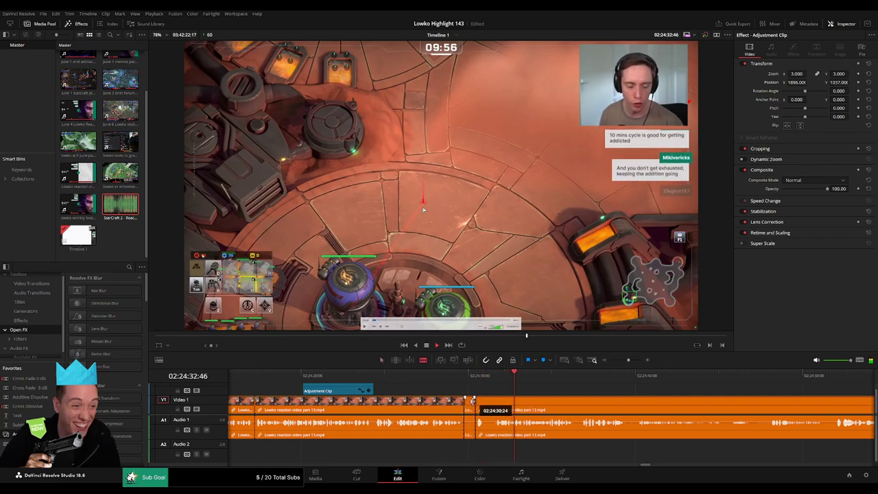
{"action": "key", "text": "a"}
{"action": "left_click", "coordinate": [470, 404]}
{"action": "key", "text": "Delete"}
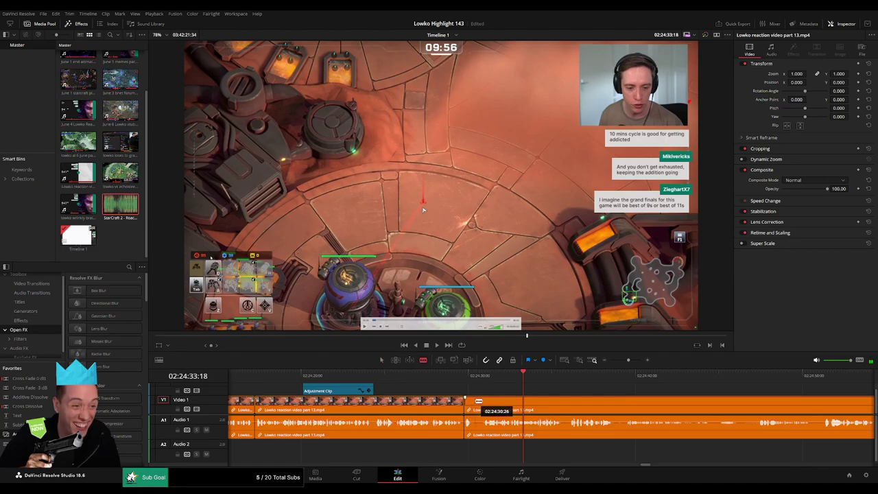
Isolate the next short pause starting at about 02:24:30:18 in the reaction clip and ripple-delete it
{"action": "left_click", "coordinate": [487, 400]}
{"action": "key", "text": "a"}
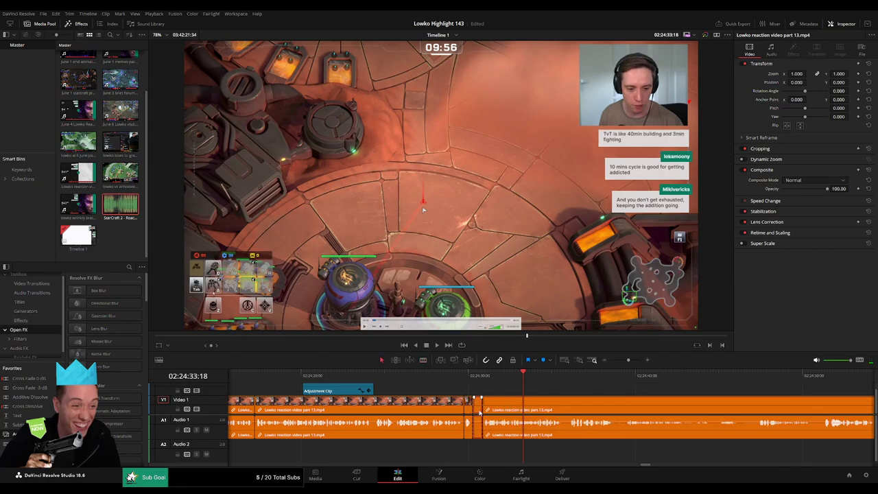
{"action": "key", "text": "Delete"}
Try a copy of the zoom adjustment clip over the gameplay from 02:24:30:18, preview it and remove it
{"action": "left_click", "coordinate": [475, 376]}
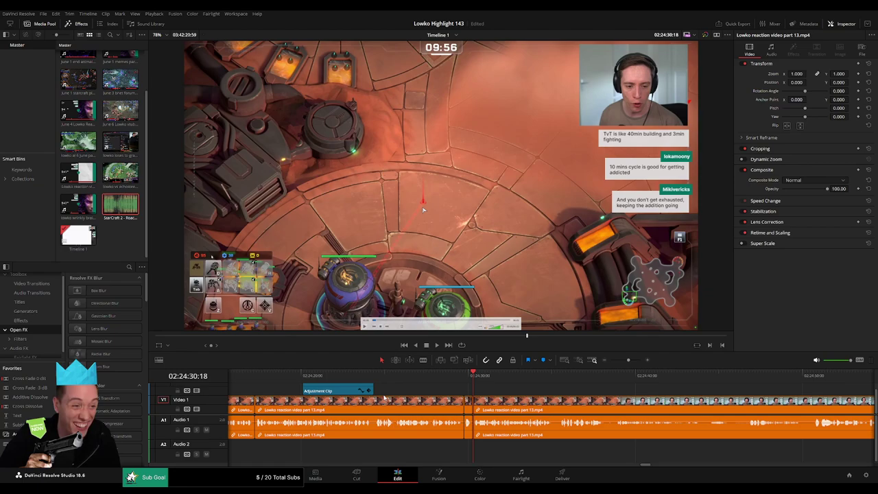
{"action": "left_click", "coordinate": [357, 390]}
{"action": "key", "text": "ctrl+v"}
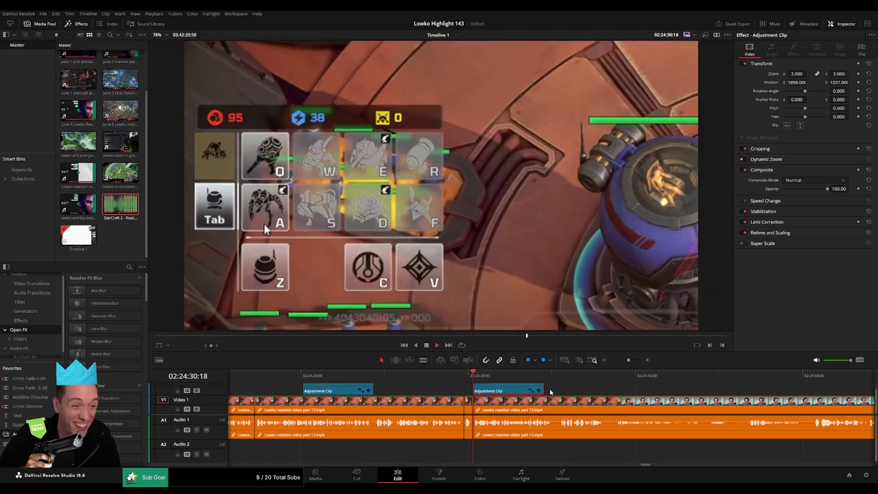
{"action": "key", "text": "space"}
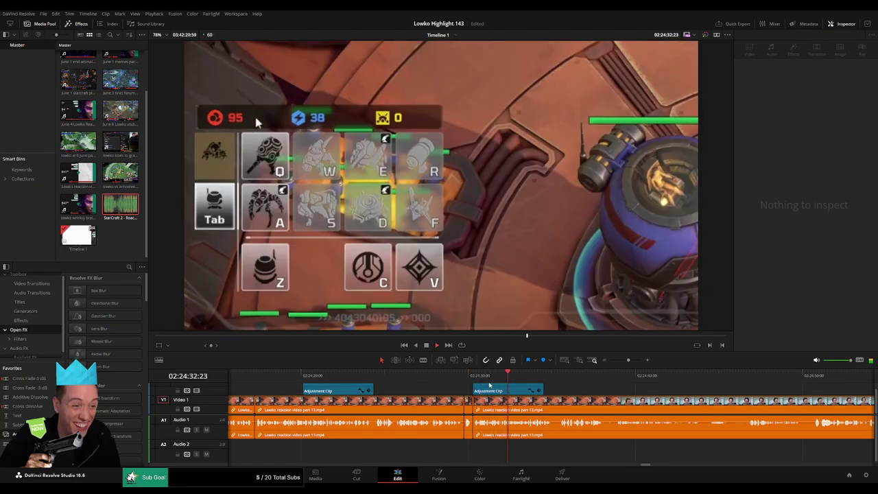
{"action": "left_click", "coordinate": [464, 378]}
{"action": "left_click_drag", "start_coordinate": [593, 396], "coordinate": [459, 390]}
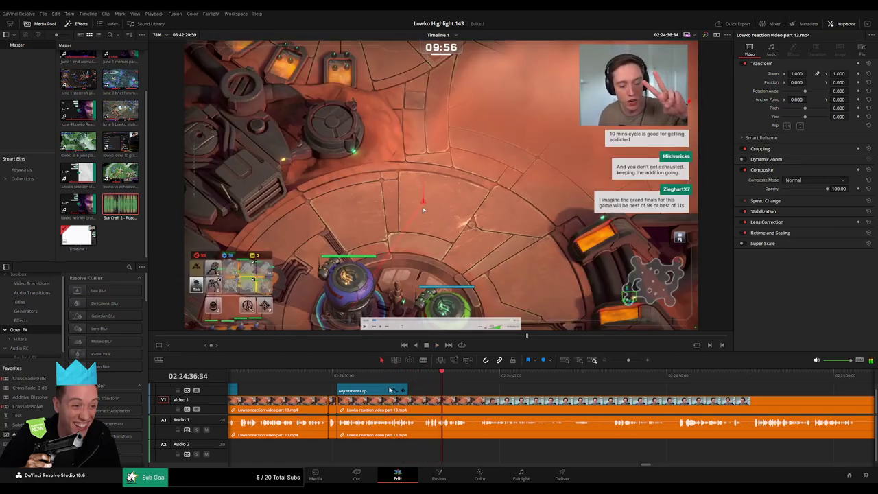
{"action": "key", "text": "Delete"}
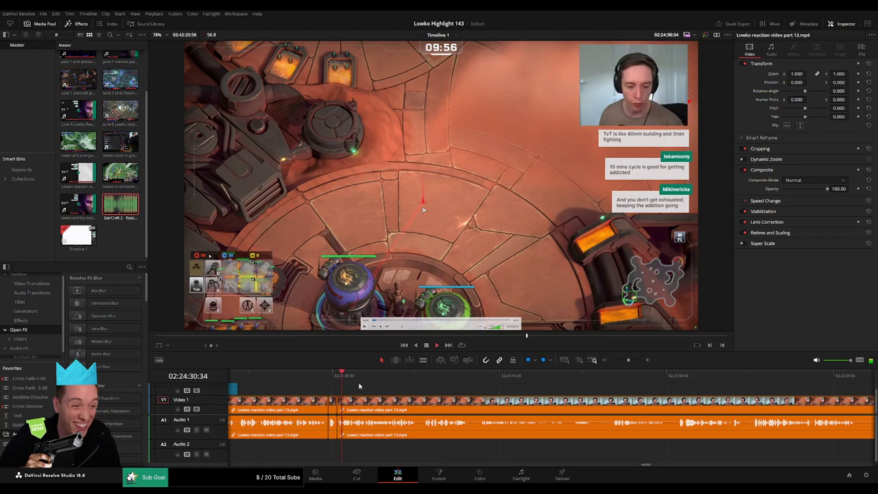
Split the reaction clip around the pause at about 02:24:38:10, ripple-delete that piece and play back the join
{"action": "left_click_drag", "start_coordinate": [476, 391], "coordinate": [393, 387]}
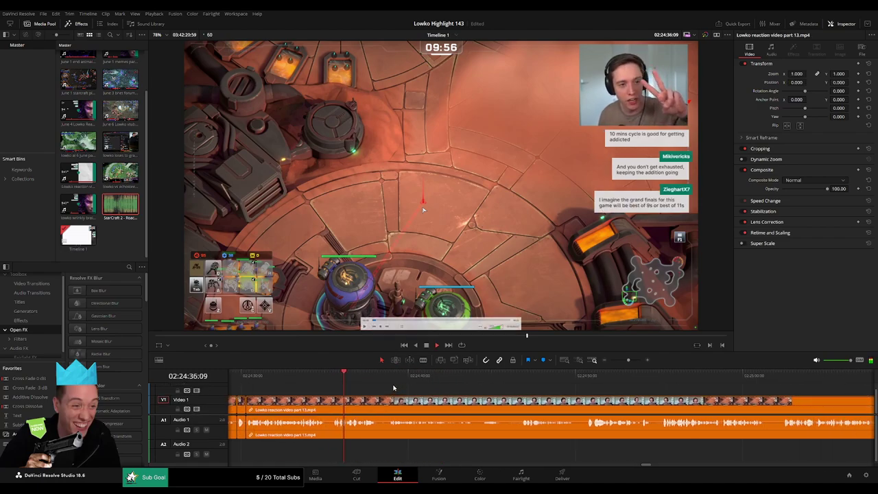
{"action": "scroll", "coordinate": [418, 392], "scroll_direction": "right", "scroll_amount": 3}
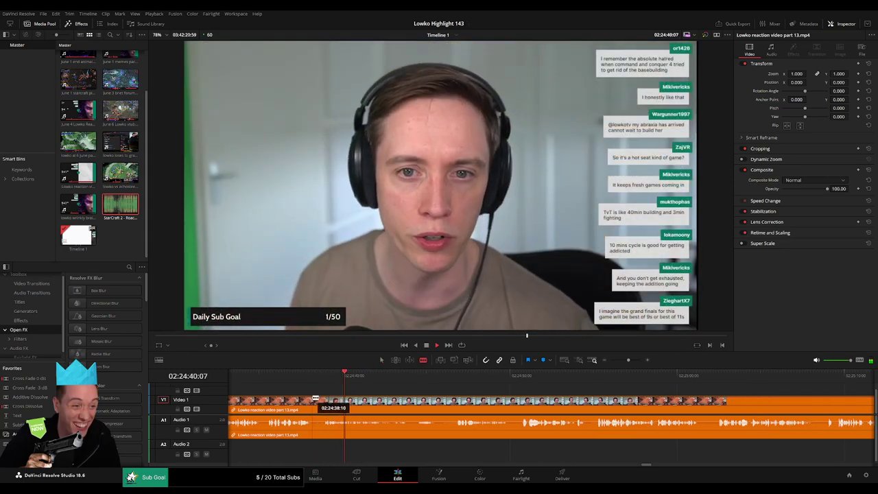
{"action": "left_click", "coordinate": [314, 398]}
{"action": "left_click", "coordinate": [325, 398]}
{"action": "key", "text": "a"}
{"action": "left_click", "coordinate": [319, 401]}
{"action": "key", "text": "Delete"}
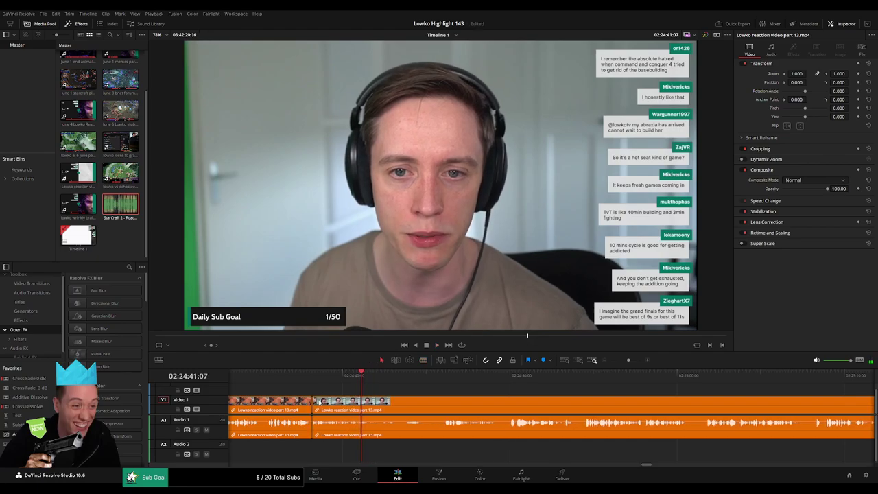
{"action": "left_click", "coordinate": [303, 378]}
{"action": "key", "text": "space"}
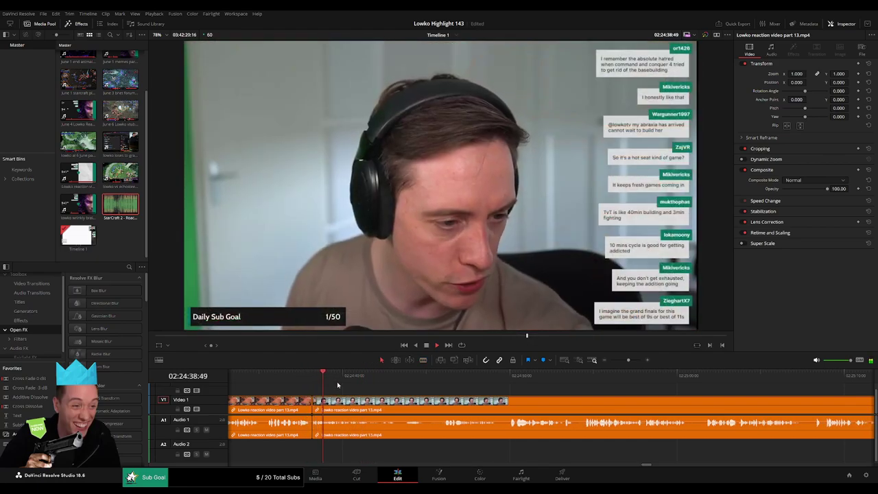
Ripple-delete the quiet stretch of the reaction clip from about 02:24:43 to 02:24:46:04
{"action": "scroll", "coordinate": [301, 390], "scroll_direction": "right", "scroll_amount": 4}
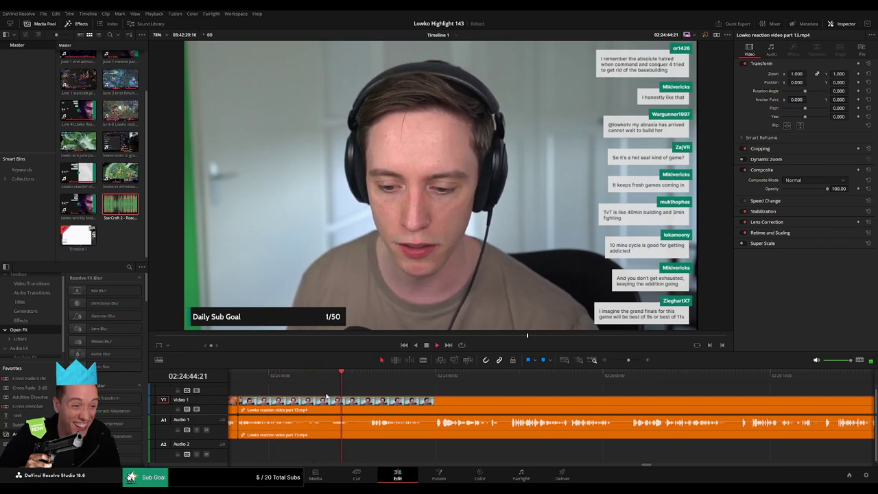
{"action": "key", "text": "b"}
{"action": "left_click", "coordinate": [321, 400]}
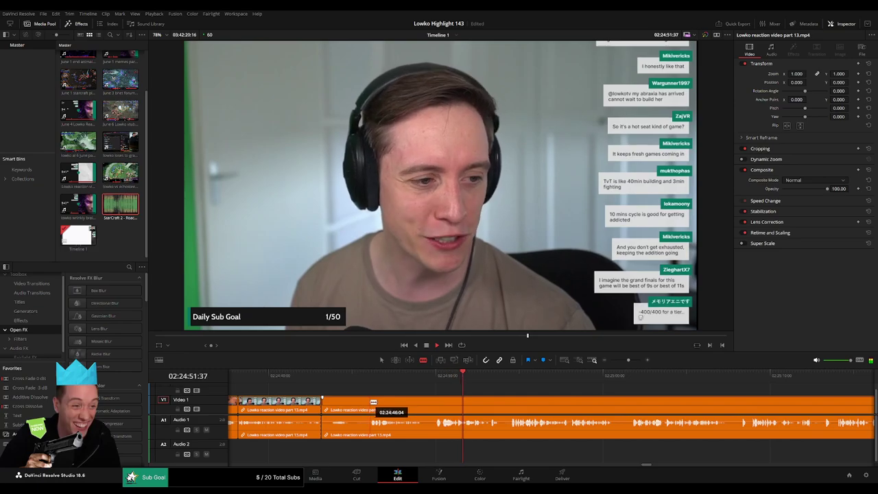
{"action": "left_click", "coordinate": [369, 404]}
{"action": "key", "text": "Delete"}
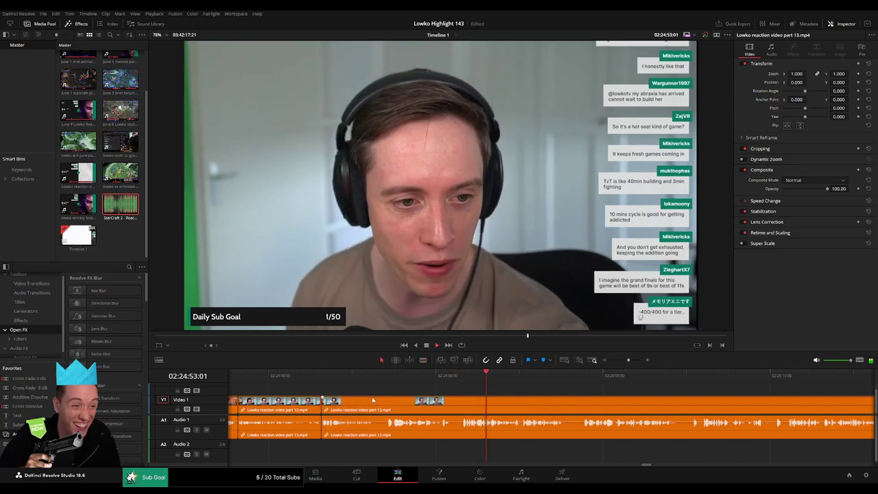
Isolate the short piece starting at about 02:24:46:15 in the webcam footage, ripple-delete it and play on
{"action": "key", "text": "b"}
{"action": "left_click", "coordinate": [373, 400]}
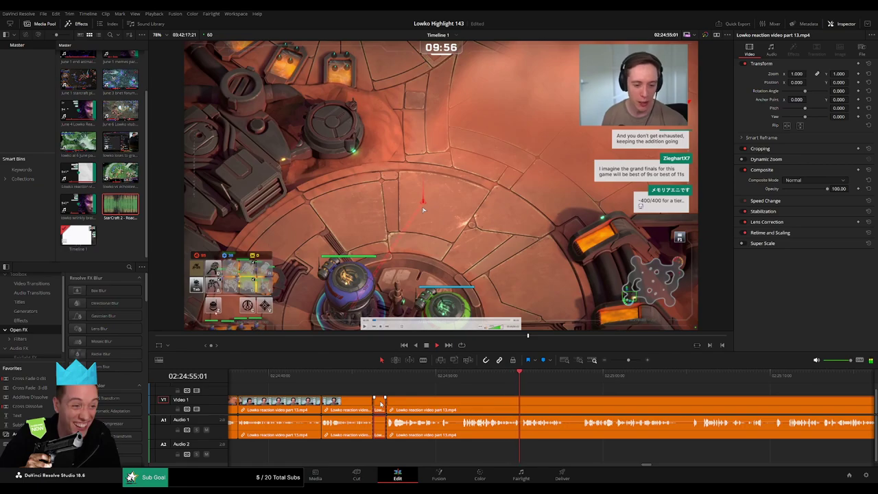
{"action": "key", "text": "Delete"}
{"action": "key", "text": "space"}
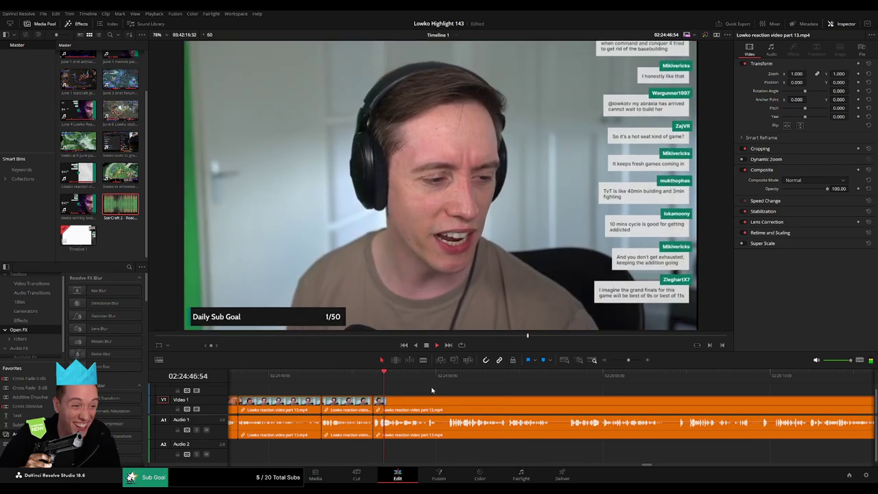
Split the reaction clip at about 02:24:49:55 and 02:24:50:36, and ripple-delete the pause between the cuts
{"action": "mouse_move", "coordinate": [628, 361]}
{"action": "left_mouse_down"}
{"action": "mouse_move", "coordinate": [611, 360]}
{"action": "mouse_move", "coordinate": [630, 361]}
{"action": "left_mouse_up"}
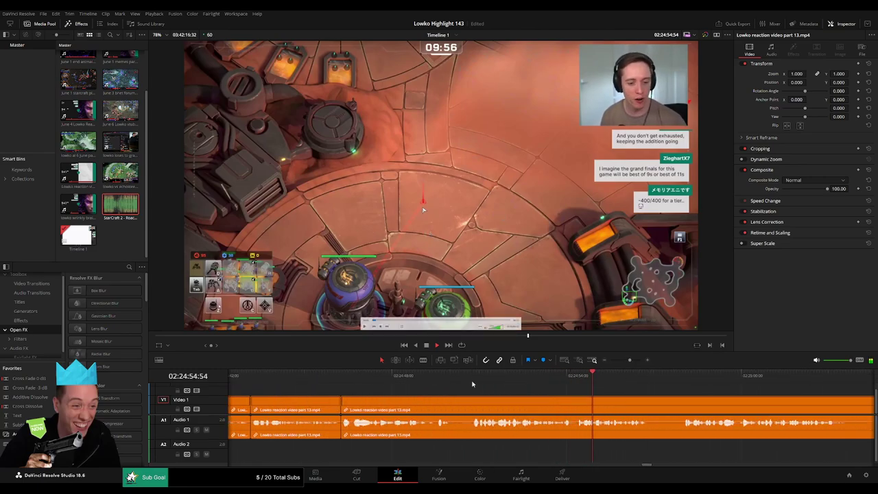
{"action": "left_click", "coordinate": [451, 380]}
{"action": "key", "text": "b"}
{"action": "left_click", "coordinate": [452, 400]}
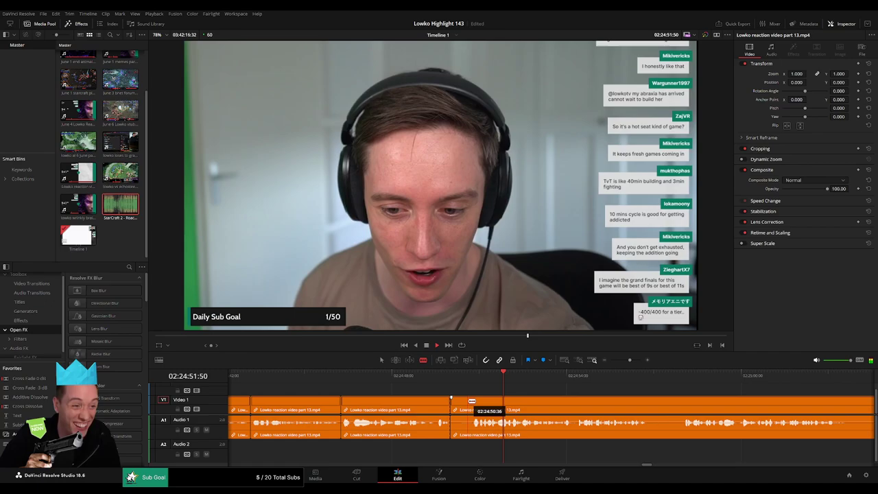
{"action": "key", "text": "a"}
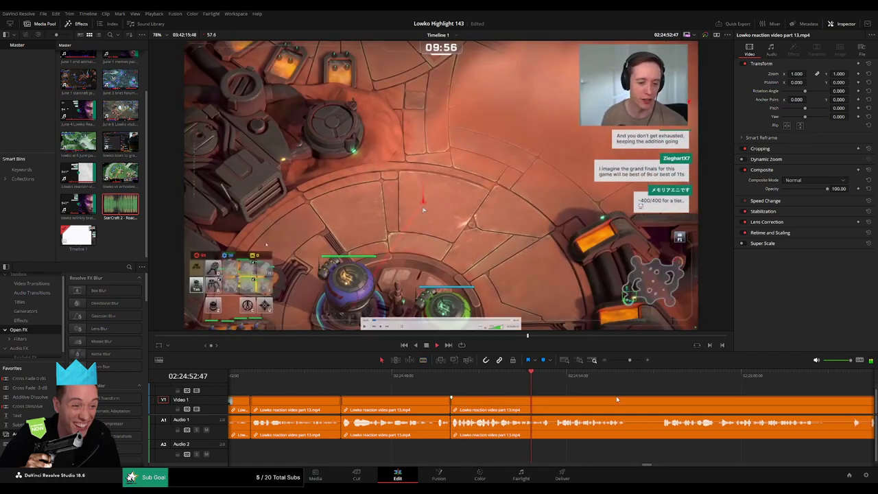
Ripple-delete the pause from about 02:24:56:04 to 02:24:57:18 in the gameplay footage
{"action": "left_click_drag", "start_coordinate": [617, 399], "coordinate": [441, 395]}
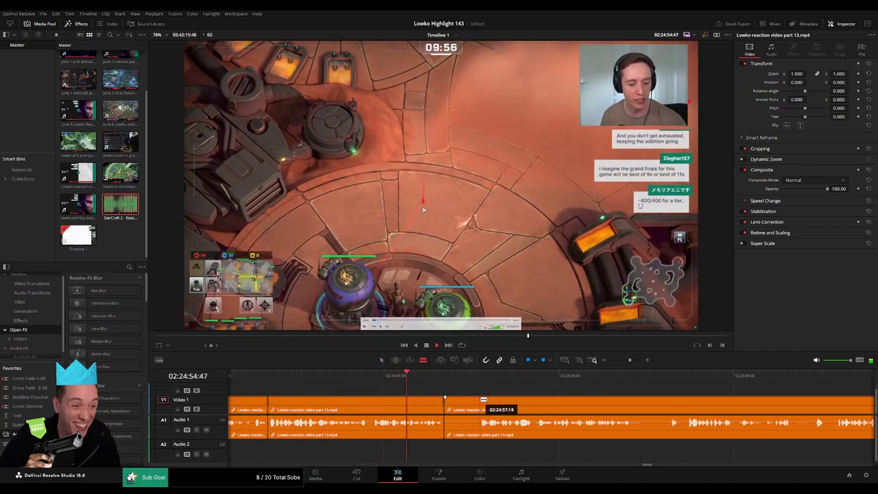
{"action": "key", "text": "Delete"}
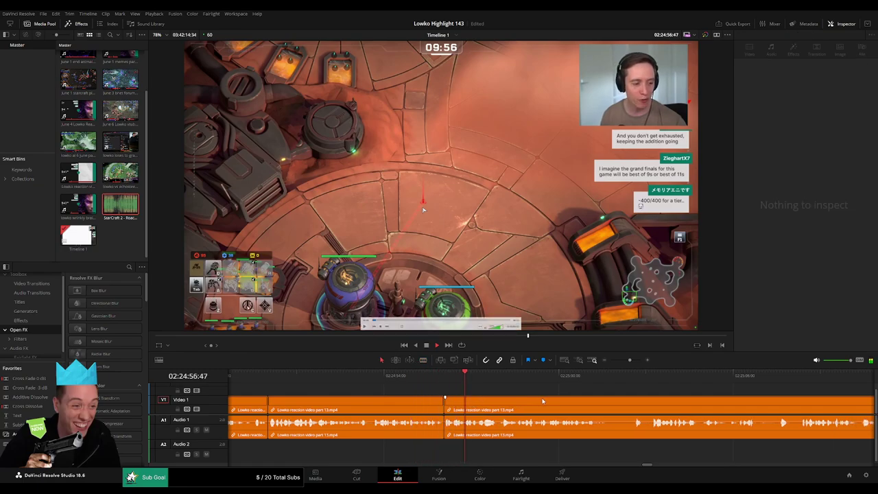
{"action": "left_click", "coordinate": [542, 401]}
Paste the zoom adjustment clip above the reaction clip at the cut near 02:24:56 and preview it
{"action": "left_click", "coordinate": [429, 376]}
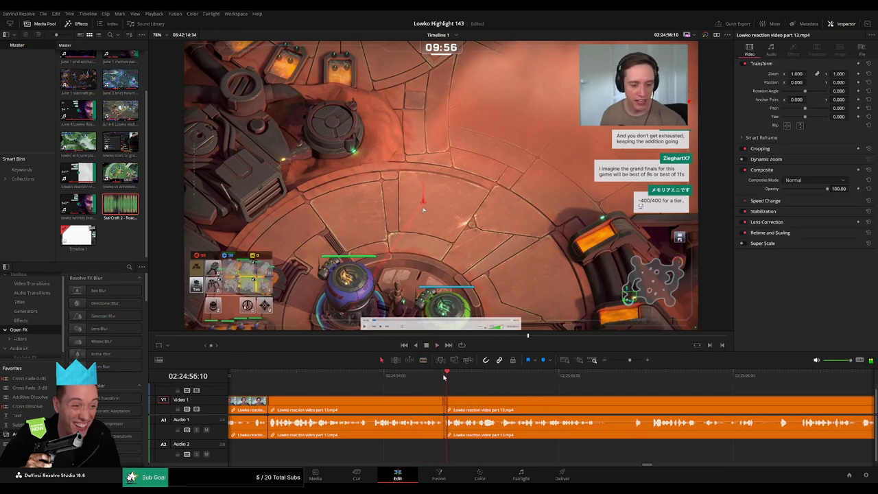
{"action": "key", "text": "ctrl+v"}
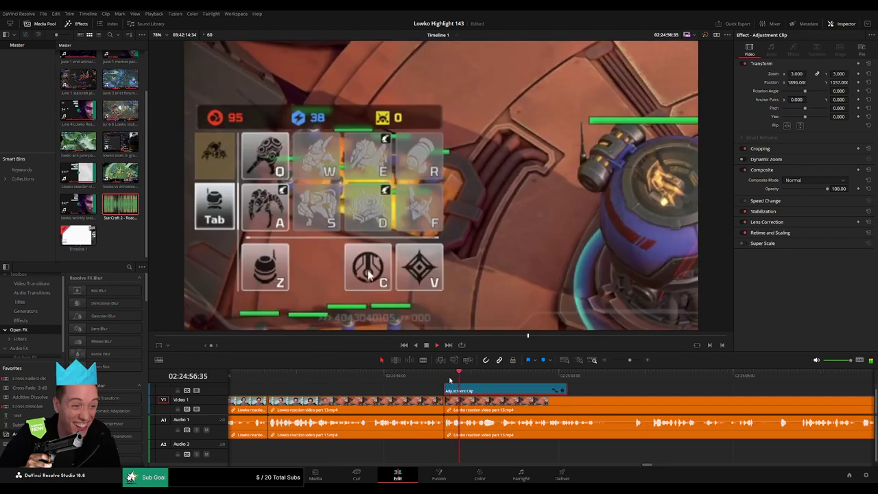
{"action": "left_click", "coordinate": [376, 376]}
{"action": "left_click_drag", "start_coordinate": [613, 397], "coordinate": [481, 384]}
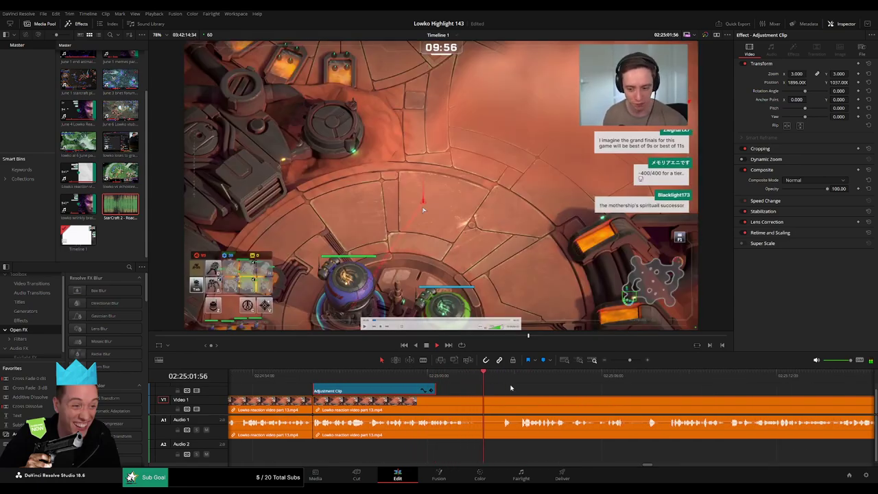
Split the reaction clip around the pause at about 02:25:02 and ripple-delete that piece
{"action": "left_click", "coordinate": [521, 389]}
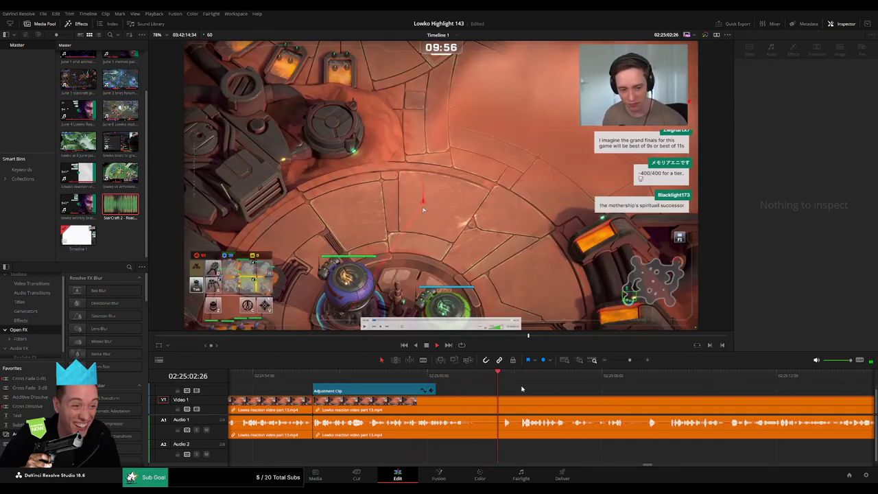
{"action": "left_click", "coordinate": [491, 405]}
{"action": "key", "text": "Delete"}
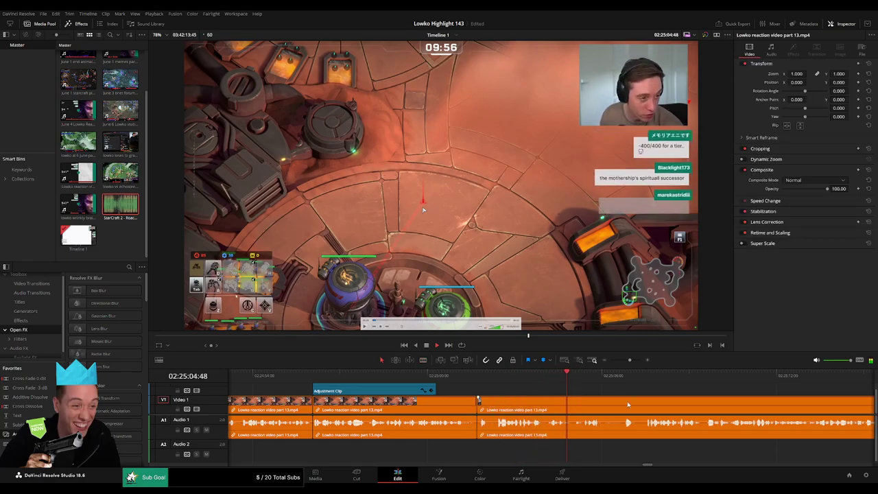
{"action": "scroll", "coordinate": [458, 391], "scroll_direction": "right", "scroll_amount": 4}
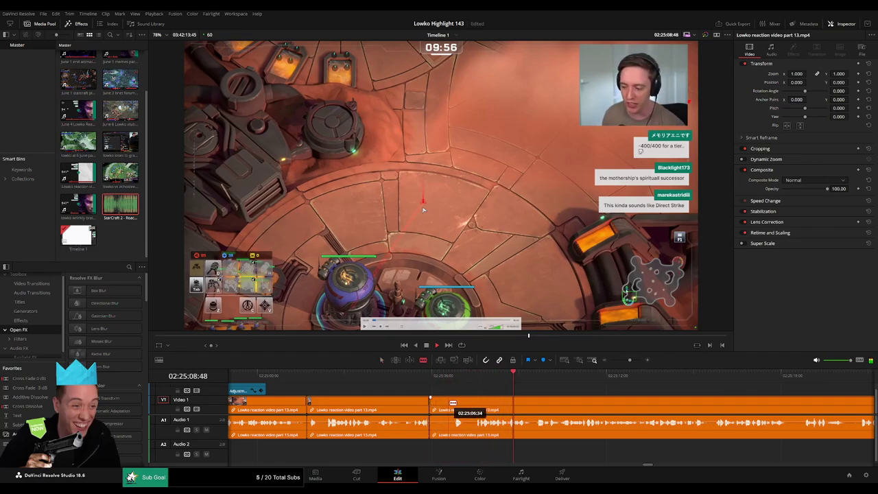
Ripple-delete the two short pauses in the reaction clip near 02:25:06
{"action": "key", "text": "Delete"}
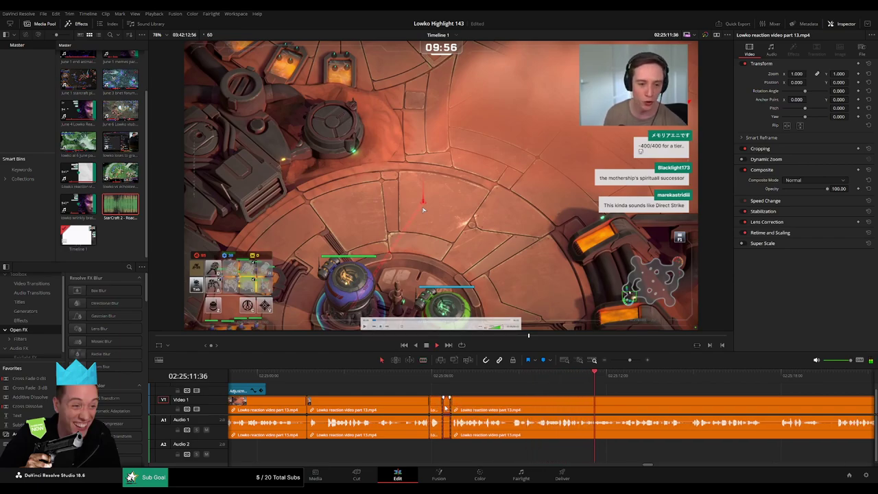
{"action": "key", "text": "Delete"}
{"action": "key", "text": "space"}
{"action": "left_click_drag", "start_coordinate": [564, 404], "coordinate": [432, 396]}
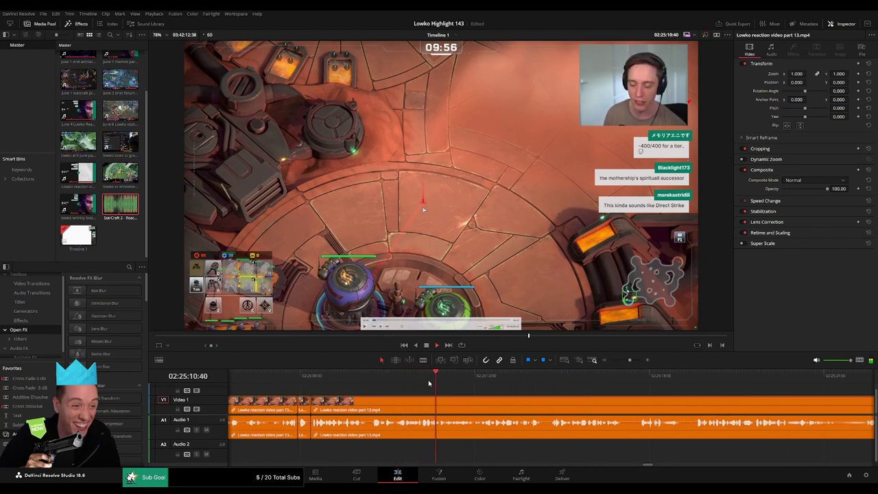
Paste the zoom adjustment clip at 02:25:11:08 and set its X position to -1913 to frame the minimap
{"action": "left_click", "coordinate": [448, 385]}
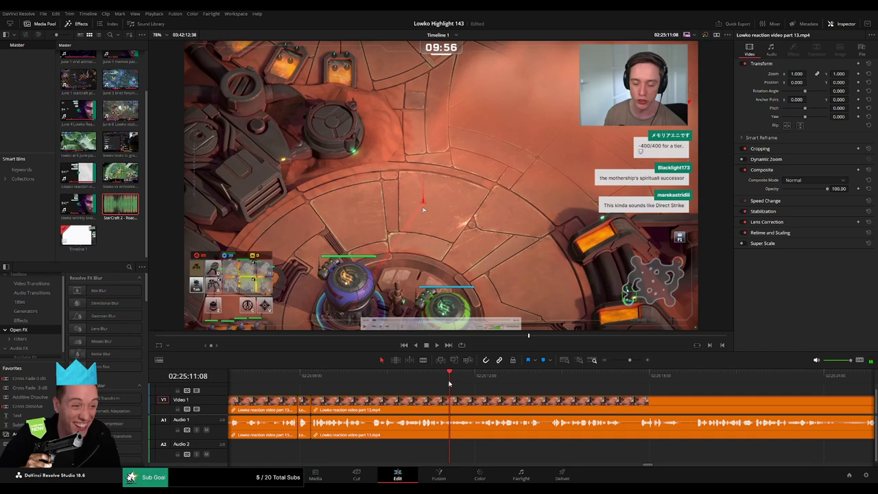
{"action": "key", "text": "ctrl+v"}
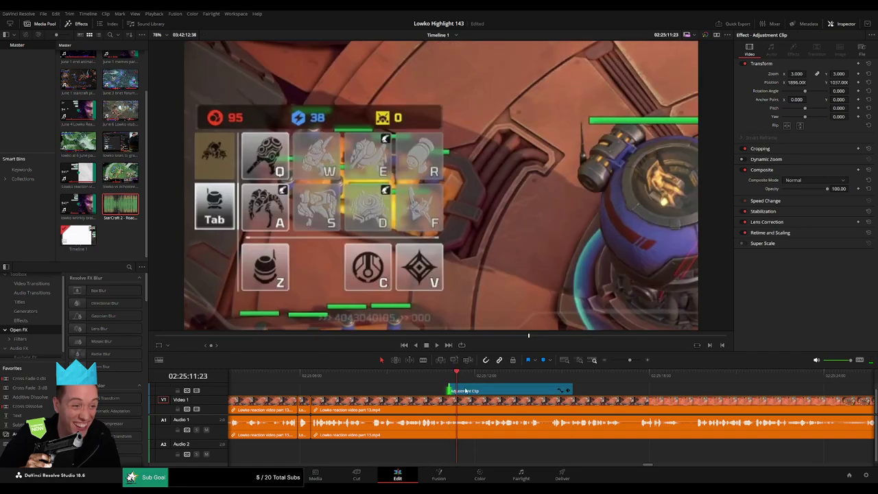
{"action": "left_click_drag", "start_coordinate": [798, 83], "coordinate": [714, 83]}
{"action": "left_click_drag", "start_coordinate": [586, 229], "coordinate": [490, 229]}
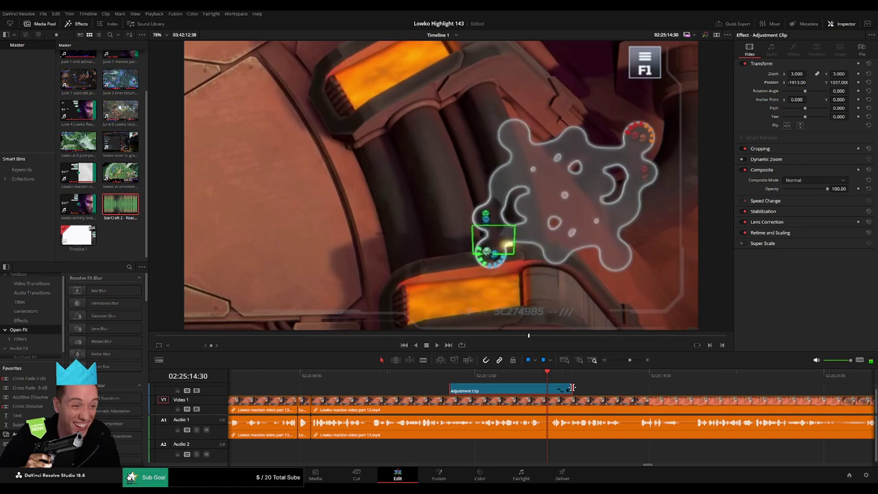
Trim the end of the minimap zoom adjustment clip to 02:25:14:30 and preview the zoom
{"action": "left_click_drag", "start_coordinate": [571, 388], "coordinate": [547, 388]}
{"action": "left_click", "coordinate": [454, 376]}
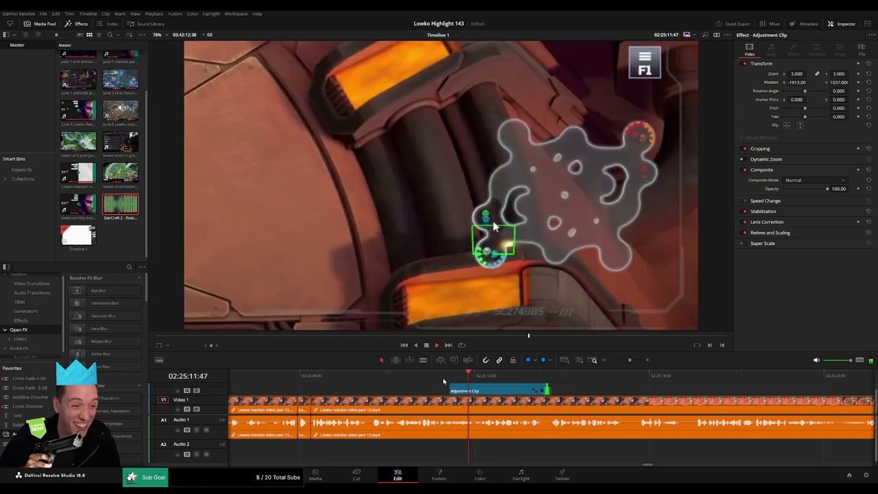
{"action": "left_click", "coordinate": [446, 377]}
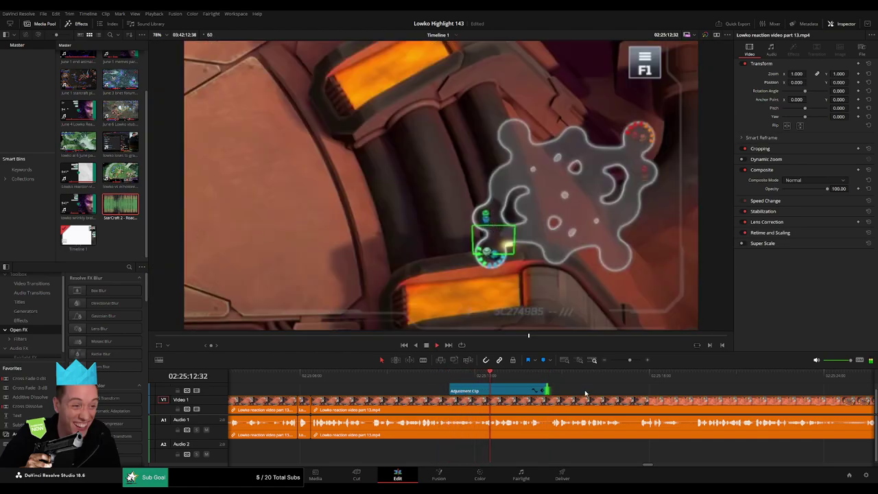
{"action": "left_click_drag", "start_coordinate": [585, 394], "coordinate": [466, 385]}
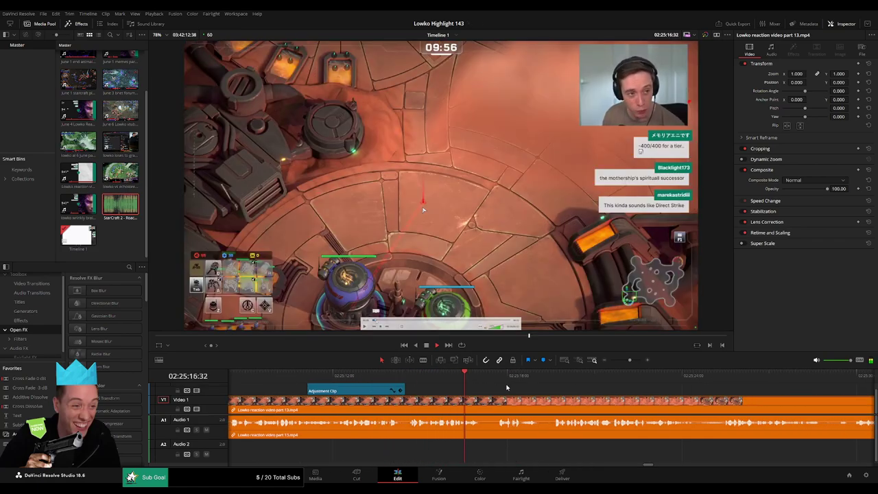
Split the reaction clip around the pause from about 02:25:17:07 to 02:25:17:36 and ripple-delete that piece
{"action": "scroll", "coordinate": [506, 387], "scroll_direction": "right", "scroll_amount": 2}
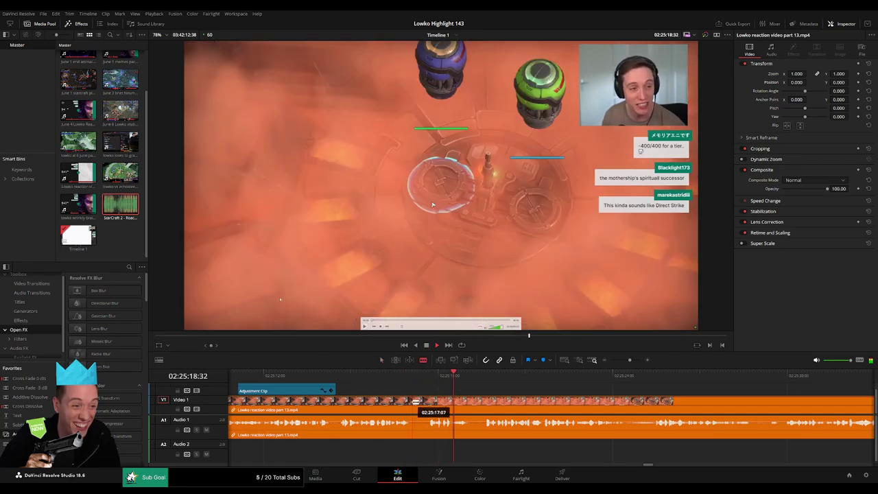
{"action": "left_click", "coordinate": [414, 402]}
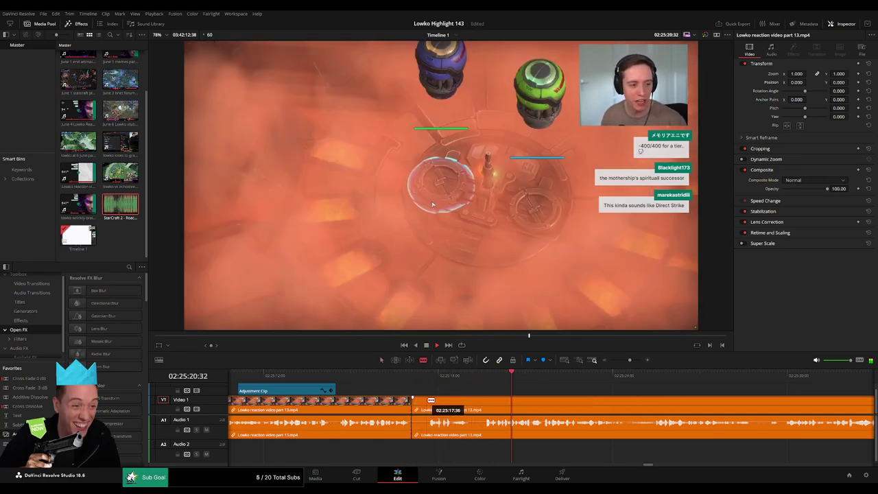
{"action": "key", "text": "BackSpace"}
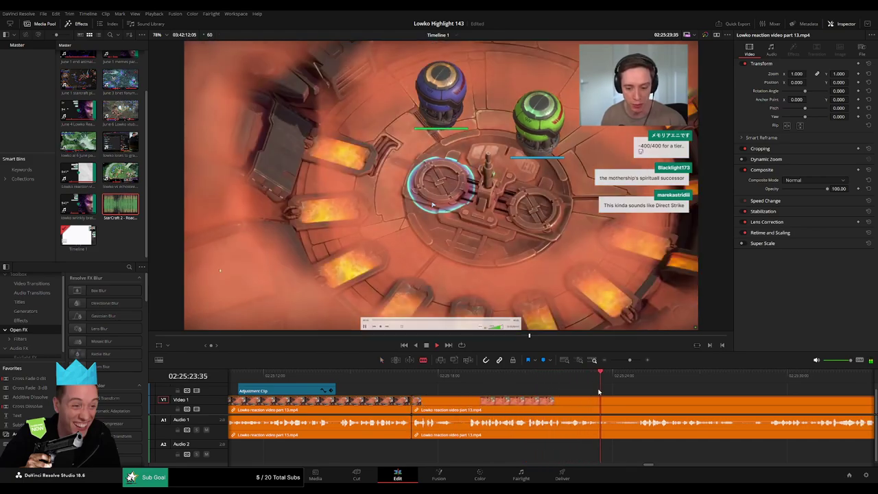
{"action": "left_click_drag", "start_coordinate": [692, 396], "coordinate": [508, 393]}
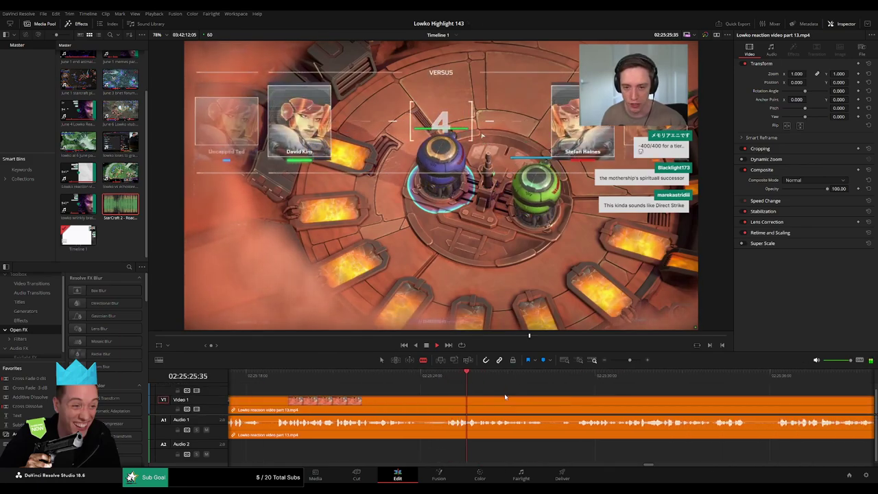
{"action": "left_click_drag", "start_coordinate": [580, 402], "coordinate": [442, 394]}
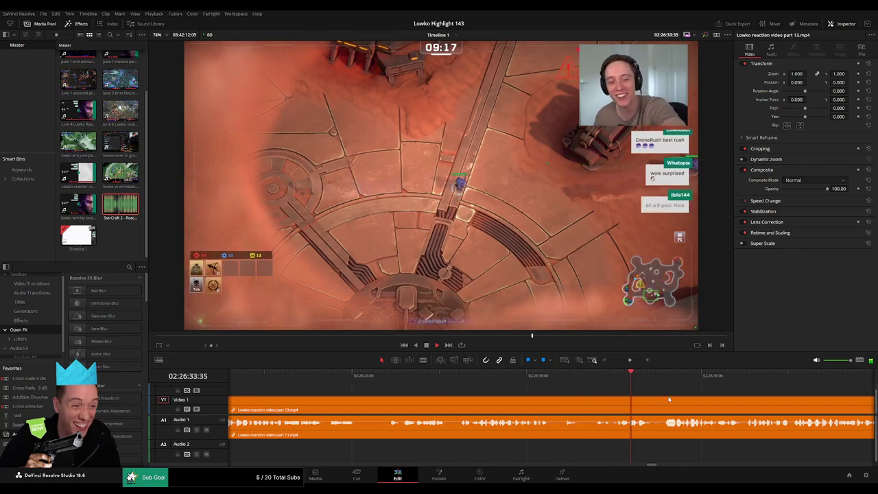
Split the reaction clip at about 02:26:31:02 and after the pause, ripple-delete the piece between, and replay the cut
{"action": "left_click", "coordinate": [565, 377]}
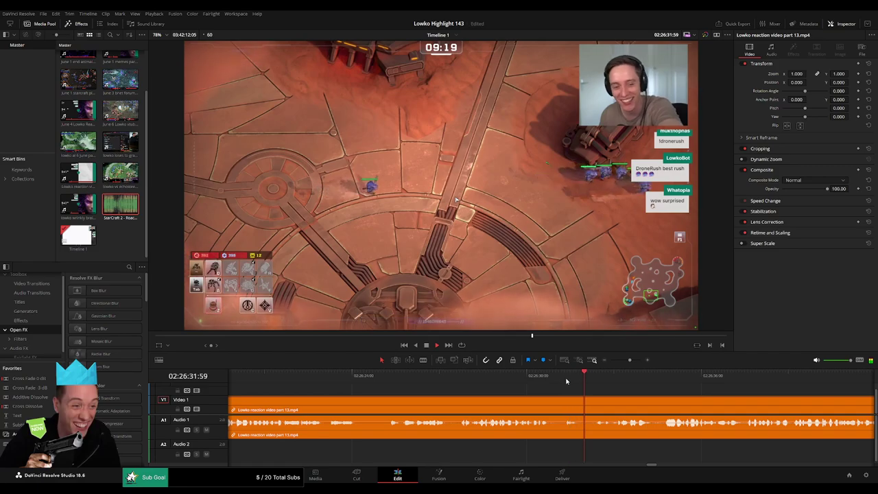
{"action": "left_click", "coordinate": [530, 378]}
{"action": "key", "text": "b"}
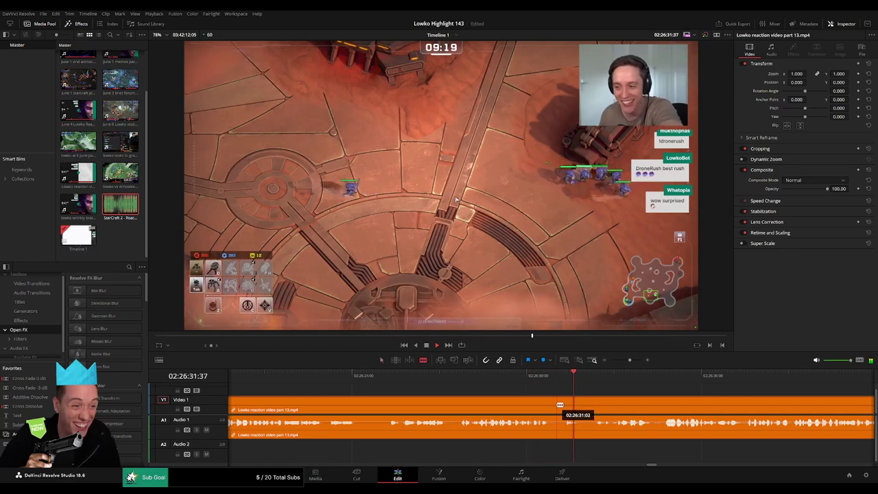
{"action": "left_click", "coordinate": [557, 405]}
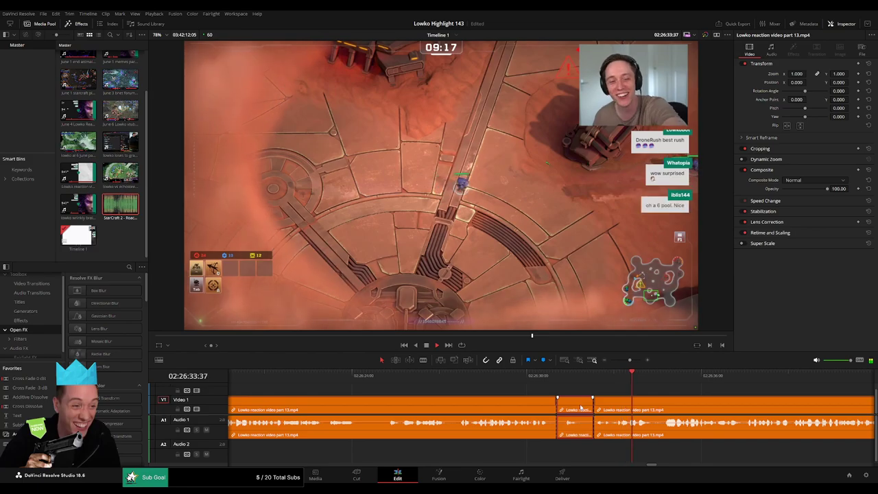
{"action": "key", "text": "a"}
{"action": "left_click", "coordinate": [532, 377]}
{"action": "key", "text": "space"}
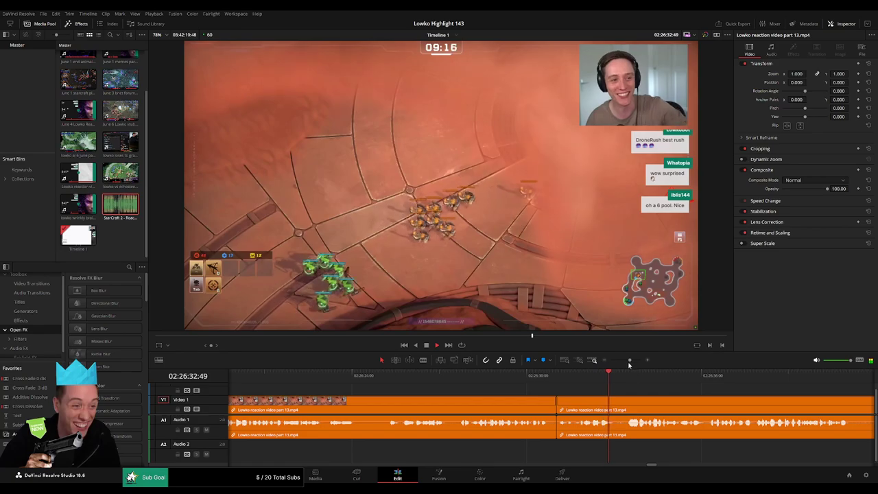
Check how much reaction footage remains on the timeline and sample it near the end of the last clip
{"action": "left_click_drag", "start_coordinate": [630, 360], "coordinate": [614, 362]}
{"action": "left_click_drag", "start_coordinate": [557, 379], "coordinate": [551, 380]}
{"action": "scroll", "coordinate": [493, 384], "scroll_direction": "right", "scroll_amount": 3}
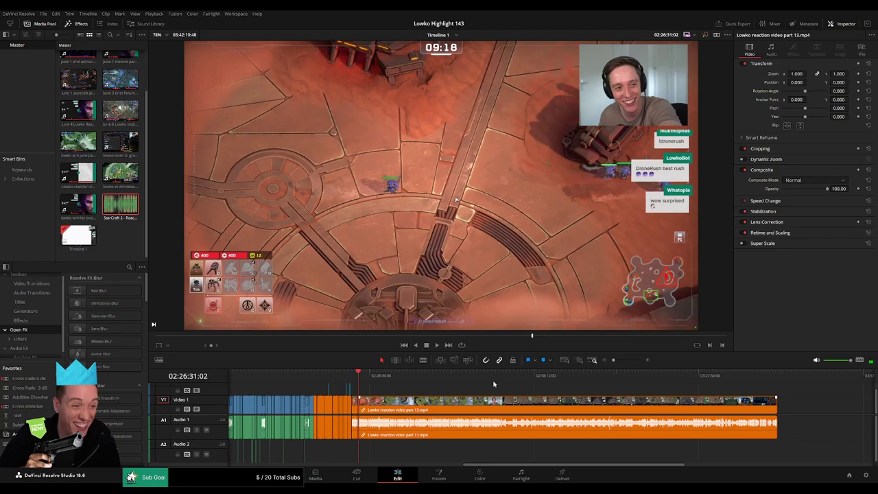
{"action": "left_click", "coordinate": [780, 382]}
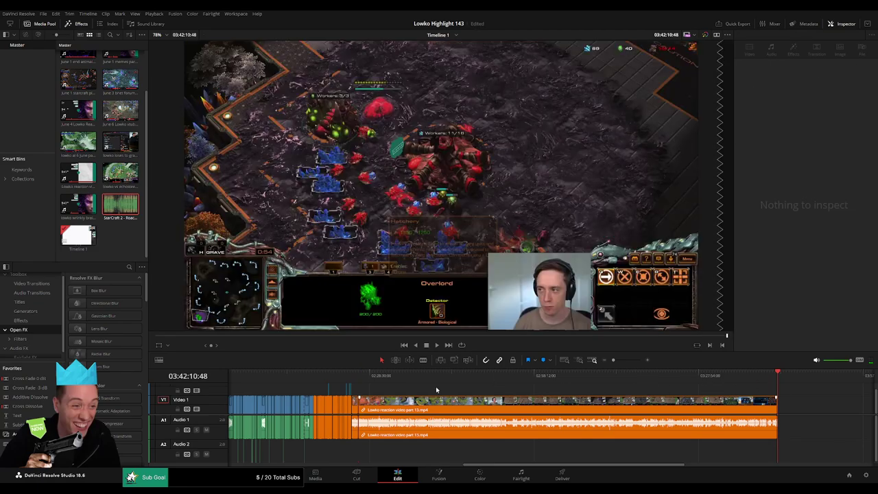
{"action": "left_click", "coordinate": [358, 376]}
{"action": "key", "text": "space"}
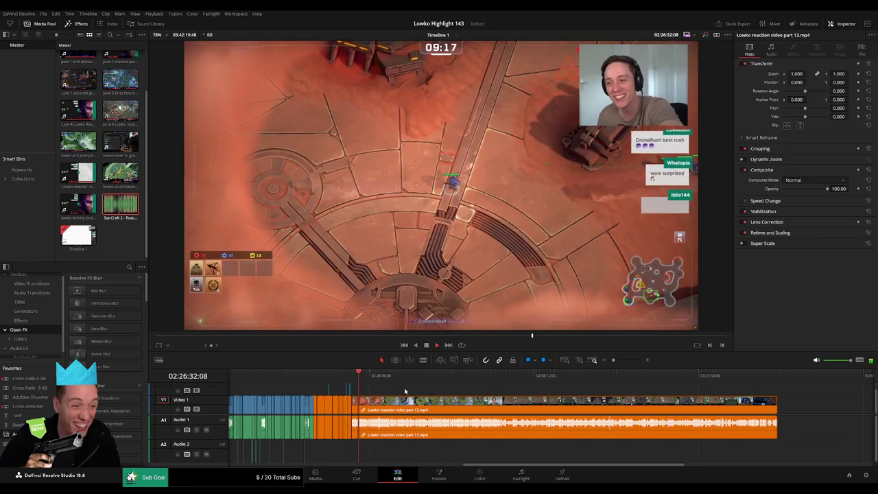
{"action": "left_click_drag", "start_coordinate": [708, 378], "coordinate": [758, 376]}
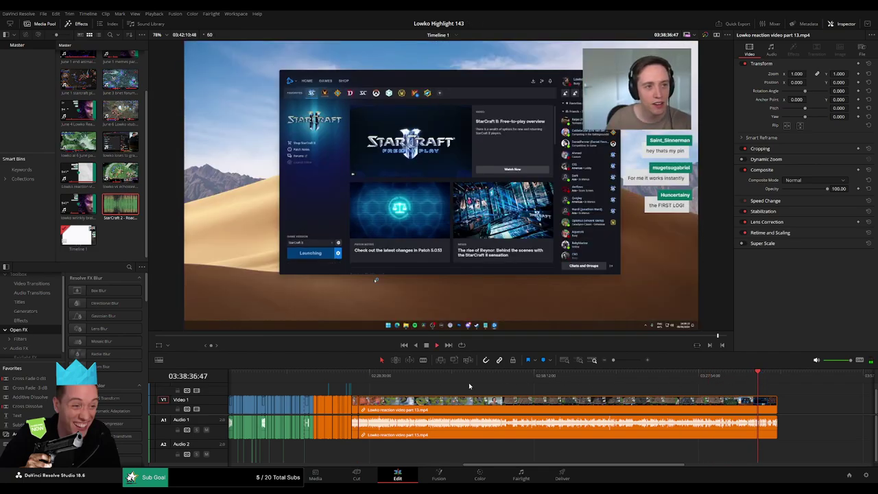
{"action": "left_click", "coordinate": [359, 377]}
{"action": "key", "text": "space"}
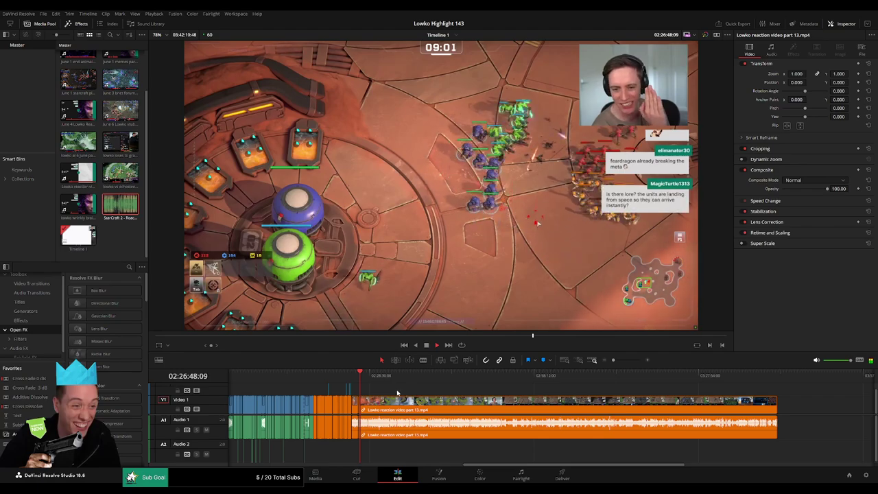
Ripple-delete the short piece of the reaction clip ending at about 02:27:24:27 and replay the cut
{"action": "left_click_drag", "start_coordinate": [613, 360], "coordinate": [625, 361]}
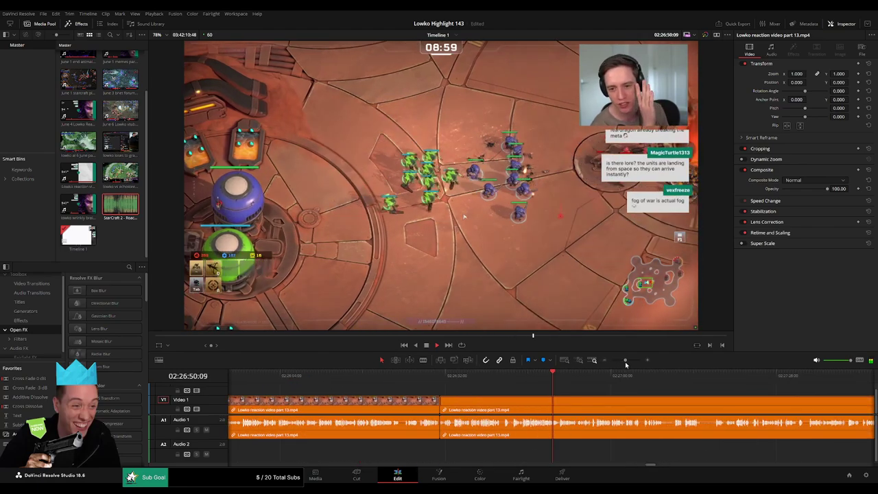
{"action": "left_click_drag", "start_coordinate": [647, 398], "coordinate": [396, 392]}
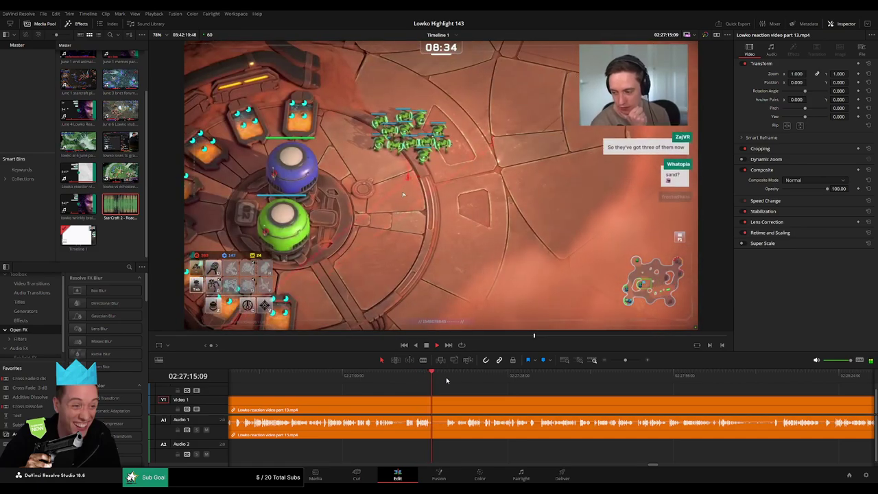
{"action": "left_click", "coordinate": [443, 377]}
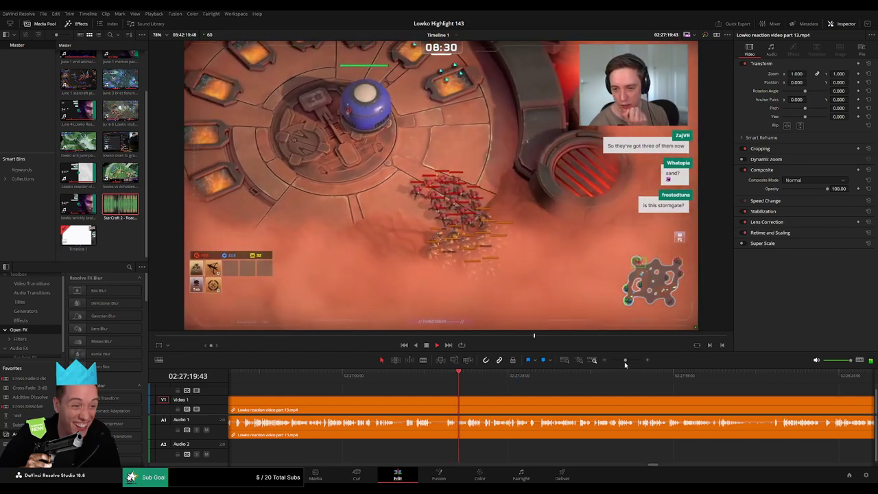
{"action": "mouse_move", "coordinate": [624, 363]}
{"action": "left_mouse_down"}
{"action": "mouse_move", "coordinate": [609, 364]}
{"action": "mouse_move", "coordinate": [632, 362]}
{"action": "left_mouse_up"}
{"action": "left_click", "coordinate": [420, 377]}
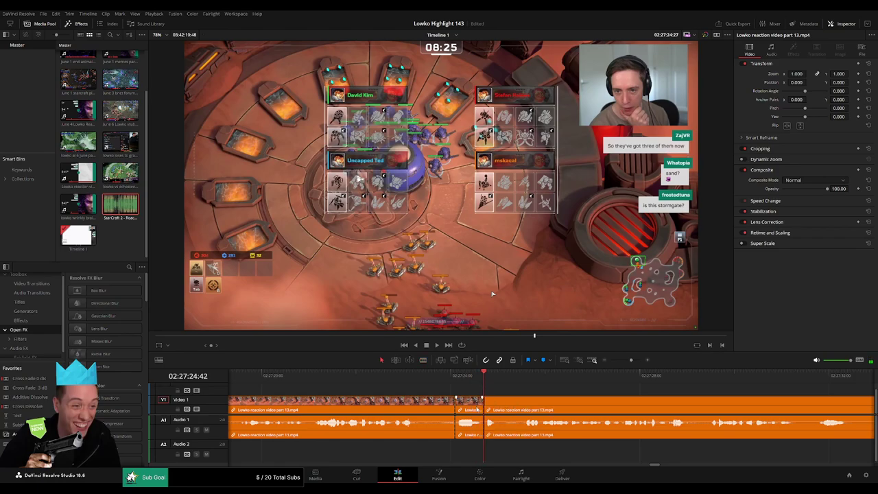
{"action": "key", "text": "Delete"}
{"action": "left_click", "coordinate": [393, 381]}
{"action": "key", "text": "space"}
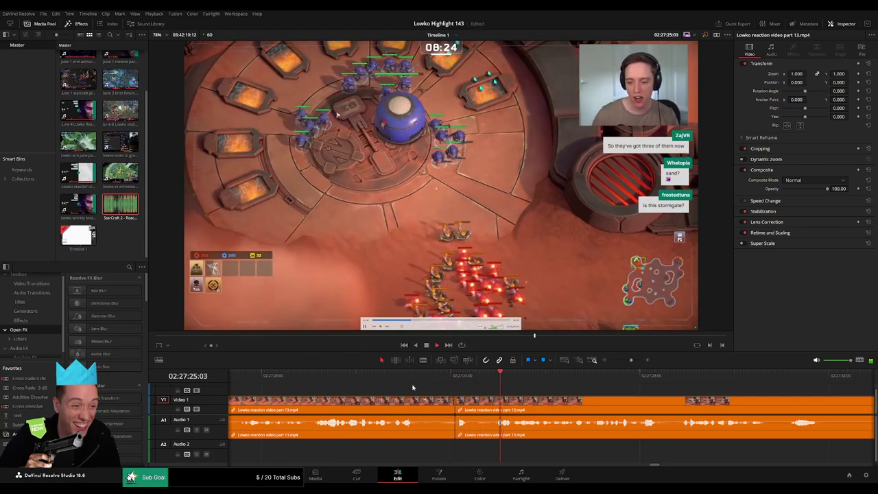
Split the reaction clip around the pause starting at about 02:27:31:50 and ripple-delete that piece
{"action": "left_click_drag", "start_coordinate": [658, 397], "coordinate": [518, 395]}
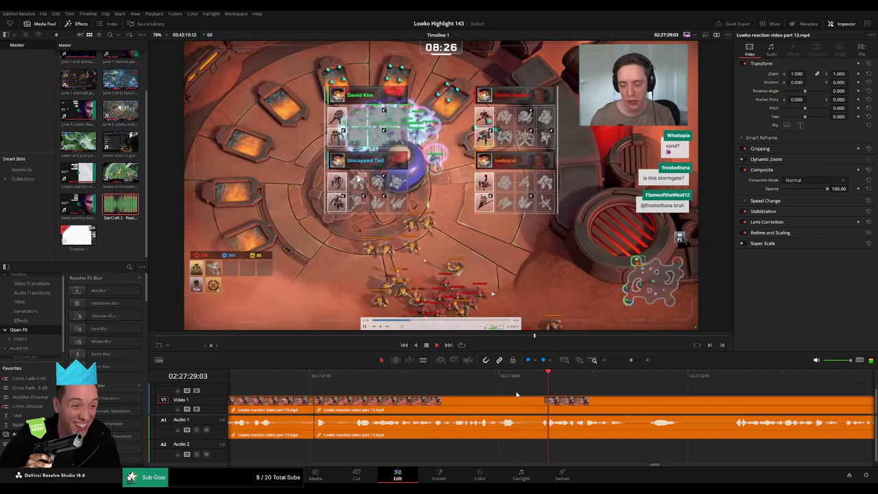
{"action": "scroll", "coordinate": [603, 401], "scroll_direction": "right", "scroll_amount": 5}
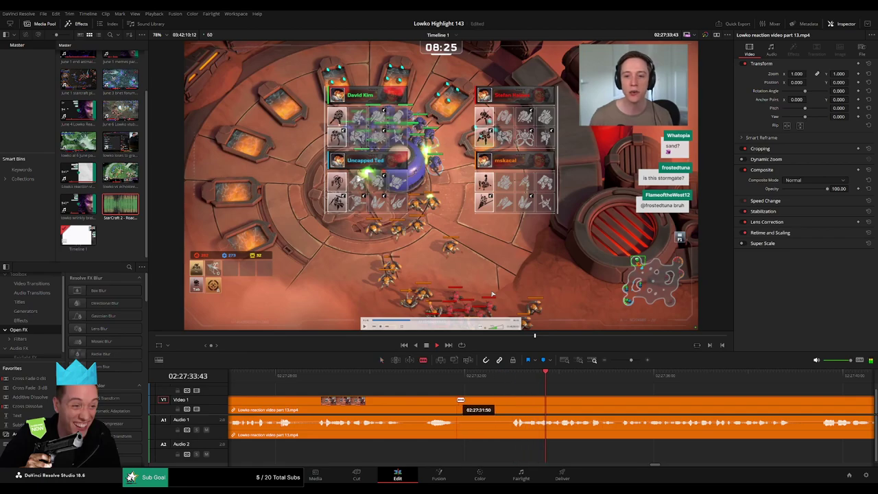
{"action": "left_click", "coordinate": [499, 405]}
{"action": "key", "text": "Delete"}
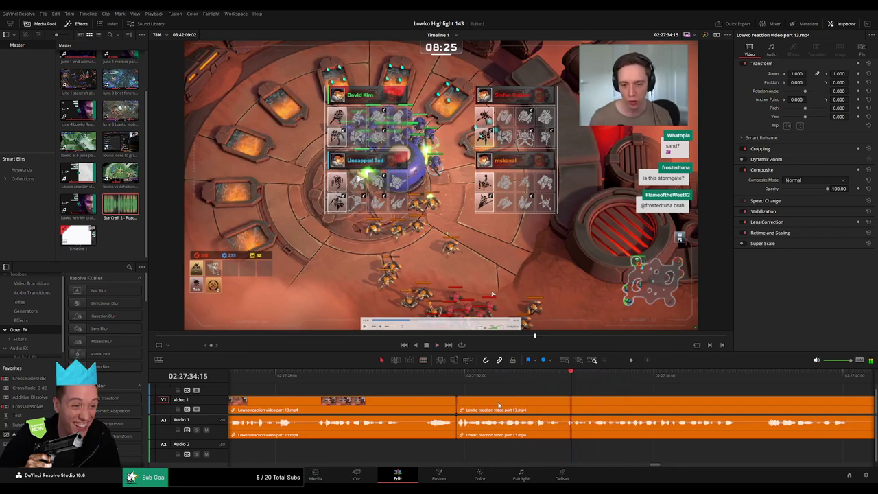
Ripple-delete the pause near 02:27:37 in the reaction clip and play through the gameplay that follows
{"action": "scroll", "coordinate": [499, 391], "scroll_direction": "right", "scroll_amount": 5}
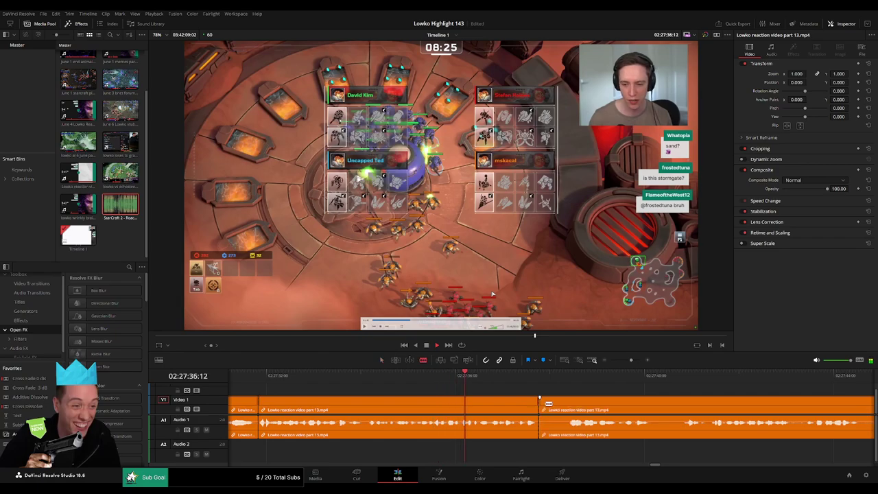
{"action": "key", "text": "Delete"}
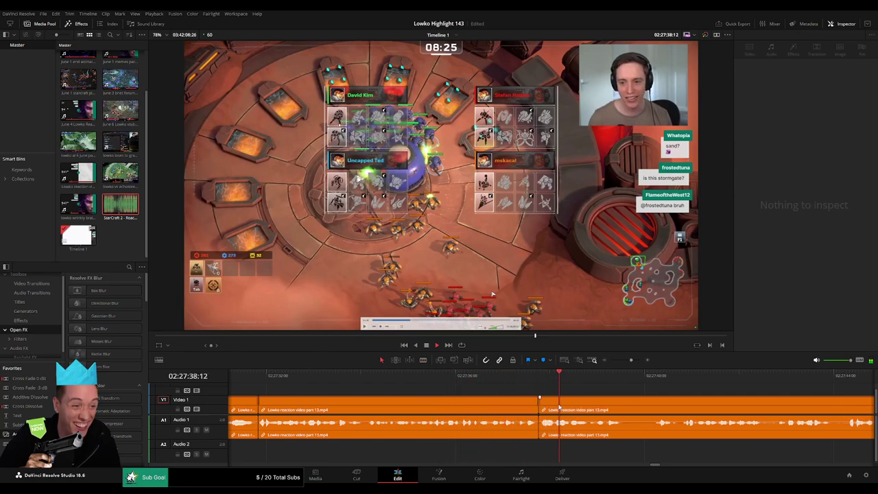
{"action": "scroll", "coordinate": [441, 395], "scroll_direction": "right", "scroll_amount": 5}
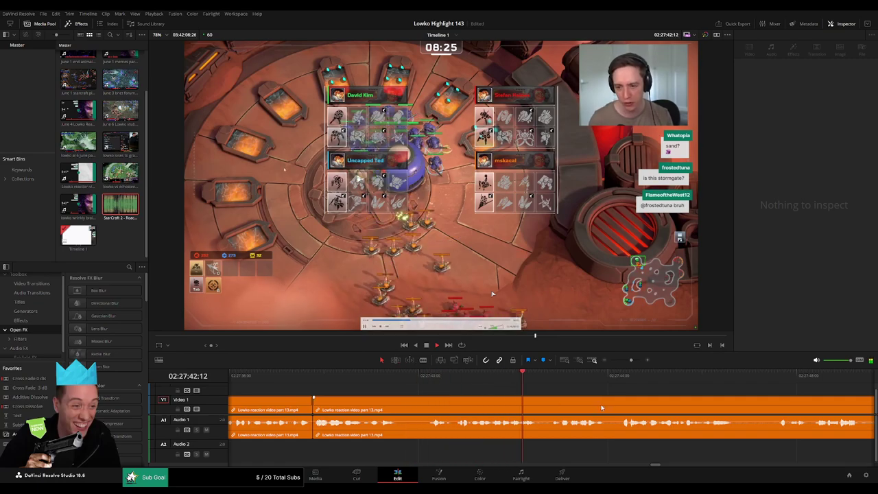
{"action": "left_click_drag", "start_coordinate": [631, 361], "coordinate": [625, 361]}
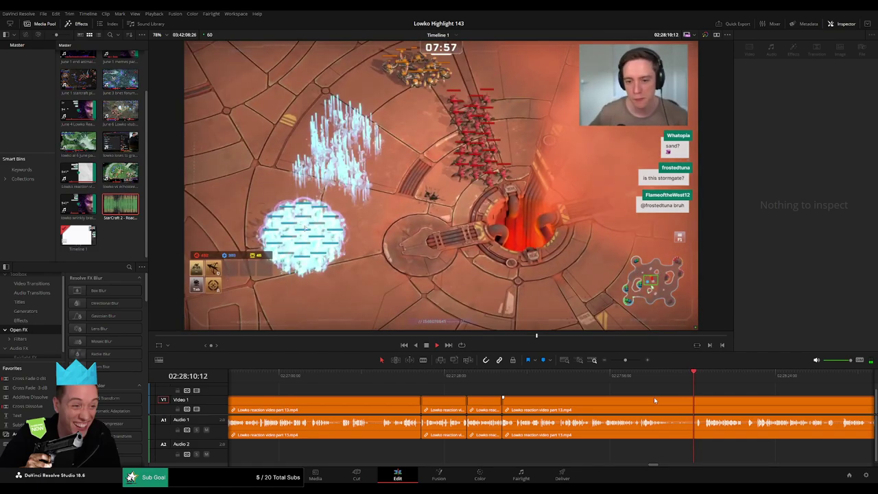
{"action": "left_click_drag", "start_coordinate": [734, 395], "coordinate": [514, 400]}
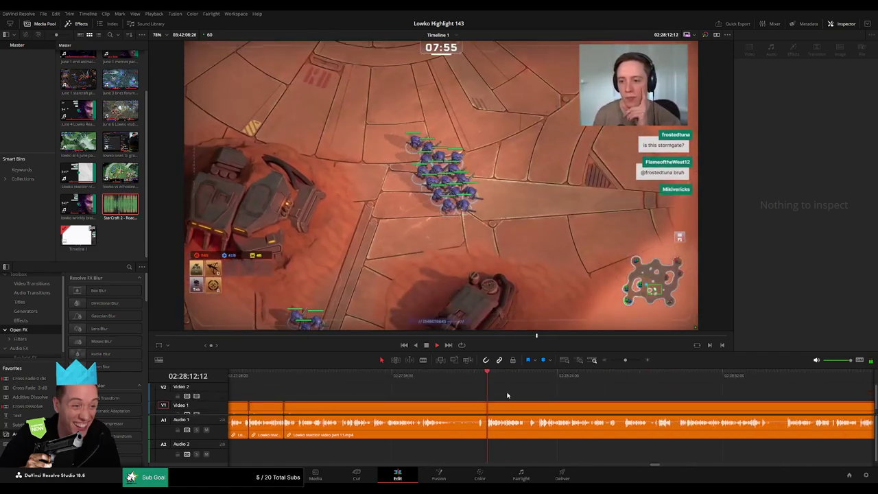
Ripple-delete the pause from about 02:28:07 to 02:28:10:19 in the reaction clip and add Cross Fade 0 dB to the audio cut
{"action": "left_click_drag", "start_coordinate": [627, 359], "coordinate": [630, 359]}
{"action": "left_click", "coordinate": [384, 377]}
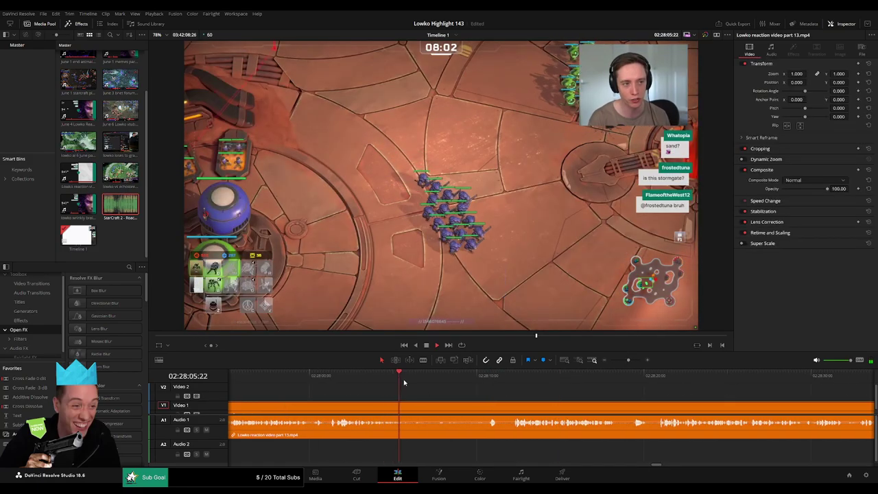
{"action": "key", "text": "b"}
{"action": "left_click", "coordinate": [437, 406]}
{"action": "left_click", "coordinate": [483, 378]}
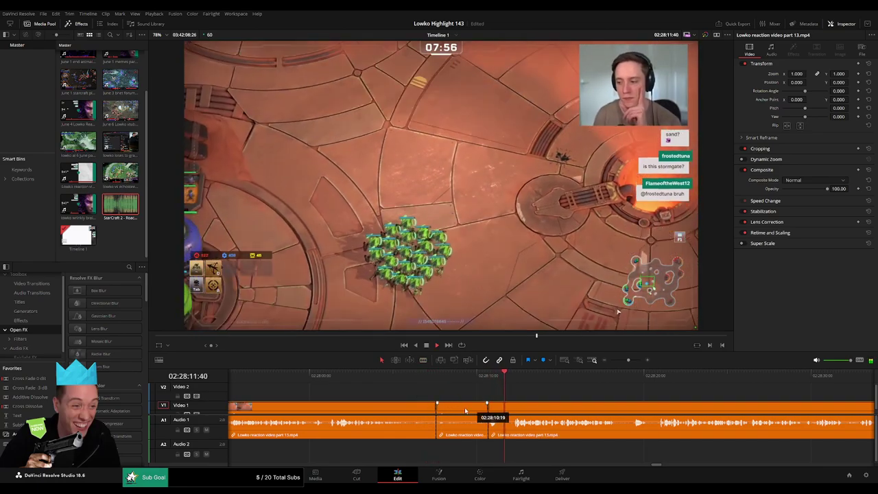
{"action": "left_click_drag", "start_coordinate": [30, 379], "coordinate": [440, 429]}
{"action": "left_click", "coordinate": [433, 376]}
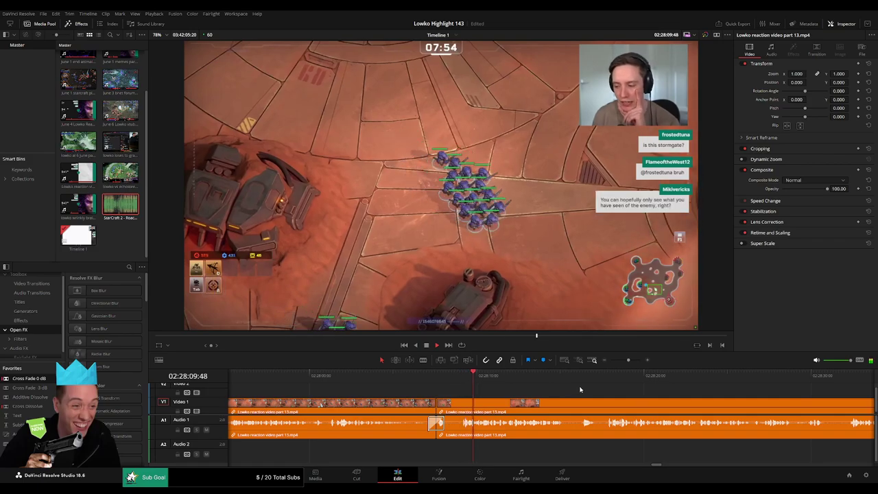
Ripple-delete the pause starting at about 02:28:56 in the reaction clip and add Cross Fade 0 dB to the audio cut
{"action": "left_click_drag", "start_coordinate": [593, 376], "coordinate": [575, 379]}
{"action": "left_click_drag", "start_coordinate": [637, 391], "coordinate": [537, 389]}
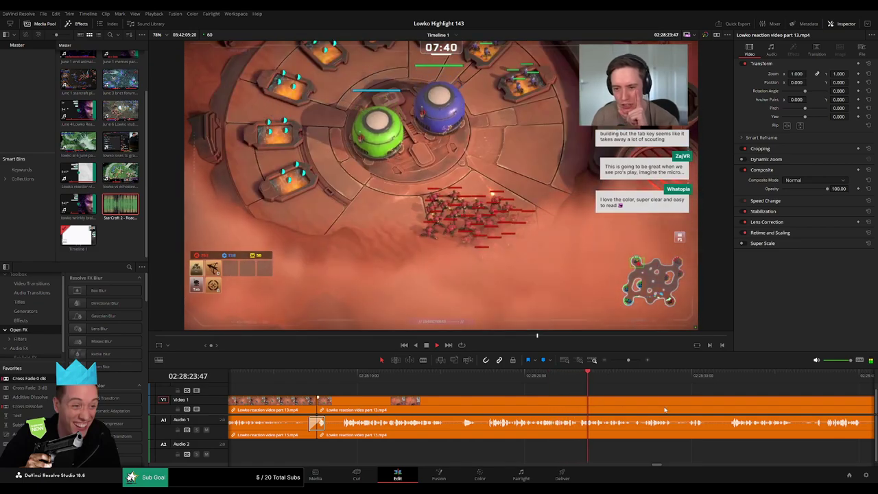
{"action": "left_click_drag", "start_coordinate": [666, 409], "coordinate": [484, 394]}
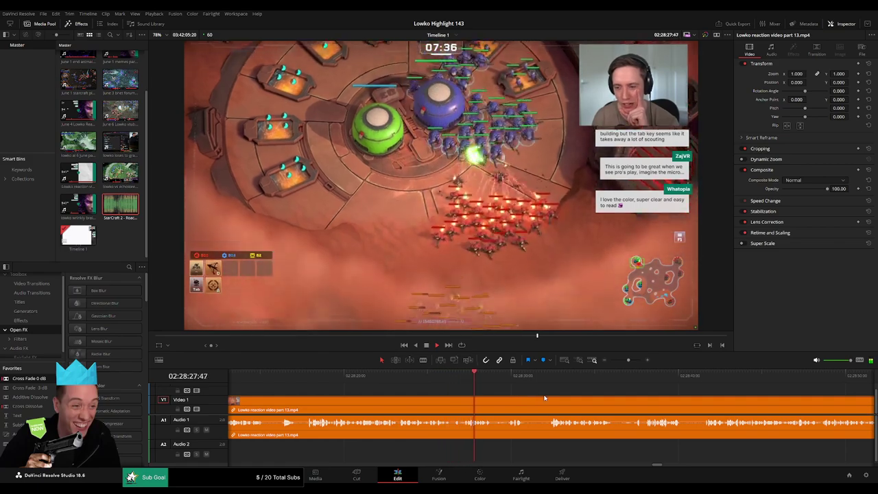
{"action": "left_click_drag", "start_coordinate": [574, 396], "coordinate": [479, 396]}
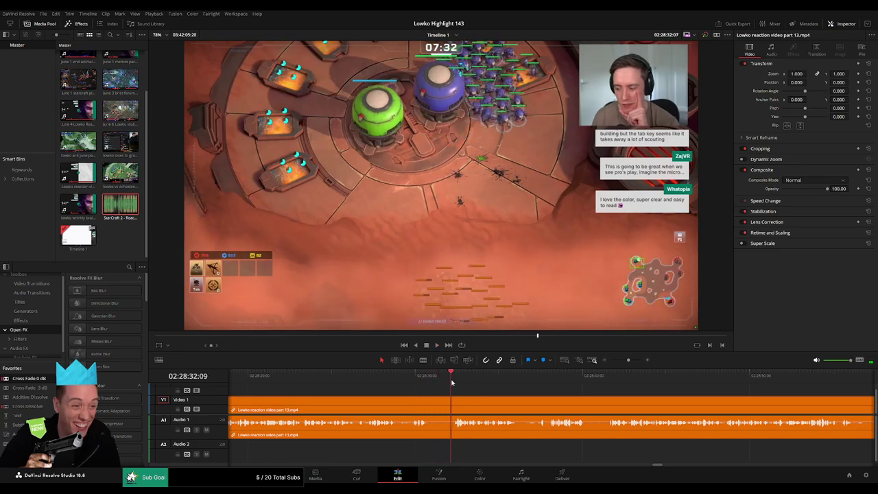
{"action": "scroll", "coordinate": [614, 405], "scroll_direction": "right", "scroll_amount": 4}
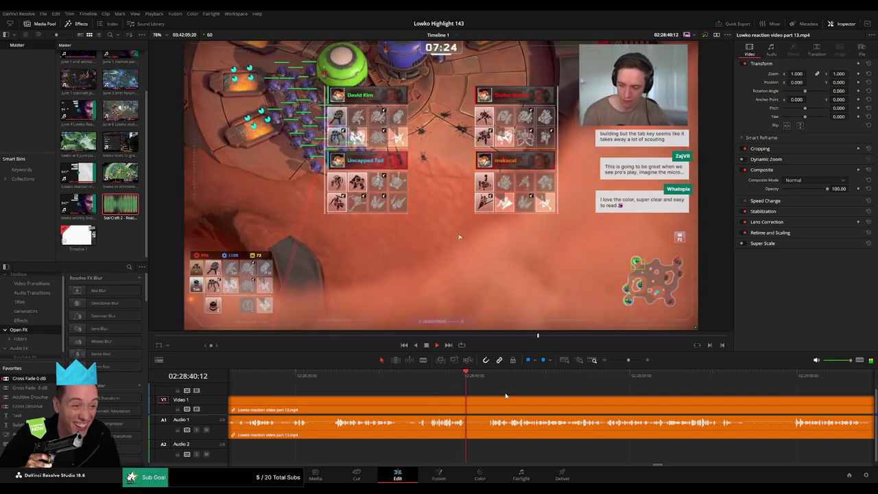
{"action": "scroll", "coordinate": [499, 398], "scroll_direction": "right", "scroll_amount": 4}
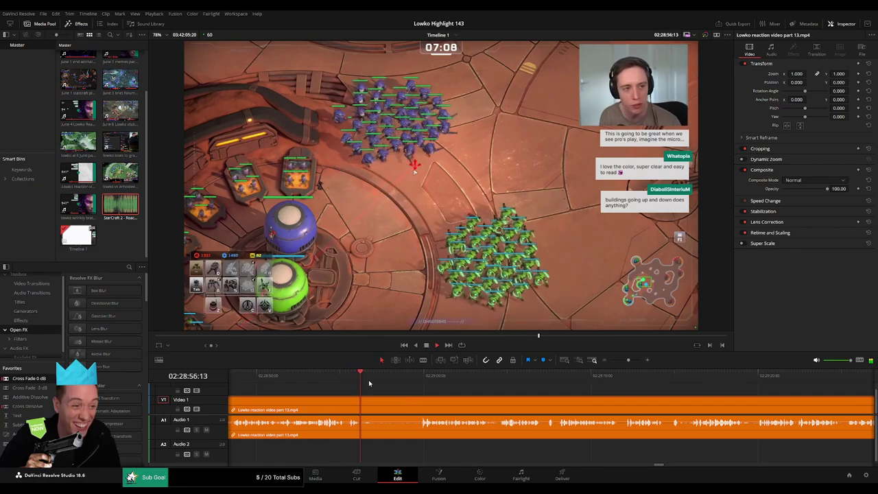
{"action": "left_click_drag", "start_coordinate": [370, 384], "coordinate": [416, 380]}
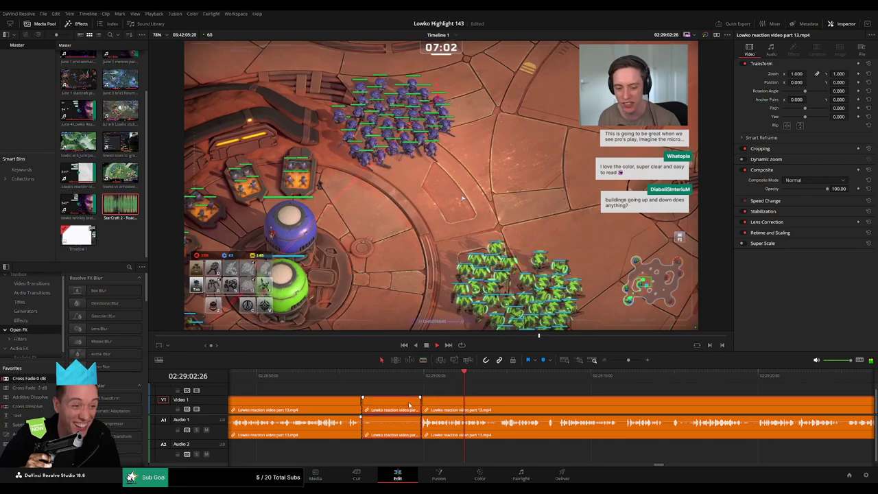
{"action": "key", "text": "Delete"}
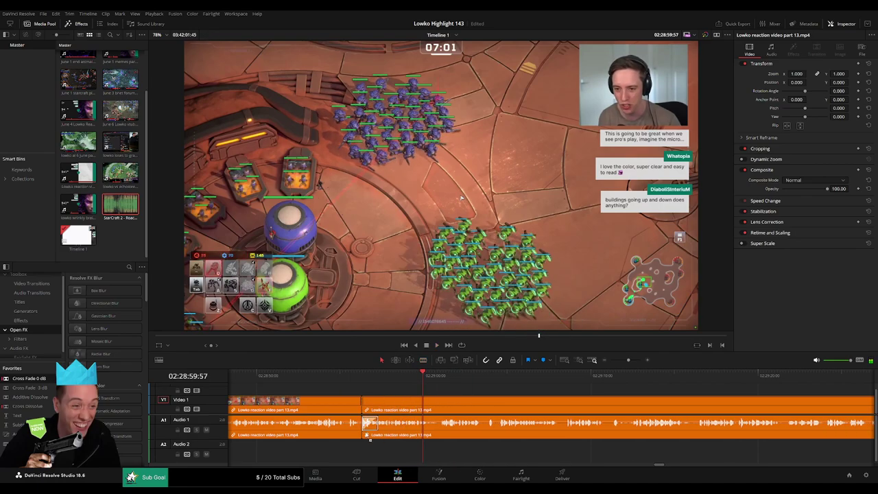
{"action": "key", "text": "space"}
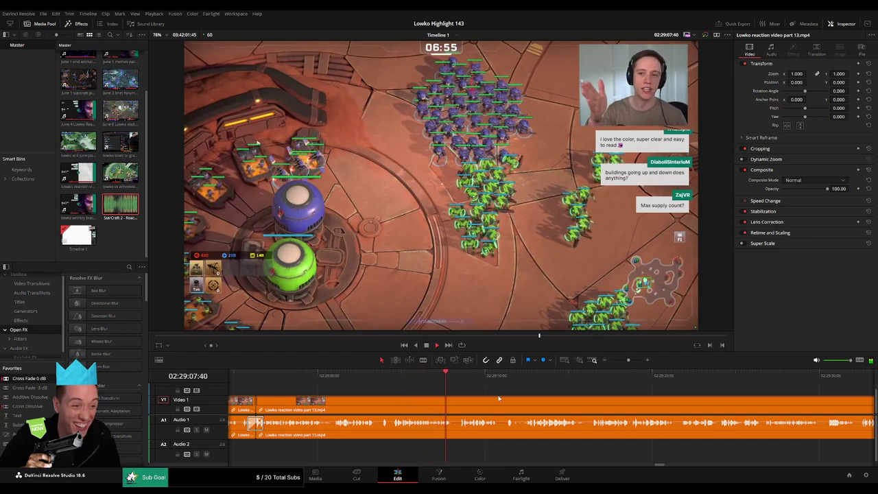
Ripple-delete the roughly one-second pause starting at about 02:29:21 in the reaction clip and play on past the cut
{"action": "scroll", "coordinate": [422, 396], "scroll_direction": "right", "scroll_amount": 3}
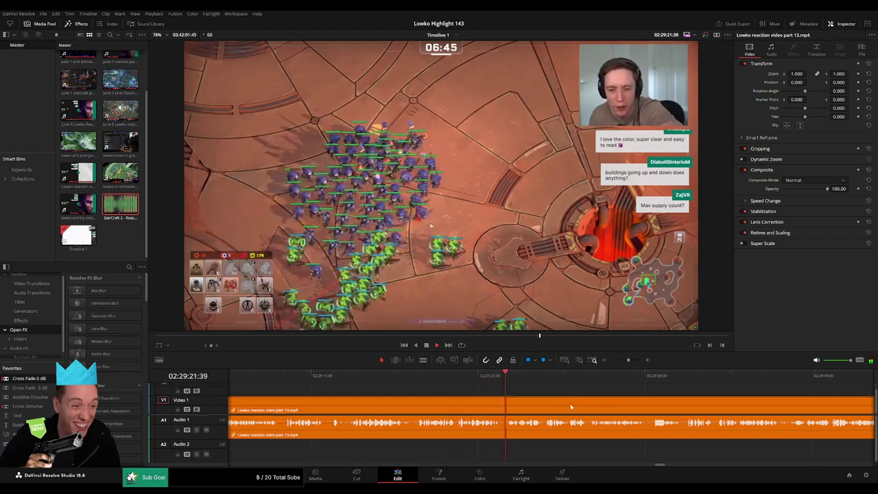
{"action": "left_click_drag", "start_coordinate": [621, 406], "coordinate": [445, 397]}
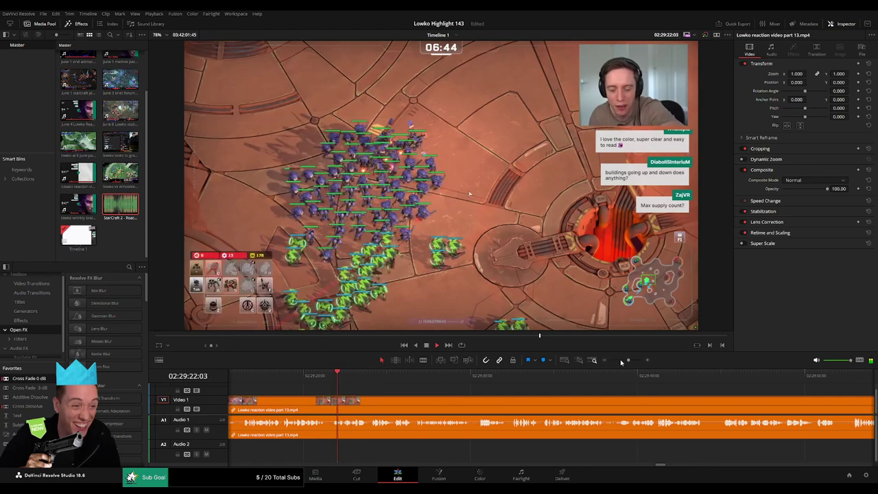
{"action": "left_click_drag", "start_coordinate": [628, 361], "coordinate": [633, 360]}
{"action": "left_click_drag", "start_coordinate": [336, 379], "coordinate": [430, 388]}
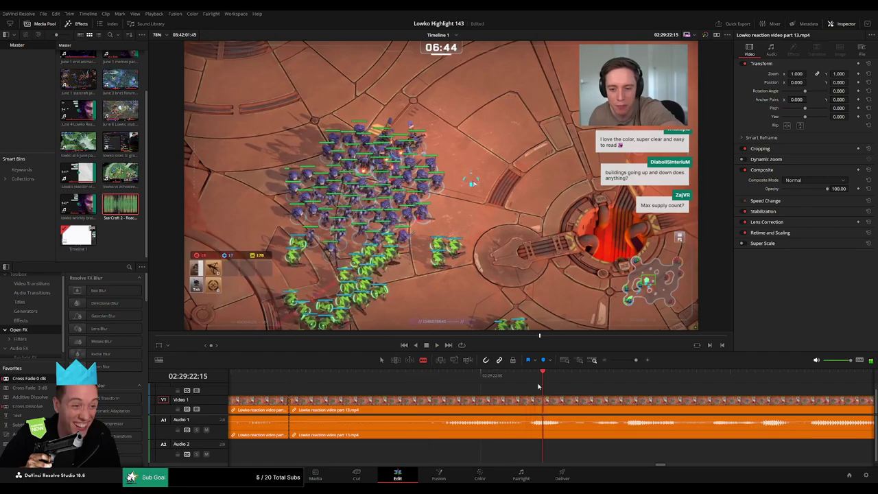
{"action": "left_click", "coordinate": [492, 405]}
{"action": "key", "text": "Delete"}
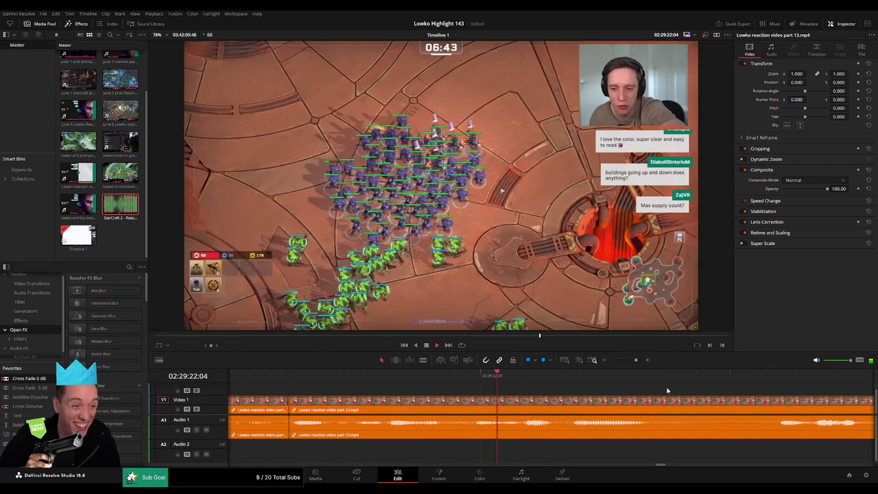
{"action": "left_click_drag", "start_coordinate": [636, 360], "coordinate": [631, 361]}
{"action": "left_click_drag", "start_coordinate": [645, 407], "coordinate": [457, 399]}
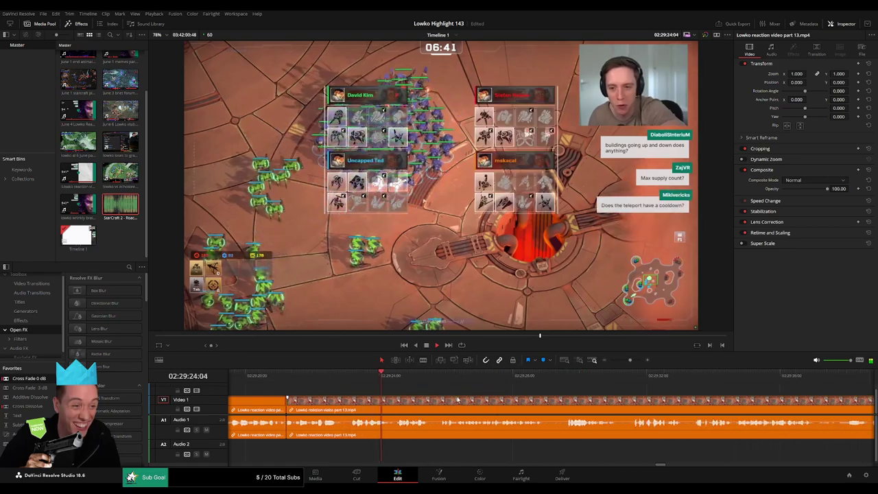
Split the reaction clip at the start of the short pause at about 02:29:37:44
{"action": "left_click_drag", "start_coordinate": [630, 360], "coordinate": [625, 360]}
{"action": "key", "text": "ctrl+b"}
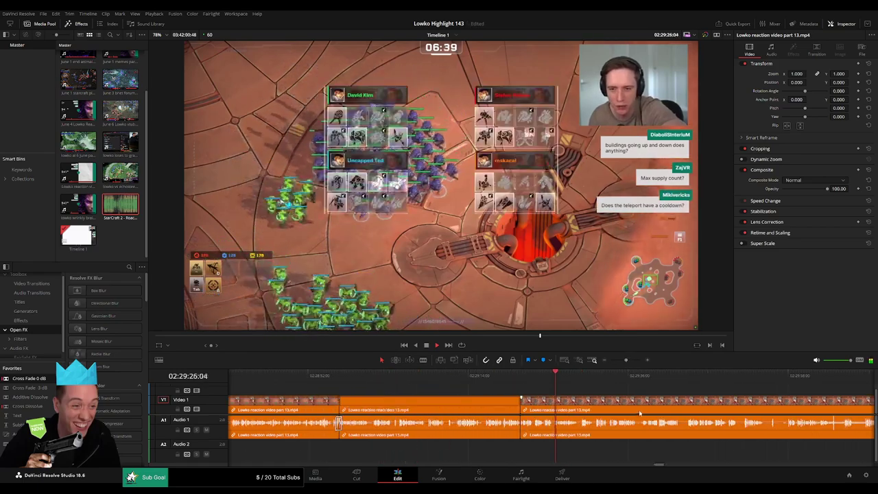
{"action": "left_click_drag", "start_coordinate": [641, 413], "coordinate": [393, 396]}
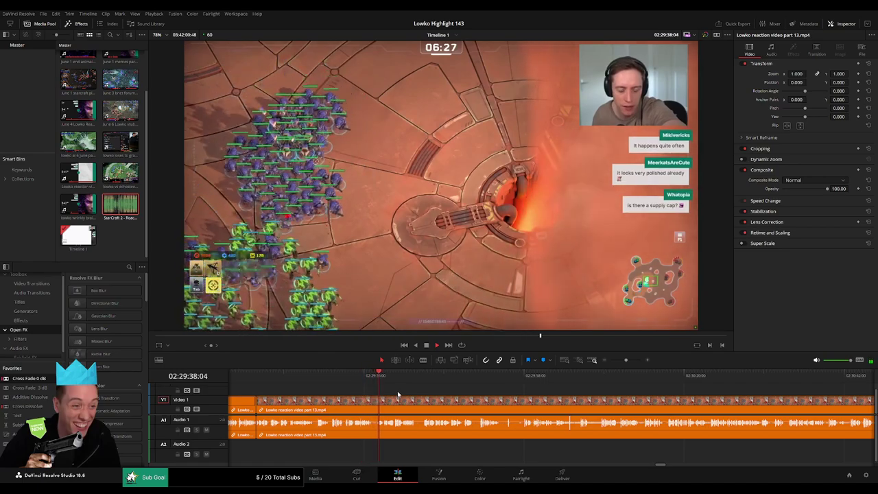
{"action": "left_click_drag", "start_coordinate": [623, 360], "coordinate": [632, 361]}
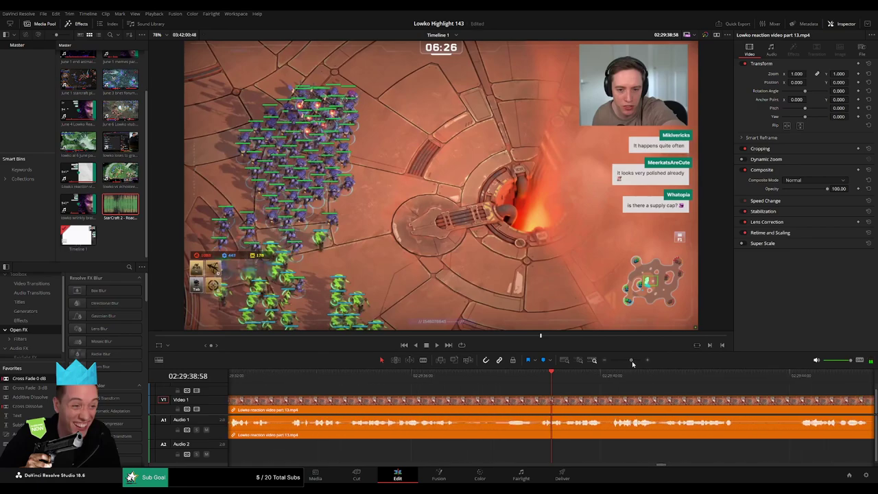
{"action": "left_click_drag", "start_coordinate": [345, 383], "coordinate": [427, 386]}
{"action": "key", "text": "b"}
{"action": "left_click", "coordinate": [427, 399]}
{"action": "key", "text": "space"}
{"action": "key", "text": "space"}
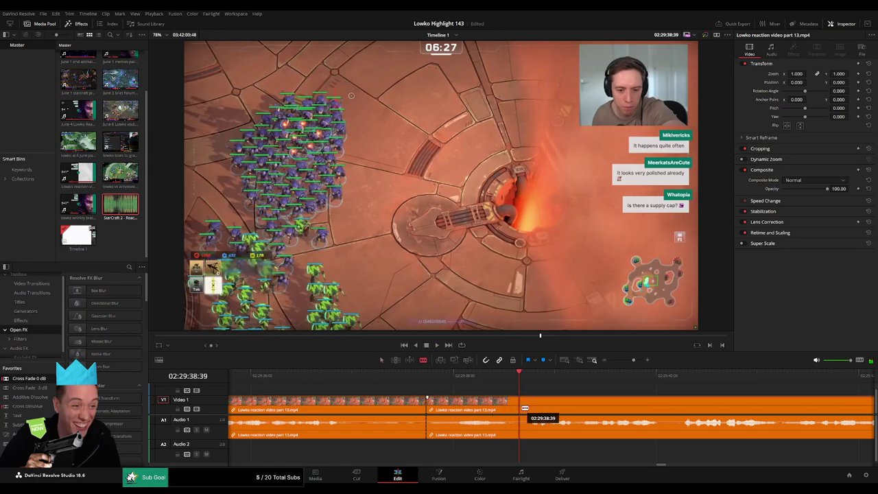
Split the reaction clip at 02:29:38:39, ripple-delete the short piece before that split and replay the cut
{"action": "left_click", "coordinate": [521, 408]}
{"action": "key", "text": "a"}
{"action": "left_click", "coordinate": [502, 412]}
{"action": "key", "text": "Delete"}
{"action": "key", "text": "space"}
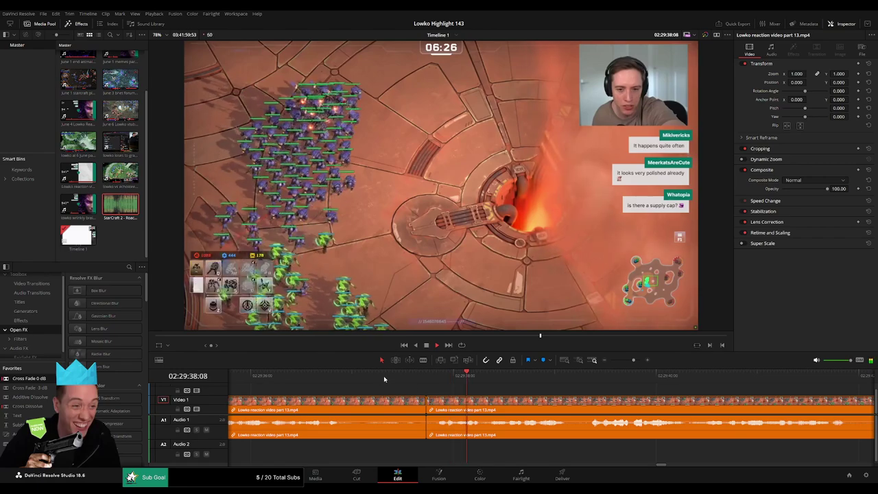
{"action": "left_click", "coordinate": [353, 379]}
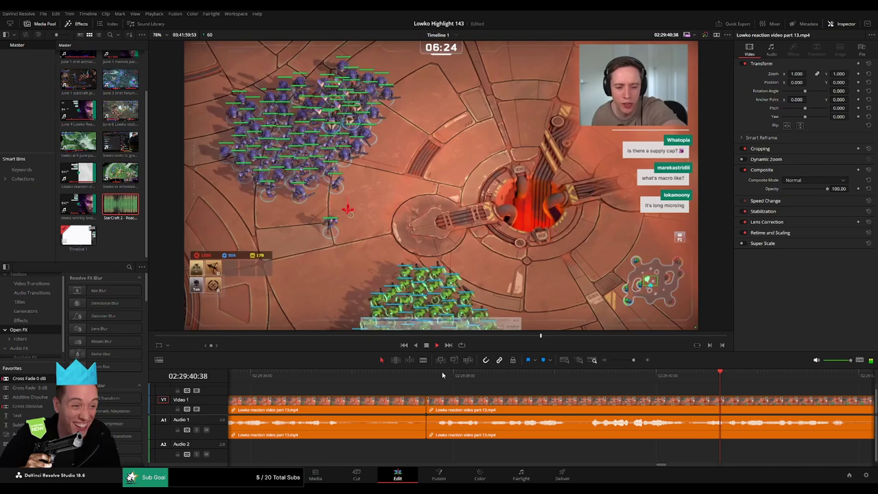
Play through the gameplay battle and ripple-delete the pause from about 02:32:01 to 02:32:02:09 at the start of the full-screen webcam footage
{"action": "left_click_drag", "start_coordinate": [634, 361], "coordinate": [631, 362]}
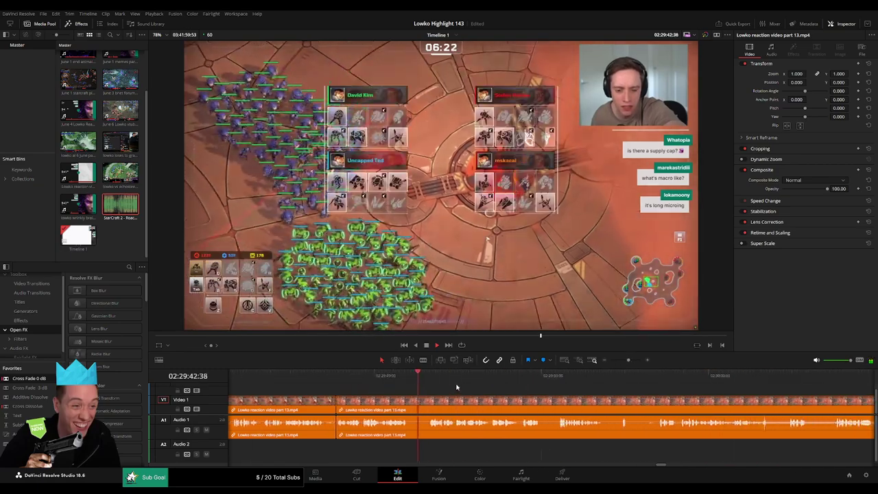
{"action": "left_click", "coordinate": [626, 363]}
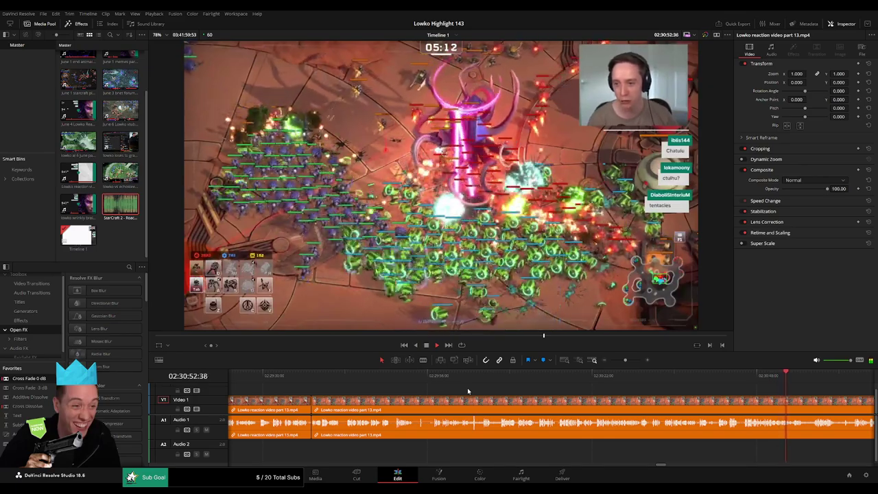
{"action": "left_click_drag", "start_coordinate": [738, 398], "coordinate": [359, 380]}
{"action": "left_click_drag", "start_coordinate": [504, 392], "coordinate": [440, 398]}
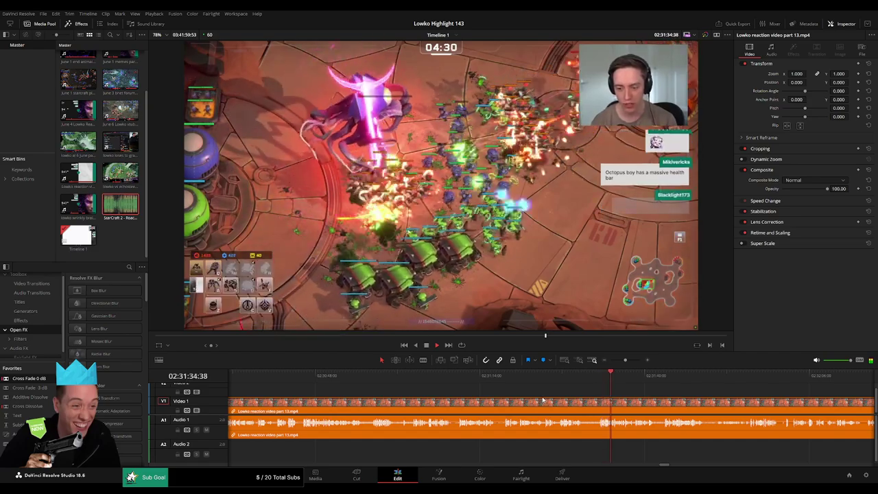
{"action": "left_click_drag", "start_coordinate": [671, 400], "coordinate": [489, 390]}
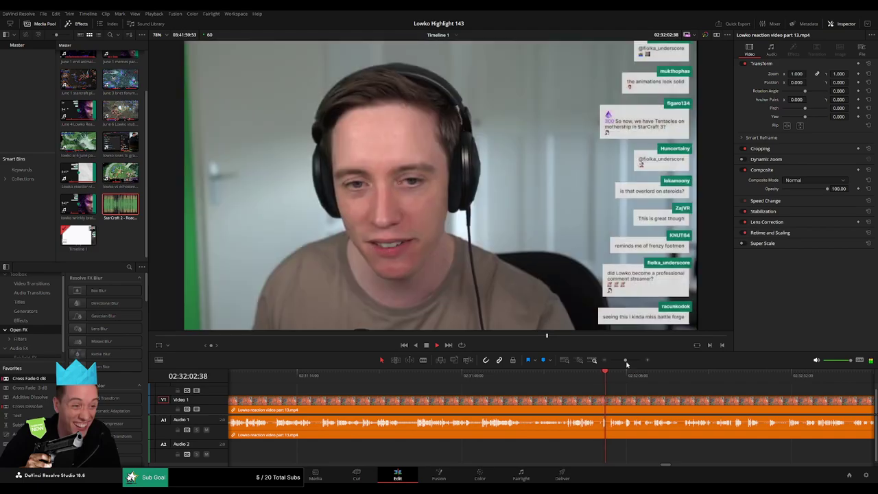
{"action": "left_click_drag", "start_coordinate": [626, 360], "coordinate": [630, 361]}
{"action": "key", "text": "b"}
{"action": "left_click", "coordinate": [491, 402]}
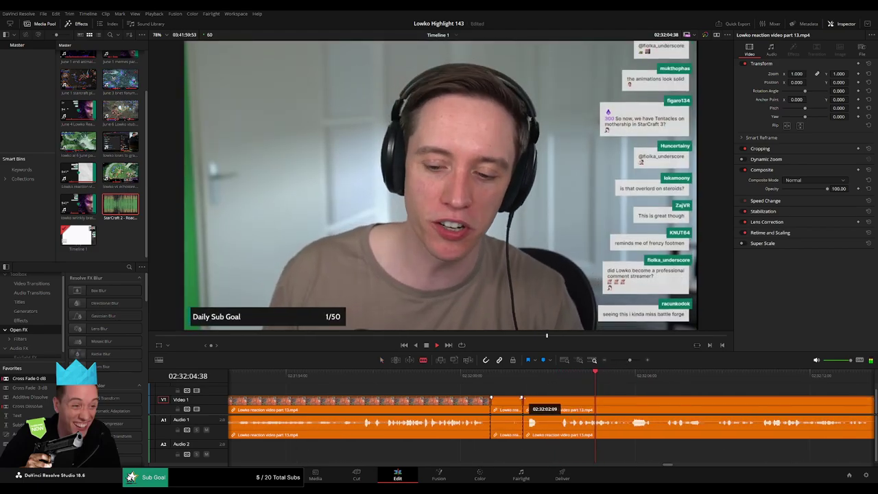
{"action": "key", "text": "a"}
{"action": "key", "text": "Up"}
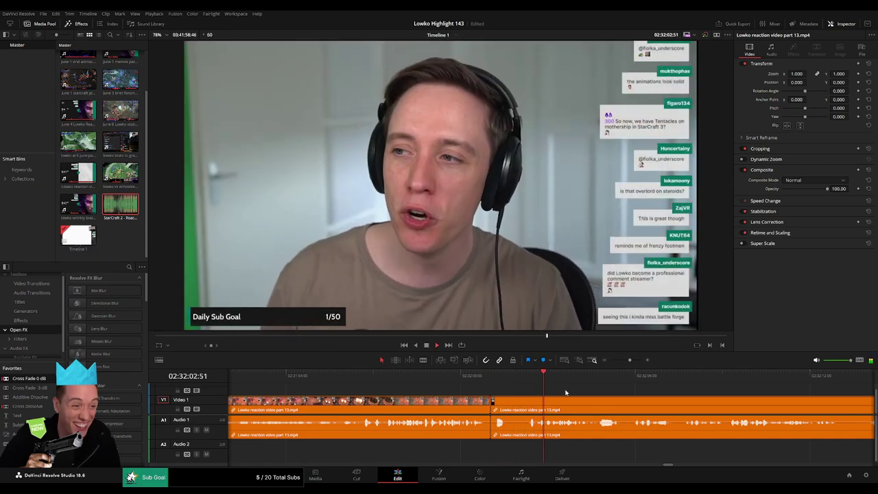
Ripple-delete the short pause at about 02:32:13 in the full-screen webcam footage and play on into the next match
{"action": "left_click_drag", "start_coordinate": [641, 398], "coordinate": [483, 386]}
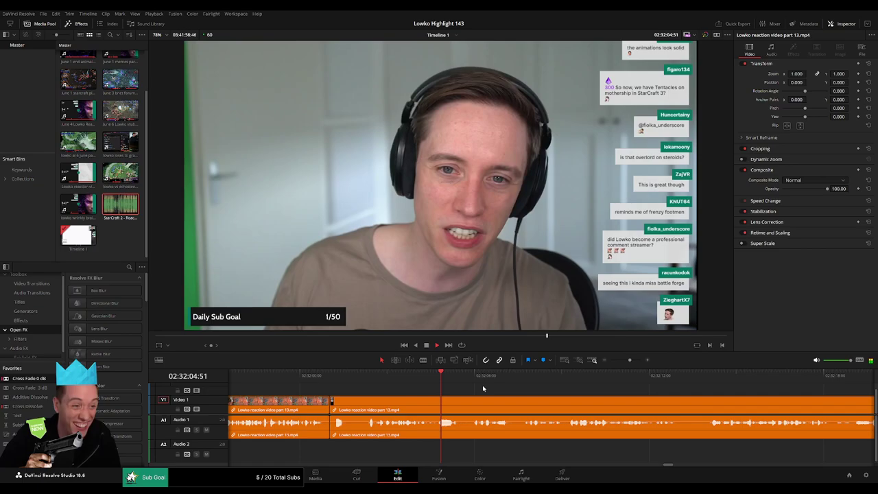
{"action": "mouse_move", "coordinate": [629, 360]}
{"action": "left_mouse_down"}
{"action": "mouse_move", "coordinate": [611, 360]}
{"action": "mouse_move", "coordinate": [628, 368]}
{"action": "left_mouse_up"}
{"action": "left_click_drag", "start_coordinate": [682, 397], "coordinate": [520, 396]}
{"action": "scroll", "coordinate": [516, 391], "scroll_direction": "right", "scroll_amount": 2}
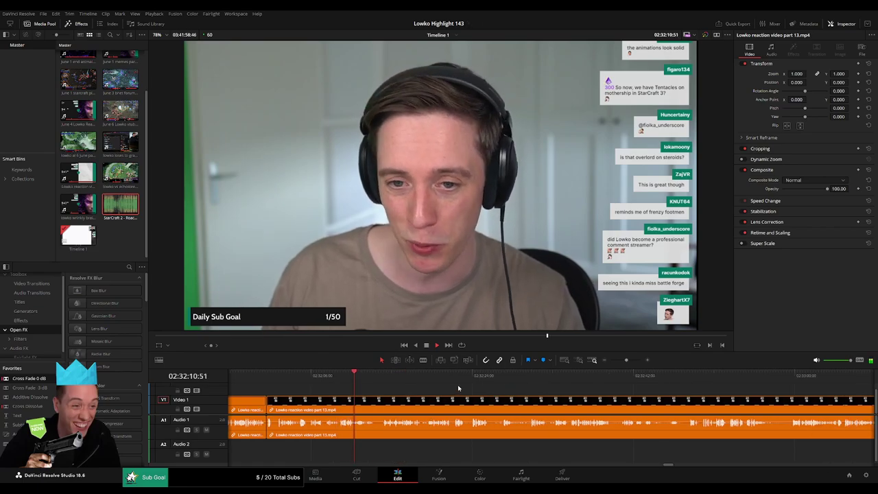
{"action": "left_click", "coordinate": [386, 379]}
{"action": "key", "text": "b"}
{"action": "left_click", "coordinate": [379, 400]}
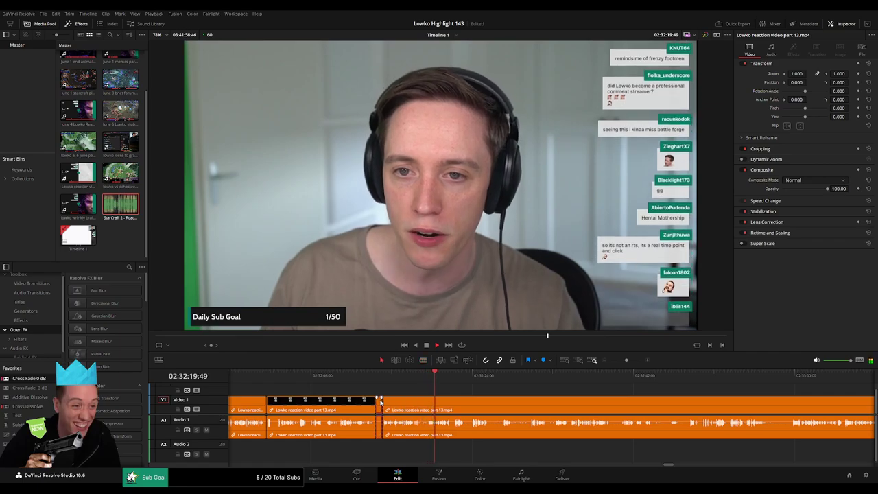
{"action": "key", "text": "a"}
{"action": "scroll", "coordinate": [382, 386], "scroll_direction": "right", "scroll_amount": 5}
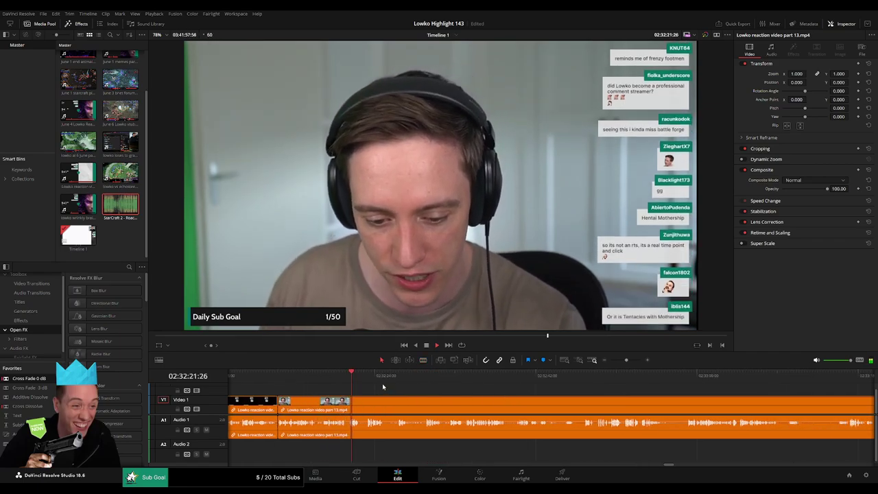
{"action": "left_click", "coordinate": [328, 379]}
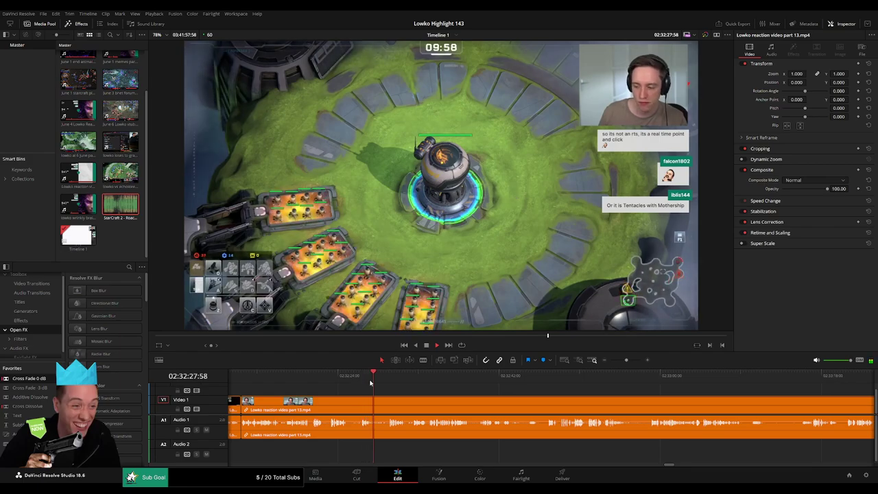
Check how much reaction footage remains on the timeline, sampling it near 02:36:09 and returning to about 02:32:15
{"action": "left_click_drag", "start_coordinate": [627, 360], "coordinate": [611, 362]}
{"action": "left_click", "coordinate": [594, 375]}
{"action": "left_click", "coordinate": [560, 376]}
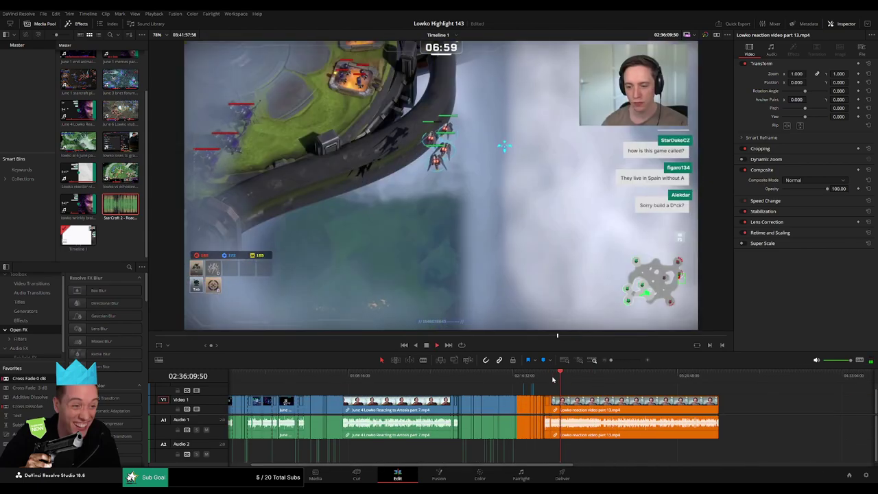
{"action": "left_click", "coordinate": [551, 376]}
{"action": "left_click_drag", "start_coordinate": [611, 361], "coordinate": [614, 362]}
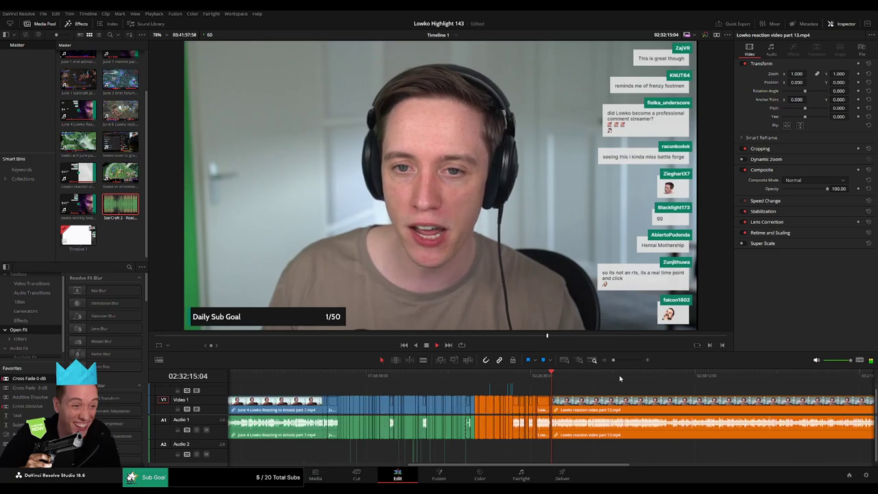
Split the reaction clip at 02:52:40:44 in the full-screen webcam footage and move the part after the split farther along the timeline
{"action": "left_click", "coordinate": [649, 375]}
{"action": "scroll", "coordinate": [517, 380], "scroll_direction": "right", "scroll_amount": 3}
{"action": "mouse_move", "coordinate": [498, 376]}
{"action": "left_mouse_down"}
{"action": "mouse_move", "coordinate": [521, 375]}
{"action": "mouse_move", "coordinate": [491, 377]}
{"action": "left_mouse_up"}
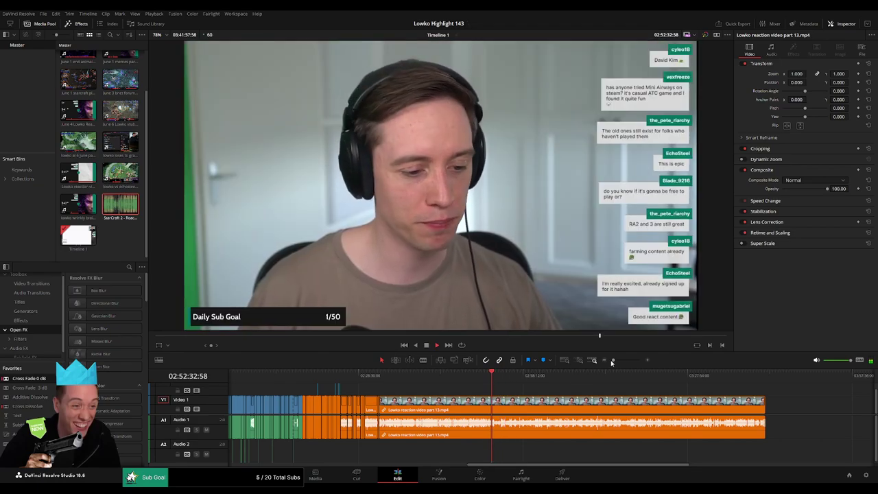
{"action": "left_click_drag", "start_coordinate": [612, 361], "coordinate": [623, 360]}
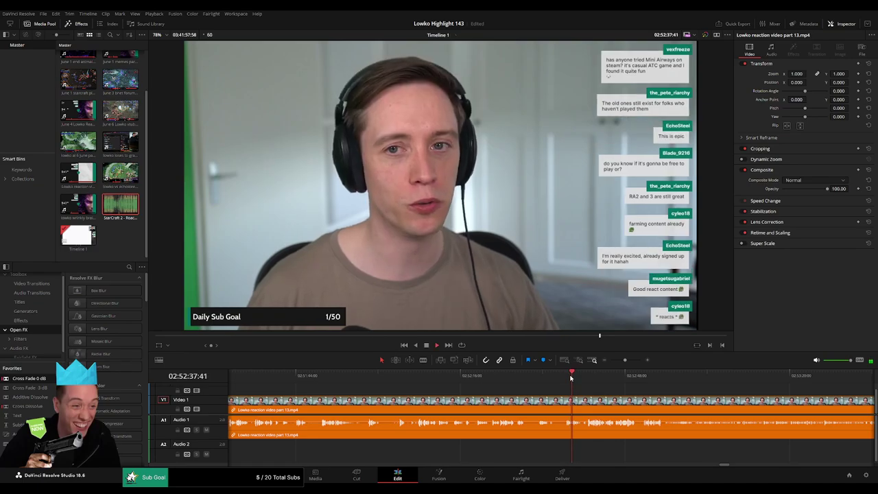
{"action": "left_click", "coordinate": [639, 376]}
{"action": "left_click_drag", "start_coordinate": [639, 376], "coordinate": [642, 377]}
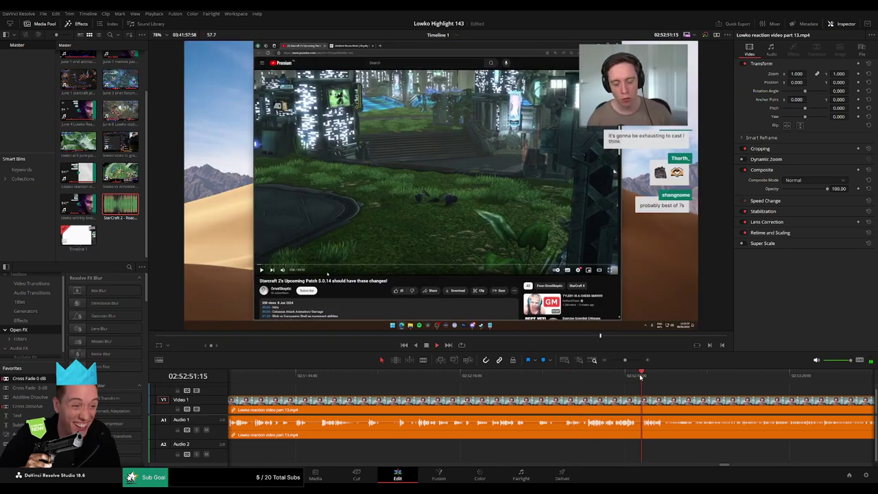
{"action": "left_click", "coordinate": [589, 376]}
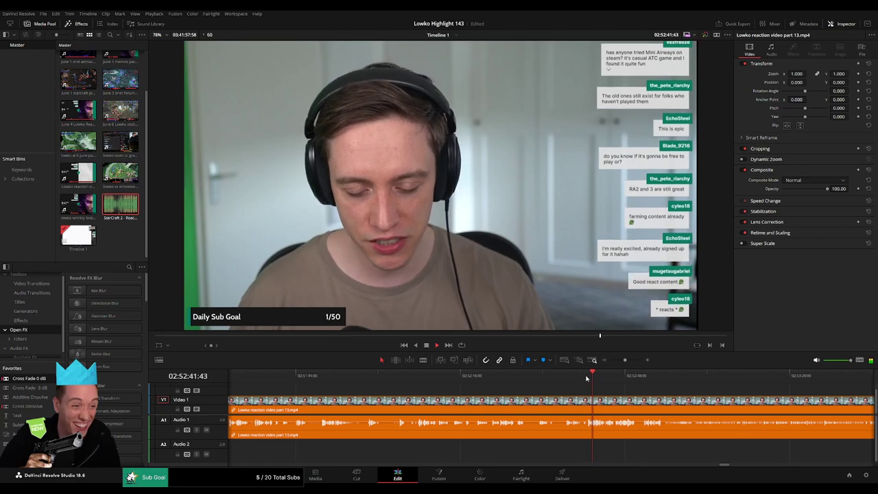
{"action": "left_click", "coordinate": [573, 378]}
{"action": "left_click_drag", "start_coordinate": [625, 361], "coordinate": [630, 362]}
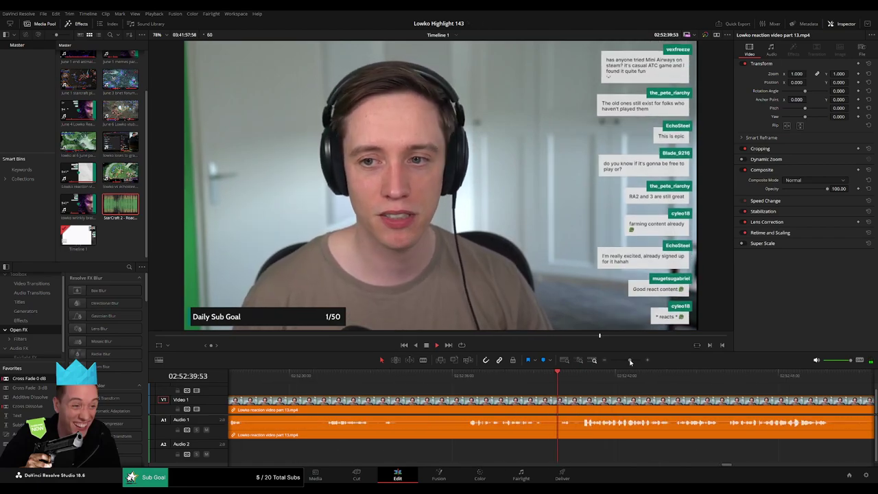
{"action": "left_click_drag", "start_coordinate": [630, 361], "coordinate": [610, 362]}
{"action": "left_click_drag", "start_coordinate": [591, 406], "coordinate": [679, 407]}
{"action": "left_click", "coordinate": [567, 395]}
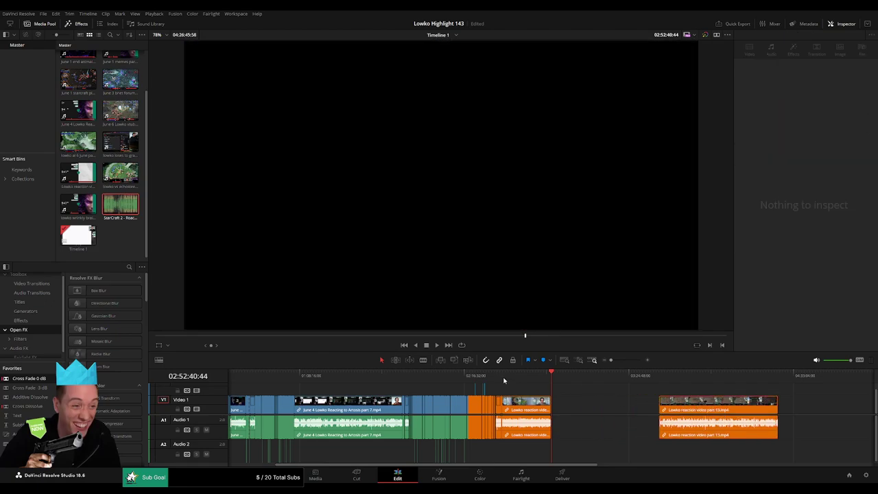
Review the match footage between about 02:32:27 and 02:32:59, replaying it from about 02:32:55
{"action": "key", "text": "space"}
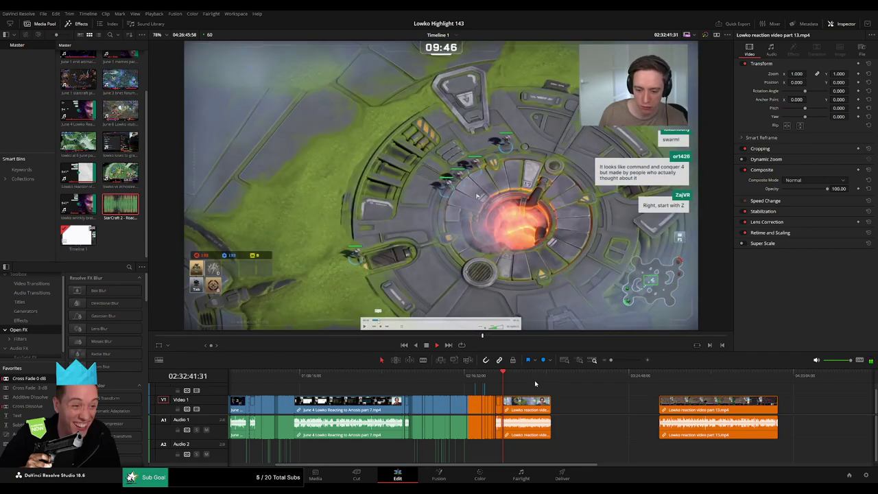
{"action": "scroll", "coordinate": [564, 376], "scroll_direction": "up", "scroll_amount": 3}
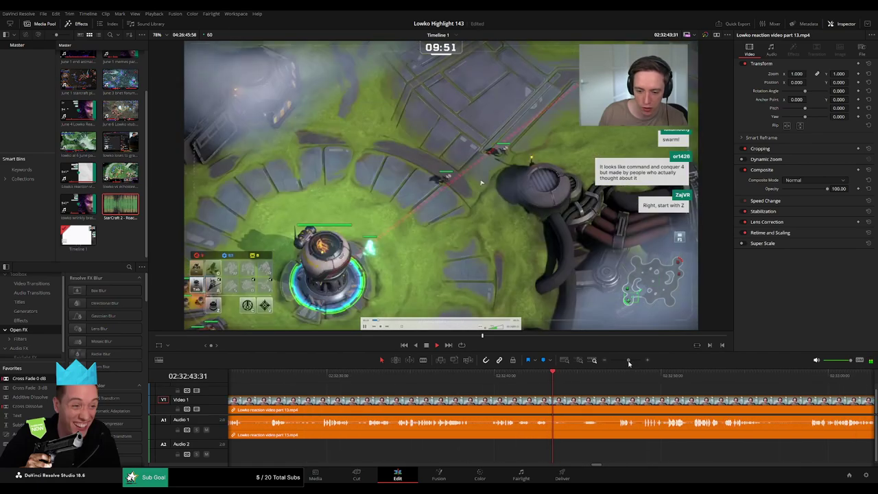
{"action": "left_click", "coordinate": [580, 379]}
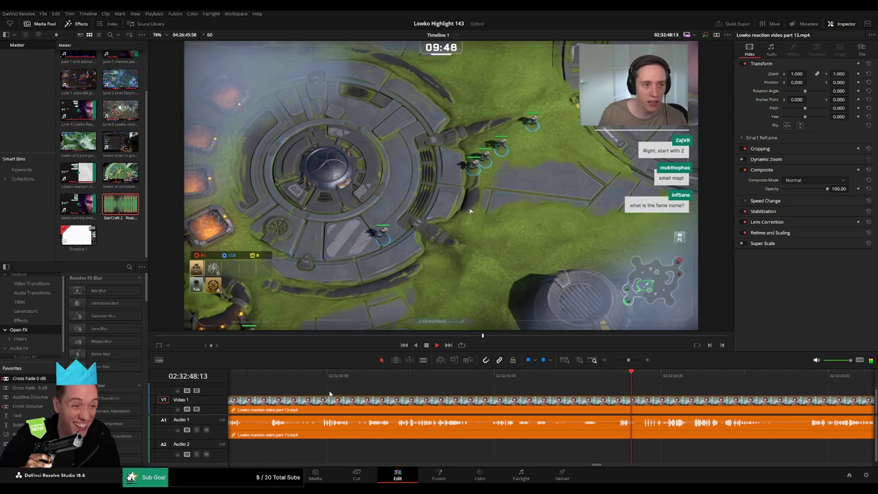
{"action": "left_click", "coordinate": [261, 379]}
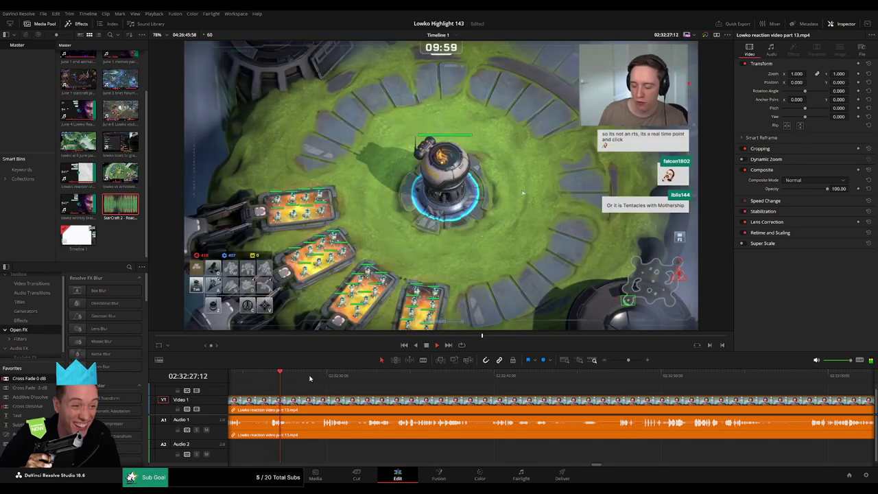
{"action": "left_click", "coordinate": [446, 377]}
{"action": "left_click", "coordinate": [584, 379]}
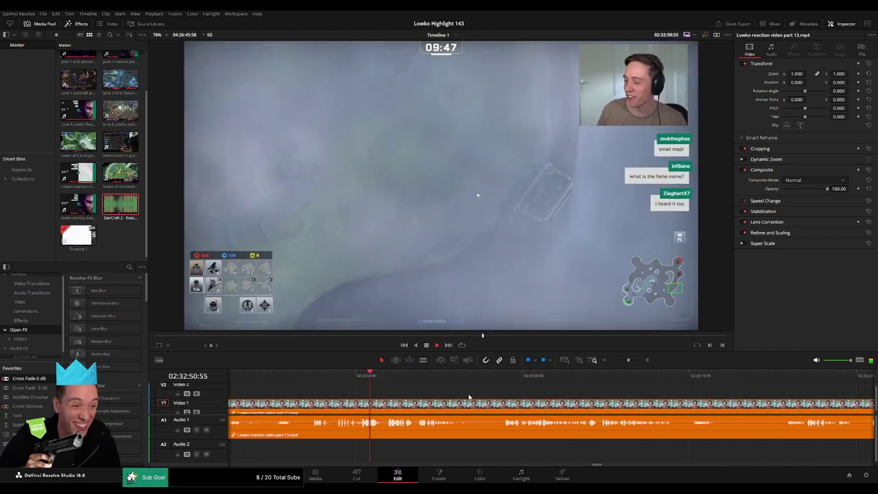
{"action": "left_click_drag", "start_coordinate": [470, 397], "coordinate": [460, 395]}
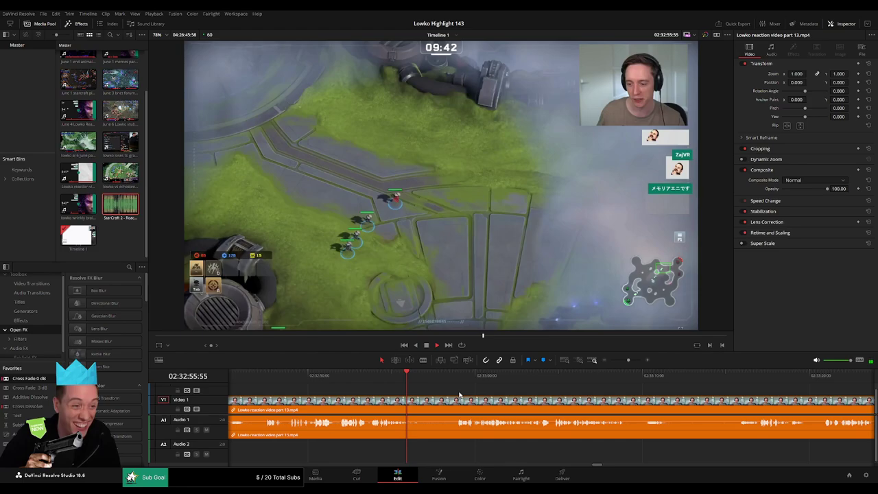
{"action": "scroll", "coordinate": [471, 398], "scroll_direction": "right", "scroll_amount": 4}
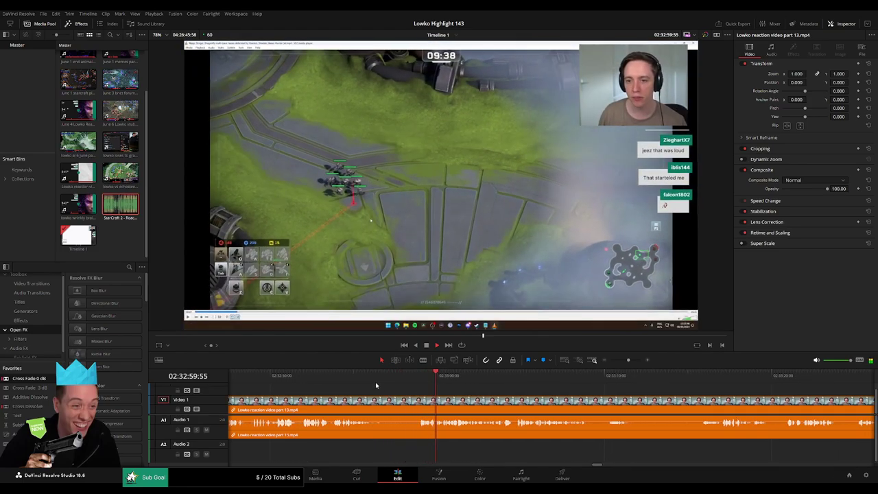
{"action": "left_click", "coordinate": [375, 384]}
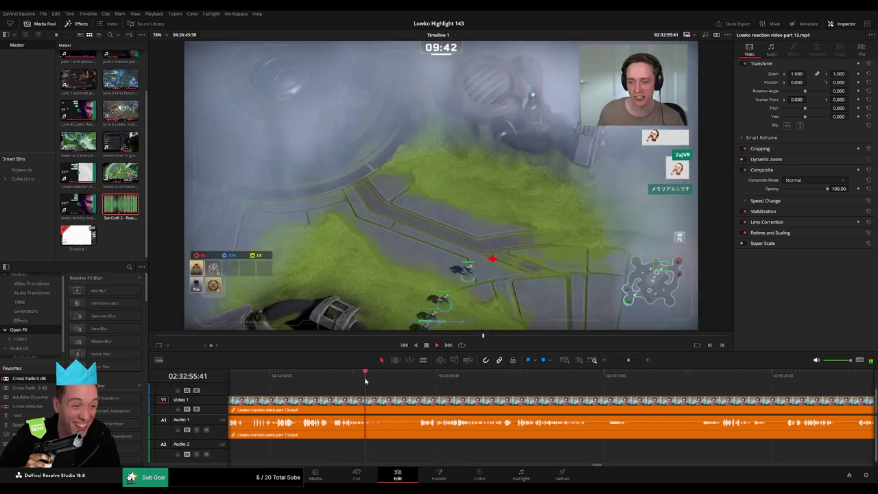
Cut the short unwanted section at about 02:32:57 out of the reaction clip and cross-fade the audio at the join
{"action": "key", "text": "space"}
{"action": "key", "text": "b"}
{"action": "left_click", "coordinate": [389, 402]}
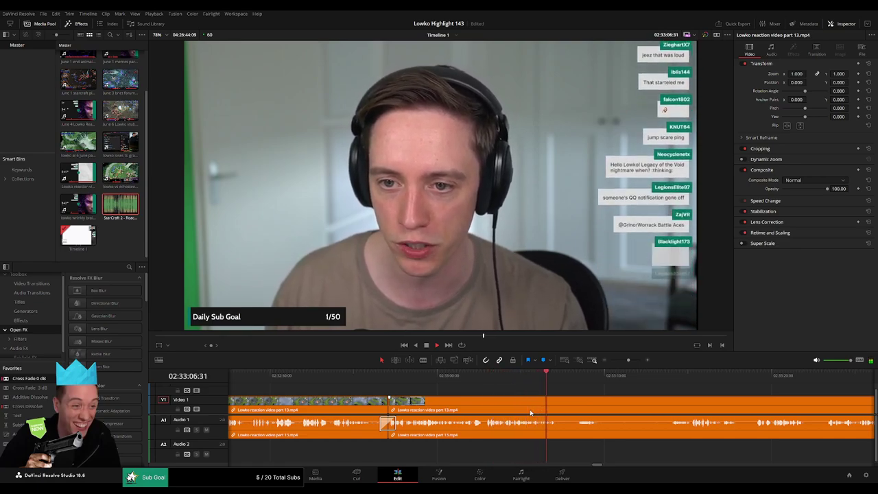
Cut out the section from about 02:33:07 to 02:33:14 and add a Cross Fade 0 dB to the audio at the join
{"action": "left_click_drag", "start_coordinate": [542, 405], "coordinate": [406, 402]}
{"action": "left_click", "coordinate": [532, 376]}
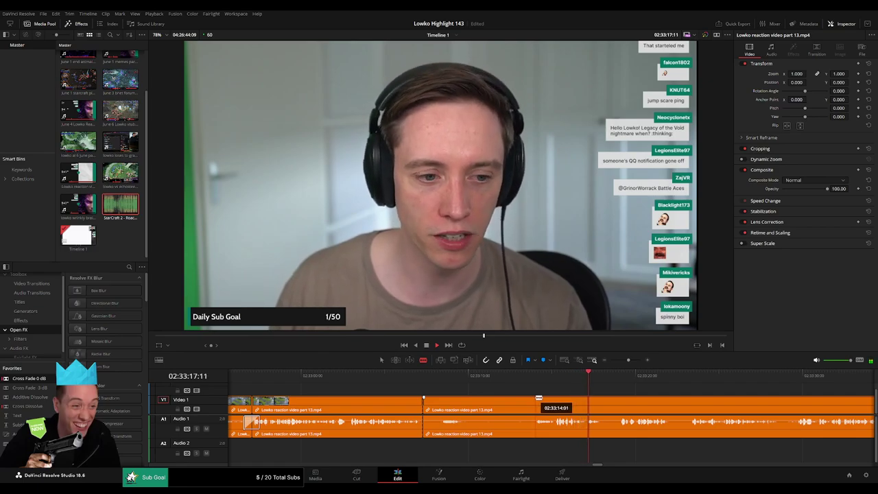
{"action": "key", "text": "Delete"}
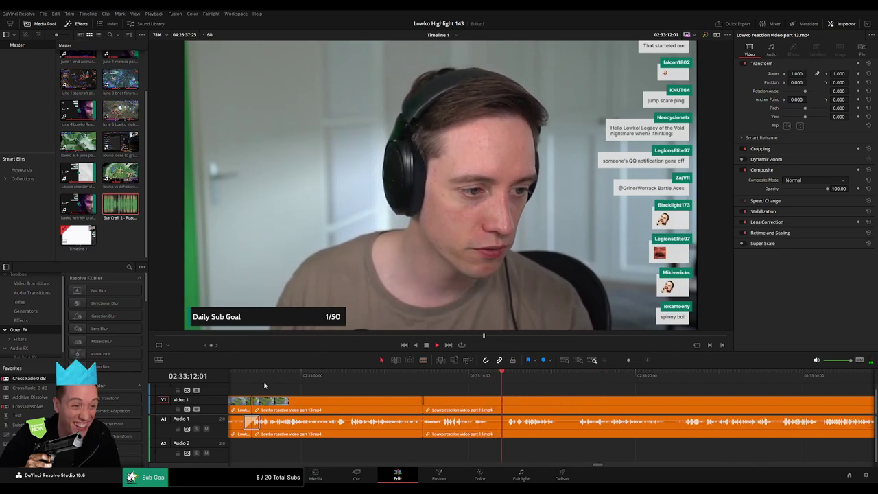
{"action": "left_click_drag", "start_coordinate": [52, 379], "coordinate": [428, 426]}
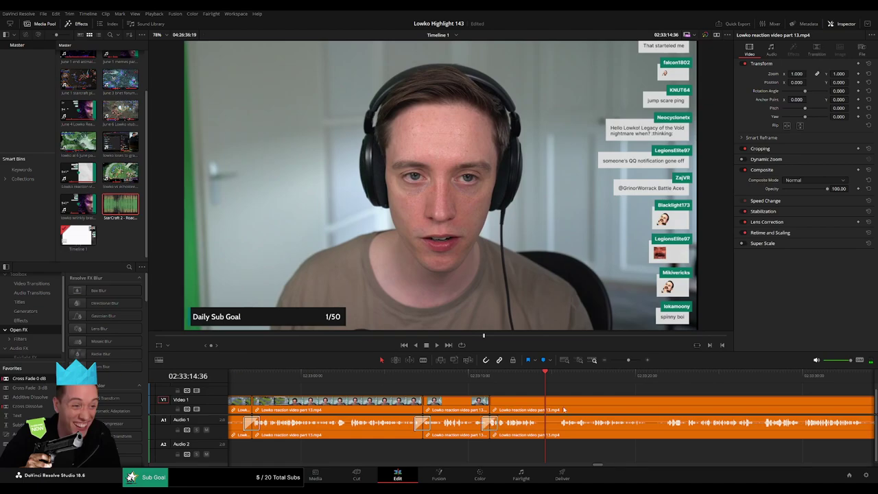
Cut out the short pause at about 02:33:14 and cross-fade the audio at the join
{"action": "key", "text": "space"}
{"action": "scroll", "coordinate": [564, 410], "scroll_direction": "right", "scroll_amount": 3}
{"action": "key", "text": "b"}
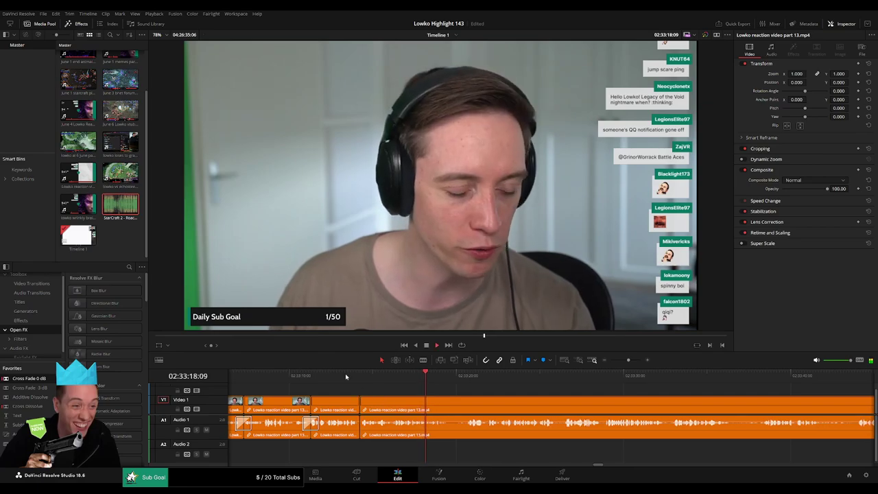
{"action": "left_click", "coordinate": [416, 382]}
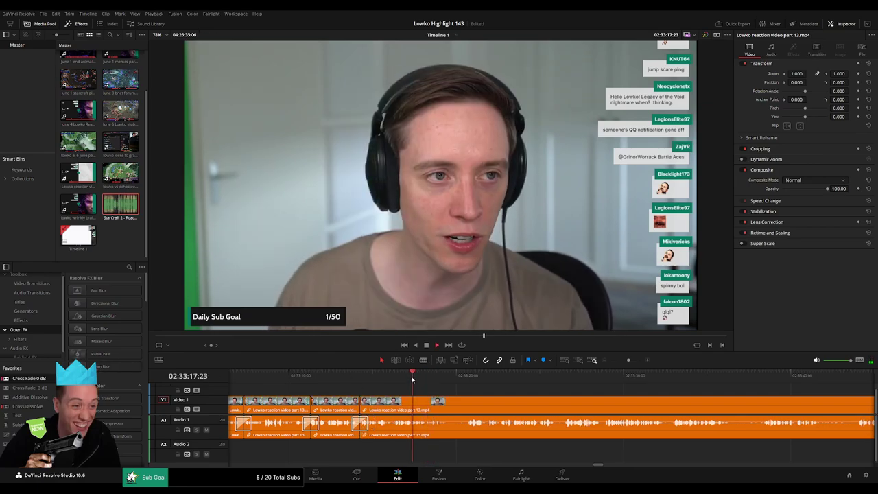
Play through the gameplay commentary from about 02:33:17 to 02:35:41, checking for pauses or mistakes to cut
{"action": "key", "text": "space"}
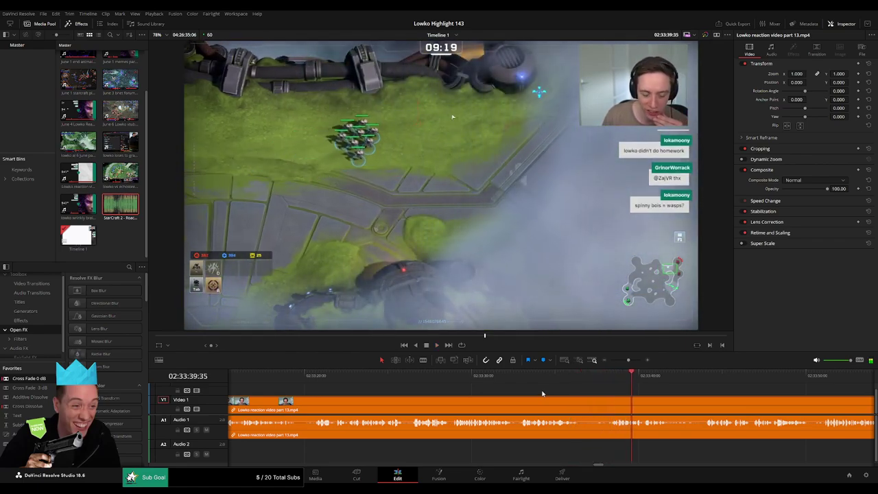
{"action": "left_click_drag", "start_coordinate": [789, 394], "coordinate": [460, 385]}
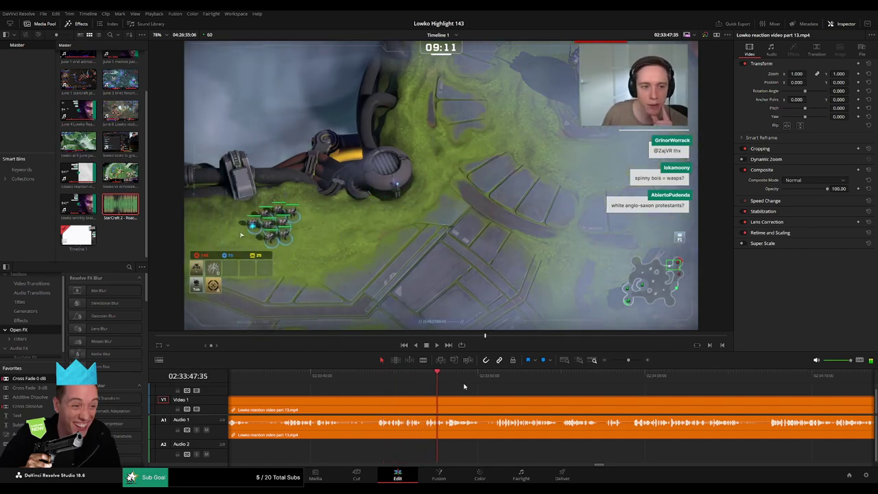
{"action": "left_click_drag", "start_coordinate": [522, 390], "coordinate": [450, 389]}
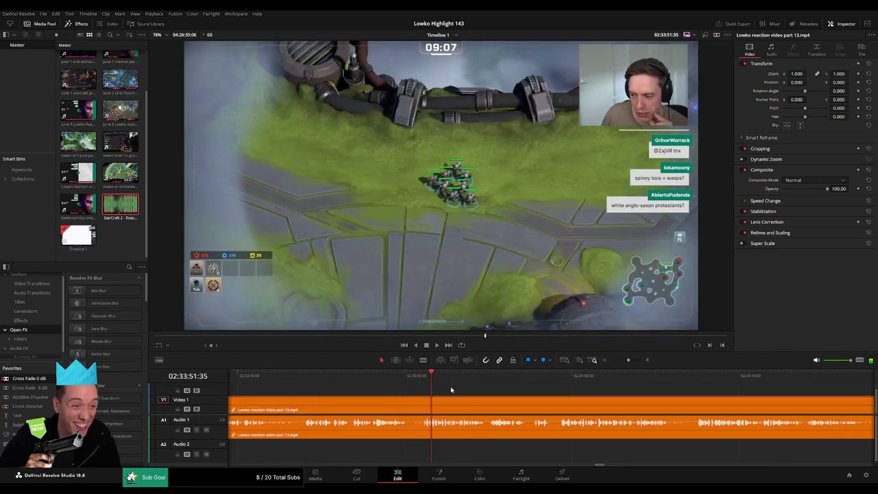
{"action": "scroll", "coordinate": [587, 398], "scroll_direction": "right", "scroll_amount": 5}
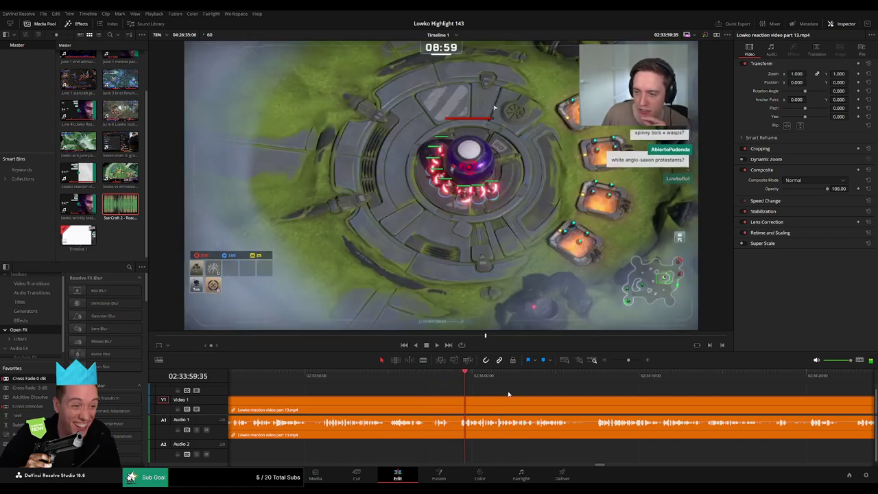
{"action": "scroll", "coordinate": [539, 402], "scroll_direction": "right", "scroll_amount": 3}
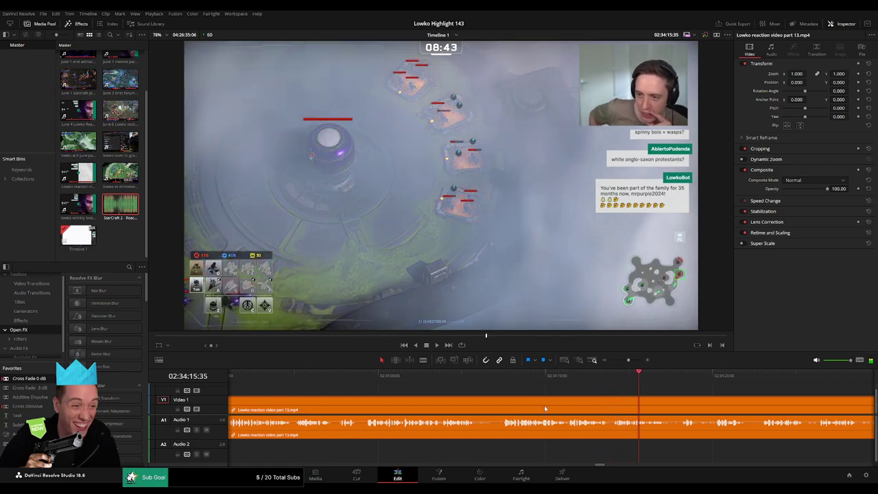
{"action": "scroll", "coordinate": [539, 405], "scroll_direction": "right", "scroll_amount": 5}
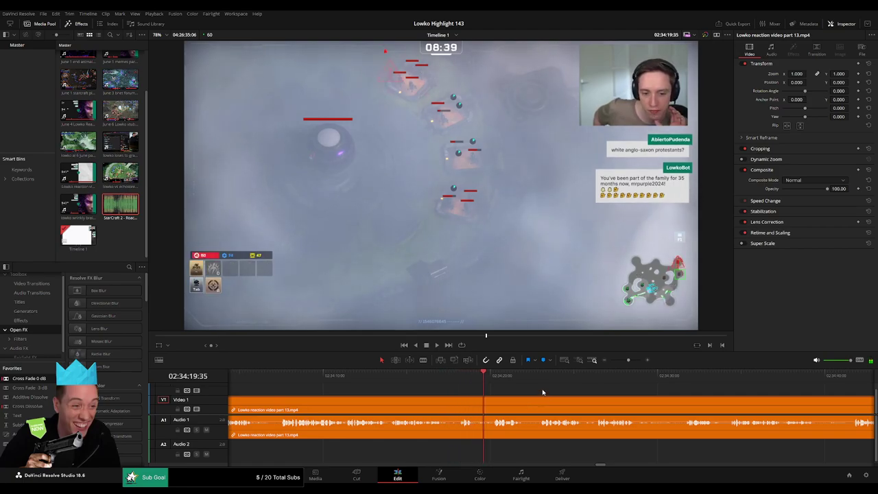
{"action": "scroll", "coordinate": [519, 392], "scroll_direction": "right", "scroll_amount": 3}
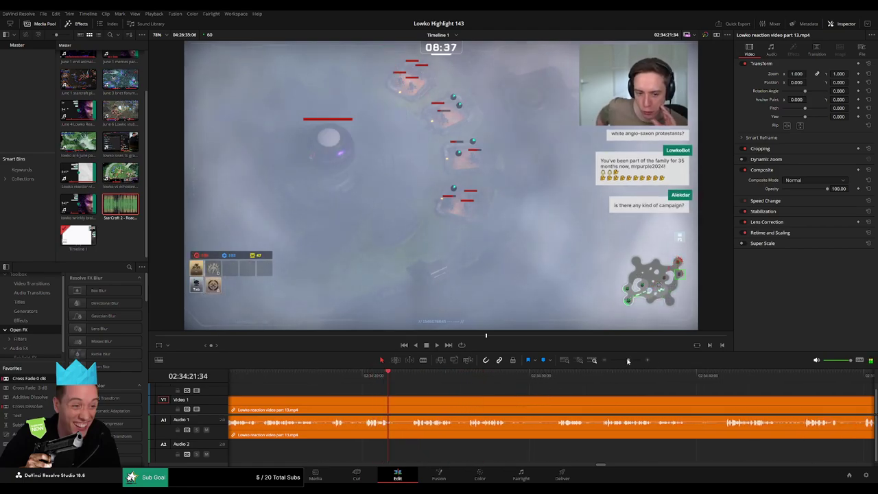
{"action": "mouse_move", "coordinate": [628, 360]}
{"action": "left_mouse_down"}
{"action": "mouse_move", "coordinate": [612, 361]}
{"action": "mouse_move", "coordinate": [629, 364]}
{"action": "left_mouse_up"}
{"action": "scroll", "coordinate": [506, 386], "scroll_direction": "right", "scroll_amount": 4}
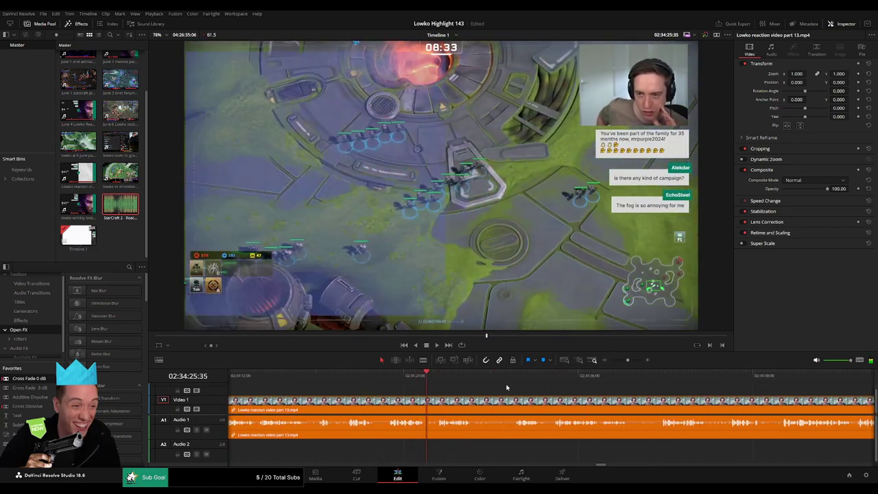
{"action": "scroll", "coordinate": [481, 387], "scroll_direction": "right", "scroll_amount": 2}
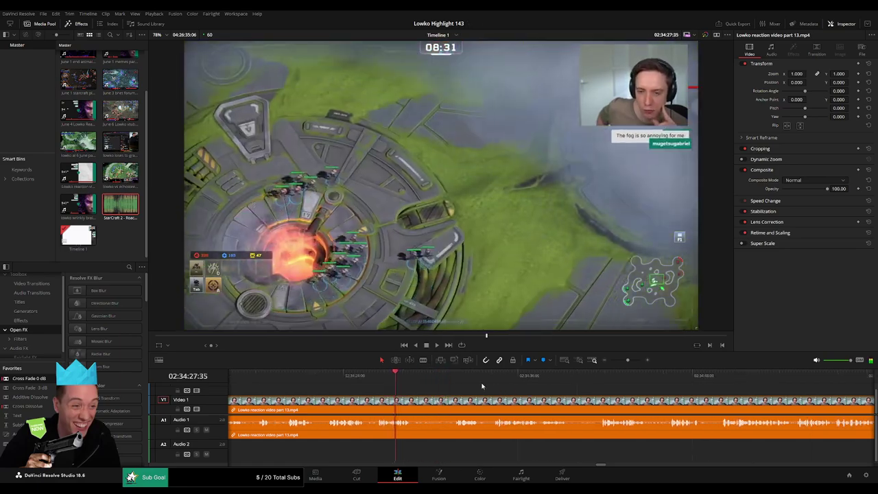
{"action": "left_click", "coordinate": [439, 378]}
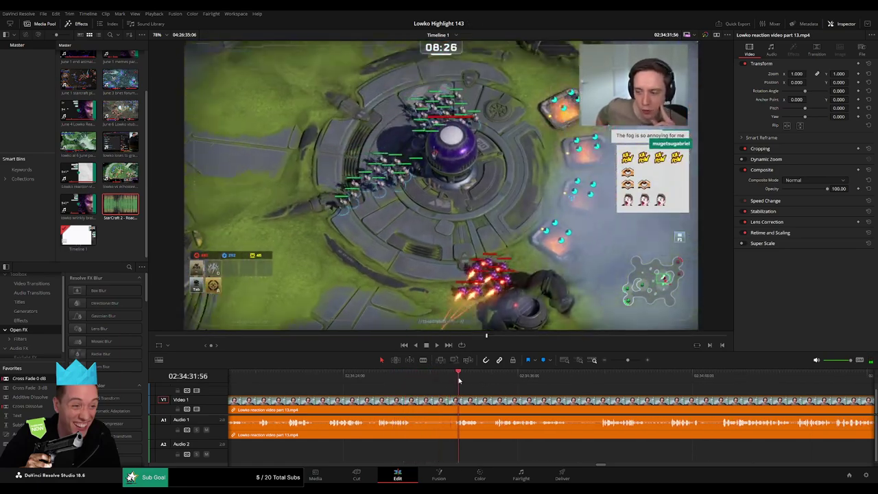
{"action": "scroll", "coordinate": [550, 397], "scroll_direction": "right", "scroll_amount": 2}
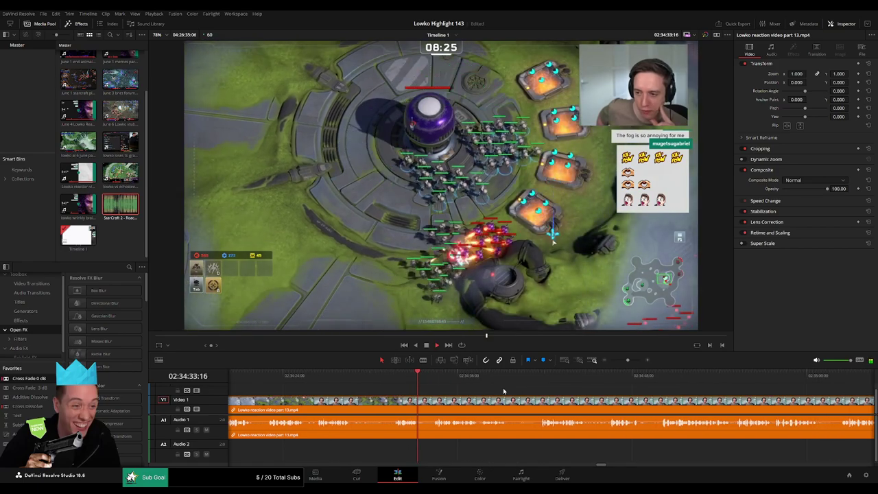
{"action": "scroll", "coordinate": [502, 390], "scroll_direction": "right", "scroll_amount": 2}
{"action": "scroll", "coordinate": [463, 390], "scroll_direction": "right", "scroll_amount": 1}
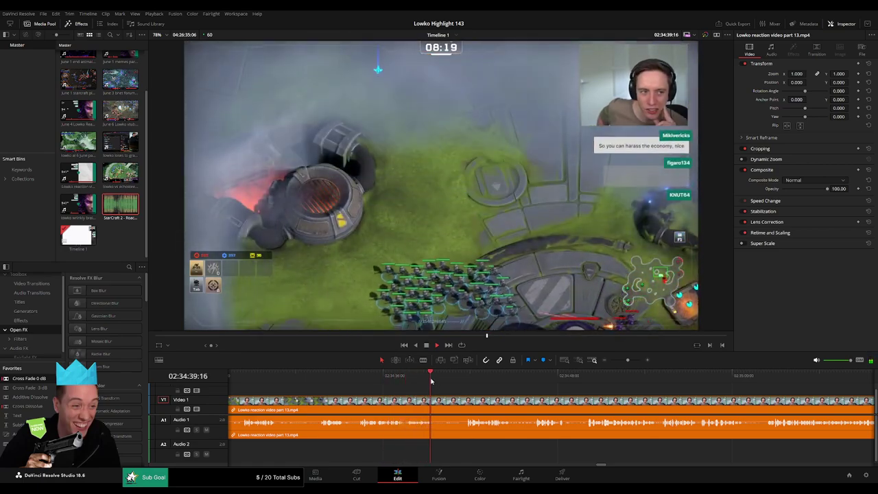
{"action": "left_click", "coordinate": [458, 379]}
{"action": "scroll", "coordinate": [476, 392], "scroll_direction": "right", "scroll_amount": 1}
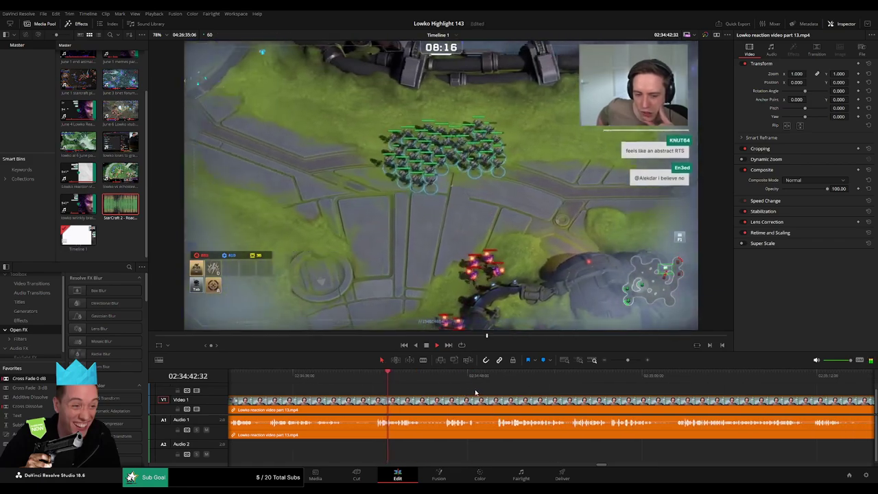
{"action": "scroll", "coordinate": [474, 392], "scroll_direction": "right", "scroll_amount": 1}
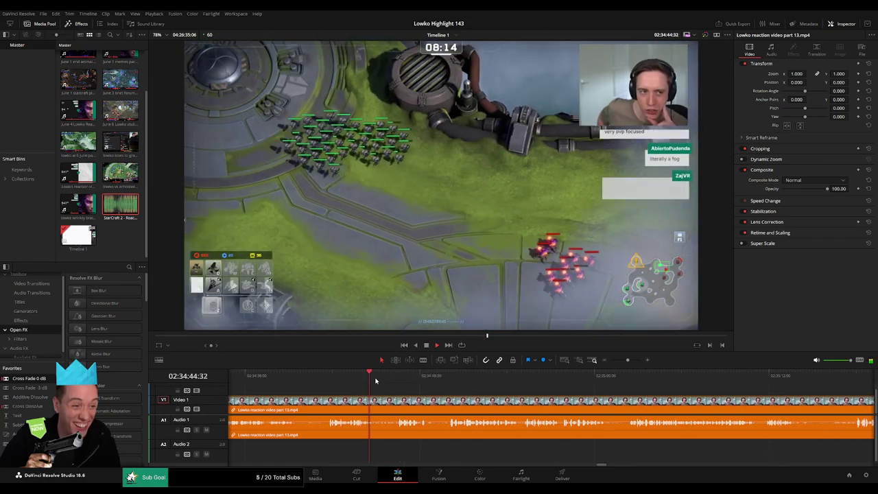
{"action": "left_click", "coordinate": [401, 378]}
{"action": "scroll", "coordinate": [388, 383], "scroll_direction": "right", "scroll_amount": 1}
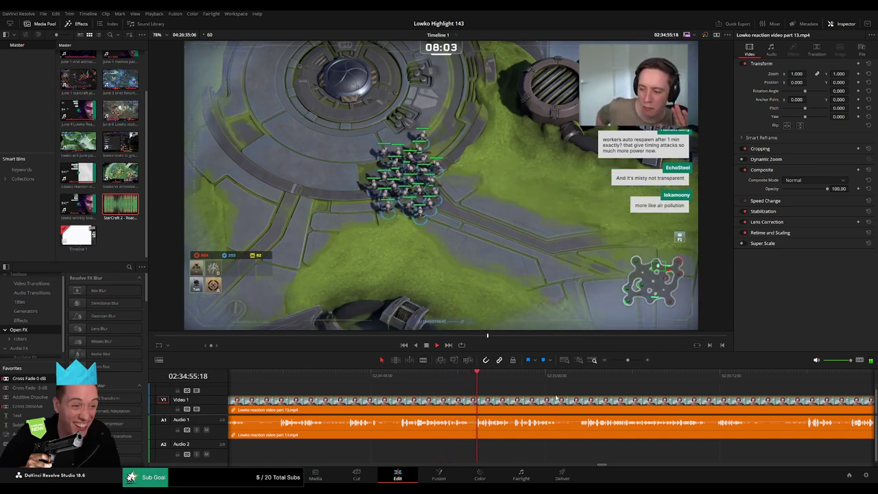
{"action": "scroll", "coordinate": [479, 390], "scroll_direction": "right", "scroll_amount": 2}
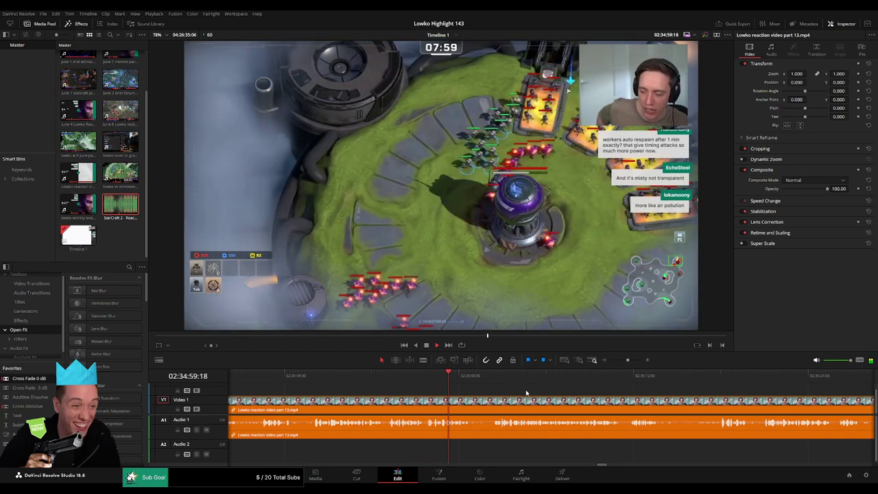
{"action": "scroll", "coordinate": [484, 391], "scroll_direction": "right", "scroll_amount": 1}
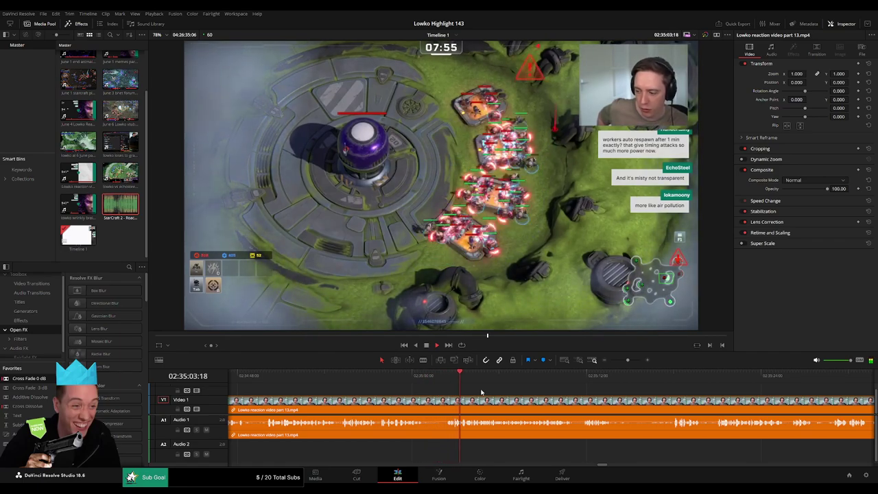
{"action": "left_click_drag", "start_coordinate": [581, 402], "coordinate": [503, 396]}
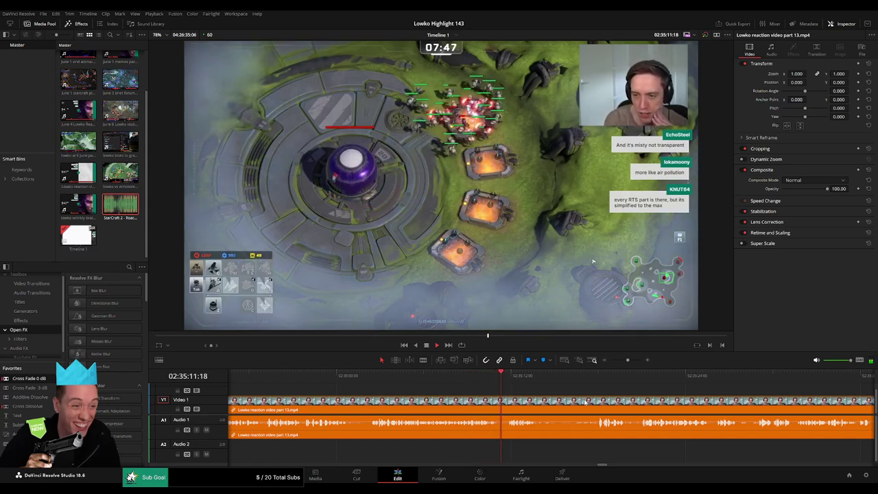
{"action": "left_click_drag", "start_coordinate": [584, 402], "coordinate": [506, 395]}
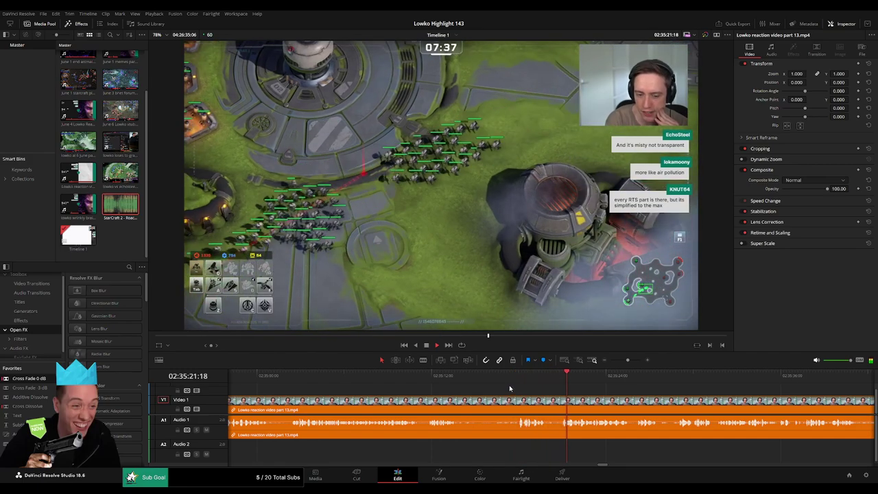
{"action": "left_click_drag", "start_coordinate": [641, 396], "coordinate": [496, 388]}
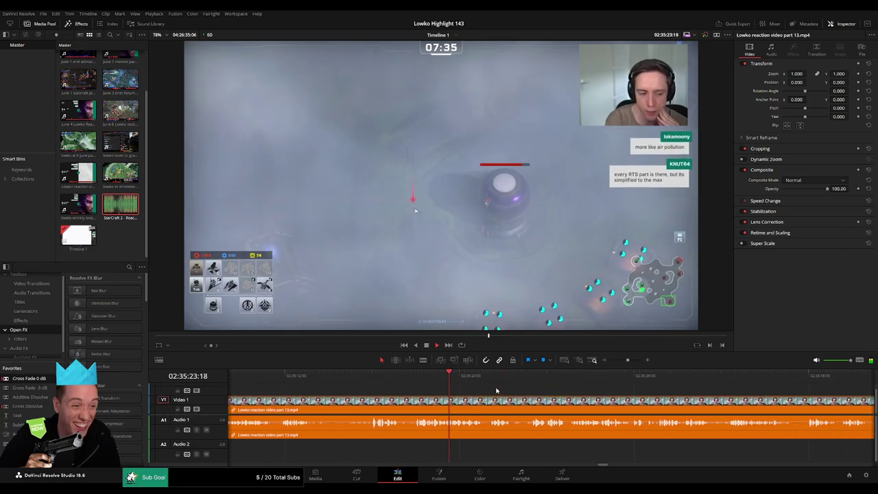
{"action": "left_click_drag", "start_coordinate": [575, 394], "coordinate": [511, 395]}
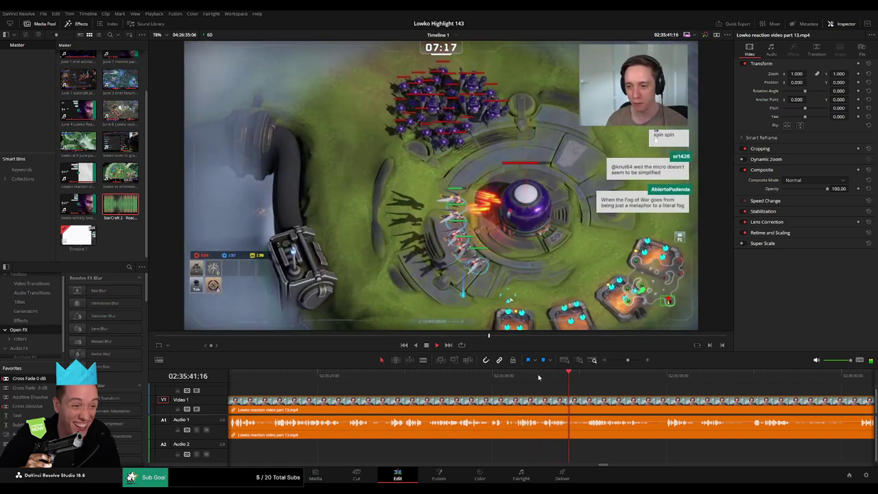
Split the clip on both sides of the brief segment ending at 02:35:39:49 and delete that segment, closing the gap
{"action": "left_click", "coordinate": [533, 375]}
{"action": "key", "text": "space"}
{"action": "left_click", "coordinate": [636, 360]}
{"action": "left_click_drag", "start_coordinate": [590, 374], "coordinate": [565, 380]}
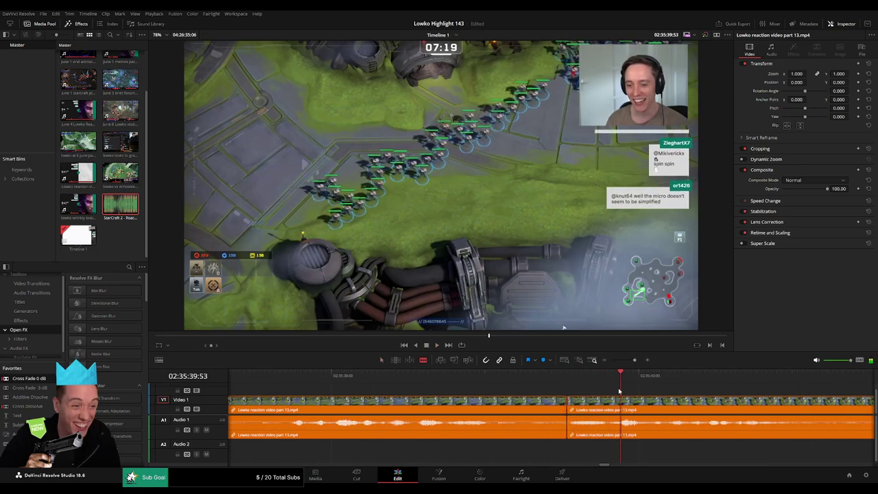
{"action": "key", "text": "ctrl+b"}
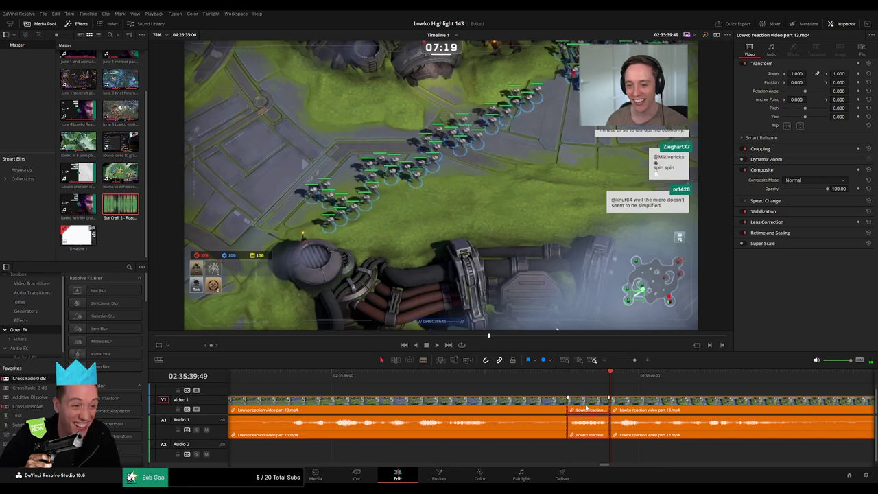
{"action": "key", "text": "Delete"}
Play on from the join at 02:35:39 and cut out the pause at about 02:36:02, closing the gap
{"action": "key", "text": "space"}
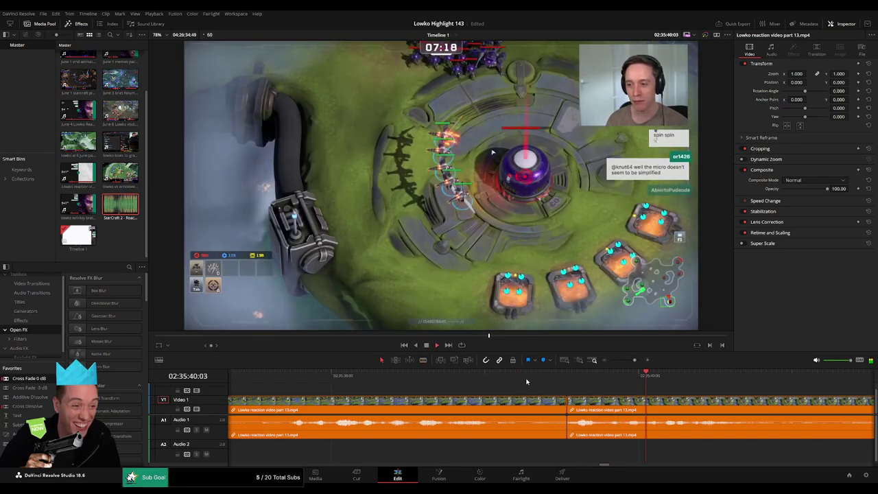
{"action": "scroll", "coordinate": [652, 402], "scroll_direction": "down", "scroll_amount": 3}
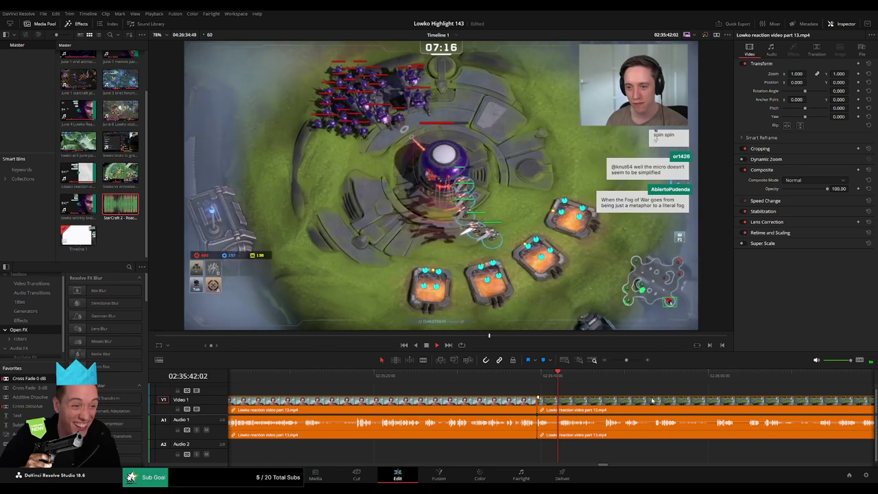
{"action": "left_click_drag", "start_coordinate": [653, 401], "coordinate": [457, 388]}
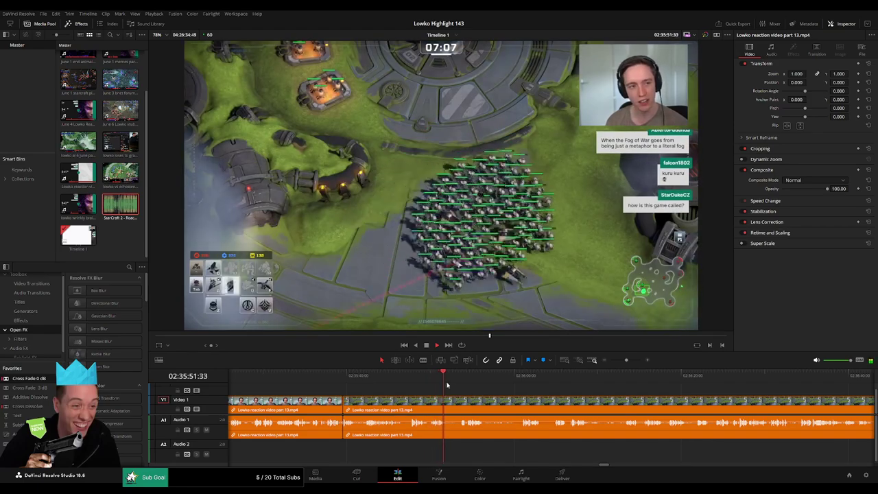
{"action": "left_click", "coordinate": [457, 382]}
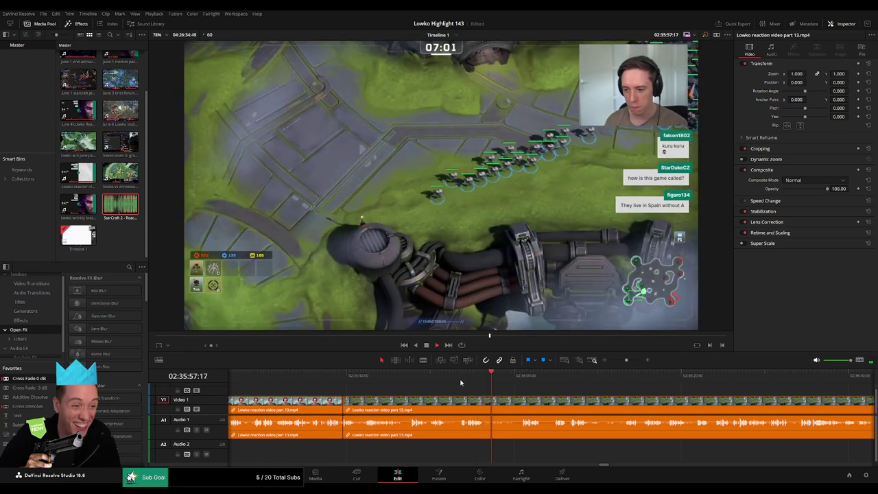
{"action": "left_click_drag", "start_coordinate": [592, 400], "coordinate": [494, 394]}
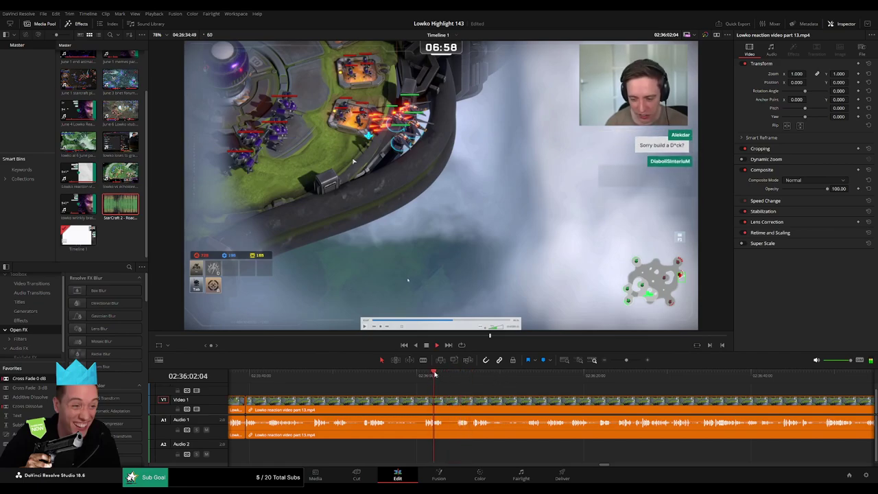
{"action": "left_click_drag", "start_coordinate": [626, 360], "coordinate": [631, 361]}
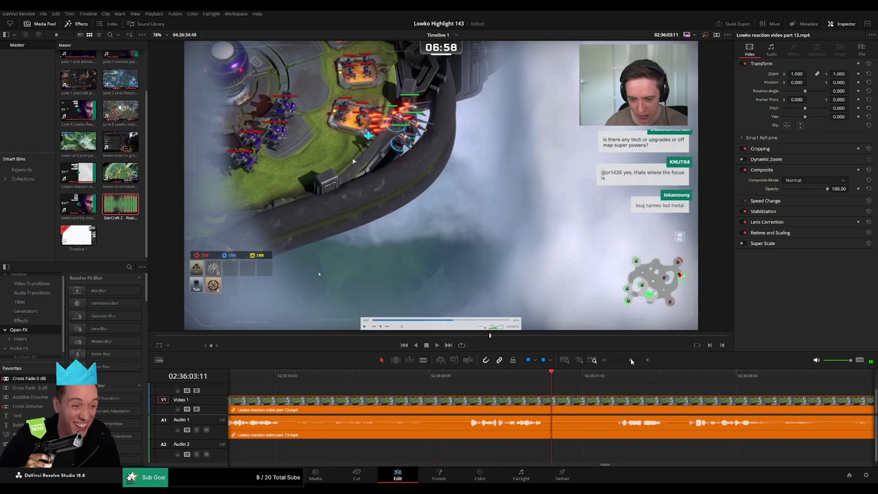
{"action": "left_click", "coordinate": [550, 397]}
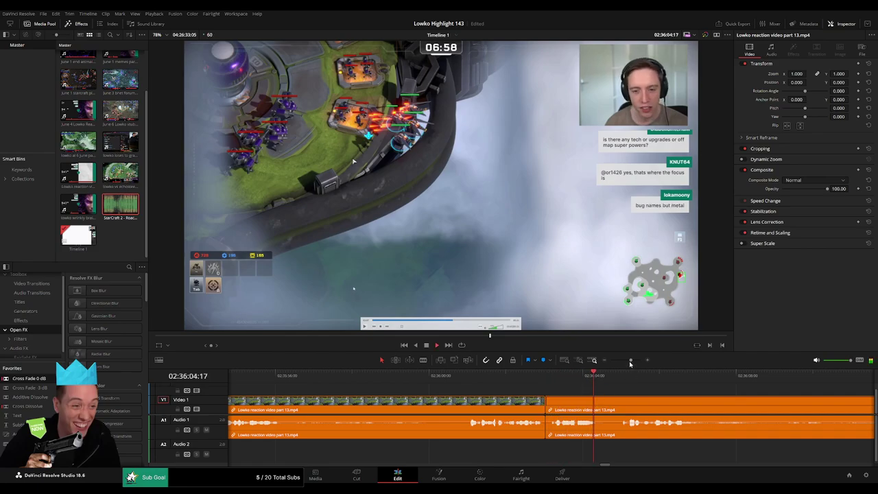
Cut out the short pause at about 02:36:59 and add a Cross Fade 0 dB to the audio at the join
{"action": "left_click_drag", "start_coordinate": [630, 361], "coordinate": [629, 361]}
{"action": "scroll", "coordinate": [649, 397], "scroll_direction": "right", "scroll_amount": 3}
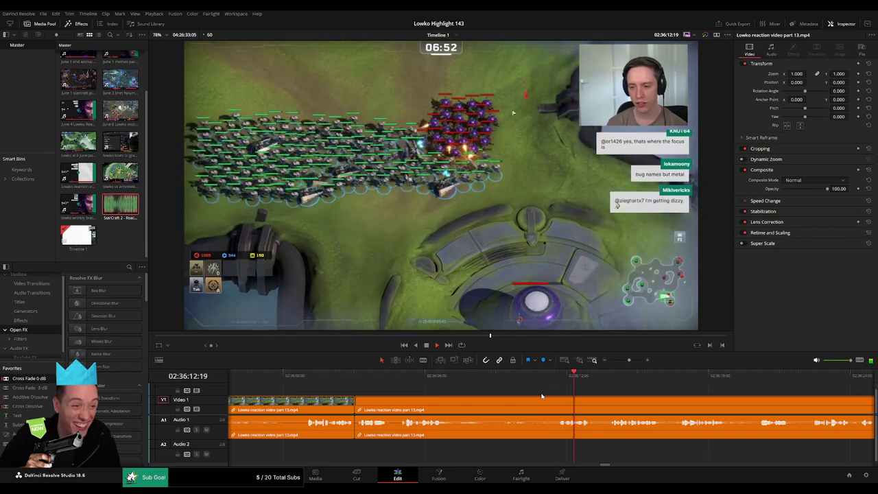
{"action": "scroll", "coordinate": [481, 393], "scroll_direction": "right", "scroll_amount": 3}
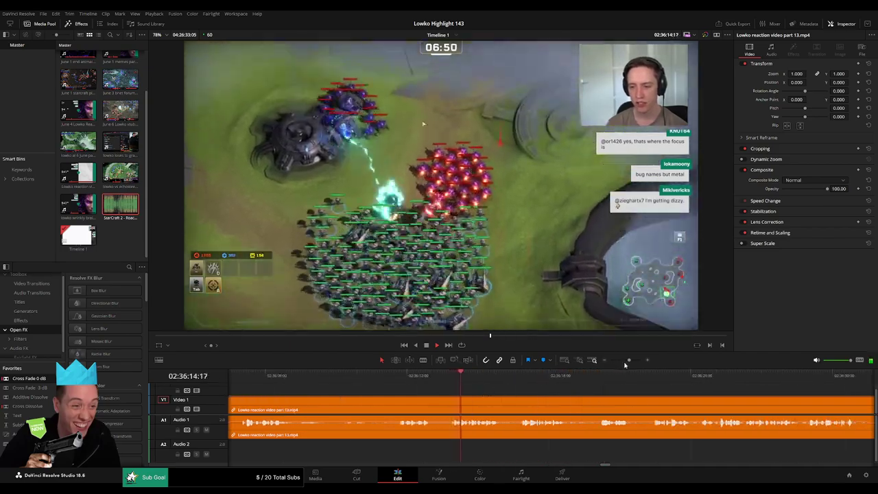
{"action": "left_click_drag", "start_coordinate": [629, 361], "coordinate": [623, 361]}
{"action": "scroll", "coordinate": [522, 394], "scroll_direction": "right", "scroll_amount": 3}
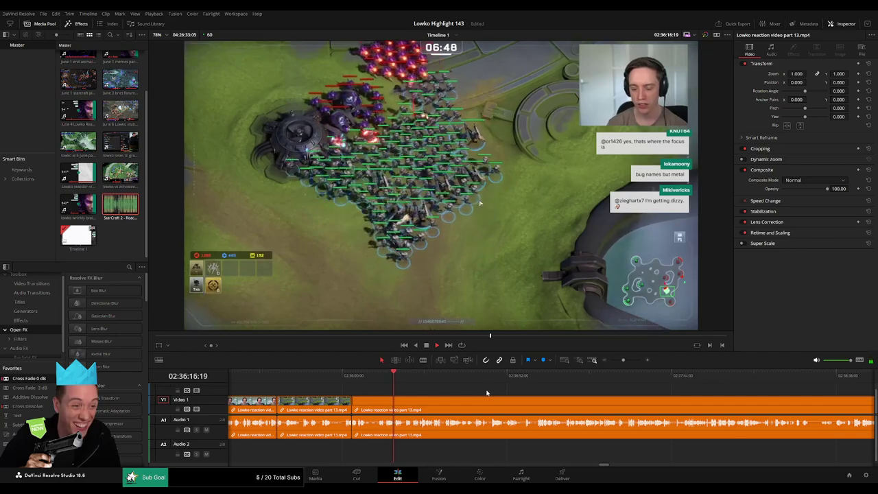
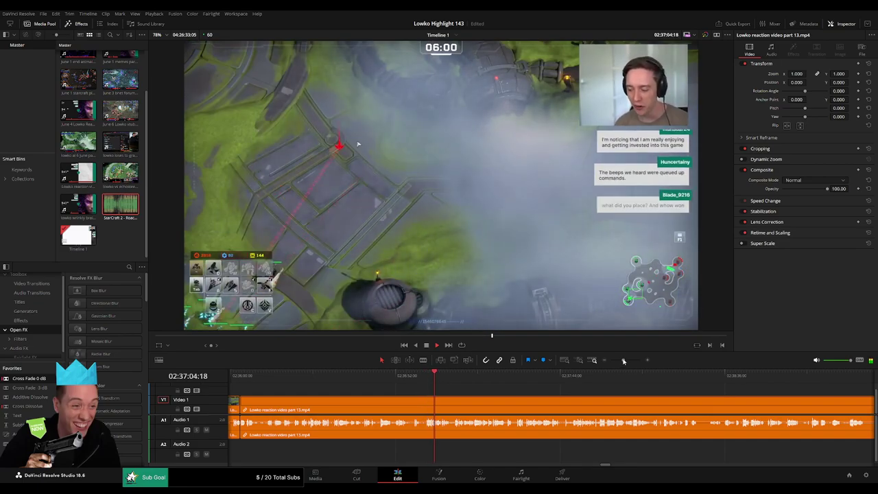
{"action": "left_click_drag", "start_coordinate": [624, 361], "coordinate": [629, 361]}
{"action": "key", "text": "b"}
{"action": "left_click", "coordinate": [442, 398]}
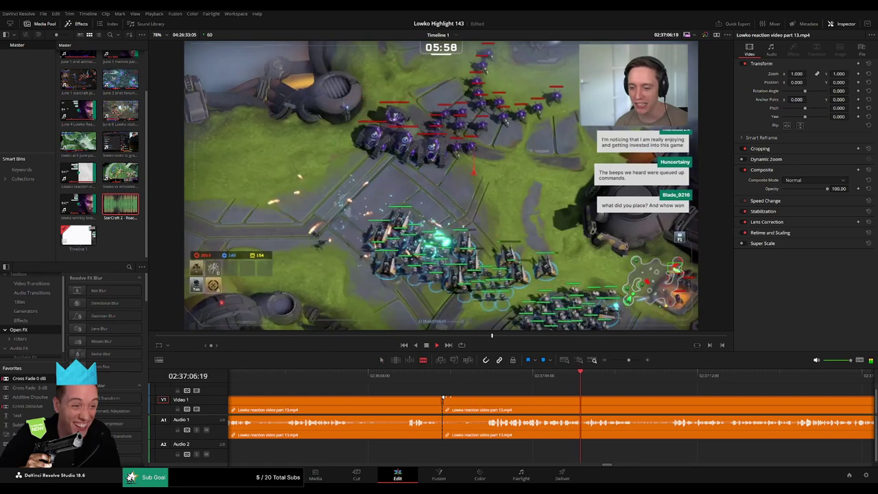
{"action": "left_click", "coordinate": [483, 405]}
{"action": "key", "text": "a"}
{"action": "left_click", "coordinate": [475, 407]}
{"action": "key", "text": "Delete"}
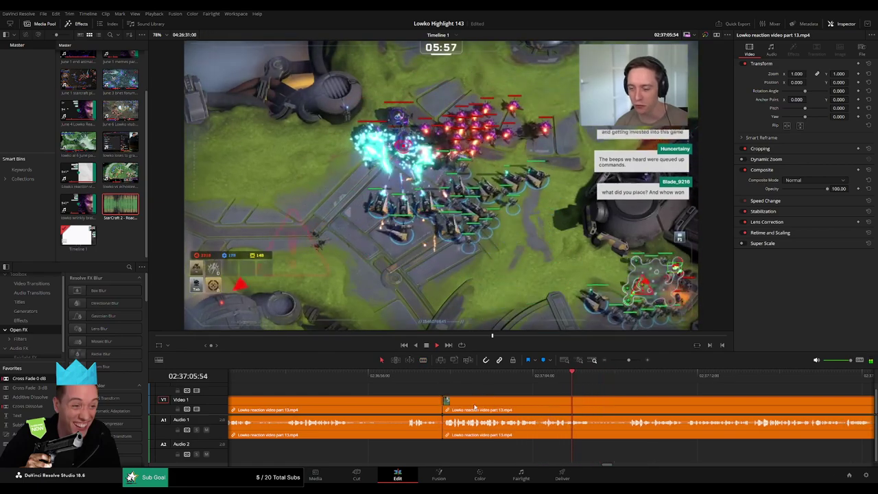
{"action": "left_click_drag", "start_coordinate": [419, 420], "coordinate": [443, 430]}
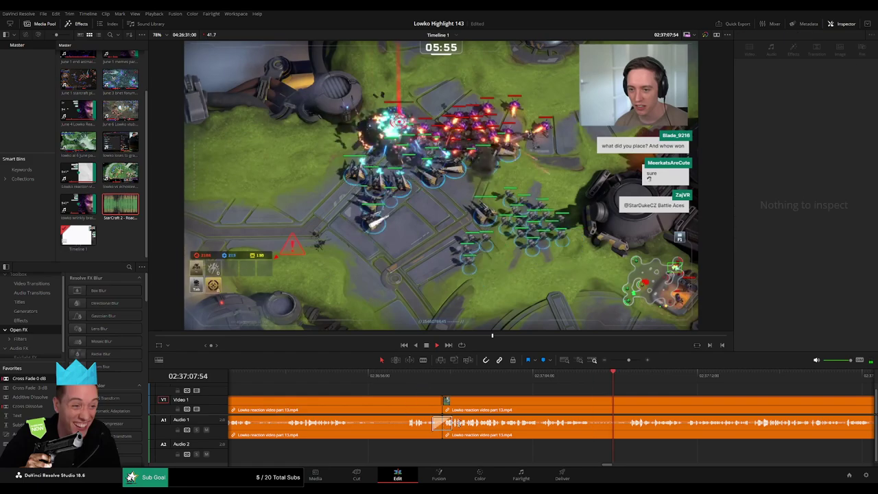
Play through the gameplay commentary from about 02:37:07 to 02:38:15, checking for pauses or mistakes to cut
{"action": "scroll", "coordinate": [553, 395], "scroll_direction": "right", "scroll_amount": 4}
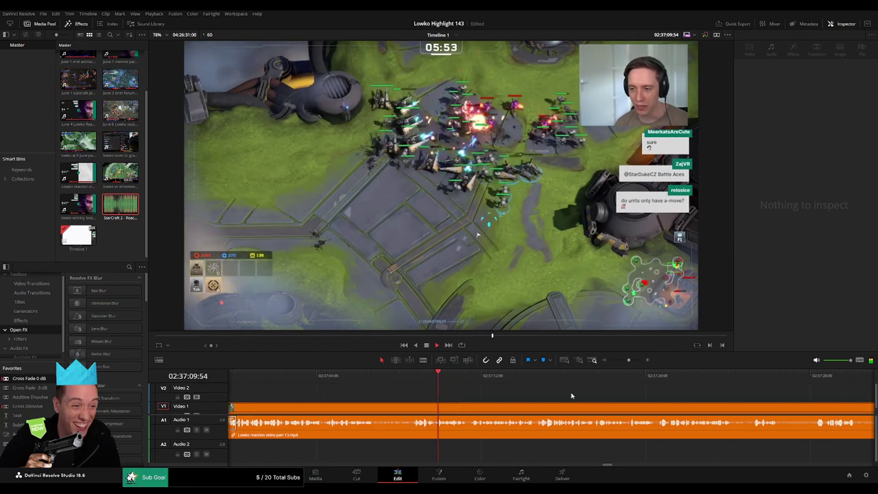
{"action": "mouse_move", "coordinate": [628, 360]}
{"action": "left_mouse_down"}
{"action": "mouse_move", "coordinate": [610, 363]}
{"action": "mouse_move", "coordinate": [626, 364]}
{"action": "left_mouse_up"}
{"action": "scroll", "coordinate": [563, 391], "scroll_direction": "right", "scroll_amount": 4}
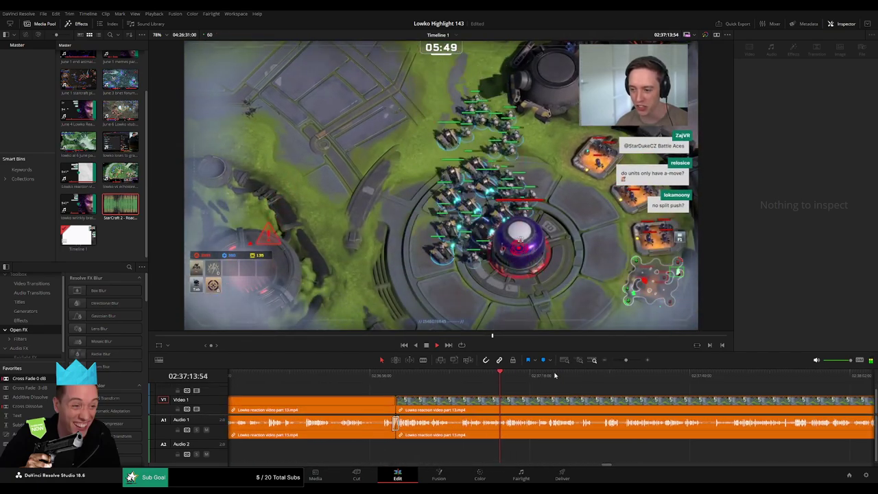
{"action": "scroll", "coordinate": [522, 388], "scroll_direction": "down", "scroll_amount": 1}
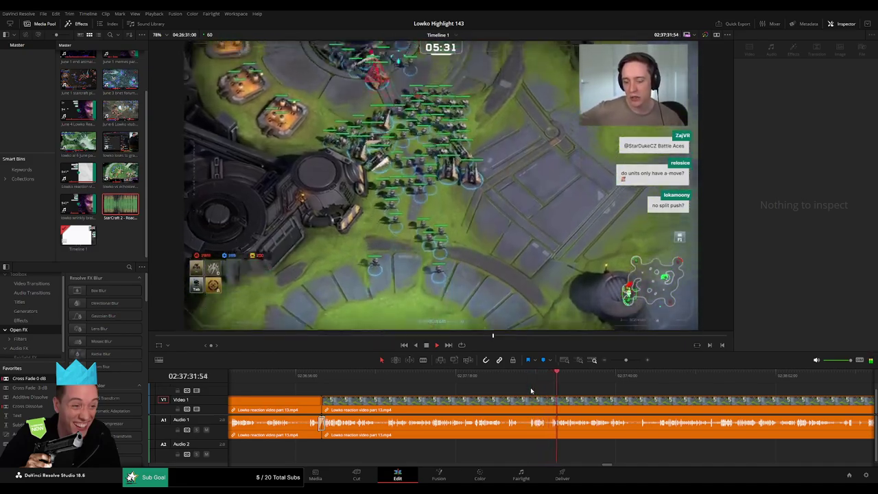
{"action": "left_click_drag", "start_coordinate": [622, 401], "coordinate": [520, 398]}
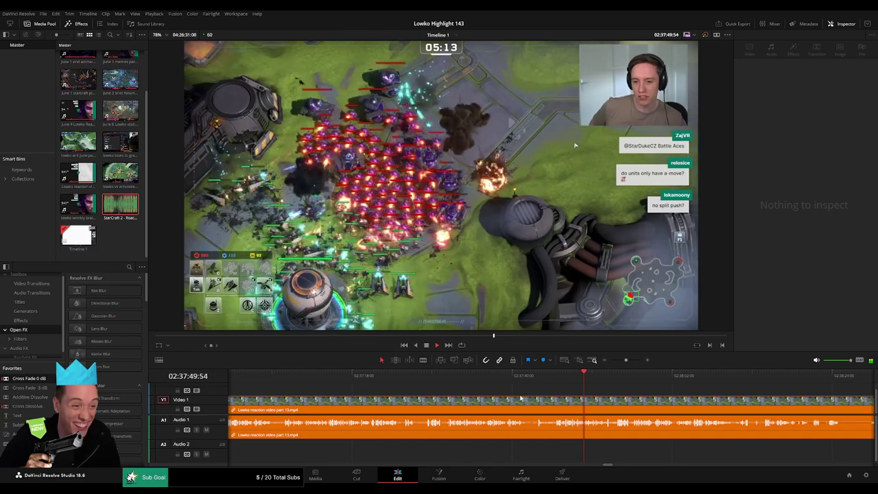
{"action": "left_click_drag", "start_coordinate": [633, 414], "coordinate": [521, 406]}
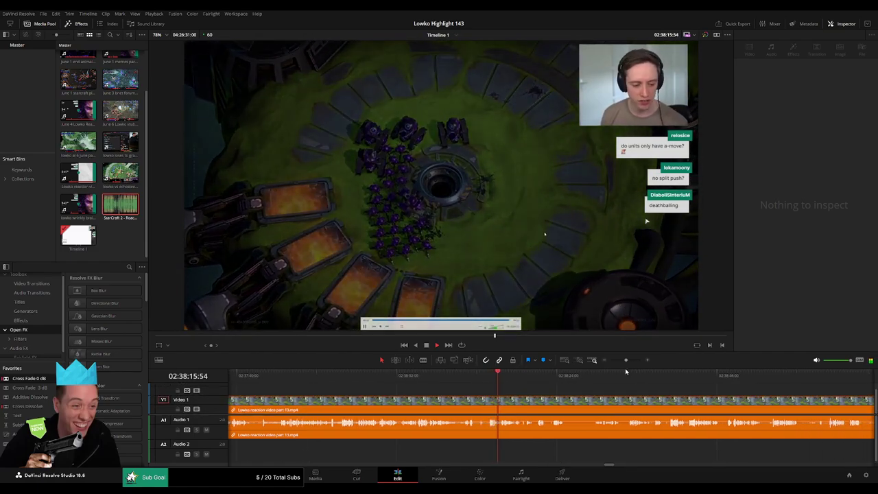
Split the clip on both sides of the brief segment at about 02:38:14:43 and delete that segment, closing the gap
{"action": "left_click_drag", "start_coordinate": [630, 361], "coordinate": [633, 362]}
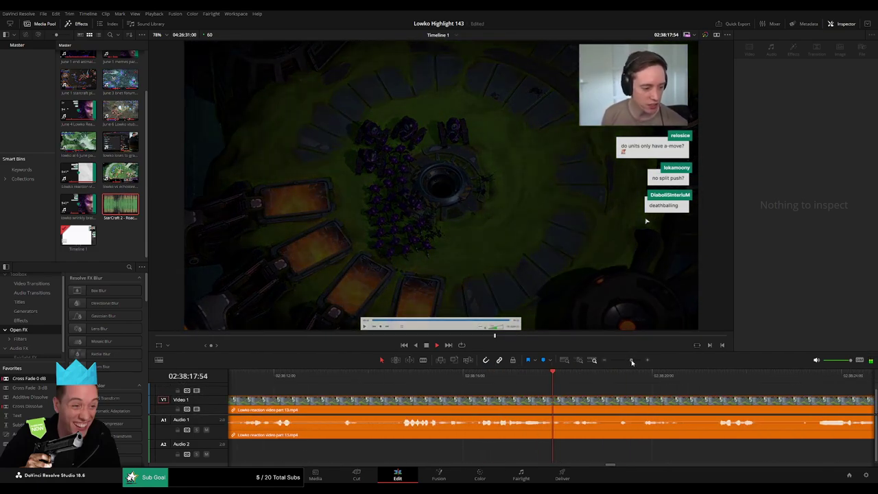
{"action": "key", "text": "space"}
{"action": "mouse_move", "coordinate": [427, 377]}
{"action": "left_mouse_down"}
{"action": "mouse_move", "coordinate": [392, 374]}
{"action": "mouse_move", "coordinate": [417, 386]}
{"action": "left_mouse_up"}
{"action": "key", "text": "b"}
{"action": "left_click_drag", "start_coordinate": [631, 361], "coordinate": [635, 362]}
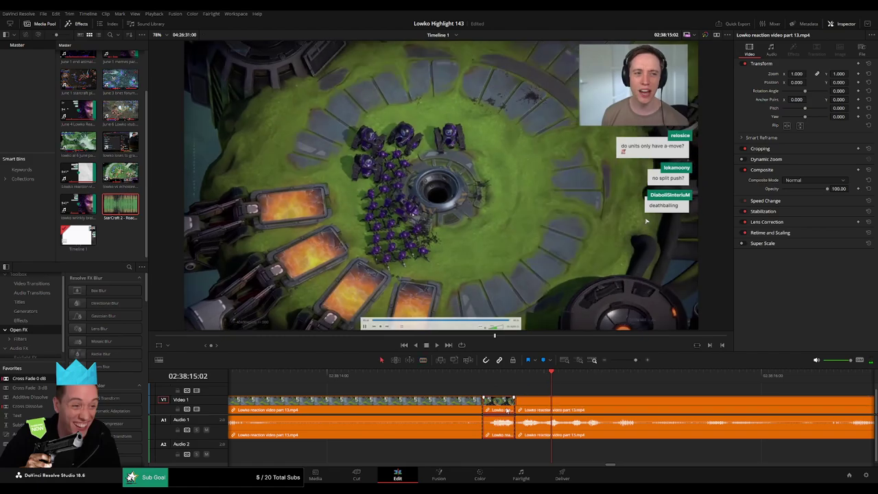
{"action": "key", "text": "space"}
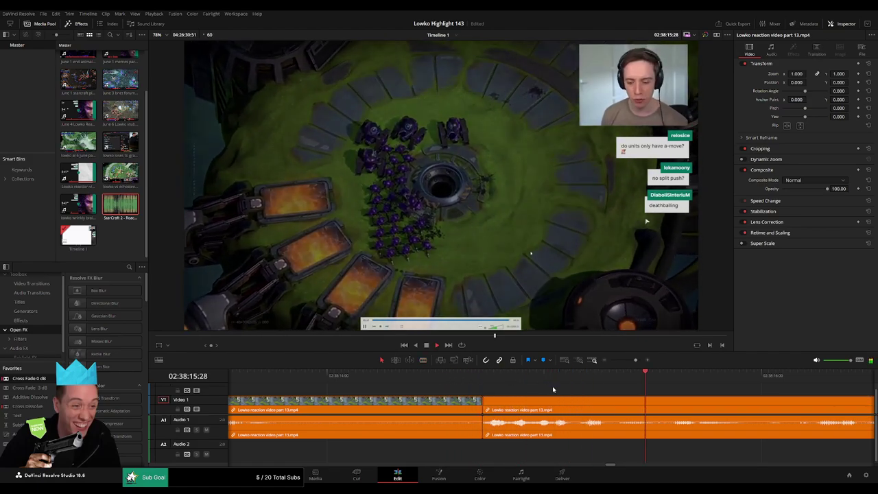
Trim a further sliver of about two frames at the 02:38:14 join and play across the cut
{"action": "left_click", "coordinate": [454, 382]}
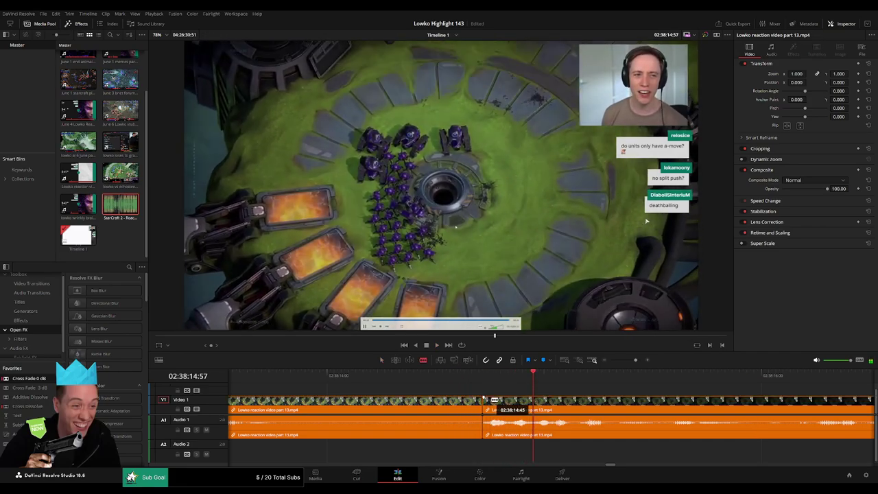
{"action": "key", "text": "Delete"}
{"action": "left_click", "coordinate": [463, 379]}
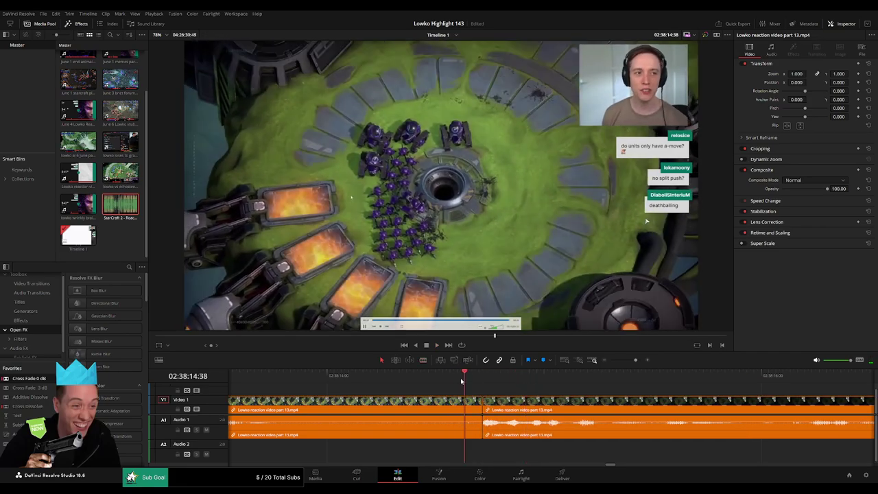
{"action": "key", "text": "space"}
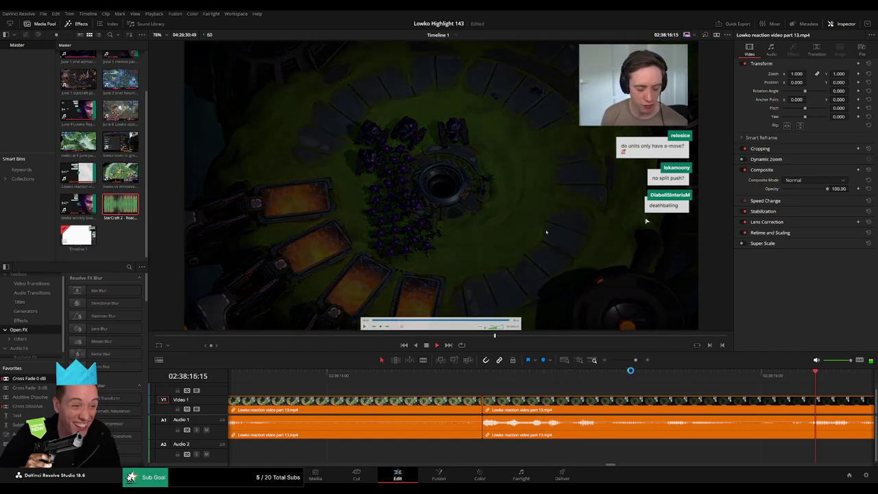
Split the clip at about 02:38:20 and 02:38:21 and delete the short pause at 02:38:21, closing the gap
{"action": "left_click_drag", "start_coordinate": [635, 360], "coordinate": [630, 363]}
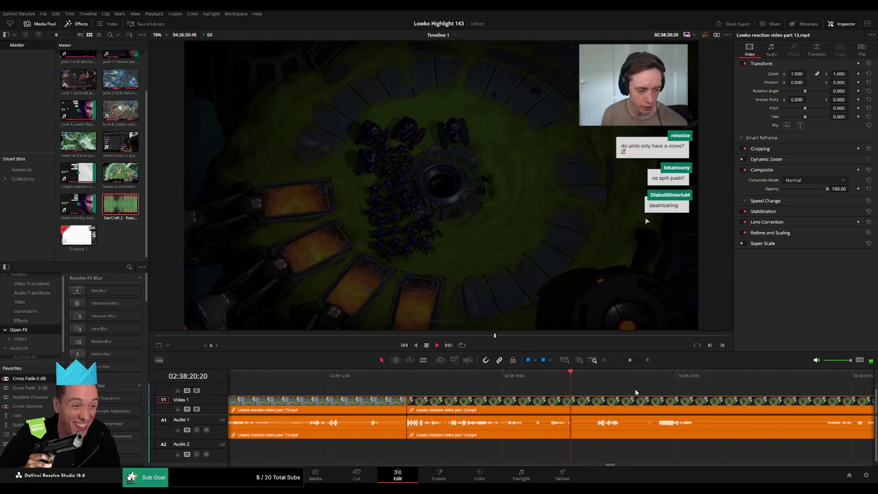
{"action": "left_click", "coordinate": [435, 403]}
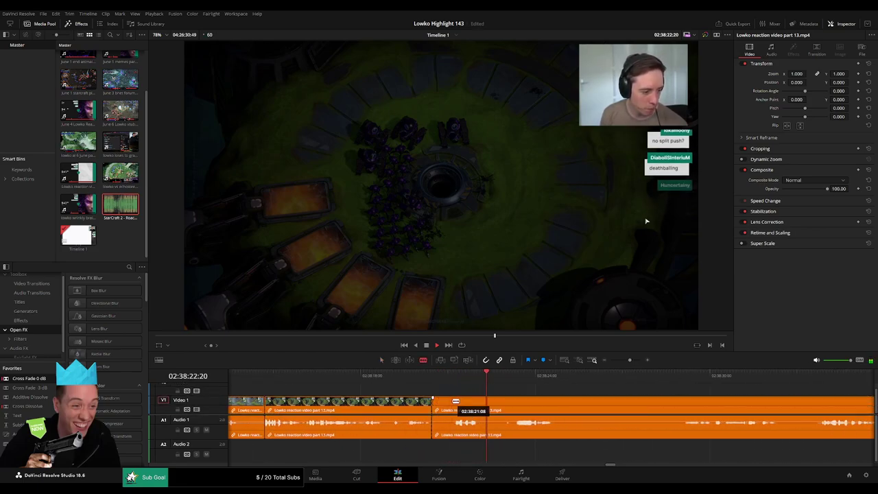
{"action": "mouse_move", "coordinate": [456, 402]}
{"action": "left_mouse_down"}
{"action": "mouse_move", "coordinate": [448, 405]}
{"action": "mouse_move", "coordinate": [461, 400]}
{"action": "left_mouse_up"}
{"action": "key", "text": "Delete"}
Cut out the section from about 02:38:21 to 02:38:32 before the next match and play back across the join
{"action": "left_click", "coordinate": [663, 378]}
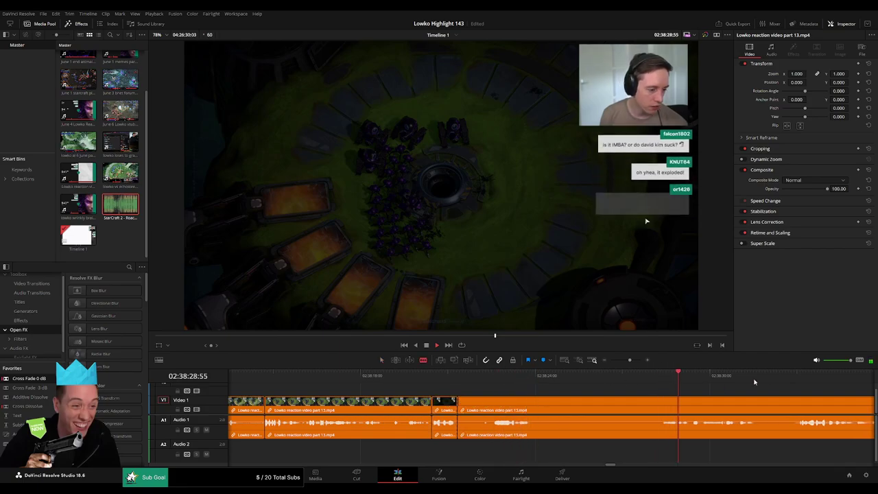
{"action": "left_click", "coordinate": [791, 381]}
{"action": "scroll", "coordinate": [720, 386], "scroll_direction": "right", "scroll_amount": 3}
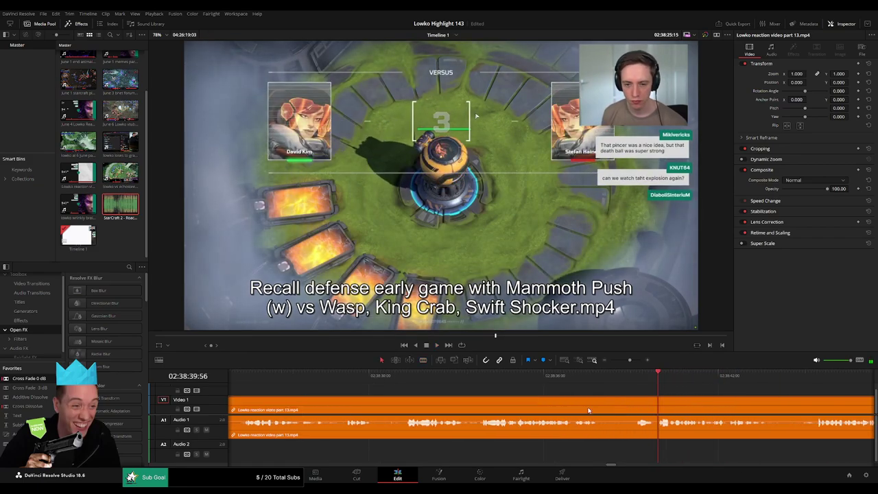
{"action": "scroll", "coordinate": [417, 388], "scroll_direction": "left", "scroll_amount": 4}
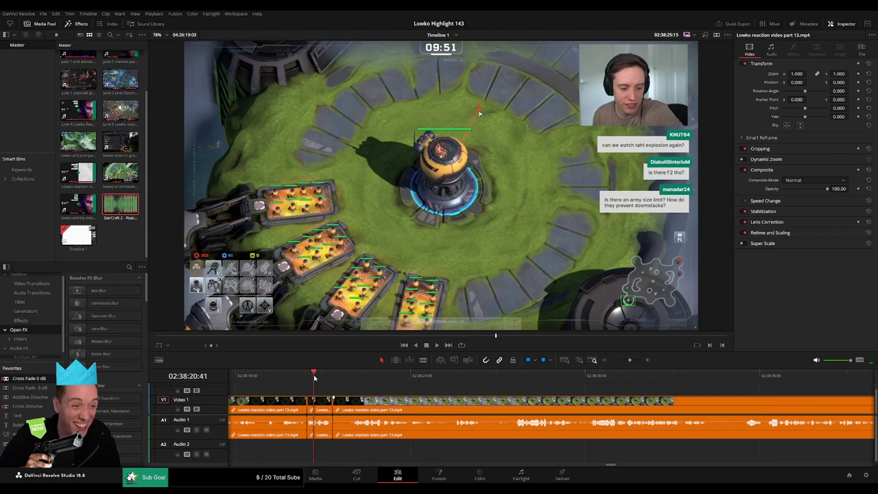
{"action": "key", "text": "space"}
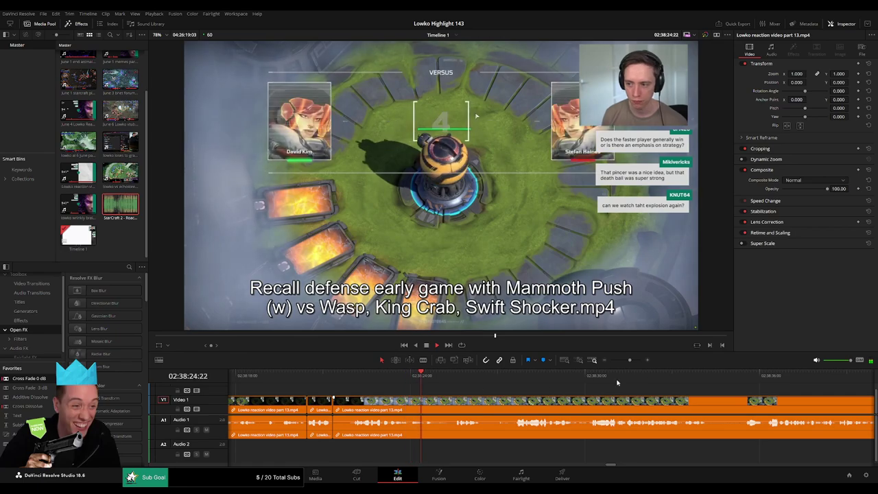
Cut out the section from about 02:38:53 to 02:38:55, closing the gap, cross-fade the audio join and play on from there
{"action": "mouse_move", "coordinate": [630, 360]}
{"action": "left_mouse_down"}
{"action": "mouse_move", "coordinate": [610, 363]}
{"action": "mouse_move", "coordinate": [627, 366]}
{"action": "left_mouse_up"}
{"action": "scroll", "coordinate": [537, 402], "scroll_direction": "right", "scroll_amount": 2}
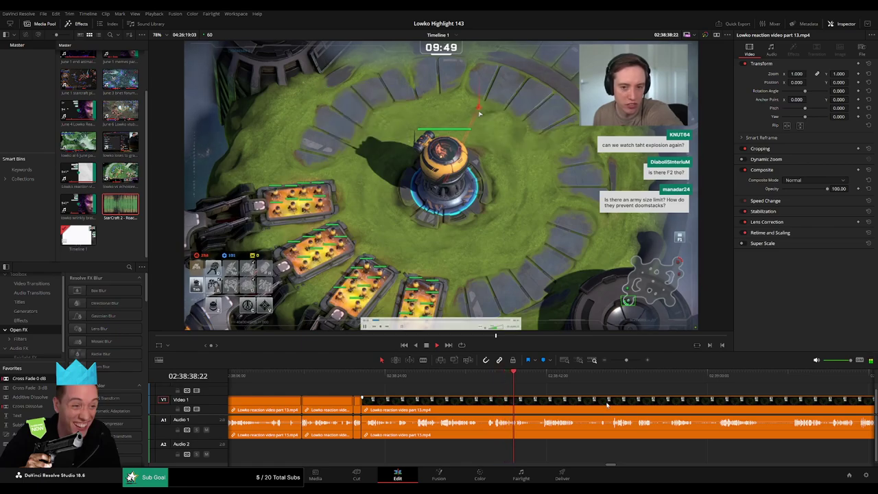
{"action": "scroll", "coordinate": [501, 400], "scroll_direction": "right", "scroll_amount": 2}
{"action": "scroll", "coordinate": [501, 400], "scroll_direction": "right", "scroll_amount": 1}
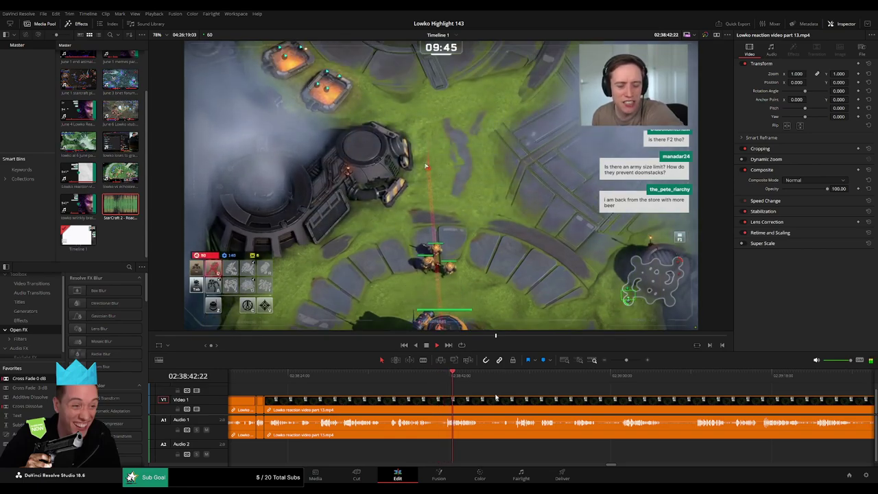
{"action": "left_click_drag", "start_coordinate": [517, 397], "coordinate": [468, 394]}
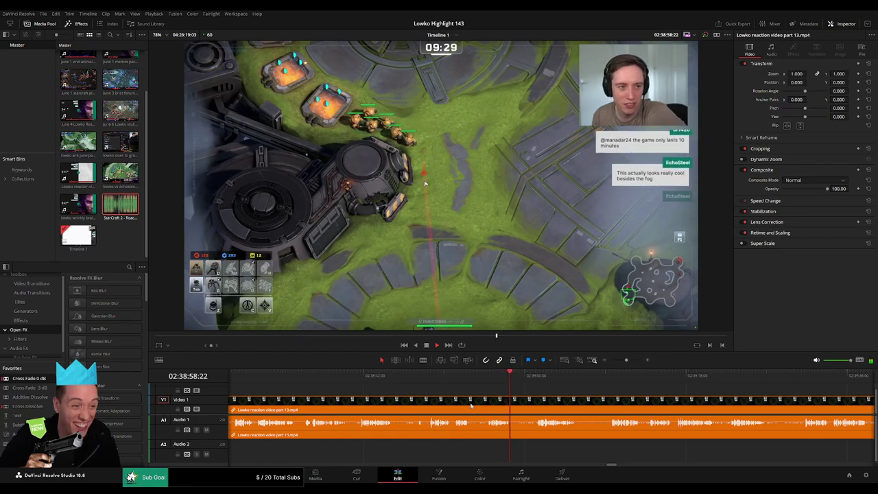
{"action": "key", "text": "b"}
{"action": "left_click", "coordinate": [472, 404]}
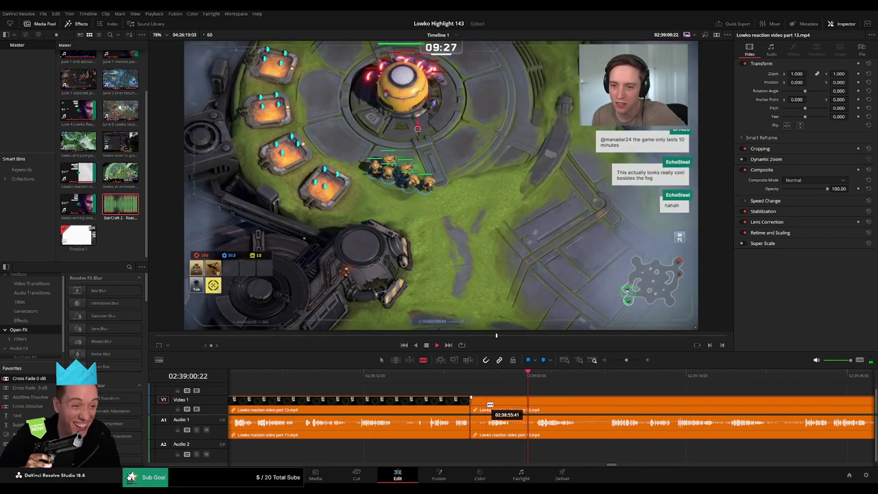
{"action": "left_click", "coordinate": [489, 406]}
{"action": "key", "text": "a"}
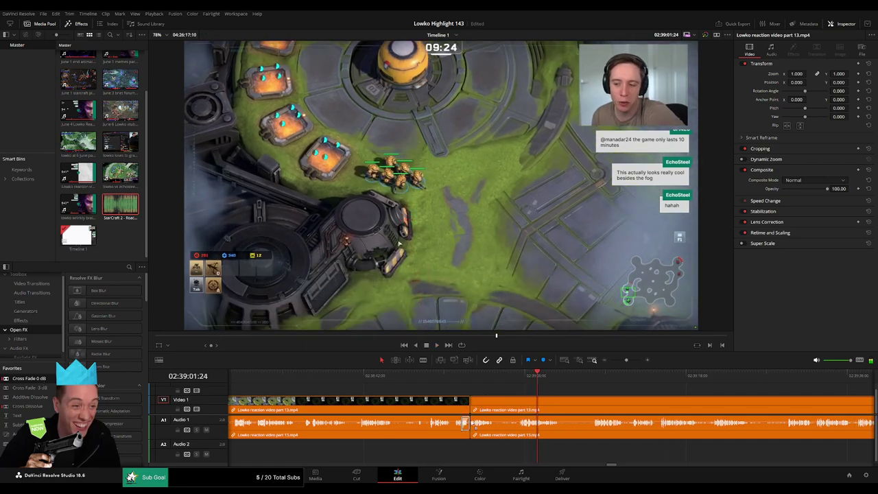
{"action": "left_click_drag", "start_coordinate": [499, 377], "coordinate": [520, 378]}
{"action": "key", "text": "space"}
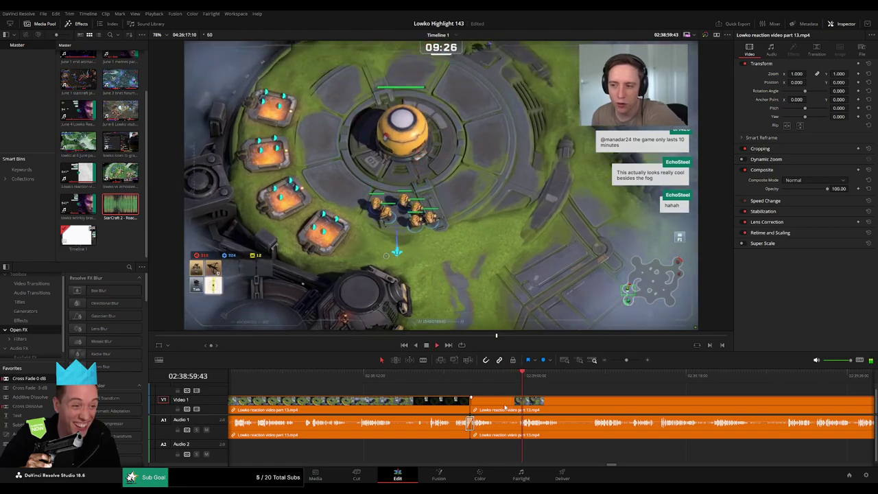
Split the clip at about 02:39:03 and 02:39:07, delete the section between, closing the gap, and cross-fade the audio join
{"action": "key", "text": "b"}
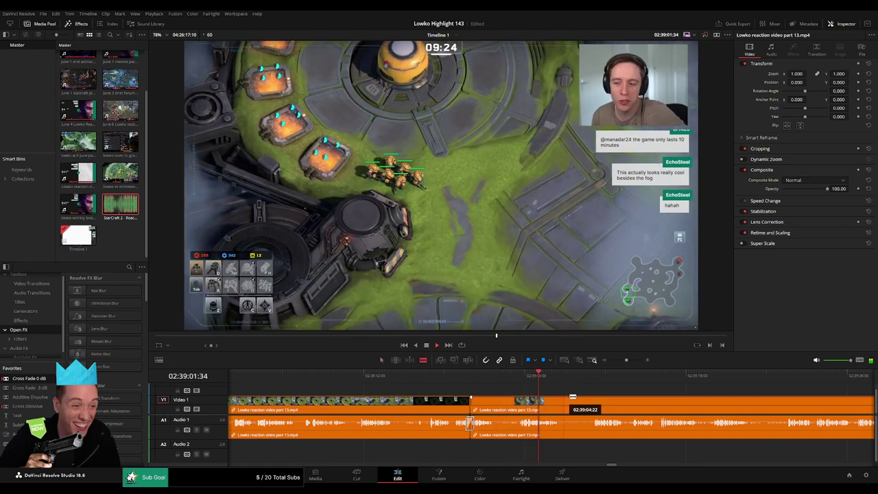
{"action": "key", "text": "a"}
{"action": "left_click_drag", "start_coordinate": [582, 392], "coordinate": [478, 386]}
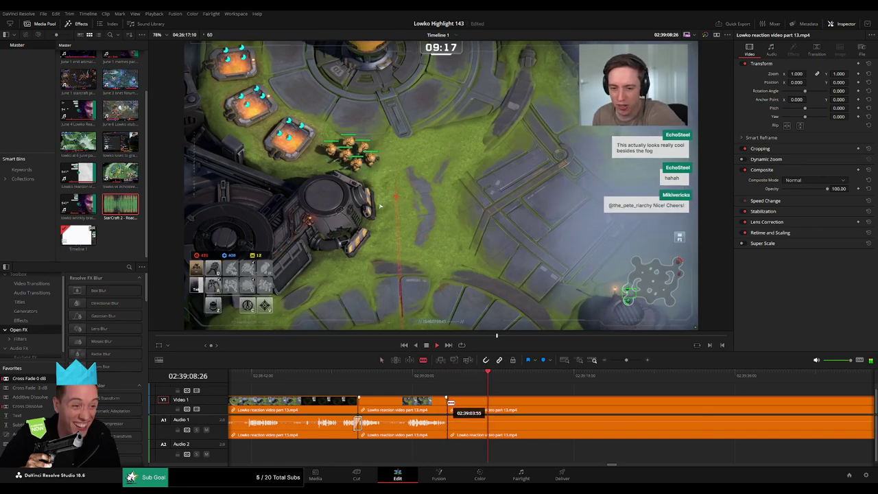
{"action": "left_click", "coordinate": [449, 403]}
{"action": "left_click", "coordinate": [481, 403]}
{"action": "left_click", "coordinate": [475, 404]}
{"action": "key", "text": "Delete"}
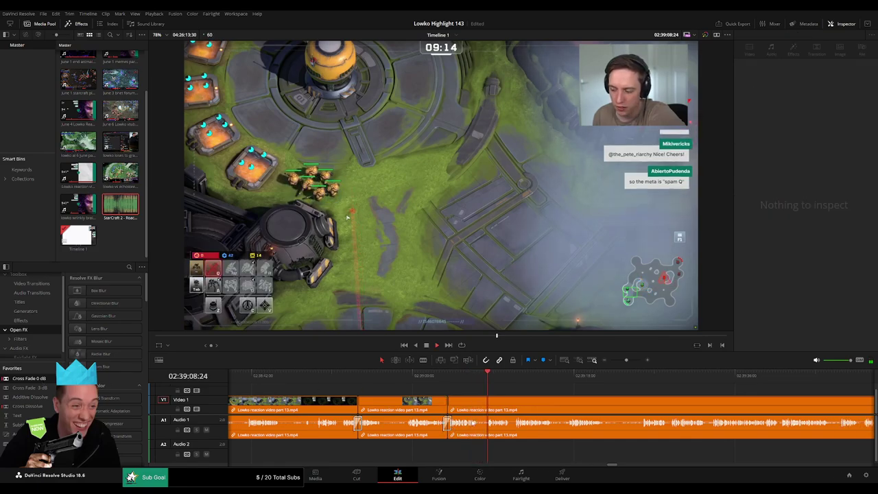
Review the playback from about 02:39:08 to 02:40:42, checking the commentary for pauses to cut
{"action": "scroll", "coordinate": [474, 397], "scroll_direction": "right", "scroll_amount": 3}
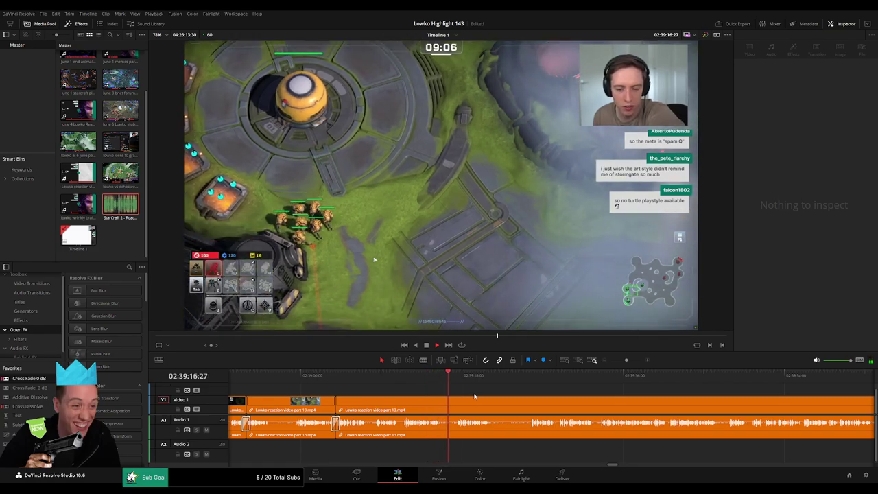
{"action": "scroll", "coordinate": [522, 405], "scroll_direction": "right", "scroll_amount": 2}
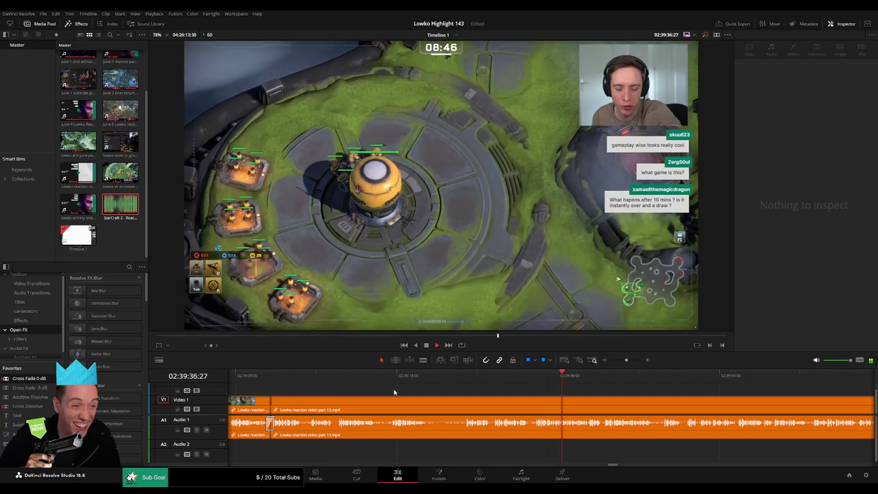
{"action": "left_click_drag", "start_coordinate": [602, 398], "coordinate": [516, 396]}
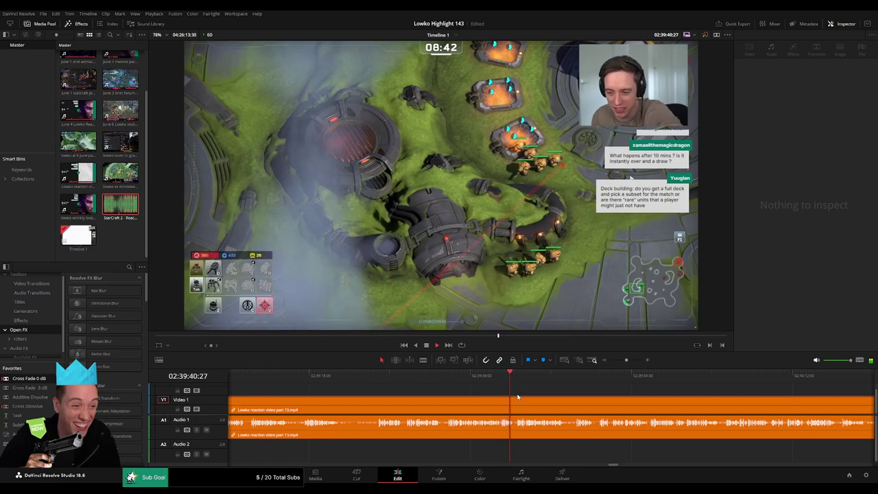
{"action": "scroll", "coordinate": [474, 398], "scroll_direction": "right", "scroll_amount": 2}
{"action": "scroll", "coordinate": [460, 400], "scroll_direction": "right", "scroll_amount": 3}
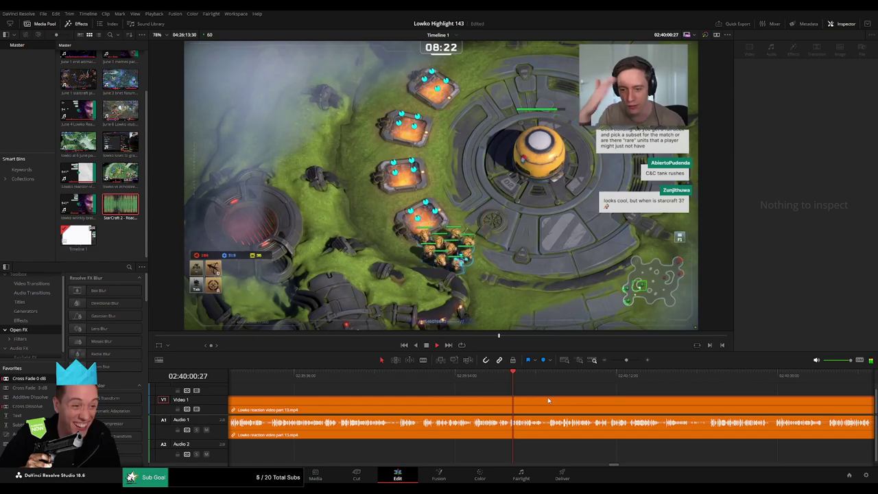
{"action": "left_click_drag", "start_coordinate": [573, 402], "coordinate": [451, 393]}
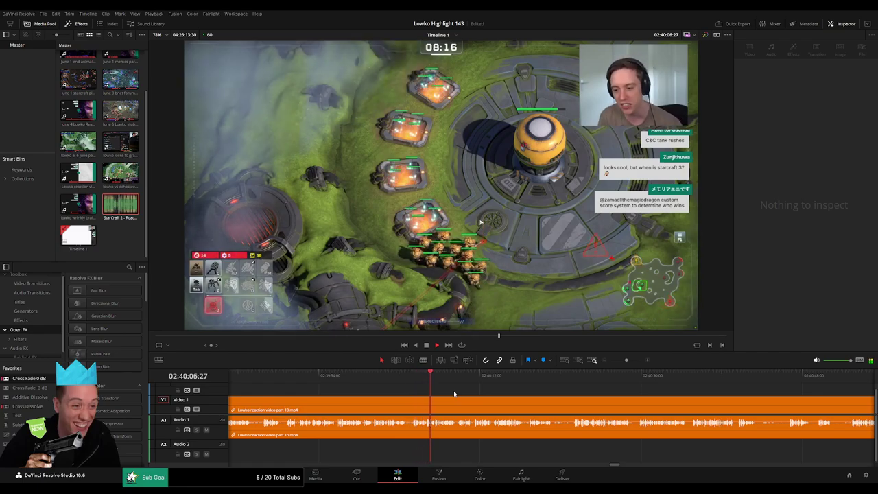
{"action": "scroll", "coordinate": [446, 395], "scroll_direction": "right", "scroll_amount": 1}
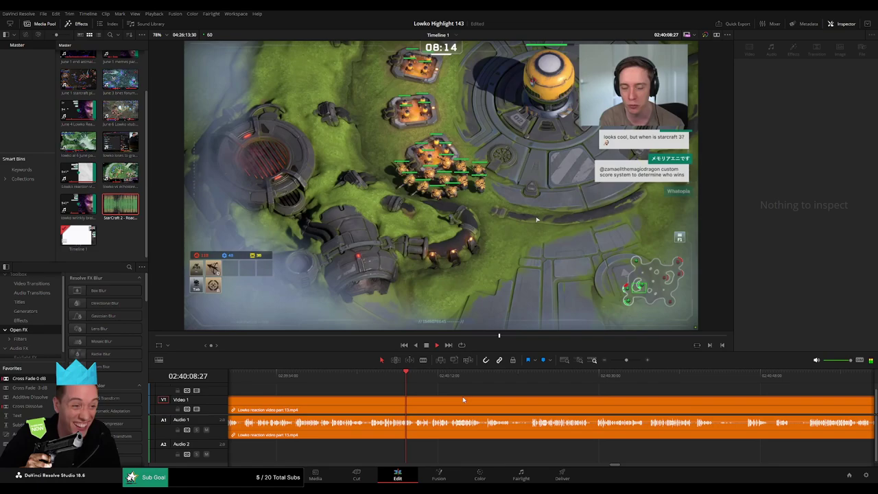
{"action": "scroll", "coordinate": [439, 401], "scroll_direction": "right", "scroll_amount": 1}
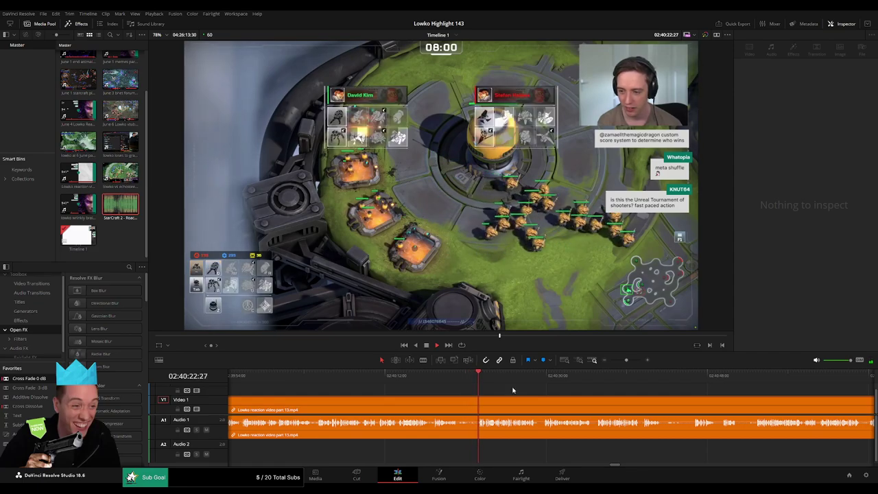
{"action": "left_click_drag", "start_coordinate": [516, 393], "coordinate": [383, 389]}
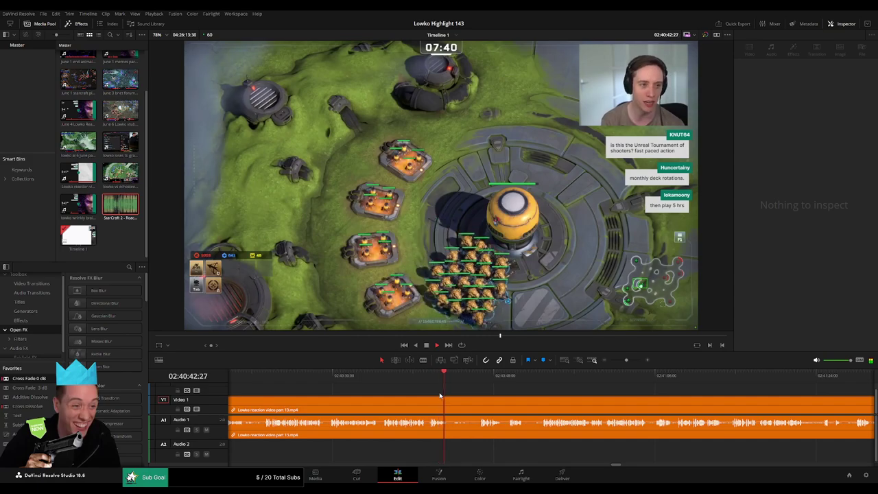
Cut out the pause from about 02:40:42 to 02:40:46, closing the gap, and cross-fade the audio at the join
{"action": "left_click", "coordinate": [479, 384]}
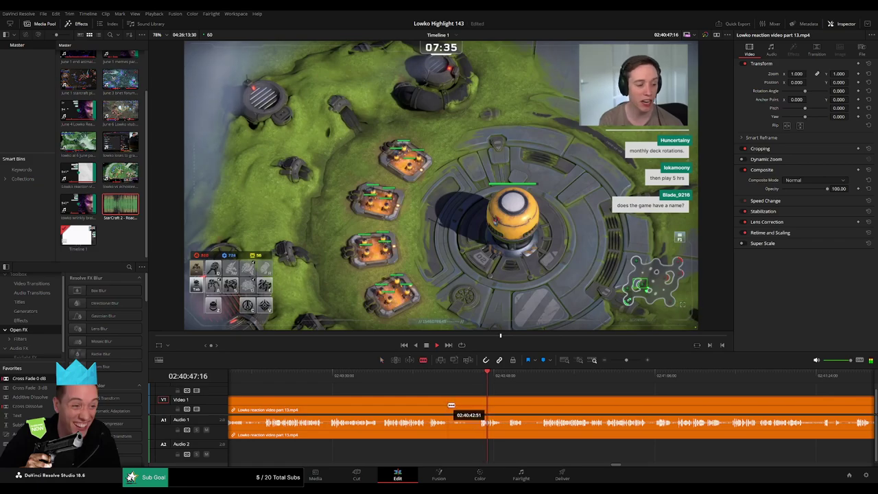
{"action": "left_click", "coordinate": [449, 405]}
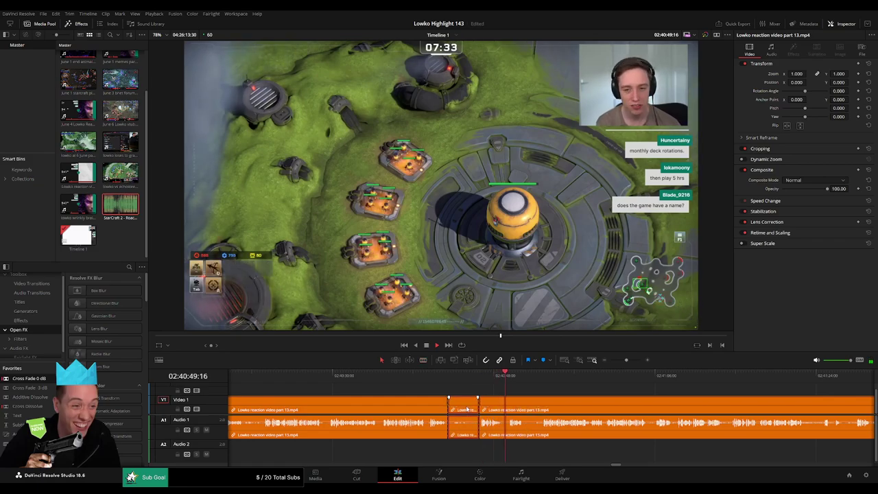
{"action": "left_click", "coordinate": [467, 409]}
{"action": "key", "text": "Delete"}
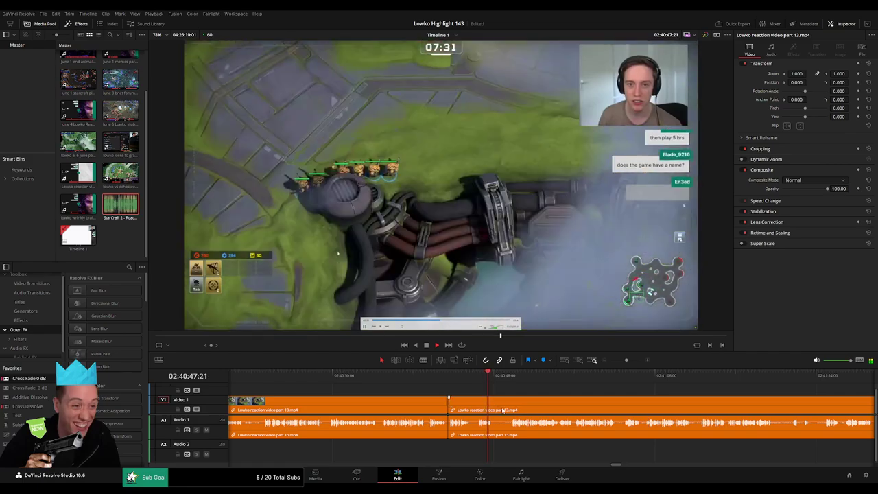
{"action": "left_click_drag", "start_coordinate": [441, 432], "coordinate": [448, 431]}
{"action": "key", "text": "space"}
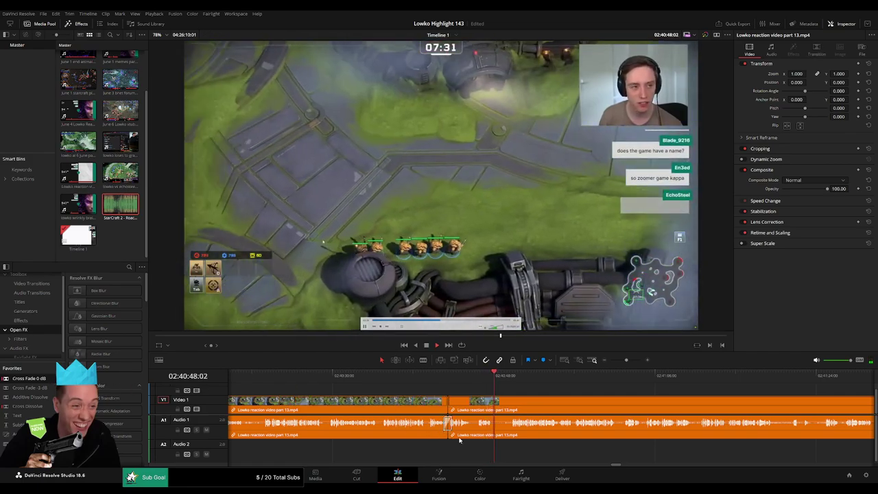
Split the clip at about 02:40:47 and 02:40:50, delete the pause between, closing the gap, and cross-fade the audio join
{"action": "left_click_drag", "start_coordinate": [626, 361], "coordinate": [628, 360]}
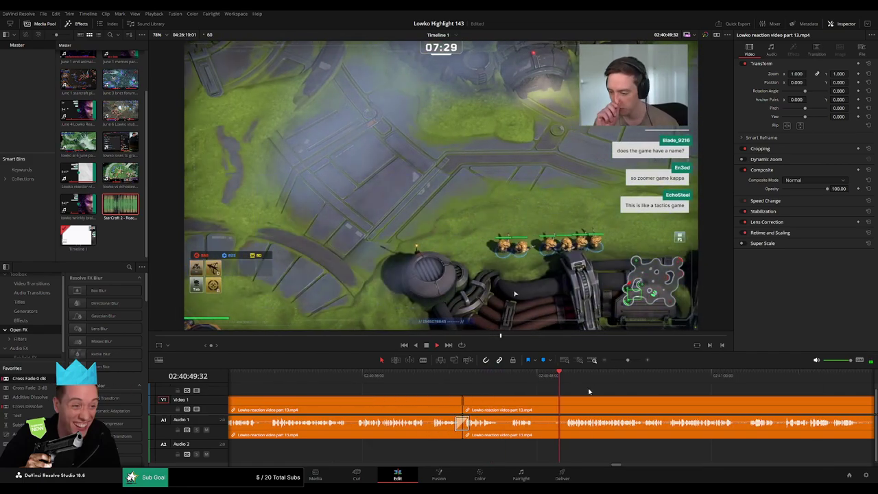
{"action": "key", "text": "b"}
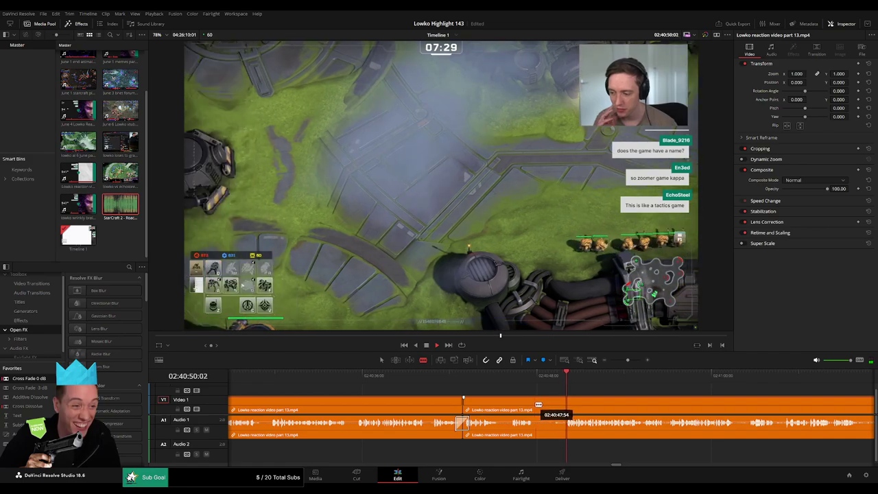
{"action": "left_click", "coordinate": [536, 406]}
{"action": "left_click", "coordinate": [567, 407]}
{"action": "key", "text": "a"}
{"action": "left_click", "coordinate": [554, 410]}
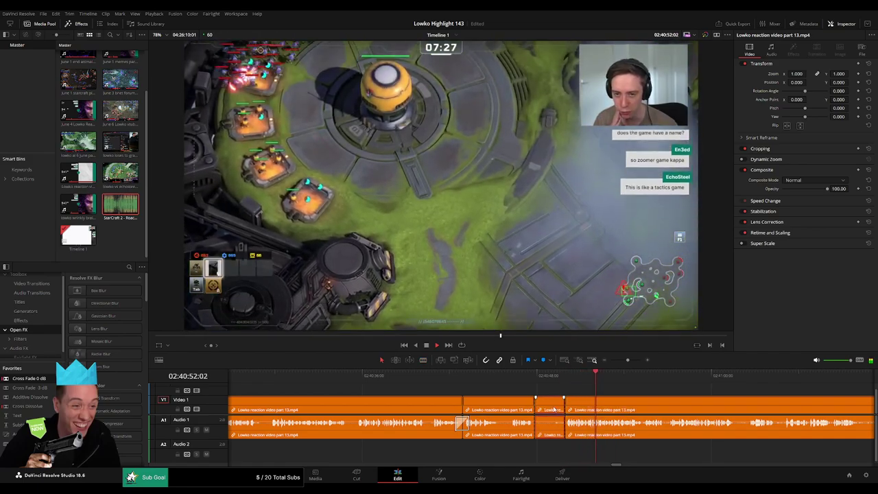
{"action": "left_click", "coordinate": [554, 410]}
{"action": "key", "text": "Delete"}
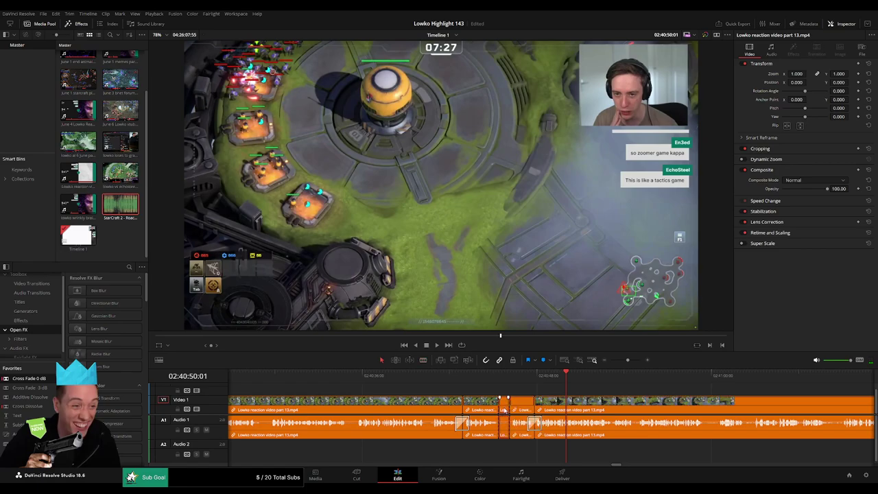
Remove the brief segment at about 02:40:45, cross-fade the audio at that join and play across the cuts
{"action": "key", "text": "Delete"}
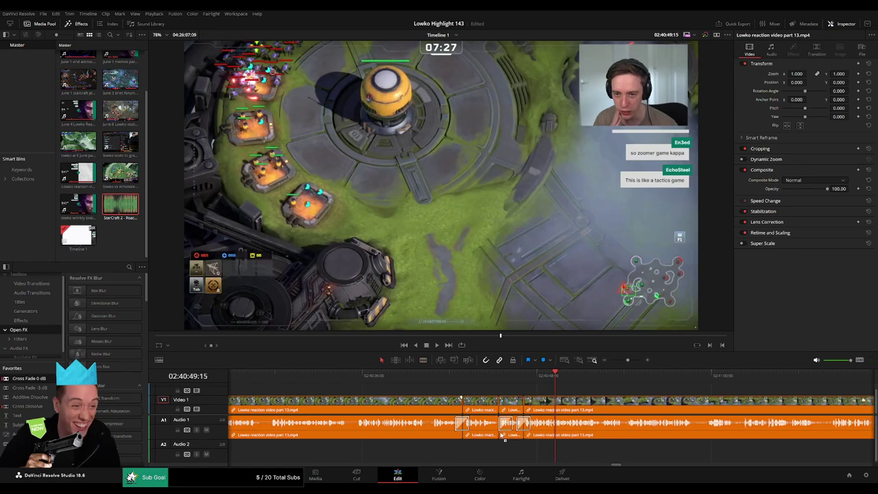
{"action": "left_click", "coordinate": [516, 377]}
{"action": "key", "text": "space"}
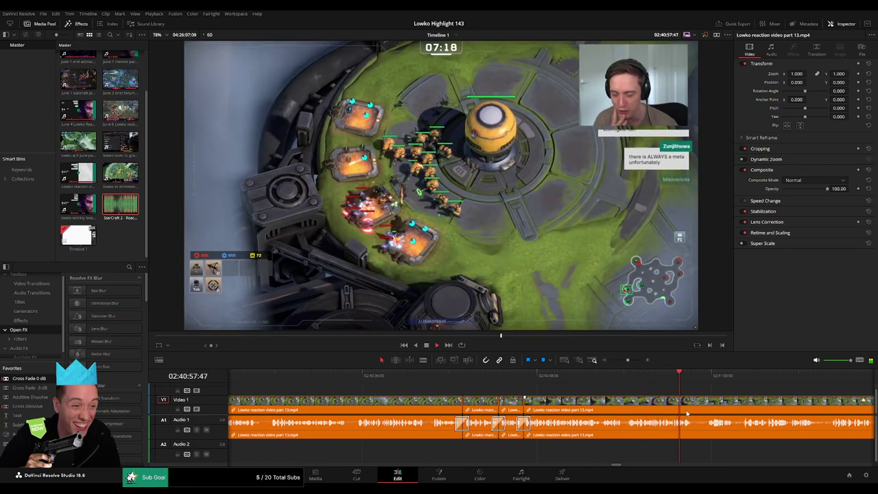
Play through to about 02:41:27, isolate the short segment there and delete it, closing the gap
{"action": "left_click_drag", "start_coordinate": [724, 408], "coordinate": [576, 398]}
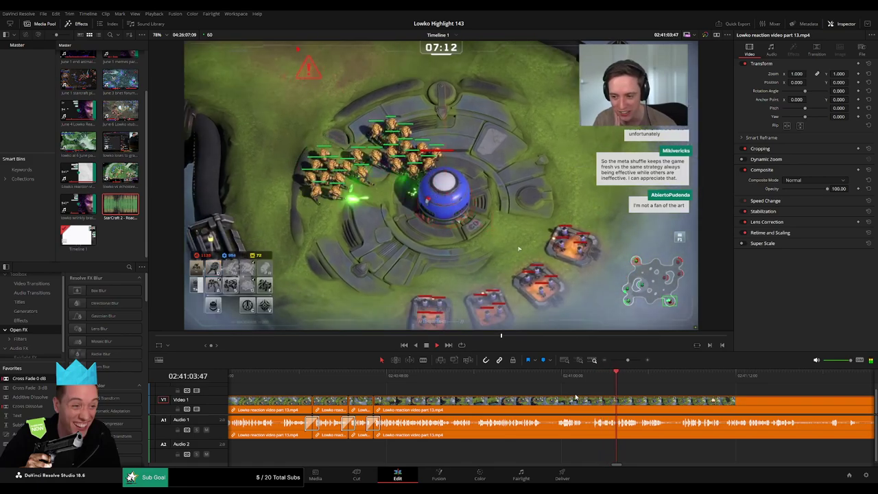
{"action": "left_click_drag", "start_coordinate": [680, 403], "coordinate": [552, 399]}
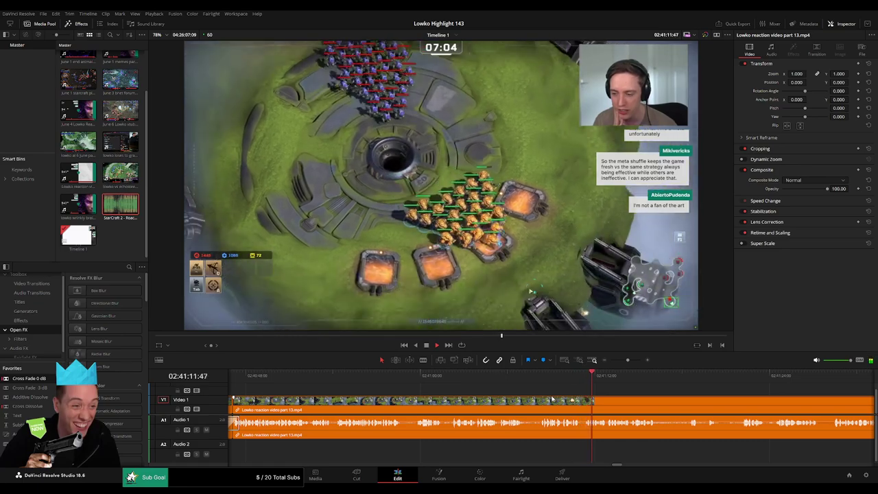
{"action": "scroll", "coordinate": [601, 411], "scroll_direction": "right", "scroll_amount": 2}
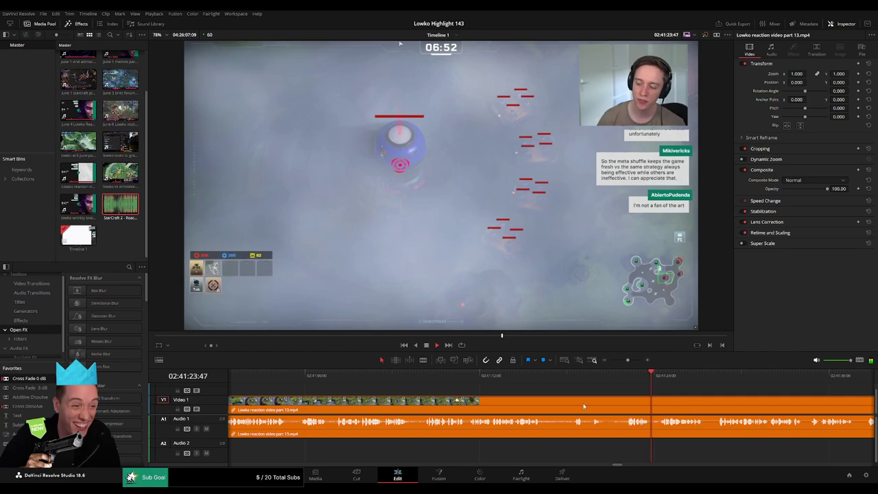
{"action": "left_click", "coordinate": [574, 376]}
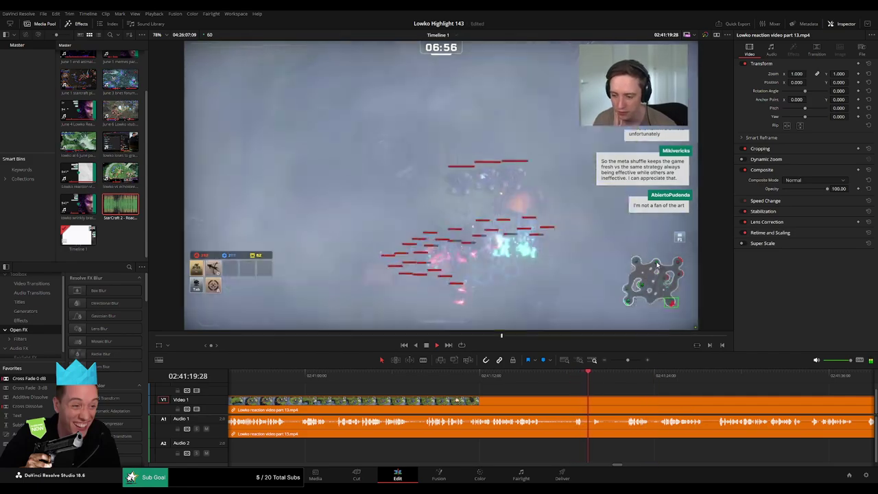
{"action": "left_click_drag", "start_coordinate": [651, 396], "coordinate": [533, 393]}
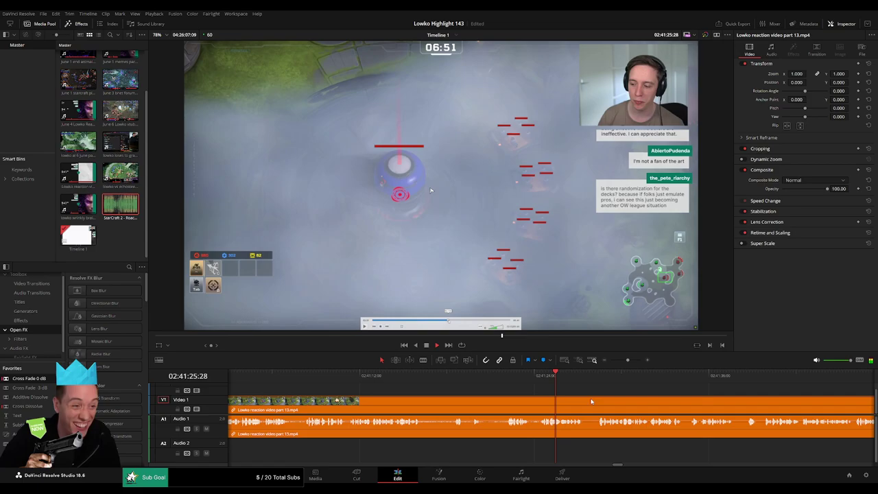
{"action": "scroll", "coordinate": [446, 389], "scroll_direction": "right", "scroll_amount": 3}
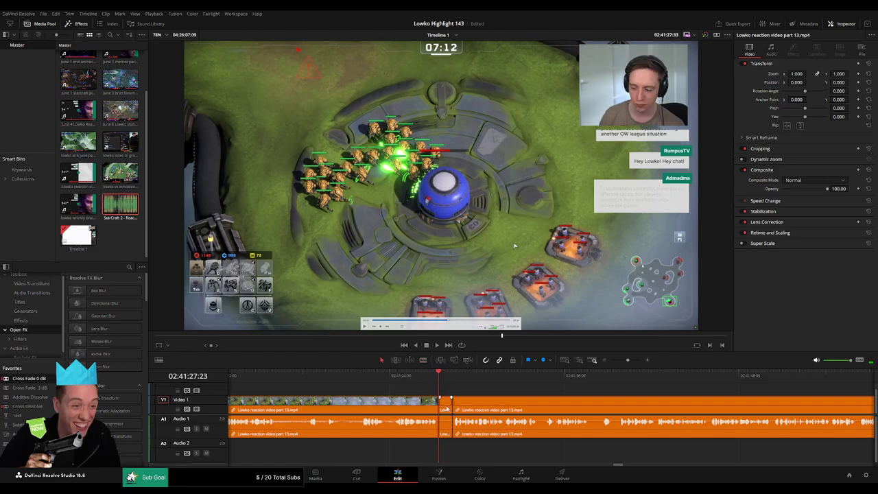
{"action": "left_click", "coordinate": [447, 409]}
{"action": "key", "text": "Delete"}
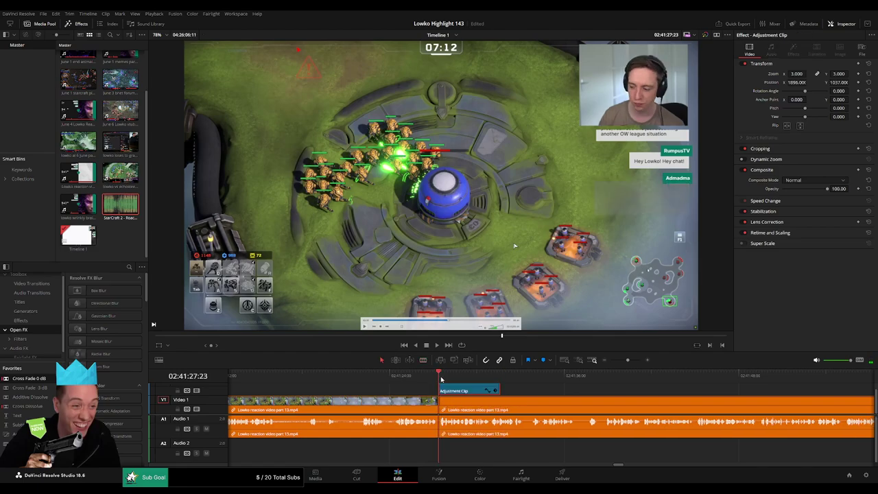
Frame the minimap with a 3.000 zoom adjustment clip at 02:41:27, positioned at X -1909, Y 1029
{"action": "key", "text": "space"}
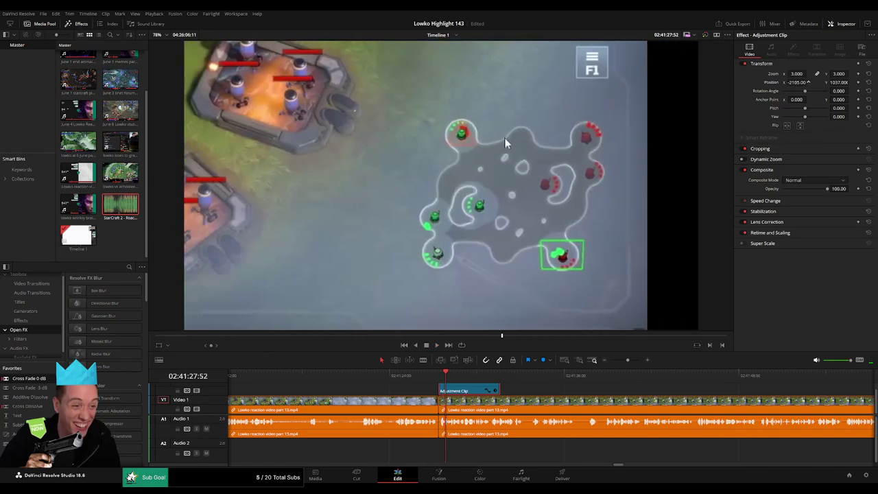
{"action": "left_click_drag", "start_coordinate": [504, 143], "coordinate": [558, 139]}
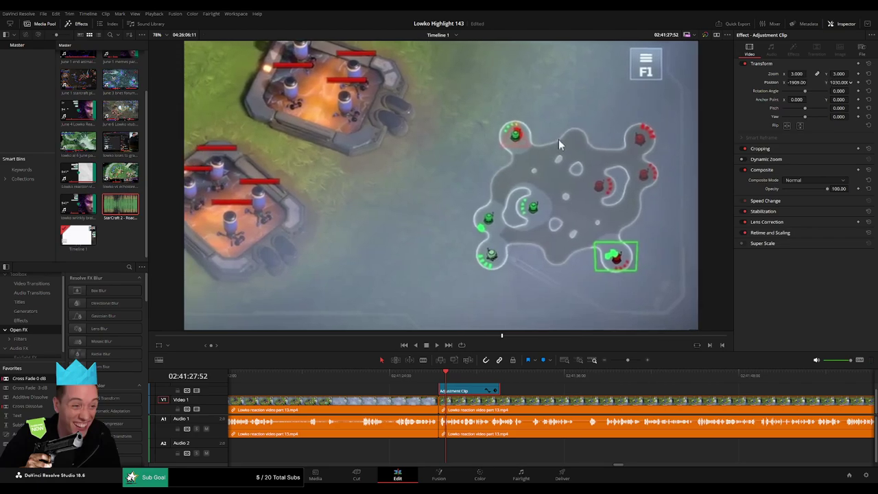
{"action": "key", "text": "space"}
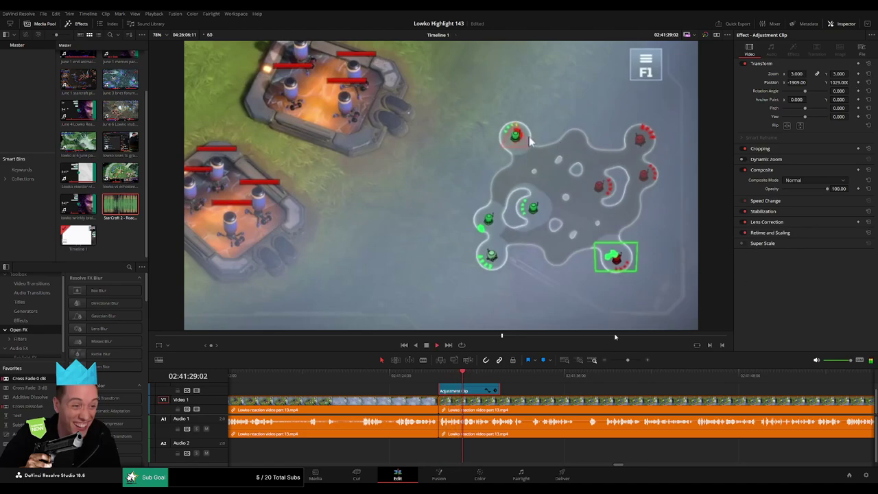
Extend the minimap adjustment clip to about 02:41:37 and cut out the short pause near 02:41:38, closing the gap
{"action": "left_click", "coordinate": [532, 392]}
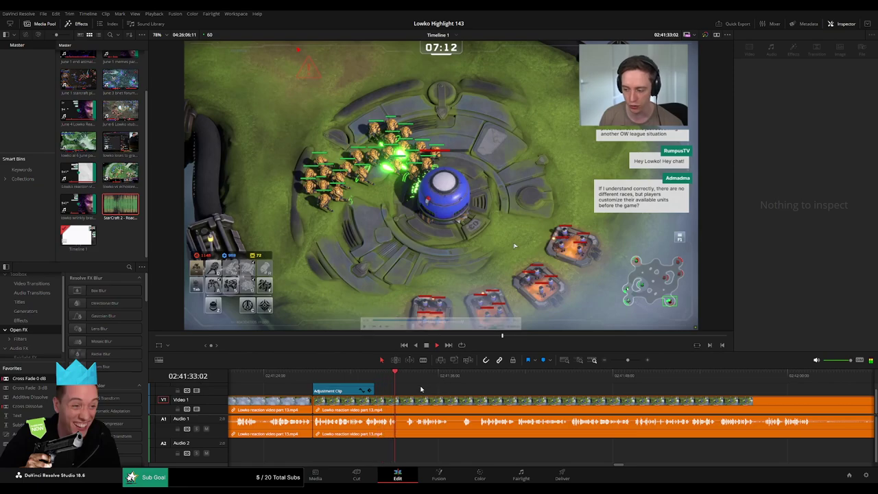
{"action": "key", "text": "space"}
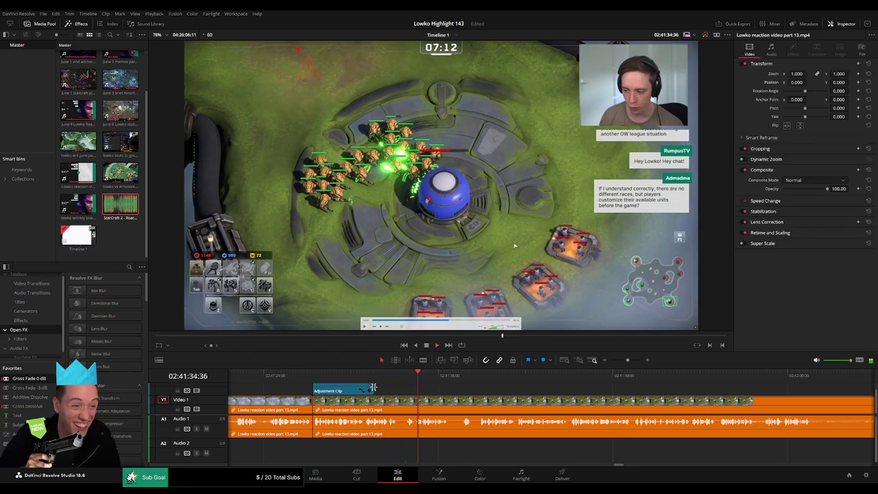
{"action": "left_click_drag", "start_coordinate": [374, 388], "coordinate": [448, 389]}
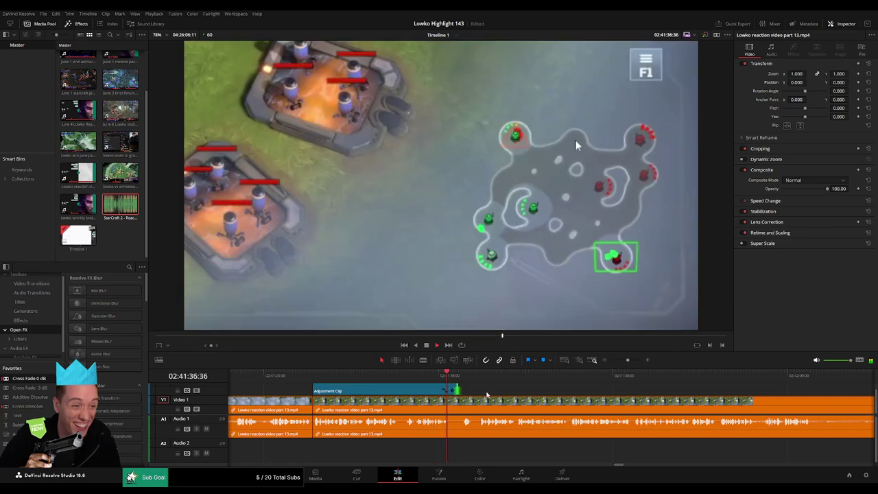
{"action": "left_click", "coordinate": [439, 377]}
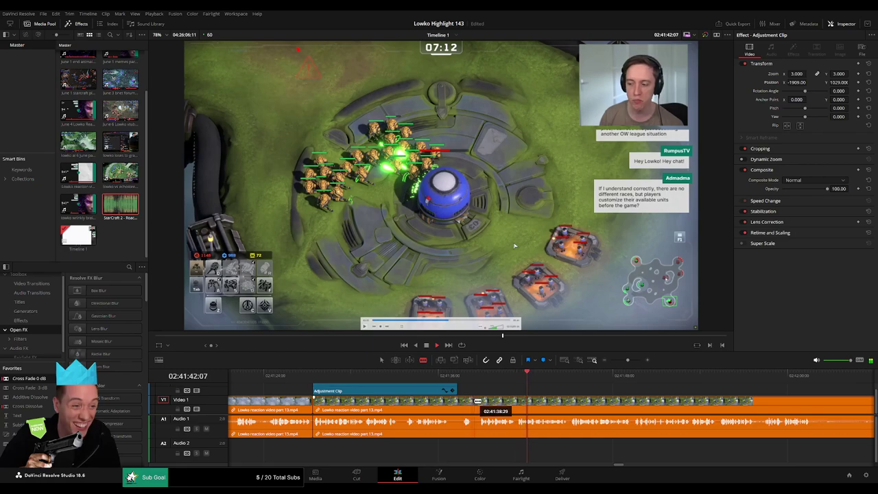
{"action": "left_click_drag", "start_coordinate": [478, 400], "coordinate": [476, 406]}
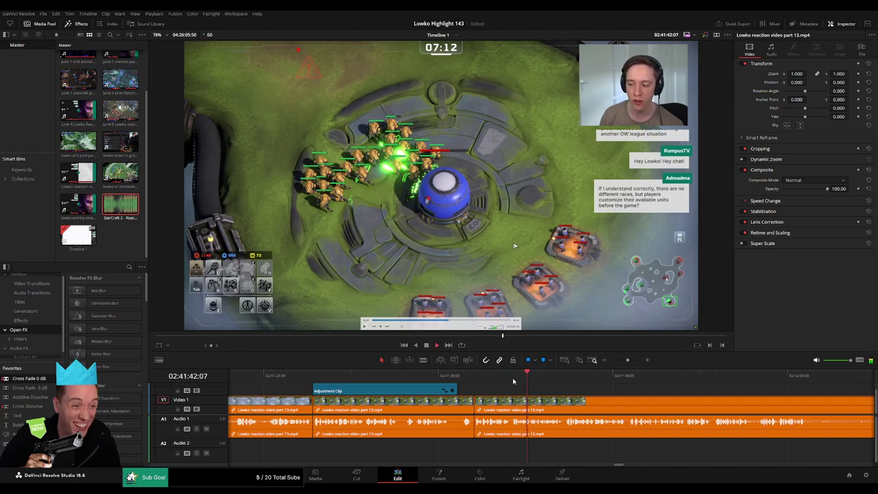
Add a 3.000 zoom adjustment clip on the unit command panel at about 02:41:41, trimming its end to about 02:41:44
{"action": "left_click_drag", "start_coordinate": [574, 393], "coordinate": [483, 388]}
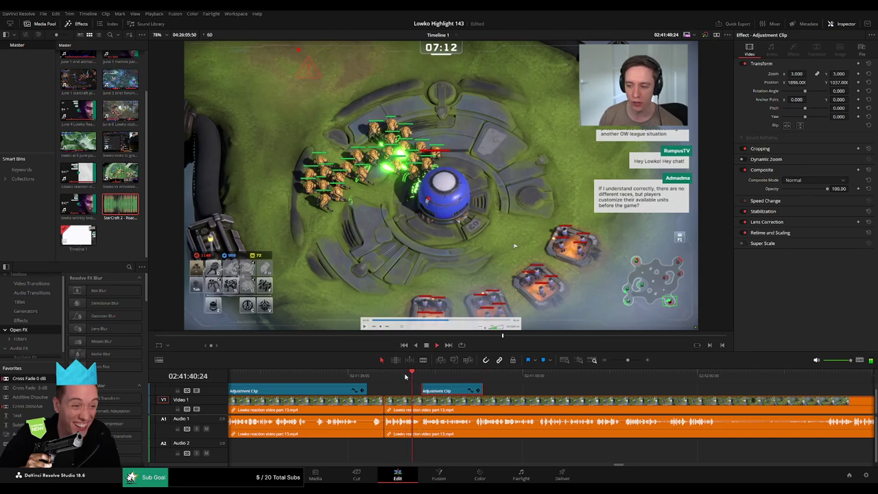
{"action": "left_click_drag", "start_coordinate": [485, 391], "coordinate": [476, 390]}
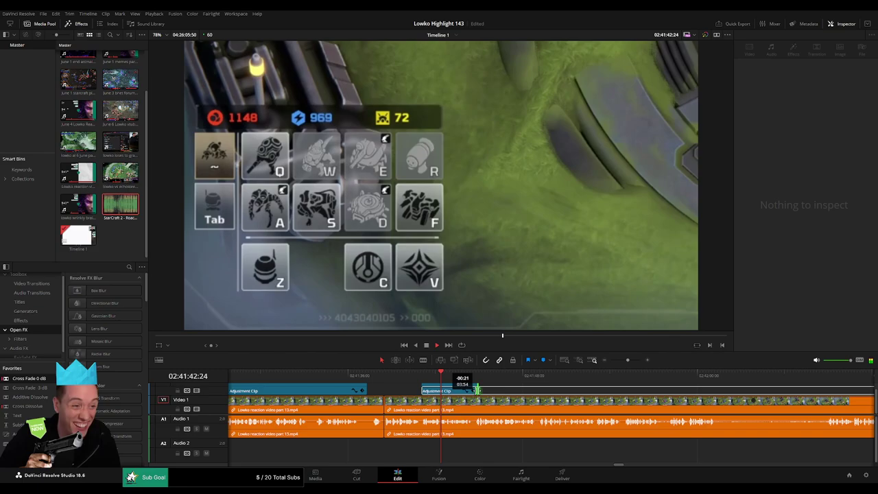
{"action": "scroll", "coordinate": [538, 396], "scroll_direction": "right", "scroll_amount": 2}
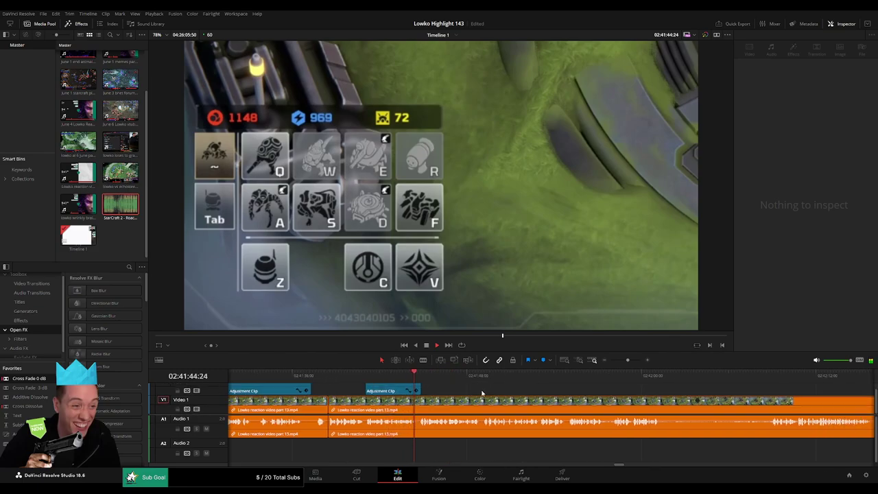
Shift the adjustment clip at about 02:41:41 horizontally to X position 116
{"action": "left_click", "coordinate": [394, 390]}
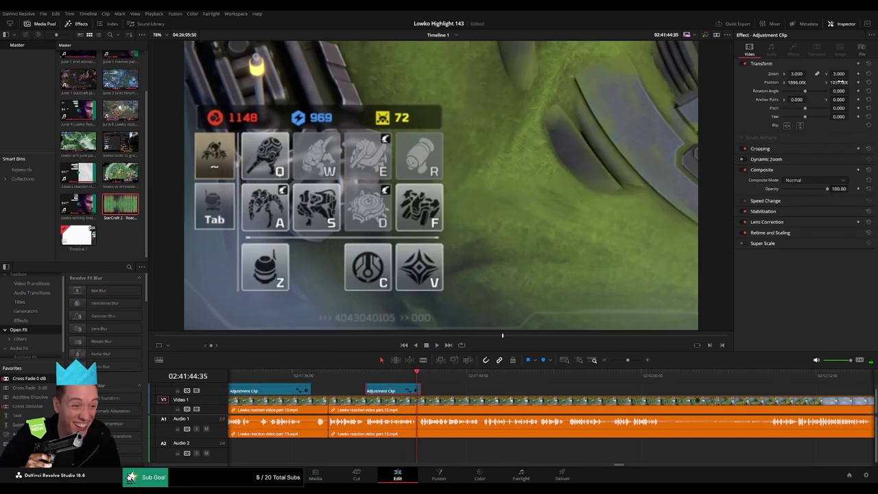
{"action": "left_click", "coordinate": [794, 100]}
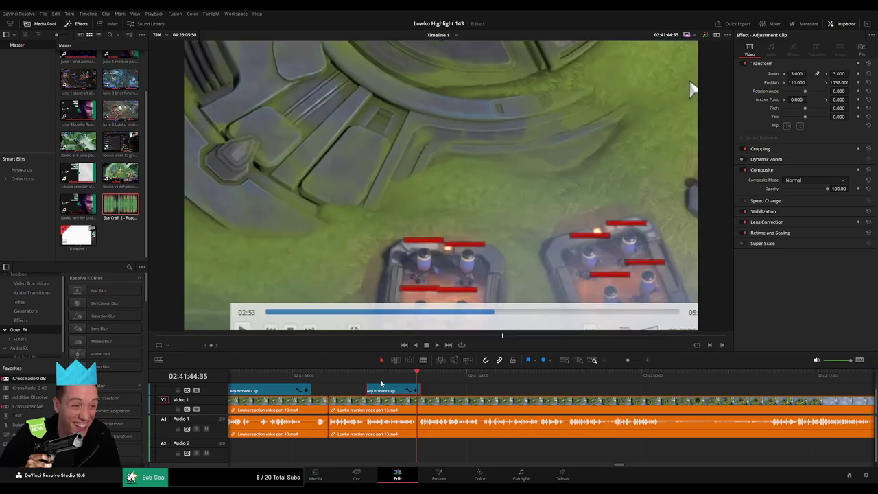
{"action": "left_click_drag", "start_coordinate": [800, 82], "coordinate": [836, 83]}
{"action": "left_click", "coordinate": [454, 389]}
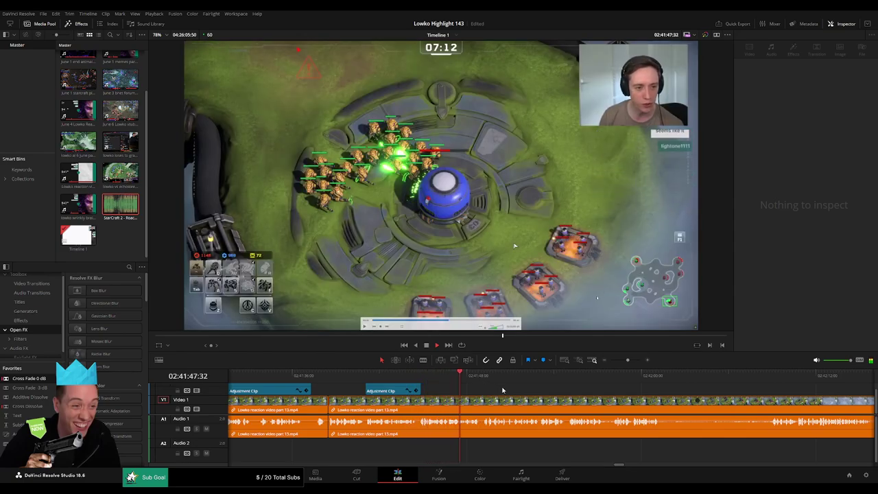
Paste the minimap zoom adjustment clip at 02:41:49:47 and play it from its start
{"action": "left_click_drag", "start_coordinate": [503, 390], "coordinate": [459, 387]}
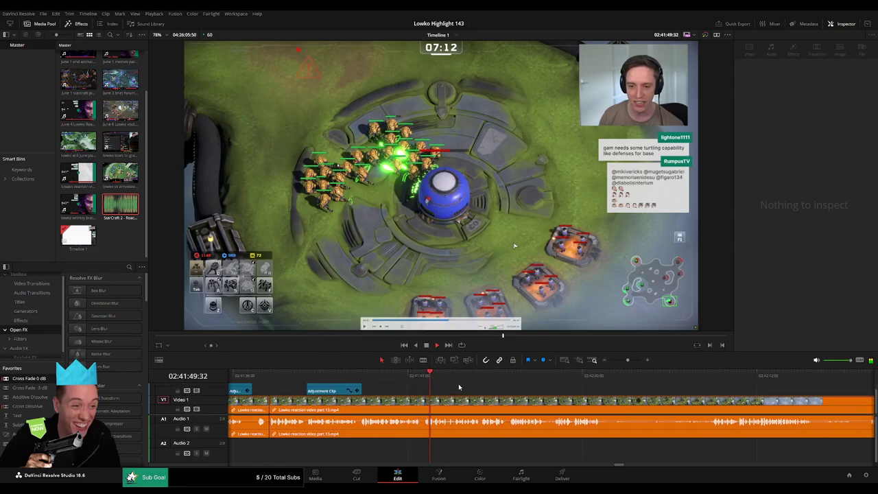
{"action": "key", "text": "space"}
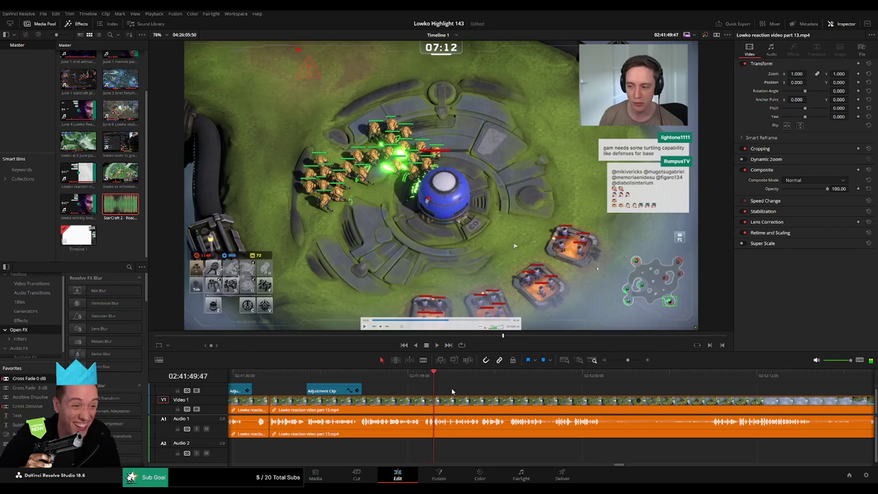
{"action": "key", "text": "ctrl+v"}
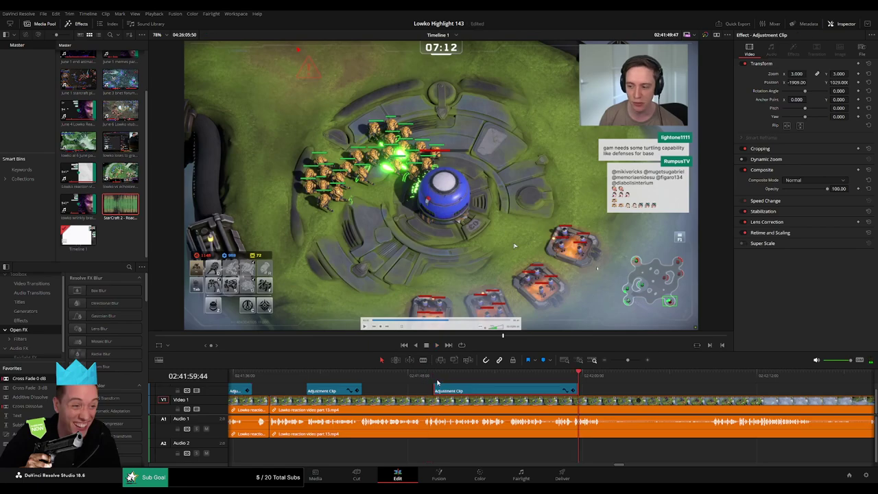
{"action": "left_click", "coordinate": [437, 382]}
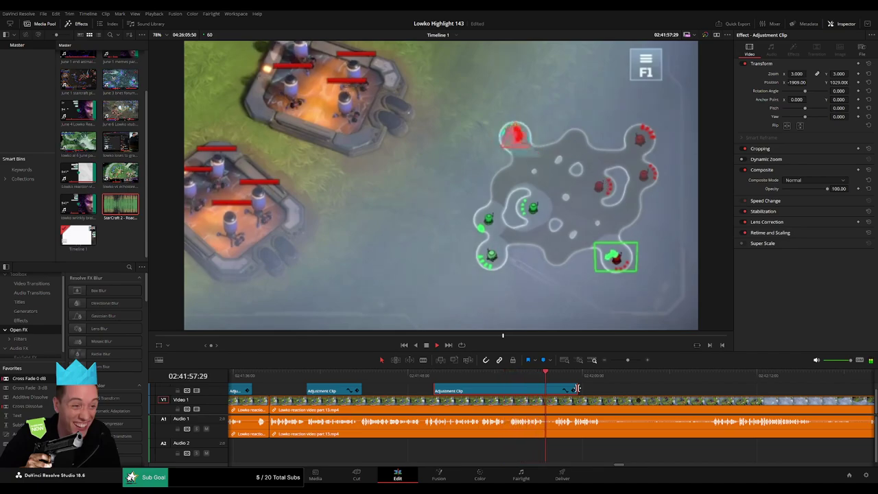
Shorten the pasted minimap adjustment clip to end at about 02:41:56 and replay its ending
{"action": "left_click_drag", "start_coordinate": [576, 389], "coordinate": [529, 390]}
{"action": "left_click", "coordinate": [525, 377]}
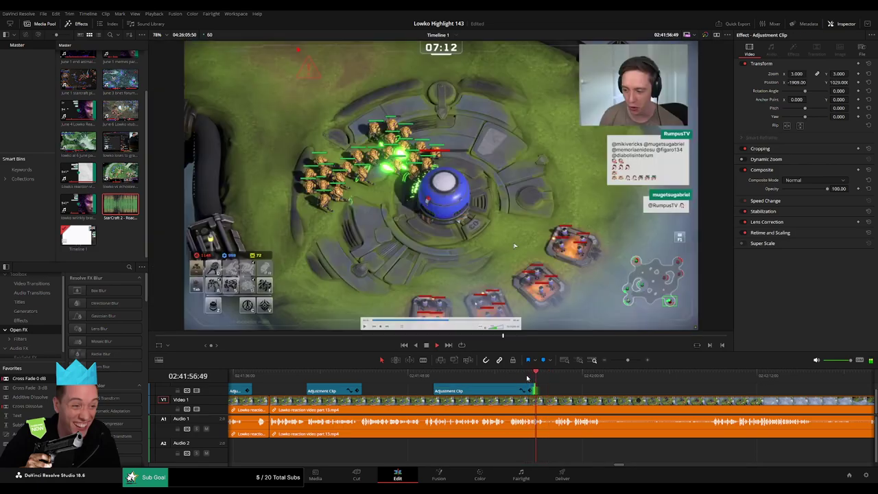
{"action": "left_click", "coordinate": [528, 376]}
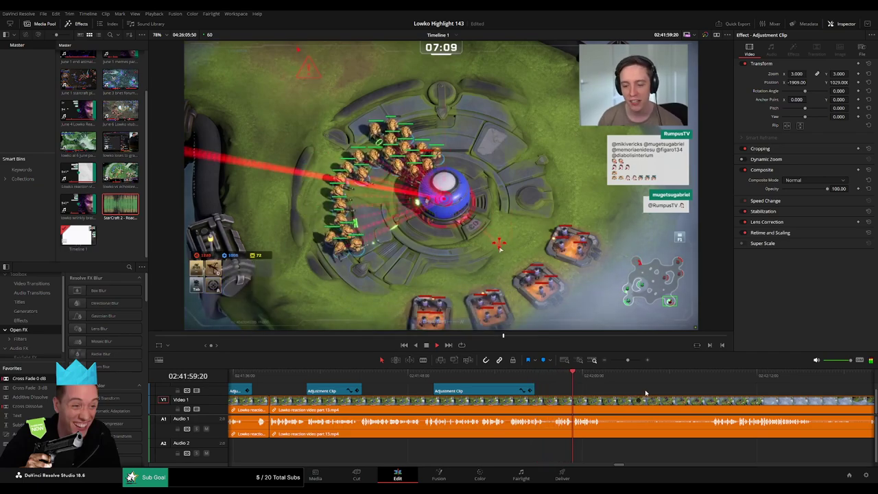
Review the playback from about 02:41:59 to 02:42:54, checking the commentary for pauses and sections to cut
{"action": "left_click_drag", "start_coordinate": [645, 392], "coordinate": [510, 393]}
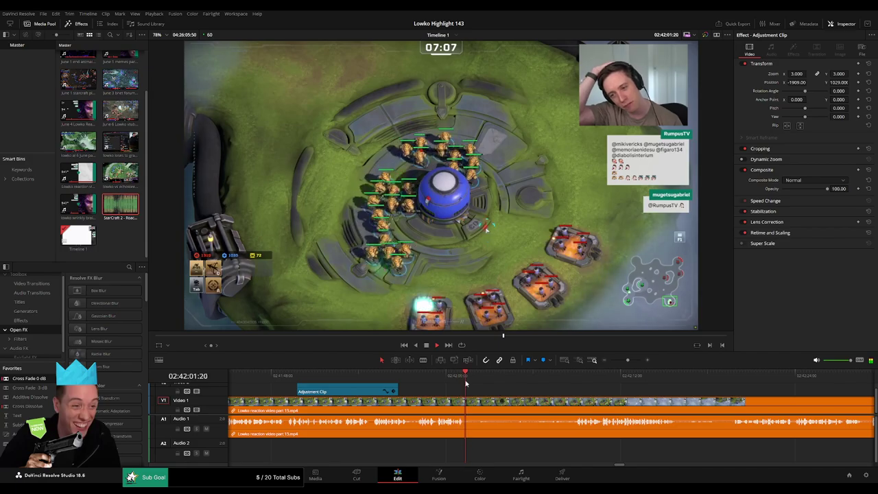
{"action": "left_click", "coordinate": [520, 379]}
{"action": "left_click_drag", "start_coordinate": [519, 380], "coordinate": [571, 379]}
{"action": "scroll", "coordinate": [521, 383], "scroll_direction": "right", "scroll_amount": 3}
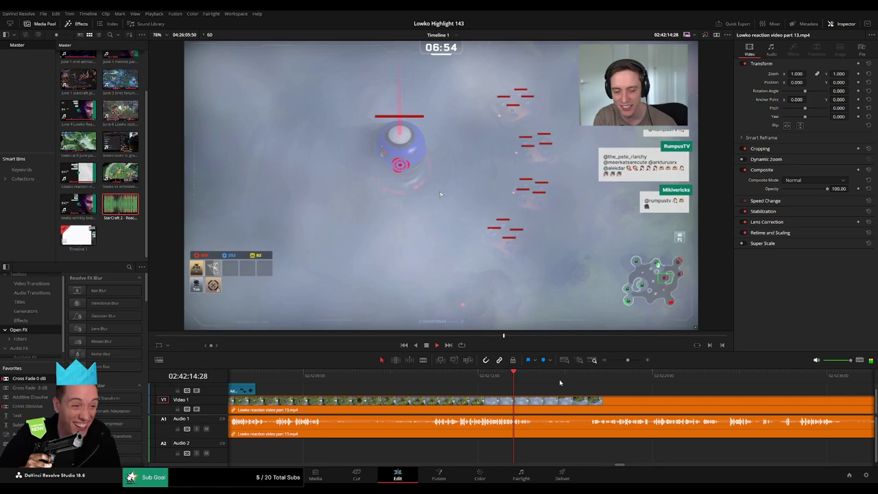
{"action": "left_click", "coordinate": [572, 375]}
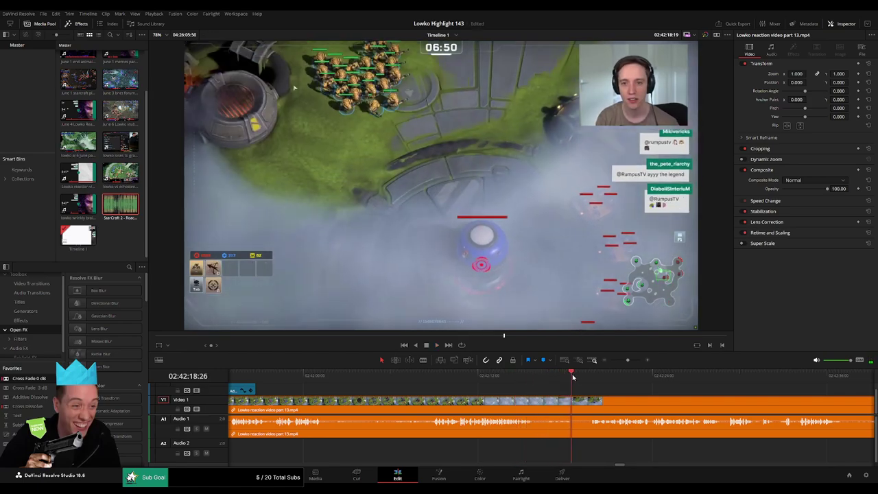
{"action": "left_click_drag", "start_coordinate": [572, 376], "coordinate": [582, 376]}
{"action": "scroll", "coordinate": [587, 391], "scroll_direction": "right", "scroll_amount": 3}
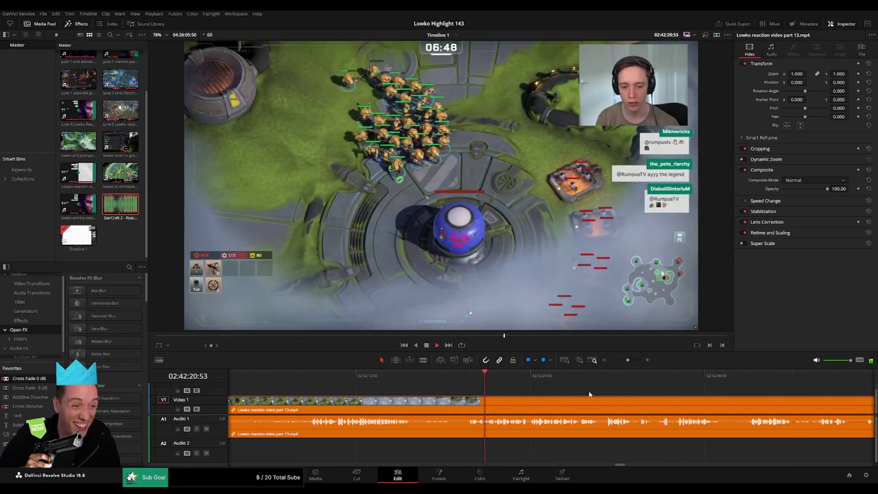
{"action": "scroll", "coordinate": [589, 396], "scroll_direction": "right", "scroll_amount": 3}
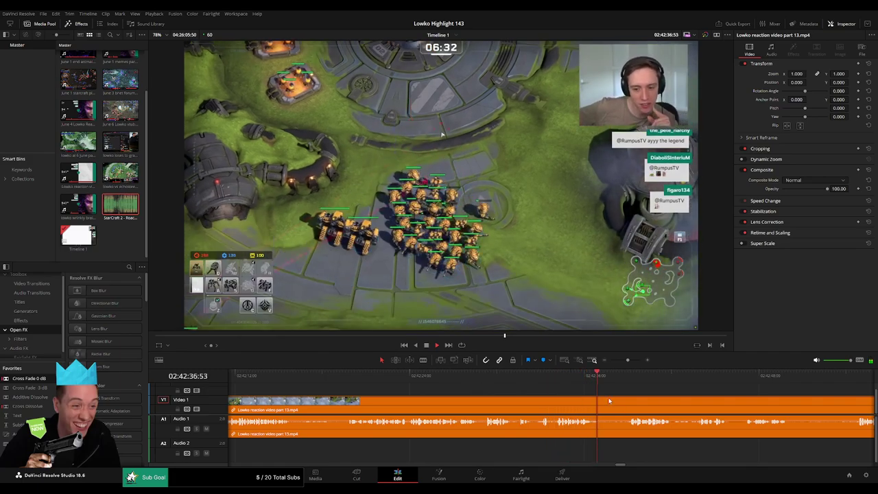
{"action": "left_click_drag", "start_coordinate": [608, 401], "coordinate": [430, 398]}
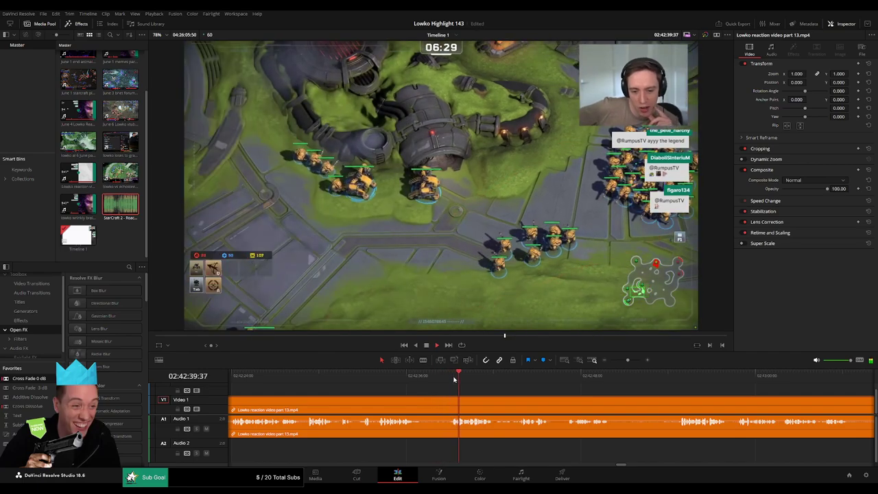
{"action": "scroll", "coordinate": [392, 398], "scroll_direction": "right", "scroll_amount": 3}
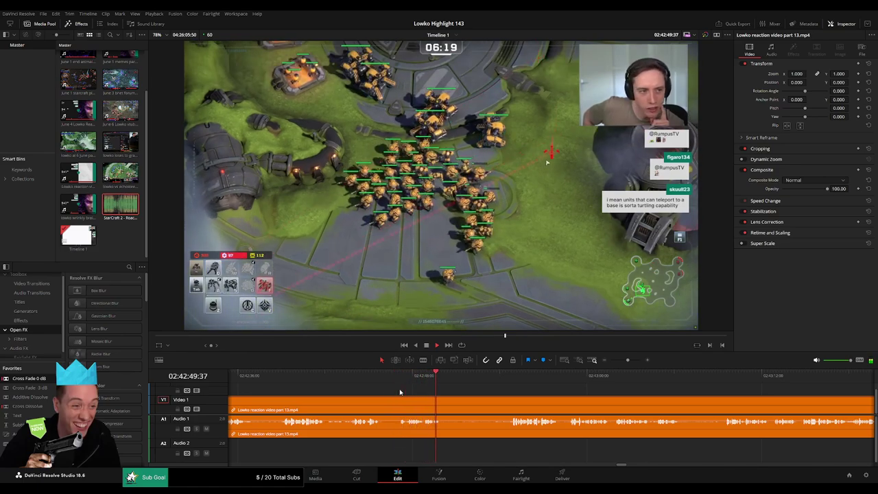
{"action": "left_click_drag", "start_coordinate": [453, 379], "coordinate": [506, 378]}
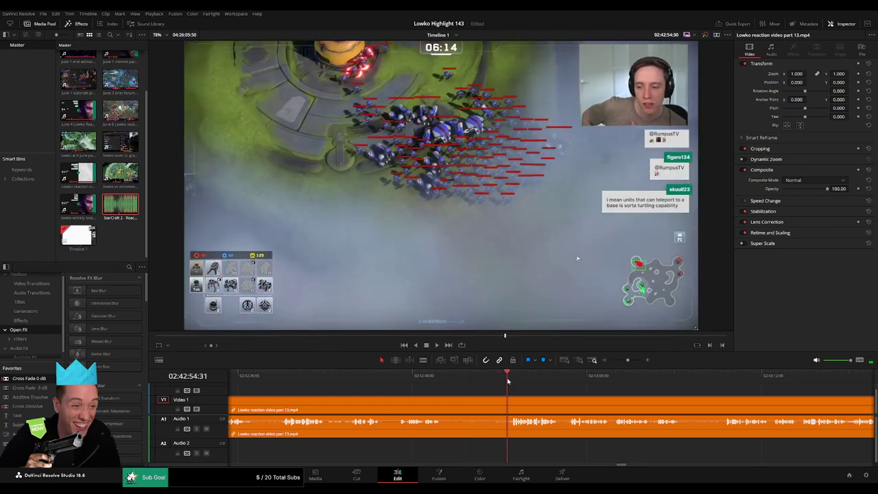
Split the part 13 video and its audio at about 02:42:50 and 02:42:54:30, around the pause in commentary
{"action": "key", "text": "b"}
{"action": "left_click", "coordinate": [446, 403]}
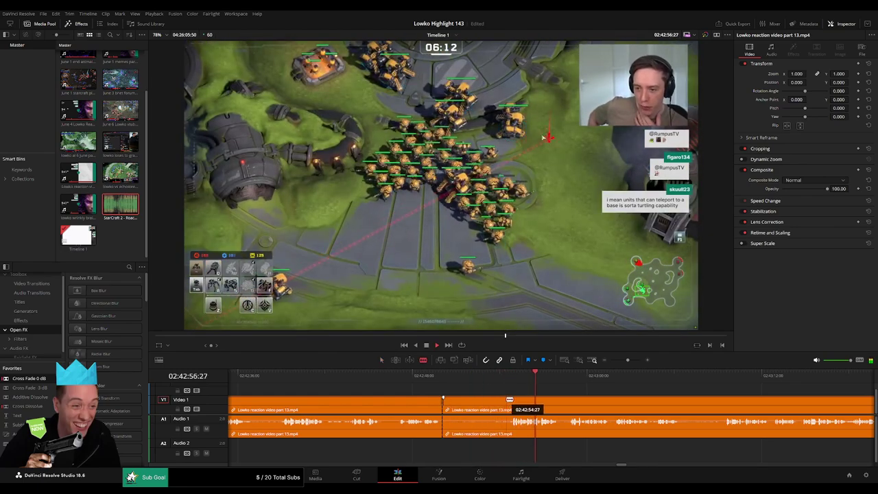
{"action": "left_click", "coordinate": [507, 403]}
{"action": "key", "text": "a"}
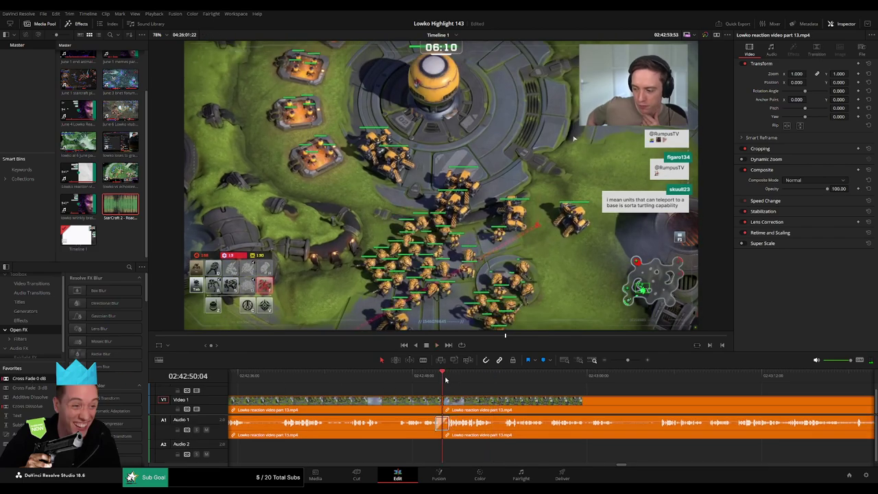
{"action": "left_click", "coordinate": [434, 376]}
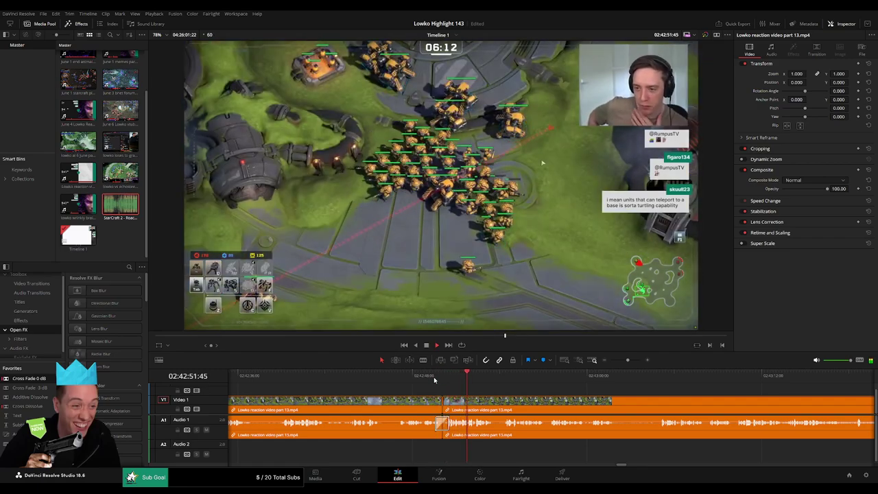
{"action": "key", "text": "space"}
{"action": "key", "text": "ctrl+z"}
{"action": "key", "text": "ctrl+z"}
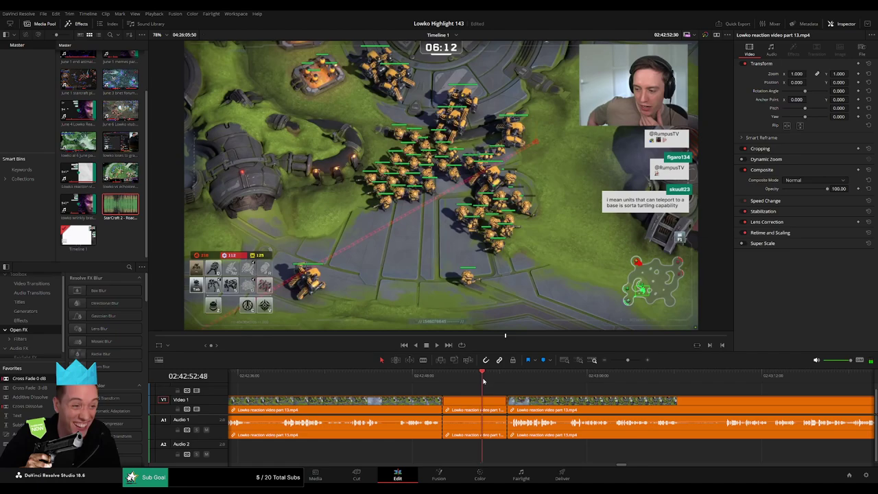
Remove the pause from 02:42:50 to about 02:42:53:30 by trimming its end back, and cross-fade the audio join at 0 dB
{"action": "left_click_drag", "start_coordinate": [508, 405], "coordinate": [492, 408]}
{"action": "left_click", "coordinate": [485, 409]}
{"action": "key", "text": "Delete"}
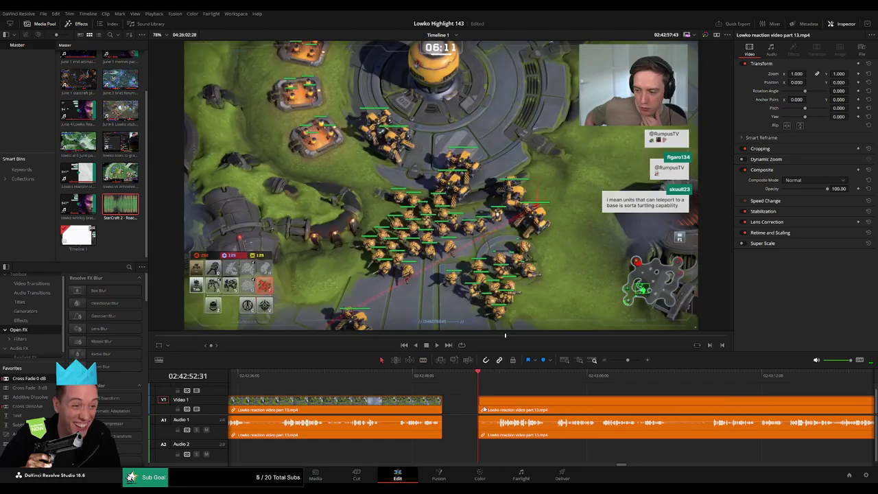
{"action": "key", "text": "space"}
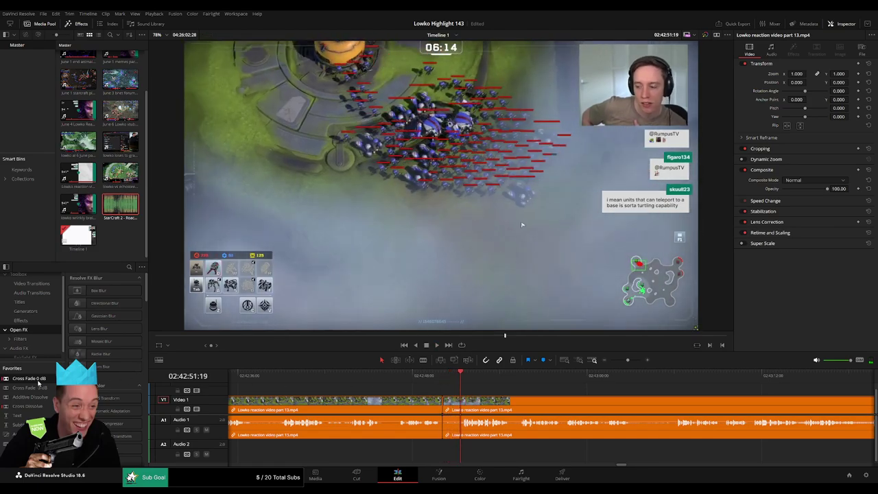
{"action": "left_click_drag", "start_coordinate": [452, 425], "coordinate": [444, 425]}
{"action": "key", "text": "space"}
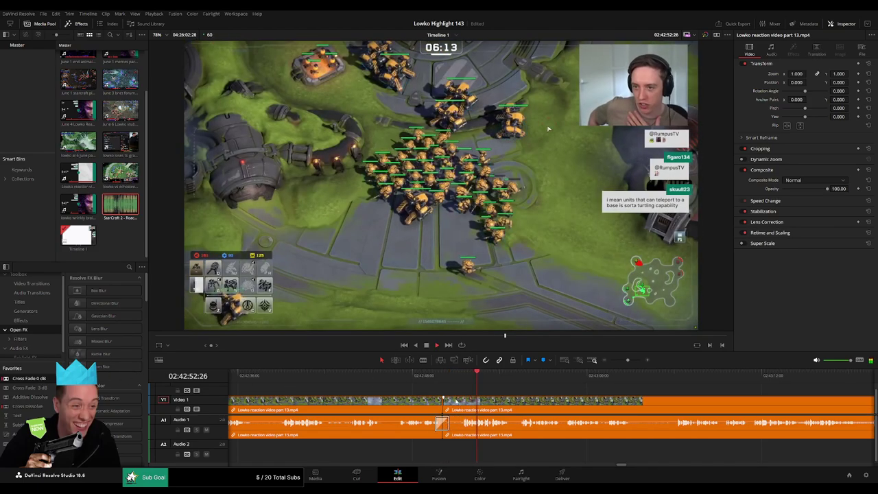
Cut out the pause from about 02:43:03 to 02:43:06 and add a 0 dB cross fade at the audio join
{"action": "scroll", "coordinate": [443, 397], "scroll_direction": "right", "scroll_amount": 2}
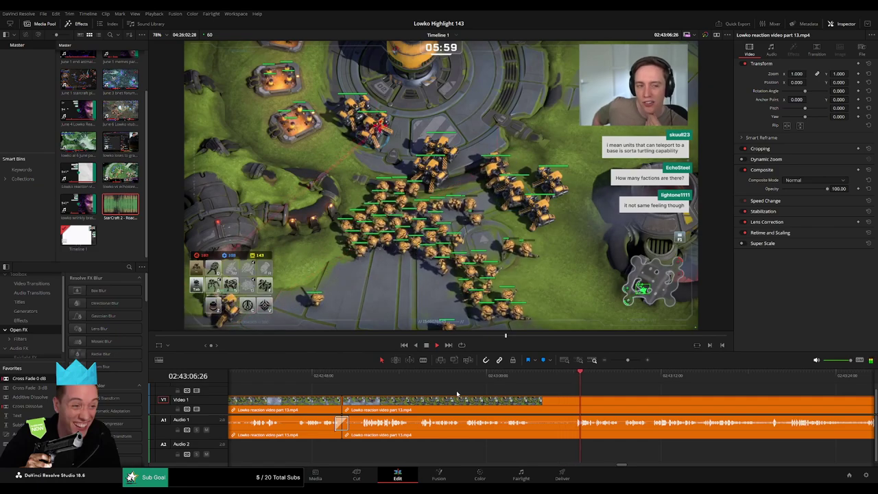
{"action": "left_click", "coordinate": [533, 398]}
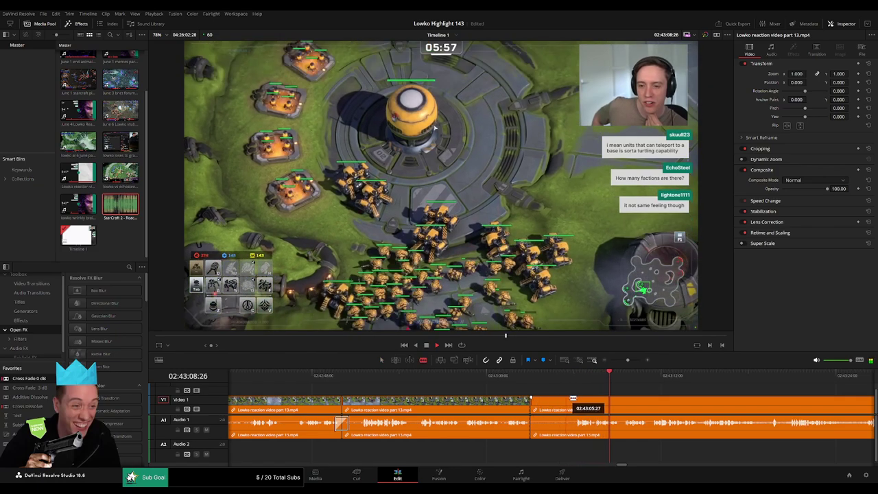
{"action": "key", "text": "Delete"}
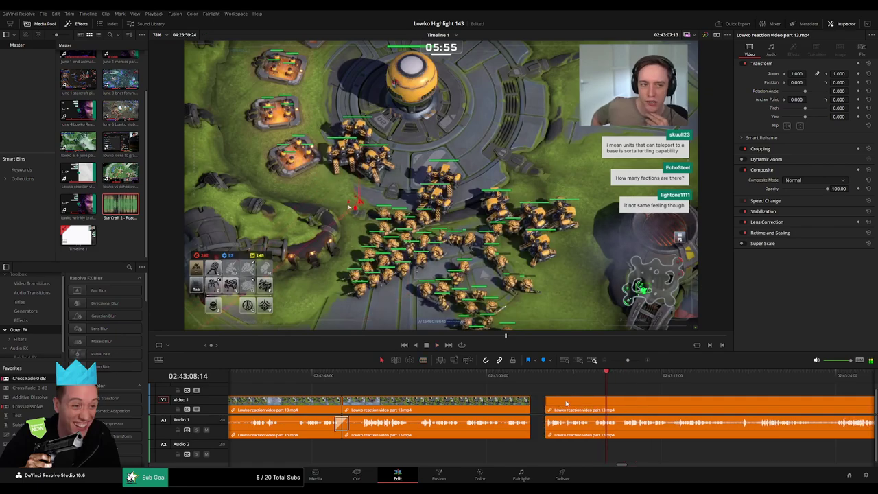
{"action": "key", "text": "space"}
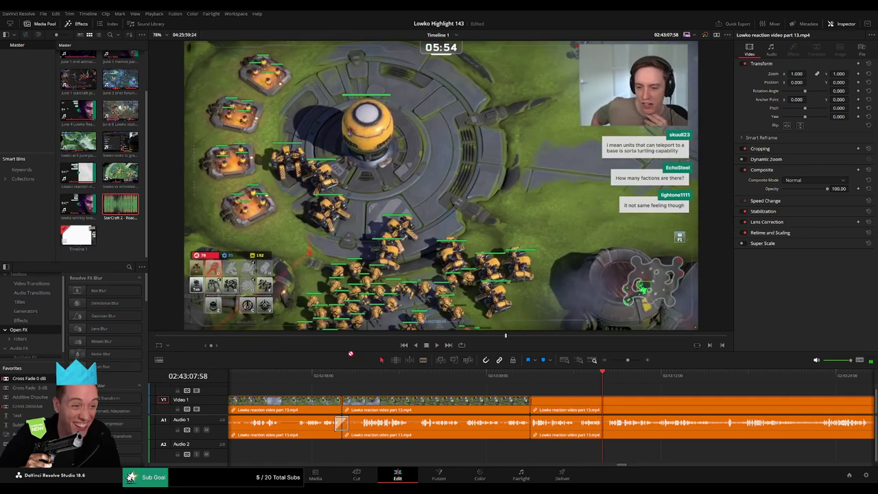
{"action": "left_click_drag", "start_coordinate": [533, 432], "coordinate": [534, 432]}
{"action": "key", "text": "space"}
Play on to the victory screen and cut out the short pause from about 02:44:16:45 to 02:44:17:15
{"action": "left_click_drag", "start_coordinate": [741, 394], "coordinate": [555, 388]}
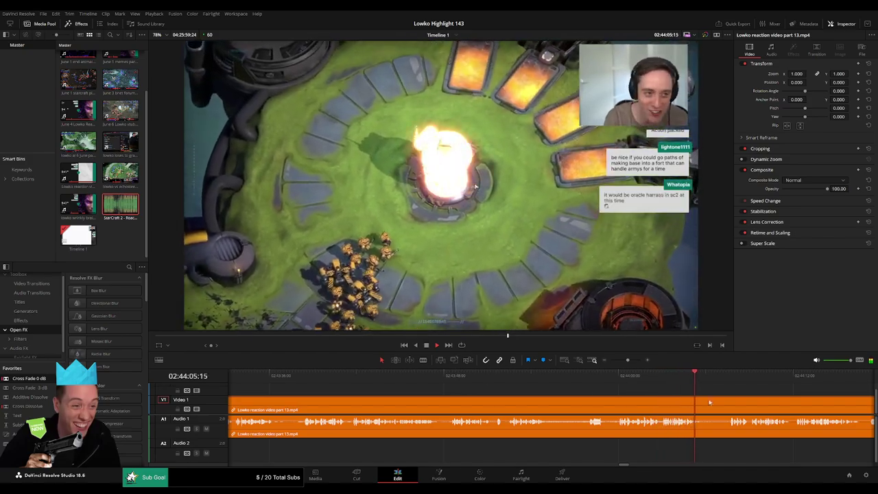
{"action": "mouse_move", "coordinate": [627, 361]}
{"action": "left_mouse_down"}
{"action": "mouse_move", "coordinate": [614, 361]}
{"action": "mouse_move", "coordinate": [628, 360]}
{"action": "left_mouse_up"}
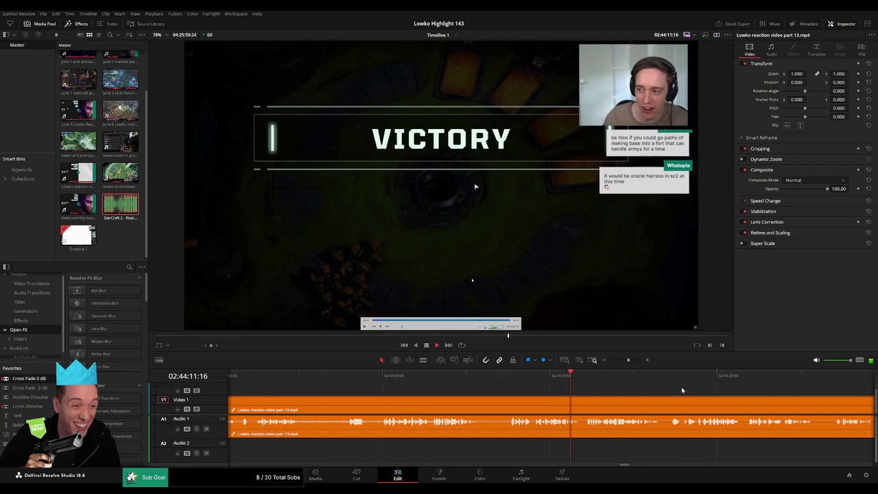
{"action": "left_click_drag", "start_coordinate": [683, 390], "coordinate": [413, 399]}
{"action": "key", "text": "b"}
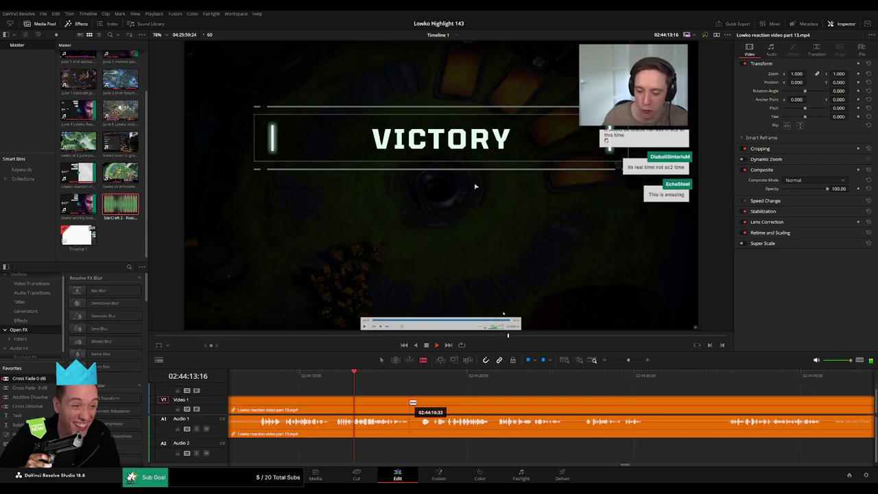
{"action": "left_click", "coordinate": [412, 405]}
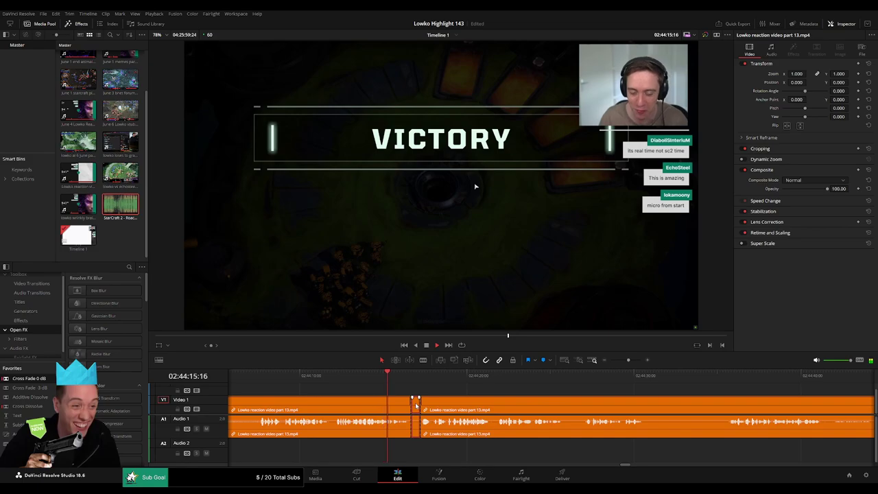
{"action": "key", "text": "Delete"}
Cut out the pause in commentary from about 02:44:25 to 02:44:26:30
{"action": "scroll", "coordinate": [448, 405], "scroll_direction": "right", "scroll_amount": 2}
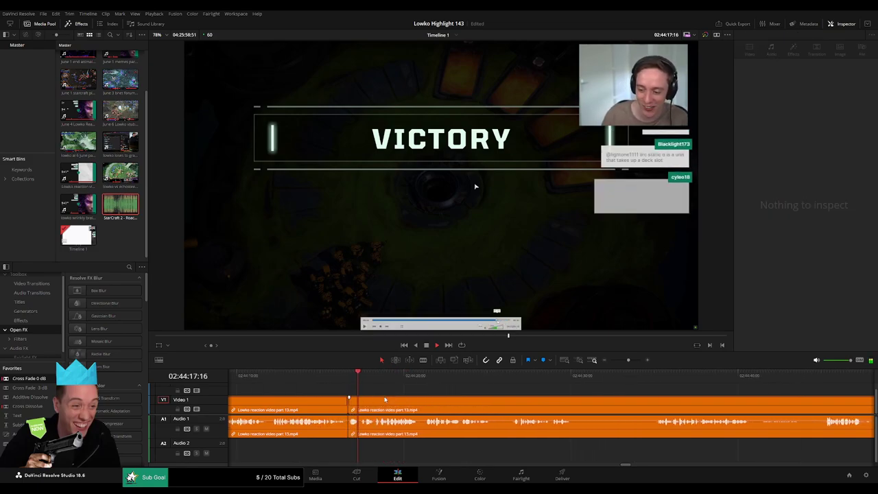
{"action": "scroll", "coordinate": [427, 386], "scroll_direction": "right", "scroll_amount": 1}
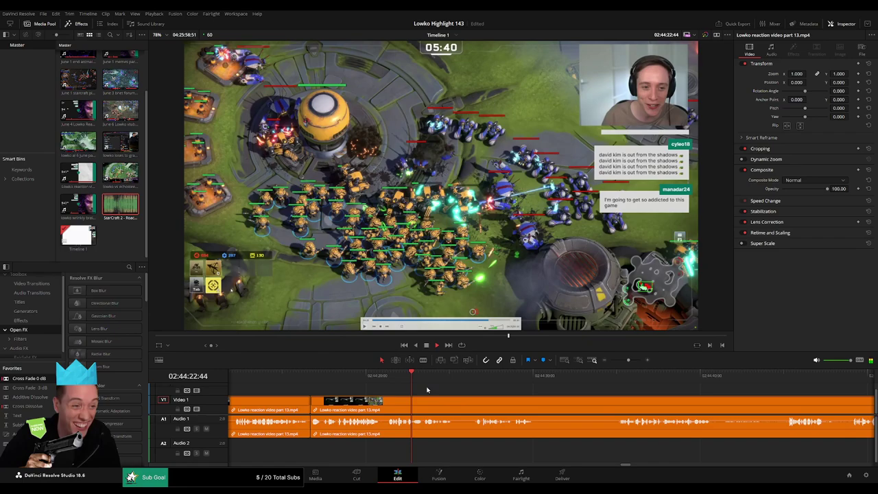
{"action": "left_click", "coordinate": [455, 405]}
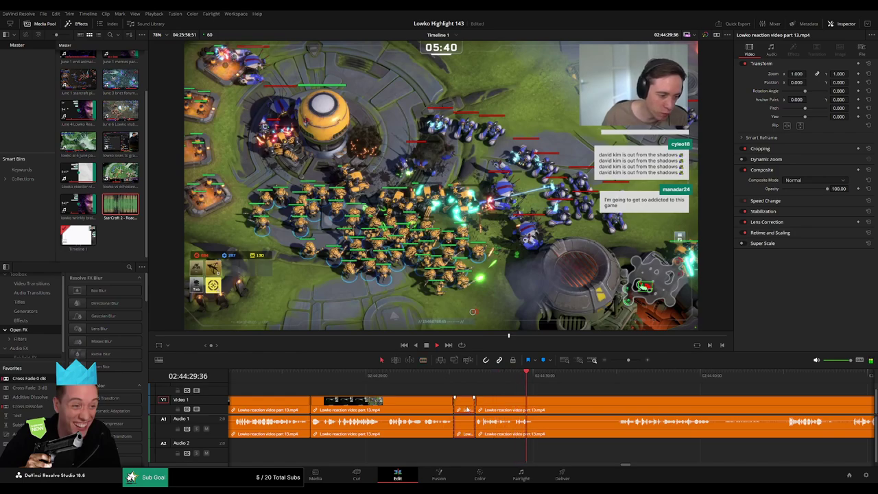
{"action": "left_click", "coordinate": [466, 409]}
{"action": "key", "text": "Delete"}
Split the clip at 02:44:28:48 and try to remove the section up to about 02:44:33:30
{"action": "left_click_drag", "start_coordinate": [566, 375], "coordinate": [597, 375]}
{"action": "key", "text": "b"}
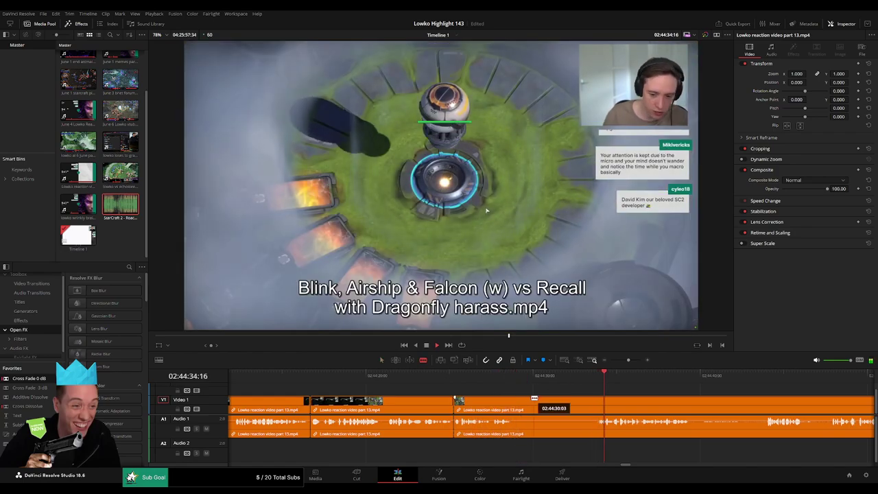
{"action": "left_click", "coordinate": [513, 402]}
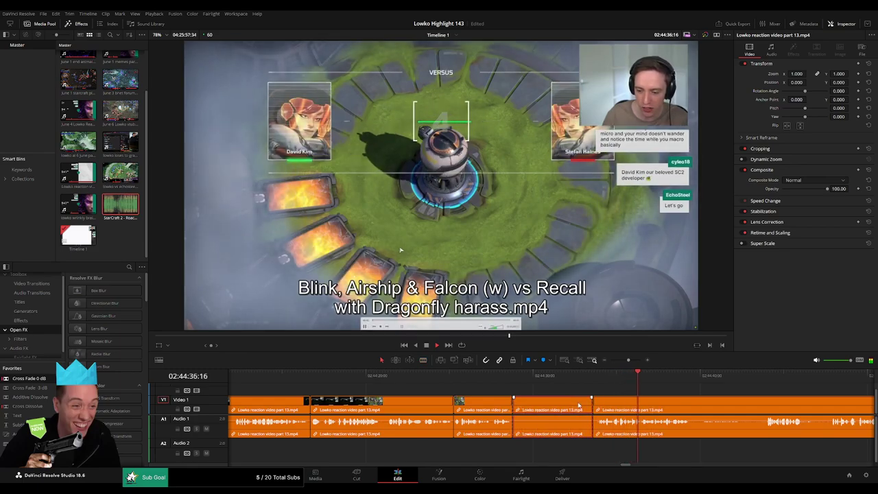
{"action": "key", "text": "a"}
{"action": "key", "text": "ctrl+z"}
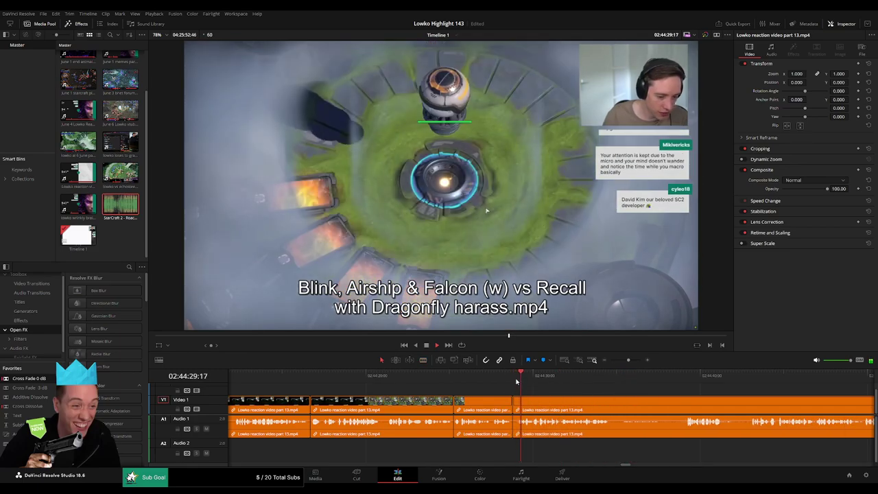
Remove the section from the cut at 02:44:28:48 up to a new cut at 02:44:33:49
{"action": "key", "text": "l"}
{"action": "key", "text": "l"}
{"action": "key", "text": "l"}
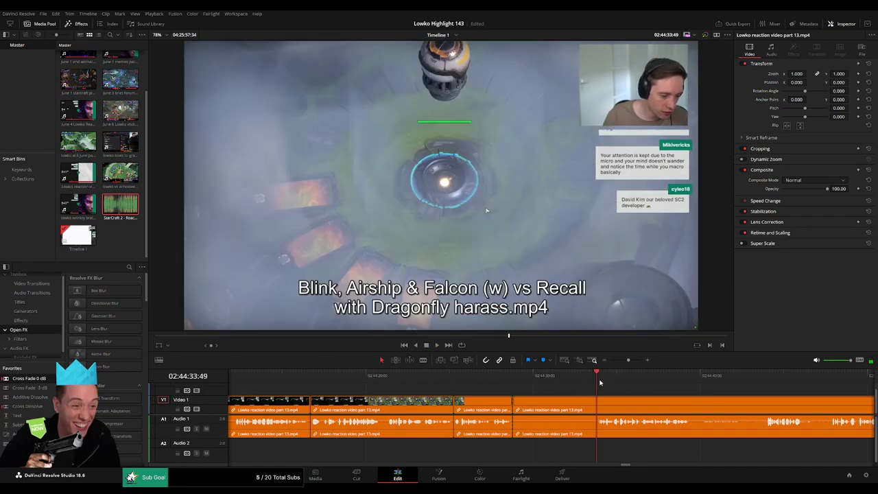
{"action": "left_click", "coordinate": [577, 407]}
{"action": "key", "text": "Delete"}
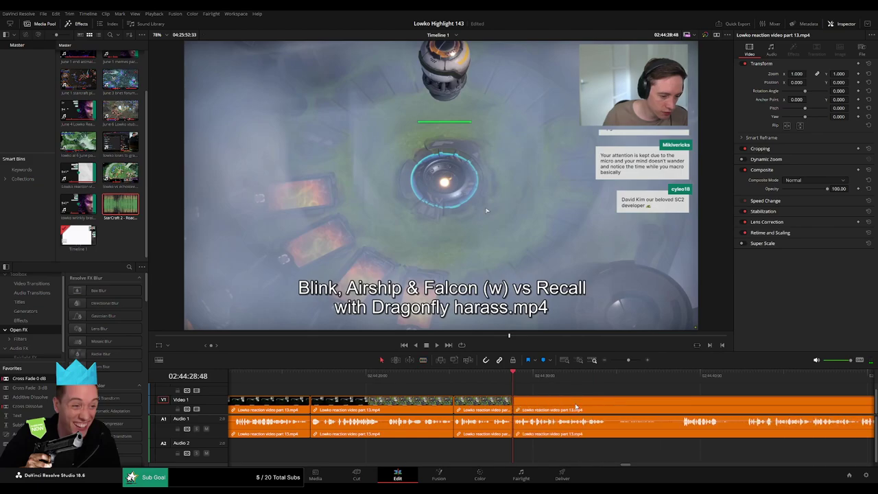
Replay the join at 02:44:28:48 and check how much footage remains up to the end of the timeline
{"action": "left_click", "coordinate": [502, 377]}
{"action": "key", "text": "space"}
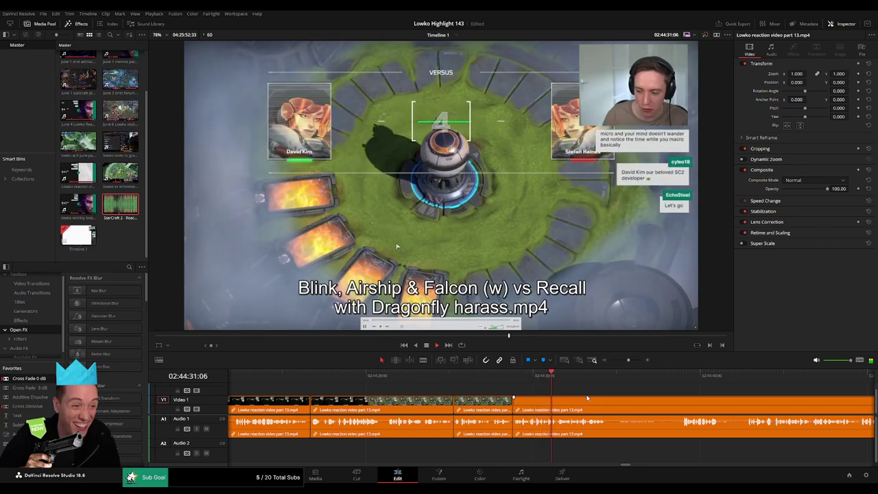
{"action": "left_click_drag", "start_coordinate": [599, 400], "coordinate": [408, 386]}
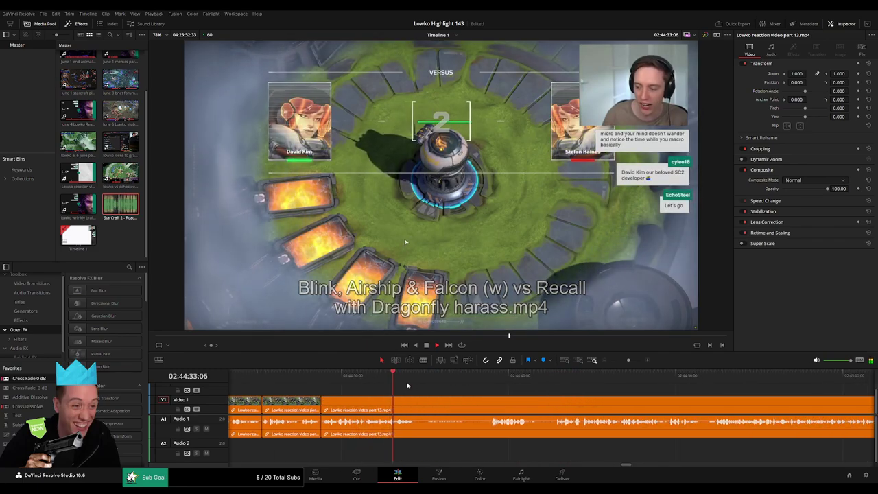
{"action": "left_click", "coordinate": [326, 384]}
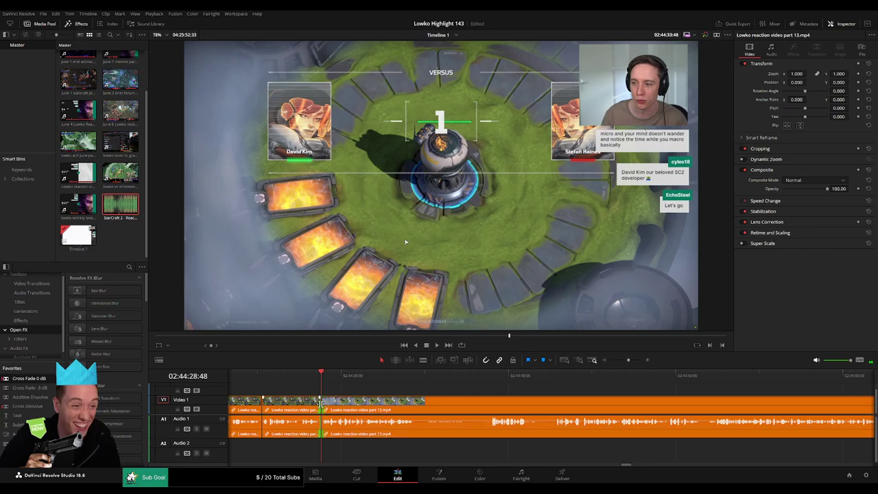
{"action": "key", "text": "space"}
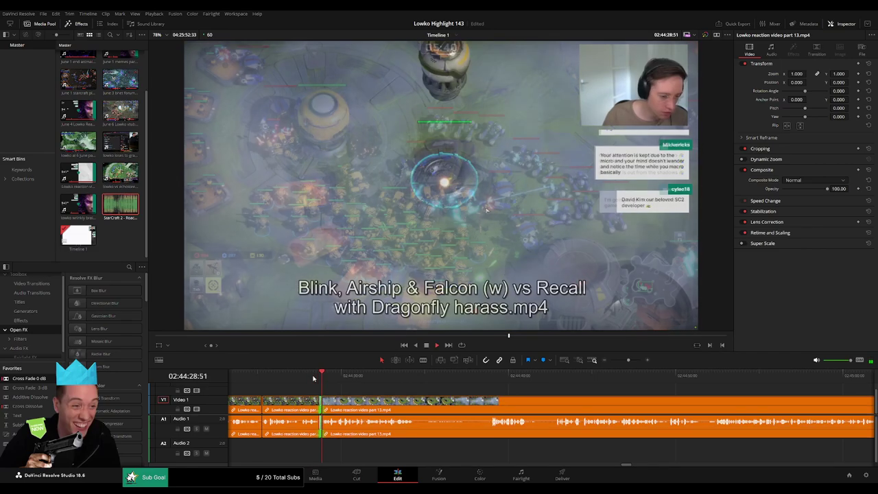
{"action": "left_click", "coordinate": [313, 380]}
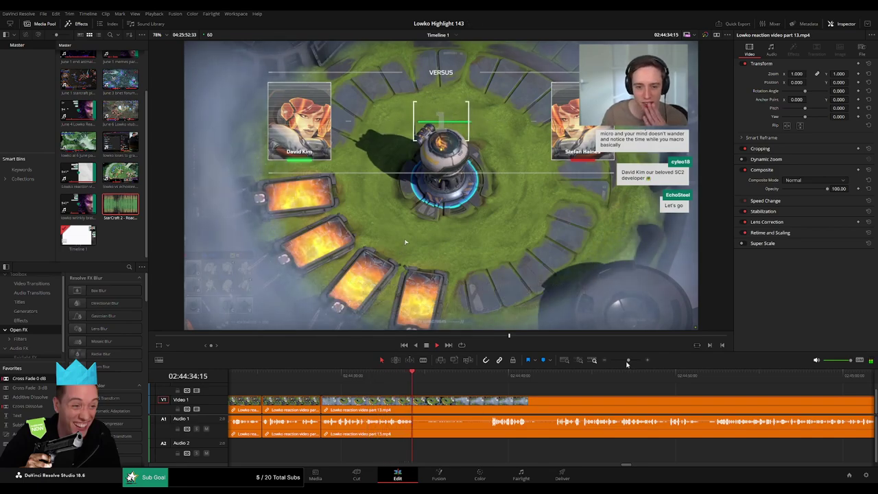
{"action": "mouse_move", "coordinate": [627, 359]}
{"action": "left_mouse_down"}
{"action": "mouse_move", "coordinate": [611, 360]}
{"action": "mouse_move", "coordinate": [629, 362]}
{"action": "mouse_move", "coordinate": [617, 362]}
{"action": "left_mouse_up"}
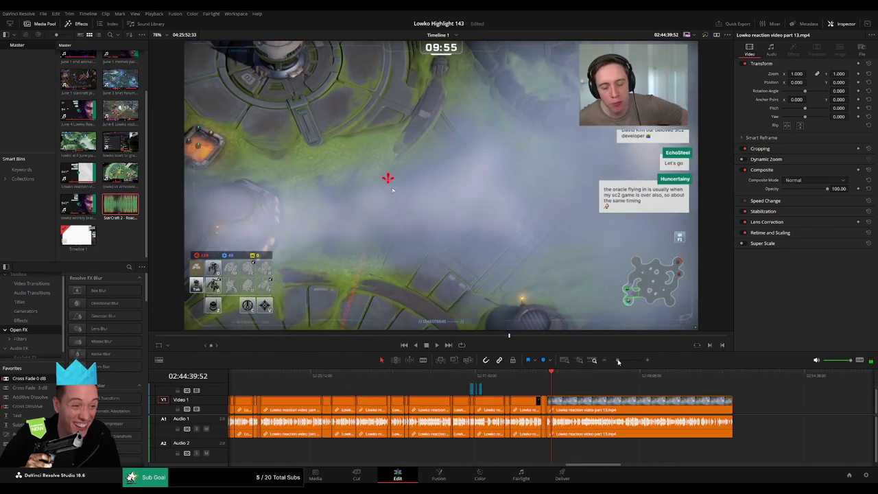
{"action": "left_click", "coordinate": [733, 377]}
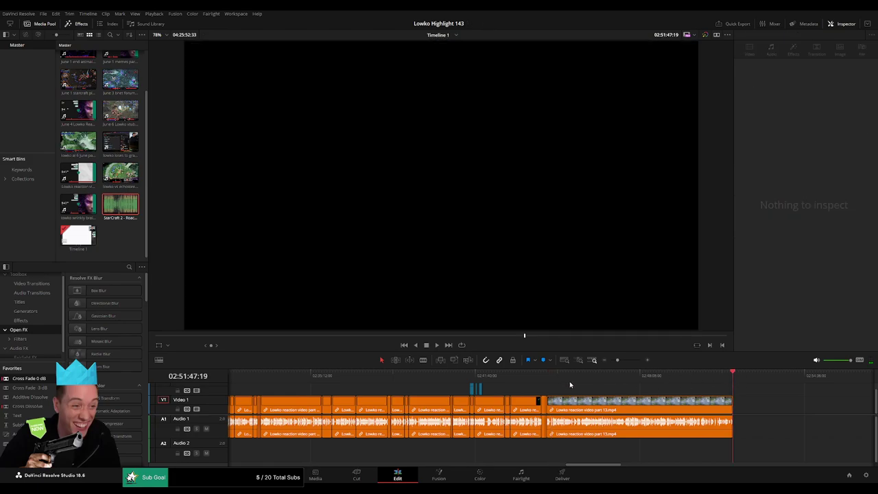
{"action": "key", "text": "space"}
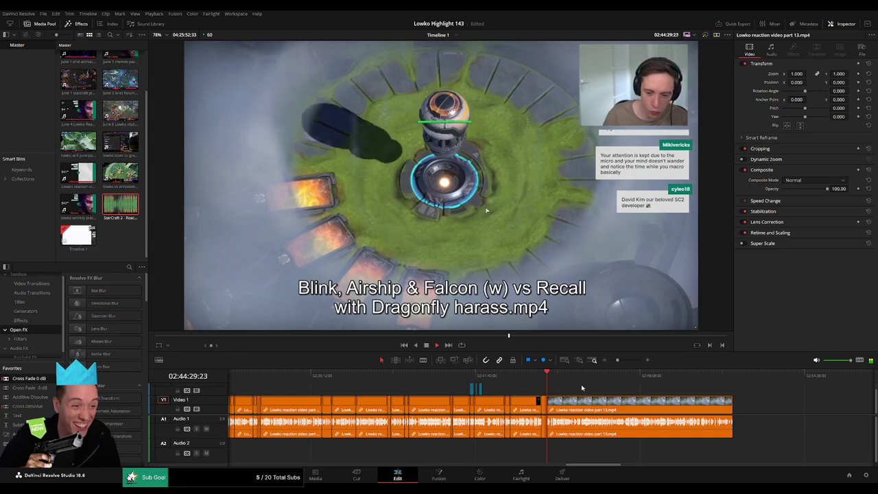
Cut out the pause from about 02:44:41 to 02:44:42:50 and add a 0 dB cross fade at the audio join
{"action": "mouse_move", "coordinate": [618, 360]}
{"action": "left_mouse_down"}
{"action": "mouse_move", "coordinate": [625, 365]}
{"action": "mouse_move", "coordinate": [599, 375]}
{"action": "mouse_move", "coordinate": [610, 377]}
{"action": "mouse_move", "coordinate": [488, 385]}
{"action": "mouse_move", "coordinate": [632, 362]}
{"action": "left_mouse_up"}
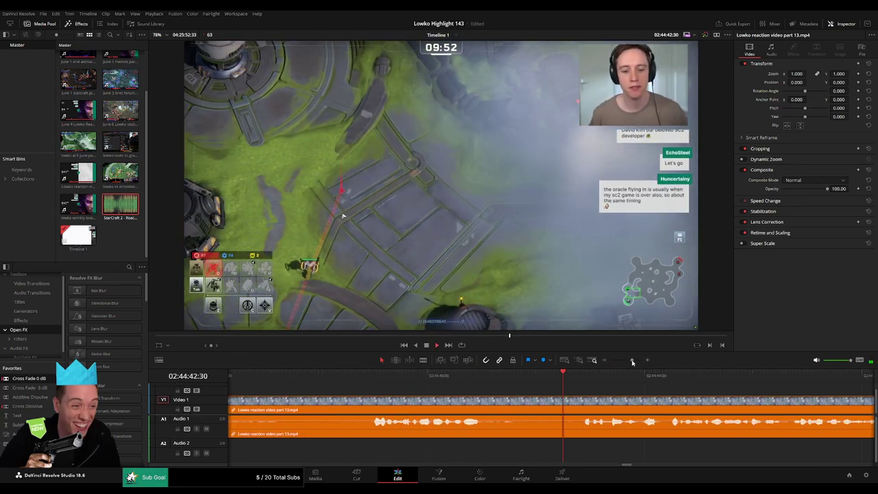
{"action": "key", "text": "b"}
{"action": "left_click", "coordinate": [489, 403]}
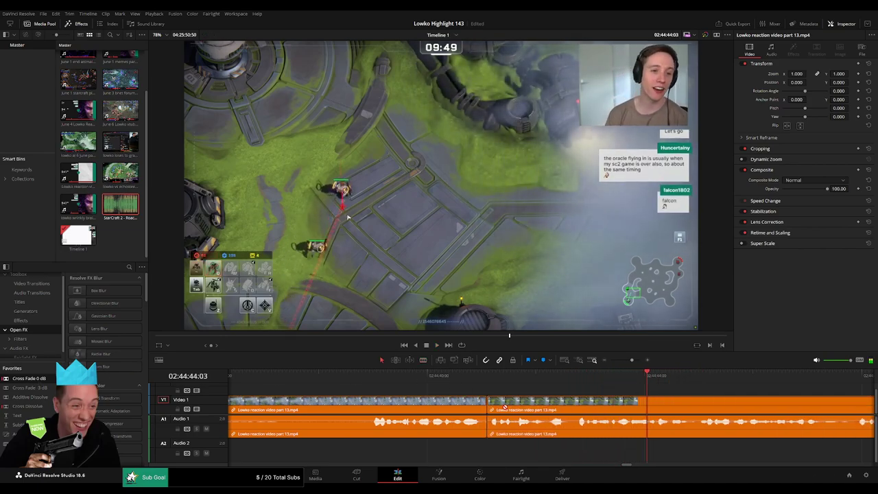
{"action": "left_click_drag", "start_coordinate": [505, 407], "coordinate": [489, 423]}
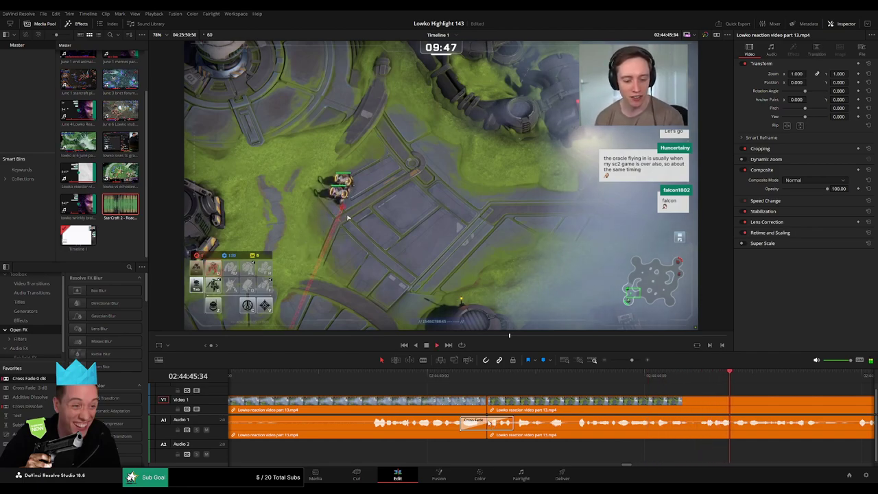
{"action": "left_click_drag", "start_coordinate": [632, 361], "coordinate": [628, 361]}
{"action": "left_click_drag", "start_coordinate": [678, 405], "coordinate": [461, 394]}
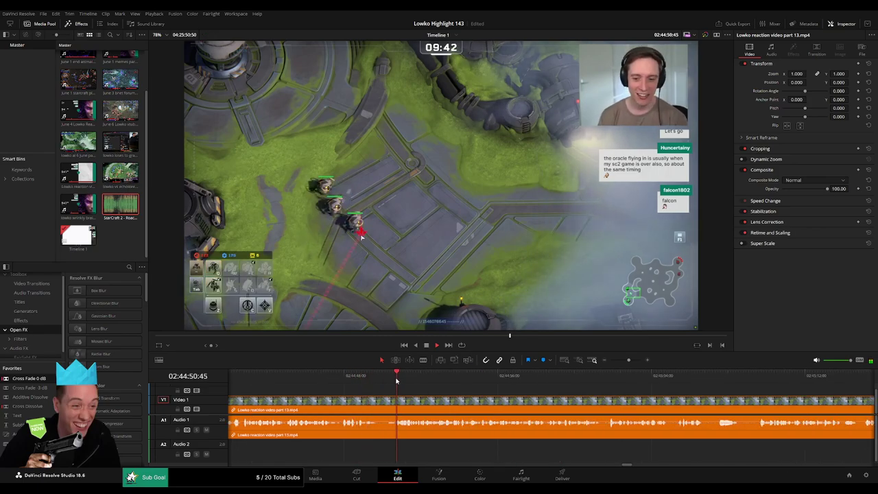
Cut out the section from about 02:45:06:45 to 02:45:09:35, add a 0 dB cross fade at the audio join, and replay it
{"action": "mouse_move", "coordinate": [628, 361]}
{"action": "left_mouse_down"}
{"action": "mouse_move", "coordinate": [613, 362]}
{"action": "mouse_move", "coordinate": [626, 363]}
{"action": "left_mouse_up"}
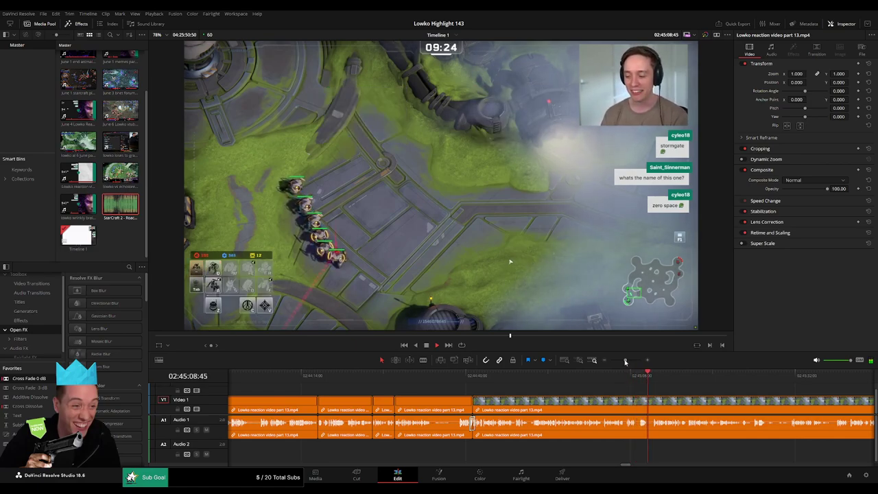
{"action": "left_click_drag", "start_coordinate": [625, 361], "coordinate": [629, 360]}
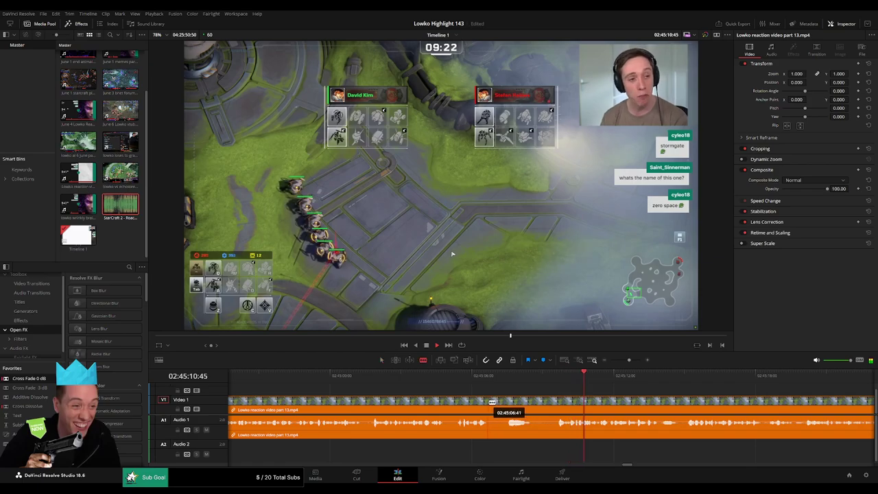
{"action": "left_click", "coordinate": [491, 402]}
{"action": "left_click", "coordinate": [558, 402]}
{"action": "key", "text": "a"}
{"action": "left_click", "coordinate": [547, 407]}
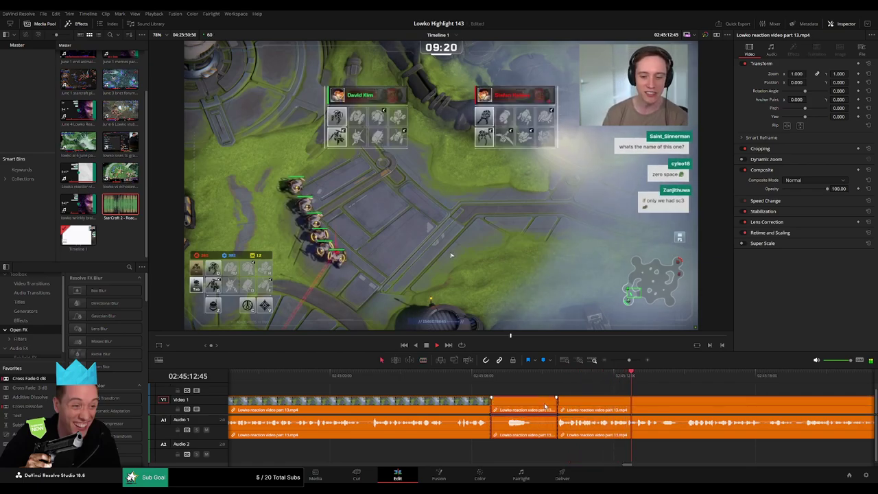
{"action": "left_click", "coordinate": [545, 406]}
{"action": "key", "text": "Delete"}
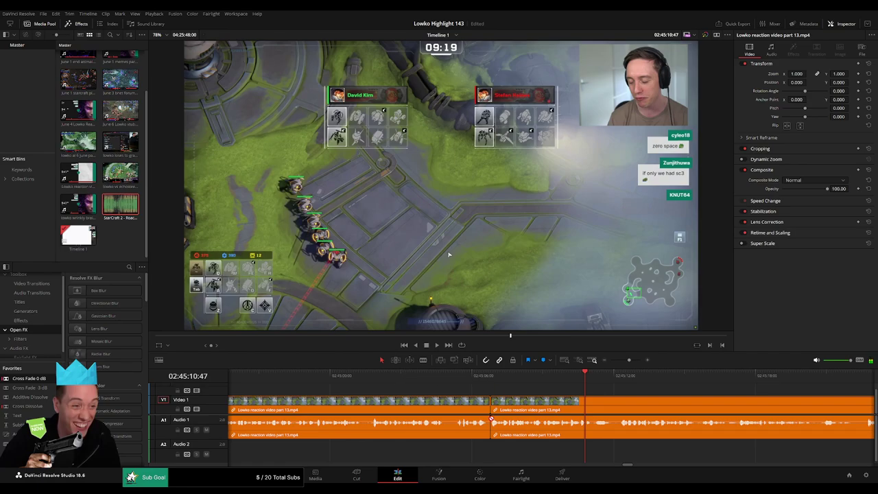
{"action": "left_click", "coordinate": [480, 383]}
{"action": "key", "text": "space"}
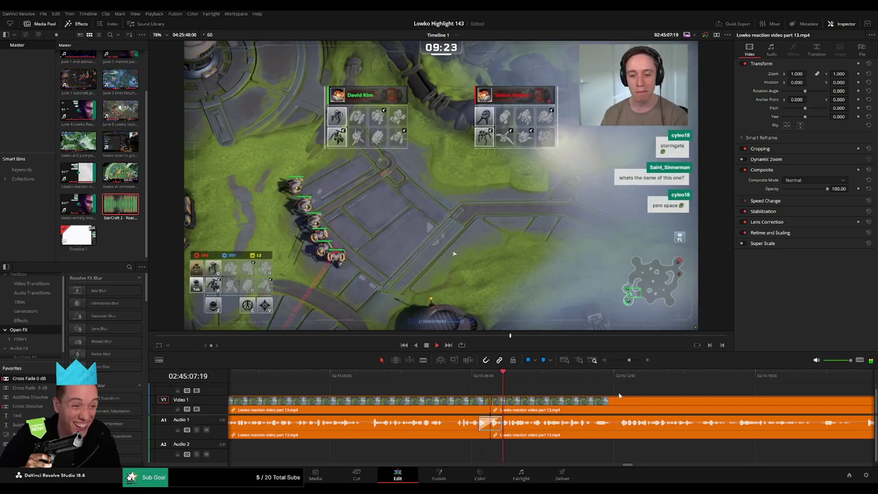
Cut out the pause from about 02:45:20:40 to 02:45:22:45 and add a 0 dB cross fade at the audio join
{"action": "left_click_drag", "start_coordinate": [670, 392], "coordinate": [517, 385]}
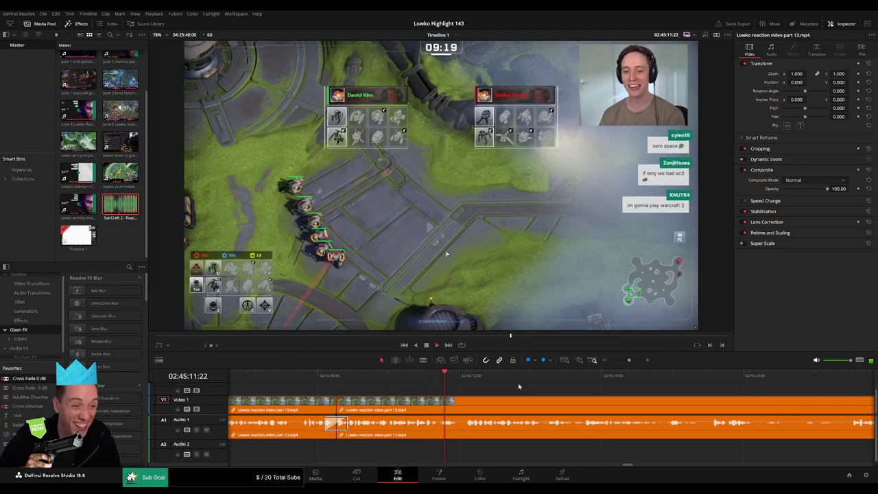
{"action": "mouse_move", "coordinate": [628, 359]}
{"action": "left_mouse_down"}
{"action": "mouse_move", "coordinate": [611, 361]}
{"action": "mouse_move", "coordinate": [627, 360]}
{"action": "left_mouse_up"}
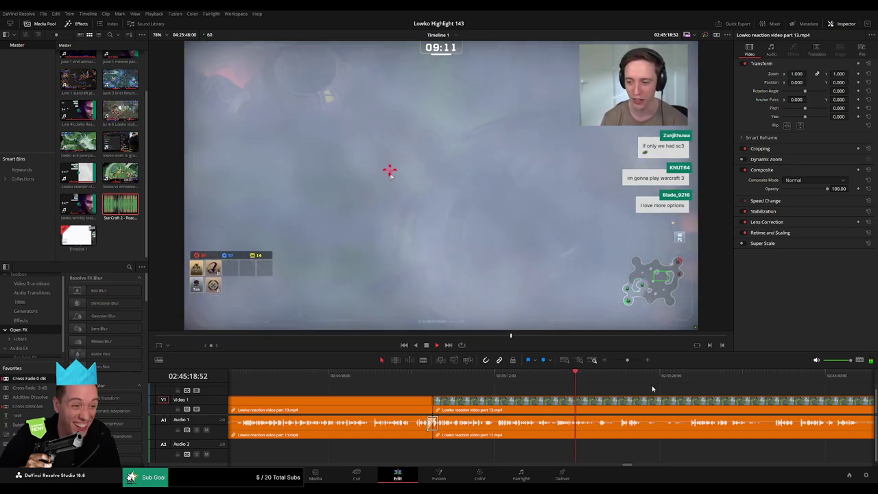
{"action": "left_click_drag", "start_coordinate": [653, 389], "coordinate": [527, 392]}
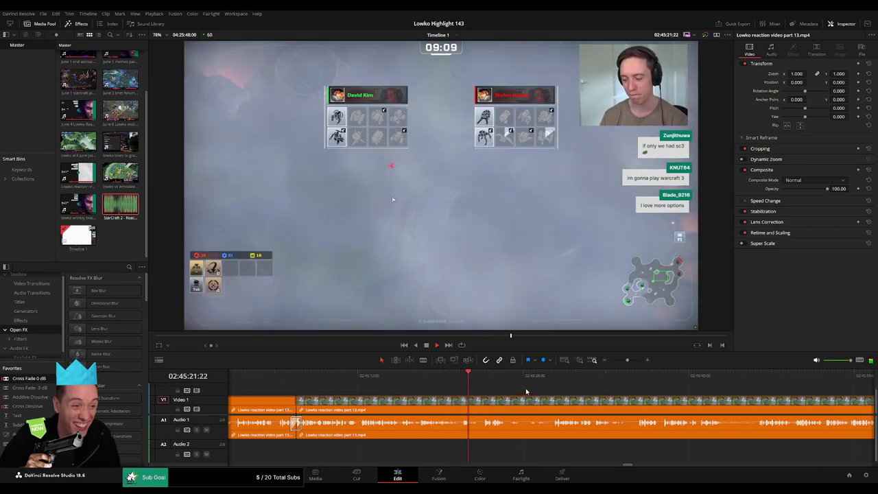
{"action": "left_click_drag", "start_coordinate": [627, 361], "coordinate": [630, 361]}
{"action": "key", "text": "b"}
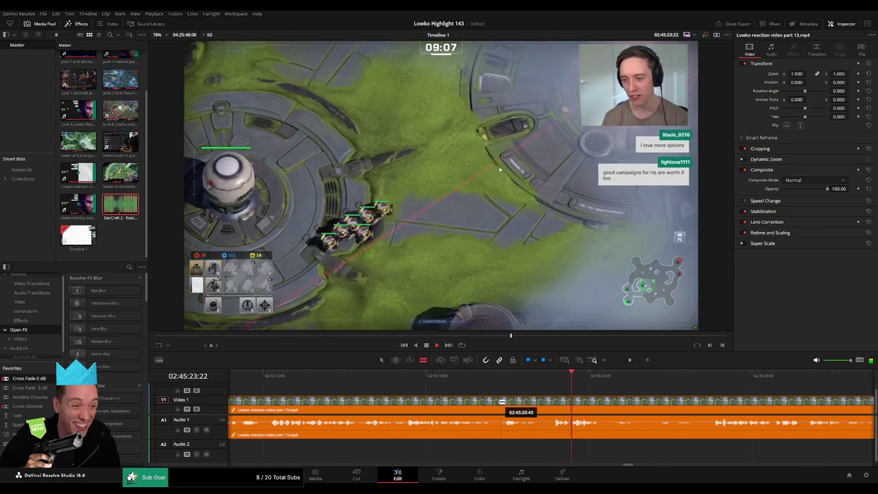
{"action": "left_click", "coordinate": [497, 401]}
{"action": "left_click_drag", "start_coordinate": [515, 403], "coordinate": [540, 406]}
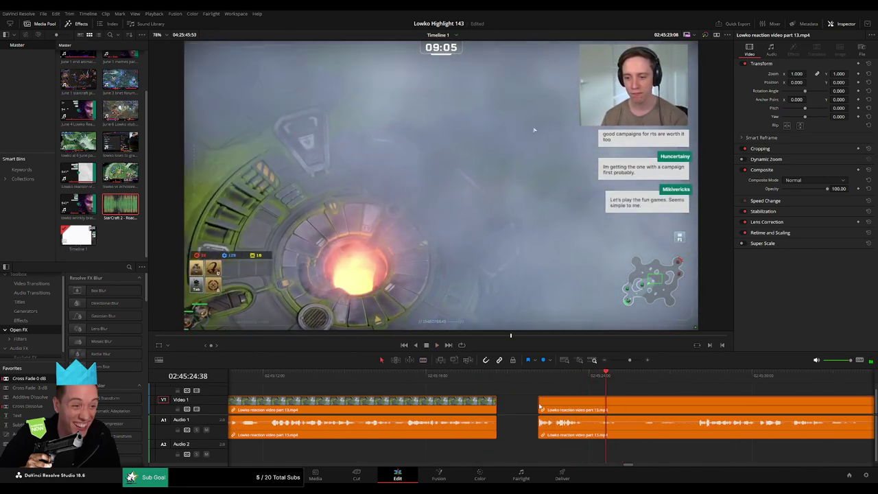
{"action": "left_click", "coordinate": [474, 379]}
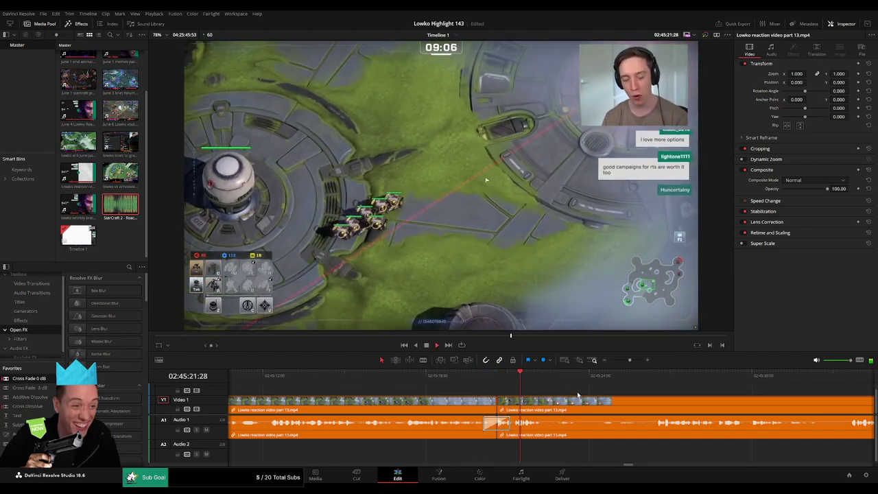
{"action": "scroll", "coordinate": [457, 379], "scroll_direction": "right", "scroll_amount": 3}
Play through the footage from about 02:45:28 to 02:46:31, skipping over quiet stretches, to look for pauses worth cutting
{"action": "left_click", "coordinate": [491, 377]}
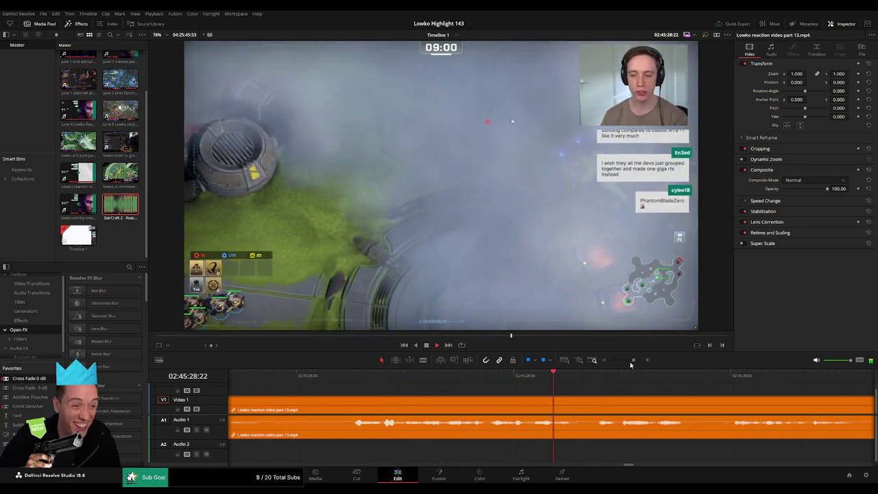
{"action": "mouse_move", "coordinate": [630, 361]}
{"action": "left_mouse_down"}
{"action": "mouse_move", "coordinate": [609, 362]}
{"action": "mouse_move", "coordinate": [629, 364]}
{"action": "left_mouse_up"}
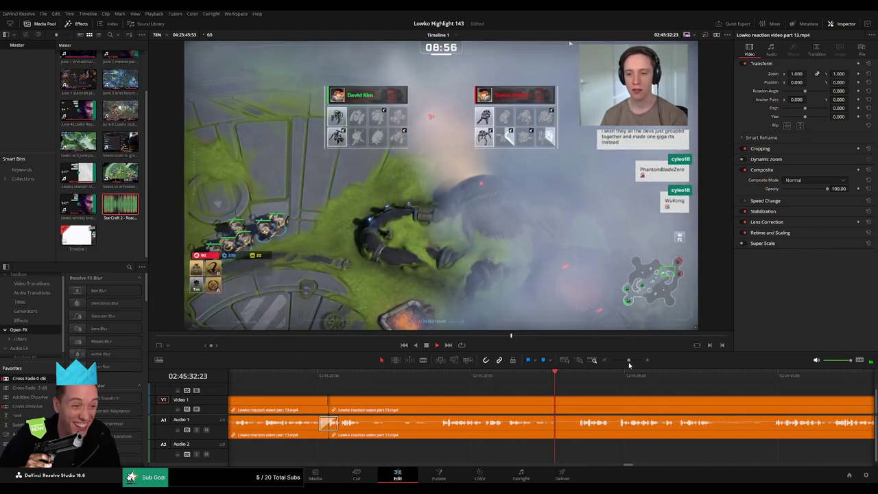
{"action": "scroll", "coordinate": [652, 391], "scroll_direction": "right", "scroll_amount": 3}
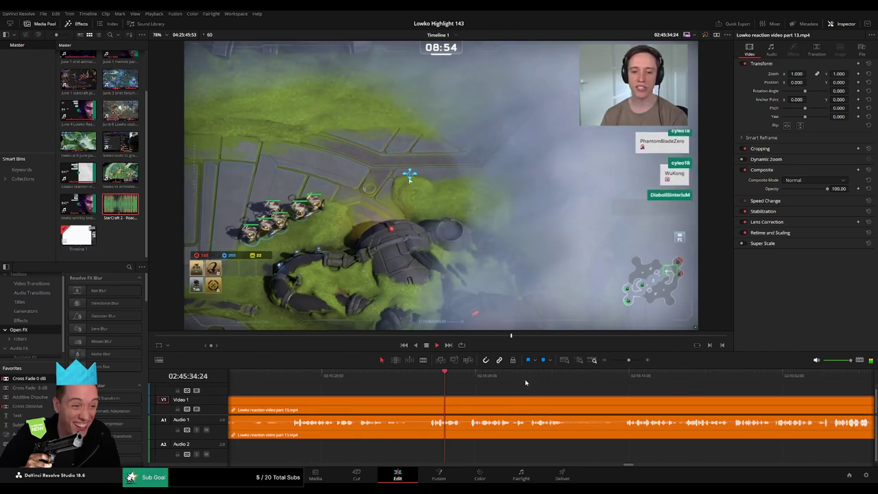
{"action": "left_click", "coordinate": [469, 375]}
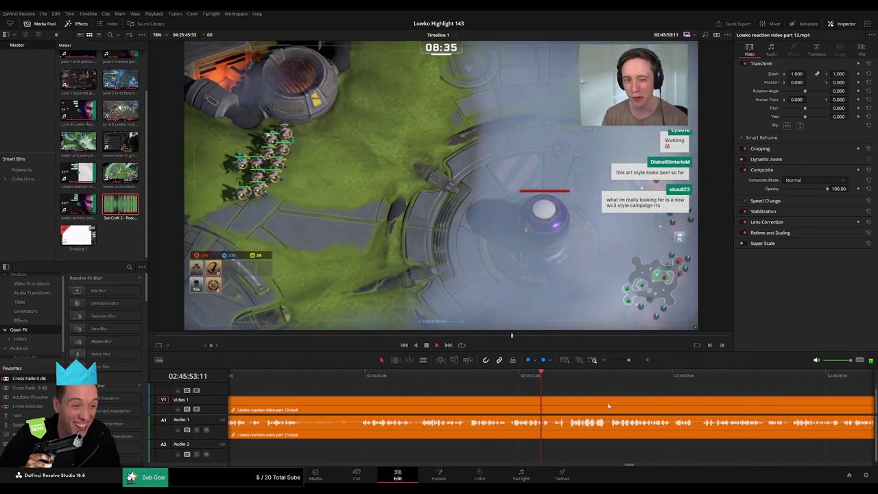
{"action": "left_click_drag", "start_coordinate": [609, 405], "coordinate": [518, 396]}
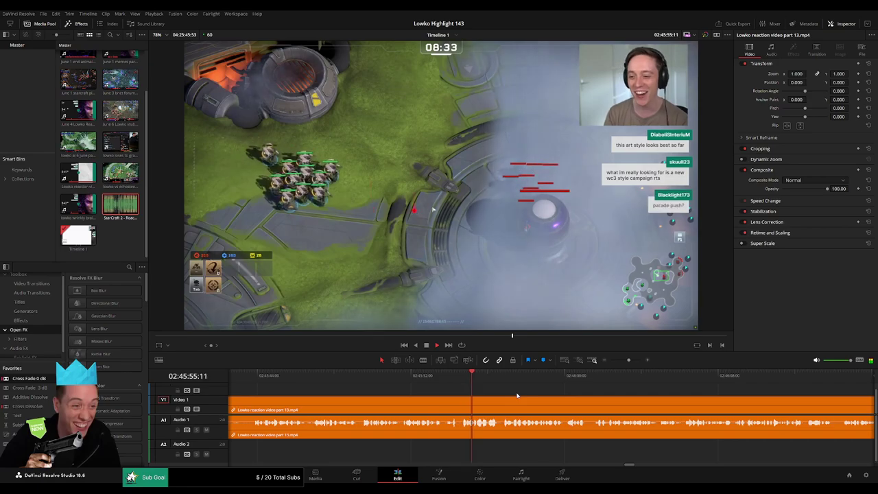
{"action": "scroll", "coordinate": [529, 394], "scroll_direction": "right", "scroll_amount": 4}
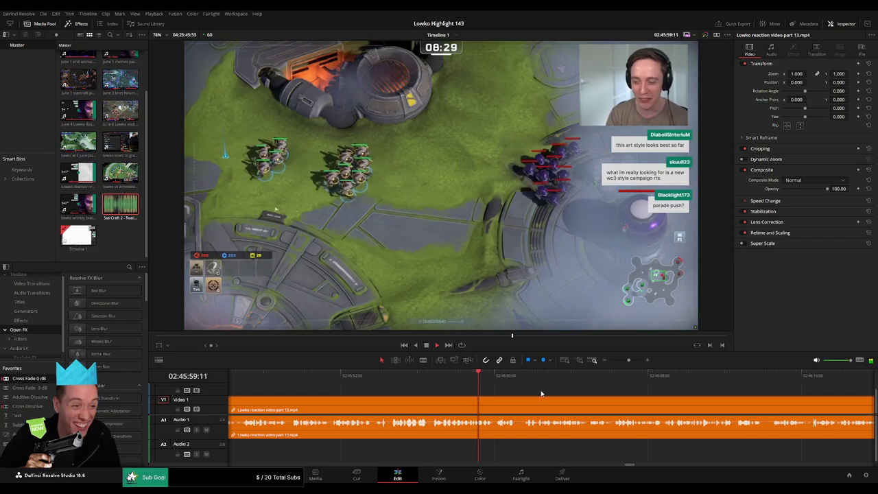
{"action": "scroll", "coordinate": [525, 398], "scroll_direction": "right", "scroll_amount": 2}
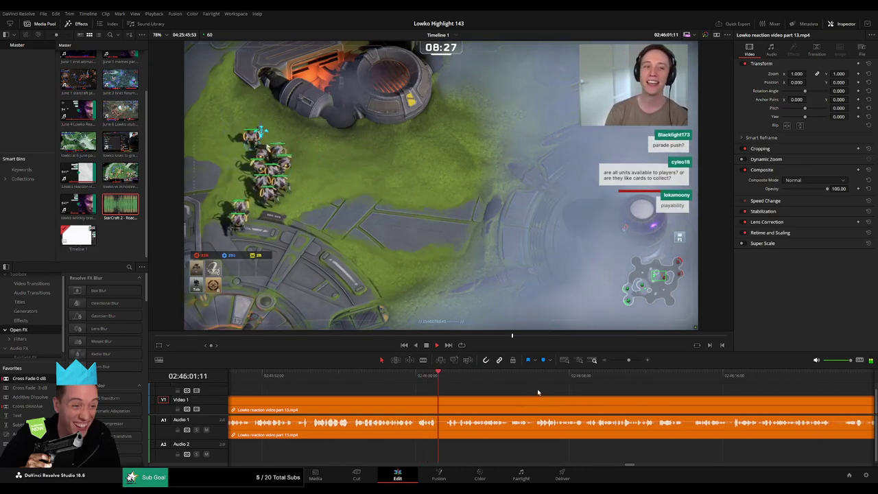
{"action": "mouse_move", "coordinate": [623, 359]}
{"action": "left_mouse_down"}
{"action": "mouse_move", "coordinate": [608, 360]}
{"action": "mouse_move", "coordinate": [627, 361]}
{"action": "left_mouse_up"}
{"action": "scroll", "coordinate": [590, 398], "scroll_direction": "right", "scroll_amount": 1}
{"action": "left_click_drag", "start_coordinate": [590, 398], "coordinate": [531, 388]}
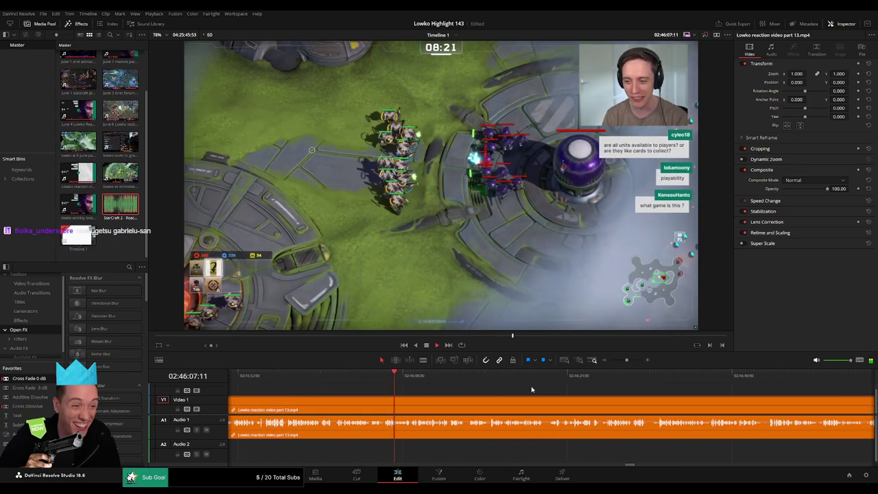
{"action": "left_click_drag", "start_coordinate": [595, 396], "coordinate": [510, 391]}
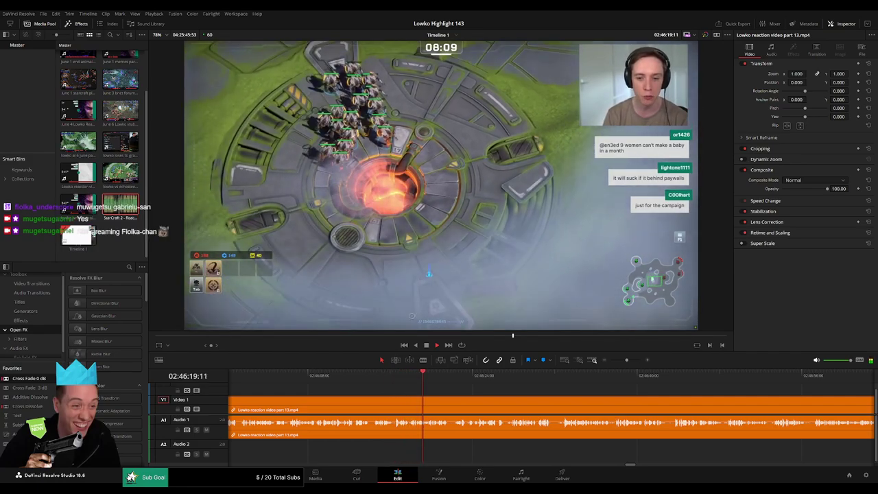
{"action": "left_click_drag", "start_coordinate": [482, 405], "coordinate": [402, 399]}
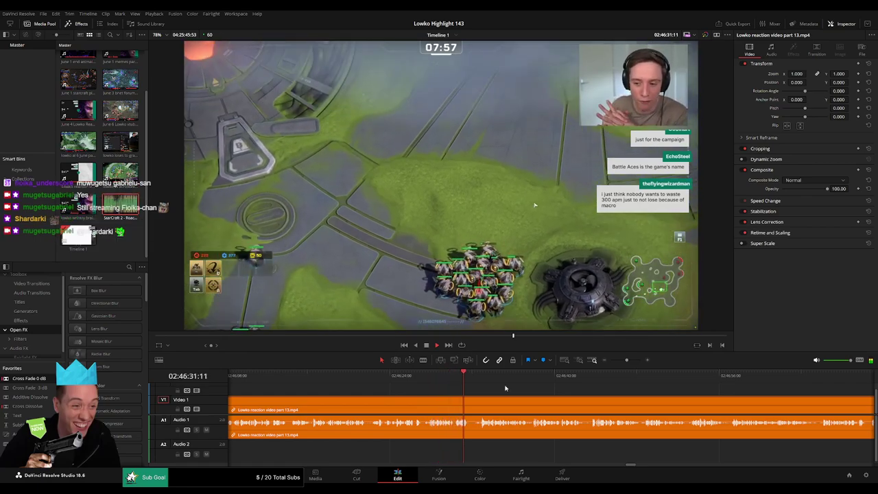
Cut out the pause from about 02:46:31:40 to 02:46:32:50 and replay the join from 02:46:31:11
{"action": "left_click_drag", "start_coordinate": [628, 360], "coordinate": [633, 360]}
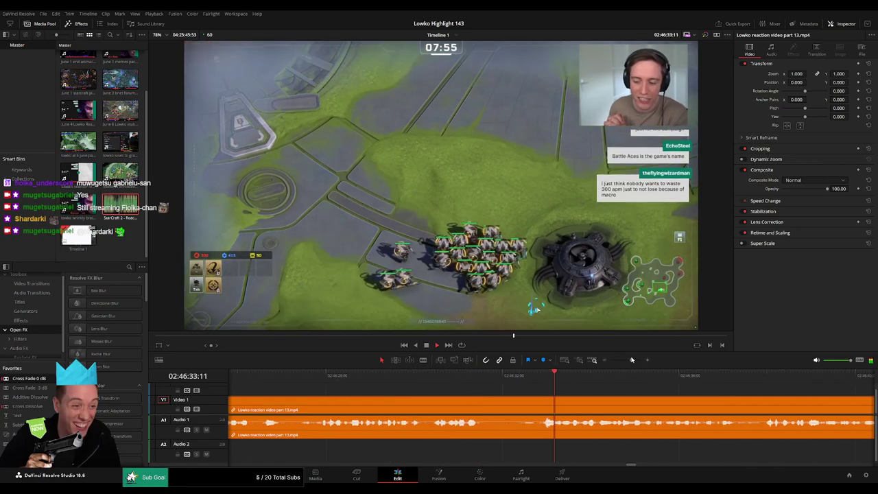
{"action": "key", "text": "b"}
{"action": "left_click", "coordinate": [487, 402]}
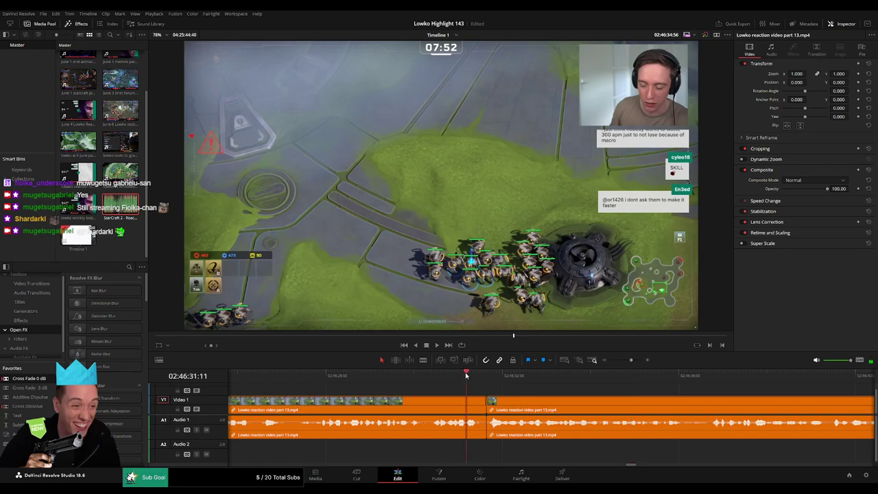
{"action": "key", "text": "space"}
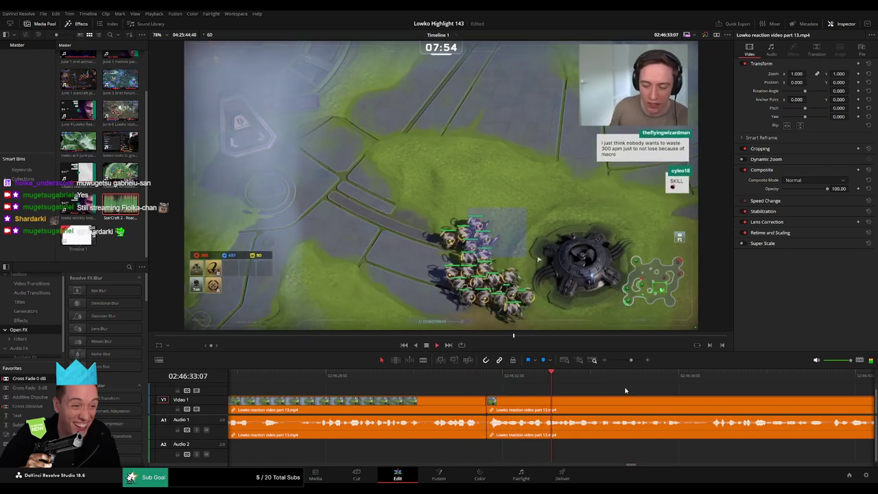
Review the footage from about 02:46:37 to 02:47:29 for further pauses, skipping the quiet stretch before 02:47:25:36
{"action": "mouse_move", "coordinate": [632, 361]}
{"action": "left_mouse_down"}
{"action": "mouse_move", "coordinate": [612, 364]}
{"action": "mouse_move", "coordinate": [629, 364]}
{"action": "left_mouse_up"}
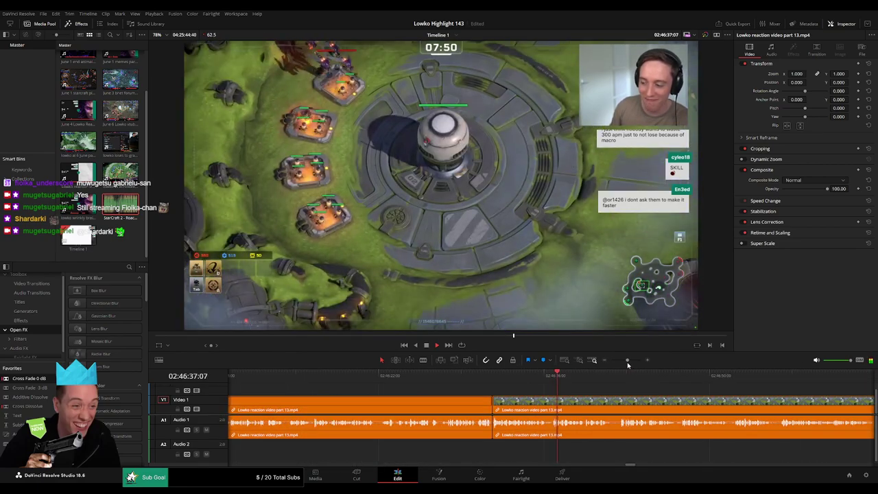
{"action": "scroll", "coordinate": [539, 398], "scroll_direction": "right", "scroll_amount": 2}
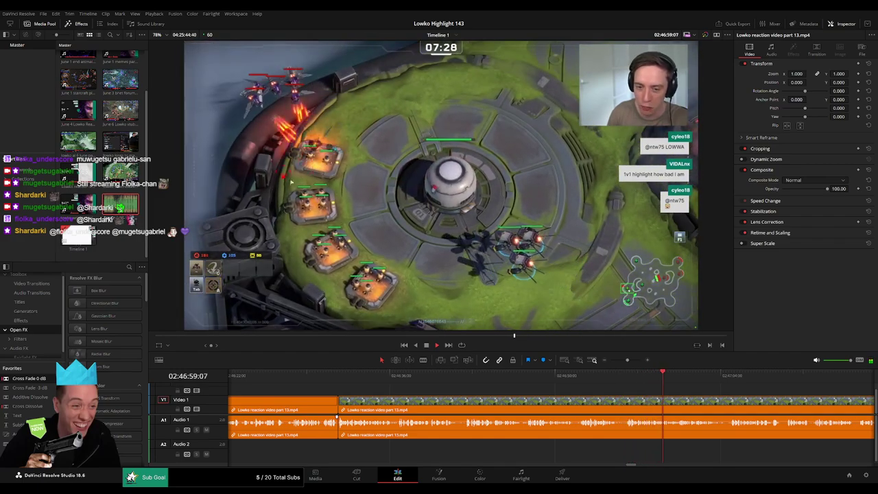
{"action": "left_click_drag", "start_coordinate": [690, 394], "coordinate": [437, 382]}
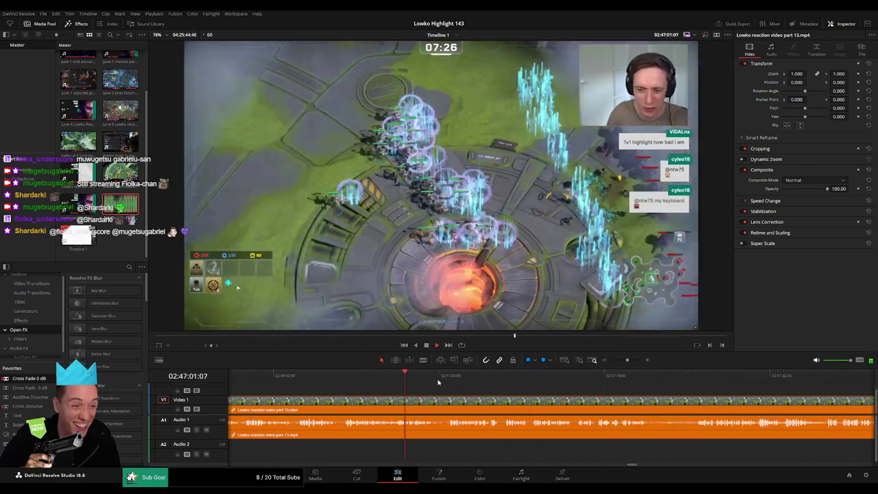
{"action": "left_click_drag", "start_coordinate": [506, 395], "coordinate": [421, 397]}
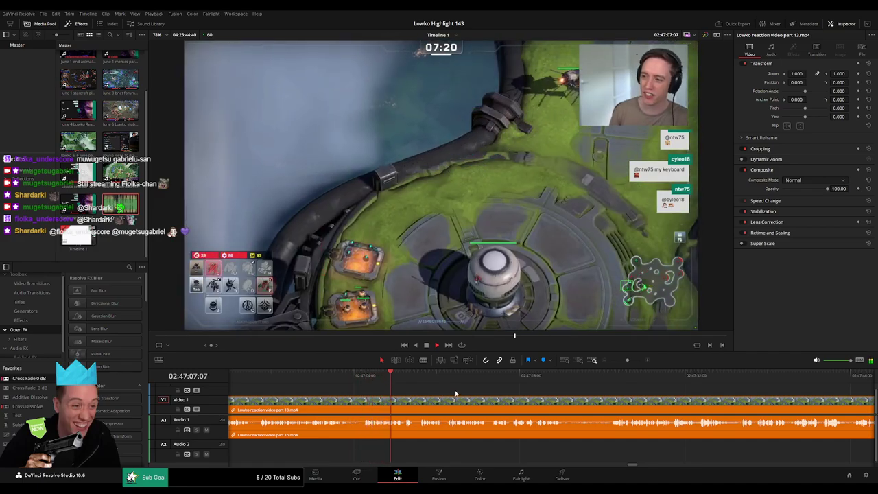
{"action": "scroll", "coordinate": [439, 393], "scroll_direction": "right", "scroll_amount": 1}
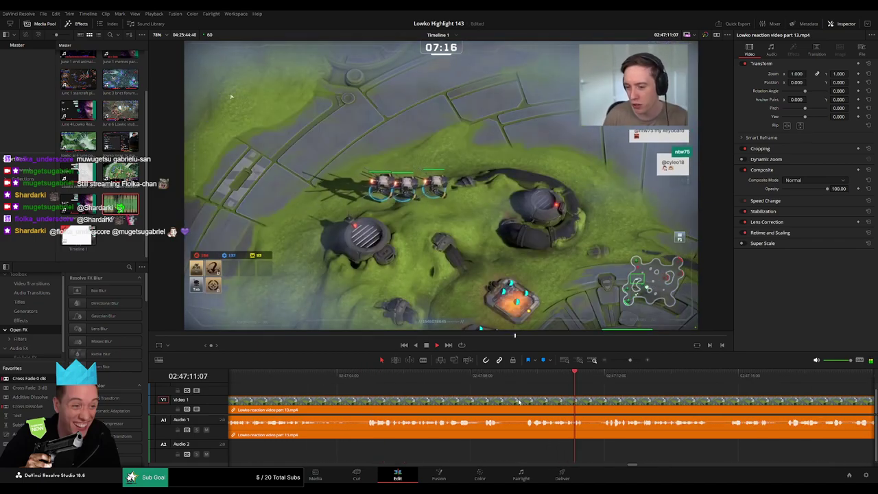
{"action": "mouse_move", "coordinate": [628, 360]}
{"action": "left_mouse_down"}
{"action": "mouse_move", "coordinate": [613, 363]}
{"action": "mouse_move", "coordinate": [631, 367]}
{"action": "left_mouse_up"}
{"action": "scroll", "coordinate": [508, 398], "scroll_direction": "right", "scroll_amount": 4}
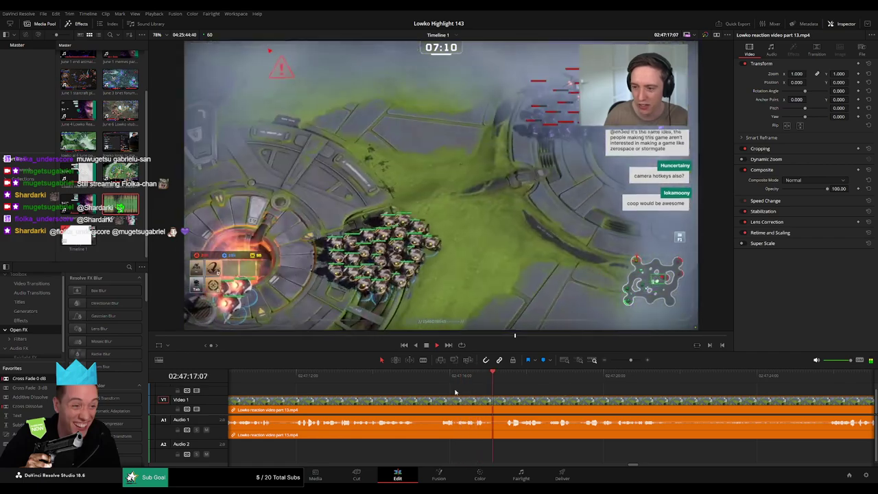
{"action": "scroll", "coordinate": [443, 396], "scroll_direction": "right", "scroll_amount": 3}
{"action": "scroll", "coordinate": [433, 395], "scroll_direction": "right", "scroll_amount": 2}
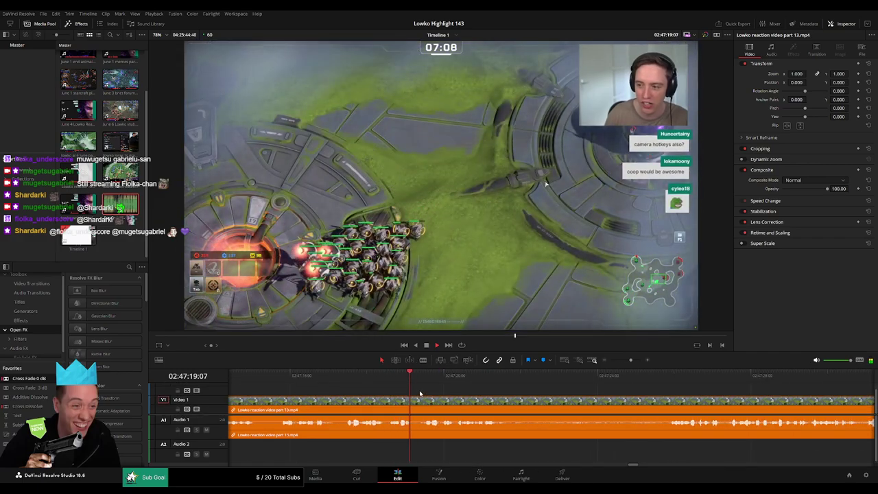
{"action": "scroll", "coordinate": [526, 400], "scroll_direction": "right", "scroll_amount": 3}
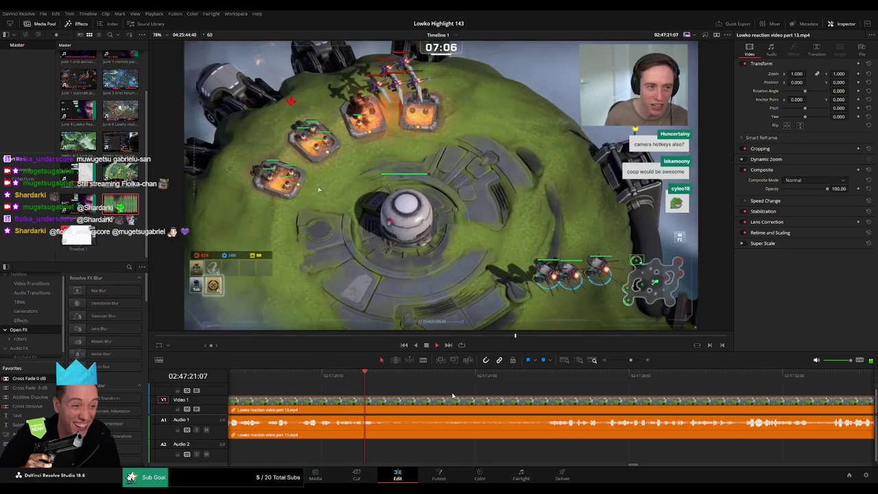
{"action": "left_click", "coordinate": [527, 377]}
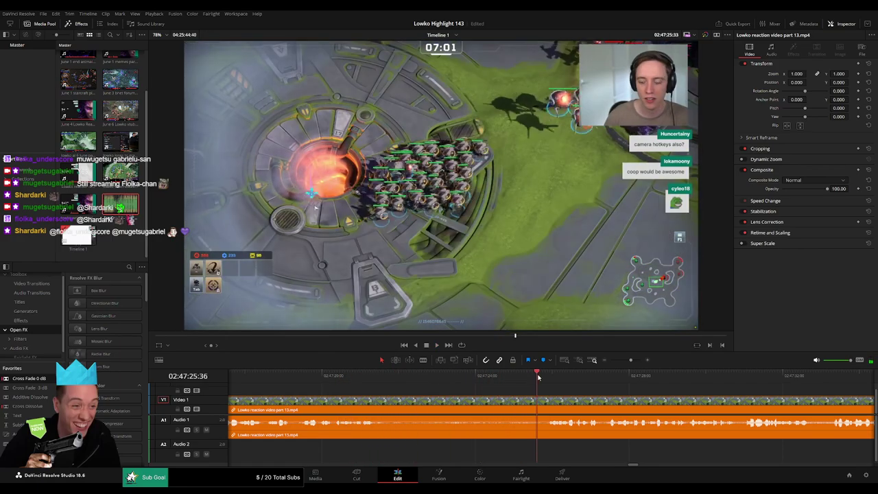
{"action": "scroll", "coordinate": [499, 393], "scroll_direction": "right", "scroll_amount": 4}
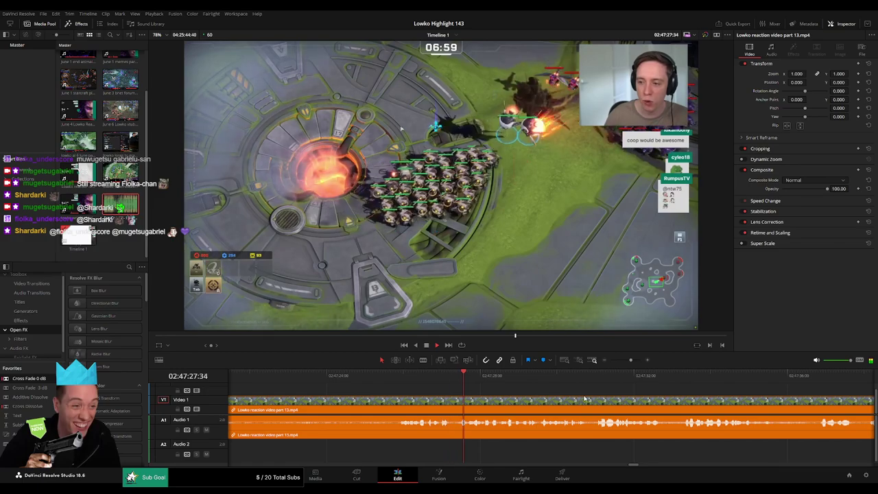
{"action": "scroll", "coordinate": [601, 401], "scroll_direction": "right", "scroll_amount": 3}
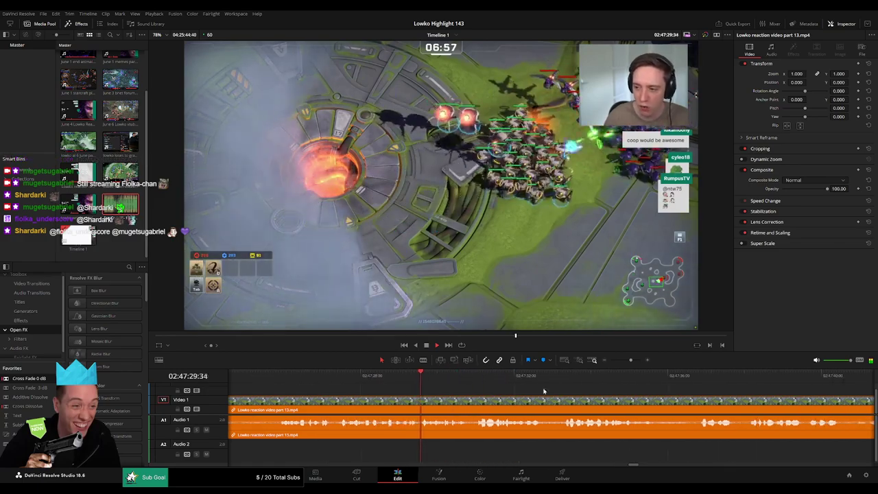
Cut out the pause from about 02:48:03 to 02:48:04 and add a 0 dB cross fade at the audio join
{"action": "left_click_drag", "start_coordinate": [631, 360], "coordinate": [625, 363]}
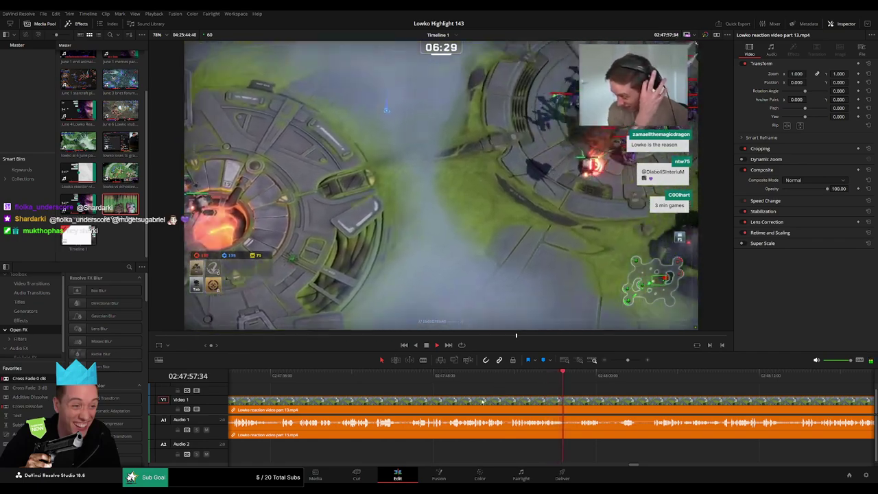
{"action": "scroll", "coordinate": [509, 398], "scroll_direction": "right", "scroll_amount": 8}
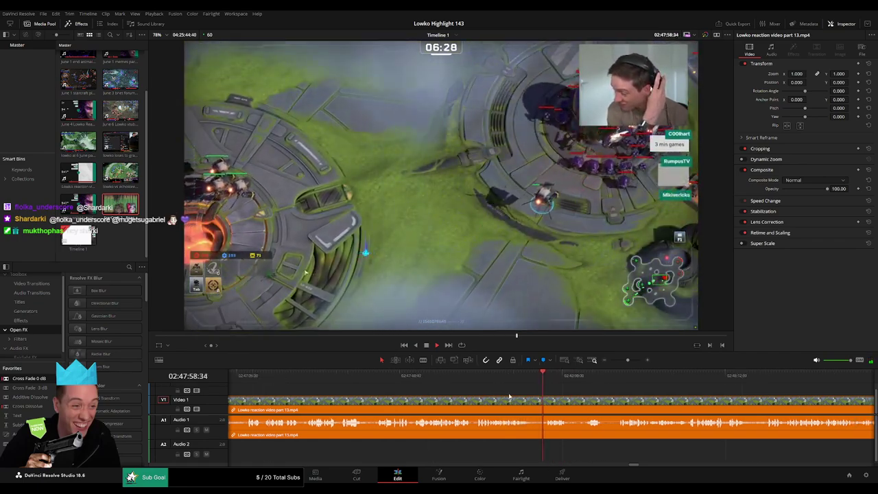
{"action": "left_click", "coordinate": [353, 380]}
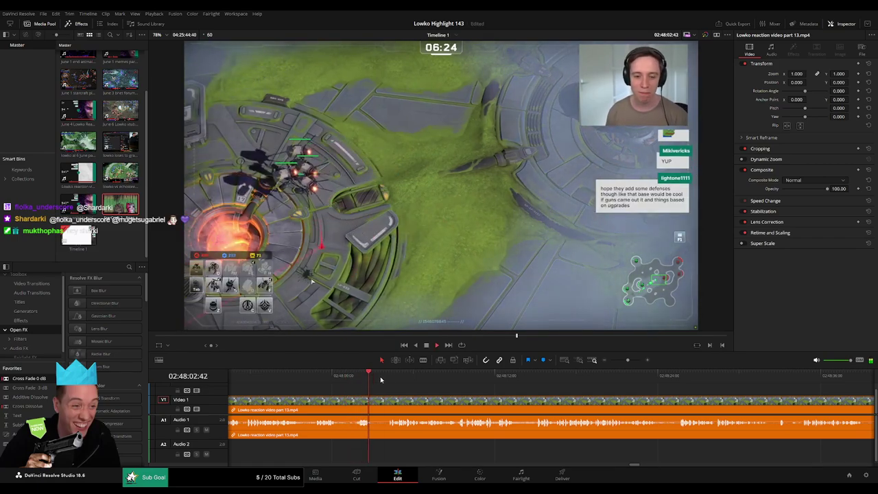
{"action": "left_click", "coordinate": [391, 380]}
{"action": "key", "text": "b"}
{"action": "left_click", "coordinate": [374, 401]}
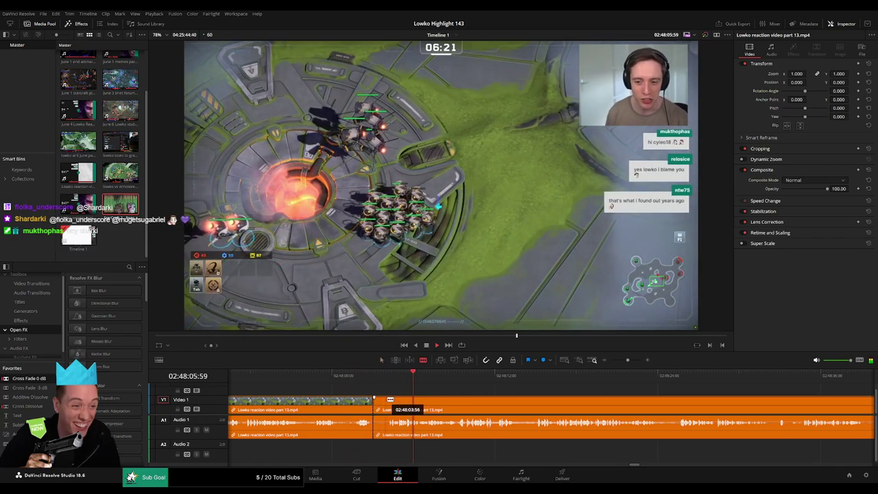
{"action": "left_click_drag", "start_coordinate": [391, 400], "coordinate": [383, 403]}
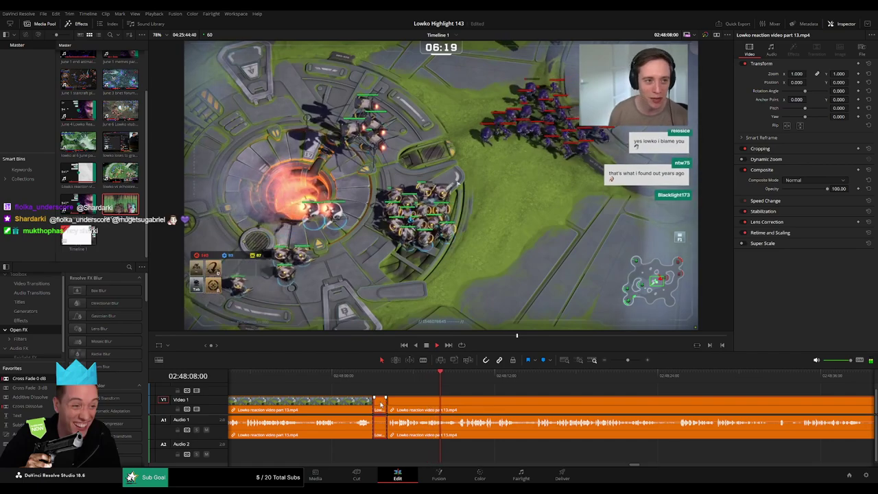
{"action": "key", "text": "BackSpace"}
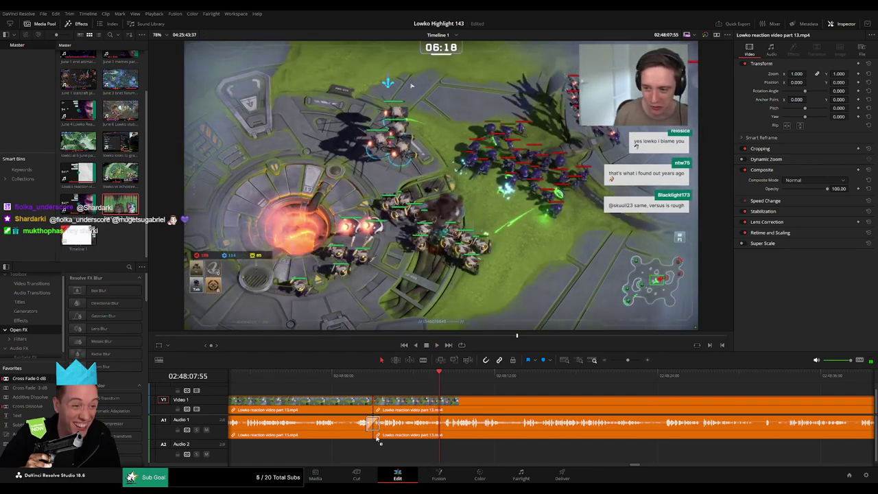
{"action": "left_click_drag", "start_coordinate": [376, 438], "coordinate": [376, 439]}
Review the footage from about 02:48:08 to 02:48:58 for pauses worth cutting, skipping ahead briefly near 02:48:12
{"action": "left_click_drag", "start_coordinate": [536, 414], "coordinate": [414, 413]}
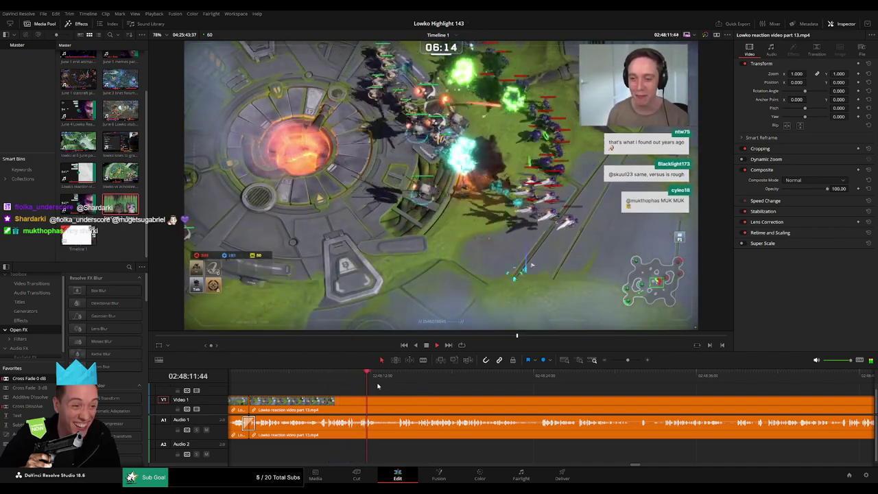
{"action": "left_click_drag", "start_coordinate": [376, 377], "coordinate": [395, 377]}
{"action": "scroll", "coordinate": [498, 401], "scroll_direction": "right", "scroll_amount": 2}
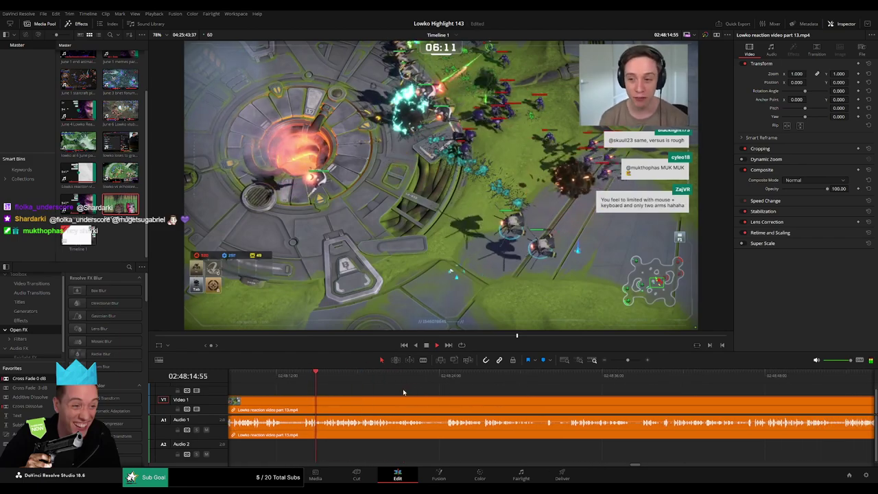
{"action": "scroll", "coordinate": [394, 392], "scroll_direction": "right", "scroll_amount": 1}
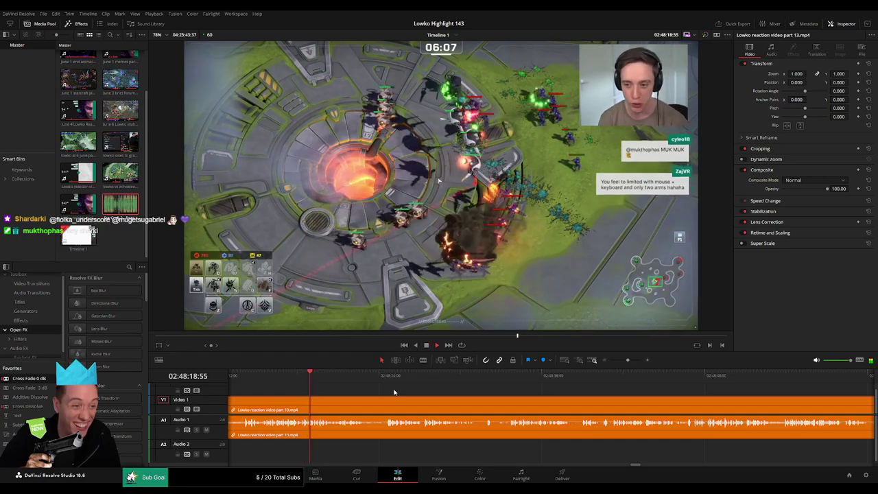
{"action": "left_click_drag", "start_coordinate": [626, 360], "coordinate": [467, 393]}
{"action": "left_click_drag", "start_coordinate": [625, 361], "coordinate": [629, 361]}
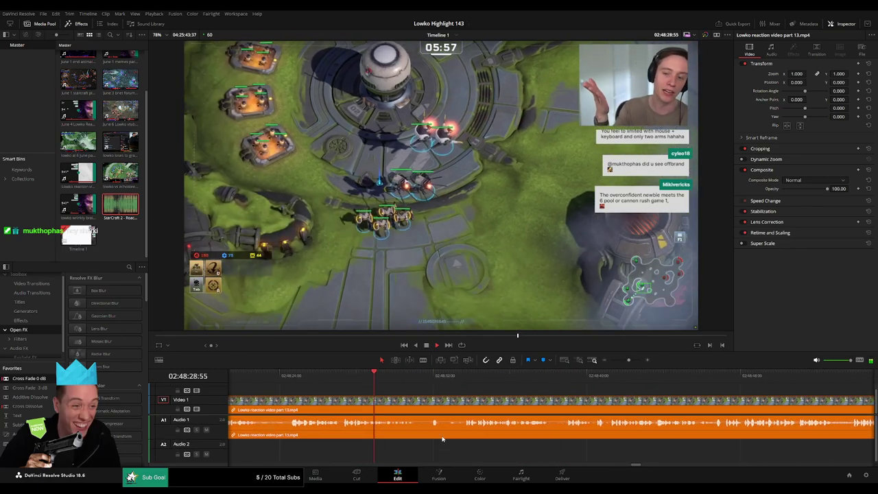
{"action": "scroll", "coordinate": [443, 451], "scroll_direction": "right", "scroll_amount": 3}
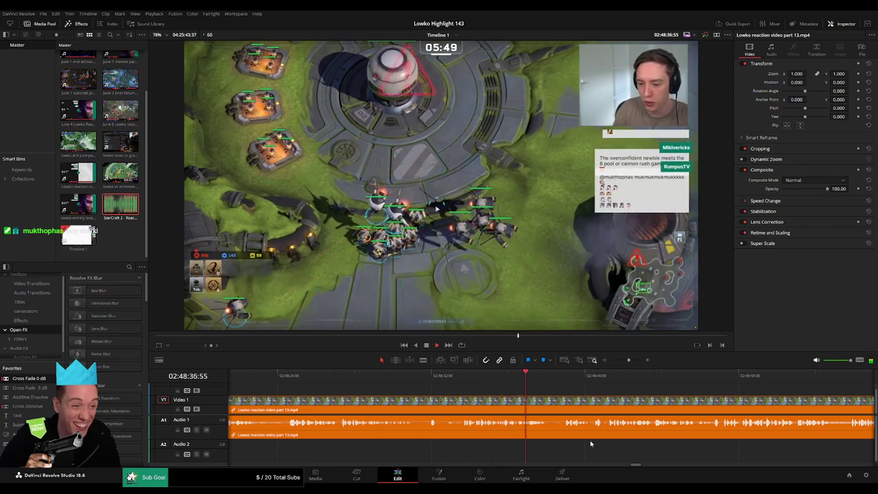
{"action": "left_click_drag", "start_coordinate": [641, 446], "coordinate": [444, 450]}
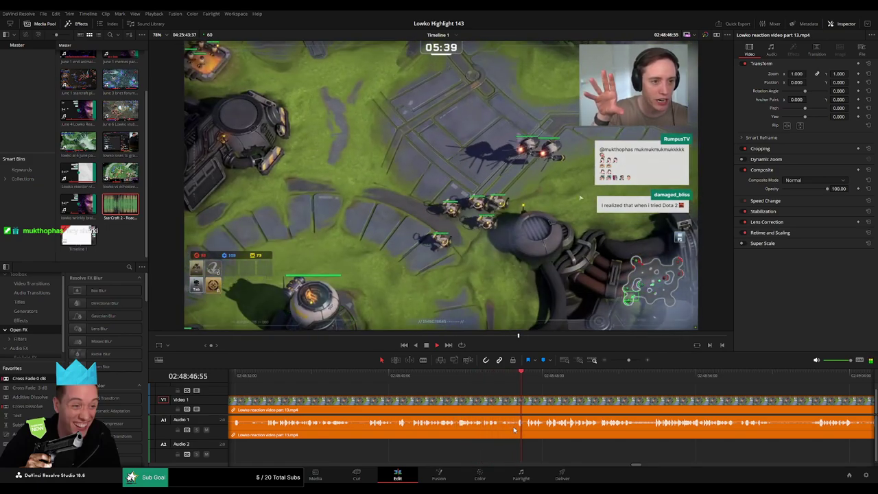
{"action": "left_click_drag", "start_coordinate": [593, 429], "coordinate": [468, 425]}
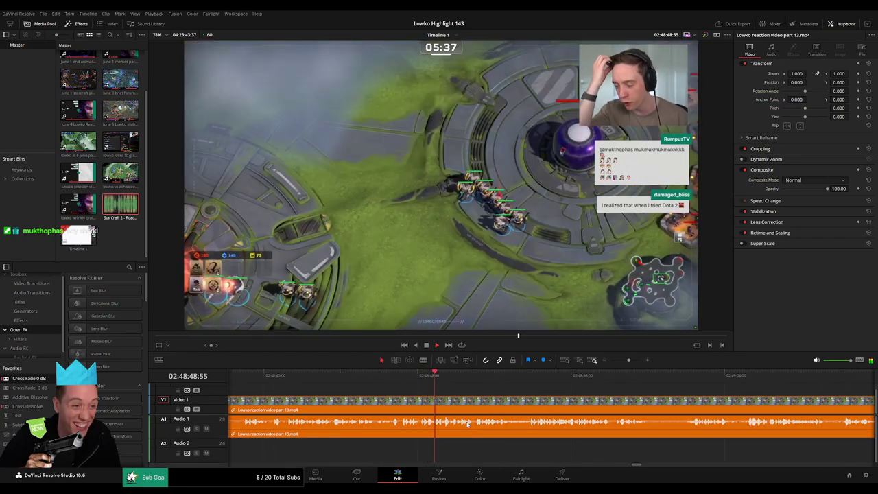
{"action": "left_click_drag", "start_coordinate": [575, 432], "coordinate": [451, 430]}
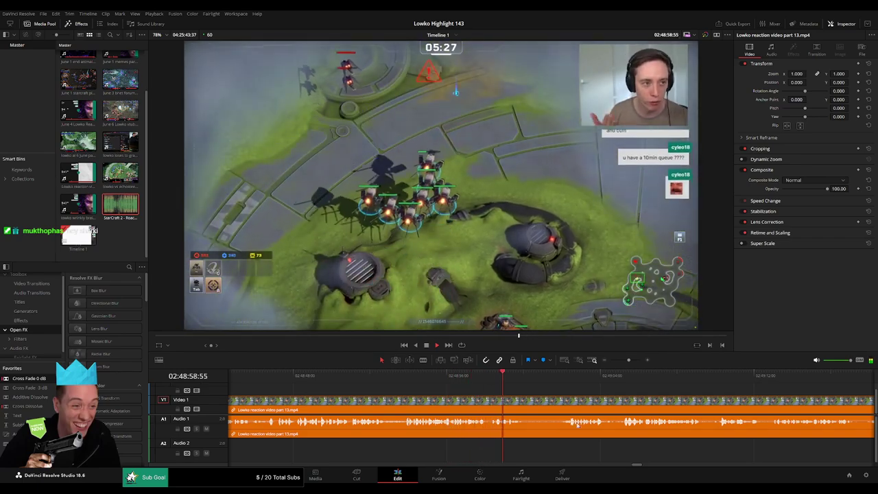
Play through the footage from about 02:48:59 to 02:49:54, checking the commentary audio for further pauses
{"action": "scroll", "coordinate": [578, 425], "scroll_direction": "right", "scroll_amount": 3}
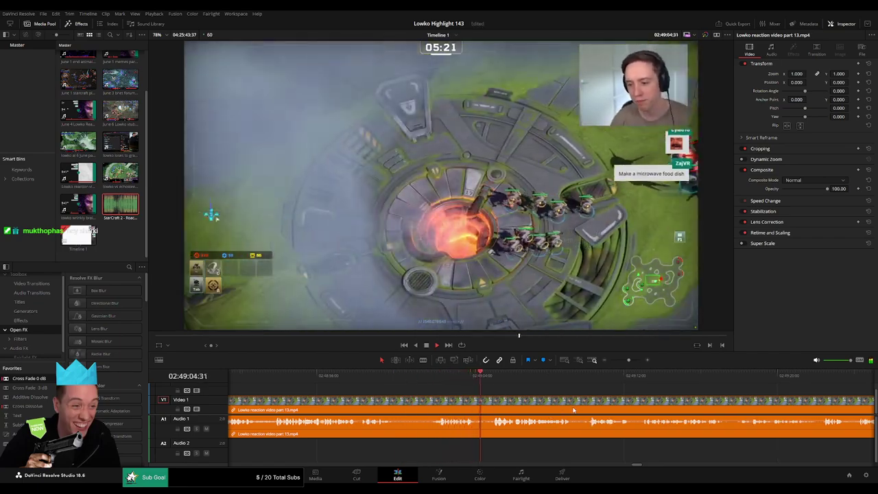
{"action": "left_click_drag", "start_coordinate": [588, 411], "coordinate": [475, 406]}
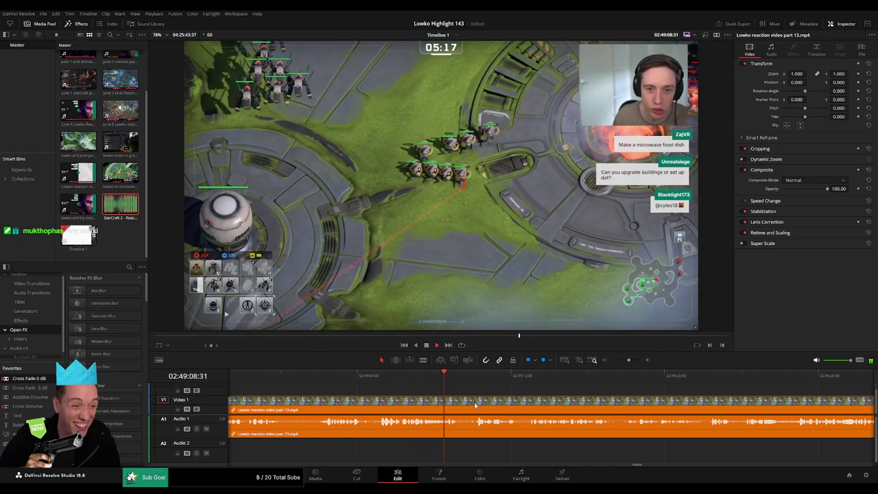
{"action": "left_click_drag", "start_coordinate": [552, 407], "coordinate": [493, 404]}
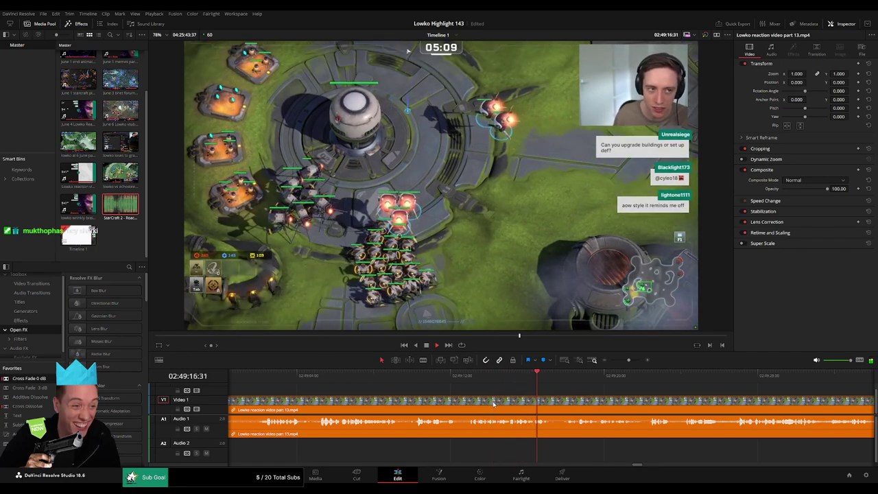
{"action": "left_click_drag", "start_coordinate": [649, 402], "coordinate": [444, 411]}
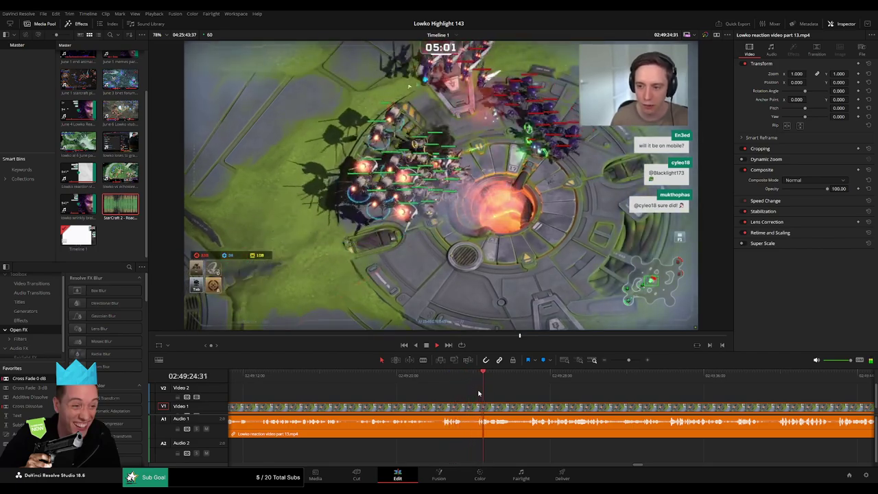
{"action": "left_click_drag", "start_coordinate": [557, 395], "coordinate": [437, 392]}
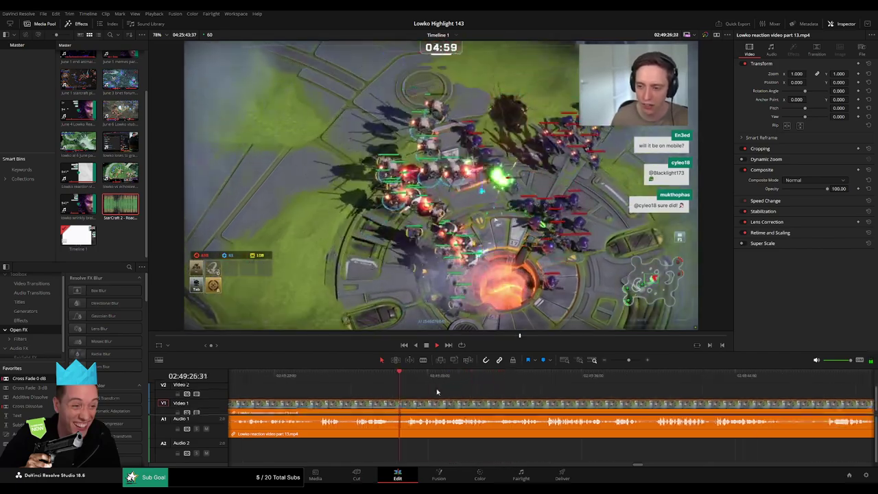
{"action": "left_click_drag", "start_coordinate": [627, 360], "coordinate": [630, 362]}
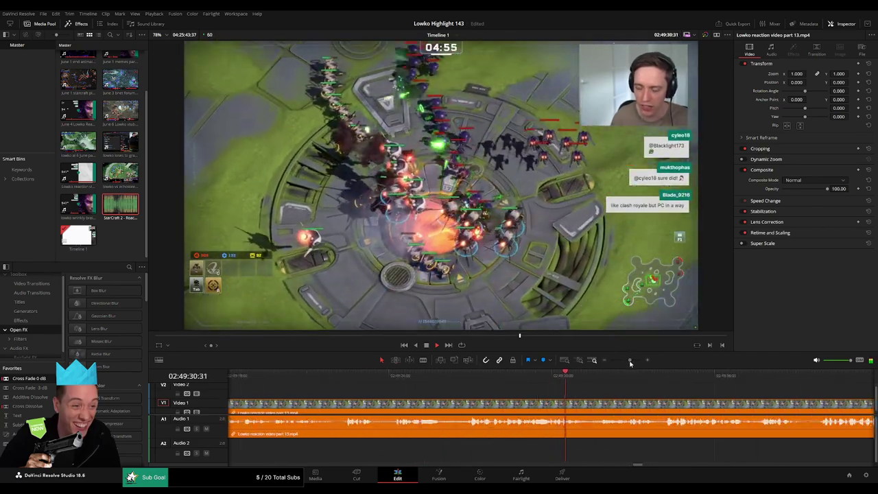
{"action": "left_click_drag", "start_coordinate": [686, 396], "coordinate": [482, 393]}
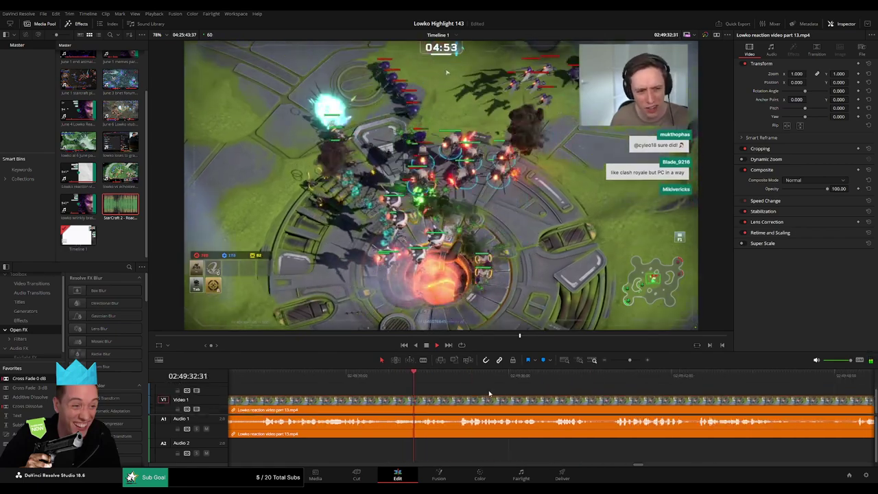
{"action": "scroll", "coordinate": [542, 394], "scroll_direction": "right", "scroll_amount": 1}
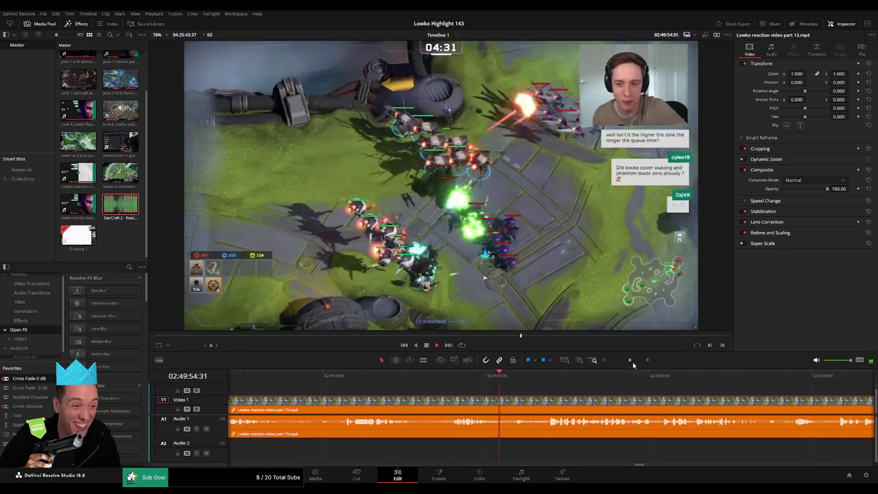
Cut out the section from about 02:50:19:23 to 02:50:23:10 and add a 0 dB cross fade at the audio join
{"action": "mouse_move", "coordinate": [631, 360]}
{"action": "left_mouse_down"}
{"action": "mouse_move", "coordinate": [610, 360]}
{"action": "mouse_move", "coordinate": [629, 362]}
{"action": "left_mouse_up"}
{"action": "scroll", "coordinate": [651, 395], "scroll_direction": "right", "scroll_amount": 5}
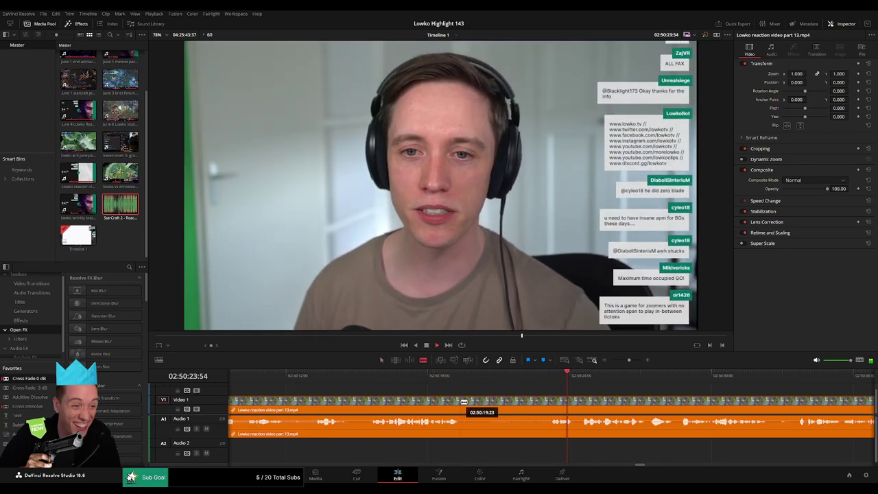
{"action": "left_click", "coordinate": [464, 403]}
{"action": "left_click", "coordinate": [551, 403]}
{"action": "key", "text": "a"}
{"action": "left_click", "coordinate": [535, 406]}
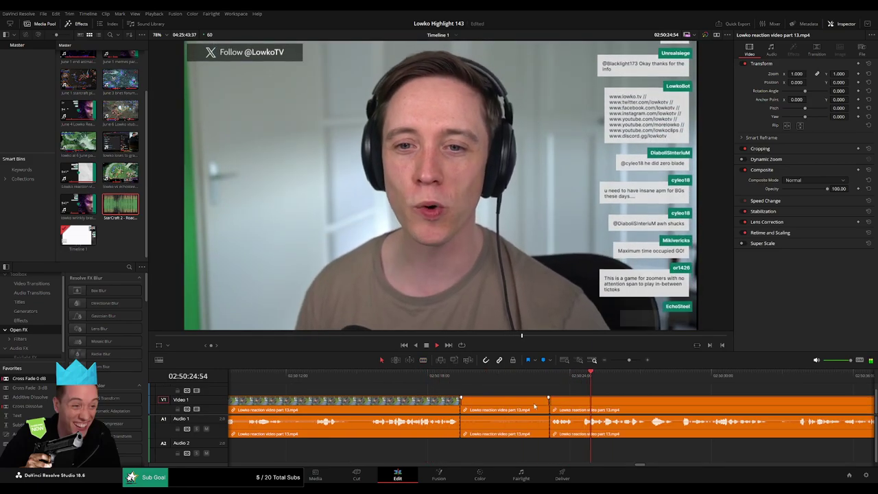
{"action": "key", "text": "Delete"}
{"action": "left_click_drag", "start_coordinate": [30, 378], "coordinate": [461, 425]}
{"action": "key", "text": "space"}
Cut out the pause from about 02:50:28:40 to 02:50:29:50 and close the gap
{"action": "scroll", "coordinate": [459, 409], "scroll_direction": "right", "scroll_amount": 3}
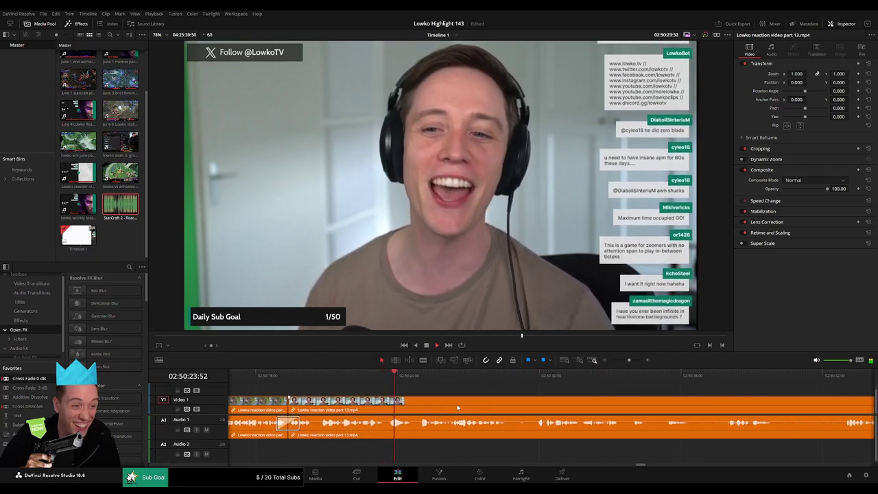
{"action": "mouse_move", "coordinate": [630, 361]}
{"action": "left_mouse_down"}
{"action": "mouse_move", "coordinate": [615, 360]}
{"action": "mouse_move", "coordinate": [632, 361]}
{"action": "left_mouse_up"}
{"action": "left_click", "coordinate": [576, 400]}
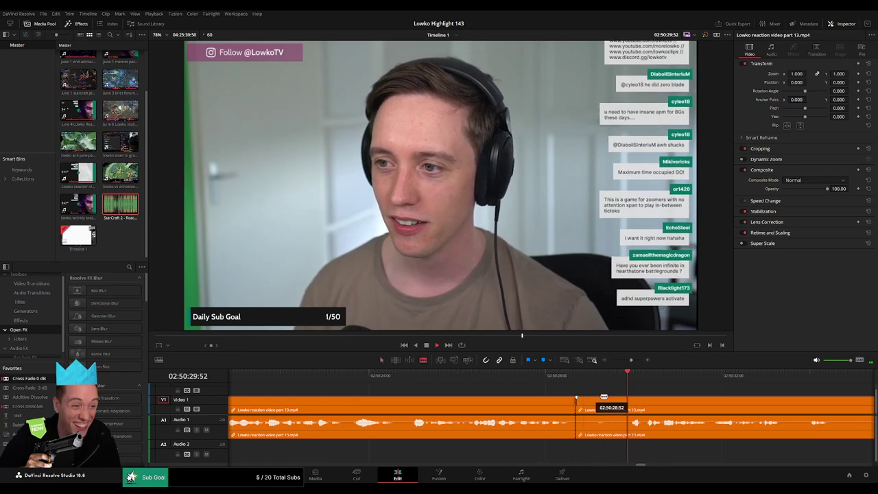
{"action": "left_click", "coordinate": [628, 403]}
{"action": "key", "text": "a"}
{"action": "left_click", "coordinate": [606, 407]}
{"action": "key", "text": "Delete"}
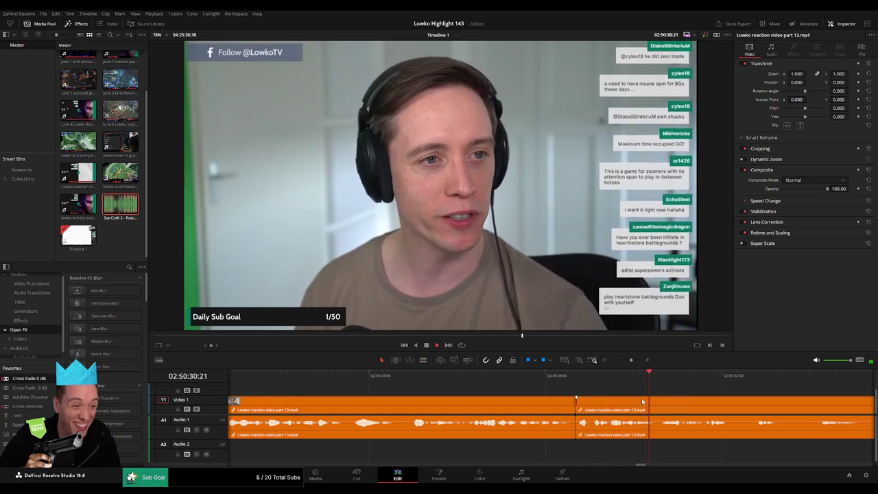
Cut out the pause after about 02:50:35:15, cross-fade the audio join at 0 dB and replay it from about 02:50:34:30
{"action": "left_click_drag", "start_coordinate": [582, 412], "coordinate": [415, 378]}
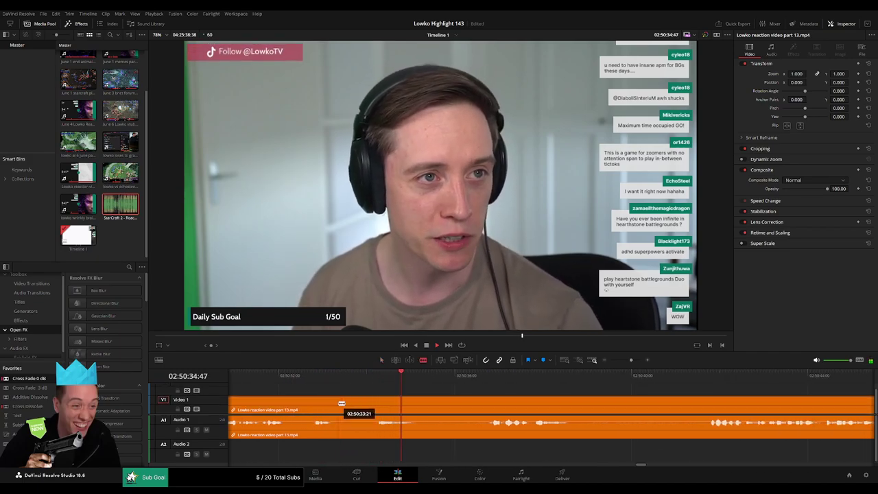
{"action": "key", "text": "ctrl+b"}
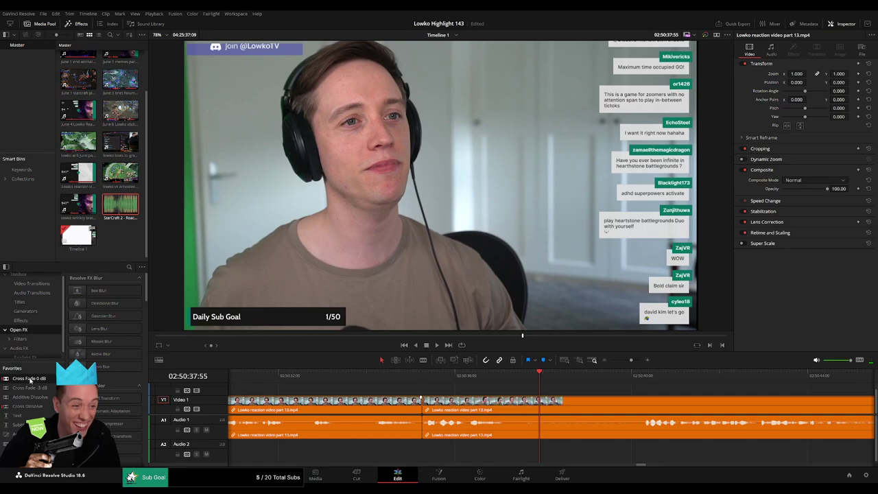
{"action": "left_click", "coordinate": [388, 377]}
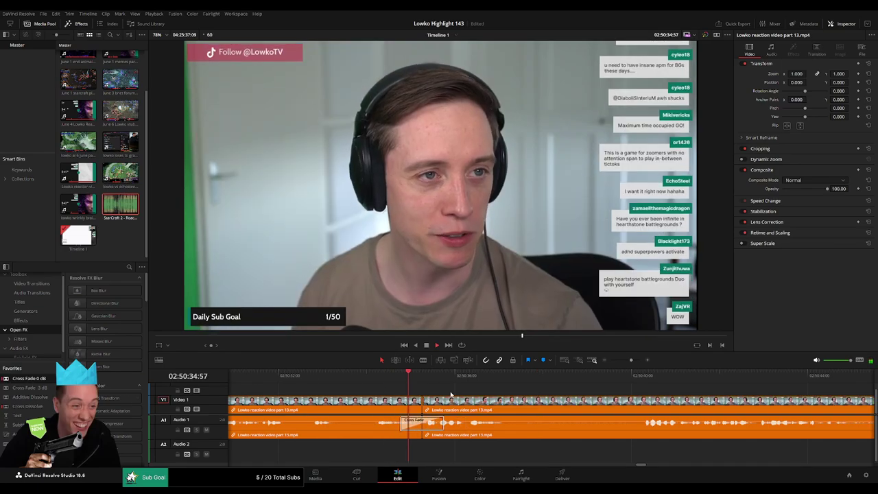
Cut out the silent section from about 02:50:37:15 to 02:50:40:11, close the gap and continue playback
{"action": "scroll", "coordinate": [446, 396], "scroll_direction": "right", "scroll_amount": 6}
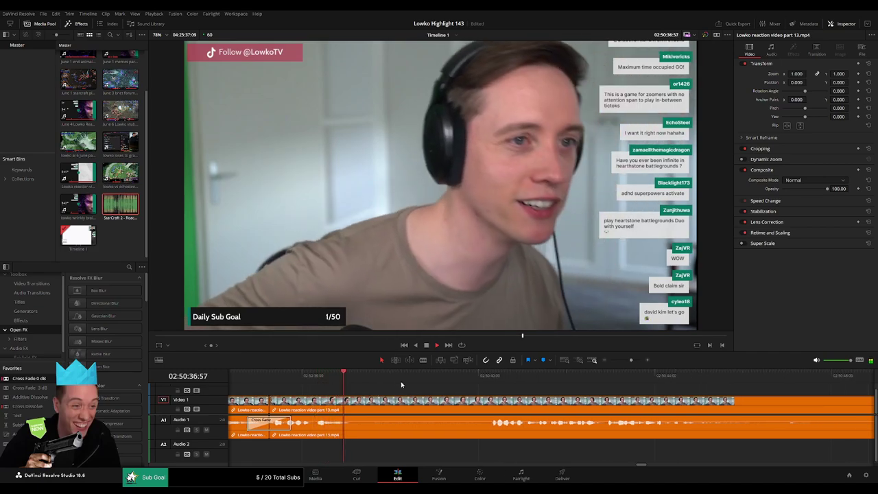
{"action": "key", "text": "b"}
{"action": "left_click", "coordinate": [358, 405]}
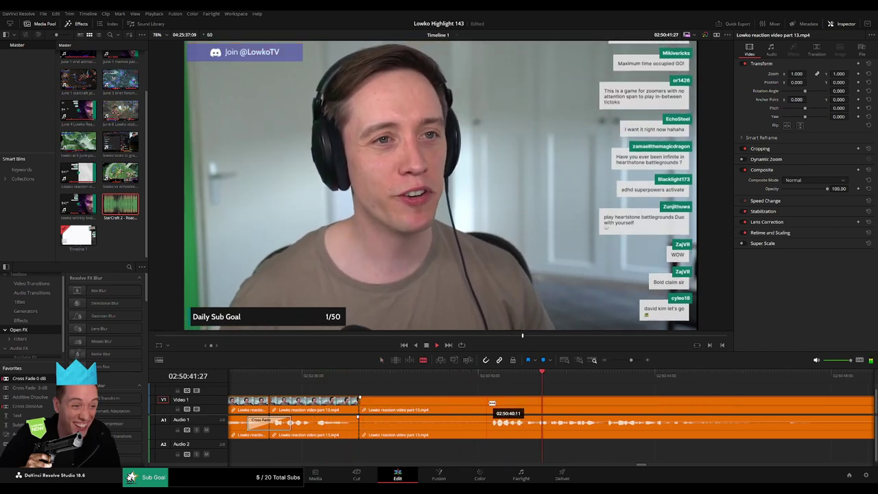
{"action": "left_click", "coordinate": [491, 405]}
{"action": "key", "text": "a"}
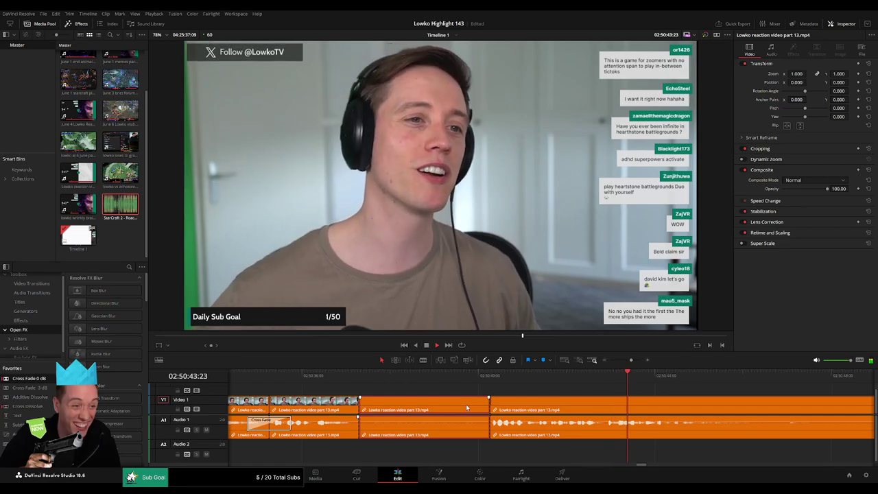
{"action": "left_click", "coordinate": [466, 404]}
{"action": "key", "text": "Delete"}
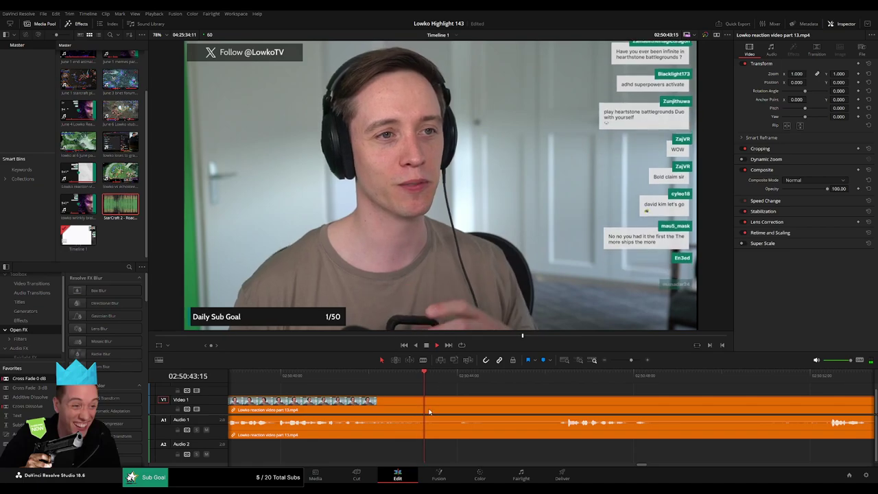
{"action": "key", "text": "space"}
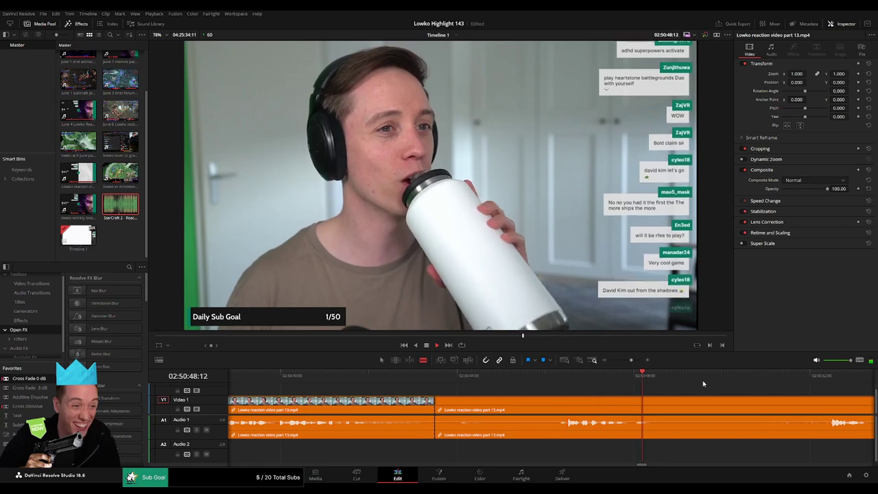
Cut out the section from about 02:50:43 to 02:50:52, cross-fade the audio join at 0 dB and replay it
{"action": "left_click", "coordinate": [818, 376]}
{"action": "left_click_drag", "start_coordinate": [631, 361], "coordinate": [630, 362]}
{"action": "left_click", "coordinate": [512, 400]}
{"action": "key", "text": "a"}
{"action": "left_click", "coordinate": [490, 406]}
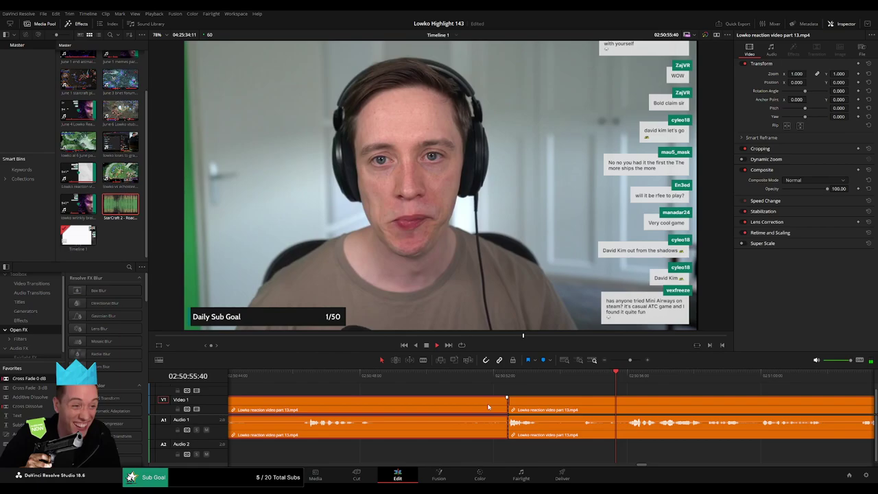
{"action": "key", "text": "Delete"}
{"action": "scroll", "coordinate": [424, 399], "scroll_direction": "left", "scroll_amount": 4}
{"action": "scroll", "coordinate": [489, 402], "scroll_direction": "left", "scroll_amount": 1}
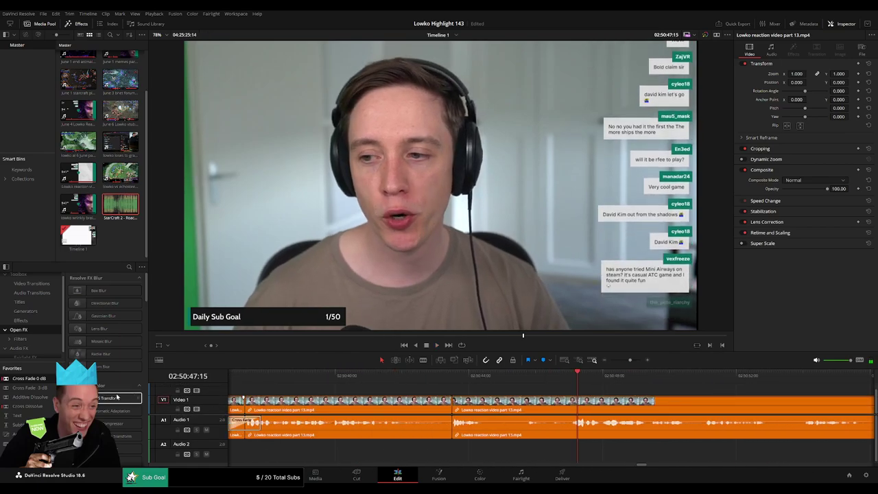
{"action": "left_click_drag", "start_coordinate": [450, 434], "coordinate": [450, 434]}
{"action": "key", "text": "space"}
{"action": "left_click", "coordinate": [457, 377]}
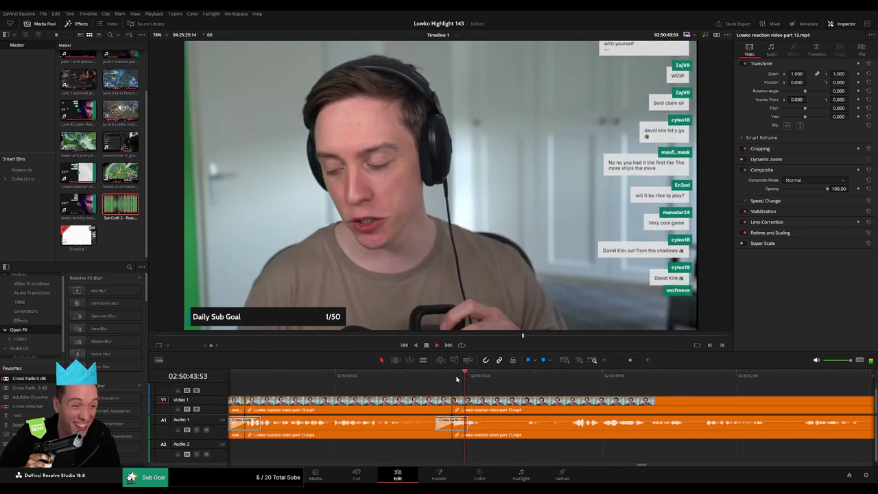
Split the reaction clip at about 02:50:44:33
{"action": "left_click", "coordinate": [554, 378]}
{"action": "key", "text": "space"}
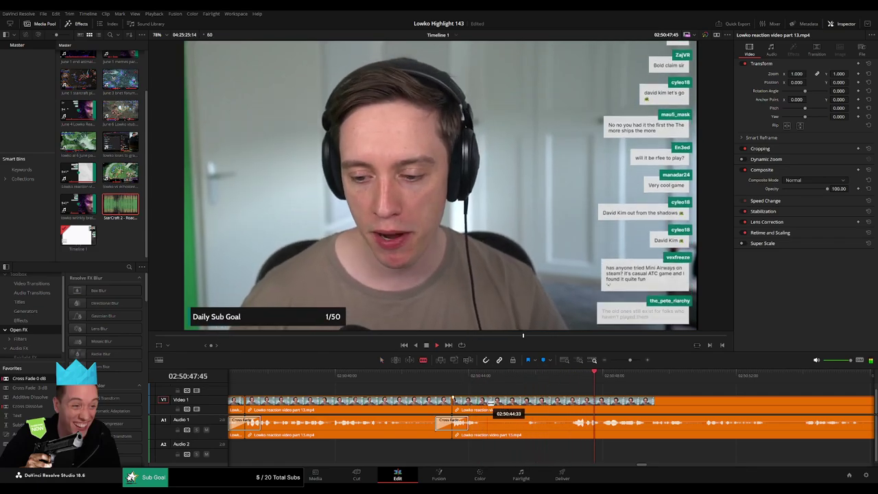
{"action": "left_click_drag", "start_coordinate": [636, 398], "coordinate": [511, 393]}
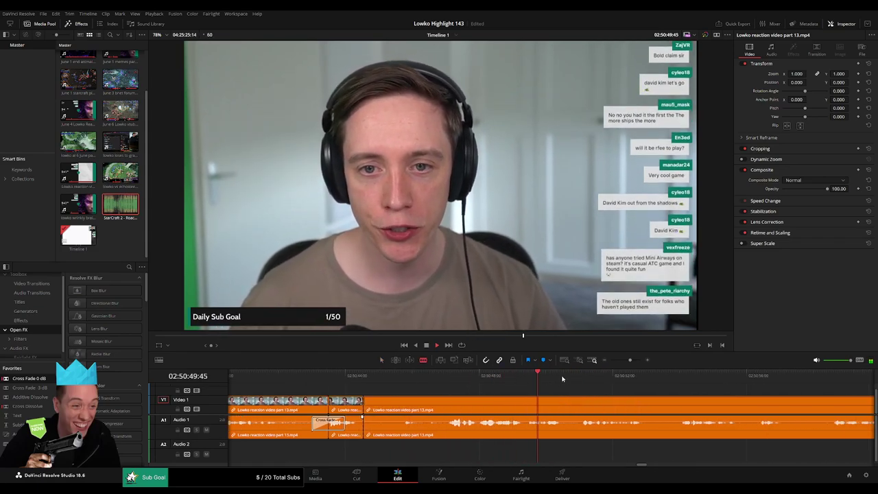
Review the commentary after the split, from about 02:50:49 to 02:51:06
{"action": "left_click", "coordinate": [581, 377]}
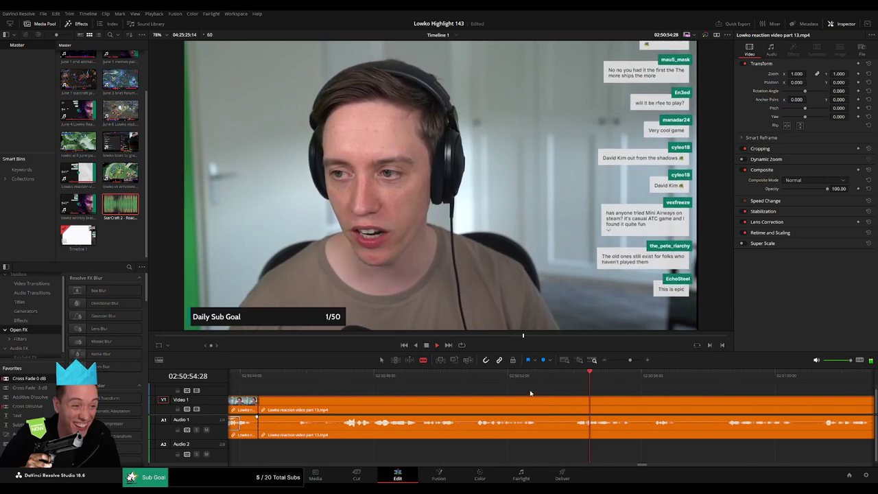
{"action": "left_click", "coordinate": [596, 378]}
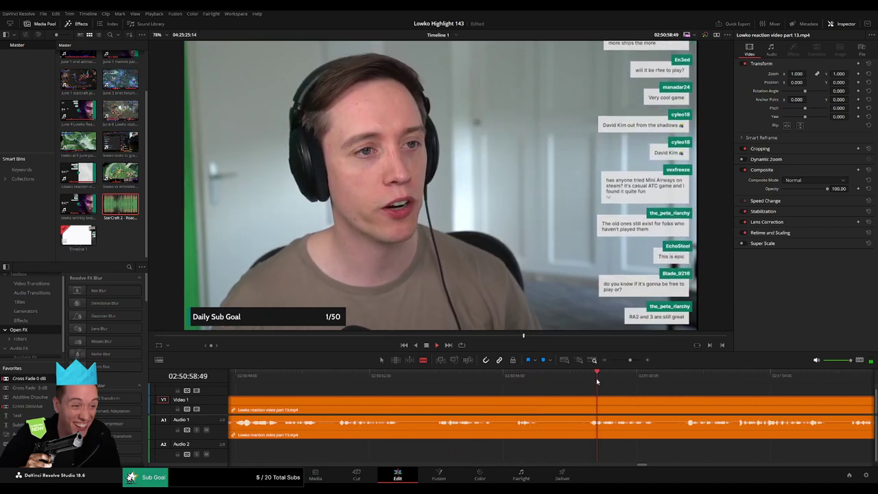
{"action": "left_click", "coordinate": [683, 379]}
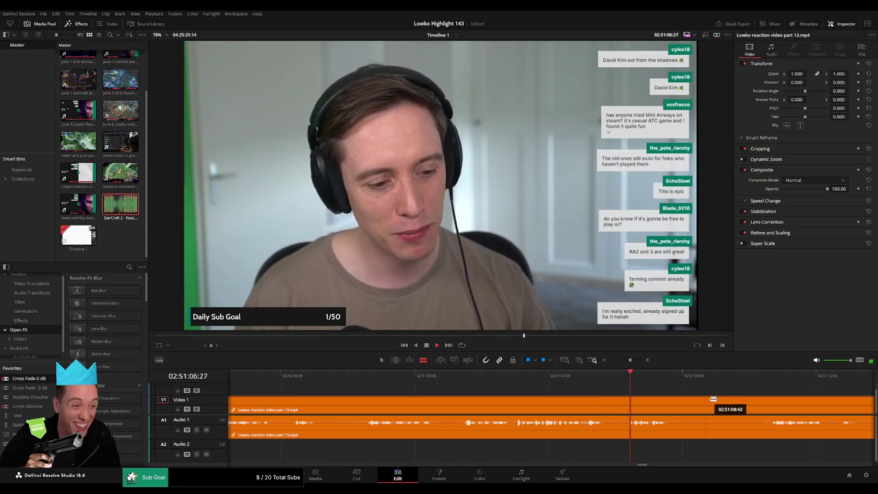
Try splitting the clip at about 02:51:01, review the following speech and undo the split
{"action": "left_click", "coordinate": [388, 376]}
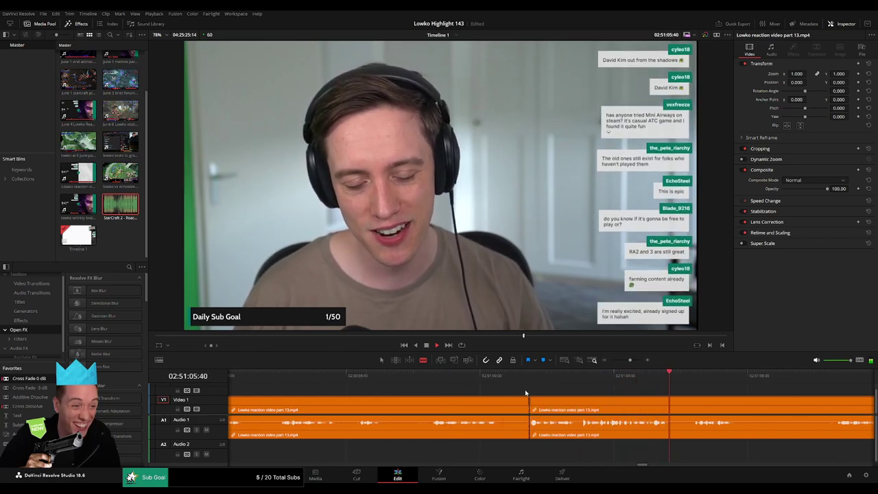
{"action": "left_click", "coordinate": [596, 375]}
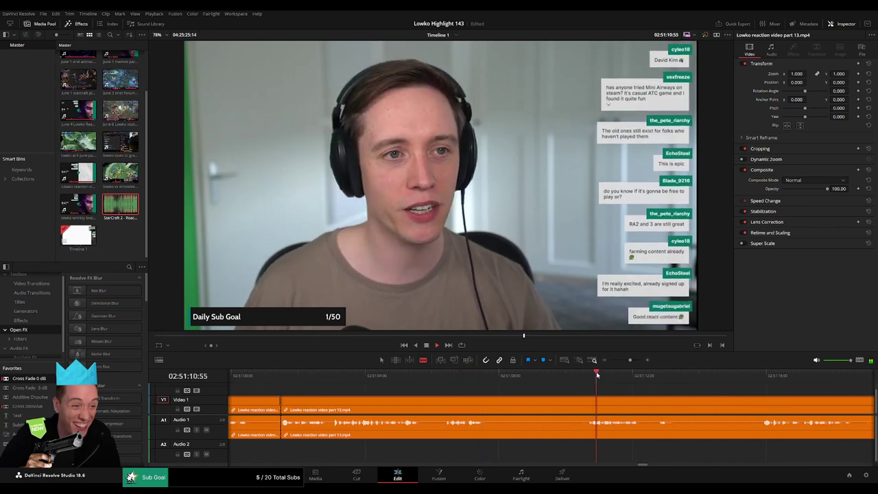
{"action": "key", "text": "ctrl+z"}
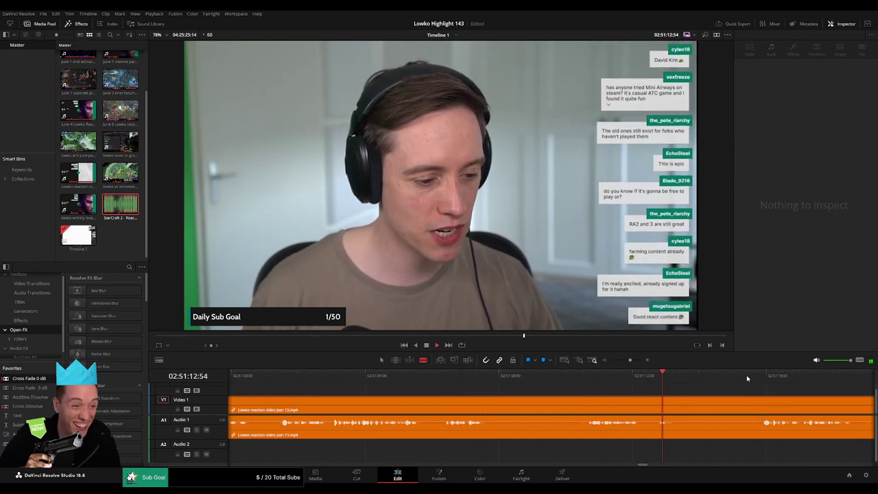
Play the commentary up to the clip's end at about 02:51:19:53 and recheck the cross-faded join from 02:50:43:05
{"action": "left_click", "coordinate": [751, 377]}
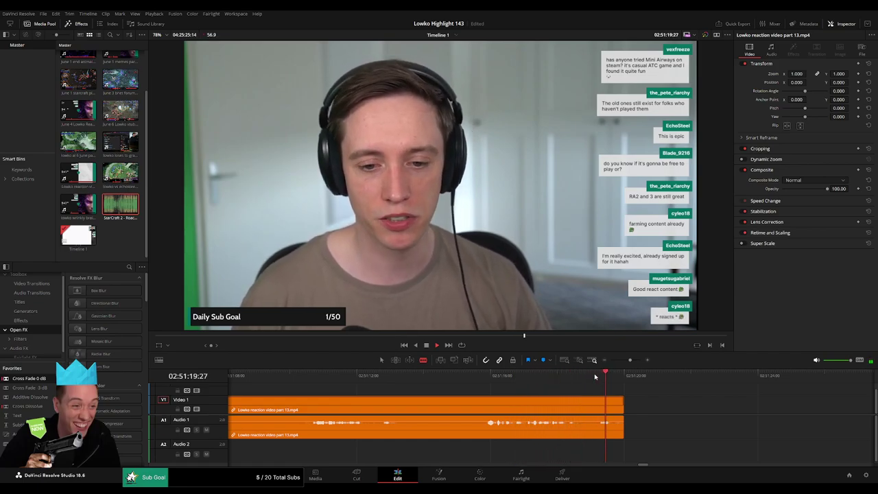
{"action": "scroll", "coordinate": [624, 369], "scroll_direction": "down", "scroll_amount": 4}
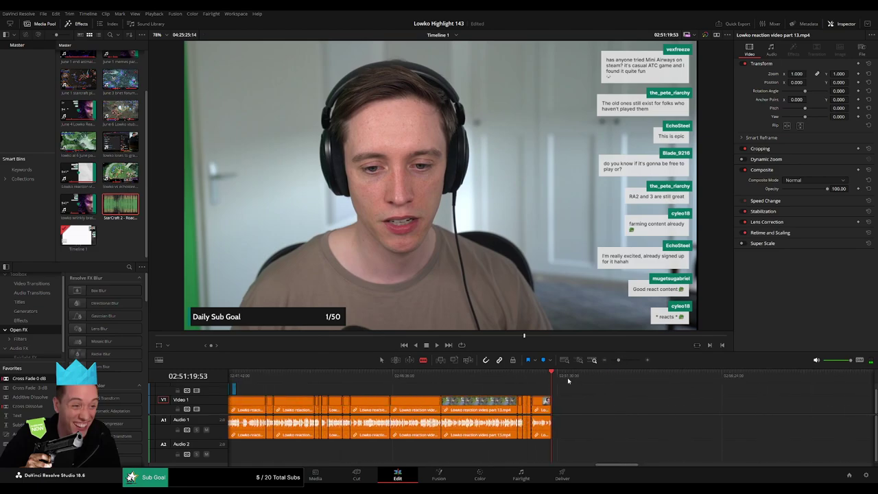
{"action": "left_click_drag", "start_coordinate": [618, 361], "coordinate": [633, 361]}
{"action": "left_click", "coordinate": [392, 376]}
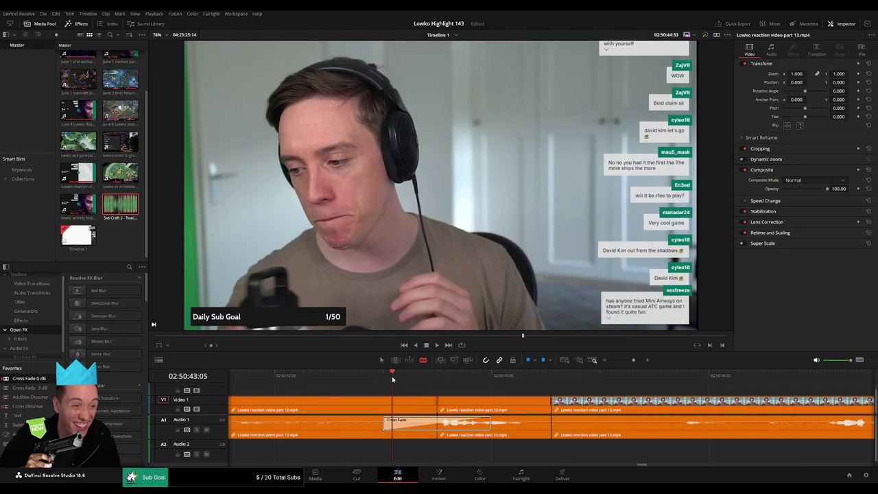
{"action": "key", "text": "space"}
{"action": "key", "text": "space"}
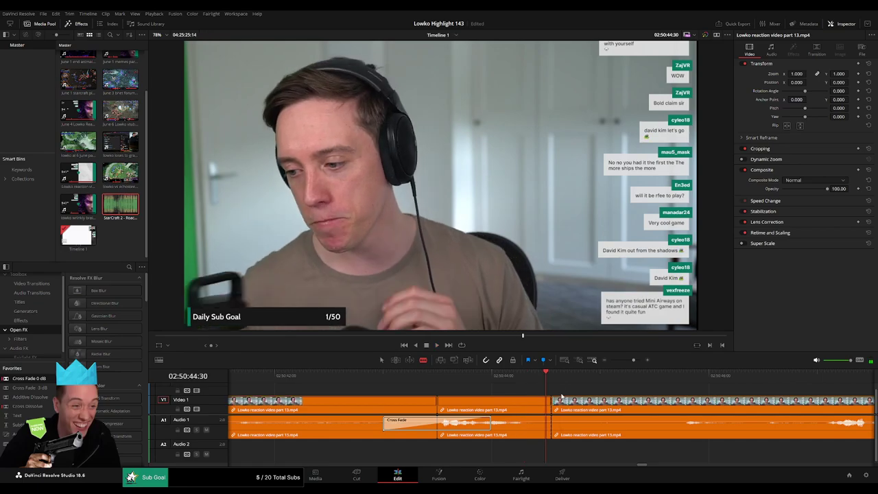
{"action": "left_click_drag", "start_coordinate": [633, 360], "coordinate": [629, 361]}
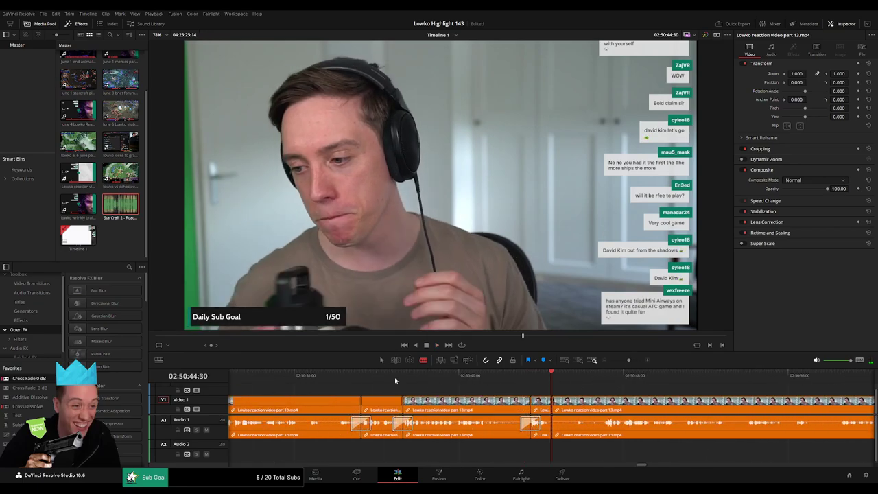
Undo the splits, cut and cross fade between 02:50:43 and 02:50:52, and replay from about 02:50:34:56
{"action": "key", "text": "space"}
{"action": "left_click", "coordinate": [353, 376]}
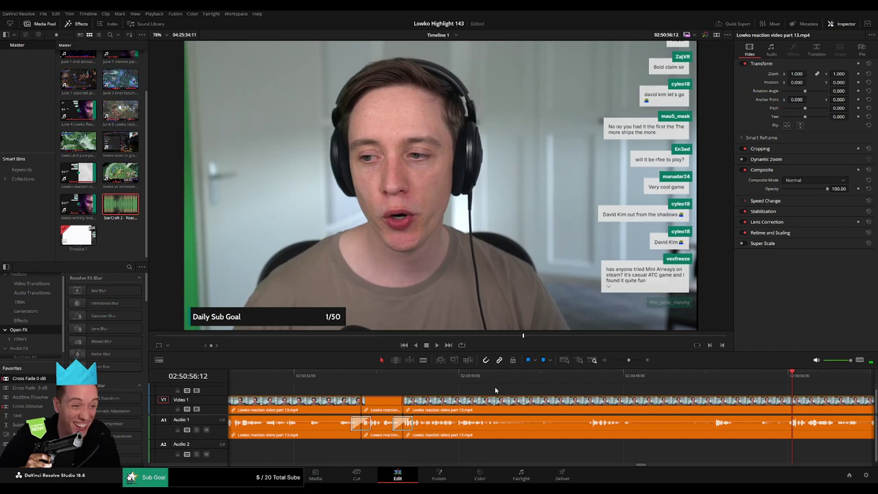
{"action": "left_click_drag", "start_coordinate": [370, 376], "coordinate": [264, 380]}
{"action": "key", "text": "space"}
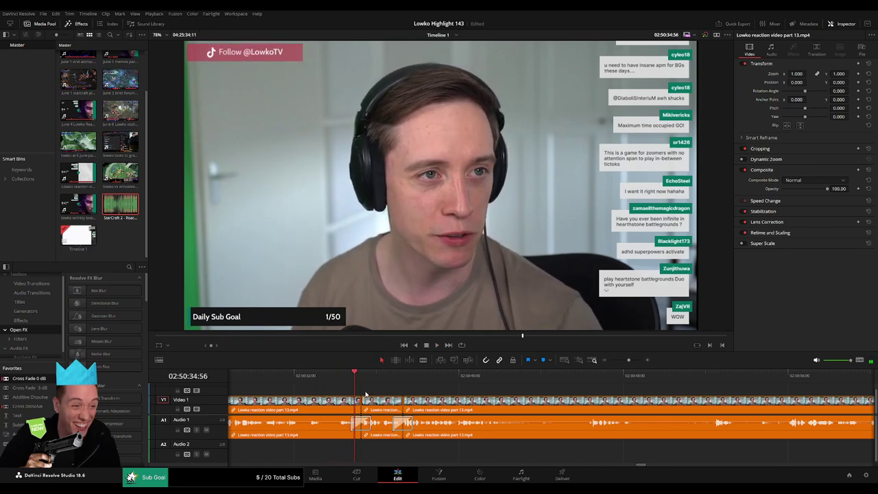
{"action": "left_click_drag", "start_coordinate": [365, 395], "coordinate": [430, 404]}
{"action": "left_click", "coordinate": [504, 389]}
{"action": "key", "text": "space"}
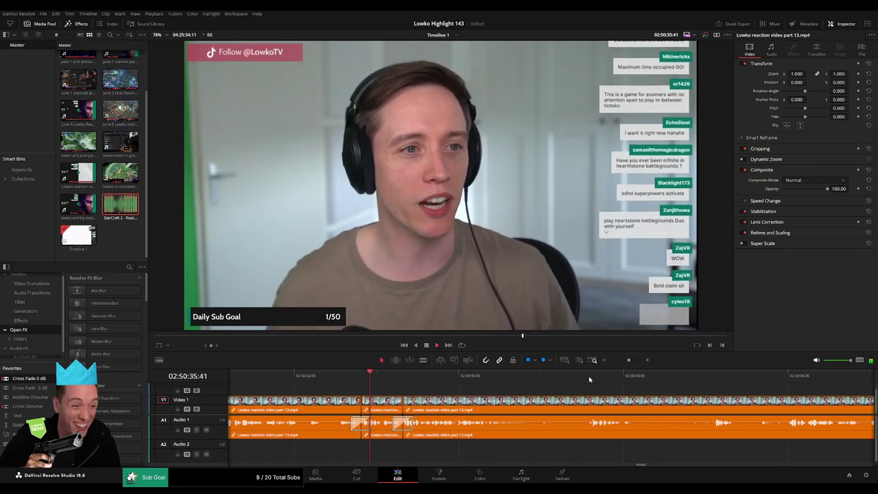
{"action": "left_click_drag", "start_coordinate": [629, 360], "coordinate": [627, 361]}
{"action": "key", "text": "space"}
Undo the earlier pause cuts at about 02:50:35:15 and 02:50:37:15, including their audio cross fades
{"action": "left_click_drag", "start_coordinate": [598, 388], "coordinate": [549, 406]}
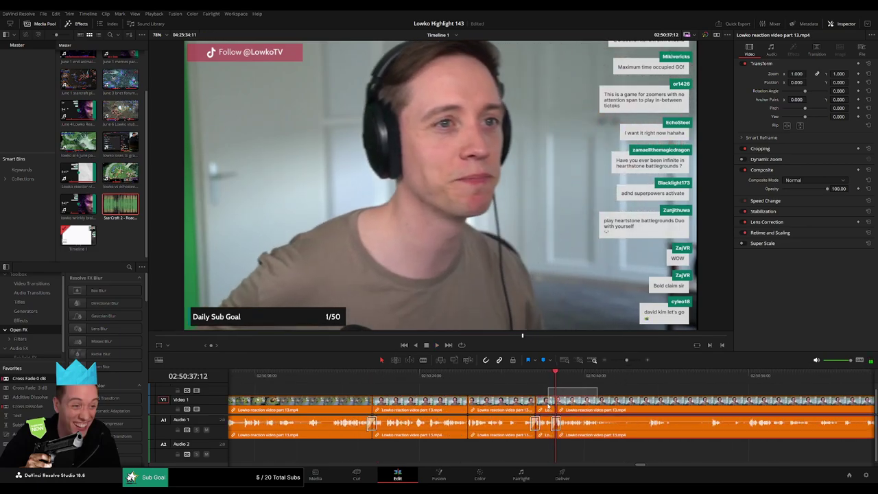
{"action": "key", "text": "Delete"}
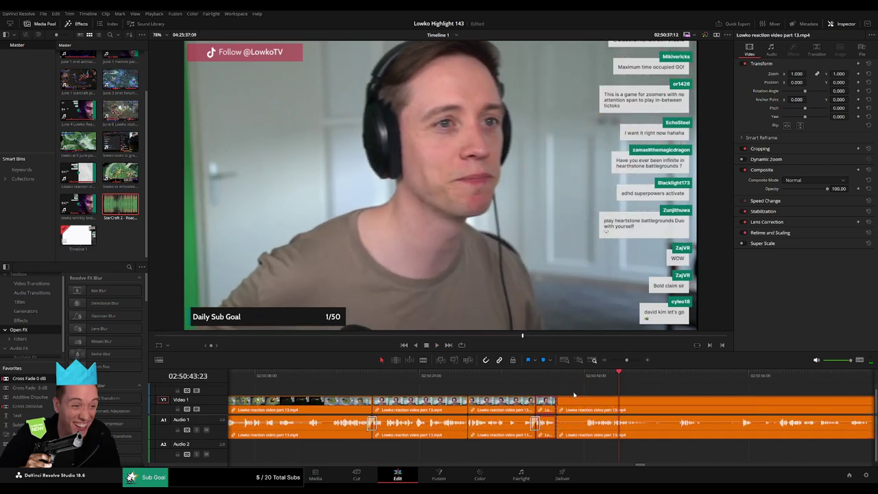
{"action": "key", "text": "ctrl+z"}
{"action": "key", "text": "ctrl+z"}
{"action": "key", "text": "ctrl+z"}
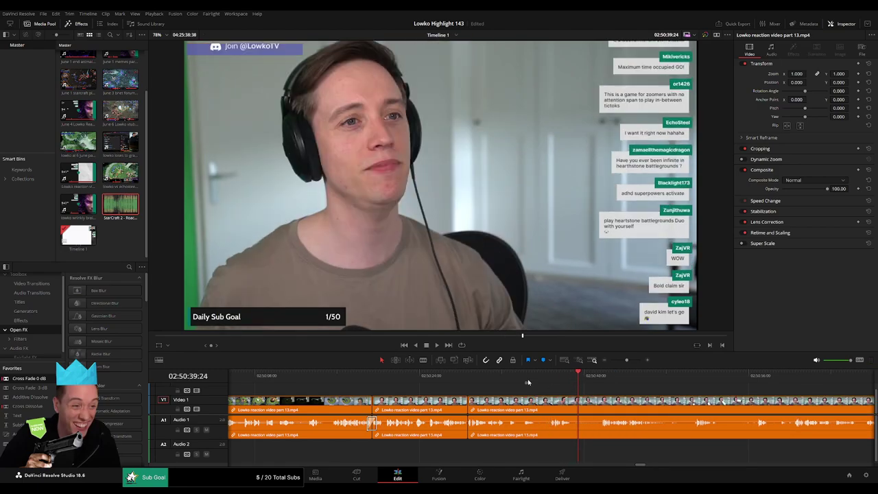
Find the end of the sentence and split the reaction clip at 02:50:36:00
{"action": "left_click", "coordinate": [527, 378]}
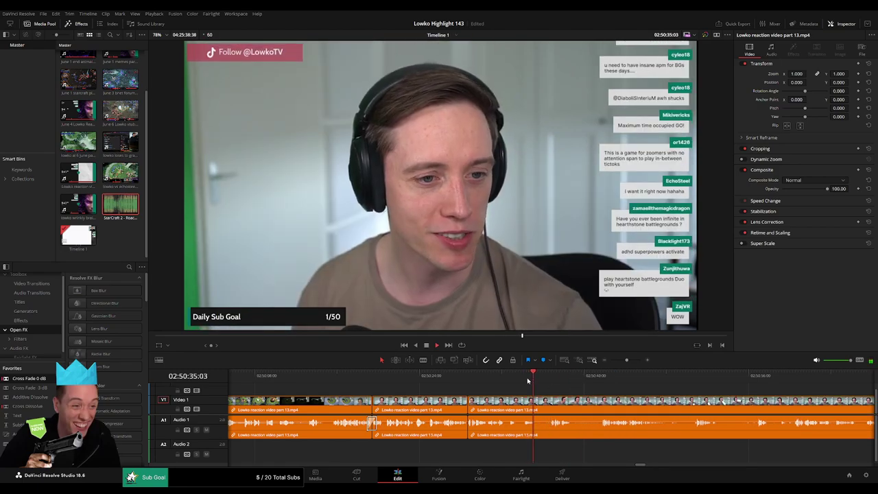
{"action": "left_click", "coordinate": [542, 379]}
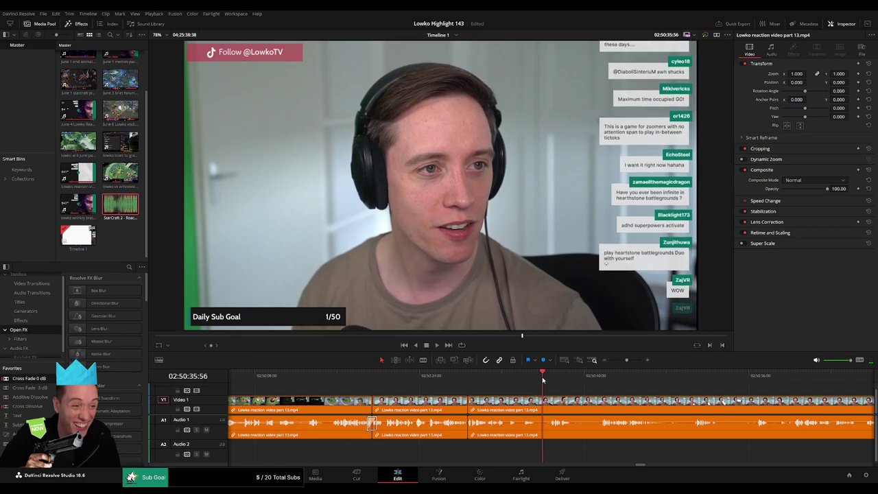
{"action": "left_click", "coordinate": [544, 380]}
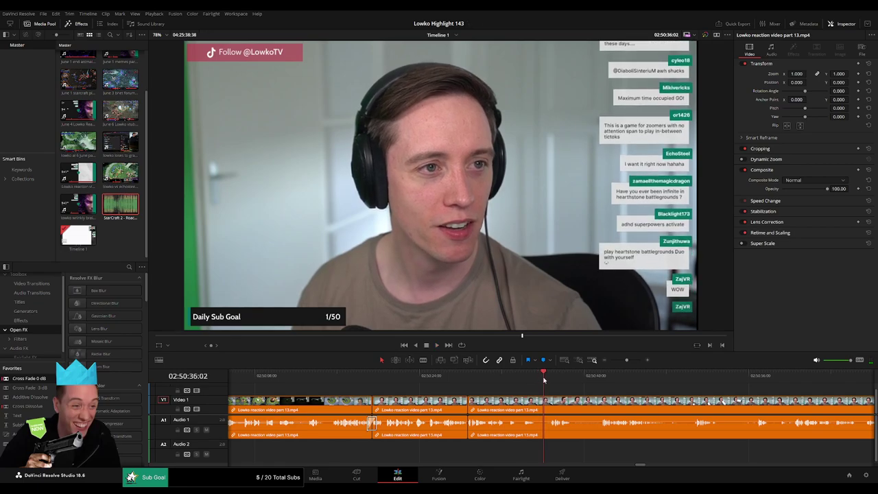
{"action": "left_click", "coordinate": [546, 401]}
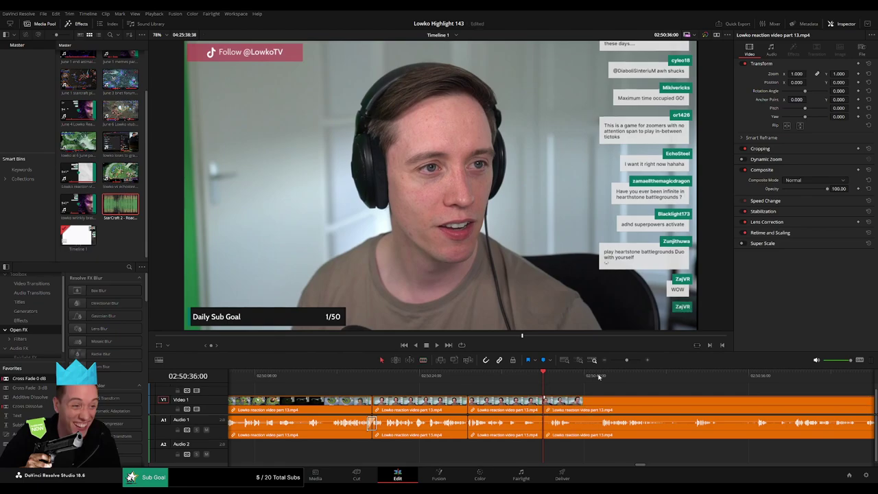
Check the clip's end near 02:51:31 and skim the separate later reaction clip from 03:36:22 to about 04:18:52
{"action": "left_click_drag", "start_coordinate": [626, 361], "coordinate": [705, 379]}
{"action": "left_click", "coordinate": [581, 379]}
{"action": "key", "text": "space"}
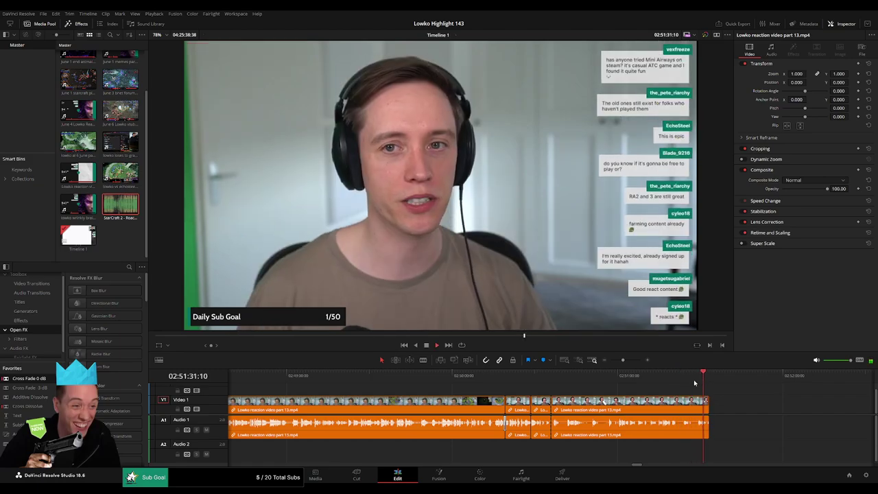
{"action": "left_click_drag", "start_coordinate": [624, 361], "coordinate": [610, 360]}
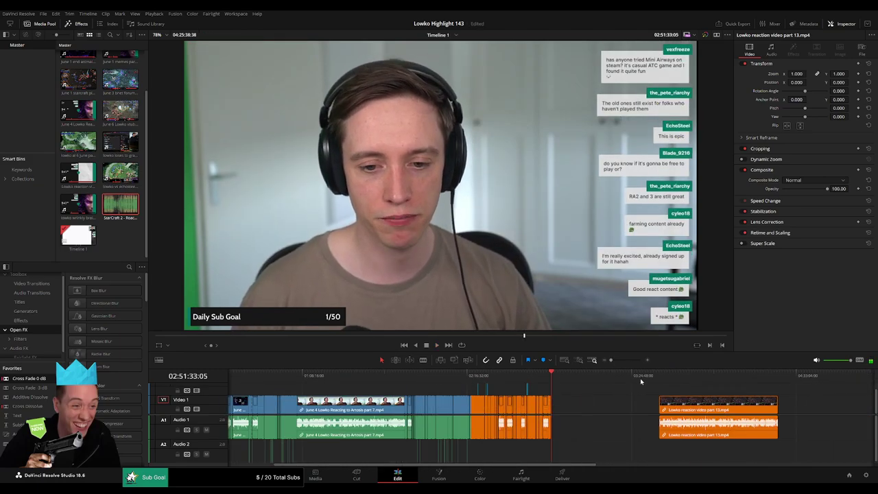
{"action": "left_click_drag", "start_coordinate": [657, 378], "coordinate": [659, 379]}
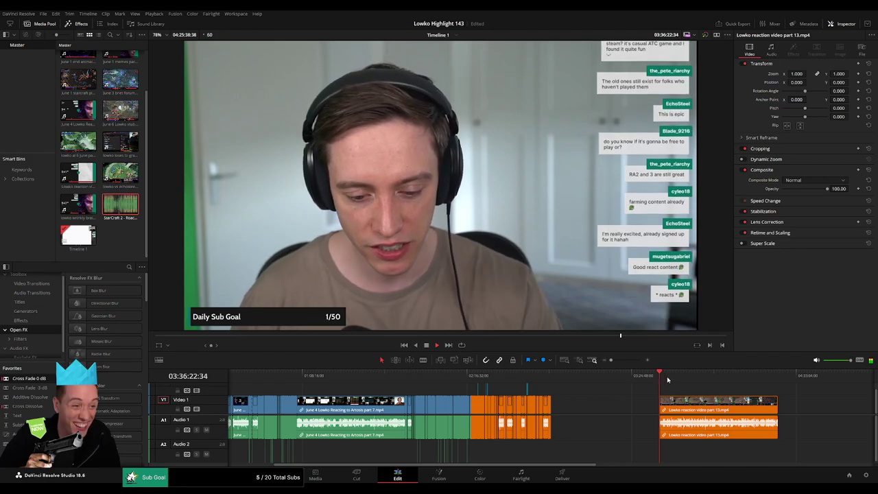
{"action": "left_click", "coordinate": [668, 380]}
{"action": "key", "text": "space"}
{"action": "left_click_drag", "start_coordinate": [684, 380], "coordinate": [762, 376]}
{"action": "left_click", "coordinate": [619, 361]}
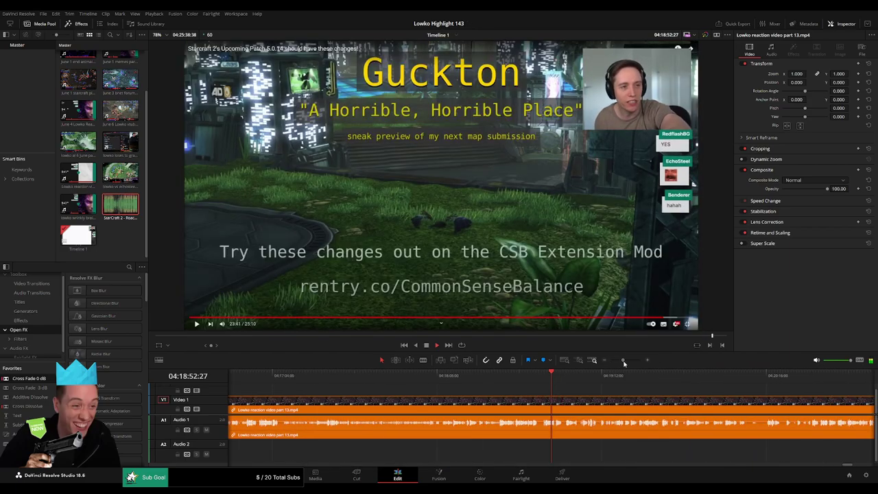
Find the end of the commentary in the later reaction clip and split the clip at about 04:19:59:57
{"action": "left_click", "coordinate": [600, 377]}
{"action": "left_click_drag", "start_coordinate": [599, 376], "coordinate": [573, 374]}
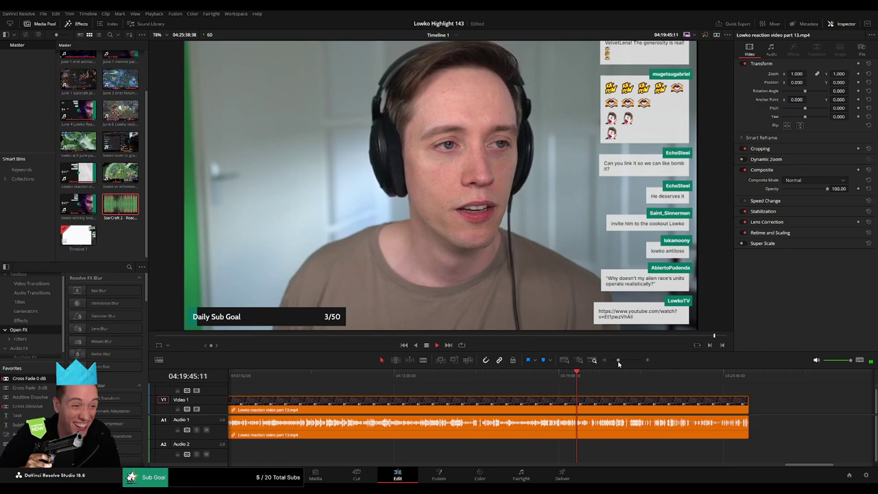
{"action": "left_click_drag", "start_coordinate": [618, 361], "coordinate": [626, 361]}
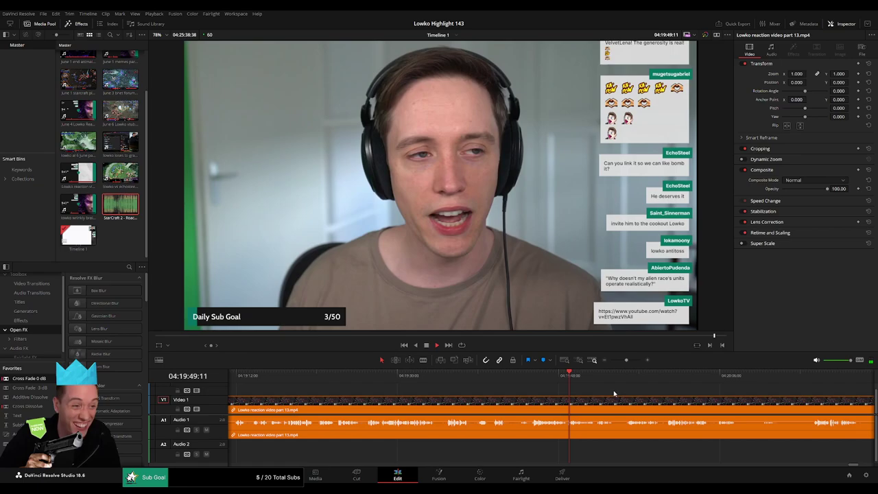
{"action": "left_click_drag", "start_coordinate": [615, 391], "coordinate": [515, 389]}
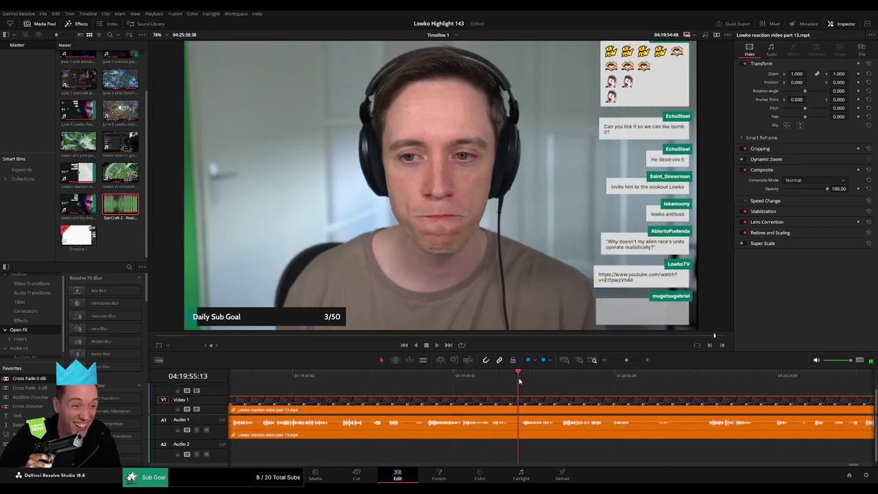
{"action": "left_click", "coordinate": [615, 378]}
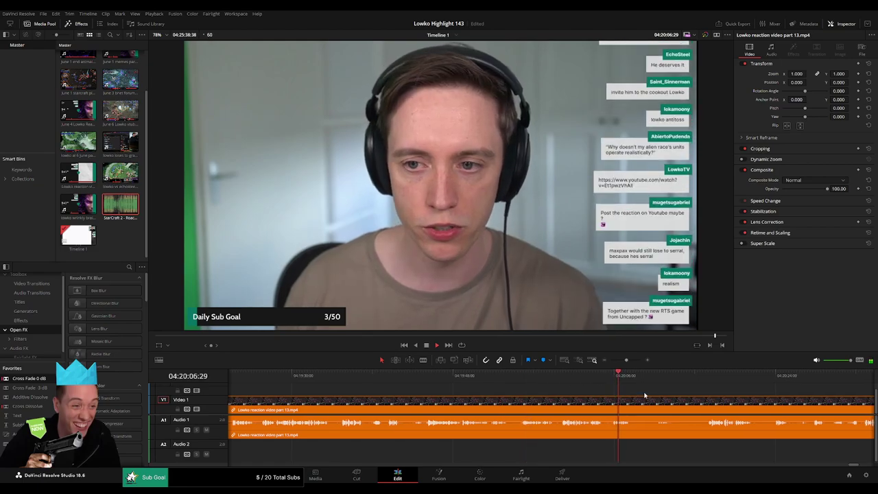
{"action": "scroll", "coordinate": [644, 395], "scroll_direction": "right", "scroll_amount": 4}
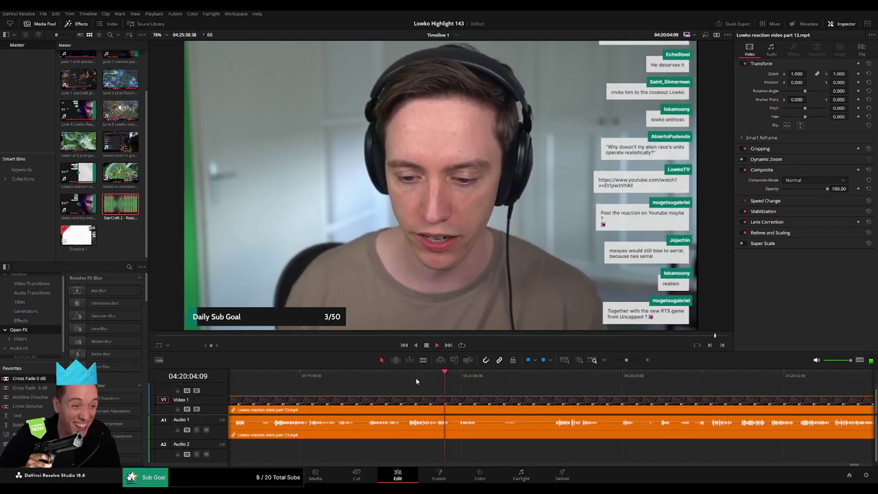
{"action": "left_click", "coordinate": [409, 377]}
{"action": "left_click", "coordinate": [385, 378]}
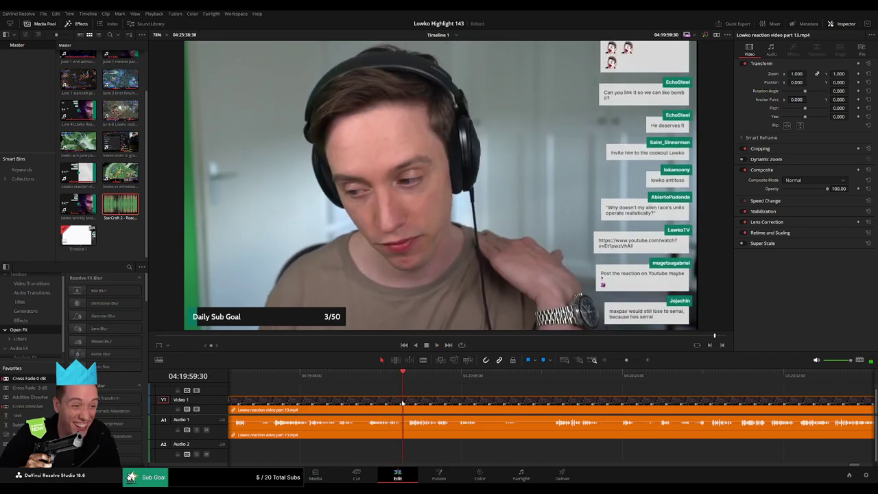
{"action": "left_click", "coordinate": [410, 401]}
{"action": "key", "text": "a"}
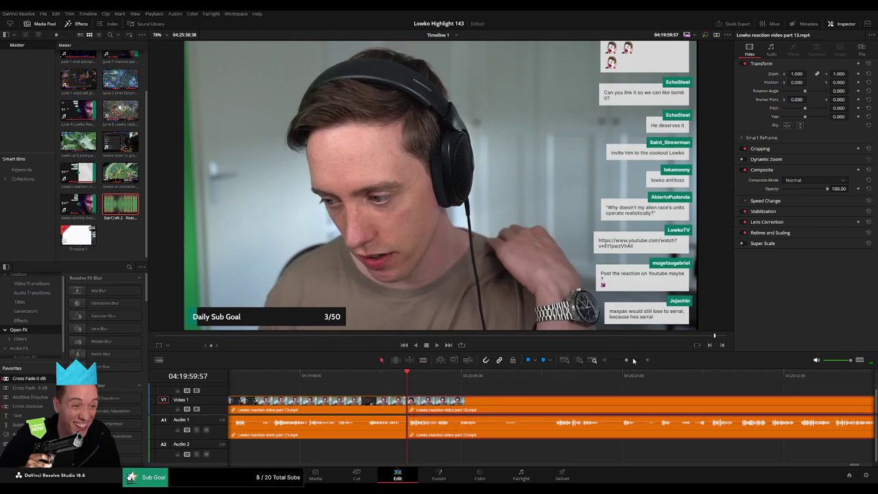
Check the footage after the split up to about 04:20:43 and delete that leftover clip
{"action": "left_click", "coordinate": [628, 360]}
{"action": "left_click", "coordinate": [724, 378]}
{"action": "left_click_drag", "start_coordinate": [732, 380], "coordinate": [748, 380]}
{"action": "key", "text": "space"}
{"action": "left_click_drag", "start_coordinate": [794, 403], "coordinate": [517, 394]}
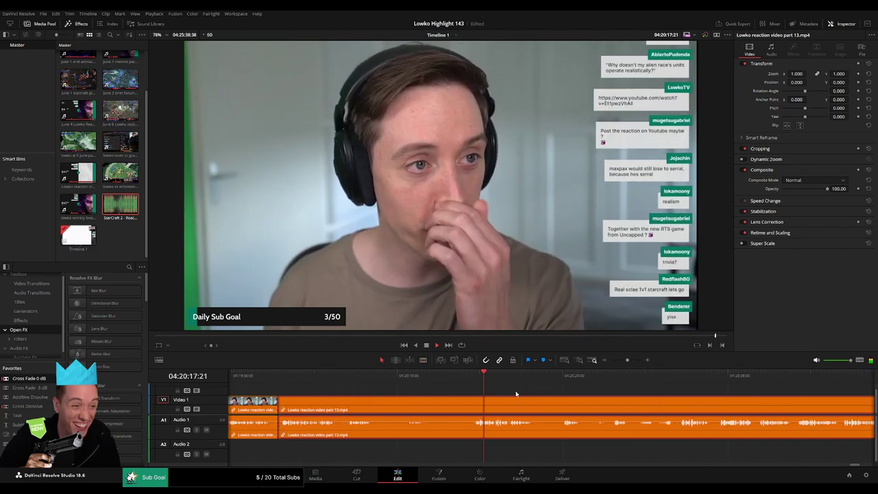
{"action": "left_click", "coordinate": [781, 379]}
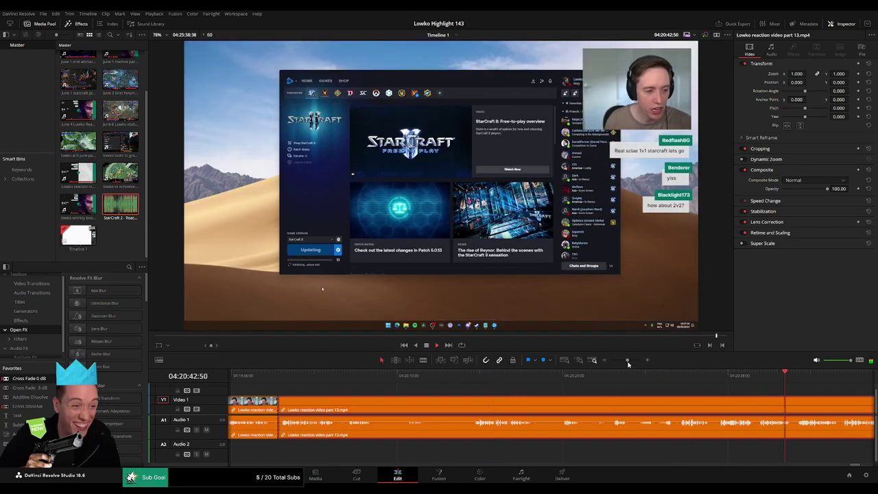
{"action": "left_click_drag", "start_coordinate": [627, 360], "coordinate": [614, 360]}
{"action": "key", "text": "space"}
{"action": "left_click", "coordinate": [570, 405]}
{"action": "key", "text": "Delete"}
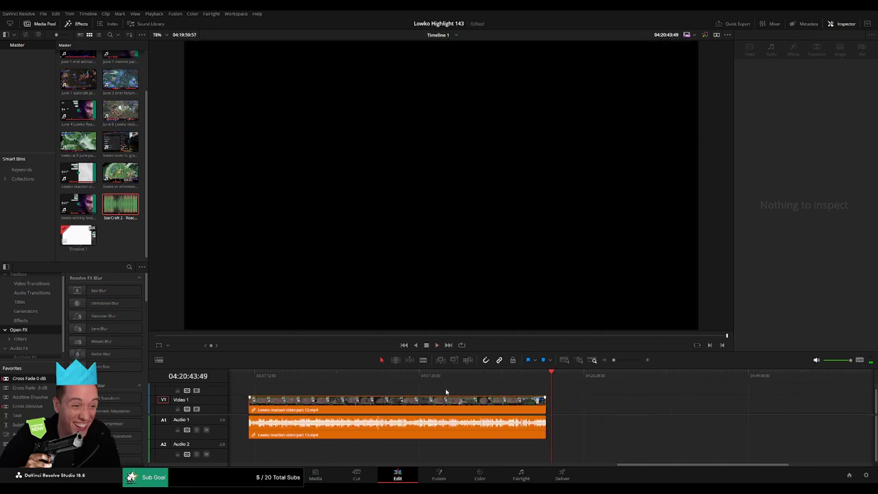
Color the remaining later reaction clip purple and move it against the end of the edited section at about 02:51:33
{"action": "left_click", "coordinate": [249, 376]}
{"action": "left_click", "coordinate": [544, 380]}
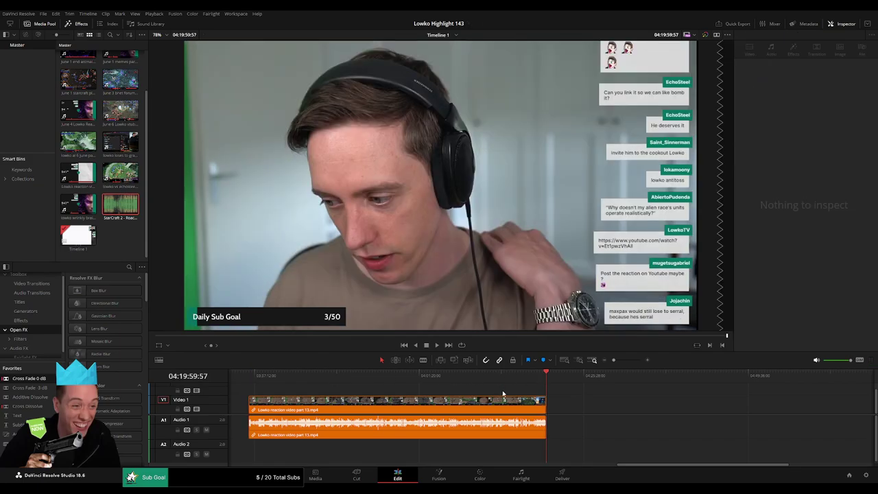
{"action": "scroll", "coordinate": [320, 391], "scroll_direction": "left", "scroll_amount": 10}
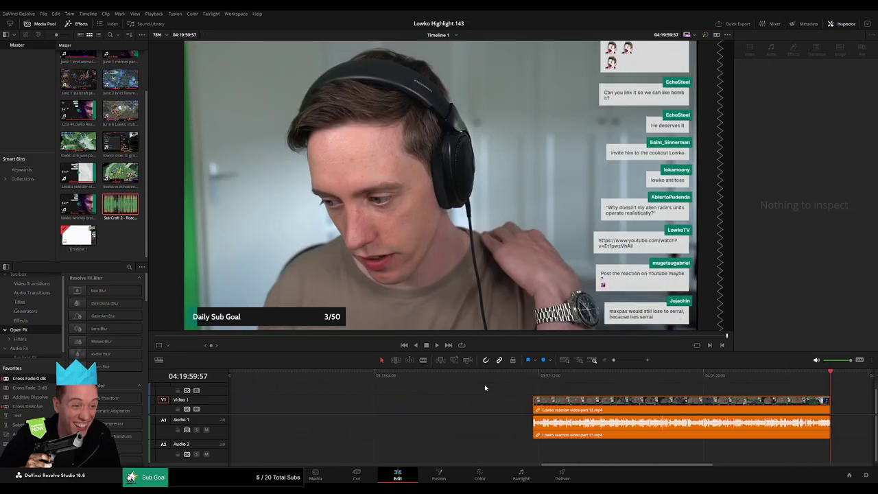
{"action": "left_click", "coordinate": [652, 403]}
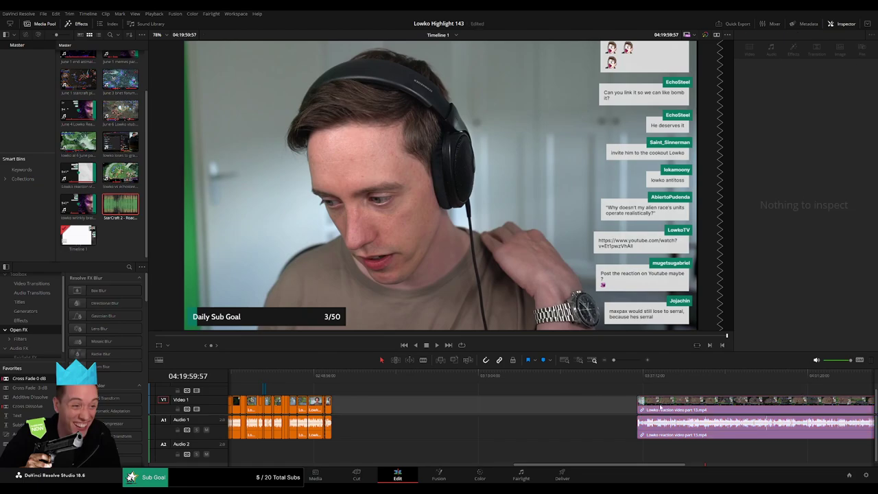
{"action": "left_click_drag", "start_coordinate": [652, 403], "coordinate": [352, 400]}
{"action": "scroll", "coordinate": [544, 380], "scroll_direction": "left", "scroll_amount": 6}
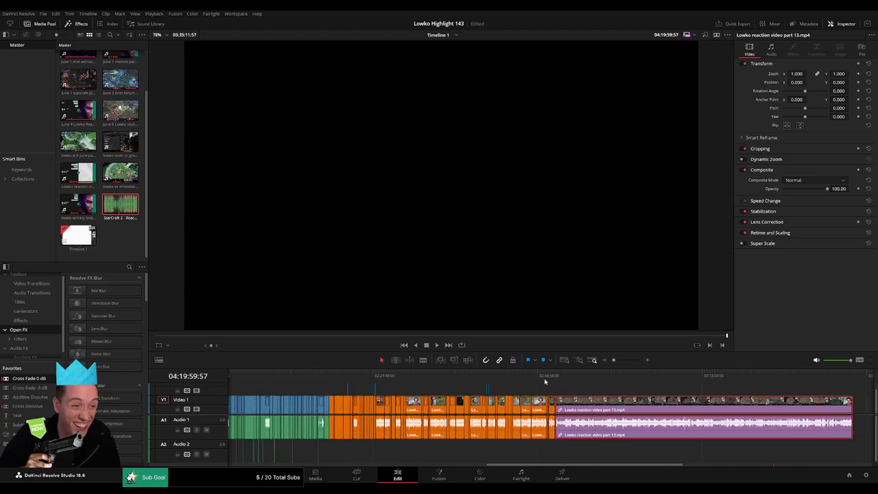
Review the start of the orange reaction section near 02:18:25, then return to the commentary around 02:50:34
{"action": "left_click", "coordinate": [329, 376]}
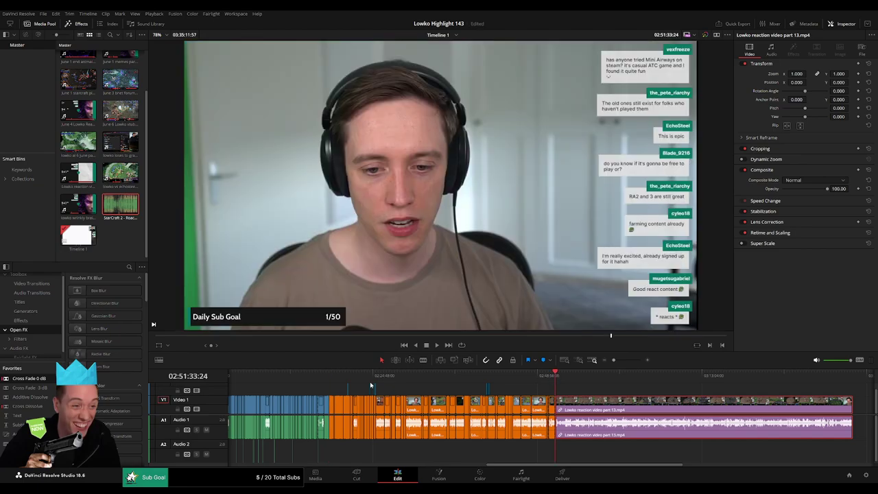
{"action": "left_click", "coordinate": [330, 376]}
{"action": "left_click_drag", "start_coordinate": [613, 360], "coordinate": [629, 363]}
{"action": "left_click", "coordinate": [432, 375]}
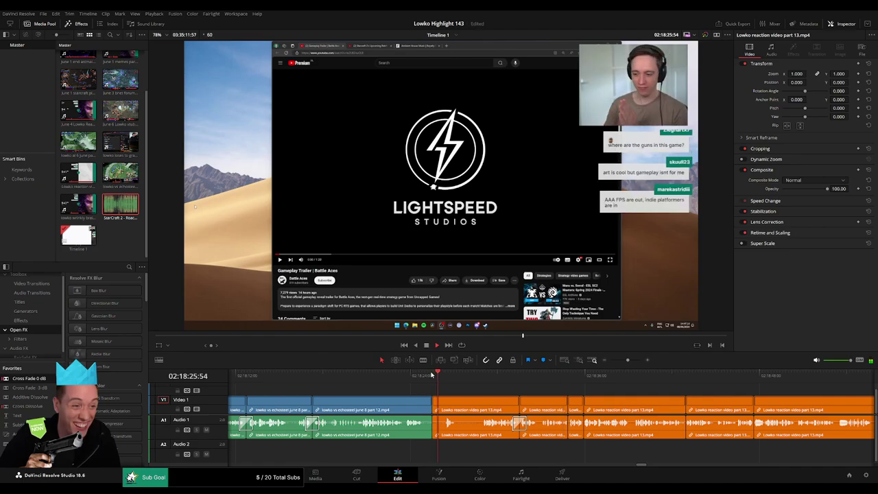
{"action": "mouse_move", "coordinate": [628, 361]}
{"action": "left_mouse_down"}
{"action": "mouse_move", "coordinate": [614, 361]}
{"action": "mouse_move", "coordinate": [629, 362]}
{"action": "left_mouse_up"}
{"action": "left_click", "coordinate": [416, 384]}
{"action": "key", "text": "space"}
{"action": "left_click", "coordinate": [494, 376]}
{"action": "scroll", "coordinate": [529, 396], "scroll_direction": "right", "scroll_amount": 6}
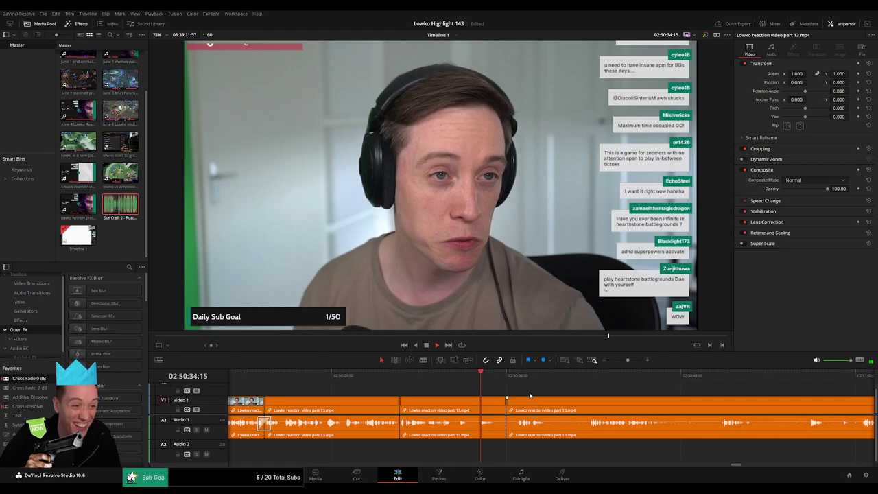
Skim the reaction clip from 02:50:36 to about 02:51:33 and ripple delete it, closing the gap
{"action": "left_click_drag", "start_coordinate": [461, 377], "coordinate": [814, 391]}
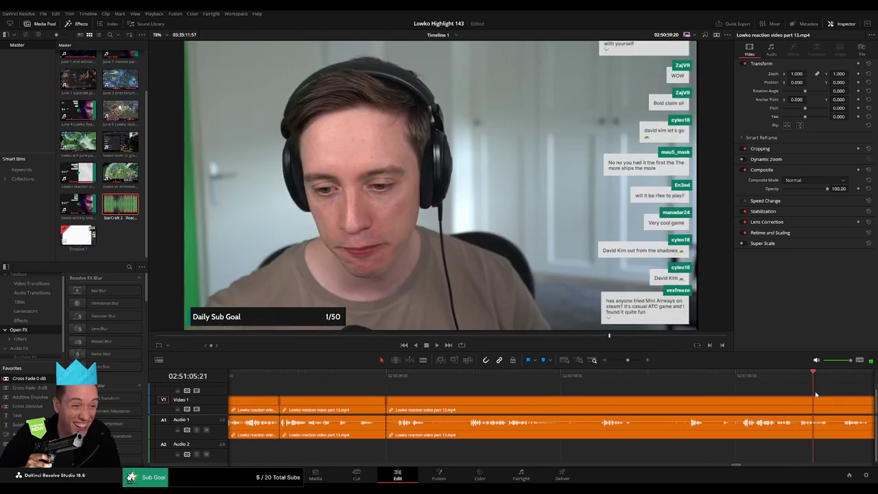
{"action": "left_click", "coordinate": [627, 361]}
{"action": "mouse_move", "coordinate": [627, 363]}
{"action": "left_mouse_down"}
{"action": "mouse_move", "coordinate": [601, 375]}
{"action": "mouse_move", "coordinate": [636, 376]}
{"action": "left_mouse_up"}
{"action": "left_click", "coordinate": [648, 376]}
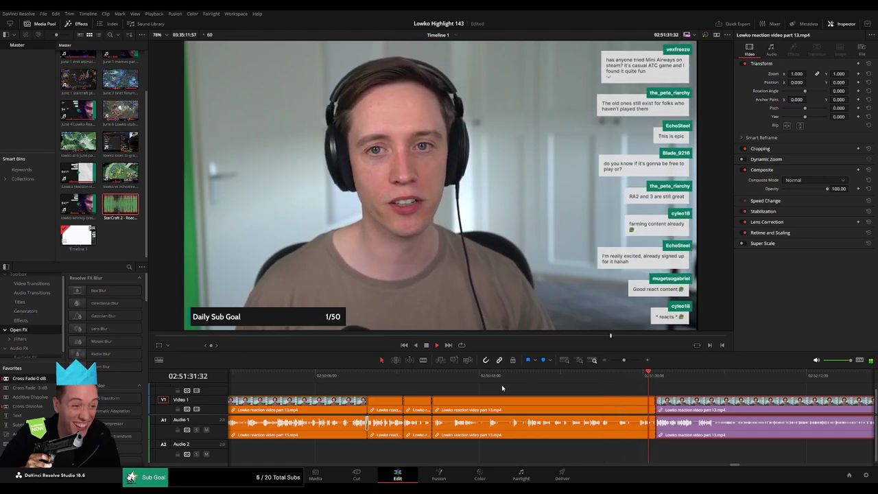
{"action": "left_click", "coordinate": [436, 376]}
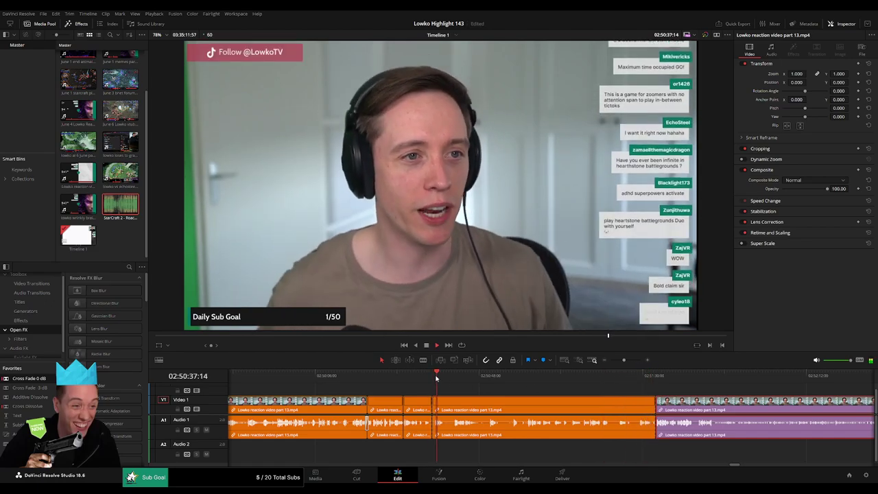
{"action": "key", "text": "space"}
{"action": "left_click", "coordinate": [487, 408]}
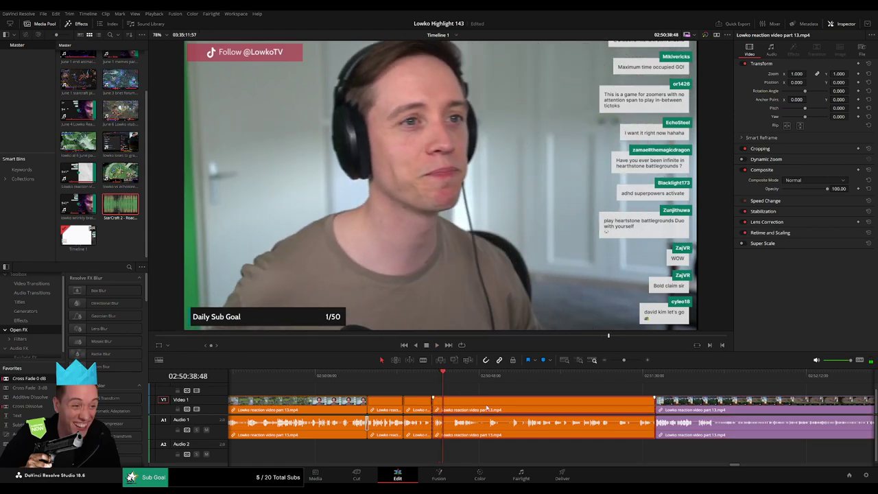
{"action": "key", "text": "Delete"}
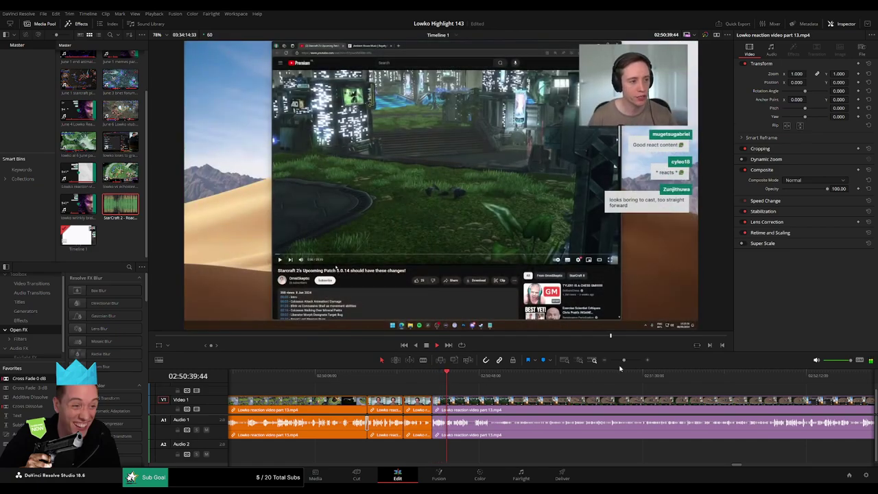
Listen to the start of the purple reaction clip and cut out the pause from about 02:50:45 to 02:50:47
{"action": "left_click", "coordinate": [605, 360]}
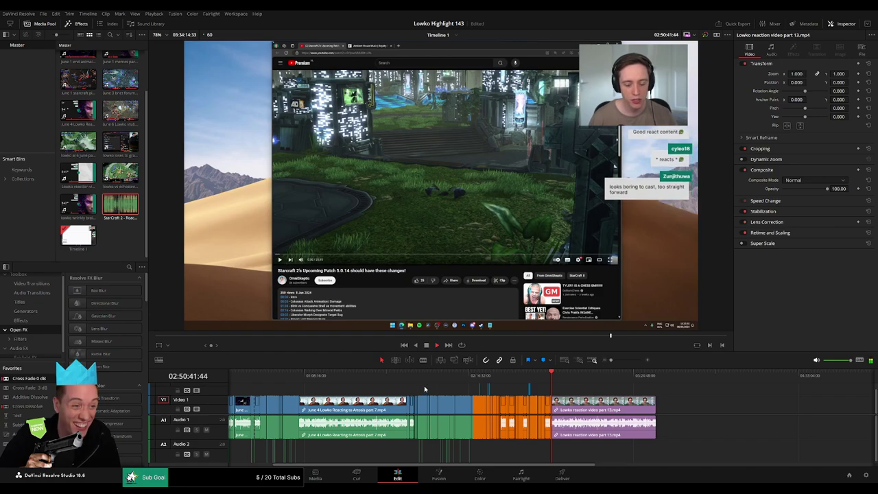
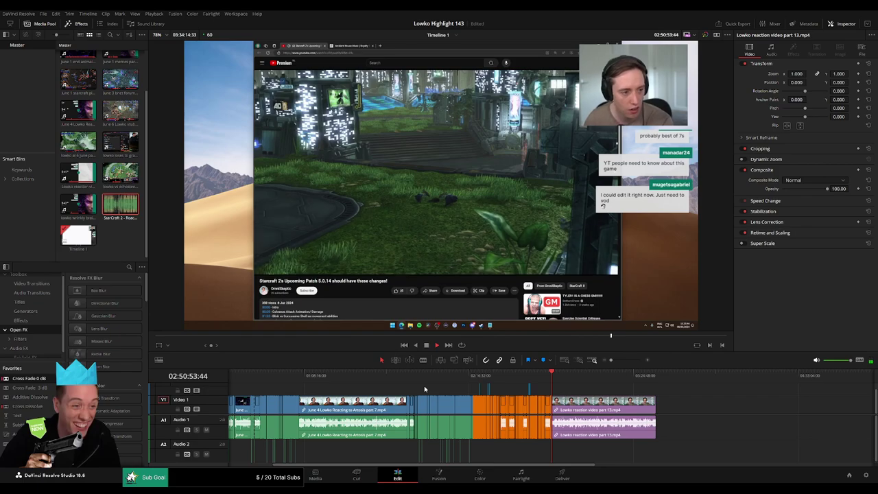
{"action": "left_click_drag", "start_coordinate": [618, 362], "coordinate": [628, 361]}
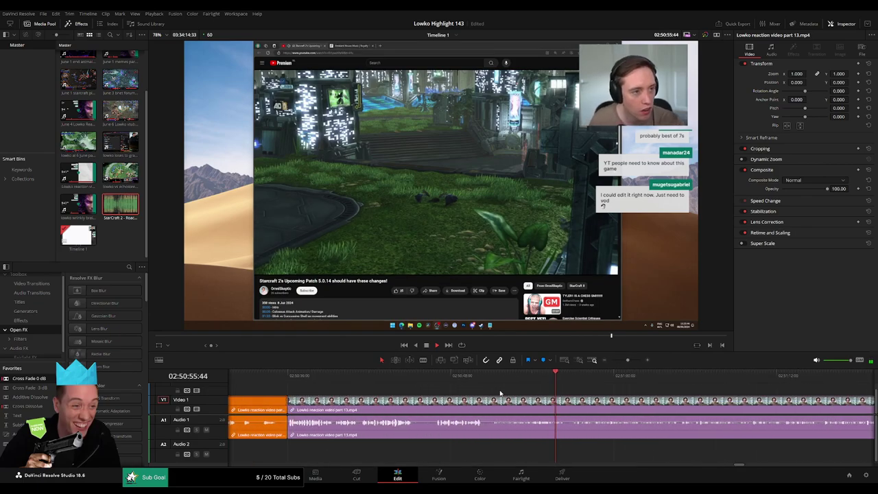
{"action": "left_click", "coordinate": [406, 375]}
{"action": "key", "text": "b"}
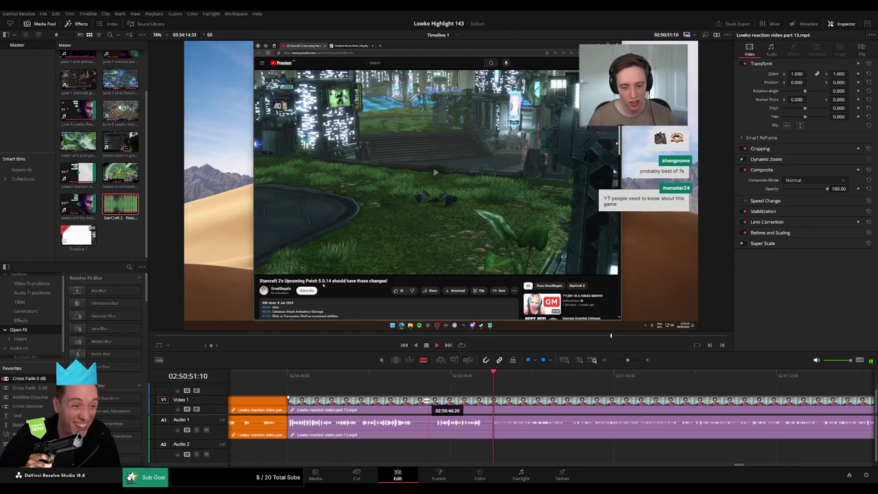
{"action": "left_click", "coordinate": [415, 405]}
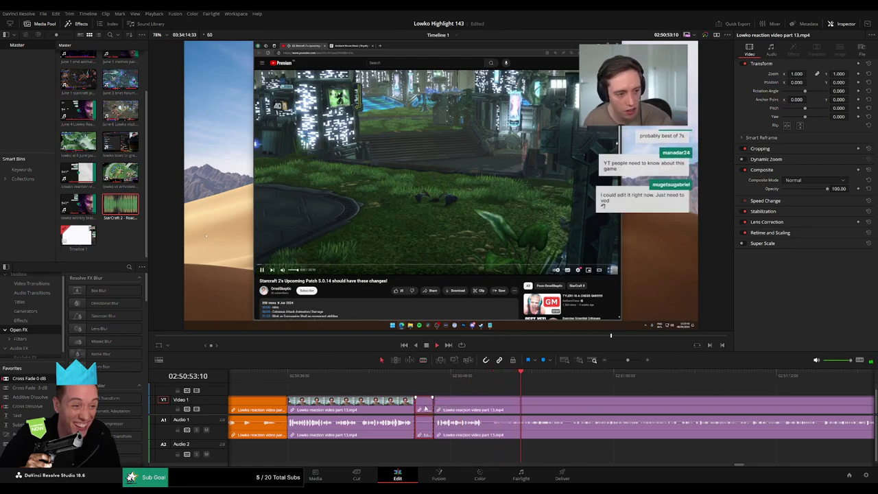
{"action": "key", "text": "Delete"}
Skim the purple reaction clip through the Colossus fix discussion and split it at about 02:52:19
{"action": "left_click_drag", "start_coordinate": [582, 384], "coordinate": [831, 387]}
{"action": "scroll", "coordinate": [440, 390], "scroll_direction": "right", "scroll_amount": 5}
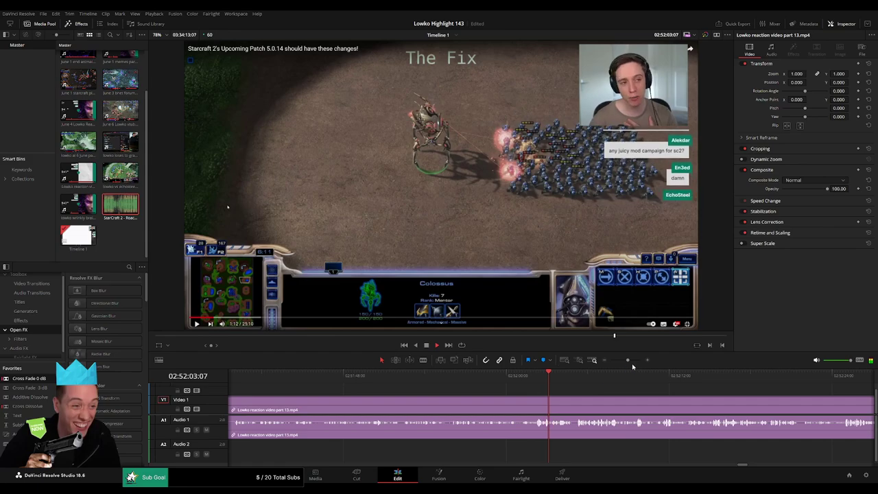
{"action": "mouse_move", "coordinate": [628, 360]}
{"action": "left_mouse_down"}
{"action": "mouse_move", "coordinate": [610, 362]}
{"action": "mouse_move", "coordinate": [627, 363]}
{"action": "left_mouse_up"}
{"action": "scroll", "coordinate": [503, 396], "scroll_direction": "right", "scroll_amount": 2}
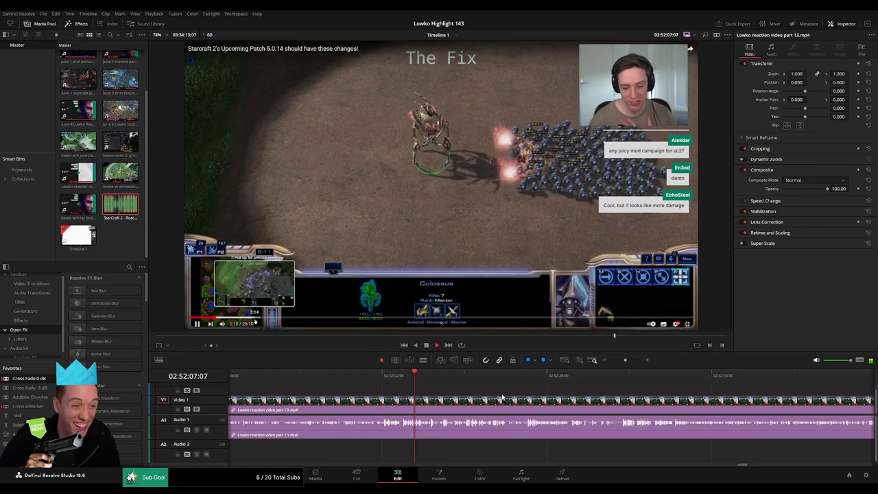
{"action": "left_click", "coordinate": [442, 373]}
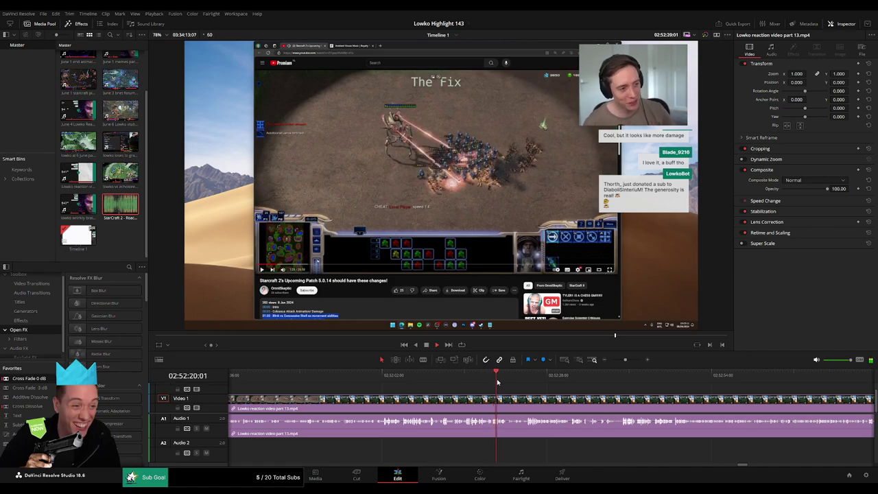
{"action": "left_click_drag", "start_coordinate": [524, 375], "coordinate": [531, 374]}
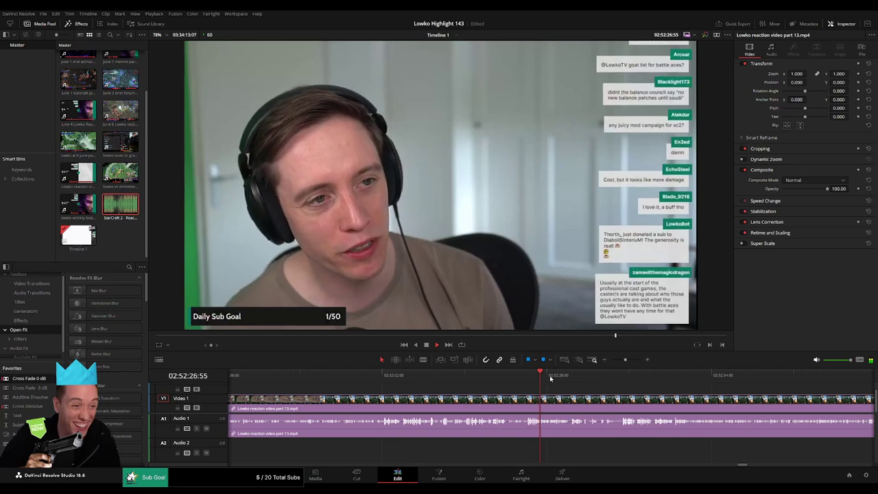
{"action": "left_click", "coordinate": [478, 376]}
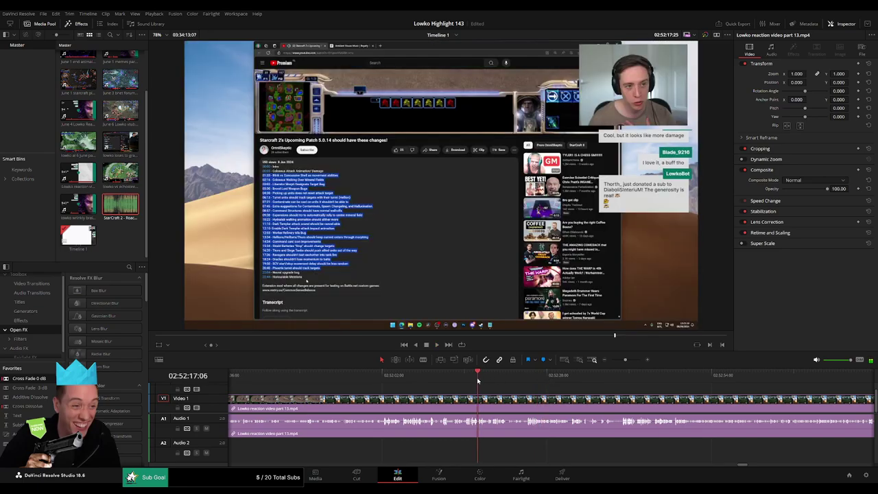
{"action": "left_click_drag", "start_coordinate": [623, 360], "coordinate": [631, 360]}
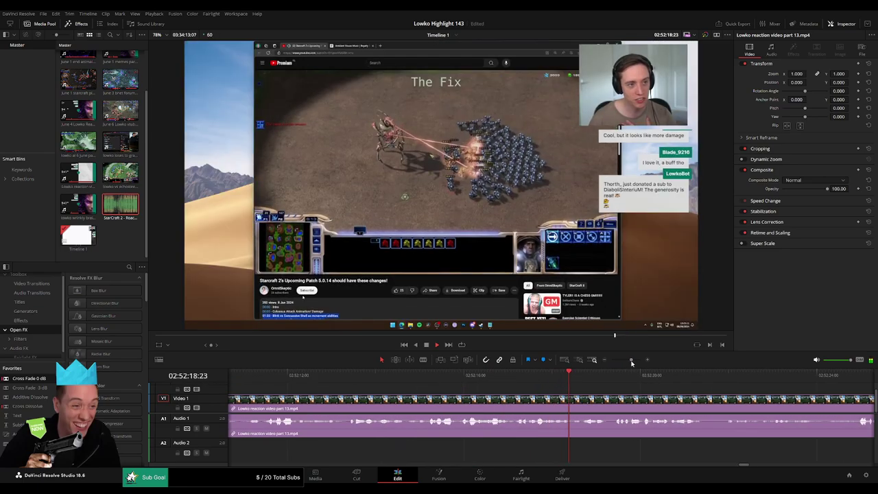
{"action": "key", "text": "b"}
{"action": "left_click", "coordinate": [615, 401]}
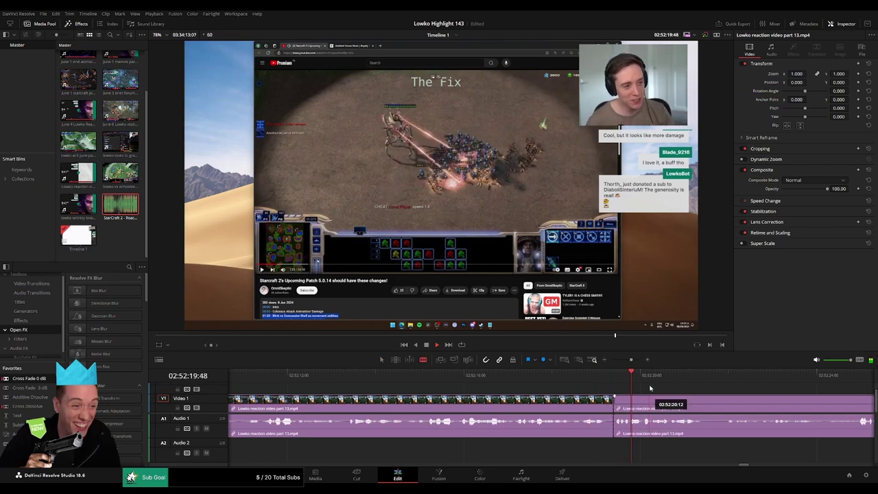
Find where the talk resumes at about 02:52:40, split the purple clip there and ripple delete the section from 02:52:19 up to it
{"action": "left_click_drag", "start_coordinate": [631, 362], "coordinate": [573, 373]}
{"action": "left_click_drag", "start_coordinate": [621, 360], "coordinate": [631, 361]}
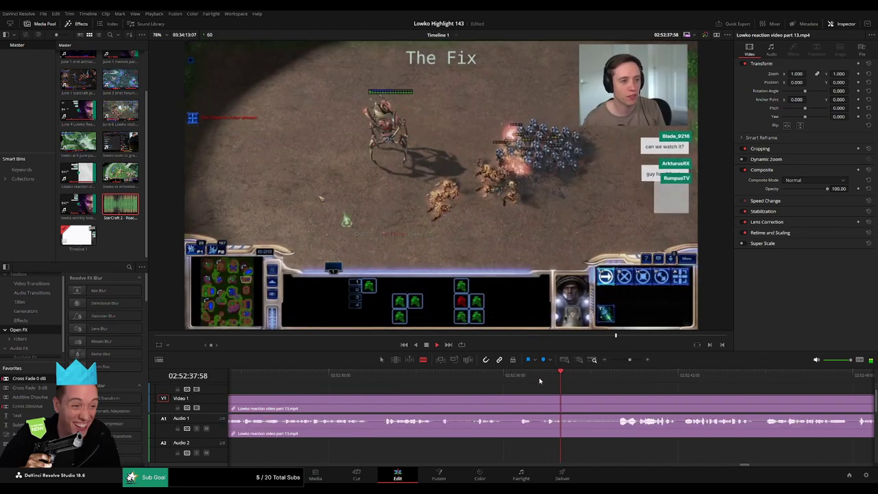
{"action": "left_click", "coordinate": [438, 374]}
{"action": "left_click", "coordinate": [588, 376]}
{"action": "left_click", "coordinate": [620, 376]}
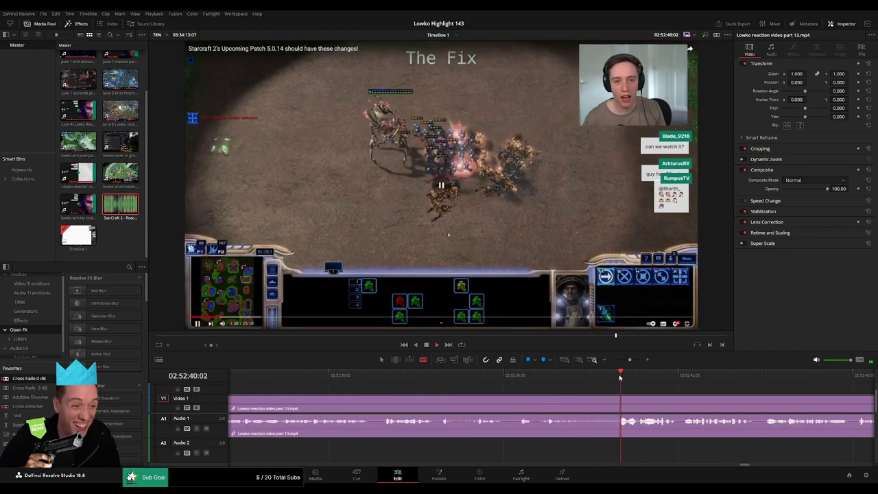
{"action": "key", "text": "space"}
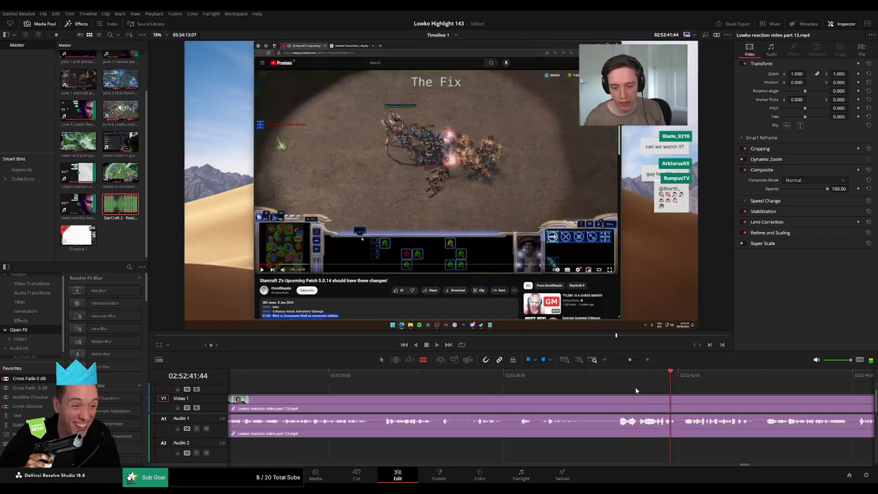
{"action": "left_click", "coordinate": [636, 405]}
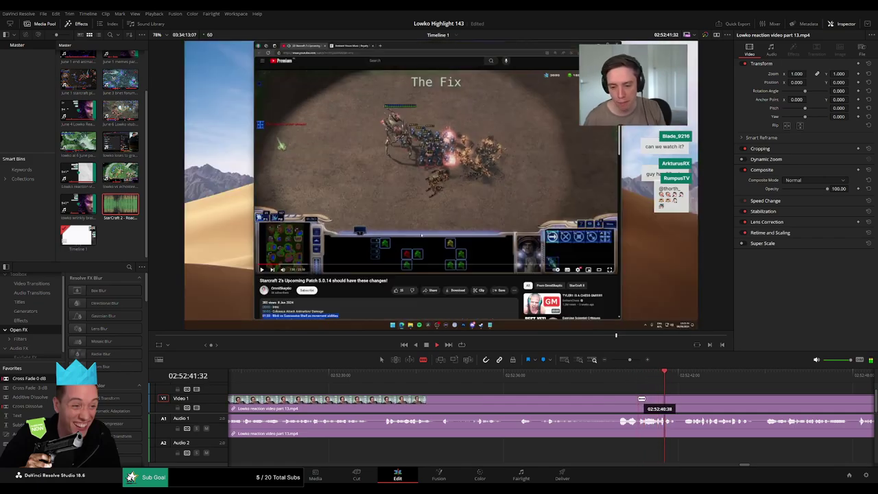
{"action": "key", "text": "a"}
{"action": "key", "text": "Delete"}
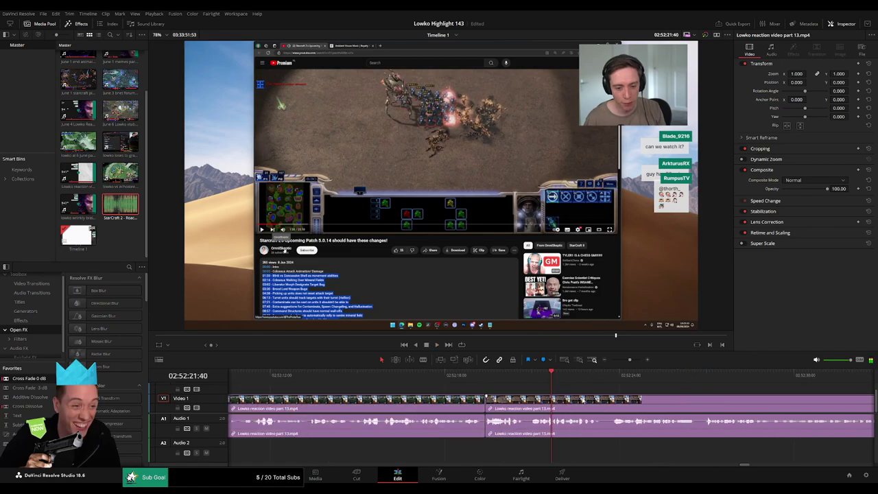
Cut out the short pause at about 02:52:21 in the purple reaction clip, closing the gap
{"action": "key", "text": "b"}
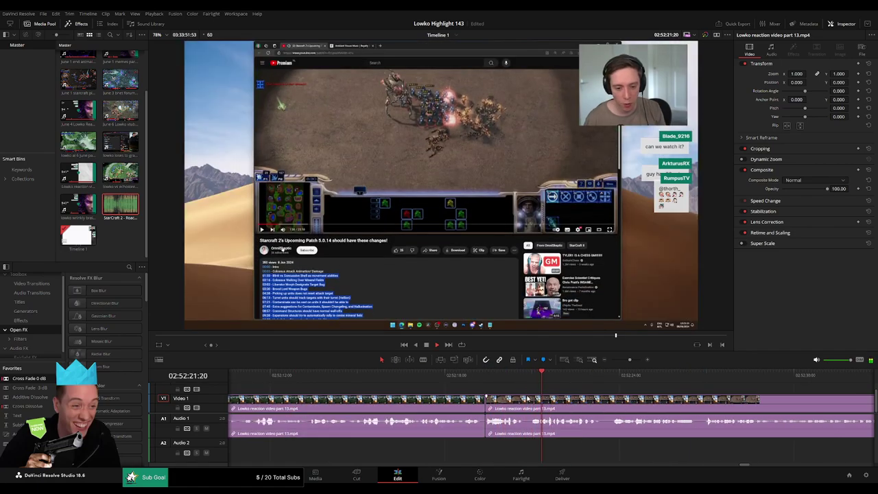
{"action": "left_click", "coordinate": [524, 404]}
{"action": "left_click_drag", "start_coordinate": [525, 397], "coordinate": [528, 397]}
{"action": "left_click_drag", "start_coordinate": [629, 359], "coordinate": [633, 360]}
{"action": "key", "text": "space"}
{"action": "key", "text": "space"}
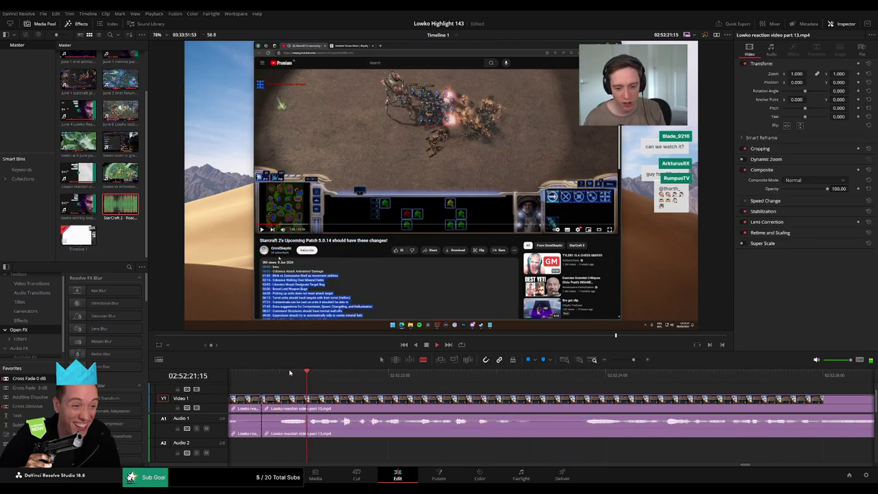
{"action": "left_click", "coordinate": [311, 401]}
{"action": "key", "text": "a"}
{"action": "key", "text": "Delete"}
{"action": "key", "text": "space"}
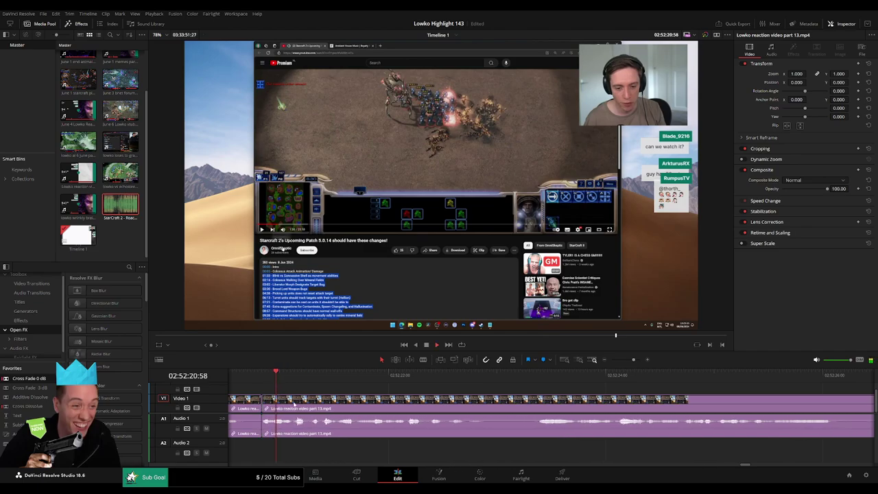
Skim the purple reaction clip from about 02:52:24 to 02:53:13, through the shown fix and live-game footage
{"action": "key", "text": "ctrl+minus"}
{"action": "key", "text": "ctrl+minus"}
{"action": "left_click", "coordinate": [585, 377]}
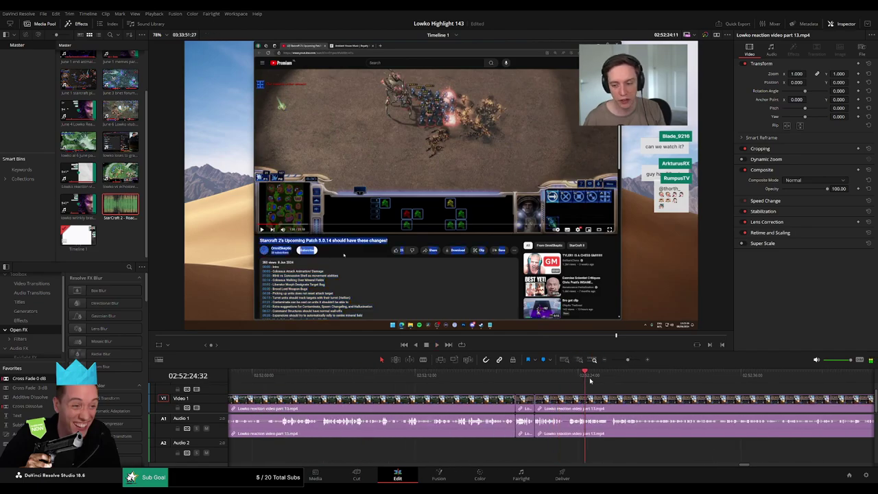
{"action": "left_click", "coordinate": [608, 378]}
{"action": "scroll", "coordinate": [620, 384], "scroll_direction": "right", "scroll_amount": 3}
{"action": "left_click", "coordinate": [751, 377]}
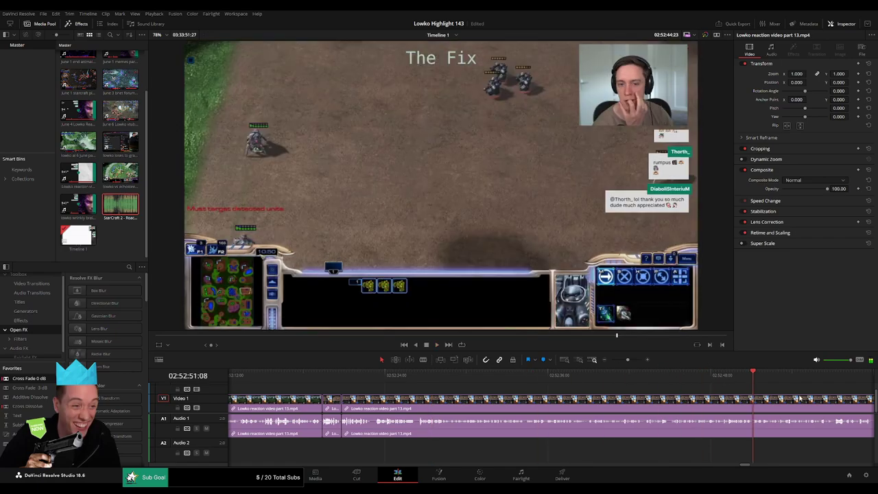
{"action": "scroll", "coordinate": [751, 385], "scroll_direction": "right", "scroll_amount": 5}
{"action": "left_click", "coordinate": [474, 381]}
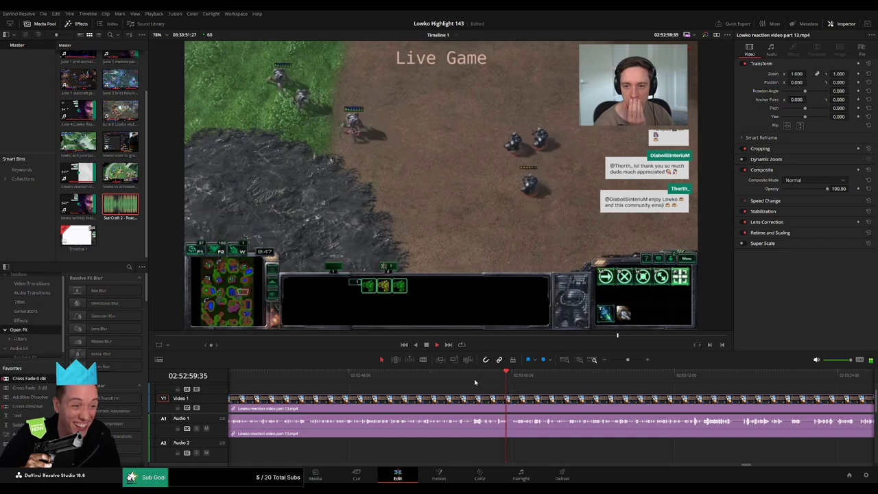
{"action": "left_click_drag", "start_coordinate": [536, 389], "coordinate": [421, 389]}
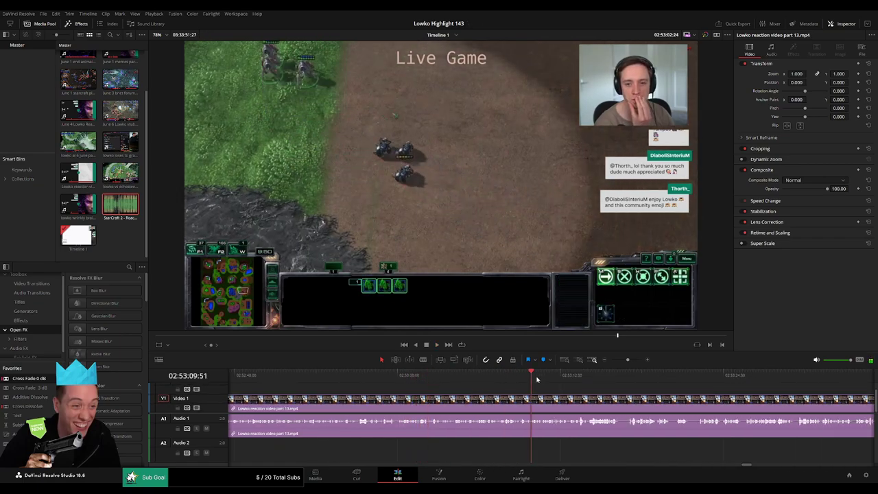
{"action": "left_click", "coordinate": [578, 382]}
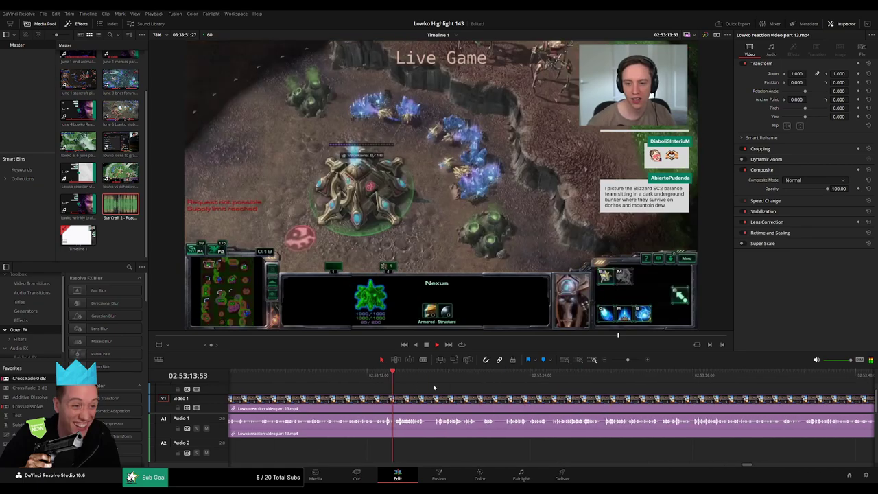
Cut out the short pause at about 02:53:16, closing the gap
{"action": "left_click_drag", "start_coordinate": [629, 359], "coordinate": [632, 359]}
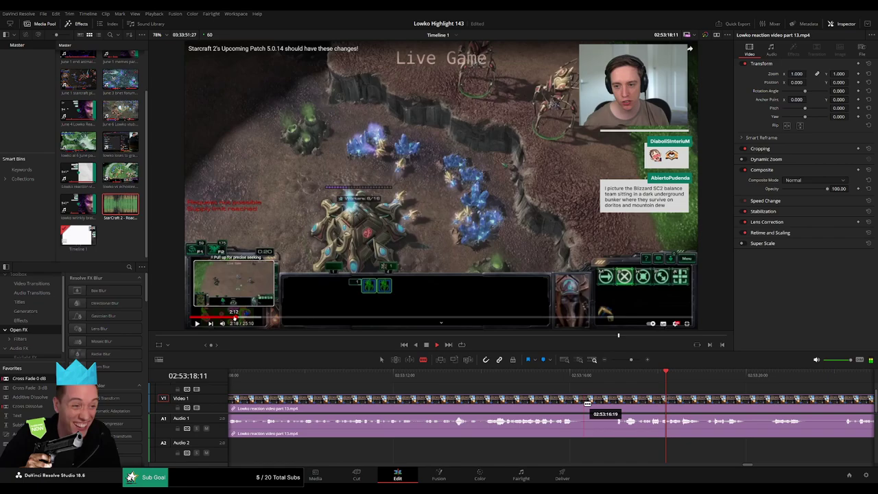
{"action": "left_click", "coordinate": [588, 404]}
{"action": "left_click", "coordinate": [615, 404]}
{"action": "key", "text": "a"}
{"action": "left_click", "coordinate": [603, 407]}
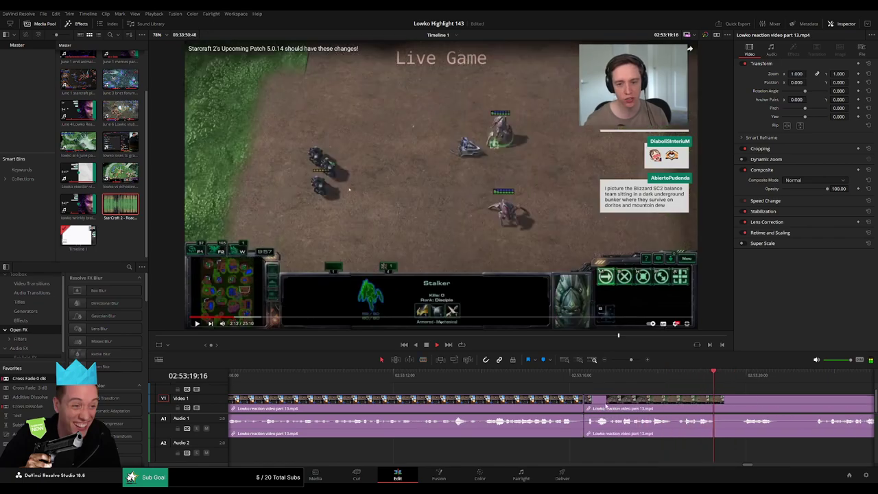
Review the reaction from about 02:53:19 through the live-game Colossus footage to about 02:54:07
{"action": "mouse_move", "coordinate": [631, 360]}
{"action": "left_mouse_down"}
{"action": "mouse_move", "coordinate": [614, 359]}
{"action": "mouse_move", "coordinate": [629, 364]}
{"action": "left_mouse_up"}
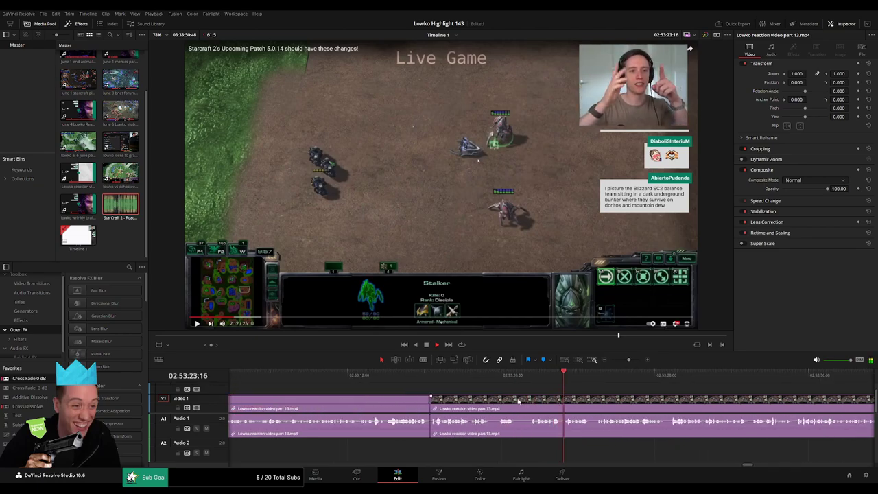
{"action": "scroll", "coordinate": [517, 400], "scroll_direction": "right", "scroll_amount": 3}
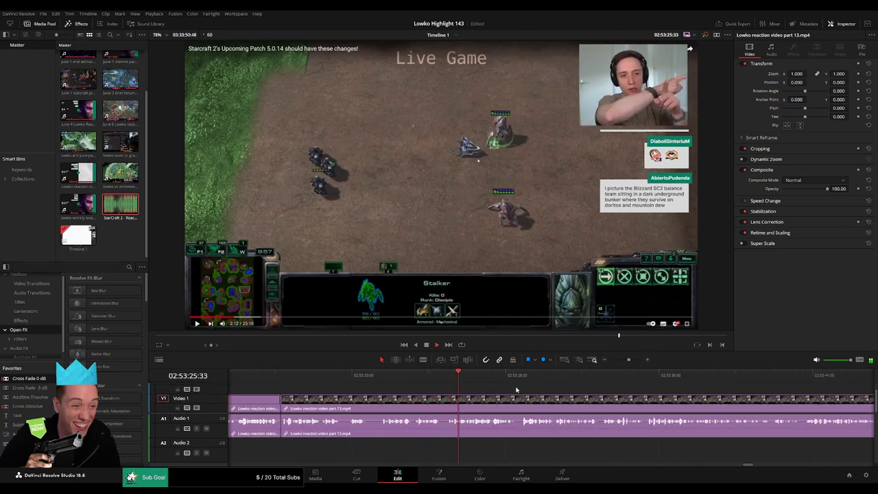
{"action": "left_click_drag", "start_coordinate": [634, 359], "coordinate": [600, 361]}
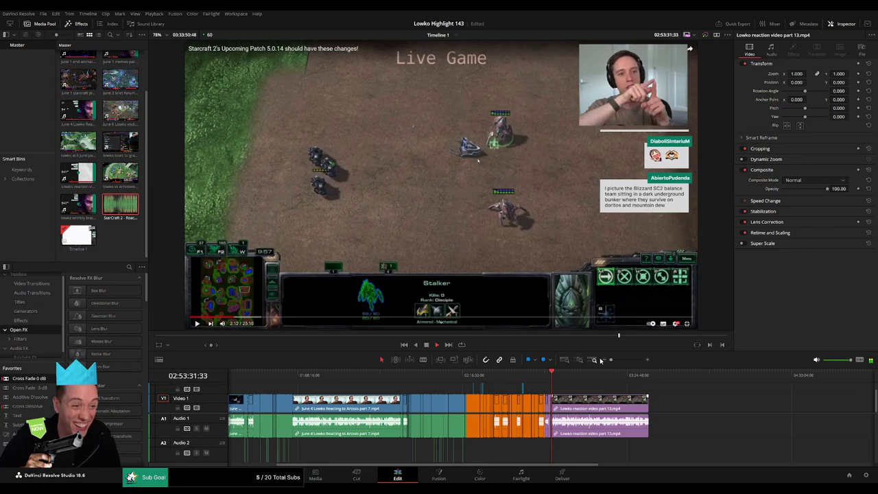
{"action": "left_click_drag", "start_coordinate": [609, 360], "coordinate": [630, 363]}
{"action": "left_click_drag", "start_coordinate": [662, 397], "coordinate": [518, 391]}
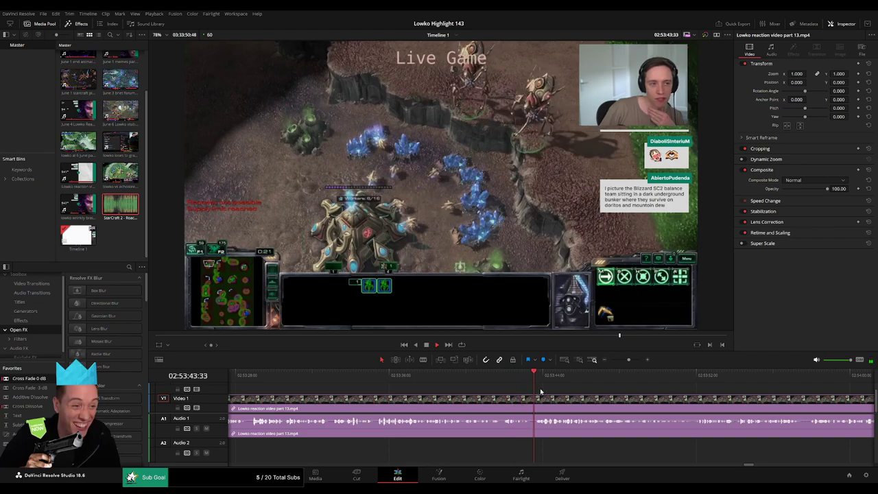
{"action": "left_click_drag", "start_coordinate": [665, 393], "coordinate": [432, 384]}
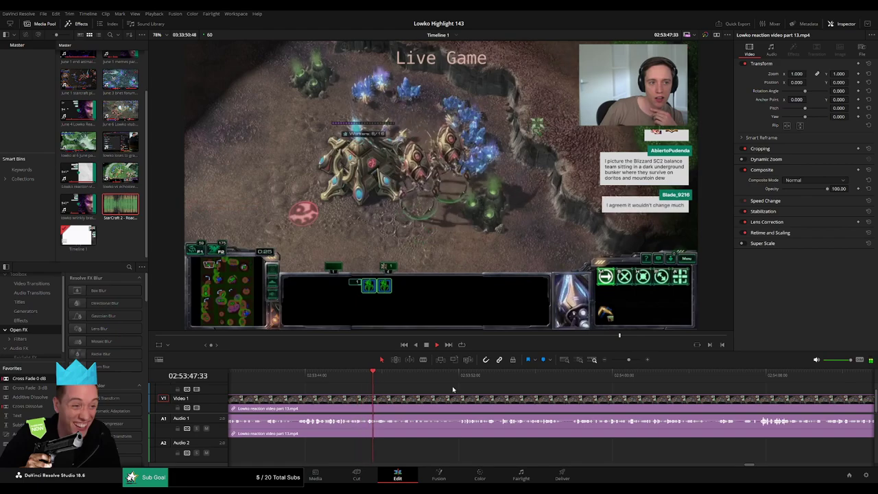
{"action": "left_click_drag", "start_coordinate": [478, 394], "coordinate": [459, 391]}
{"action": "left_click", "coordinate": [416, 377]}
{"action": "left_click", "coordinate": [446, 377]}
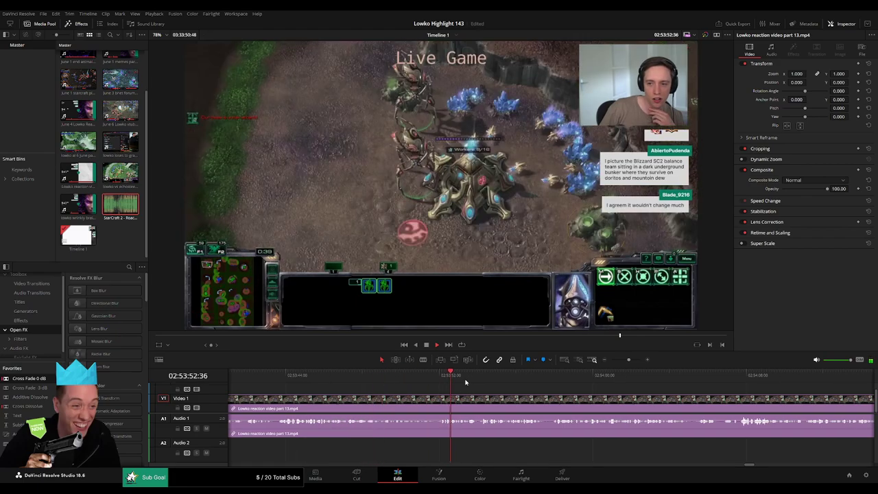
{"action": "left_click", "coordinate": [501, 377]}
{"action": "left_click", "coordinate": [475, 378]}
{"action": "left_click", "coordinate": [684, 378]}
{"action": "left_click", "coordinate": [734, 379]}
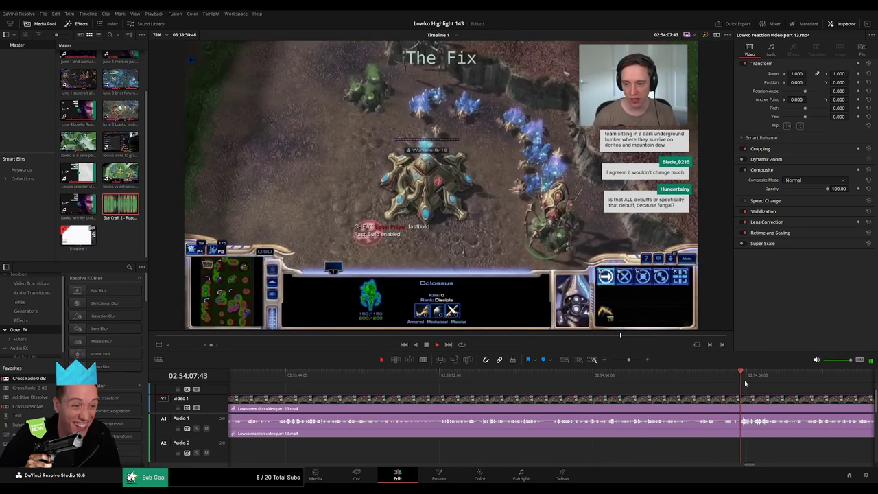
Skim to the commentary after 02:54:20 and cut out the pause from about 02:54:24 to 02:54:25
{"action": "left_click_drag", "start_coordinate": [781, 387], "coordinate": [517, 385]}
{"action": "left_click", "coordinate": [599, 379]}
{"action": "left_click", "coordinate": [730, 379]}
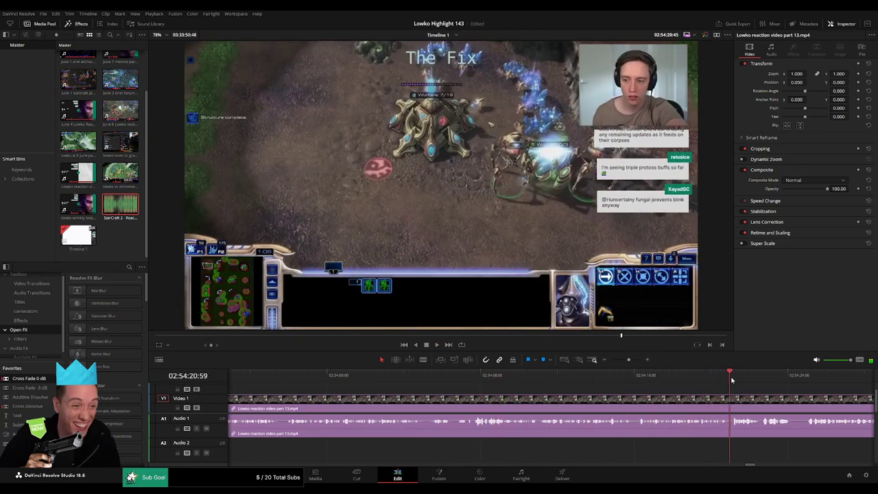
{"action": "left_click_drag", "start_coordinate": [733, 393], "coordinate": [703, 398]}
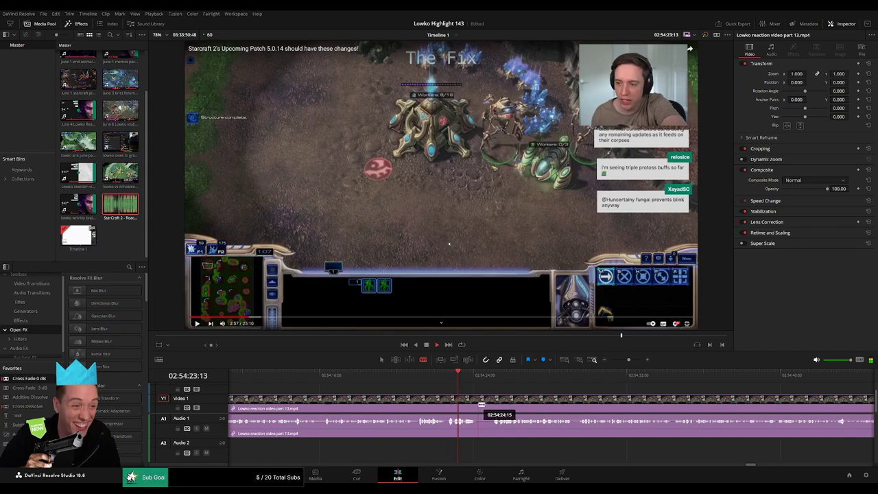
{"action": "left_click", "coordinate": [480, 406]}
{"action": "key", "text": "Delete"}
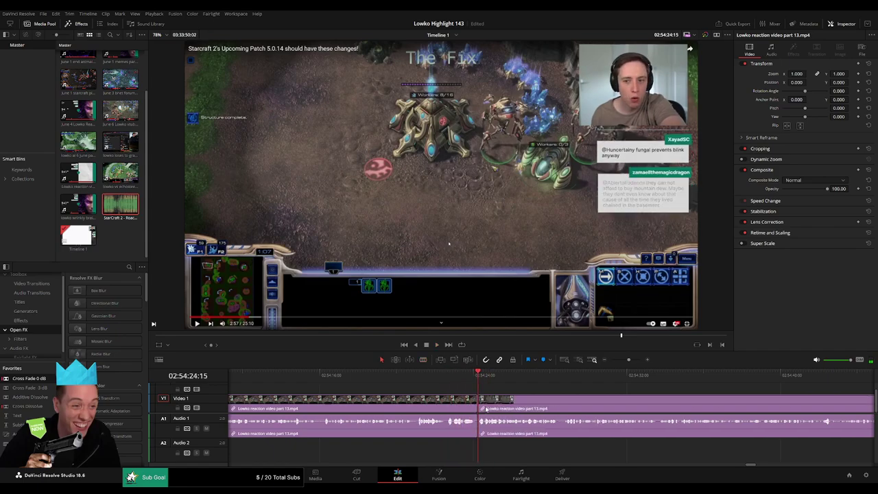
Skim through the Liberator fix, split the clip between about 02:55:08 and 02:55:12, and ripple delete the short piece near 02:55:09
{"action": "left_click_drag", "start_coordinate": [571, 403], "coordinate": [433, 402]}
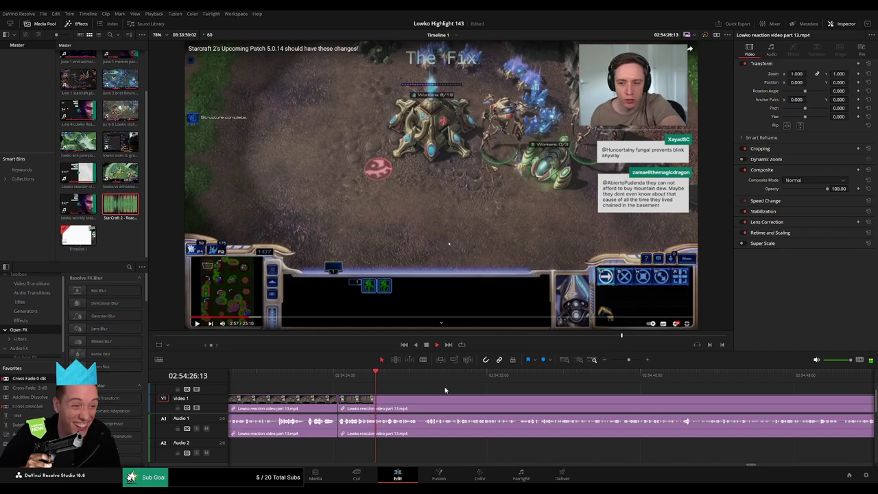
{"action": "mouse_move", "coordinate": [627, 358]}
{"action": "left_mouse_down"}
{"action": "mouse_move", "coordinate": [614, 363]}
{"action": "mouse_move", "coordinate": [627, 365]}
{"action": "left_mouse_up"}
{"action": "left_click_drag", "start_coordinate": [574, 381], "coordinate": [723, 382]}
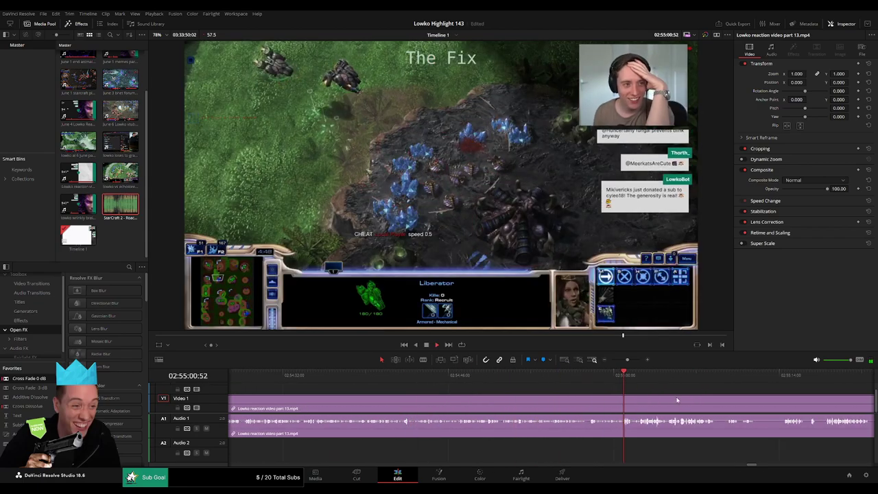
{"action": "left_click_drag", "start_coordinate": [677, 400], "coordinate": [495, 389]}
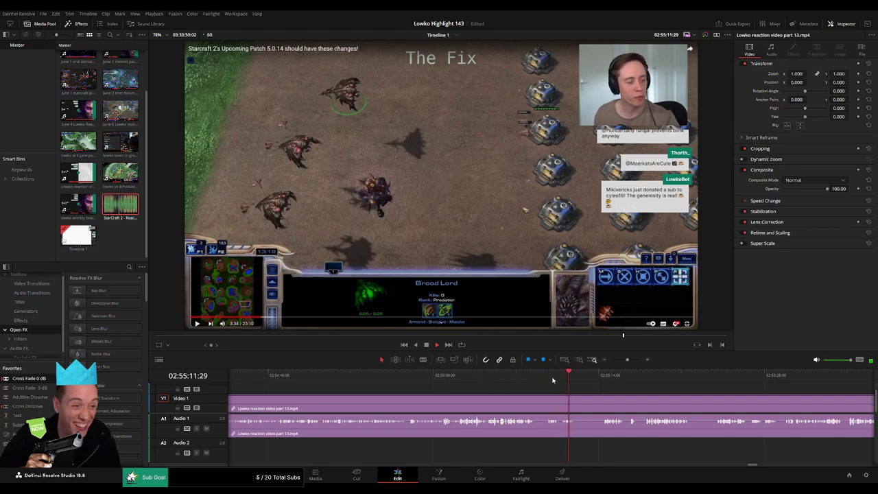
{"action": "left_click", "coordinate": [603, 376]}
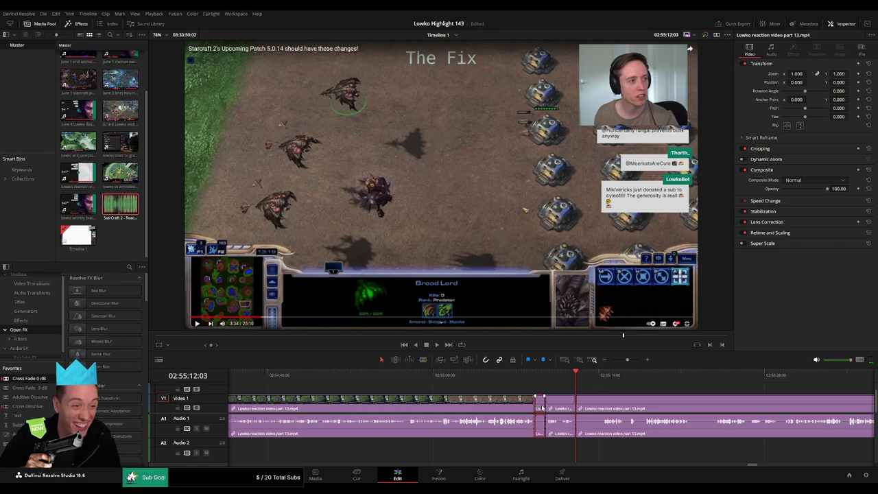
{"action": "key", "text": "Delete"}
Skim the Brood Lord and Liberator reaction from about 02:55:22 to 02:55:47, and recheck the part from 02:55:34 to 02:55:41
{"action": "left_click", "coordinate": [703, 377]}
{"action": "scroll", "coordinate": [727, 386], "scroll_direction": "right", "scroll_amount": 3}
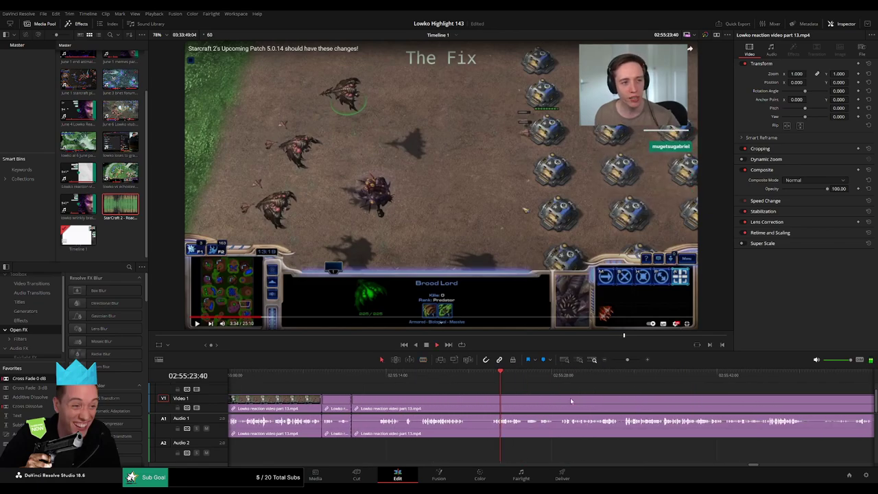
{"action": "left_click", "coordinate": [607, 378]}
{"action": "left_click", "coordinate": [560, 377]}
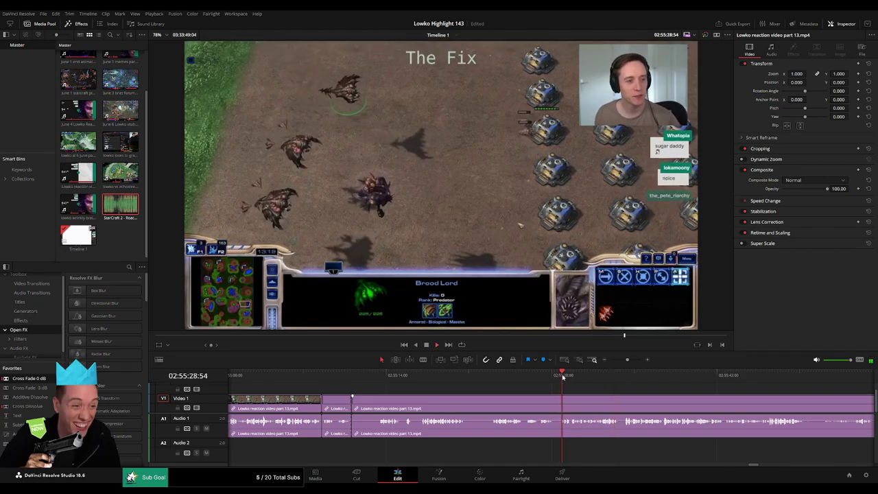
{"action": "left_click", "coordinate": [626, 376]}
{"action": "left_click_drag", "start_coordinate": [688, 376], "coordinate": [764, 374]}
{"action": "scroll", "coordinate": [599, 389], "scroll_direction": "right", "scroll_amount": 3}
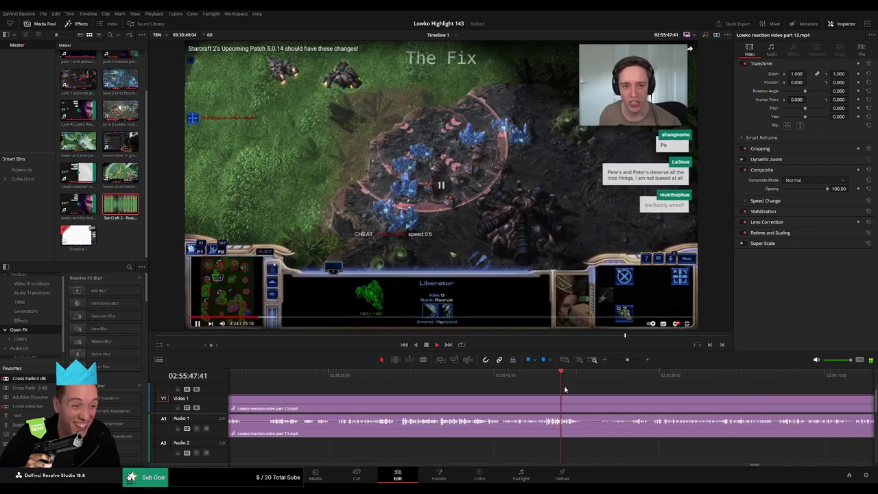
{"action": "left_click", "coordinate": [475, 379]}
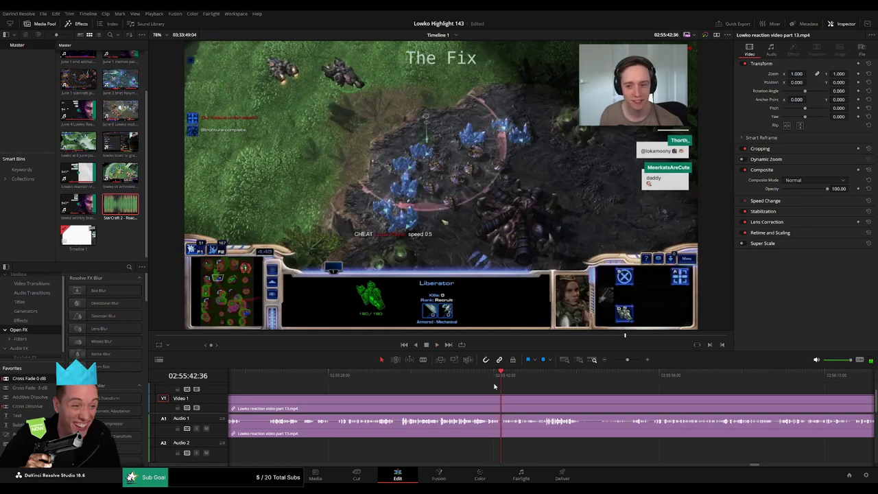
{"action": "left_click", "coordinate": [402, 378]}
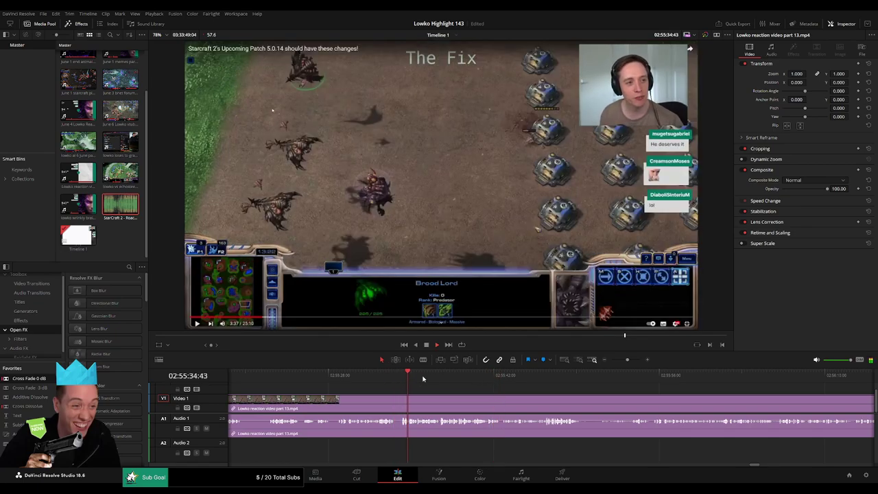
{"action": "left_click_drag", "start_coordinate": [463, 378], "coordinate": [474, 378]}
{"action": "left_click_drag", "start_coordinate": [627, 359], "coordinate": [633, 360]}
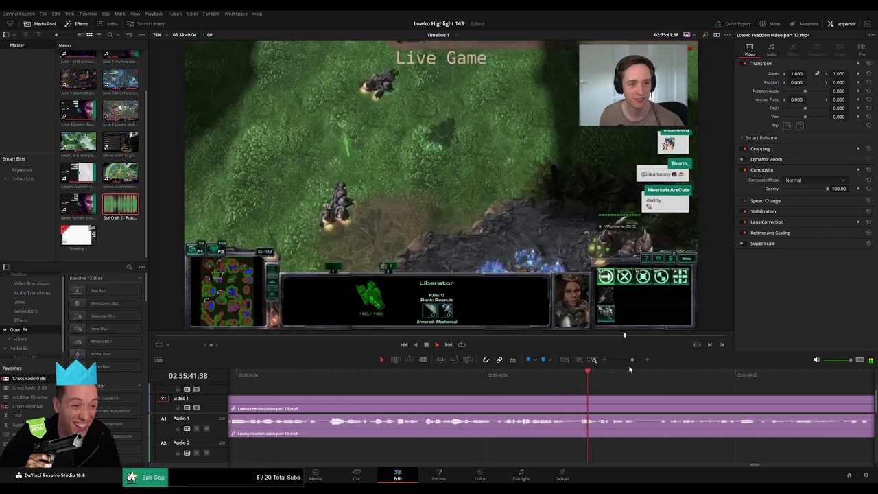
Ripple delete the live-game section from about 02:55:11 to 02:55:41 and replay the join
{"action": "key", "text": "space"}
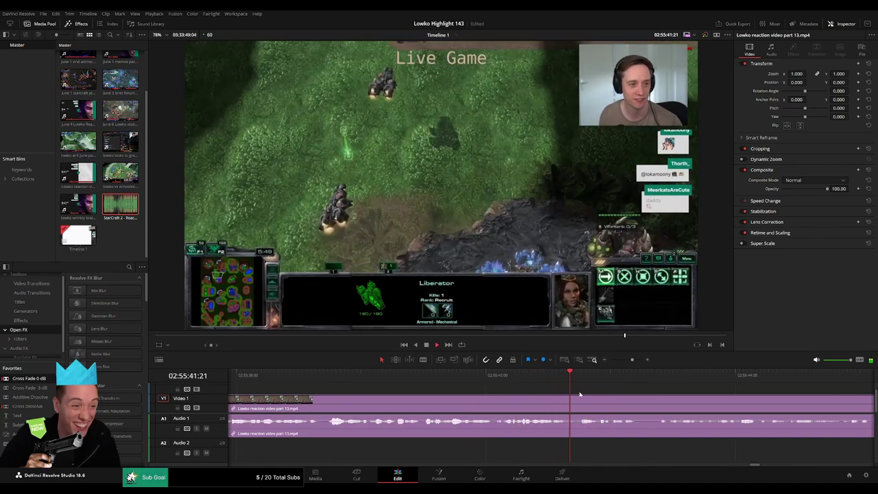
{"action": "key", "text": "Delete"}
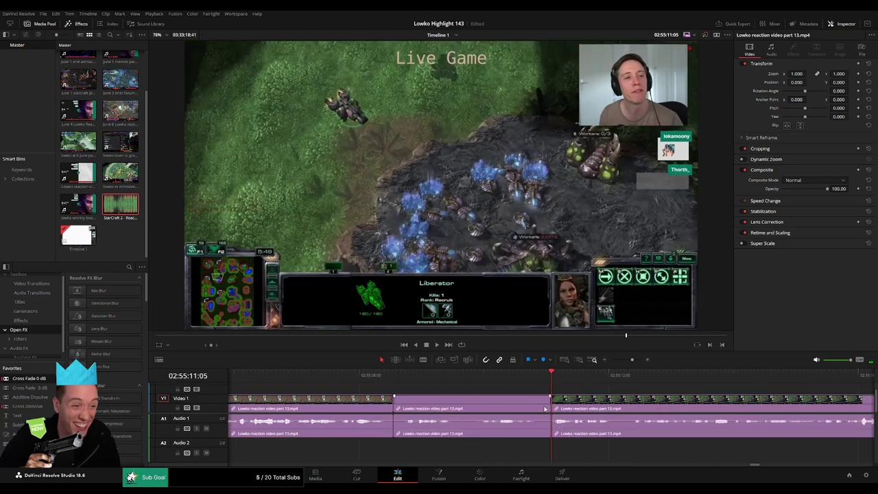
{"action": "key", "text": "space"}
{"action": "left_click", "coordinate": [511, 378]}
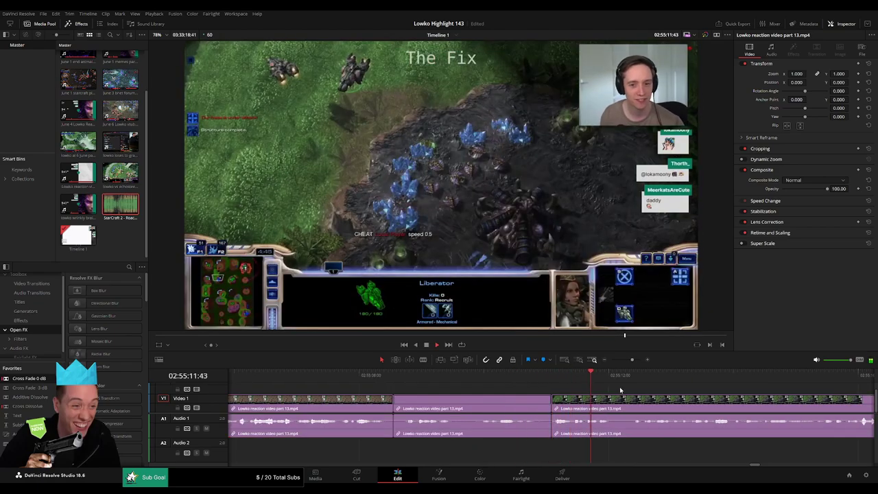
Cut out the pause in the Liberator fix from about 02:55:19 to 02:55:20 and check the join
{"action": "mouse_move", "coordinate": [633, 360]}
{"action": "left_mouse_down"}
{"action": "mouse_move", "coordinate": [609, 361]}
{"action": "mouse_move", "coordinate": [629, 359]}
{"action": "left_mouse_up"}
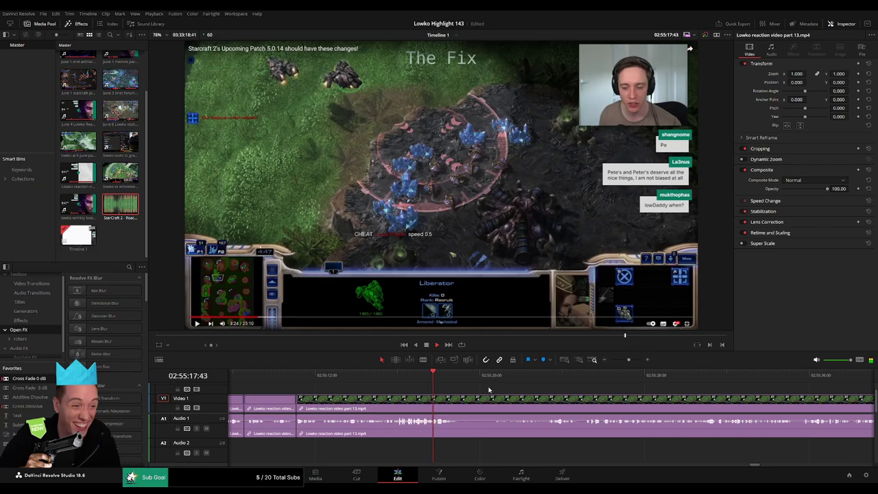
{"action": "left_click_drag", "start_coordinate": [460, 376], "coordinate": [491, 376]}
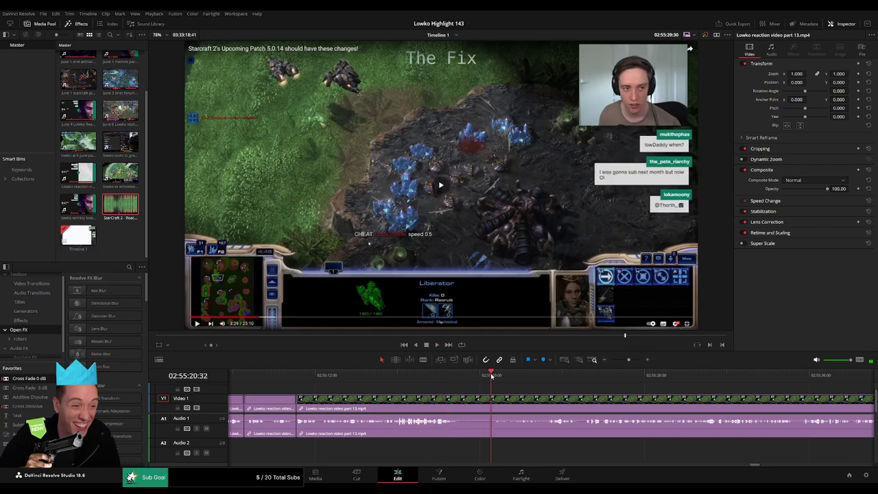
{"action": "left_click", "coordinate": [460, 399]}
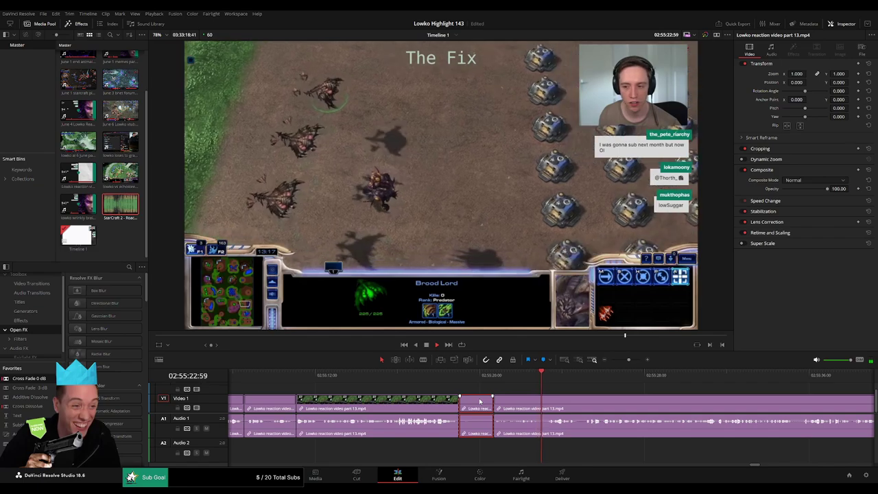
{"action": "key", "text": "Delete"}
{"action": "left_click", "coordinate": [461, 378]}
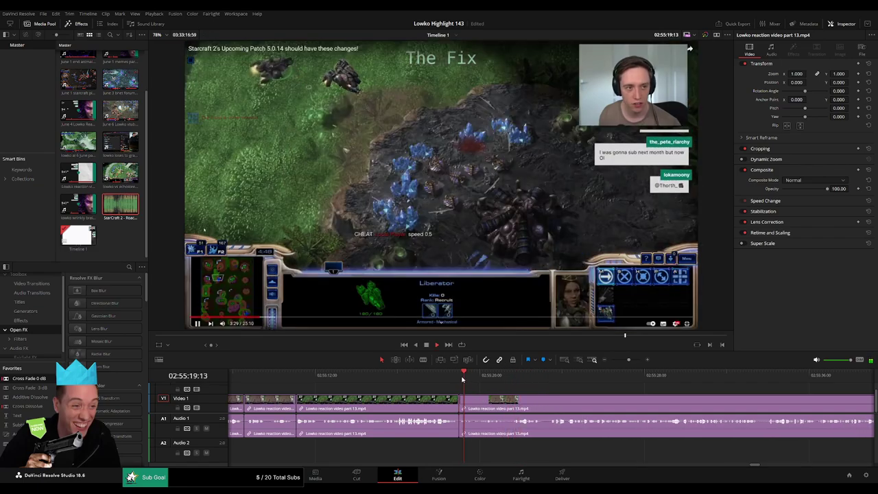
Skim the Brood Lord fix from about 02:55:19 to 02:55:31, look over the remaining timeline, and replay from 02:55:19
{"action": "left_click_drag", "start_coordinate": [462, 378], "coordinate": [527, 378]}
{"action": "left_click_drag", "start_coordinate": [618, 379], "coordinate": [682, 379]}
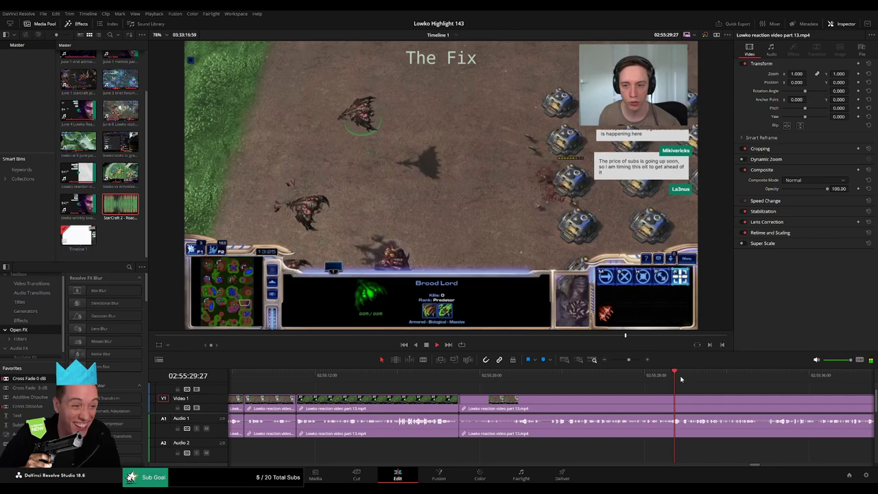
{"action": "left_click_drag", "start_coordinate": [628, 361], "coordinate": [608, 362]}
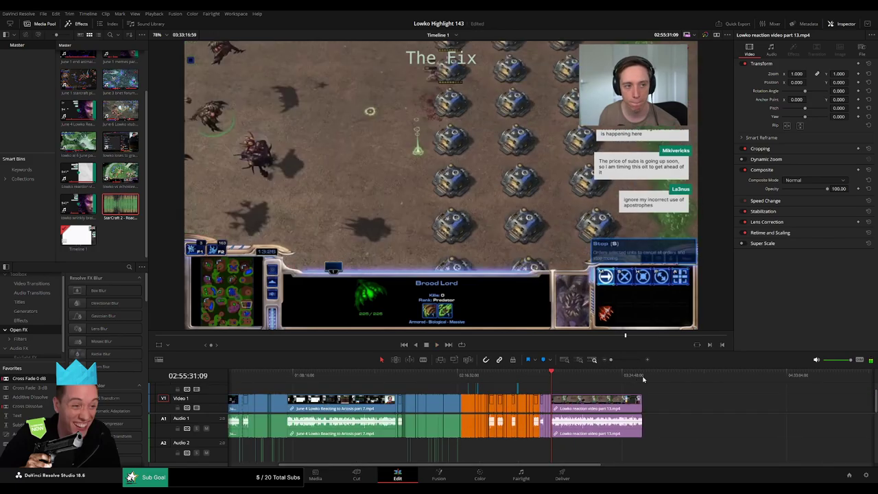
{"action": "left_click", "coordinate": [644, 378]}
{"action": "key", "text": "space"}
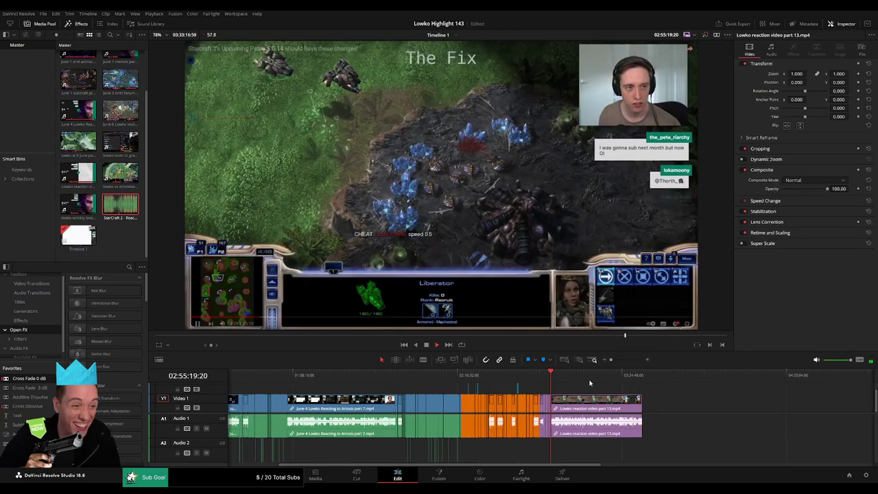
Review the Brood Lord footage near 02:56:32 and skim the Warp Prism reaction from about 02:57:00 to 02:57:21
{"action": "left_click_drag", "start_coordinate": [611, 360], "coordinate": [666, 392]}
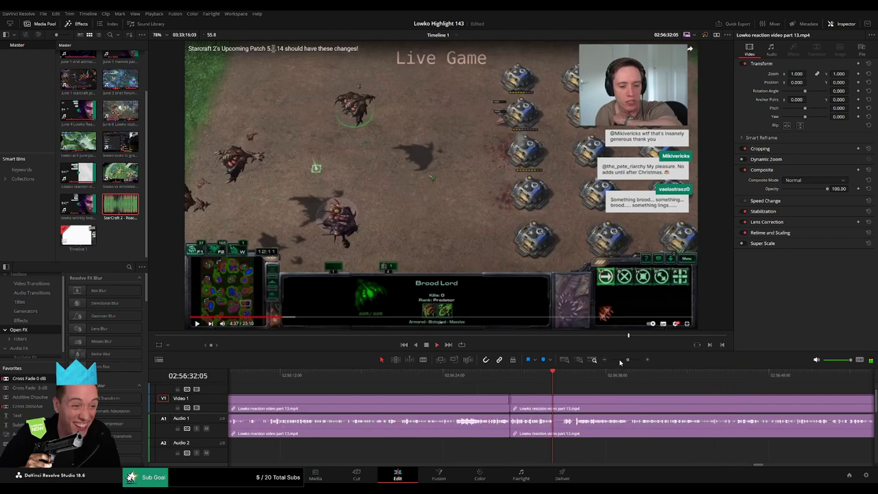
{"action": "mouse_move", "coordinate": [621, 363]}
{"action": "left_mouse_down"}
{"action": "mouse_move", "coordinate": [613, 360]}
{"action": "mouse_move", "coordinate": [627, 363]}
{"action": "left_mouse_up"}
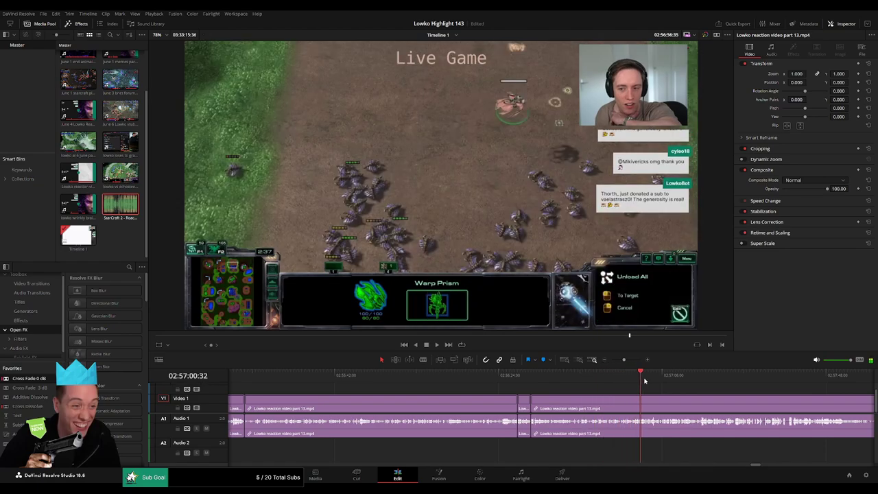
{"action": "left_click", "coordinate": [649, 379]}
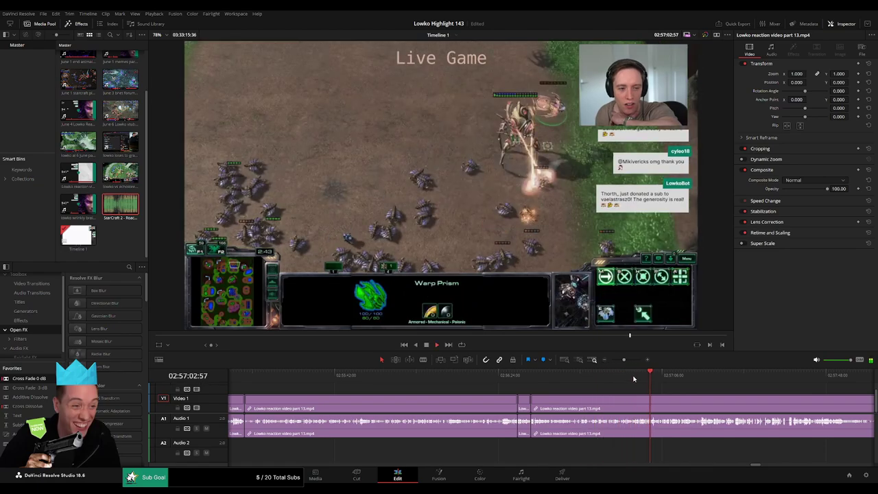
{"action": "left_click", "coordinate": [637, 377]}
{"action": "left_click", "coordinate": [650, 378]}
{"action": "left_click", "coordinate": [667, 377]}
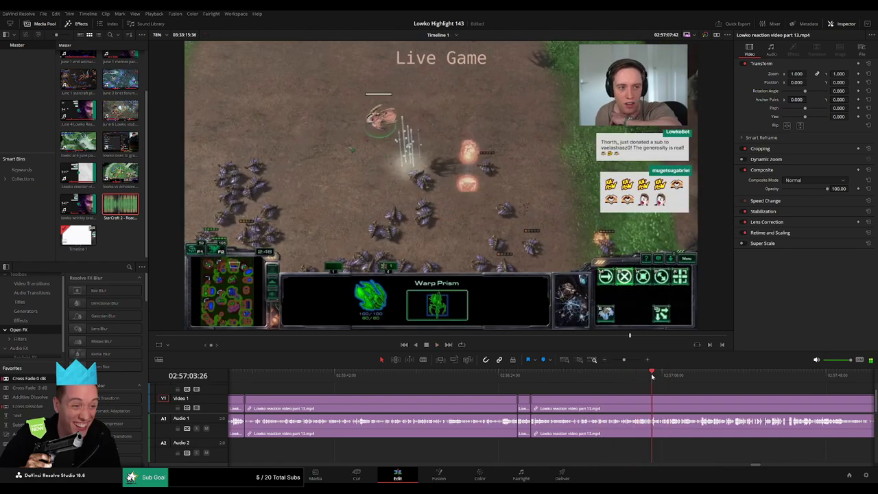
{"action": "left_click", "coordinate": [701, 376]}
{"action": "scroll", "coordinate": [604, 385], "scroll_direction": "right", "scroll_amount": 4}
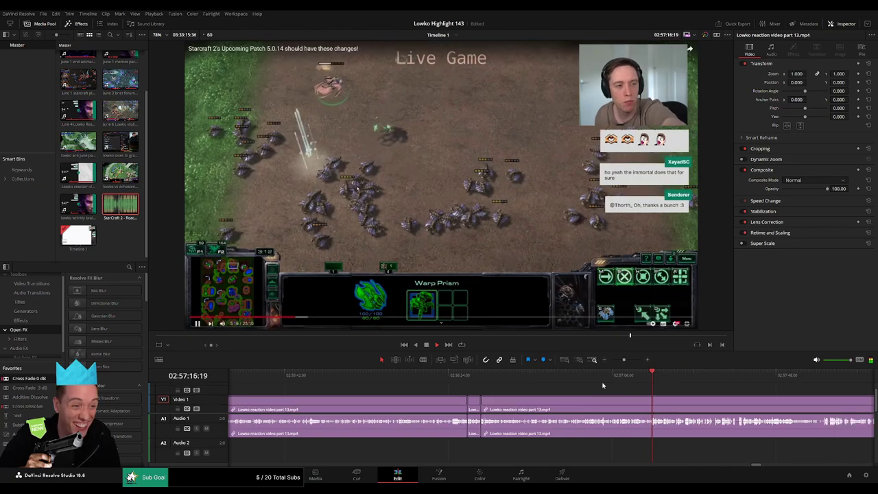
{"action": "mouse_move", "coordinate": [623, 361]}
{"action": "left_mouse_down"}
{"action": "mouse_move", "coordinate": [608, 361]}
{"action": "mouse_move", "coordinate": [625, 361]}
{"action": "left_mouse_up"}
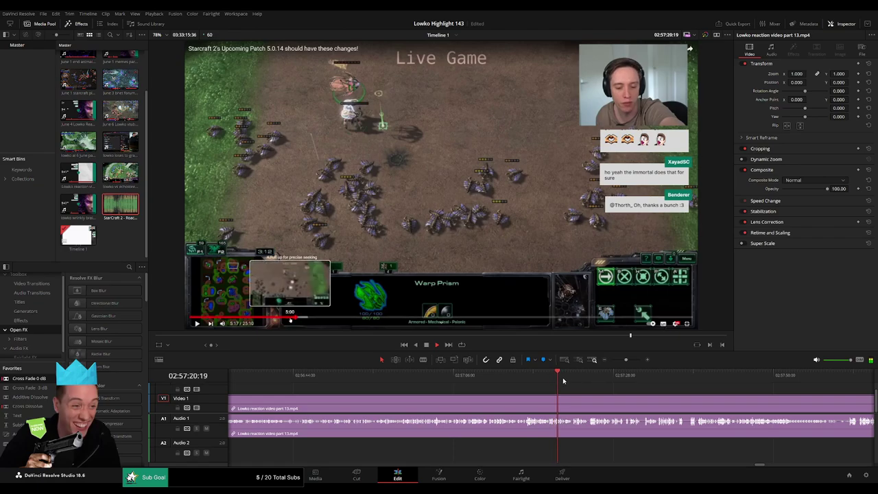
{"action": "left_click", "coordinate": [574, 377]}
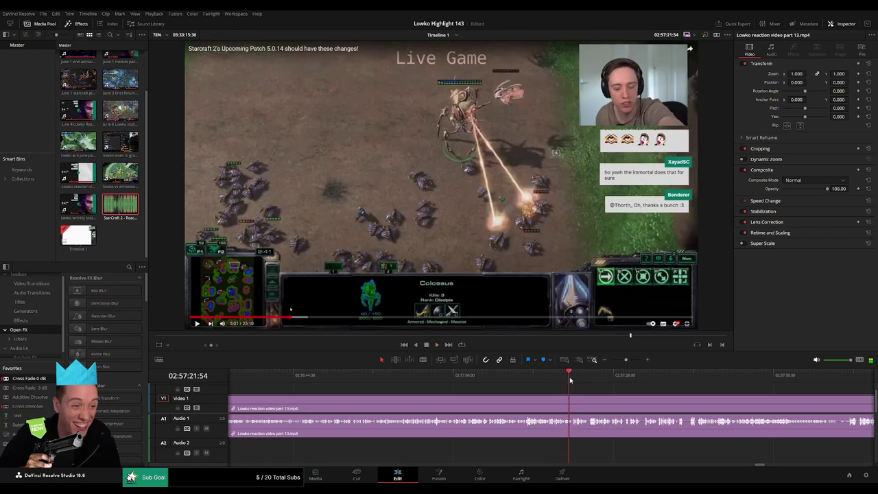
Split the clip near 02:57:24 and 02:57:40 and ripple delete the paused Colossus commentary between the splits
{"action": "left_click_drag", "start_coordinate": [626, 360], "coordinate": [628, 361]}
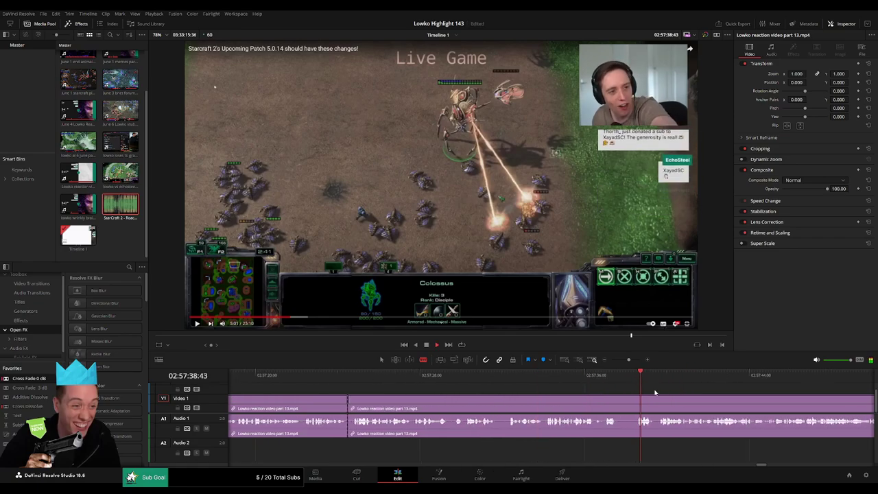
{"action": "left_click", "coordinate": [682, 378]}
{"action": "left_click_drag", "start_coordinate": [682, 385], "coordinate": [459, 388]}
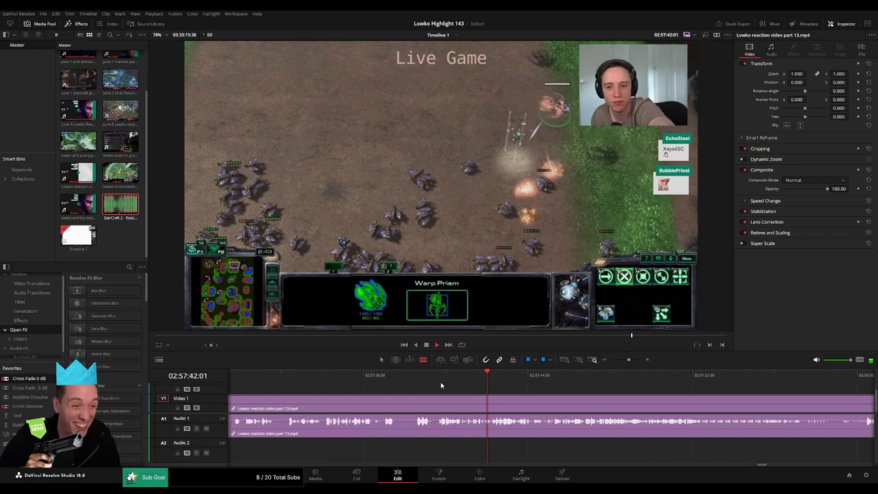
{"action": "left_click", "coordinate": [439, 375]}
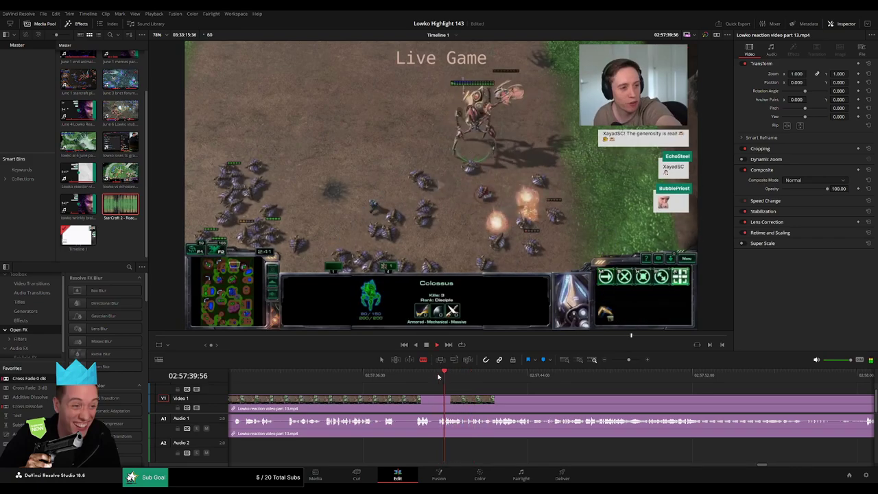
{"action": "left_click", "coordinate": [463, 399]}
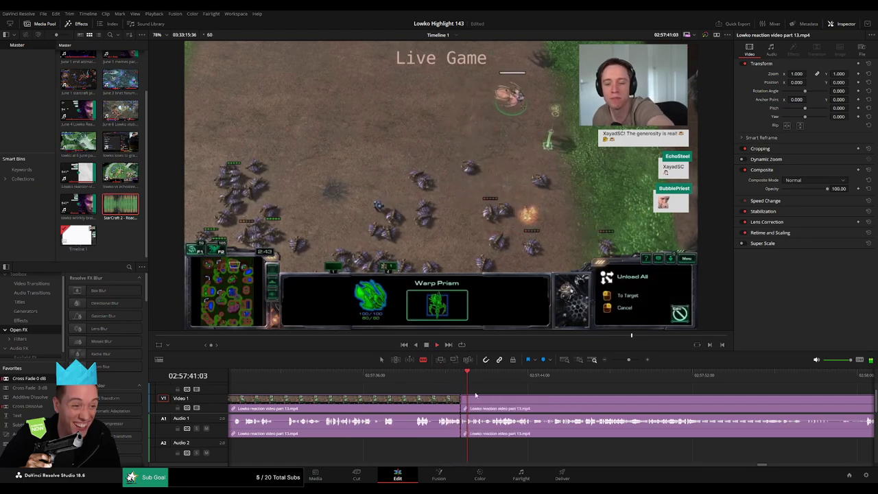
{"action": "key", "text": "a"}
{"action": "left_click", "coordinate": [440, 401]}
{"action": "key", "text": "Delete"}
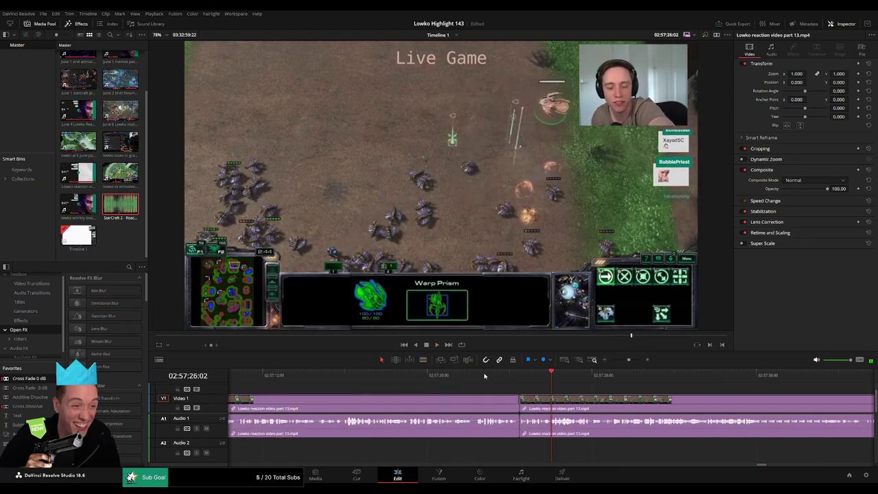
Replay the join near 02:57:24 and skim the Warp Prism reaction to about 02:57:49, rechecking the part from 02:57:36
{"action": "left_click", "coordinate": [511, 377]}
{"action": "key", "text": "space"}
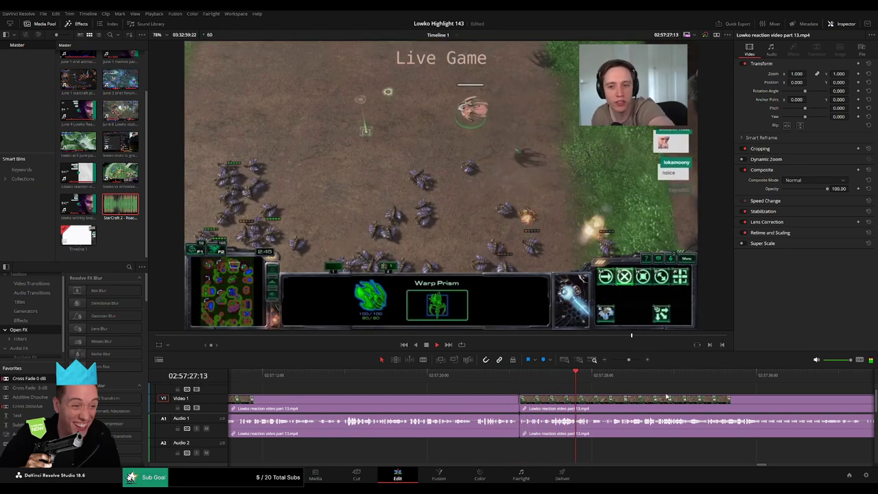
{"action": "left_click_drag", "start_coordinate": [664, 396], "coordinate": [690, 378]}
{"action": "left_click", "coordinate": [540, 377]}
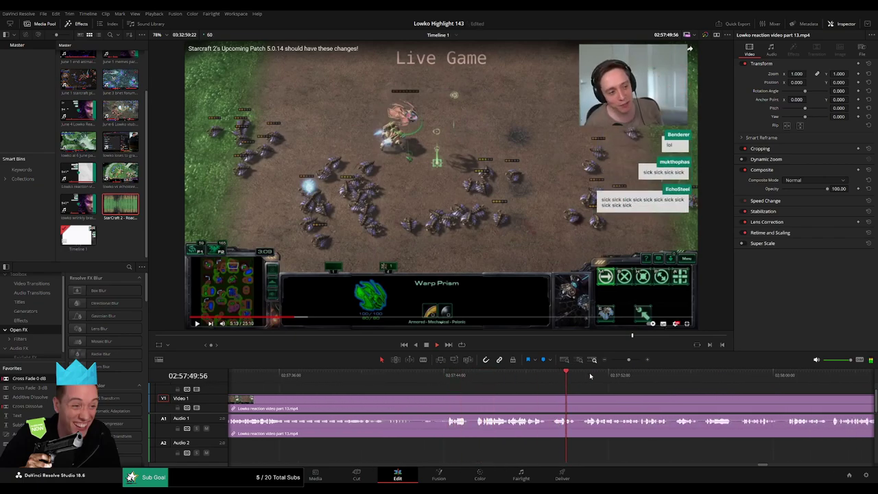
{"action": "left_click", "coordinate": [279, 376]}
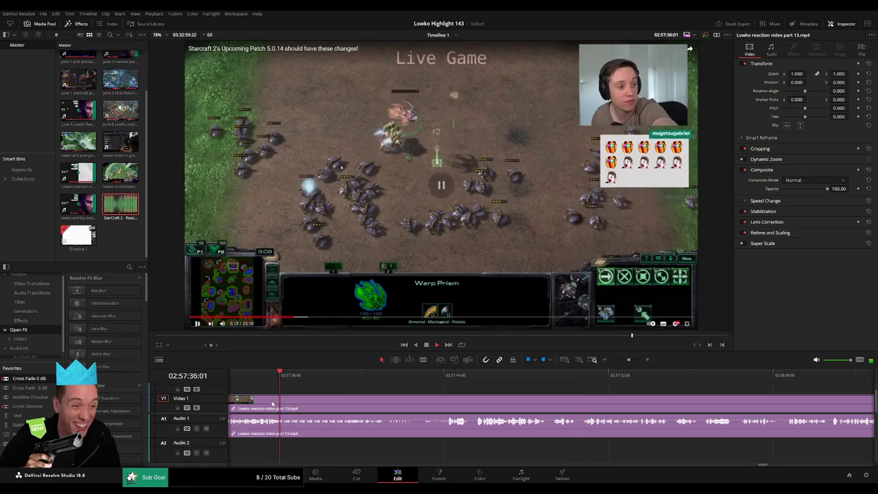
{"action": "left_click_drag", "start_coordinate": [269, 400], "coordinate": [613, 385]}
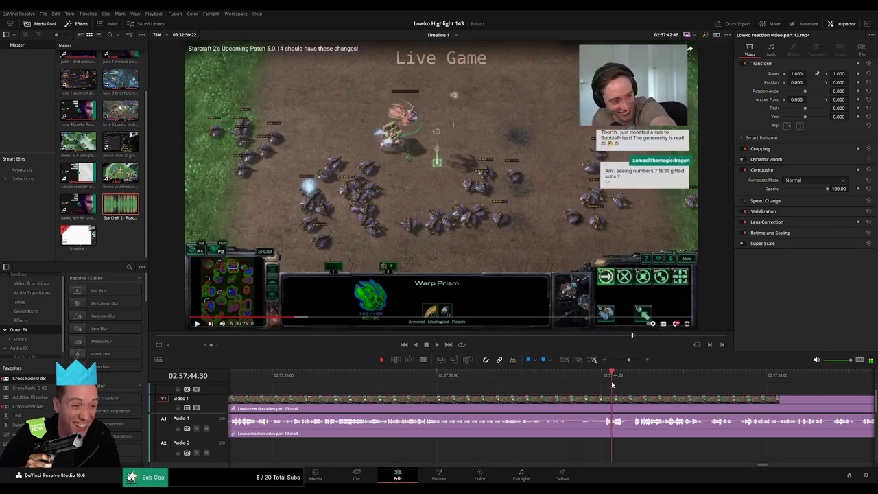
Cut out the paused Warp Prism section from about 02:57:55 to 02:58:05 and replay the join
{"action": "scroll", "coordinate": [652, 401], "scroll_direction": "right", "scroll_amount": 9}
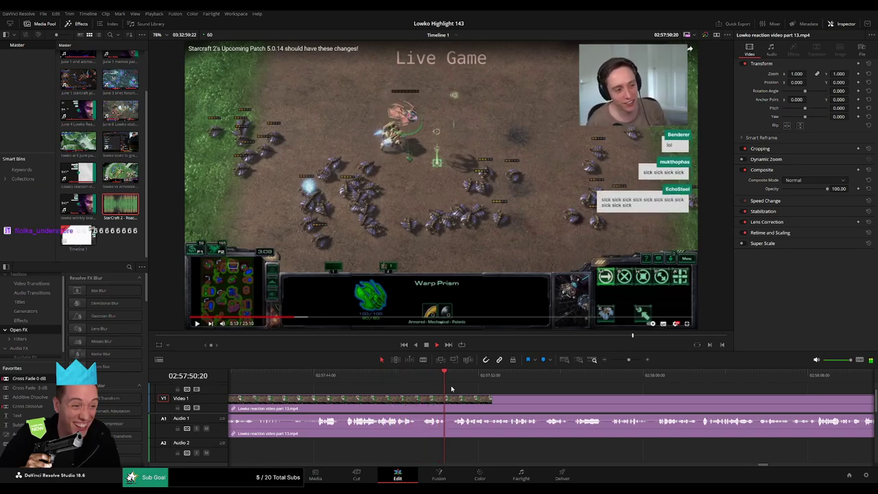
{"action": "scroll", "coordinate": [485, 394], "scroll_direction": "right", "scroll_amount": 3}
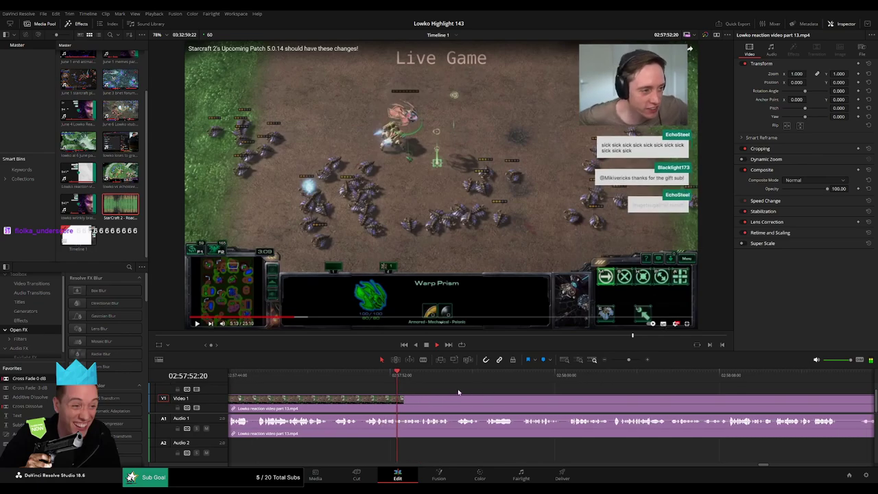
{"action": "scroll", "coordinate": [474, 389], "scroll_direction": "right", "scroll_amount": 3}
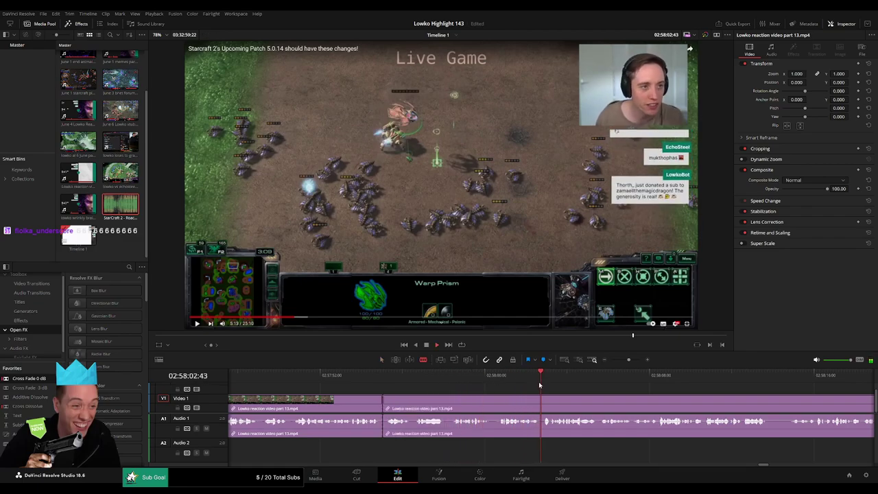
{"action": "mouse_move", "coordinate": [576, 375]}
{"action": "left_mouse_down"}
{"action": "mouse_move", "coordinate": [629, 372]}
{"action": "mouse_move", "coordinate": [578, 372]}
{"action": "left_mouse_up"}
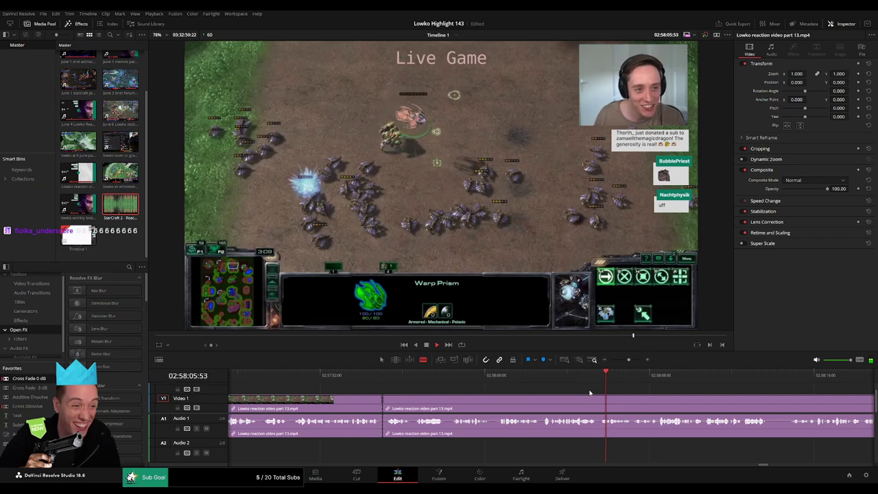
{"action": "key", "text": "ctrl+b"}
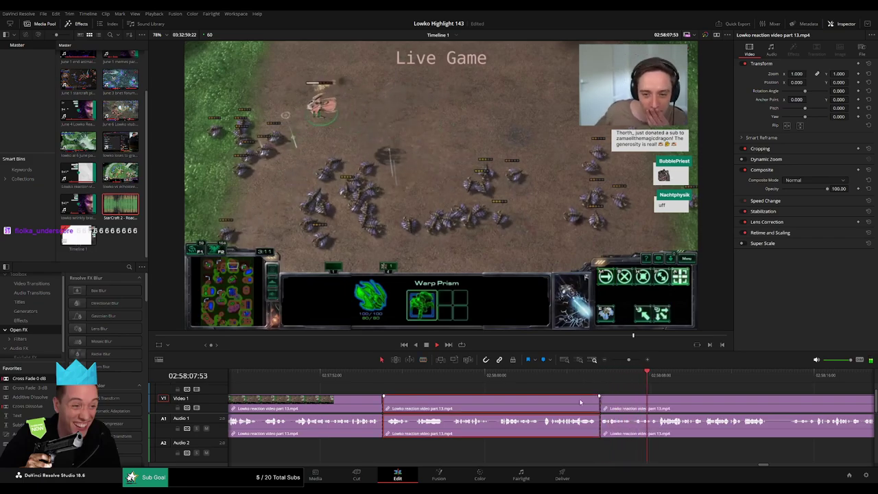
{"action": "left_click", "coordinate": [580, 402]}
{"action": "key", "text": "Delete"}
{"action": "left_click", "coordinate": [373, 376]}
{"action": "key", "text": "space"}
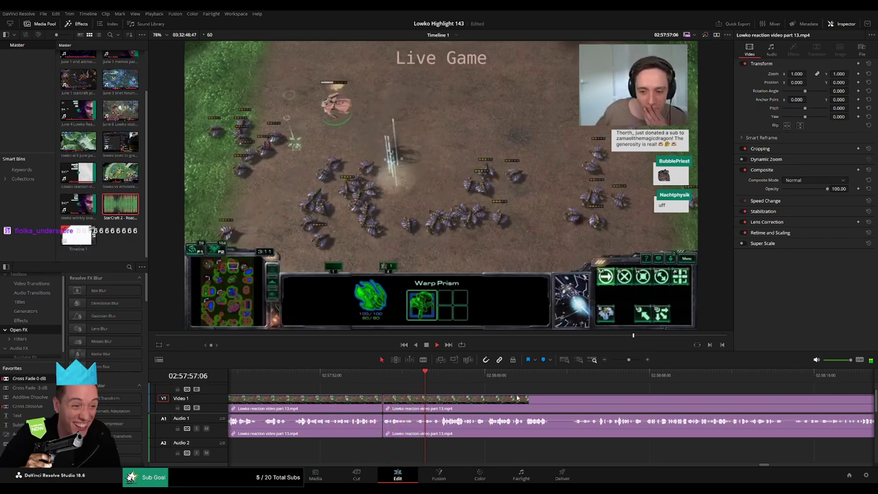
Review the Warp Prism reaction from about 02:58:03 to 02:58:15
{"action": "left_click_drag", "start_coordinate": [563, 401], "coordinate": [488, 400]}
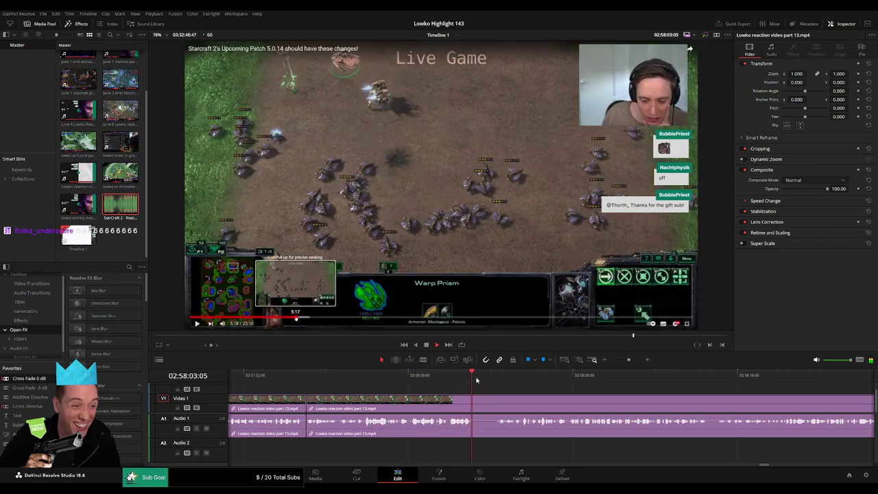
{"action": "left_click", "coordinate": [487, 378]}
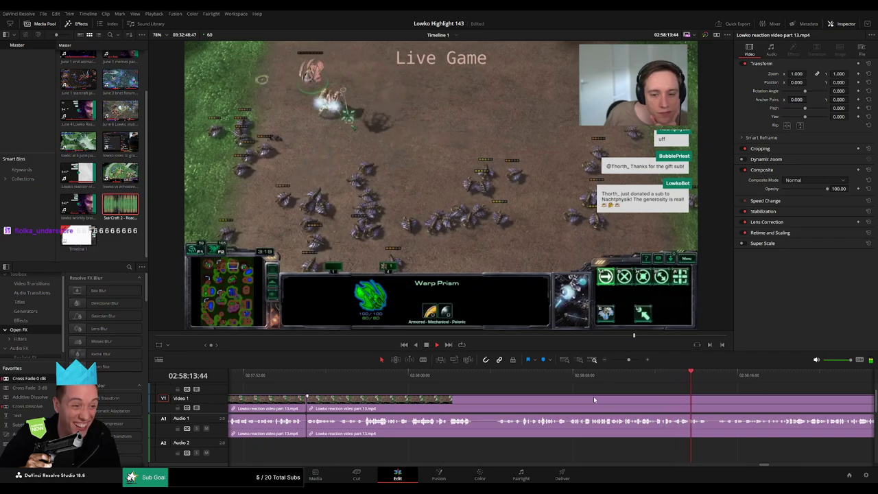
{"action": "left_click_drag", "start_coordinate": [684, 403], "coordinate": [392, 391]}
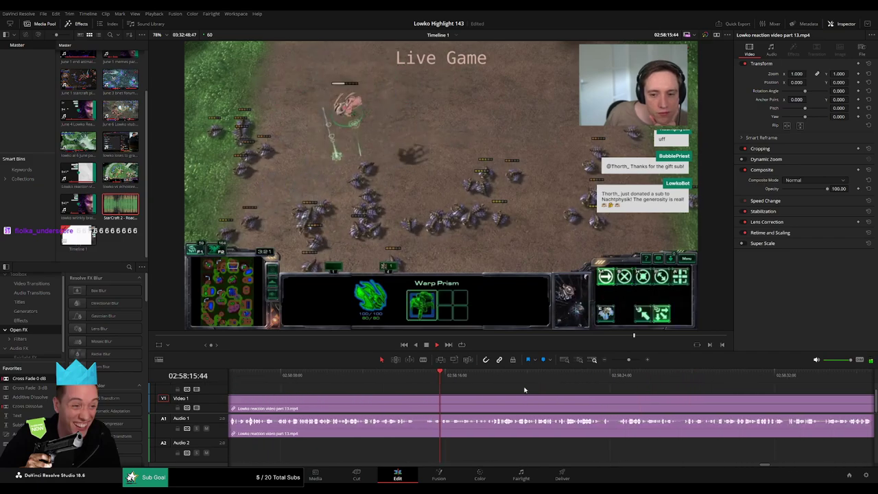
Skim the Warp Prism reaction from about 02:58:16 to 02:59:13 to find the next pauses
{"action": "left_click", "coordinate": [512, 378]}
{"action": "left_click", "coordinate": [568, 377]}
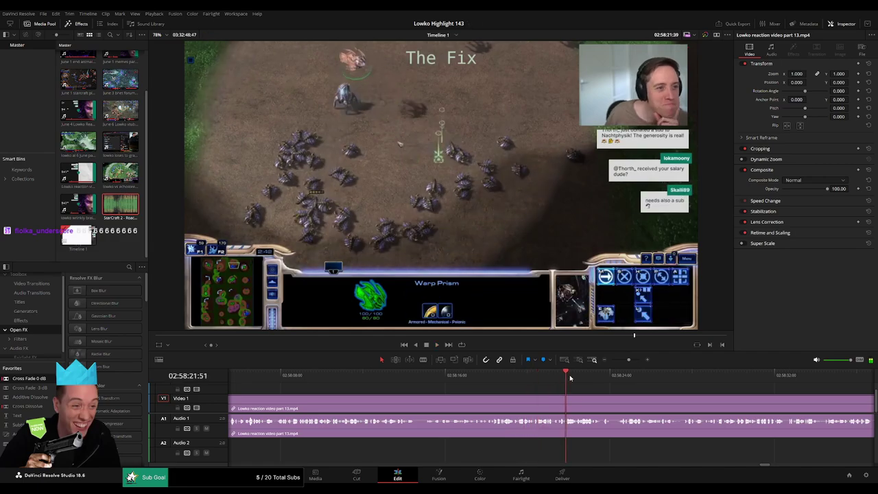
{"action": "left_click", "coordinate": [591, 378]}
{"action": "left_click_drag", "start_coordinate": [628, 360], "coordinate": [624, 362]}
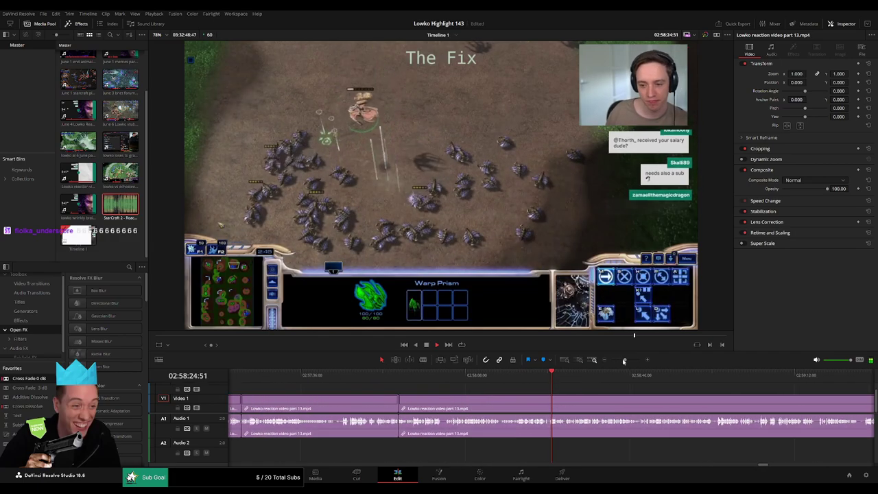
{"action": "left_click", "coordinate": [593, 375]}
{"action": "left_click", "coordinate": [697, 374]}
{"action": "left_click", "coordinate": [717, 376]}
{"action": "left_click_drag", "start_coordinate": [763, 393], "coordinate": [513, 384]}
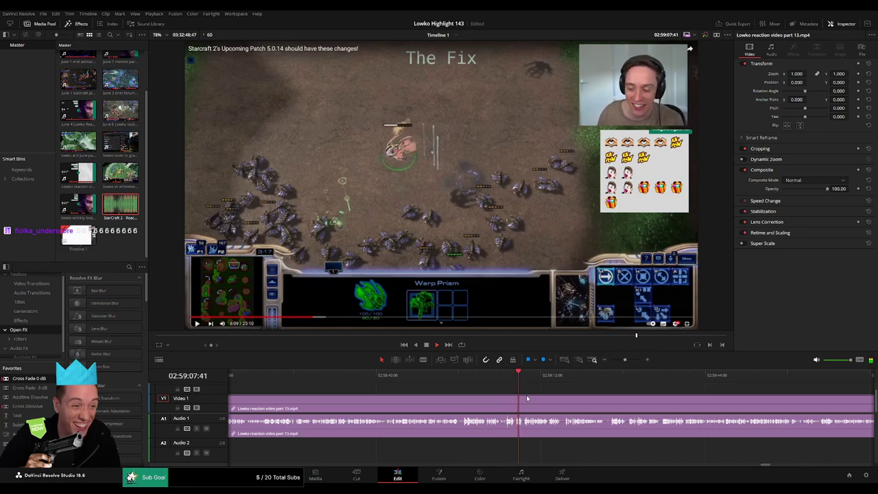
{"action": "mouse_move", "coordinate": [624, 360]}
{"action": "left_mouse_down"}
{"action": "mouse_move", "coordinate": [612, 361]}
{"action": "mouse_move", "coordinate": [627, 362]}
{"action": "left_mouse_up"}
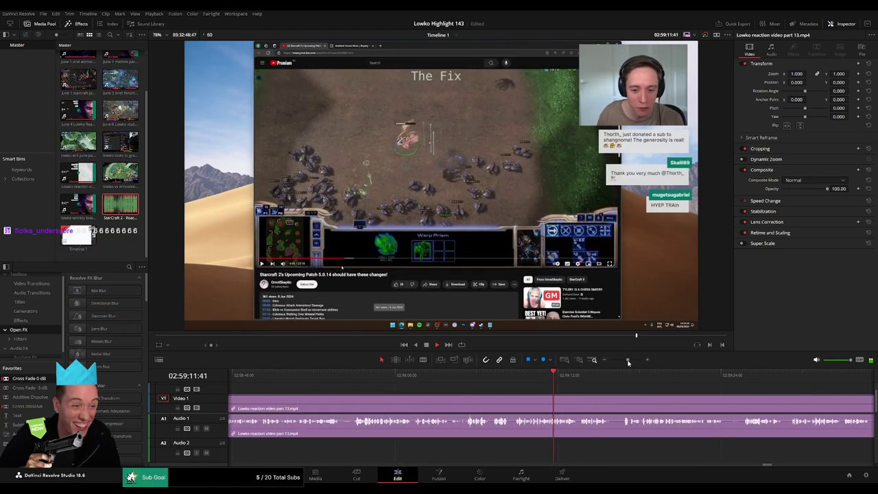
{"action": "left_click_drag", "start_coordinate": [609, 393], "coordinate": [430, 389]}
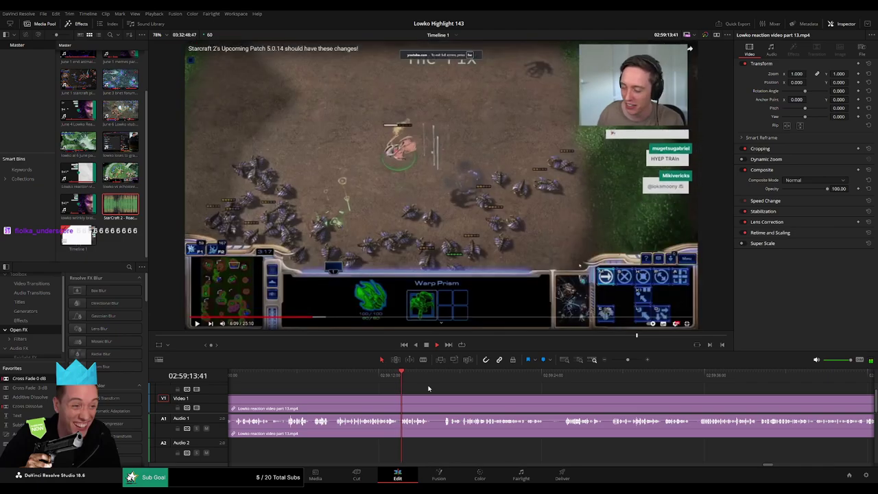
Split around the short pauses near 02:59:16 and 02:59:24 and ripple delete both of them
{"action": "left_click", "coordinate": [439, 376]}
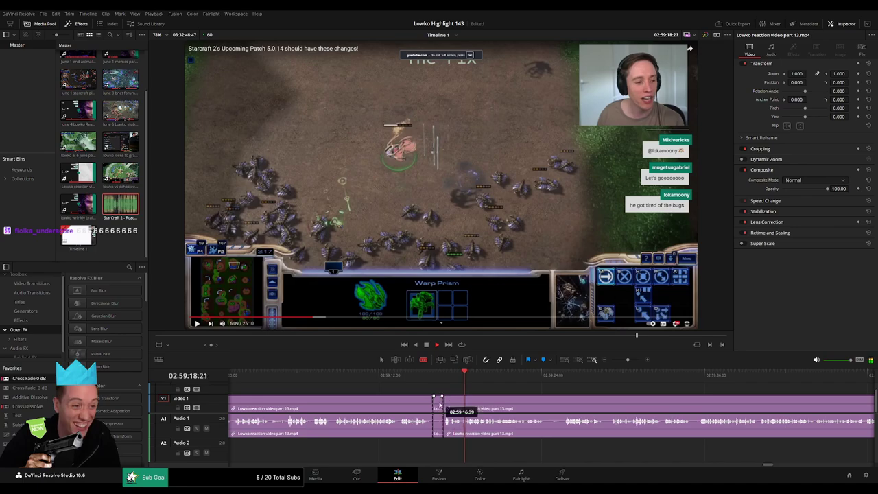
{"action": "key", "text": "Delete"}
{"action": "left_click_drag", "start_coordinate": [547, 400], "coordinate": [420, 397]}
{"action": "left_click", "coordinate": [407, 403]}
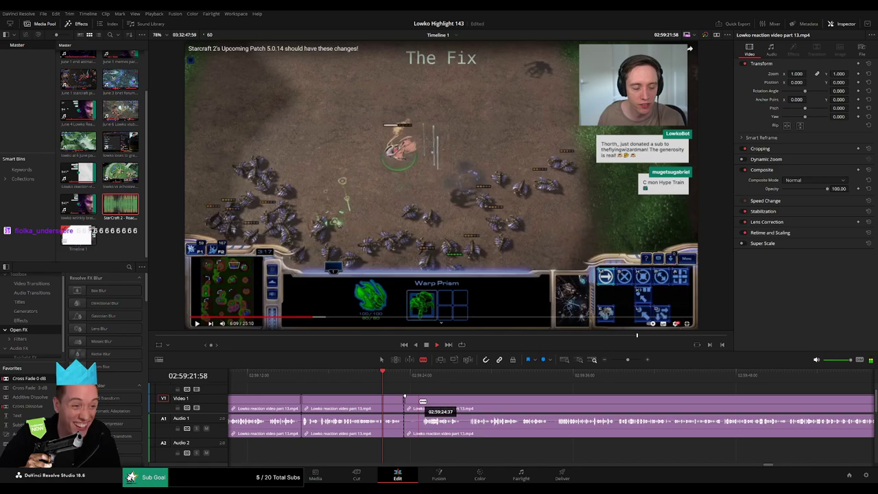
{"action": "left_click", "coordinate": [421, 403]}
{"action": "key", "text": "a"}
{"action": "left_click", "coordinate": [411, 401]}
{"action": "key", "text": "Delete"}
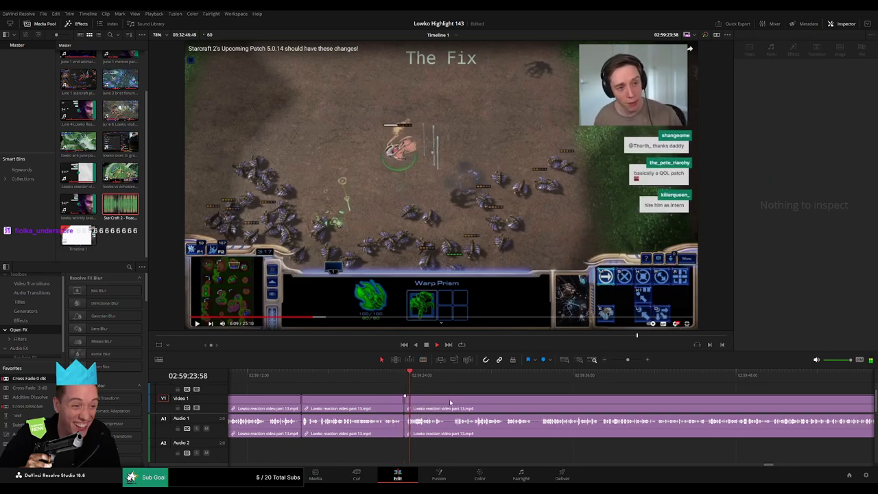
Cut out the paused Warp Prism commentary from about 02:59:27 to 02:59:38 with a ripple delete
{"action": "scroll", "coordinate": [346, 394], "scroll_direction": "right", "scroll_amount": 2}
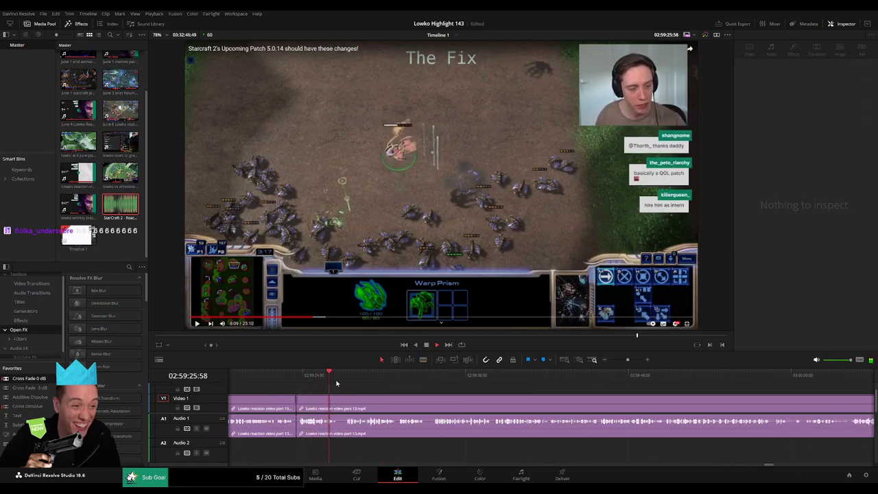
{"action": "left_click", "coordinate": [340, 404]}
{"action": "key", "text": "b"}
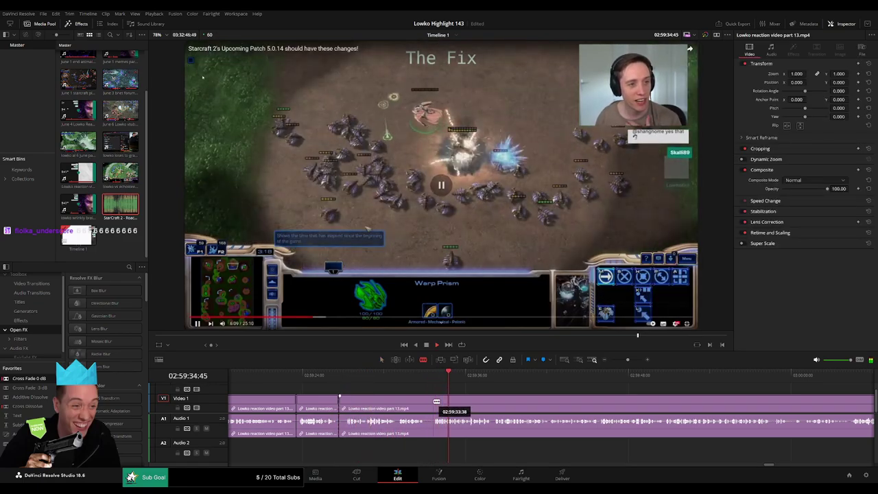
{"action": "left_click", "coordinate": [432, 404]}
{"action": "key", "text": "a"}
{"action": "left_click", "coordinate": [416, 407]}
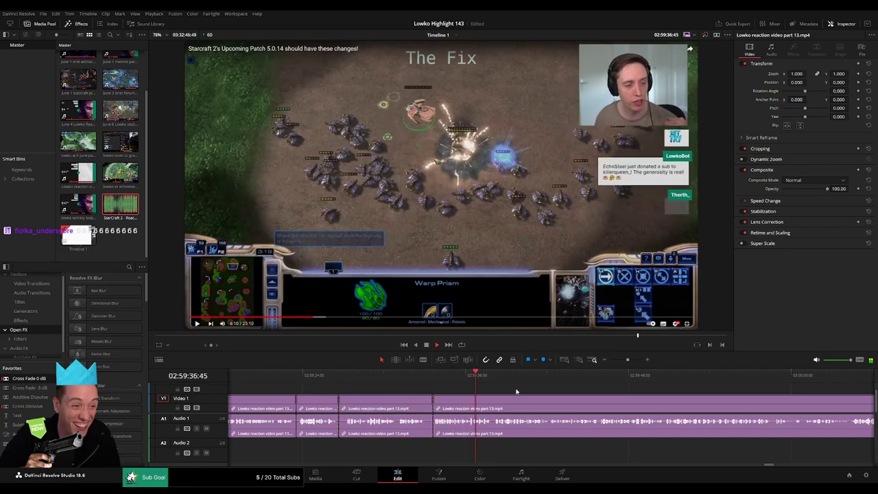
{"action": "key", "text": "Delete"}
{"action": "left_click", "coordinate": [496, 403]}
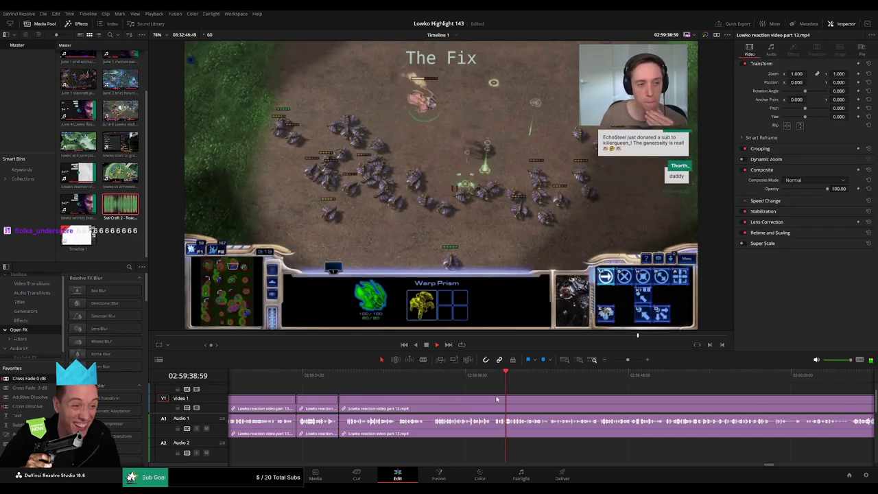
{"action": "key", "text": "b"}
{"action": "left_click", "coordinate": [498, 400]}
{"action": "key", "text": "a"}
{"action": "left_click", "coordinate": [478, 407]}
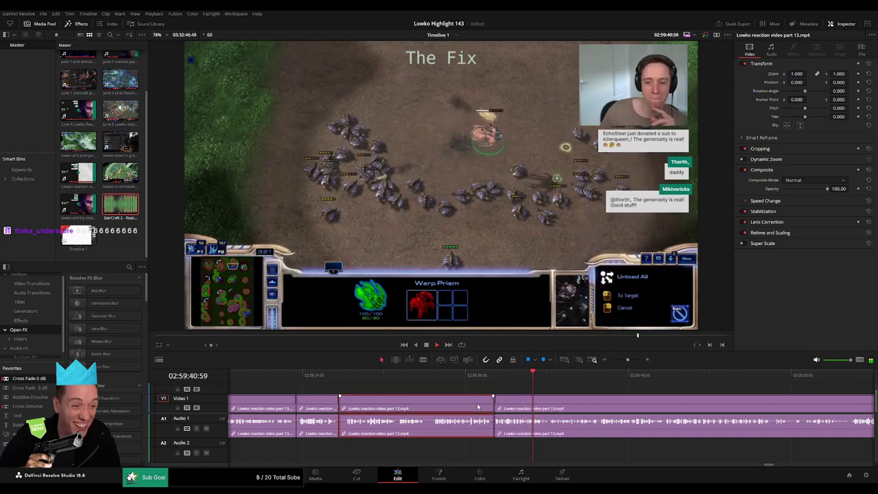
{"action": "key", "text": "Delete"}
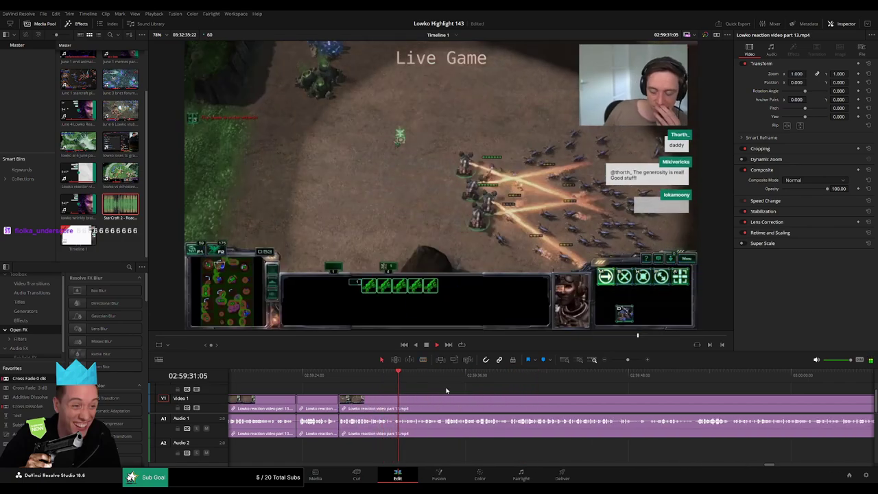
Skim the reaction to the next fix comparison from about 02:59:31 to 03:00:21, rechecking the part around 02:59:54
{"action": "left_click", "coordinate": [559, 376]}
{"action": "left_click_drag", "start_coordinate": [569, 378], "coordinate": [767, 384]}
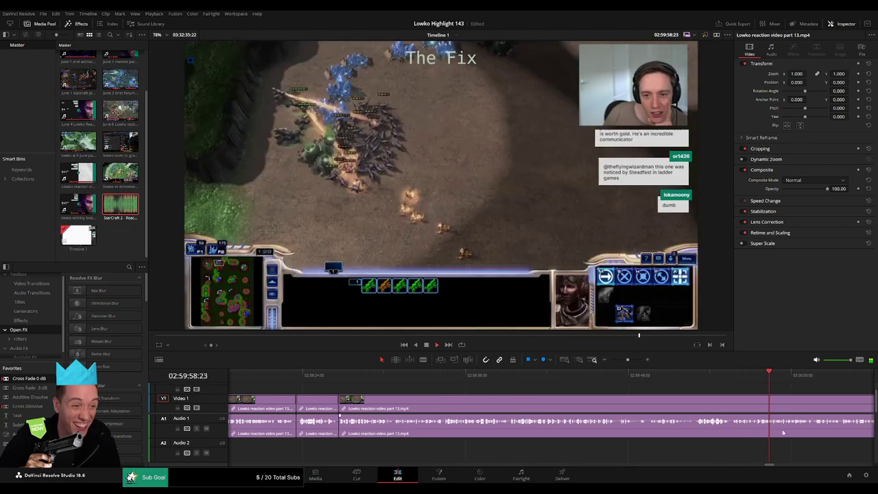
{"action": "left_click", "coordinate": [709, 376]}
{"action": "scroll", "coordinate": [755, 410], "scroll_direction": "right", "scroll_amount": 5}
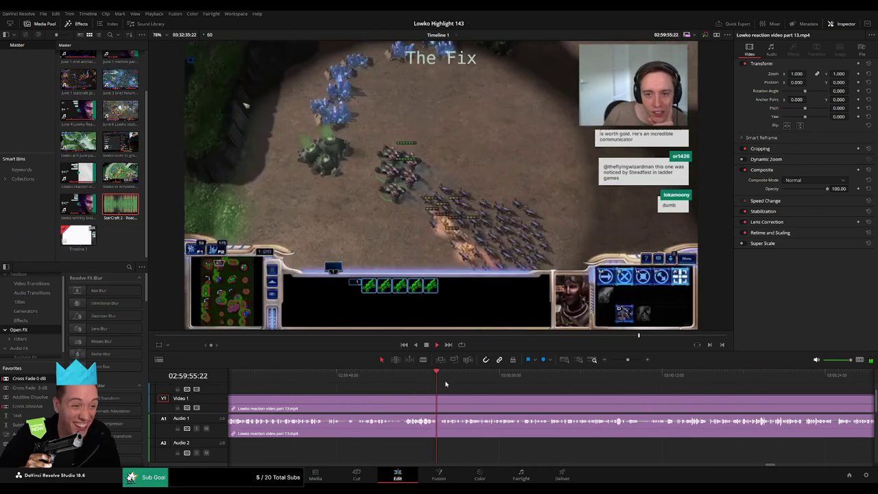
{"action": "left_click", "coordinate": [406, 377]}
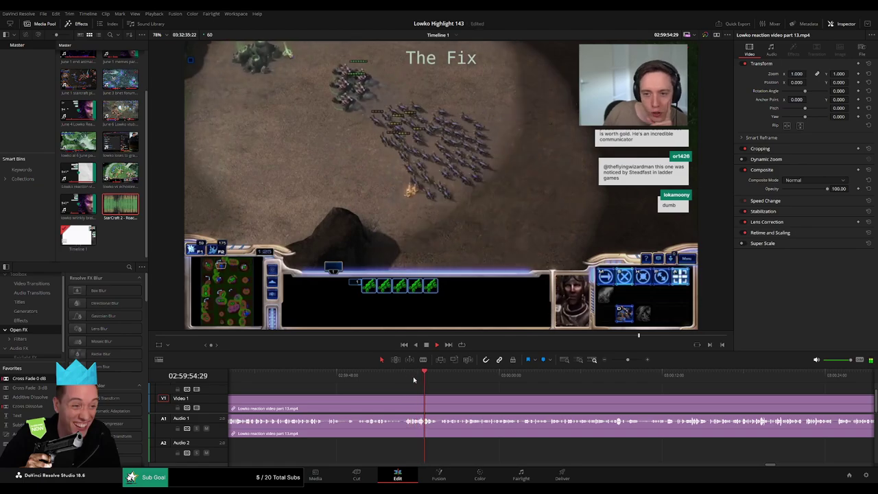
{"action": "left_click_drag", "start_coordinate": [437, 378], "coordinate": [688, 376]}
{"action": "scroll", "coordinate": [739, 402], "scroll_direction": "right", "scroll_amount": 3}
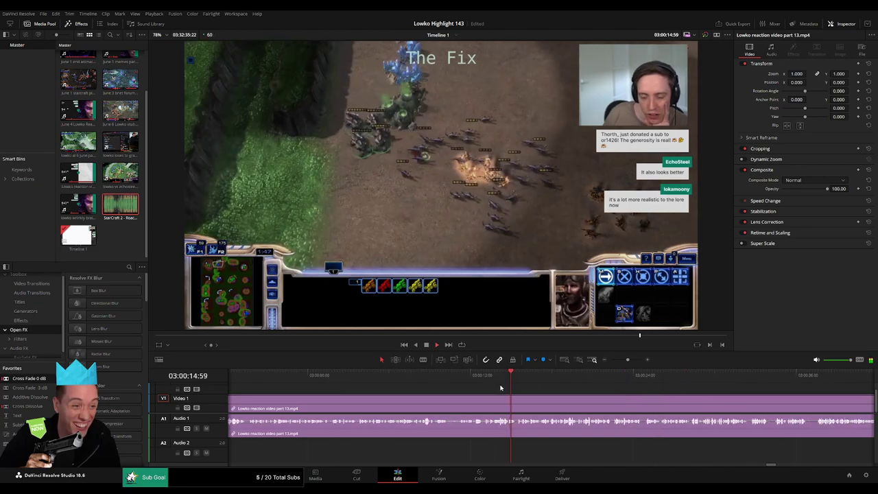
{"action": "left_click", "coordinate": [476, 378]}
{"action": "left_click_drag", "start_coordinate": [484, 381], "coordinate": [564, 377]}
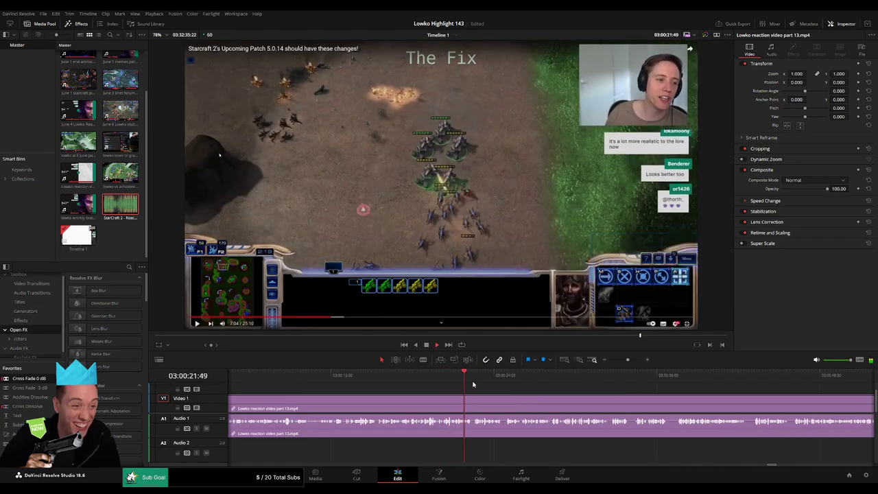
Split around the silent pause near 03:00:54 and ripple delete it
{"action": "mouse_move", "coordinate": [626, 360]}
{"action": "left_mouse_down"}
{"action": "mouse_move", "coordinate": [615, 361]}
{"action": "mouse_move", "coordinate": [625, 362]}
{"action": "left_mouse_up"}
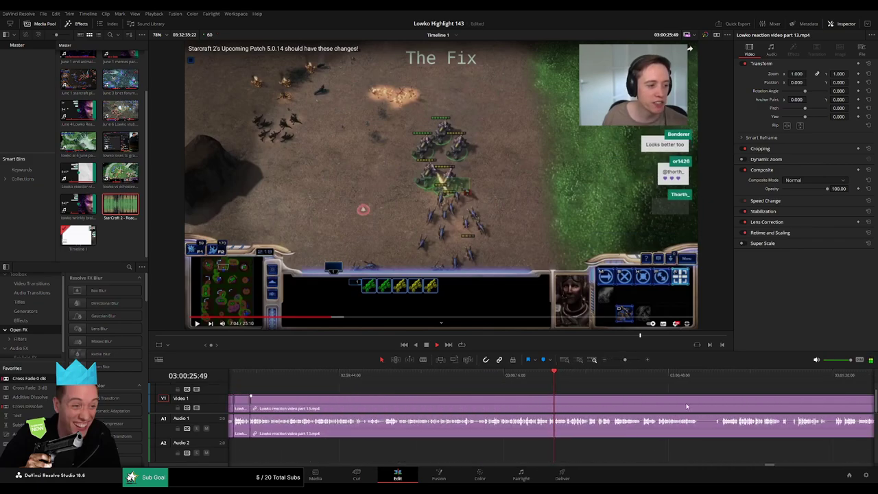
{"action": "left_click_drag", "start_coordinate": [687, 406], "coordinate": [526, 395]}
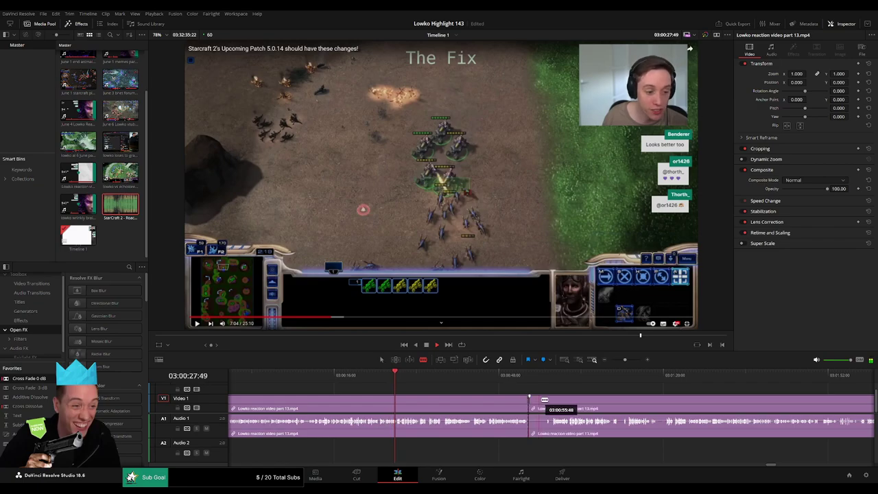
{"action": "key", "text": "Delete"}
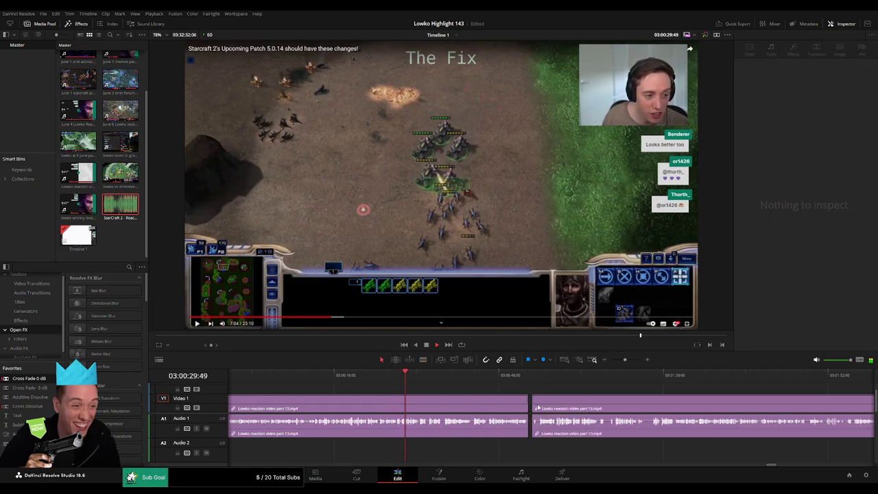
Split the clip around the short pause near 03:00:37 and ripple delete that piece
{"action": "mouse_move", "coordinate": [625, 362]}
{"action": "left_mouse_down"}
{"action": "mouse_move", "coordinate": [607, 361]}
{"action": "mouse_move", "coordinate": [631, 358]}
{"action": "left_mouse_up"}
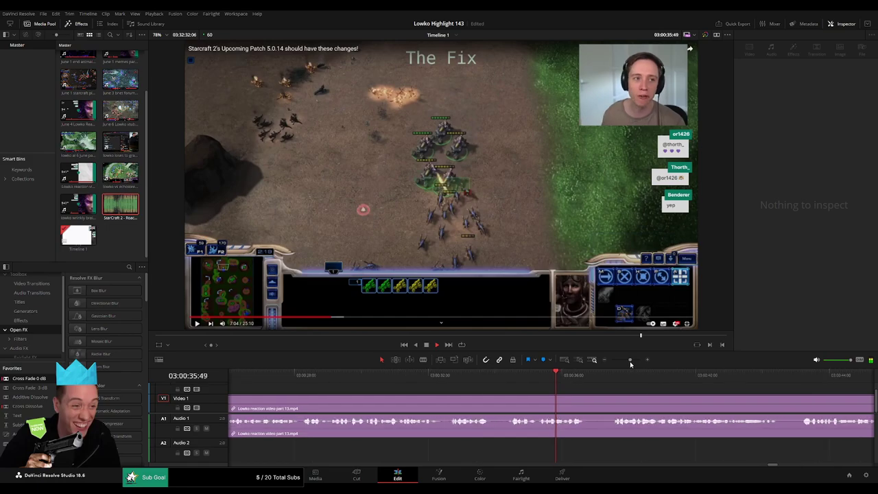
{"action": "key", "text": "b"}
{"action": "left_click", "coordinate": [588, 407]}
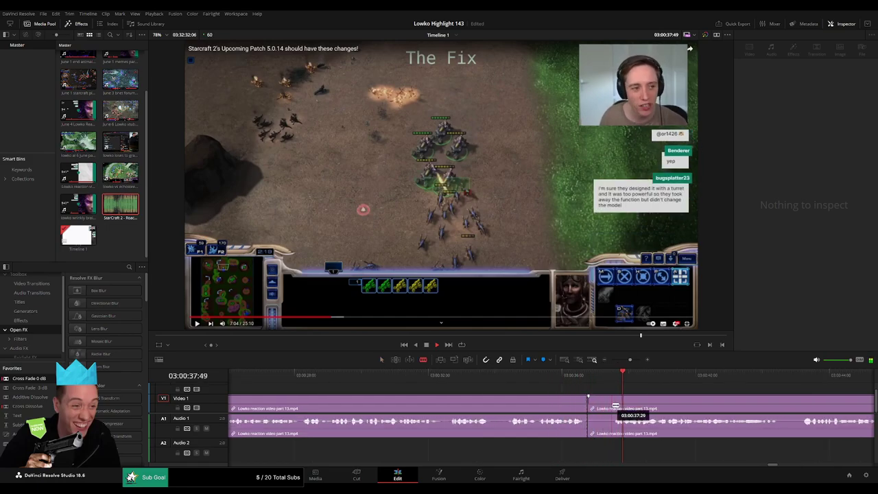
{"action": "left_click", "coordinate": [602, 407]}
{"action": "key", "text": "space"}
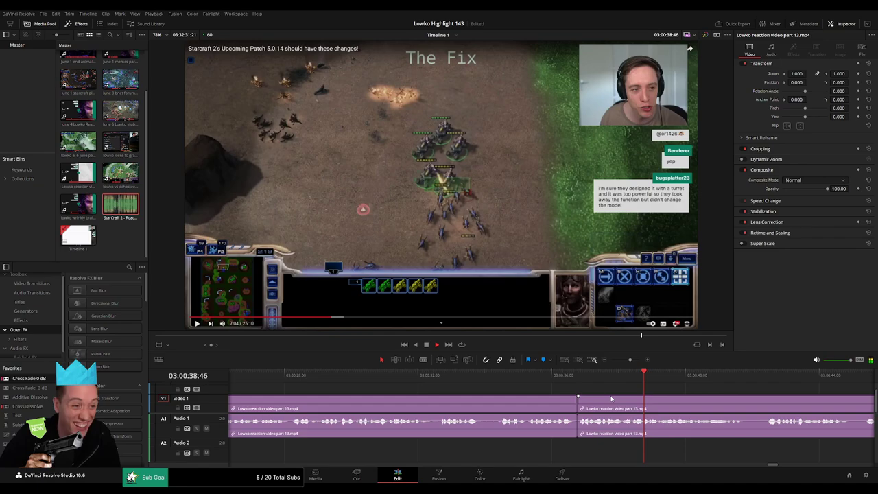
Cut the short pauses near 03:00:41 and 03:00:52 out of the paused commentary
{"action": "left_click", "coordinate": [473, 398]}
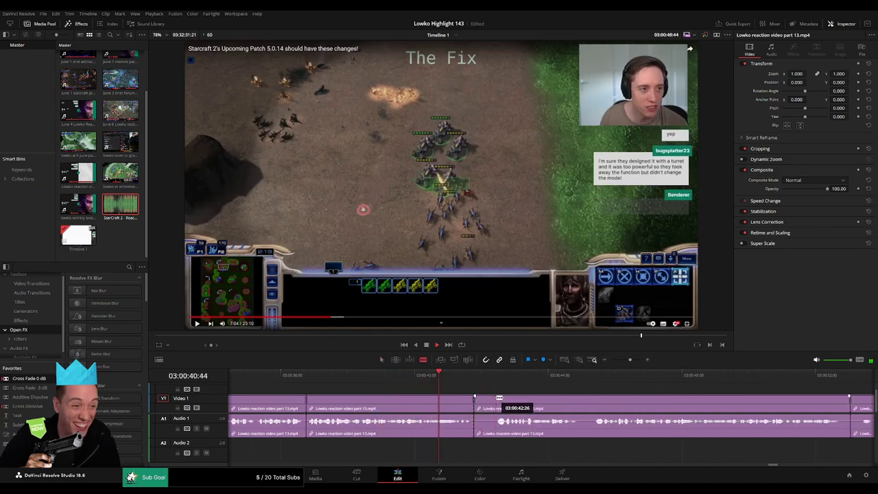
{"action": "key", "text": "a"}
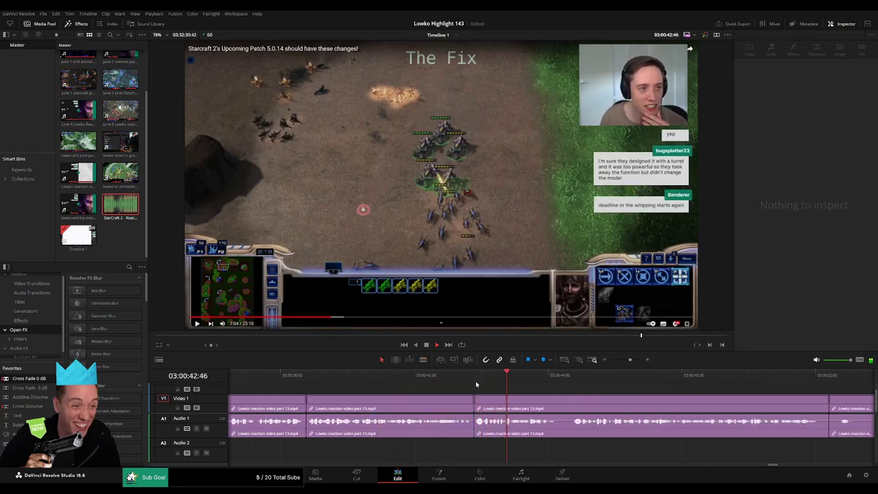
{"action": "left_click", "coordinate": [475, 384]}
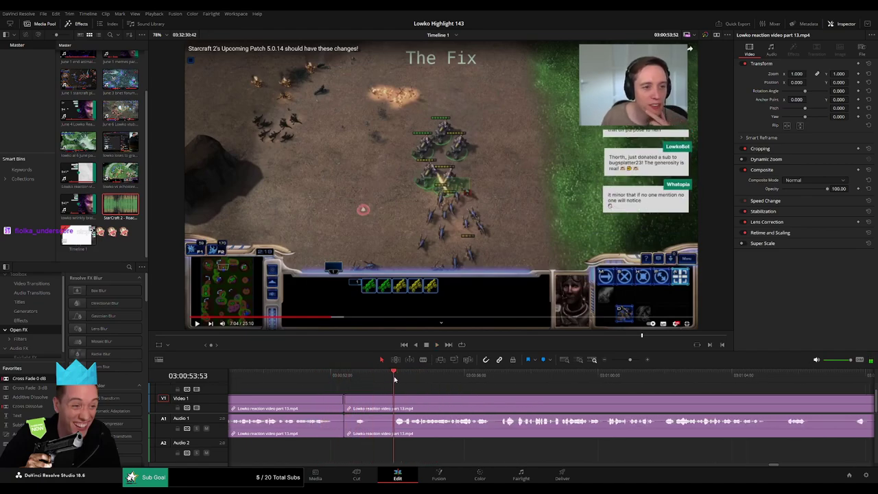
{"action": "key", "text": "Delete"}
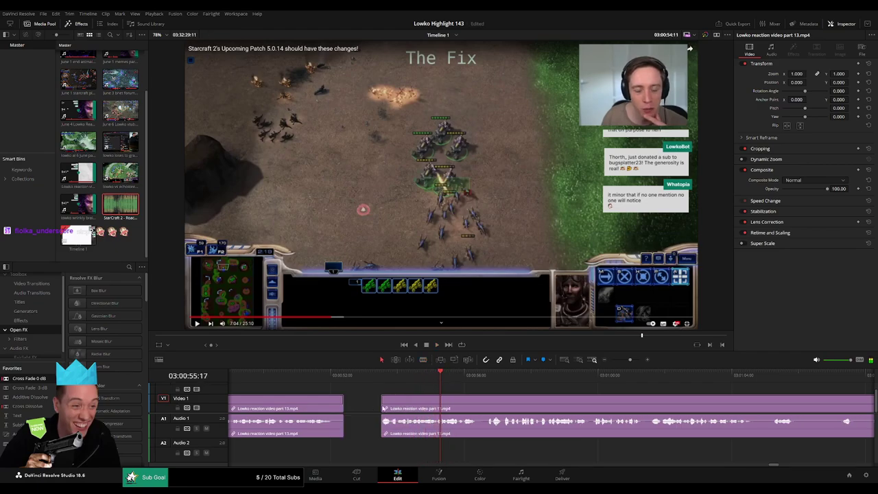
Cut out the section from about 03:01:05 to 03:01:14 and review the footage after the join
{"action": "scroll", "coordinate": [328, 398], "scroll_direction": "right", "scroll_amount": 2}
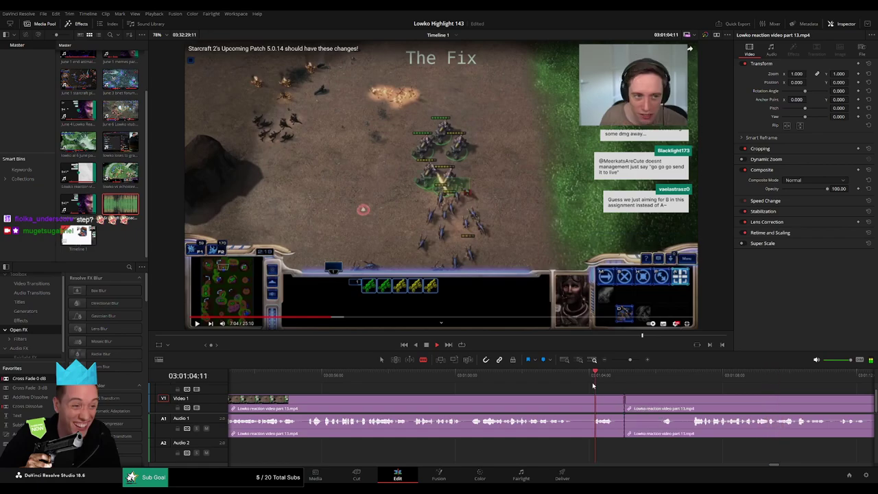
{"action": "left_click", "coordinate": [833, 375]}
{"action": "left_click_drag", "start_coordinate": [630, 360], "coordinate": [625, 361]}
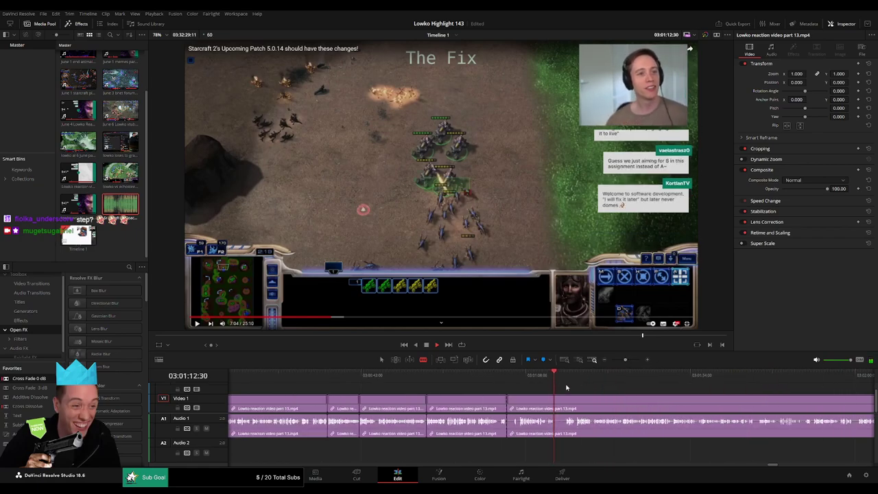
{"action": "left_click", "coordinate": [632, 360]}
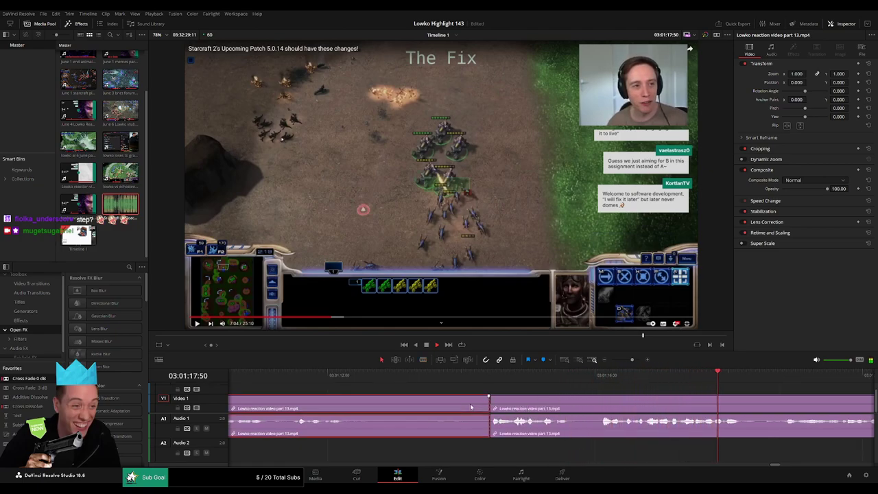
{"action": "key", "text": "Delete"}
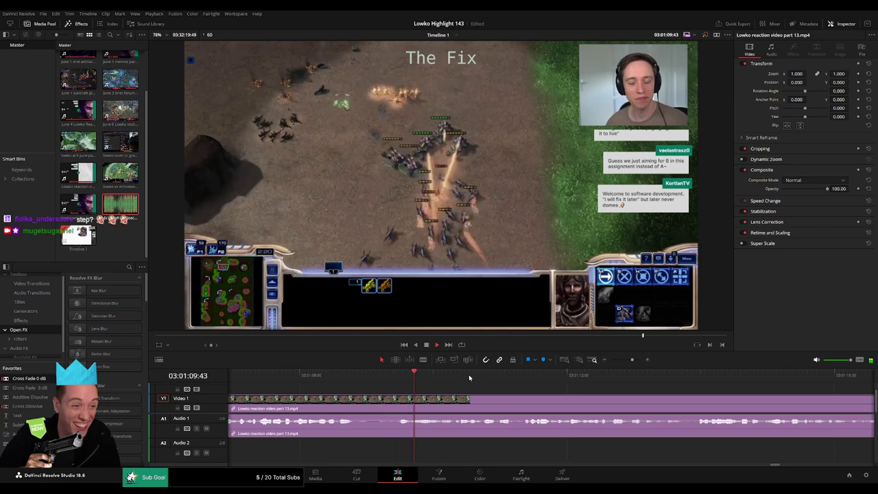
{"action": "left_click_drag", "start_coordinate": [632, 361], "coordinate": [626, 360]}
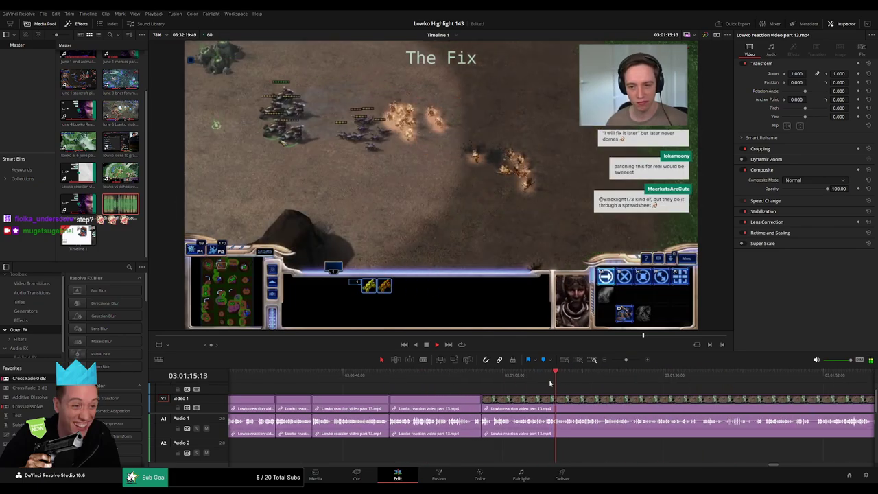
Review the reaction clip on the timeline from about 03:01:15 to 03:02:04 for a passage to cut
{"action": "left_click", "coordinate": [588, 376]}
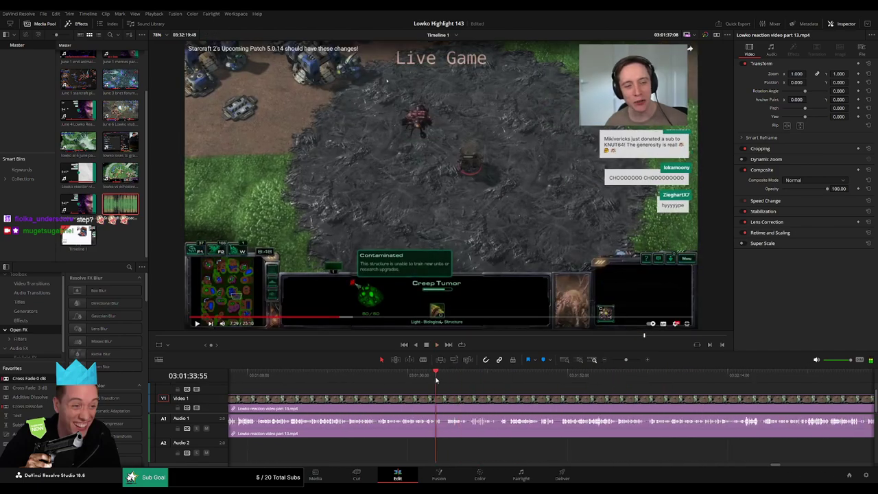
{"action": "left_click", "coordinate": [435, 377]}
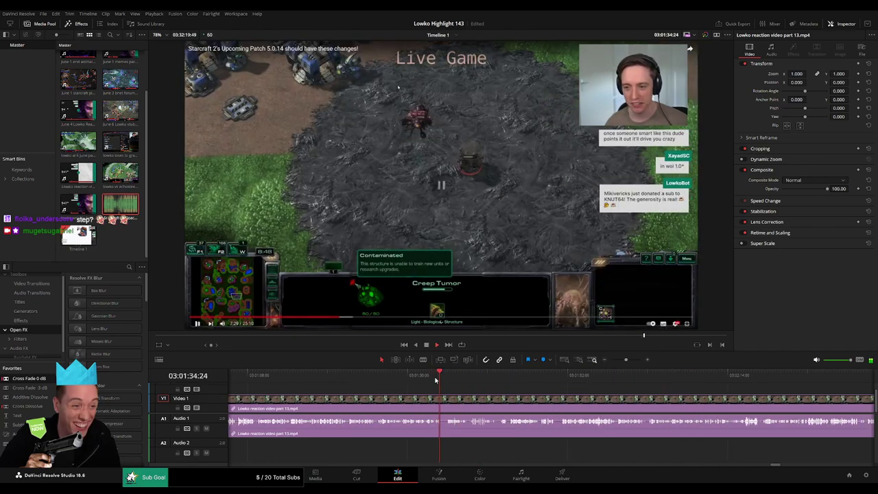
{"action": "left_click_drag", "start_coordinate": [435, 380], "coordinate": [475, 385]}
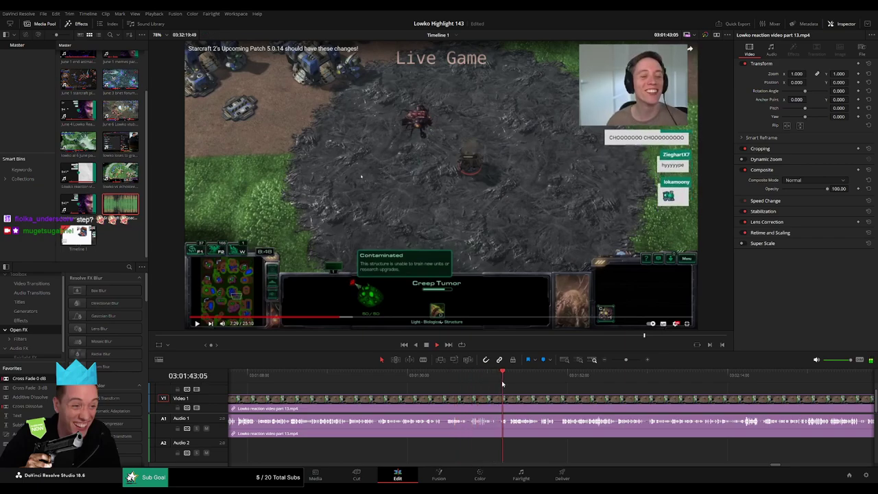
{"action": "left_click_drag", "start_coordinate": [518, 379], "coordinate": [552, 378]}
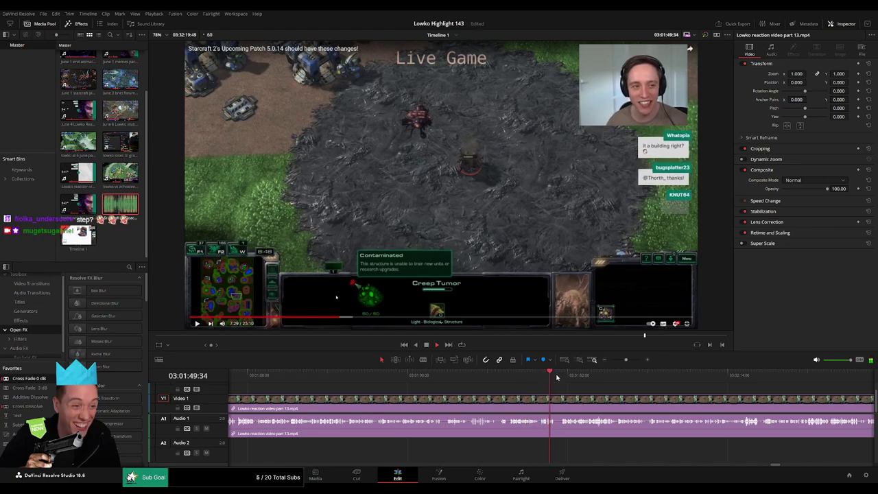
{"action": "left_click", "coordinate": [561, 375]}
{"action": "left_click_drag", "start_coordinate": [627, 361], "coordinate": [630, 361]}
{"action": "left_click", "coordinate": [501, 378]}
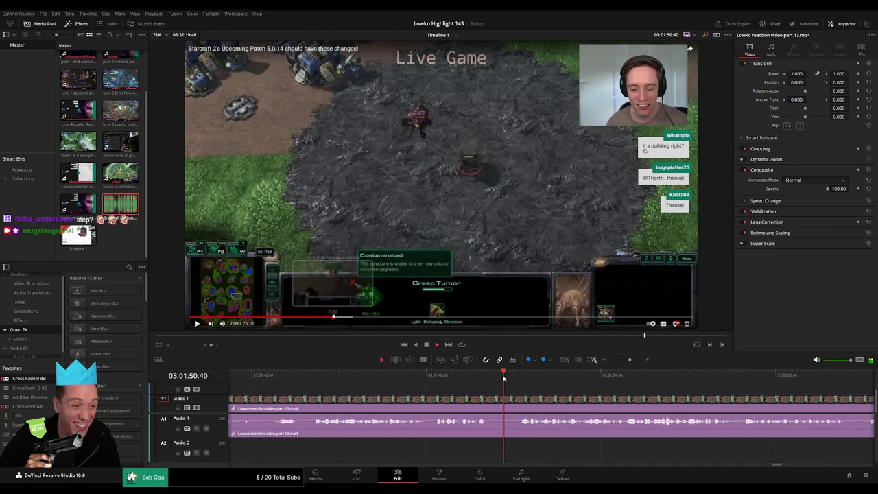
{"action": "left_click", "coordinate": [498, 378]}
{"action": "left_click_drag", "start_coordinate": [506, 379], "coordinate": [661, 379]}
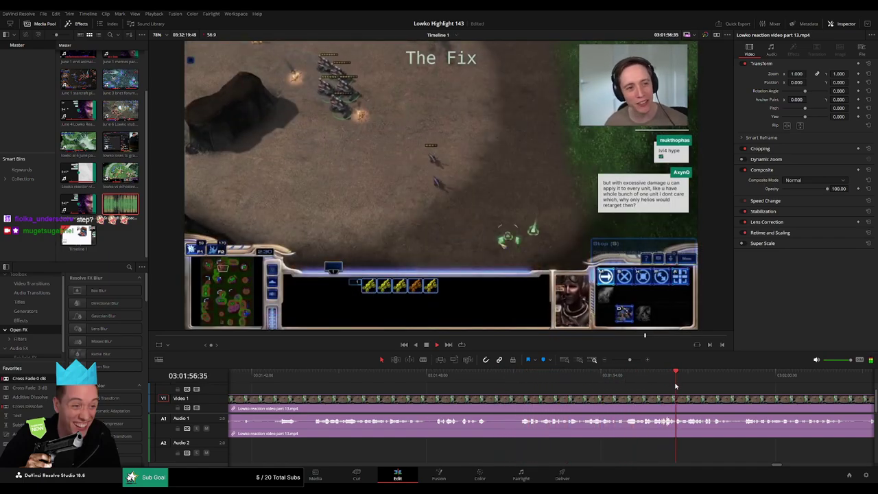
{"action": "left_click", "coordinate": [662, 382]}
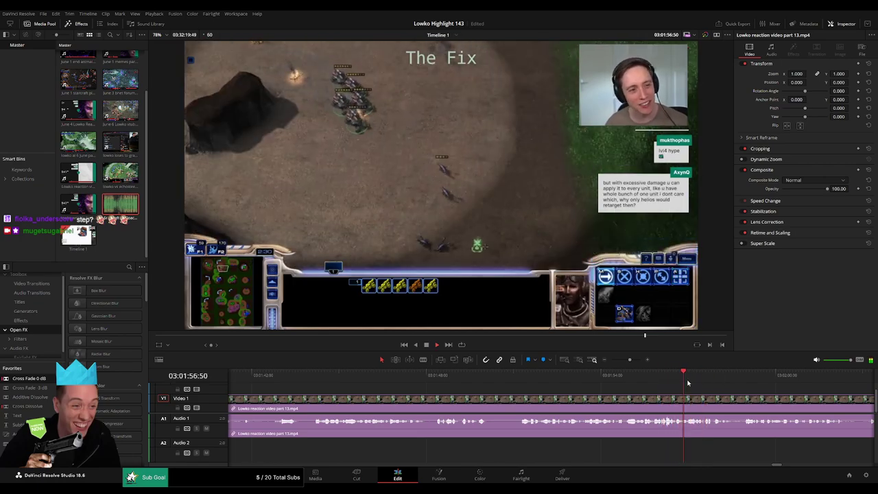
{"action": "left_click_drag", "start_coordinate": [629, 359], "coordinate": [628, 360]}
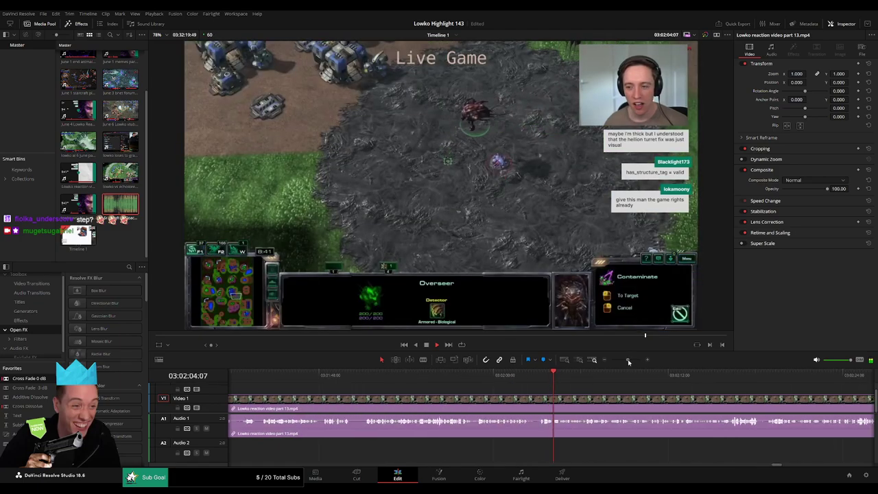
Split the reaction clip's video and audio at about 03:01:50, where the streamer rewinds the watched video
{"action": "left_click", "coordinate": [330, 377]}
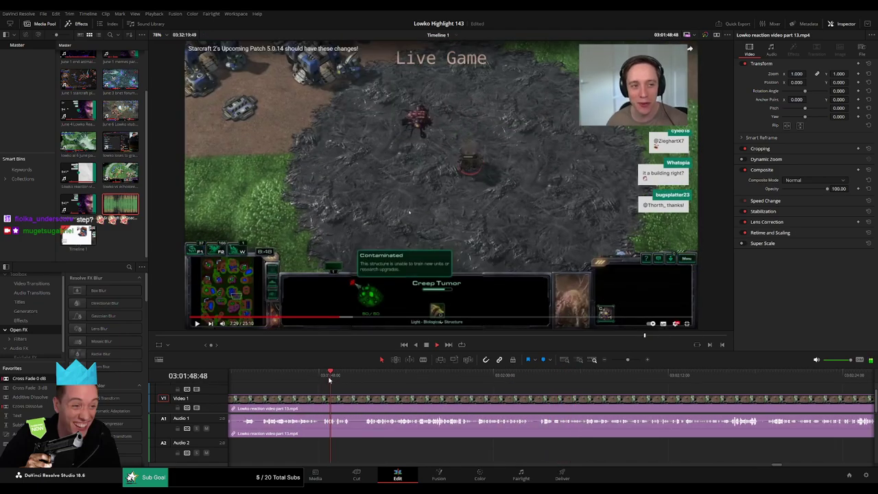
{"action": "left_click", "coordinate": [281, 376]}
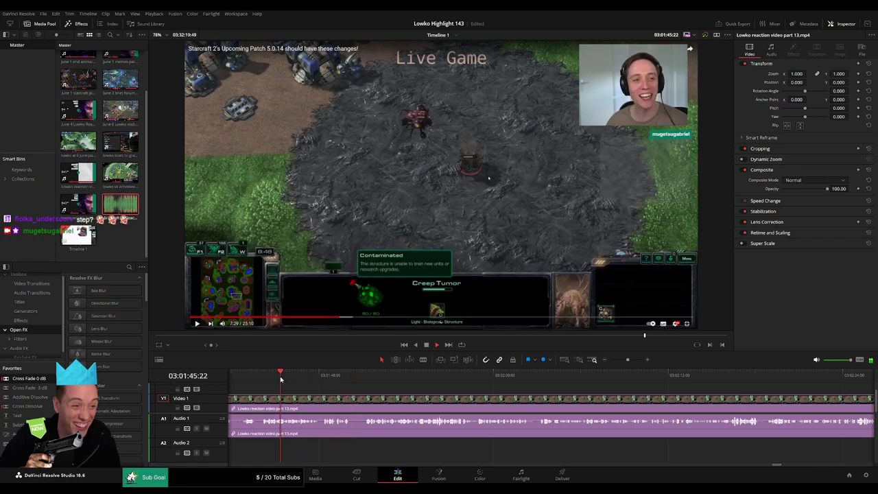
{"action": "left_click", "coordinate": [365, 376]}
{"action": "key", "text": "b"}
{"action": "left_click", "coordinate": [352, 399]}
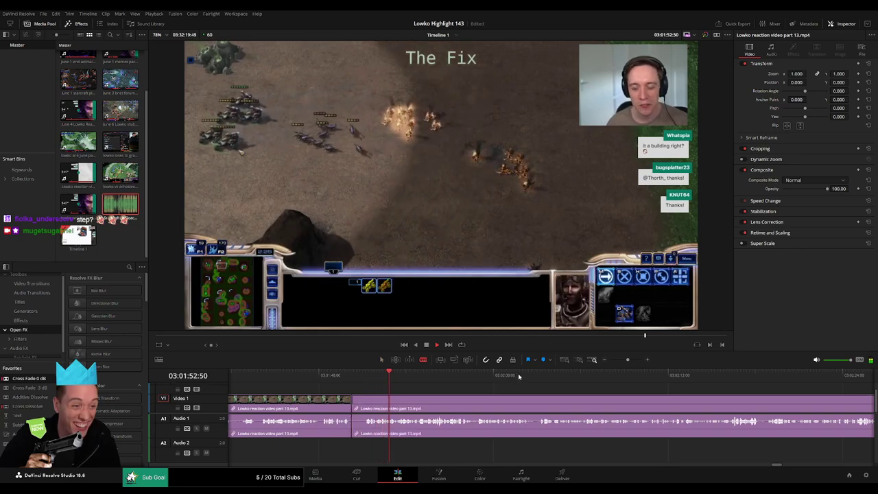
Review the footage on both sides of the new cut to find where the repeated passage ends
{"action": "left_click", "coordinate": [535, 375]}
{"action": "left_click", "coordinate": [594, 376]}
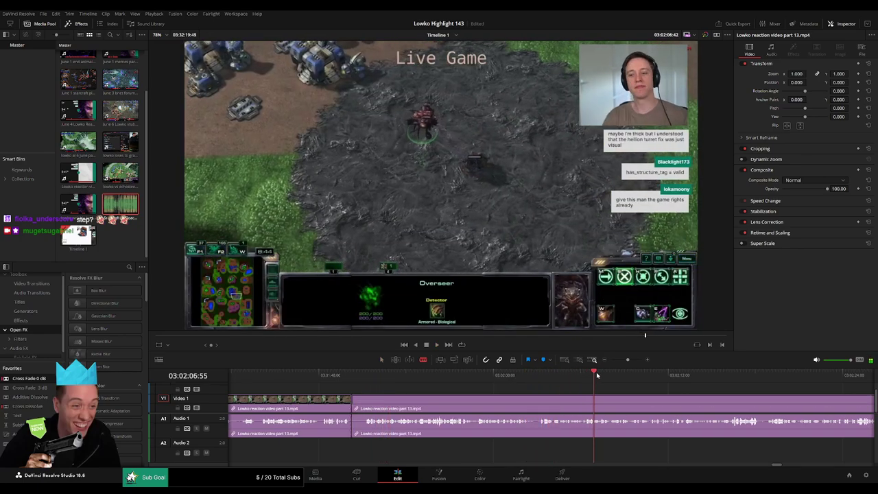
{"action": "left_click", "coordinate": [277, 381]}
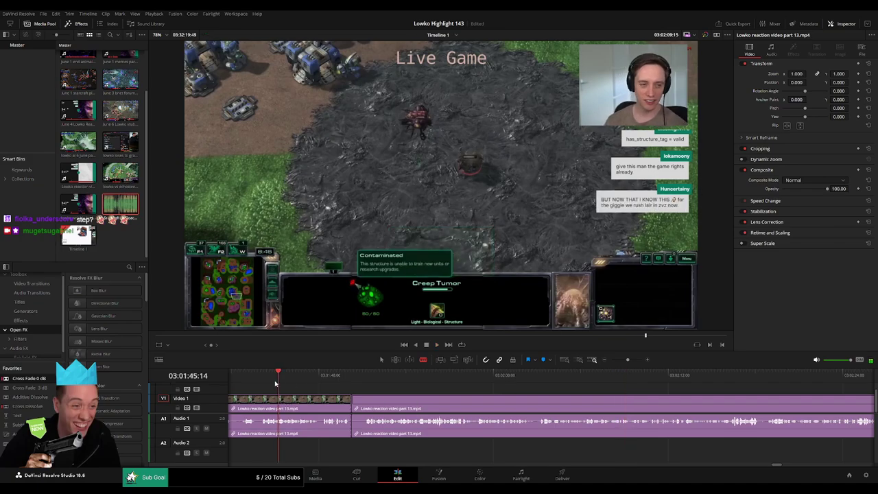
{"action": "left_click", "coordinate": [264, 383]}
{"action": "left_click", "coordinate": [245, 385]}
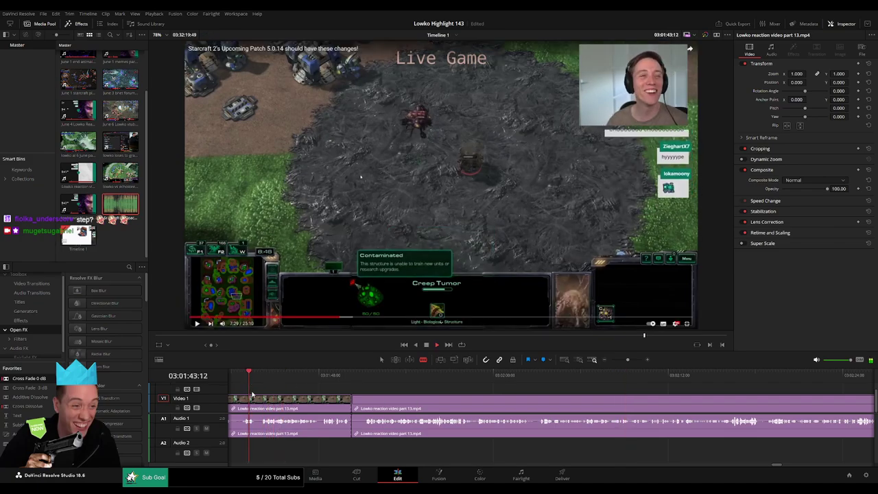
{"action": "left_click_drag", "start_coordinate": [245, 388], "coordinate": [355, 389]}
{"action": "key", "text": "space"}
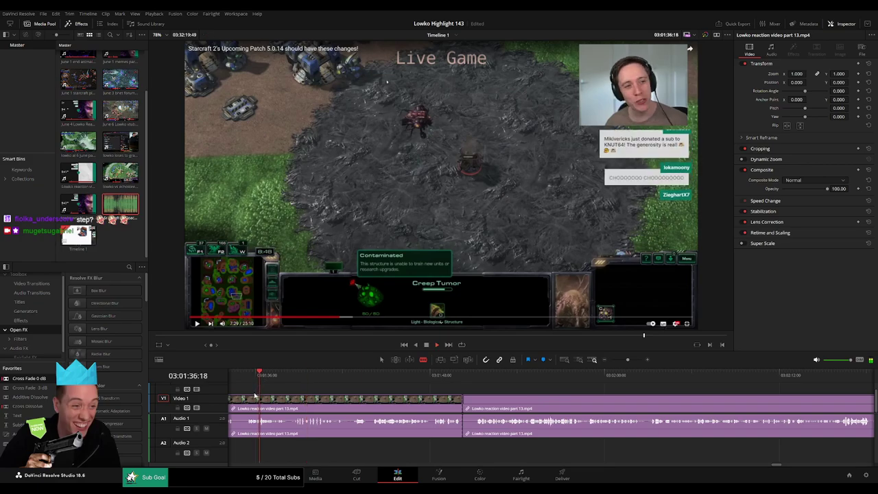
{"action": "left_click_drag", "start_coordinate": [254, 396], "coordinate": [469, 391]}
{"action": "left_click", "coordinate": [389, 383]}
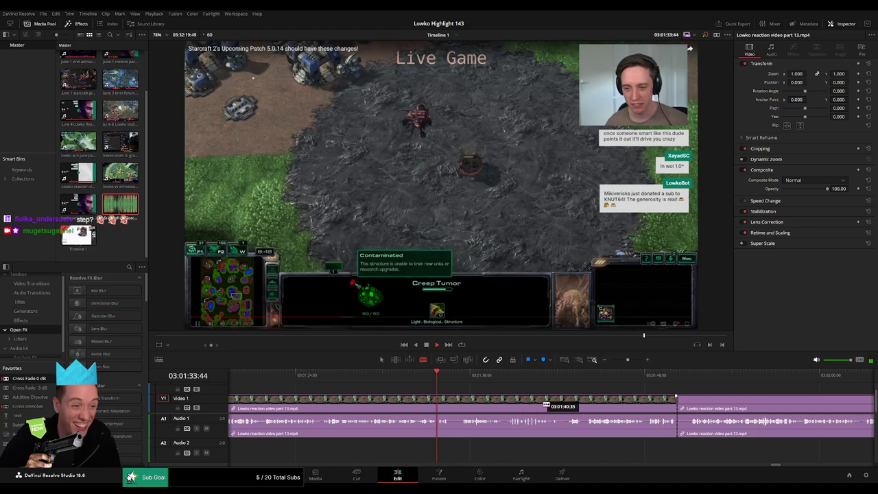
{"action": "key", "text": "space"}
Split the reaction clip at 03:02:10:44 and ripple-delete the section back to the previous cut
{"action": "left_click_drag", "start_coordinate": [817, 405], "coordinate": [499, 385]}
{"action": "left_click_drag", "start_coordinate": [611, 376], "coordinate": [554, 378]}
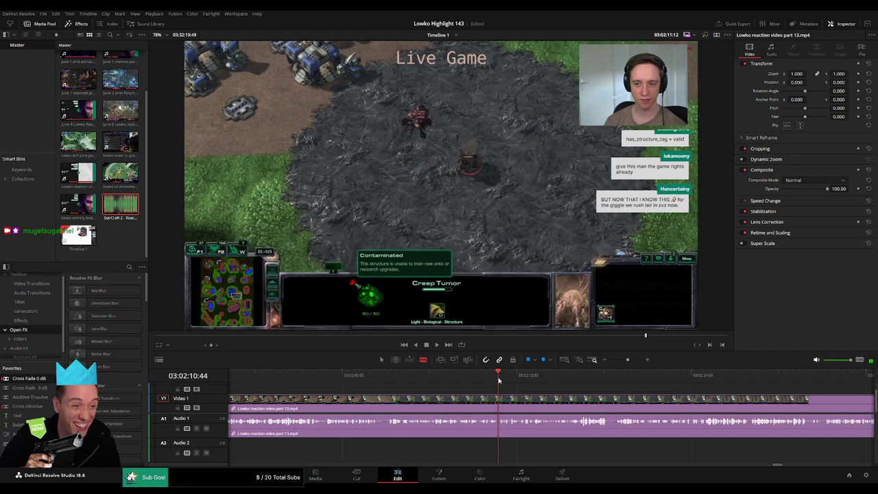
{"action": "key", "text": "ctrl+backslash"}
{"action": "key", "text": "Delete"}
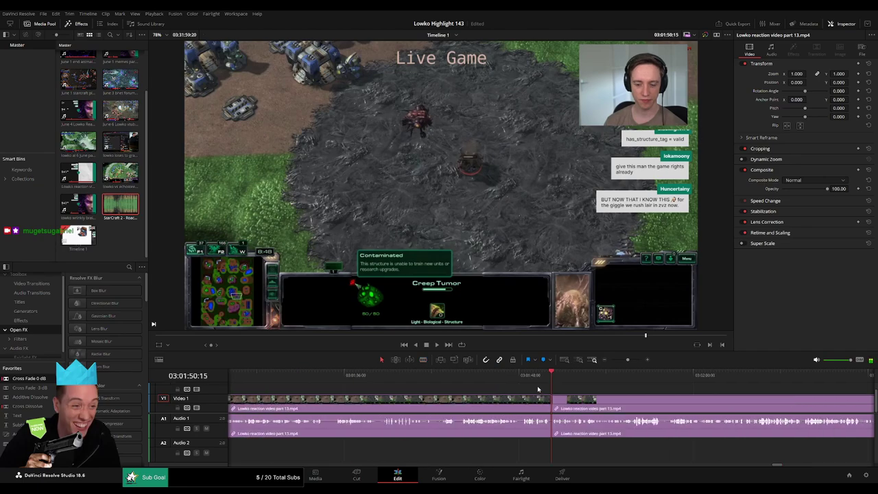
Check the join and ripple-delete the short leftover piece between 03:01:50:15 and 03:01:50:52
{"action": "key", "text": "space"}
{"action": "scroll", "coordinate": [480, 384], "scroll_direction": "left", "scroll_amount": 3}
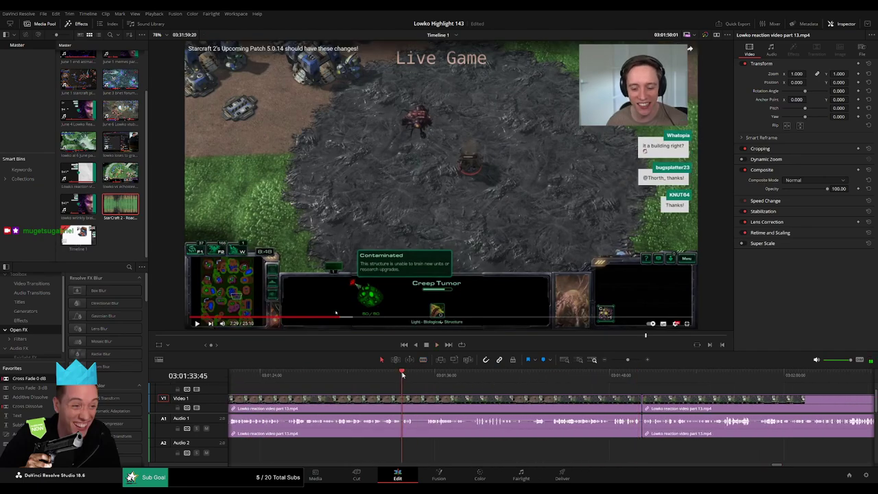
{"action": "left_click", "coordinate": [376, 377]}
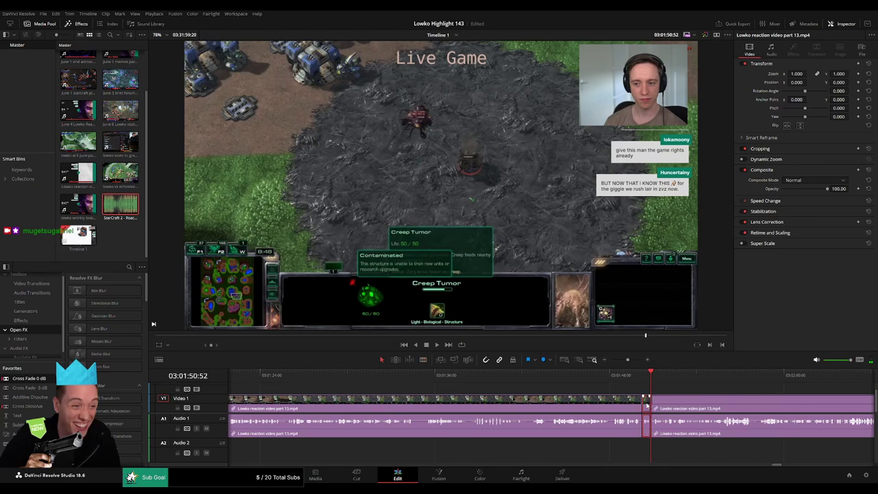
{"action": "key", "text": "Delete"}
Play the join, undo the deletion of the short piece to compare, and ripple-delete it again
{"action": "key", "text": "space"}
{"action": "left_click", "coordinate": [625, 376]}
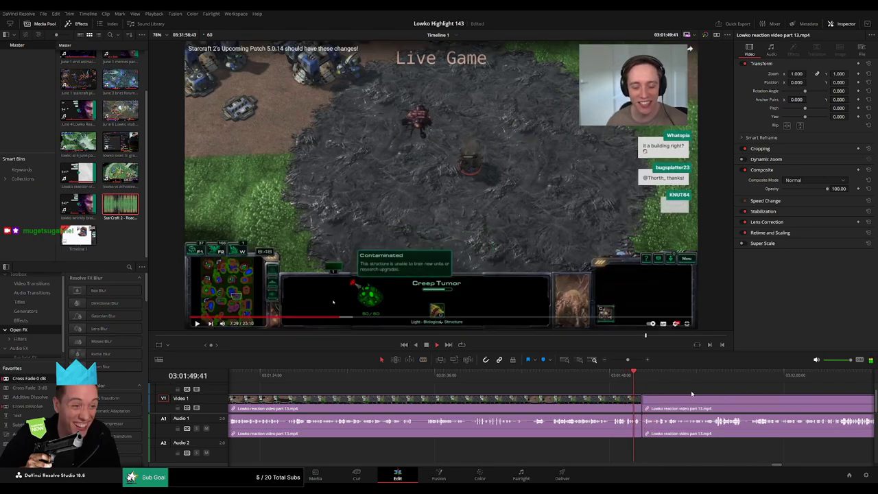
{"action": "scroll", "coordinate": [692, 400], "scroll_direction": "right", "scroll_amount": 3}
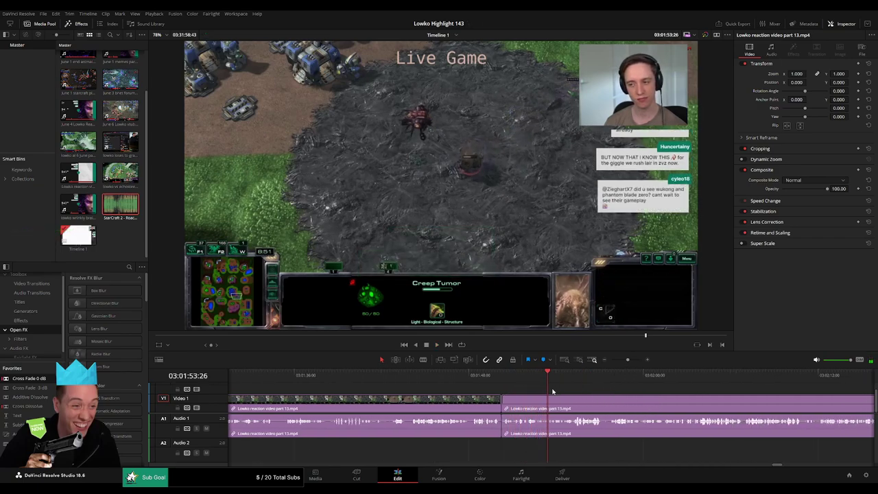
{"action": "key", "text": "ctrl+z"}
{"action": "key", "text": "space"}
{"action": "left_click", "coordinate": [502, 382]}
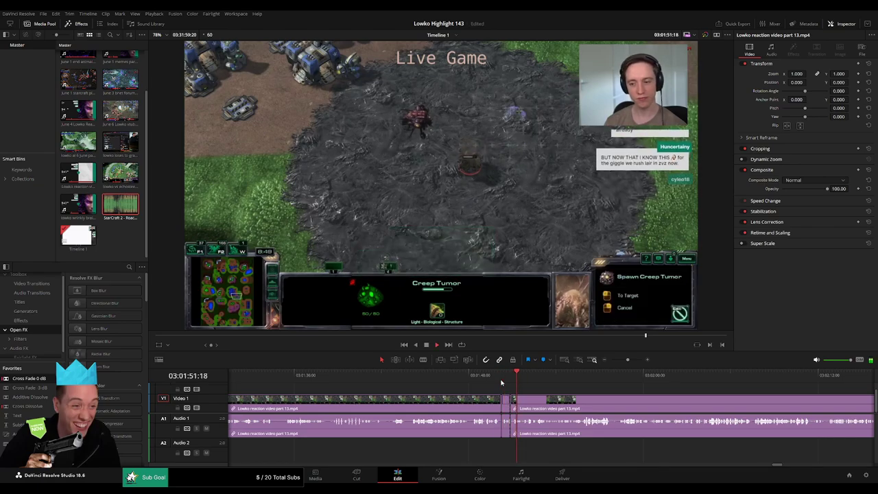
{"action": "key", "text": "Delete"}
{"action": "key", "text": "space"}
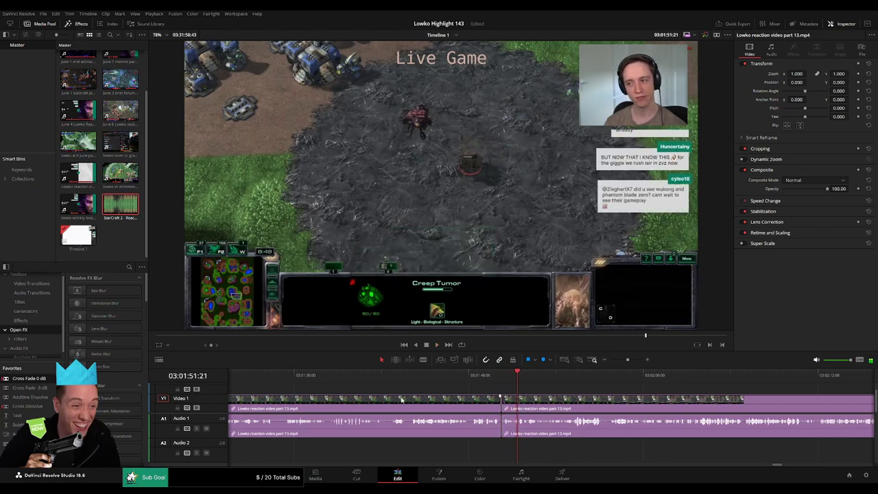
Play back the footage before and after the join near 03:01:50, up to about 03:02:02
{"action": "scroll", "coordinate": [412, 398], "scroll_direction": "left", "scroll_amount": 5}
{"action": "left_click_drag", "start_coordinate": [406, 374], "coordinate": [400, 374]}
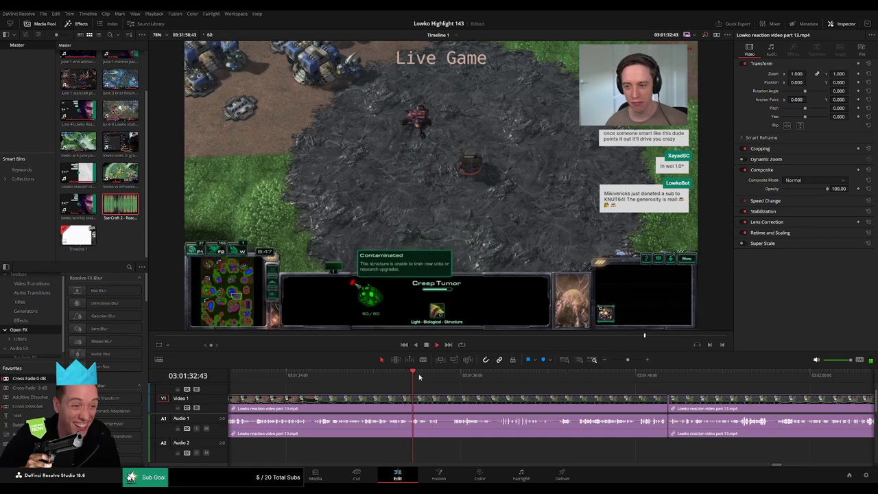
{"action": "left_click", "coordinate": [668, 374]}
{"action": "scroll", "coordinate": [442, 381], "scroll_direction": "right", "scroll_amount": 6}
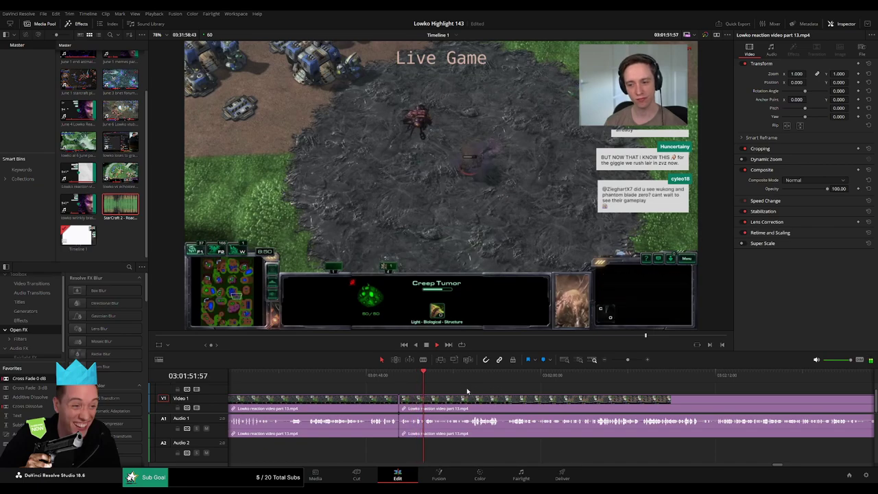
{"action": "scroll", "coordinate": [482, 394], "scroll_direction": "right", "scroll_amount": 2}
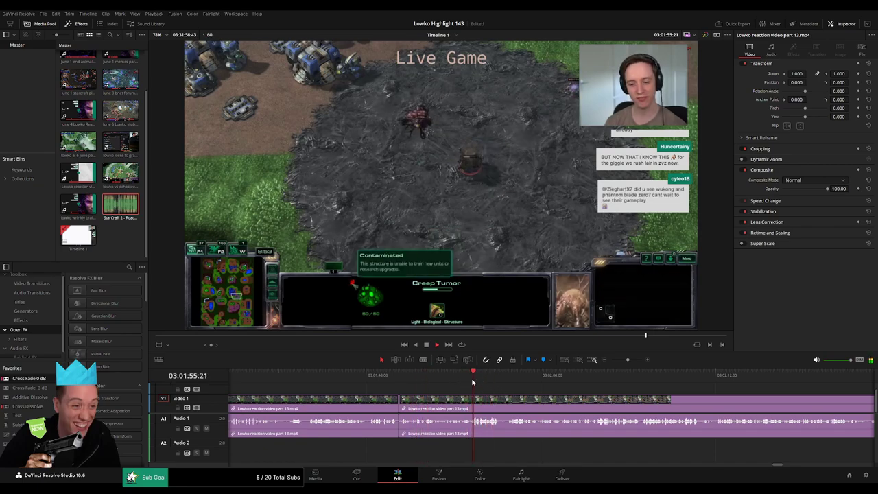
{"action": "scroll", "coordinate": [483, 393], "scroll_direction": "right", "scroll_amount": 4}
{"action": "left_click", "coordinate": [502, 377]}
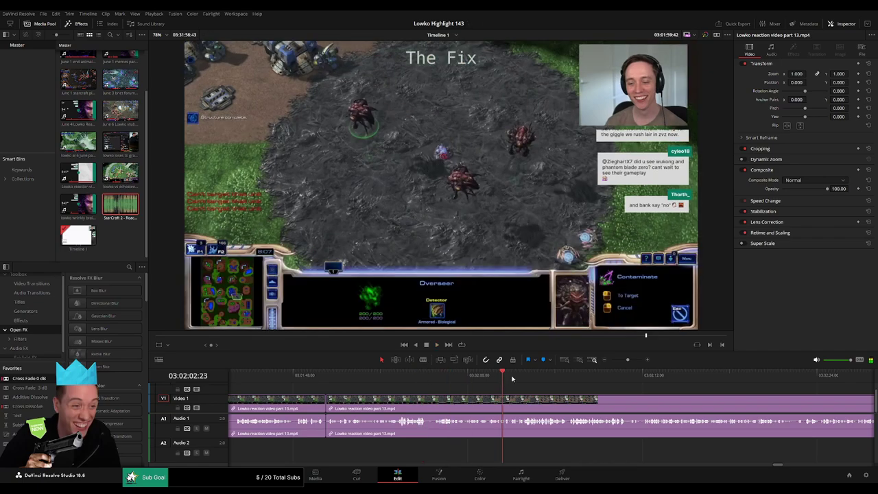
{"action": "left_click", "coordinate": [527, 377]}
Skim the reaction footage from about 03:02:02 to 03:03:50 for passages worth cutting
{"action": "mouse_move", "coordinate": [627, 360]}
{"action": "left_mouse_down"}
{"action": "mouse_move", "coordinate": [612, 365]}
{"action": "mouse_move", "coordinate": [626, 364]}
{"action": "left_mouse_up"}
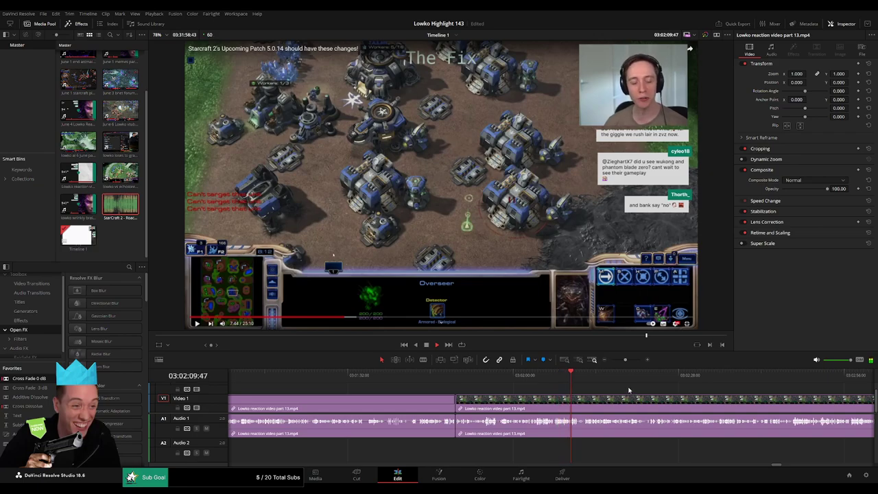
{"action": "scroll", "coordinate": [445, 378], "scroll_direction": "right", "scroll_amount": 12}
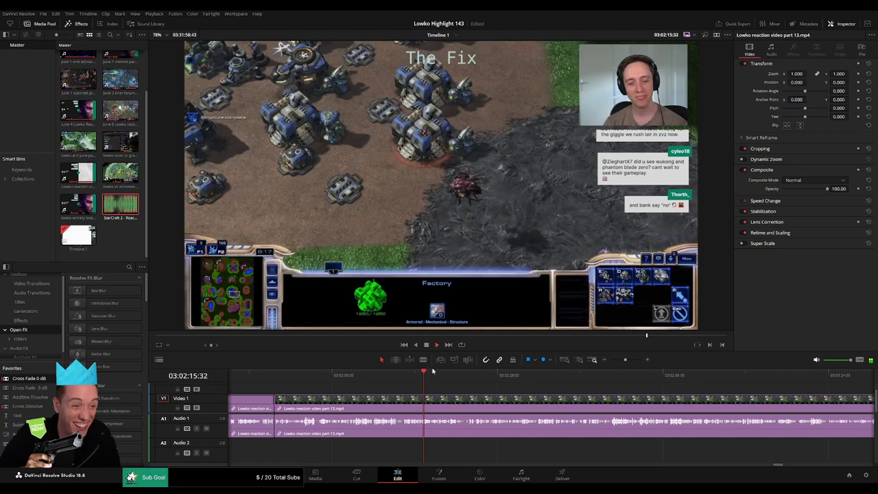
{"action": "left_click", "coordinate": [608, 377]}
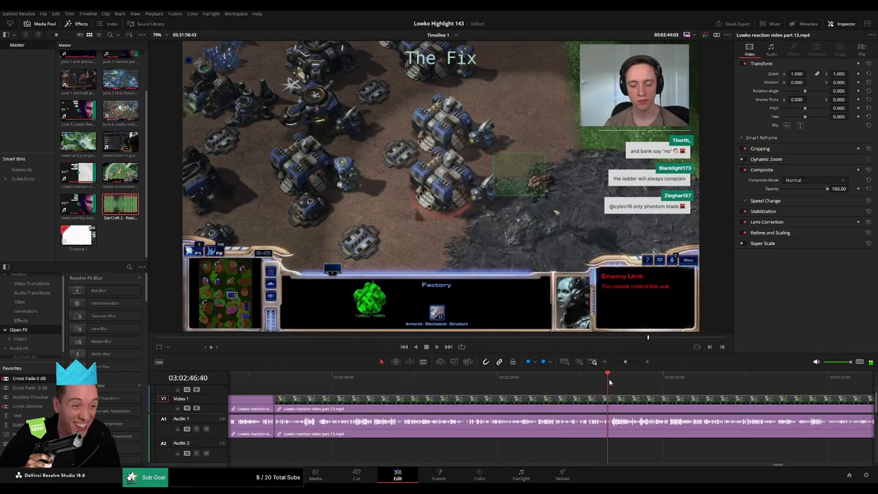
{"action": "key", "text": "space"}
{"action": "scroll", "coordinate": [500, 382], "scroll_direction": "right", "scroll_amount": 12}
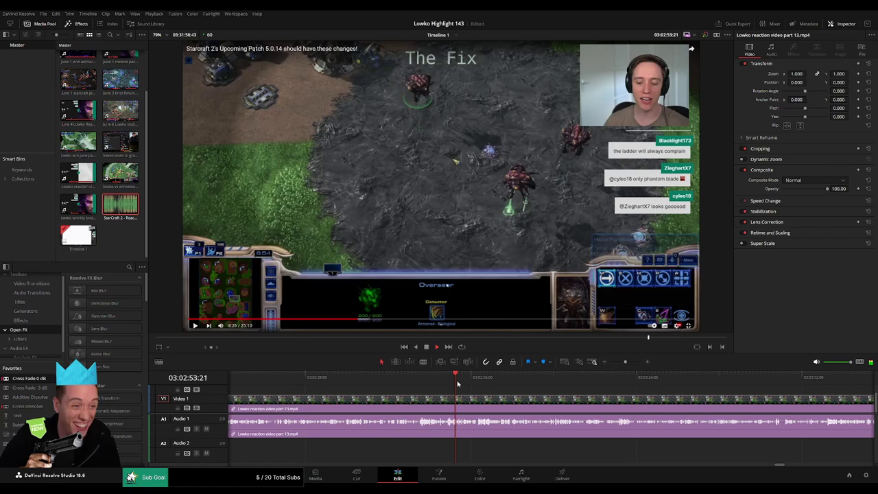
{"action": "left_click_drag", "start_coordinate": [467, 381], "coordinate": [479, 383]}
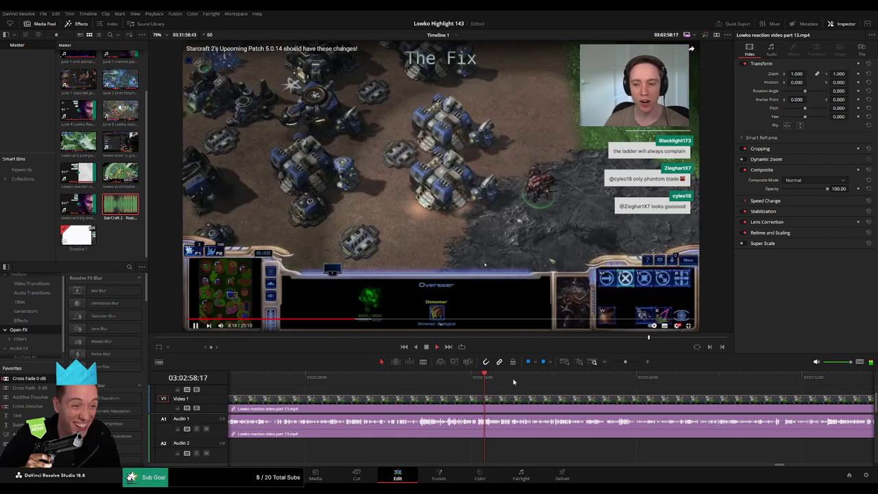
{"action": "left_click", "coordinate": [504, 382]}
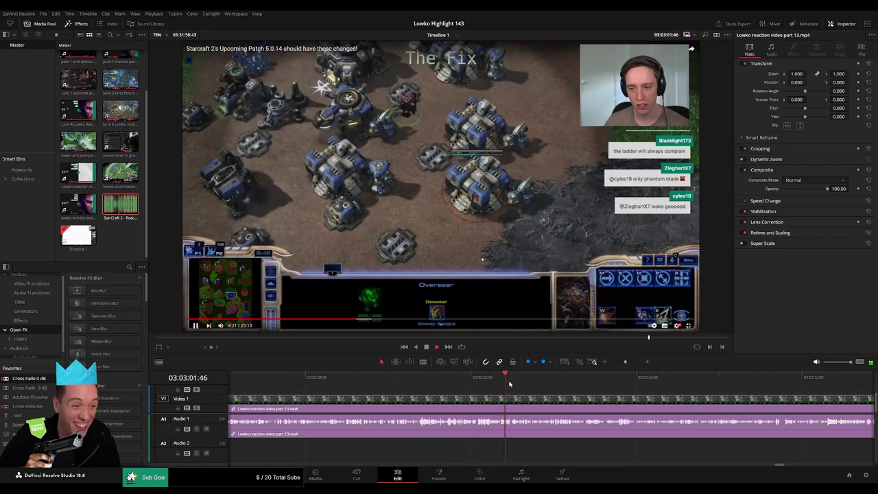
{"action": "left_click_drag", "start_coordinate": [515, 379], "coordinate": [489, 380]}
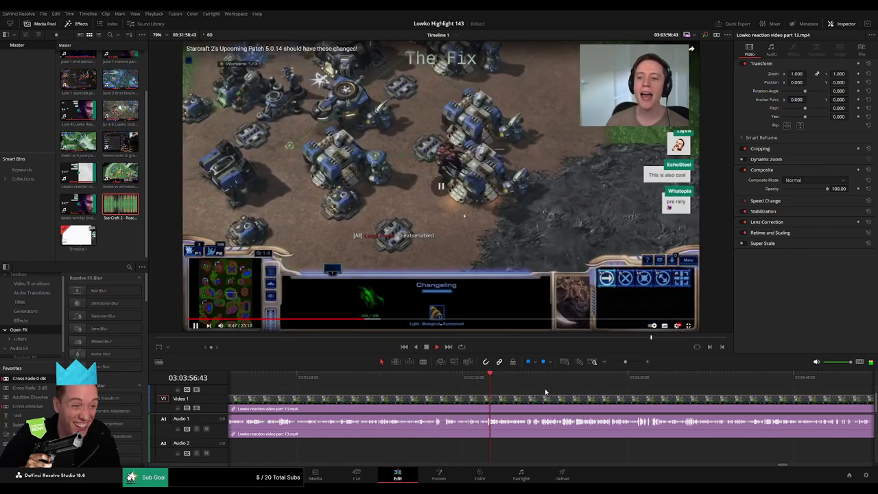
Review the reaction footage from about 03:03:56 to 03:04:31, sampling his comments on the paused video
{"action": "left_click_drag", "start_coordinate": [547, 391], "coordinate": [463, 388]}
{"action": "mouse_move", "coordinate": [625, 362]}
{"action": "left_mouse_down"}
{"action": "mouse_move", "coordinate": [609, 363]}
{"action": "mouse_move", "coordinate": [625, 365]}
{"action": "left_mouse_up"}
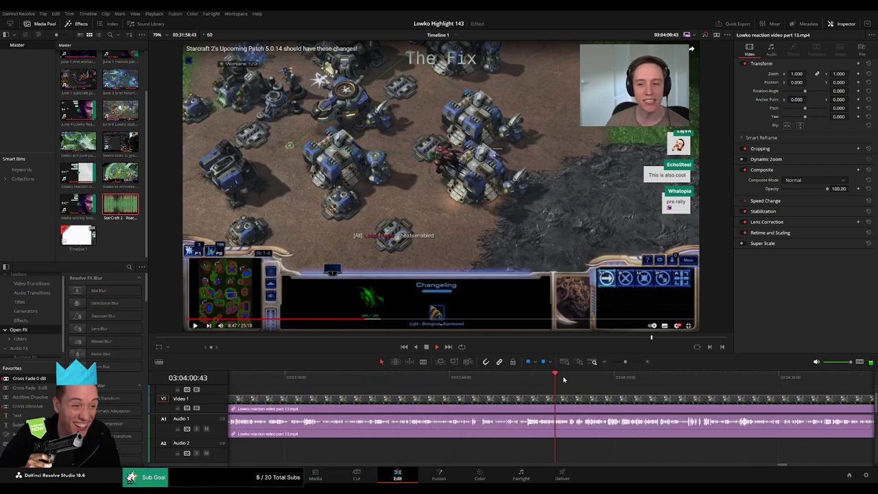
{"action": "left_click_drag", "start_coordinate": [564, 380], "coordinate": [573, 378]}
{"action": "left_click", "coordinate": [587, 379]}
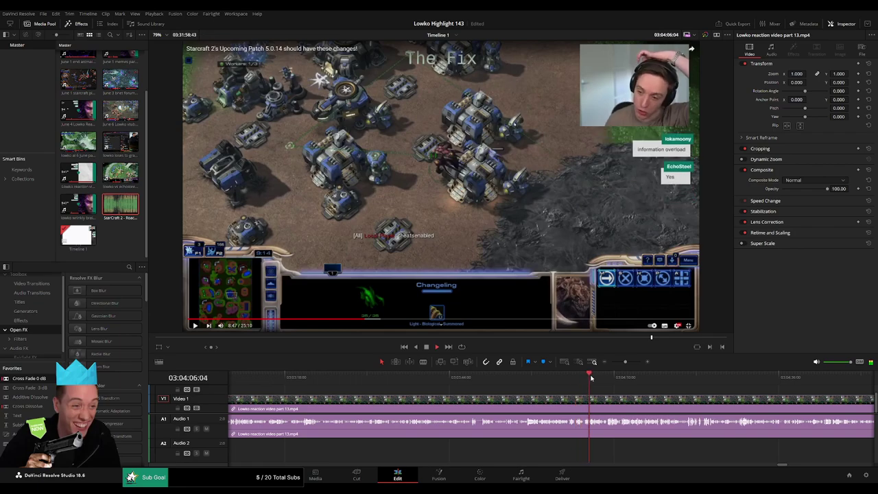
{"action": "scroll", "coordinate": [470, 386], "scroll_direction": "right", "scroll_amount": 3}
{"action": "mouse_move", "coordinate": [625, 363]}
{"action": "left_mouse_down"}
{"action": "mouse_move", "coordinate": [615, 364]}
{"action": "mouse_move", "coordinate": [628, 364]}
{"action": "left_mouse_up"}
{"action": "scroll", "coordinate": [545, 392], "scroll_direction": "right", "scroll_amount": 4}
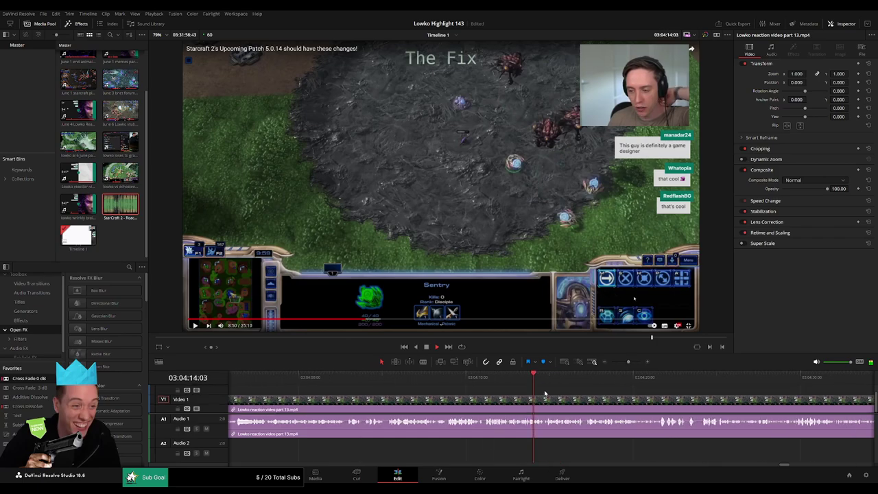
{"action": "scroll", "coordinate": [546, 401], "scroll_direction": "right", "scroll_amount": 4}
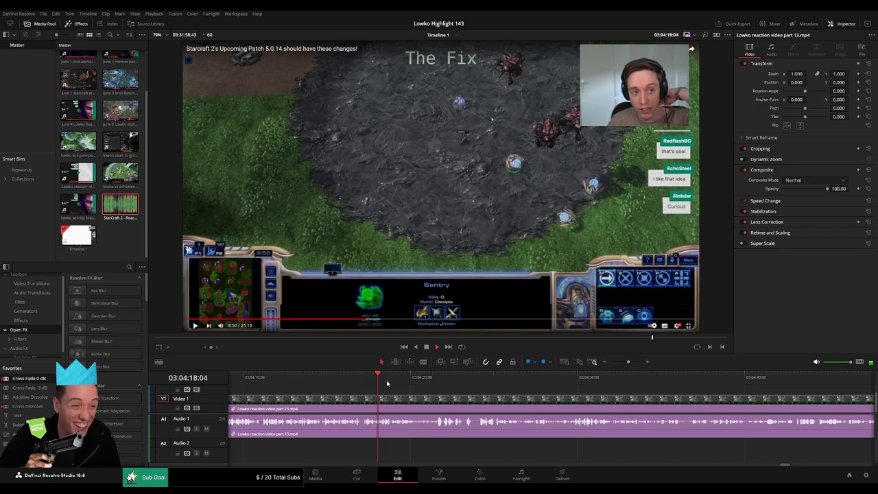
{"action": "left_click", "coordinate": [430, 376]}
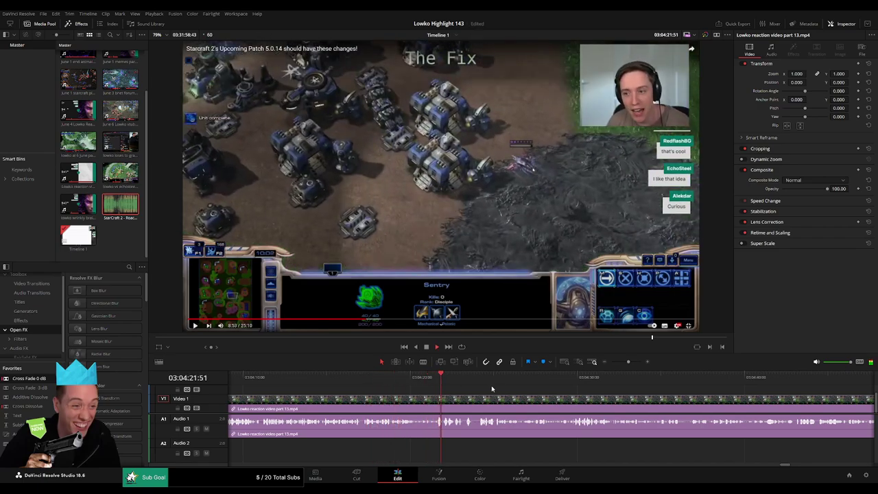
{"action": "scroll", "coordinate": [495, 390], "scroll_direction": "right", "scroll_amount": 1}
{"action": "scroll", "coordinate": [495, 389], "scroll_direction": "right", "scroll_amount": 2}
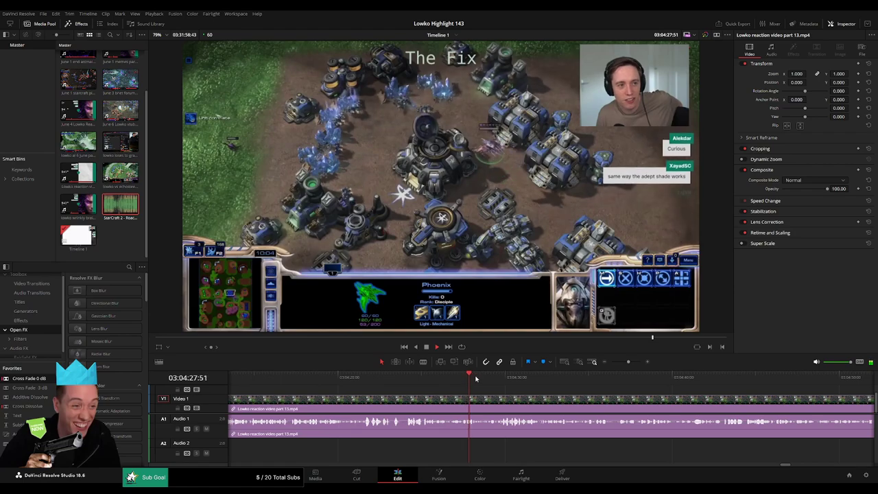
{"action": "scroll", "coordinate": [460, 388], "scroll_direction": "right", "scroll_amount": 3}
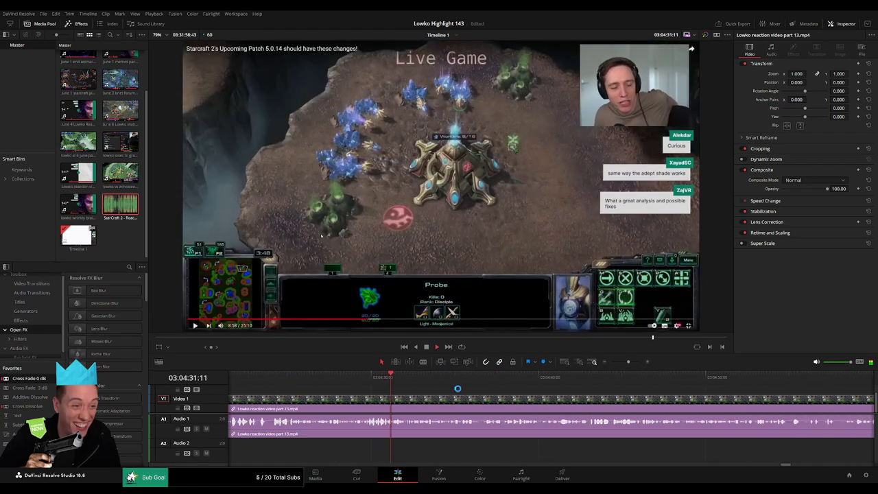
Skim the footage from about 03:04:31 through "The Fix" segment to the paused hatchery shot near 03:05:23
{"action": "left_click", "coordinate": [500, 377]}
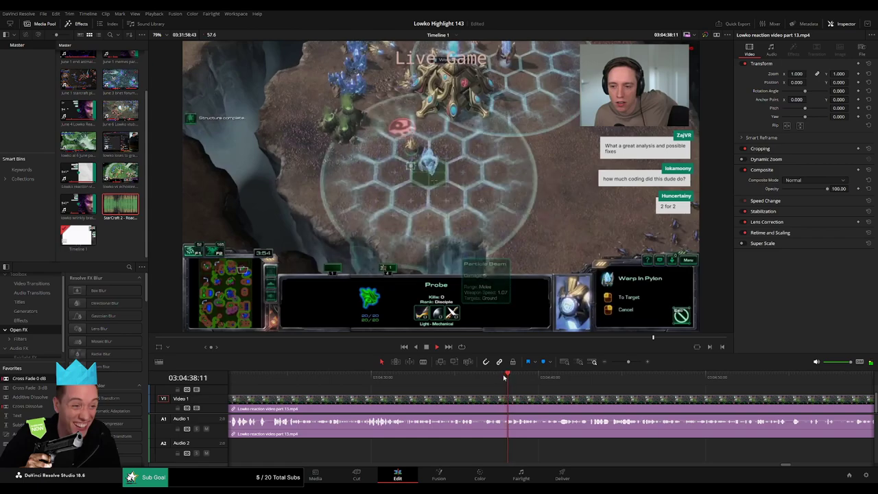
{"action": "left_click", "coordinate": [538, 377]}
{"action": "left_click", "coordinate": [584, 377]}
{"action": "scroll", "coordinate": [585, 393], "scroll_direction": "right", "scroll_amount": 1}
{"action": "scroll", "coordinate": [585, 392], "scroll_direction": "right", "scroll_amount": 4}
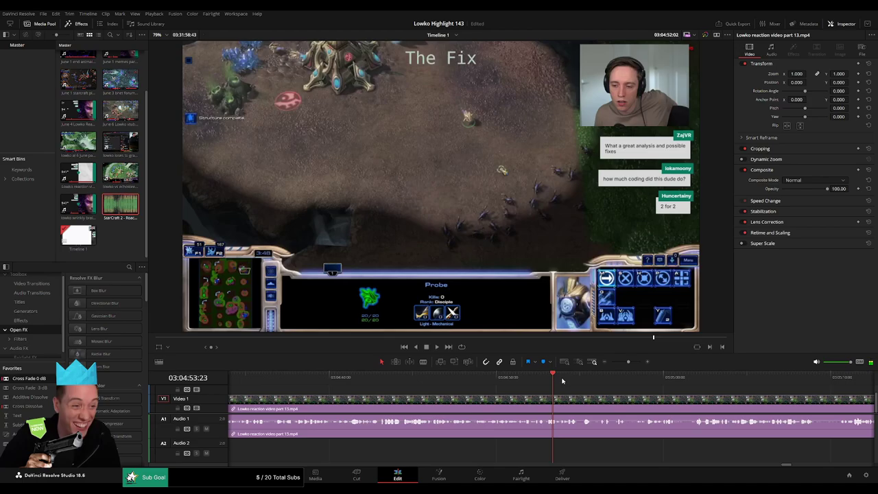
{"action": "scroll", "coordinate": [799, 392], "scroll_direction": "right", "scroll_amount": 7}
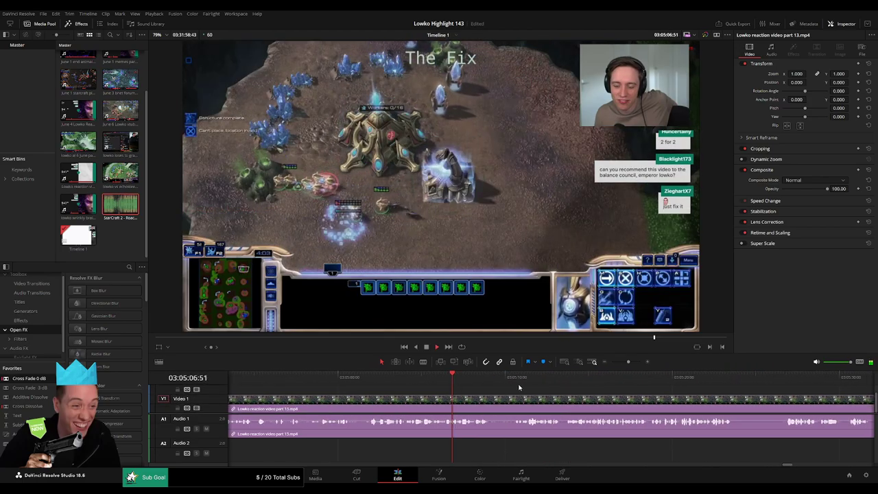
{"action": "left_click_drag", "start_coordinate": [549, 376], "coordinate": [714, 381]}
{"action": "scroll", "coordinate": [753, 395], "scroll_direction": "right", "scroll_amount": 6}
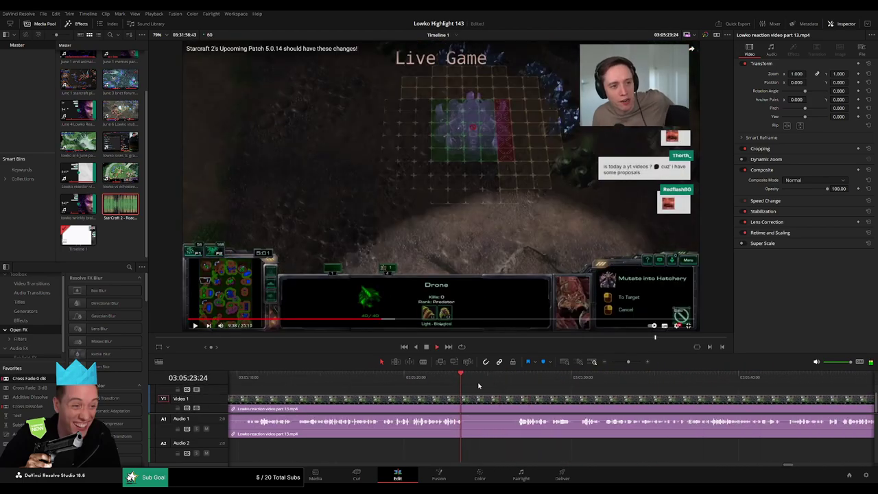
Replay the speech from about 03:05:12, isolate the piece between 03:05:17:49 and 03:05:18:07 with cuts, and silence its audio
{"action": "left_click", "coordinate": [321, 383]}
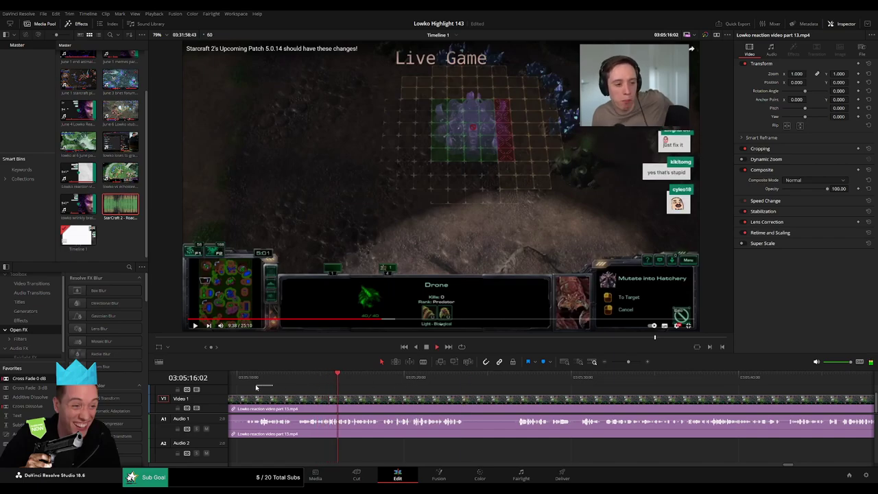
{"action": "key", "text": "space"}
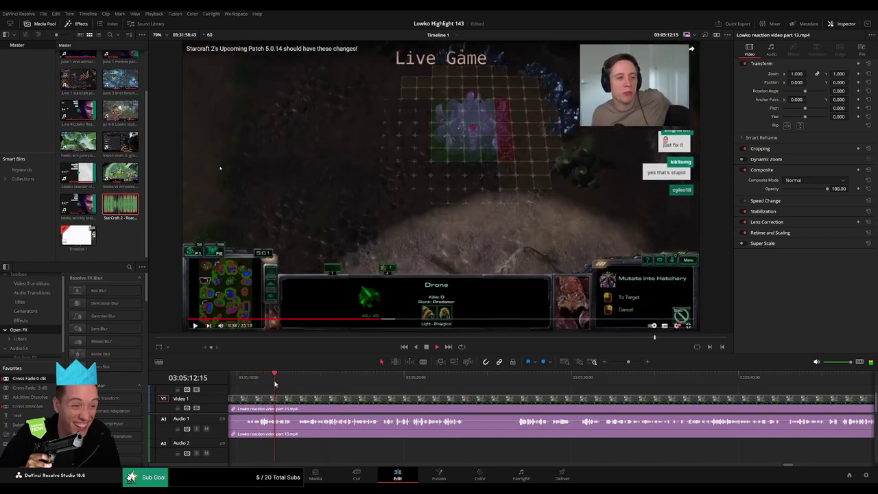
{"action": "scroll", "coordinate": [515, 391], "scroll_direction": "left", "scroll_amount": 4}
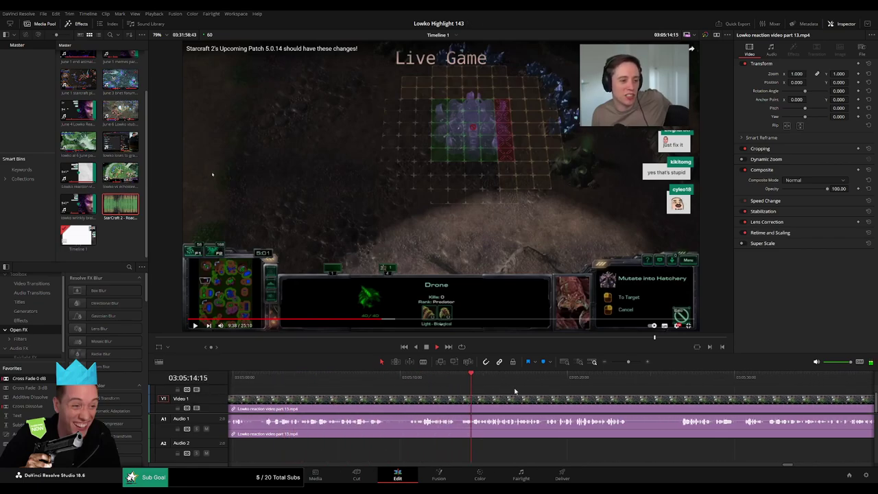
{"action": "scroll", "coordinate": [556, 396], "scroll_direction": "right", "scroll_amount": 2}
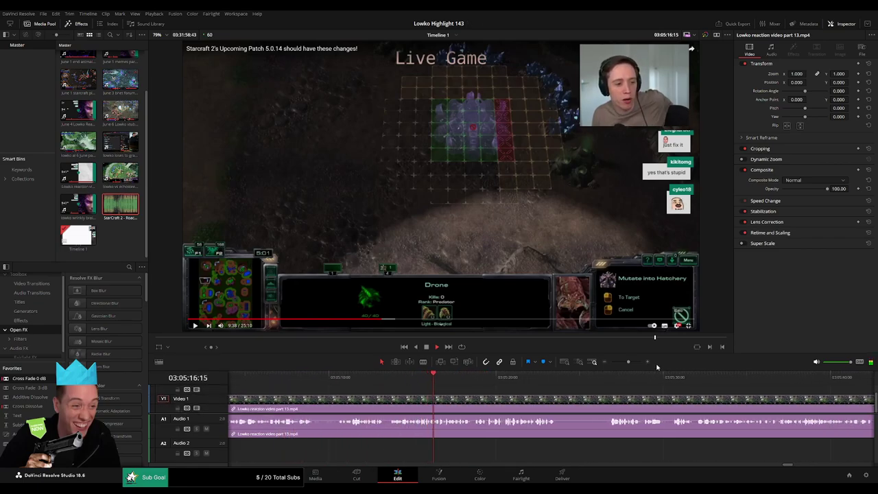
{"action": "scroll", "coordinate": [657, 385], "scroll_direction": "up", "scroll_amount": 4}
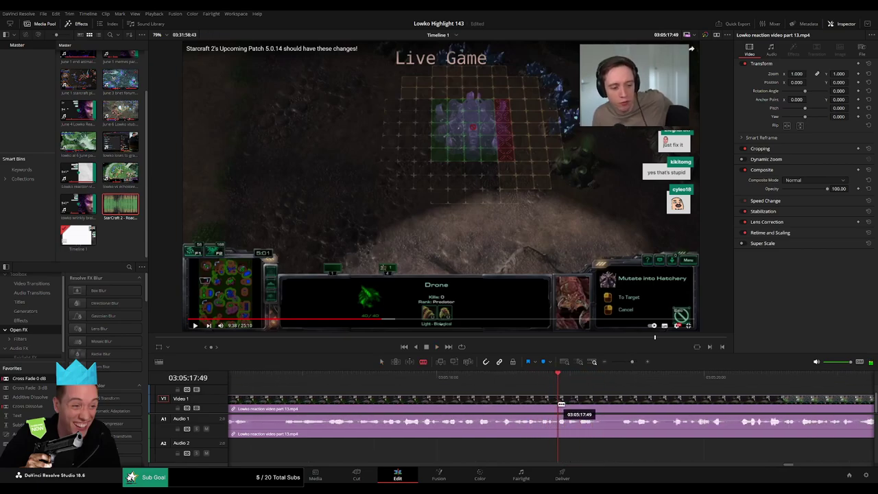
{"action": "left_click", "coordinate": [579, 409]}
{"action": "key", "text": "a"}
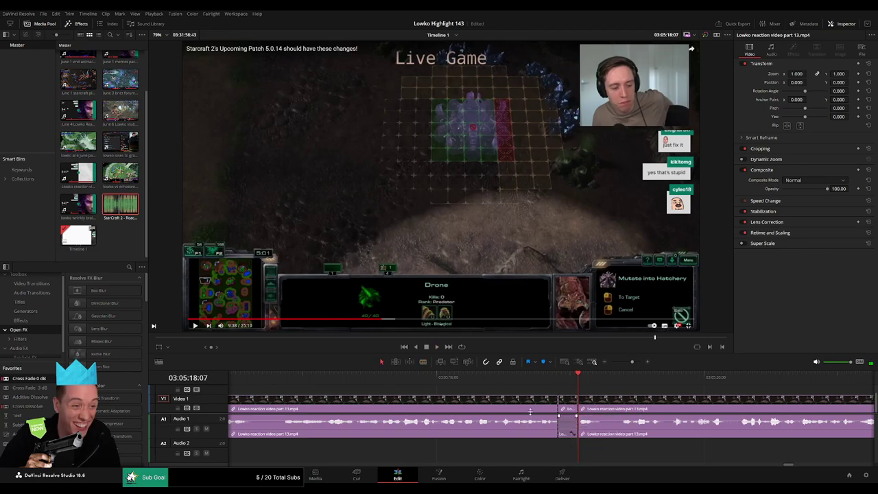
Place the StarCraft 2 - Roach Quotes sound on Audio 2 beneath the silenced piece and set its volume to -23
{"action": "left_click_drag", "start_coordinate": [177, 212], "coordinate": [593, 449]}
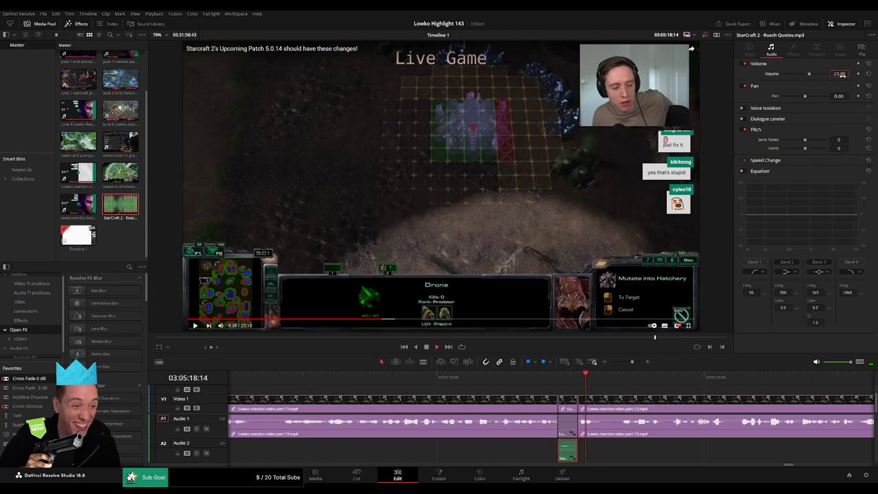
{"action": "left_click", "coordinate": [622, 391]}
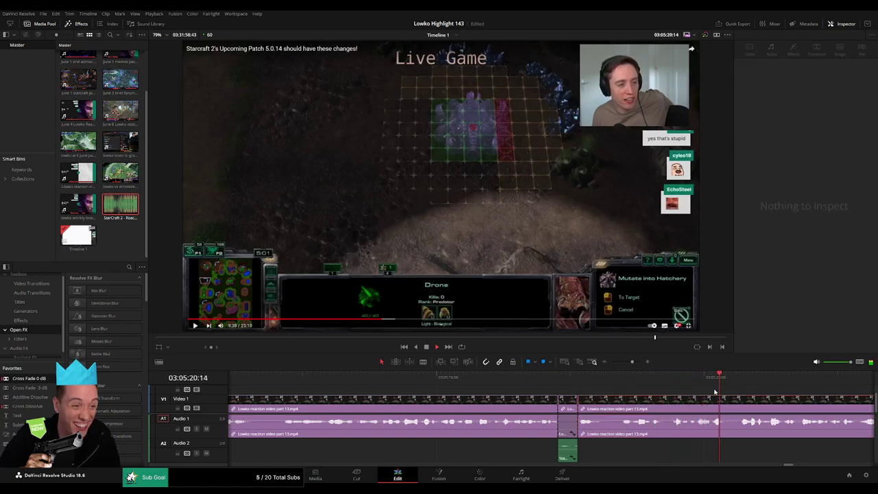
Play on to the next spoken word and isolate it with two cuts, at about 03:05:22:54 and 03:05:23:13
{"action": "left_click_drag", "start_coordinate": [715, 392], "coordinate": [462, 384]}
{"action": "scroll", "coordinate": [590, 388], "scroll_direction": "right", "scroll_amount": 2}
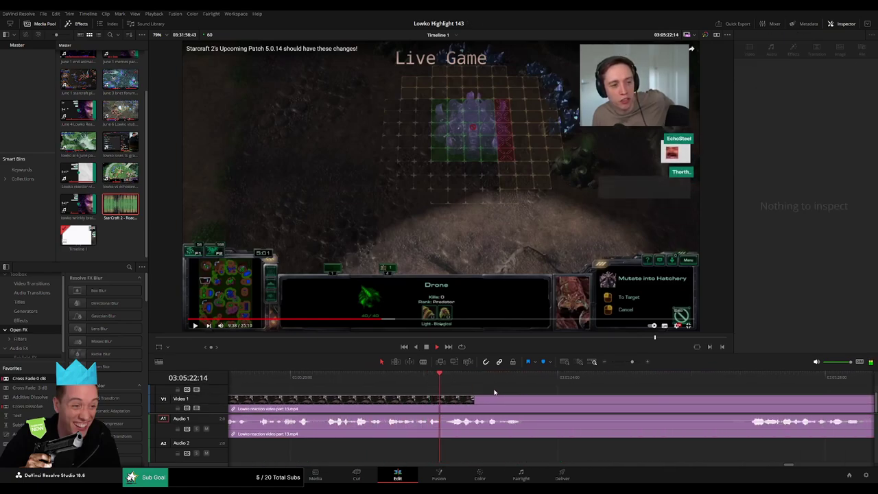
{"action": "left_click", "coordinate": [529, 396]}
{"action": "left_click", "coordinate": [463, 379]}
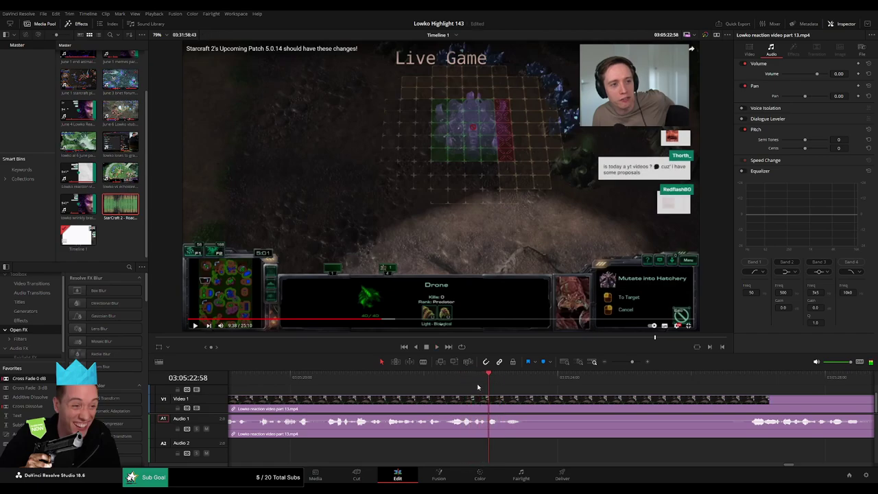
{"action": "key", "text": "space"}
{"action": "key", "text": "b"}
{"action": "left_click", "coordinate": [491, 400]}
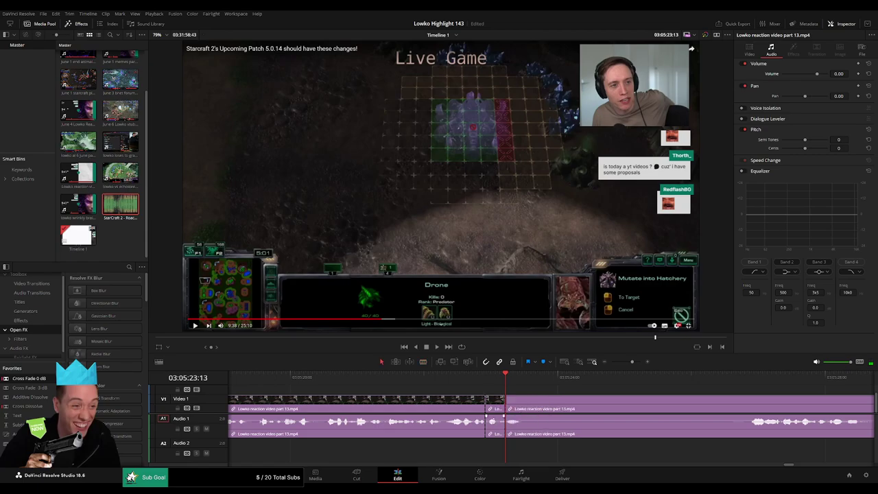
Silence the piece ending at 03:05:23:13 and cover it with the Roach Quotes sound on Audio 2 at volume -23
{"action": "left_click_drag", "start_coordinate": [120, 204], "coordinate": [505, 451]}
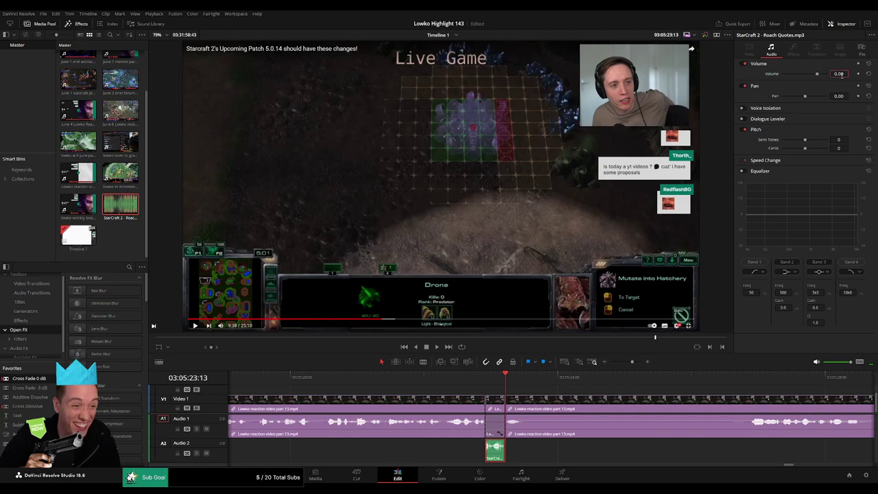
{"action": "key", "text": "Return"}
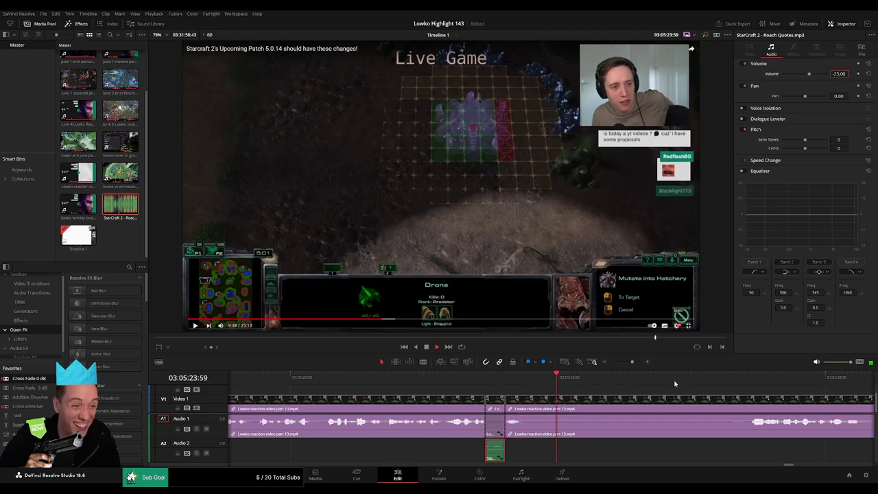
{"action": "left_click", "coordinate": [635, 389]}
Split the reaction clip at about 03:05:23:47 and 03:05:32:05 and ripple-delete the section between the cuts
{"action": "left_click_drag", "start_coordinate": [542, 406], "coordinate": [547, 406]}
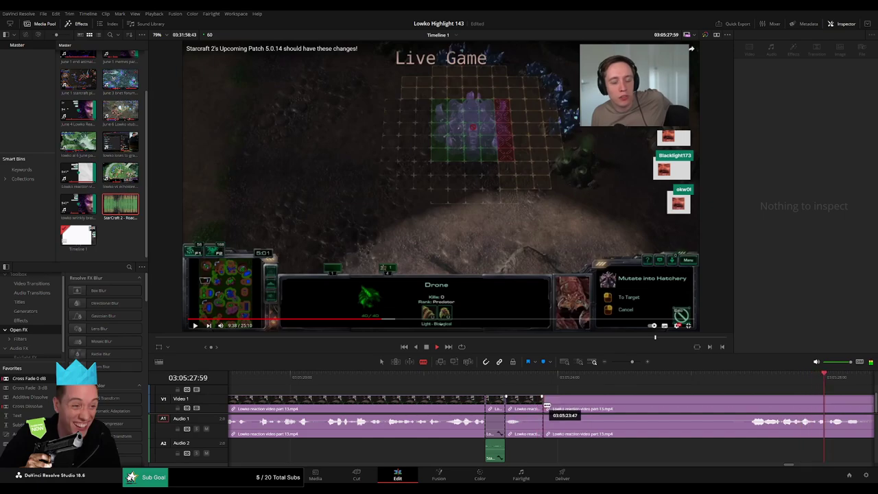
{"action": "left_click_drag", "start_coordinate": [633, 363], "coordinate": [629, 364]}
{"action": "left_click", "coordinate": [597, 381]}
{"action": "scroll", "coordinate": [598, 389], "scroll_direction": "right", "scroll_amount": 3}
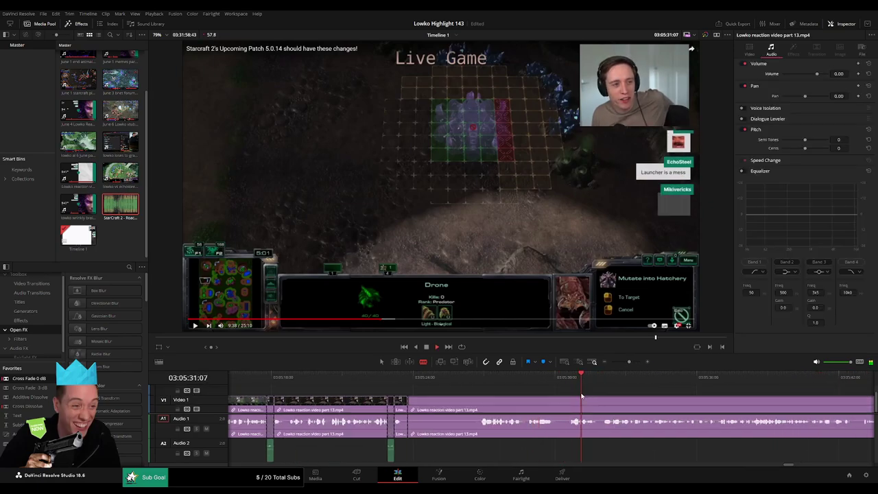
{"action": "key", "text": "ctrl+b"}
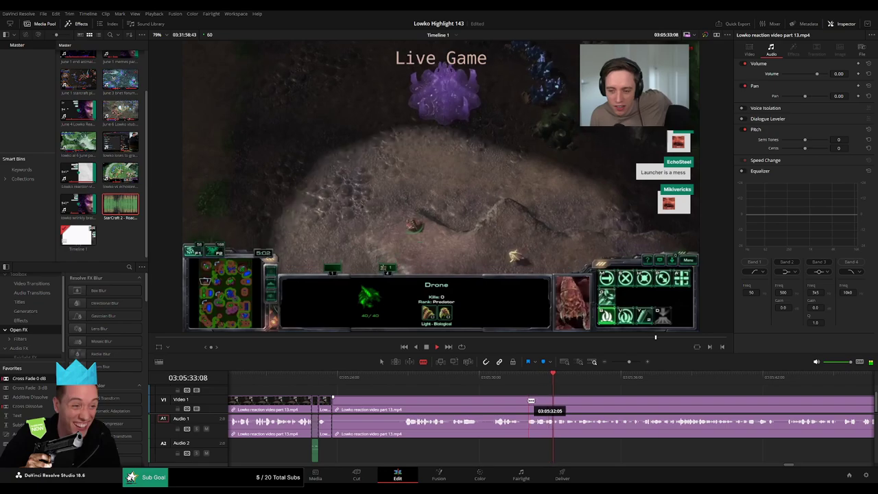
{"action": "key", "text": "a"}
{"action": "left_click", "coordinate": [498, 405]}
{"action": "key", "text": "Delete"}
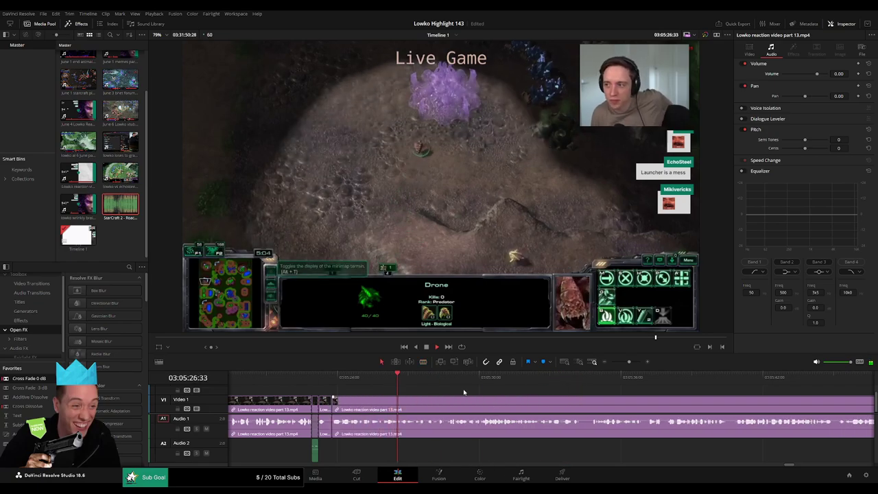
Review the StarCraft 2 patch reaction from about 03:05:26 to 03:06:05 for passages to cut
{"action": "left_click", "coordinate": [558, 381]}
{"action": "key", "text": "space"}
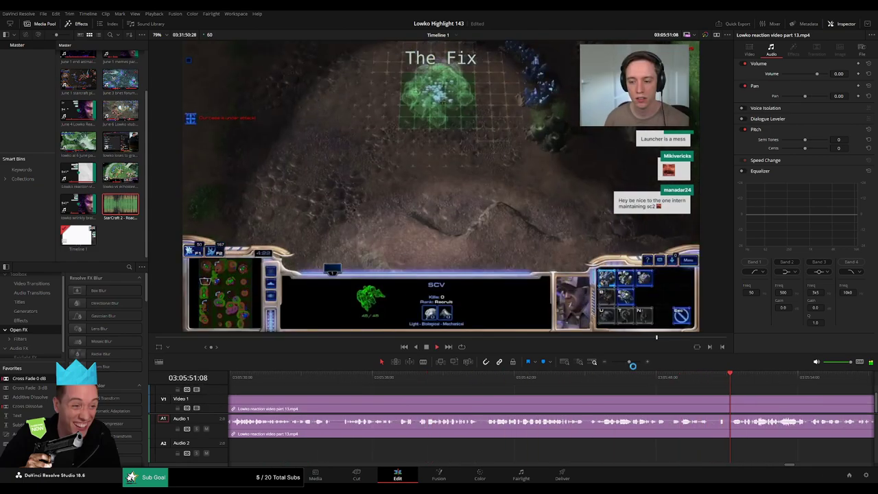
{"action": "left_click_drag", "start_coordinate": [629, 362], "coordinate": [626, 363]}
{"action": "left_click_drag", "start_coordinate": [617, 396], "coordinate": [459, 390]}
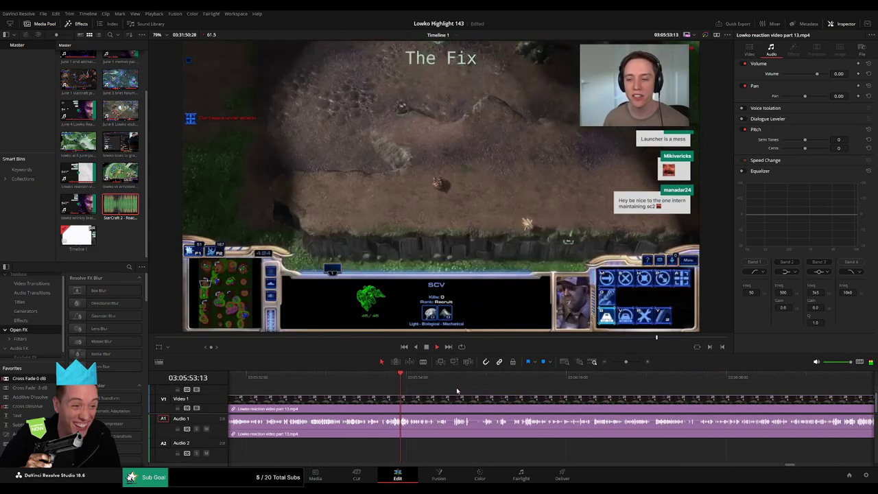
{"action": "left_click", "coordinate": [418, 378]}
{"action": "left_click_drag", "start_coordinate": [427, 378], "coordinate": [449, 377]}
{"action": "left_click_drag", "start_coordinate": [626, 363], "coordinate": [628, 363]}
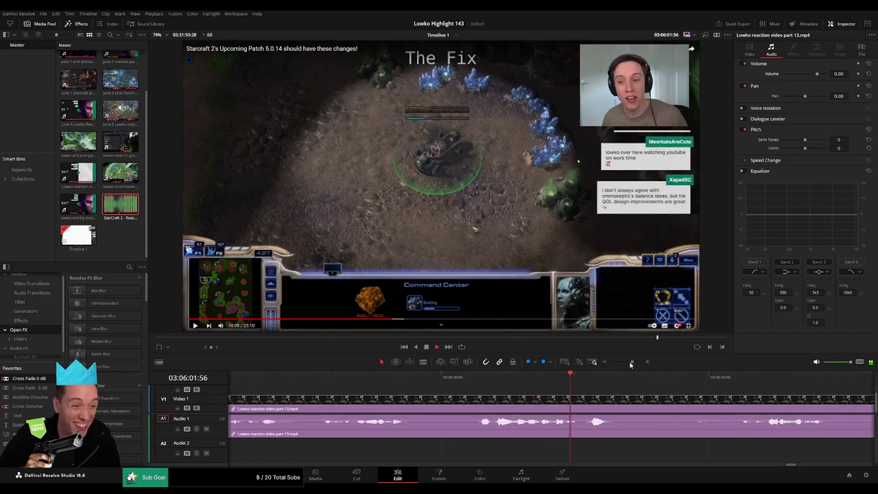
{"action": "key", "text": "space"}
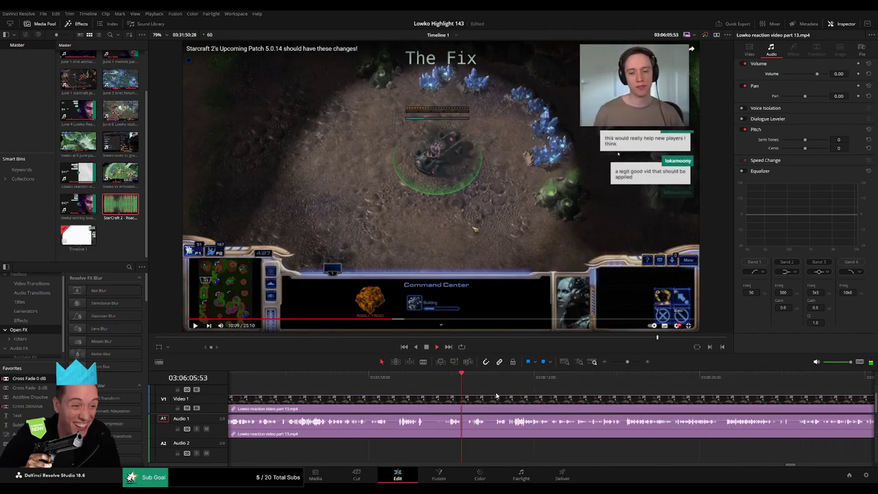
Split the reaction clip at about 03:06:03 and 03:06:05, ripple-delete the short section between the cuts and replay the join
{"action": "left_click", "coordinate": [428, 400]}
{"action": "left_click", "coordinate": [448, 375]}
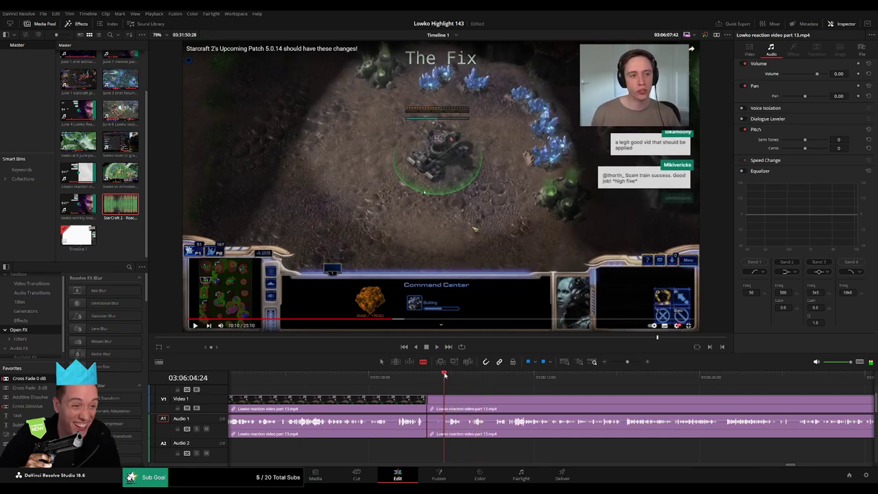
{"action": "left_click", "coordinate": [451, 398]}
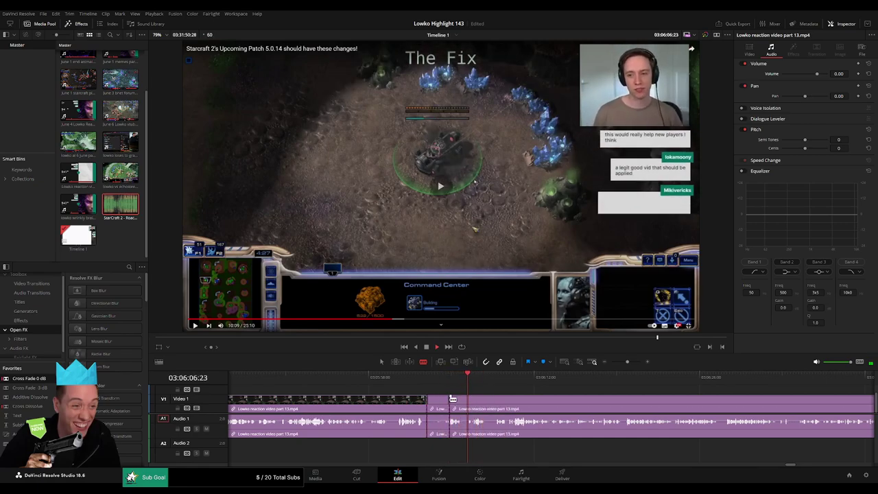
{"action": "key", "text": "a"}
{"action": "left_click", "coordinate": [442, 406]}
{"action": "key", "text": "Delete"}
{"action": "left_click_drag", "start_coordinate": [442, 408], "coordinate": [428, 389]}
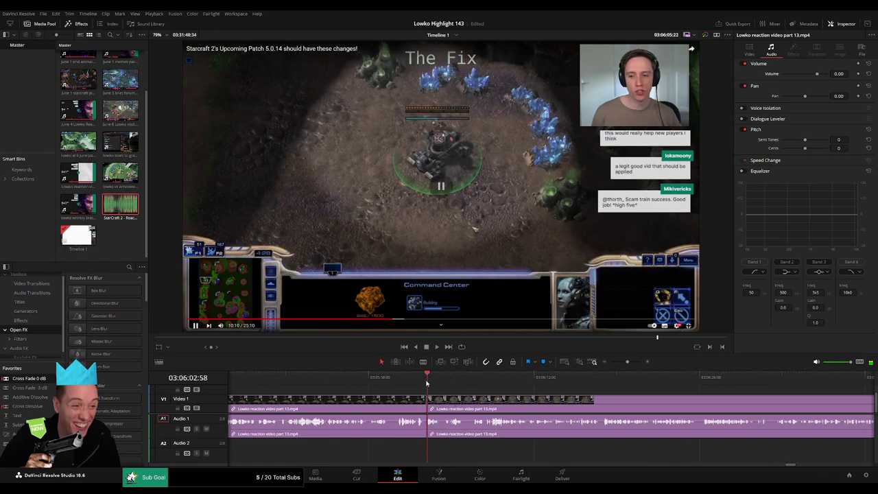
{"action": "key", "text": "space"}
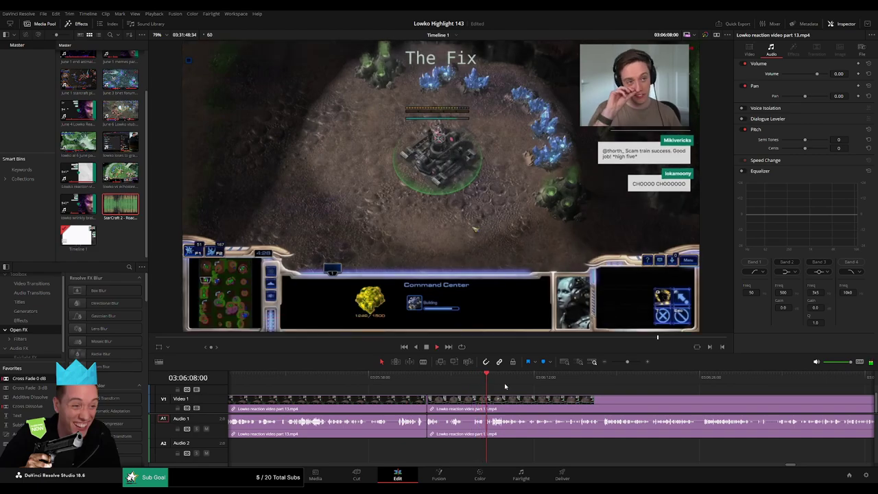
Isolate the next passage of the reaction clip with cuts at about 03:06:08 and 03:06:15
{"action": "scroll", "coordinate": [481, 392], "scroll_direction": "right", "scroll_amount": 3}
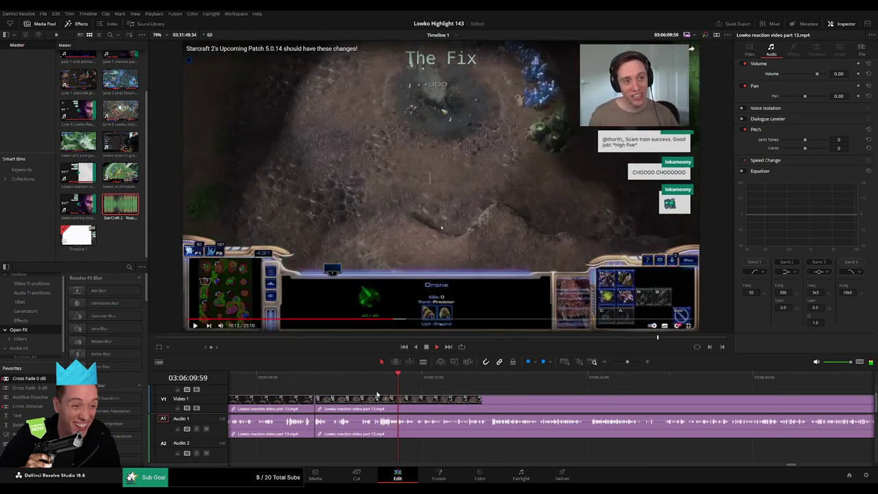
{"action": "left_click", "coordinate": [363, 387]}
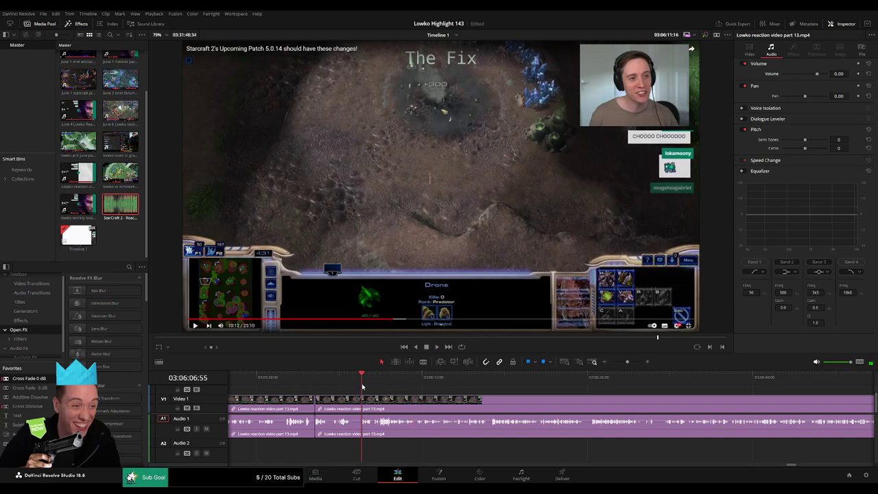
{"action": "key", "text": "b"}
{"action": "left_click", "coordinate": [373, 410]}
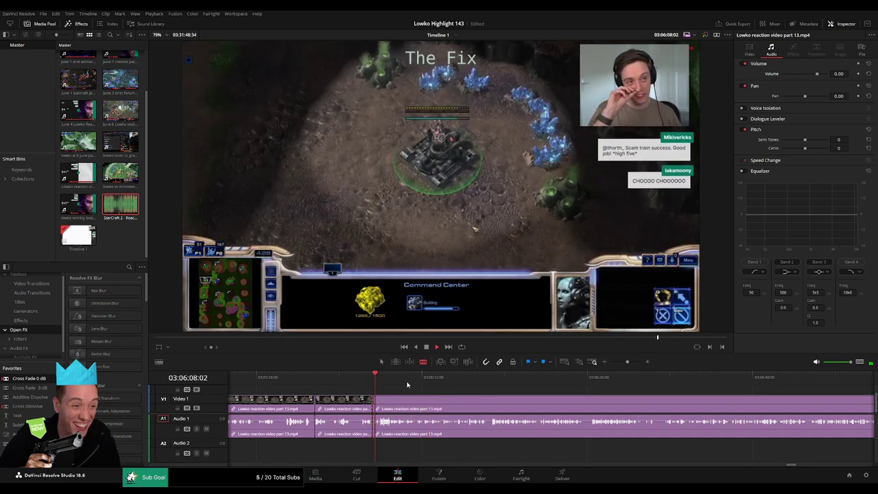
{"action": "left_click", "coordinate": [421, 383]}
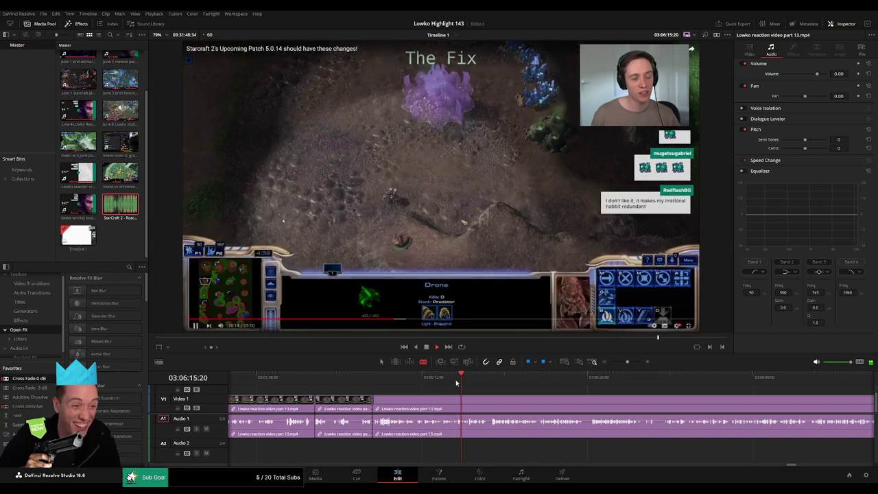
{"action": "left_click", "coordinate": [436, 383]}
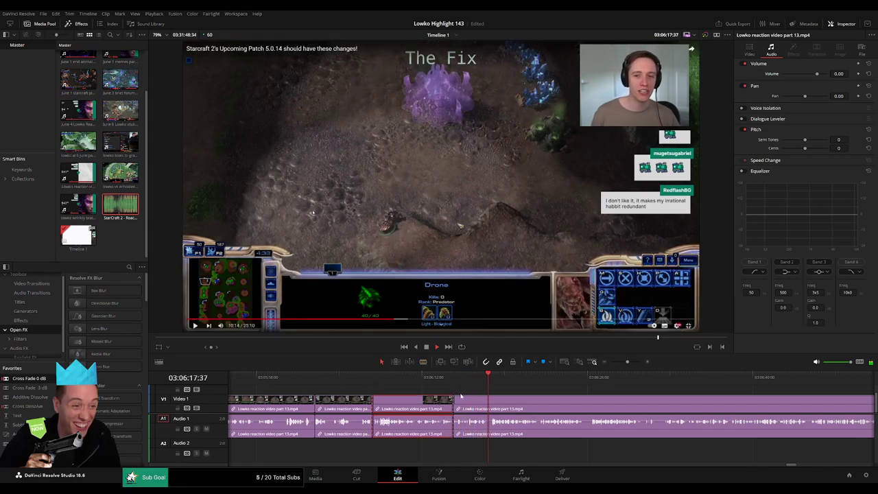
Try ripple-deleting the whole isolated passage and play over the join
{"action": "key", "text": "BackSpace"}
{"action": "key", "text": "space"}
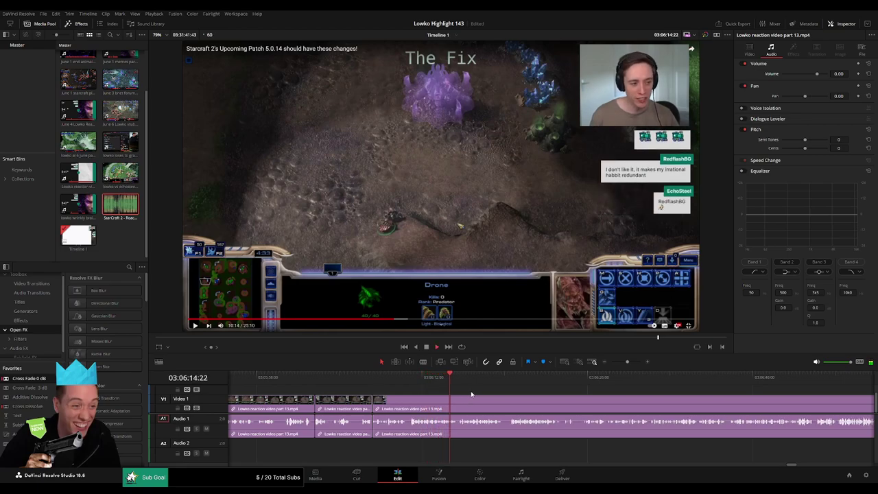
{"action": "left_click", "coordinate": [362, 379]}
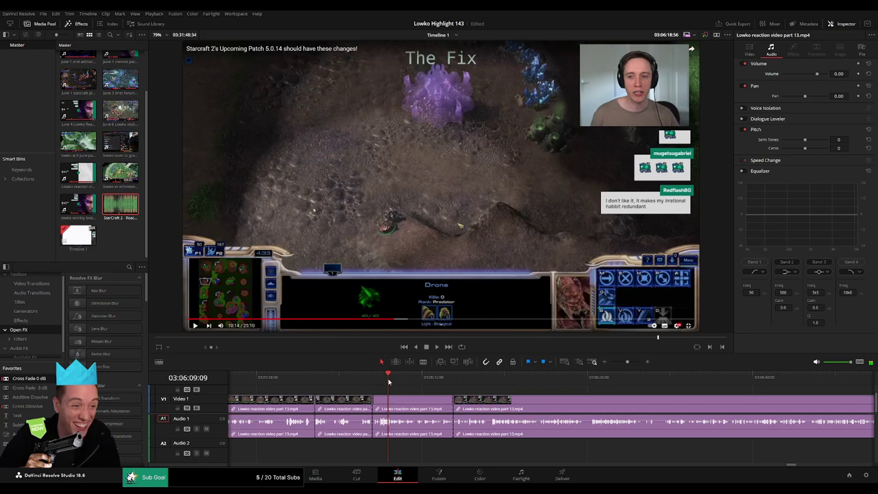
Find the passage's true end by replaying it and roll its end edit back to about 03:06:13:43
{"action": "left_click", "coordinate": [410, 383]}
{"action": "left_click", "coordinate": [423, 383]}
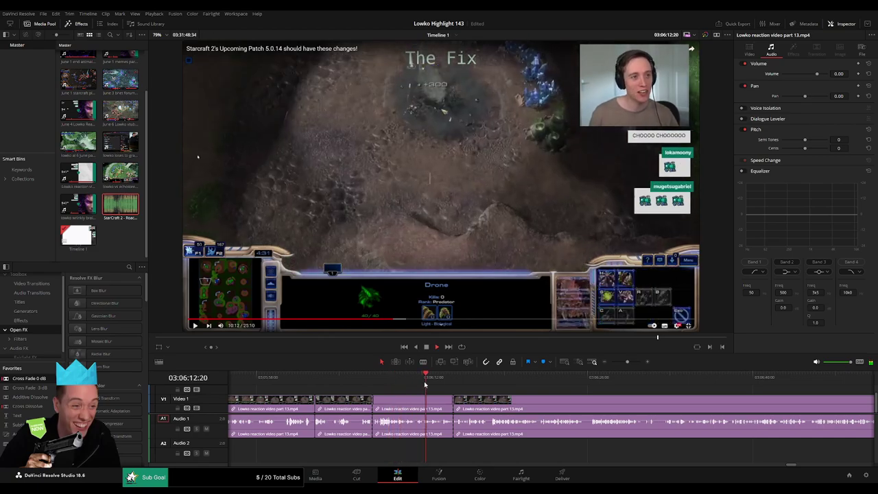
{"action": "left_click", "coordinate": [442, 384]}
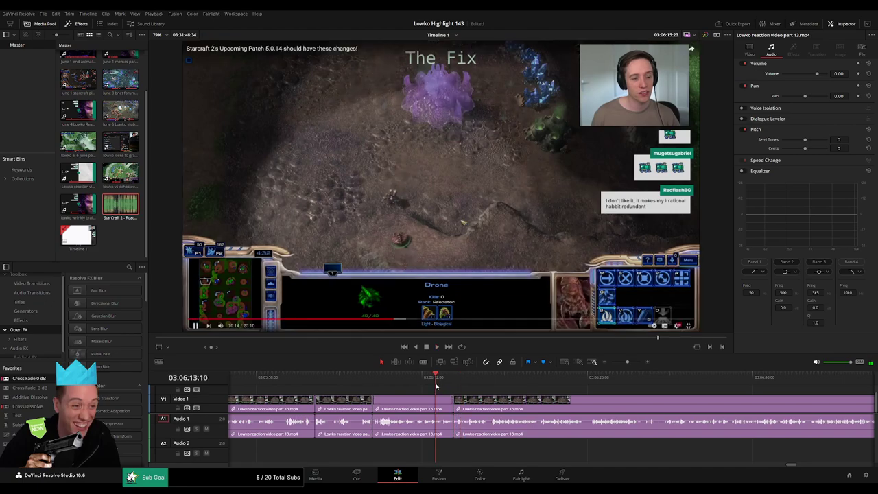
{"action": "key", "text": "space"}
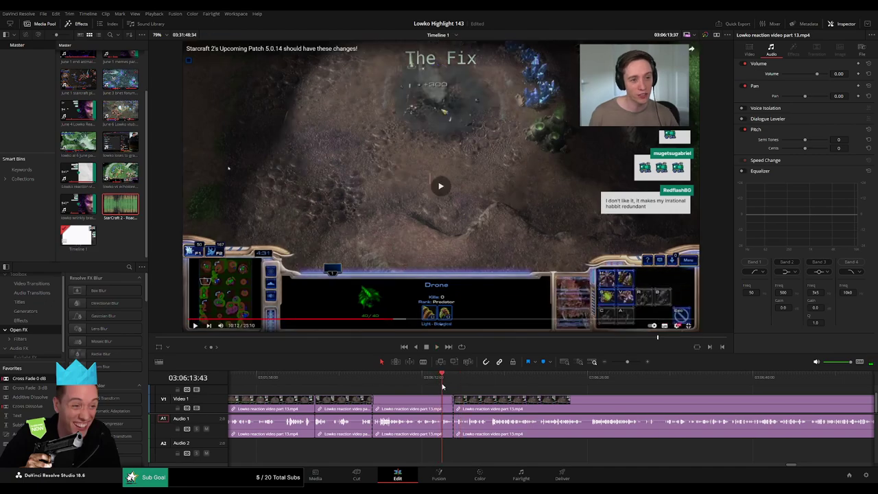
{"action": "left_click_drag", "start_coordinate": [454, 400], "coordinate": [442, 399]}
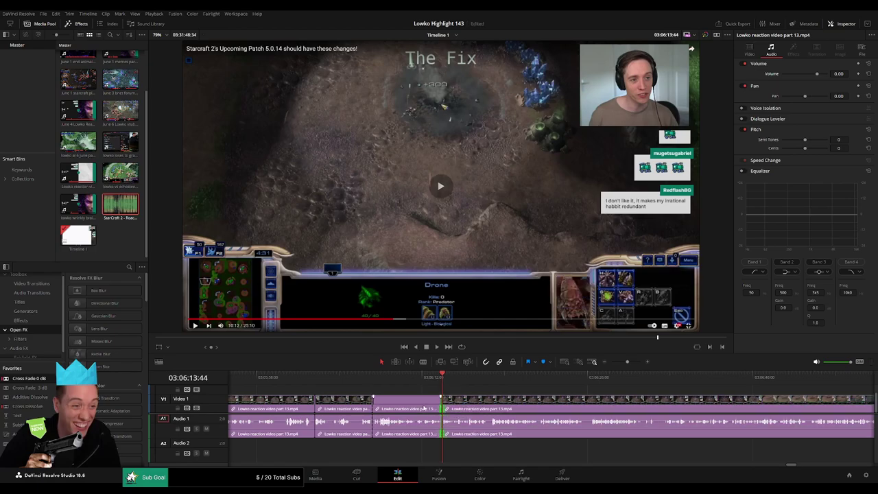
Replay the start of the isolated passage and roll its start edit forward to about 03:06:08:22
{"action": "left_click", "coordinate": [375, 378]}
{"action": "key", "text": "space"}
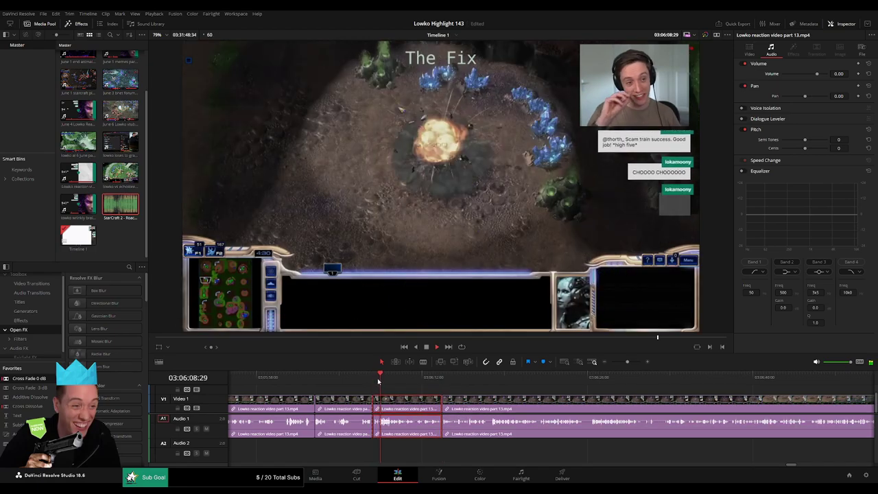
{"action": "left_click_drag", "start_coordinate": [626, 362], "coordinate": [631, 363]}
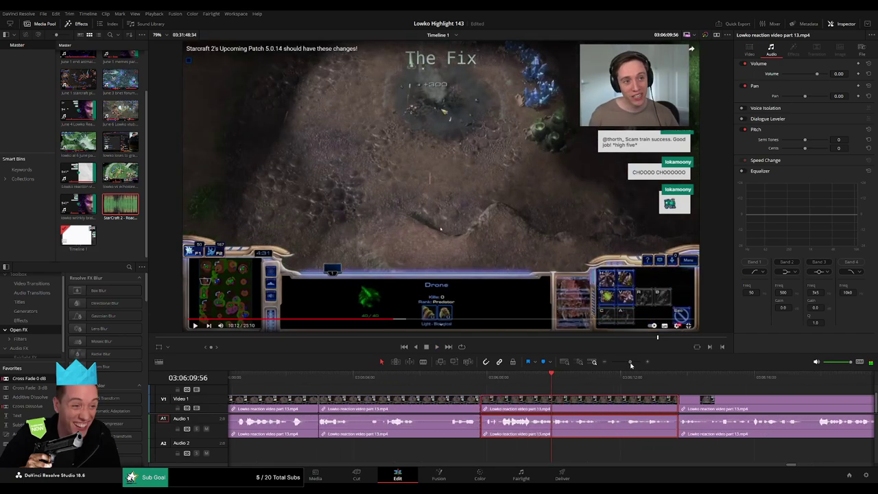
{"action": "key", "text": "space"}
{"action": "left_click", "coordinate": [470, 379]}
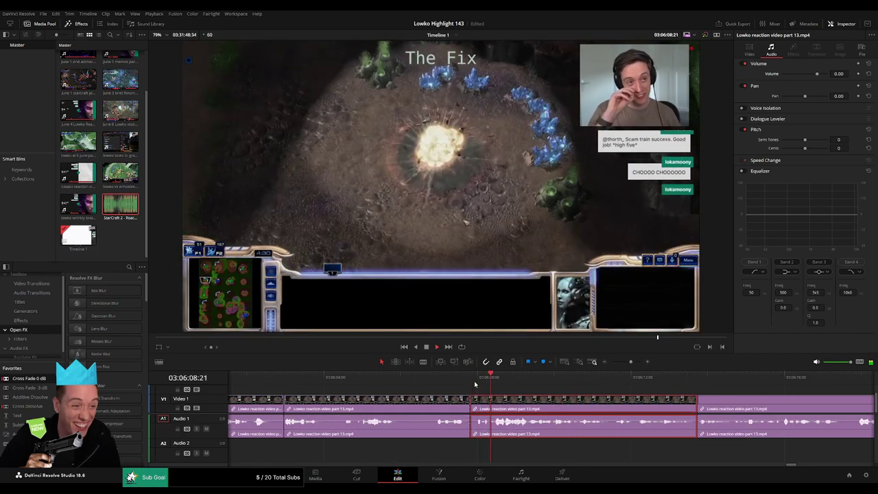
{"action": "key", "text": "space"}
{"action": "left_click", "coordinate": [490, 380]}
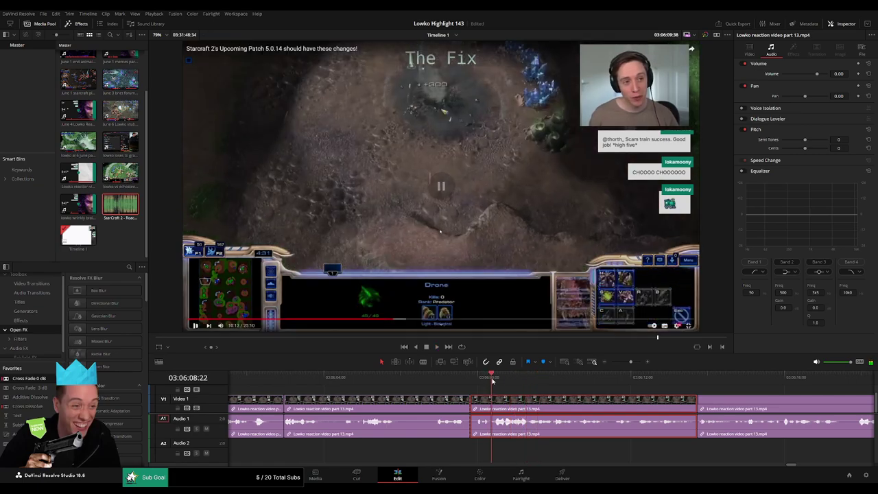
{"action": "left_click_drag", "start_coordinate": [470, 401], "coordinate": [491, 401]}
Ripple-delete the passage between the two adjusted edits and play over the new join
{"action": "left_click", "coordinate": [523, 408]}
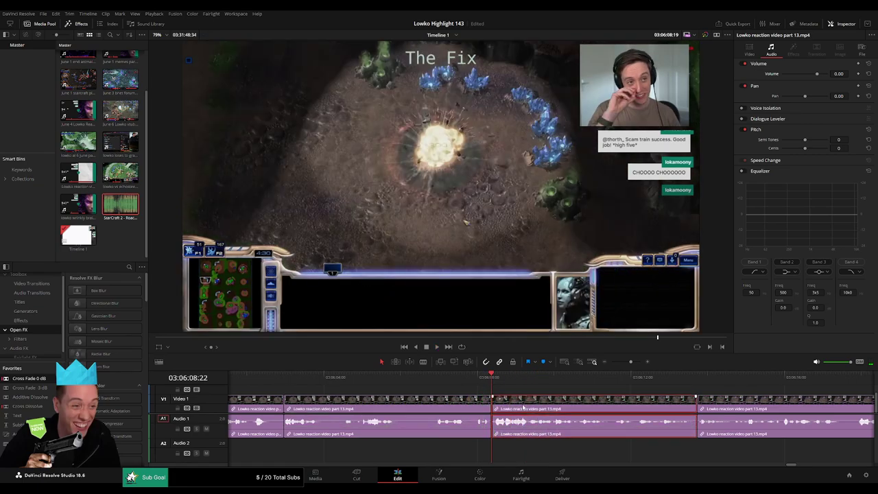
{"action": "key", "text": "Delete"}
{"action": "left_click", "coordinate": [486, 379]}
{"action": "key", "text": "space"}
{"action": "left_click", "coordinate": [476, 380]}
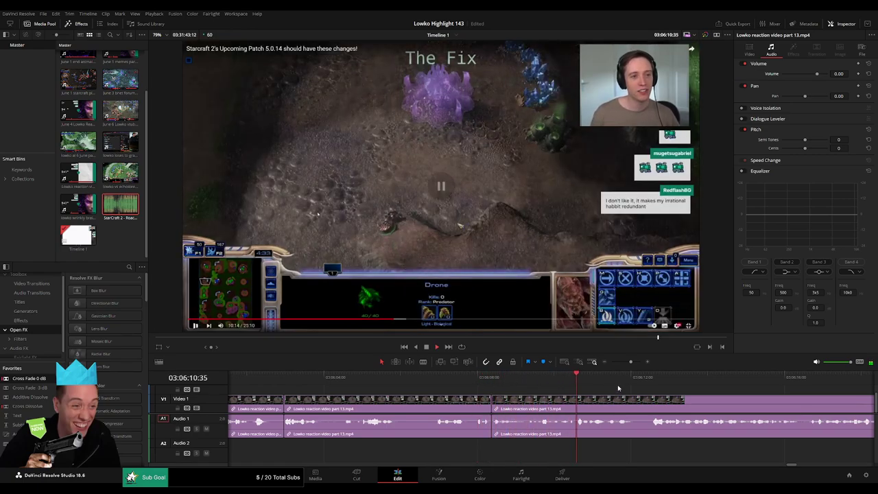
Skim the reaction footage from about 03:06:14 to 03:06:49 for the next passage to edit
{"action": "left_click_drag", "start_coordinate": [632, 367], "coordinate": [626, 365]}
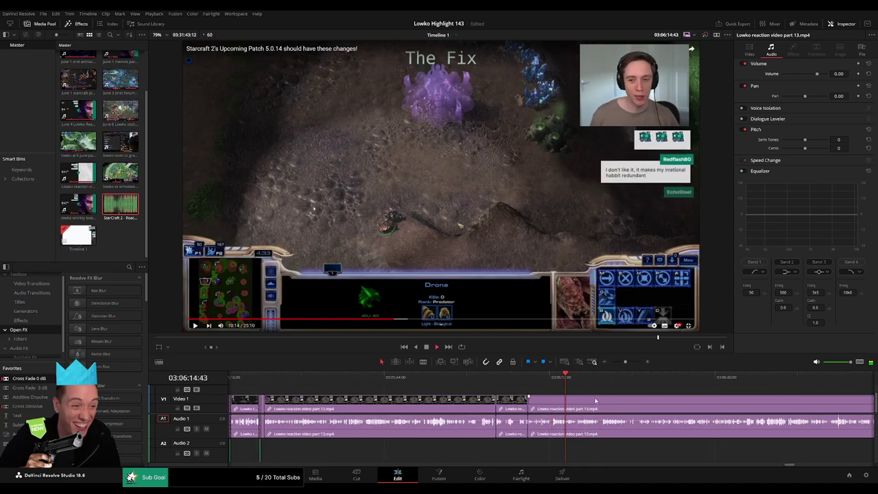
{"action": "scroll", "coordinate": [595, 401], "scroll_direction": "right", "scroll_amount": 3}
{"action": "left_click_drag", "start_coordinate": [422, 382], "coordinate": [440, 384]}
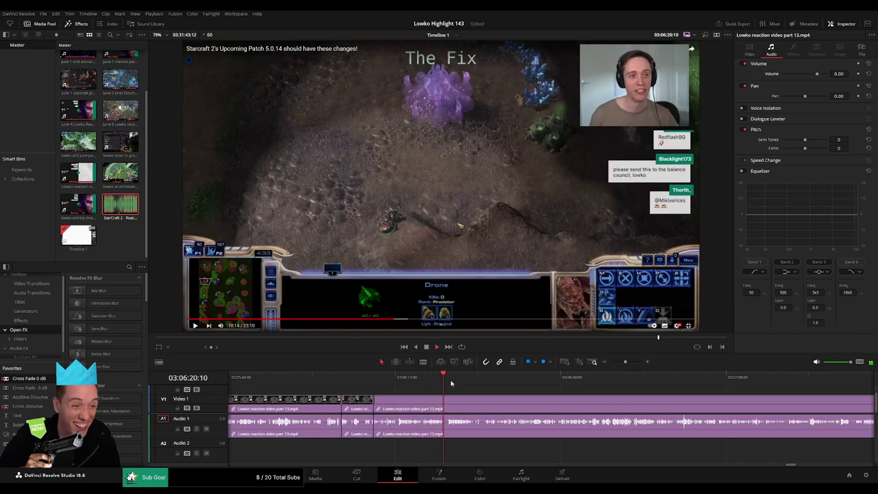
{"action": "left_click", "coordinate": [451, 383]}
{"action": "mouse_move", "coordinate": [625, 363]}
{"action": "left_mouse_down"}
{"action": "mouse_move", "coordinate": [610, 363]}
{"action": "mouse_move", "coordinate": [626, 364]}
{"action": "left_mouse_up"}
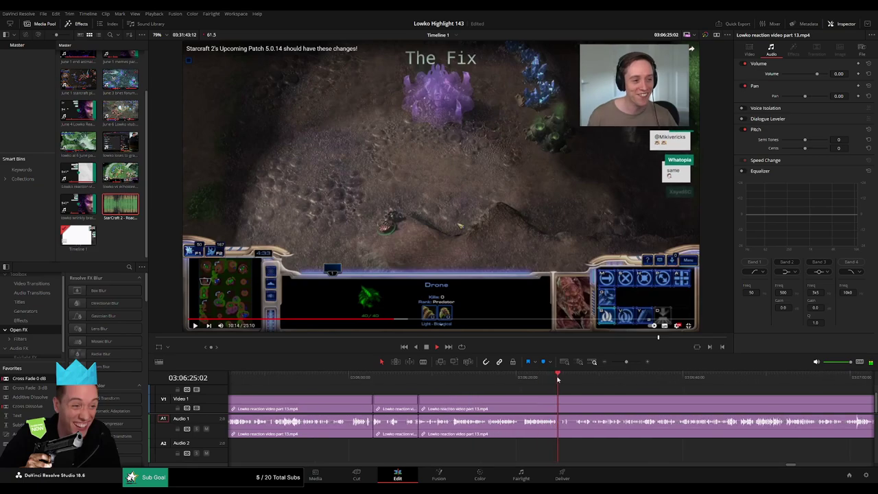
{"action": "left_click_drag", "start_coordinate": [568, 381], "coordinate": [588, 381]}
{"action": "scroll", "coordinate": [533, 393], "scroll_direction": "right", "scroll_amount": 4}
{"action": "left_click_drag", "start_coordinate": [493, 381], "coordinate": [537, 382]}
{"action": "scroll", "coordinate": [512, 388], "scroll_direction": "right", "scroll_amount": 3}
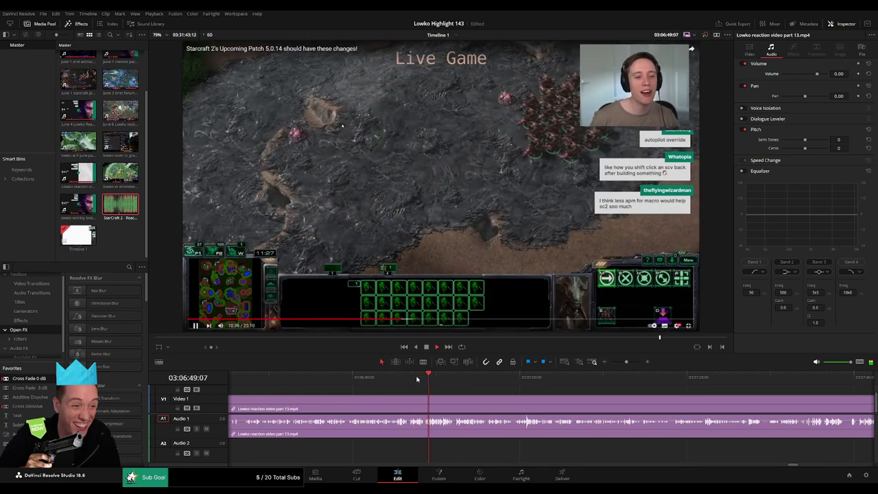
Isolate the spoken word with two cuts, at about 03:06:49:13 and 03:06:49:26
{"action": "key", "text": "space"}
{"action": "left_click_drag", "start_coordinate": [625, 362], "coordinate": [632, 367]}
{"action": "key", "text": "space"}
{"action": "key", "text": "space"}
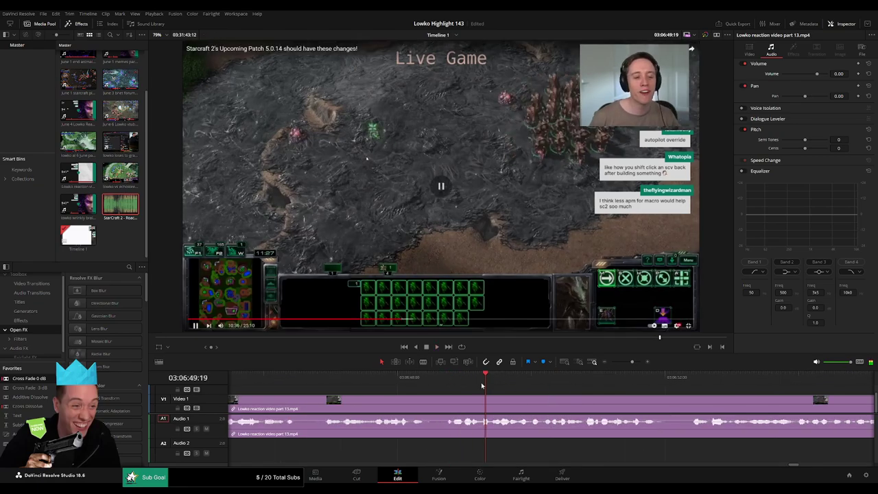
{"action": "left_click", "coordinate": [438, 383]}
{"action": "key", "text": "space"}
{"action": "key", "text": "b"}
{"action": "left_click", "coordinate": [479, 404]}
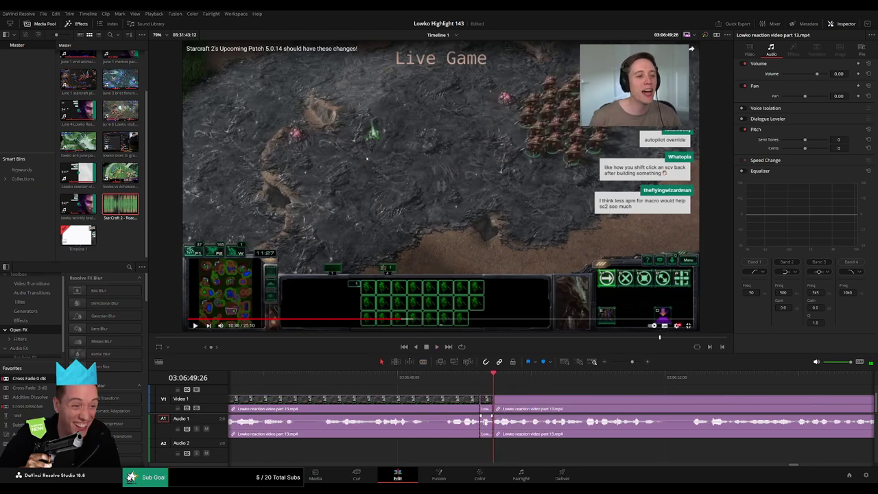
Cover the silenced piece with the StarCraft 2 - Roach Quotes sound on Audio 2 at reduced volume and play on to about 03:07:02
{"action": "left_click_drag", "start_coordinate": [121, 209], "coordinate": [482, 447]}
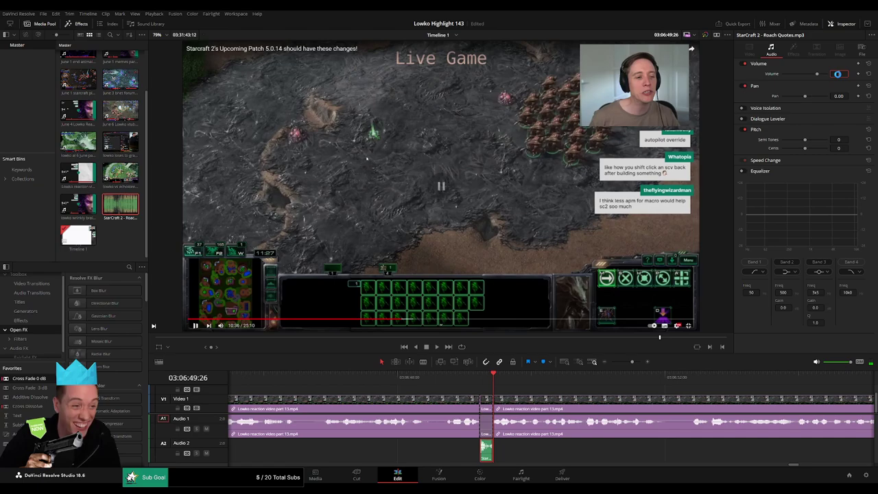
{"action": "left_click", "coordinate": [562, 394]}
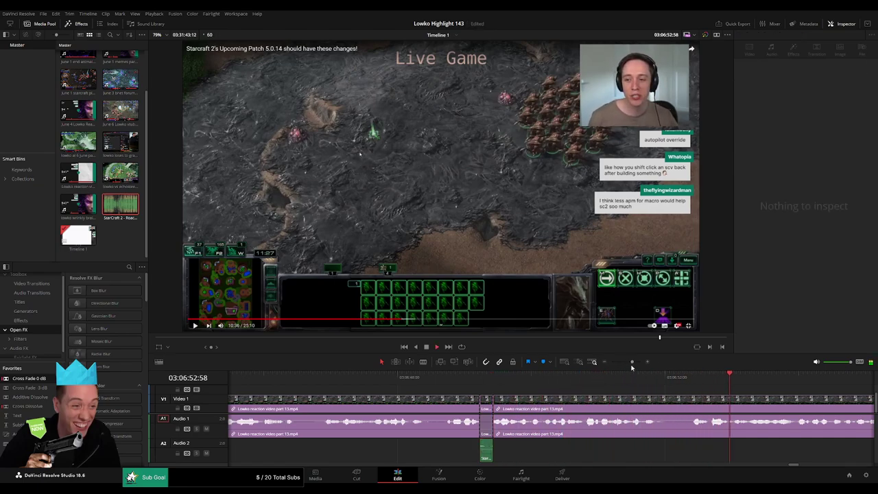
{"action": "mouse_move", "coordinate": [631, 364]}
{"action": "left_mouse_down"}
{"action": "mouse_move", "coordinate": [615, 364]}
{"action": "mouse_move", "coordinate": [627, 365]}
{"action": "left_mouse_up"}
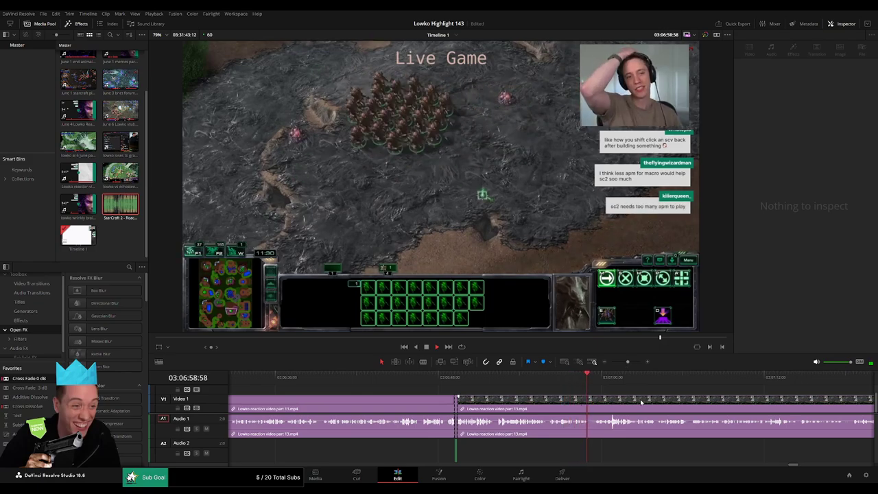
{"action": "left_click_drag", "start_coordinate": [663, 400], "coordinate": [478, 392]}
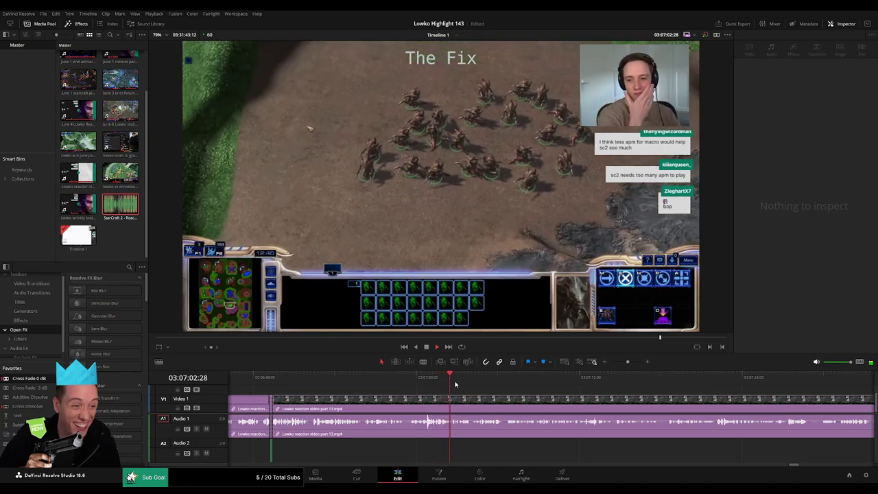
Skim the reaction footage from about 03:07:14 to 03:08:46 for the next passage to edit
{"action": "left_click", "coordinate": [630, 377]}
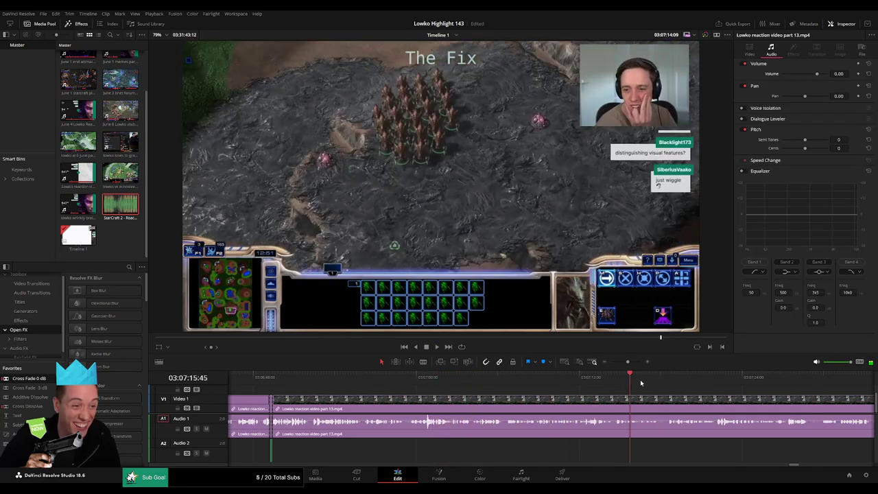
{"action": "left_click_drag", "start_coordinate": [641, 383], "coordinate": [546, 392]}
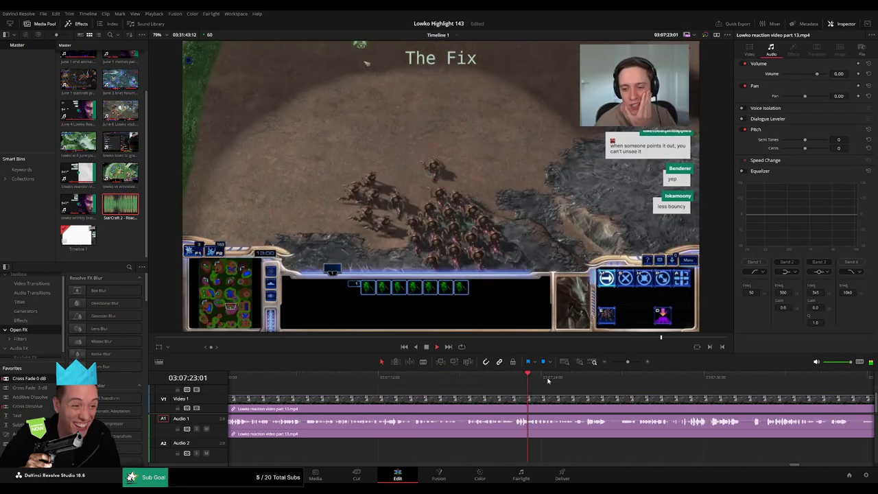
{"action": "left_click", "coordinate": [591, 382]}
{"action": "left_click_drag", "start_coordinate": [616, 397], "coordinate": [458, 394]}
{"action": "left_click", "coordinate": [467, 382]}
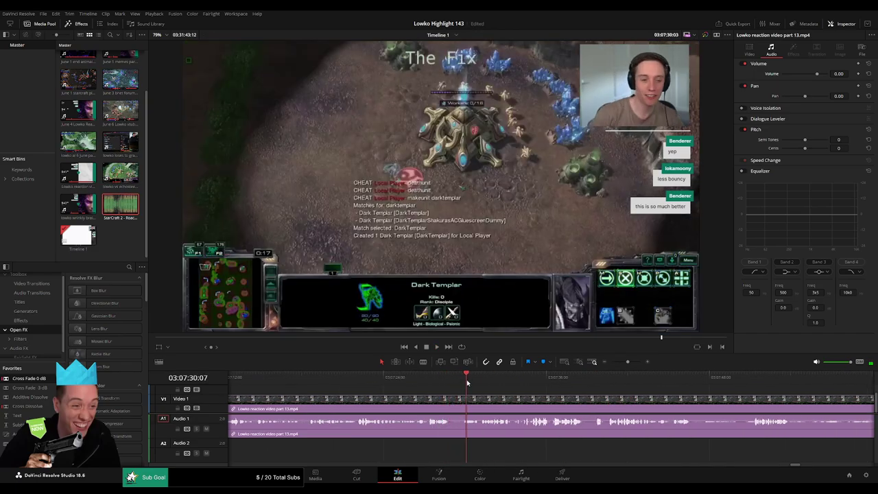
{"action": "key", "text": "space"}
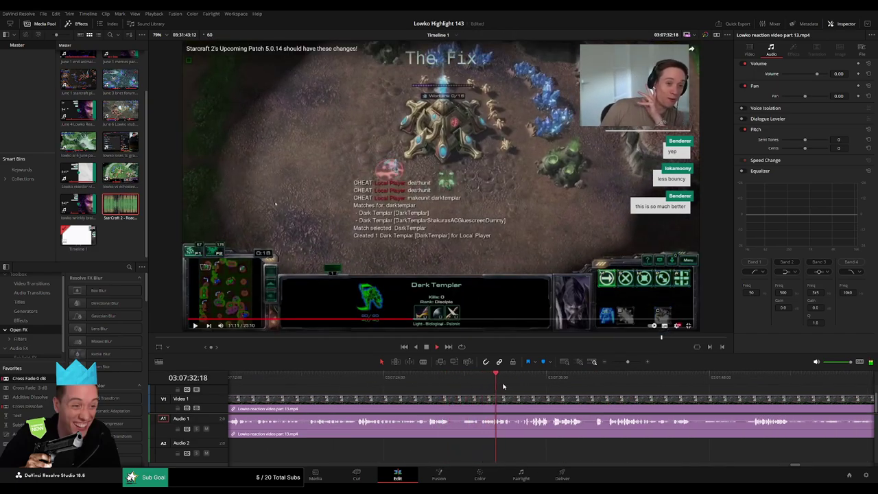
{"action": "scroll", "coordinate": [480, 394], "scroll_direction": "right", "scroll_amount": 2}
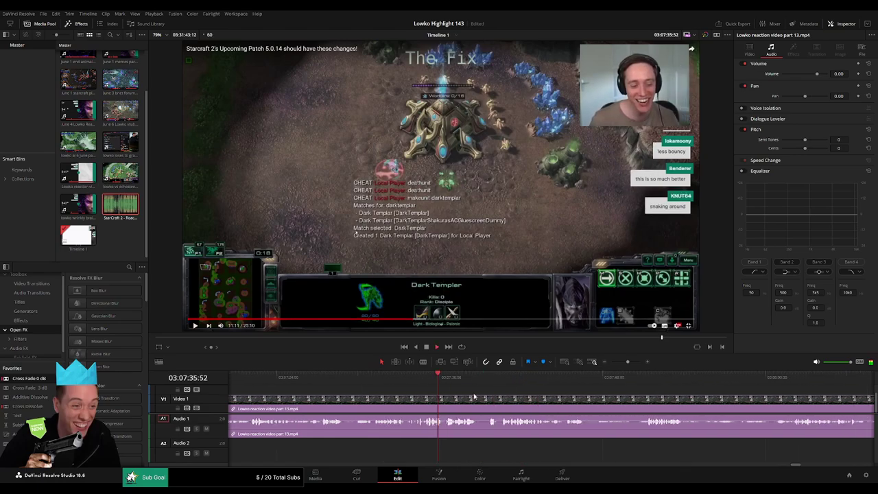
{"action": "scroll", "coordinate": [520, 390], "scroll_direction": "right", "scroll_amount": 2}
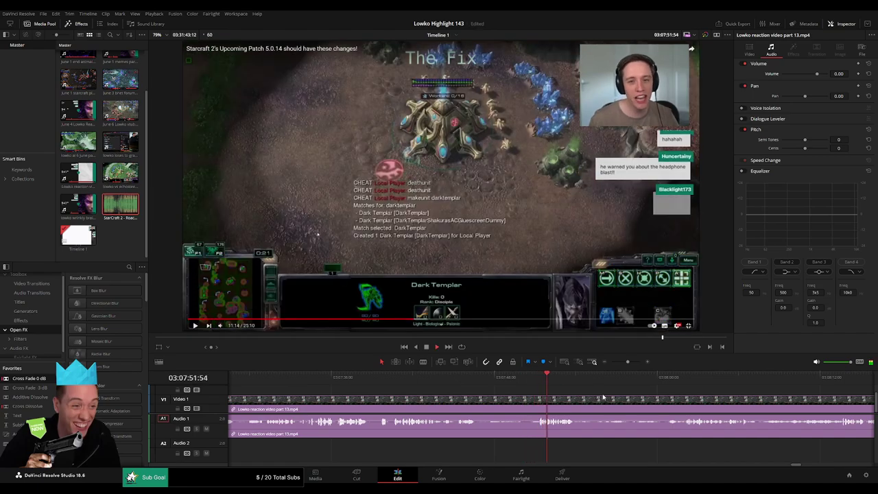
{"action": "left_click_drag", "start_coordinate": [604, 397], "coordinate": [546, 386]}
{"action": "scroll", "coordinate": [618, 399], "scroll_direction": "right", "scroll_amount": 2}
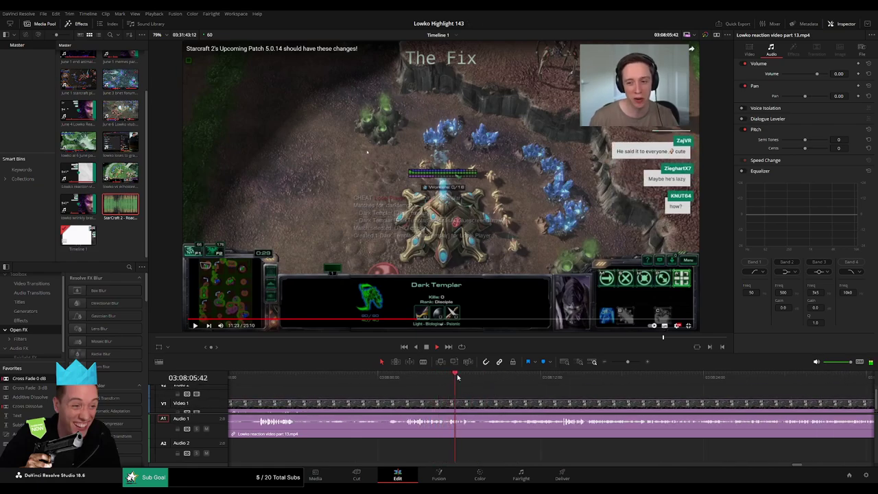
{"action": "left_click_drag", "start_coordinate": [463, 377], "coordinate": [563, 377]}
{"action": "scroll", "coordinate": [487, 388], "scroll_direction": "right", "scroll_amount": 2}
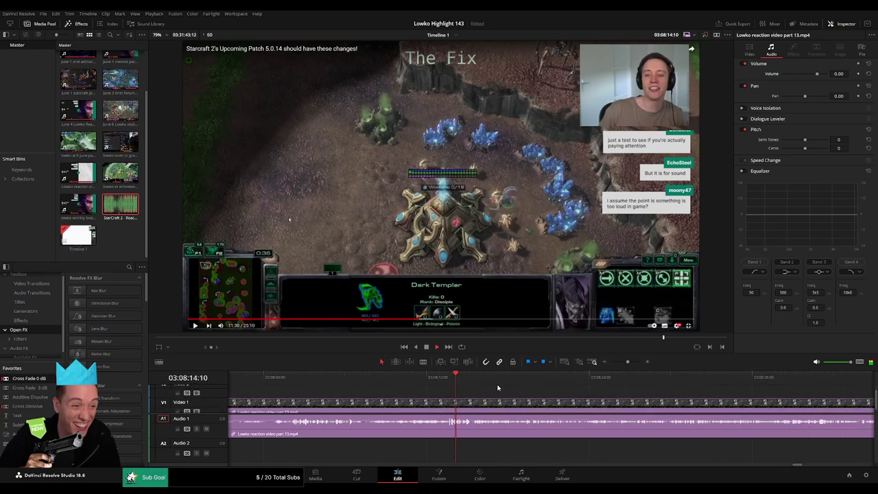
{"action": "left_click_drag", "start_coordinate": [423, 379], "coordinate": [822, 385]}
{"action": "scroll", "coordinate": [737, 386], "scroll_direction": "right", "scroll_amount": 3}
{"action": "scroll", "coordinate": [456, 380], "scroll_direction": "right", "scroll_amount": 2}
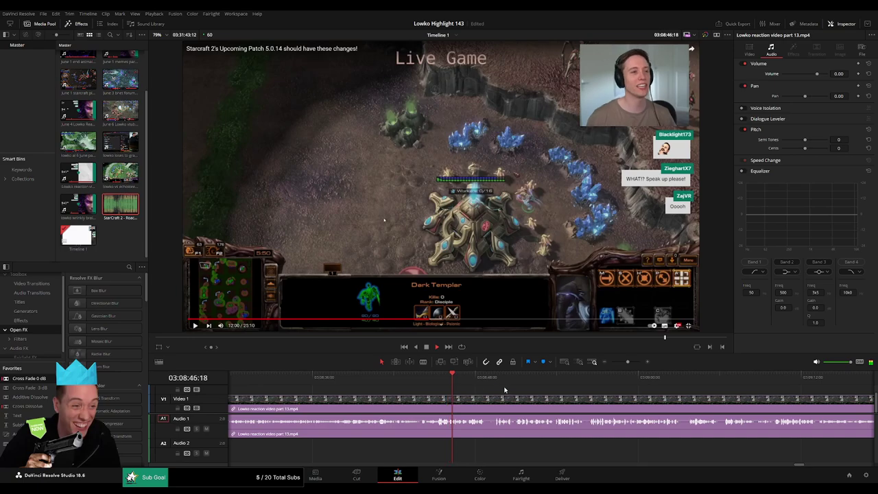
Isolate the short piece at about 03:08:49 with two cuts and ripple-delete it
{"action": "mouse_move", "coordinate": [626, 365]}
{"action": "left_mouse_down"}
{"action": "mouse_move", "coordinate": [610, 364]}
{"action": "mouse_move", "coordinate": [629, 365]}
{"action": "left_mouse_up"}
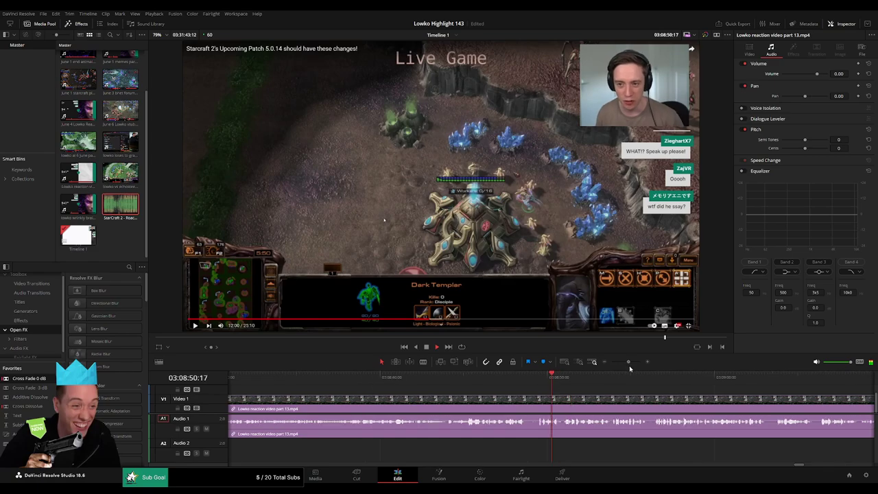
{"action": "left_click", "coordinate": [508, 405]}
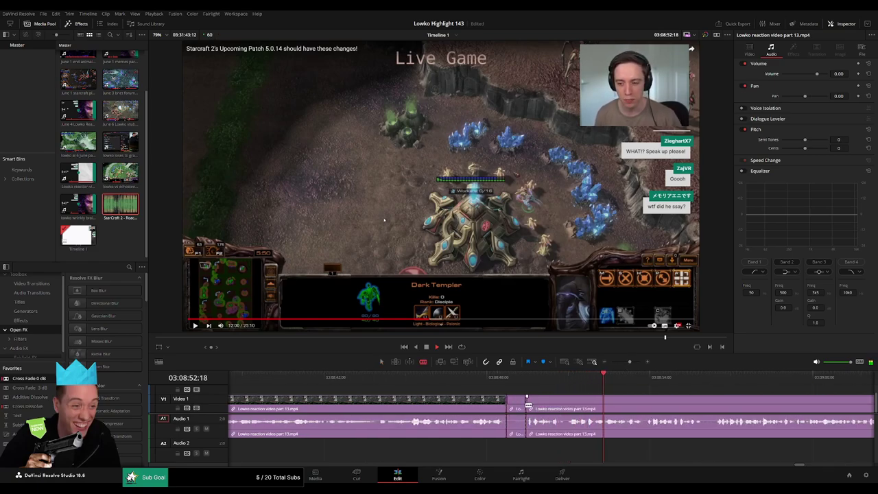
{"action": "key", "text": "a"}
{"action": "left_click", "coordinate": [516, 406]}
{"action": "key", "text": "Delete"}
Cut out and ripple-delete three more short pieces at about 03:08:55, 03:09:02 and 03:09:04
{"action": "left_click_drag", "start_coordinate": [661, 403], "coordinate": [407, 385]}
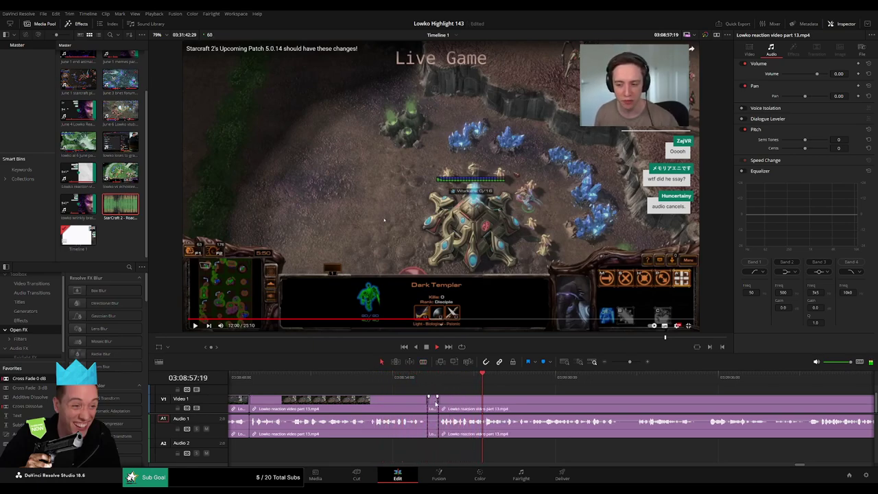
{"action": "key", "text": "Delete"}
{"action": "left_click_drag", "start_coordinate": [604, 403], "coordinate": [442, 396]}
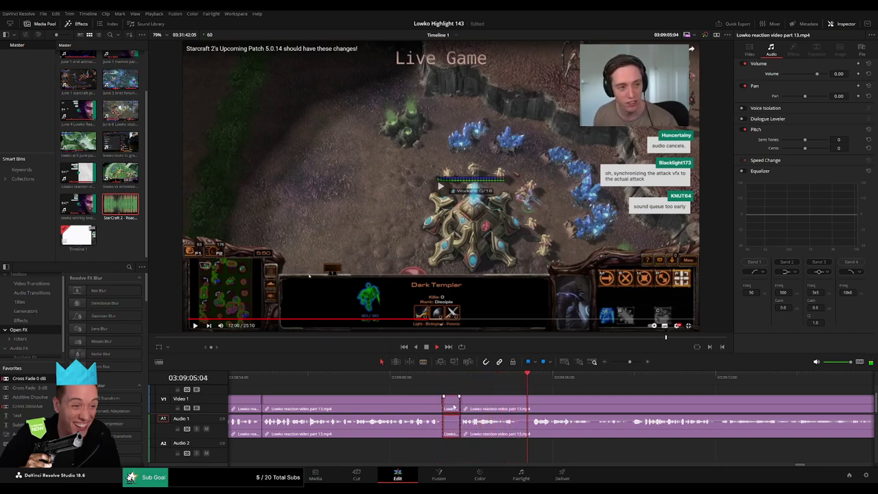
{"action": "key", "text": "Delete"}
{"action": "key", "text": "b"}
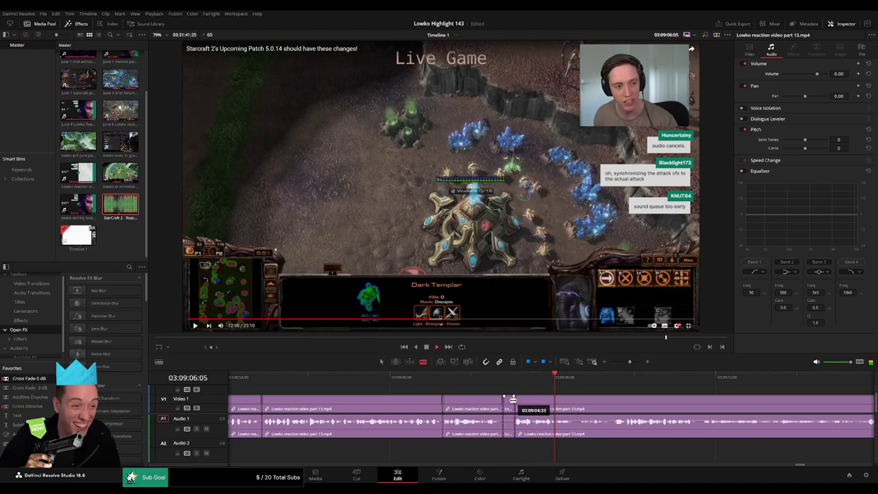
{"action": "left_click", "coordinate": [511, 402]}
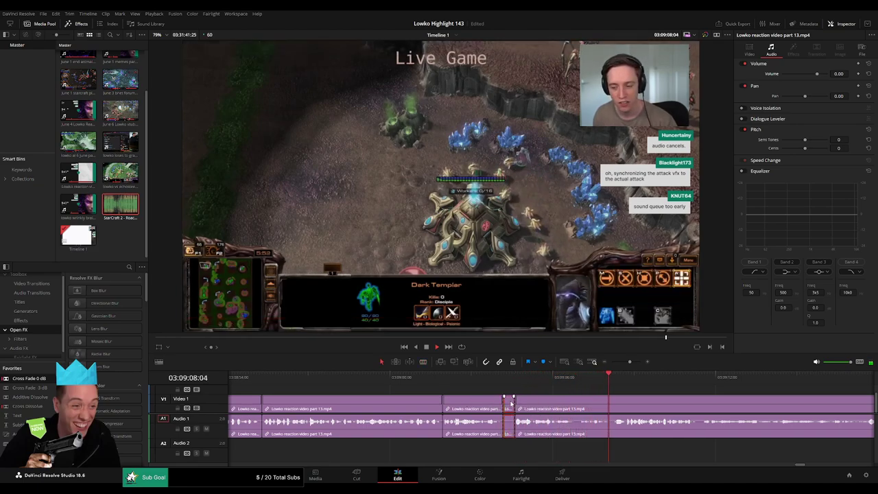
{"action": "key", "text": "Delete"}
Skim the reaction footage from about 03:09:09 into the Fix section near 03:09:54 for the next passage to remove
{"action": "scroll", "coordinate": [427, 392], "scroll_direction": "right", "scroll_amount": 5}
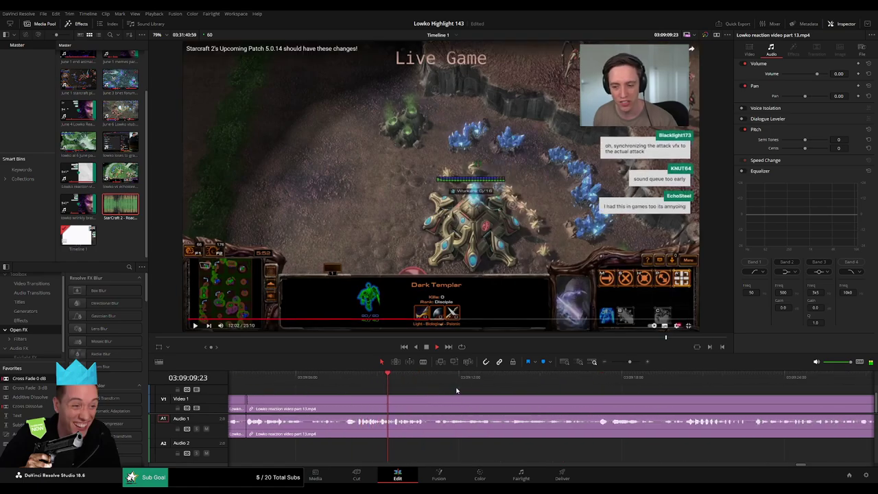
{"action": "left_click_drag", "start_coordinate": [437, 383], "coordinate": [599, 384]}
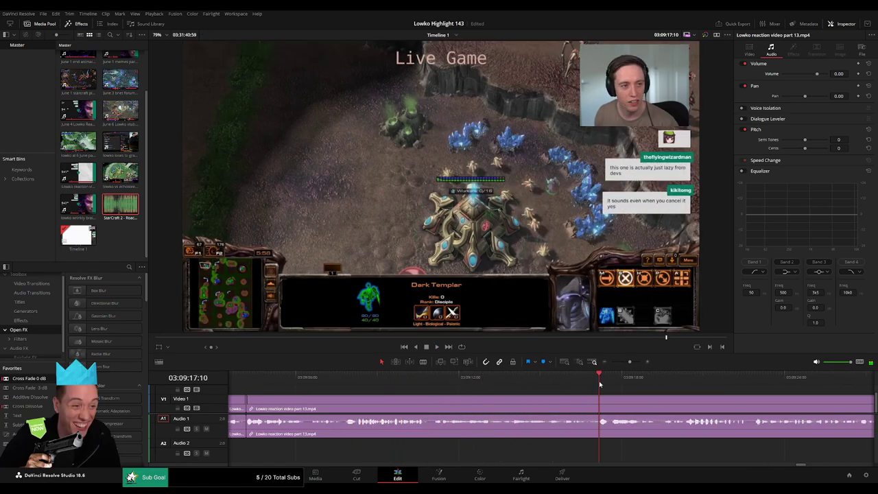
{"action": "left_click", "coordinate": [691, 380]}
{"action": "scroll", "coordinate": [594, 391], "scroll_direction": "right", "scroll_amount": 5}
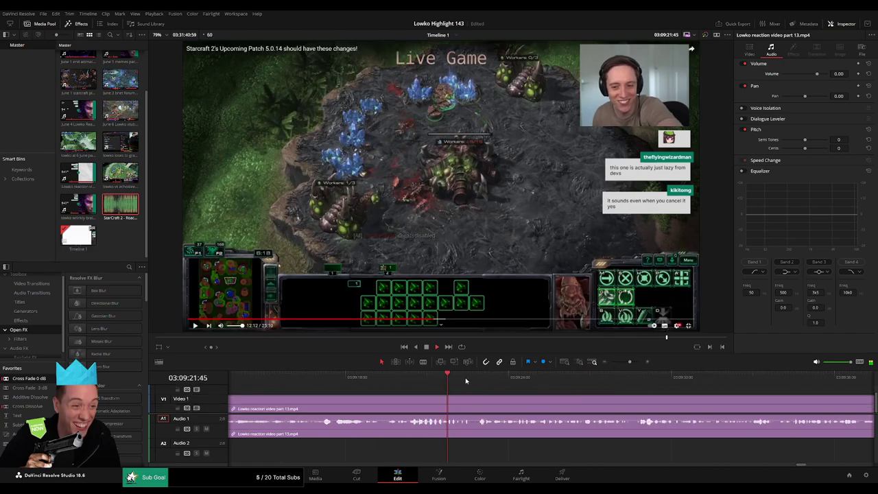
{"action": "left_click", "coordinate": [643, 379]}
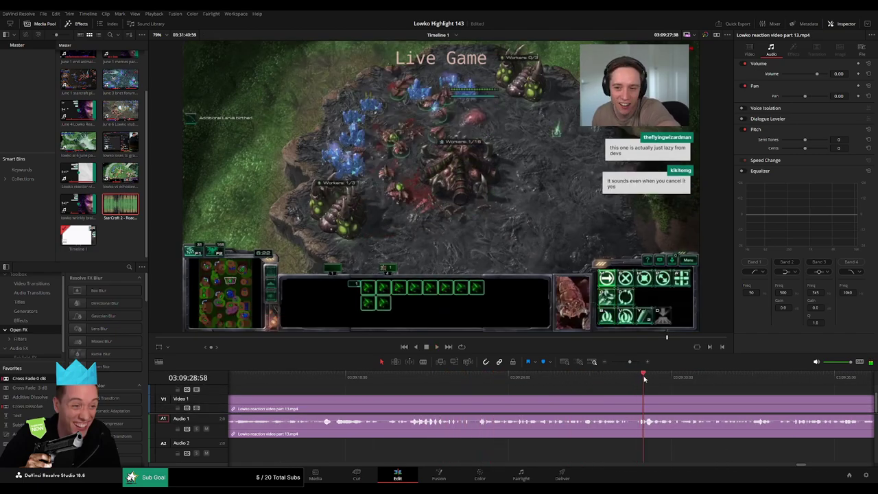
{"action": "left_click_drag", "start_coordinate": [630, 362], "coordinate": [625, 363]}
{"action": "left_click", "coordinate": [568, 382]}
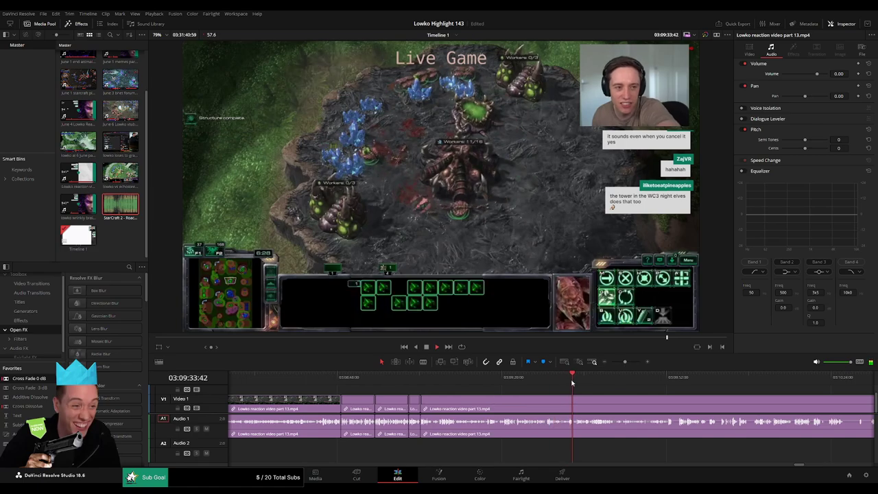
{"action": "left_click", "coordinate": [586, 382]}
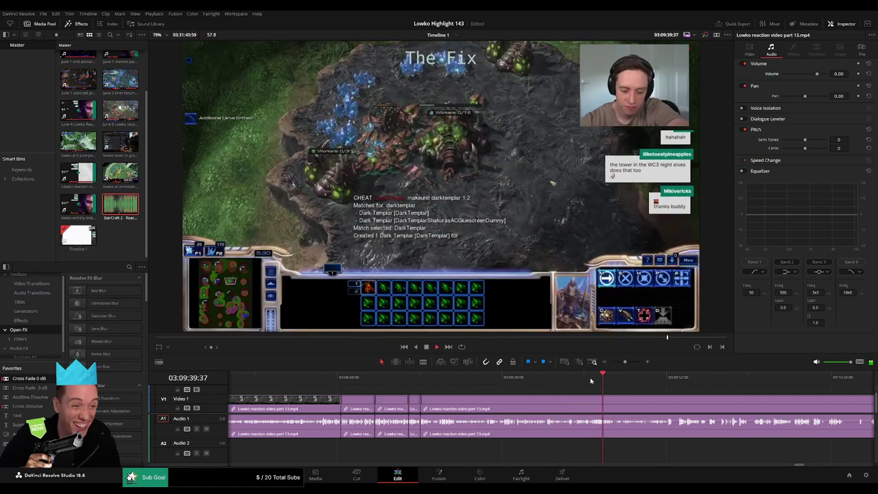
{"action": "left_click", "coordinate": [638, 382]}
{"action": "left_click", "coordinate": [666, 382]}
{"action": "left_click_drag", "start_coordinate": [666, 384], "coordinate": [512, 390]}
Cut out the passage between about 03:09:53 and 03:09:54:14 and ripple-delete it
{"action": "key", "text": "ctrl+="}
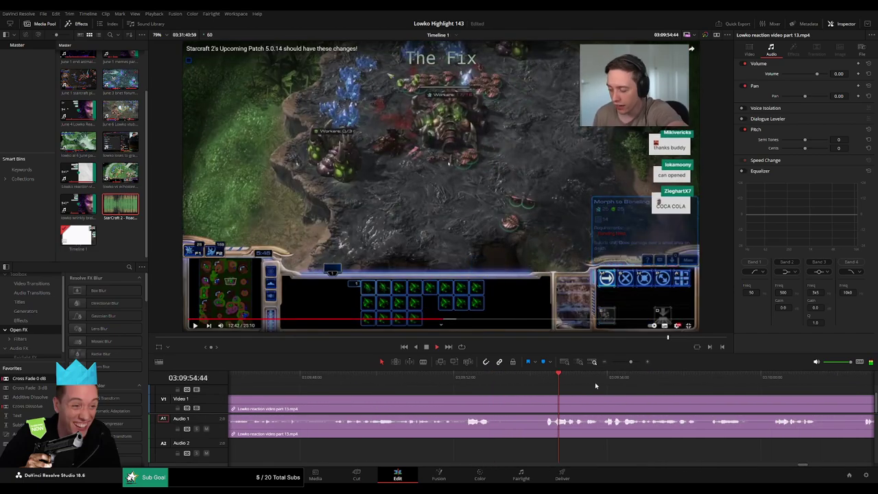
{"action": "left_click", "coordinate": [541, 402]}
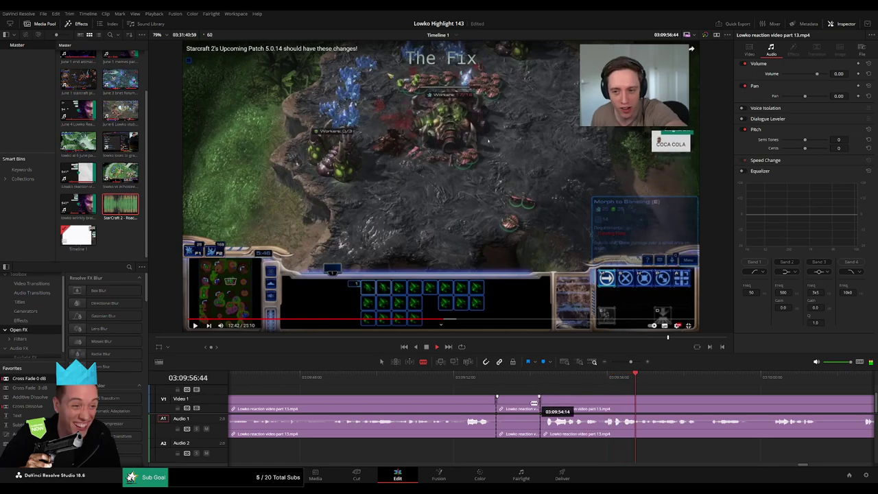
{"action": "key", "text": "a"}
{"action": "left_click", "coordinate": [527, 405]}
{"action": "key", "text": "Delete"}
Play over the new join and ripple-delete the short passage from about 03:10:00 to 03:10:01:16
{"action": "left_click", "coordinate": [715, 381]}
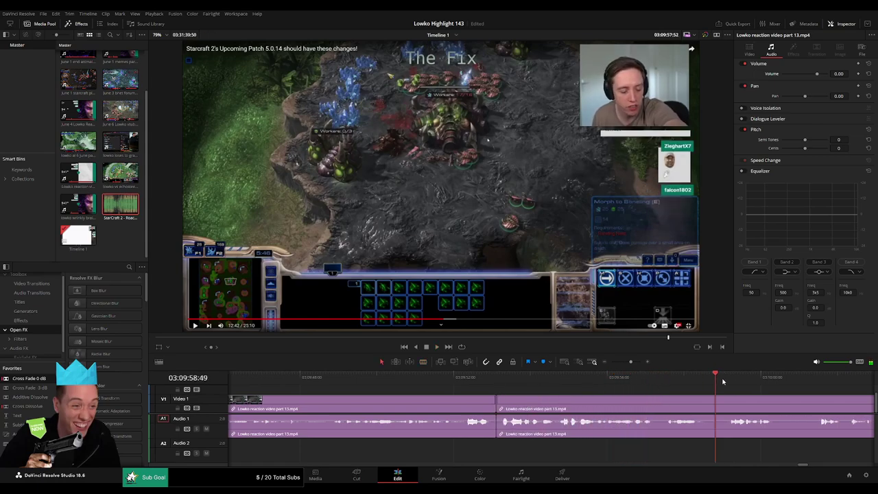
{"action": "left_click", "coordinate": [748, 381]}
{"action": "left_click_drag", "start_coordinate": [631, 362], "coordinate": [625, 362]}
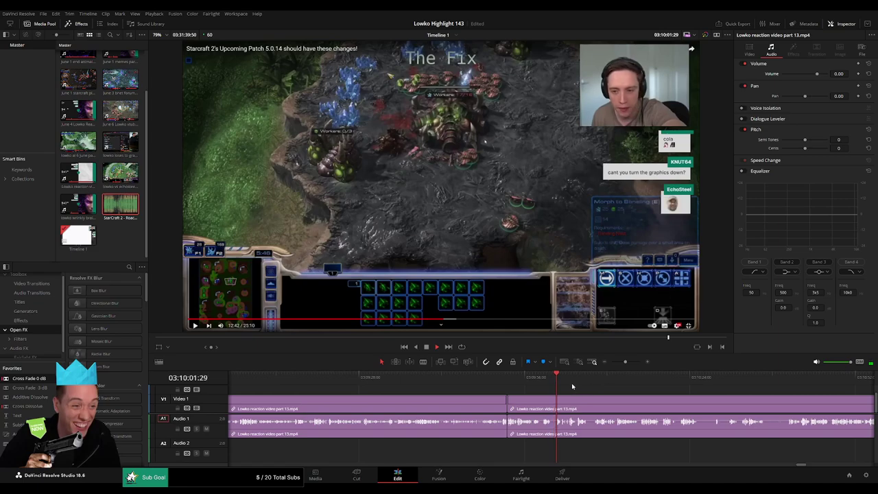
{"action": "left_click", "coordinate": [629, 363]}
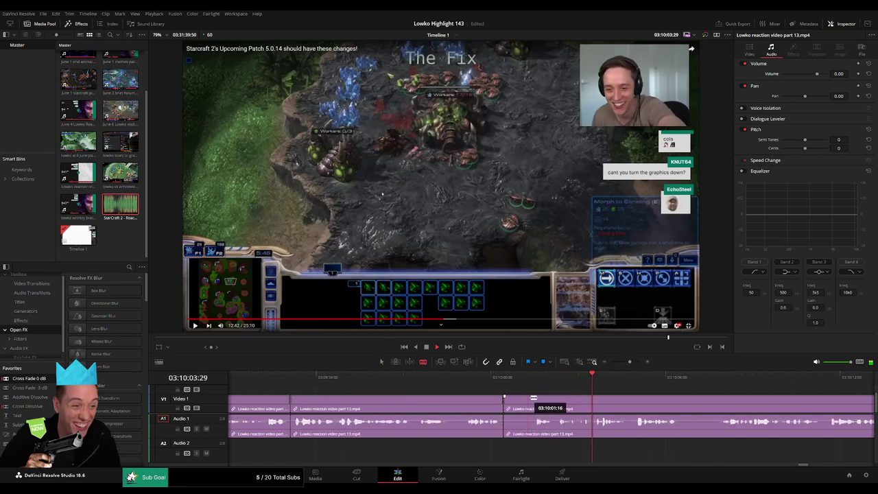
{"action": "left_click", "coordinate": [533, 398]}
{"action": "key", "text": "a"}
{"action": "left_click", "coordinate": [524, 404]}
{"action": "key", "text": "Delete"}
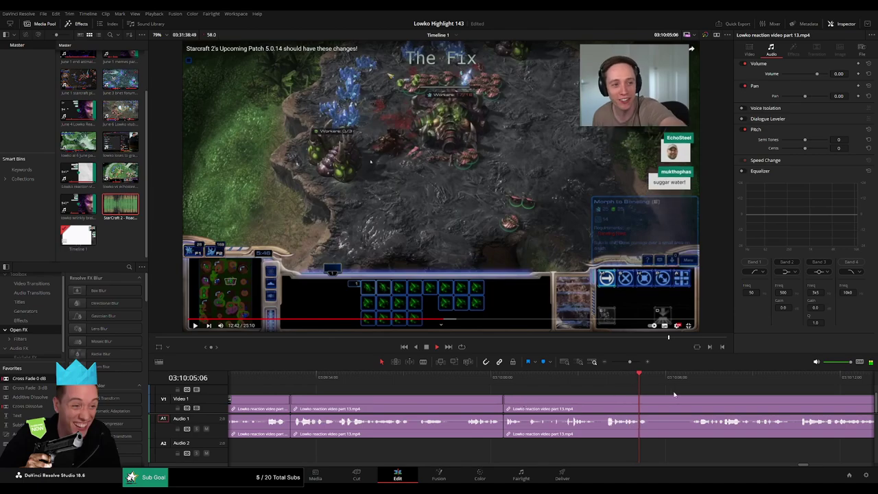
Cut out the short piece between about 03:10:05 and 03:10:06 and ripple-delete it
{"action": "scroll", "coordinate": [674, 394], "scroll_direction": "right", "scroll_amount": 5}
{"action": "left_click", "coordinate": [517, 378]}
{"action": "key", "text": "b"}
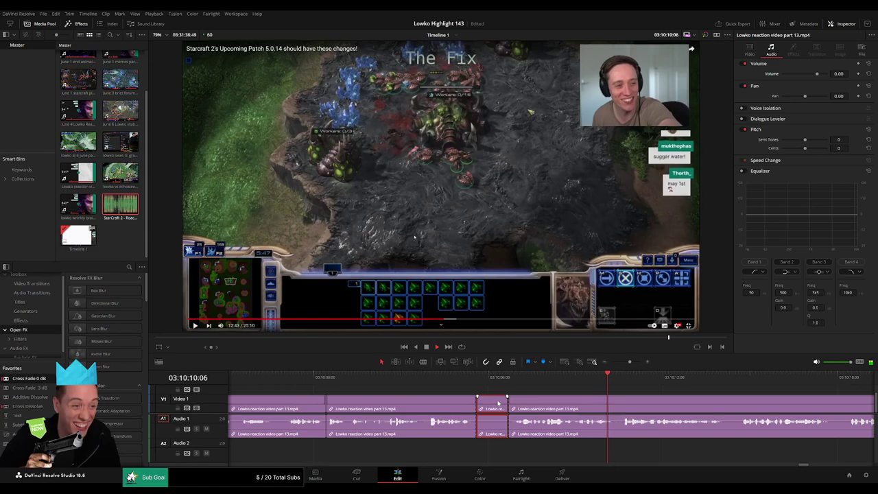
{"action": "key", "text": "Delete"}
Silence the word between about 03:10:08:12 and 03:10:08:35 to -100 dB and cover it with StarCraft 2 - Roach Quotes at about -23 dB
{"action": "key", "text": "space"}
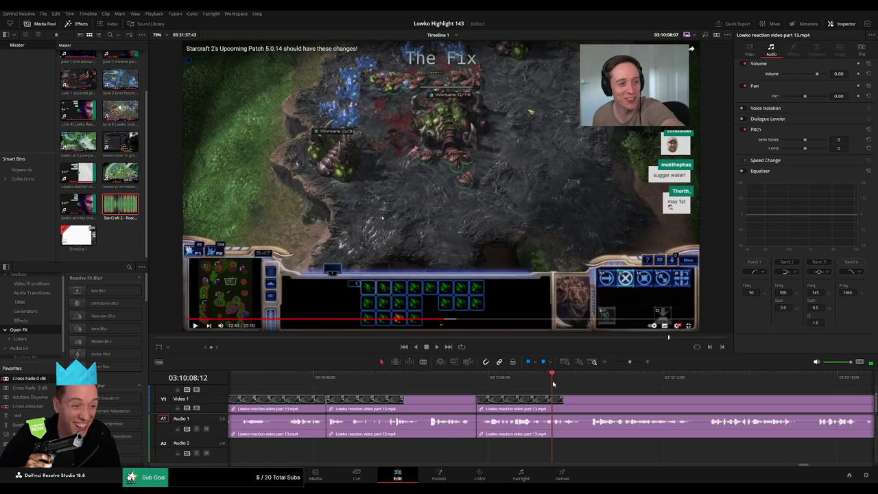
{"action": "left_click_drag", "start_coordinate": [556, 402], "coordinate": [568, 406]}
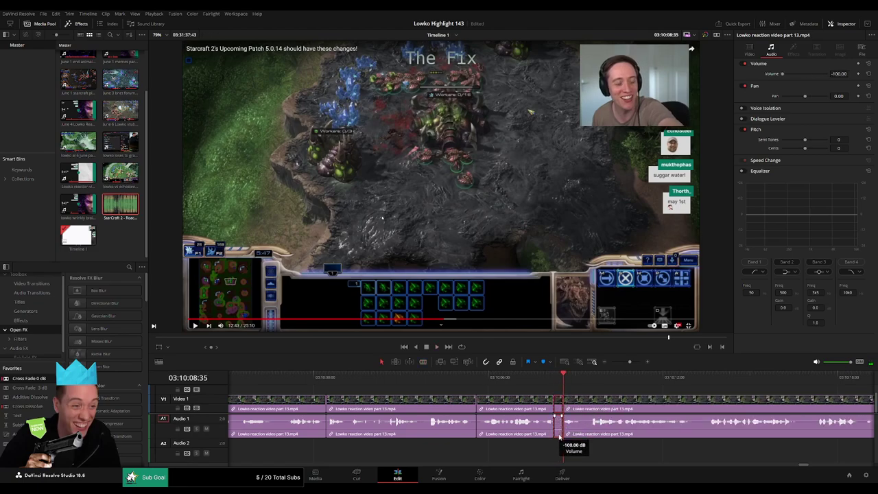
{"action": "double_click", "coordinate": [106, 199]}
{"action": "left_click_drag", "start_coordinate": [549, 452], "coordinate": [564, 452]}
{"action": "left_click", "coordinate": [559, 450]}
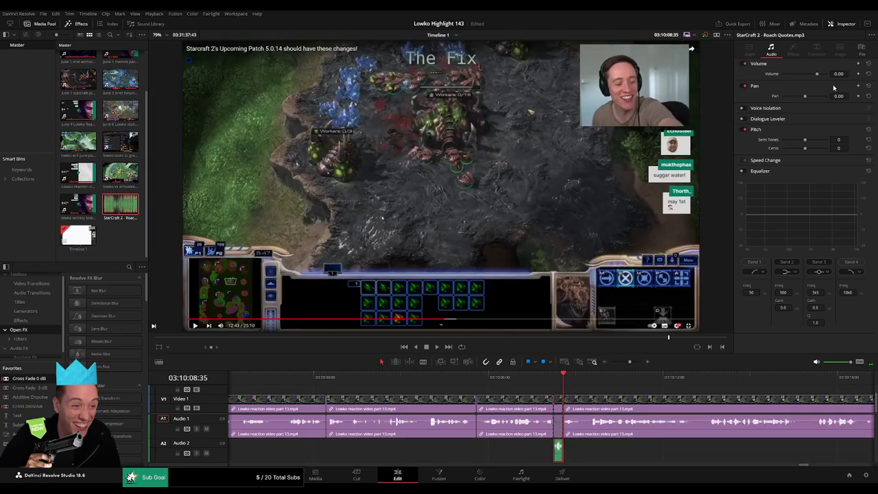
{"action": "key", "text": "space"}
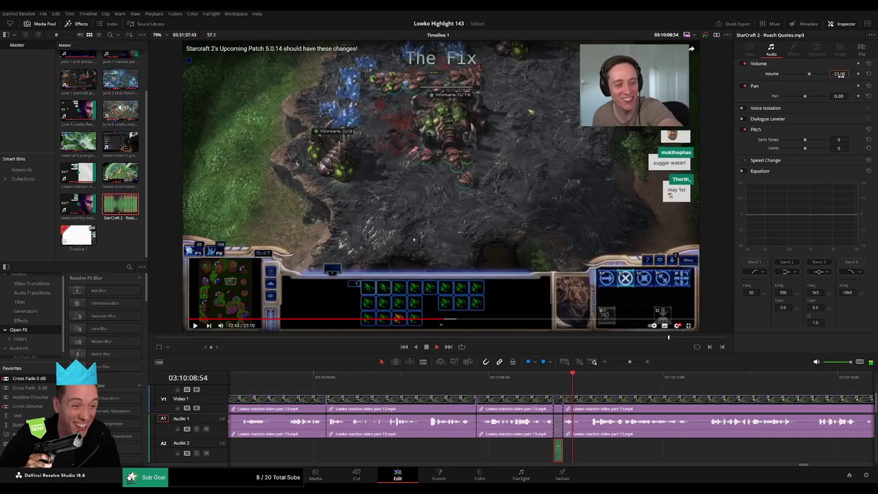
{"action": "left_click", "coordinate": [588, 391]}
Review the footage from about 03:10:12 to 03:10:19 for the next passage to edit
{"action": "mouse_move", "coordinate": [630, 362]}
{"action": "left_mouse_down"}
{"action": "mouse_move", "coordinate": [616, 365]}
{"action": "mouse_move", "coordinate": [630, 365]}
{"action": "left_mouse_up"}
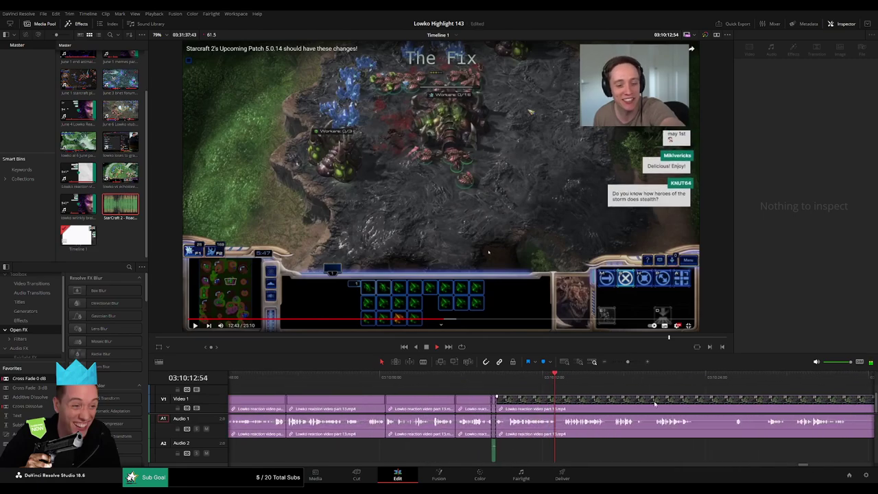
{"action": "left_click_drag", "start_coordinate": [690, 400], "coordinate": [517, 394]}
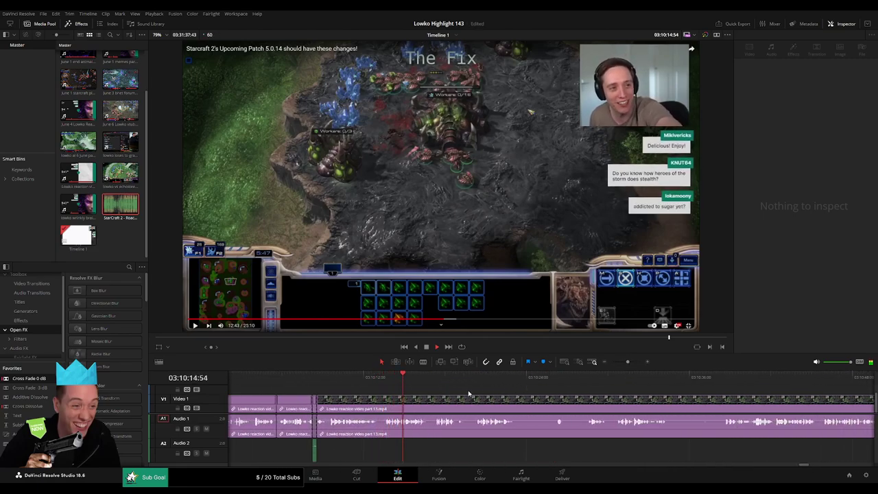
{"action": "left_click", "coordinate": [434, 395]}
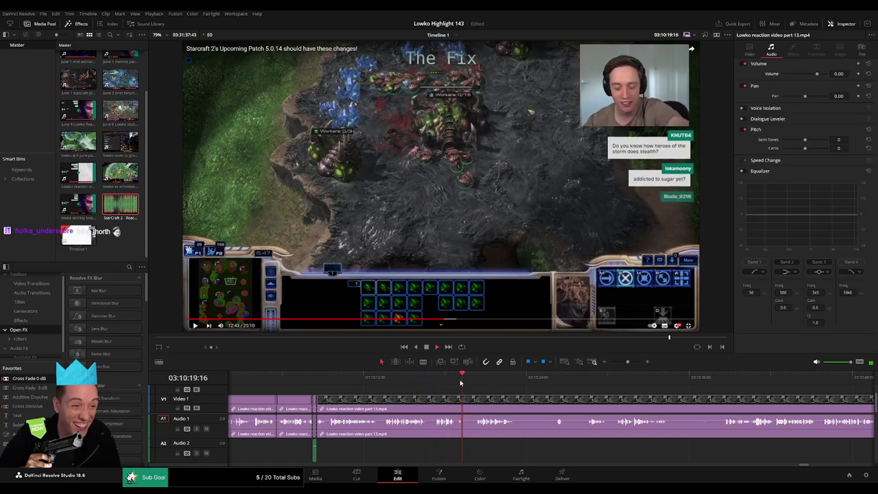
Cut the reaction clip at about 03:10:23 and 03:10:26 and ripple-delete the passage between the cuts
{"action": "scroll", "coordinate": [446, 391], "scroll_direction": "right", "scroll_amount": 3}
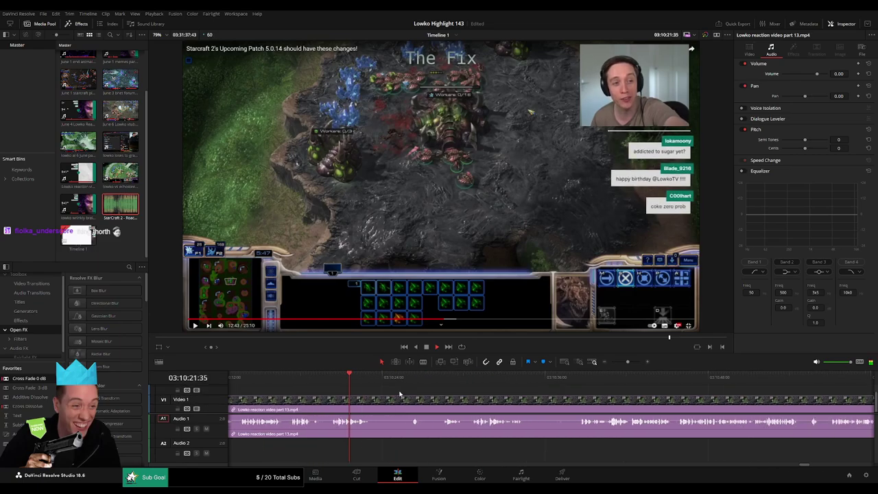
{"action": "left_click", "coordinate": [402, 379]}
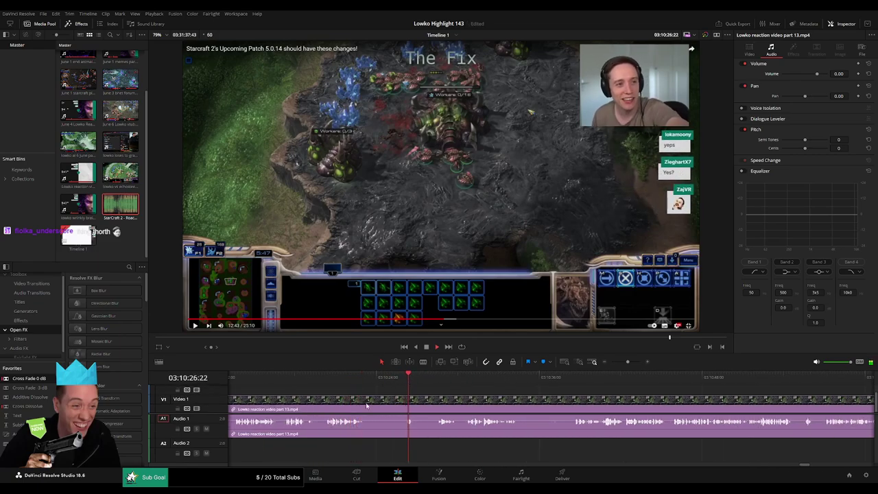
{"action": "key", "text": "b"}
{"action": "left_click", "coordinate": [367, 404]}
{"action": "left_click", "coordinate": [406, 403]}
{"action": "key", "text": "a"}
{"action": "left_click", "coordinate": [398, 408]}
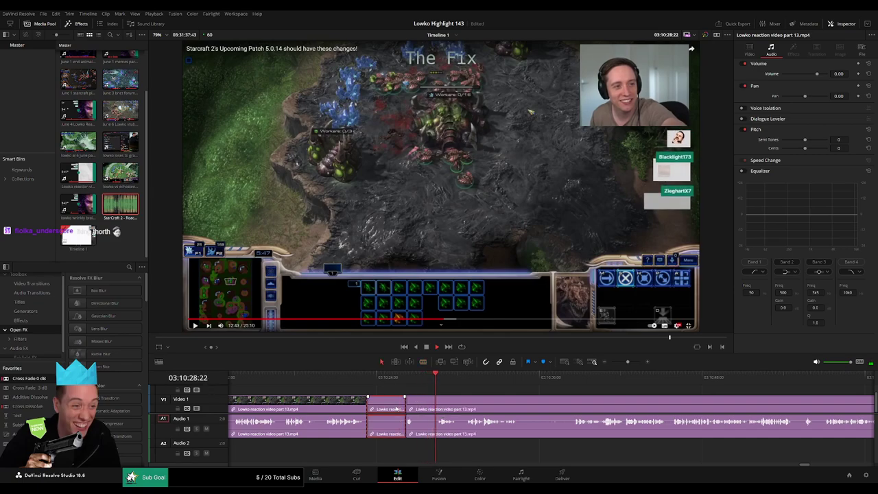
{"action": "key", "text": "BackSpace"}
{"action": "left_click", "coordinate": [397, 408]}
{"action": "key", "text": "BackSpace"}
Cut out the short piece between about 03:10:24 and 03:10:25:30 and ripple-delete it
{"action": "key", "text": "b"}
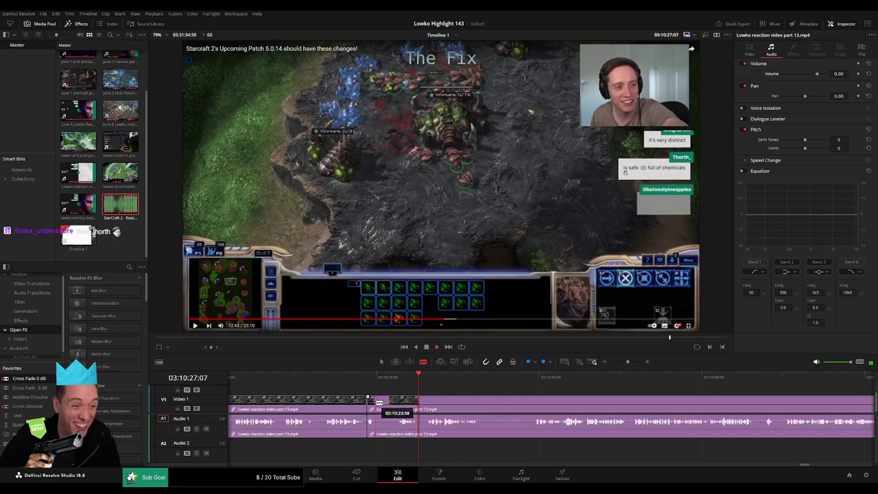
{"action": "left_click", "coordinate": [376, 403]}
{"action": "left_click", "coordinate": [399, 401]}
{"action": "key", "text": "a"}
{"action": "left_click", "coordinate": [391, 407]}
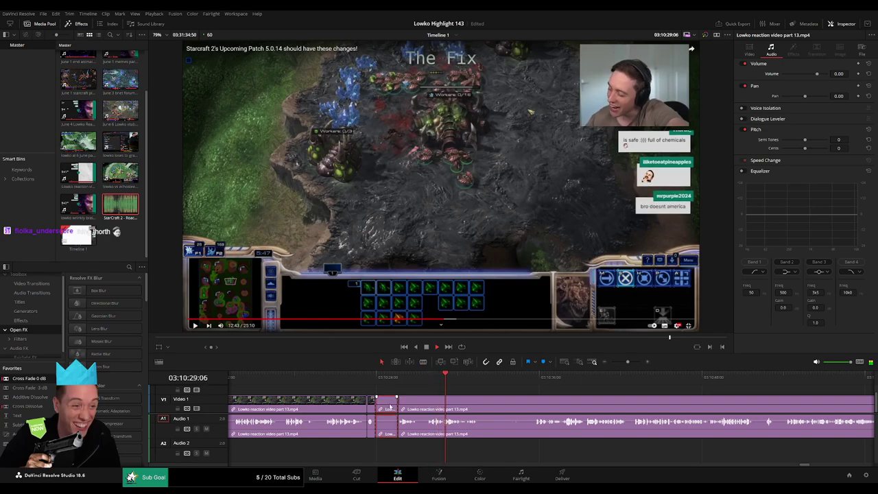
{"action": "key", "text": "Delete"}
Ripple-delete the brief piece between about 03:10:25:20 and 03:10:26
{"action": "left_click", "coordinate": [397, 404]}
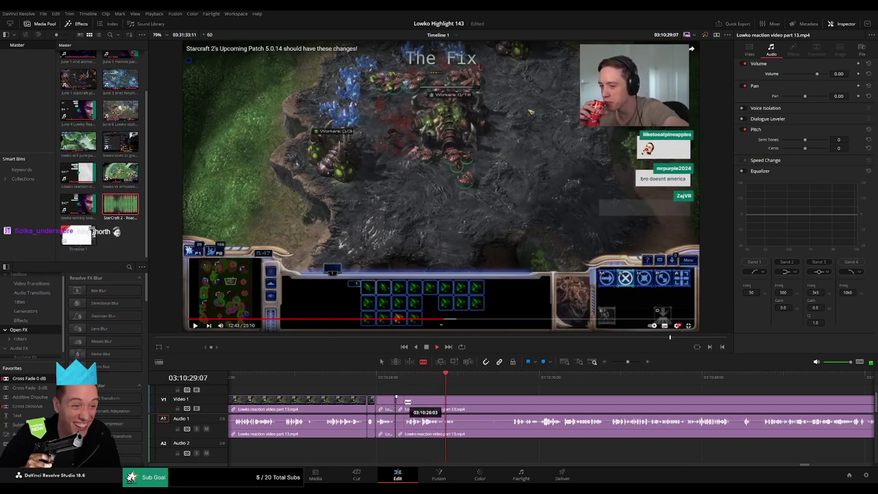
{"action": "left_click", "coordinate": [405, 403]}
{"action": "key", "text": "a"}
{"action": "left_click", "coordinate": [400, 404]}
{"action": "key", "text": "Delete"}
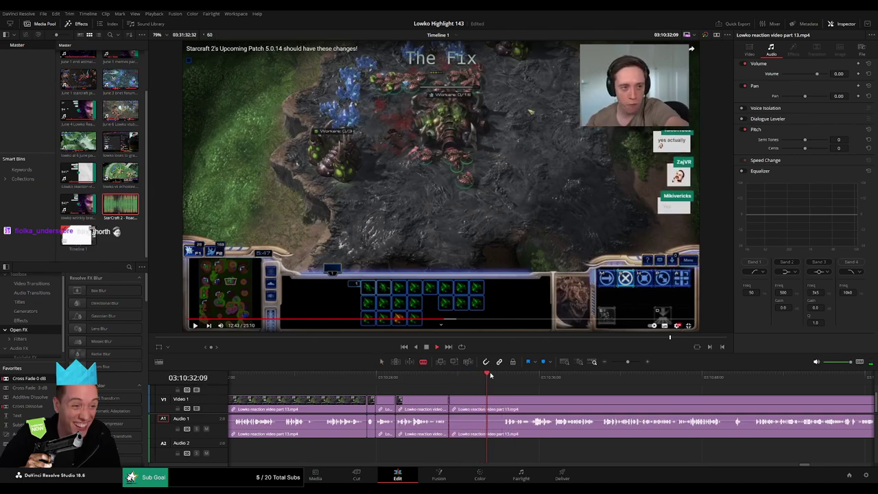
Cut the clip at about 03:10:29:15 and 03:10:33:20 and ripple-delete the passage between the cuts
{"action": "left_click", "coordinate": [436, 378]}
{"action": "key", "text": "ctrl+z"}
{"action": "left_click", "coordinate": [449, 398]}
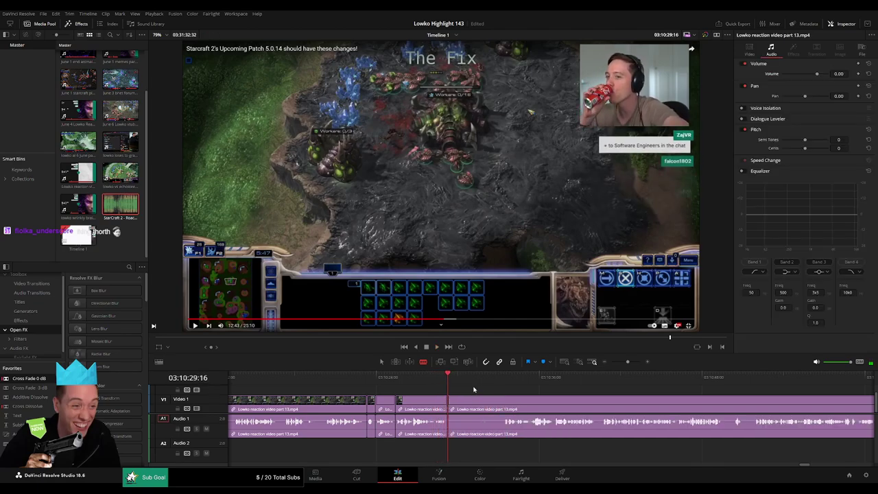
{"action": "left_click", "coordinate": [504, 405]}
{"action": "key", "text": "space"}
{"action": "key", "text": "a"}
{"action": "left_click", "coordinate": [485, 407]}
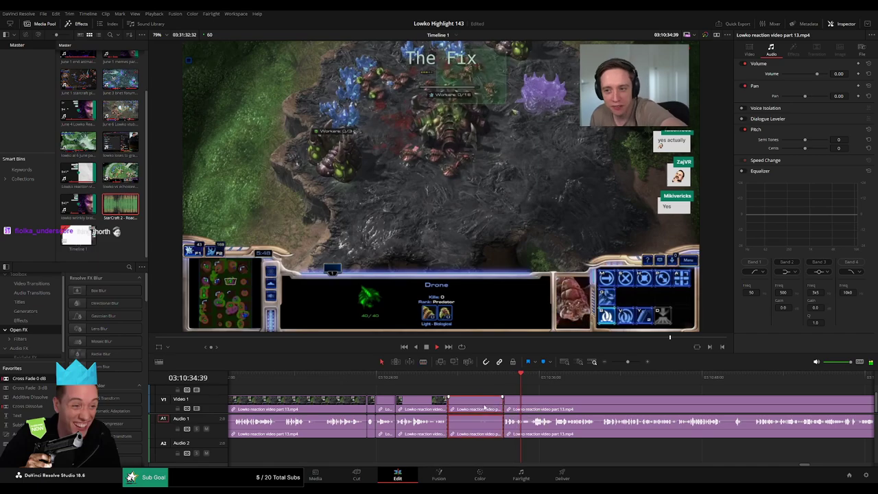
{"action": "key", "text": "Delete"}
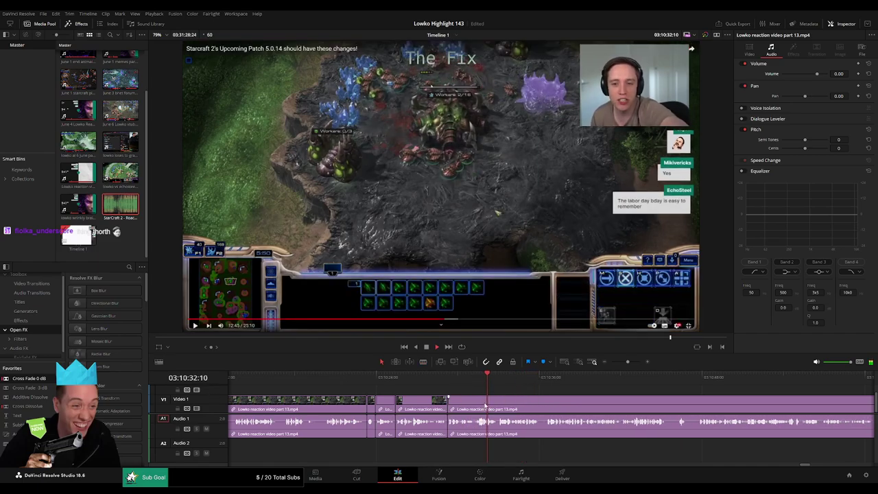
Play on over the new joins and paste the copied adjustment clip above the footage at 03:10:45:21
{"action": "left_click", "coordinate": [402, 384]}
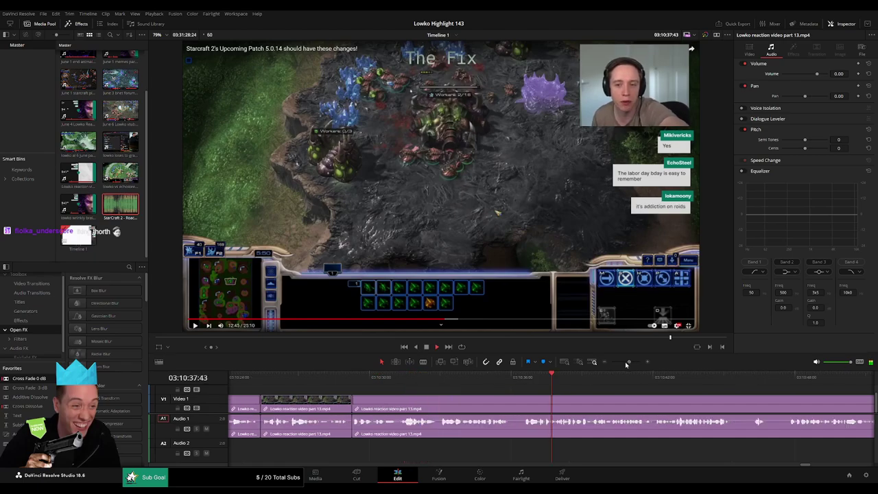
{"action": "left_click_drag", "start_coordinate": [627, 362], "coordinate": [417, 396]}
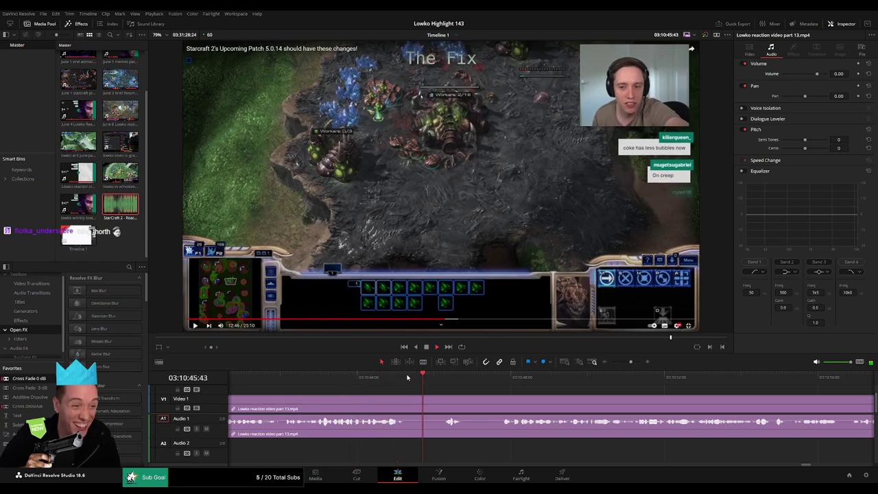
{"action": "left_click", "coordinate": [402, 378]}
{"action": "key", "text": "space"}
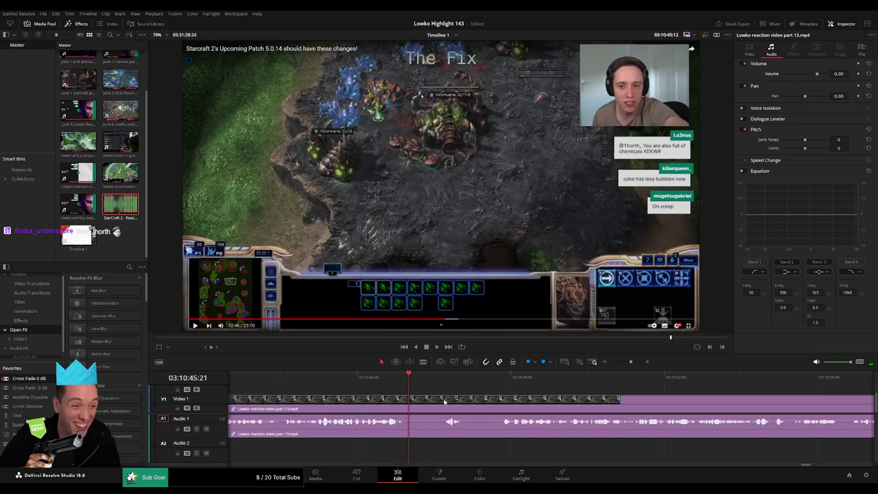
{"action": "key", "text": "ctrl+v"}
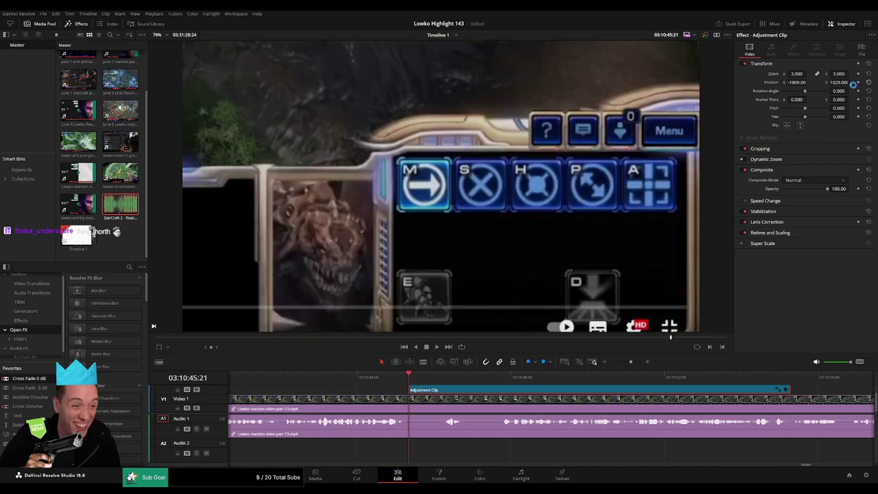
Reframe the adjustment clip on the hatchery and mineral line with zoom 1.810, position X 77 and position Y -413
{"action": "left_click_drag", "start_coordinate": [845, 83], "coordinate": [808, 82]}
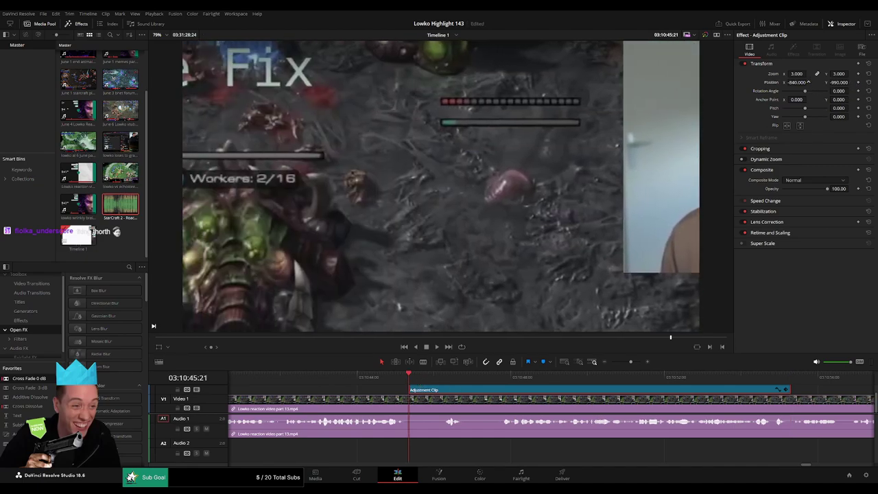
{"action": "left_click_drag", "start_coordinate": [185, 165], "coordinate": [416, 169]}
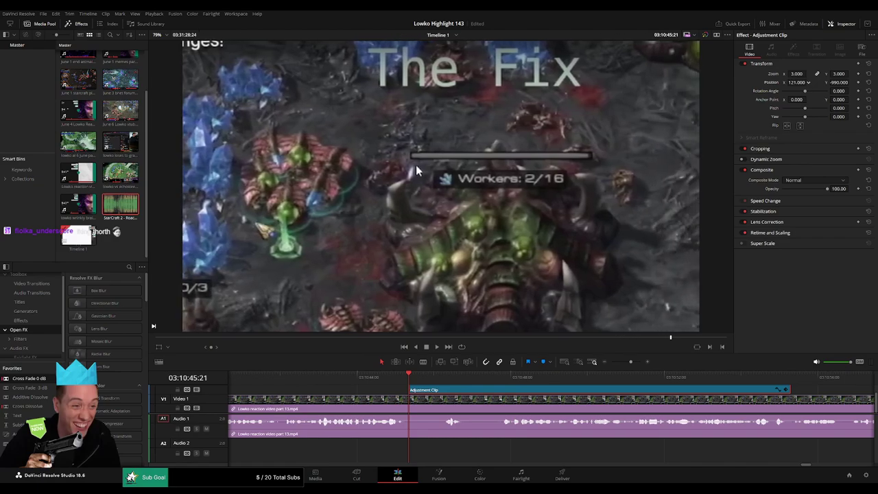
{"action": "left_click_drag", "start_coordinate": [808, 83], "coordinate": [807, 82]}
{"action": "key", "text": "space"}
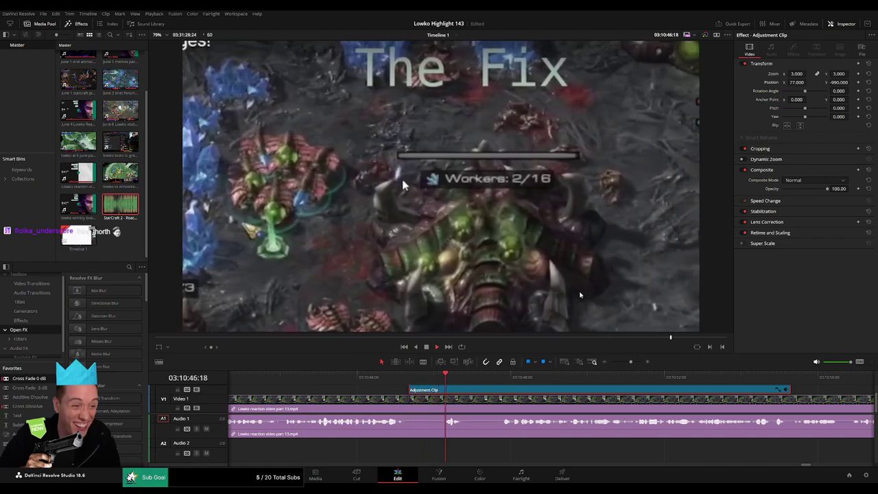
{"action": "left_click_drag", "start_coordinate": [798, 74], "coordinate": [850, 82]}
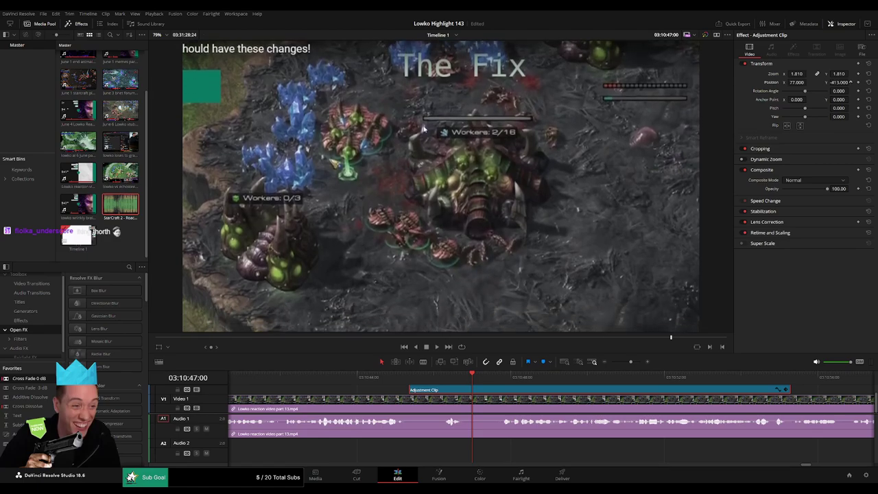
{"action": "key", "text": "space"}
Trim the end of the adjustment clip to about 03:10:49:34 and play over its end
{"action": "left_click_drag", "start_coordinate": [556, 395], "coordinate": [461, 386]}
{"action": "key", "text": "space"}
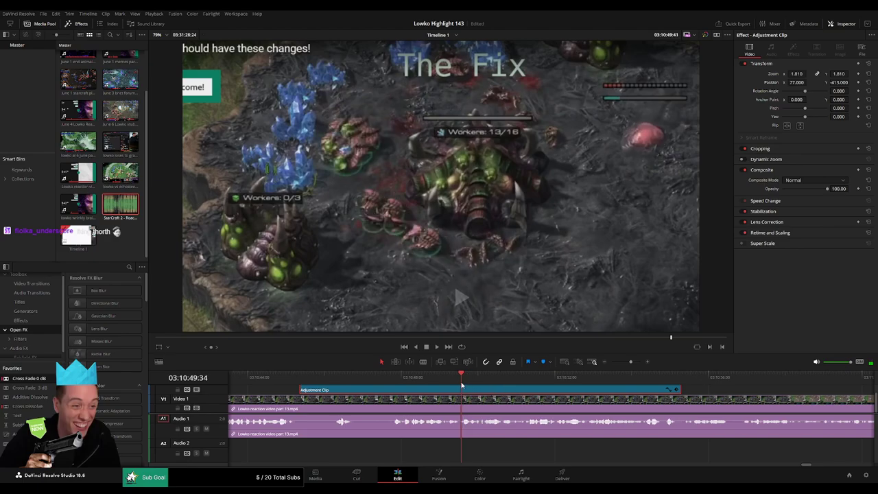
{"action": "scroll", "coordinate": [635, 397], "scroll_direction": "up", "scroll_amount": 1}
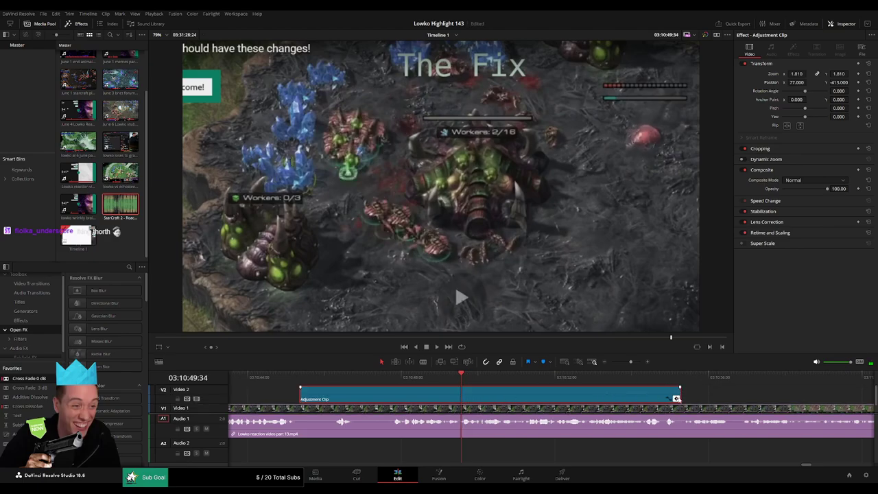
{"action": "left_click_drag", "start_coordinate": [680, 392], "coordinate": [460, 391]}
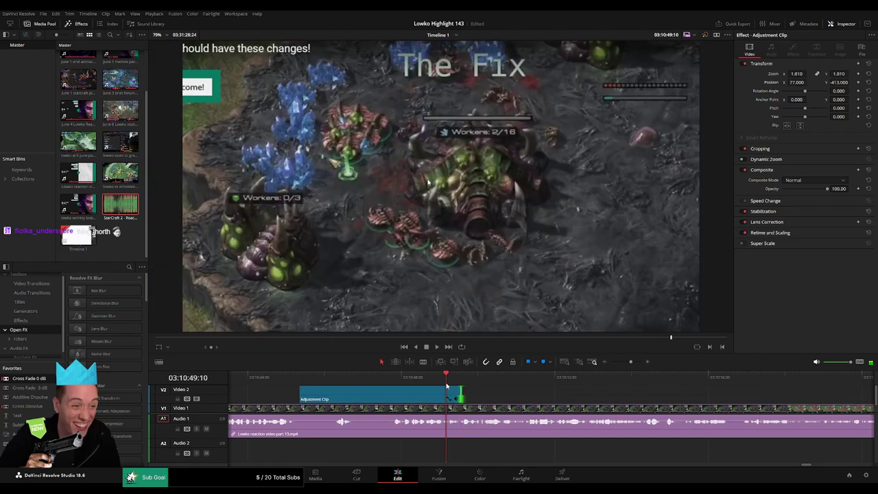
{"action": "key", "text": "space"}
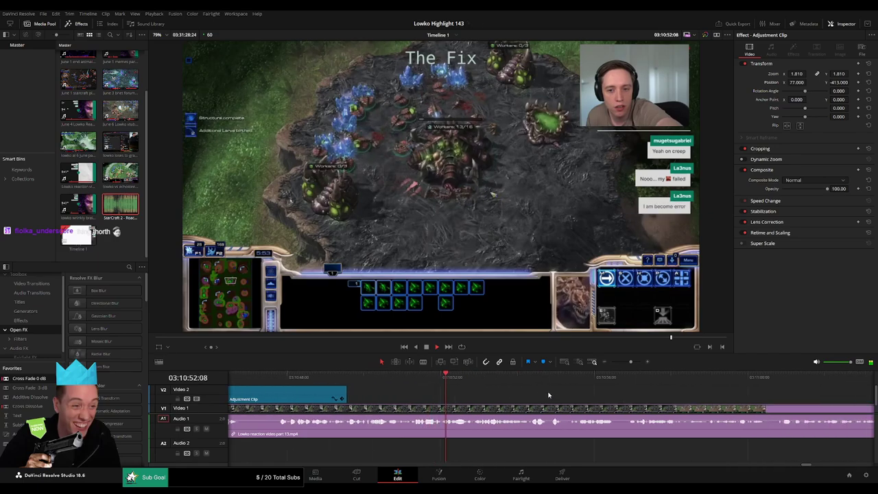
Skim the footage from about 03:10:52 to 03:13:11, then play from about 03:12:35 for the next passage to edit
{"action": "left_click_drag", "start_coordinate": [540, 369], "coordinate": [539, 371]}
{"action": "left_click", "coordinate": [536, 381]}
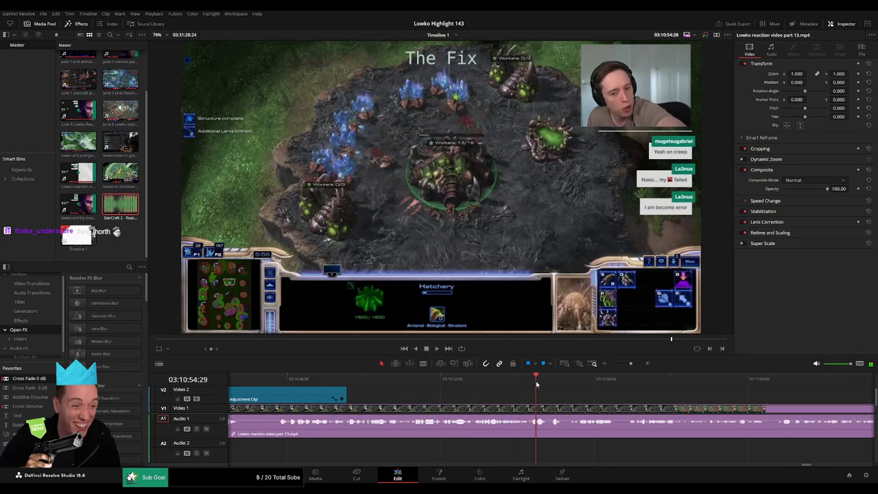
{"action": "left_click_drag", "start_coordinate": [650, 393], "coordinate": [525, 394]}
{"action": "left_click", "coordinate": [686, 381]}
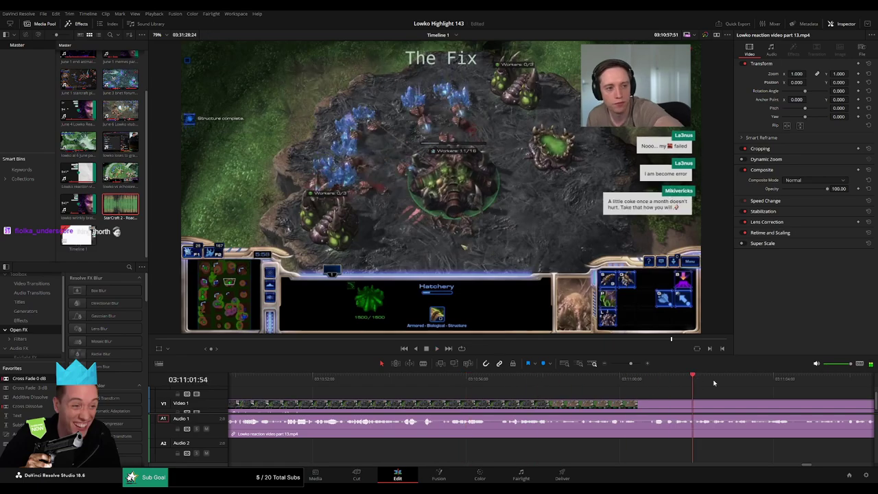
{"action": "left_click", "coordinate": [796, 380]}
{"action": "left_click_drag", "start_coordinate": [630, 364], "coordinate": [621, 365]}
{"action": "left_click_drag", "start_coordinate": [562, 382], "coordinate": [597, 381]}
{"action": "left_click_drag", "start_coordinate": [610, 377], "coordinate": [595, 372]}
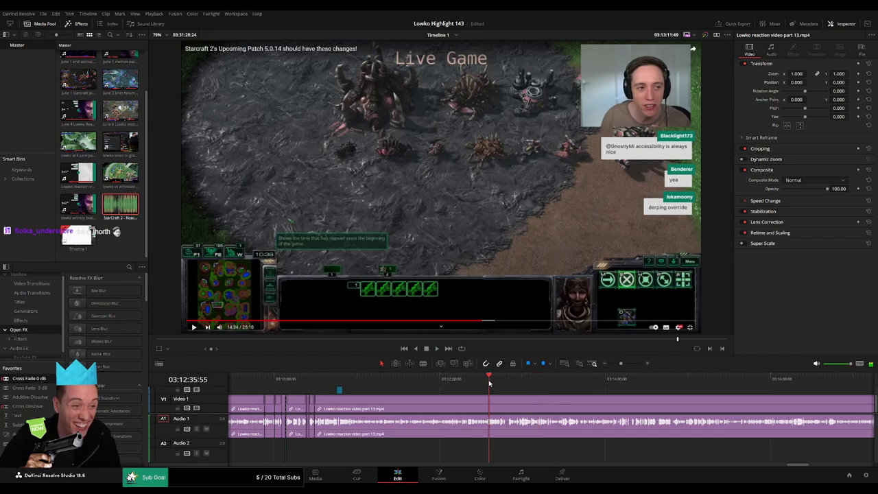
{"action": "key", "text": "space"}
{"action": "left_click_drag", "start_coordinate": [622, 363], "coordinate": [628, 364]}
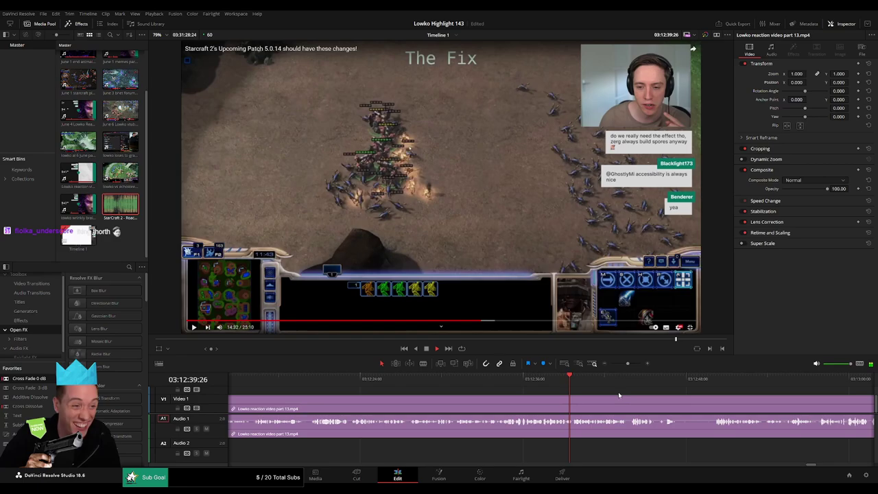
{"action": "left_click_drag", "start_coordinate": [561, 392], "coordinate": [428, 387]}
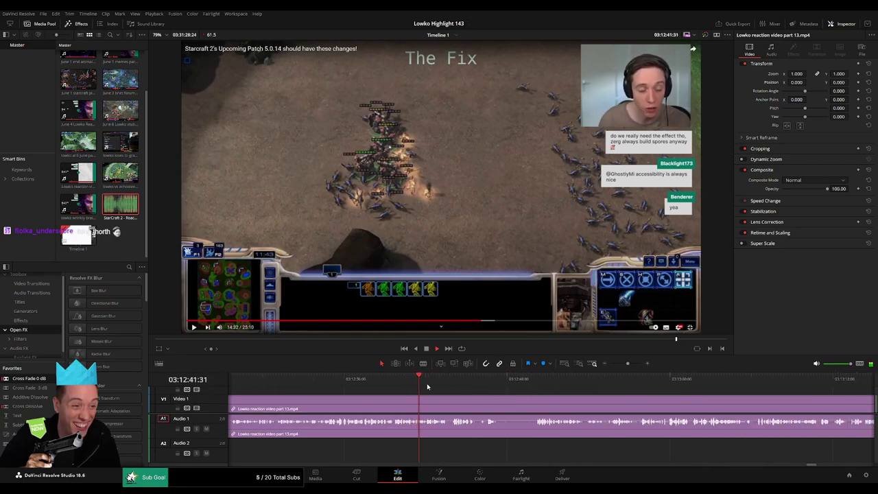
Cut the clip at about 03:12:45:55 and 03:12:50 and ripple-delete the passage between the cuts
{"action": "scroll", "coordinate": [478, 392], "scroll_direction": "right", "scroll_amount": 2}
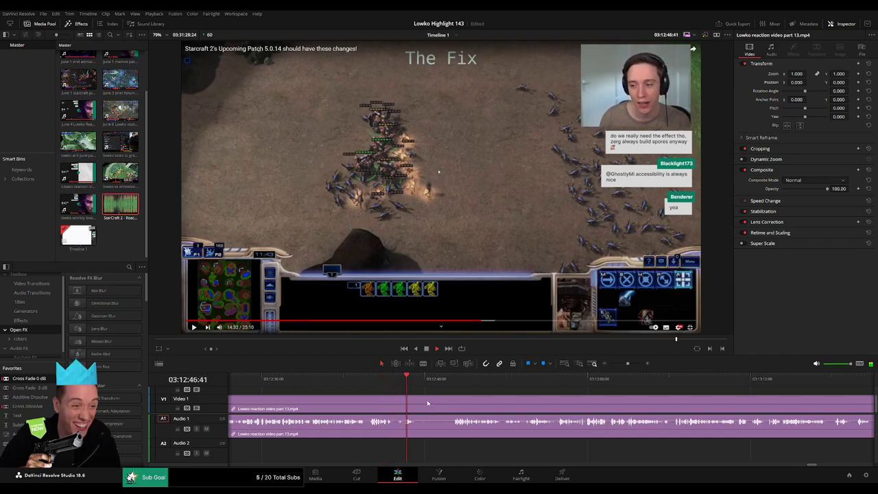
{"action": "left_click", "coordinate": [400, 409]}
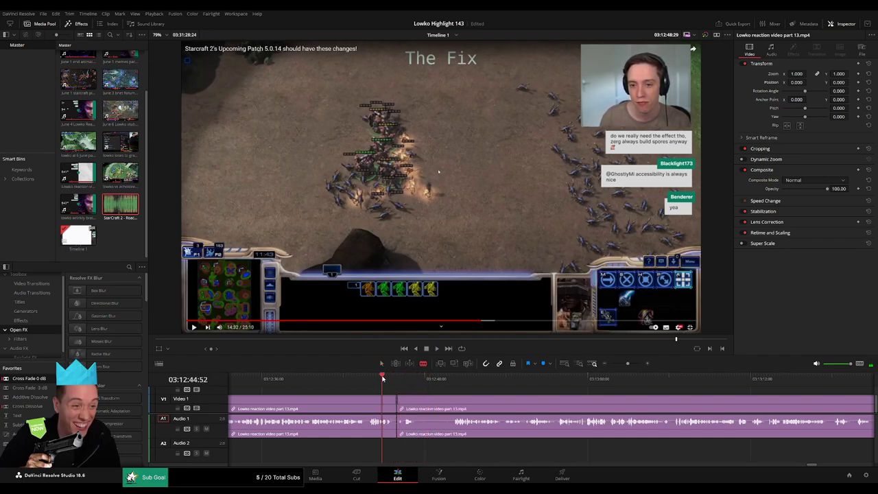
{"action": "left_click", "coordinate": [453, 405]}
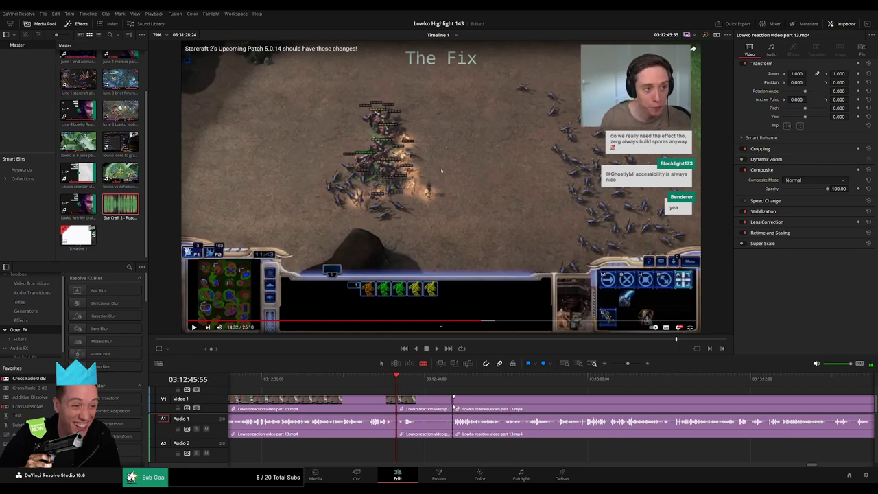
{"action": "key", "text": "Delete"}
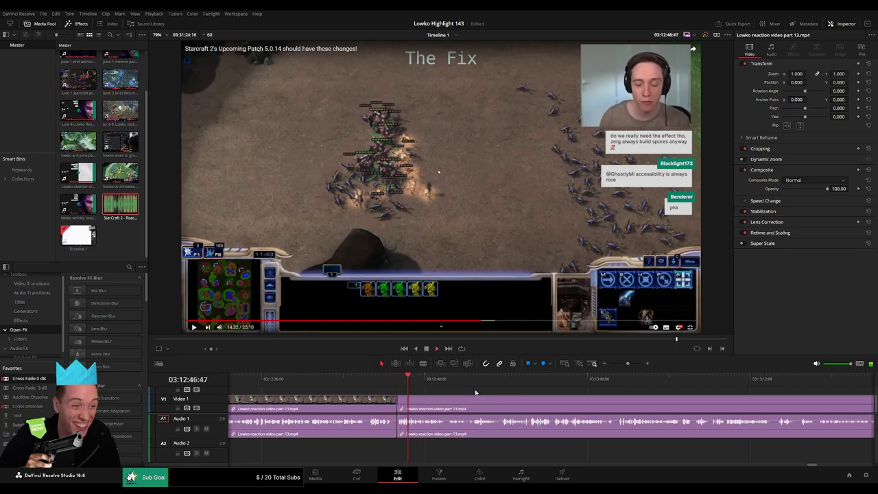
Review the footage from about 03:12:46 to 03:13:06 for further passages to edit
{"action": "mouse_move", "coordinate": [628, 363]}
{"action": "left_mouse_down"}
{"action": "mouse_move", "coordinate": [614, 364]}
{"action": "mouse_move", "coordinate": [627, 366]}
{"action": "left_mouse_up"}
{"action": "left_click_drag", "start_coordinate": [569, 381], "coordinate": [458, 393]}
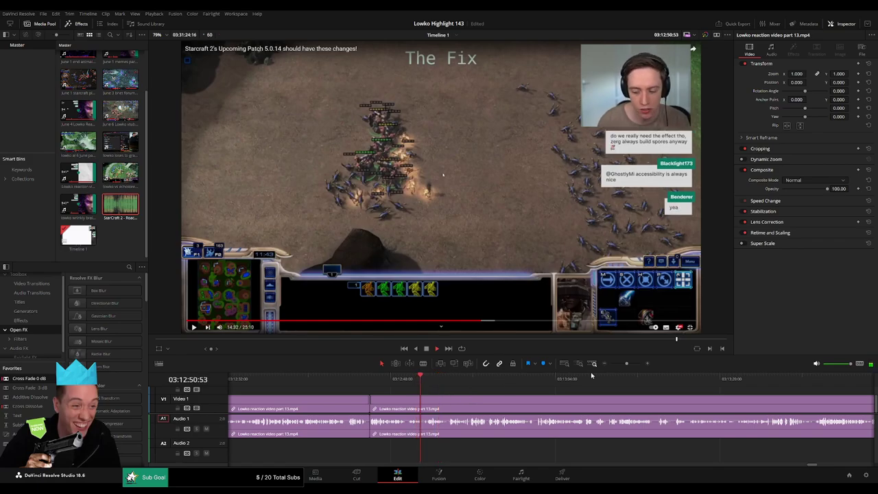
{"action": "left_click_drag", "start_coordinate": [627, 364], "coordinate": [632, 364]}
{"action": "key", "text": "b"}
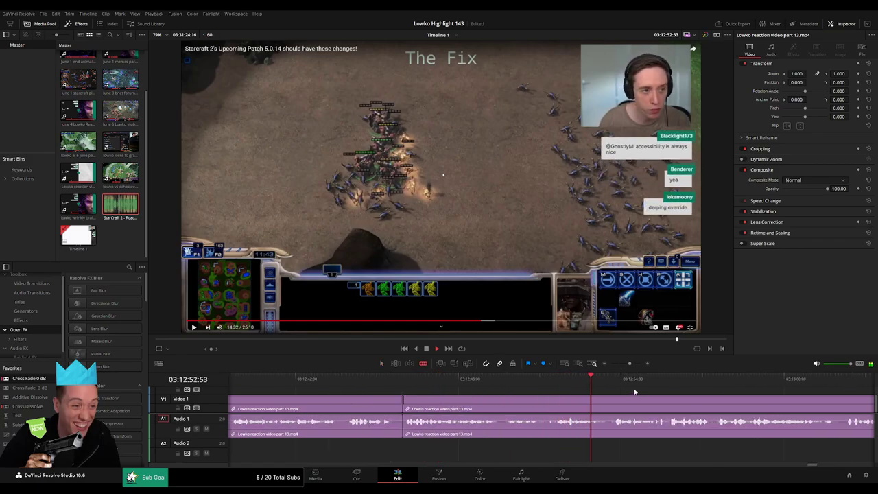
{"action": "left_click_drag", "start_coordinate": [630, 364], "coordinate": [627, 364]}
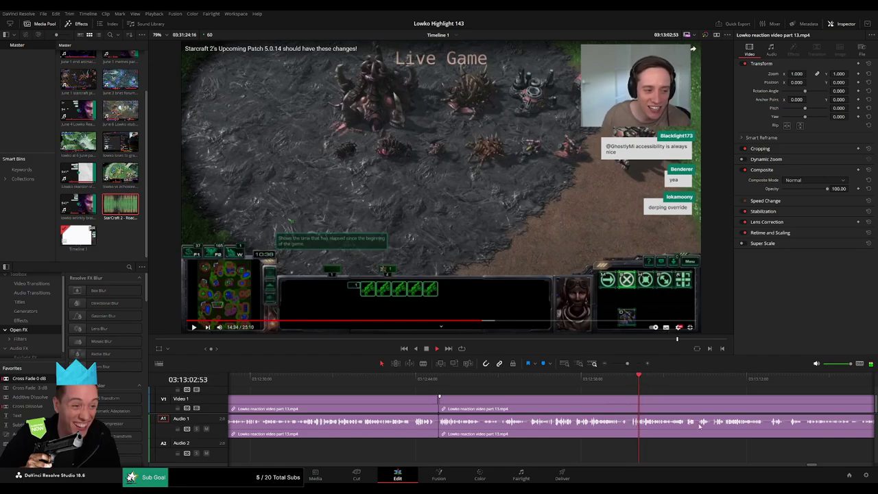
{"action": "mouse_move", "coordinate": [628, 363]}
{"action": "left_mouse_down"}
{"action": "mouse_move", "coordinate": [618, 363]}
{"action": "mouse_move", "coordinate": [628, 364]}
{"action": "left_mouse_up"}
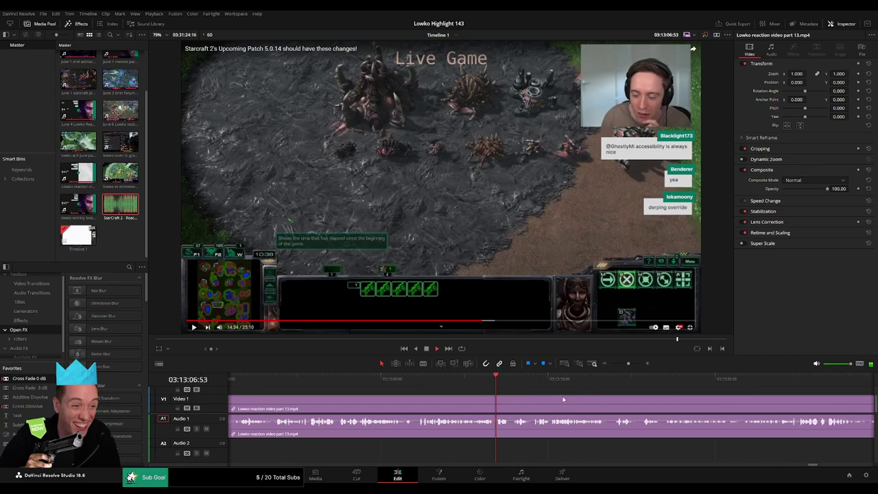
Review the footage from about 03:13:06 to 03:14:02 for further passages to edit
{"action": "scroll", "coordinate": [455, 409], "scroll_direction": "right", "scroll_amount": 1}
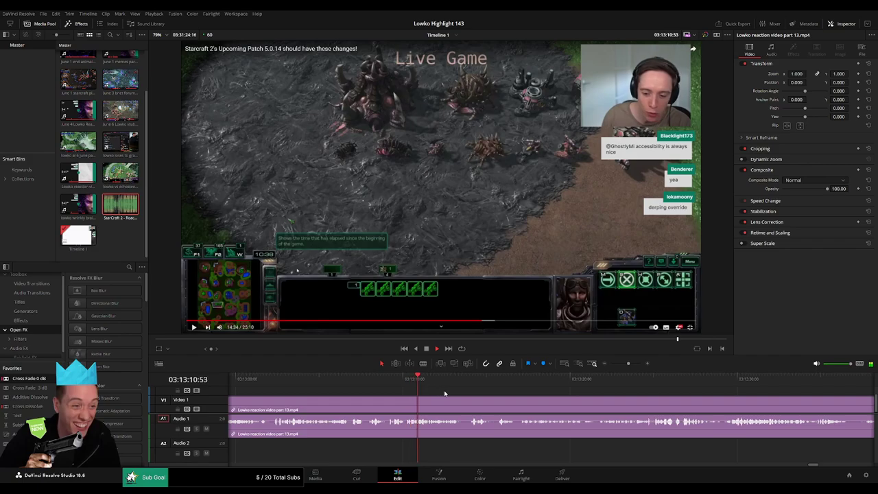
{"action": "left_click_drag", "start_coordinate": [425, 385], "coordinate": [649, 386]}
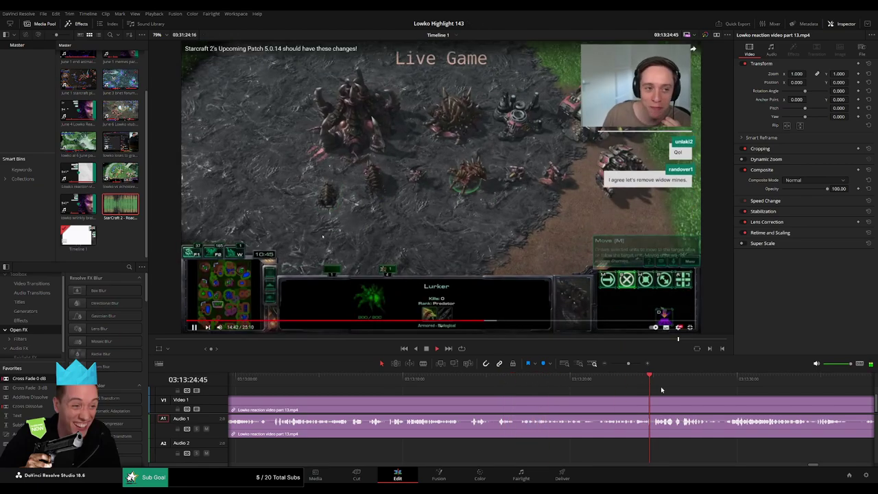
{"action": "left_click_drag", "start_coordinate": [710, 393], "coordinate": [501, 393]}
{"action": "scroll", "coordinate": [557, 396], "scroll_direction": "right", "scroll_amount": 3}
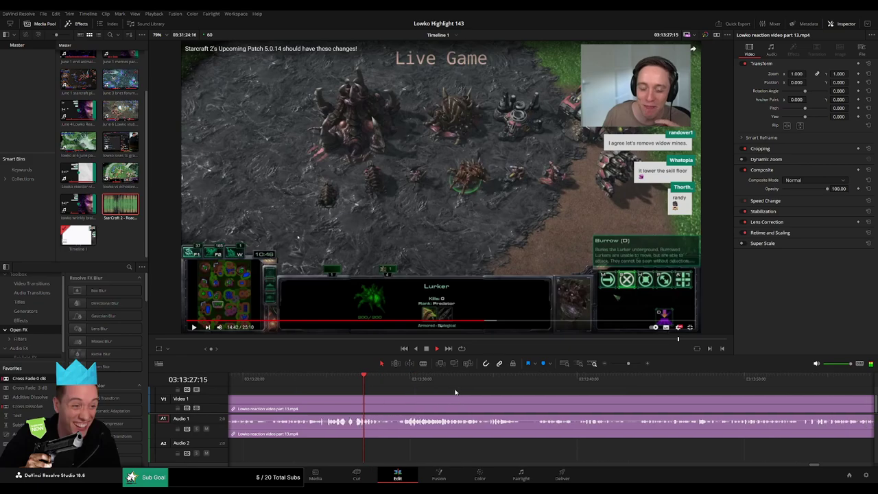
{"action": "left_click", "coordinate": [398, 388]}
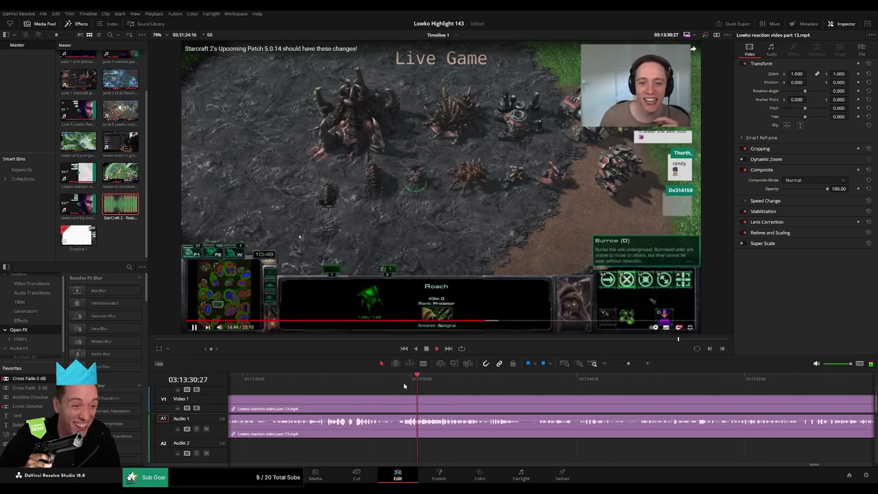
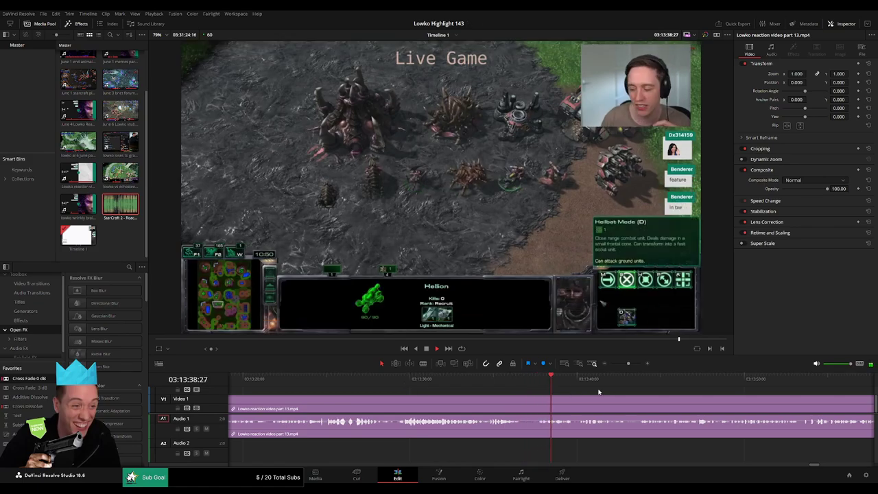
{"action": "left_click_drag", "start_coordinate": [630, 393], "coordinate": [490, 392]}
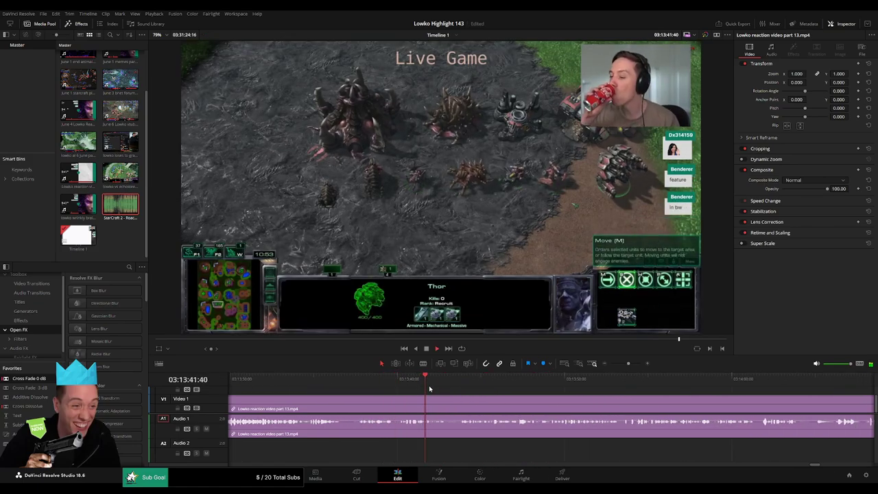
{"action": "left_click_drag", "start_coordinate": [561, 386], "coordinate": [542, 389]}
{"action": "left_click", "coordinate": [521, 380]}
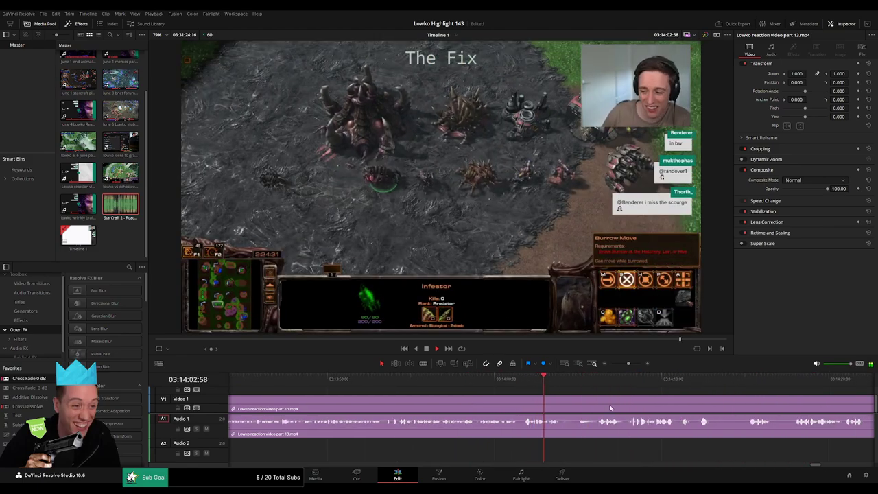
Cut the clip at about 03:14:04 and 03:14:06 and ripple-delete the passage between the cuts
{"action": "left_click_drag", "start_coordinate": [610, 409], "coordinate": [448, 397]}
{"action": "left_click", "coordinate": [489, 381]}
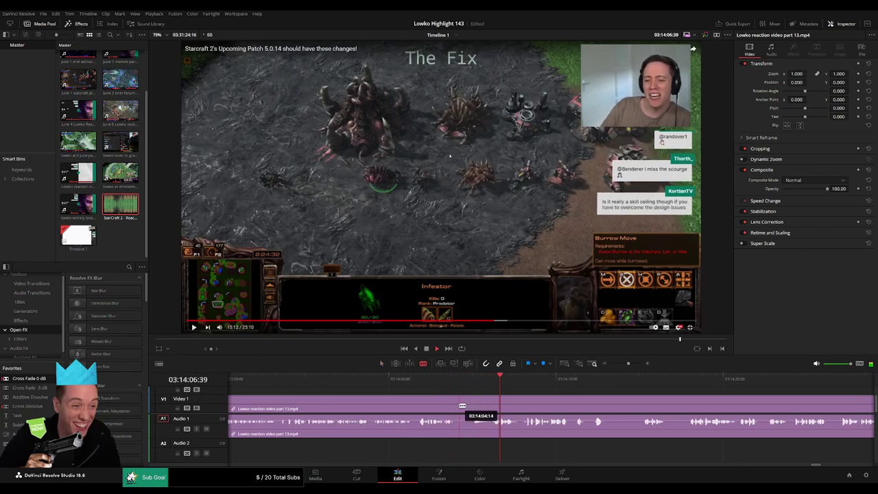
{"action": "left_click", "coordinate": [458, 406]}
{"action": "left_click", "coordinate": [490, 405]}
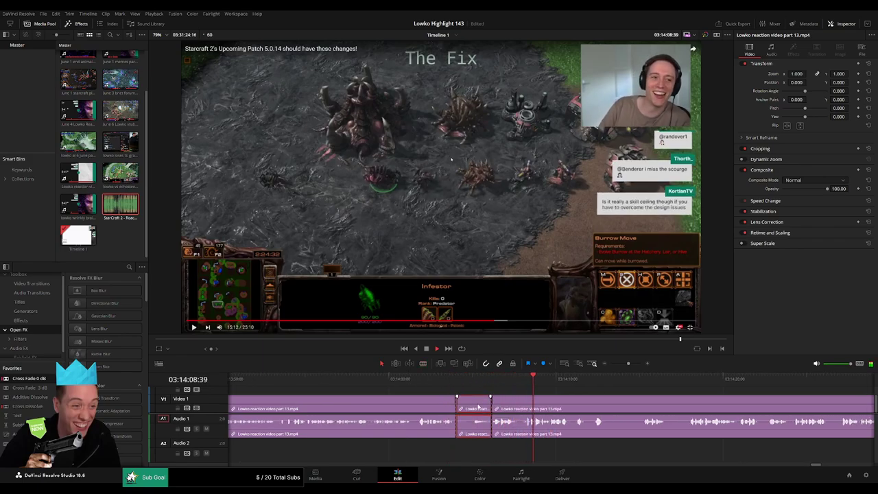
{"action": "key", "text": "Delete"}
Cut out short passages between about 03:14:08:30 and 03:14:12 and ripple-delete them
{"action": "left_click_drag", "start_coordinate": [551, 403], "coordinate": [403, 398]}
{"action": "key", "text": "b"}
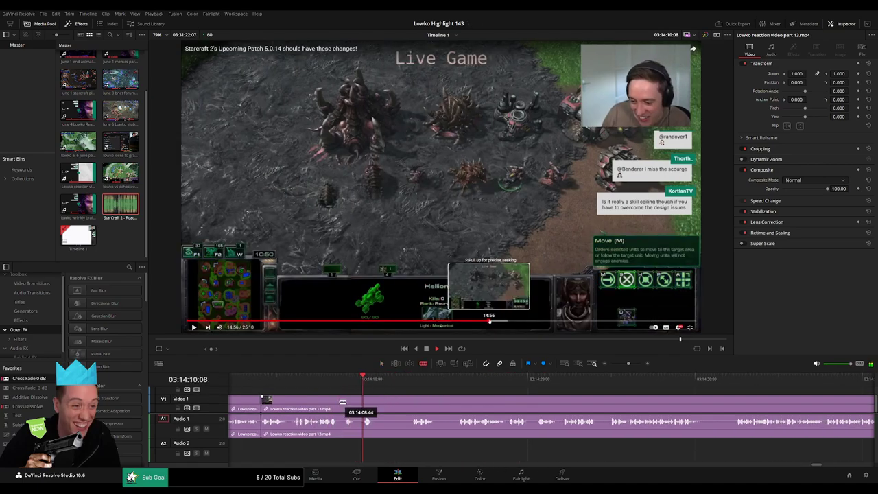
{"action": "left_click", "coordinate": [338, 405]}
{"action": "left_click", "coordinate": [363, 406]}
{"action": "key", "text": "a"}
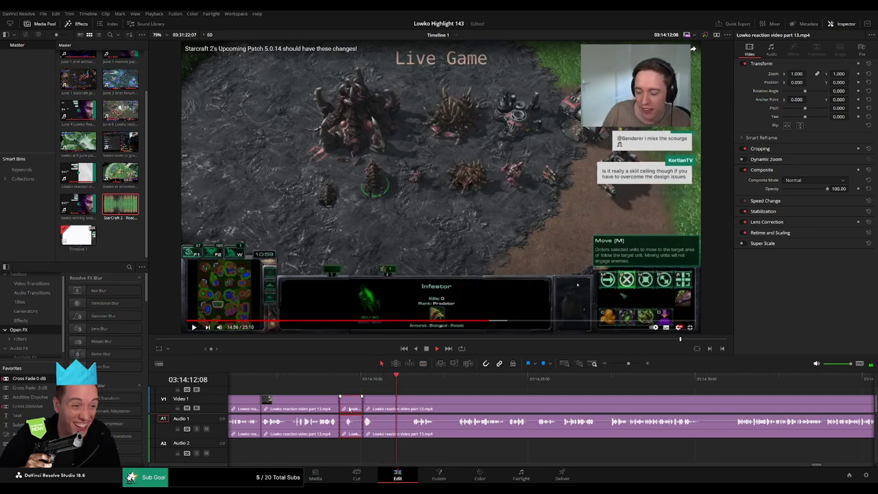
{"action": "left_click", "coordinate": [350, 409]}
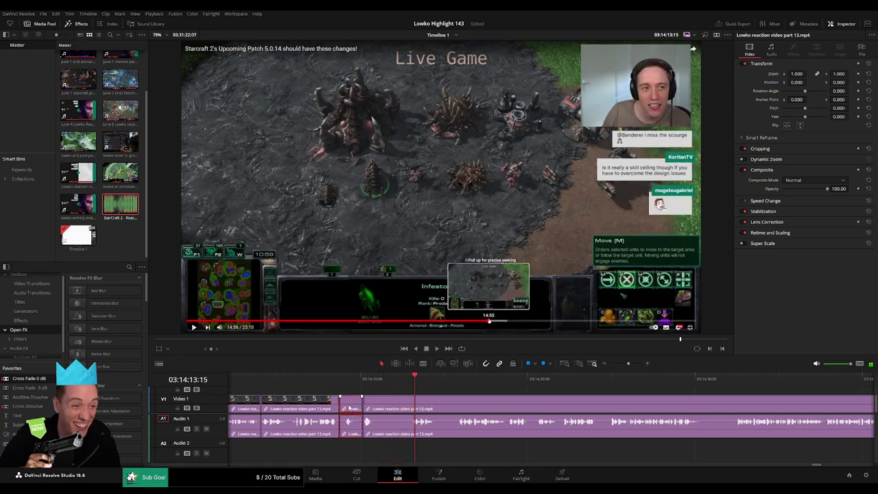
{"action": "key", "text": "Delete"}
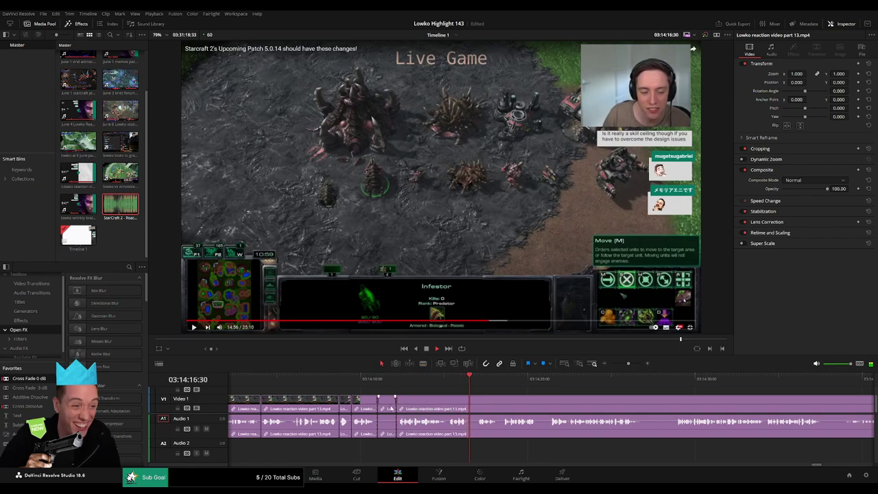
{"action": "key", "text": "Delete"}
Cut the clip at about 03:14:26 and 03:14:28 and ripple-delete the passage between the cuts
{"action": "left_click_drag", "start_coordinate": [568, 403], "coordinate": [407, 392]}
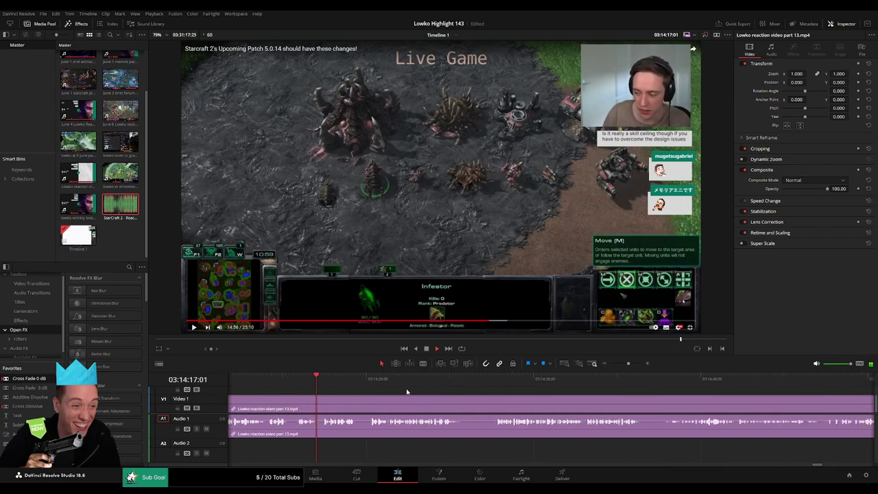
{"action": "left_click", "coordinate": [464, 403]}
{"action": "left_click", "coordinate": [493, 405]}
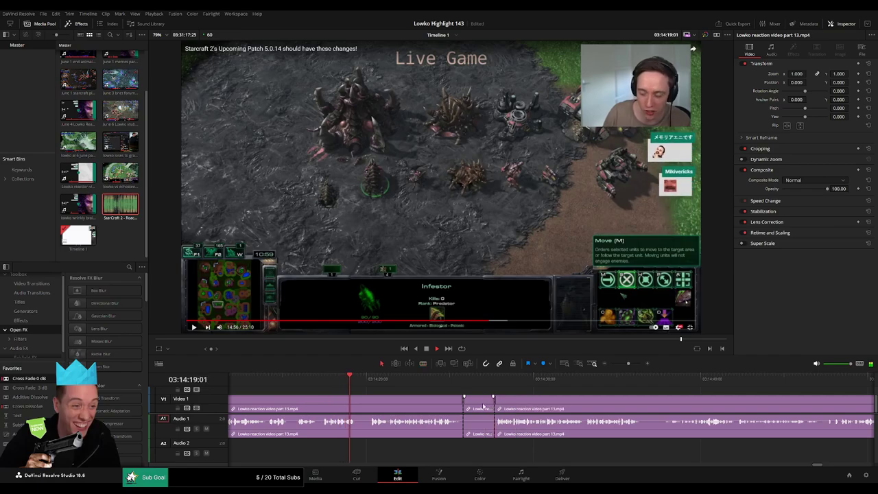
{"action": "key", "text": "a"}
{"action": "left_click", "coordinate": [484, 407]}
{"action": "key", "text": "Delete"}
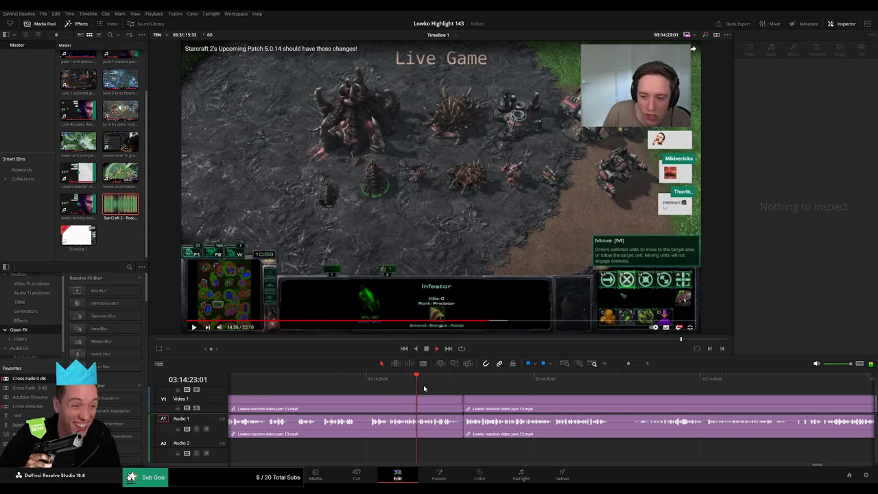
Cut the clip at about 03:14:19:30 and 03:14:20 and ripple-delete the short piece between the cuts
{"action": "left_click", "coordinate": [357, 404]}
{"action": "left_click", "coordinate": [366, 404]}
{"action": "key", "text": "a"}
{"action": "left_click", "coordinate": [360, 407]}
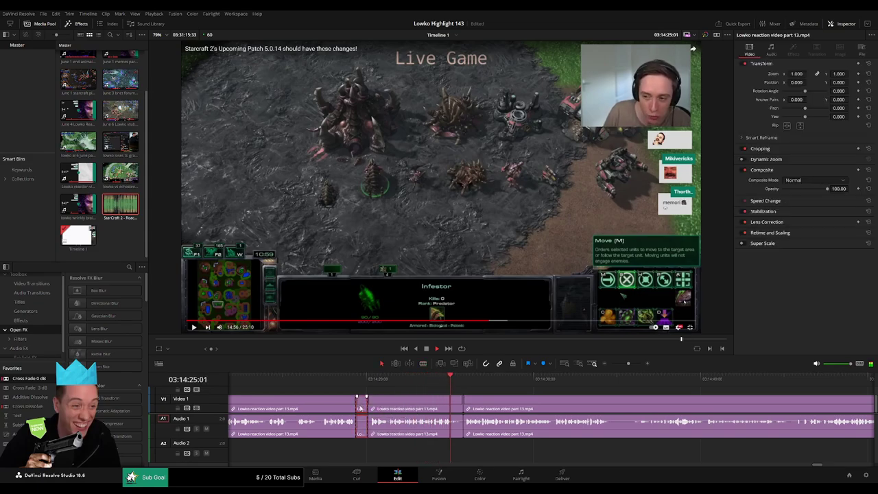
{"action": "key", "text": "Delete"}
Cut the clip at about 03:14:34 and 03:14:35 and ripple-delete the pause between the cuts
{"action": "left_click_drag", "start_coordinate": [580, 404], "coordinate": [418, 394]}
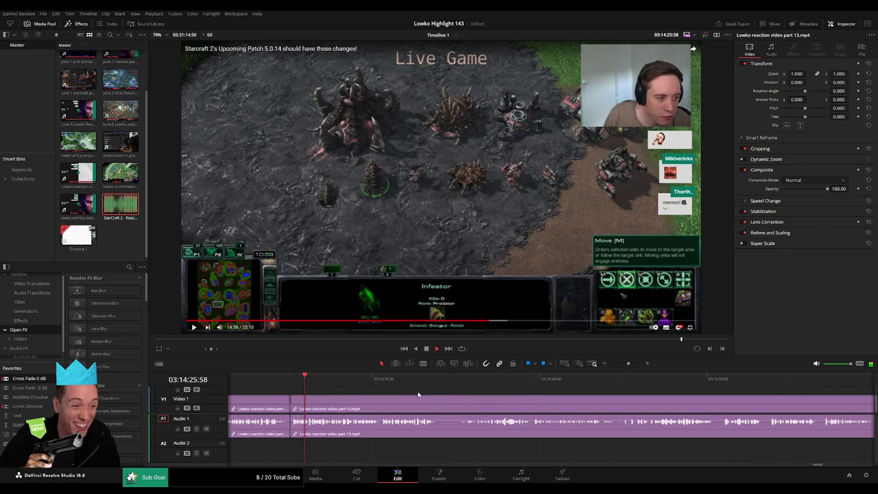
{"action": "mouse_move", "coordinate": [629, 370]}
{"action": "left_mouse_down"}
{"action": "mouse_move", "coordinate": [612, 368]}
{"action": "mouse_move", "coordinate": [630, 368]}
{"action": "left_mouse_up"}
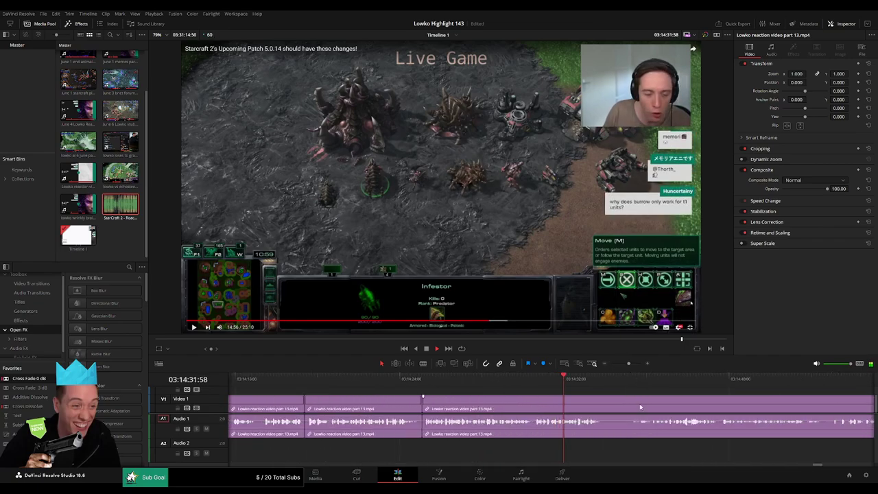
{"action": "key", "text": "b"}
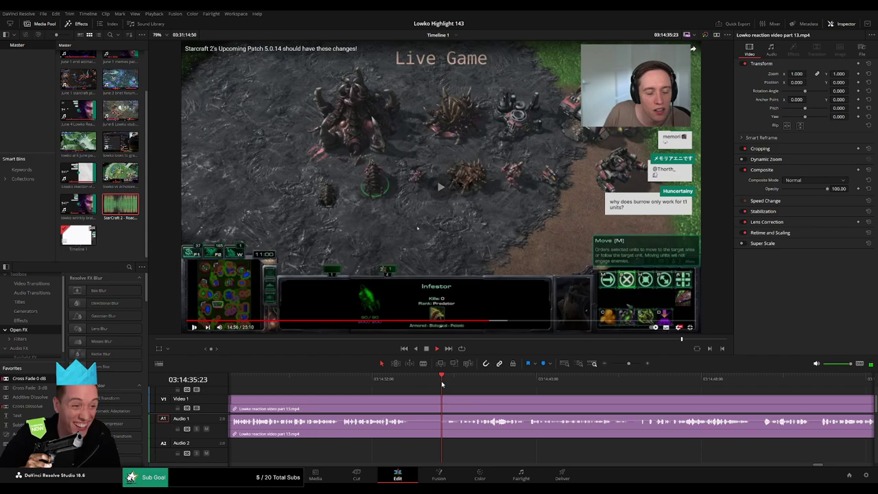
{"action": "left_click", "coordinate": [413, 403]}
{"action": "left_click", "coordinate": [440, 402]}
{"action": "key", "text": "a"}
{"action": "left_click", "coordinate": [427, 403]}
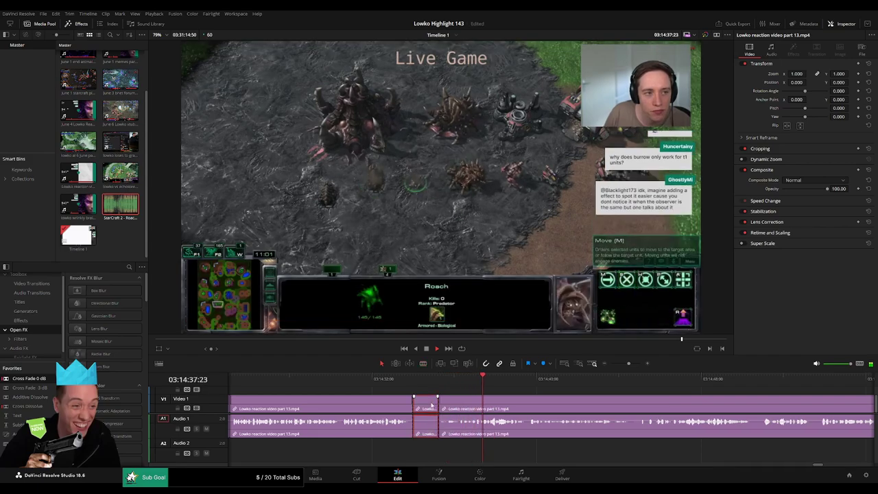
{"action": "key", "text": "BackSpace"}
Isolate the word from about 03:14:48:33 to 03:14:48:46 with cuts on both sides and mute its audio
{"action": "left_click_drag", "start_coordinate": [490, 387], "coordinate": [518, 398]}
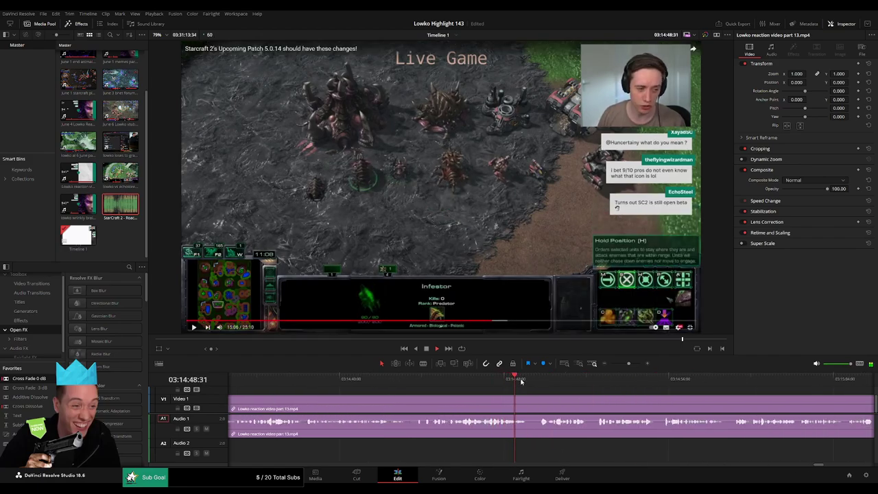
{"action": "left_click", "coordinate": [486, 381]}
{"action": "left_click_drag", "start_coordinate": [629, 363], "coordinate": [635, 364]}
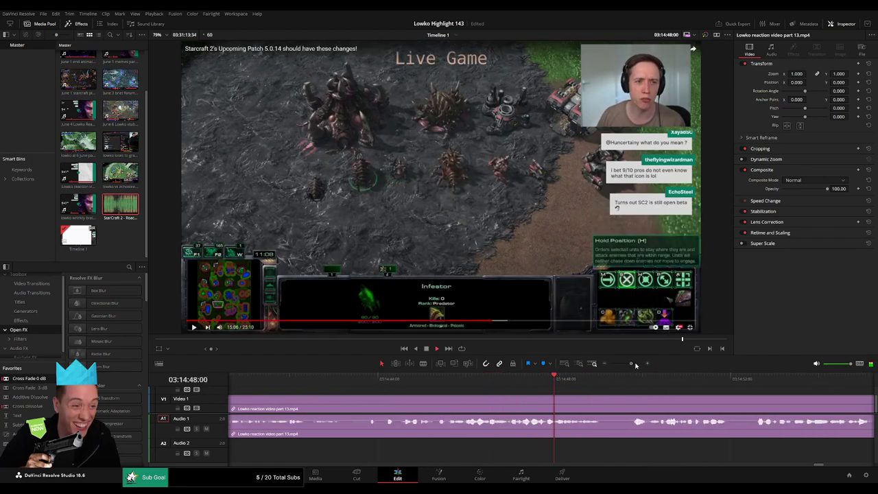
{"action": "key", "text": "space"}
{"action": "left_click", "coordinate": [648, 401]}
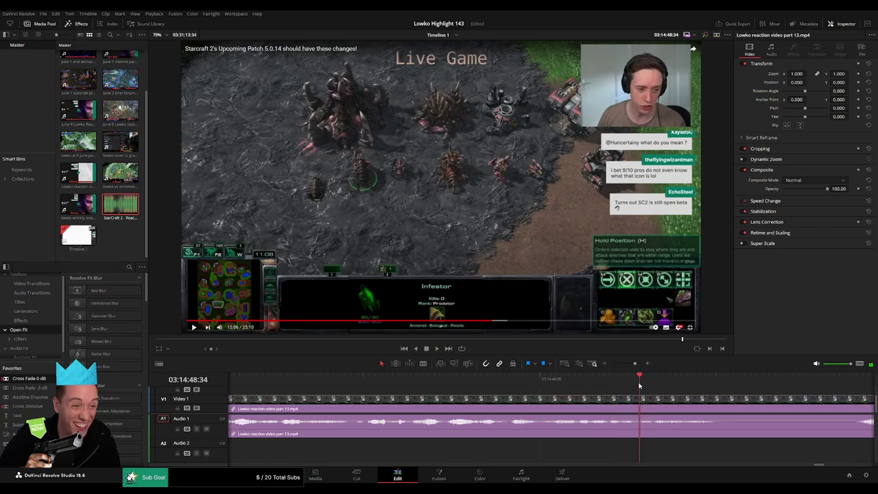
{"action": "key", "text": "b"}
{"action": "left_click", "coordinate": [641, 408]}
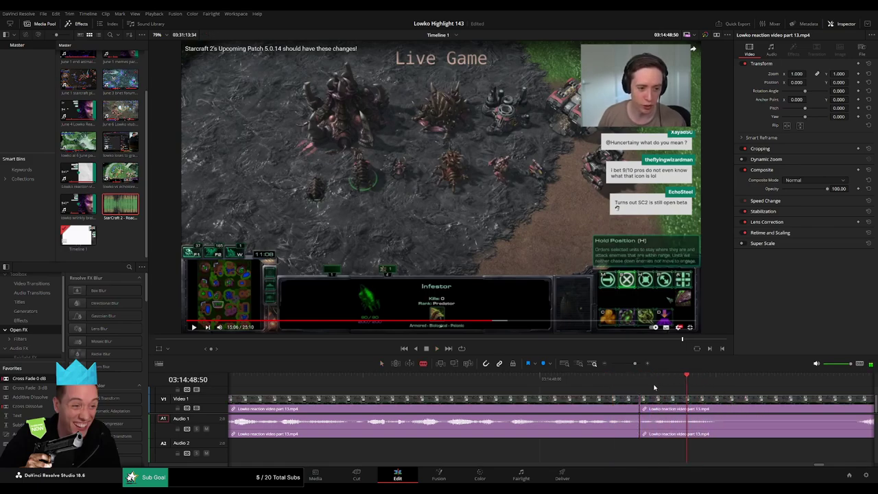
{"action": "left_click", "coordinate": [643, 398]}
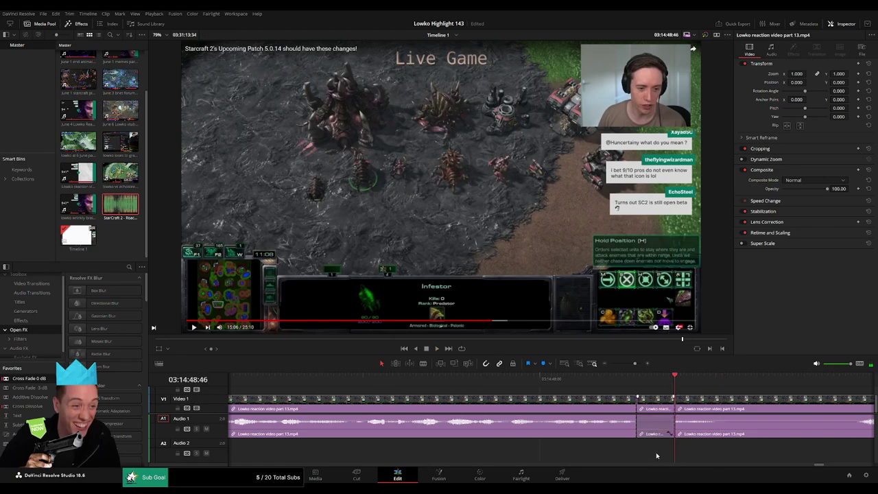
Place a piece of StarCraft 2 - Roach Quotes.mp3 on Audio 2 under the isolated word and set its volume to -23
{"action": "left_click_drag", "start_coordinate": [120, 206], "coordinate": [675, 451]}
{"action": "left_click", "coordinate": [755, 455]}
{"action": "left_click", "coordinate": [660, 450]}
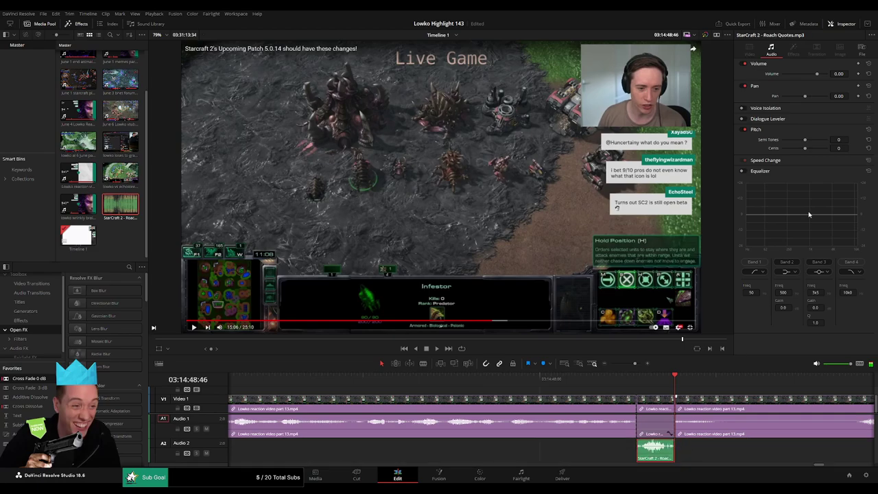
{"action": "type", "text": "-23"}
{"action": "key", "text": "Return"}
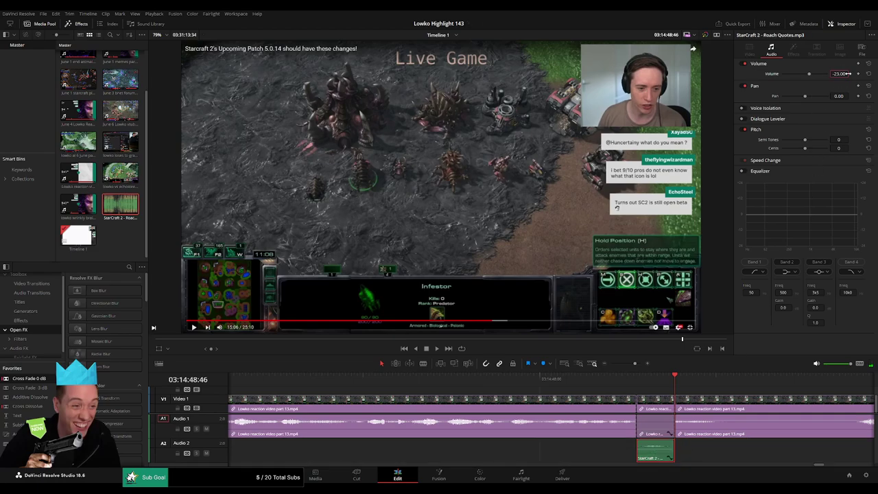
Cut the clip at about 03:14:52:00 and 03:14:52:30 and ripple-delete the short piece between the cuts
{"action": "left_click", "coordinate": [675, 393]}
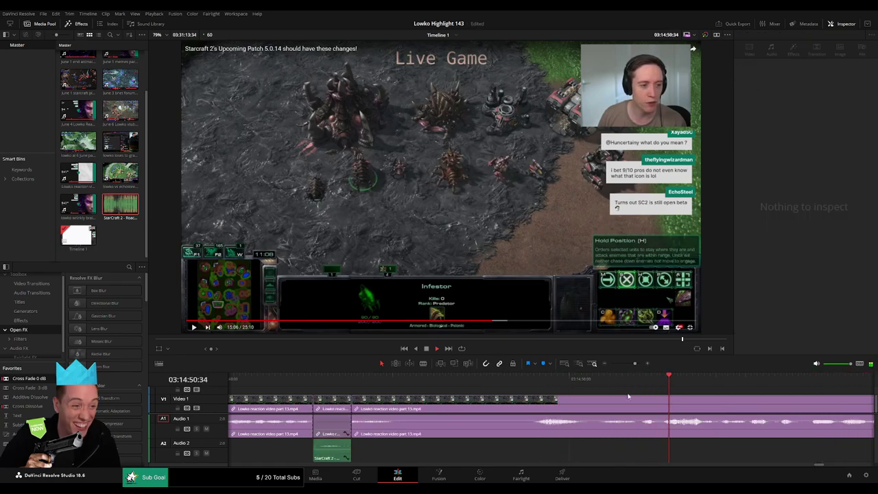
{"action": "mouse_move", "coordinate": [634, 365]}
{"action": "left_mouse_down"}
{"action": "mouse_move", "coordinate": [616, 364]}
{"action": "mouse_move", "coordinate": [632, 365]}
{"action": "left_mouse_up"}
{"action": "key", "text": "b"}
{"action": "left_click", "coordinate": [504, 408]}
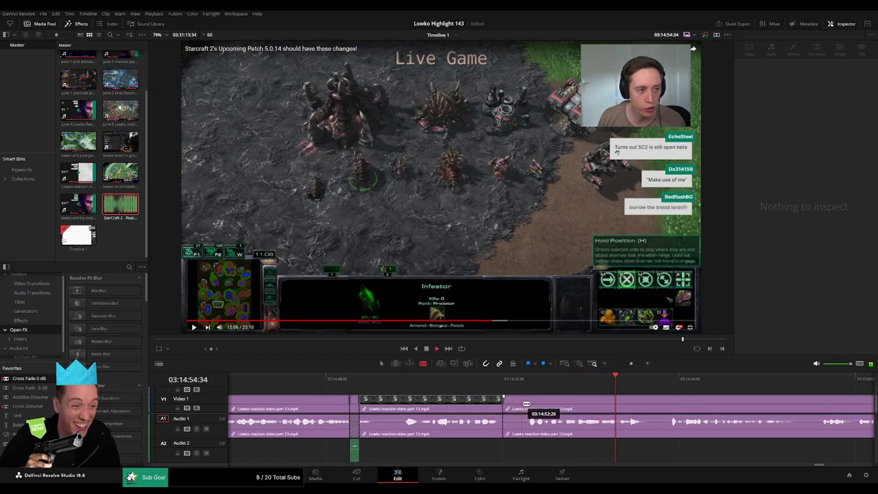
{"action": "left_click", "coordinate": [525, 408]}
{"action": "key", "text": "a"}
{"action": "left_click", "coordinate": [520, 409]}
{"action": "key", "text": "Delete"}
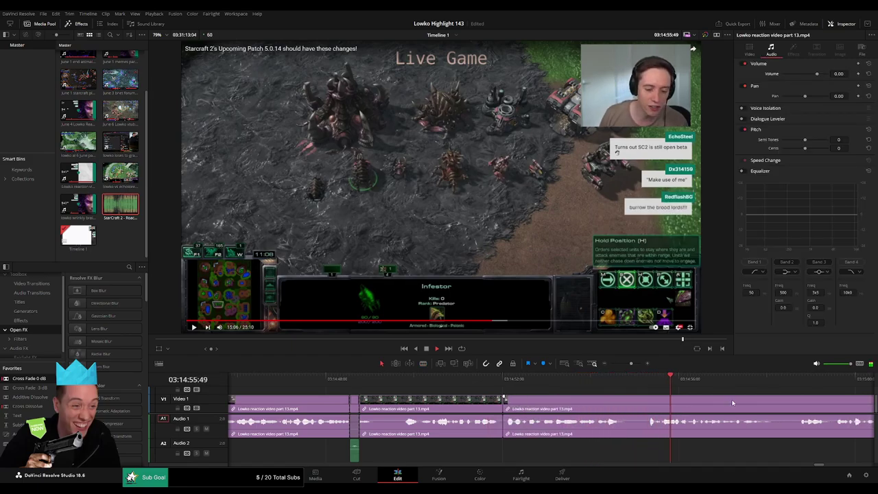
Skim the footage from about 03:14:55 to 03:16:07, then play from about 03:16:03 for the next passage to edit
{"action": "left_click_drag", "start_coordinate": [733, 403], "coordinate": [501, 387]}
{"action": "left_click_drag", "start_coordinate": [632, 364], "coordinate": [628, 366]}
{"action": "left_click_drag", "start_coordinate": [675, 410], "coordinate": [537, 399]}
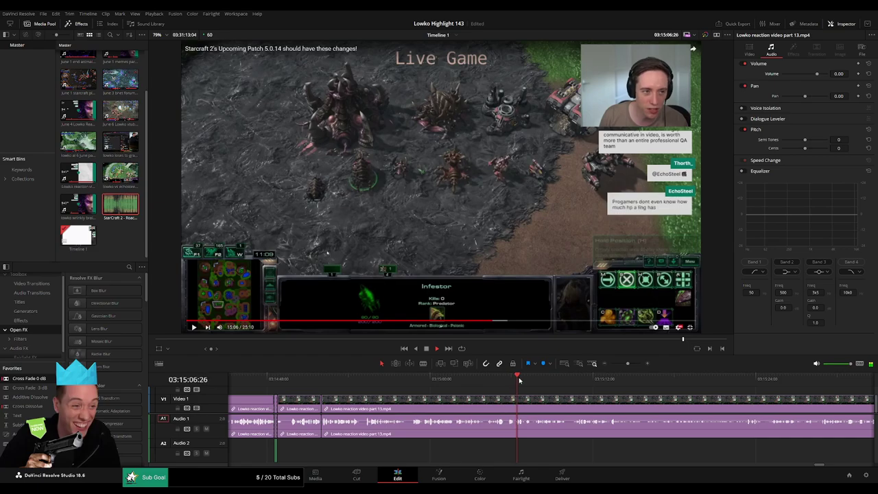
{"action": "mouse_move", "coordinate": [519, 380]}
{"action": "left_mouse_down"}
{"action": "mouse_move", "coordinate": [817, 382]}
{"action": "mouse_move", "coordinate": [480, 381]}
{"action": "mouse_move", "coordinate": [750, 387]}
{"action": "mouse_move", "coordinate": [525, 387]}
{"action": "left_mouse_up"}
{"action": "key", "text": "space"}
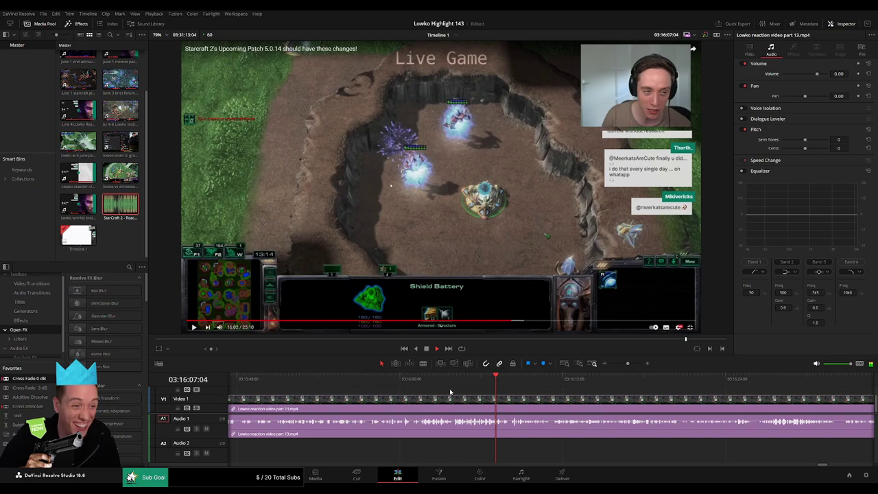
{"action": "left_click", "coordinate": [423, 383]}
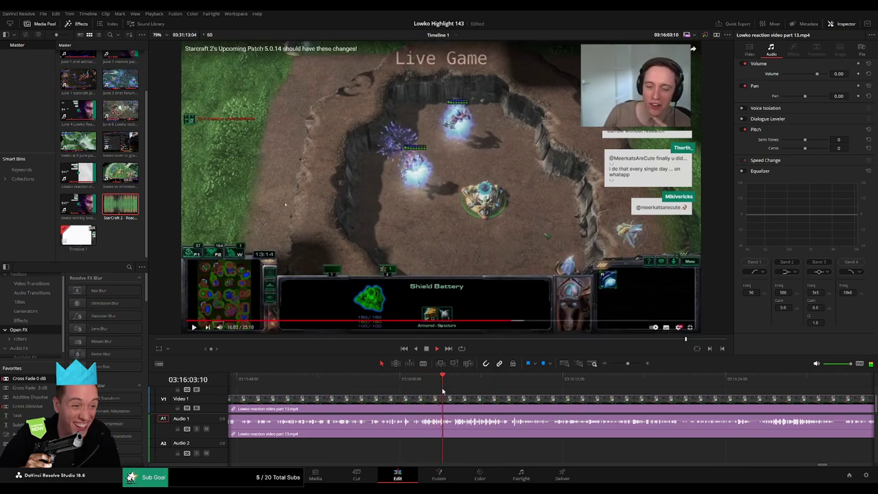
{"action": "key", "text": "space"}
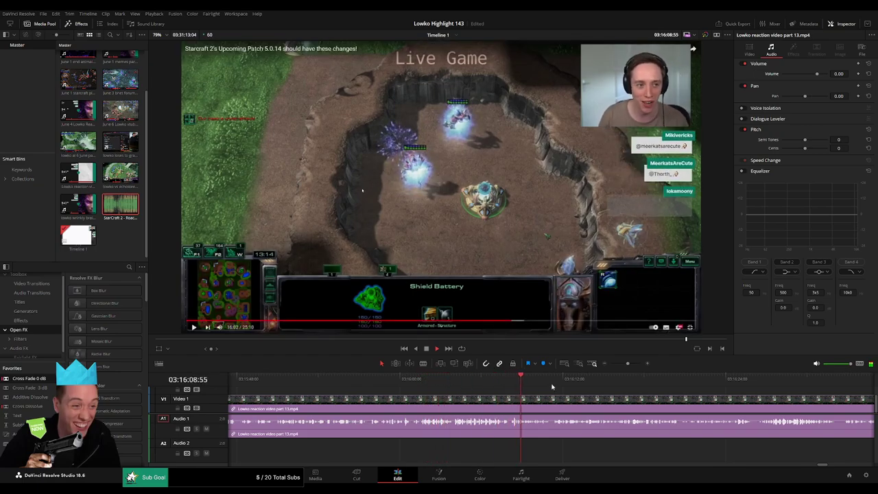
Skim the footage from about 03:16:08 to 03:17:22 to find the next passage to cut
{"action": "left_click", "coordinate": [744, 384]}
{"action": "left_click", "coordinate": [771, 384]}
{"action": "scroll", "coordinate": [518, 393], "scroll_direction": "right", "scroll_amount": 5}
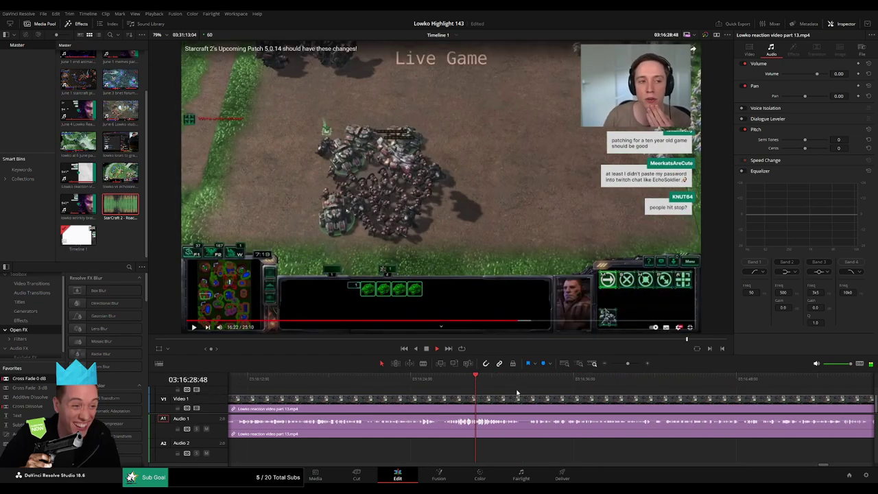
{"action": "mouse_move", "coordinate": [629, 365]}
{"action": "left_mouse_down"}
{"action": "mouse_move", "coordinate": [616, 367]}
{"action": "mouse_move", "coordinate": [624, 365]}
{"action": "left_mouse_up"}
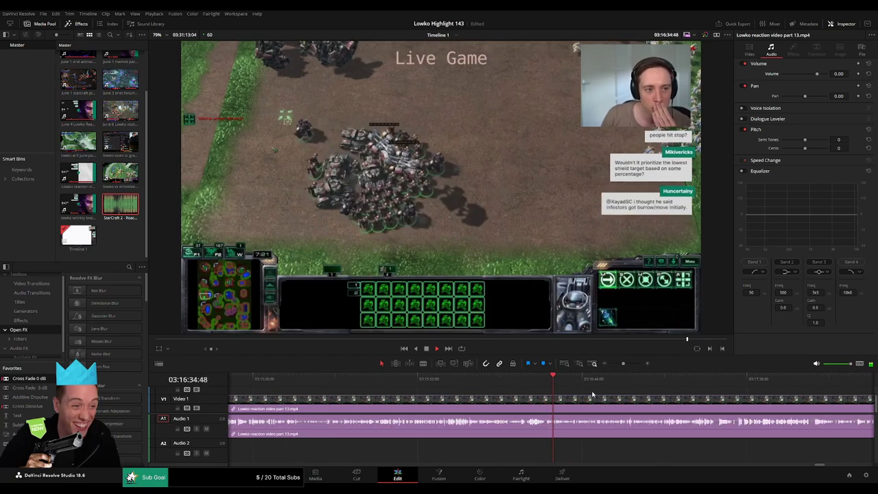
{"action": "left_click_drag", "start_coordinate": [583, 385], "coordinate": [475, 387]}
{"action": "left_click", "coordinate": [454, 387]}
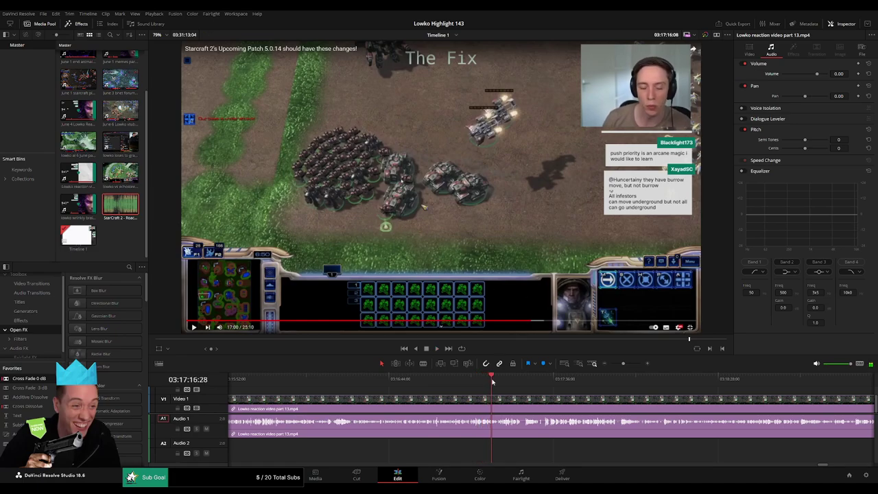
{"action": "key", "text": "space"}
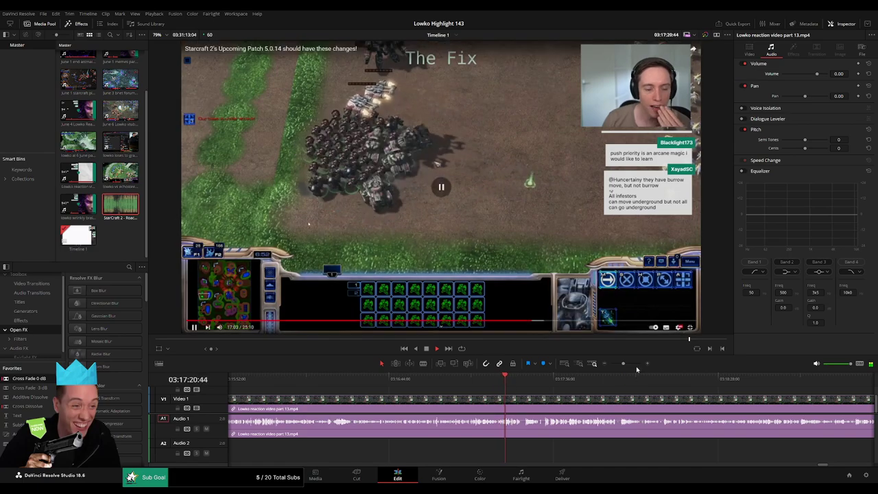
{"action": "left_click_drag", "start_coordinate": [623, 364], "coordinate": [630, 364]}
{"action": "left_click_drag", "start_coordinate": [664, 394], "coordinate": [500, 404]}
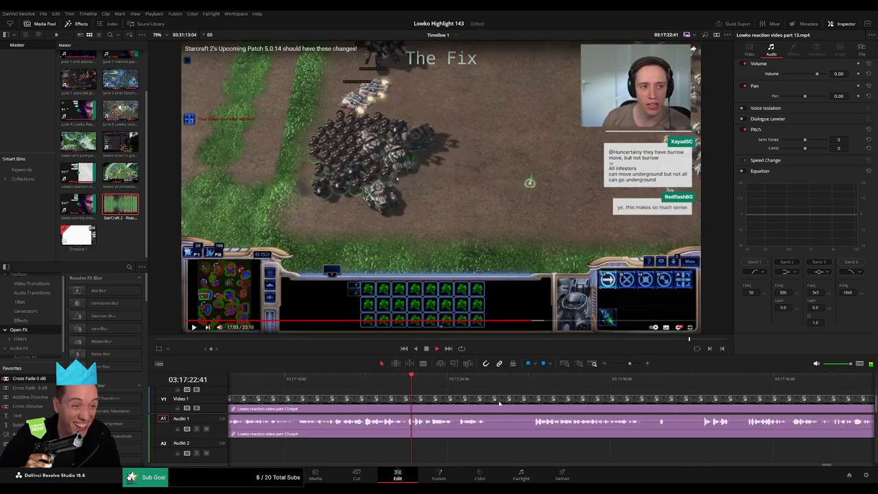
Ripple-delete the passage from about 03:17:25:38 to 03:17:27:04 and the two short pieces around 03:17:30 and 03:17:31
{"action": "left_click", "coordinate": [493, 400]}
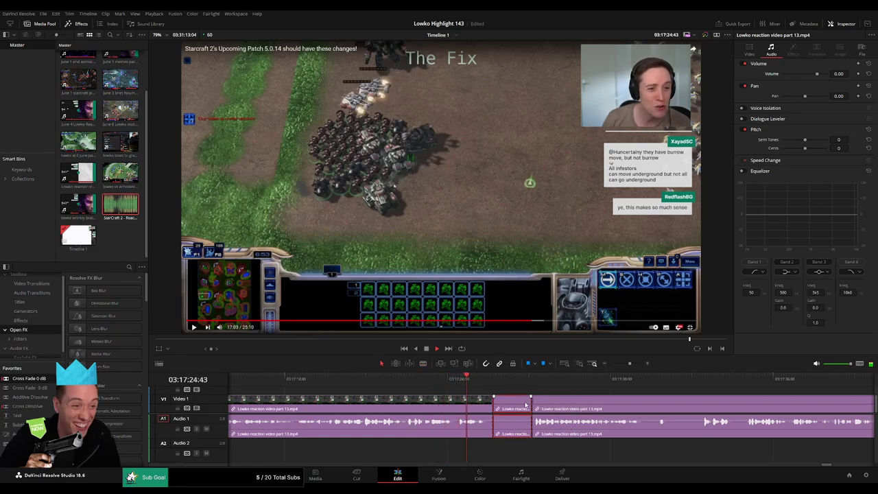
{"action": "key", "text": "Delete"}
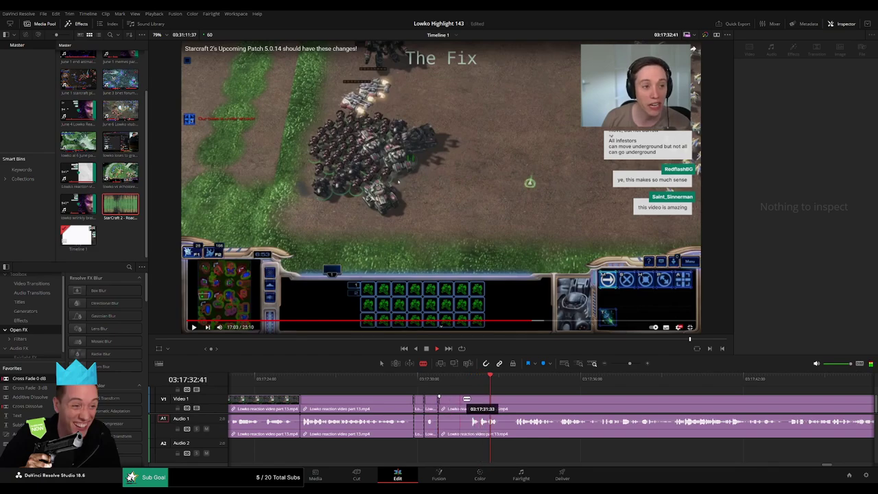
{"action": "left_click", "coordinate": [456, 405]}
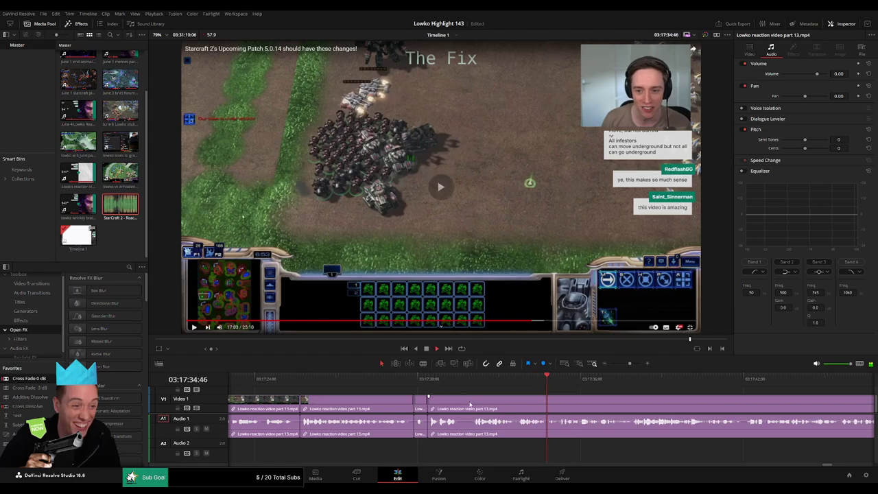
Cut the clip at about 03:17:31:31 and 03:17:32:03, delete the piece between the cuts and close the gap
{"action": "key", "text": "b"}
{"action": "left_click", "coordinate": [459, 402]}
{"action": "left_click", "coordinate": [473, 404]}
{"action": "key", "text": "a"}
{"action": "left_click", "coordinate": [466, 404]}
{"action": "key", "text": "BackSpace"}
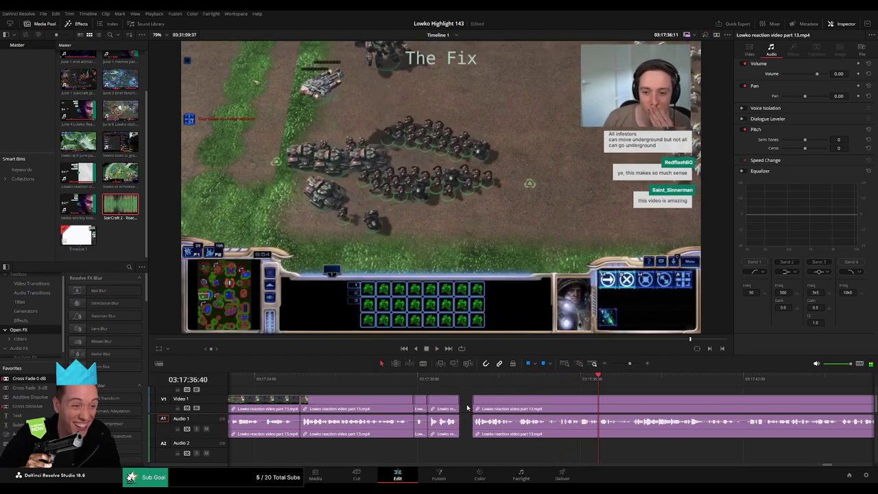
{"action": "left_click", "coordinate": [467, 407]}
{"action": "key", "text": "BackSpace"}
Skim the footage from about 03:17:37 to 03:19:32, checking the live-game and fix comparisons for passages to cut
{"action": "scroll", "coordinate": [596, 405], "scroll_direction": "right", "scroll_amount": 4}
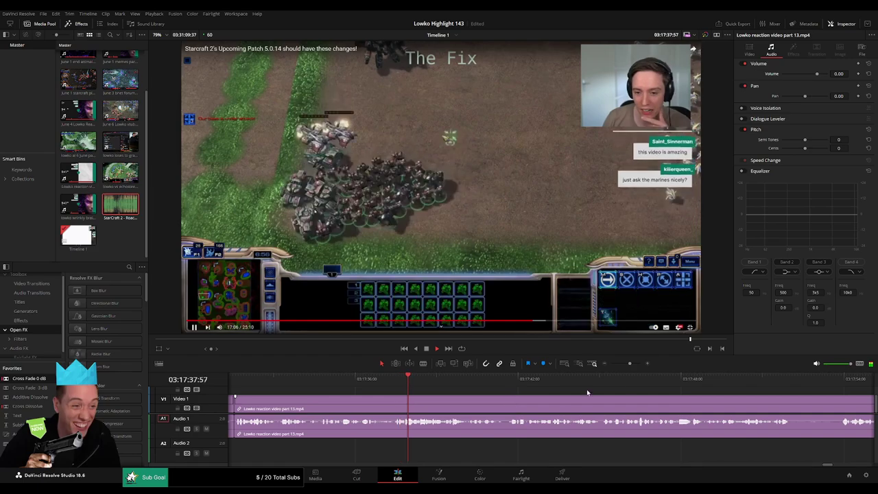
{"action": "mouse_move", "coordinate": [630, 364]}
{"action": "left_mouse_down"}
{"action": "mouse_move", "coordinate": [611, 364]}
{"action": "mouse_move", "coordinate": [630, 366]}
{"action": "left_mouse_up"}
{"action": "left_click_drag", "start_coordinate": [688, 408], "coordinate": [510, 400]}
{"action": "left_click_drag", "start_coordinate": [416, 379], "coordinate": [436, 379]}
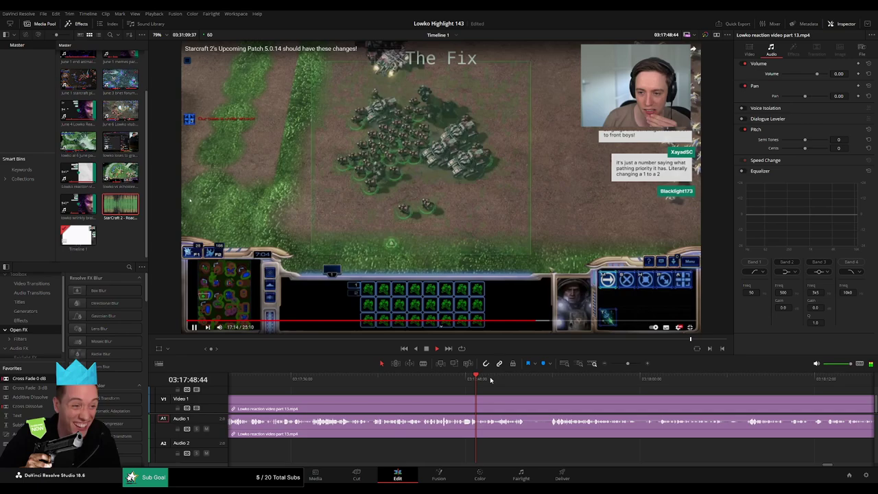
{"action": "left_click", "coordinate": [516, 378]}
{"action": "left_click_drag", "start_coordinate": [515, 388], "coordinate": [433, 385]}
{"action": "left_click", "coordinate": [471, 379]}
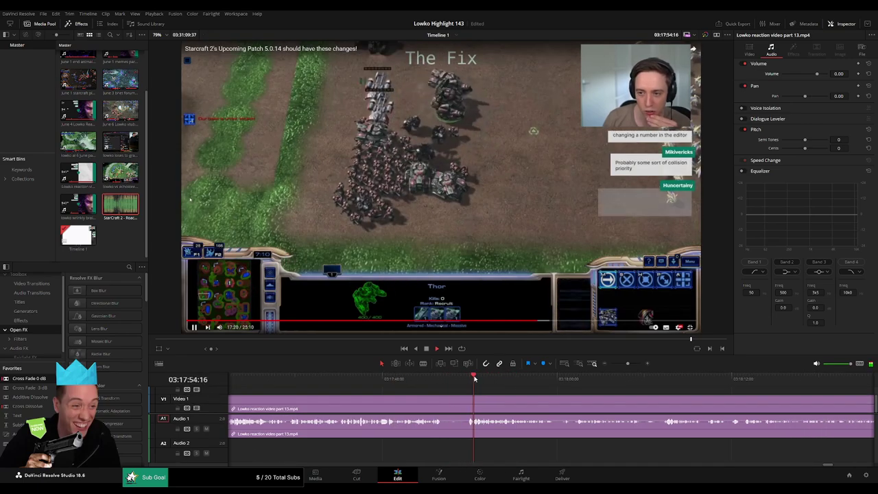
{"action": "left_click_drag", "start_coordinate": [531, 389], "coordinate": [559, 379]}
{"action": "left_click", "coordinate": [406, 379]}
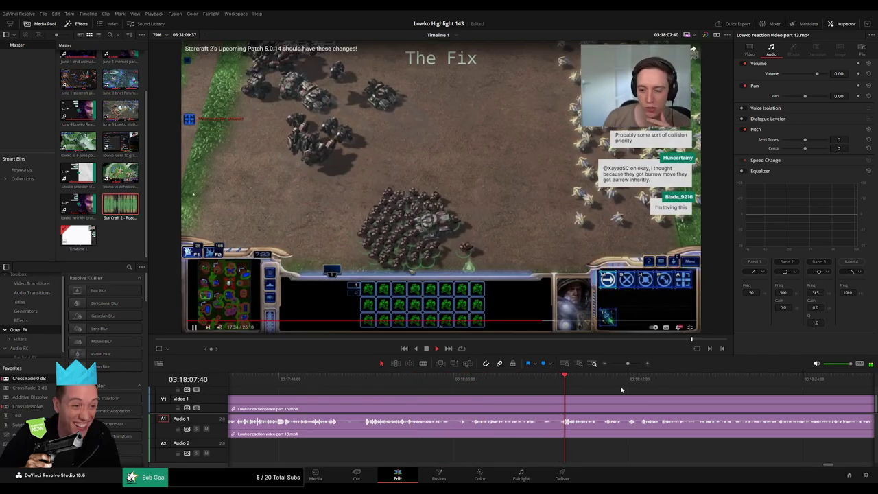
{"action": "left_click_drag", "start_coordinate": [621, 388], "coordinate": [473, 387]}
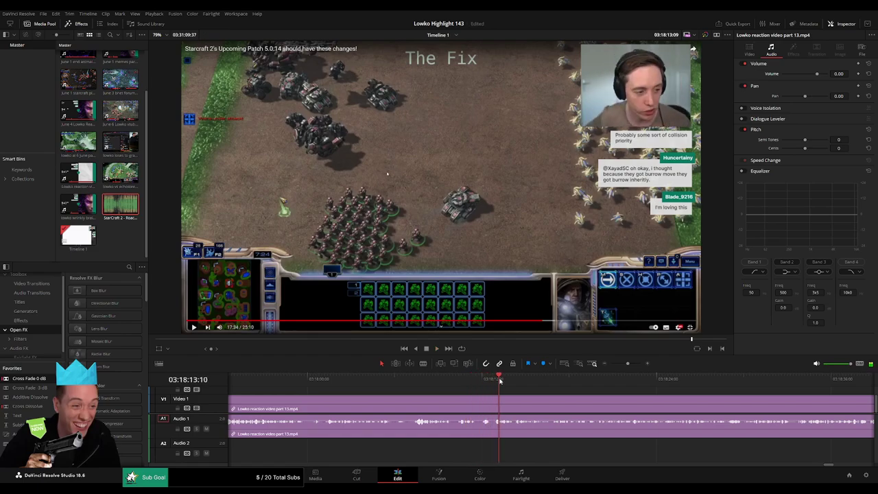
{"action": "left_click_drag", "start_coordinate": [443, 378], "coordinate": [777, 392]}
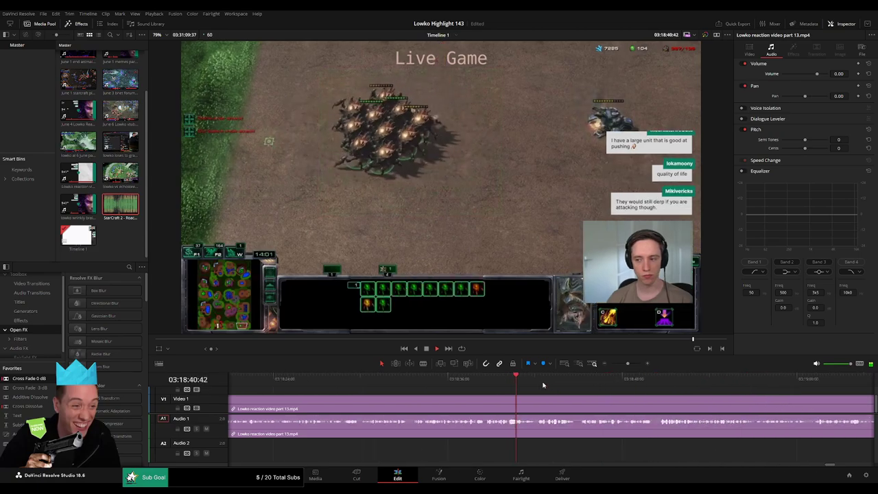
{"action": "left_click_drag", "start_coordinate": [596, 399], "coordinate": [681, 388]}
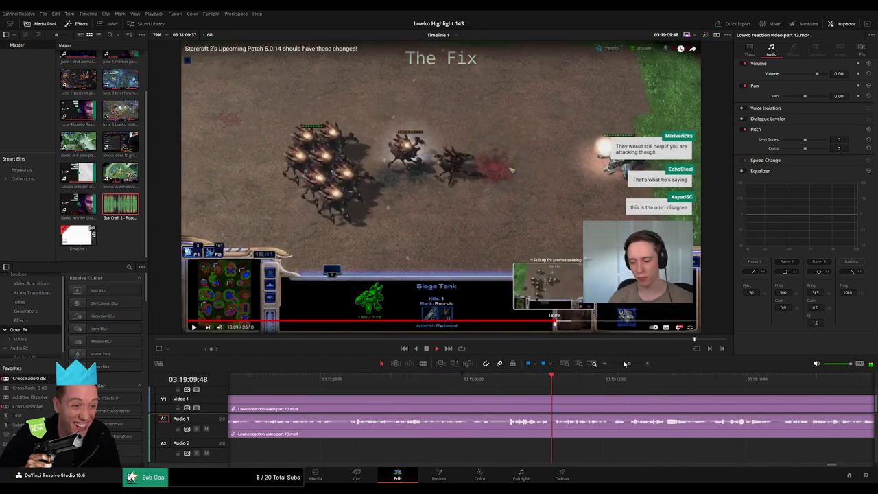
{"action": "mouse_move", "coordinate": [628, 363]}
{"action": "left_mouse_down"}
{"action": "mouse_move", "coordinate": [615, 364]}
{"action": "mouse_move", "coordinate": [626, 364]}
{"action": "left_mouse_up"}
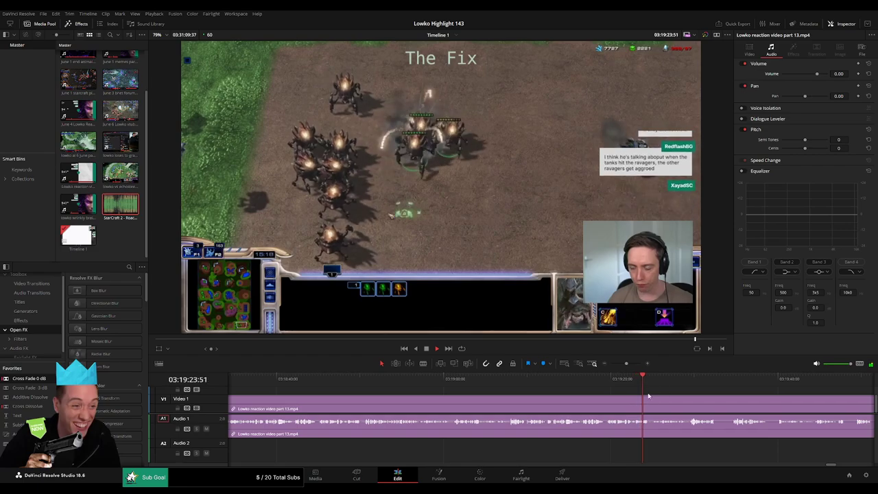
{"action": "left_click_drag", "start_coordinate": [649, 396], "coordinate": [475, 384]}
{"action": "left_click_drag", "start_coordinate": [626, 365], "coordinate": [629, 365]}
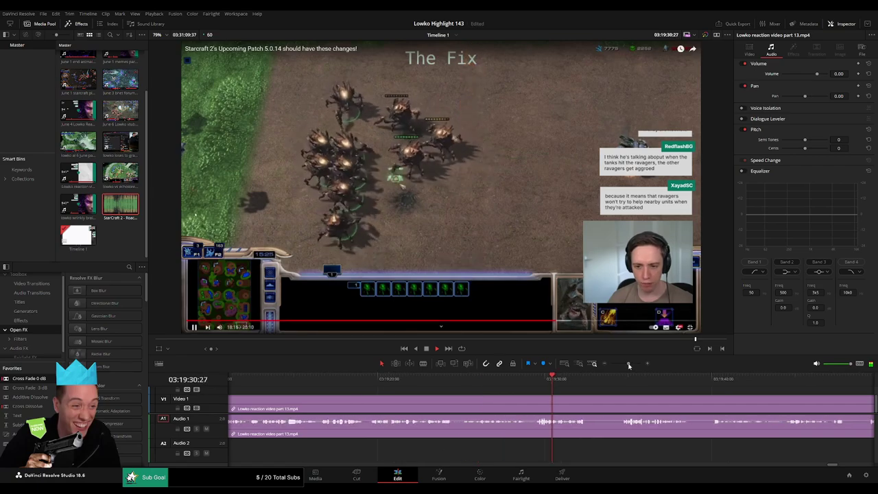
{"action": "scroll", "coordinate": [451, 393], "scroll_direction": "right", "scroll_amount": 3}
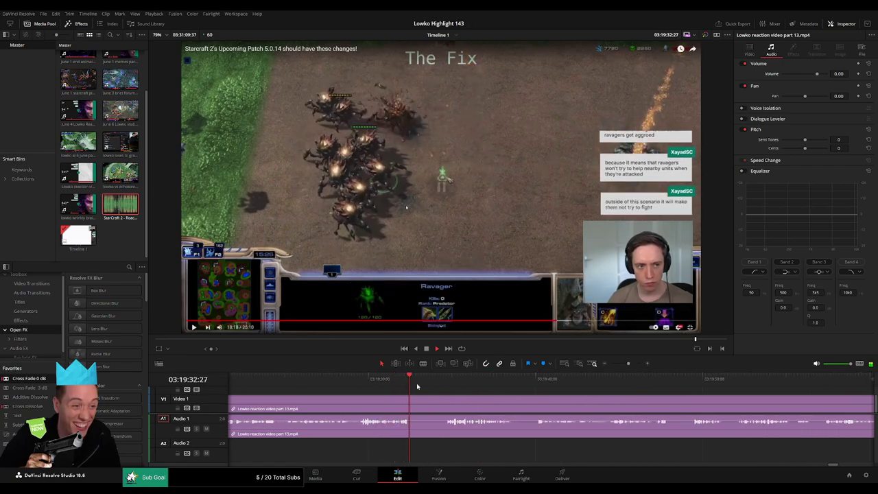
Ripple-delete the piece from about 03:19:32:30 to 03:19:34:30, and isolate the one from 03:19:36:52 to 03:19:37:51 for removal
{"action": "left_click", "coordinate": [450, 378]}
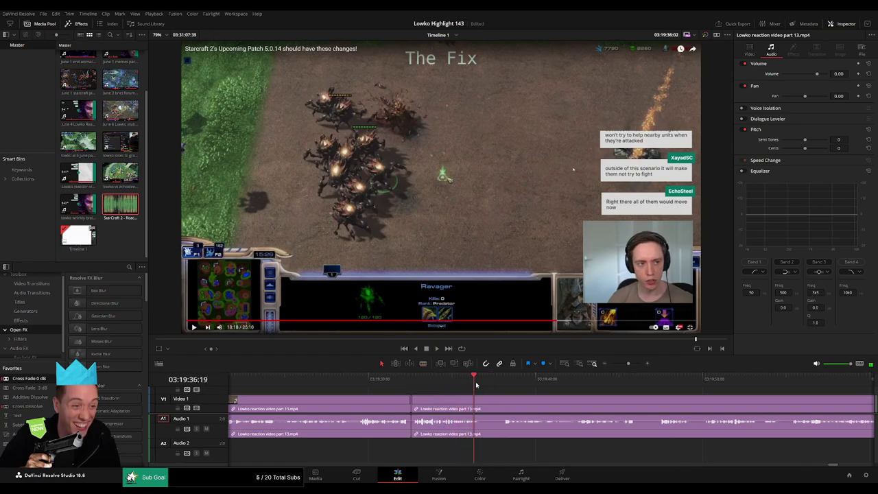
{"action": "left_click_drag", "start_coordinate": [476, 384], "coordinate": [499, 385]}
{"action": "key", "text": "b"}
{"action": "left_click", "coordinate": [484, 405]}
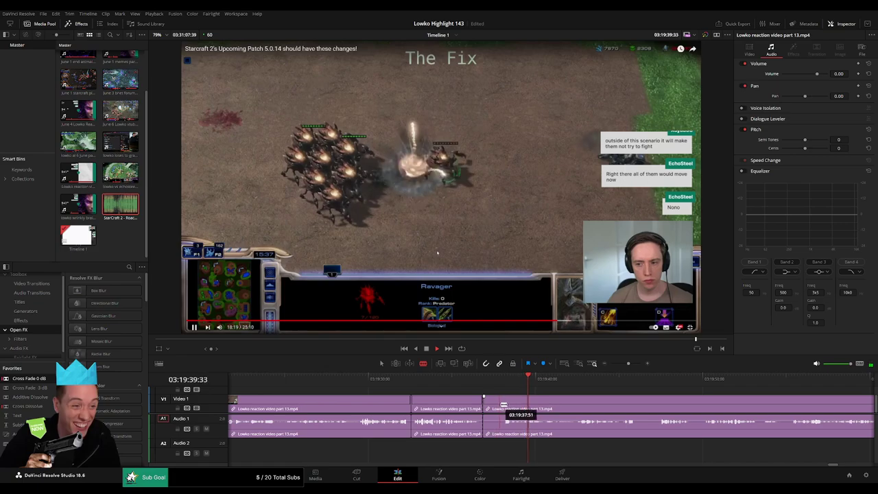
{"action": "left_click", "coordinate": [499, 405]}
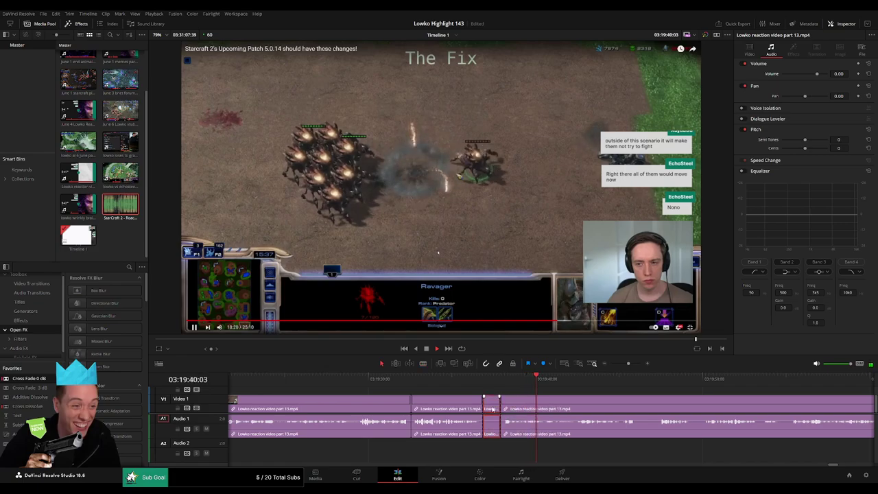
Cut out the passage from about 03:19:45:00 to 03:19:46:10 and close the gap
{"action": "left_click", "coordinate": [607, 380]}
{"action": "scroll", "coordinate": [533, 387], "scroll_direction": "right", "scroll_amount": 5}
{"action": "left_click", "coordinate": [394, 380]}
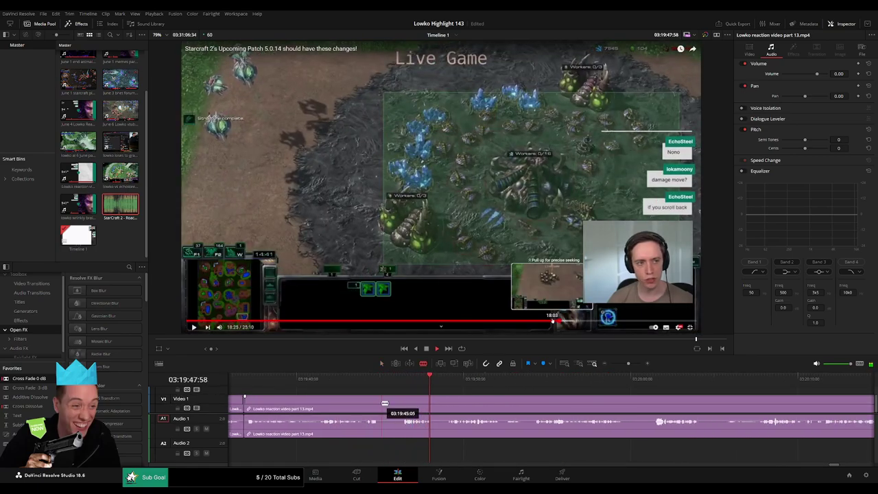
{"action": "left_click", "coordinate": [383, 405]}
{"action": "left_click", "coordinate": [392, 408]}
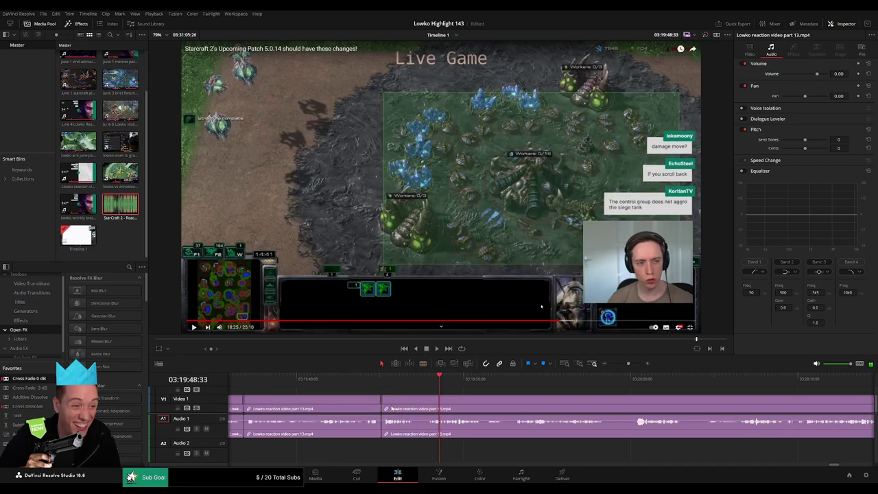
Cut and ripple-delete the pieces from about 03:19:58:30 to 03:20:00:00 and from about 03:20:01:30 to 03:20:02:50
{"action": "left_click_drag", "start_coordinate": [596, 386], "coordinate": [627, 390]}
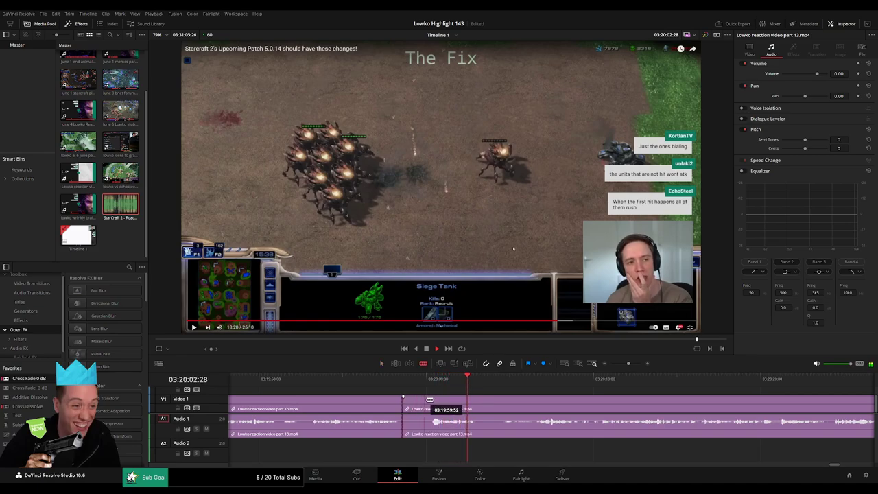
{"action": "key", "text": "Delete"}
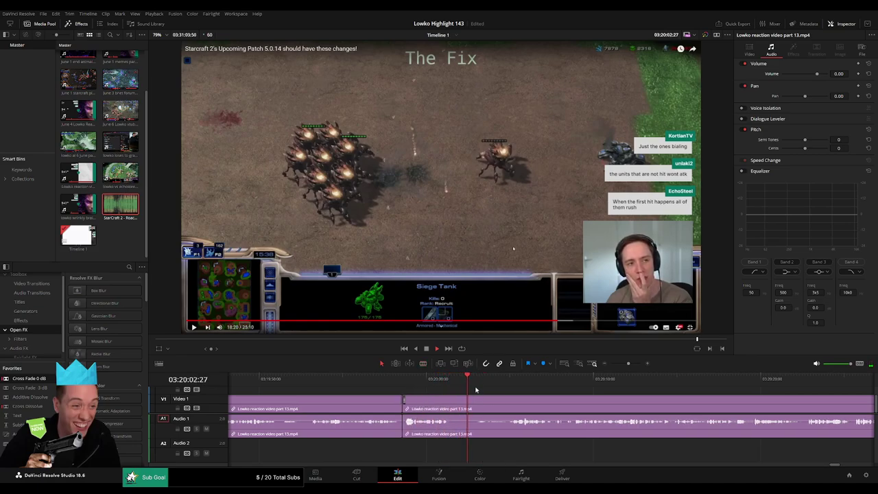
{"action": "key", "text": "b"}
{"action": "left_click", "coordinate": [453, 407]}
{"action": "left_click", "coordinate": [474, 406]}
{"action": "key", "text": "a"}
{"action": "left_click", "coordinate": [465, 410]}
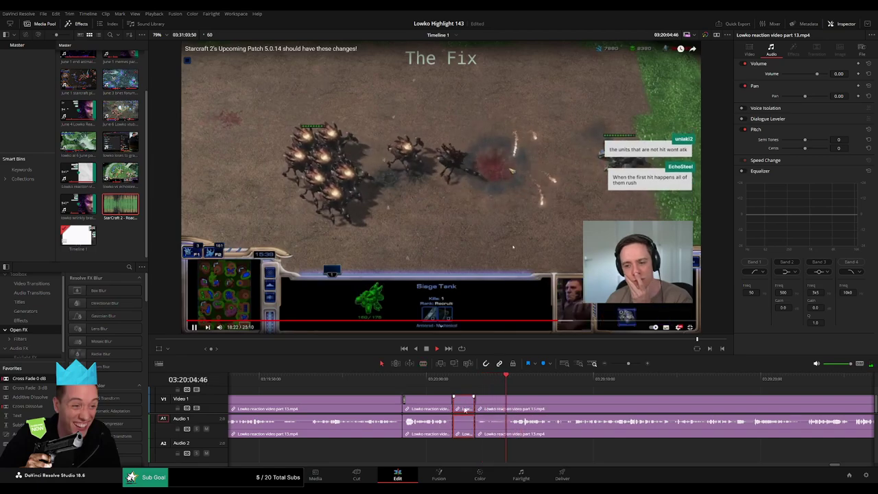
Skim the Oracle segment from about 03:20:04 to 03:21:29 for the next passage to remove
{"action": "left_click_drag", "start_coordinate": [604, 382], "coordinate": [751, 387]}
{"action": "scroll", "coordinate": [618, 398], "scroll_direction": "right", "scroll_amount": 1}
{"action": "scroll", "coordinate": [618, 398], "scroll_direction": "right", "scroll_amount": 4}
{"action": "left_click", "coordinate": [402, 384]}
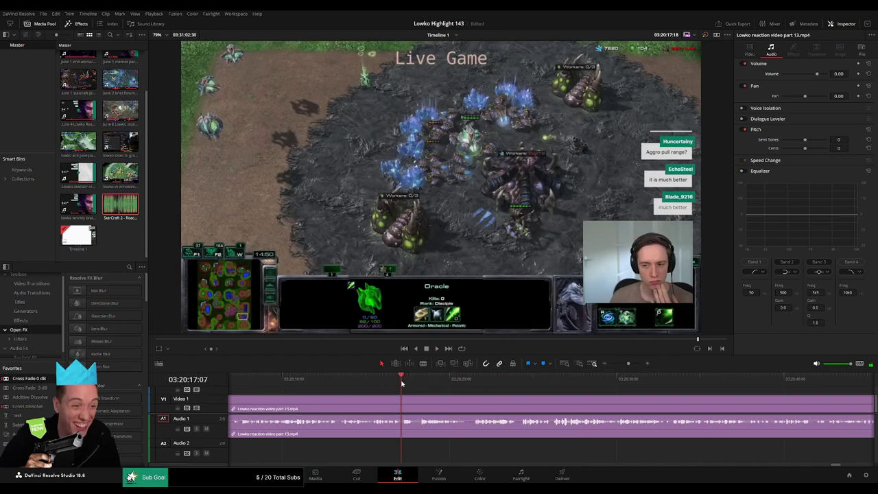
{"action": "left_click", "coordinate": [424, 385]}
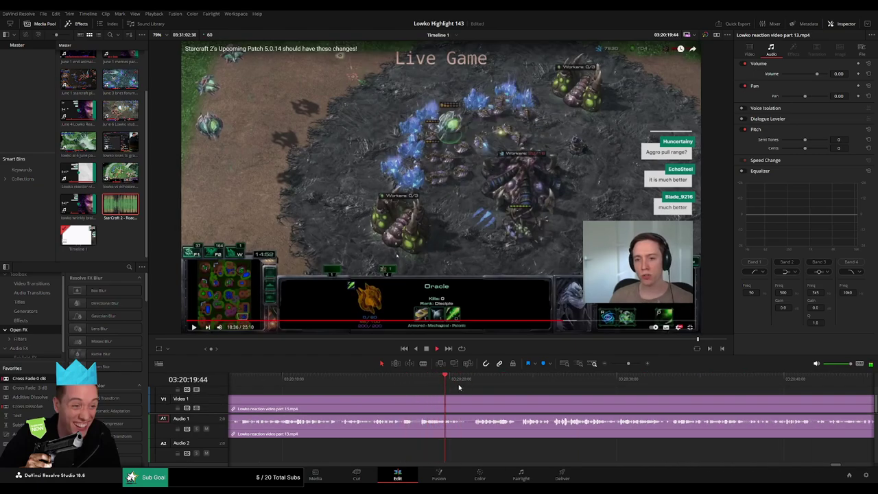
{"action": "key", "text": "space"}
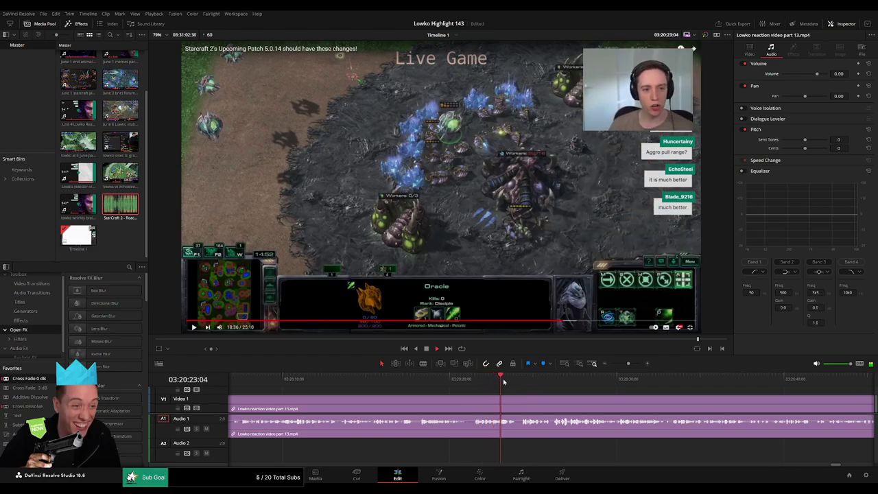
{"action": "mouse_move", "coordinate": [629, 363]}
{"action": "left_mouse_down"}
{"action": "mouse_move", "coordinate": [611, 364]}
{"action": "mouse_move", "coordinate": [627, 367]}
{"action": "left_mouse_up"}
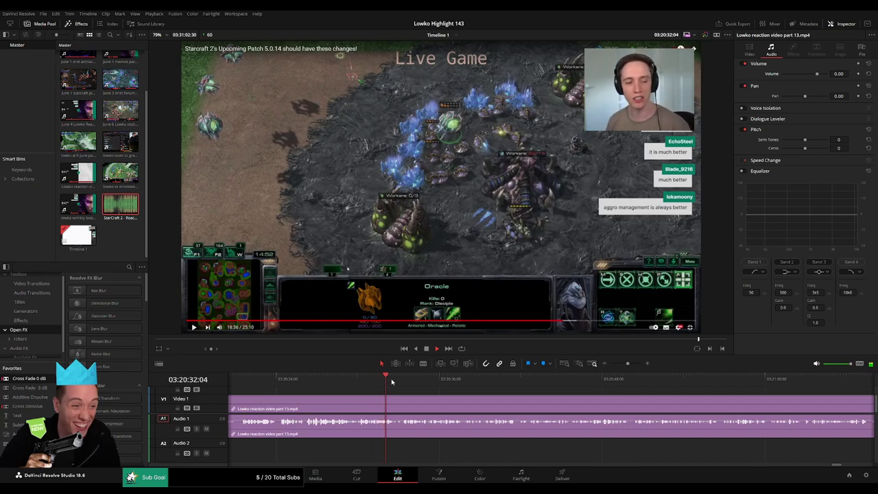
{"action": "left_click_drag", "start_coordinate": [406, 382], "coordinate": [844, 398]}
{"action": "scroll", "coordinate": [374, 394], "scroll_direction": "right", "scroll_amount": 3}
{"action": "scroll", "coordinate": [376, 393], "scroll_direction": "right", "scroll_amount": 7}
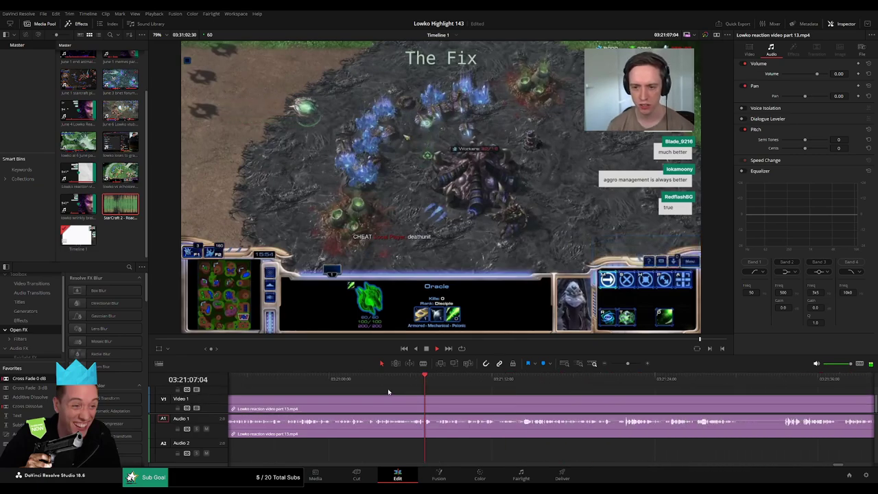
{"action": "left_click", "coordinate": [505, 384]}
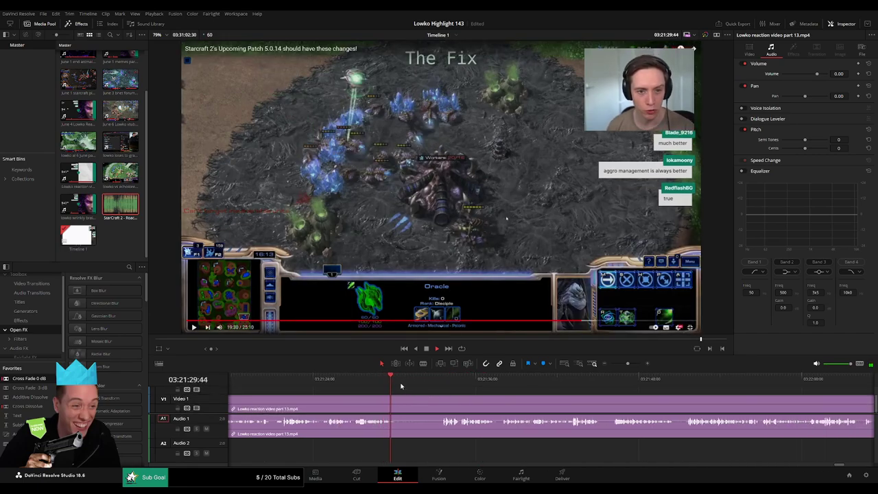
Cut the clip at about 03:21:30:30 and 03:21:33:20 and ripple-delete the piece between the cuts
{"action": "left_click_drag", "start_coordinate": [414, 382], "coordinate": [442, 383]}
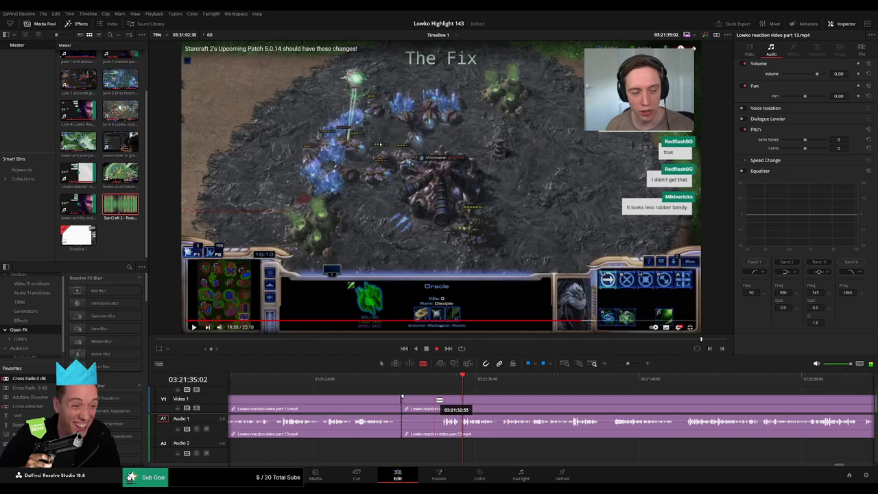
{"action": "left_click", "coordinate": [428, 405]}
{"action": "key", "text": "Delete"}
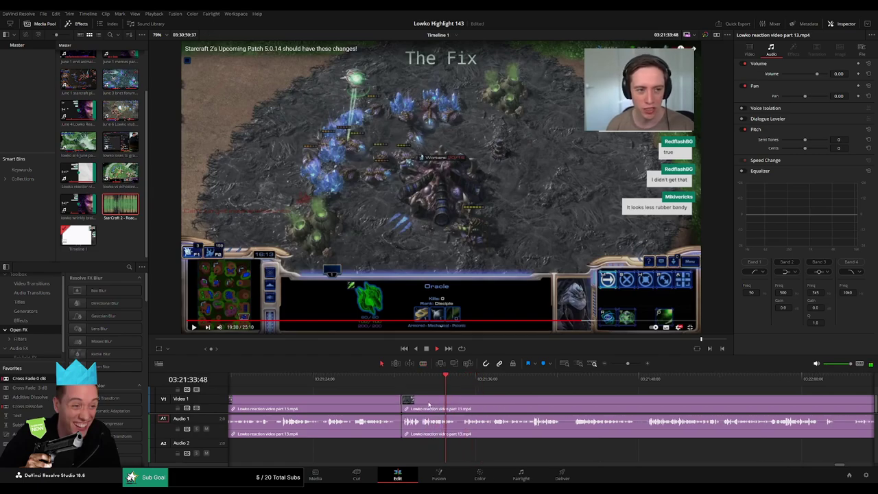
Cut out and ripple-delete the short unneeded pieces at about 03:21:42:20 and 03:21:46:45
{"action": "left_click_drag", "start_coordinate": [473, 384], "coordinate": [493, 384]}
{"action": "scroll", "coordinate": [548, 395], "scroll_direction": "right", "scroll_amount": 3}
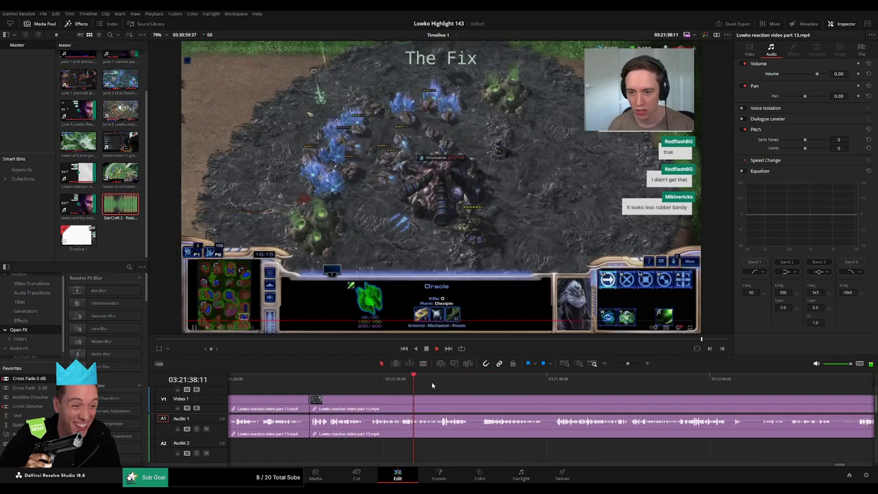
{"action": "left_click", "coordinate": [440, 382]}
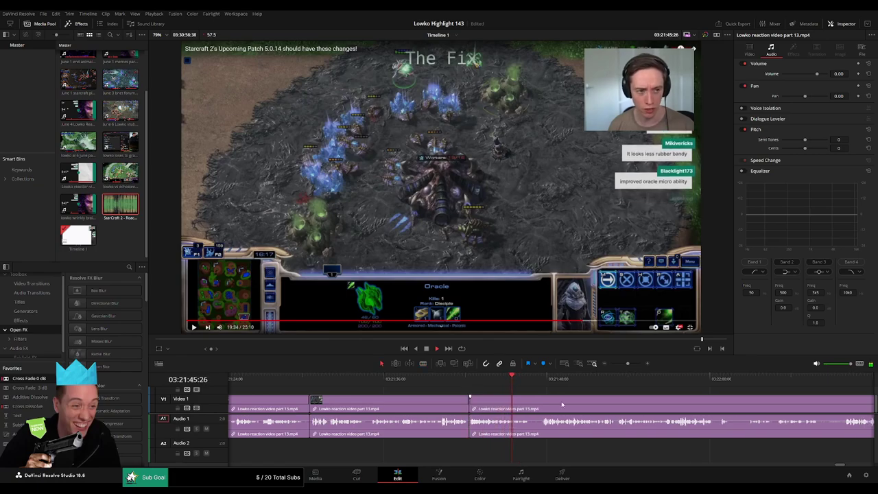
{"action": "left_click_drag", "start_coordinate": [562, 404], "coordinate": [390, 391]}
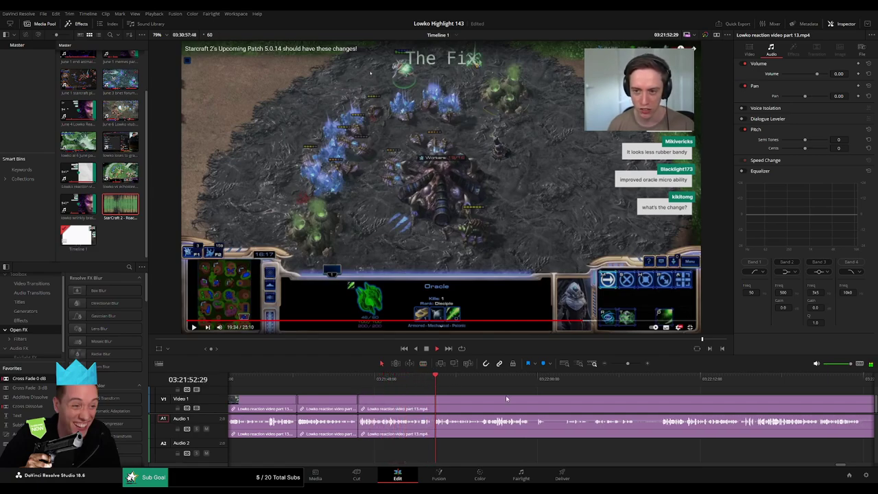
Cut the clip at about 03:22:00:45 and ripple-delete the roughly one-second piece that follows
{"action": "scroll", "coordinate": [466, 395], "scroll_direction": "right", "scroll_amount": 2}
{"action": "left_click", "coordinate": [409, 379]}
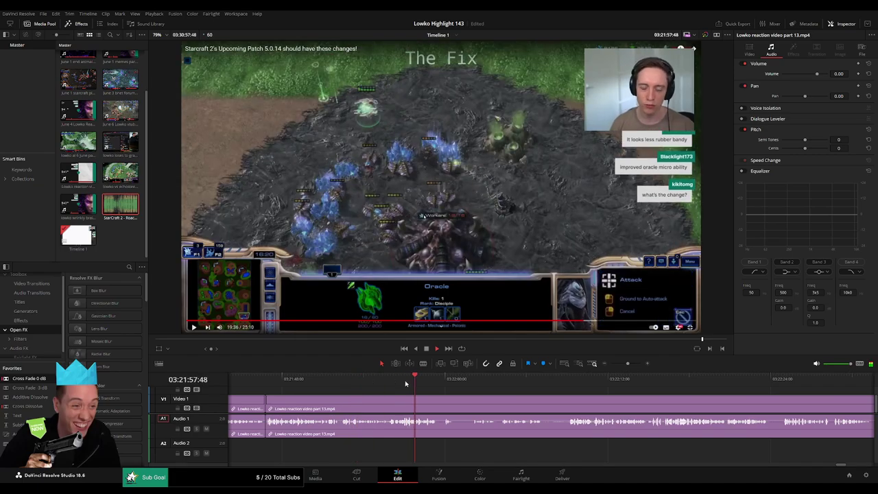
{"action": "left_click", "coordinate": [402, 378]}
{"action": "scroll", "coordinate": [395, 382], "scroll_direction": "right", "scroll_amount": 2}
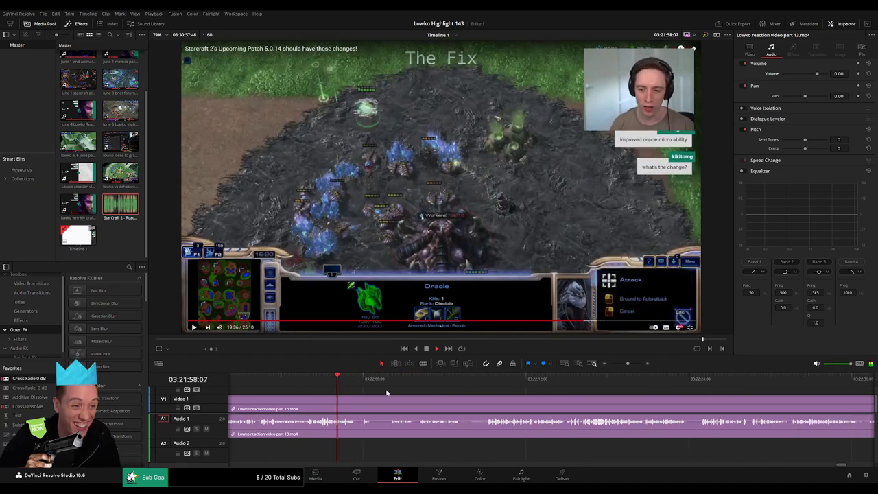
{"action": "left_click_drag", "start_coordinate": [351, 382], "coordinate": [364, 383]}
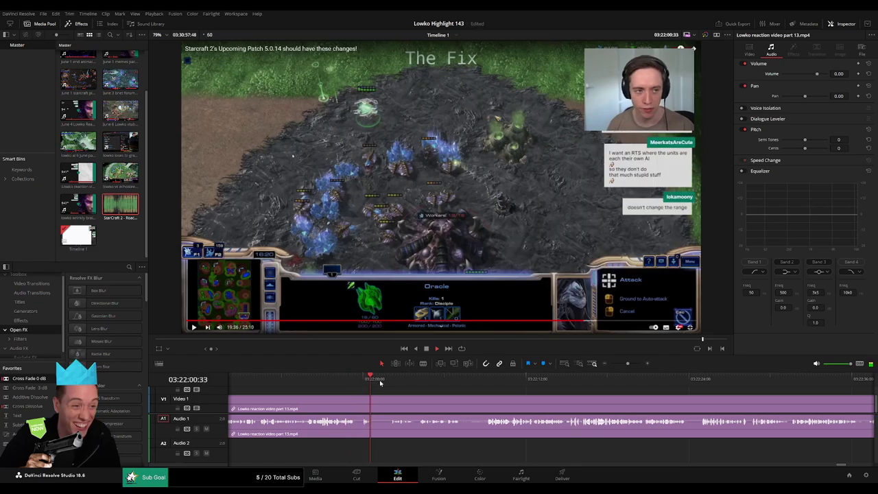
{"action": "left_click", "coordinate": [390, 384]}
{"action": "key", "text": "b"}
{"action": "left_click", "coordinate": [373, 402]}
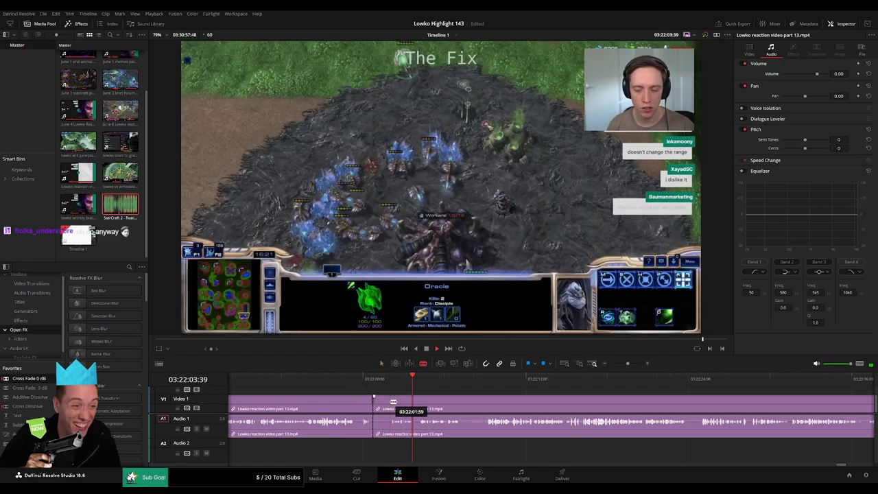
{"action": "key", "text": "a"}
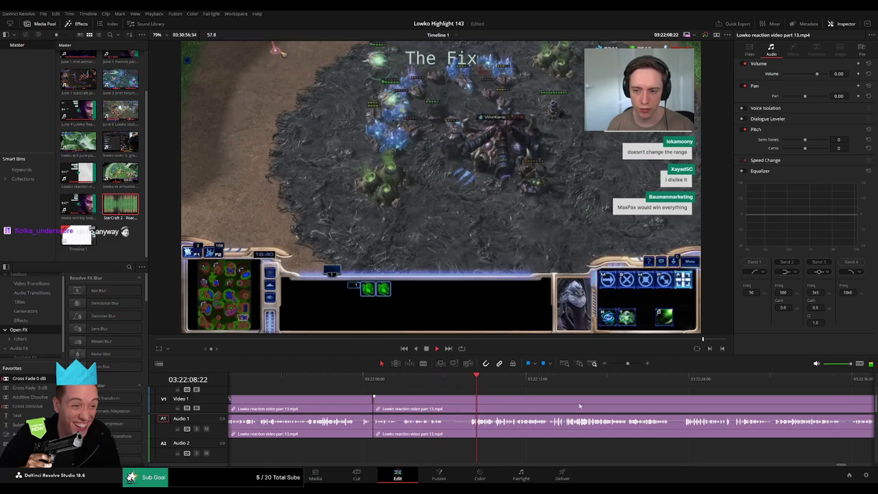
Cut out the short passage of about one second at about 03:22:22:38 and close the gap
{"action": "left_click_drag", "start_coordinate": [628, 364], "coordinate": [620, 365]}
{"action": "left_click_drag", "start_coordinate": [672, 402], "coordinate": [498, 390]}
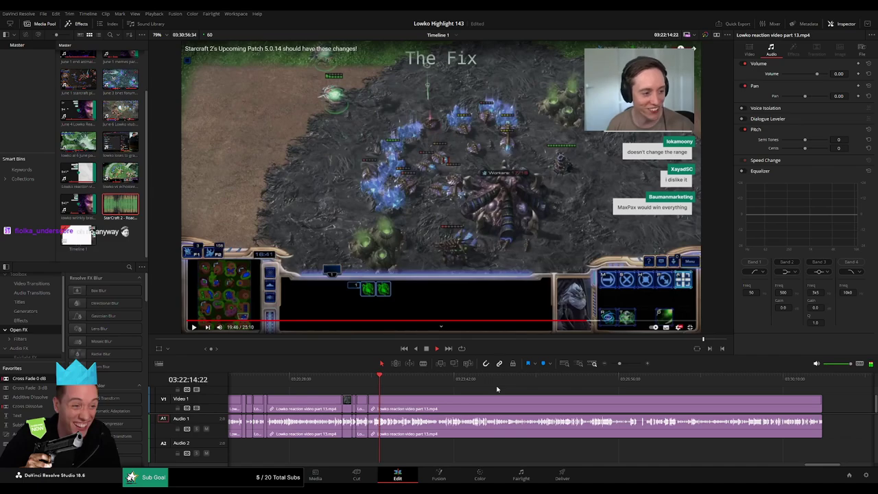
{"action": "left_click_drag", "start_coordinate": [619, 365], "coordinate": [624, 365]}
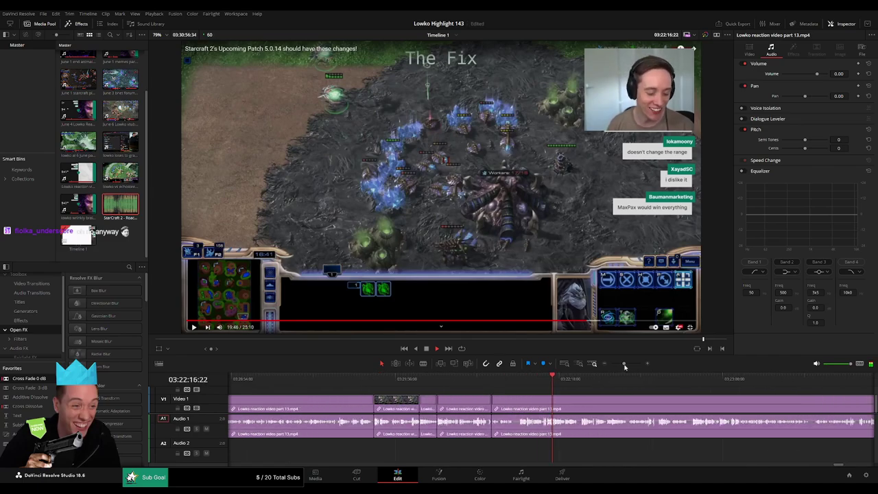
{"action": "left_click_drag", "start_coordinate": [630, 395], "coordinate": [414, 389]}
{"action": "left_click_drag", "start_coordinate": [624, 363], "coordinate": [629, 363]}
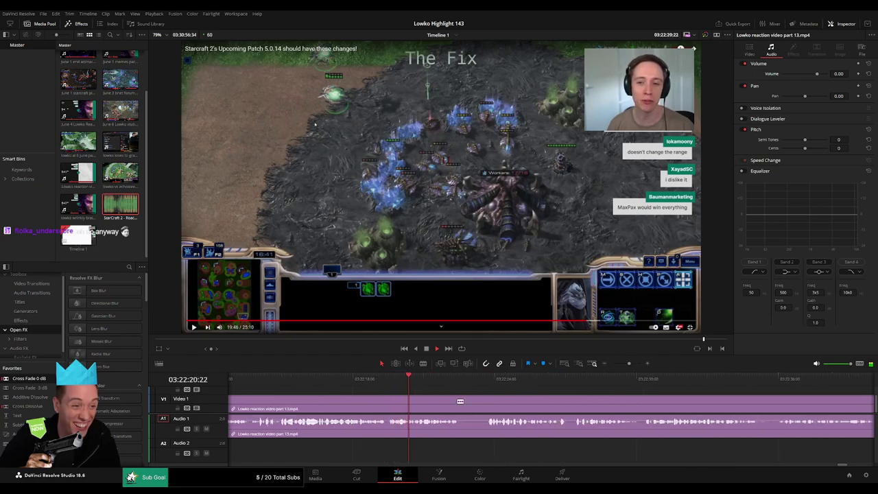
{"action": "key", "text": "Delete"}
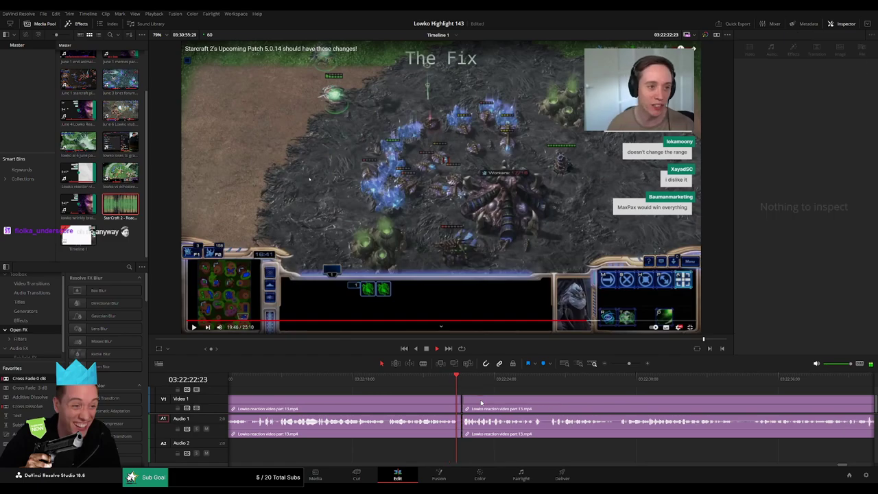
Cut the clip at about 03:22:49:45 and 03:22:51:12 and ripple-delete the piece between the cuts
{"action": "left_click_drag", "start_coordinate": [615, 402], "coordinate": [415, 387]}
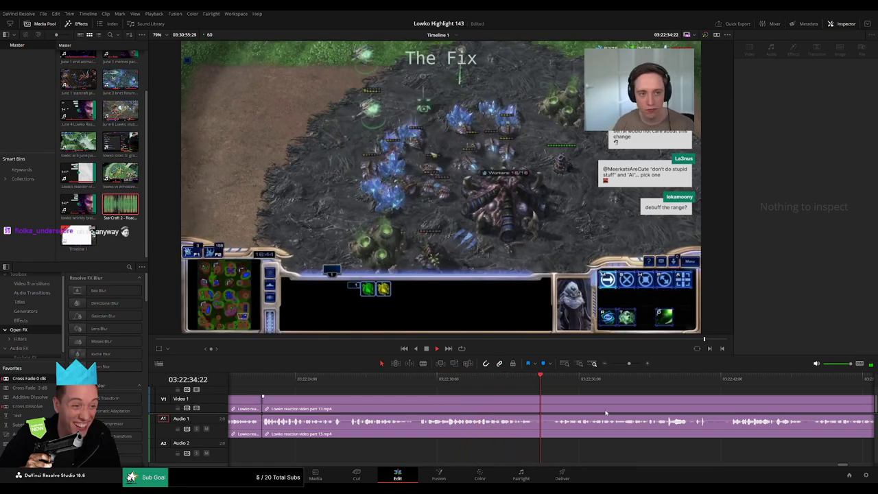
{"action": "scroll", "coordinate": [407, 409], "scroll_direction": "right", "scroll_amount": 3}
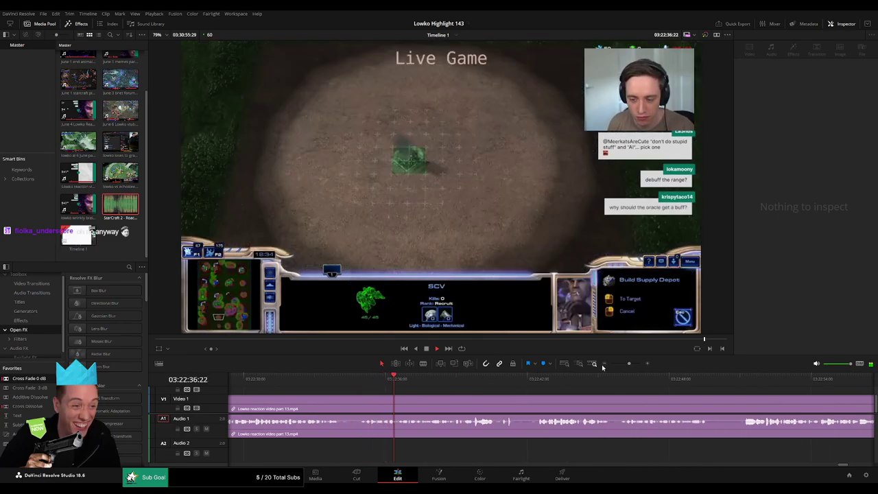
{"action": "left_click", "coordinate": [617, 364]}
{"action": "mouse_move", "coordinate": [618, 365]}
{"action": "left_mouse_down"}
{"action": "mouse_move", "coordinate": [609, 364]}
{"action": "mouse_move", "coordinate": [629, 365]}
{"action": "left_mouse_up"}
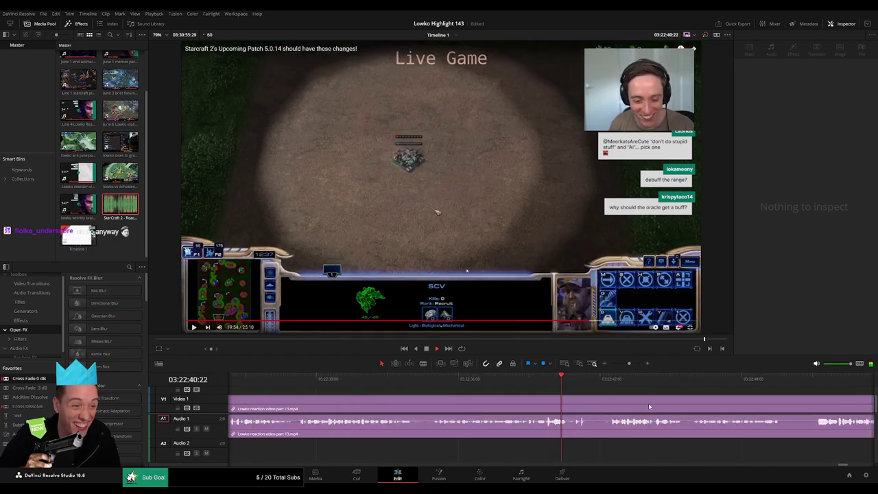
{"action": "left_click", "coordinate": [471, 378]}
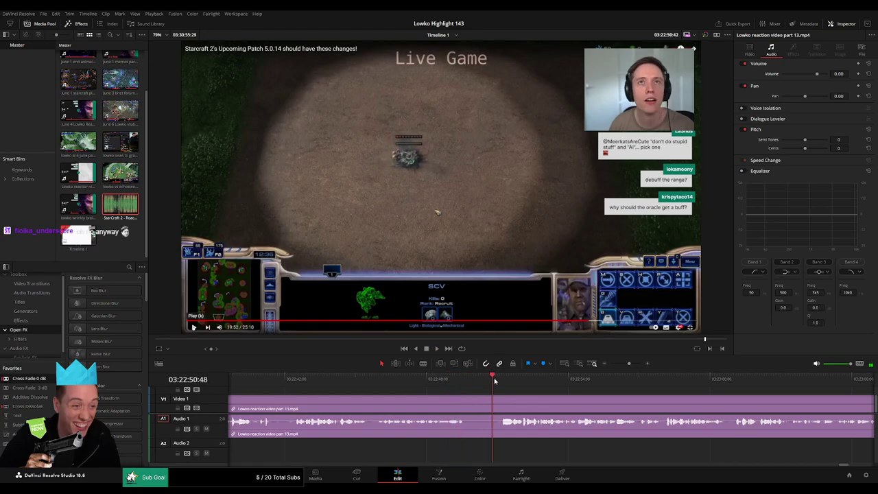
{"action": "left_click", "coordinate": [468, 400]}
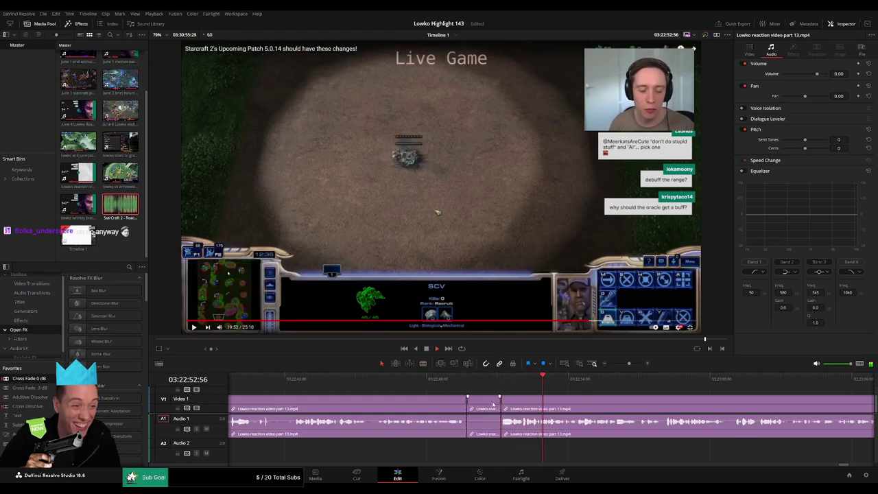
{"action": "key", "text": "Delete"}
Skim the supply depot segment and the start of the Phoenix segment, from about 03:22:53 to 03:24:02, for the next passage to edit
{"action": "left_click_drag", "start_coordinate": [632, 401], "coordinate": [494, 394]}
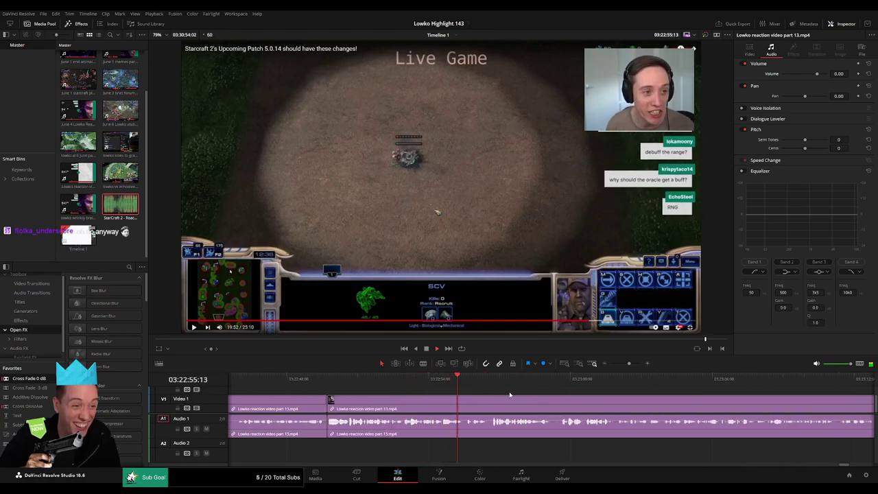
{"action": "scroll", "coordinate": [510, 395], "scroll_direction": "right", "scroll_amount": 2}
{"action": "scroll", "coordinate": [521, 398], "scroll_direction": "right", "scroll_amount": 1}
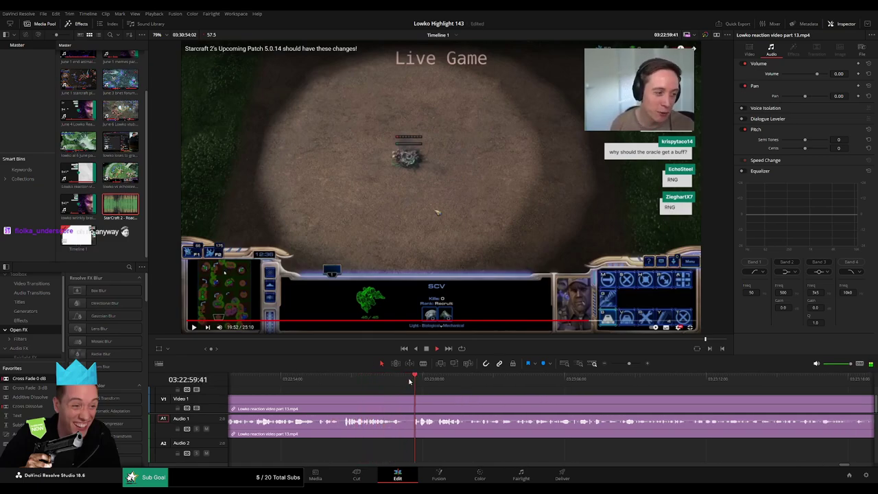
{"action": "scroll", "coordinate": [480, 396], "scroll_direction": "right", "scroll_amount": 2}
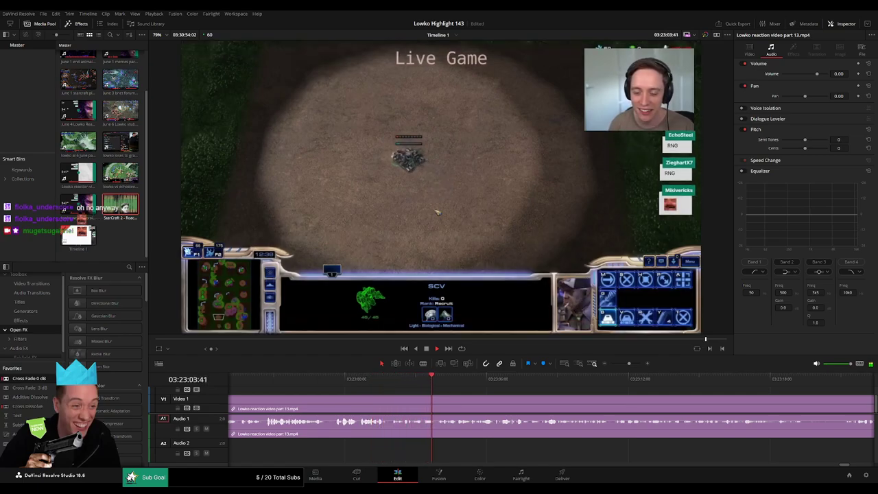
{"action": "left_click", "coordinate": [697, 381]}
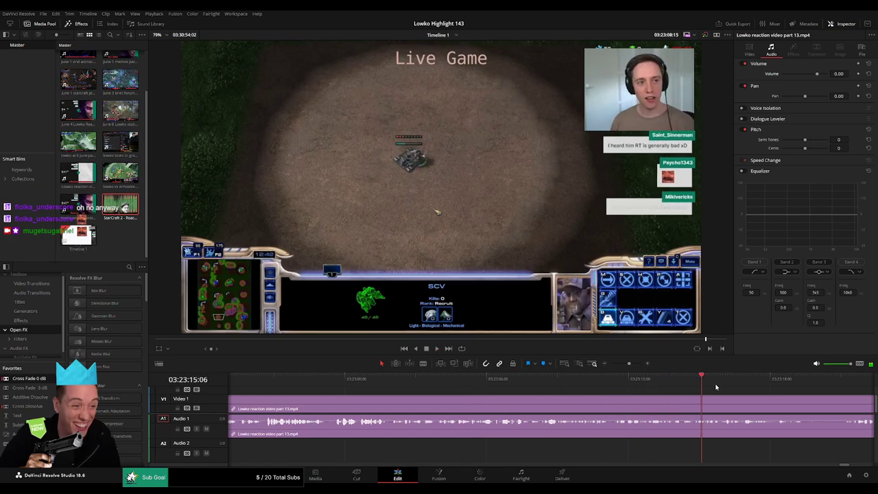
{"action": "left_click", "coordinate": [825, 383]}
{"action": "left_click_drag", "start_coordinate": [629, 364], "coordinate": [596, 379]}
{"action": "left_click_drag", "start_coordinate": [674, 402], "coordinate": [423, 380]}
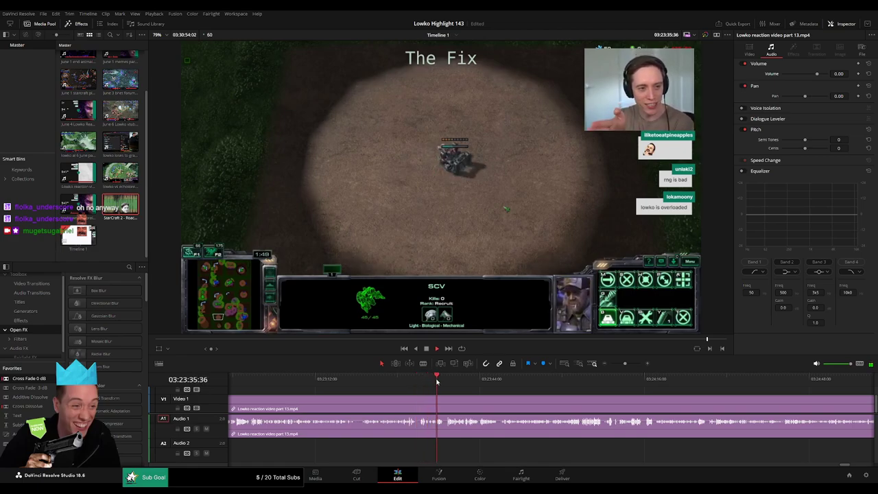
{"action": "key", "text": "space"}
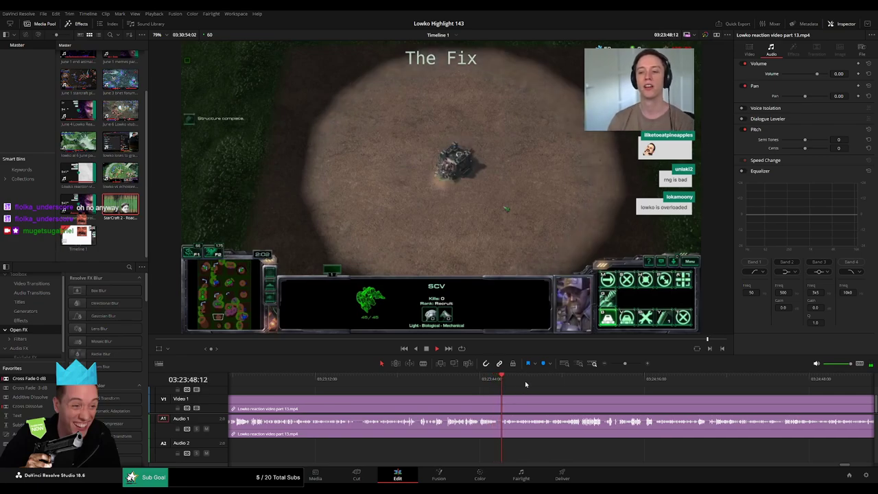
{"action": "left_click", "coordinate": [519, 382]}
{"action": "left_click", "coordinate": [574, 381]}
{"action": "key", "text": "space"}
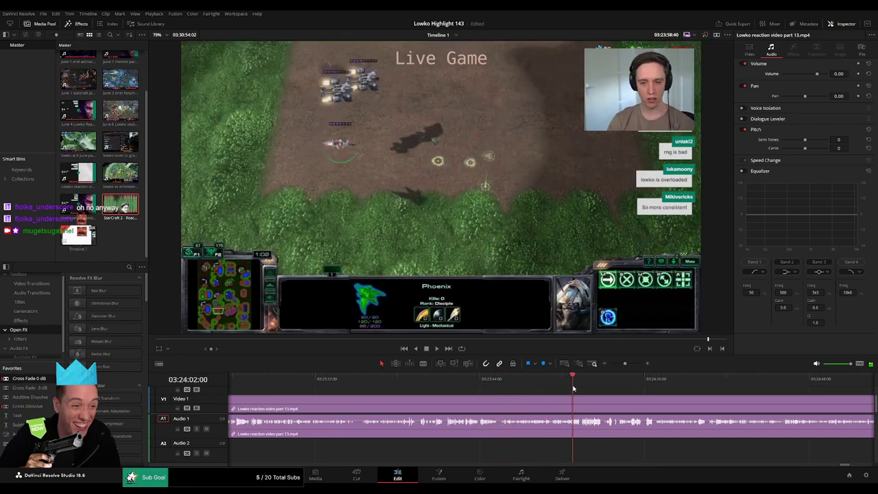
Isolate the spoken word between 03:24:02:14 and 03:24:02:34 with two cuts and silence its audio
{"action": "left_click_drag", "start_coordinate": [629, 365], "coordinate": [633, 365]}
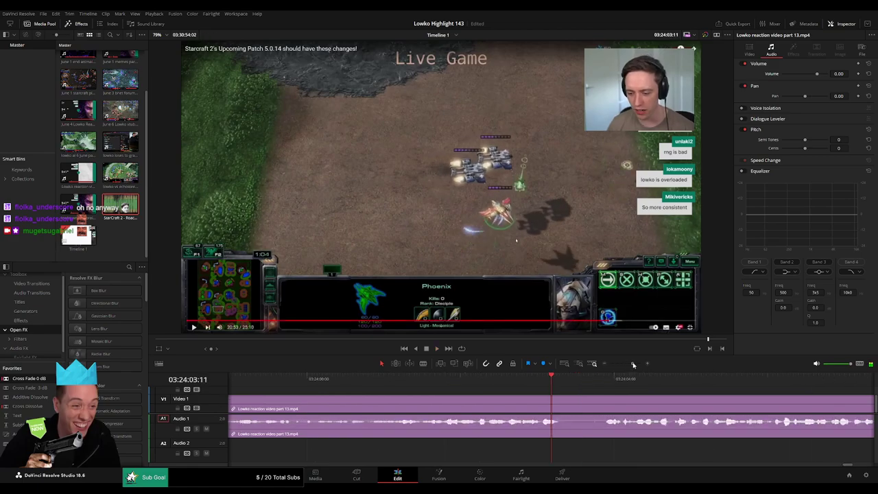
{"action": "scroll", "coordinate": [481, 393], "scroll_direction": "right", "scroll_amount": 2}
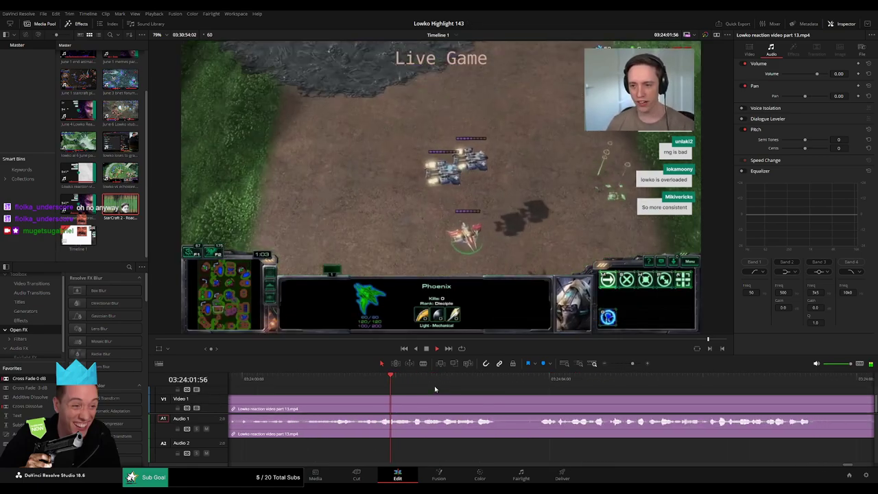
{"action": "key", "text": "space"}
{"action": "left_click_drag", "start_coordinate": [412, 386], "coordinate": [413, 386]}
{"action": "key", "text": "b"}
{"action": "left_click", "coordinate": [414, 407]}
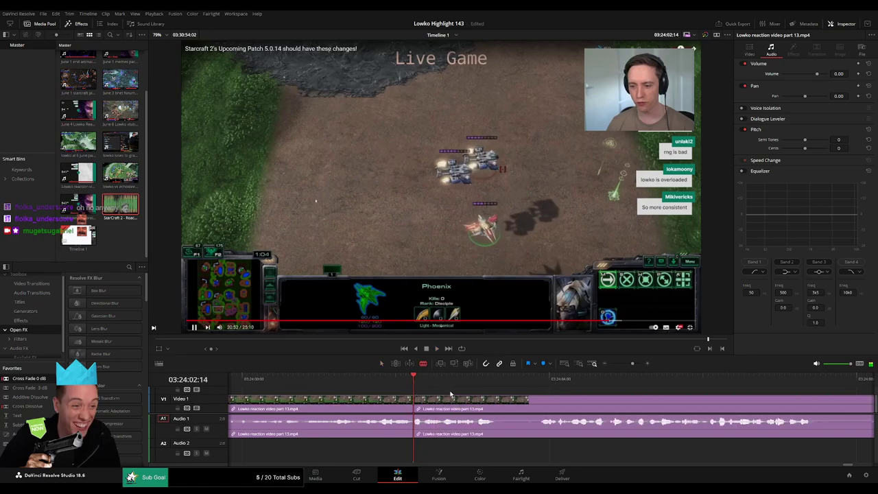
{"action": "left_click", "coordinate": [439, 382]}
{"action": "left_click", "coordinate": [441, 408]}
{"action": "left_click_drag", "start_coordinate": [426, 418], "coordinate": [430, 434]}
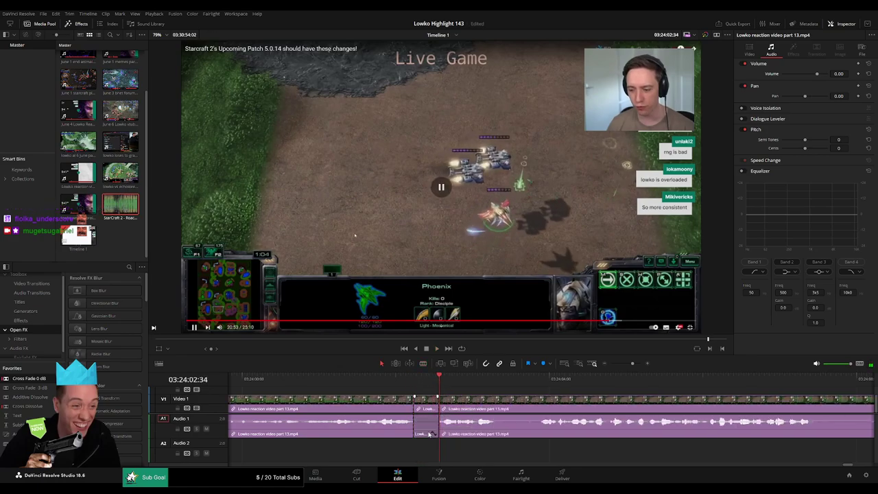
Place a trimmed piece of the StarCraft 2 - Roach Quotes.mp3 sound on Audio 2 under the silenced word and lower its volume
{"action": "left_click_drag", "start_coordinate": [122, 207], "coordinate": [396, 457]}
{"action": "left_click_drag", "start_coordinate": [397, 457], "coordinate": [439, 456]}
{"action": "left_click", "coordinate": [423, 460]}
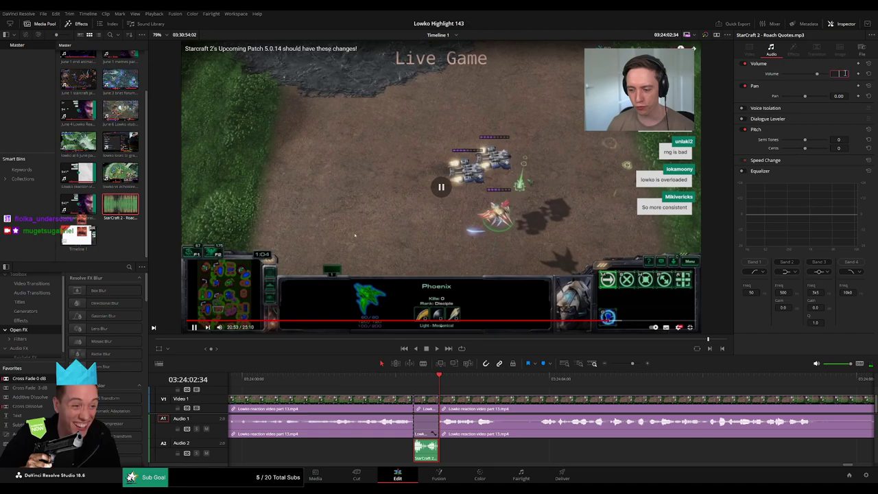
{"action": "key", "text": "space"}
{"action": "left_click", "coordinate": [570, 393]}
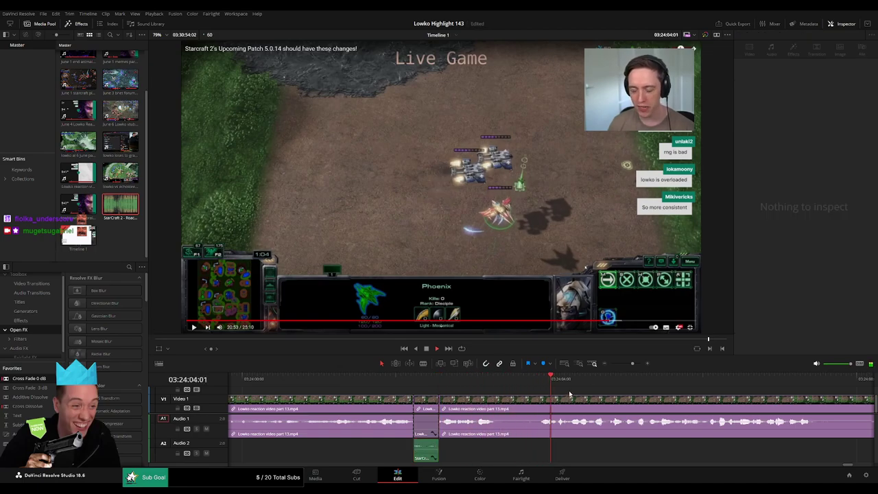
Skim the Phoenix segment from about 03:24:04 to 03:24:26 for the next passage to edit
{"action": "left_click_drag", "start_coordinate": [682, 404], "coordinate": [462, 386]}
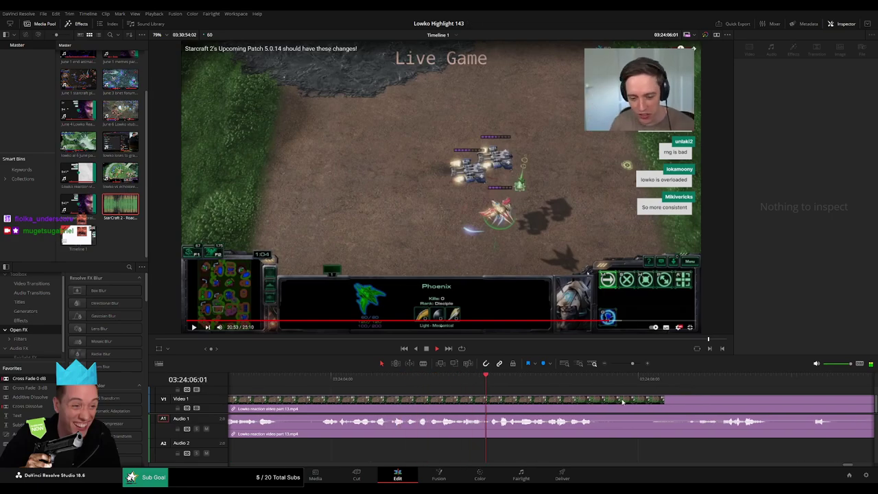
{"action": "left_click", "coordinate": [506, 387]}
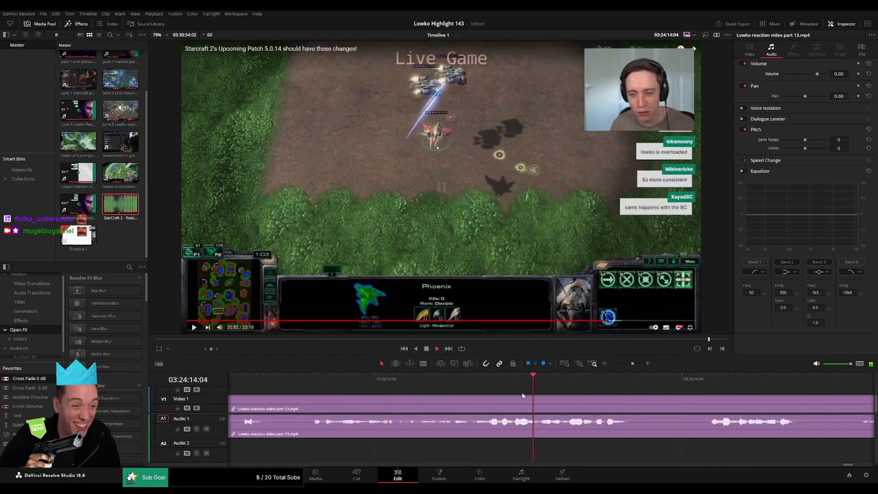
{"action": "left_click", "coordinate": [589, 383]}
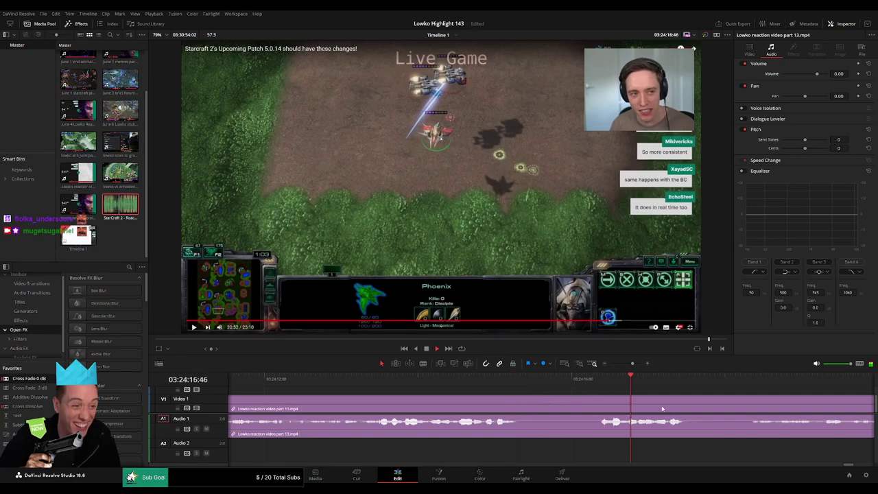
{"action": "left_click_drag", "start_coordinate": [663, 409], "coordinate": [521, 394]}
{"action": "left_click", "coordinate": [647, 382]}
{"action": "left_click_drag", "start_coordinate": [630, 365], "coordinate": [631, 365]}
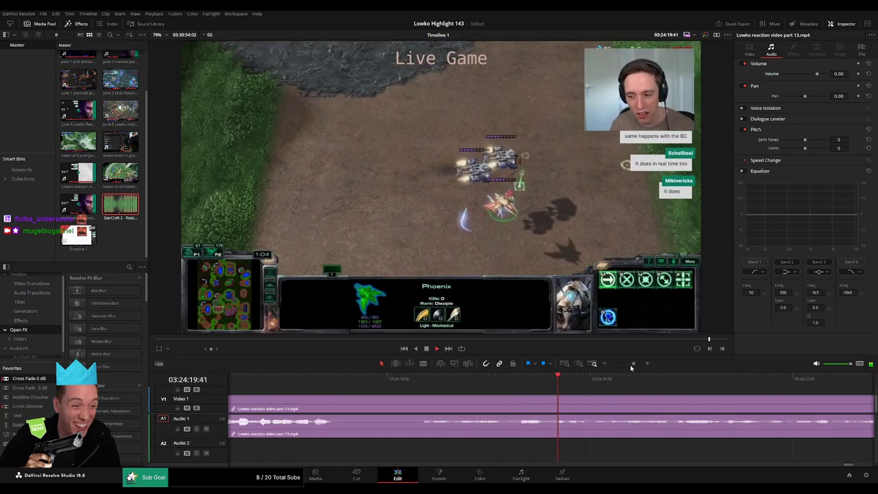
{"action": "scroll", "coordinate": [618, 373], "scroll_direction": "down", "scroll_amount": 1}
{"action": "left_click", "coordinate": [535, 384]}
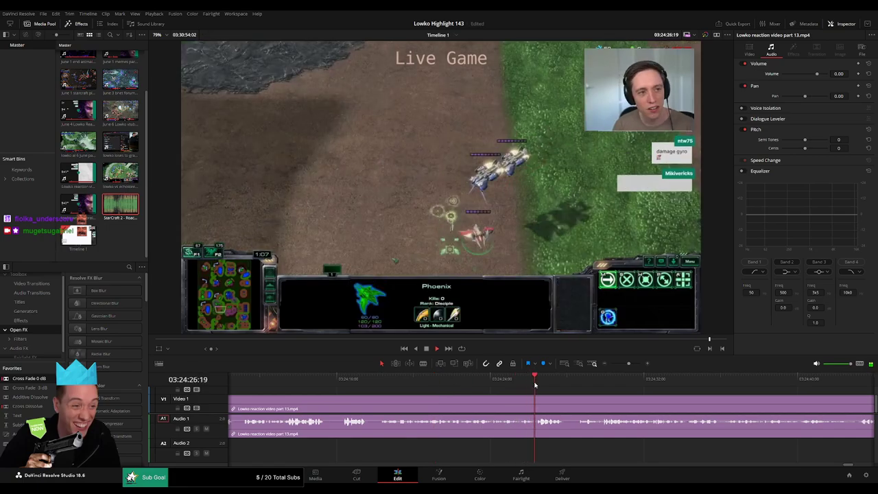
Skim the Phoenix segment and its fix from about 03:24:26 to 03:25:26 for the next passage to edit
{"action": "left_click_drag", "start_coordinate": [544, 393], "coordinate": [383, 397]}
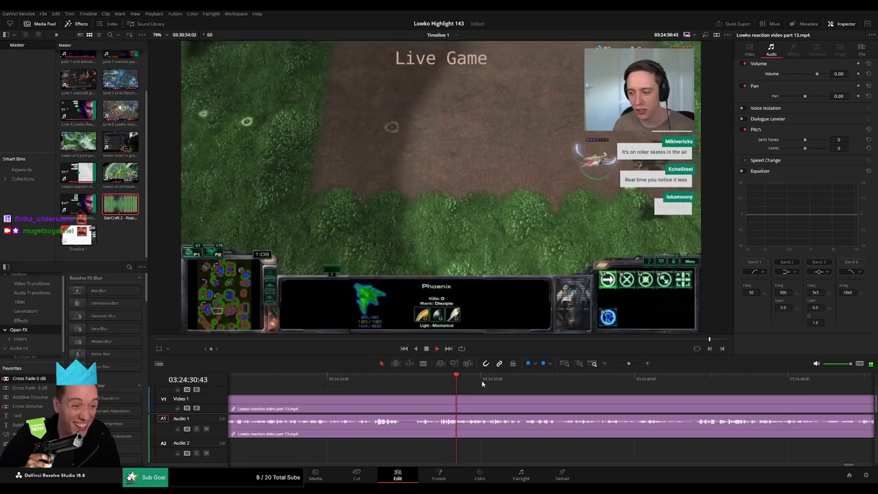
{"action": "left_click_drag", "start_coordinate": [486, 384], "coordinate": [700, 385]}
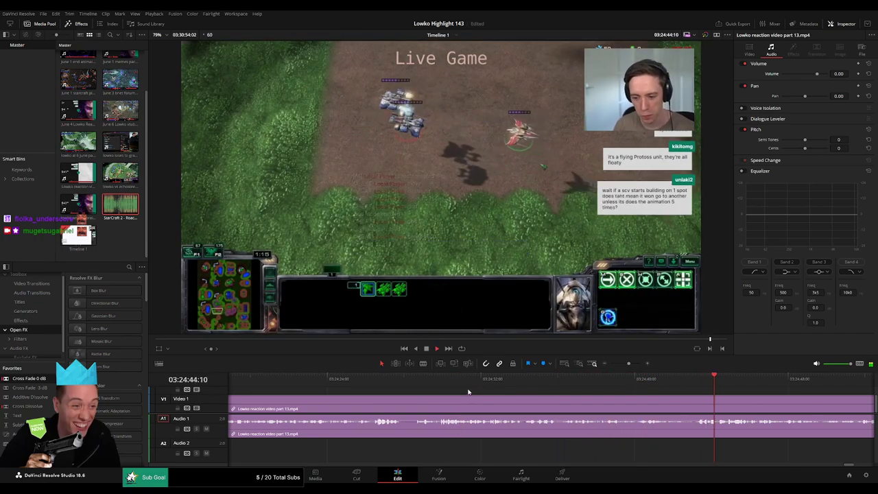
{"action": "left_click_drag", "start_coordinate": [777, 396], "coordinate": [552, 379]}
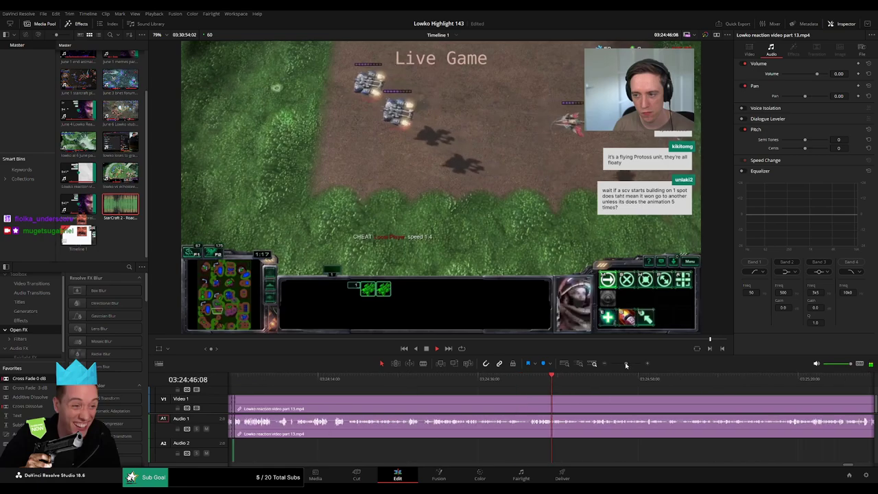
{"action": "left_click", "coordinate": [403, 383]}
{"action": "left_click_drag", "start_coordinate": [403, 383], "coordinate": [570, 389]}
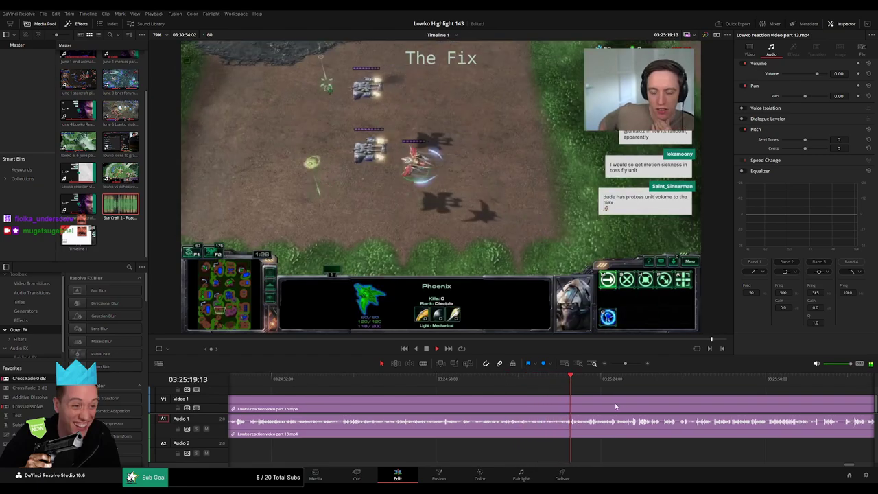
{"action": "left_click_drag", "start_coordinate": [627, 405], "coordinate": [445, 396]}
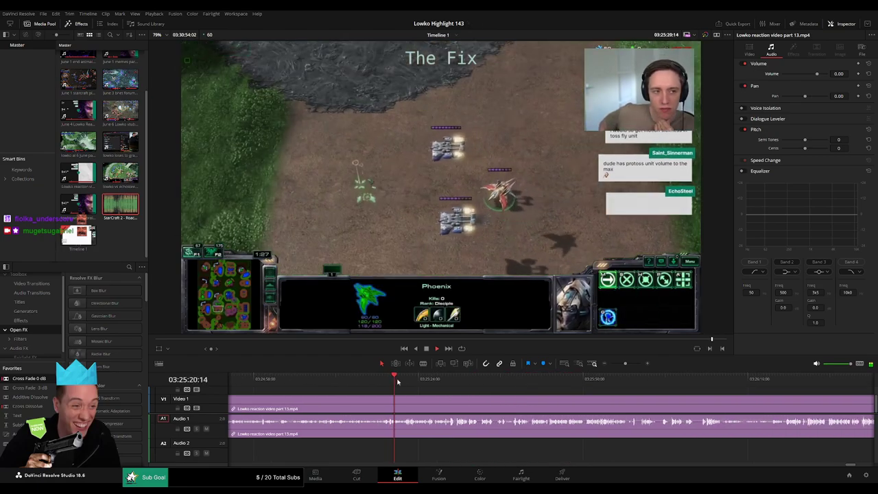
{"action": "left_click_drag", "start_coordinate": [397, 382], "coordinate": [406, 384]}
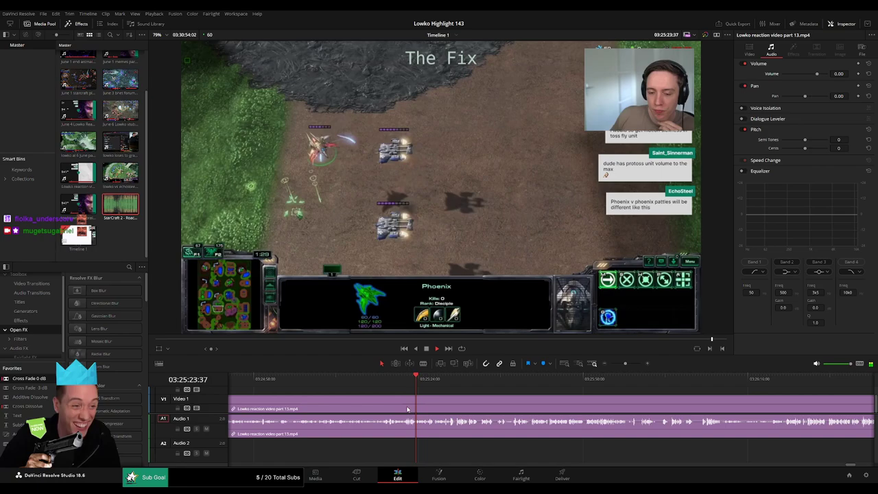
{"action": "left_click", "coordinate": [427, 385]}
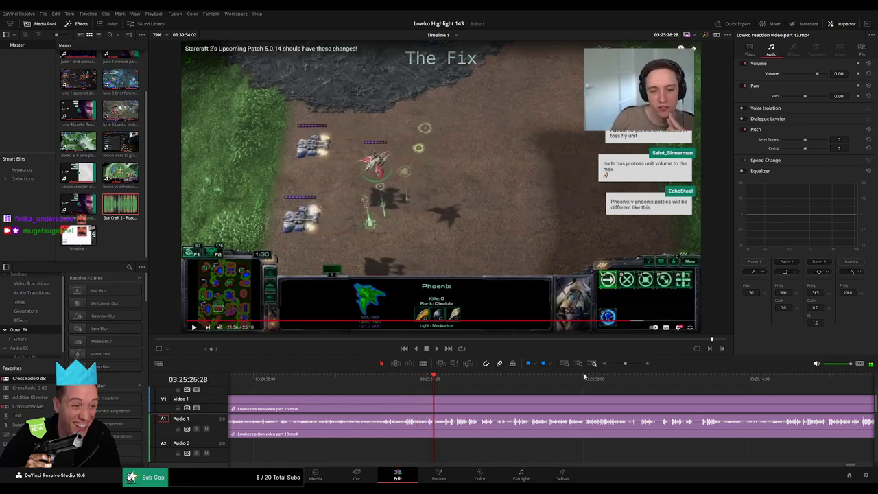
Isolate the short spoken word ending at 03:25:25:53 with two cuts and silence its audio
{"action": "left_click_drag", "start_coordinate": [623, 364], "coordinate": [633, 365]}
{"action": "left_click", "coordinate": [431, 385]}
{"action": "key", "text": "space"}
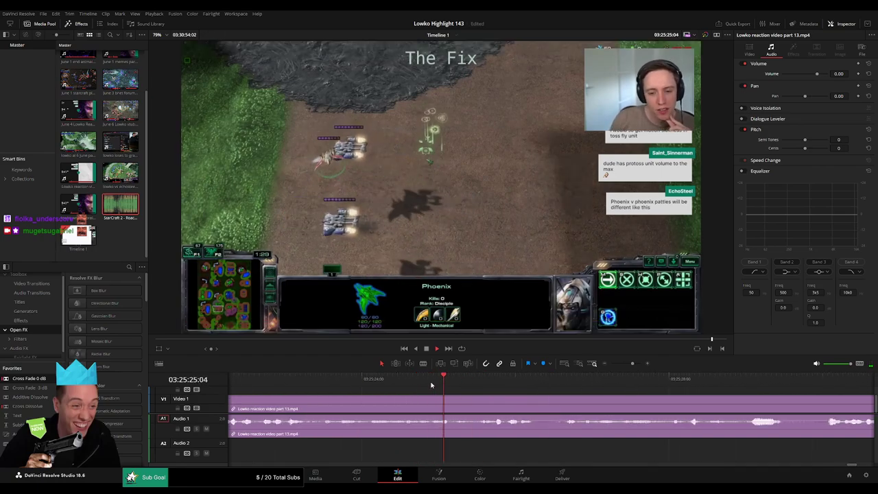
{"action": "key", "text": "space"}
{"action": "mouse_move", "coordinate": [493, 380]}
{"action": "left_mouse_down"}
{"action": "mouse_move", "coordinate": [464, 380]}
{"action": "mouse_move", "coordinate": [492, 387]}
{"action": "left_mouse_up"}
{"action": "key", "text": "b"}
{"action": "left_click", "coordinate": [491, 398]}
{"action": "key", "text": "space"}
{"action": "key", "text": "space"}
{"action": "key", "text": "ctrl+z"}
{"action": "left_click", "coordinate": [463, 379]}
{"action": "key", "text": "space"}
{"action": "left_click", "coordinate": [491, 399]}
{"action": "key", "text": "space"}
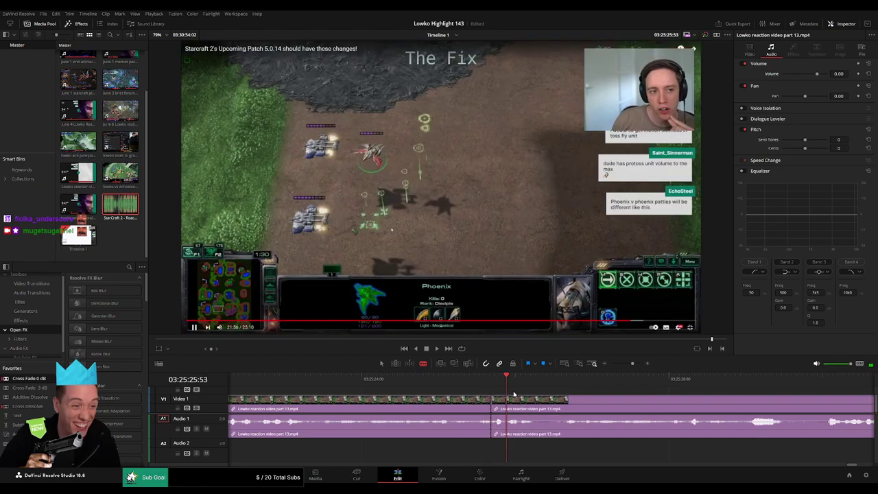
{"action": "left_click_drag", "start_coordinate": [499, 420], "coordinate": [496, 455]}
Place a trimmed piece of StarCraft 2 - Roach Quotes.mp3 on Audio 2 under the silenced word and set its volume to -23.00
{"action": "left_click_drag", "start_coordinate": [120, 205], "coordinate": [499, 454]}
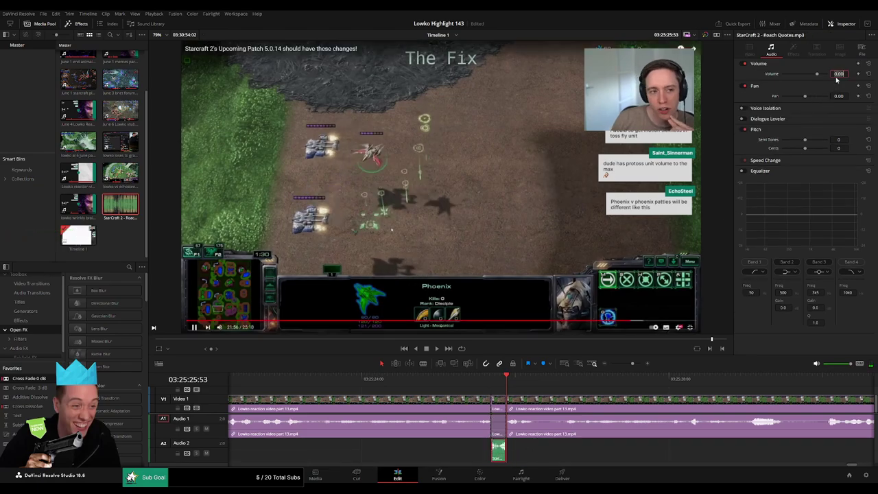
{"action": "key", "text": "Return"}
{"action": "key", "text": "space"}
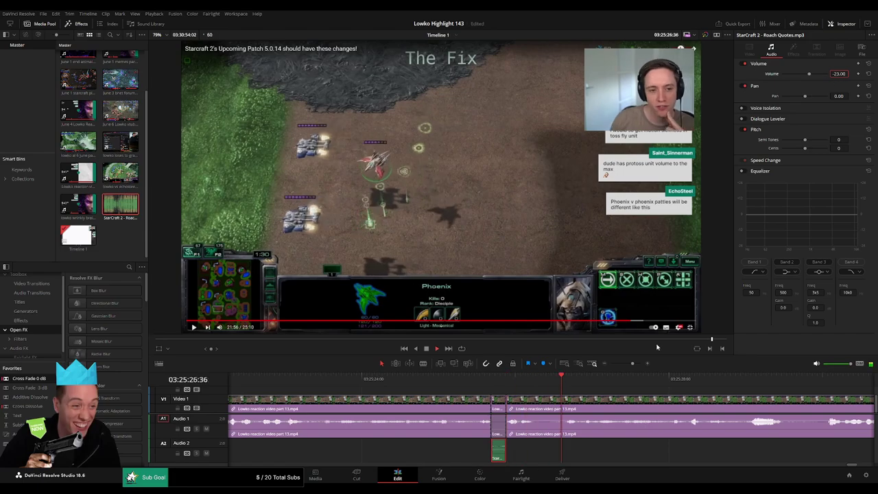
{"action": "left_click", "coordinate": [583, 392]}
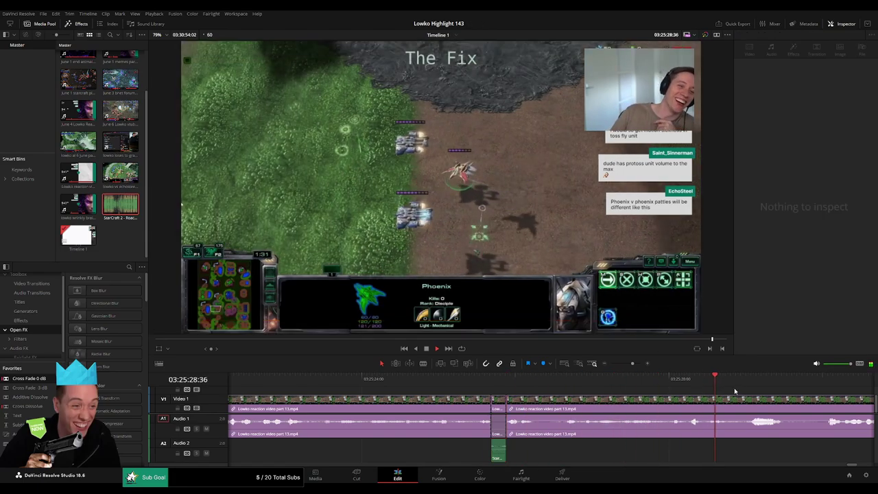
Cut out and ripple-delete the short passage at about 03:25:33 in the Phoenix fix segment
{"action": "left_click_drag", "start_coordinate": [735, 391], "coordinate": [563, 391]}
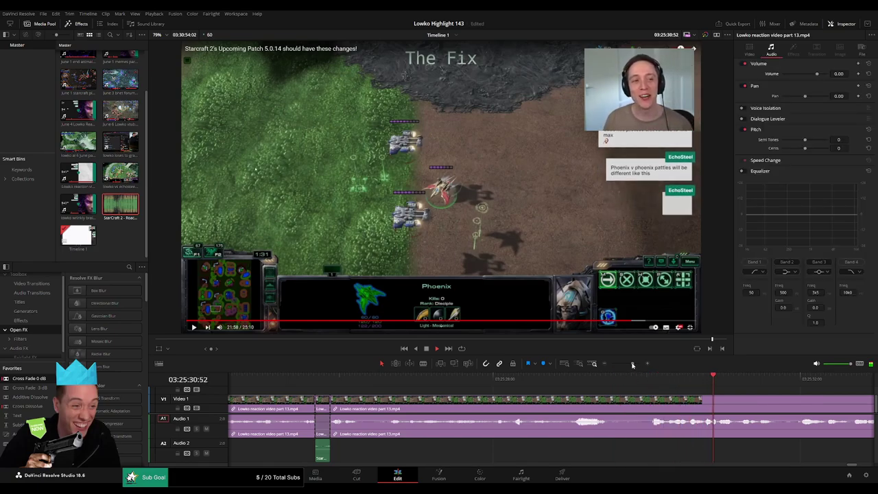
{"action": "left_click_drag", "start_coordinate": [632, 365], "coordinate": [626, 365]}
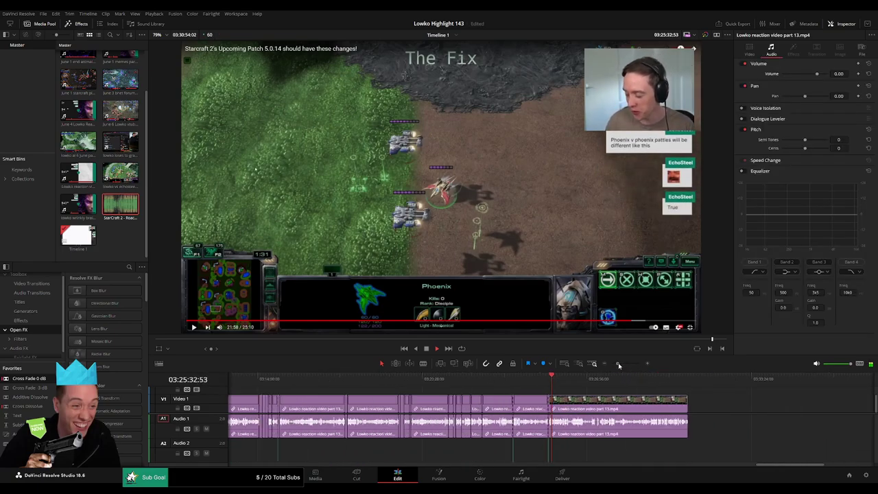
{"action": "left_click", "coordinate": [630, 364]}
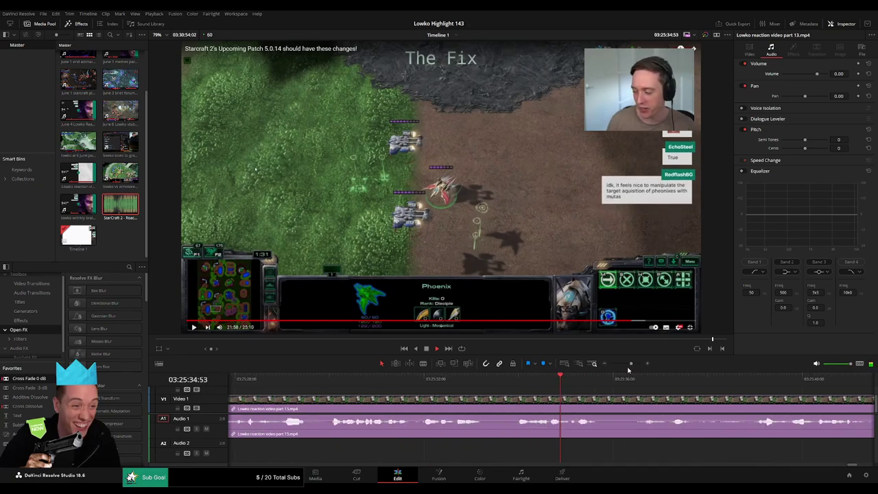
{"action": "key", "text": "b"}
{"action": "left_click", "coordinate": [494, 400]}
{"action": "left_click", "coordinate": [507, 405]}
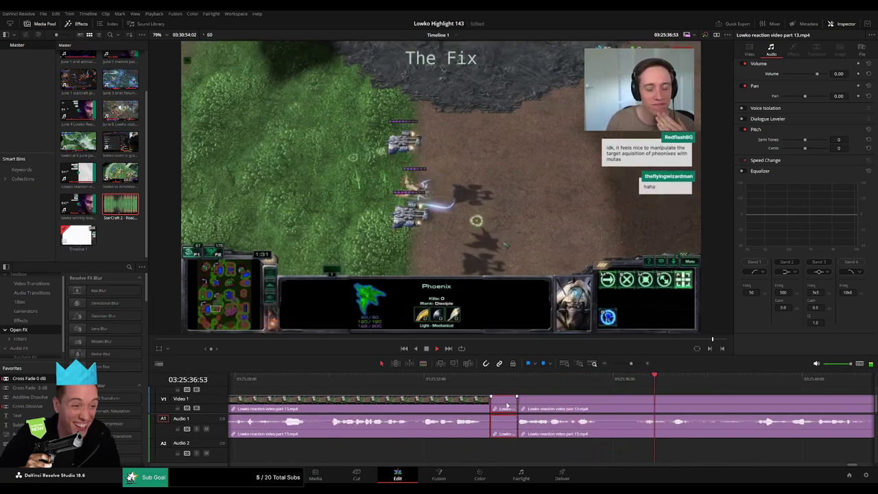
{"action": "key", "text": "Delete"}
Paste an adjustment clip above Video 1 at about 03:25:51 and set zoom 2.000, position X -952.000 and Y -503.000 to enlarge the webcam
{"action": "left_click_drag", "start_coordinate": [732, 402], "coordinate": [481, 385]}
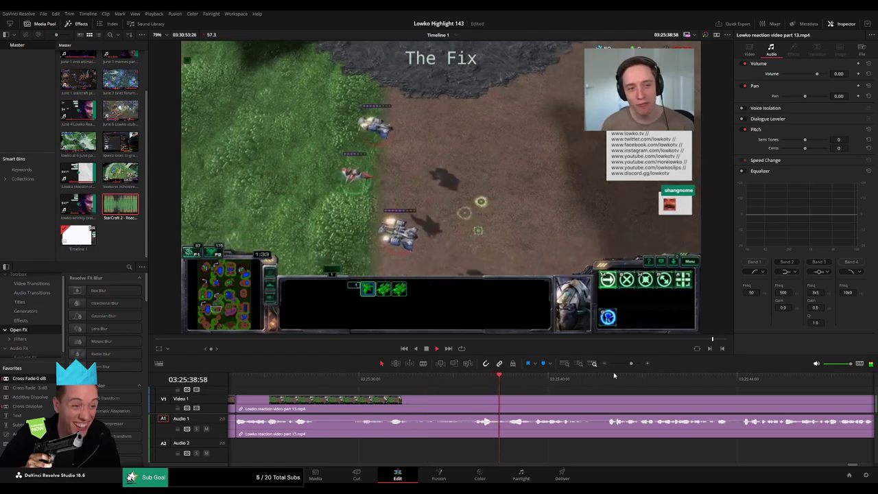
{"action": "mouse_move", "coordinate": [631, 364]}
{"action": "left_mouse_down"}
{"action": "mouse_move", "coordinate": [620, 365]}
{"action": "mouse_move", "coordinate": [628, 365]}
{"action": "left_mouse_up"}
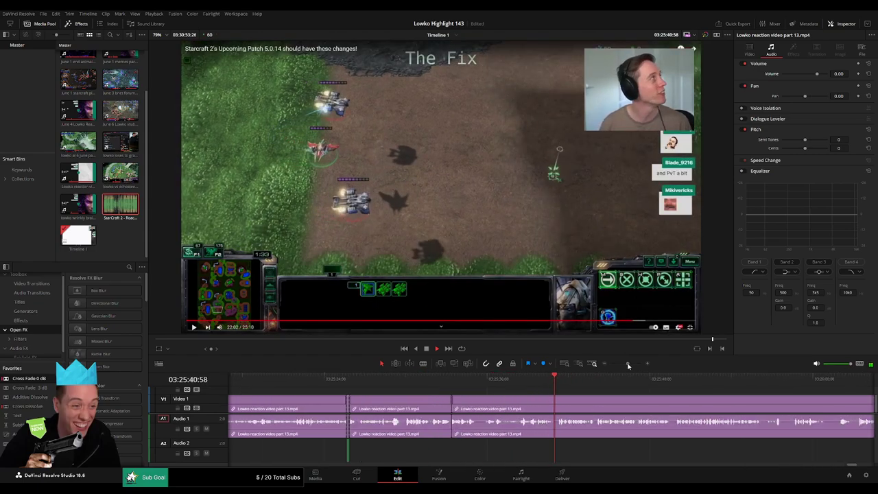
{"action": "left_click_drag", "start_coordinate": [663, 397], "coordinate": [469, 398]}
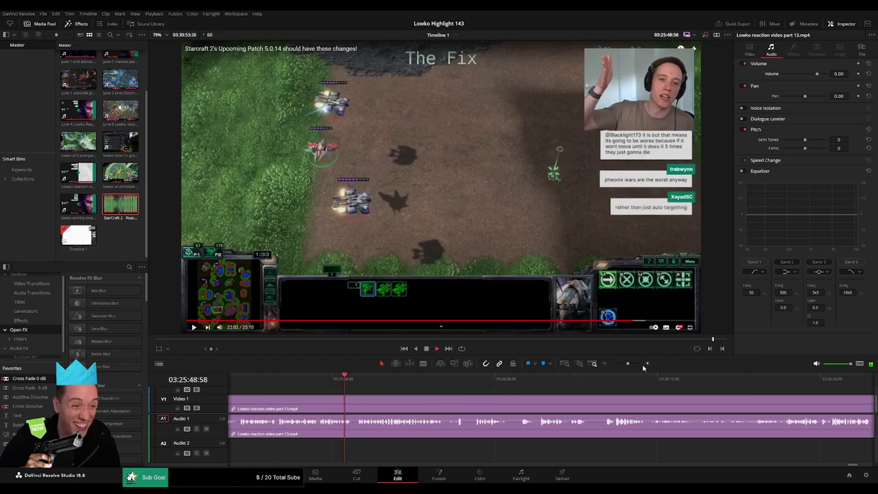
{"action": "left_click_drag", "start_coordinate": [644, 368], "coordinate": [467, 390]}
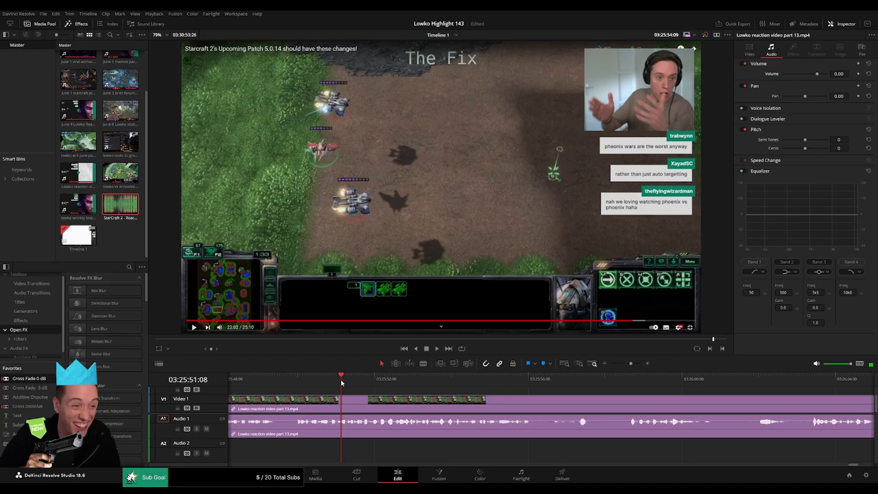
{"action": "key", "text": "ctrl+v"}
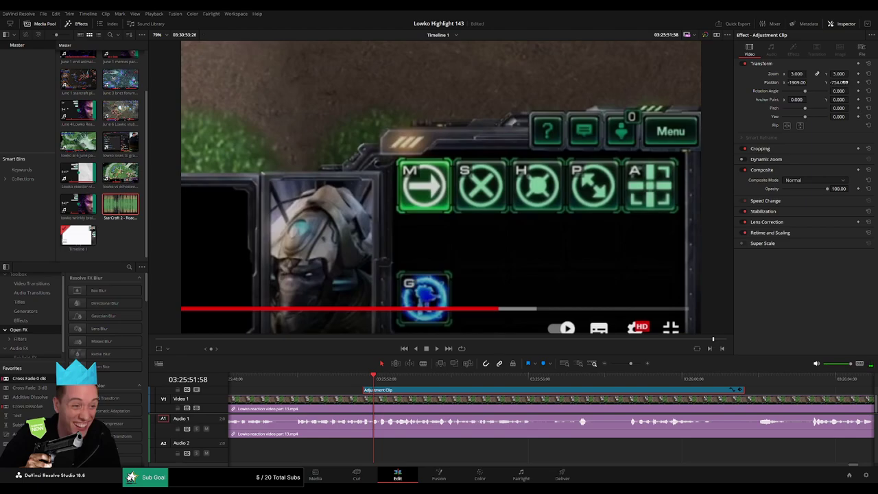
{"action": "mouse_move", "coordinate": [844, 82]}
{"action": "left_mouse_down"}
{"action": "mouse_move", "coordinate": [808, 73]}
{"action": "mouse_move", "coordinate": [799, 81]}
{"action": "mouse_move", "coordinate": [851, 82]}
{"action": "mouse_move", "coordinate": [807, 72]}
{"action": "mouse_move", "coordinate": [808, 83]}
{"action": "mouse_move", "coordinate": [851, 82]}
{"action": "mouse_move", "coordinate": [835, 82]}
{"action": "left_mouse_up"}
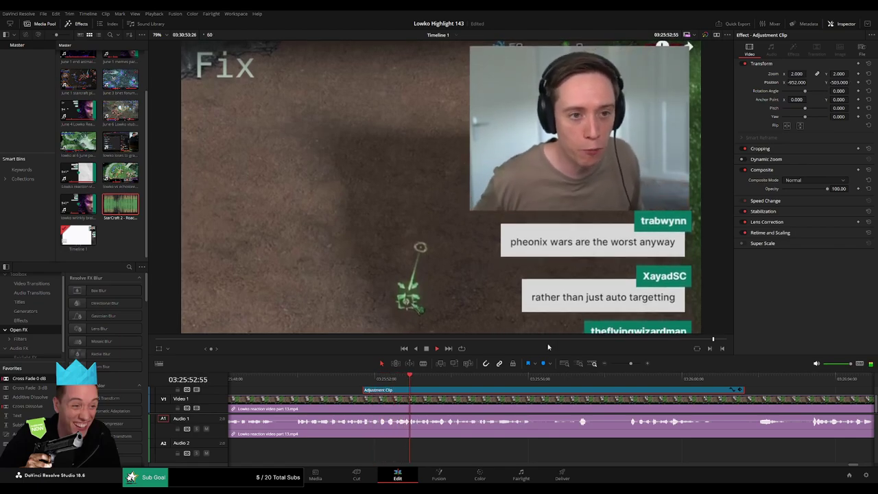
{"action": "left_click", "coordinate": [778, 391]}
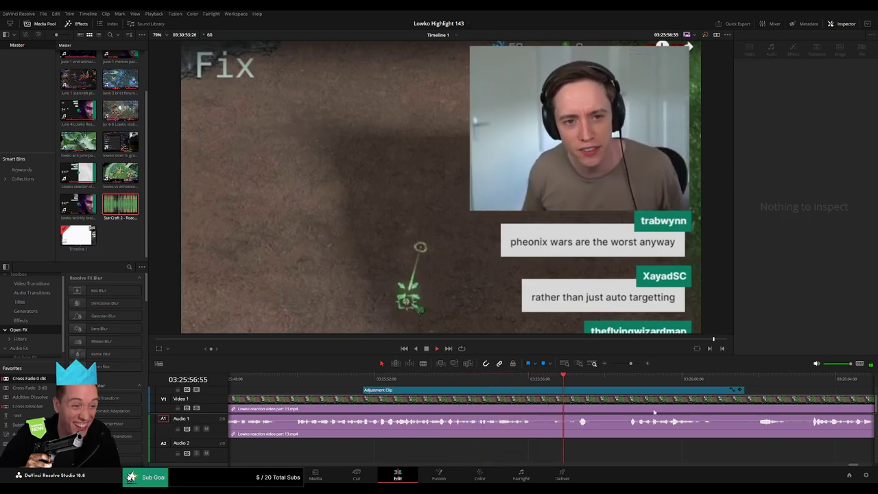
Trim the end of the webcam zoom's adjustment clip back to 03:26:00:53
{"action": "left_click_drag", "start_coordinate": [654, 412], "coordinate": [500, 405]}
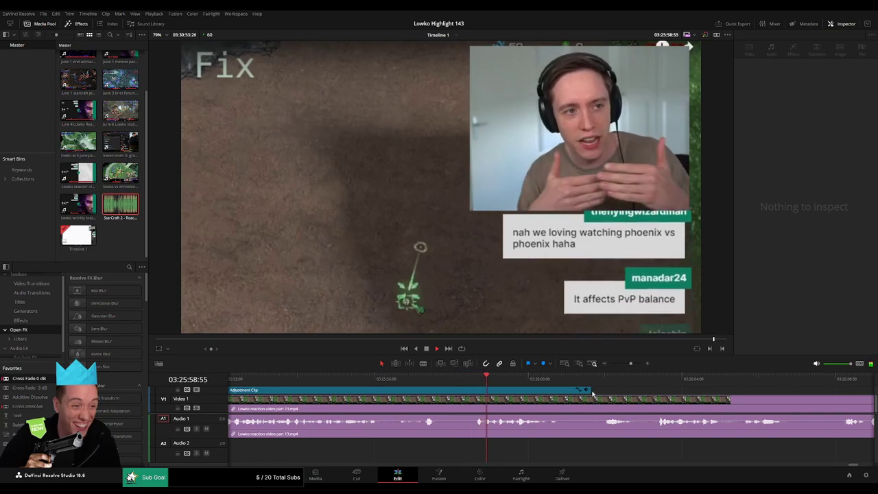
{"action": "left_click", "coordinate": [588, 391]}
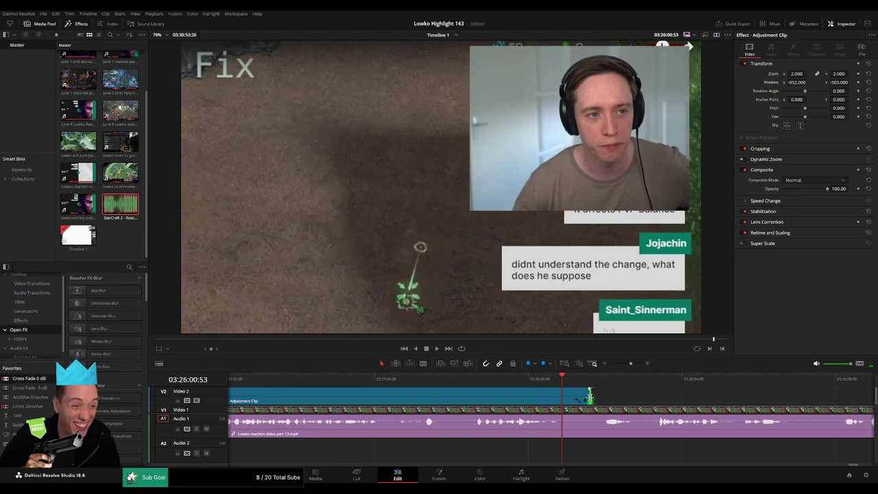
{"action": "left_click_drag", "start_coordinate": [590, 397], "coordinate": [562, 399]}
Ripple-delete two short passages in succession directly after the adjustment clip's end at 03:26:00:53
{"action": "key", "text": "b"}
{"action": "left_click", "coordinate": [564, 411]}
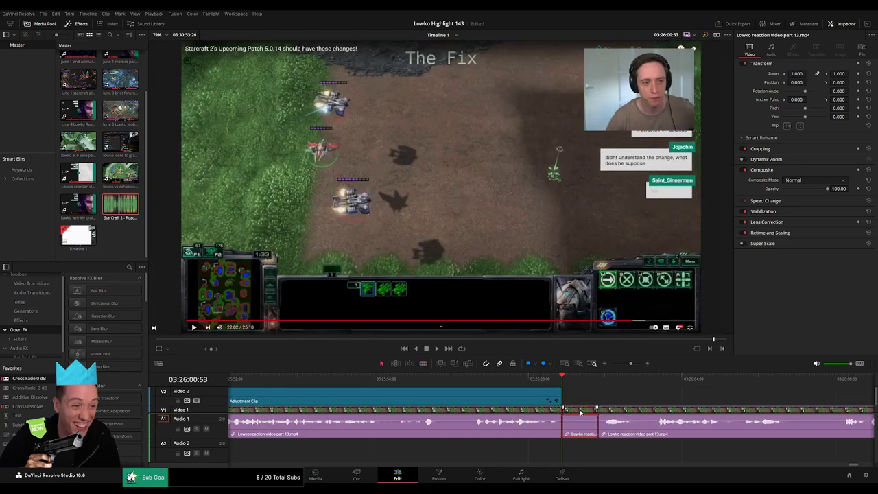
{"action": "key", "text": "Delete"}
{"action": "key", "text": "space"}
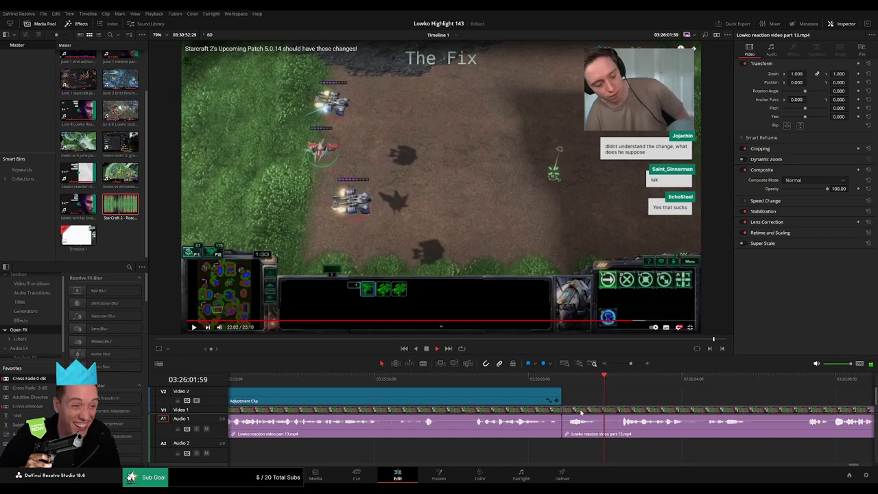
{"action": "left_click", "coordinate": [620, 409]}
{"action": "key", "text": "a"}
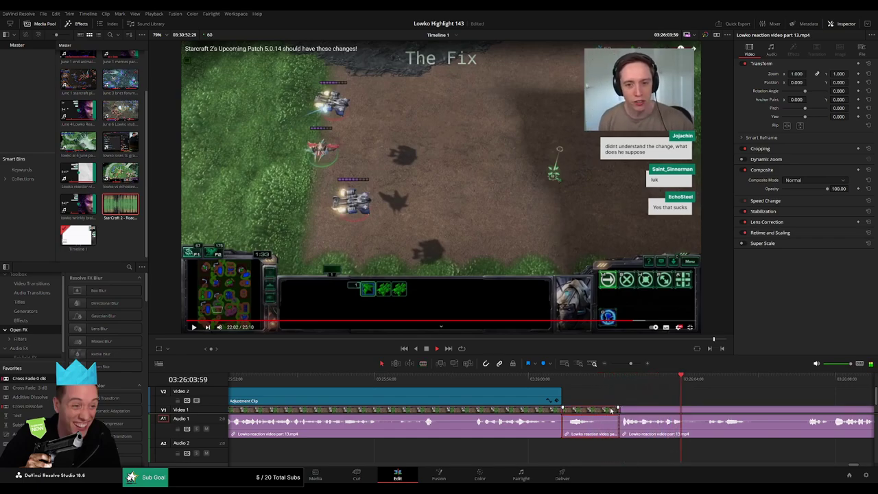
{"action": "key", "text": "Delete"}
Cut out and ripple-delete the passage from about 03:26:04 to 03:26:05:30 on the reaction clip
{"action": "scroll", "coordinate": [528, 391], "scroll_direction": "right", "scroll_amount": 6}
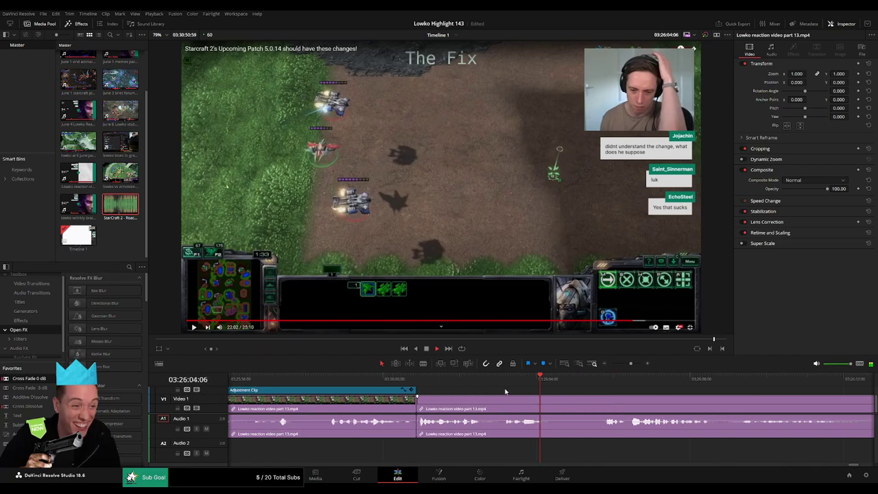
{"action": "left_click", "coordinate": [498, 382]}
{"action": "key", "text": "b"}
{"action": "left_click", "coordinate": [444, 402]}
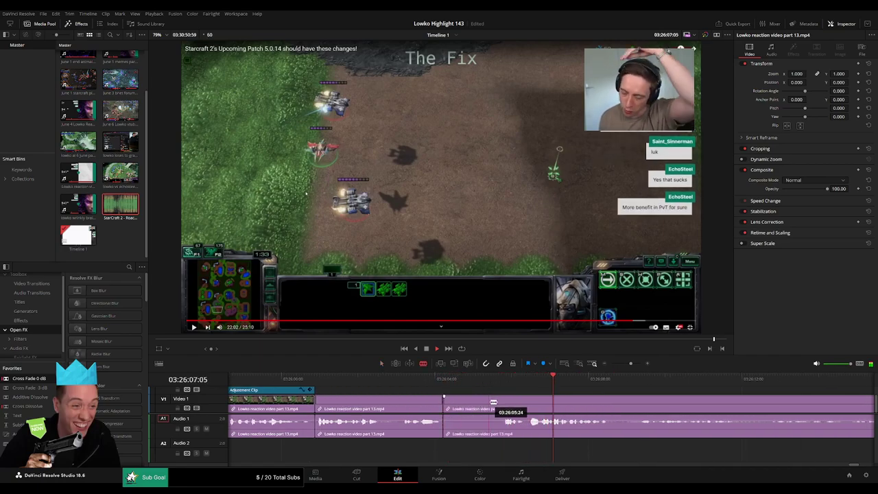
{"action": "left_click", "coordinate": [502, 403]}
{"action": "key", "text": "a"}
{"action": "key", "text": "Delete"}
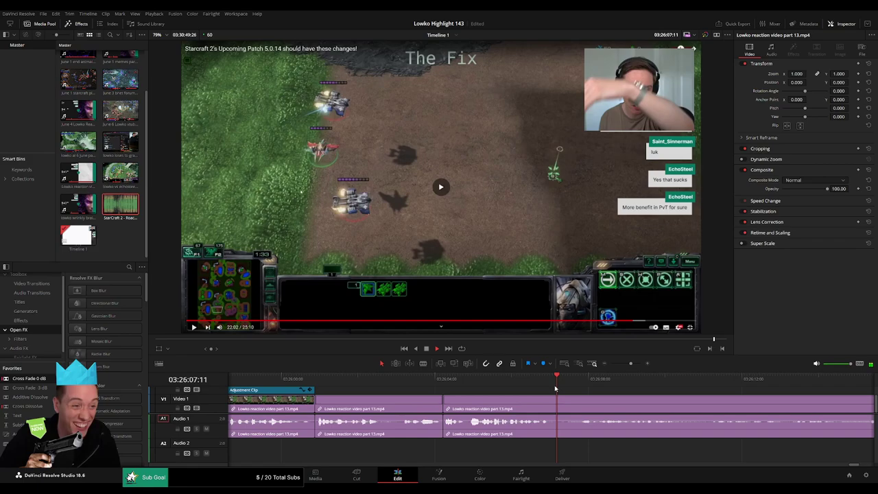
Isolate the word from about 03:26:19:03 to 03:26:19:23 in the reaction clip with two cuts and silence its audio
{"action": "mouse_move", "coordinate": [631, 364]}
{"action": "left_mouse_down"}
{"action": "mouse_move", "coordinate": [616, 365]}
{"action": "mouse_move", "coordinate": [627, 364]}
{"action": "left_mouse_up"}
{"action": "left_click", "coordinate": [585, 382]}
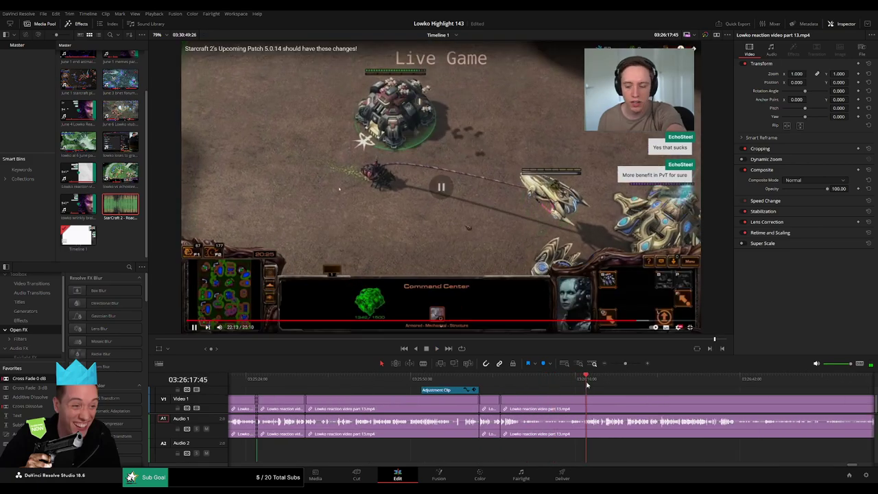
{"action": "left_click_drag", "start_coordinate": [673, 399], "coordinate": [526, 392]}
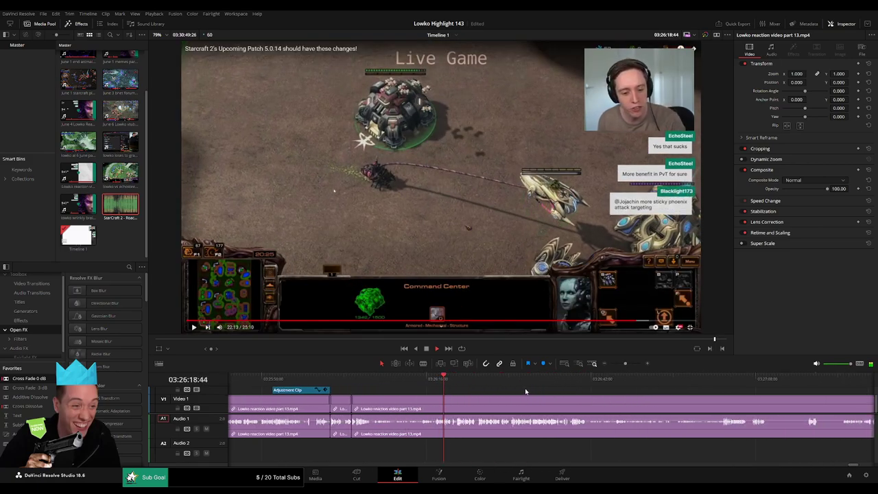
{"action": "left_click", "coordinate": [647, 364]}
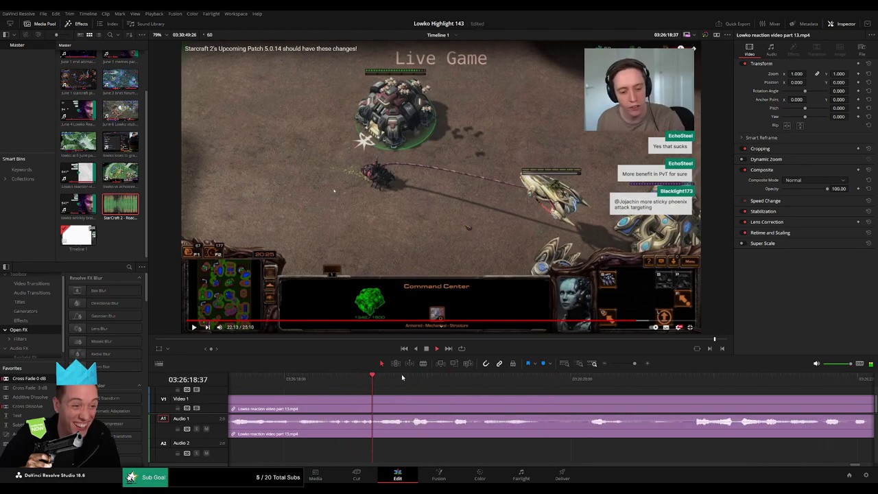
{"action": "left_click", "coordinate": [402, 377]}
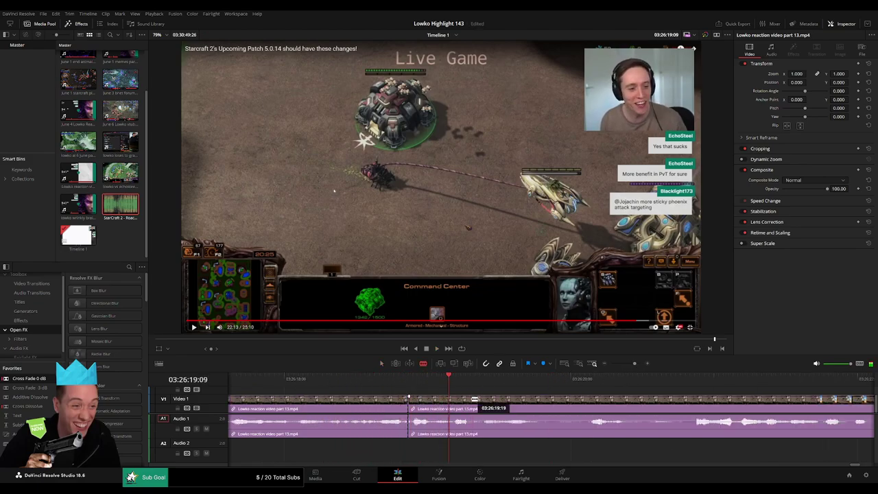
{"action": "key", "text": "ctrl+z"}
{"action": "left_click", "coordinate": [435, 385]}
{"action": "left_click", "coordinate": [435, 400]}
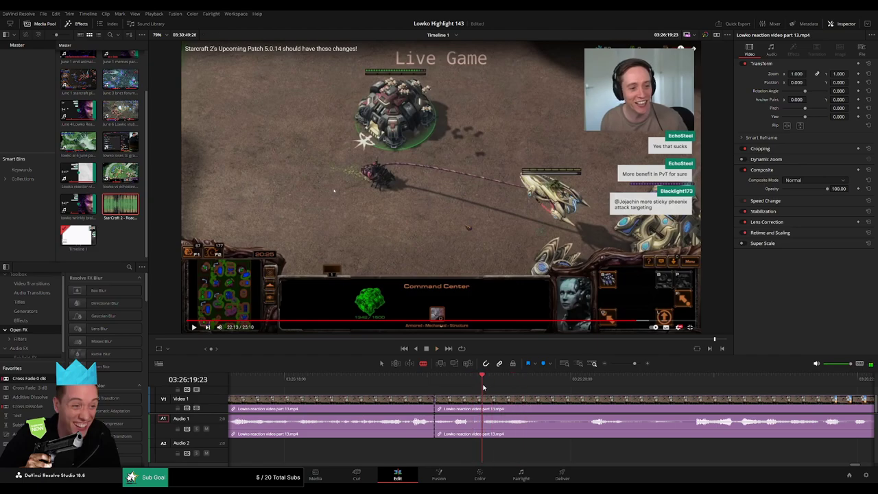
{"action": "left_click", "coordinate": [489, 410]}
{"action": "key", "text": "a"}
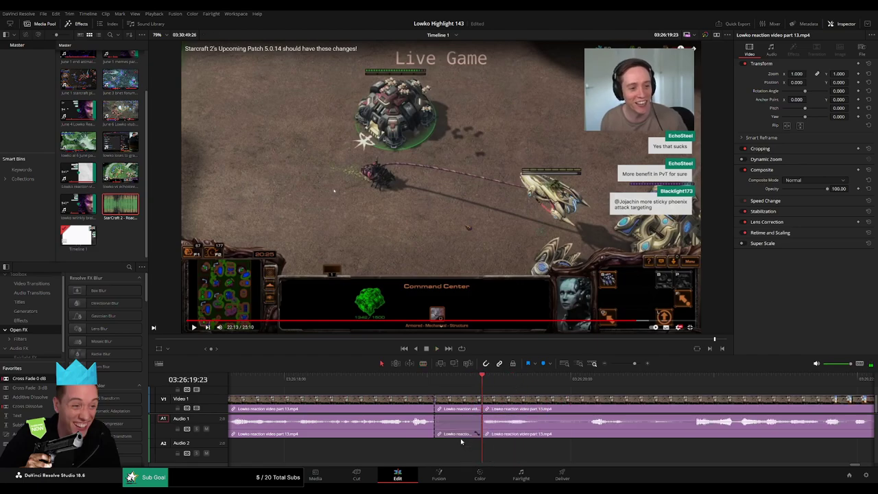
Place the StarCraft 2 Roach Quotes sound on Audio 2 below the silenced word, trim it to 03:26:19:23 and set its volume to -23
{"action": "left_click_drag", "start_coordinate": [124, 225], "coordinate": [459, 454]}
{"action": "left_click_drag", "start_coordinate": [528, 453], "coordinate": [482, 454]}
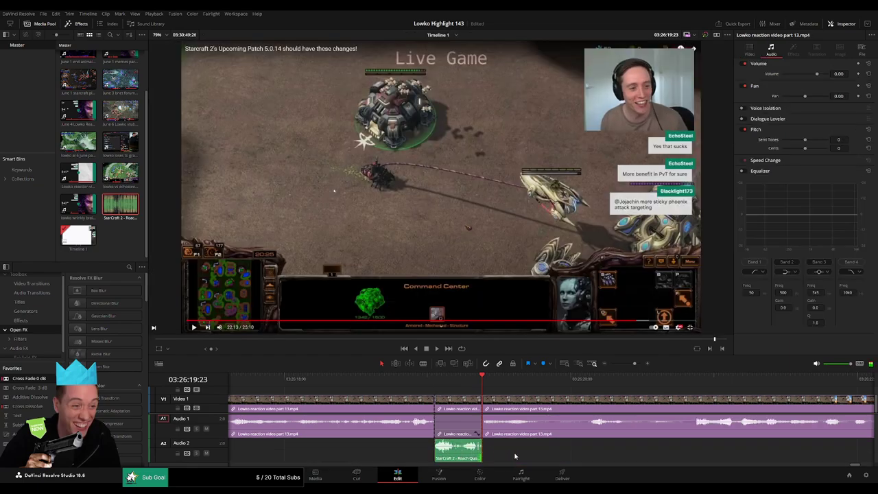
{"action": "left_click", "coordinate": [842, 73]}
{"action": "type", "text": "-"}
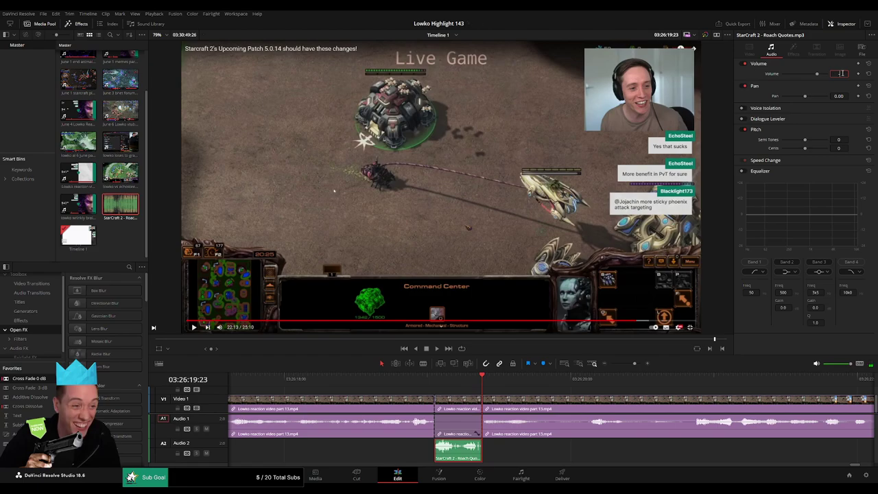
{"action": "type", "text": "23"}
{"action": "key", "text": "Return"}
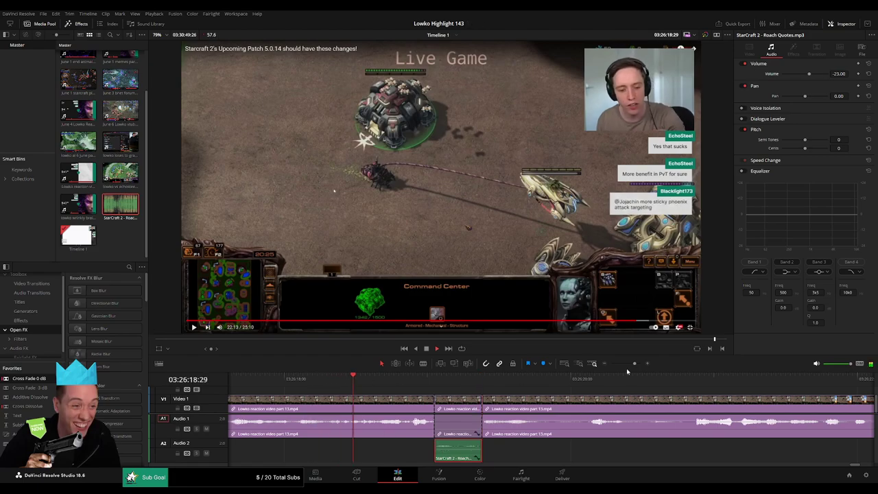
Play through the Roach sound, then cut out and ripple-delete the passage from about 03:26:23:40 to 03:26:24:10
{"action": "left_click_drag", "start_coordinate": [635, 364], "coordinate": [630, 364]}
{"action": "left_click", "coordinate": [494, 394]}
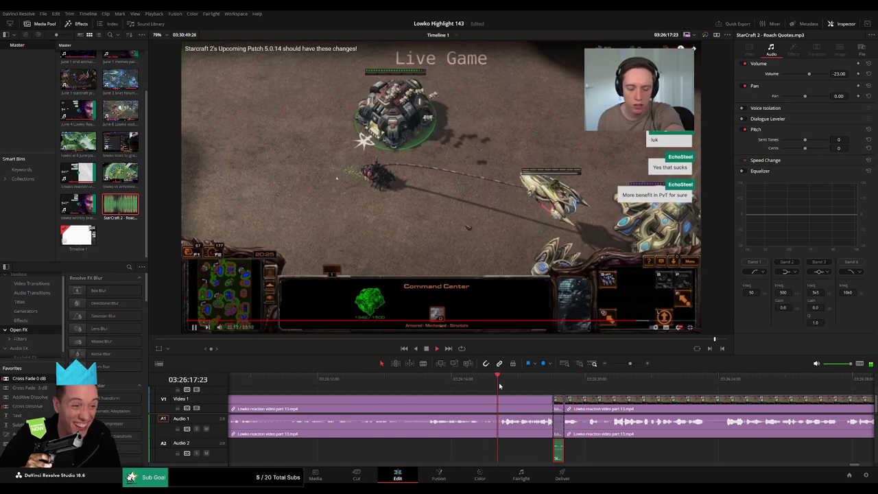
{"action": "left_click_drag", "start_coordinate": [648, 402], "coordinate": [438, 400]}
{"action": "scroll", "coordinate": [487, 400], "scroll_direction": "right", "scroll_amount": 2}
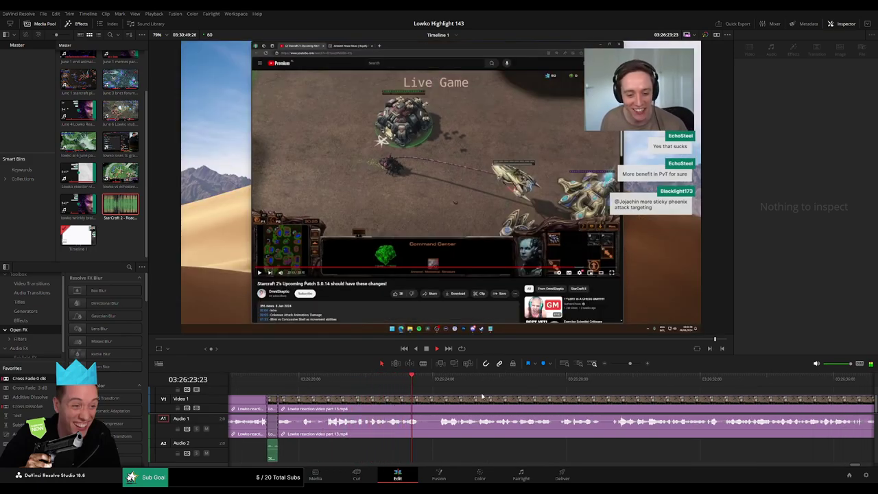
{"action": "left_click_drag", "start_coordinate": [489, 403], "coordinate": [464, 403]}
{"action": "key", "text": "b"}
{"action": "left_click", "coordinate": [398, 399]}
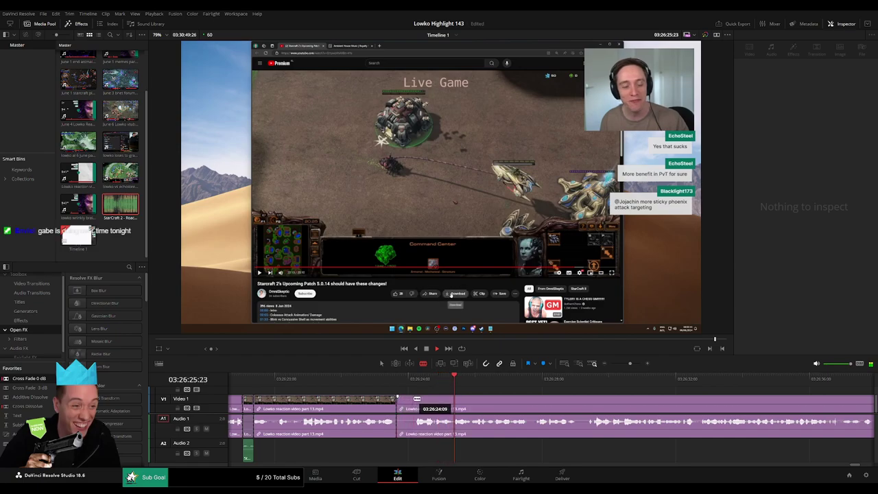
{"action": "left_click", "coordinate": [415, 400]}
{"action": "key", "text": "a"}
{"action": "left_click", "coordinate": [408, 403]}
{"action": "key", "text": "Delete"}
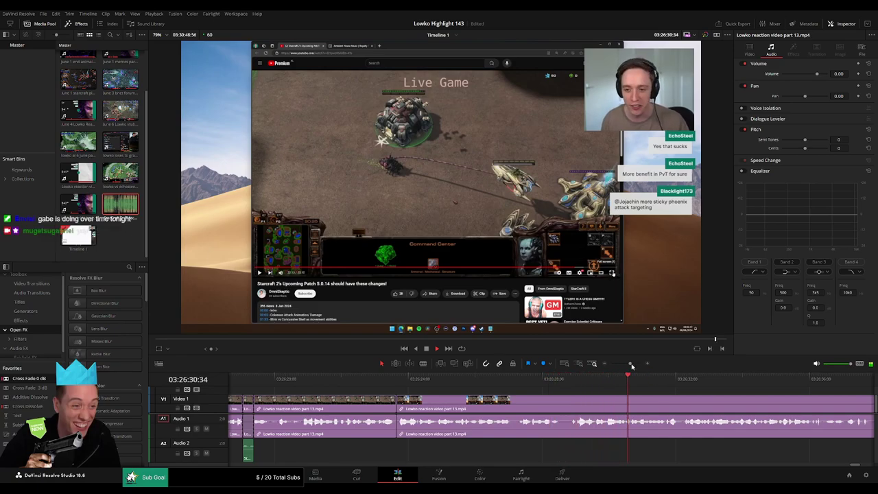
Review the reaction clip from about 03:26:30 to 03:27:05 for passages to cut
{"action": "mouse_move", "coordinate": [631, 365]}
{"action": "left_mouse_down"}
{"action": "mouse_move", "coordinate": [612, 364]}
{"action": "mouse_move", "coordinate": [630, 366]}
{"action": "left_mouse_up"}
{"action": "scroll", "coordinate": [528, 405], "scroll_direction": "right", "scroll_amount": 3}
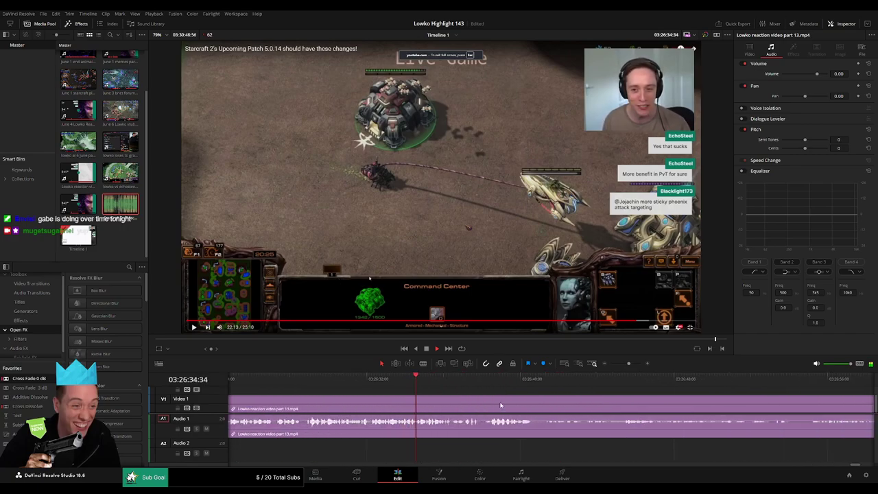
{"action": "scroll", "coordinate": [437, 403], "scroll_direction": "right", "scroll_amount": 2}
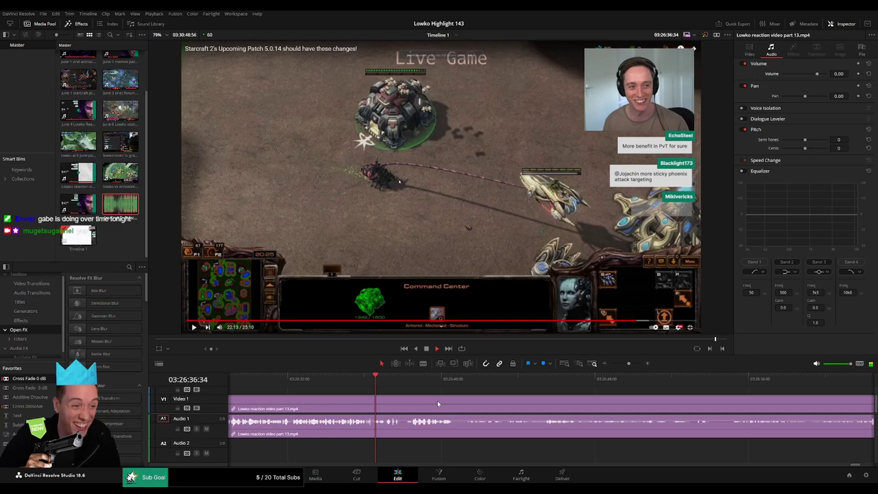
{"action": "scroll", "coordinate": [438, 403], "scroll_direction": "right", "scroll_amount": 2}
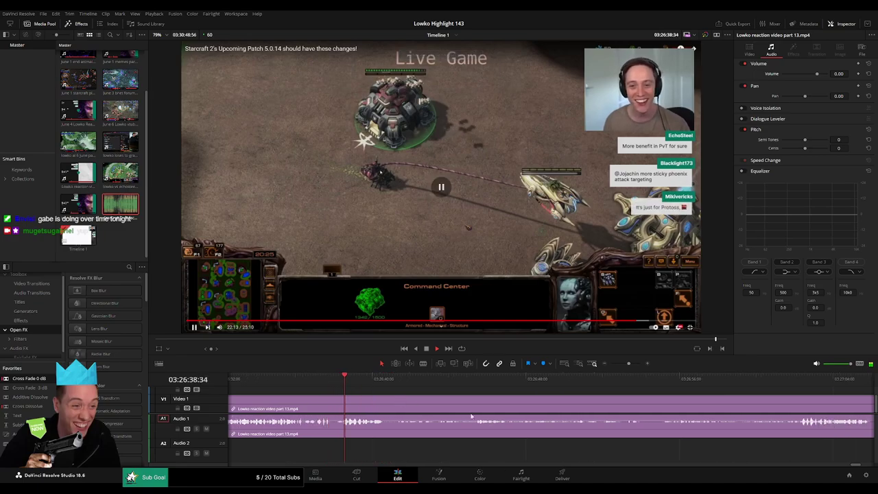
{"action": "scroll", "coordinate": [437, 407], "scroll_direction": "right", "scroll_amount": 2}
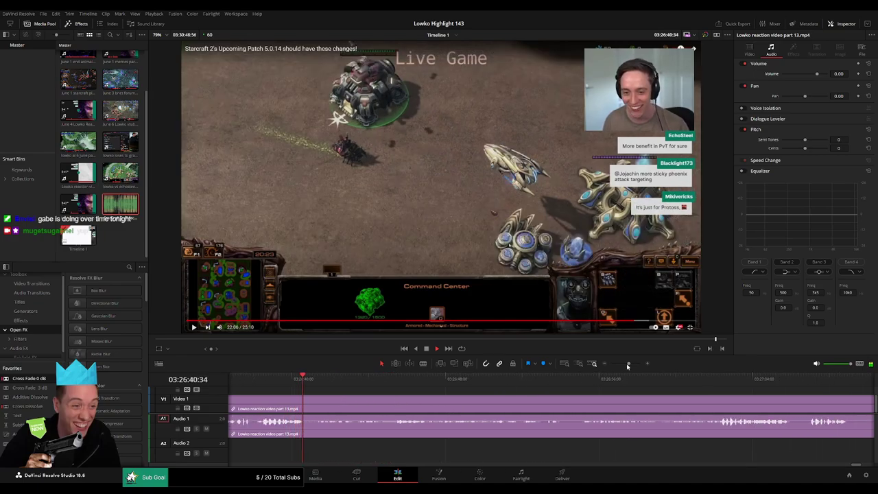
{"action": "left_click_drag", "start_coordinate": [629, 364], "coordinate": [623, 367]}
{"action": "left_click", "coordinate": [621, 384]}
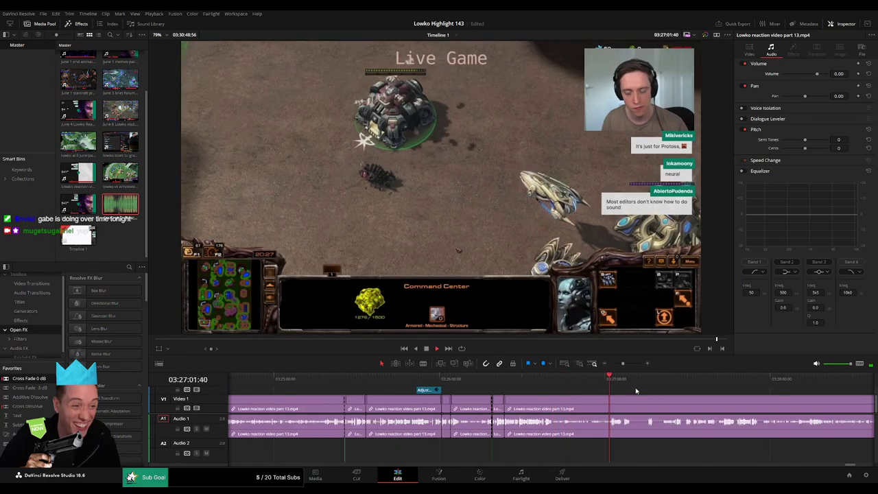
{"action": "scroll", "coordinate": [536, 389], "scroll_direction": "right", "scroll_amount": 2}
{"action": "scroll", "coordinate": [536, 389], "scroll_direction": "right", "scroll_amount": 1}
Cut out and ripple-delete the passage from about 03:27:05:53 to 03:27:07:00 on the reaction clip
{"action": "left_click_drag", "start_coordinate": [625, 364], "coordinate": [631, 364]}
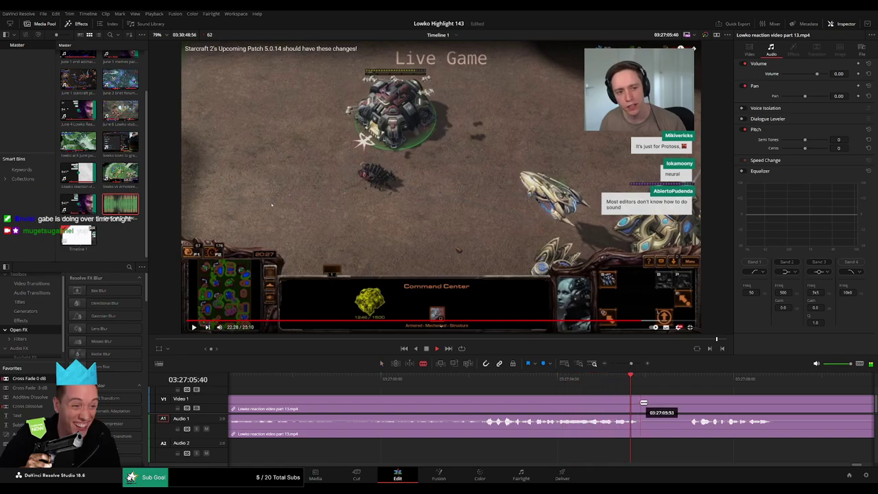
{"action": "left_click", "coordinate": [641, 400]}
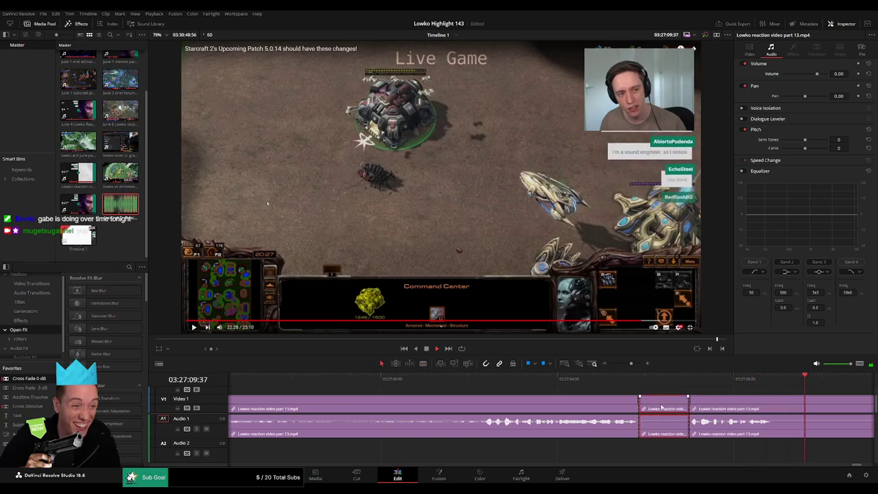
{"action": "key", "text": "a"}
{"action": "scroll", "coordinate": [710, 405], "scroll_direction": "right", "scroll_amount": 5}
Cut out and ripple-delete the silent passage from about 03:27:07:54 to 03:27:14:35
{"action": "left_click", "coordinate": [706, 380]}
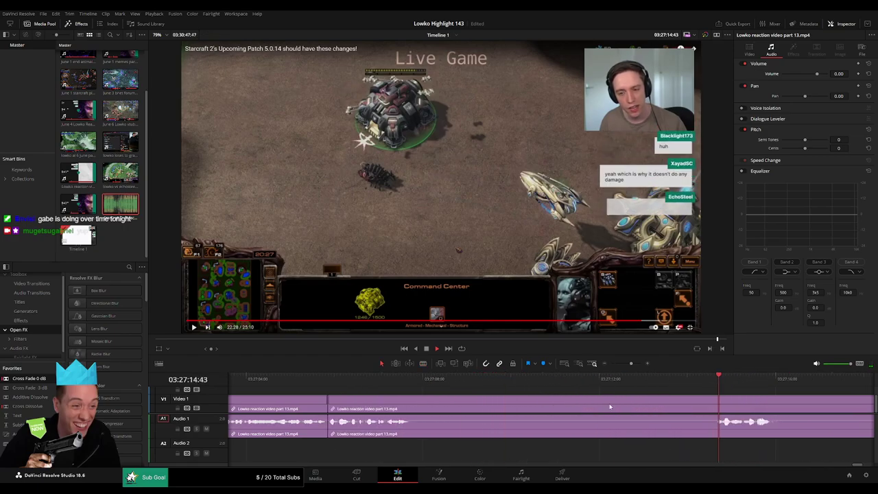
{"action": "key", "text": "b"}
{"action": "left_click", "coordinate": [421, 404]}
{"action": "left_click", "coordinate": [717, 402]}
{"action": "key", "text": "a"}
{"action": "left_click", "coordinate": [669, 411]}
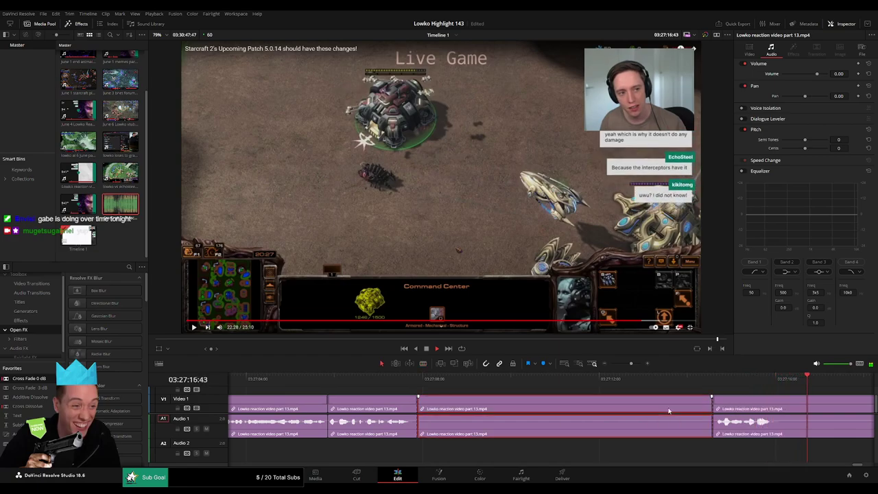
{"action": "key", "text": "Delete"}
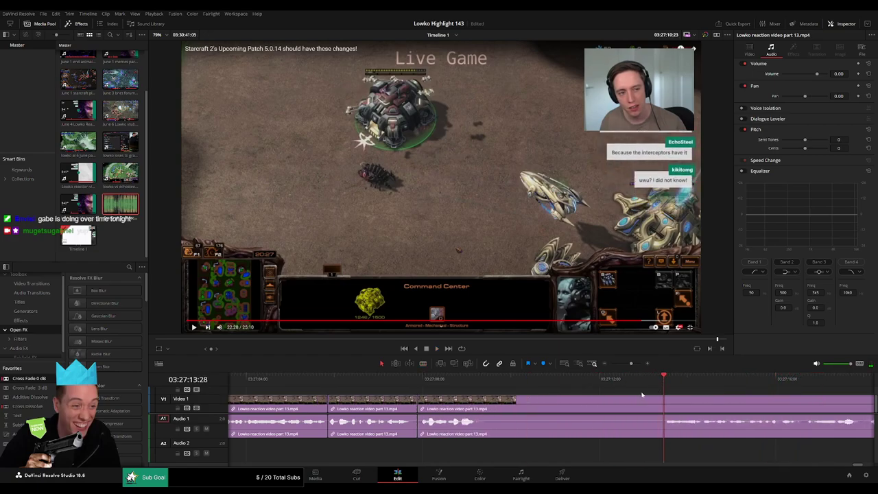
Cut out and ripple-delete the silent passage from about 03:27:09:29 to 03:27:13:27
{"action": "key", "text": "b"}
{"action": "left_click", "coordinate": [488, 403]}
{"action": "left_click", "coordinate": [661, 408]}
{"action": "key", "text": "a"}
{"action": "left_click", "coordinate": [635, 408]}
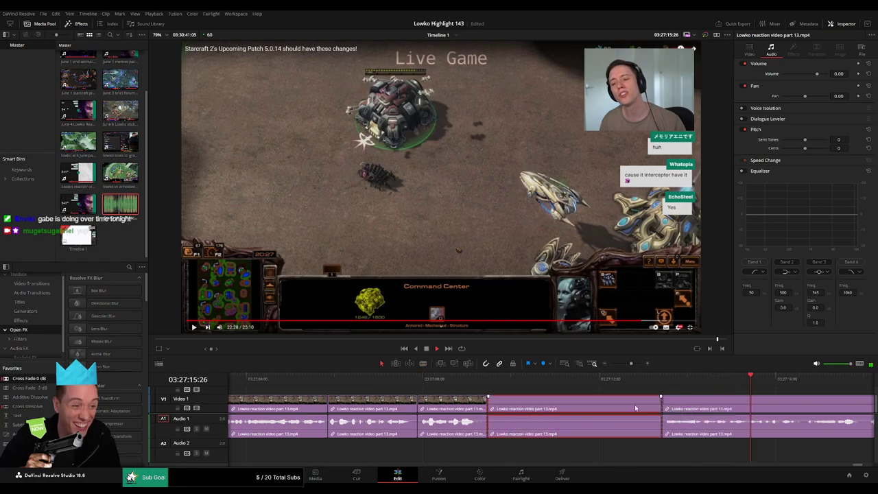
{"action": "key", "text": "Delete"}
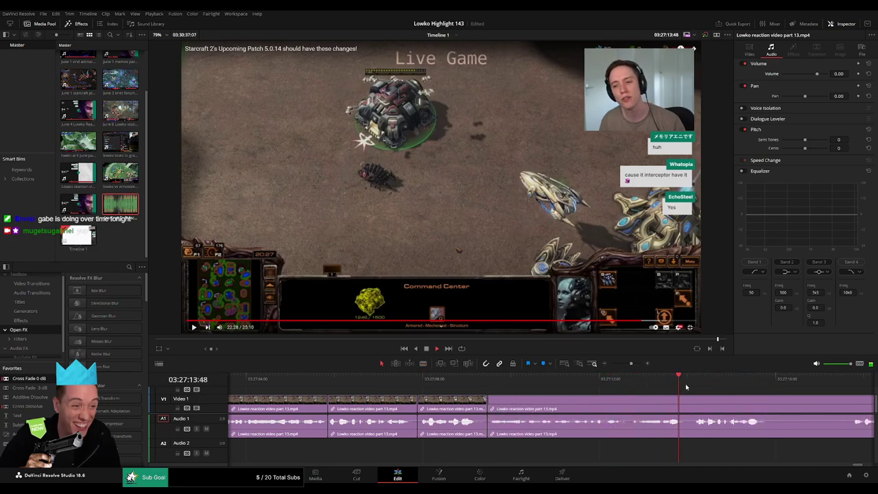
Cut out and ripple-delete the pause from about 03:27:15:54 to 03:27:17:44
{"action": "left_click_drag", "start_coordinate": [745, 387], "coordinate": [458, 389]}
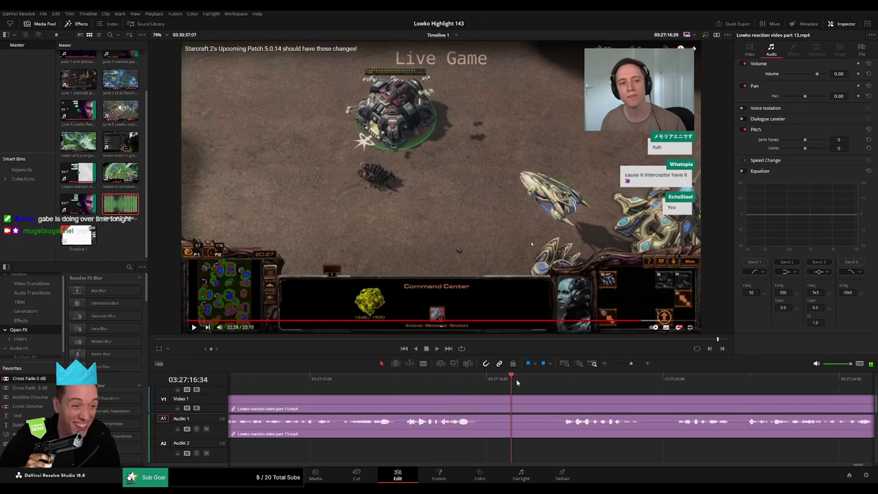
{"action": "key", "text": "b"}
{"action": "left_click", "coordinate": [482, 404]}
{"action": "left_click", "coordinate": [563, 403]}
{"action": "key", "text": "a"}
{"action": "left_click", "coordinate": [549, 405]}
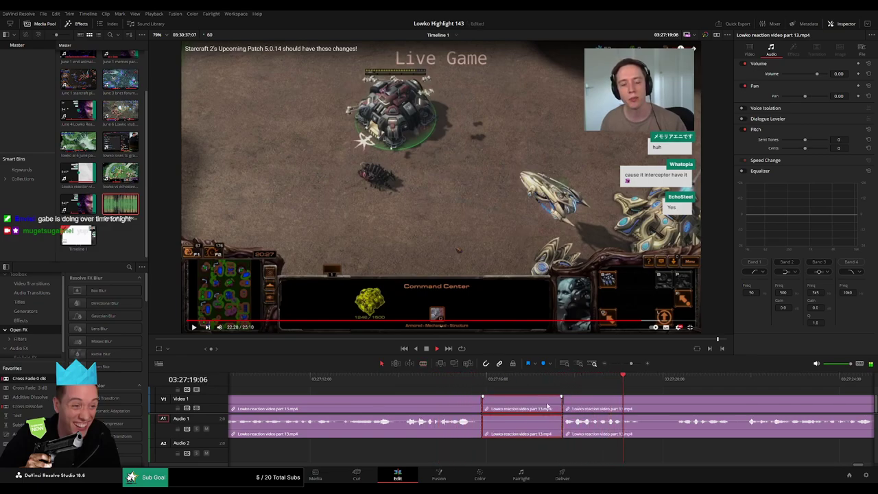
{"action": "key", "text": "Delete"}
Cut out and ripple-delete the short pause from about 03:27:17:47 to 03:27:18:24
{"action": "left_click_drag", "start_coordinate": [625, 403], "coordinate": [451, 392]}
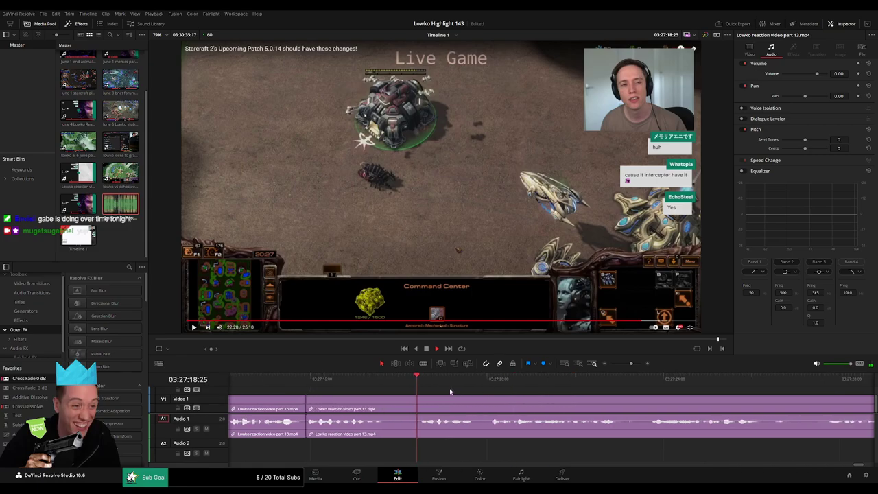
{"action": "left_click", "coordinate": [389, 405]}
{"action": "key", "text": "a"}
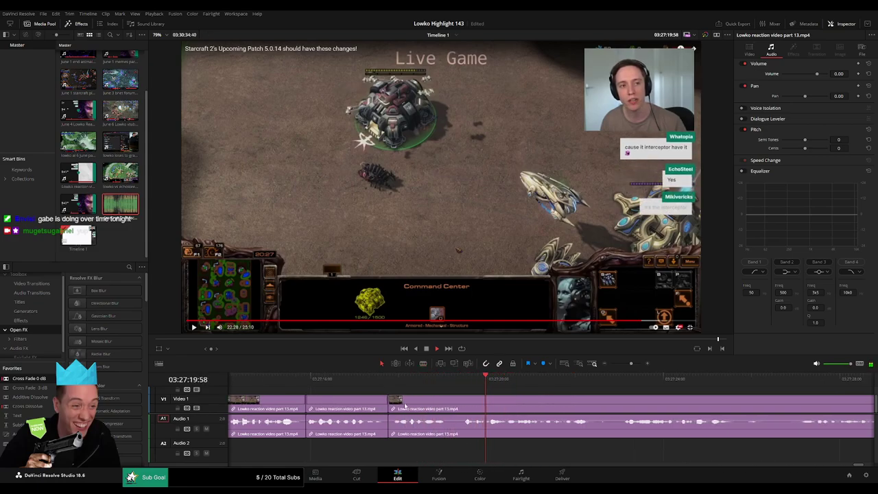
Cut out and ripple-delete the short passage of about half a second near 03:27:22:35
{"action": "left_click", "coordinate": [627, 368]}
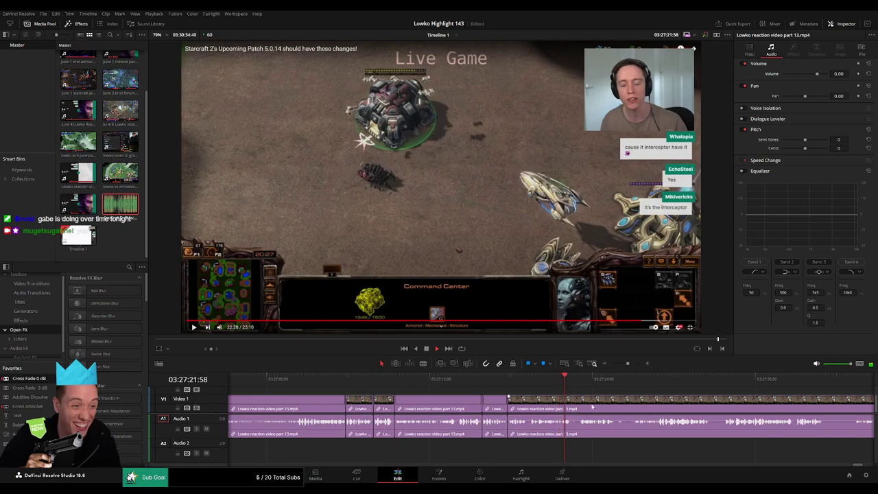
{"action": "left_click_drag", "start_coordinate": [592, 407], "coordinate": [367, 401]}
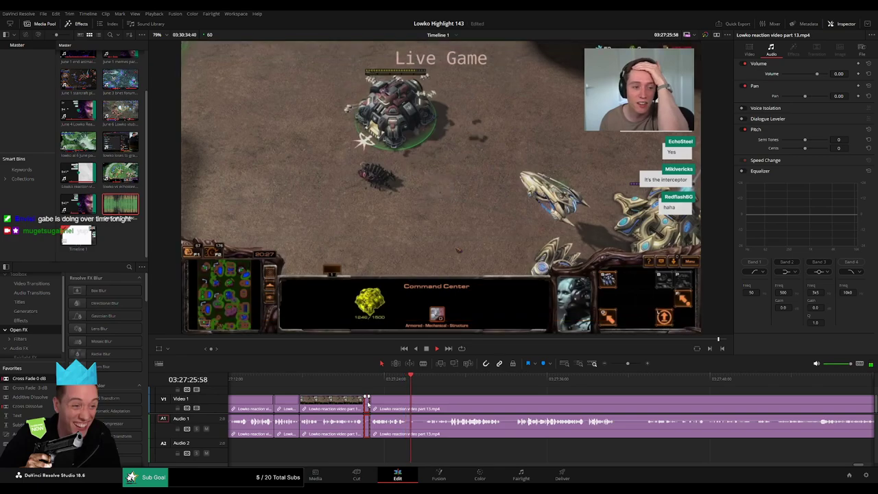
{"action": "scroll", "coordinate": [366, 395], "scroll_direction": "right", "scroll_amount": 2}
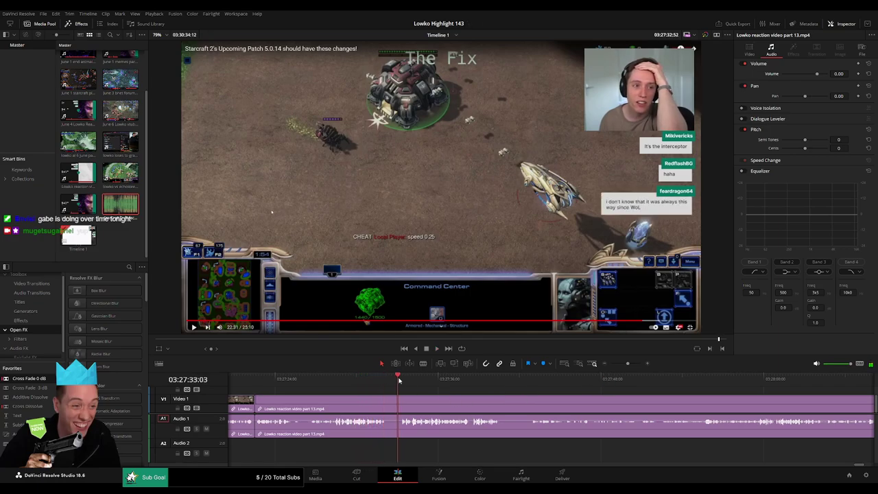
Cut out and ripple-delete the passage from about 03:27:32:20 to 03:27:33:17
{"action": "left_click", "coordinate": [388, 403]}
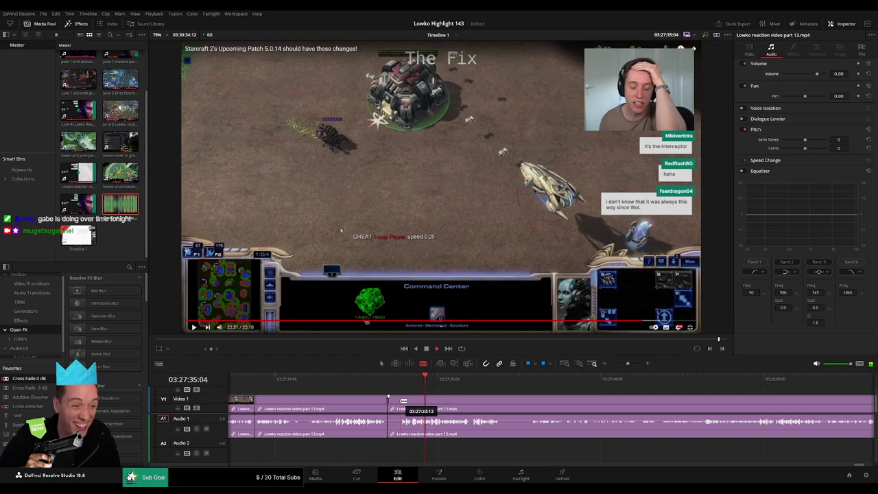
{"action": "left_click", "coordinate": [398, 403]}
{"action": "key", "text": "a"}
{"action": "key", "text": "Delete"}
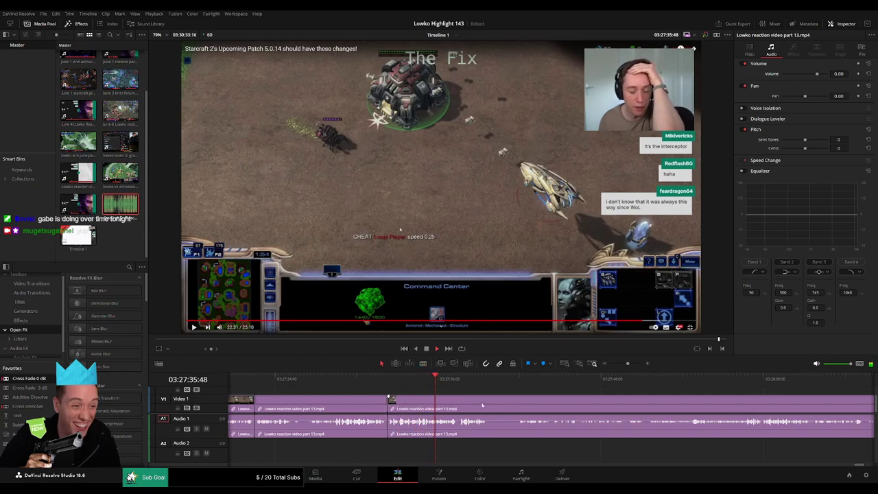
Cut out and ripple-delete the passage from about 03:27:39:45 to 03:27:41:59
{"action": "left_click_drag", "start_coordinate": [482, 405], "coordinate": [352, 391]}
{"action": "scroll", "coordinate": [343, 395], "scroll_direction": "right", "scroll_amount": 3}
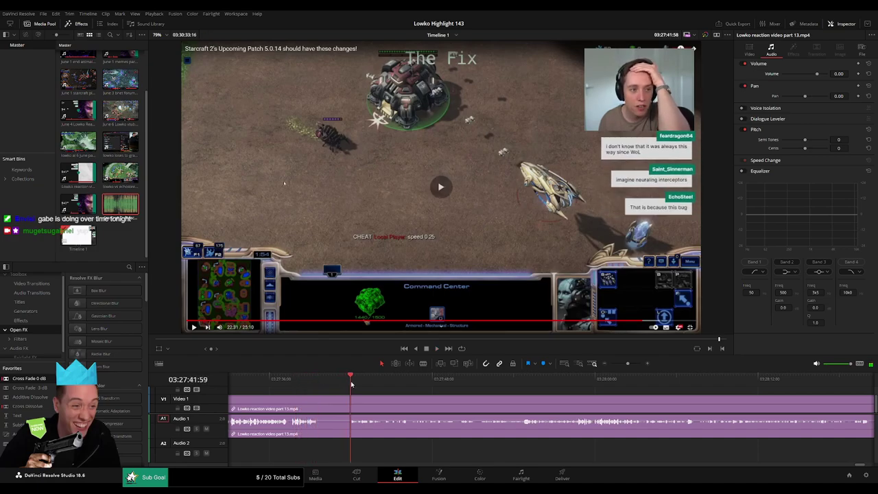
{"action": "key", "text": "b"}
{"action": "left_click", "coordinate": [320, 409]}
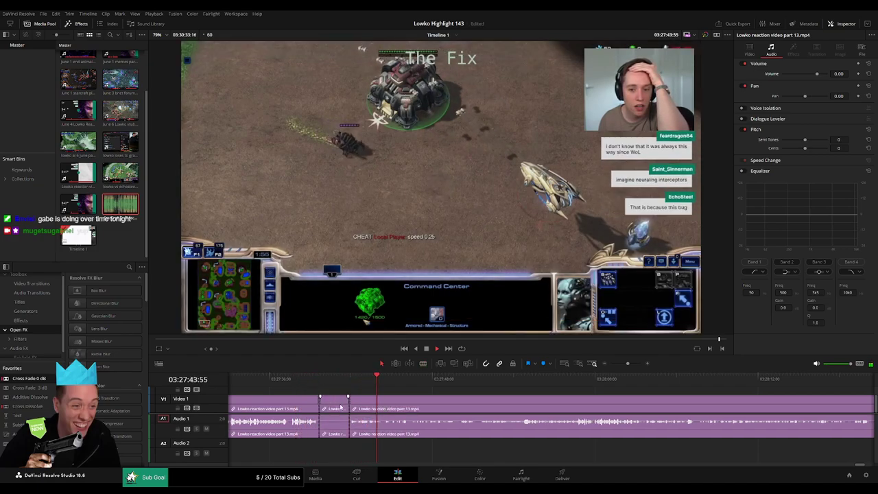
{"action": "left_click", "coordinate": [375, 403]}
{"action": "key", "text": "a"}
Review the section up to the Guckton end screen, then cut out and ripple-delete the passage from about 03:28:38:10 to 03:28:41:20
{"action": "left_click_drag", "start_coordinate": [410, 382], "coordinate": [485, 384]}
{"action": "scroll", "coordinate": [549, 398], "scroll_direction": "right", "scroll_amount": 3}
{"action": "left_click", "coordinate": [398, 384]}
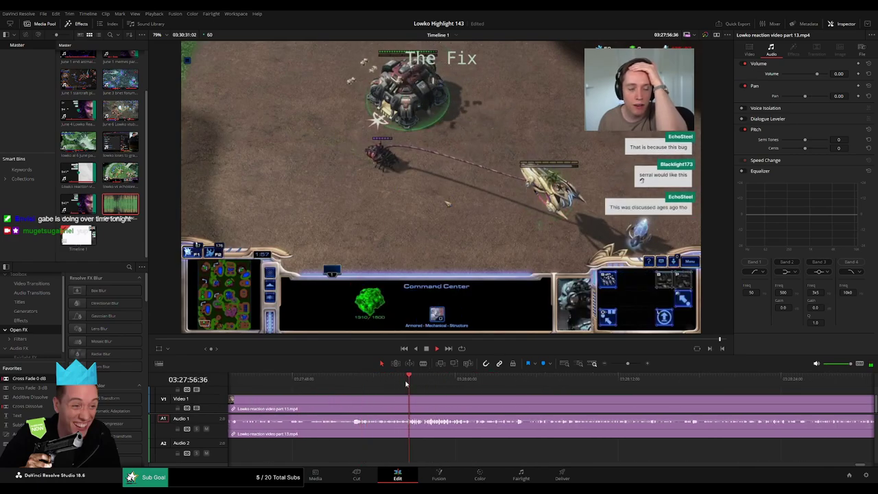
{"action": "mouse_move", "coordinate": [628, 365]}
{"action": "left_mouse_down"}
{"action": "mouse_move", "coordinate": [618, 364]}
{"action": "mouse_move", "coordinate": [626, 364]}
{"action": "left_mouse_up"}
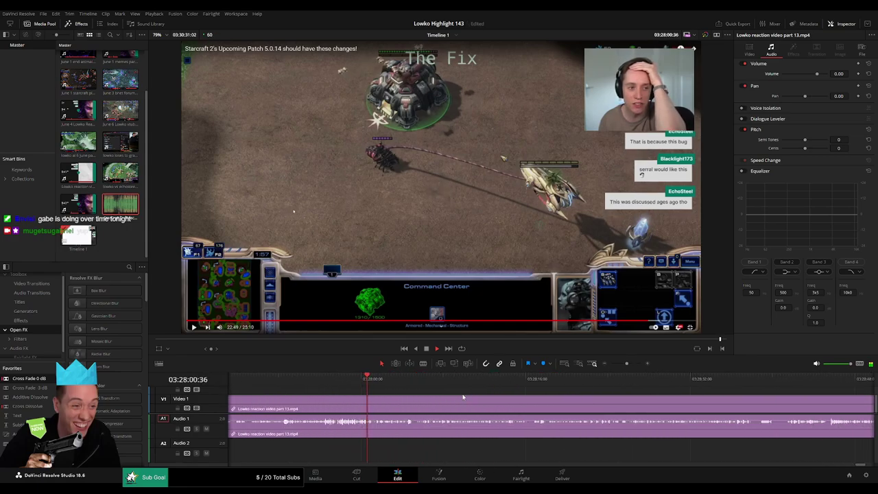
{"action": "left_click", "coordinate": [407, 378]}
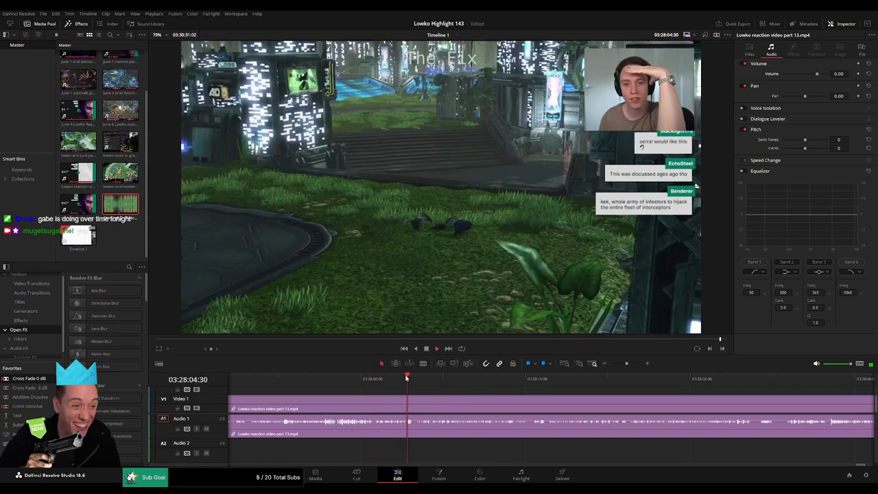
{"action": "left_click_drag", "start_coordinate": [437, 379], "coordinate": [411, 386]}
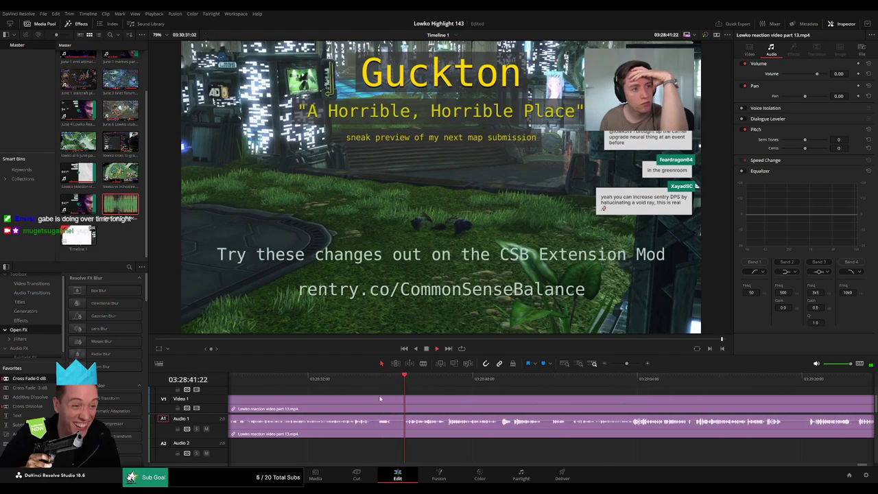
{"action": "left_click", "coordinate": [372, 400]}
{"action": "left_click", "coordinate": [403, 399]}
{"action": "key", "text": "a"}
{"action": "left_click", "coordinate": [395, 404]}
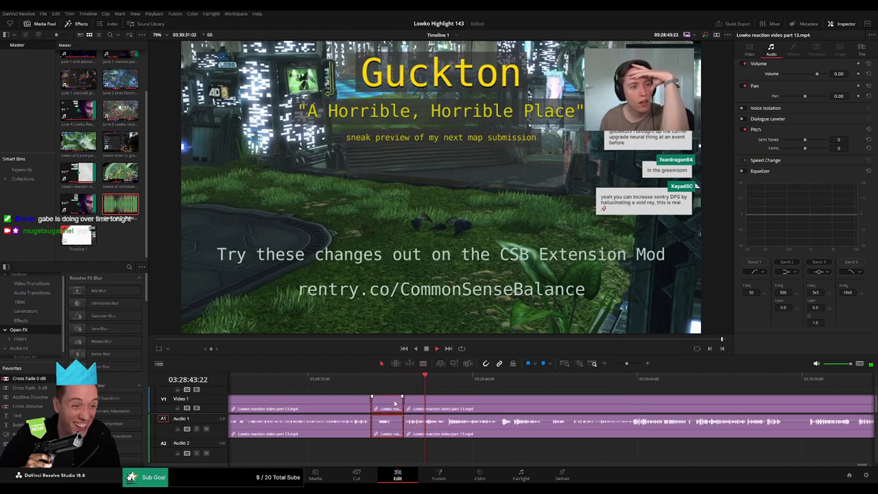
{"action": "key", "text": "BackSpace"}
Cut out and ripple-delete the short passage from about 03:28:51:40 to 03:28:52:30
{"action": "left_click_drag", "start_coordinate": [482, 400], "coordinate": [405, 400]}
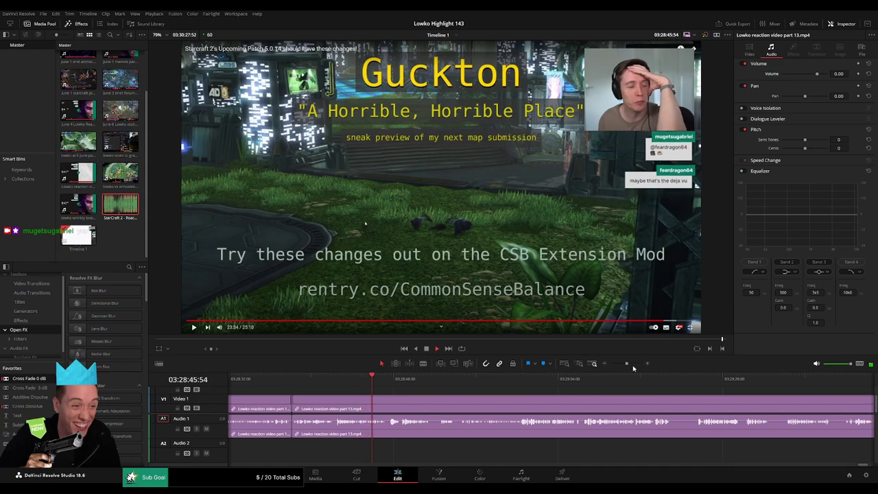
{"action": "mouse_move", "coordinate": [627, 364]}
{"action": "left_mouse_down"}
{"action": "mouse_move", "coordinate": [620, 364]}
{"action": "mouse_move", "coordinate": [630, 368]}
{"action": "left_mouse_up"}
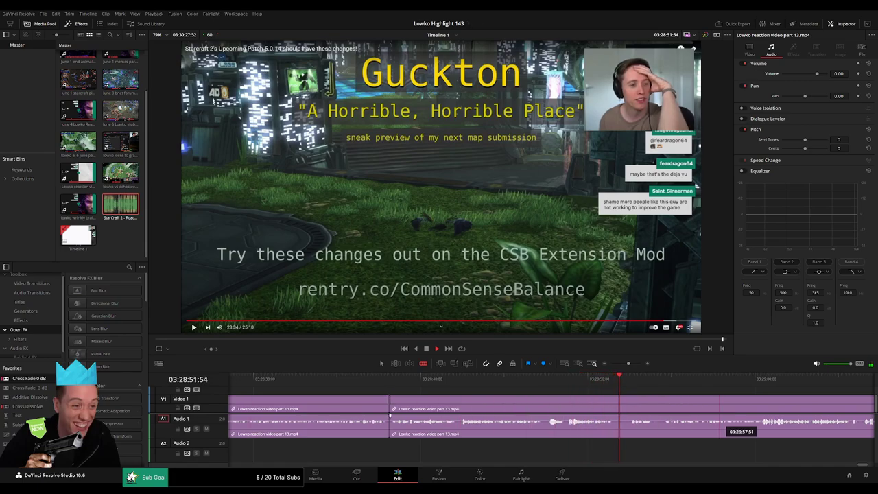
{"action": "left_click", "coordinate": [392, 400]}
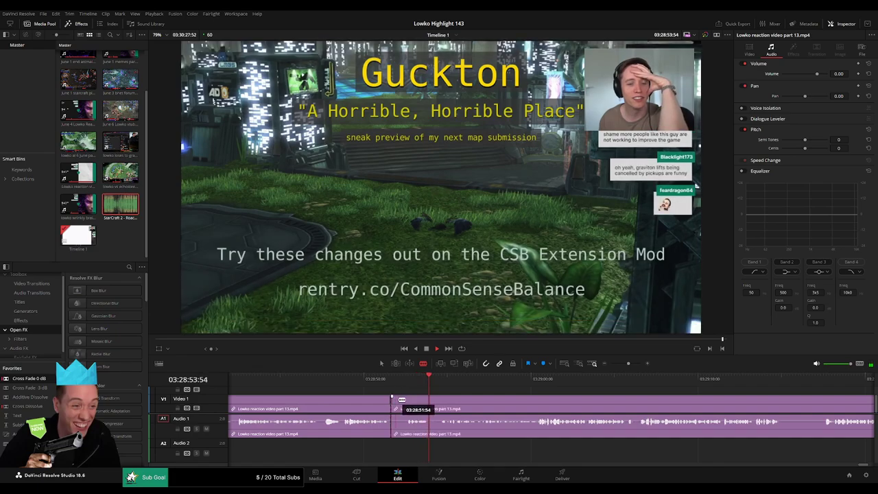
{"action": "left_click", "coordinate": [404, 400]}
{"action": "key", "text": "a"}
{"action": "left_click", "coordinate": [399, 406]}
{"action": "key", "text": "Delete"}
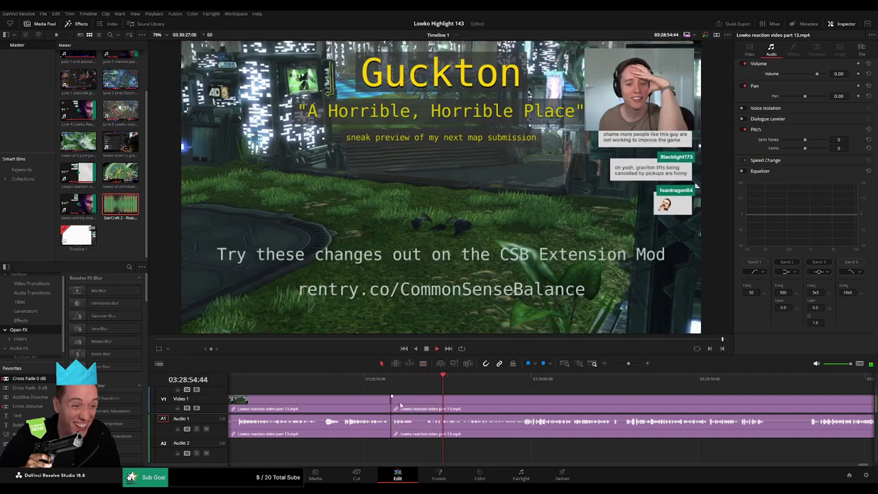
Cut out and ripple-delete the short passage from about 03:28:53:05 to 03:28:53:45
{"action": "left_click", "coordinate": [415, 401]}
{"action": "left_click", "coordinate": [424, 401]}
{"action": "key", "text": "a"}
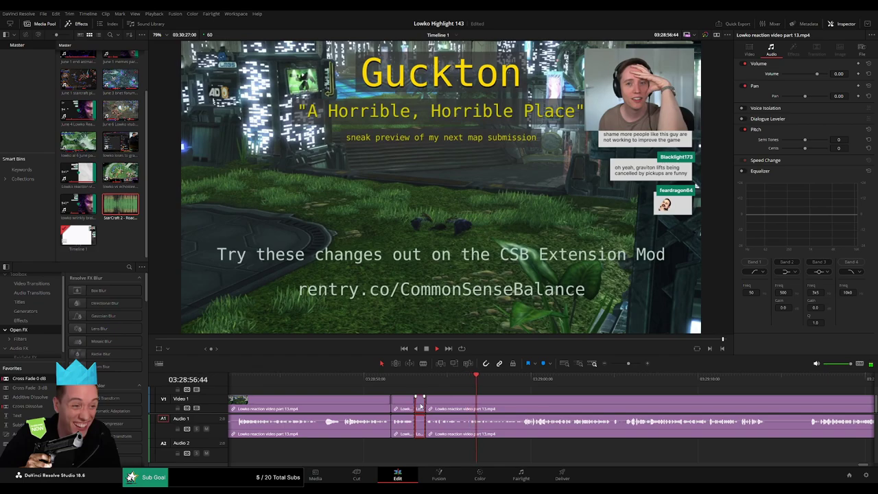
{"action": "key", "text": "Delete"}
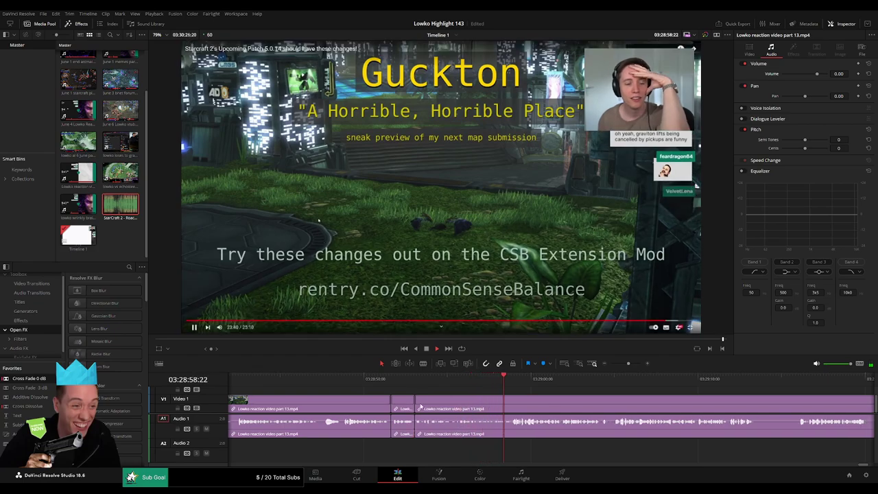
Extend the end of the last Lowko reaction video part 13 clip so the timeline ends at about 03:31:18:03
{"action": "left_click_drag", "start_coordinate": [617, 403], "coordinate": [481, 398]}
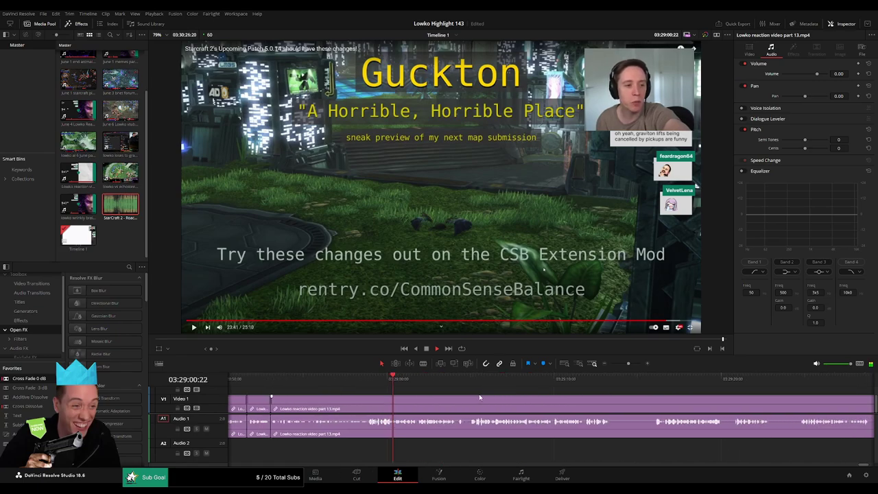
{"action": "left_click_drag", "start_coordinate": [627, 364], "coordinate": [622, 365]}
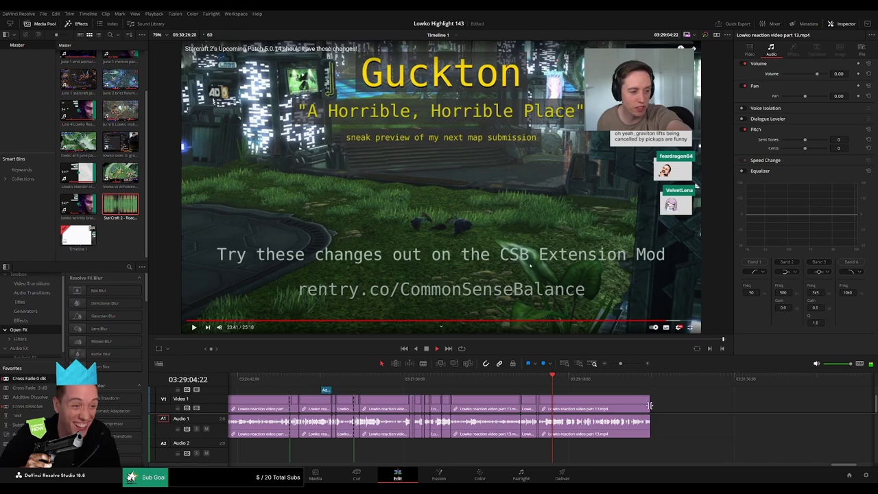
{"action": "left_click_drag", "start_coordinate": [649, 405], "coordinate": [713, 405]}
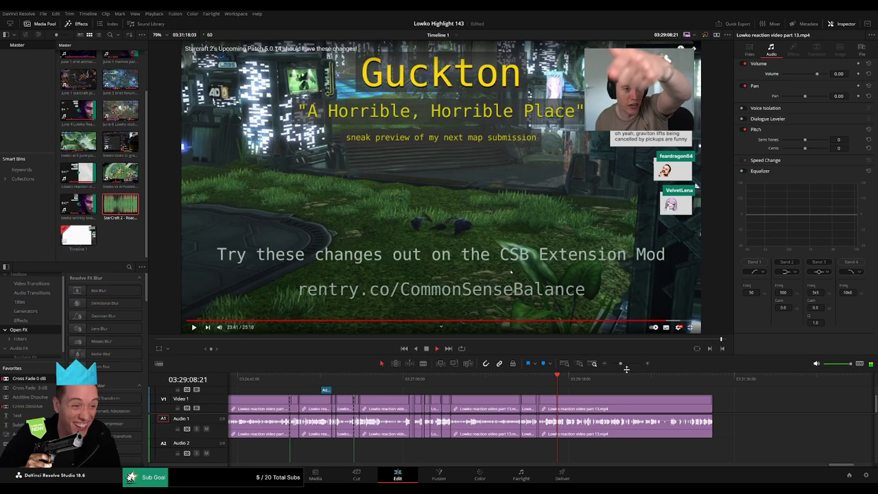
Cut out and ripple-delete the pause from about 03:29:13:30 to 03:29:16:04
{"action": "left_click_drag", "start_coordinate": [626, 369], "coordinate": [630, 363]}
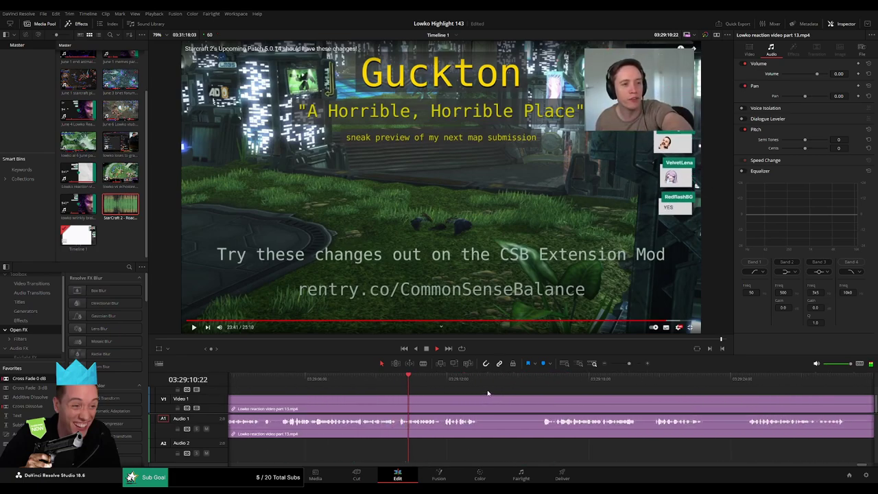
{"action": "scroll", "coordinate": [441, 397], "scroll_direction": "right", "scroll_amount": 2}
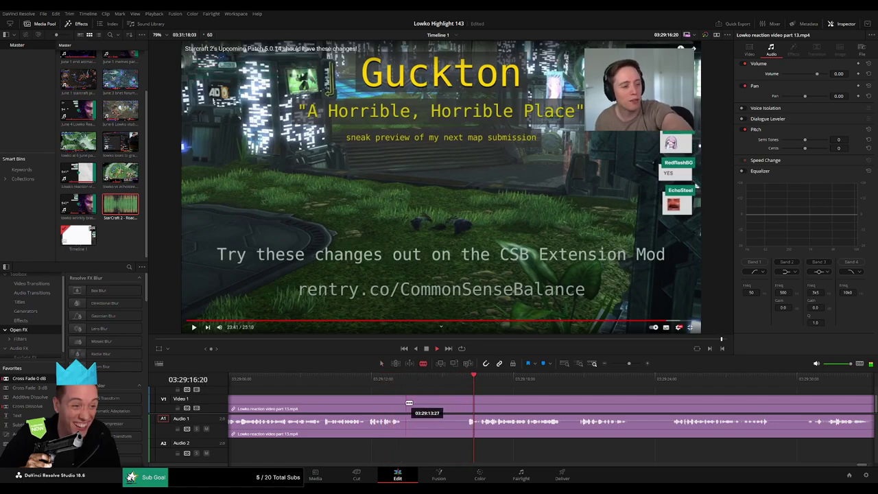
{"action": "left_click", "coordinate": [409, 402]}
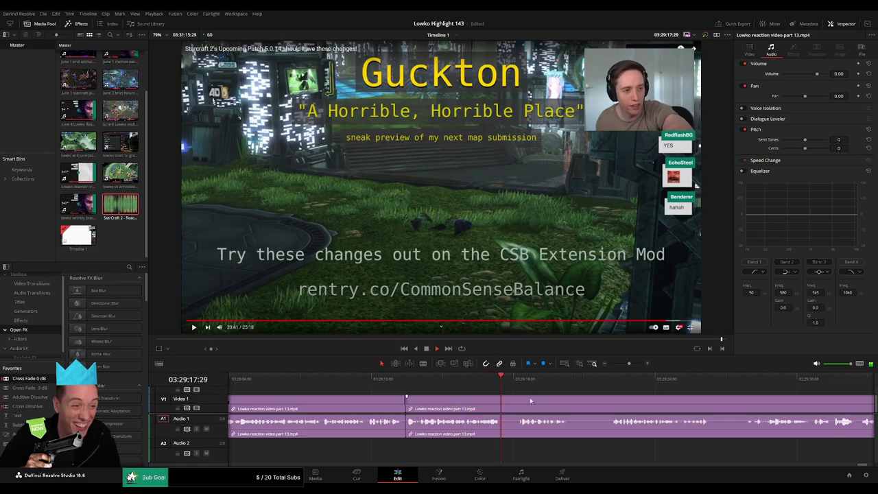
Cut out and ripple-delete the short passage from about 03:29:17:30 to 03:29:18:12
{"action": "scroll", "coordinate": [529, 398], "scroll_direction": "right", "scroll_amount": 2}
{"action": "left_click", "coordinate": [418, 403]}
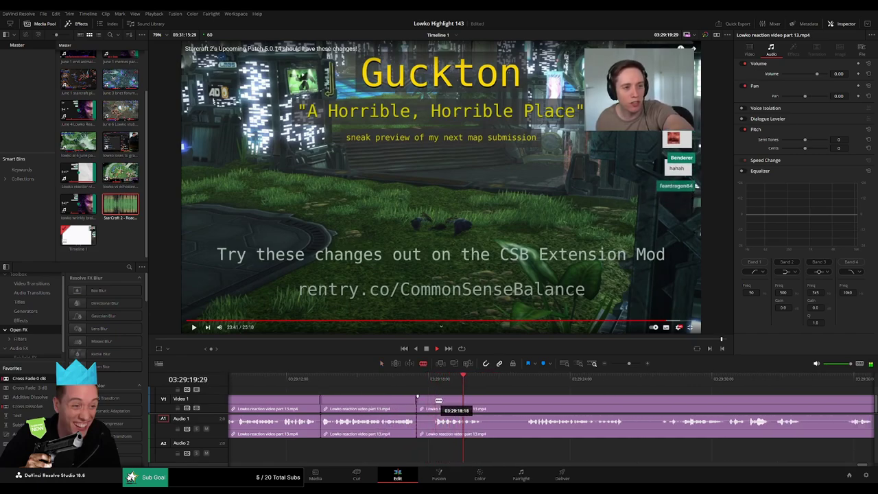
{"action": "left_click", "coordinate": [432, 402]}
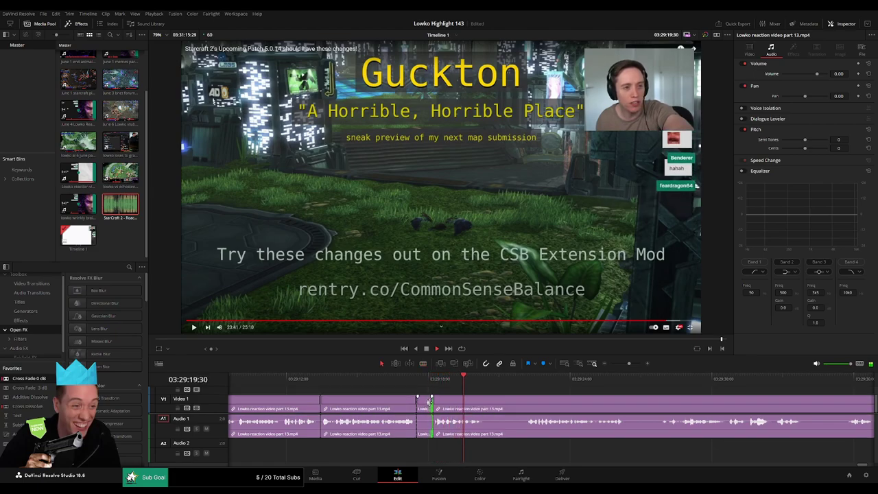
{"action": "key", "text": "a"}
{"action": "key", "text": "BackSpace"}
{"action": "left_click", "coordinate": [424, 404]}
{"action": "key", "text": "BackSpace"}
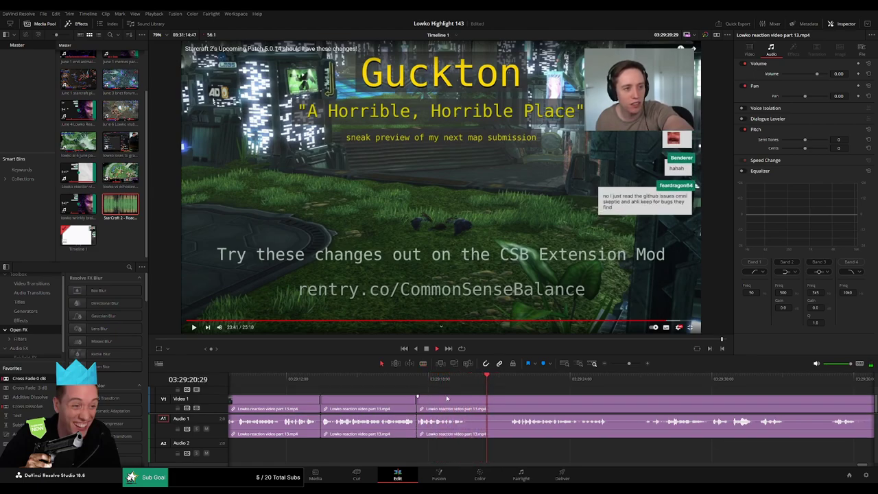
Cut out and ripple-delete the pause from about 03:29:19:53 to 03:29:21:28
{"action": "key", "text": "b"}
{"action": "left_click", "coordinate": [474, 399]}
{"action": "left_click", "coordinate": [509, 403]}
{"action": "key", "text": "a"}
{"action": "left_click", "coordinate": [500, 403]}
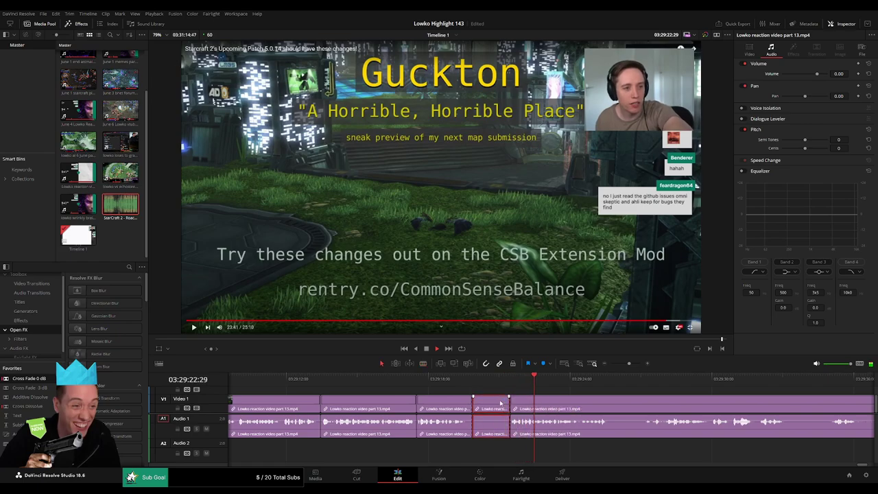
{"action": "key", "text": "BackSpace"}
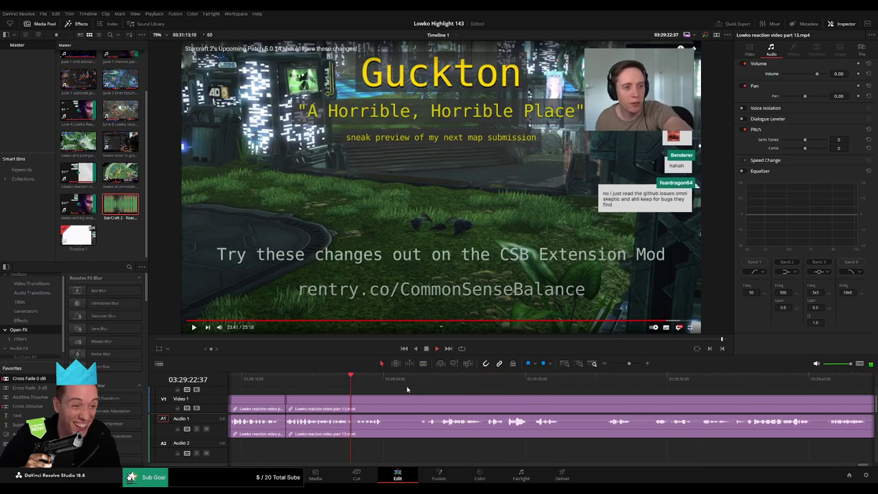
Cut out and ripple-delete the pause from about 03:29:24:05 to 03:29:25:25
{"action": "key", "text": "b"}
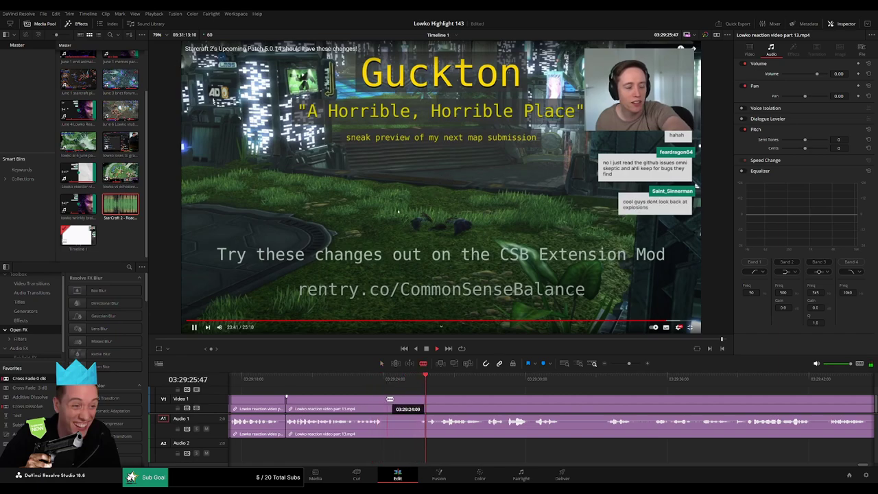
{"action": "left_click", "coordinate": [387, 402]}
{"action": "left_click", "coordinate": [418, 402]}
{"action": "key", "text": "a"}
{"action": "key", "text": "BackSpace"}
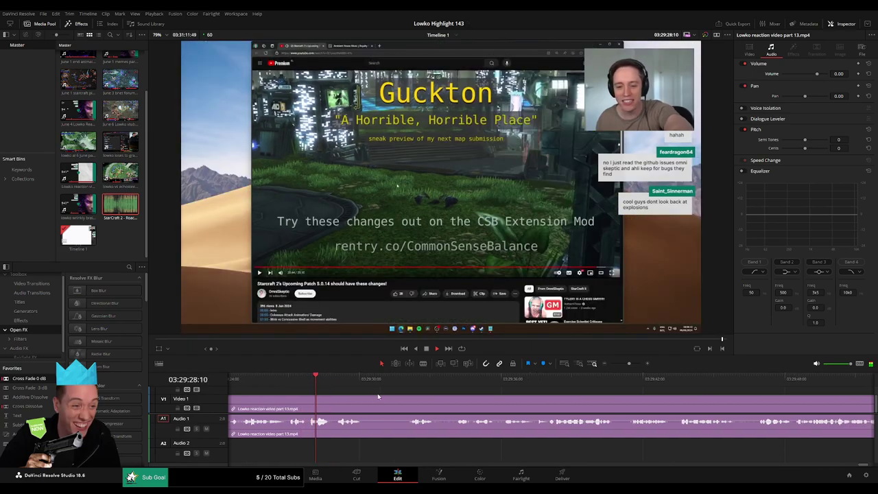
Cut out and ripple-delete the pause from about 03:29:30:16 to 03:29:31:55
{"action": "left_click", "coordinate": [409, 384]}
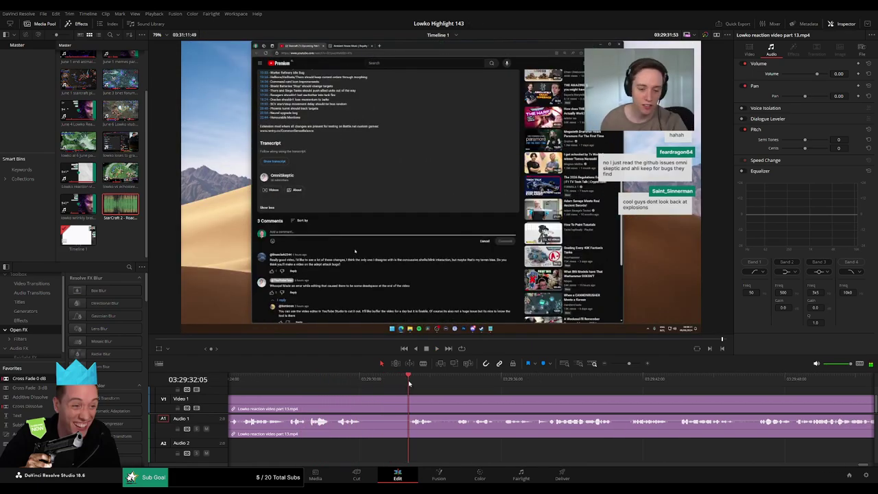
{"action": "left_click", "coordinate": [365, 398]}
{"action": "left_click", "coordinate": [404, 398]}
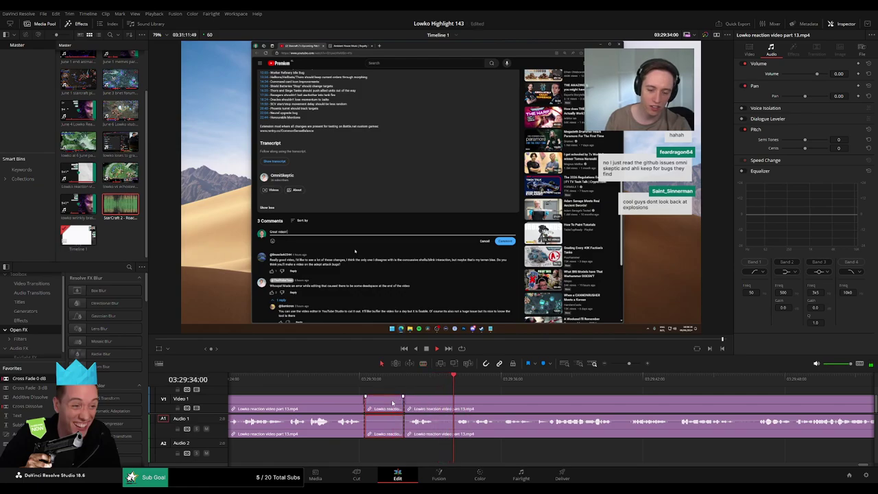
{"action": "key", "text": "BackSpace"}
{"action": "left_click", "coordinate": [392, 403]}
{"action": "key", "text": "BackSpace"}
Cut out and ripple-delete two short passages of under a second each, starting near 03:29:39:04 and 03:29:43:39
{"action": "scroll", "coordinate": [504, 400], "scroll_direction": "right", "scroll_amount": 3}
{"action": "left_click", "coordinate": [363, 381]}
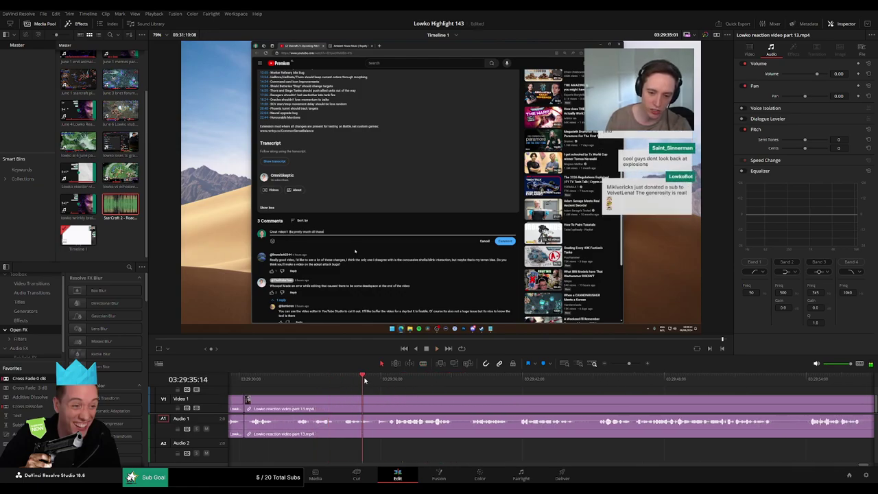
{"action": "scroll", "coordinate": [372, 393], "scroll_direction": "right", "scroll_amount": 3}
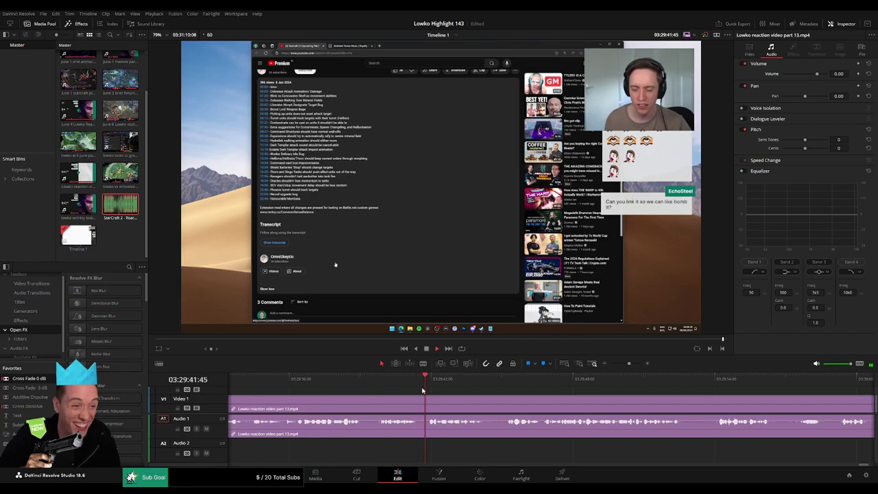
{"action": "left_click", "coordinate": [363, 401]}
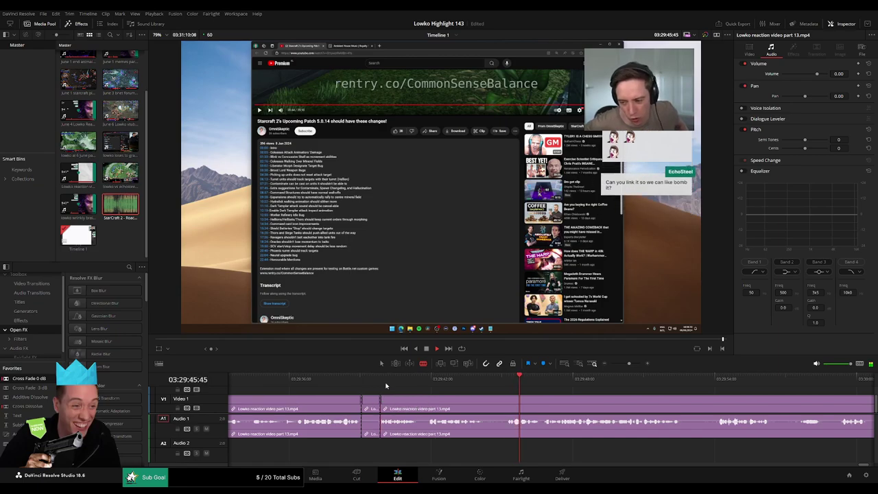
{"action": "left_click", "coordinate": [378, 405]}
{"action": "left_click", "coordinate": [374, 408]}
{"action": "key", "text": "Delete"}
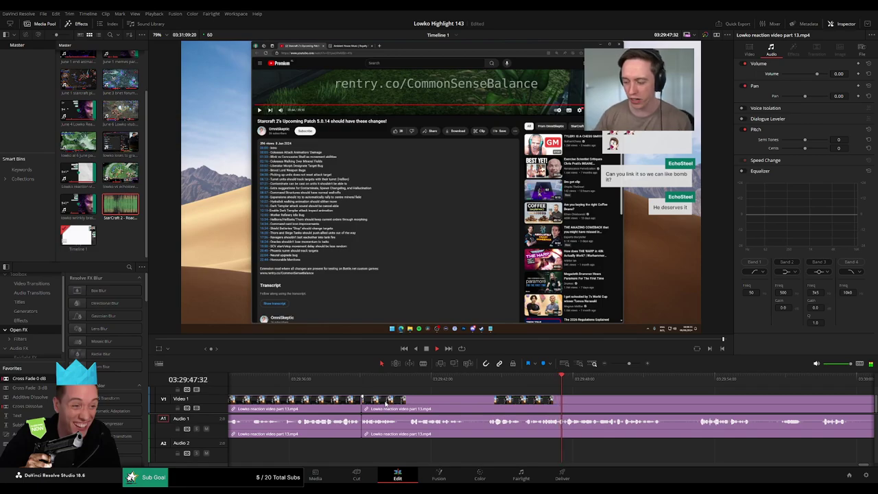
{"action": "left_click", "coordinate": [470, 400]}
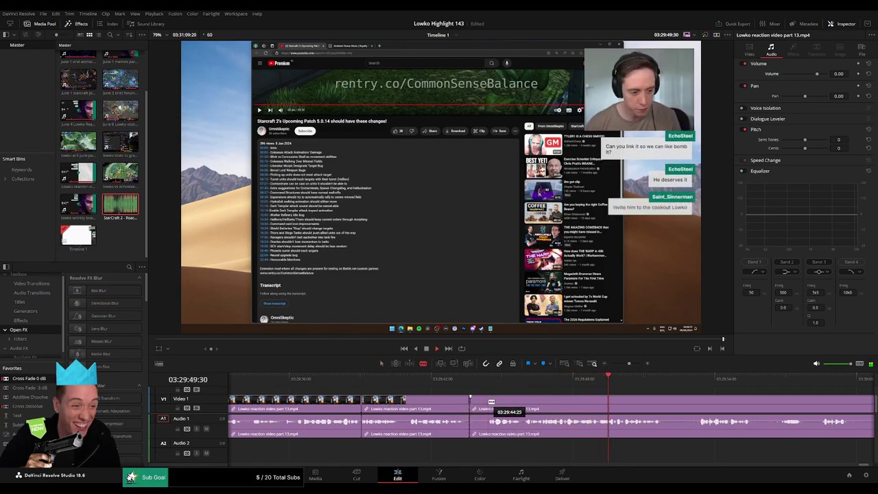
{"action": "key", "text": "a"}
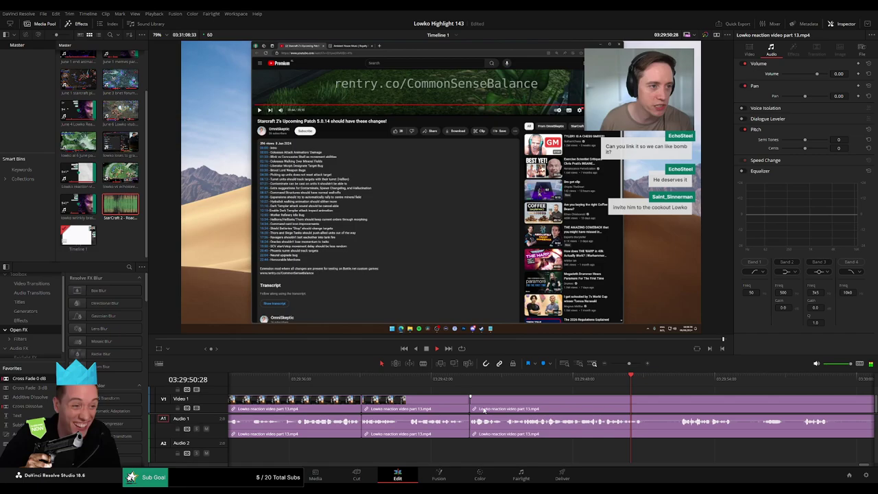
Cut out and ripple-delete the pause from about 03:29:51:09 to 03:29:52:36
{"action": "scroll", "coordinate": [480, 409], "scroll_direction": "right", "scroll_amount": 4}
{"action": "left_click", "coordinate": [452, 380]}
{"action": "key", "text": "b"}
{"action": "left_click", "coordinate": [433, 405]}
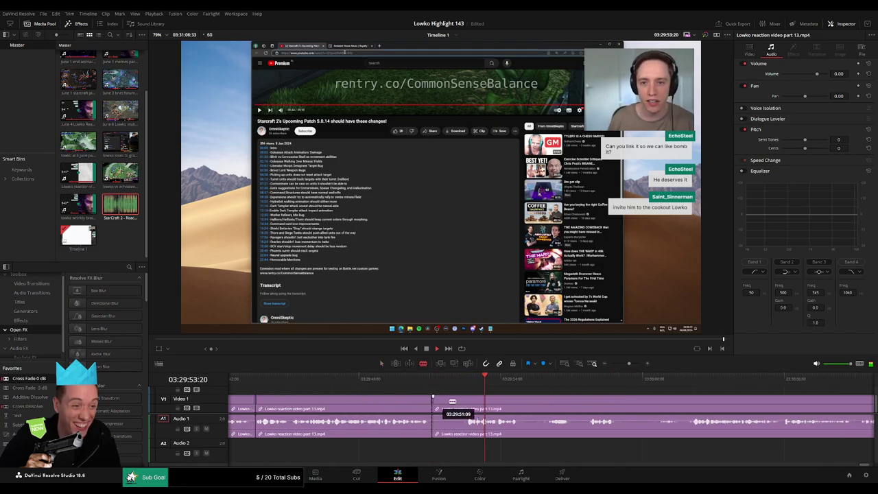
{"action": "left_click", "coordinate": [467, 405]}
{"action": "key", "text": "a"}
{"action": "left_click", "coordinate": [461, 407]}
{"action": "key", "text": "Delete"}
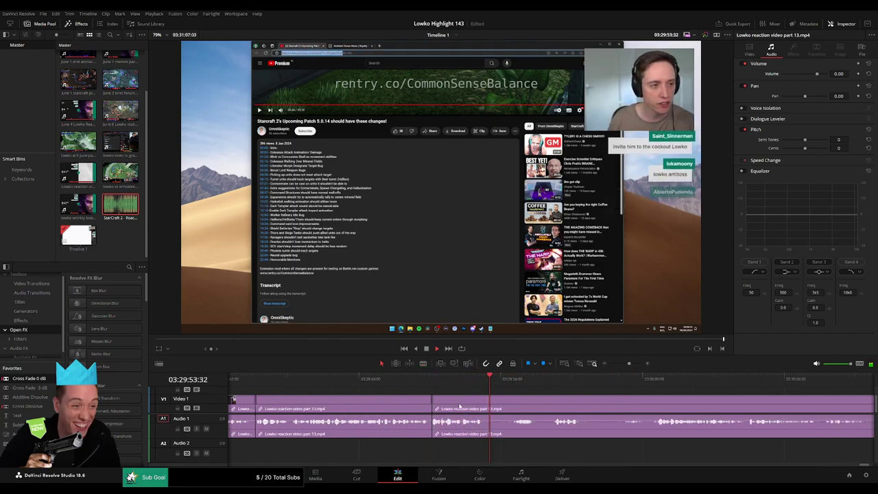
Split the clip at about 03:30:00:39 and ripple-delete the link-sharing passage that starts at about 03:29:51:09
{"action": "left_click", "coordinate": [407, 382]}
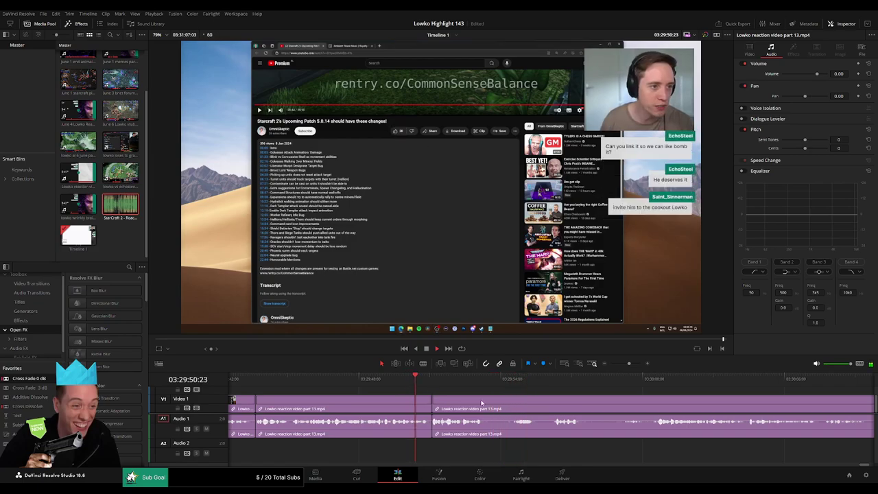
{"action": "left_click", "coordinate": [554, 378]}
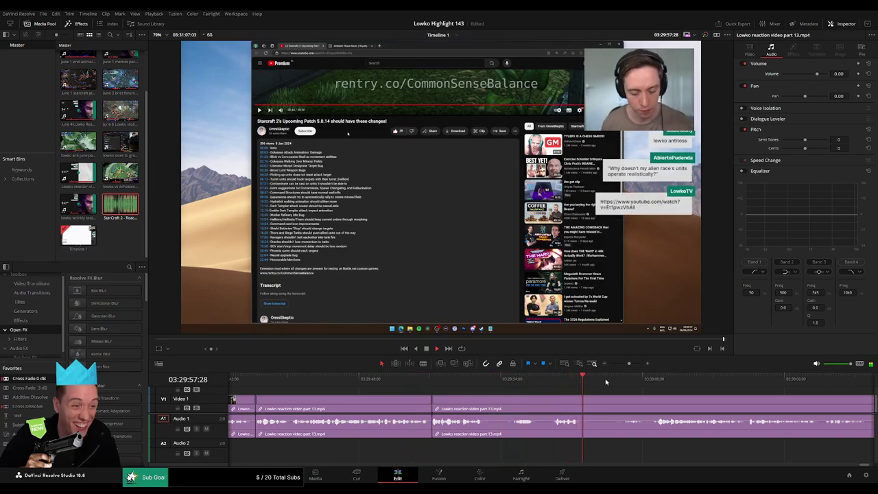
{"action": "left_click", "coordinate": [623, 382]}
{"action": "left_click_drag", "start_coordinate": [666, 397], "coordinate": [472, 384]}
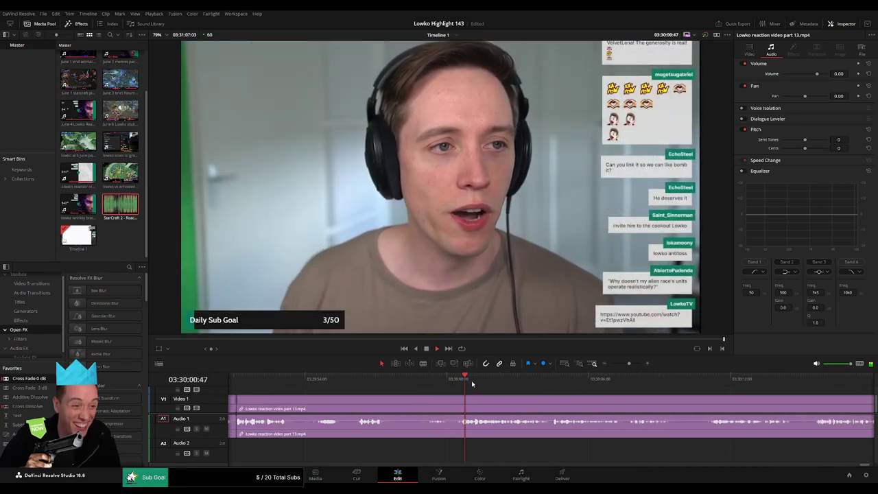
{"action": "key", "text": "b"}
{"action": "left_click", "coordinate": [460, 402]}
{"action": "scroll", "coordinate": [422, 399], "scroll_direction": "left", "scroll_amount": 3}
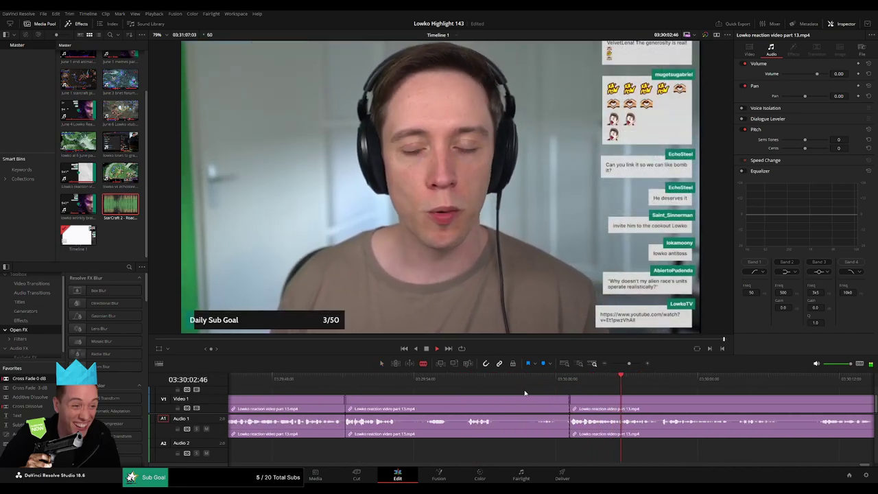
{"action": "key", "text": "a"}
{"action": "left_click", "coordinate": [459, 407]}
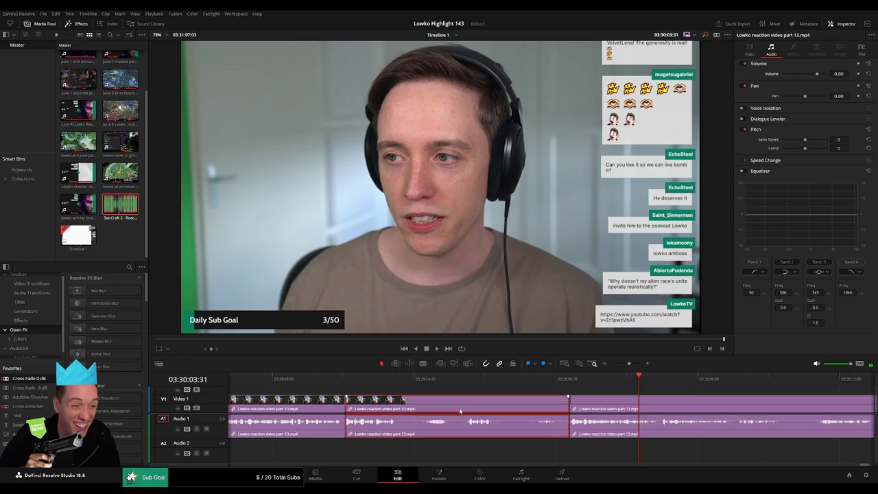
{"action": "key", "text": "Delete"}
Cut out and ripple-delete the pause from about 03:30:00:07 to 03:30:01:40
{"action": "left_click", "coordinate": [332, 381]}
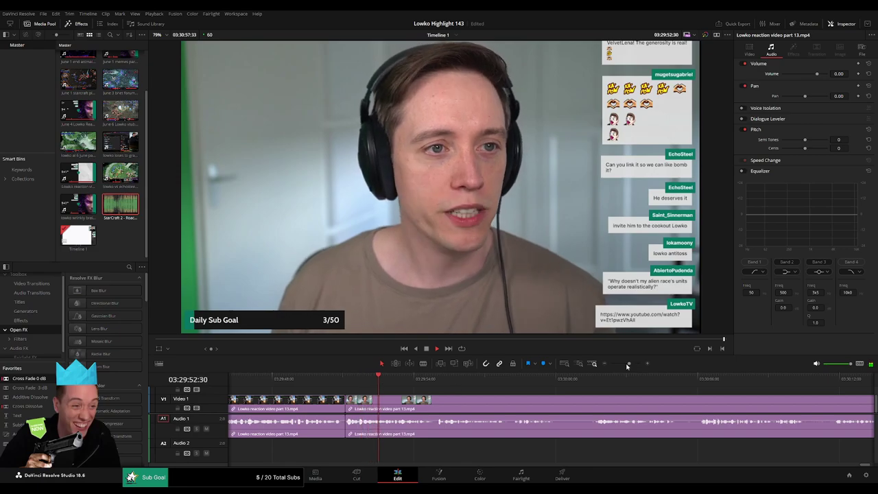
{"action": "mouse_move", "coordinate": [629, 364]}
{"action": "left_mouse_down"}
{"action": "mouse_move", "coordinate": [621, 365]}
{"action": "mouse_move", "coordinate": [629, 365]}
{"action": "left_mouse_up"}
{"action": "left_click_drag", "start_coordinate": [623, 404], "coordinate": [406, 400]}
{"action": "key", "text": "b"}
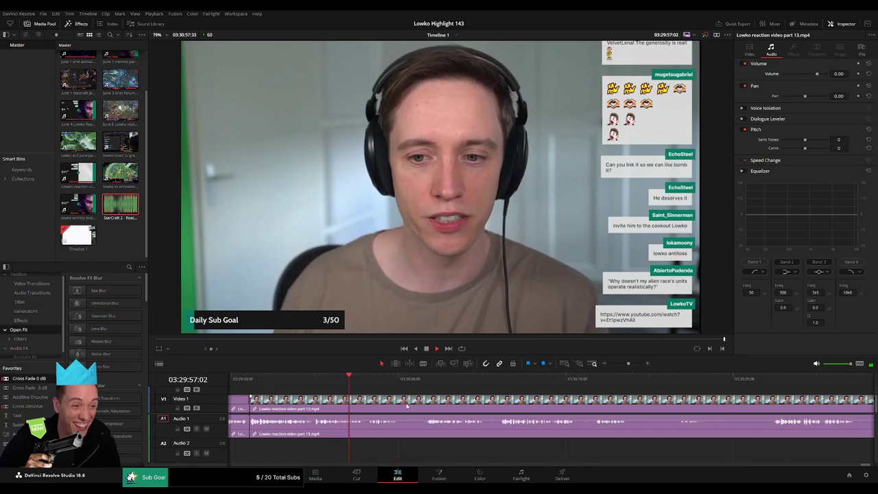
{"action": "left_click", "coordinate": [400, 400]}
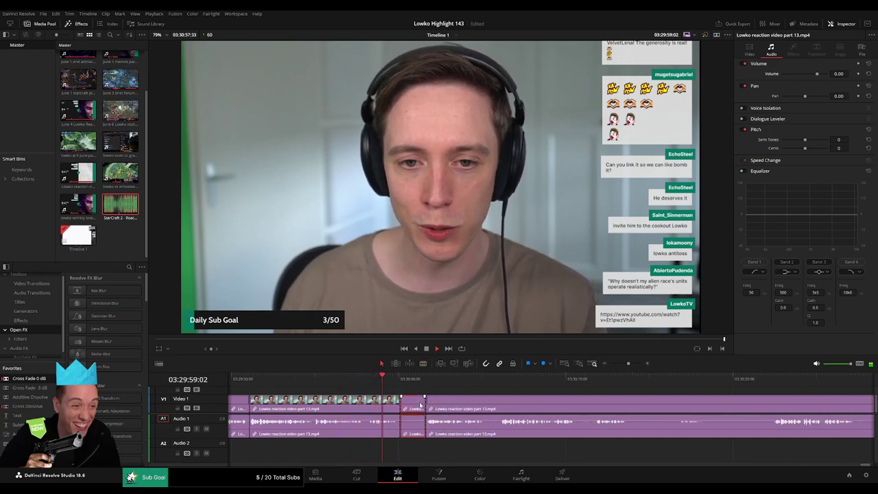
{"action": "key", "text": "a"}
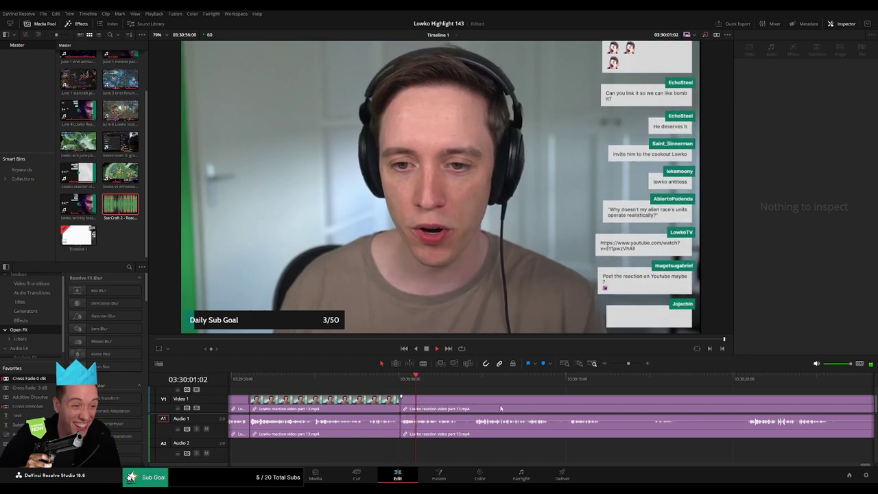
Try cutting out and ripple-deleting the short pause from about 03:30:03:40 to 03:30:04:28, and undo it
{"action": "scroll", "coordinate": [411, 405], "scroll_direction": "right", "scroll_amount": 3}
{"action": "key", "text": "b"}
{"action": "left_click", "coordinate": [350, 404]}
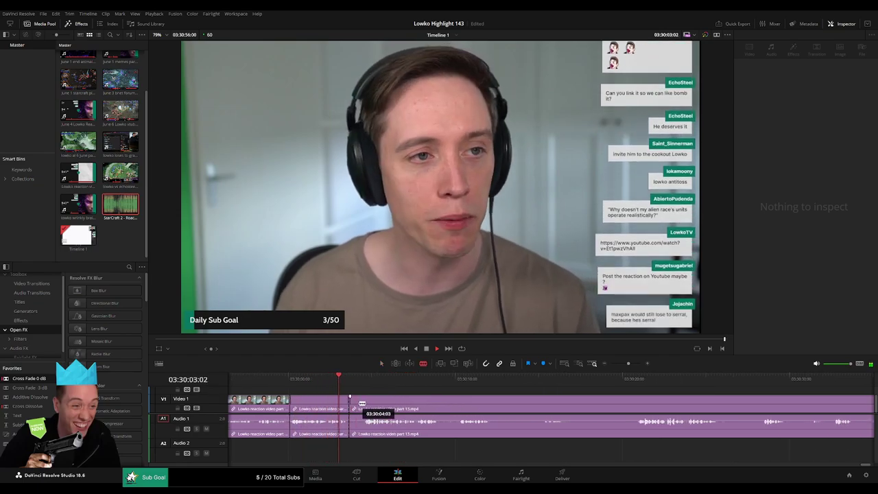
{"action": "left_click", "coordinate": [363, 402]}
{"action": "key", "text": "a"}
{"action": "left_click", "coordinate": [358, 406]}
{"action": "key", "text": "Delete"}
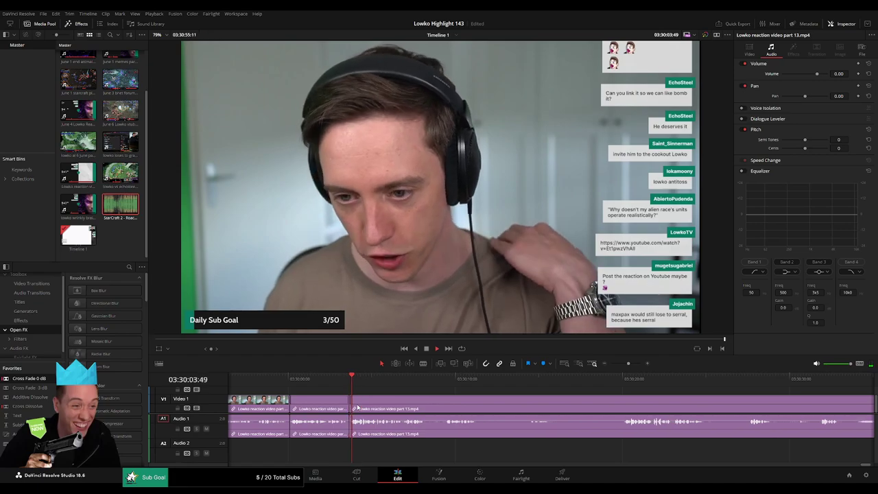
{"action": "key", "text": "ctrl+z"}
{"action": "key", "text": "ctrl+z"}
{"action": "key", "text": "ctrl+z"}
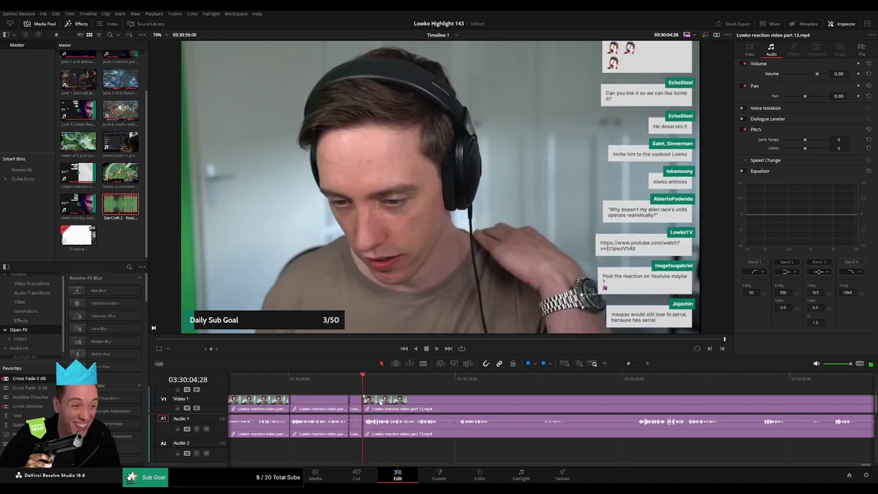
Split the reaction clip at 03:30:04:16 and delete all the footage after that point
{"action": "left_click_drag", "start_coordinate": [362, 379], "coordinate": [345, 378]}
{"action": "key", "text": "space"}
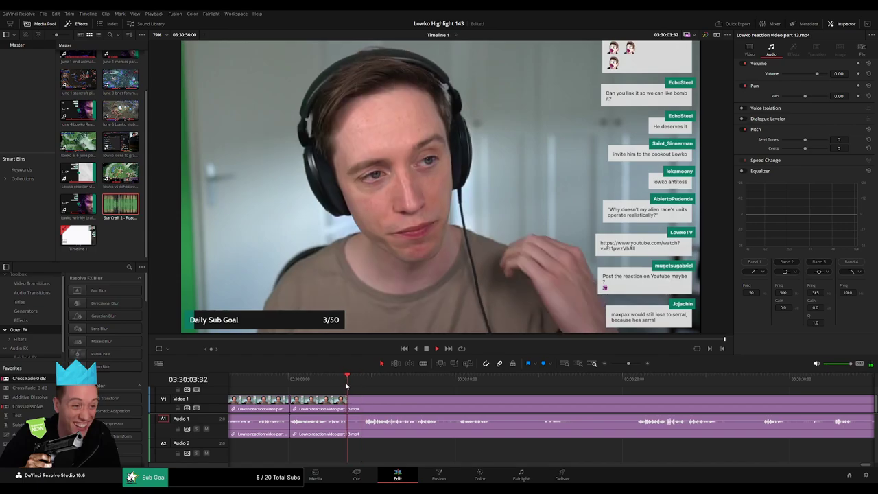
{"action": "key", "text": "b"}
{"action": "left_click", "coordinate": [364, 402]}
{"action": "key", "text": "a"}
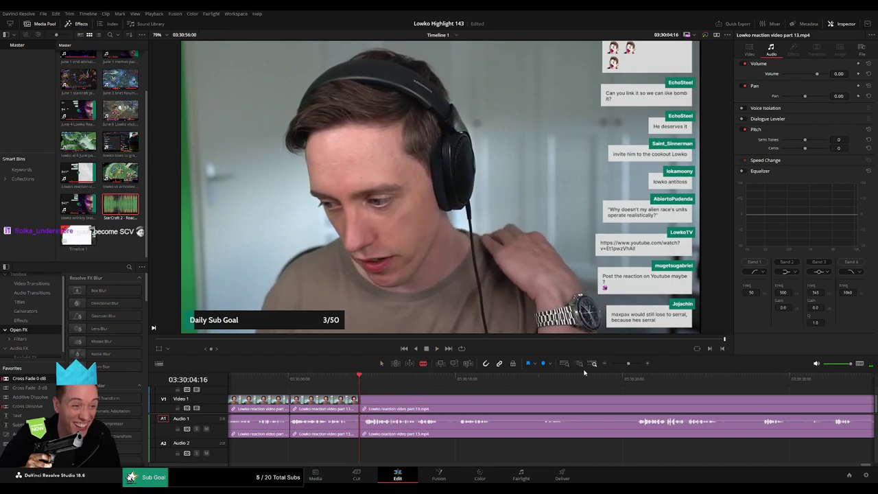
{"action": "left_click_drag", "start_coordinate": [628, 364], "coordinate": [621, 363]}
{"action": "left_click_drag", "start_coordinate": [559, 383], "coordinate": [597, 382]}
{"action": "left_click", "coordinate": [581, 403]}
{"action": "key", "text": "ctrl+z"}
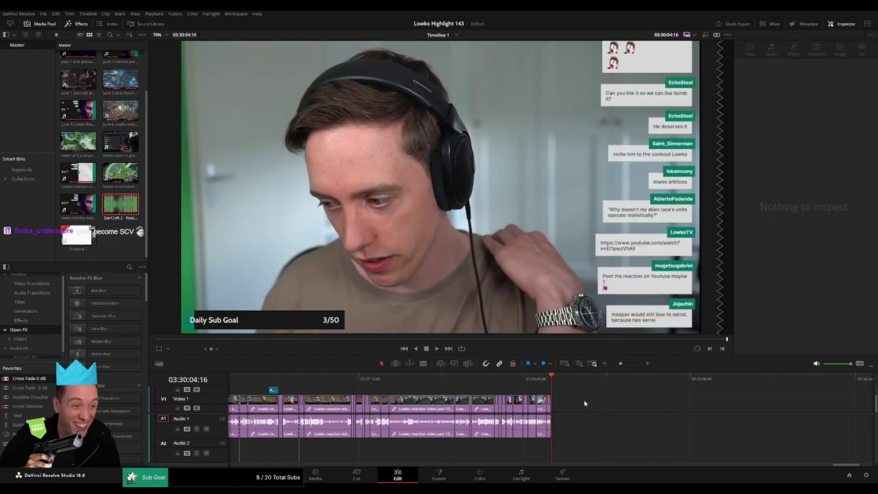
Trim the end of the last clip back to 03:30:04:10
{"action": "scroll", "coordinate": [634, 371], "scroll_direction": "up", "scroll_amount": 3}
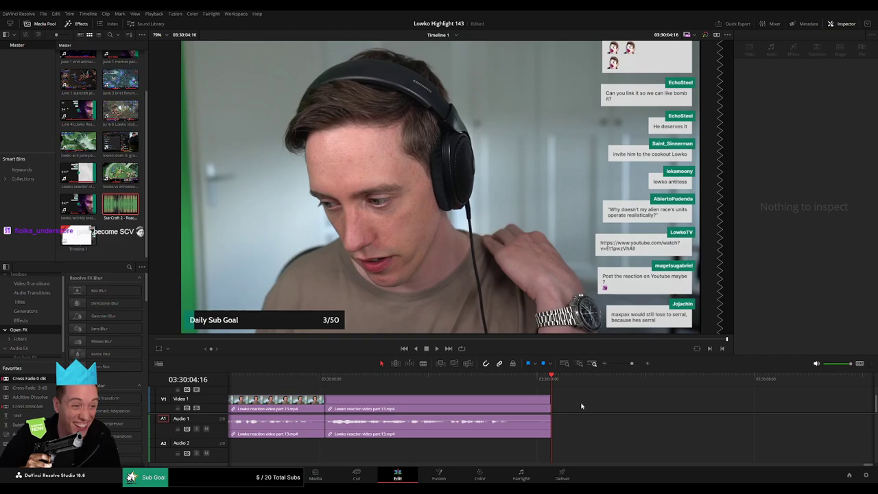
{"action": "key", "text": "Left"}
{"action": "key", "text": "Left"}
{"action": "key", "text": "Left"}
{"action": "key", "text": "Left"}
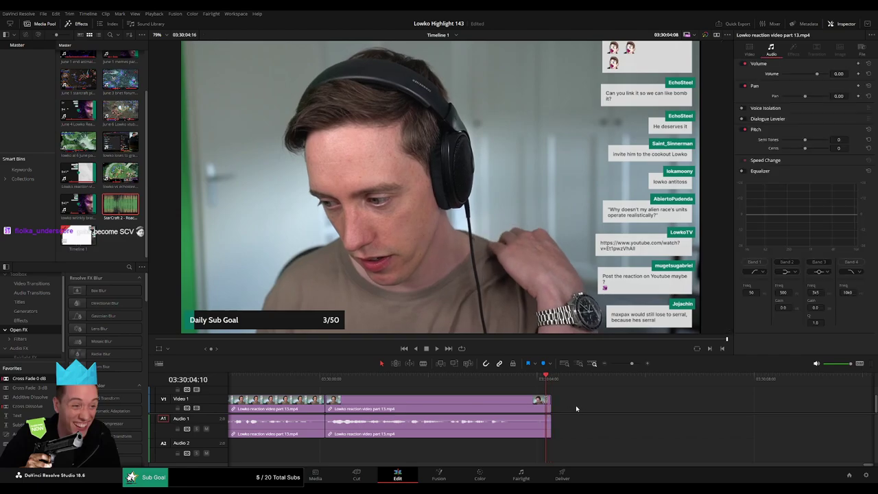
{"action": "left_click_drag", "start_coordinate": [550, 405], "coordinate": [547, 404]}
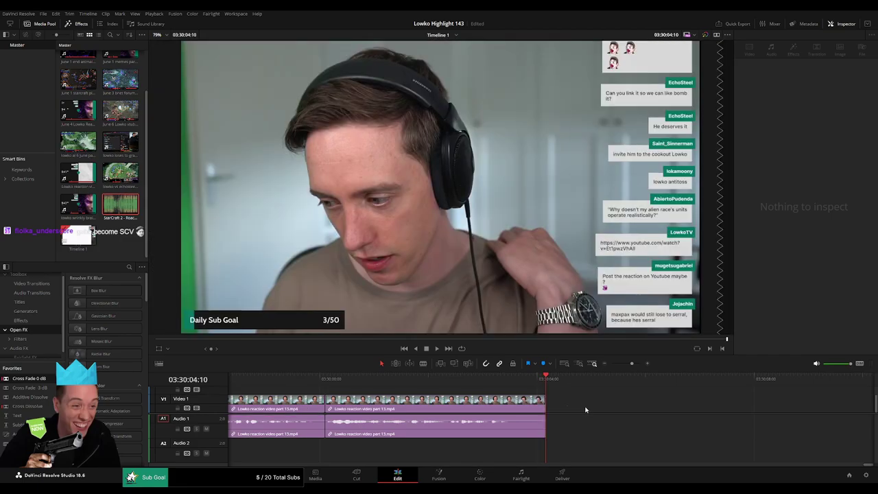
Lay out the timeline to show its colour-coded sections together with the Video 2 track
{"action": "left_click_drag", "start_coordinate": [628, 366], "coordinate": [605, 365]}
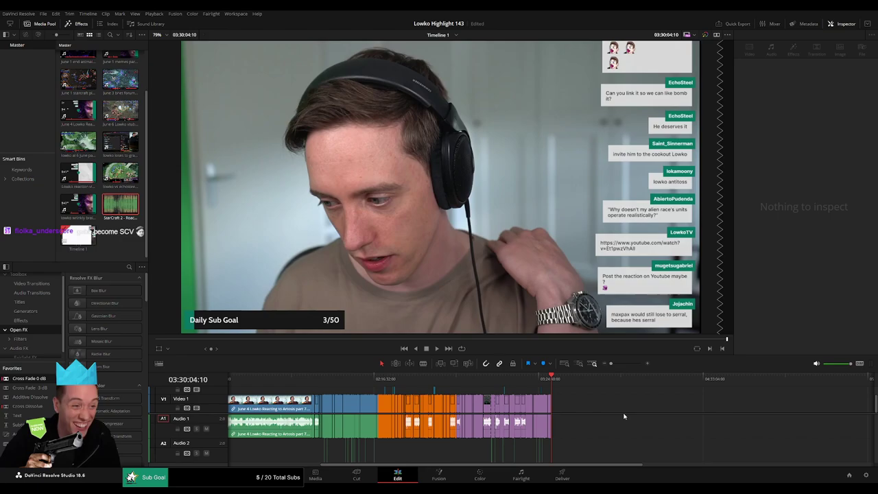
{"action": "scroll", "coordinate": [373, 424], "scroll_direction": "right", "scroll_amount": 1}
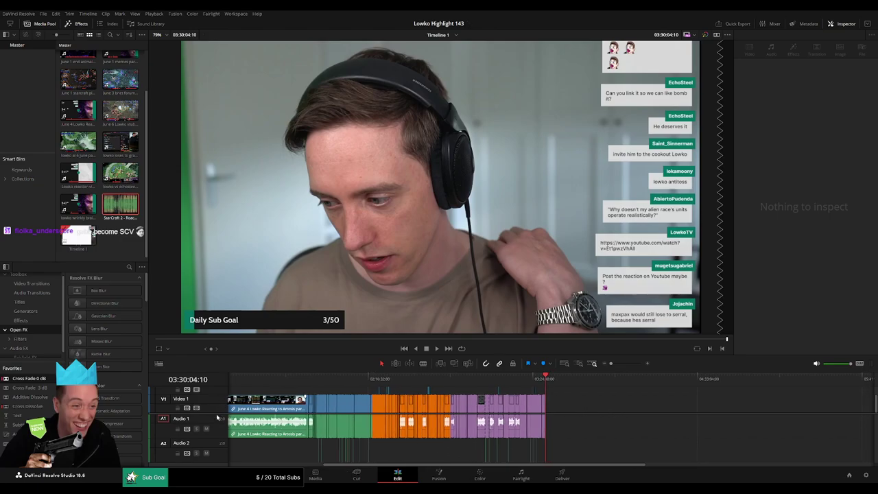
{"action": "left_click_drag", "start_coordinate": [214, 414], "coordinate": [209, 421]}
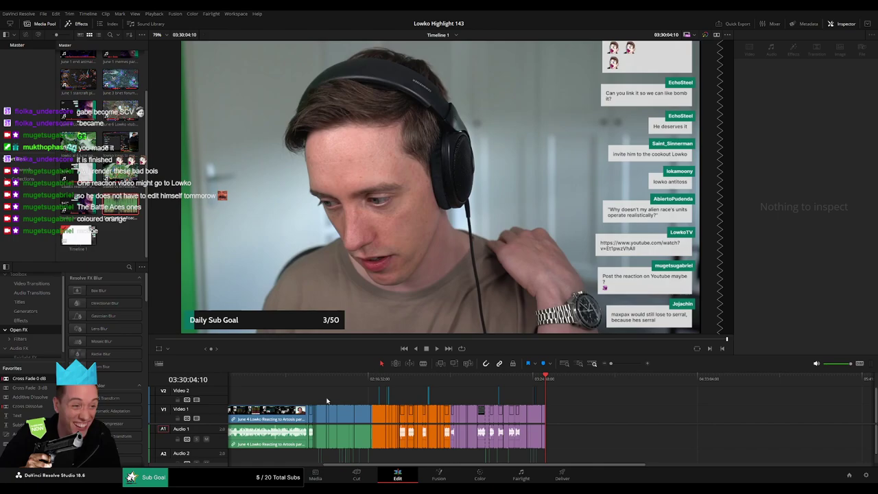
{"action": "left_click", "coordinate": [304, 395]}
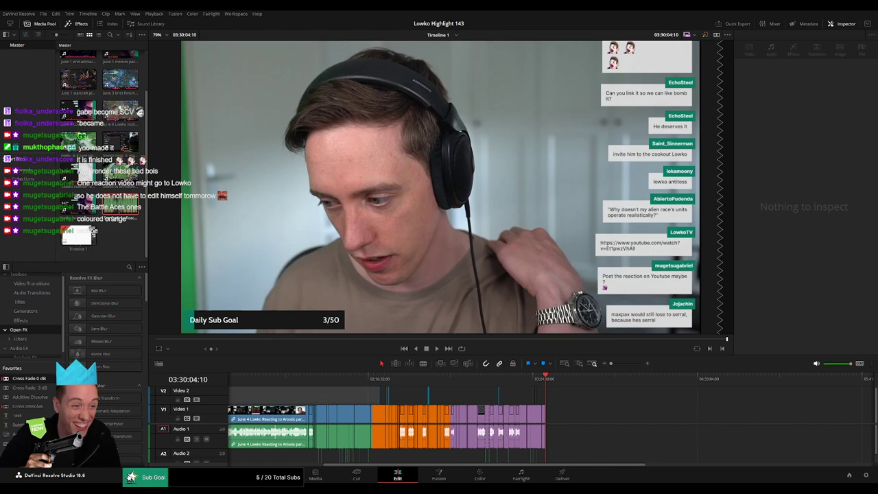